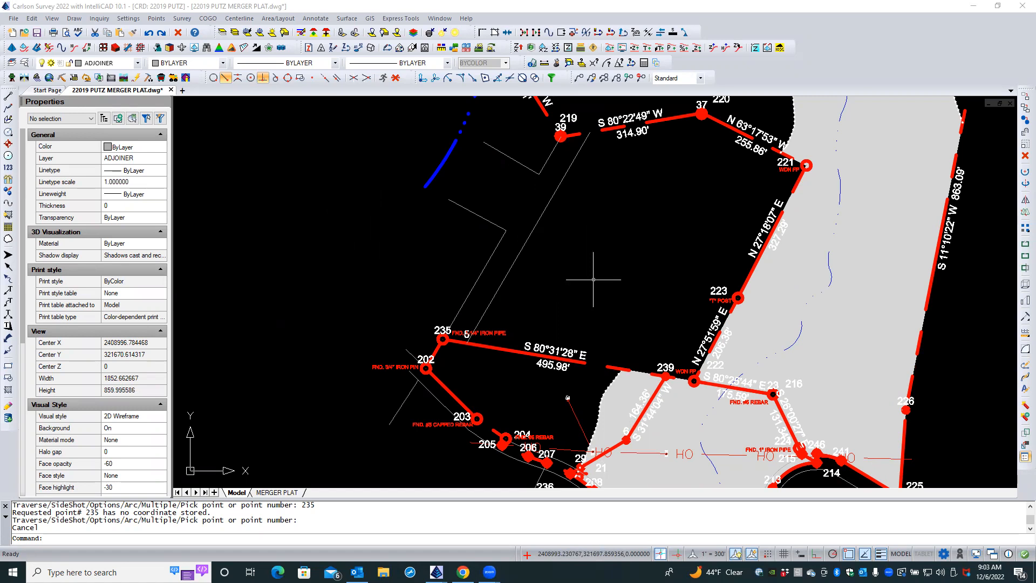
- Try an Inverse between points 239 and 235 by point number, then exit the command
{"action": "scroll", "coordinate": [589, 295], "scroll_direction": "up", "scroll_amount": 1}
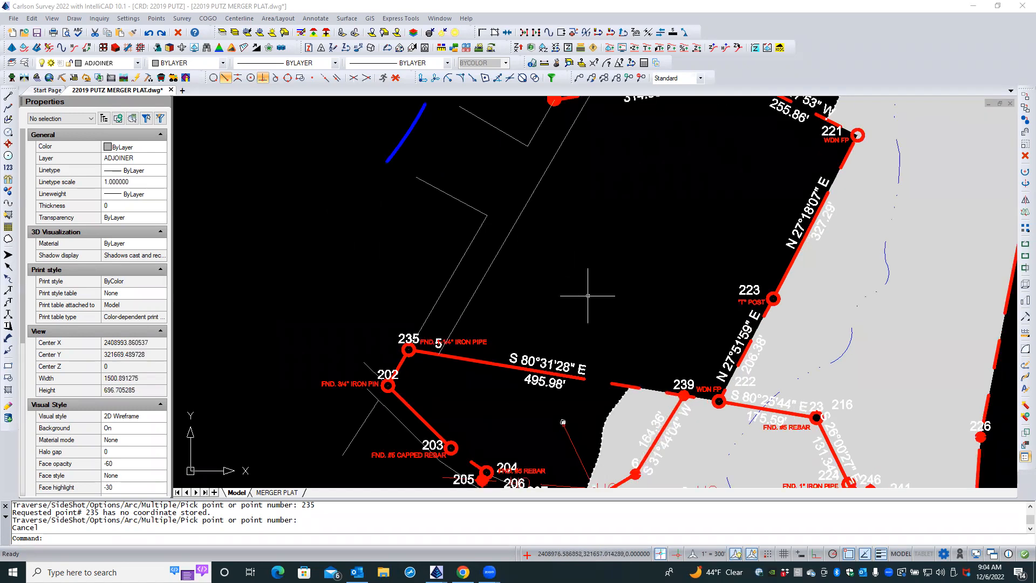
{"action": "middle_click_drag", "start_coordinate": [568, 279], "coordinate": [531, 244]}
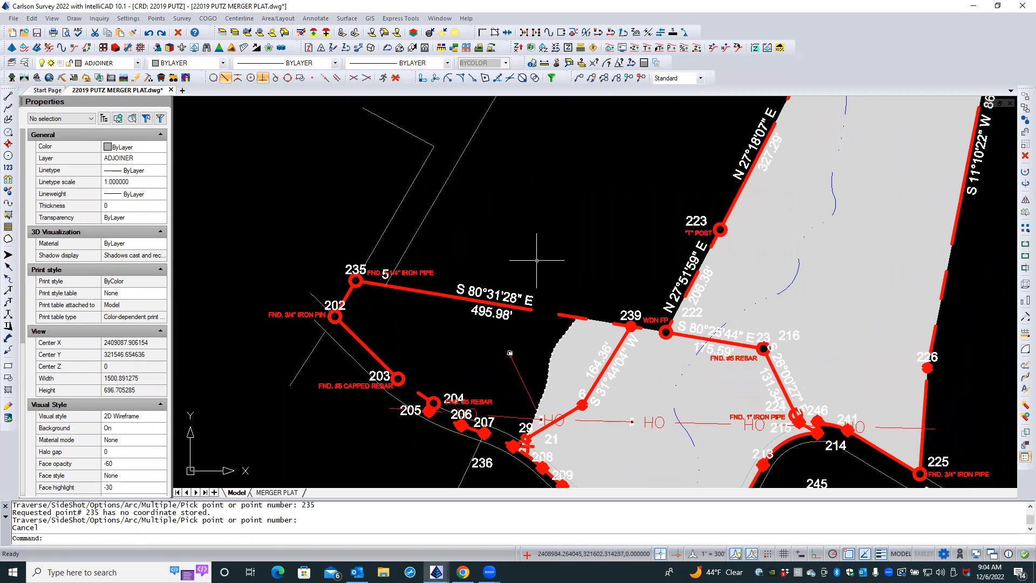
{"action": "type", "text": "I"}
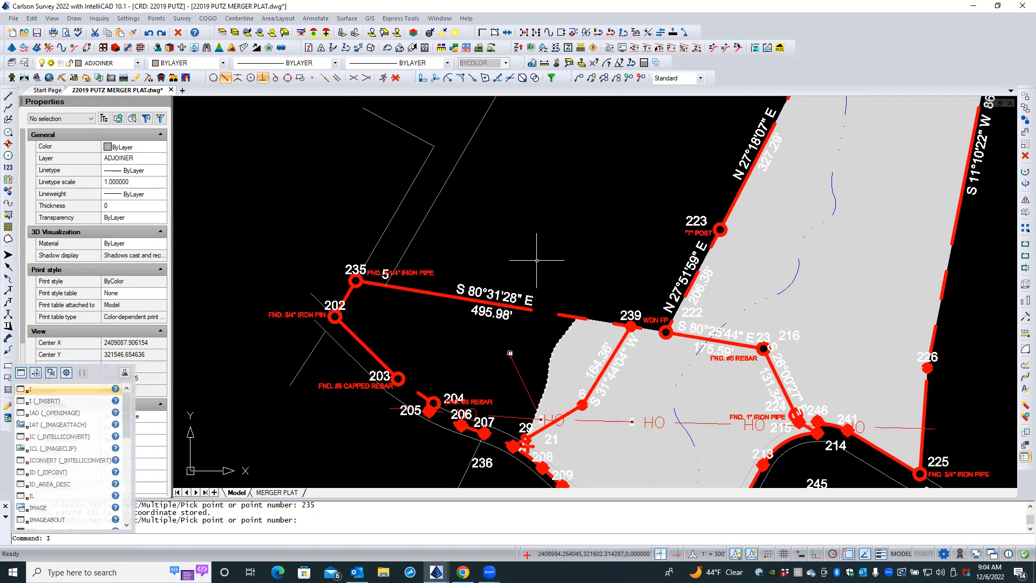
{"action": "key", "text": "Return"}
{"action": "type", "text": "239"}
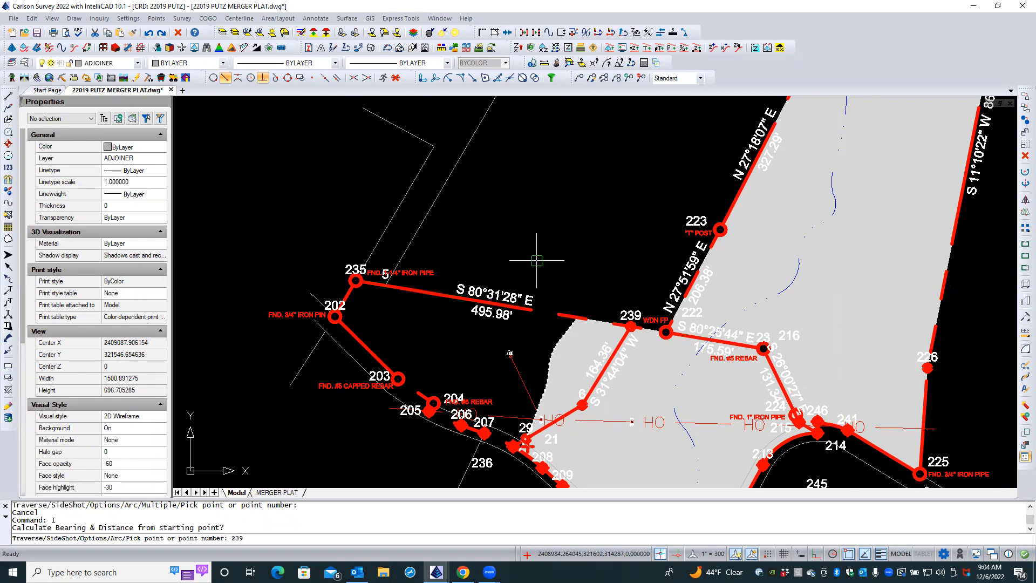
{"action": "key", "text": "Return"}
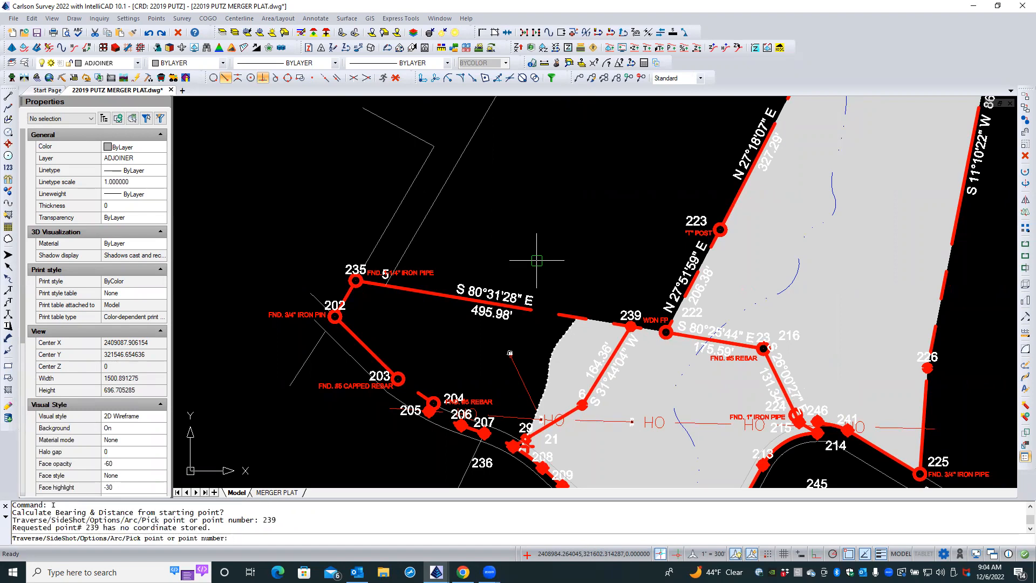
{"action": "type", "text": "235"}
{"action": "key", "text": "Return"}
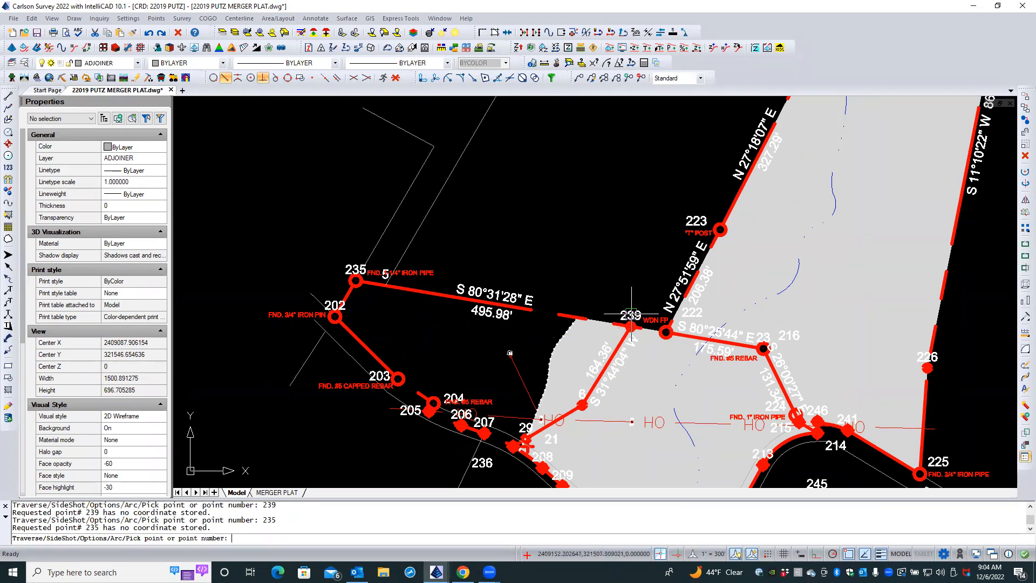
{"action": "key", "text": "Escape"}
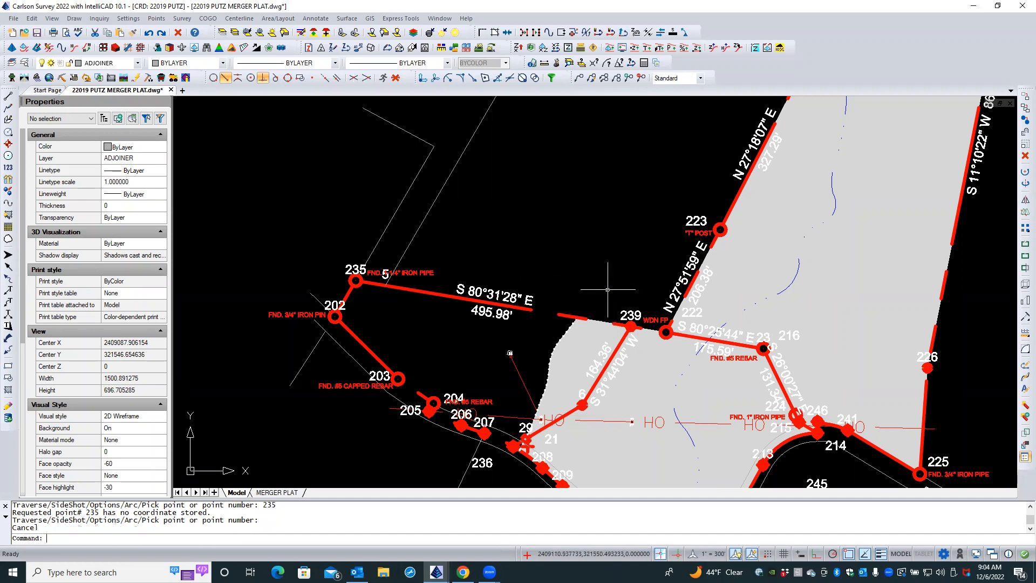
- Open the point properties of point 239 to check its coordinate file and coordinates, then close them
{"action": "left_click", "coordinate": [629, 312]}
{"action": "double_click", "coordinate": [628, 311]}
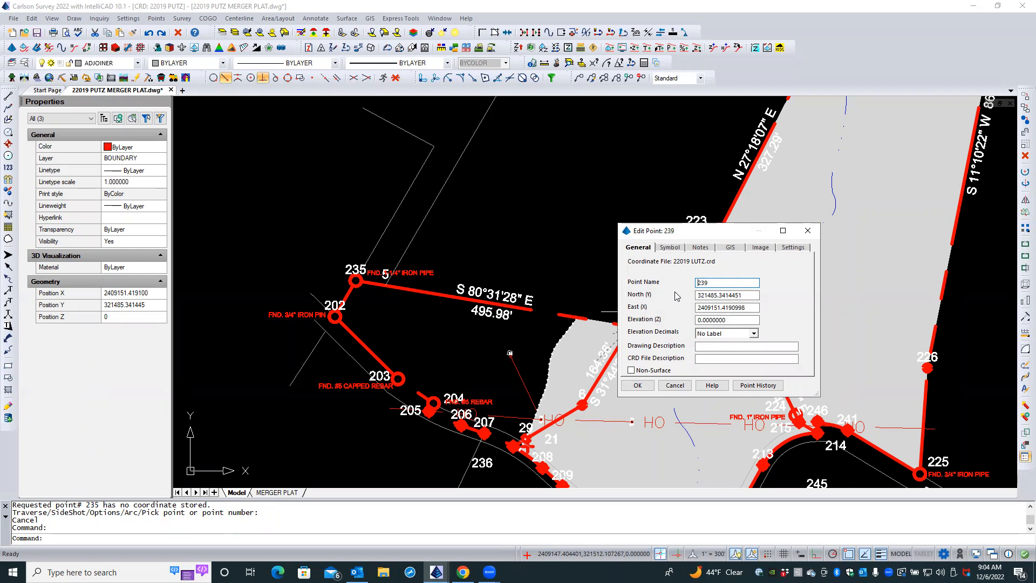
{"action": "left_click", "coordinate": [648, 388]}
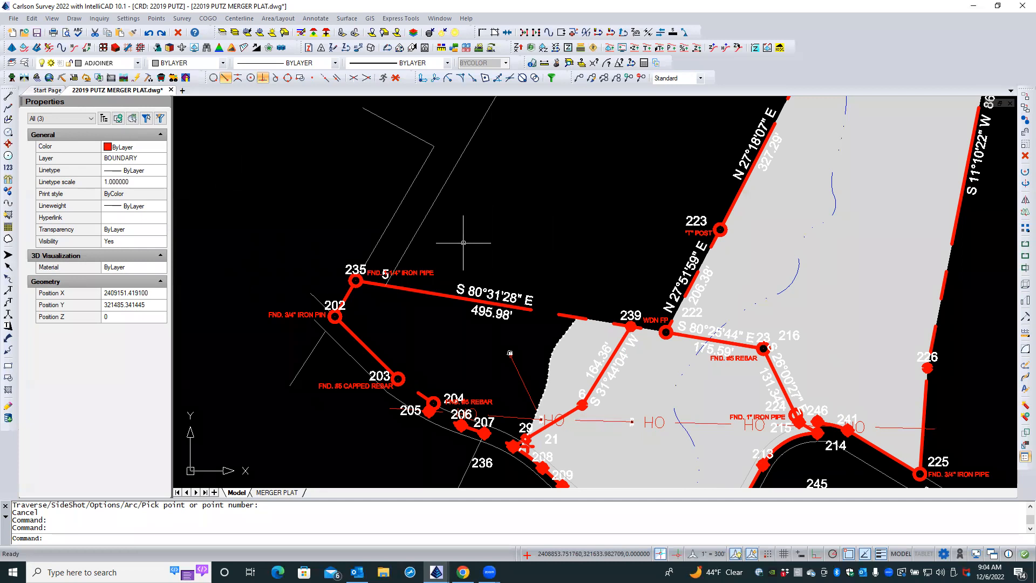
- List all points stored in the coordinate file, read through the report to its end, and close it
{"action": "left_click", "coordinate": [156, 19]}
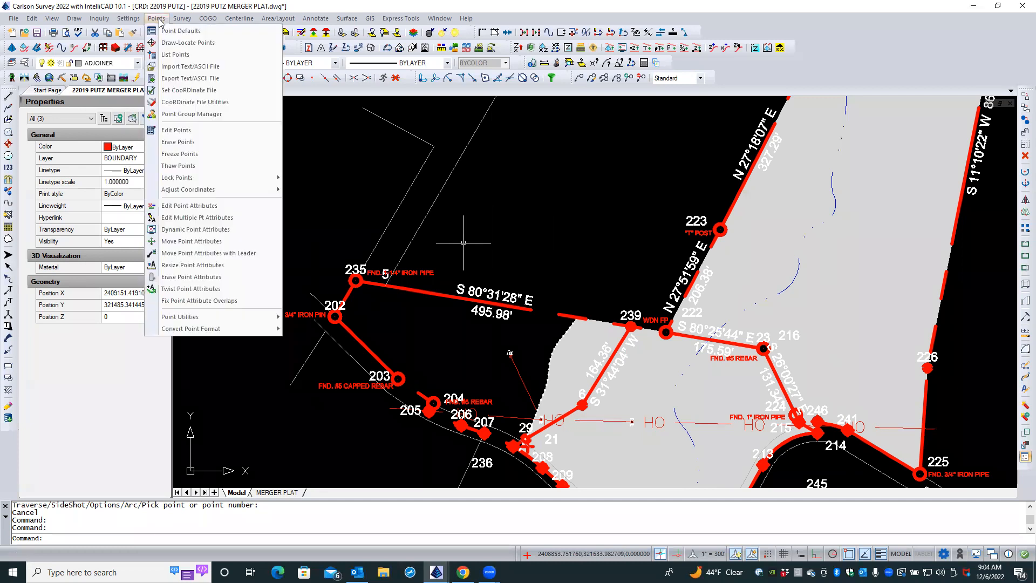
{"action": "left_click", "coordinate": [183, 54]}
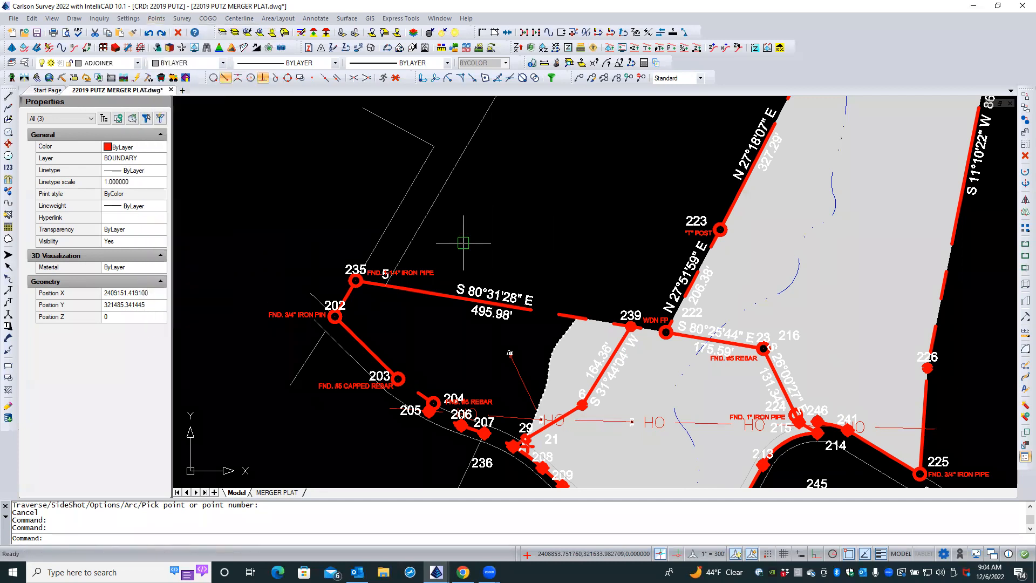
{"action": "left_click", "coordinate": [453, 225]}
{"action": "left_click", "coordinate": [453, 402]}
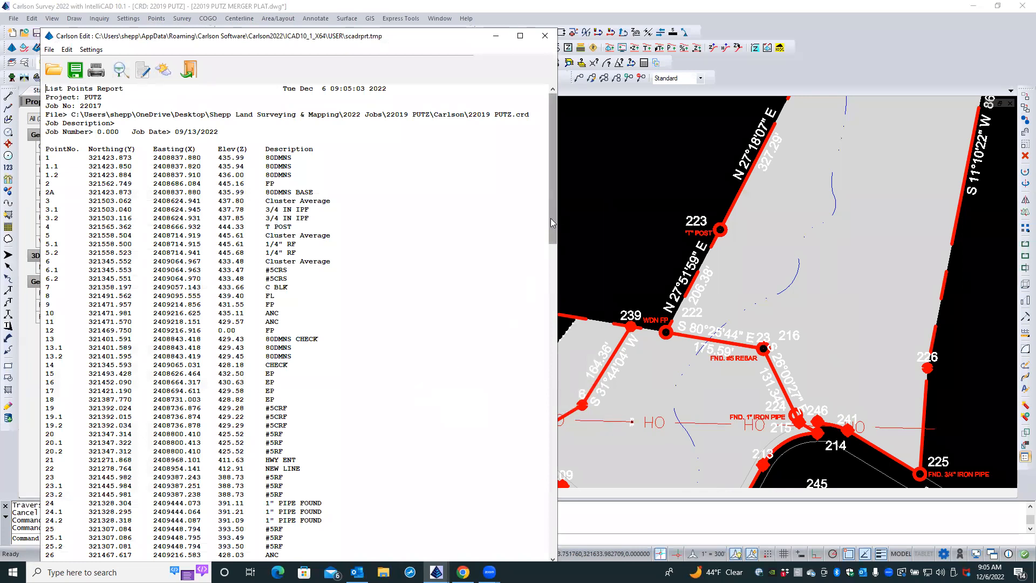
{"action": "scroll", "coordinate": [555, 270], "scroll_direction": "down", "scroll_amount": 3}
{"action": "left_click_drag", "start_coordinate": [553, 266], "coordinate": [542, 559]}
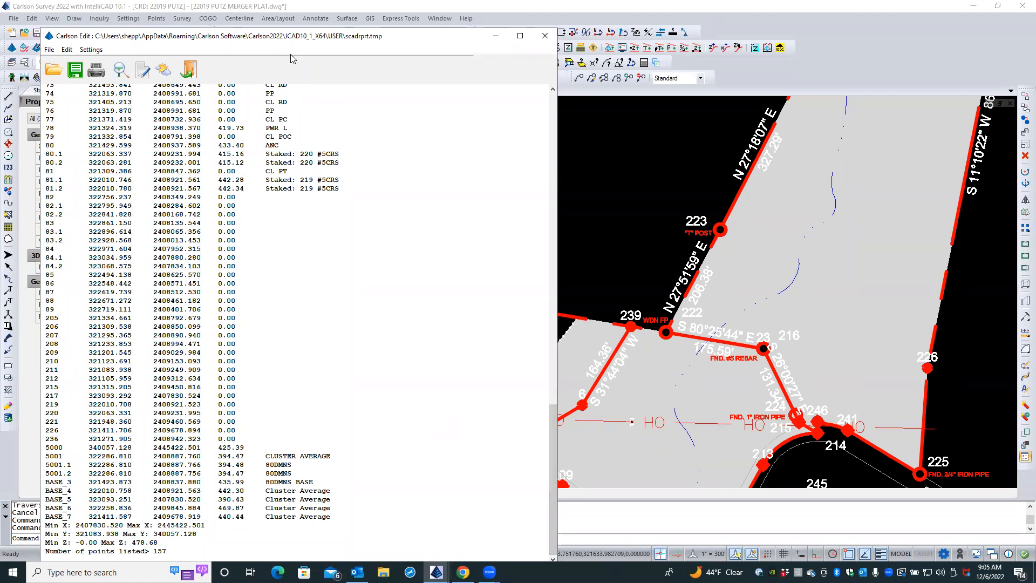
{"action": "left_click", "coordinate": [545, 38]}
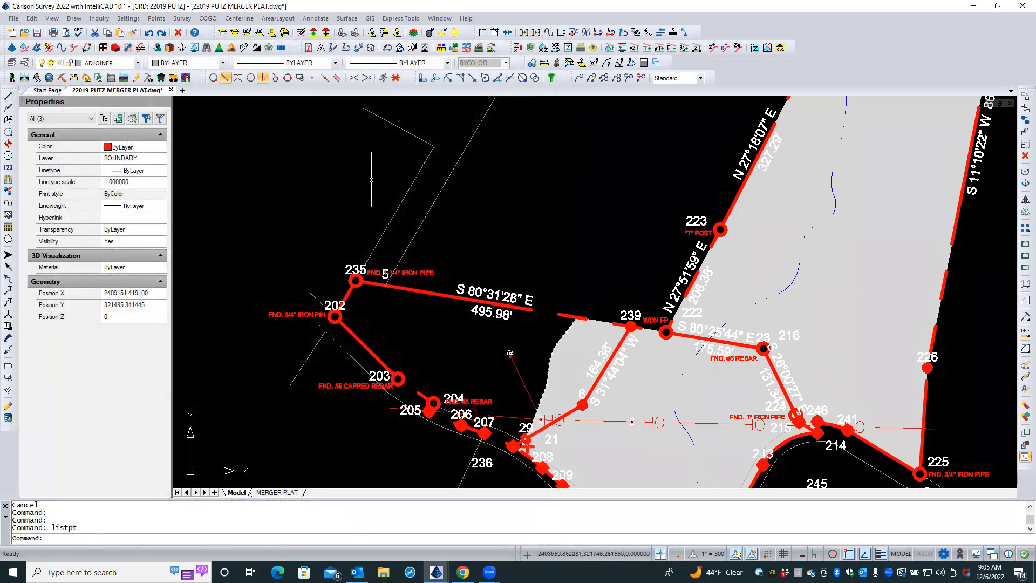
- Run Update CRD File from Drawing on all entities, with wildcard description match * and point descriptions updated
{"action": "left_click", "coordinate": [156, 18]}
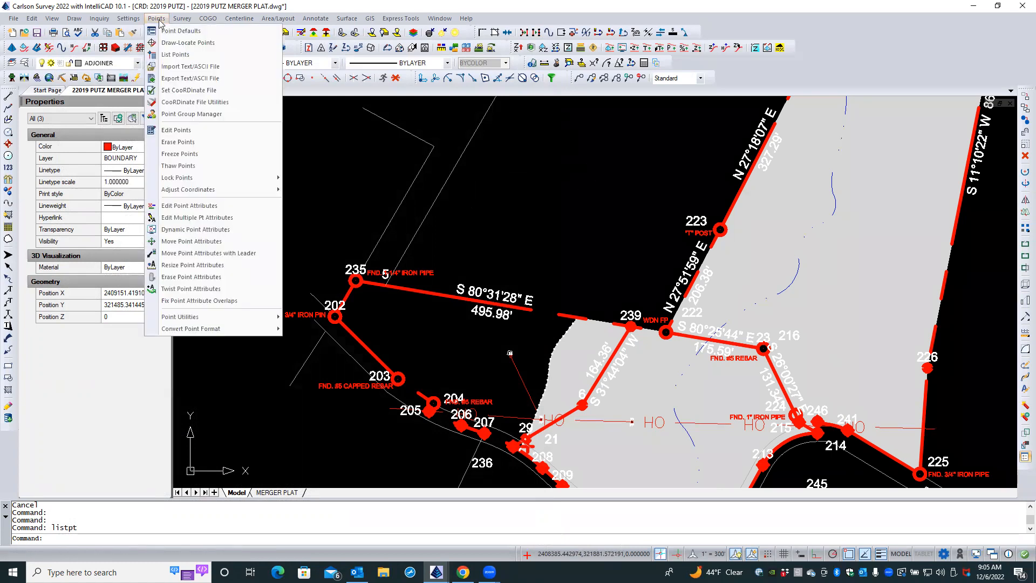
{"action": "mouse_move", "coordinate": [233, 317]}
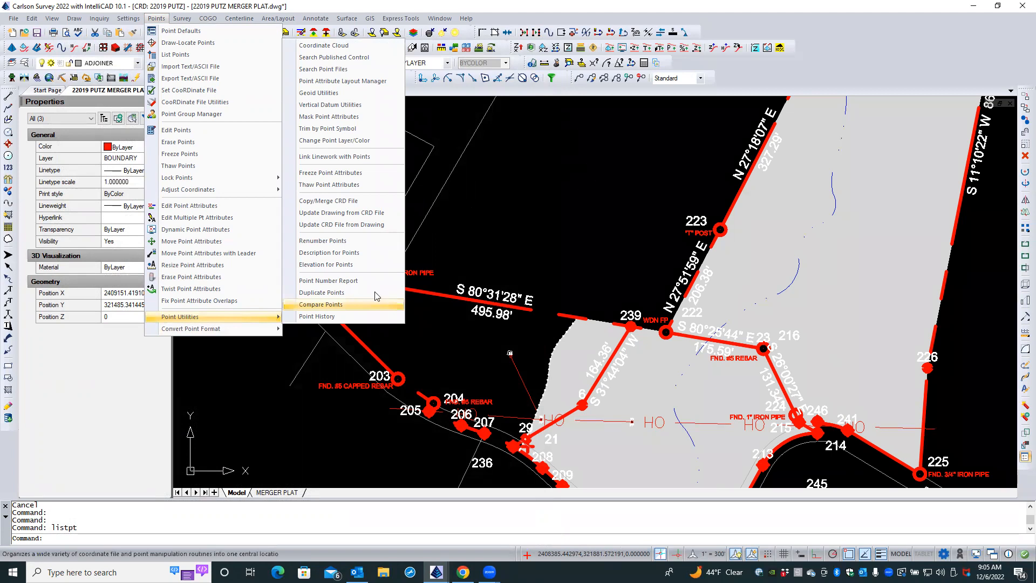
{"action": "left_click", "coordinate": [345, 225]}
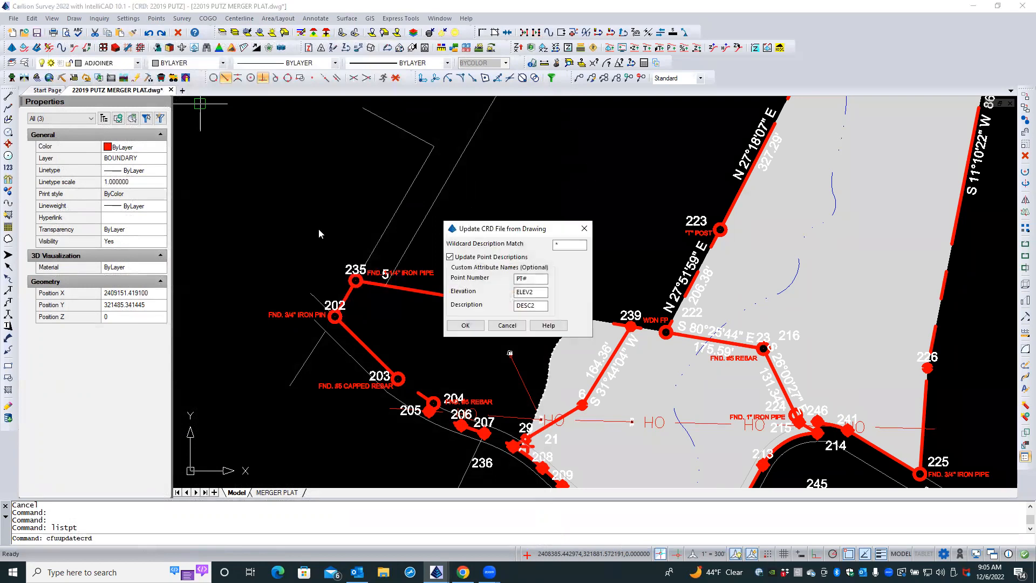
{"action": "left_click", "coordinate": [477, 328]}
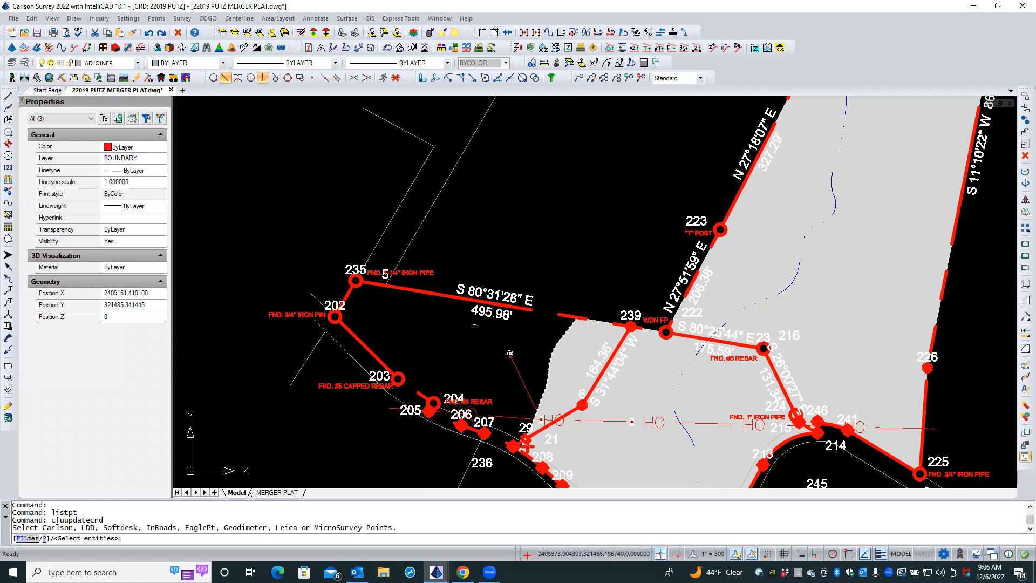
{"action": "left_click", "coordinate": [362, 539]}
{"action": "type", "text": "all"}
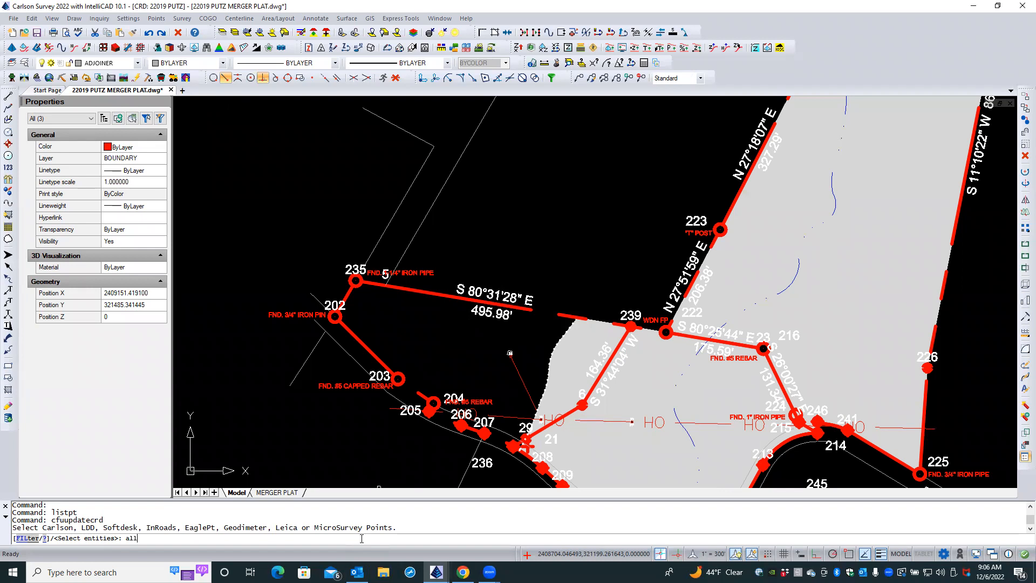
{"action": "key", "text": "Return"}
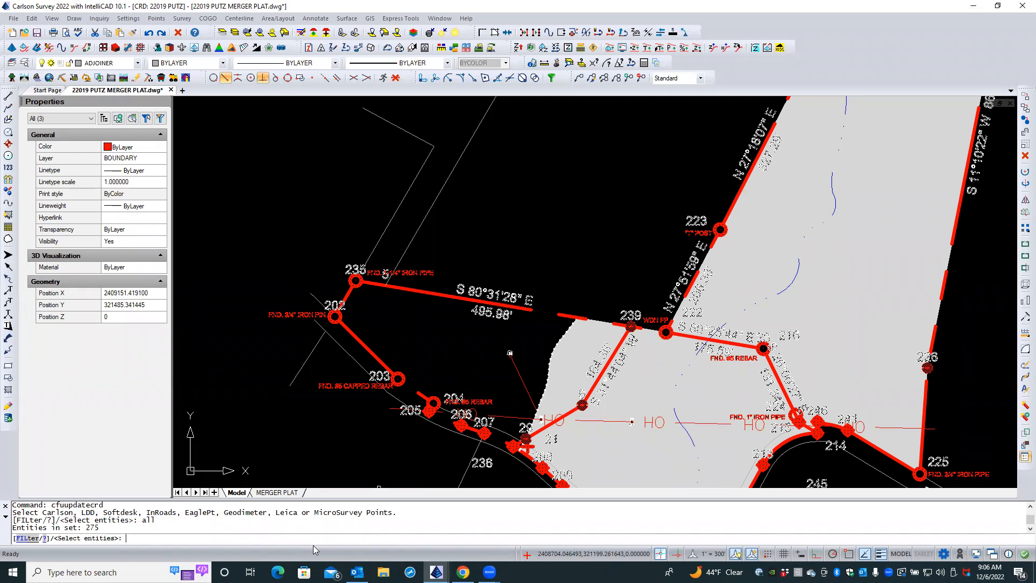
{"action": "key", "text": "Return"}
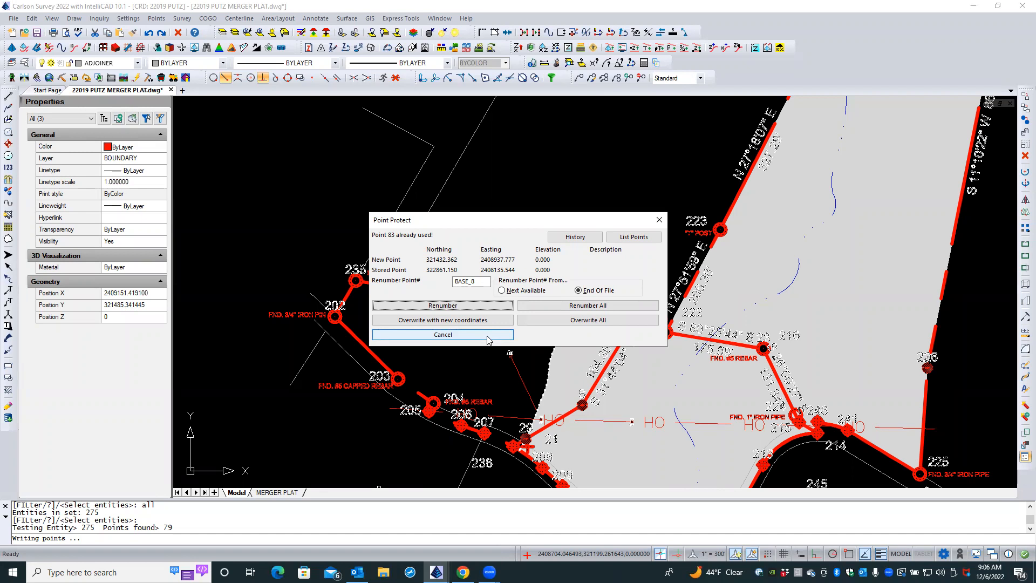
- For the conflicting point 83, choose numbering from End Of File and enter 301 as the renumber point
{"action": "left_click", "coordinate": [502, 291]}
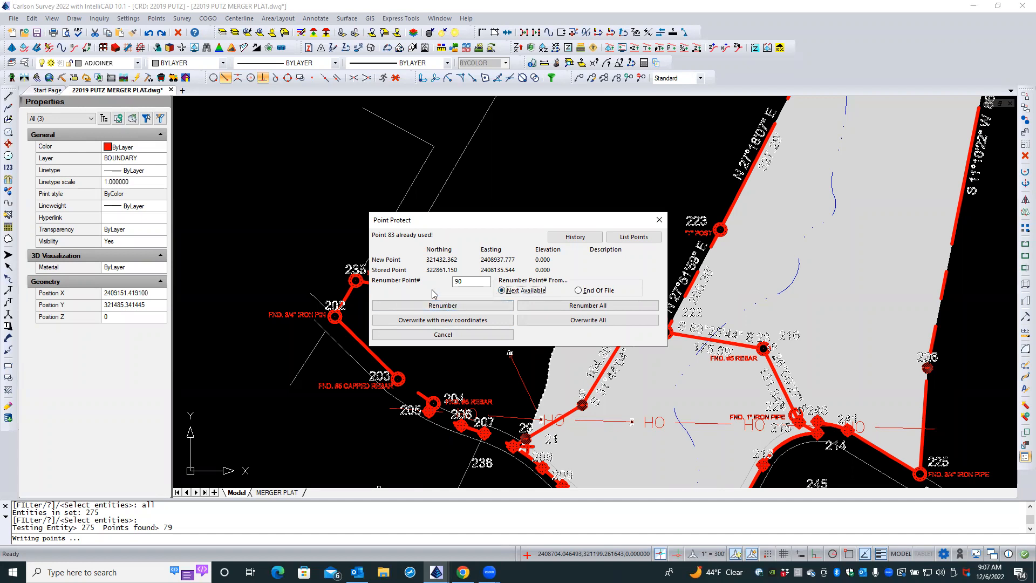
{"action": "left_click", "coordinate": [579, 292]}
{"action": "left_click", "coordinate": [472, 281]}
{"action": "key", "text": "BackSpace"}
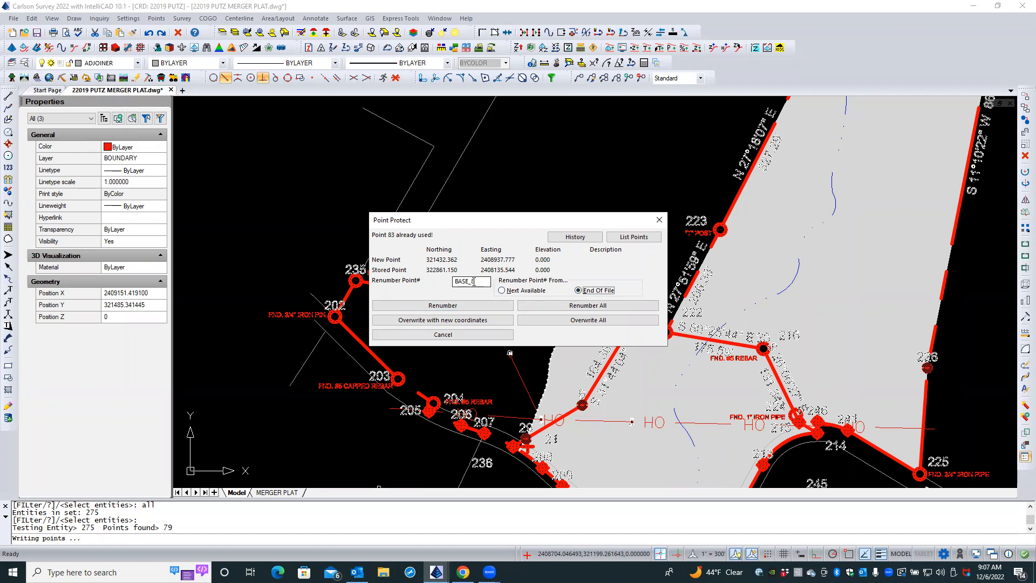
{"action": "left_click_drag", "start_coordinate": [476, 281], "coordinate": [445, 279]}
{"action": "type", "text": "1001"}
{"action": "double_click", "coordinate": [464, 281]}
{"action": "type", "text": "301"}
- Find point 83 in the stored points list to compare it with the conflict, then cancel the point protection prompt
{"action": "left_click", "coordinate": [624, 239]}
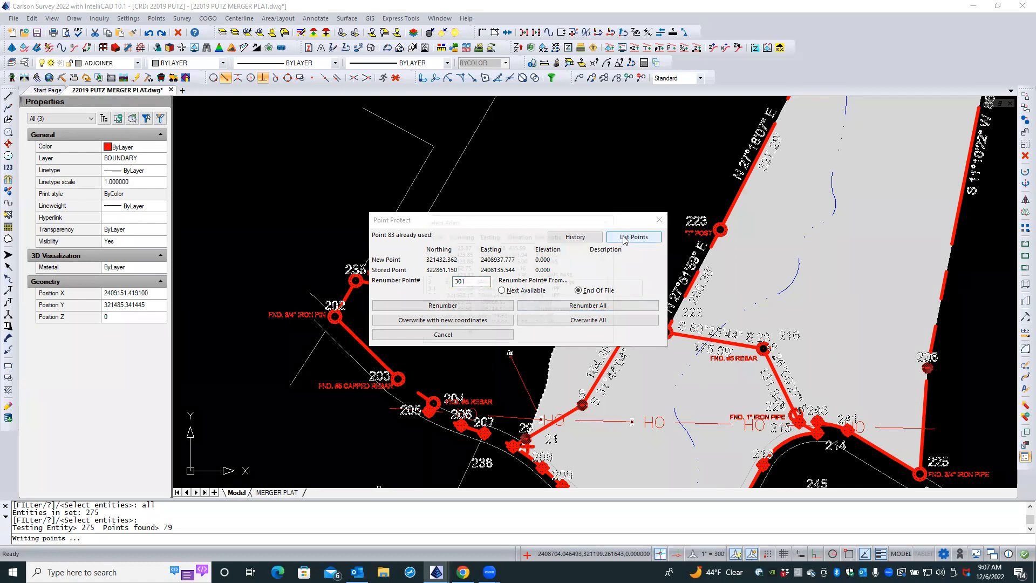
{"action": "left_click_drag", "start_coordinate": [514, 221], "coordinate": [425, 169]}
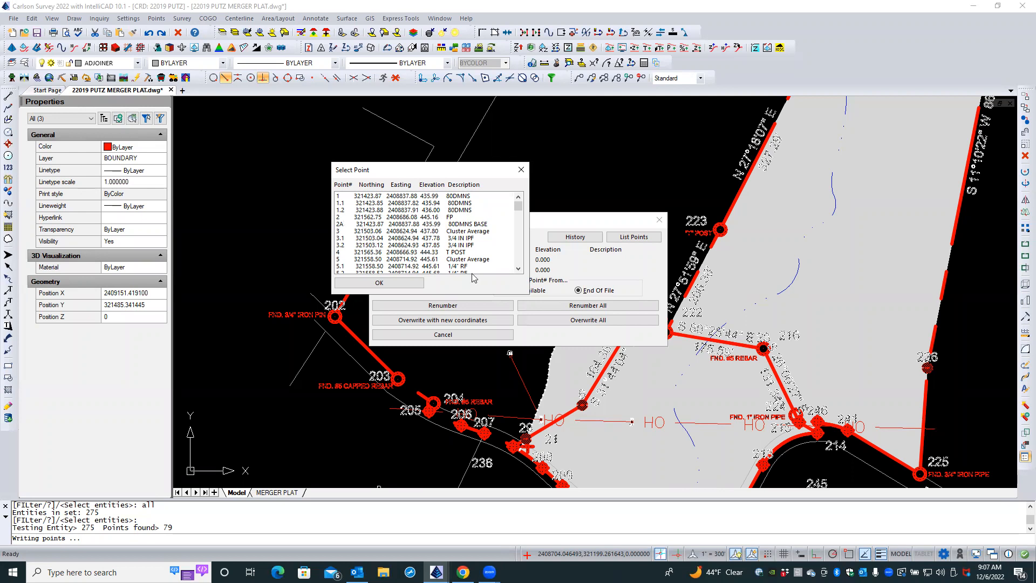
{"action": "left_click", "coordinate": [517, 269]}
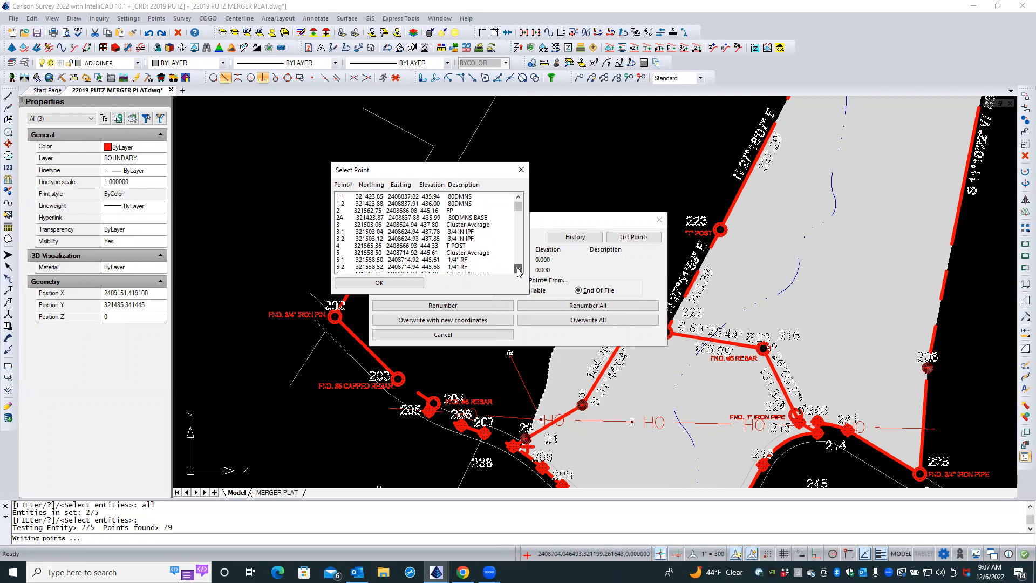
{"action": "left_click", "coordinate": [518, 269]}
{"action": "left_click", "coordinate": [517, 270]}
{"action": "left_click", "coordinate": [518, 270]}
{"action": "left_click", "coordinate": [518, 270]}
{"action": "left_click", "coordinate": [518, 270]}
{"action": "left_click", "coordinate": [518, 270]}
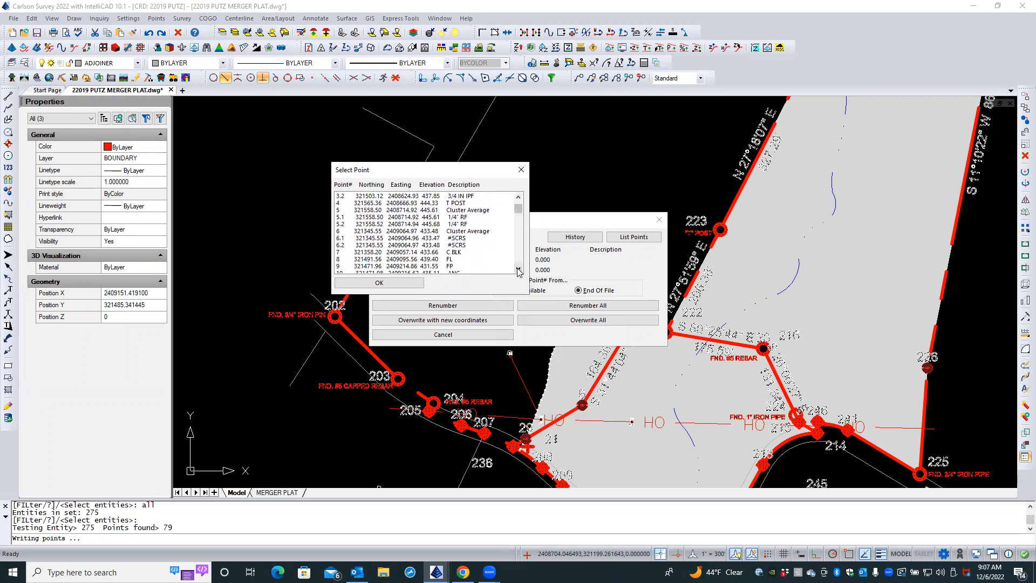
{"action": "left_click_drag", "start_coordinate": [518, 210], "coordinate": [520, 232]}
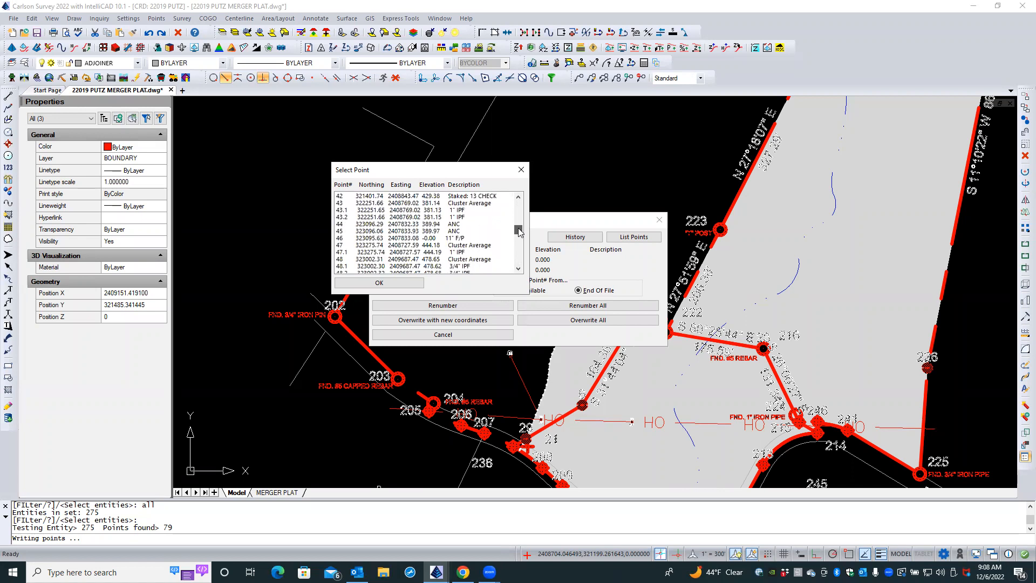
{"action": "left_click_drag", "start_coordinate": [474, 170], "coordinate": [348, 247]}
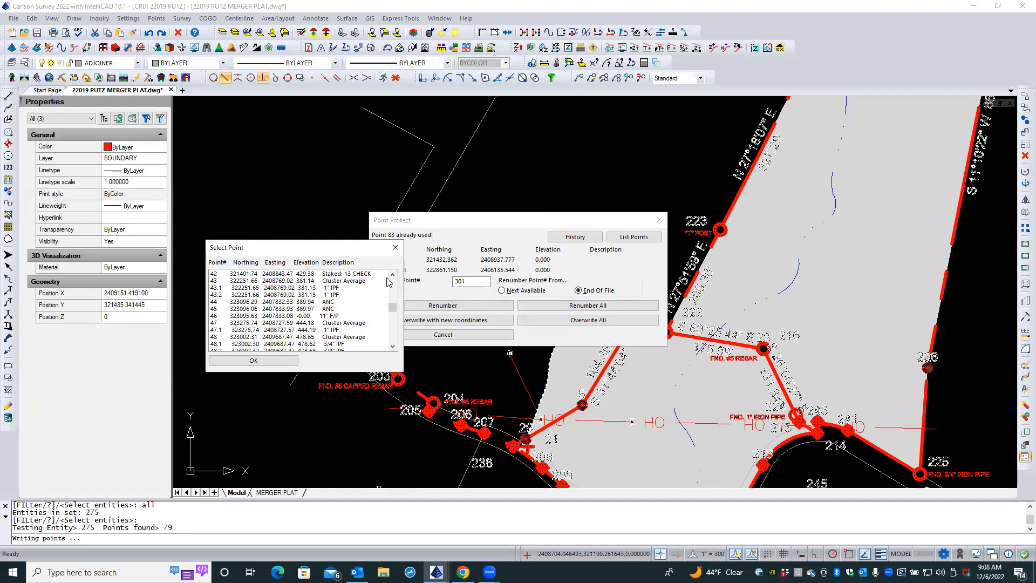
{"action": "left_click_drag", "start_coordinate": [393, 308], "coordinate": [394, 323]}
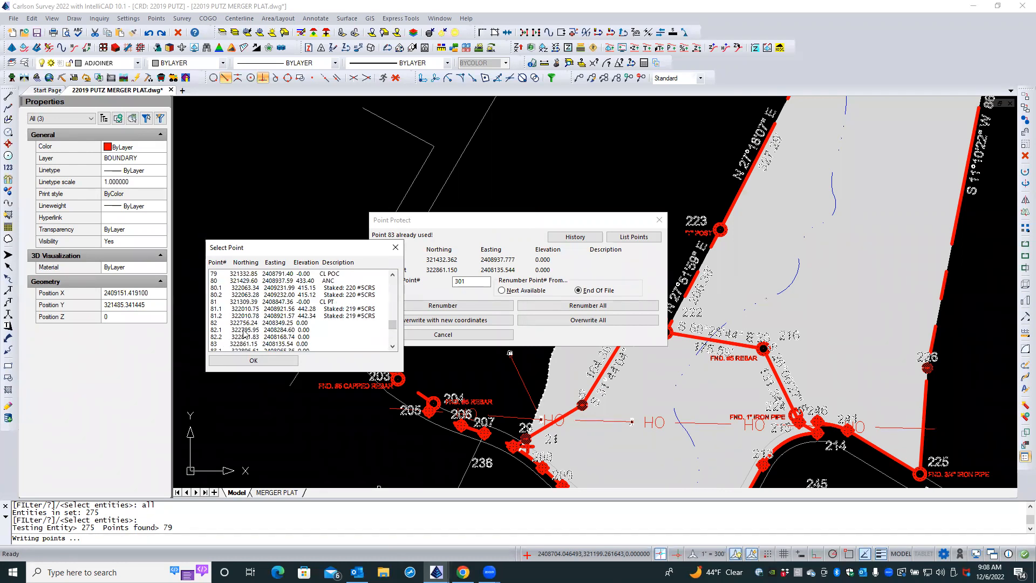
{"action": "left_click", "coordinate": [393, 347]}
{"action": "left_click", "coordinate": [393, 347]}
{"action": "left_click", "coordinate": [392, 347]}
{"action": "left_click", "coordinate": [250, 323]}
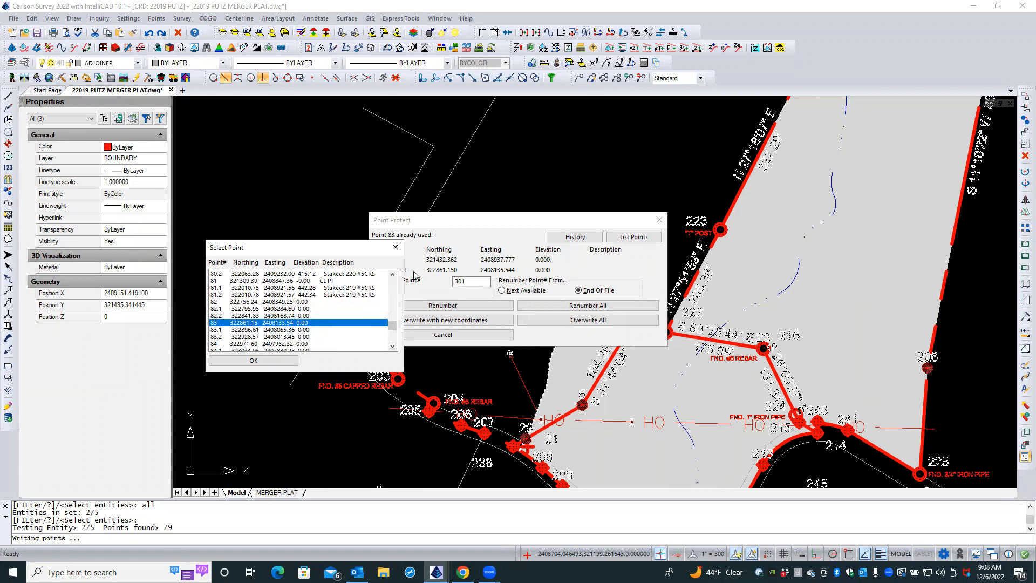
{"action": "left_click_drag", "start_coordinate": [351, 251], "coordinate": [316, 280]}
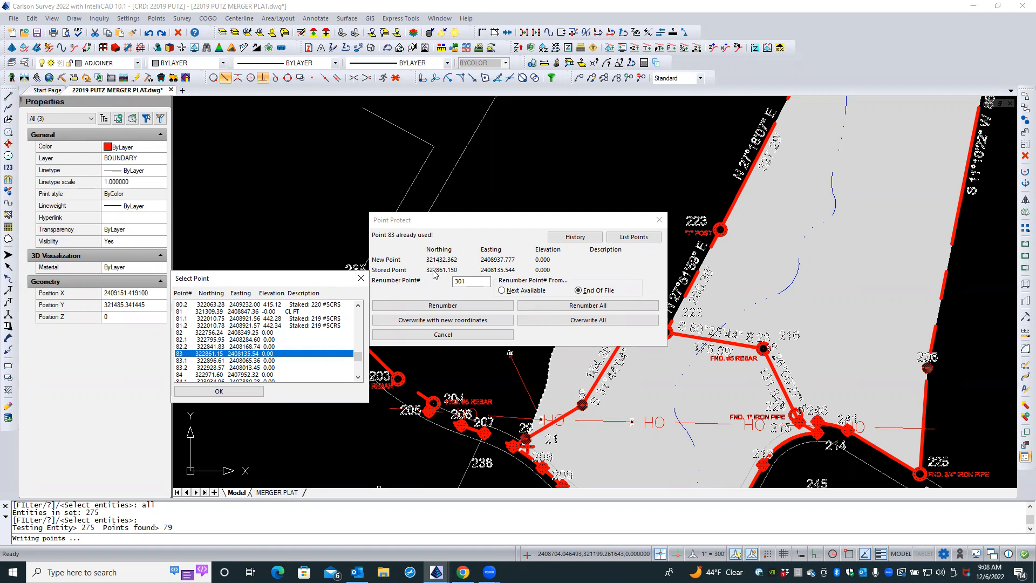
{"action": "left_click", "coordinate": [246, 392]}
{"action": "left_click", "coordinate": [445, 335]}
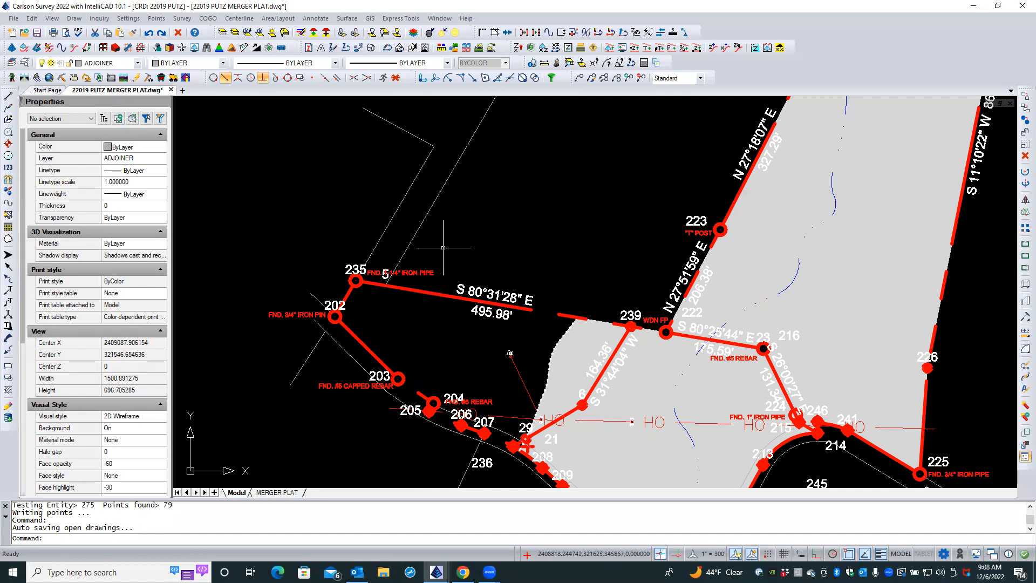
- Start a bearing and distance inverse from point 83 and locate that point along the hatched strip's creek line
{"action": "type", "text": "I"}
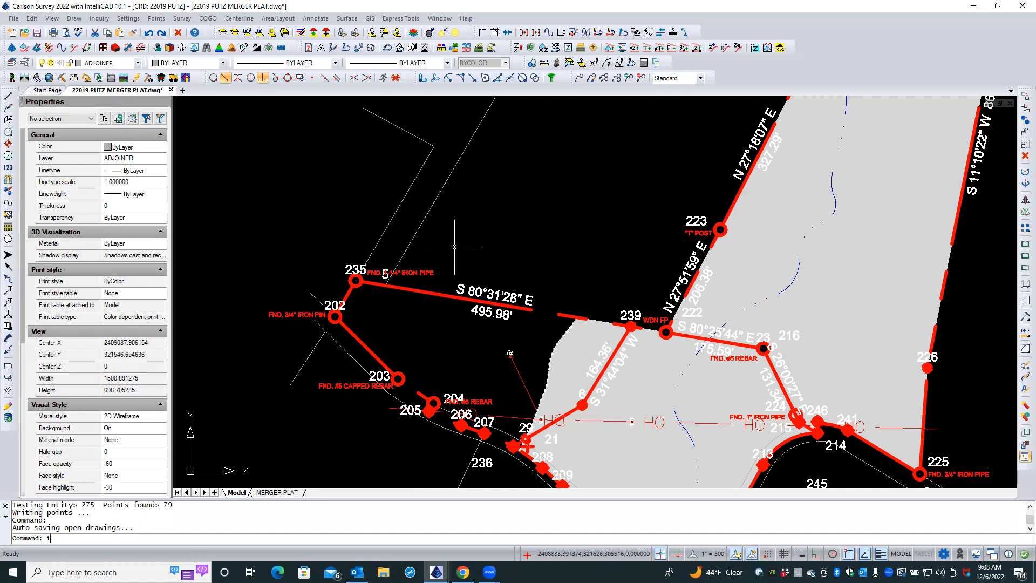
{"action": "key", "text": "Return"}
{"action": "type", "text": "83"}
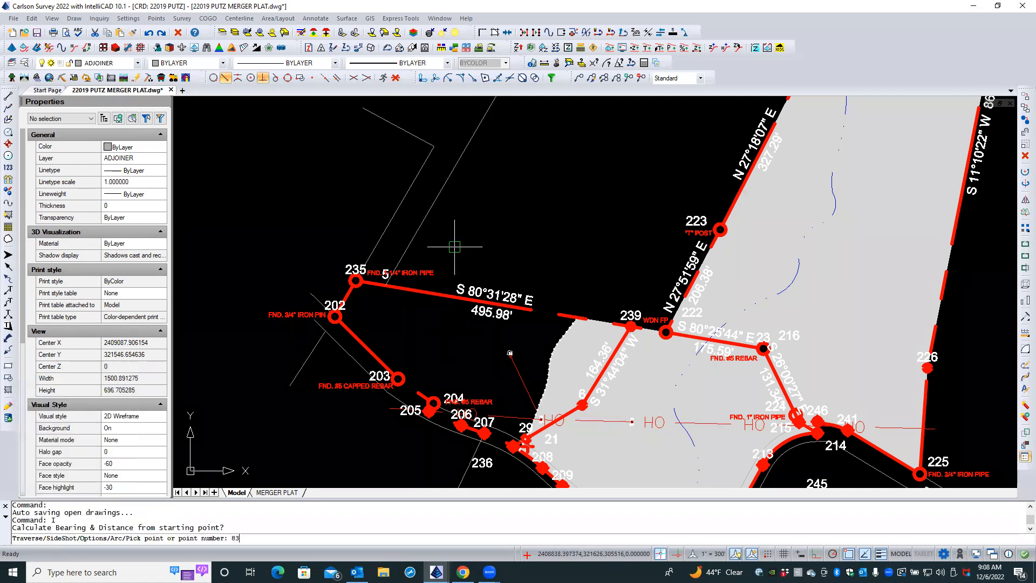
{"action": "key", "text": "Return"}
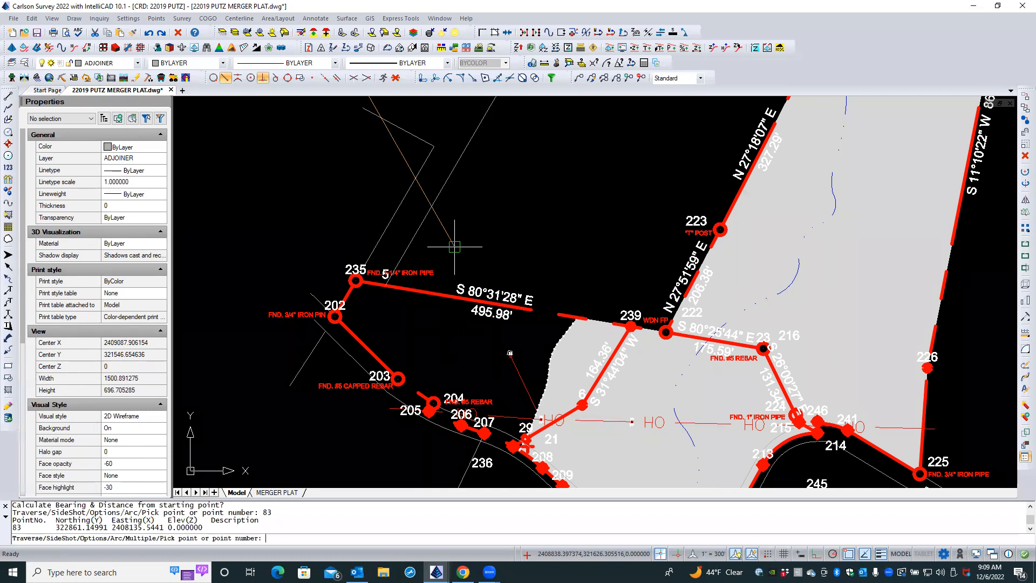
{"action": "scroll", "coordinate": [444, 232], "scroll_direction": "down", "scroll_amount": 5}
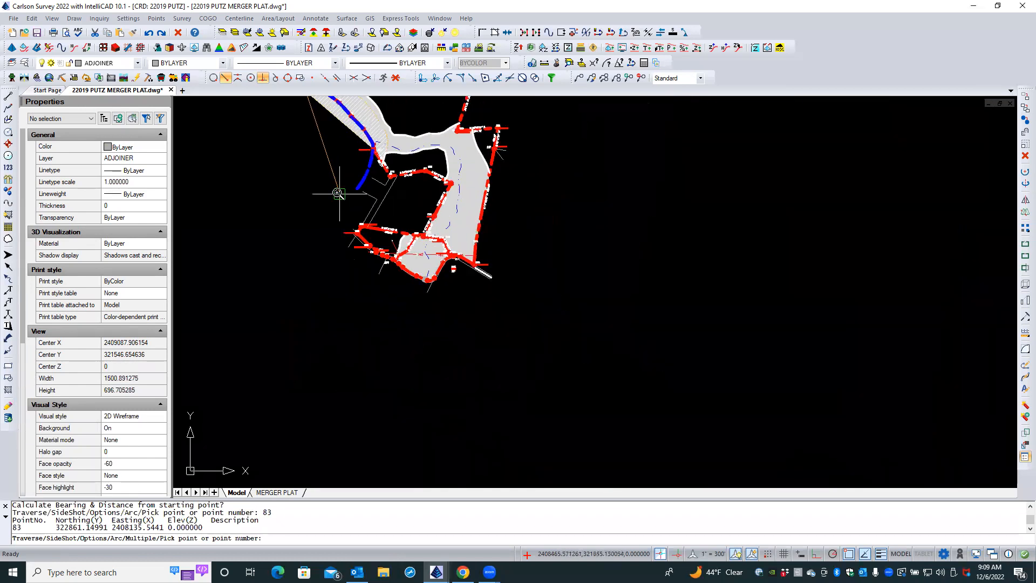
{"action": "scroll", "coordinate": [338, 193], "scroll_direction": "down", "scroll_amount": 1}
{"action": "scroll", "coordinate": [302, 172], "scroll_direction": "up", "scroll_amount": 2}
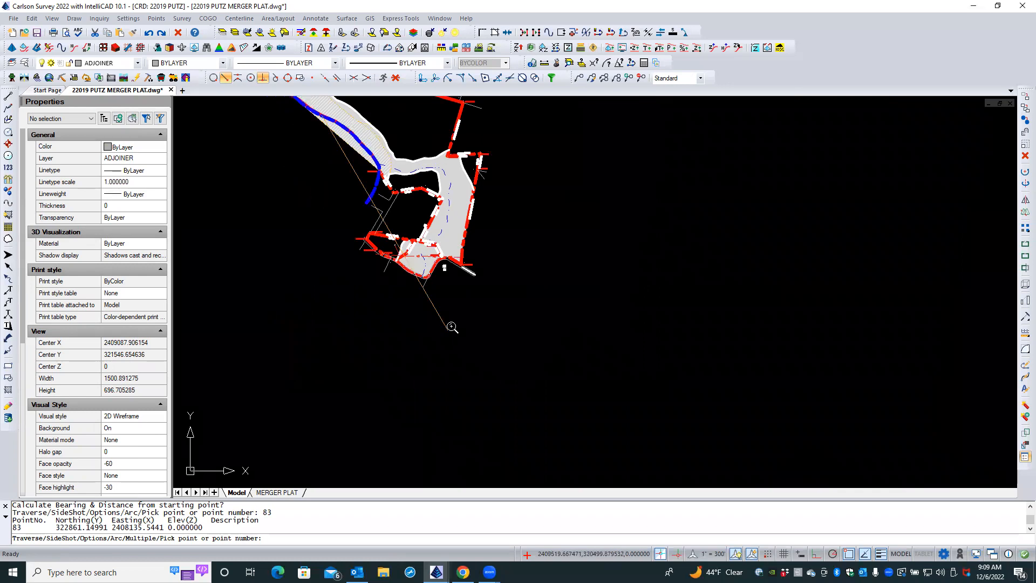
{"action": "middle_click_drag", "start_coordinate": [392, 178], "coordinate": [338, 97]}
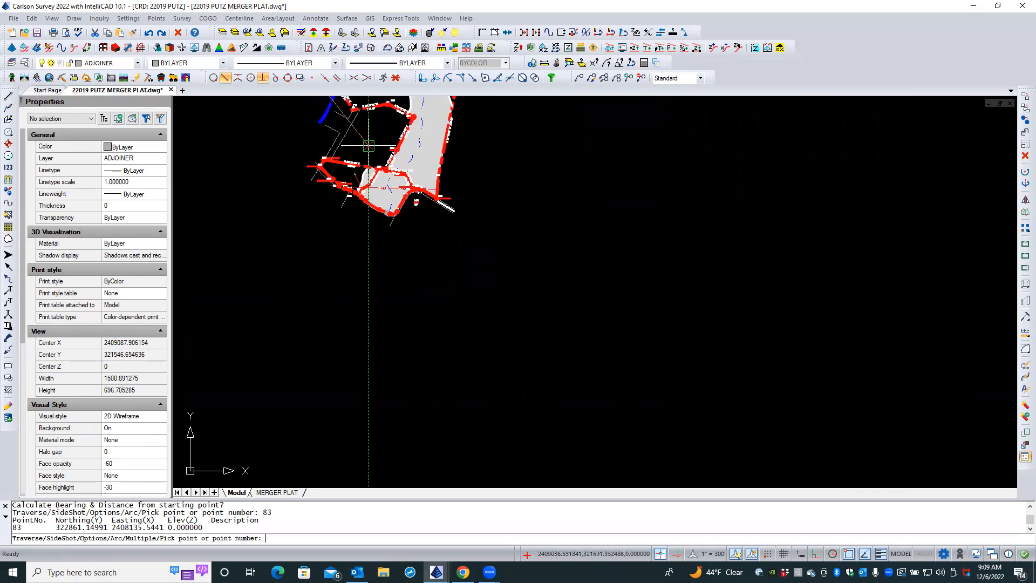
{"action": "mouse_move", "coordinate": [374, 155]}
{"action": "middle_mouse_down"}
{"action": "mouse_move", "coordinate": [403, 178]}
{"action": "mouse_move", "coordinate": [470, 357]}
{"action": "mouse_move", "coordinate": [506, 398]}
{"action": "middle_mouse_up"}
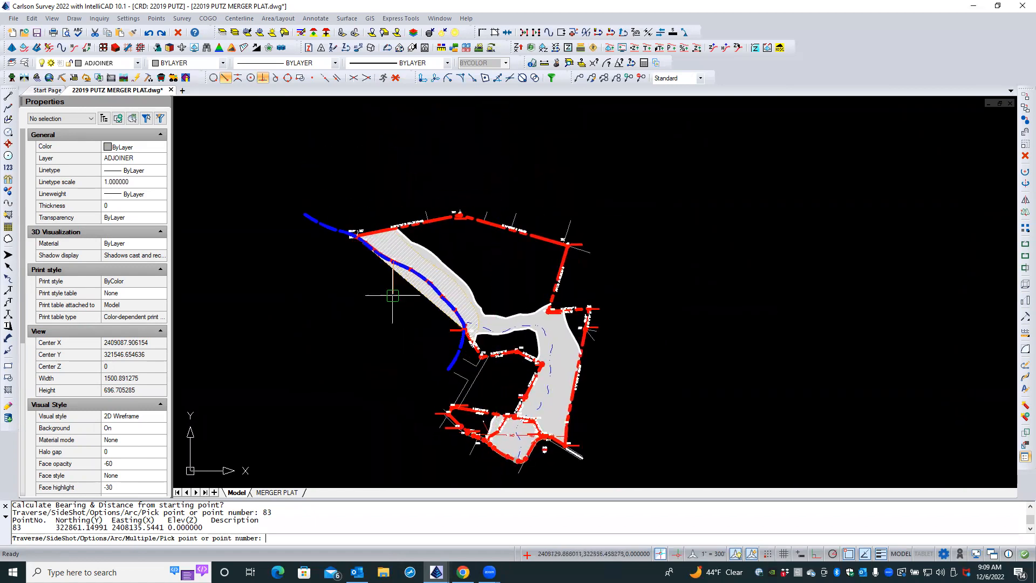
{"action": "scroll", "coordinate": [390, 264], "scroll_direction": "up", "scroll_amount": 4}
{"action": "scroll", "coordinate": [389, 263], "scroll_direction": "up", "scroll_amount": 2}
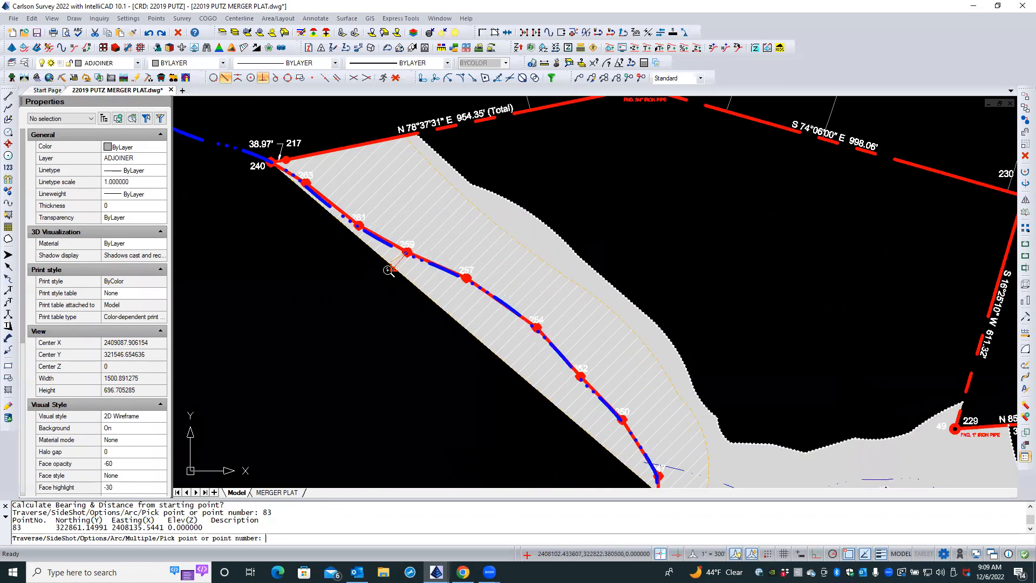
{"action": "scroll", "coordinate": [395, 262], "scroll_direction": "up", "scroll_amount": 2}
{"action": "scroll", "coordinate": [396, 263], "scroll_direction": "up", "scroll_amount": 1}
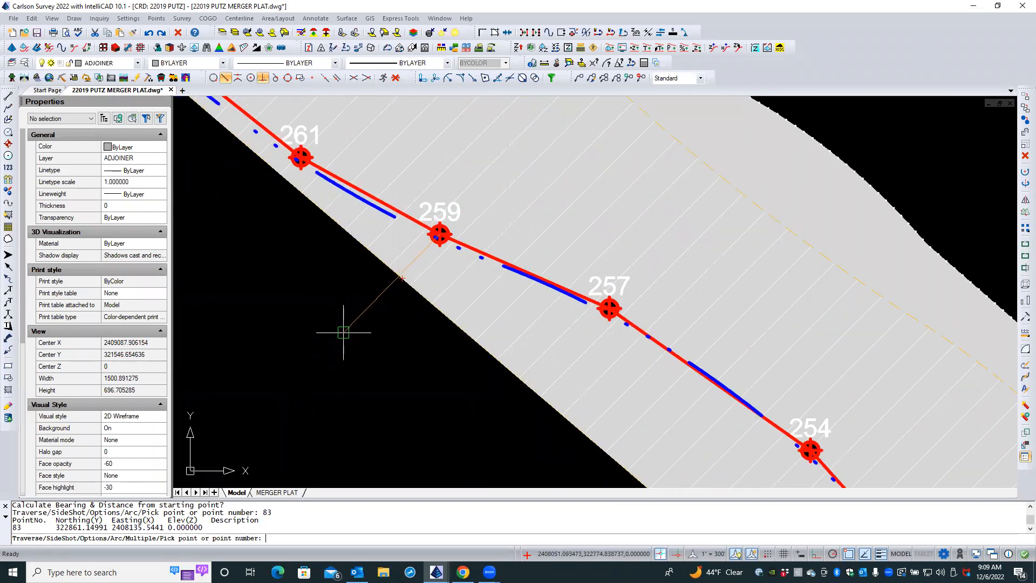
- Inverse from point 83 to point 83.1 and end the command
{"action": "type", "text": "83.1"}
{"action": "key", "text": "Return"}
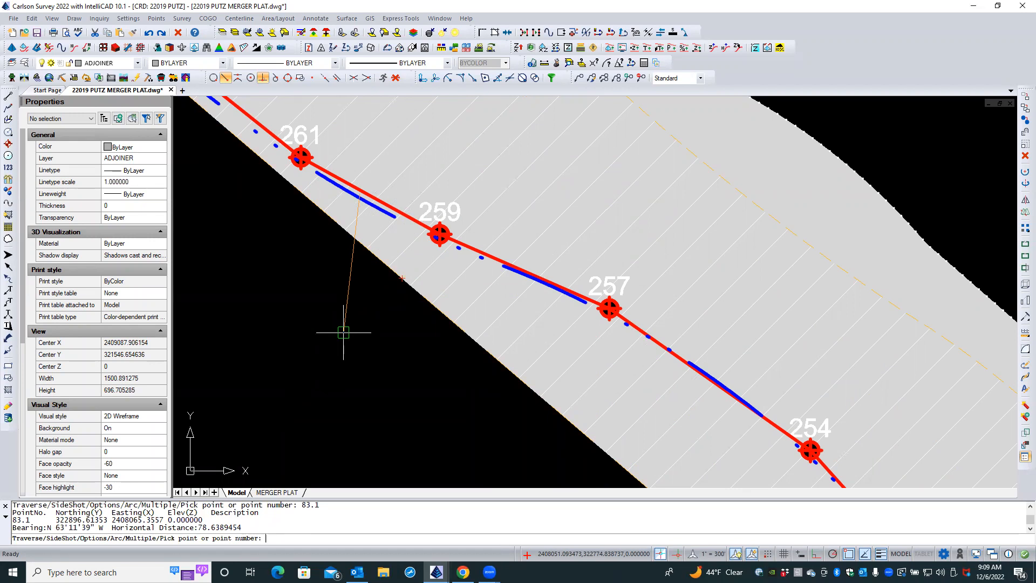
{"action": "key", "text": "Escape"}
{"action": "key", "text": "Escape"}
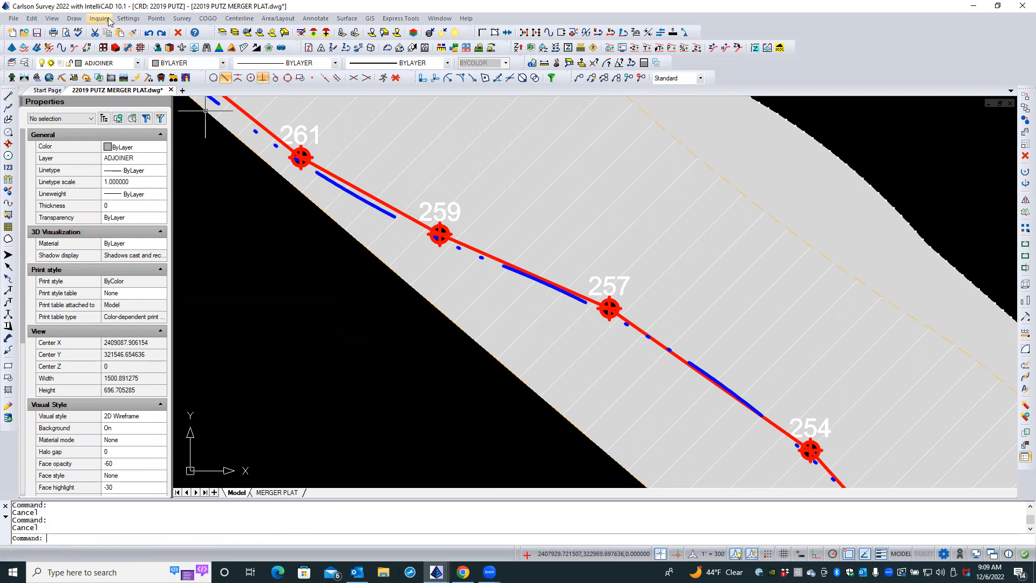
- Find point 83 in the drawing by point number
{"action": "left_click", "coordinate": [108, 20]}
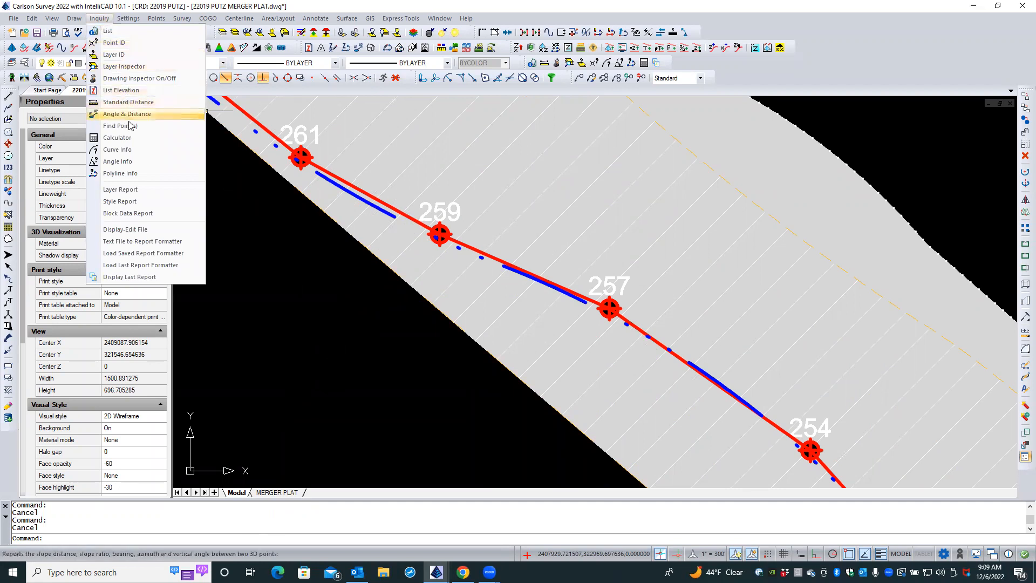
{"action": "left_click", "coordinate": [121, 126]}
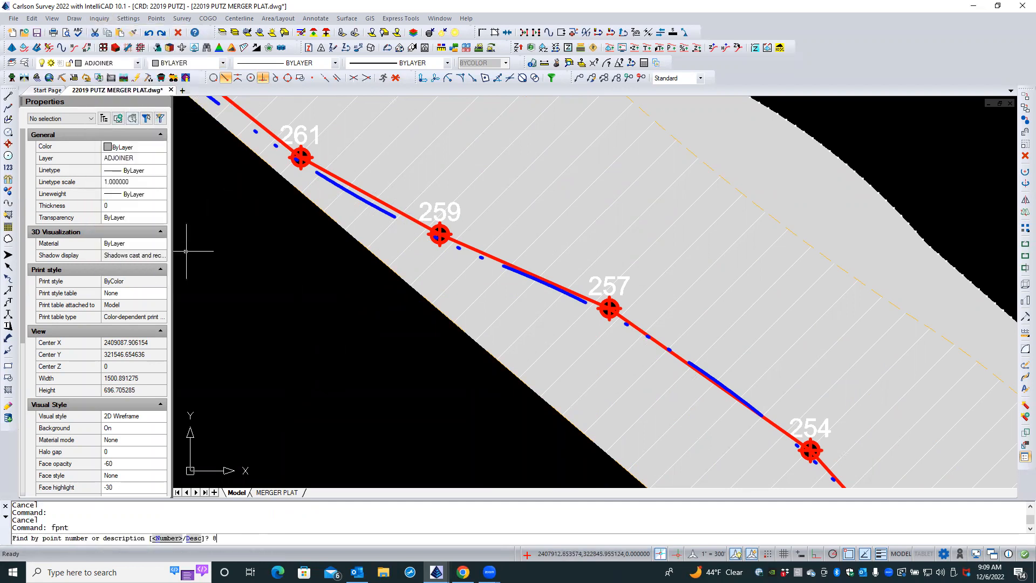
{"action": "type", "text": "83"}
{"action": "key", "text": "Return"}
{"action": "type", "text": "83"}
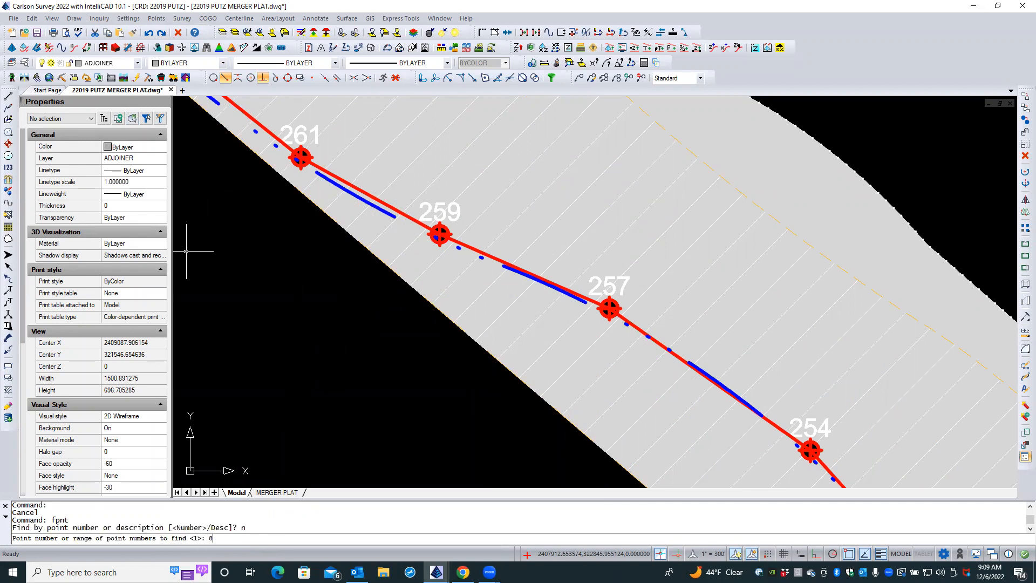
{"action": "key", "text": "Return"}
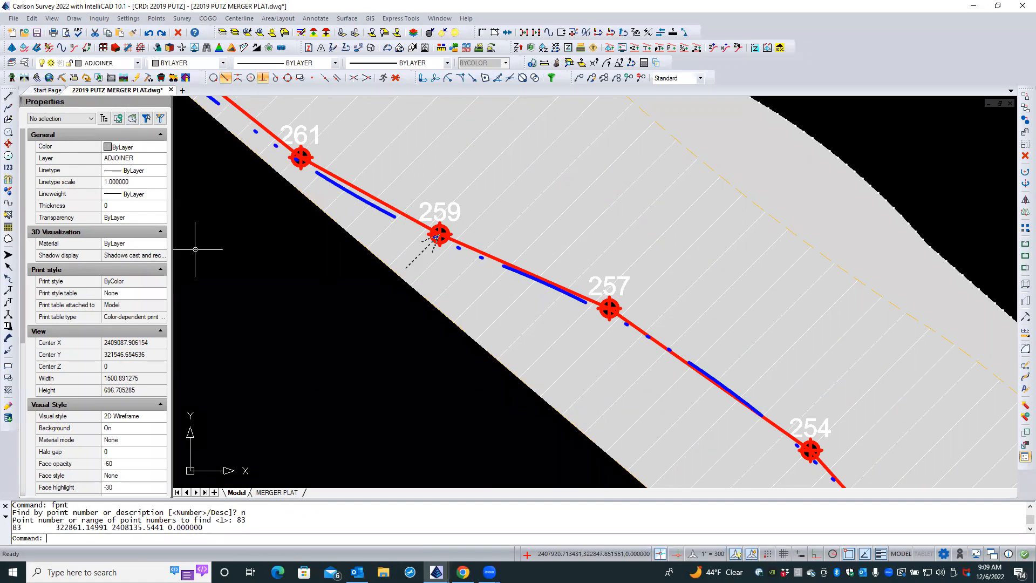
{"action": "key", "text": "Return"}
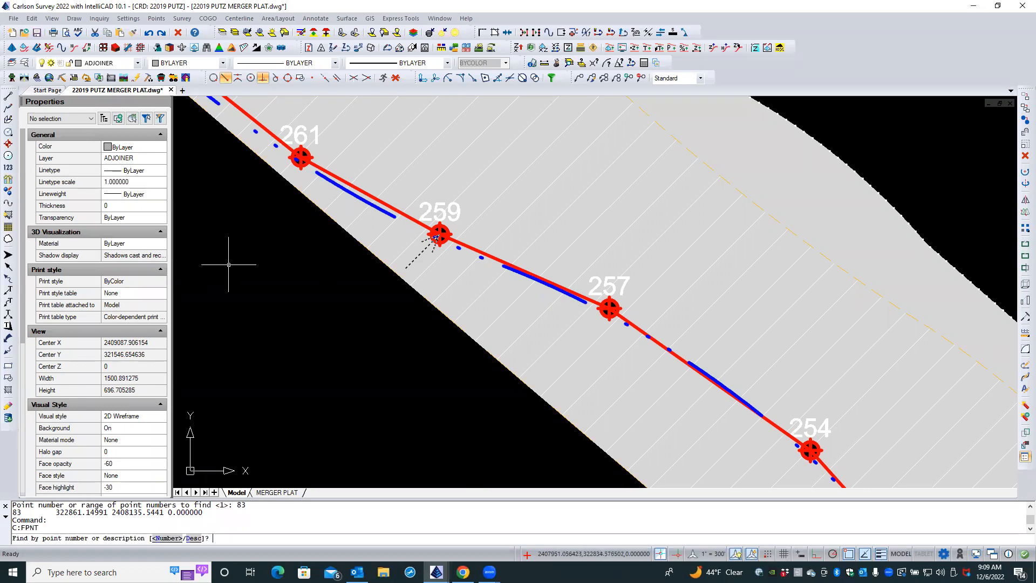
{"action": "scroll", "coordinate": [231, 265], "scroll_direction": "down", "scroll_amount": 1}
{"action": "scroll", "coordinate": [231, 264], "scroll_direction": "down", "scroll_amount": 3}
{"action": "key", "text": "Return"}
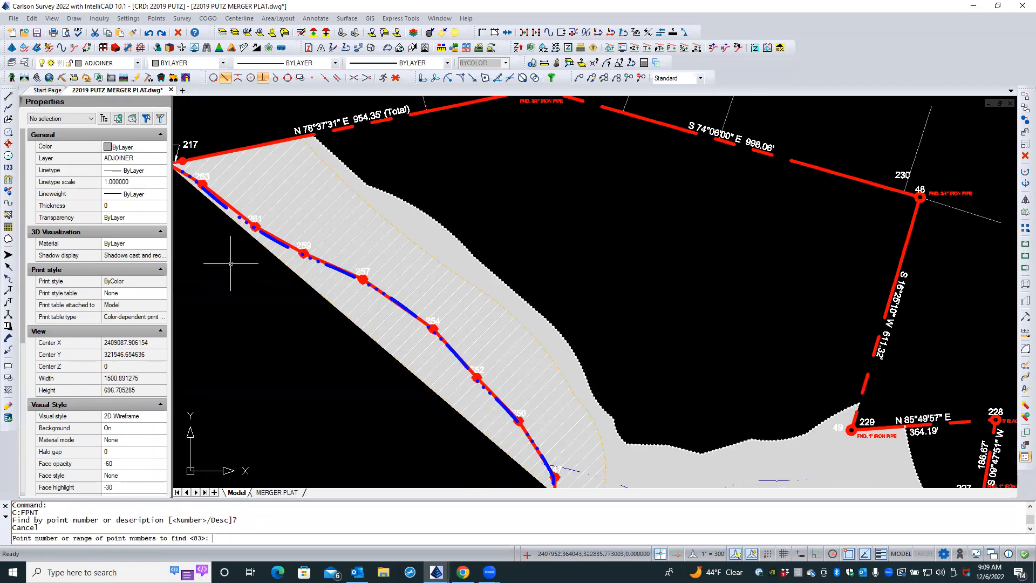
{"action": "middle_click_drag", "start_coordinate": [231, 264], "coordinate": [282, 310]}
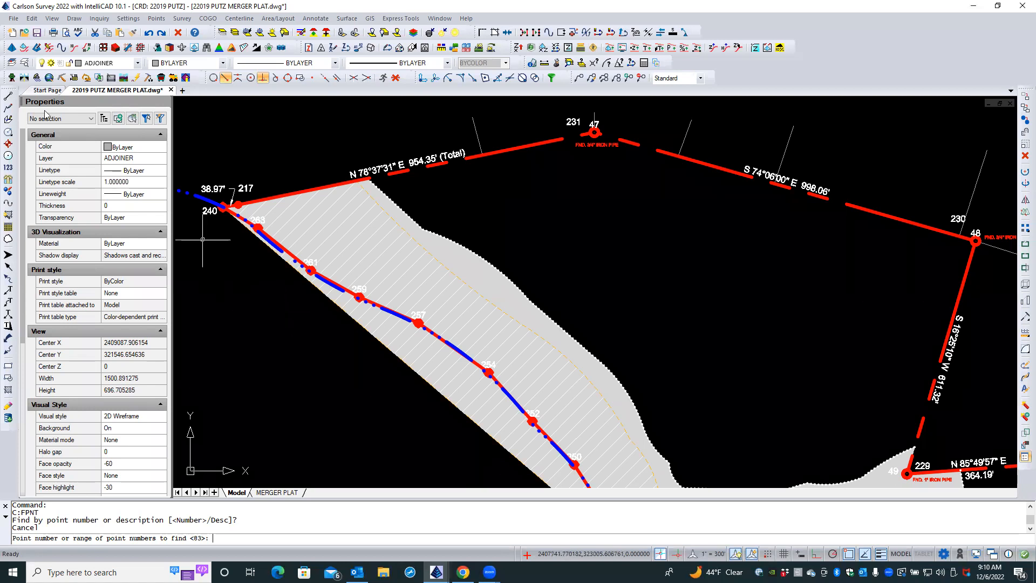
- Browse the 22019 PUTZ job folder and its Carlson subfolder for other drawing files, and leave without opening one
{"action": "left_click", "coordinate": [44, 91]}
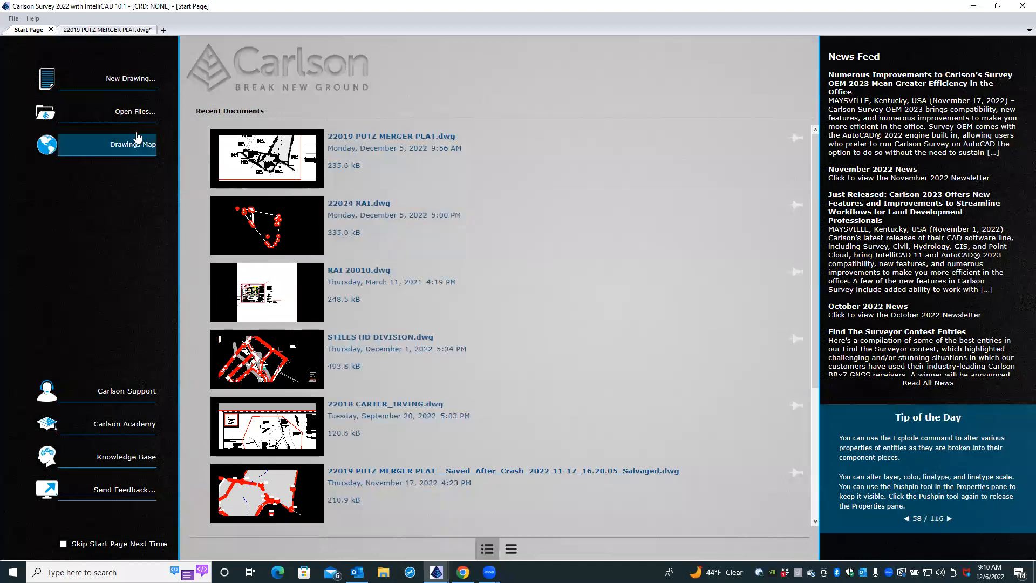
{"action": "left_click", "coordinate": [139, 121]}
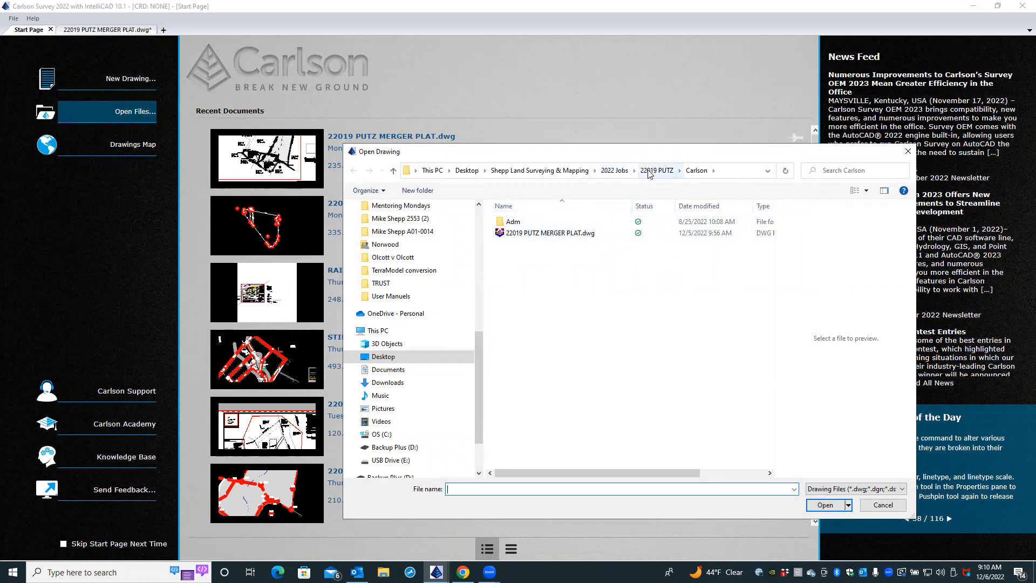
{"action": "left_click", "coordinate": [701, 175]}
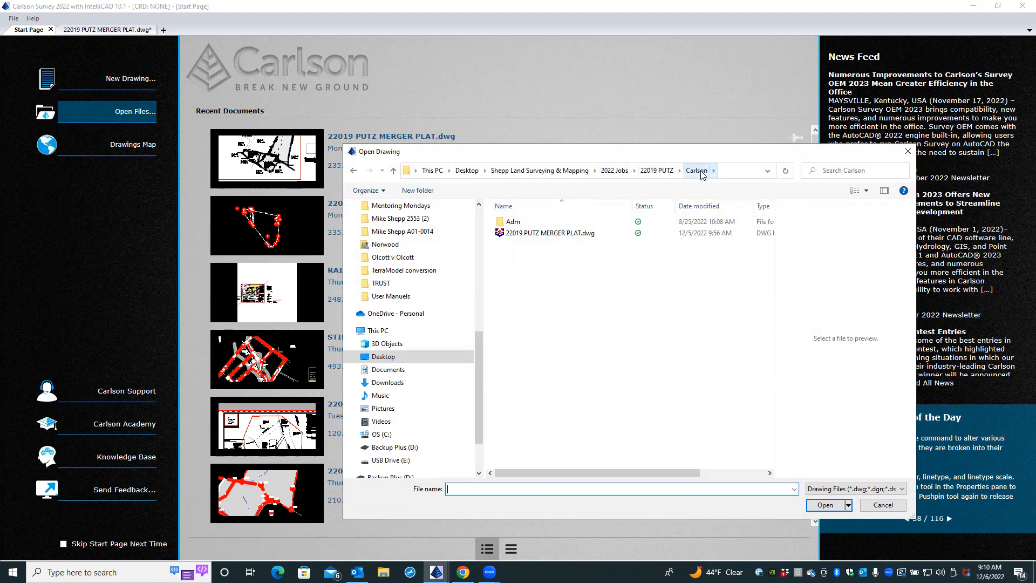
{"action": "left_click", "coordinate": [651, 172]}
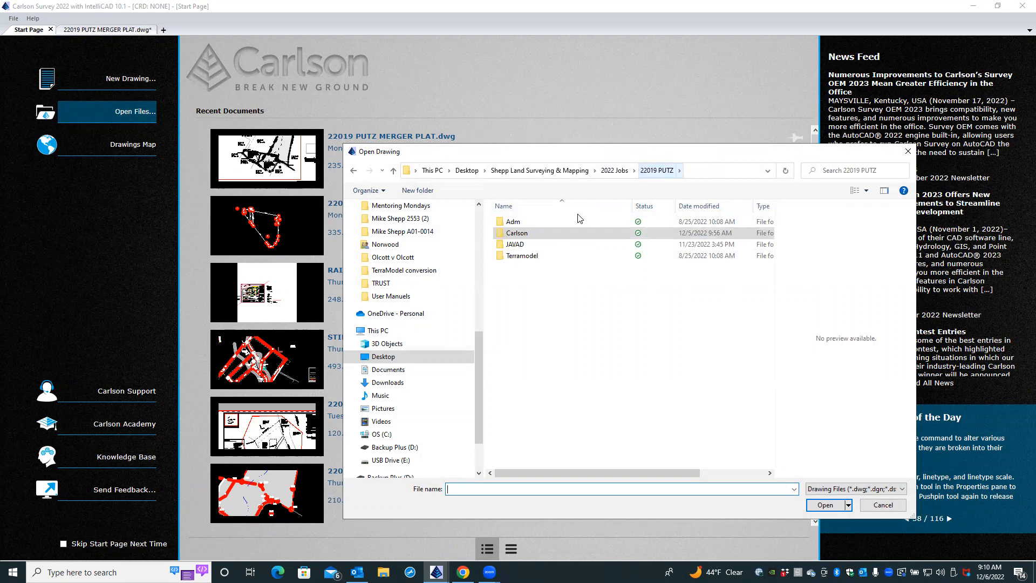
{"action": "double_click", "coordinate": [553, 234]}
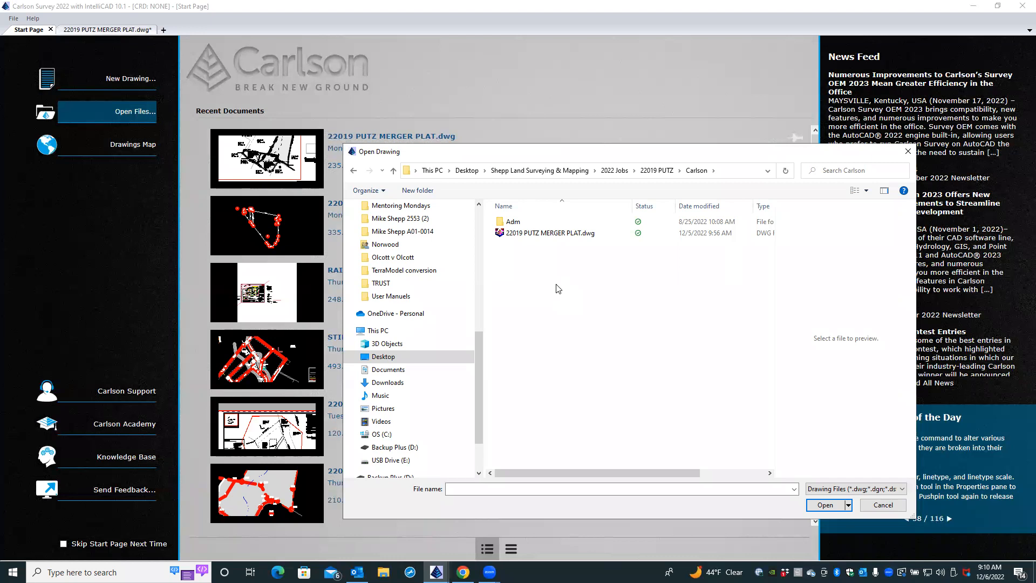
{"action": "left_click", "coordinate": [883, 505]}
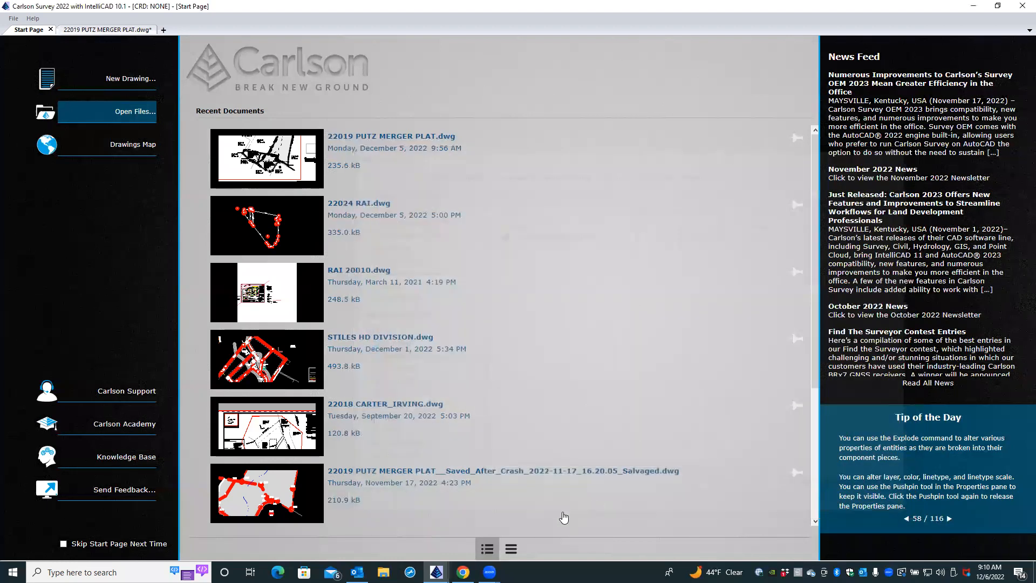
{"action": "left_click", "coordinate": [383, 572]}
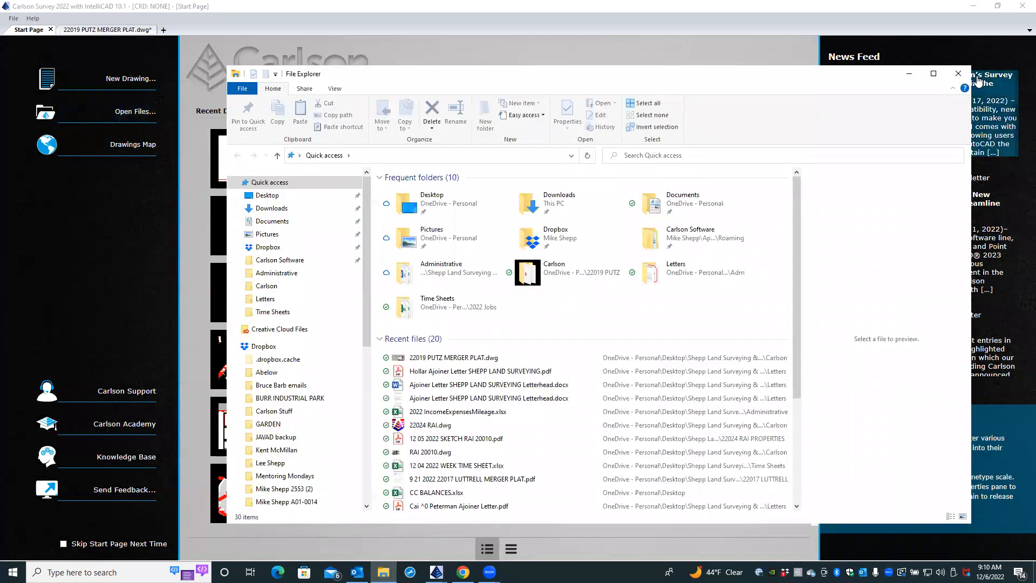
{"action": "left_click", "coordinate": [958, 74]}
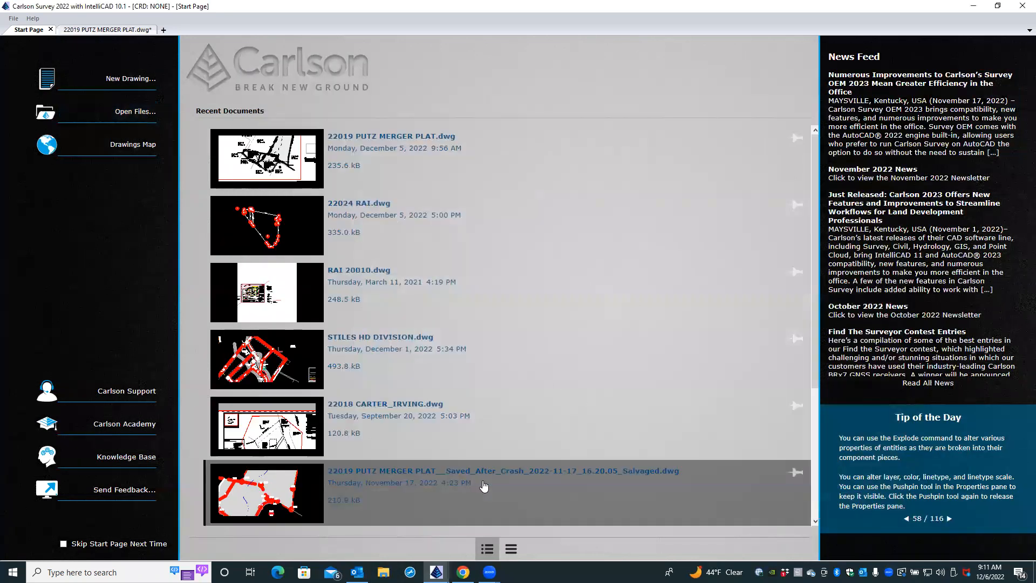
- Open the recent drawing 22019 PUTZ MERGER PLAT__Saved_After_Crash_2022-11-17_16.20.05_Salvaged.dwg and view its boundary area
{"action": "left_click", "coordinate": [402, 482]}
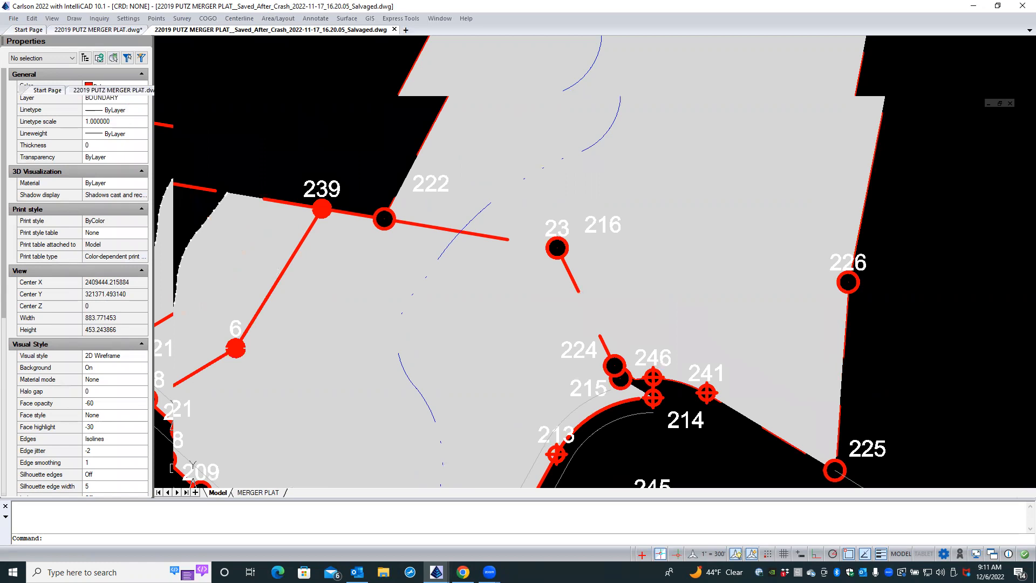
{"action": "scroll", "coordinate": [441, 211], "scroll_direction": "down", "scroll_amount": 7}
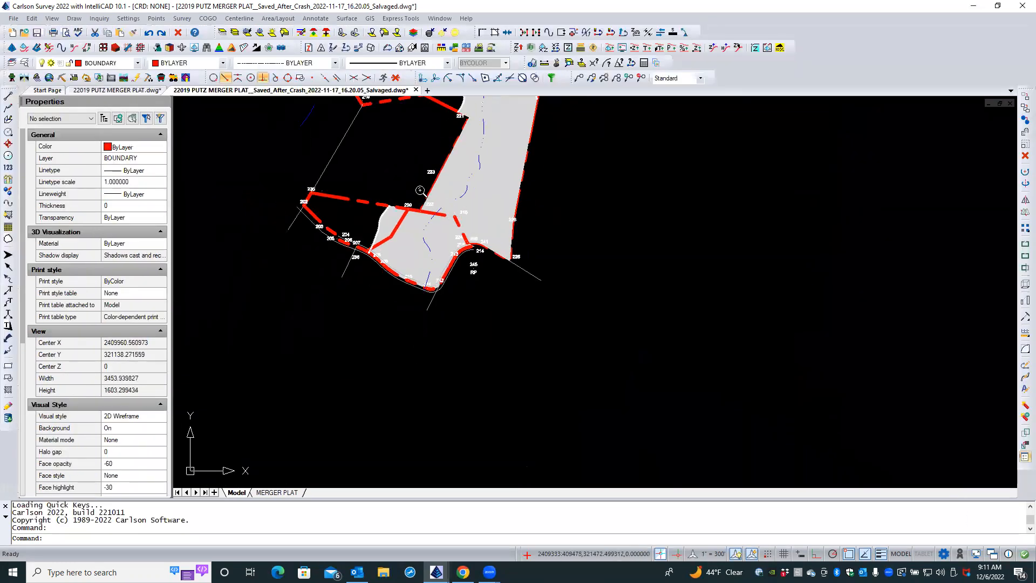
{"action": "middle_click_drag", "start_coordinate": [404, 173], "coordinate": [481, 346]}
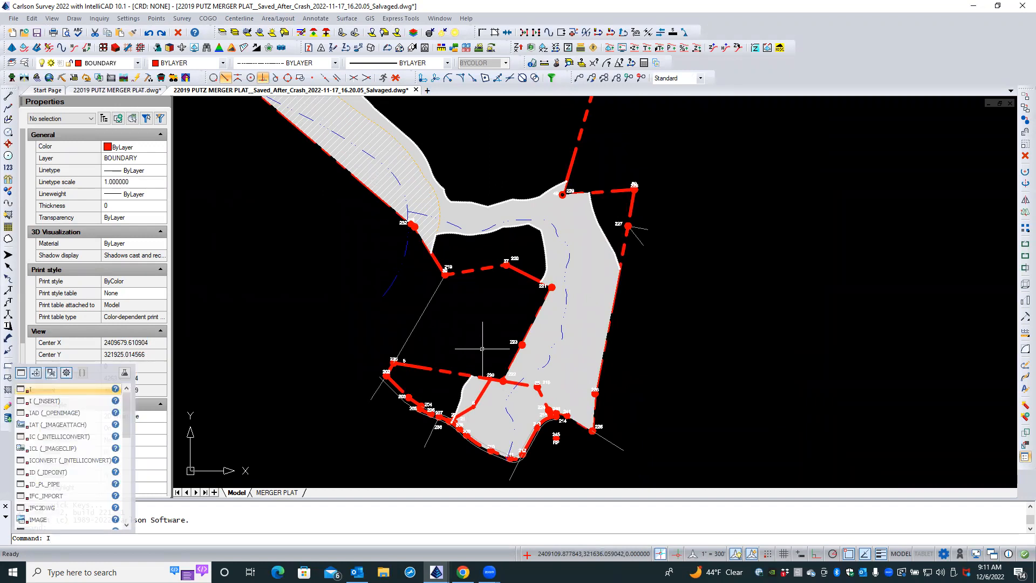
- Try to inverse from point 83 in the salvaged drawing, cancelling the choice of a coordinate file
{"action": "key", "text": "Return"}
{"action": "type", "text": "83"}
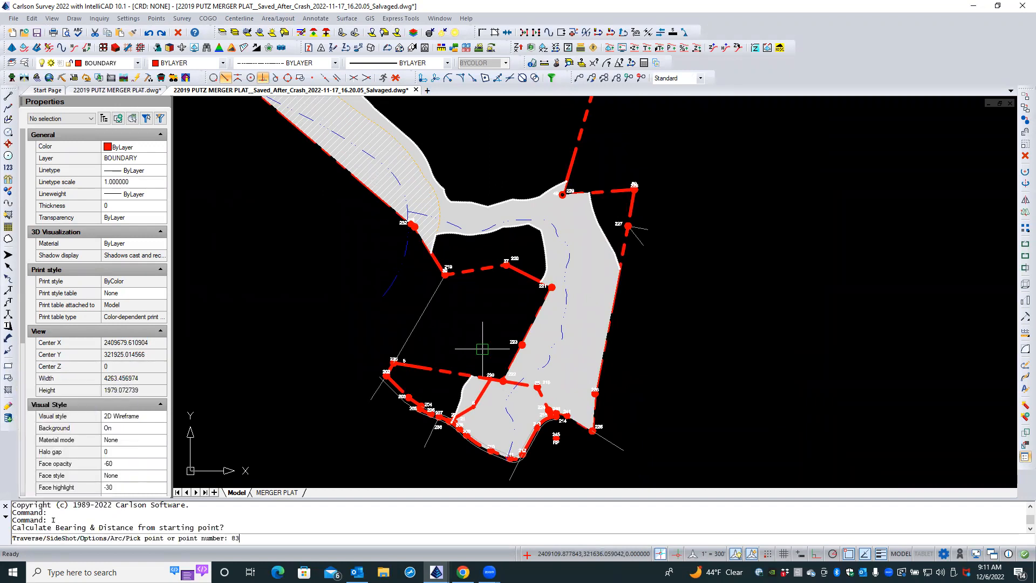
{"action": "key", "text": "Return"}
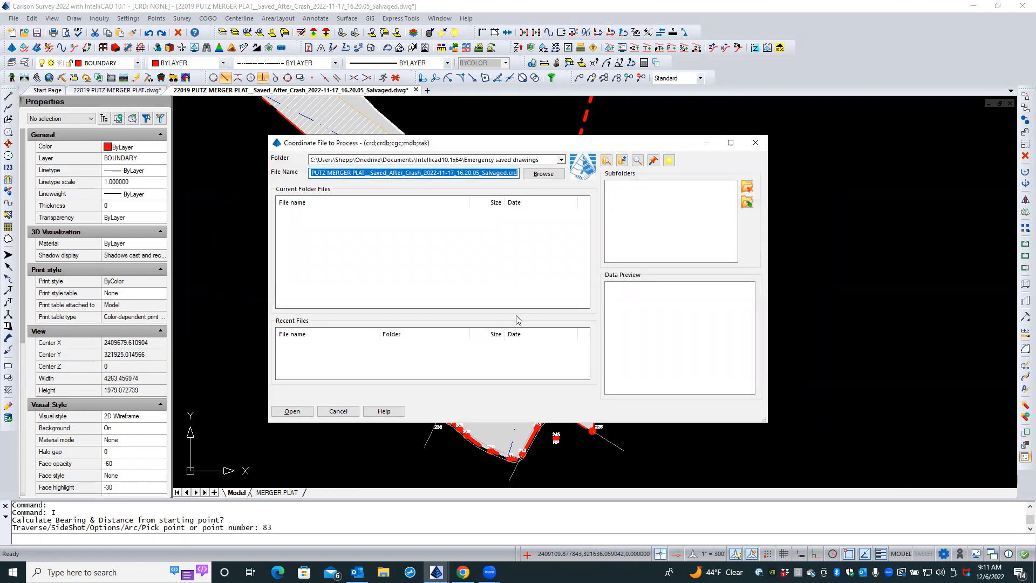
{"action": "left_click", "coordinate": [354, 412]}
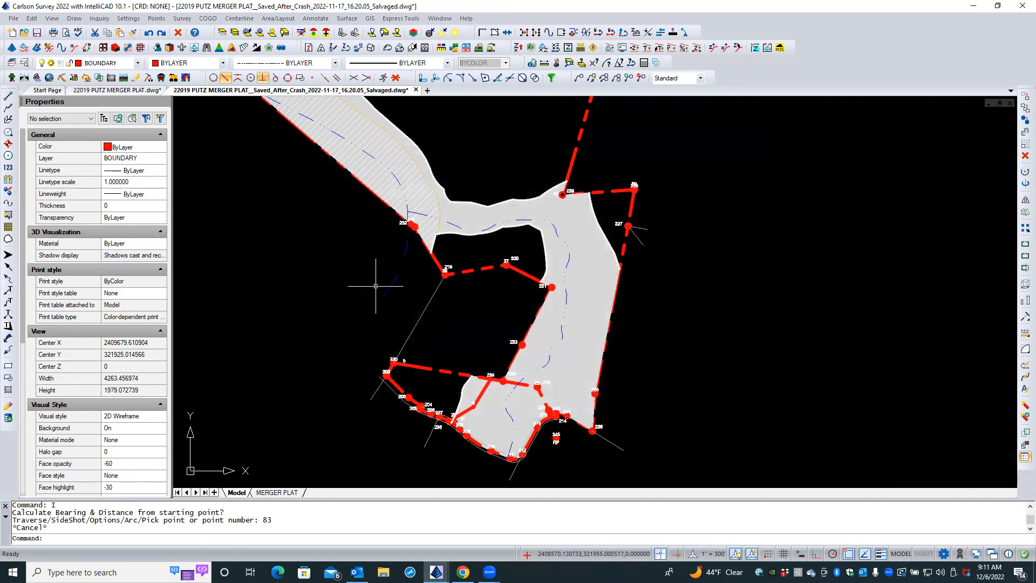
{"action": "left_click", "coordinate": [100, 18]}
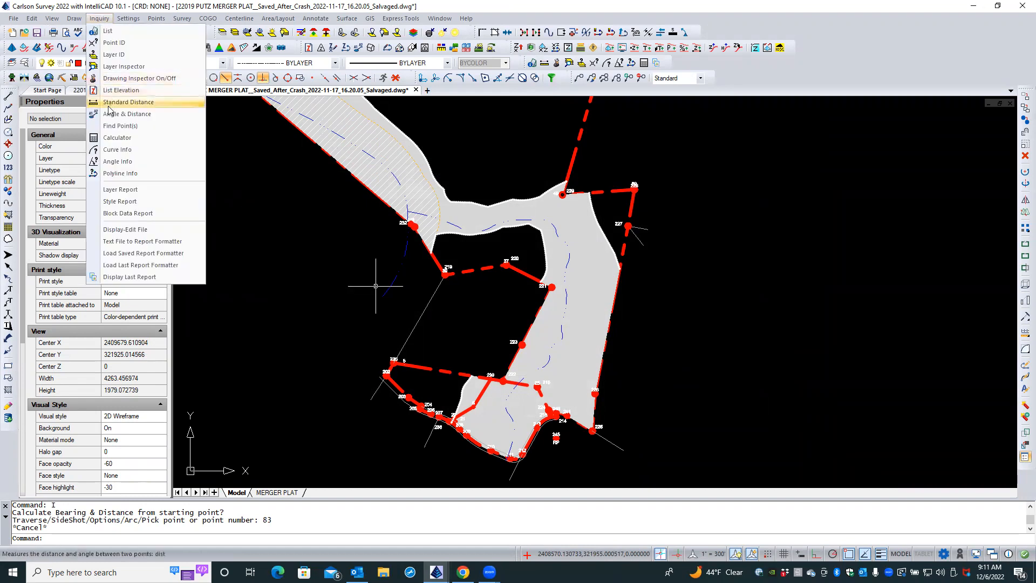
{"action": "left_click", "coordinate": [113, 126]}
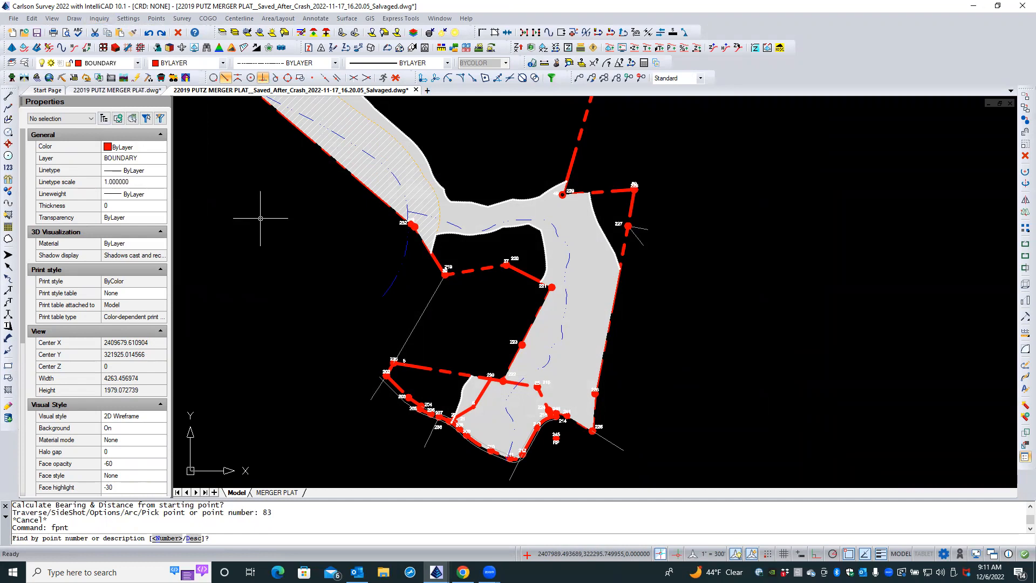
{"action": "type", "text": "n"}
{"action": "key", "text": "Return"}
{"action": "type", "text": "883"}
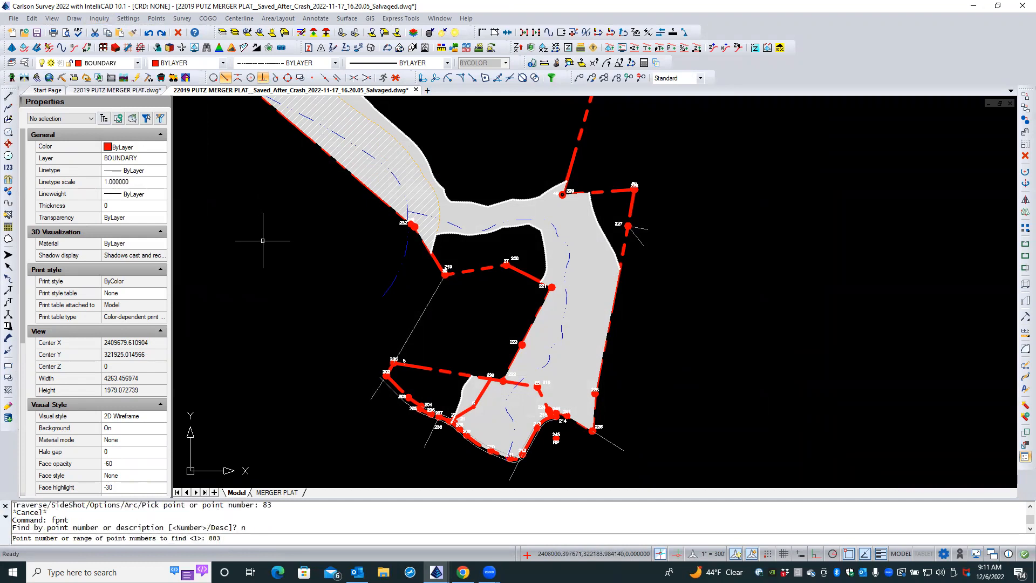
{"action": "key", "text": "Return"}
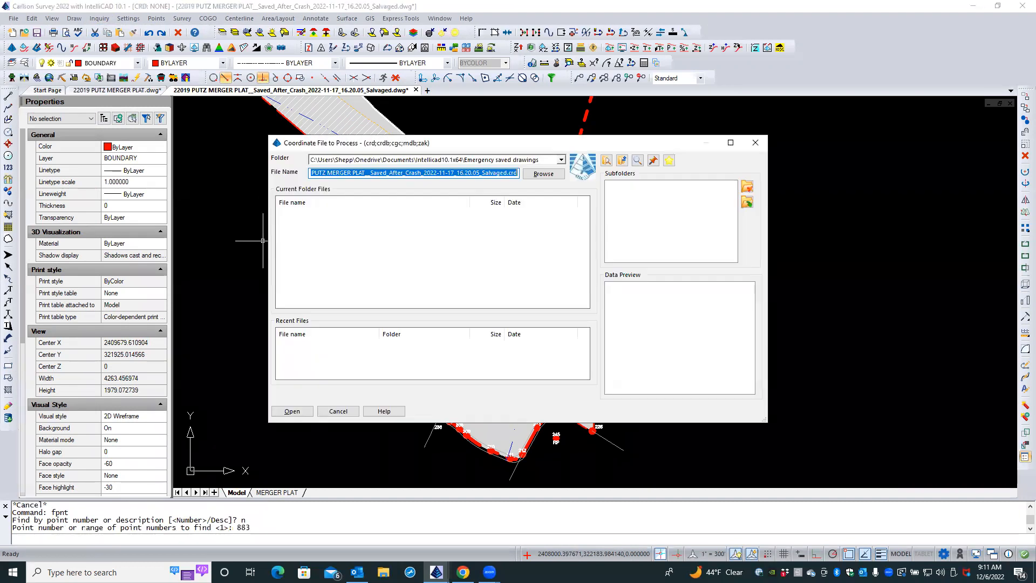
{"action": "key", "text": "Escape"}
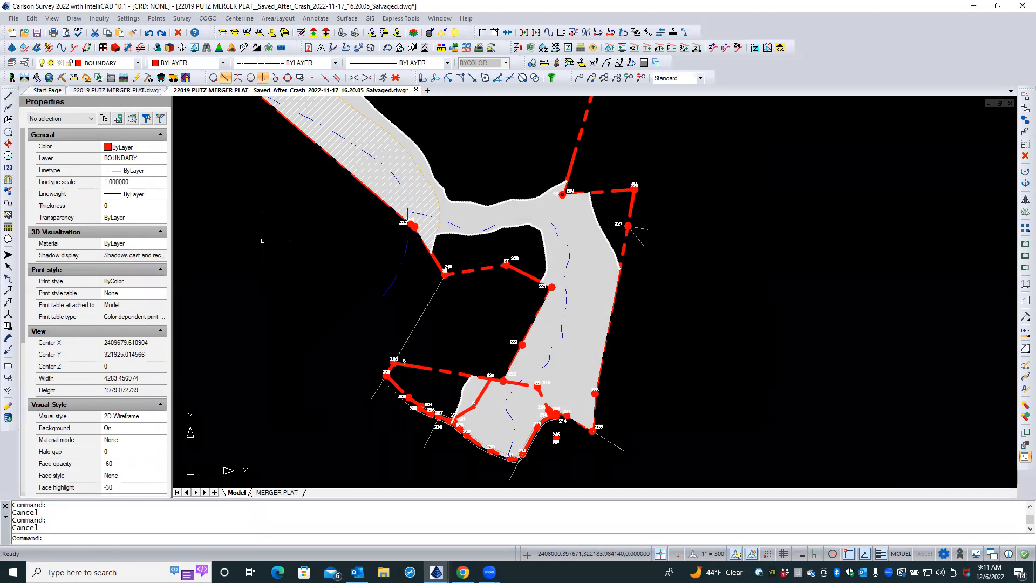
- Try to find point 83 by number in the salvaged drawing, cancelling the choice of a coordinate file
{"action": "key", "text": "Return"}
{"action": "type", "text": "n"}
{"action": "key", "text": "Return"}
{"action": "type", "text": "83"}
{"action": "key", "text": "Return"}
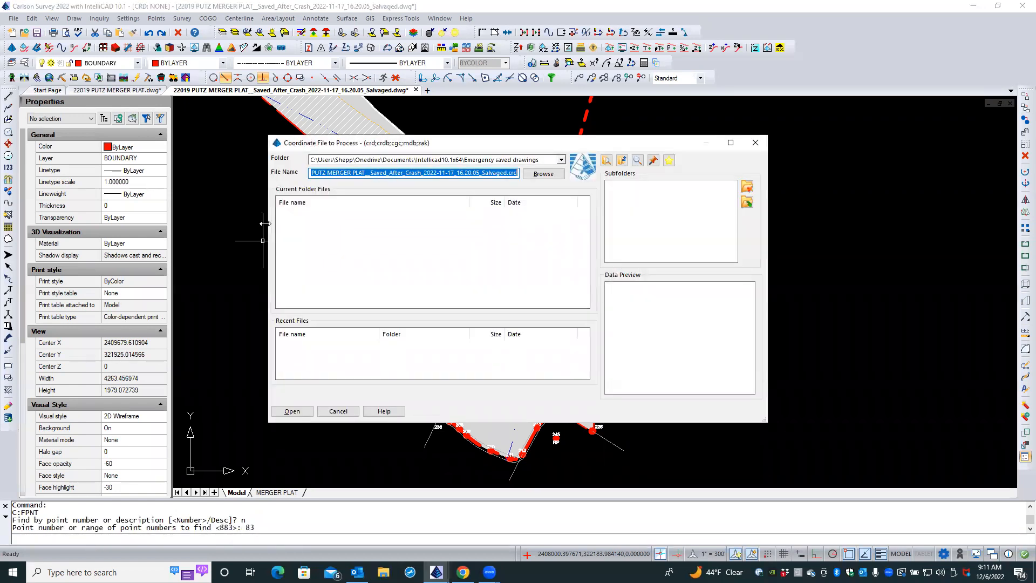
{"action": "left_click", "coordinate": [337, 411]}
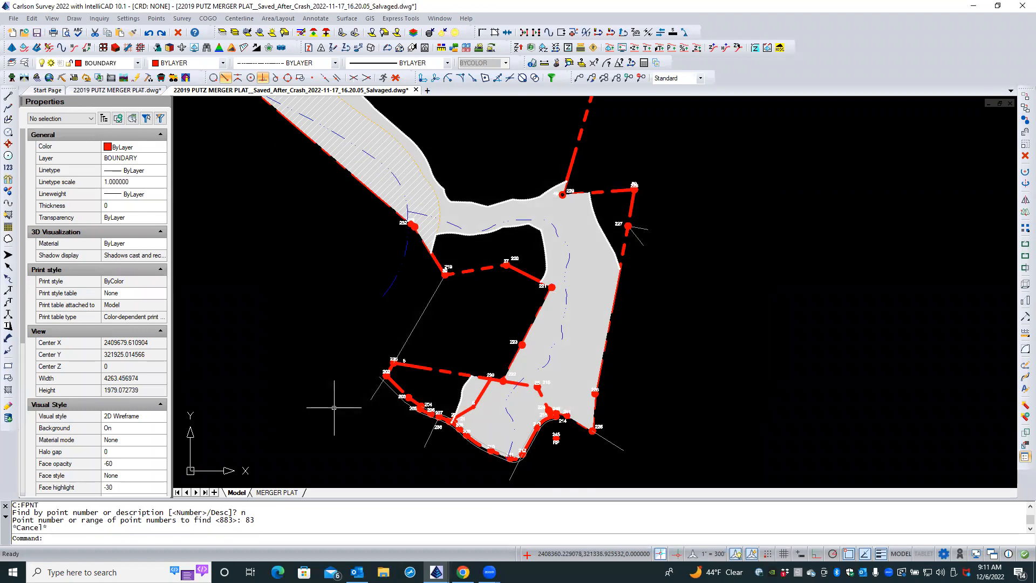
- Create a coordinate file named putz temporary and set it as the salvaged drawing's current coordinate file
{"action": "left_click", "coordinate": [150, 22]}
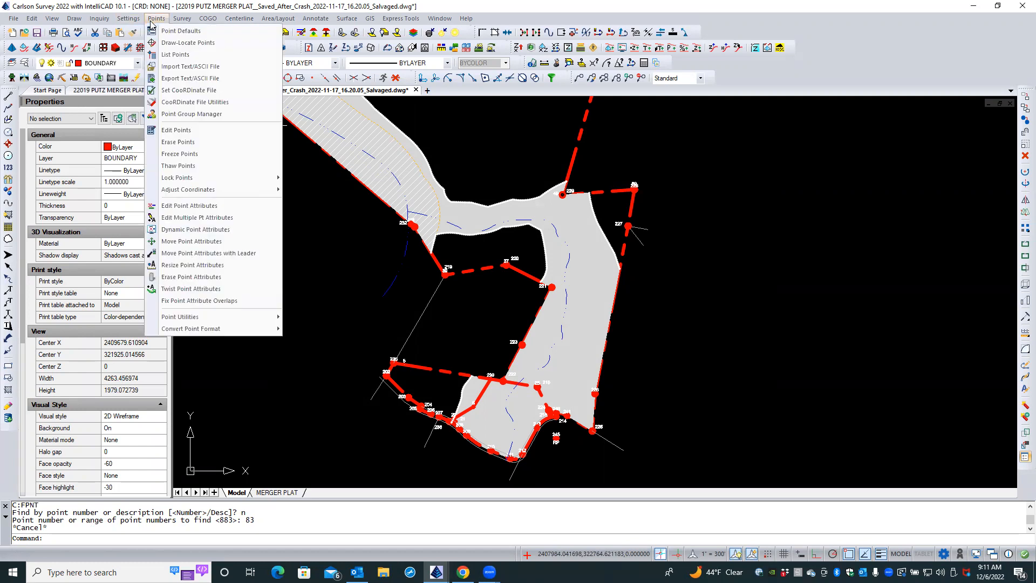
{"action": "left_click", "coordinate": [185, 91]}
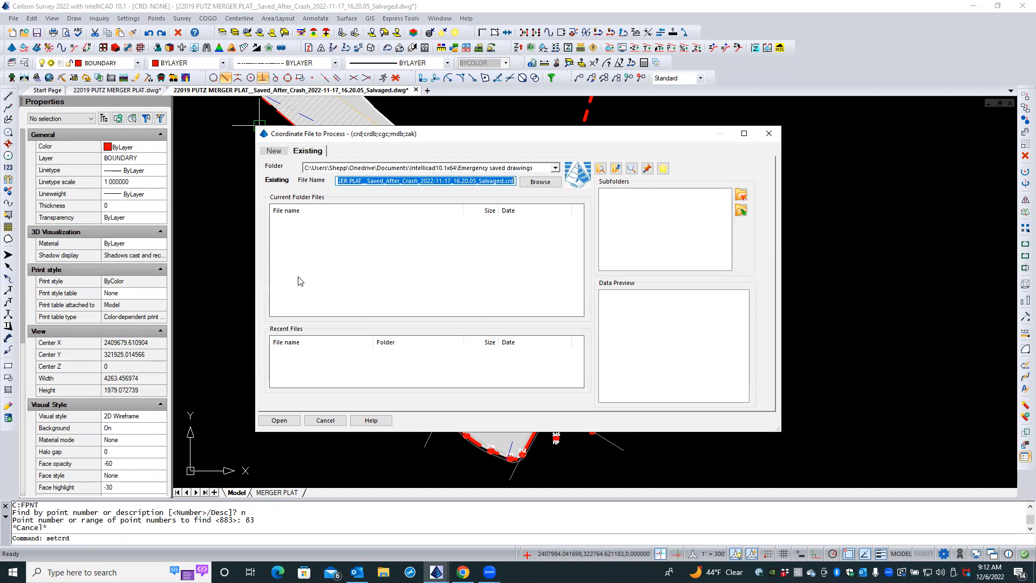
{"action": "type", "text": "put"}
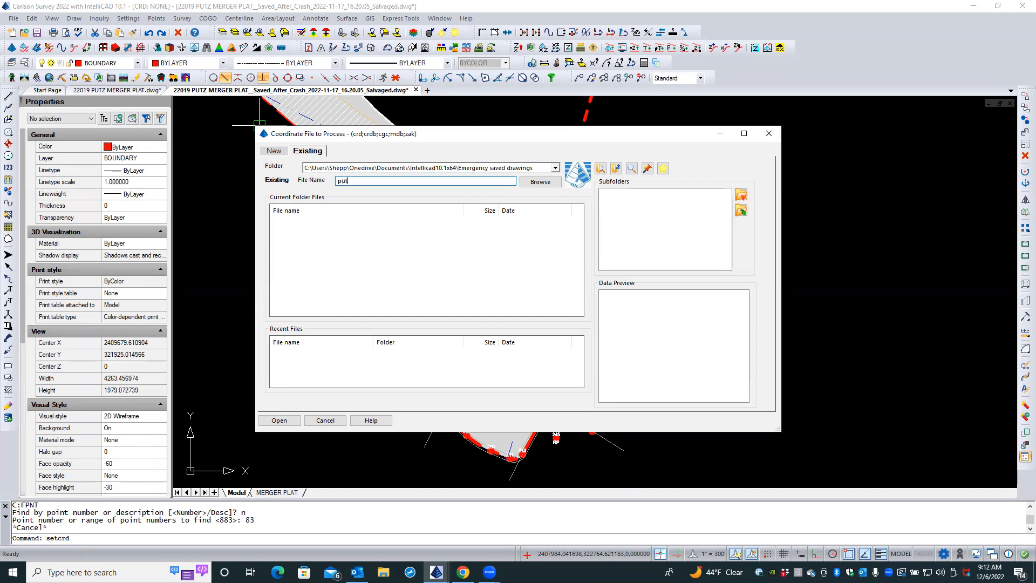
{"action": "type", "text": "z temporary"}
{"action": "key", "text": "Return"}
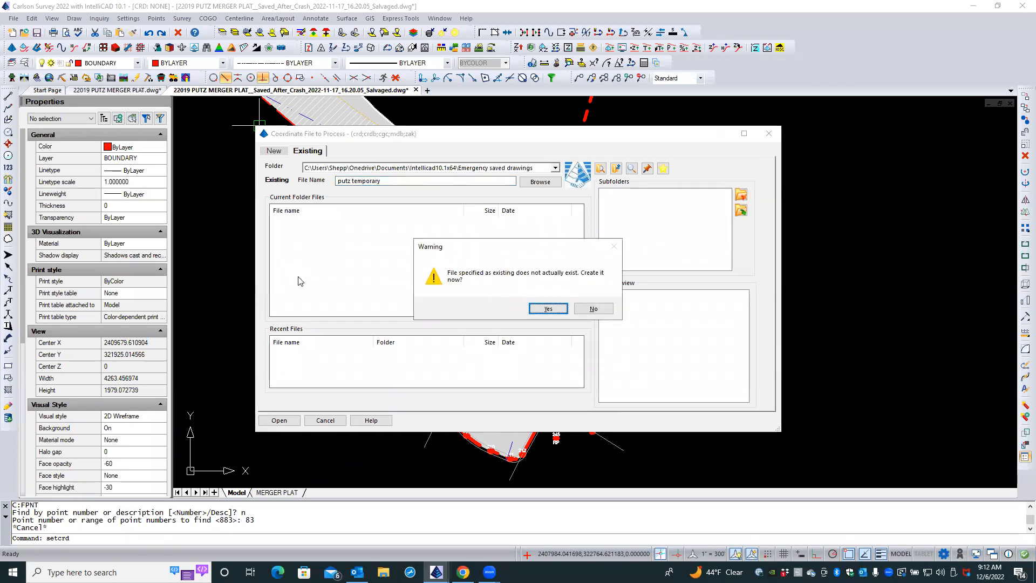
{"action": "key", "text": "Return"}
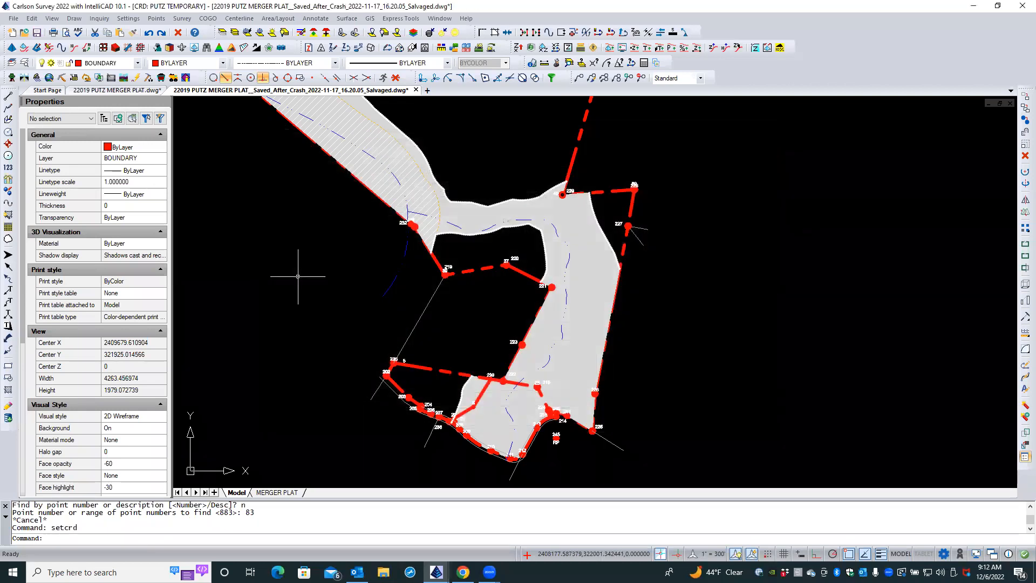
- Update the temporary CRD file from the drawing, using all entities and keeping the default attribute names
{"action": "left_click", "coordinate": [156, 18]}
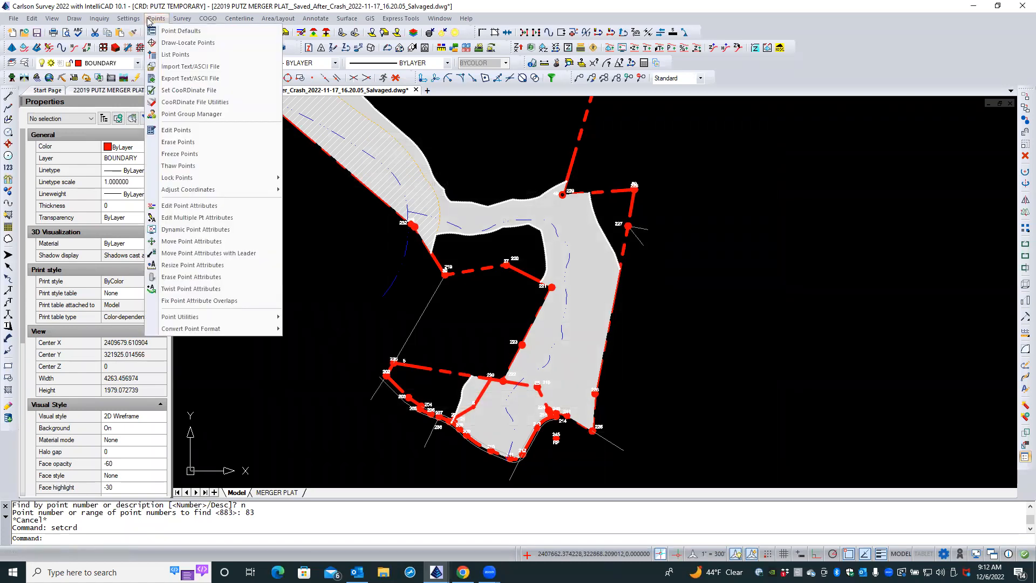
{"action": "left_click", "coordinate": [238, 103]}
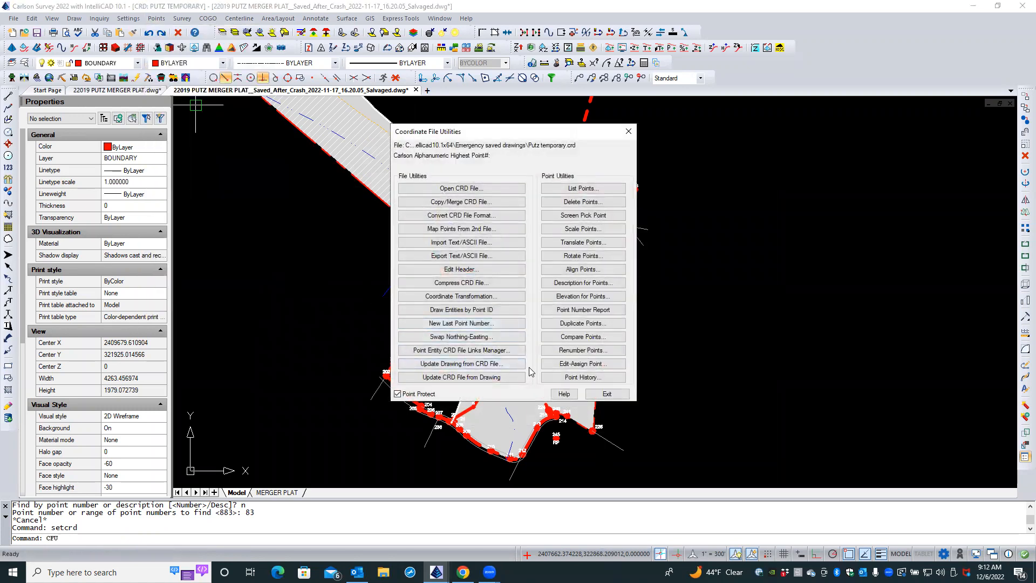
{"action": "left_click", "coordinate": [492, 376]}
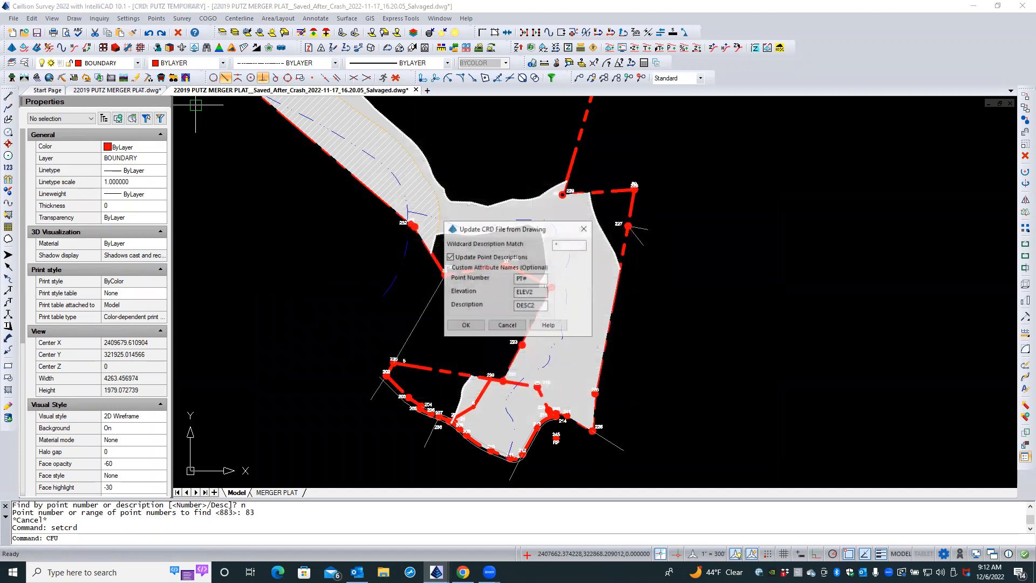
{"action": "left_click", "coordinate": [466, 324]}
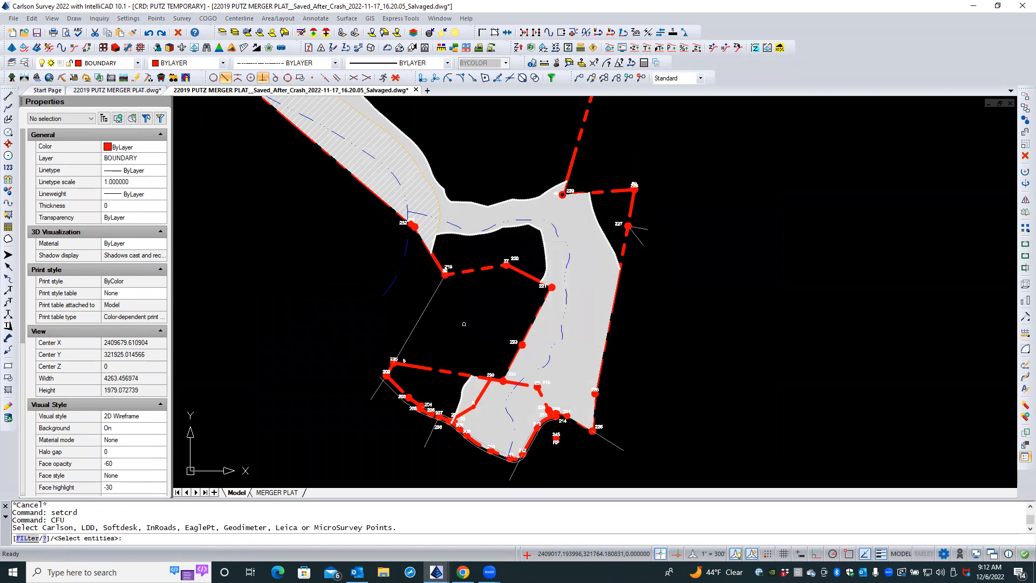
{"action": "type", "text": "all"}
{"action": "key", "text": "Return"}
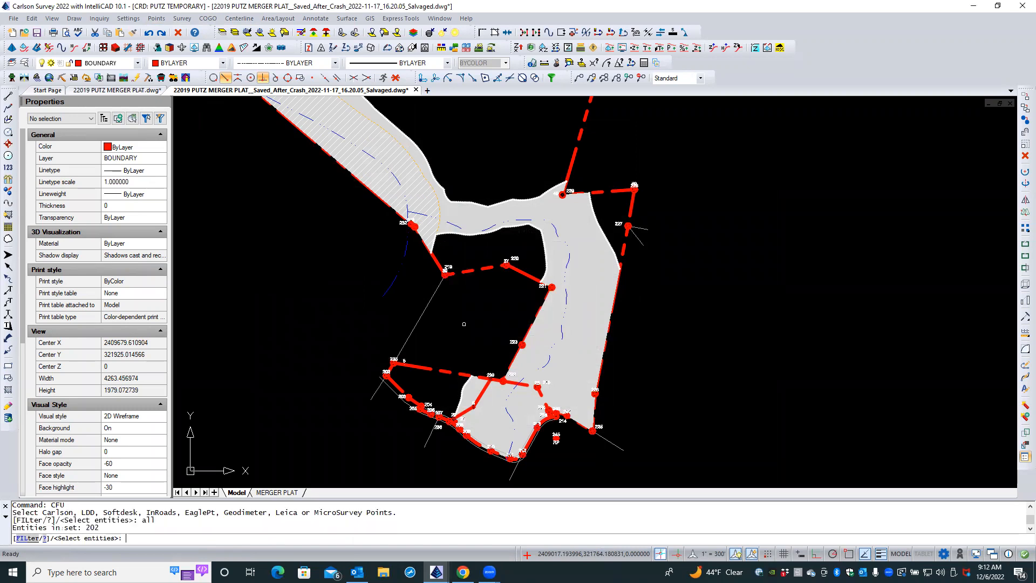
{"action": "key", "text": "Return"}
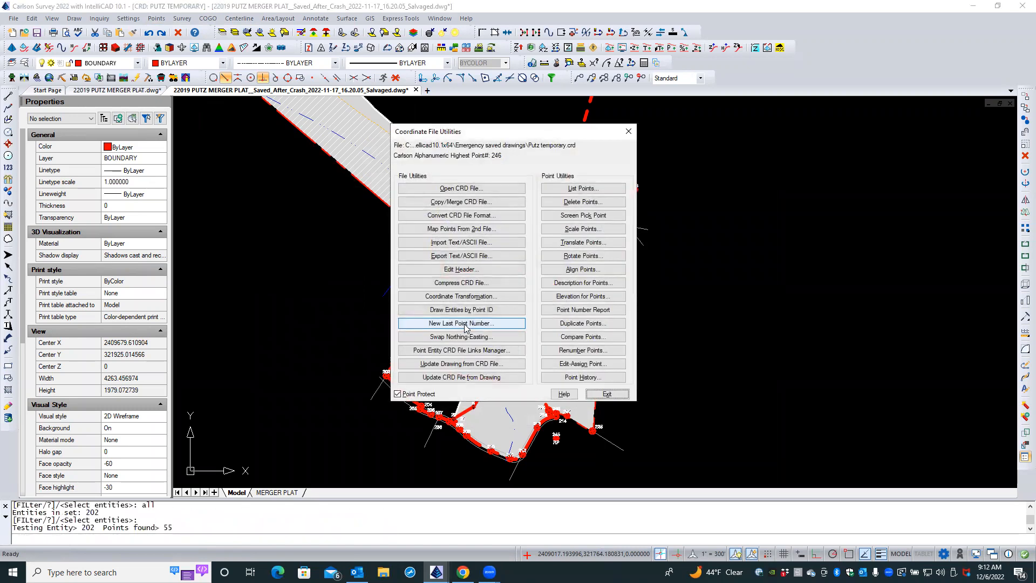
- List all points in the temporary coordinate file, review their numbers and coordinates in the report, and leave the coordinate file utilities
{"action": "left_click", "coordinate": [543, 187]}
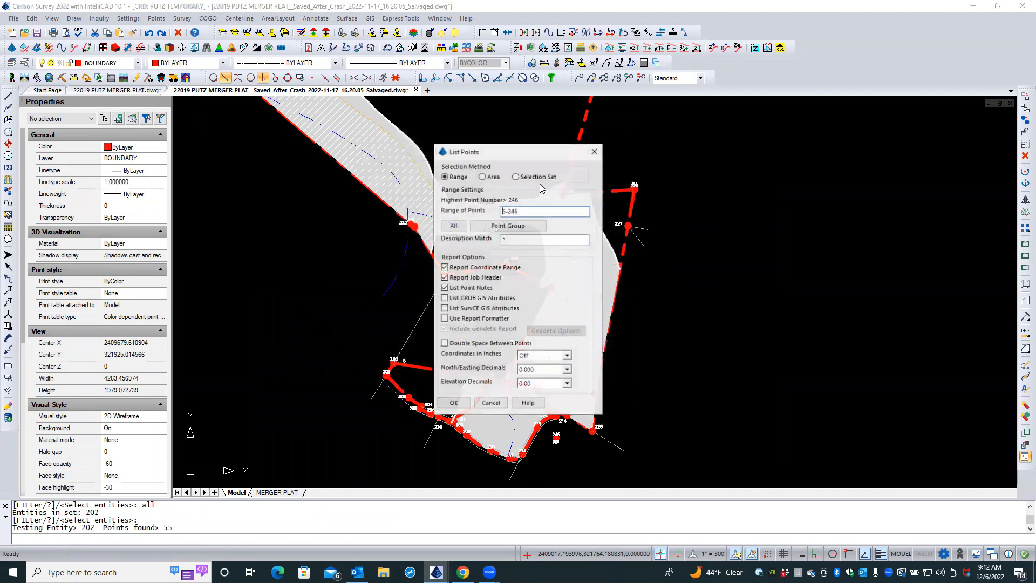
{"action": "left_click", "coordinate": [459, 225]}
{"action": "left_click", "coordinate": [462, 404]}
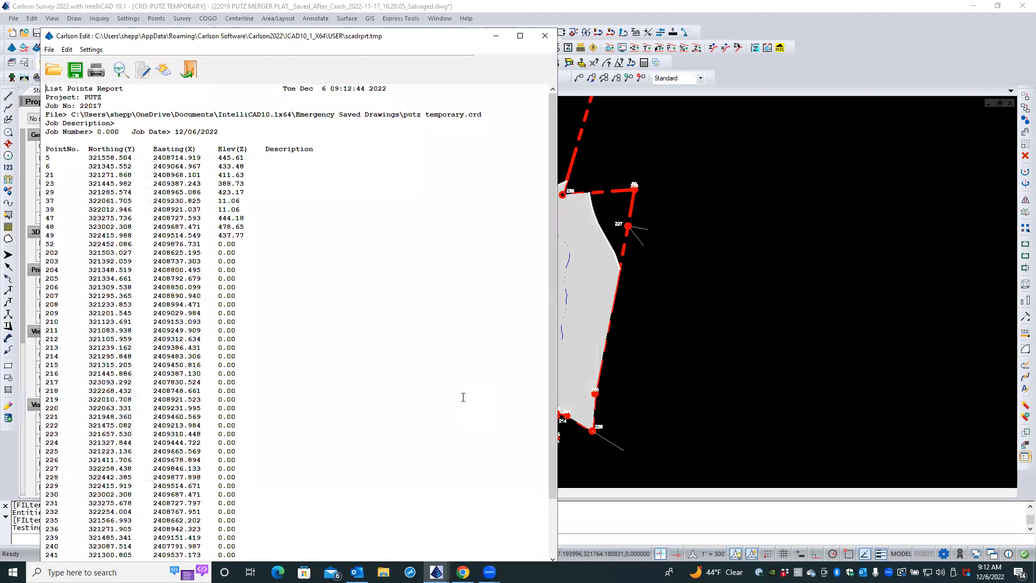
{"action": "scroll", "coordinate": [441, 344], "scroll_direction": "down", "scroll_amount": 3}
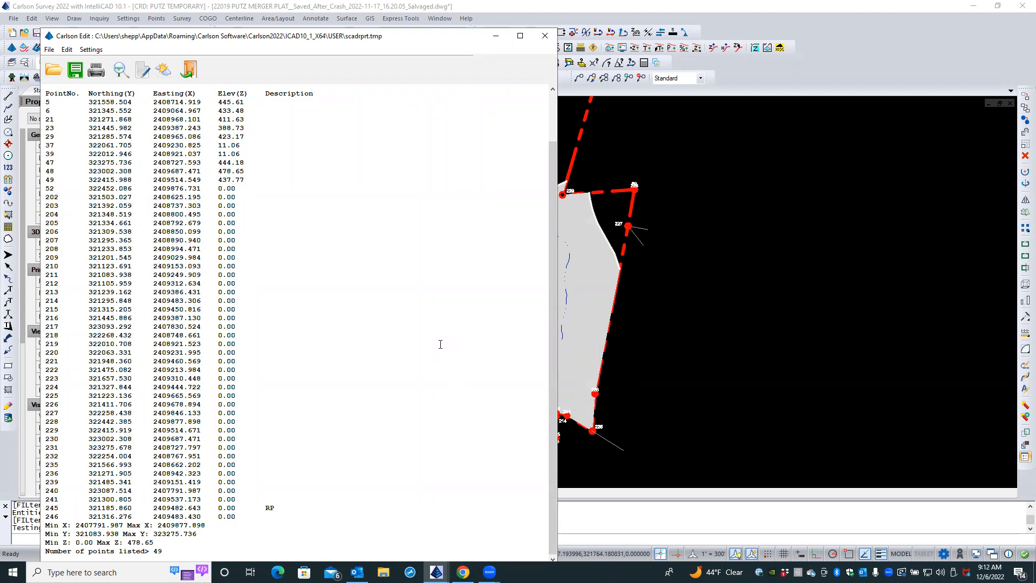
{"action": "scroll", "coordinate": [441, 344], "scroll_direction": "up", "scroll_amount": 2}
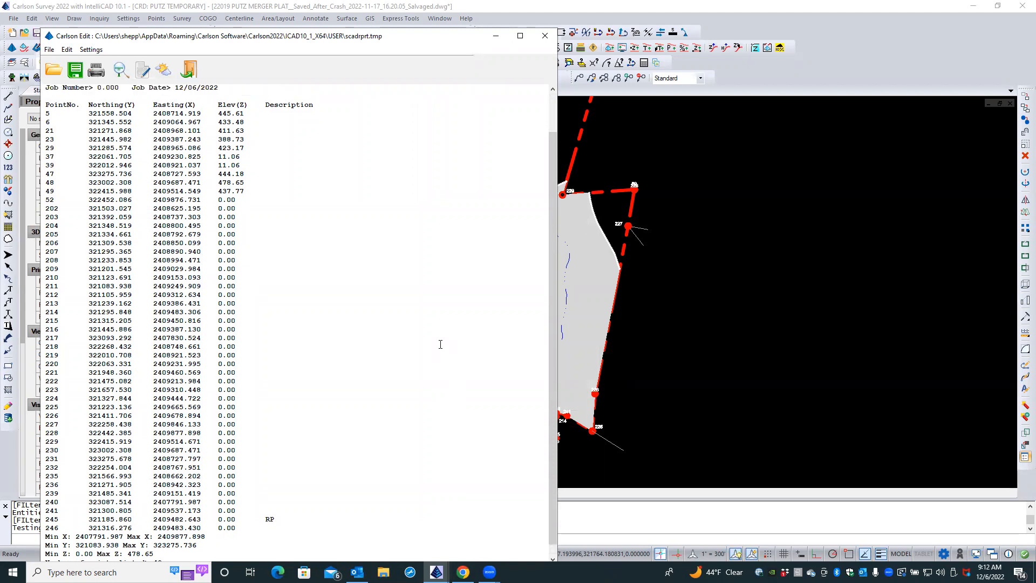
{"action": "scroll", "coordinate": [441, 345], "scroll_direction": "down", "scroll_amount": 2}
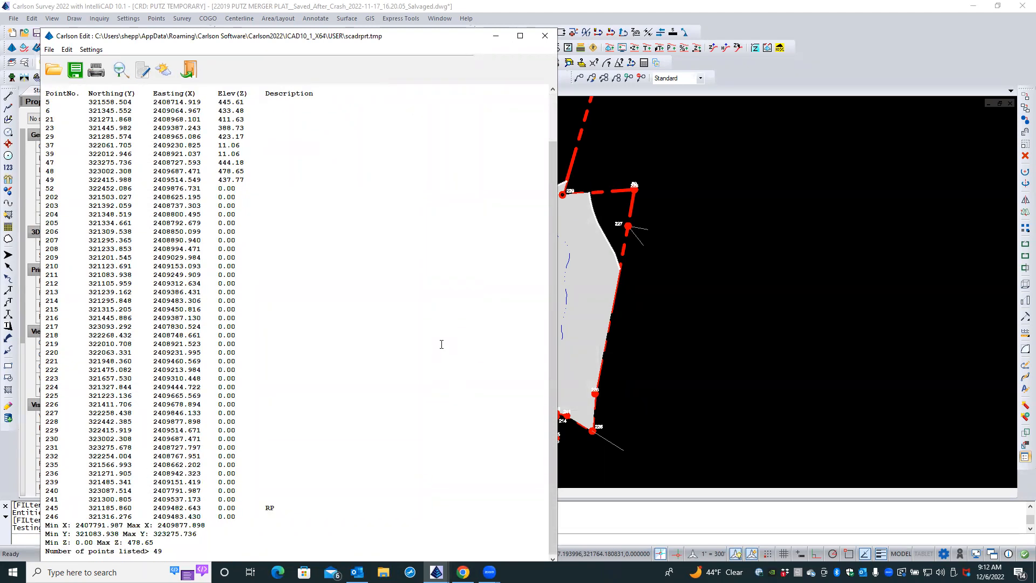
{"action": "scroll", "coordinate": [441, 344], "scroll_direction": "up", "scroll_amount": 2}
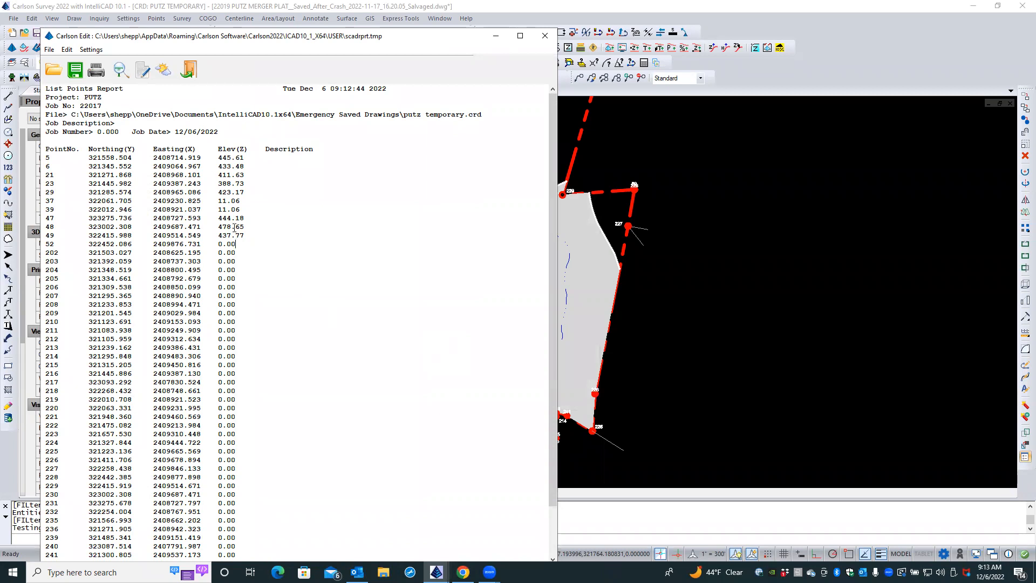
{"action": "left_click", "coordinate": [188, 71]}
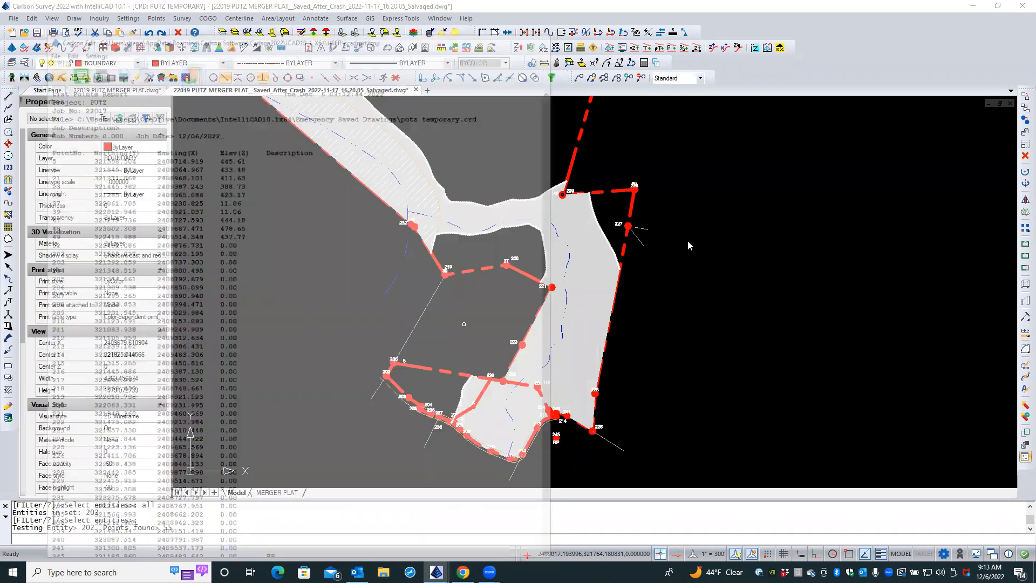
{"action": "left_click", "coordinate": [604, 395]}
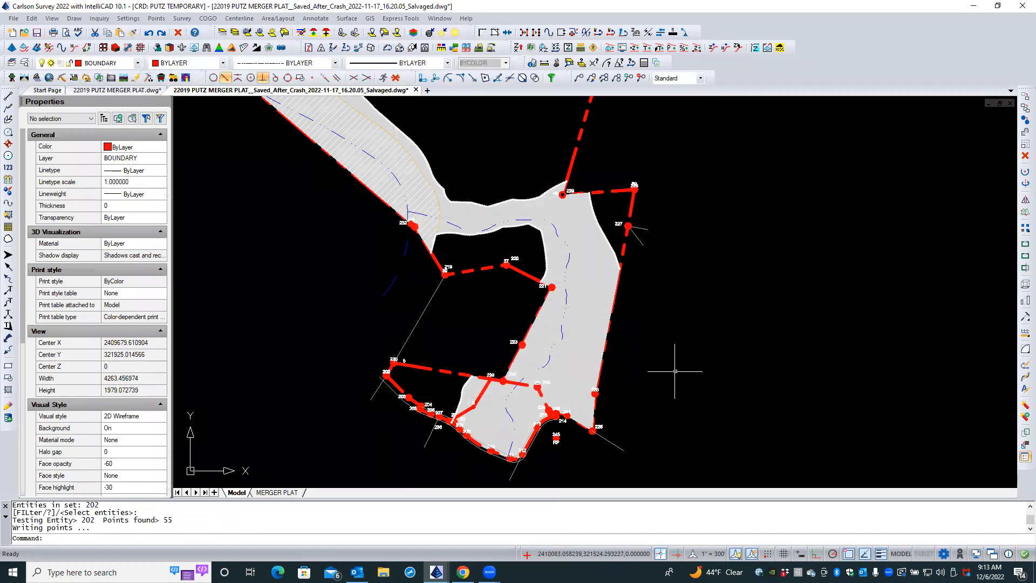
- Turn on and thaw all layers in the salvaged drawing and open the Coordinate File Utilities
{"action": "left_click", "coordinate": [284, 33]}
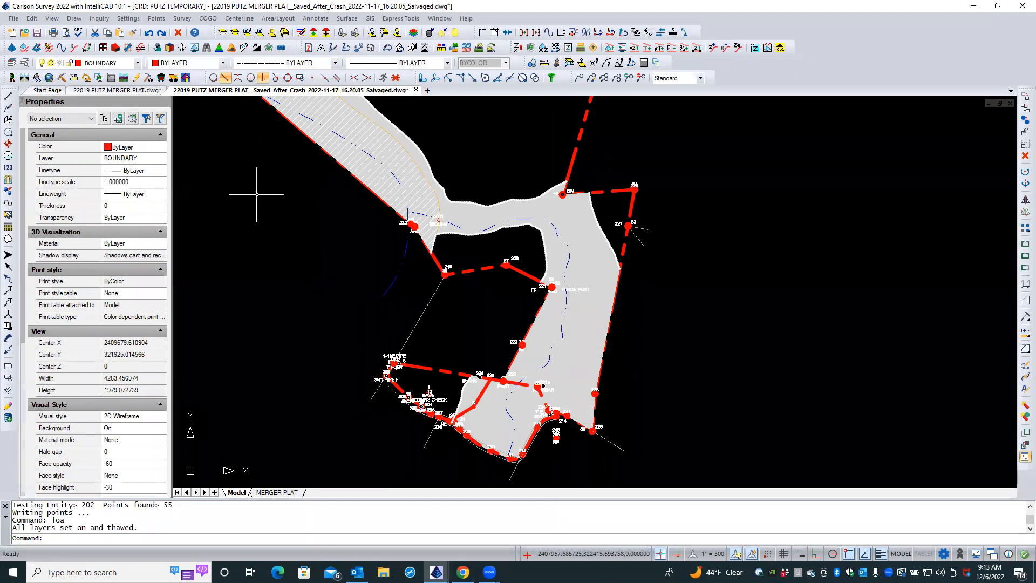
{"action": "left_click", "coordinate": [157, 19]}
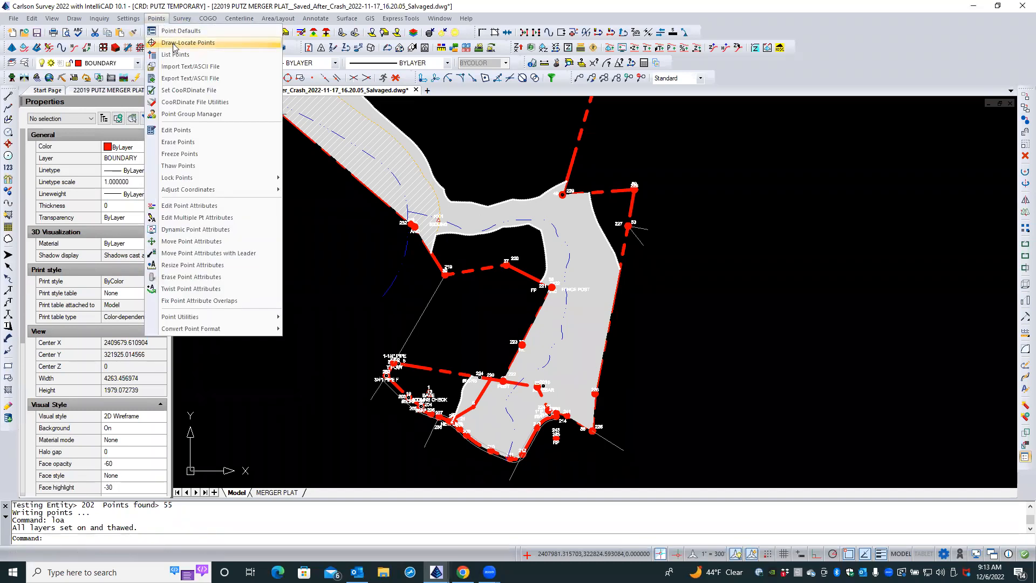
{"action": "left_click", "coordinate": [259, 114]}
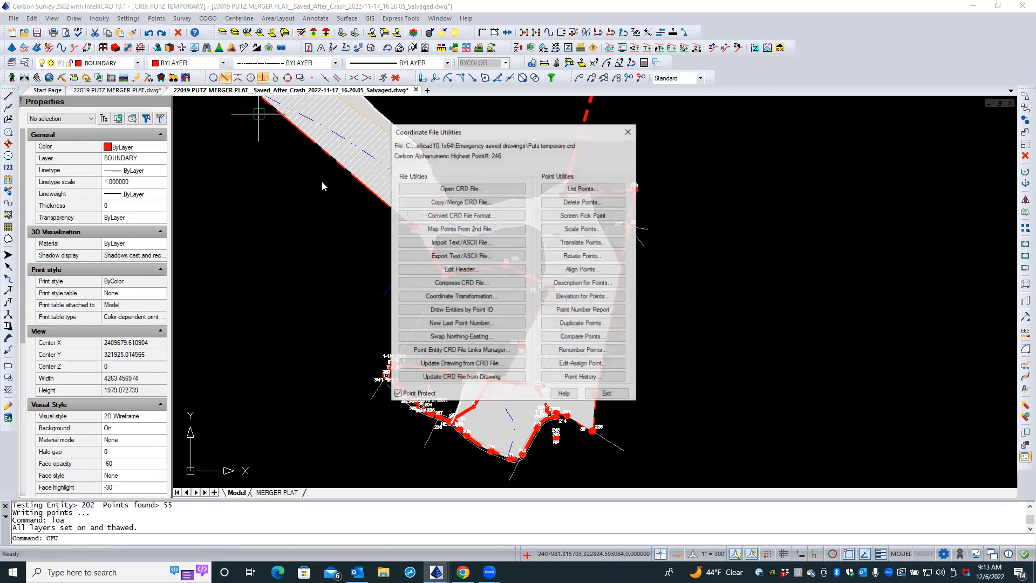
{"action": "left_click", "coordinate": [436, 364]}
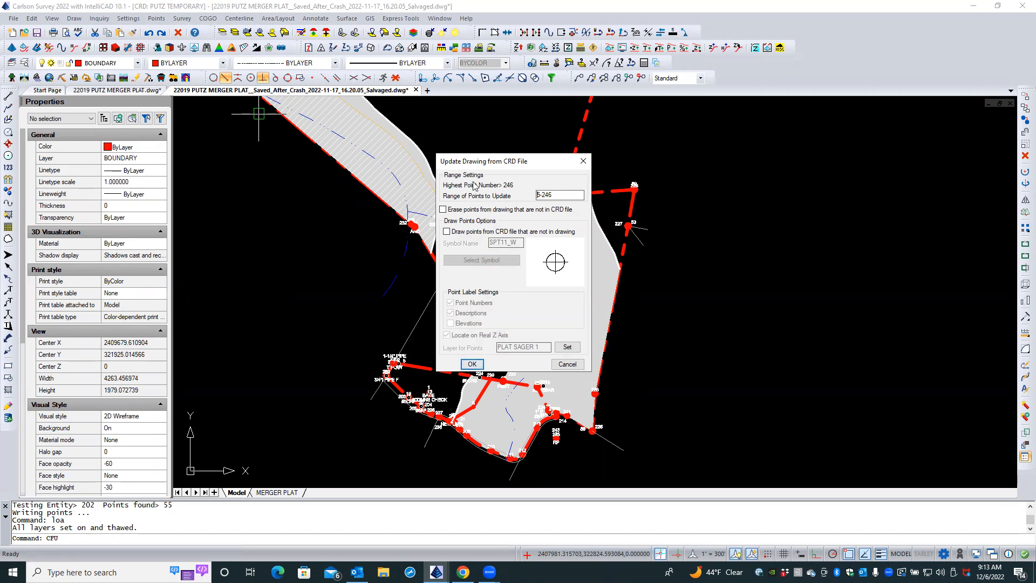
{"action": "left_click_drag", "start_coordinate": [551, 194], "coordinate": [513, 185]}
{"action": "type", "text": "all"}
{"action": "left_click", "coordinate": [555, 364]}
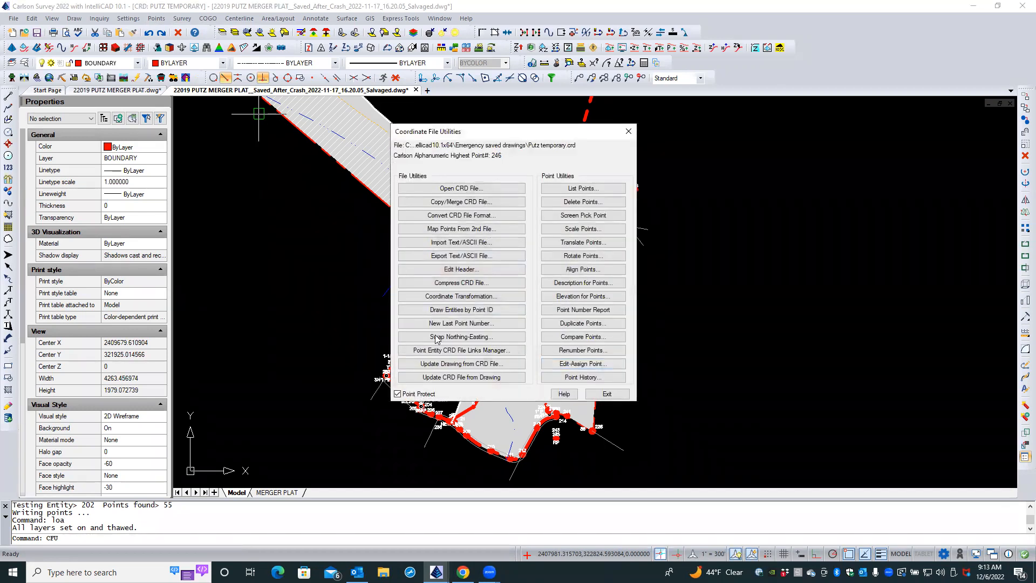
- Update the temporary CRD file from the drawing again, using all entities and keeping the default attribute names
{"action": "left_click", "coordinate": [455, 377]}
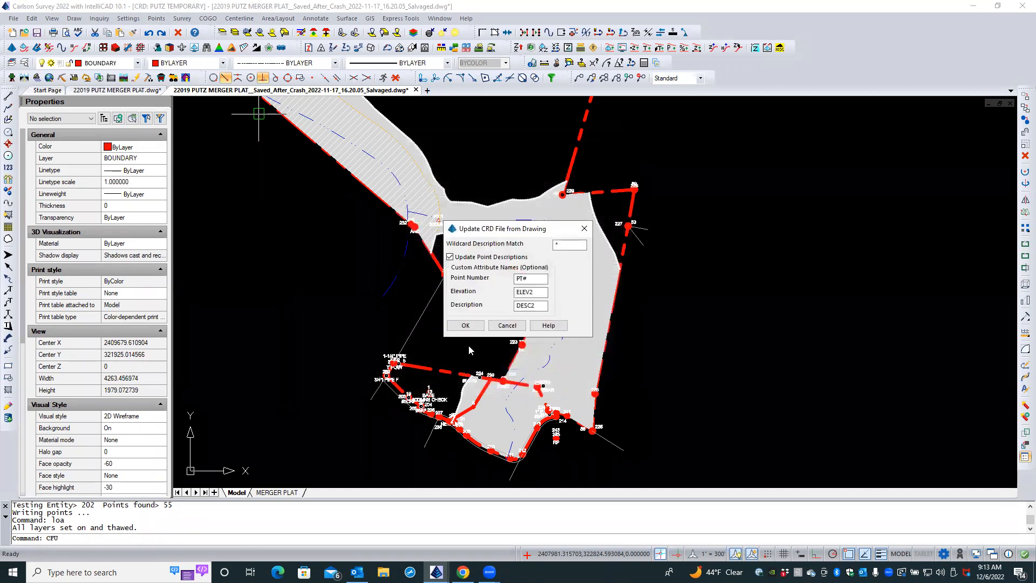
{"action": "left_click", "coordinate": [465, 326]}
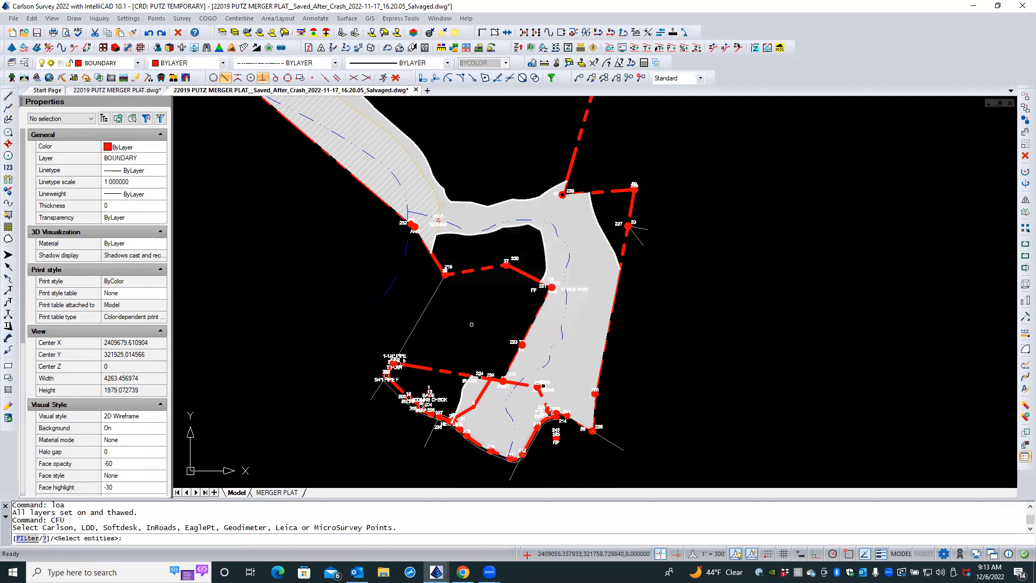
{"action": "type", "text": "all"}
{"action": "key", "text": "Return"}
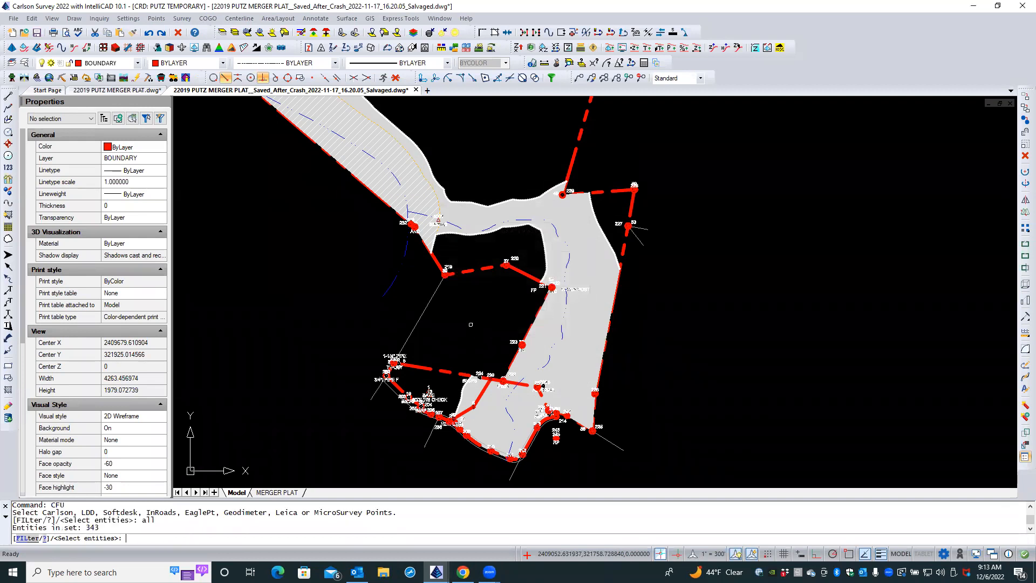
{"action": "key", "text": "Return"}
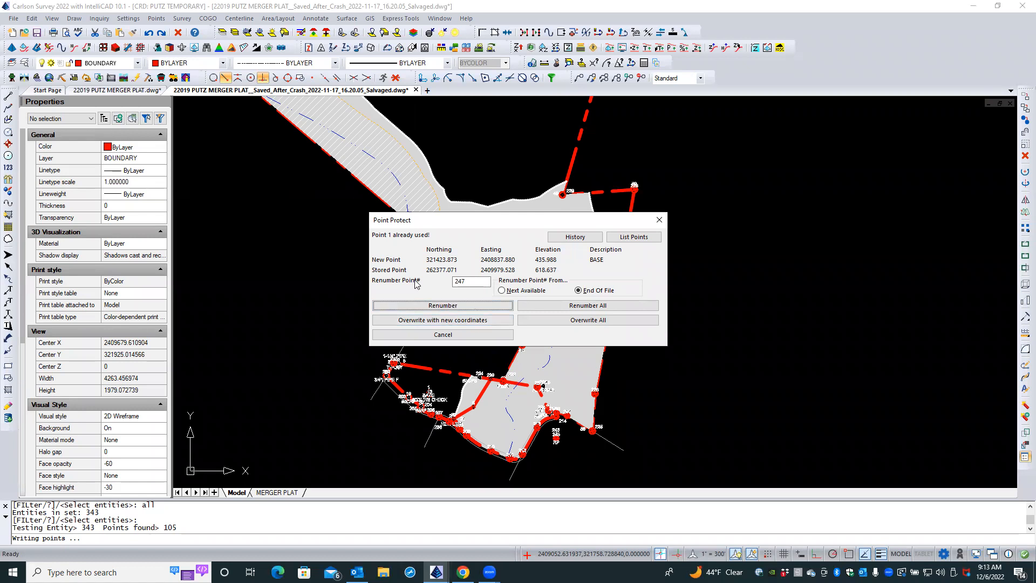
- Resolve the point number conflicts by renumbering all conflicting points starting from 1001
{"action": "double_click", "coordinate": [474, 281]}
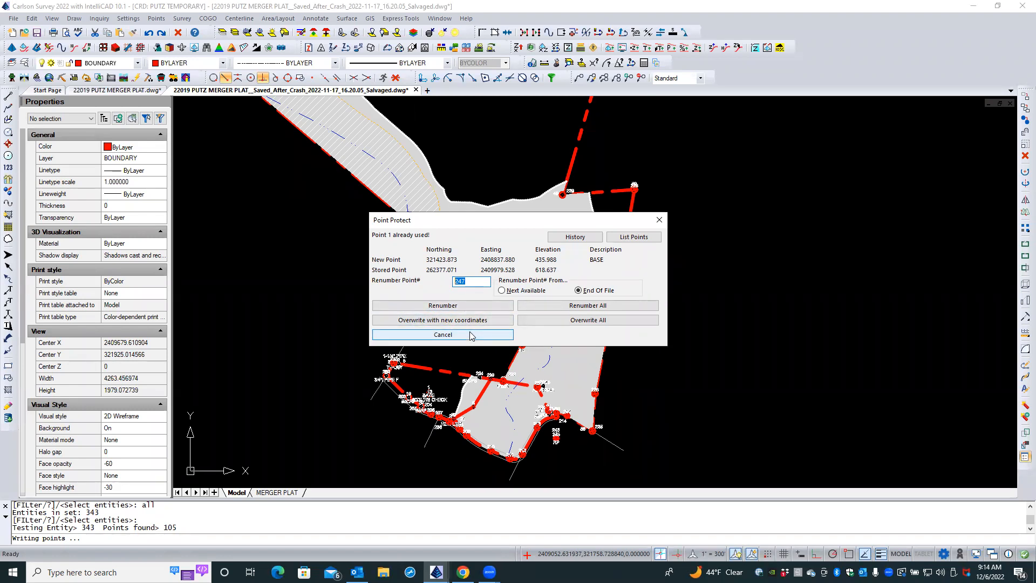
{"action": "type", "text": "1001"}
{"action": "left_click", "coordinate": [577, 306]}
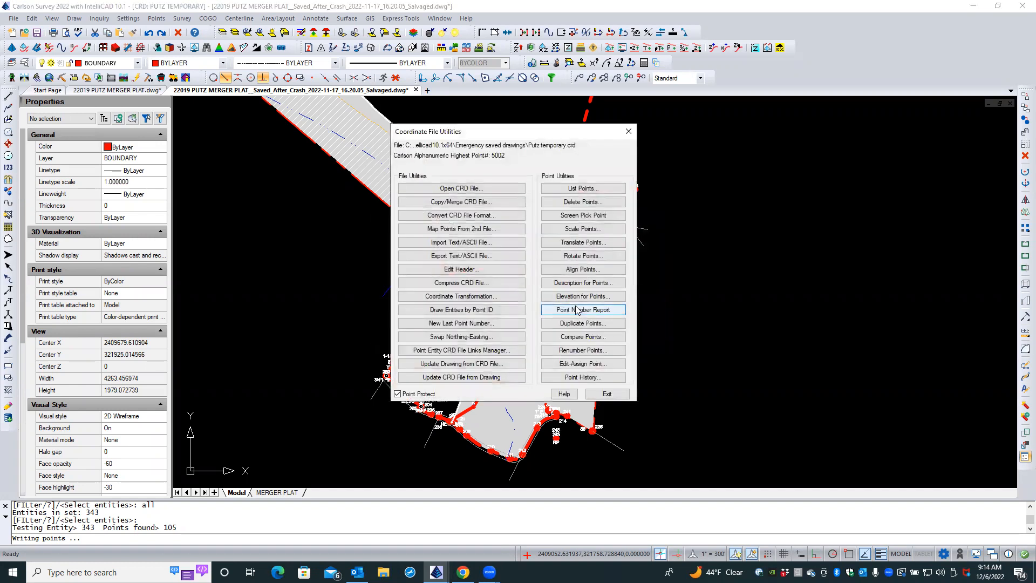
- List all points in the temporary coordinate file and examine the renumbered points from 1001 onward in the report
{"action": "left_click", "coordinate": [577, 188]}
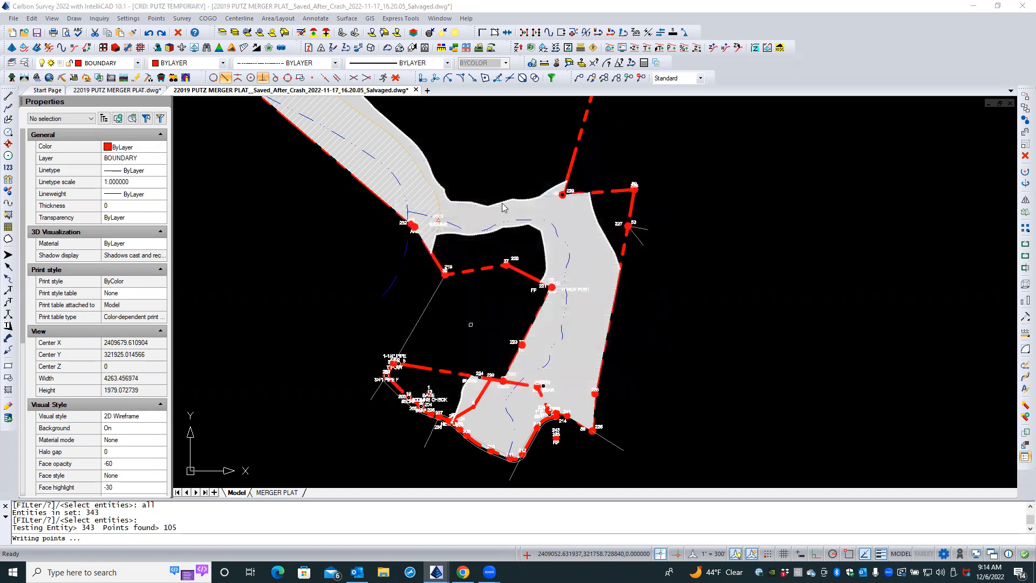
{"action": "left_click", "coordinate": [451, 225]}
{"action": "left_click", "coordinate": [453, 403]}
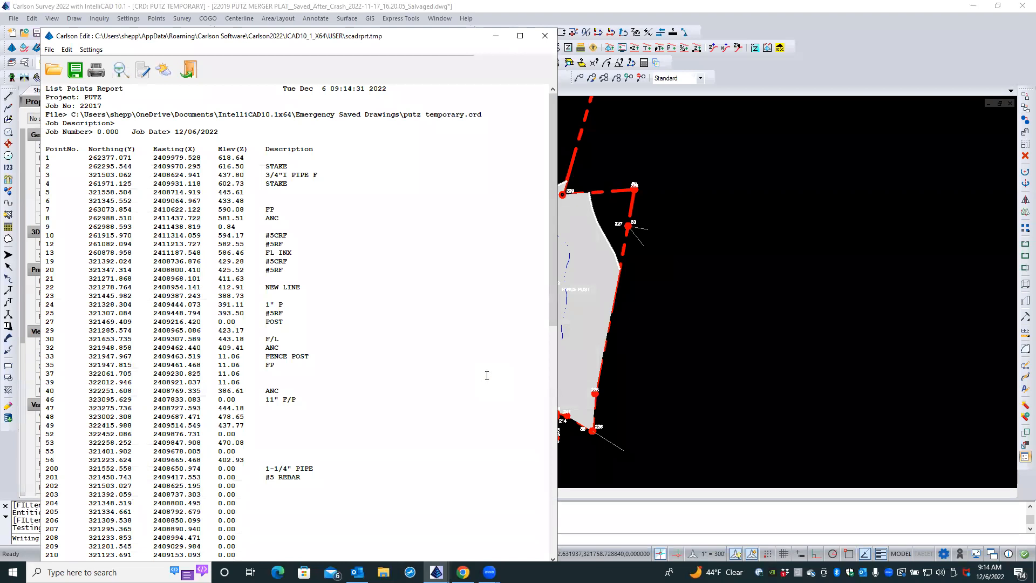
{"action": "scroll", "coordinate": [486, 375], "scroll_direction": "down", "scroll_amount": 17}
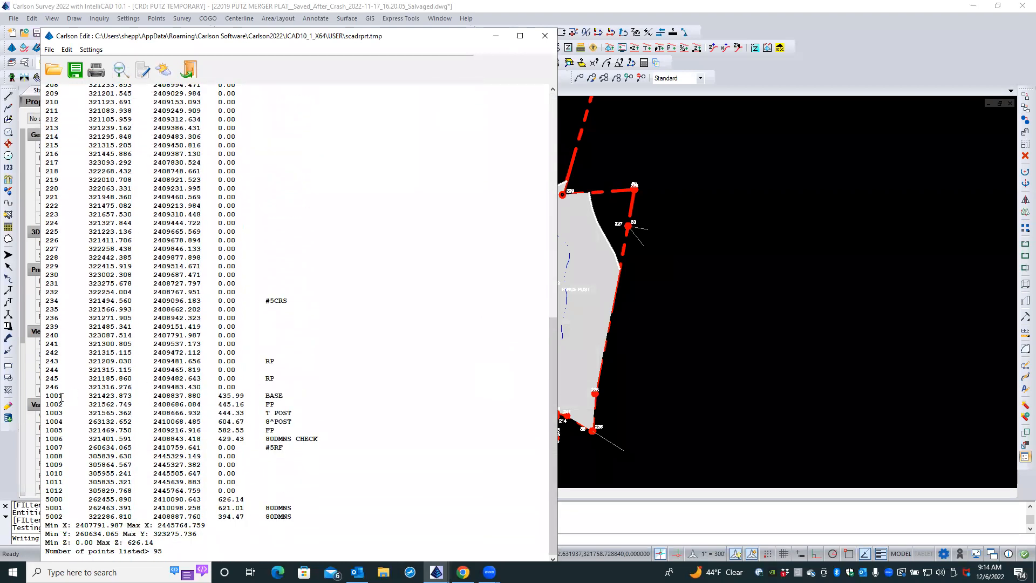
{"action": "mouse_move", "coordinate": [285, 393]}
{"action": "left_mouse_down"}
{"action": "mouse_move", "coordinate": [229, 392]}
{"action": "mouse_move", "coordinate": [243, 493]}
{"action": "mouse_move", "coordinate": [248, 438]}
{"action": "mouse_move", "coordinate": [269, 397]}
{"action": "left_mouse_up"}
{"action": "left_click", "coordinate": [304, 410]}
{"action": "left_click", "coordinate": [62, 395]}
{"action": "scroll", "coordinate": [65, 396], "scroll_direction": "up", "scroll_amount": 4}
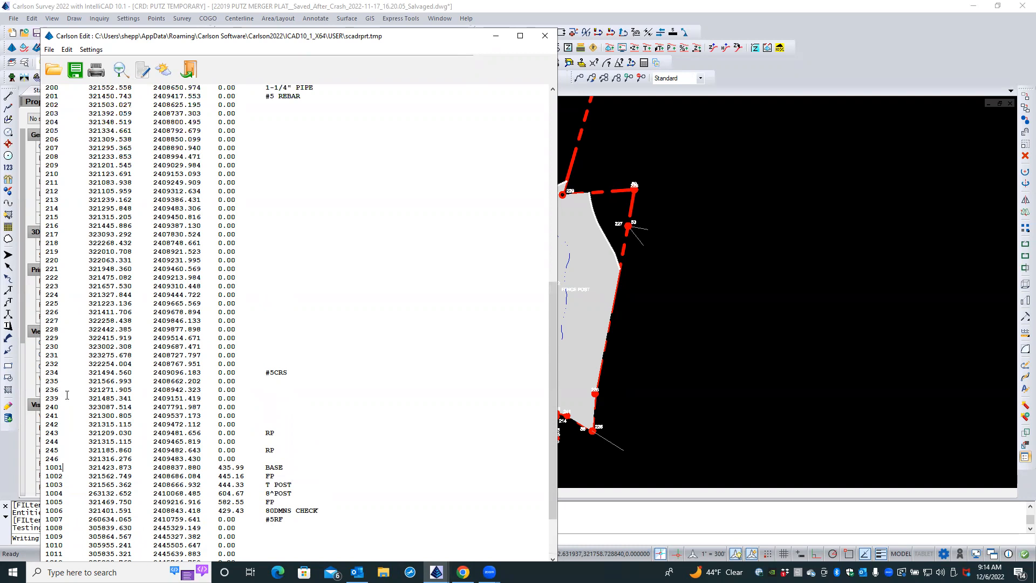
- Review the original point numbers and coordinates in the temporary file's report, then close it and leave the coordinate file utilities
{"action": "scroll", "coordinate": [67, 396], "scroll_direction": "up", "scroll_amount": 13}
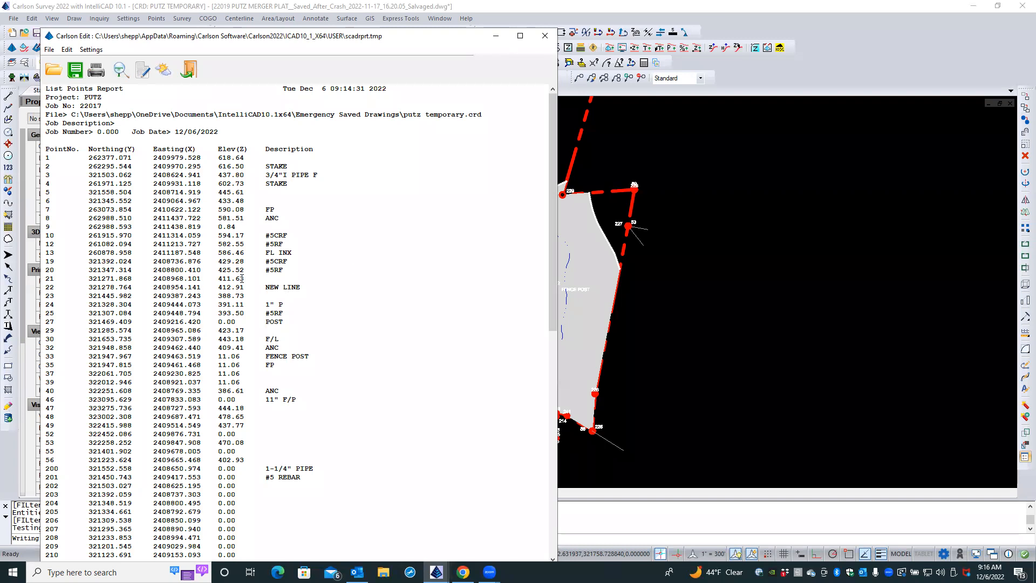
{"action": "scroll", "coordinate": [242, 278], "scroll_direction": "down", "scroll_amount": 10}
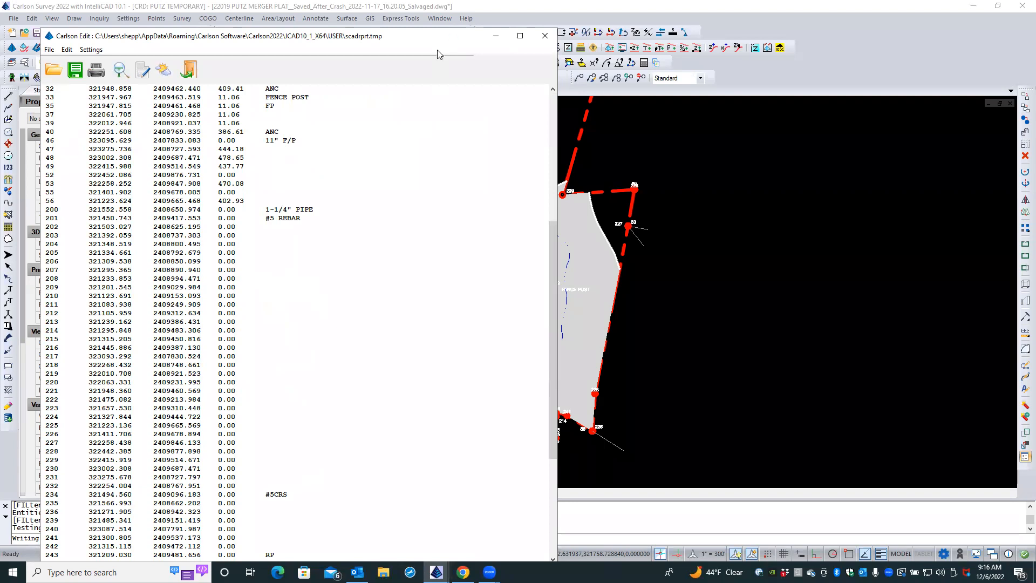
{"action": "left_click_drag", "start_coordinate": [445, 36], "coordinate": [481, 31]}
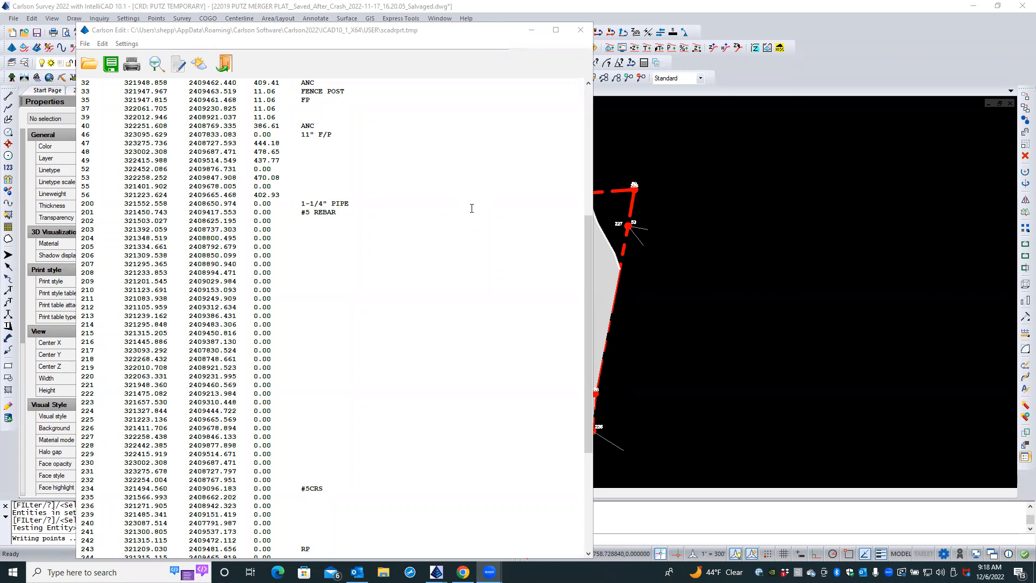
{"action": "scroll", "coordinate": [464, 183], "scroll_direction": "up", "scroll_amount": 4}
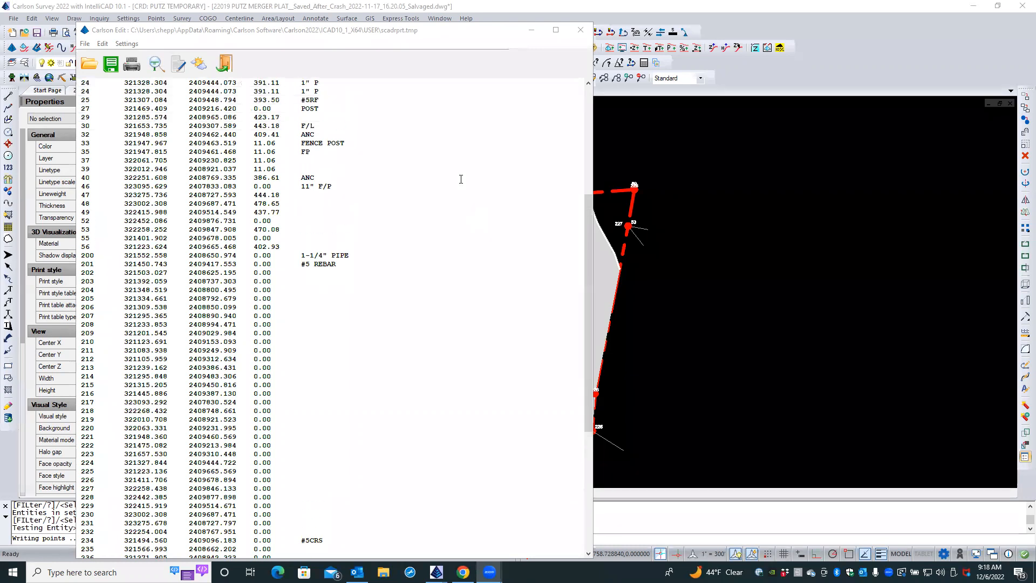
{"action": "scroll", "coordinate": [460, 177], "scroll_direction": "up", "scroll_amount": 5}
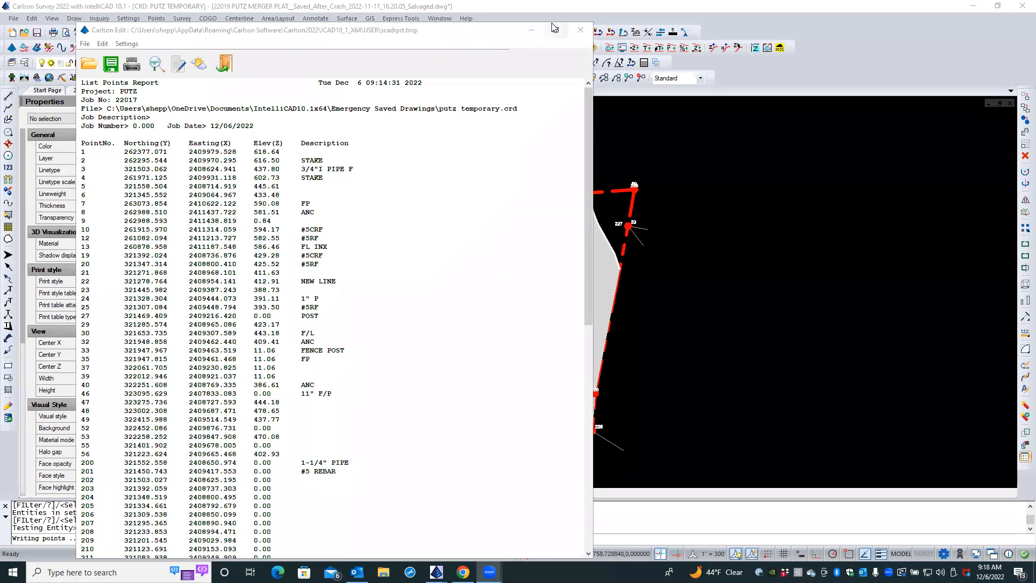
{"action": "left_click", "coordinate": [580, 29]}
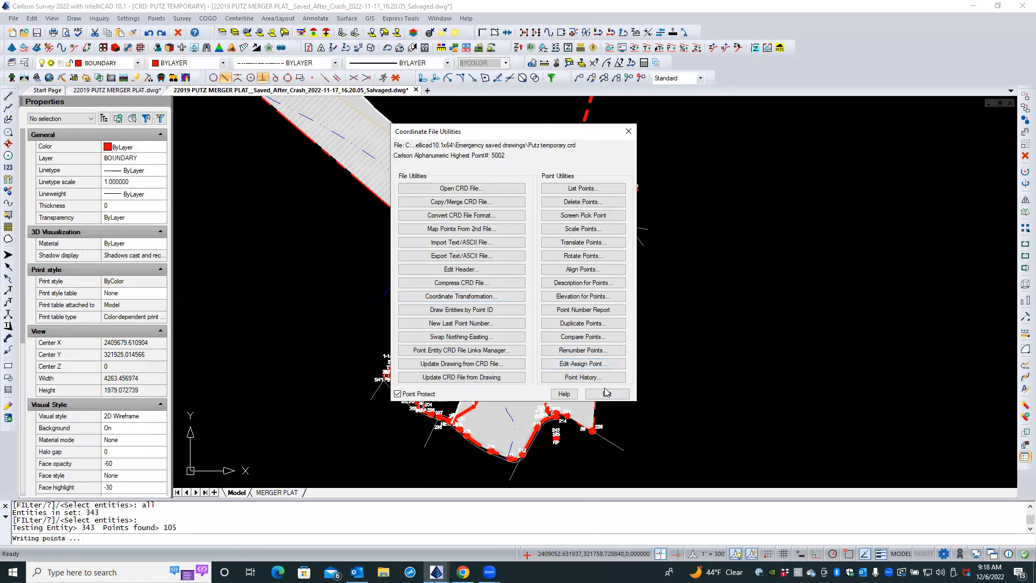
{"action": "left_click", "coordinate": [606, 392]}
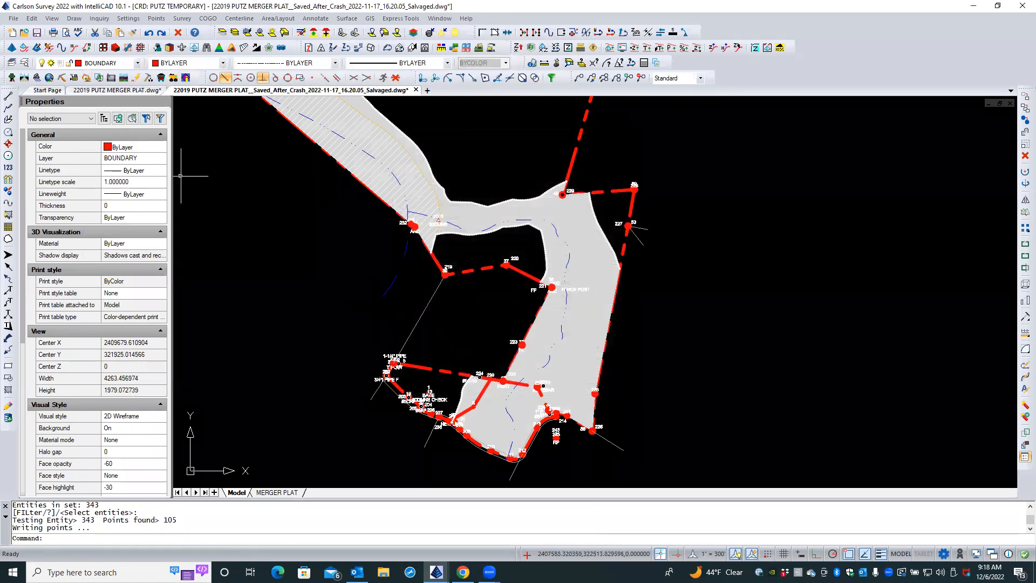
- Switch to the 22019 PUTZ MERGER PLAT drawing, list all points in its coordinate file, and review the numbering and descriptions
{"action": "left_click", "coordinate": [107, 90]}
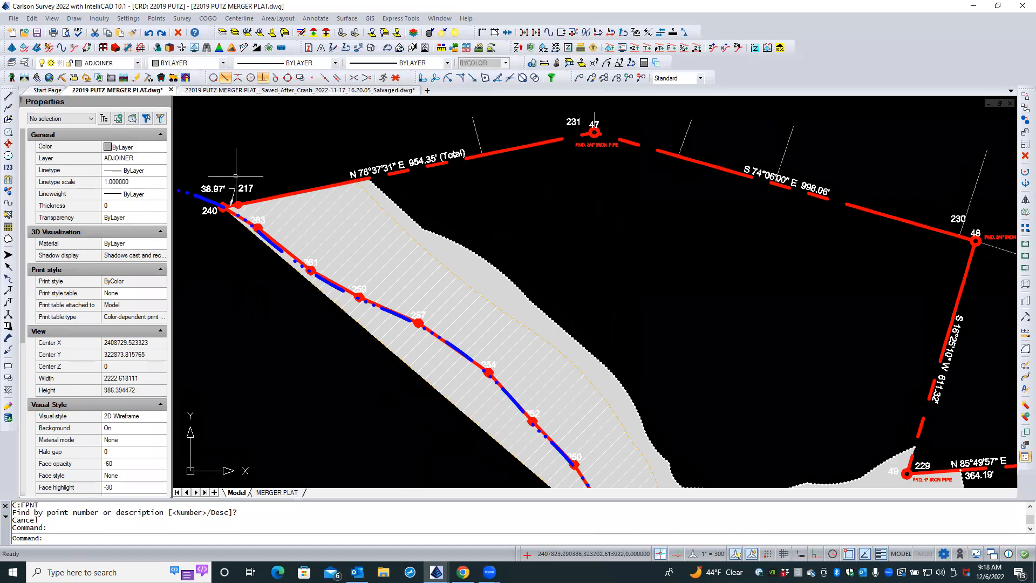
{"action": "left_click", "coordinate": [156, 18]}
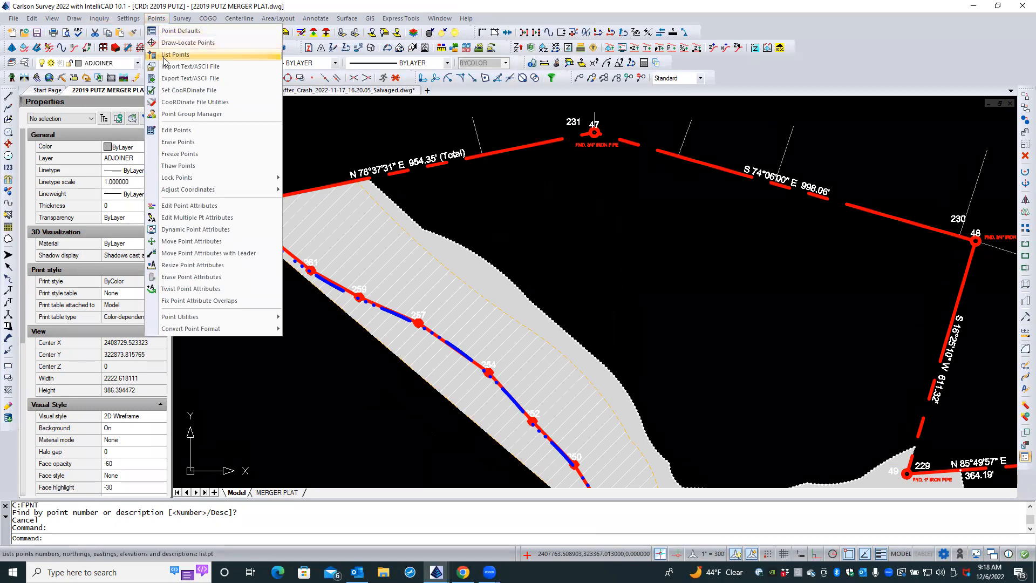
{"action": "left_click", "coordinate": [164, 56]}
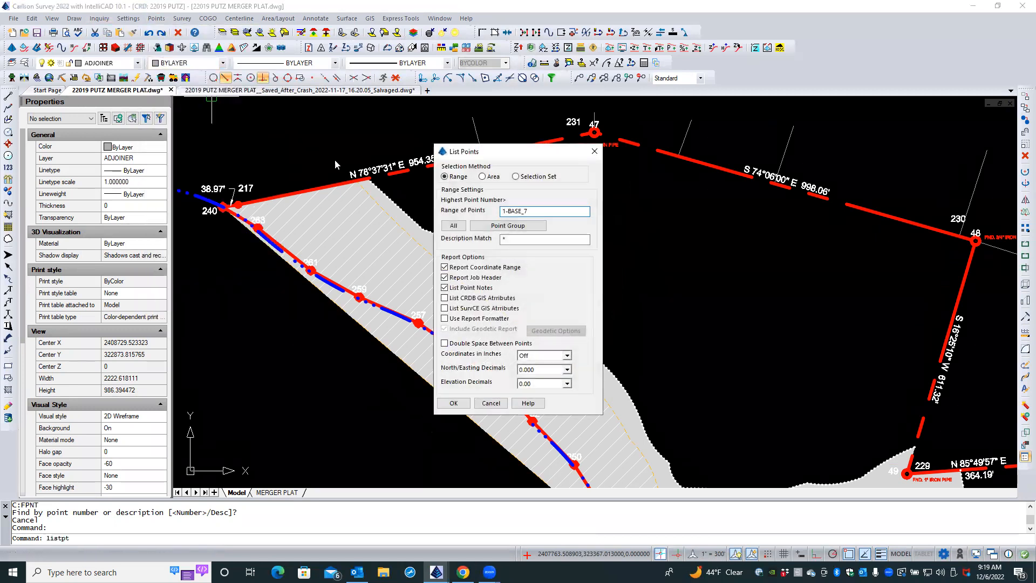
{"action": "left_click", "coordinate": [453, 226]}
{"action": "left_click", "coordinate": [464, 402]}
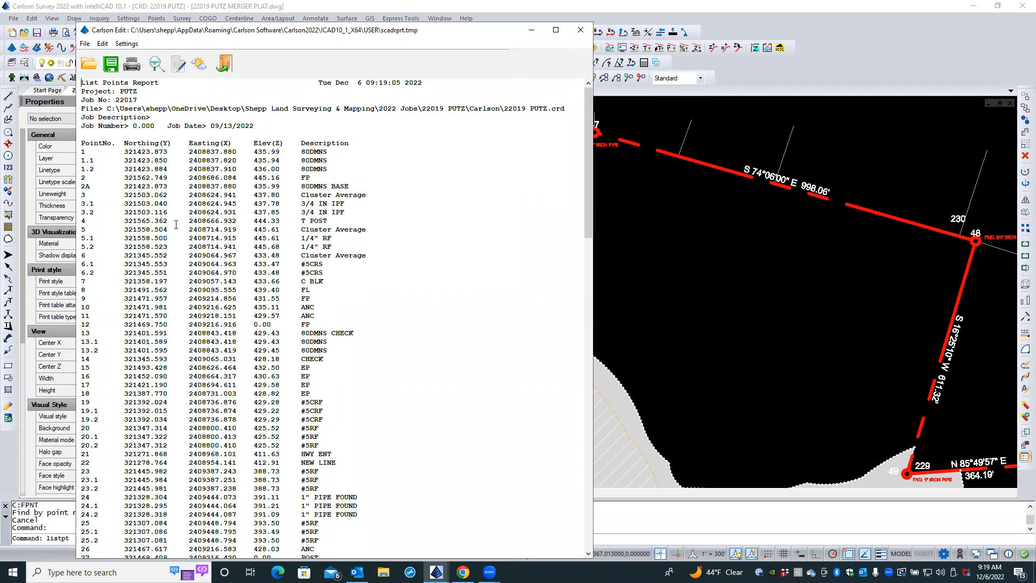
{"action": "scroll", "coordinate": [175, 224], "scroll_direction": "down", "scroll_amount": 6}
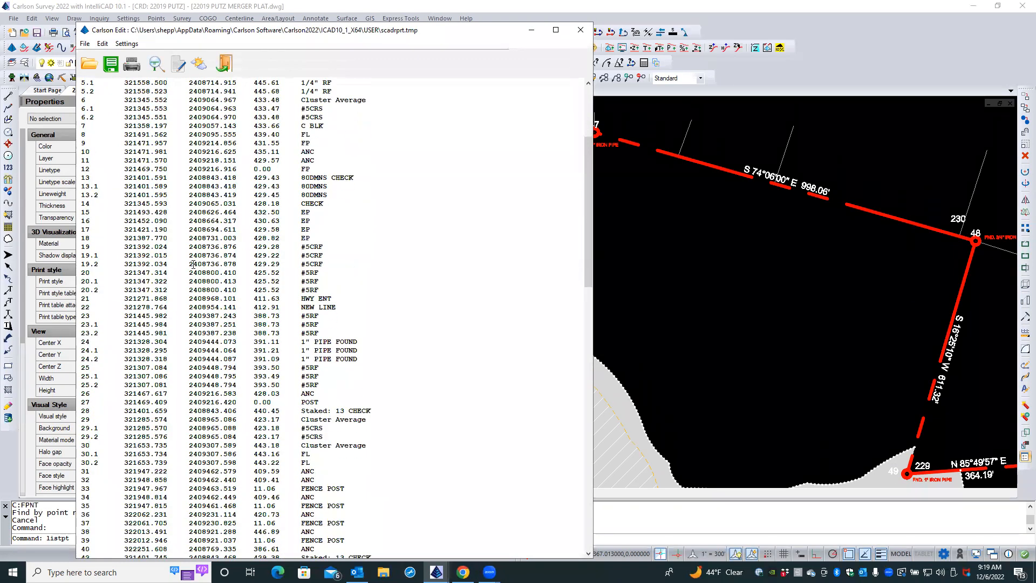
{"action": "scroll", "coordinate": [193, 264], "scroll_direction": "down", "scroll_amount": 14}
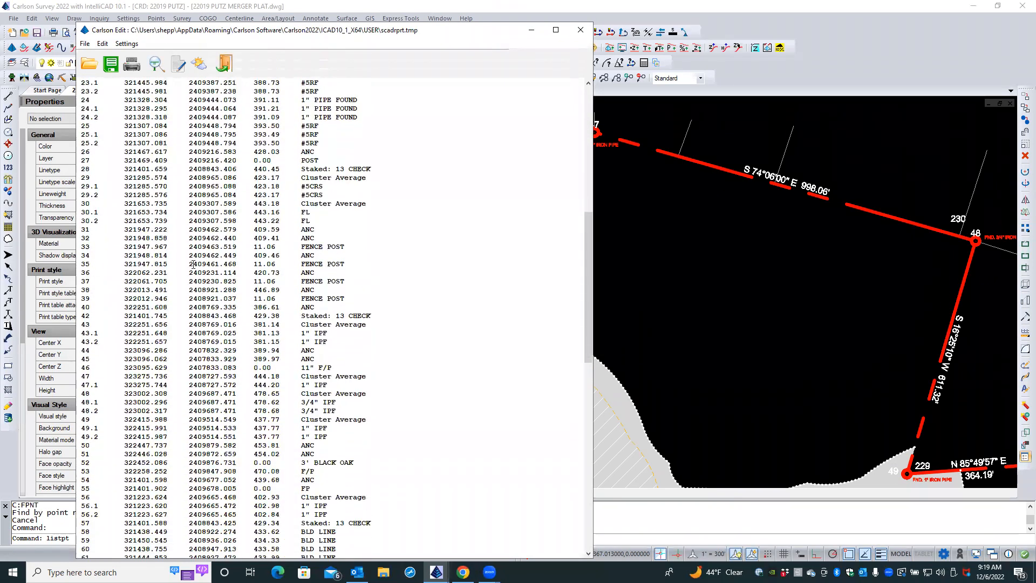
{"action": "scroll", "coordinate": [193, 264], "scroll_direction": "down", "scroll_amount": 8}
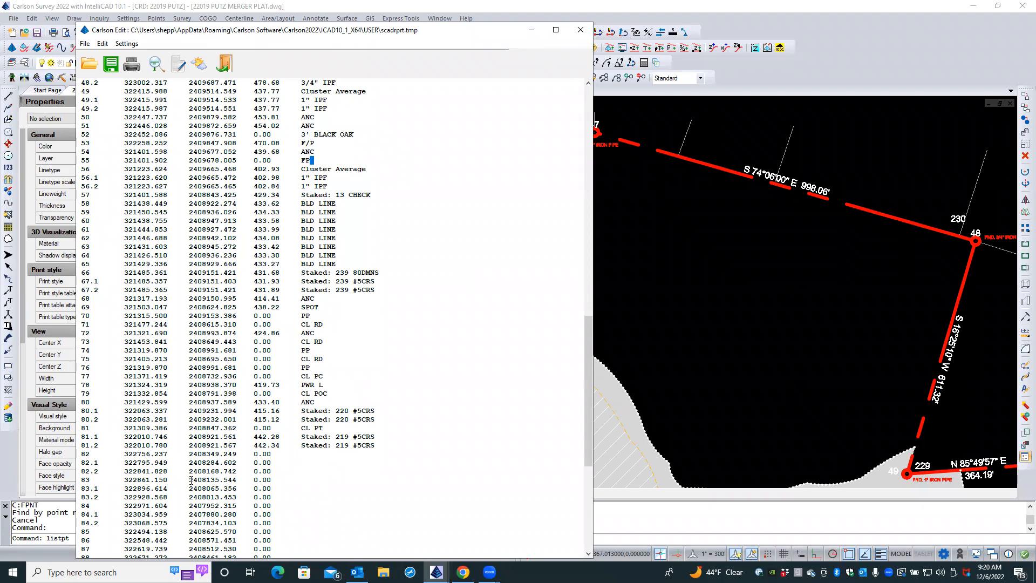
- Examine the coordinates of point 83 and the cluster entries for point 49 in the report, then close it
{"action": "left_click_drag", "start_coordinate": [120, 480], "coordinate": [237, 478]}
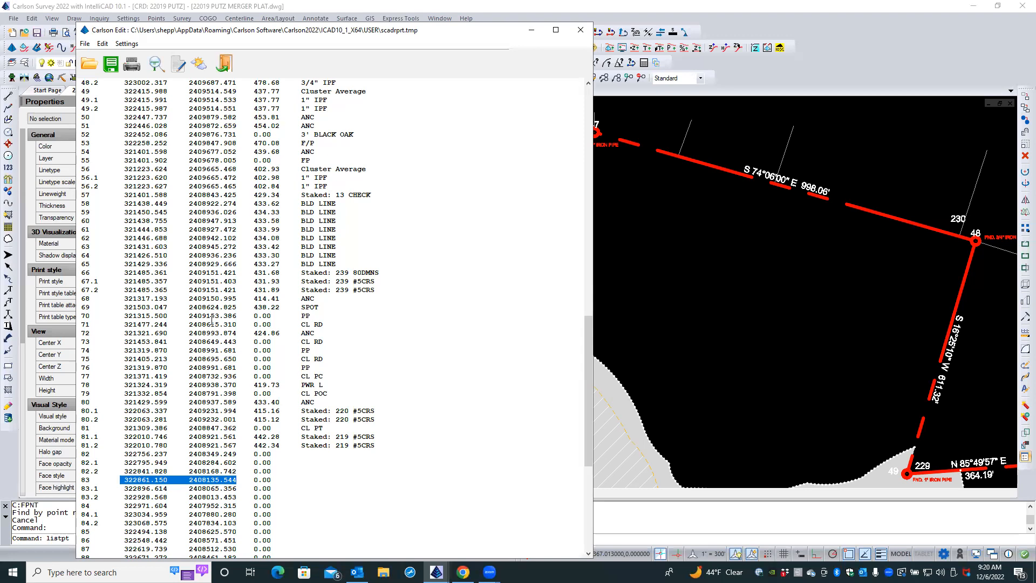
{"action": "left_click", "coordinate": [239, 482]}
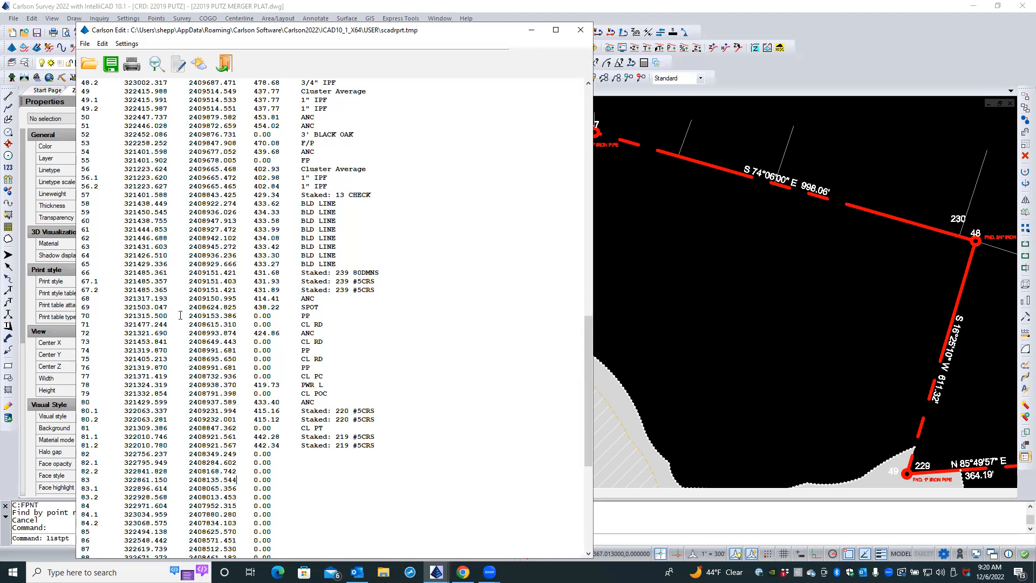
{"action": "scroll", "coordinate": [140, 139], "scroll_direction": "up", "scroll_amount": 16}
{"action": "left_click", "coordinate": [139, 136]}
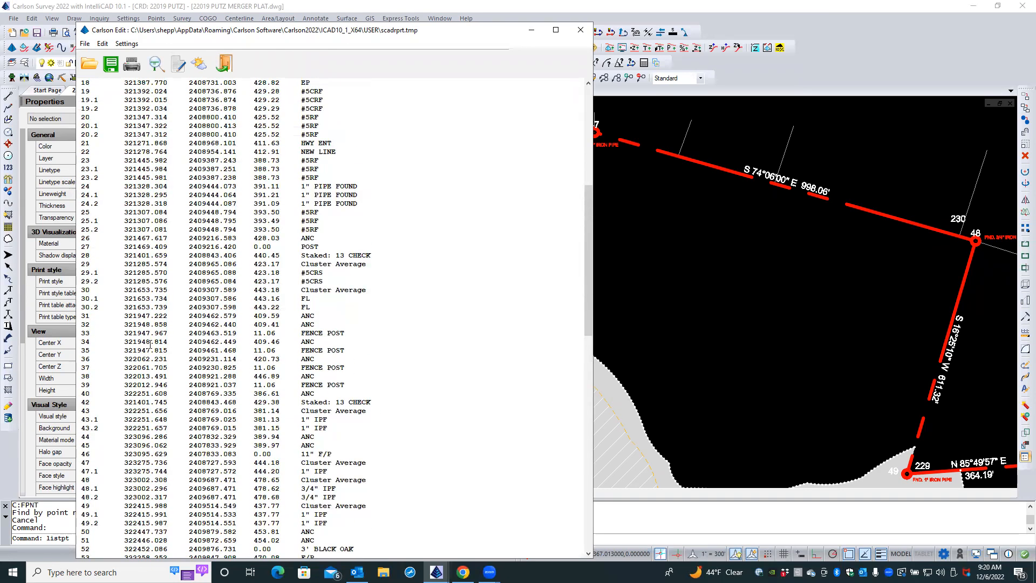
{"action": "scroll", "coordinate": [149, 345], "scroll_direction": "down", "scroll_amount": 2}
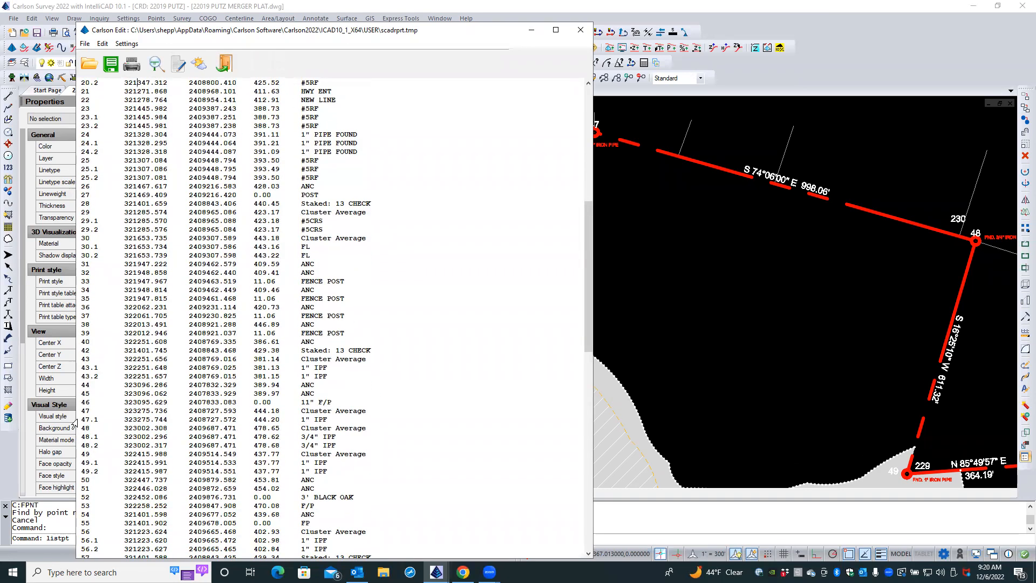
{"action": "left_click", "coordinate": [76, 463]}
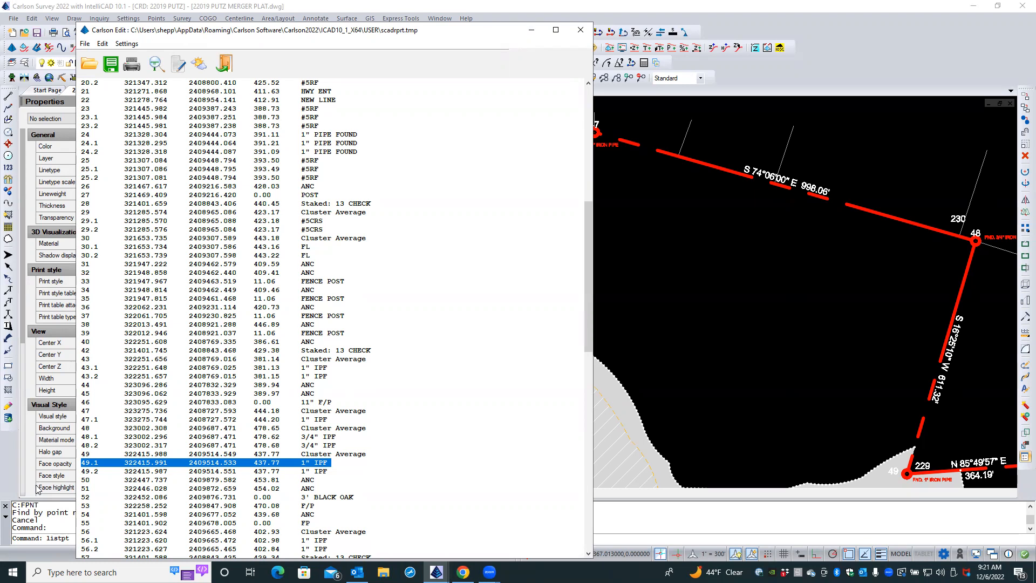
{"action": "left_click", "coordinate": [75, 456]}
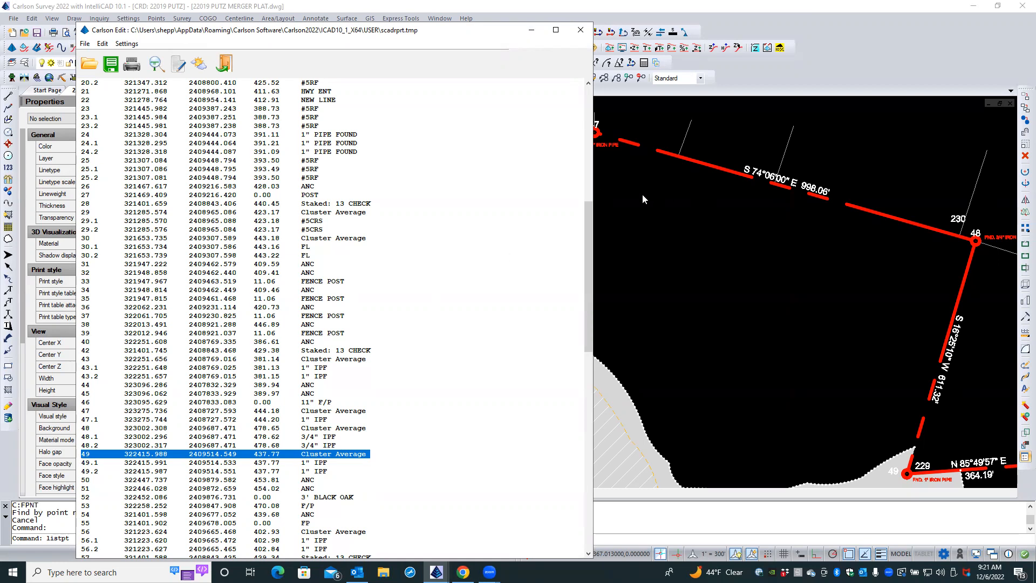
{"action": "left_click", "coordinate": [581, 30]}
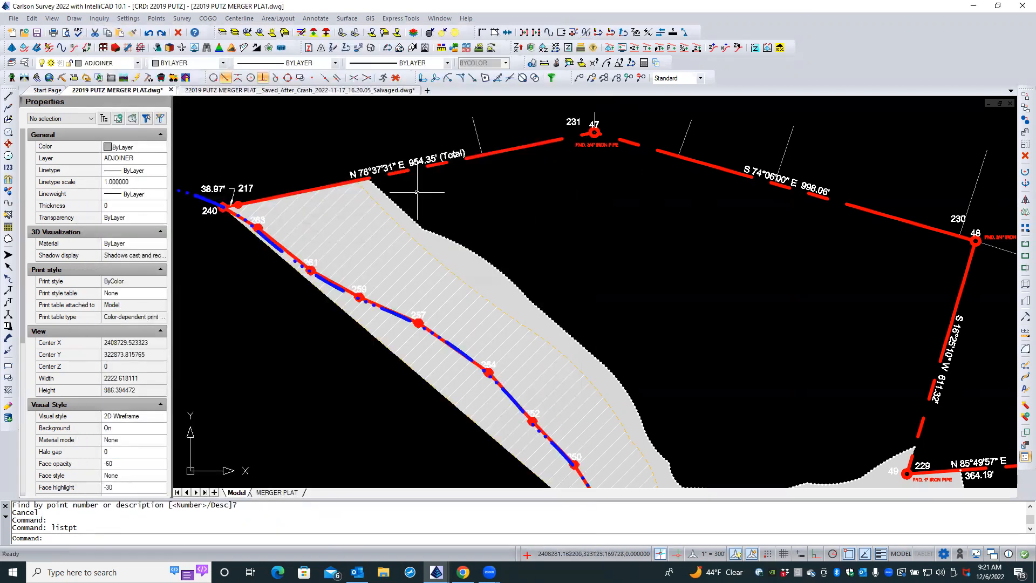
{"action": "scroll", "coordinate": [416, 191], "scroll_direction": "up", "scroll_amount": 1}
{"action": "scroll", "coordinate": [435, 195], "scroll_direction": "down", "scroll_amount": 1}
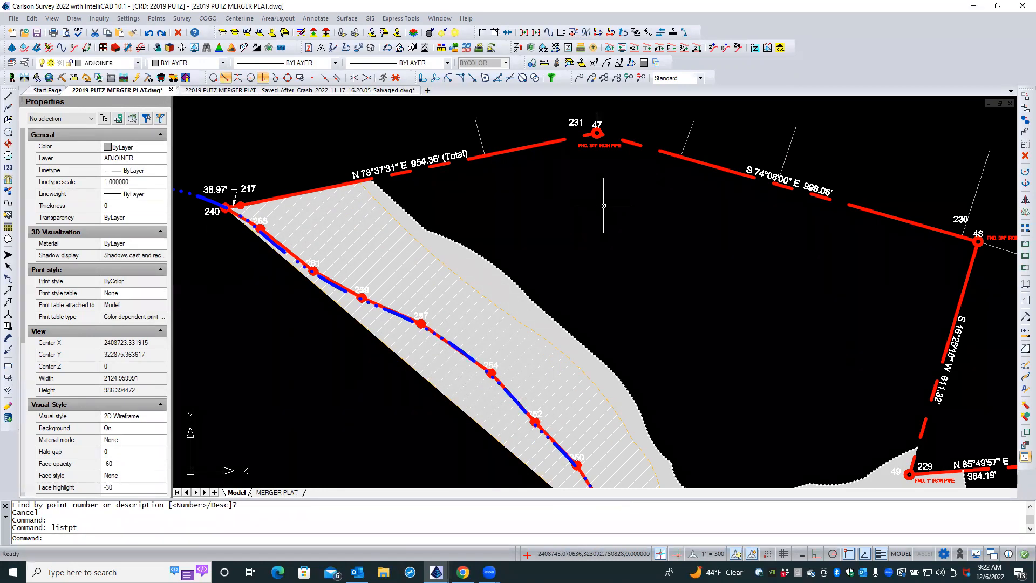
{"action": "scroll", "coordinate": [603, 206], "scroll_direction": "down", "scroll_amount": 1}
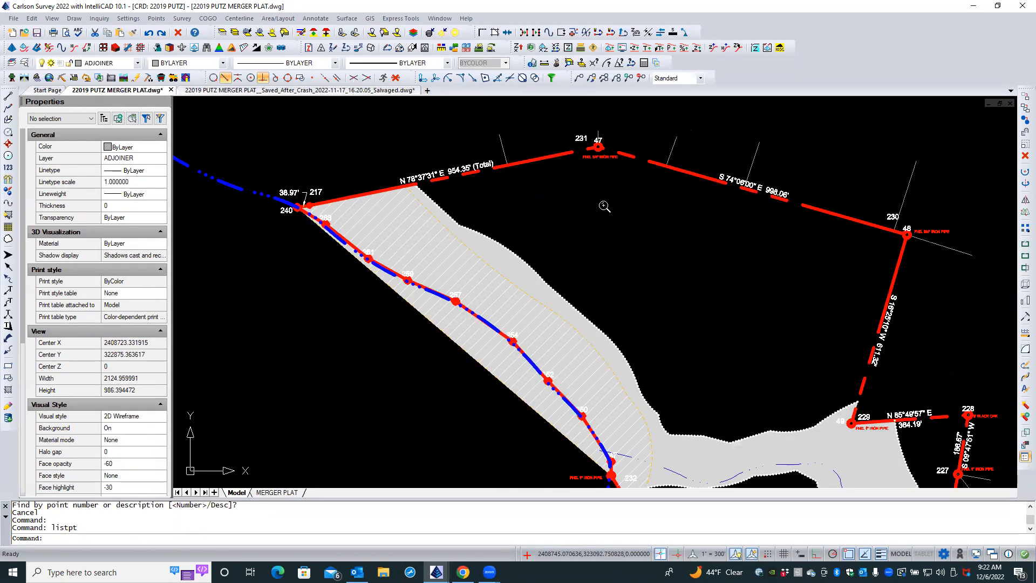
{"action": "middle_click_drag", "start_coordinate": [619, 243], "coordinate": [550, 149]}
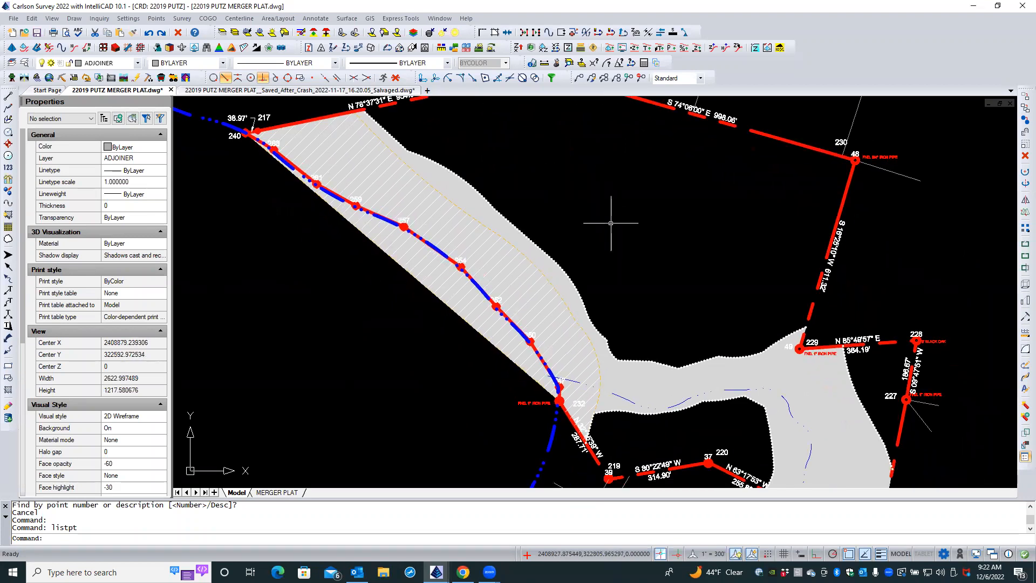
{"action": "scroll", "coordinate": [611, 223], "scroll_direction": "down", "scroll_amount": 1}
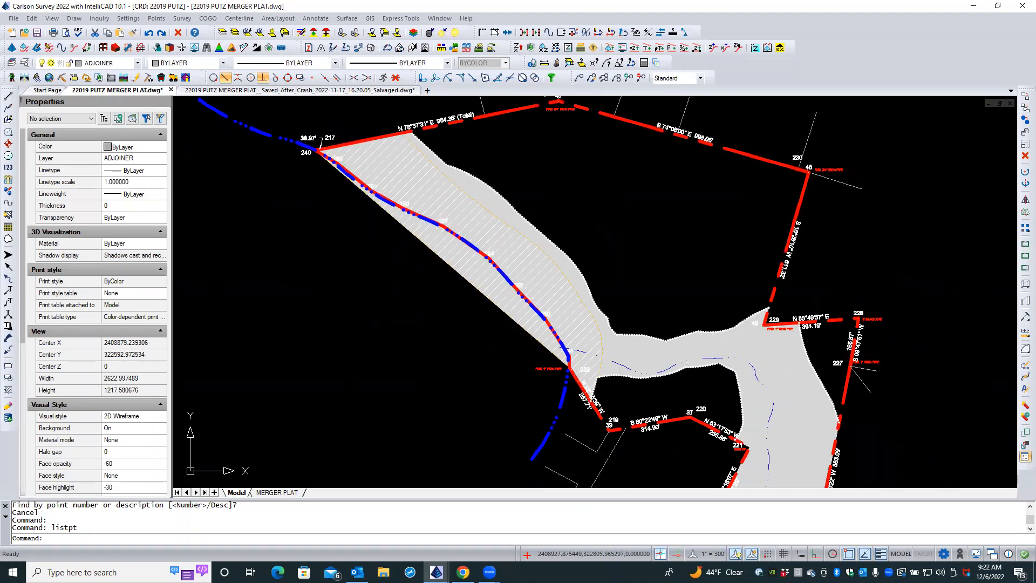
- Examine the properties of the FLOODPLAIN A hatch covering the river boundary, then clear the selection
{"action": "scroll", "coordinate": [461, 324], "scroll_direction": "up", "scroll_amount": 2}
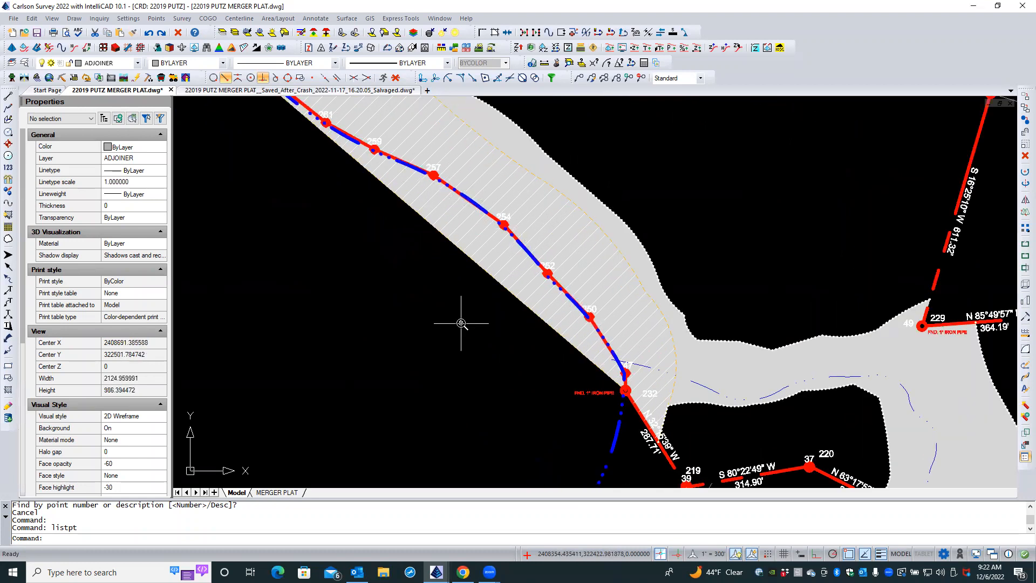
{"action": "scroll", "coordinate": [462, 324], "scroll_direction": "down", "scroll_amount": 1}
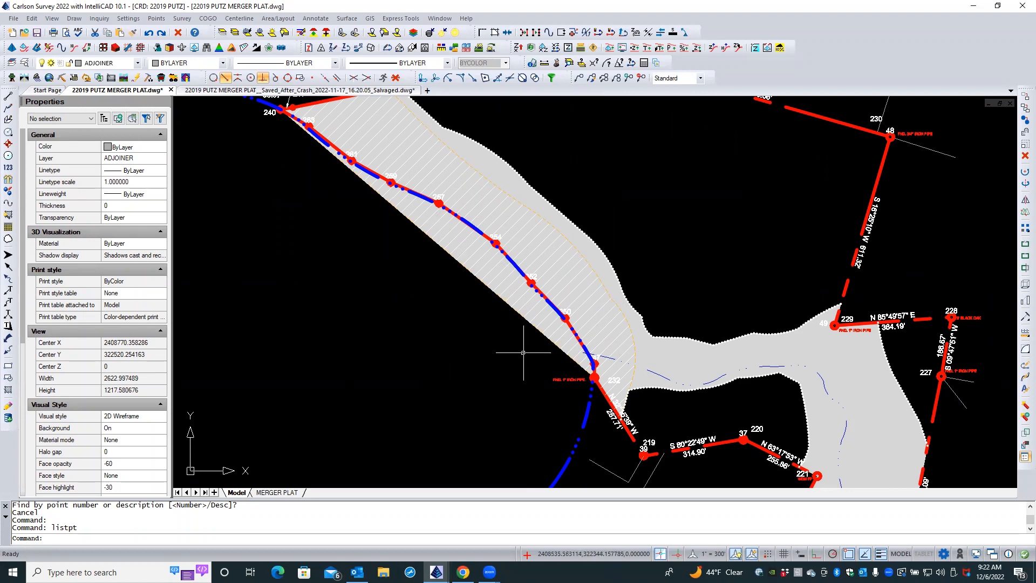
{"action": "scroll", "coordinate": [513, 344], "scroll_direction": "up", "scroll_amount": 1}
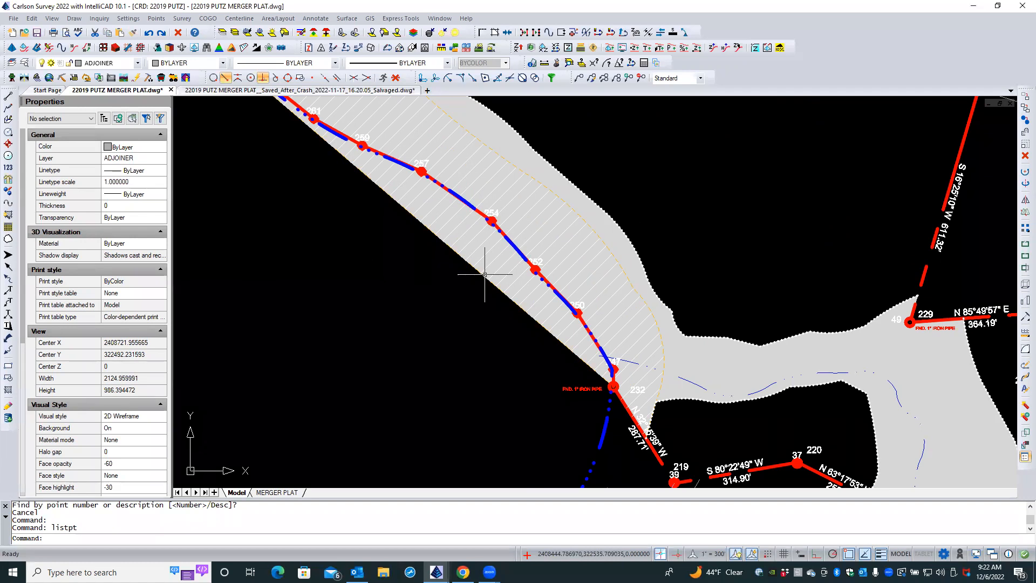
{"action": "left_click", "coordinate": [484, 275]}
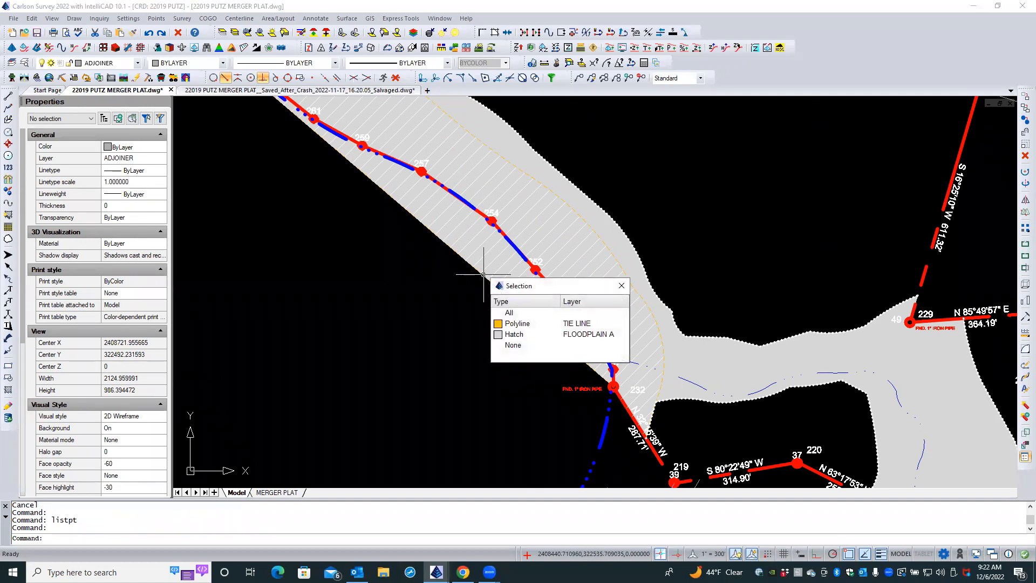
{"action": "left_click", "coordinate": [513, 334]}
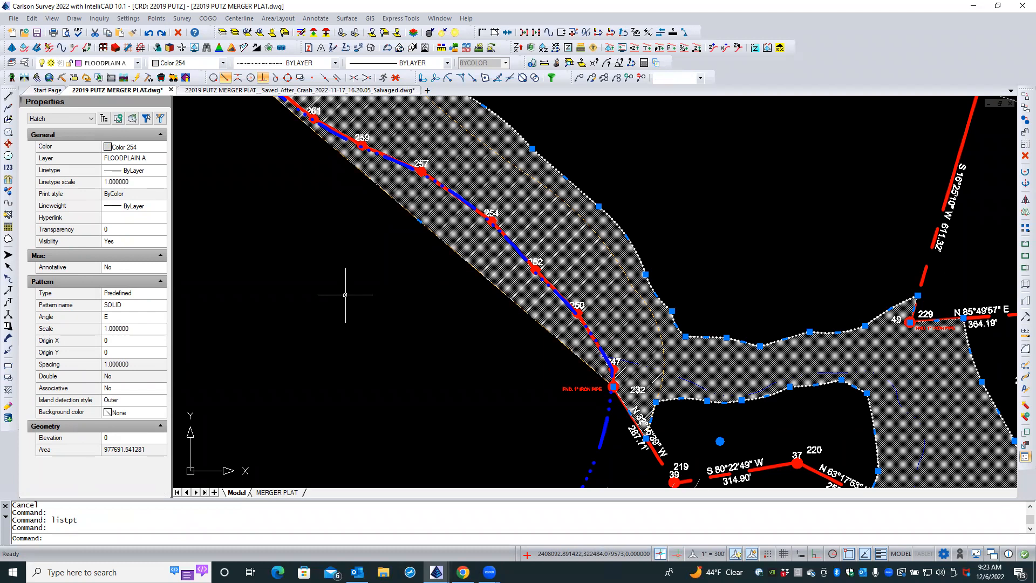
{"action": "left_click", "coordinate": [342, 225]}
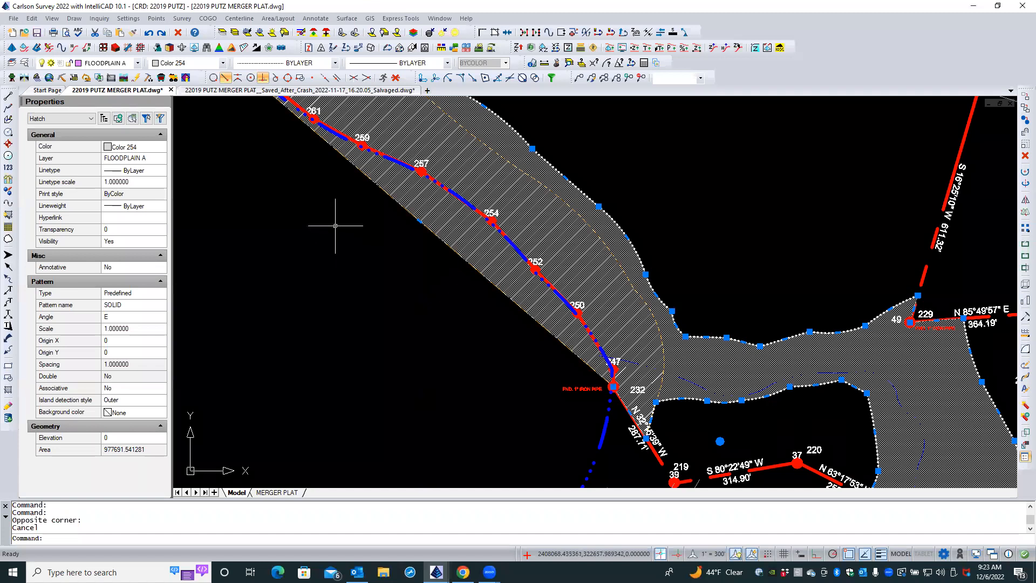
{"action": "key", "text": "Escape"}
{"action": "key", "text": "Escape"}
- Examine the overlapping entities near point 259, picking the BOUNDARY RIVER polyline segment and the FLOODPLAIN A hatch to view their properties
{"action": "scroll", "coordinate": [332, 127], "scroll_direction": "up", "scroll_amount": 5}
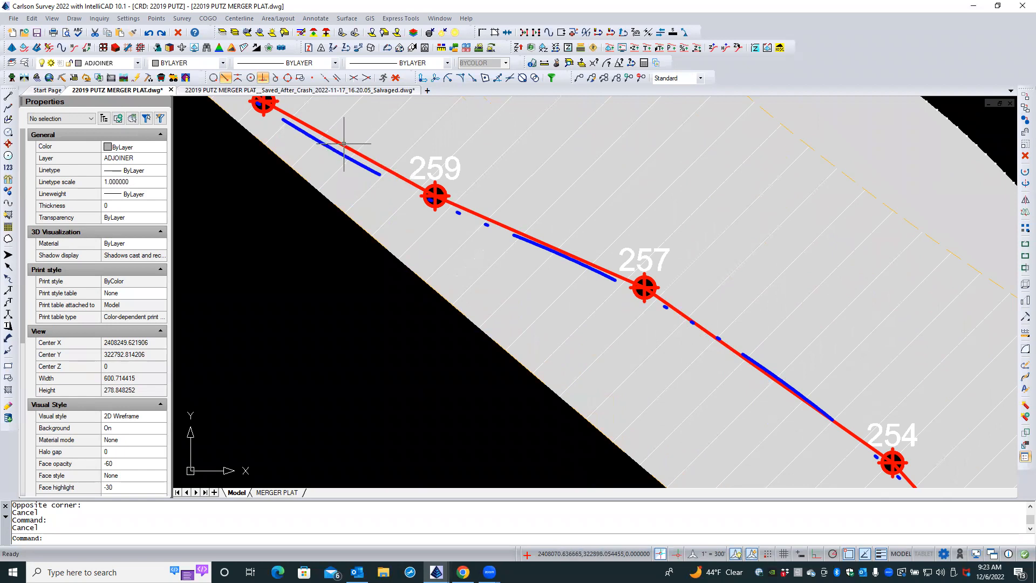
{"action": "left_click", "coordinate": [344, 144]}
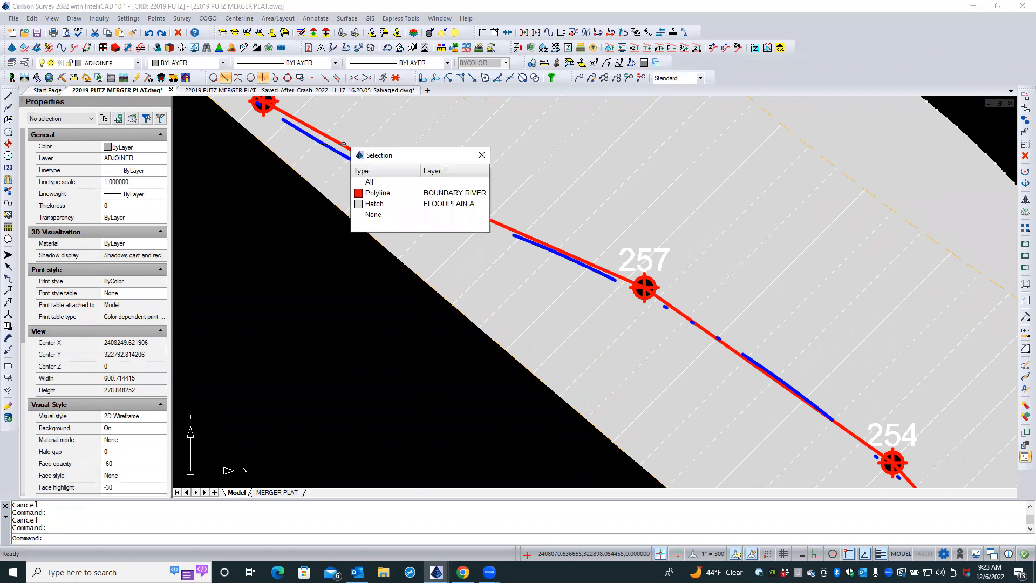
{"action": "left_click", "coordinate": [309, 227]}
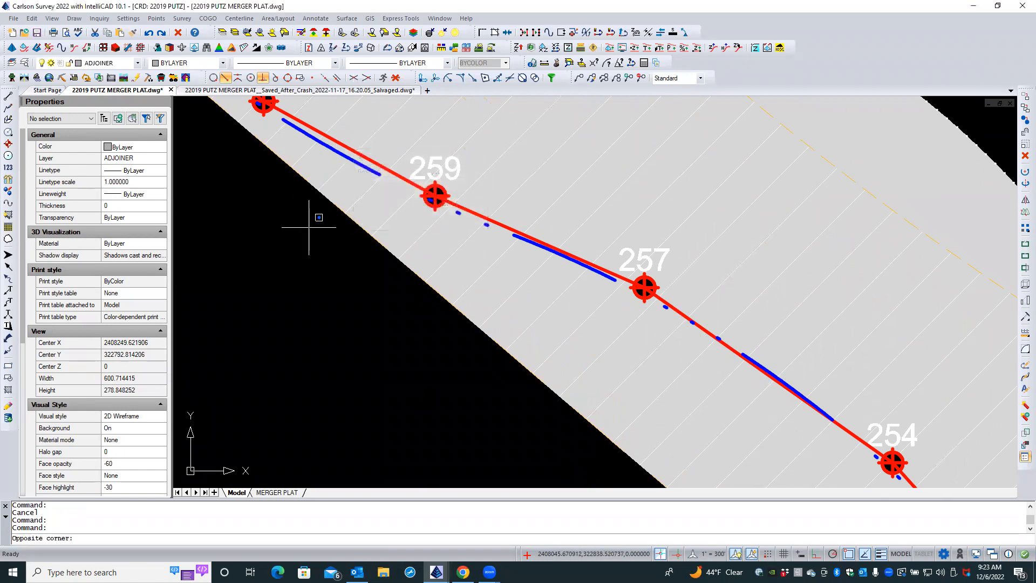
{"action": "left_click", "coordinate": [311, 225]}
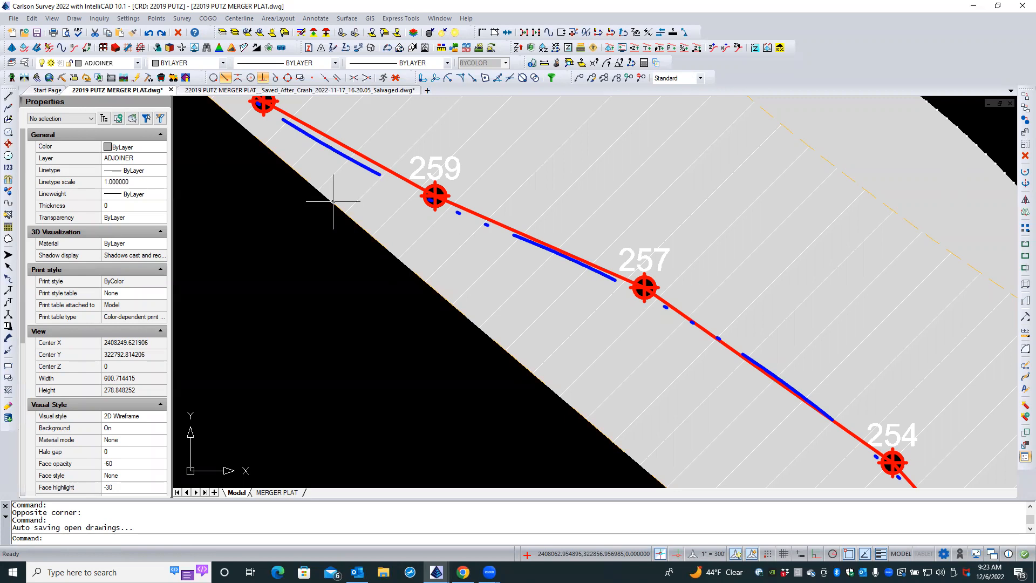
{"action": "left_click", "coordinate": [403, 177]}
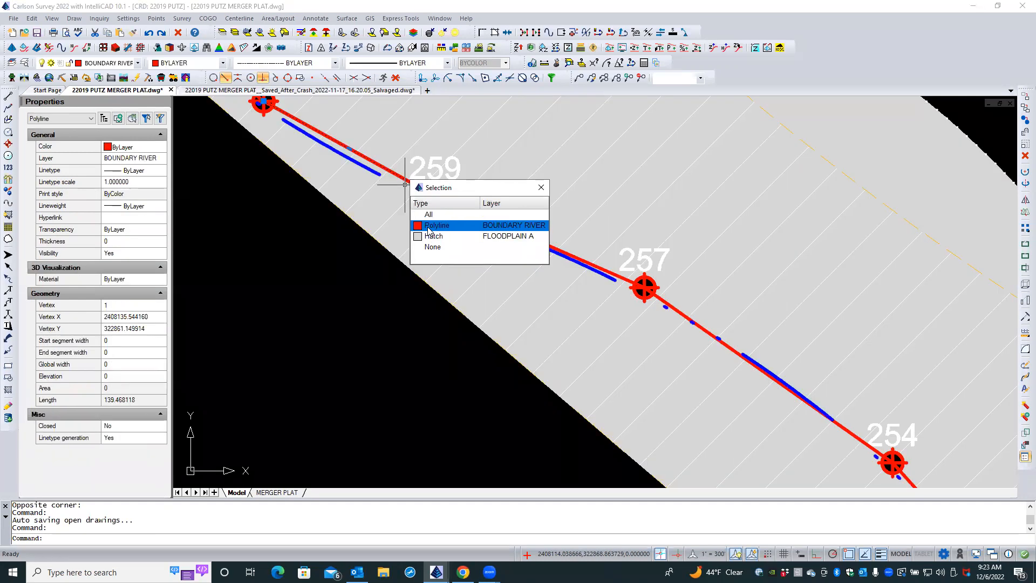
{"action": "left_click", "coordinate": [429, 225]}
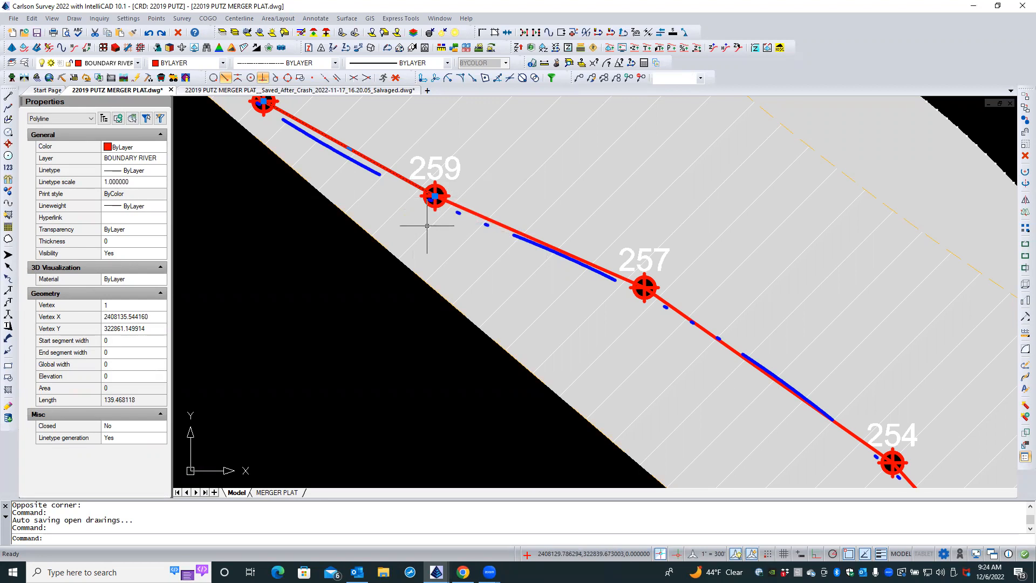
{"action": "left_click", "coordinate": [427, 225]}
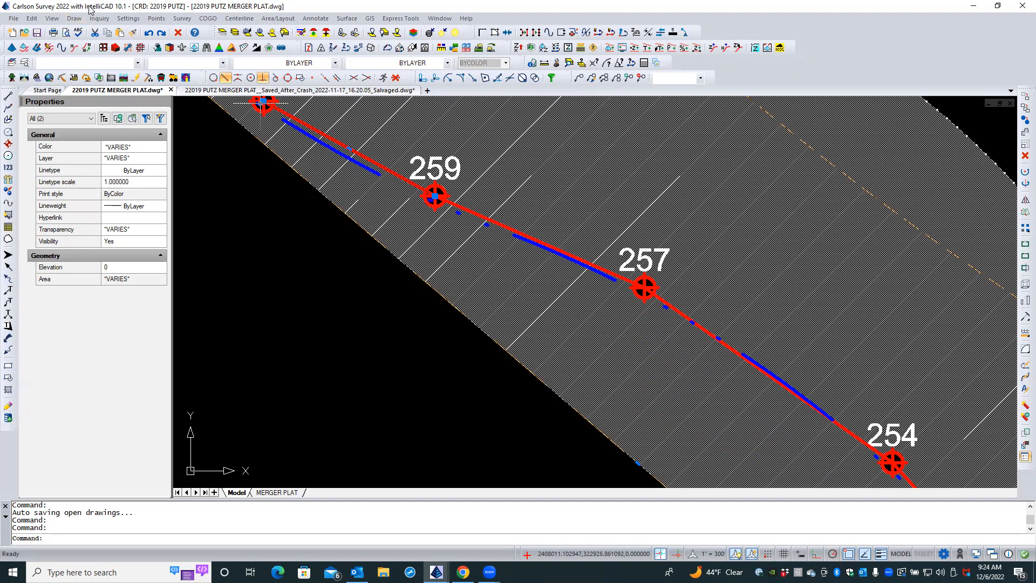
- Isolate the BOUNDARY RIVER segment near point 259 and the FLOODPLAIN A hatch, declining all coordinate file updates, then show all entities again
{"action": "left_click", "coordinate": [52, 18]}
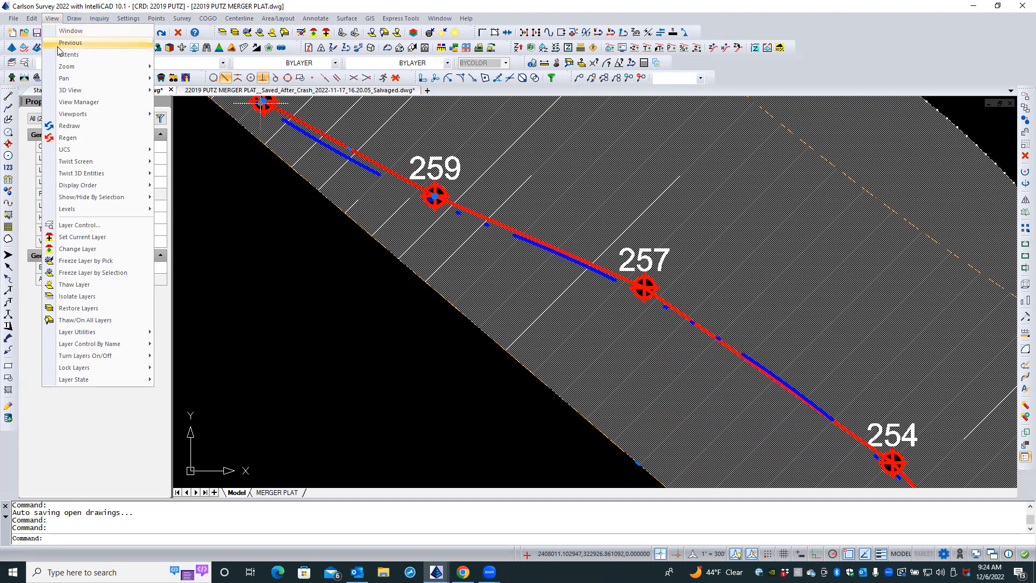
{"action": "mouse_move", "coordinate": [61, 78]}
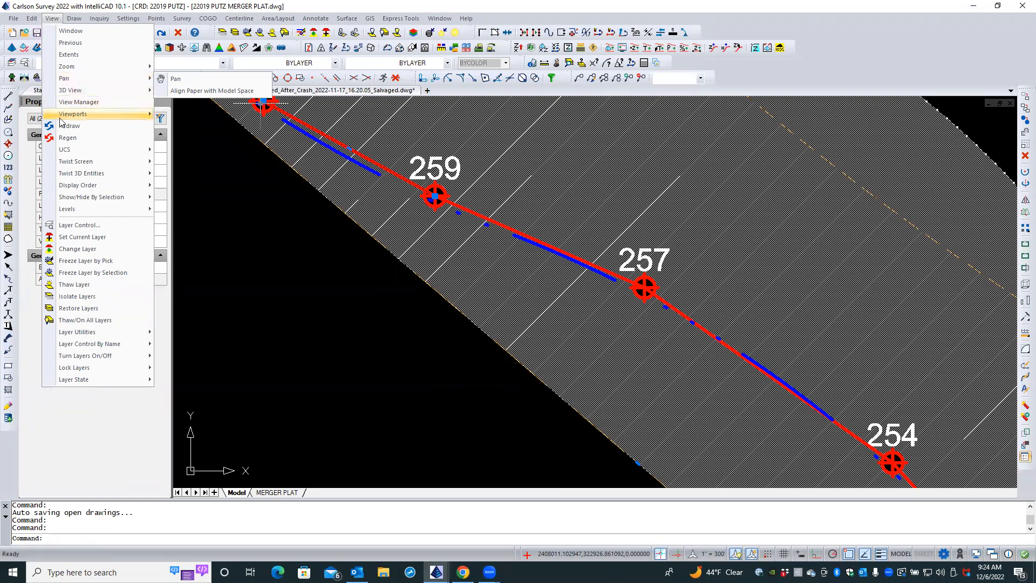
{"action": "mouse_move", "coordinate": [68, 178]}
{"action": "mouse_move", "coordinate": [71, 201]}
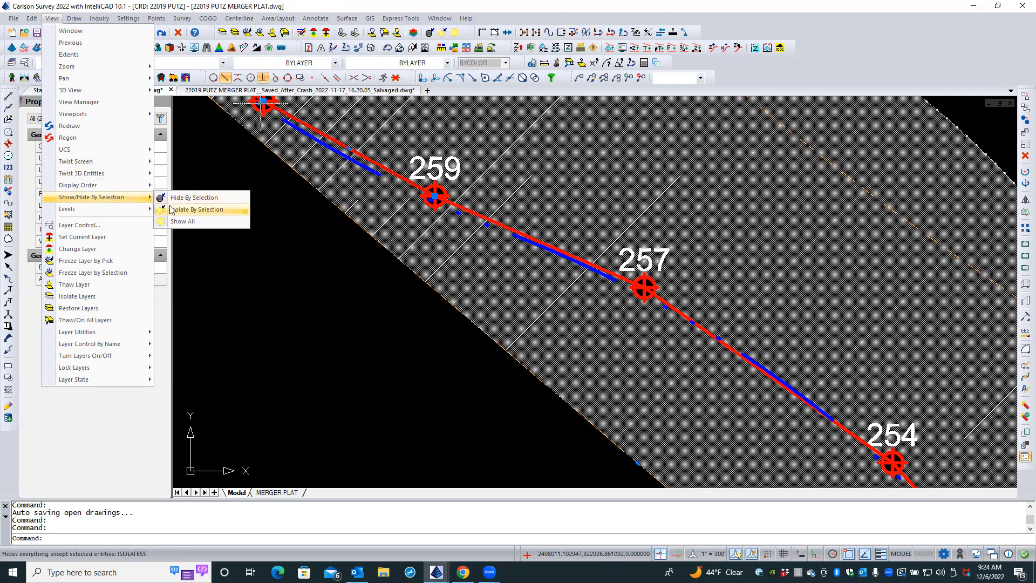
{"action": "left_click", "coordinate": [174, 214]}
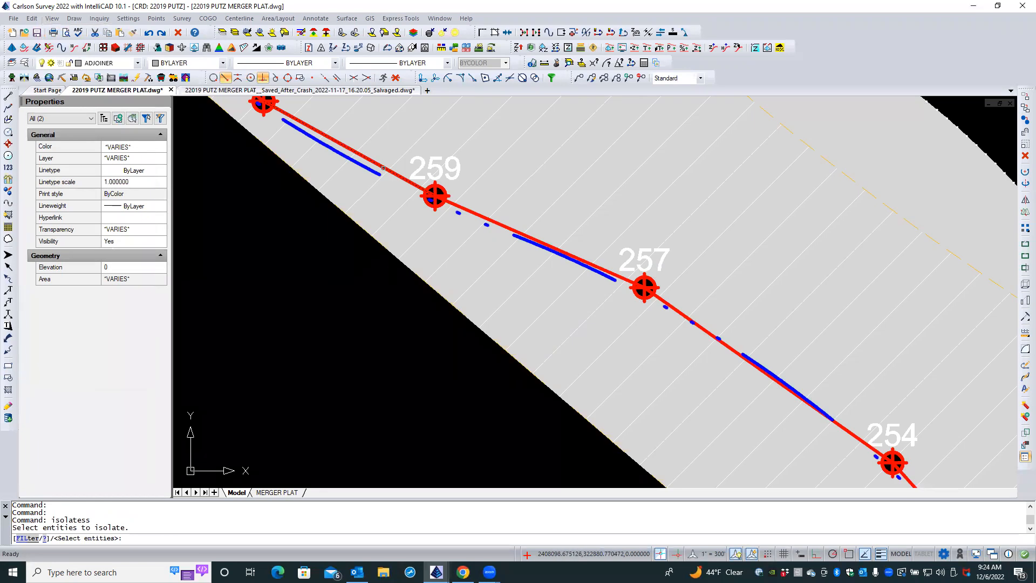
{"action": "left_click", "coordinate": [384, 173]}
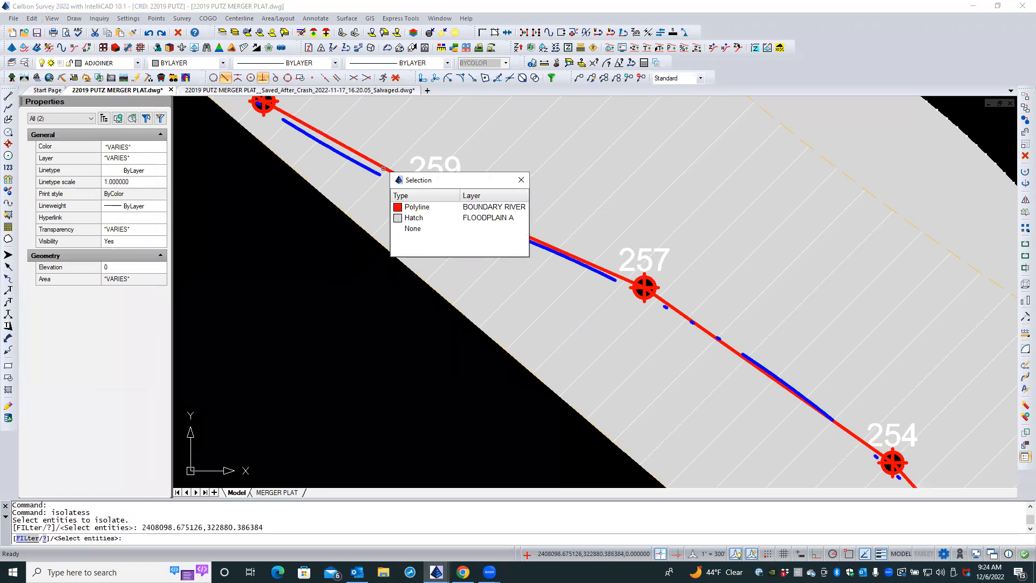
{"action": "left_click", "coordinate": [405, 208]}
{"action": "left_click", "coordinate": [403, 214]}
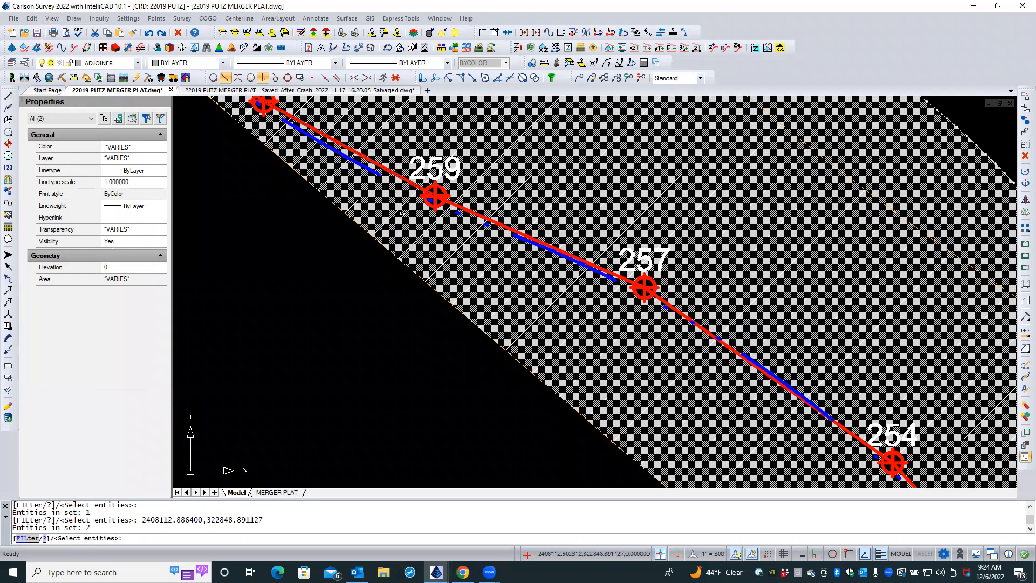
{"action": "key", "text": "Return"}
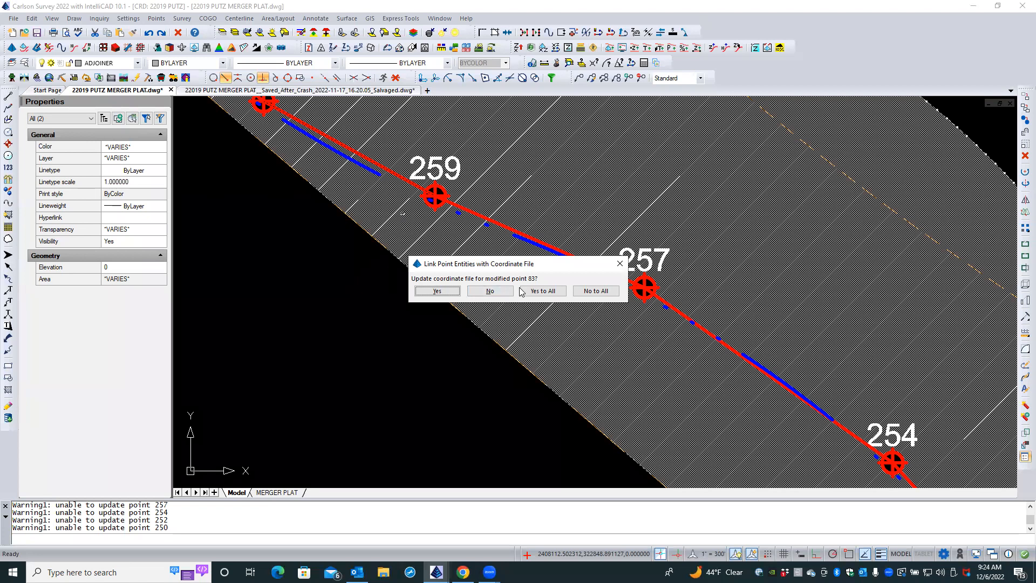
{"action": "left_click", "coordinate": [597, 291]}
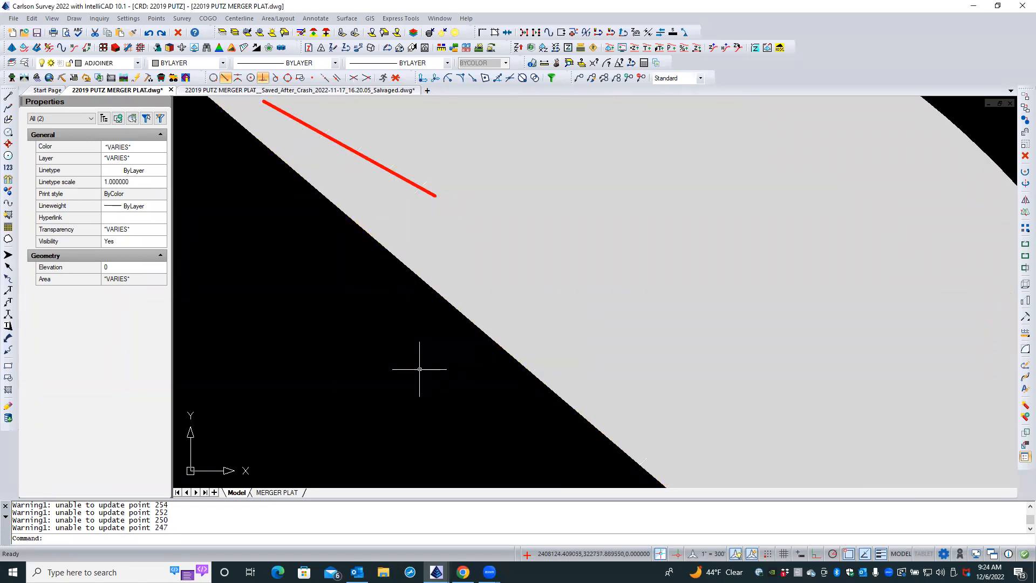
{"action": "scroll", "coordinate": [419, 369], "scroll_direction": "down", "scroll_amount": 4}
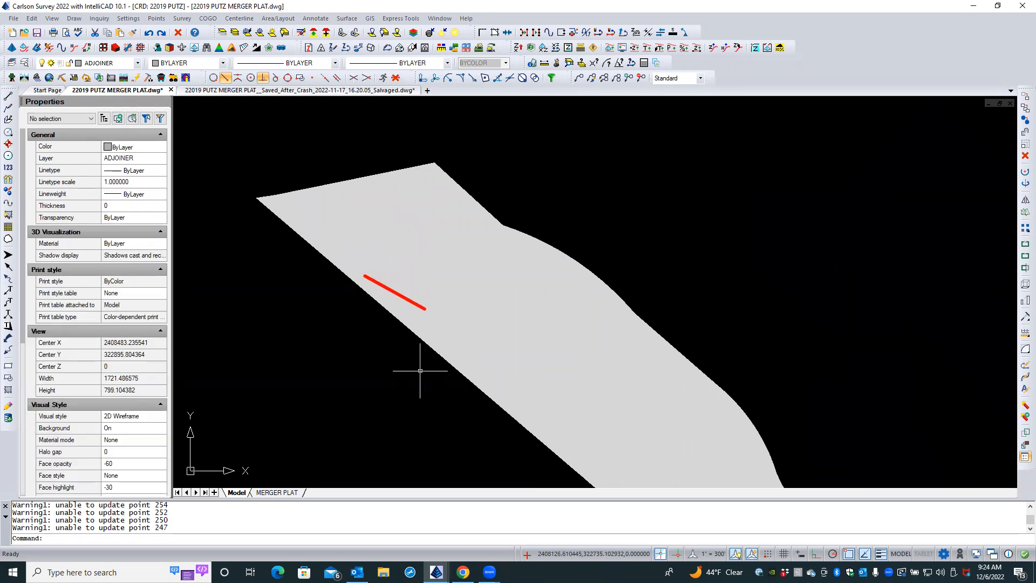
{"action": "scroll", "coordinate": [419, 370], "scroll_direction": "up", "scroll_amount": 2}
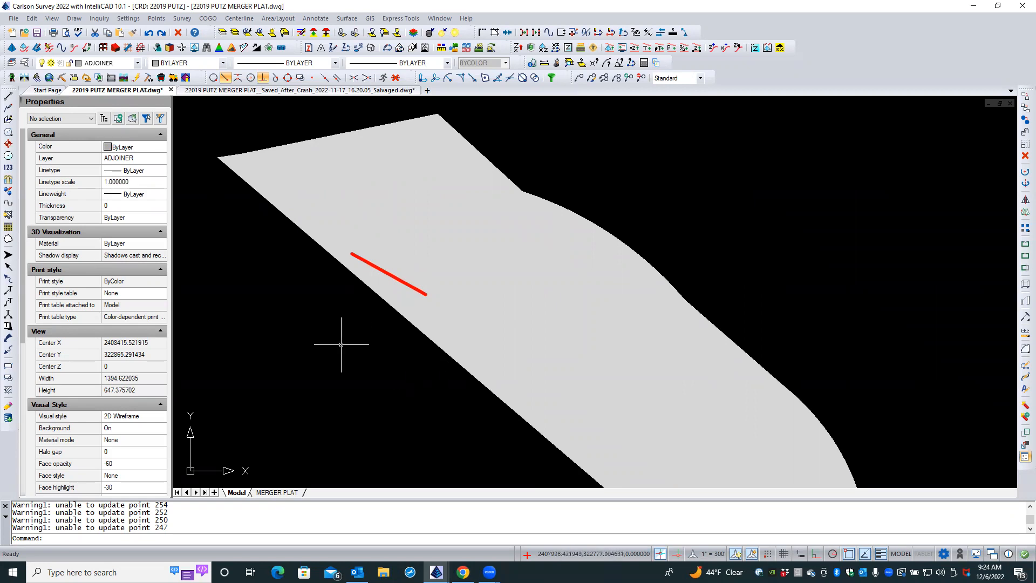
{"action": "left_click", "coordinate": [455, 35]}
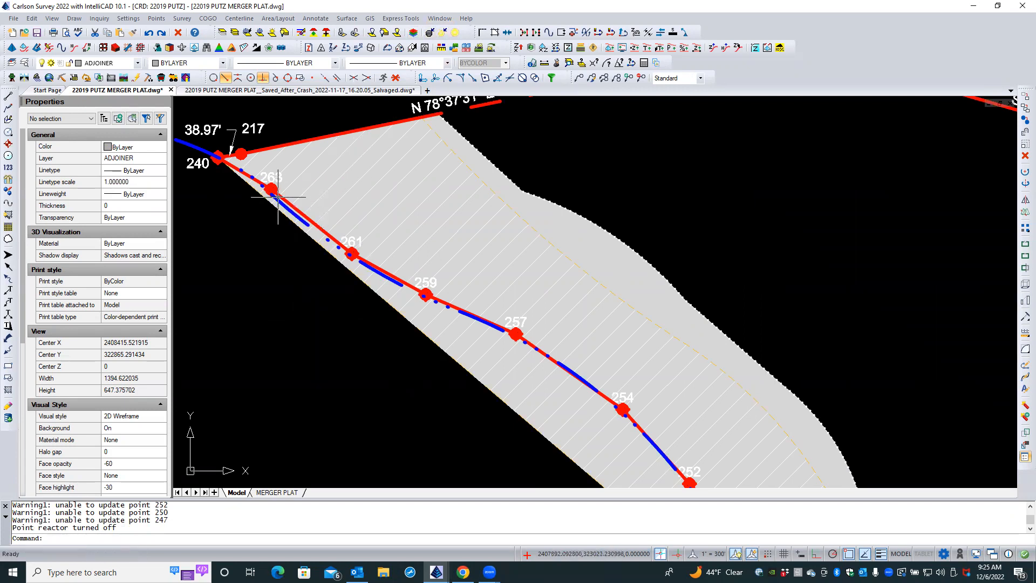
{"action": "left_click", "coordinate": [223, 32]}
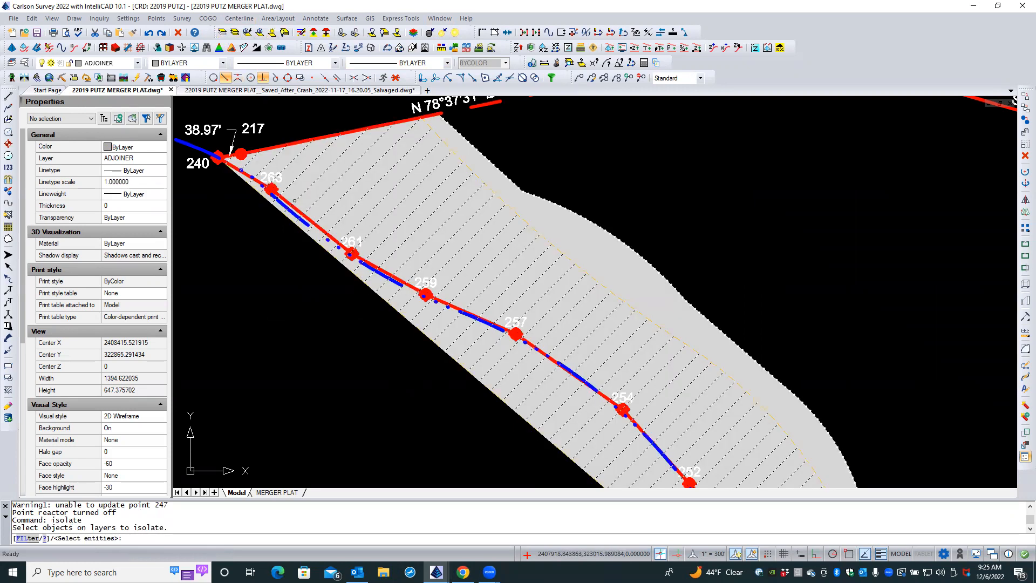
{"action": "key", "text": "Escape"}
{"action": "key", "text": "Escape"}
- Isolate the BOUNDARY RIVER layer by picking the red river boundary polyline
{"action": "left_click", "coordinate": [221, 33]}
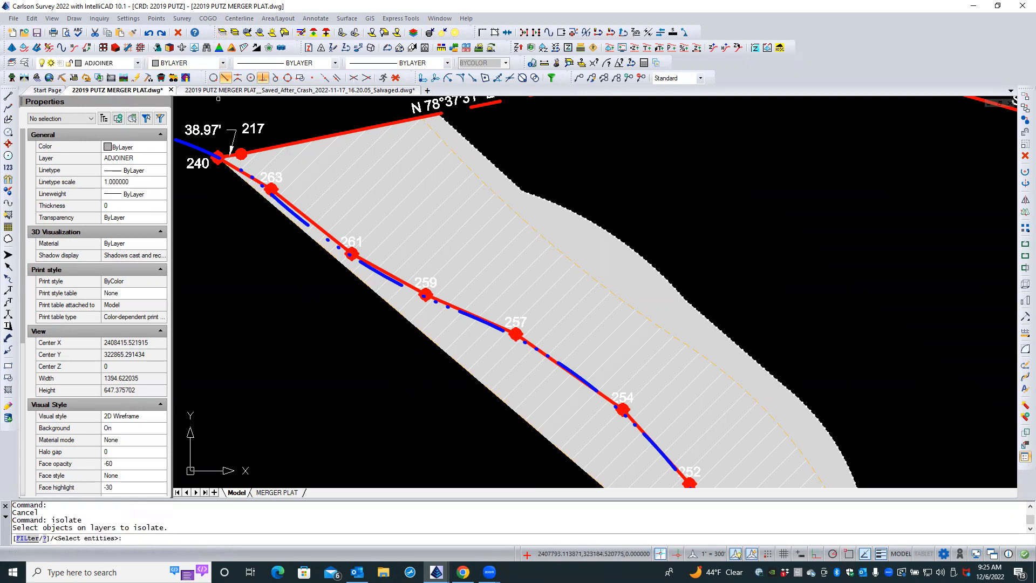
{"action": "left_click", "coordinate": [300, 211]}
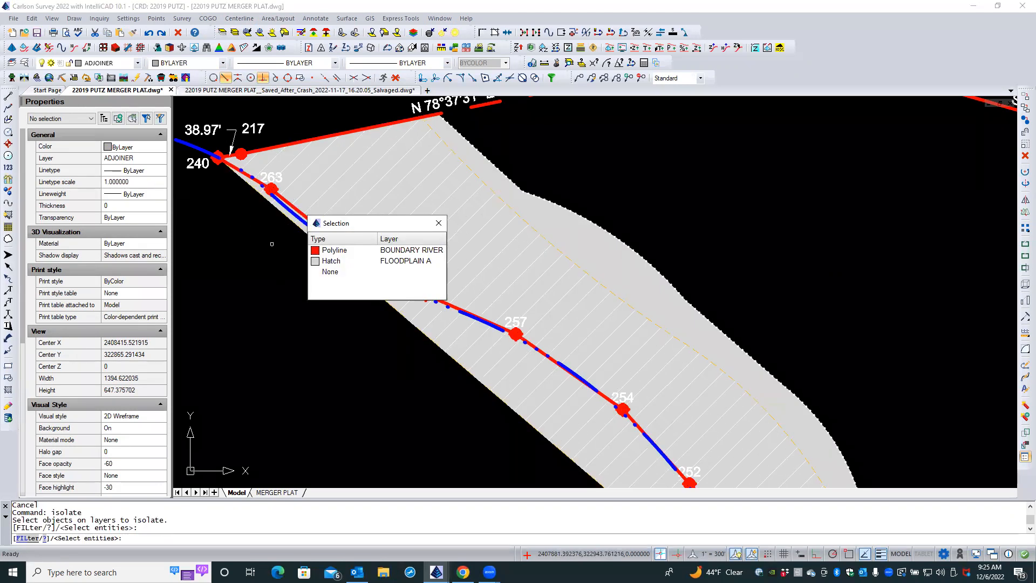
{"action": "left_click", "coordinate": [316, 251]}
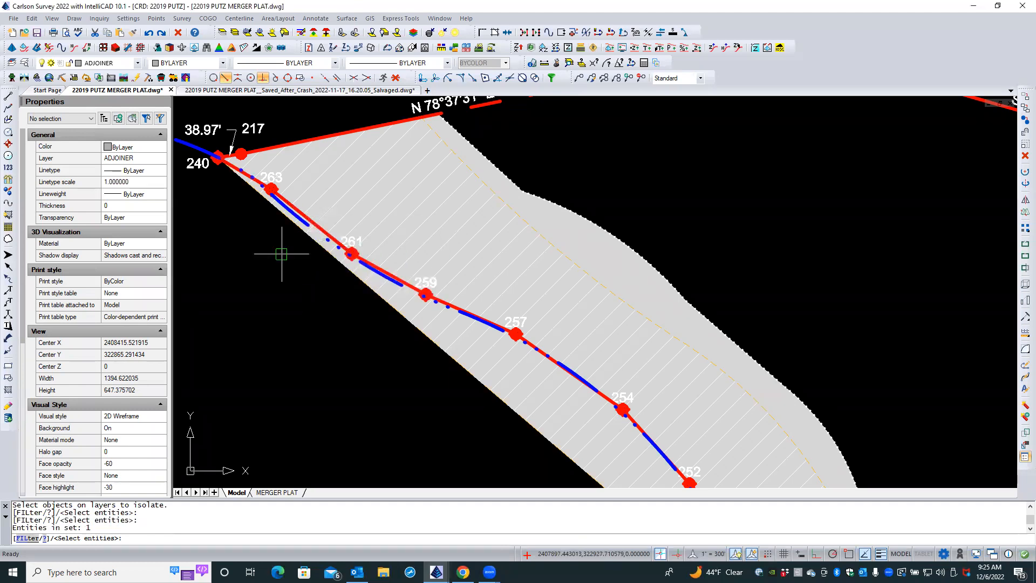
{"action": "key", "text": "Return"}
{"action": "scroll", "coordinate": [294, 167], "scroll_direction": "down", "scroll_amount": 4}
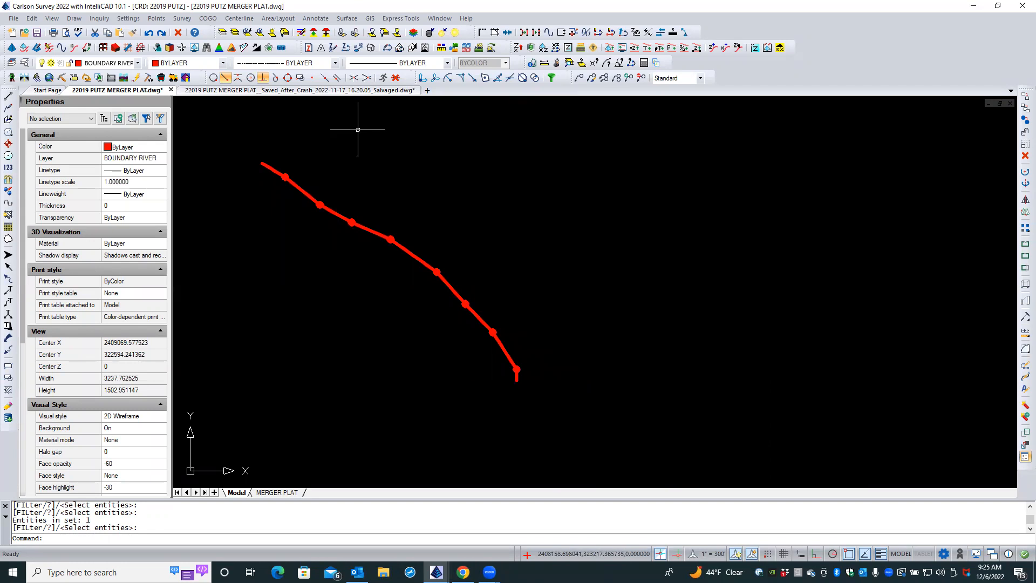
- Join the eight BOUNDARY RIVER segments with Join Nearest, using a 0.100 maximum separation and directly connected endpoints, and check the resulting polyline
{"action": "left_click", "coordinate": [507, 33]}
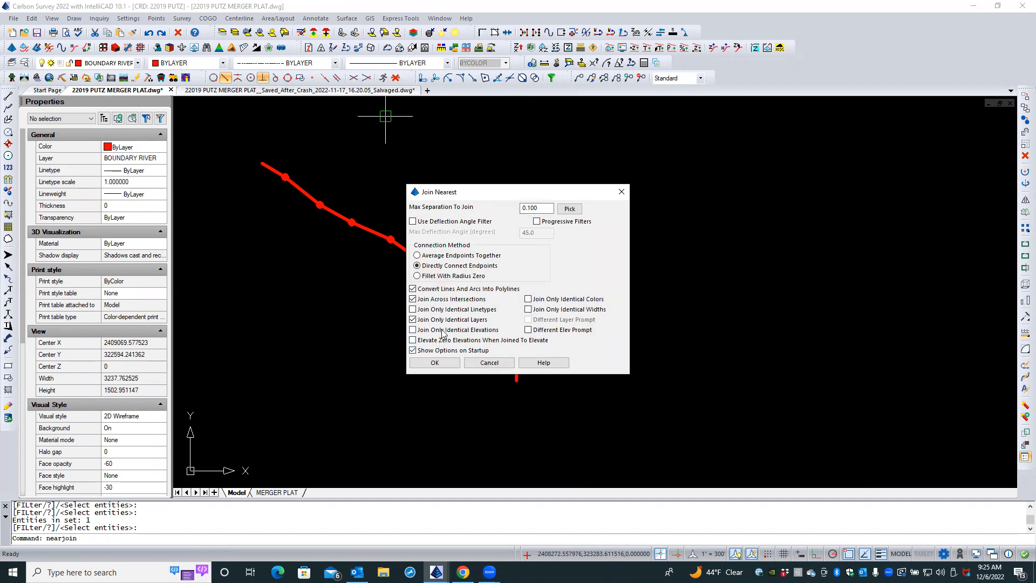
{"action": "left_click", "coordinate": [435, 363]}
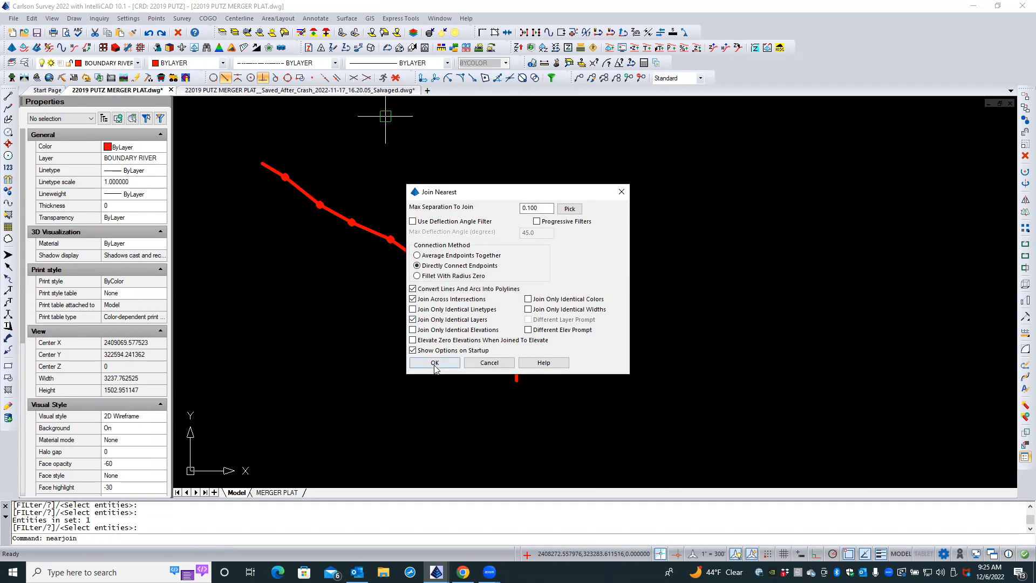
{"action": "left_click", "coordinate": [271, 170]}
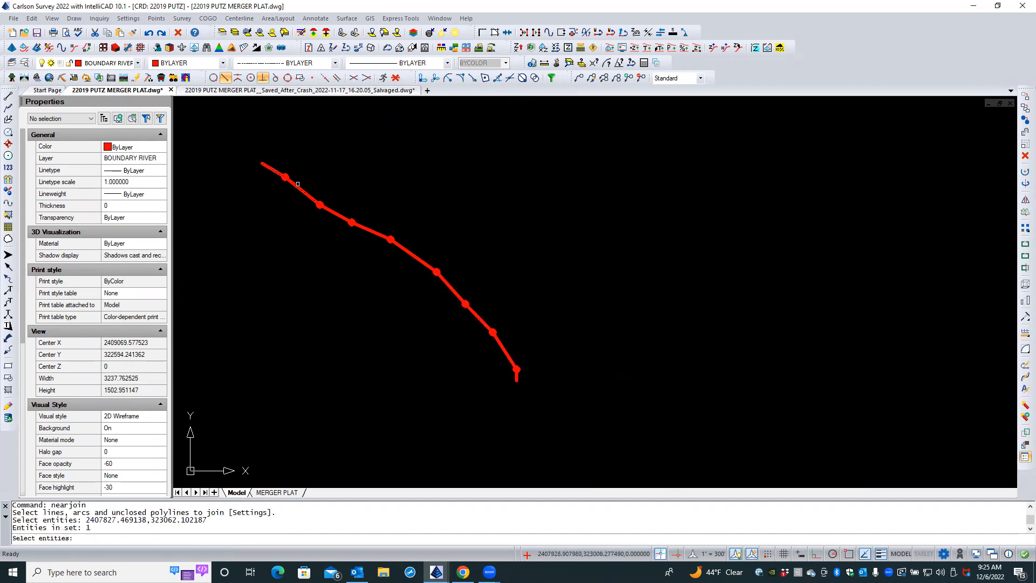
{"action": "left_click", "coordinate": [334, 211]}
{"action": "left_click", "coordinate": [365, 227]}
{"action": "left_click", "coordinate": [399, 247]}
{"action": "left_click", "coordinate": [452, 288]}
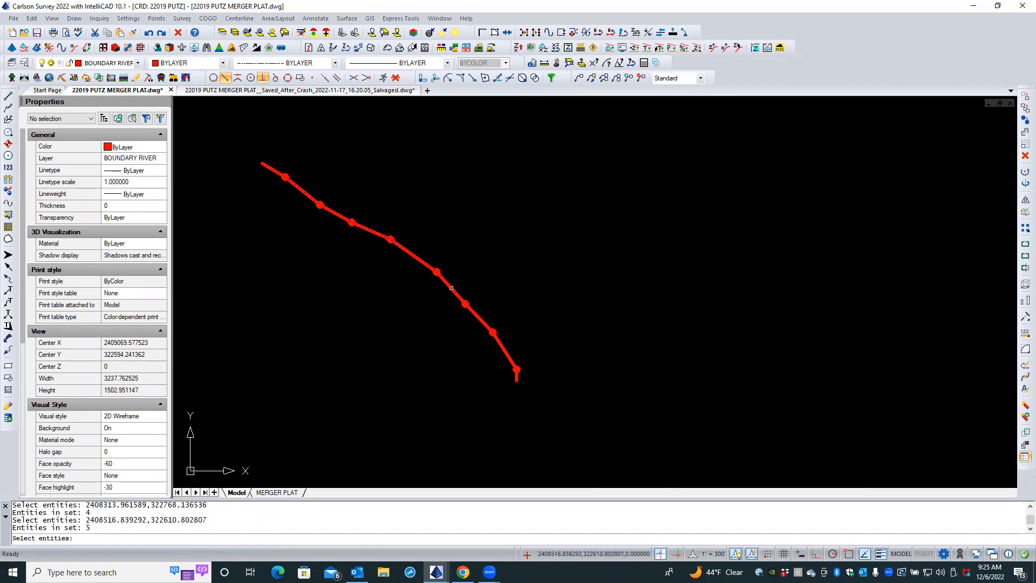
{"action": "left_click", "coordinate": [476, 316]}
{"action": "left_click", "coordinate": [505, 350]}
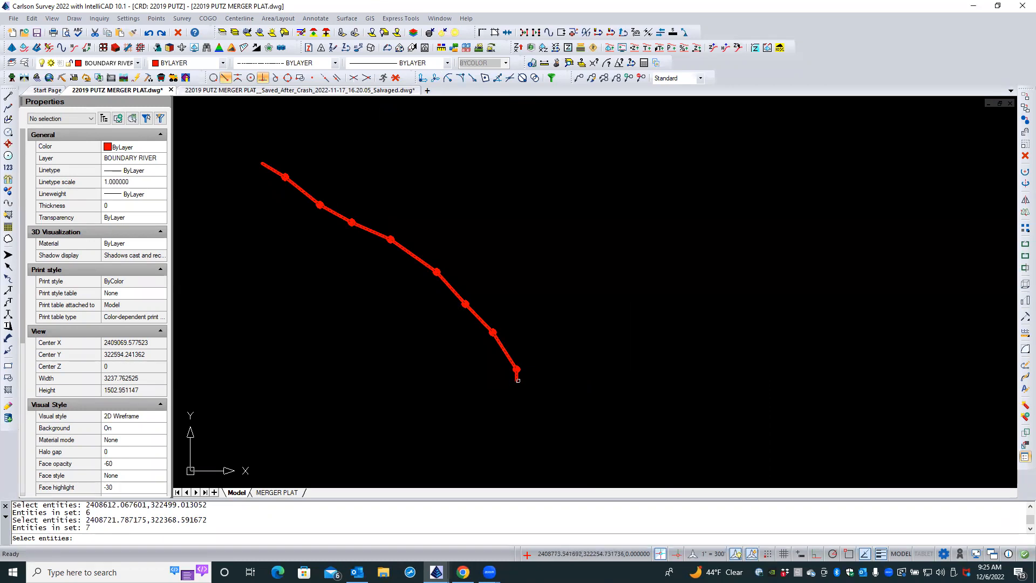
{"action": "left_click", "coordinate": [519, 380]}
{"action": "left_click", "coordinate": [498, 375]}
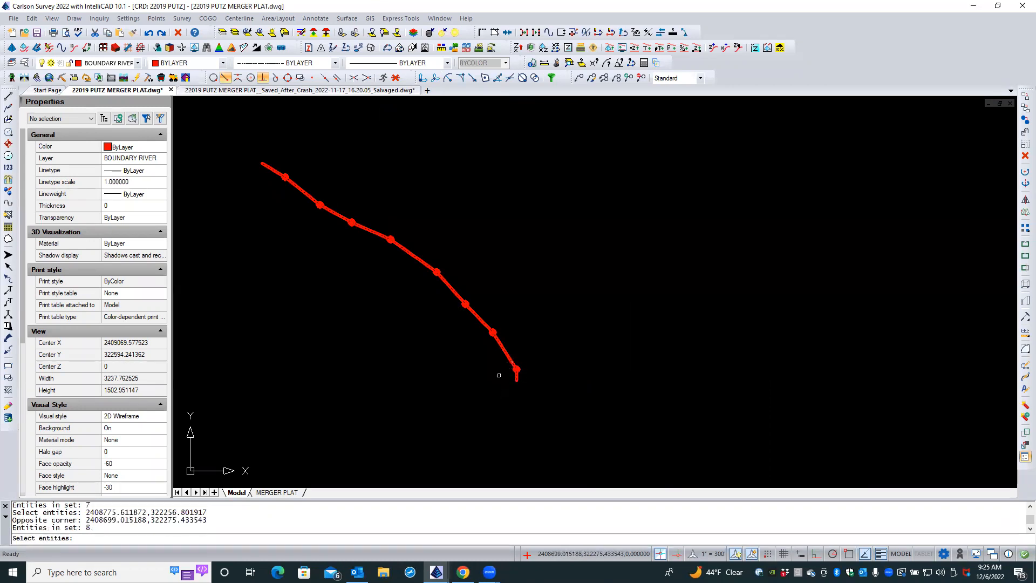
{"action": "key", "text": "Return"}
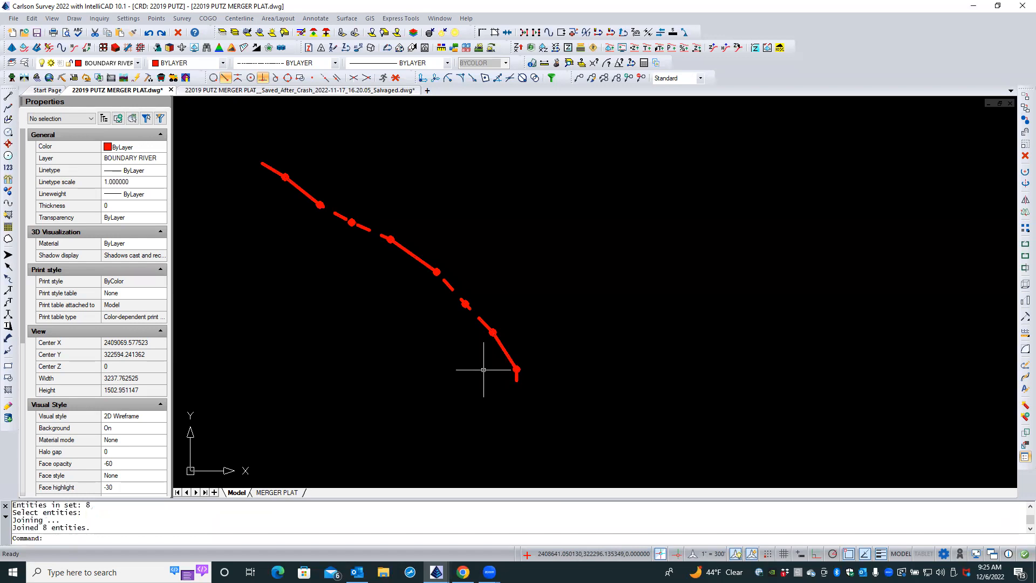
{"action": "left_click", "coordinate": [504, 351]}
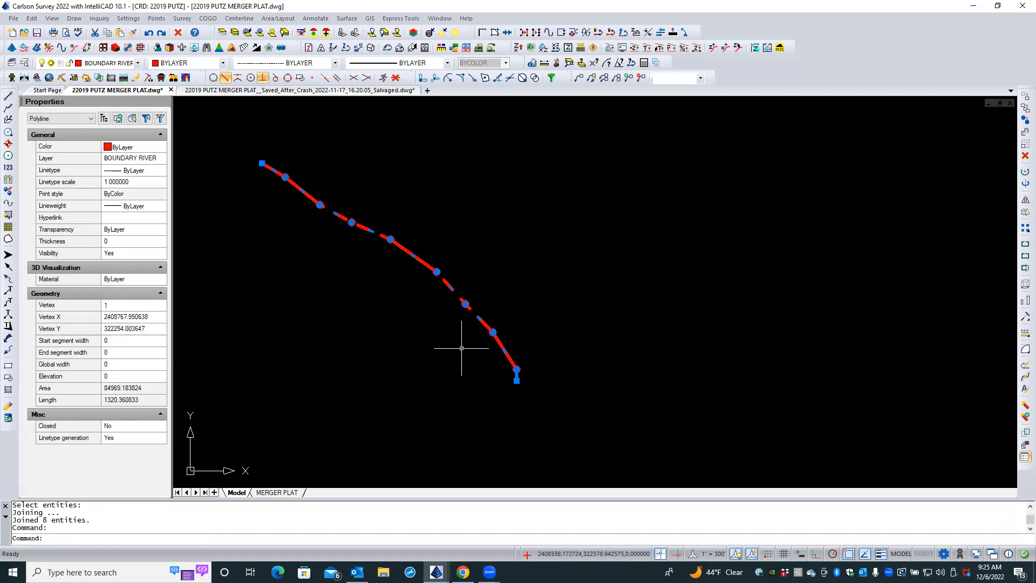
{"action": "key", "text": "Escape"}
{"action": "key", "text": "Escape"}
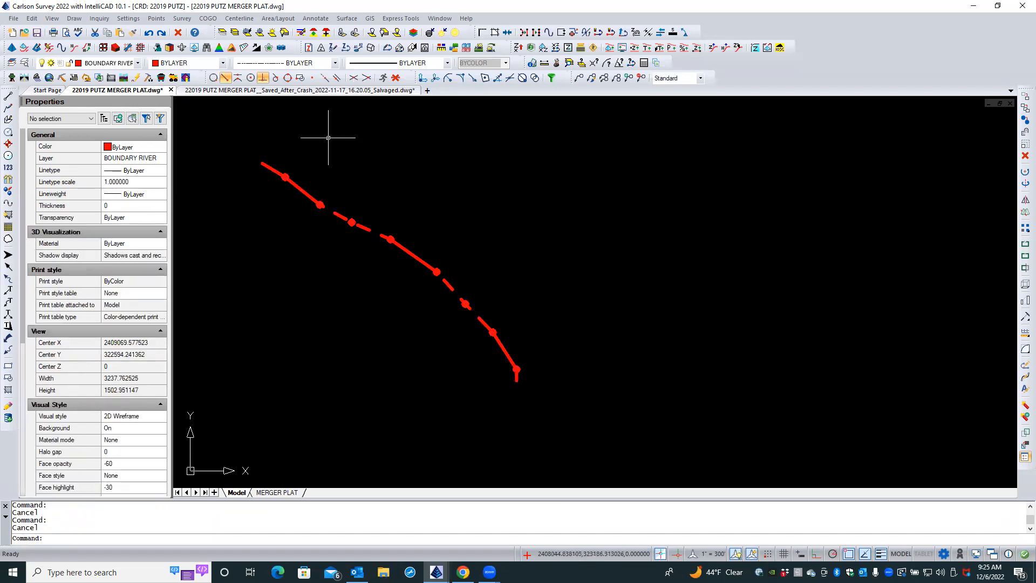
- Restore the frozen layers, then isolate just the joined BOUNDARY RIVER polyline and the FLOODPLAIN A hatch
{"action": "left_click", "coordinate": [236, 33]}
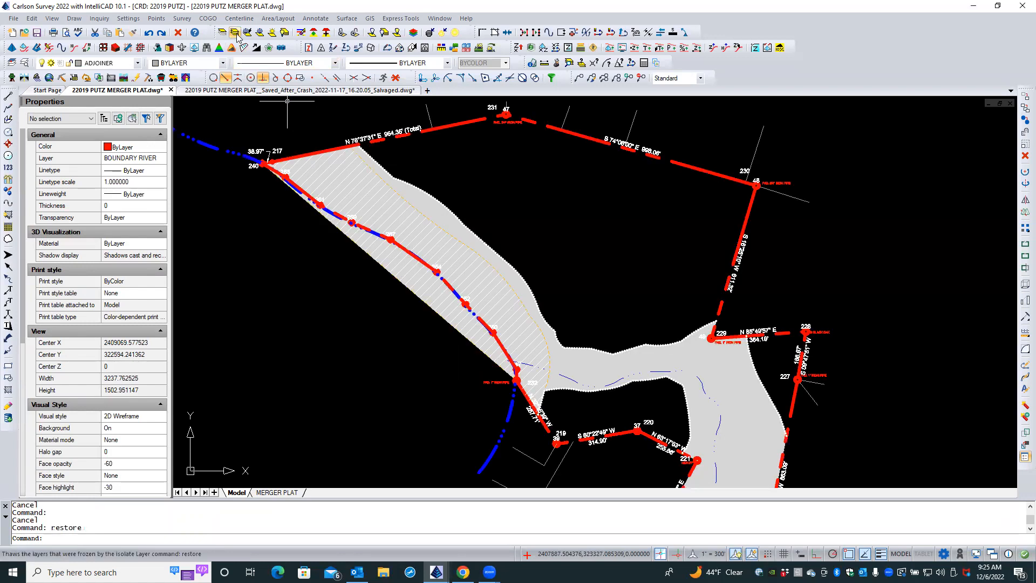
{"action": "left_click", "coordinate": [442, 36]}
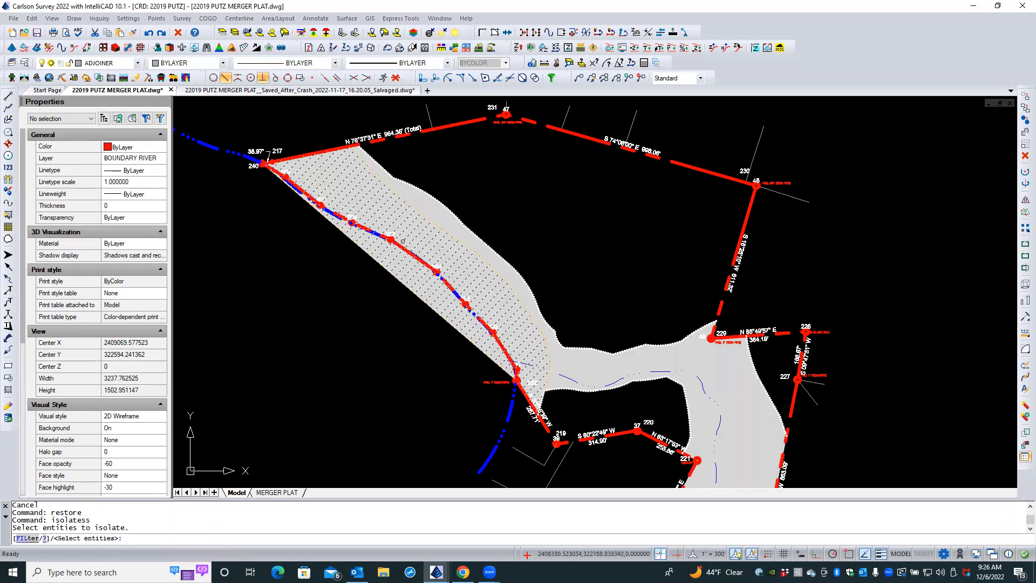
{"action": "left_click", "coordinate": [404, 247]}
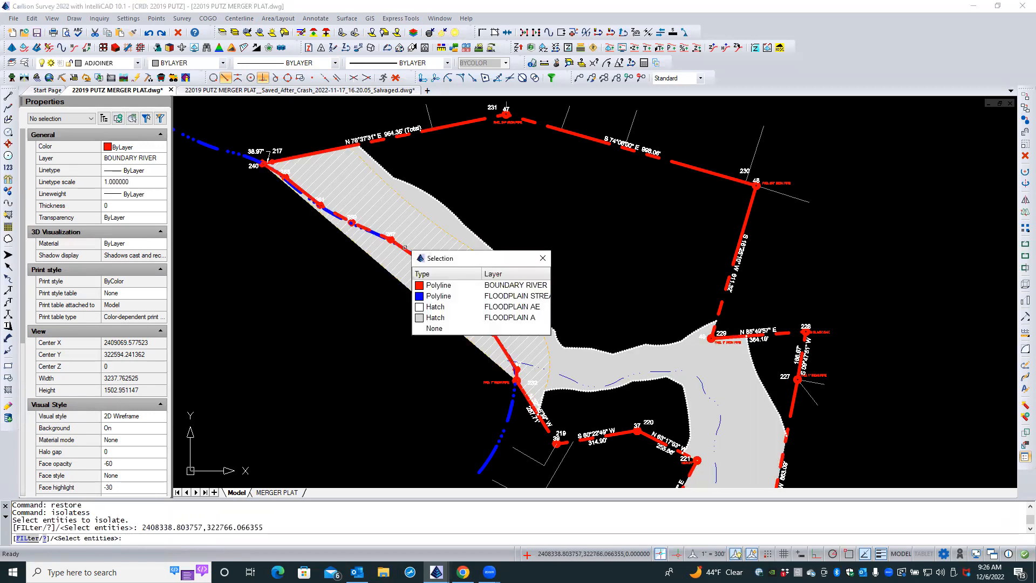
{"action": "left_click", "coordinate": [437, 285]}
{"action": "left_click", "coordinate": [411, 274]}
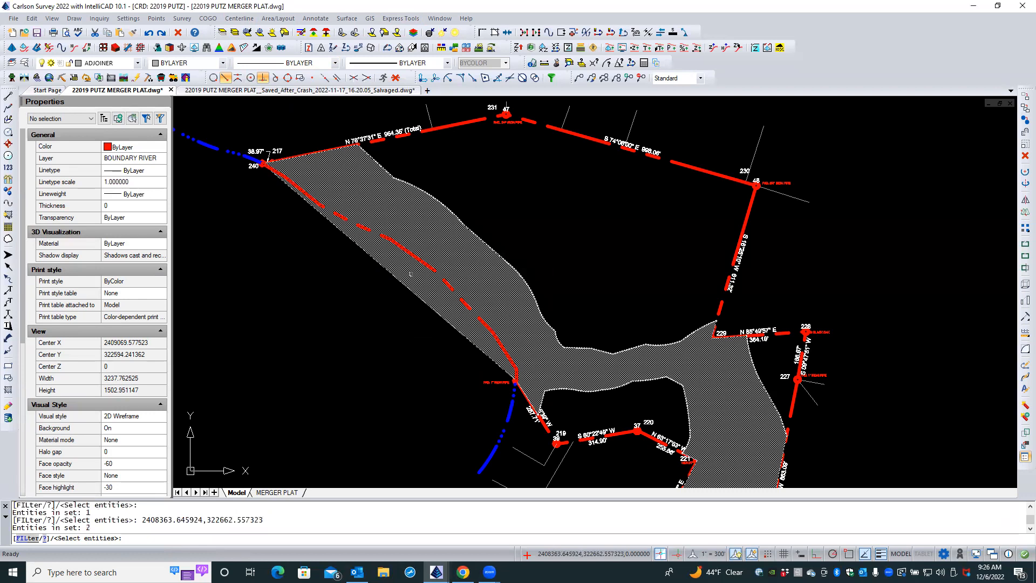
{"action": "key", "text": "Return"}
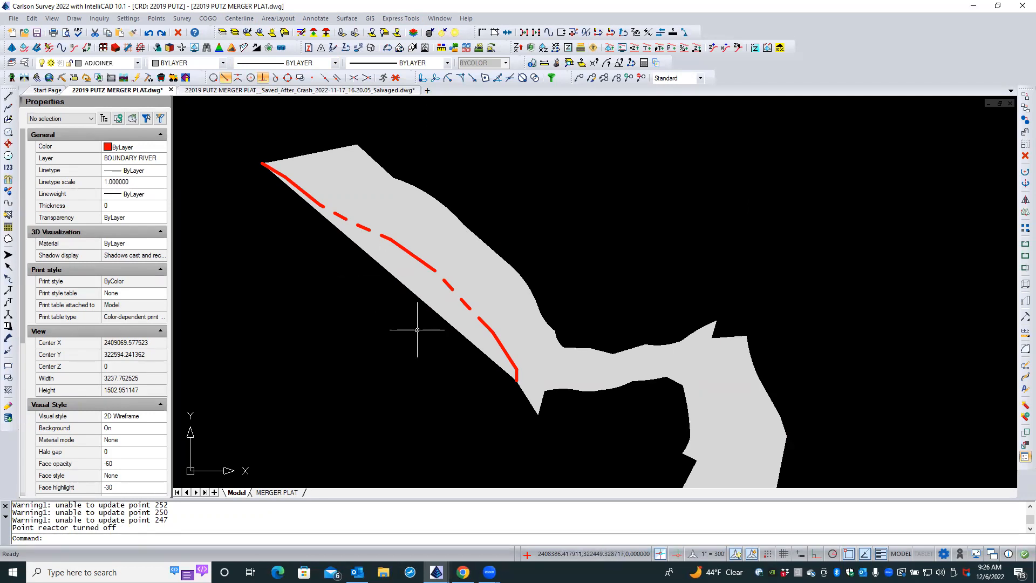
- Turn off the Perpendicular entity snap, keeping Endpoint as the only active snap mode
{"action": "right_click", "coordinate": [846, 555]}
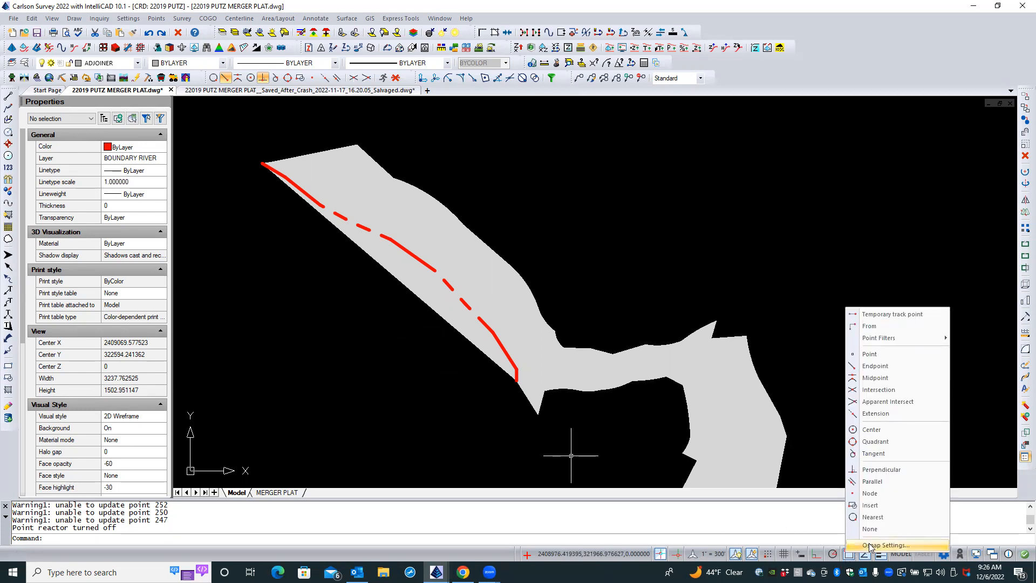
{"action": "left_click", "coordinate": [870, 545]}
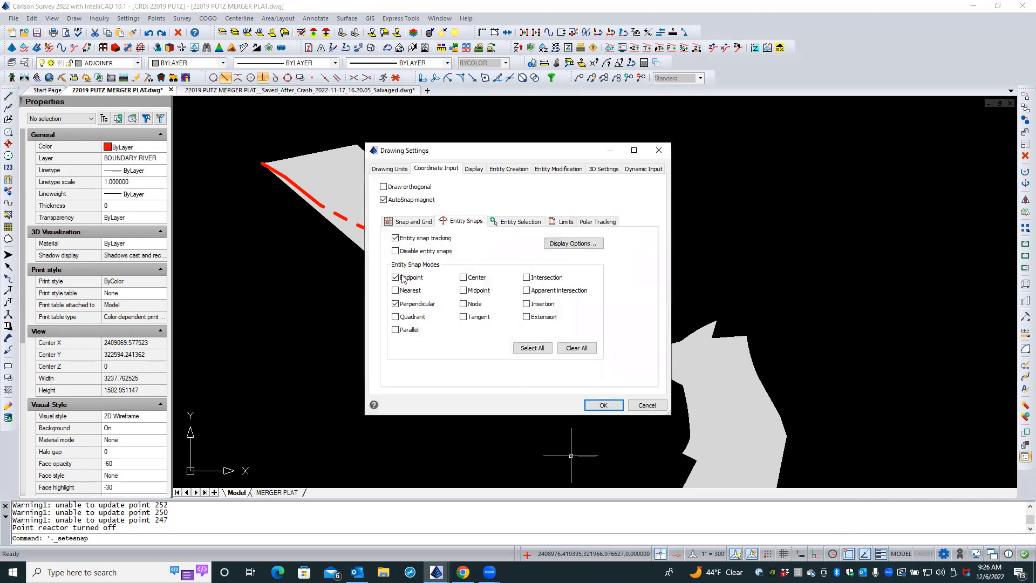
{"action": "left_click", "coordinate": [404, 305]}
{"action": "left_click", "coordinate": [600, 405]}
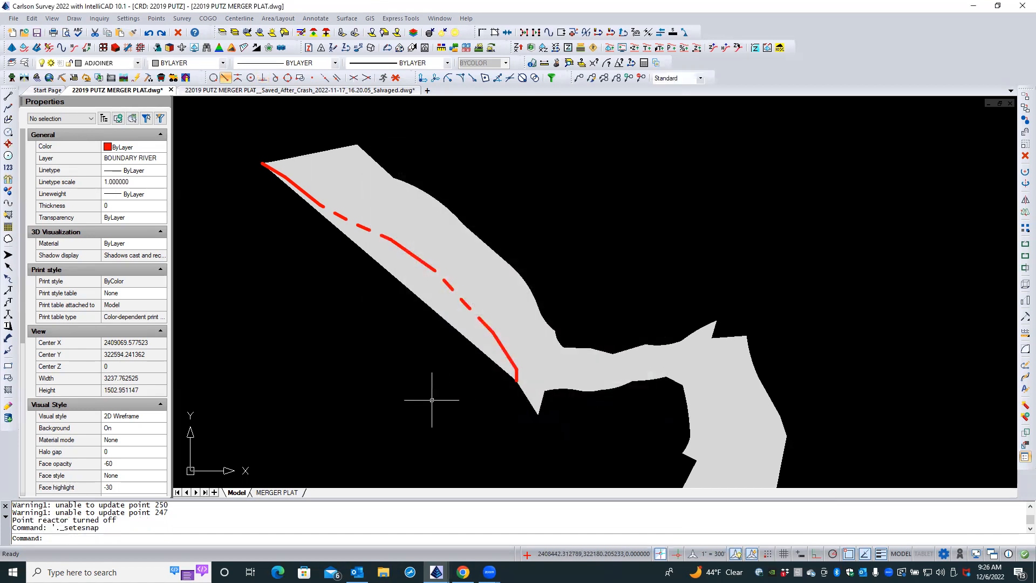
- Examine the joined BOUNDARY RIVER polyline's vertices and properties, then clear the selection
{"action": "left_click", "coordinate": [409, 254]}
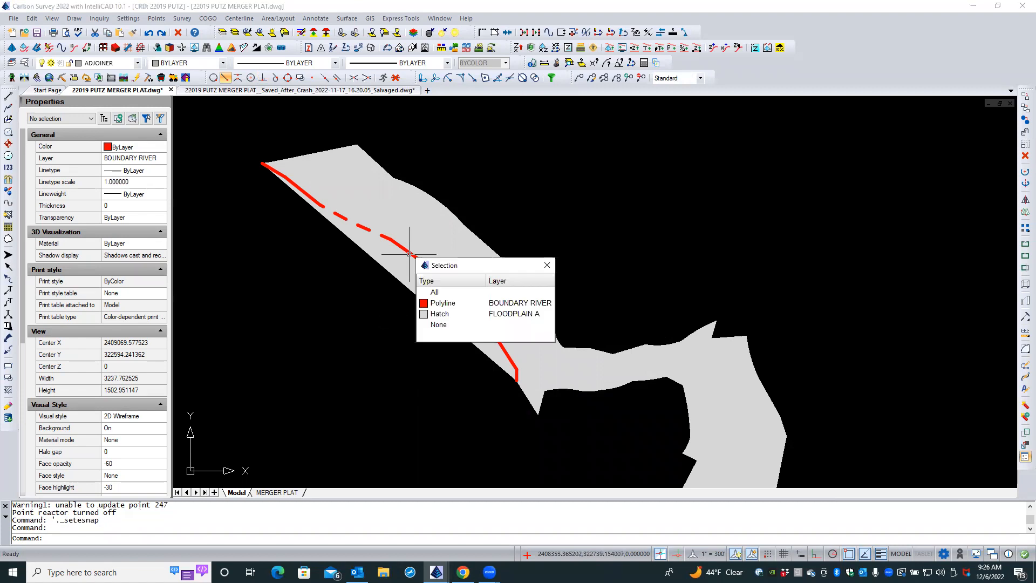
{"action": "left_click", "coordinate": [443, 303]}
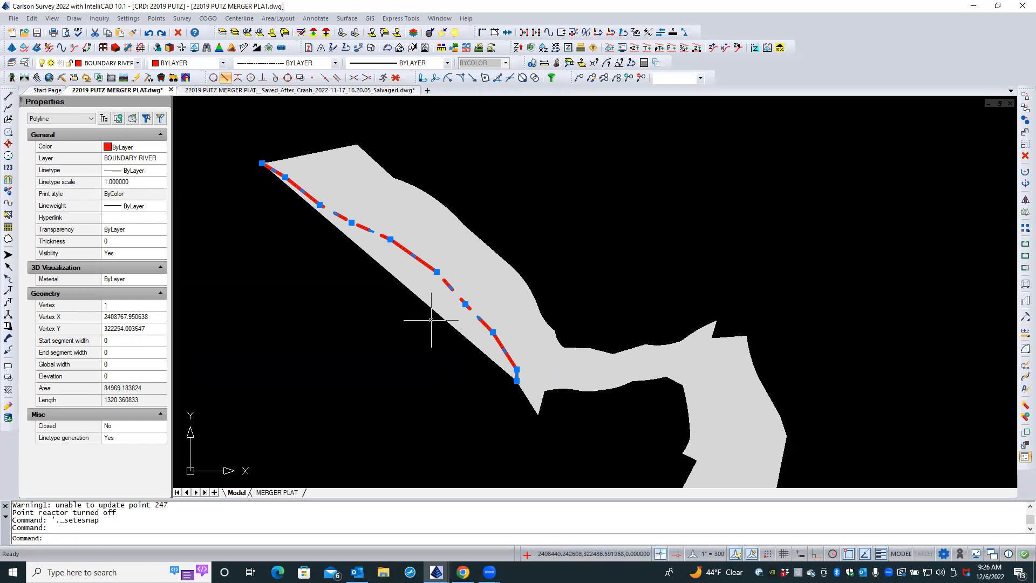
{"action": "key", "text": "Escape"}
{"action": "key", "text": "Escape"}
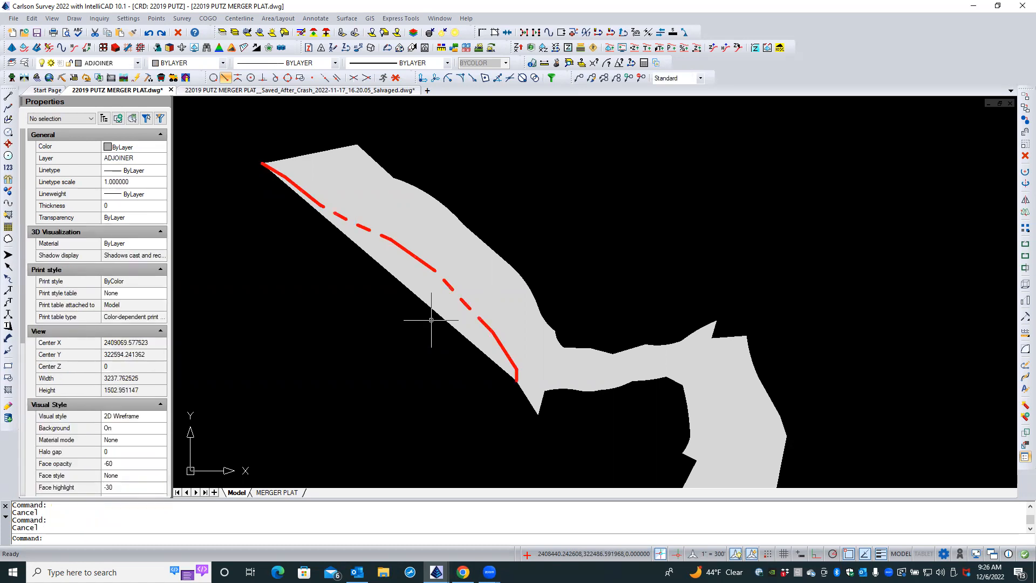
- Add two vertices along the FLOODPLAIN A hatch's long straight southwest edge, placing both northeast of the river polyline
{"action": "left_click", "coordinate": [435, 295]}
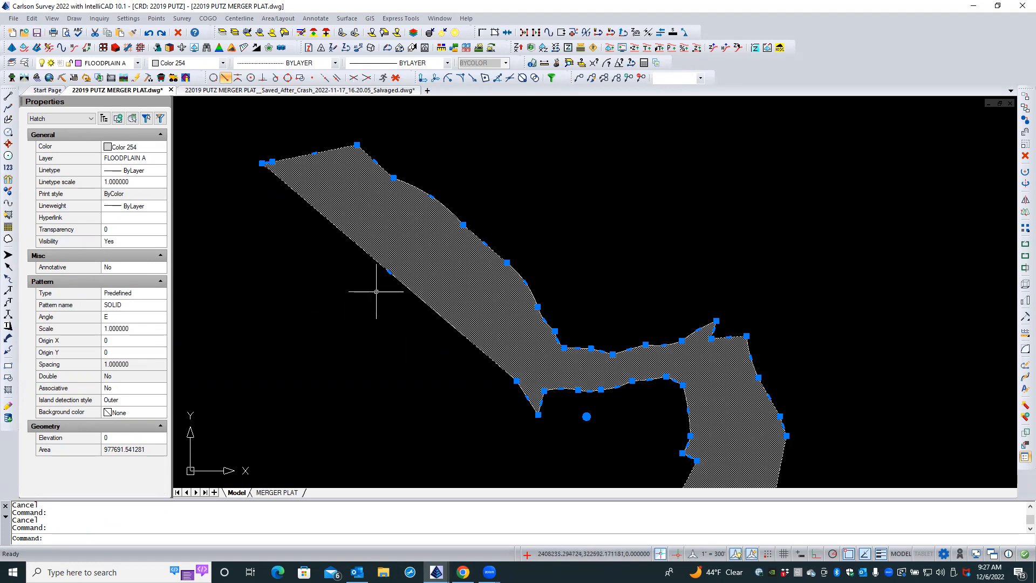
{"action": "mouse_move", "coordinate": [388, 269]}
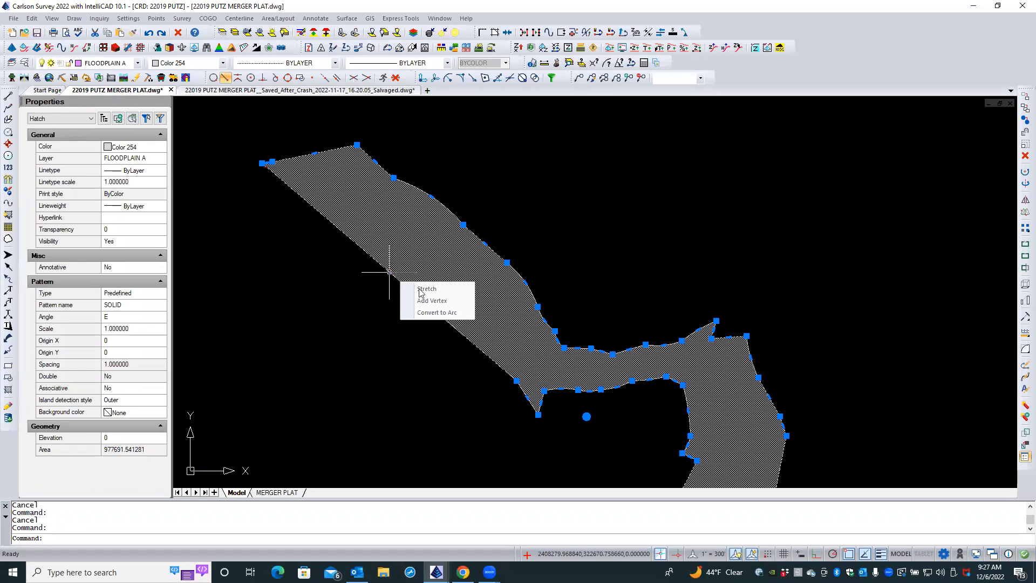
{"action": "left_click", "coordinate": [426, 303]}
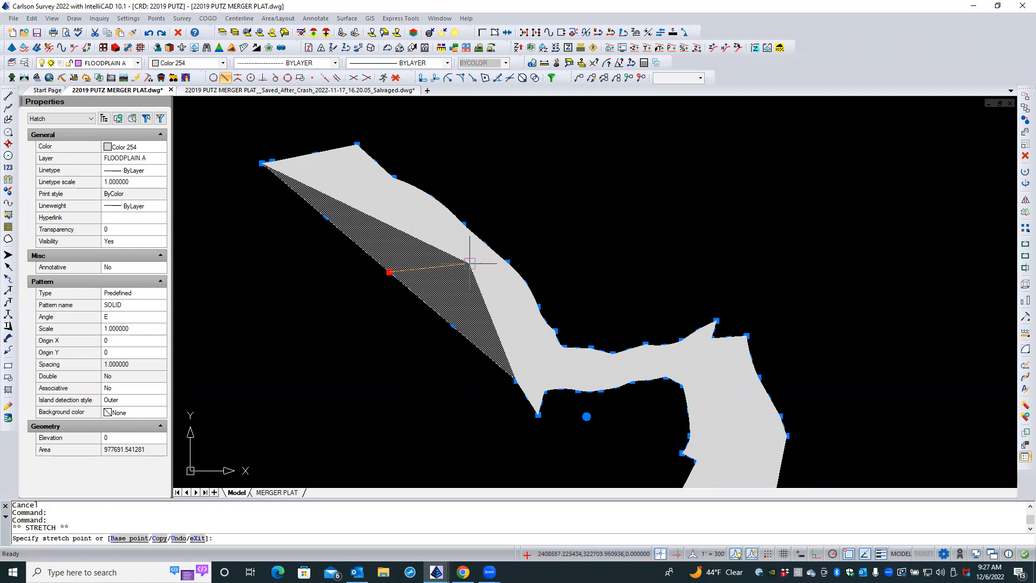
{"action": "left_click", "coordinate": [470, 263]}
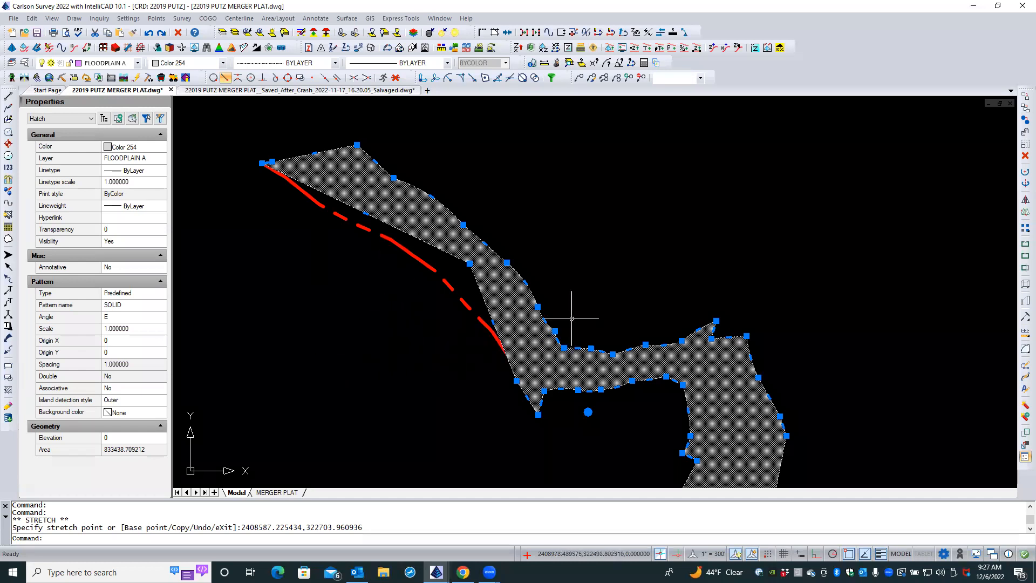
{"action": "mouse_move", "coordinate": [492, 324]}
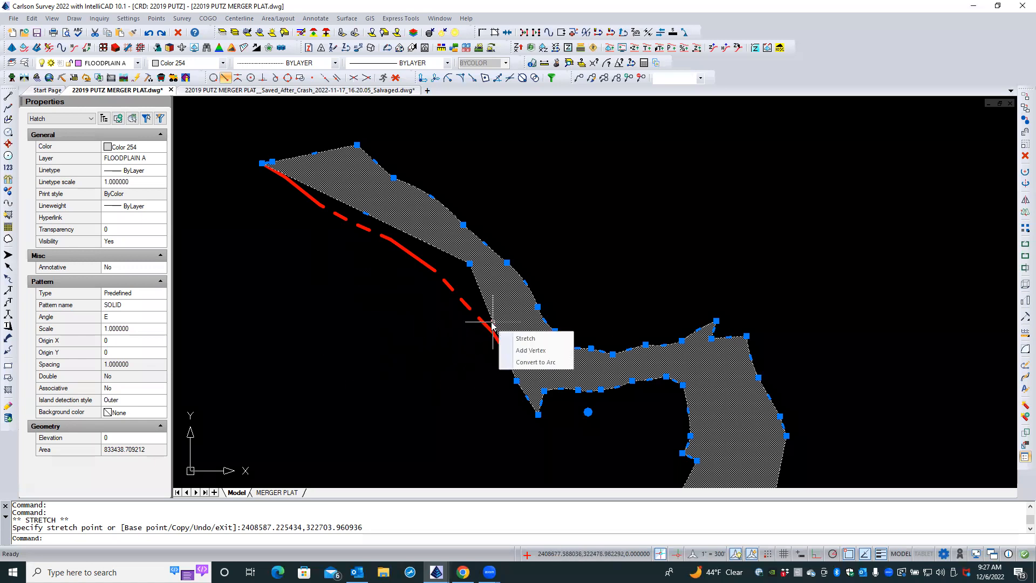
{"action": "left_click", "coordinate": [531, 350]}
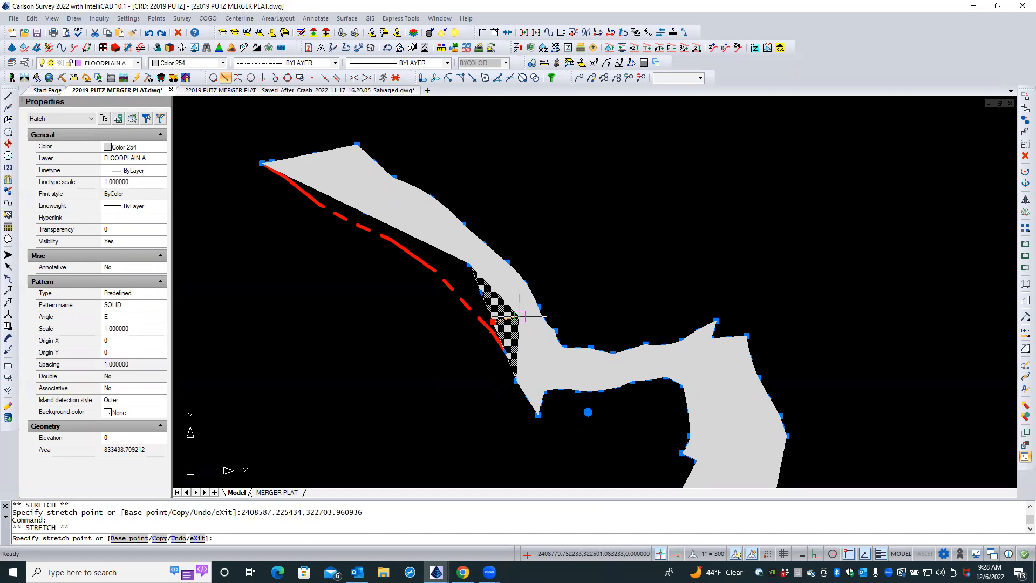
{"action": "left_click", "coordinate": [531, 342]}
{"action": "mouse_move", "coordinate": [533, 346]}
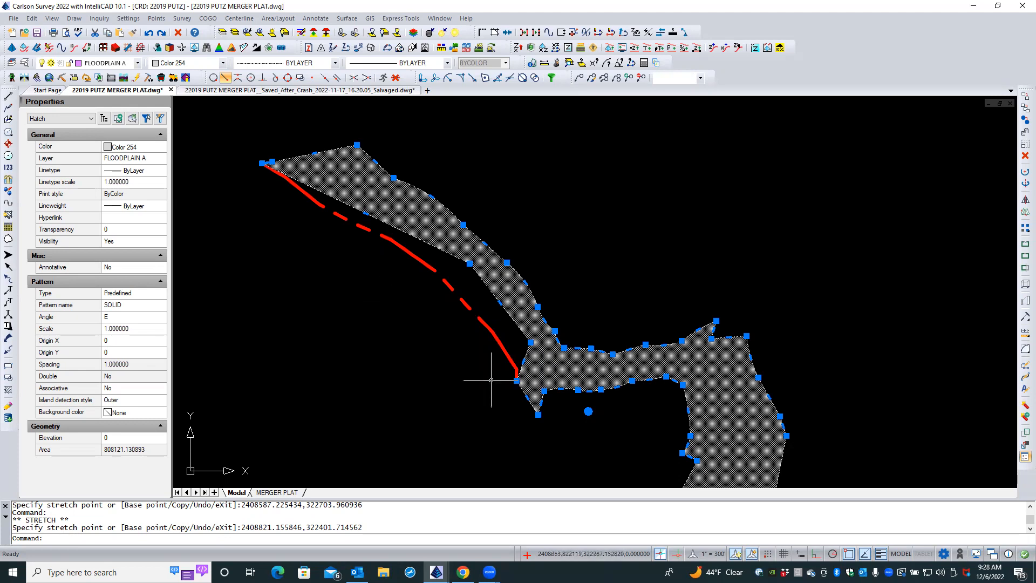
- Add two more vertices to the hatch's southwest edge and snap them to the two southernmost bends of the river polyline
{"action": "scroll", "coordinate": [495, 367], "scroll_direction": "up", "scroll_amount": 5}
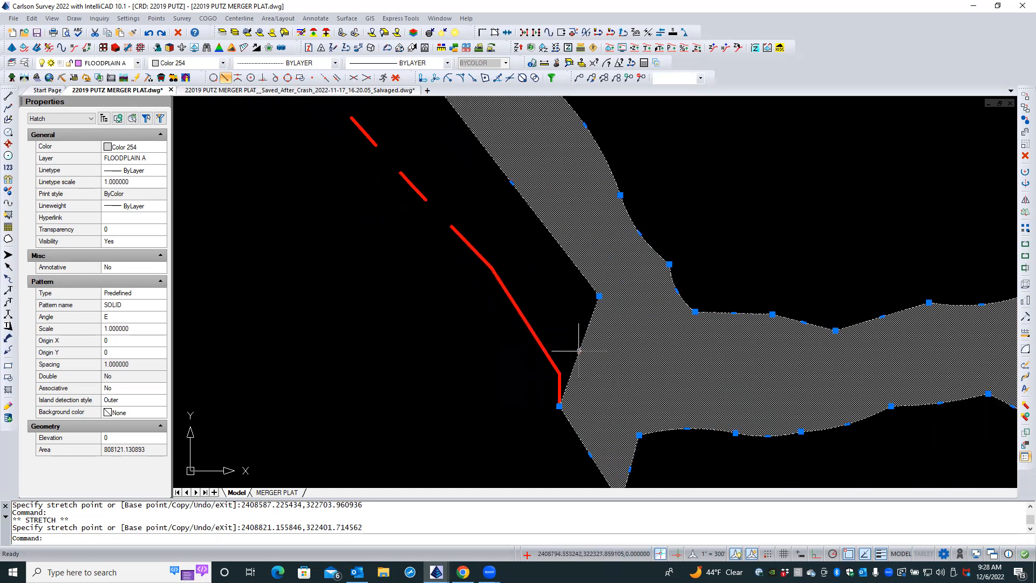
{"action": "mouse_move", "coordinate": [579, 352]}
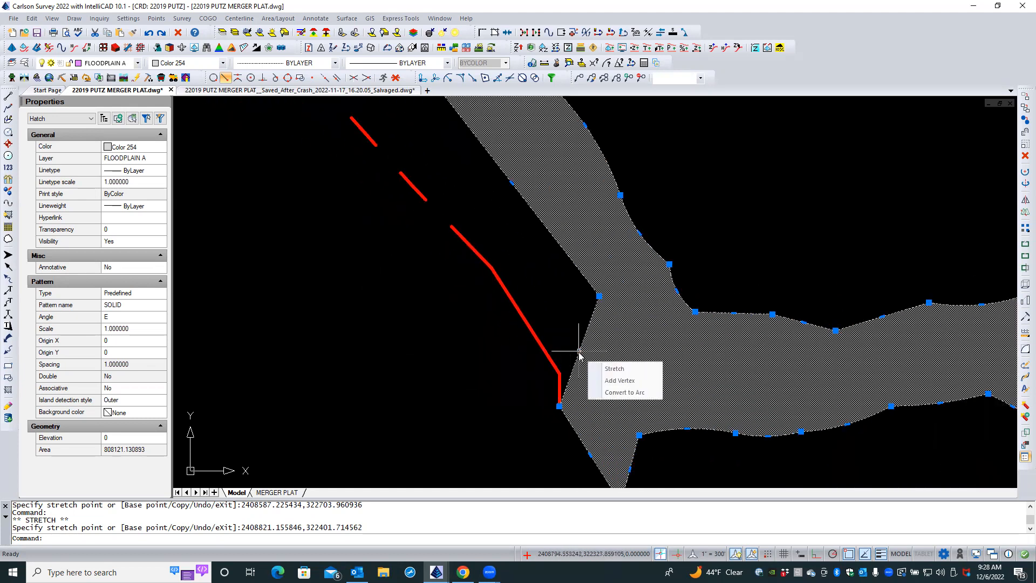
{"action": "left_click", "coordinate": [604, 381]}
{"action": "left_click", "coordinate": [559, 373]}
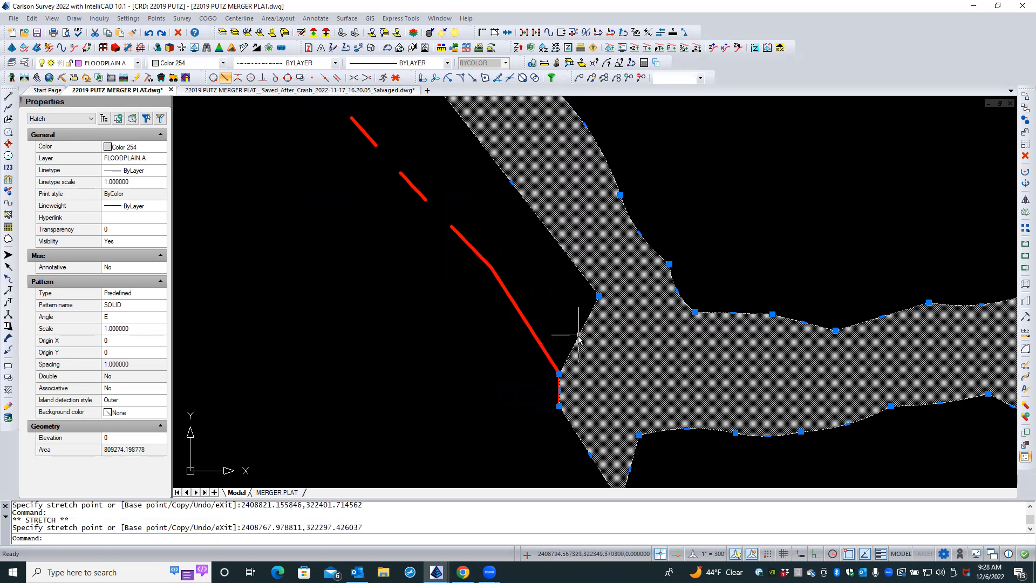
{"action": "mouse_move", "coordinate": [579, 336]}
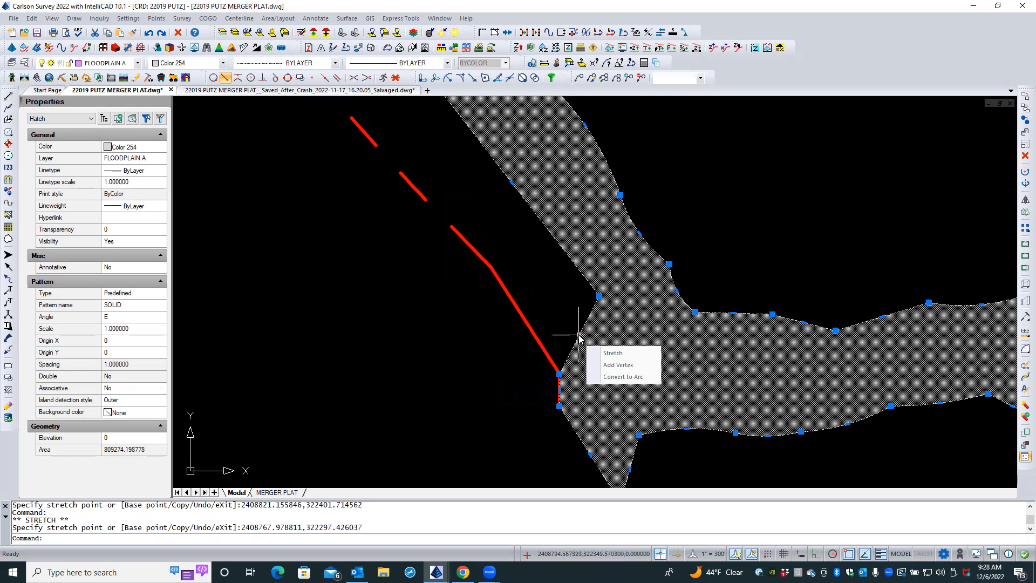
{"action": "left_click", "coordinate": [609, 366]}
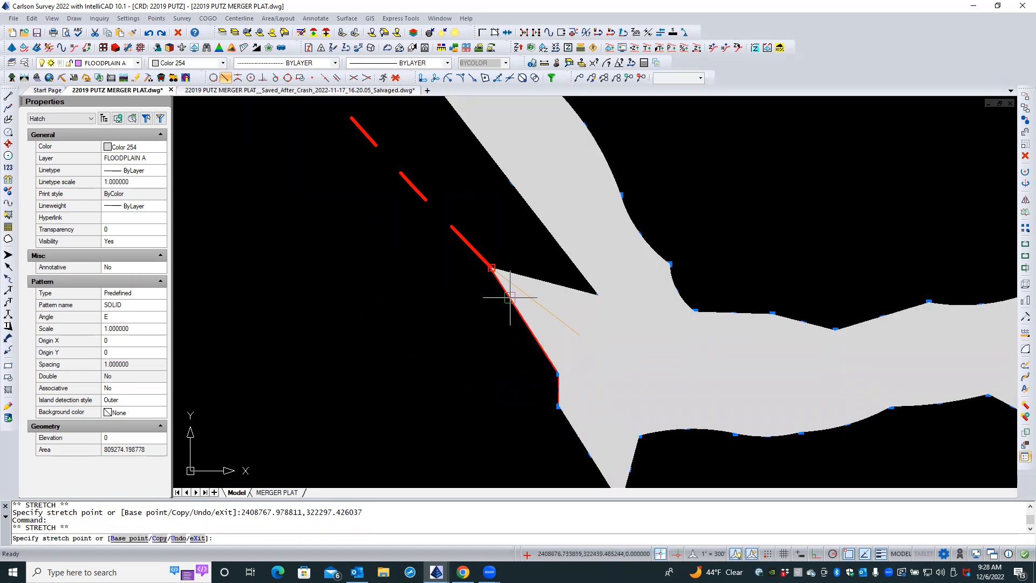
{"action": "left_click", "coordinate": [510, 297]}
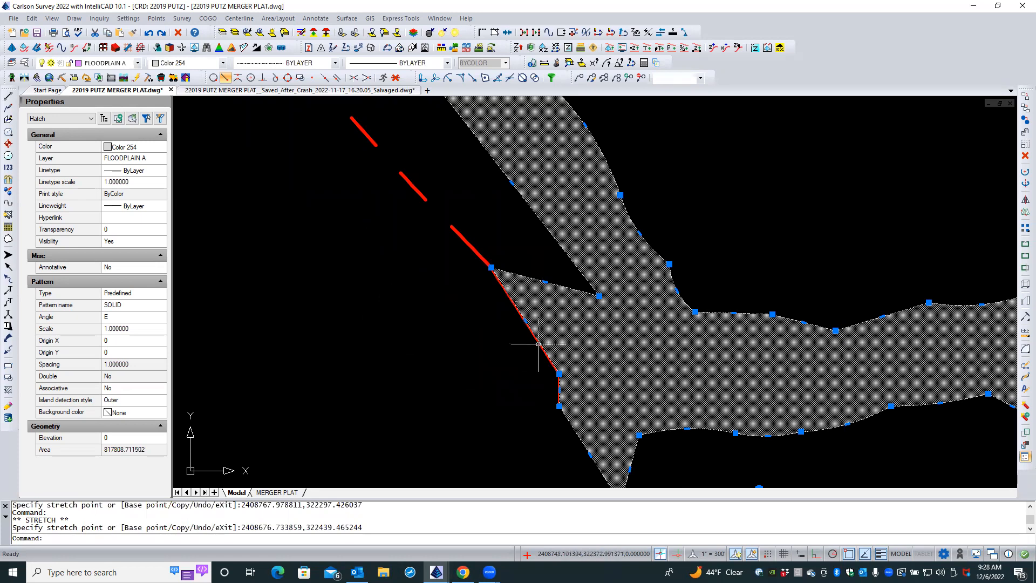
- Snap the FLOODPLAIN A hatch vertex beside the river line to its next northwest bend, and move the adjacent hatch vertex northwest, clear of the polyline
{"action": "scroll", "coordinate": [511, 388], "scroll_direction": "down", "scroll_amount": 2}
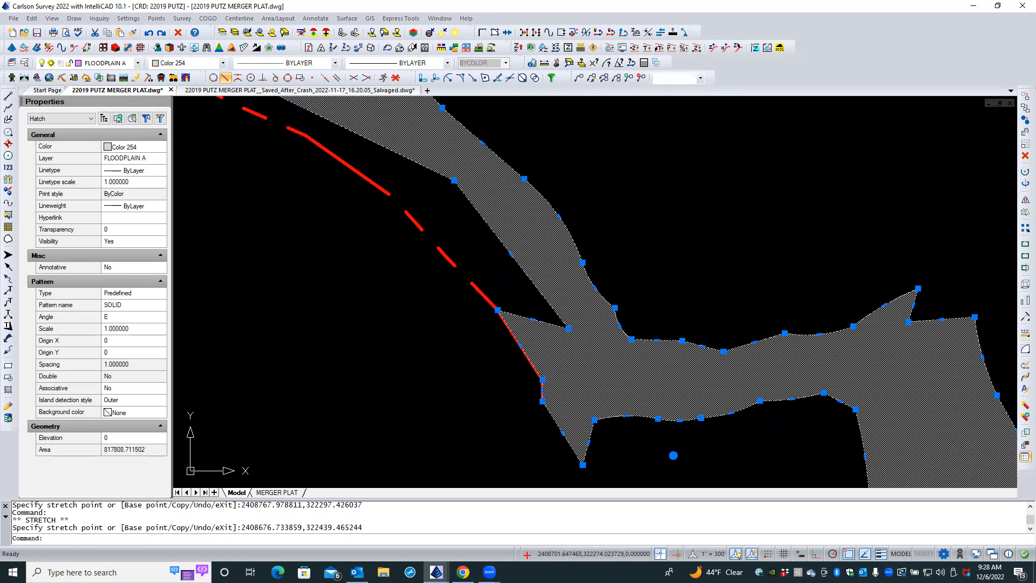
{"action": "left_click", "coordinate": [568, 329]}
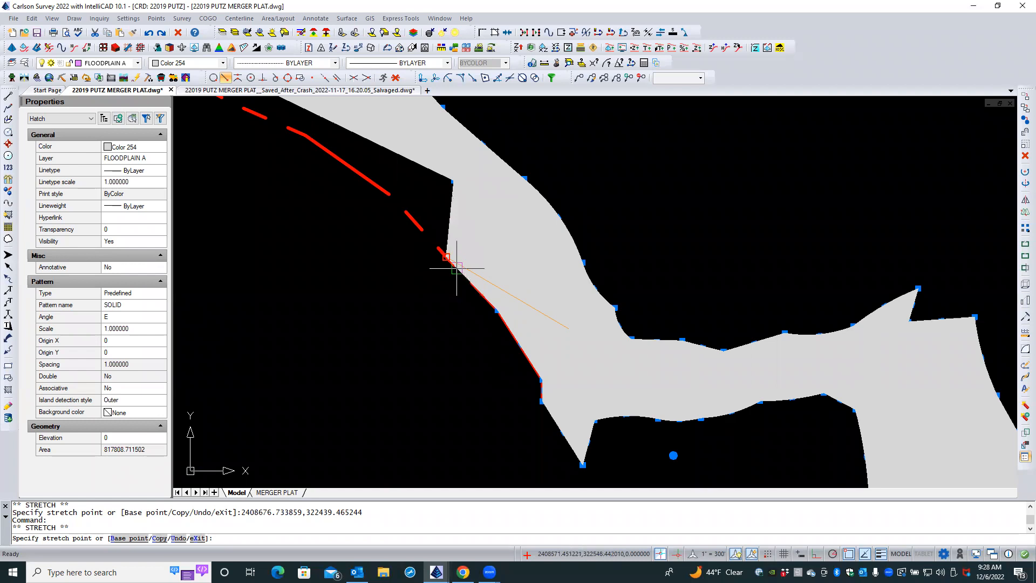
{"action": "left_click", "coordinate": [457, 268]}
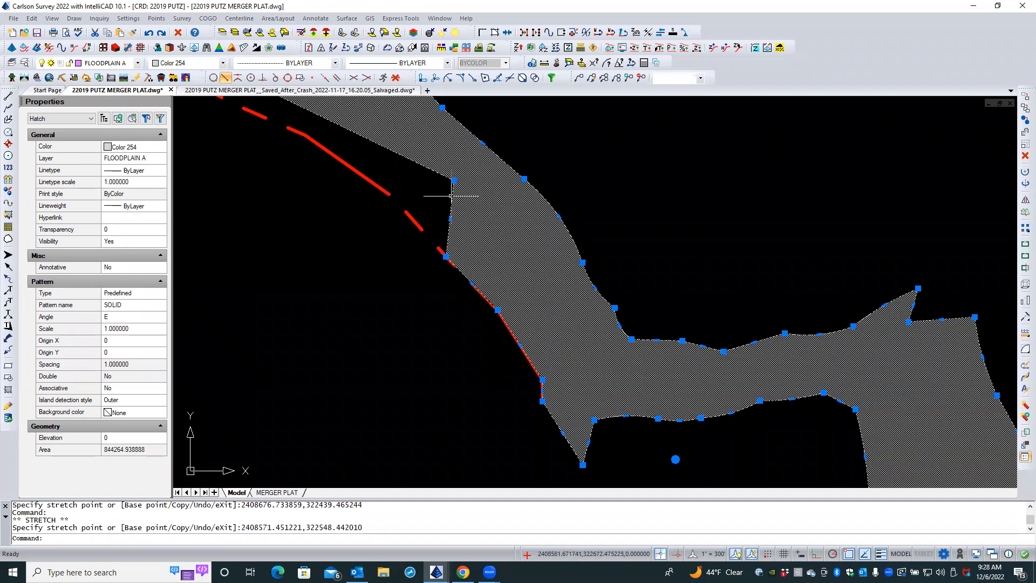
{"action": "scroll", "coordinate": [504, 258], "scroll_direction": "down", "scroll_amount": 2}
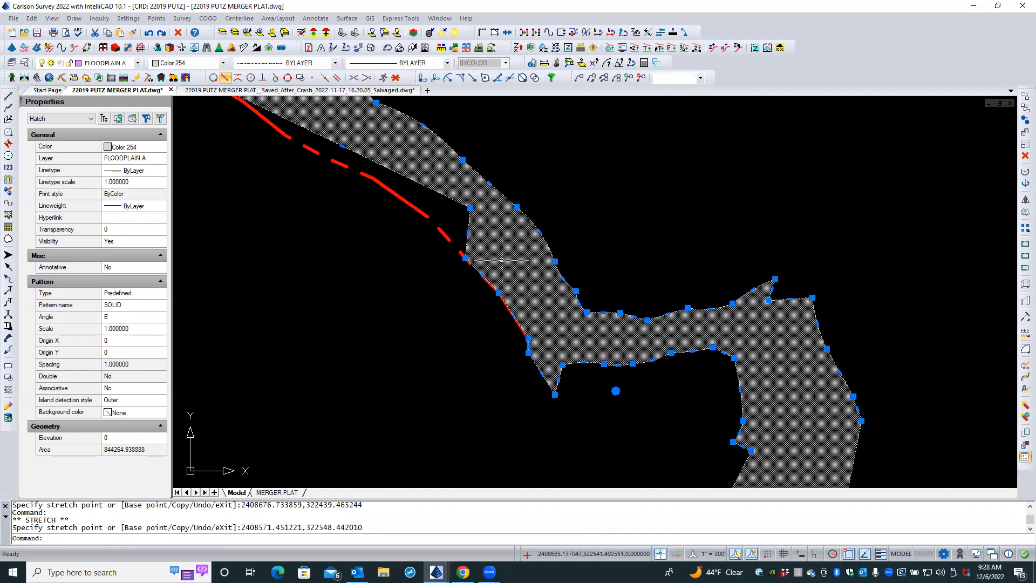
{"action": "left_click", "coordinate": [469, 208]}
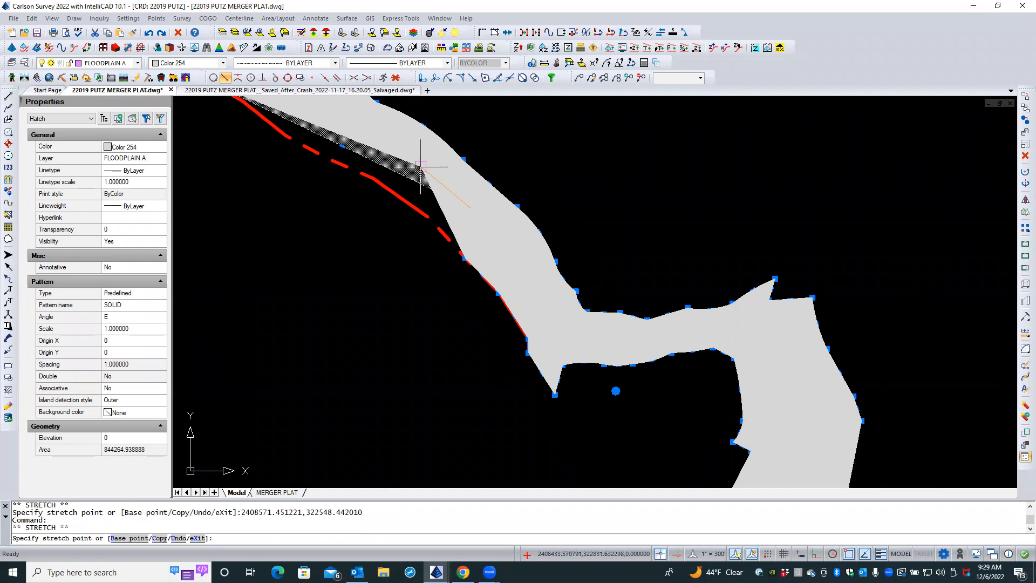
{"action": "left_click", "coordinate": [420, 166]}
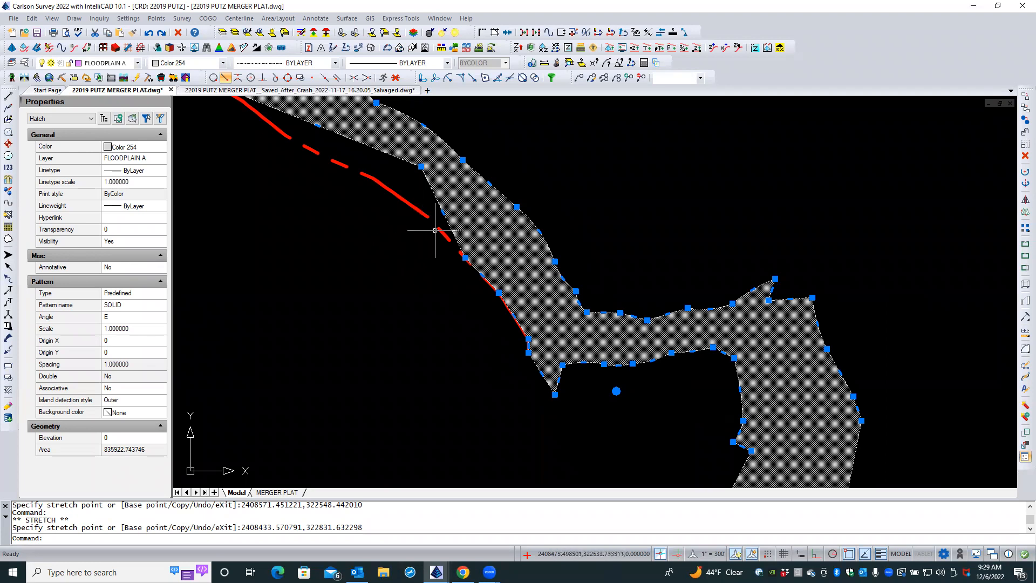
- Add two vertices to the hatch's southwest edge and snap them to the next two river bends toward the northwest
{"action": "mouse_move", "coordinate": [442, 214]}
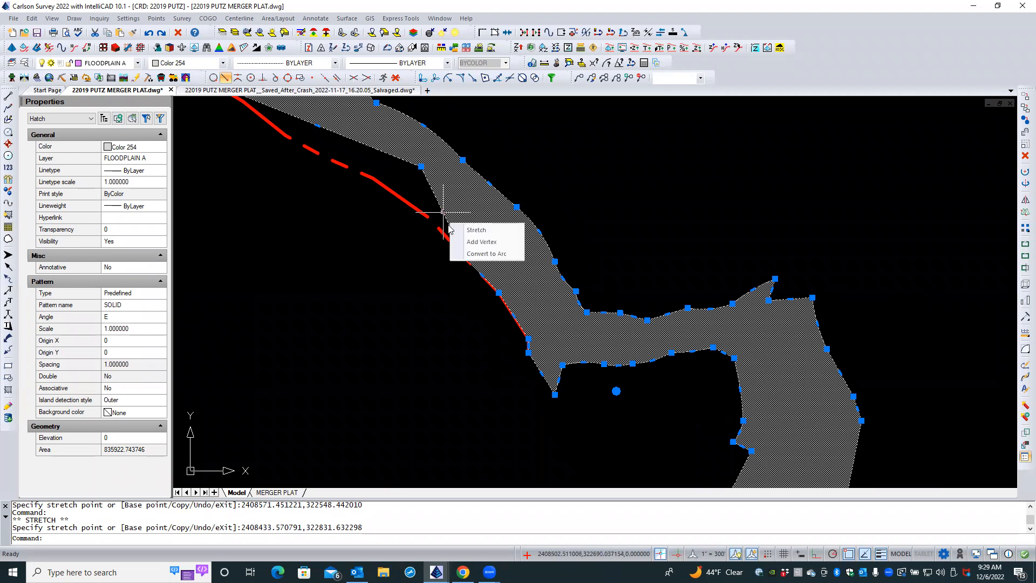
{"action": "left_click", "coordinate": [463, 244]}
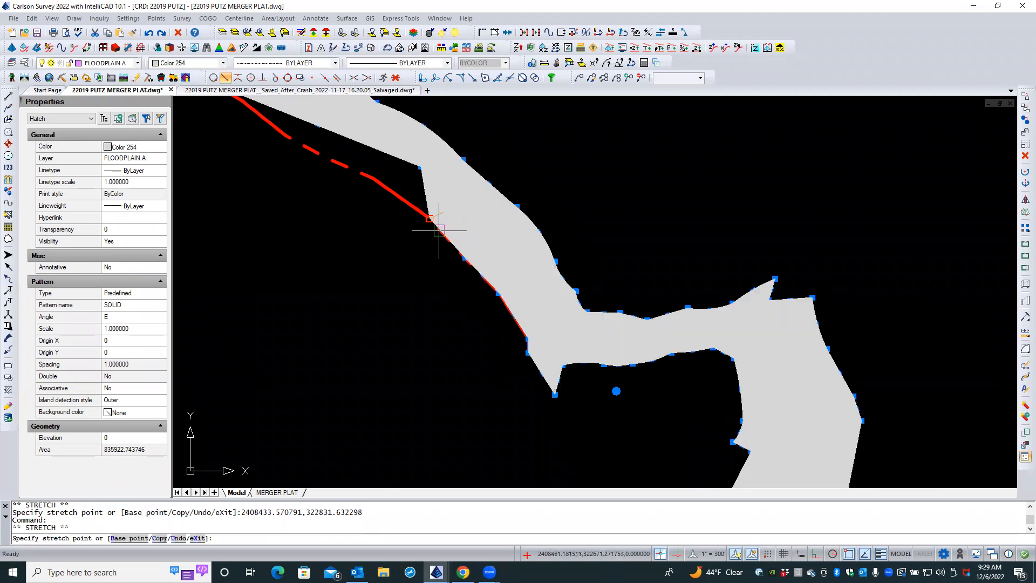
{"action": "left_click", "coordinate": [439, 230]}
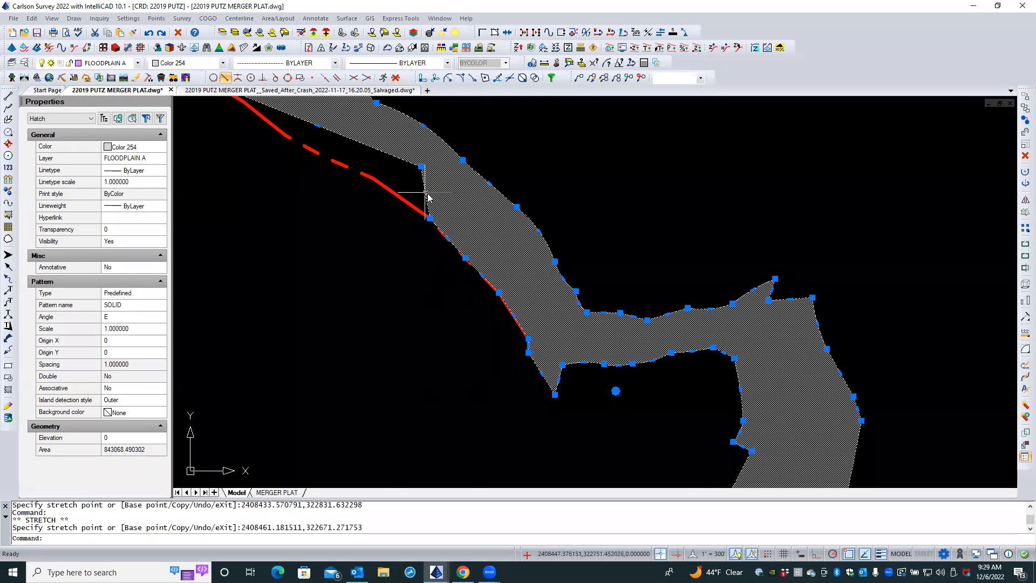
{"action": "mouse_move", "coordinate": [428, 196]}
{"action": "left_click", "coordinate": [448, 226]}
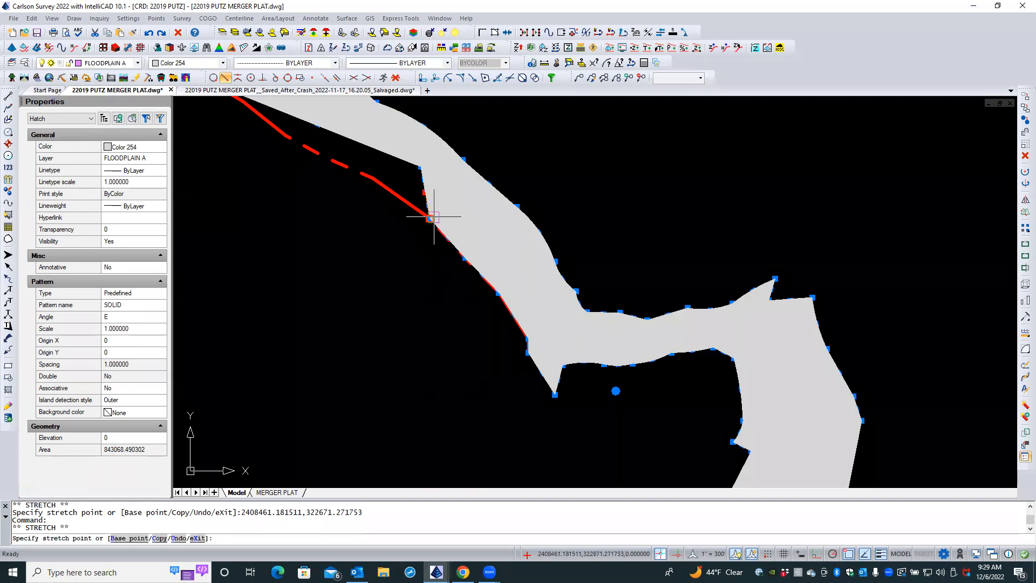
{"action": "left_click", "coordinate": [394, 189]}
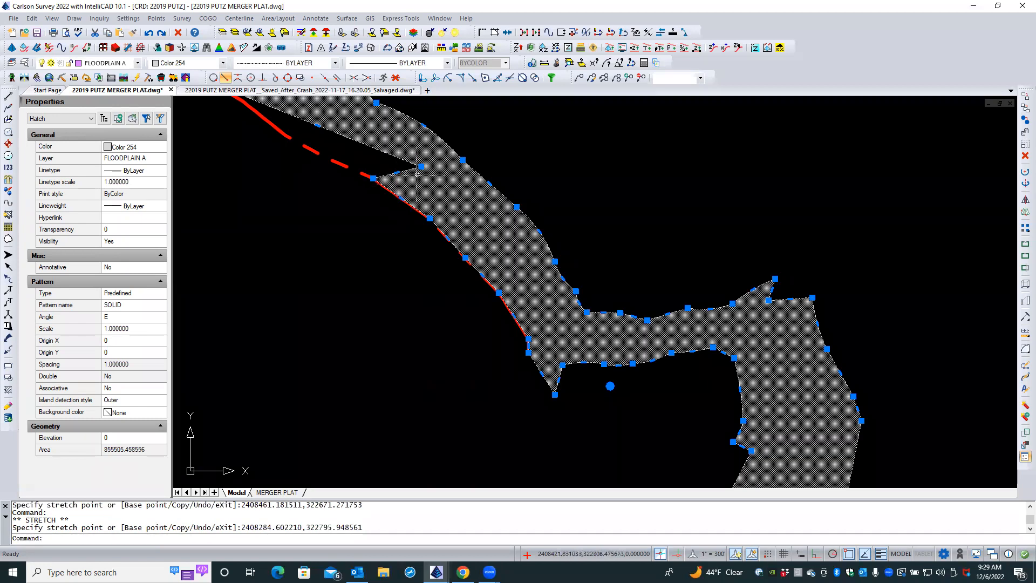
- Add two vertices on the hatch's upper southwest edge and snap them to the river bends near the polyline's northwest end
{"action": "mouse_move", "coordinate": [420, 168]}
{"action": "mouse_move", "coordinate": [318, 128]}
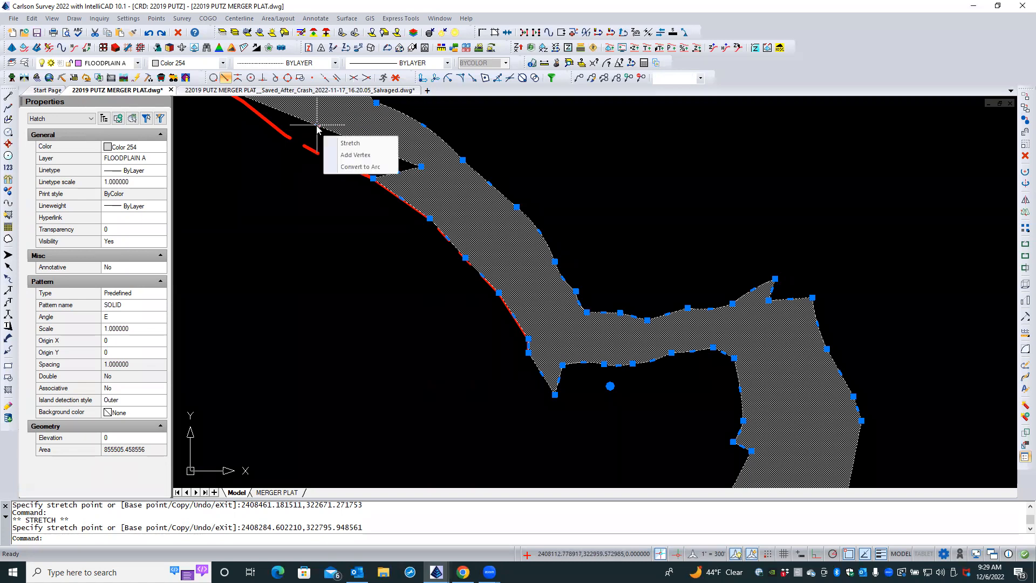
{"action": "left_click", "coordinate": [339, 144]}
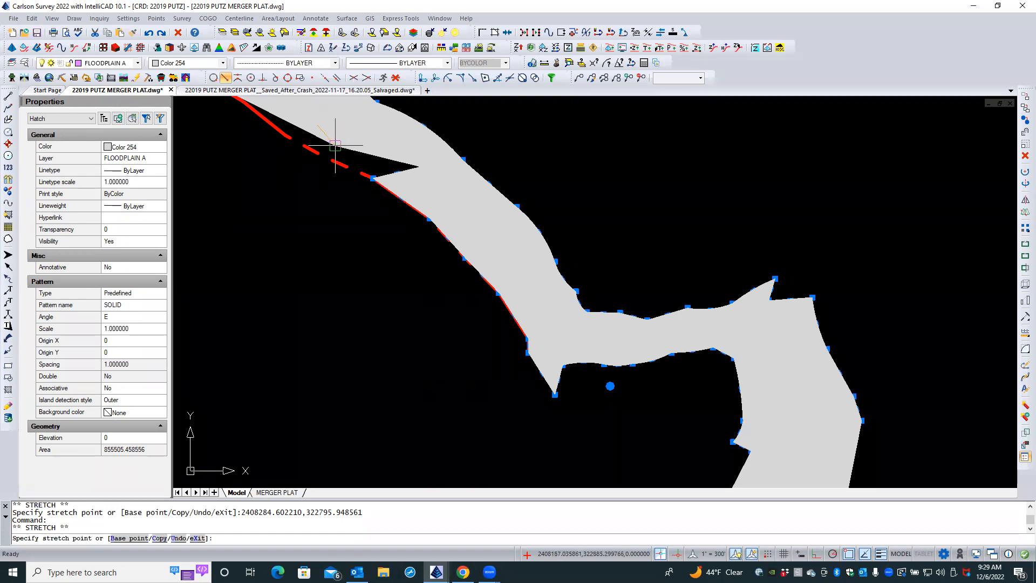
{"action": "left_click", "coordinate": [243, 104]}
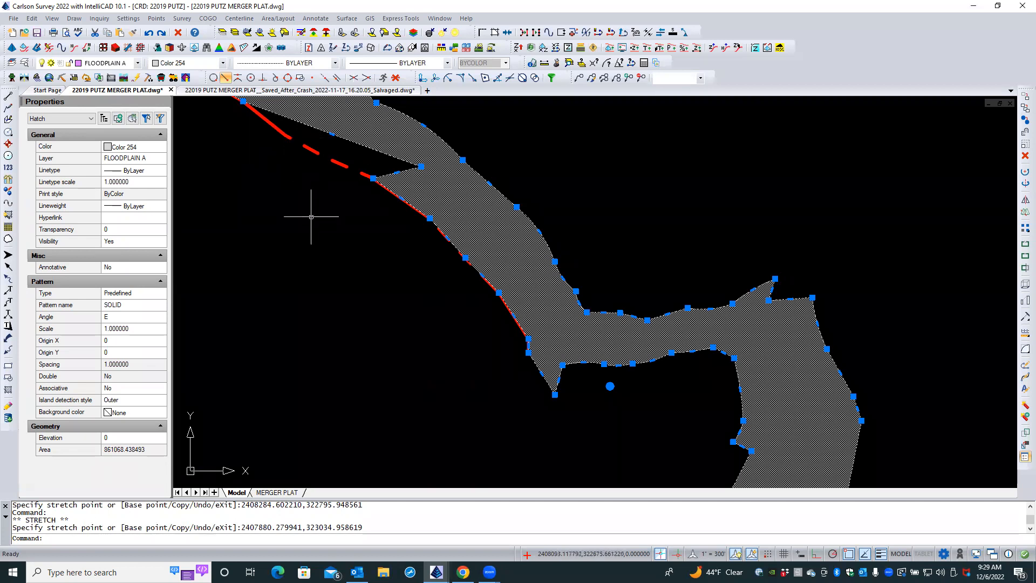
{"action": "mouse_move", "coordinate": [333, 131]}
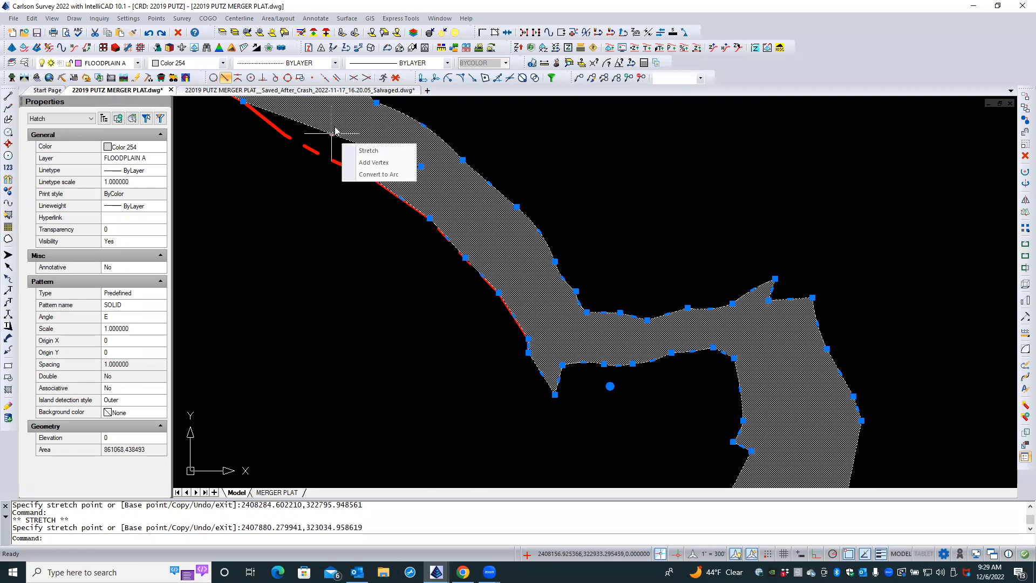
{"action": "left_click", "coordinate": [372, 161]}
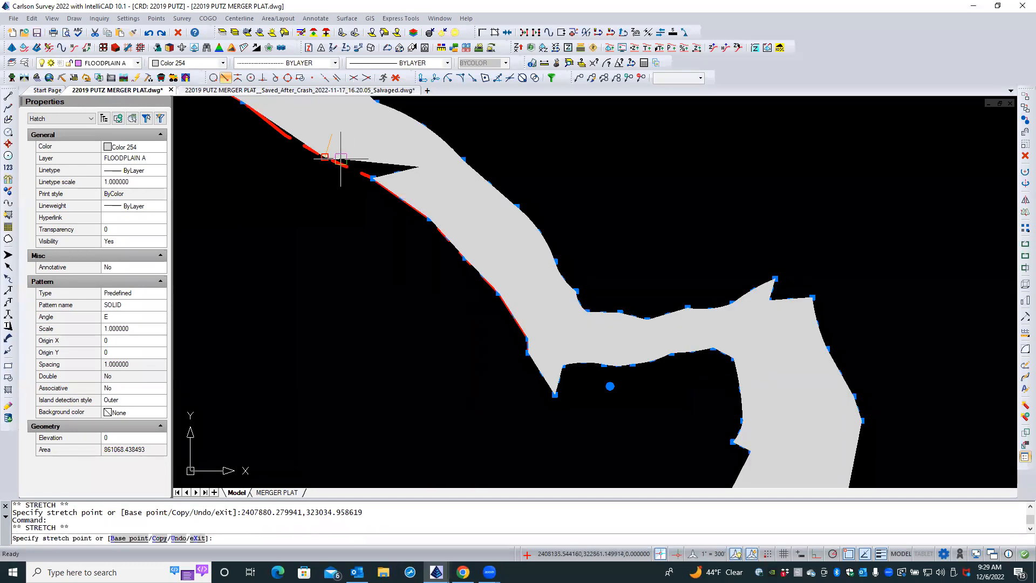
{"action": "left_click", "coordinate": [307, 143]}
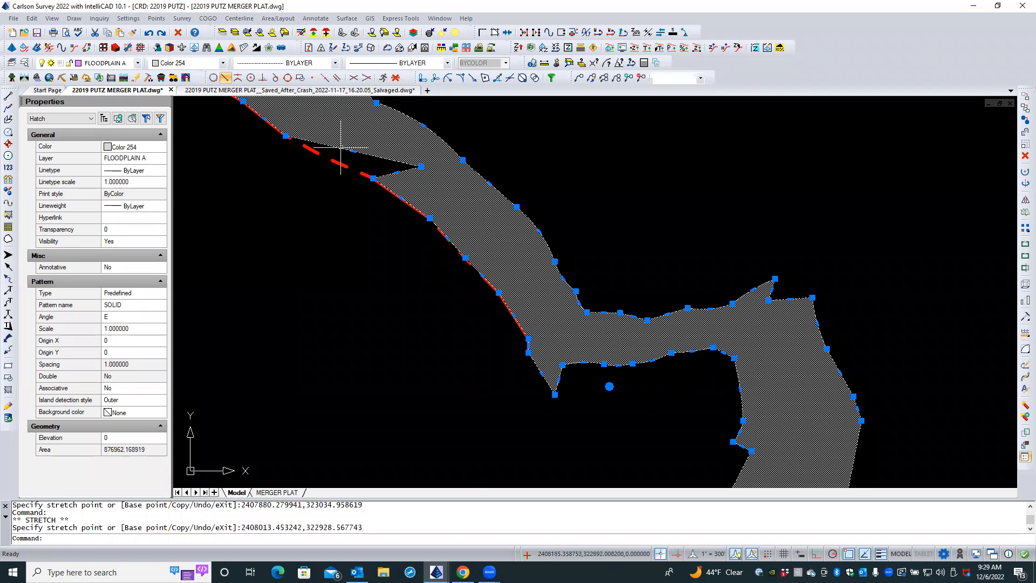
- Select the river polyline together with the hatch and stretch the remaining off-line hatch vertex onto the unmatched river bend
{"action": "mouse_move", "coordinate": [358, 155]}
{"action": "scroll", "coordinate": [330, 227], "scroll_direction": "down", "scroll_amount": 3}
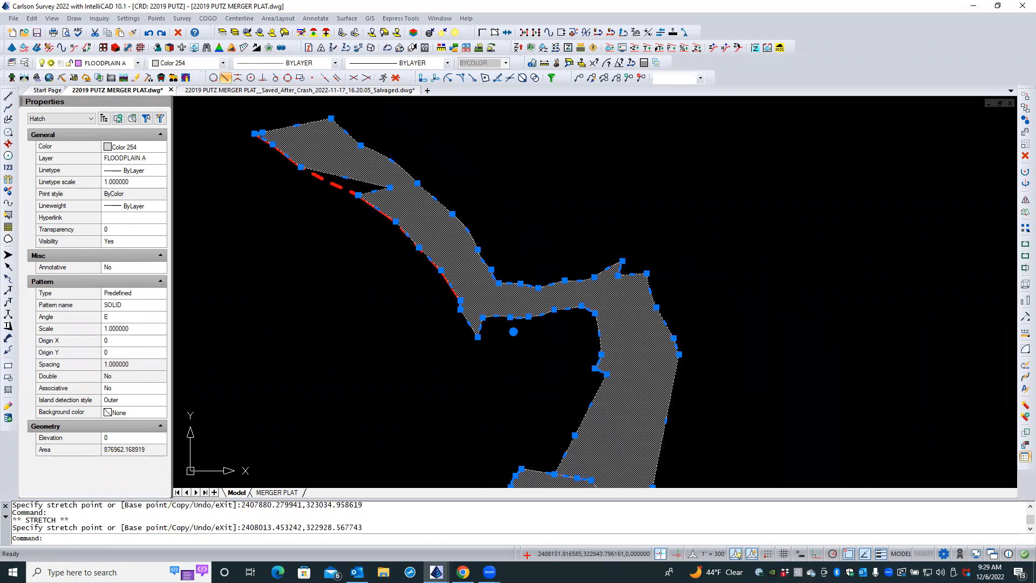
{"action": "scroll", "coordinate": [330, 227], "scroll_direction": "up", "scroll_amount": 2}
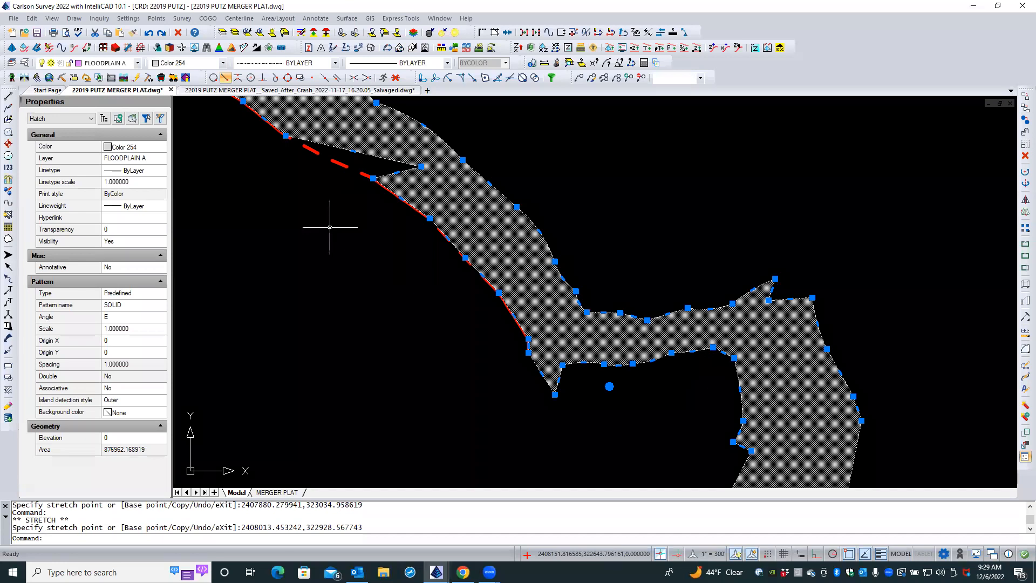
{"action": "key", "text": "Escape"}
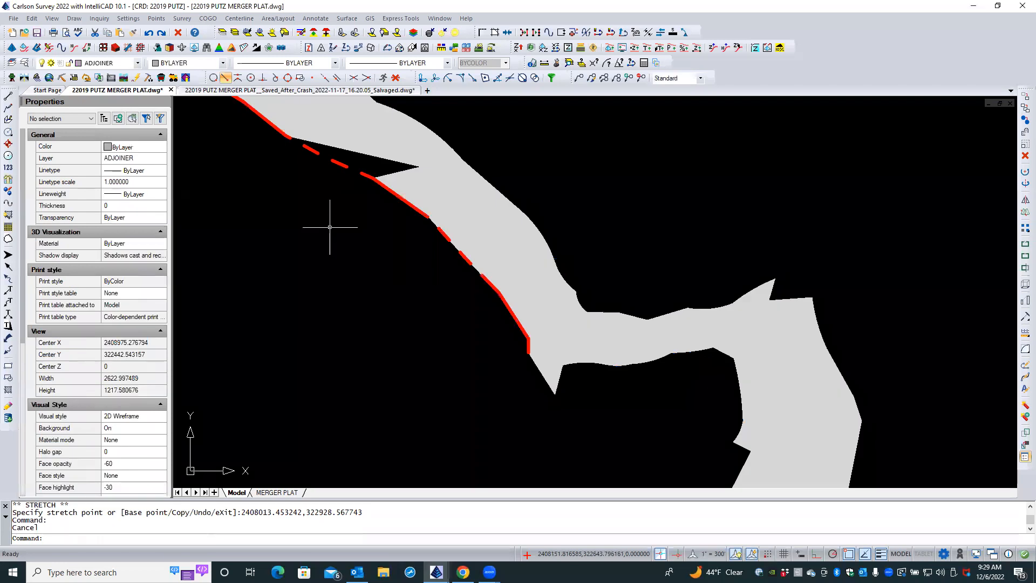
{"action": "left_click", "coordinate": [361, 173]}
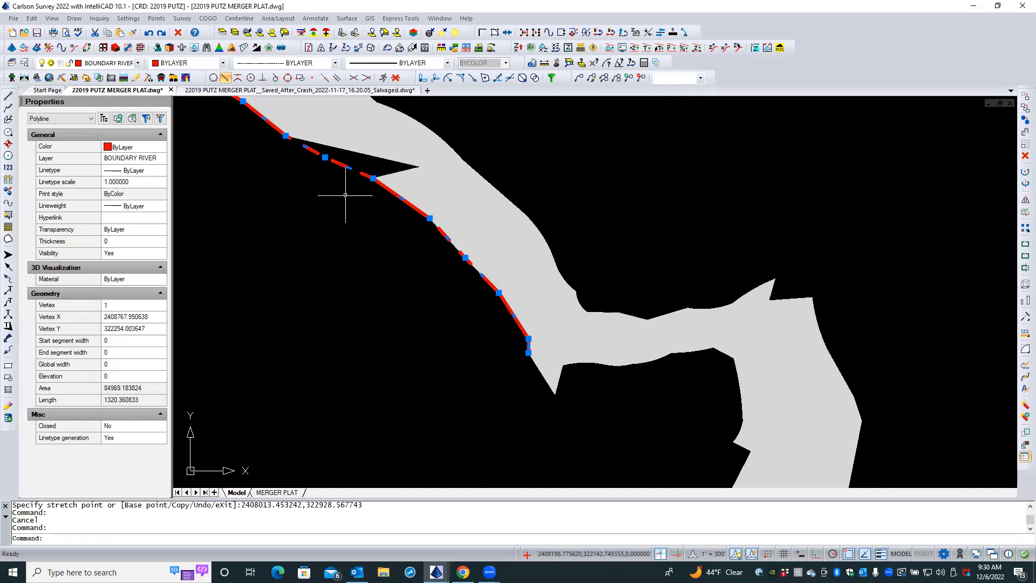
{"action": "left_click", "coordinate": [428, 178]}
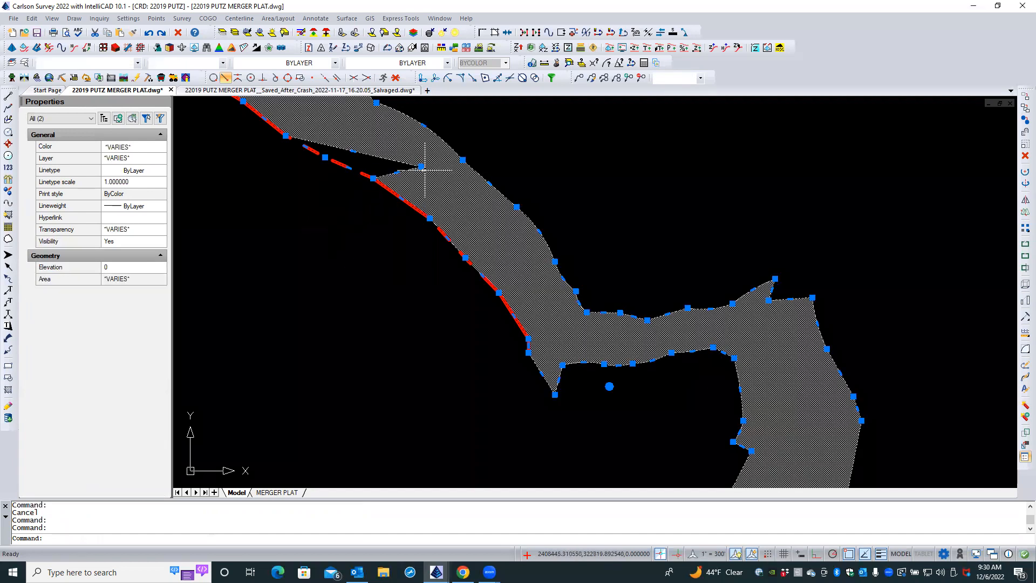
{"action": "left_click", "coordinate": [421, 167]}
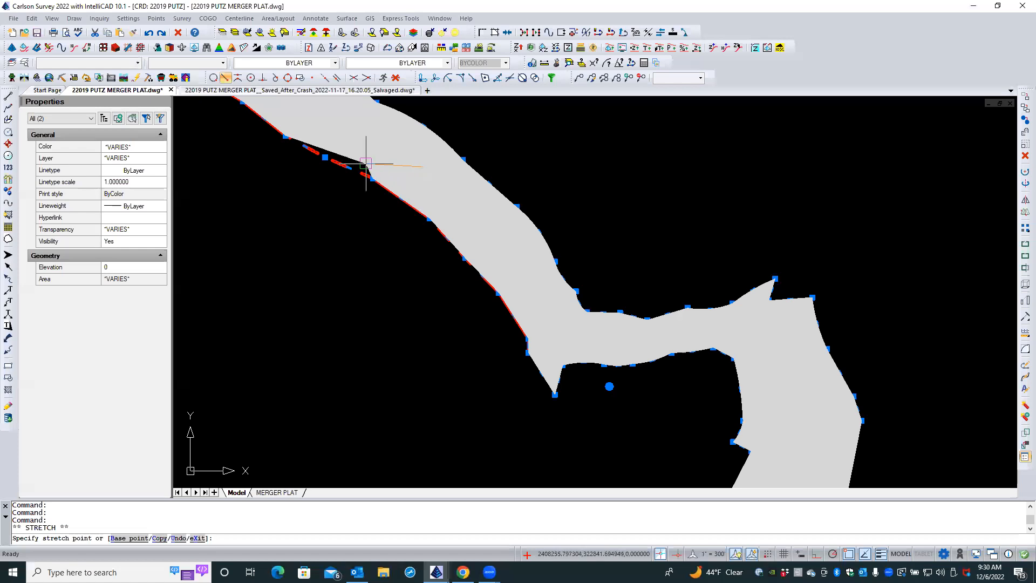
{"action": "left_click", "coordinate": [332, 161]}
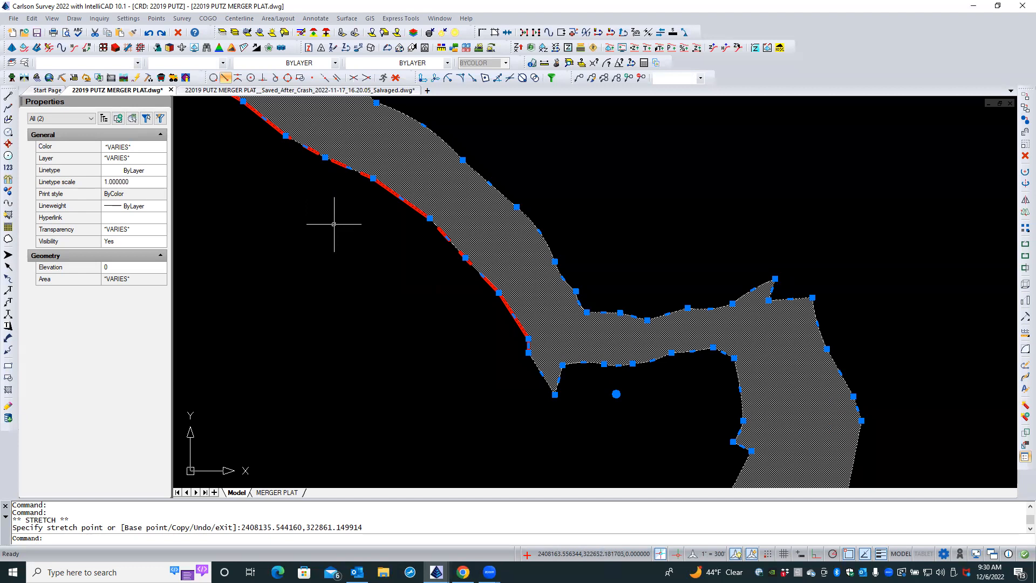
{"action": "key", "text": "Escape"}
- Restore the display of the hidden layers so the full merger plat shows around the floodplain hatch
{"action": "scroll", "coordinate": [333, 223], "scroll_direction": "down", "scroll_amount": 3}
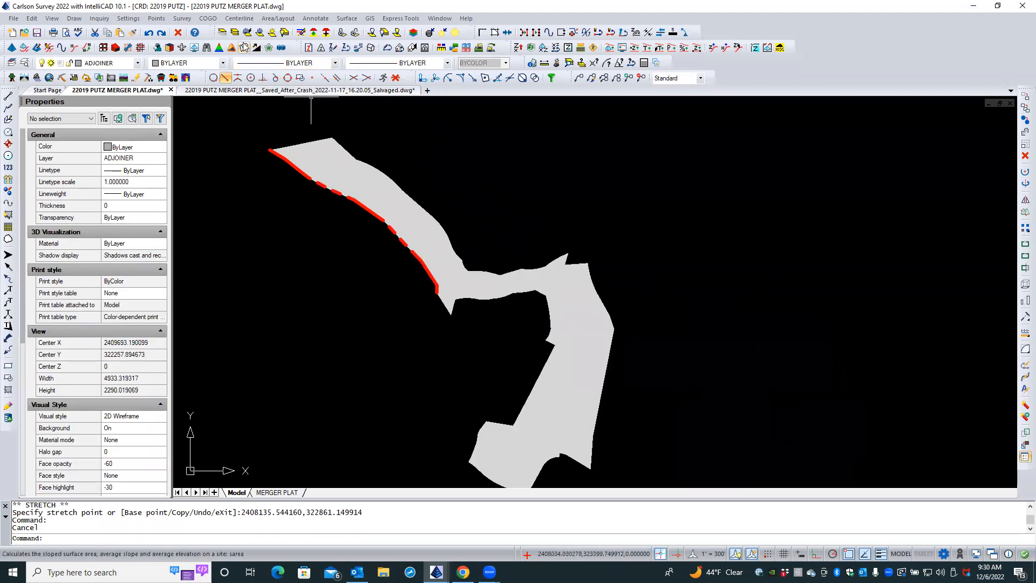
{"action": "left_click", "coordinate": [455, 34]}
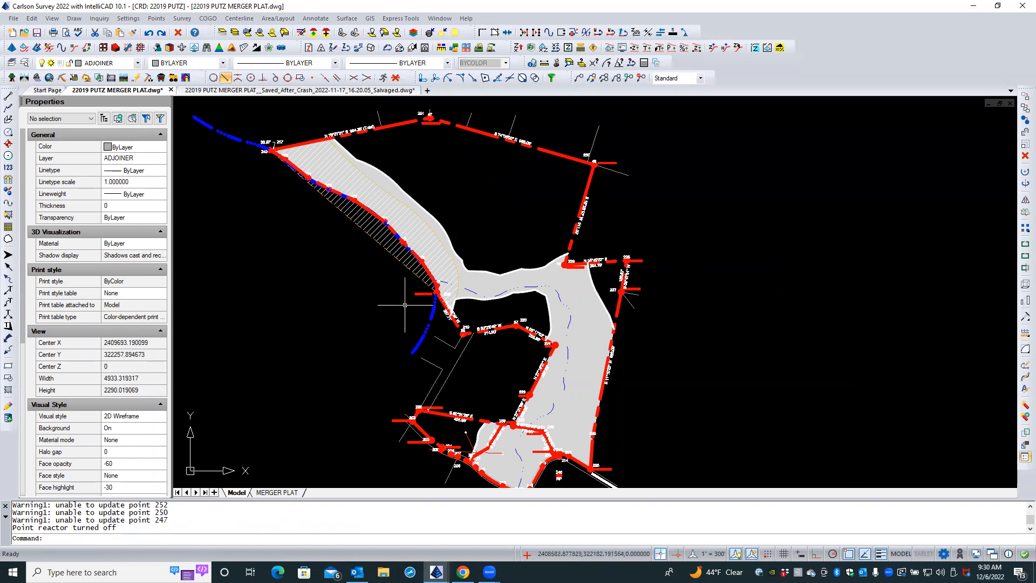
- Identify the layer of the dashed line along the striped hatch's southwest edge and freeze that layer, TIE LINE
{"action": "scroll", "coordinate": [407, 294], "scroll_direction": "up", "scroll_amount": 2}
{"action": "scroll", "coordinate": [405, 304], "scroll_direction": "up", "scroll_amount": 2}
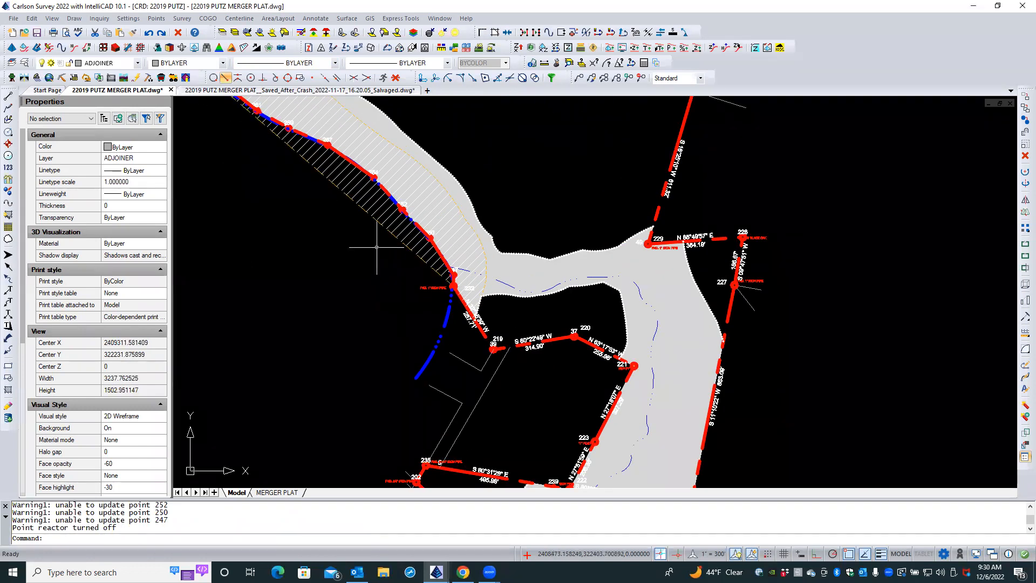
{"action": "scroll", "coordinate": [366, 237], "scroll_direction": "up", "scroll_amount": 3}
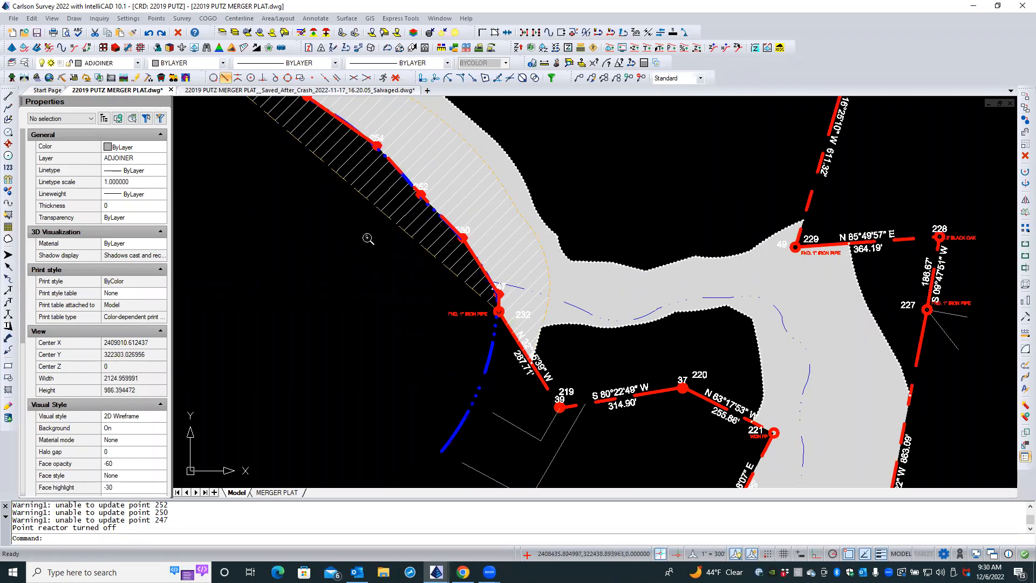
{"action": "scroll", "coordinate": [369, 233], "scroll_direction": "up", "scroll_amount": 3}
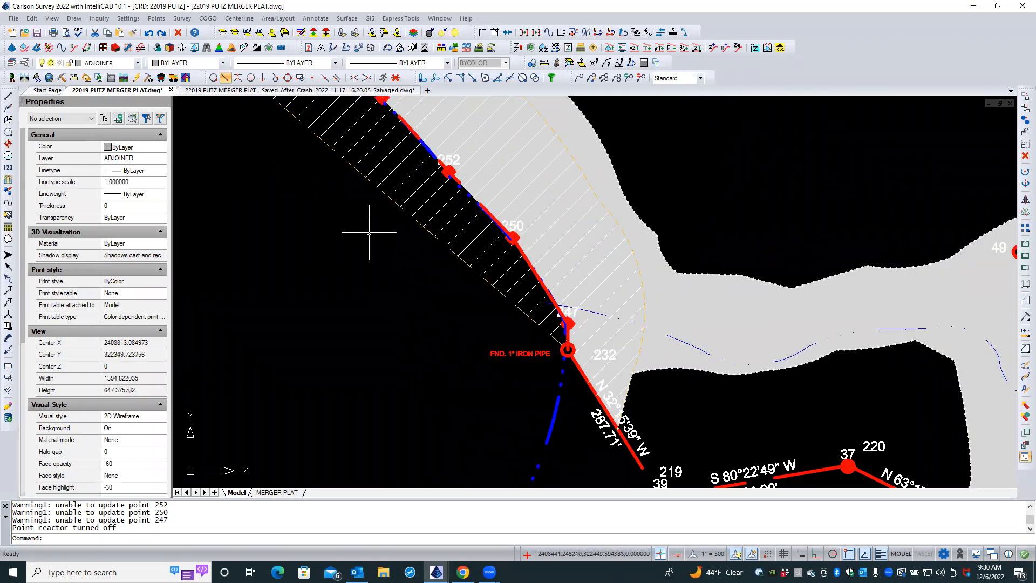
{"action": "left_click", "coordinate": [395, 204]}
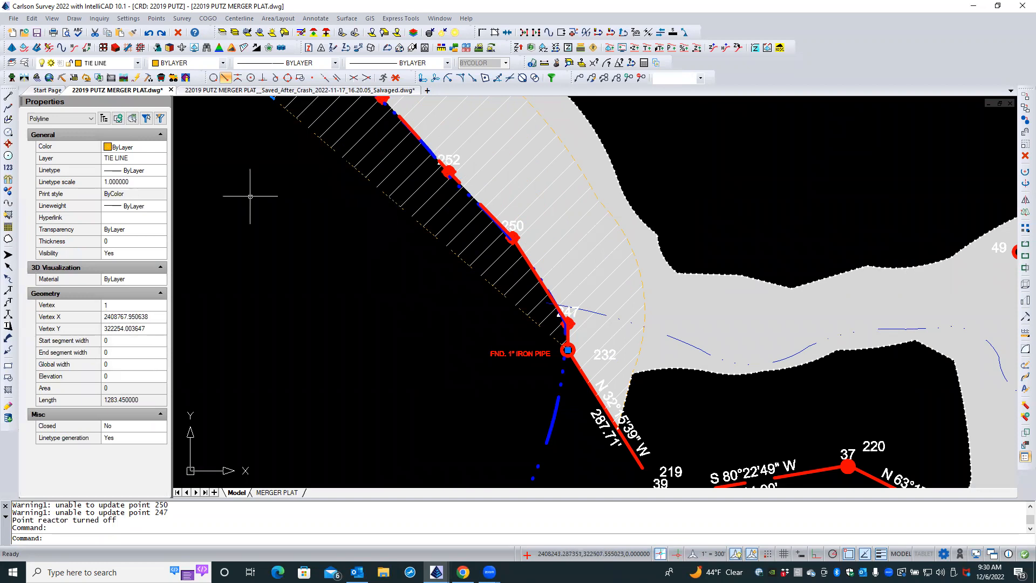
{"action": "left_click", "coordinate": [24, 61]}
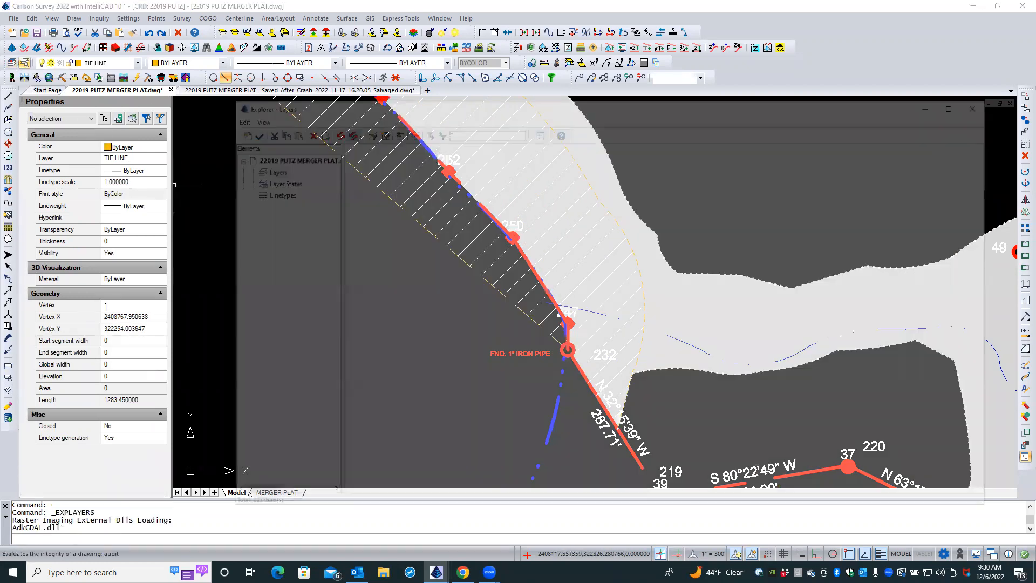
{"action": "scroll", "coordinate": [482, 373], "scroll_direction": "down", "scroll_amount": 20}
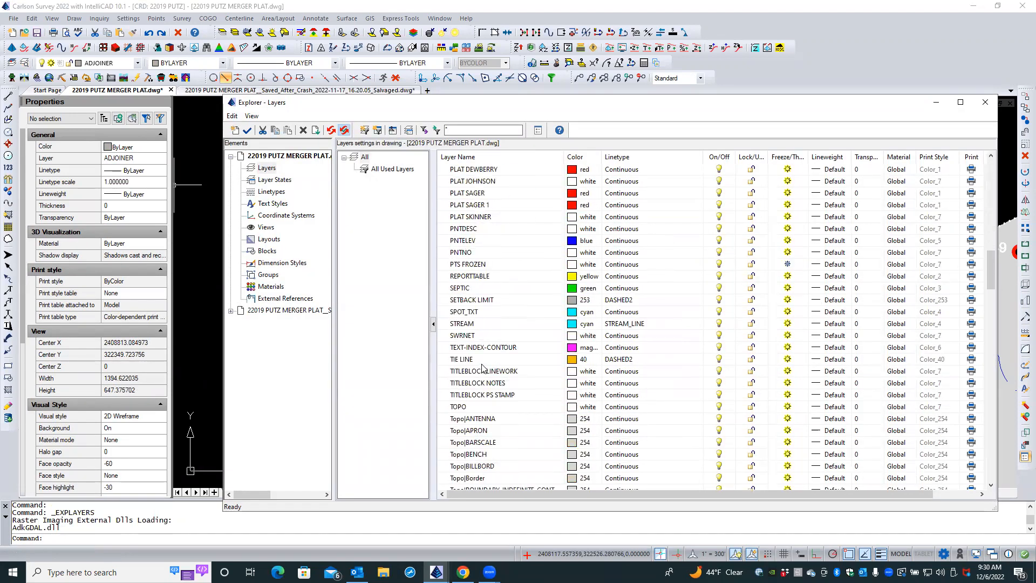
{"action": "left_click", "coordinate": [787, 360]}
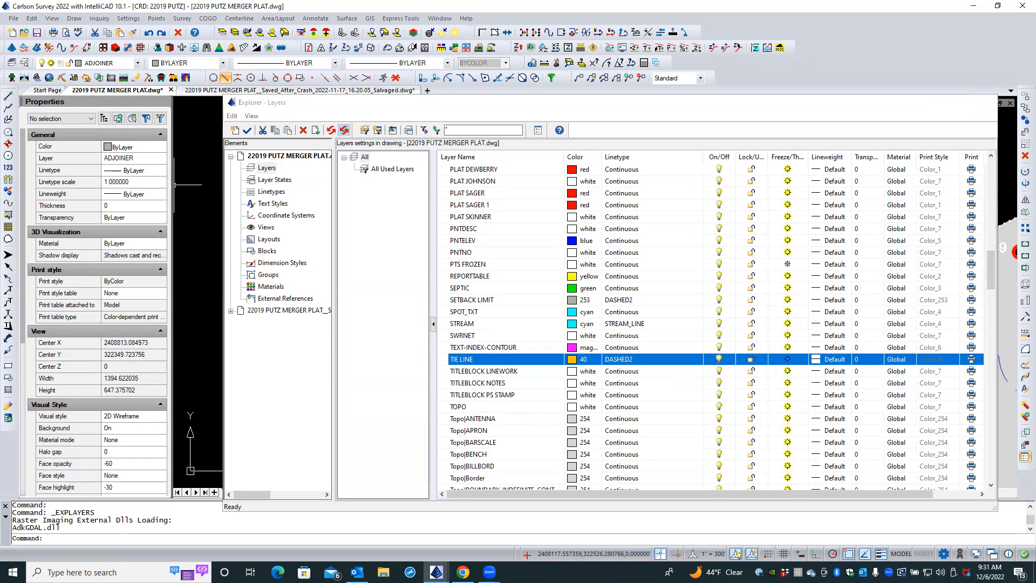
{"action": "left_click", "coordinate": [985, 103]}
{"action": "scroll", "coordinate": [329, 373], "scroll_direction": "down", "scroll_amount": 2}
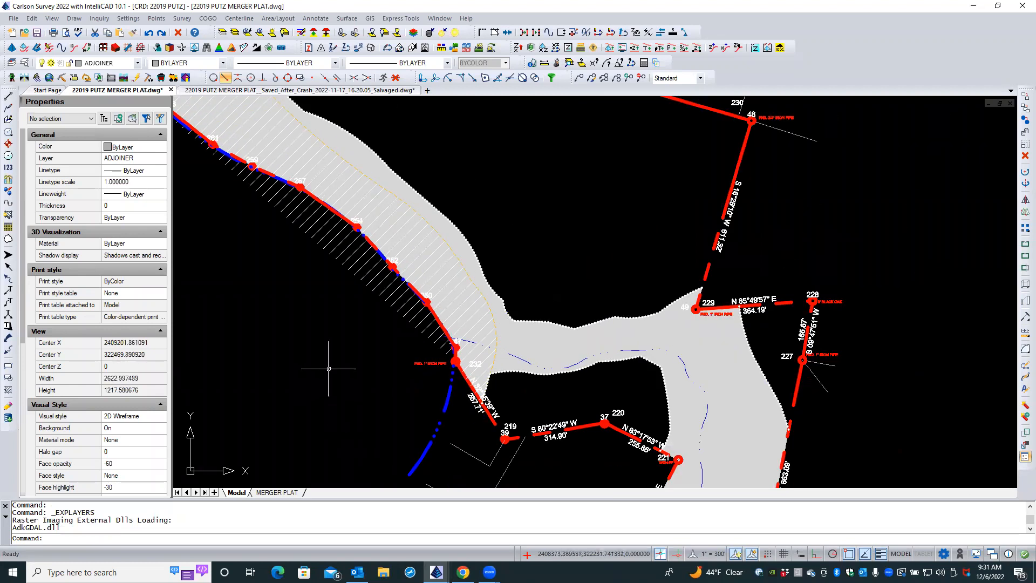
{"action": "scroll", "coordinate": [328, 367], "scroll_direction": "down", "scroll_amount": 1}
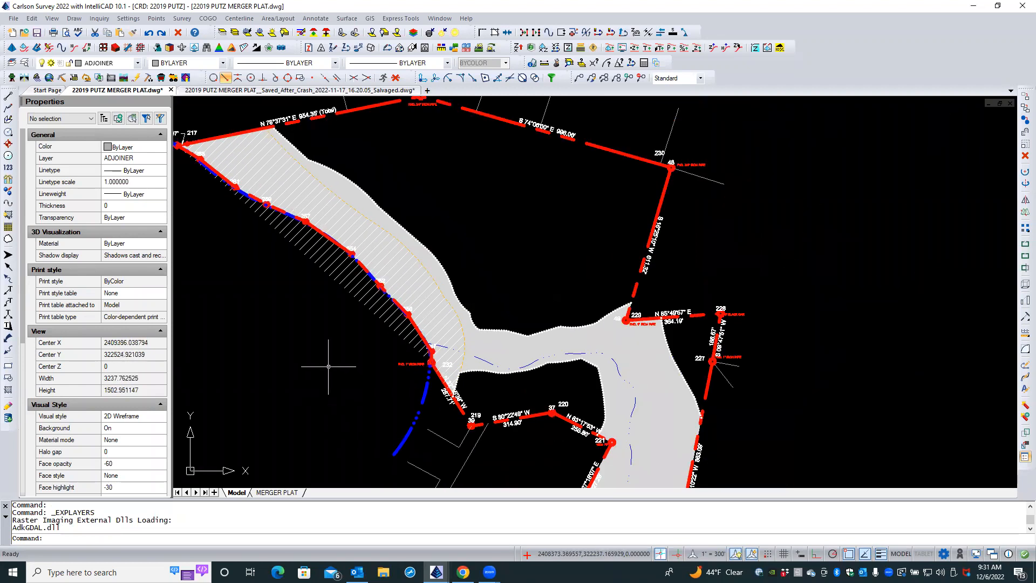
- Isolate the BOUNDARY RIVER polyline and the striped FLOODPLAIN AE hatch so only these two objects are displayed
{"action": "scroll", "coordinate": [328, 368], "scroll_direction": "up", "scroll_amount": 1}
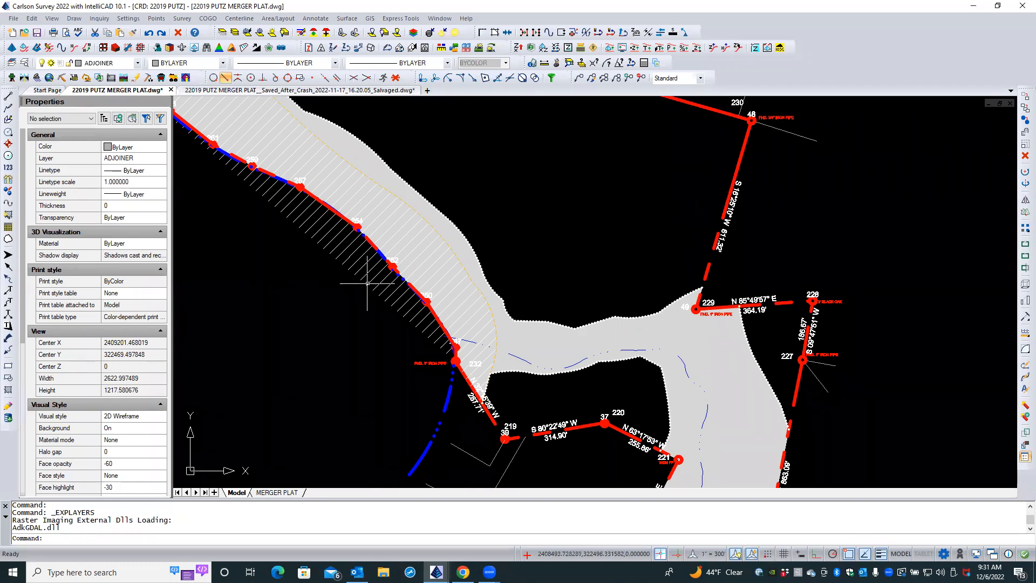
{"action": "left_click", "coordinate": [368, 282]}
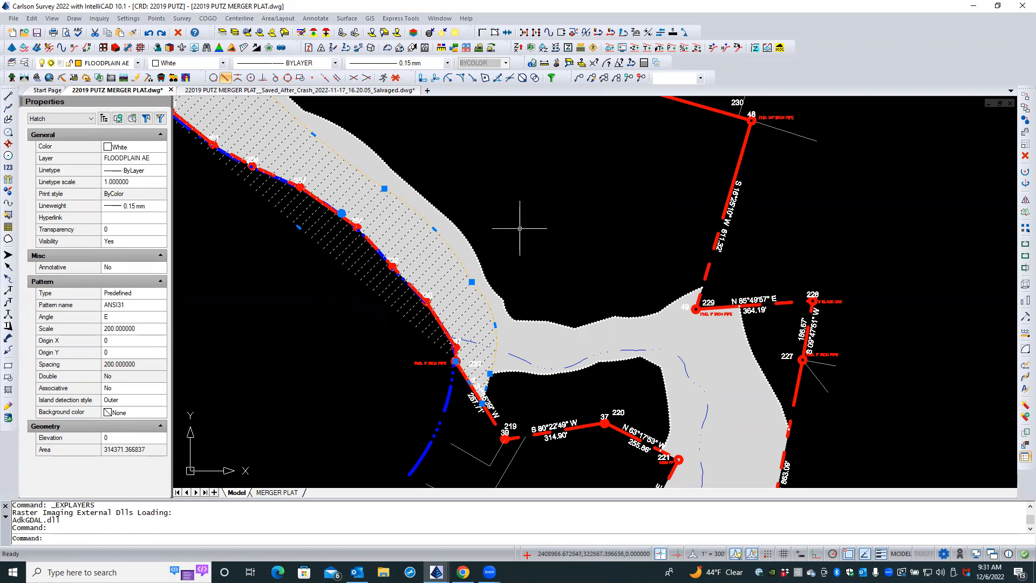
{"action": "key", "text": "Escape"}
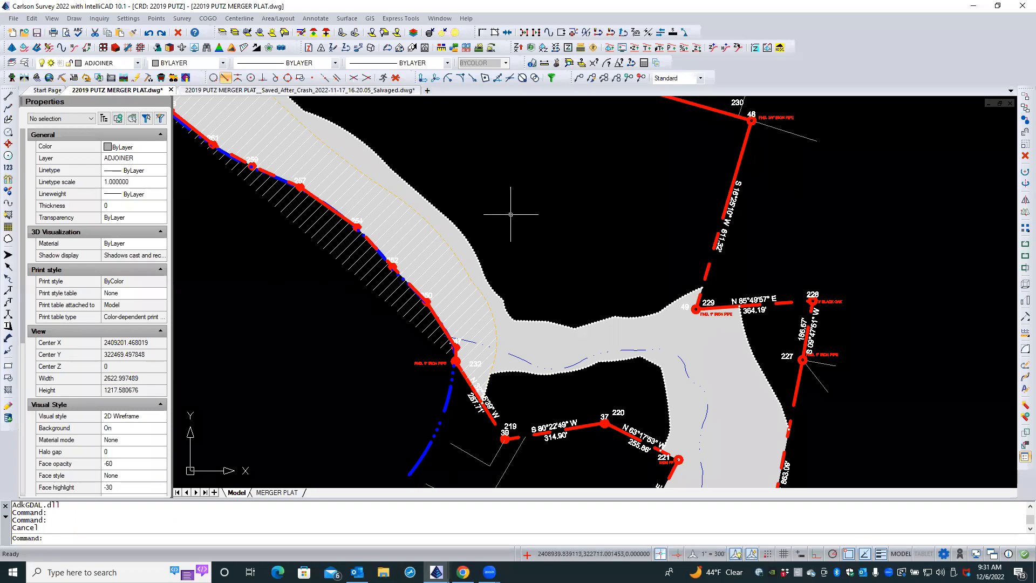
{"action": "left_click", "coordinate": [442, 33]}
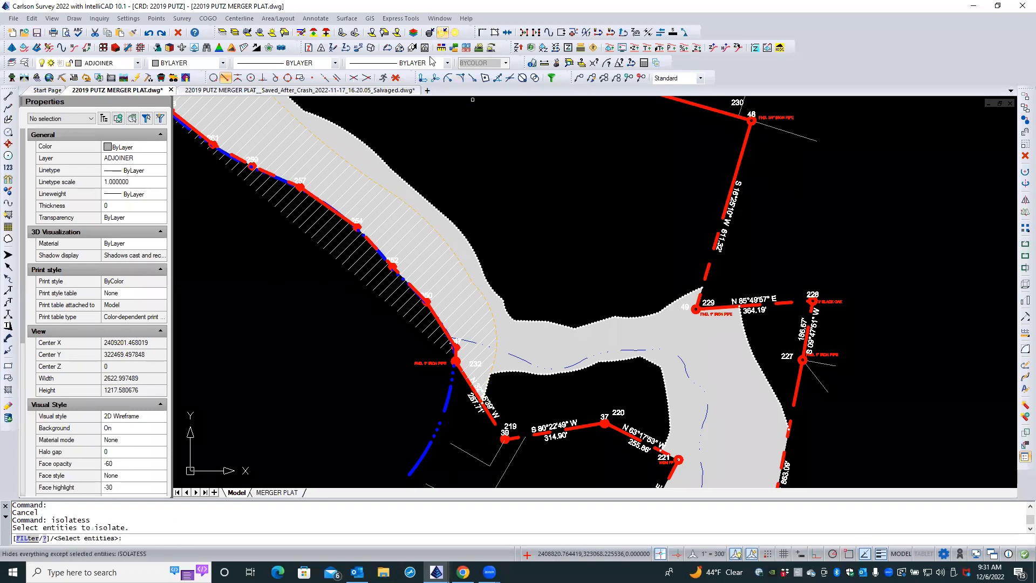
{"action": "left_click", "coordinate": [414, 290]}
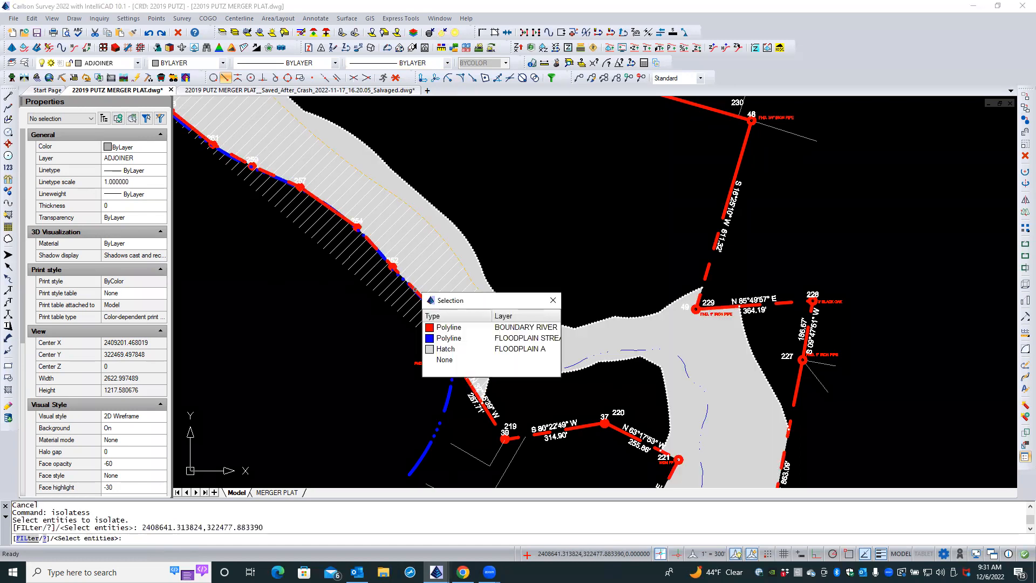
{"action": "left_click", "coordinate": [439, 330]}
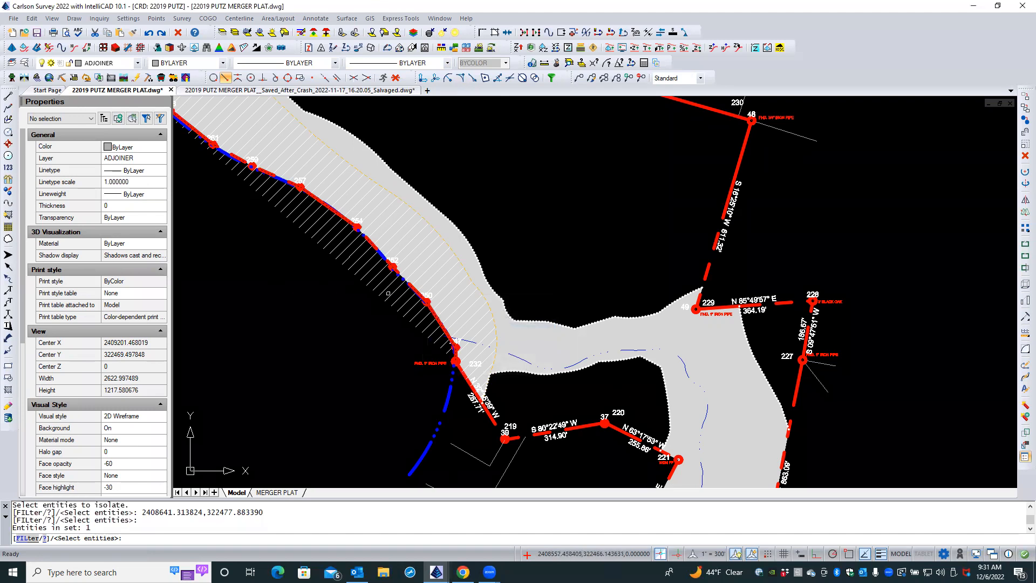
{"action": "left_click", "coordinate": [394, 292]}
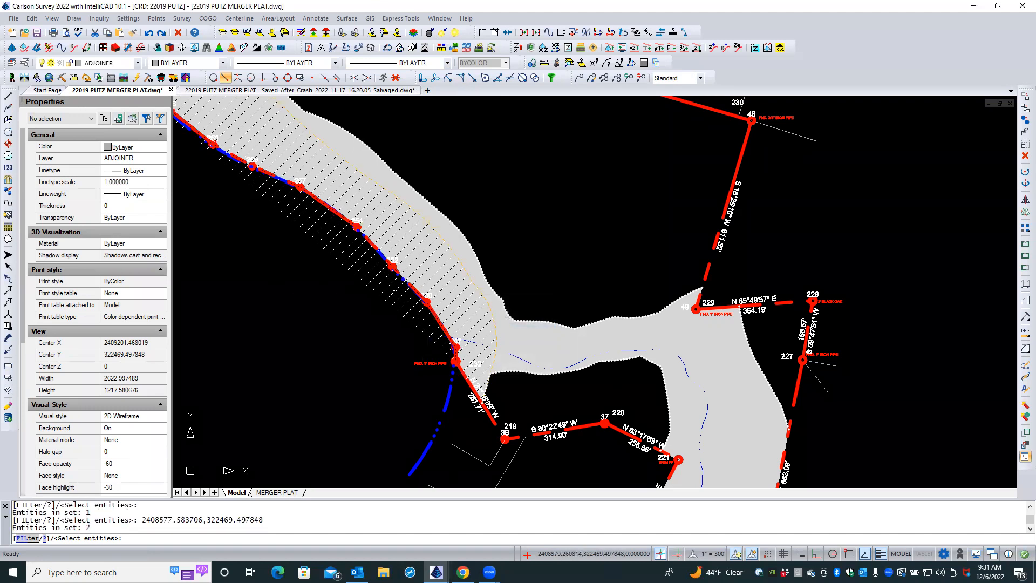
{"action": "key", "text": "Return"}
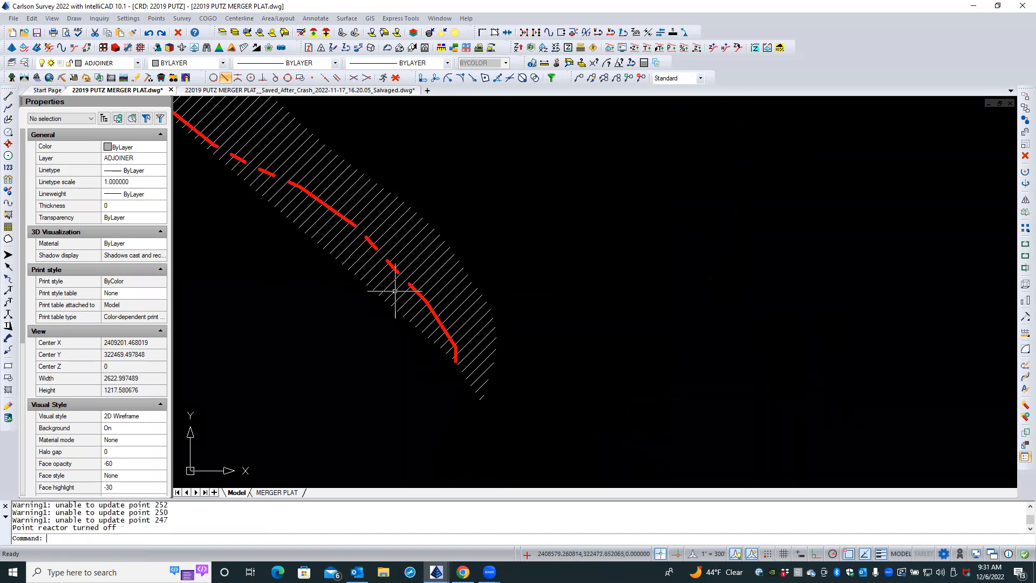
- Add two vertices on the FLOODPLAIN AE hatch's straight southwest edge and snap them to the river polyline's first two bends from the northwest end
{"action": "mouse_move", "coordinate": [370, 317]}
{"action": "middle_mouse_down"}
{"action": "mouse_move", "coordinate": [410, 331]}
{"action": "mouse_move", "coordinate": [495, 419]}
{"action": "mouse_move", "coordinate": [461, 418]}
{"action": "middle_mouse_up"}
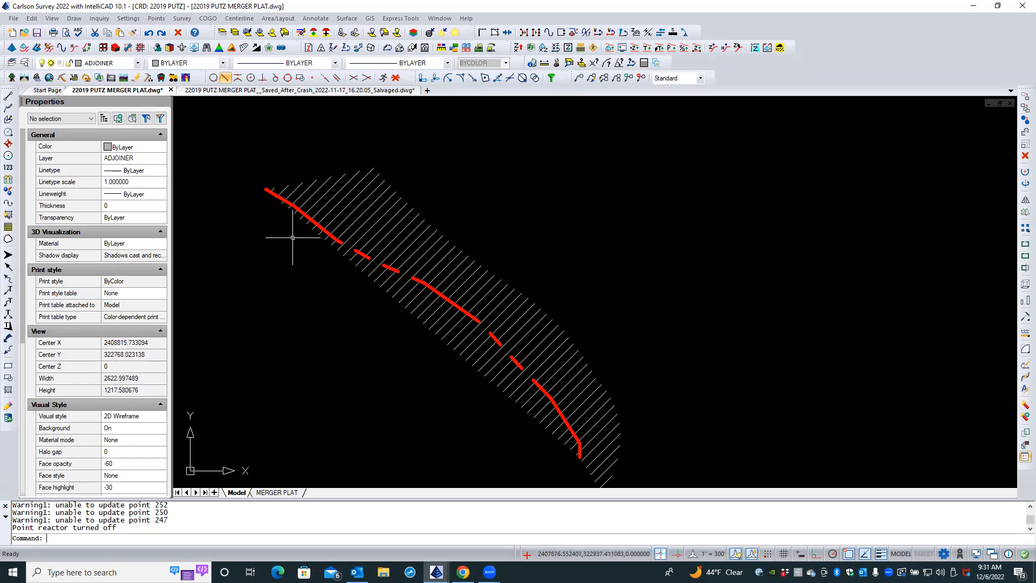
{"action": "left_click", "coordinate": [425, 322]}
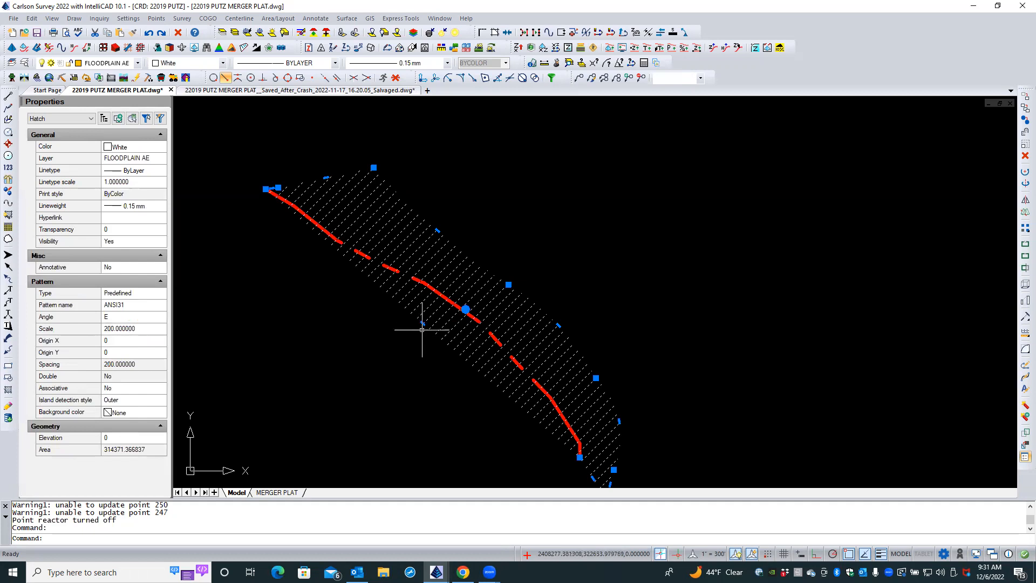
{"action": "mouse_move", "coordinate": [423, 324]}
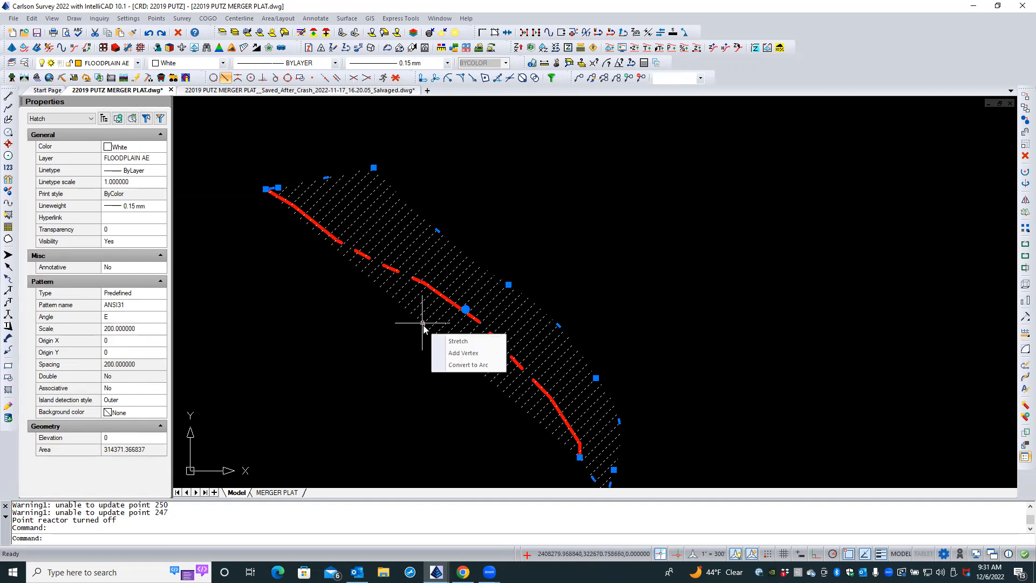
{"action": "left_click", "coordinate": [456, 354]}
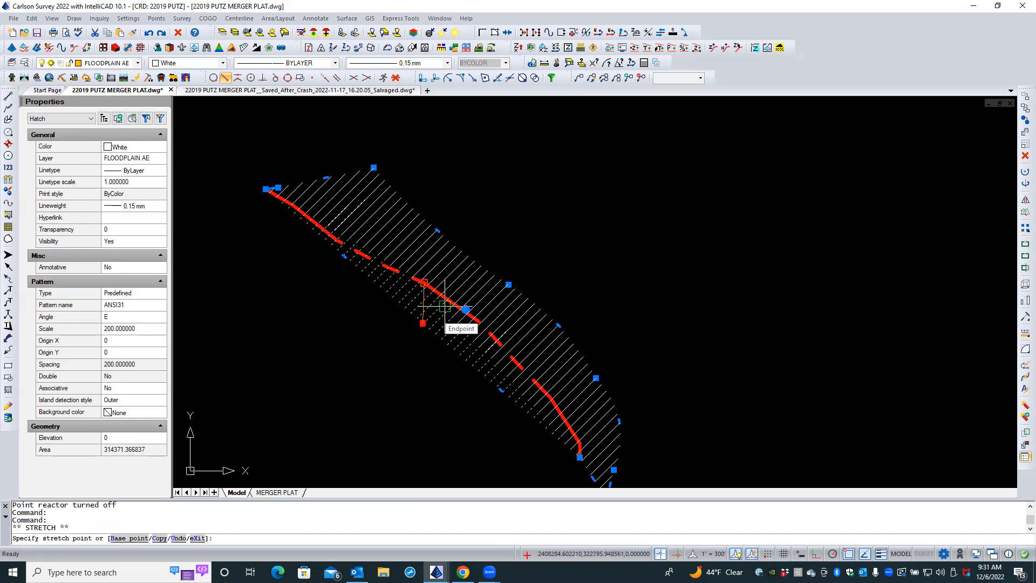
{"action": "left_click", "coordinate": [302, 212]}
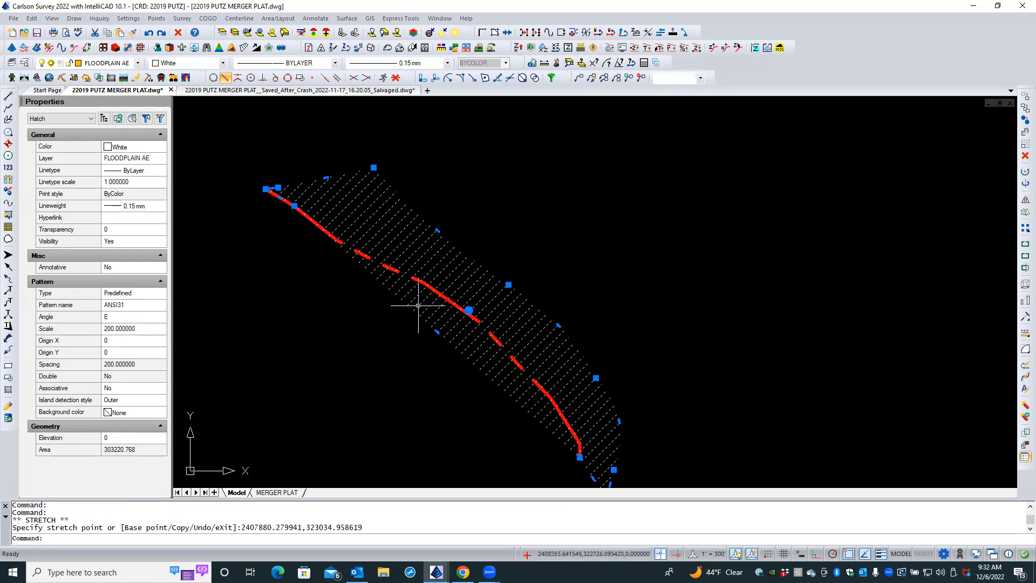
{"action": "mouse_move", "coordinate": [437, 331]}
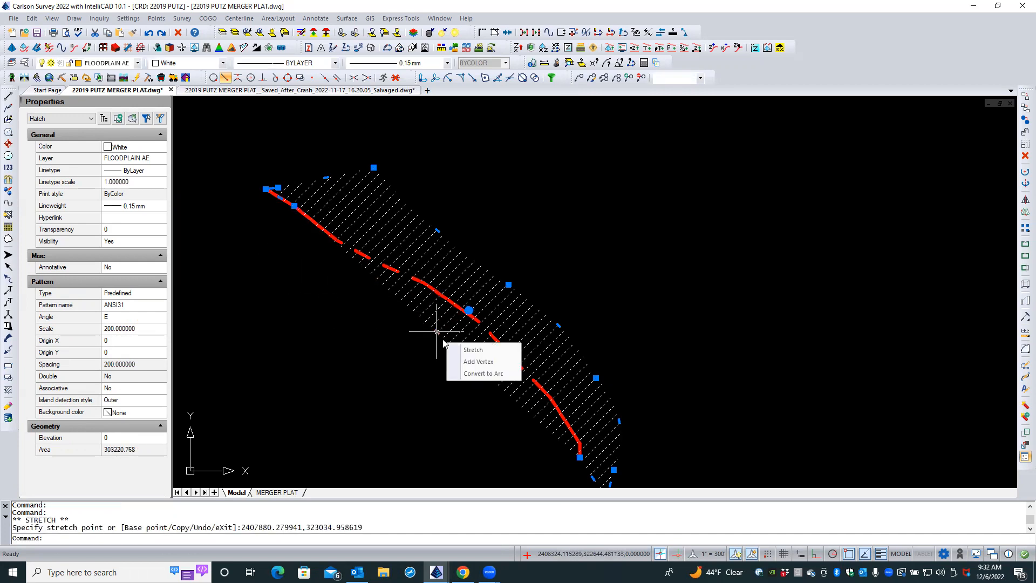
{"action": "left_click", "coordinate": [472, 362]}
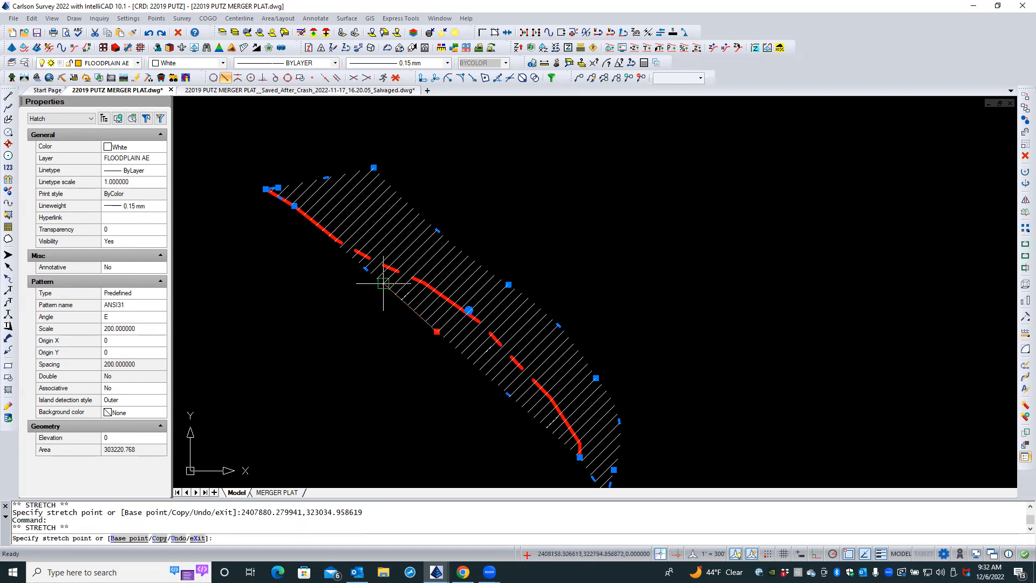
{"action": "left_click", "coordinate": [337, 240]}
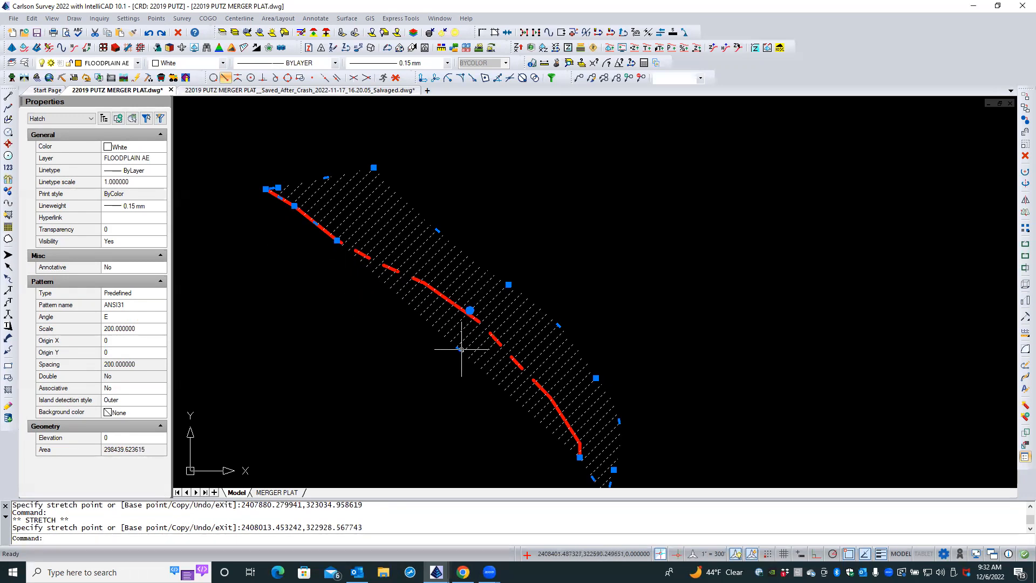
- Add two more hatch vertices on the remaining straight southwest edge and snap them to the river's third and fourth bends
{"action": "mouse_move", "coordinate": [458, 349]}
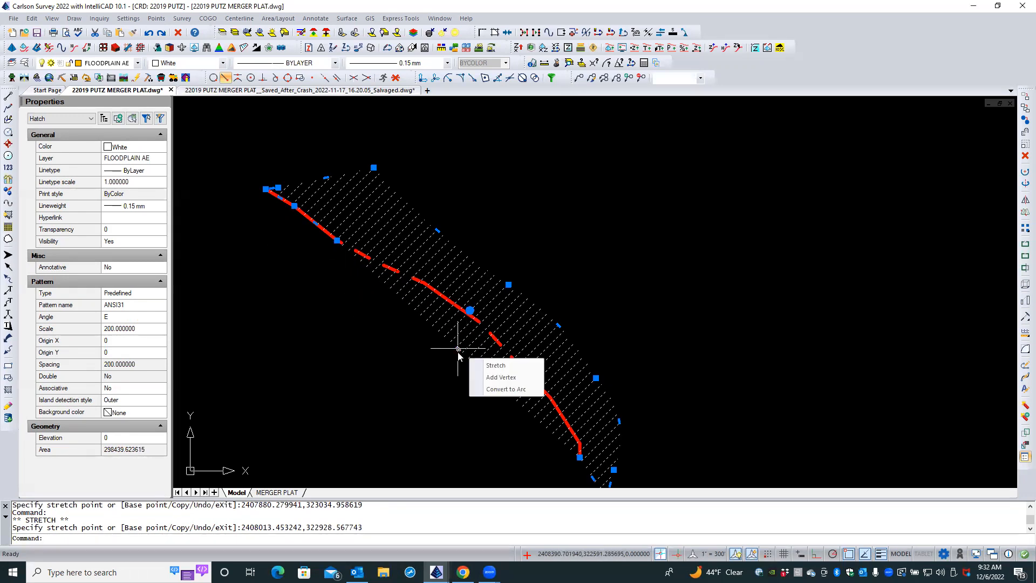
{"action": "left_click", "coordinate": [495, 377]}
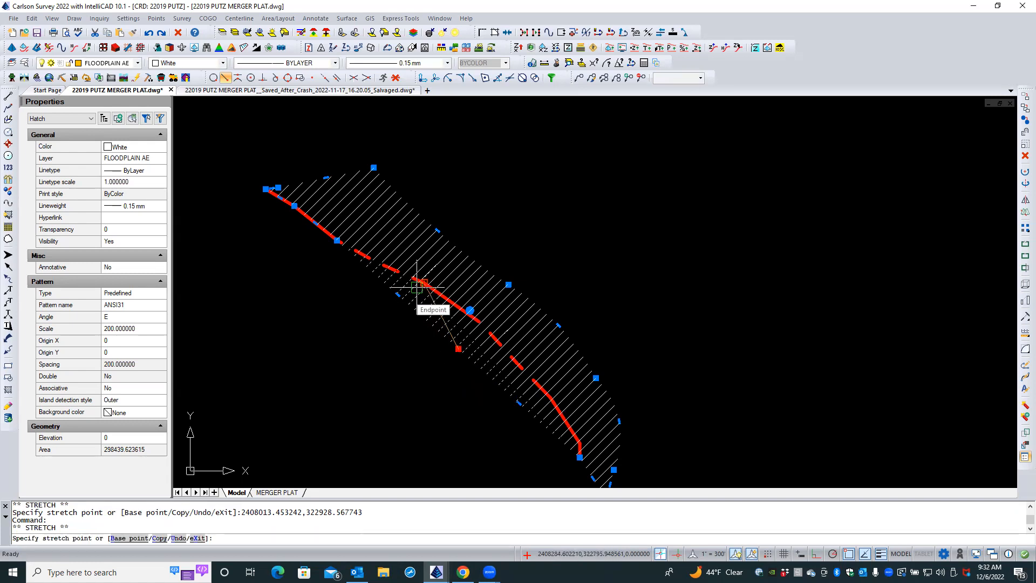
{"action": "left_click", "coordinate": [385, 268]}
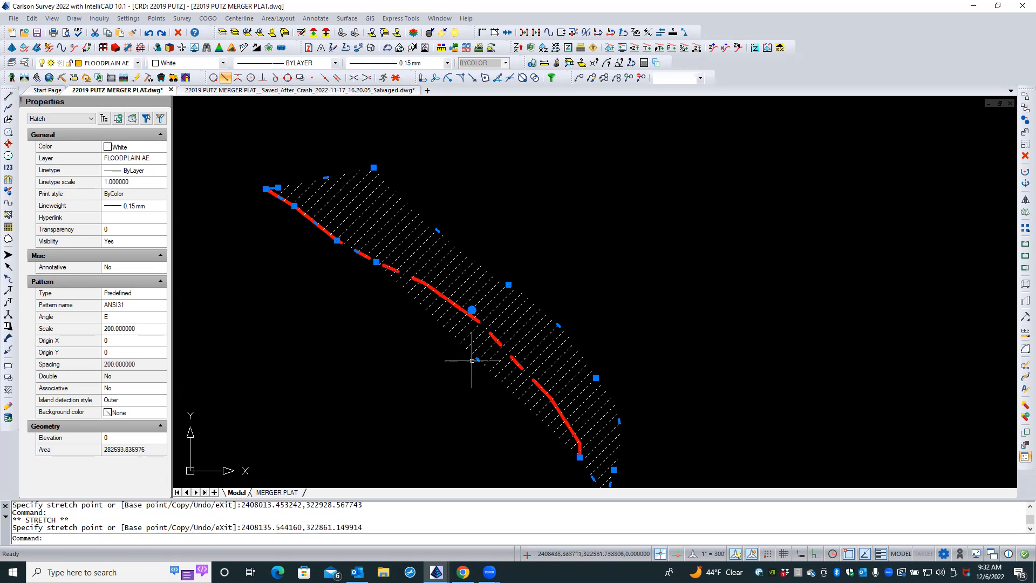
{"action": "mouse_move", "coordinate": [478, 360]}
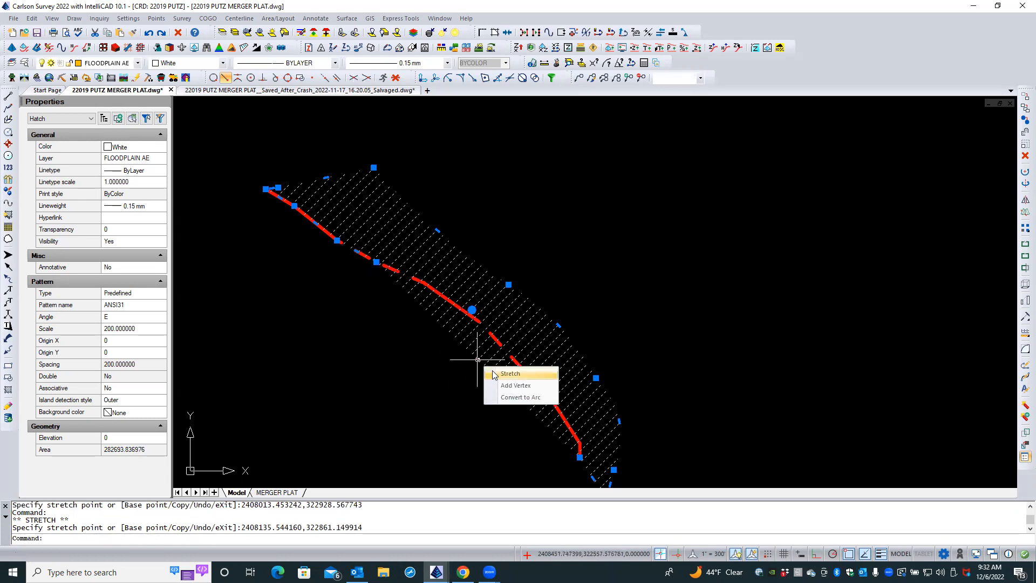
{"action": "left_click", "coordinate": [505, 385]}
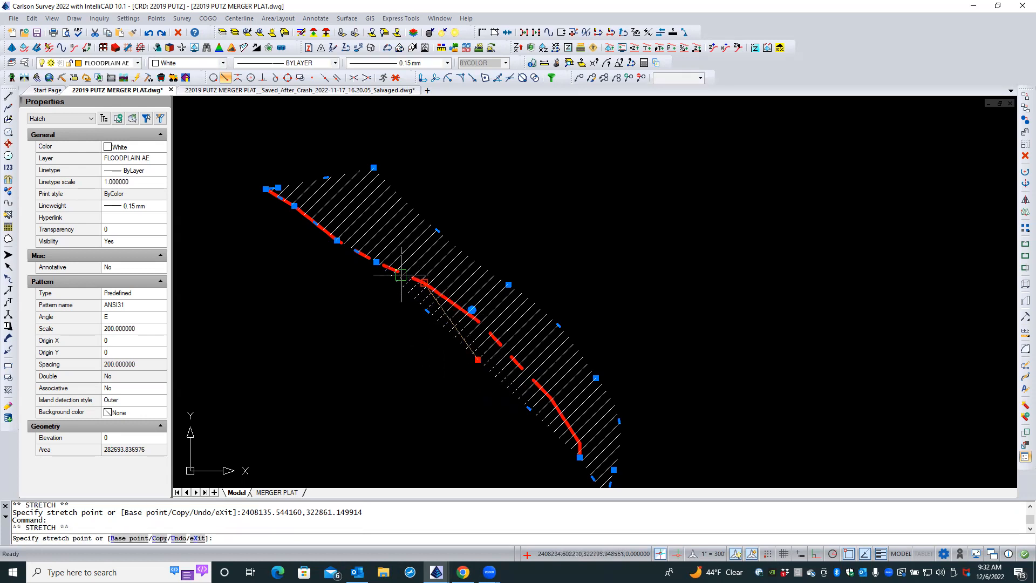
{"action": "left_click", "coordinate": [427, 286]}
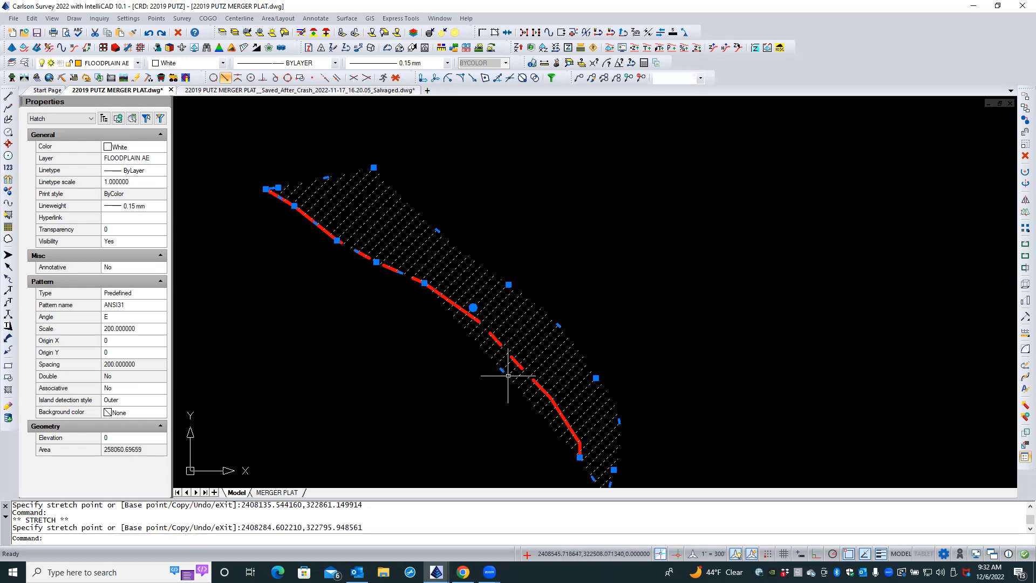
- Add vertices to the hatch's off-line lower edge and snap them to the river polyline's fifth and sixth bends
{"action": "mouse_move", "coordinate": [501, 370]}
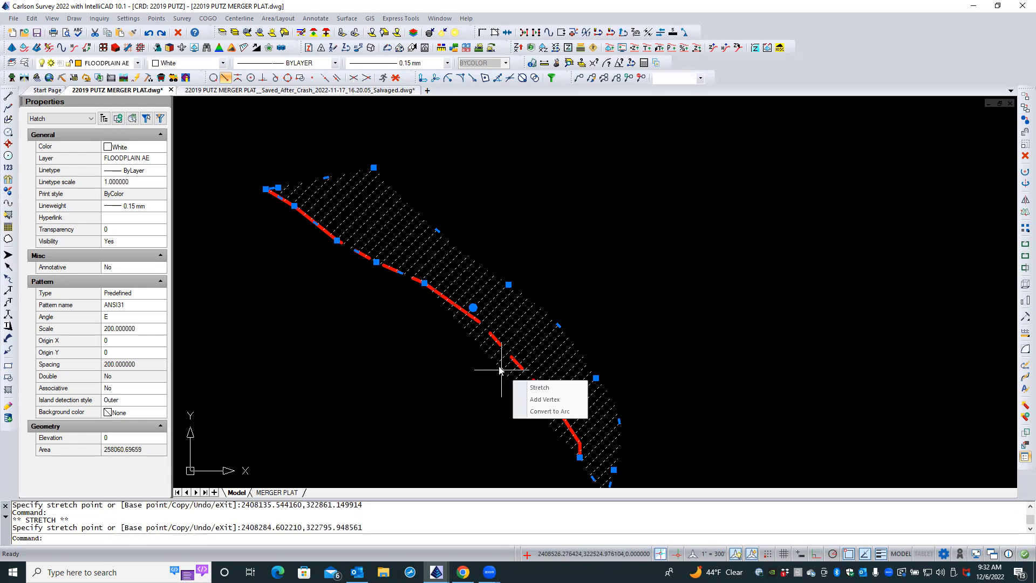
{"action": "left_click", "coordinate": [545, 399]}
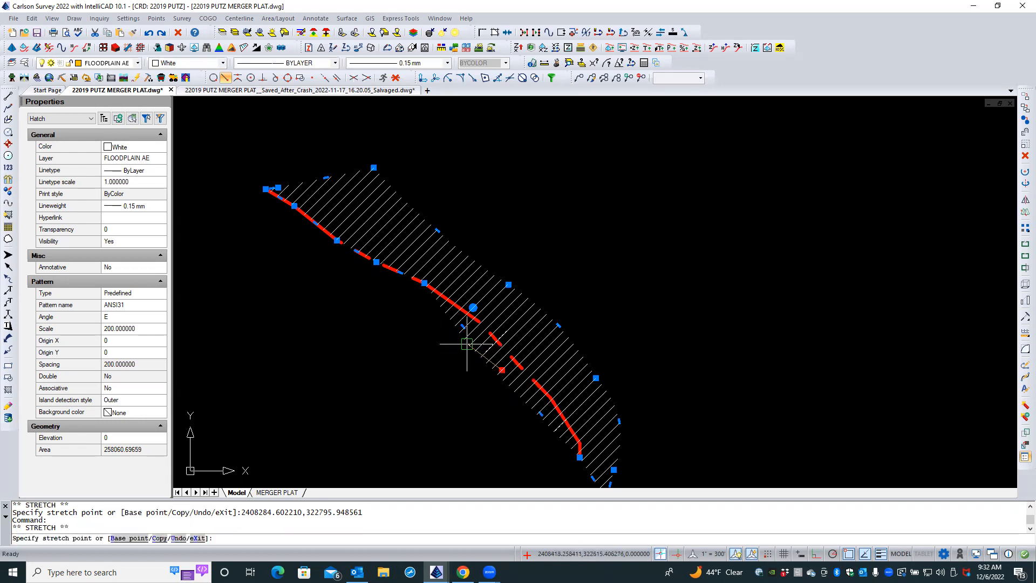
{"action": "left_click", "coordinate": [464, 316]}
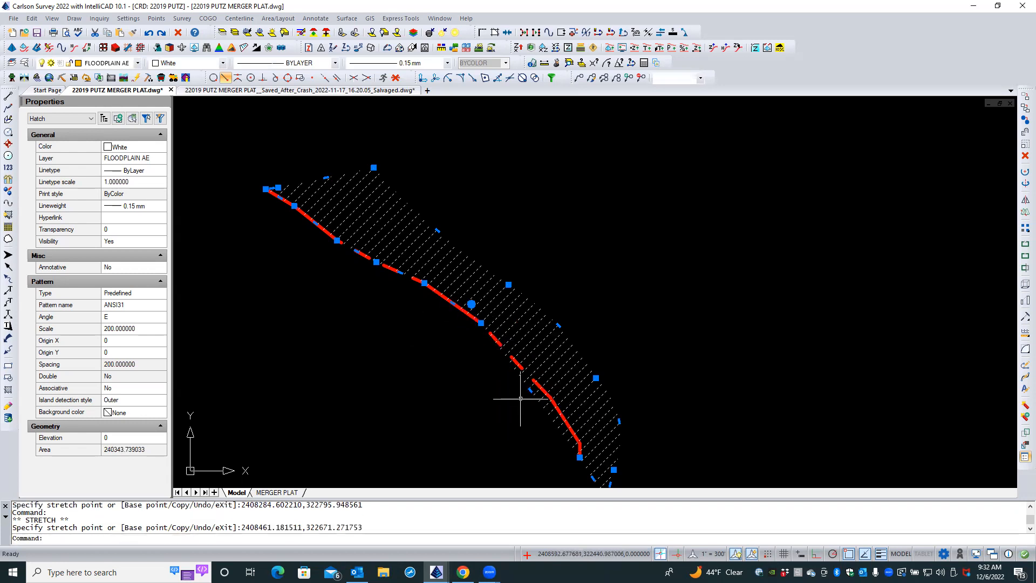
{"action": "mouse_move", "coordinate": [530, 390]}
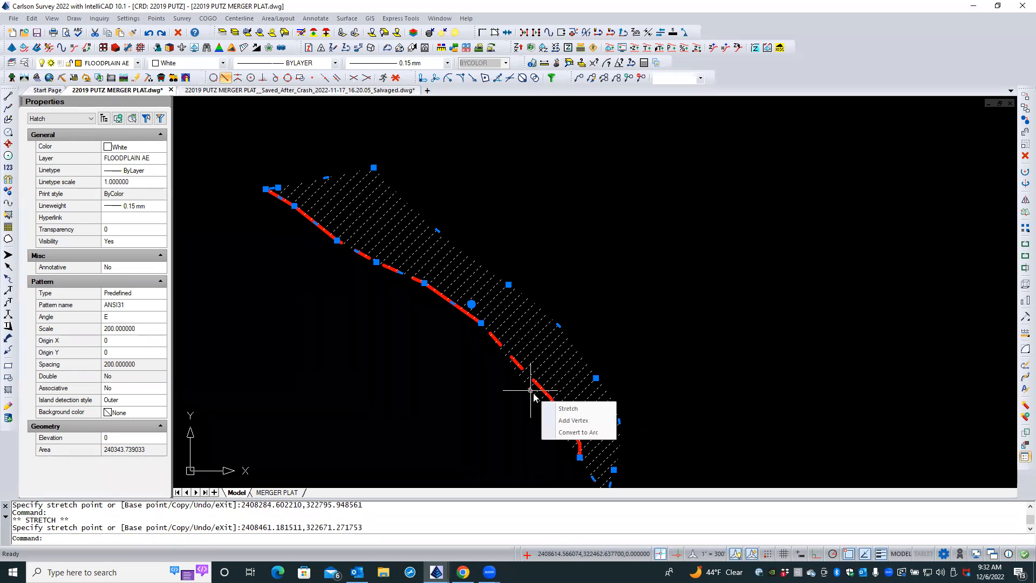
{"action": "left_click", "coordinate": [573, 421]}
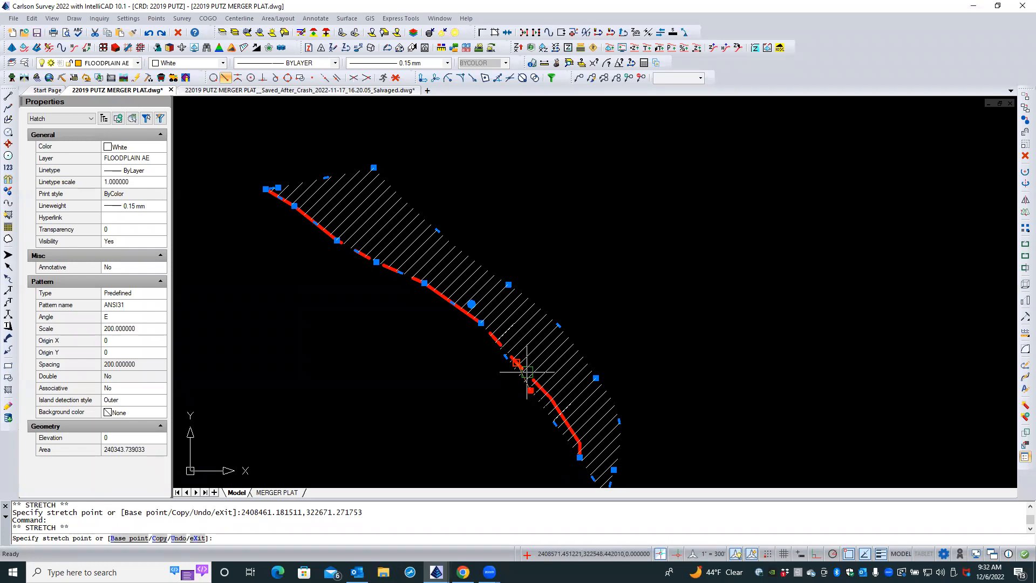
{"action": "left_click", "coordinate": [526, 373]}
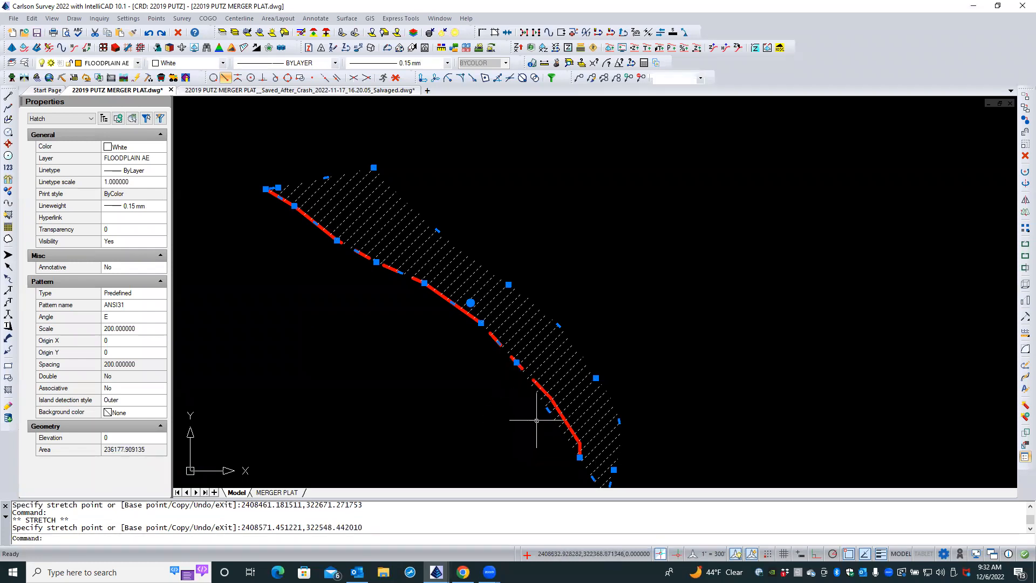
- Add the last two hatch vertices and snap them to the final two river bends near the polyline's southeast end
{"action": "mouse_move", "coordinate": [547, 411]}
{"action": "left_click", "coordinate": [563, 428]}
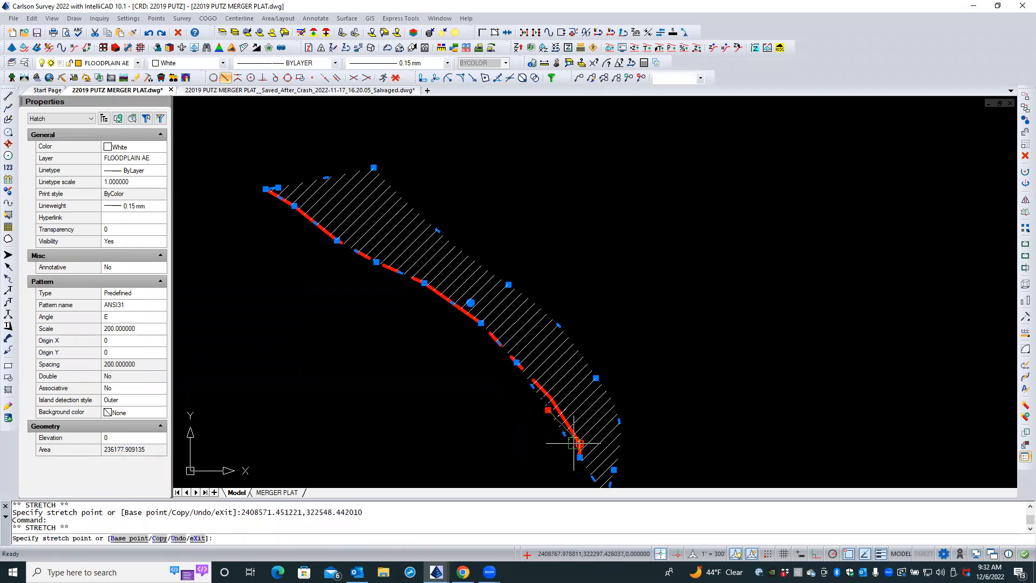
{"action": "left_click", "coordinate": [555, 412]}
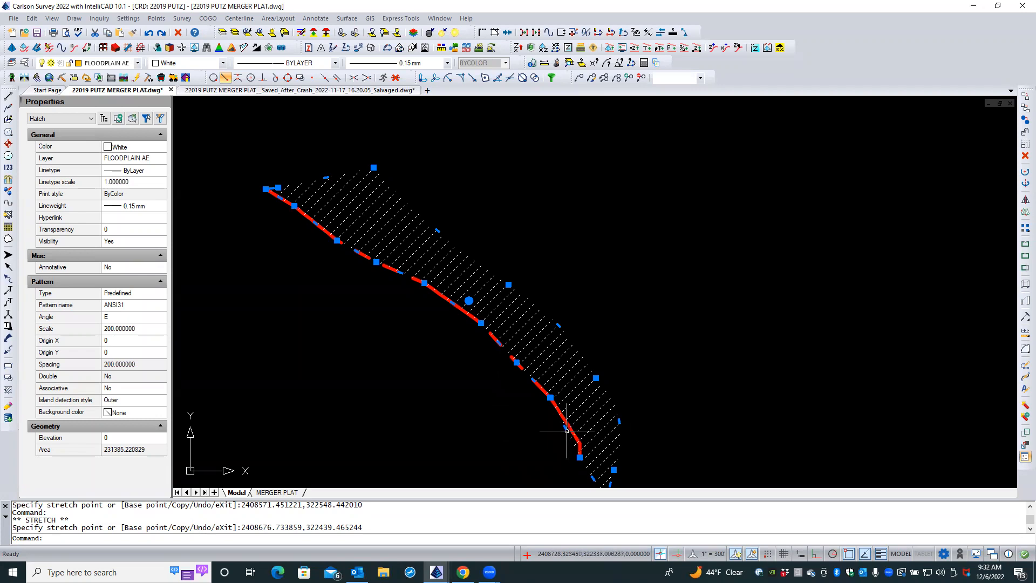
{"action": "mouse_move", "coordinate": [565, 428]}
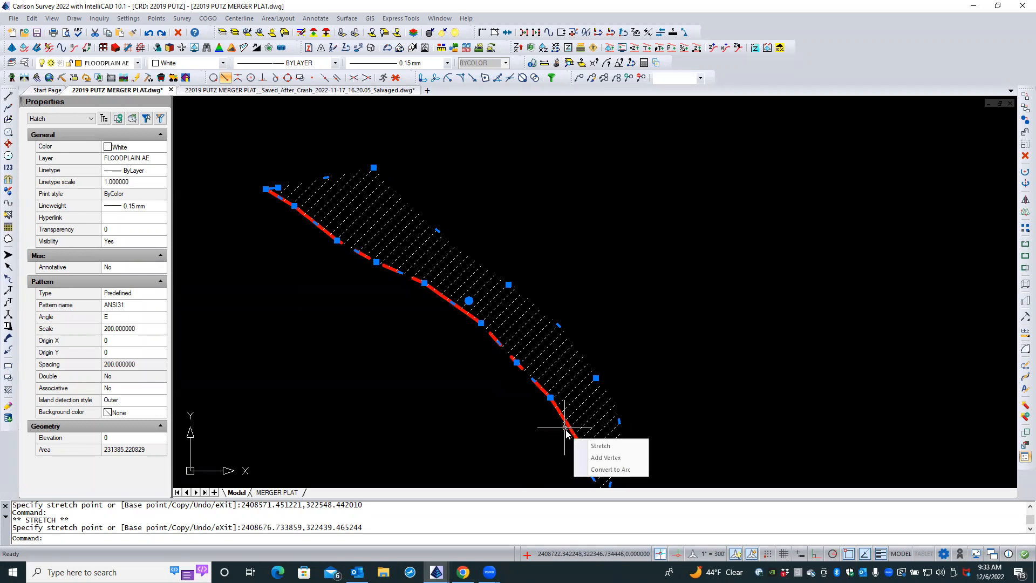
{"action": "left_click", "coordinate": [591, 458]}
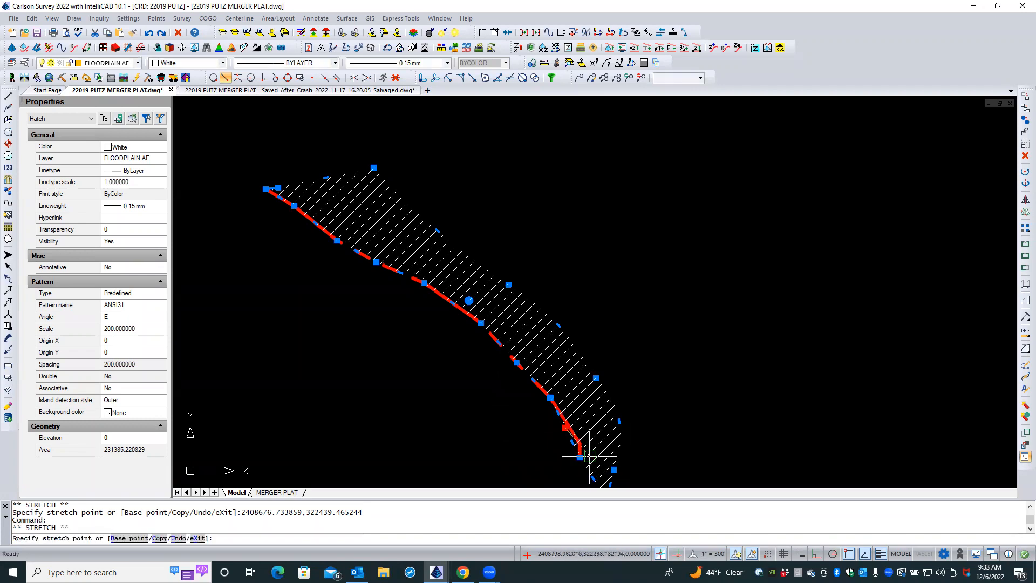
{"action": "left_click", "coordinate": [569, 429]}
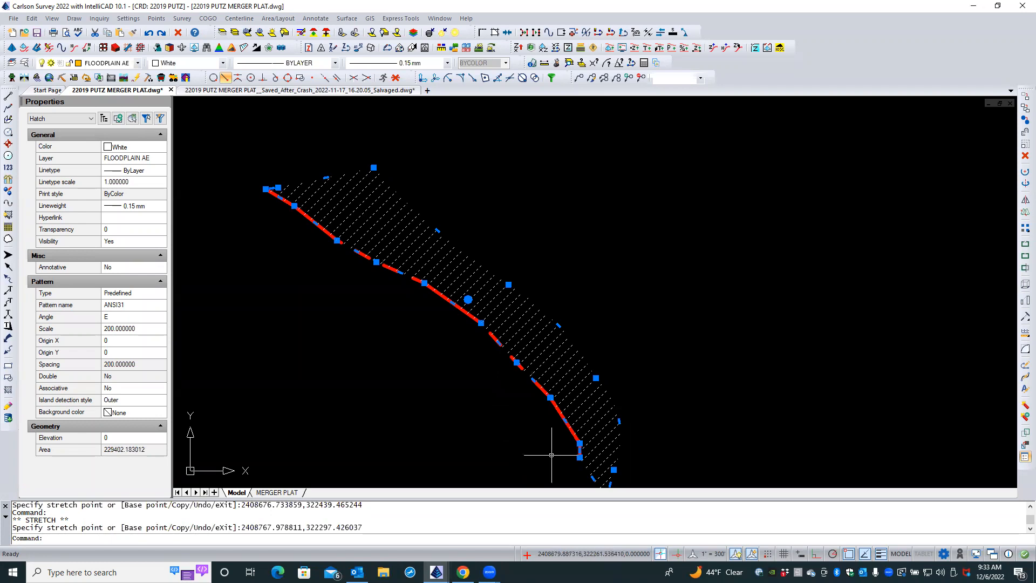
- End the isolation to restore the hidden plat objects and bring the whole merger plat into view
{"action": "left_click", "coordinate": [456, 35]}
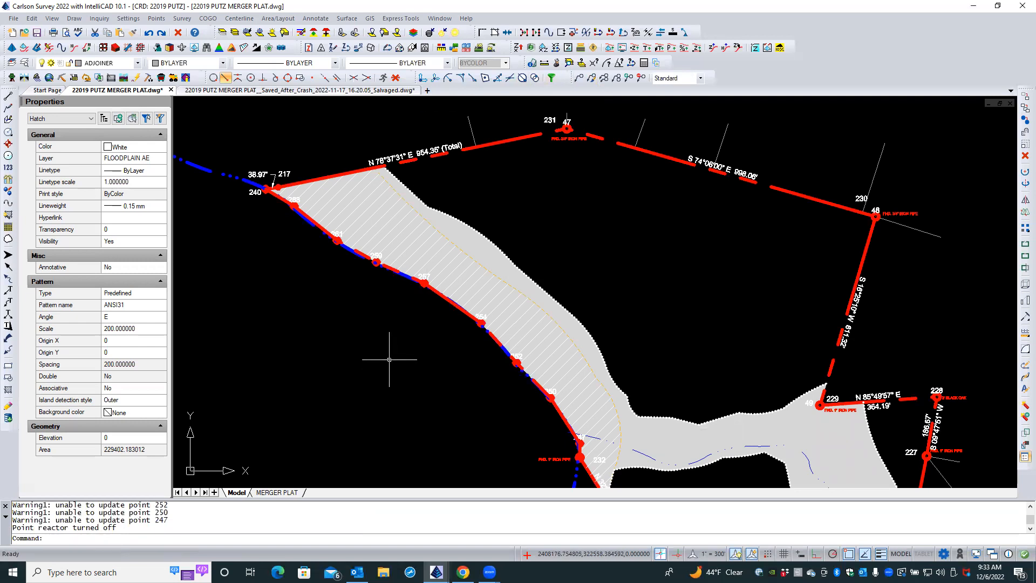
{"action": "scroll", "coordinate": [390, 360], "scroll_direction": "down", "scroll_amount": 2}
{"action": "middle_click_drag", "start_coordinate": [390, 360], "coordinate": [361, 236]}
{"action": "scroll", "coordinate": [367, 304], "scroll_direction": "down", "scroll_amount": 2}
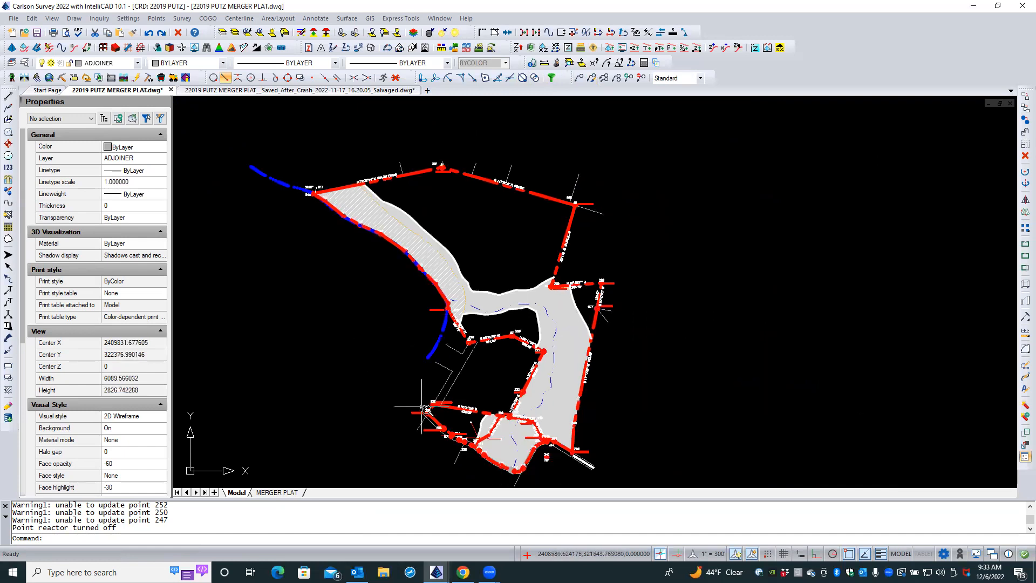
- Open the MERGER PLAT layout and review the floodplain hatches, parcel labels and boundary lines on the plat sheet
{"action": "scroll", "coordinate": [426, 411], "scroll_direction": "up", "scroll_amount": 2}
{"action": "scroll", "coordinate": [454, 397], "scroll_direction": "down", "scroll_amount": 2}
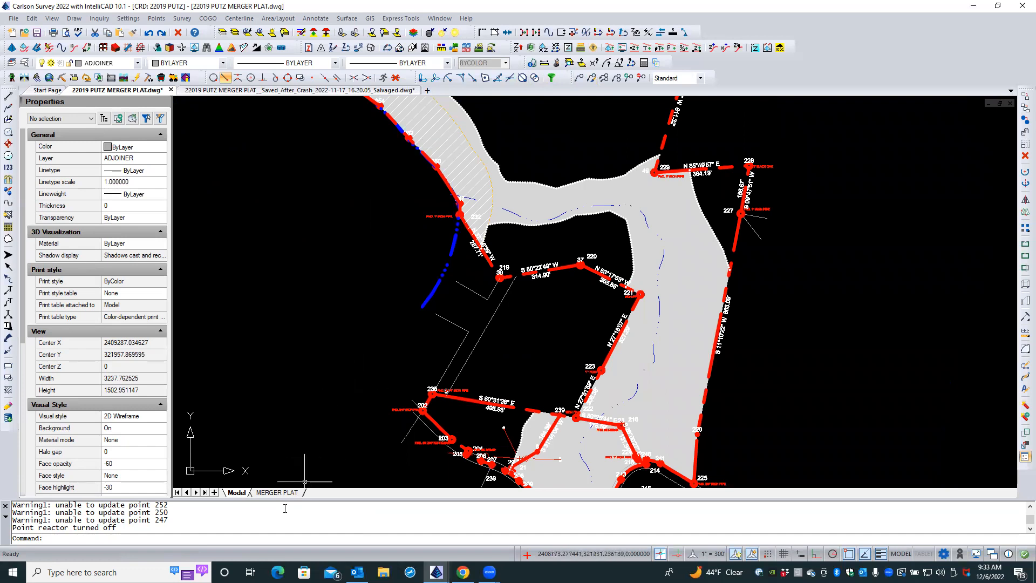
{"action": "left_click", "coordinate": [277, 492]}
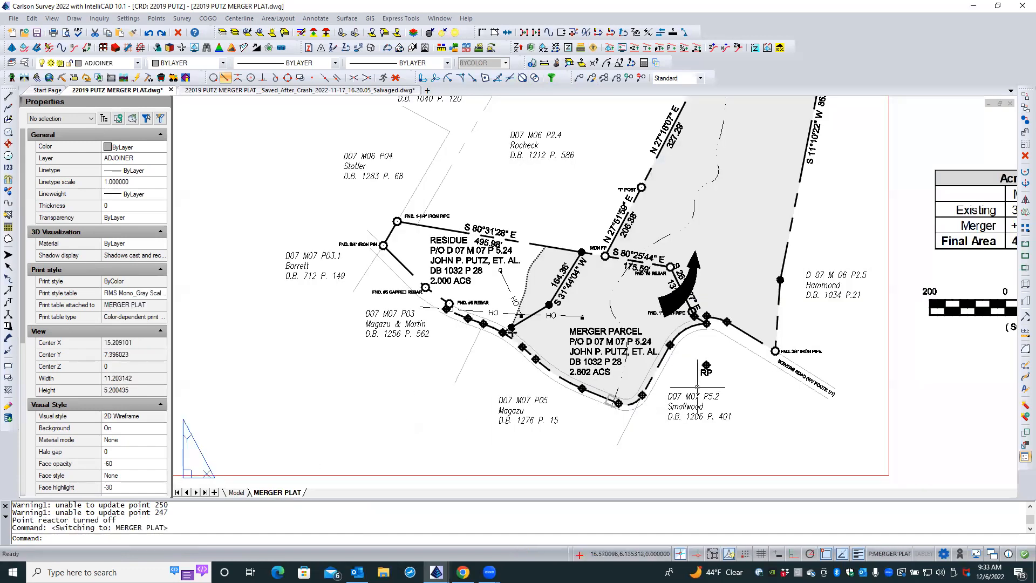
{"action": "scroll", "coordinate": [751, 382], "scroll_direction": "down", "scroll_amount": 2}
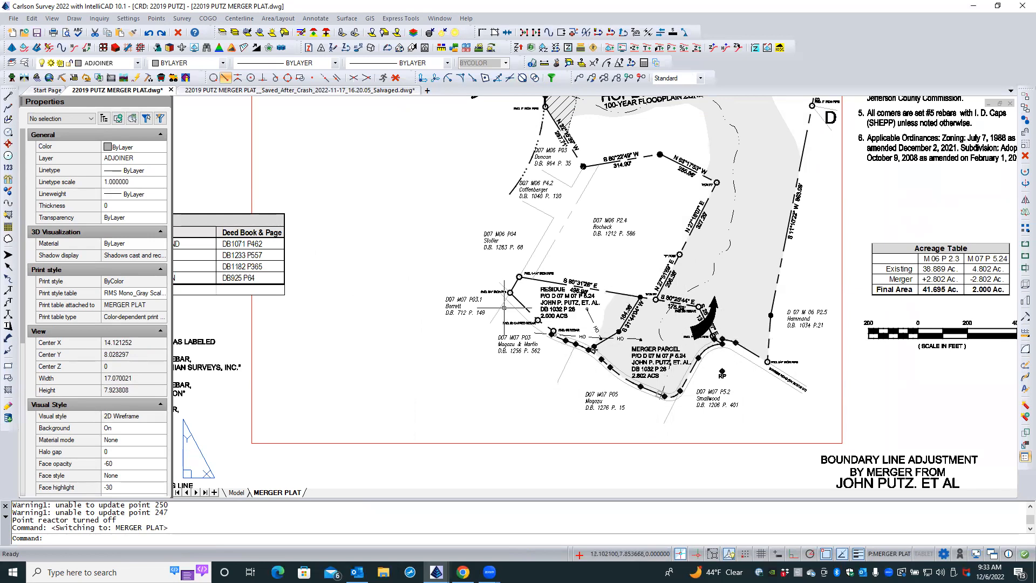
{"action": "scroll", "coordinate": [497, 218], "scroll_direction": "down", "scroll_amount": 2}
{"action": "scroll", "coordinate": [468, 176], "scroll_direction": "down", "scroll_amount": 3}
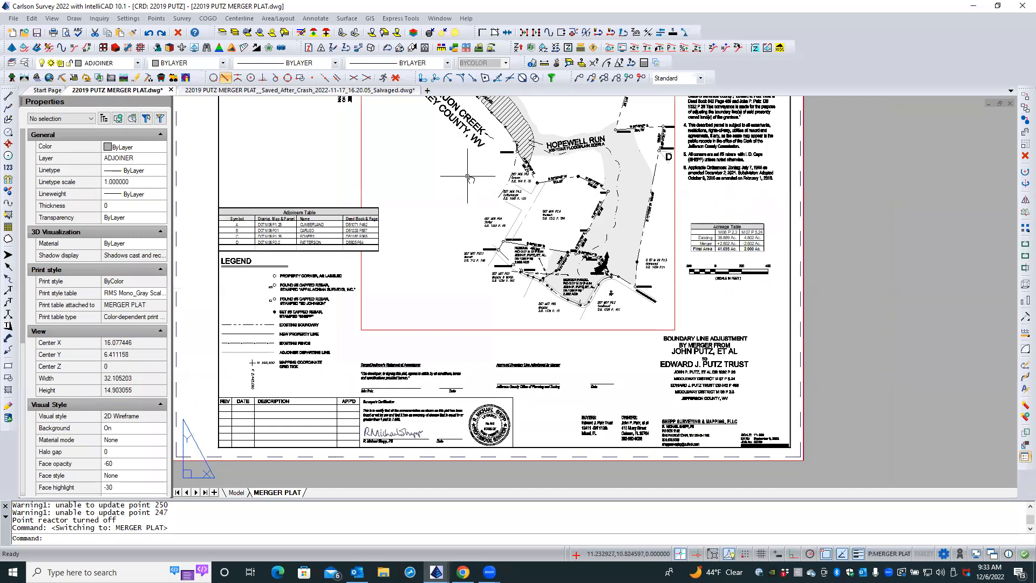
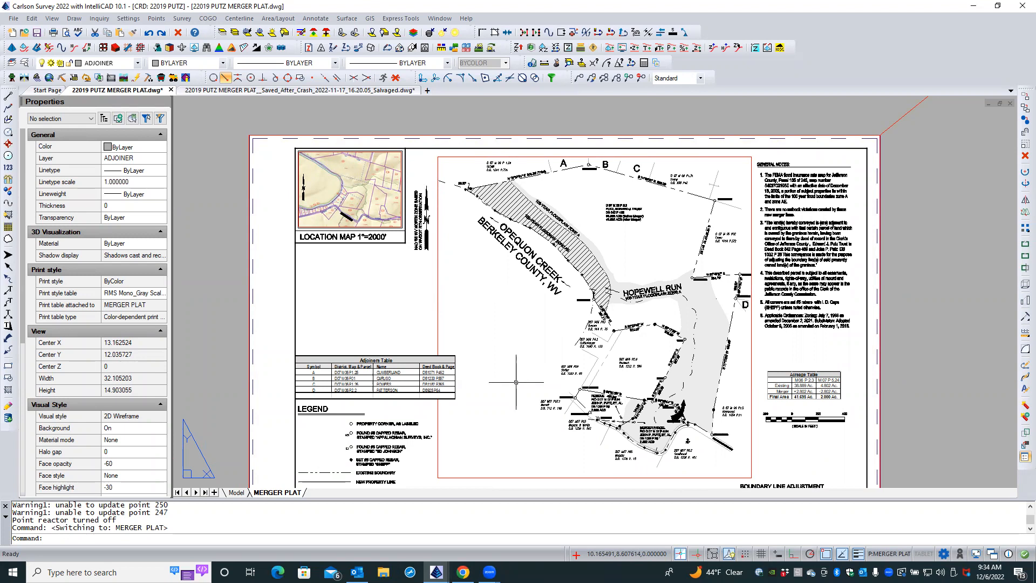
{"action": "scroll", "coordinate": [608, 459], "scroll_direction": "up", "scroll_amount": 3}
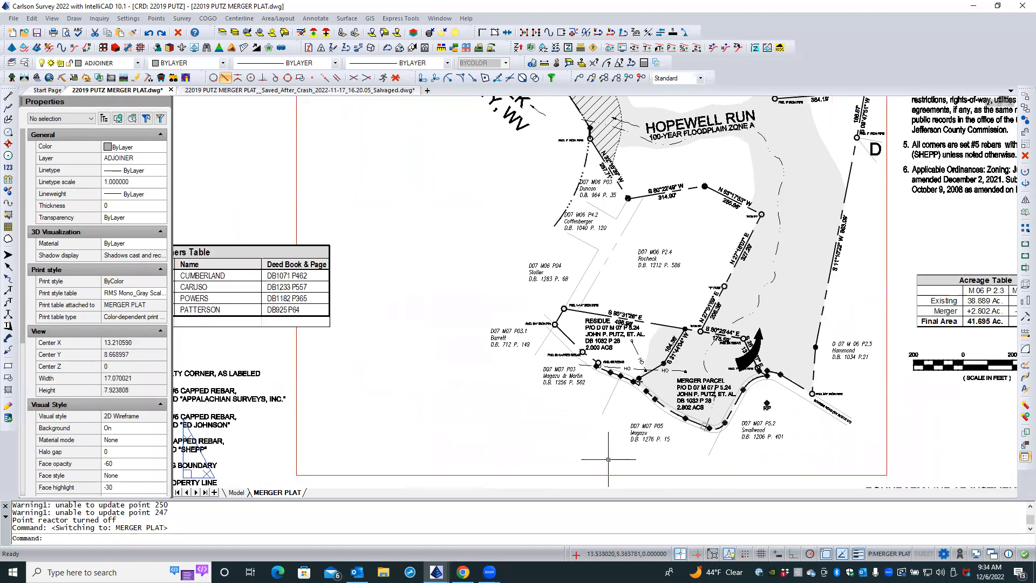
{"action": "scroll", "coordinate": [625, 445], "scroll_direction": "up", "scroll_amount": 1}
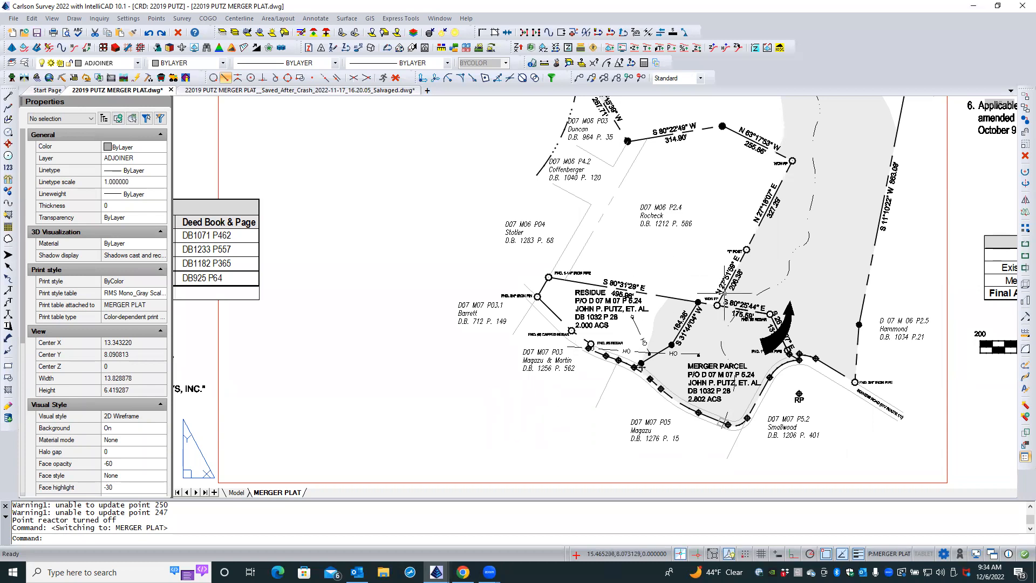
- Return to model space and select the three boundary polylines around the southern parcels and the east side to check their layer
{"action": "left_click", "coordinate": [236, 492]}
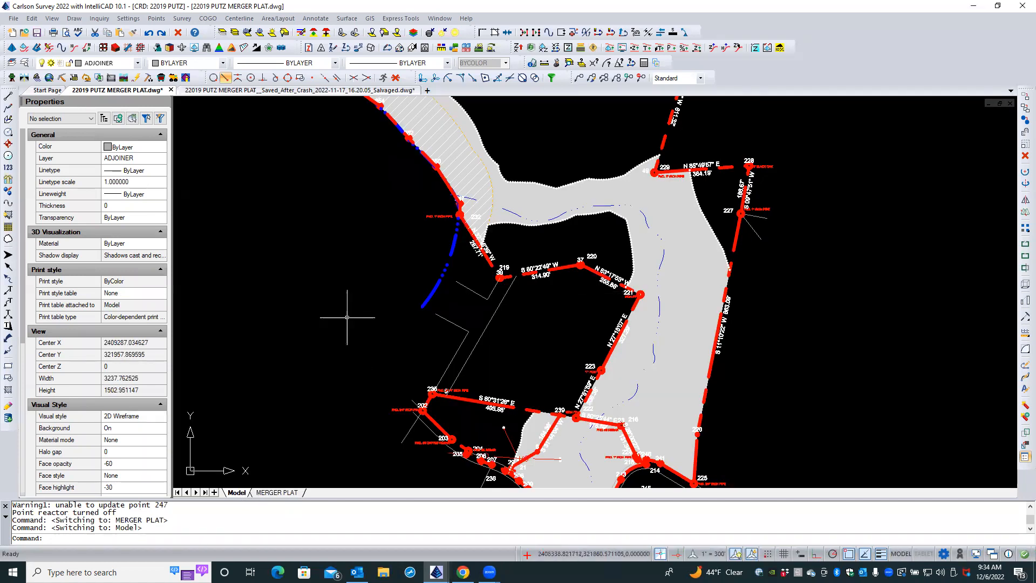
{"action": "scroll", "coordinate": [348, 297], "scroll_direction": "down", "scroll_amount": 5}
{"action": "scroll", "coordinate": [380, 366], "scroll_direction": "up", "scroll_amount": 3}
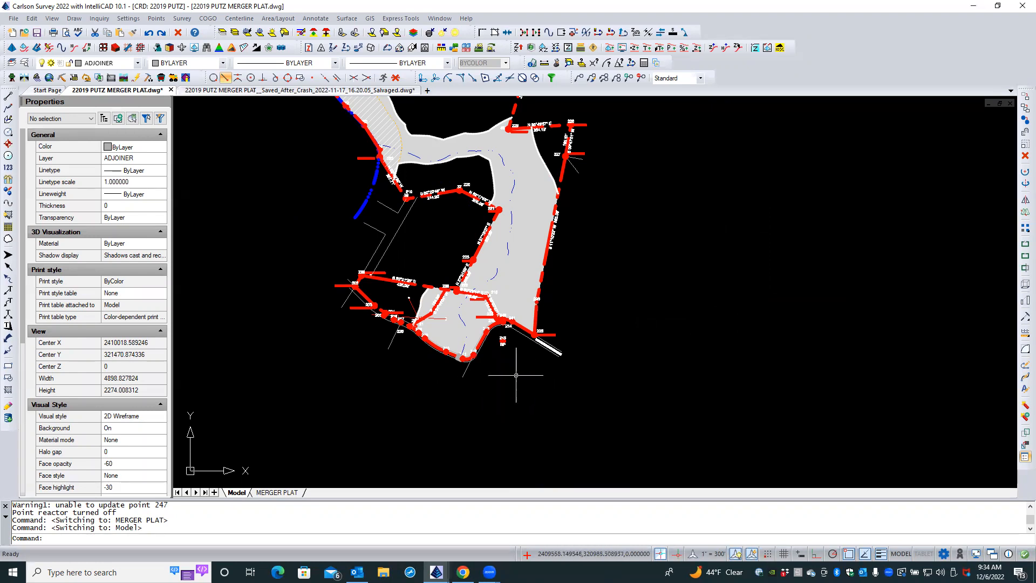
{"action": "scroll", "coordinate": [516, 375], "scroll_direction": "up", "scroll_amount": 5}
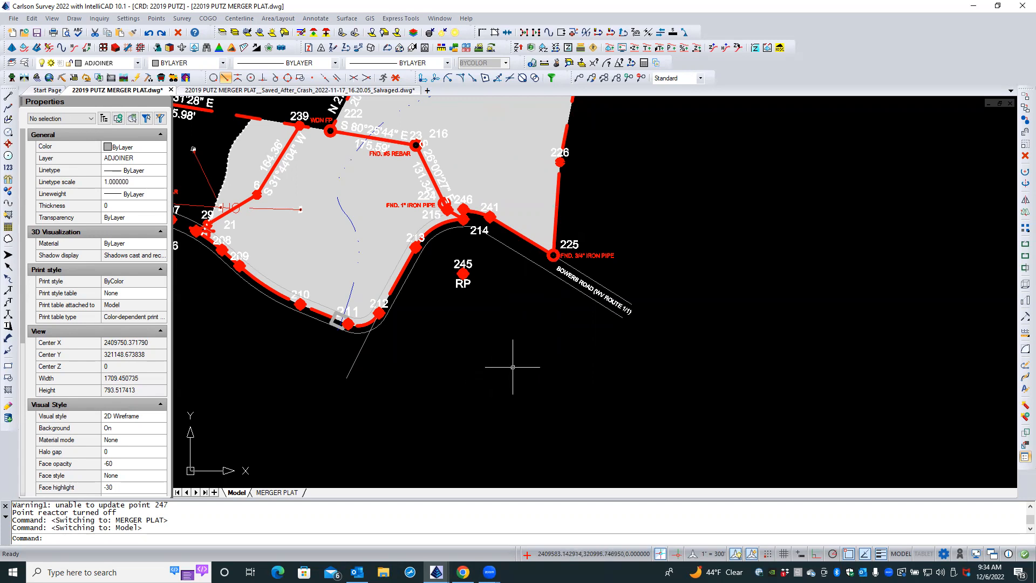
{"action": "scroll", "coordinate": [512, 368], "scroll_direction": "down", "scroll_amount": 3}
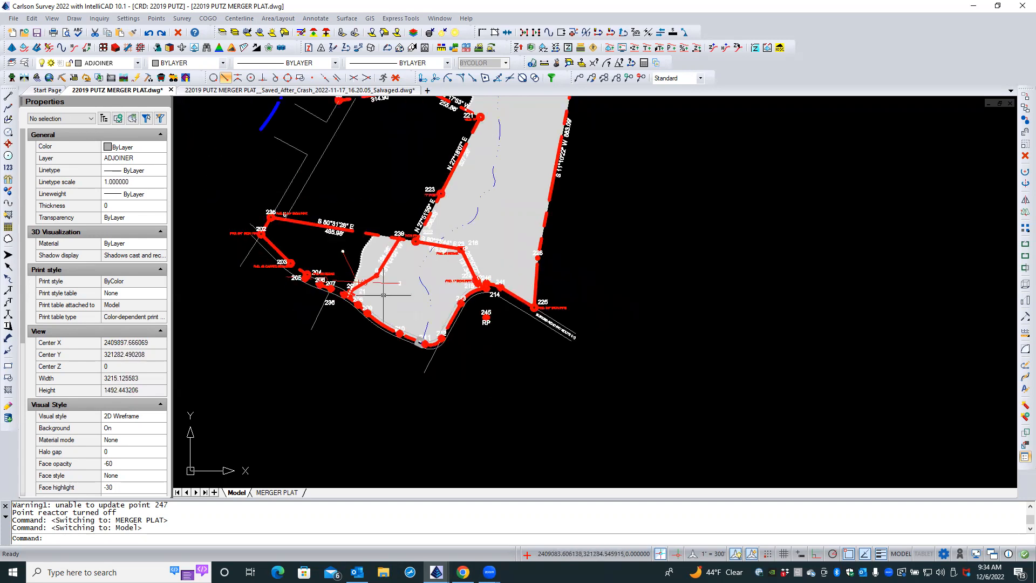
{"action": "left_click", "coordinate": [300, 222]}
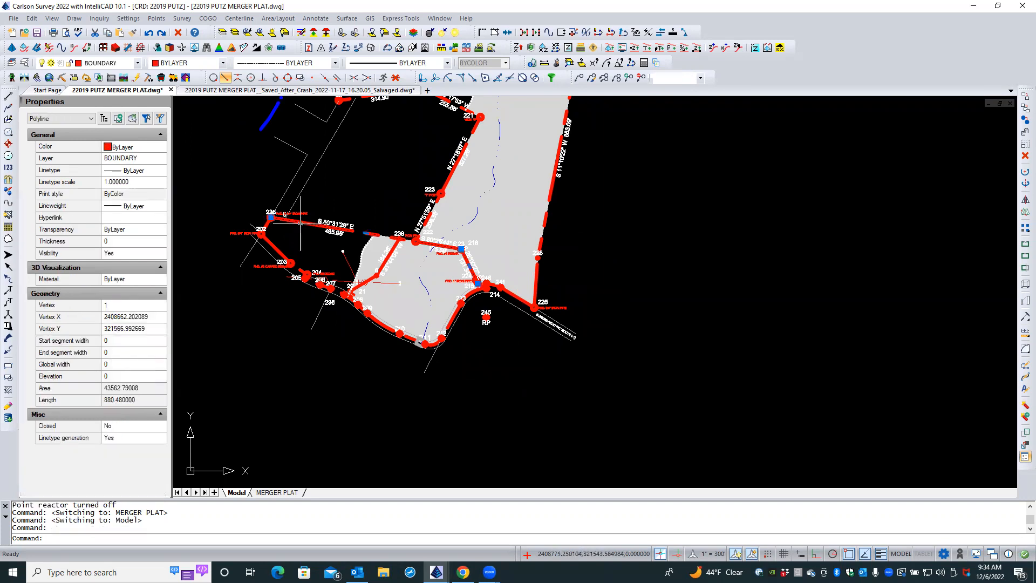
{"action": "left_click", "coordinate": [279, 250]}
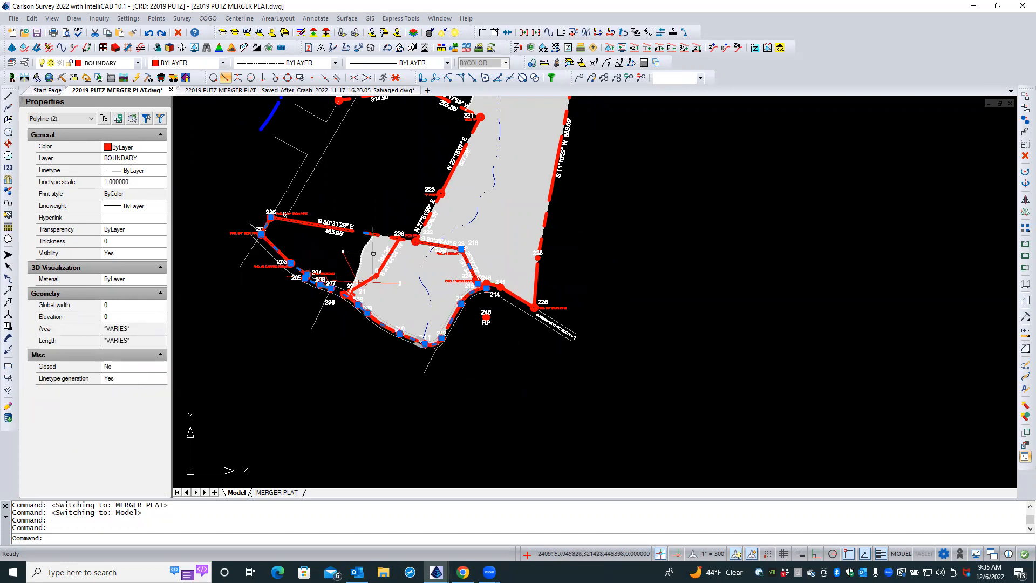
{"action": "left_click", "coordinate": [536, 278]}
{"action": "left_click", "coordinate": [588, 330]}
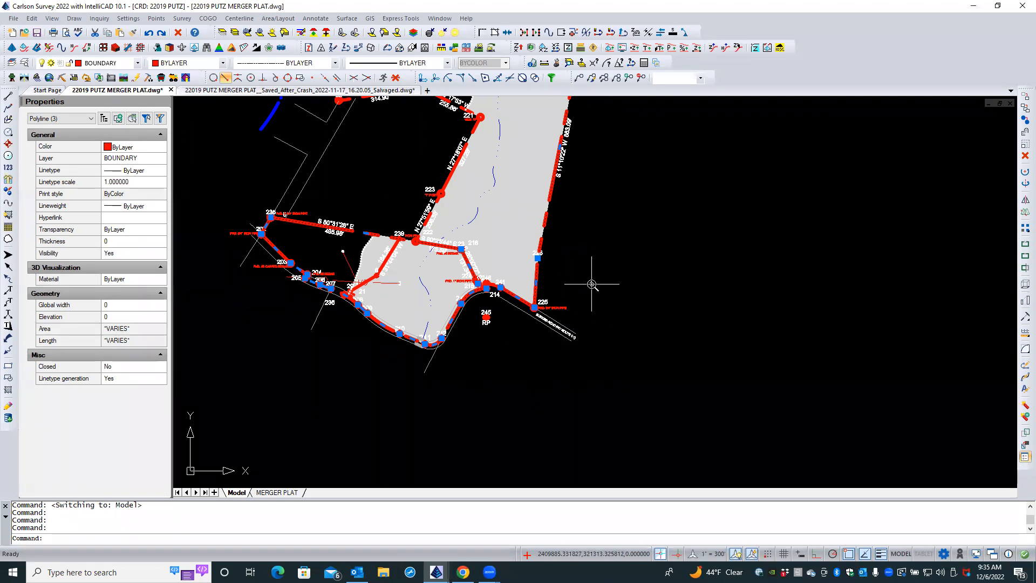
- Add the river boundary polyline to the selection to compare its layer with the other boundary lines, and clear the selection
{"action": "scroll", "coordinate": [593, 285], "scroll_direction": "down", "scroll_amount": 2}
{"action": "scroll", "coordinate": [603, 270], "scroll_direction": "up", "scroll_amount": 2}
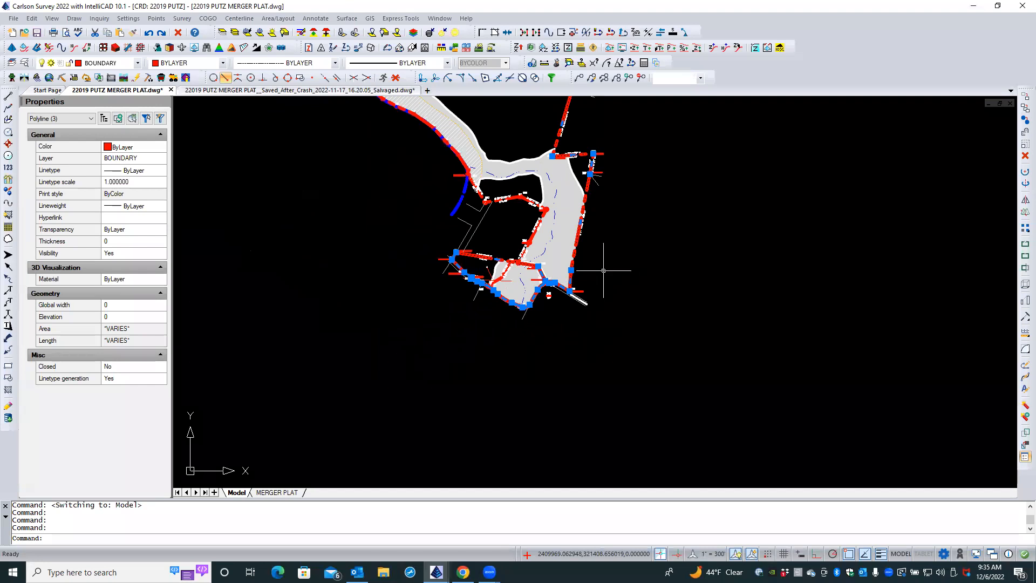
{"action": "middle_click_drag", "start_coordinate": [604, 269], "coordinate": [625, 416]}
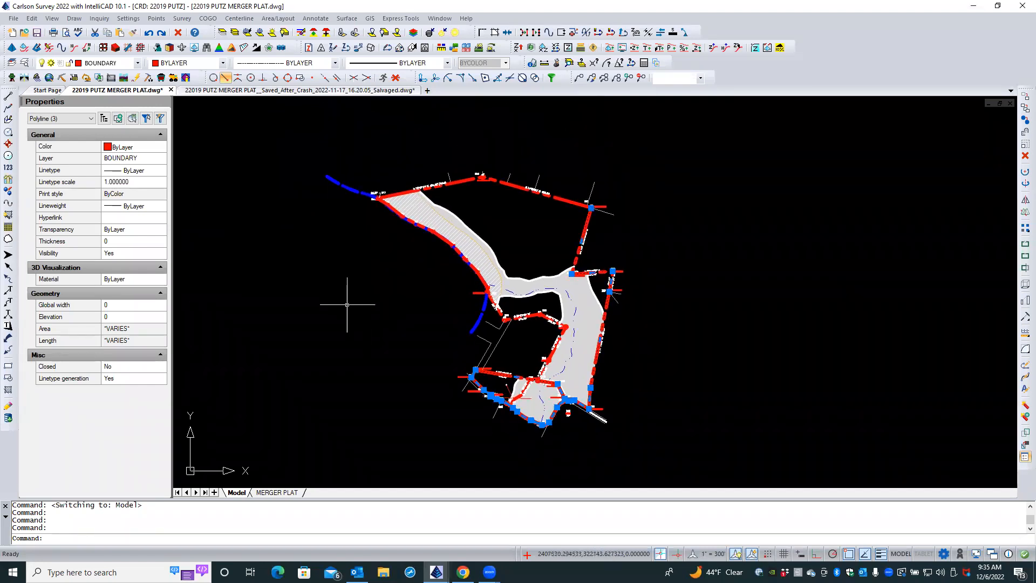
{"action": "scroll", "coordinate": [398, 288], "scroll_direction": "up", "scroll_amount": 2}
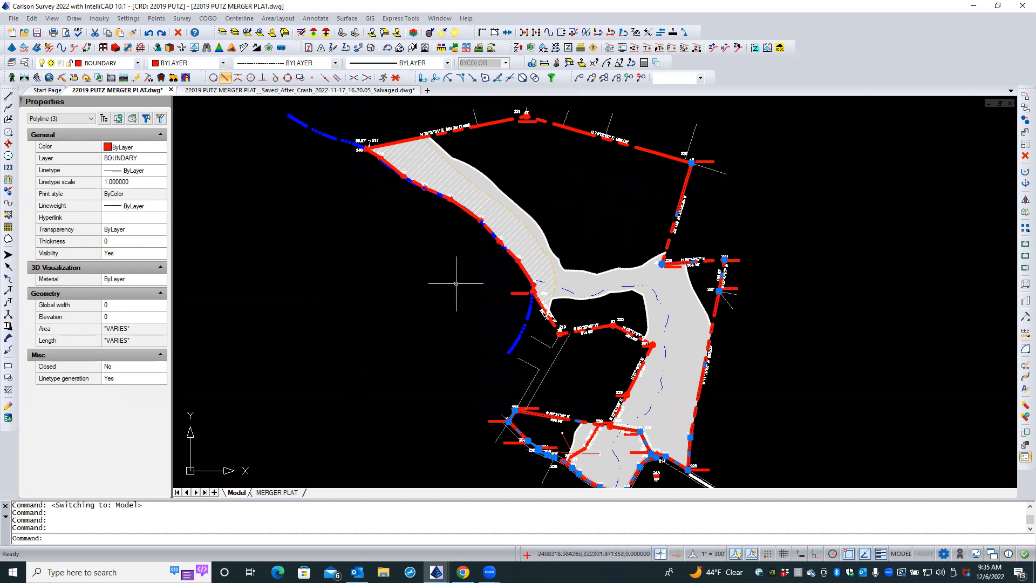
{"action": "left_click", "coordinate": [470, 214]}
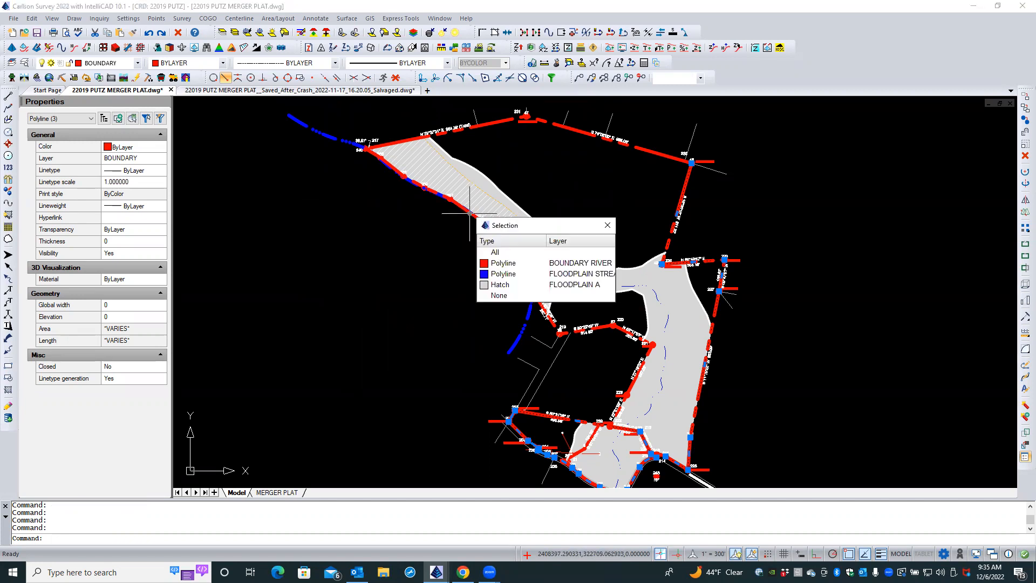
{"action": "left_click", "coordinate": [505, 264]}
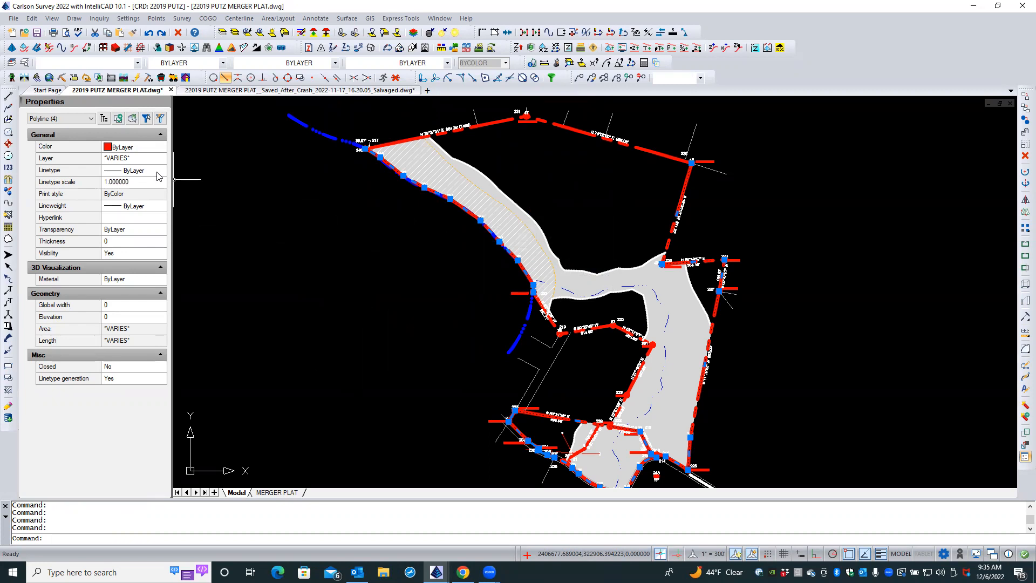
{"action": "key", "text": "Escape"}
- Select only the river boundary polyline and move it from the BOUNDARY RIVER layer to the BOUNDARY layer
{"action": "scroll", "coordinate": [460, 224], "scroll_direction": "up", "scroll_amount": 3}
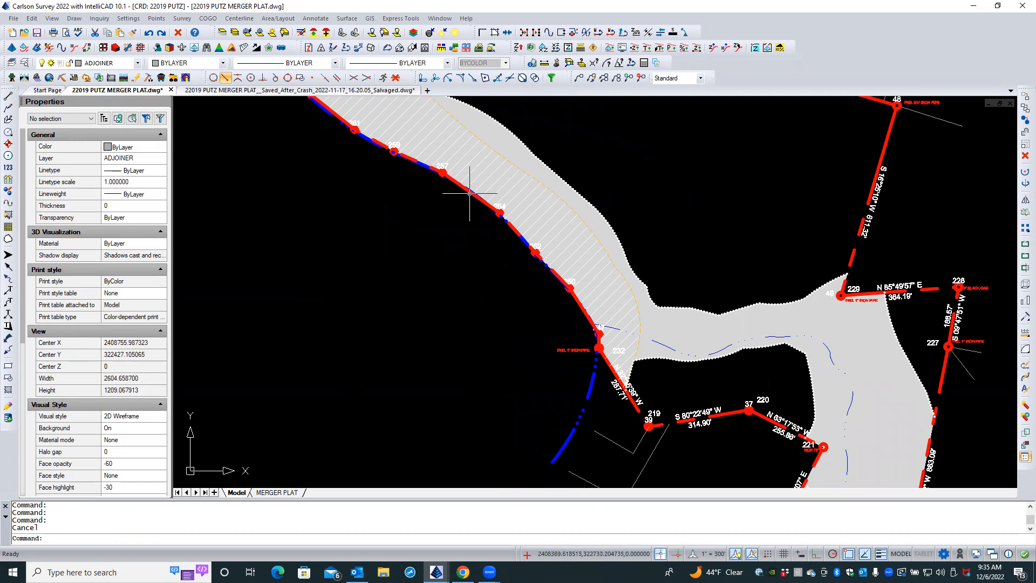
{"action": "left_click", "coordinate": [471, 194]}
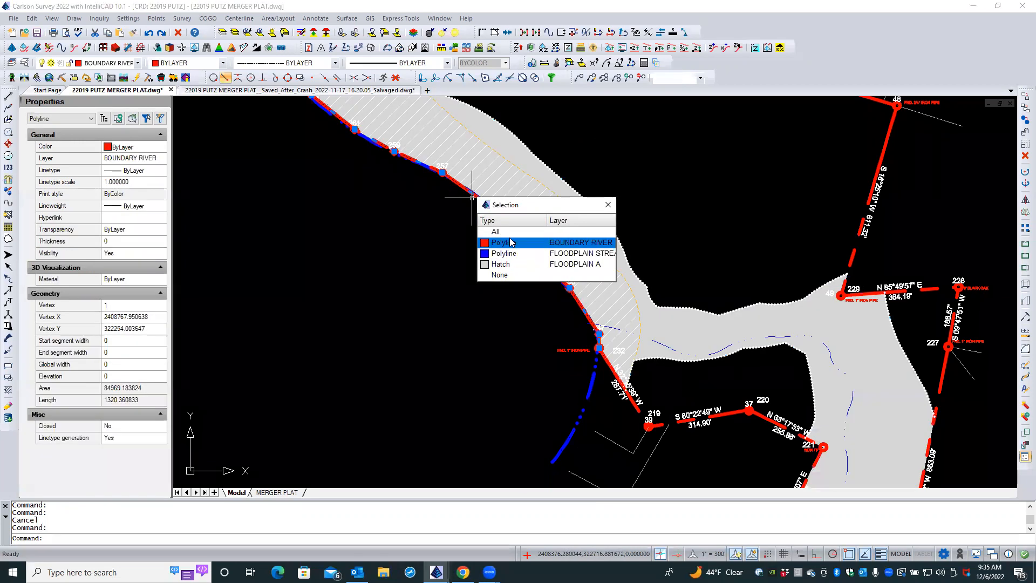
{"action": "left_click", "coordinate": [509, 241]}
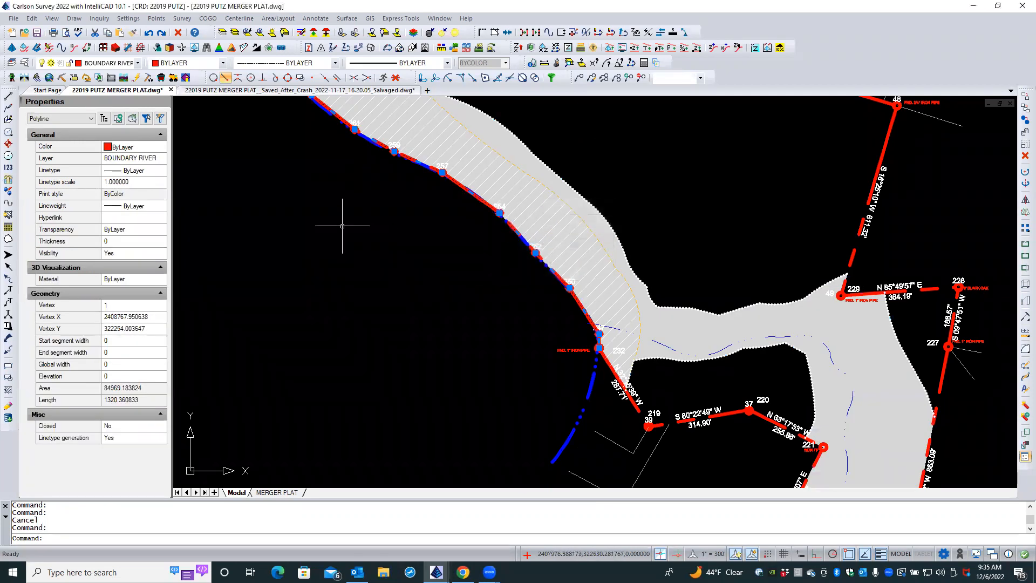
{"action": "left_click", "coordinate": [159, 163]}
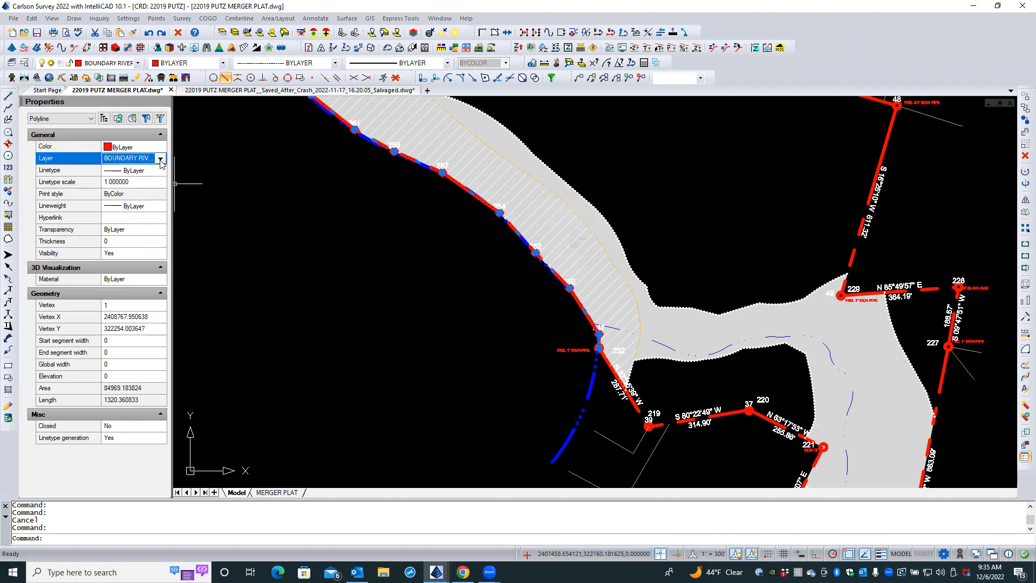
{"action": "left_click", "coordinate": [161, 158]}
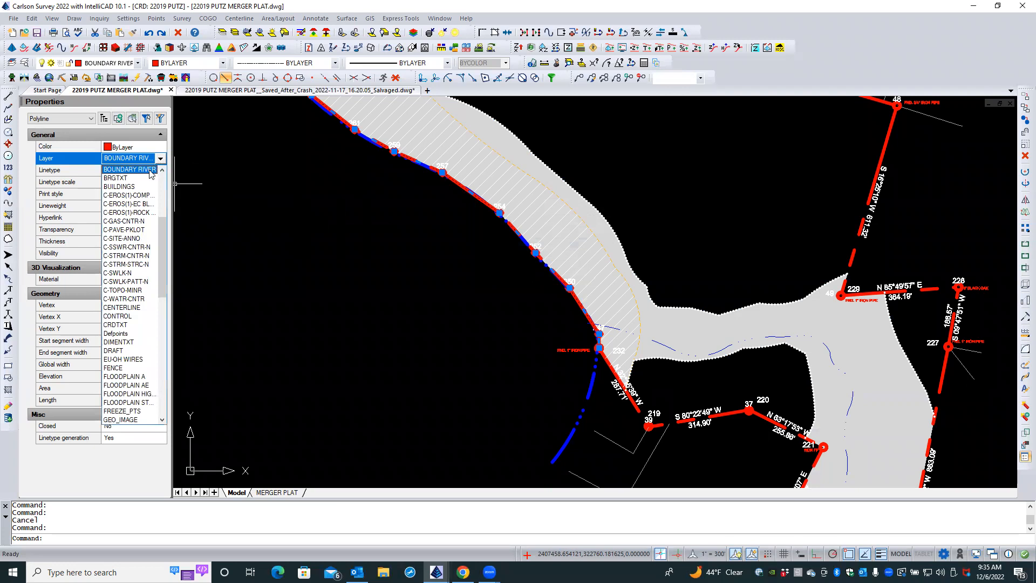
{"action": "scroll", "coordinate": [150, 178], "scroll_direction": "up", "scroll_amount": 1}
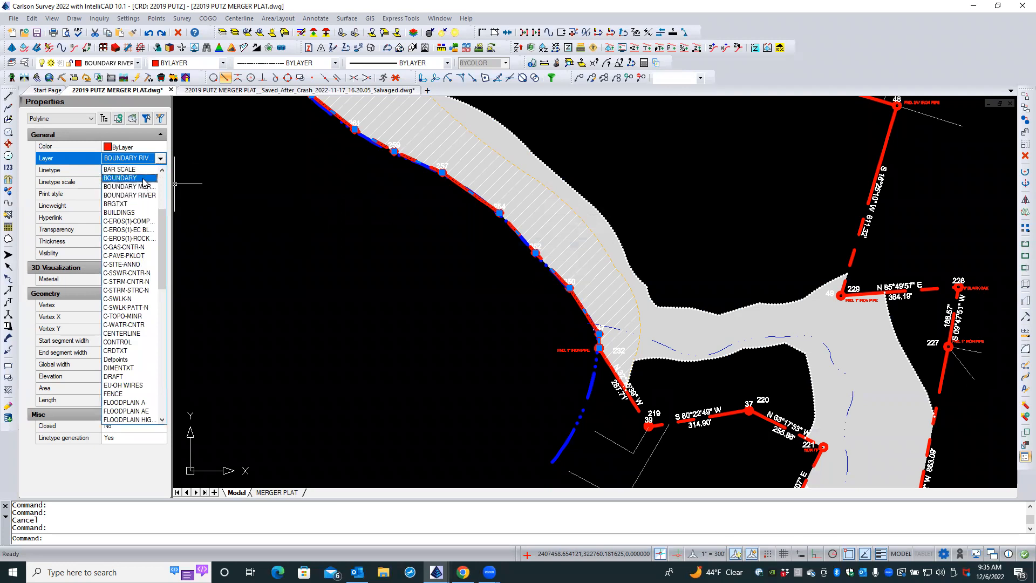
{"action": "left_click", "coordinate": [142, 177]}
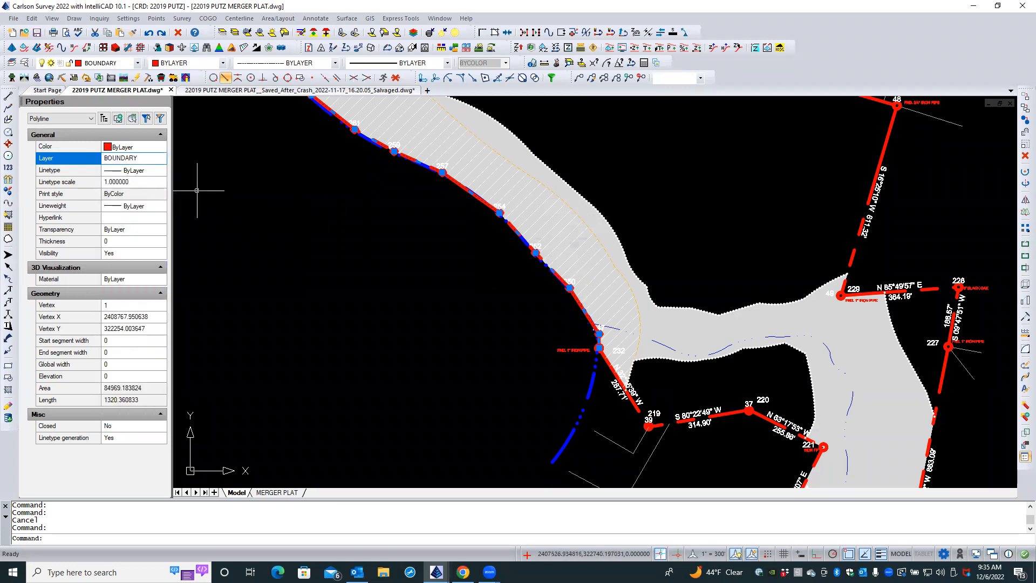
{"action": "key", "text": "Escape"}
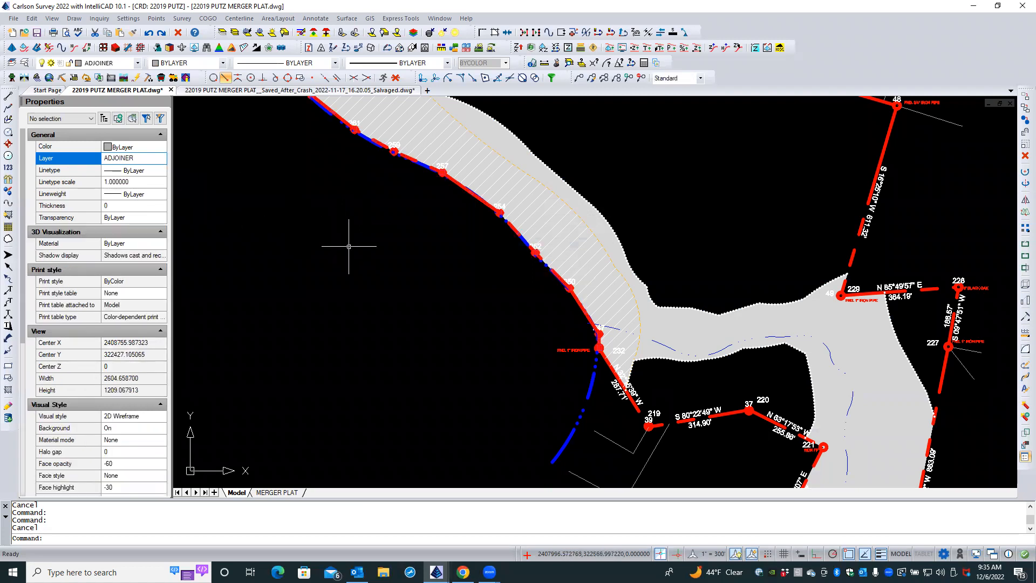
- Inspect the river boundary against the blue stream line and isolate the BOUNDARY layer using the northern boundary line
{"action": "scroll", "coordinate": [348, 247], "scroll_direction": "down", "scroll_amount": 1}
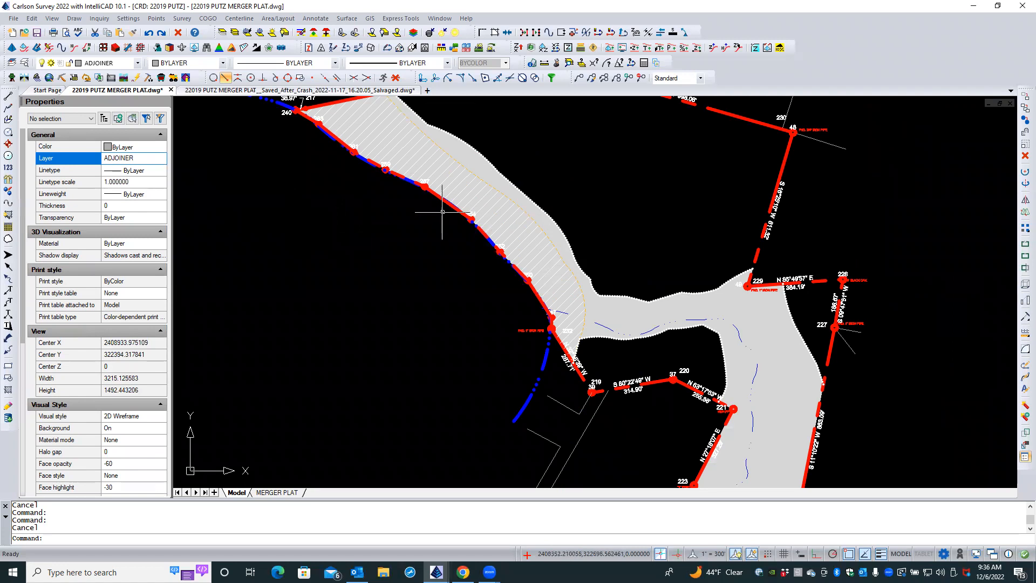
{"action": "scroll", "coordinate": [443, 208], "scroll_direction": "up", "scroll_amount": 5}
{"action": "scroll", "coordinate": [443, 208], "scroll_direction": "up", "scroll_amount": 4}
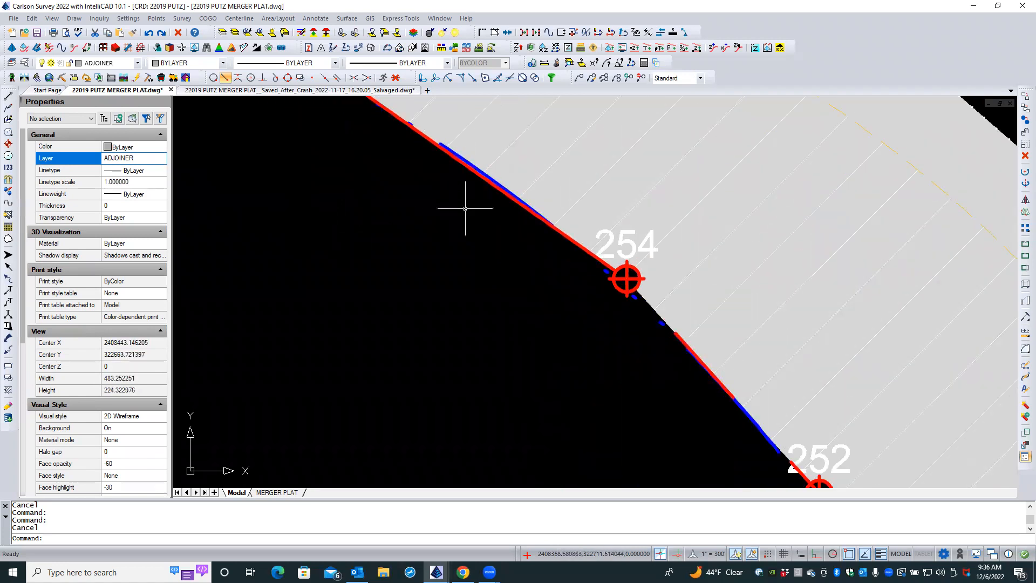
{"action": "scroll", "coordinate": [456, 245], "scroll_direction": "down", "scroll_amount": 5}
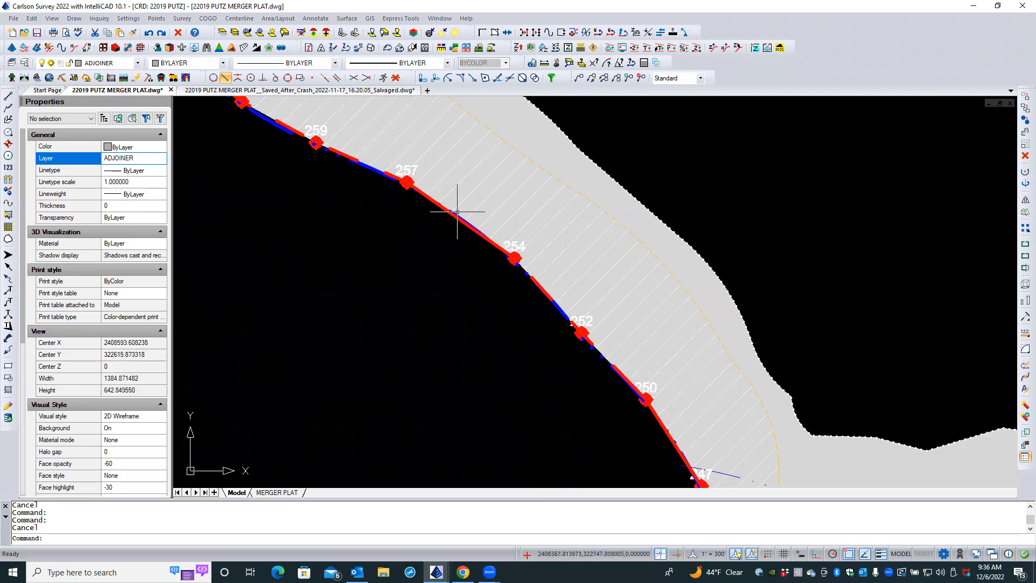
{"action": "scroll", "coordinate": [447, 252], "scroll_direction": "down", "scroll_amount": 2}
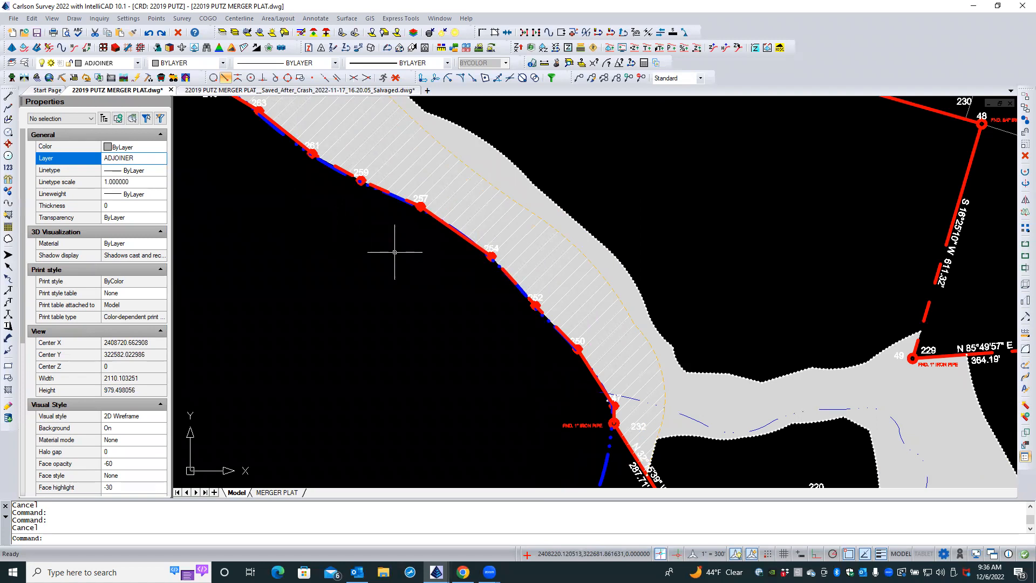
{"action": "scroll", "coordinate": [448, 251], "scroll_direction": "down", "scroll_amount": 4}
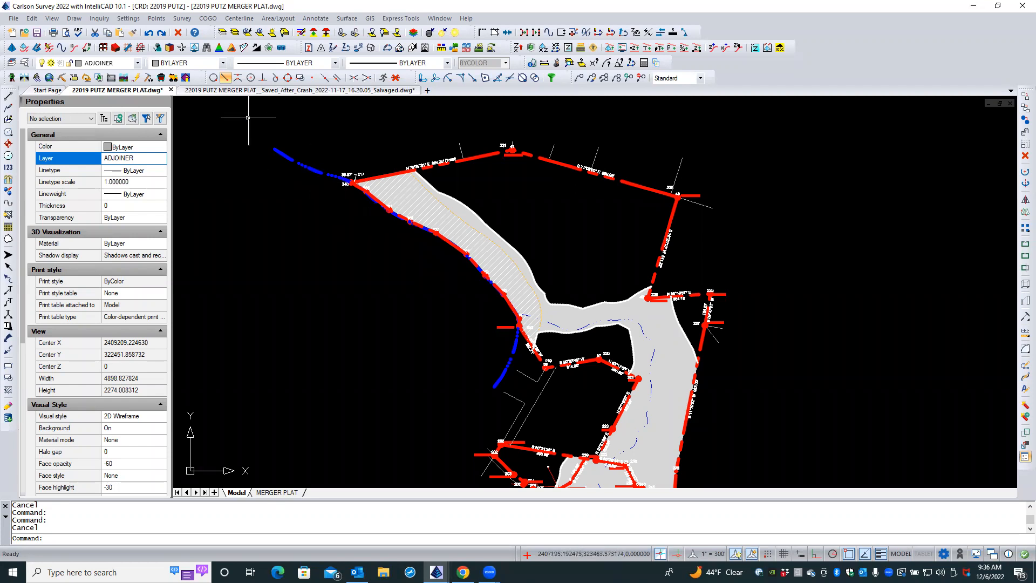
{"action": "left_click", "coordinate": [223, 34]}
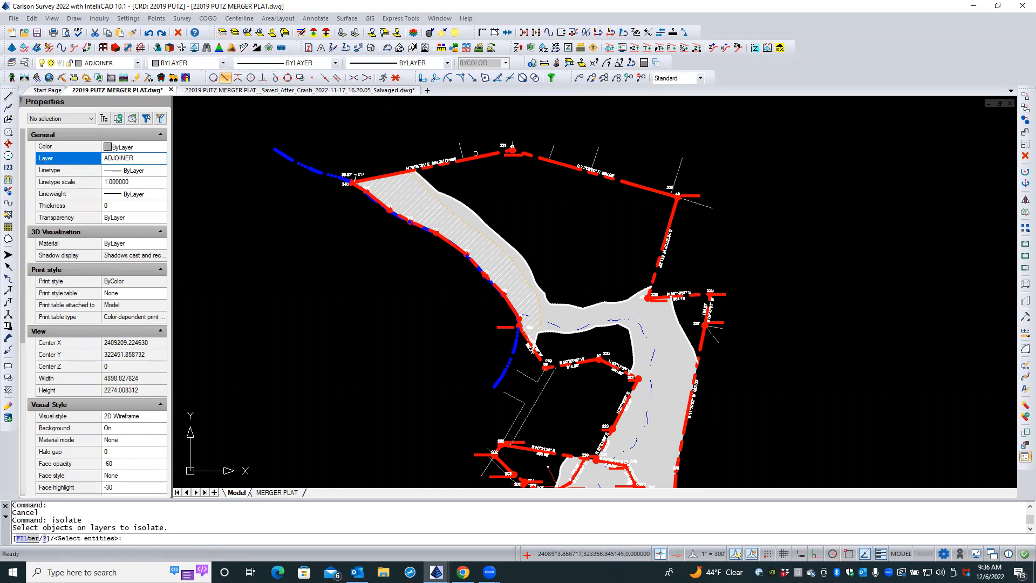
{"action": "left_click", "coordinate": [476, 156]}
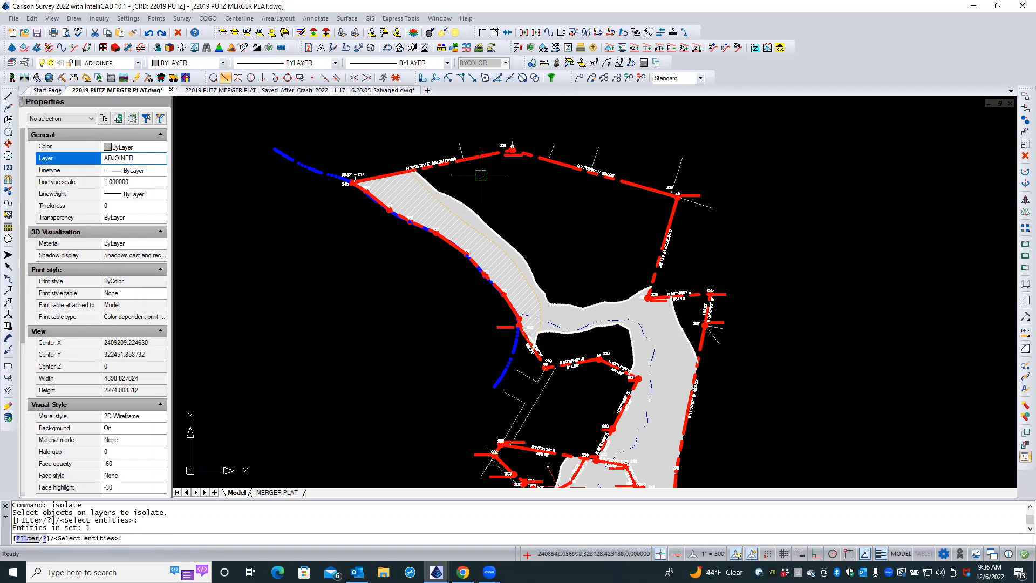
{"action": "key", "text": "Return"}
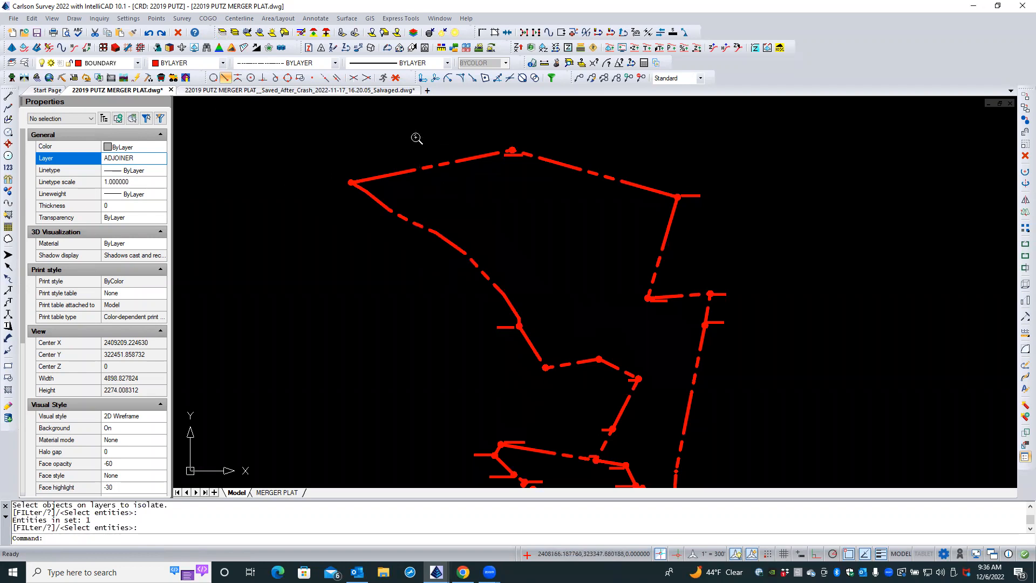
- Restore the hidden layers and isolate the layers of the boundary line and its bearing-and-distance text, picked at the 314.90' course
{"action": "scroll", "coordinate": [416, 139], "scroll_direction": "down", "scroll_amount": 1}
{"action": "scroll", "coordinate": [493, 301], "scroll_direction": "up", "scroll_amount": 5}
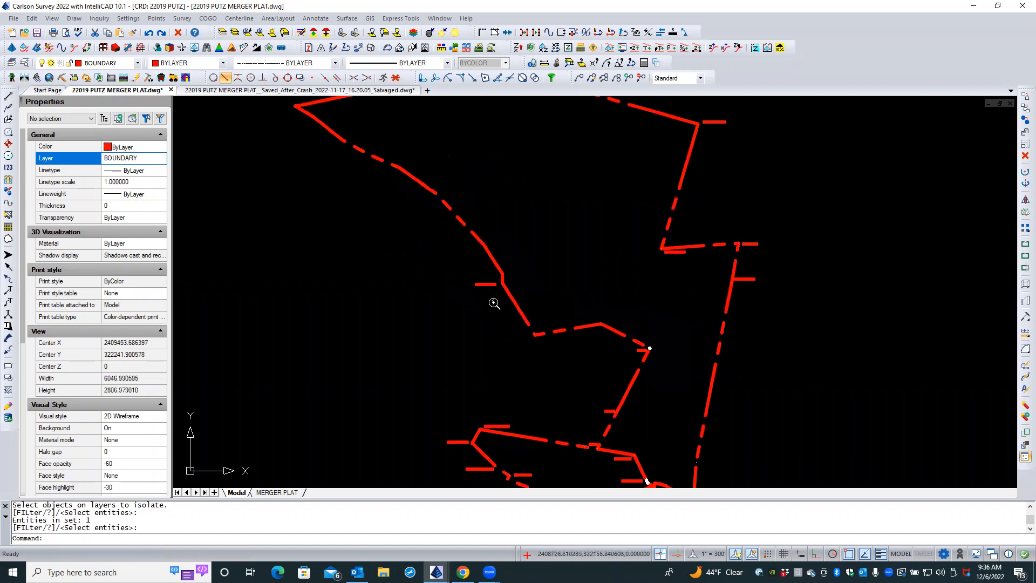
{"action": "scroll", "coordinate": [413, 229], "scroll_direction": "down", "scroll_amount": 2}
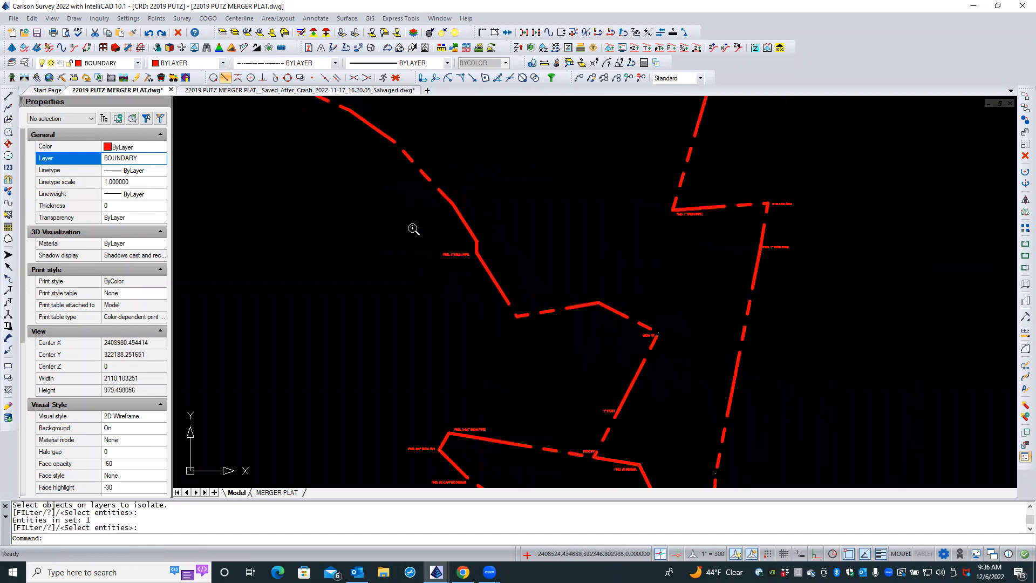
{"action": "left_click", "coordinate": [234, 35]}
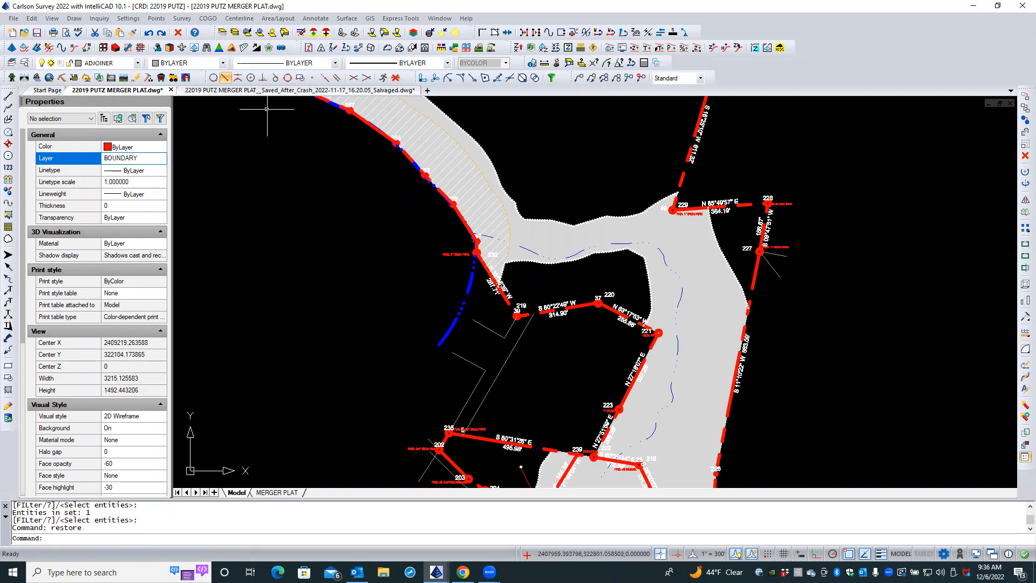
{"action": "left_click", "coordinate": [222, 32]}
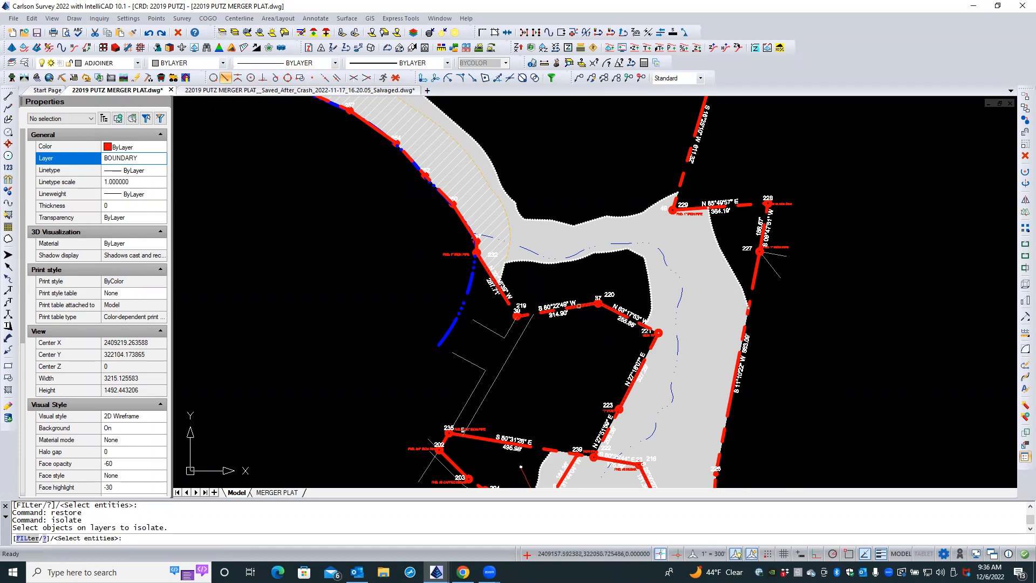
{"action": "left_click", "coordinate": [578, 304]}
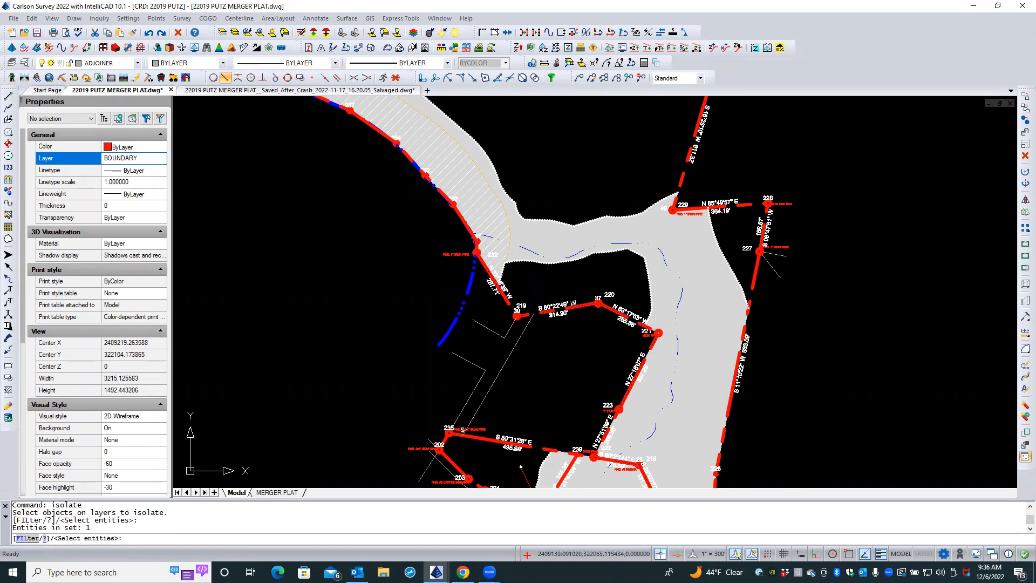
{"action": "left_click", "coordinate": [574, 302]}
{"action": "key", "text": "Return"}
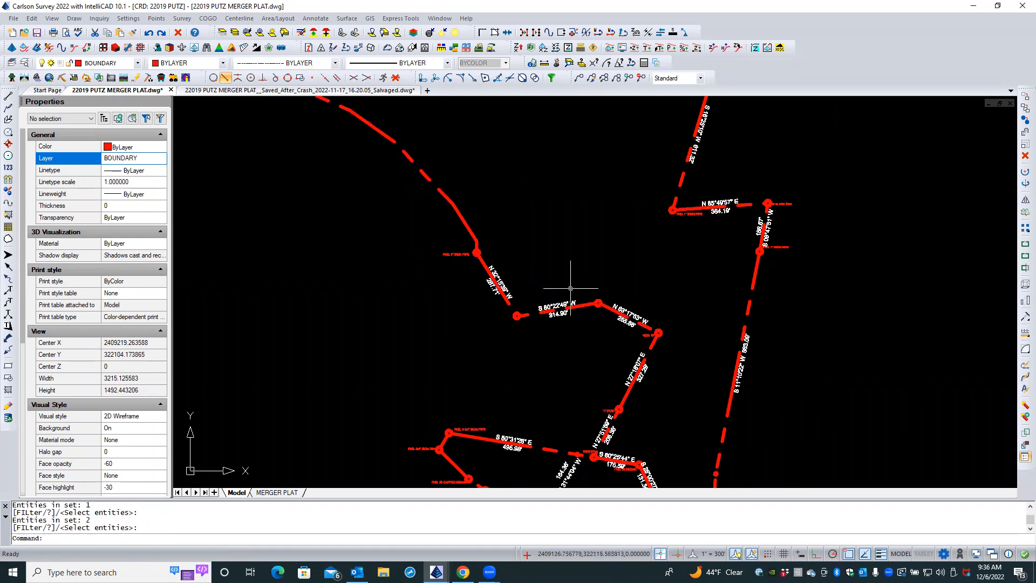
- Turn off lineweight display, comparing the southern boundary lines with lineweights shown and hidden
{"action": "scroll", "coordinate": [508, 227], "scroll_direction": "down", "scroll_amount": 3}
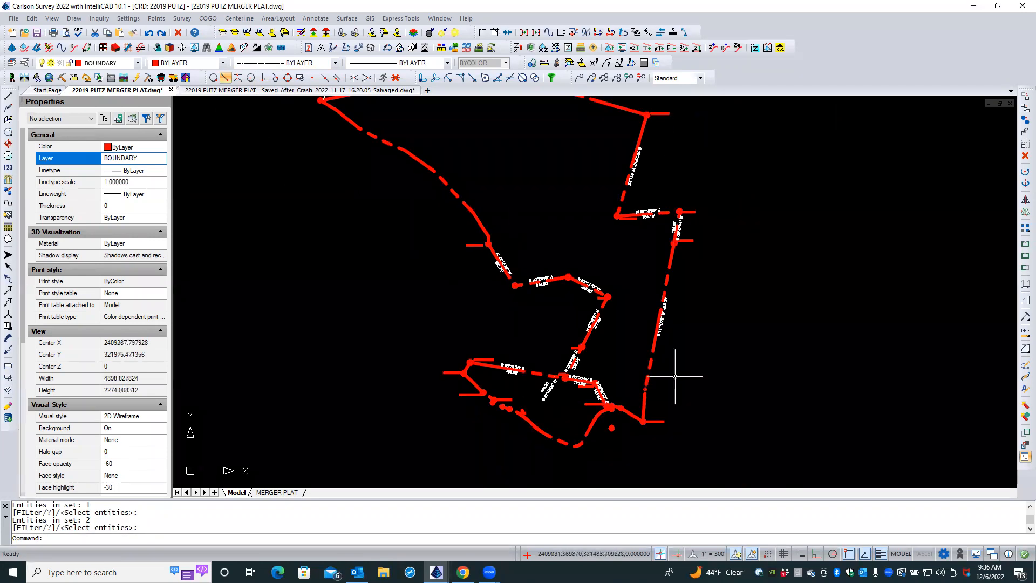
{"action": "scroll", "coordinate": [731, 273], "scroll_direction": "down", "scroll_amount": 1}
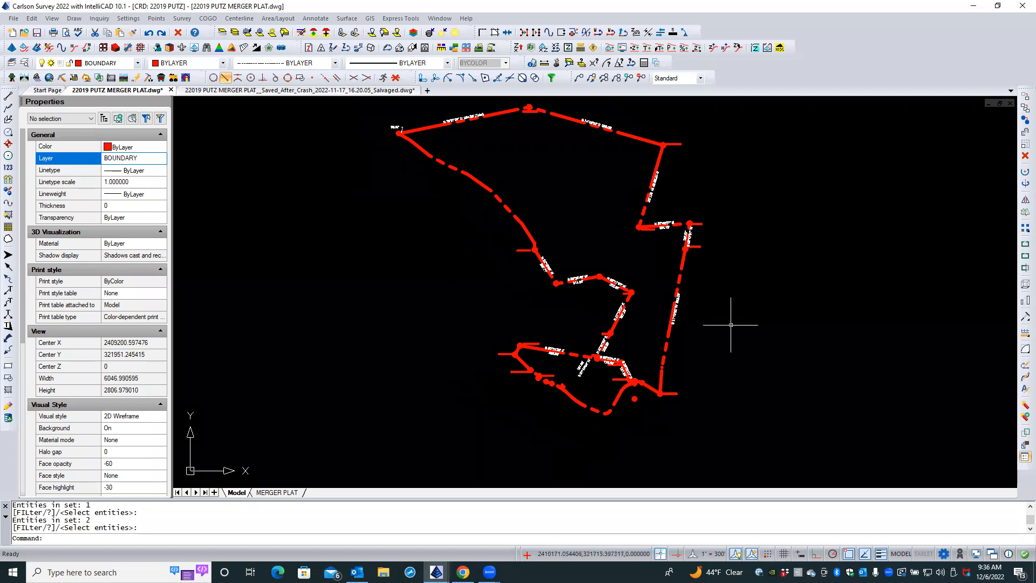
{"action": "scroll", "coordinate": [637, 407], "scroll_direction": "up", "scroll_amount": 4}
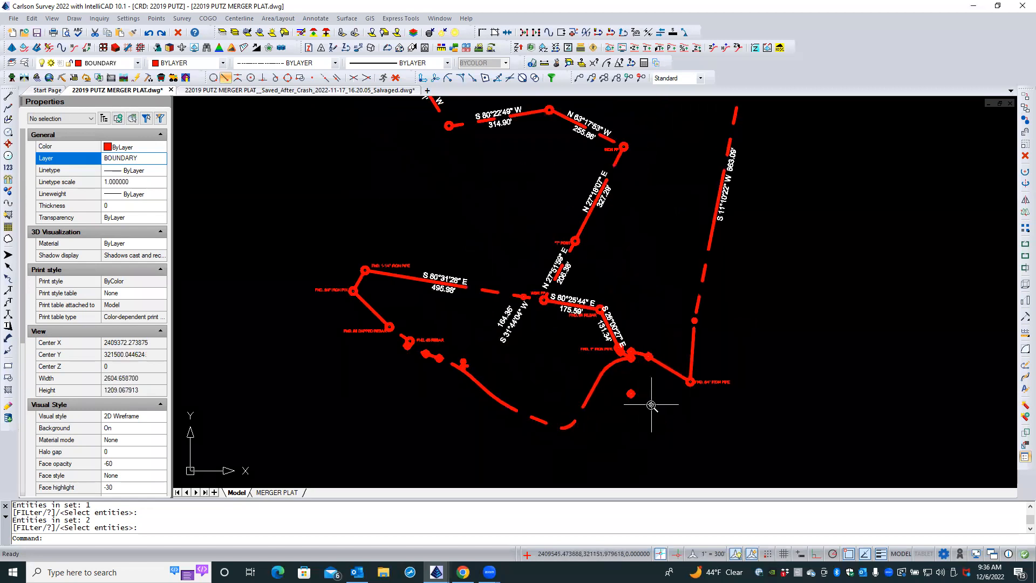
{"action": "scroll", "coordinate": [652, 405], "scroll_direction": "up", "scroll_amount": 3}
{"action": "scroll", "coordinate": [651, 405], "scroll_direction": "up", "scroll_amount": 2}
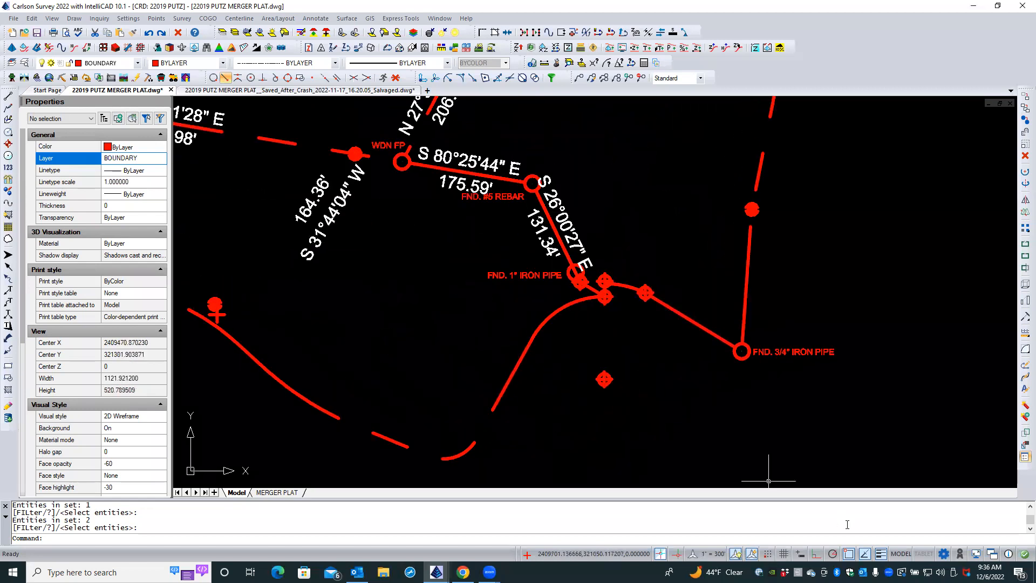
{"action": "left_click", "coordinate": [880, 554]}
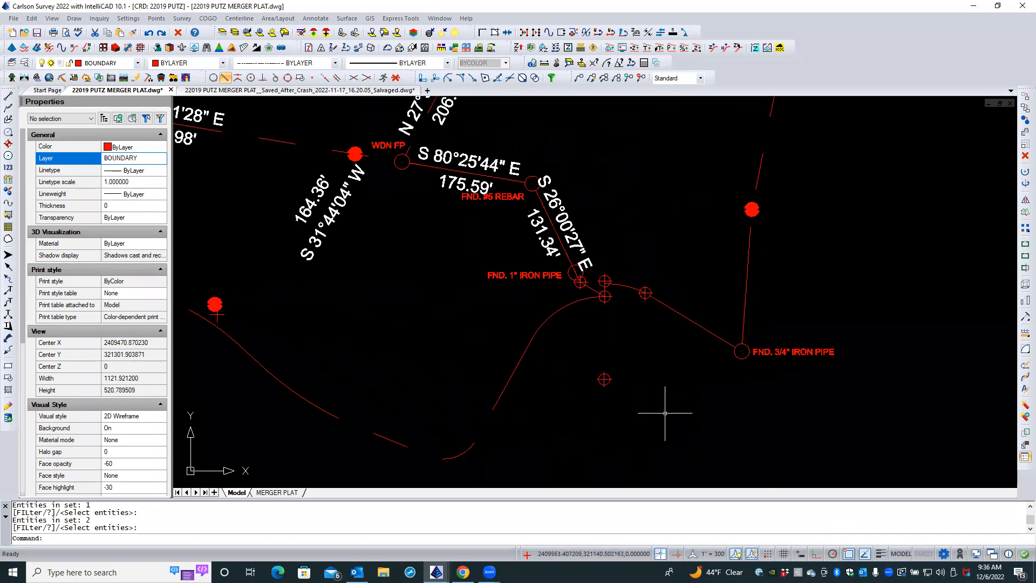
{"action": "scroll", "coordinate": [665, 414], "scroll_direction": "up", "scroll_amount": 1}
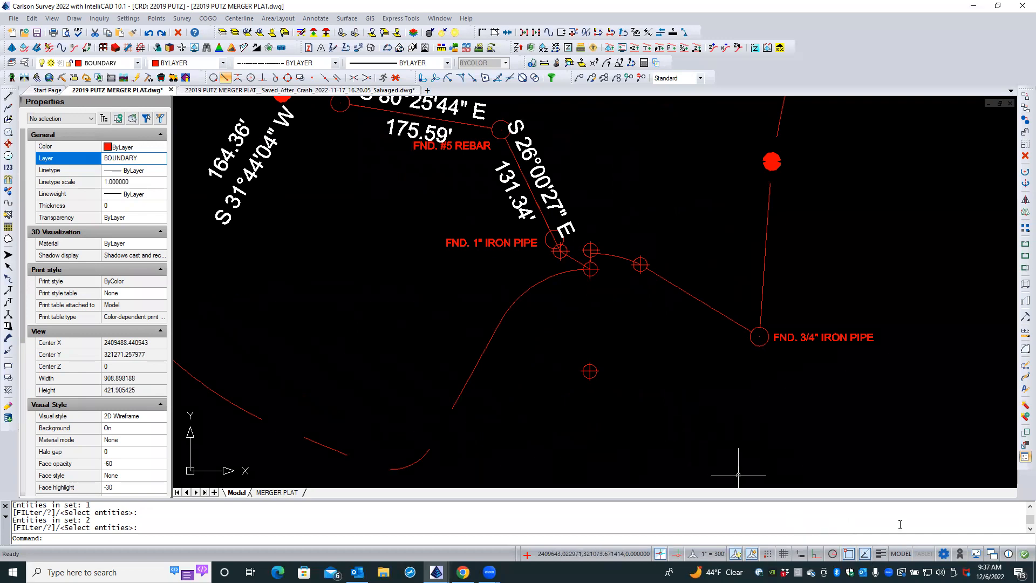
{"action": "left_click", "coordinate": [881, 554]}
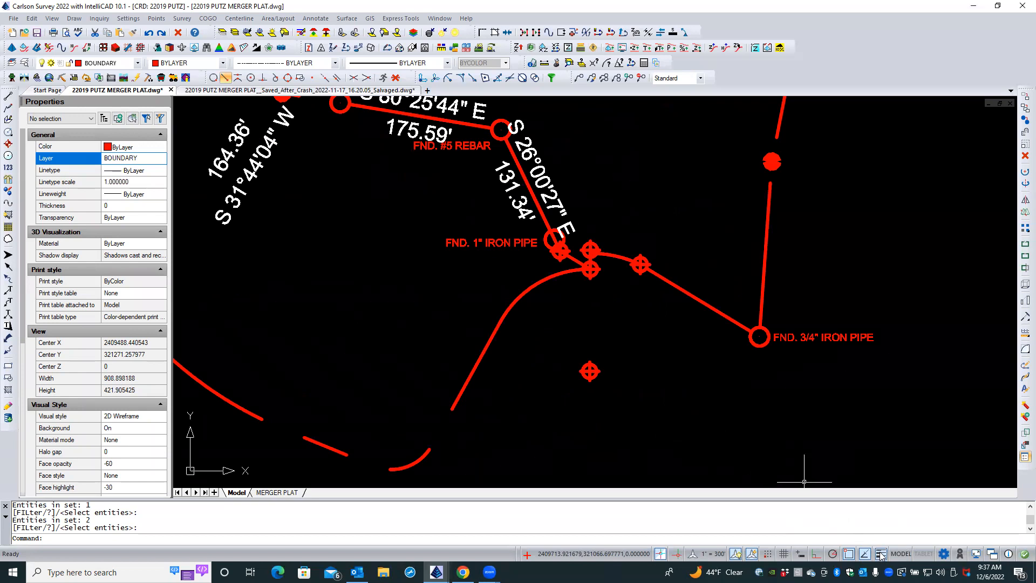
{"action": "left_click", "coordinate": [881, 554]}
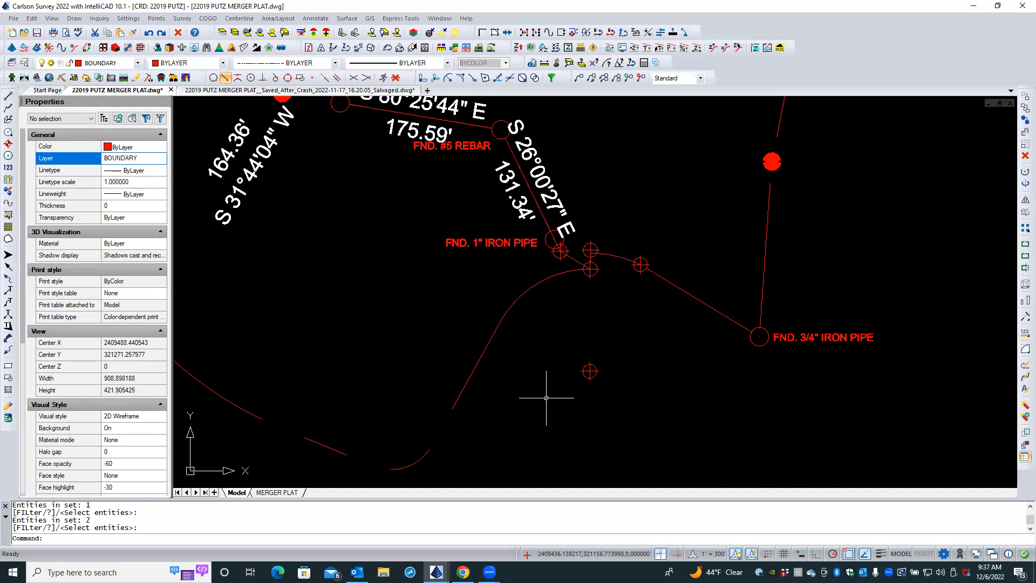
- Check the LTSCALE and MSLTSCALE settings, keeping their current values
{"action": "type", "text": "ltsca"}
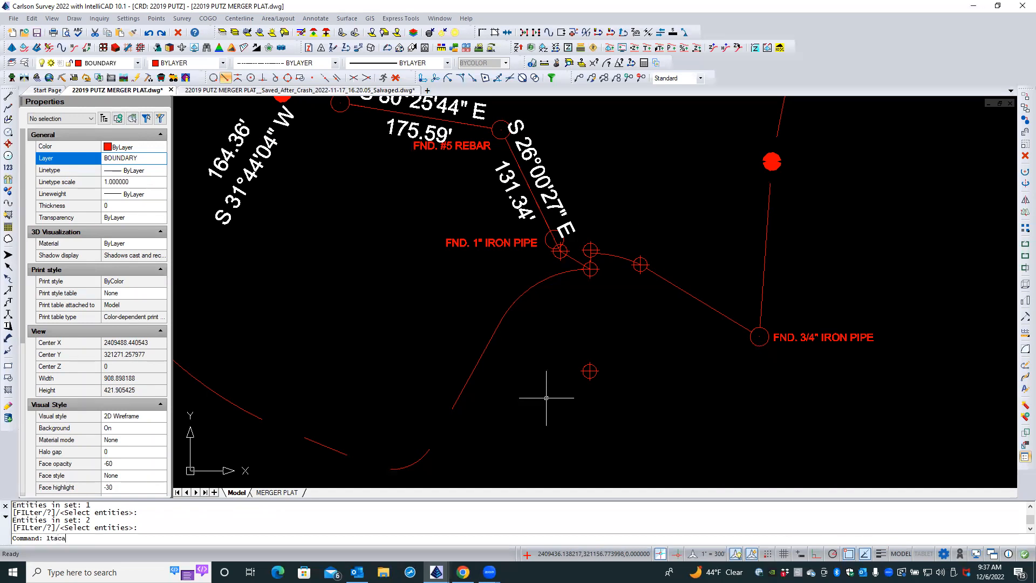
{"action": "type", "text": "le"}
{"action": "key", "text": "Return"}
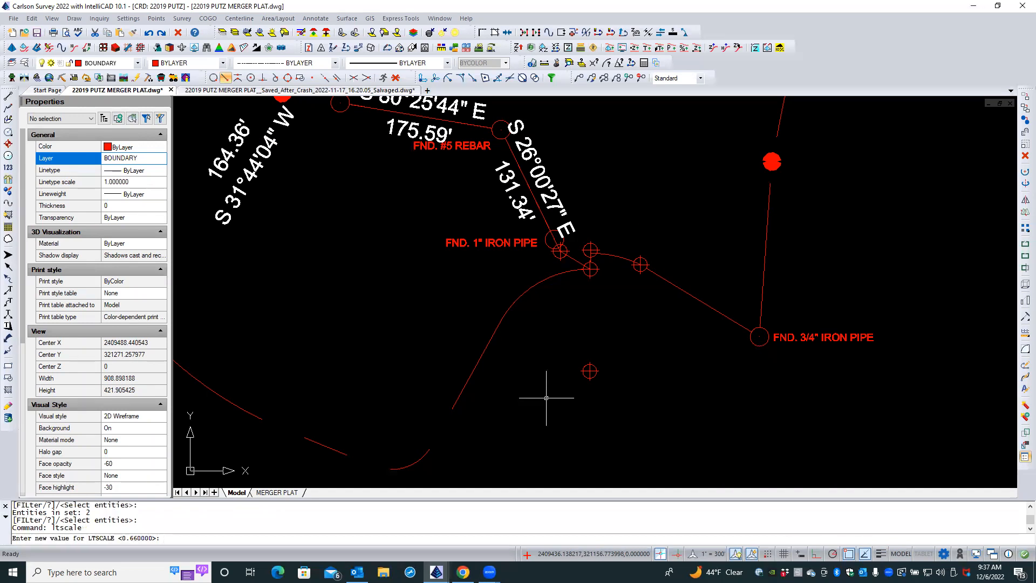
{"action": "key", "text": "Escape"}
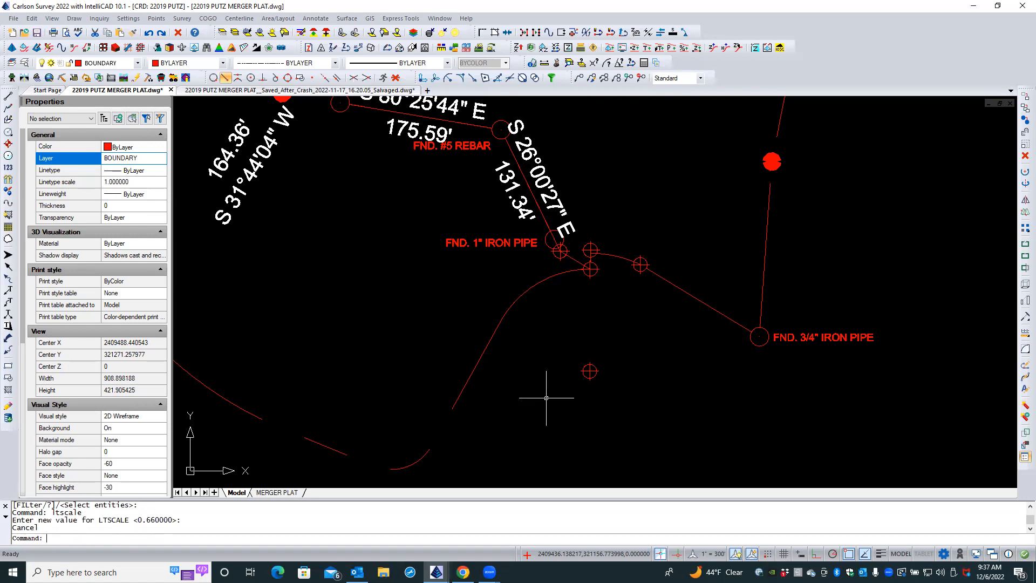
{"action": "type", "text": "msltscale"}
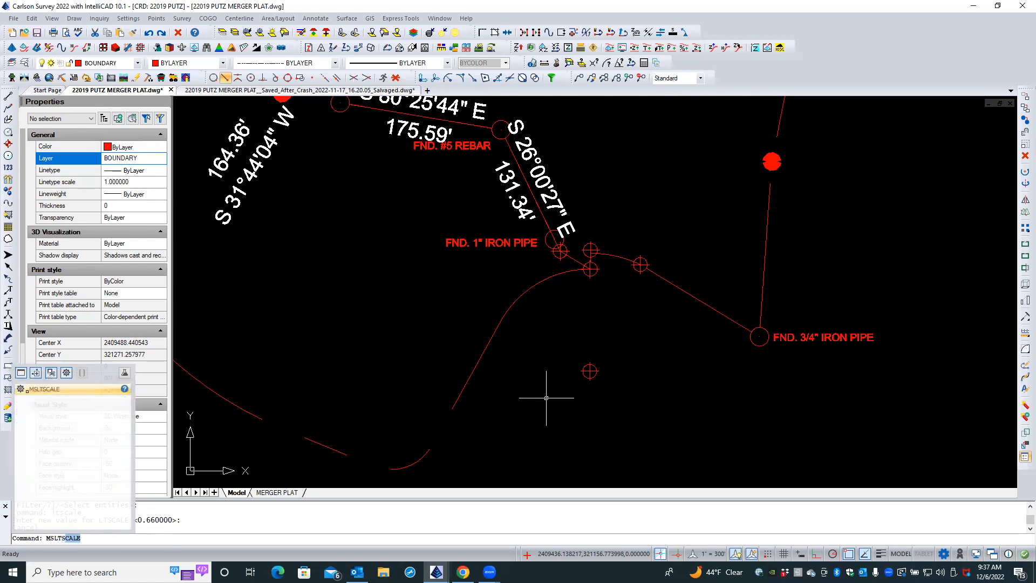
{"action": "key", "text": "Return"}
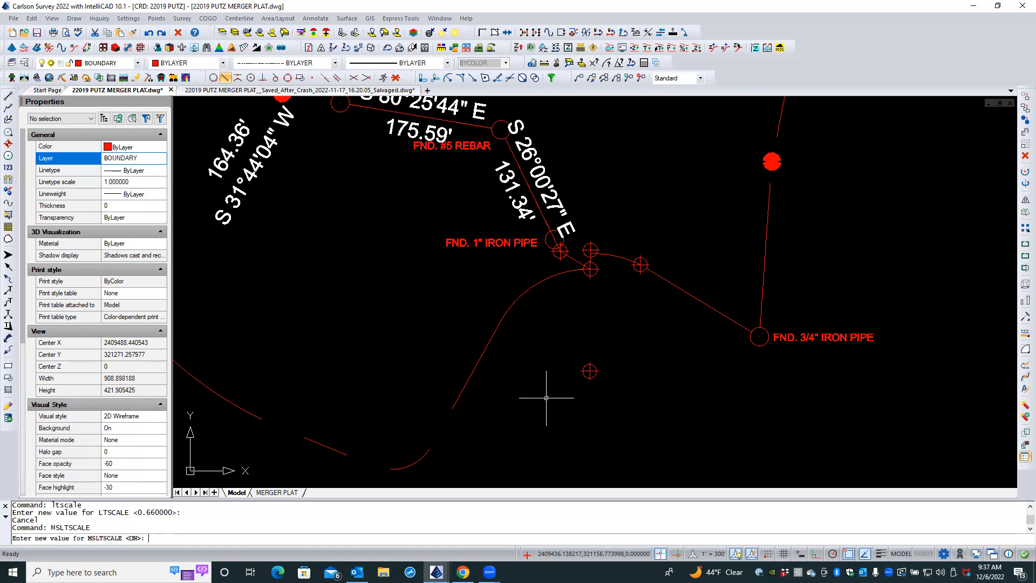
{"action": "key", "text": "Return"}
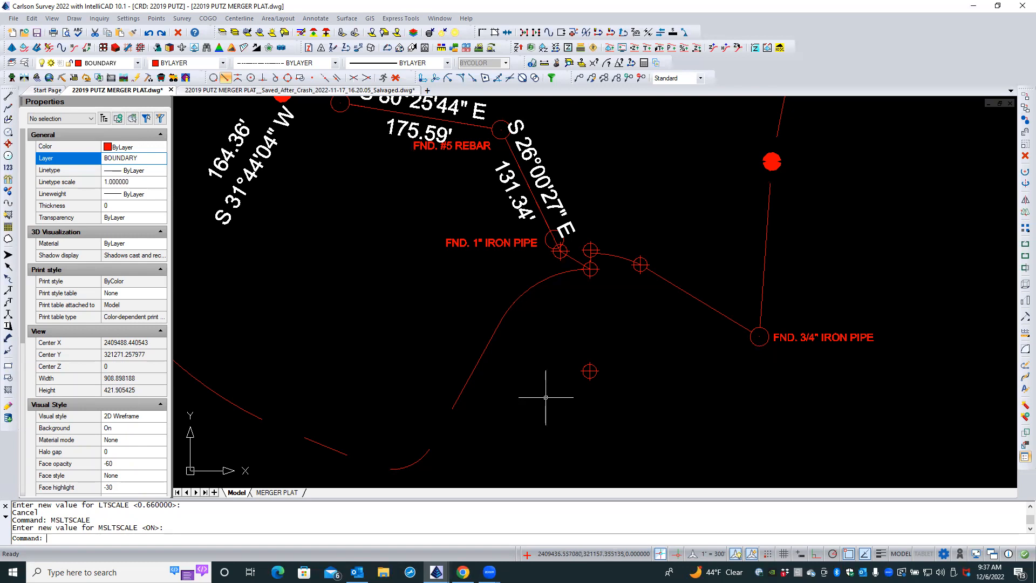
- Review the boundary linetype in the MERGER PLAT layout, and set the model space annotation scale to 1" = 200'
{"action": "left_click", "coordinate": [277, 492]}
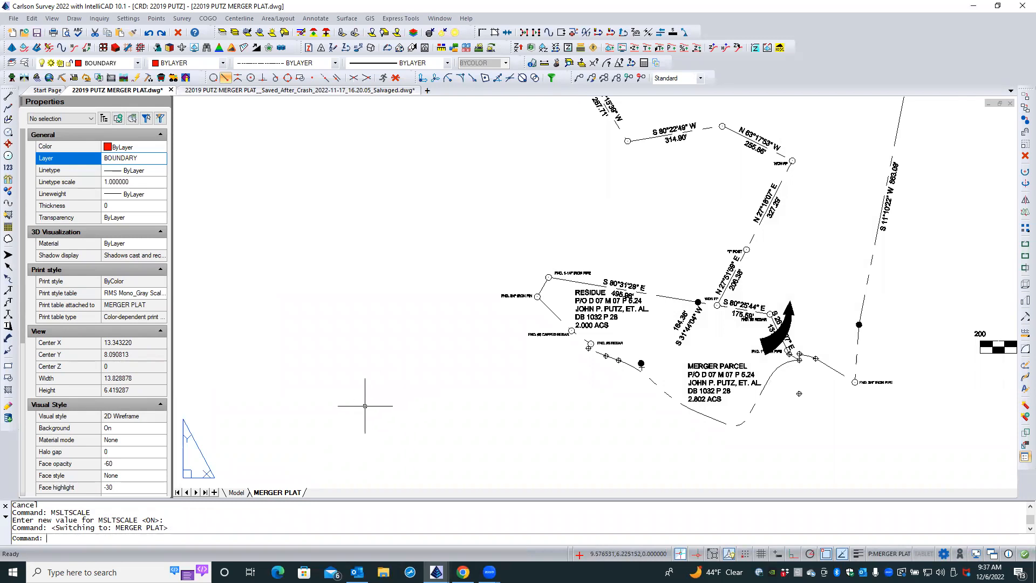
{"action": "scroll", "coordinate": [471, 401], "scroll_direction": "down", "scroll_amount": 1}
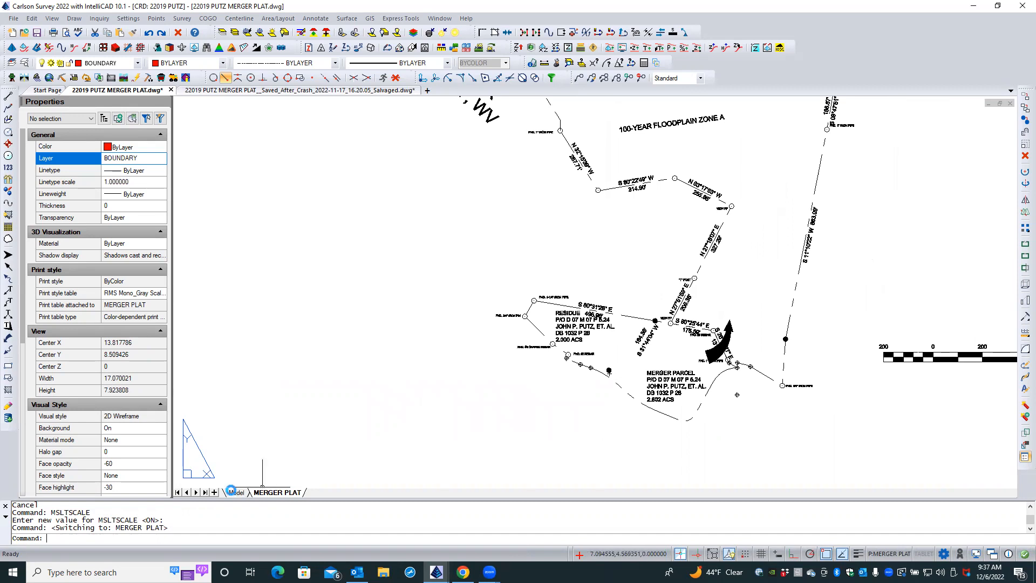
{"action": "left_click", "coordinate": [236, 493]}
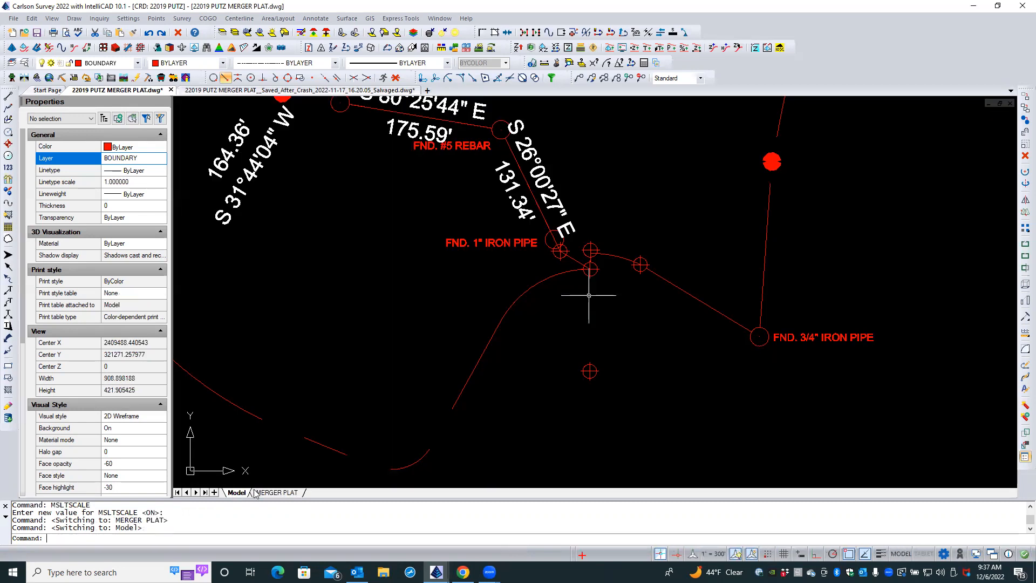
{"action": "left_click", "coordinate": [713, 556]}
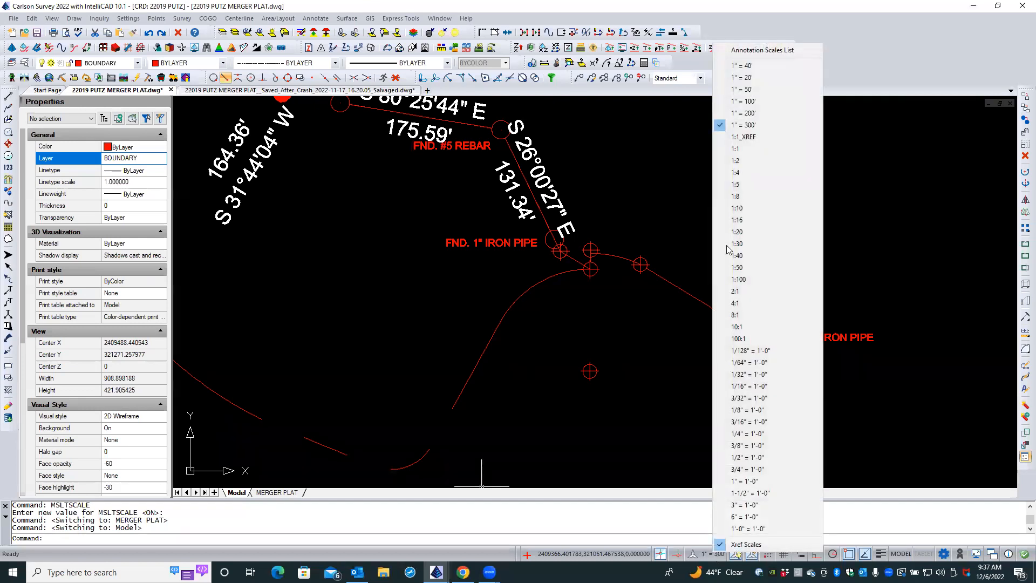
{"action": "left_click", "coordinate": [744, 113]}
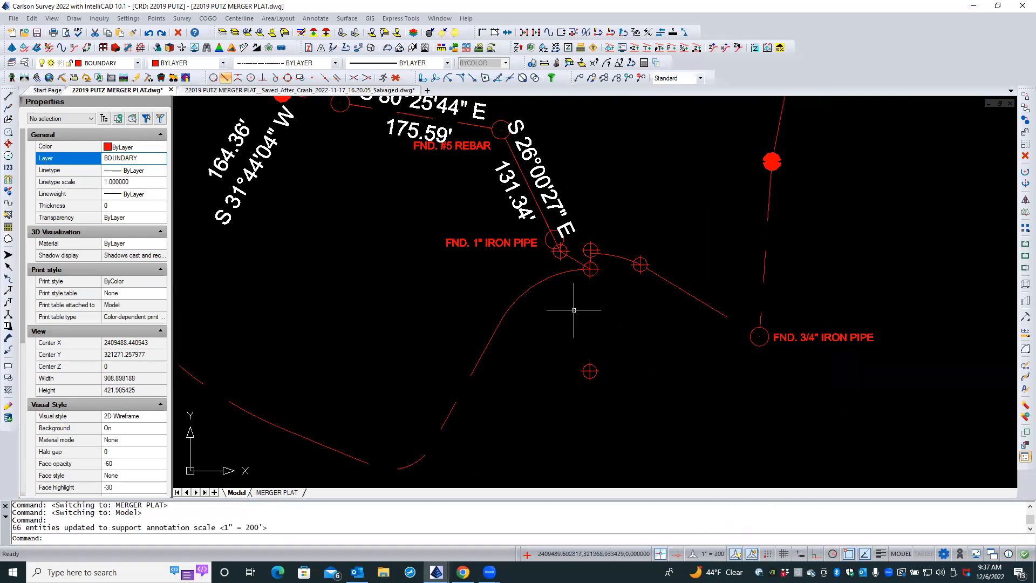
- Select the curved southern boundary polyline to check its linetype properties, and clear the selection
{"action": "left_click", "coordinate": [482, 357]}
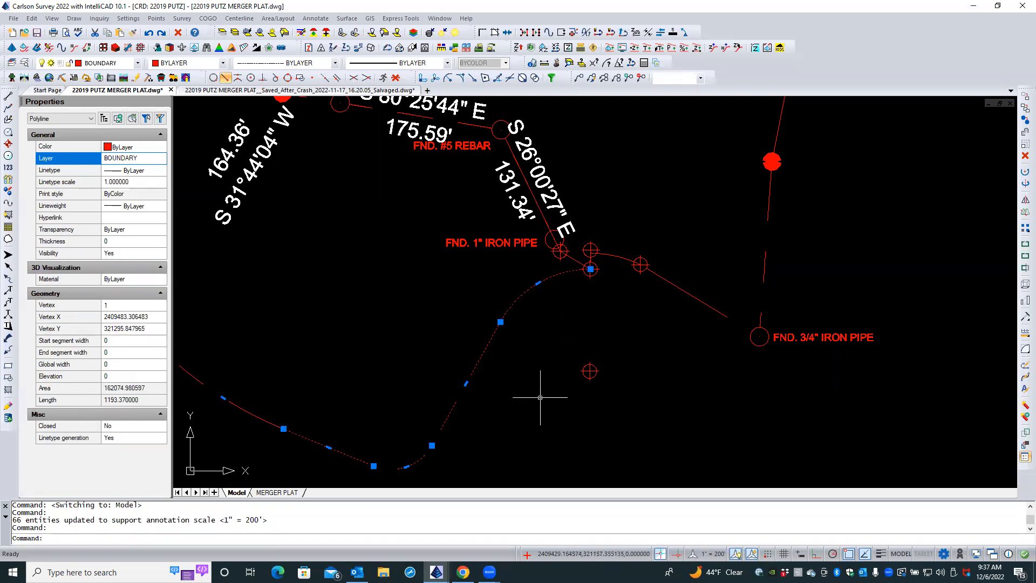
{"action": "key", "text": "Escape"}
{"action": "key", "text": "Escape"}
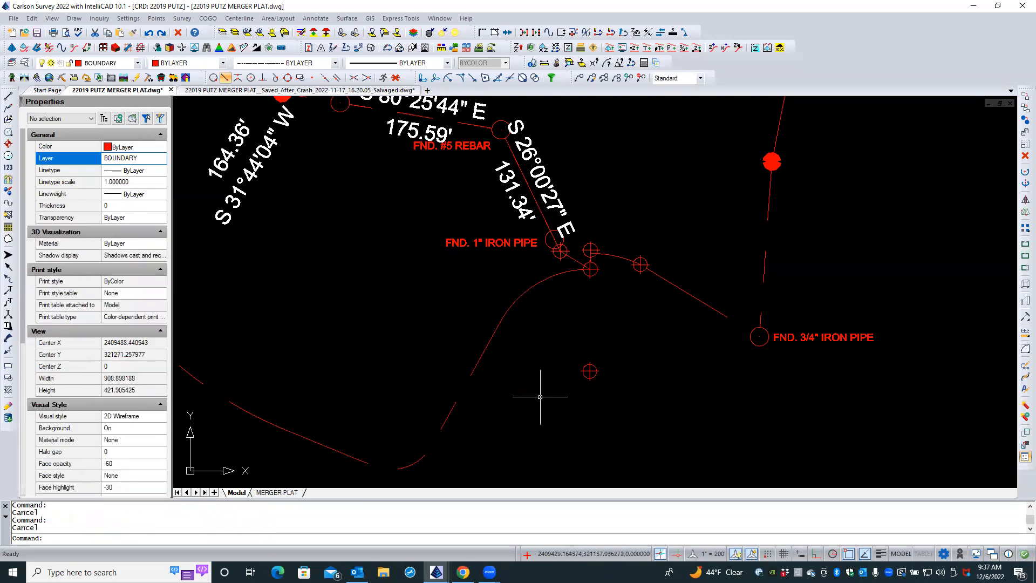
- Select the circle symbol at the FND. 1" IRON PIPE corner to inspect its block properties, and clear the selection
{"action": "scroll", "coordinate": [533, 404], "scroll_direction": "down", "scroll_amount": 1}
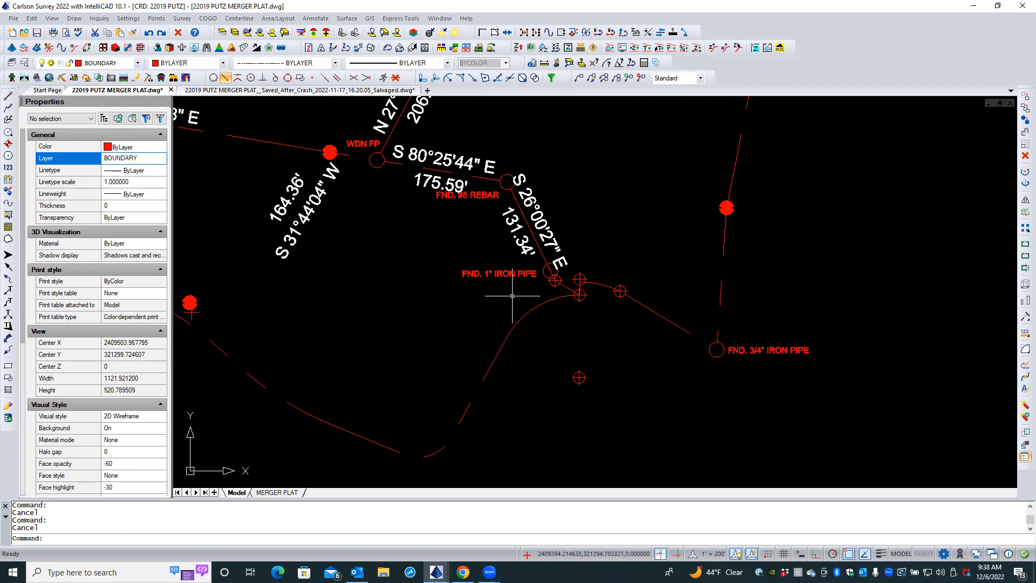
{"action": "left_click", "coordinate": [543, 273]}
{"action": "scroll", "coordinate": [542, 273], "scroll_direction": "up", "scroll_amount": 3}
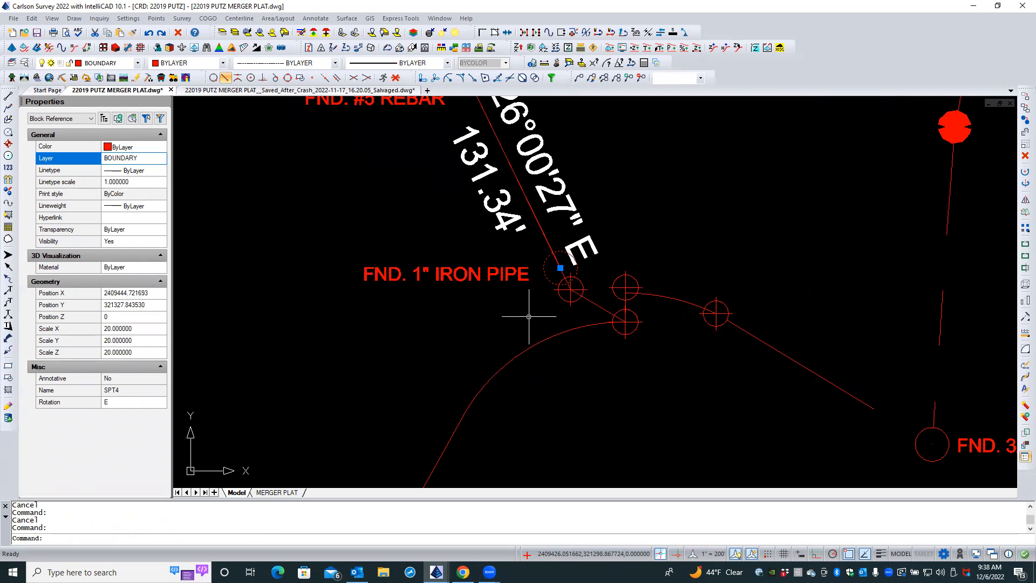
{"action": "scroll", "coordinate": [529, 317], "scroll_direction": "down", "scroll_amount": 1}
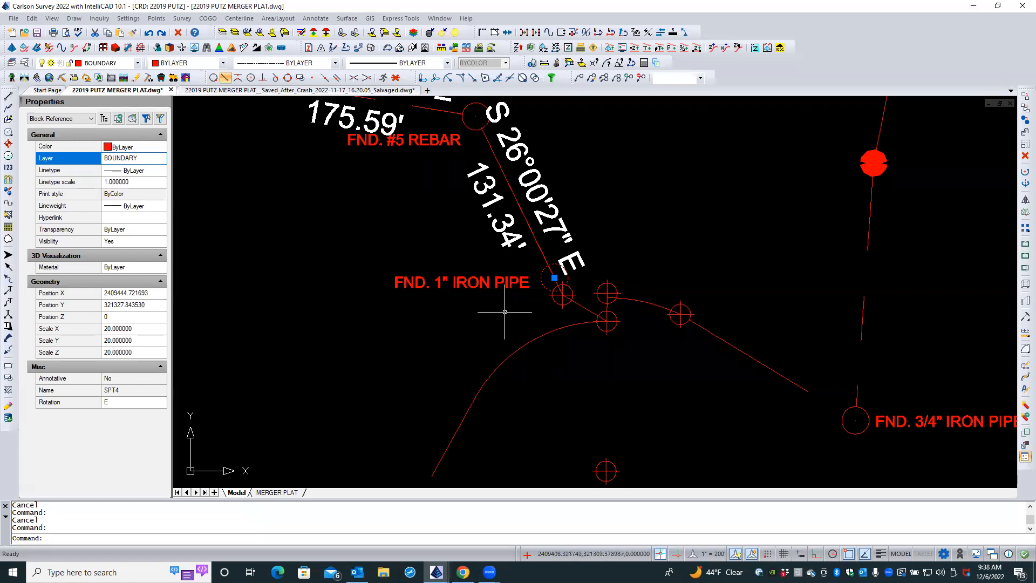
{"action": "key", "text": "Escape"}
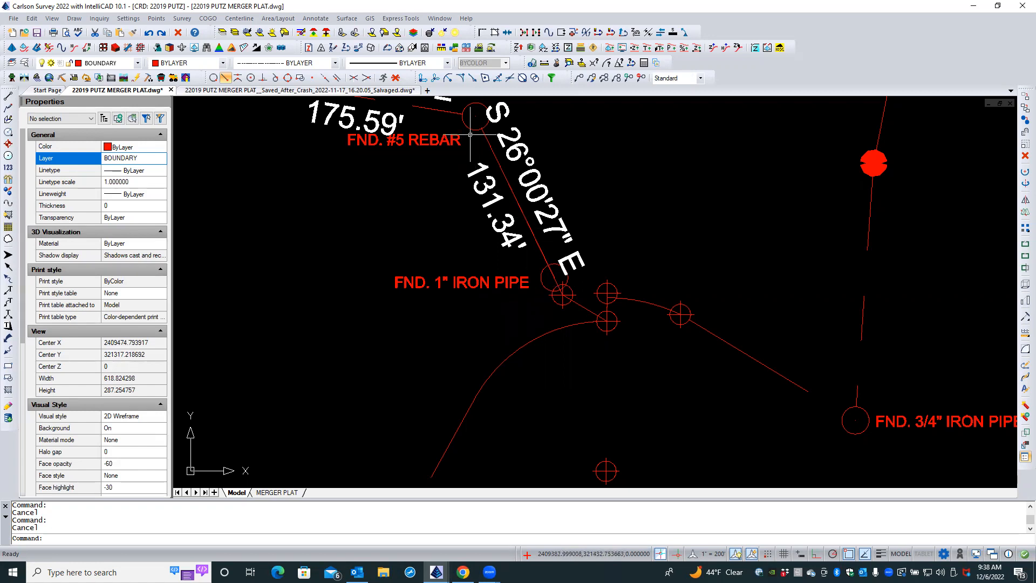
- Bring the circle symbol at the FND. 1" IRON PIPE corner to the front of the draw order
{"action": "left_click", "coordinate": [540, 273]}
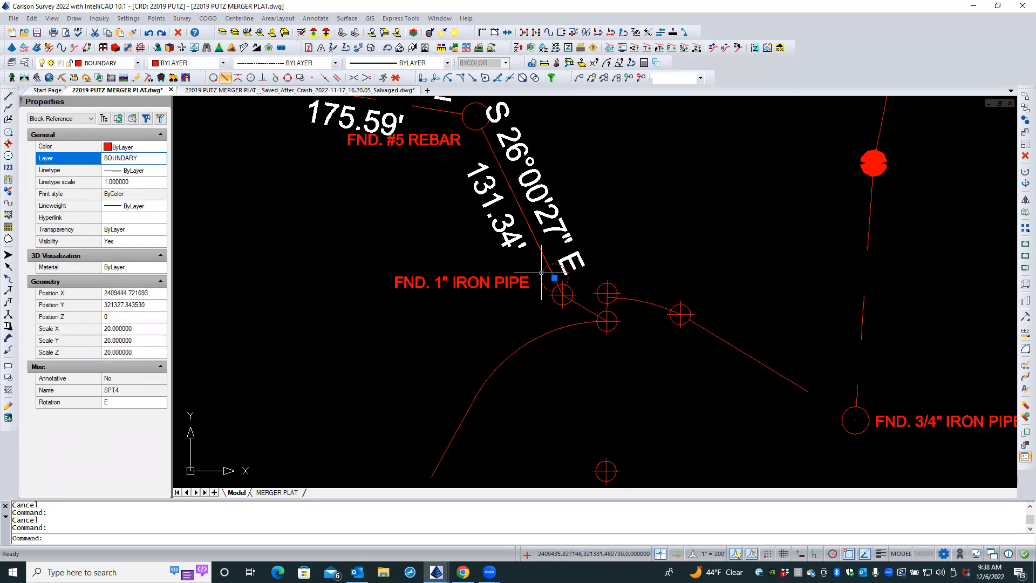
{"action": "right_click", "coordinate": [541, 273]}
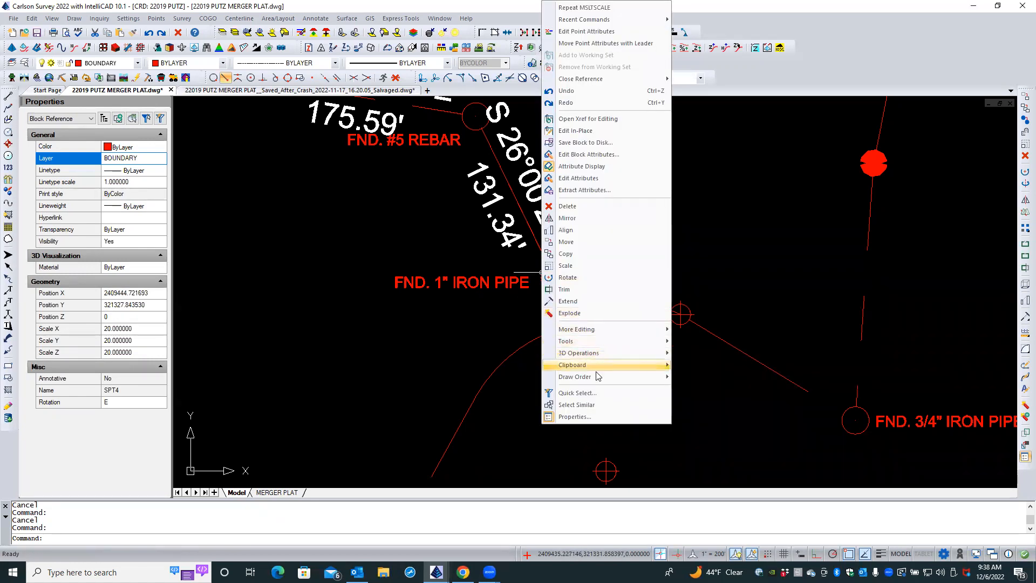
{"action": "mouse_move", "coordinate": [603, 377]}
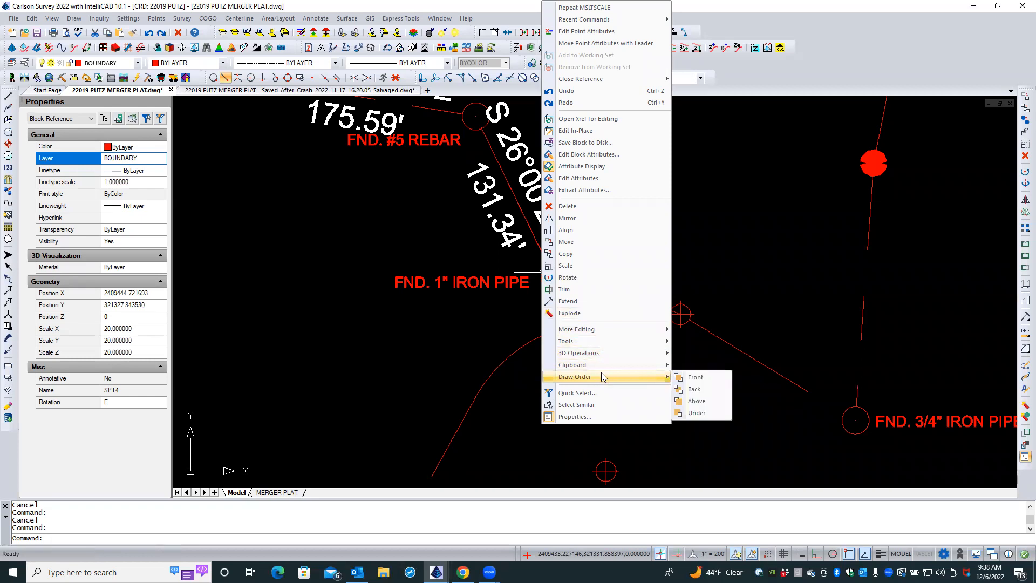
{"action": "left_click", "coordinate": [694, 377]}
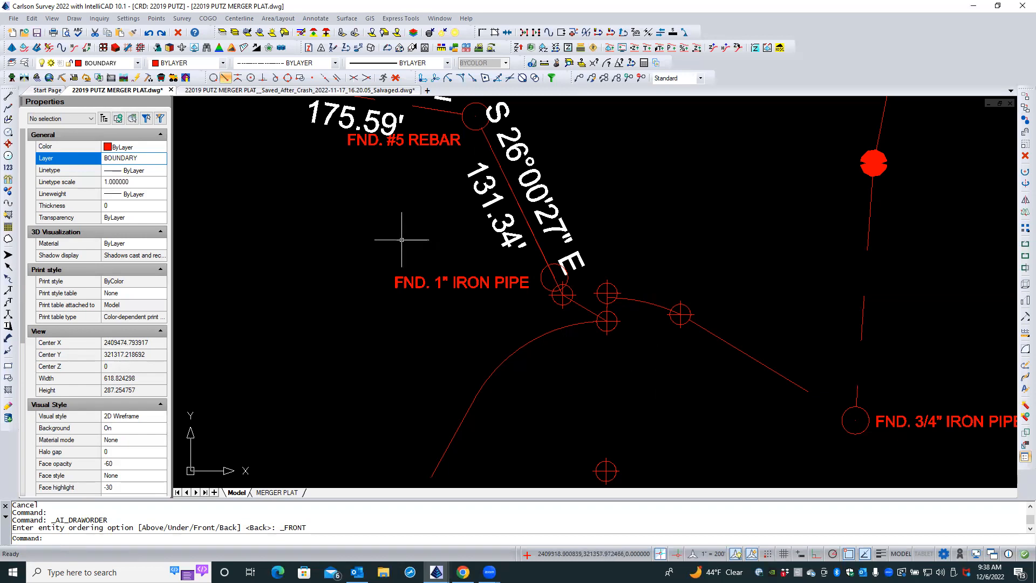
{"action": "left_click", "coordinate": [366, 228]}
{"action": "left_click", "coordinate": [417, 245]}
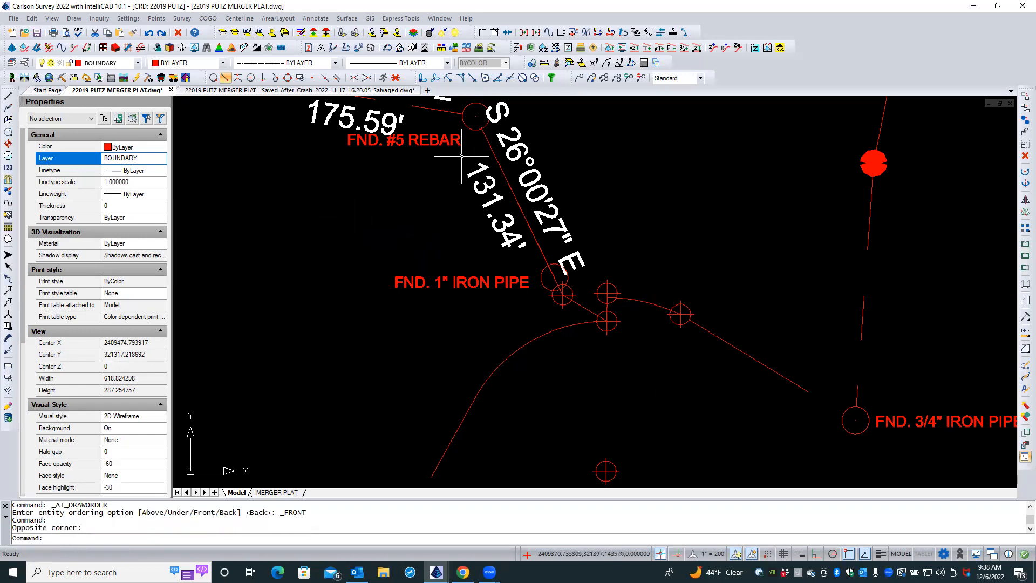
- Open the survey point at the FND. #5 REBAR corner for editing and show its symbol settings
{"action": "double_click", "coordinate": [466, 128]}
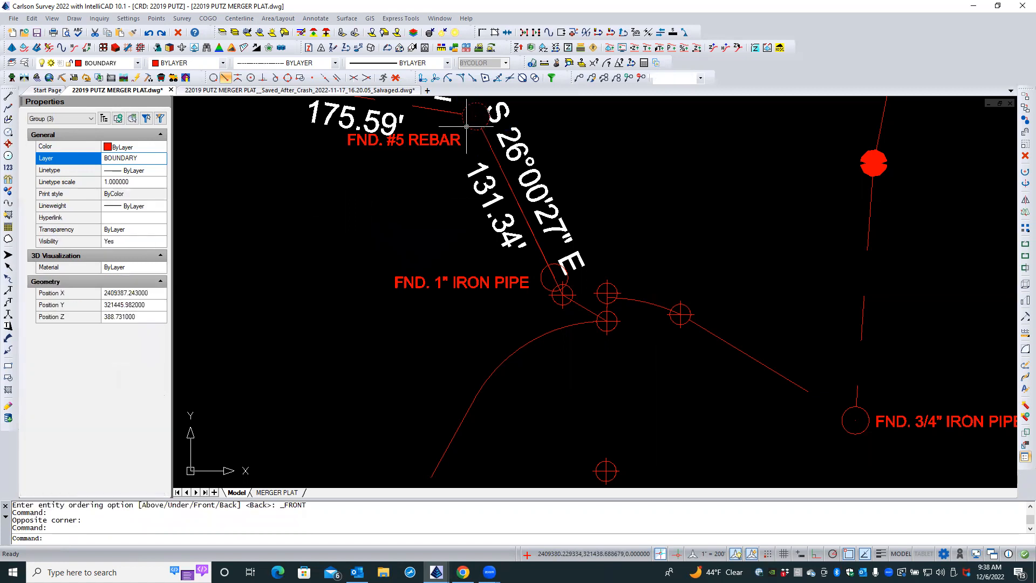
{"action": "left_click", "coordinate": [668, 247]}
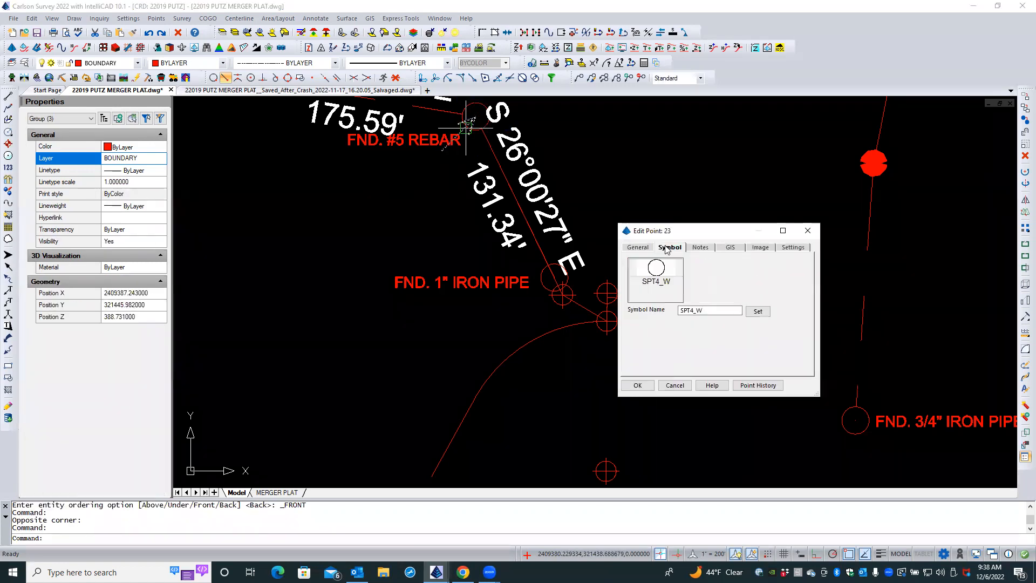
- Change the symbol of the point at the FND. 1" IRON PIPE label to SPT4_W from the Points+Wipeout category
{"action": "left_click", "coordinate": [675, 385]}
{"action": "left_click", "coordinate": [540, 278]}
{"action": "double_click", "coordinate": [540, 278]}
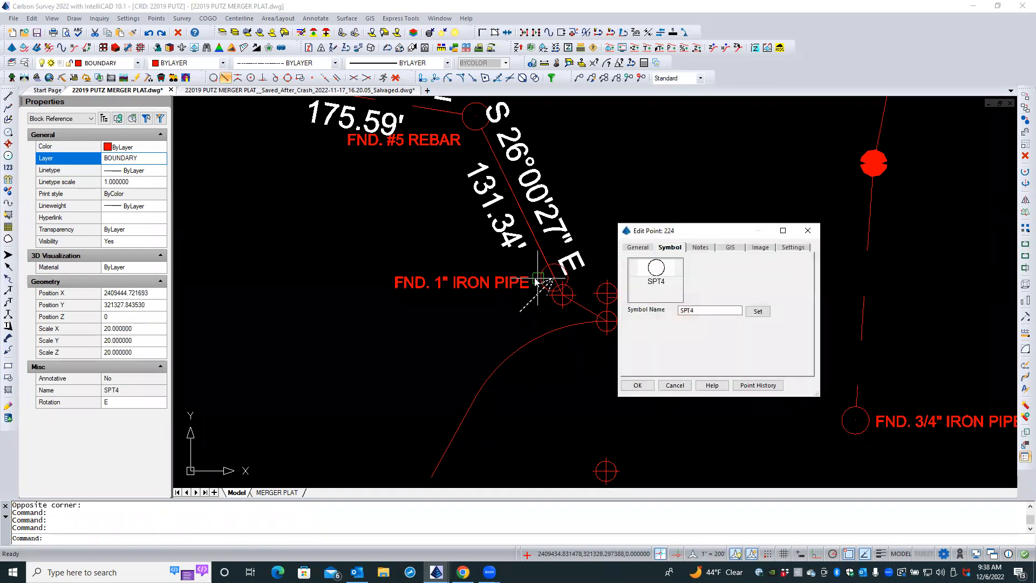
{"action": "left_click", "coordinate": [673, 289]}
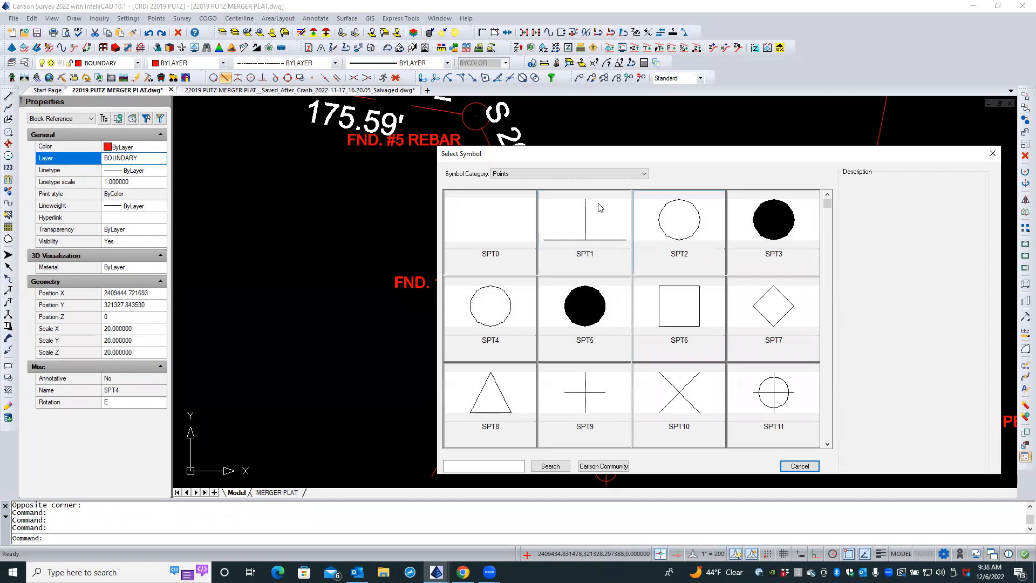
{"action": "left_click", "coordinate": [559, 173]}
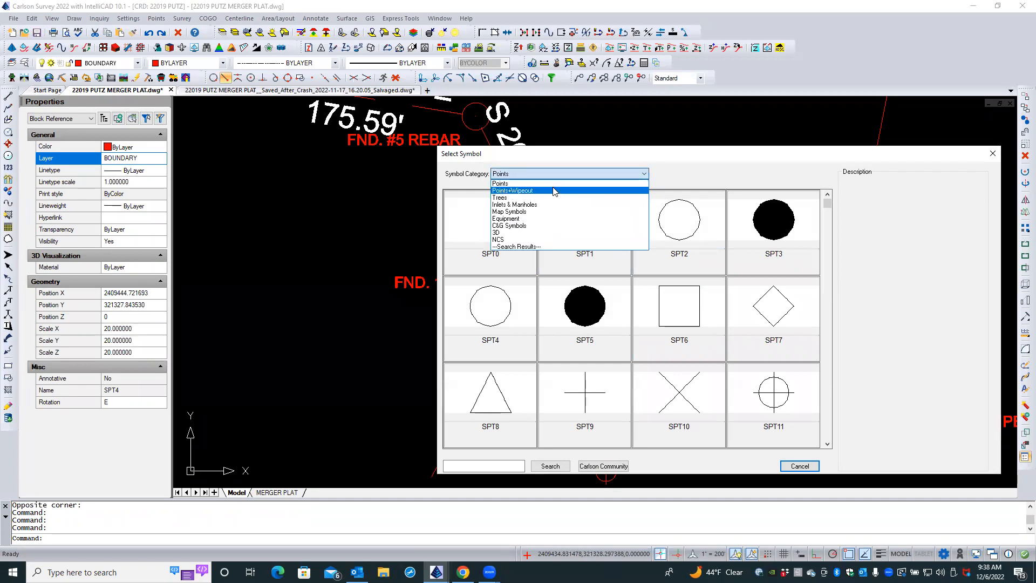
{"action": "left_click", "coordinate": [555, 190]}
{"action": "left_click", "coordinate": [507, 227]}
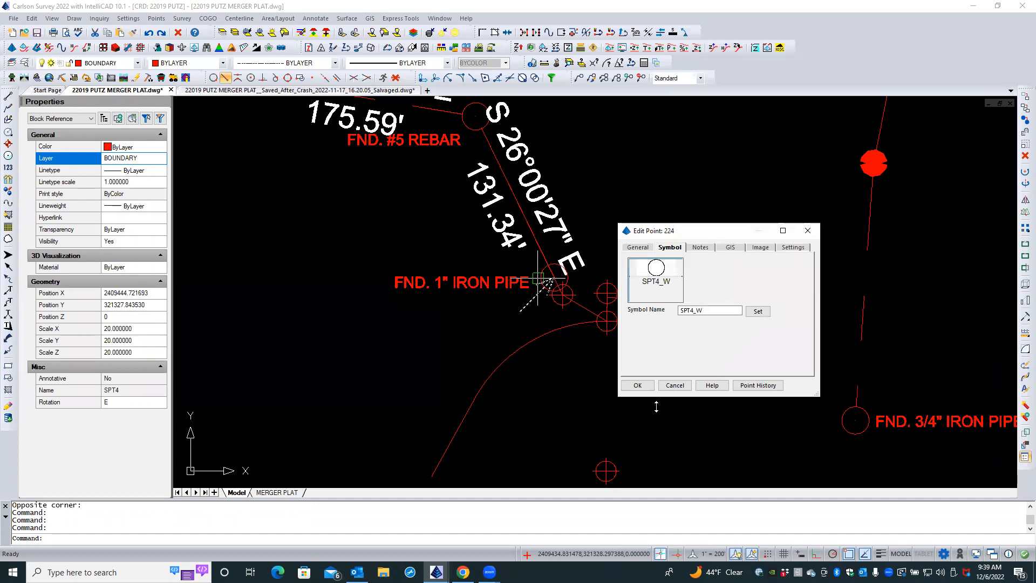
{"action": "left_click", "coordinate": [638, 385]}
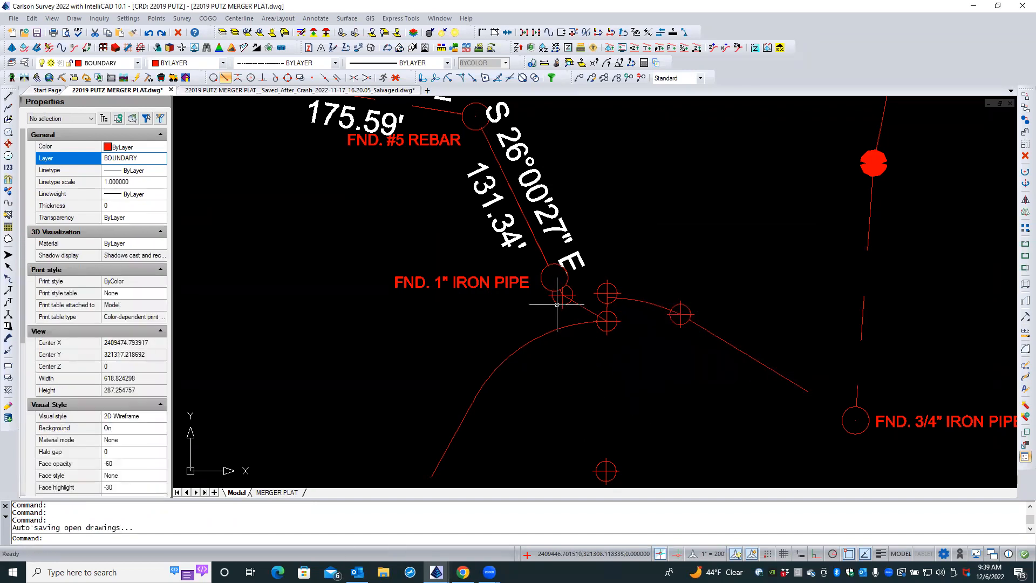
- Set the symbol of point 215, just southeast of the 1" iron pipe, to the wipeout symbol SPT11_W
{"action": "left_click", "coordinate": [557, 304]}
{"action": "double_click", "coordinate": [556, 304]}
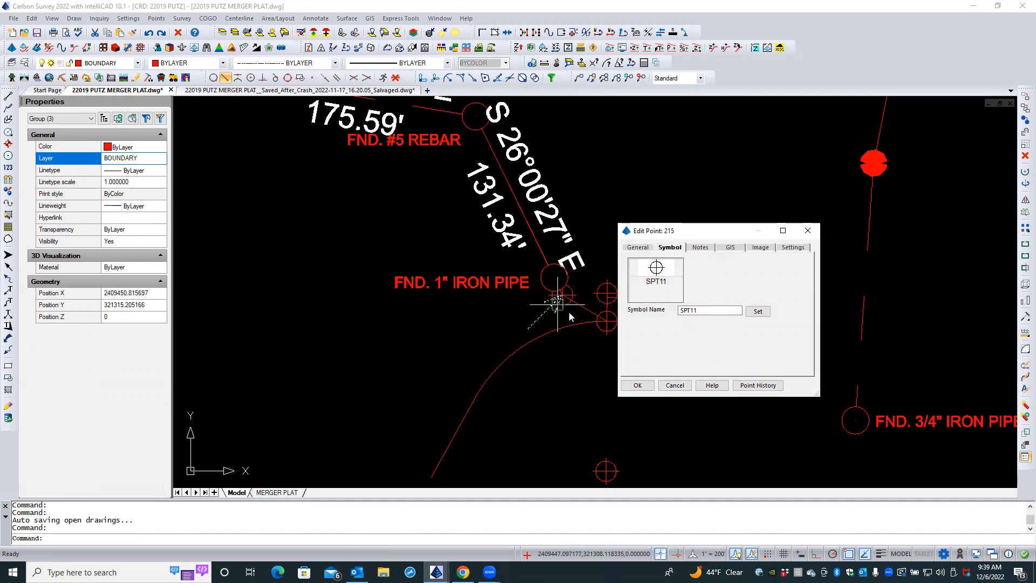
{"action": "left_click", "coordinate": [665, 276]}
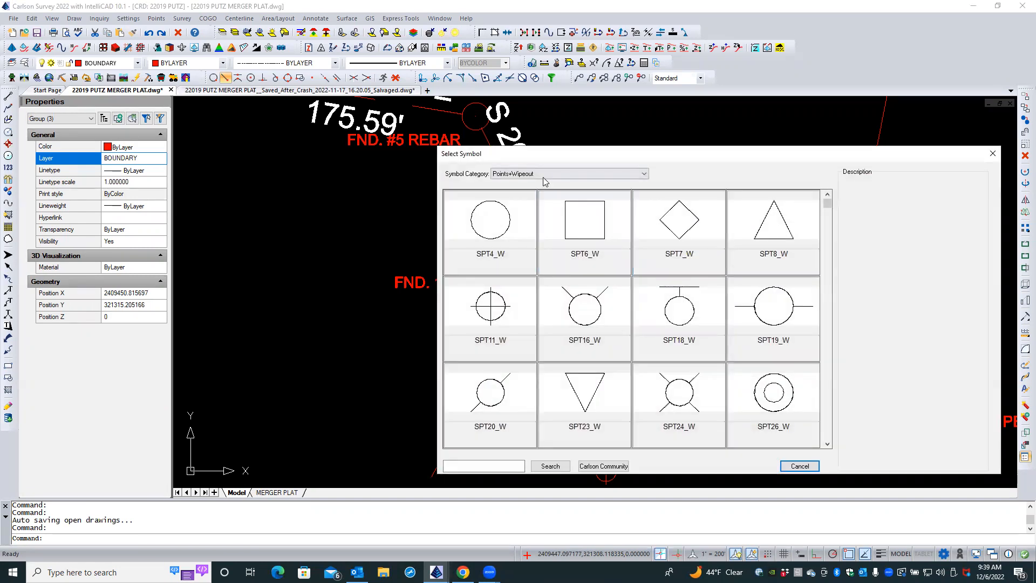
{"action": "left_click", "coordinate": [508, 314]}
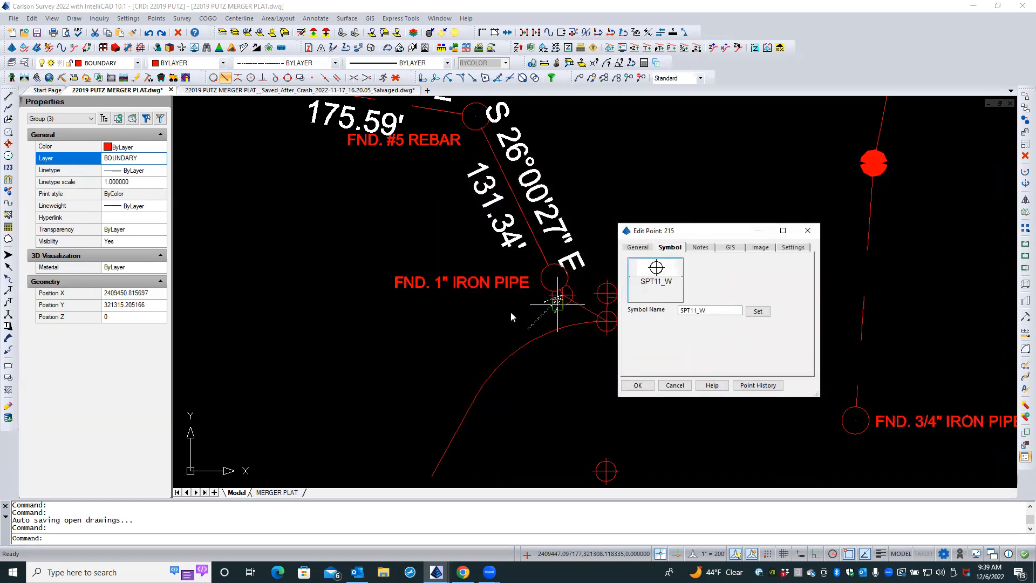
{"action": "left_click", "coordinate": [637, 385]}
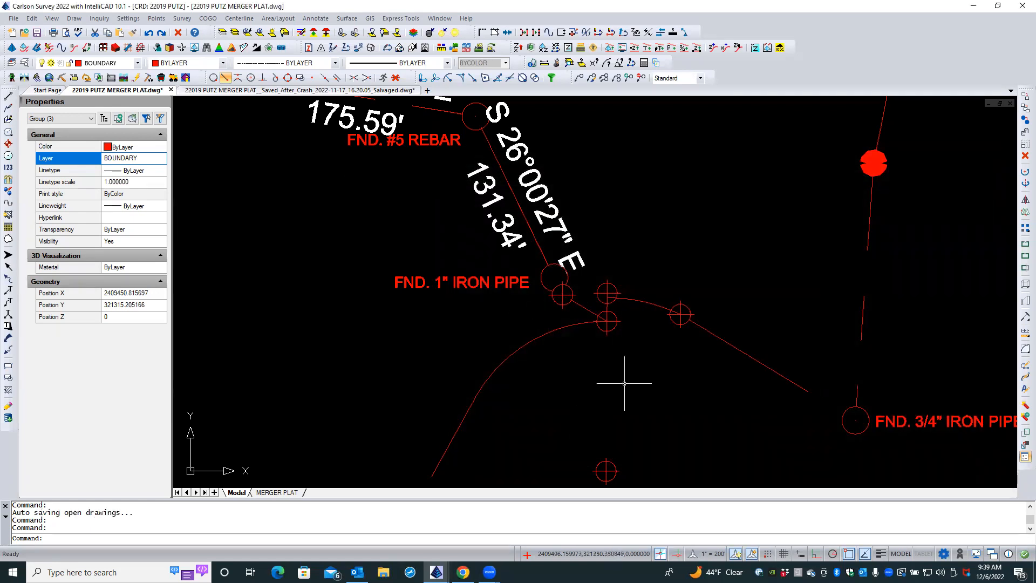
- Set the symbol of point 214, where the short boundary line meets the lower arc, to SPT11_W
{"action": "left_click", "coordinate": [619, 316]}
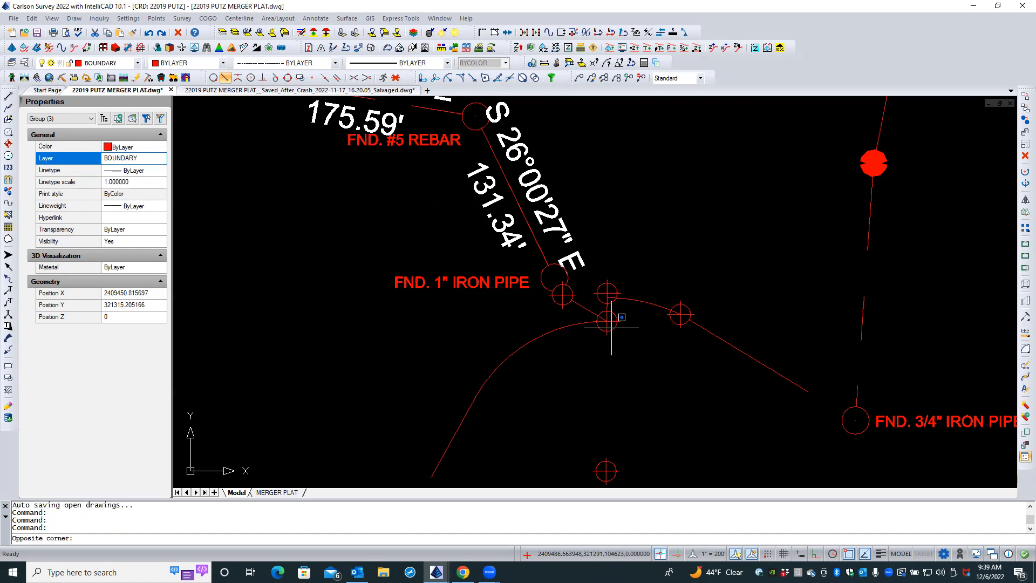
{"action": "left_click", "coordinate": [612, 328]}
{"action": "left_click", "coordinate": [611, 329]}
{"action": "double_click", "coordinate": [611, 329]}
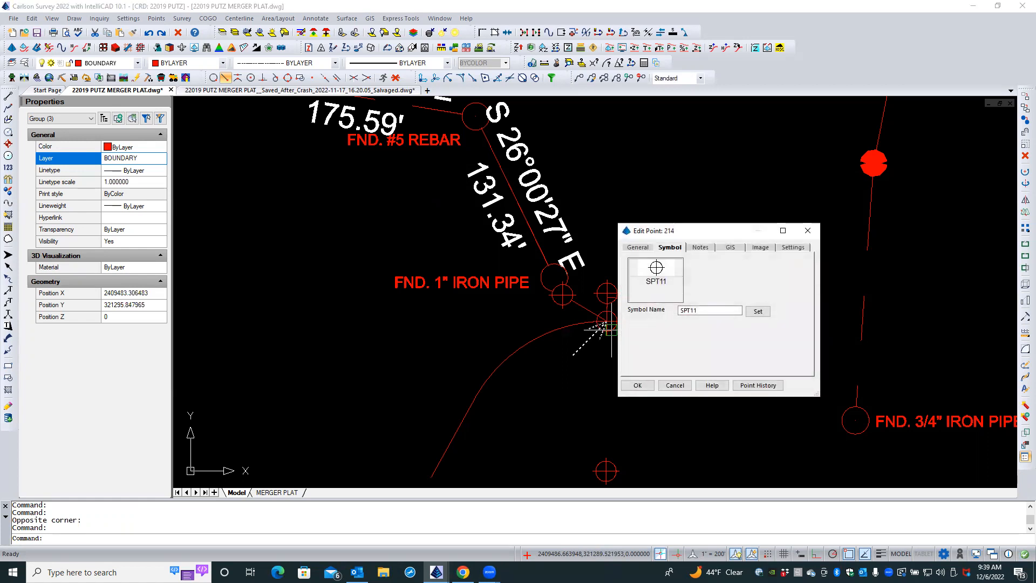
{"action": "left_click", "coordinate": [664, 280]}
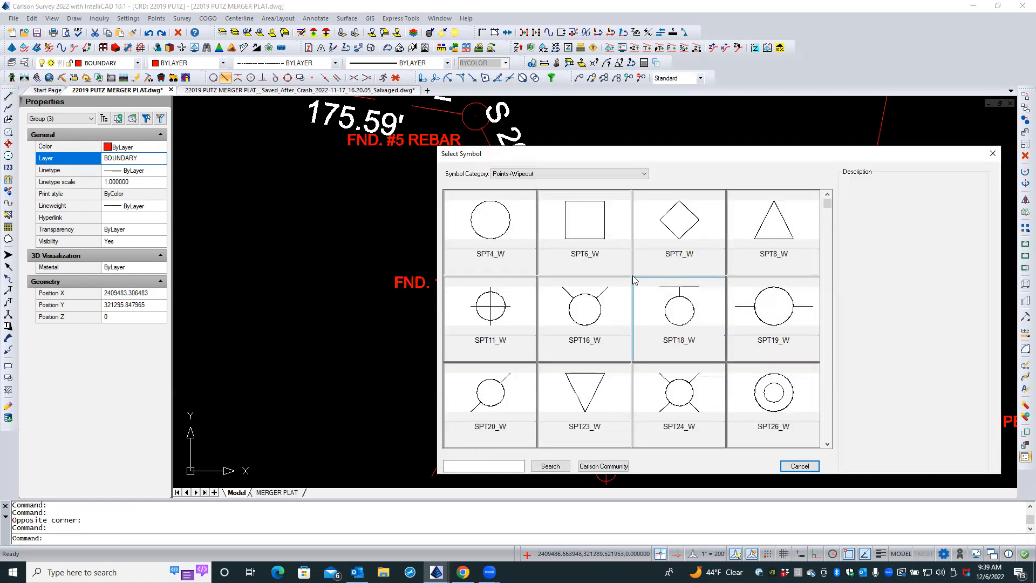
{"action": "left_click", "coordinate": [516, 319]}
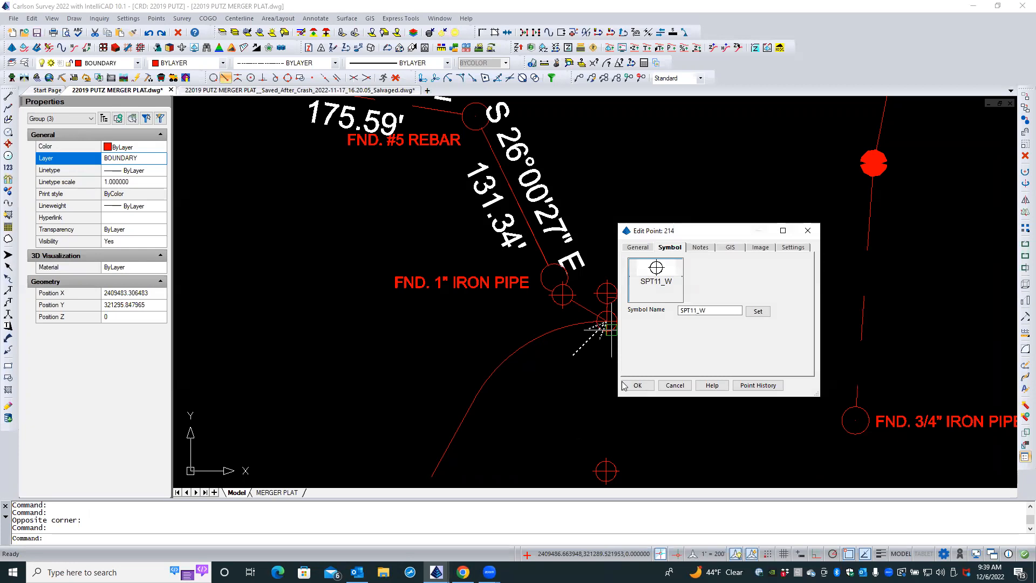
{"action": "left_click", "coordinate": [626, 385]}
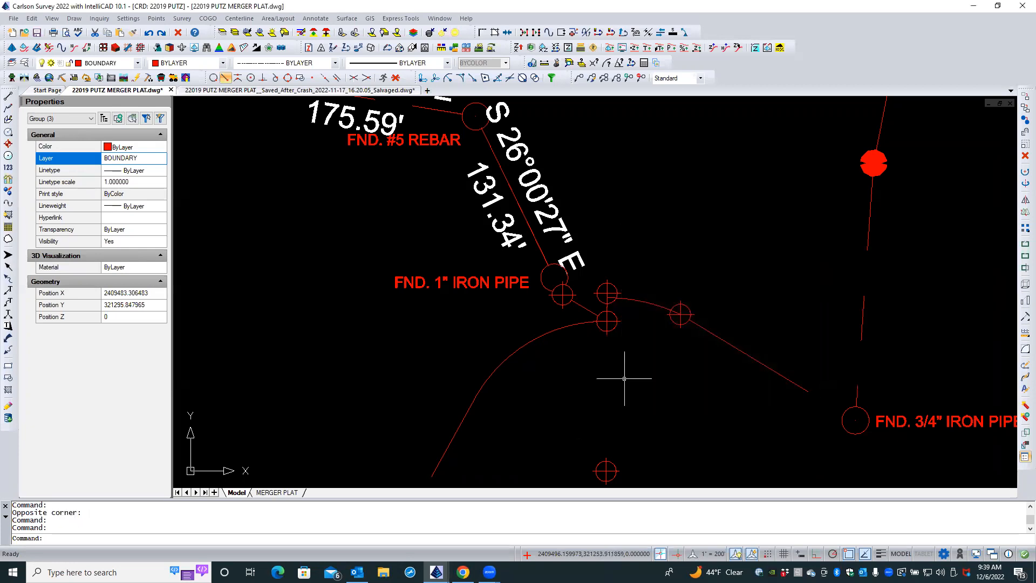
- Check the symbol of point 246 at the west end of the upper arc and bring that point to the front
{"action": "double_click", "coordinate": [611, 286]}
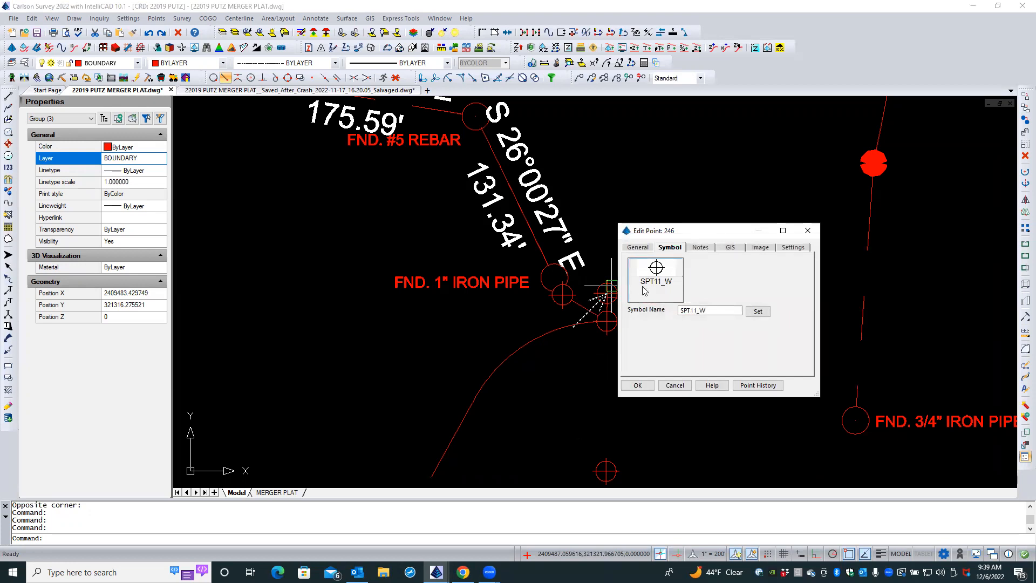
{"action": "left_click", "coordinate": [637, 385]}
{"action": "left_click", "coordinate": [614, 286]}
{"action": "right_click", "coordinate": [623, 255]}
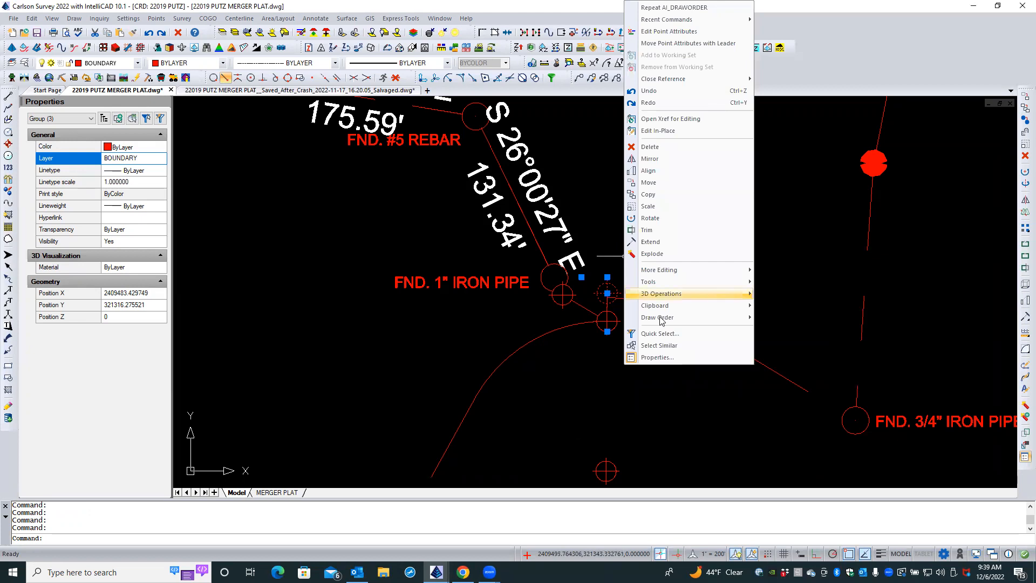
{"action": "mouse_move", "coordinate": [669, 322]}
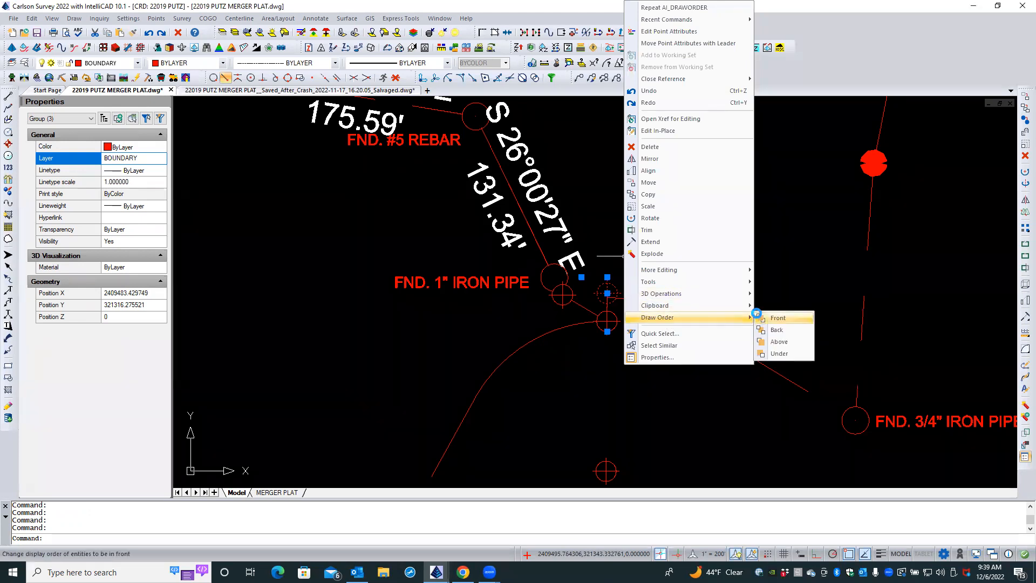
{"action": "left_click", "coordinate": [778, 318]}
- Check the symbol of point 241 at the east end of the upper arc and bring that point to the front
{"action": "left_click", "coordinate": [759, 308]}
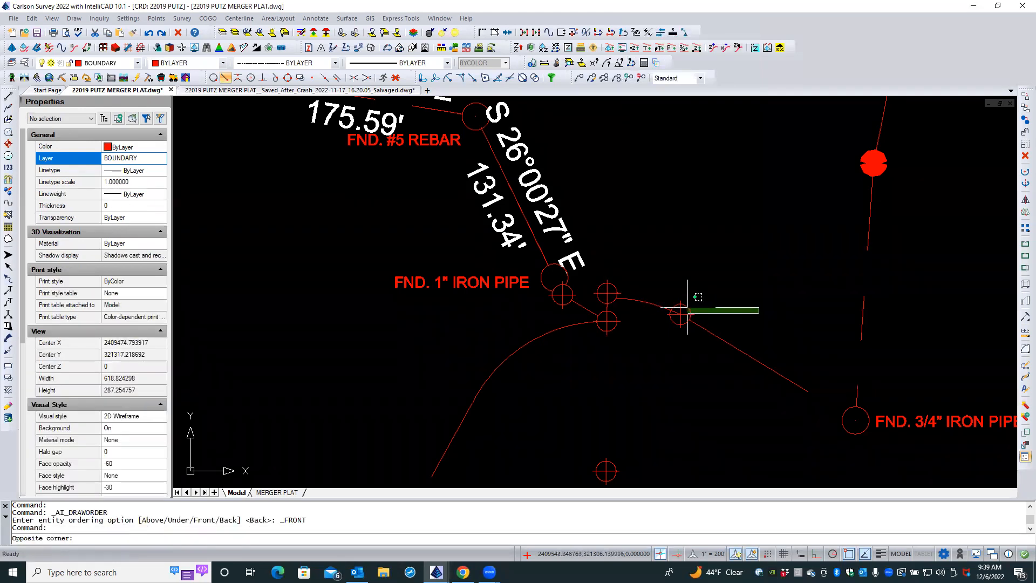
{"action": "left_click", "coordinate": [701, 302]}
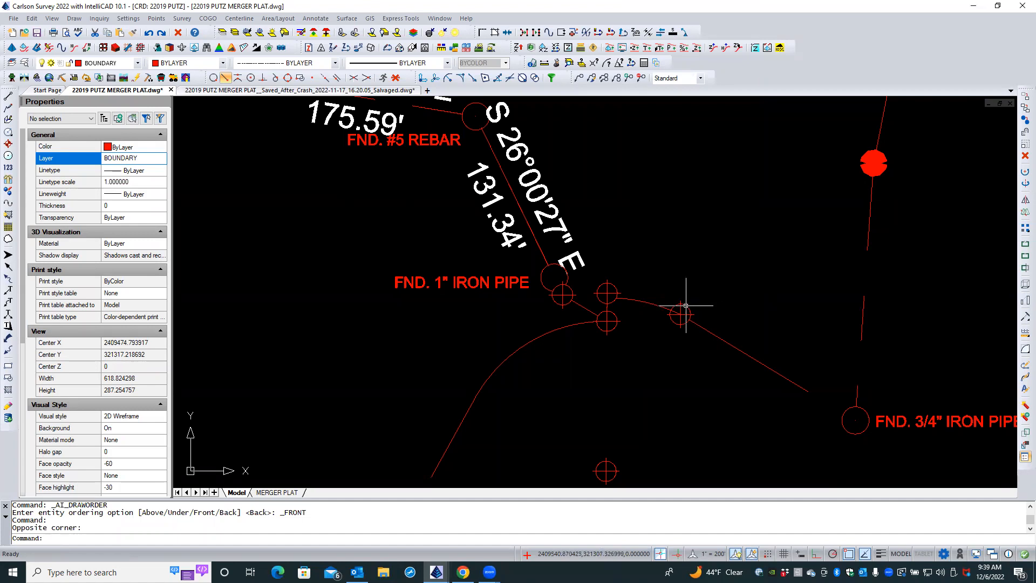
{"action": "left_click", "coordinate": [684, 308]}
{"action": "double_click", "coordinate": [686, 307]}
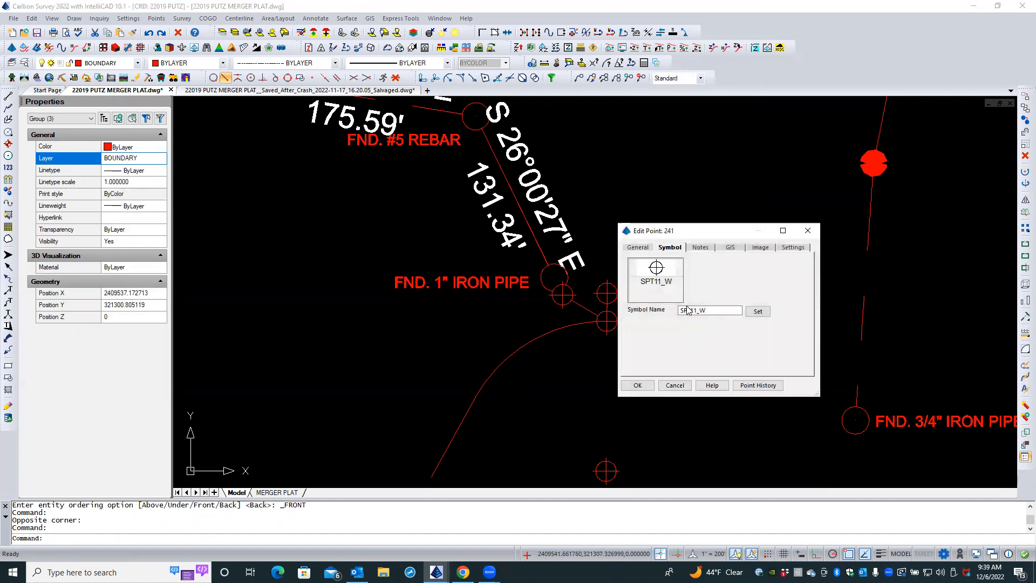
{"action": "left_click", "coordinate": [674, 385]}
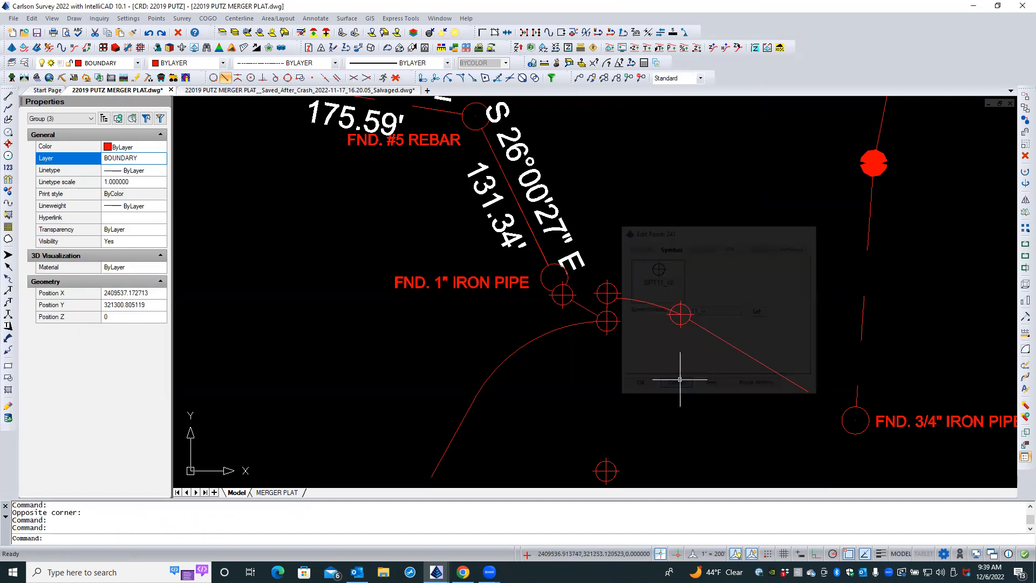
{"action": "left_click", "coordinate": [687, 303]}
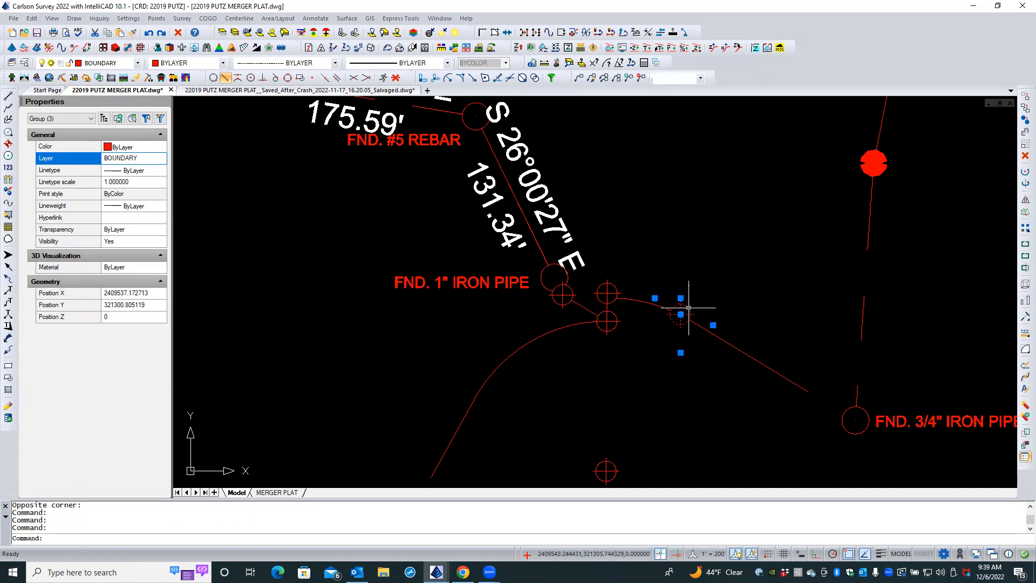
{"action": "right_click", "coordinate": [694, 301]}
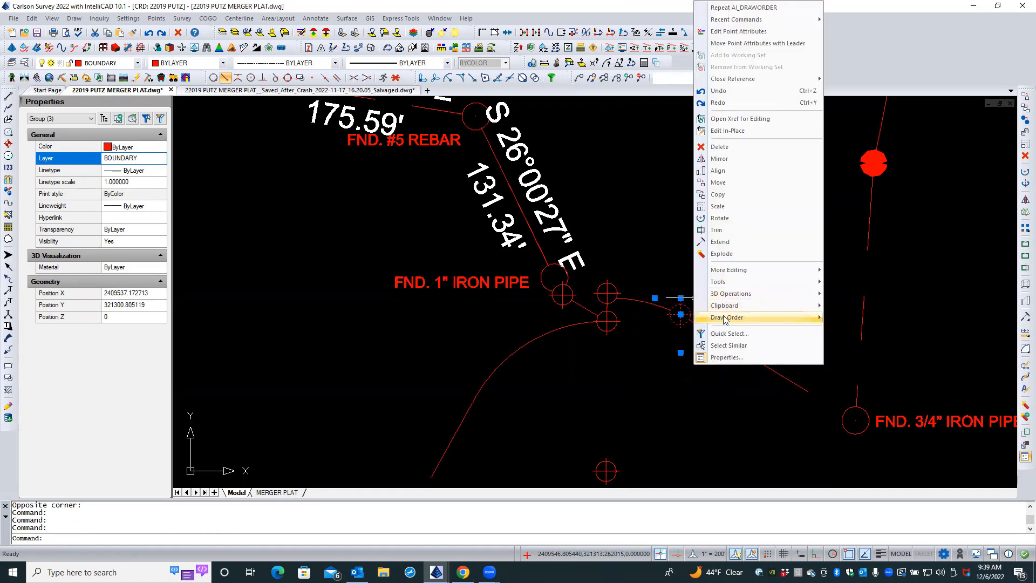
{"action": "mouse_move", "coordinate": [750, 317]}
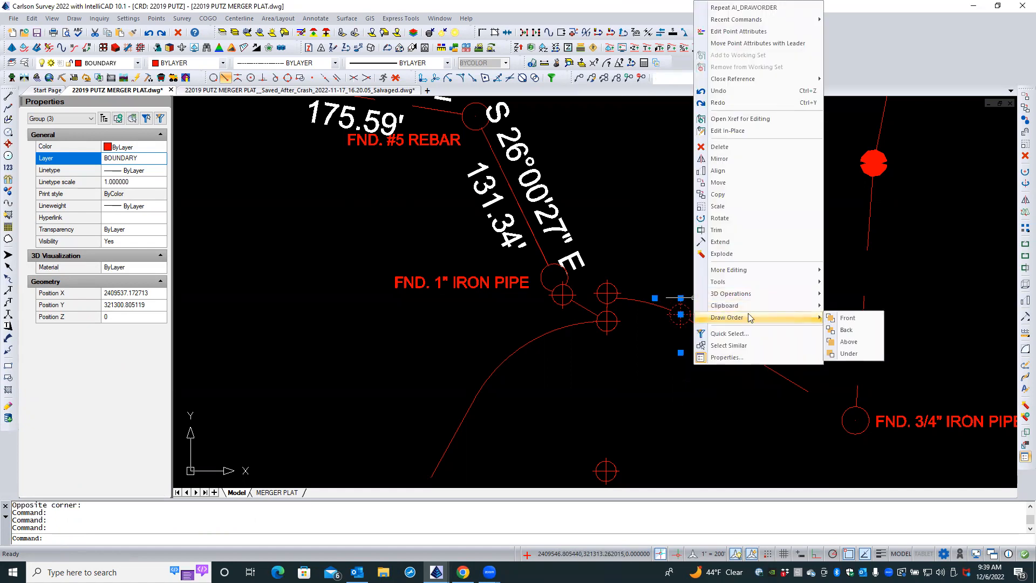
{"action": "left_click", "coordinate": [836, 318]}
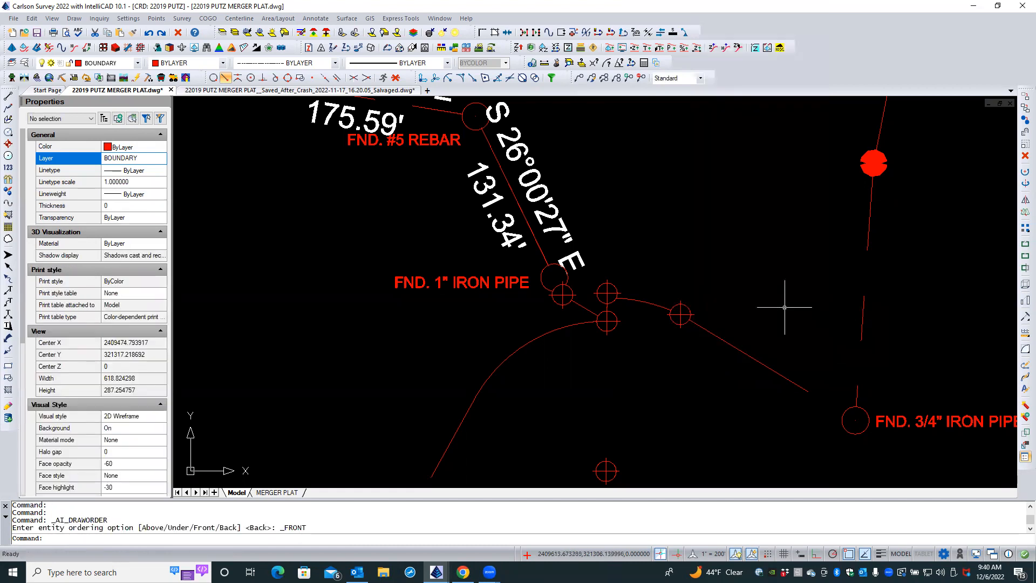
- Set the symbol of point 206, the first crossed circle on the curve southeast of the western FND. #5 REBAR, to SPT11_W
{"action": "scroll", "coordinate": [671, 383], "scroll_direction": "down", "scroll_amount": 2}
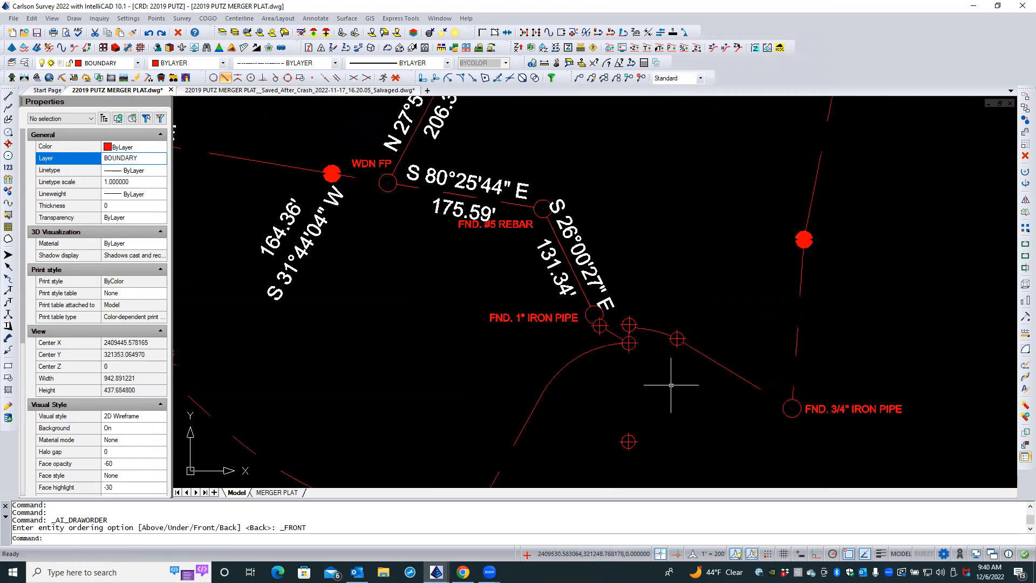
{"action": "scroll", "coordinate": [670, 385], "scroll_direction": "down", "scroll_amount": 2}
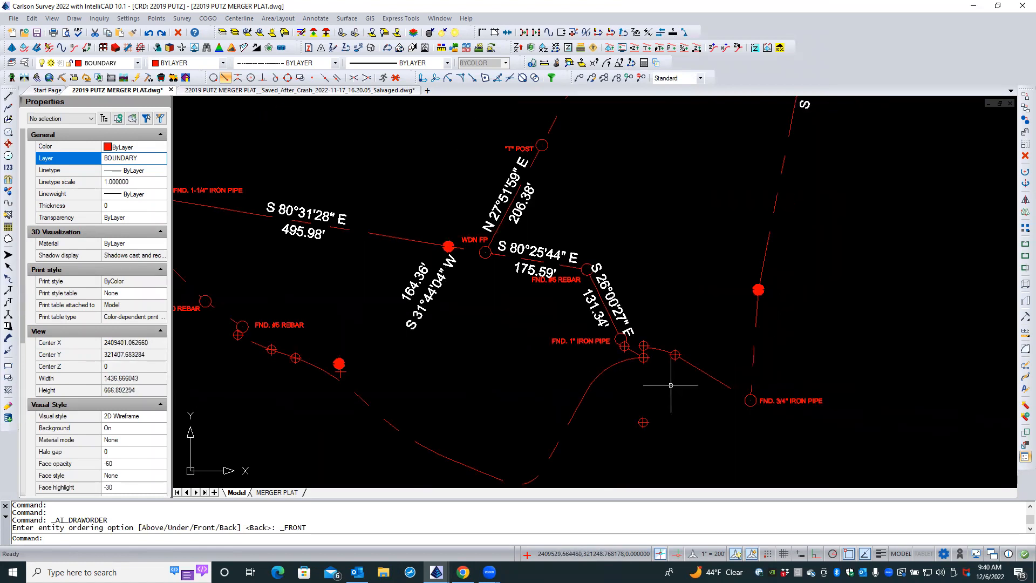
{"action": "scroll", "coordinate": [260, 352], "scroll_direction": "up", "scroll_amount": 4}
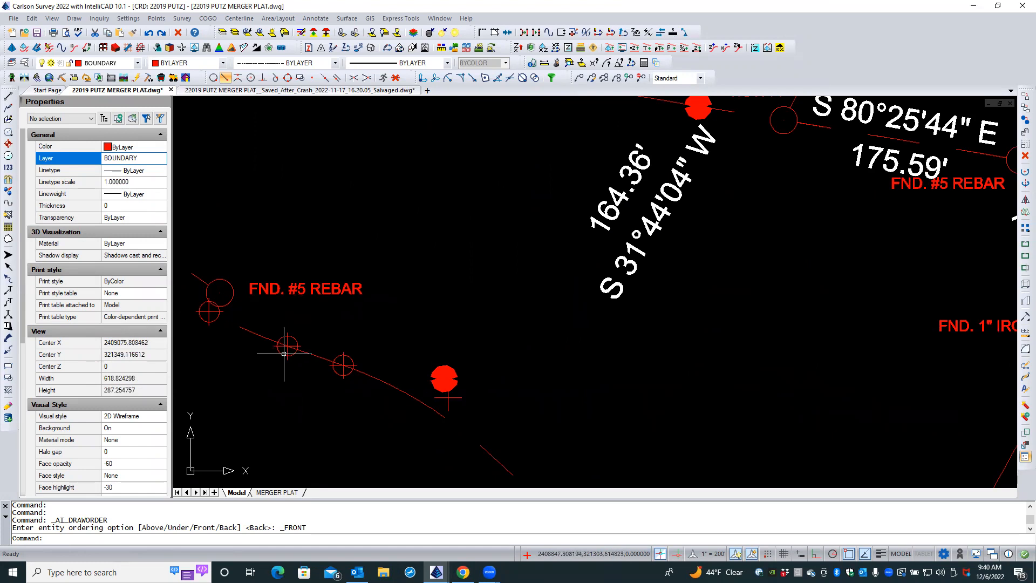
{"action": "left_click", "coordinate": [283, 353]}
{"action": "double_click", "coordinate": [283, 353]}
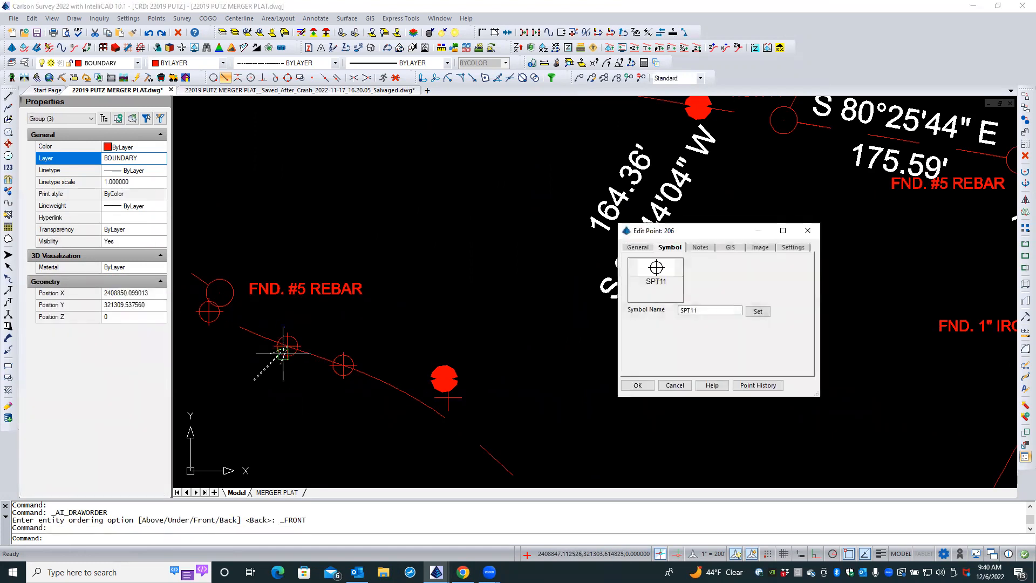
{"action": "left_click", "coordinate": [649, 285]}
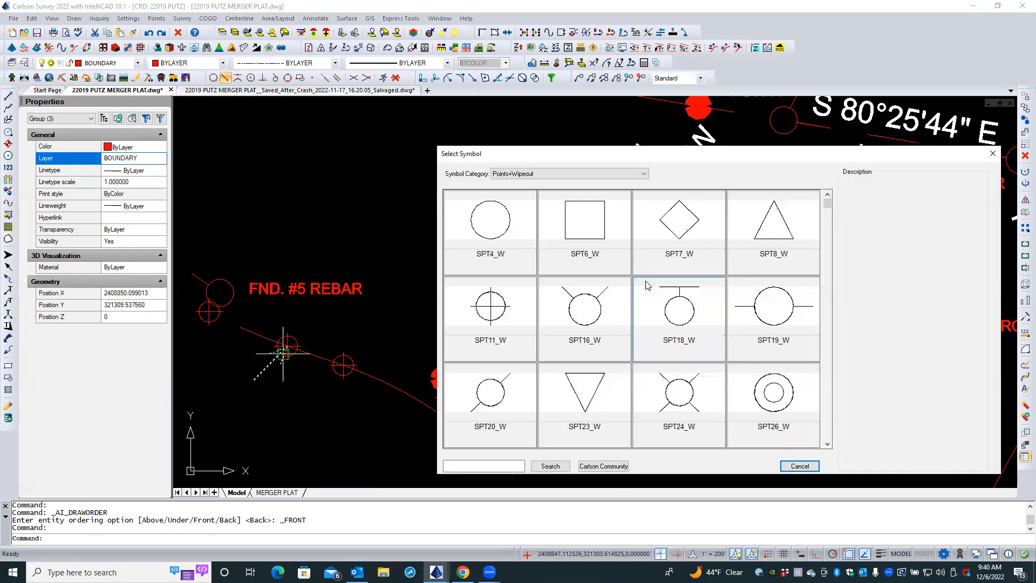
{"action": "double_click", "coordinate": [506, 309]}
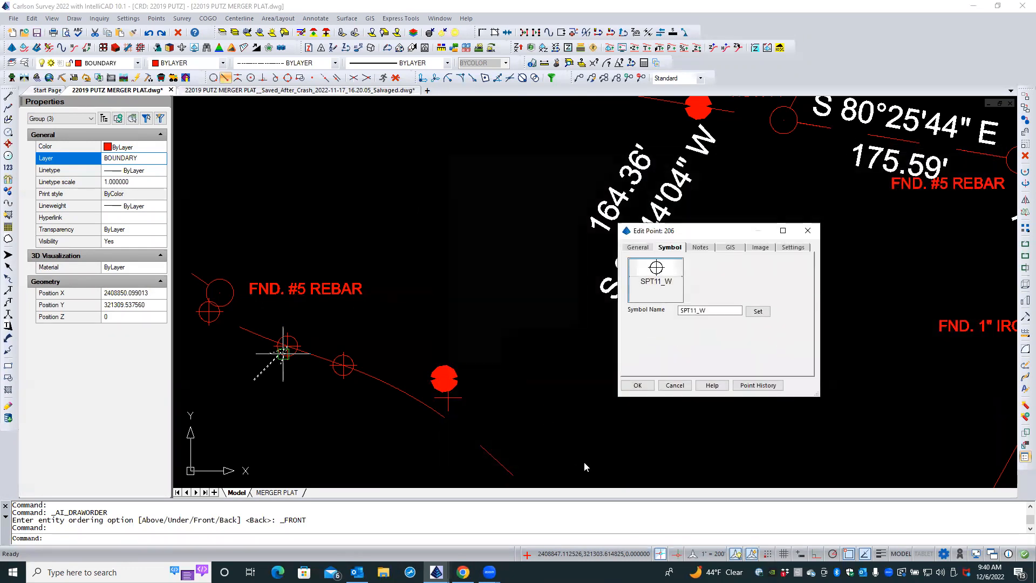
{"action": "left_click", "coordinate": [651, 384]}
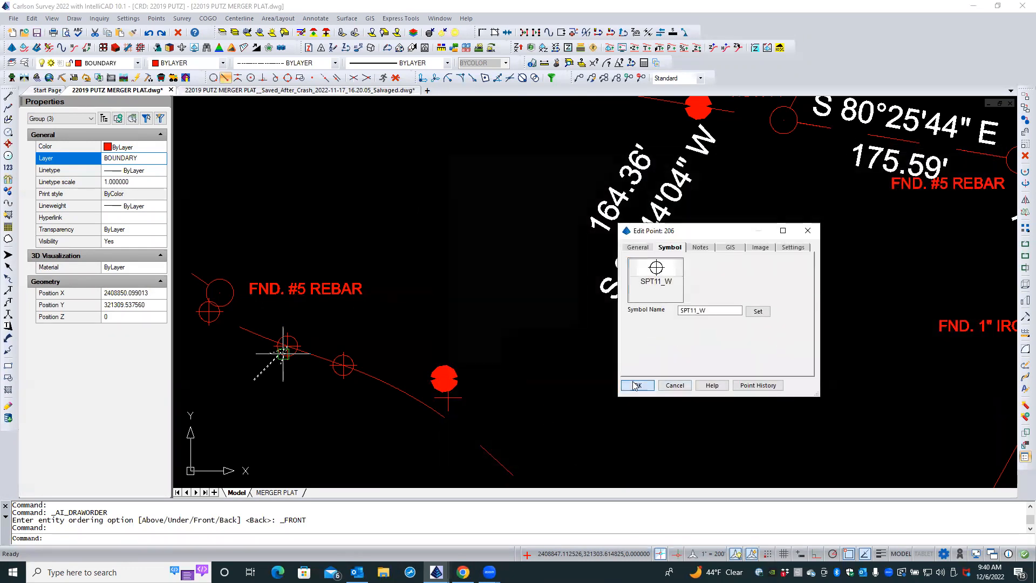
- Set the symbol of point 207, the second crossed circle on the curve southeast of the western FND. #5 REBAR, to SPT11_W
{"action": "double_click", "coordinate": [348, 373]}
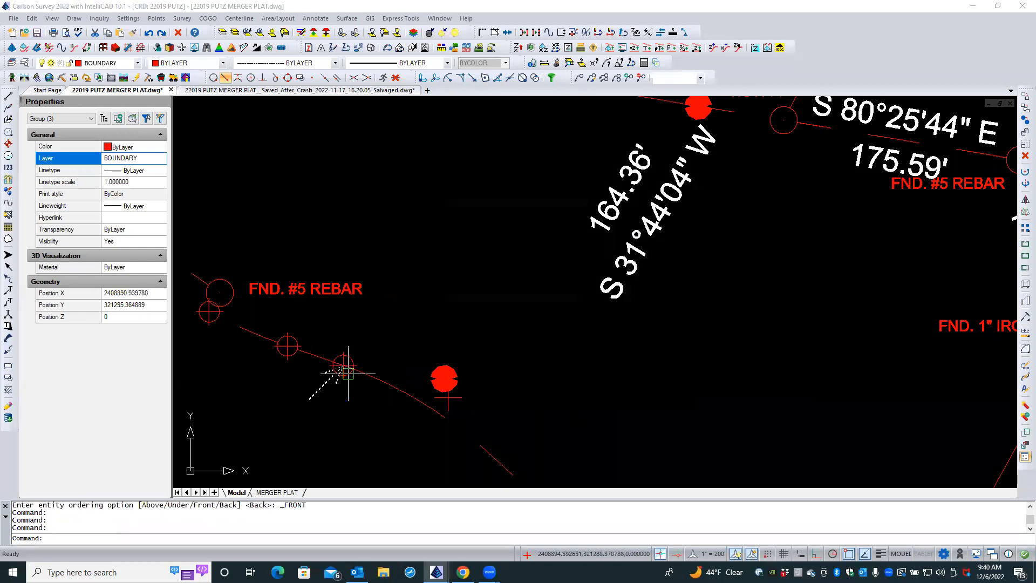
{"action": "left_click", "coordinate": [659, 294]}
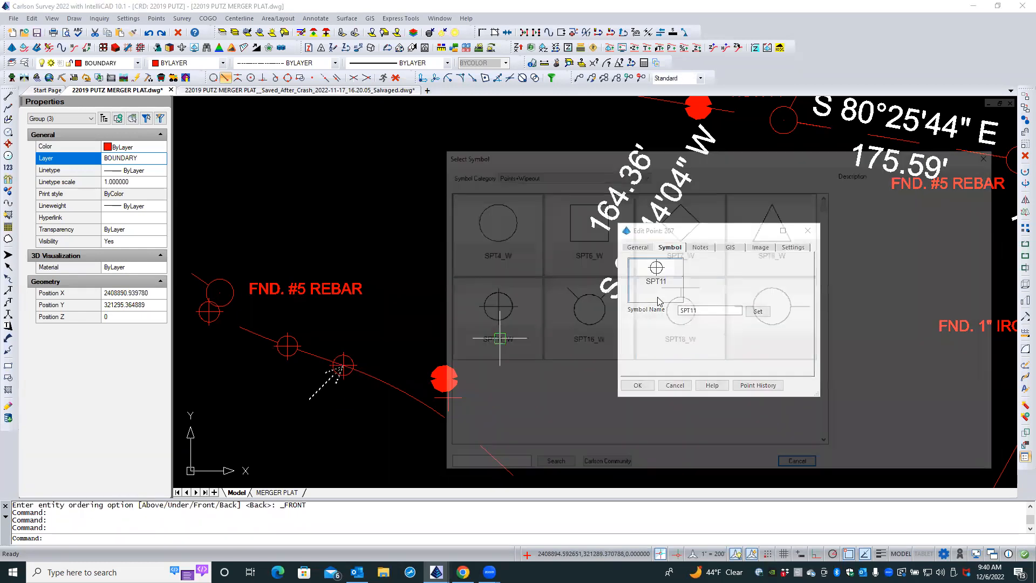
{"action": "left_click", "coordinate": [494, 333]}
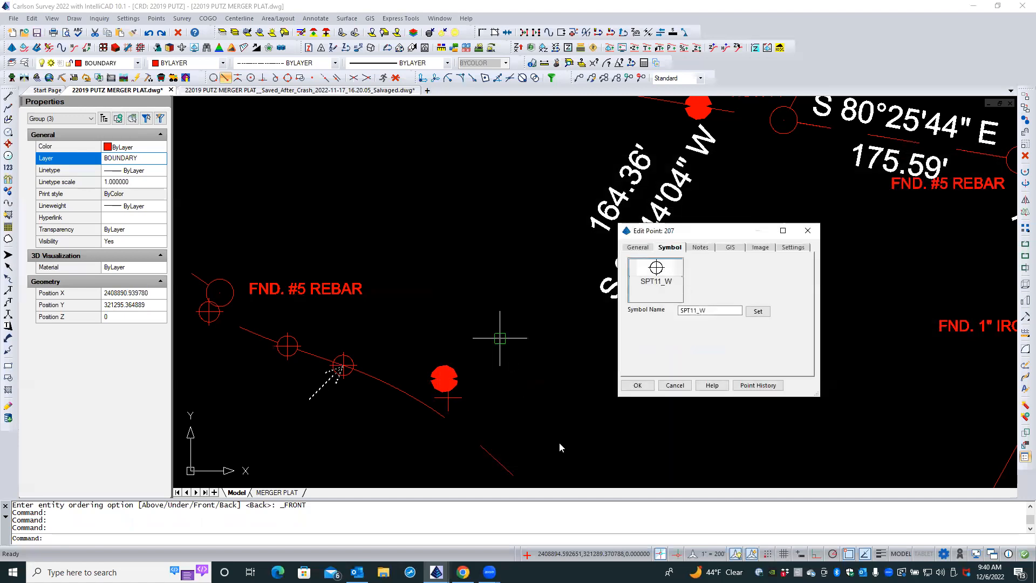
{"action": "left_click", "coordinate": [637, 385]}
- Check the symbol of point 232 at the FND. 1" IRON PIPE corner of the N 32°15'39" W line
{"action": "scroll", "coordinate": [479, 357], "scroll_direction": "down", "scroll_amount": 5}
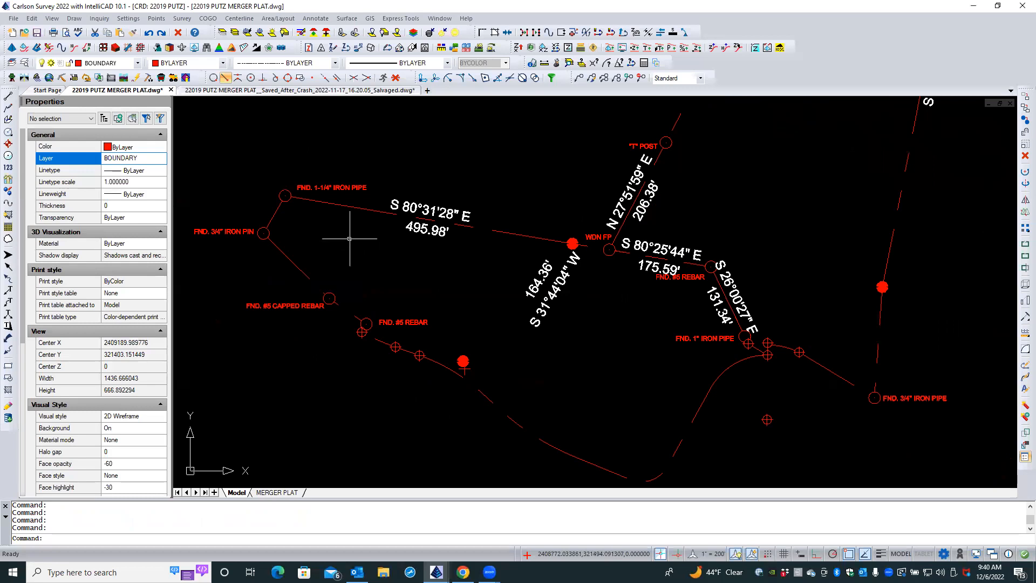
{"action": "scroll", "coordinate": [480, 297], "scroll_direction": "down", "scroll_amount": 1}
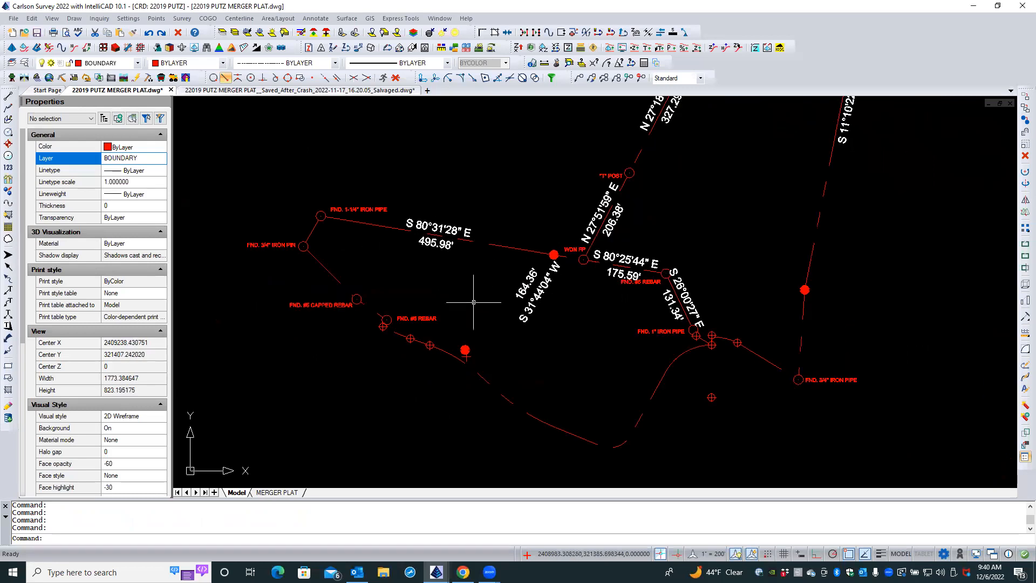
{"action": "mouse_move", "coordinate": [700, 257]}
{"action": "middle_mouse_down"}
{"action": "mouse_move", "coordinate": [647, 258]}
{"action": "mouse_move", "coordinate": [489, 396]}
{"action": "middle_mouse_up"}
{"action": "scroll", "coordinate": [490, 396], "scroll_direction": "down", "scroll_amount": 3}
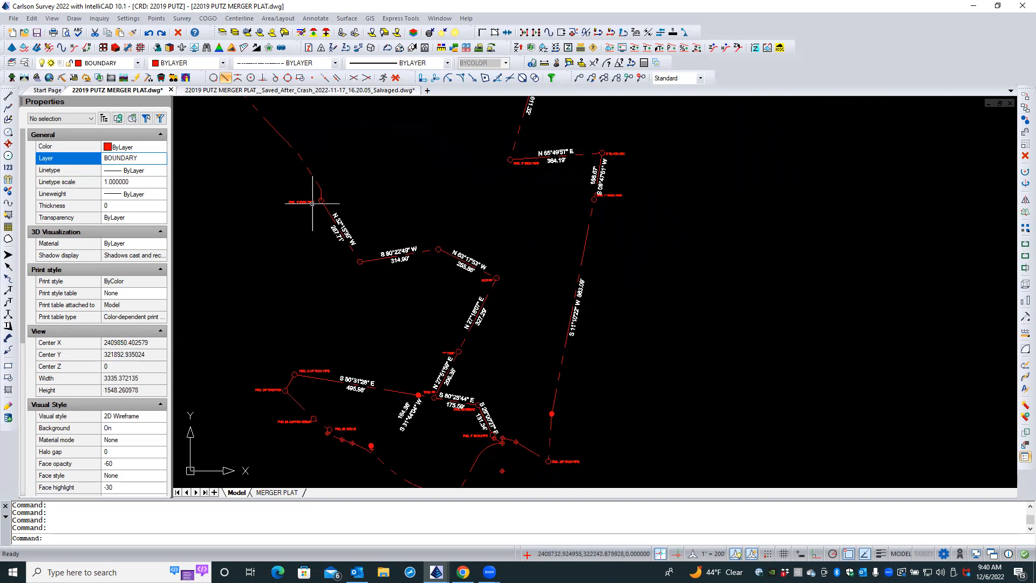
{"action": "scroll", "coordinate": [308, 189], "scroll_direction": "up", "scroll_amount": 3}
{"action": "scroll", "coordinate": [308, 189], "scroll_direction": "up", "scroll_amount": 1}
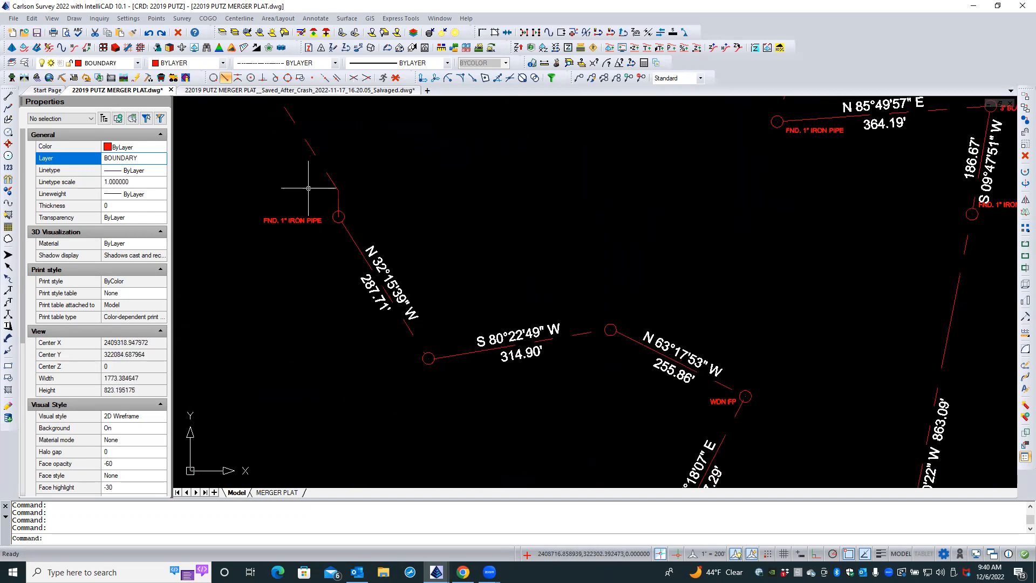
{"action": "double_click", "coordinate": [334, 219]}
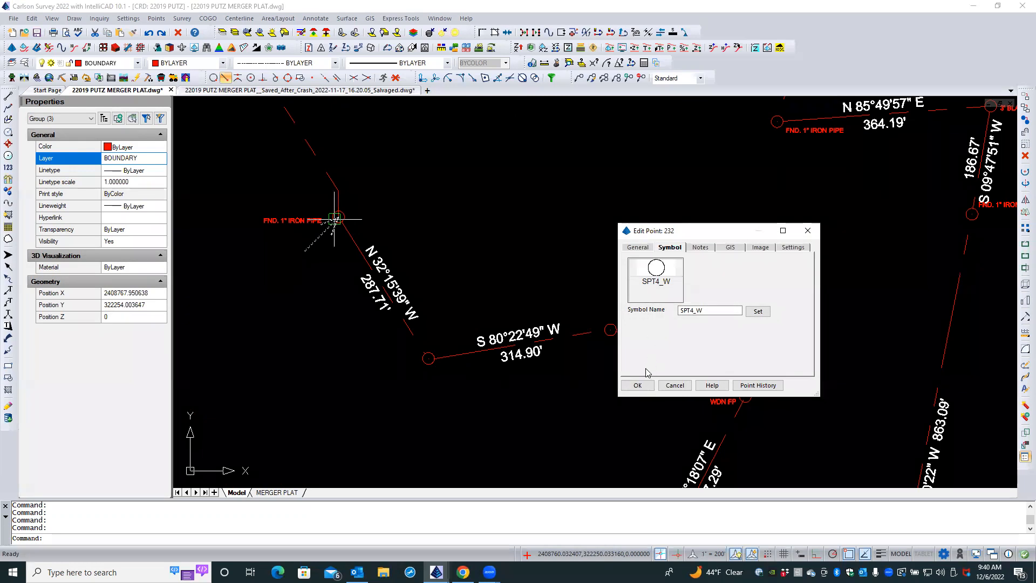
{"action": "left_click", "coordinate": [638, 384]}
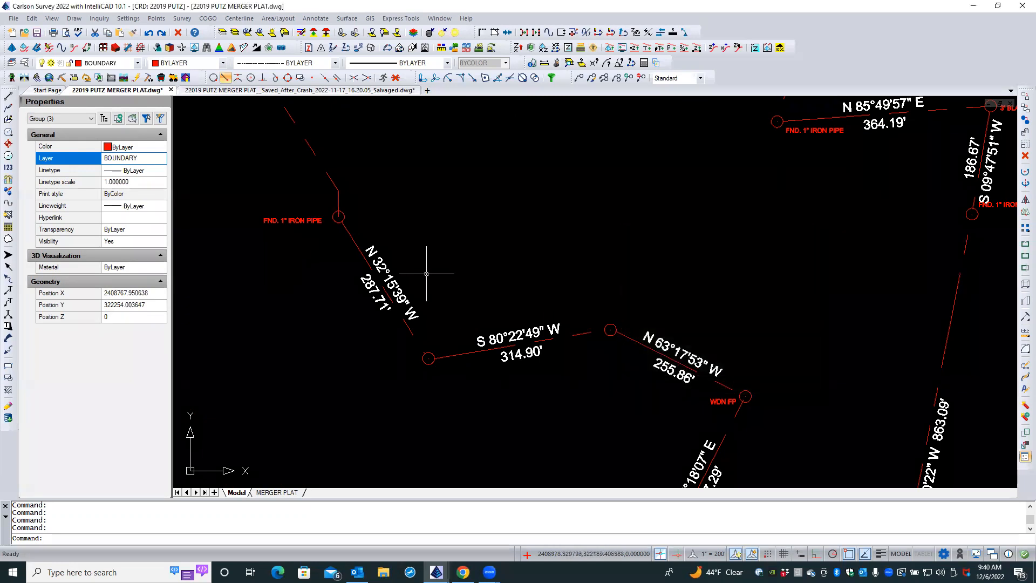
- Select all points similar to point 232 and bring them to the front of the draw order
{"action": "left_click", "coordinate": [333, 217]}
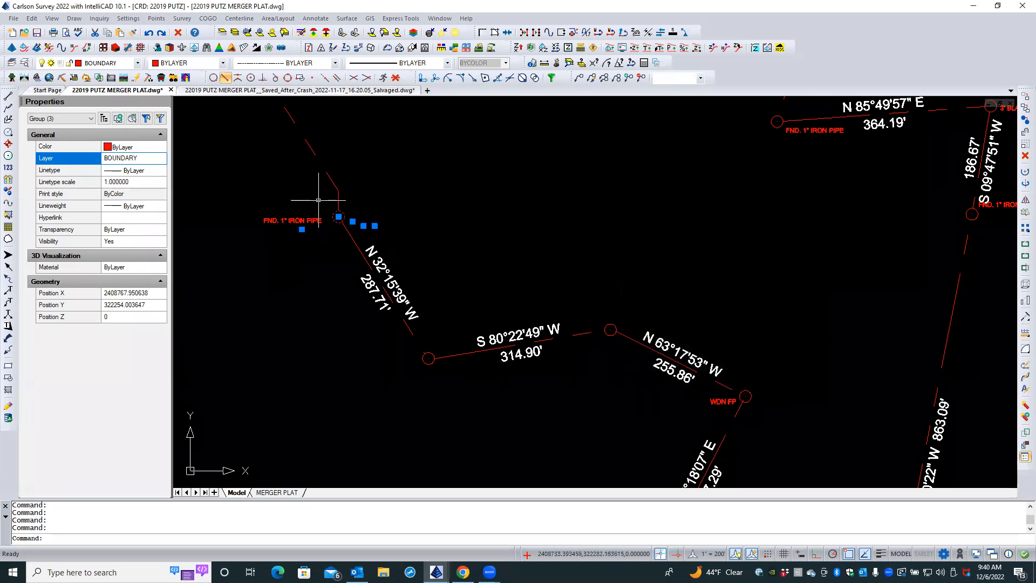
{"action": "right_click", "coordinate": [318, 201]}
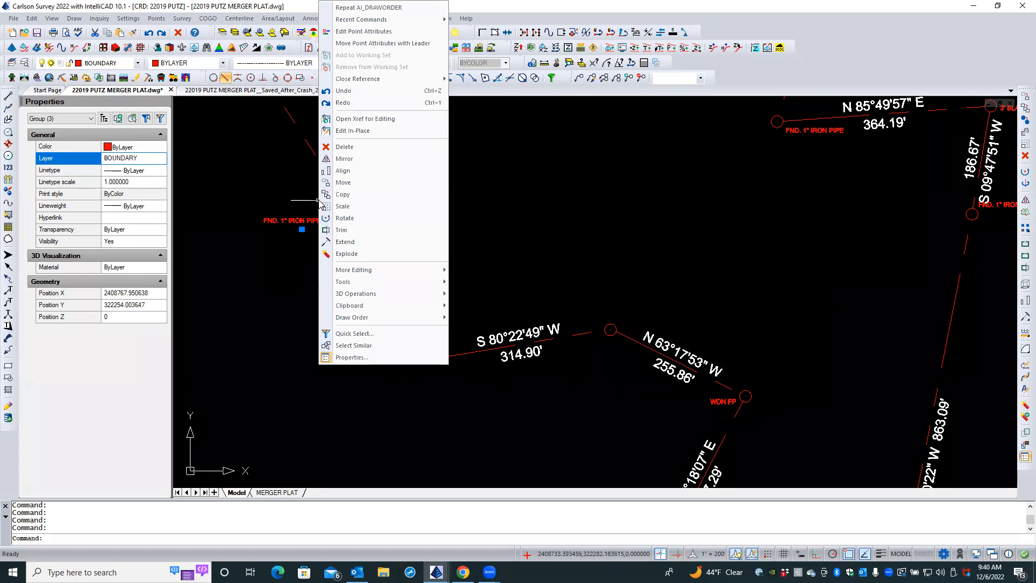
{"action": "left_click", "coordinate": [382, 343]}
{"action": "right_click", "coordinate": [427, 219]}
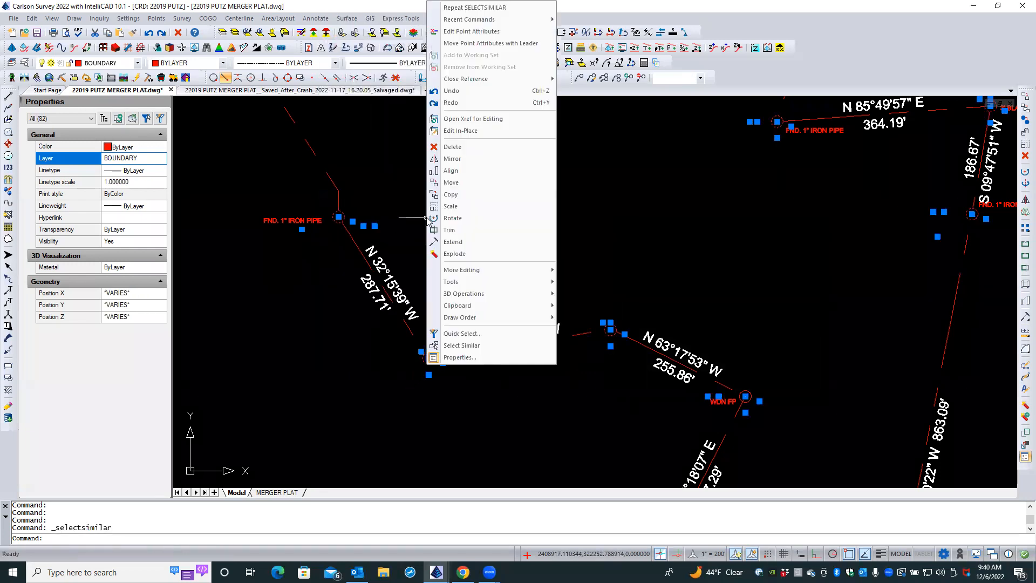
{"action": "mouse_move", "coordinate": [505, 317]}
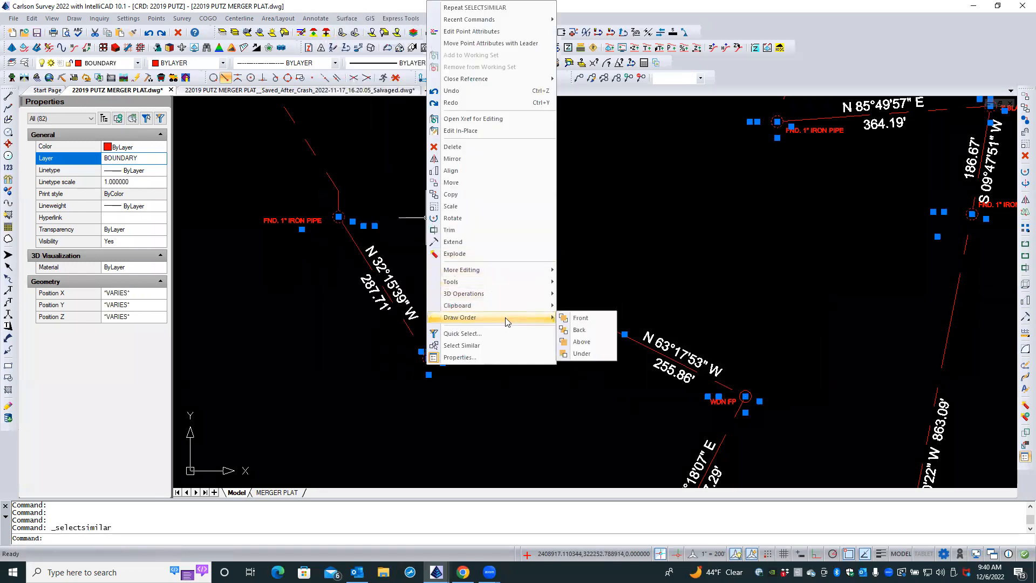
{"action": "left_click", "coordinate": [580, 317]}
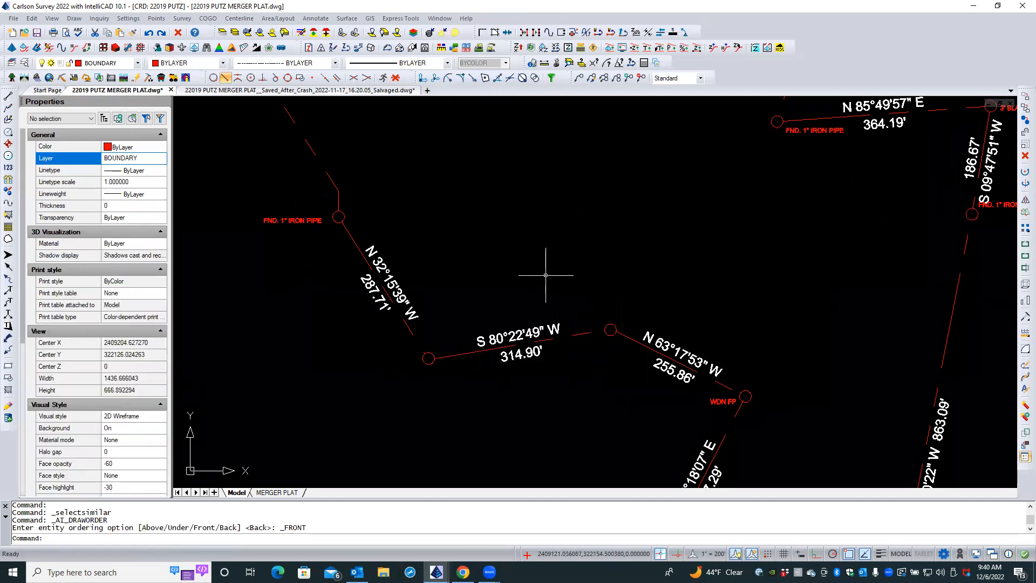
- Bring the crossed-circle point at the boundary's northwest corner, beside the 38.97' label, to the front
{"action": "scroll", "coordinate": [532, 274], "scroll_direction": "down", "scroll_amount": 4}
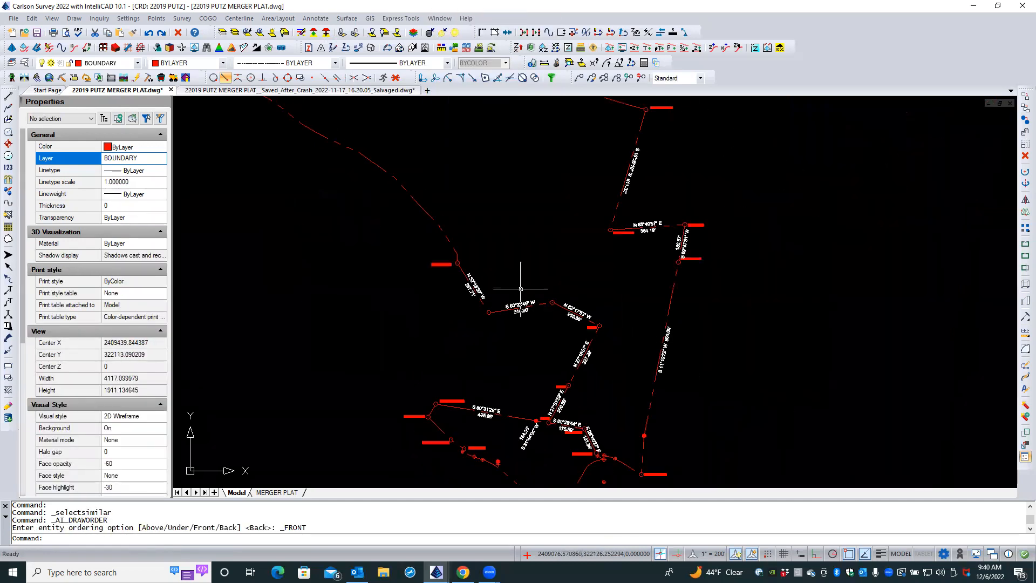
{"action": "scroll", "coordinate": [624, 315], "scroll_direction": "down", "scroll_amount": 2}
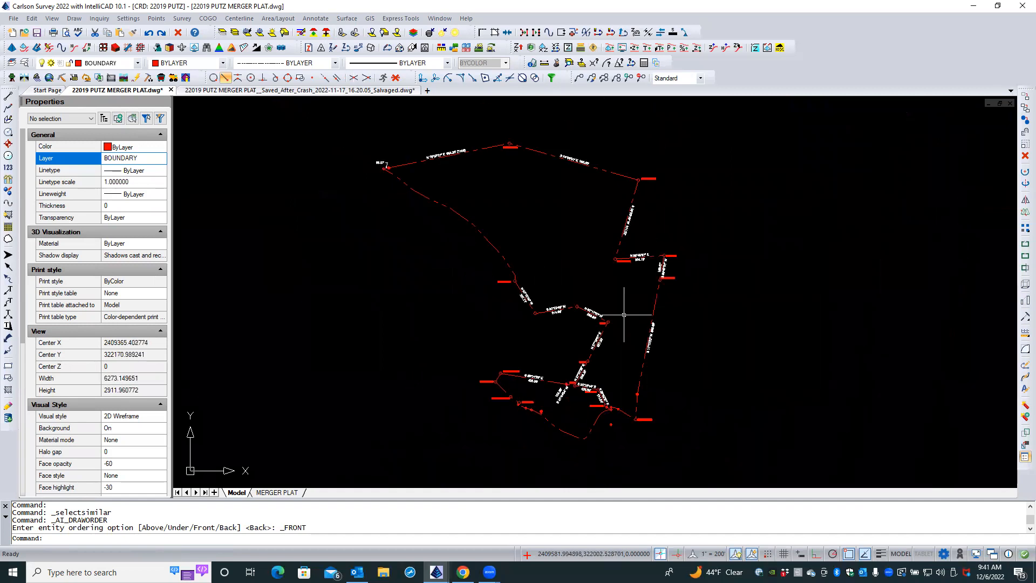
{"action": "scroll", "coordinate": [500, 133], "scroll_direction": "up", "scroll_amount": 4}
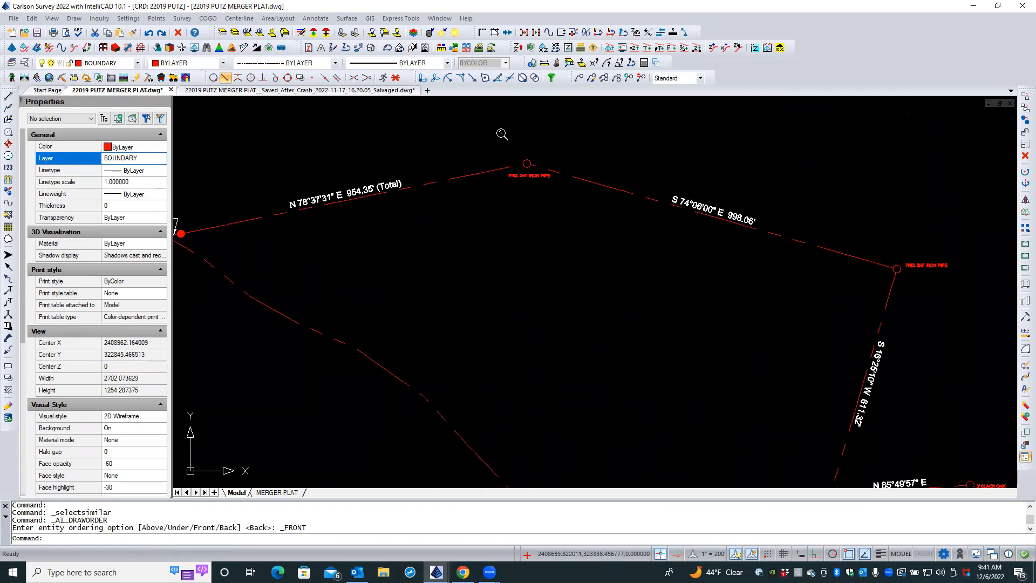
{"action": "scroll", "coordinate": [526, 151], "scroll_direction": "up", "scroll_amount": 2}
{"action": "scroll", "coordinate": [532, 144], "scroll_direction": "down", "scroll_amount": 3}
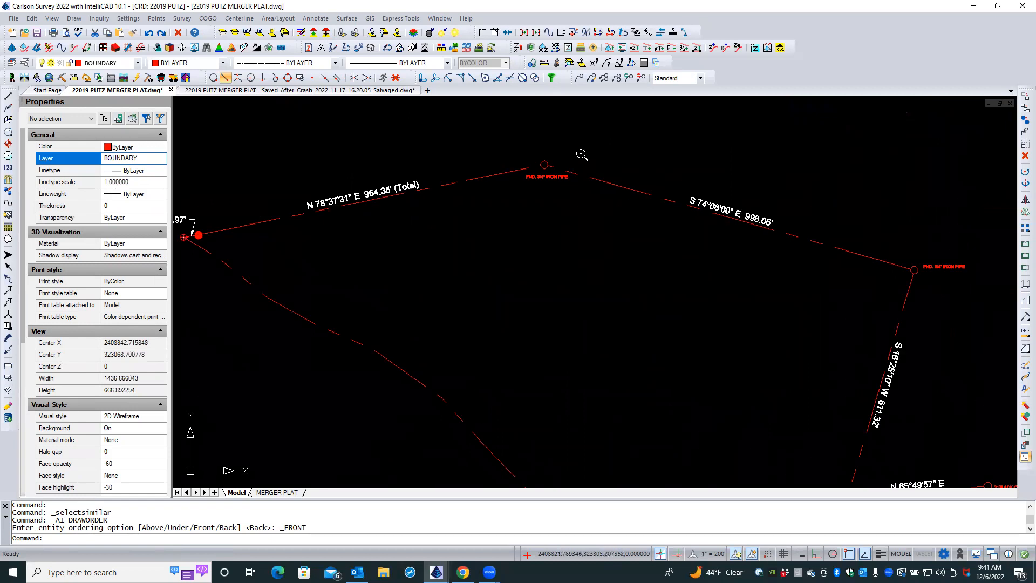
{"action": "scroll", "coordinate": [324, 208], "scroll_direction": "up", "scroll_amount": 1}
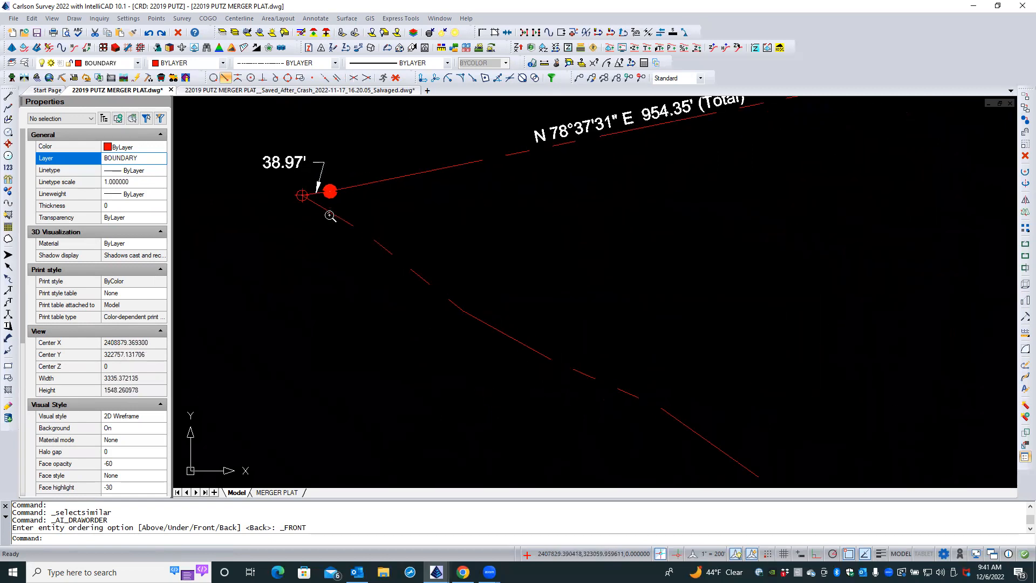
{"action": "scroll", "coordinate": [306, 207], "scroll_direction": "up", "scroll_amount": 4}
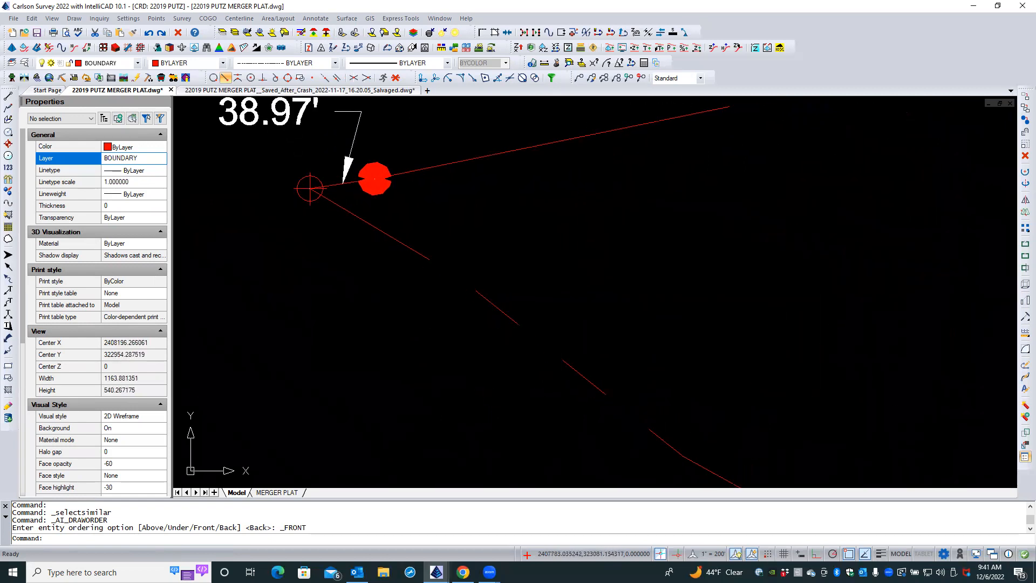
{"action": "left_click", "coordinate": [301, 196]}
{"action": "right_click", "coordinate": [301, 196]}
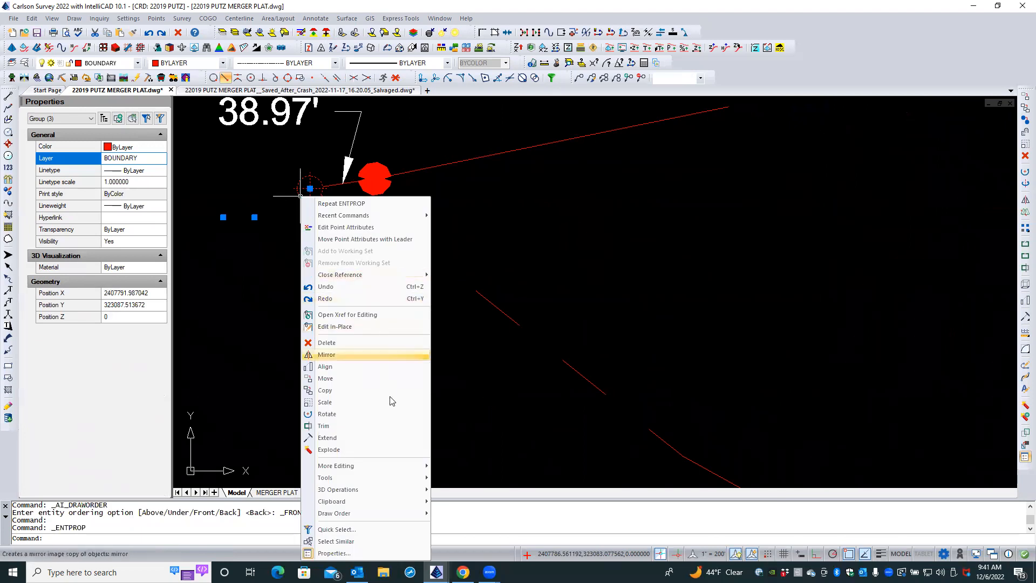
{"action": "mouse_move", "coordinate": [413, 512]}
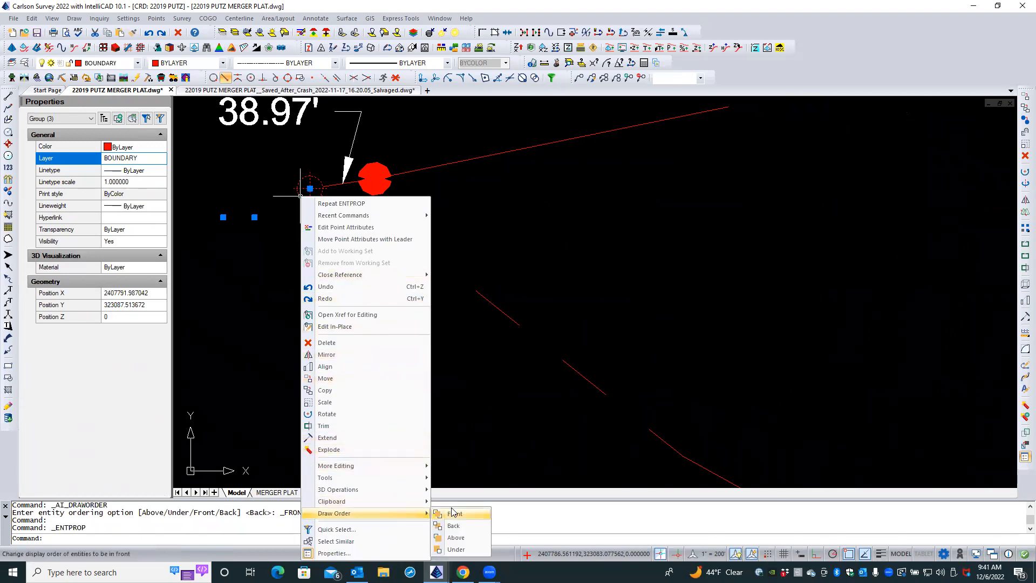
{"action": "left_click", "coordinate": [452, 512]}
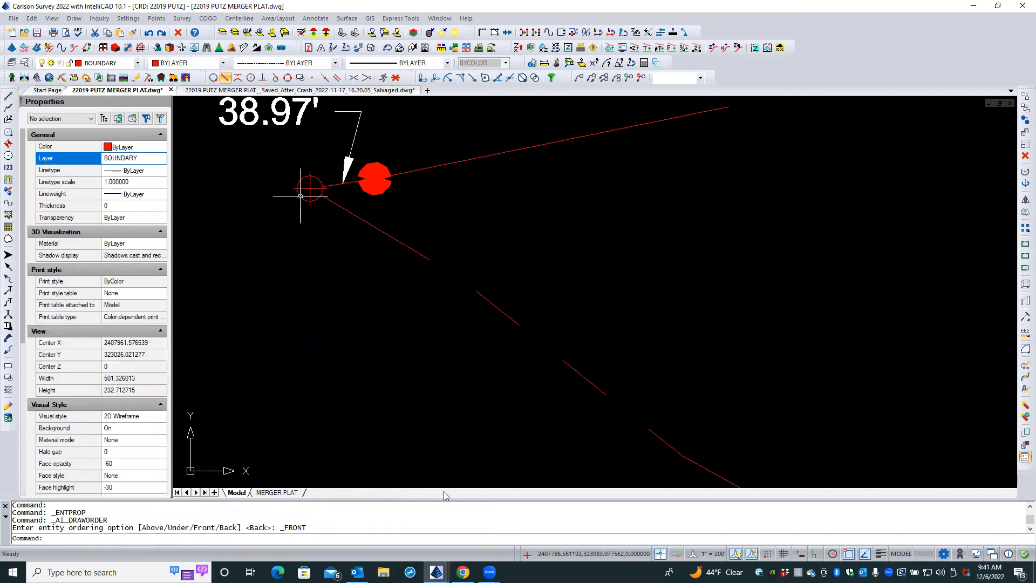
{"action": "left_click", "coordinate": [358, 296]}
{"action": "scroll", "coordinate": [326, 286], "scroll_direction": "down", "scroll_amount": 4}
{"action": "left_click", "coordinate": [318, 280]}
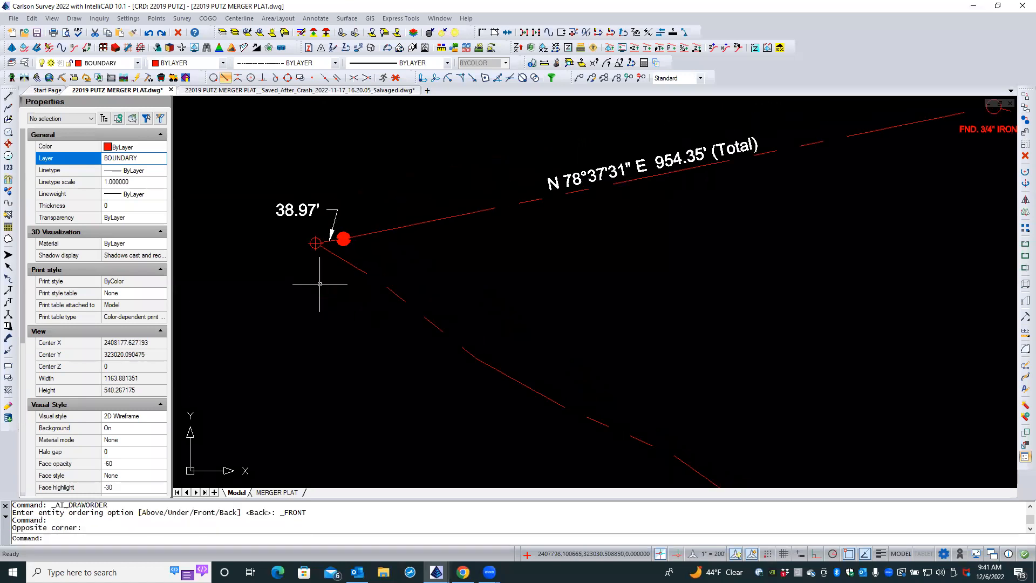
- Restore all layers, then isolate those of the S 80°31'28" E boundary line, its bearing text and the merger boundary polyline along S 31°44'04" W
{"action": "scroll", "coordinate": [359, 203], "scroll_direction": "down", "scroll_amount": 6}
{"action": "scroll", "coordinate": [358, 203], "scroll_direction": "down", "scroll_amount": 2}
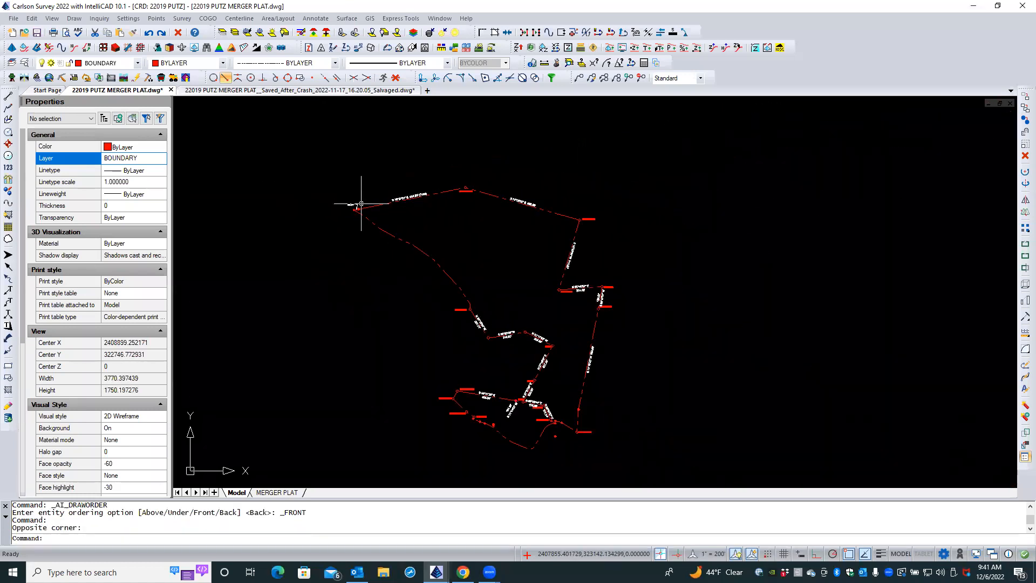
{"action": "scroll", "coordinate": [551, 386], "scroll_direction": "up", "scroll_amount": 5}
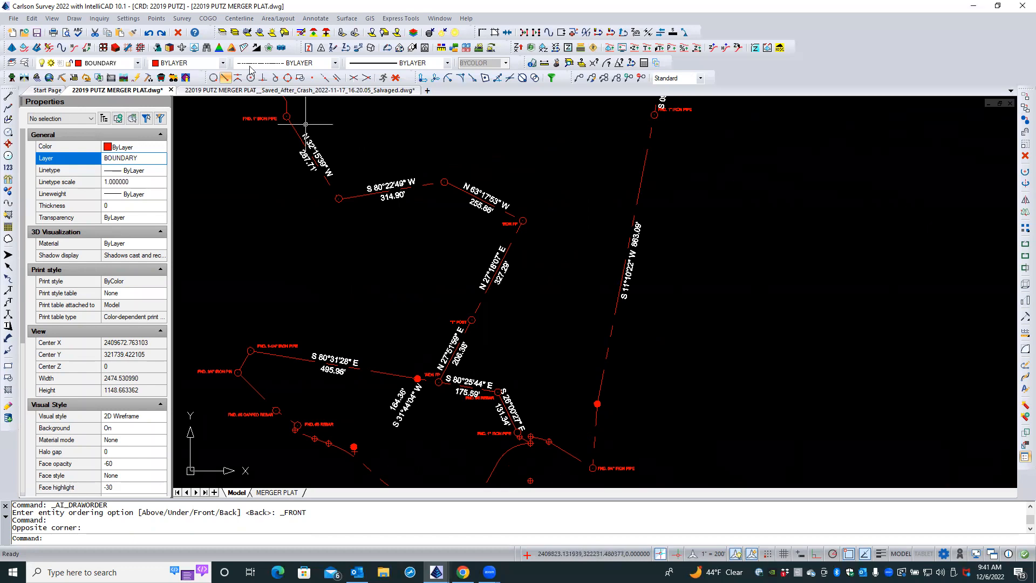
{"action": "left_click", "coordinate": [235, 33]}
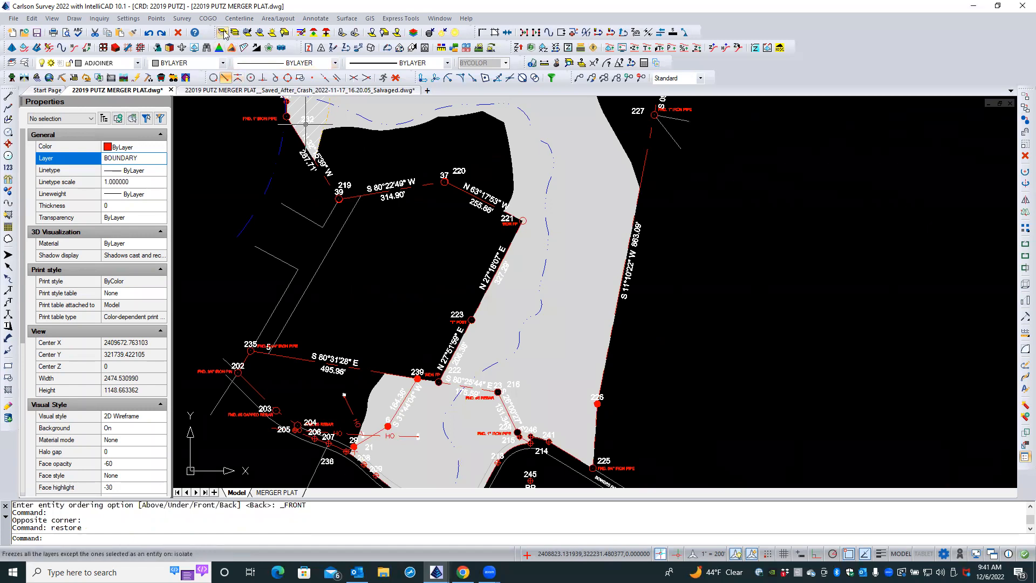
{"action": "left_click", "coordinate": [222, 33]}
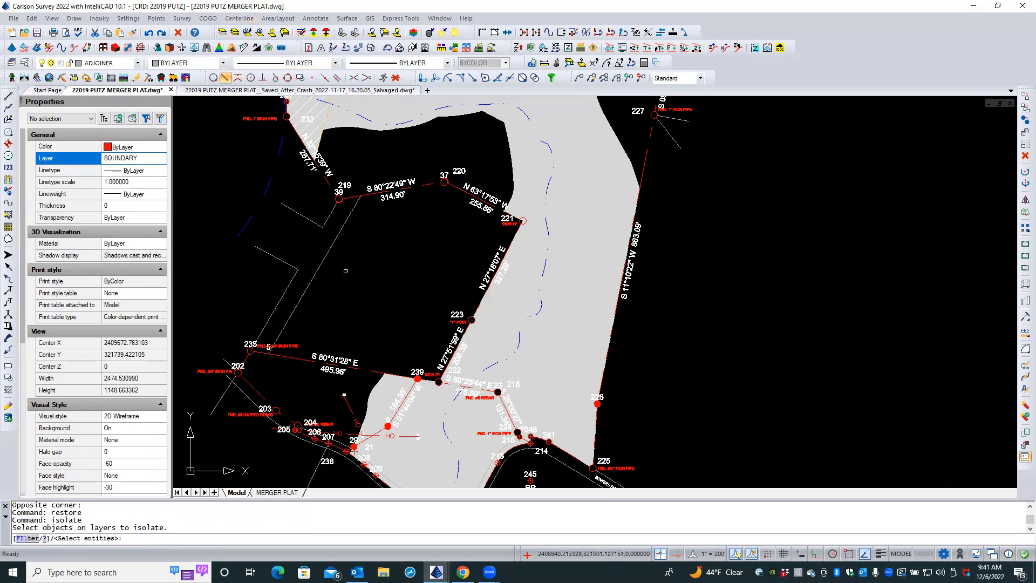
{"action": "left_click", "coordinate": [290, 356]}
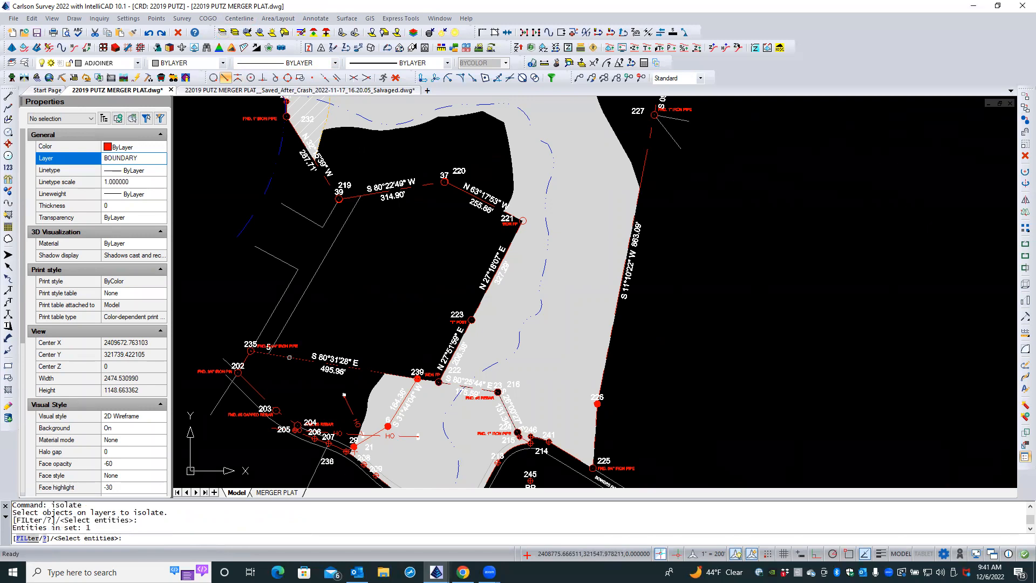
{"action": "left_click", "coordinate": [313, 356]}
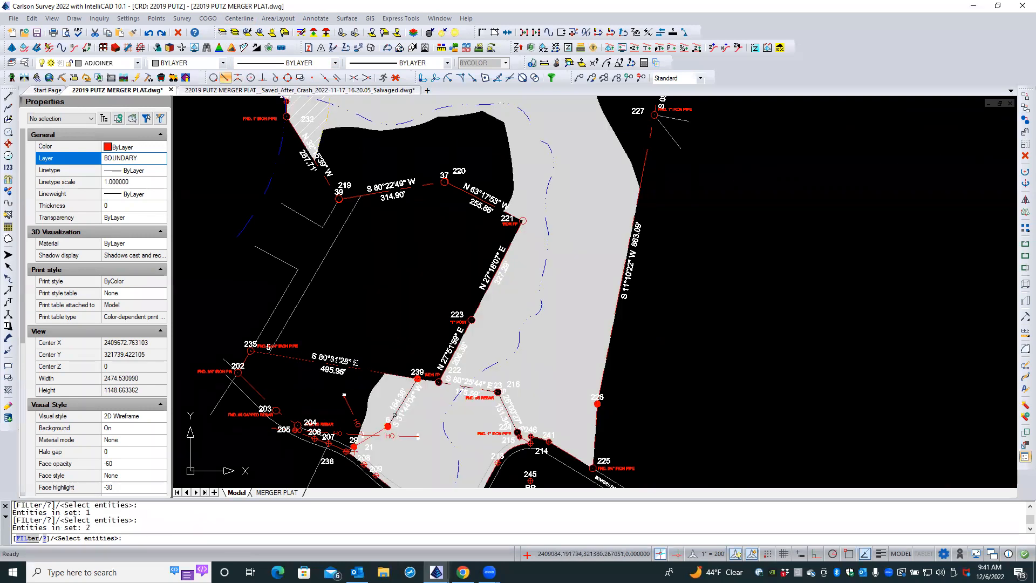
{"action": "left_click", "coordinate": [394, 414]}
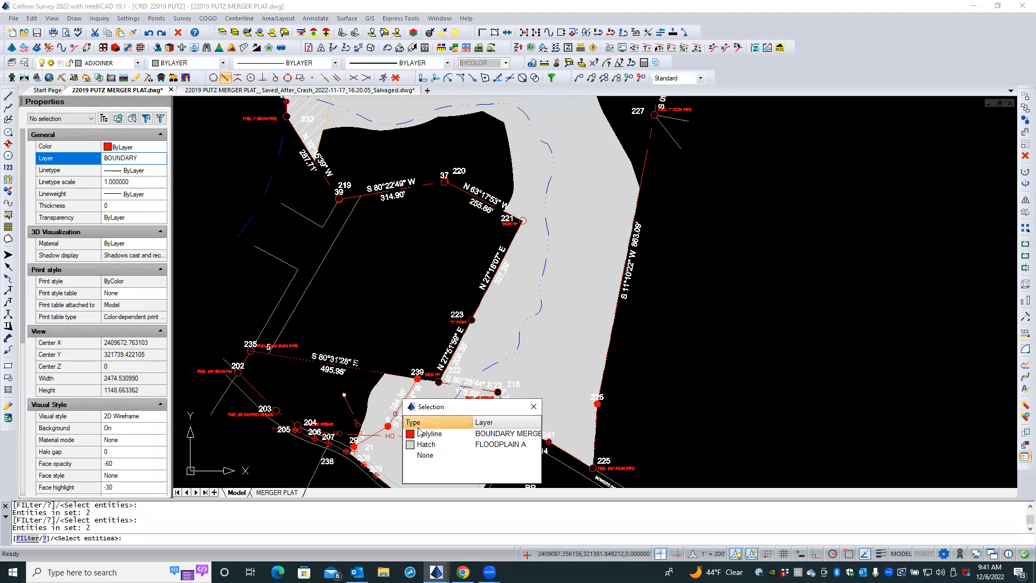
{"action": "left_click", "coordinate": [429, 444]}
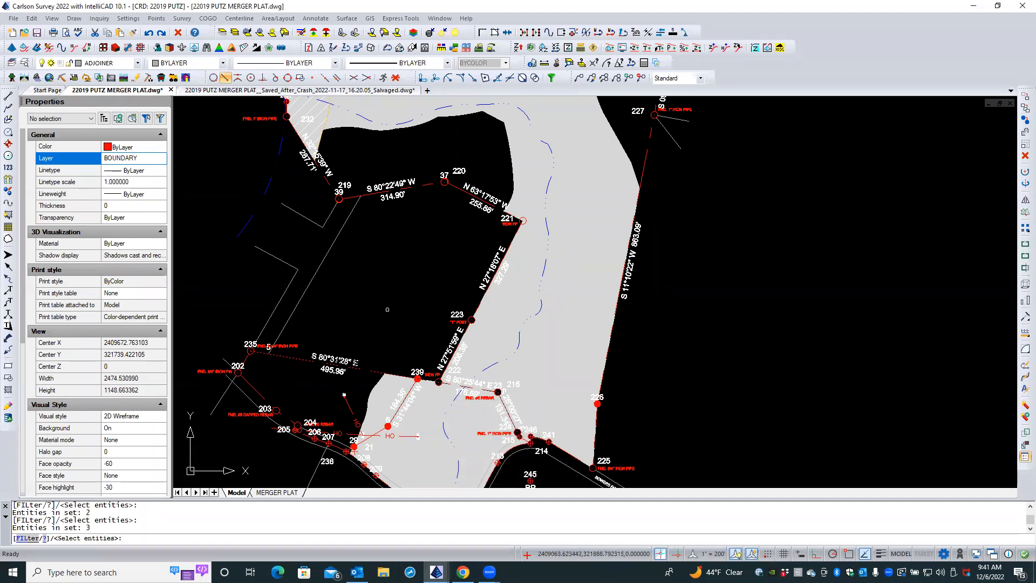
{"action": "key", "text": "Return"}
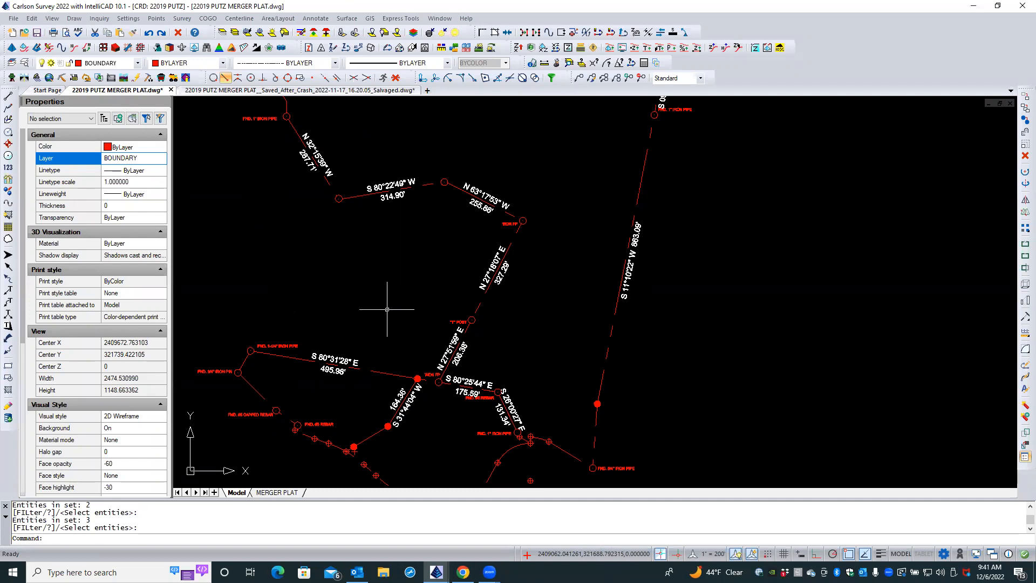
- Check the properties of the S 80°22'49" W bearing text on the northern boundary line
{"action": "scroll", "coordinate": [393, 286], "scroll_direction": "down", "scroll_amount": 2}
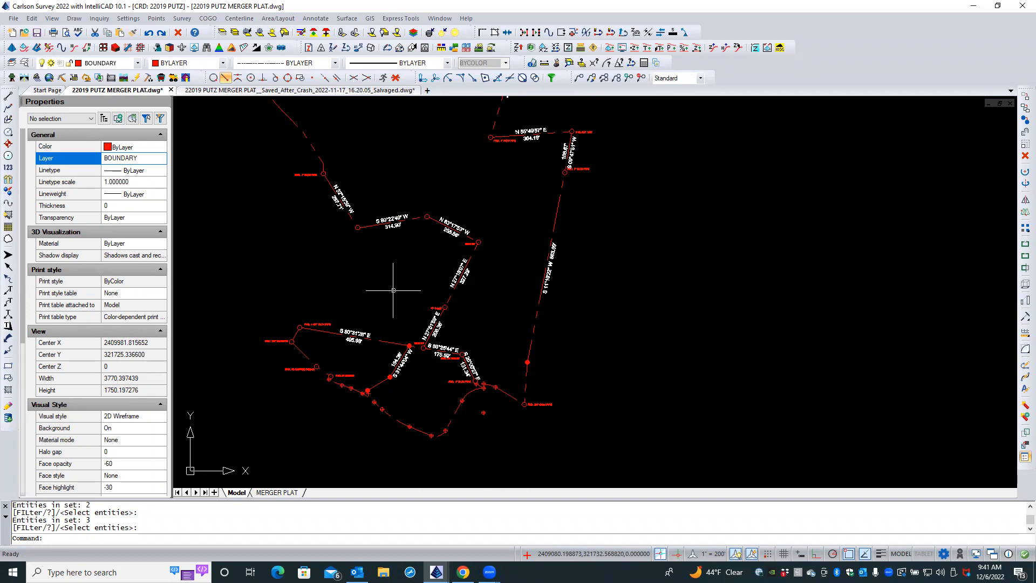
{"action": "left_click", "coordinate": [396, 215]}
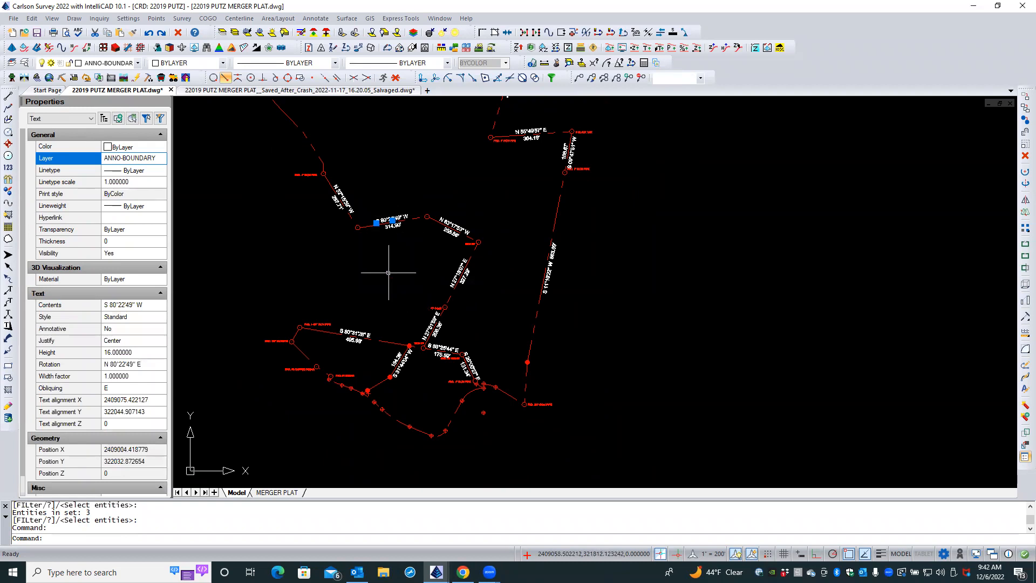
{"action": "key", "text": "Escape"}
{"action": "key", "text": "Escape"}
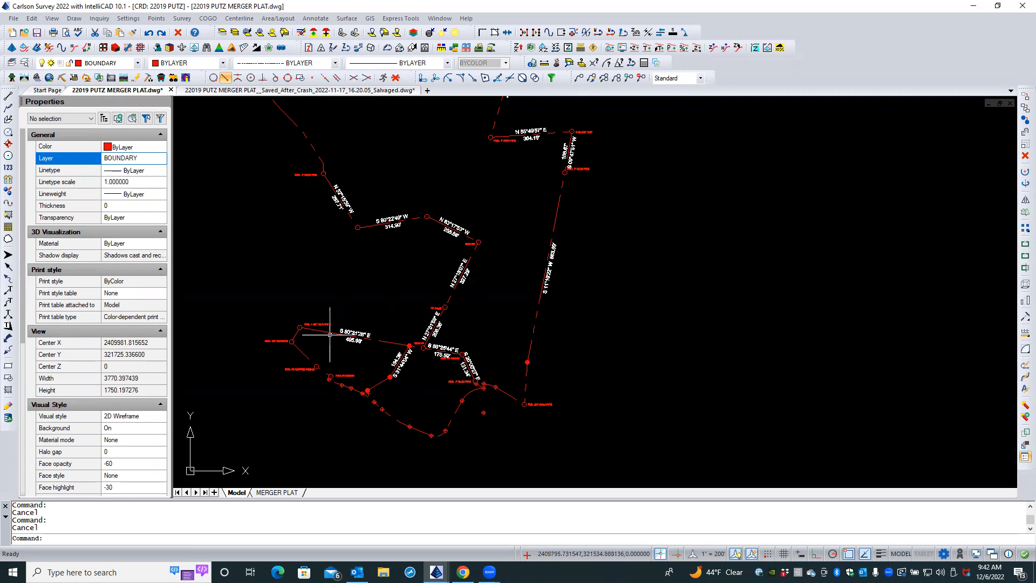
- Inspect the properties of the boundary polyline running from the FND. 1-1/4" IRON PIPE along the curved southern side
{"action": "left_click", "coordinate": [300, 352]}
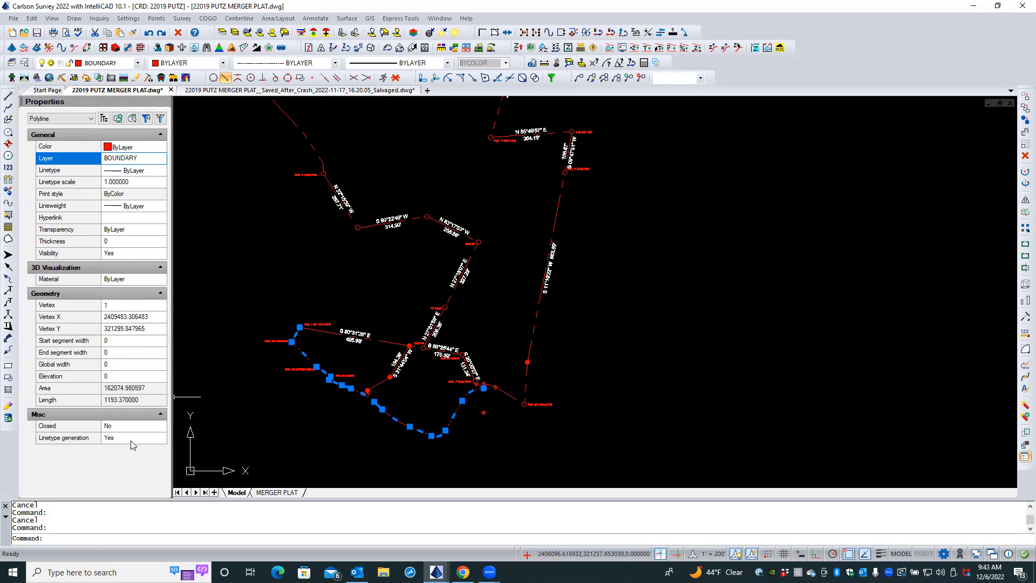
{"action": "key", "text": "Escape"}
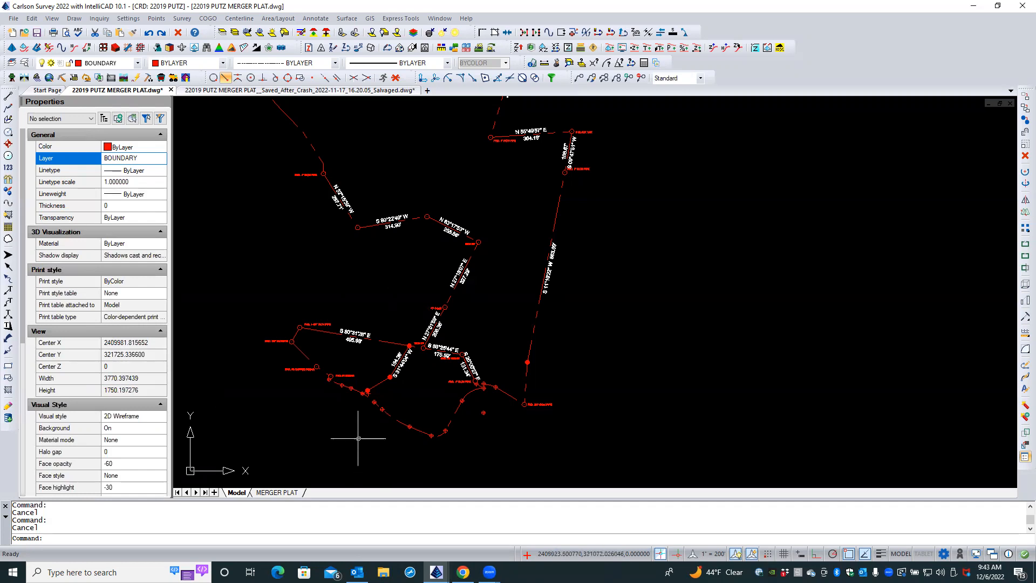
{"action": "scroll", "coordinate": [303, 360], "scroll_direction": "up", "scroll_amount": 3}
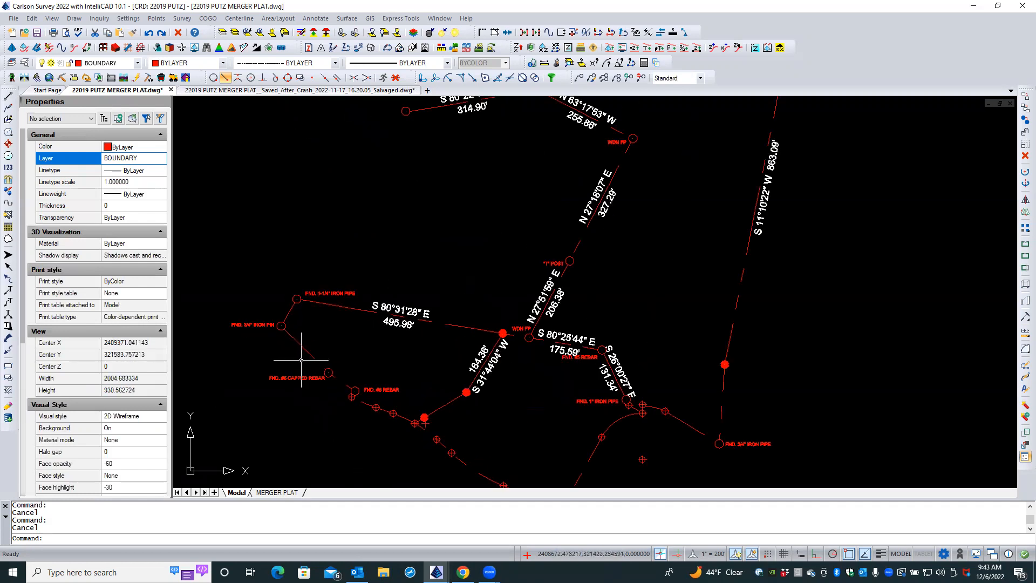
{"action": "scroll", "coordinate": [287, 353], "scroll_direction": "up", "scroll_amount": 3}
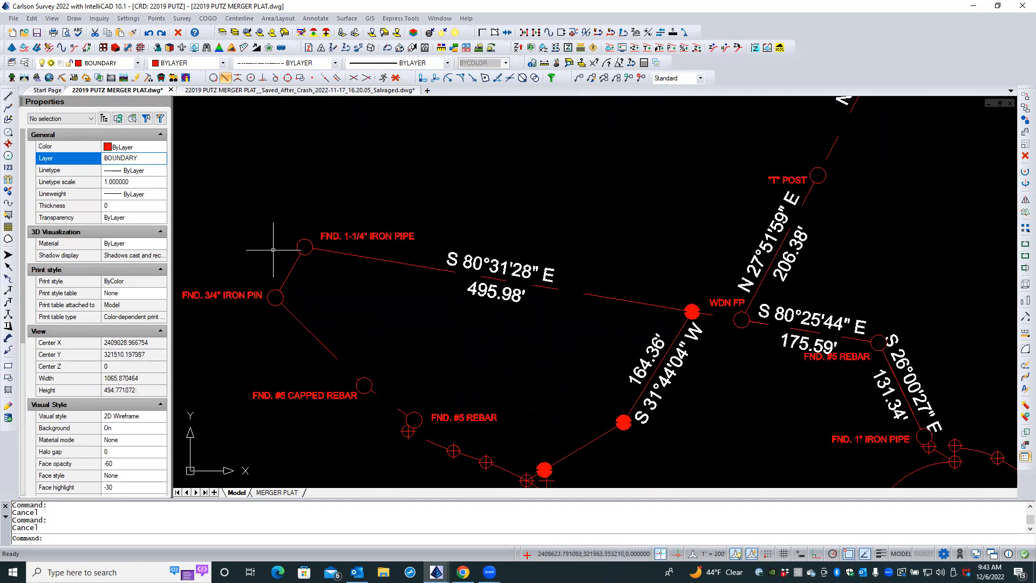
{"action": "left_click", "coordinate": [322, 321]}
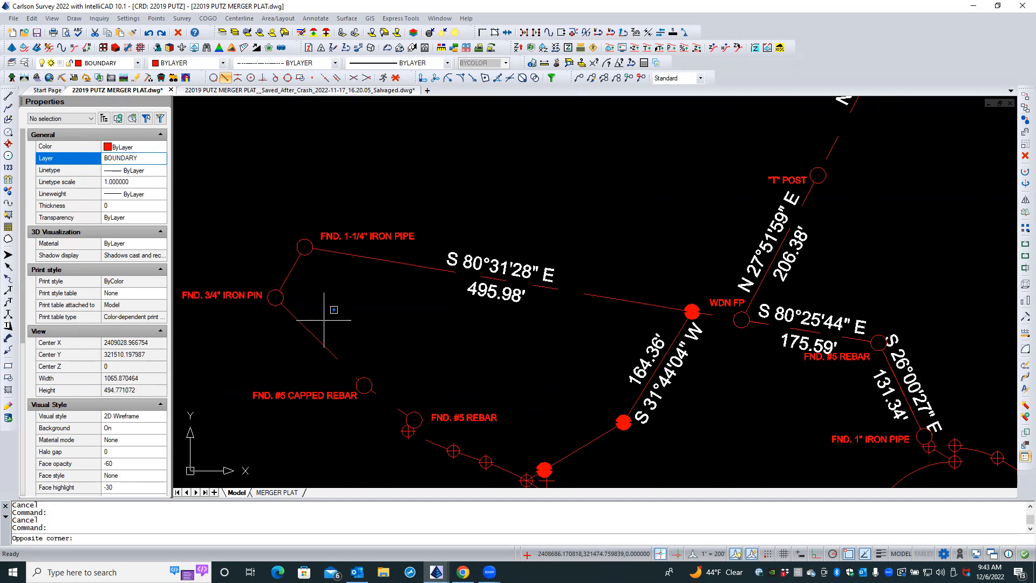
{"action": "left_click", "coordinate": [291, 343]}
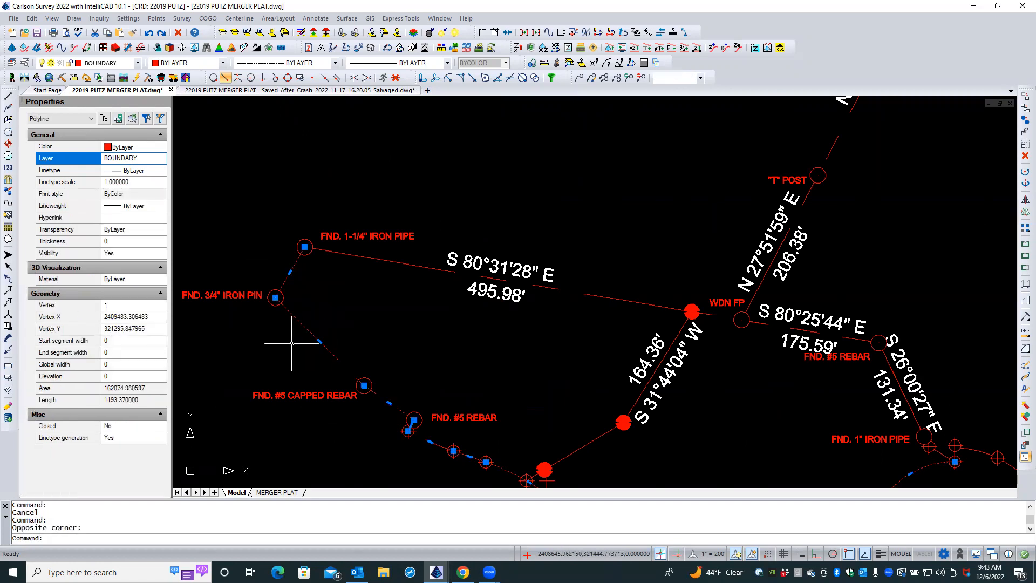
{"action": "left_click", "coordinate": [291, 343]}
{"action": "key", "text": "Escape"}
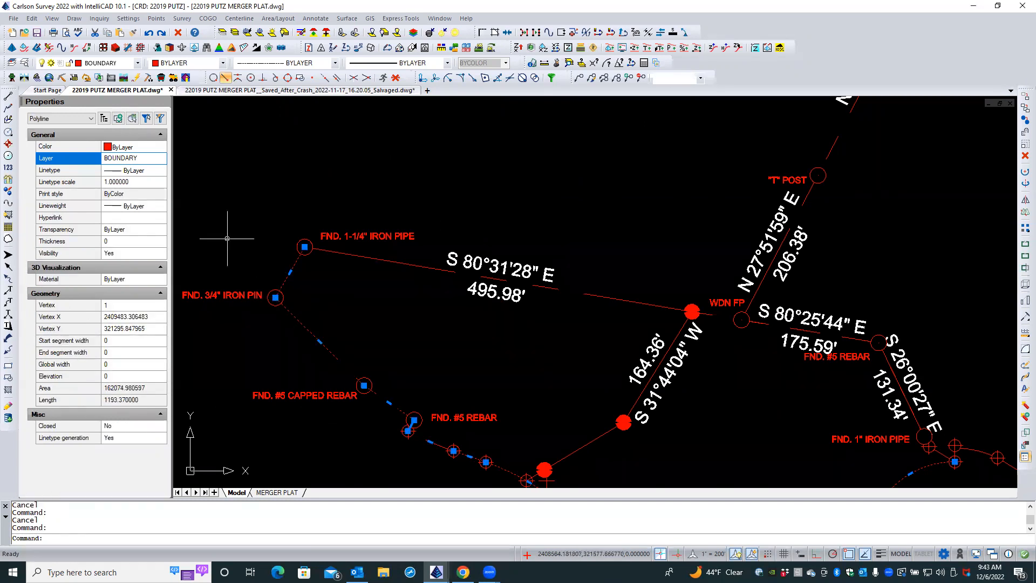
{"action": "scroll", "coordinate": [224, 232], "scroll_direction": "down", "scroll_amount": 1}
{"action": "key", "text": "Escape"}
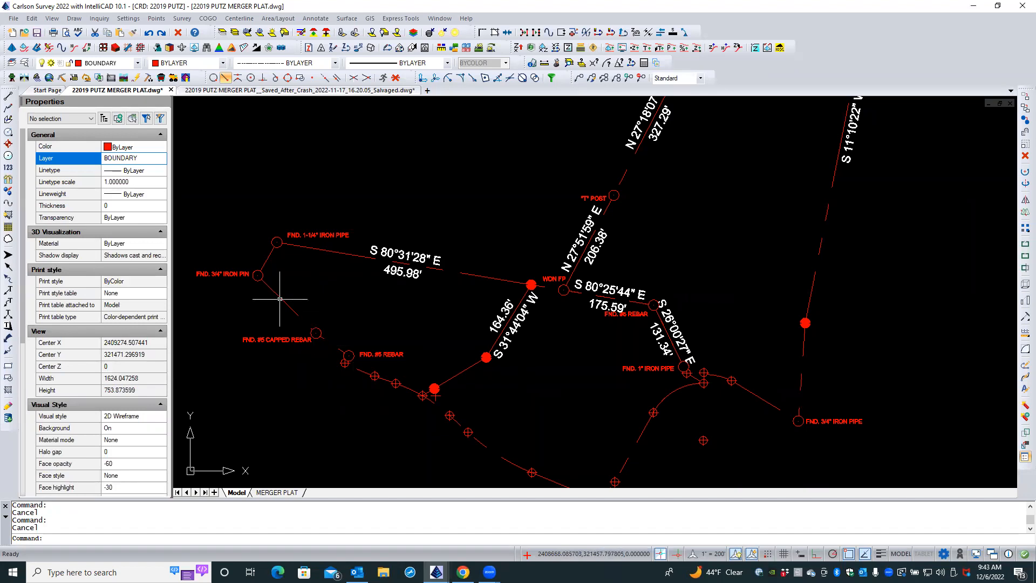
- Review the boundary linework on the MERGER PLAT layout with lineweight display switched on, and switch it off again
{"action": "left_click", "coordinate": [277, 492]}
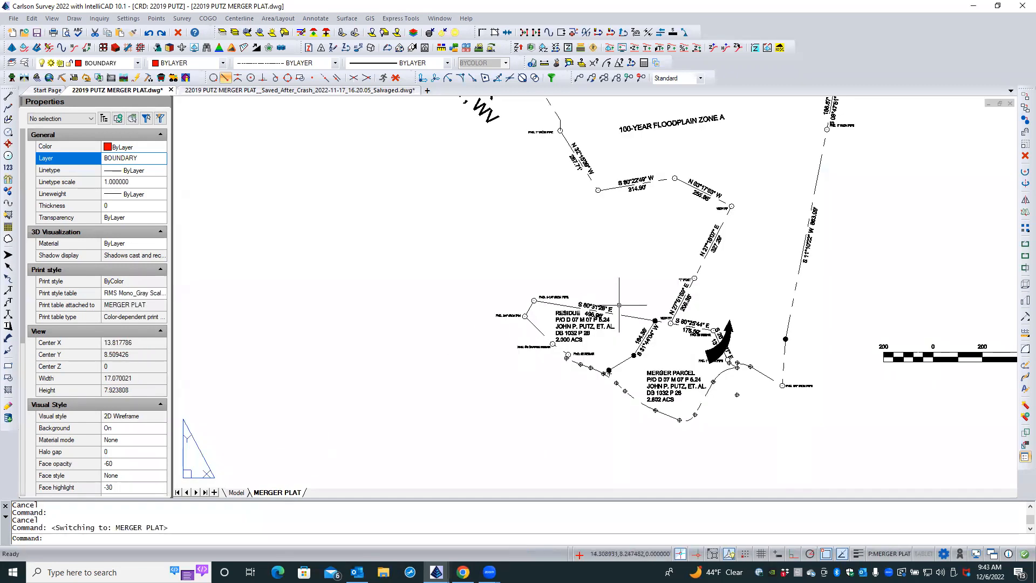
{"action": "scroll", "coordinate": [625, 310], "scroll_direction": "up", "scroll_amount": 1}
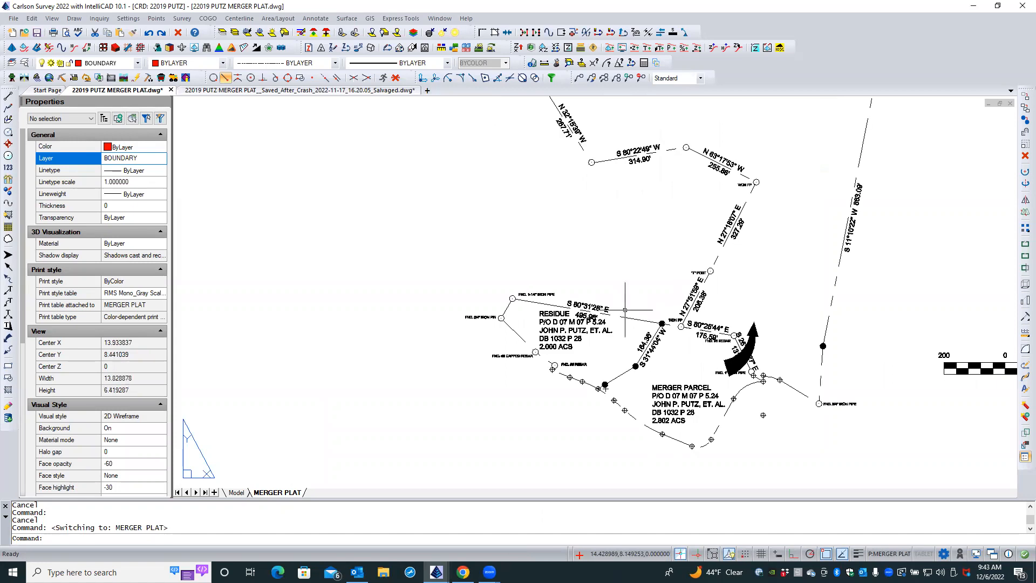
{"action": "left_click", "coordinate": [858, 554]}
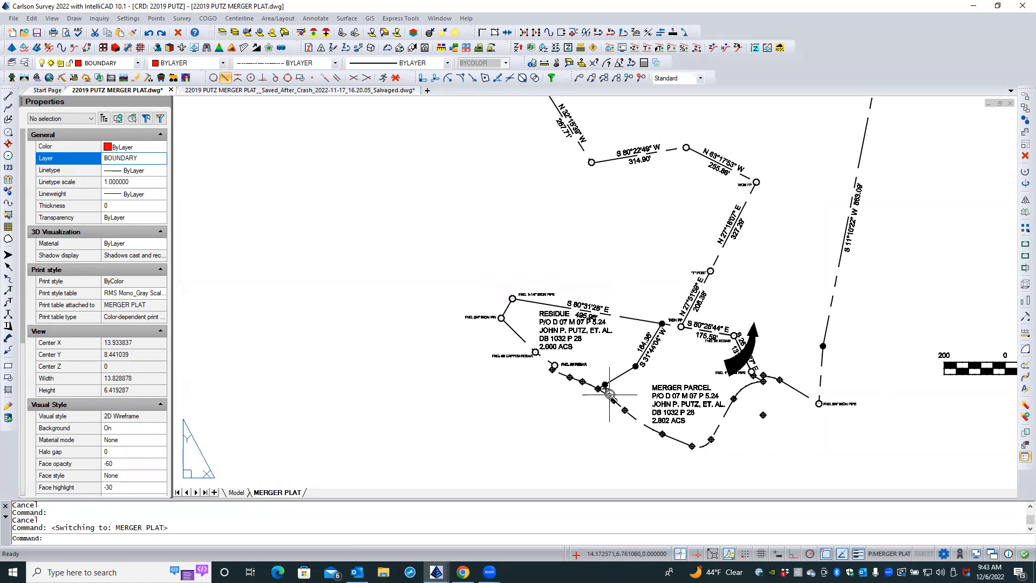
{"action": "scroll", "coordinate": [610, 394], "scroll_direction": "up", "scroll_amount": 4}
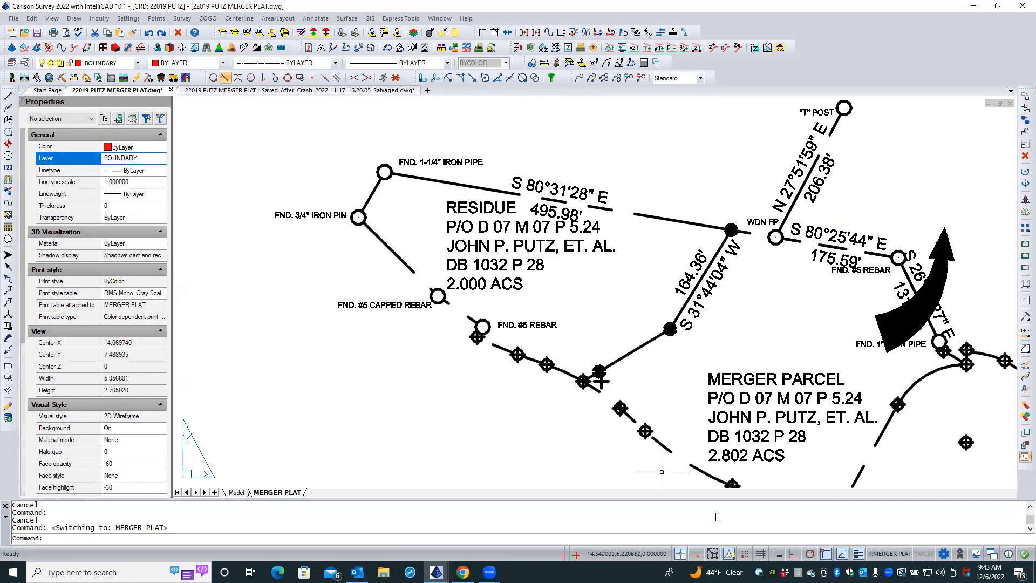
{"action": "left_click", "coordinate": [856, 556]}
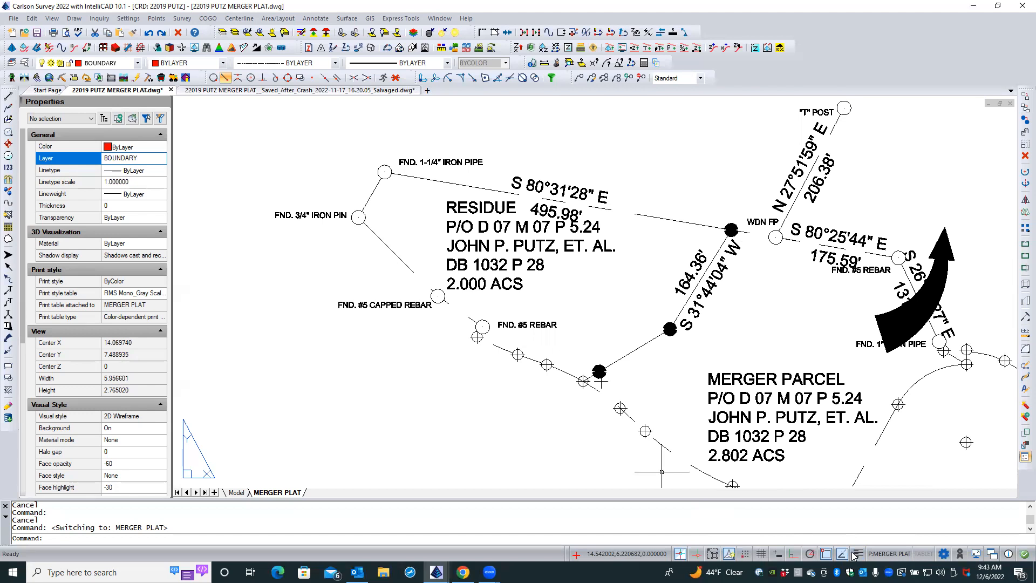
- In model space, set linetype generation to No for the boundary polyline running through the FND. 3/4" IRON PIN
{"action": "left_click", "coordinate": [236, 492]}
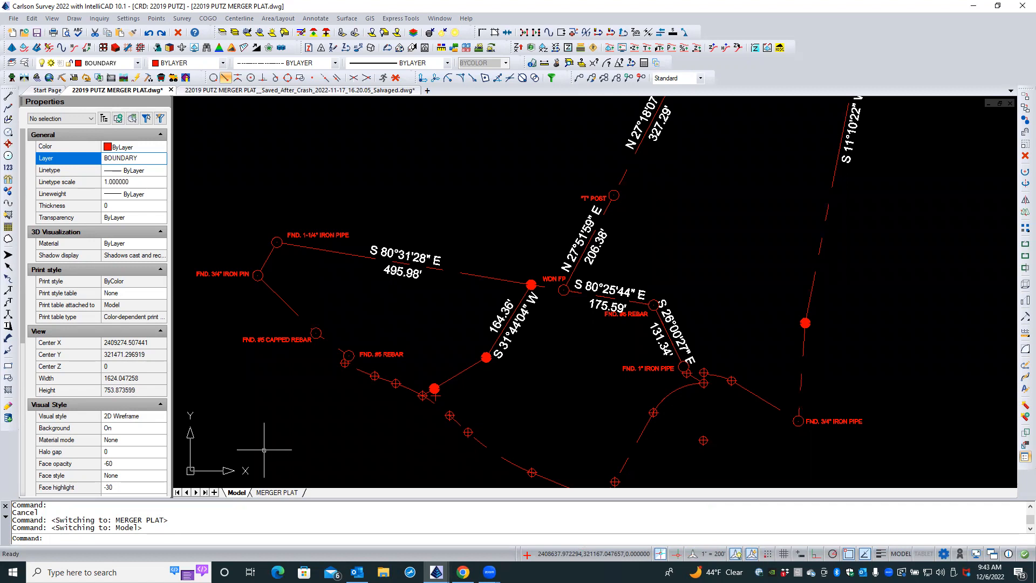
{"action": "left_click", "coordinate": [283, 299]}
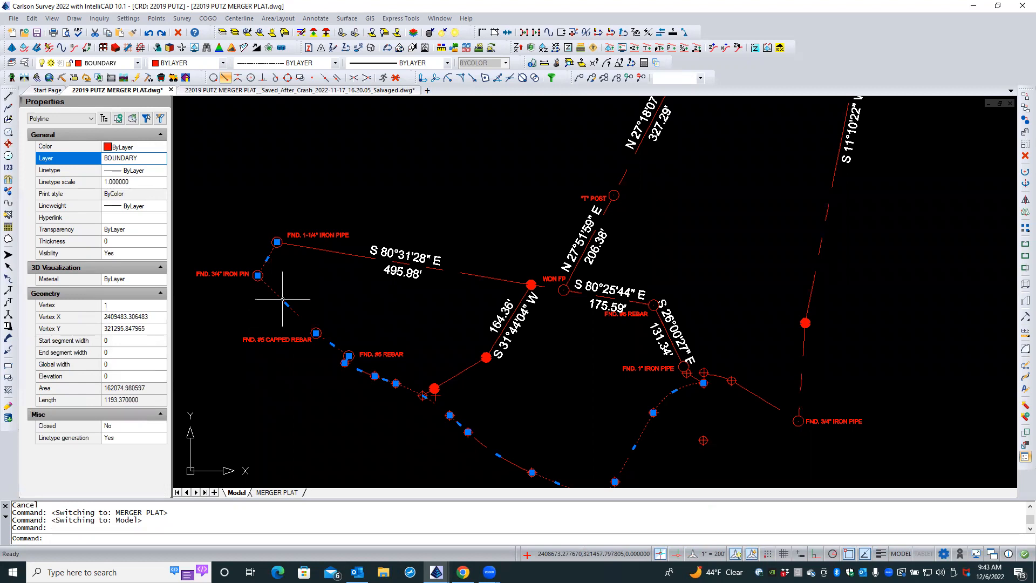
{"action": "left_click", "coordinate": [138, 438]}
{"action": "left_click", "coordinate": [135, 438]}
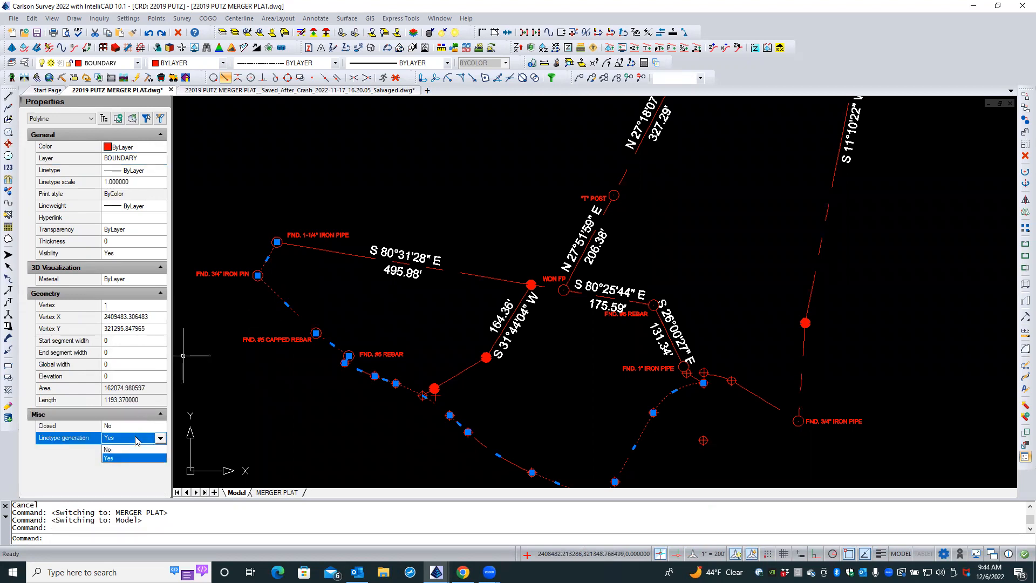
{"action": "left_click", "coordinate": [135, 450]}
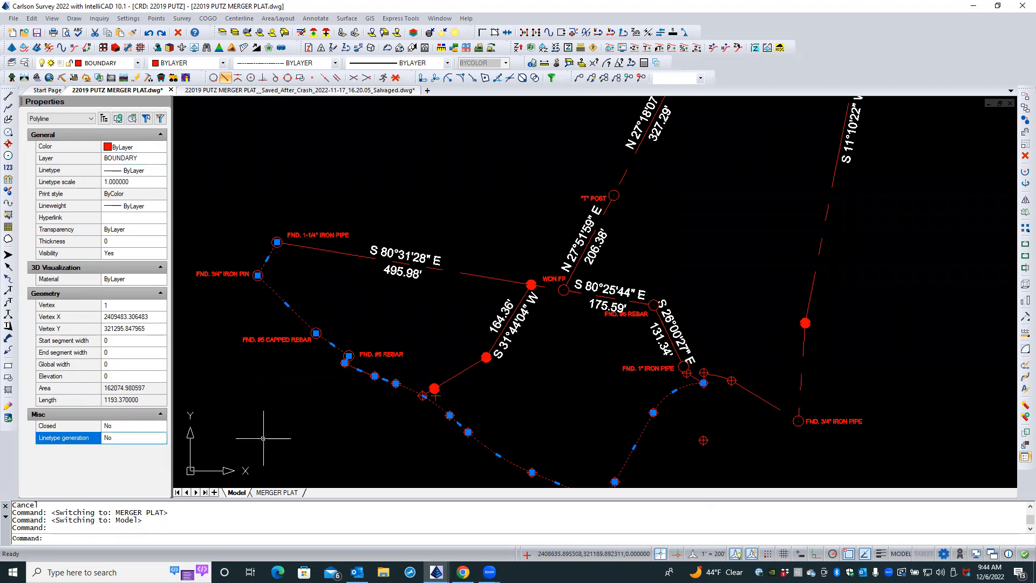
{"action": "key", "text": "Escape"}
{"action": "key", "text": "Escape"}
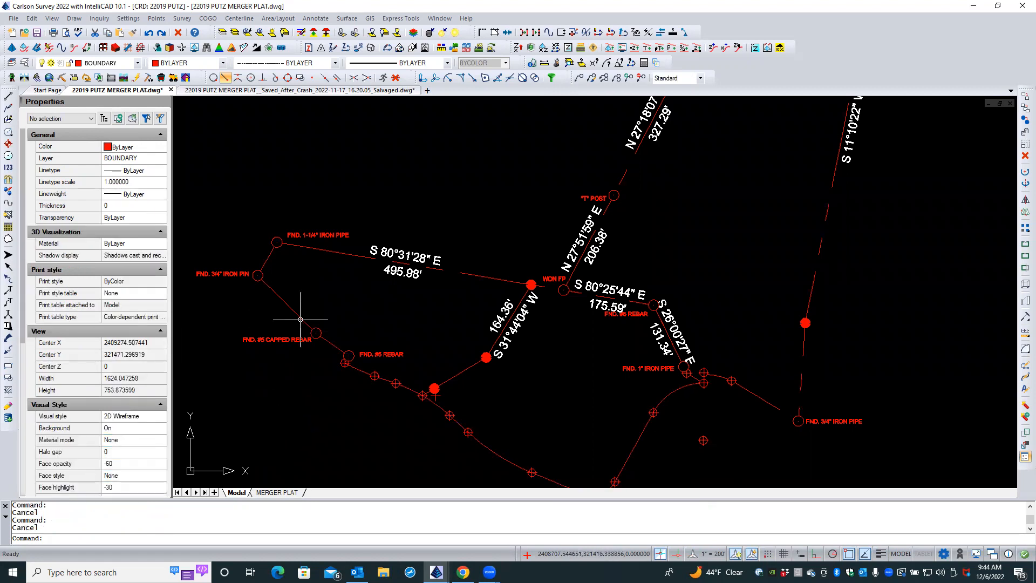
- Set the linetype scale of the curved southern boundary polyline to 0.5, keeping linetype generation at No
{"action": "scroll", "coordinate": [351, 321], "scroll_direction": "down", "scroll_amount": 1}
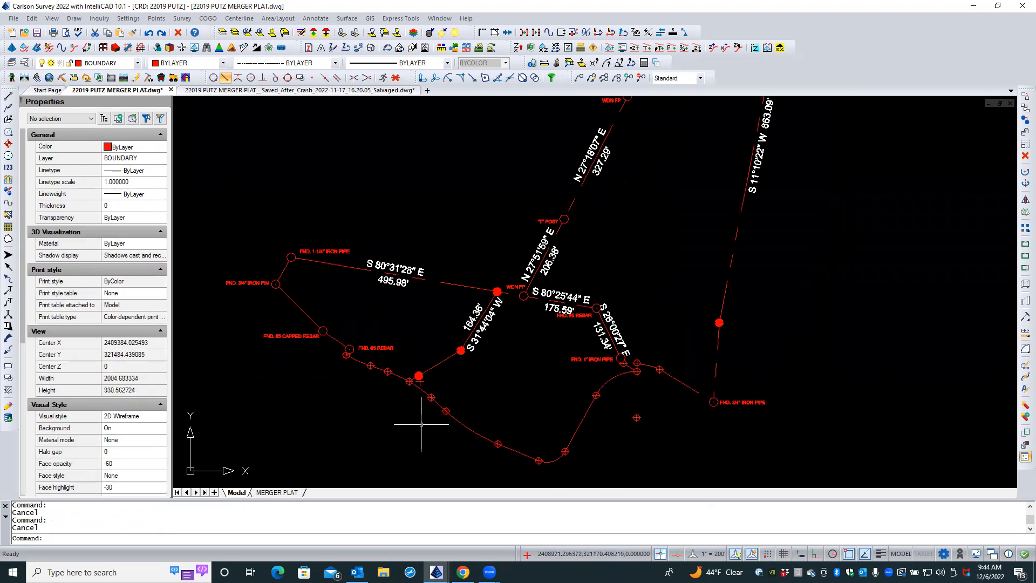
{"action": "left_click", "coordinate": [579, 420]}
{"action": "left_click", "coordinate": [549, 416]}
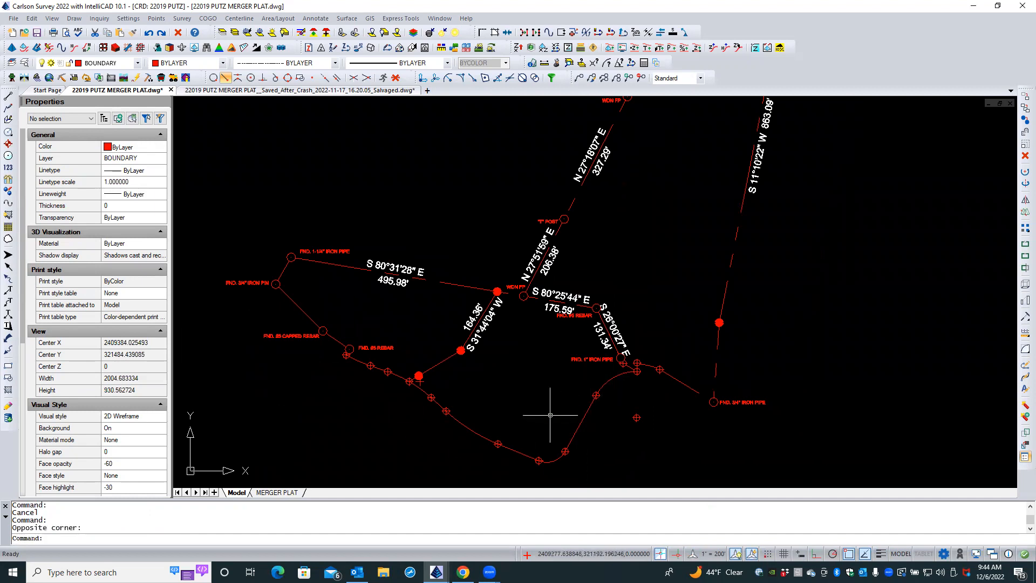
{"action": "left_click", "coordinate": [586, 416]}
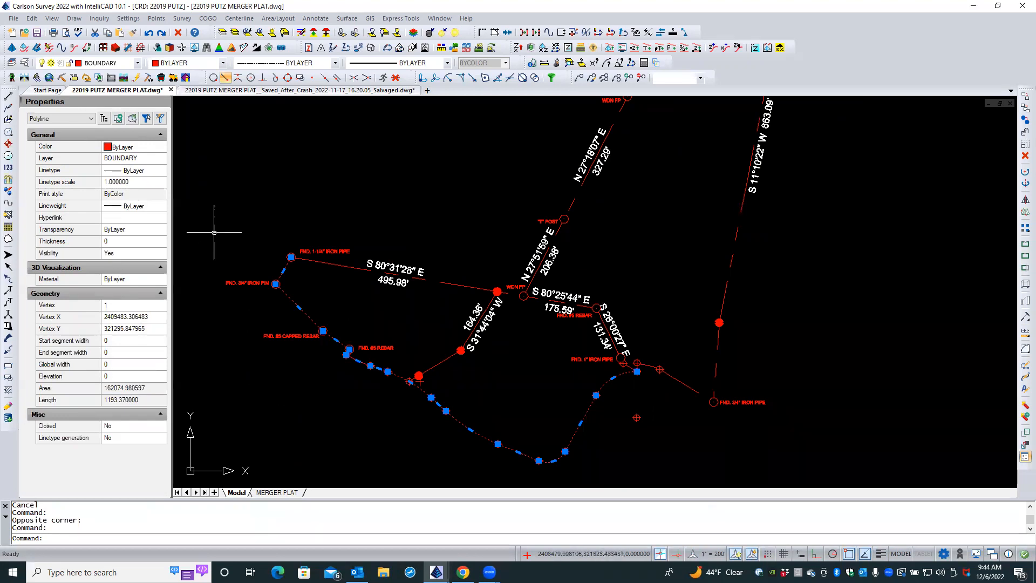
{"action": "left_click", "coordinate": [154, 184]}
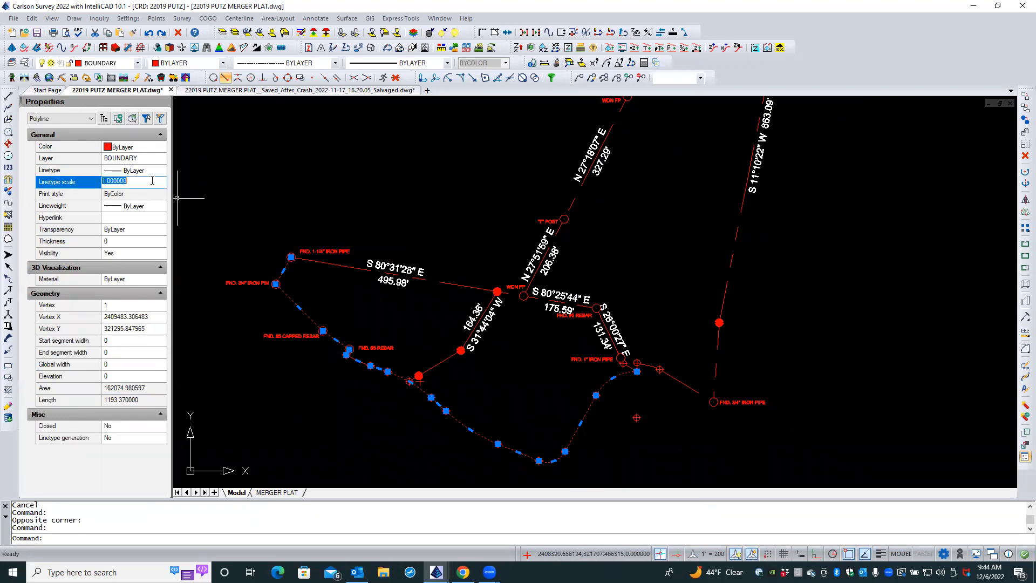
{"action": "key", "text": "Return"}
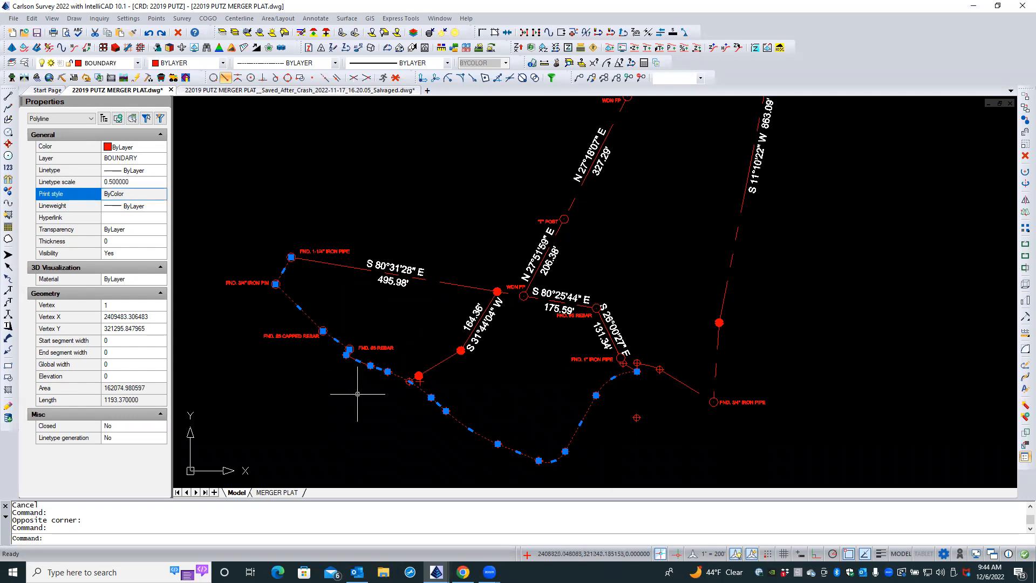
{"action": "left_click", "coordinate": [135, 439]}
{"action": "left_click", "coordinate": [241, 410]}
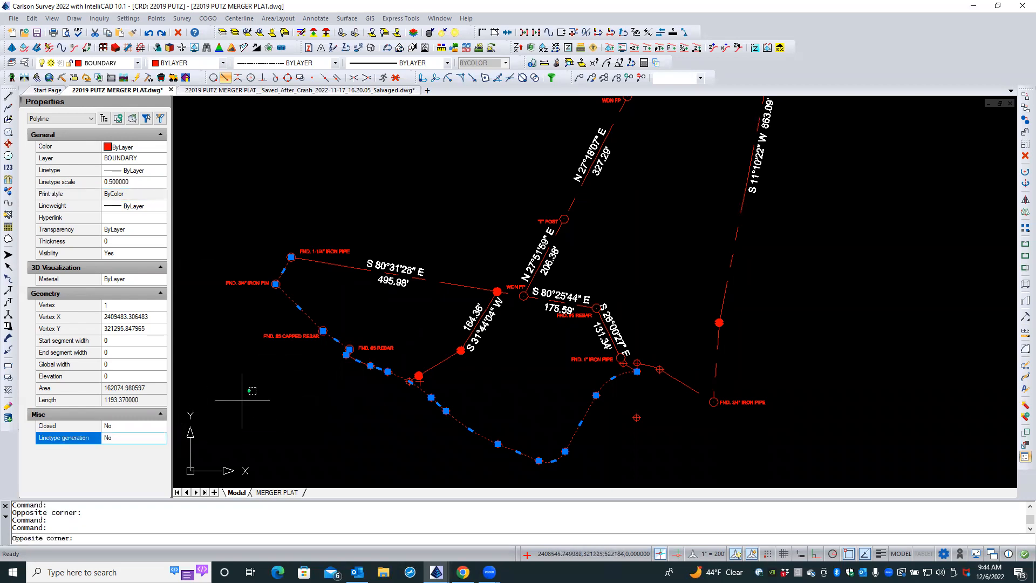
{"action": "left_click", "coordinate": [232, 405]}
{"action": "key", "text": "Escape"}
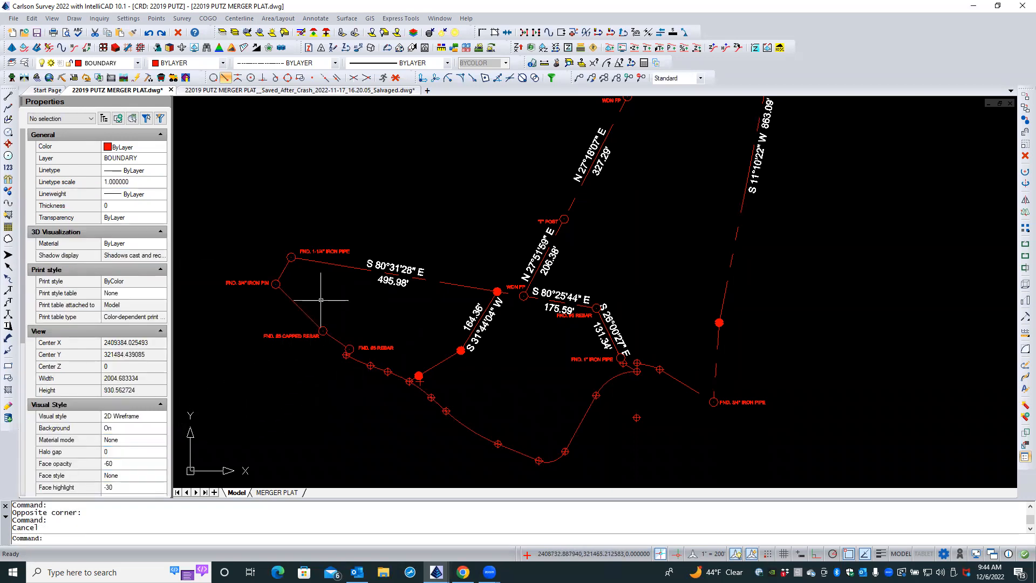
- Set the linetype scale of the southern boundary polyline to 0.25
{"action": "left_click", "coordinate": [302, 309]}
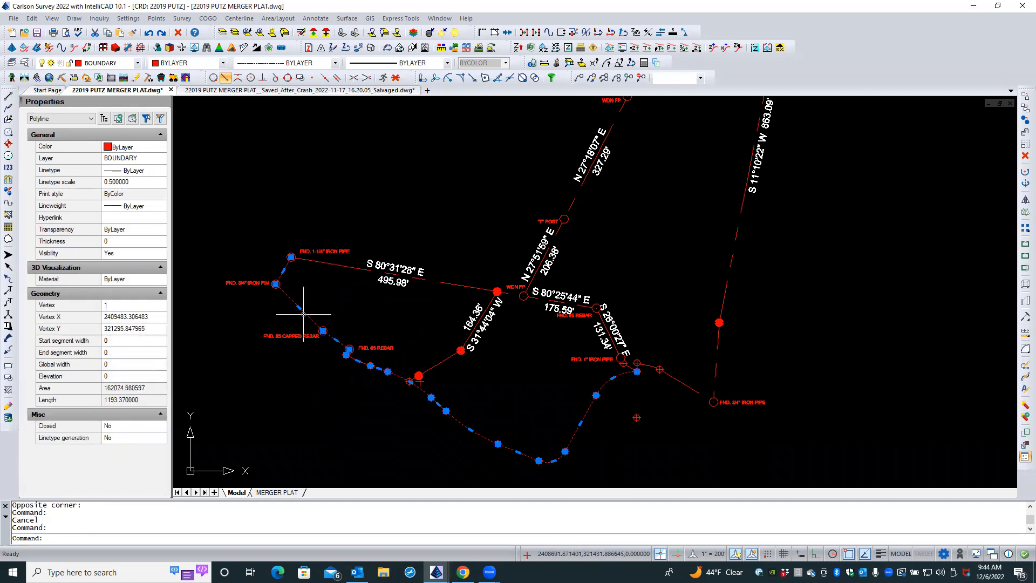
{"action": "left_click", "coordinate": [157, 182]}
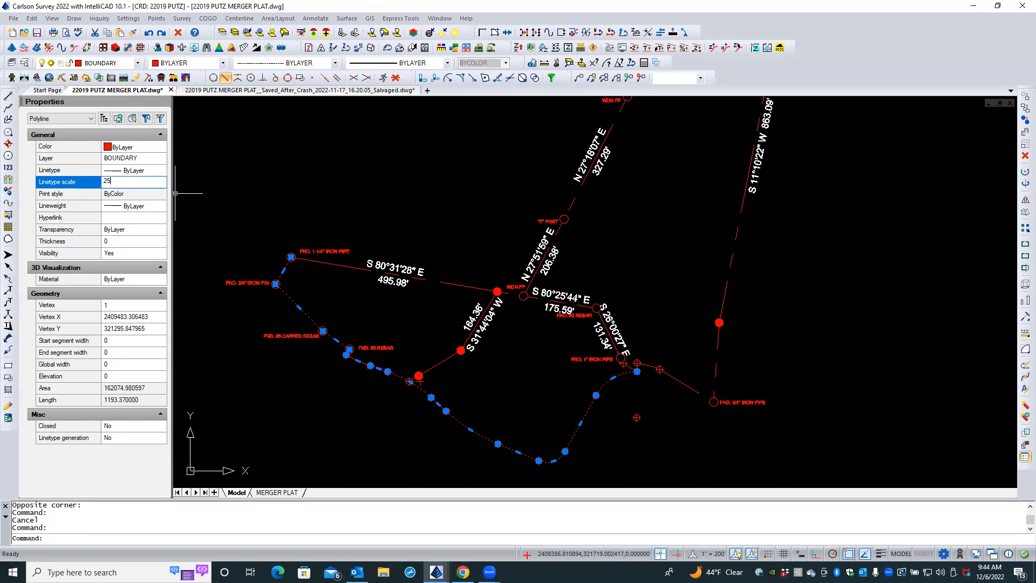
{"action": "key", "text": "Return"}
{"action": "key", "text": "Escape"}
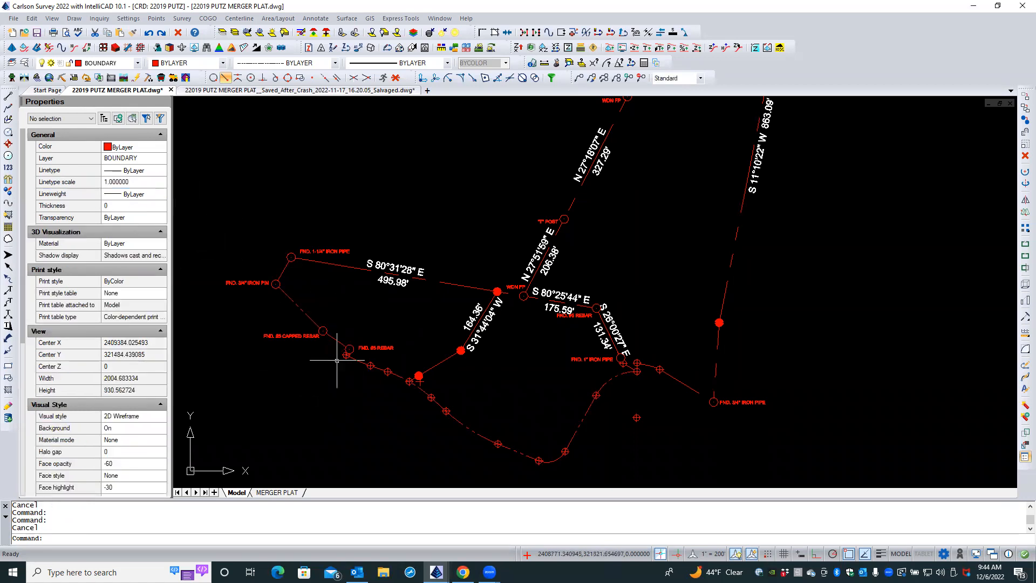
- Check the southern boundary's dash pattern near the iron pin and turn on lineweight display in model space
{"action": "scroll", "coordinate": [308, 317], "scroll_direction": "up", "scroll_amount": 3}
{"action": "scroll", "coordinate": [308, 317], "scroll_direction": "up", "scroll_amount": 3}
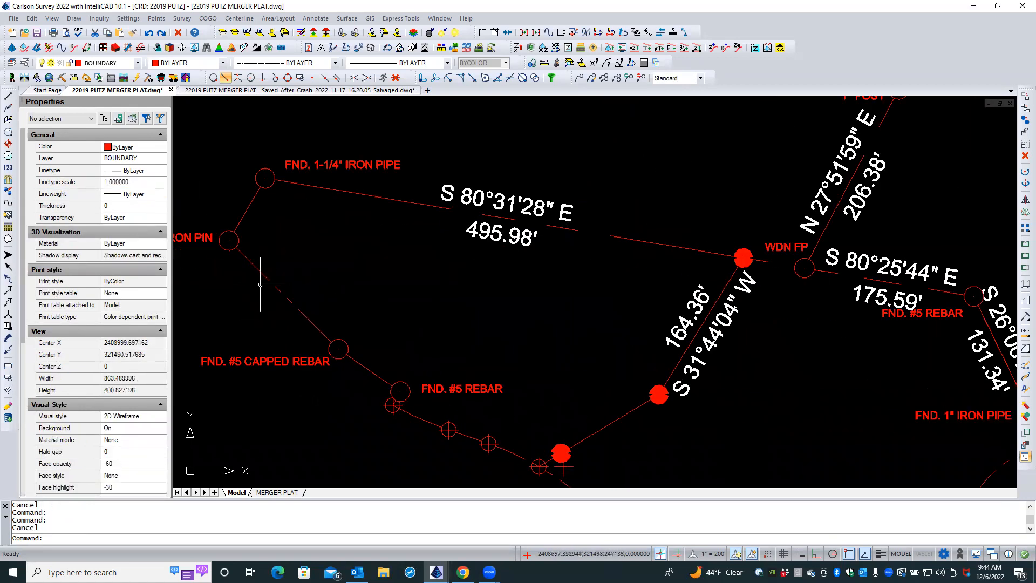
{"action": "scroll", "coordinate": [297, 265], "scroll_direction": "down", "scroll_amount": 2}
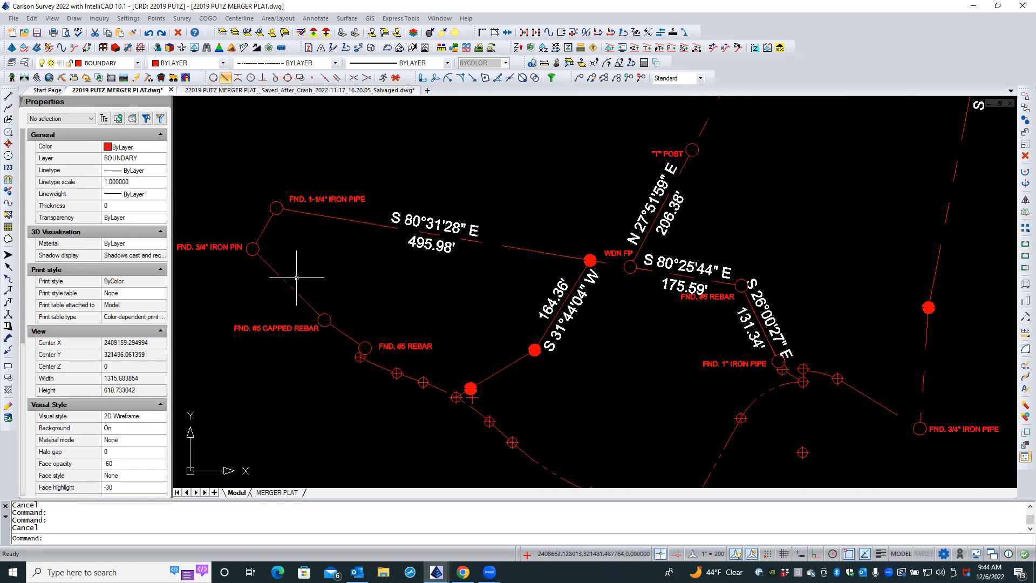
{"action": "scroll", "coordinate": [317, 270], "scroll_direction": "up", "scroll_amount": 1}
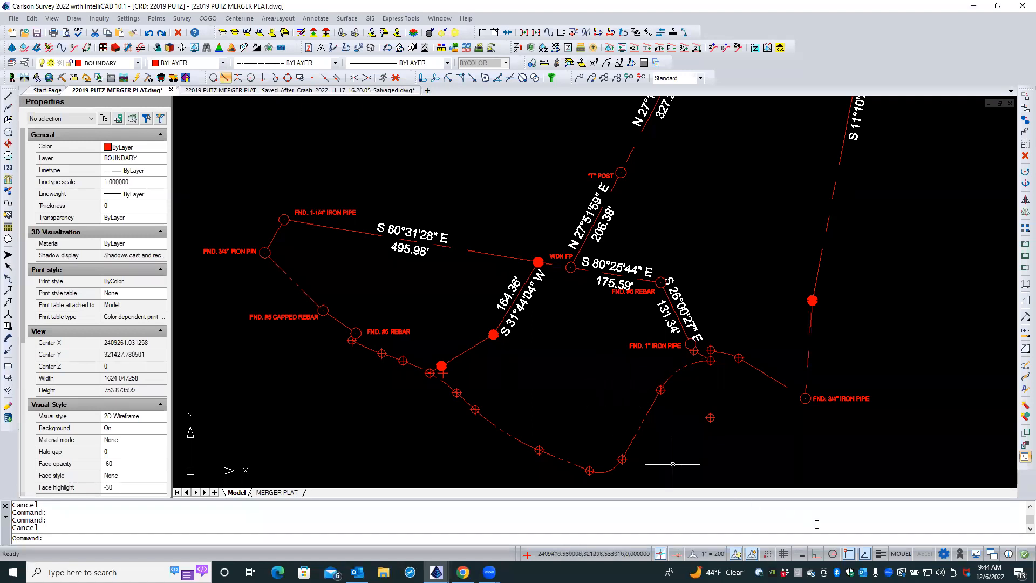
{"action": "left_click", "coordinate": [880, 555]}
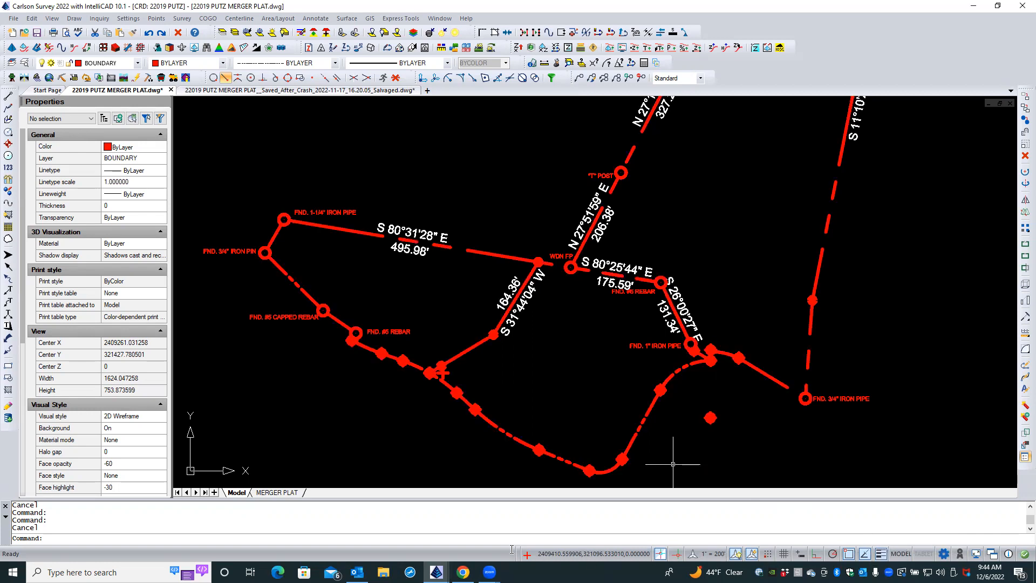
- Review the boundary dash patterns around the residue and merger parcels on the MERGER PLAT layout, returning to model space
{"action": "left_click", "coordinate": [275, 492]}
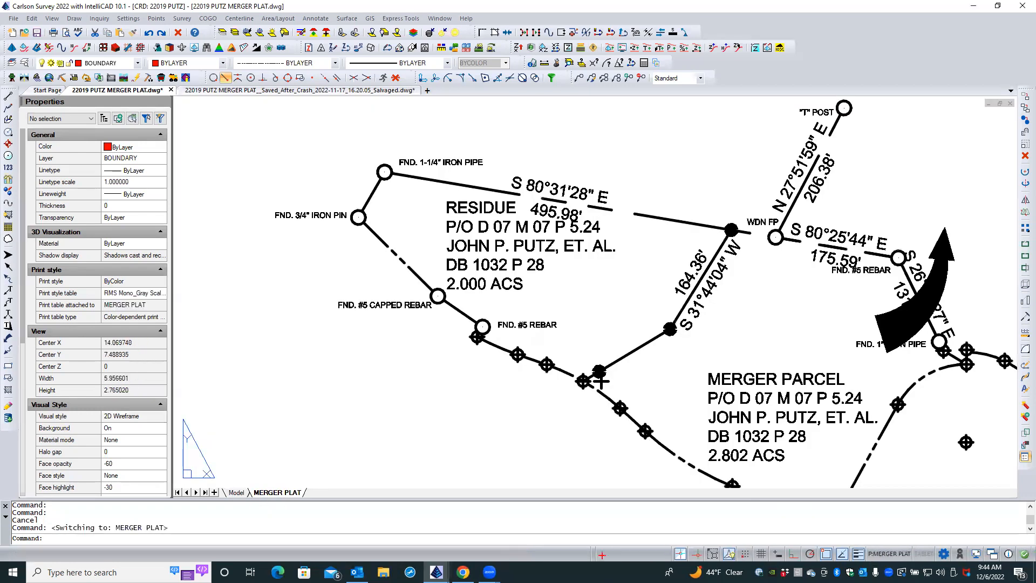
{"action": "scroll", "coordinate": [296, 321], "scroll_direction": "down", "scroll_amount": 1}
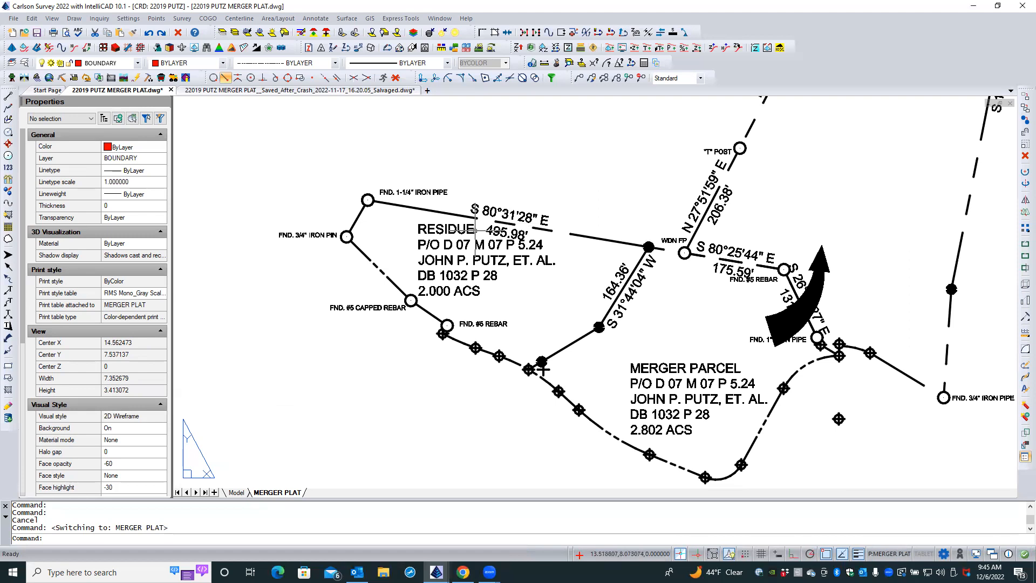
{"action": "scroll", "coordinate": [343, 265], "scroll_direction": "down", "scroll_amount": 2}
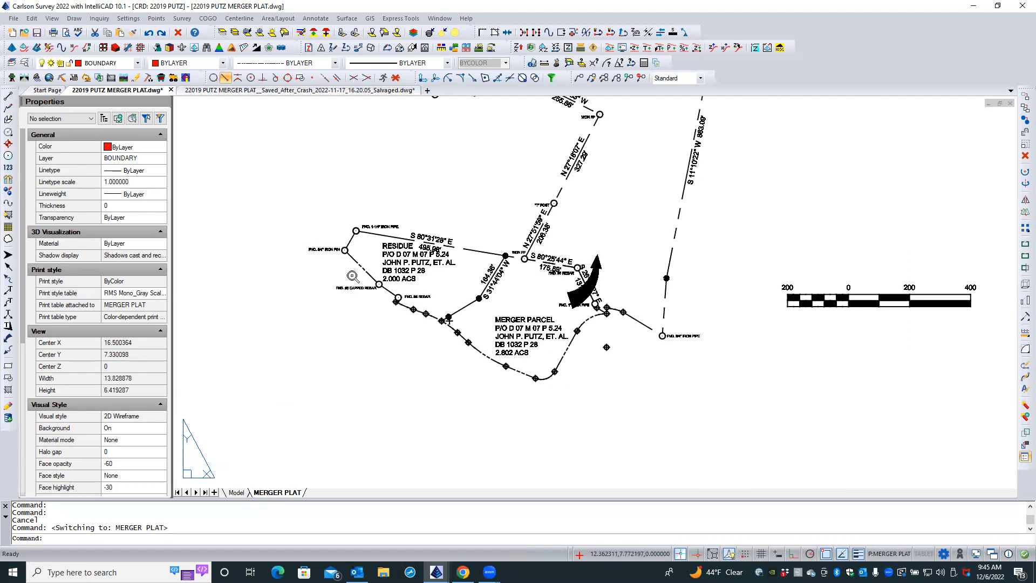
{"action": "scroll", "coordinate": [367, 280], "scroll_direction": "down", "scroll_amount": 2}
{"action": "scroll", "coordinate": [421, 310], "scroll_direction": "down", "scroll_amount": 1}
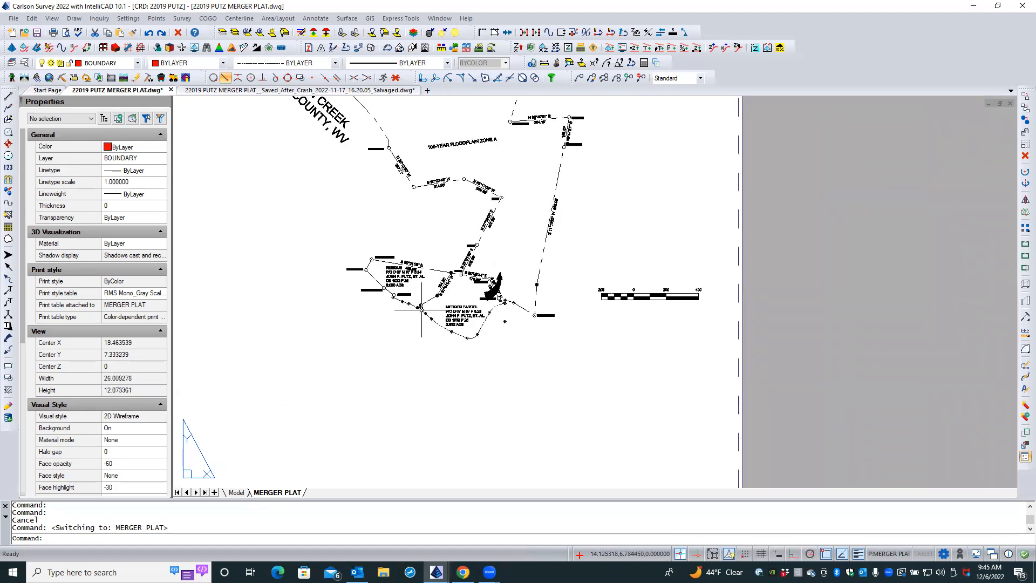
{"action": "scroll", "coordinate": [423, 313], "scroll_direction": "down", "scroll_amount": 2}
{"action": "scroll", "coordinate": [426, 313], "scroll_direction": "up", "scroll_amount": 4}
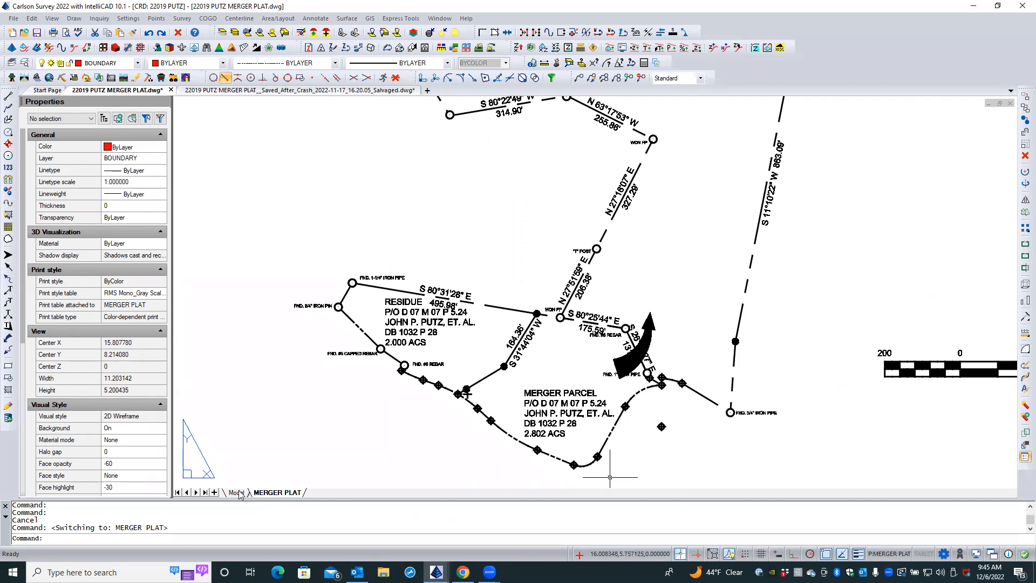
{"action": "key", "text": "ctrl+Page_Up"}
{"action": "left_click", "coordinate": [313, 249]}
{"action": "left_click", "coordinate": [312, 250]}
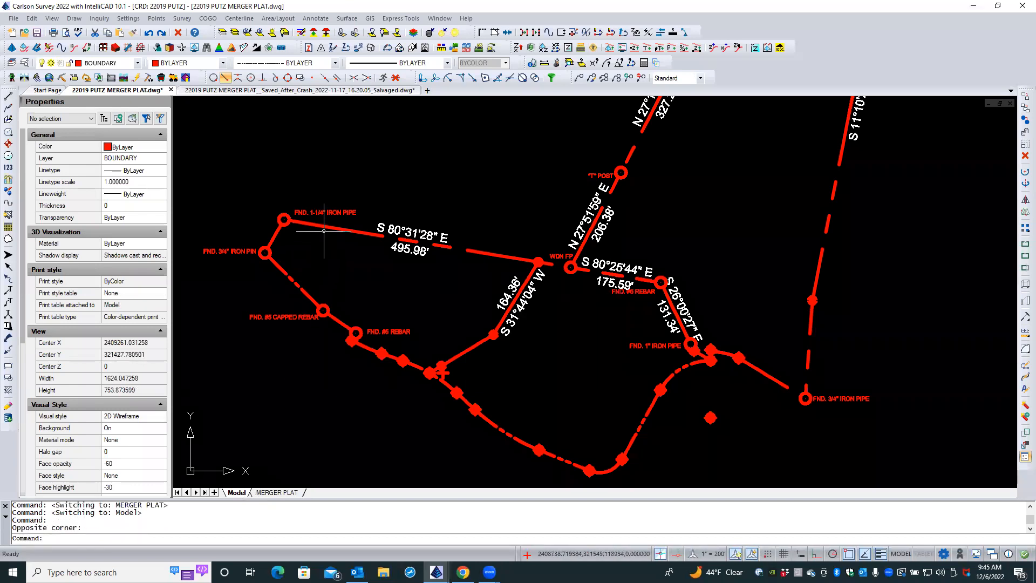
{"action": "left_click", "coordinate": [324, 226]}
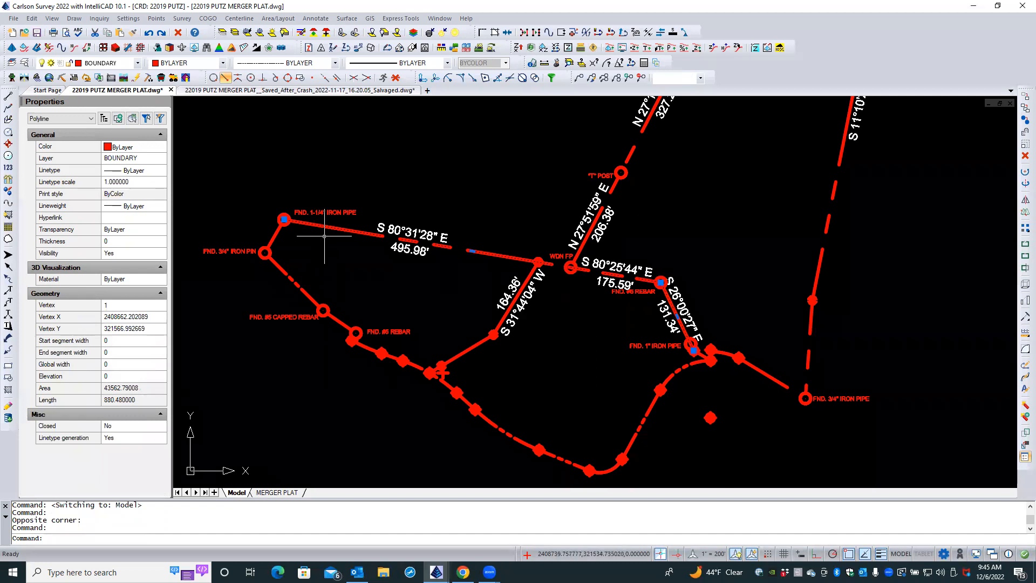
{"action": "right_click", "coordinate": [324, 235]}
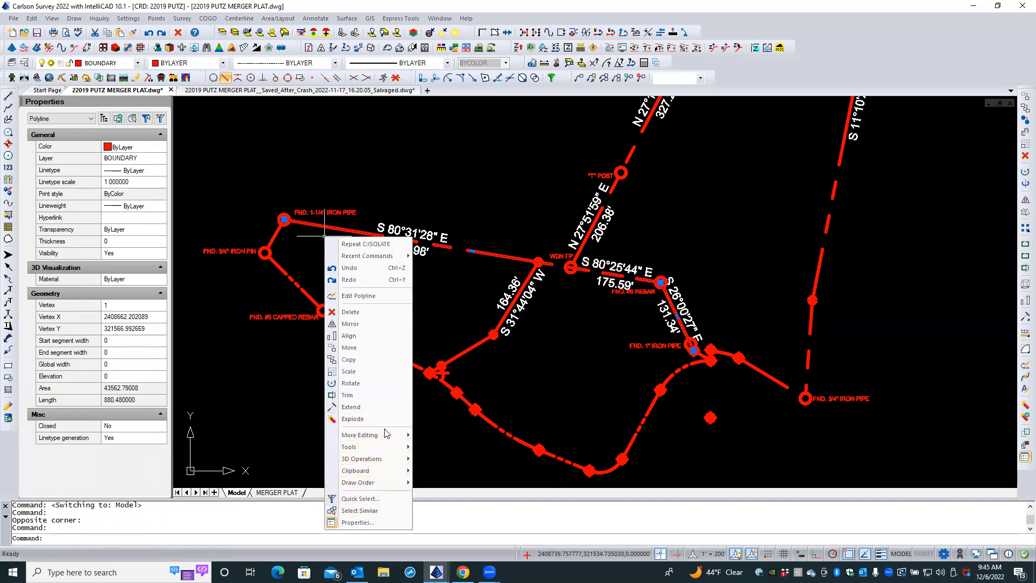
{"action": "mouse_move", "coordinate": [385, 458]}
{"action": "left_click", "coordinate": [360, 511]}
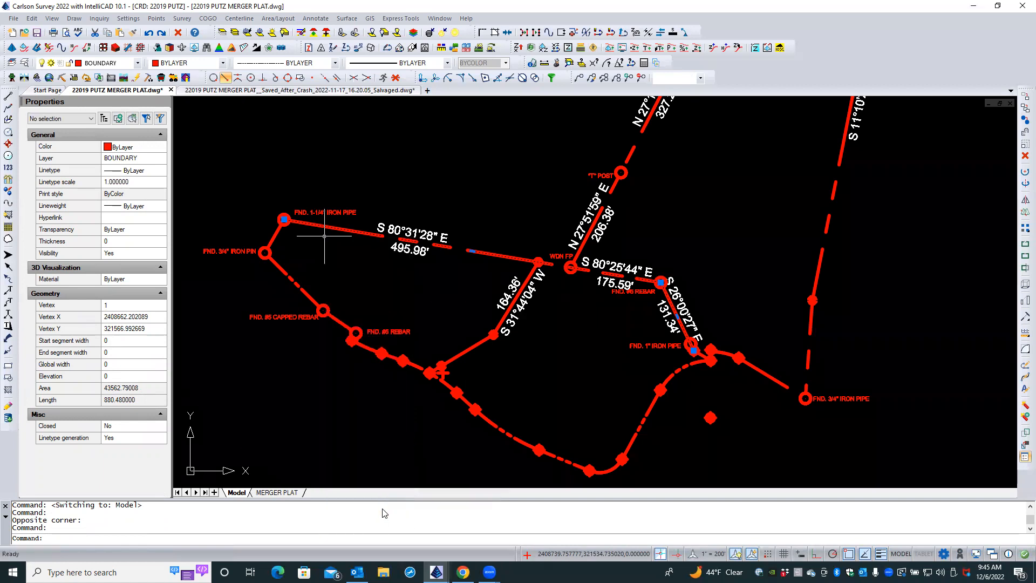
{"action": "left_click", "coordinate": [467, 351]}
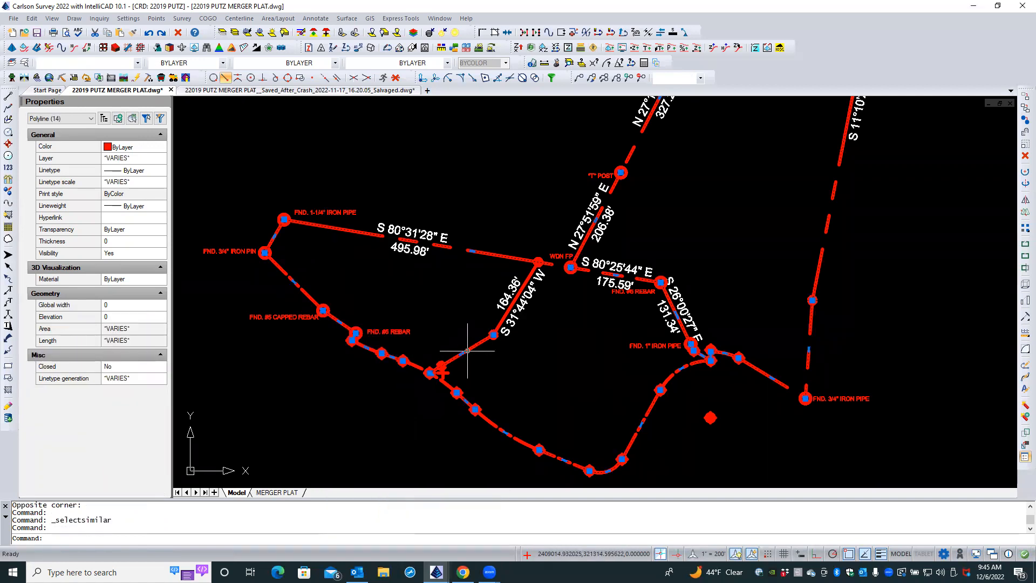
{"action": "right_click", "coordinate": [473, 359]}
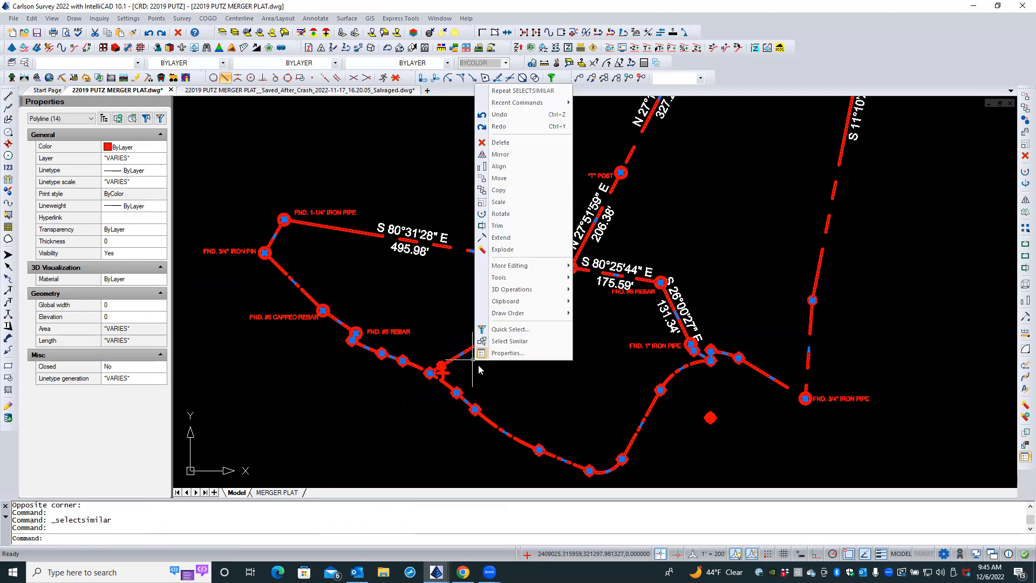
{"action": "left_click", "coordinate": [507, 341]}
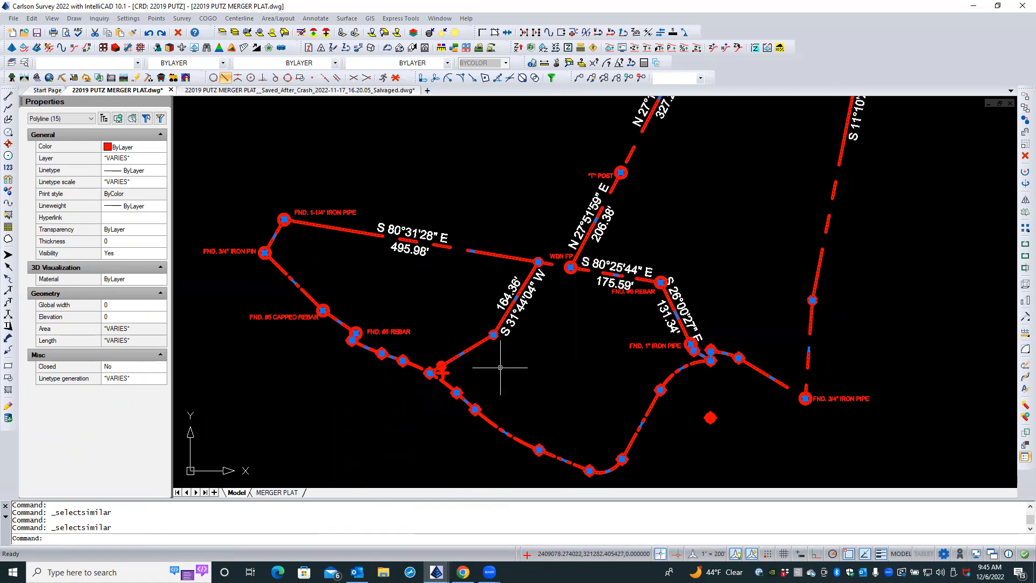
{"action": "key", "text": "Escape"}
{"action": "key", "text": "Escape"}
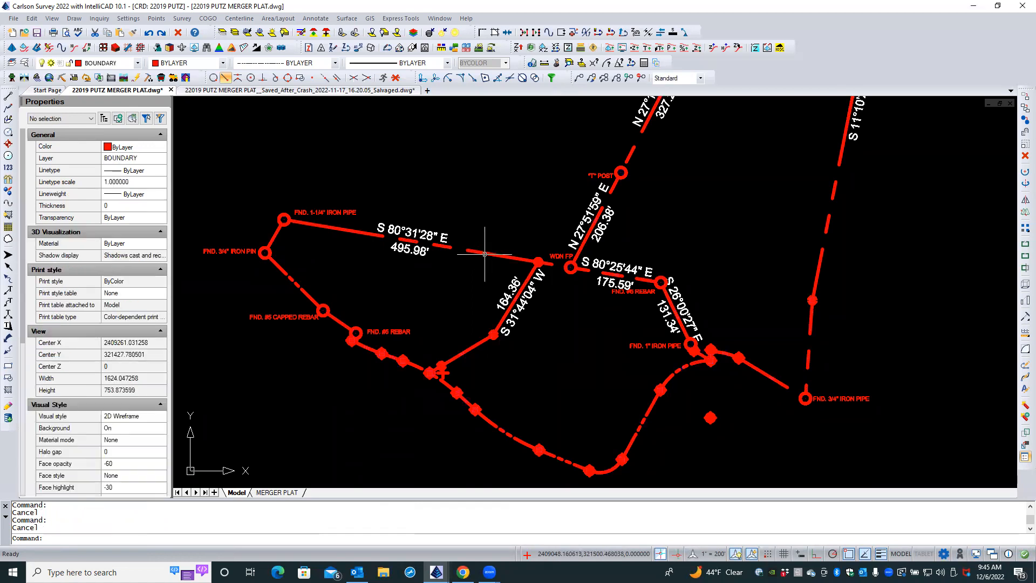
- Select all polylines similar to the S 80°31'28" E boundary line and set their linetype scale to 0.25
{"action": "left_click", "coordinate": [484, 254]}
{"action": "right_click", "coordinate": [474, 275]}
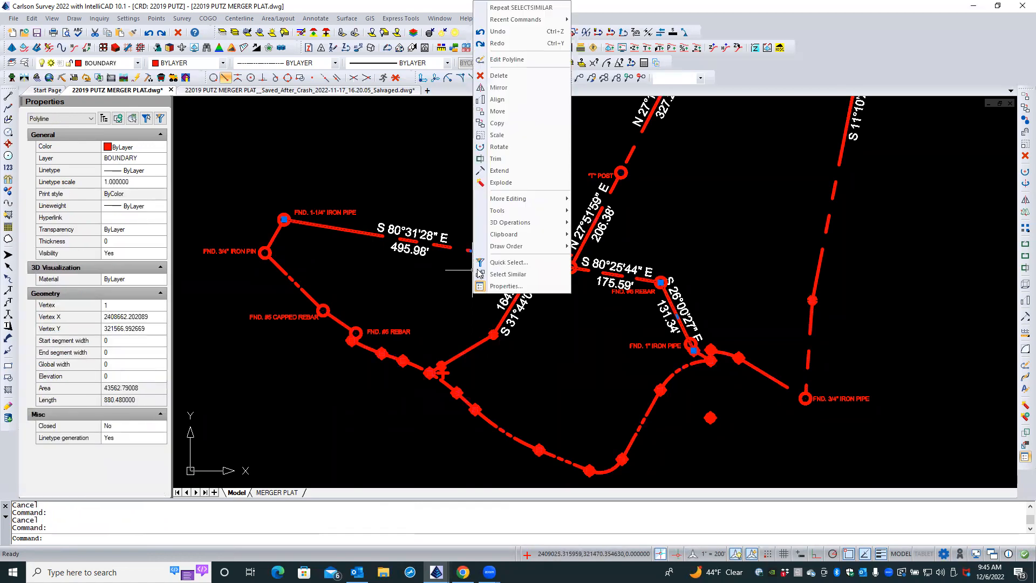
{"action": "left_click", "coordinate": [507, 274]}
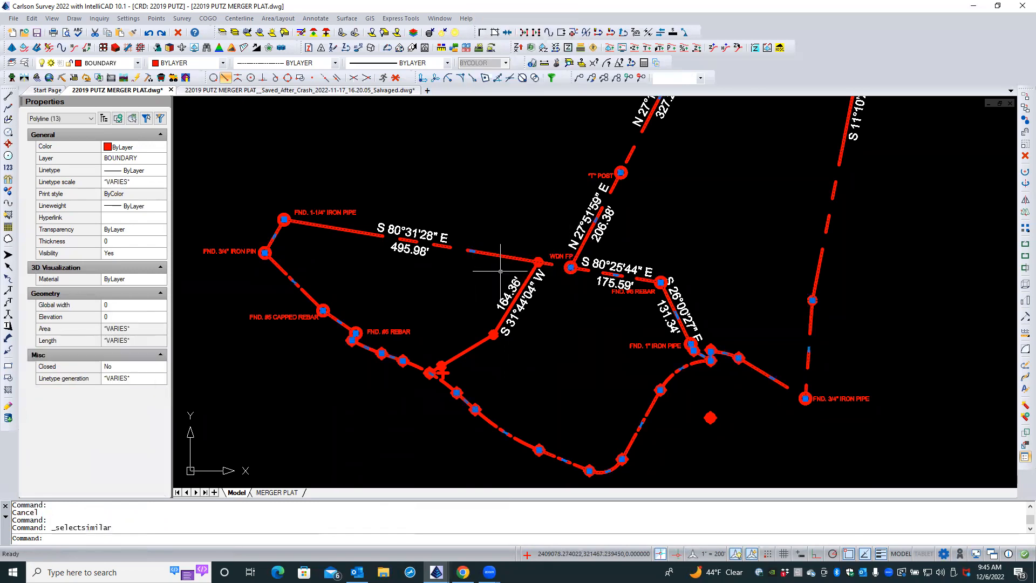
{"action": "left_click", "coordinate": [143, 182]}
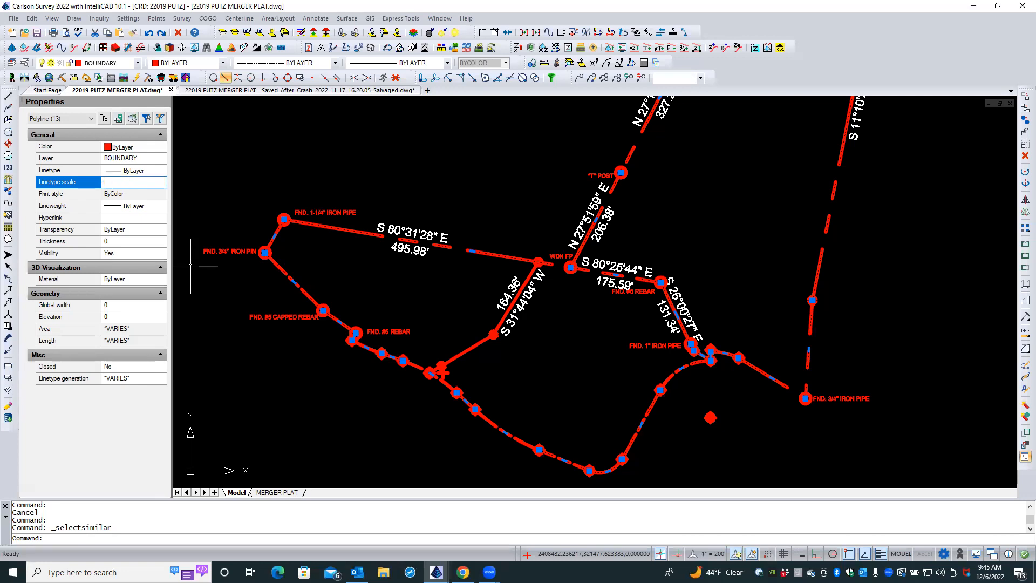
{"action": "key", "text": "Return"}
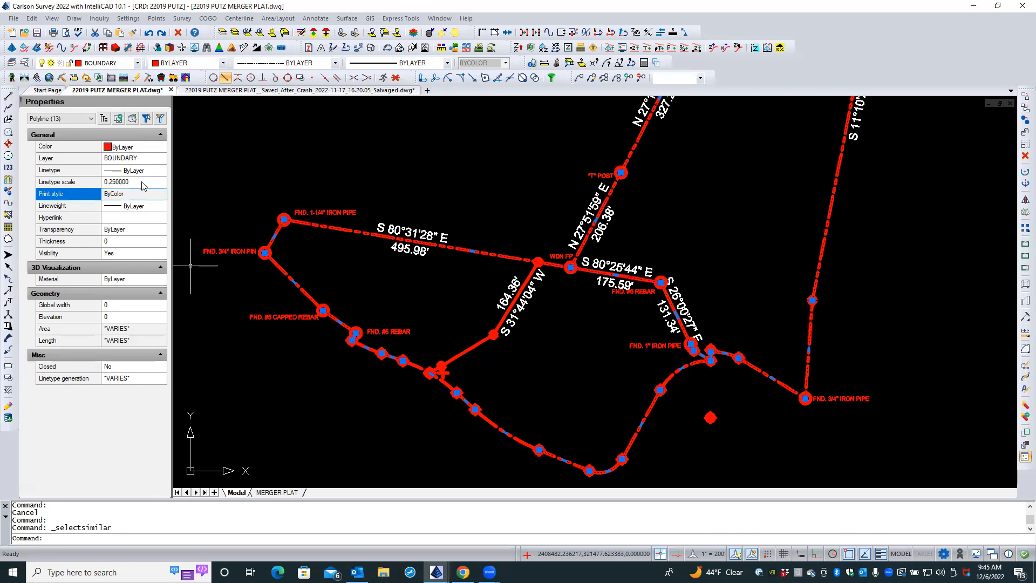
{"action": "key", "text": "Escape"}
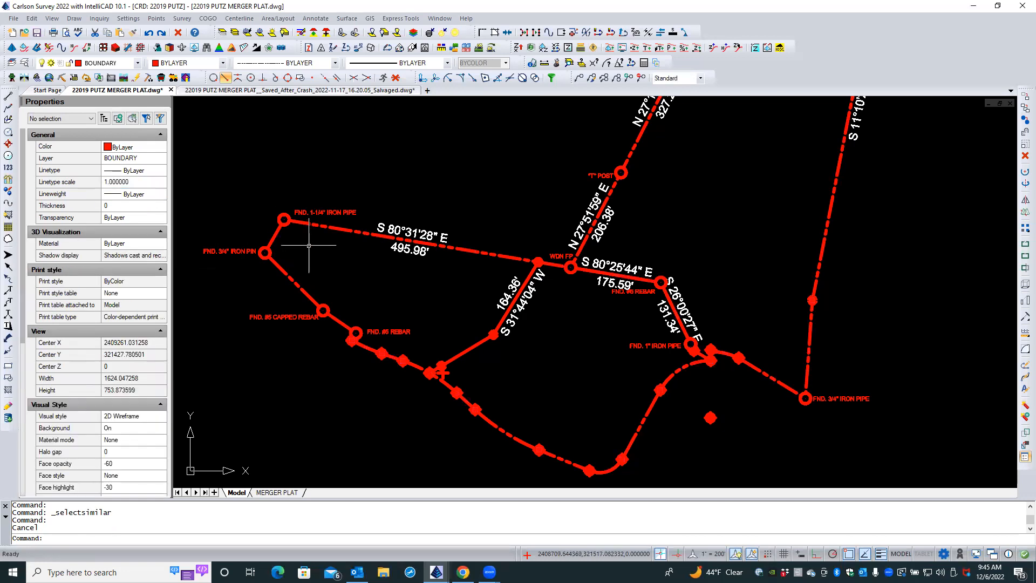
- Examine the S 80°25'44" E segment between WDN FP and the #5 rebar for overlapping boundary polylines
{"action": "left_click", "coordinate": [334, 229]}
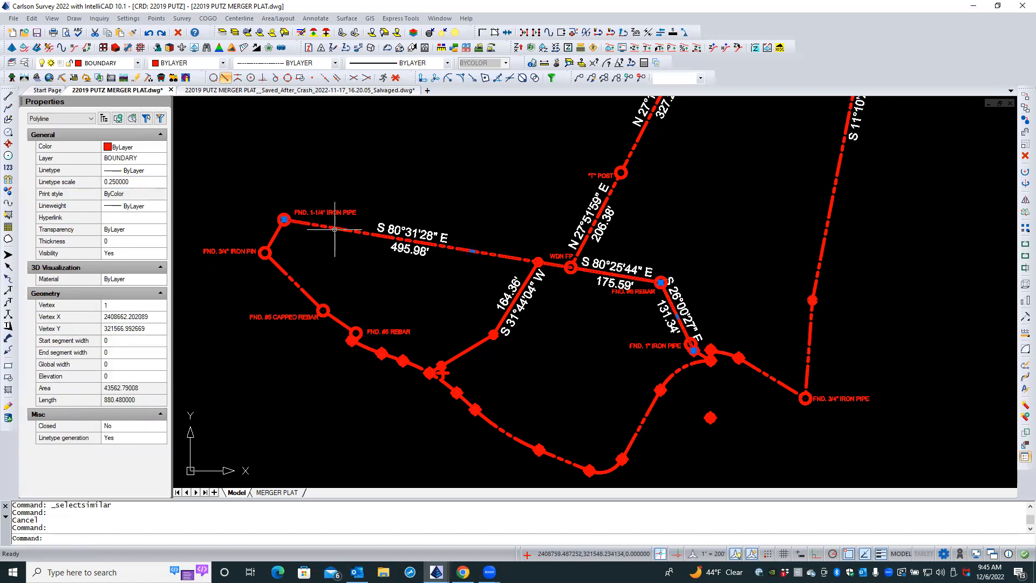
{"action": "key", "text": "Escape"}
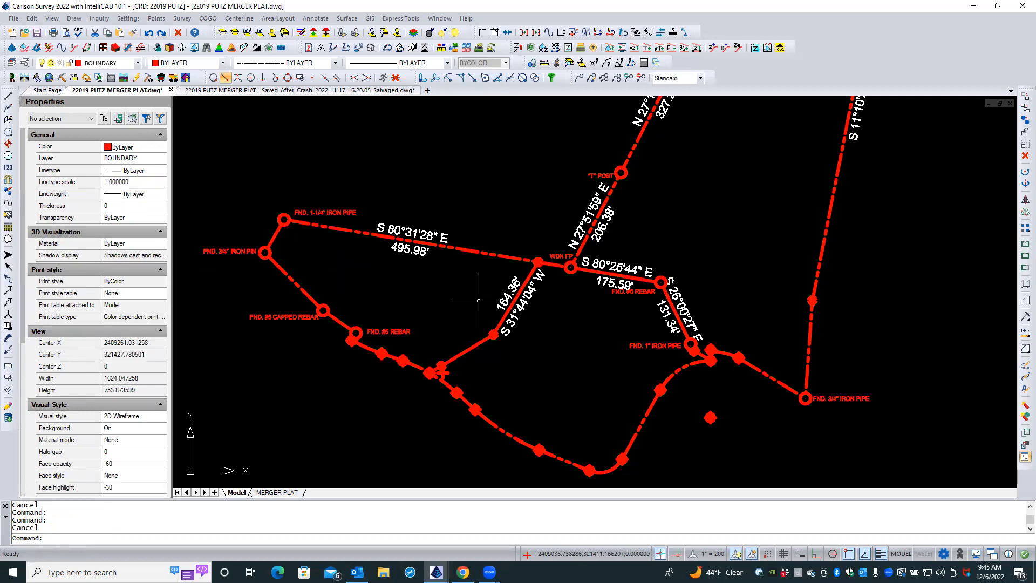
{"action": "scroll", "coordinate": [641, 270], "scroll_direction": "up", "scroll_amount": 3}
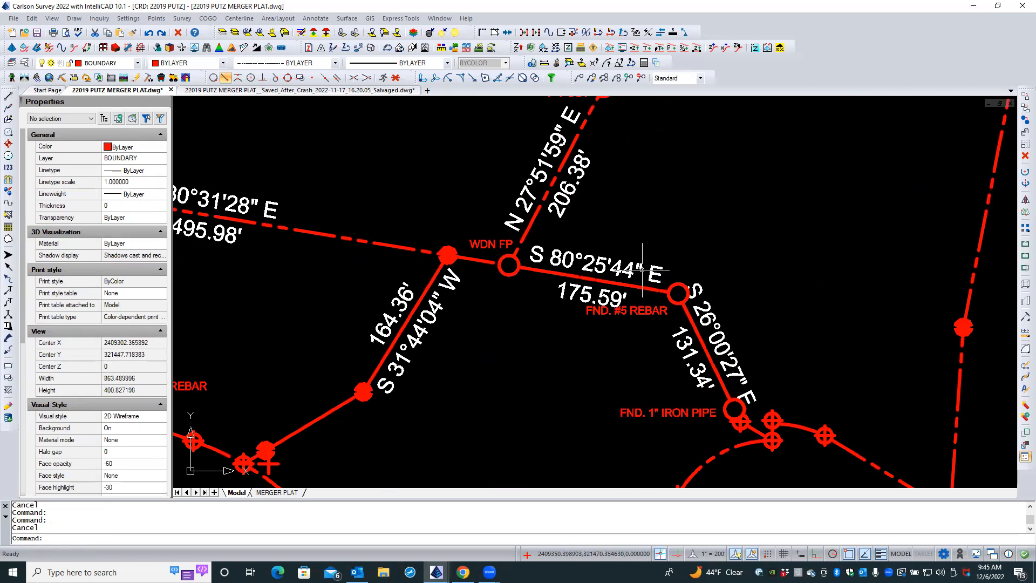
{"action": "scroll", "coordinate": [626, 273], "scroll_direction": "up", "scroll_amount": 6}
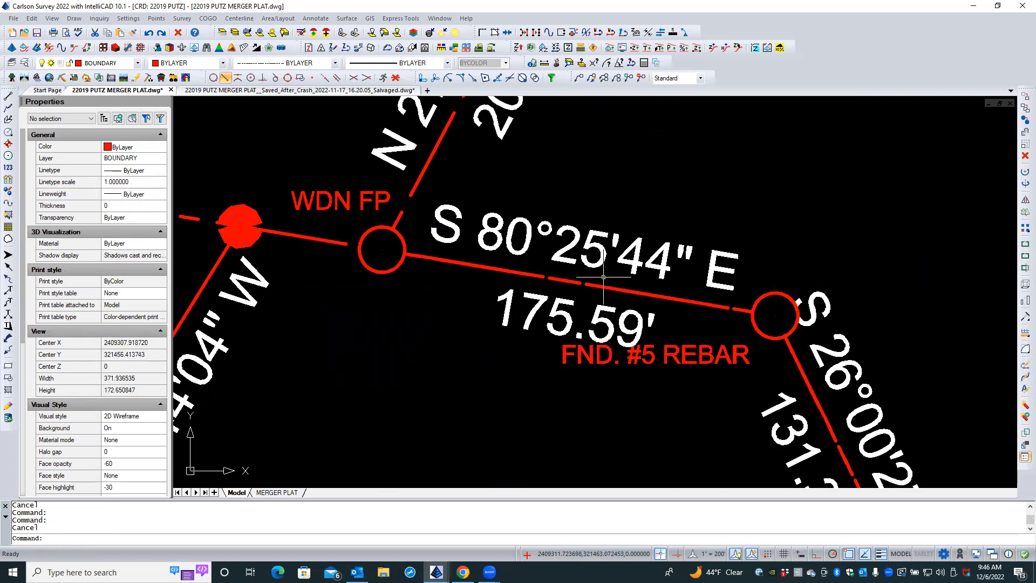
{"action": "scroll", "coordinate": [604, 277], "scroll_direction": "down", "scroll_amount": 4}
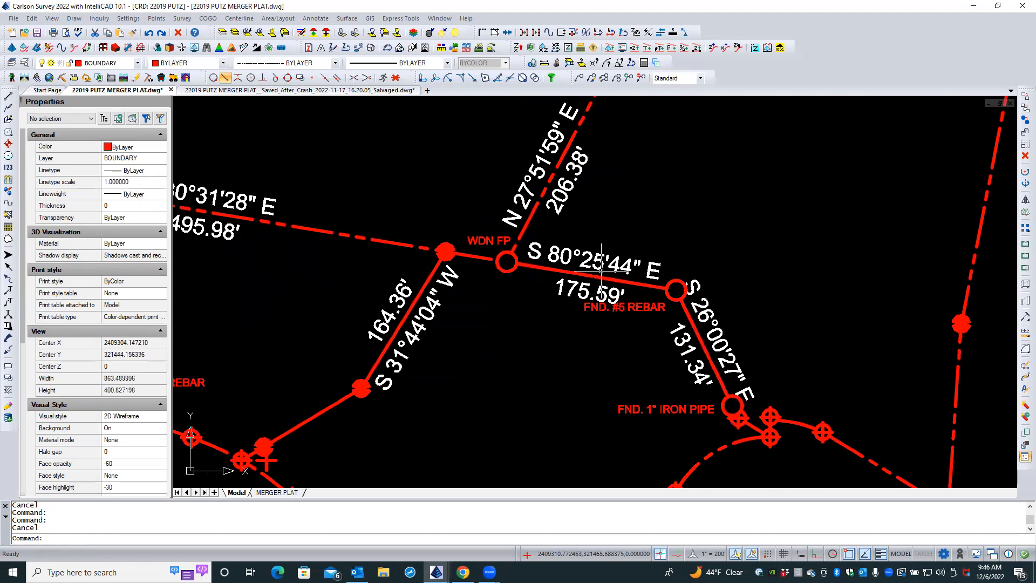
{"action": "scroll", "coordinate": [601, 270], "scroll_direction": "up", "scroll_amount": 4}
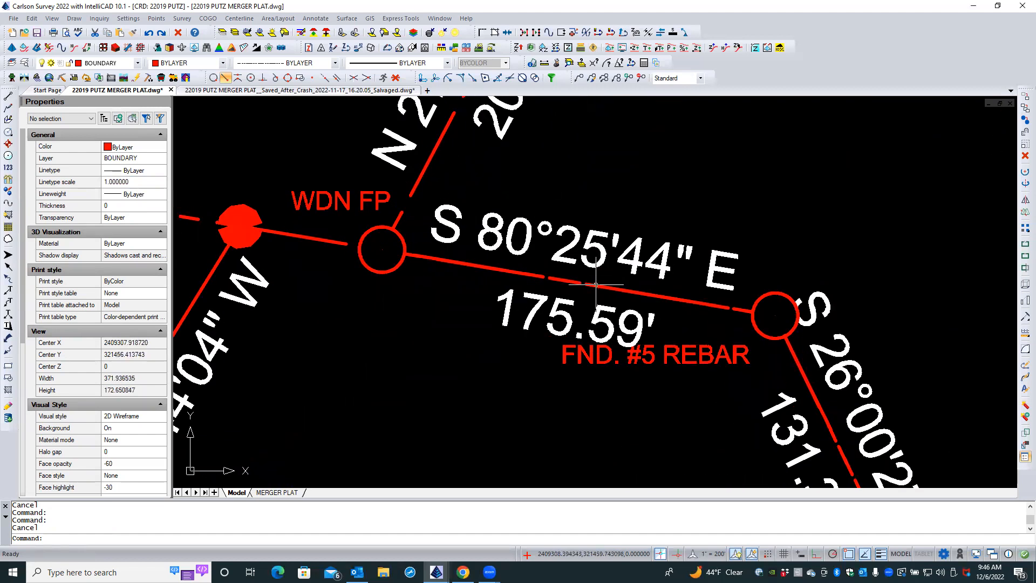
{"action": "left_click", "coordinate": [595, 281]}
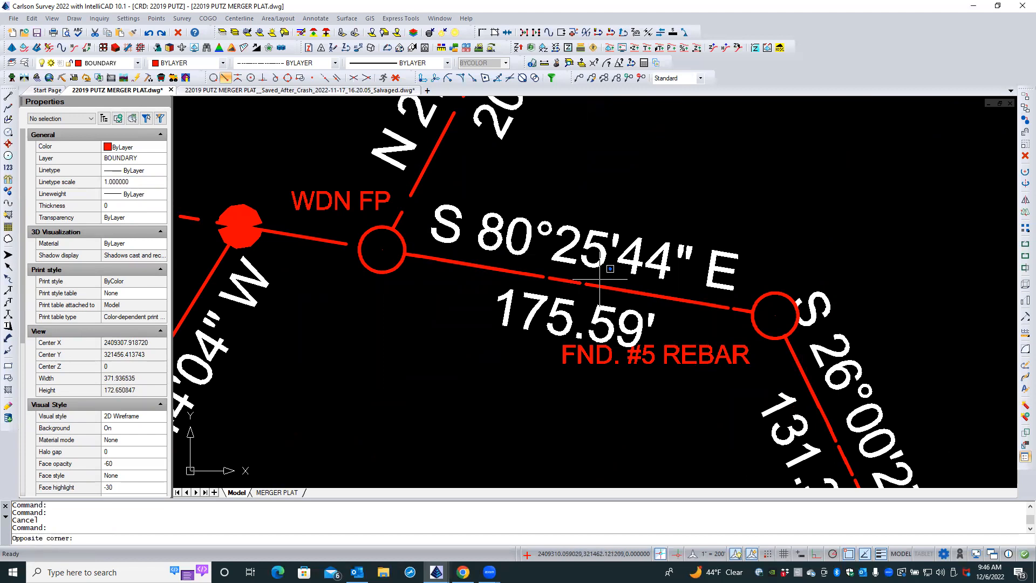
{"action": "left_click", "coordinate": [585, 289]}
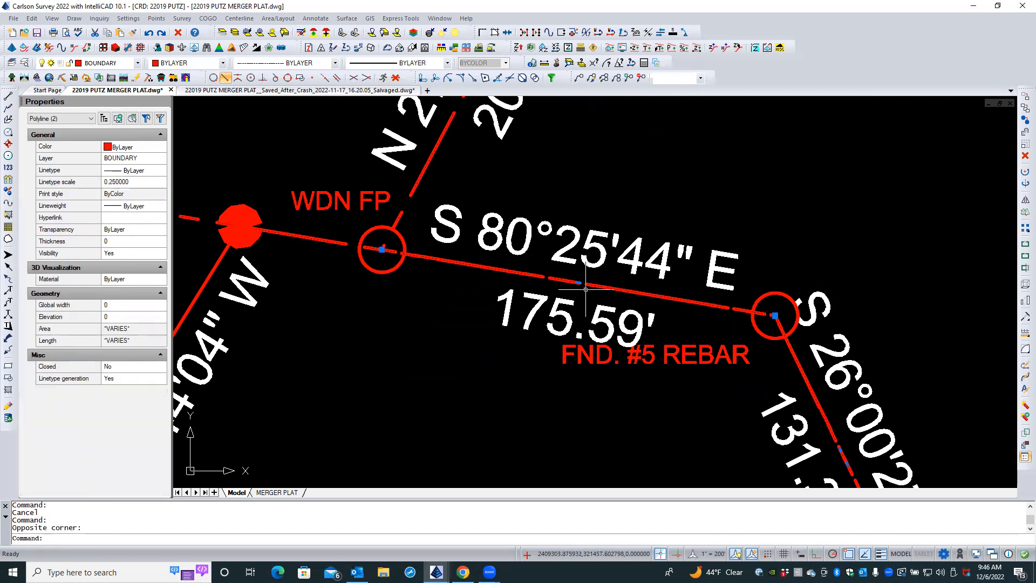
{"action": "scroll", "coordinate": [439, 290], "scroll_direction": "down", "scroll_amount": 4}
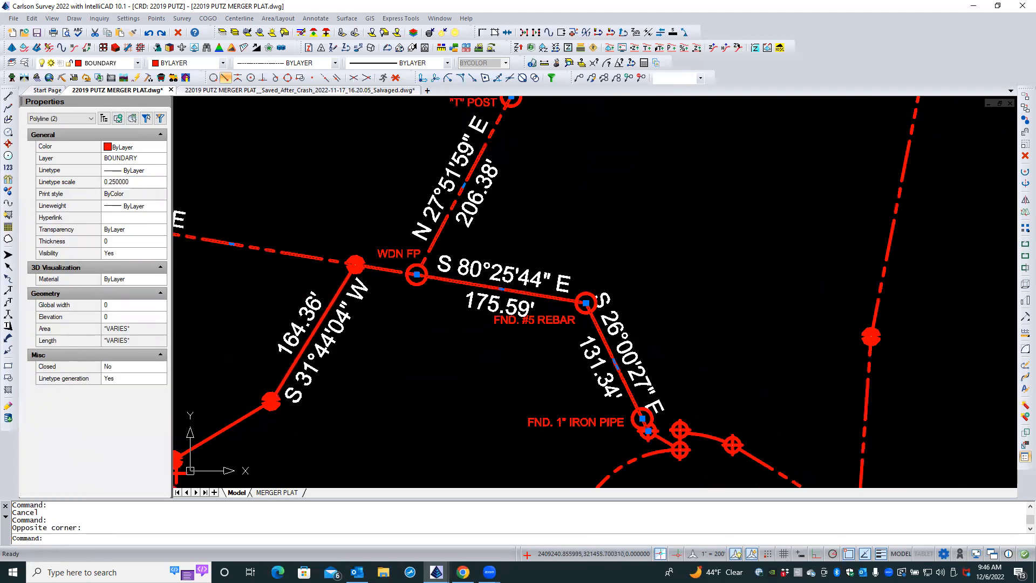
{"action": "scroll", "coordinate": [443, 295], "scroll_direction": "down", "scroll_amount": 3}
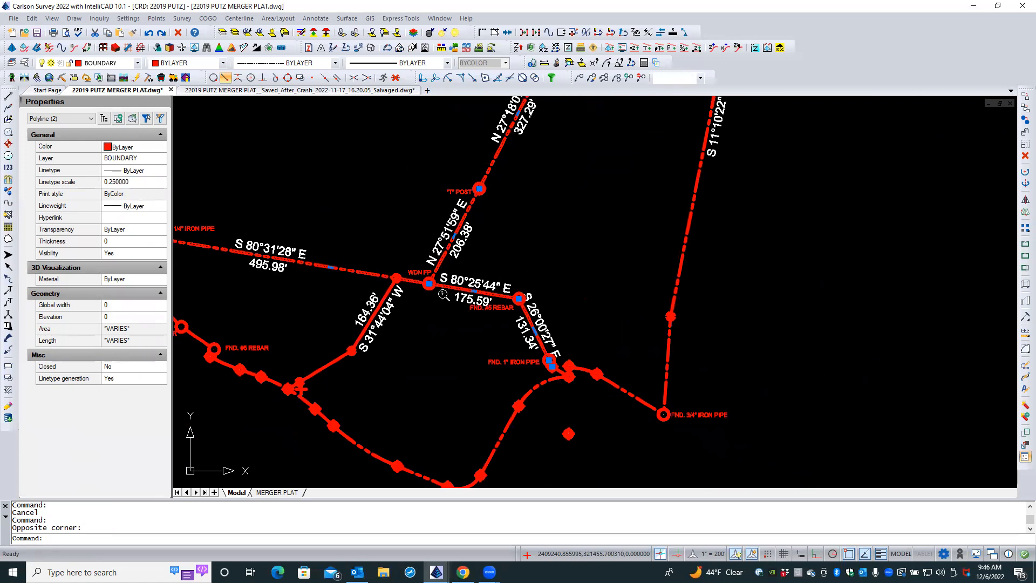
{"action": "scroll", "coordinate": [443, 295], "scroll_direction": "up", "scroll_amount": 5}
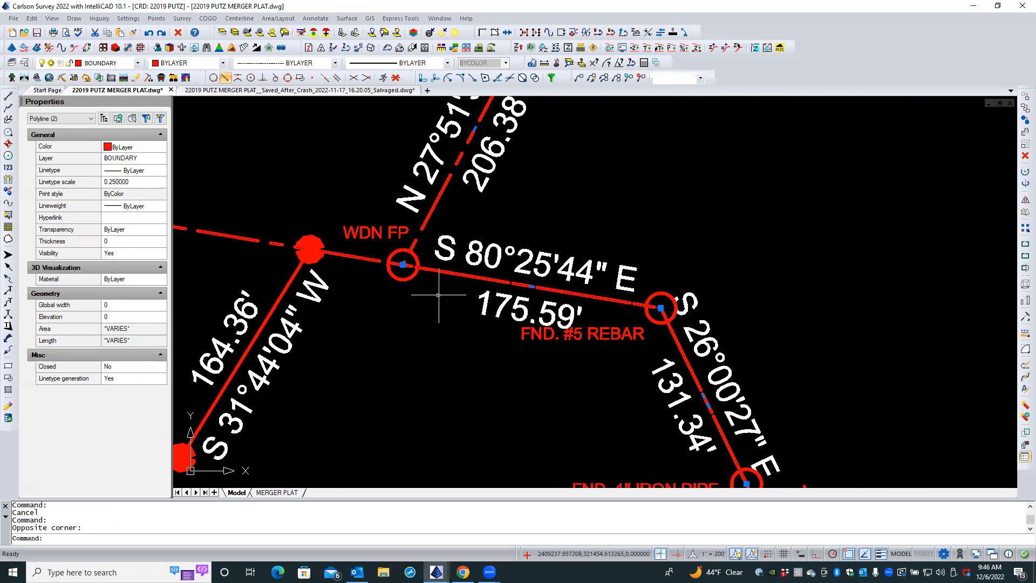
{"action": "scroll", "coordinate": [420, 304], "scroll_direction": "down", "scroll_amount": 2}
{"action": "key", "text": "Escape"}
{"action": "key", "text": "Escape"}
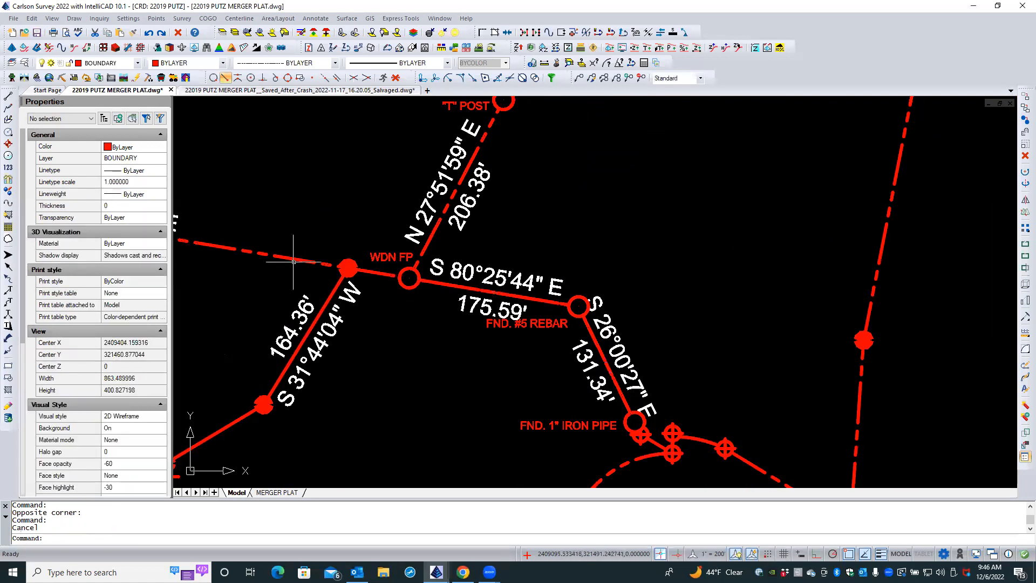
- Select the S 80°31'28" E and N 27°51'59" E boundary polylines in turn to trace each one's extent
{"action": "left_click", "coordinate": [292, 259]}
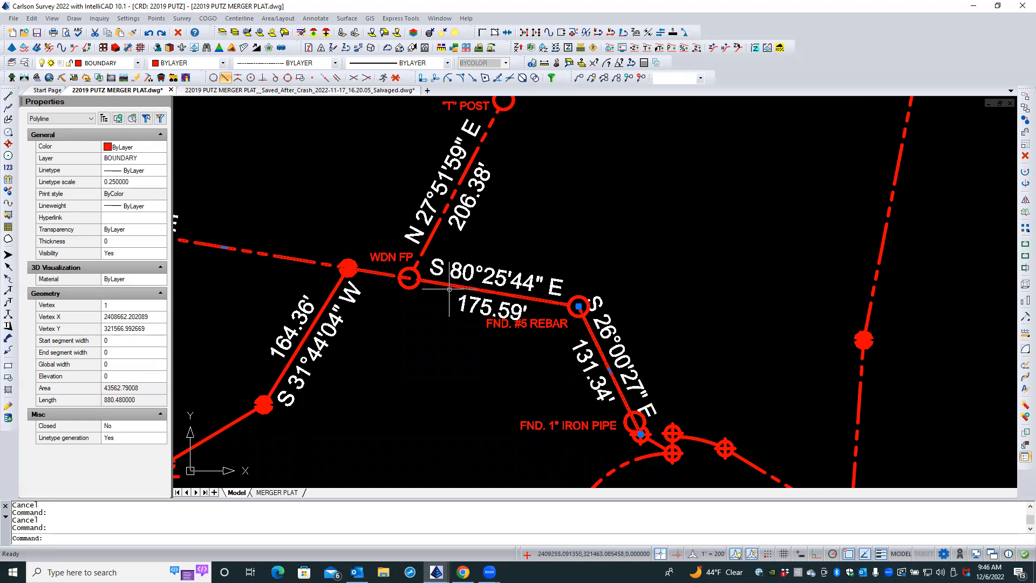
{"action": "key", "text": "Escape"}
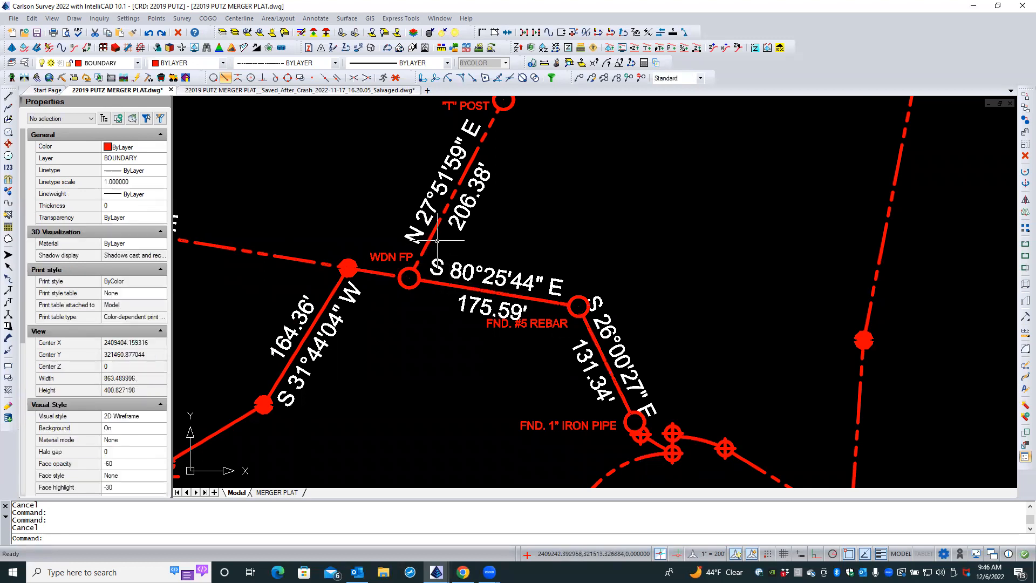
{"action": "left_click", "coordinate": [429, 234]}
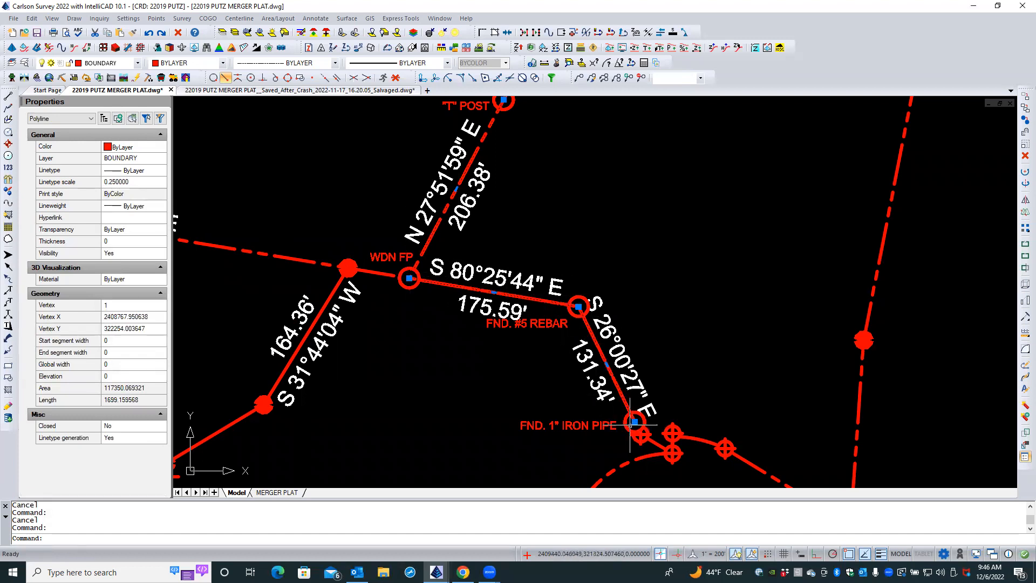
{"action": "scroll", "coordinate": [467, 417], "scroll_direction": "down", "scroll_amount": 2}
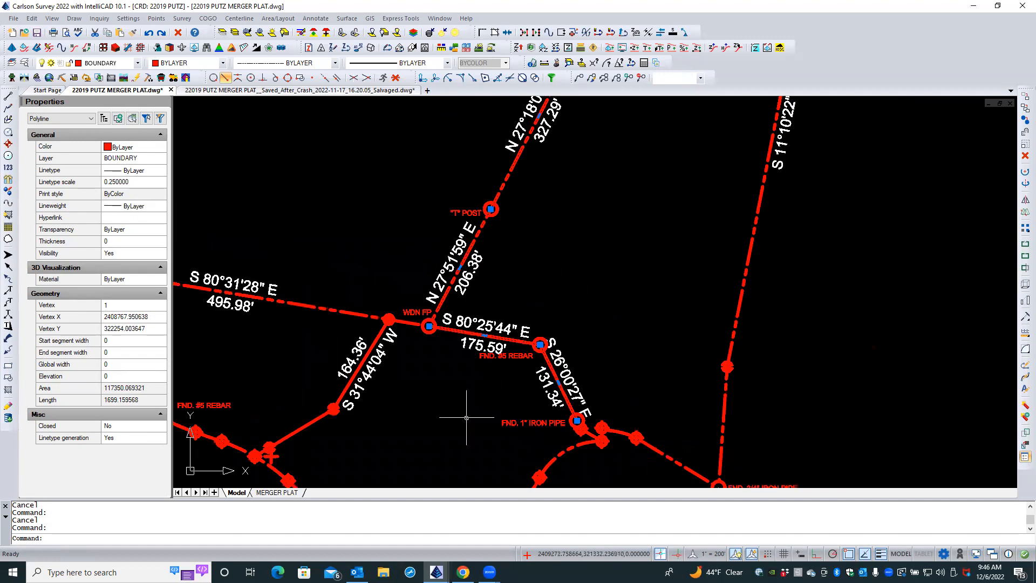
{"action": "scroll", "coordinate": [466, 418], "scroll_direction": "down", "scroll_amount": 2}
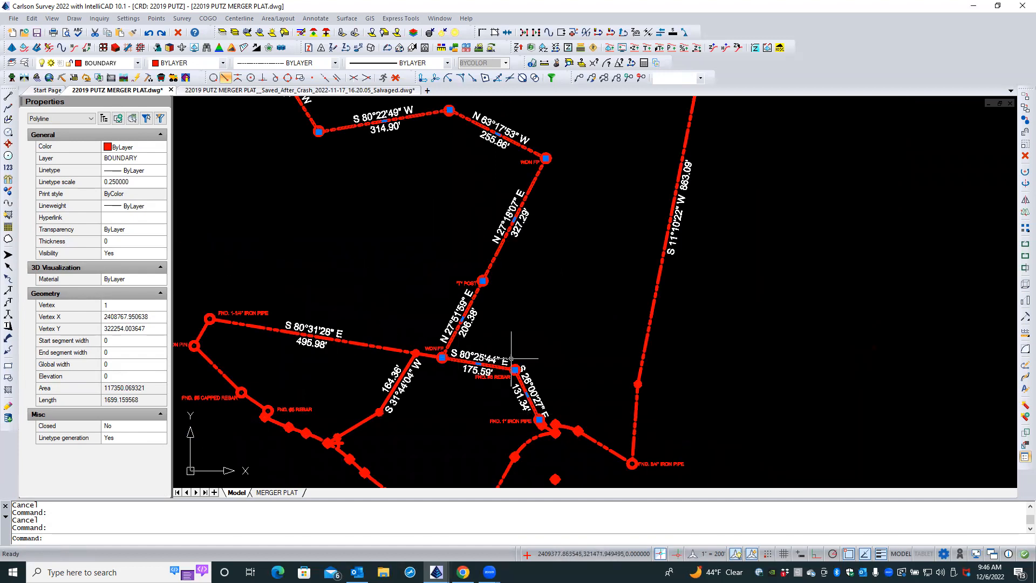
- Remove the vertex at the 1" iron pipe from the N 27°51'59" E boundary polyline
{"action": "key", "text": "Escape"}
{"action": "scroll", "coordinate": [486, 363], "scroll_direction": "up", "scroll_amount": 7}
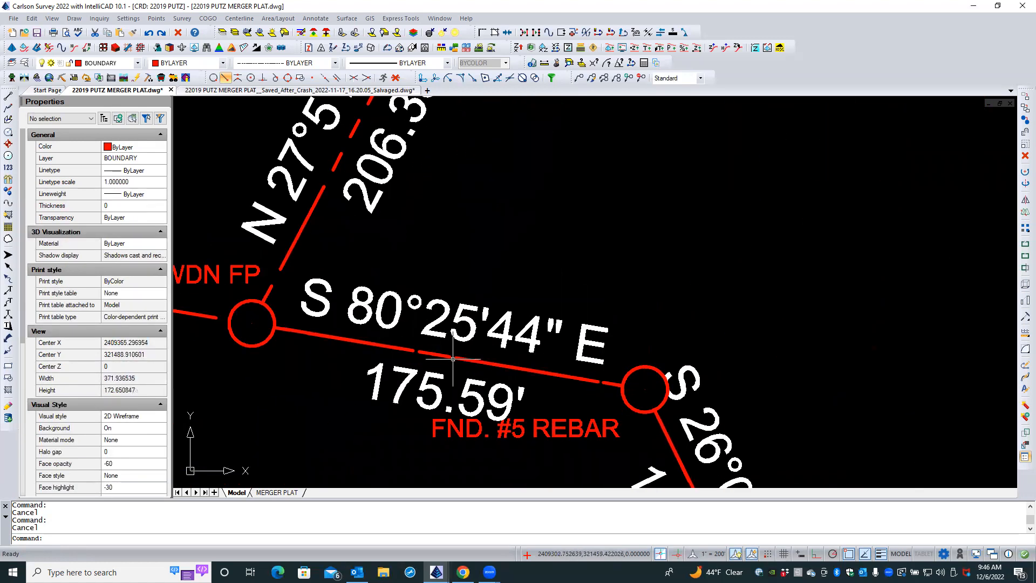
{"action": "scroll", "coordinate": [545, 357], "scroll_direction": "down", "scroll_amount": 3}
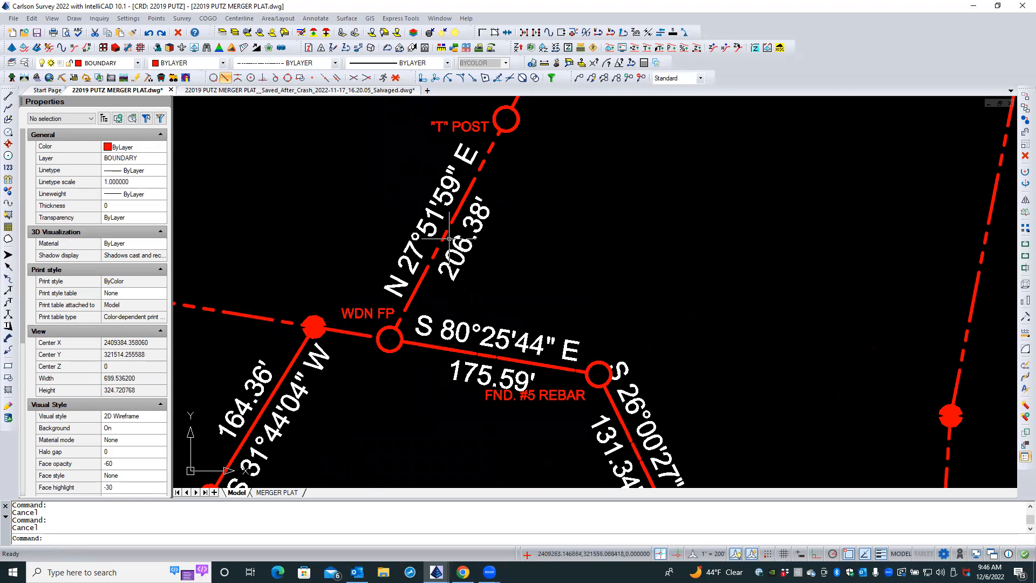
{"action": "scroll", "coordinate": [447, 240], "scroll_direction": "up", "scroll_amount": 3}
{"action": "scroll", "coordinate": [447, 240], "scroll_direction": "down", "scroll_amount": 3}
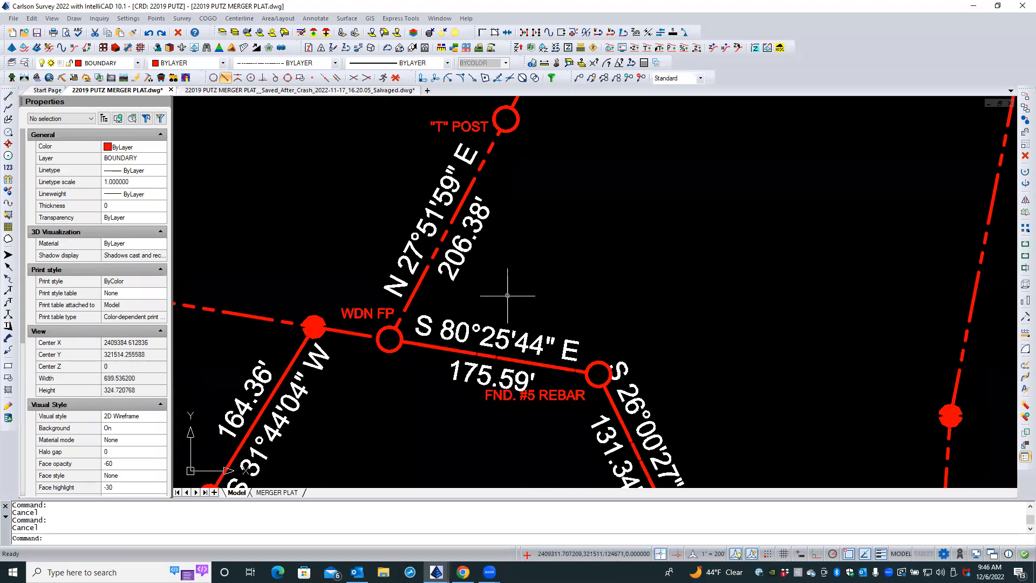
{"action": "left_click", "coordinate": [456, 212]}
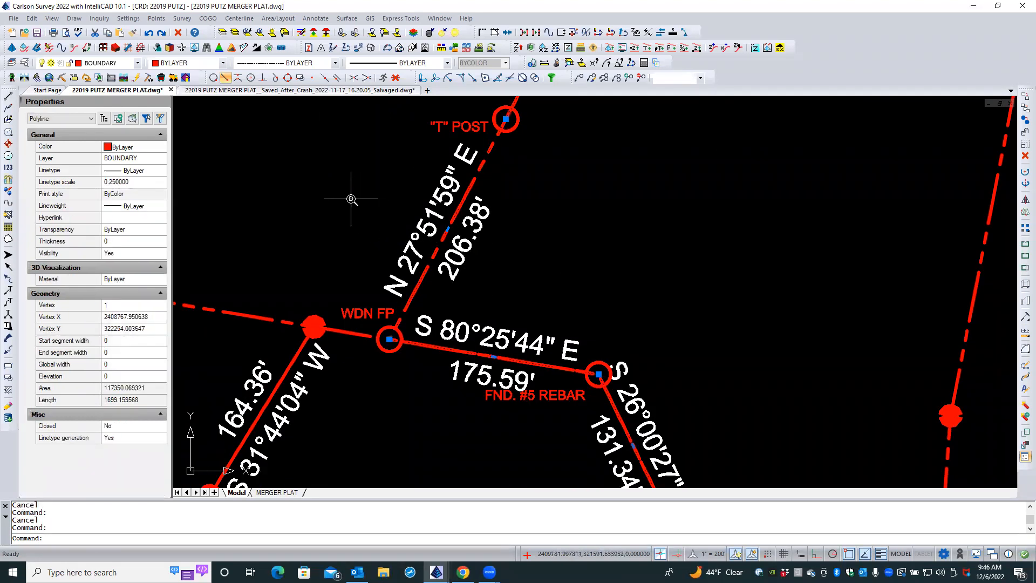
{"action": "scroll", "coordinate": [352, 198], "scroll_direction": "down", "scroll_amount": 2}
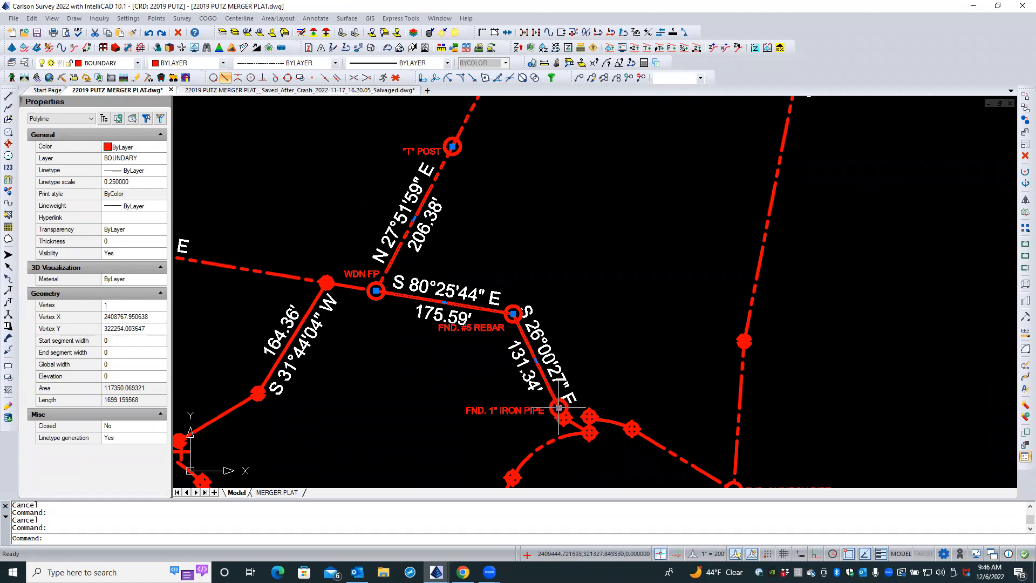
{"action": "mouse_move", "coordinate": [559, 409]}
{"action": "left_click", "coordinate": [603, 445]}
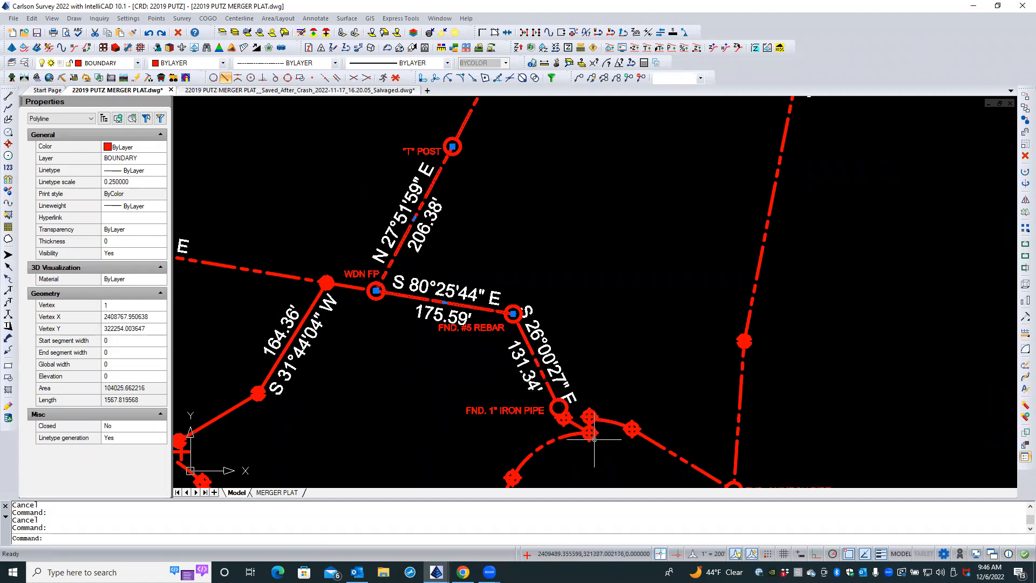
- Remove the two coincident vertices at the #5 rebar from the N 27°51'59" E polyline so it ends at WDN FP
{"action": "mouse_move", "coordinate": [513, 313]}
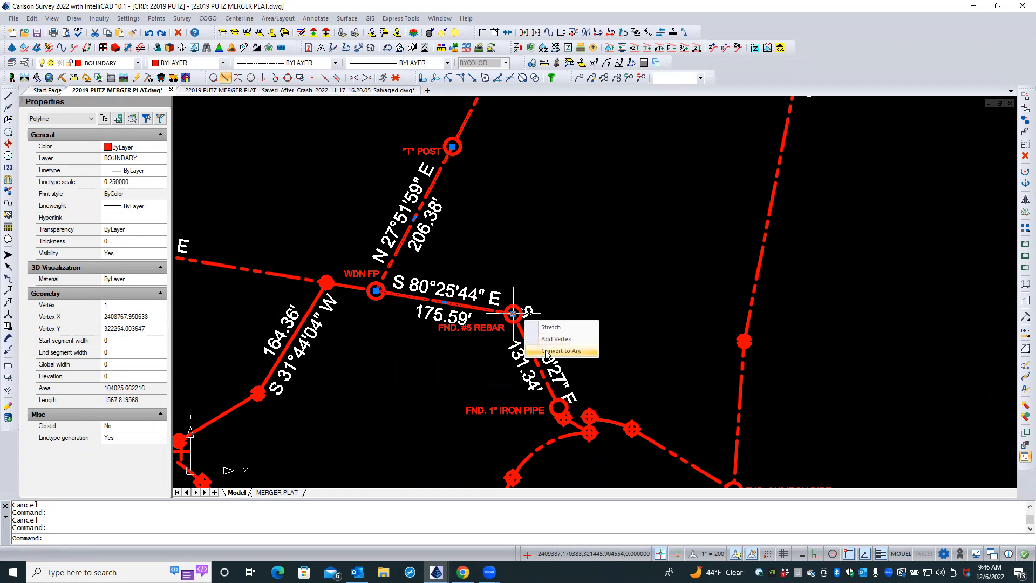
{"action": "key", "text": "Escape"}
{"action": "key", "text": "Escape"}
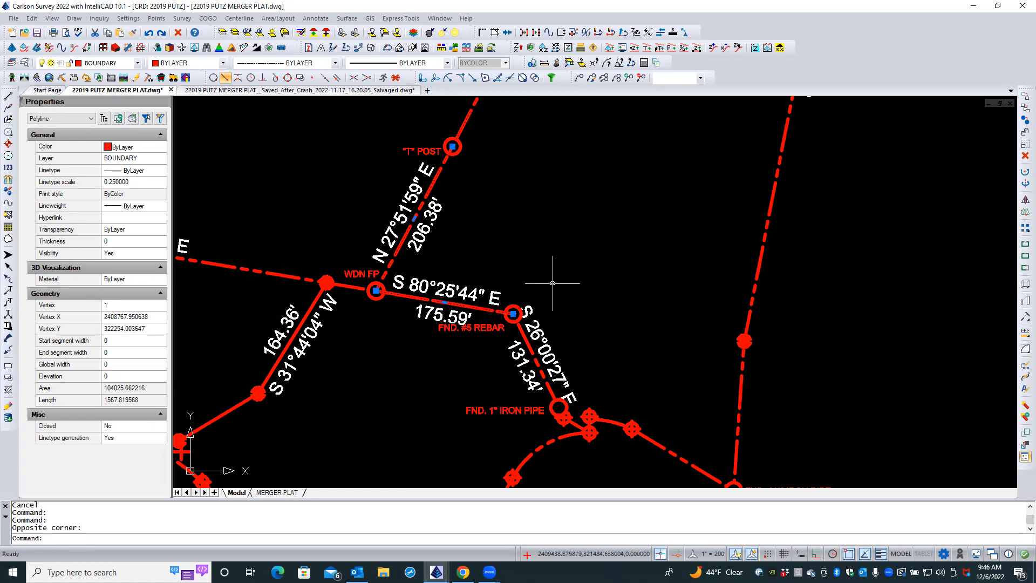
{"action": "left_click", "coordinate": [431, 184]}
{"action": "mouse_move", "coordinate": [513, 314]}
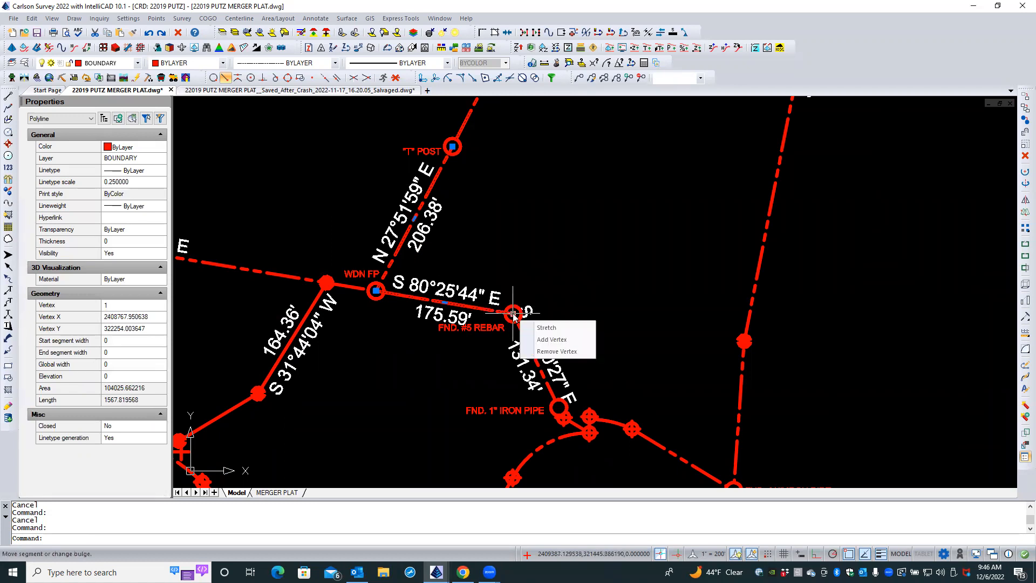
{"action": "left_click", "coordinate": [553, 351]}
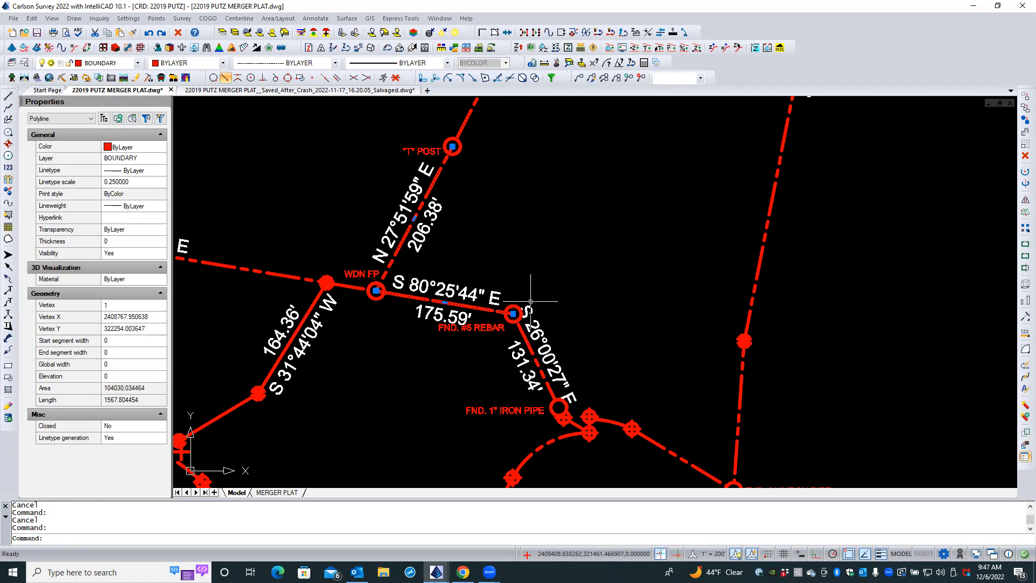
{"action": "mouse_move", "coordinate": [514, 314]}
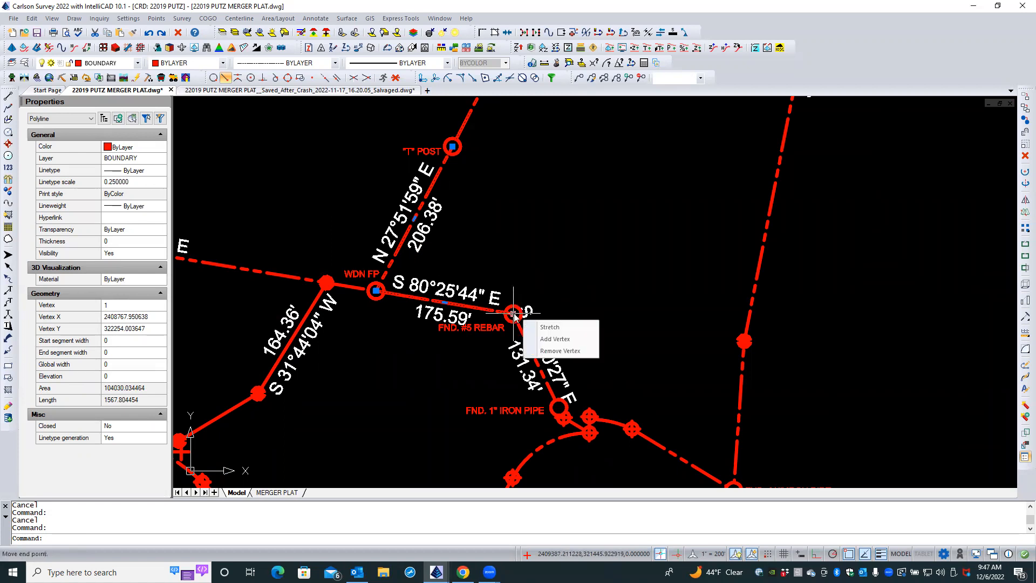
{"action": "left_click", "coordinate": [560, 351]}
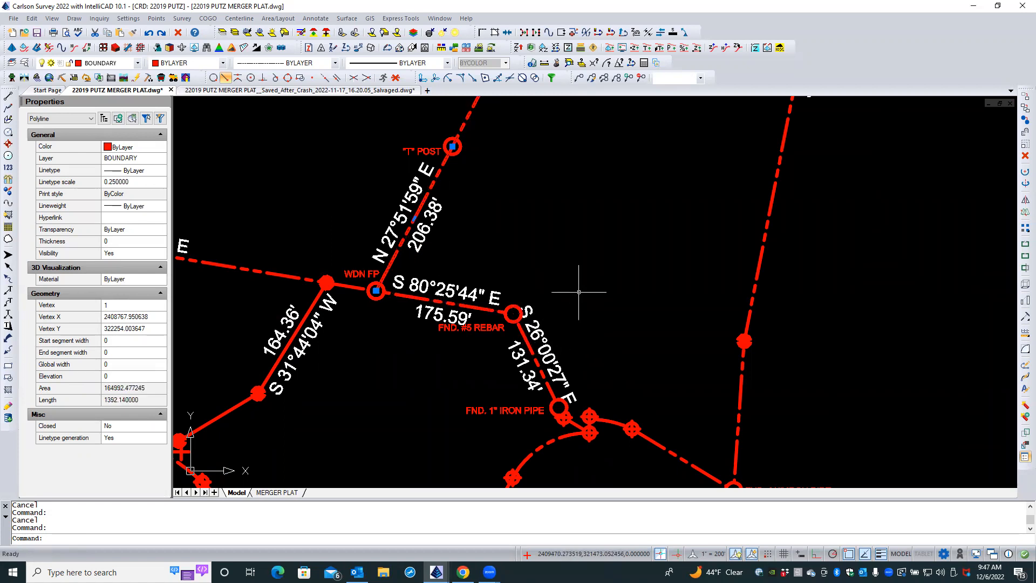
{"action": "key", "text": "Escape"}
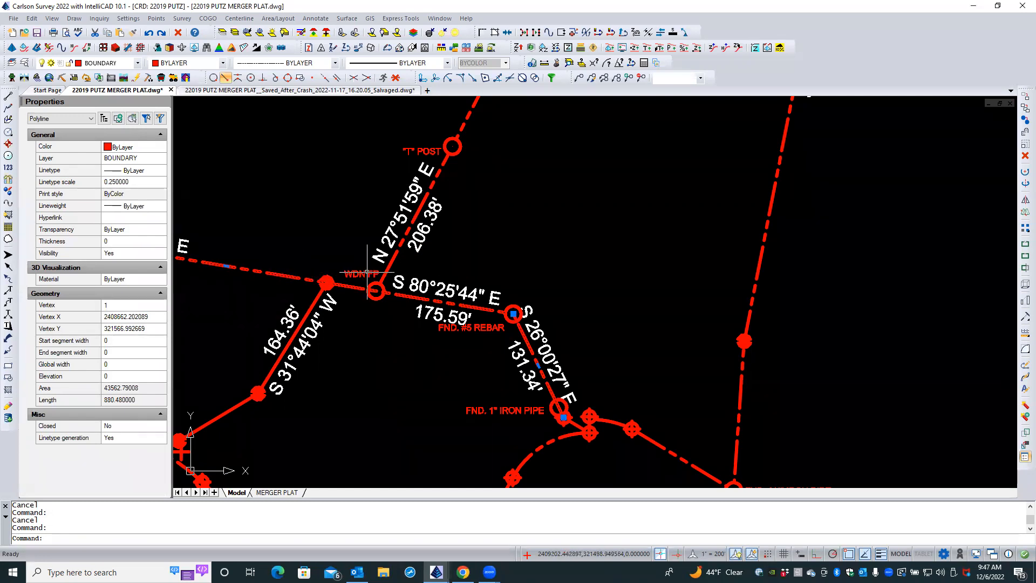
- Select the shortened N 27°51'59" E polyline and check its full extent against the surrounding parcel boundaries
{"action": "key", "text": "Escape"}
{"action": "left_click", "coordinate": [388, 267]}
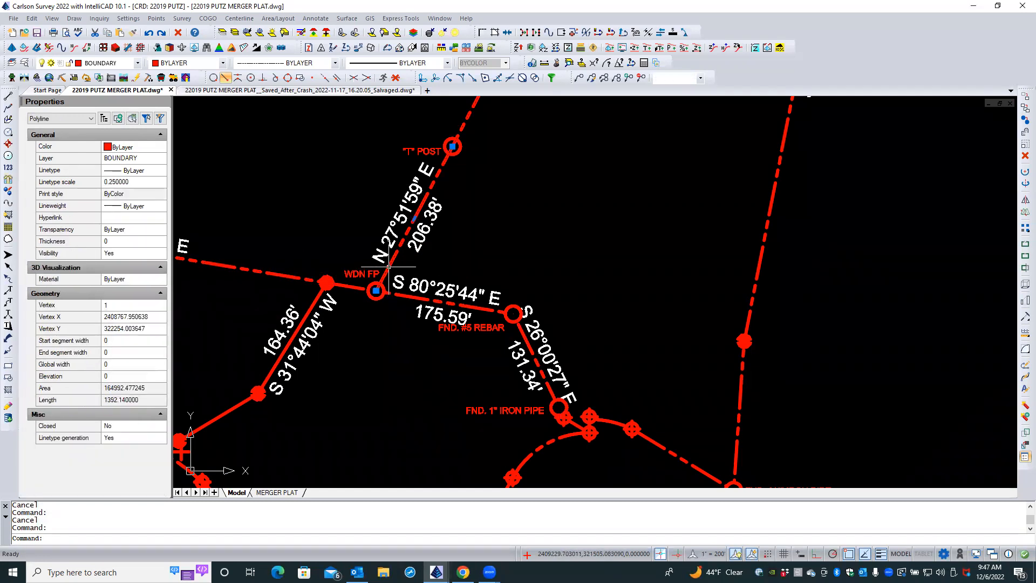
{"action": "scroll", "coordinate": [371, 358], "scroll_direction": "down", "scroll_amount": 3}
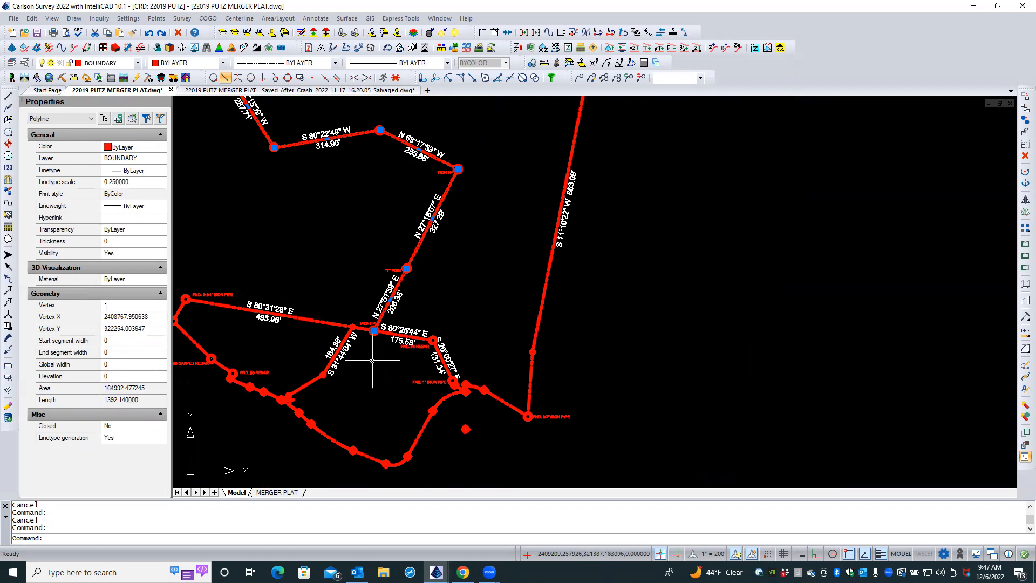
{"action": "scroll", "coordinate": [372, 360], "scroll_direction": "down", "scroll_amount": 2}
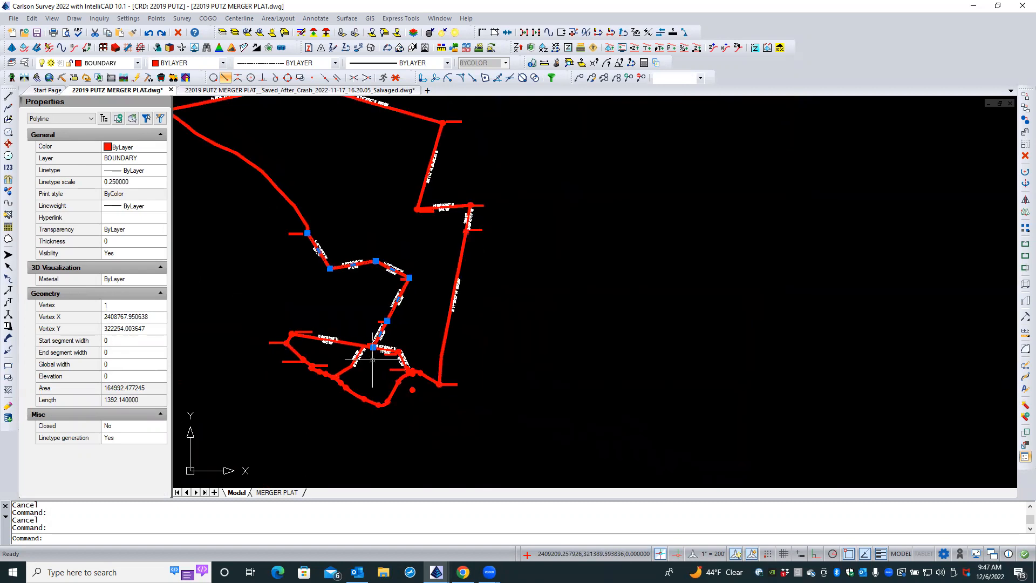
{"action": "scroll", "coordinate": [372, 359], "scroll_direction": "down", "scroll_amount": 1}
{"action": "scroll", "coordinate": [404, 218], "scroll_direction": "up", "scroll_amount": 1}
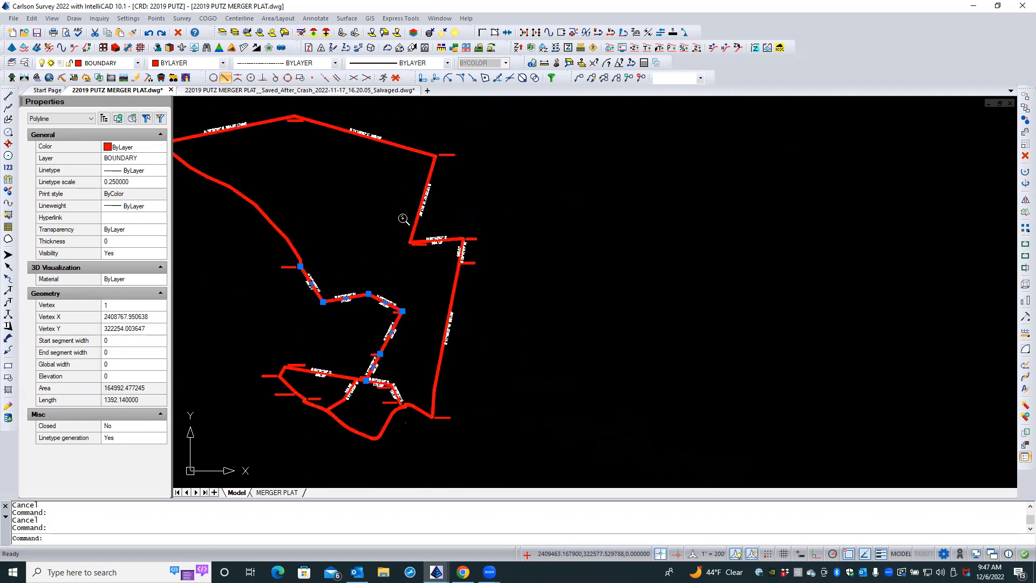
{"action": "scroll", "coordinate": [404, 219], "scroll_direction": "up", "scroll_amount": 1}
{"action": "scroll", "coordinate": [397, 463], "scroll_direction": "up", "scroll_amount": 1}
{"action": "scroll", "coordinate": [397, 463], "scroll_direction": "up", "scroll_amount": 3}
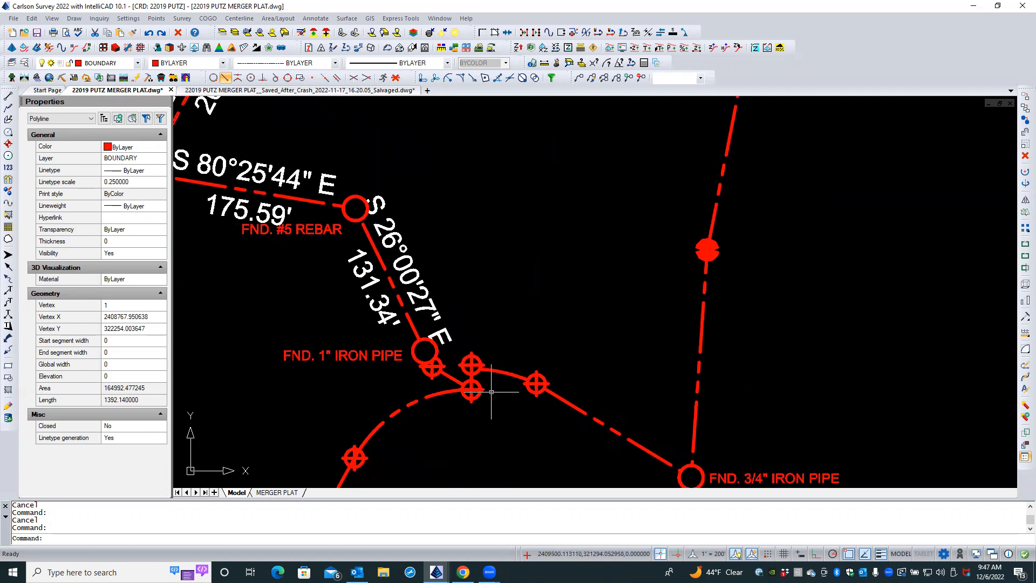
- Select the short curved boundary polyline east of the 1" iron pipe to check its extent
{"action": "key", "text": "Escape"}
{"action": "left_click", "coordinate": [501, 365]}
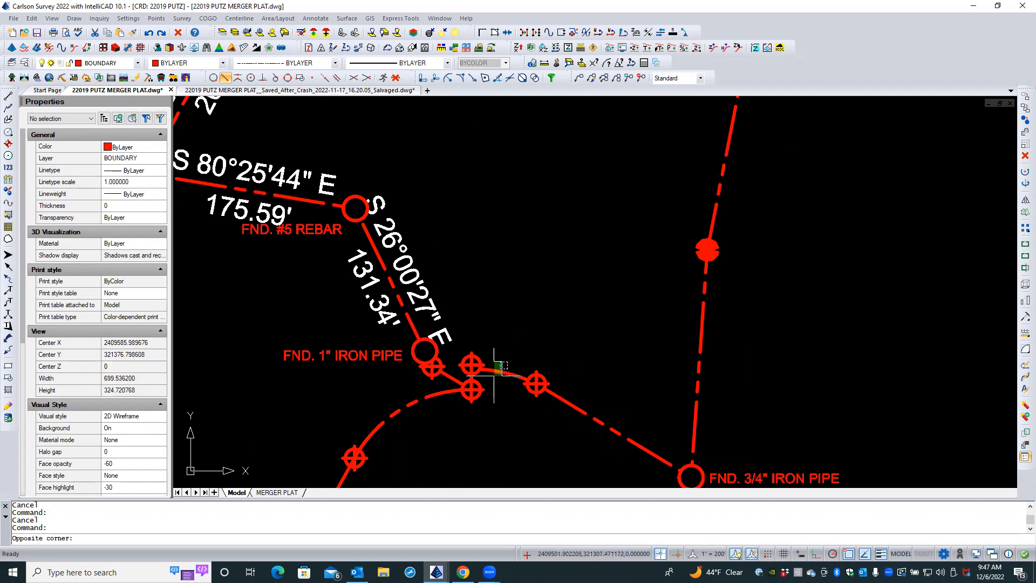
{"action": "left_click", "coordinate": [493, 376]}
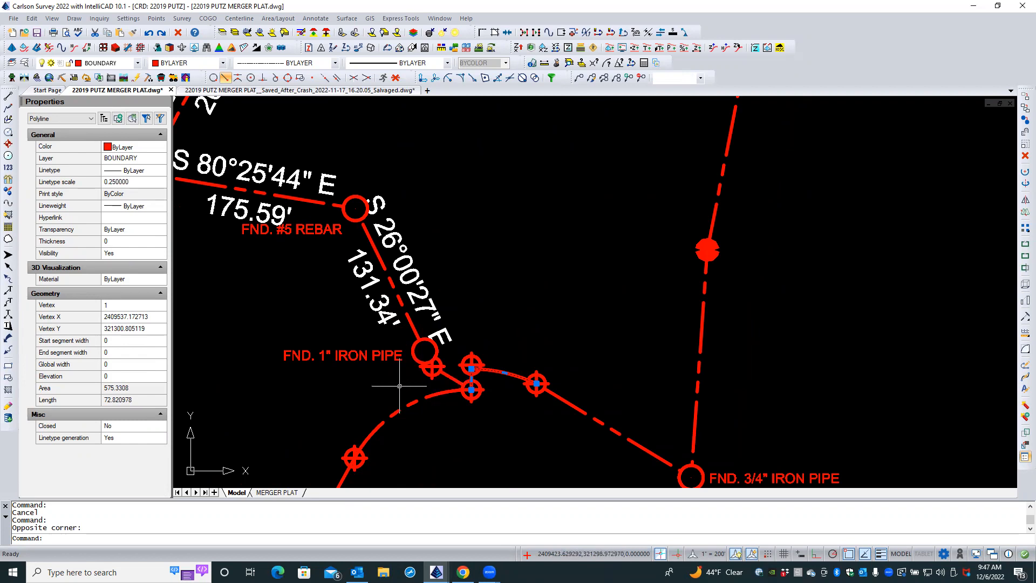
{"action": "key", "text": "Escape"}
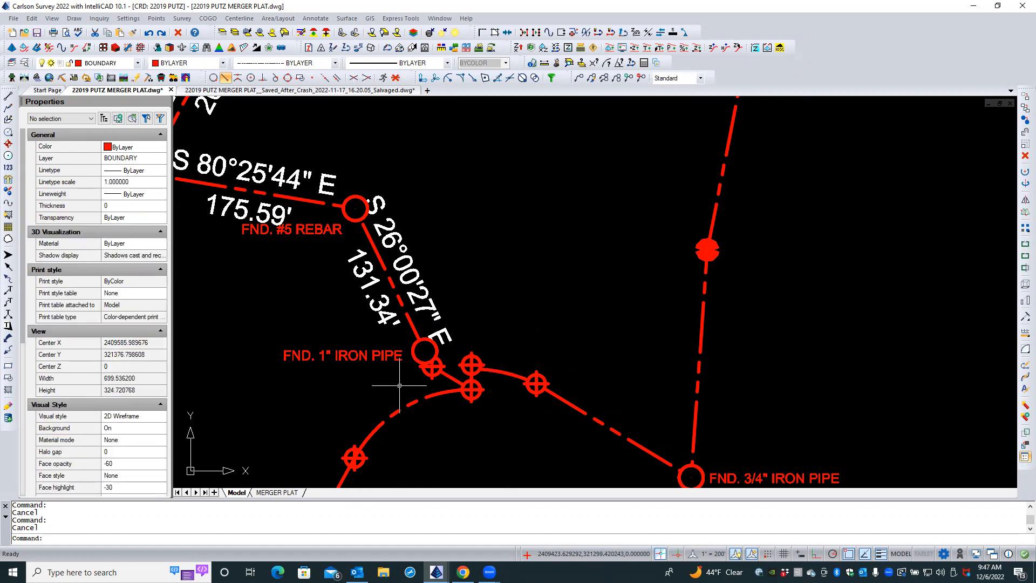
- Bring the S 26°00'27" E bearing label to the front of the draw order
{"action": "left_click", "coordinate": [451, 326]}
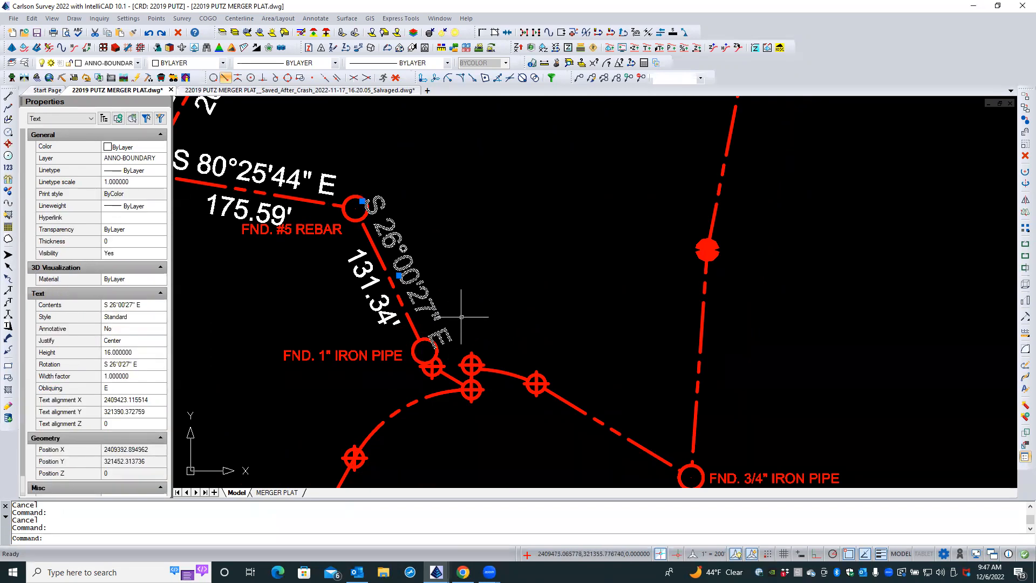
{"action": "right_click", "coordinate": [467, 313]}
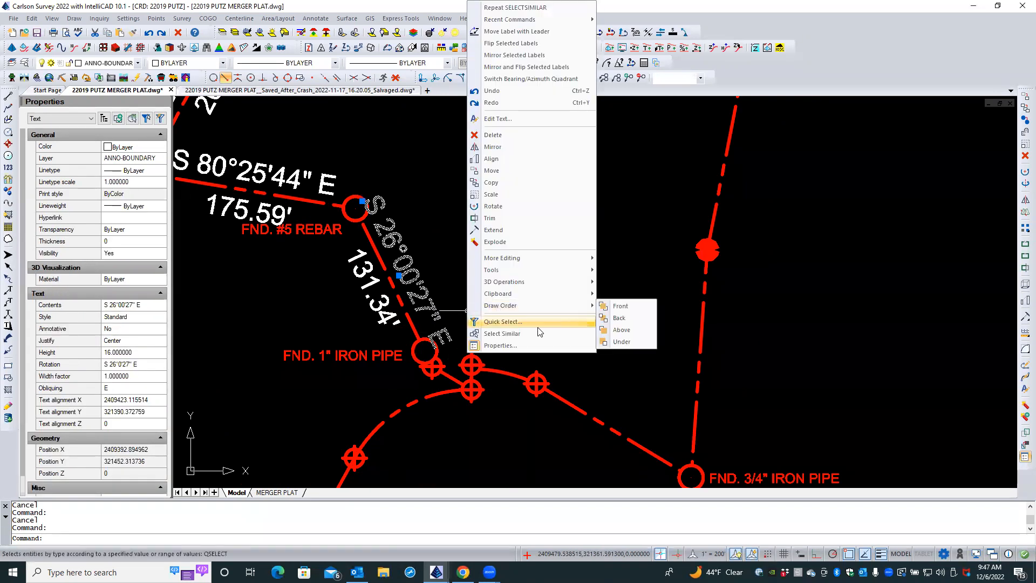
{"action": "mouse_move", "coordinate": [557, 305]}
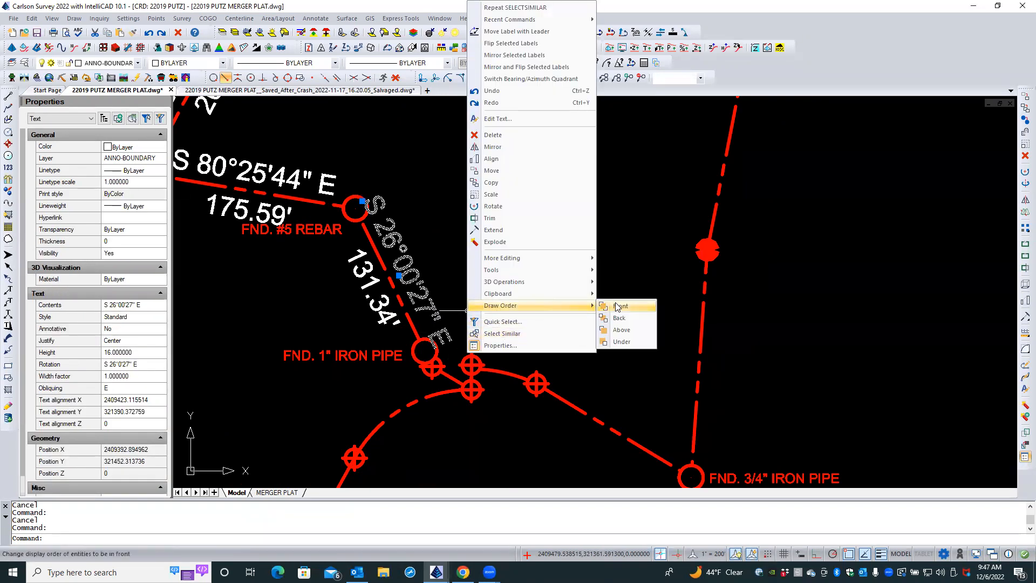
{"action": "left_click", "coordinate": [617, 306]}
{"action": "key", "text": "Escape"}
{"action": "key", "text": "Escape"}
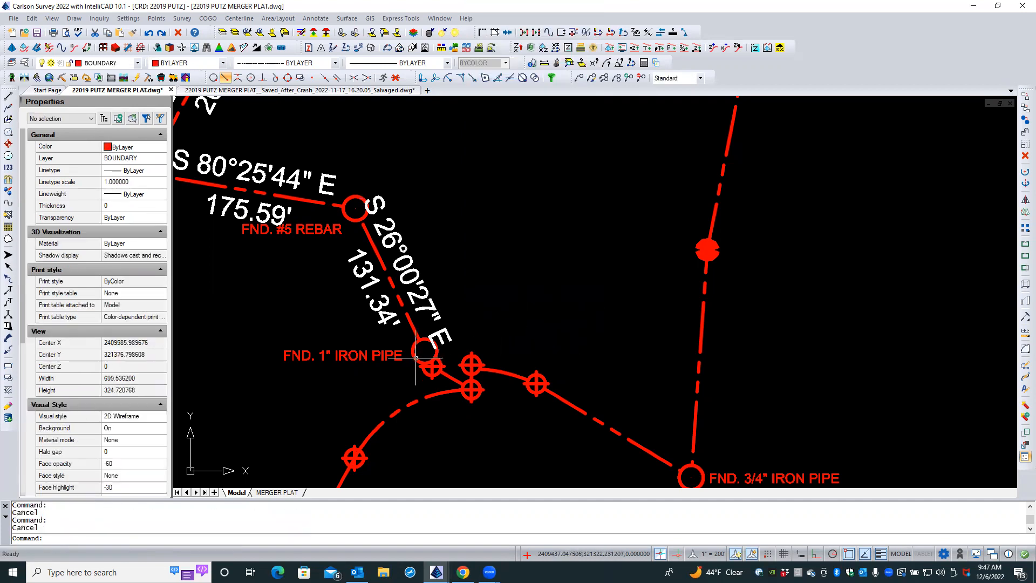
- Open the Line/Curve Table Defaults with the whole boundary in view
{"action": "scroll", "coordinate": [513, 220], "scroll_direction": "down", "scroll_amount": 2}
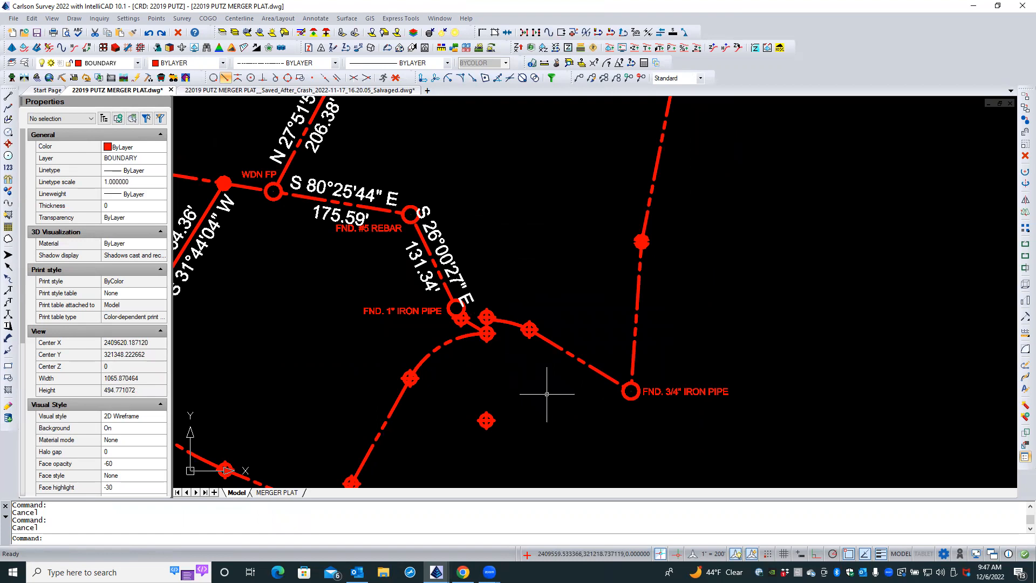
{"action": "scroll", "coordinate": [547, 394], "scroll_direction": "down", "scroll_amount": 3}
{"action": "scroll", "coordinate": [581, 426], "scroll_direction": "down", "scroll_amount": 2}
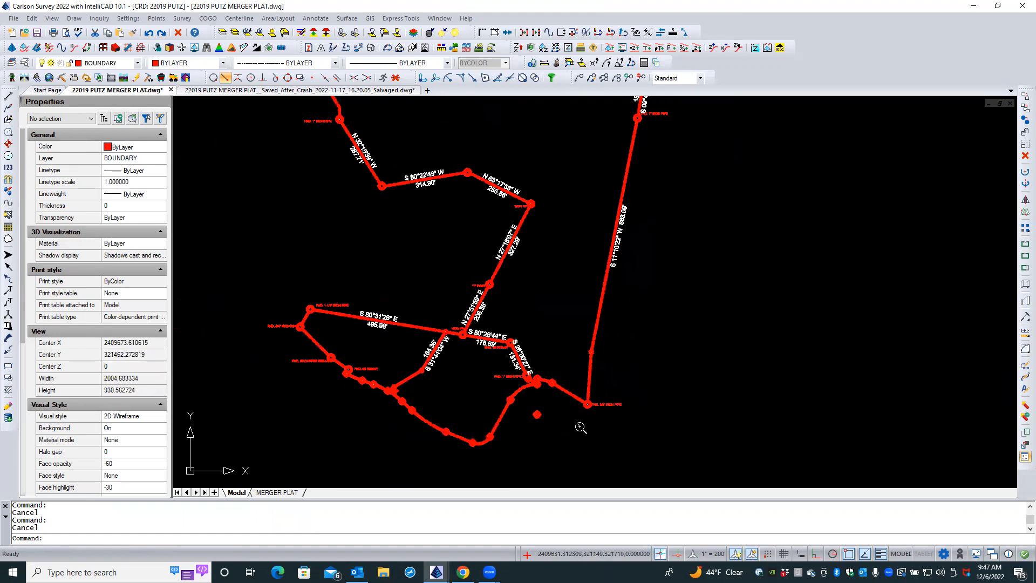
{"action": "scroll", "coordinate": [578, 437], "scroll_direction": "down", "scroll_amount": 2}
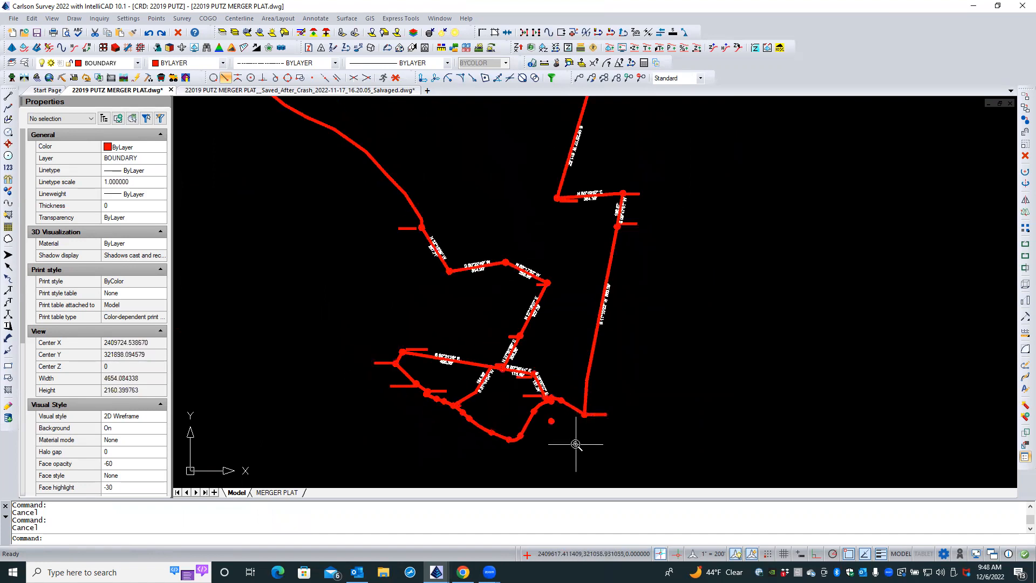
{"action": "scroll", "coordinate": [575, 444], "scroll_direction": "down", "scroll_amount": 1}
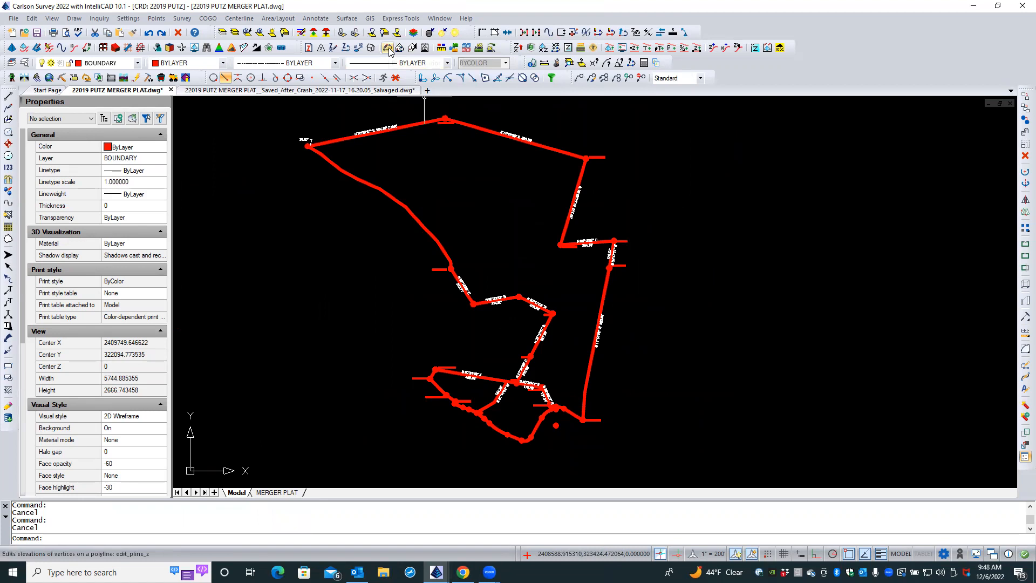
{"action": "left_click", "coordinate": [322, 19]}
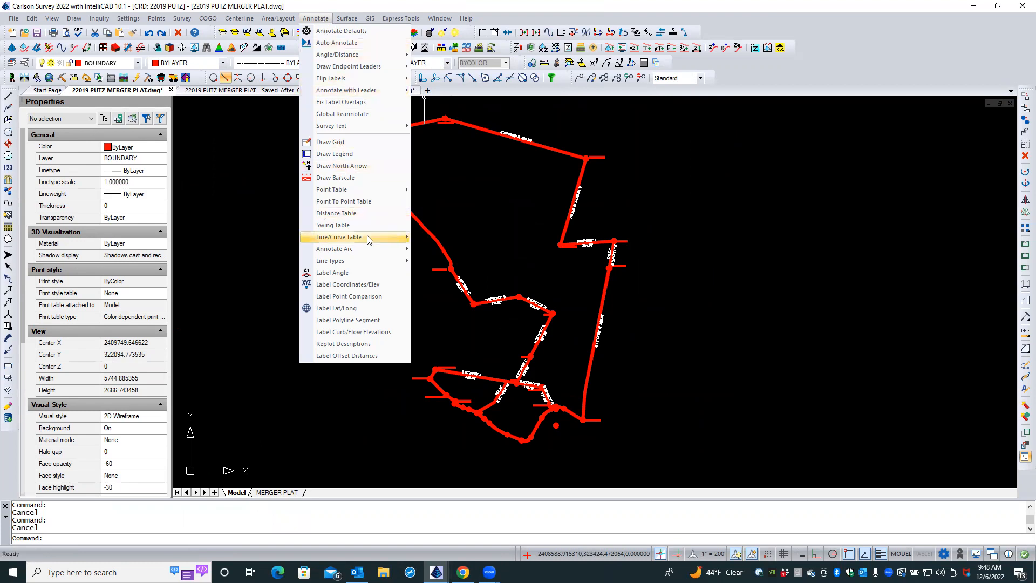
{"action": "mouse_move", "coordinate": [368, 239]}
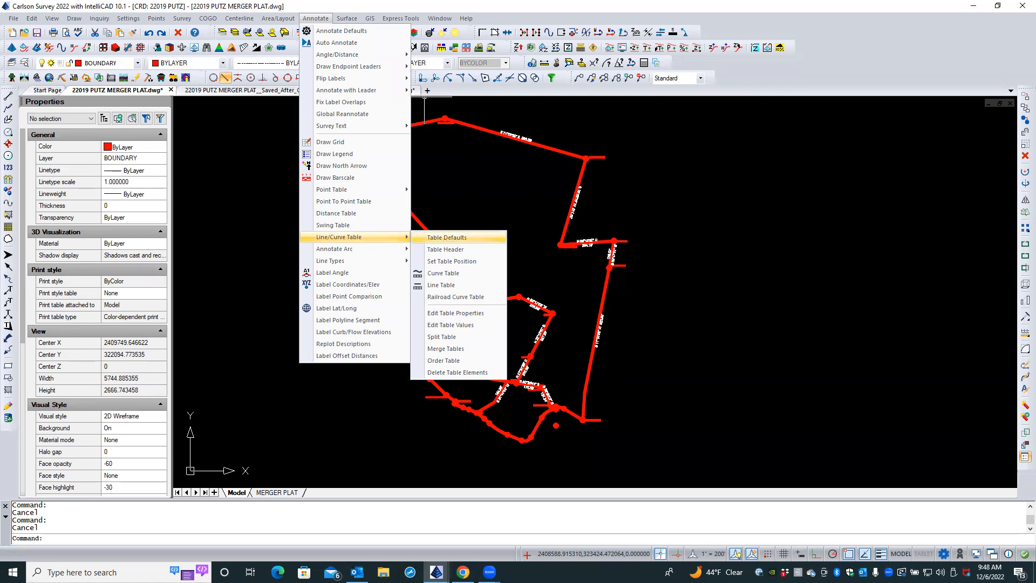
{"action": "left_click", "coordinate": [454, 237]}
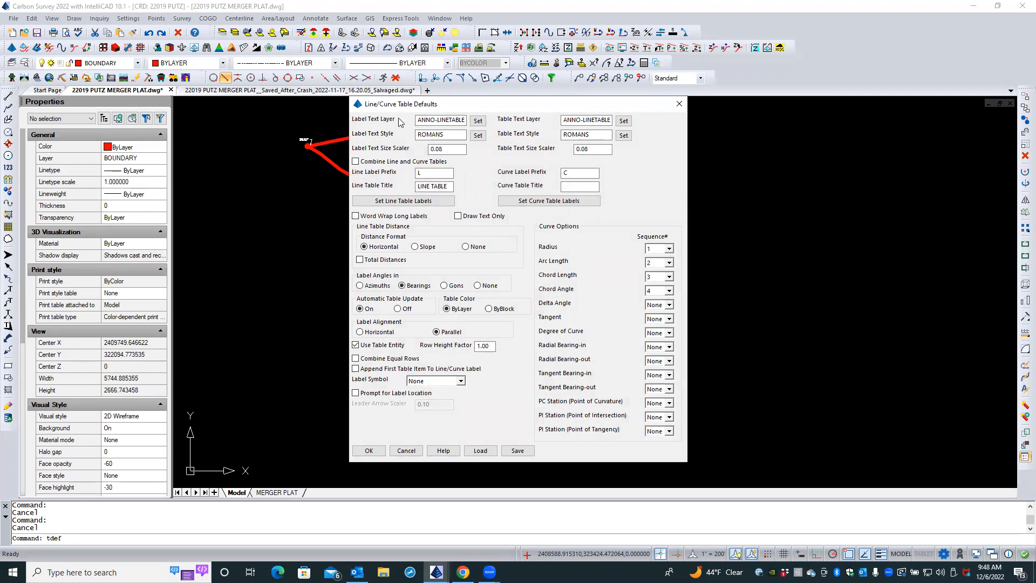
- Look through the layers available for label text without changing the selection, and move the defaults dialog clear of the western boundary
{"action": "left_click", "coordinate": [478, 121]}
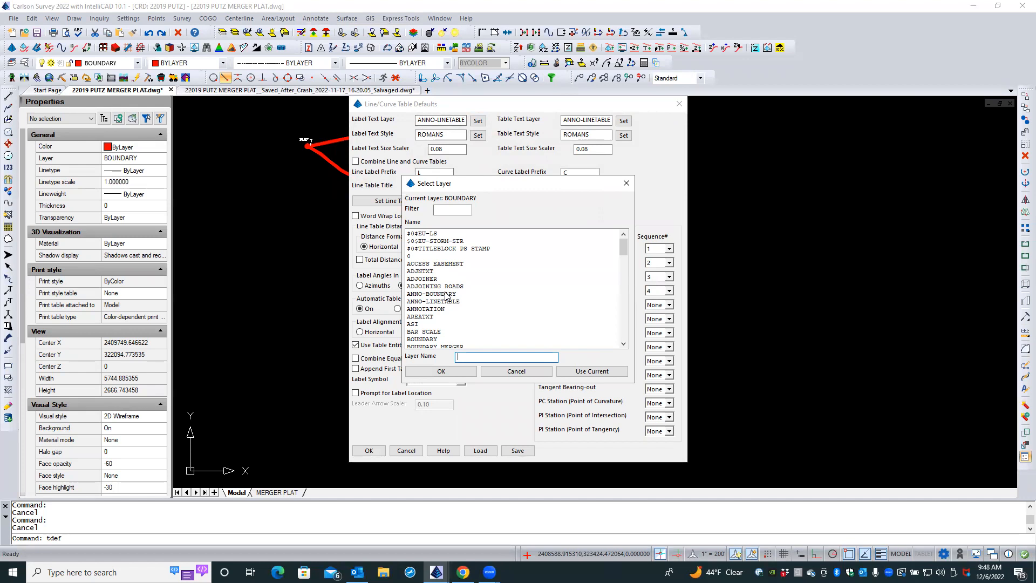
{"action": "left_click", "coordinate": [513, 372]}
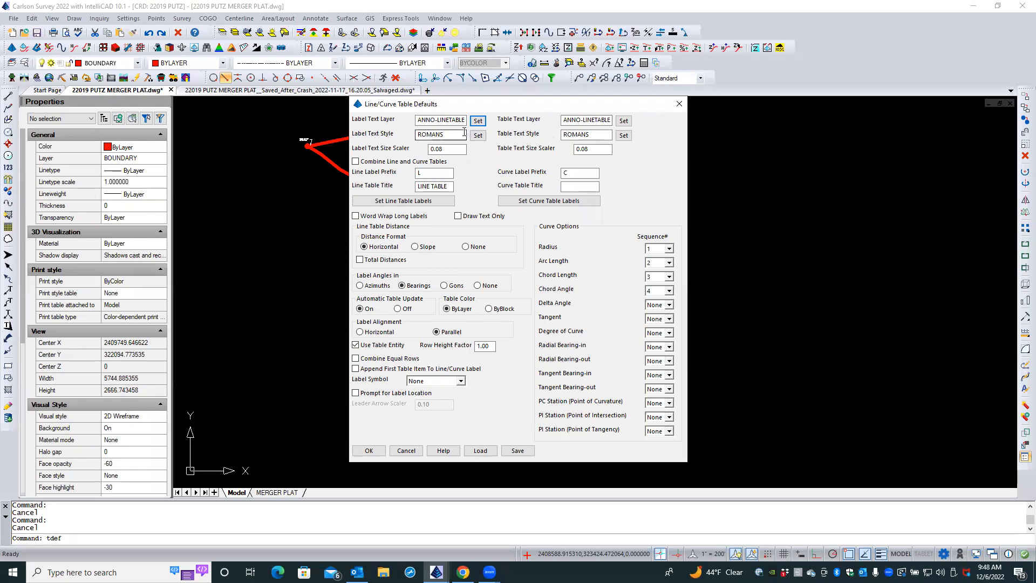
{"action": "left_click_drag", "start_coordinate": [469, 106], "coordinate": [621, 126]}
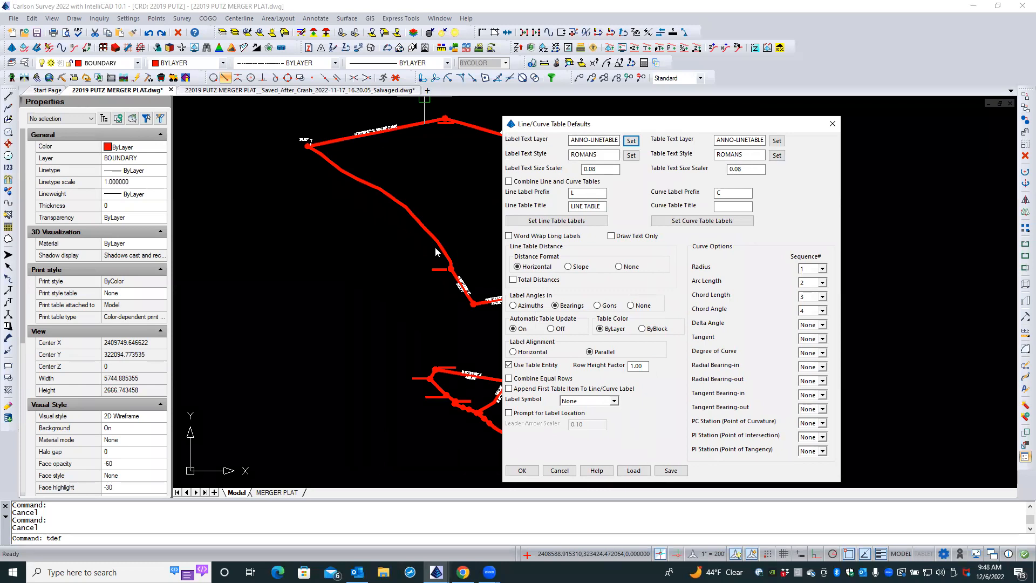
- Set the label text style to Standard in the line/curve table defaults
{"action": "left_click", "coordinate": [630, 156]}
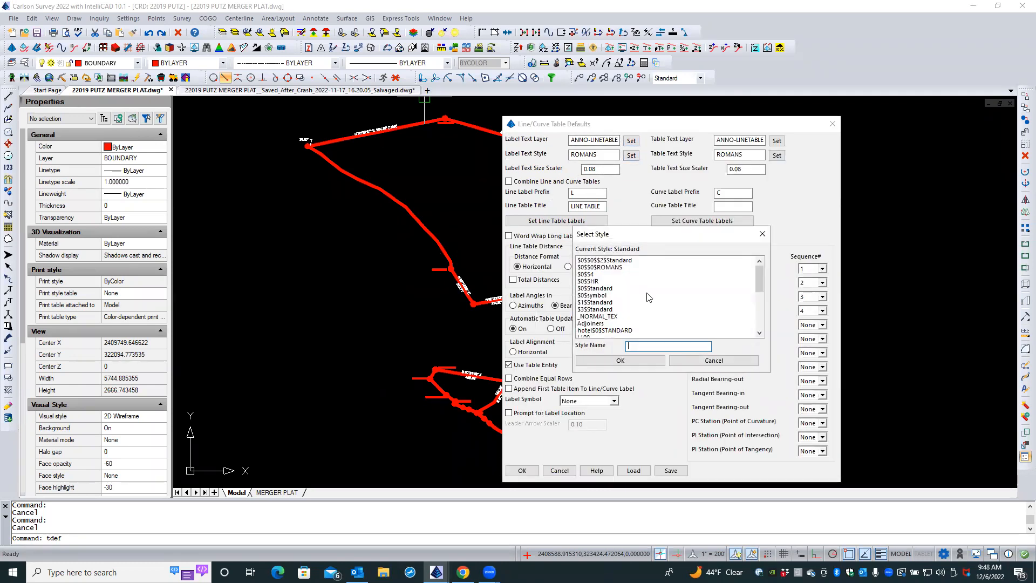
{"action": "scroll", "coordinate": [620, 300], "scroll_direction": "down", "scroll_amount": 6}
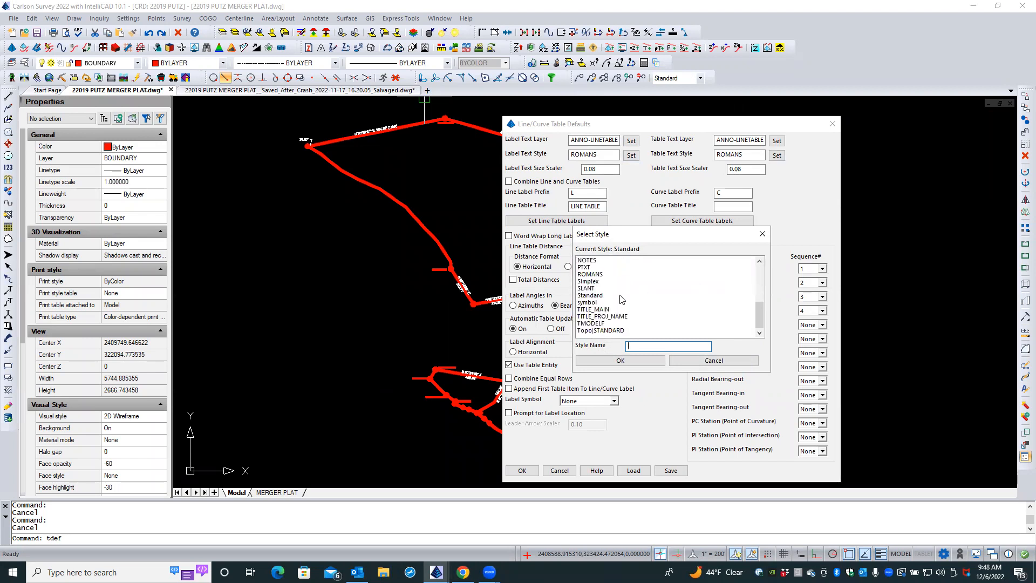
{"action": "left_click", "coordinate": [601, 297]}
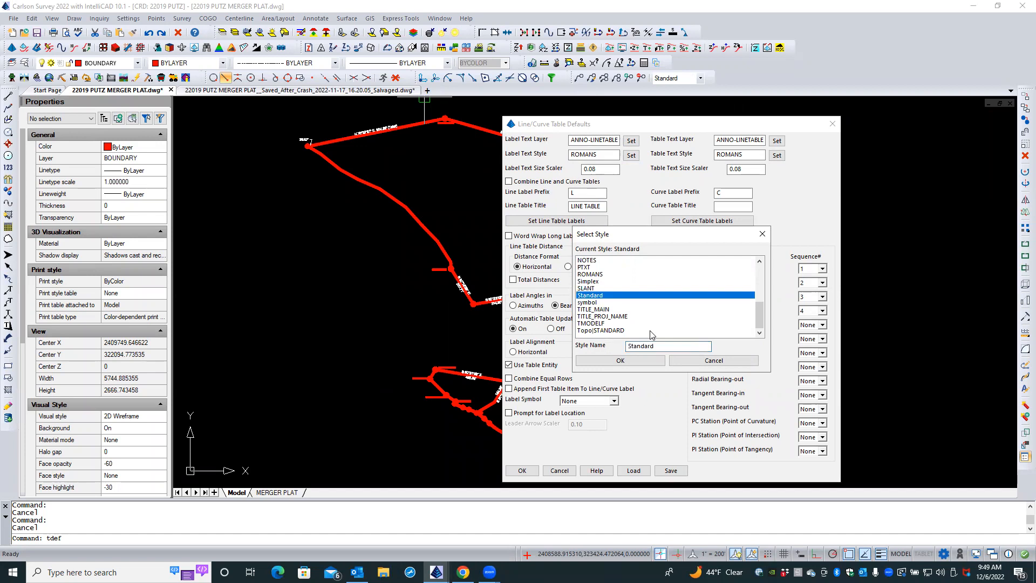
{"action": "left_click", "coordinate": [619, 360]}
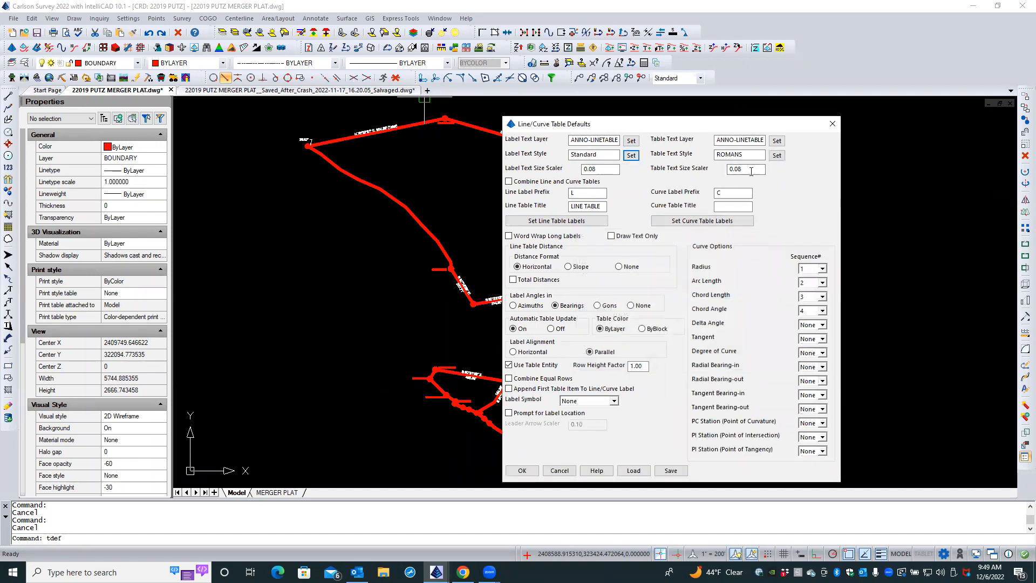
- Set the table text style to Standard and accept the line/curve table defaults
{"action": "left_click", "coordinate": [777, 156]}
{"action": "scroll", "coordinate": [634, 308], "scroll_direction": "down", "scroll_amount": 10}
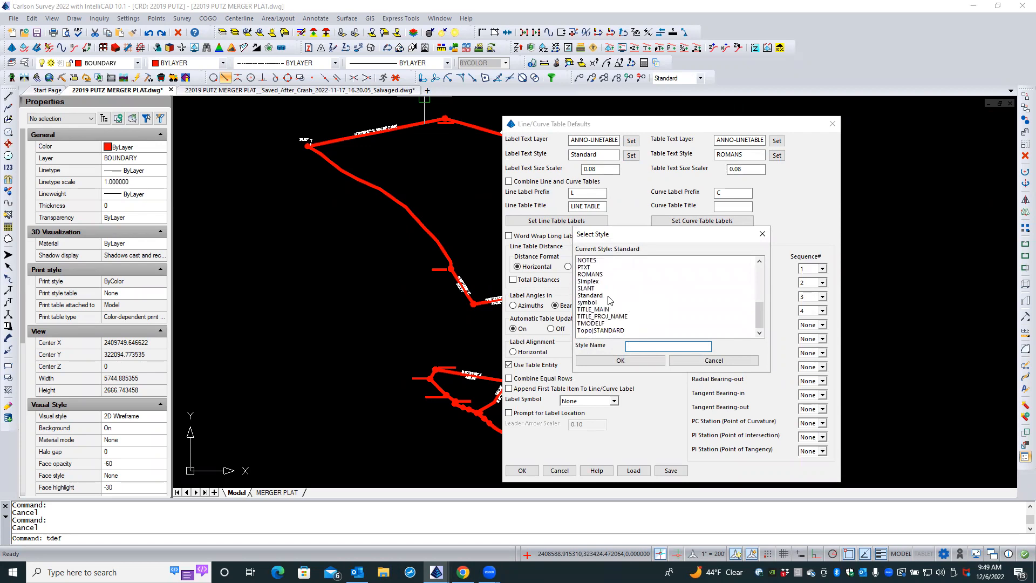
{"action": "left_click", "coordinate": [603, 296]}
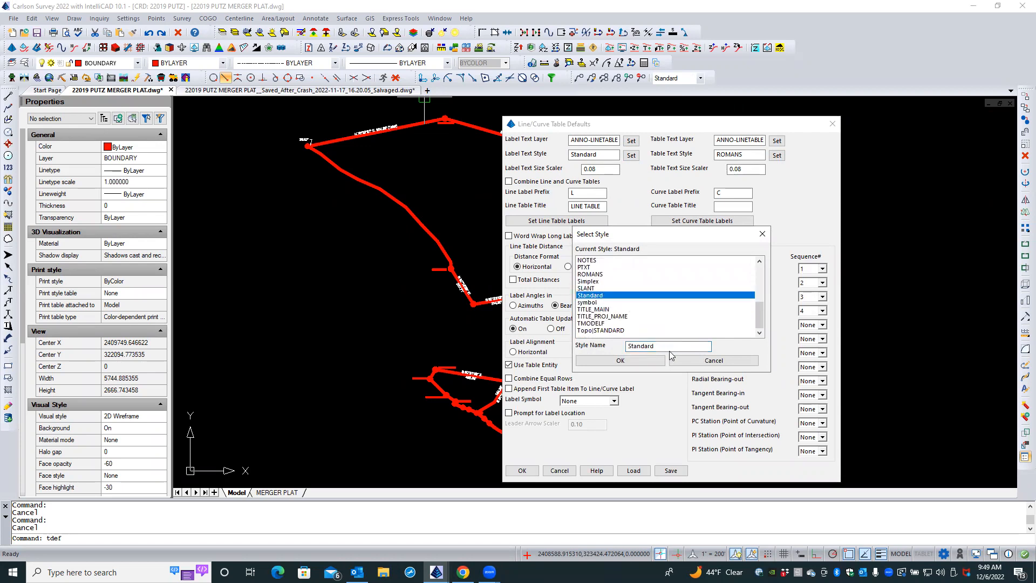
{"action": "left_click", "coordinate": [640, 361]}
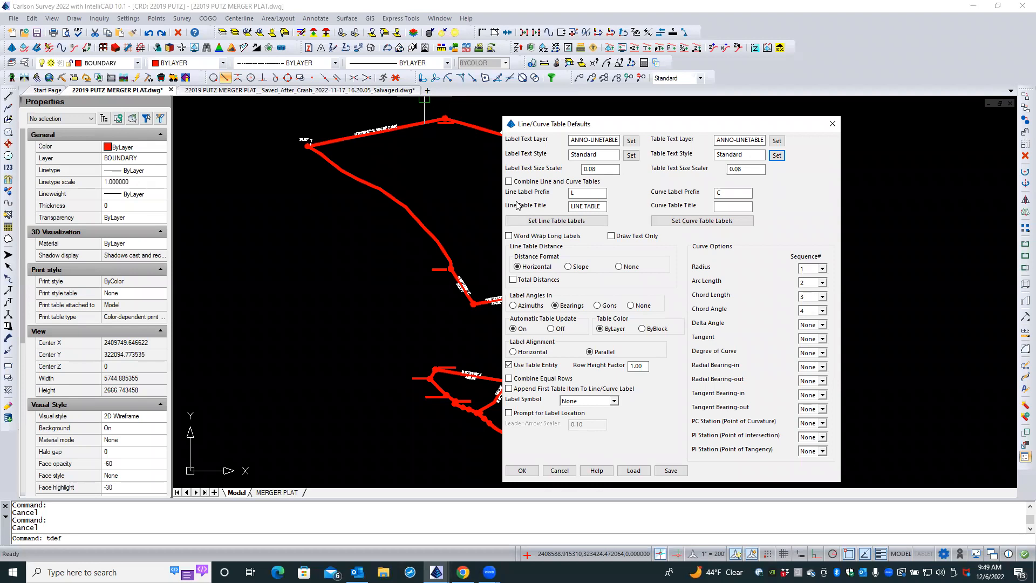
{"action": "left_click", "coordinate": [517, 473]}
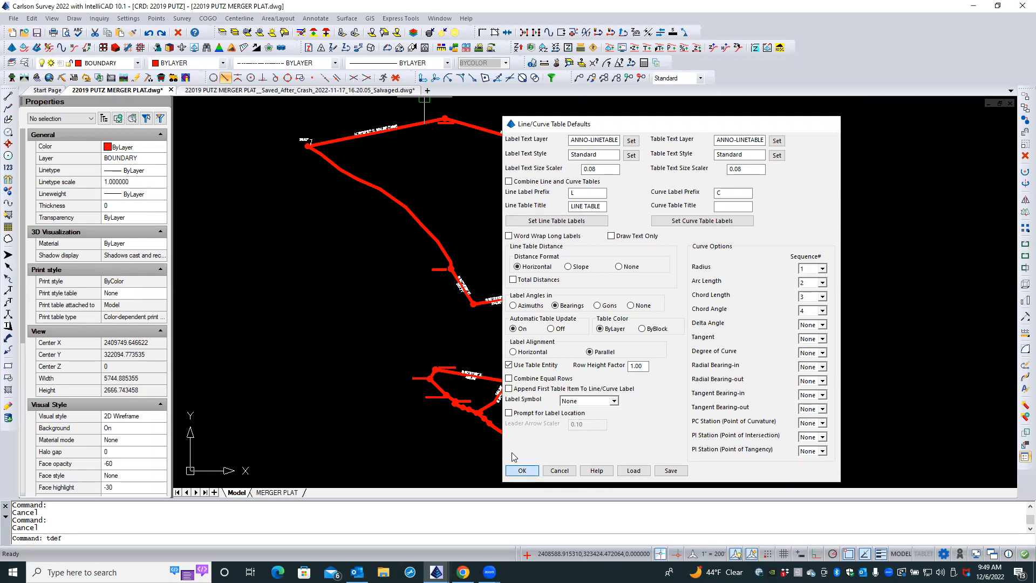
- Select the 314.90' distance label to check its text style and height, then clear the selection
{"action": "scroll", "coordinate": [498, 303], "scroll_direction": "up", "scroll_amount": 4}
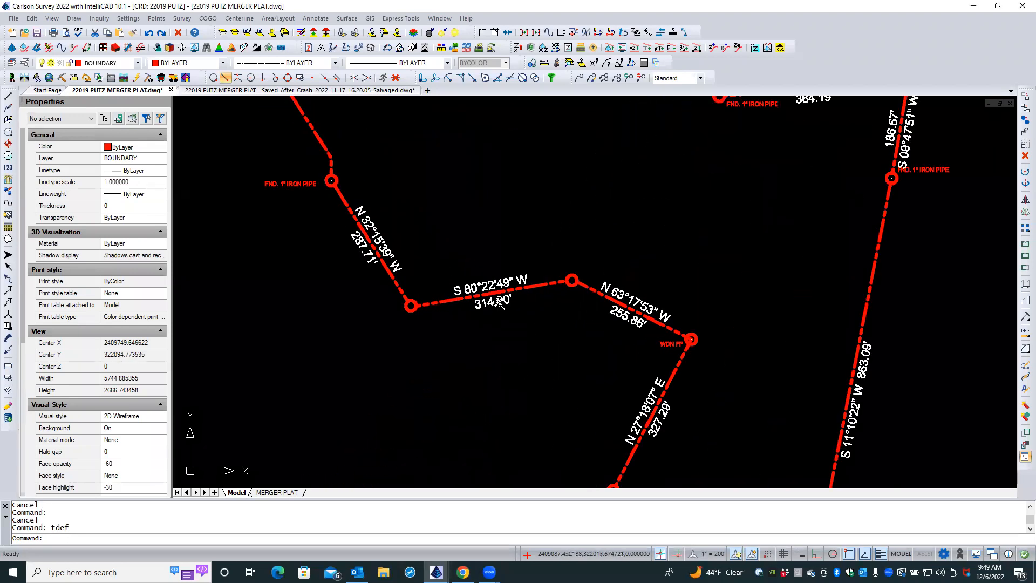
{"action": "left_click", "coordinate": [488, 306]}
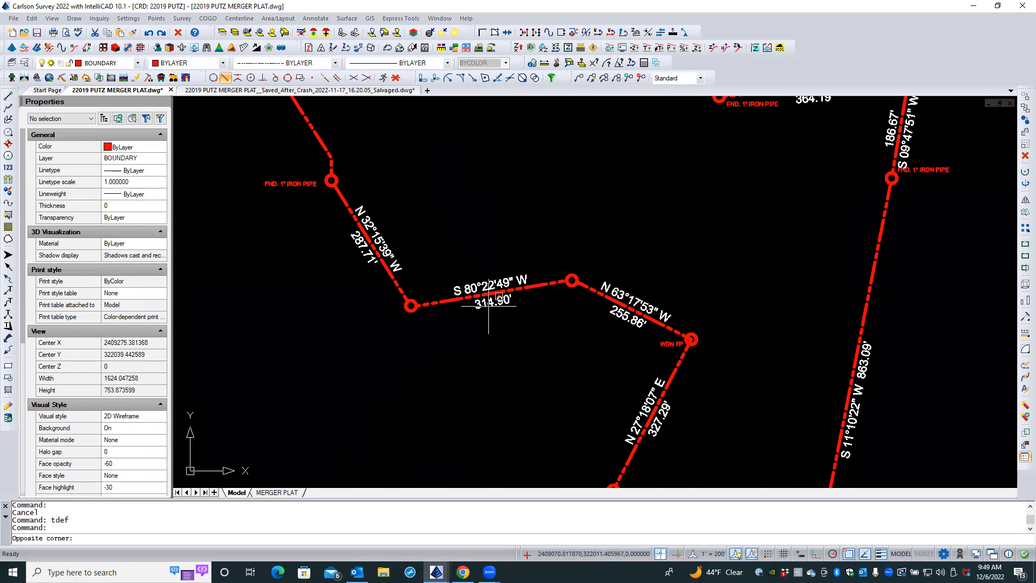
{"action": "left_click", "coordinate": [489, 306]}
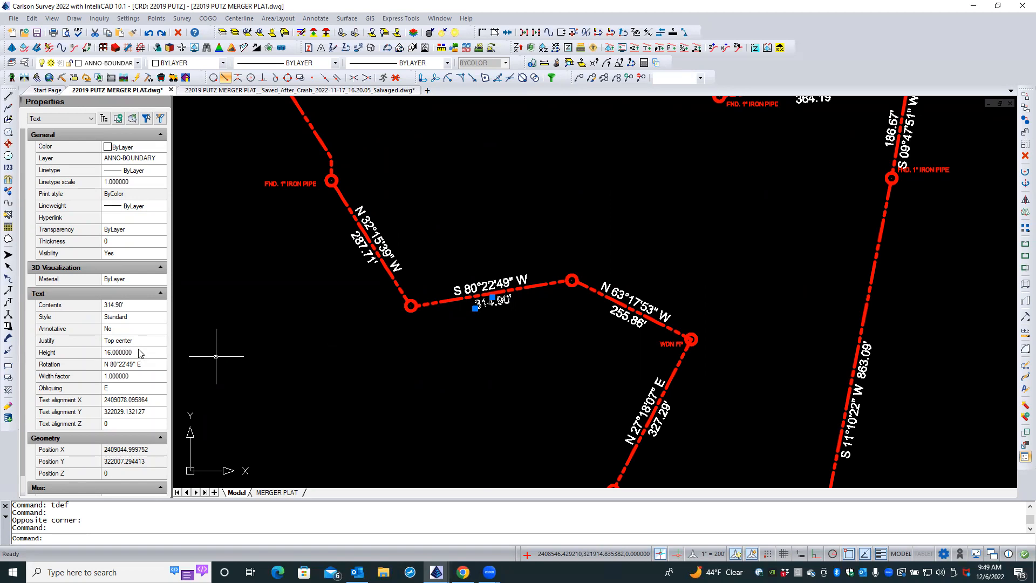
{"action": "key", "text": "Escape"}
{"action": "key", "text": "Escape"}
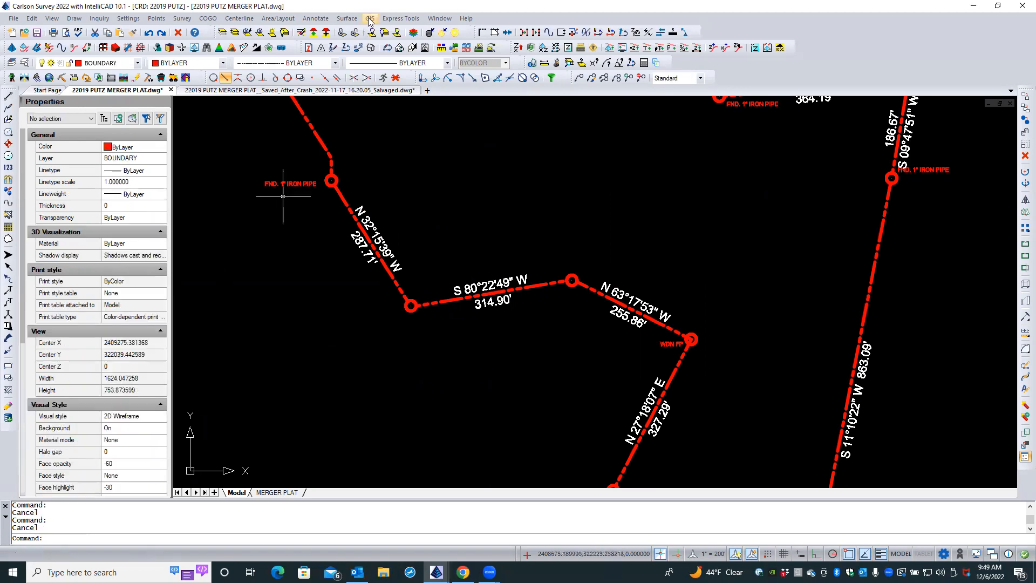
- Reopen the line/curve table defaults and enter CURVE TABLE as the curve table title
{"action": "left_click", "coordinate": [315, 19]}
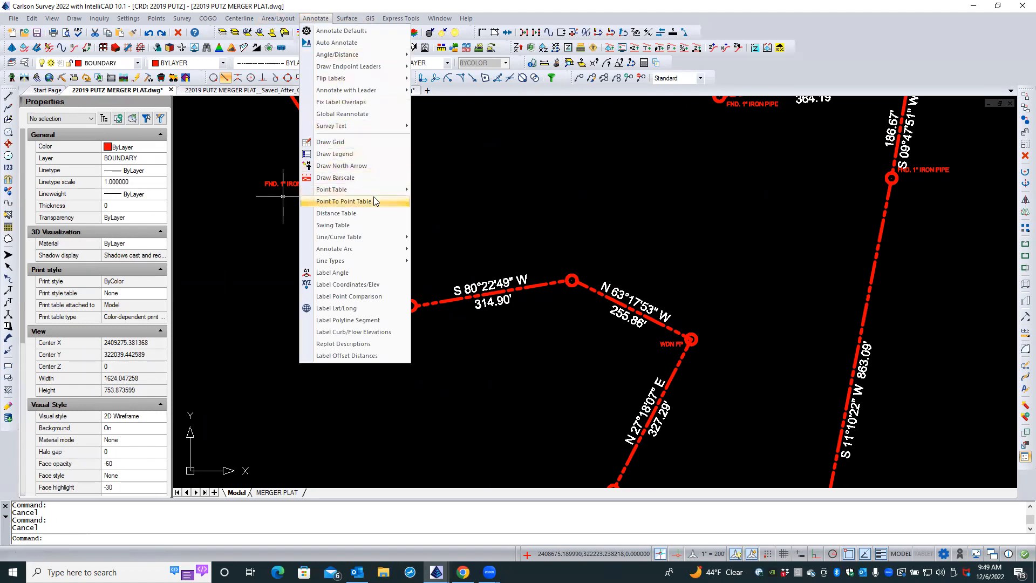
{"action": "mouse_move", "coordinate": [385, 237]}
{"action": "left_click", "coordinate": [432, 238]}
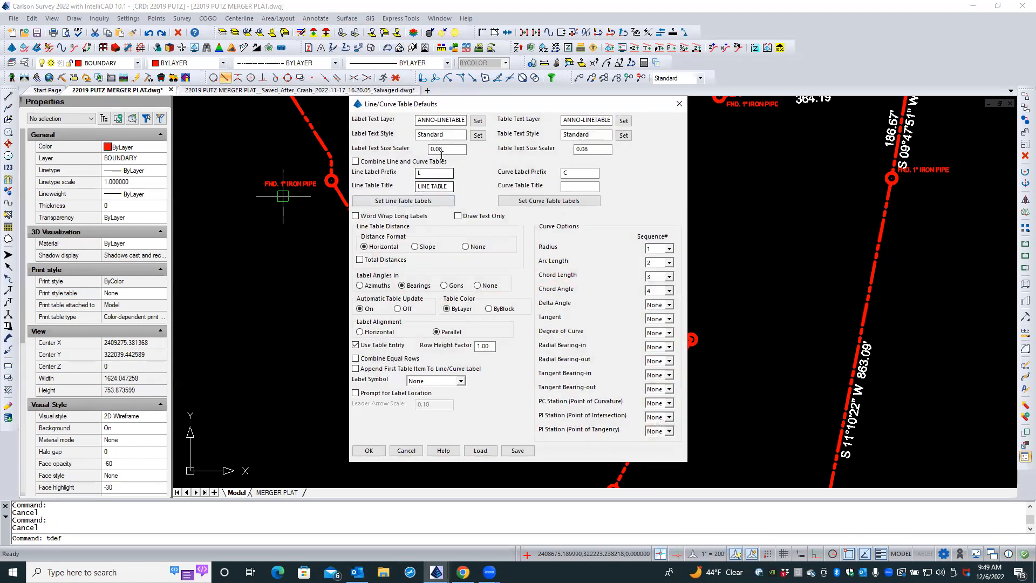
{"action": "left_click", "coordinate": [593, 153]}
{"action": "left_click", "coordinate": [426, 173]}
{"action": "left_click", "coordinate": [584, 173]}
{"action": "left_click", "coordinate": [568, 186]}
{"action": "type", "text": "CUREVE TA"}
{"action": "type", "text": "BLE"}
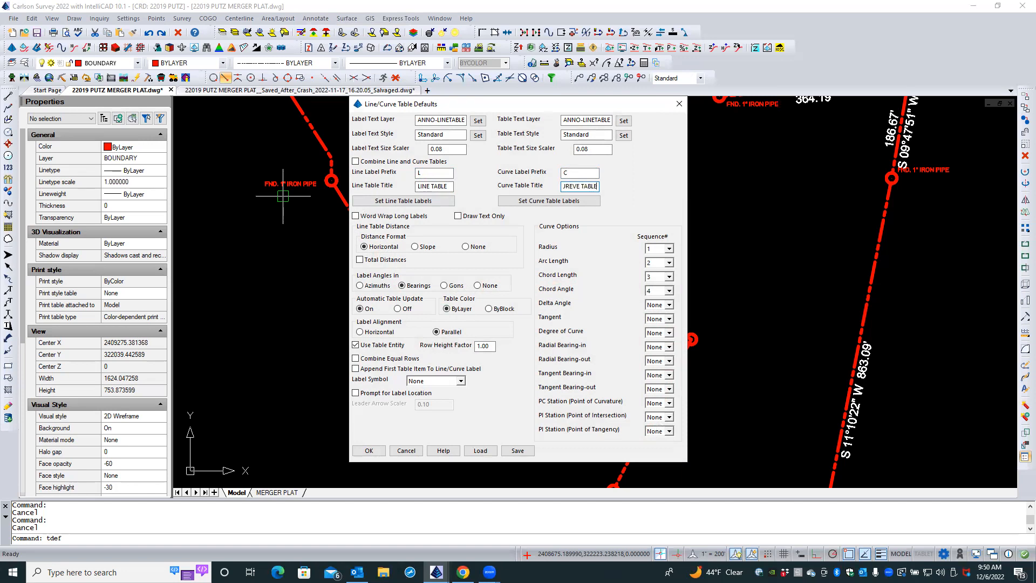
{"action": "left_click", "coordinate": [573, 187]}
{"action": "key", "text": "BackSpace"}
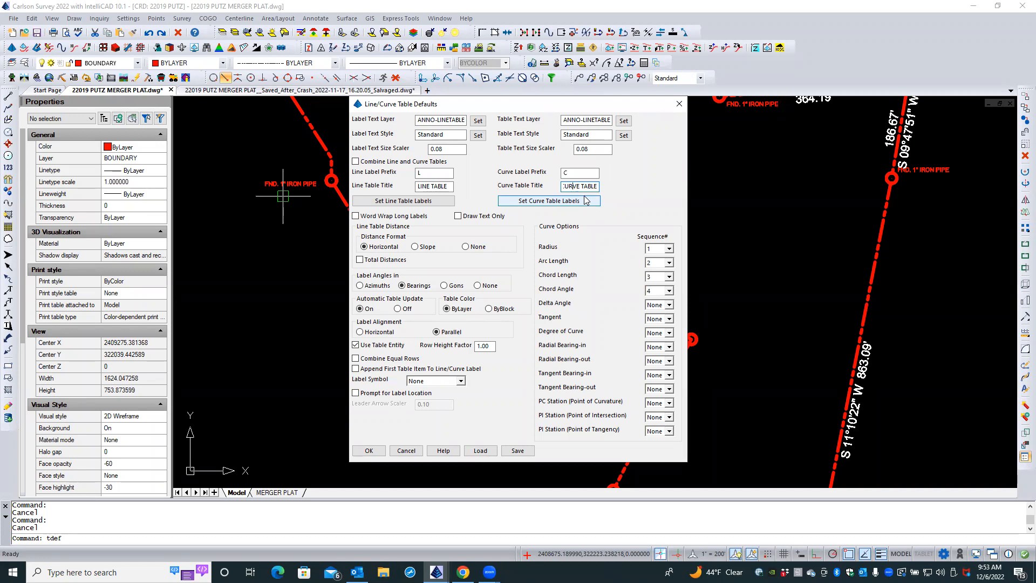
- Review the column labels, widths, justification and precision for the line table and the curve table
{"action": "left_click", "coordinate": [433, 202]}
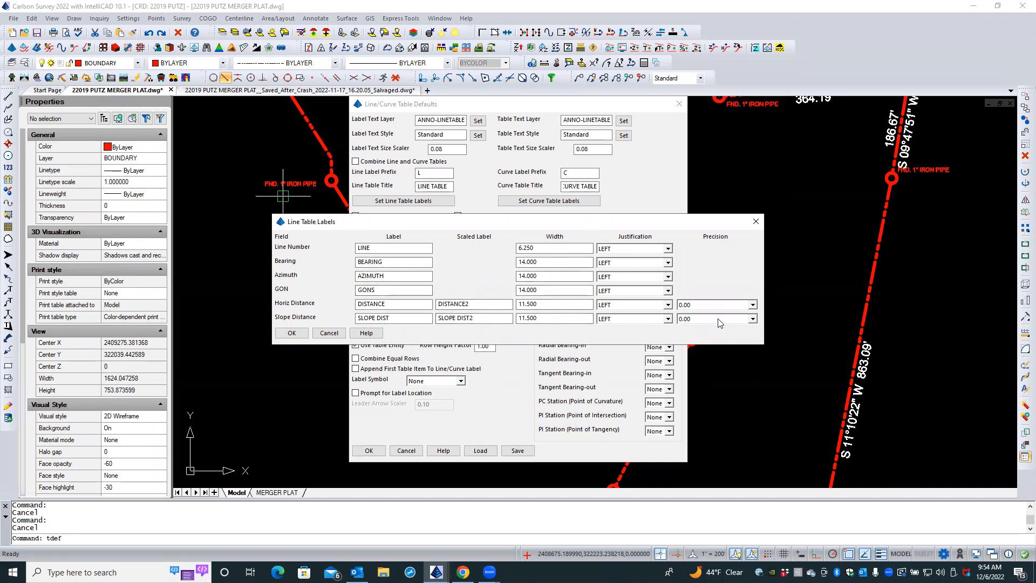
{"action": "left_click", "coordinate": [295, 333]}
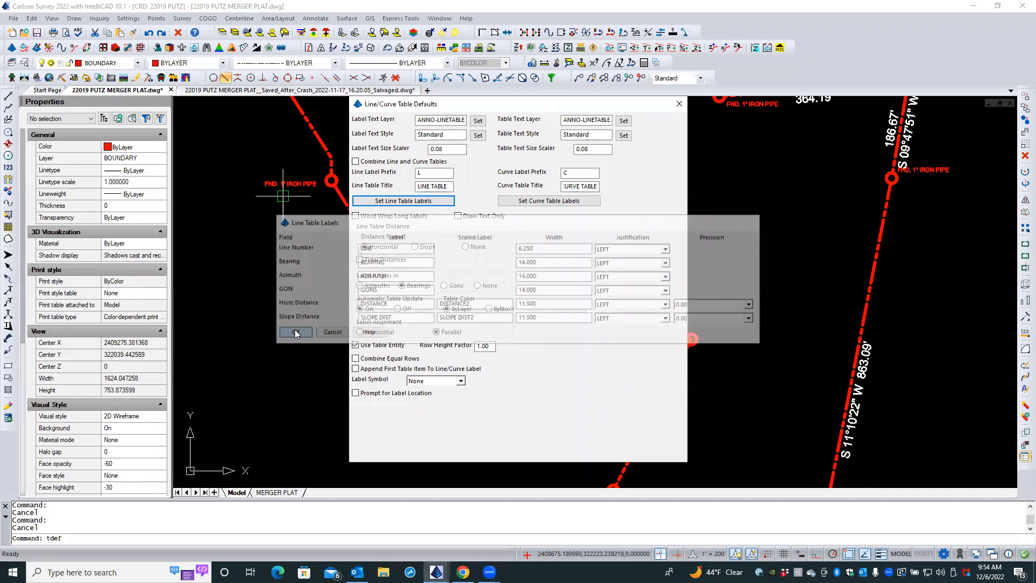
{"action": "left_click", "coordinate": [522, 200]}
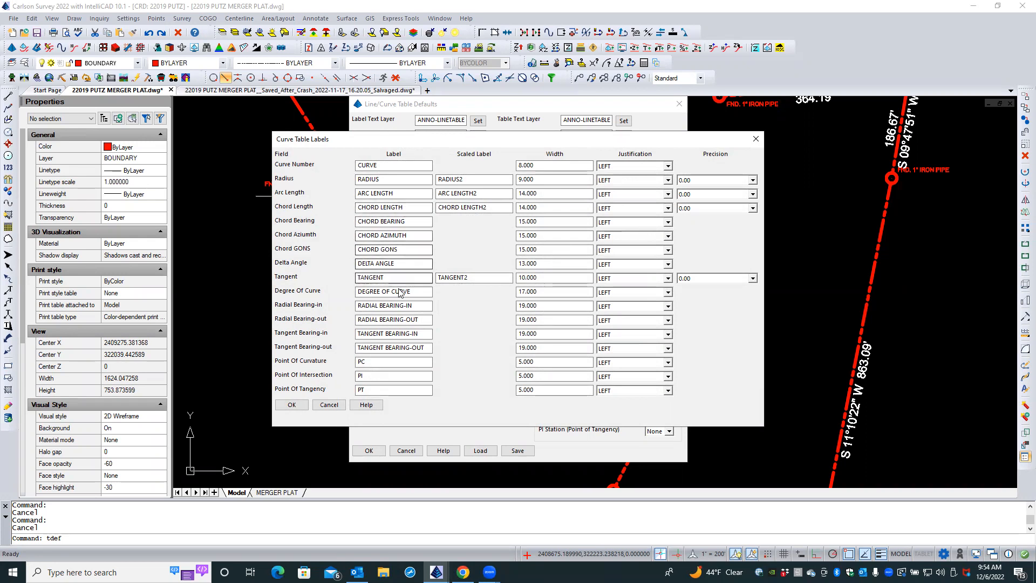
{"action": "left_click", "coordinate": [297, 405]}
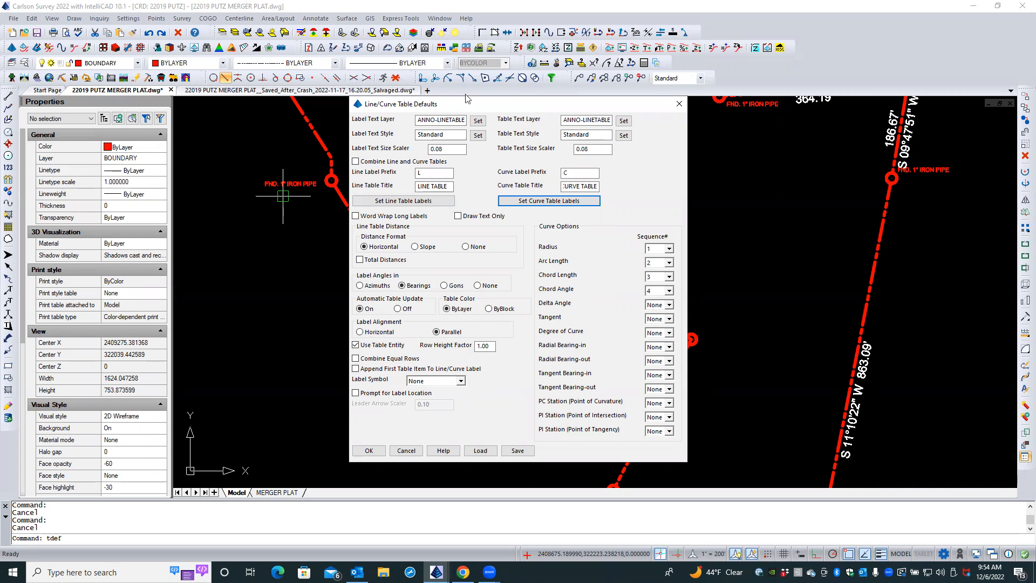
- Move the defaults dialog clear of the western labels and review the table entity, label symbol and radius sequence options, keeping their settings
{"action": "left_click_drag", "start_coordinate": [471, 107], "coordinate": [651, 129]}
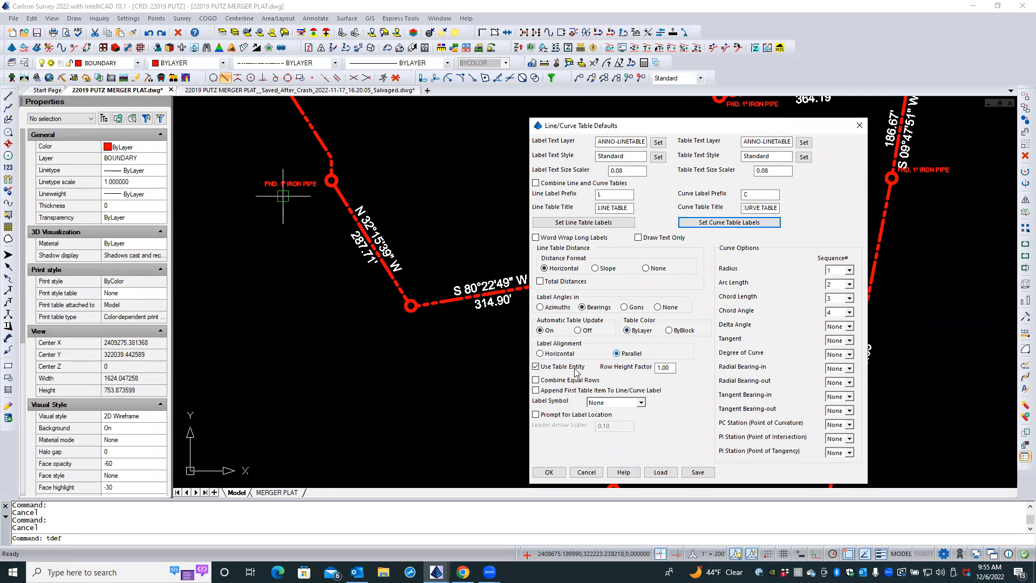
{"action": "left_click", "coordinate": [536, 367]}
{"action": "left_click", "coordinate": [535, 367]}
{"action": "left_click", "coordinate": [640, 403]}
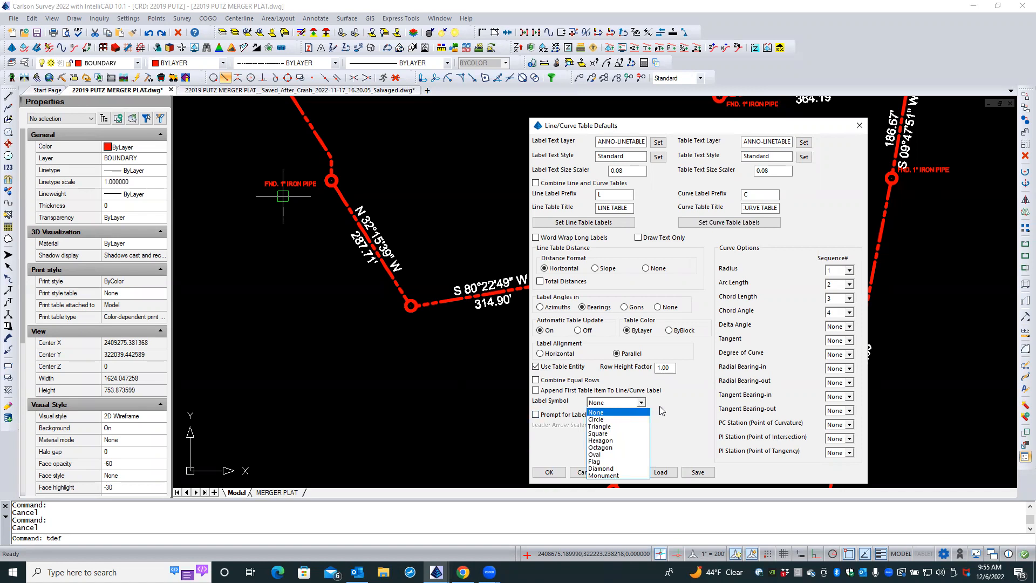
{"action": "left_click", "coordinate": [662, 410]}
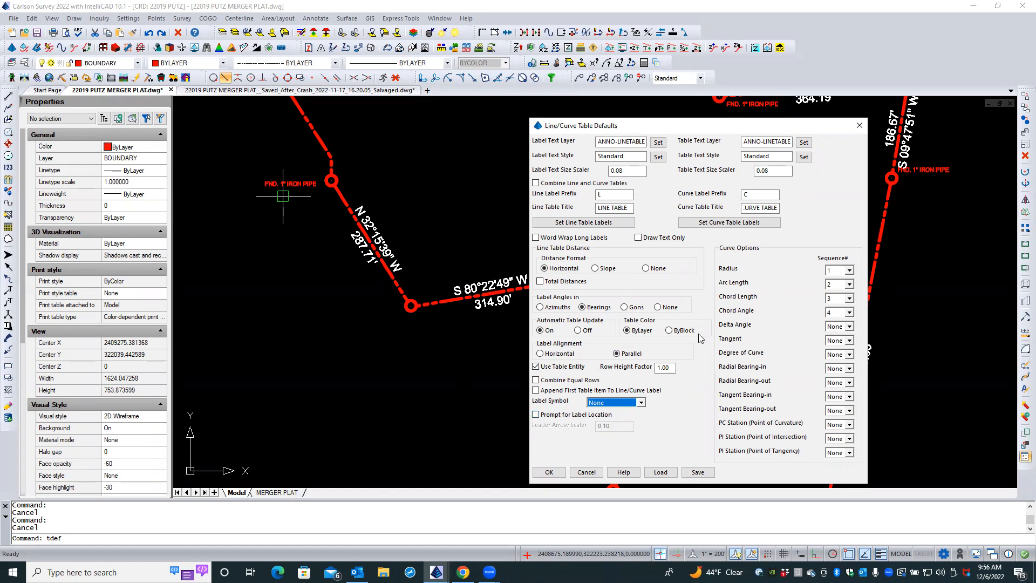
{"action": "left_click", "coordinate": [849, 271]}
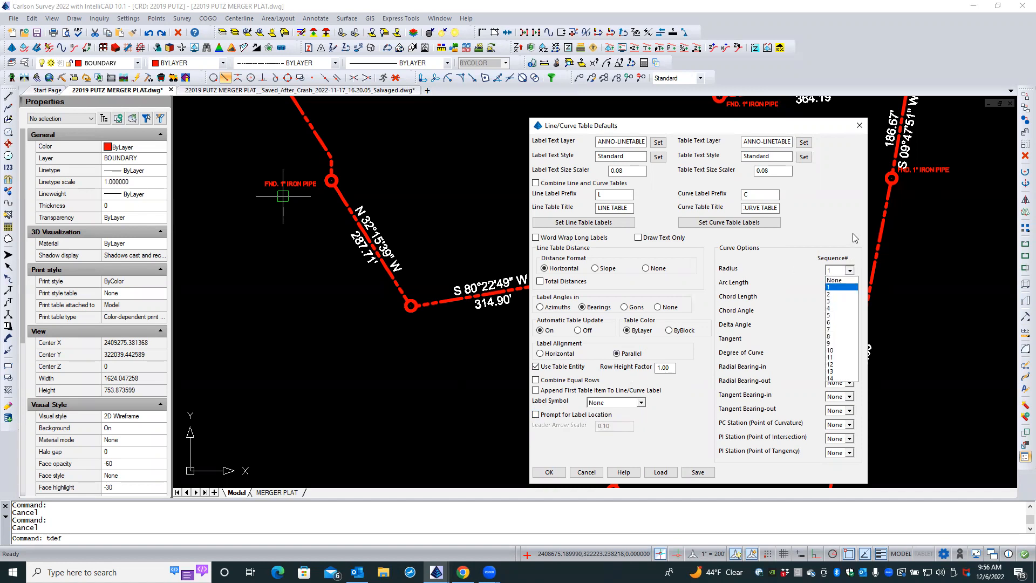
{"action": "left_click", "coordinate": [850, 270]}
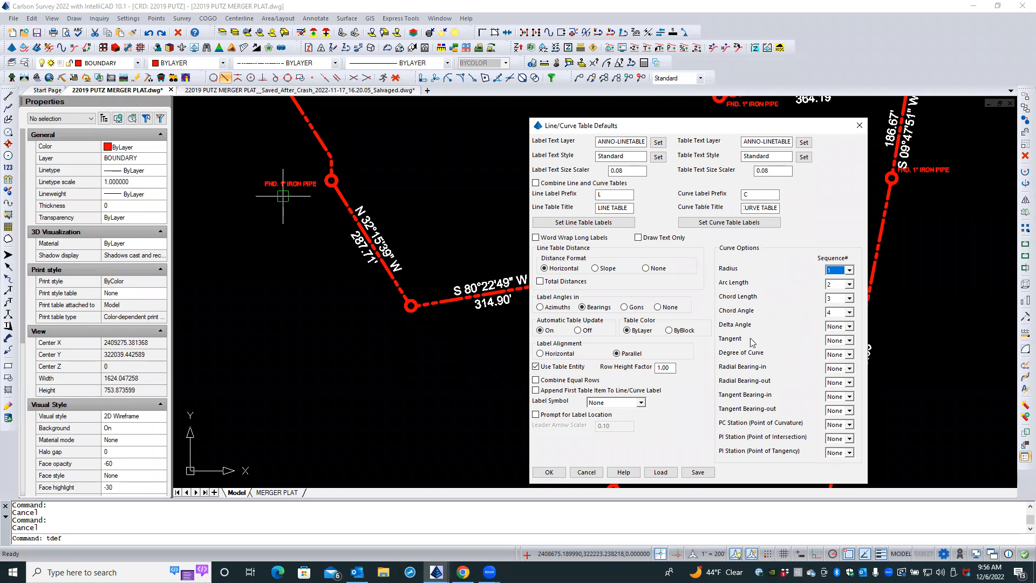
- Add the delta angle to the curve table as sequence number 5 and accept the defaults
{"action": "left_click", "coordinate": [850, 326]}
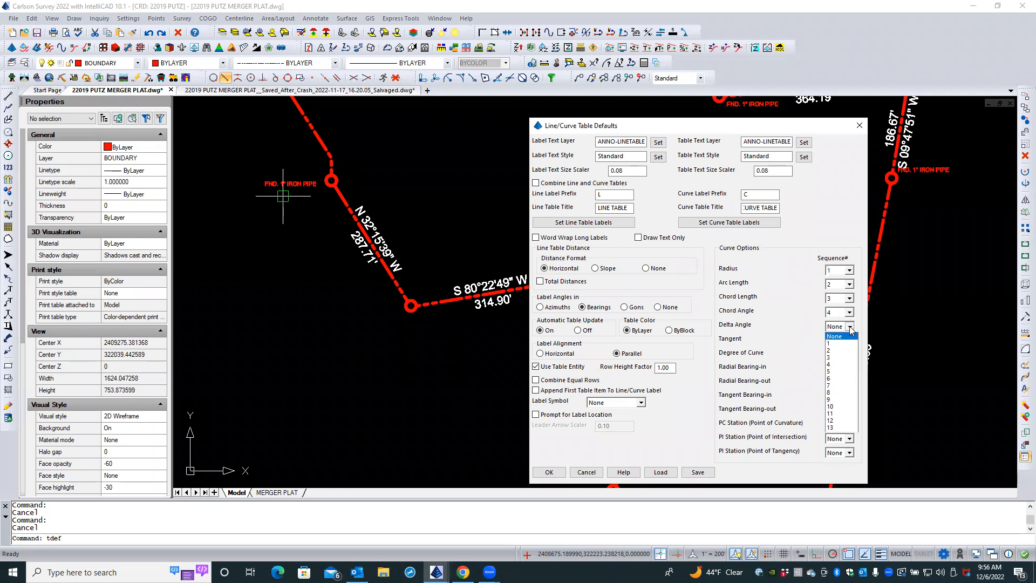
{"action": "left_click", "coordinate": [829, 371]}
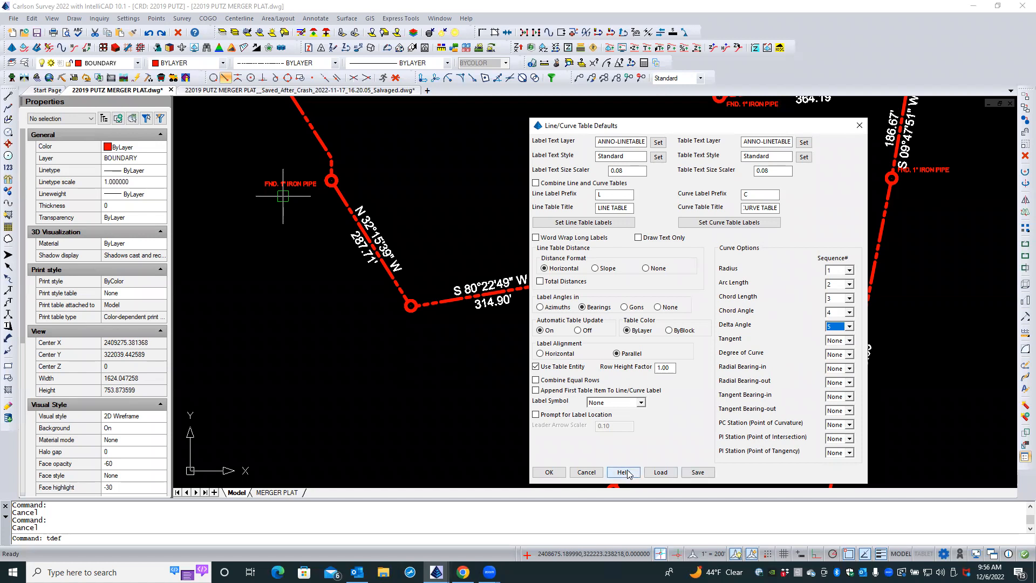
{"action": "left_click", "coordinate": [549, 472]}
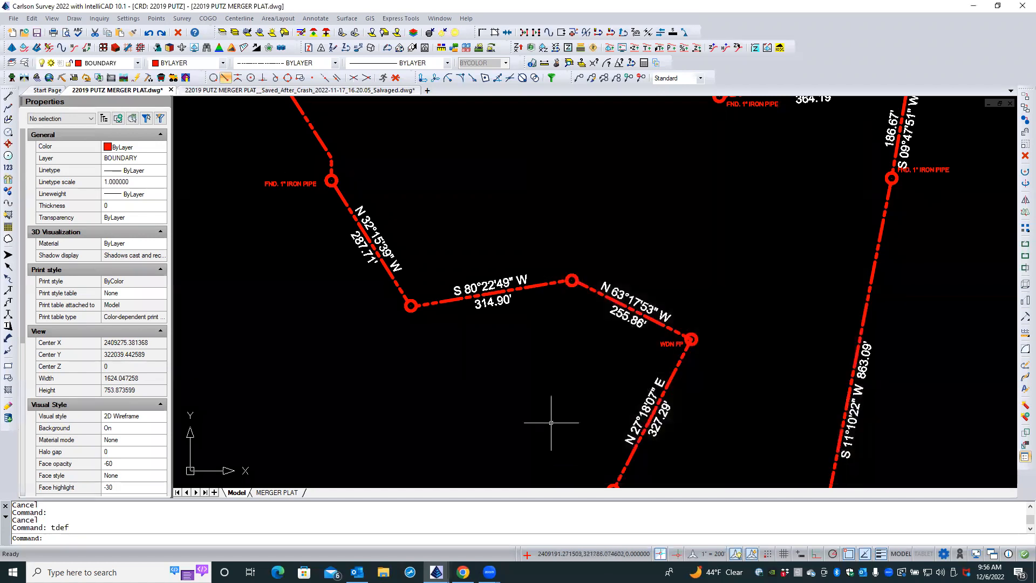
- Place a line table header in the open area east of the S 11°10'22" W boundary line
{"action": "left_click", "coordinate": [322, 19]}
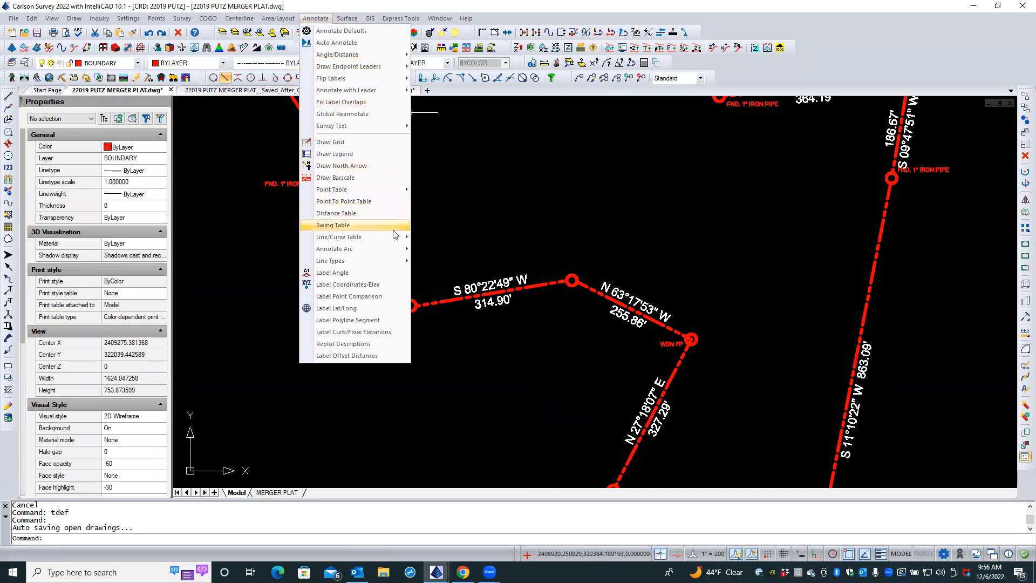
{"action": "mouse_move", "coordinate": [392, 235]}
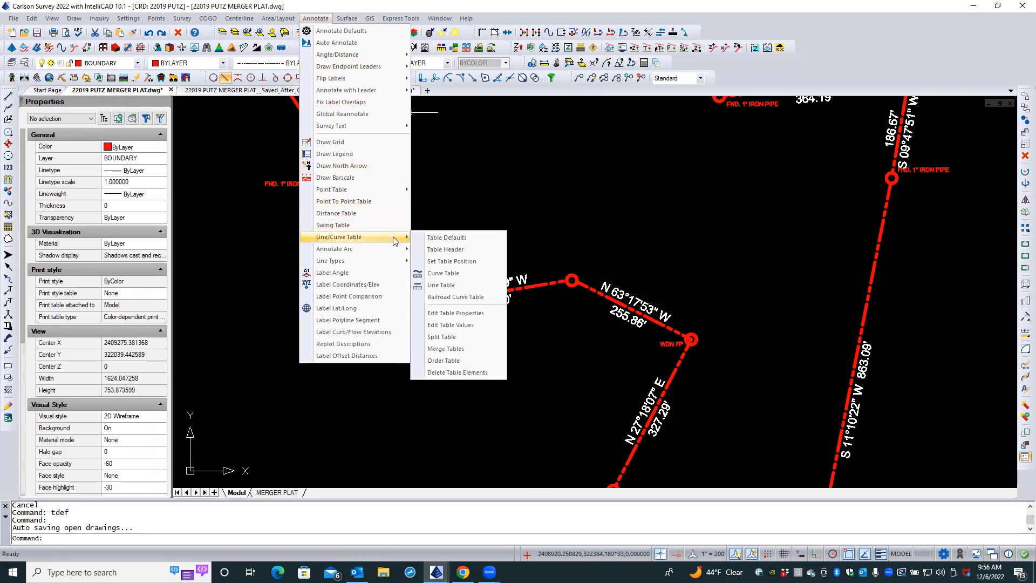
{"action": "left_click", "coordinate": [453, 248]}
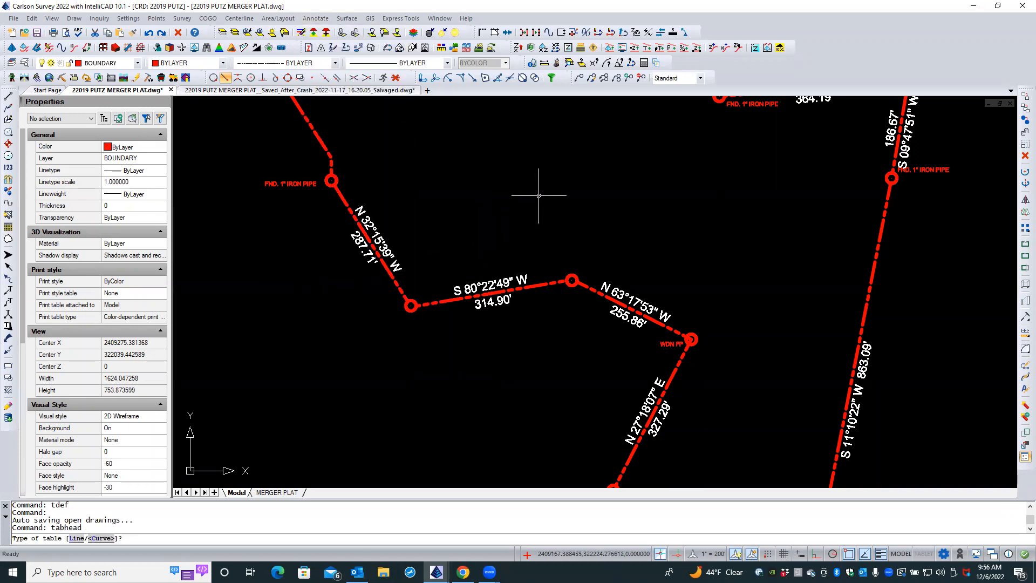
{"action": "type", "text": "L"}
{"action": "key", "text": "Return"}
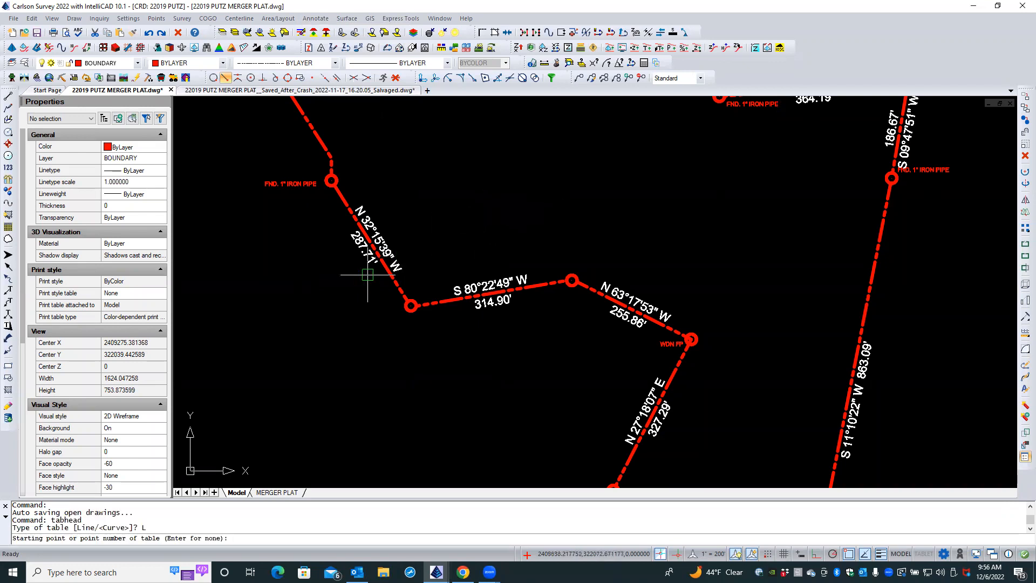
{"action": "scroll", "coordinate": [366, 274], "scroll_direction": "down", "scroll_amount": 2}
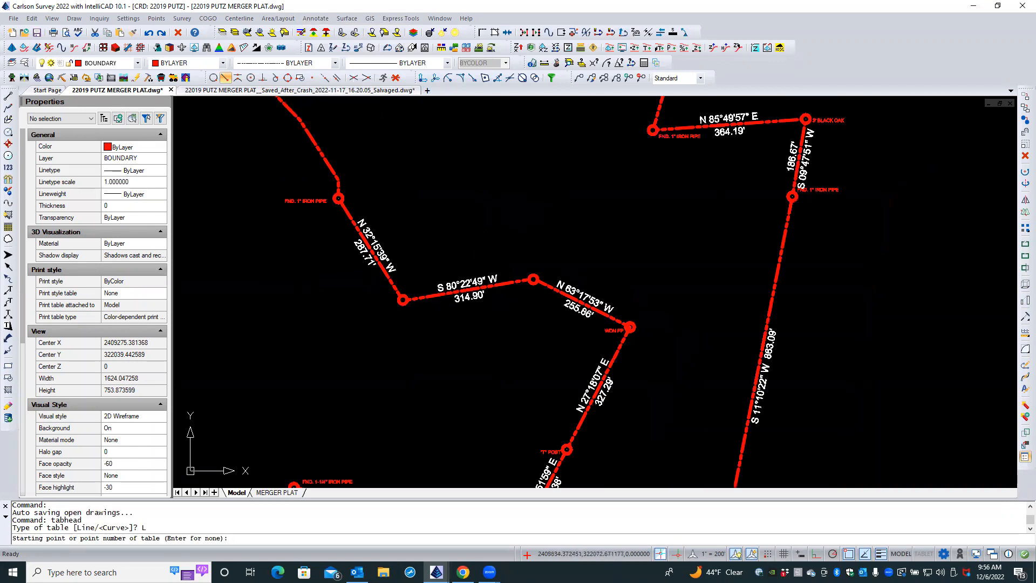
{"action": "left_click", "coordinate": [753, 264]}
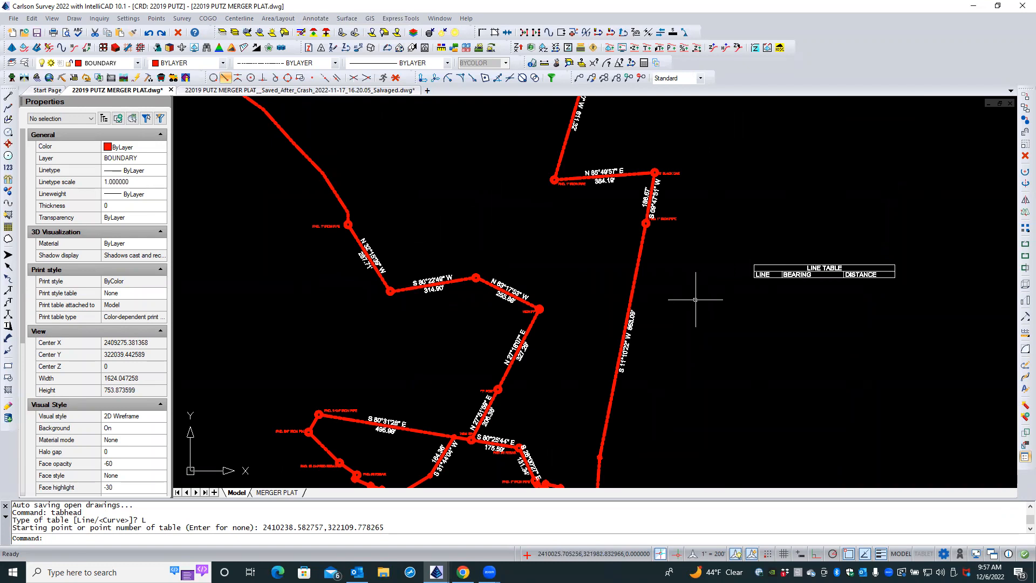
- Place a curve table header east of the line table header, level with its upper edge
{"action": "key", "text": "Return"}
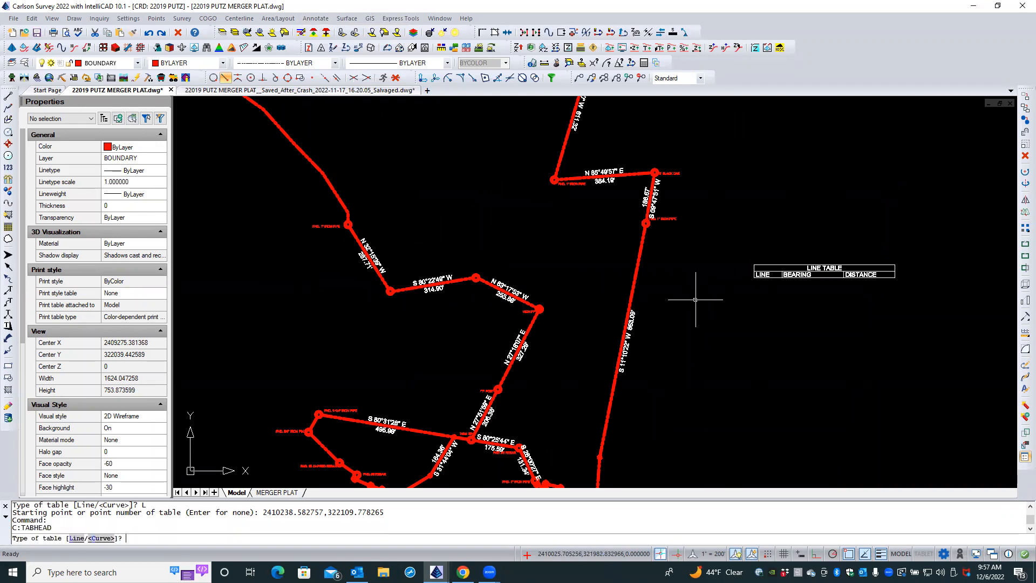
{"action": "type", "text": "C"}
{"action": "key", "text": "Return"}
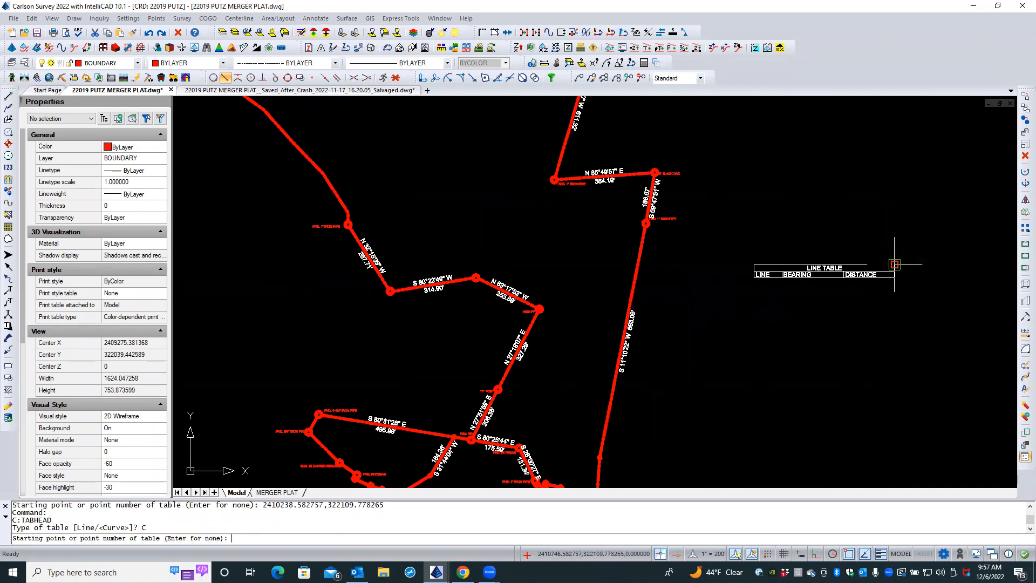
{"action": "left_click", "coordinate": [946, 264]}
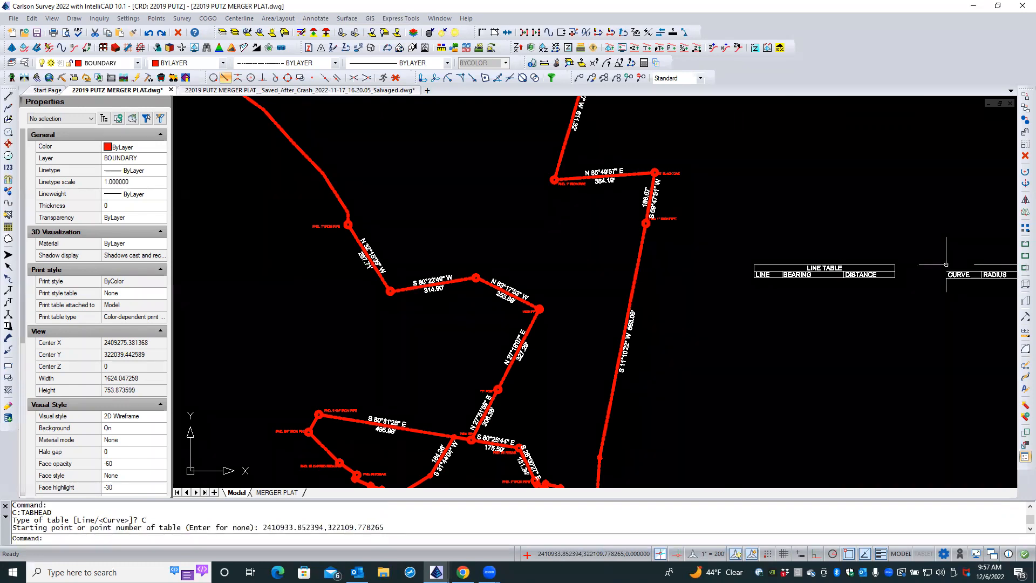
- Start a line table entry for the short boundary line between the 3/4" iron pin and the 1-1/4" iron pipe, as line number 1
{"action": "scroll", "coordinate": [821, 290], "scroll_direction": "down", "scroll_amount": 1}
{"action": "scroll", "coordinate": [821, 289], "scroll_direction": "down", "scroll_amount": 3}
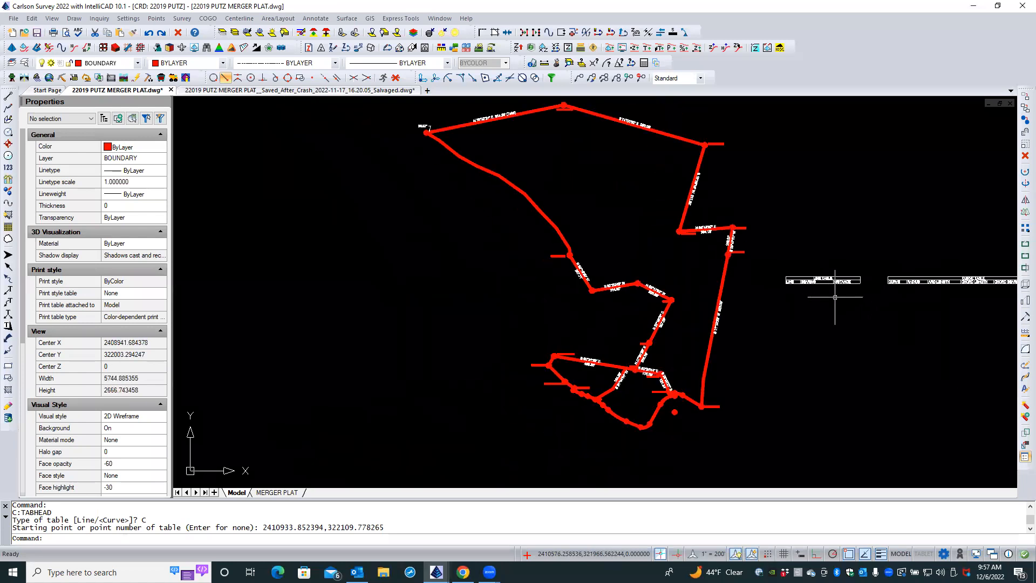
{"action": "scroll", "coordinate": [835, 297], "scroll_direction": "up", "scroll_amount": 2}
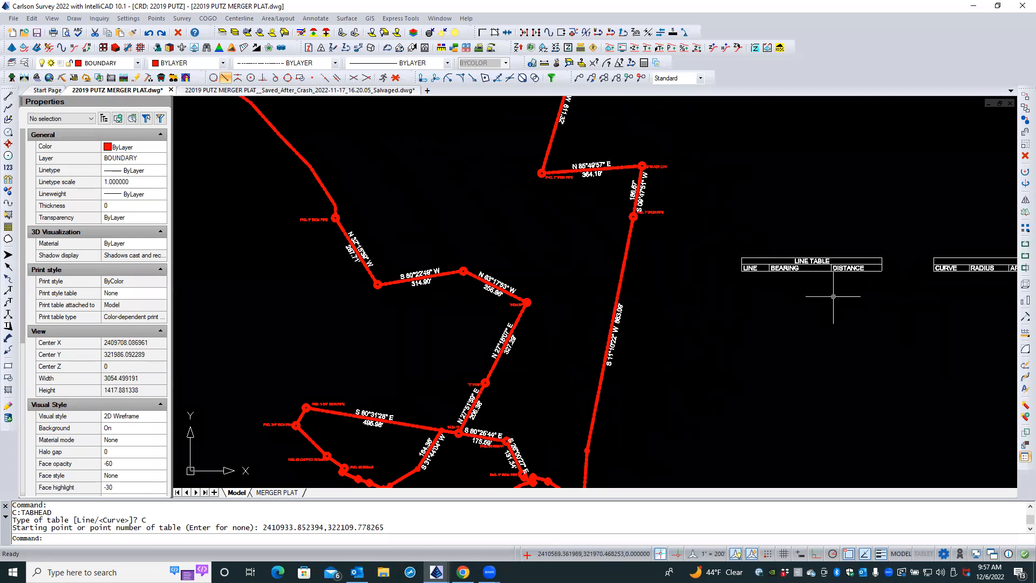
{"action": "left_click", "coordinate": [318, 19]}
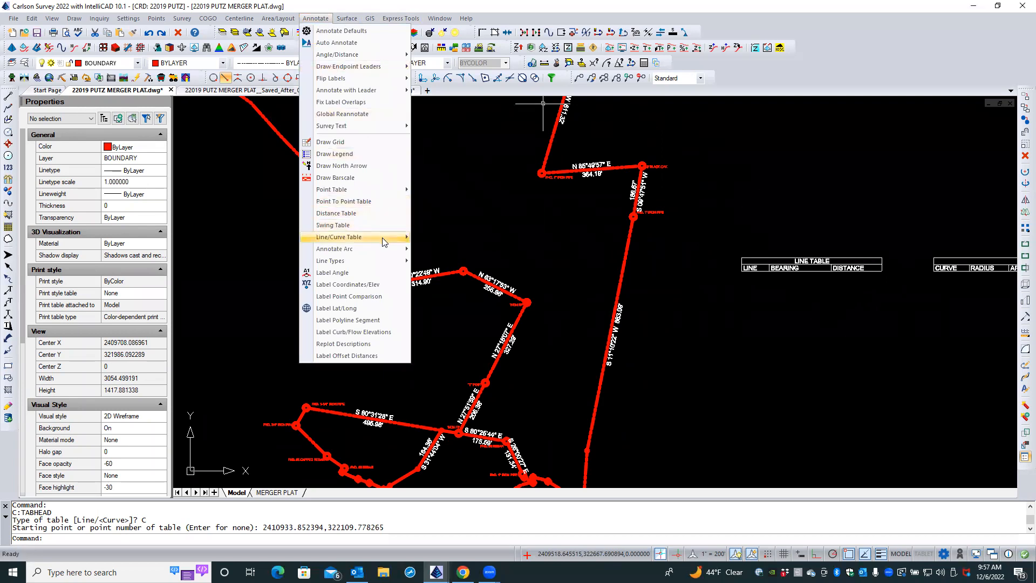
{"action": "mouse_move", "coordinate": [384, 242]}
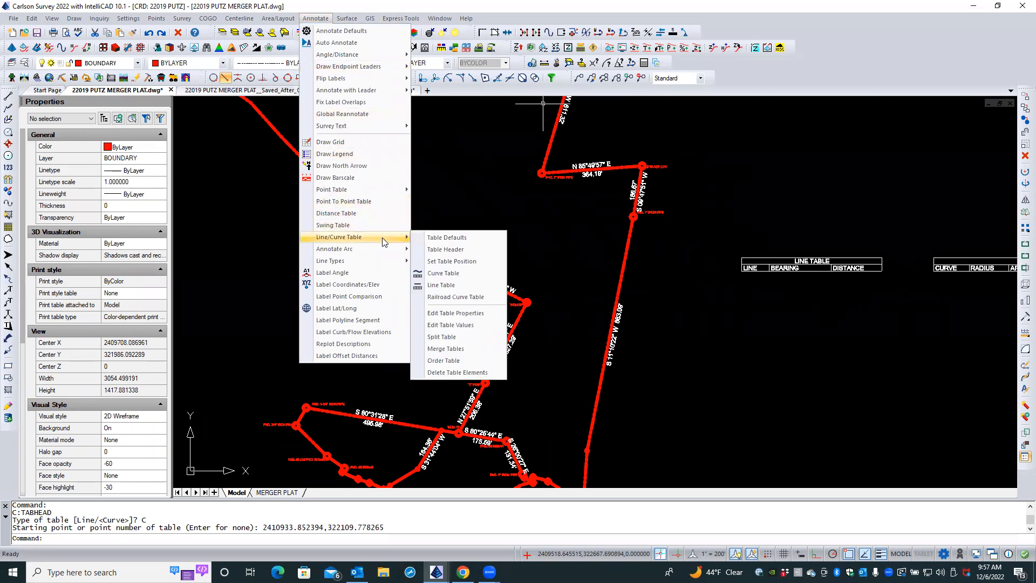
{"action": "left_click", "coordinate": [453, 283]}
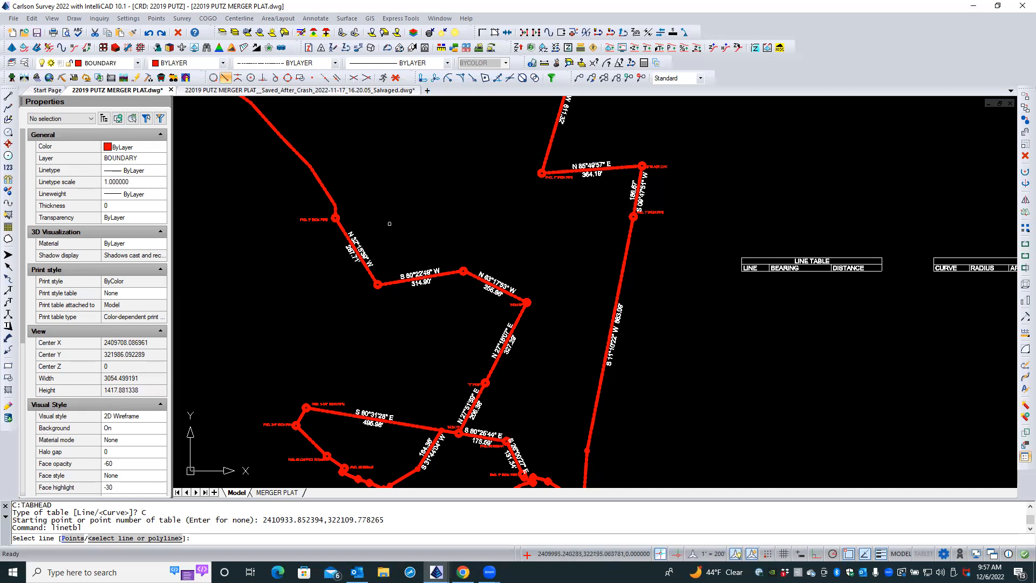
{"action": "scroll", "coordinate": [374, 201], "scroll_direction": "down", "scroll_amount": 2}
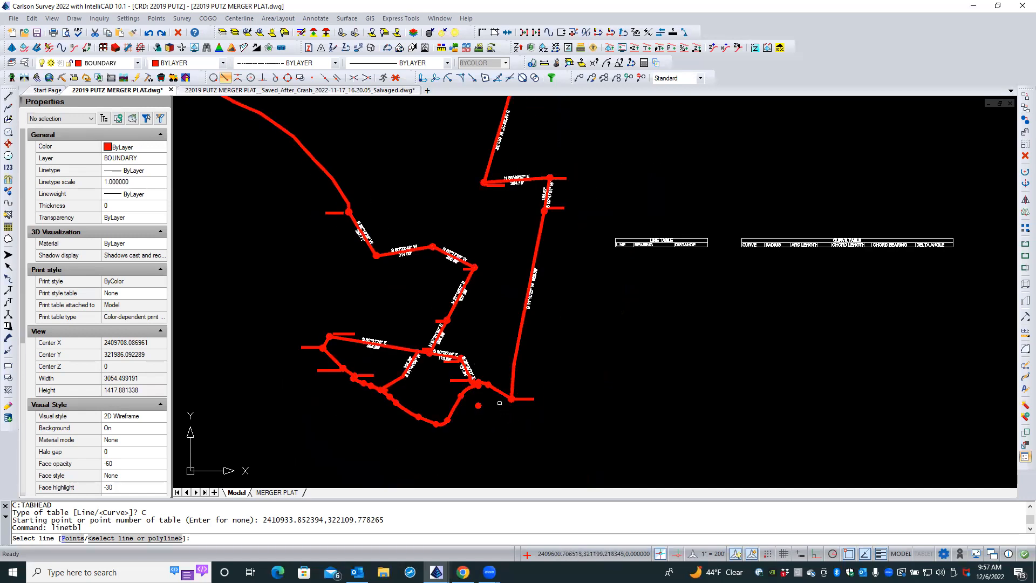
{"action": "scroll", "coordinate": [500, 430], "scroll_direction": "down", "scroll_amount": 3}
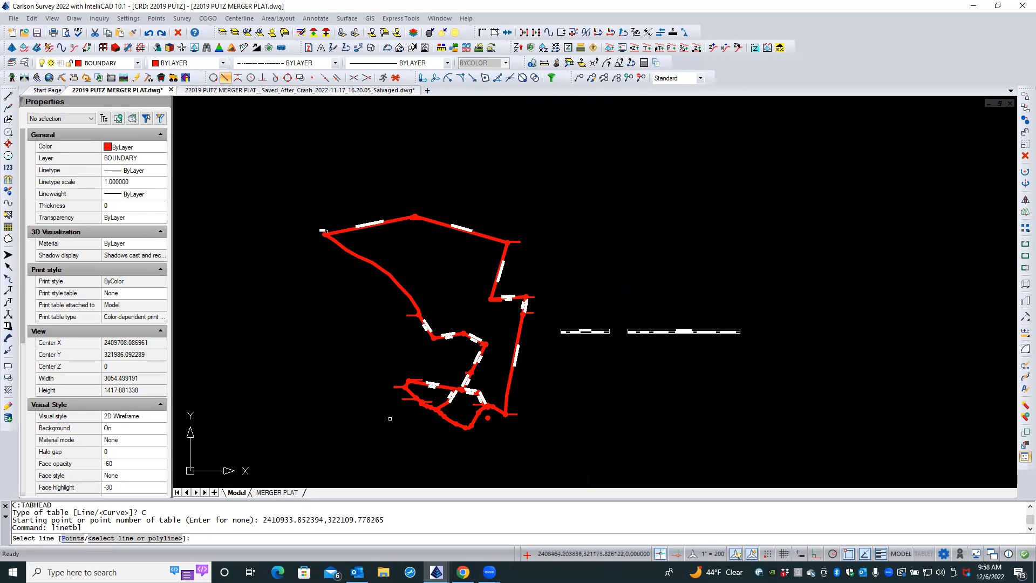
{"action": "scroll", "coordinate": [390, 413], "scroll_direction": "up", "scroll_amount": 3}
{"action": "scroll", "coordinate": [389, 413], "scroll_direction": "up", "scroll_amount": 4}
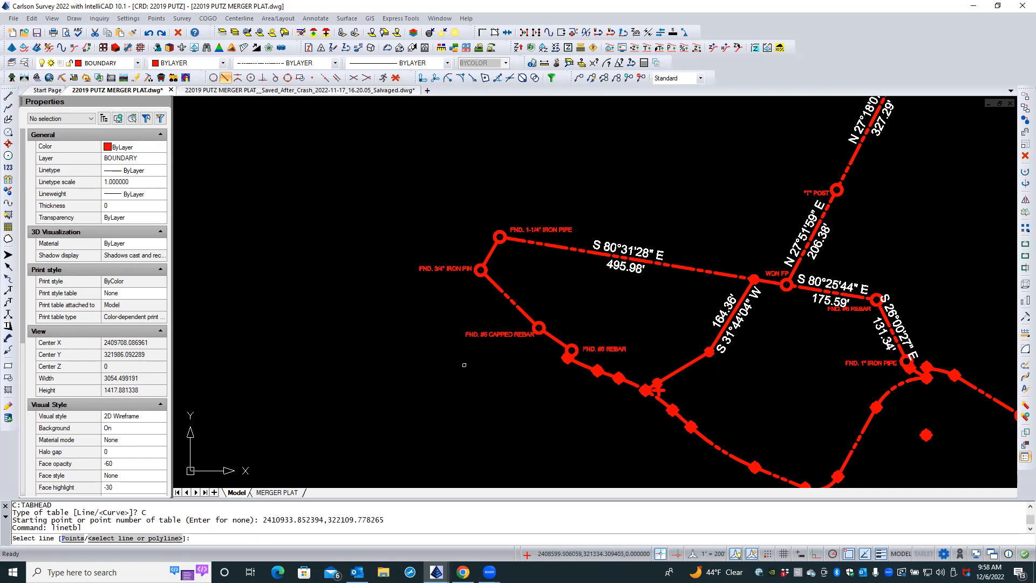
{"action": "left_click", "coordinate": [490, 252]}
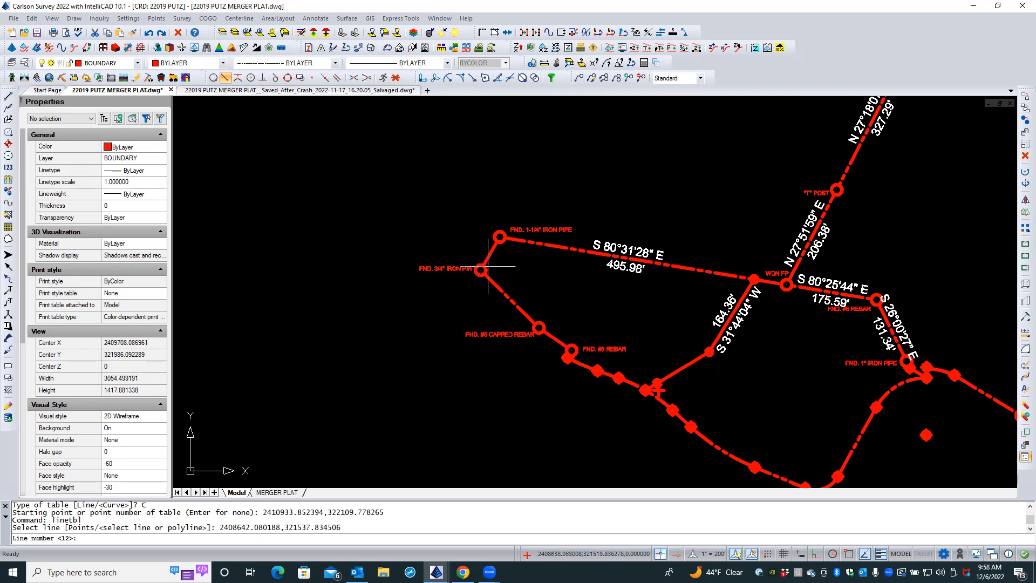
{"action": "type", "text": "1"}
{"action": "key", "text": "Return"}
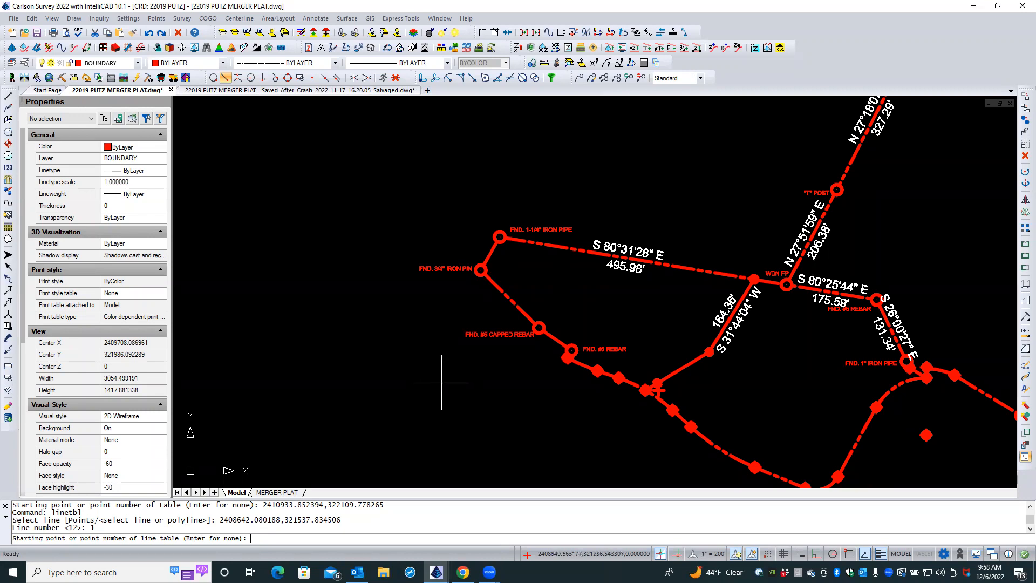
- Place the line table with the first entry just below the empty line table header
{"action": "scroll", "coordinate": [442, 382], "scroll_direction": "down", "scroll_amount": 3}
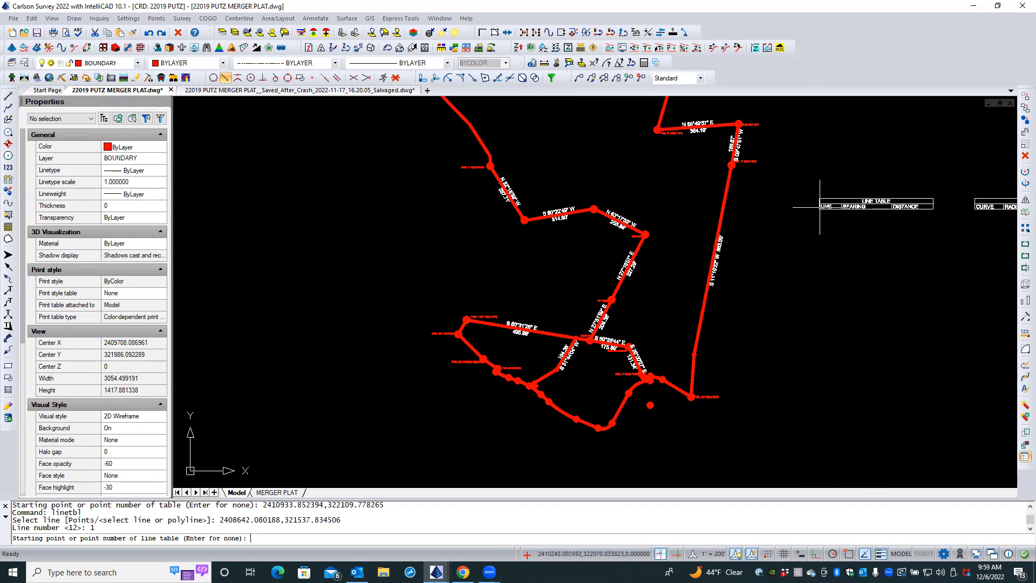
{"action": "scroll", "coordinate": [819, 206], "scroll_direction": "up", "scroll_amount": 5}
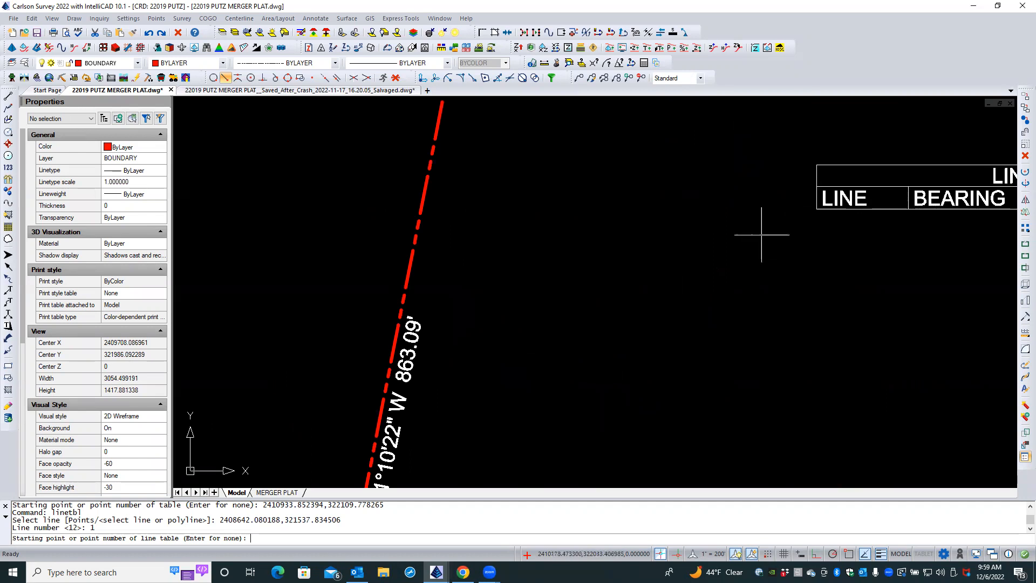
{"action": "scroll", "coordinate": [745, 238], "scroll_direction": "down", "scroll_amount": 3}
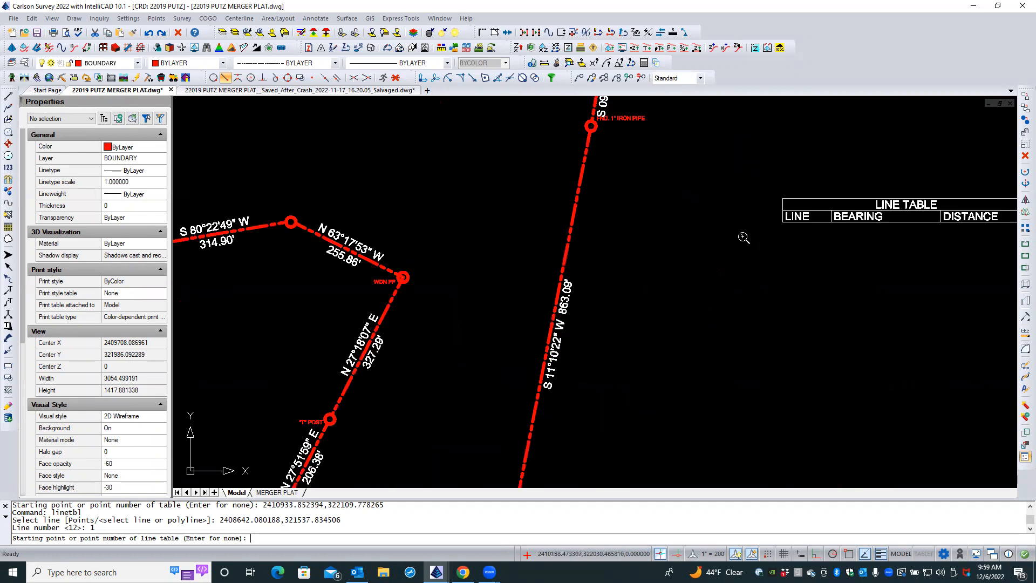
{"action": "left_click", "coordinate": [783, 260]}
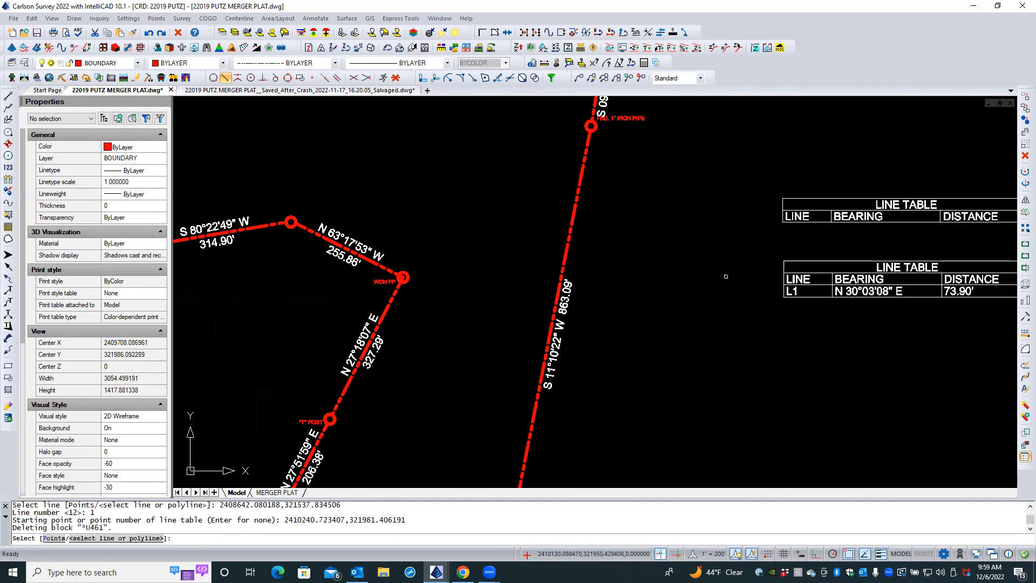
- Try to add the short segment just west of the WDN FP post as line number 2, check the table and finish labelling
{"action": "scroll", "coordinate": [726, 277], "scroll_direction": "down", "scroll_amount": 2}
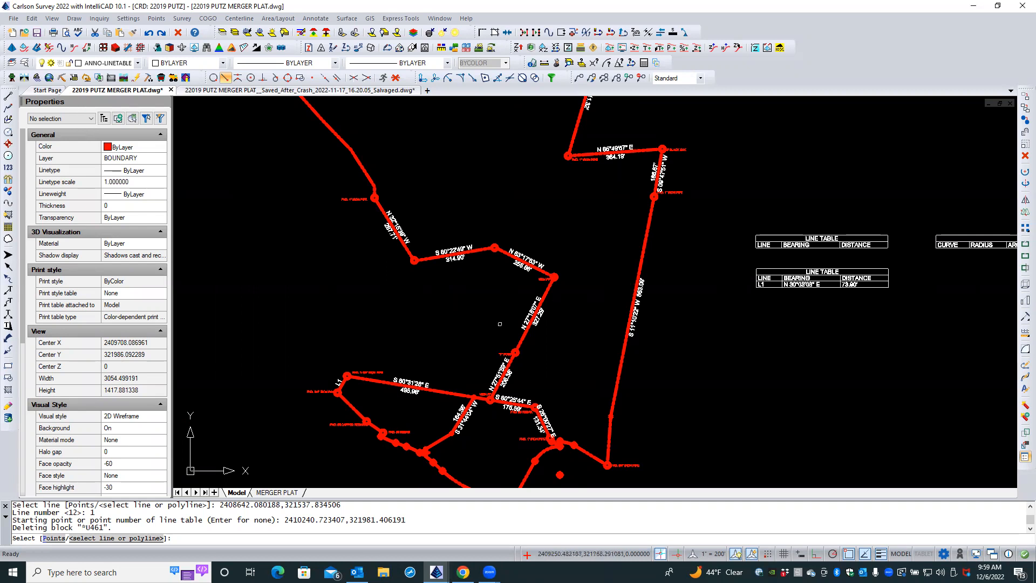
{"action": "scroll", "coordinate": [374, 386], "scroll_direction": "up", "scroll_amount": 2}
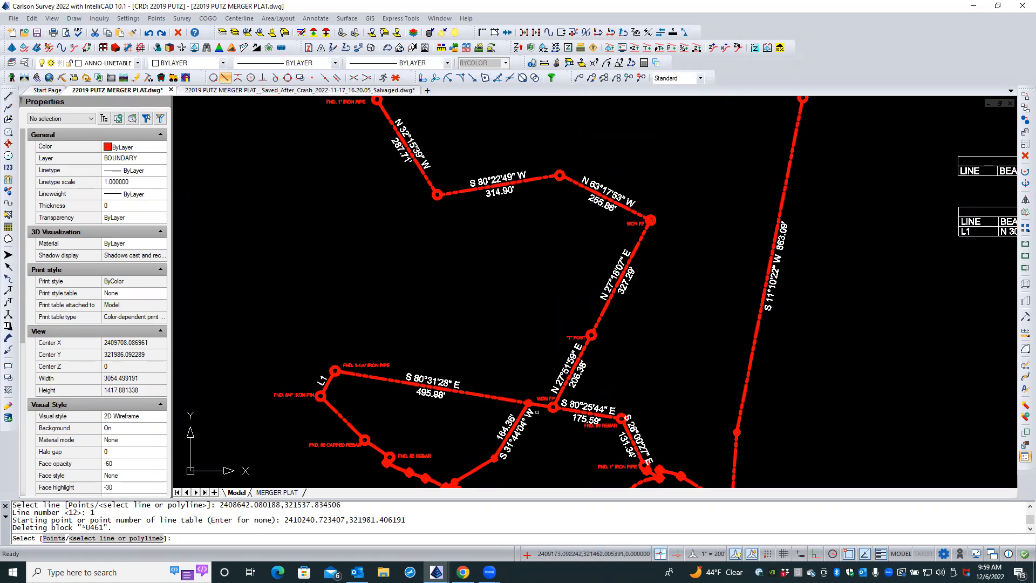
{"action": "scroll", "coordinate": [539, 409], "scroll_direction": "up", "scroll_amount": 4}
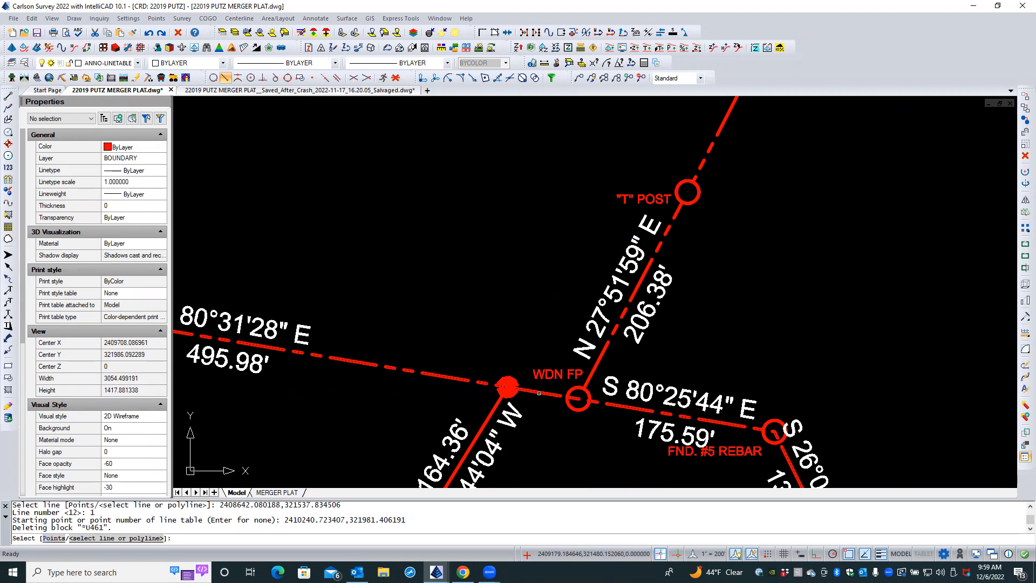
{"action": "left_click", "coordinate": [538, 393]}
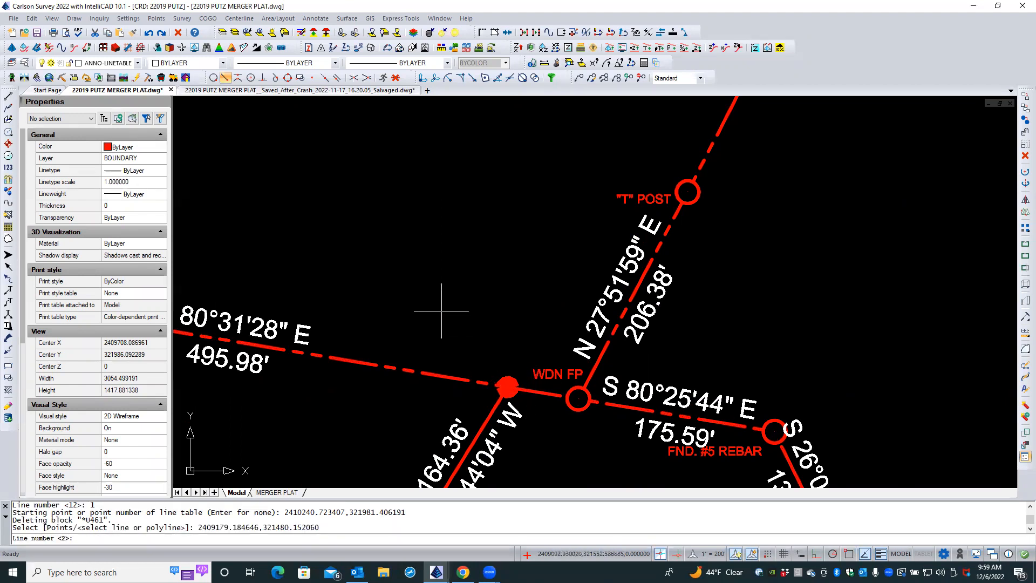
{"action": "key", "text": "Return"}
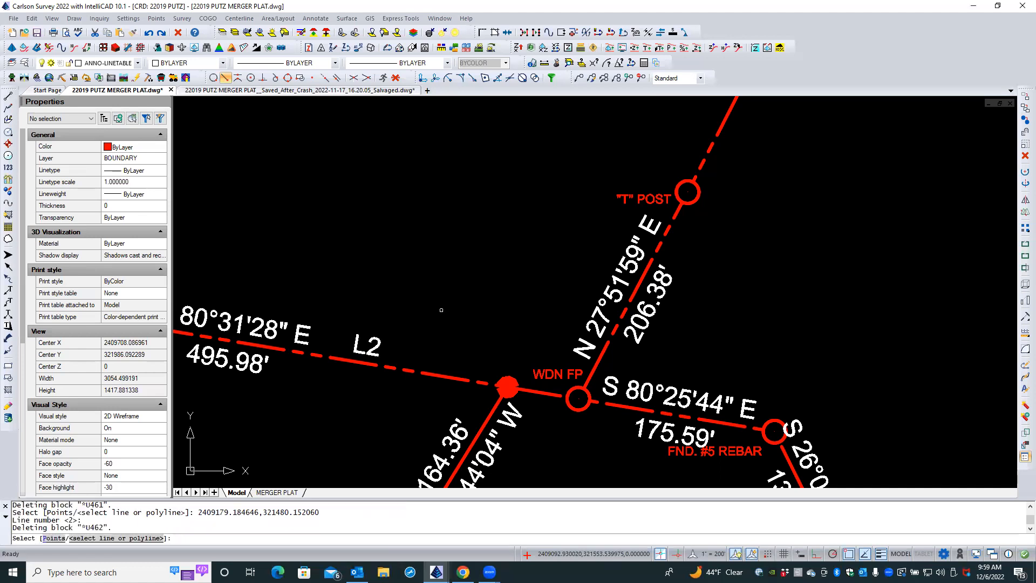
{"action": "scroll", "coordinate": [441, 309], "scroll_direction": "down", "scroll_amount": 5}
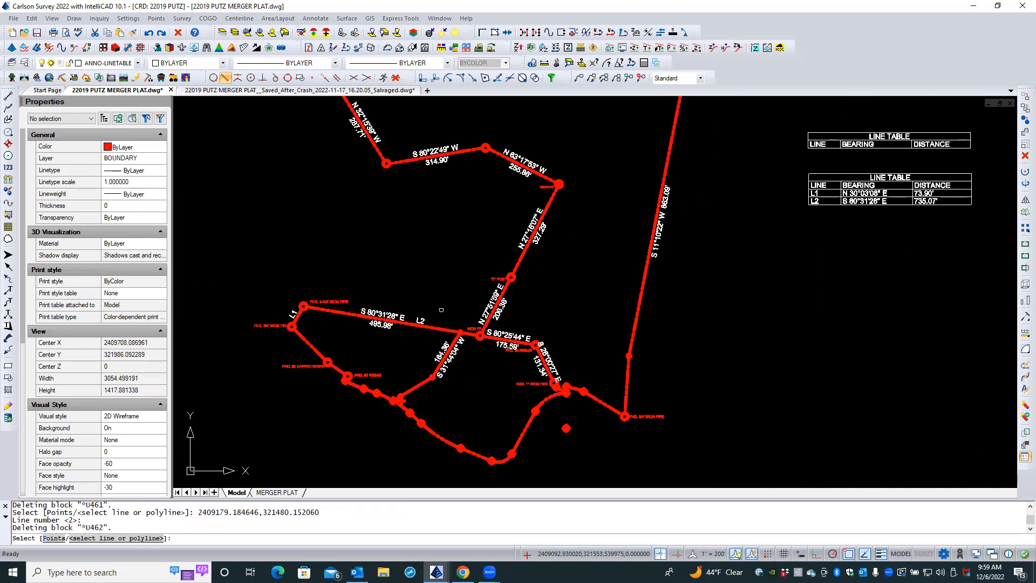
{"action": "scroll", "coordinate": [944, 227], "scroll_direction": "up", "scroll_amount": 3}
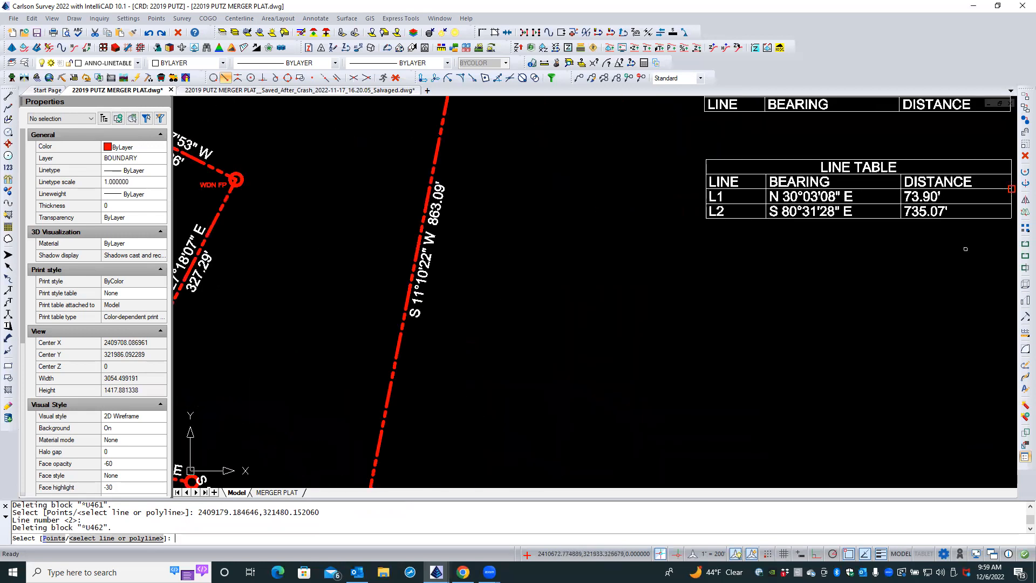
{"action": "scroll", "coordinate": [821, 268], "scroll_direction": "down", "scroll_amount": 3}
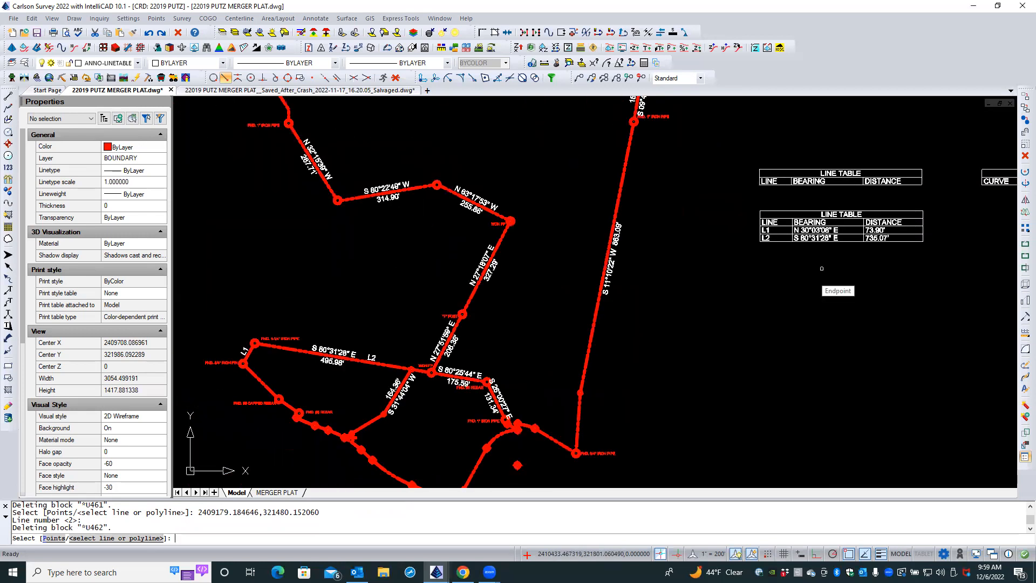
{"action": "key", "text": "Return"}
- Erase the line table headers, the line table entries and the curve table header east of the boundary
{"action": "scroll", "coordinate": [746, 273], "scroll_direction": "down", "scroll_amount": 2}
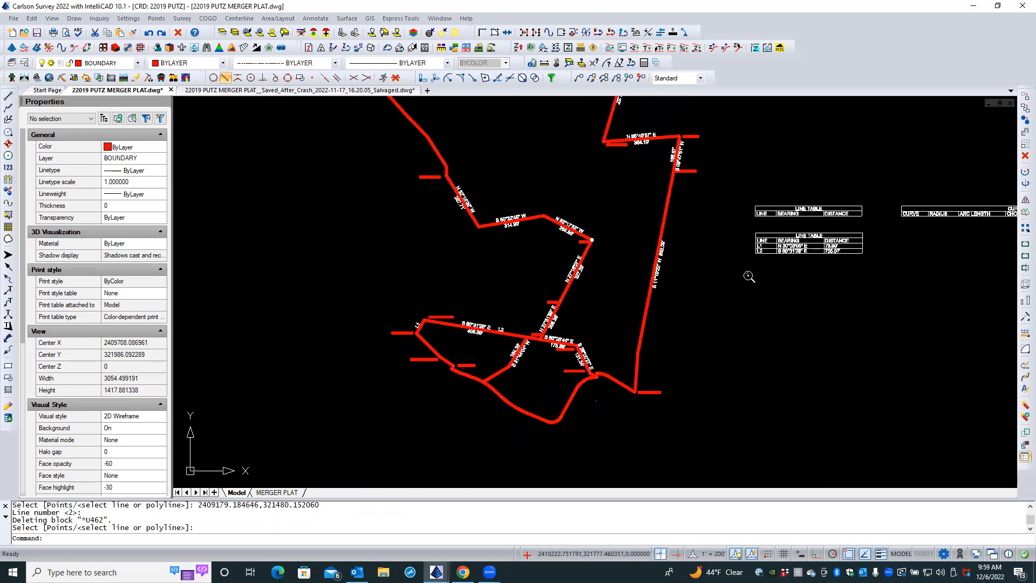
{"action": "scroll", "coordinate": [786, 253], "scroll_direction": "down", "scroll_amount": 3}
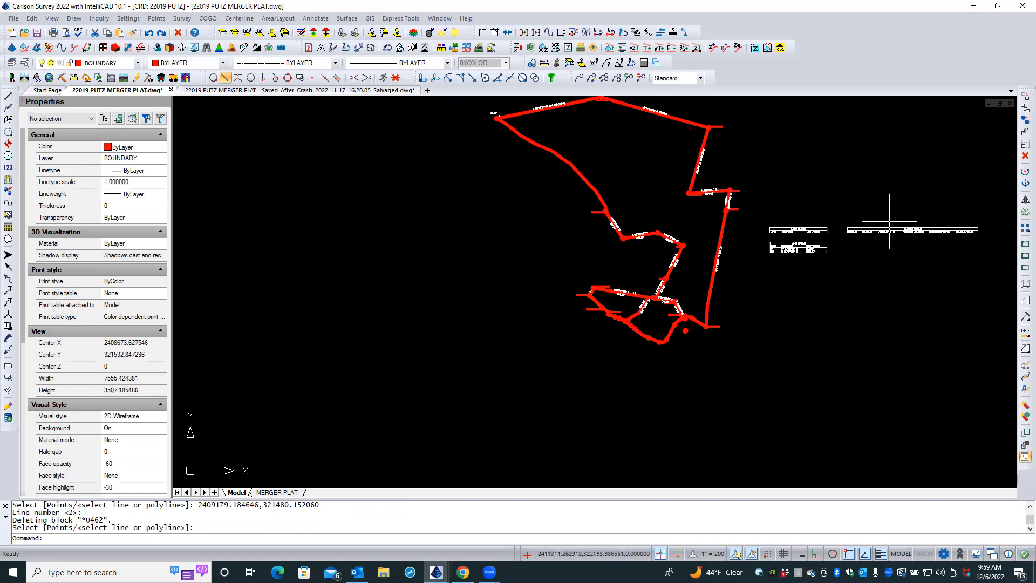
{"action": "left_click", "coordinate": [983, 219]}
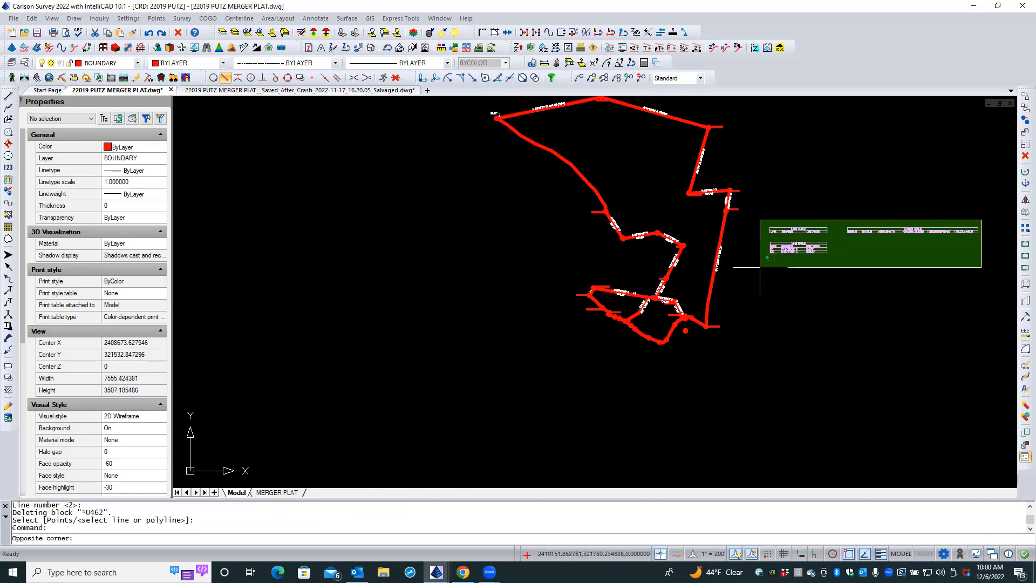
{"action": "left_click", "coordinate": [758, 267]}
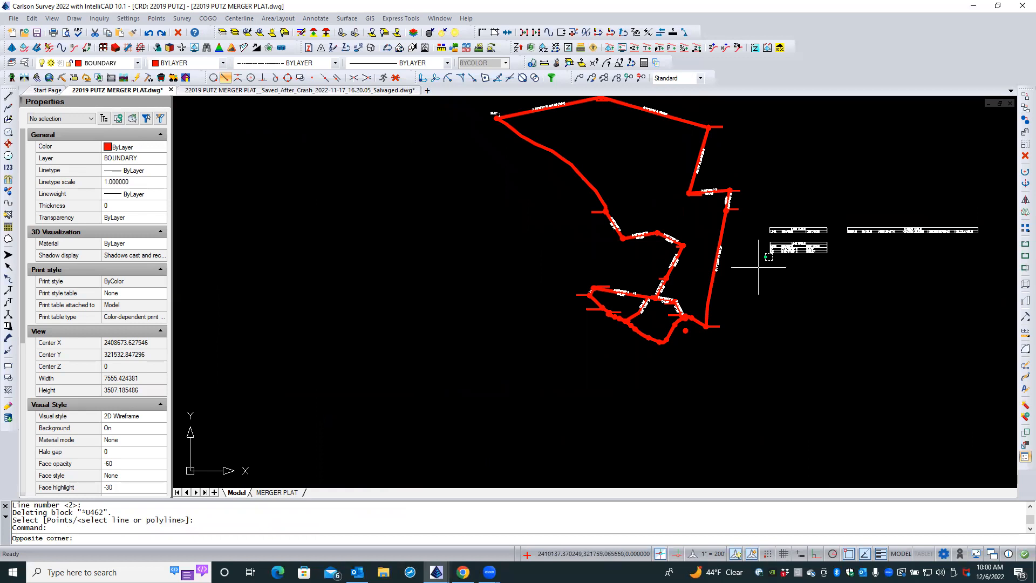
{"action": "left_click", "coordinate": [1025, 156]}
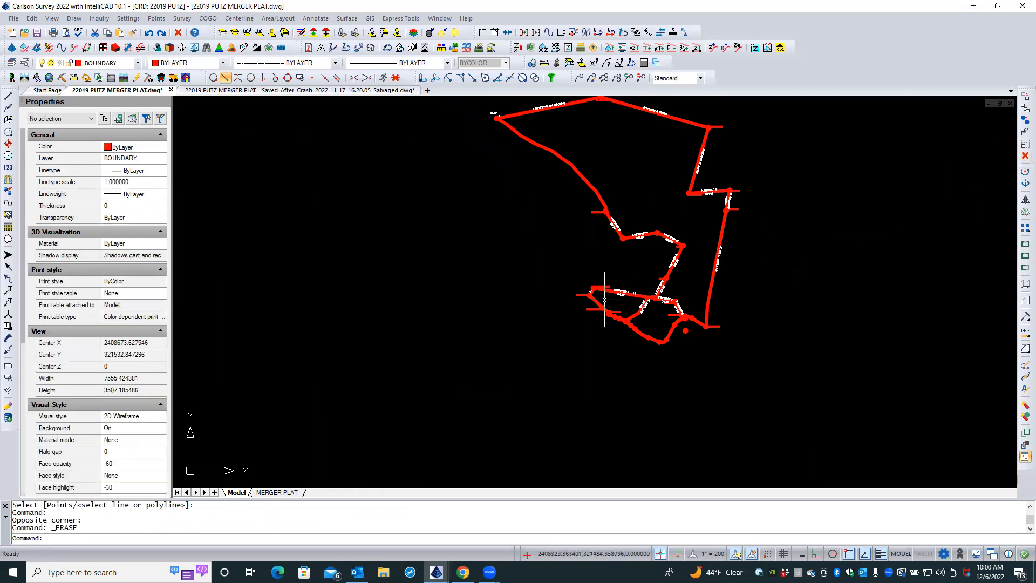
- Erase the L1 and L2 labels from the western boundary lines
{"action": "scroll", "coordinate": [605, 298], "scroll_direction": "up", "scroll_amount": 1}
{"action": "scroll", "coordinate": [605, 298], "scroll_direction": "up", "scroll_amount": 2}
{"action": "scroll", "coordinate": [605, 295], "scroll_direction": "up", "scroll_amount": 2}
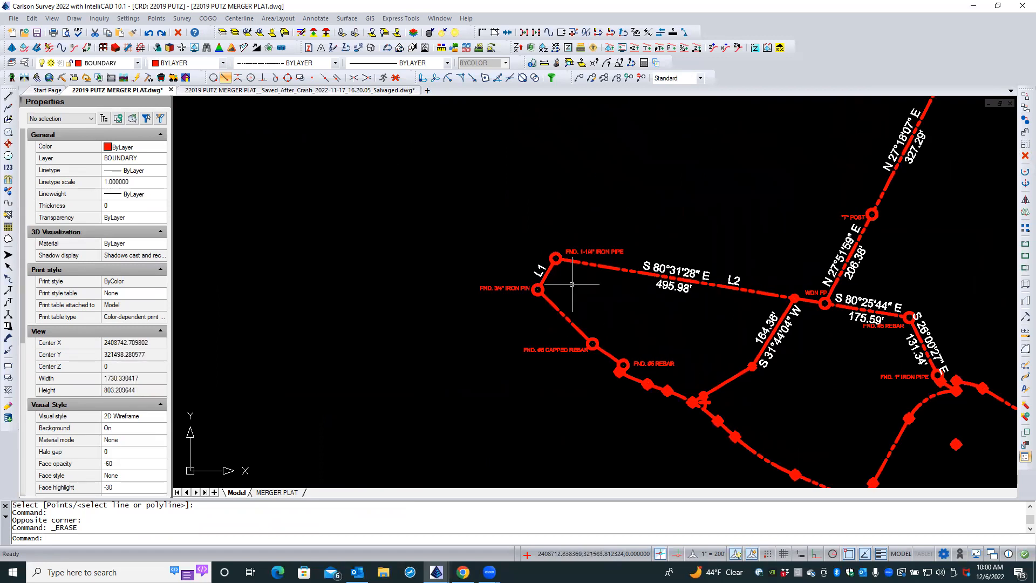
{"action": "left_click", "coordinate": [536, 271]}
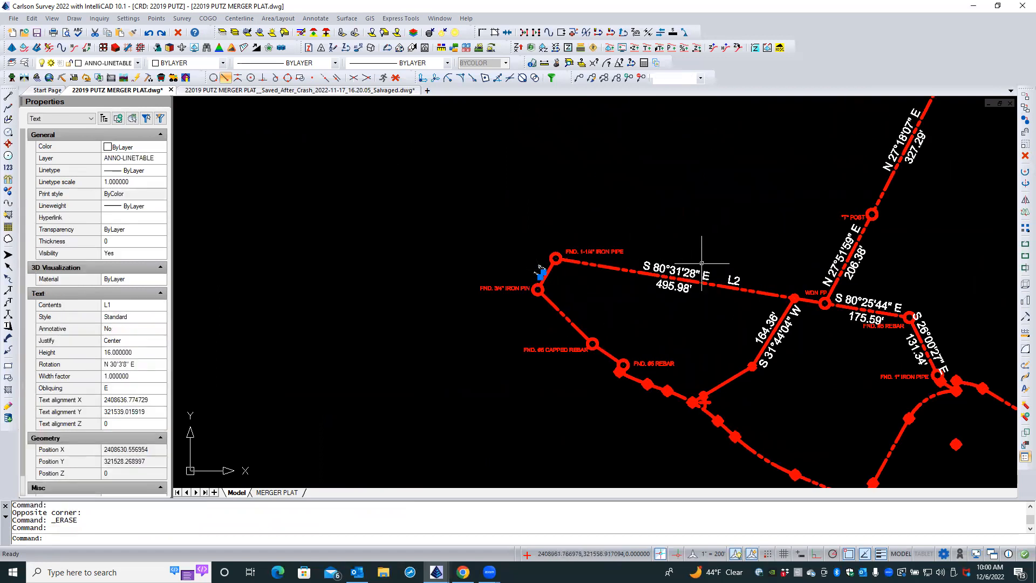
{"action": "left_click", "coordinate": [729, 278]}
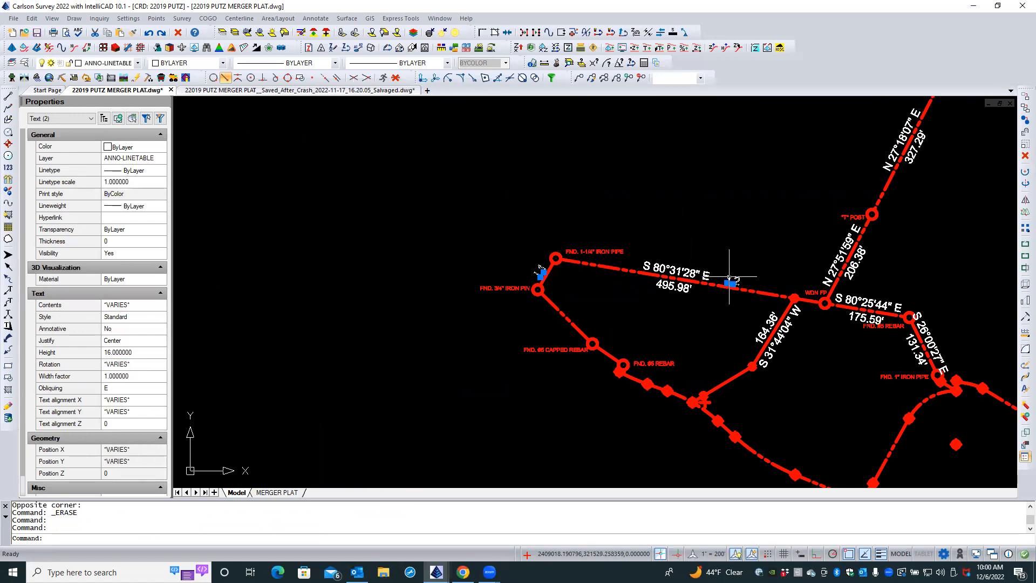
{"action": "left_click", "coordinate": [1024, 155]}
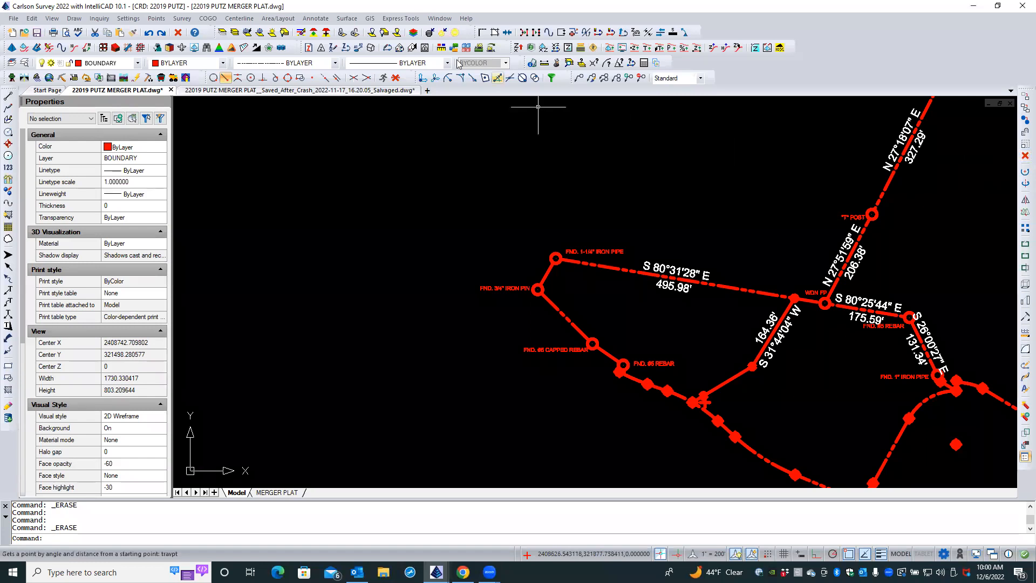
- Label the short segment from the 3/4" iron pin to the 1-1/4" iron pipe by points as line number 1
{"action": "left_click", "coordinate": [318, 19]}
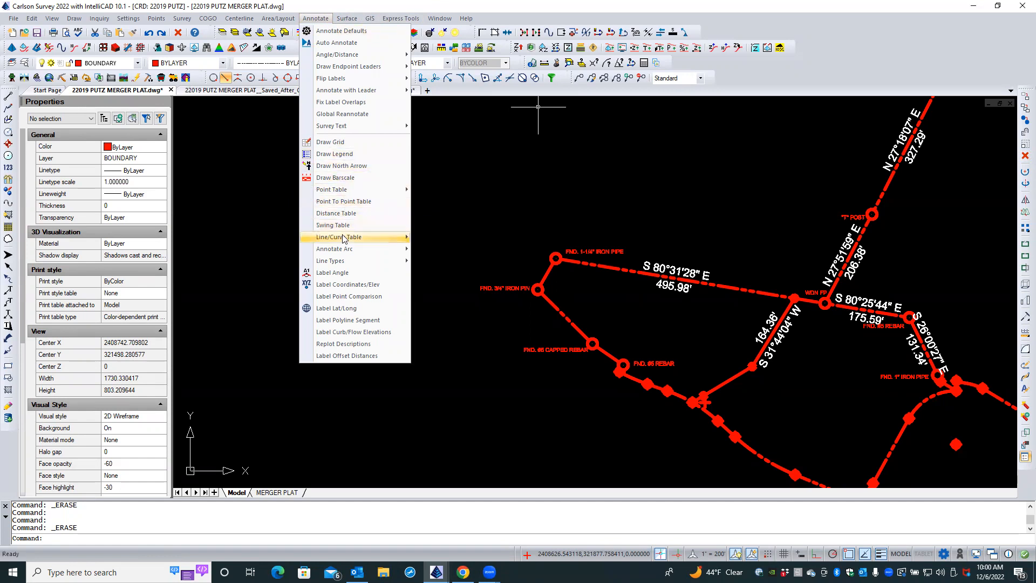
{"action": "mouse_move", "coordinate": [343, 239]}
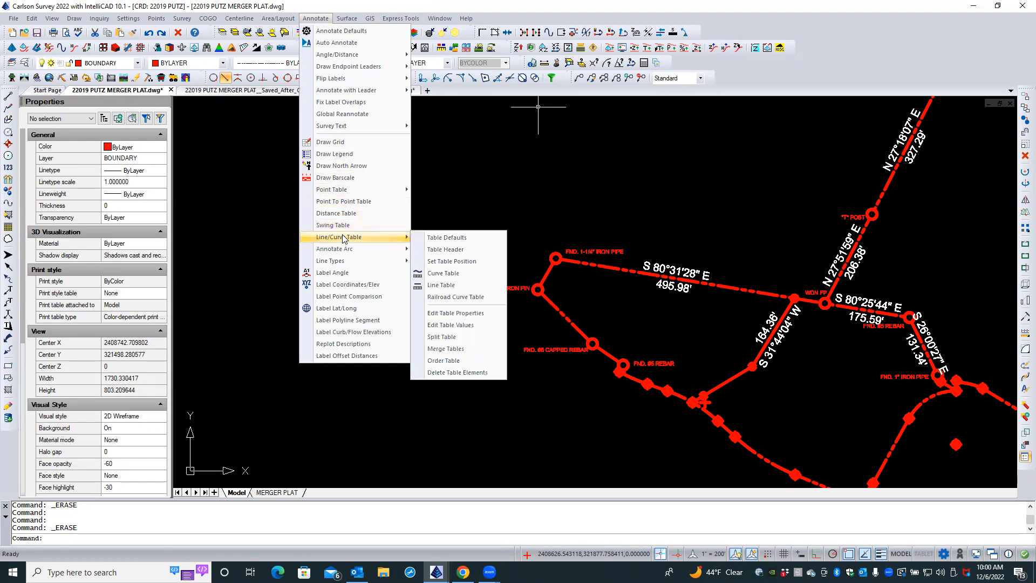
{"action": "left_click", "coordinate": [440, 286]}
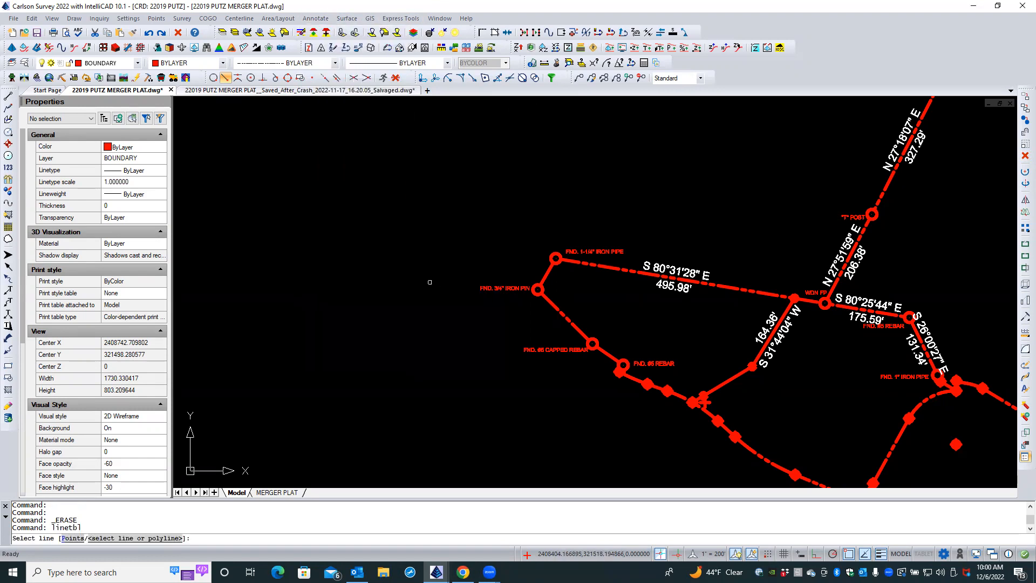
{"action": "type", "text": "P"}
{"action": "key", "text": "Return"}
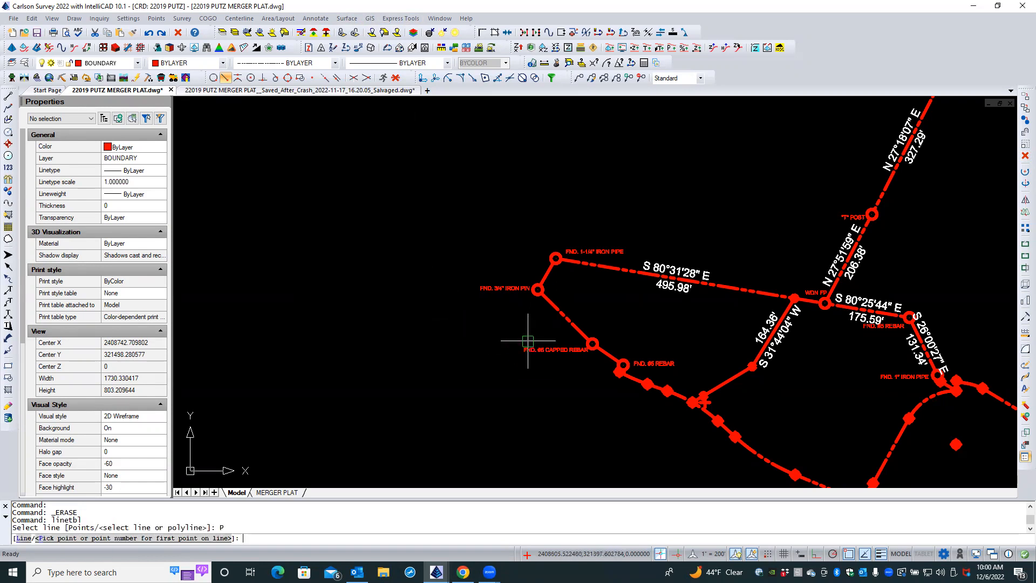
{"action": "scroll", "coordinate": [561, 300], "scroll_direction": "up", "scroll_amount": 4}
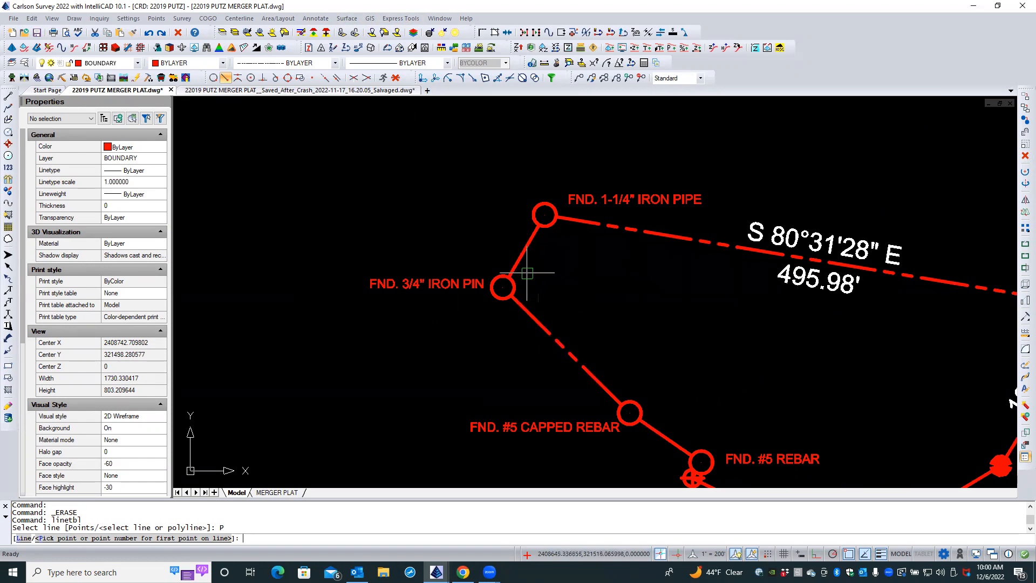
{"action": "left_click", "coordinate": [515, 276]}
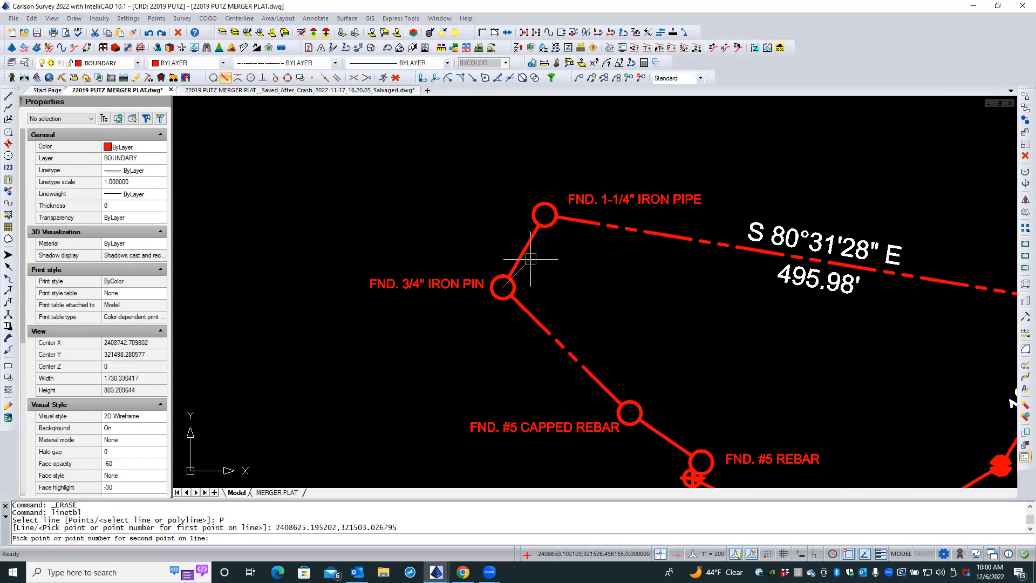
{"action": "left_click", "coordinate": [534, 247]}
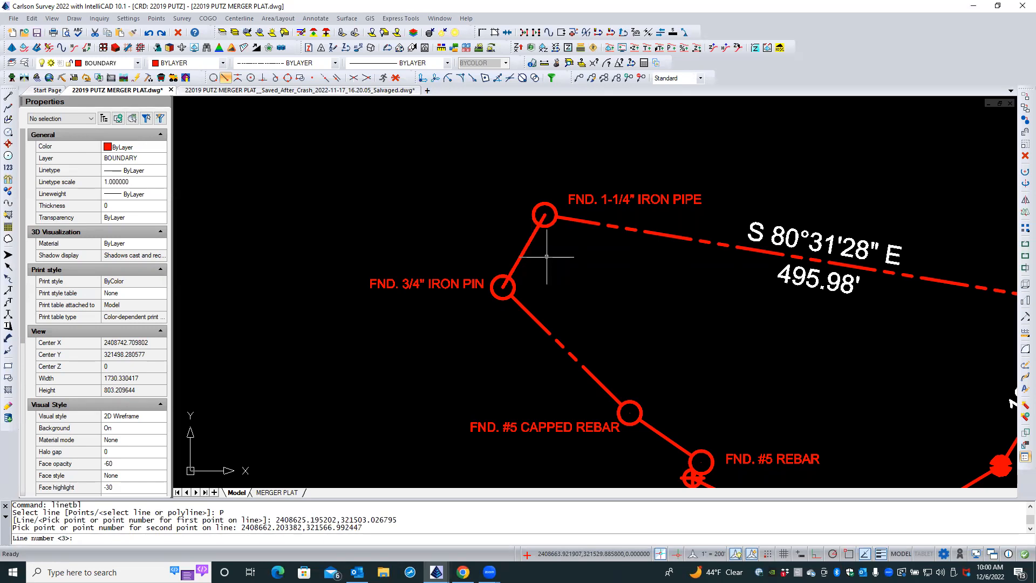
{"action": "type", "text": "1"}
{"action": "key", "text": "Return"}
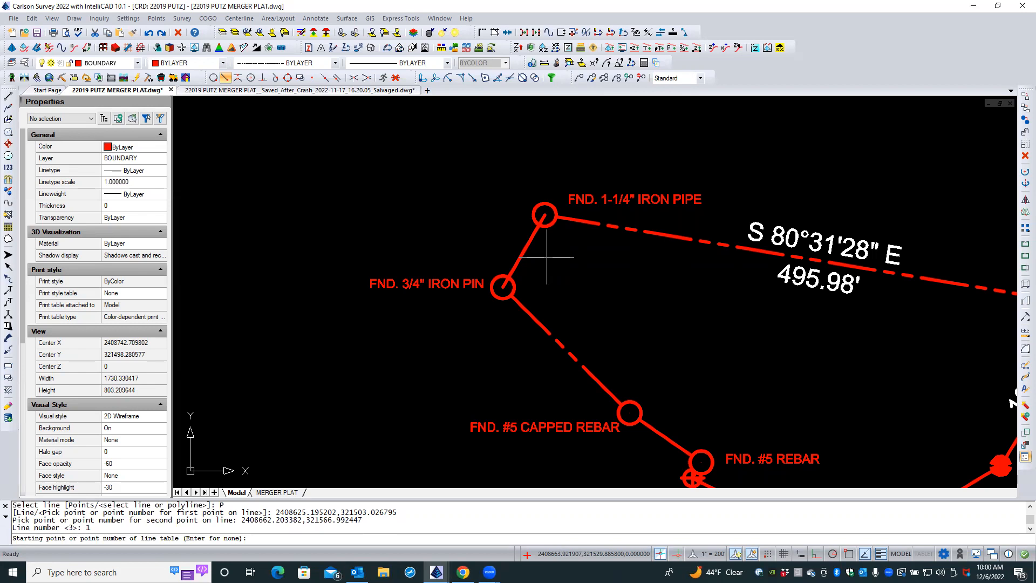
- Place the line table in the empty area east of the boundary
{"action": "scroll", "coordinate": [546, 257], "scroll_direction": "down", "scroll_amount": 1}
{"action": "mouse_move", "coordinate": [593, 280]}
{"action": "middle_mouse_down"}
{"action": "mouse_move", "coordinate": [471, 267]}
{"action": "mouse_move", "coordinate": [251, 267]}
{"action": "mouse_move", "coordinate": [196, 278]}
{"action": "middle_mouse_up"}
{"action": "scroll", "coordinate": [688, 319], "scroll_direction": "down", "scroll_amount": 6}
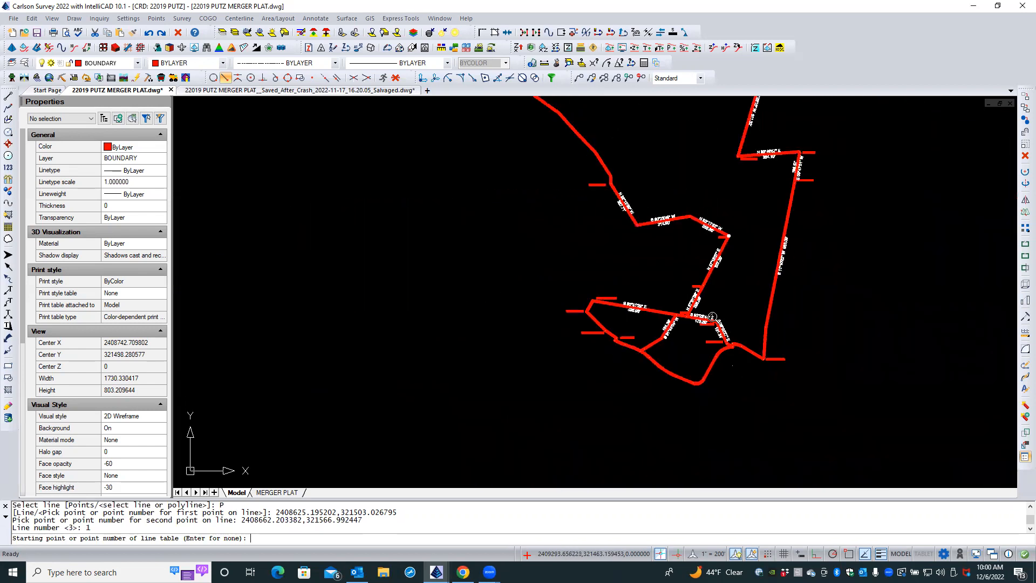
{"action": "left_click", "coordinate": [879, 214]}
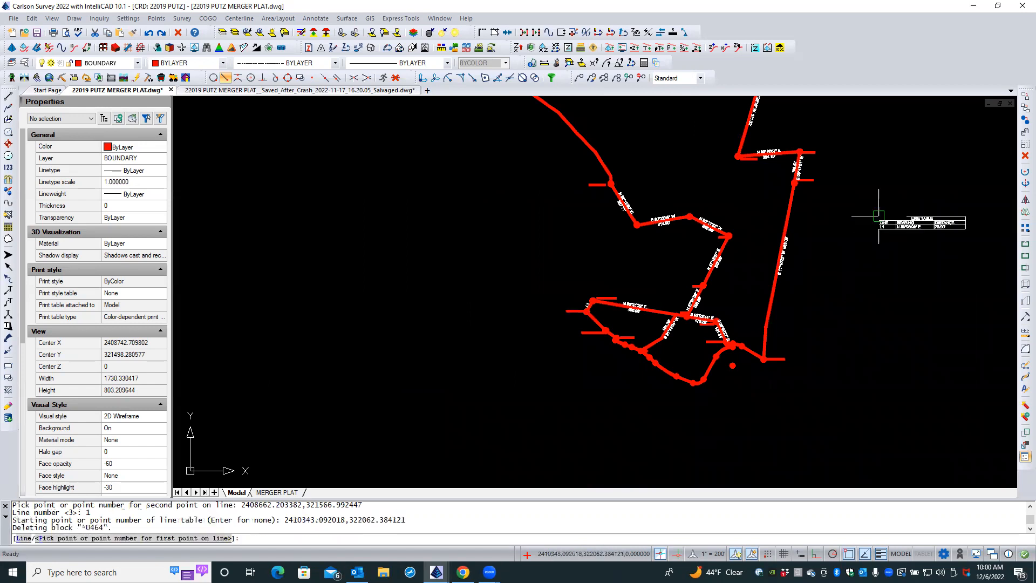
- Add the short segment from the node west of the WDN FP post to the post as line number 2
{"action": "scroll", "coordinate": [653, 380], "scroll_direction": "up", "scroll_amount": 3}
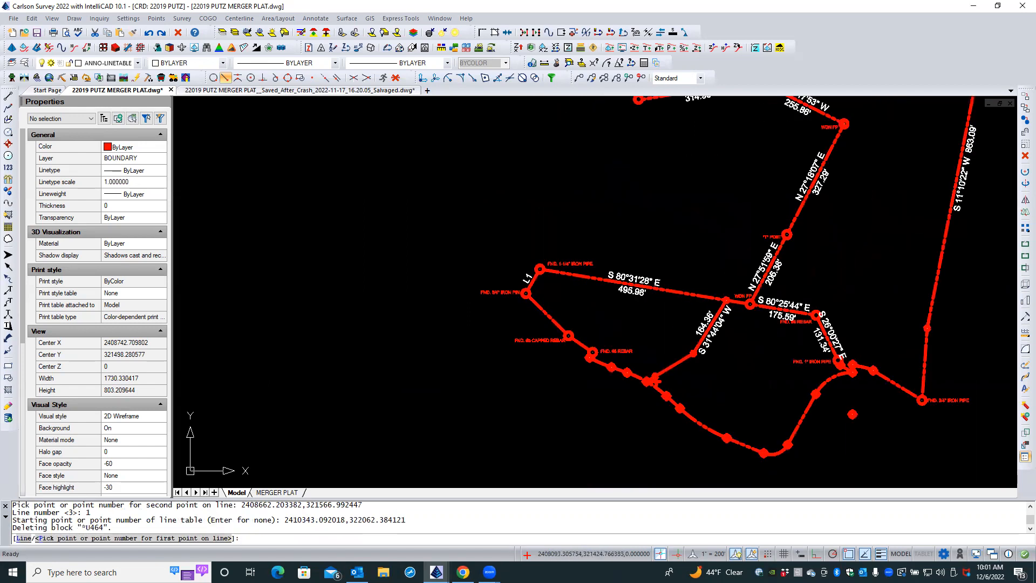
{"action": "scroll", "coordinate": [706, 321], "scroll_direction": "up", "scroll_amount": 3}
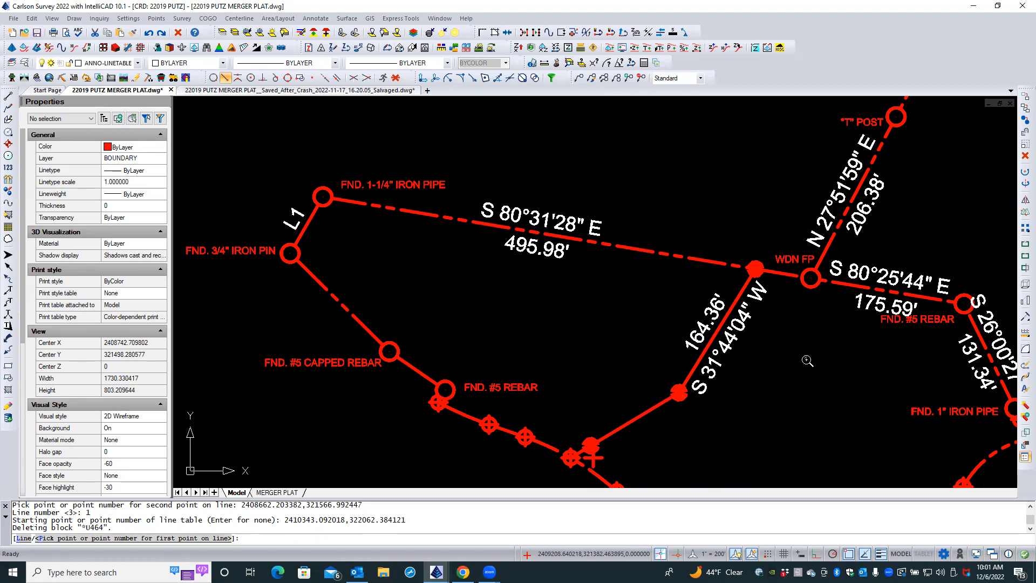
{"action": "scroll", "coordinate": [804, 359], "scroll_direction": "up", "scroll_amount": 1}
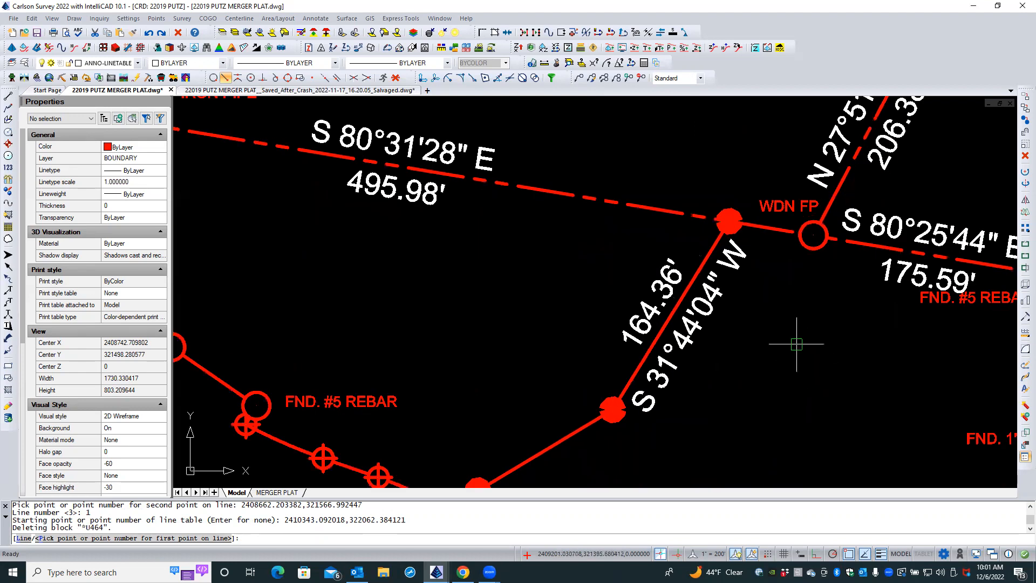
{"action": "left_click", "coordinate": [716, 239]}
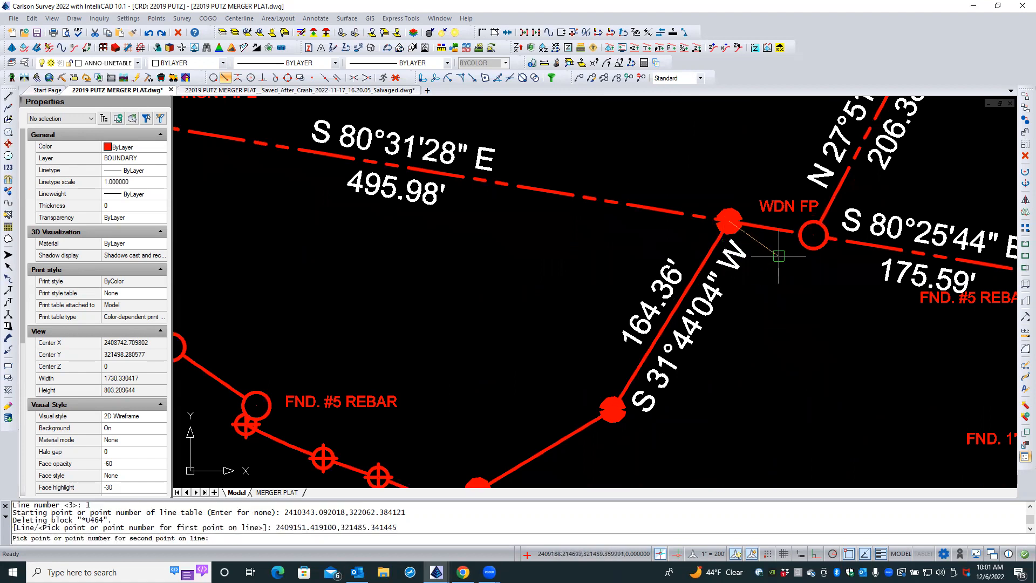
{"action": "left_click", "coordinate": [836, 195]}
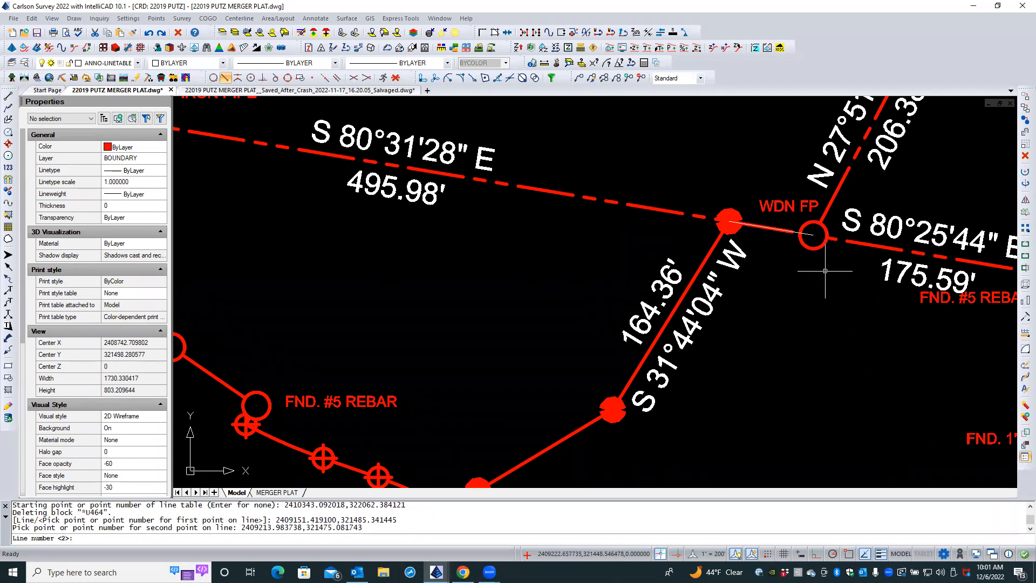
{"action": "key", "text": "Return"}
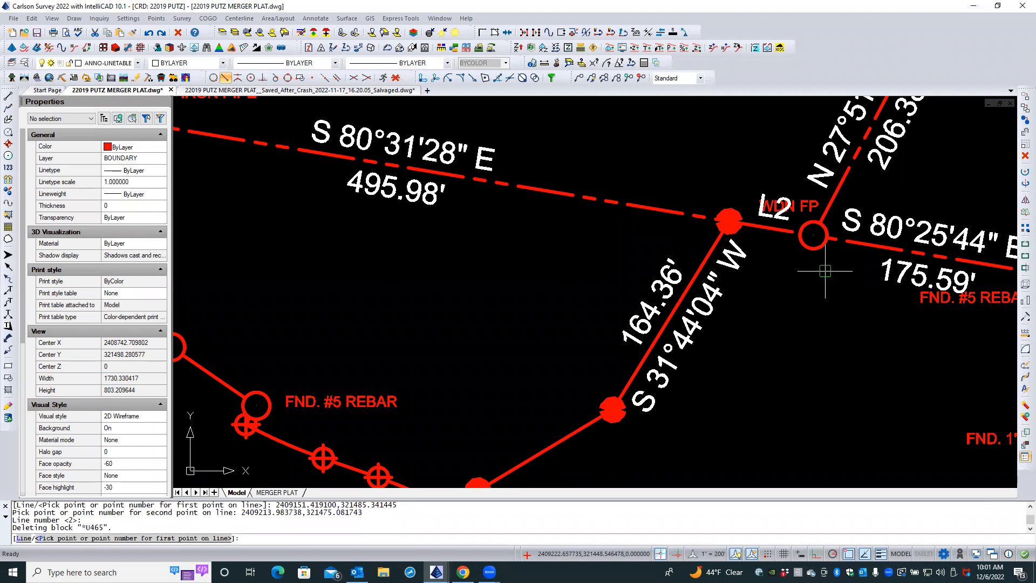
{"action": "scroll", "coordinate": [825, 272], "scroll_direction": "down", "scroll_amount": 3}
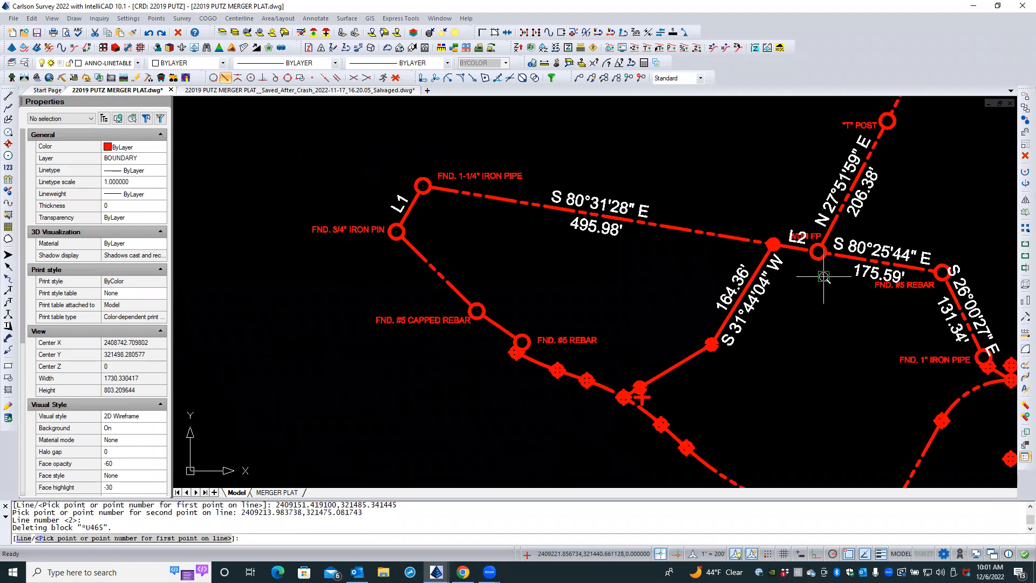
{"action": "scroll", "coordinate": [823, 276], "scroll_direction": "down", "scroll_amount": 1}
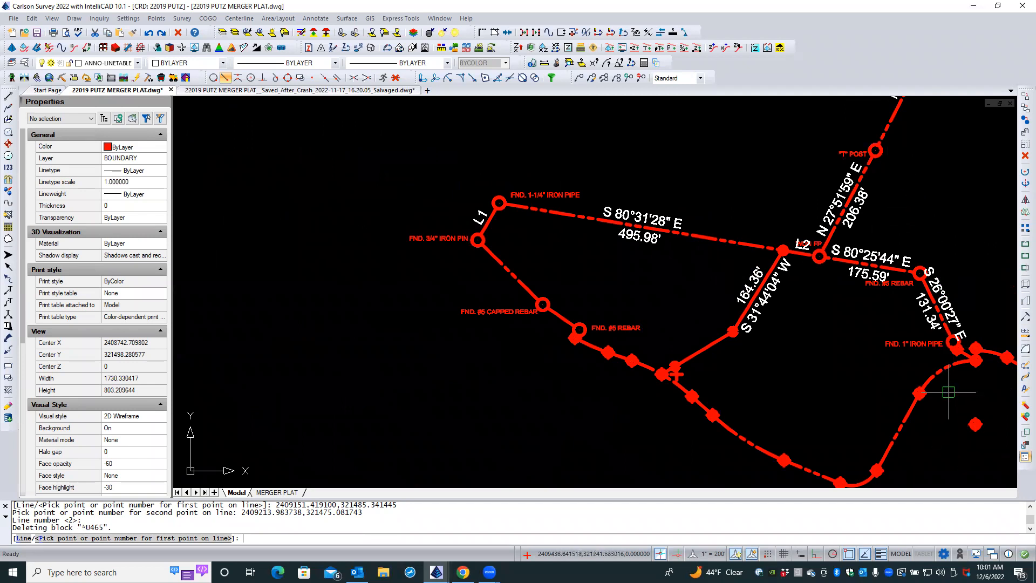
{"action": "scroll", "coordinate": [948, 392], "scroll_direction": "up", "scroll_amount": 2}
{"action": "scroll", "coordinate": [948, 388], "scroll_direction": "up", "scroll_amount": 2}
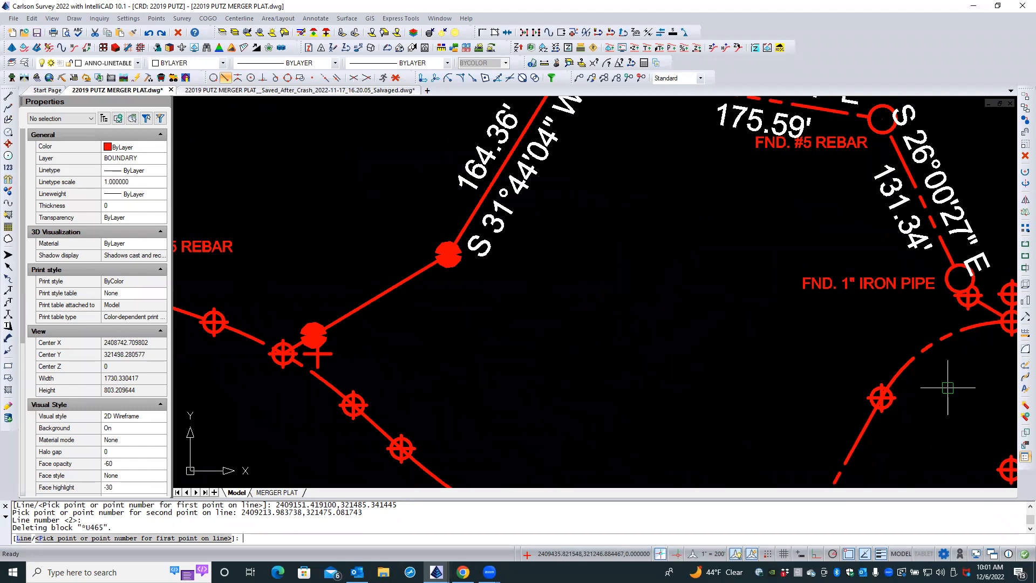
{"action": "scroll", "coordinate": [948, 388], "scroll_direction": "down", "scroll_amount": 2}
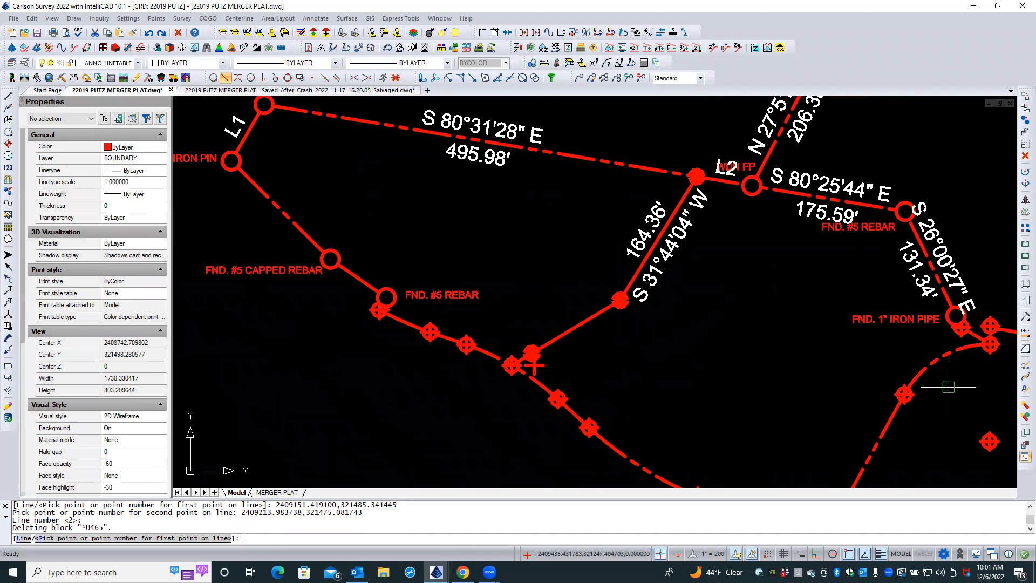
{"action": "scroll", "coordinate": [948, 372], "scroll_direction": "up", "scroll_amount": 2}
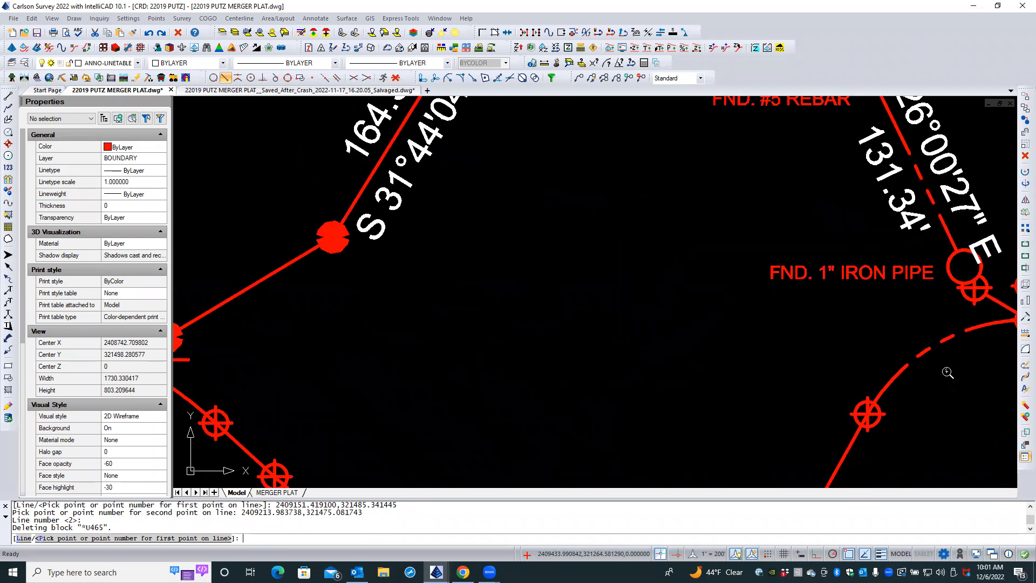
{"action": "scroll", "coordinate": [948, 365], "scroll_direction": "up", "scroll_amount": 1}
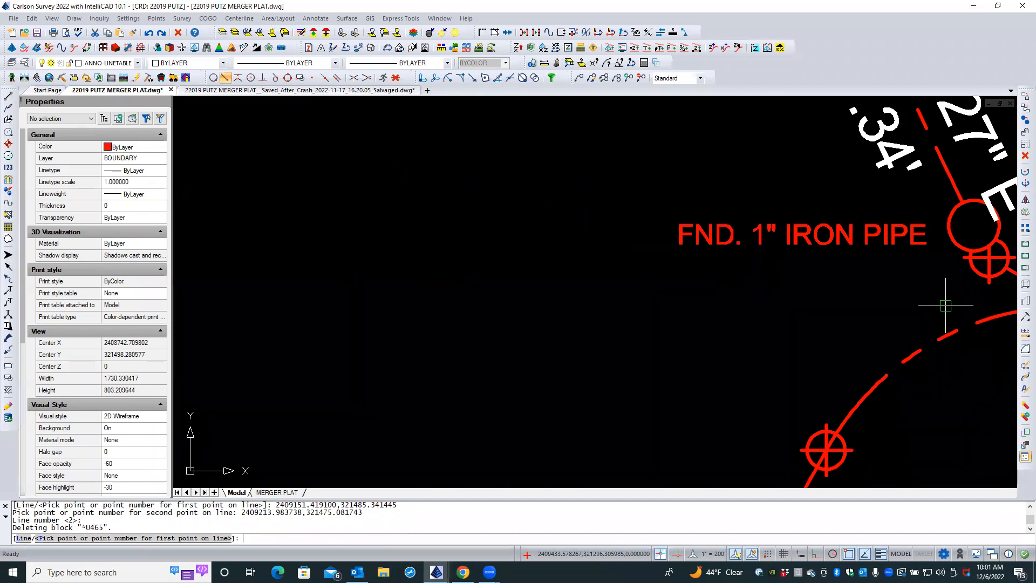
{"action": "middle_click_drag", "start_coordinate": [945, 306], "coordinate": [832, 348]}
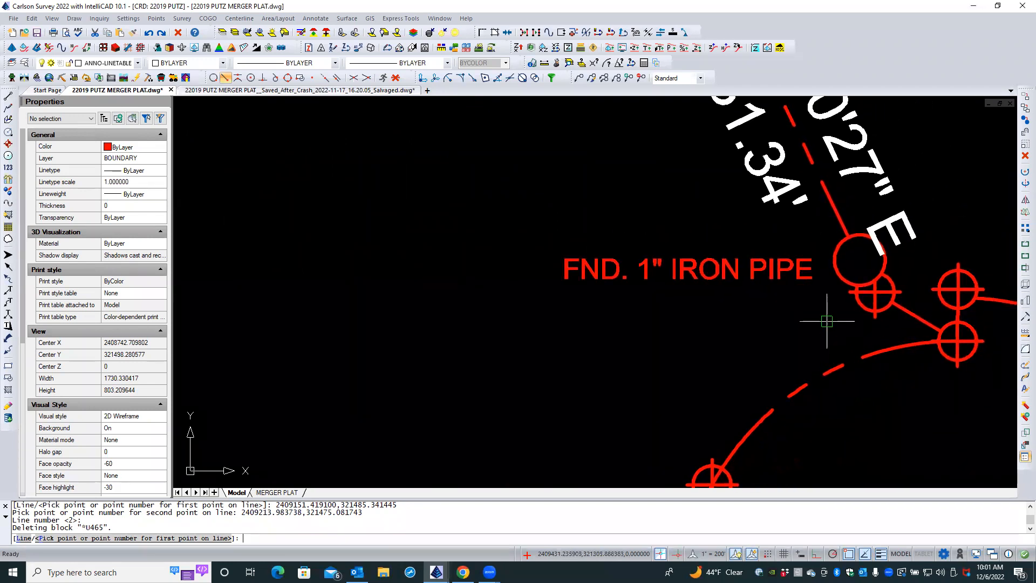
{"action": "left_click", "coordinate": [842, 224]}
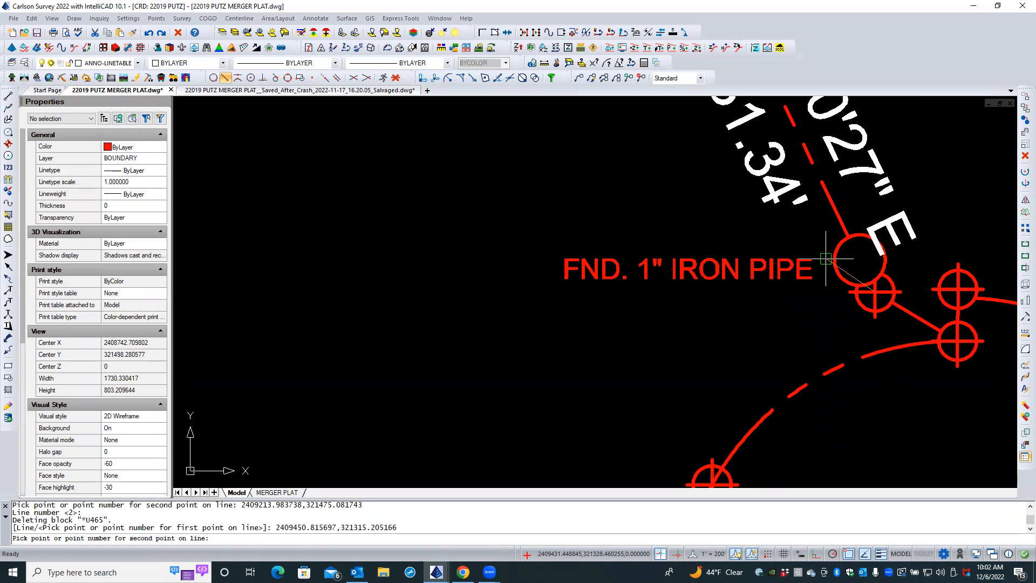
{"action": "key", "text": "Escape"}
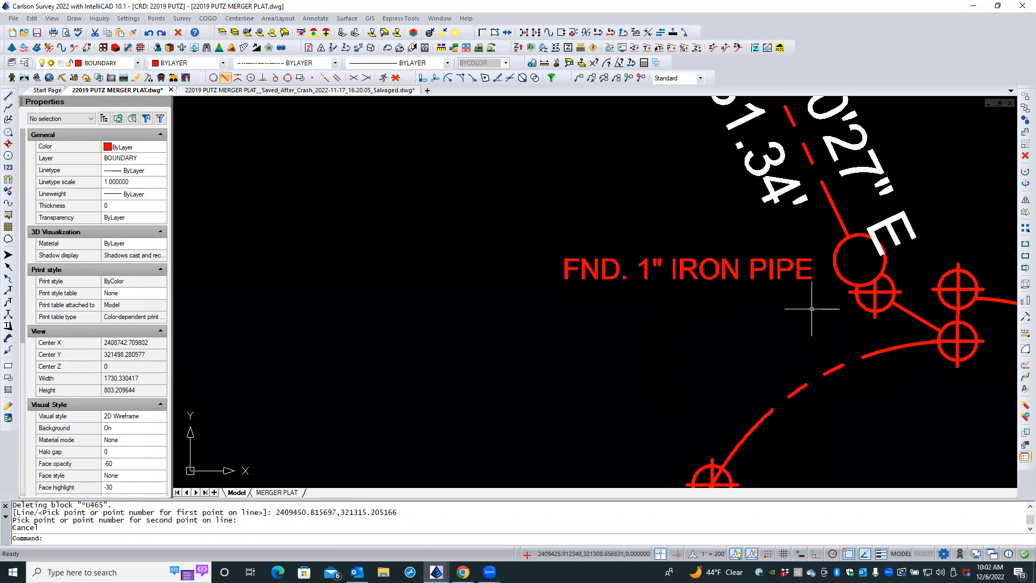
{"action": "key", "text": "Return"}
{"action": "key", "text": "Return"}
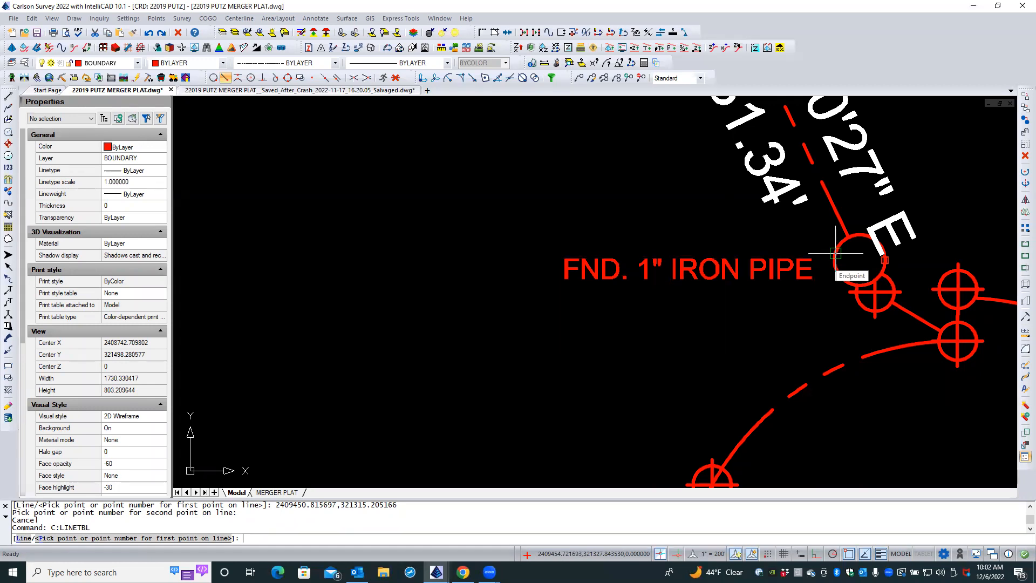
{"action": "key", "text": "Escape"}
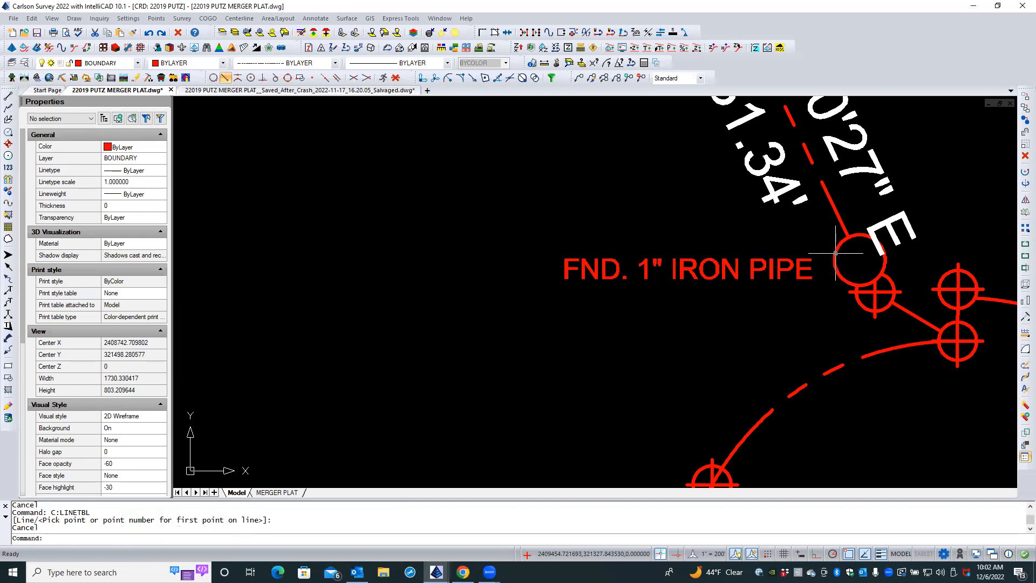
- Turn on point object snap and add the short segment from the 1" iron pipe to the adjacent southeast node to the line table as line number 3
{"action": "left_click", "coordinate": [128, 18]}
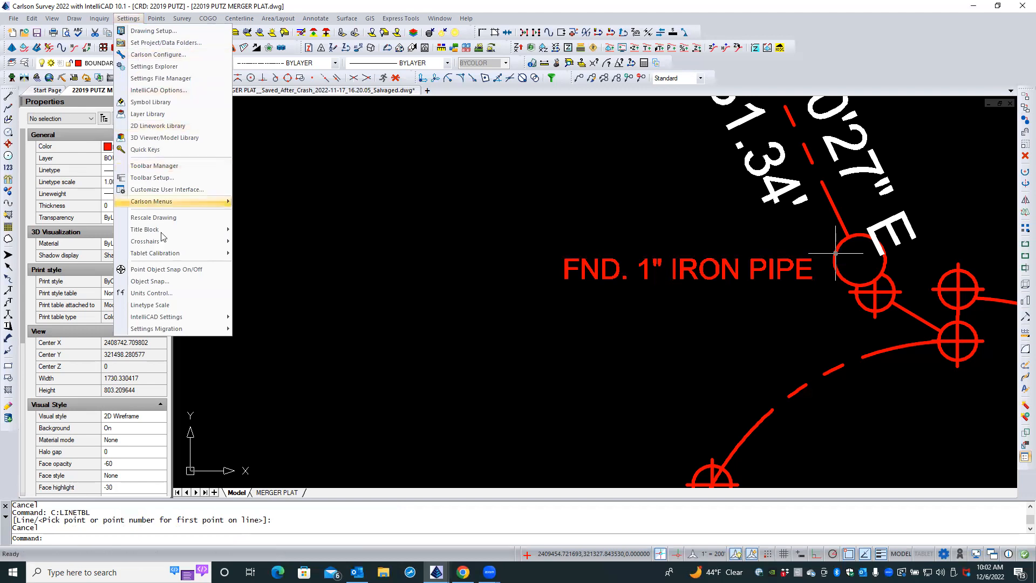
{"action": "left_click", "coordinate": [176, 270]}
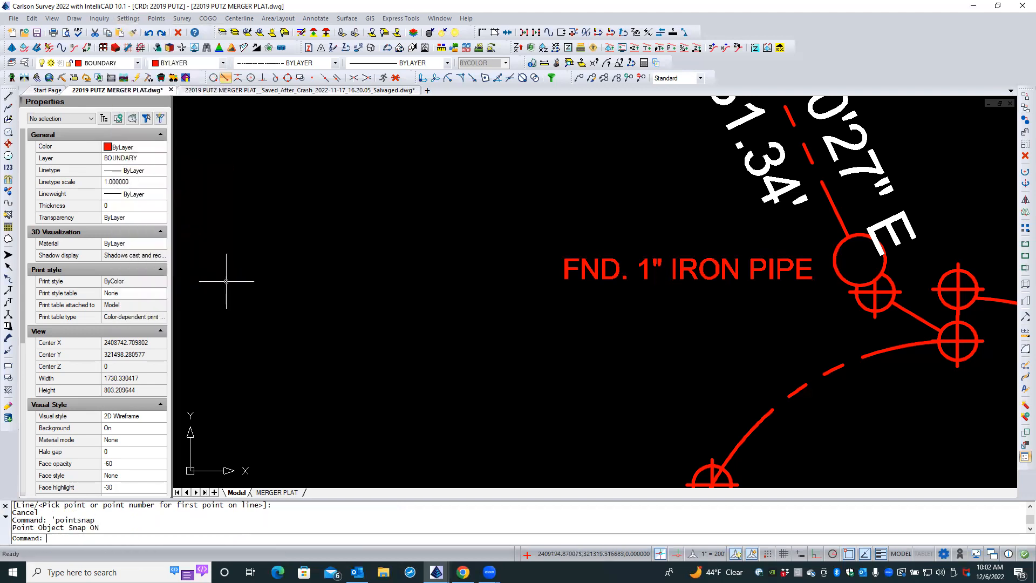
{"action": "right_click", "coordinate": [409, 313]}
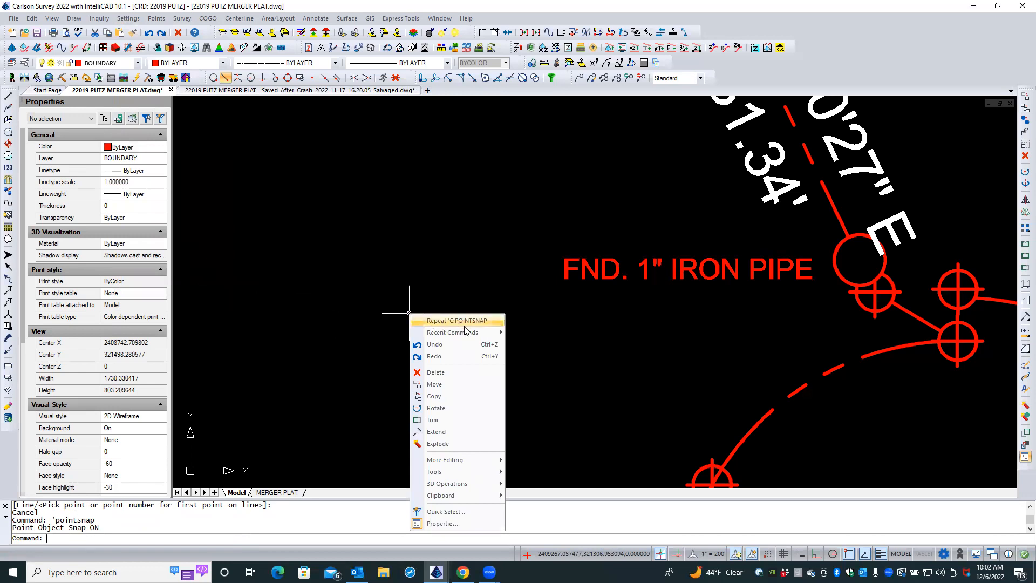
{"action": "mouse_move", "coordinate": [472, 332]}
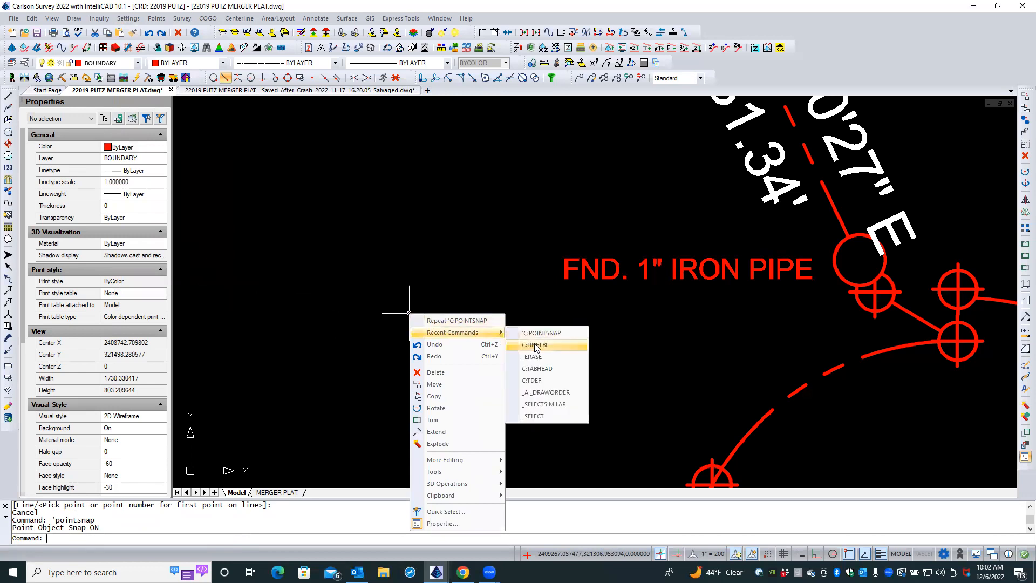
{"action": "left_click", "coordinate": [536, 345]}
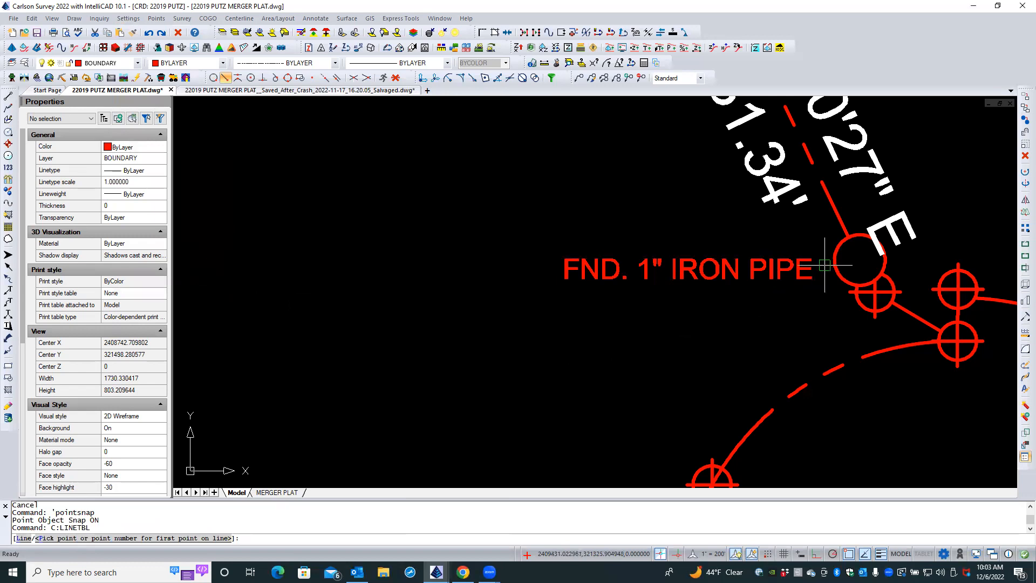
{"action": "mouse_move", "coordinate": [834, 263]}
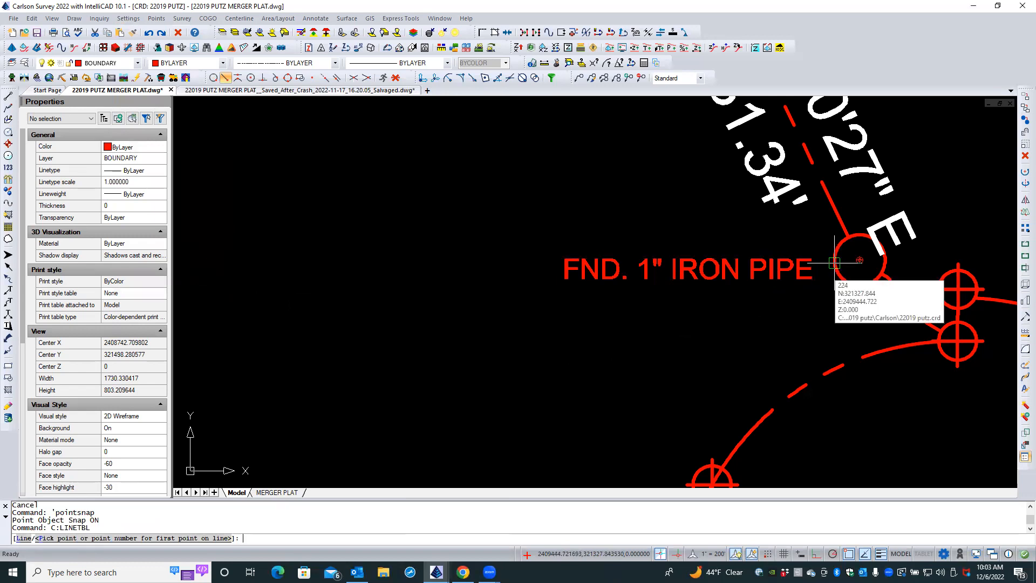
{"action": "left_click", "coordinate": [834, 263]}
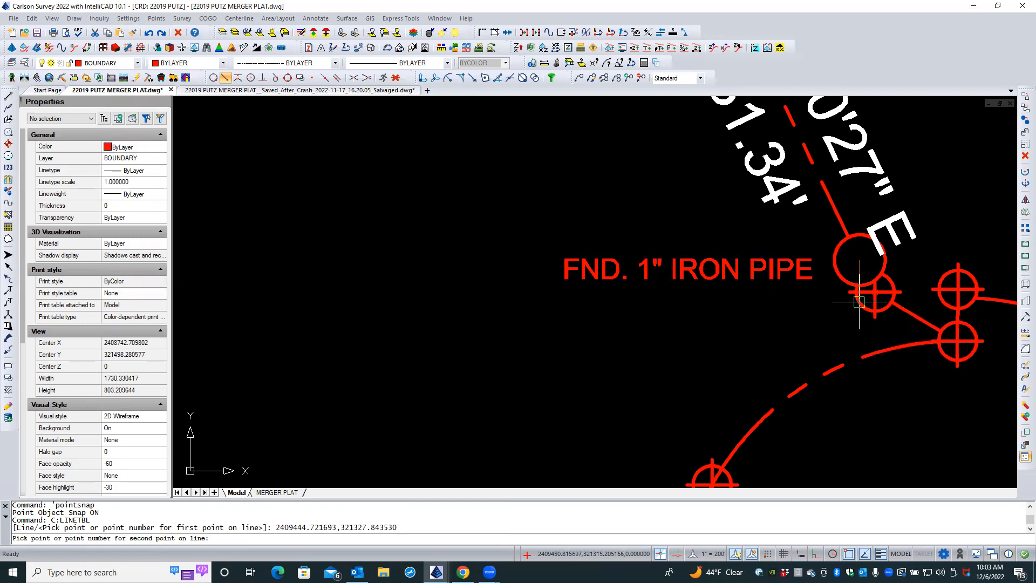
{"action": "mouse_move", "coordinate": [859, 302]}
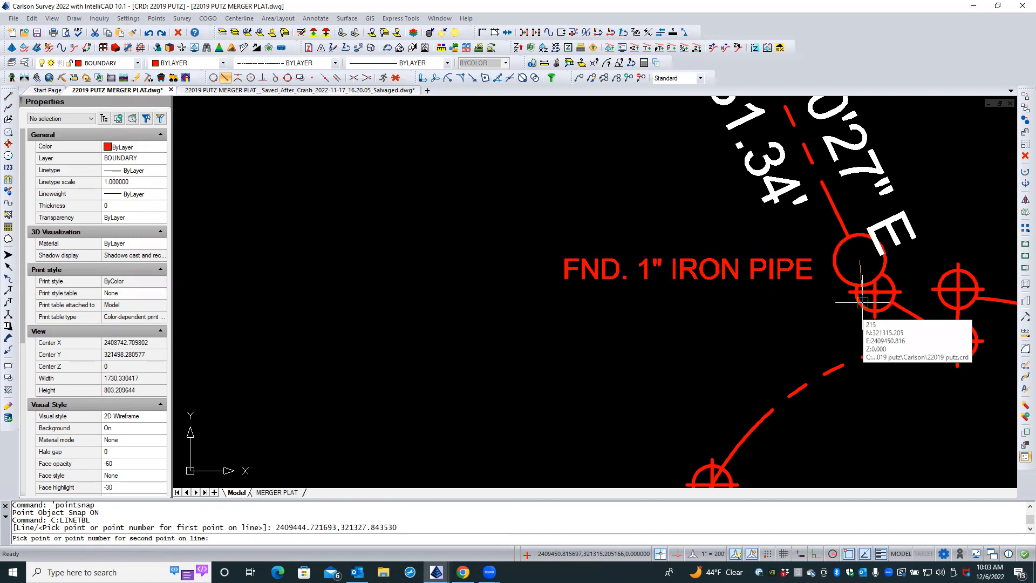
{"action": "left_click", "coordinate": [862, 302]}
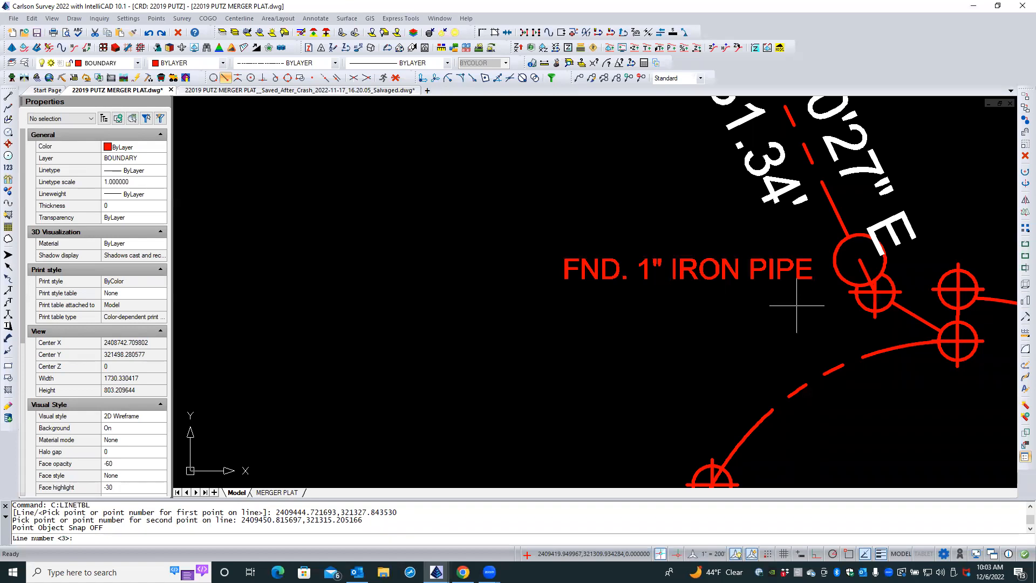
{"action": "key", "text": "Return"}
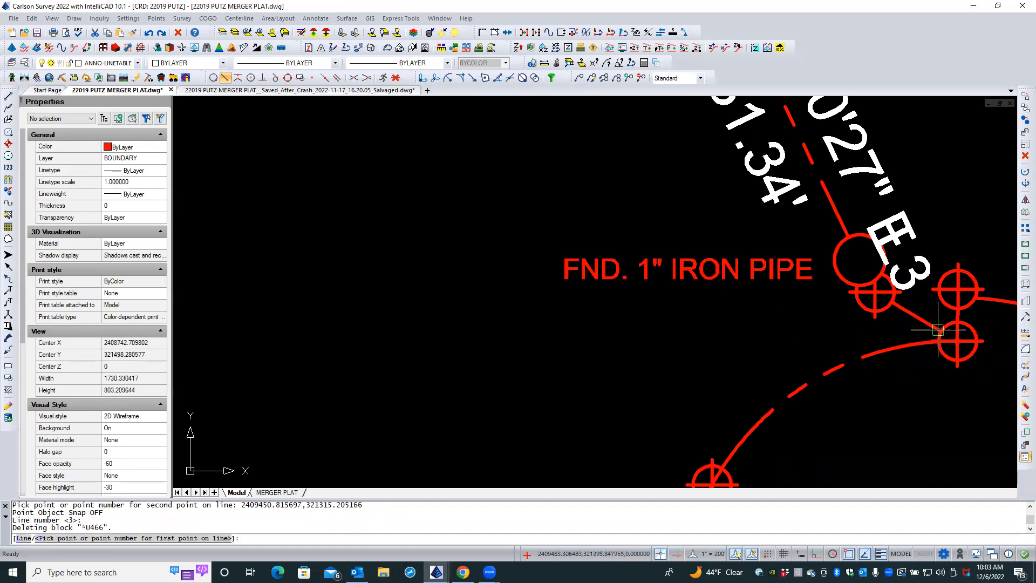
- Add the short segment running southeast from the node below the 1" iron pipe to the start of the curve as line number 4
{"action": "left_click", "coordinate": [900, 308]}
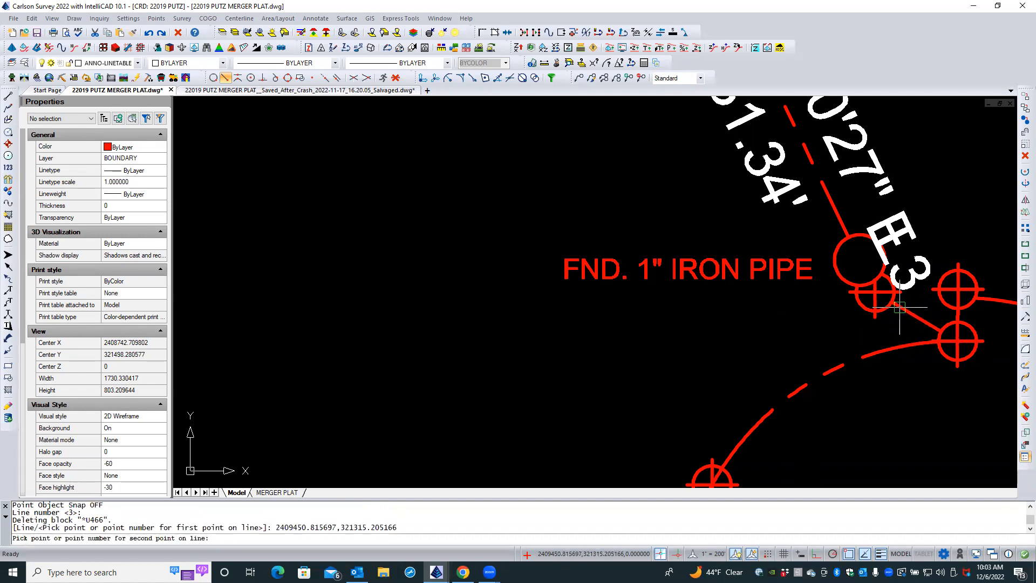
{"action": "left_click", "coordinate": [929, 328]}
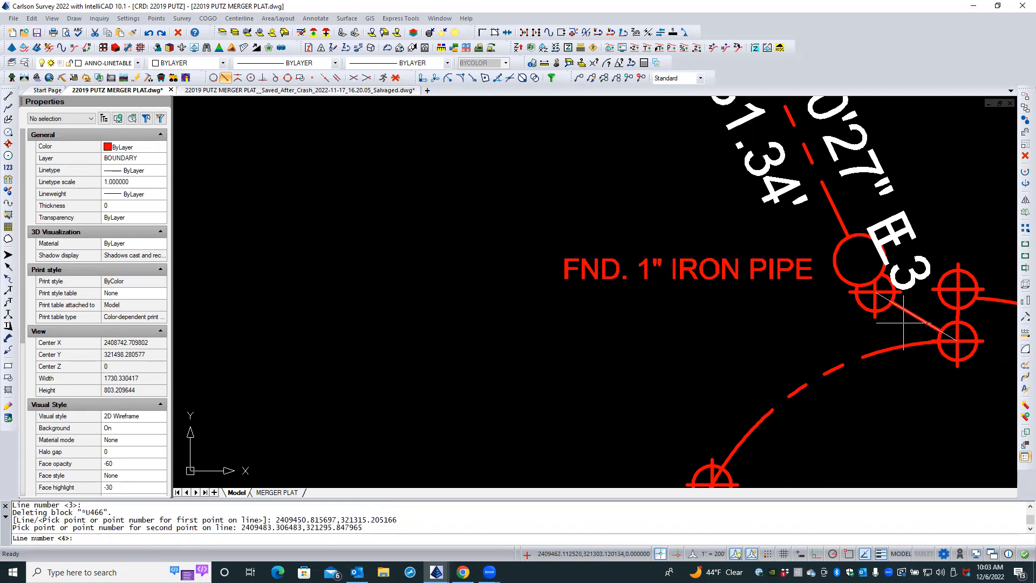
{"action": "key", "text": "Return"}
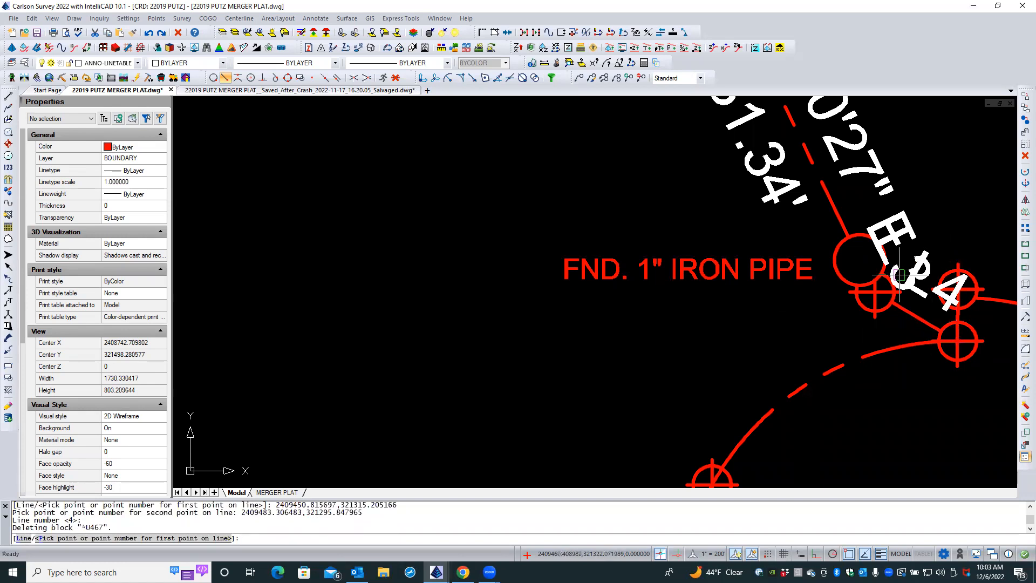
- Add the straight segment from the southwest end of the curve below the 1" iron pipe to the next node southwest as line number 5
{"action": "scroll", "coordinate": [674, 273], "scroll_direction": "down", "scroll_amount": 3}
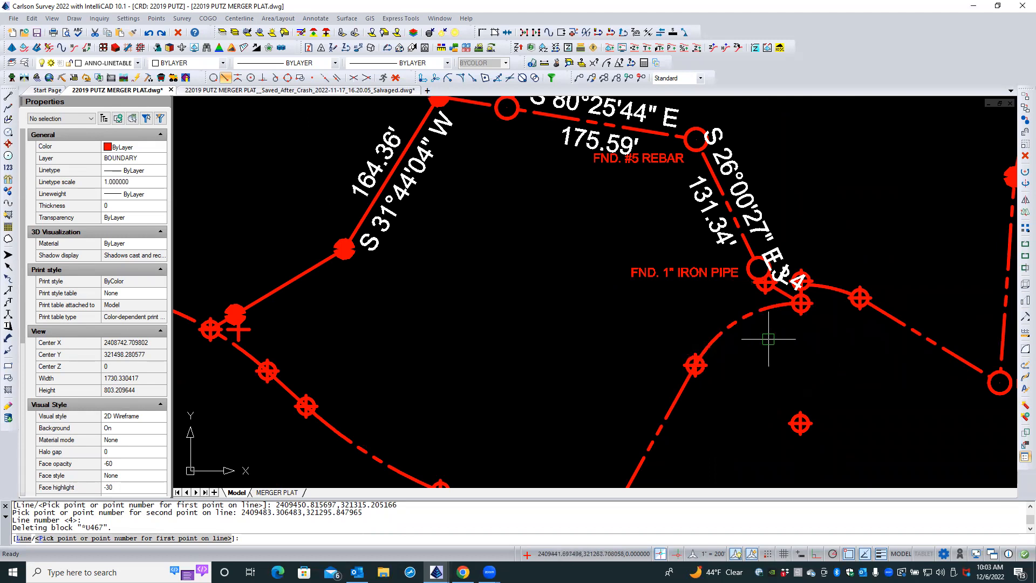
{"action": "scroll", "coordinate": [768, 323], "scroll_direction": "down", "scroll_amount": 1}
{"action": "scroll", "coordinate": [765, 324], "scroll_direction": "up", "scroll_amount": 1}
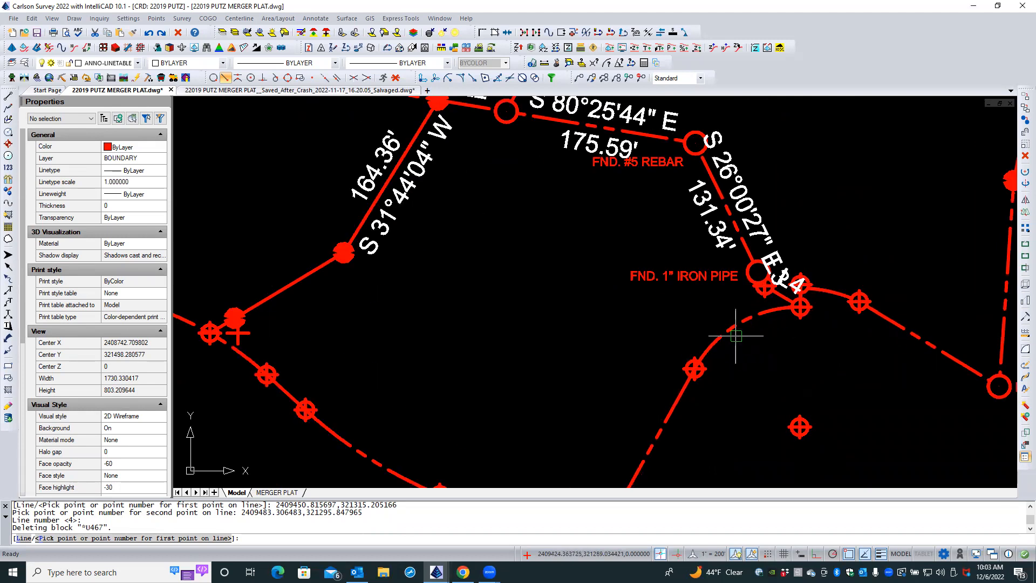
{"action": "scroll", "coordinate": [700, 288], "scroll_direction": "down", "scroll_amount": 1}
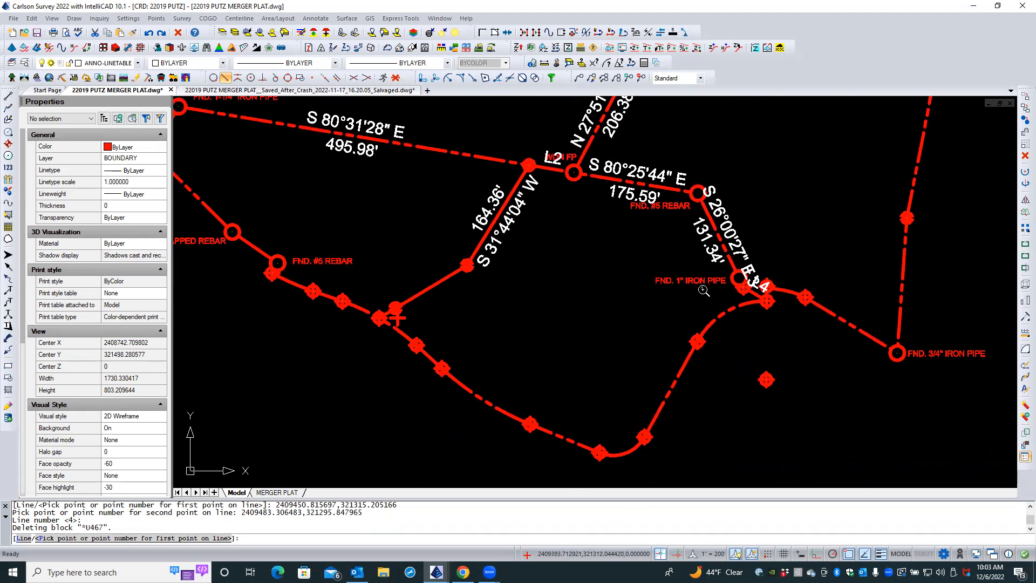
{"action": "scroll", "coordinate": [688, 346], "scroll_direction": "up", "scroll_amount": 2}
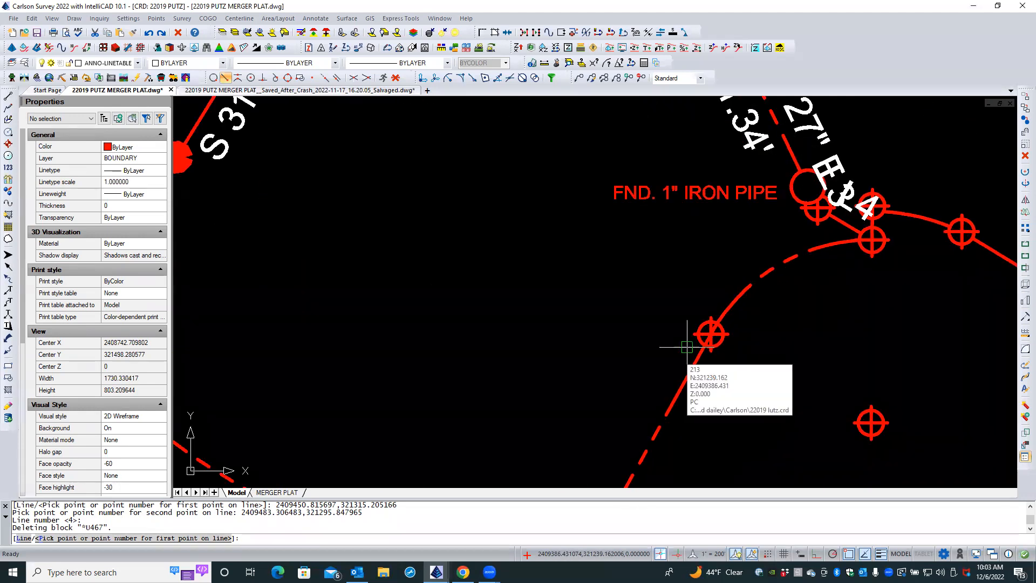
{"action": "scroll", "coordinate": [685, 278], "scroll_direction": "down", "scroll_amount": 1}
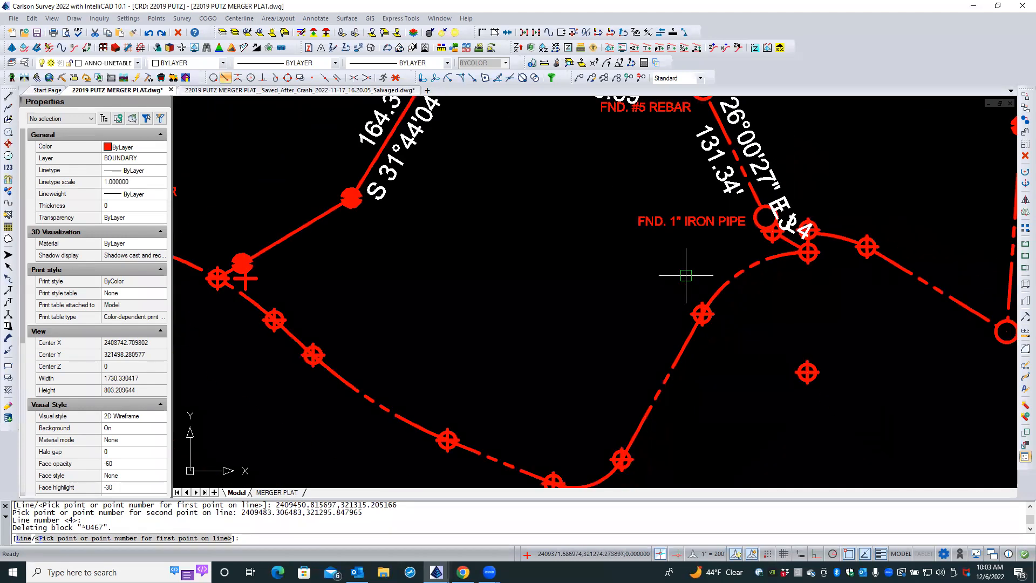
{"action": "left_click", "coordinate": [682, 351]}
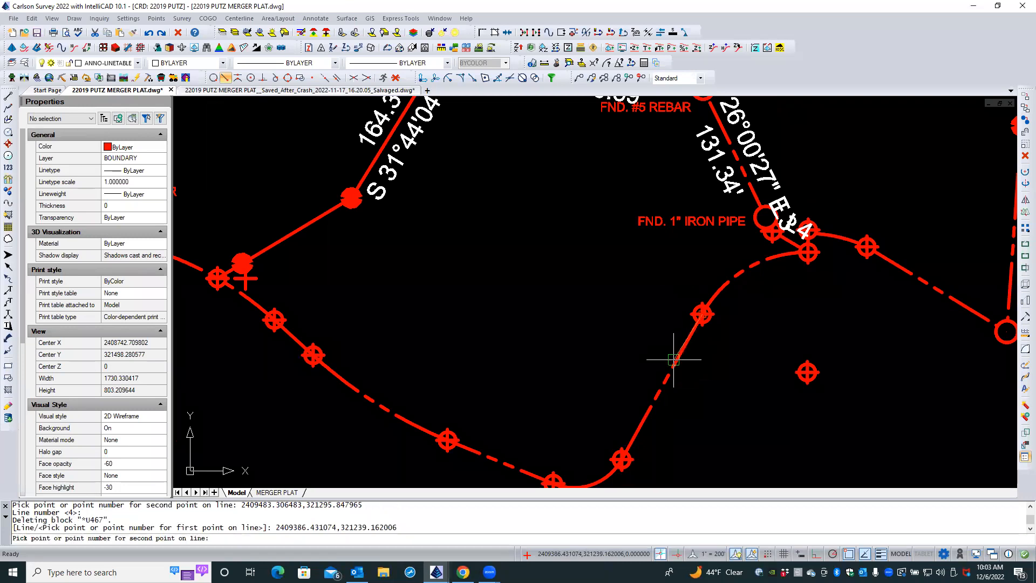
{"action": "left_click", "coordinate": [642, 422]}
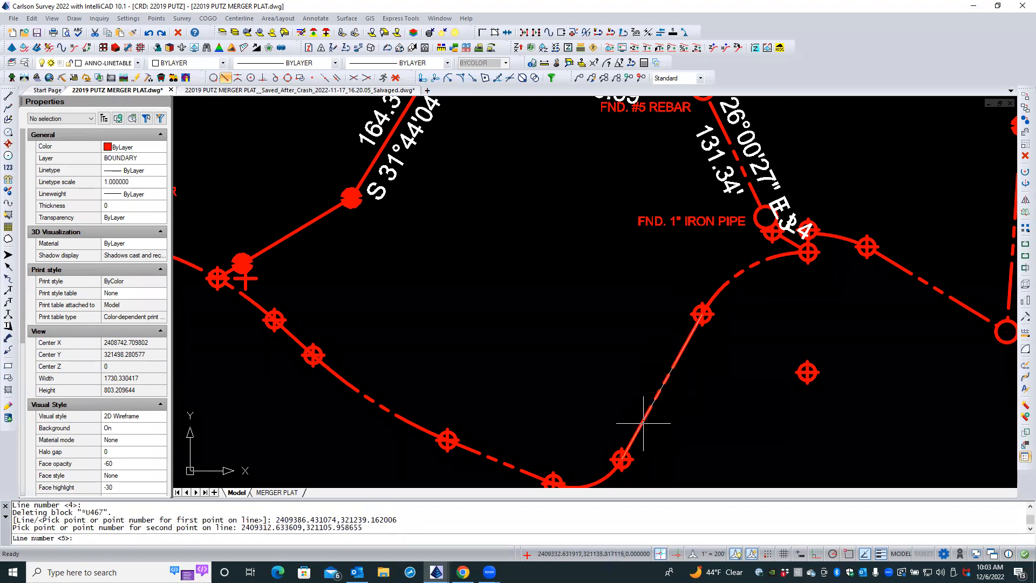
{"action": "key", "text": "Return"}
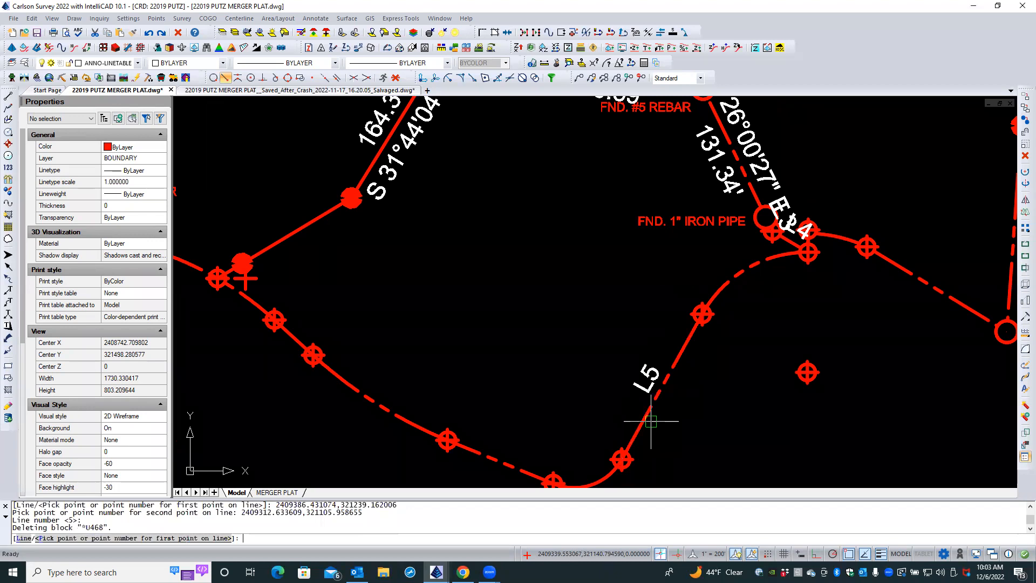
- Add the straight segment from the west end of the southernmost curve to the next node northwest as line number 6
{"action": "middle_click_drag", "start_coordinate": [590, 424], "coordinate": [632, 342]}
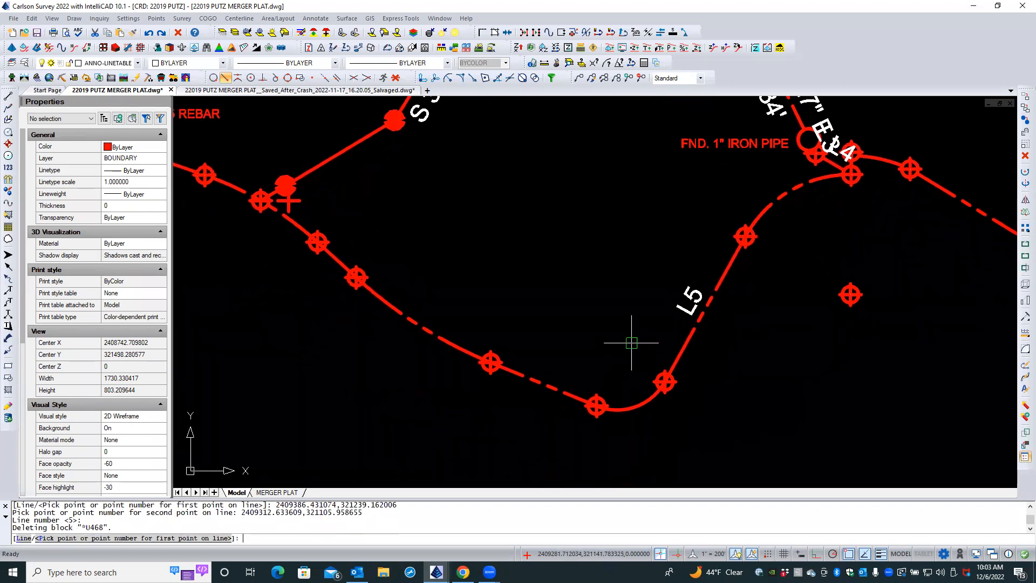
{"action": "left_click", "coordinate": [581, 392]}
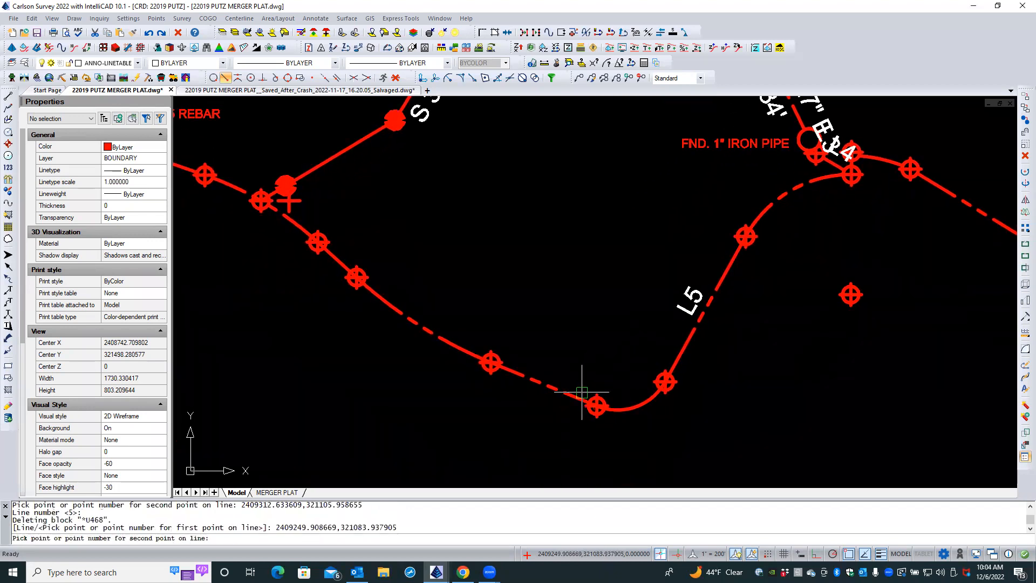
{"action": "left_click", "coordinate": [517, 371]}
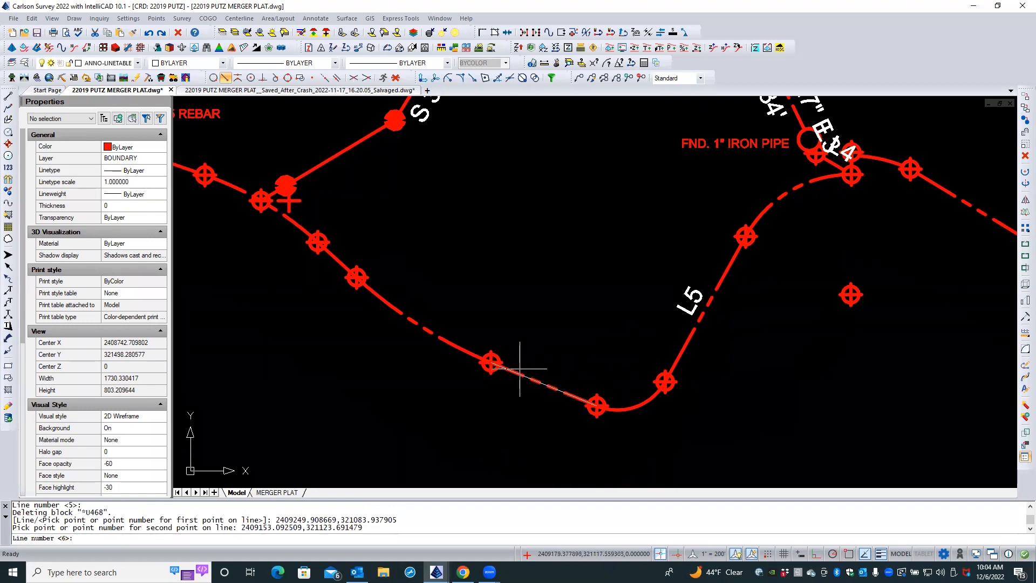
{"action": "key", "text": "Return"}
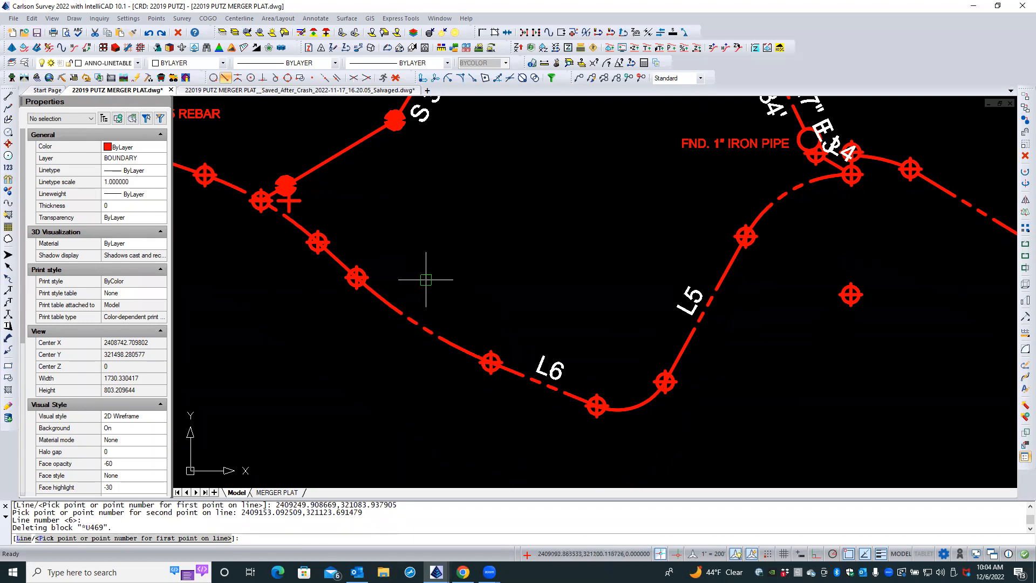
- Add the short straight segment between the two nodes southeast of the interior line's southern end, running northwest, as line number 7
{"action": "scroll", "coordinate": [485, 297], "scroll_direction": "up", "scroll_amount": 3}
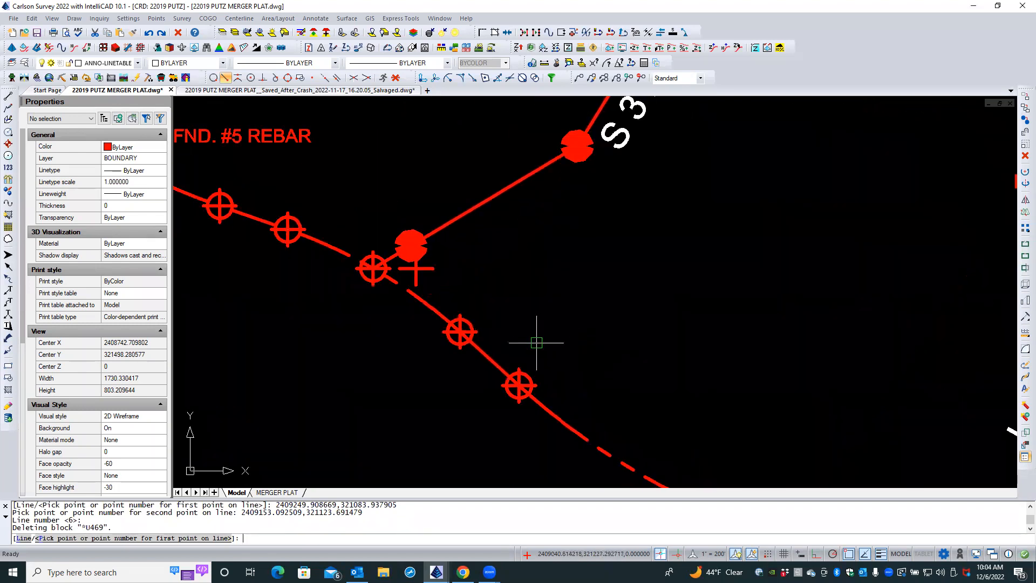
{"action": "left_click", "coordinate": [504, 365]}
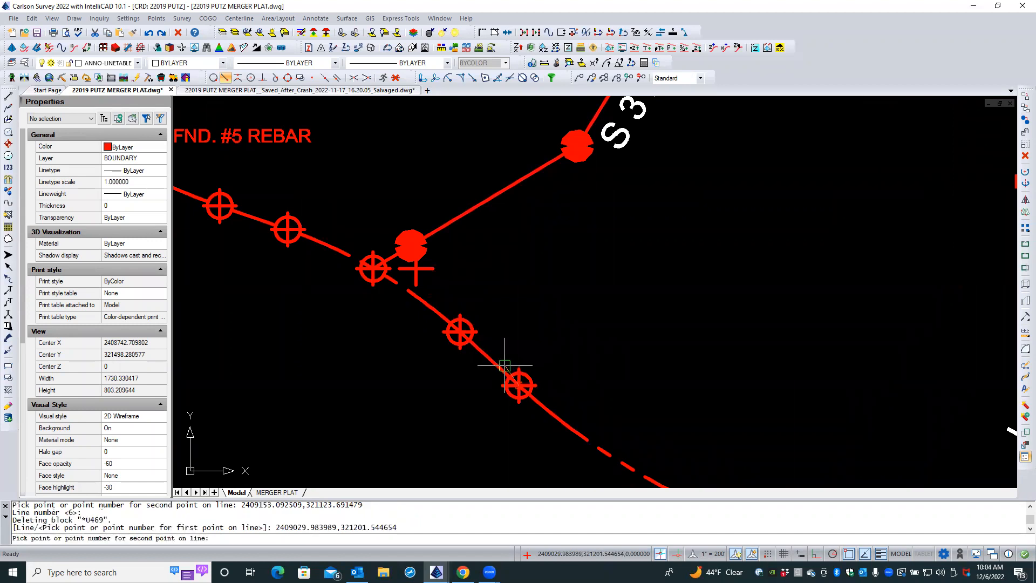
{"action": "left_click", "coordinate": [481, 347]}
{"action": "key", "text": "Return"}
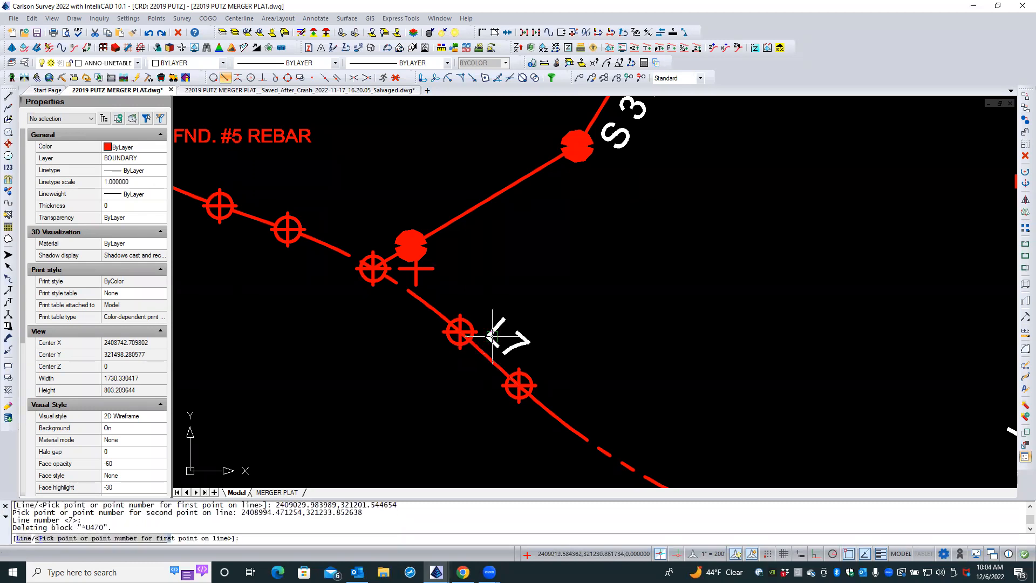
- Add the short straight segment between the two nodes southeast of the #5 rebar, running northwest, as line number 8
{"action": "middle_click_drag", "start_coordinate": [391, 350], "coordinate": [609, 445]}
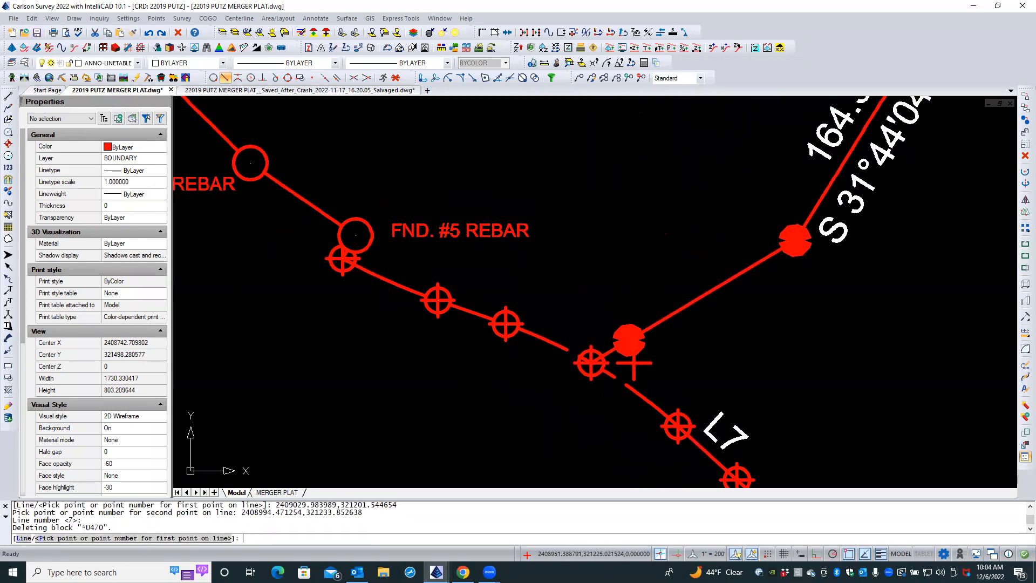
{"action": "left_click", "coordinate": [482, 317]}
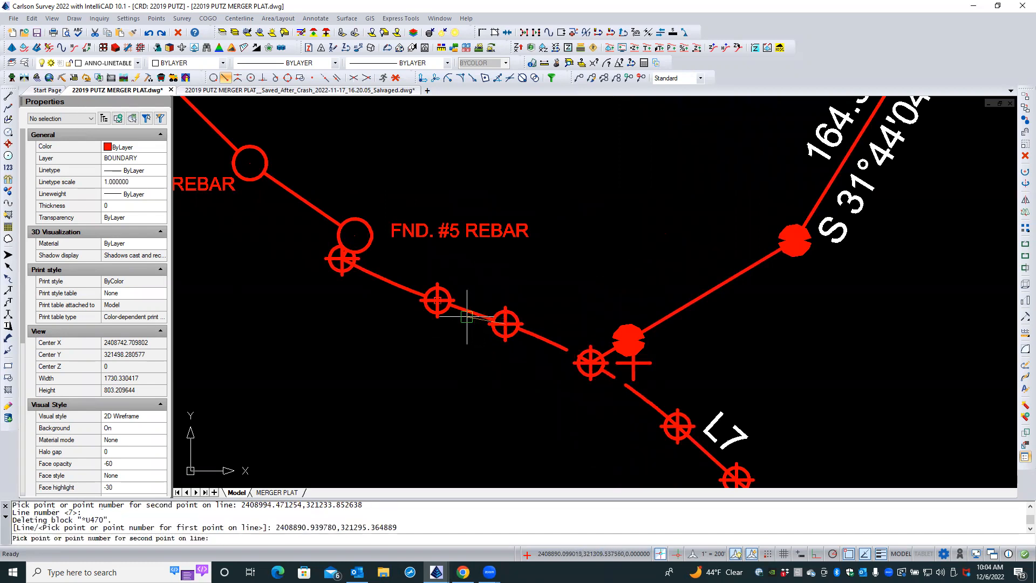
{"action": "left_click", "coordinate": [458, 312]}
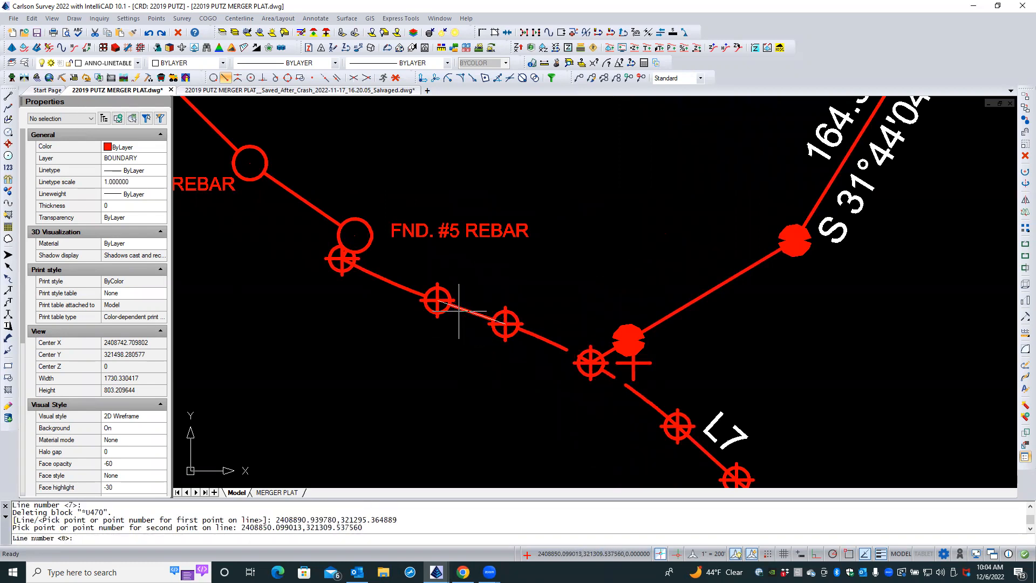
{"action": "key", "text": "Return"}
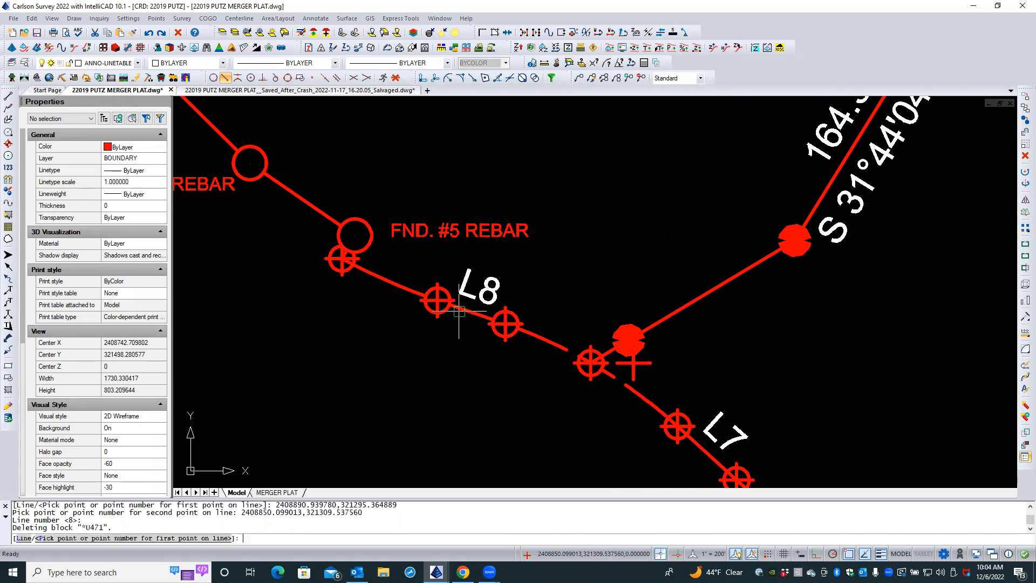
- Add the very short segment from the node southwest of the #5 rebar northeast to the rebar as line number 9
{"action": "middle_click_drag", "start_coordinate": [362, 322], "coordinate": [587, 446]}
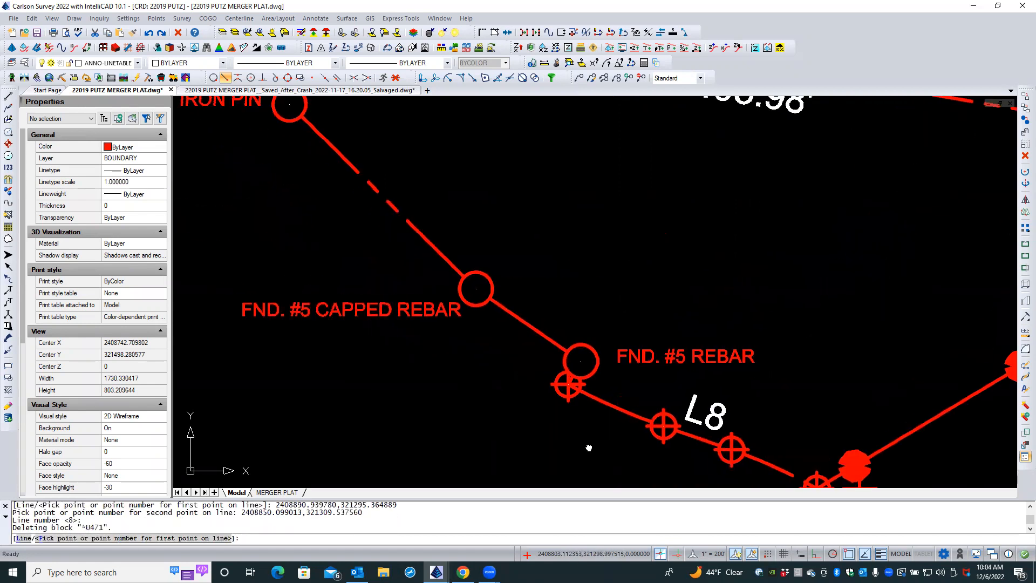
{"action": "scroll", "coordinate": [587, 430], "scroll_direction": "up", "scroll_amount": 3}
{"action": "scroll", "coordinate": [585, 433], "scroll_direction": "up", "scroll_amount": 1}
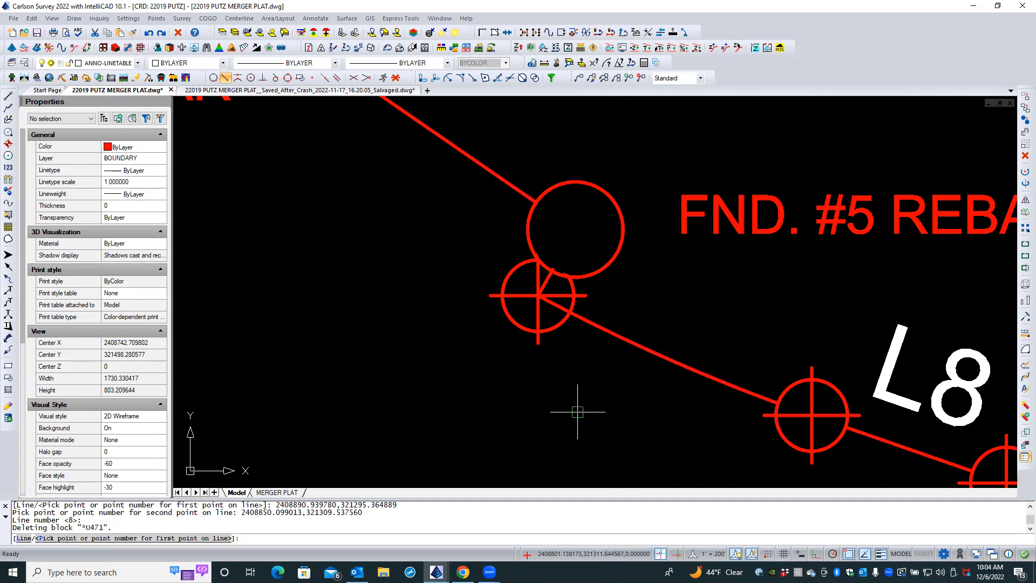
{"action": "left_click", "coordinate": [580, 321]}
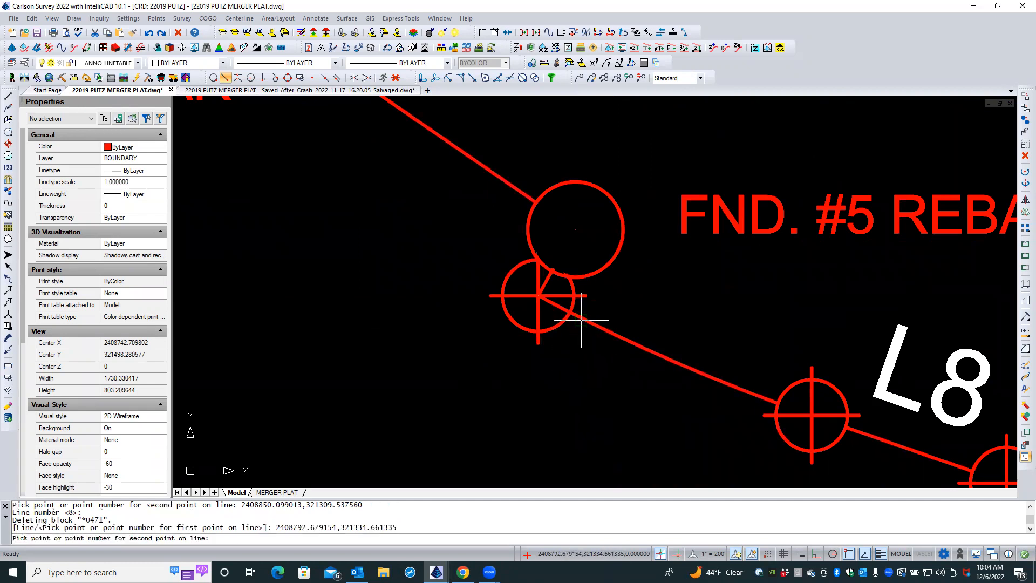
{"action": "left_click", "coordinate": [548, 219]}
{"action": "key", "text": "Return"}
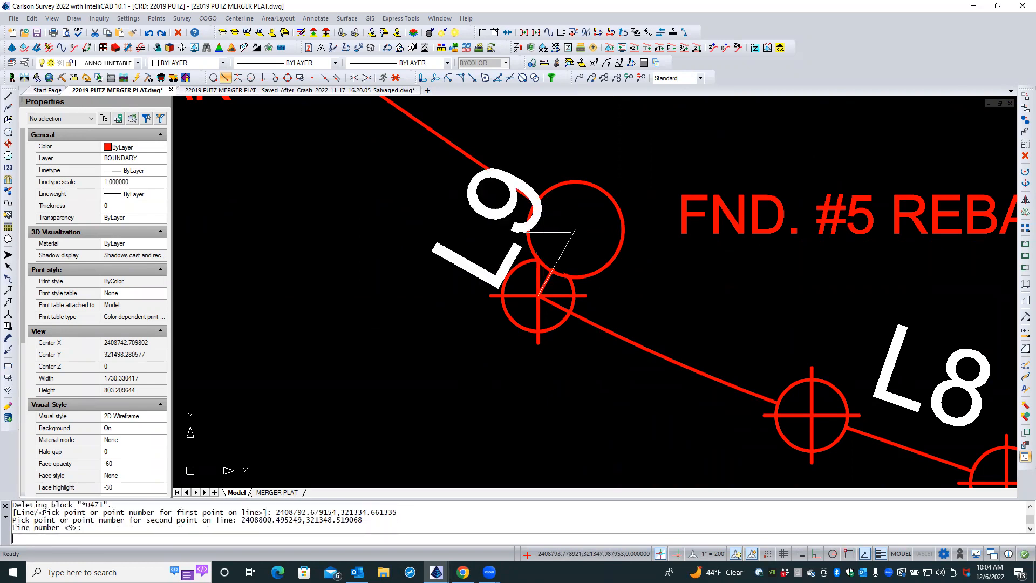
{"action": "scroll", "coordinate": [437, 253], "scroll_direction": "down", "scroll_amount": 4}
{"action": "scroll", "coordinate": [436, 252], "scroll_direction": "down", "scroll_amount": 2}
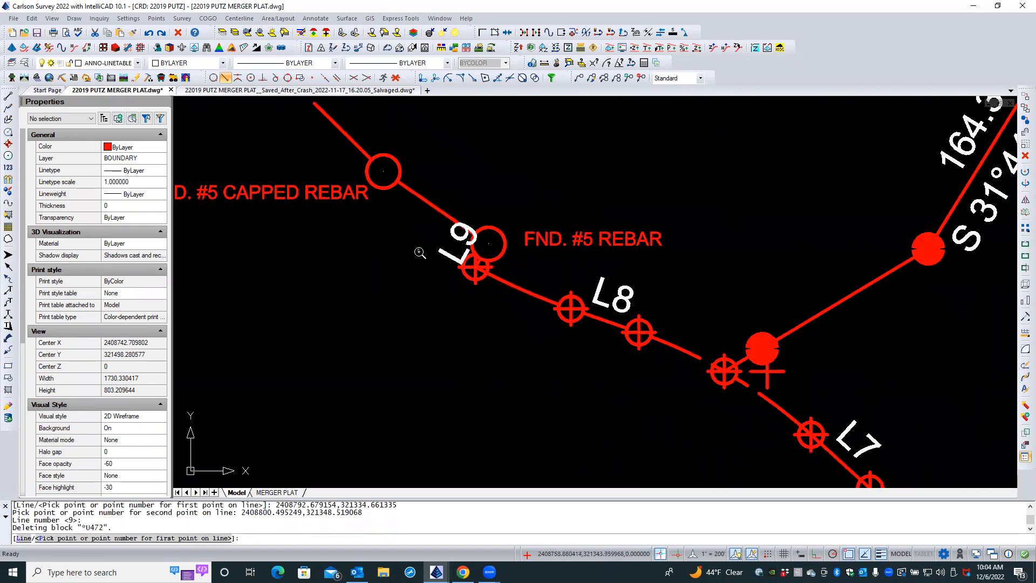
{"action": "scroll", "coordinate": [415, 246], "scroll_direction": "down", "scroll_amount": 2}
{"action": "middle_click_drag", "start_coordinate": [413, 243], "coordinate": [500, 349]}
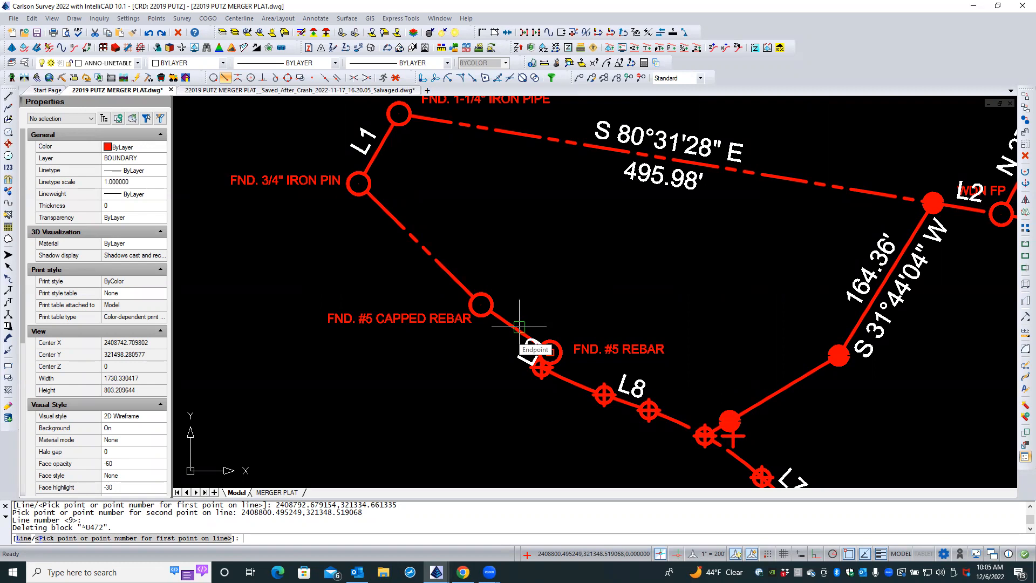
{"action": "key", "text": "Escape"}
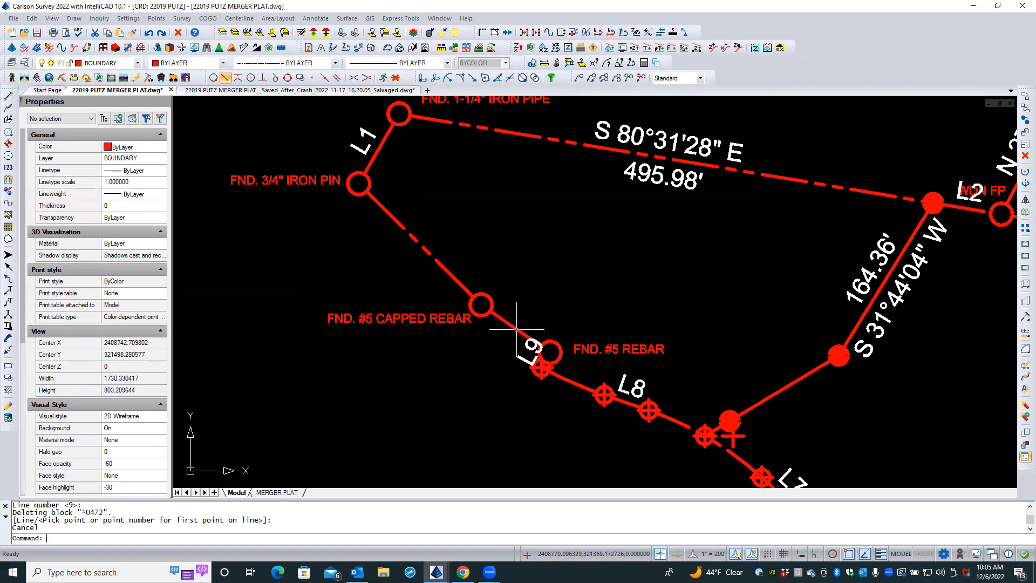
- Inspect the extent and vertices of the boundary polyline running through the #5 rebar and #5 capped rebar
{"action": "left_click", "coordinate": [519, 326]}
{"action": "mouse_move", "coordinate": [516, 329]}
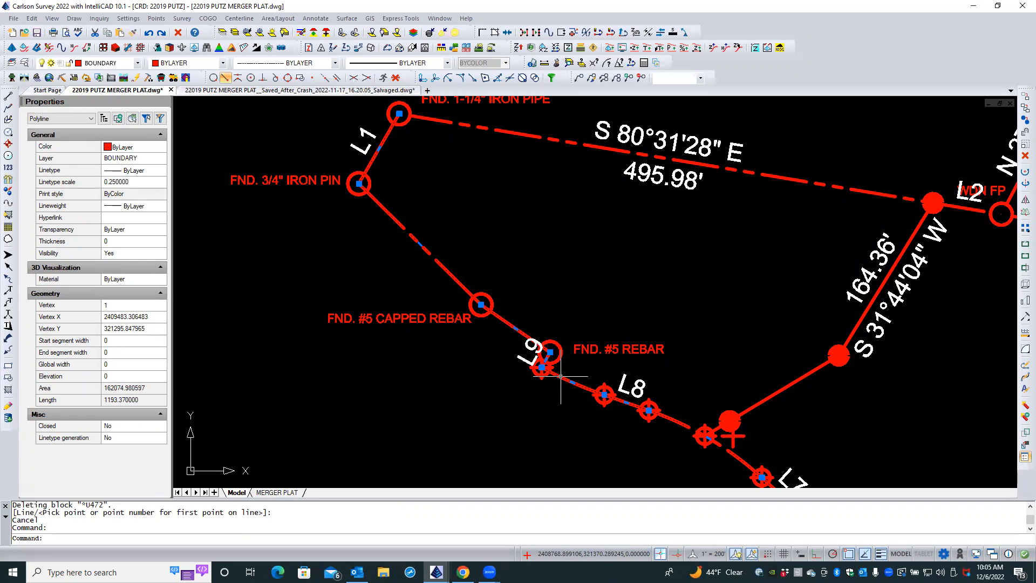
{"action": "mouse_move", "coordinate": [572, 382]}
{"action": "key", "text": "Escape"}
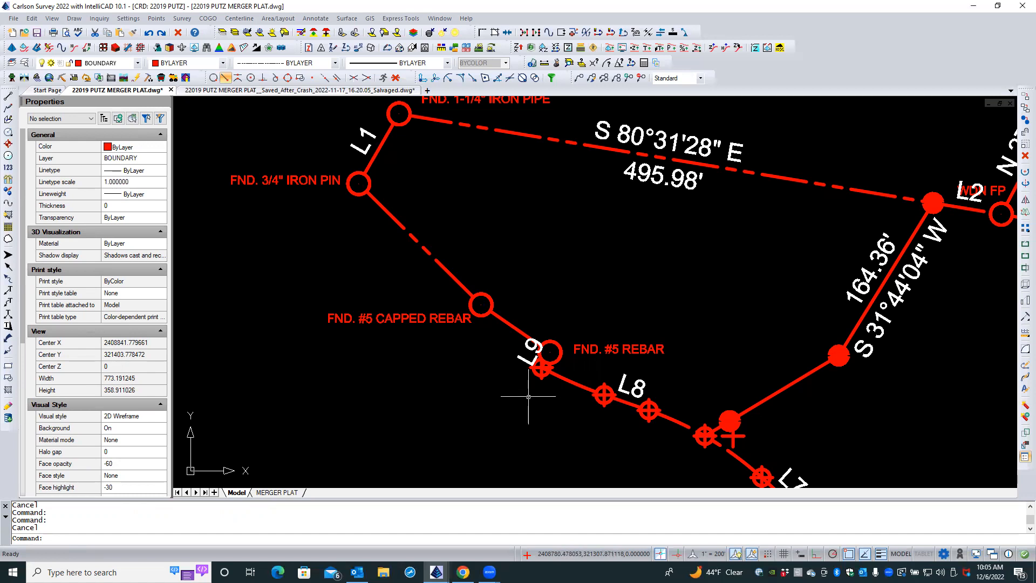
- Restart the line table command and add the segment from the #5 rebar northwest to the #5 capped rebar as line number 10
{"action": "key", "text": "Up"}
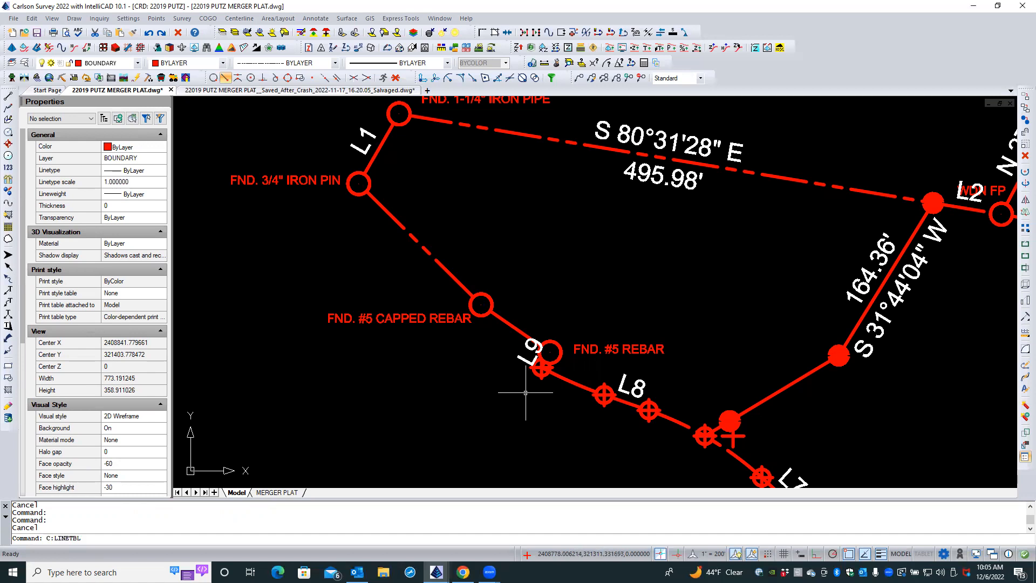
{"action": "key", "text": "Return"}
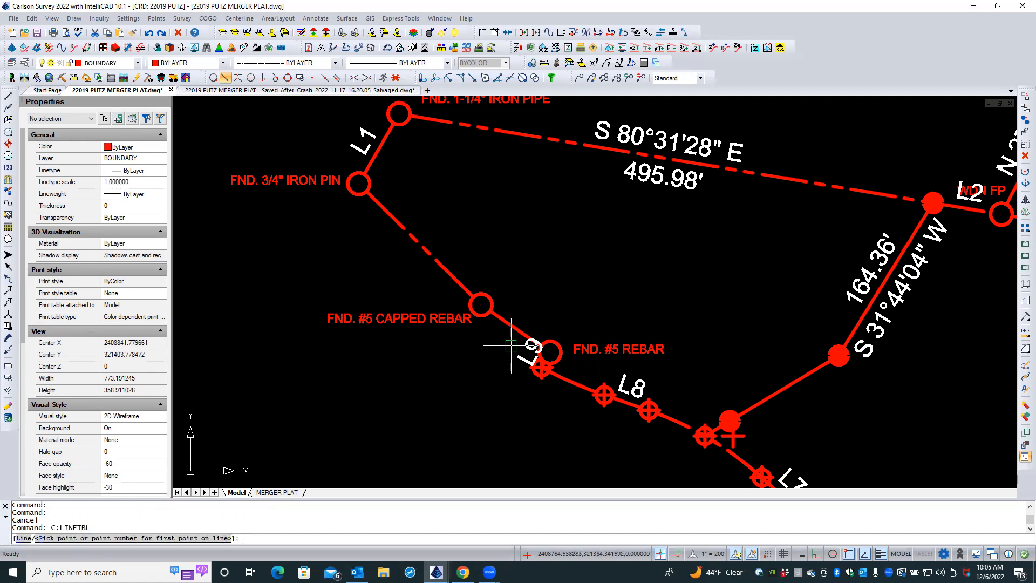
{"action": "left_click", "coordinate": [548, 352]}
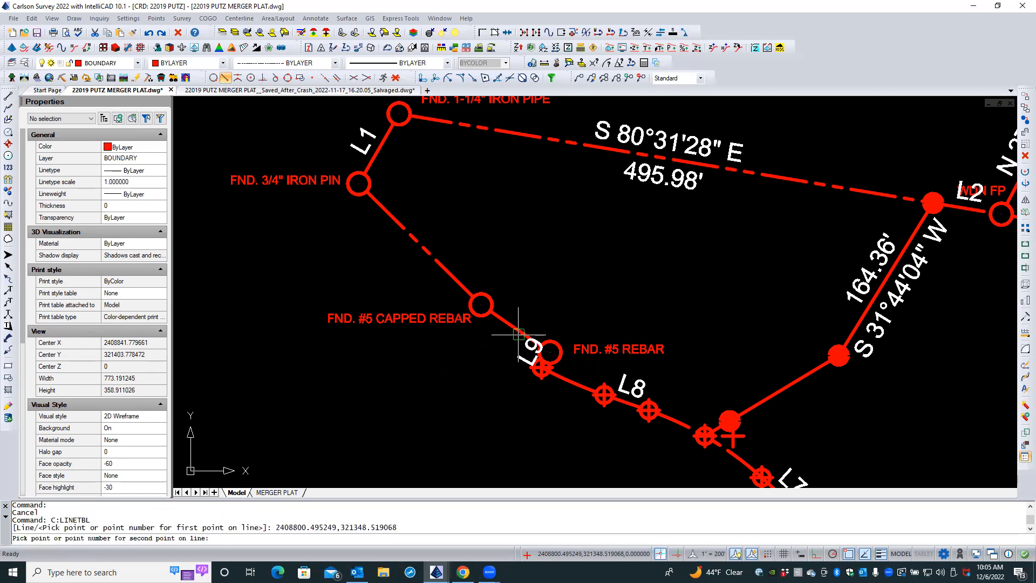
{"action": "left_click", "coordinate": [497, 321]}
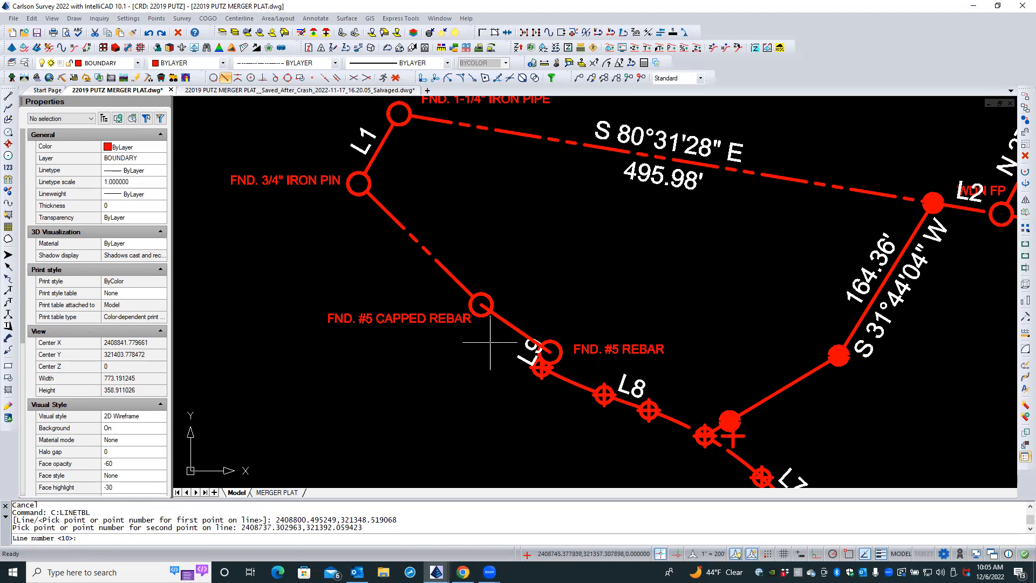
{"action": "scroll", "coordinate": [490, 342], "scroll_direction": "up", "scroll_amount": 1}
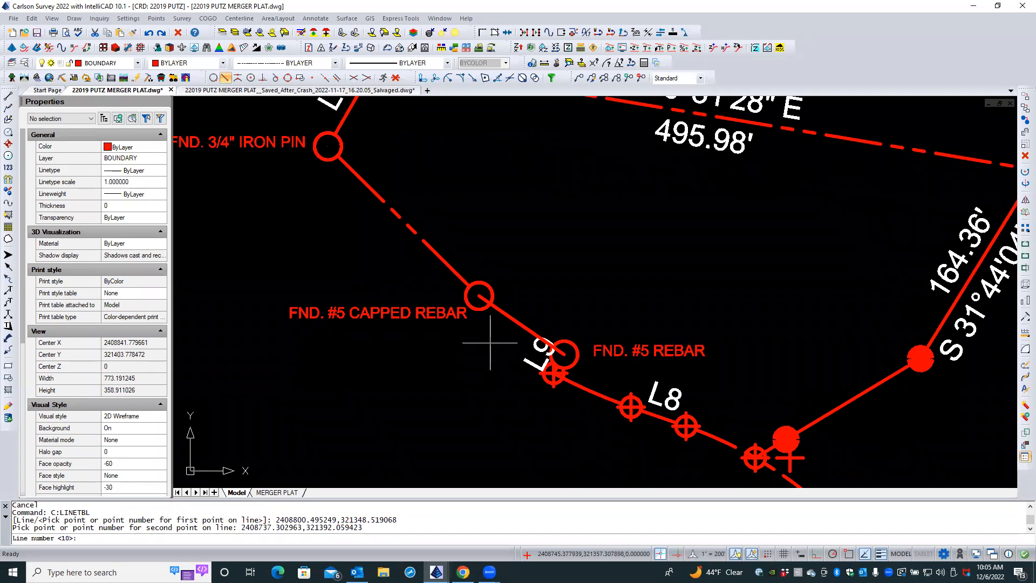
{"action": "key", "text": "Return"}
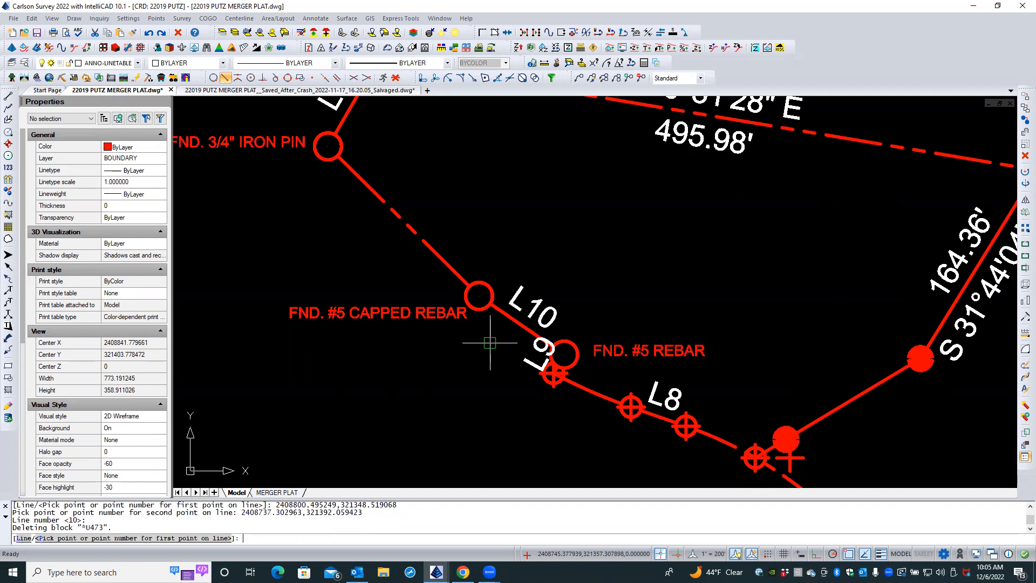
- Add the segment from the #5 capped rebar northwest to the 3/4" iron pin as line number 11
{"action": "scroll", "coordinate": [419, 290], "scroll_direction": "down", "scroll_amount": 3}
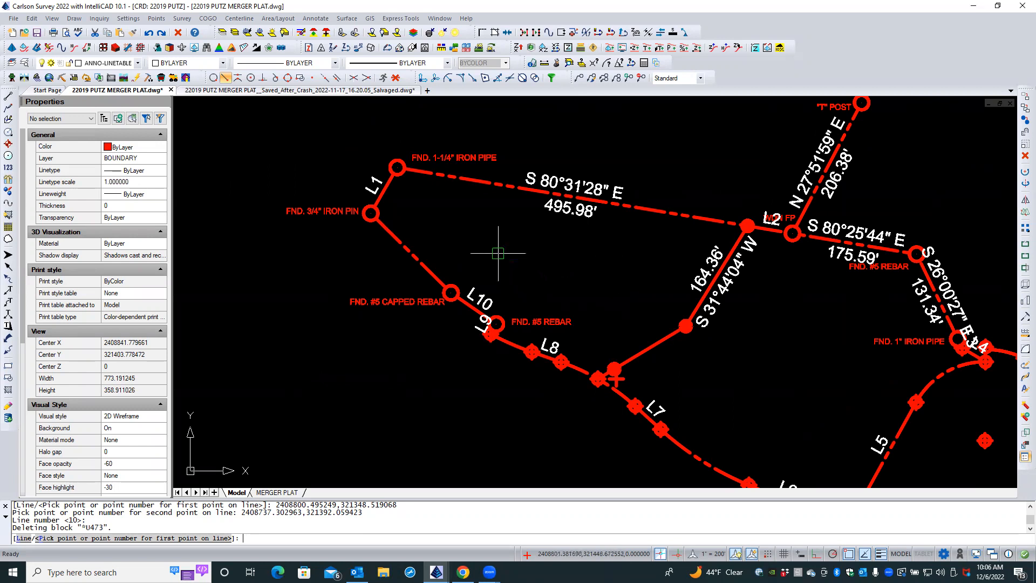
{"action": "left_click", "coordinate": [434, 280]}
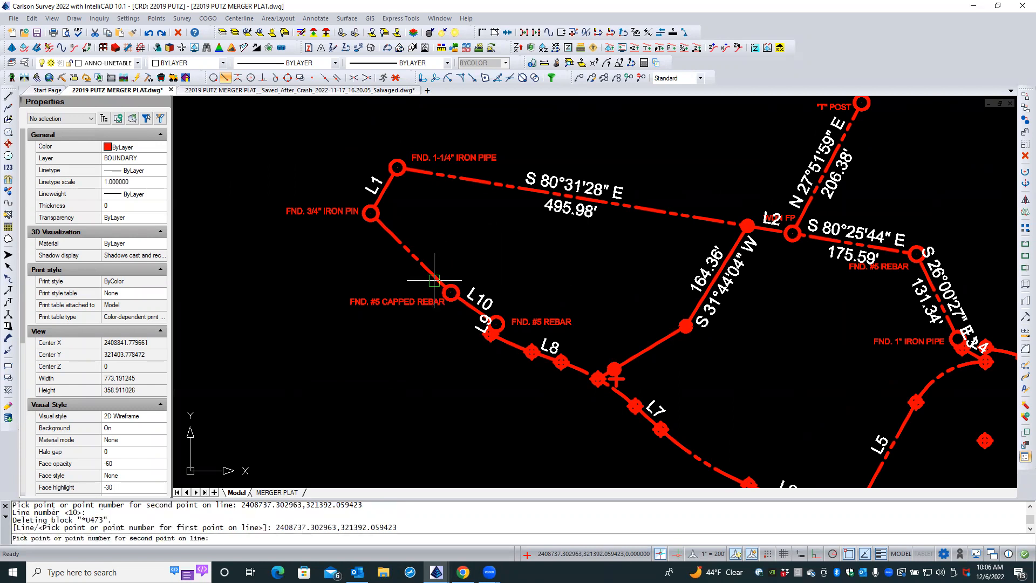
{"action": "left_click", "coordinate": [396, 240]}
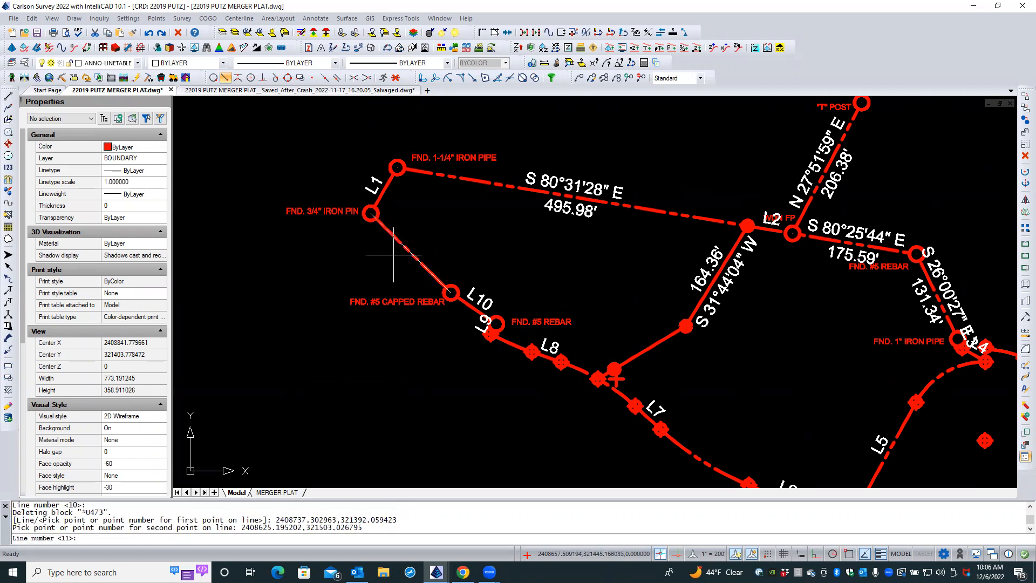
{"action": "key", "text": "Return"}
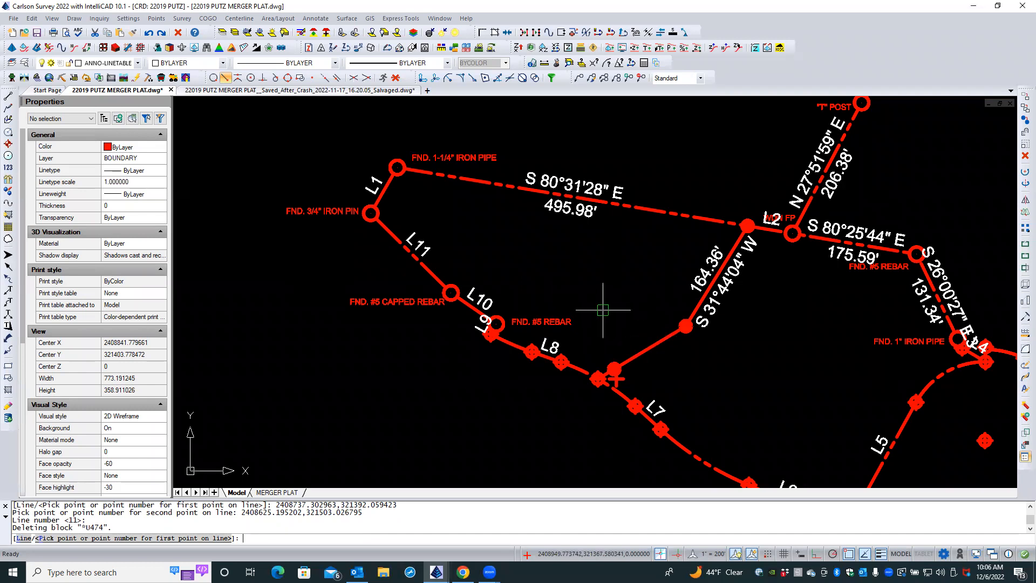
- Add the interior segment from the south end of the 164.36' line southwest to the next solid node as line number 12
{"action": "scroll", "coordinate": [828, 412], "scroll_direction": "down", "scroll_amount": 2}
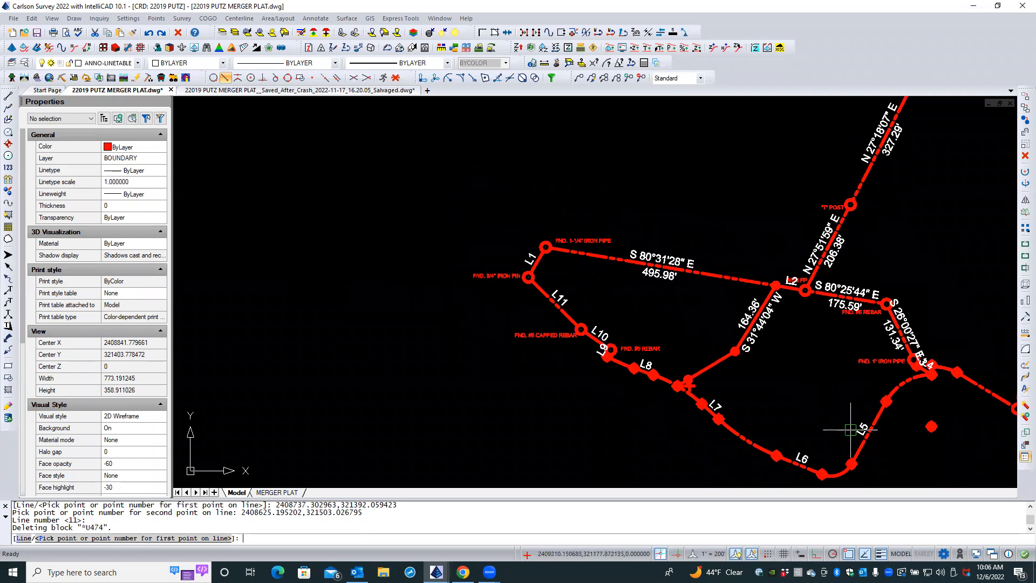
{"action": "scroll", "coordinate": [885, 454], "scroll_direction": "up", "scroll_amount": 2}
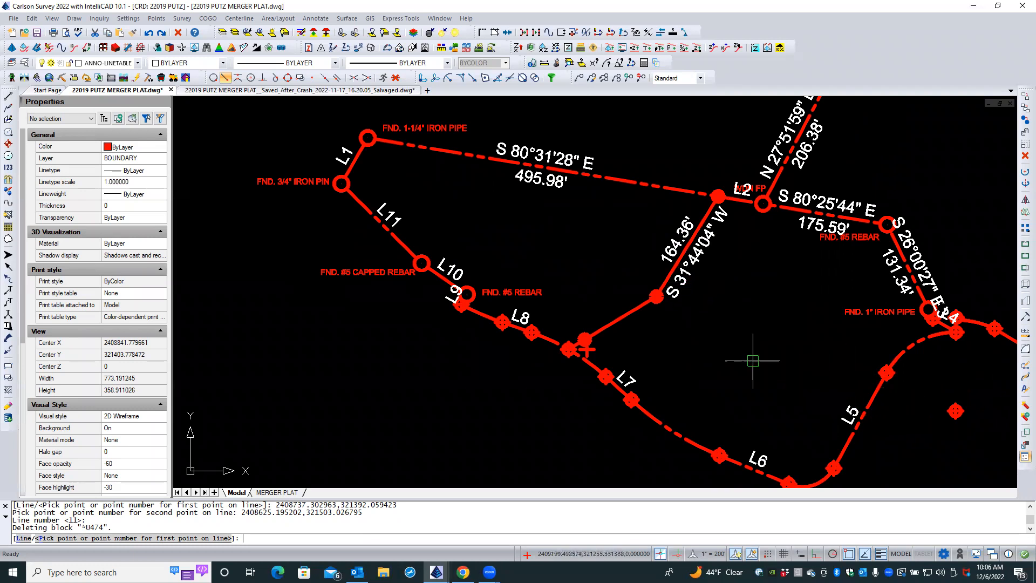
{"action": "left_click", "coordinate": [641, 307]}
{"action": "scroll", "coordinate": [622, 344], "scroll_direction": "down", "scroll_amount": 1}
{"action": "scroll", "coordinate": [622, 344], "scroll_direction": "up", "scroll_amount": 2}
{"action": "scroll", "coordinate": [622, 344], "scroll_direction": "up", "scroll_amount": 3}
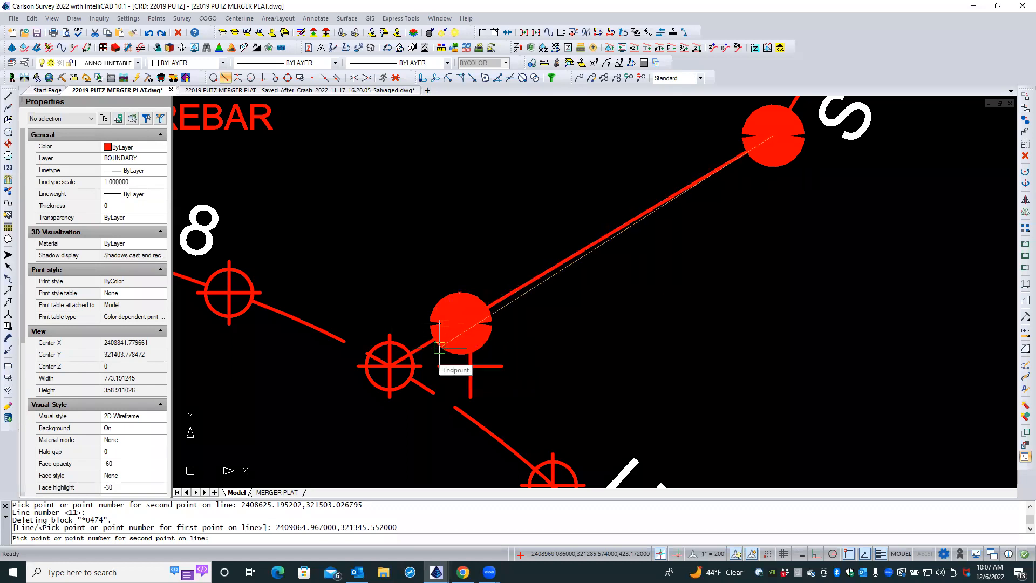
{"action": "left_click", "coordinate": [460, 323]}
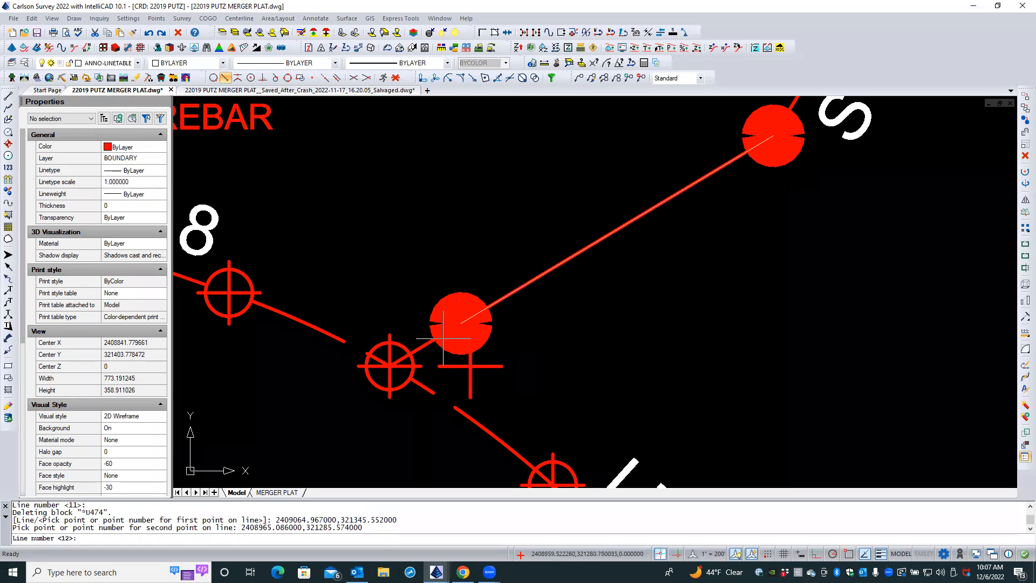
{"action": "key", "text": "Return"}
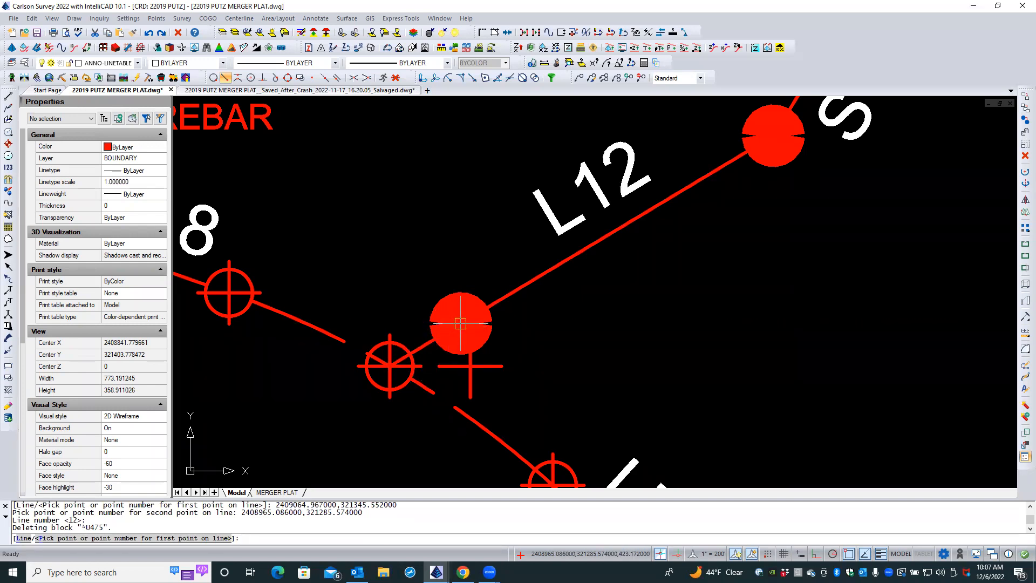
- Add the short remaining interior segment from the southwest end of L12 to the boundary node as line number 13
{"action": "mouse_move", "coordinate": [461, 323]}
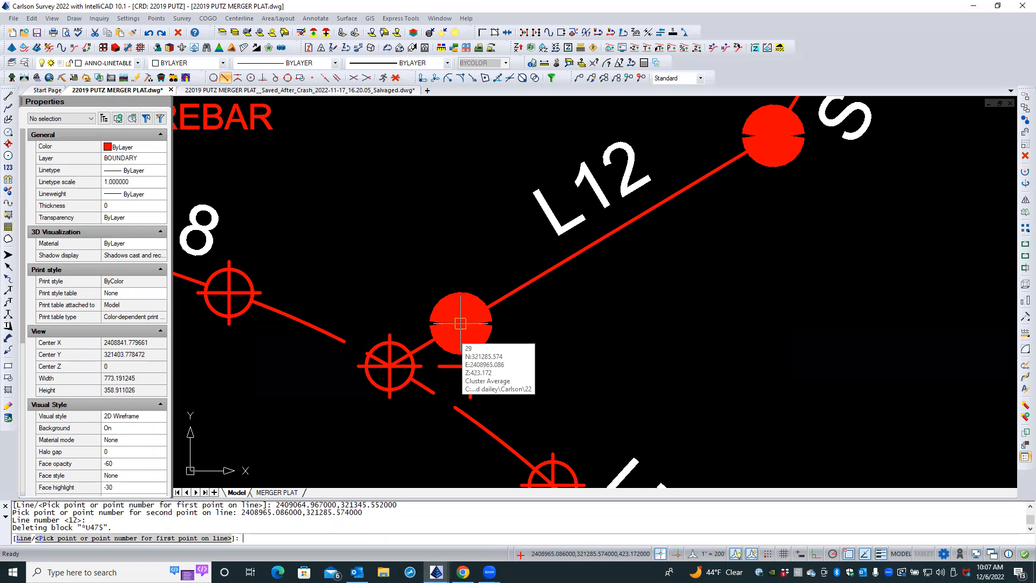
{"action": "left_click", "coordinate": [460, 323]}
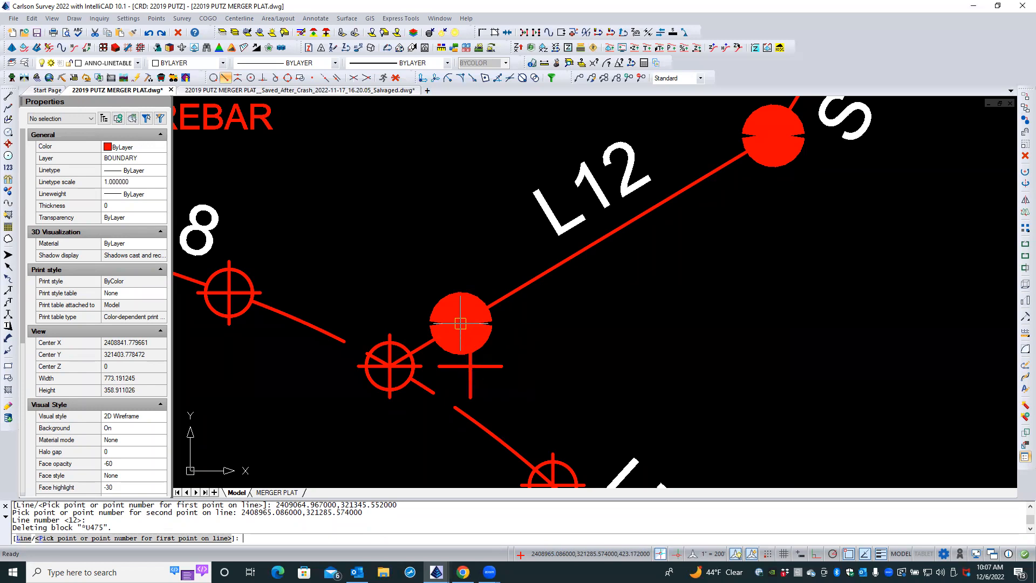
{"action": "left_click", "coordinate": [419, 357]}
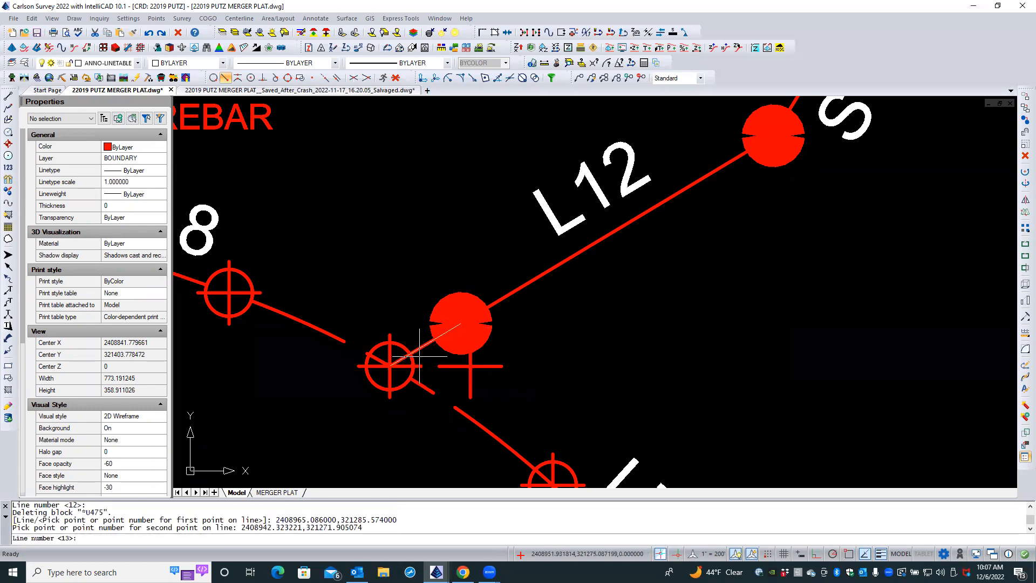
{"action": "key", "text": "Return"}
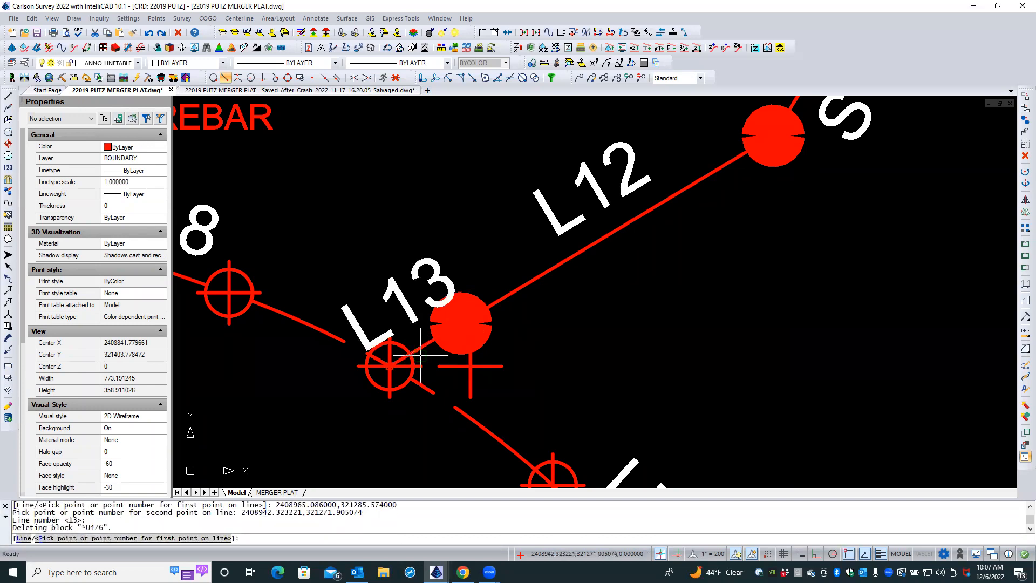
- Add the short segment running north from the 1" iron pipe at the northwest end of the 287.71' line as line number 14
{"action": "scroll", "coordinate": [545, 363], "scroll_direction": "down", "scroll_amount": 5}
{"action": "scroll", "coordinate": [604, 372], "scroll_direction": "down", "scroll_amount": 1}
{"action": "scroll", "coordinate": [693, 335], "scroll_direction": "down", "scroll_amount": 1}
{"action": "scroll", "coordinate": [677, 439], "scroll_direction": "down", "scroll_amount": 1}
{"action": "middle_click_drag", "start_coordinate": [677, 440], "coordinate": [606, 576]}
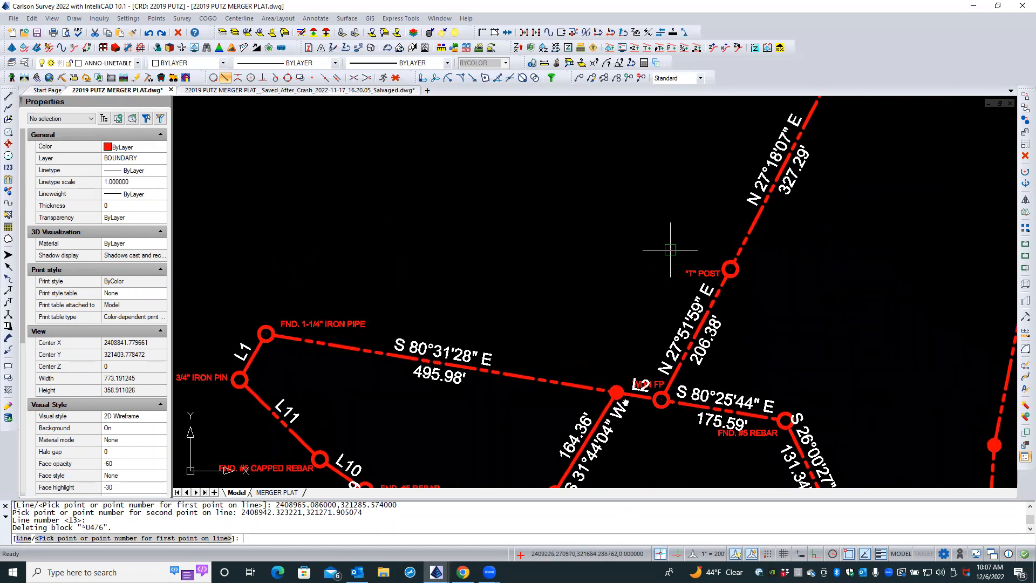
{"action": "middle_click_drag", "start_coordinate": [670, 249], "coordinate": [615, 430]}
{"action": "mouse_move", "coordinate": [592, 354]}
{"action": "middle_mouse_down"}
{"action": "mouse_move", "coordinate": [691, 476]}
{"action": "mouse_move", "coordinate": [707, 466]}
{"action": "middle_mouse_up"}
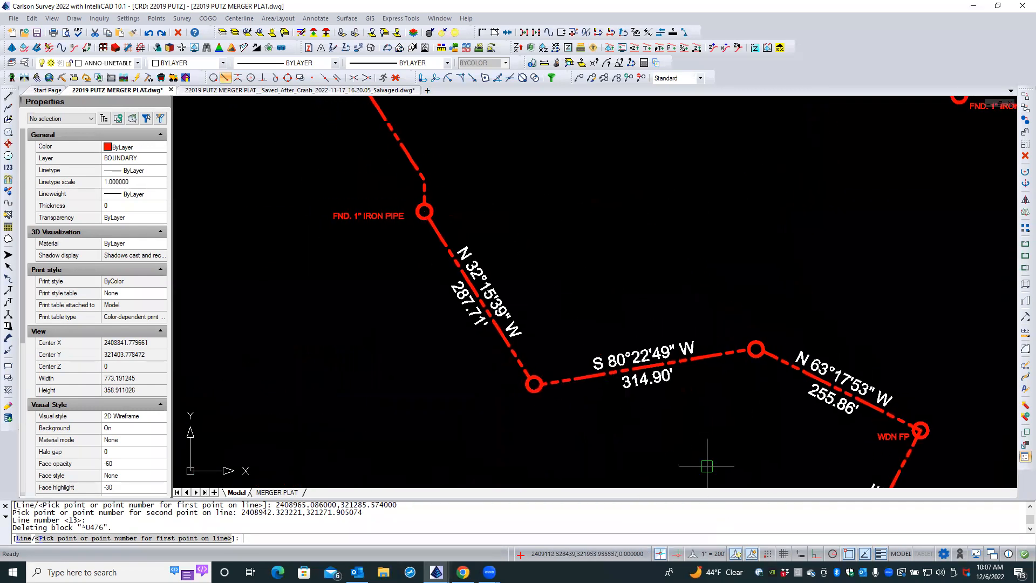
{"action": "middle_click_drag", "start_coordinate": [607, 289], "coordinate": [673, 387]}
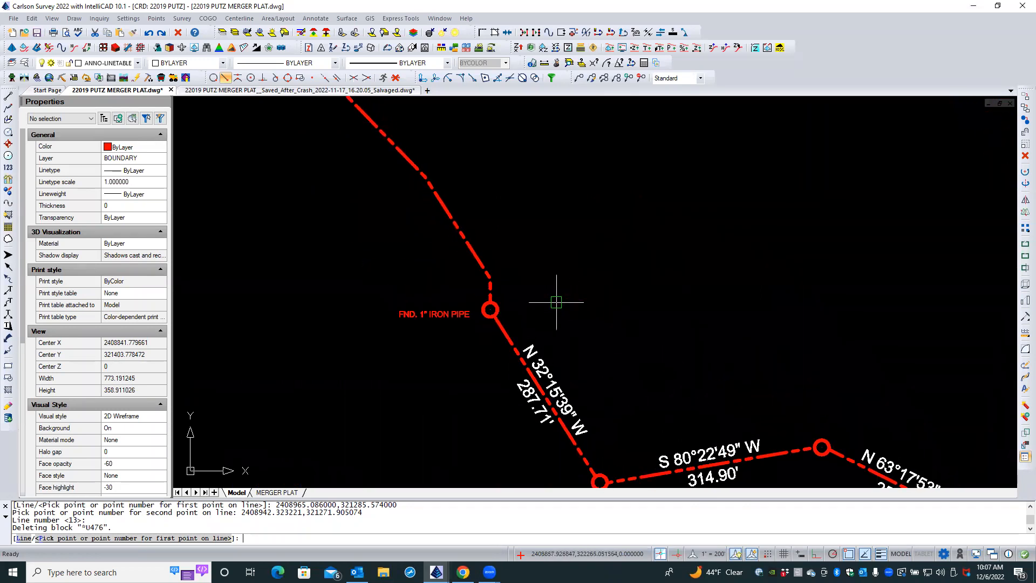
{"action": "scroll", "coordinate": [546, 294], "scroll_direction": "up", "scroll_amount": 2}
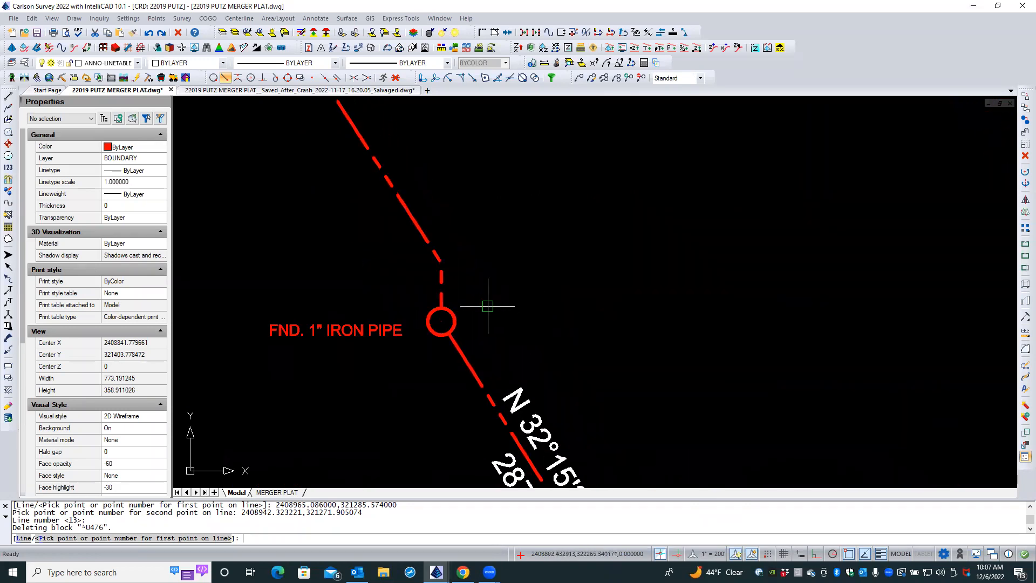
{"action": "left_click", "coordinate": [443, 296]}
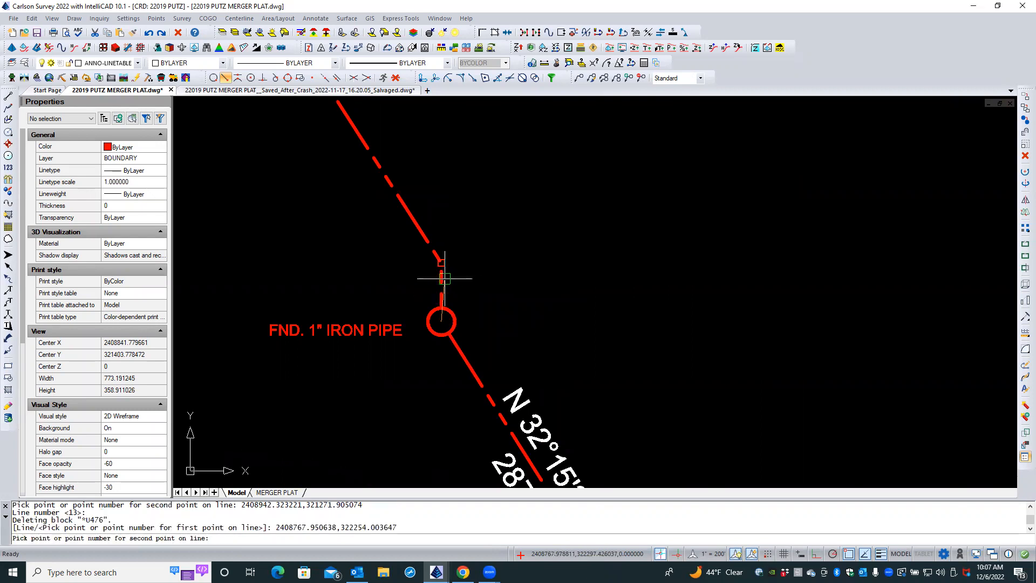
{"action": "left_click", "coordinate": [444, 278]}
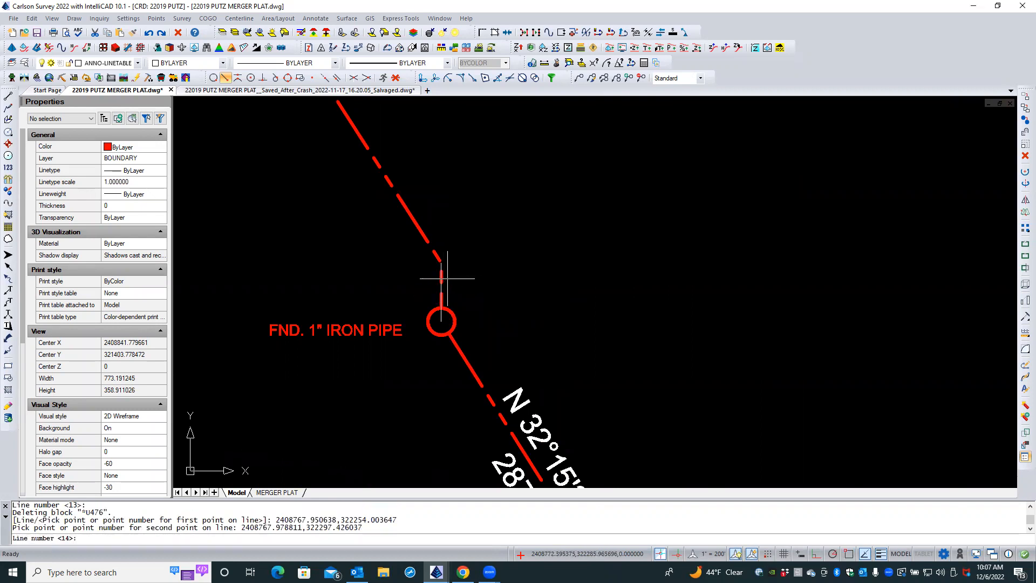
{"action": "key", "text": "Return"}
- Add the segment from the north end of L14 northwest to the next boundary bend as line number 15
{"action": "scroll", "coordinate": [465, 253], "scroll_direction": "down", "scroll_amount": 3}
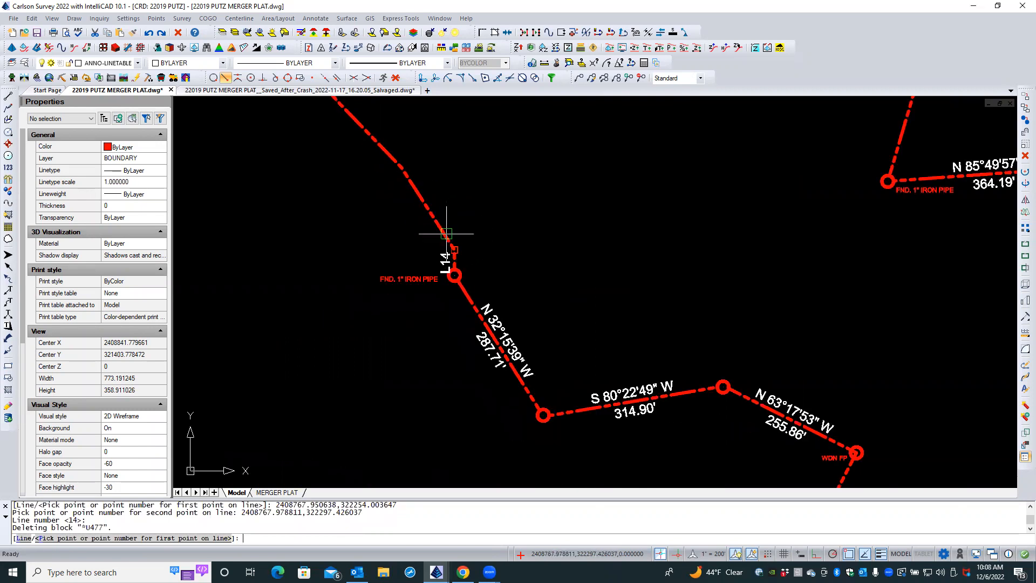
{"action": "left_click", "coordinate": [446, 233]}
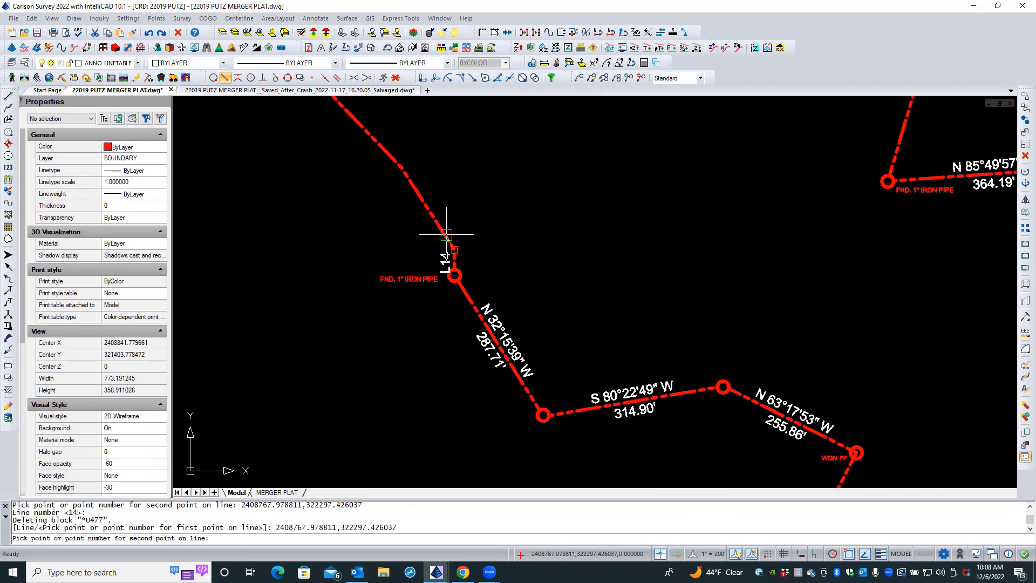
{"action": "left_click", "coordinate": [420, 183]}
{"action": "key", "text": "Return"}
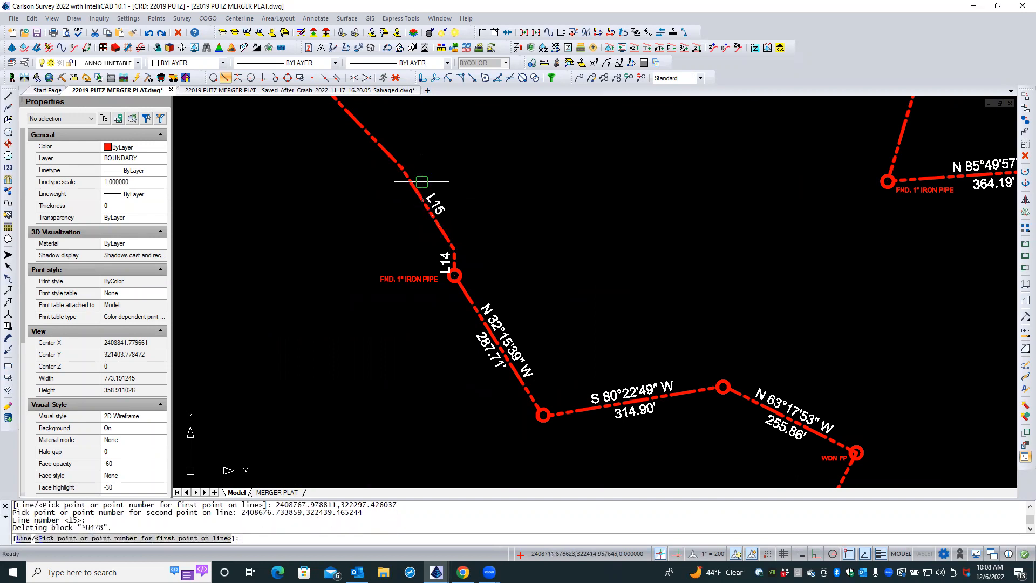
{"action": "middle_click_drag", "start_coordinate": [399, 149], "coordinate": [510, 308]}
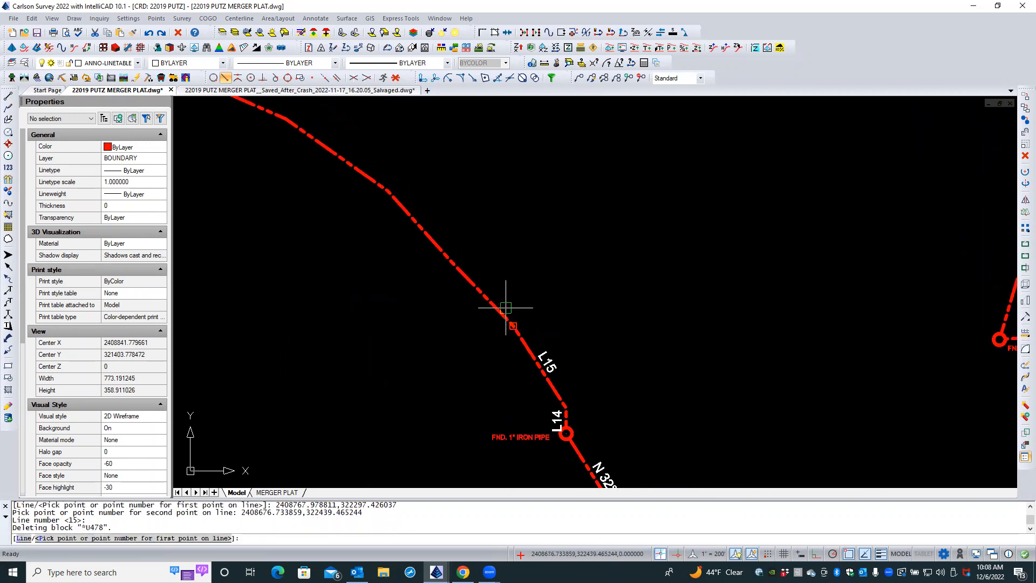
- Add the two boundary segments northwest of L15 to the line table as lines 16 and 17
{"action": "left_click", "coordinate": [510, 321]}
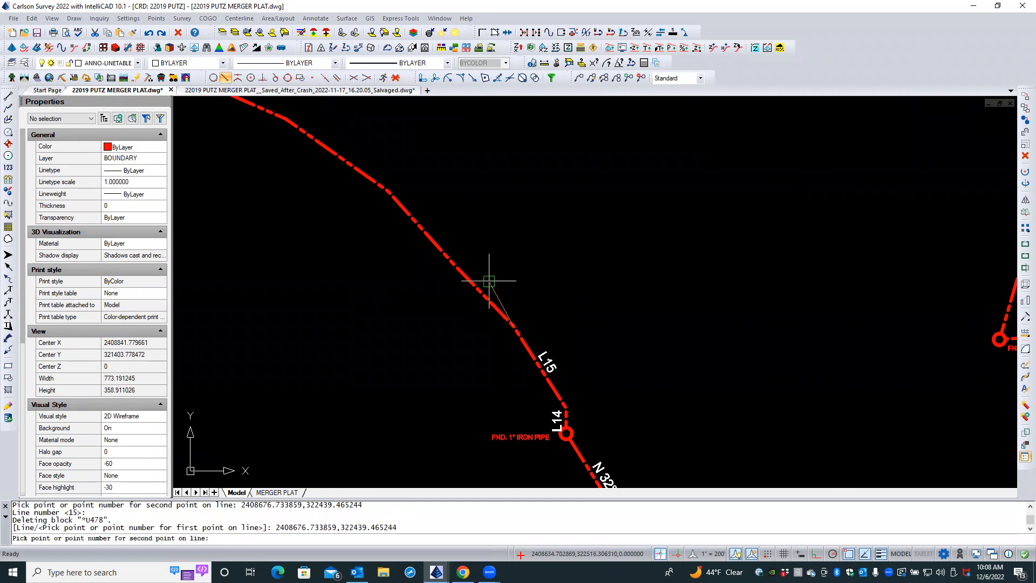
{"action": "left_click", "coordinate": [443, 254]}
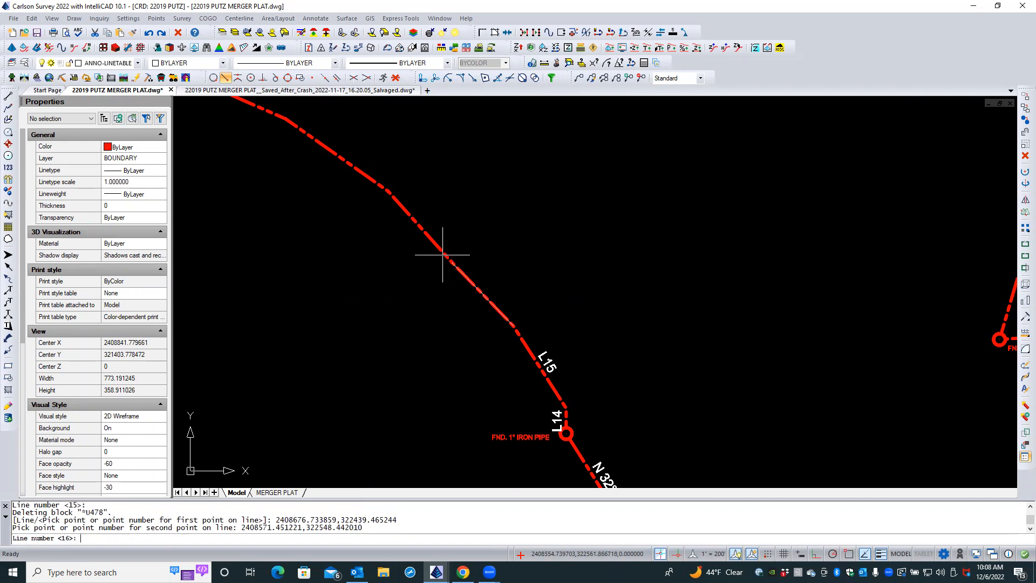
{"action": "key", "text": "Return"}
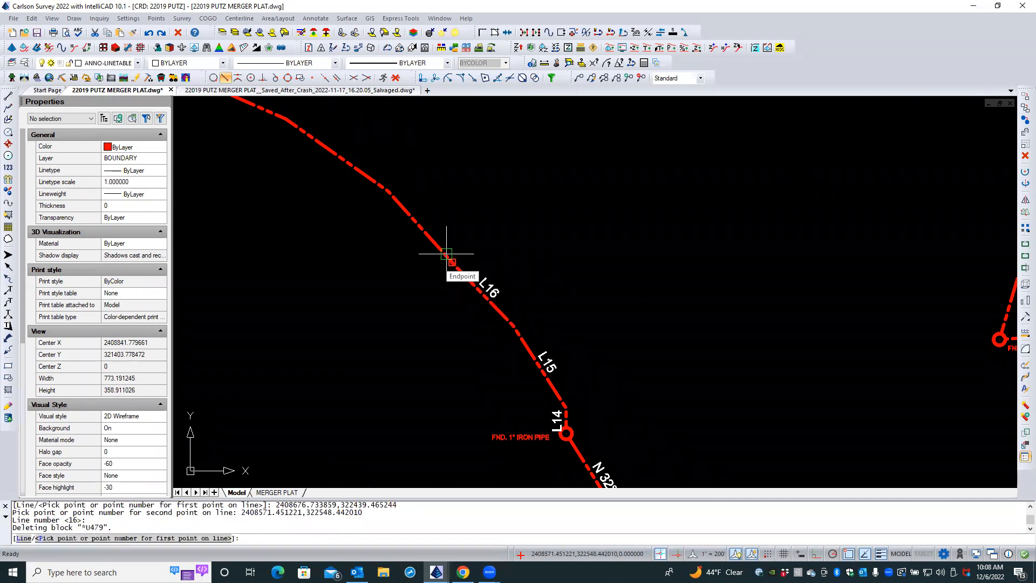
{"action": "left_click", "coordinate": [442, 253]}
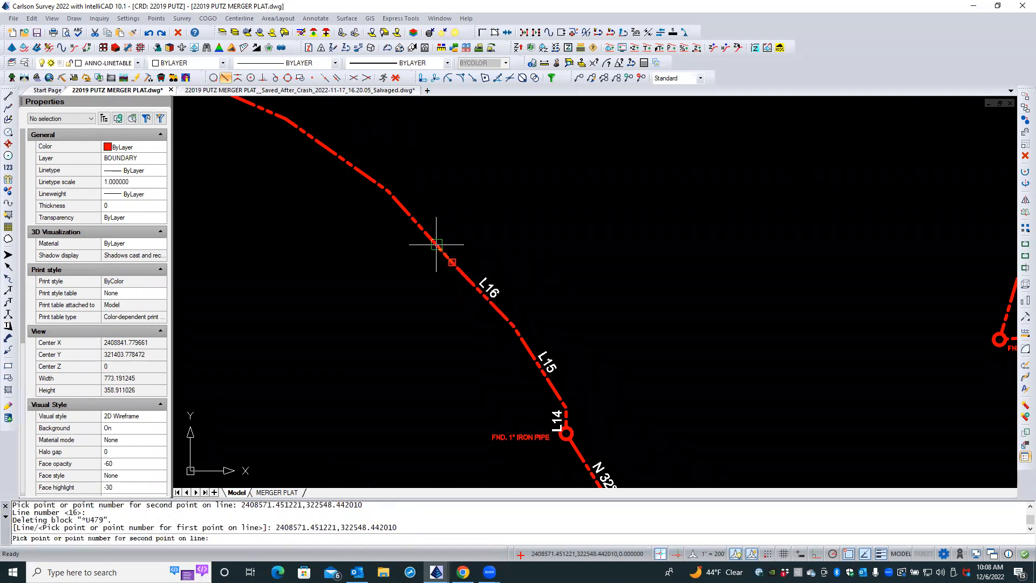
{"action": "left_click", "coordinate": [411, 216]}
{"action": "key", "text": "Return"}
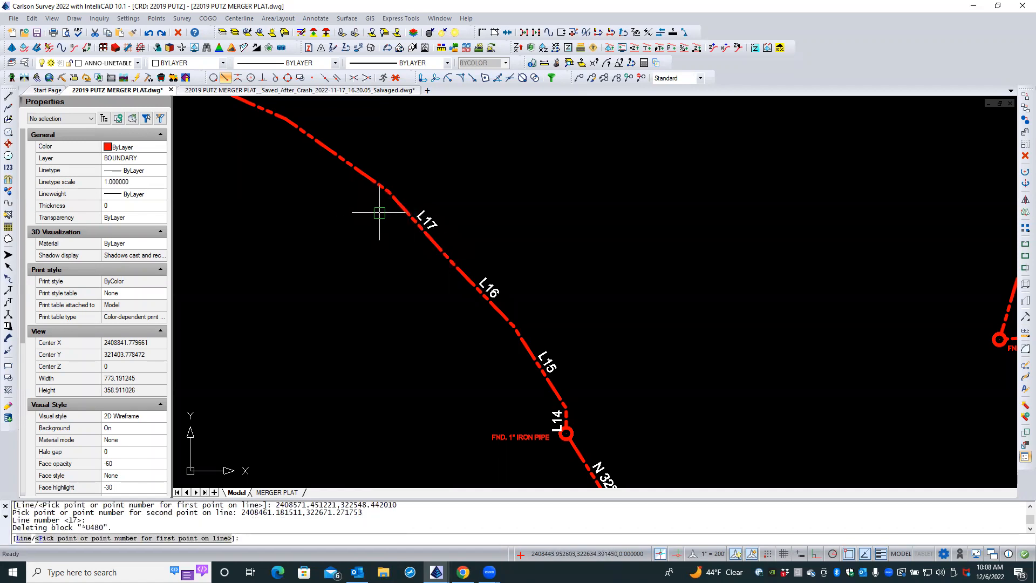
- Add the next two boundary segments northwest of L17 to the line table as lines 18 and 19
{"action": "left_click", "coordinate": [380, 184]}
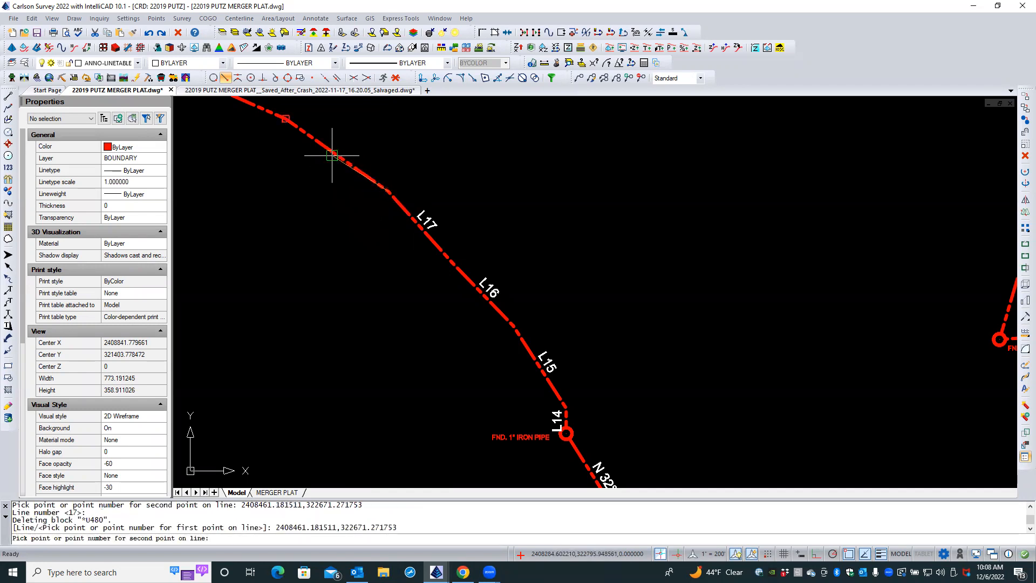
{"action": "left_click", "coordinate": [332, 154]}
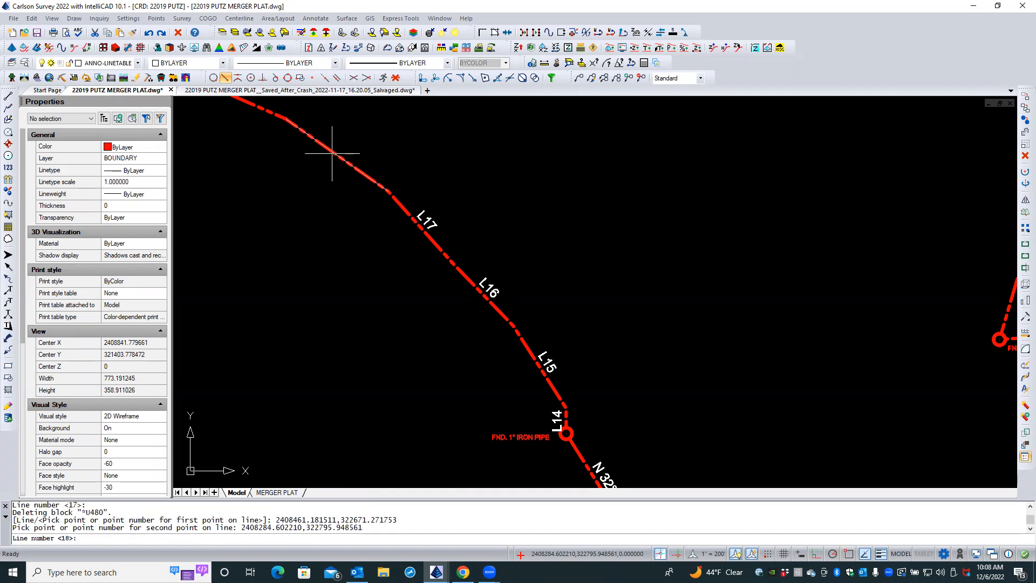
{"action": "key", "text": "Return"}
{"action": "middle_click_drag", "start_coordinate": [316, 215], "coordinate": [469, 378]}
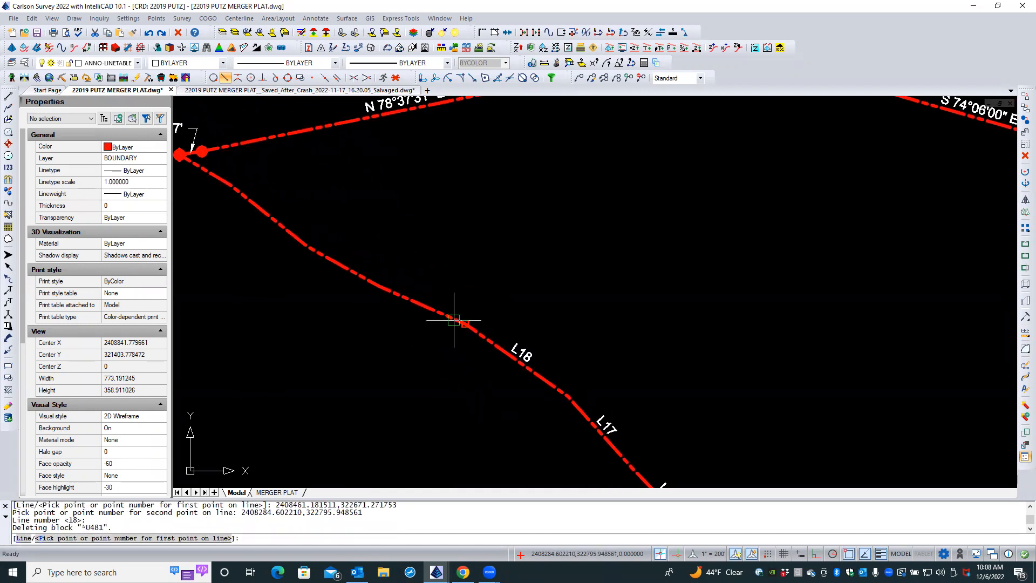
{"action": "left_click", "coordinate": [453, 320]}
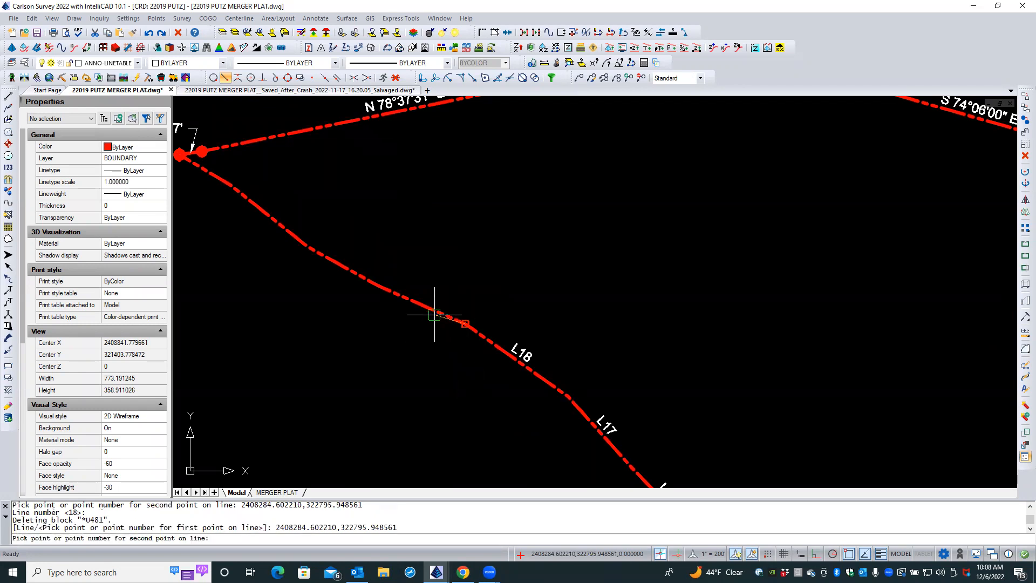
{"action": "left_click", "coordinate": [365, 281]}
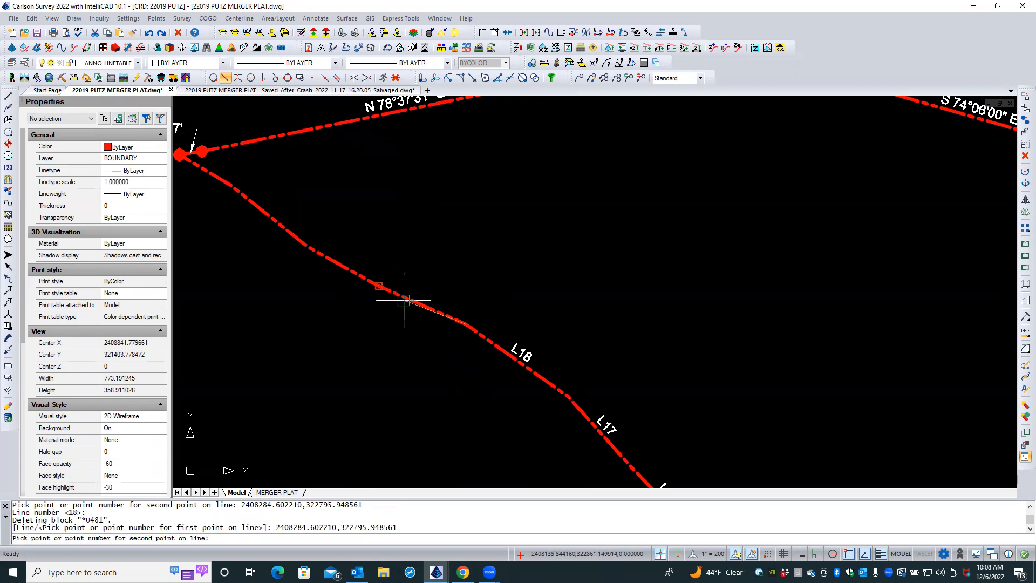
{"action": "key", "text": "Return"}
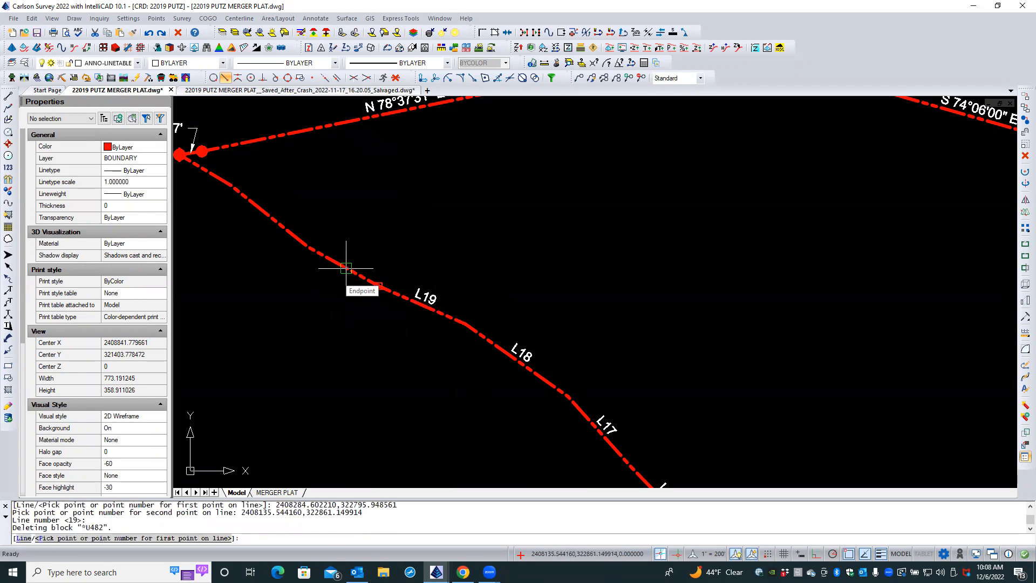
- Label the last three segments up to the northwest boundary corner as table lines 20, 21 and 22
{"action": "left_click", "coordinate": [367, 276]}
{"action": "left_click", "coordinate": [331, 265]}
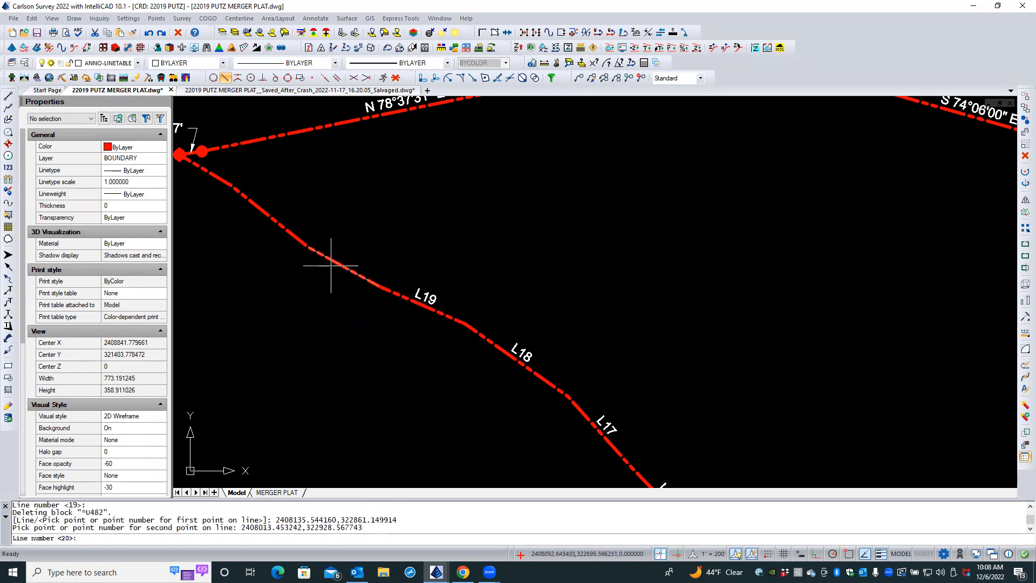
{"action": "key", "text": "Return"}
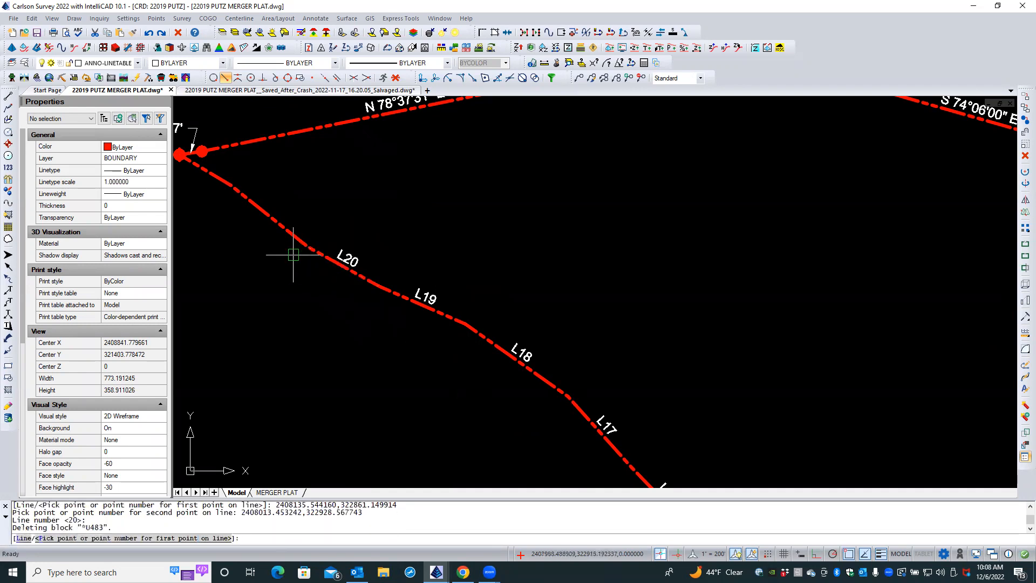
{"action": "left_click", "coordinate": [294, 243]}
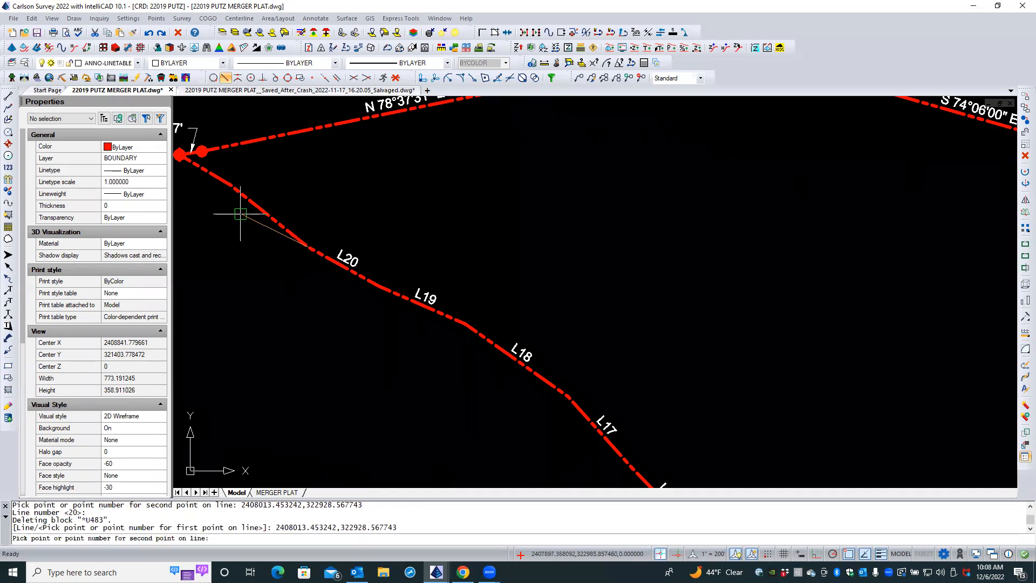
{"action": "left_click", "coordinate": [247, 206]}
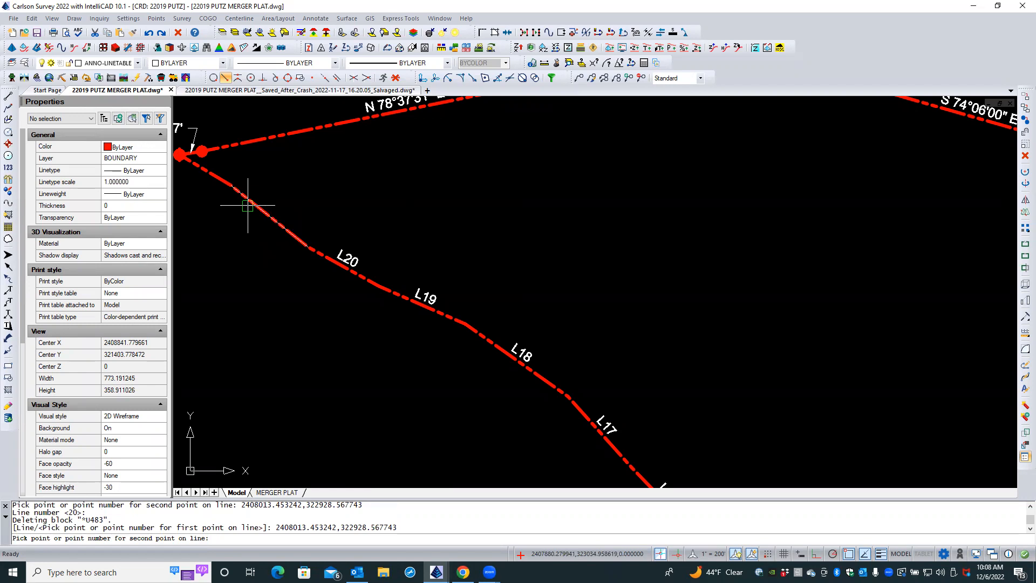
{"action": "key", "text": "Return"}
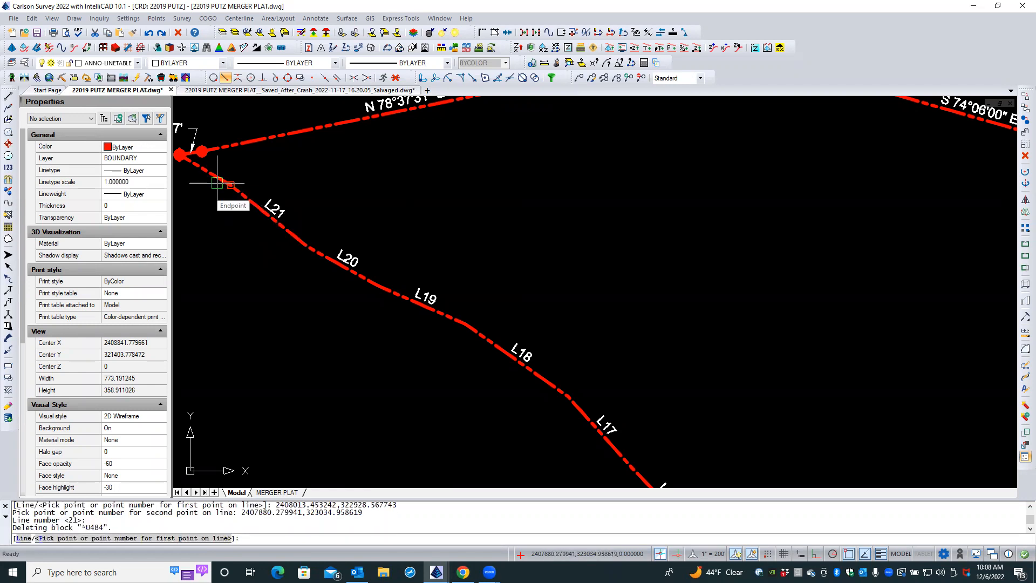
{"action": "left_click", "coordinate": [203, 172]}
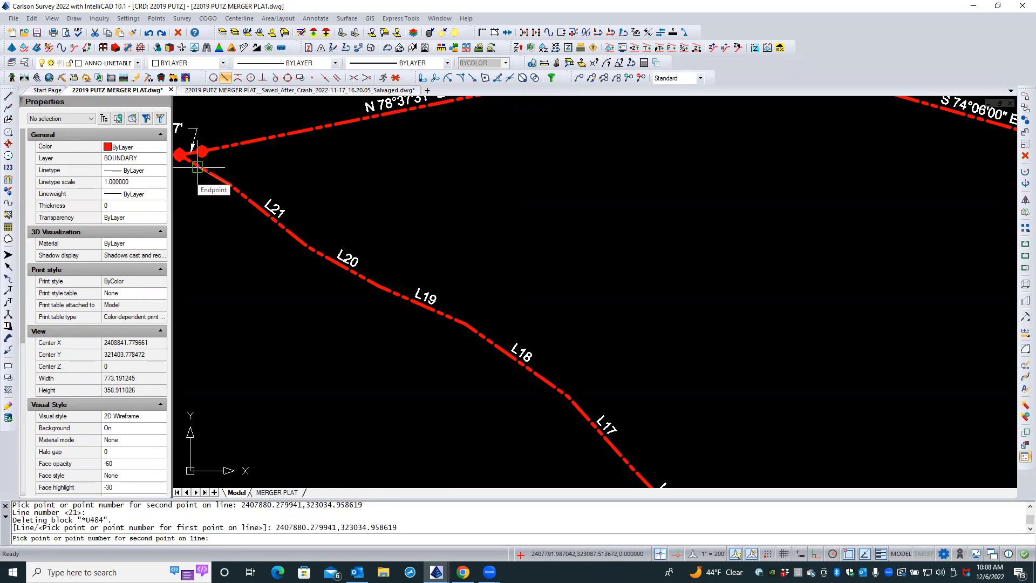
{"action": "left_click", "coordinate": [197, 166]}
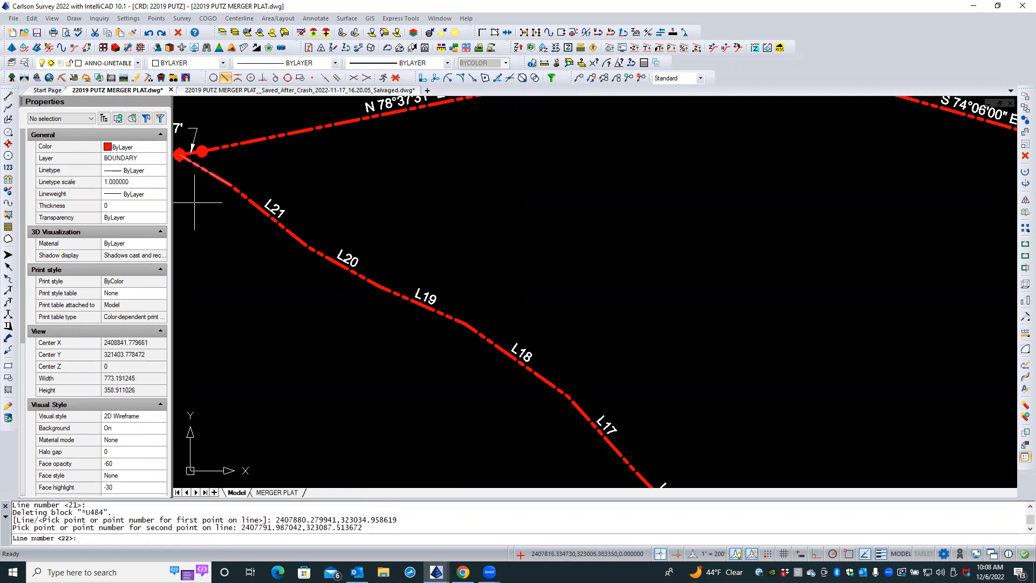
{"action": "key", "text": "Return"}
- Label the short segment running south to the found 3/4" iron pipe on the east boundary as table line 23
{"action": "scroll", "coordinate": [489, 240], "scroll_direction": "down", "scroll_amount": 3}
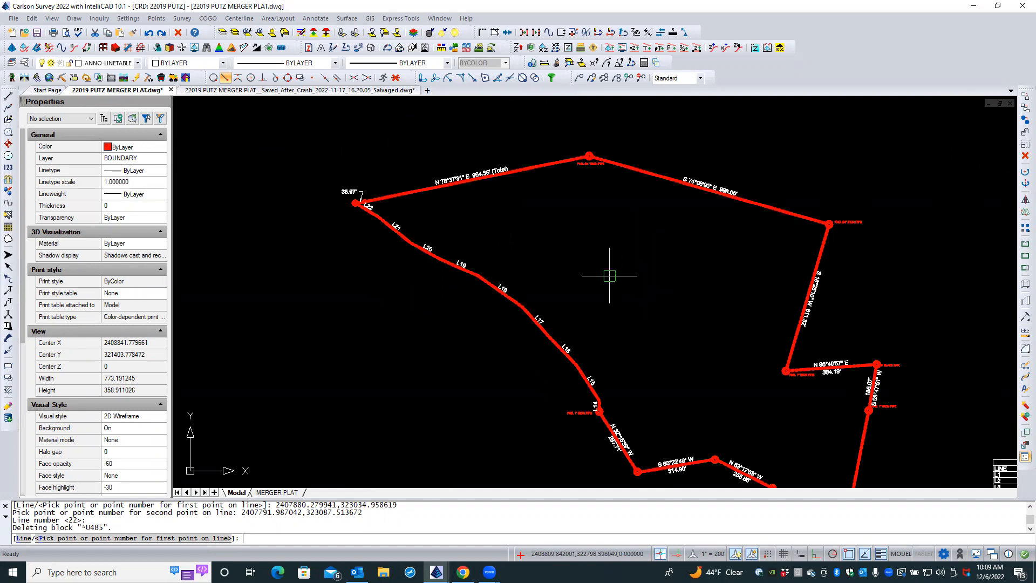
{"action": "middle_click_drag", "start_coordinate": [695, 347], "coordinate": [607, 238]}
{"action": "middle_click_drag", "start_coordinate": [694, 346], "coordinate": [692, 223]}
{"action": "middle_click_drag", "start_coordinate": [693, 378], "coordinate": [673, 290]}
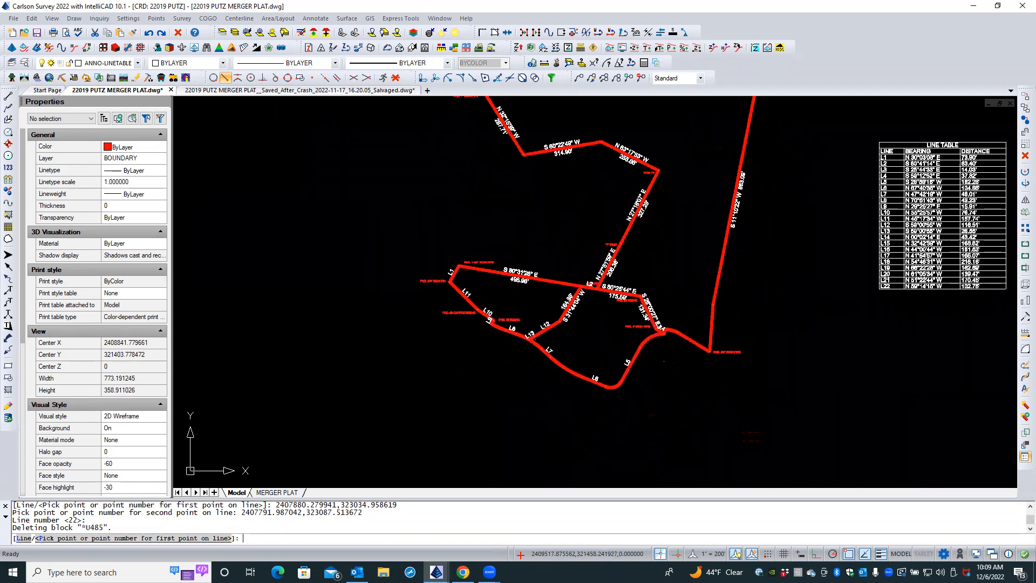
{"action": "scroll", "coordinate": [743, 318], "scroll_direction": "up", "scroll_amount": 2}
{"action": "scroll", "coordinate": [742, 318], "scroll_direction": "up", "scroll_amount": 2}
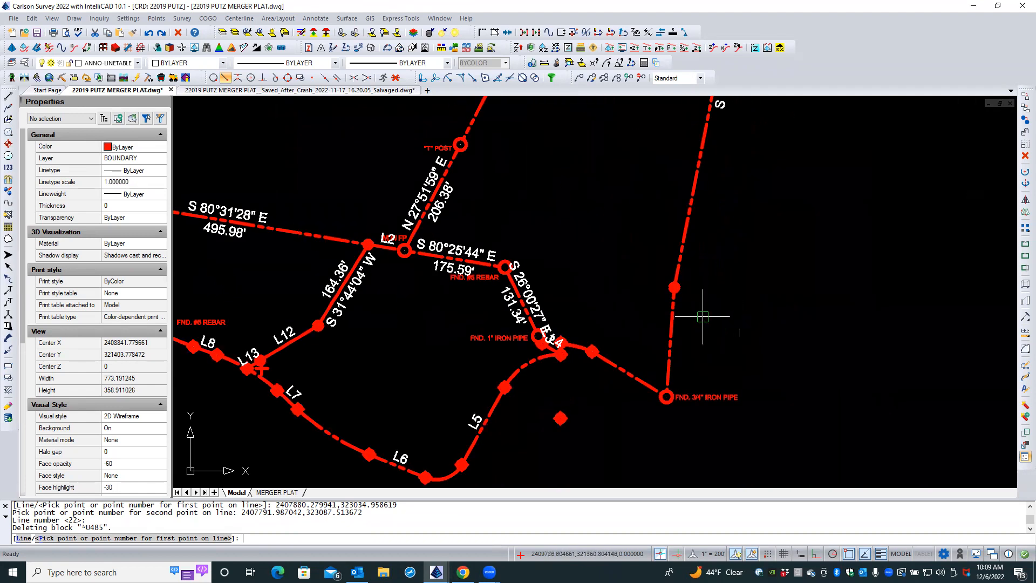
{"action": "left_click", "coordinate": [672, 309]}
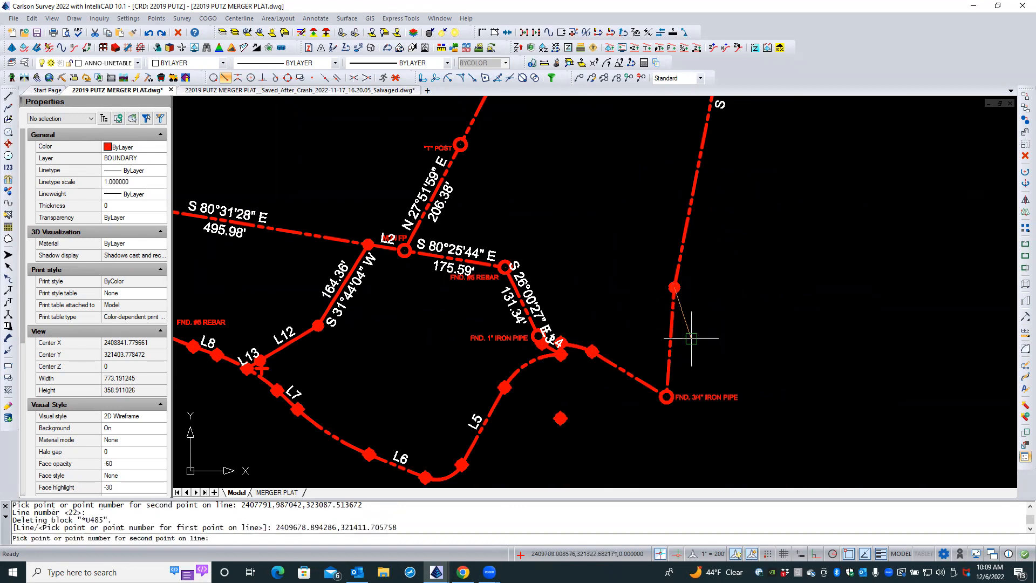
{"action": "left_click", "coordinate": [670, 364]}
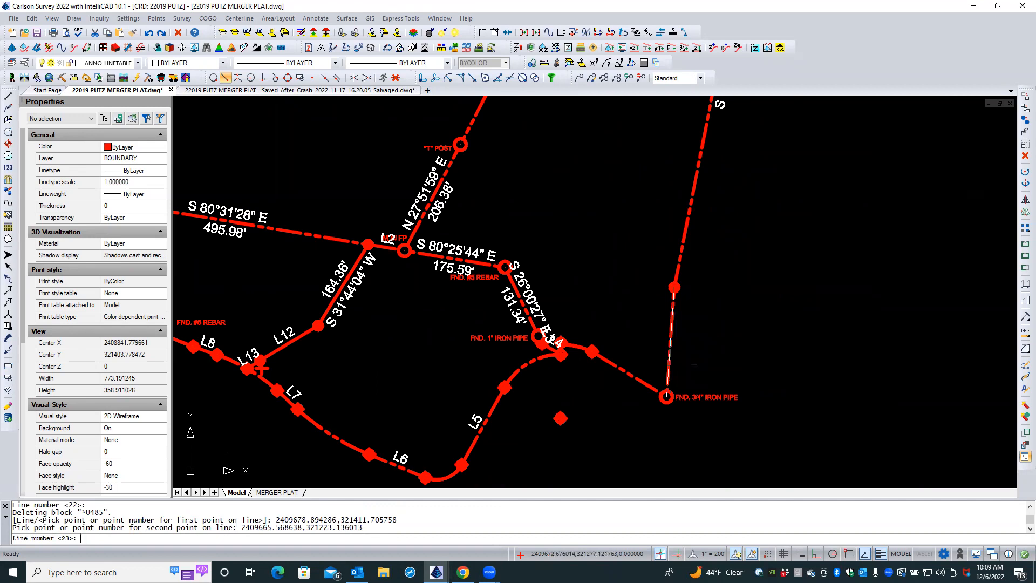
{"action": "key", "text": "Return"}
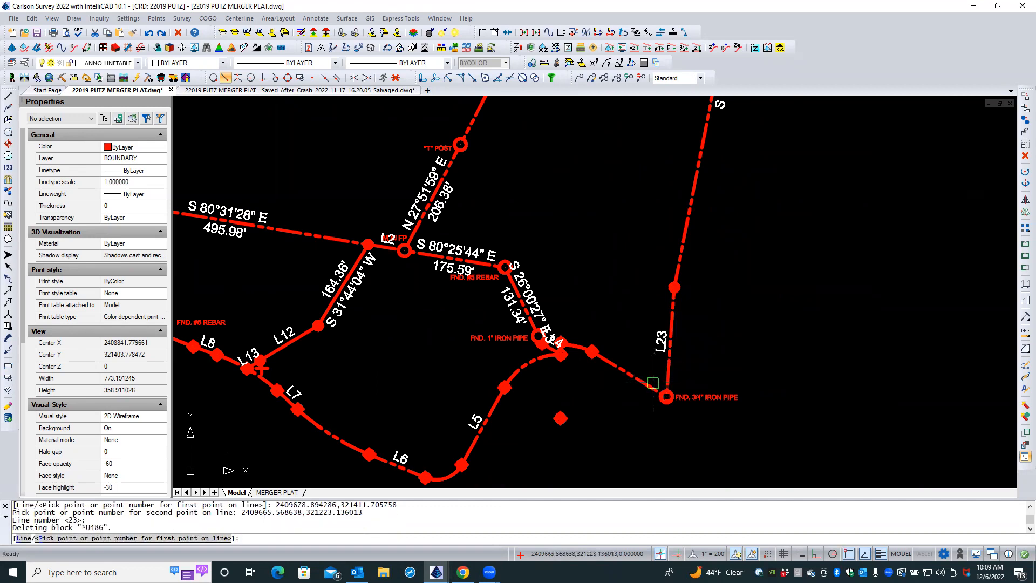
- Label the segment running northwest from the found 3/4" iron pipe as table line 24 and end the line table command
{"action": "left_click", "coordinate": [654, 384]}
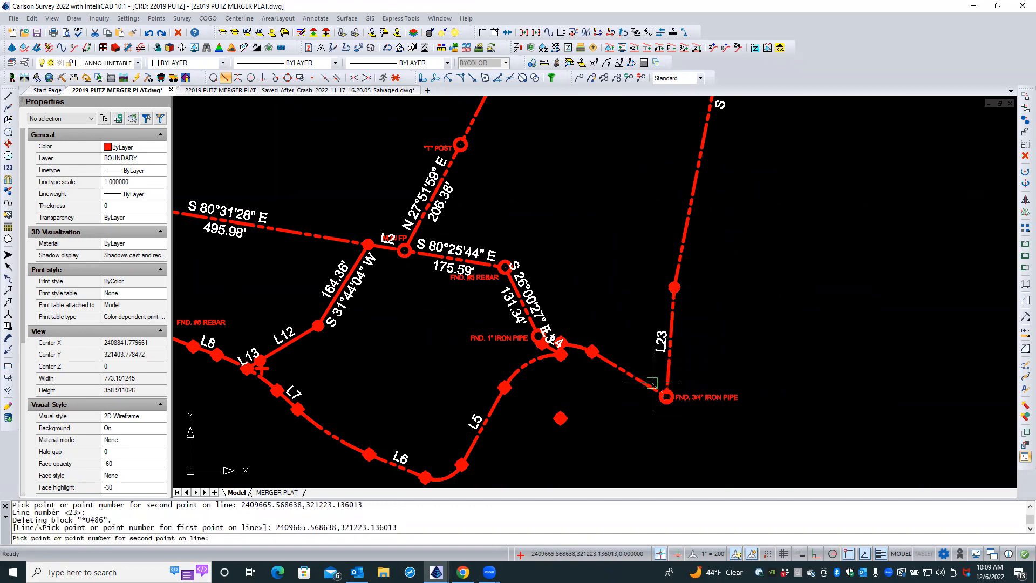
{"action": "left_click", "coordinate": [611, 361]}
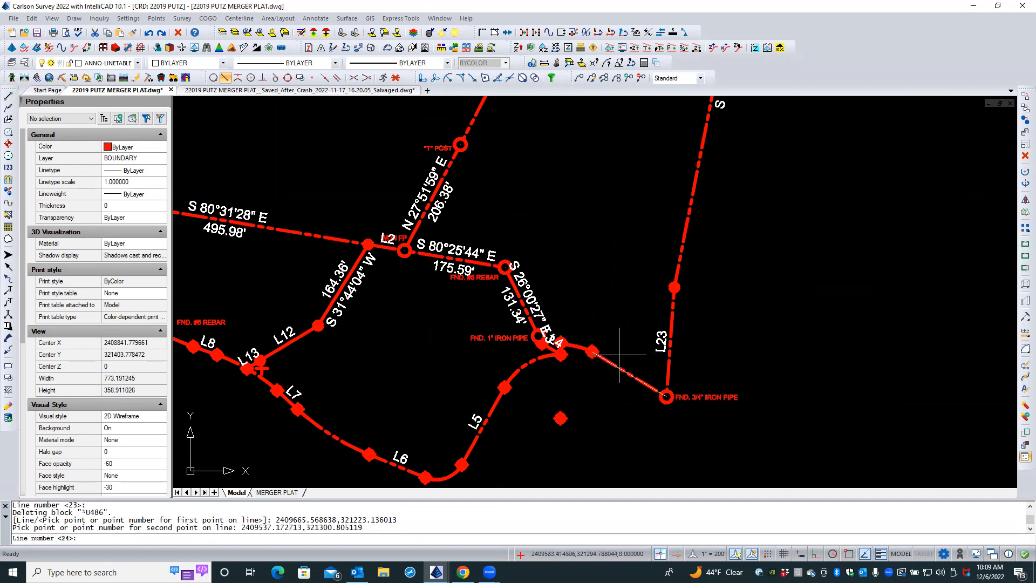
{"action": "key", "text": "Return"}
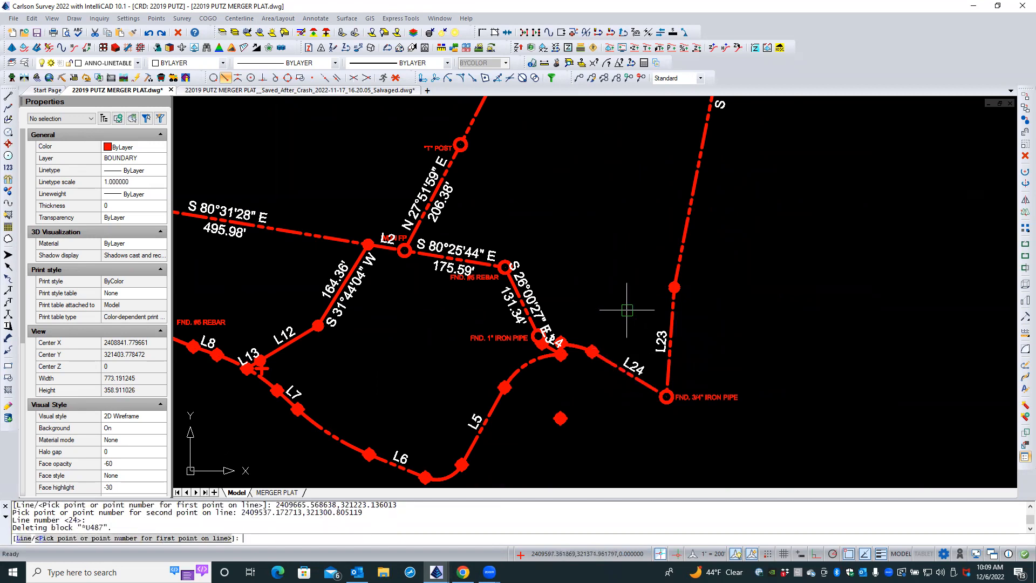
{"action": "scroll", "coordinate": [607, 283], "scroll_direction": "down", "scroll_amount": 5}
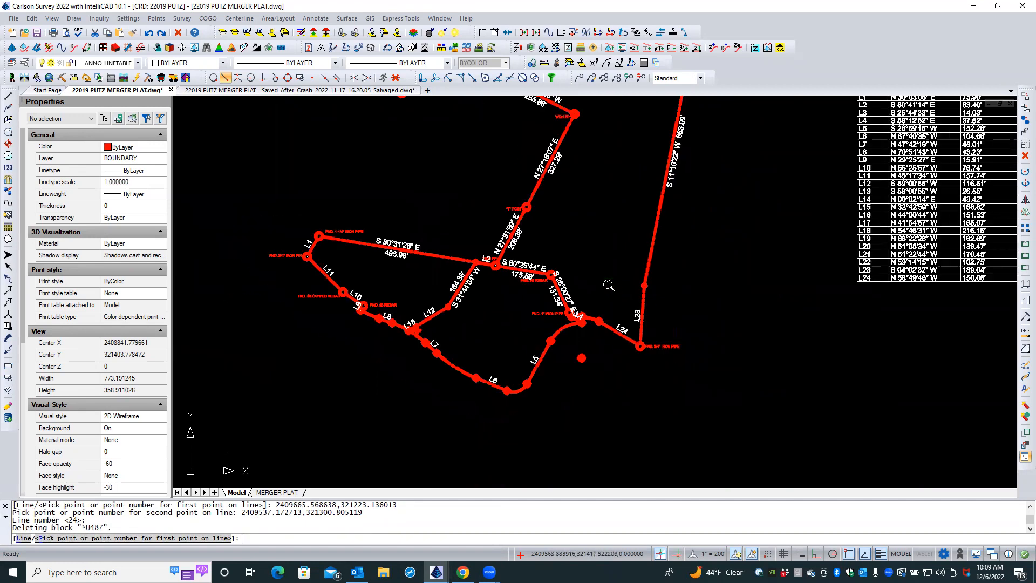
{"action": "scroll", "coordinate": [607, 283], "scroll_direction": "down", "scroll_amount": 1}
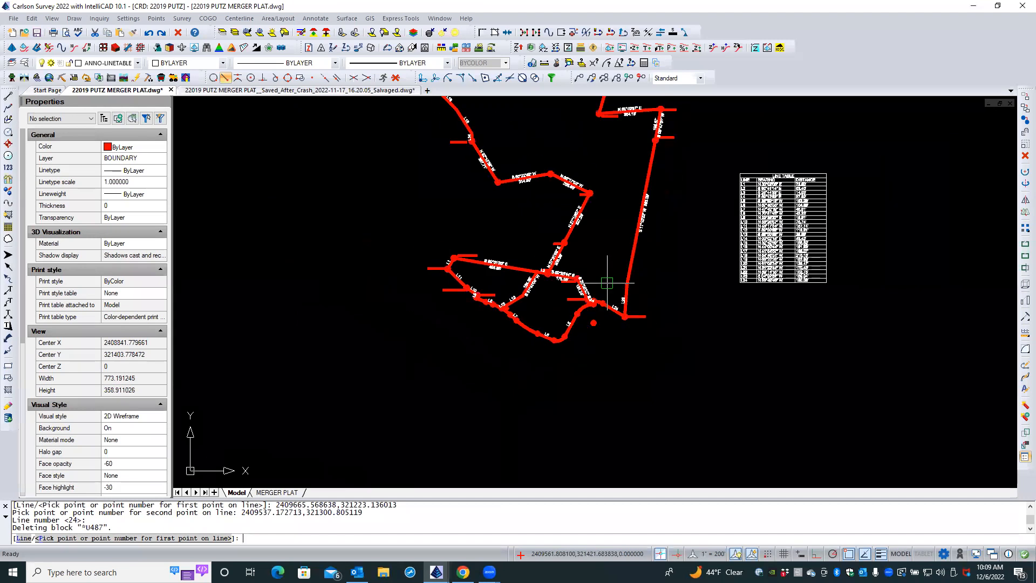
{"action": "scroll", "coordinate": [607, 283], "scroll_direction": "up", "scroll_amount": 1}
{"action": "scroll", "coordinate": [607, 283], "scroll_direction": "up", "scroll_amount": 3}
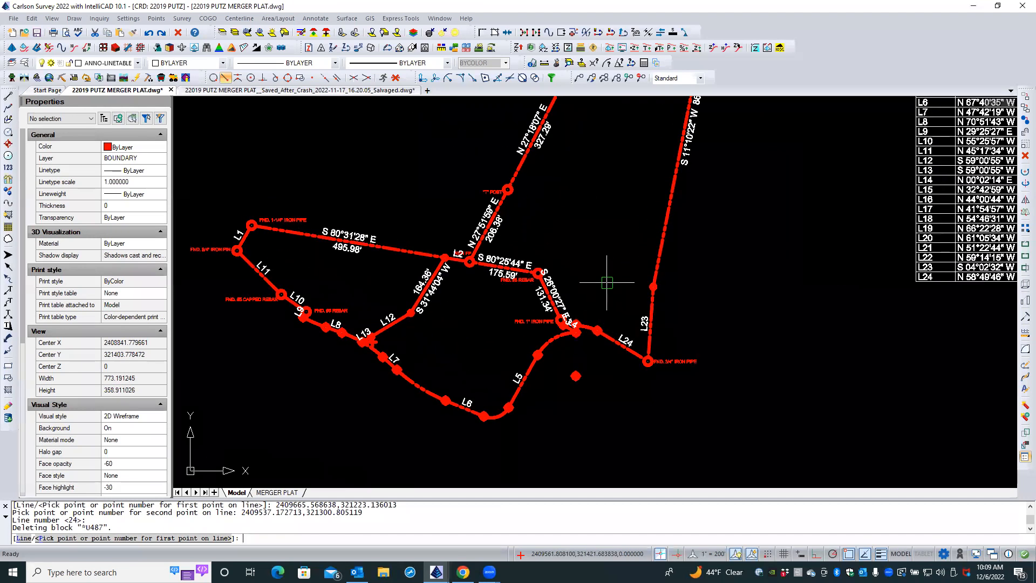
{"action": "scroll", "coordinate": [607, 282], "scroll_direction": "up", "scroll_amount": 1}
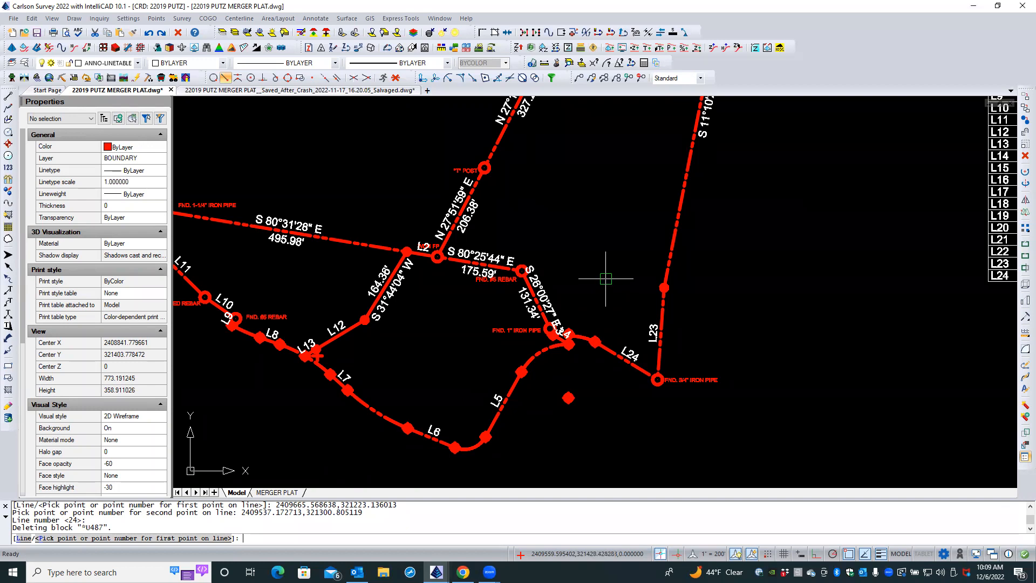
{"action": "key", "text": "Escape"}
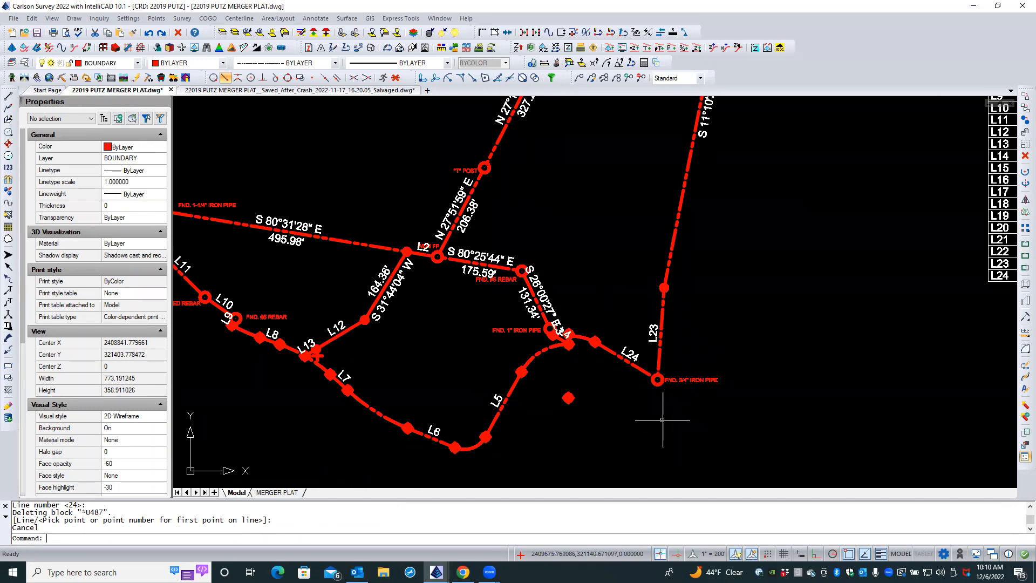
- Start a curve table entry for the boundary, choosing to define the curve by points
{"action": "scroll", "coordinate": [738, 411], "scroll_direction": "down", "scroll_amount": 4}
{"action": "scroll", "coordinate": [791, 397], "scroll_direction": "down", "scroll_amount": 3}
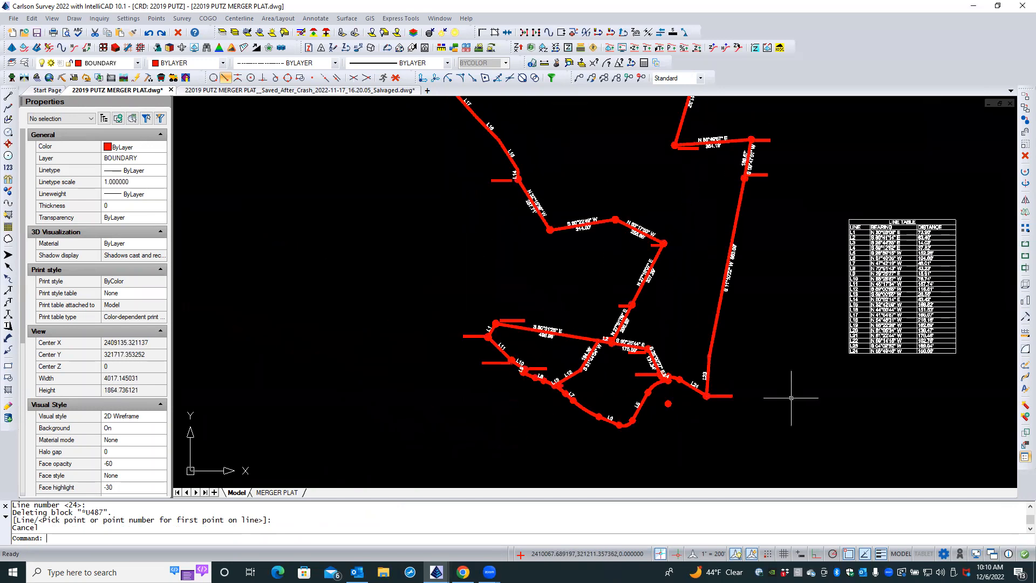
{"action": "scroll", "coordinate": [791, 397], "scroll_direction": "down", "scroll_amount": 2}
{"action": "scroll", "coordinate": [791, 397], "scroll_direction": "up", "scroll_amount": 4}
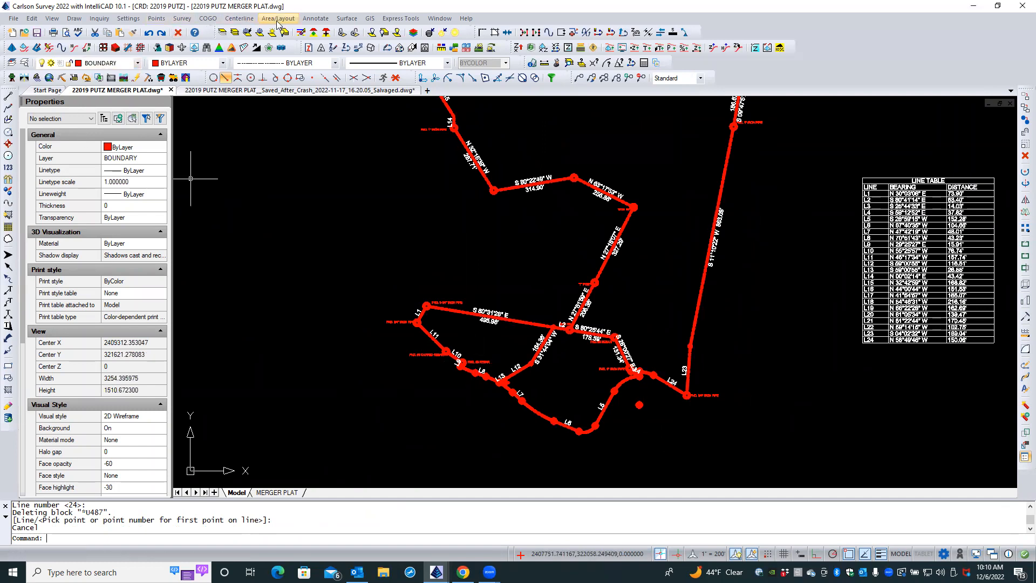
{"action": "left_click", "coordinate": [317, 19]}
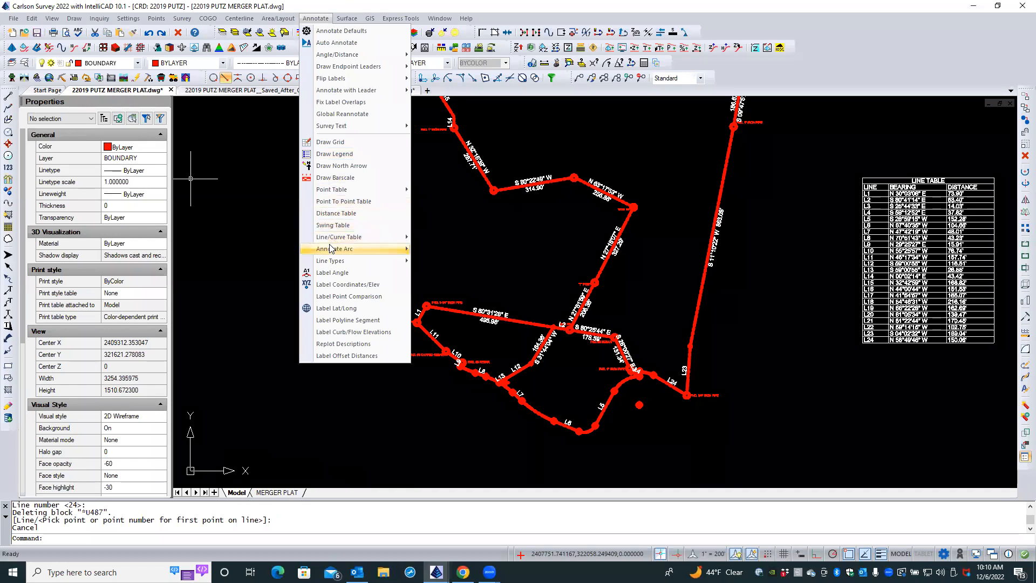
{"action": "mouse_move", "coordinate": [329, 262]}
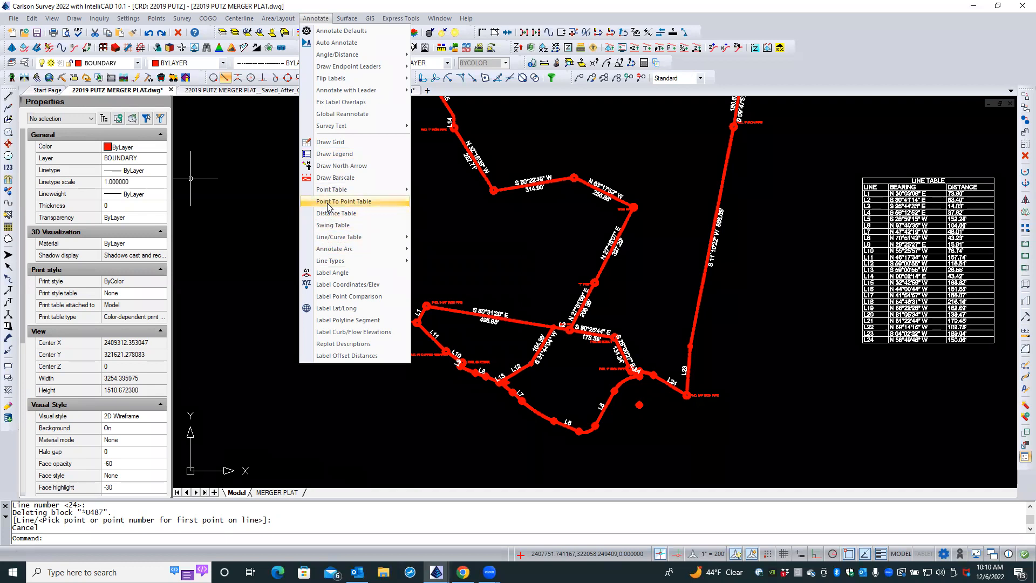
{"action": "mouse_move", "coordinate": [328, 238]}
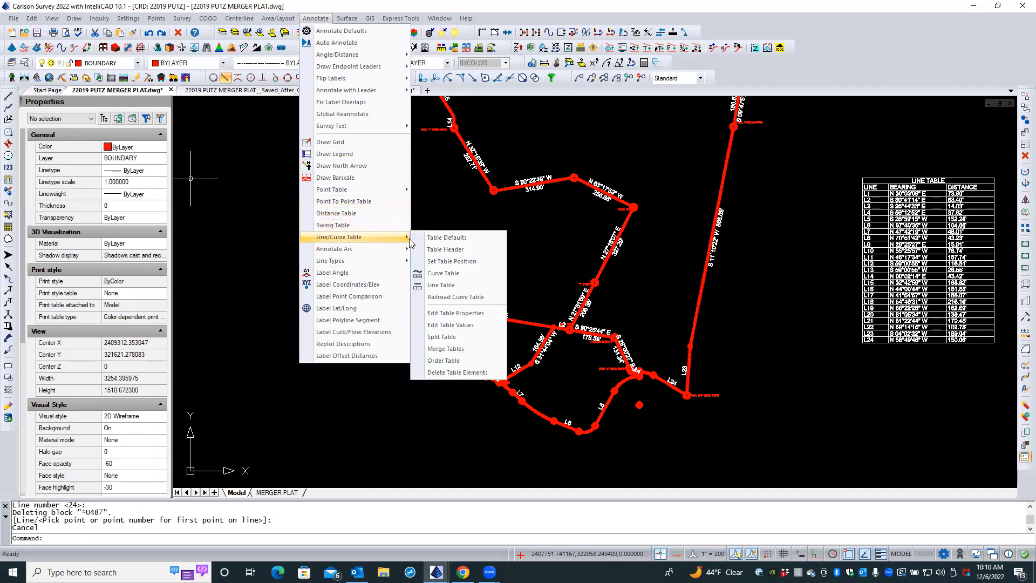
{"action": "left_click", "coordinate": [451, 274]}
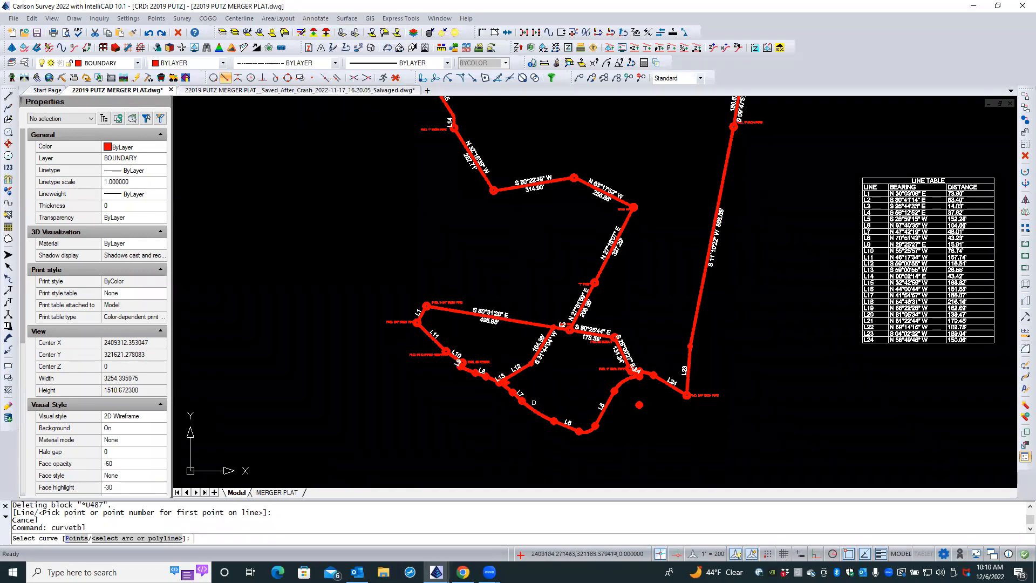
{"action": "scroll", "coordinate": [670, 434], "scroll_direction": "up", "scroll_amount": 3}
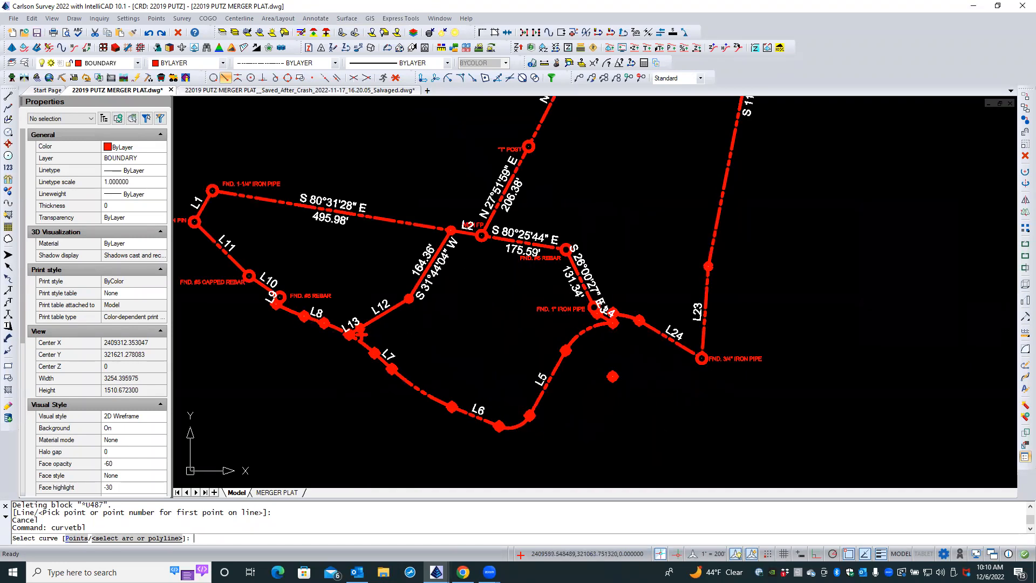
{"action": "scroll", "coordinate": [664, 436], "scroll_direction": "up", "scroll_amount": 1}
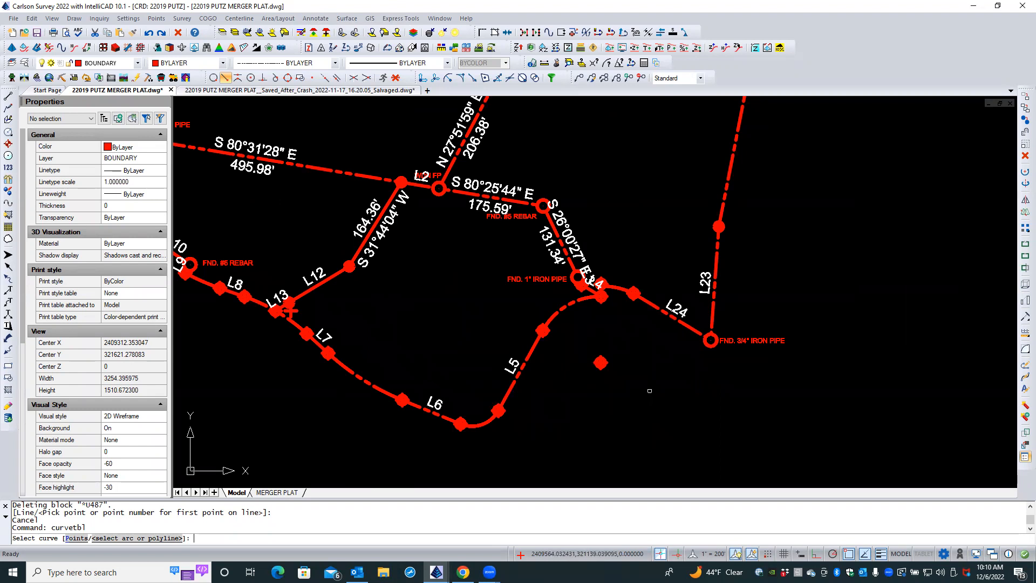
{"action": "type", "text": "P"}
{"action": "key", "text": "Return"}
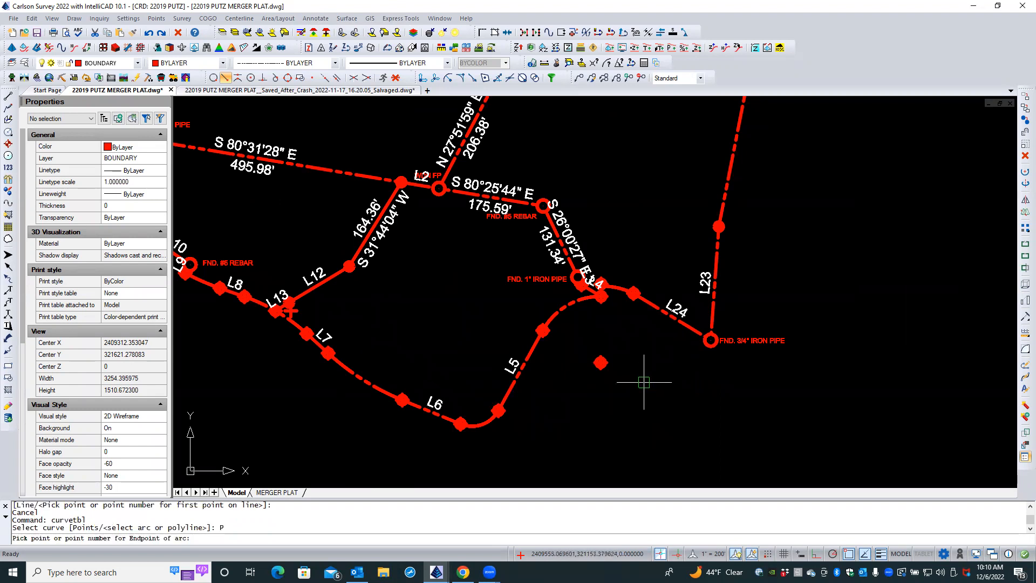
- Define the short arc at the northwest end of L24 by its east endpoint, center and west endpoint, direction left, as curve number 1
{"action": "scroll", "coordinate": [631, 369], "scroll_direction": "up", "scroll_amount": 3}
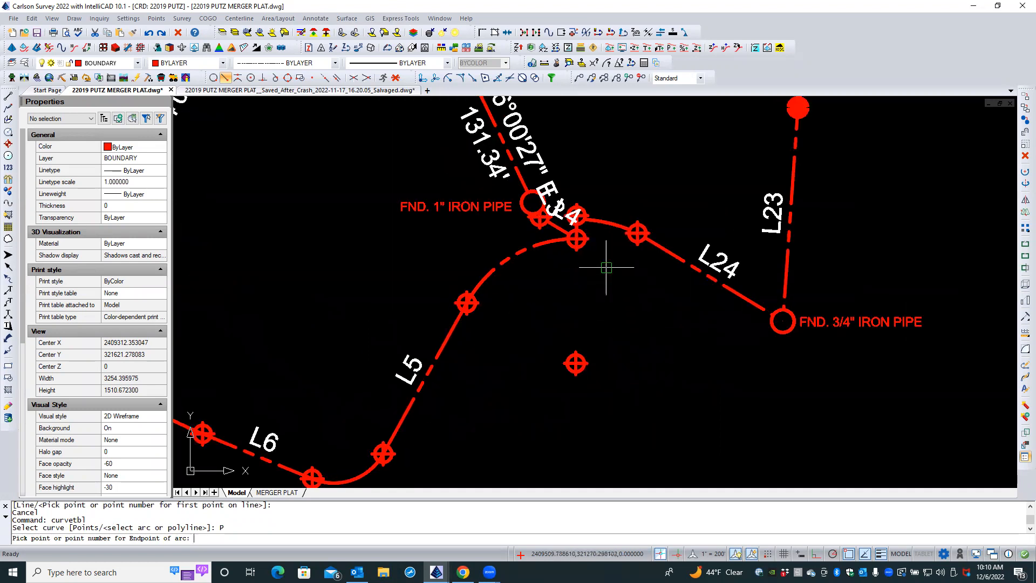
{"action": "left_click", "coordinate": [614, 230]}
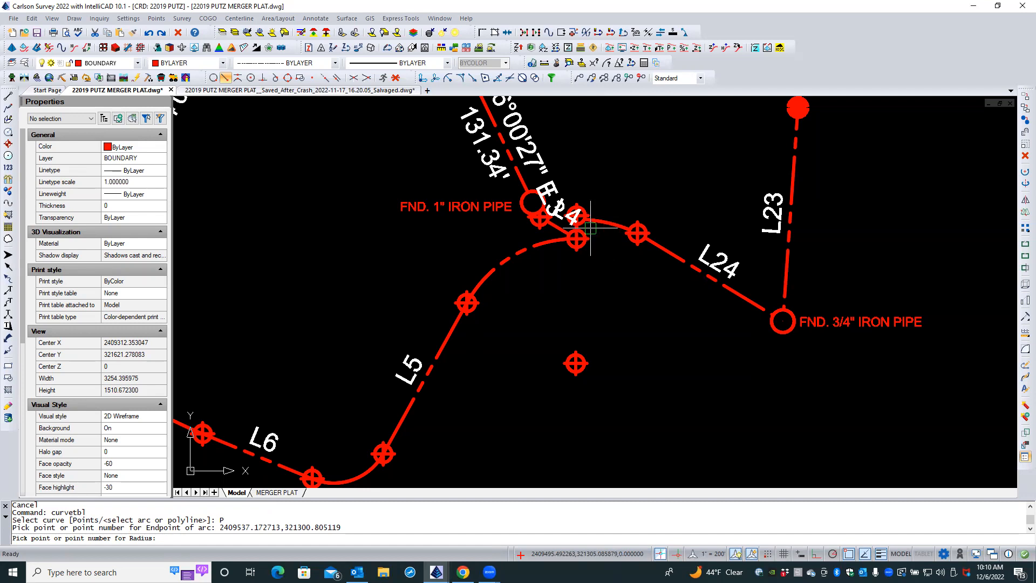
{"action": "right_click", "coordinate": [603, 276], "text": "shift"}
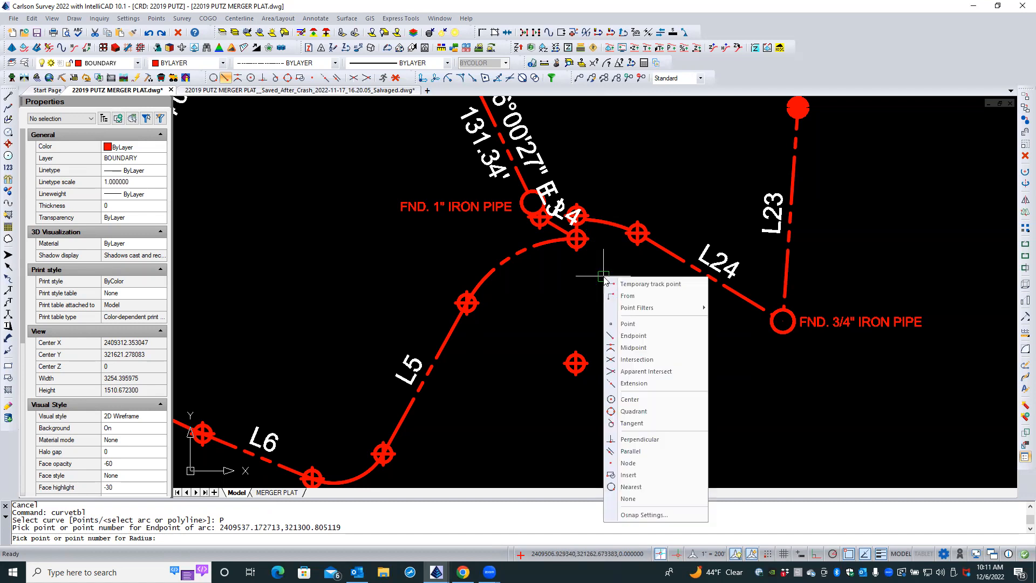
{"action": "left_click", "coordinate": [638, 399]}
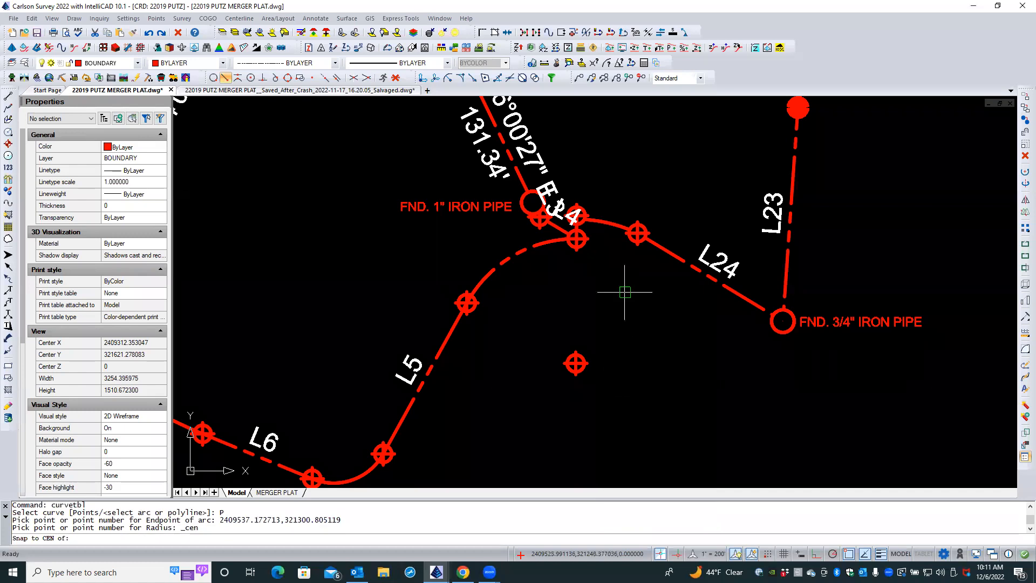
{"action": "left_click", "coordinate": [613, 221]}
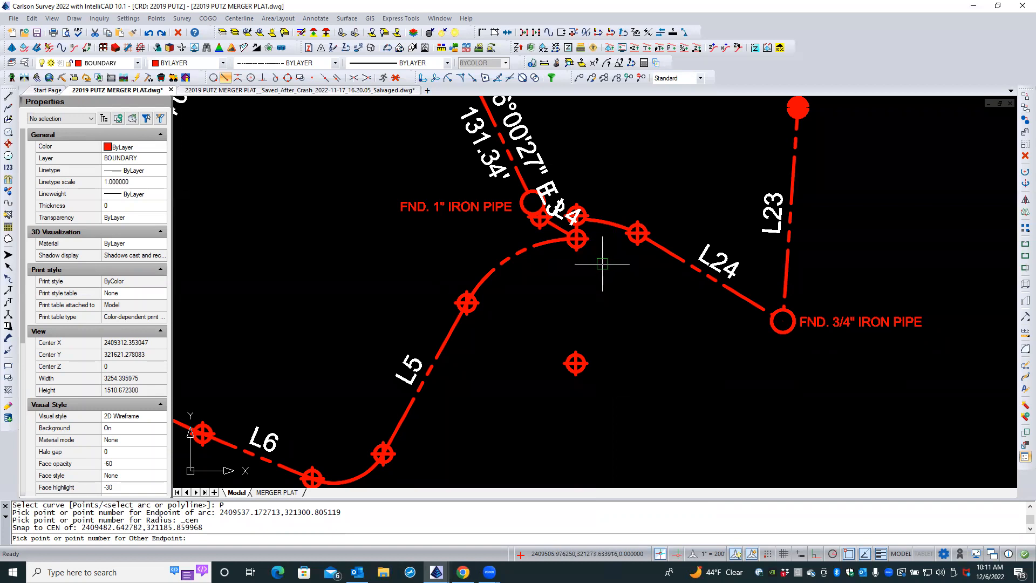
{"action": "left_click", "coordinate": [594, 222]}
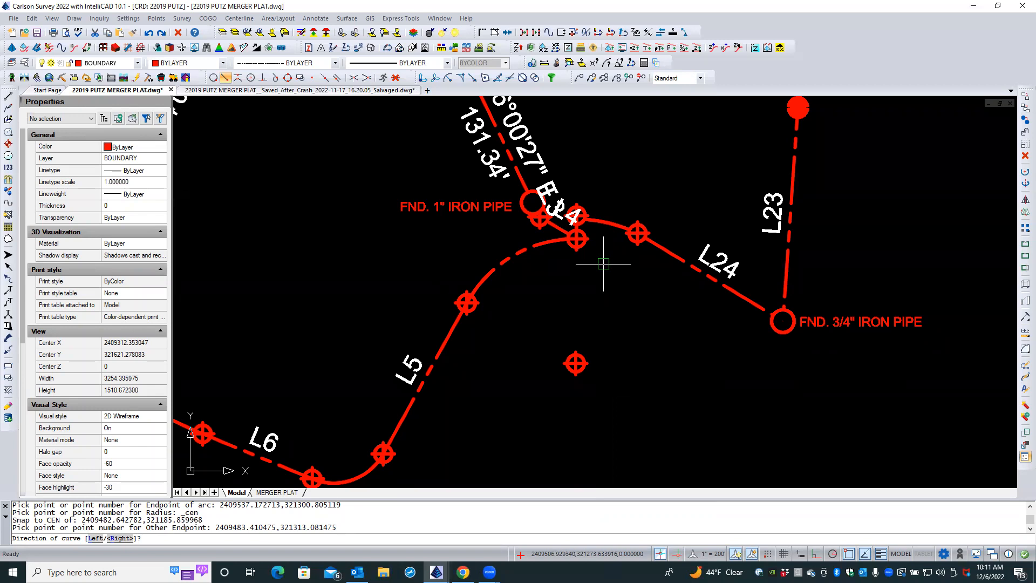
{"action": "type", "text": "L"}
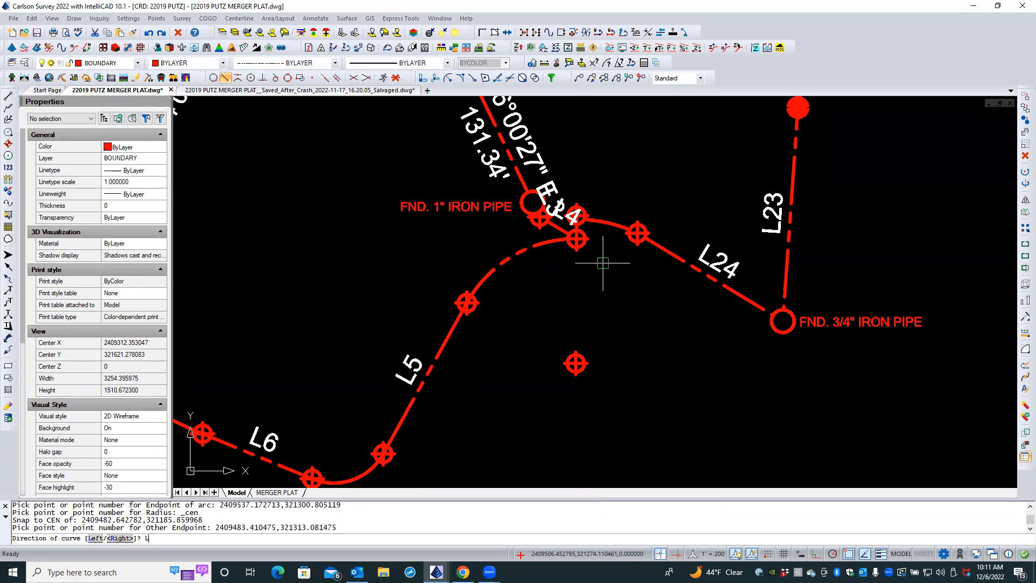
{"action": "key", "text": "Return"}
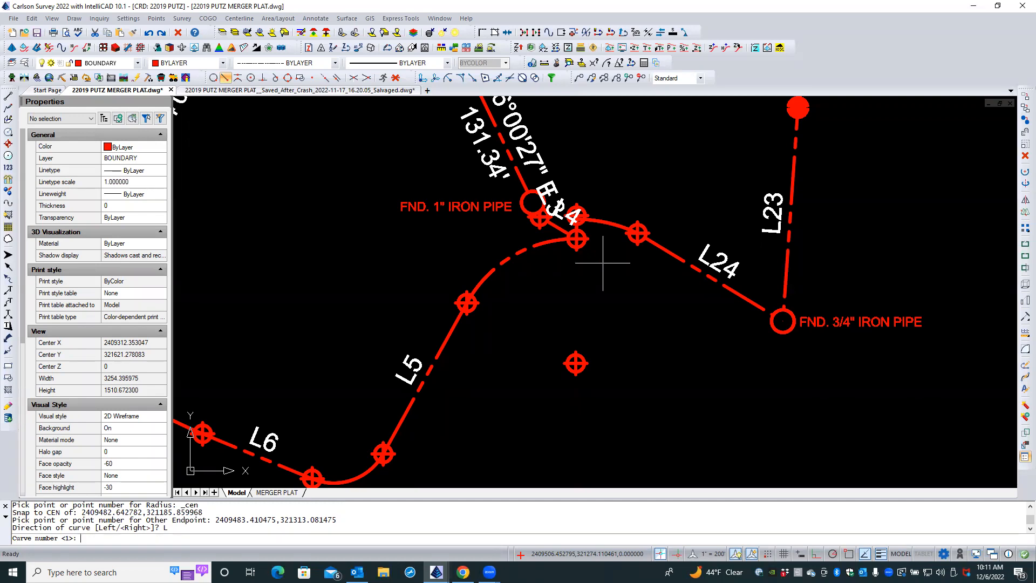
{"action": "key", "text": "Return"}
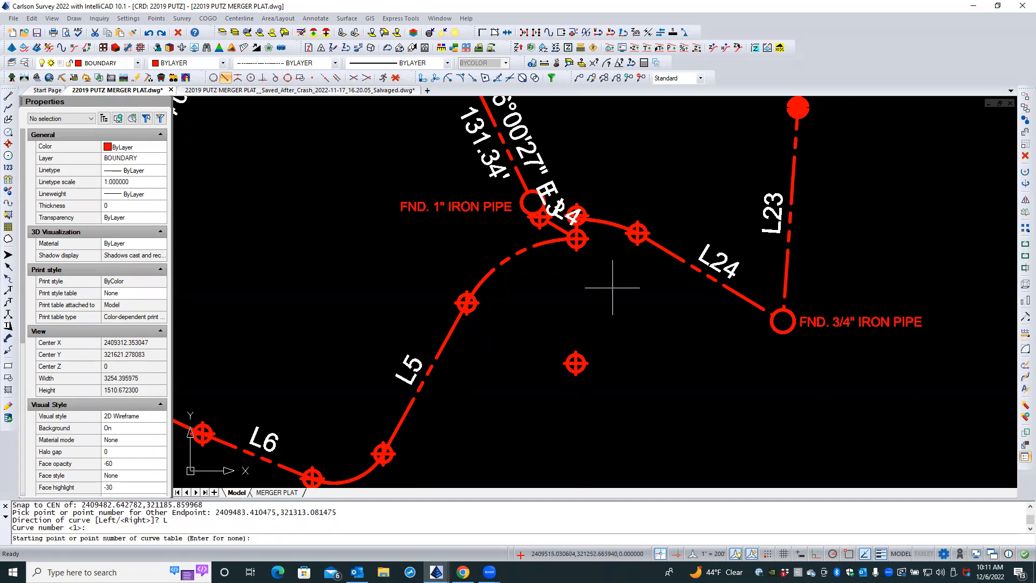
- Enable the Endpoint entity snap and place the curve table level with the line table's top edge, about 114 units east of its corner
{"action": "mouse_move", "coordinate": [611, 291]}
{"action": "middle_mouse_down"}
{"action": "mouse_move", "coordinate": [444, 324]}
{"action": "mouse_move", "coordinate": [389, 347]}
{"action": "middle_mouse_up"}
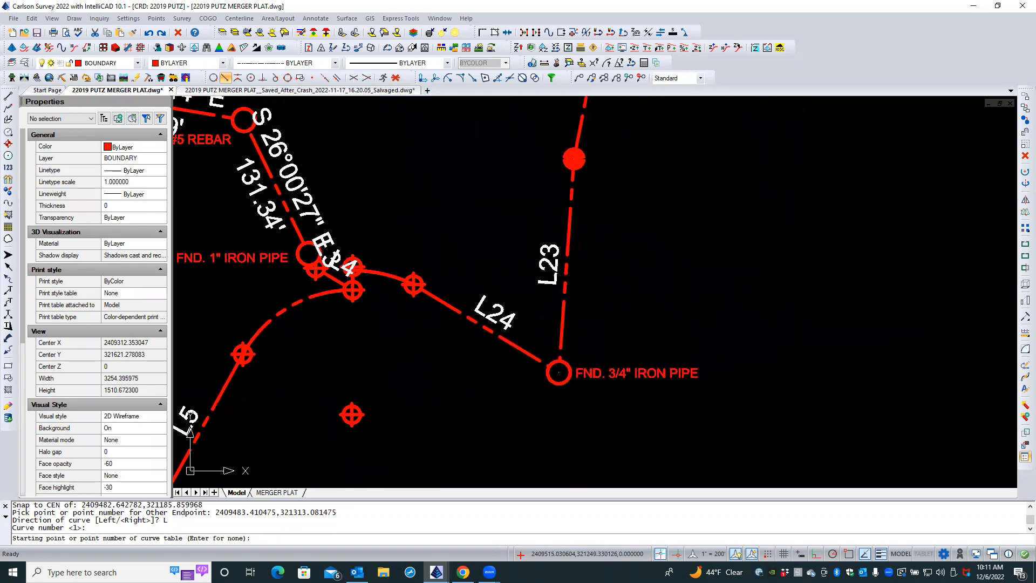
{"action": "scroll", "coordinate": [787, 243], "scroll_direction": "down", "scroll_amount": 5}
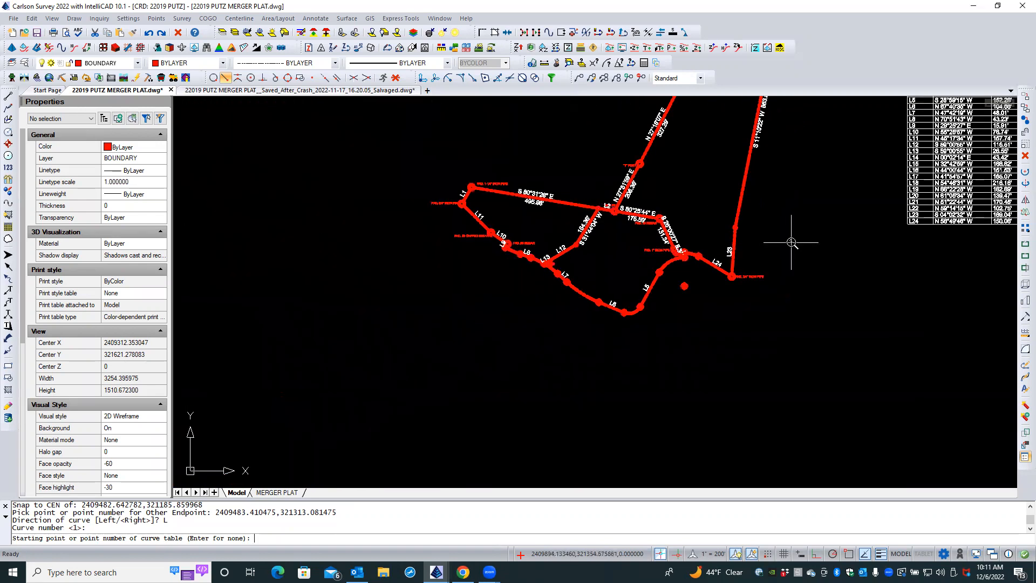
{"action": "scroll", "coordinate": [791, 243], "scroll_direction": "down", "scroll_amount": 2}
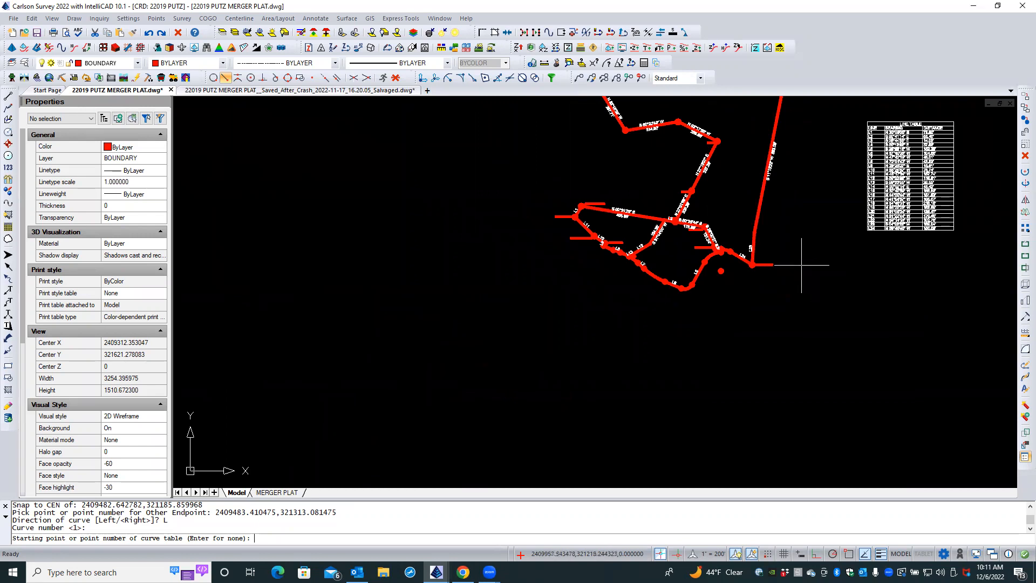
{"action": "mouse_move", "coordinate": [892, 277]}
{"action": "middle_mouse_down"}
{"action": "mouse_move", "coordinate": [736, 302]}
{"action": "mouse_move", "coordinate": [718, 318]}
{"action": "middle_mouse_up"}
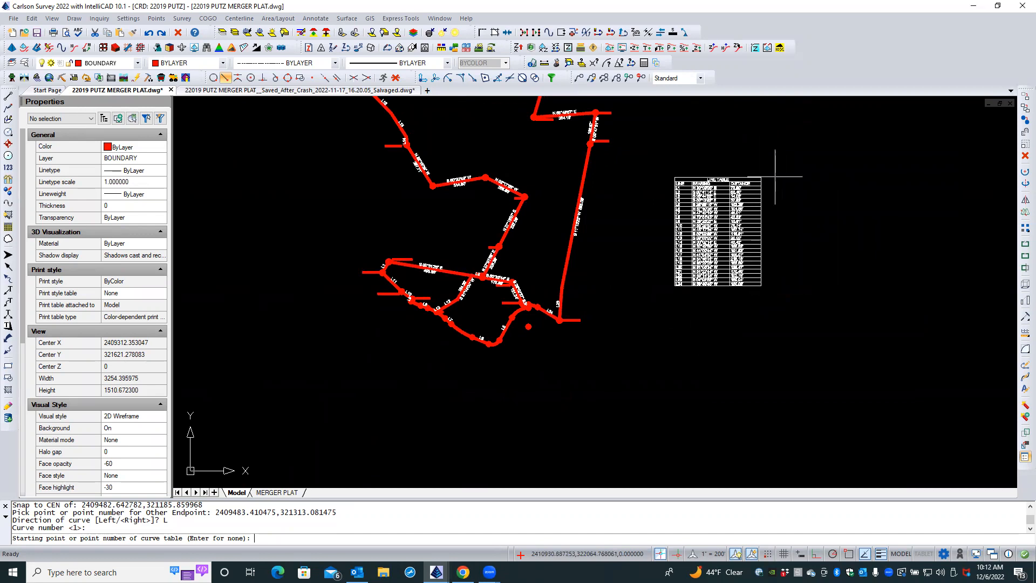
{"action": "scroll", "coordinate": [775, 175], "scroll_direction": "up", "scroll_amount": 3}
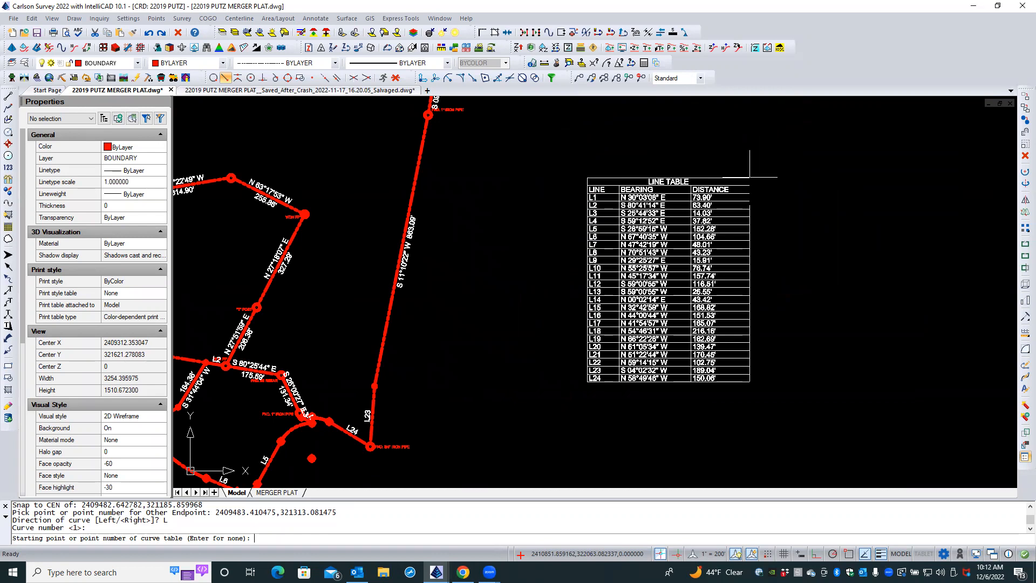
{"action": "left_click", "coordinate": [848, 553]}
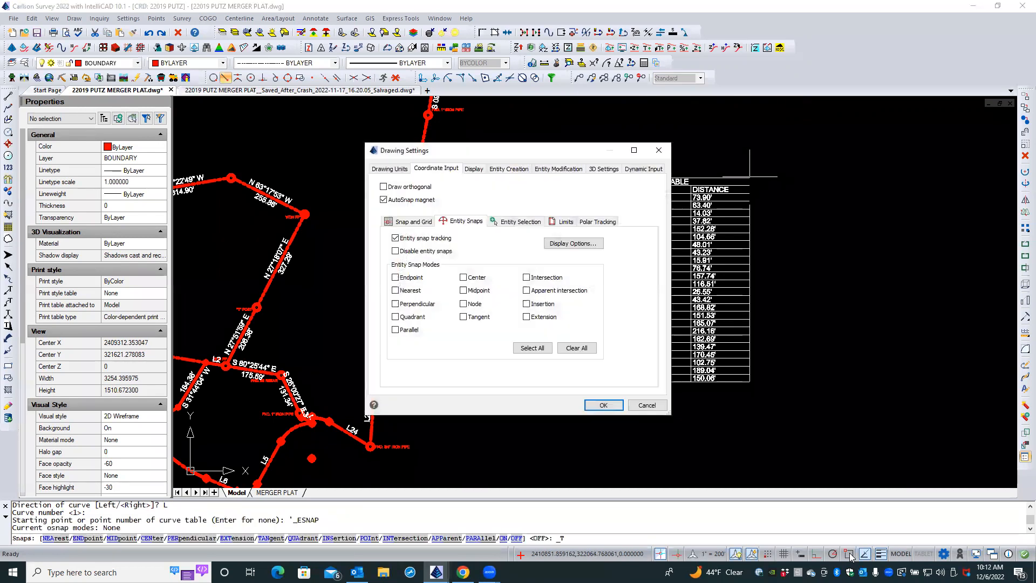
{"action": "left_click", "coordinate": [647, 405]}
{"action": "left_click", "coordinate": [848, 554]}
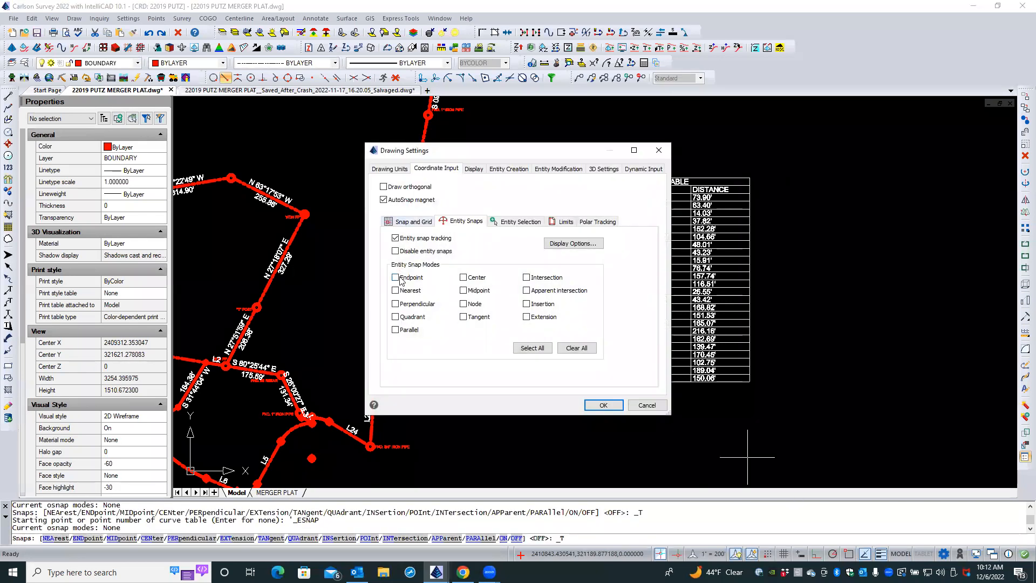
{"action": "left_click", "coordinate": [603, 405]}
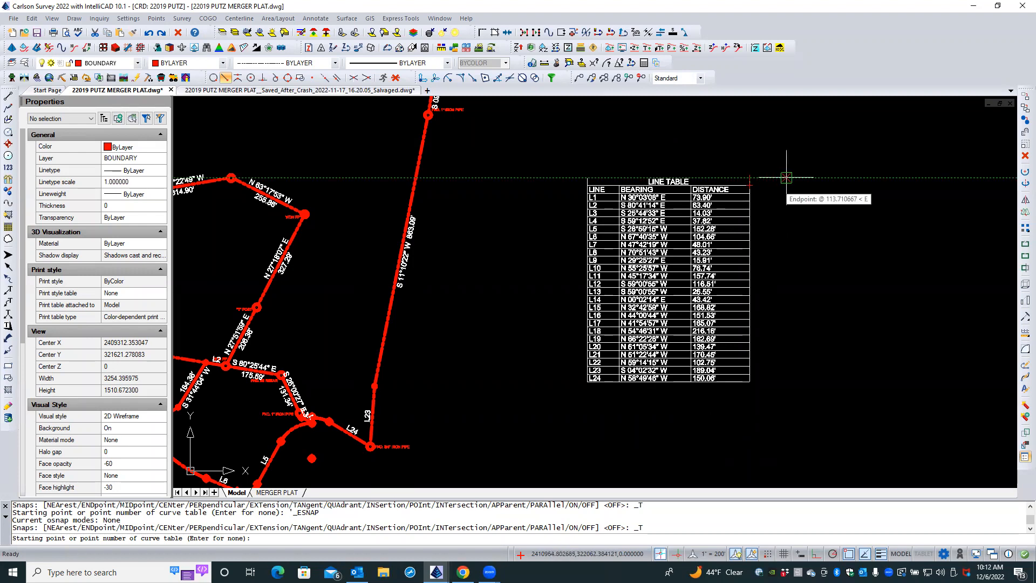
{"action": "left_click", "coordinate": [786, 178]}
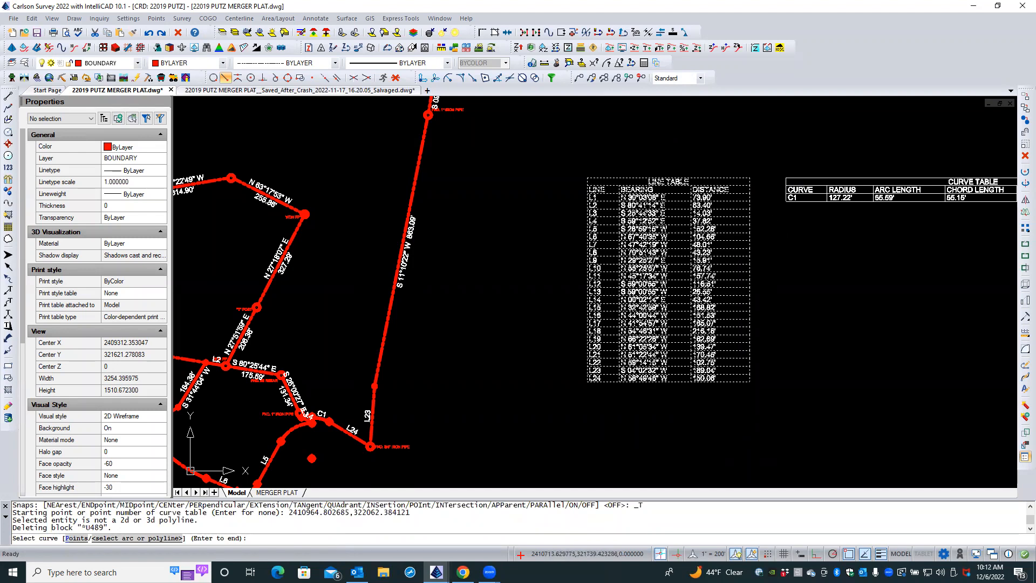
- Define the arc between L5's northeast end and C1 by points with its east endpoint, center and southwest endpoint, direction left, as curve number 2
{"action": "scroll", "coordinate": [551, 326], "scroll_direction": "down", "scroll_amount": 2}
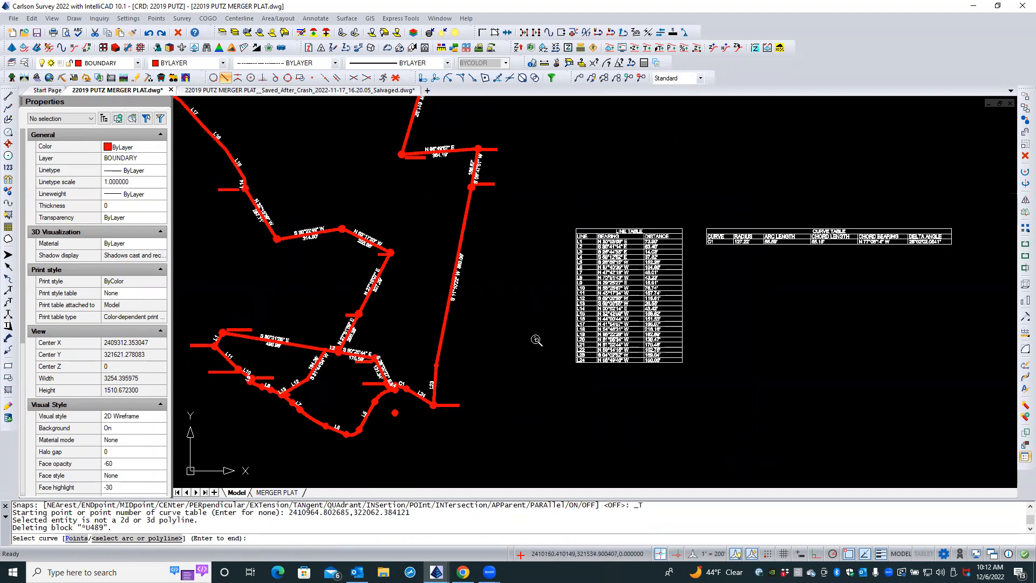
{"action": "scroll", "coordinate": [532, 338], "scroll_direction": "down", "scroll_amount": 1}
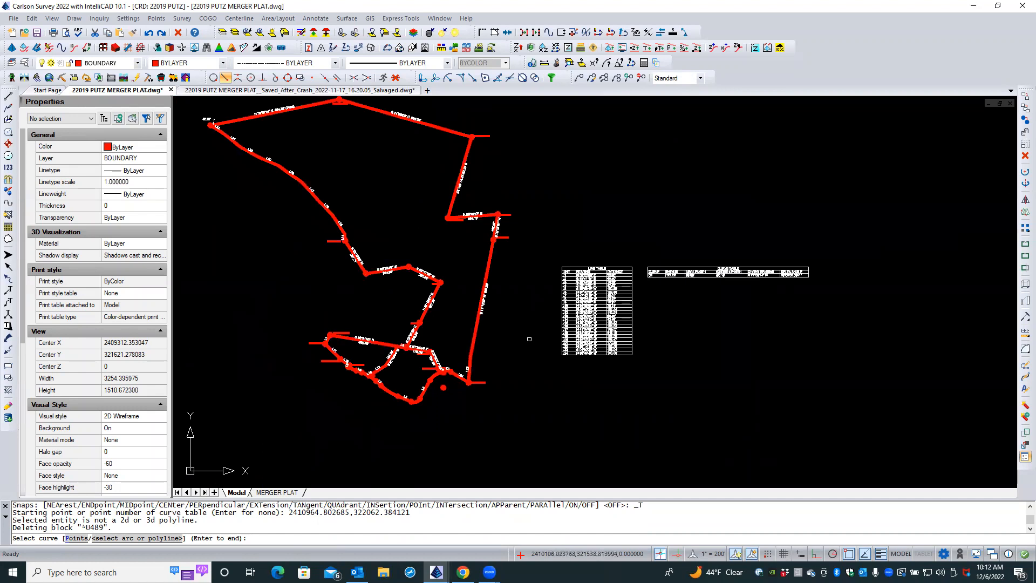
{"action": "middle_click_drag", "start_coordinate": [526, 339], "coordinate": [546, 317]}
{"action": "scroll", "coordinate": [546, 318], "scroll_direction": "up", "scroll_amount": 2}
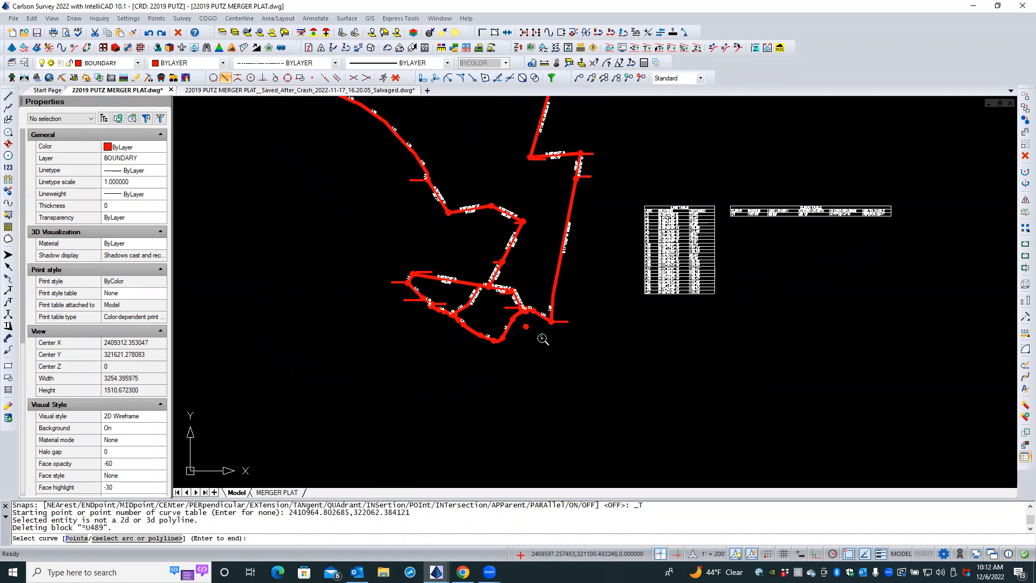
{"action": "scroll", "coordinate": [542, 338], "scroll_direction": "up", "scroll_amount": 3}
{"action": "scroll", "coordinate": [542, 338], "scroll_direction": "up", "scroll_amount": 4}
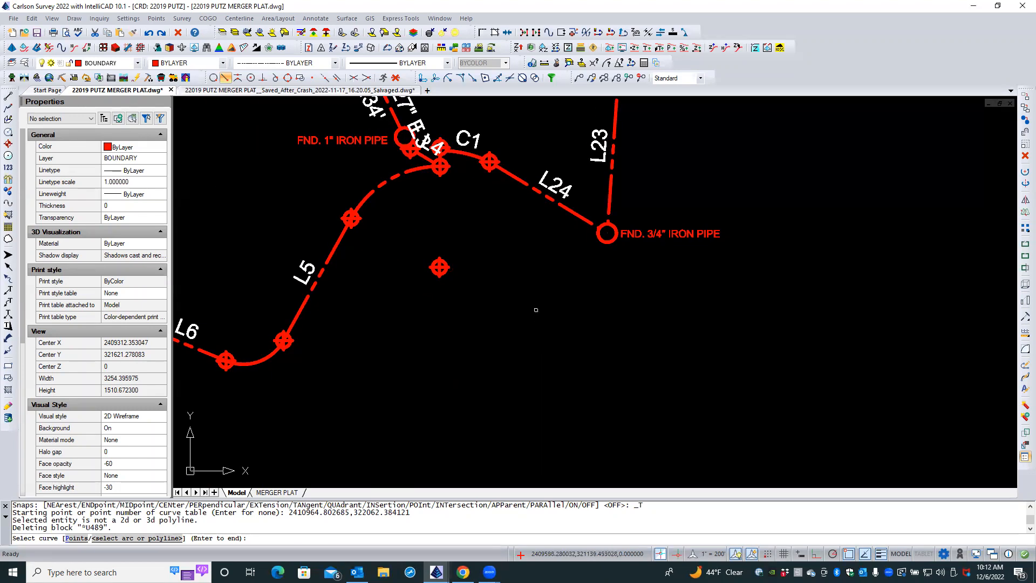
{"action": "type", "text": "P"}
{"action": "key", "text": "Return"}
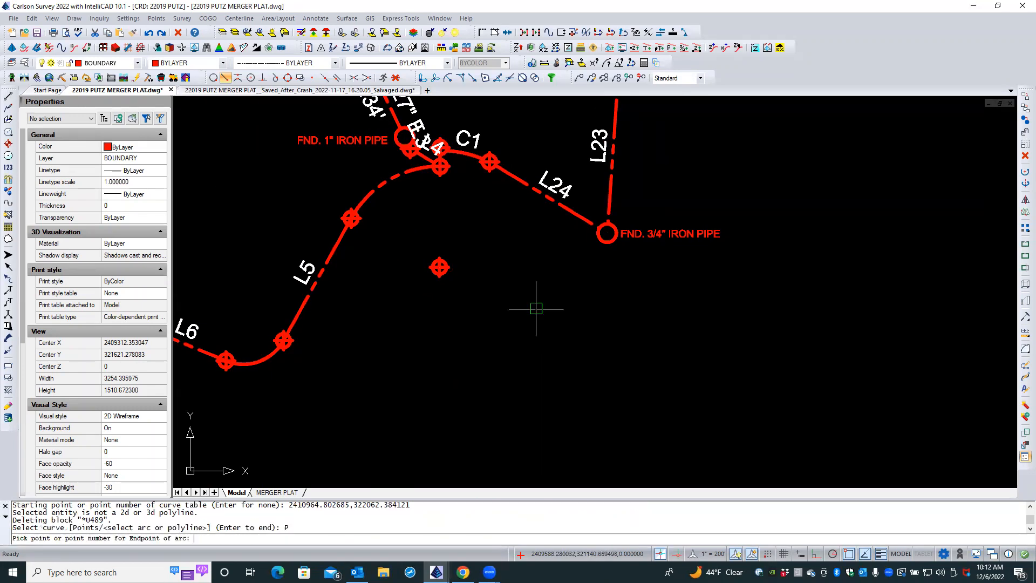
{"action": "left_click", "coordinate": [420, 174]}
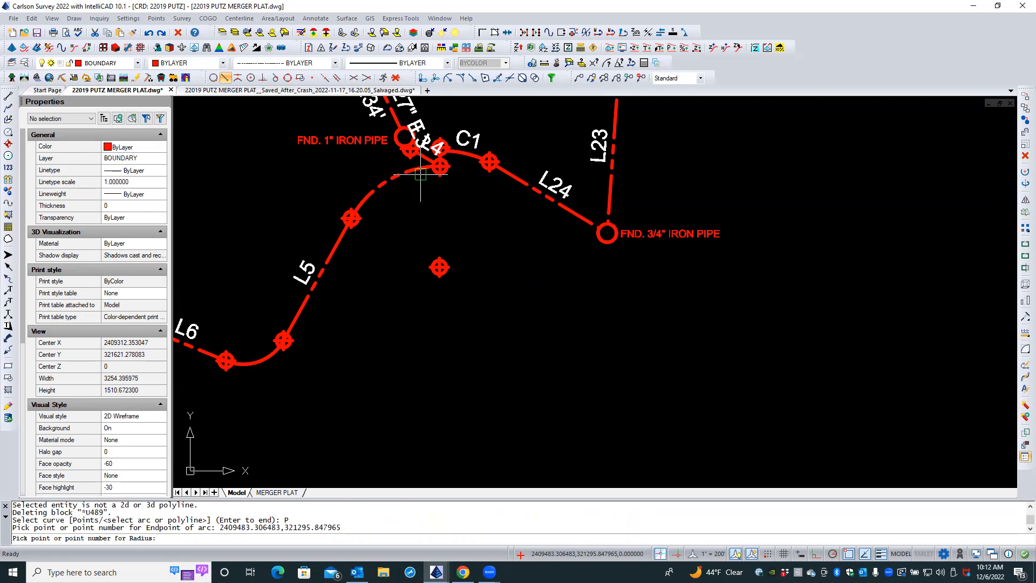
{"action": "right_click", "coordinate": [400, 200], "text": "shift"}
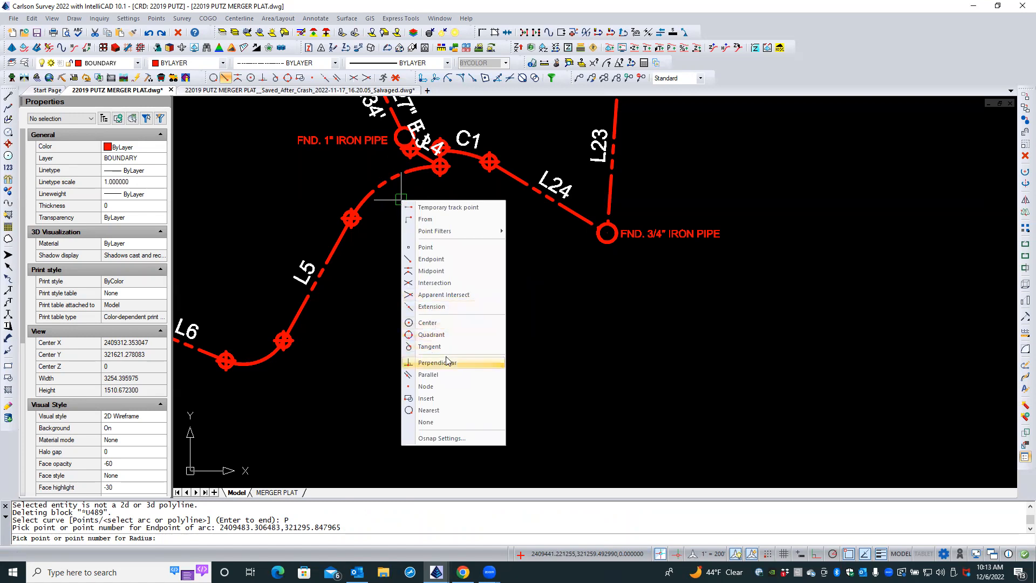
{"action": "left_click", "coordinate": [440, 325]}
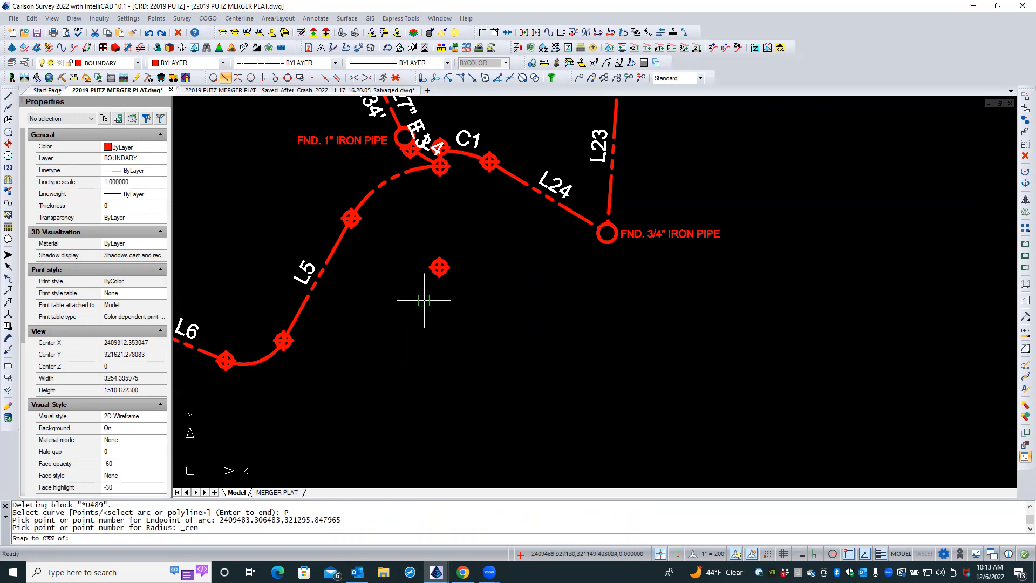
{"action": "left_click", "coordinate": [378, 189]}
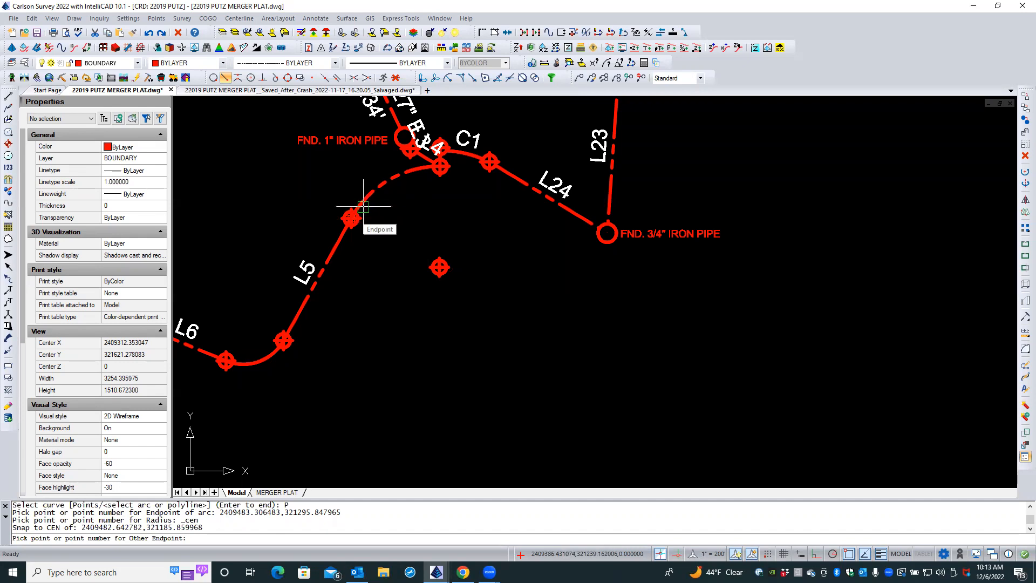
{"action": "left_click", "coordinate": [363, 206]}
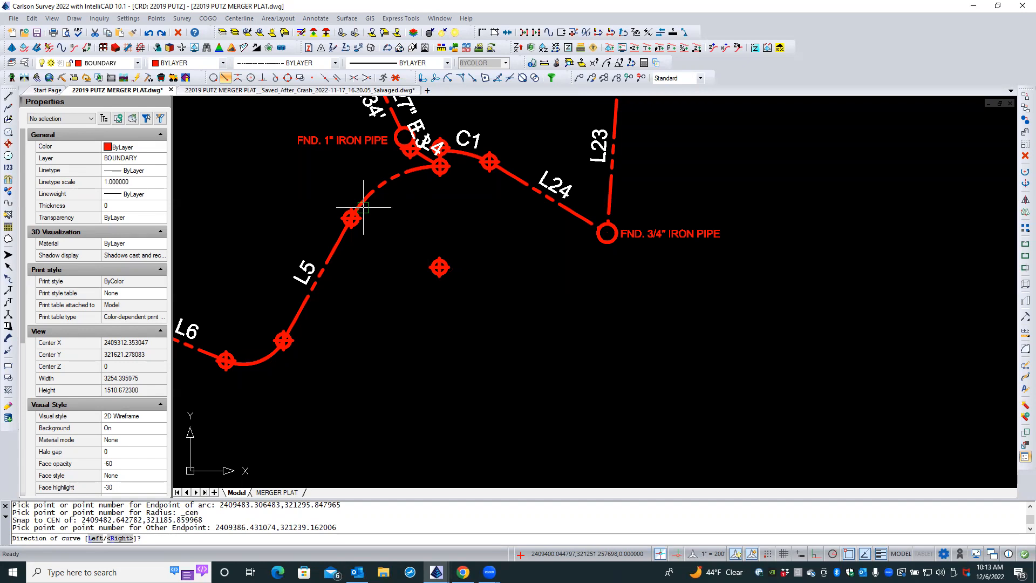
{"action": "type", "text": "L"}
{"action": "key", "text": "Return"}
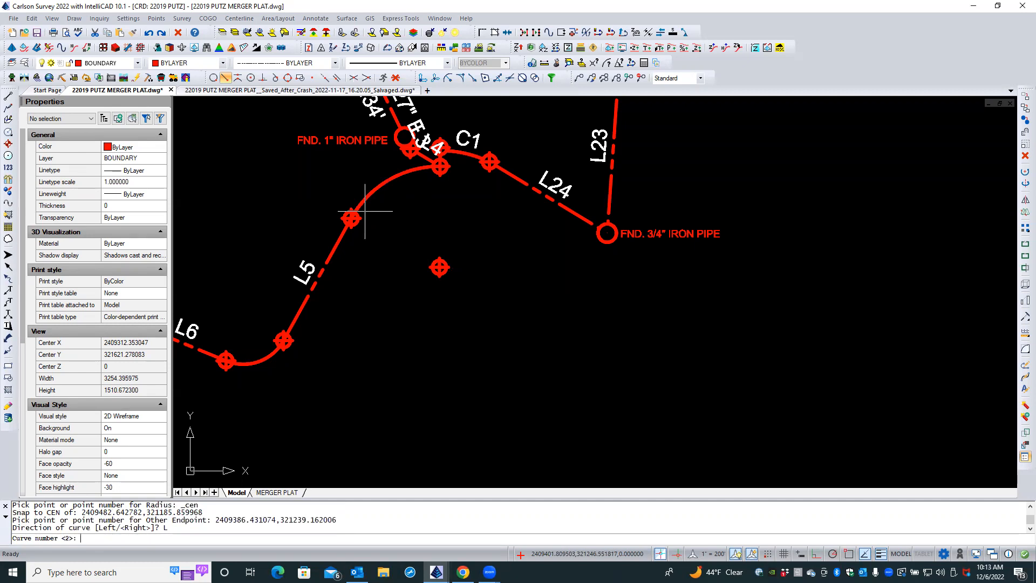
{"action": "key", "text": "Return"}
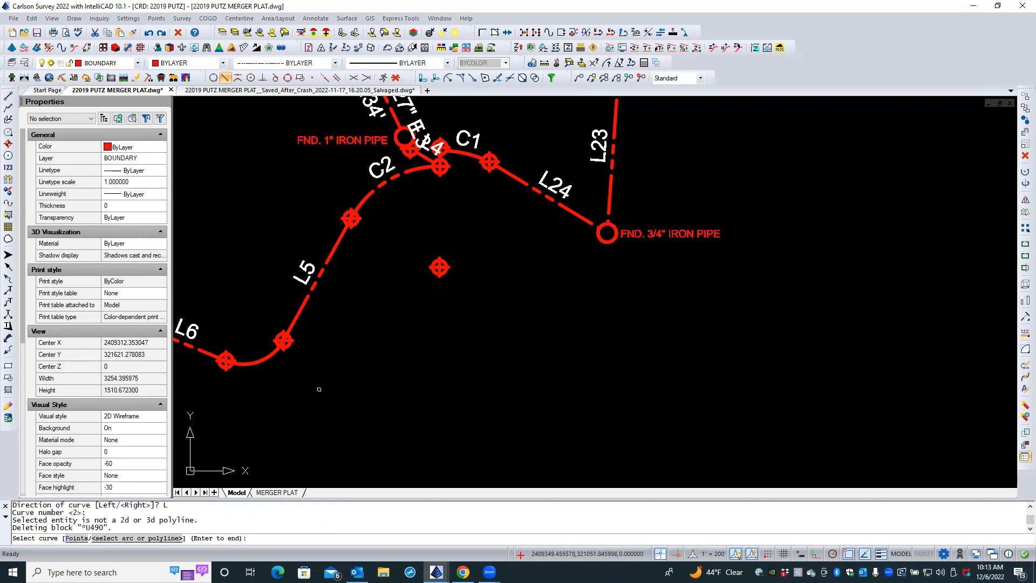
- Add the arc between L5 and L6 to the curve table as number 3 and the arc between L6 and L7 as number 4
{"action": "scroll", "coordinate": [289, 382], "scroll_direction": "up", "scroll_amount": 2}
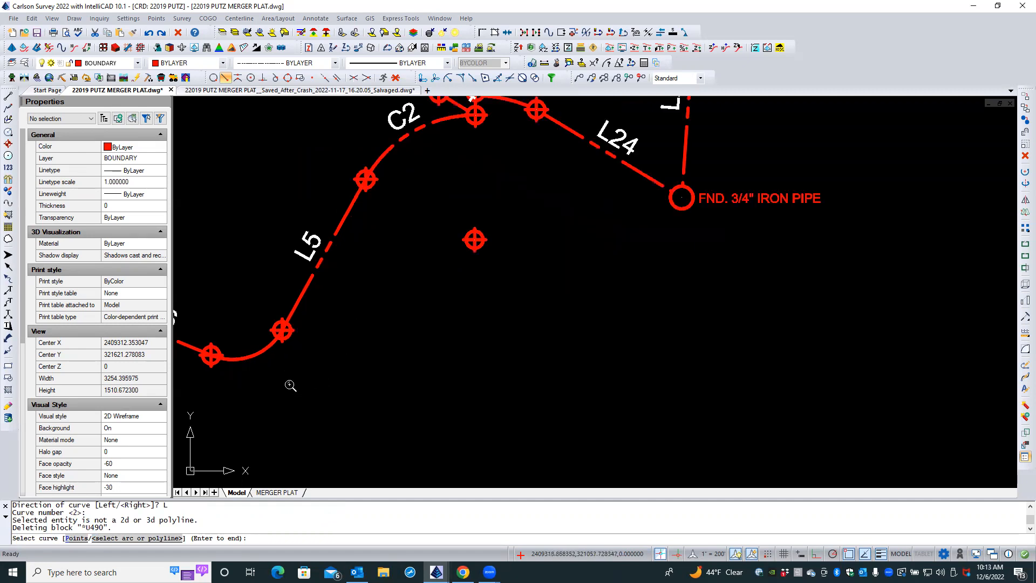
{"action": "left_click", "coordinate": [265, 335]}
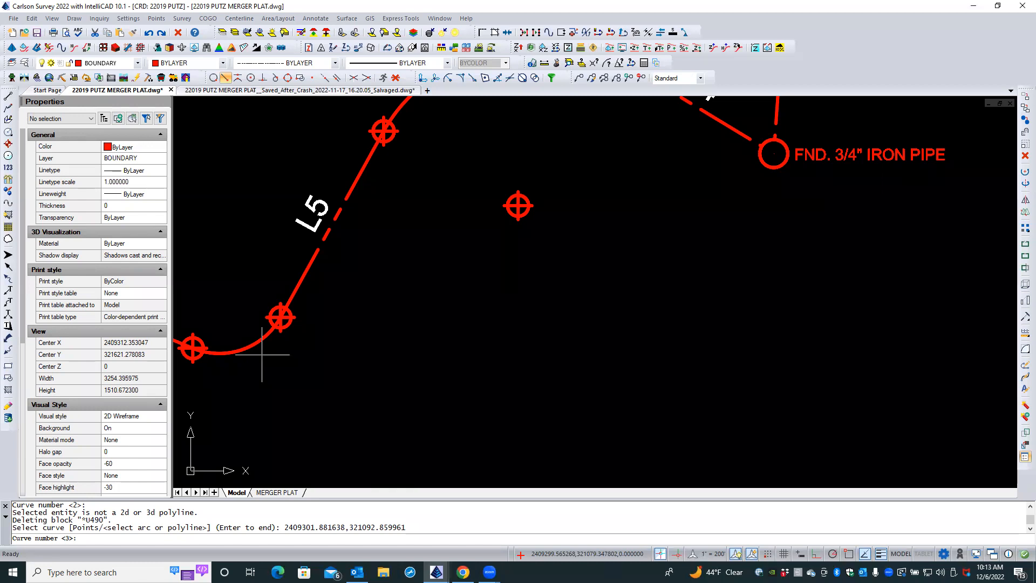
{"action": "key", "text": "Return"}
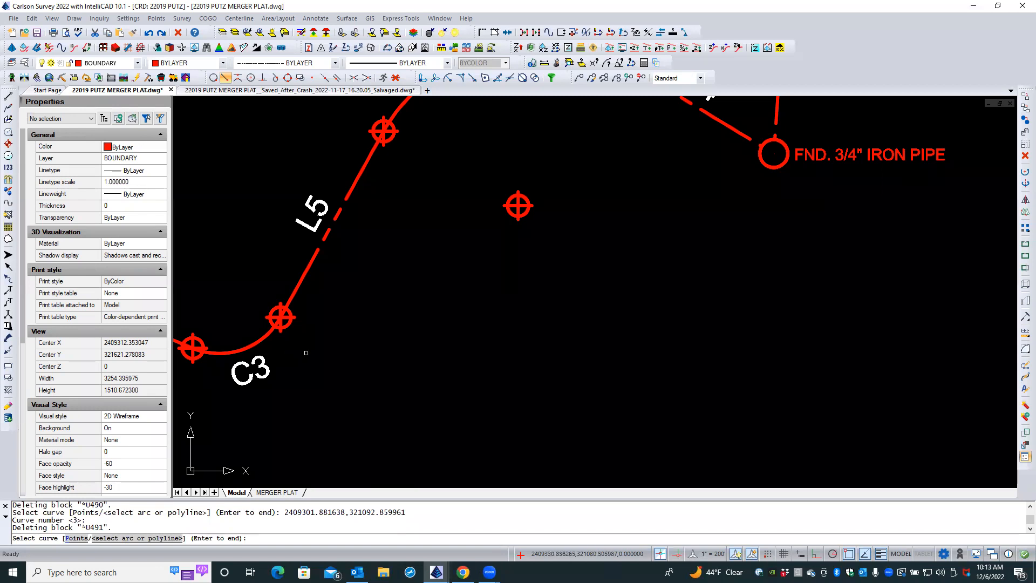
{"action": "scroll", "coordinate": [306, 353], "scroll_direction": "down", "scroll_amount": 3}
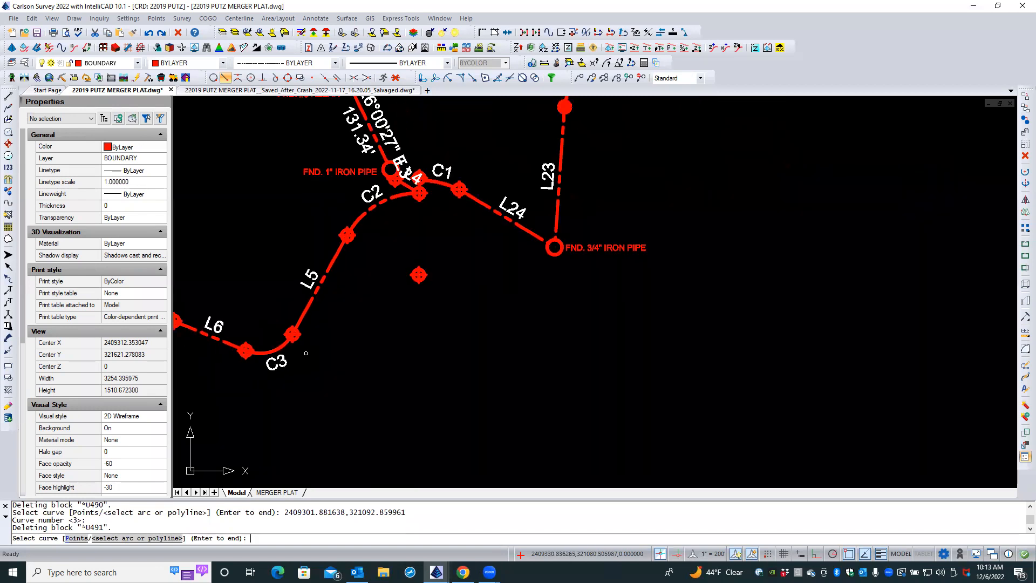
{"action": "middle_click_drag", "start_coordinate": [306, 354], "coordinate": [546, 389]}
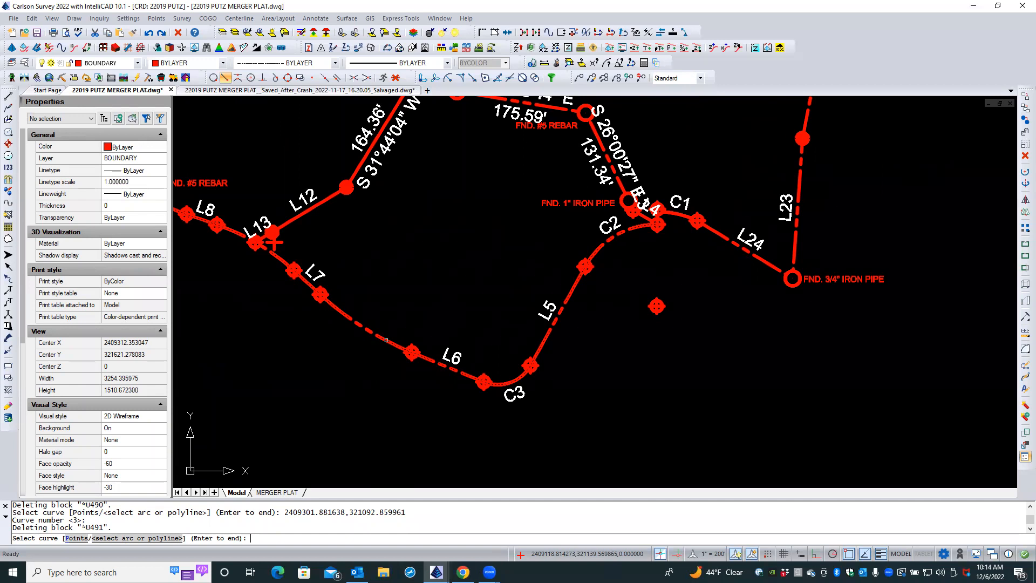
{"action": "left_click", "coordinate": [386, 339]}
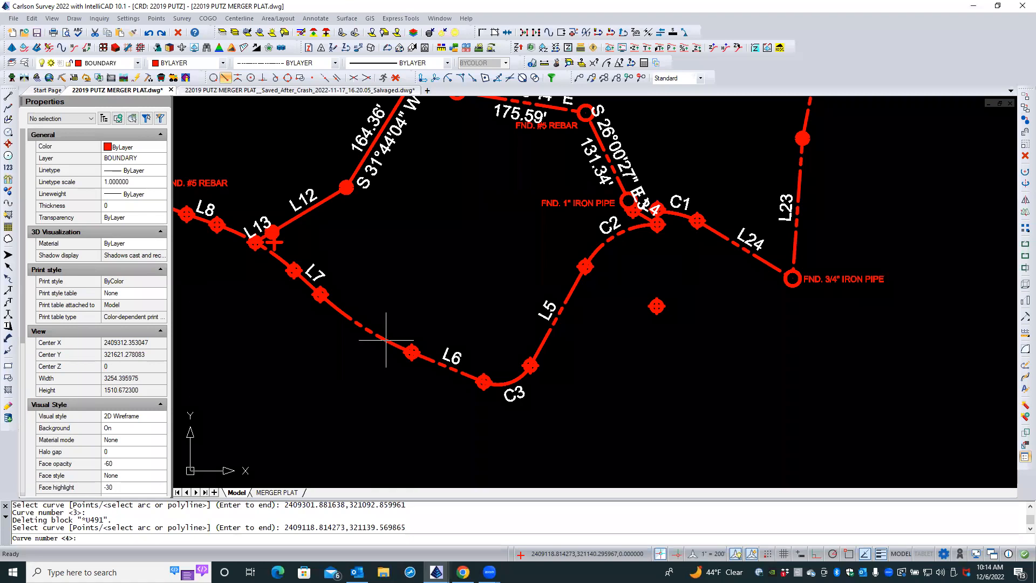
{"action": "key", "text": "Return"}
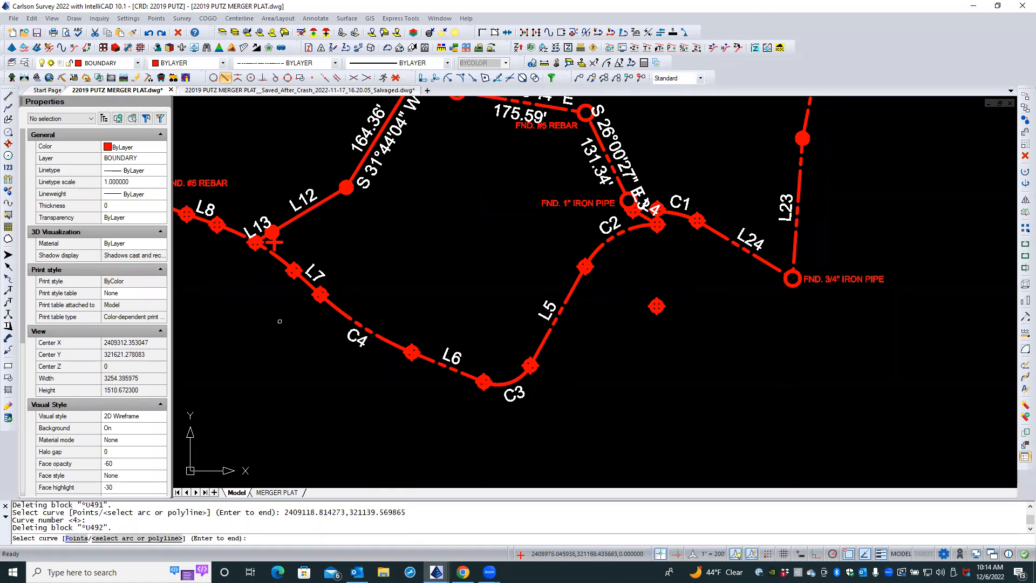
- Define the arc between L7 and L13 by points with its endpoint at L7, its center and its endpoint at L13, direction left, as curve number 5
{"action": "scroll", "coordinate": [277, 303], "scroll_direction": "up", "scroll_amount": 1}
{"action": "scroll", "coordinate": [276, 302], "scroll_direction": "up", "scroll_amount": 1}
{"action": "middle_click_drag", "start_coordinate": [261, 307], "coordinate": [401, 411]}
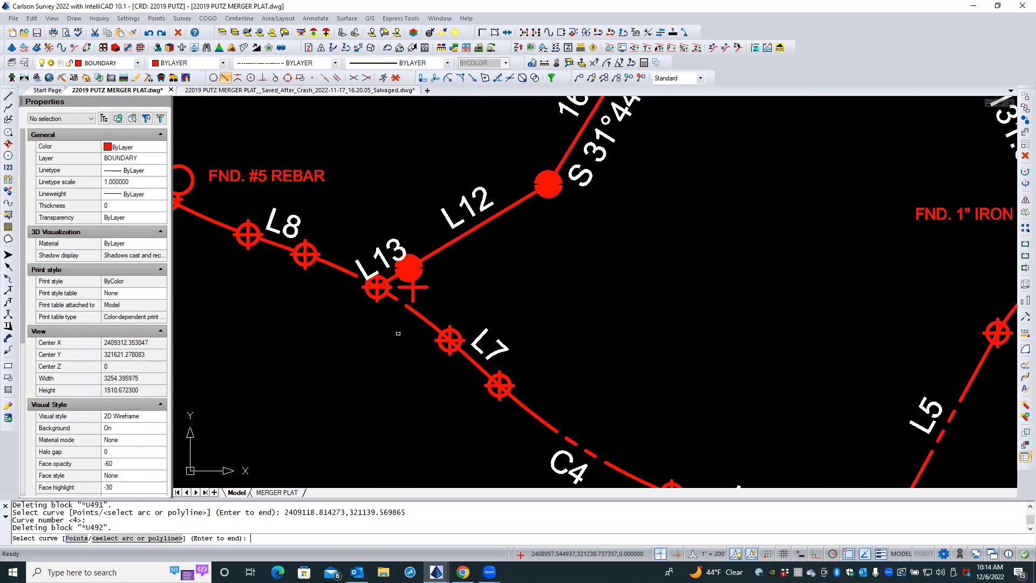
{"action": "key", "text": "Return"}
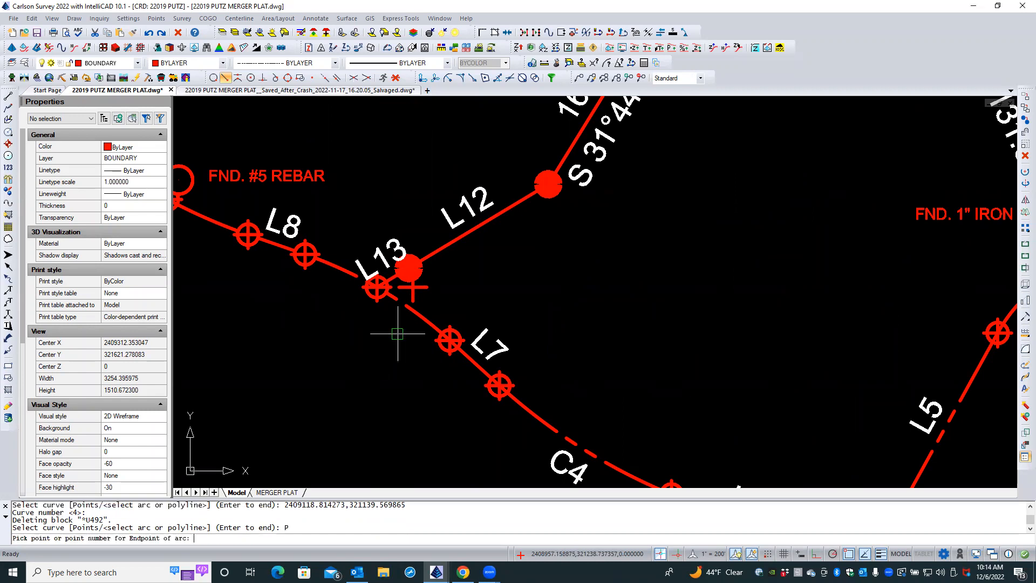
{"action": "left_click", "coordinate": [426, 330]}
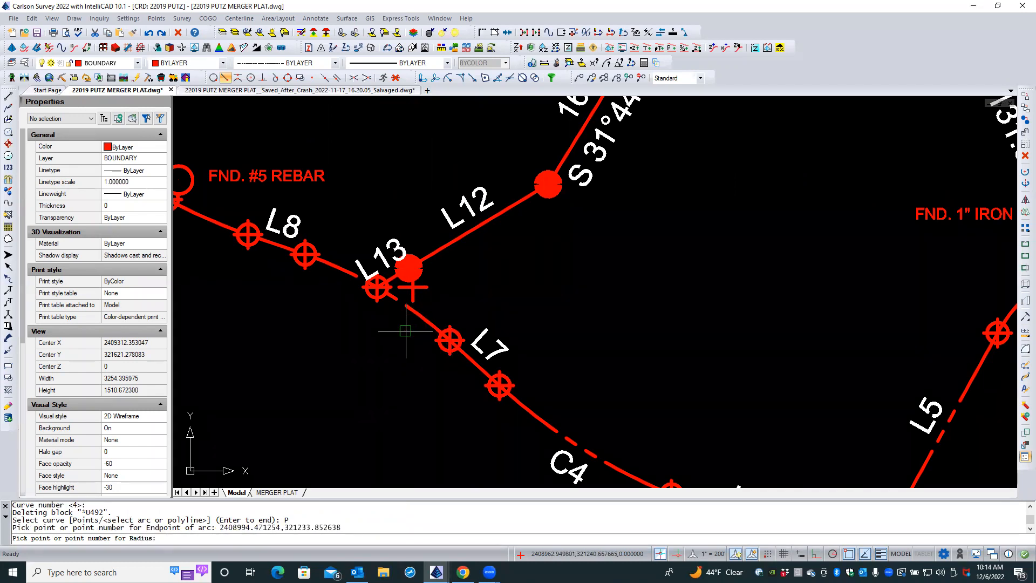
{"action": "right_click", "coordinate": [405, 330], "text": "shift"}
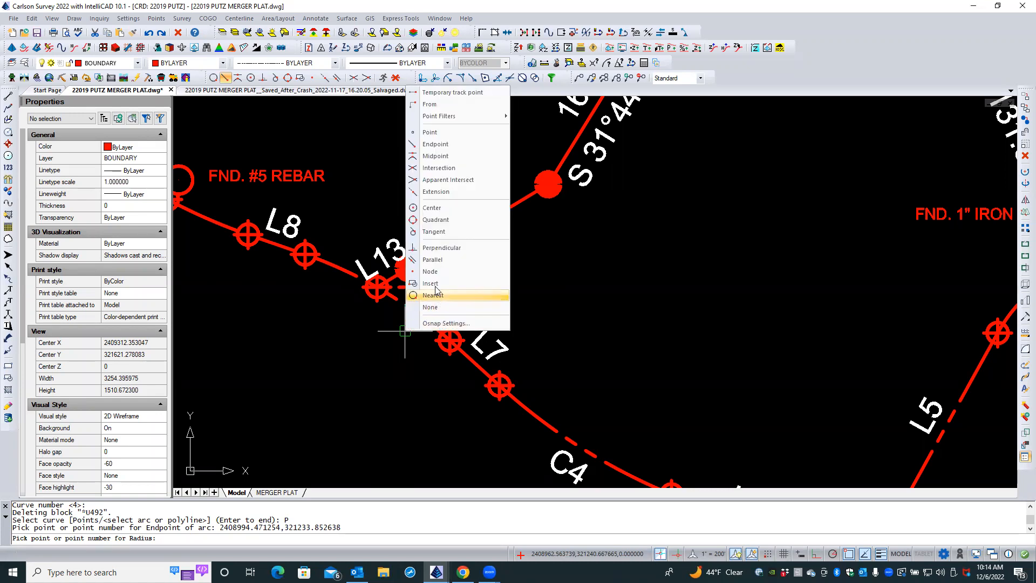
{"action": "left_click", "coordinate": [439, 208]}
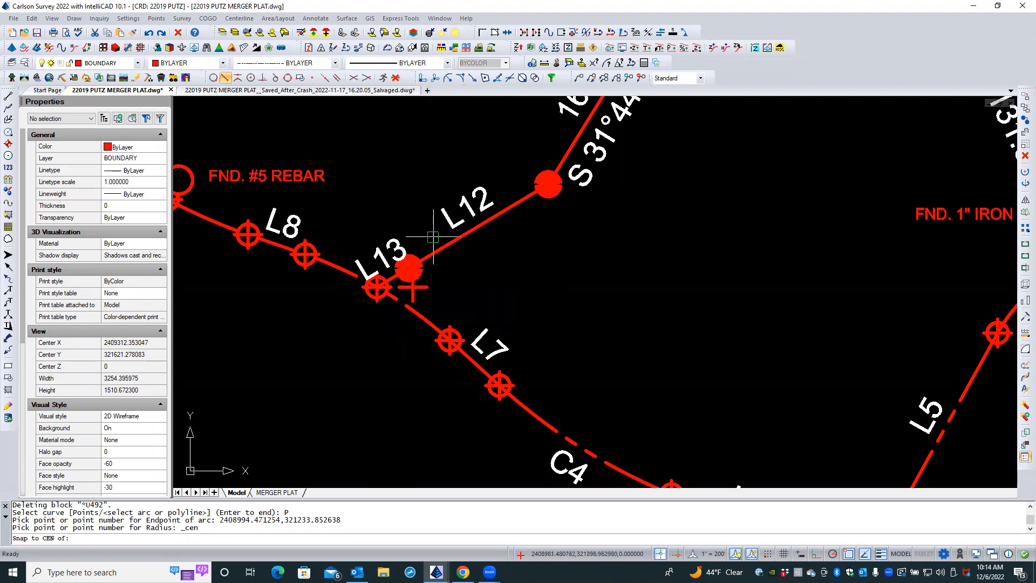
{"action": "left_click", "coordinate": [414, 308]}
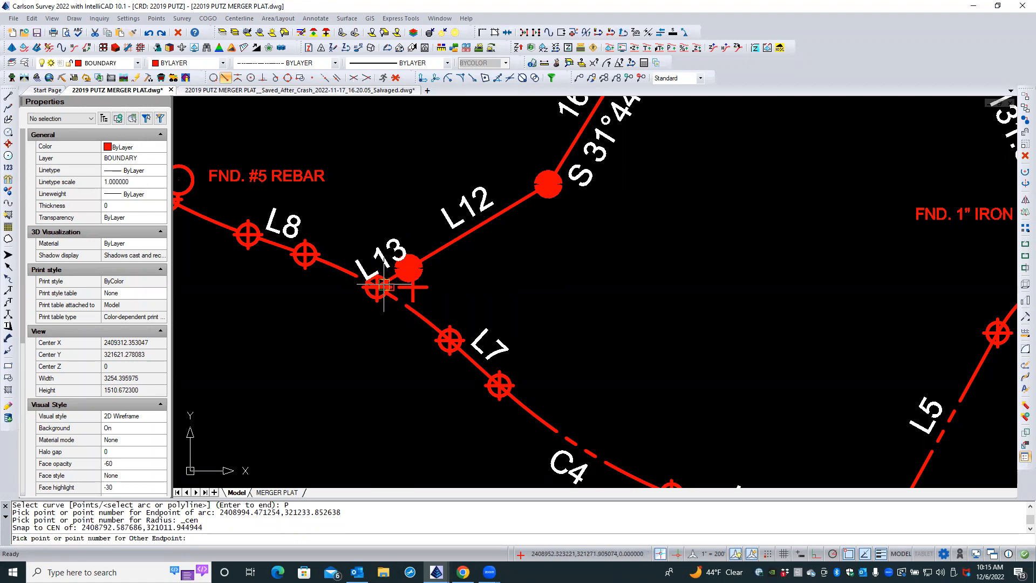
{"action": "scroll", "coordinate": [383, 286], "scroll_direction": "up", "scroll_amount": 2}
{"action": "scroll", "coordinate": [384, 285], "scroll_direction": "up", "scroll_amount": 3}
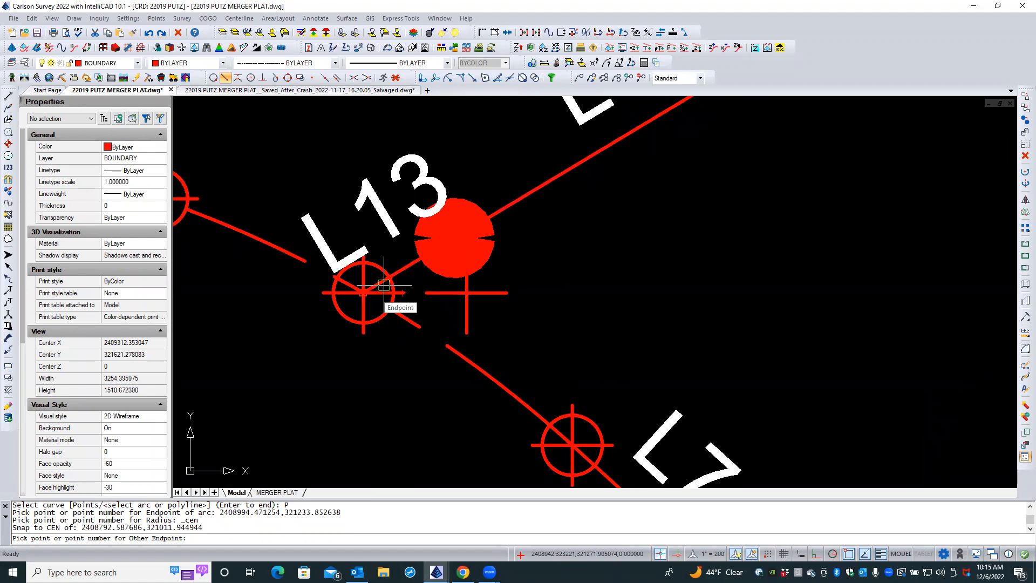
{"action": "left_click", "coordinate": [384, 285]}
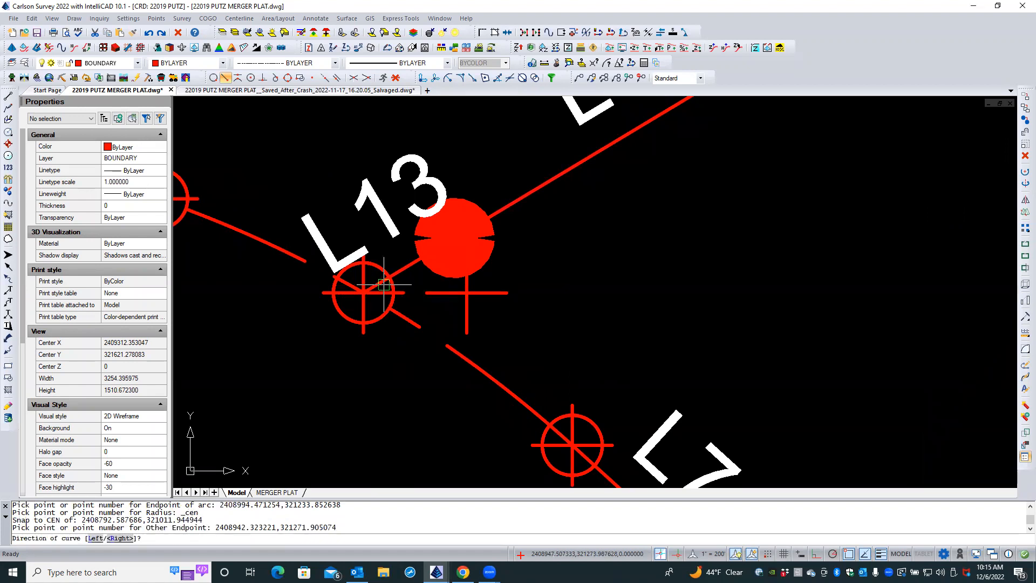
{"action": "type", "text": "L"}
{"action": "key", "text": "Return"}
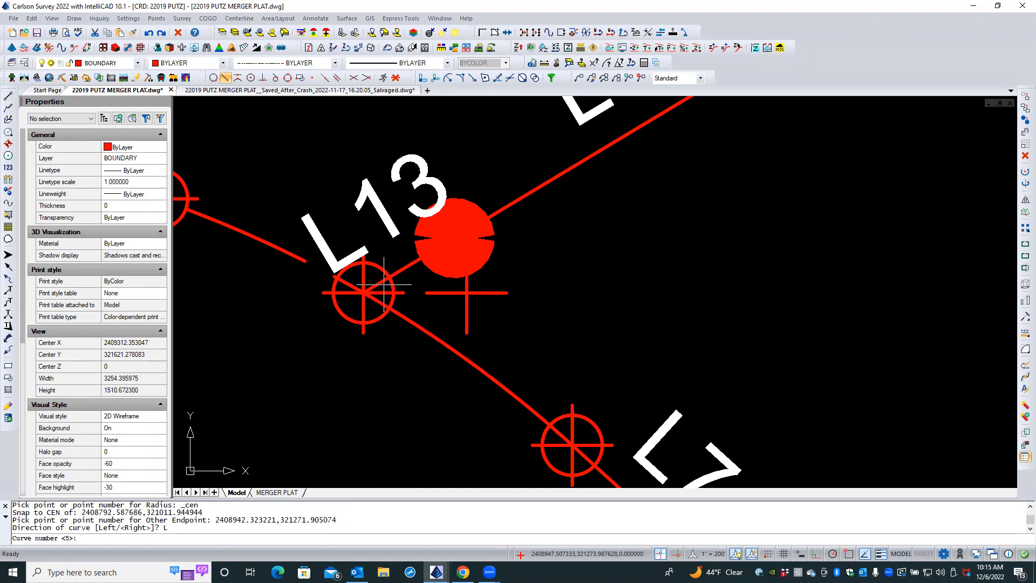
{"action": "key", "text": "Return"}
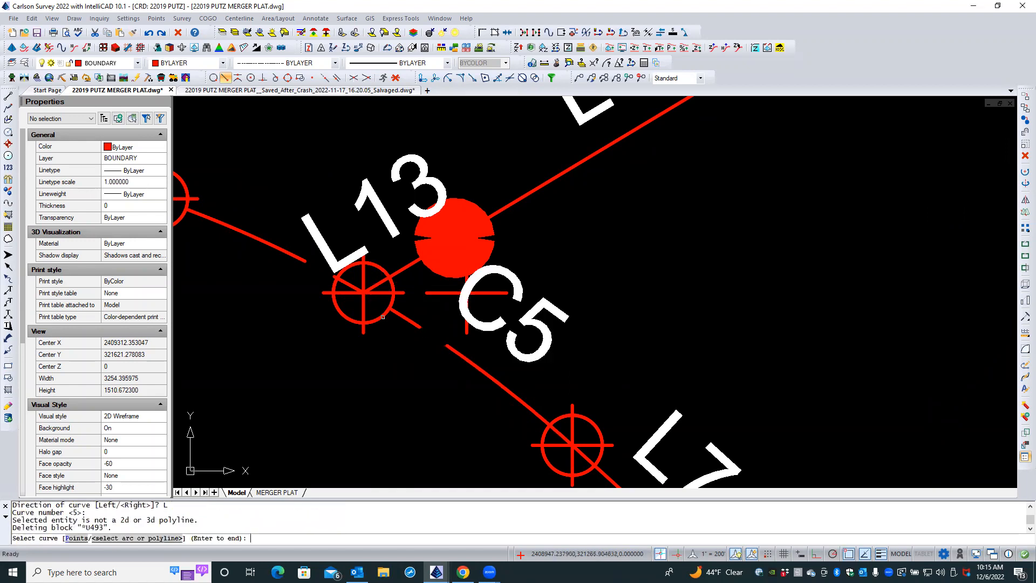
- Define the arc between L13 and L8 by points with its endpoint at L13, its center and its endpoint at L8, direction left, as curve number 6
{"action": "middle_click_drag", "start_coordinate": [310, 308], "coordinate": [526, 384]}
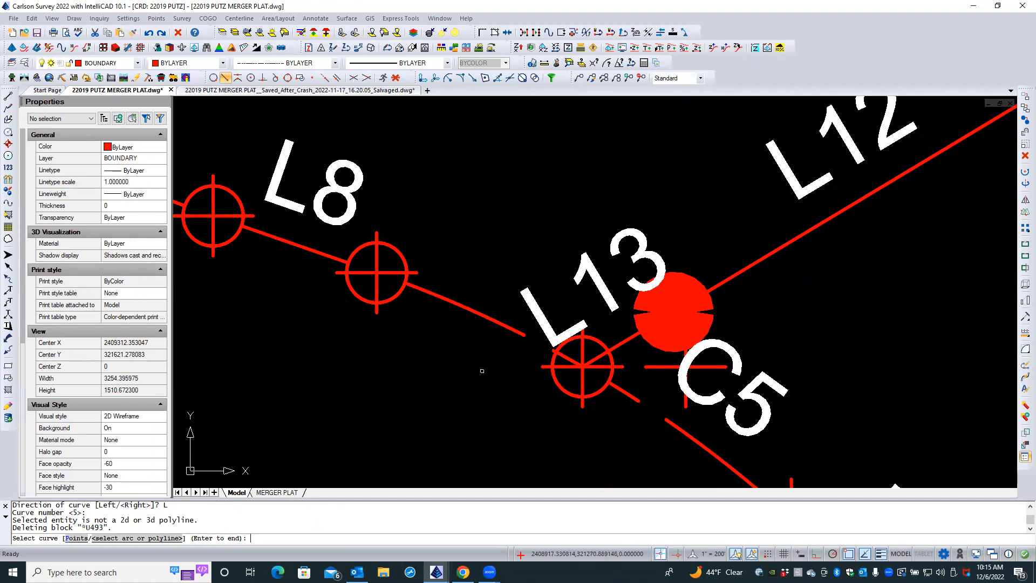
{"action": "type", "text": "P"}
{"action": "key", "text": "Return"}
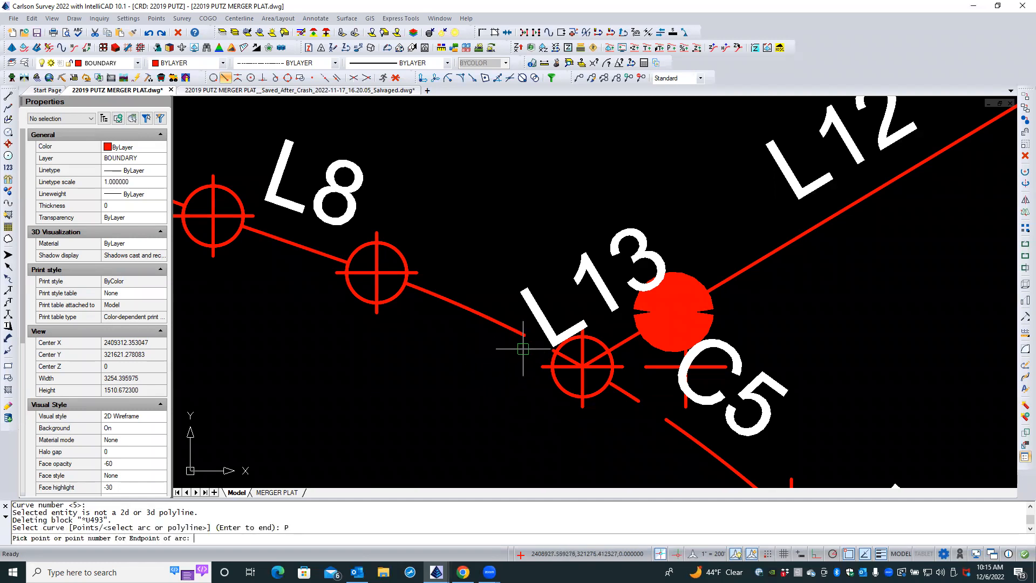
{"action": "left_click", "coordinate": [593, 355]}
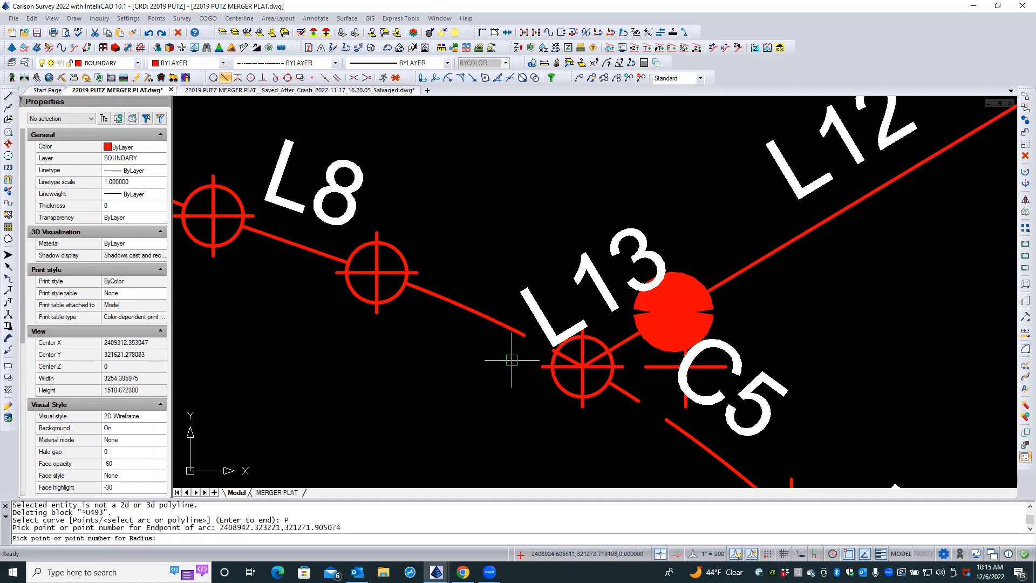
{"action": "right_click", "coordinate": [494, 348], "text": "shift"}
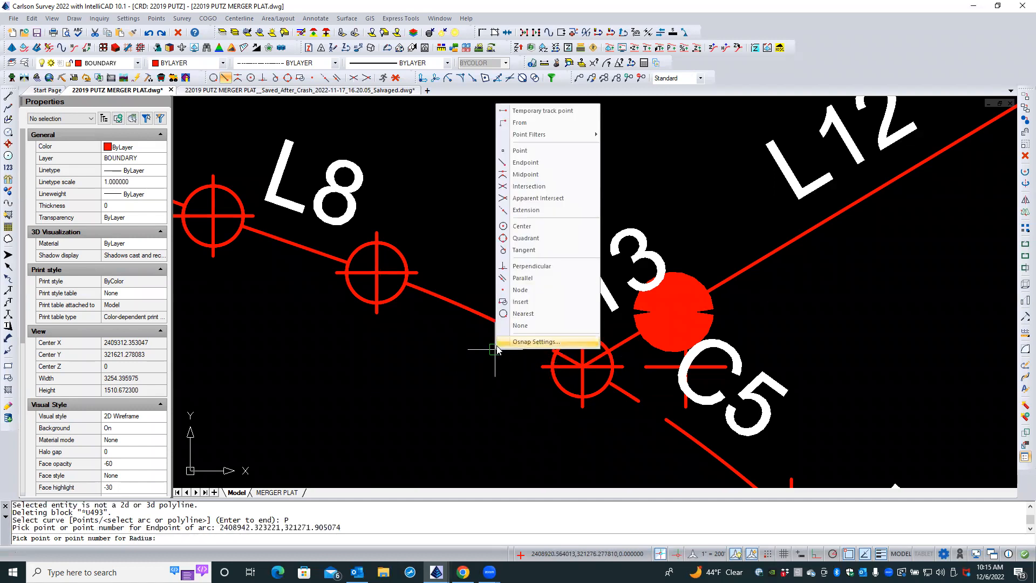
{"action": "left_click", "coordinate": [540, 227]}
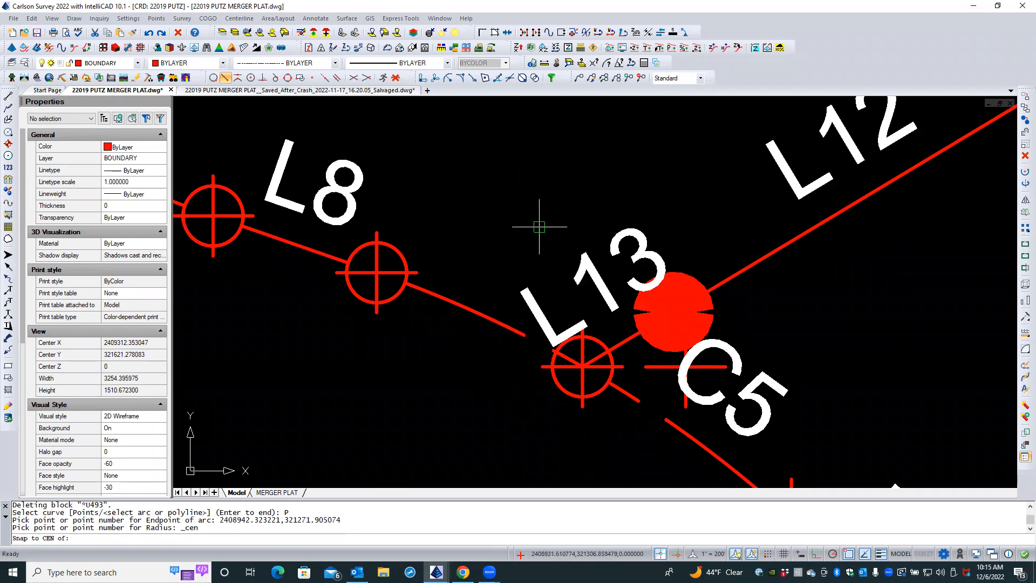
{"action": "left_click", "coordinate": [468, 308]}
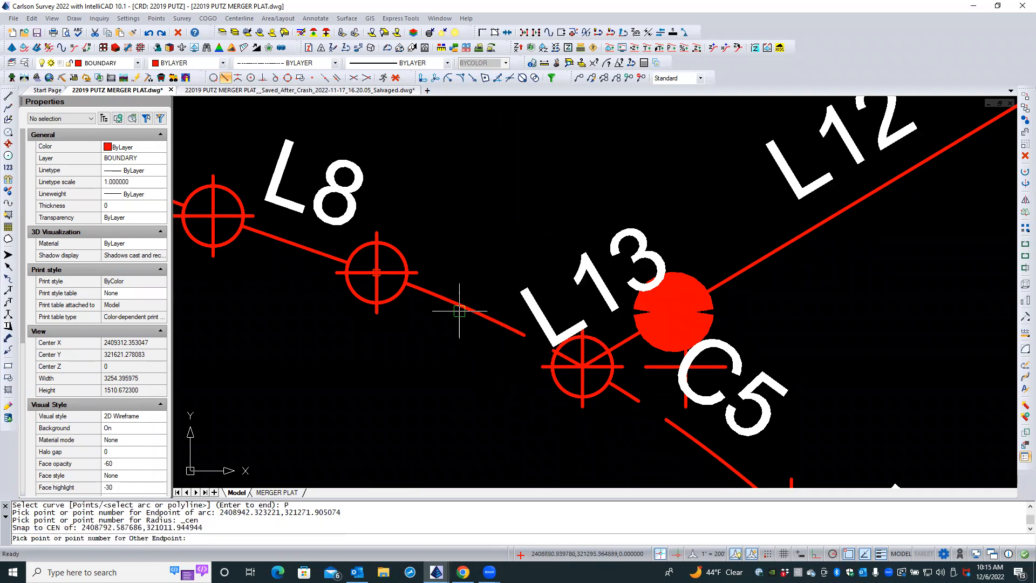
{"action": "left_click", "coordinate": [429, 297]}
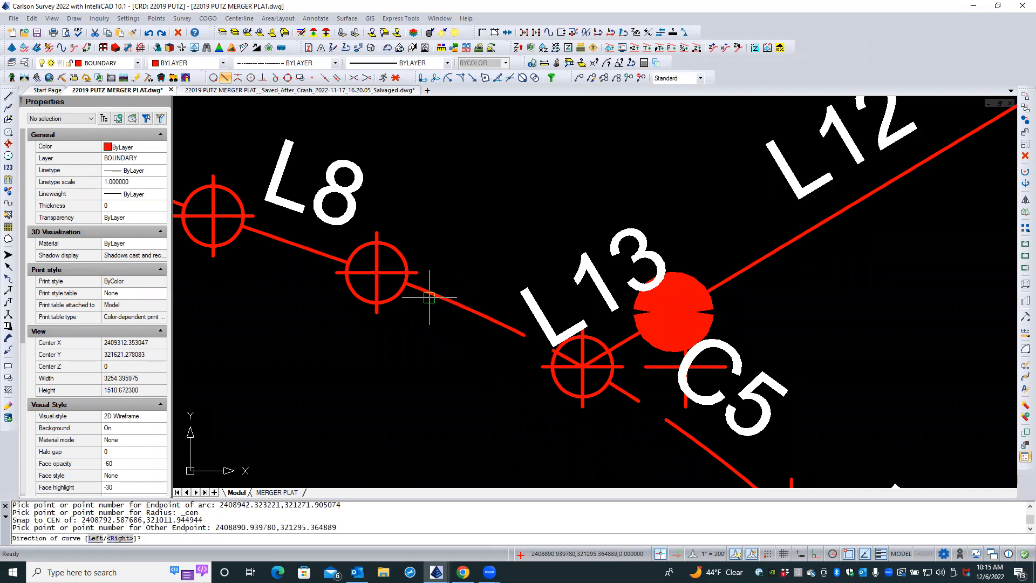
{"action": "type", "text": "L"}
{"action": "key", "text": "Return"}
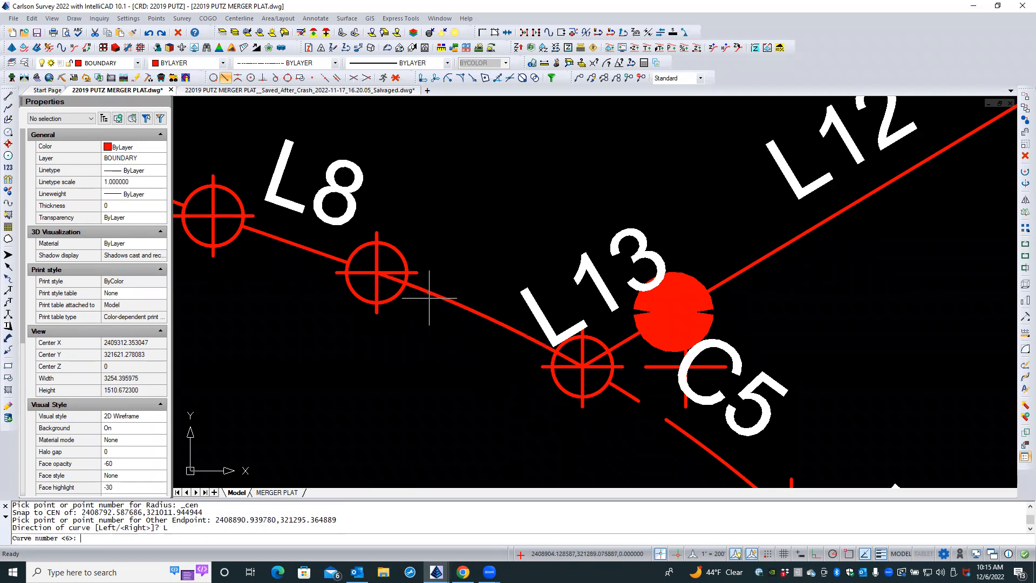
{"action": "key", "text": "Return"}
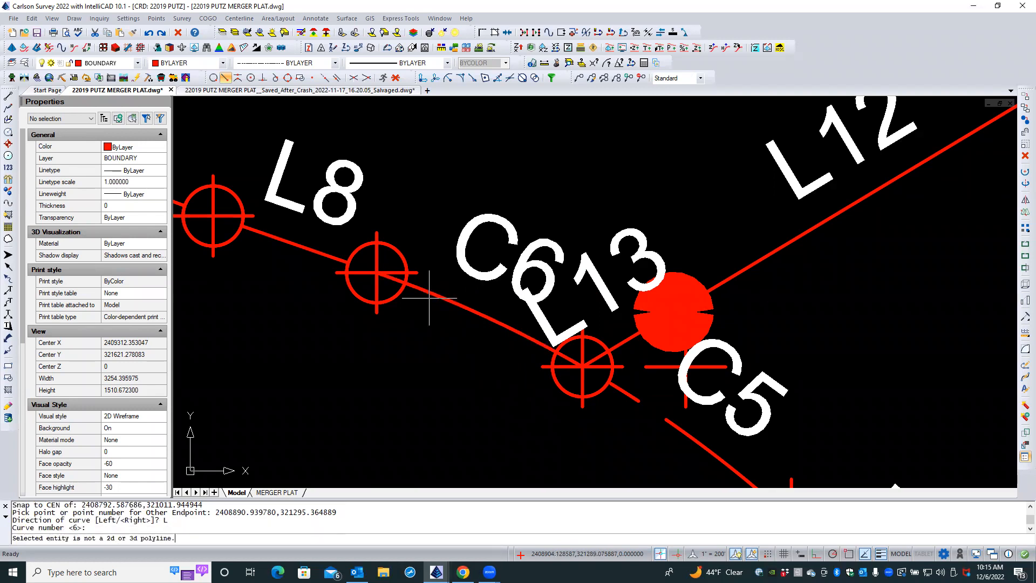
- Add the arc between L8 and L9 to the curve table as number 7 and finish the curve selection
{"action": "scroll", "coordinate": [405, 338], "scroll_direction": "down", "scroll_amount": 3}
{"action": "scroll", "coordinate": [401, 341], "scroll_direction": "down", "scroll_amount": 2}
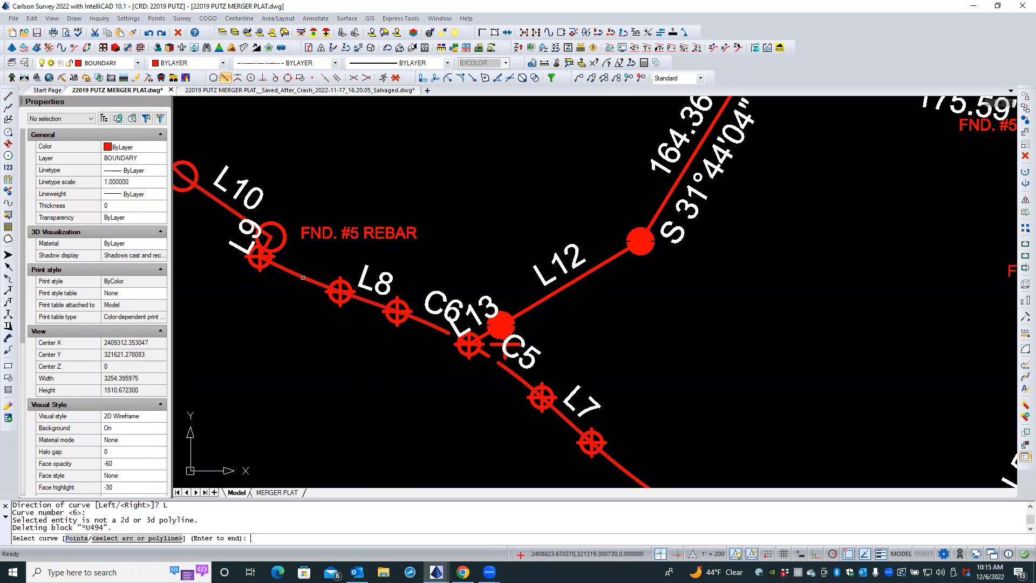
{"action": "left_click", "coordinate": [303, 277]}
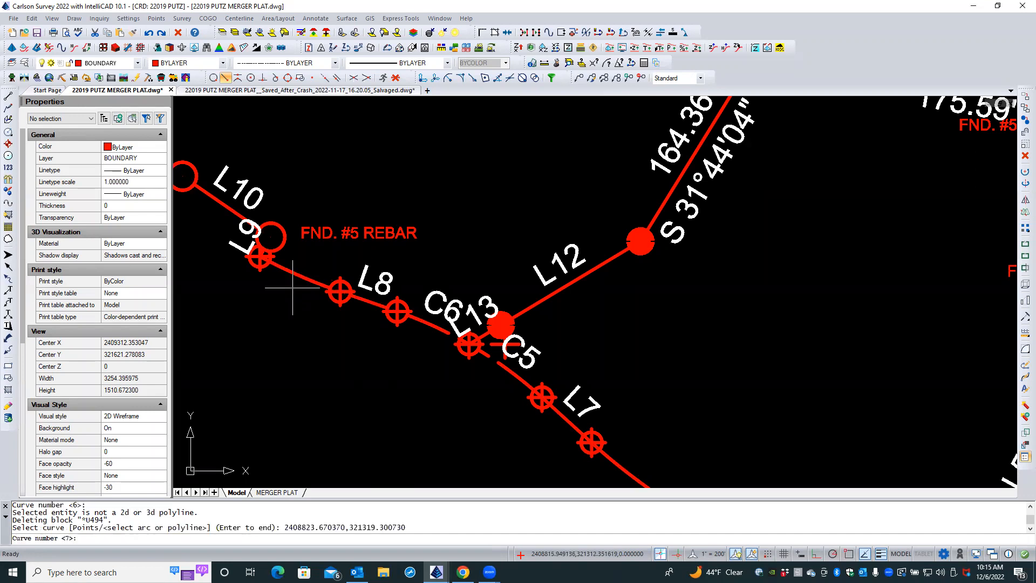
{"action": "key", "text": "Return"}
{"action": "scroll", "coordinate": [292, 287], "scroll_direction": "down", "scroll_amount": 4}
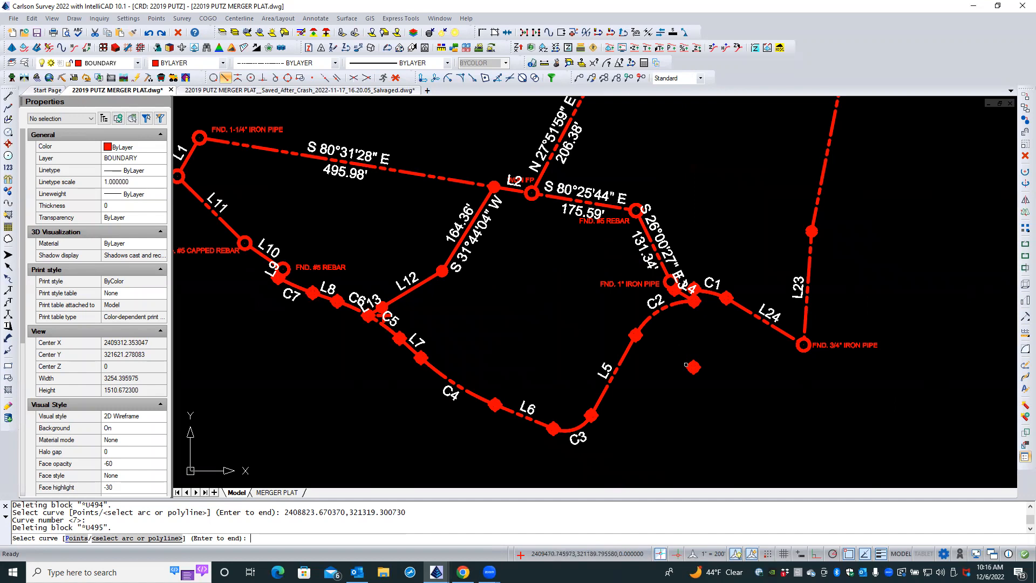
{"action": "scroll", "coordinate": [812, 402], "scroll_direction": "down", "scroll_amount": 1}
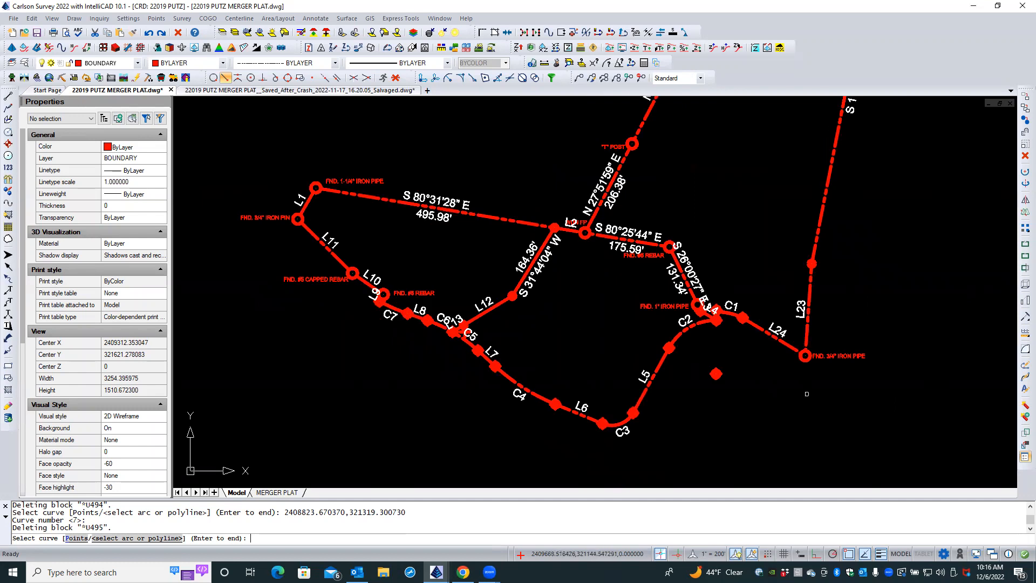
{"action": "key", "text": "Return"}
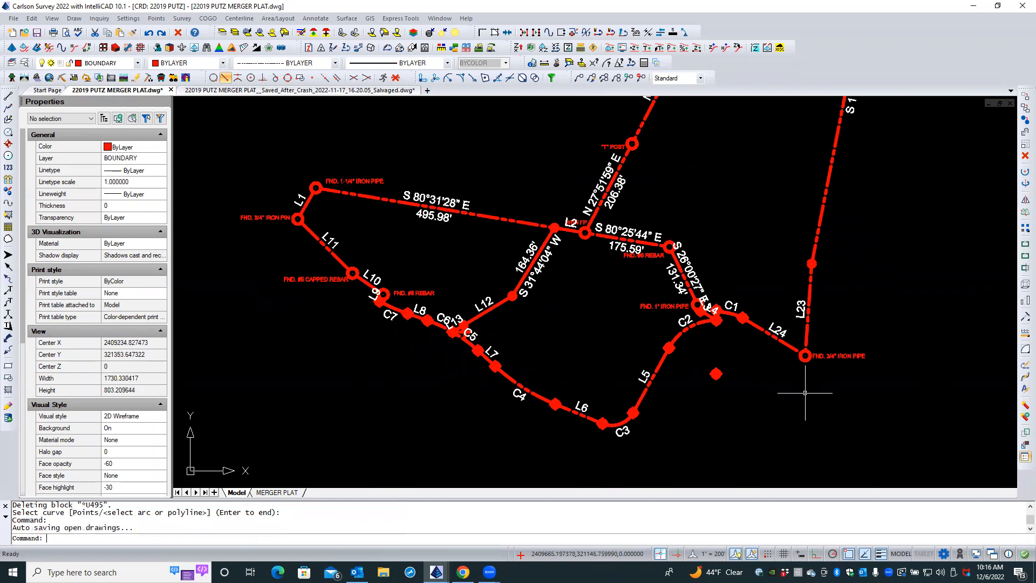
- Examine the entries of the line table and curve table east of the boundary
{"action": "scroll", "coordinate": [897, 341], "scroll_direction": "down", "scroll_amount": 2}
{"action": "middle_click_drag", "start_coordinate": [891, 344], "coordinate": [510, 389]}
{"action": "mouse_move", "coordinate": [885, 344]}
{"action": "middle_mouse_down"}
{"action": "mouse_move", "coordinate": [752, 360]}
{"action": "mouse_move", "coordinate": [748, 351]}
{"action": "middle_mouse_up"}
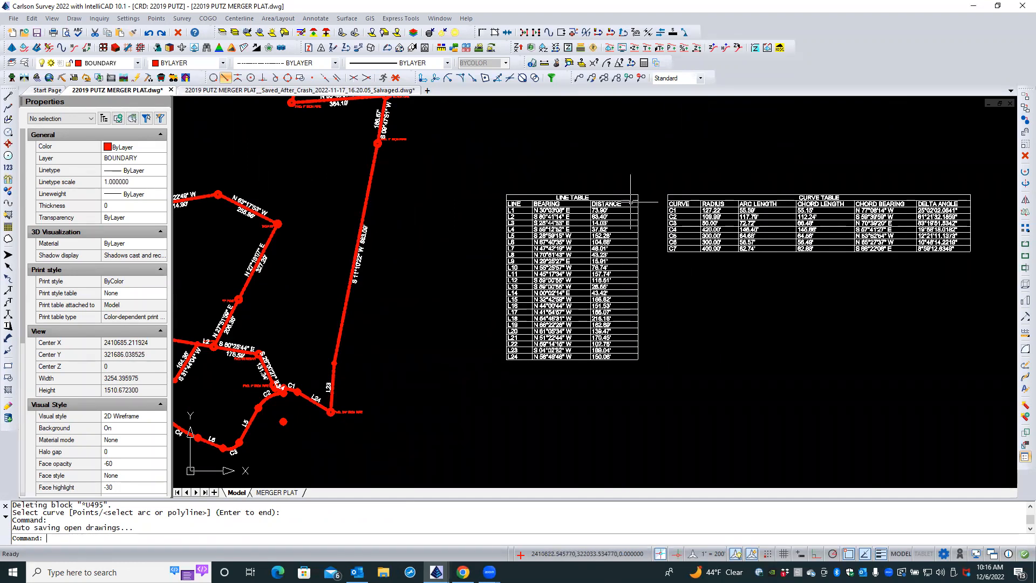
{"action": "scroll", "coordinate": [619, 207], "scroll_direction": "up", "scroll_amount": 3}
{"action": "scroll", "coordinate": [619, 207], "scroll_direction": "up", "scroll_amount": 1}
{"action": "middle_click_drag", "start_coordinate": [561, 162], "coordinate": [568, 117]}
{"action": "scroll", "coordinate": [568, 116], "scroll_direction": "down", "scroll_amount": 2}
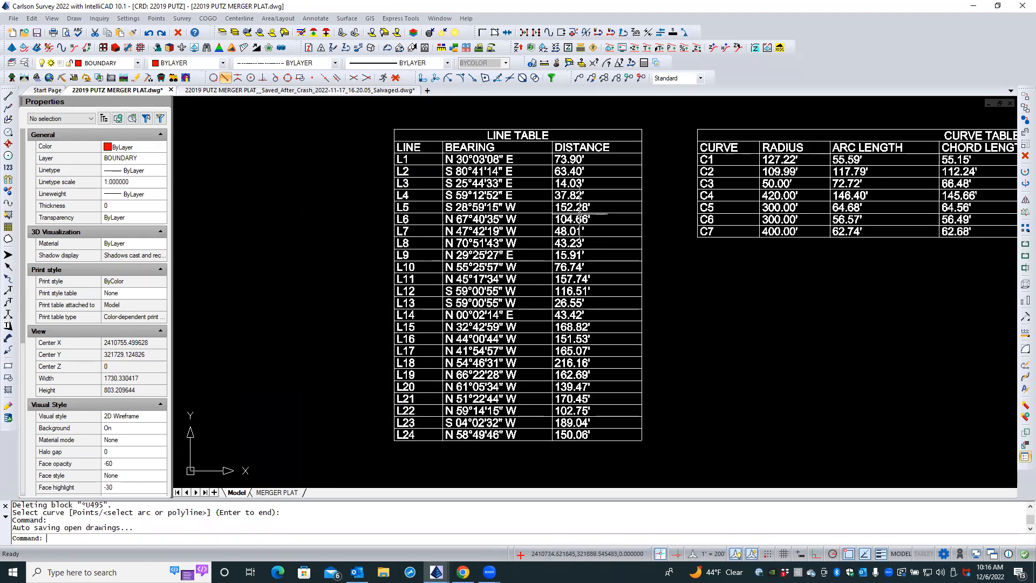
- Try to open the line table directly as a block definition for editing
{"action": "left_click", "coordinate": [577, 159]}
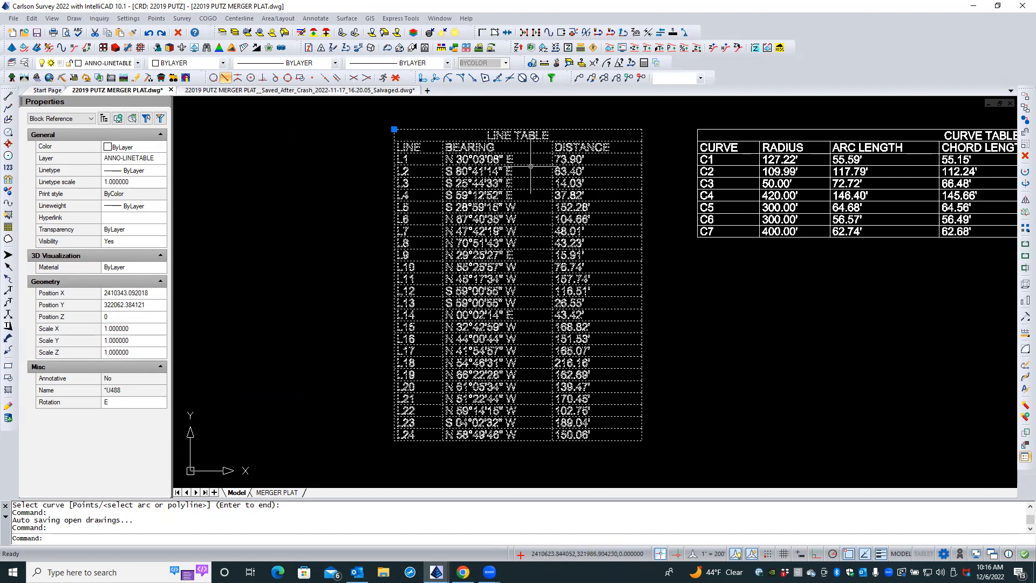
{"action": "double_click", "coordinate": [570, 158]}
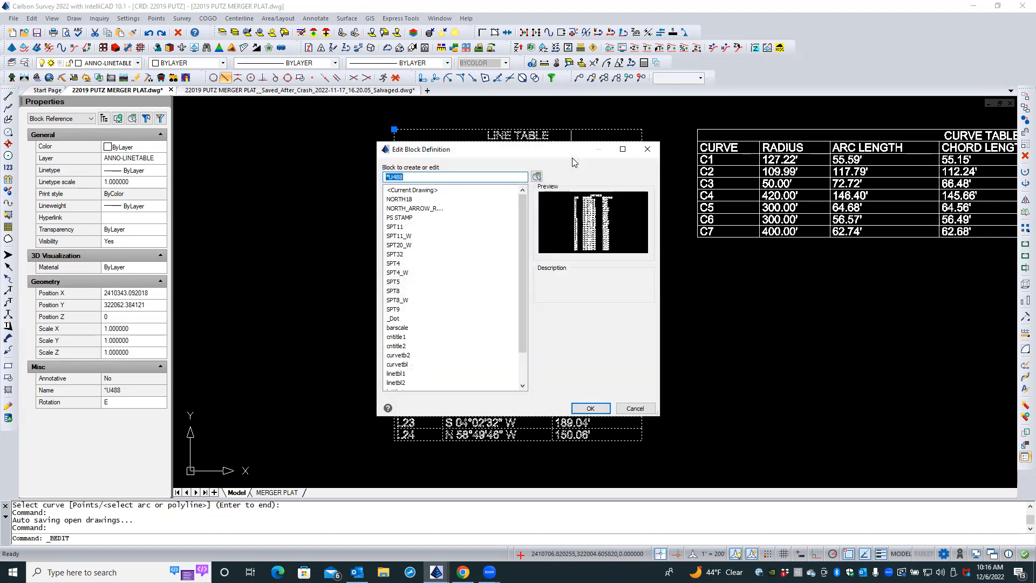
{"action": "left_click", "coordinate": [590, 408]}
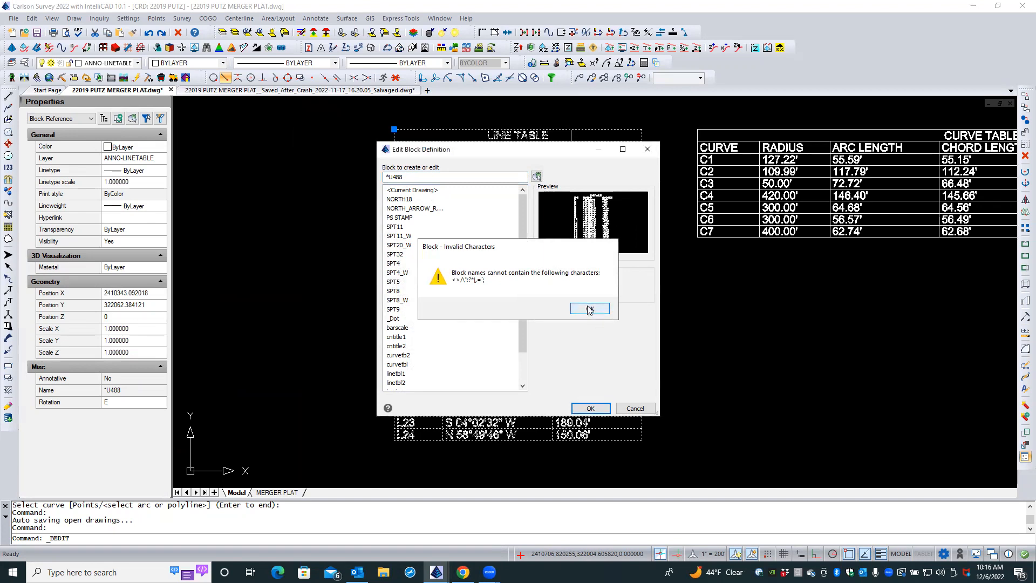
{"action": "left_click", "coordinate": [590, 309]}
{"action": "left_click", "coordinate": [635, 409]}
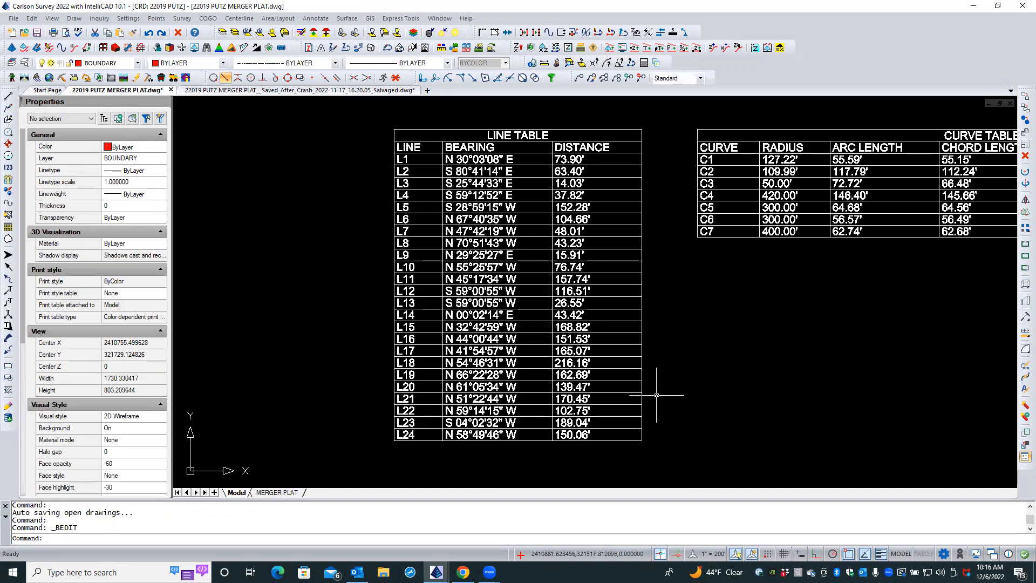
{"action": "left_click", "coordinate": [575, 157]}
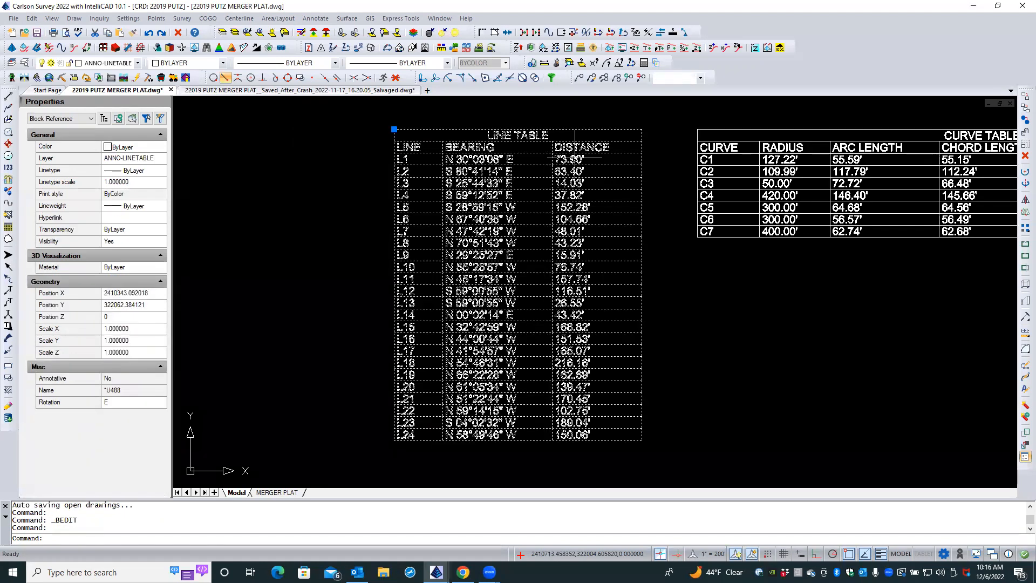
{"action": "key", "text": "Escape"}
{"action": "key", "text": "Escape"}
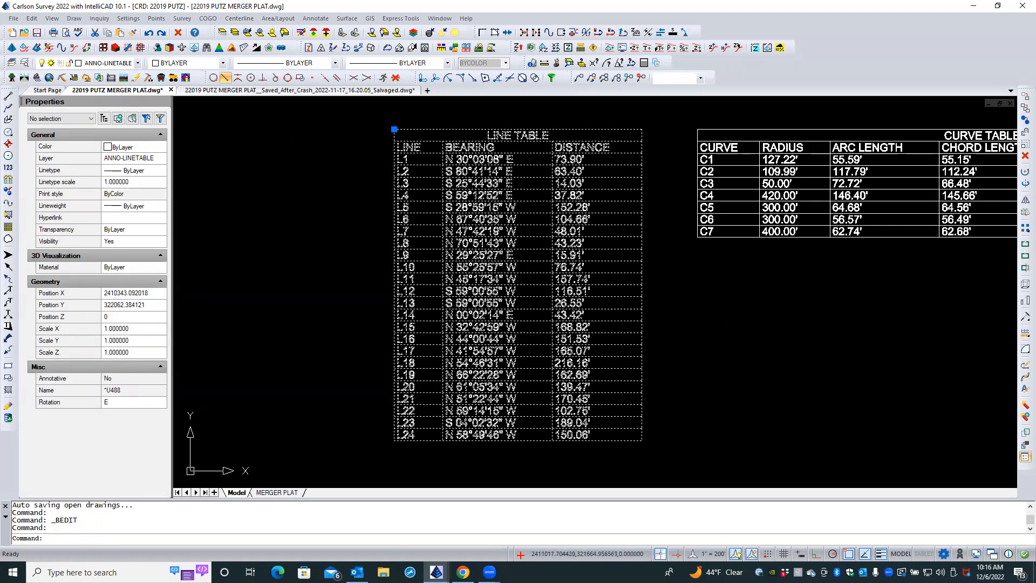
- Try to edit the line table's block with BEDIT by picking the table in the drawing
{"action": "type", "text": "BEDIT"}
{"action": "key", "text": "Return"}
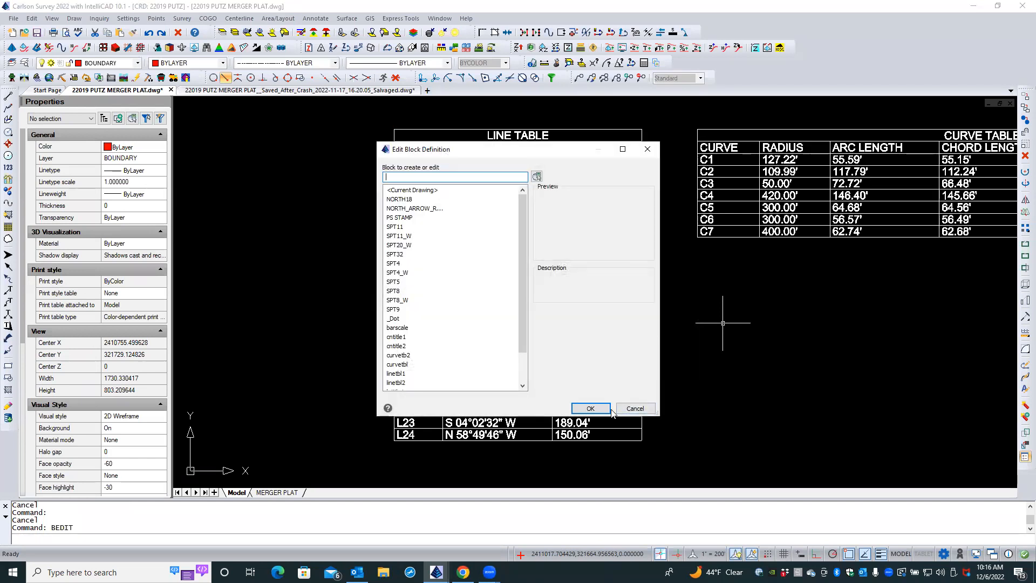
{"action": "left_click", "coordinate": [536, 176]}
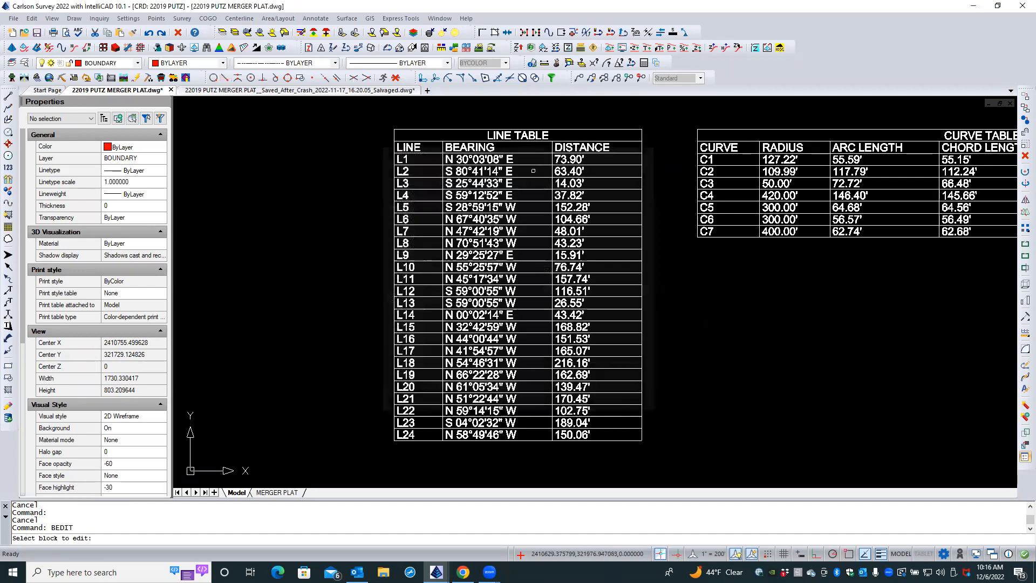
{"action": "left_click", "coordinate": [566, 143]}
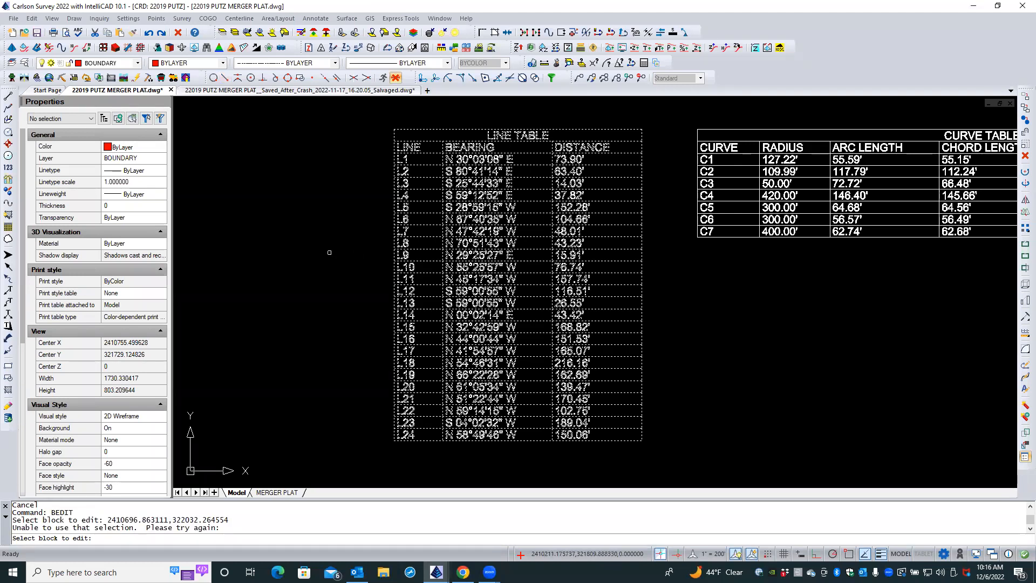
{"action": "key", "text": "Escape"}
{"action": "key", "text": "Escape"}
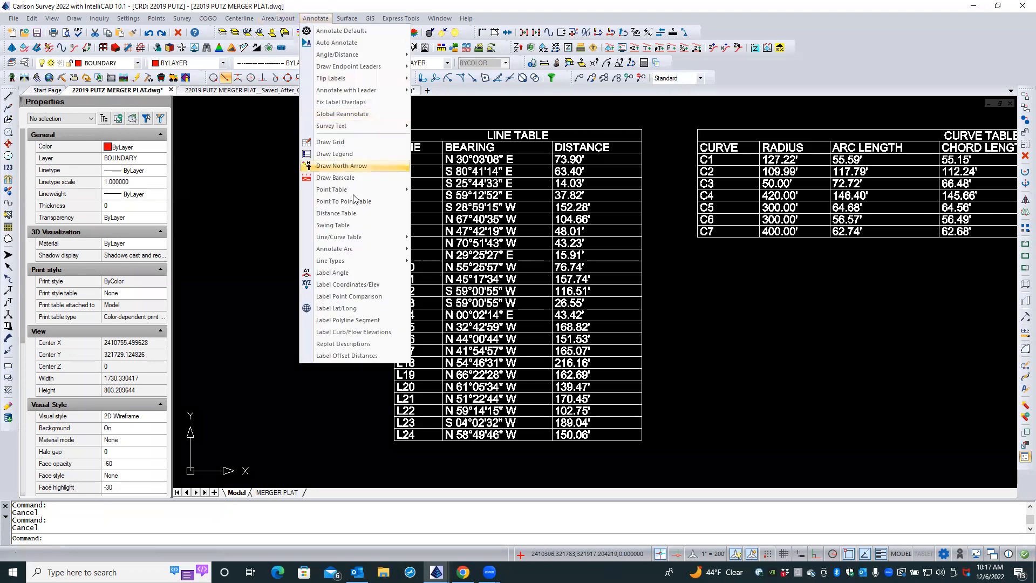
- Open the line table's properties in the General Table Editor and set the LINE column's alignment to Center
{"action": "mouse_move", "coordinate": [361, 237]}
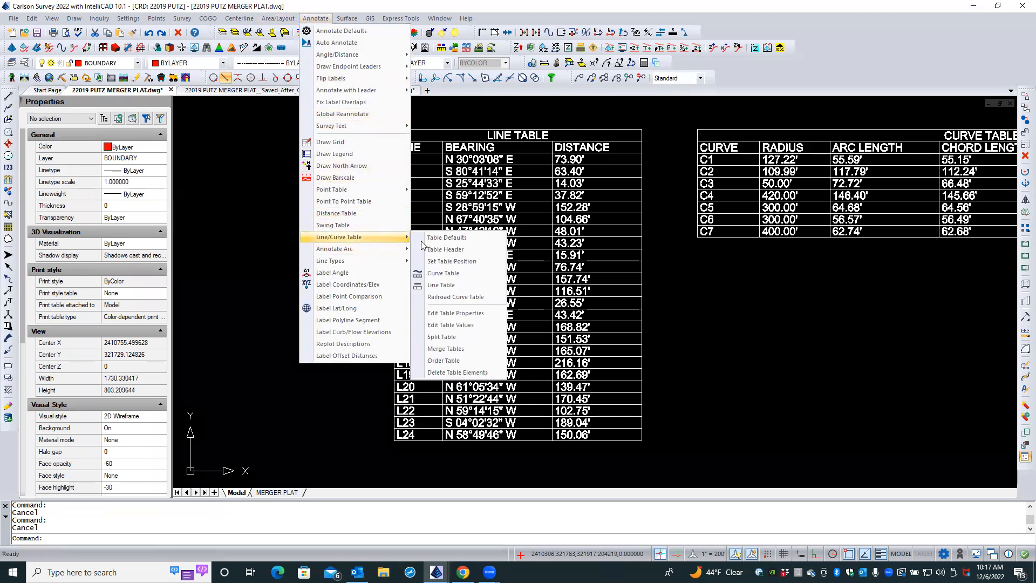
{"action": "left_click", "coordinate": [463, 313]}
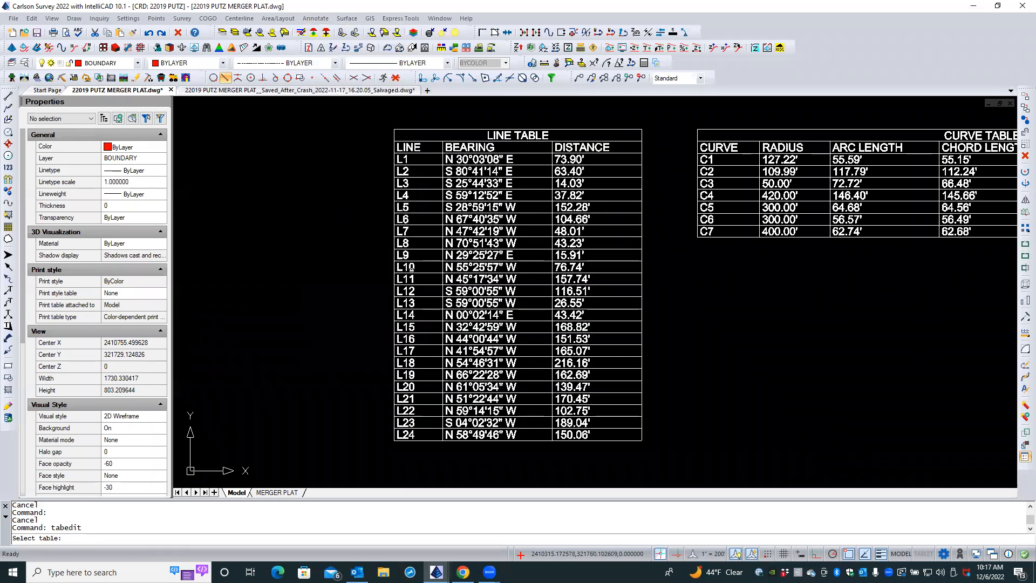
{"action": "left_click", "coordinate": [471, 238]}
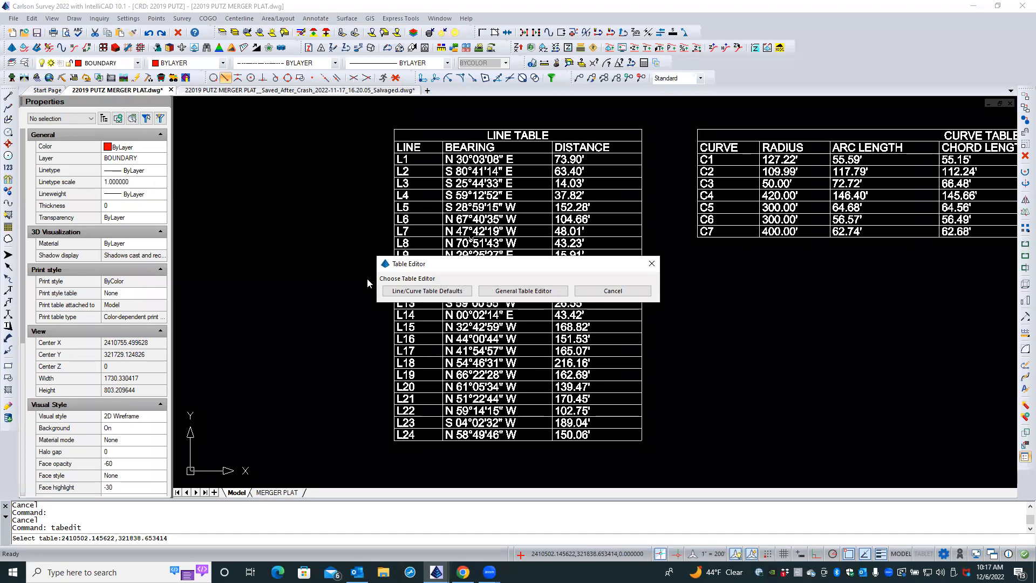
{"action": "left_click", "coordinate": [508, 292]}
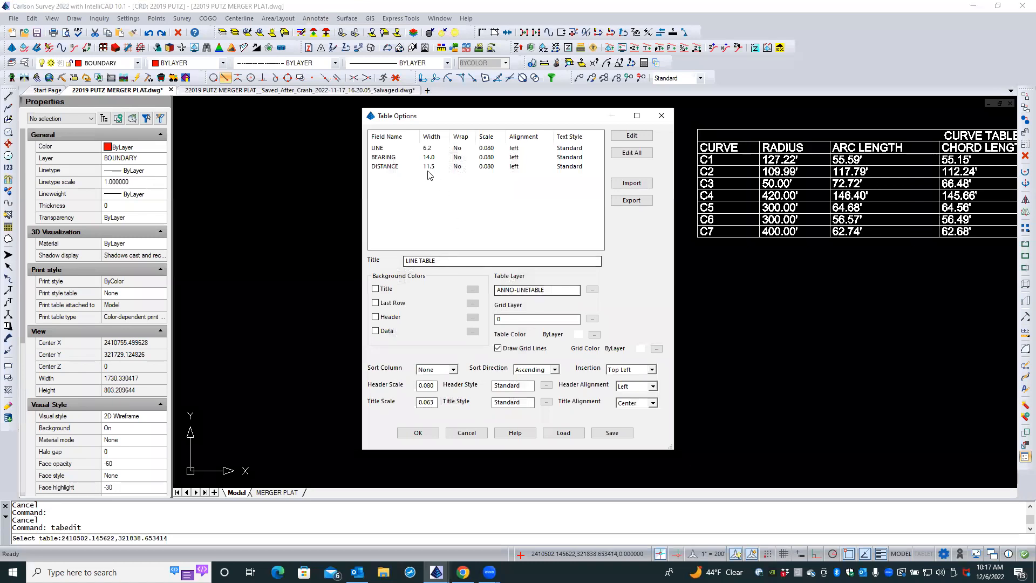
{"action": "left_click", "coordinate": [377, 147]}
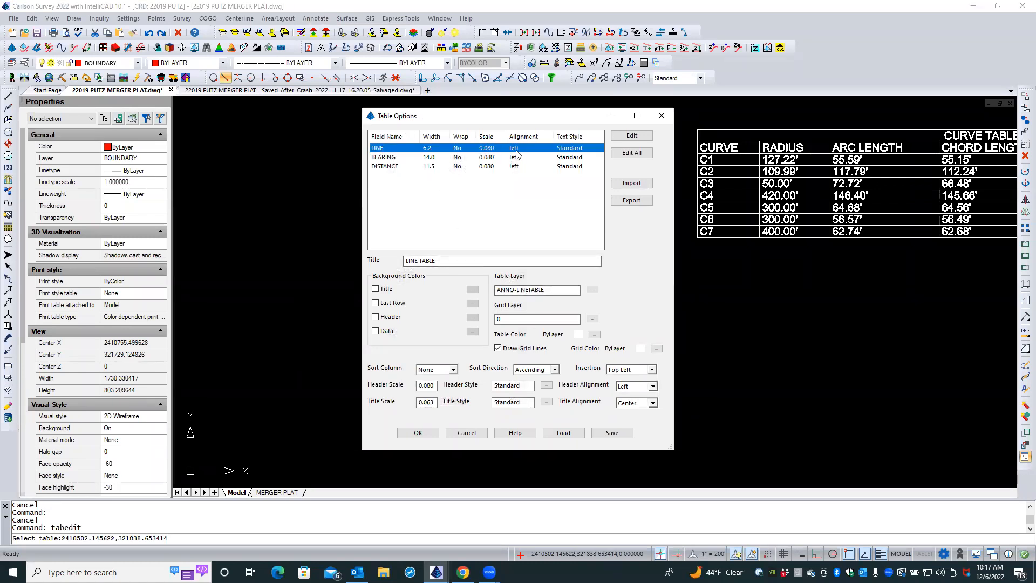
{"action": "left_click", "coordinate": [628, 136]}
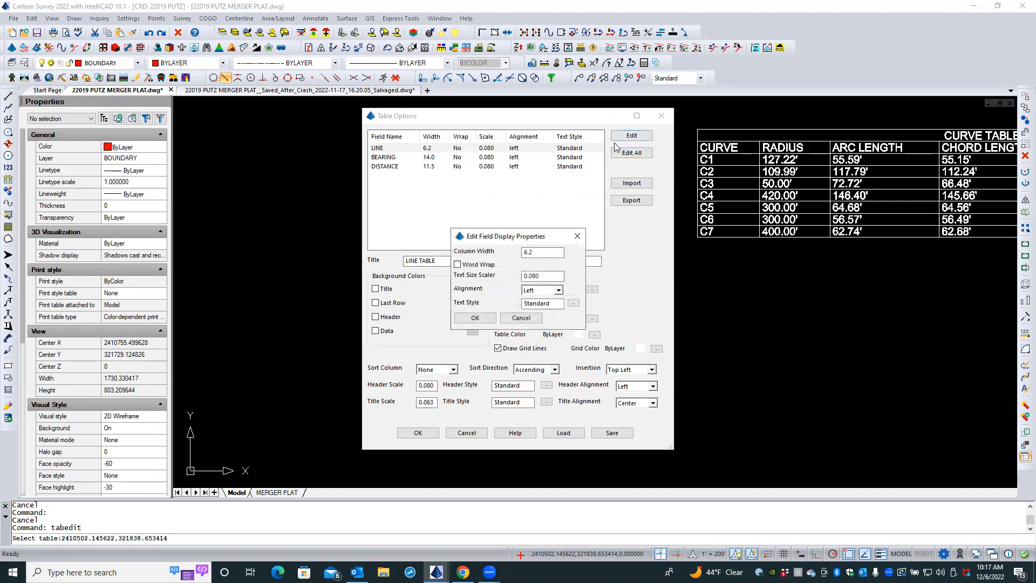
{"action": "left_click", "coordinate": [558, 291]}
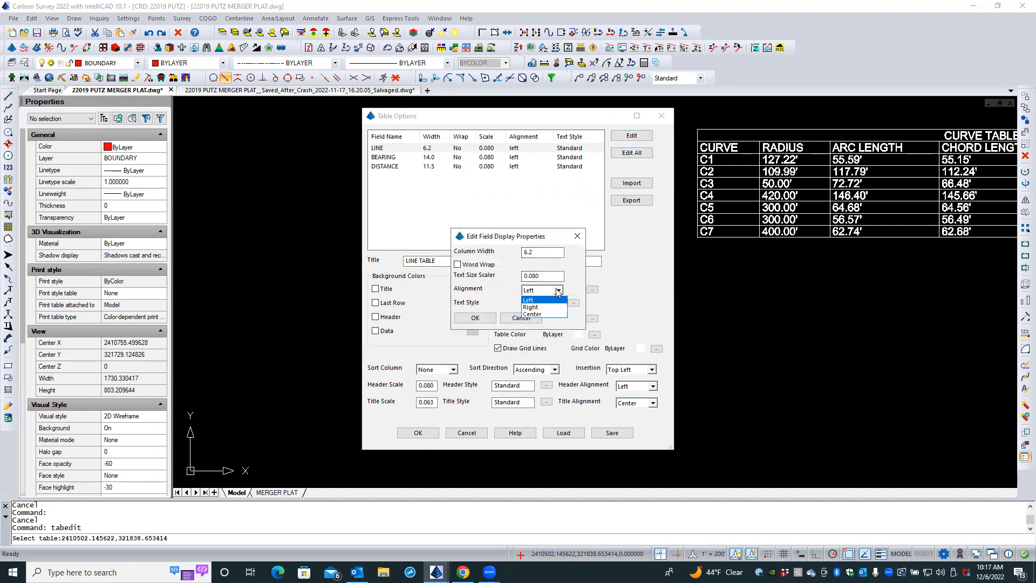
{"action": "left_click", "coordinate": [536, 314]}
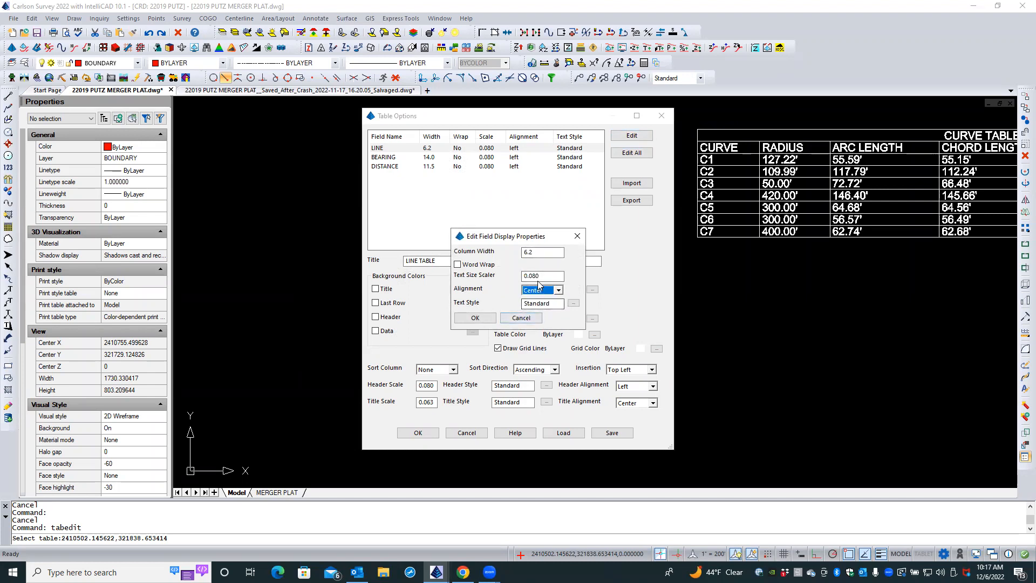
{"action": "left_click", "coordinate": [478, 318]}
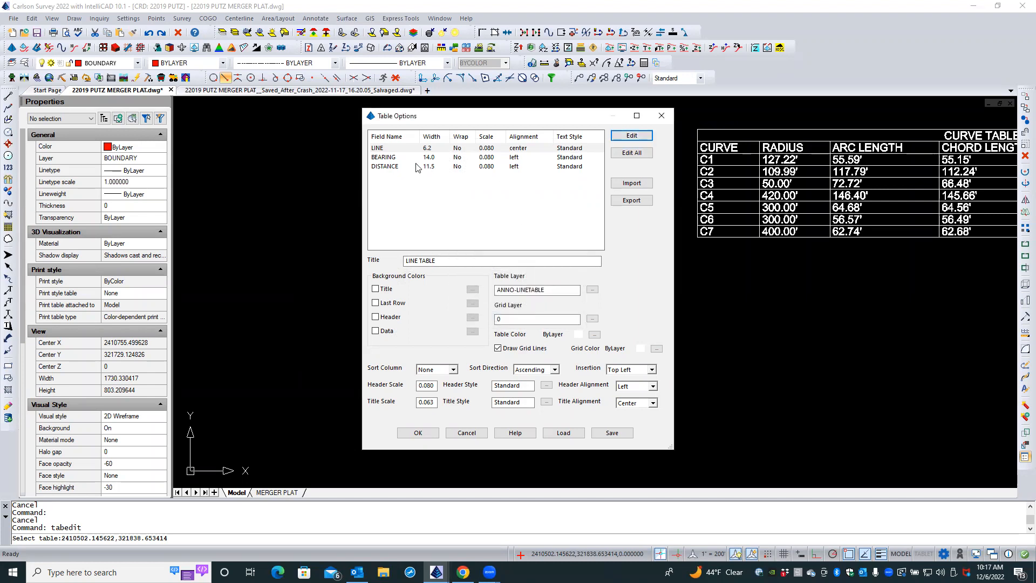
- Set the DISTANCE column's alignment to Right and apply the changes to the line table
{"action": "left_click", "coordinate": [517, 168]}
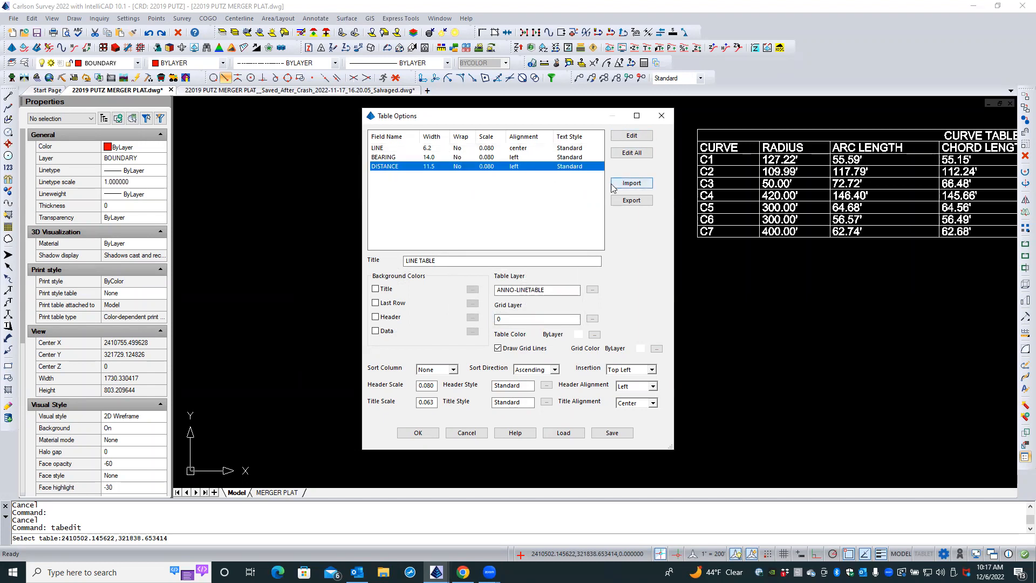
{"action": "left_click", "coordinate": [619, 136]}
{"action": "left_click", "coordinate": [558, 291]}
{"action": "left_click", "coordinate": [537, 306]}
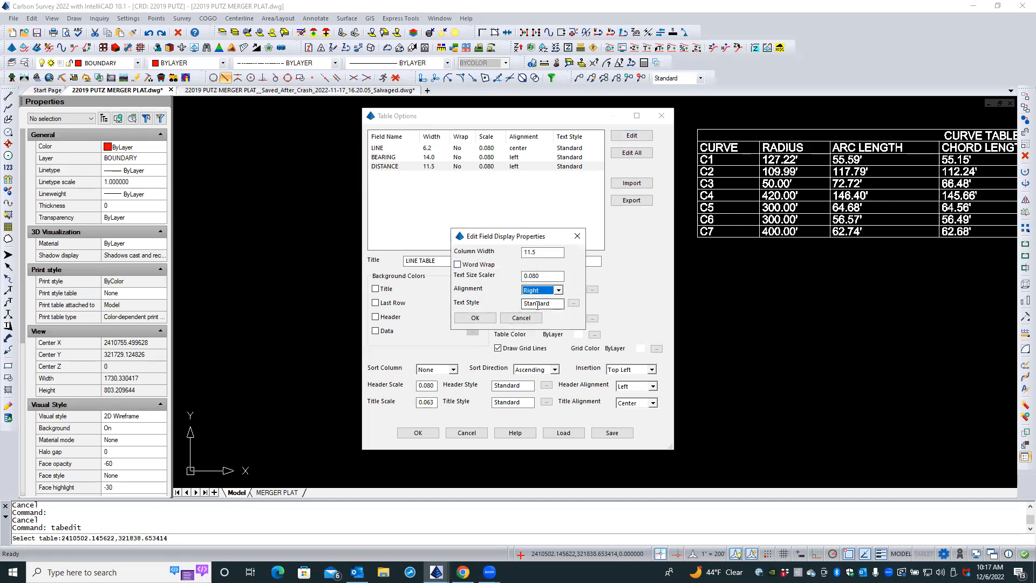
{"action": "left_click", "coordinate": [475, 318]}
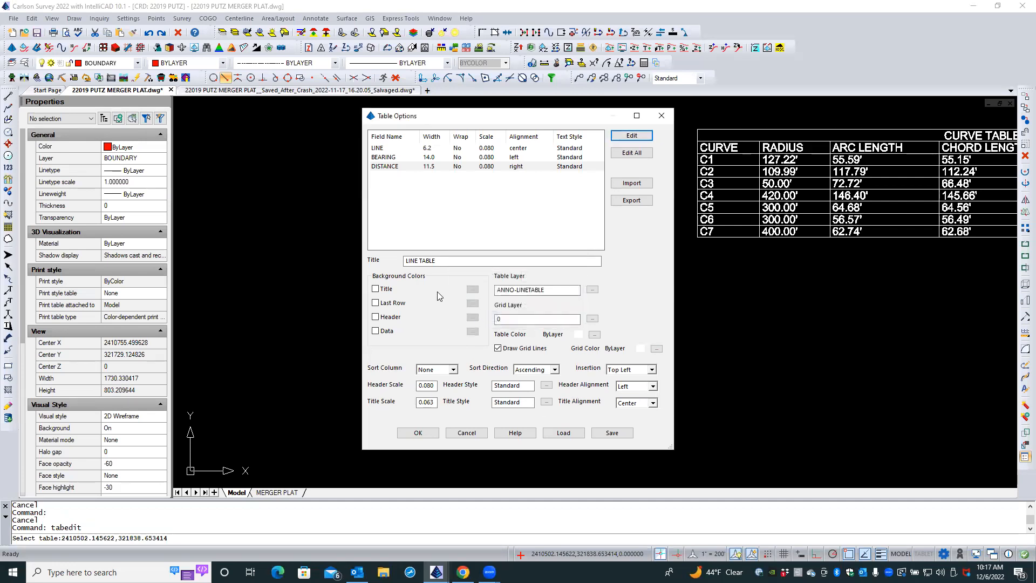
{"action": "left_click", "coordinate": [413, 434]}
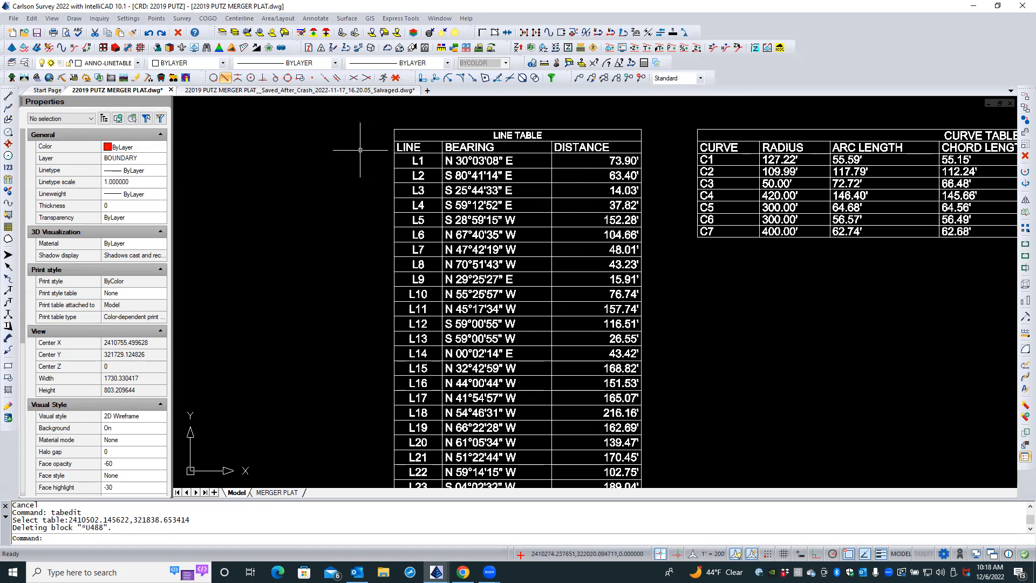
{"action": "scroll", "coordinate": [358, 151], "scroll_direction": "down", "scroll_amount": 1}
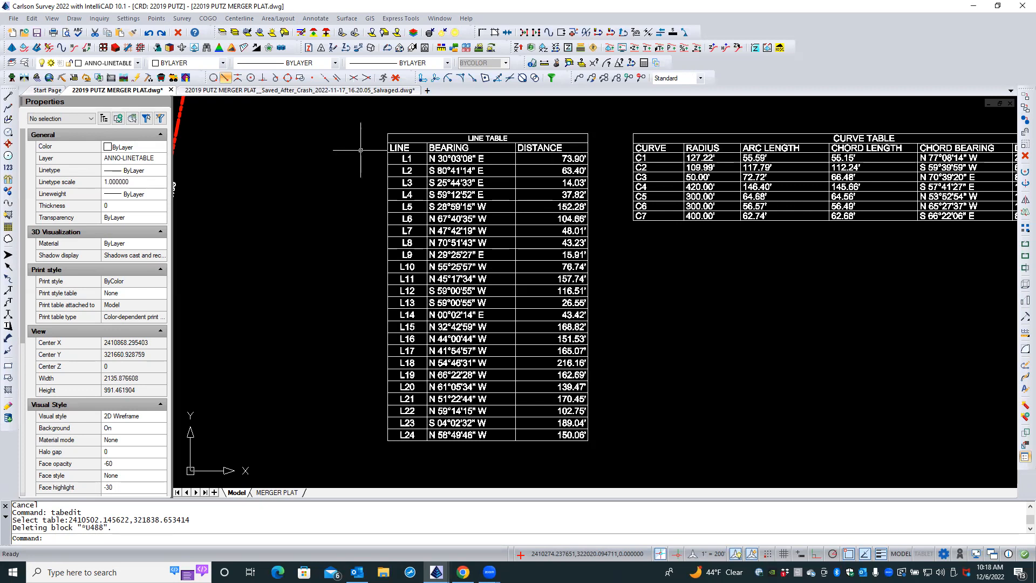
{"action": "right_click", "coordinate": [426, 127]}
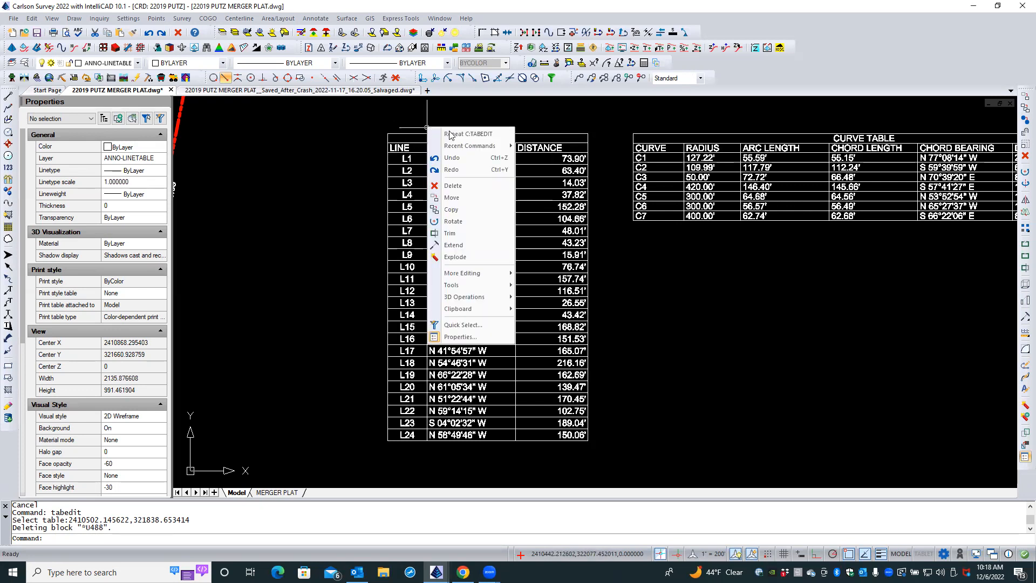
{"action": "left_click", "coordinate": [451, 134]}
{"action": "left_click", "coordinate": [458, 147]}
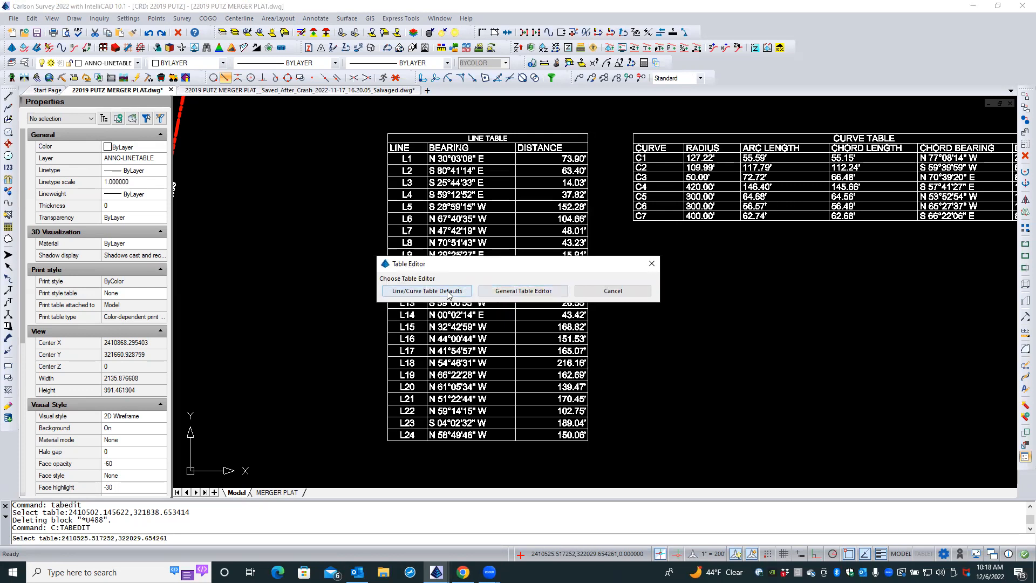
{"action": "left_click", "coordinate": [448, 293]}
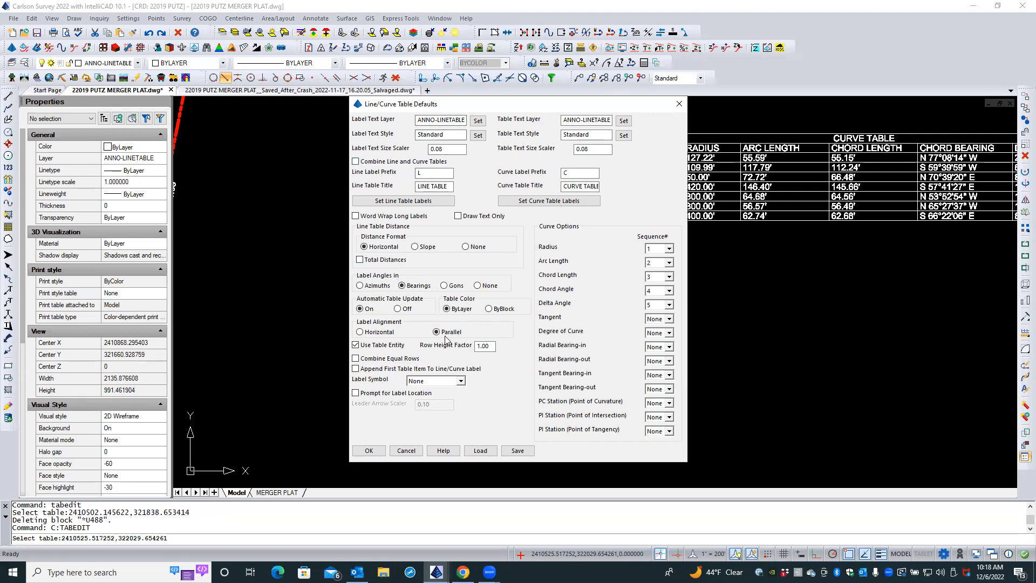
{"action": "left_click", "coordinate": [405, 450]}
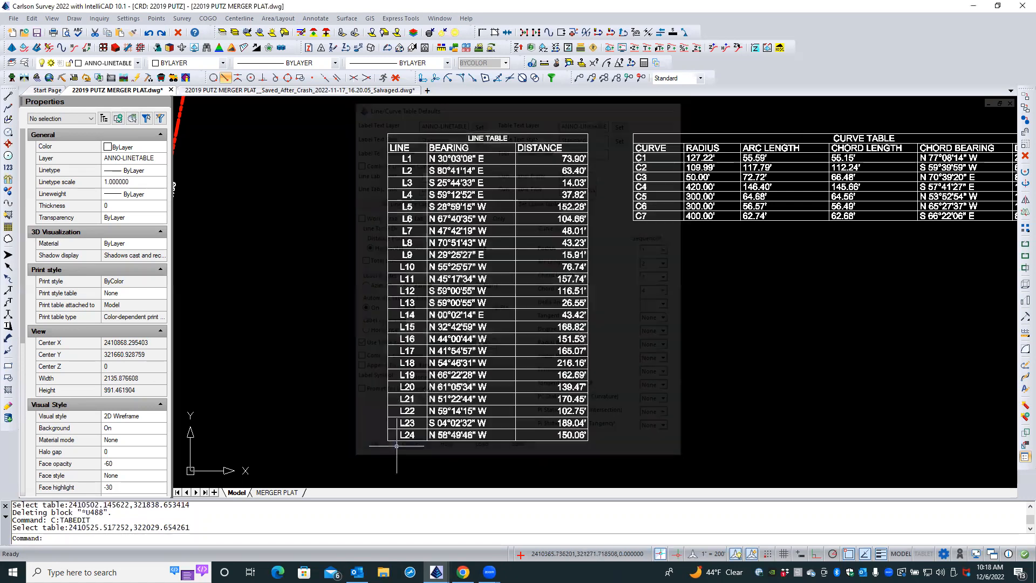
- Reopen the line table in the General Table Editor and set the DISTANCE column's width to 8
{"action": "left_click", "coordinate": [421, 253]}
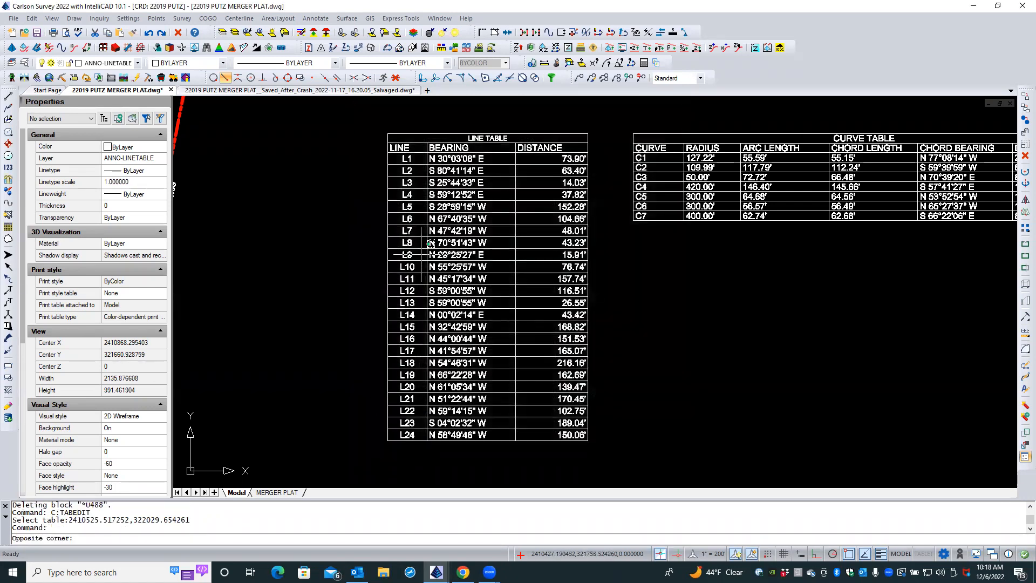
{"action": "right_click", "coordinate": [421, 253]}
{"action": "left_click", "coordinate": [432, 262]}
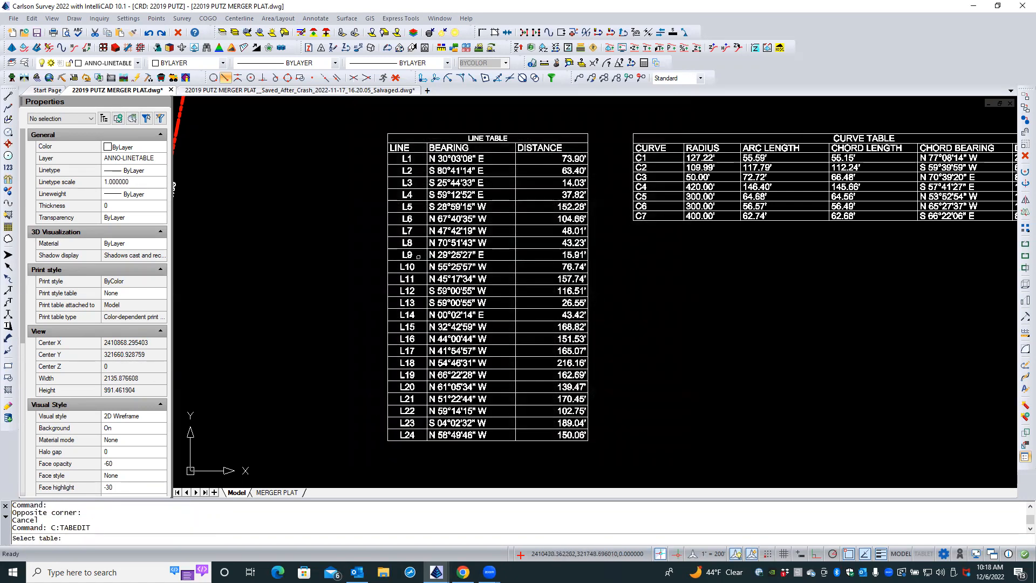
{"action": "left_click", "coordinate": [410, 255]}
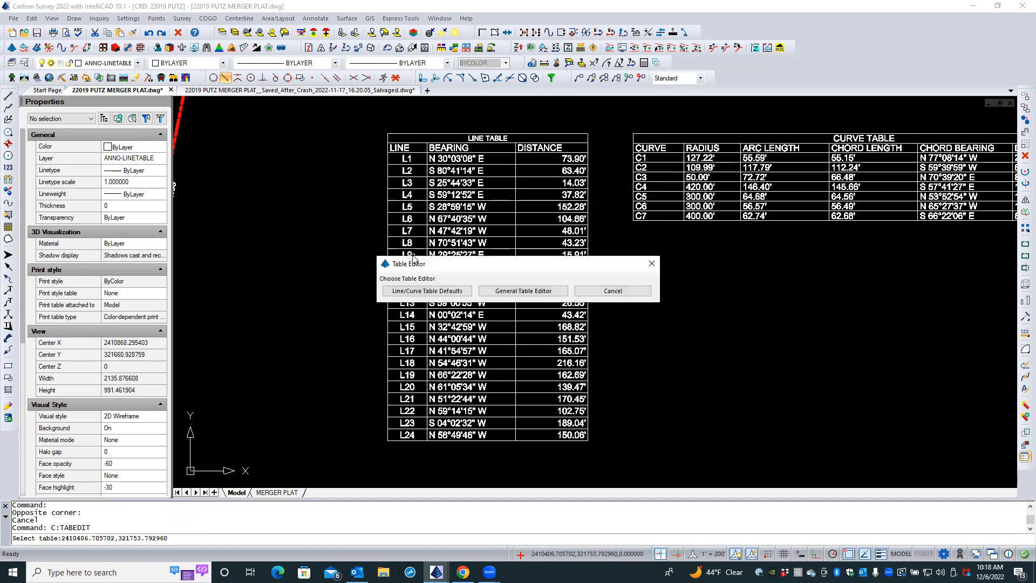
{"action": "left_click", "coordinate": [484, 292]}
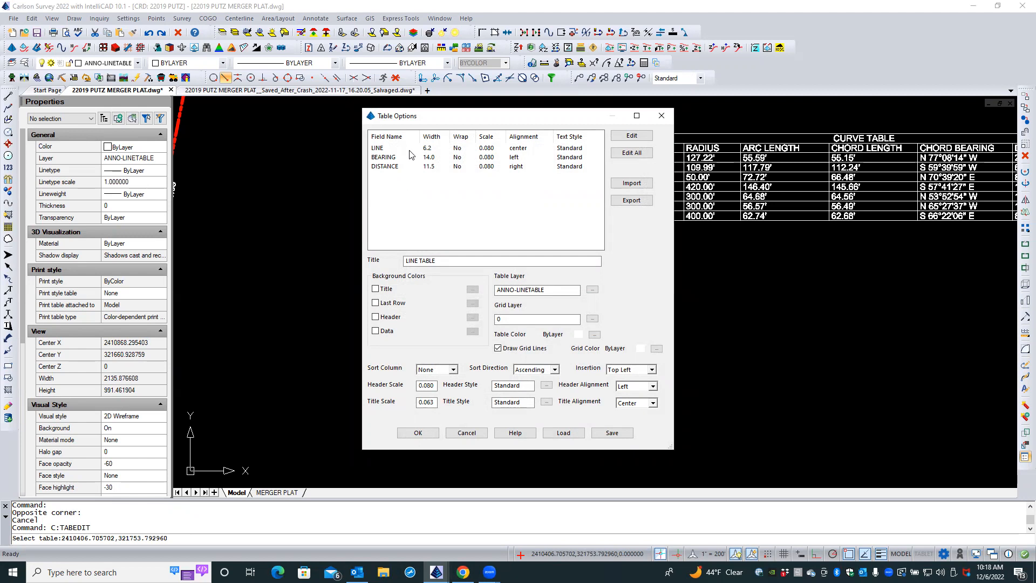
{"action": "left_click_drag", "start_coordinate": [473, 115], "coordinate": [282, 135]}
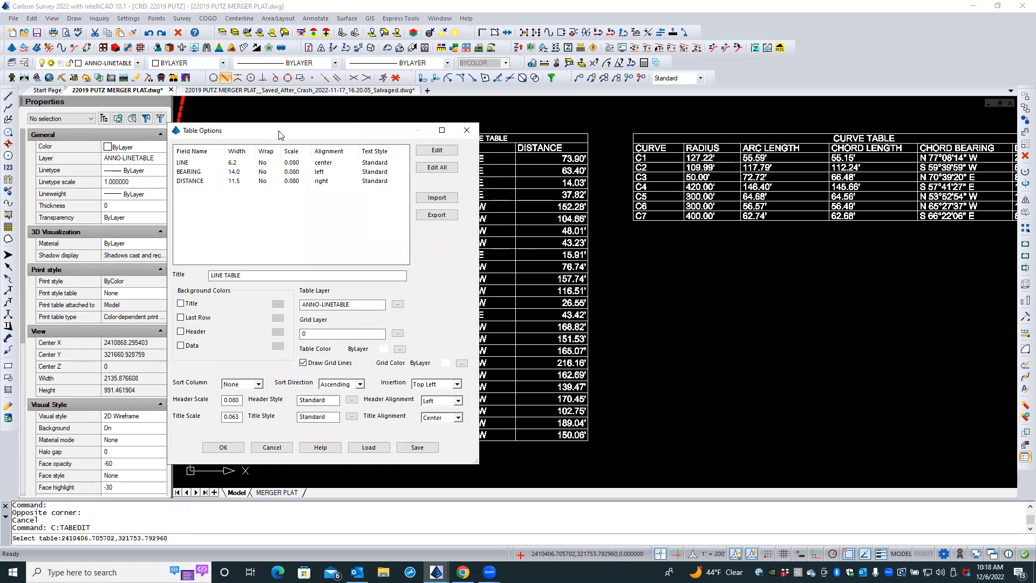
{"action": "left_click", "coordinate": [234, 184]}
{"action": "double_click", "coordinate": [234, 184]}
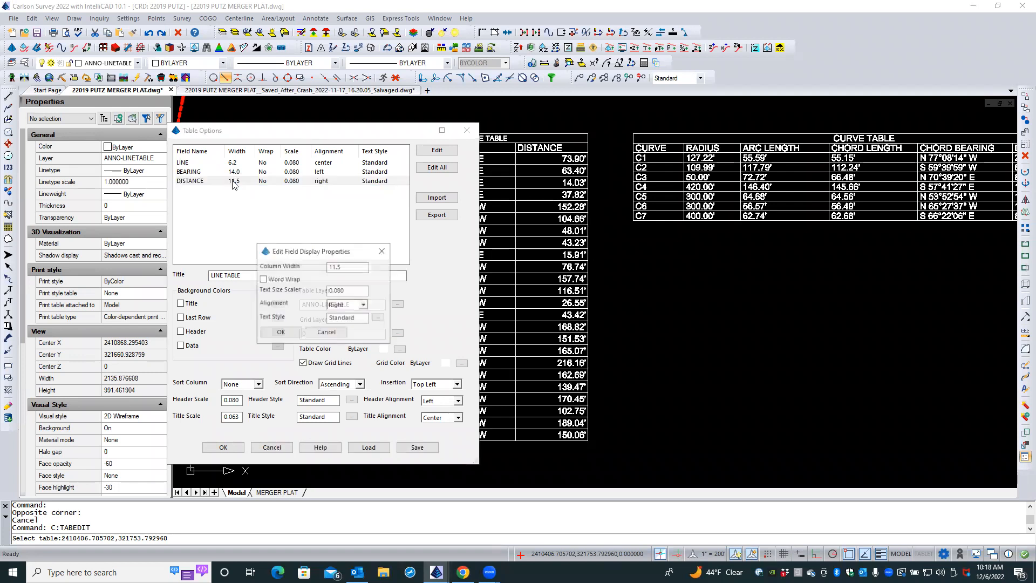
{"action": "double_click", "coordinate": [345, 268]}
{"action": "type", "text": "8"}
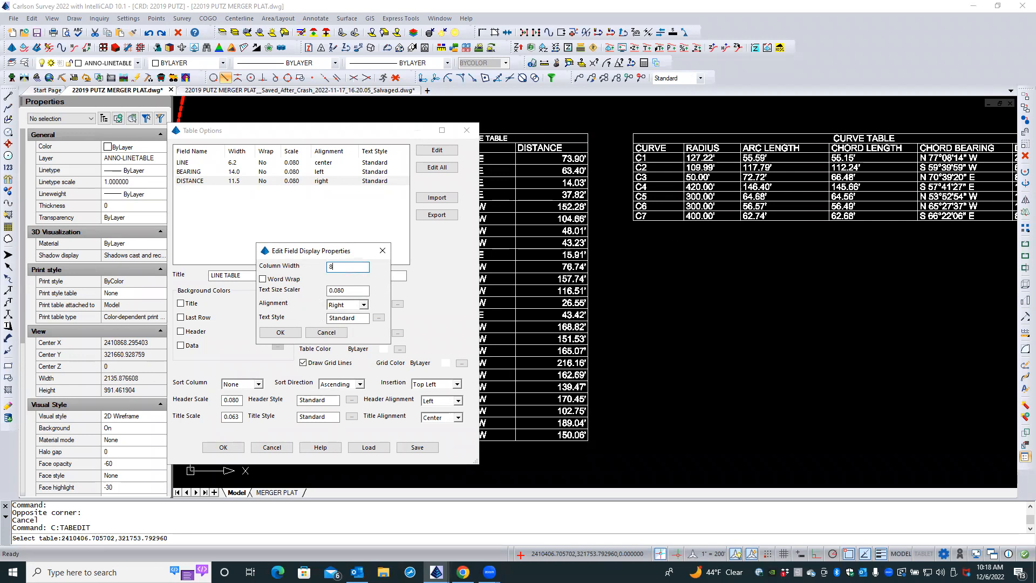
{"action": "left_click", "coordinate": [280, 333]}
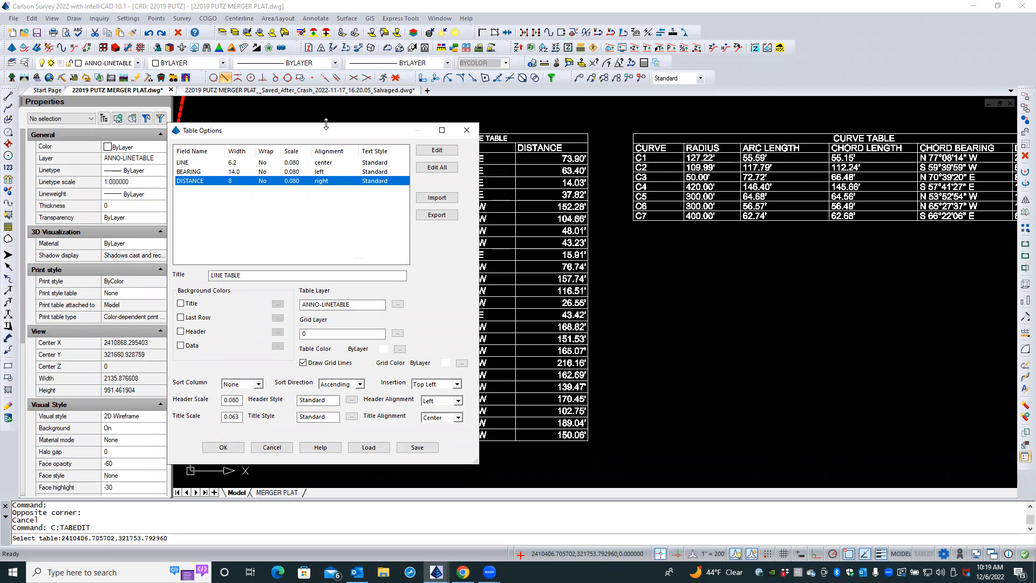
- Set the BEARING column's alignment to Center and its column width to 11
{"action": "left_click_drag", "start_coordinate": [328, 131], "coordinate": [402, 193]}
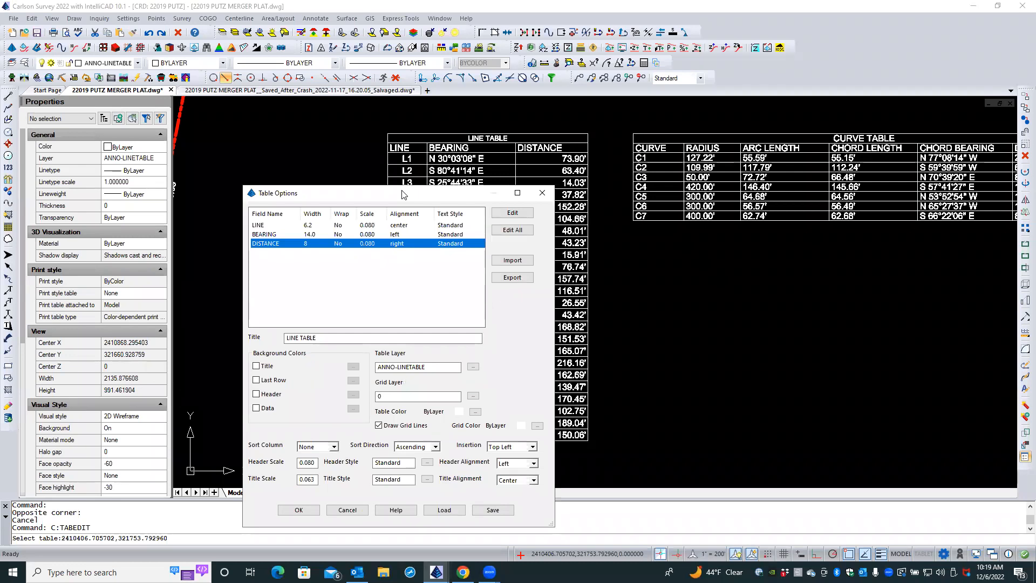
{"action": "left_click", "coordinate": [396, 236]}
{"action": "double_click", "coordinate": [396, 235]}
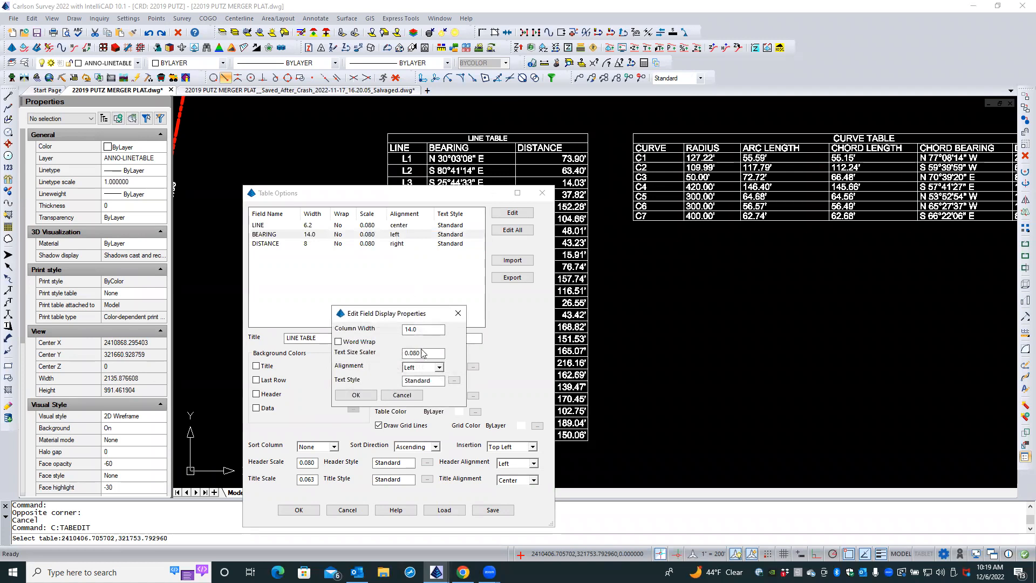
{"action": "left_click", "coordinate": [438, 367]}
{"action": "left_click", "coordinate": [416, 393]}
{"action": "double_click", "coordinate": [420, 329]}
{"action": "type", "text": "11"}
{"action": "left_click", "coordinate": [353, 395]}
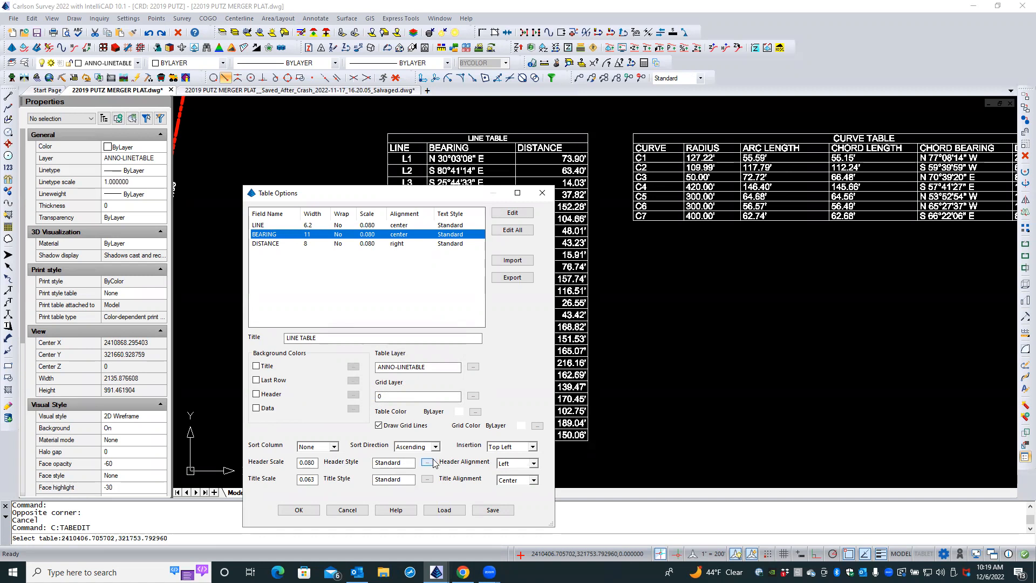
- Set the line table's header alignment to Right and apply the table options
{"action": "left_click", "coordinate": [533, 464]}
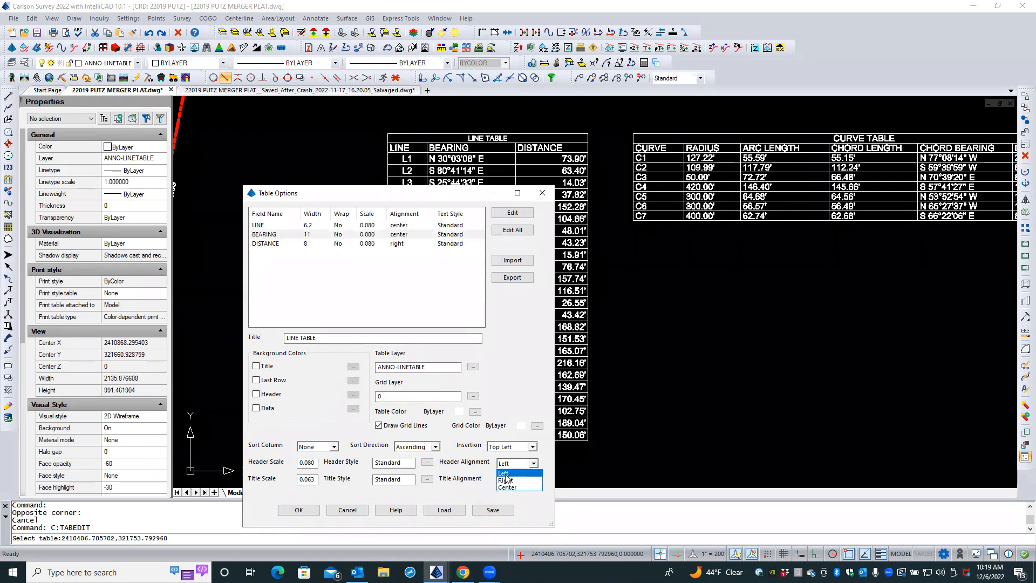
{"action": "left_click", "coordinate": [505, 482]}
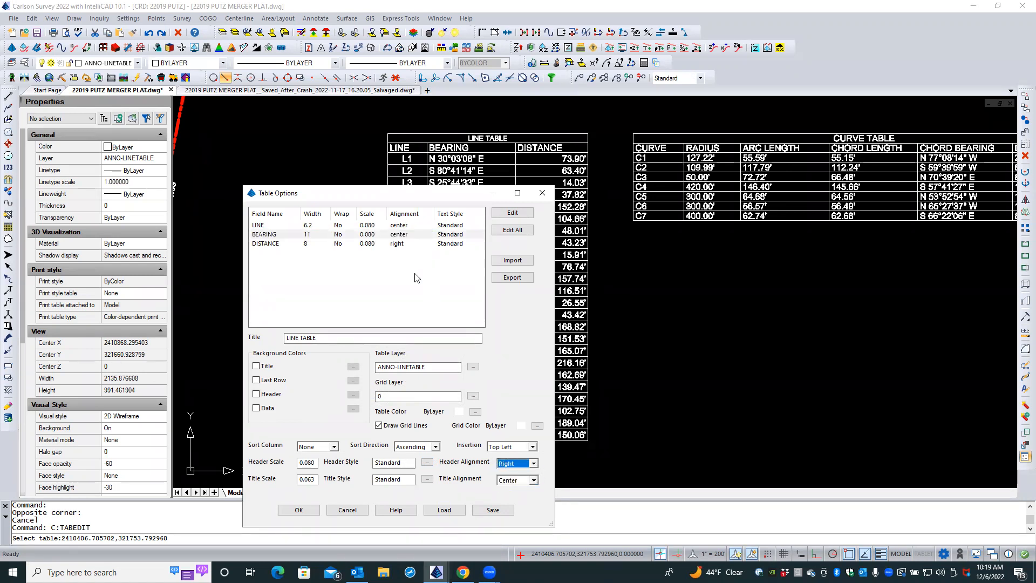
{"action": "left_click", "coordinate": [298, 509]}
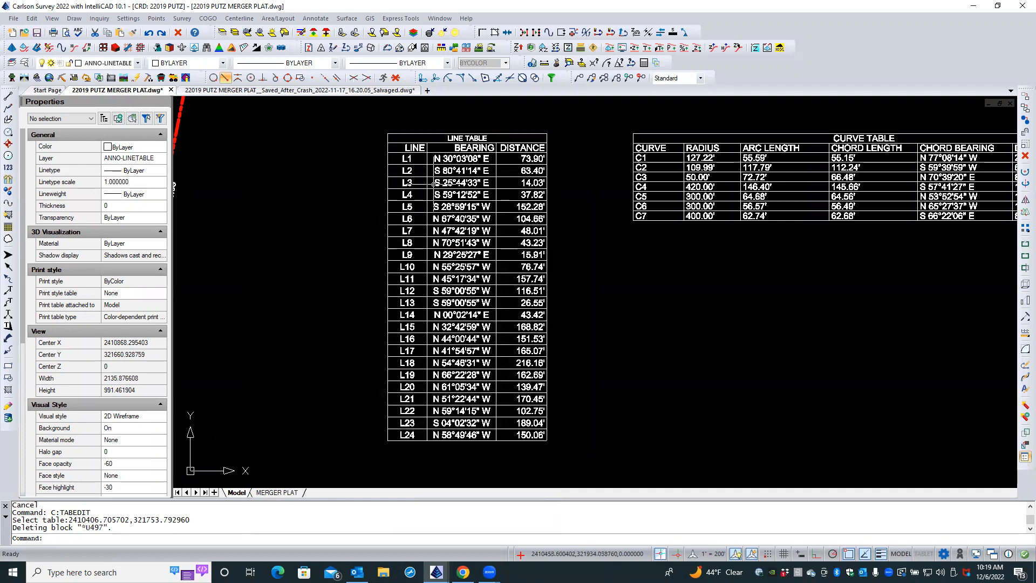
- Reopen the line table's options in the General Table Editor and set the header alignment to Center
{"action": "key", "text": "Return"}
{"action": "left_click", "coordinate": [460, 156]}
{"action": "left_click", "coordinate": [497, 292]}
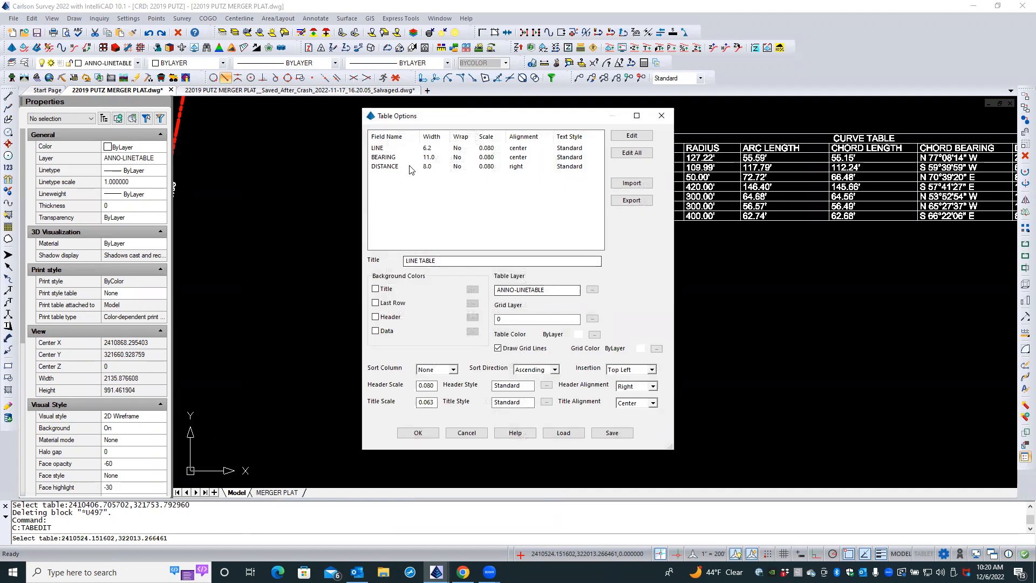
{"action": "left_click_drag", "start_coordinate": [471, 120], "coordinate": [645, 140]}
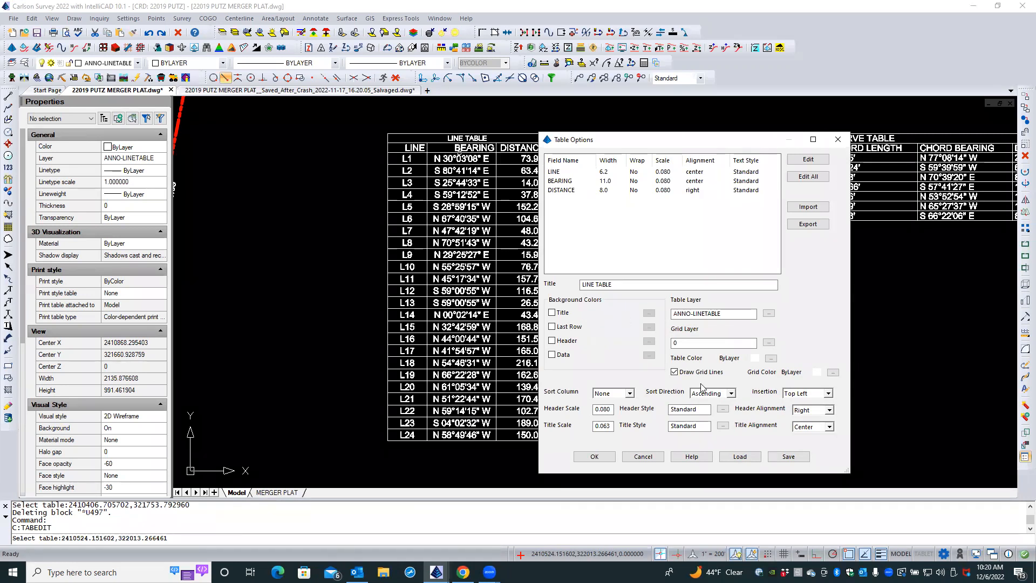
{"action": "left_click", "coordinate": [830, 410]}
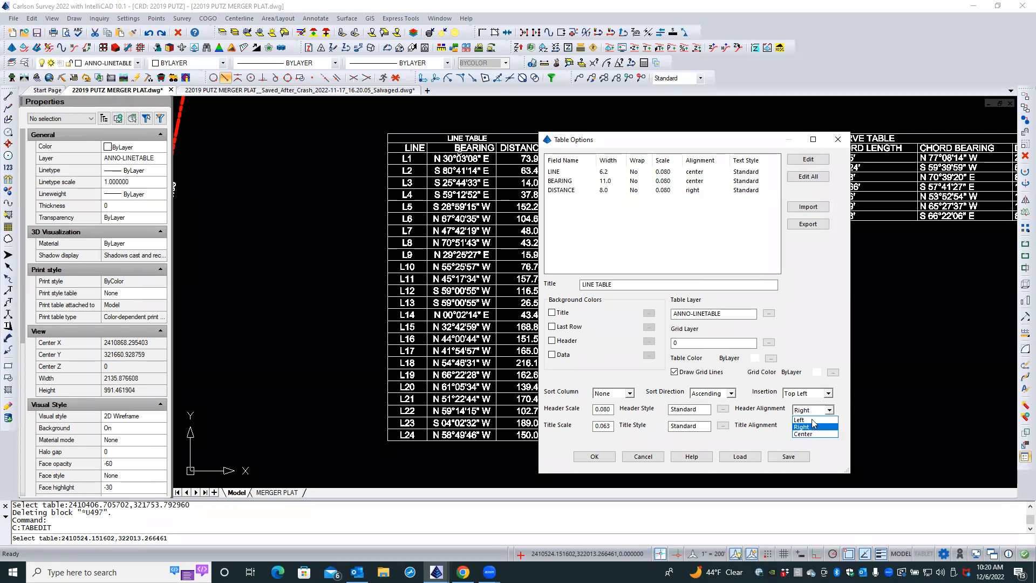
{"action": "left_click", "coordinate": [804, 434]}
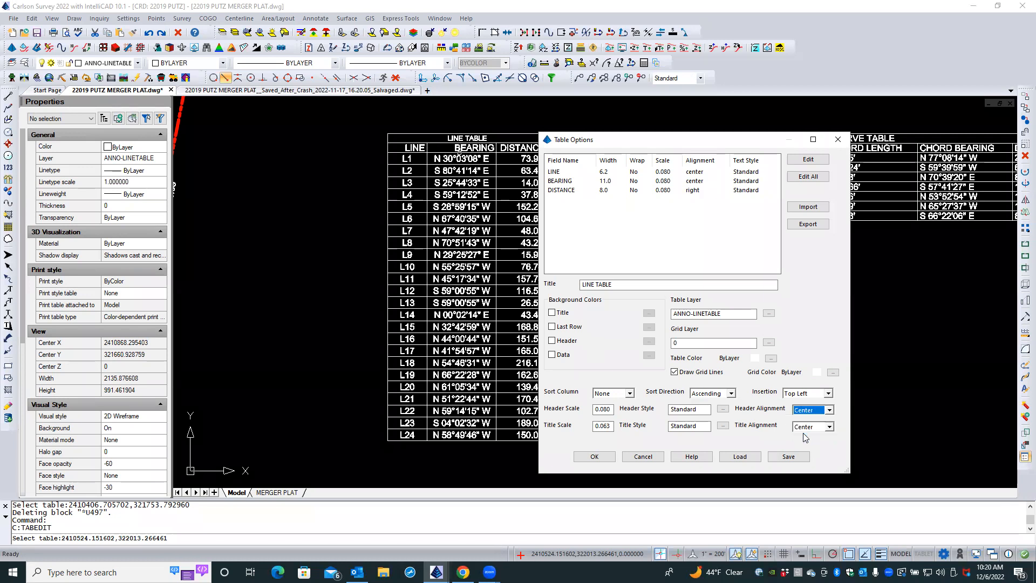
{"action": "left_click", "coordinate": [594, 457]}
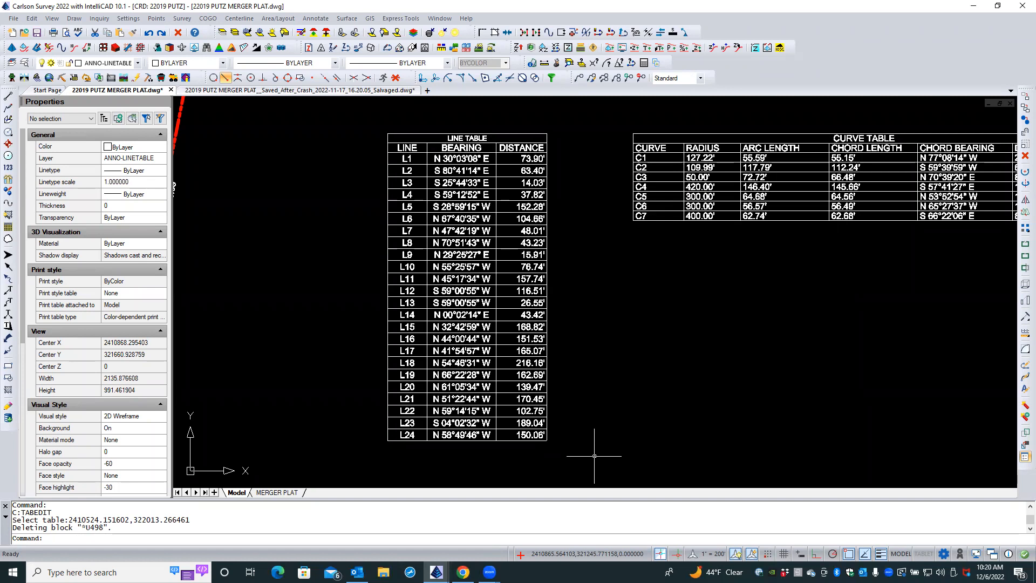
- Set the line table's title scale to 0.125 in the General Table Editor
{"action": "left_click", "coordinate": [479, 138]}
{"action": "key", "text": "Escape"}
{"action": "key", "text": "Escape"}
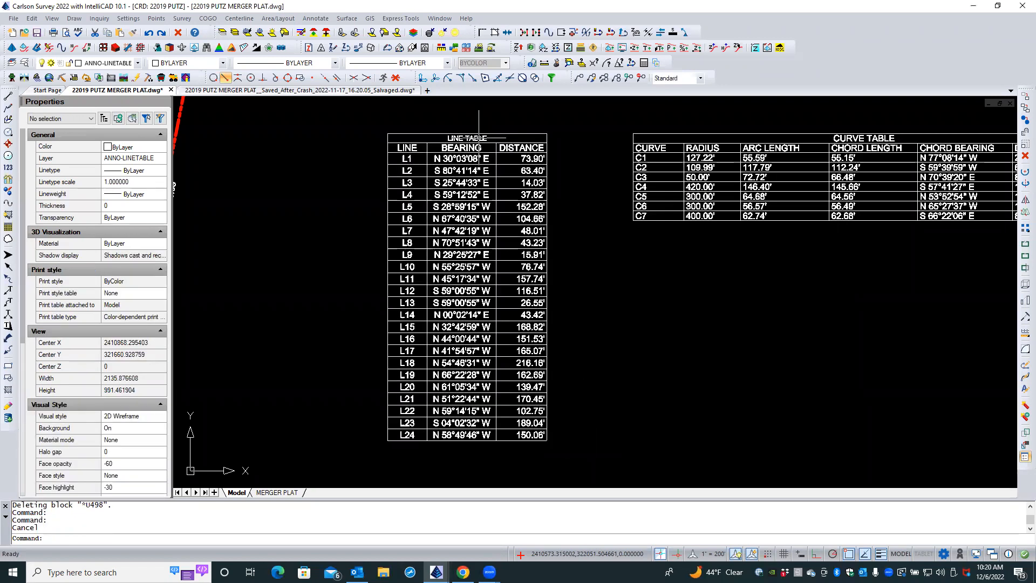
{"action": "right_click", "coordinate": [479, 139]}
{"action": "left_click", "coordinate": [502, 146]}
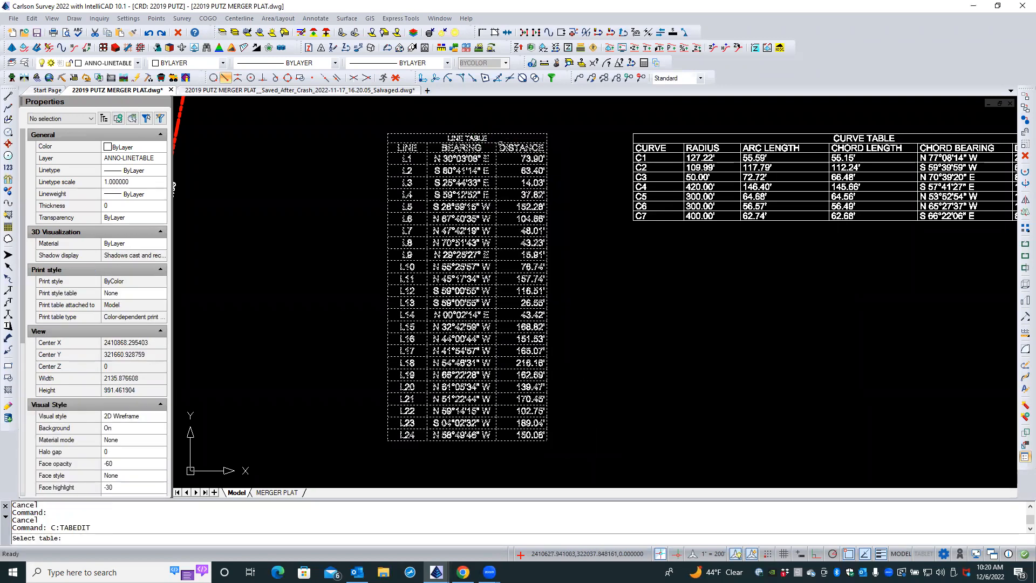
{"action": "left_click", "coordinate": [479, 138]}
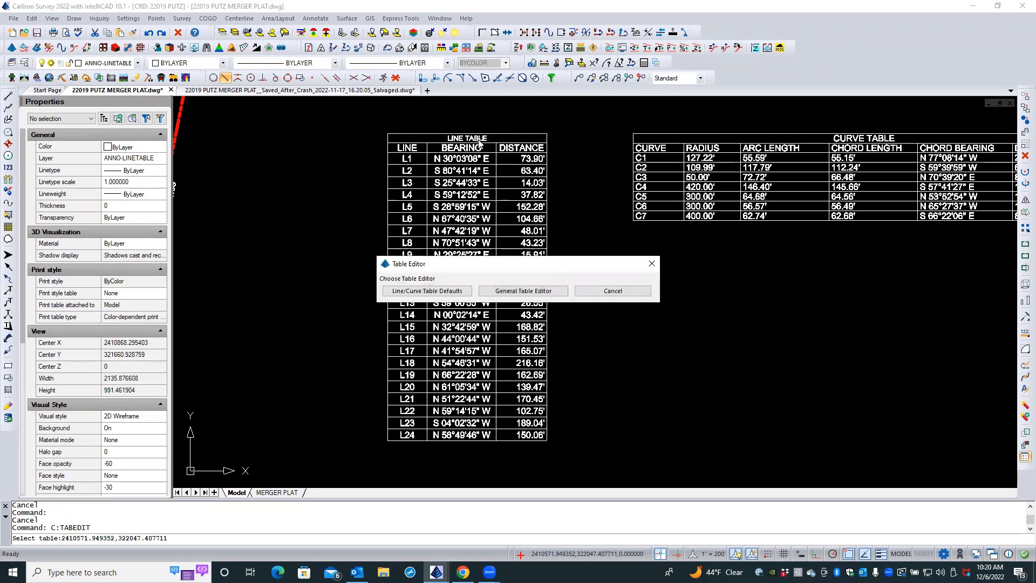
{"action": "left_click", "coordinate": [511, 292]}
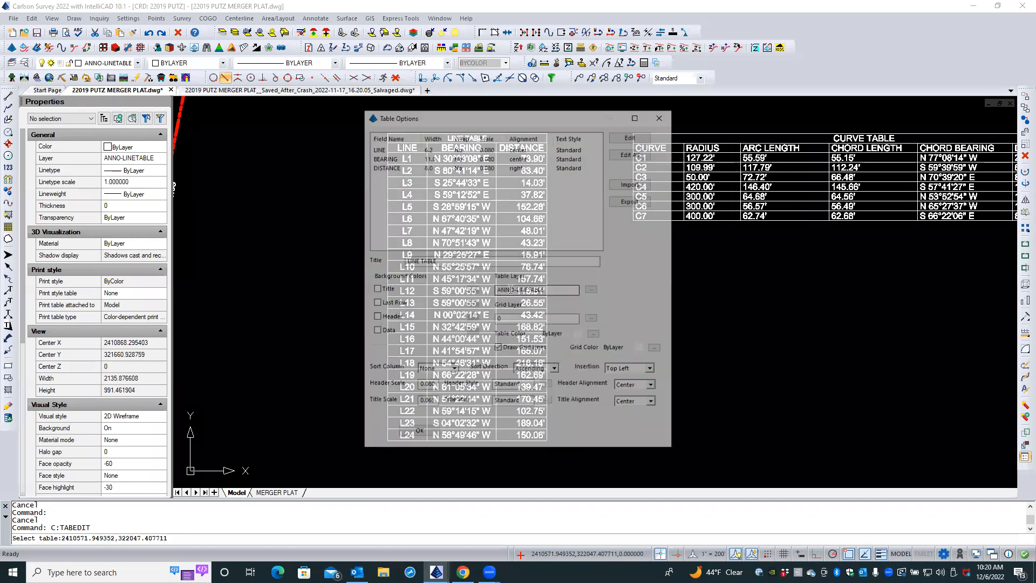
{"action": "double_click", "coordinate": [431, 402]}
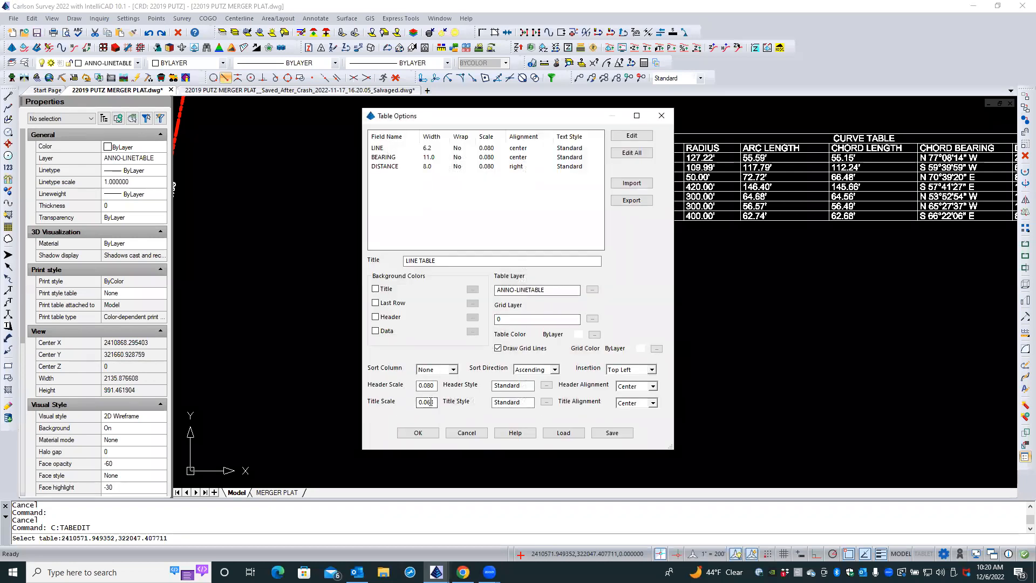
{"action": "type", "text": "125"}
{"action": "left_click", "coordinate": [418, 433]}
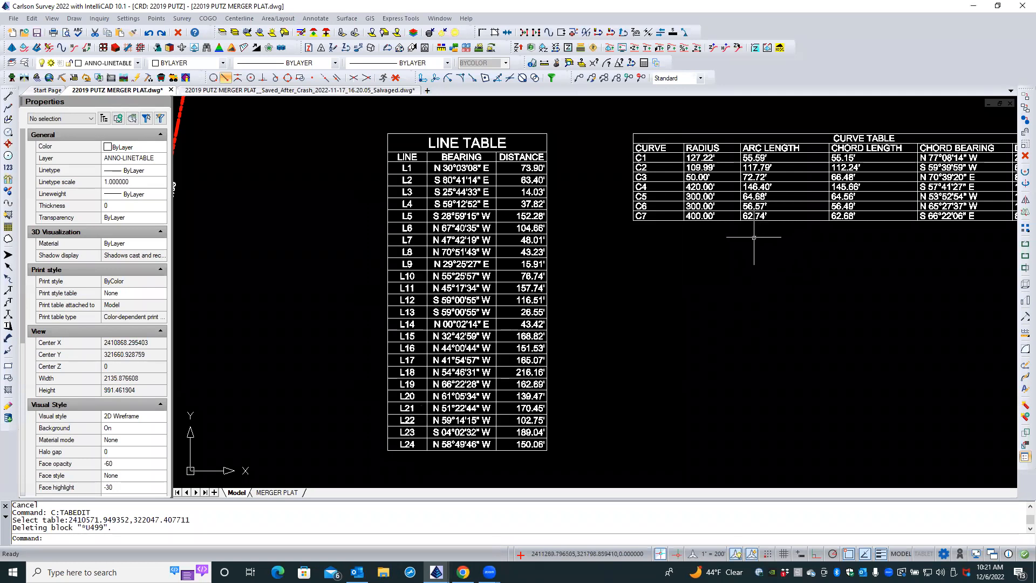
{"action": "scroll", "coordinate": [484, 261], "scroll_direction": "down", "scroll_amount": 2}
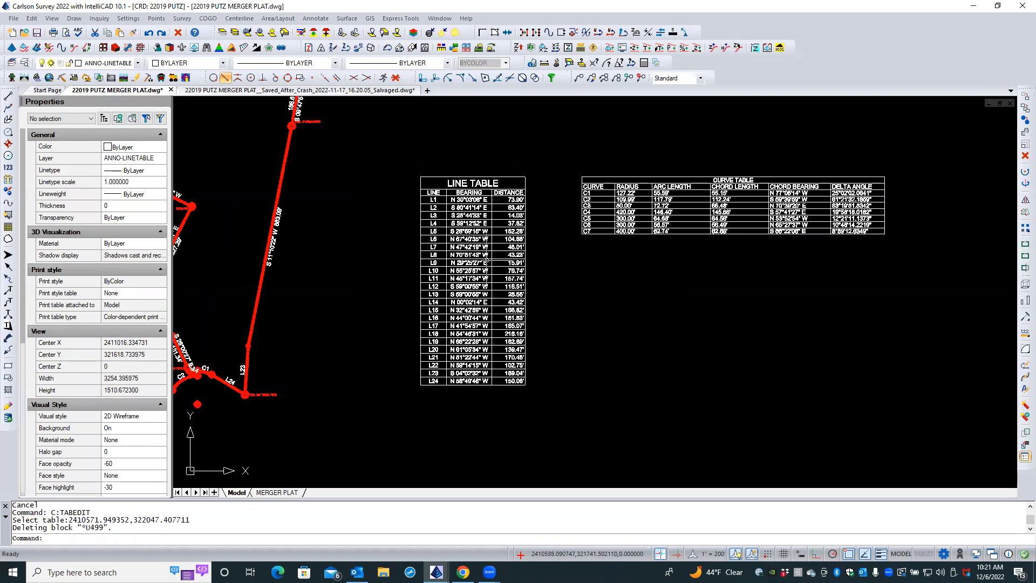
{"action": "scroll", "coordinate": [761, 186], "scroll_direction": "up", "scroll_amount": 2}
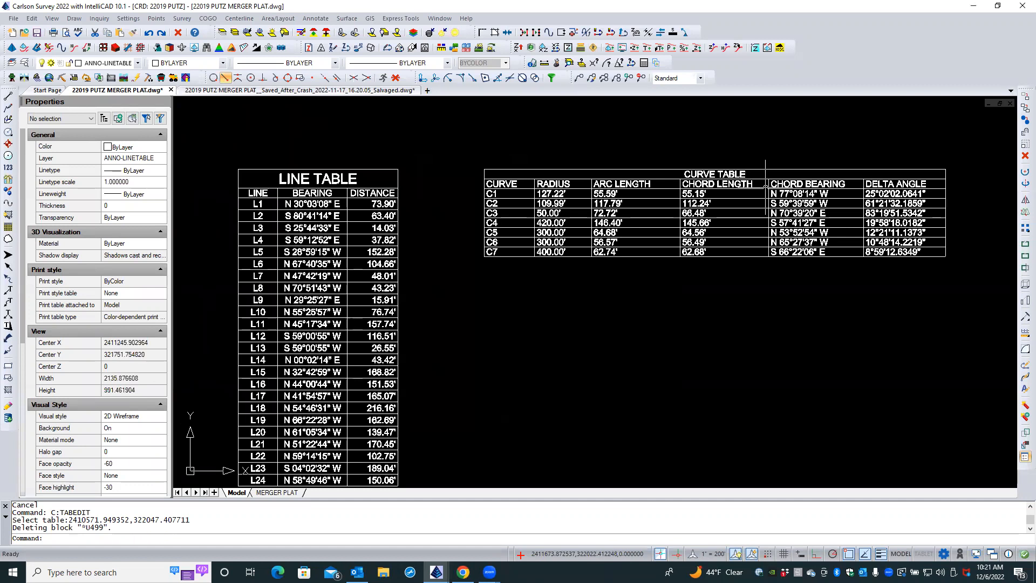
{"action": "key", "text": "Return"}
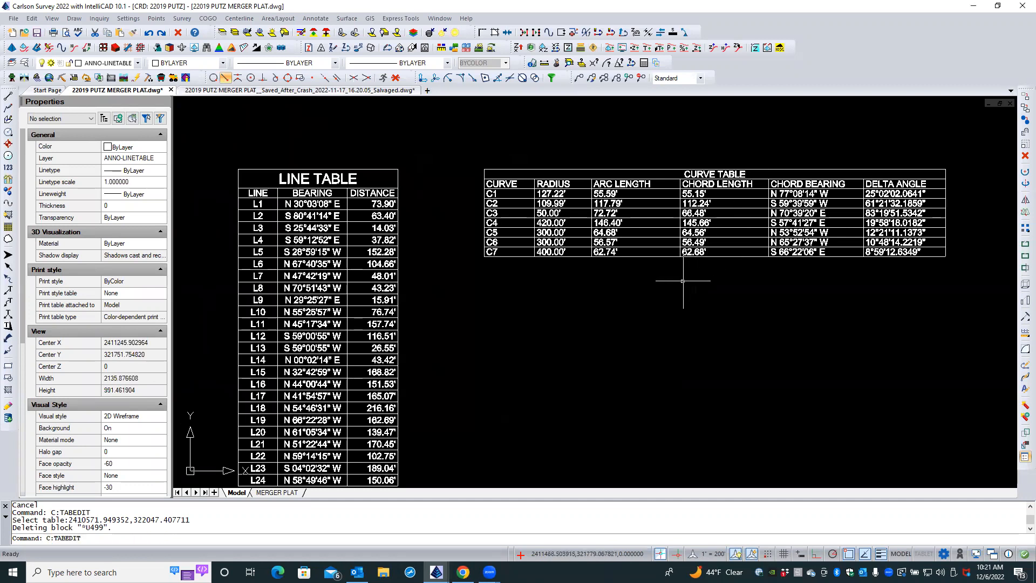
{"action": "key", "text": "Escape"}
{"action": "key", "text": "Escape"}
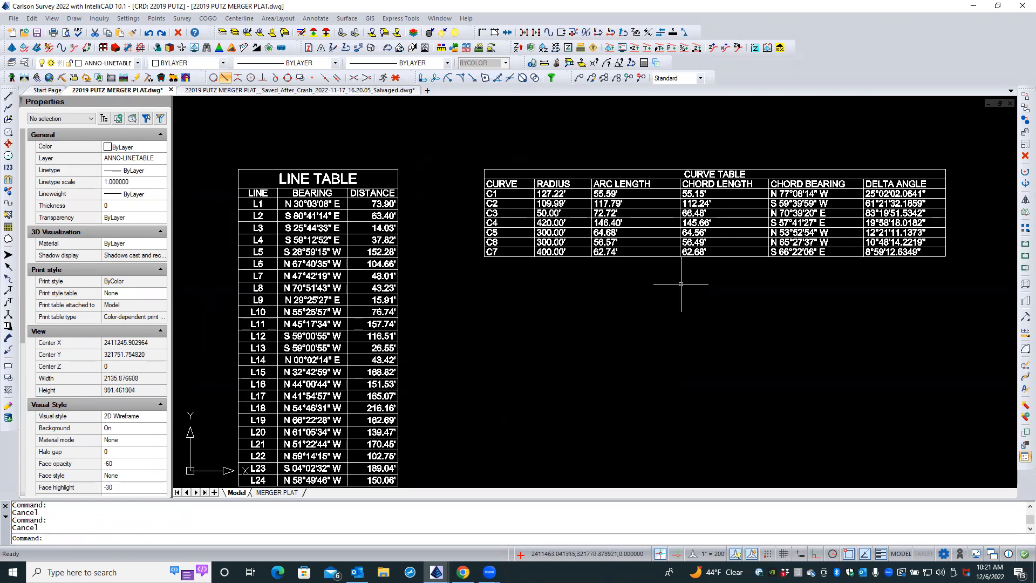
{"action": "type", "text": "be"}
{"action": "key", "text": "Return"}
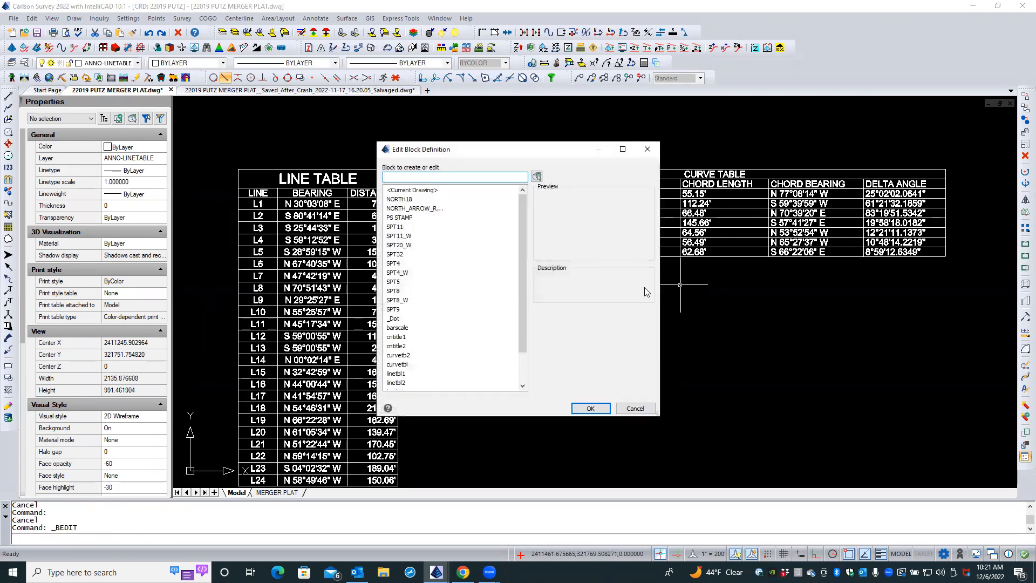
{"action": "left_click", "coordinate": [635, 408]}
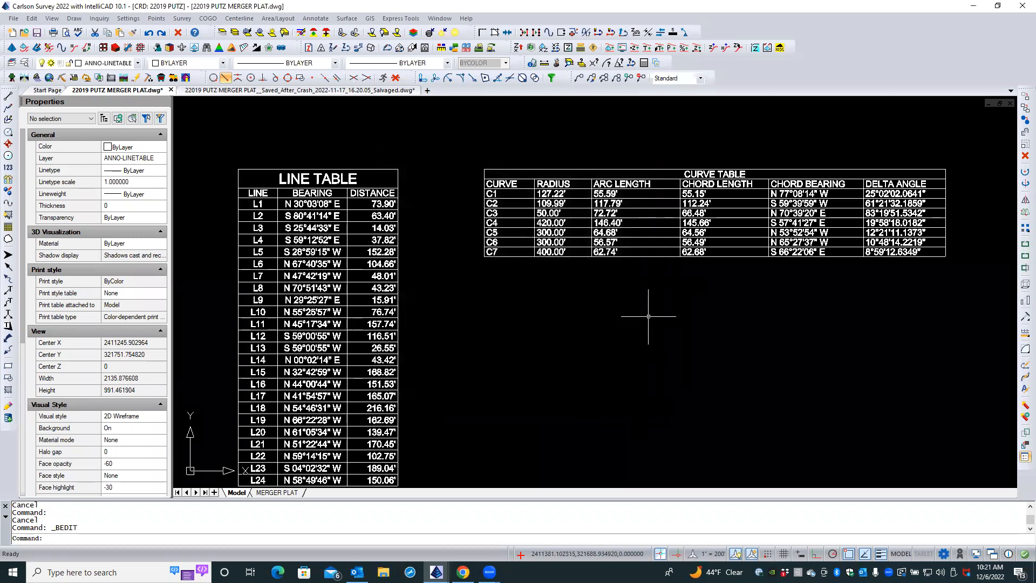
- Open the curve table in the General Table Editor and set its title scale to .125 and header alignment to Center
{"action": "right_click", "coordinate": [648, 316]}
{"action": "mouse_move", "coordinate": [718, 338]}
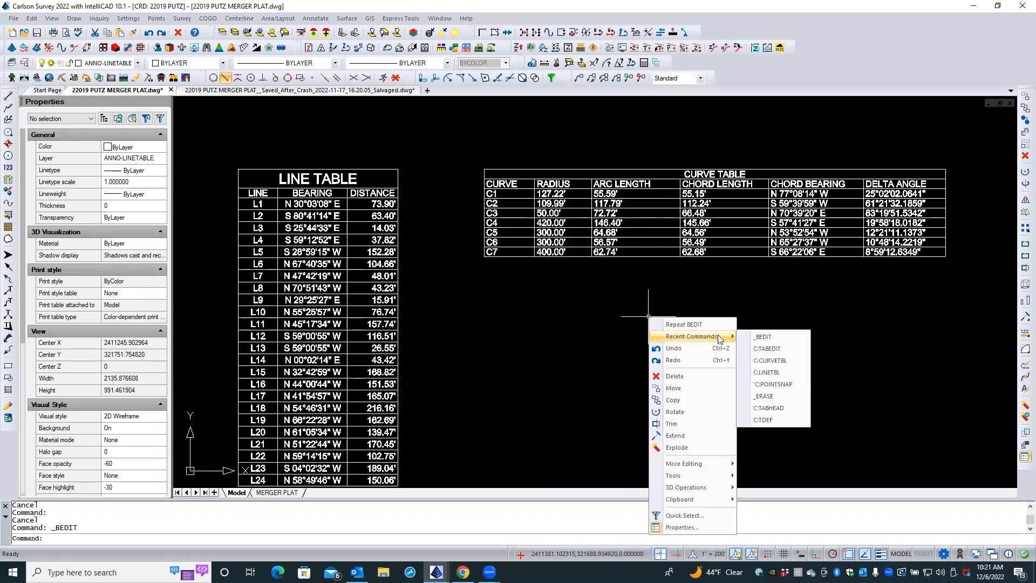
{"action": "left_click", "coordinate": [766, 348]}
{"action": "left_click", "coordinate": [699, 251]}
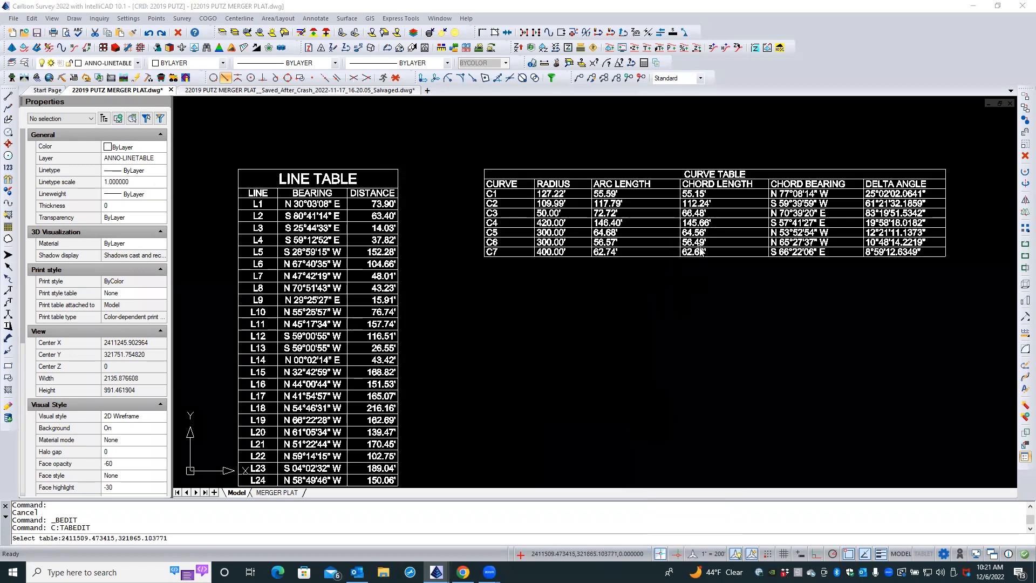
{"action": "left_click", "coordinate": [467, 291]}
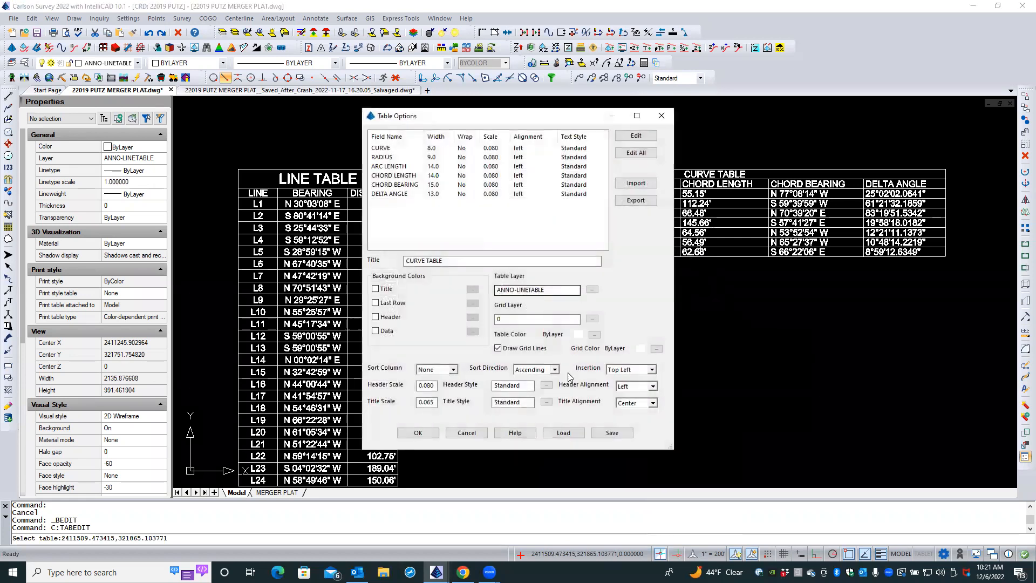
{"action": "double_click", "coordinate": [434, 403]}
{"action": "type", "text": ".125"}
{"action": "left_click", "coordinate": [653, 386]}
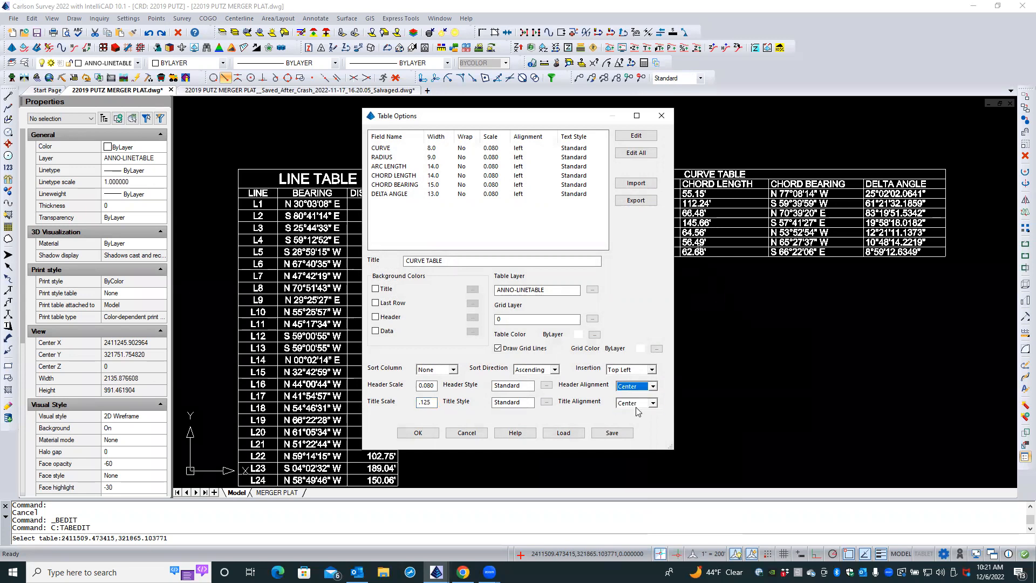
- Enable a background color for the curve table's header row and set it to gray shade 253
{"action": "left_click_drag", "start_coordinate": [565, 120], "coordinate": [394, 194]}
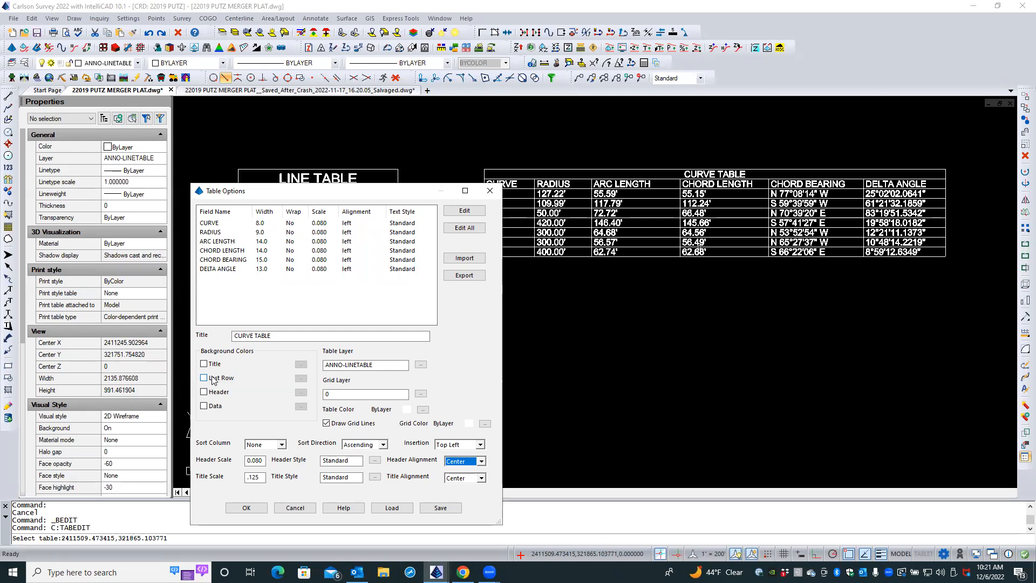
{"action": "left_click", "coordinate": [204, 392]}
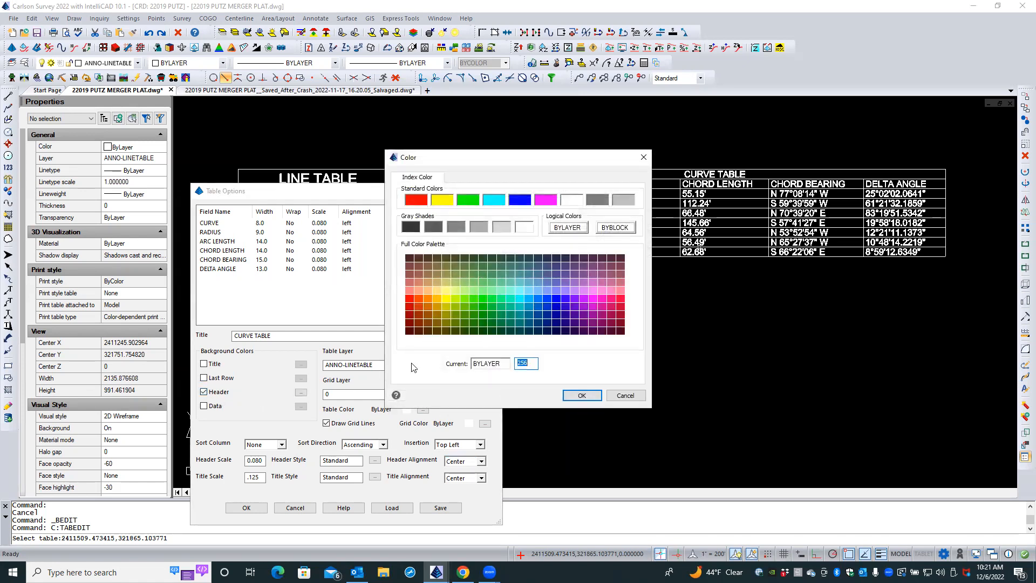
{"action": "left_click", "coordinate": [494, 225]}
{"action": "left_click", "coordinate": [475, 227]}
{"action": "left_click", "coordinate": [576, 395]}
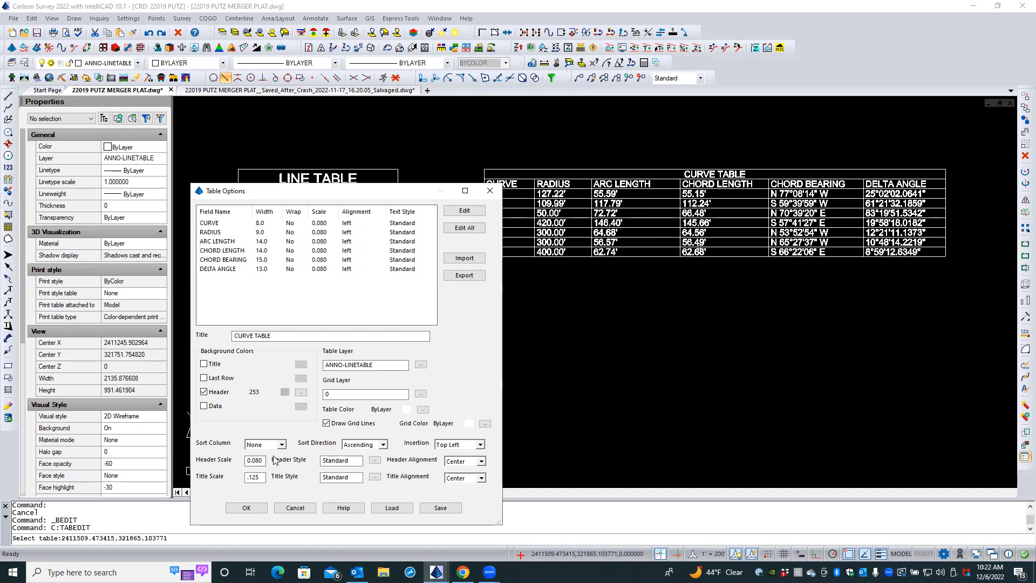
- Set the curve table's CURVE column alignment to Center and its RADIUS column alignment to Right
{"action": "double_click", "coordinate": [264, 224]}
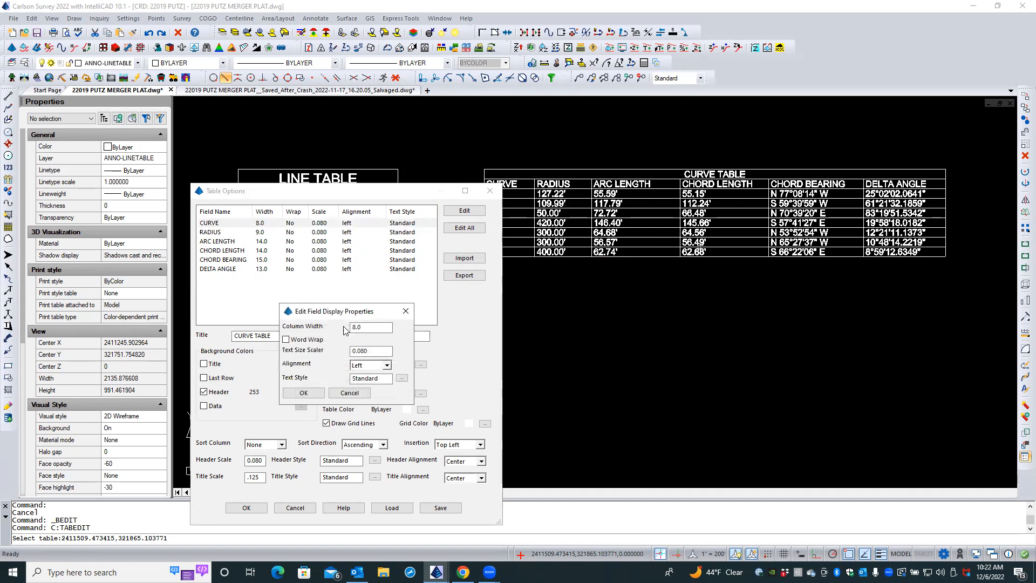
{"action": "left_click", "coordinate": [387, 367]}
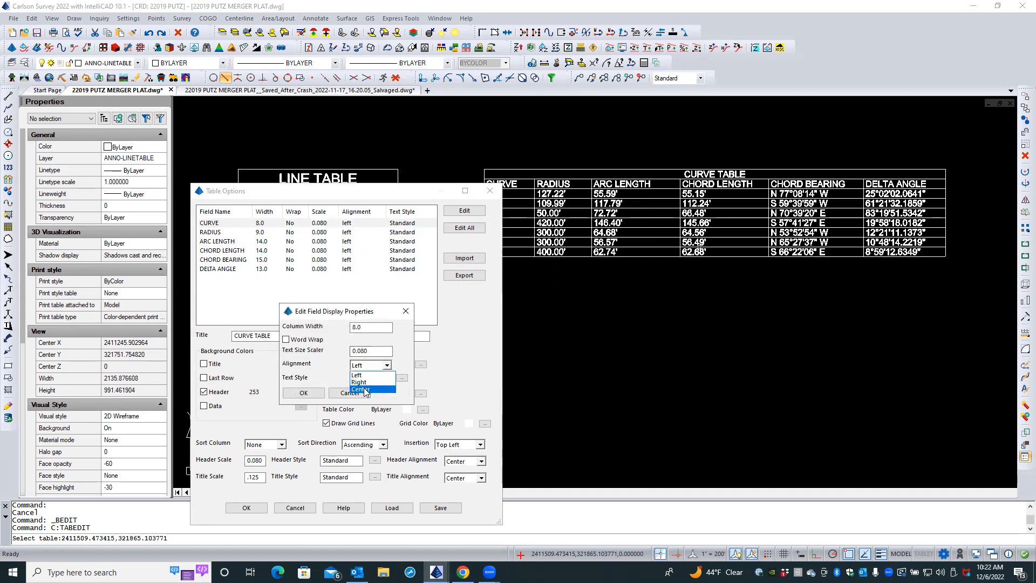
{"action": "left_click", "coordinate": [365, 389]}
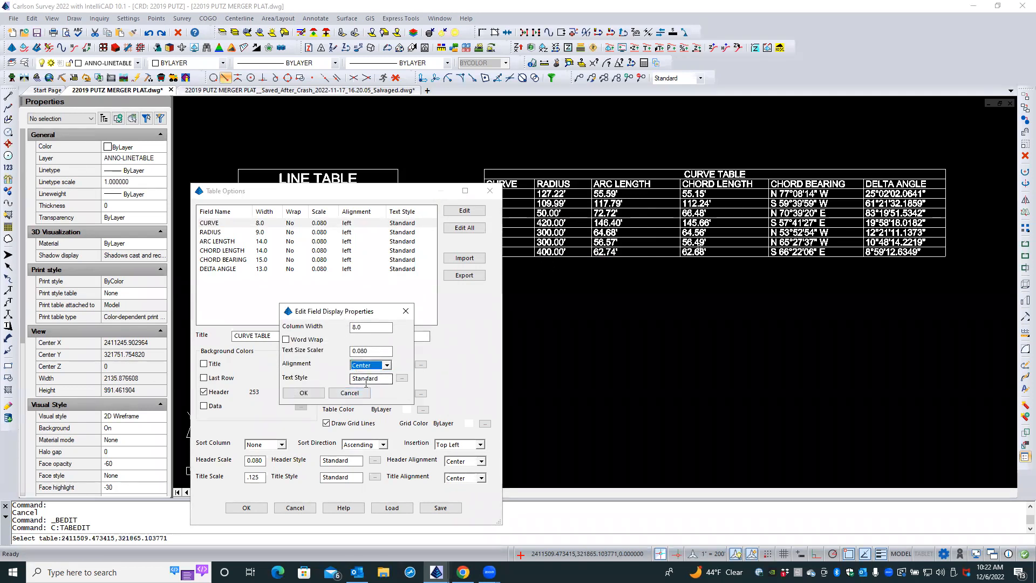
{"action": "left_click", "coordinate": [320, 392]}
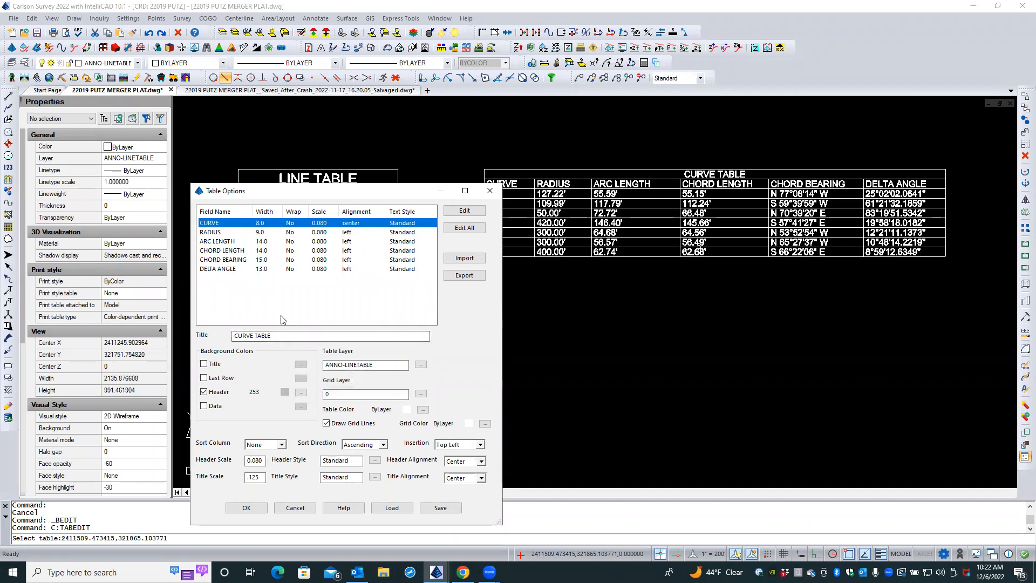
{"action": "double_click", "coordinate": [245, 233]}
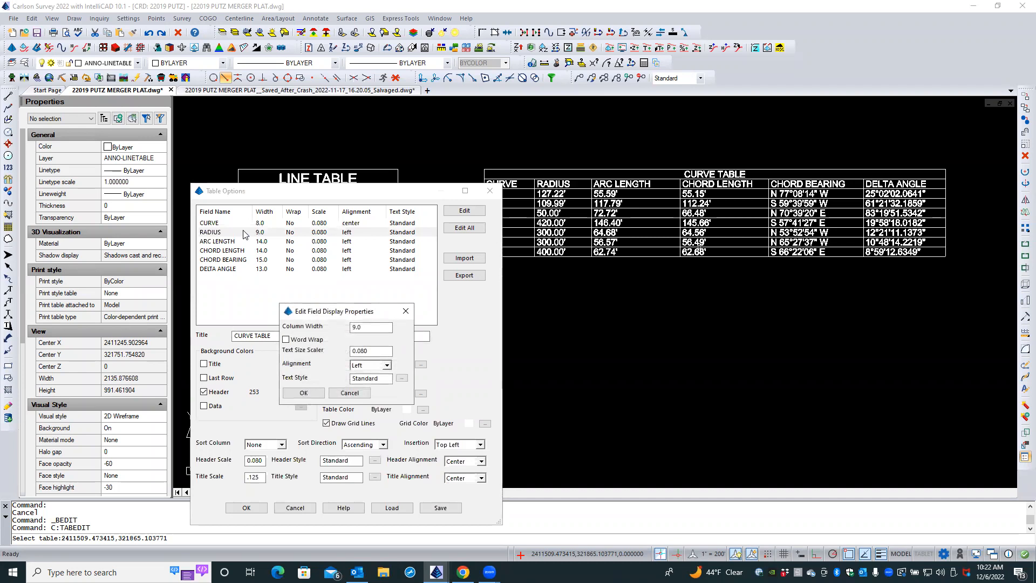
{"action": "left_click", "coordinate": [368, 366]}
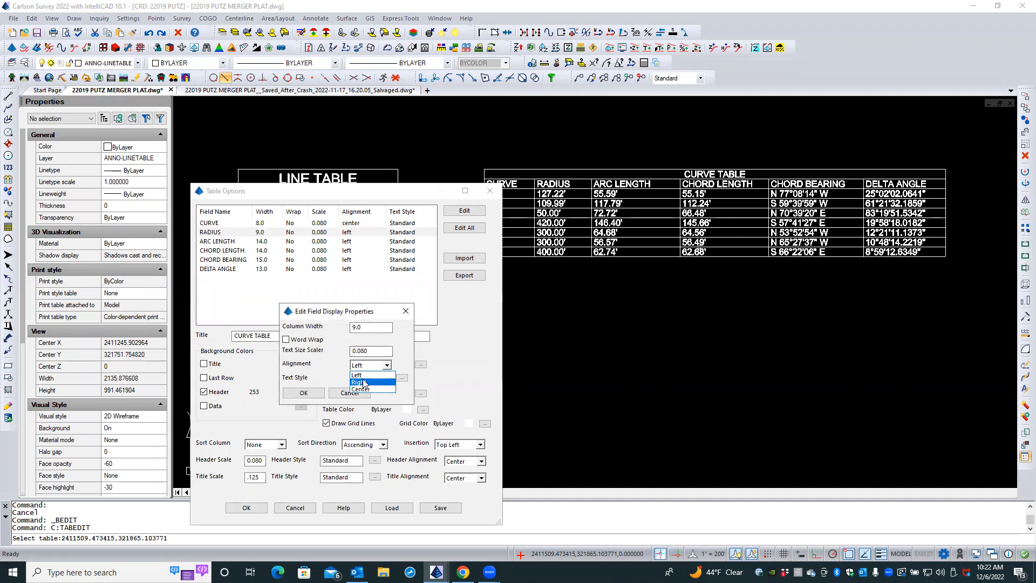
{"action": "left_click", "coordinate": [365, 383]}
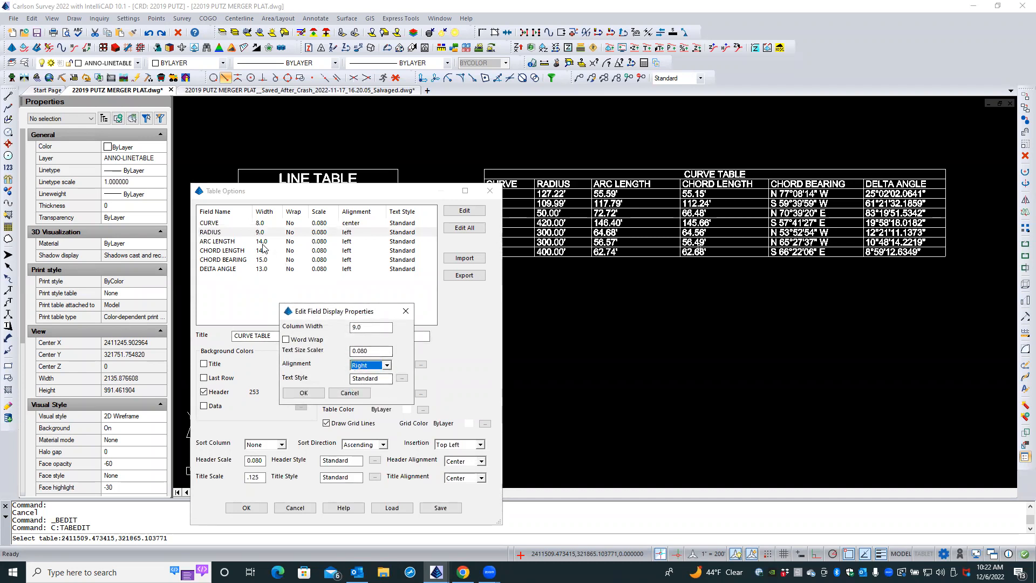
{"action": "left_click", "coordinate": [318, 392]}
- Set the alignment of the curve table's ARC LENGTH and CHORD LENGTH columns to Right
{"action": "double_click", "coordinate": [264, 241]}
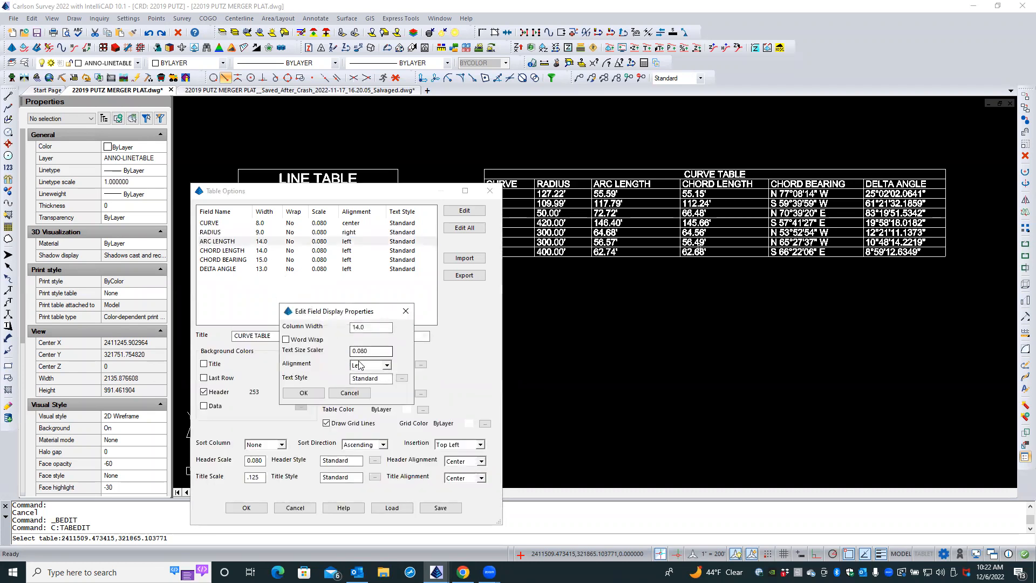
{"action": "left_click", "coordinate": [387, 366]}
{"action": "left_click", "coordinate": [370, 383]}
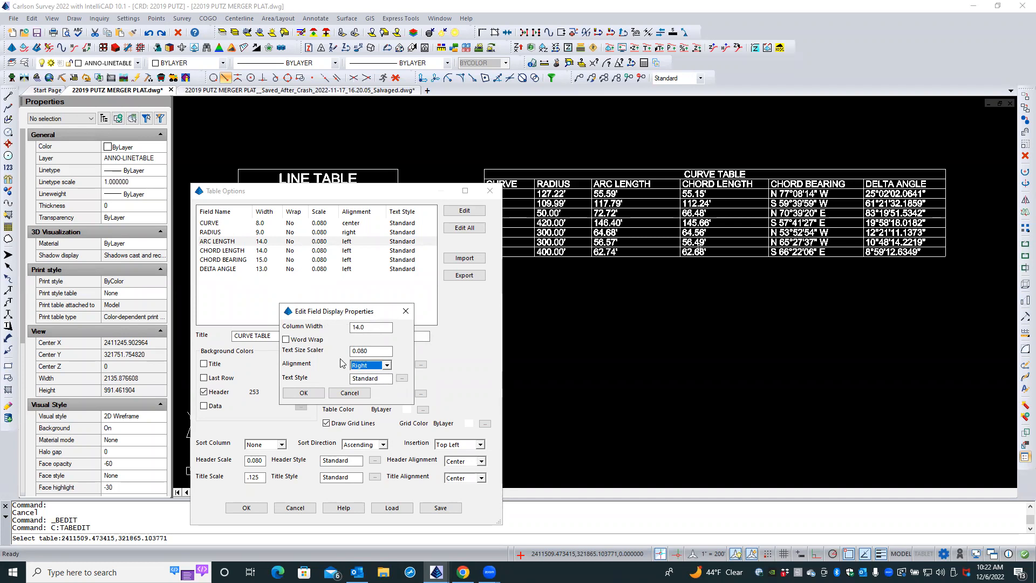
{"action": "left_click", "coordinate": [304, 392]}
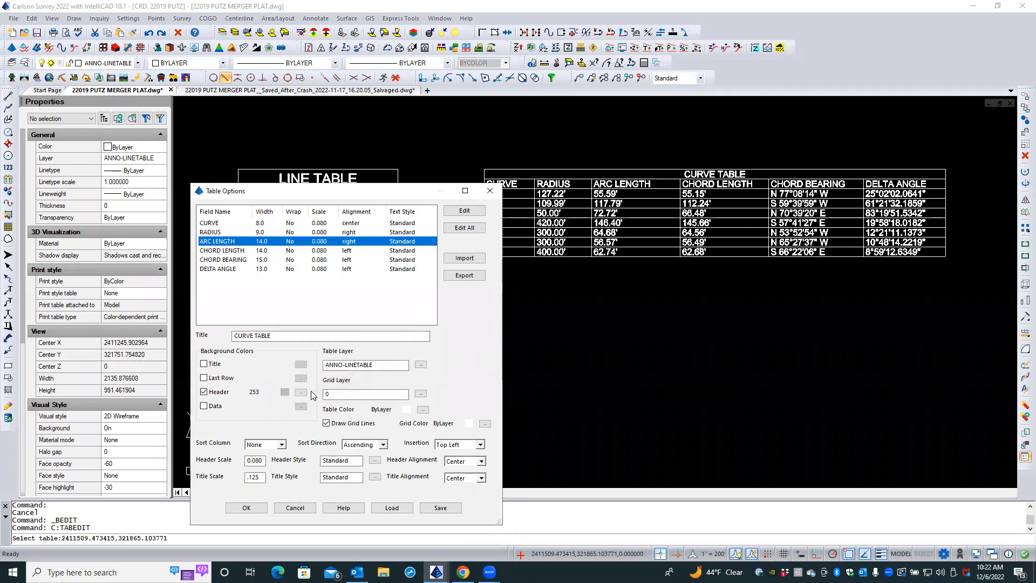
{"action": "left_click", "coordinate": [228, 250]}
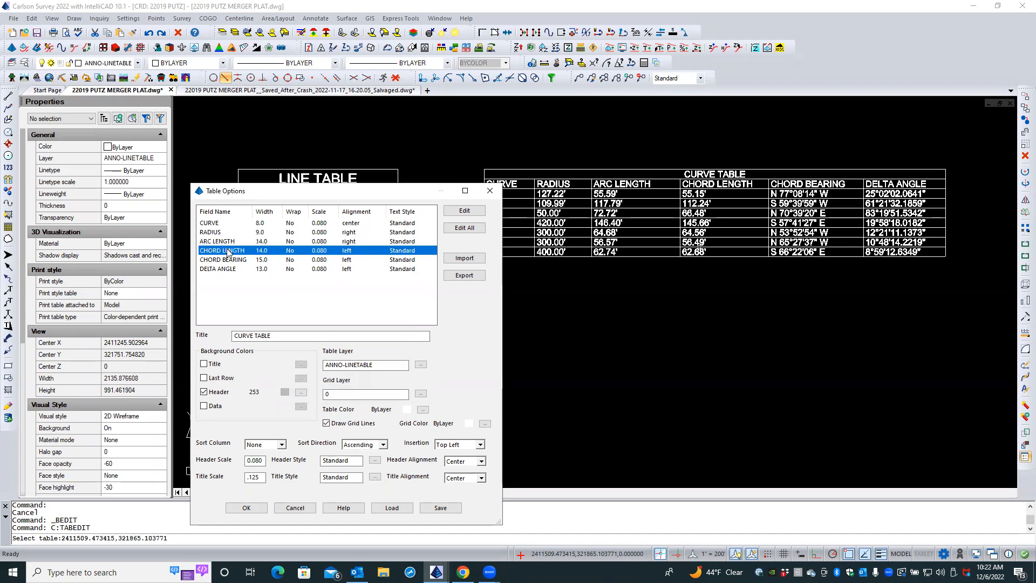
{"action": "double_click", "coordinate": [228, 250]}
{"action": "left_click", "coordinate": [380, 367]}
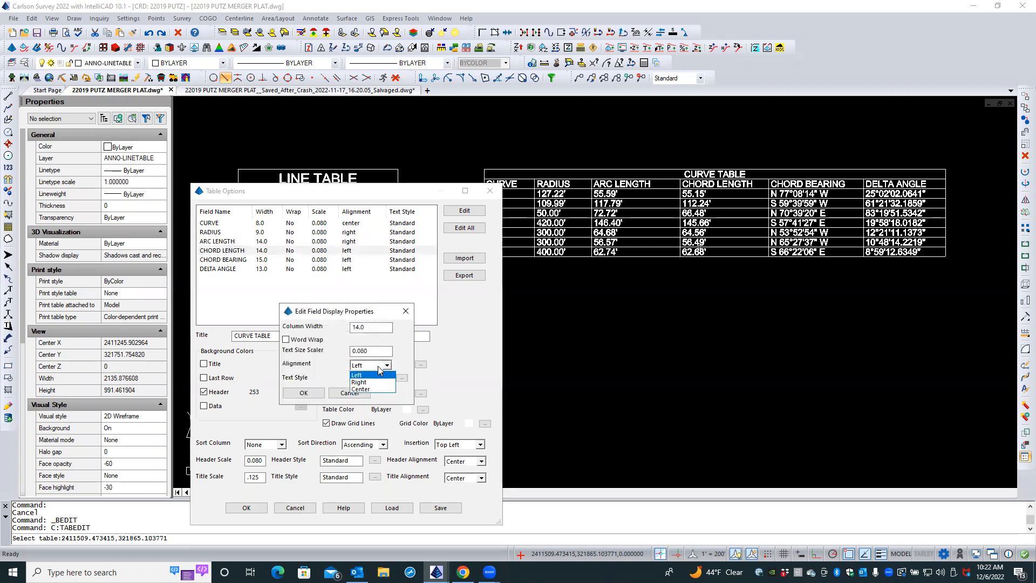
{"action": "left_click", "coordinate": [365, 382]}
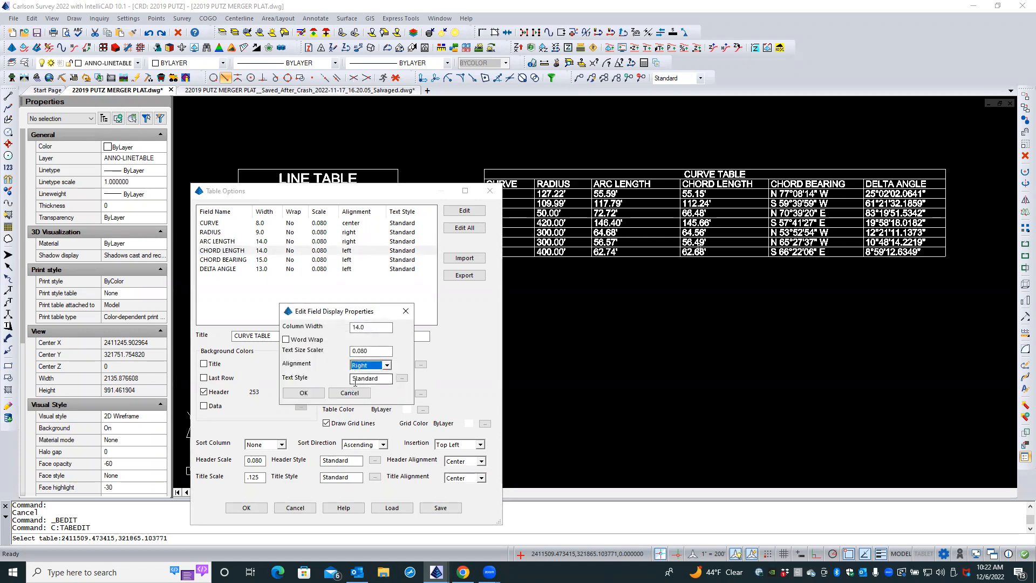
{"action": "left_click", "coordinate": [303, 393]}
- Set the CHORD BEARING and DELTA ANGLE columns' alignment to Center and apply the curve table options
{"action": "double_click", "coordinate": [328, 261]}
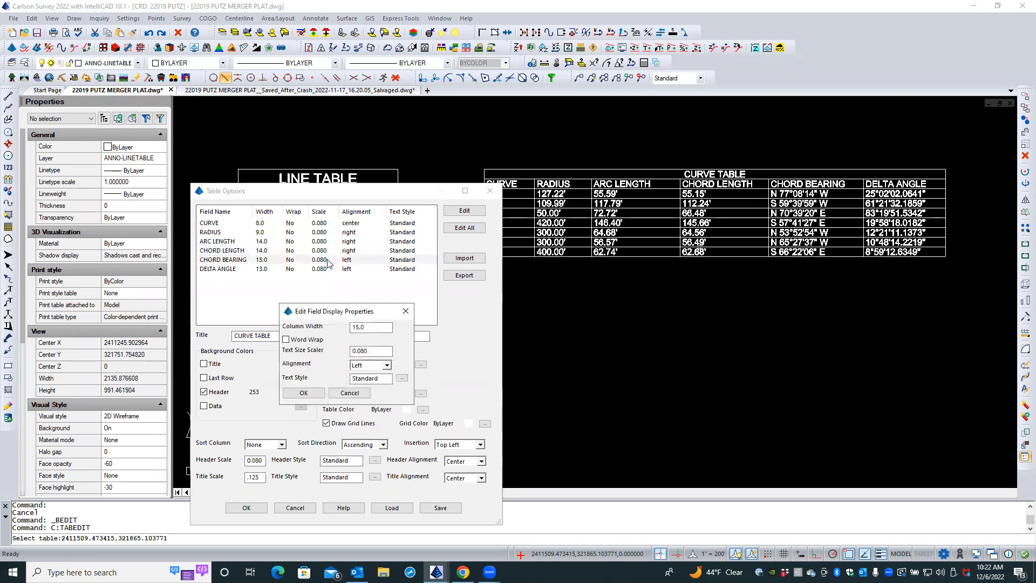
{"action": "left_click", "coordinate": [386, 365]}
{"action": "left_click", "coordinate": [361, 389]}
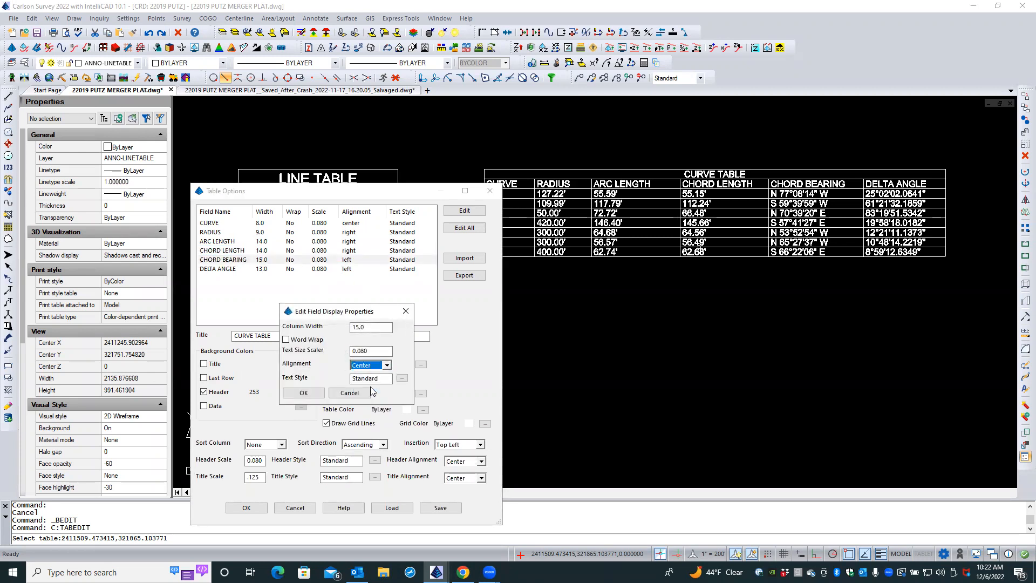
{"action": "left_click", "coordinate": [313, 393]}
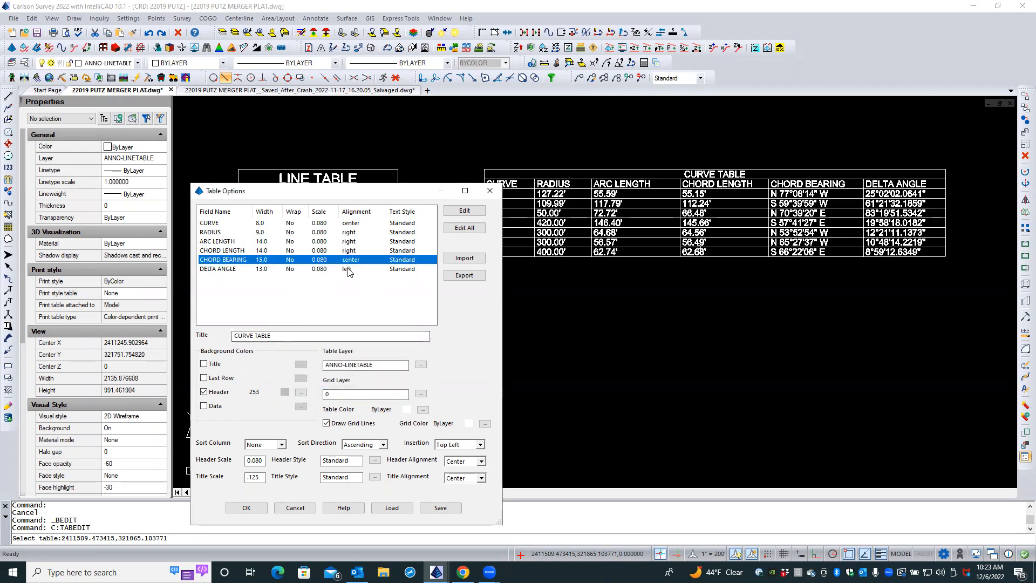
{"action": "left_click", "coordinate": [348, 269]}
{"action": "double_click", "coordinate": [348, 270]}
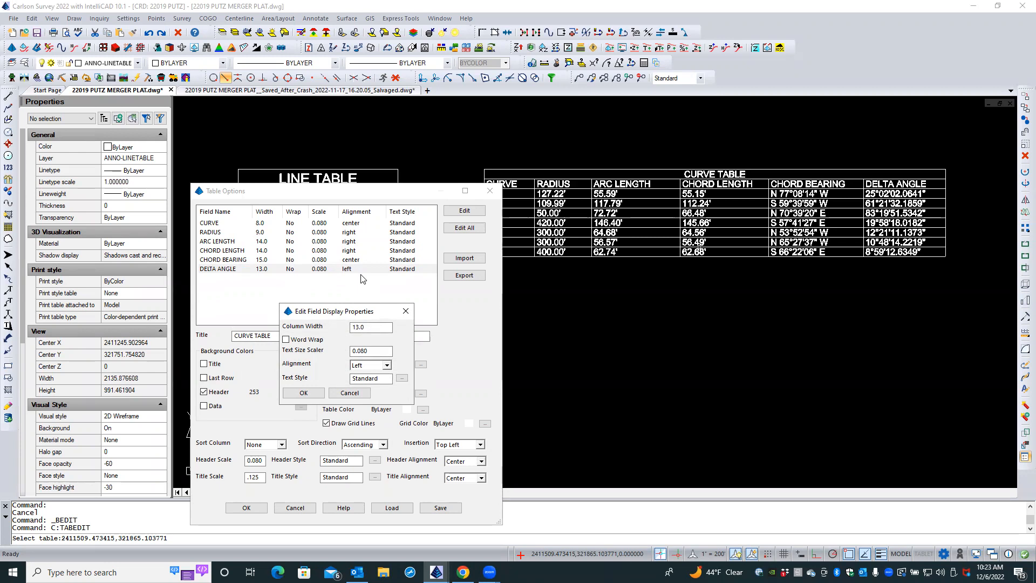
{"action": "left_click", "coordinate": [360, 367]}
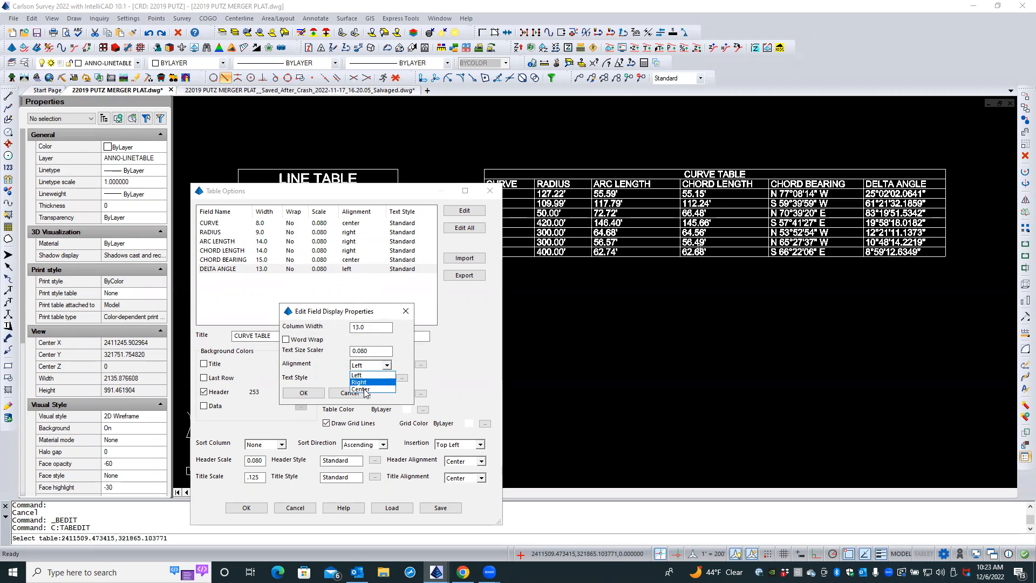
{"action": "left_click", "coordinate": [360, 389]}
{"action": "left_click", "coordinate": [304, 393]}
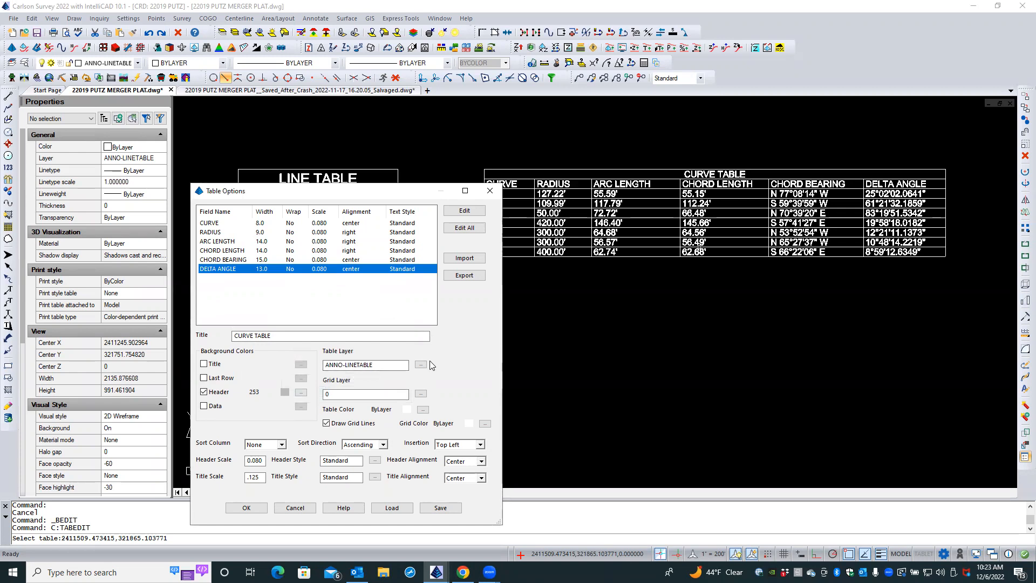
{"action": "left_click", "coordinate": [259, 510]}
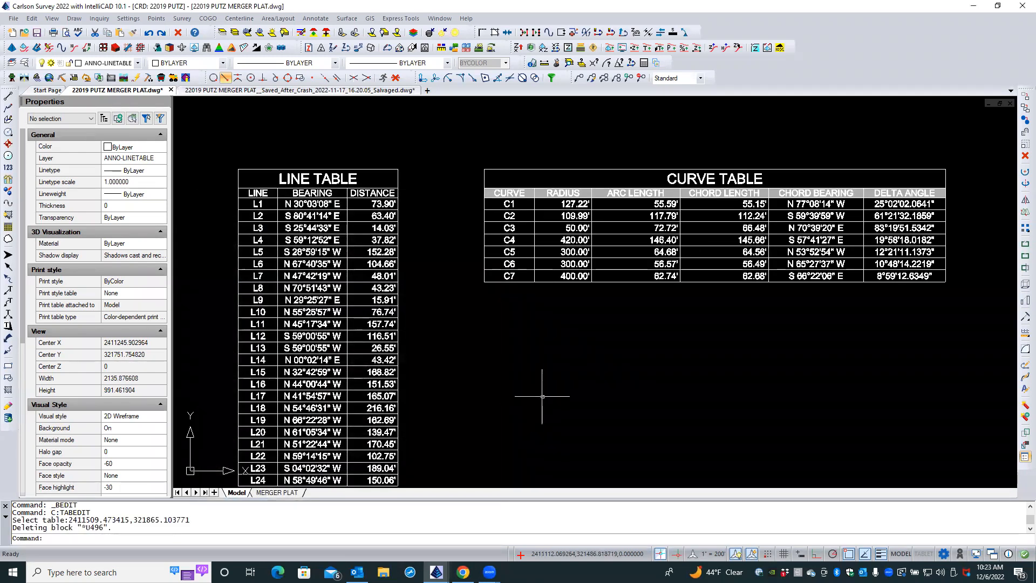
- Enable a background color for the line table's header row, set it to gray shade 253 and apply the table options
{"action": "left_click", "coordinate": [394, 287]}
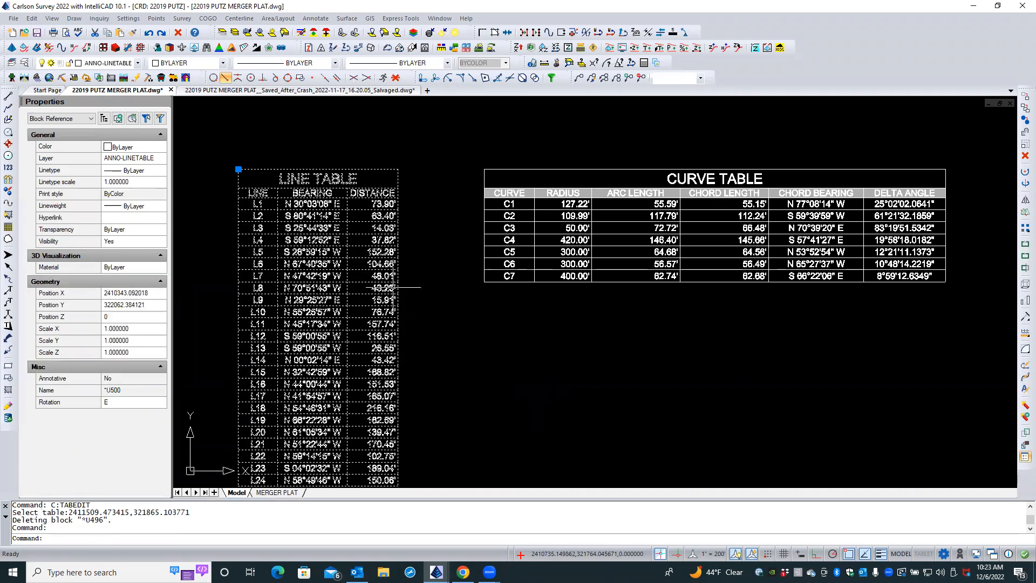
{"action": "key", "text": "Escape"}
{"action": "key", "text": "Escape"}
{"action": "right_click", "coordinate": [425, 271]}
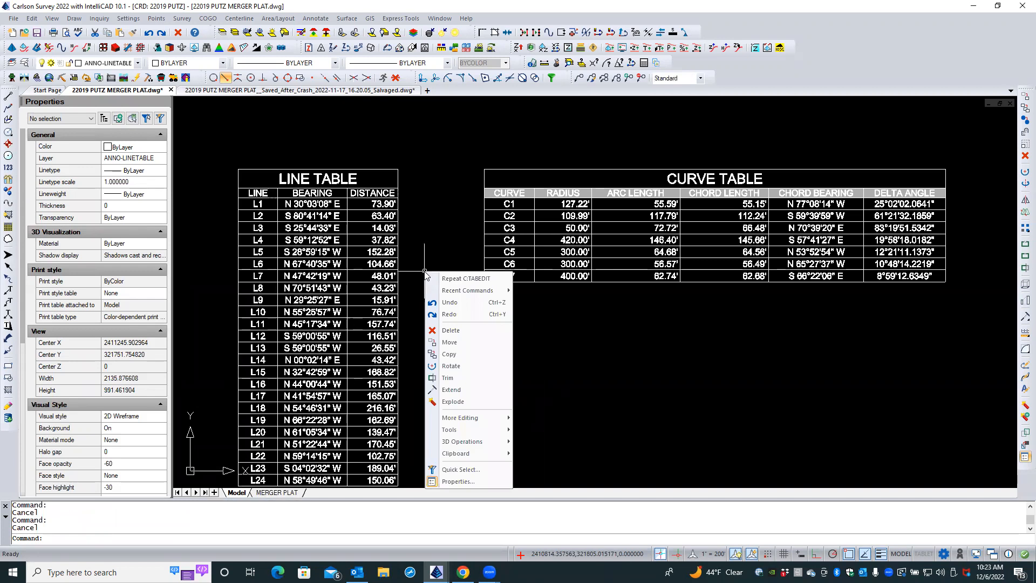
{"action": "left_click", "coordinate": [451, 279]}
{"action": "left_click", "coordinate": [395, 285]}
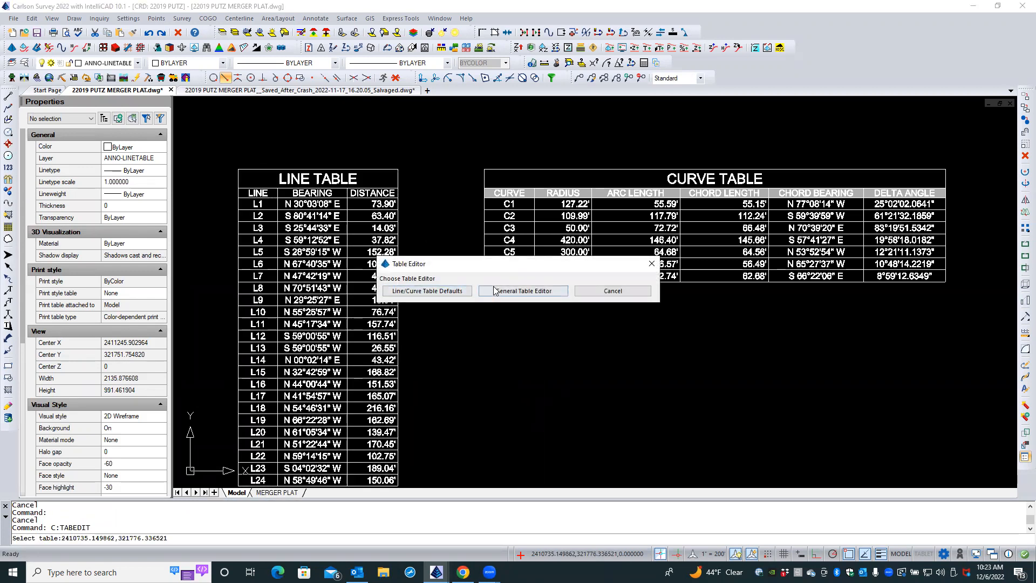
{"action": "left_click", "coordinate": [494, 291]}
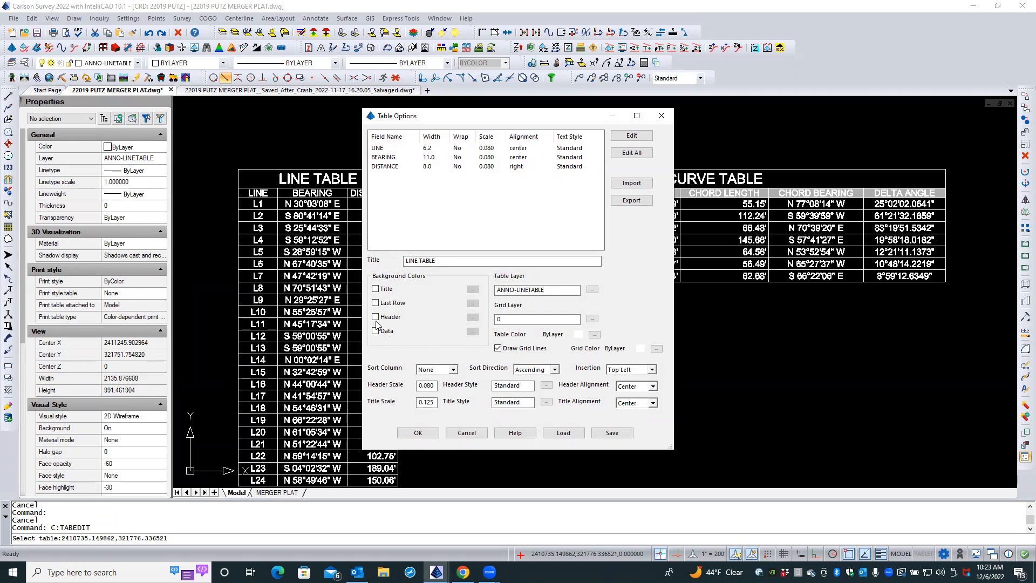
{"action": "left_click", "coordinate": [394, 321]}
{"action": "left_click", "coordinate": [472, 317]}
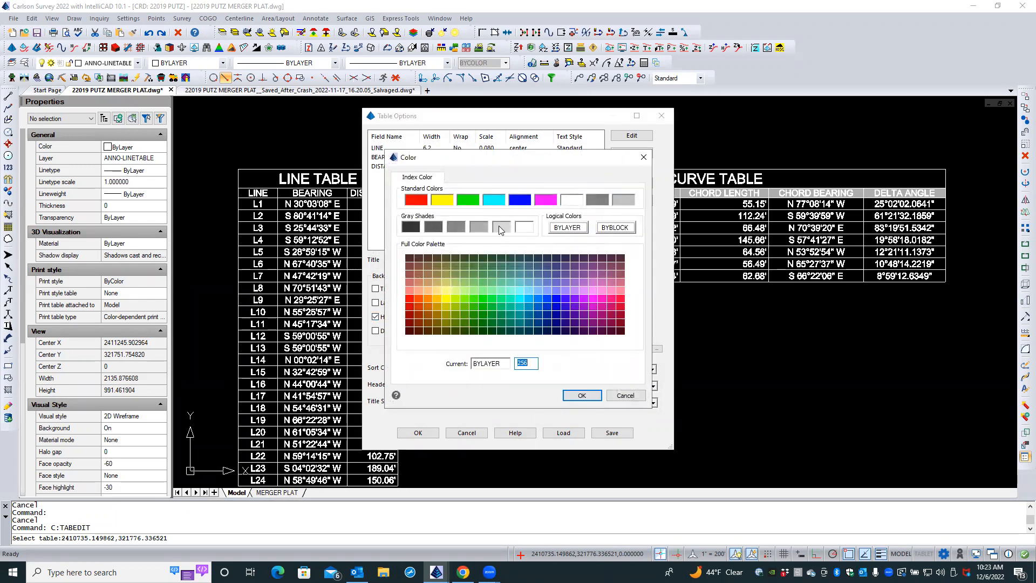
{"action": "left_click", "coordinate": [480, 227]}
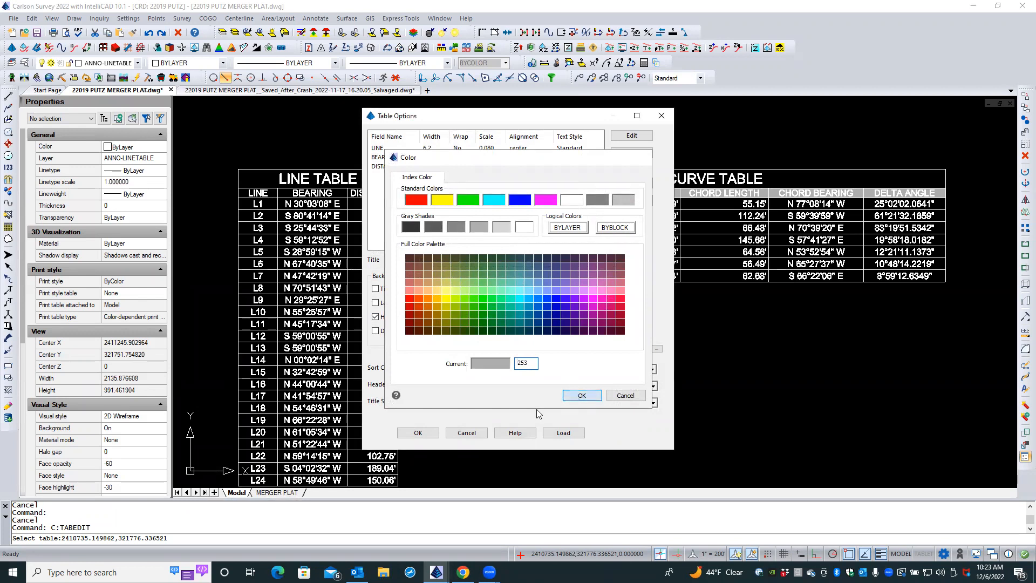
{"action": "left_click", "coordinate": [582, 395]}
{"action": "left_click", "coordinate": [419, 432]}
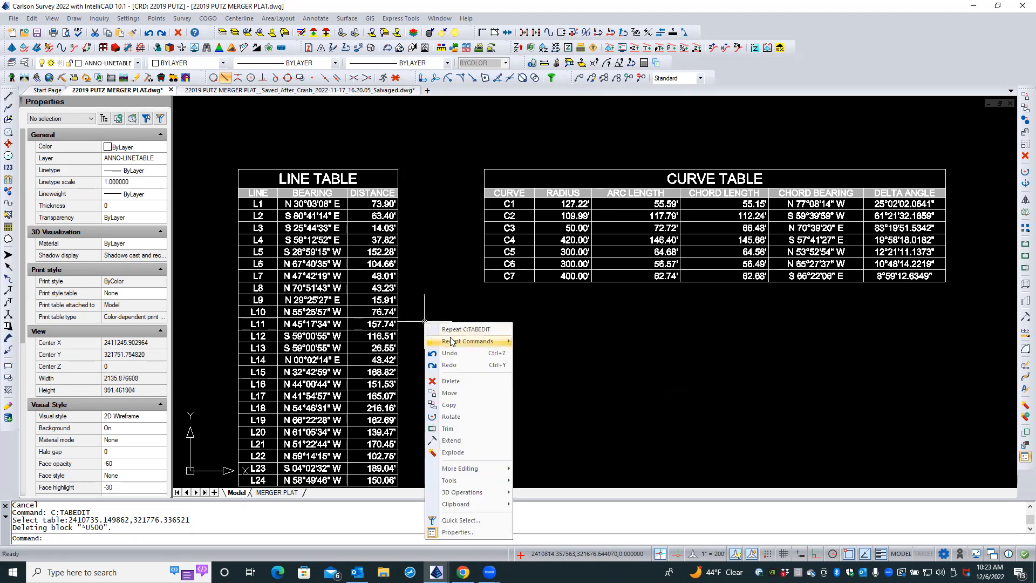
- Check the line table's column widths in its general table options, leaving them unedited
{"action": "left_click", "coordinate": [467, 329]}
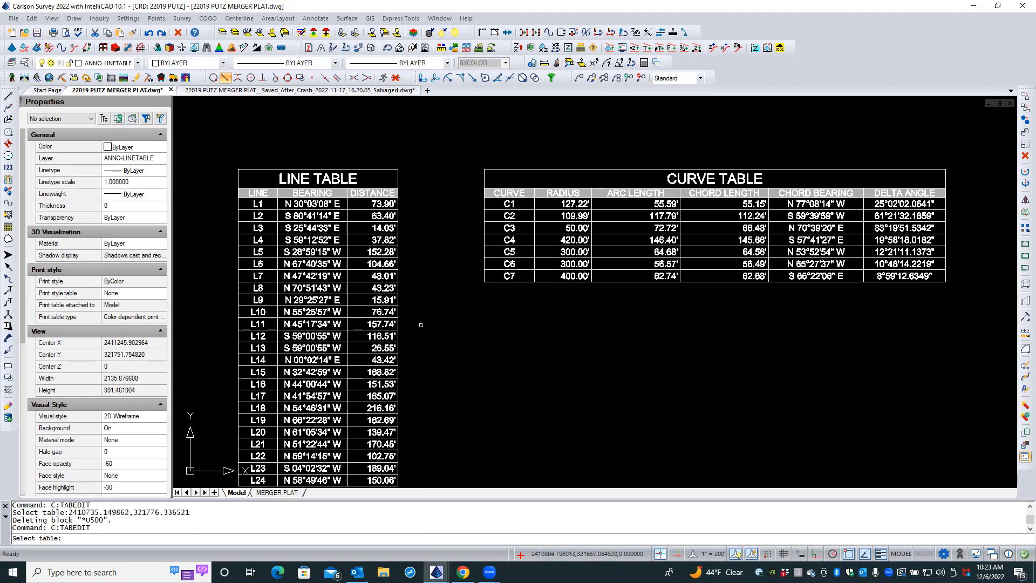
{"action": "left_click", "coordinate": [394, 324]}
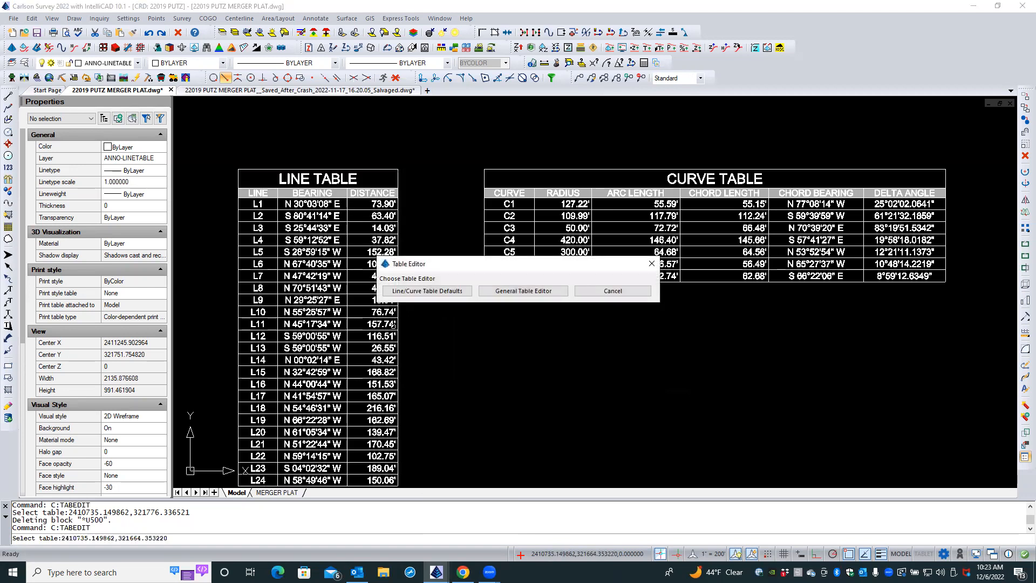
{"action": "left_click", "coordinate": [490, 291]}
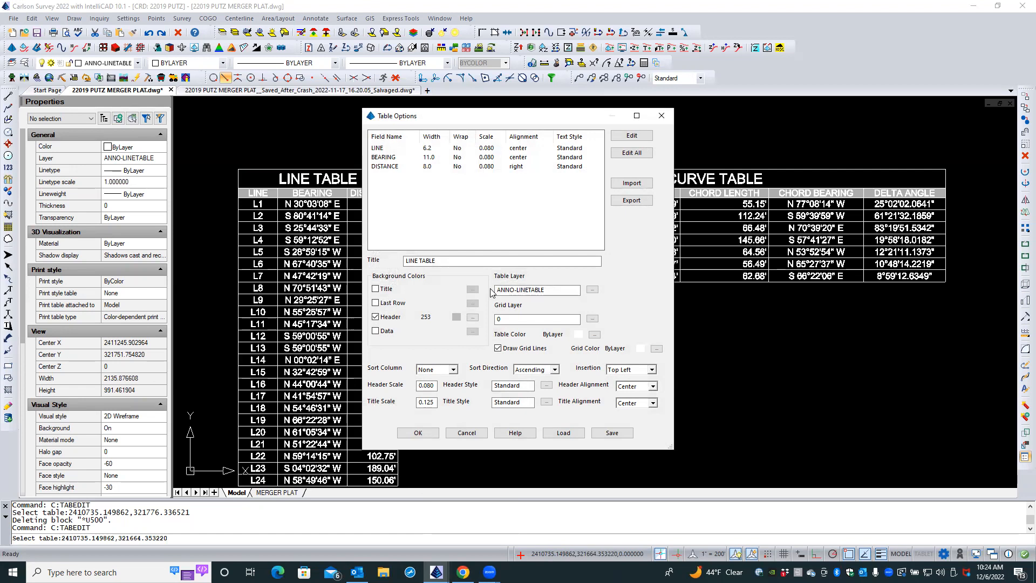
{"action": "left_click", "coordinate": [466, 433]}
{"action": "right_click", "coordinate": [560, 355]}
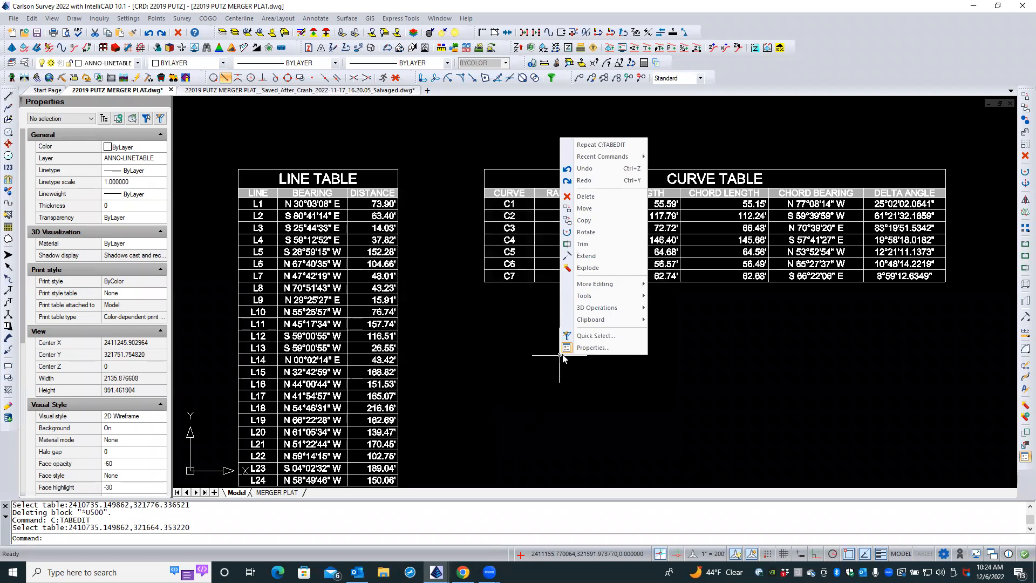
{"action": "left_click", "coordinate": [613, 145]}
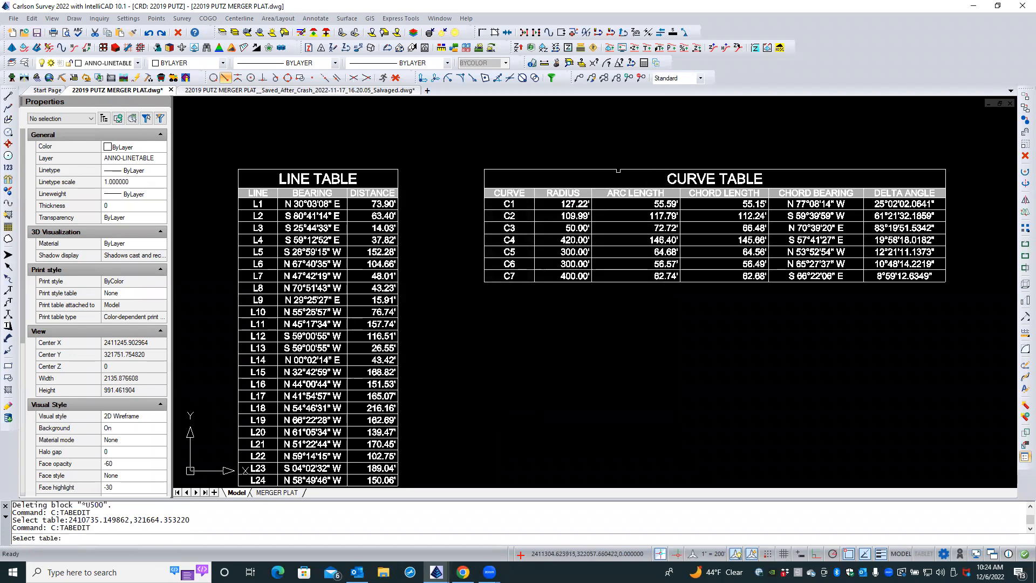
{"action": "left_click", "coordinate": [616, 220]}
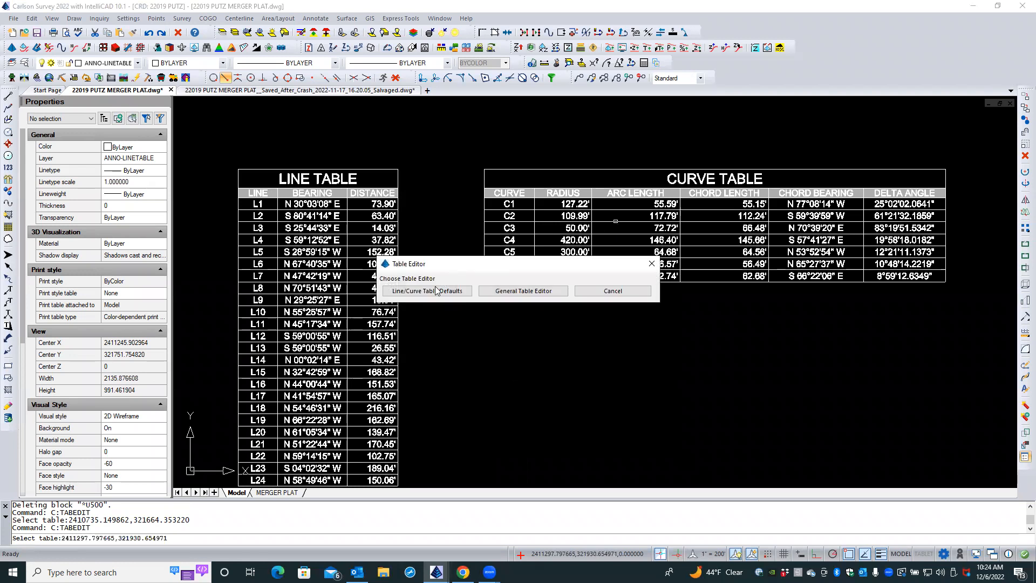
{"action": "left_click", "coordinate": [511, 291]}
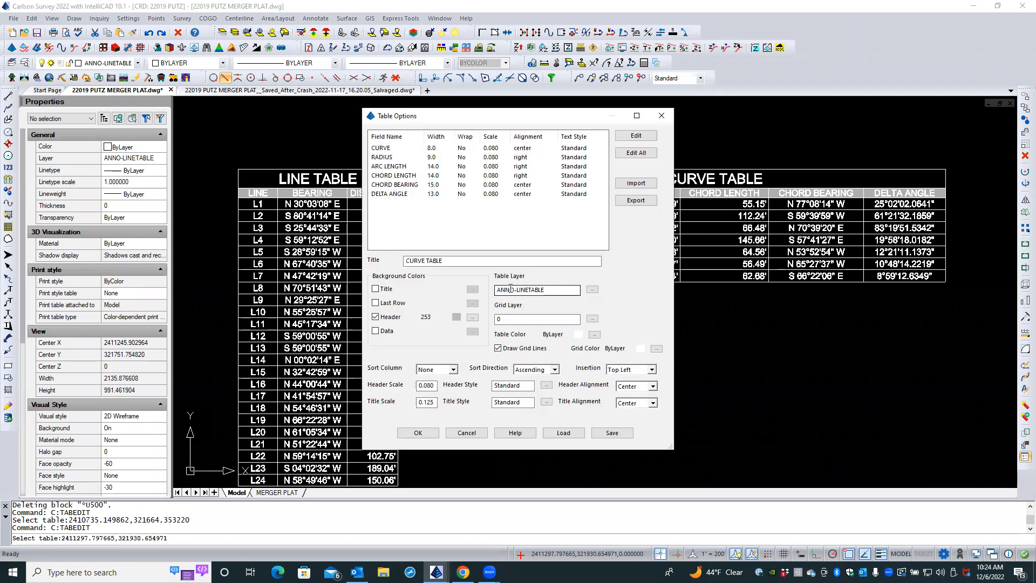
{"action": "double_click", "coordinate": [438, 148]}
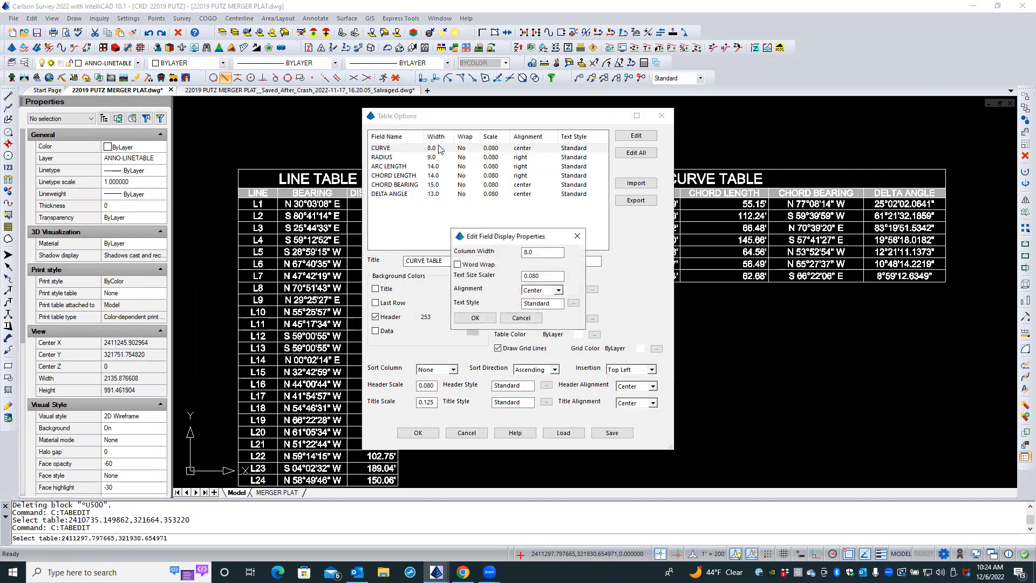
{"action": "double_click", "coordinate": [541, 253]}
{"action": "type", "text": "6.2"}
{"action": "left_click", "coordinate": [487, 320]}
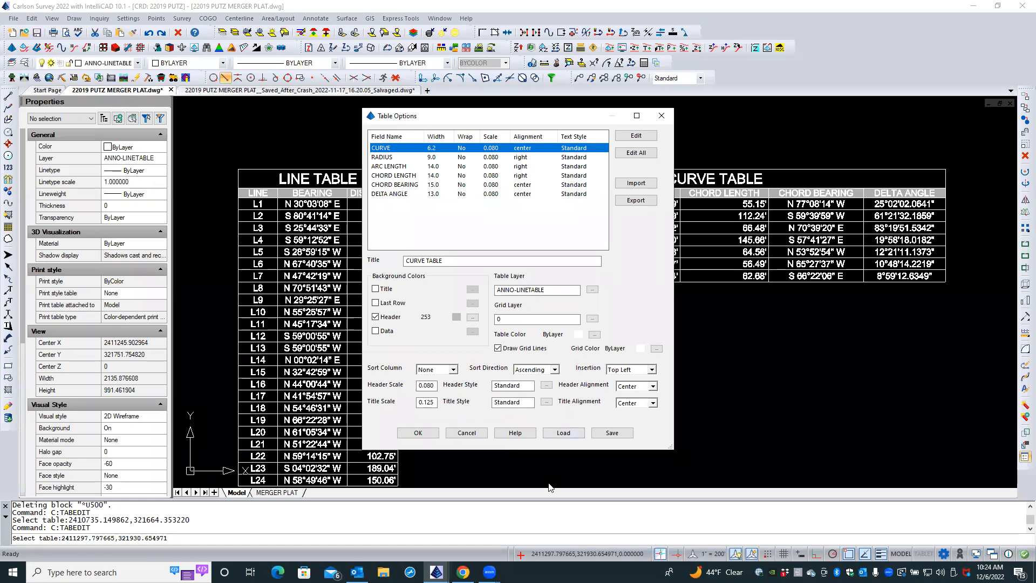
{"action": "left_click", "coordinate": [483, 432]}
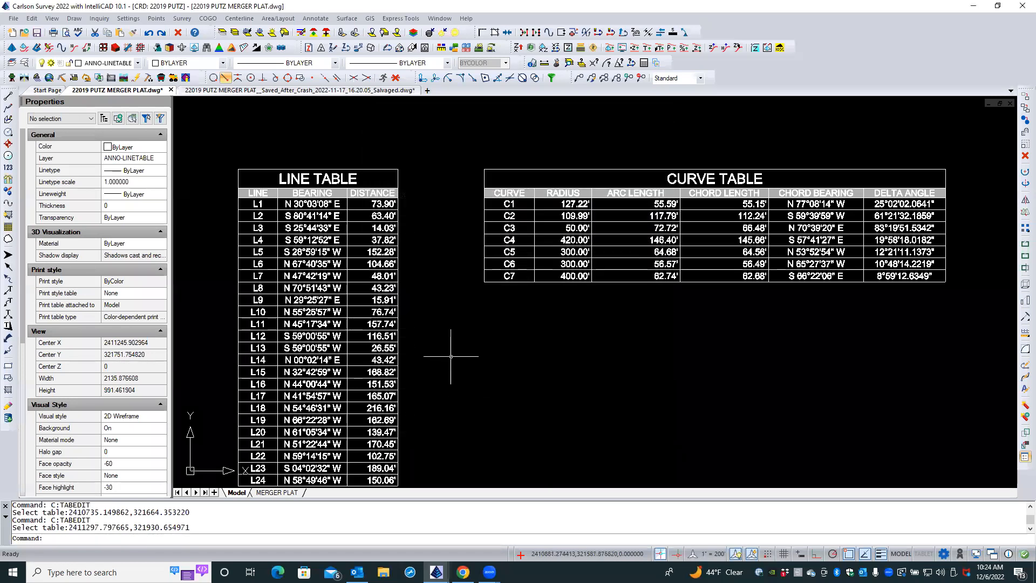
{"action": "key", "text": "Return"}
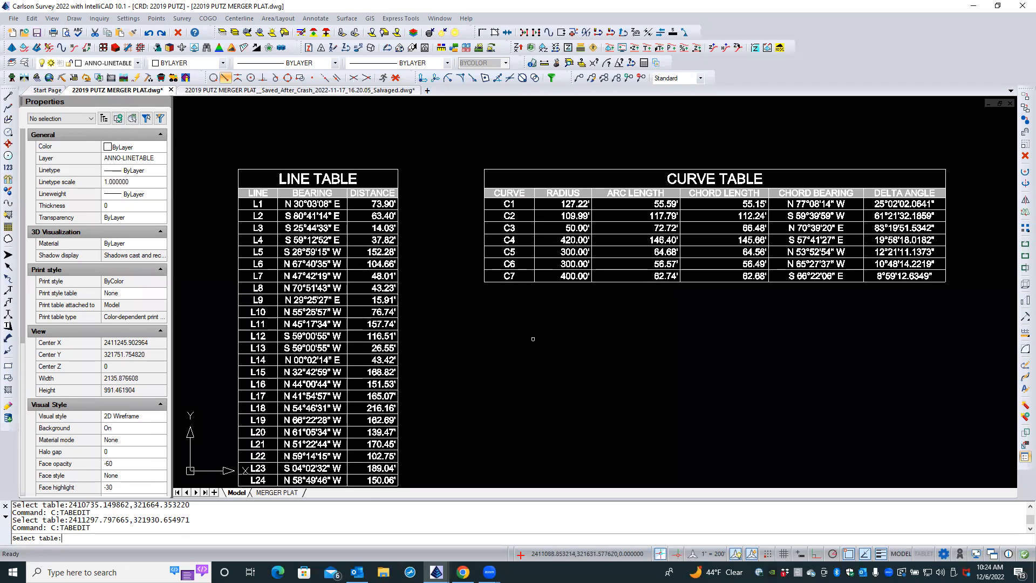
{"action": "key", "text": "Escape"}
{"action": "key", "text": "Escape"}
- Open the curve table's general options and set the CURVE column width to 6.2
{"action": "key", "text": "Return"}
{"action": "left_click", "coordinate": [534, 282]}
{"action": "left_click", "coordinate": [534, 290]}
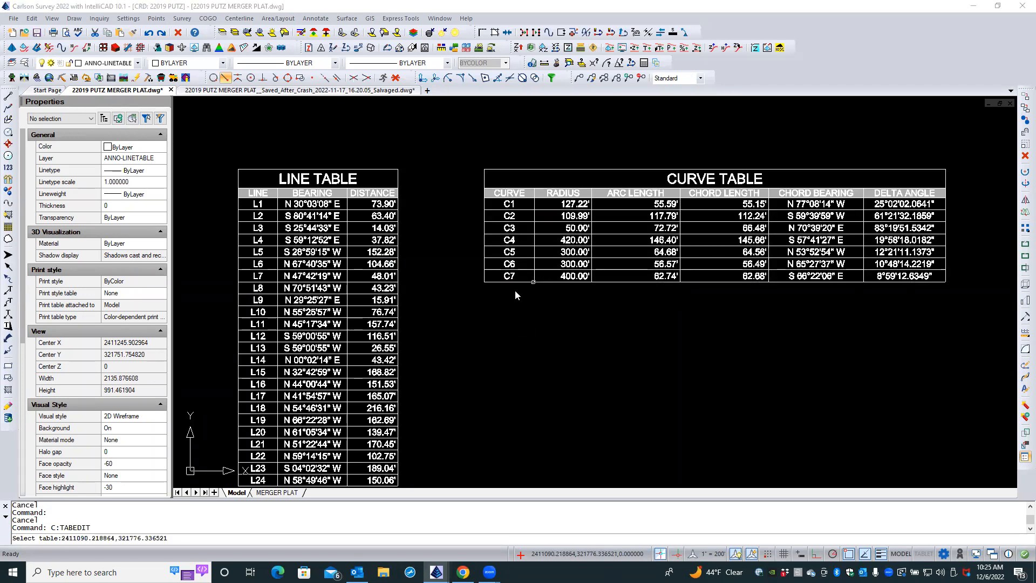
{"action": "double_click", "coordinate": [406, 148]}
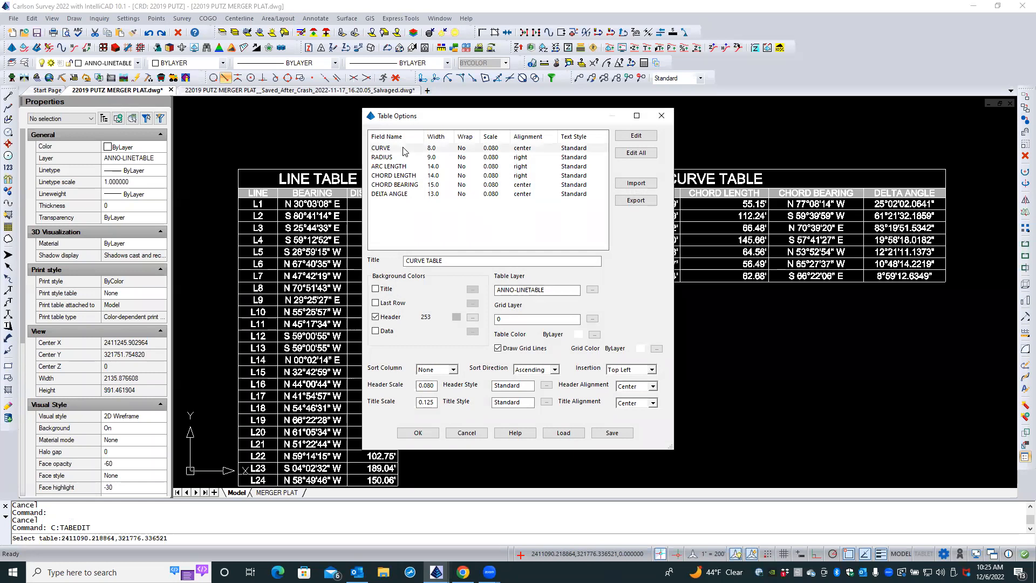
{"action": "double_click", "coordinate": [530, 252]}
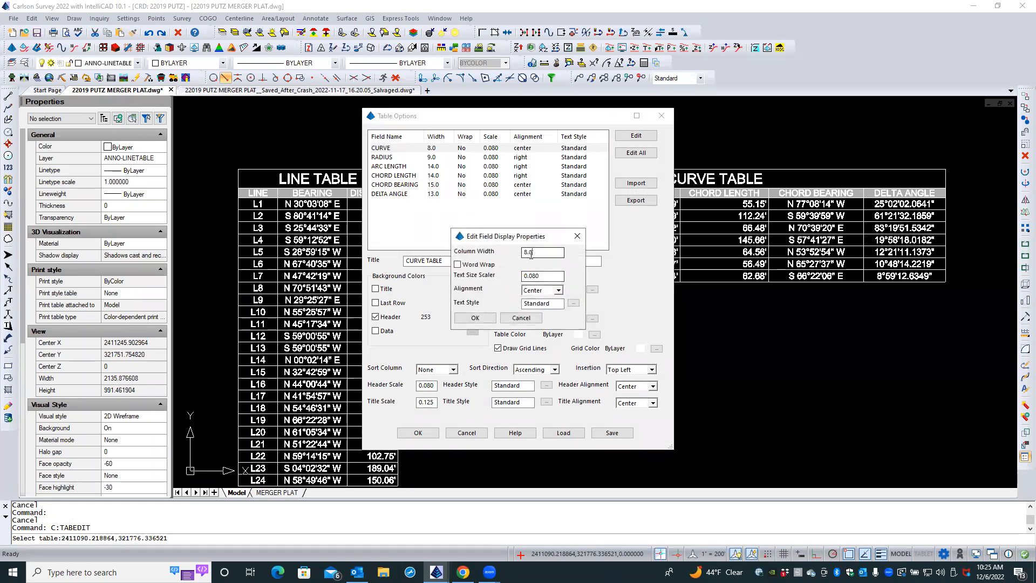
{"action": "type", "text": "6.2"}
{"action": "left_click", "coordinate": [475, 317]}
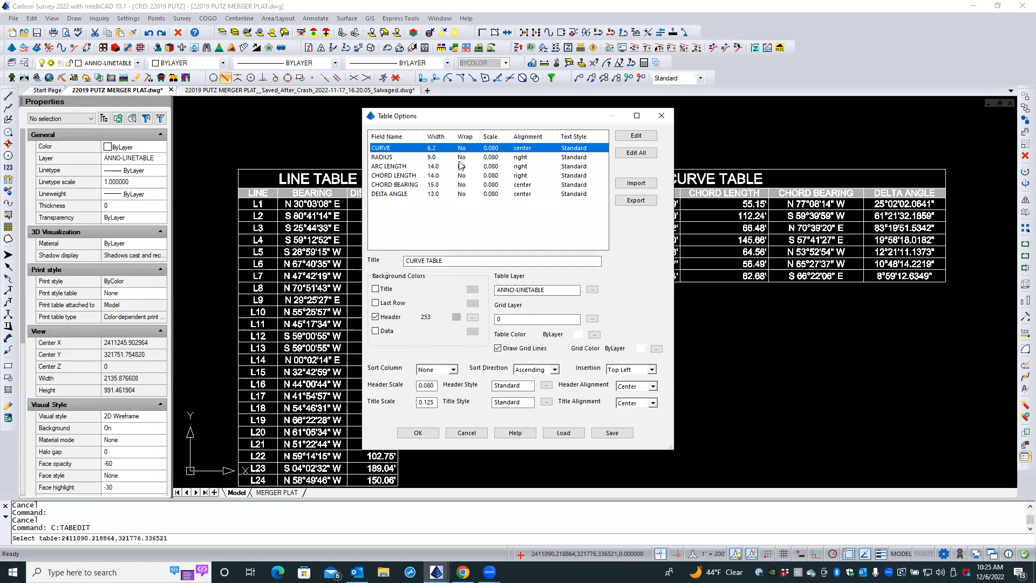
- Set the width of the curve table's RADIUS column to 8
{"action": "left_click", "coordinate": [409, 159]}
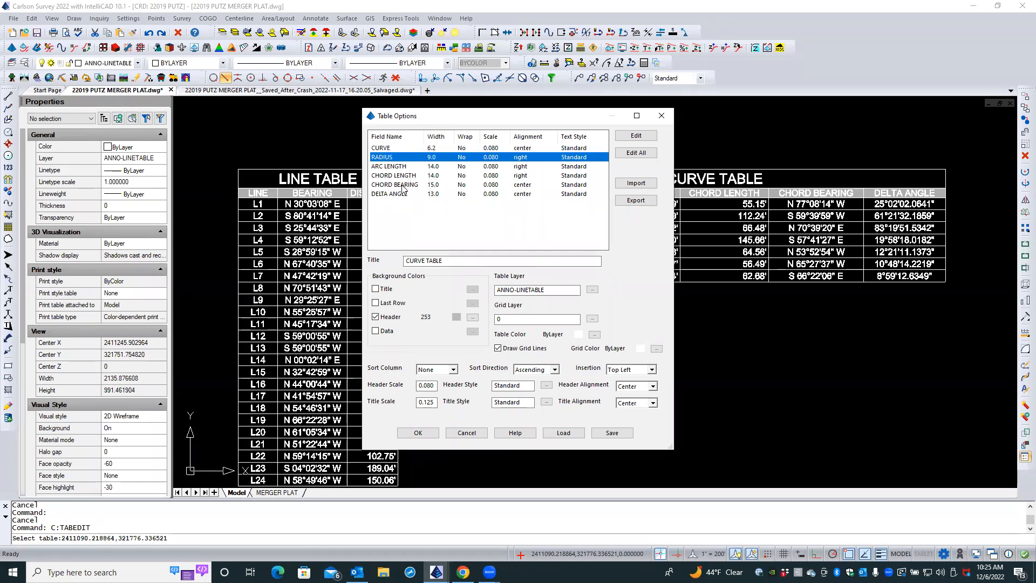
{"action": "left_click", "coordinate": [408, 176]}
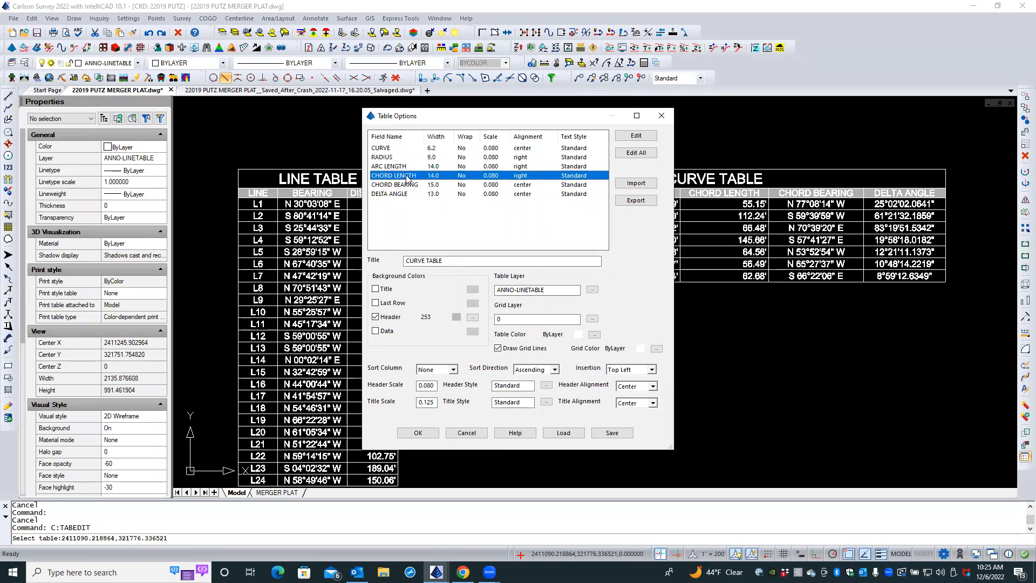
{"action": "double_click", "coordinate": [414, 161]}
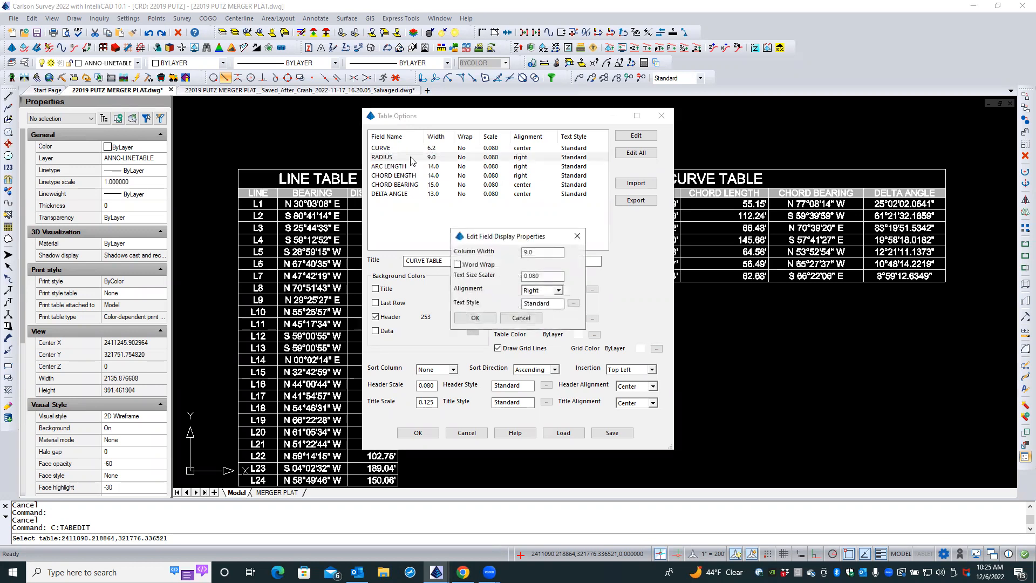
{"action": "double_click", "coordinate": [534, 252]}
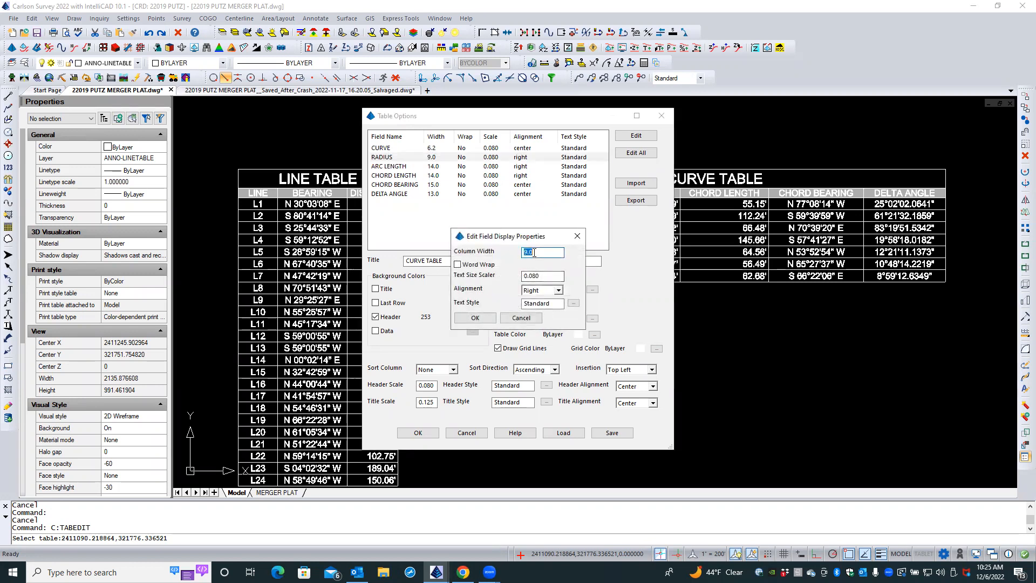
{"action": "type", "text": "8"}
{"action": "left_click", "coordinate": [474, 318]}
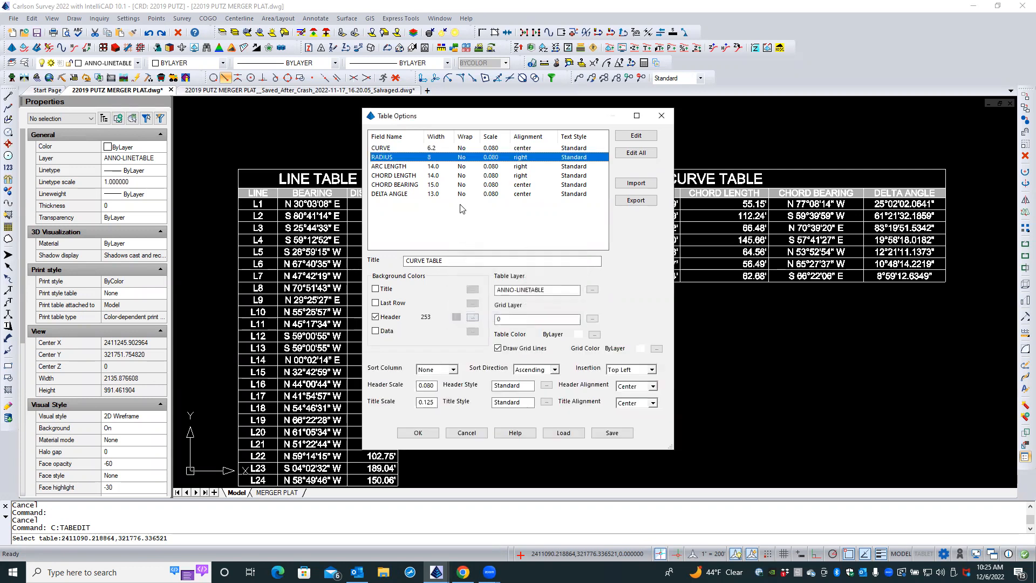
- Set the width of the curve table's ARC LENGTH and CHORD LENGTH columns to 8 each
{"action": "double_click", "coordinate": [438, 167]}
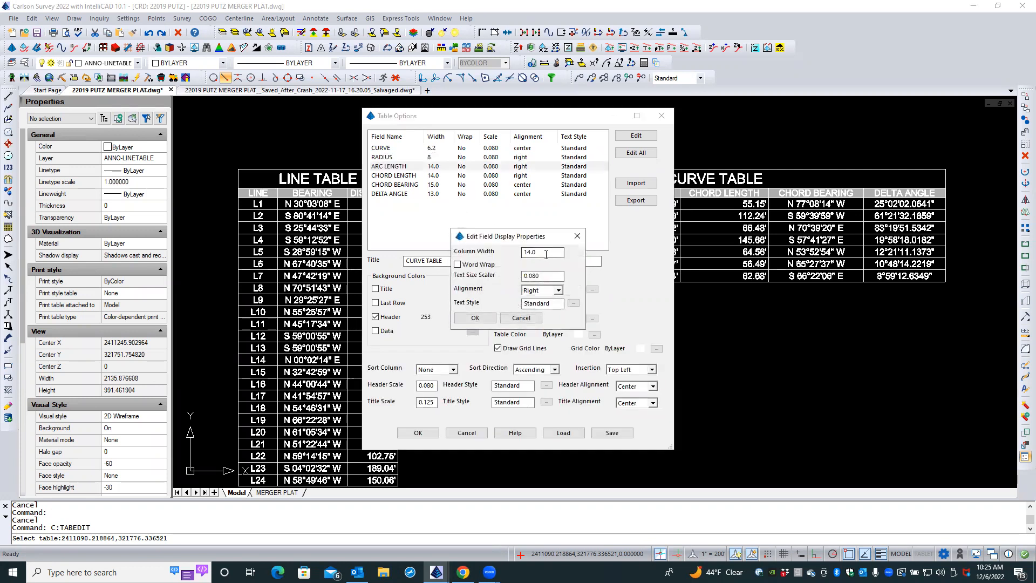
{"action": "double_click", "coordinate": [542, 253]}
{"action": "type", "text": "8"}
{"action": "left_click", "coordinate": [474, 320]}
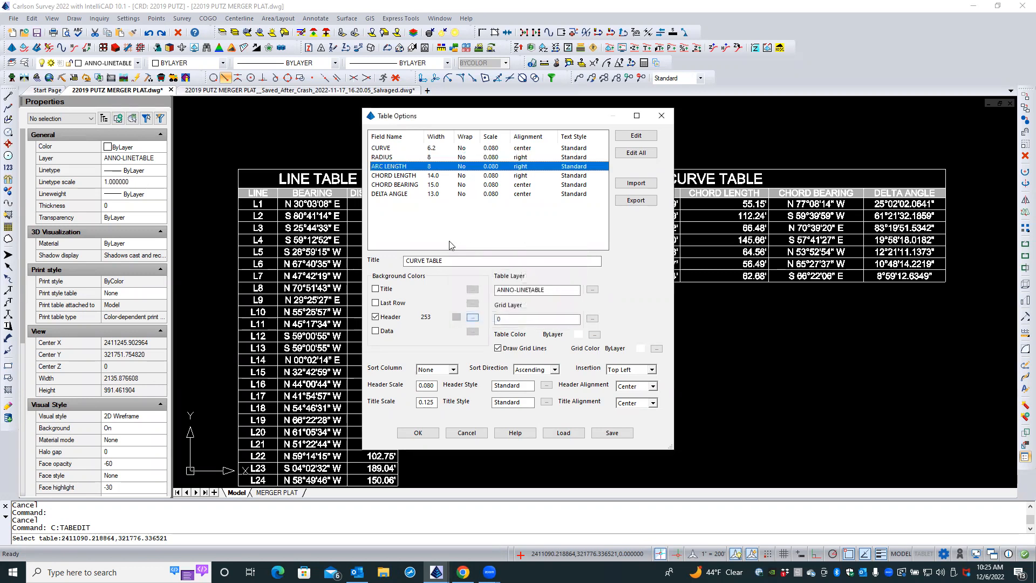
{"action": "double_click", "coordinate": [406, 177]}
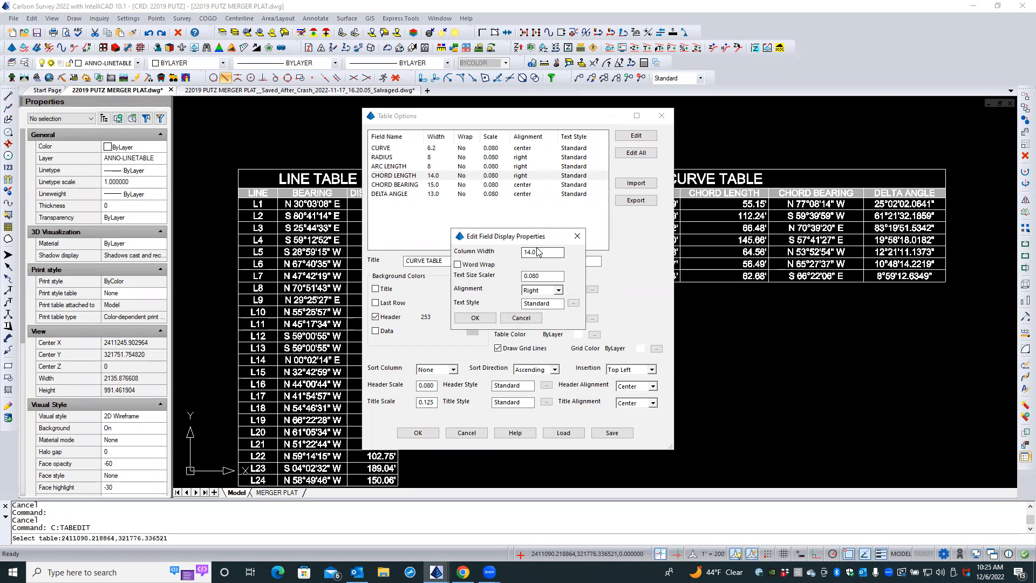
{"action": "double_click", "coordinate": [537, 250]}
{"action": "type", "text": "8"}
{"action": "left_click", "coordinate": [475, 317]}
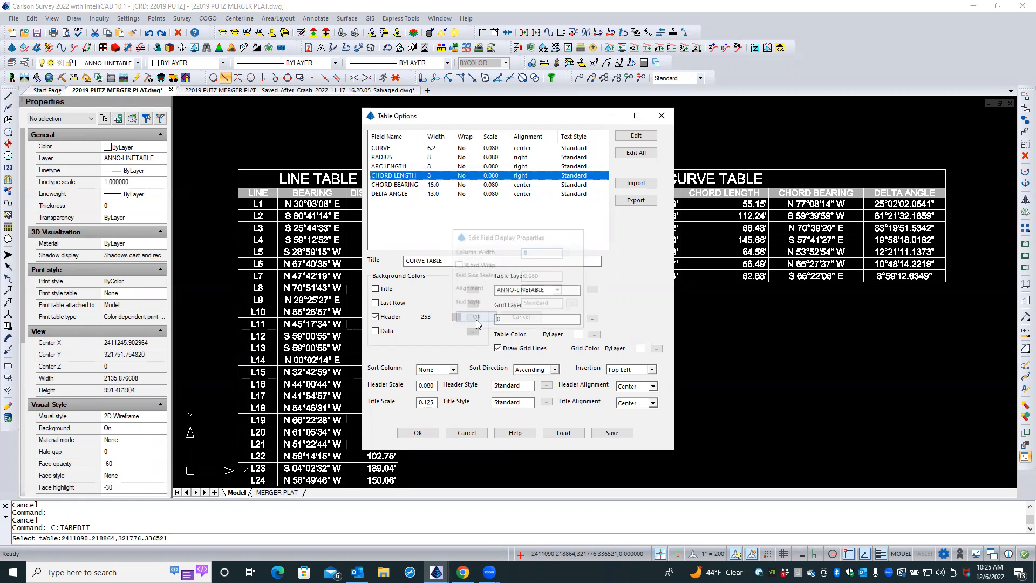
- Set the CHORD BEARING and DELTA ANGLE column widths to 11 each and apply the curve table options
{"action": "double_click", "coordinate": [439, 185]}
{"action": "double_click", "coordinate": [522, 252]}
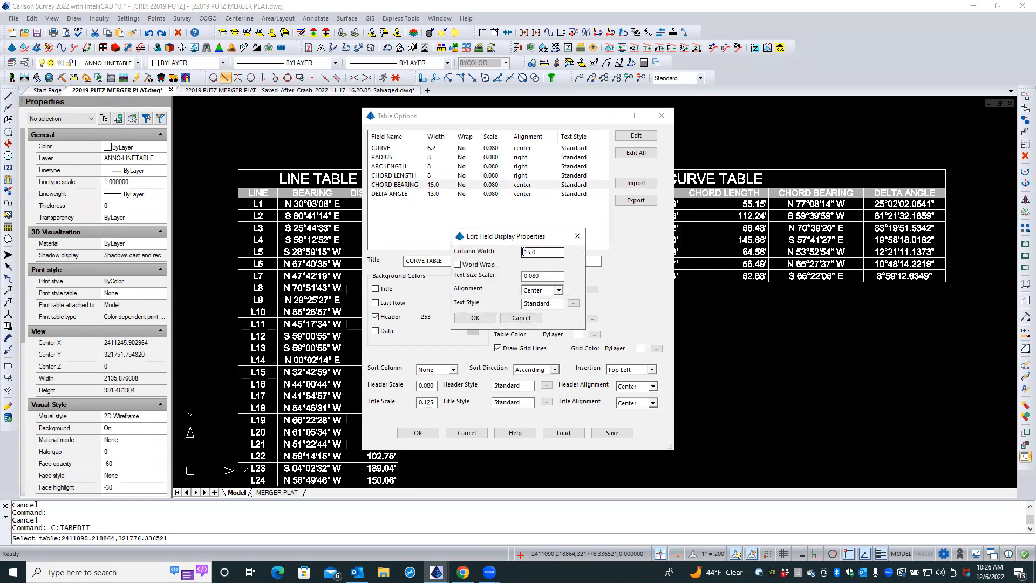
{"action": "type", "text": "11"}
{"action": "left_click", "coordinate": [475, 317]}
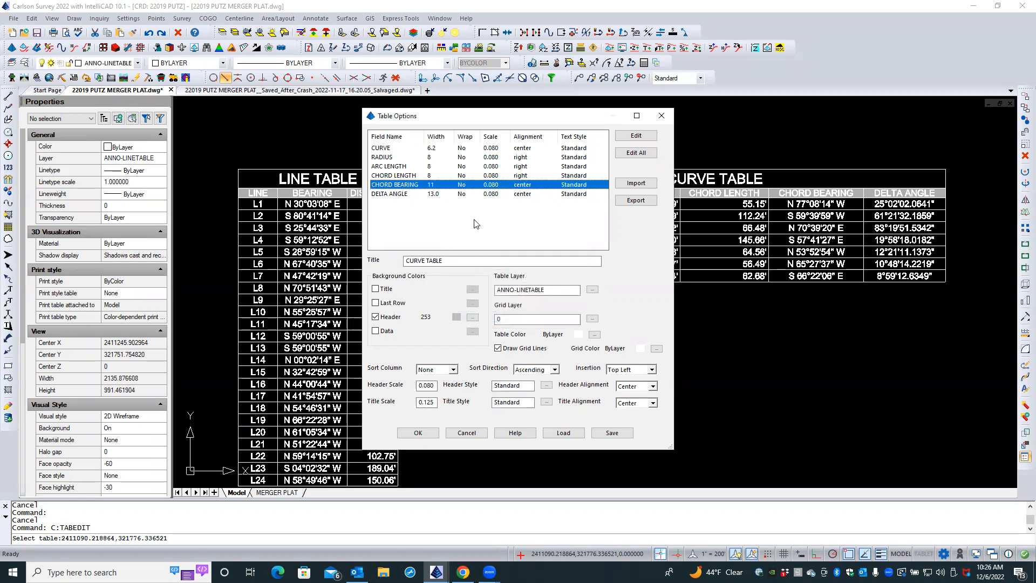
{"action": "double_click", "coordinate": [429, 194]}
{"action": "left_click", "coordinate": [536, 253]}
{"action": "double_click", "coordinate": [537, 252]}
{"action": "type", "text": "11"}
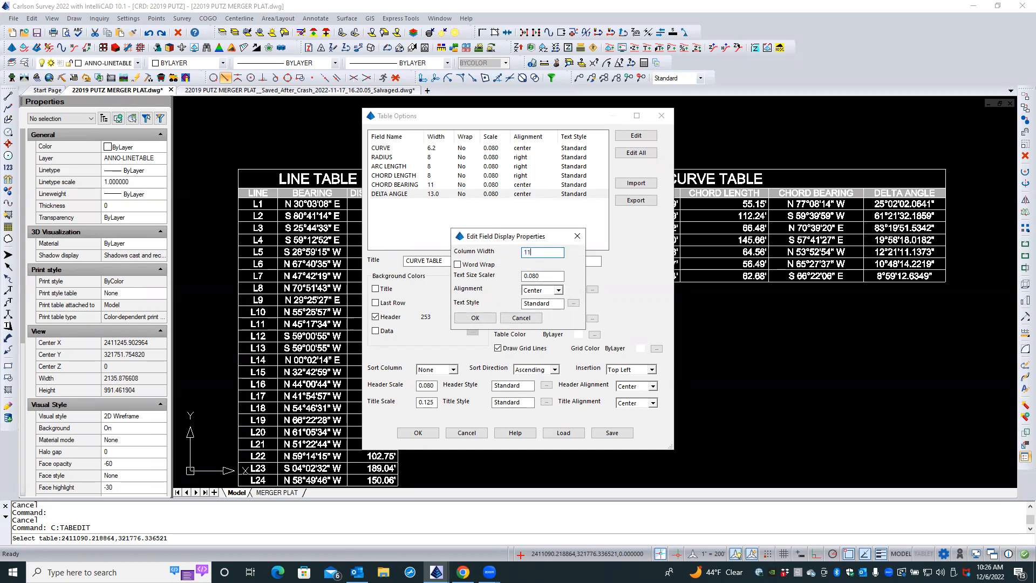
{"action": "left_click", "coordinate": [475, 318]}
{"action": "left_click", "coordinate": [415, 433]}
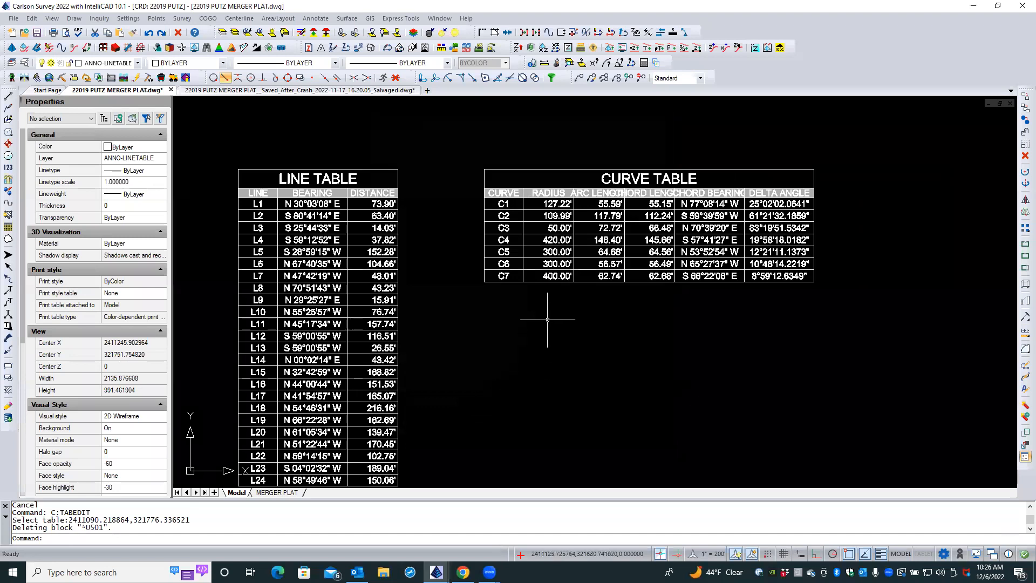
- Open the label settings for curve tables from the curve table's Line/Curve Table Defaults
{"action": "key", "text": "Return"}
{"action": "left_click", "coordinate": [551, 278]}
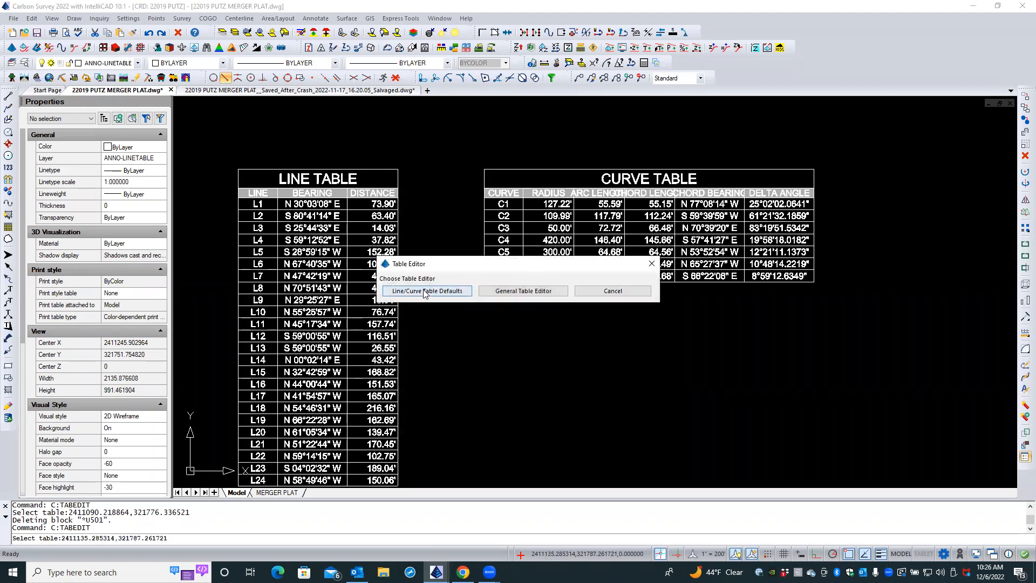
{"action": "left_click", "coordinate": [430, 293]}
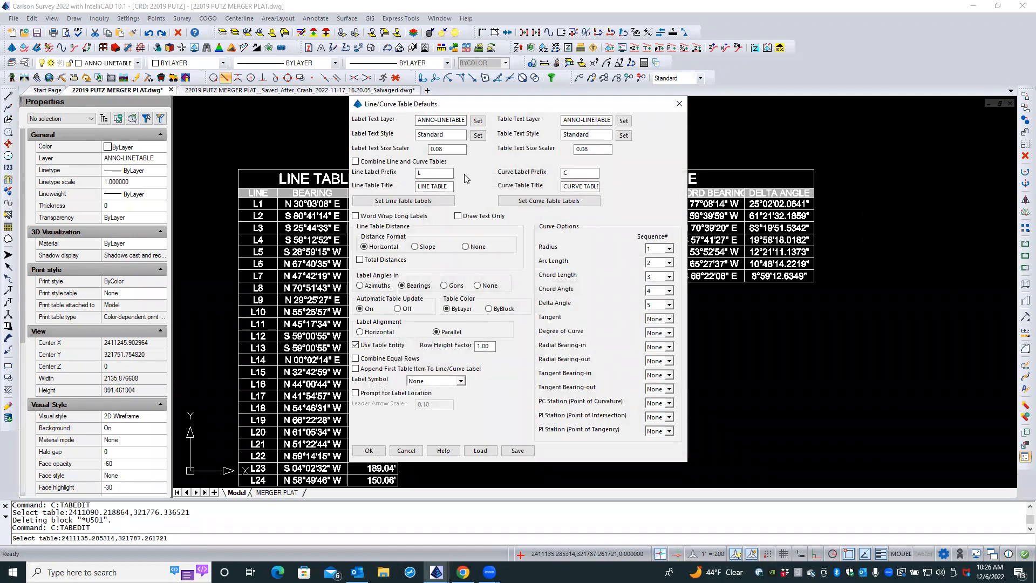
{"action": "left_click", "coordinate": [531, 201]}
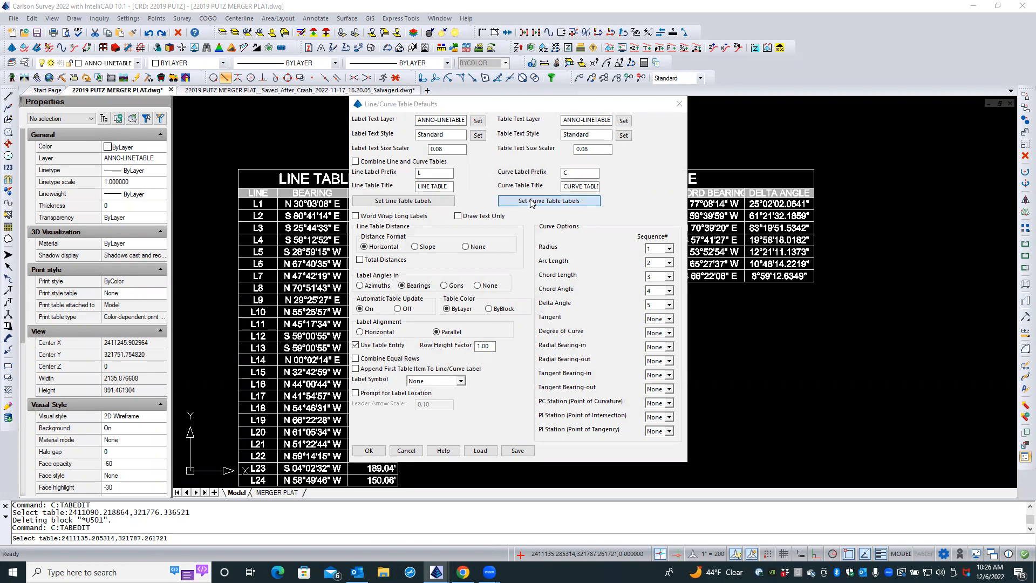
{"action": "left_click", "coordinate": [383, 165]}
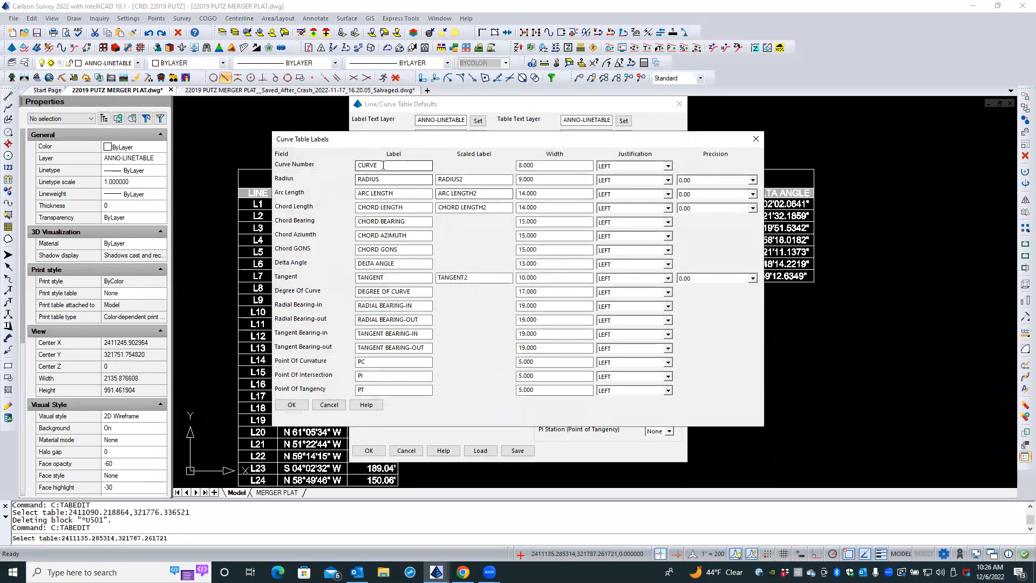
- Shorten the Arc Length, Chord Length and Chord Bearing labels to ARC, CHORD and CH BEARING
{"action": "double_click", "coordinate": [380, 193]}
{"action": "key", "text": "BackSpace"}
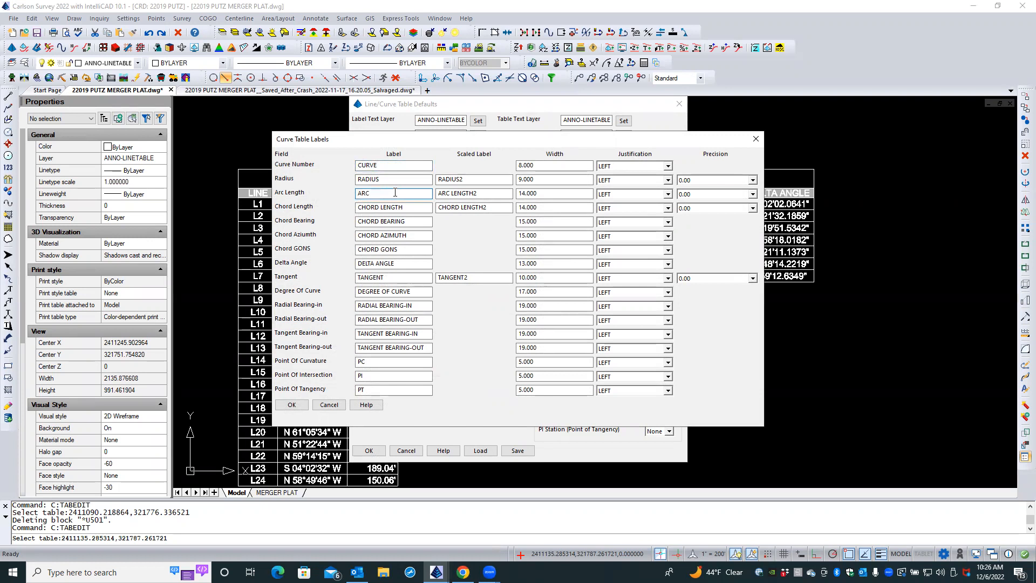
{"action": "double_click", "coordinate": [396, 206]}
{"action": "key", "text": "BackSpace"}
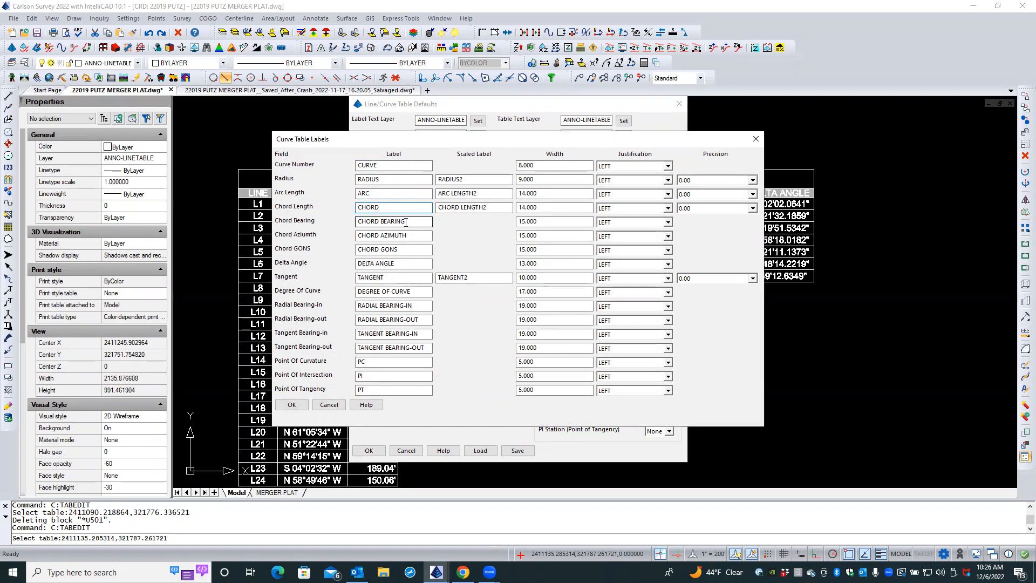
{"action": "left_click", "coordinate": [379, 223]}
{"action": "key", "text": "BackSpace"}
{"action": "key", "text": "BackSpace"}
{"action": "key", "text": "BackSpace"}
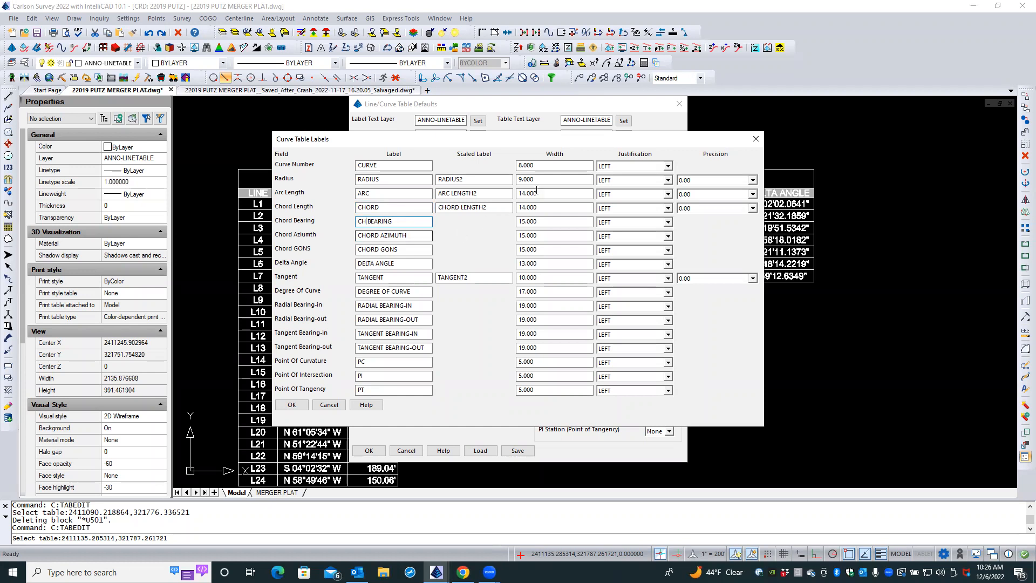
- Set the default column widths to 6.2 for Curve Number and 8 for Radius
{"action": "double_click", "coordinate": [543, 166]}
{"action": "type", "text": "6.2"}
{"action": "left_click", "coordinate": [535, 178]}
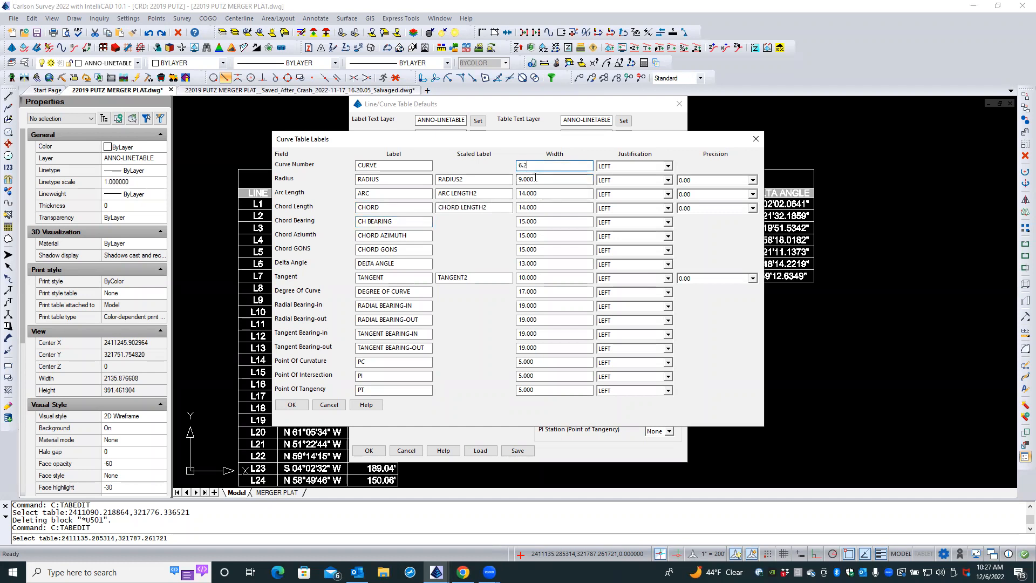
{"action": "double_click", "coordinate": [534, 178]}
{"action": "type", "text": "8"}
- Set the default Arc Length and Chord Length column widths to 8 each
{"action": "left_click", "coordinate": [539, 190]}
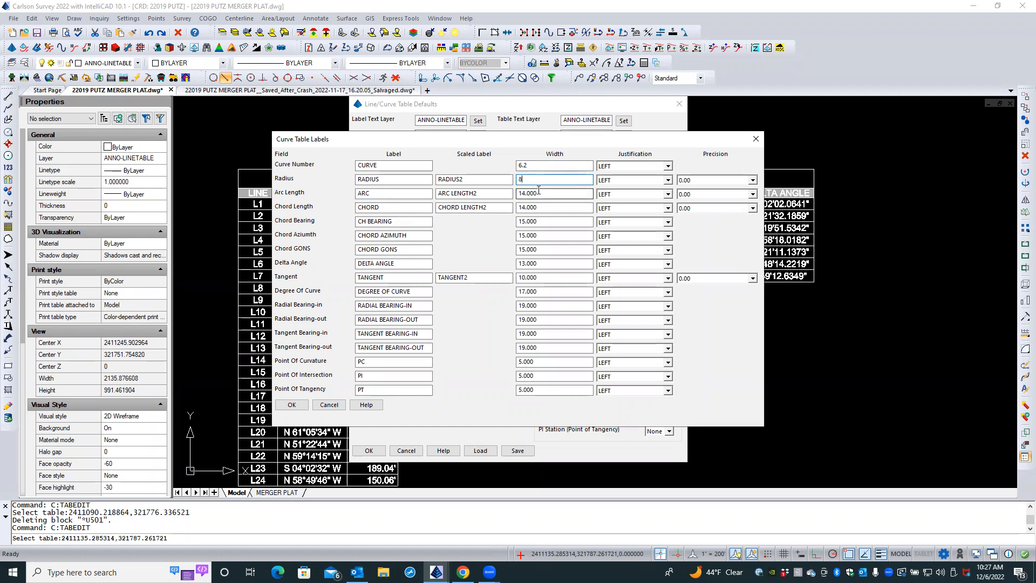
{"action": "type", "text": "8"}
{"action": "double_click", "coordinate": [539, 191]}
{"action": "type", "text": "8"}
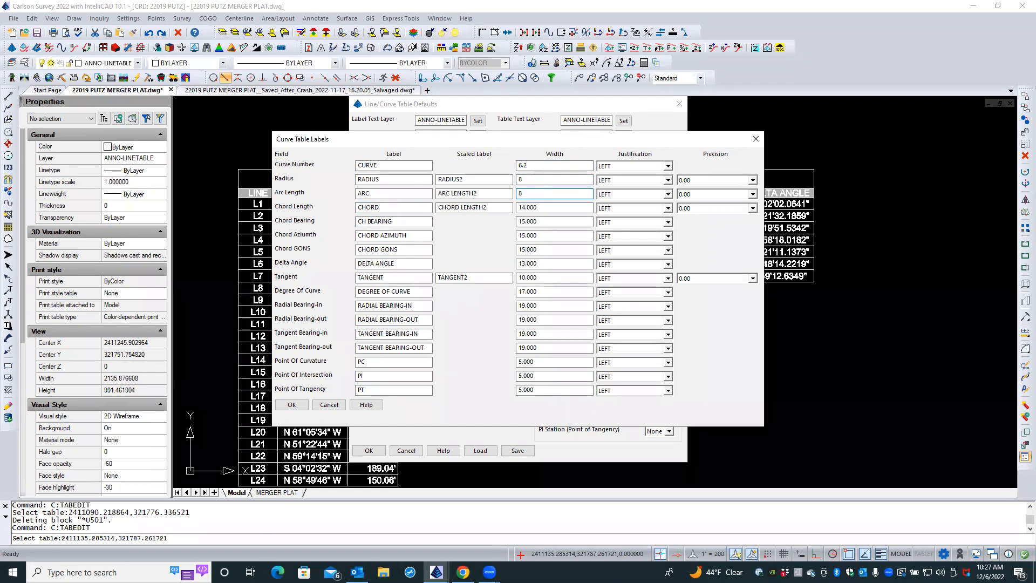
{"action": "left_click", "coordinate": [543, 206]}
{"action": "double_click", "coordinate": [543, 206]}
{"action": "type", "text": "8"}
- Set the Chord Bearing width to 11, and relabel Delta Angle as DELTA with a width of 11
{"action": "left_click", "coordinate": [540, 221]}
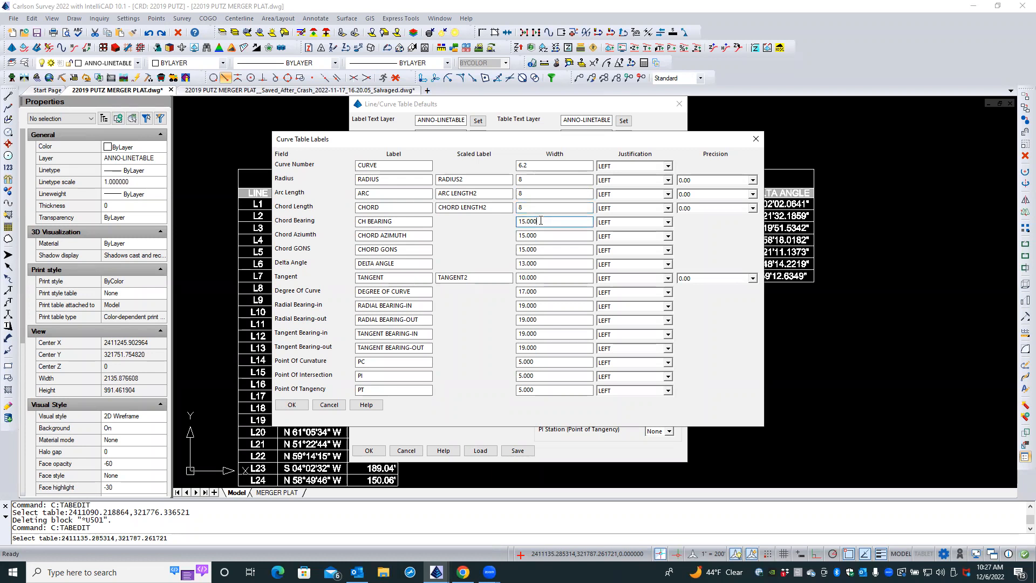
{"action": "double_click", "coordinate": [540, 221]}
{"action": "type", "text": "11"}
{"action": "double_click", "coordinate": [402, 262]}
{"action": "key", "text": "BackSpace"}
{"action": "double_click", "coordinate": [532, 263]}
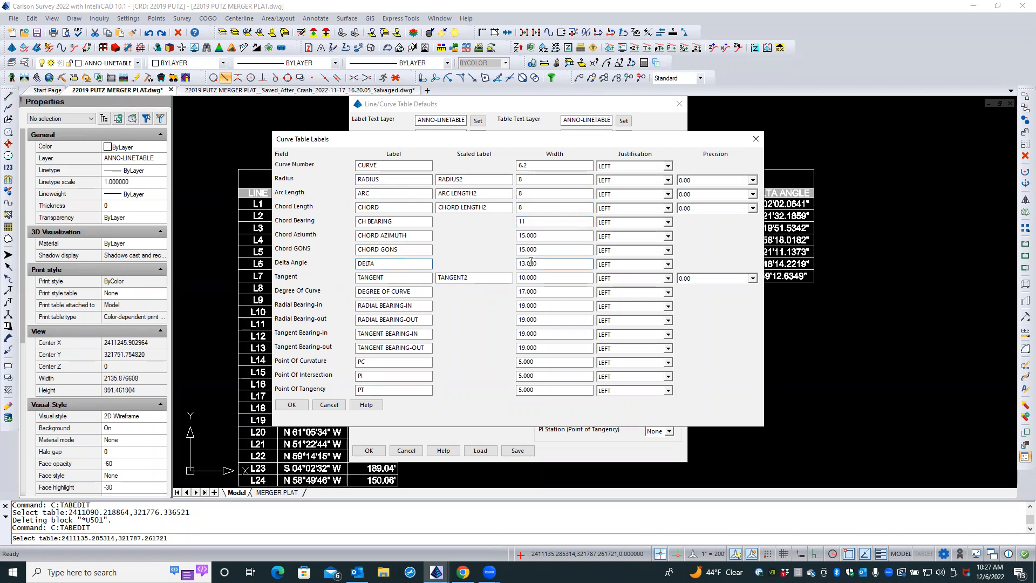
{"action": "type", "text": "11"}
- Set the justification to CENTER for Delta Angle and Curve Number and to RIGHT for Radius
{"action": "left_click", "coordinate": [668, 264]}
{"action": "left_click", "coordinate": [611, 282]}
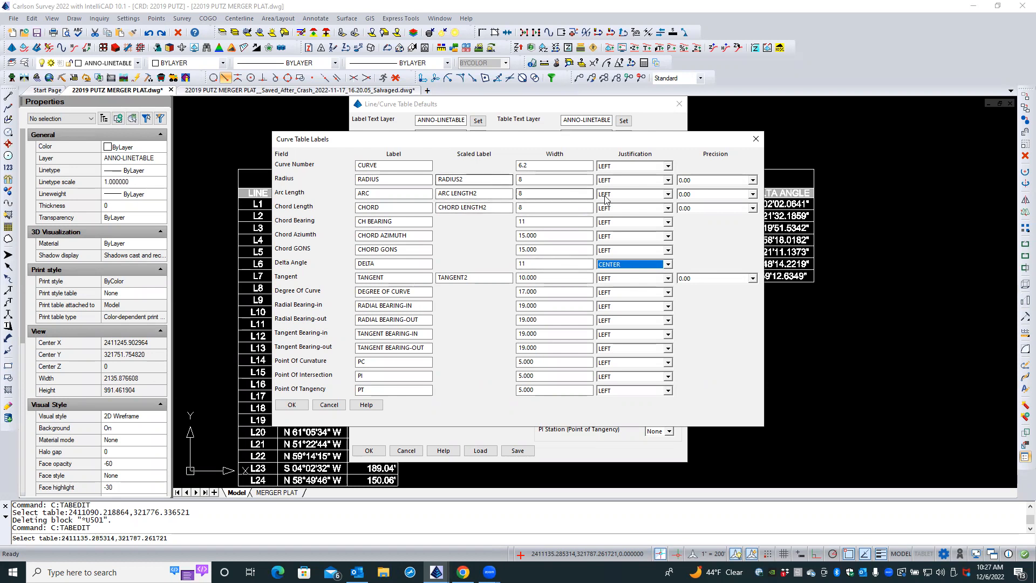
{"action": "left_click", "coordinate": [668, 180]}
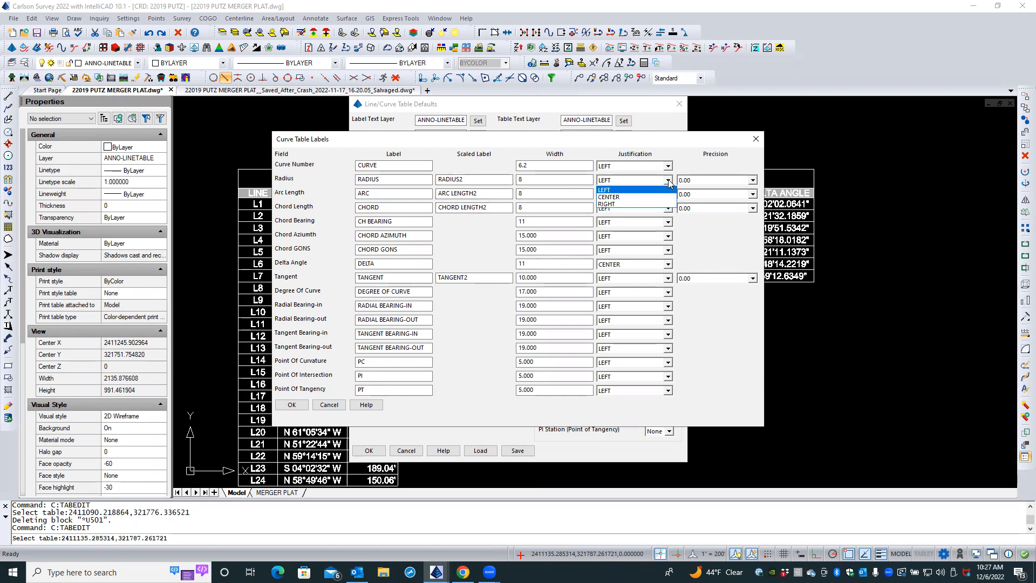
{"action": "left_click", "coordinate": [604, 204]}
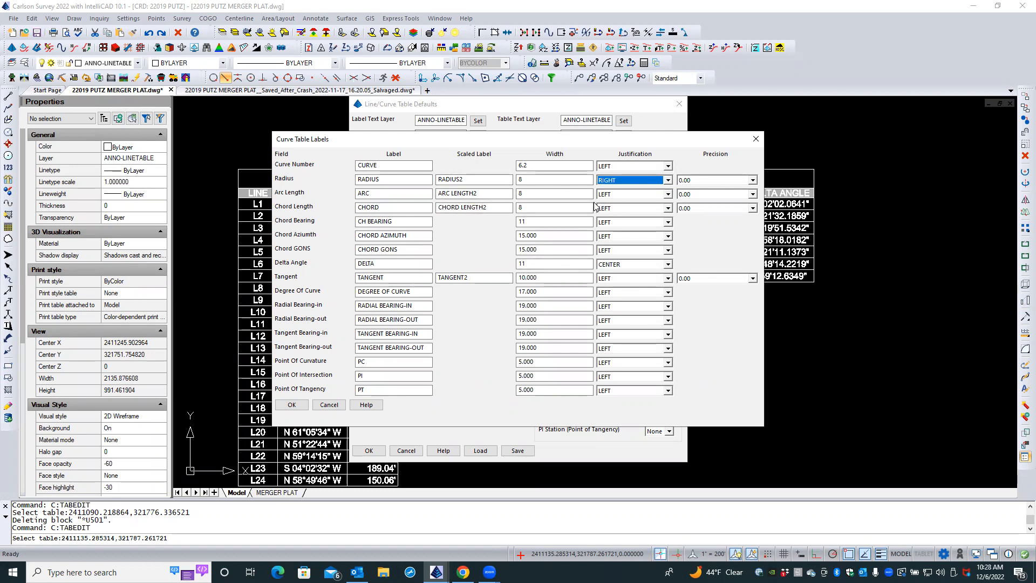
{"action": "left_click", "coordinate": [668, 166]}
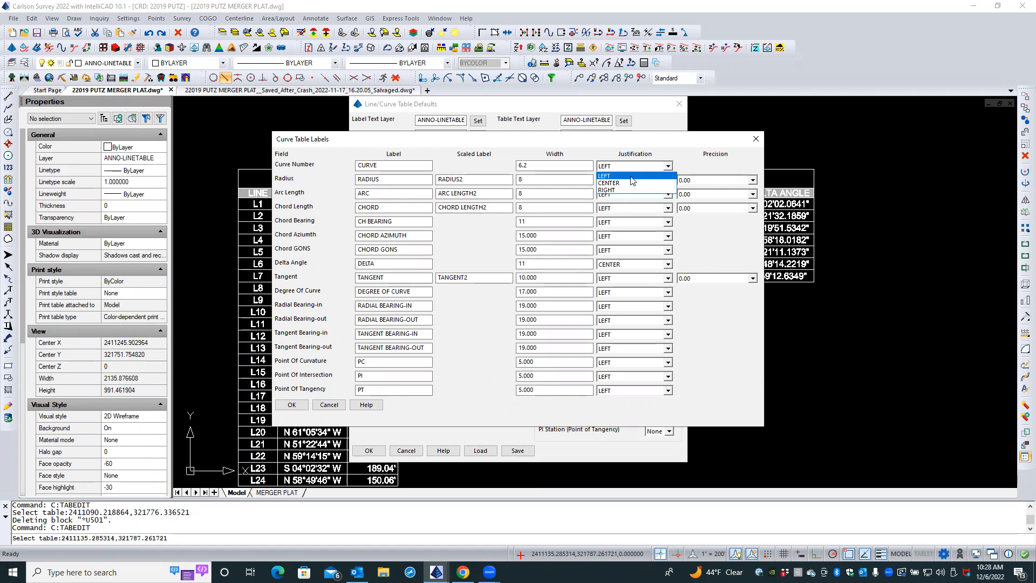
{"action": "left_click", "coordinate": [610, 183]}
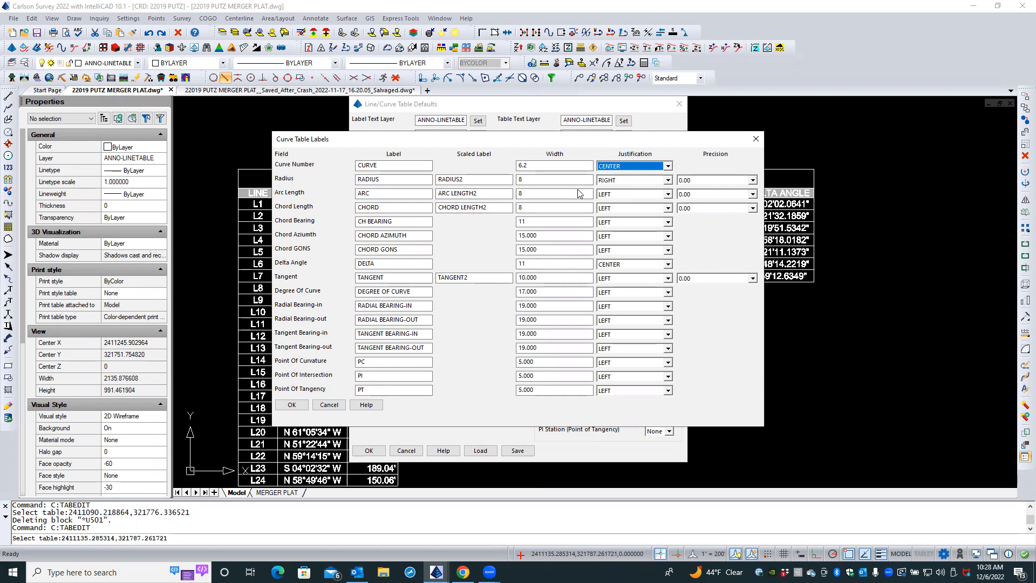
- Set the justification of the Arc Length and Chord Length fields to RIGHT
{"action": "left_click", "coordinate": [668, 195]}
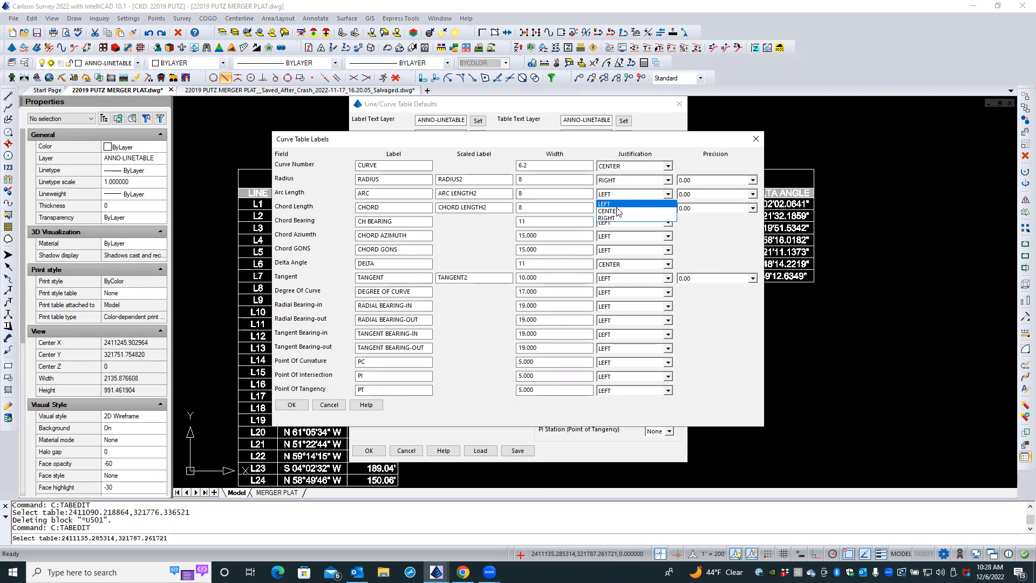
{"action": "left_click", "coordinate": [607, 219]}
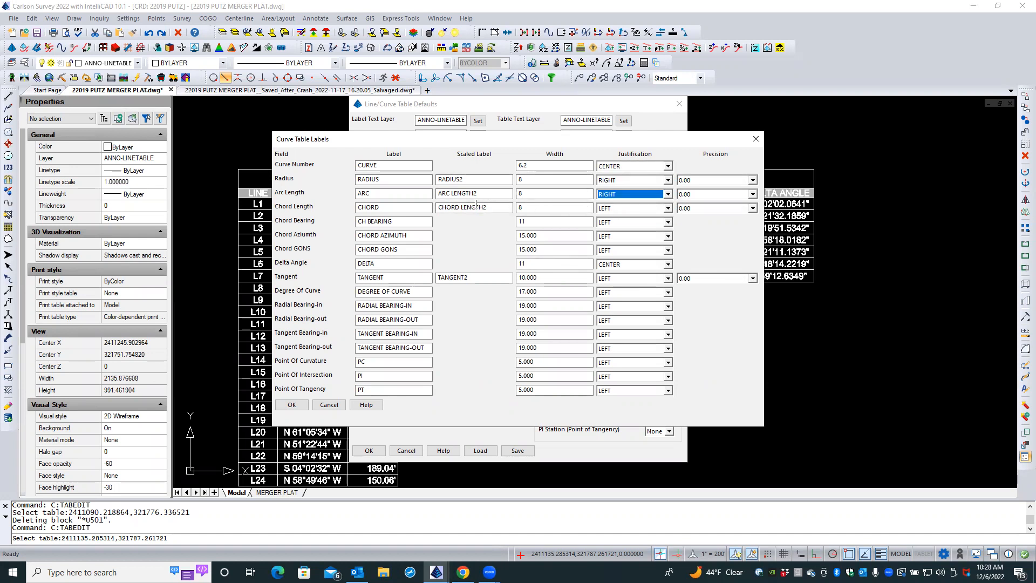
{"action": "left_click", "coordinate": [665, 208]}
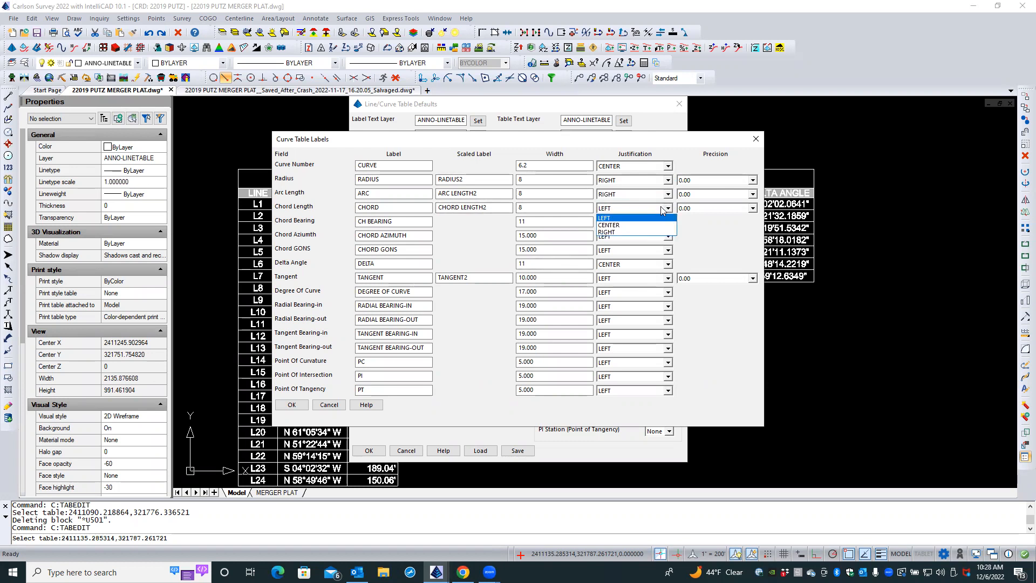
{"action": "left_click", "coordinate": [610, 231]}
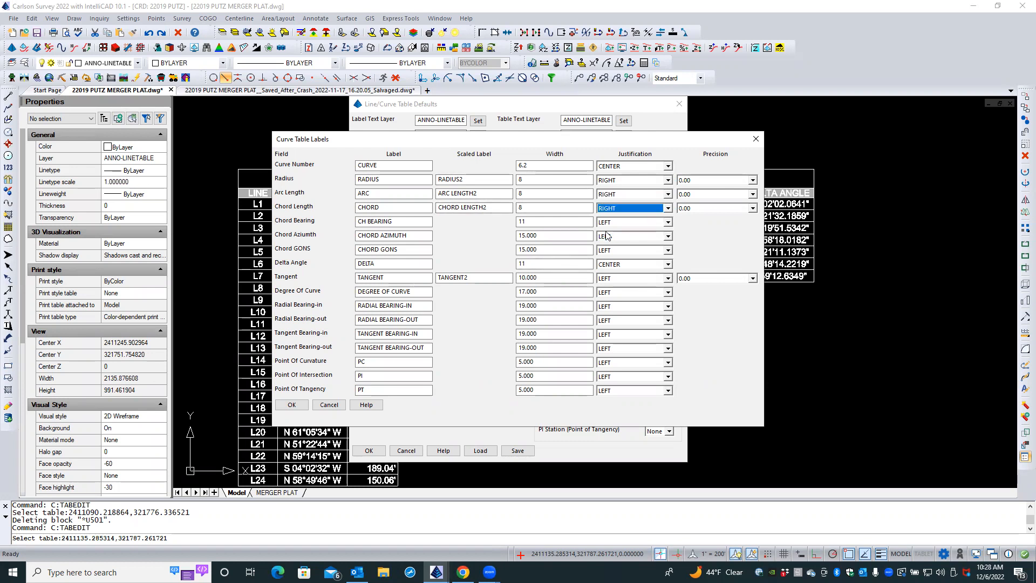
- Set the Chord Bearing justification to CENTER and apply the curve label and table defaults
{"action": "left_click", "coordinate": [669, 224]}
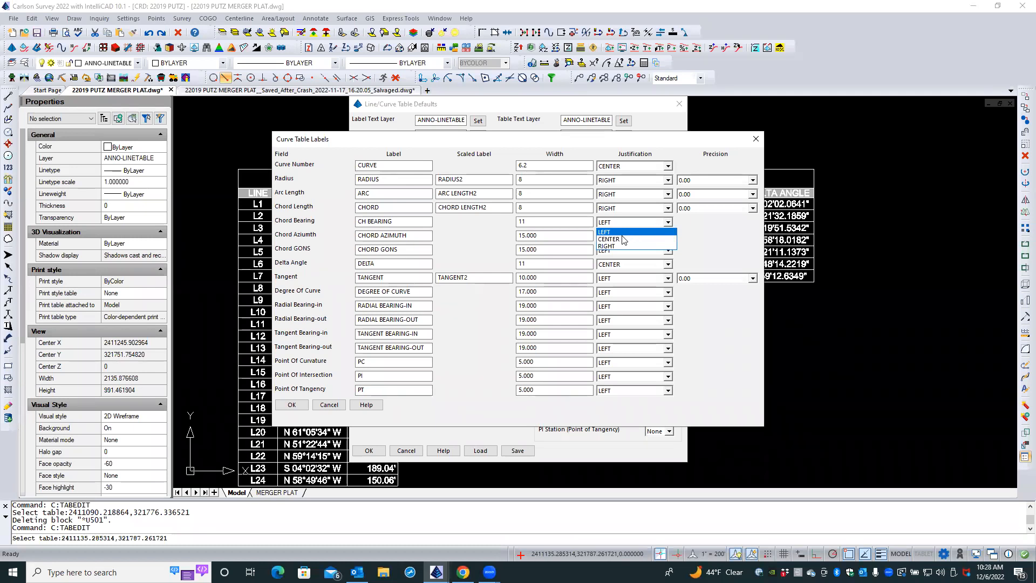
{"action": "left_click", "coordinate": [613, 239]}
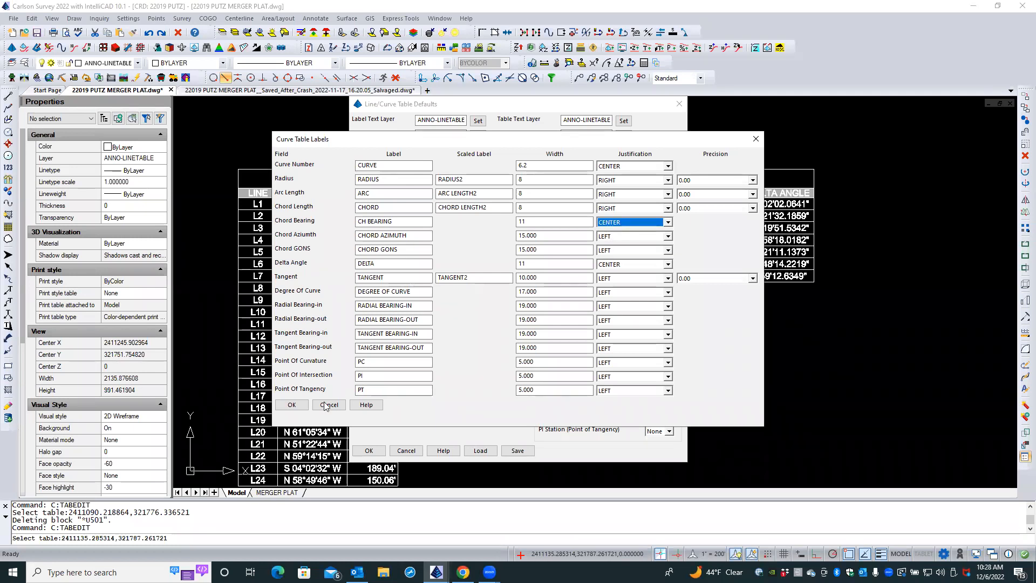
{"action": "left_click", "coordinate": [303, 406]}
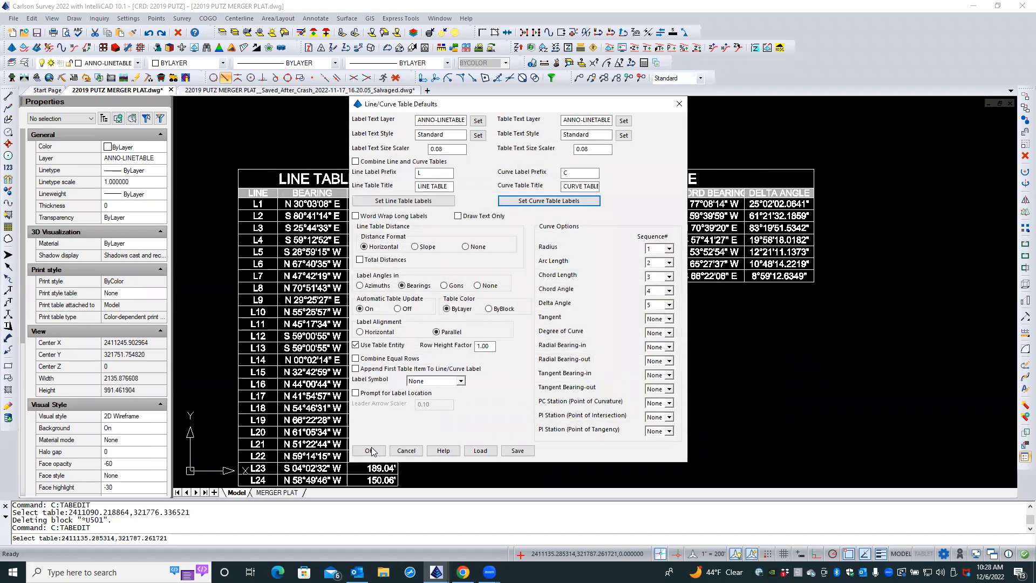
{"action": "left_click", "coordinate": [373, 452]}
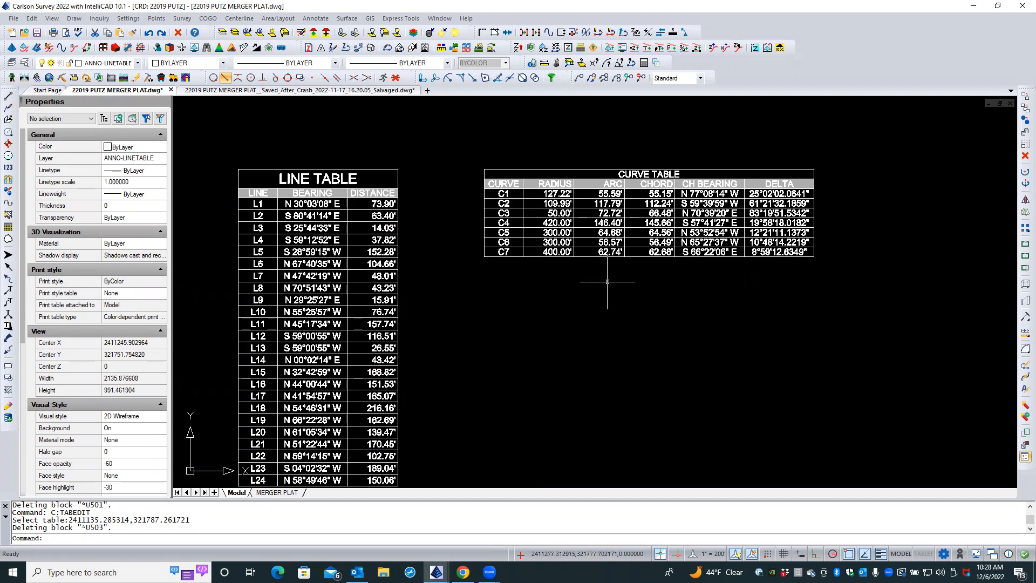
- Check the angular unit type and display precision in the drawing units settings, leaving them as they are
{"action": "type", "text": "UNITS"}
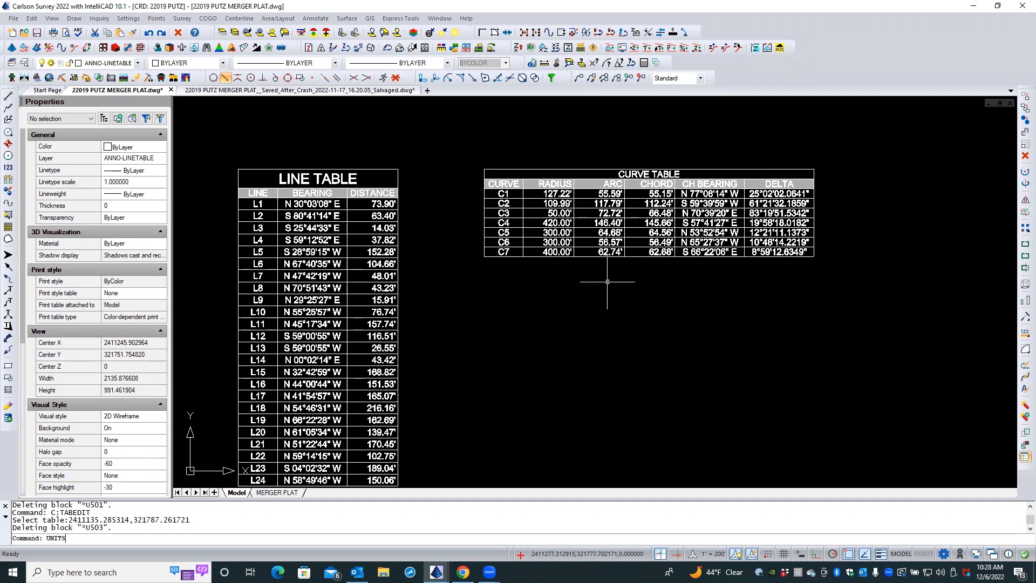
{"action": "key", "text": "Return"}
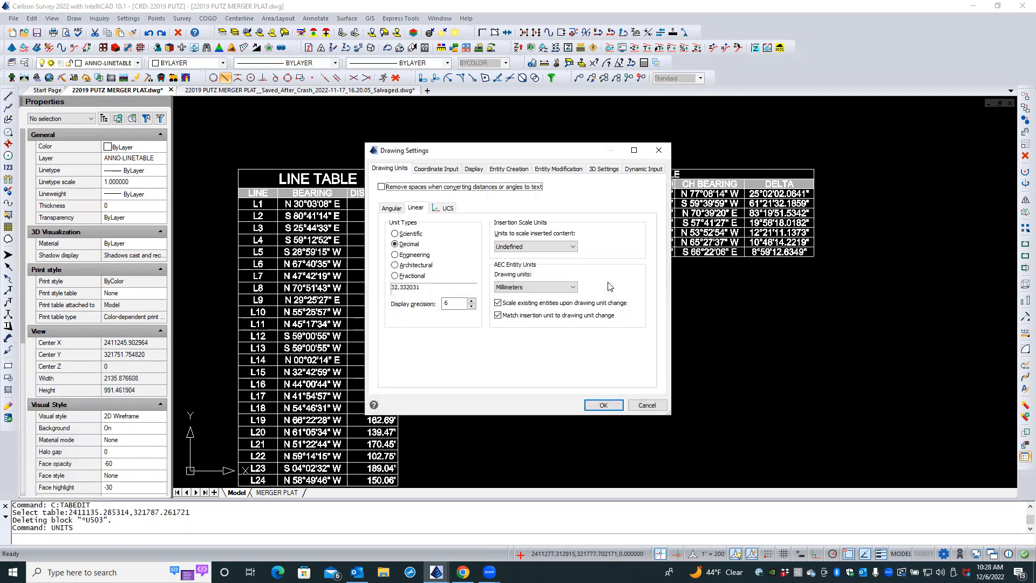
{"action": "left_click", "coordinate": [391, 208]}
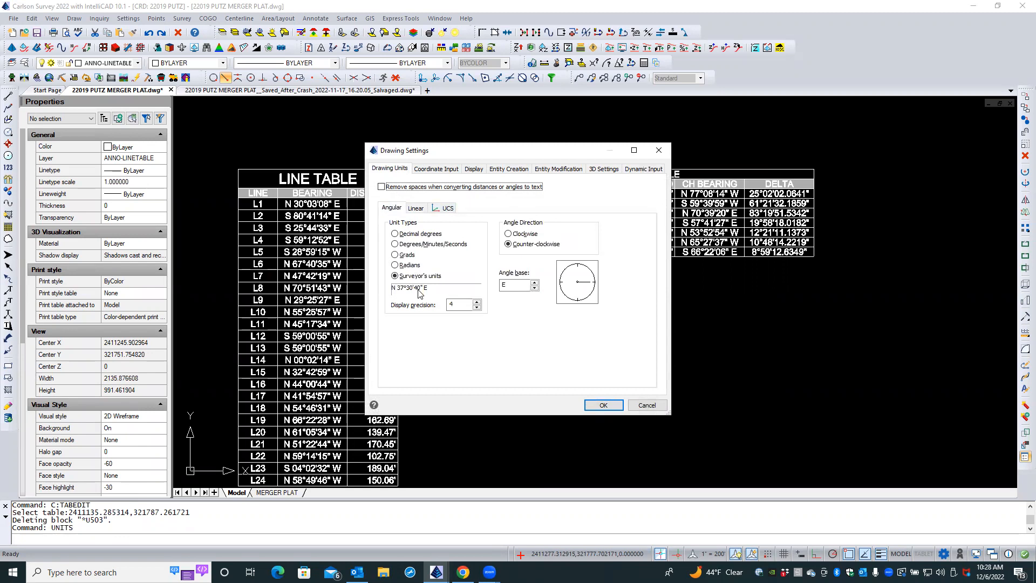
{"action": "left_click", "coordinate": [641, 405]}
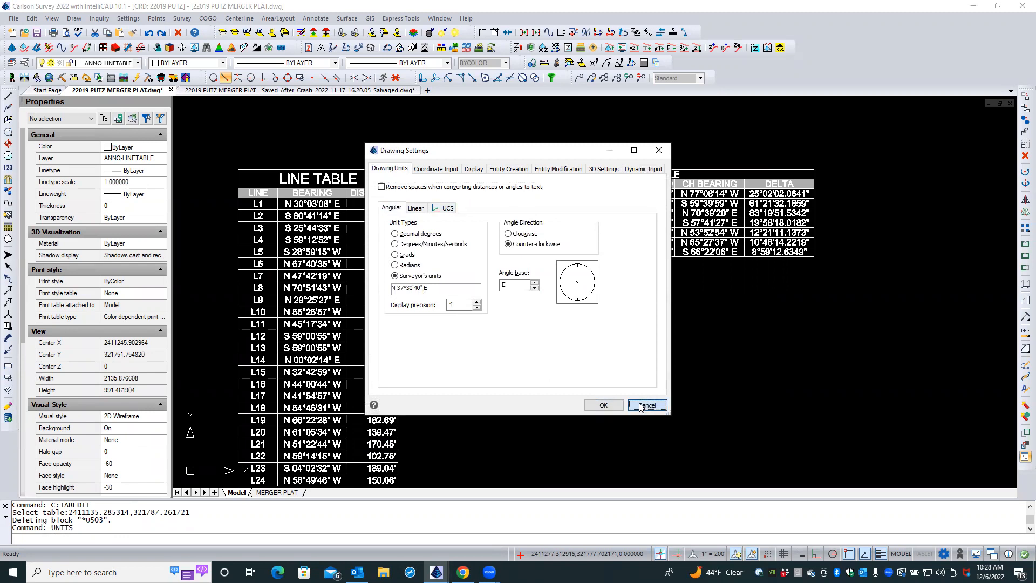
- Set the curve table's title scale to .125 in its general table options and apply the change
{"action": "right_click", "coordinate": [729, 378]}
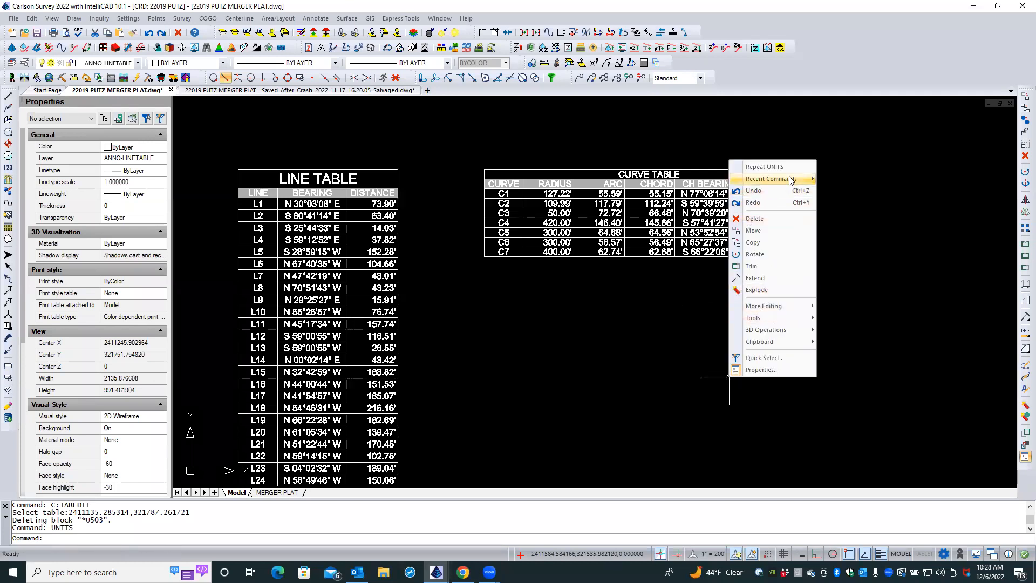
{"action": "mouse_move", "coordinate": [791, 180]}
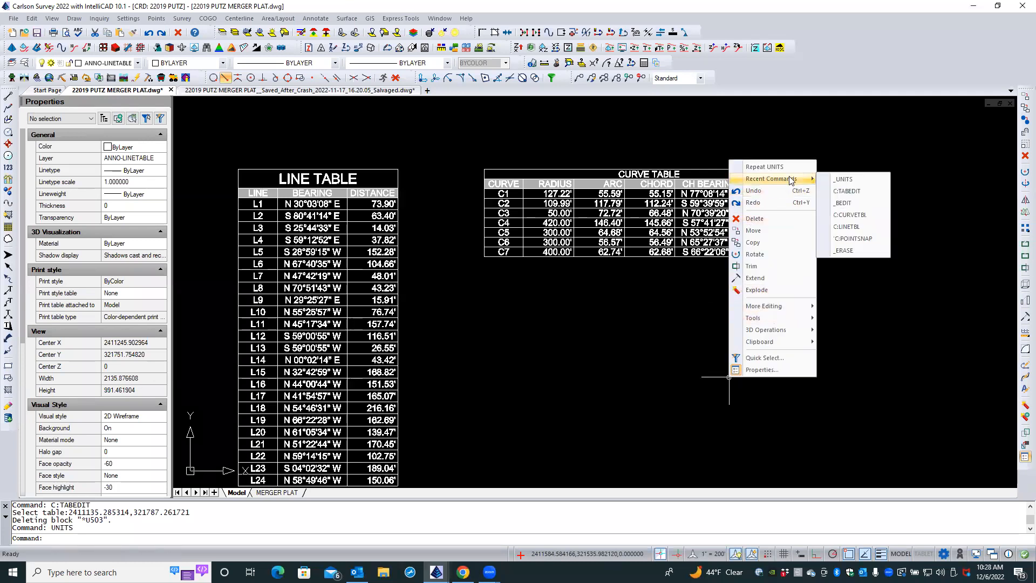
{"action": "left_click", "coordinate": [854, 191]}
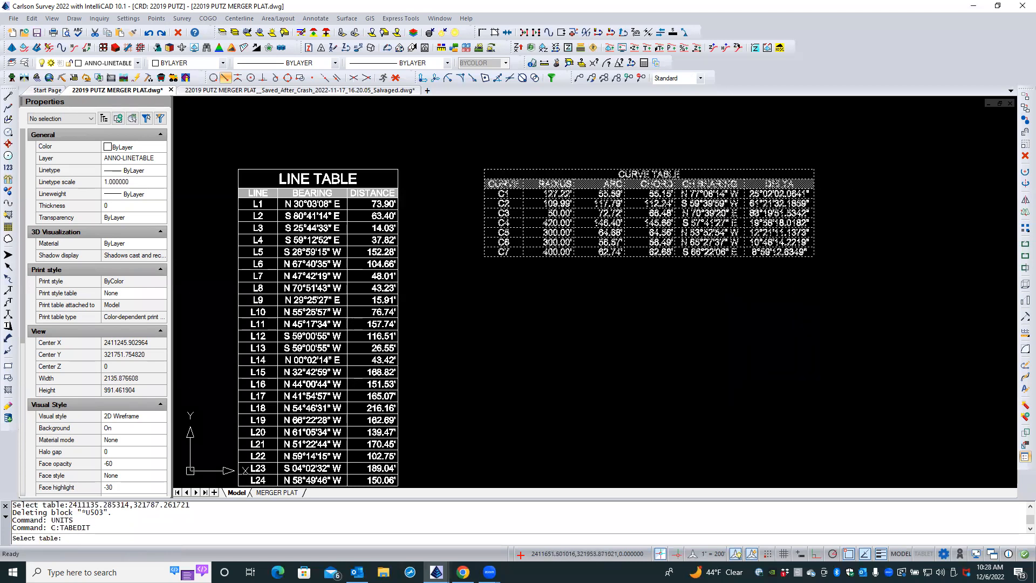
{"action": "left_click", "coordinate": [756, 217]}
{"action": "left_click", "coordinate": [526, 291]}
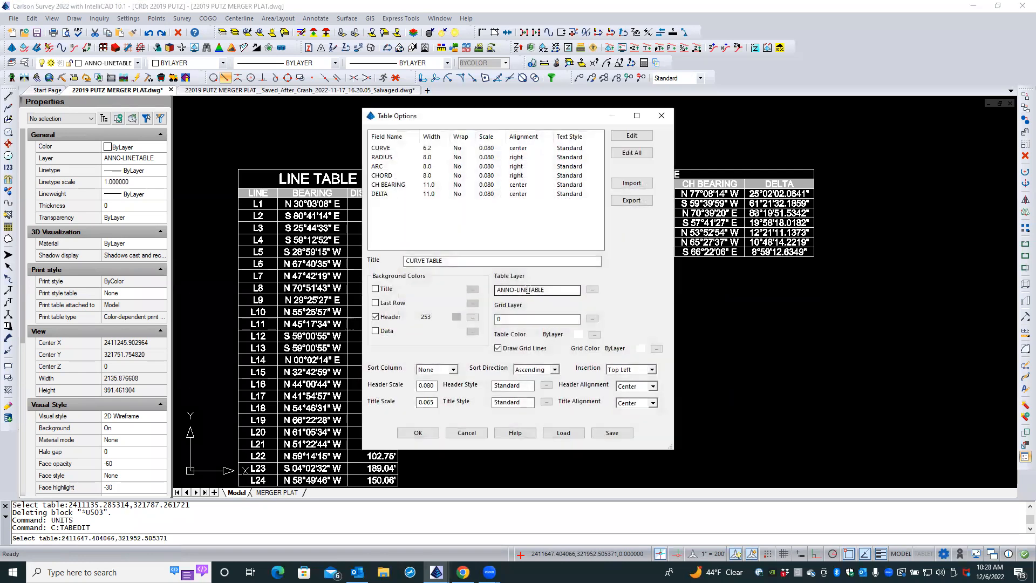
{"action": "double_click", "coordinate": [424, 402]}
{"action": "type", "text": ".125"}
{"action": "left_click", "coordinate": [427, 432]}
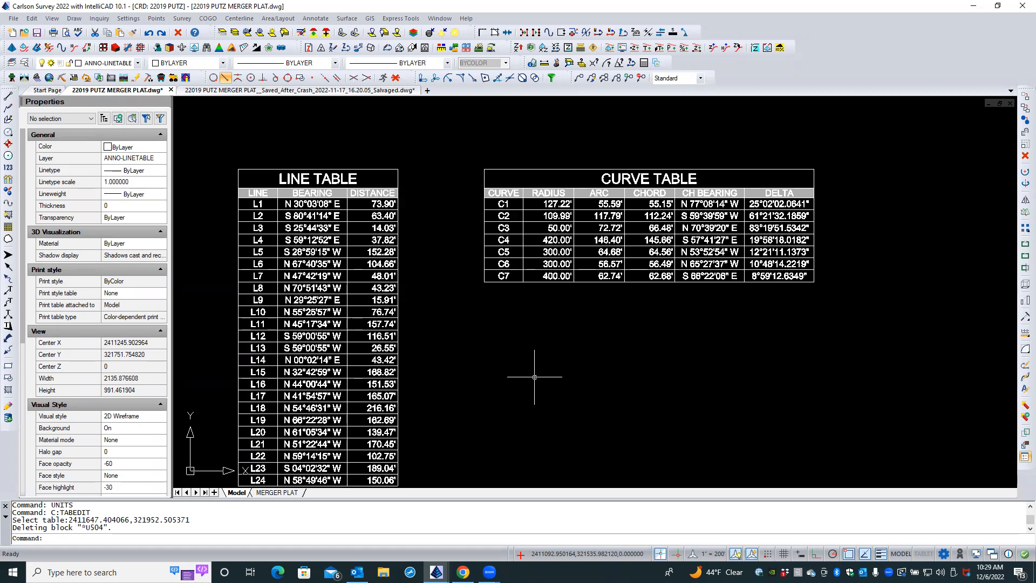
- Inspect the DELTA value of curve C1 in the curve table's value editor, leaving the table values as they are
{"action": "left_click", "coordinate": [315, 18]}
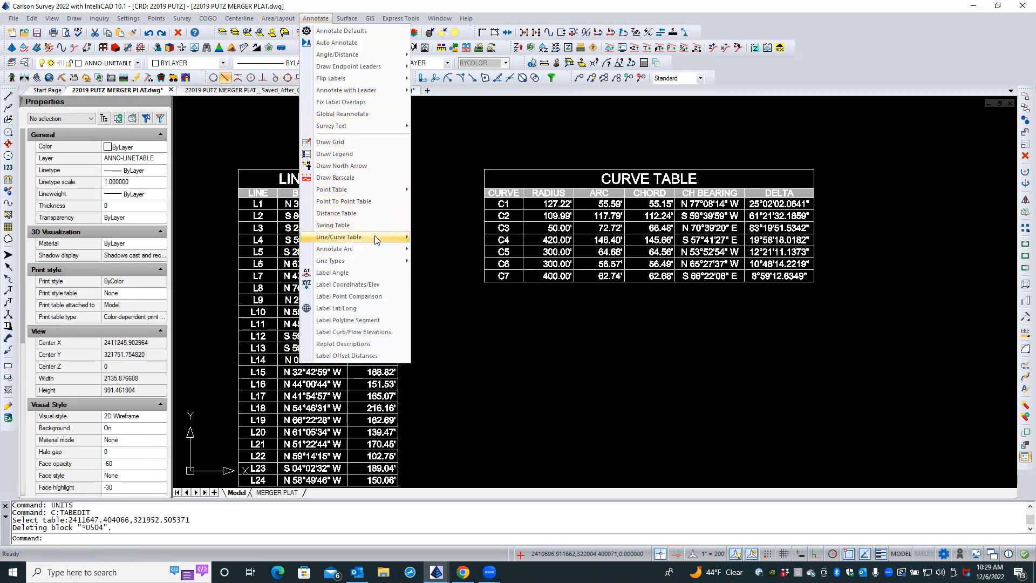
{"action": "mouse_move", "coordinate": [377, 239]}
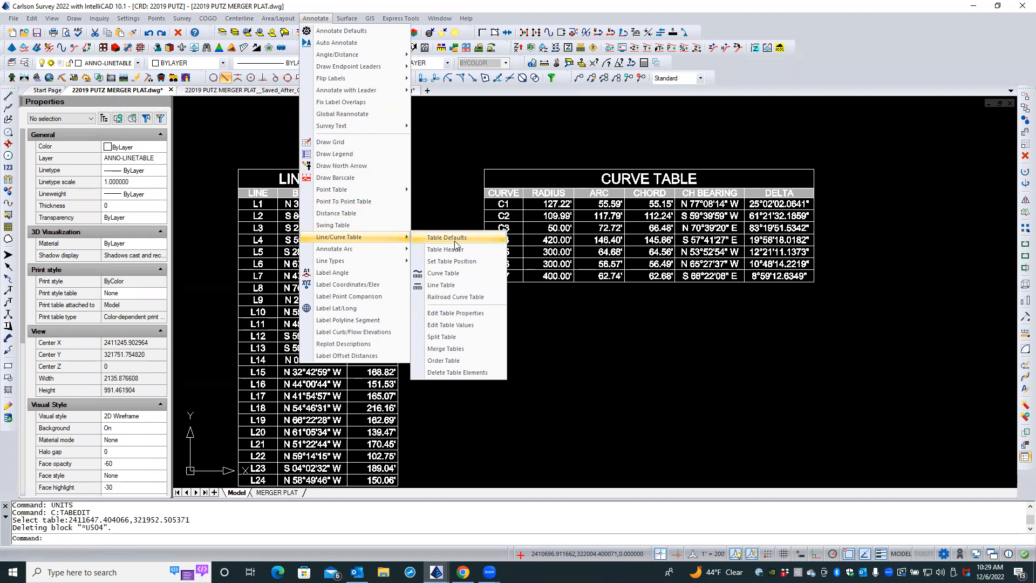
{"action": "left_click", "coordinate": [461, 325]}
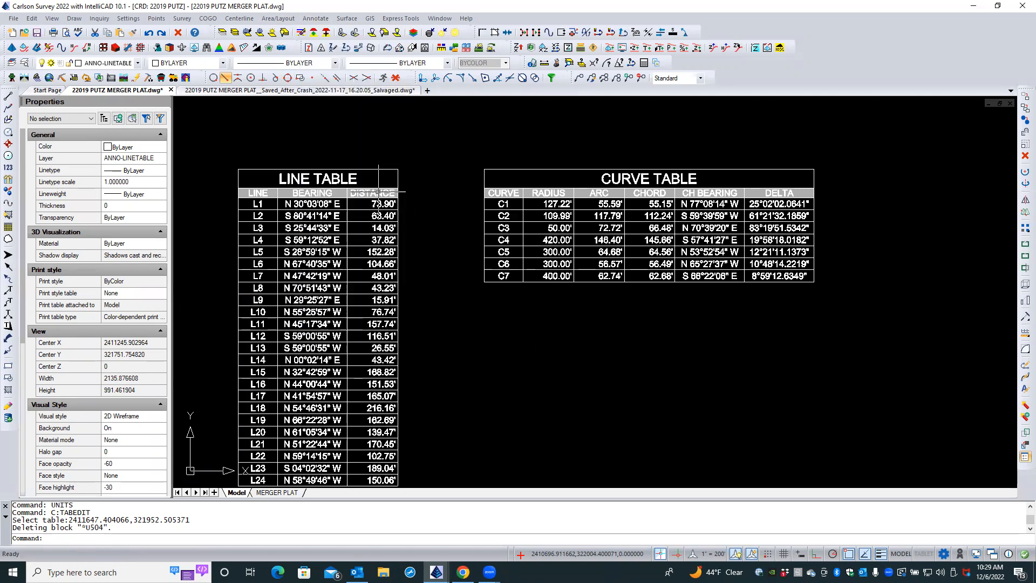
{"action": "left_click", "coordinate": [552, 273]}
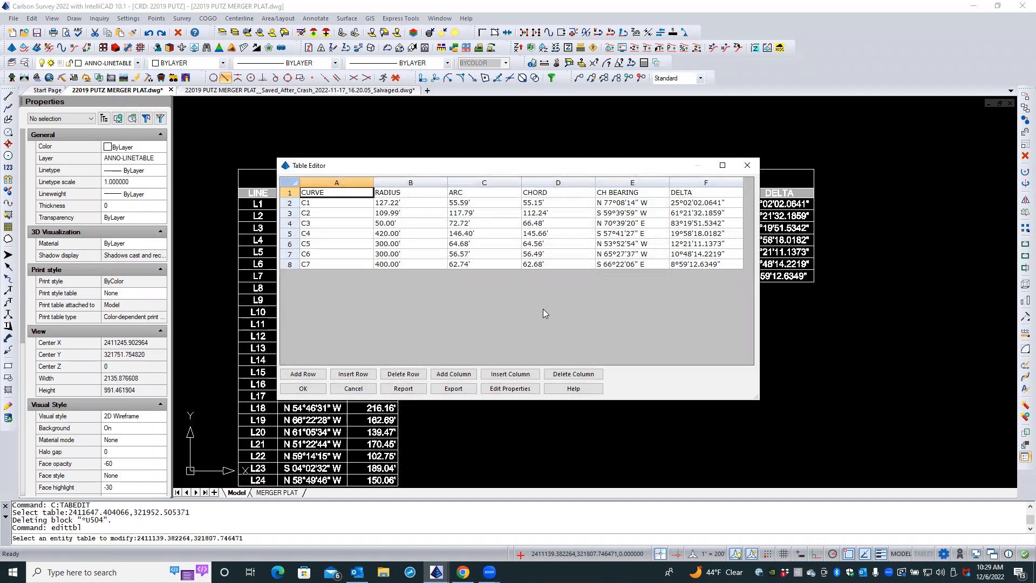
{"action": "left_click", "coordinate": [704, 201]}
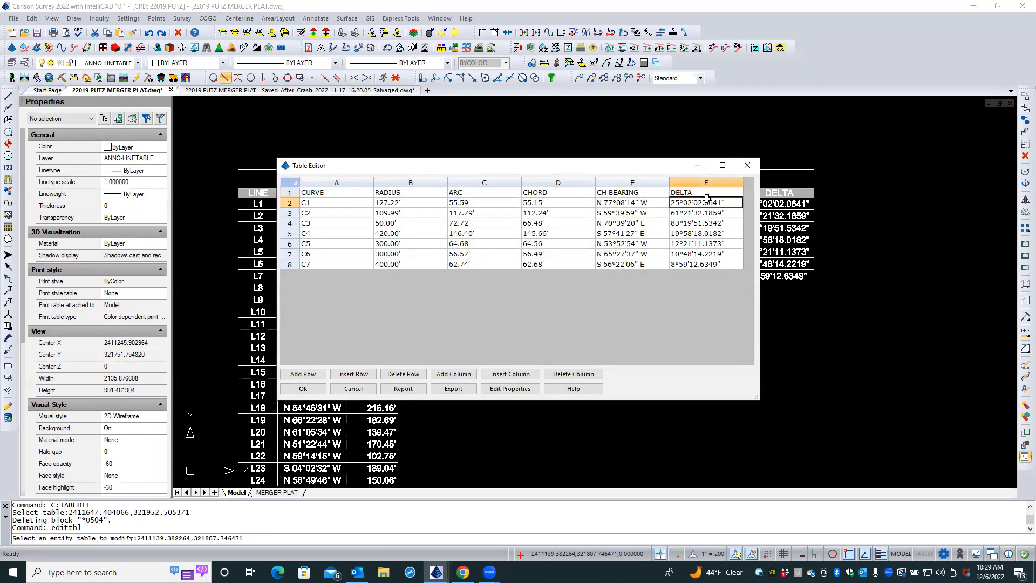
{"action": "left_click", "coordinate": [366, 389]}
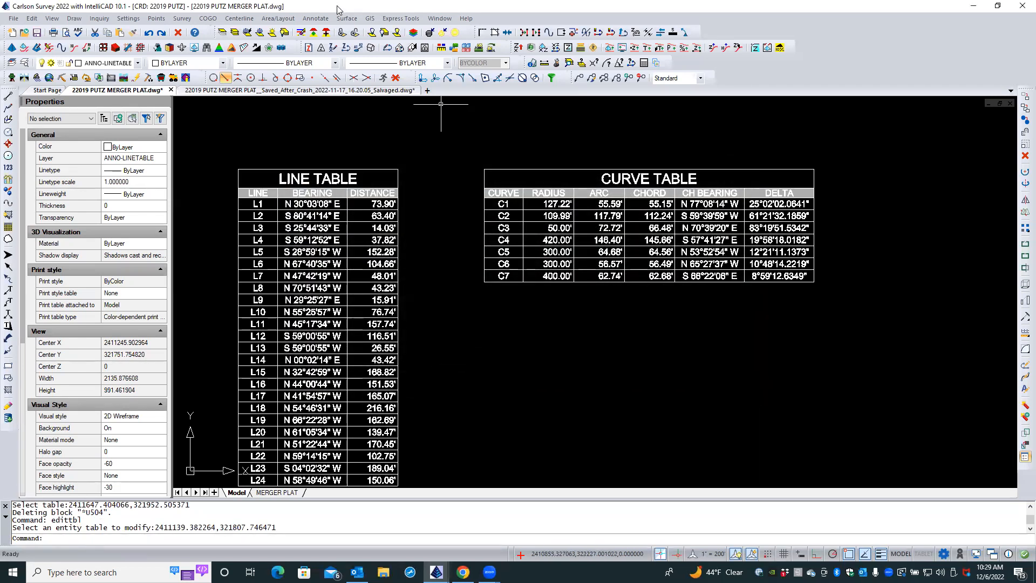
- Review the curve options in the curve table's Line/Curve Table Defaults for a delta angle precision setting and close them without changes
{"action": "left_click", "coordinate": [323, 19]}
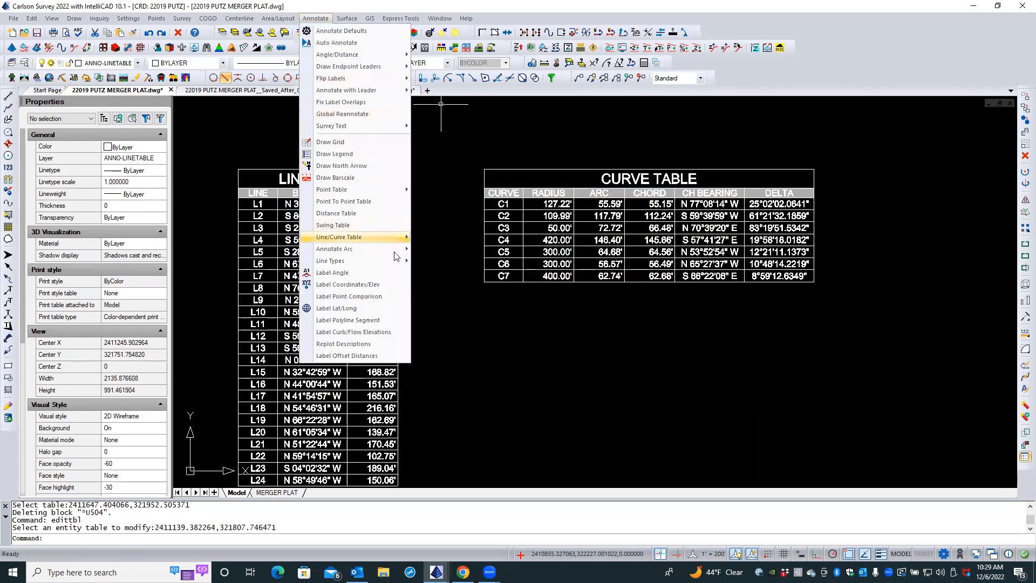
{"action": "mouse_move", "coordinate": [396, 260]}
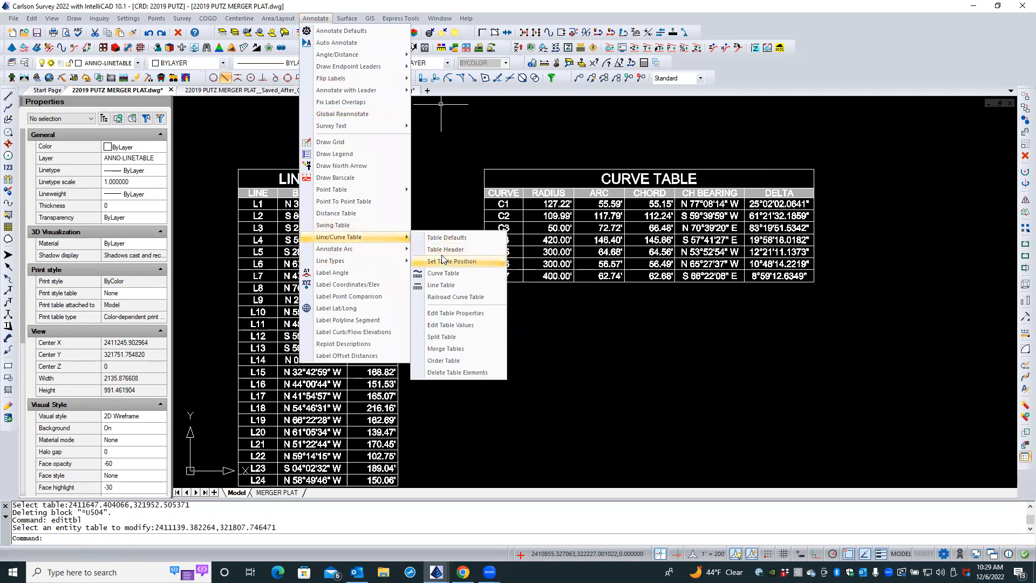
{"action": "left_click", "coordinate": [456, 313]}
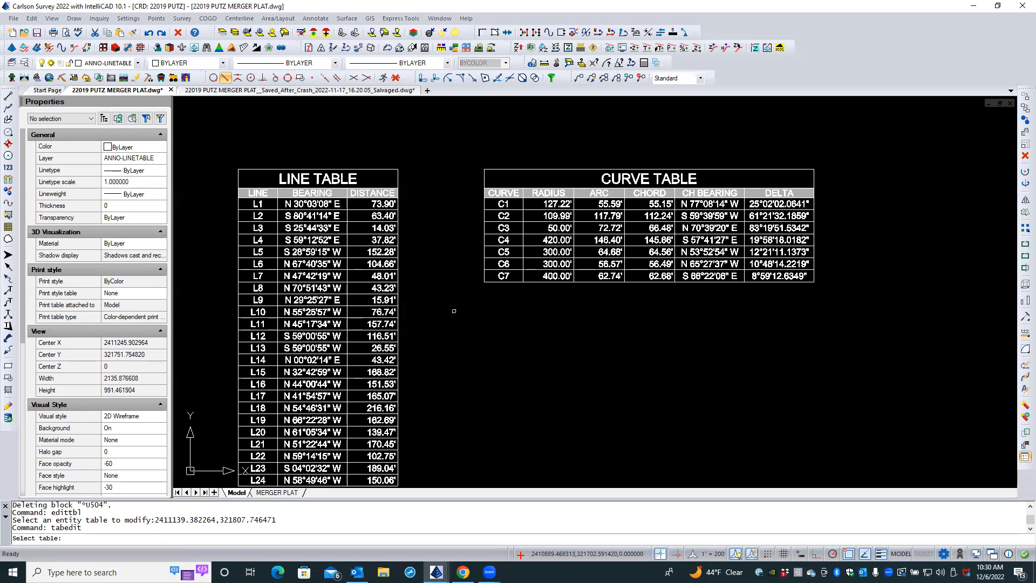
{"action": "left_click", "coordinate": [519, 273]}
{"action": "left_click", "coordinate": [438, 291]}
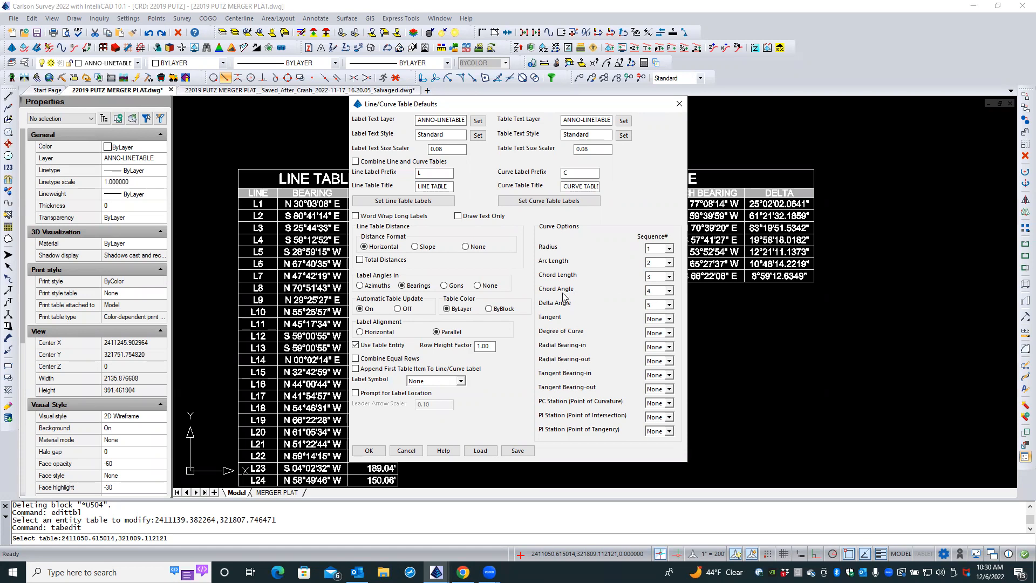
{"action": "left_click", "coordinate": [407, 451]}
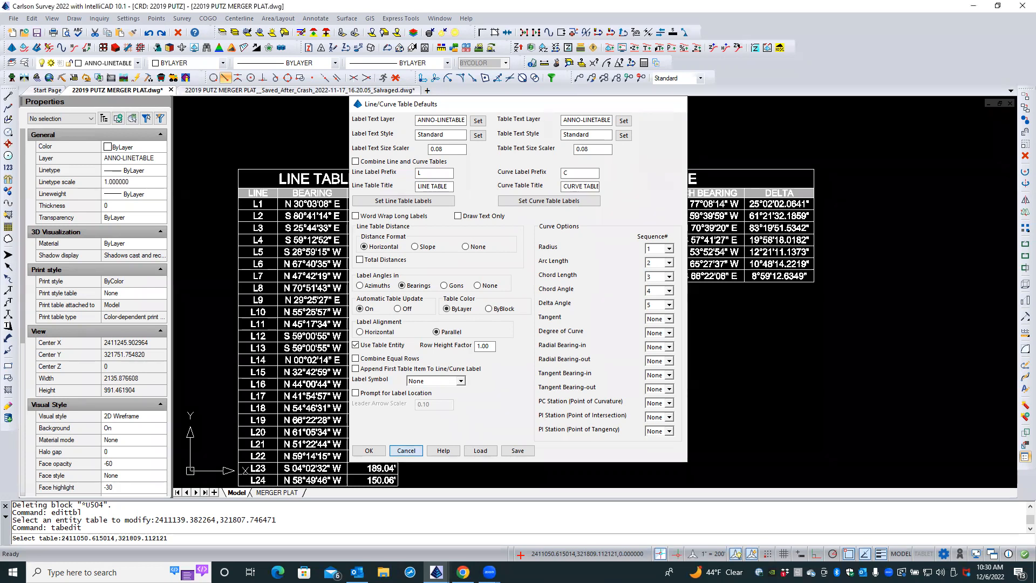
{"action": "right_click", "coordinate": [409, 452]}
{"action": "left_click", "coordinate": [537, 441]}
{"action": "left_click", "coordinate": [503, 435]}
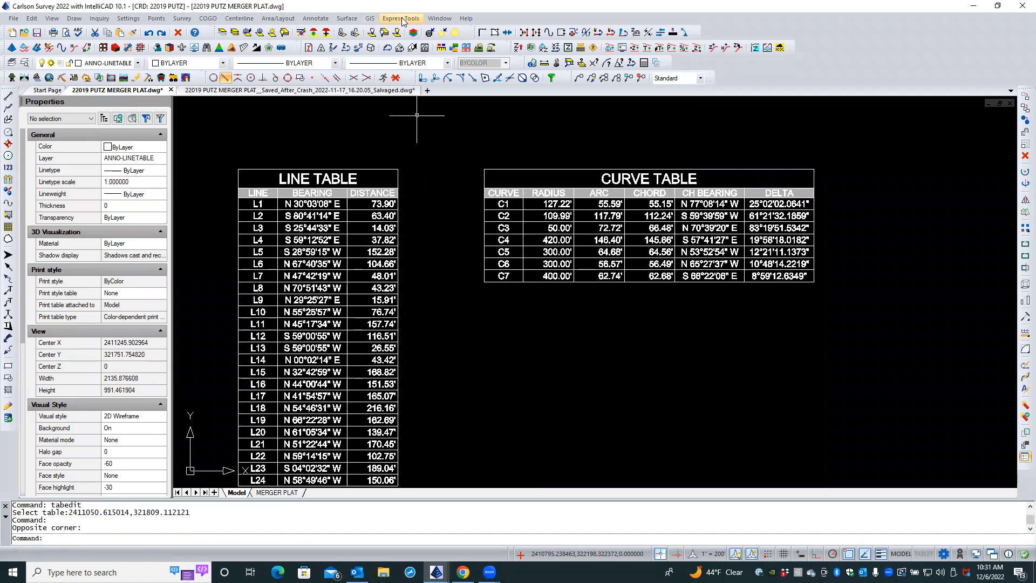
- Check the RADIUS field's display properties in the curve table's general table options and leave the options as they are
{"action": "left_click", "coordinate": [315, 18]}
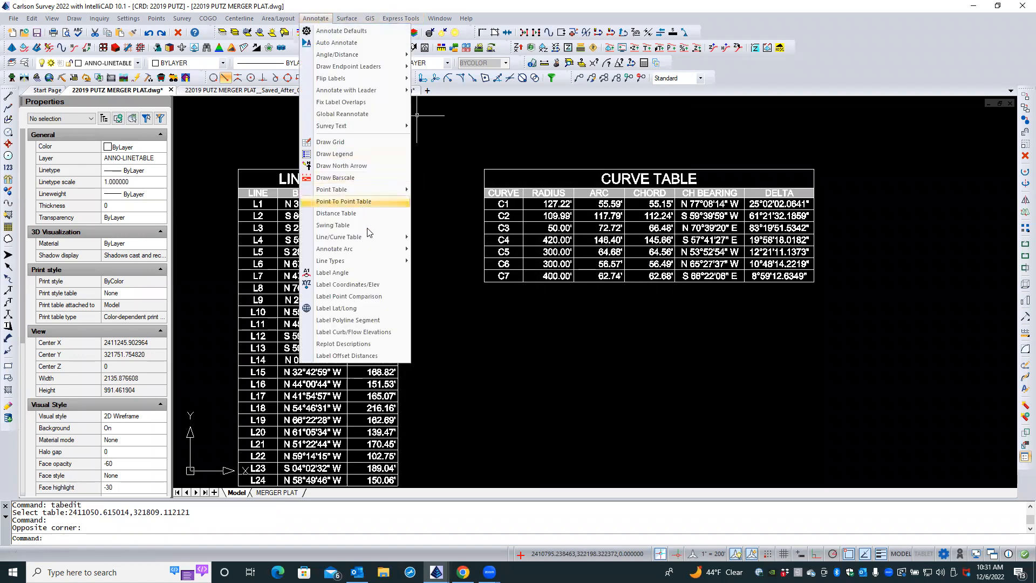
{"action": "mouse_move", "coordinate": [370, 236]}
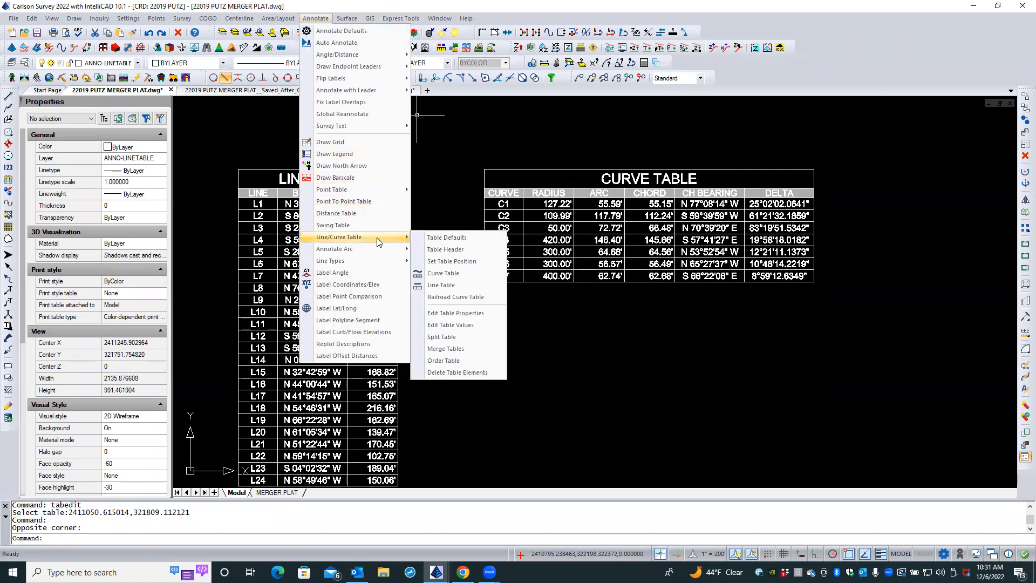
{"action": "left_click", "coordinate": [447, 314]}
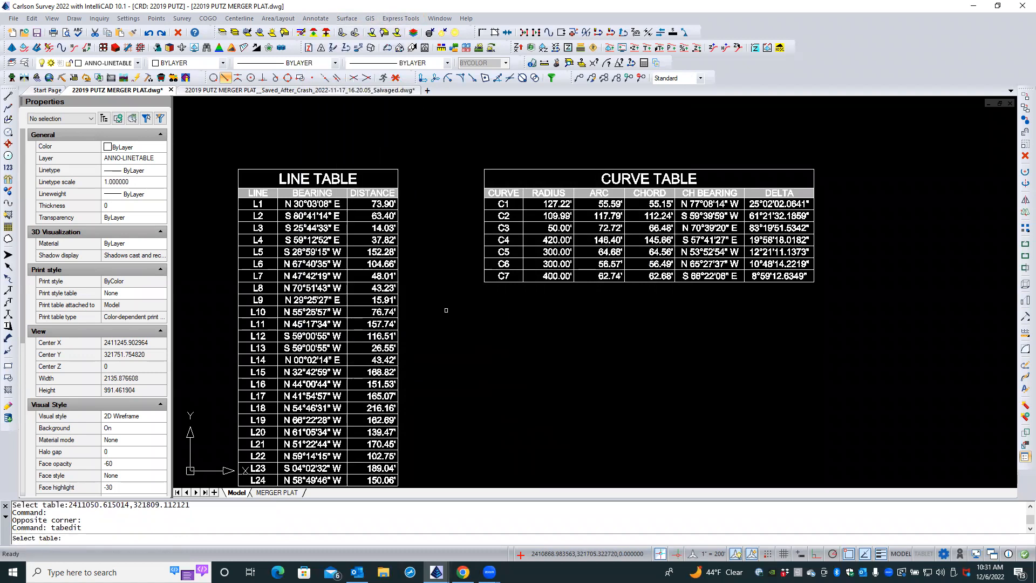
{"action": "left_click", "coordinate": [516, 264]}
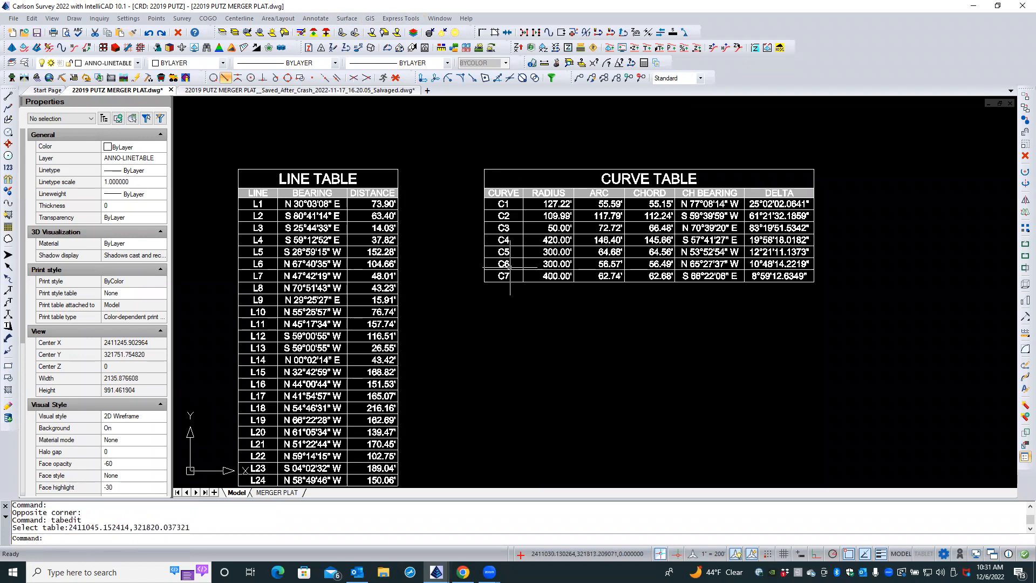
{"action": "right_click", "coordinate": [504, 272]}
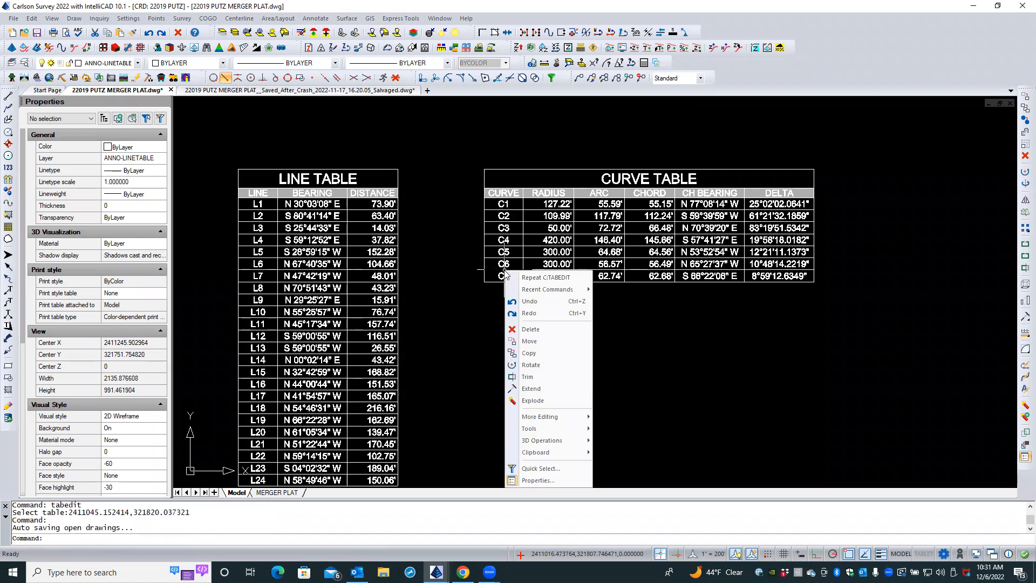
{"action": "left_click", "coordinate": [511, 277]}
{"action": "left_click", "coordinate": [509, 269]}
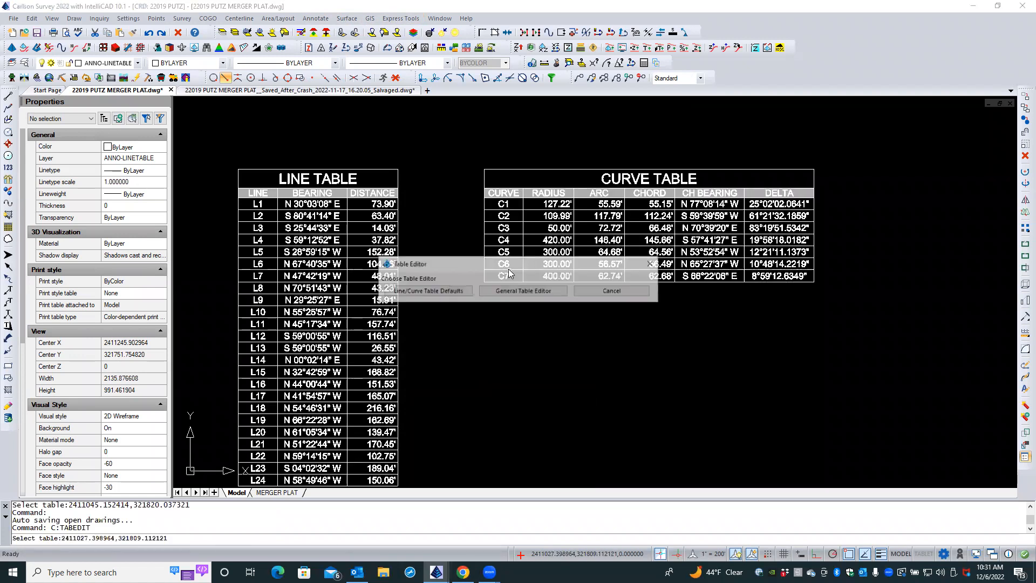
{"action": "left_click", "coordinate": [508, 291]}
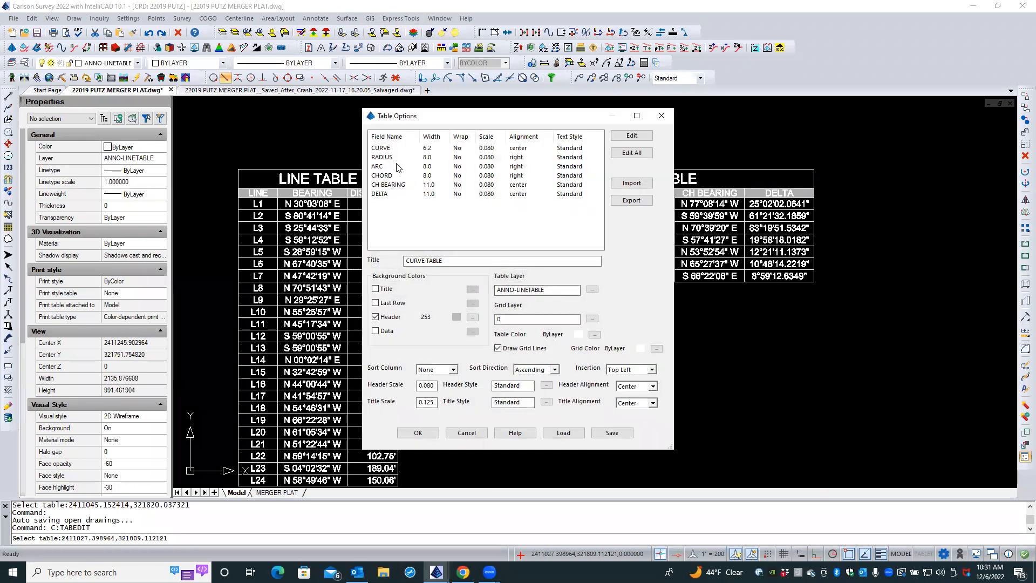
{"action": "left_click", "coordinate": [392, 158]}
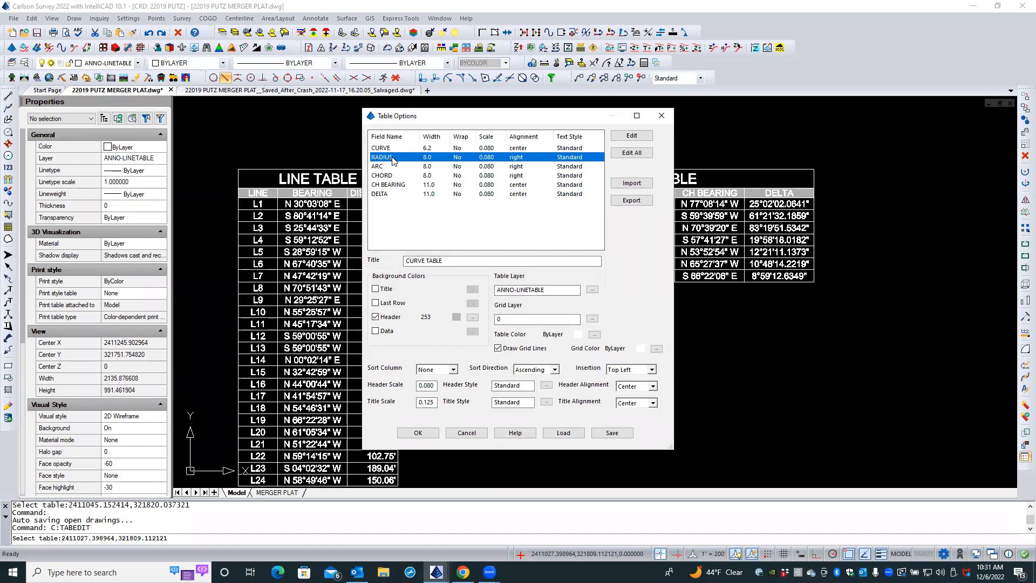
{"action": "double_click", "coordinate": [392, 159]}
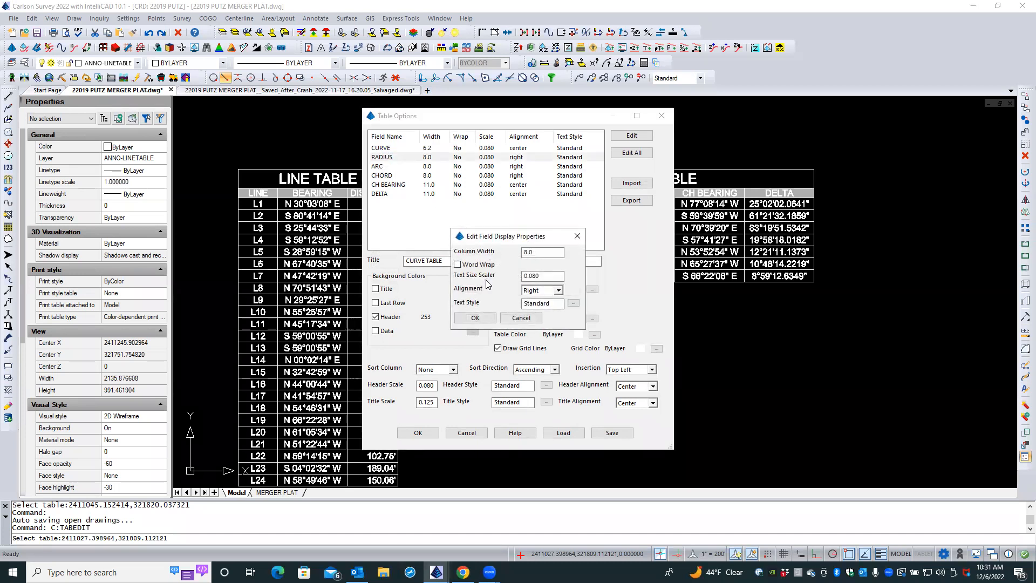
{"action": "left_click", "coordinate": [508, 318]}
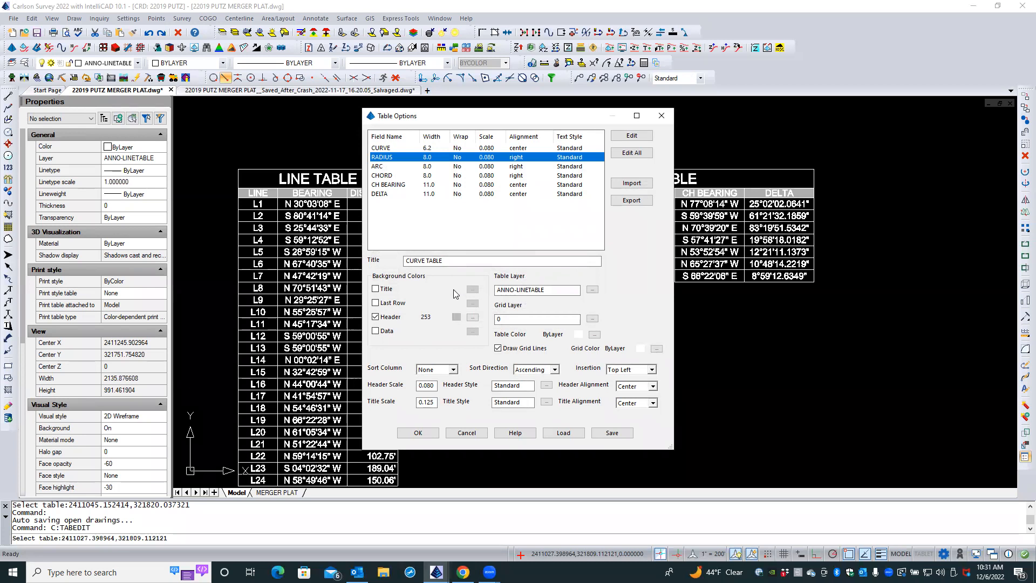
{"action": "left_click", "coordinate": [469, 435]}
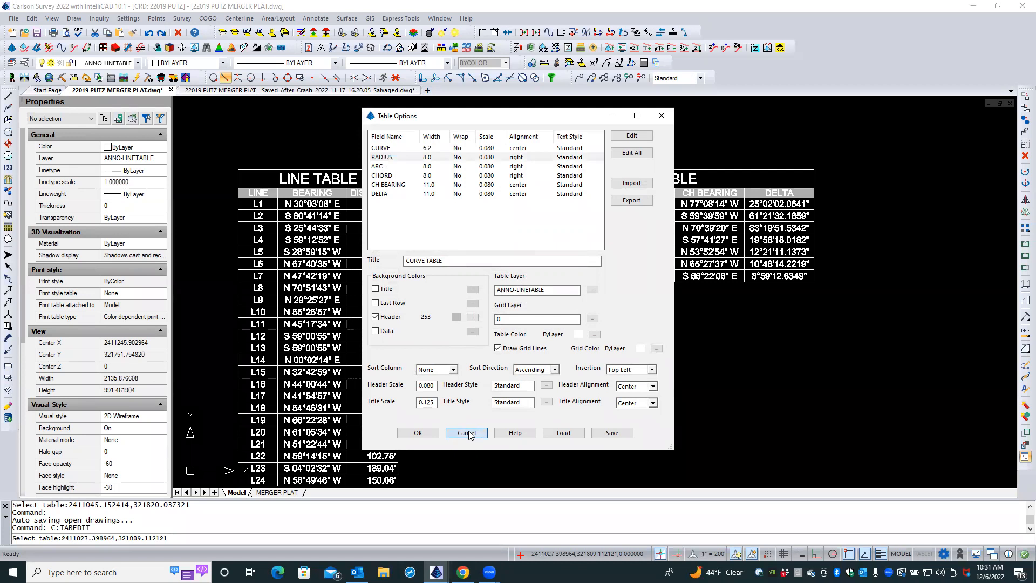
{"action": "left_click", "coordinate": [469, 434]}
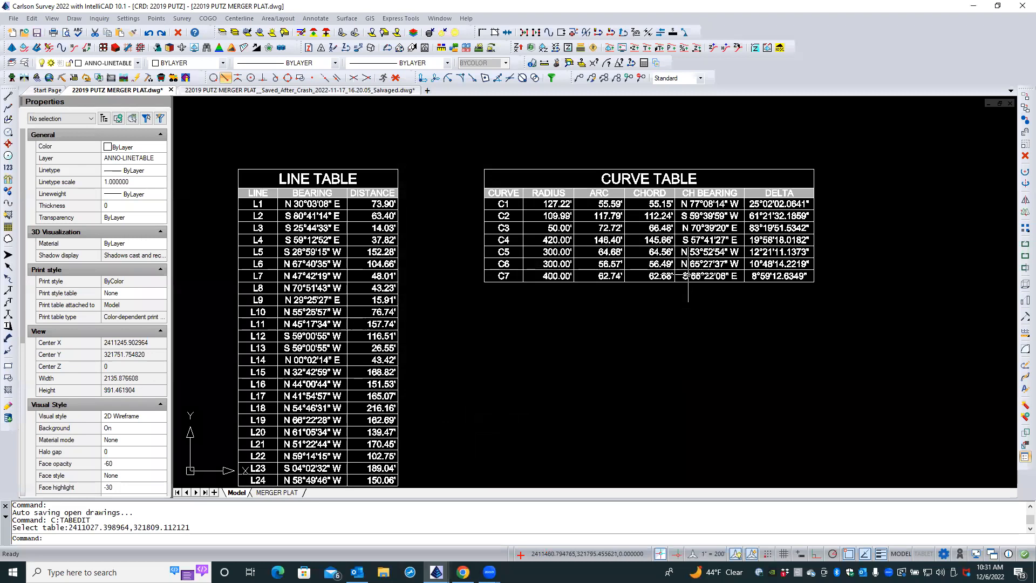
{"action": "left_click", "coordinate": [770, 218]}
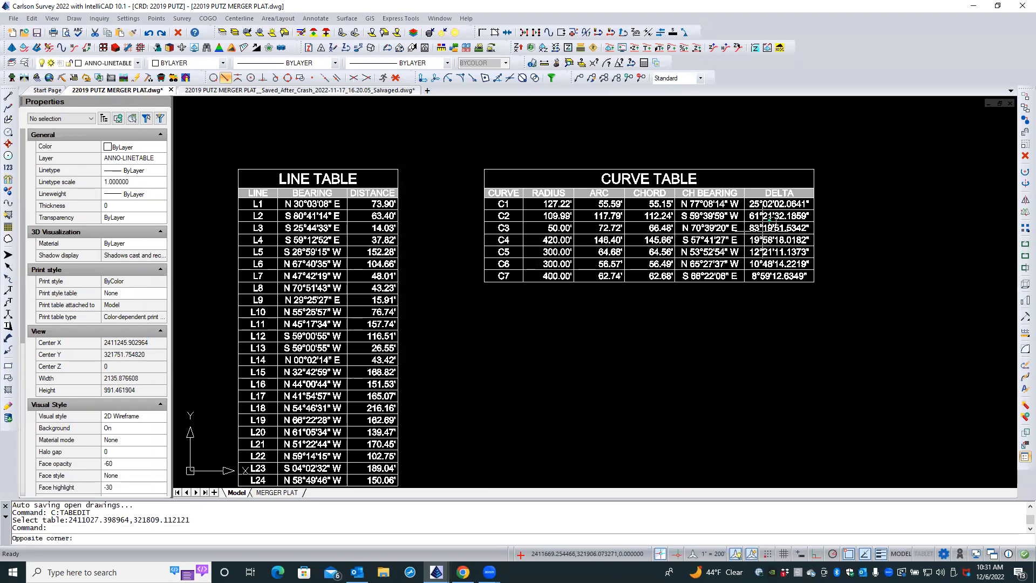
{"action": "left_click", "coordinate": [760, 231]}
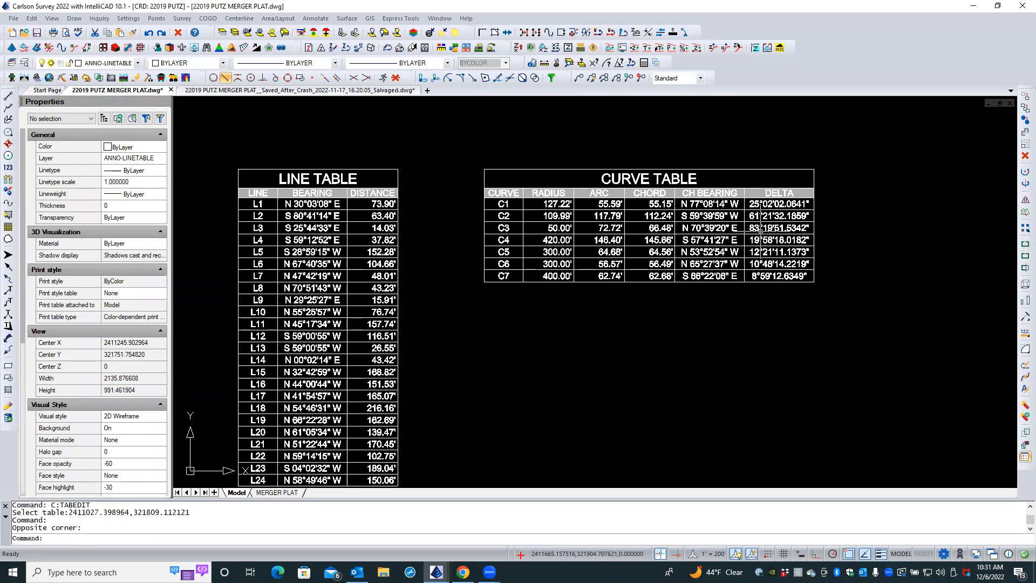
- Set the Arc Angle Decimals to 0 in the arc settings of the annotation defaults and apply the change
{"action": "left_click", "coordinate": [315, 18]}
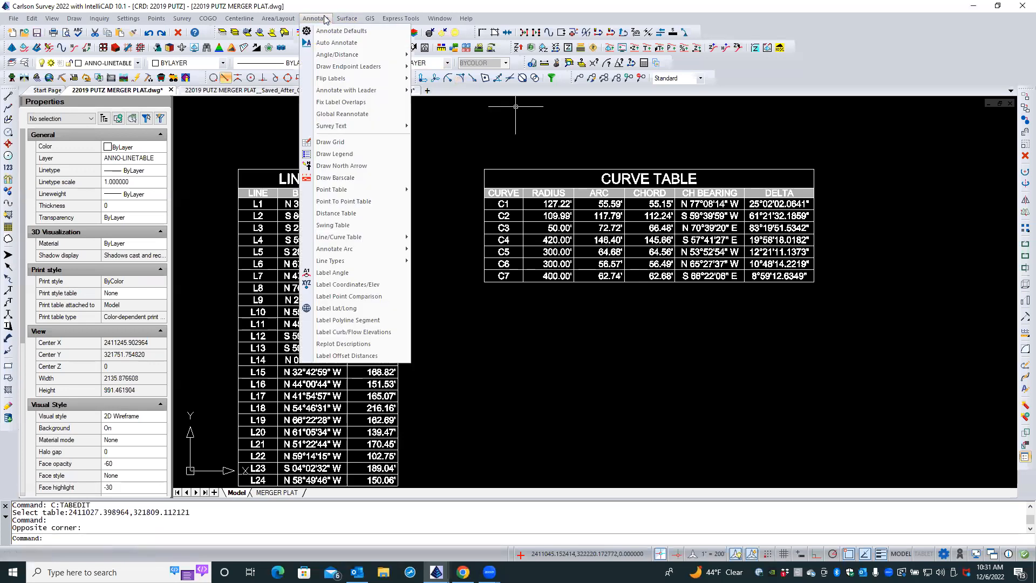
{"action": "left_click", "coordinate": [321, 32]}
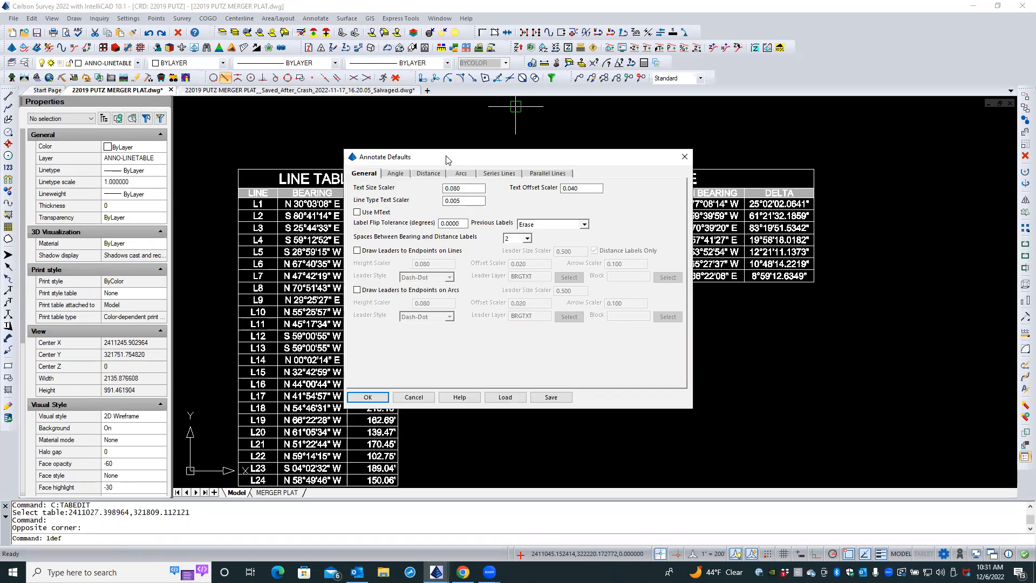
{"action": "left_click", "coordinate": [390, 175]}
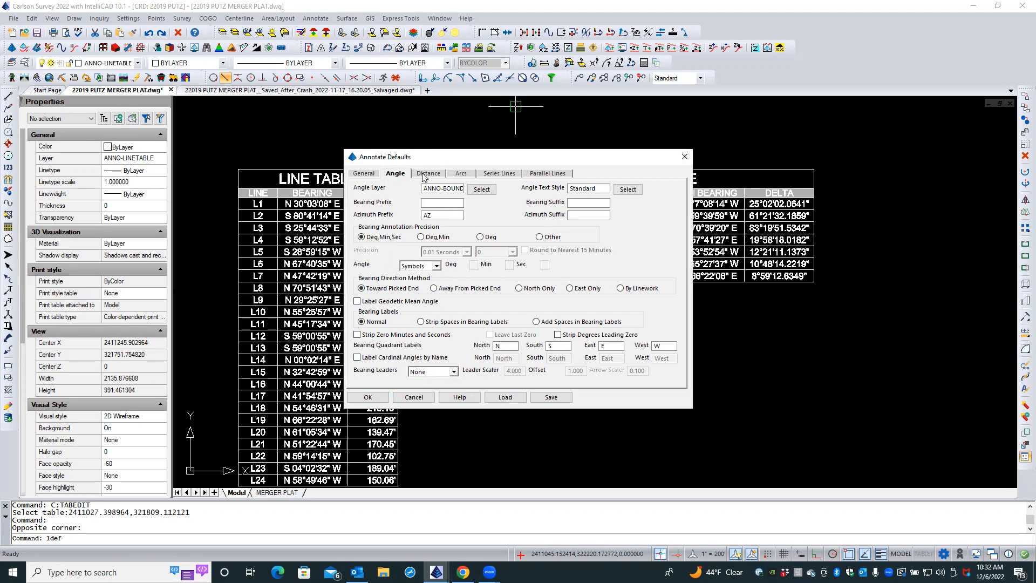
{"action": "left_click", "coordinate": [463, 173]}
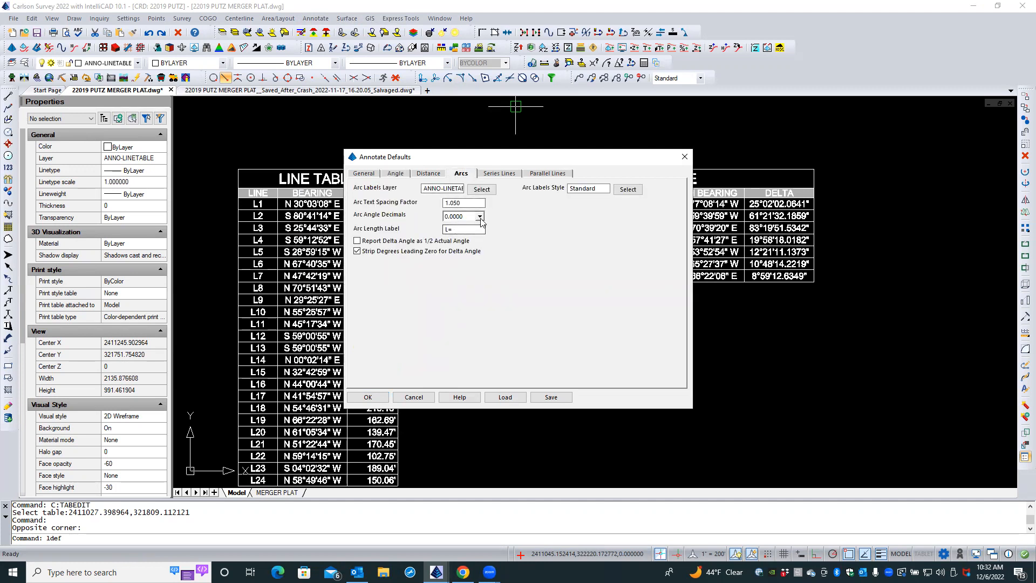
{"action": "left_click", "coordinate": [479, 217]}
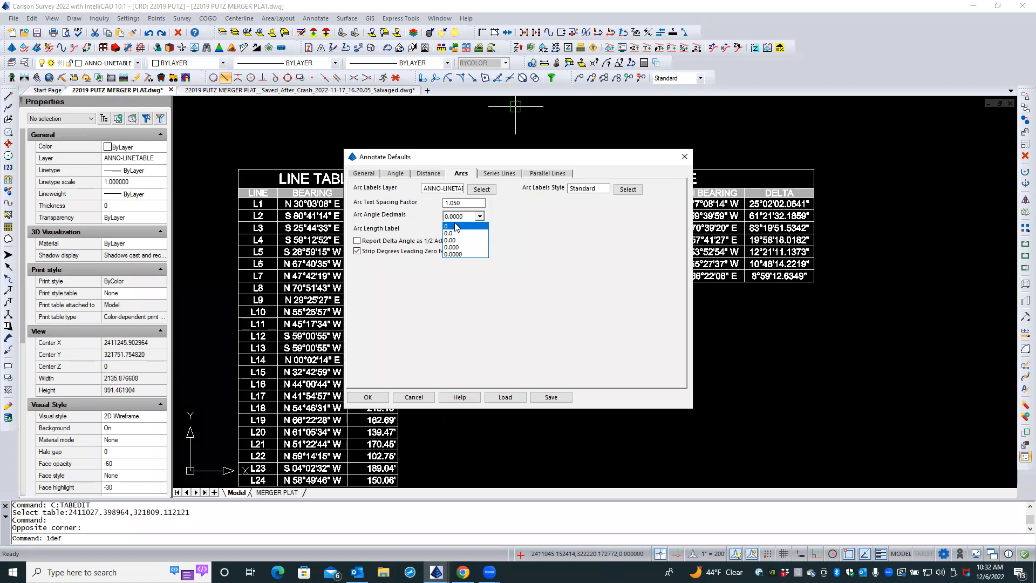
{"action": "left_click", "coordinate": [457, 227]}
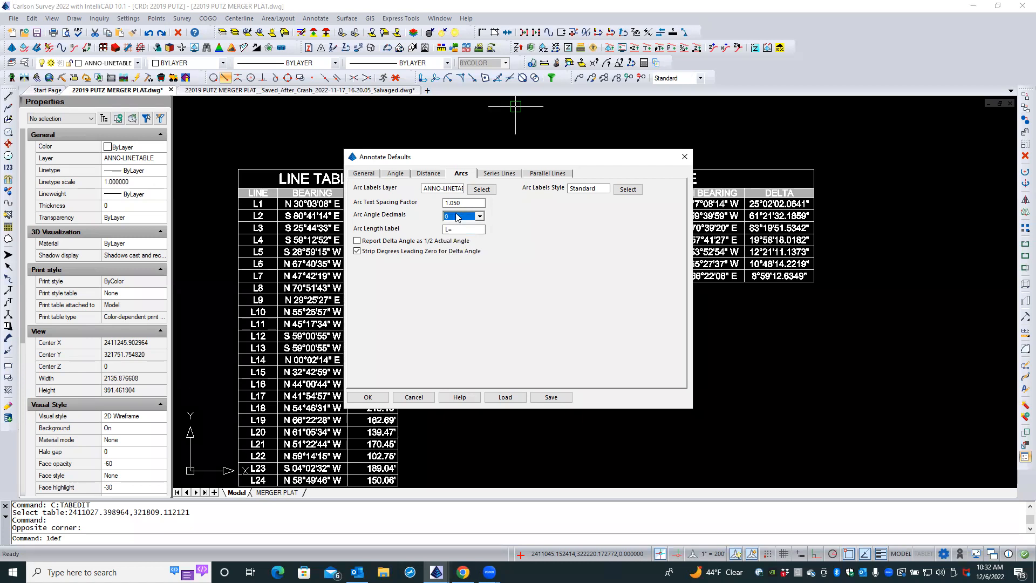
{"action": "left_click", "coordinate": [369, 399]}
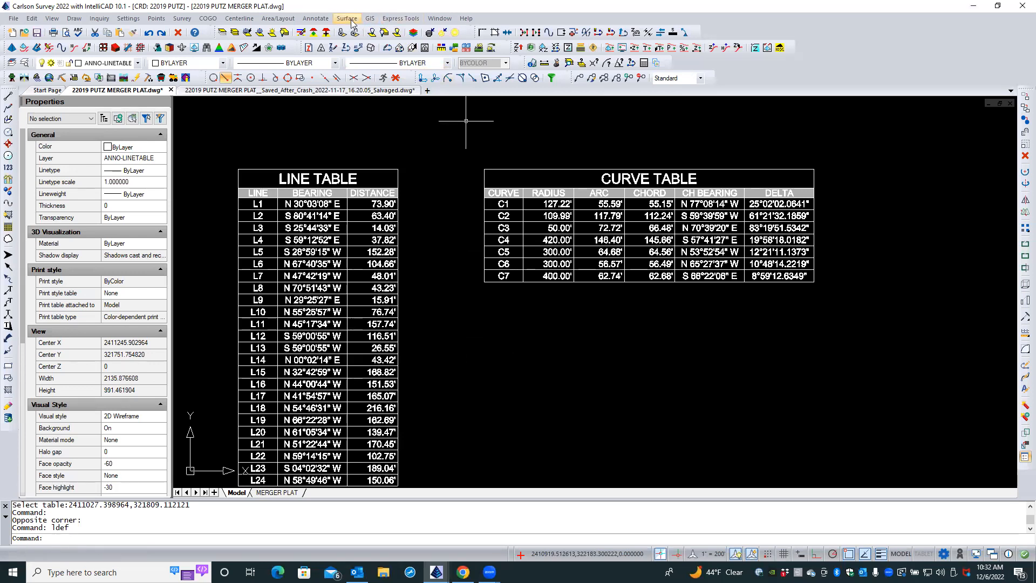
- Check the Arc Angle Decimals setting for arcs in the annotation defaults and close them without changes
{"action": "left_click", "coordinate": [328, 21]}
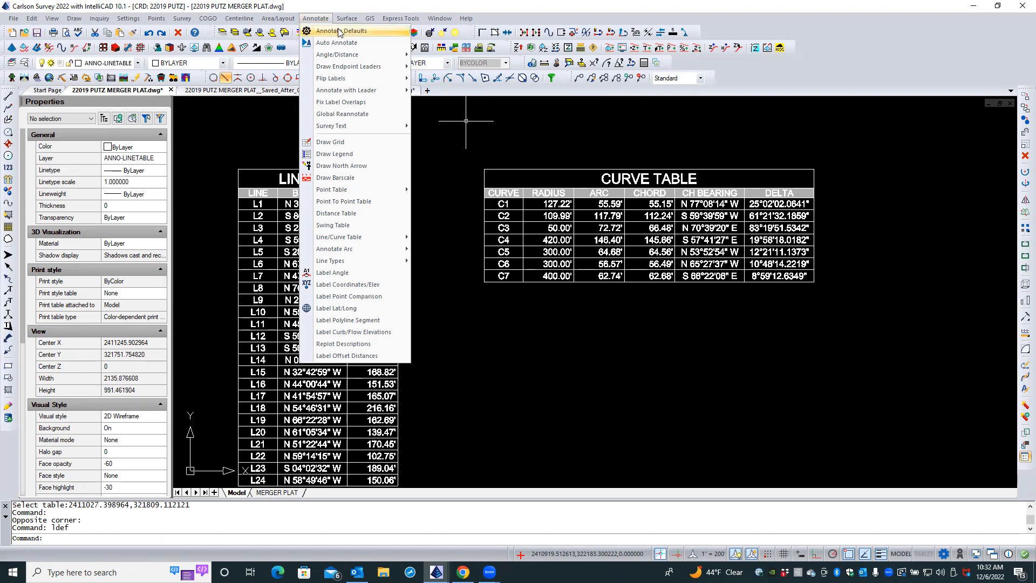
{"action": "left_click", "coordinate": [339, 32]}
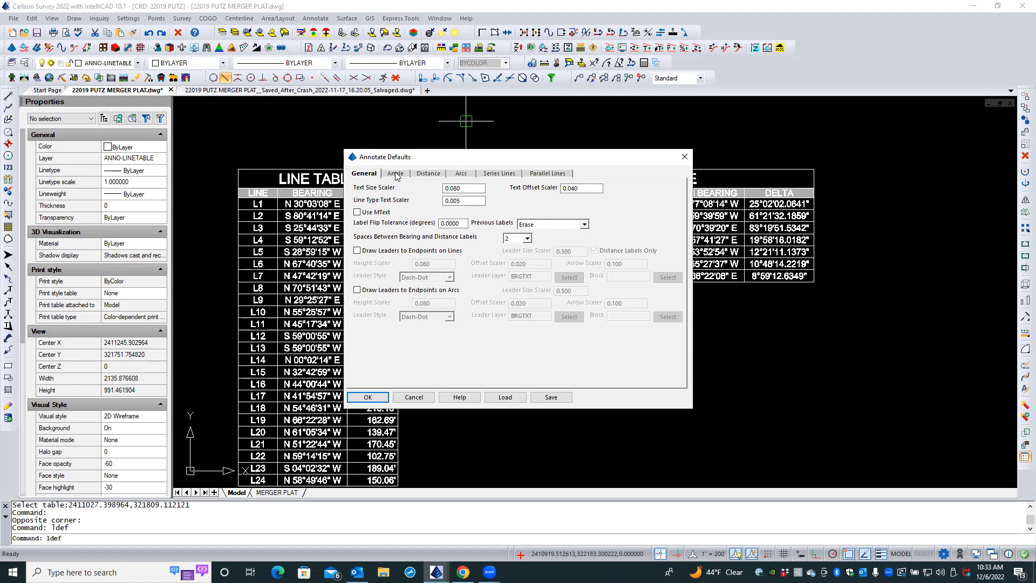
{"action": "left_click", "coordinate": [461, 174]}
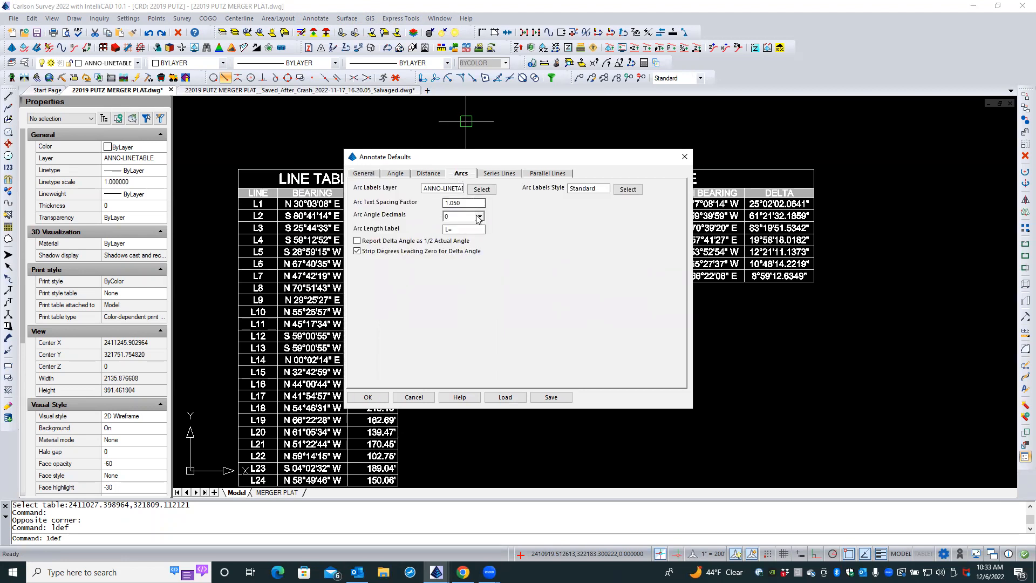
{"action": "left_click", "coordinate": [420, 396]}
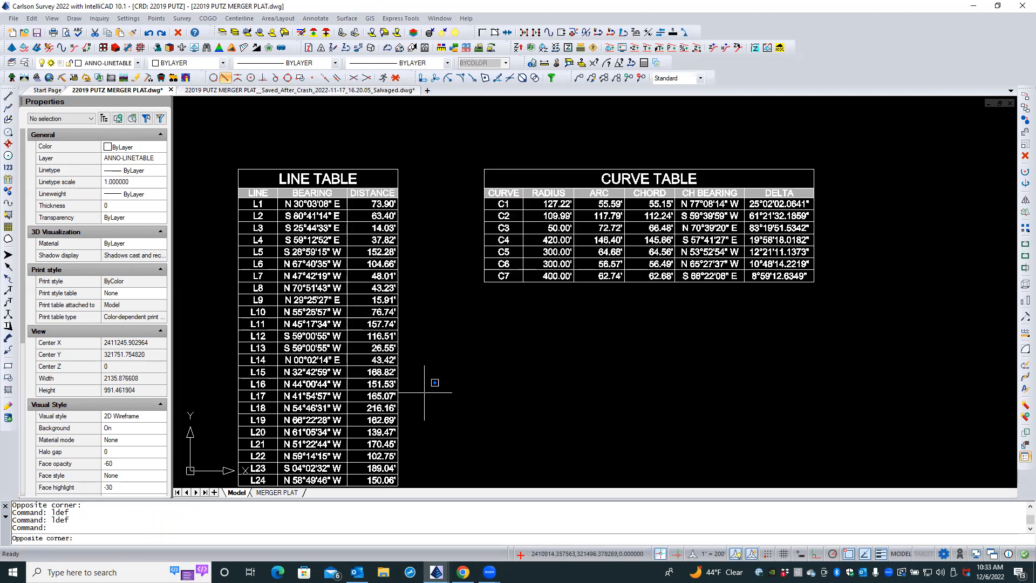
- Label curve C2 with a stacked arc label on a picked side to test the delta angle format
{"action": "scroll", "coordinate": [691, 276], "scroll_direction": "down", "scroll_amount": 4}
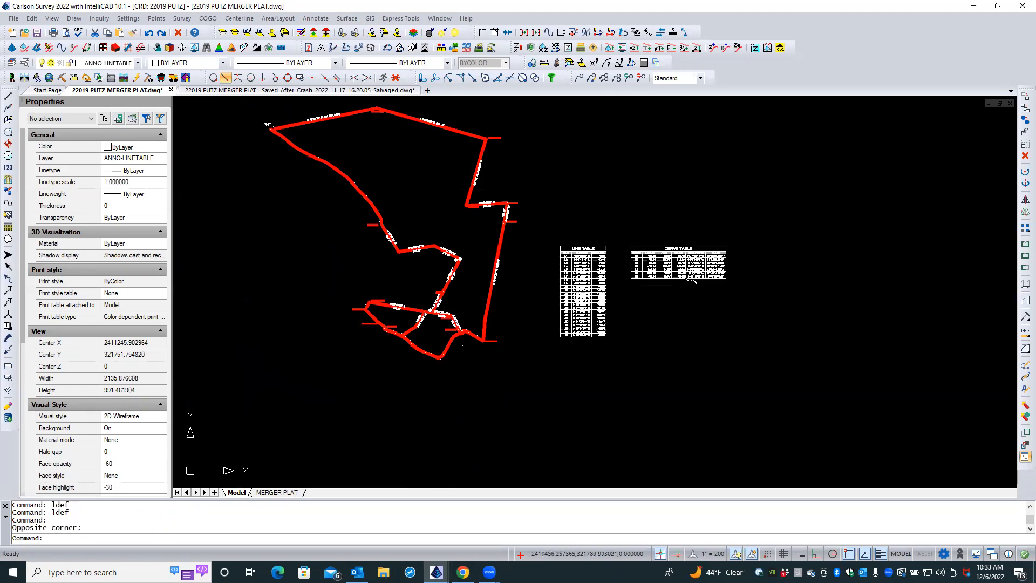
{"action": "scroll", "coordinate": [462, 341], "scroll_direction": "down", "scroll_amount": 1}
{"action": "scroll", "coordinate": [462, 341], "scroll_direction": "up", "scroll_amount": 3}
{"action": "scroll", "coordinate": [427, 330], "scroll_direction": "up", "scroll_amount": 2}
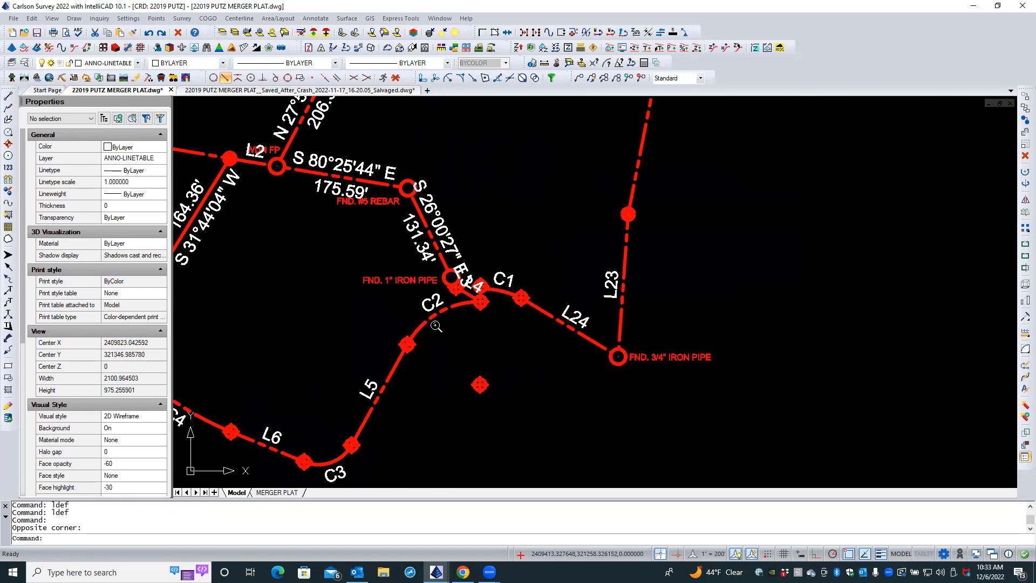
{"action": "left_click", "coordinate": [320, 19]}
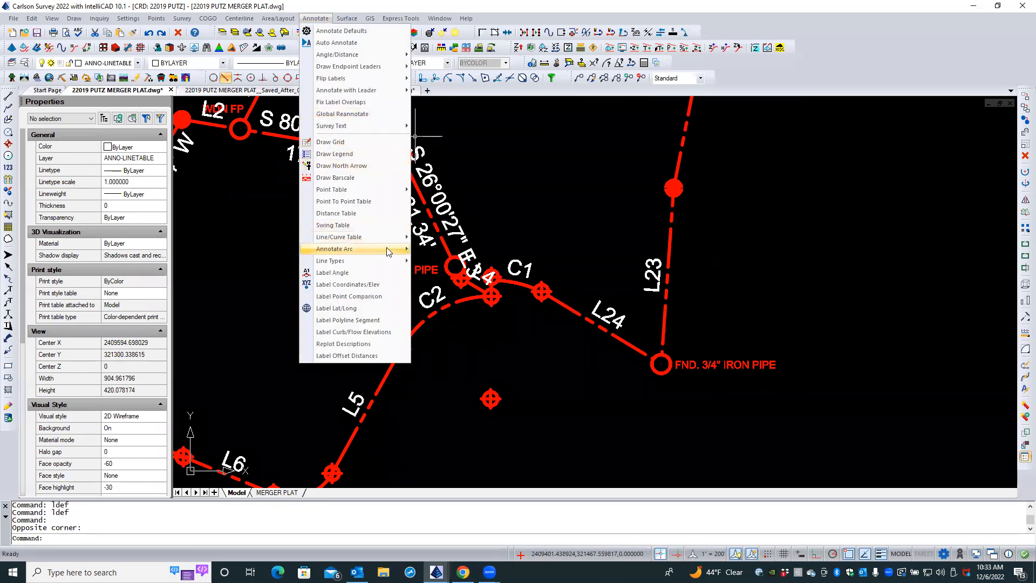
{"action": "mouse_move", "coordinate": [389, 251]}
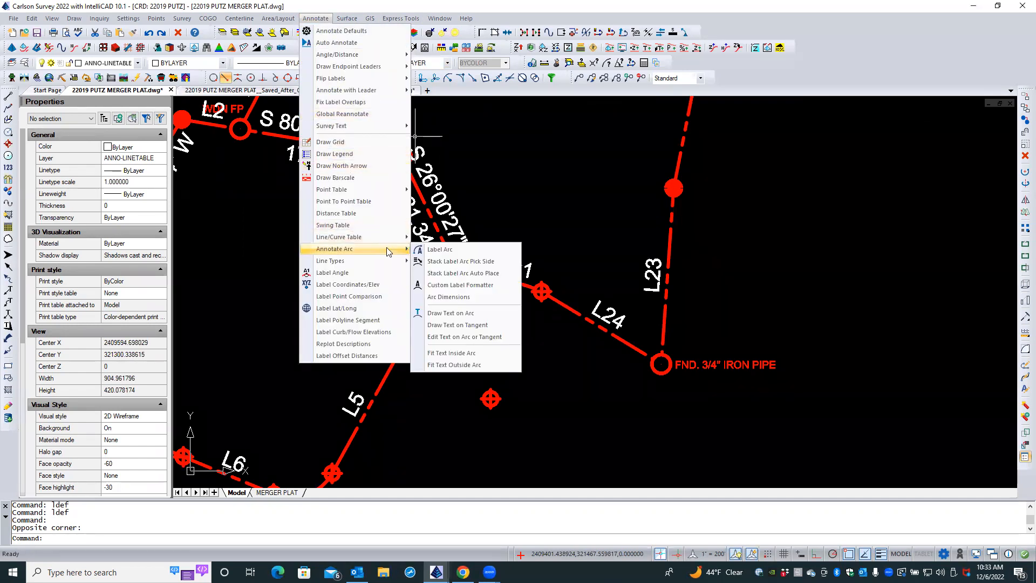
{"action": "left_click", "coordinate": [497, 260]}
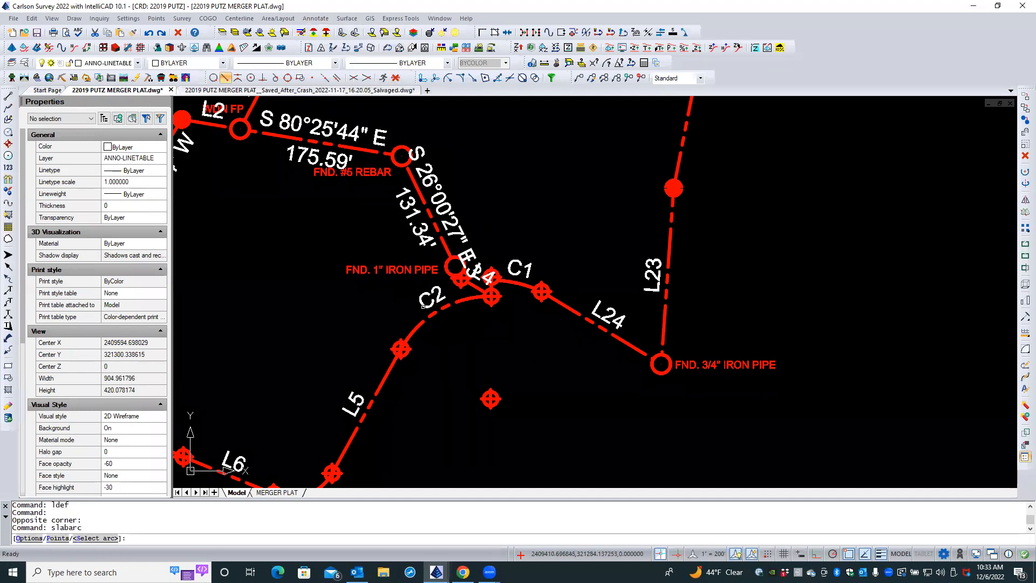
{"action": "left_click", "coordinate": [418, 326]}
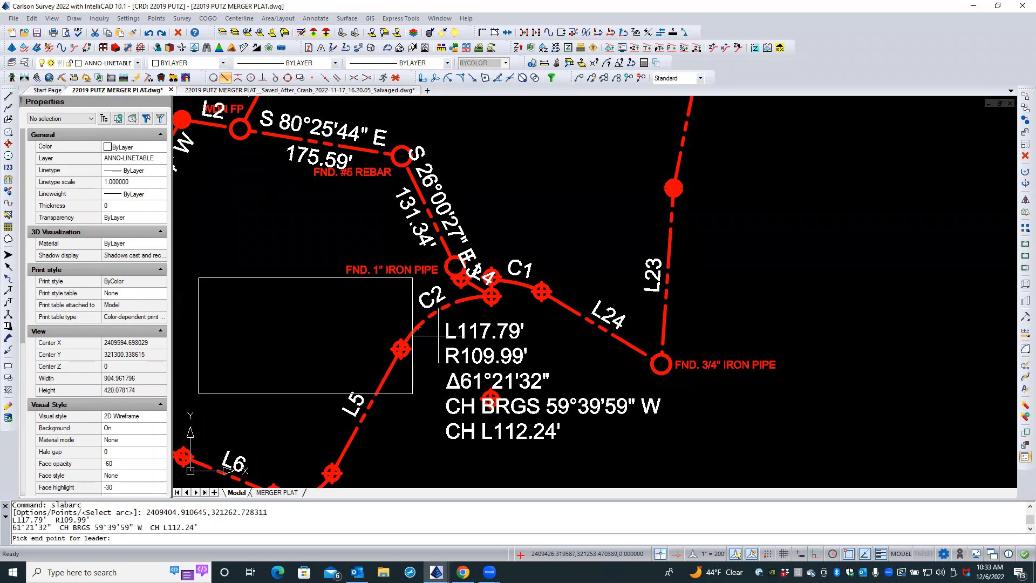
- End the arc labeling without a leader and undo the stacked label on curve C2
{"action": "key", "text": "Escape"}
{"action": "key", "text": "Escape"}
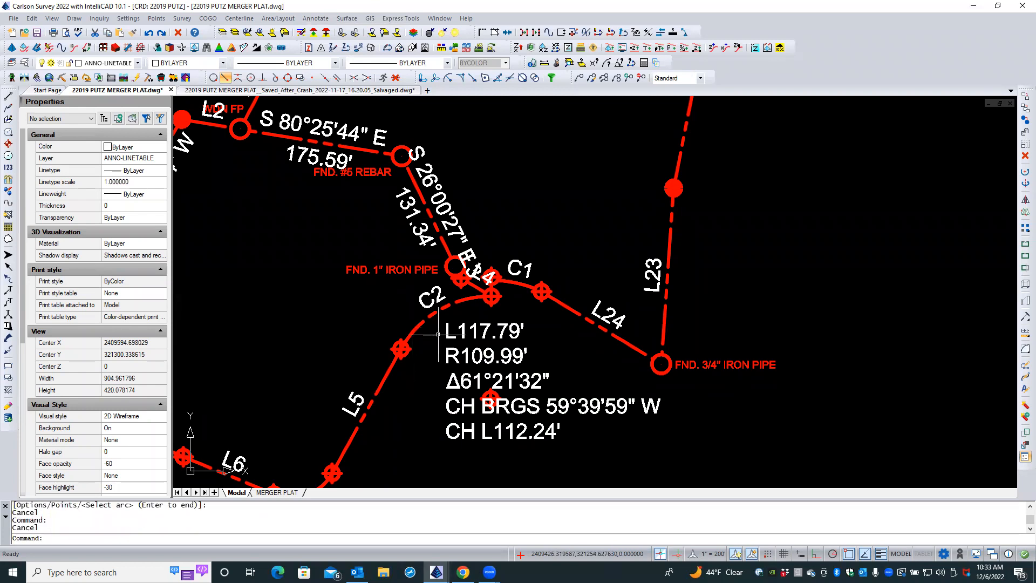
{"action": "type", "text": "u"}
{"action": "key", "text": "Return"}
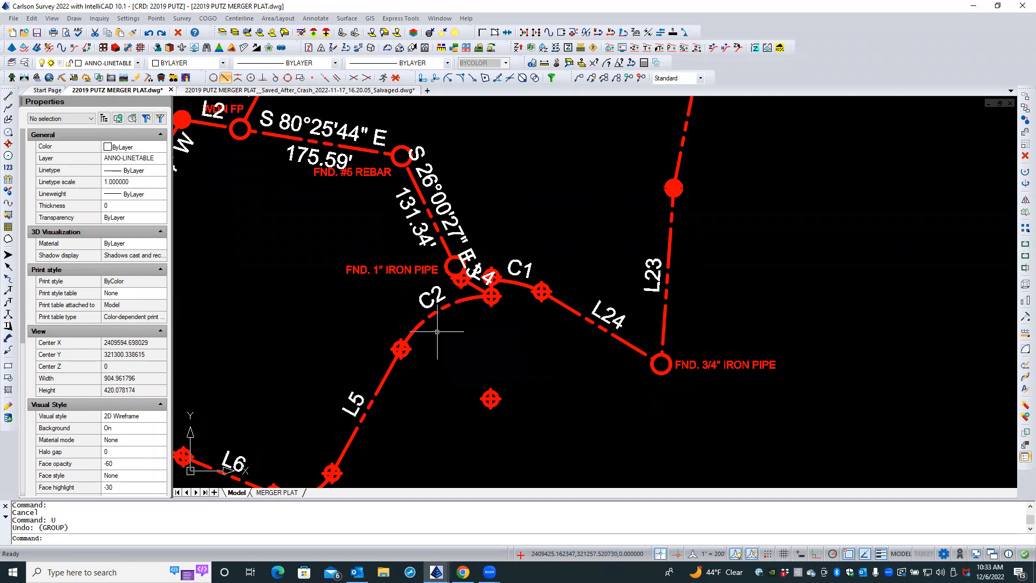
- Set the Arc Angle Decimals to 0.0000 in the arc settings of the annotation defaults and apply the change
{"action": "left_click", "coordinate": [314, 19]}
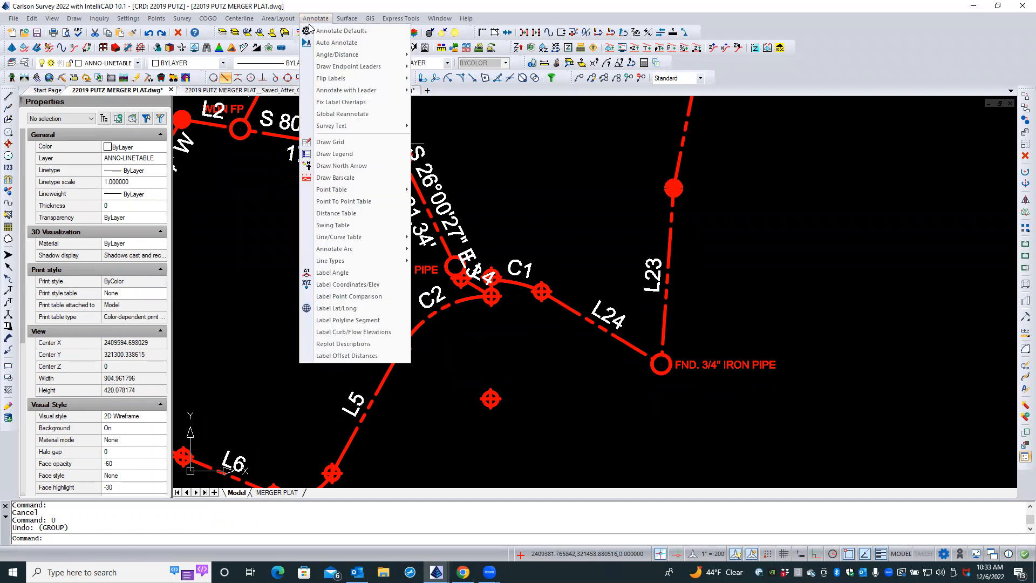
{"action": "left_click", "coordinate": [313, 32]}
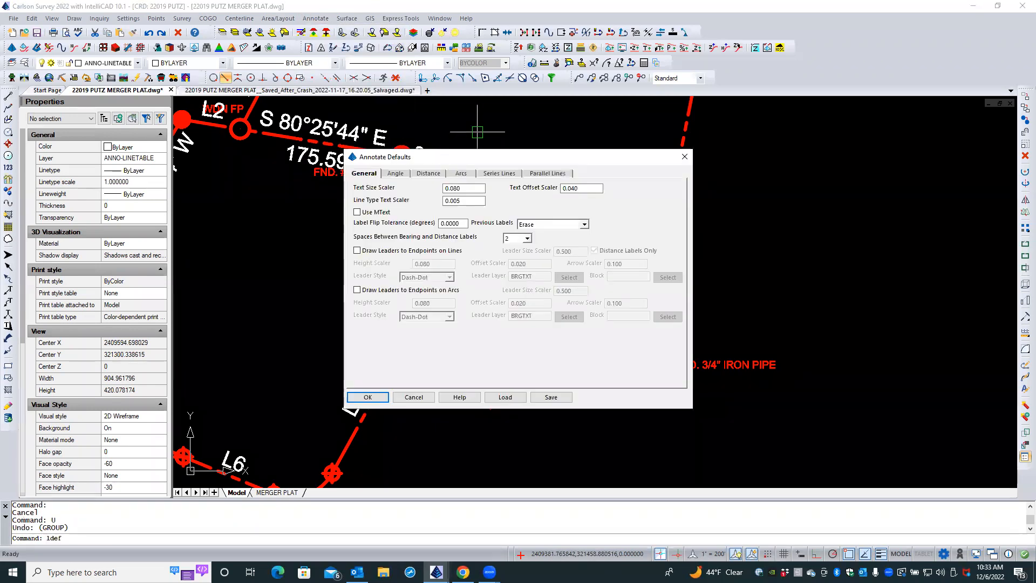
{"action": "left_click", "coordinate": [462, 173]}
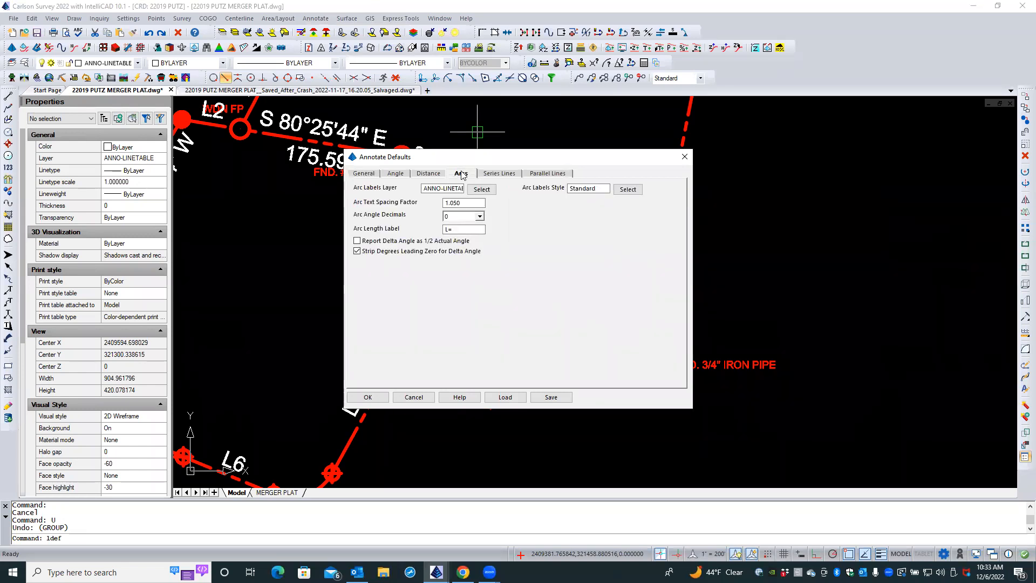
{"action": "left_click", "coordinate": [480, 216]}
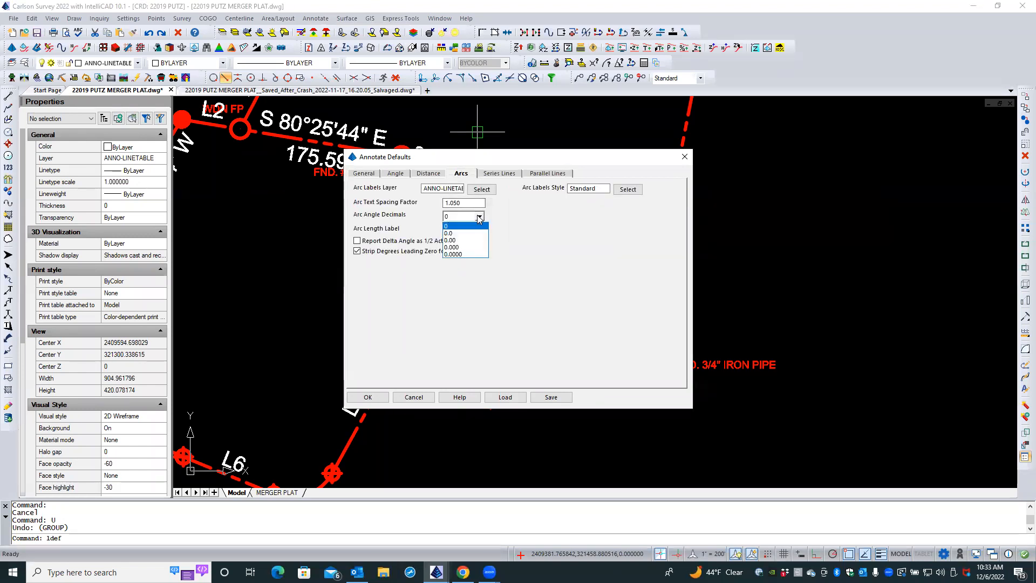
{"action": "left_click", "coordinate": [472, 255]}
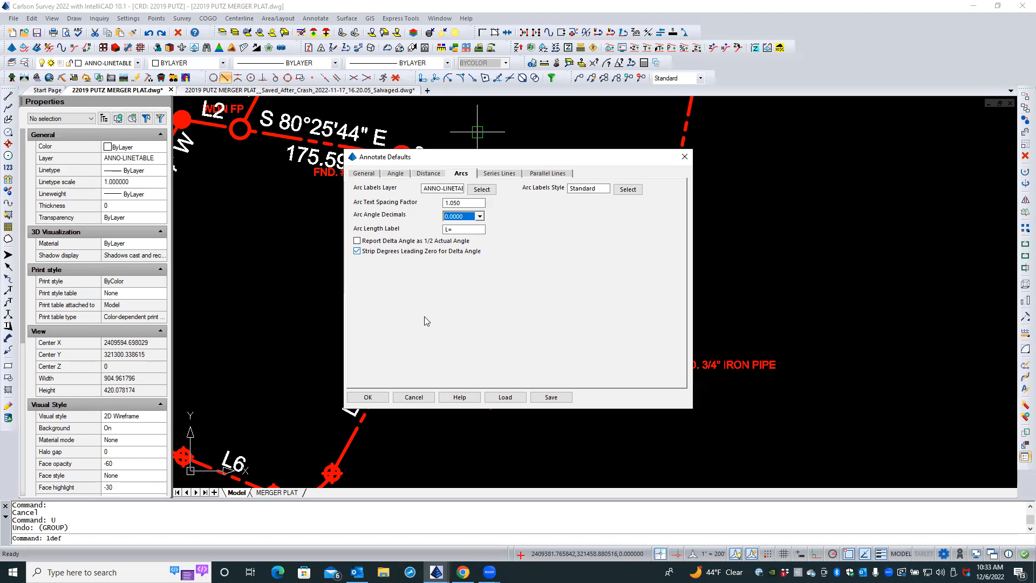
{"action": "left_click", "coordinate": [371, 398]}
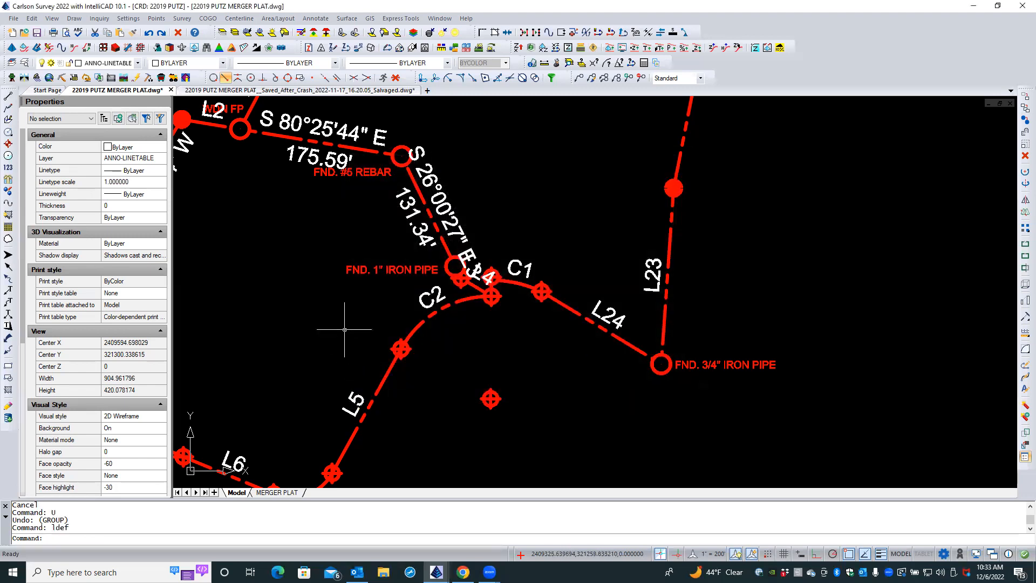
{"action": "key", "text": "ctrl+z"}
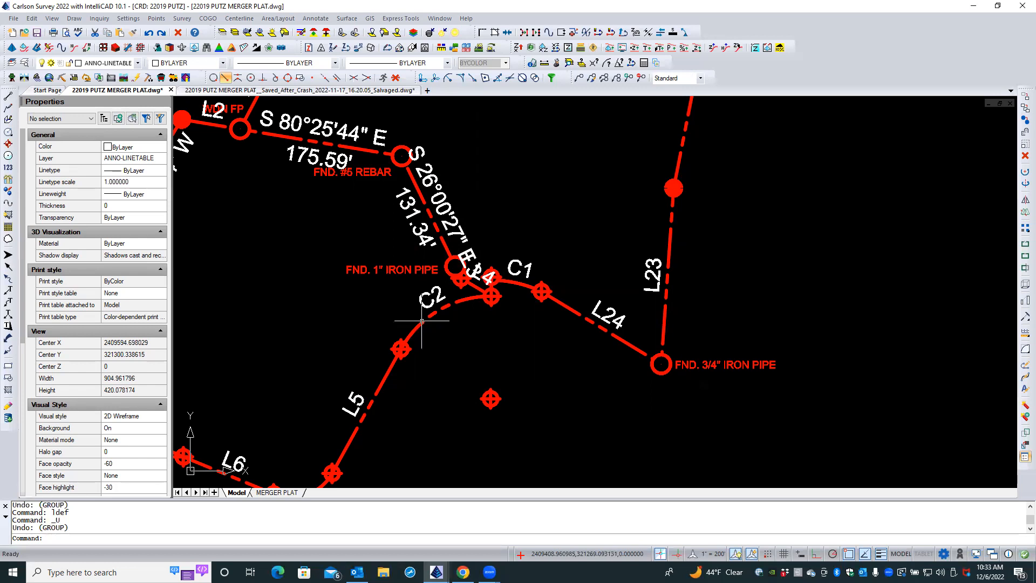
- Run SLABARC to label curve C2 with a stacked arc label using the four-decimal delta angle setting
{"action": "key", "text": "Escape"}
{"action": "key", "text": "Escape"}
{"action": "type", "text": "C:SLABARC"}
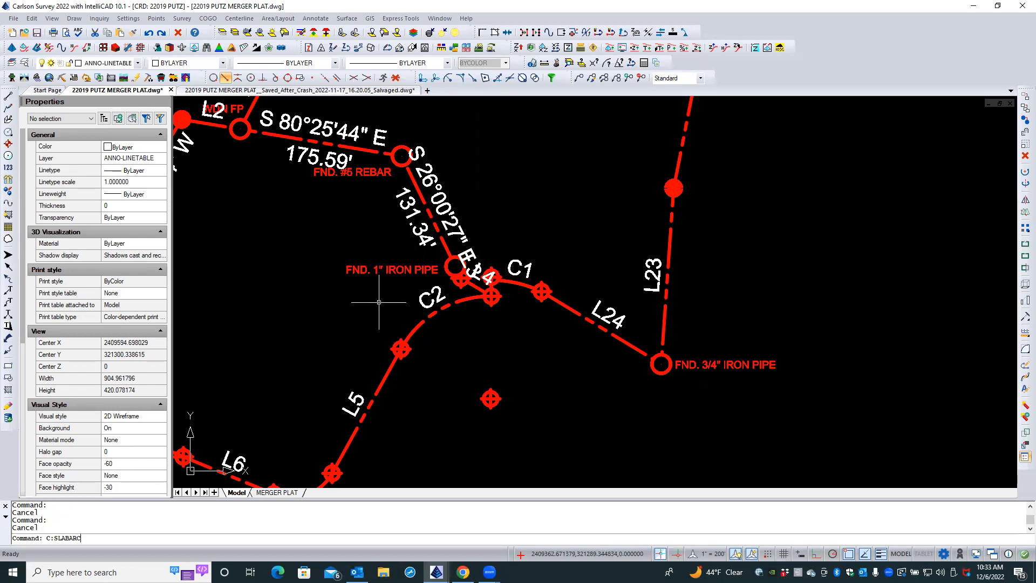
{"action": "key", "text": "Return"}
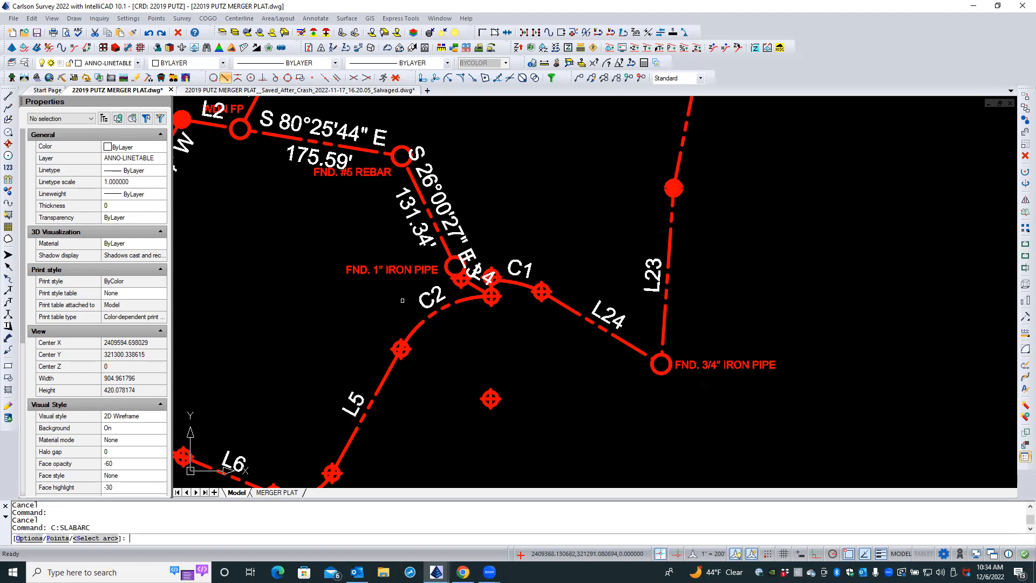
{"action": "left_click", "coordinate": [422, 323]}
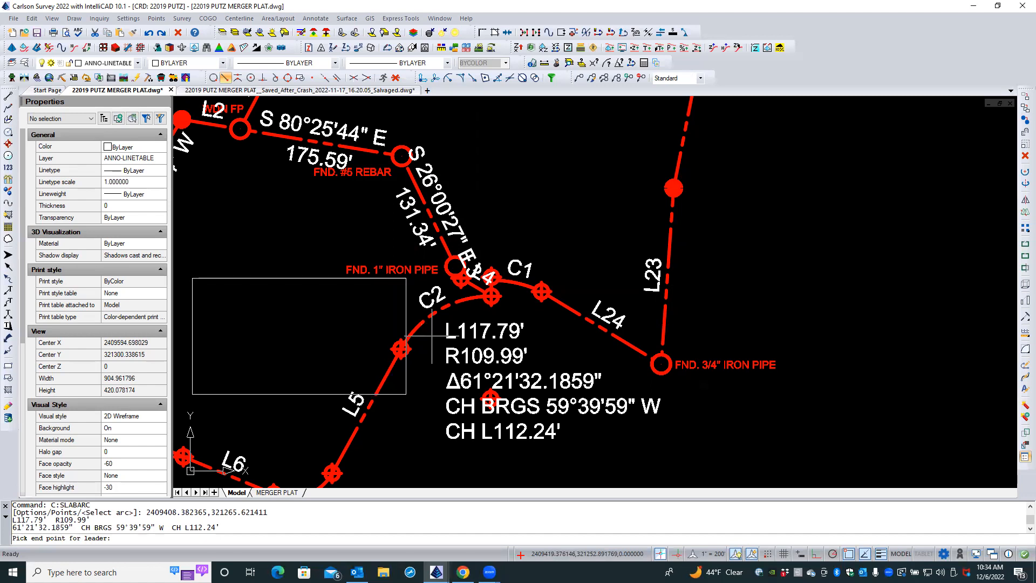
{"action": "left_click", "coordinate": [432, 336]}
- Leave the arc labeling command and undo the four-decimal test label on curve C2
{"action": "key", "text": "Escape"}
{"action": "key", "text": "Escape"}
{"action": "type", "text": "u"}
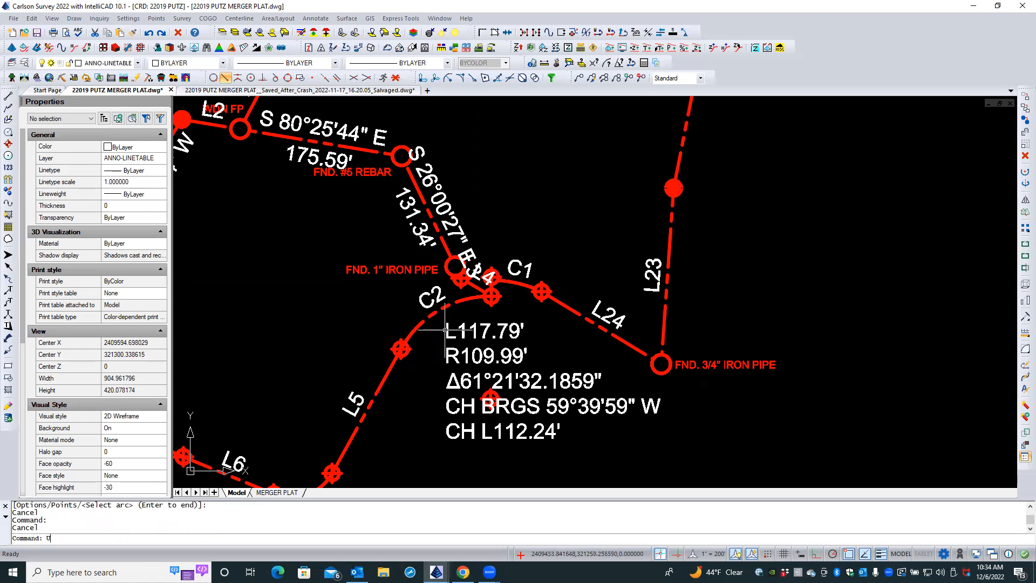
{"action": "key", "text": "Return"}
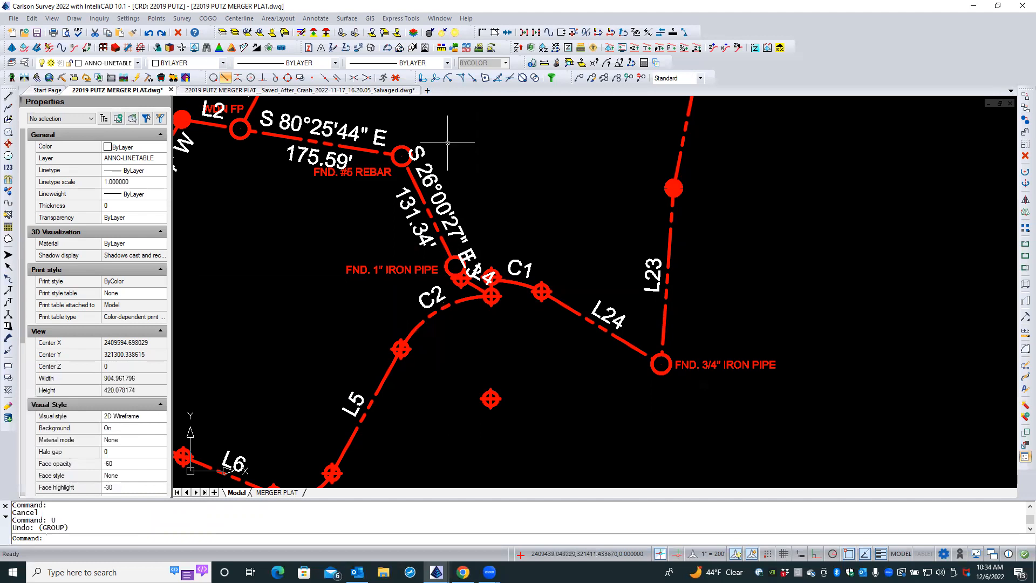
- Return the Arc Angle Decimals to 0 in the arc settings of the annotation defaults and apply the change
{"action": "left_click", "coordinate": [324, 19]}
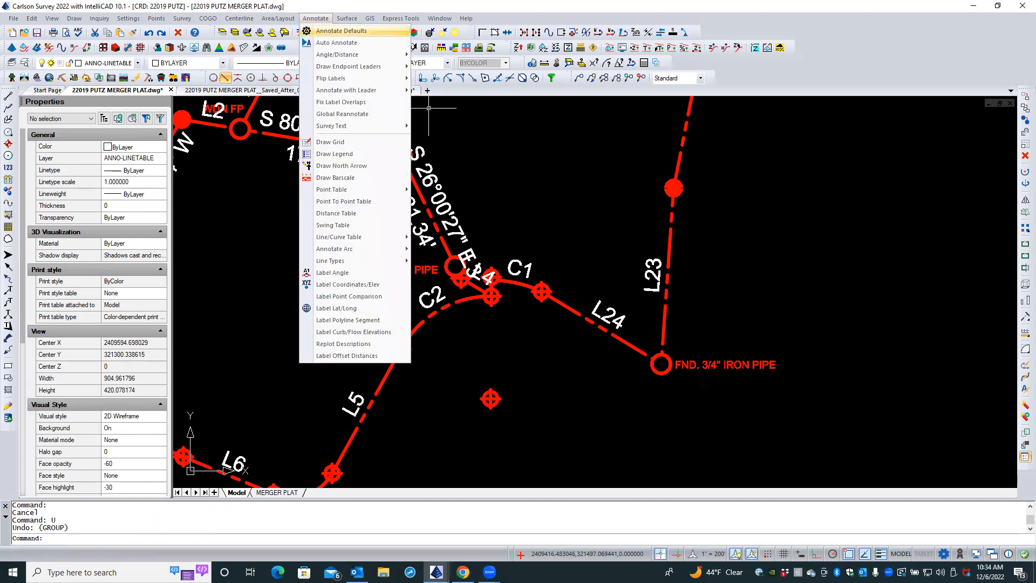
{"action": "left_click", "coordinate": [327, 30]}
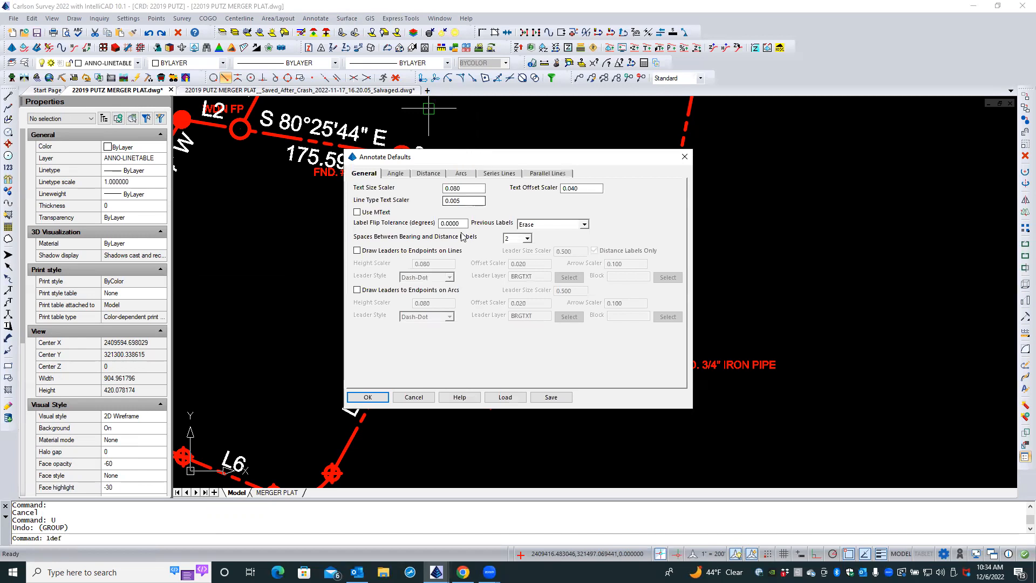
{"action": "left_click", "coordinate": [470, 173]}
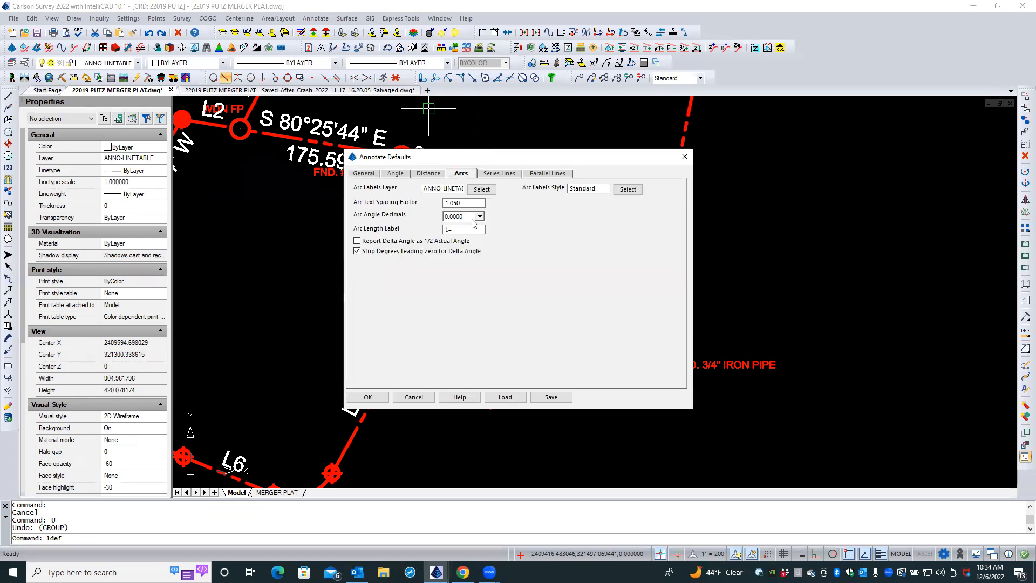
{"action": "left_click", "coordinate": [479, 216]}
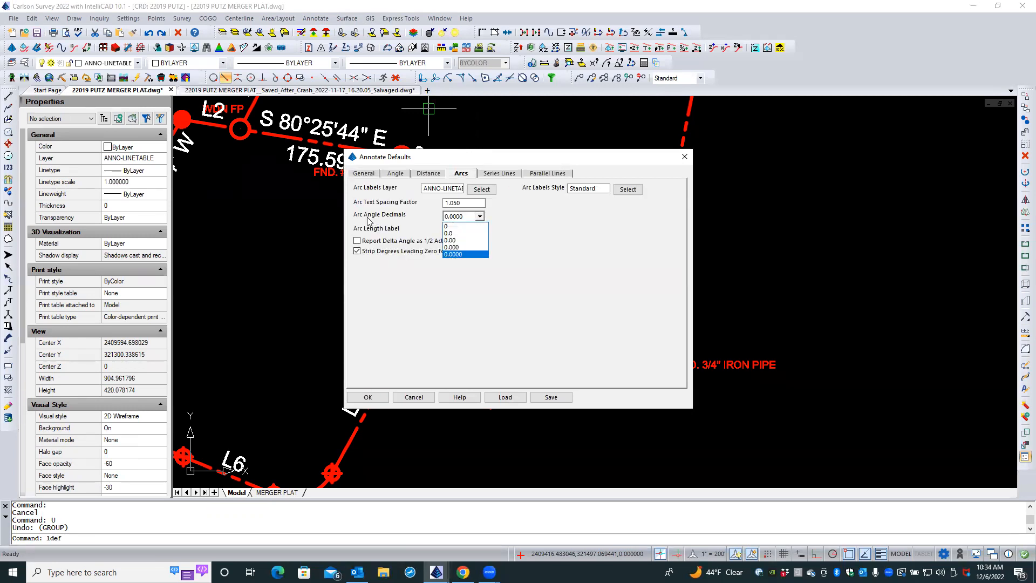
{"action": "left_click", "coordinate": [447, 228]}
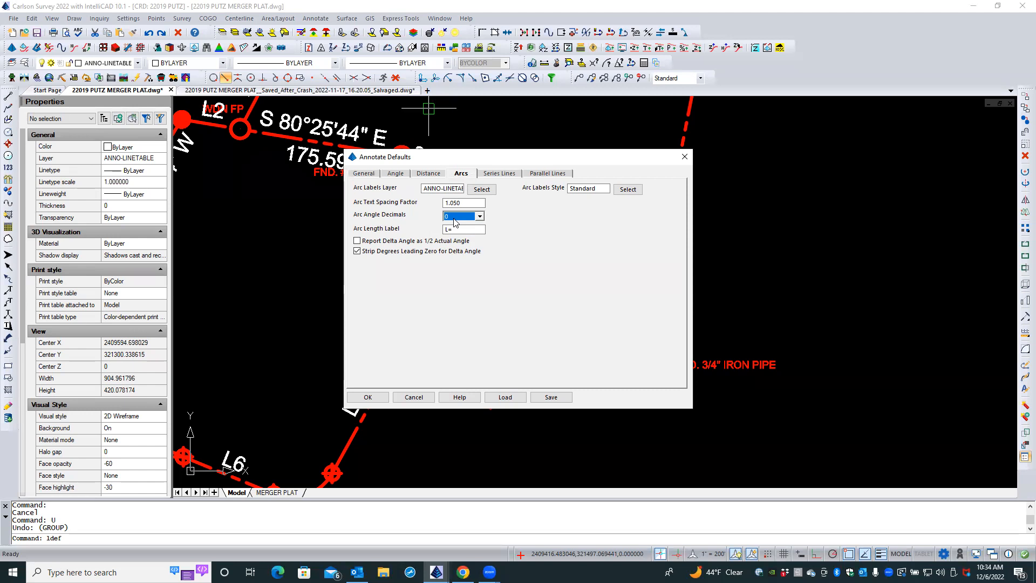
{"action": "left_click", "coordinate": [360, 398]}
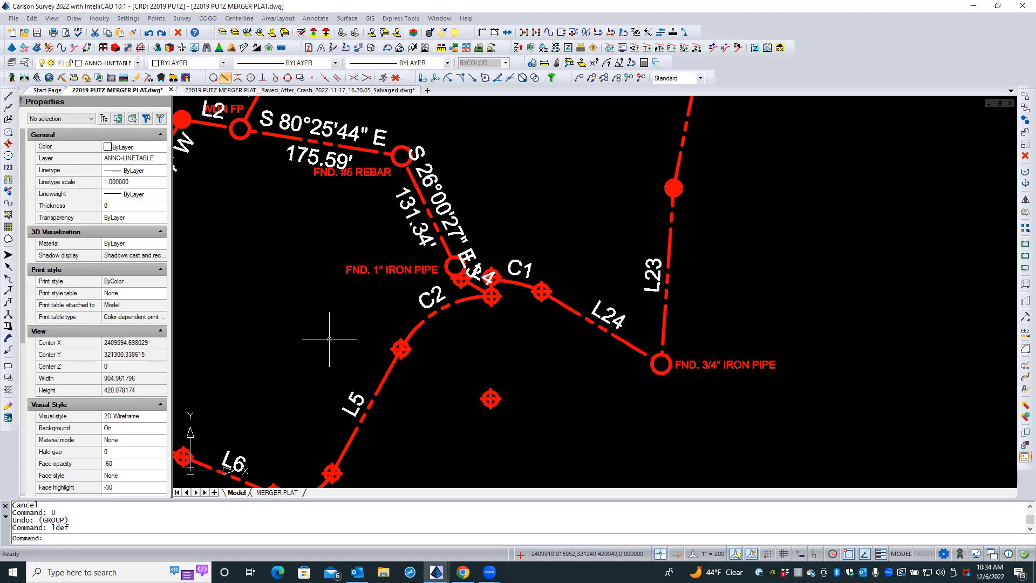
- Open the drawing units with UNITS and raise the display precision of the angular surveyor's units to 8
{"action": "type", "text": "UNITS"}
{"action": "key", "text": "Return"}
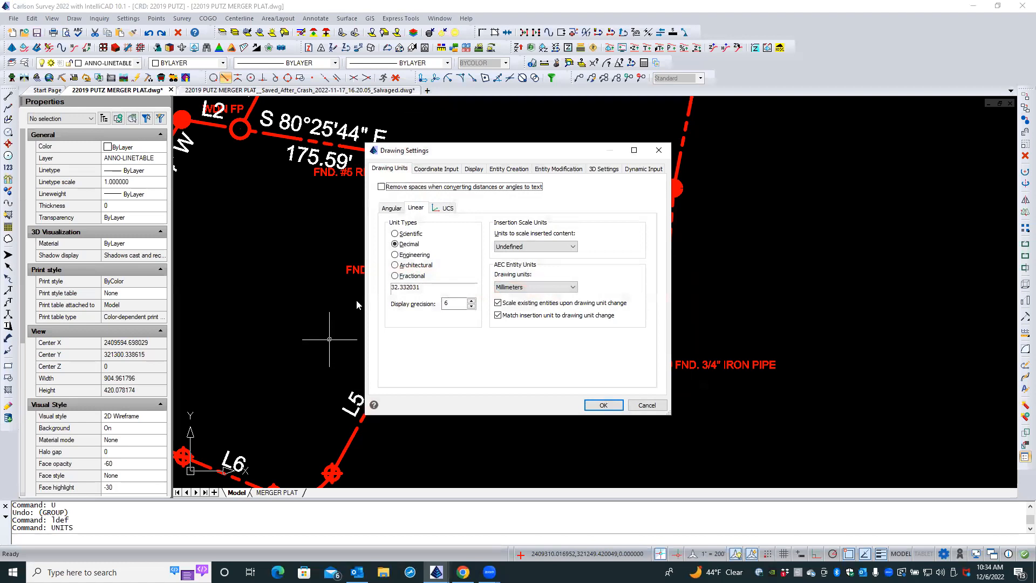
{"action": "left_click", "coordinate": [391, 208]}
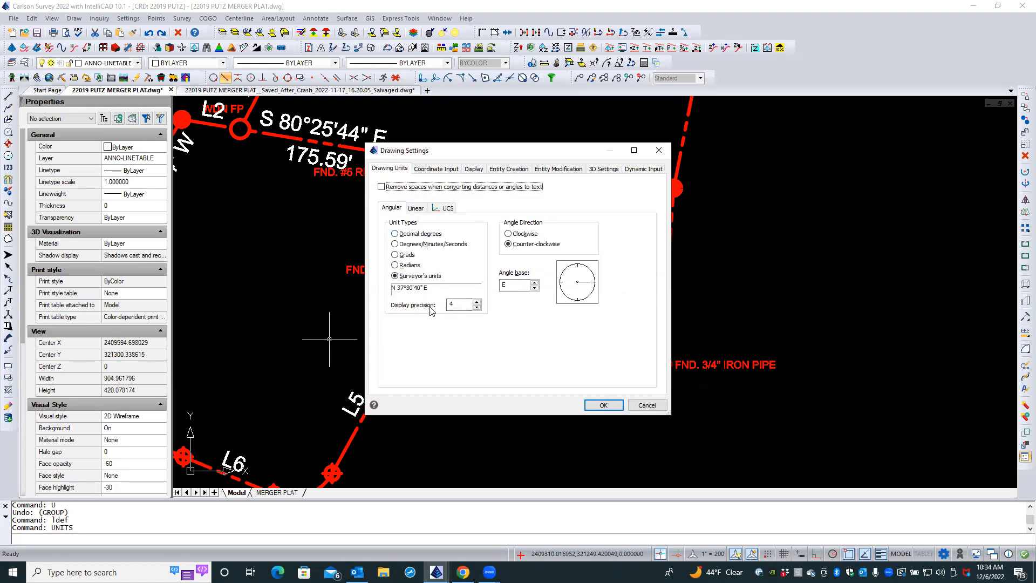
{"action": "left_click", "coordinate": [477, 301]}
{"action": "left_click", "coordinate": [477, 301]}
{"action": "left_click", "coordinate": [477, 301]}
{"action": "left_click", "coordinate": [477, 301]}
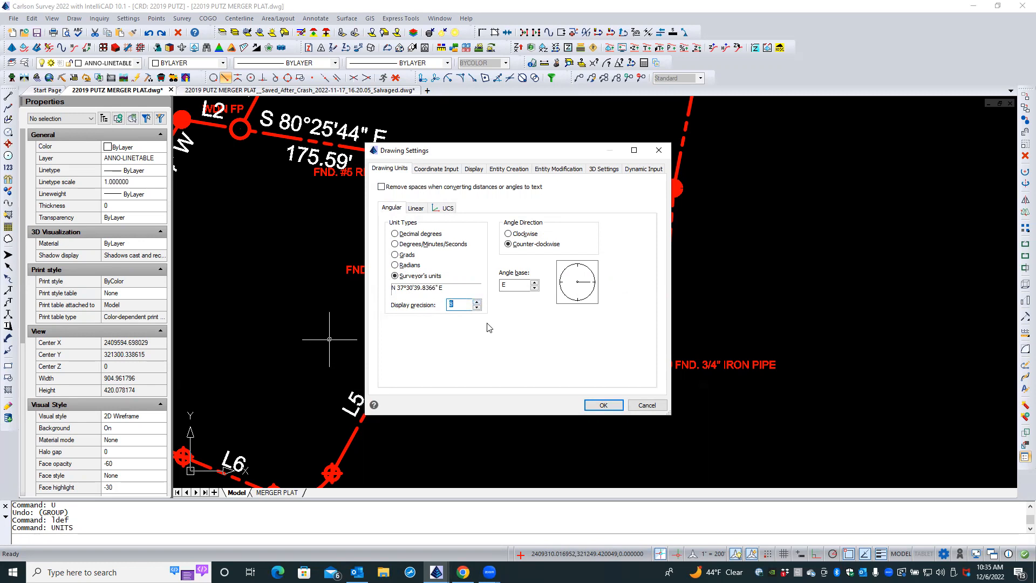
- Lower the angular display precision back to 4, try decimal degrees, reselect surveyor's units, and accept the drawing settings
{"action": "left_click", "coordinate": [476, 308]}
{"action": "left_click", "coordinate": [476, 308]}
{"action": "left_click", "coordinate": [476, 307]}
{"action": "left_click", "coordinate": [476, 308]}
{"action": "left_click", "coordinate": [409, 235]}
{"action": "left_click", "coordinate": [402, 276]}
{"action": "left_click", "coordinate": [603, 406]}
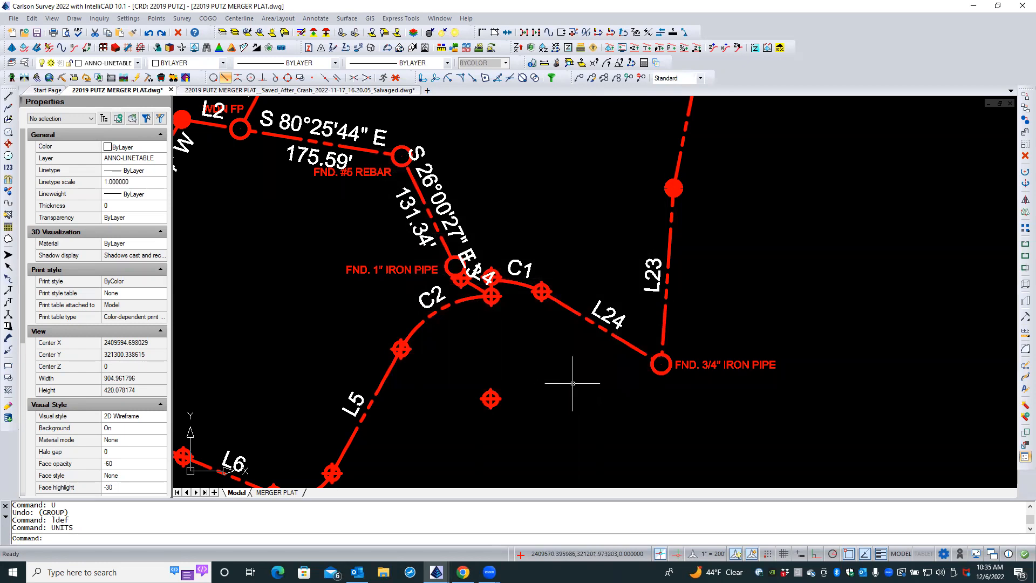
{"action": "scroll", "coordinate": [573, 384], "scroll_direction": "down", "scroll_amount": 5}
{"action": "scroll", "coordinate": [572, 384], "scroll_direction": "down", "scroll_amount": 1}
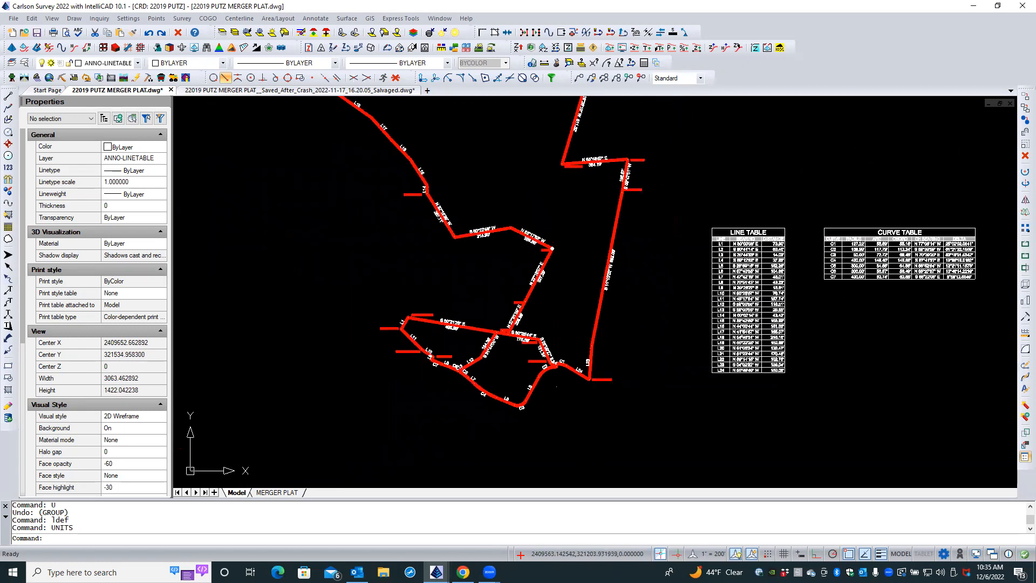
- Start Edit Table Values and select the curve table to open its cells for editing
{"action": "scroll", "coordinate": [572, 383], "scroll_direction": "down", "scroll_amount": 1}
{"action": "scroll", "coordinate": [911, 276], "scroll_direction": "up", "scroll_amount": 3}
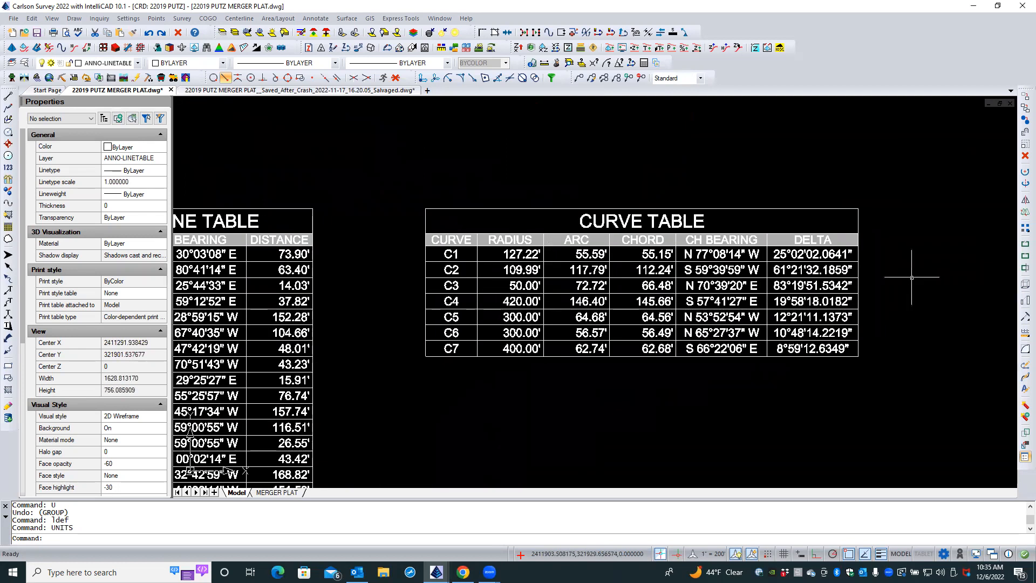
{"action": "left_click", "coordinate": [312, 20]}
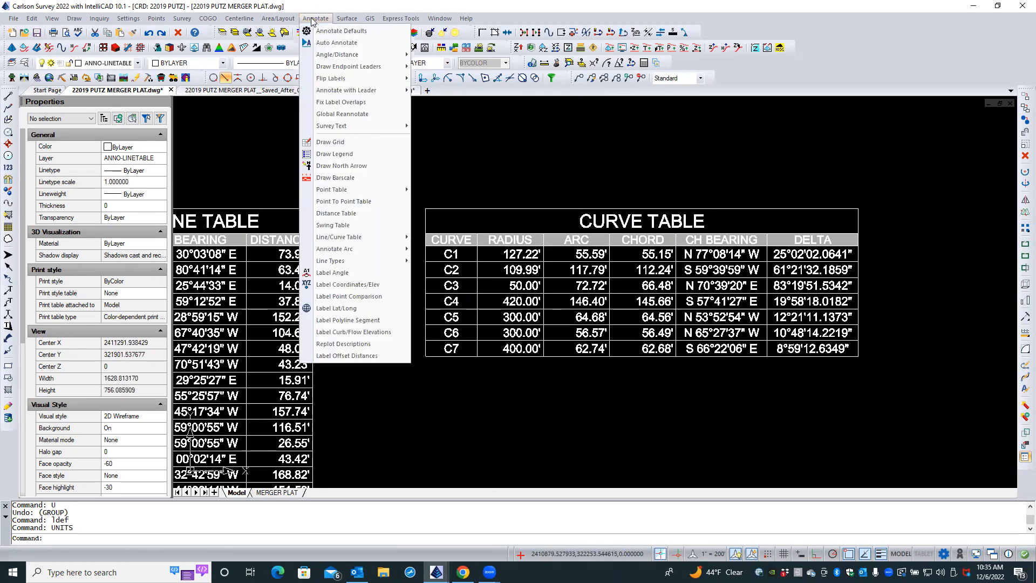
{"action": "mouse_move", "coordinate": [362, 240]}
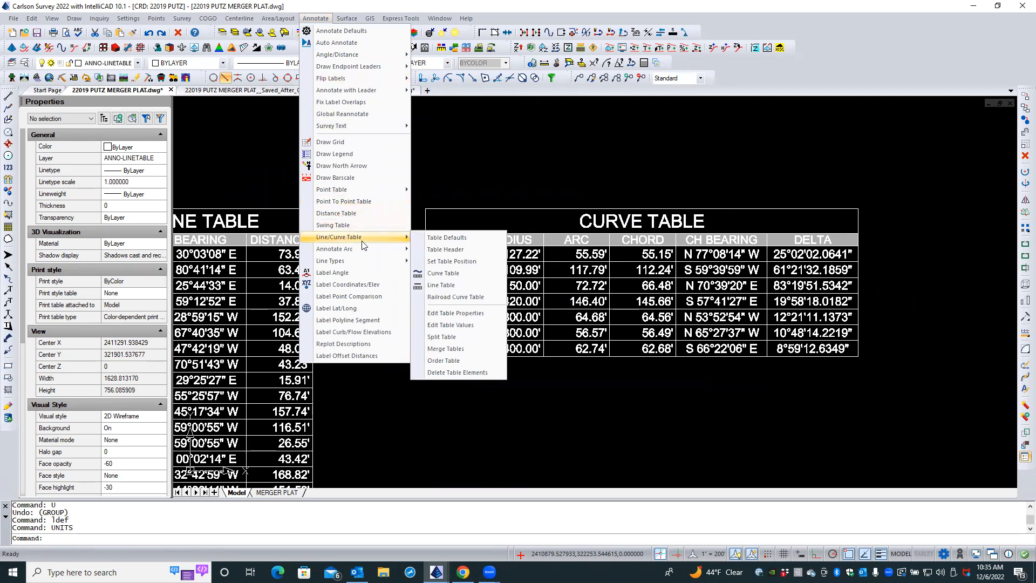
{"action": "left_click", "coordinate": [469, 326]}
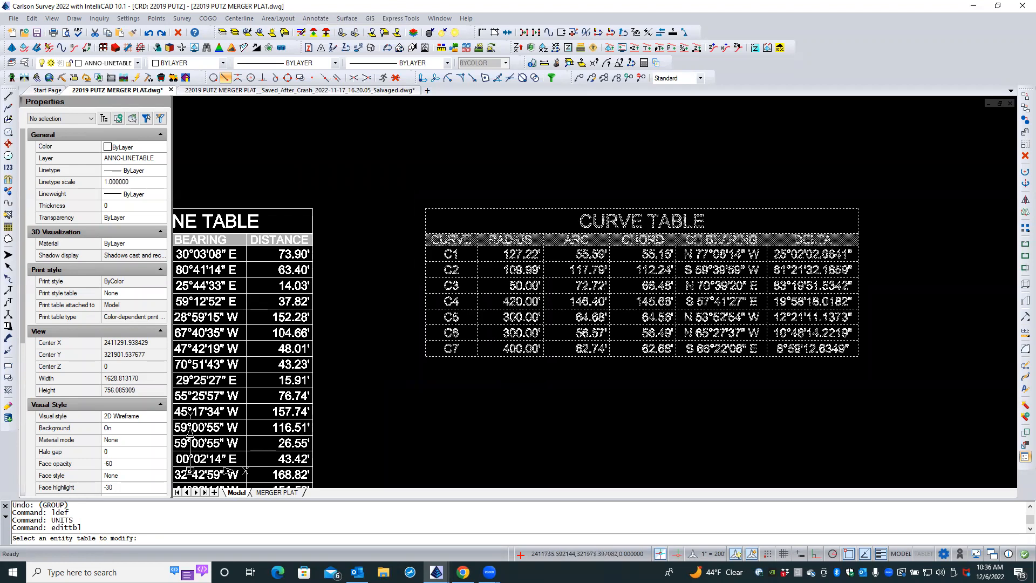
{"action": "left_click", "coordinate": [818, 258]}
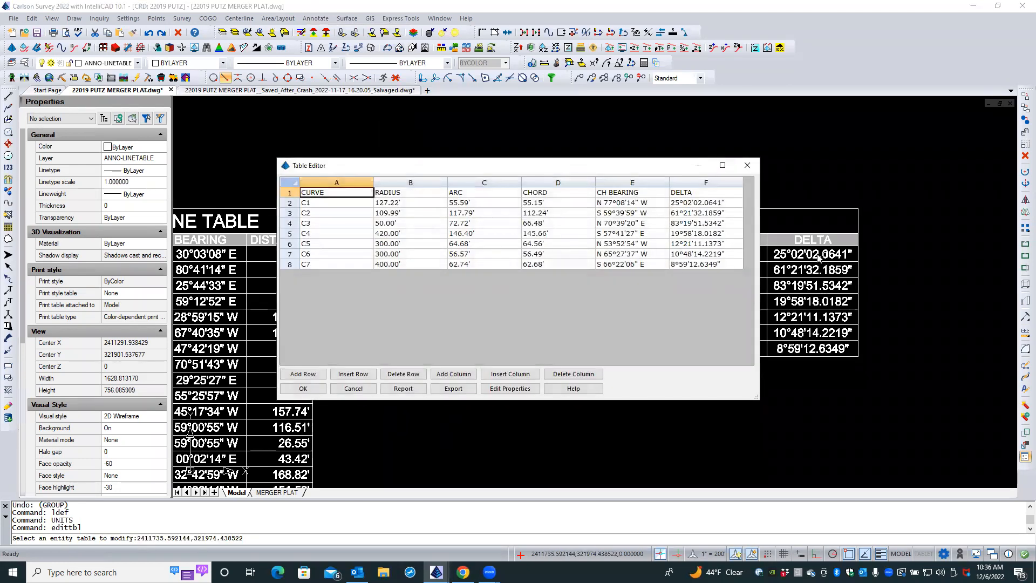
- Remove the decimal seconds from curve C1's delta so the cell reads 25°02'02"
{"action": "left_click", "coordinate": [732, 202]}
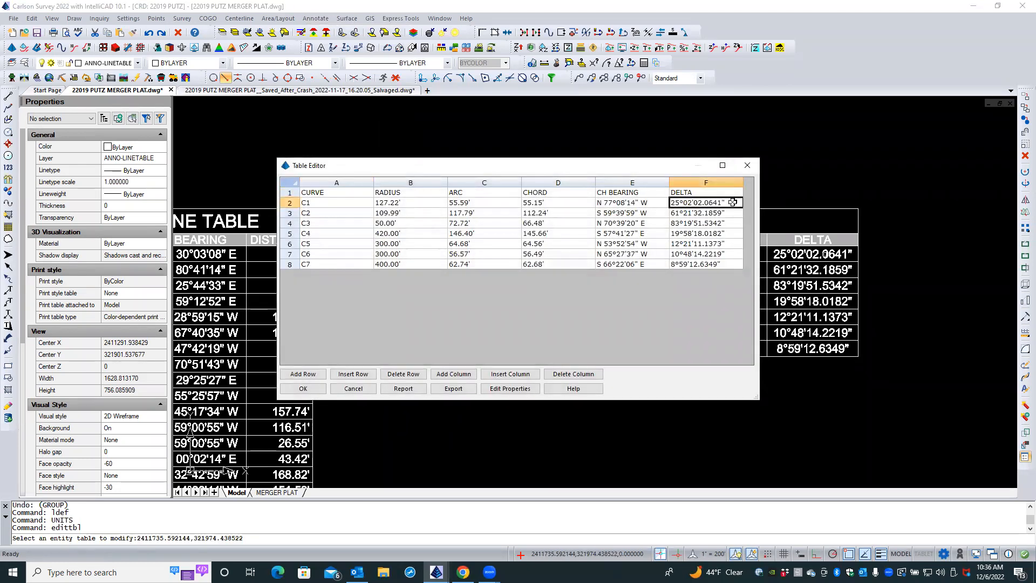
{"action": "left_click", "coordinate": [732, 202]}
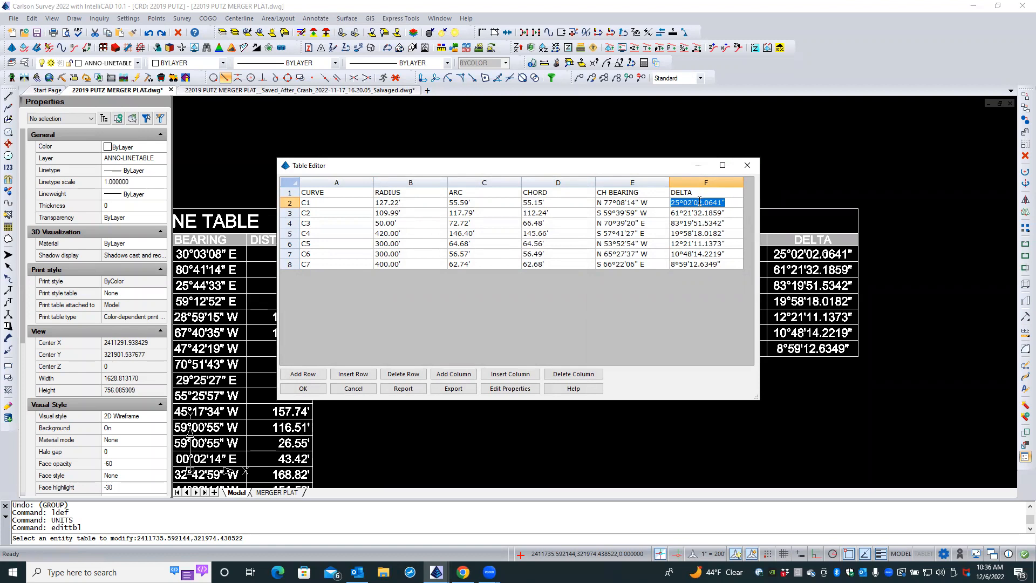
{"action": "left_click_drag", "start_coordinate": [702, 201], "coordinate": [721, 200]}
{"action": "key", "text": "BackSpace"}
{"action": "left_click", "coordinate": [702, 212]}
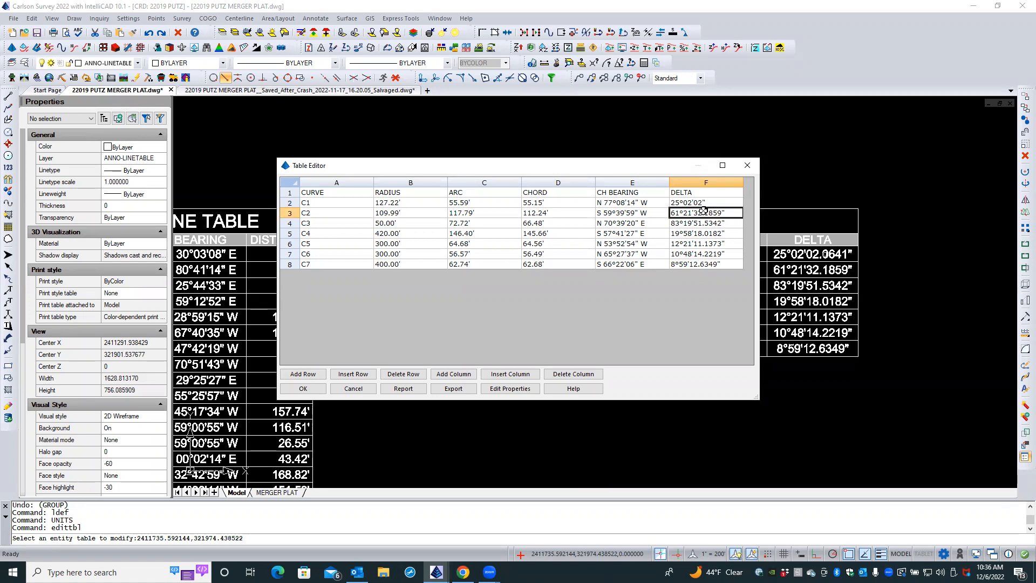
- Round the curve table's deltas to whole seconds: C2 to 61°21'32" and C3 to 83°19'52"
{"action": "double_click", "coordinate": [701, 210]}
{"action": "left_click_drag", "start_coordinate": [702, 212], "coordinate": [720, 210]}
{"action": "key", "text": "Delete"}
{"action": "double_click", "coordinate": [702, 223]}
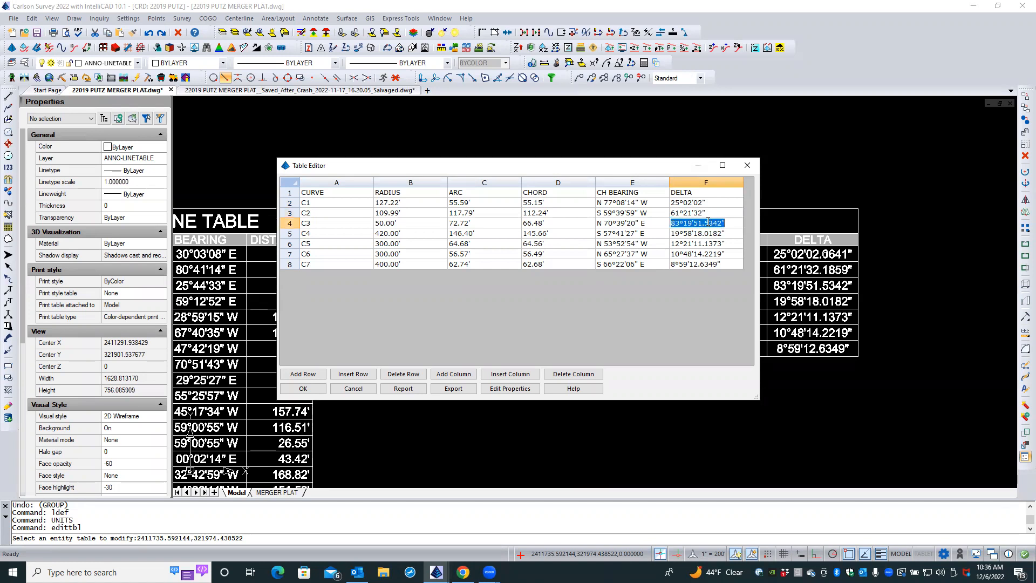
{"action": "left_click_drag", "start_coordinate": [698, 223], "coordinate": [721, 222]}
{"action": "type", "text": "2"}
- Remove the decimal seconds from the C4 and C5 deltas, making them 19°58'18" and 12°21'11"
{"action": "left_click", "coordinate": [701, 233]}
{"action": "left_click", "coordinate": [701, 233]}
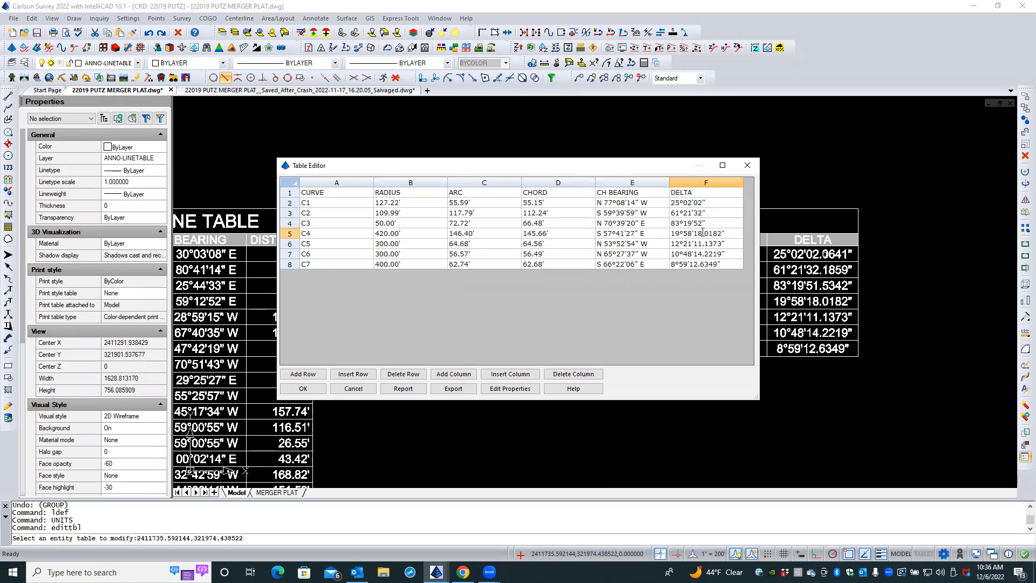
{"action": "left_click_drag", "start_coordinate": [701, 233], "coordinate": [721, 231]}
{"action": "key", "text": "BackSpace"}
{"action": "left_click", "coordinate": [703, 243]}
{"action": "left_click", "coordinate": [703, 243]}
{"action": "left_click_drag", "start_coordinate": [698, 244], "coordinate": [718, 240]}
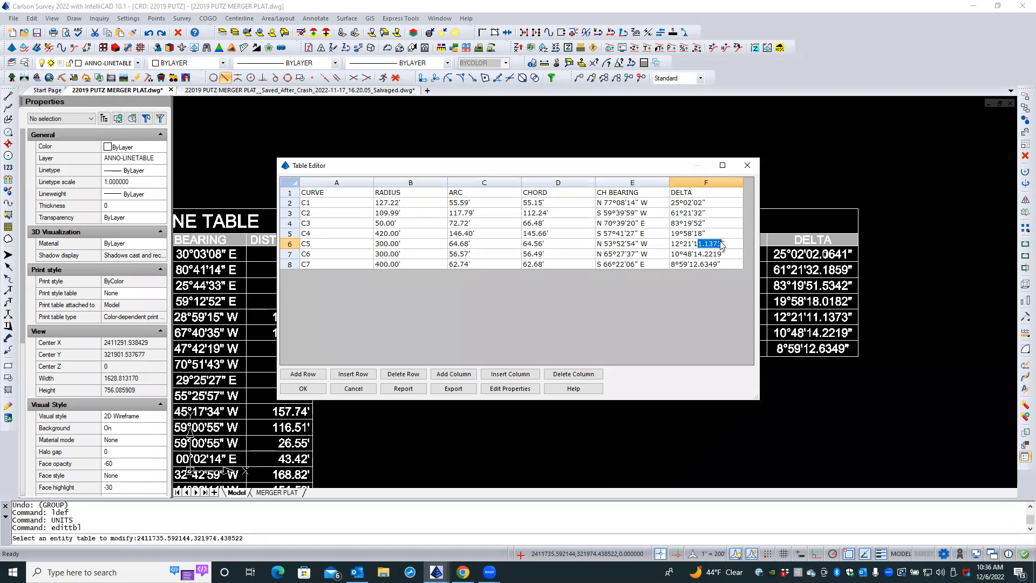
{"action": "right_click", "coordinate": [721, 246]}
{"action": "left_click", "coordinate": [705, 242]}
- Round the C6 delta to 10°48'14" and the C7 delta to 8°59'13" in the curve table
{"action": "left_click", "coordinate": [705, 253]}
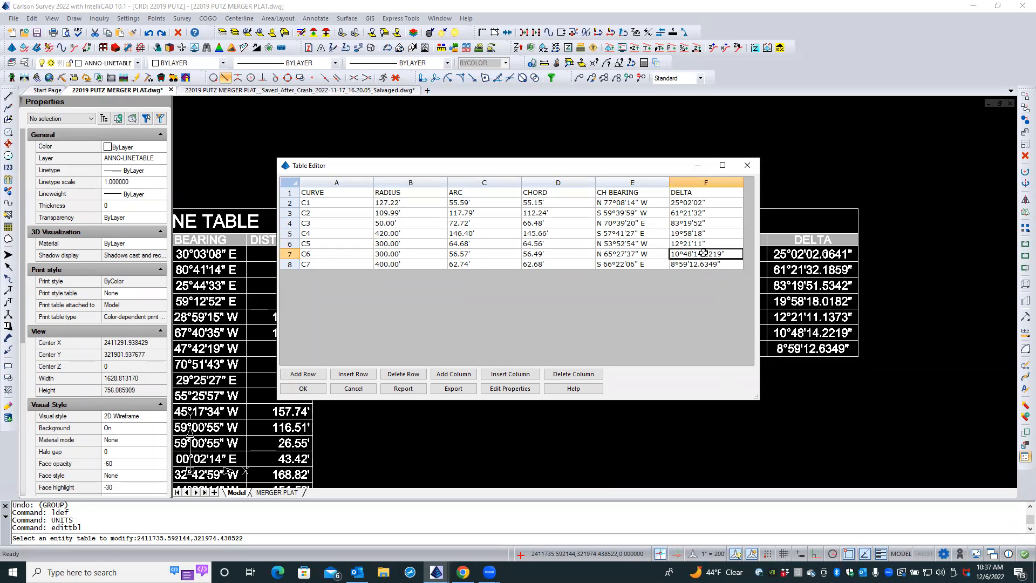
{"action": "left_click", "coordinate": [703, 253]}
{"action": "left_click", "coordinate": [701, 254]}
{"action": "left_click_drag", "start_coordinate": [720, 254], "coordinate": [721, 253]}
{"action": "key", "text": "Delete"}
{"action": "left_click", "coordinate": [709, 263]}
{"action": "left_click", "coordinate": [701, 263]}
{"action": "left_click", "coordinate": [693, 264]}
{"action": "left_click_drag", "start_coordinate": [693, 264], "coordinate": [715, 263]}
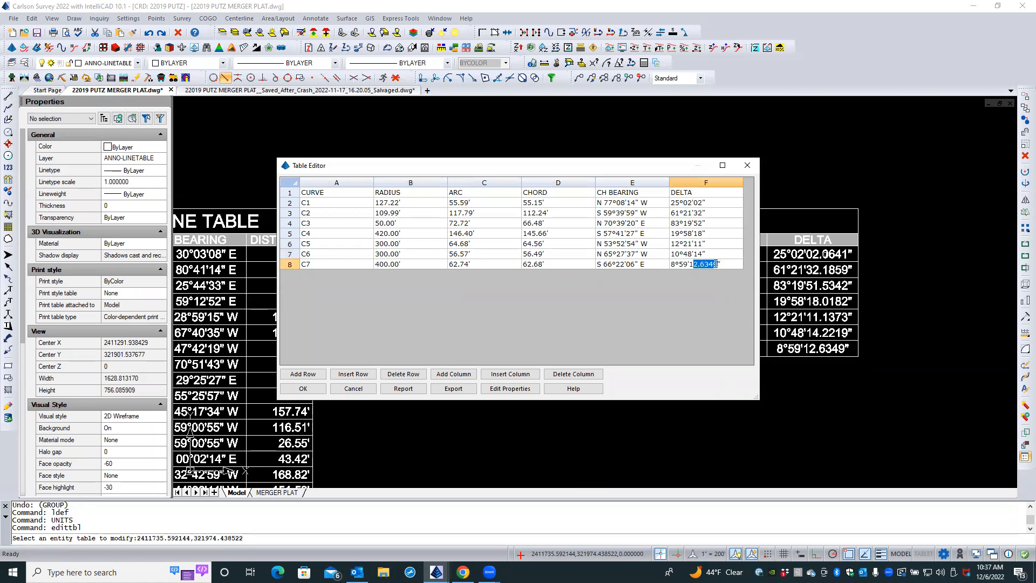
{"action": "type", "text": "3"}
{"action": "key", "text": "Return"}
- Accept the curve table edits and save the drawing
{"action": "left_click", "coordinate": [300, 388]}
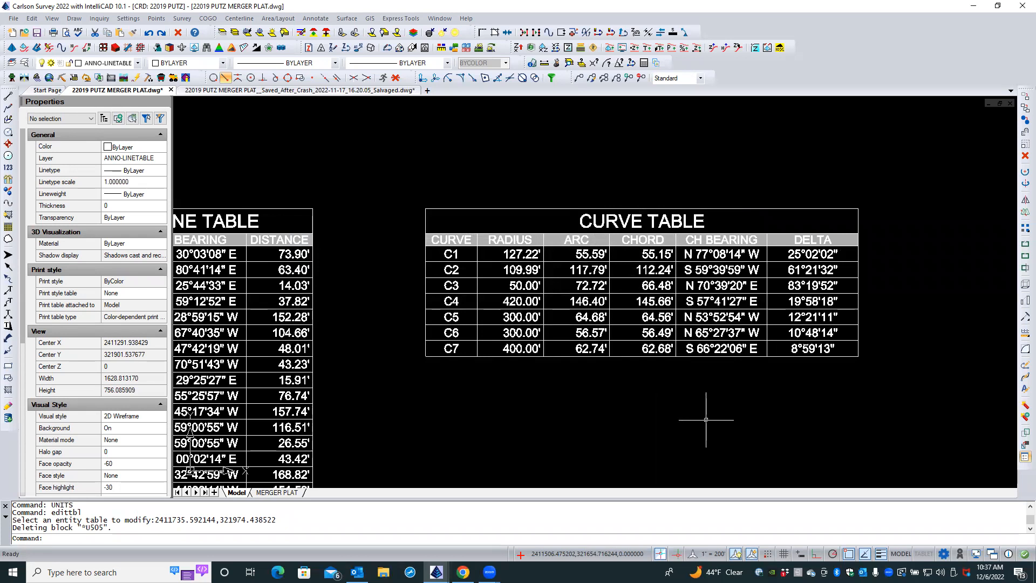
{"action": "scroll", "coordinate": [693, 171], "scroll_direction": "down", "scroll_amount": 3}
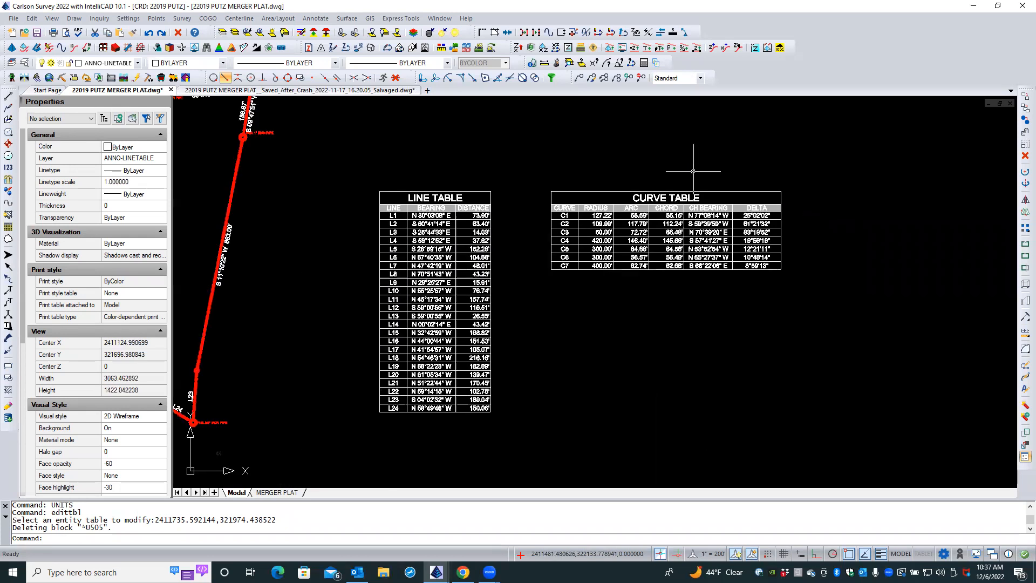
{"action": "left_click", "coordinate": [37, 33]}
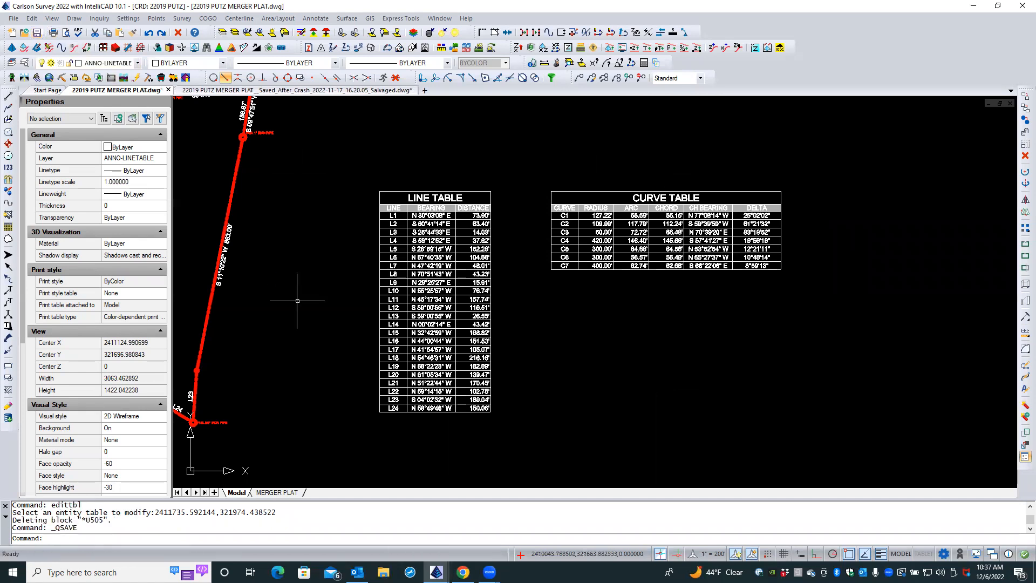
- Examine the line, curve and bearing labels around the parcel boundaries for crowded or overlapping text
{"action": "scroll", "coordinate": [516, 290], "scroll_direction": "down", "scroll_amount": 3}
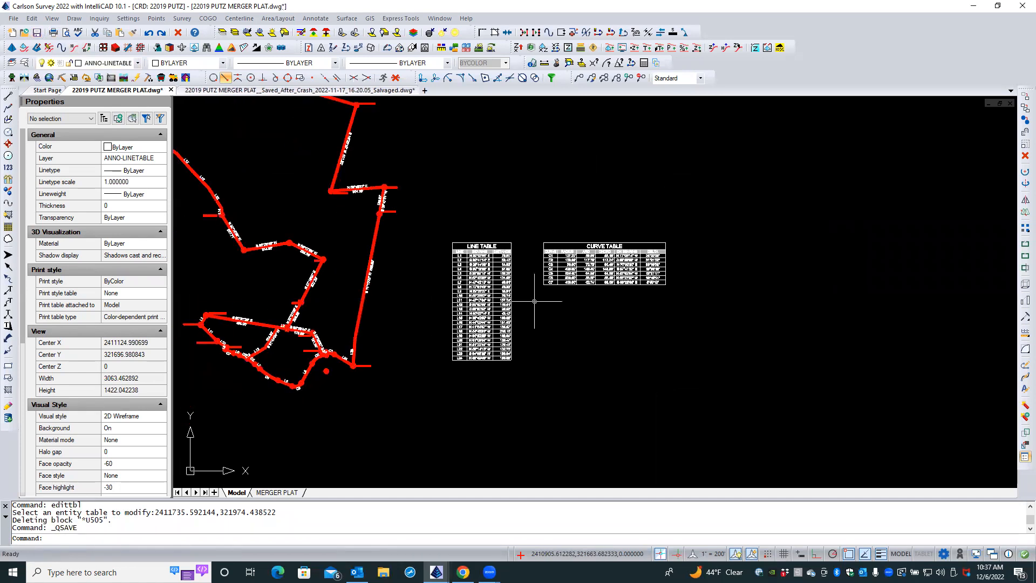
{"action": "scroll", "coordinate": [198, 312], "scroll_direction": "up", "scroll_amount": 1}
{"action": "scroll", "coordinate": [198, 312], "scroll_direction": "up", "scroll_amount": 4}
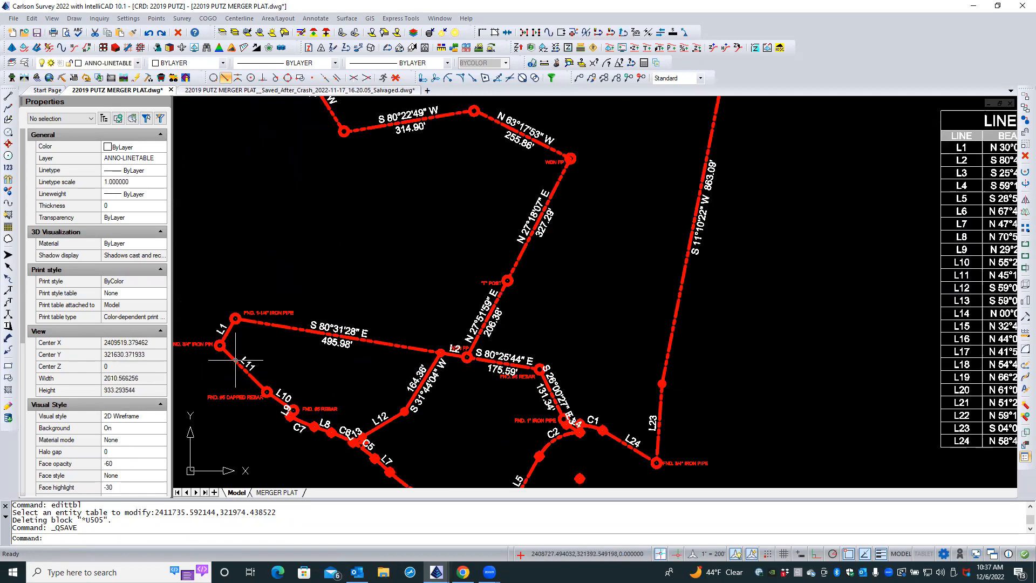
{"action": "scroll", "coordinate": [290, 438], "scroll_direction": "up", "scroll_amount": 1}
{"action": "scroll", "coordinate": [289, 438], "scroll_direction": "down", "scroll_amount": 1}
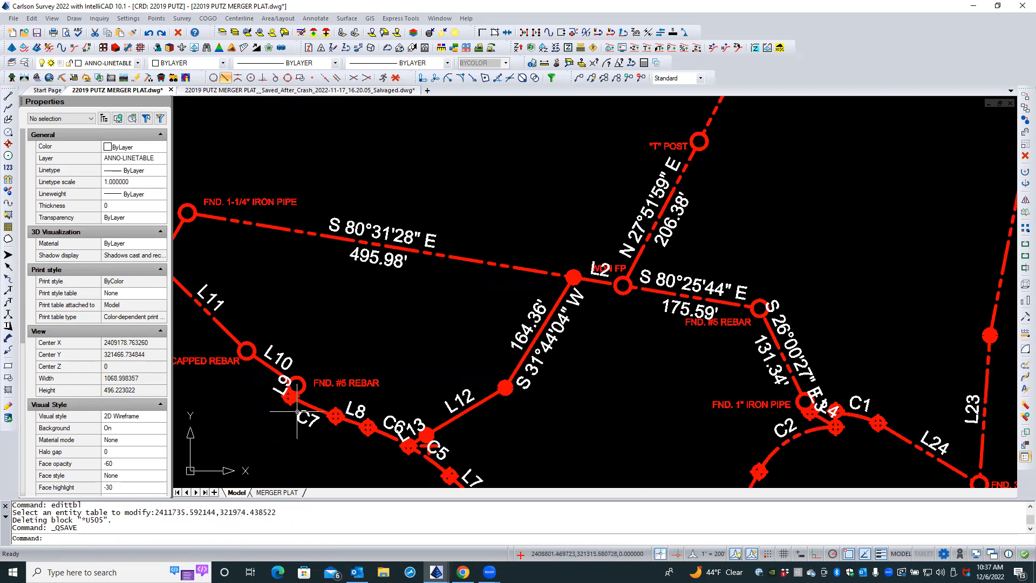
{"action": "scroll", "coordinate": [297, 367], "scroll_direction": "down", "scroll_amount": 1}
{"action": "scroll", "coordinate": [296, 367], "scroll_direction": "up", "scroll_amount": 3}
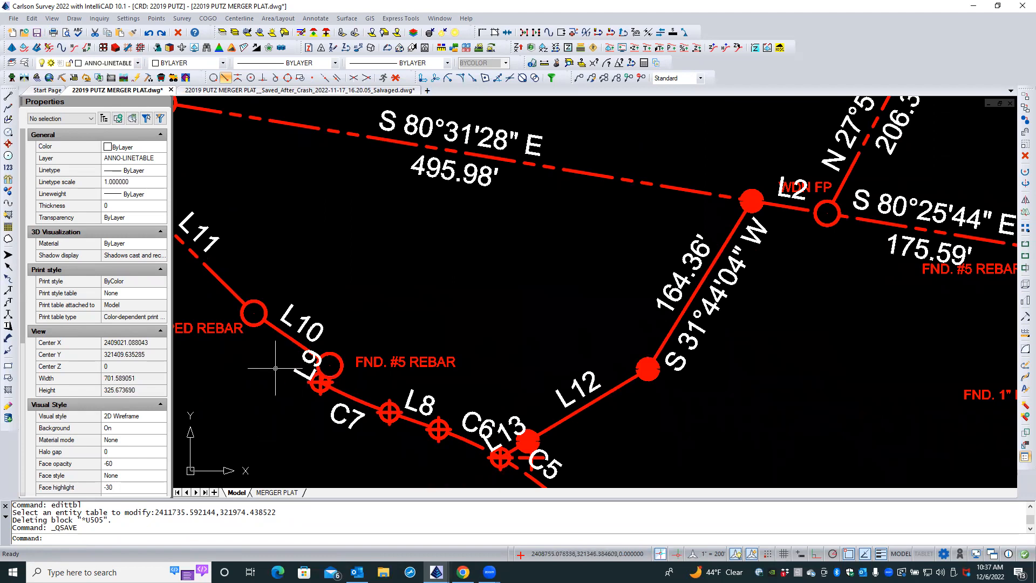
{"action": "scroll", "coordinate": [351, 407], "scroll_direction": "down", "scroll_amount": 2}
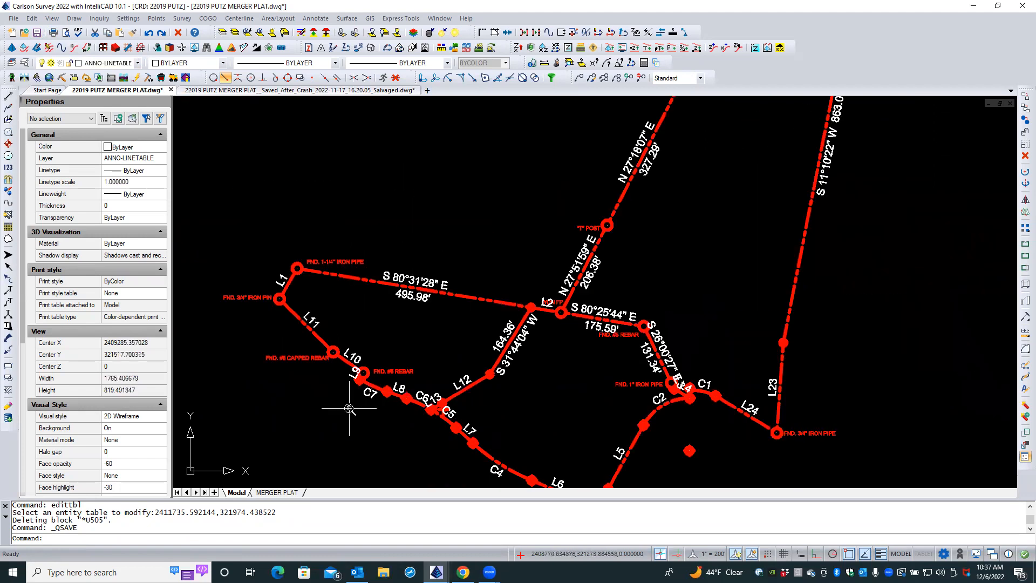
{"action": "scroll", "coordinate": [349, 405], "scroll_direction": "down", "scroll_amount": 2}
{"action": "scroll", "coordinate": [348, 404], "scroll_direction": "down", "scroll_amount": 1}
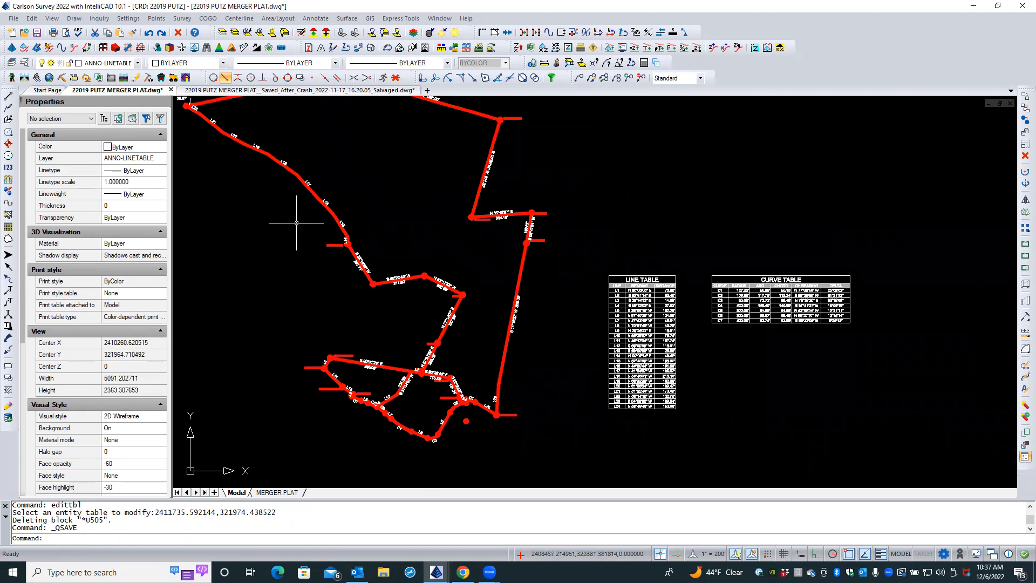
{"action": "scroll", "coordinate": [288, 230], "scroll_direction": "down", "scroll_amount": 2}
{"action": "scroll", "coordinate": [277, 203], "scroll_direction": "up", "scroll_amount": 5}
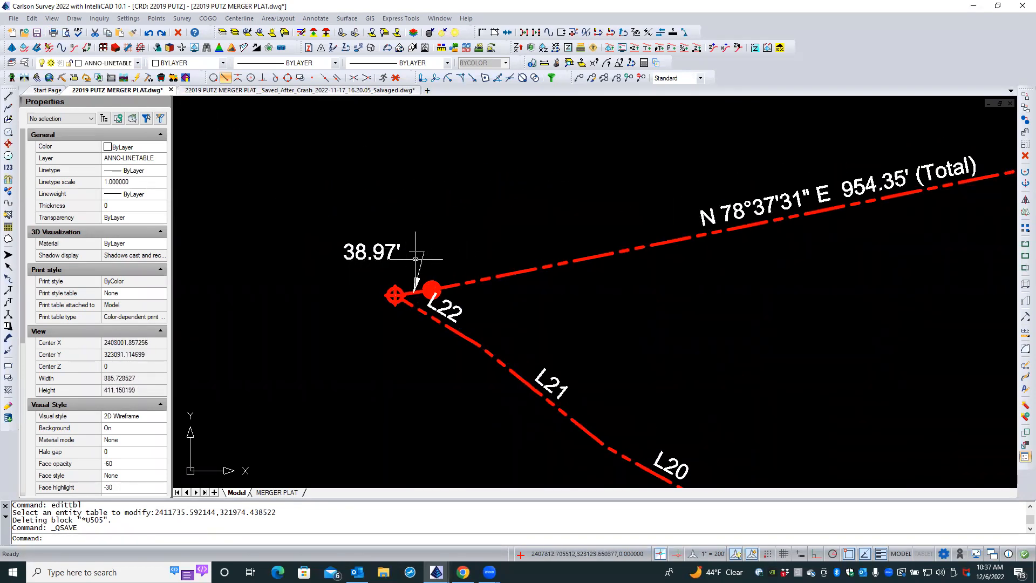
{"action": "scroll", "coordinate": [278, 191], "scroll_direction": "down", "scroll_amount": 6}
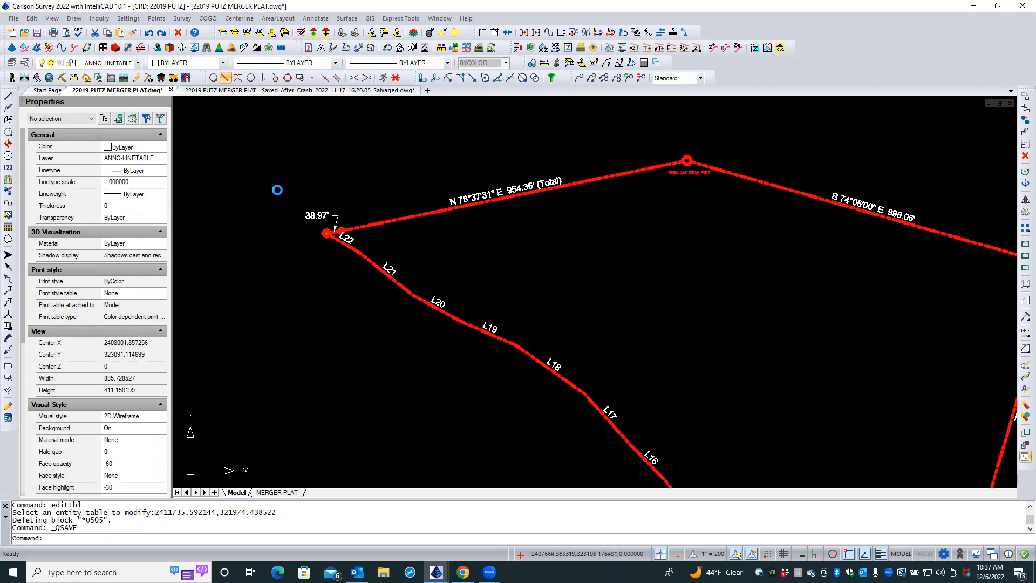
{"action": "scroll", "coordinate": [275, 188], "scroll_direction": "down", "scroll_amount": 2}
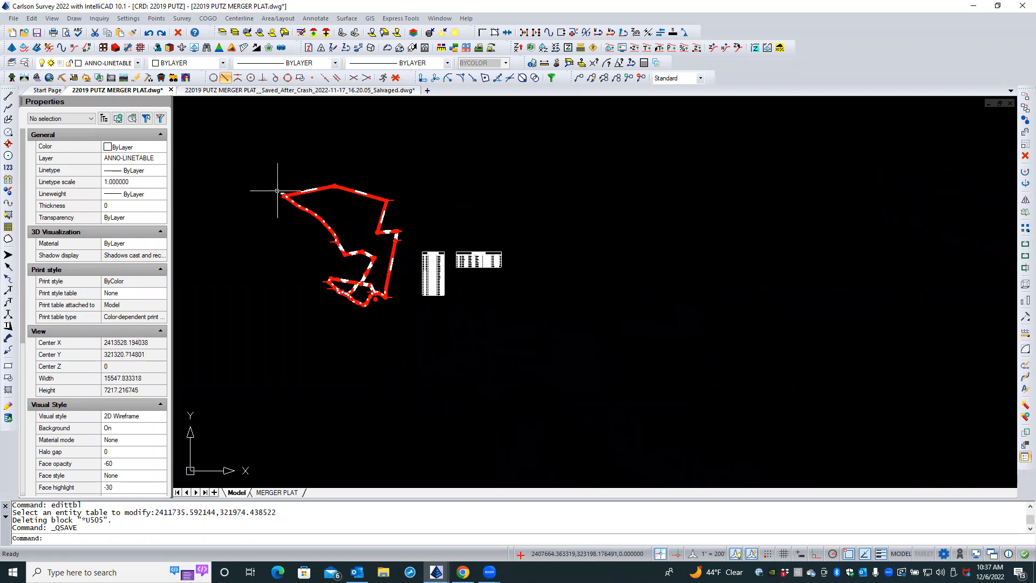
{"action": "scroll", "coordinate": [337, 293], "scroll_direction": "up", "scroll_amount": 5}
{"action": "scroll", "coordinate": [337, 293], "scroll_direction": "up", "scroll_amount": 7}
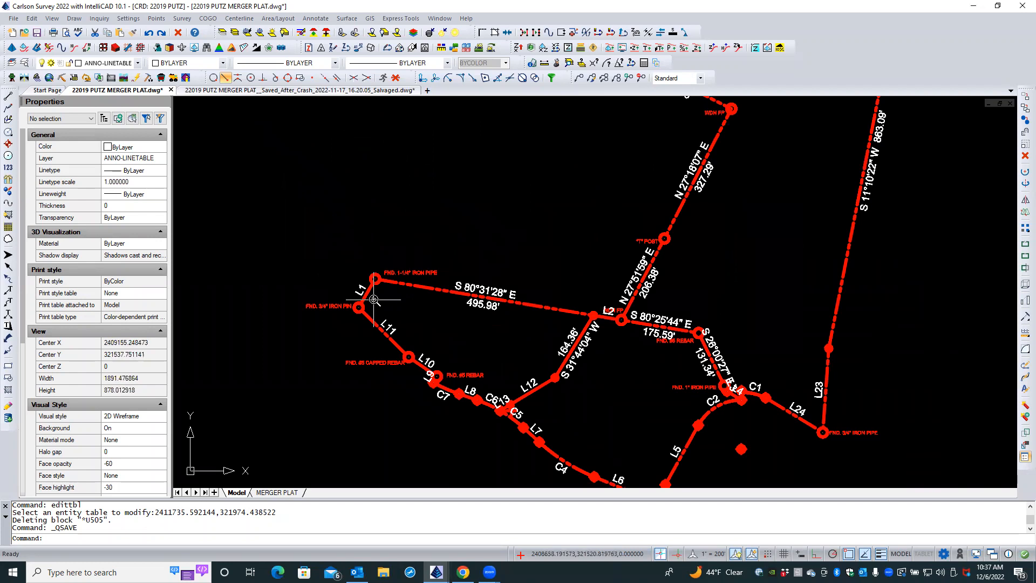
{"action": "scroll", "coordinate": [283, 251], "scroll_direction": "down", "scroll_amount": 1}
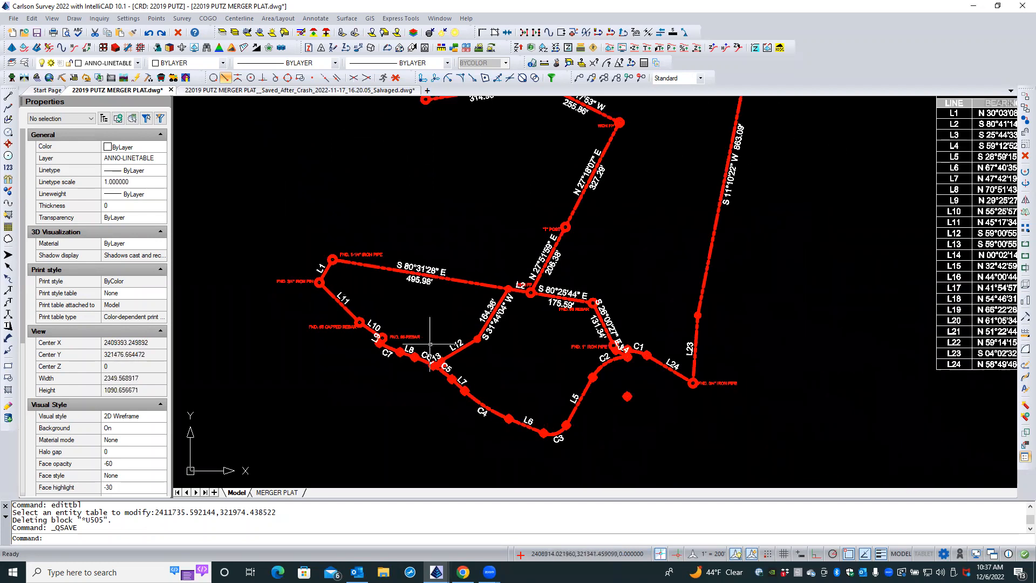
- Try to move the L4 label off the overlapping L3 label to the open area above C1
{"action": "scroll", "coordinate": [599, 304], "scroll_direction": "up", "scroll_amount": 2}
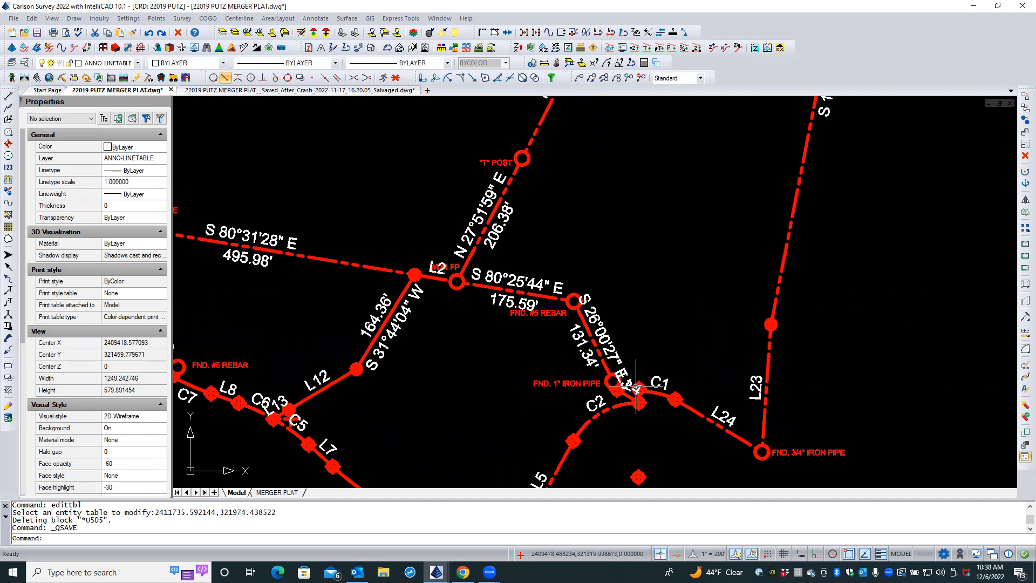
{"action": "scroll", "coordinate": [639, 399], "scroll_direction": "up", "scroll_amount": 2}
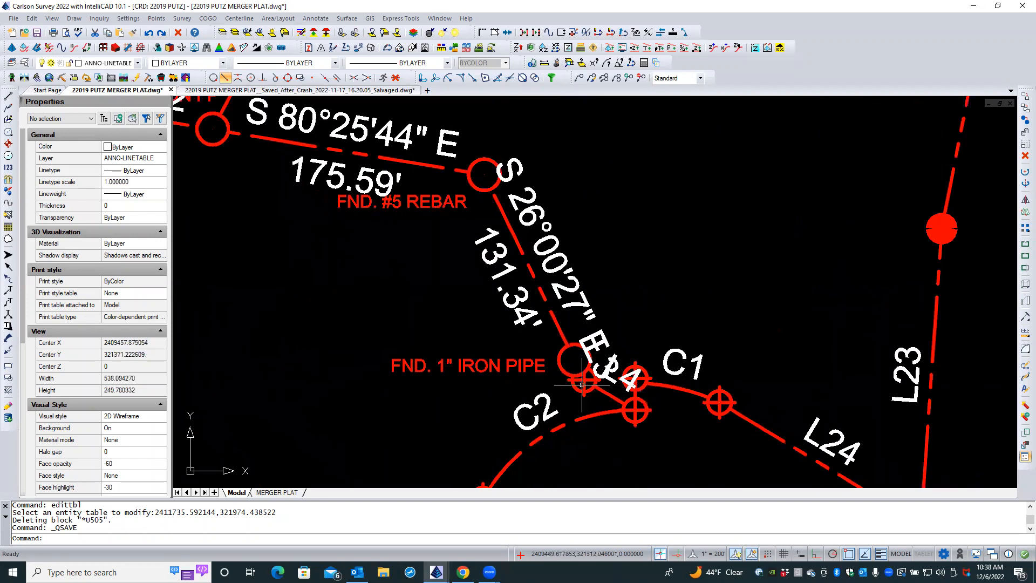
{"action": "left_click", "coordinate": [611, 381]}
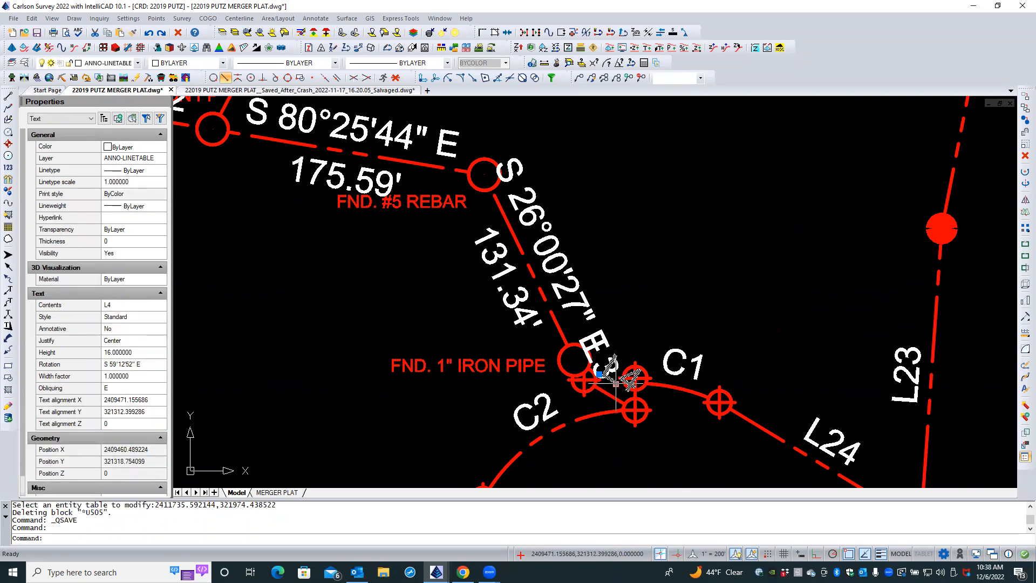
{"action": "left_click", "coordinate": [616, 384]}
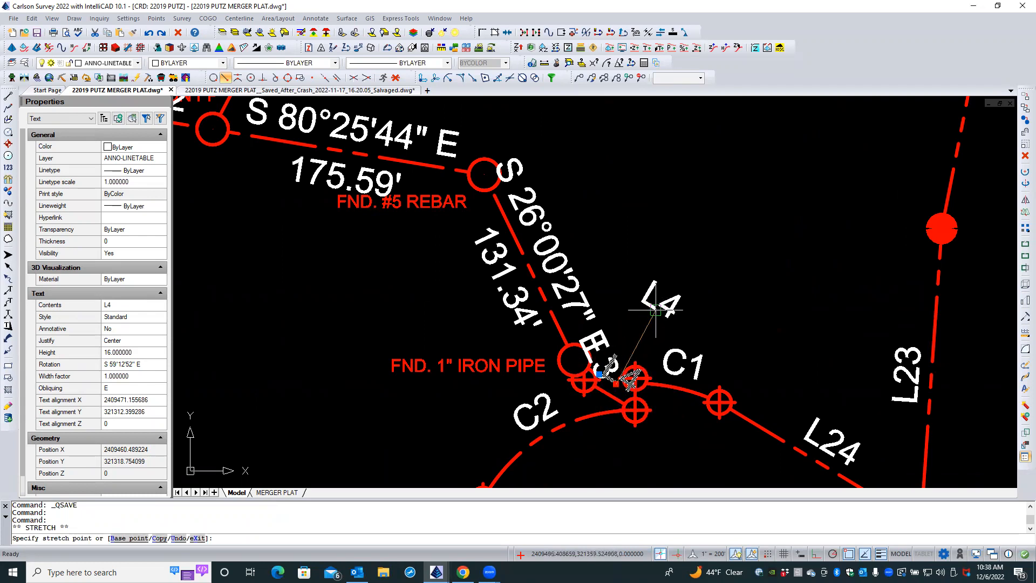
{"action": "left_click", "coordinate": [694, 292]}
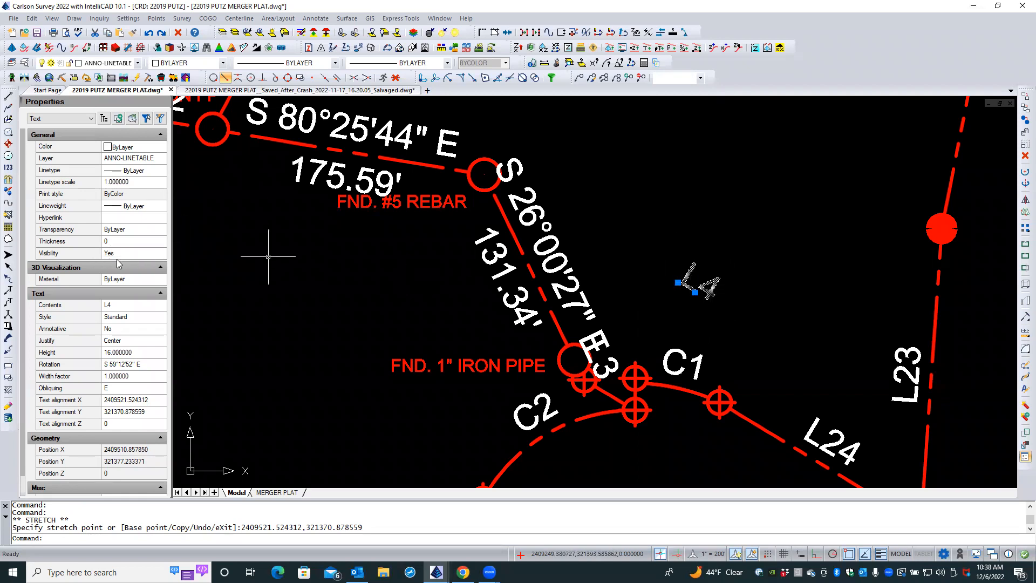
- Try to make the L4 label horizontal by setting its text rotation to E
{"action": "left_click", "coordinate": [143, 364]}
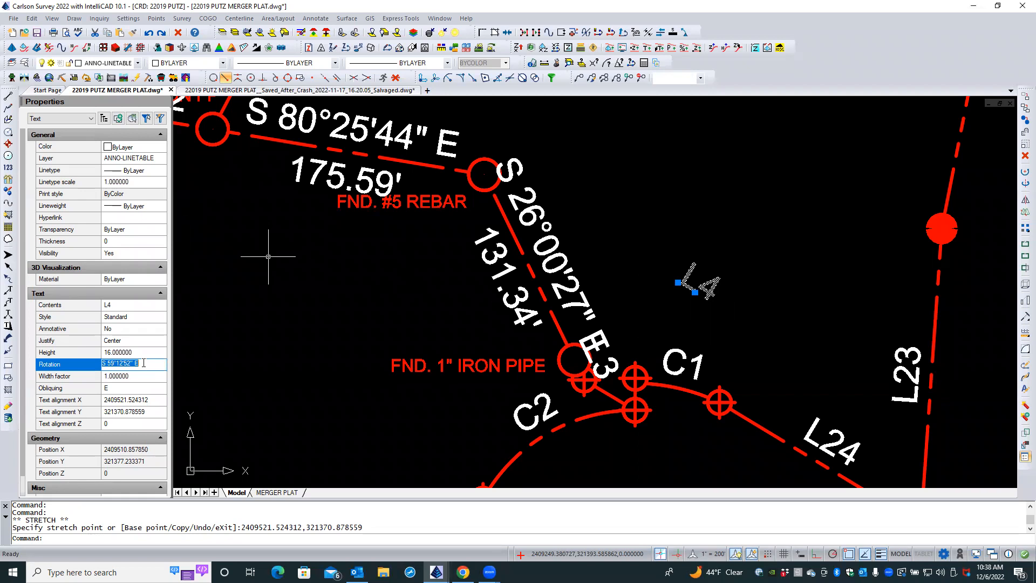
{"action": "type", "text": "E"}
{"action": "key", "text": "Tab"}
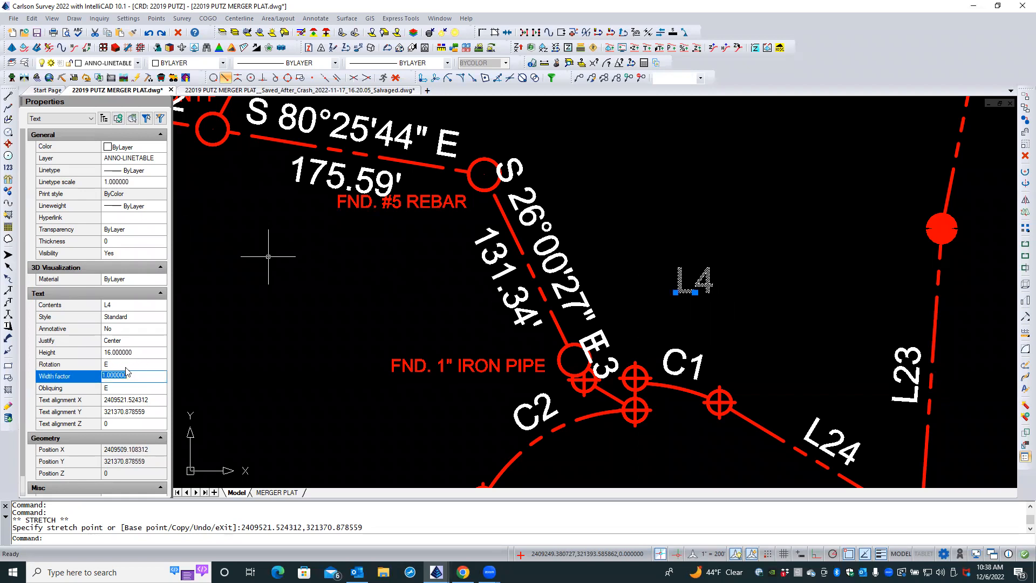
{"action": "left_click", "coordinate": [126, 363]}
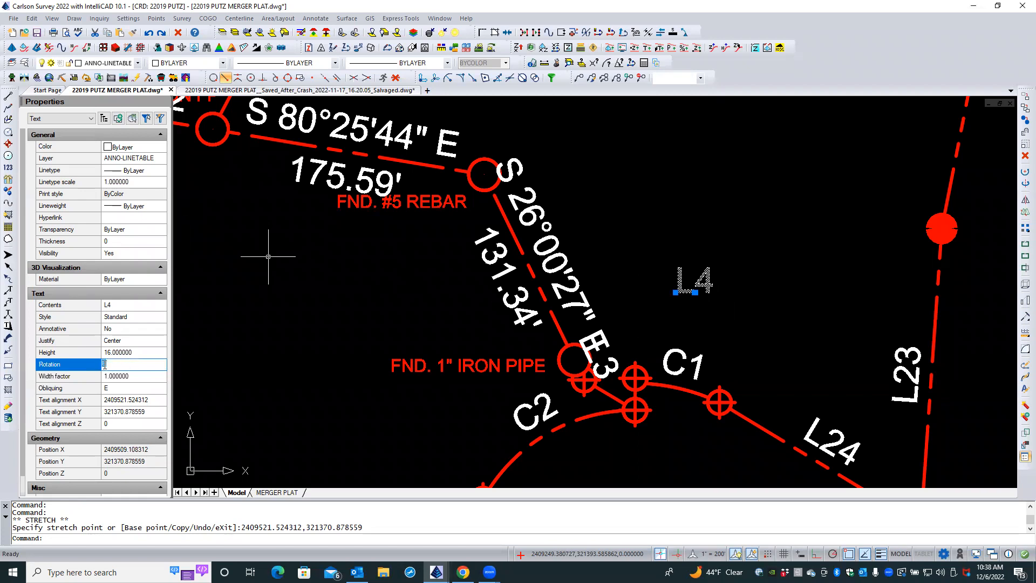
- Deselect the L4 label and undo its rotation change and its move
{"action": "left_click", "coordinate": [613, 205]}
{"action": "key", "text": "Escape"}
{"action": "key", "text": "Escape"}
{"action": "type", "text": "u"}
{"action": "key", "text": "Return"}
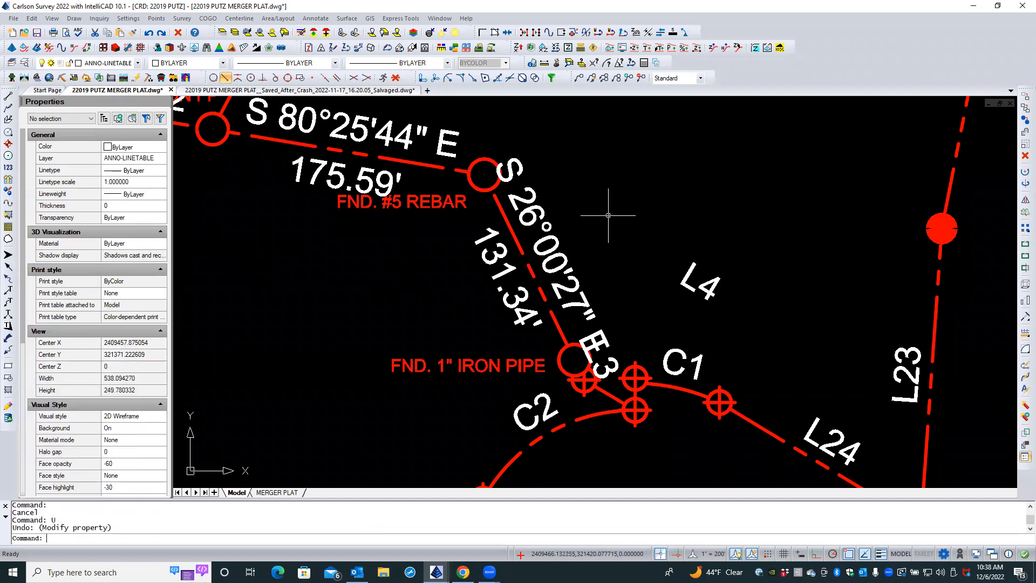
{"action": "key", "text": "ctrl+z"}
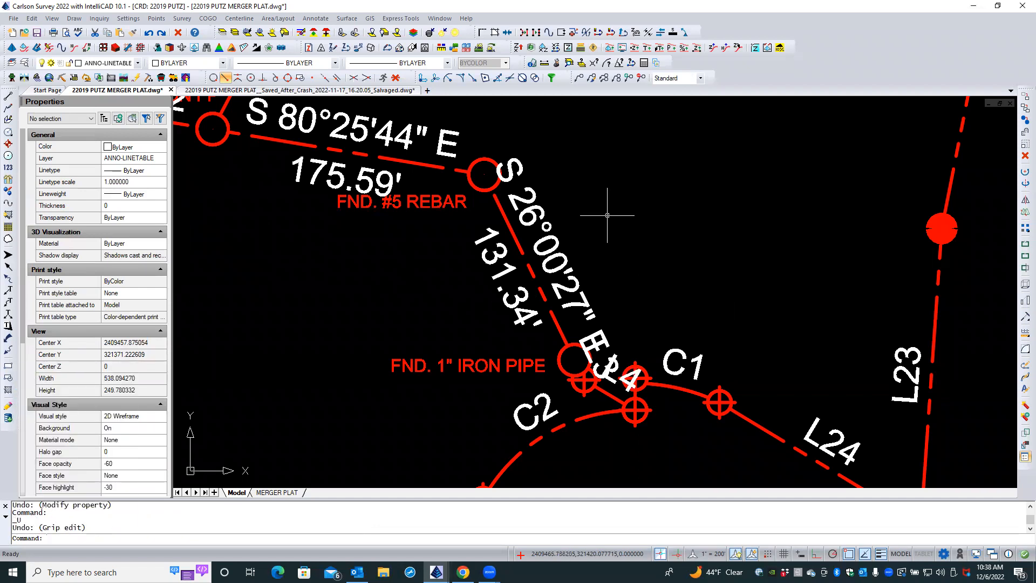
- Switch from model space to the MERGER PLAT layout
{"action": "scroll", "coordinate": [489, 244], "scroll_direction": "down", "scroll_amount": 3}
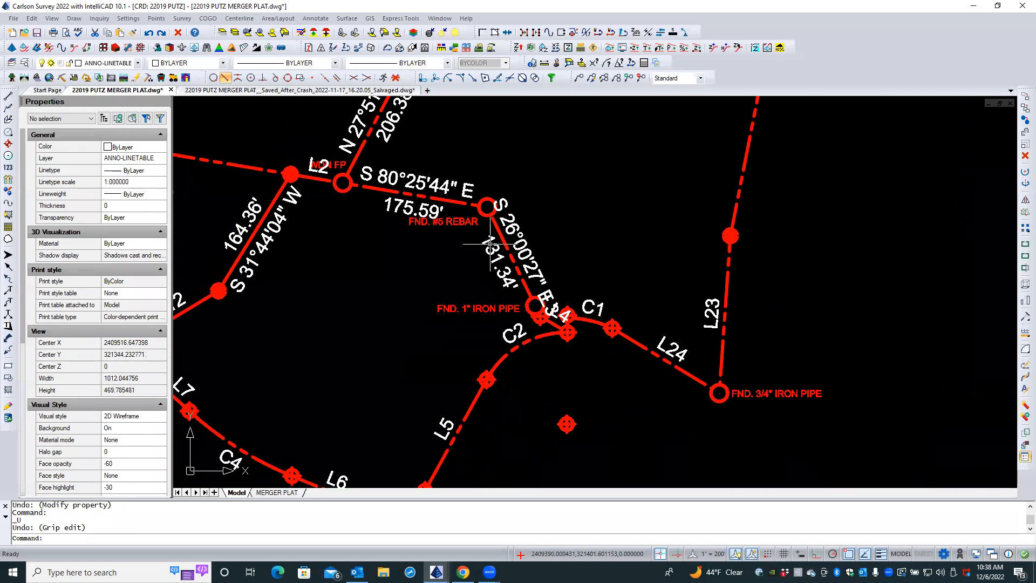
{"action": "scroll", "coordinate": [490, 244], "scroll_direction": "down", "scroll_amount": 2}
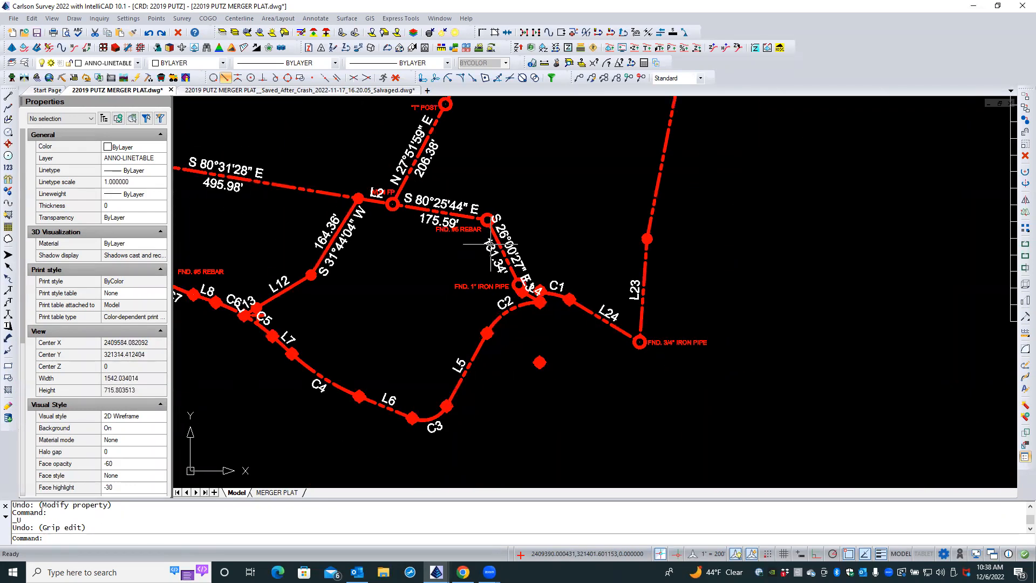
{"action": "scroll", "coordinate": [590, 402], "scroll_direction": "down", "scroll_amount": 1}
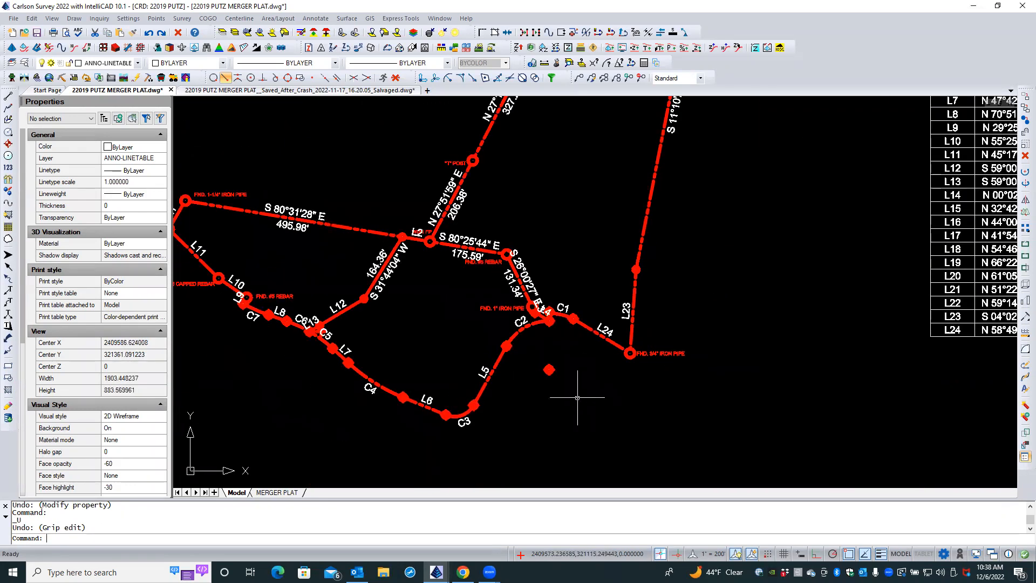
{"action": "scroll", "coordinate": [544, 397], "scroll_direction": "down", "scroll_amount": 1}
{"action": "scroll", "coordinate": [544, 398], "scroll_direction": "down", "scroll_amount": 1}
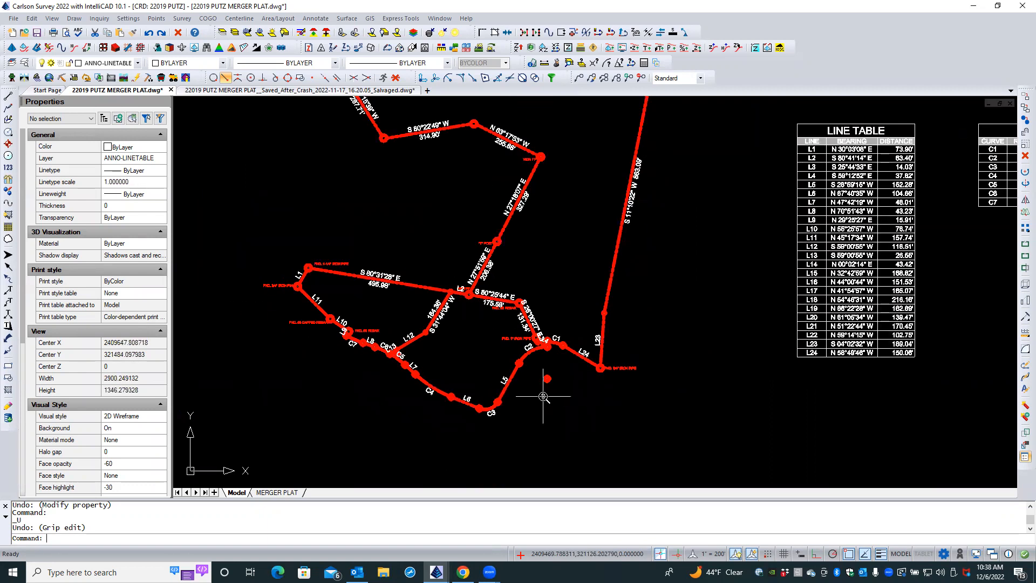
{"action": "scroll", "coordinate": [544, 397], "scroll_direction": "up", "scroll_amount": 1}
{"action": "scroll", "coordinate": [512, 390], "scroll_direction": "down", "scroll_amount": 1}
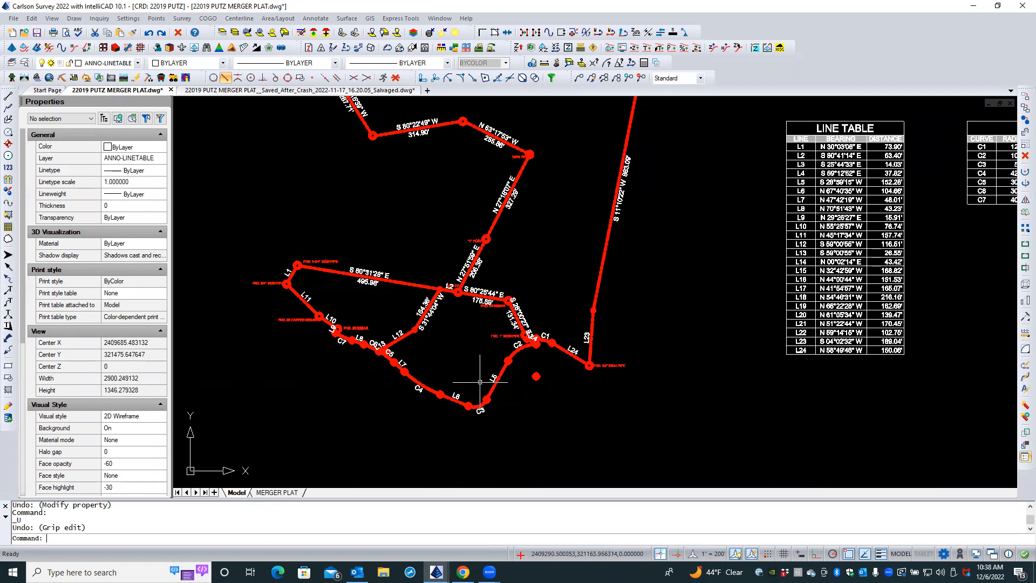
{"action": "left_click", "coordinate": [276, 492]}
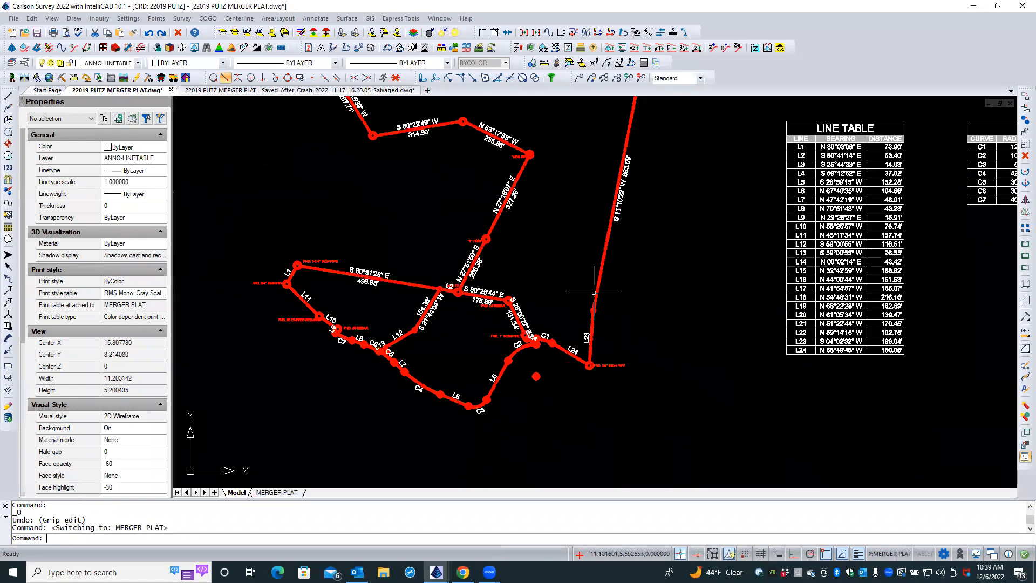
- Restore the hidden layers in model space, and return to the MERGER PLAT layout
{"action": "left_click", "coordinate": [236, 492]}
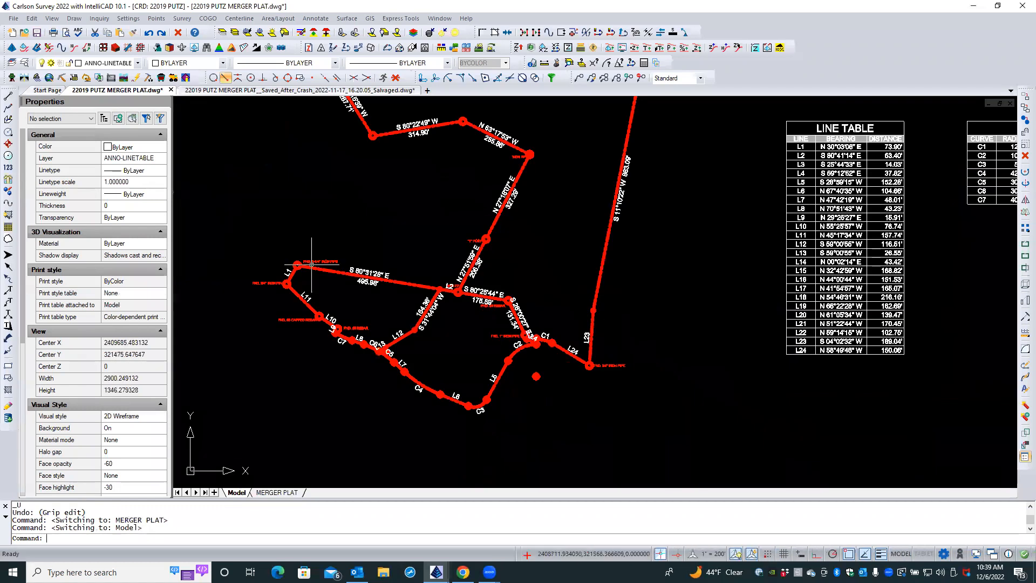
{"action": "left_click", "coordinate": [234, 32]}
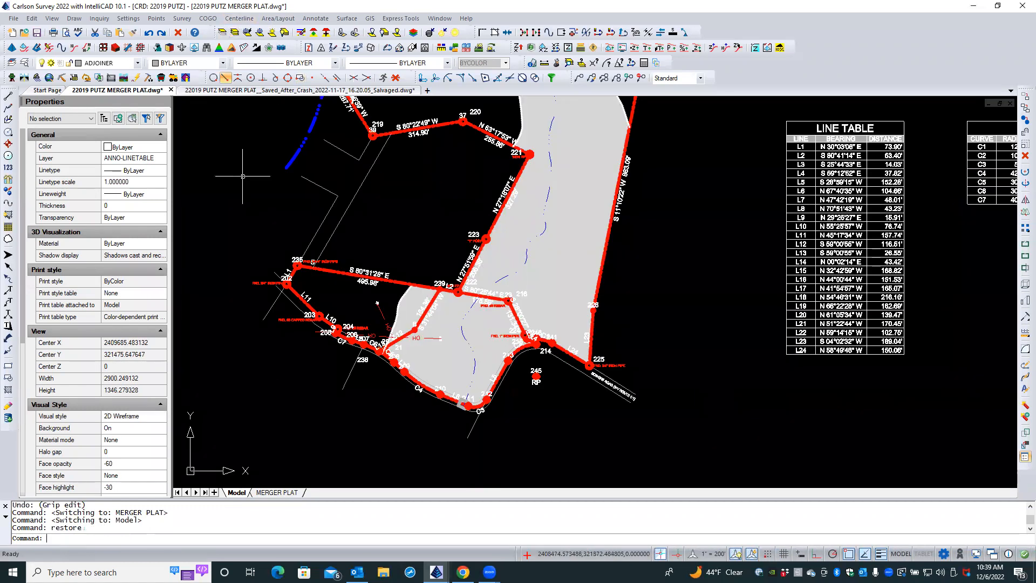
{"action": "left_click", "coordinate": [261, 492]}
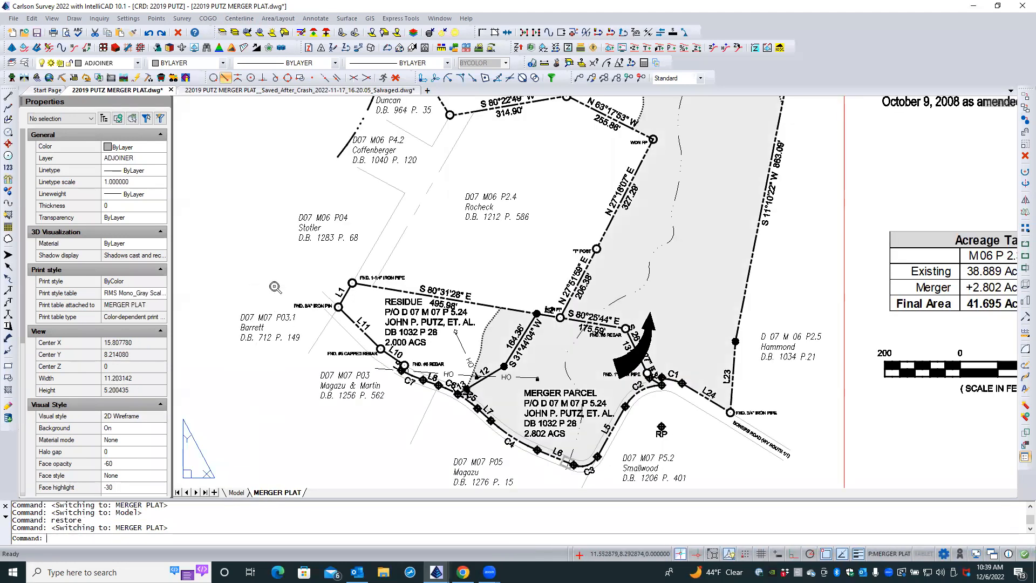
- Move the Adjoiners Table from above the legend to the space directly above the owner/developer's statement of acceptance
{"action": "scroll", "coordinate": [275, 286], "scroll_direction": "down", "scroll_amount": 3}
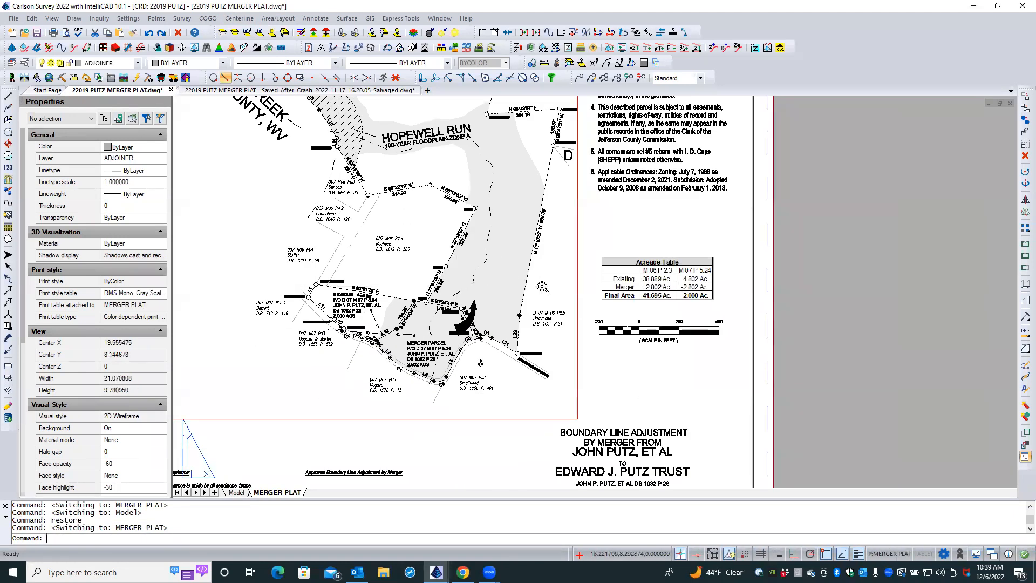
{"action": "scroll", "coordinate": [541, 286], "scroll_direction": "down", "scroll_amount": 2}
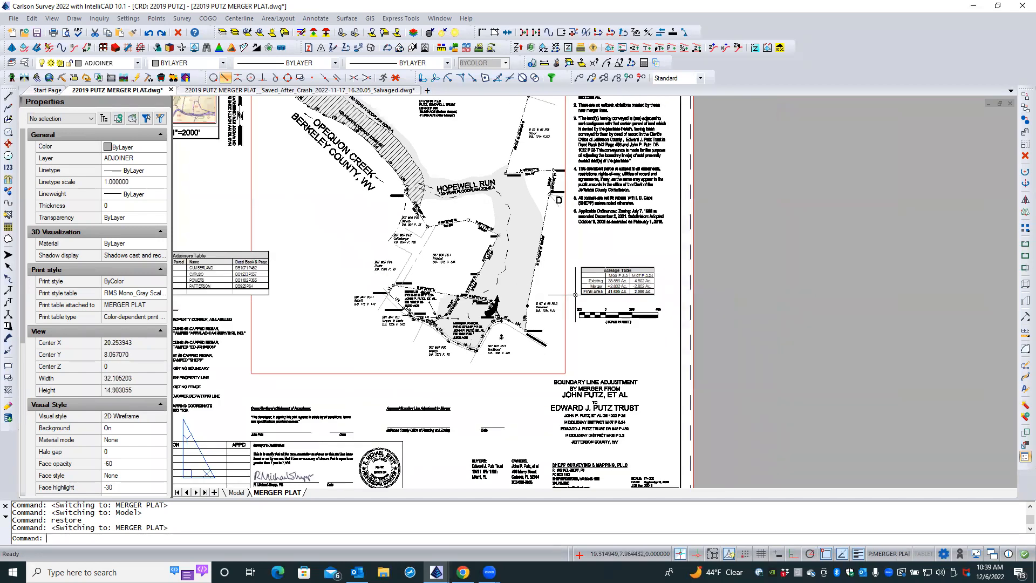
{"action": "scroll", "coordinate": [613, 306], "scroll_direction": "down", "scroll_amount": 2}
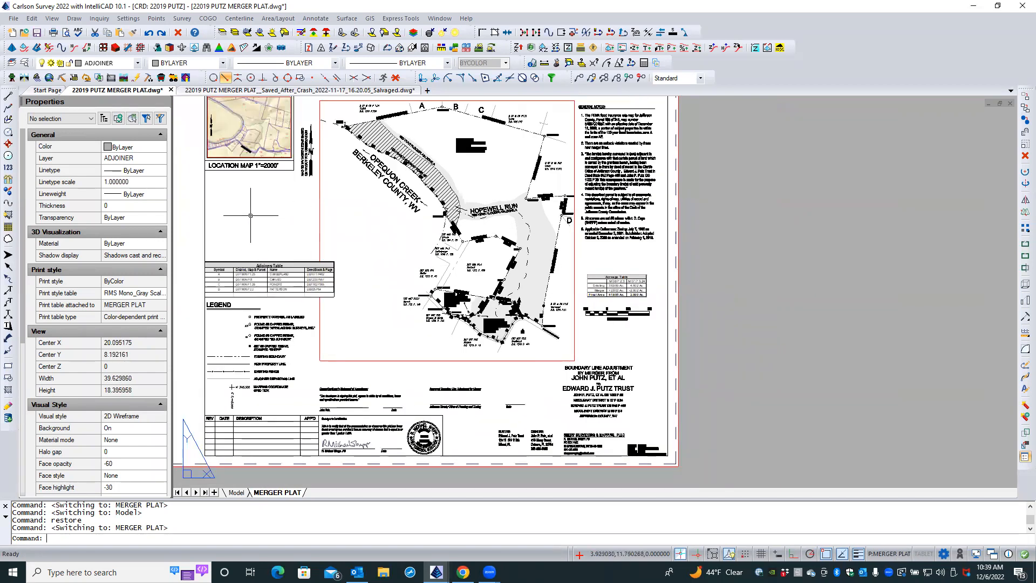
{"action": "scroll", "coordinate": [251, 215], "scroll_direction": "up", "scroll_amount": 1}
{"action": "middle_click_drag", "start_coordinate": [251, 216], "coordinate": [431, 263]}
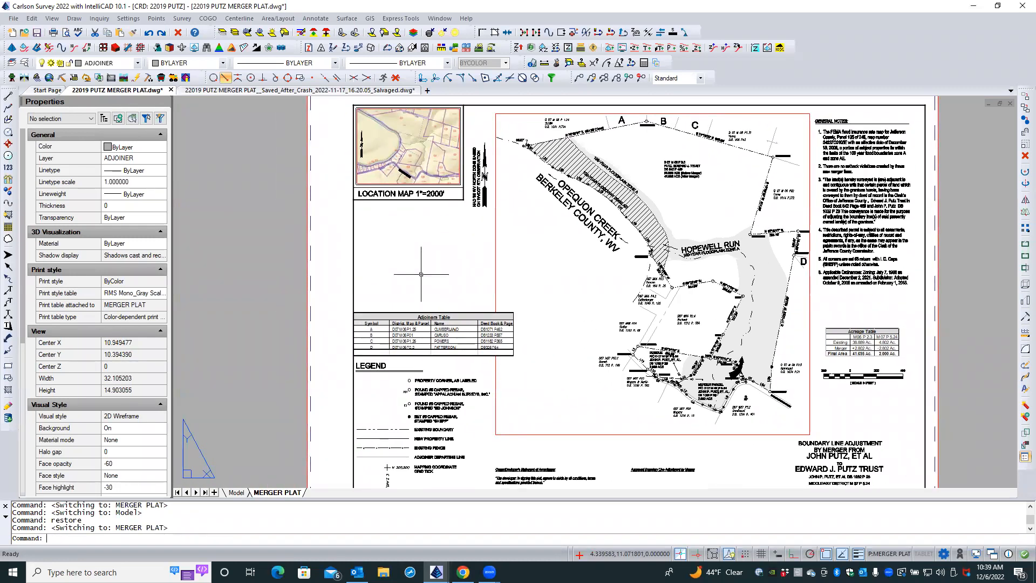
{"action": "scroll", "coordinate": [401, 262], "scroll_direction": "down", "scroll_amount": 2}
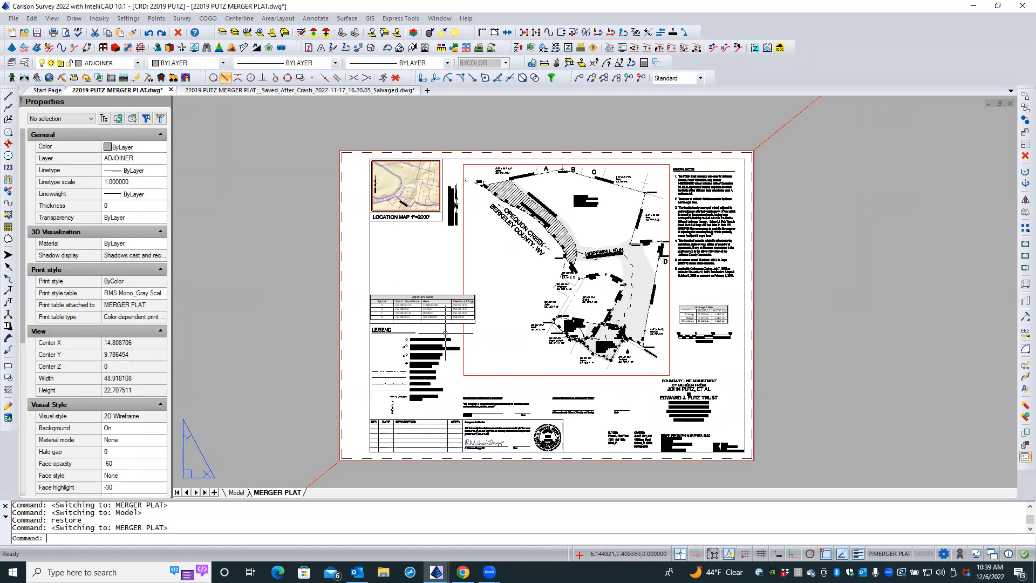
{"action": "scroll", "coordinate": [446, 333], "scroll_direction": "up", "scroll_amount": 5}
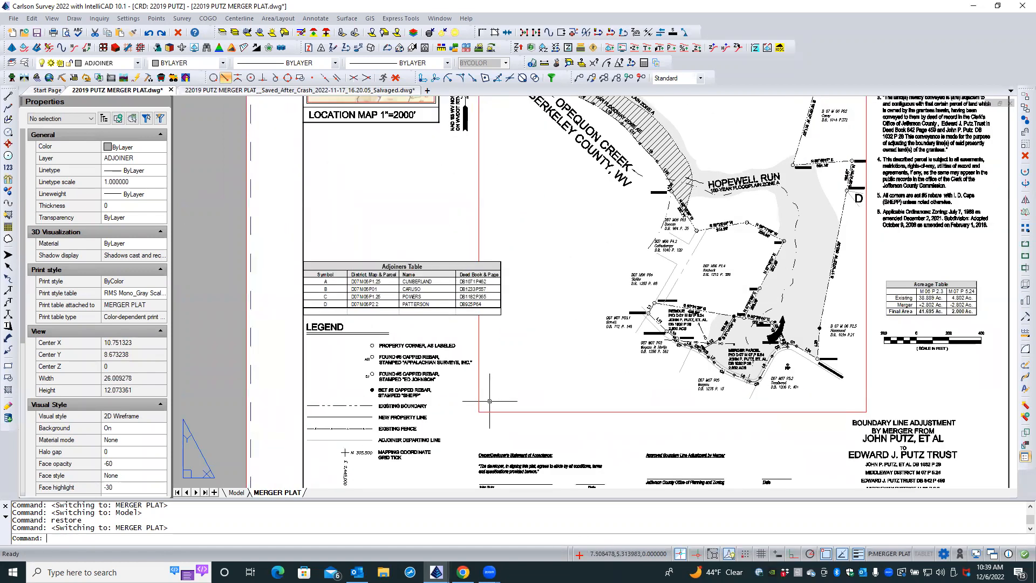
{"action": "left_click", "coordinate": [422, 324]}
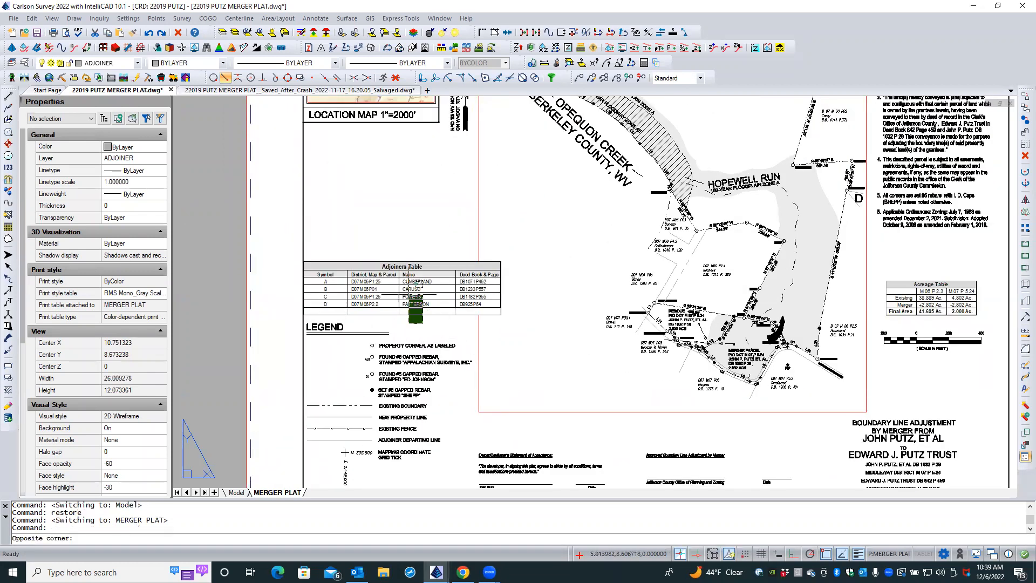
{"action": "left_click", "coordinate": [388, 252]}
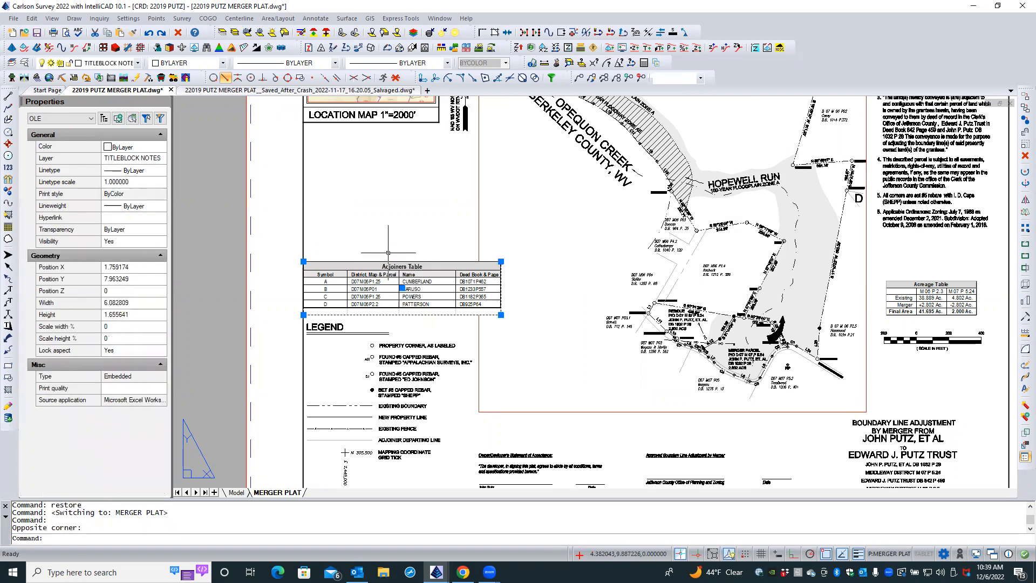
{"action": "type", "text": "M"}
{"action": "key", "text": "Return"}
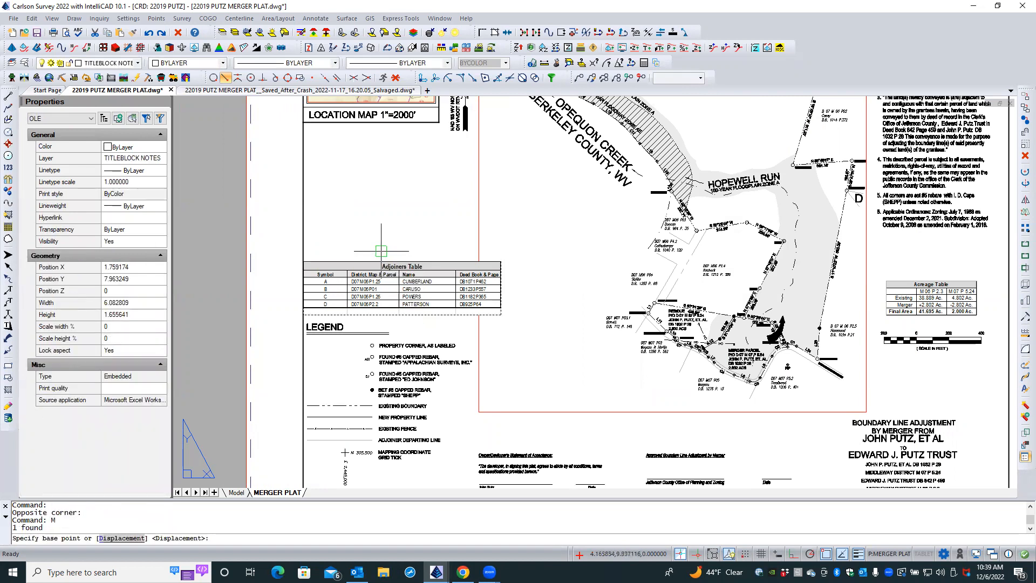
{"action": "left_click", "coordinate": [327, 194]}
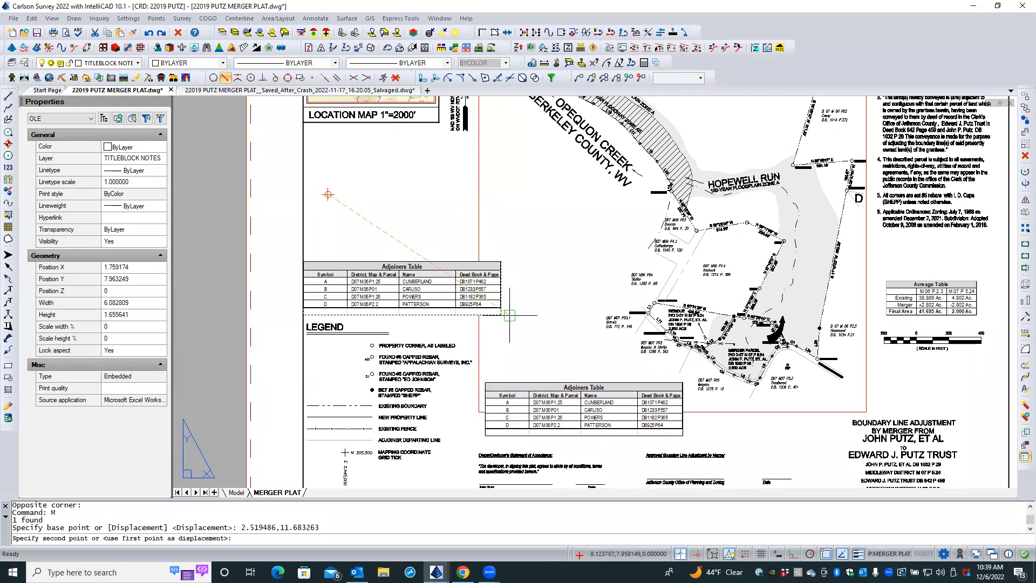
{"action": "left_click", "coordinate": [509, 315]}
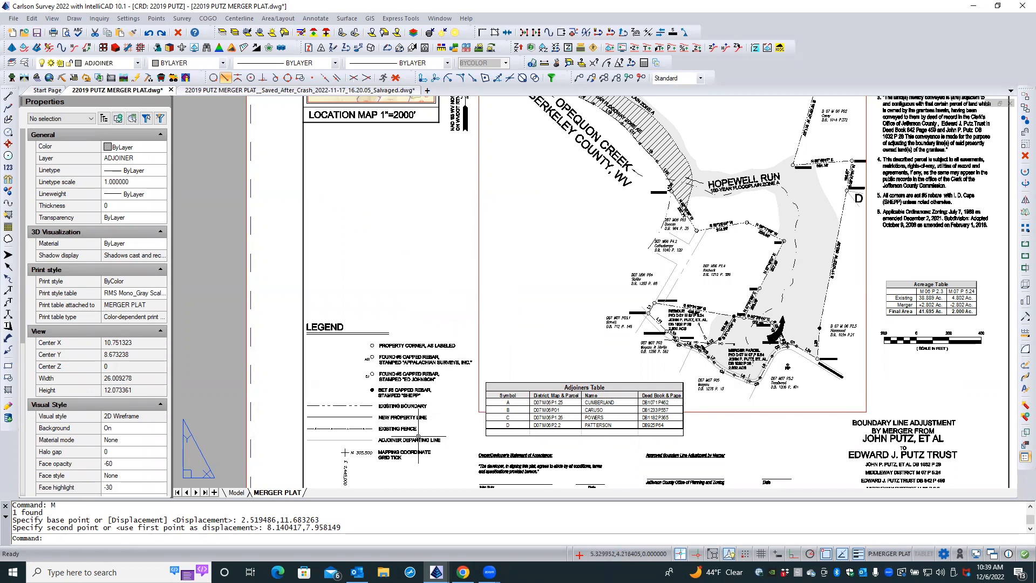
- Erase the legend descriptions for the labeled property corner and the two found #5 capped rebar entries
{"action": "scroll", "coordinate": [397, 411], "scroll_direction": "up", "scroll_amount": 3}
{"action": "middle_click_drag", "start_coordinate": [397, 412], "coordinate": [420, 248]}
{"action": "scroll", "coordinate": [429, 348], "scroll_direction": "down", "scroll_amount": 2}
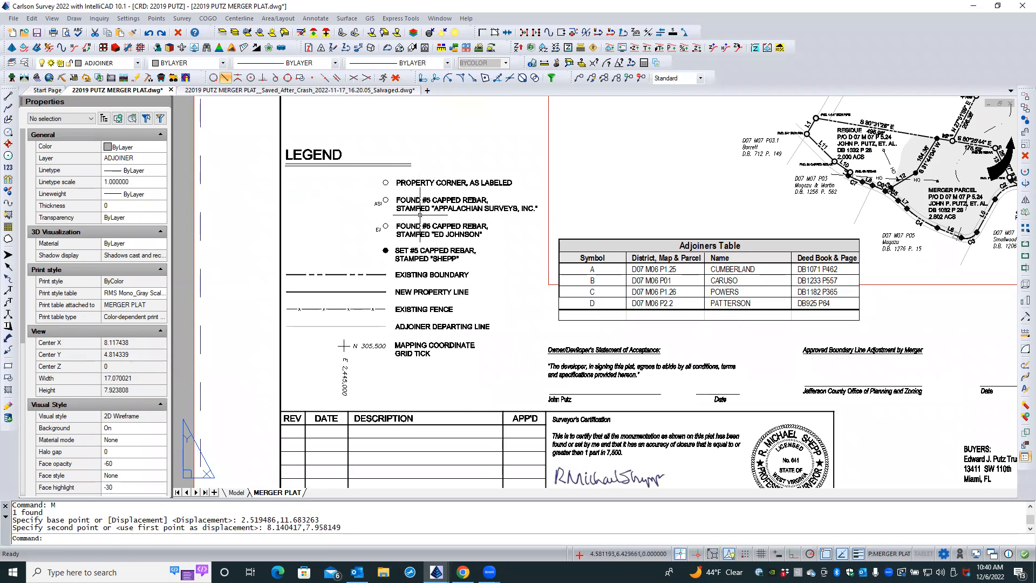
{"action": "left_click", "coordinate": [419, 183]}
{"action": "left_click", "coordinate": [415, 204]}
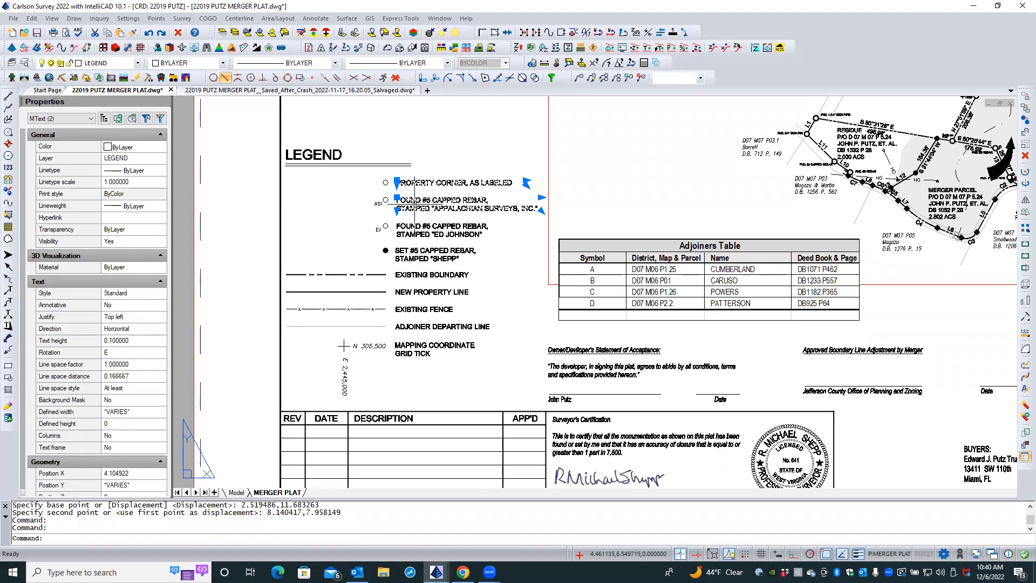
{"action": "left_click", "coordinate": [411, 231]}
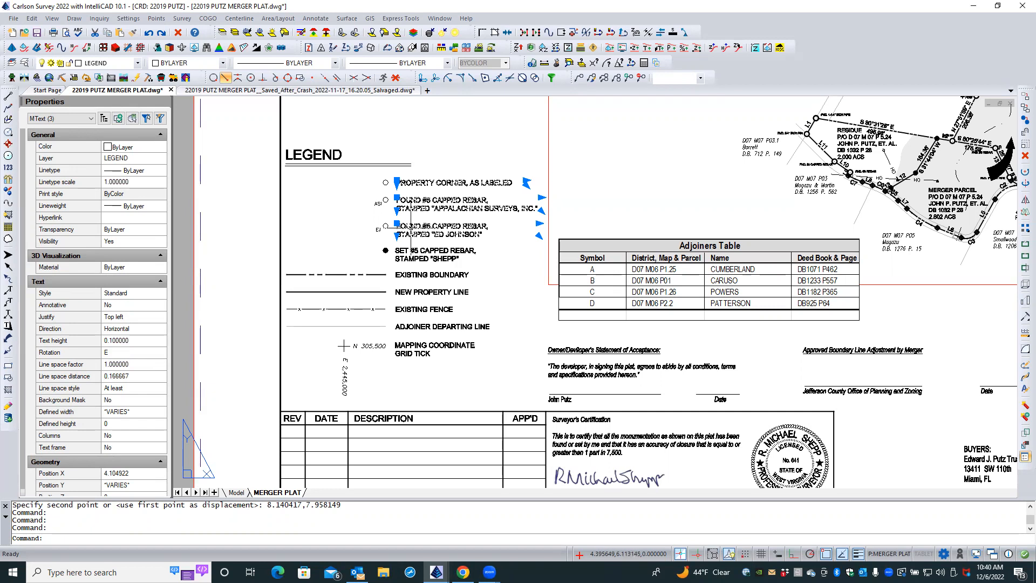
{"action": "key", "text": "Delete"}
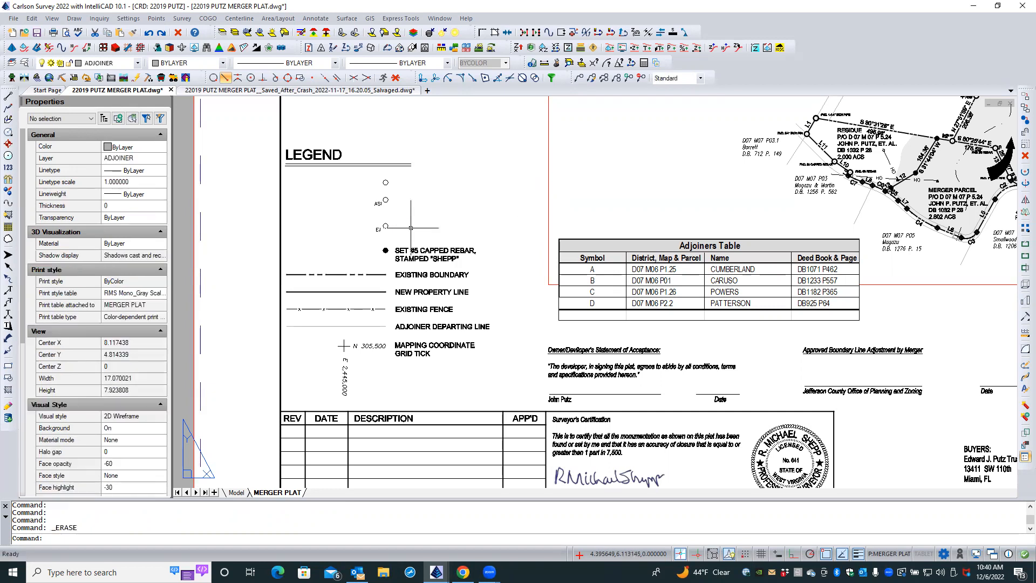
- Erase the three open-circle symbols and their small labels left beneath the LEGEND heading
{"action": "left_click", "coordinate": [373, 233]}
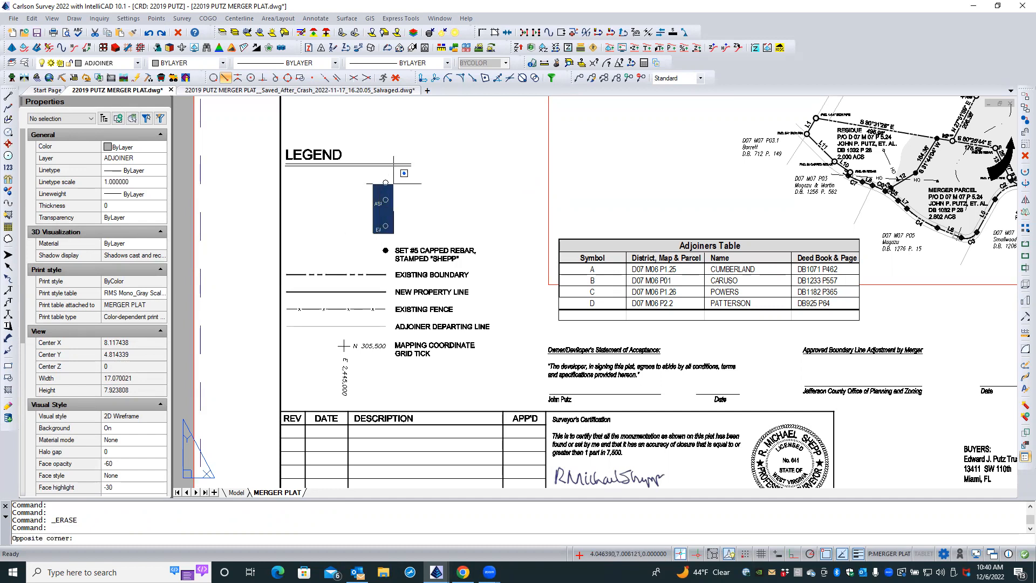
{"action": "left_click", "coordinate": [405, 165]}
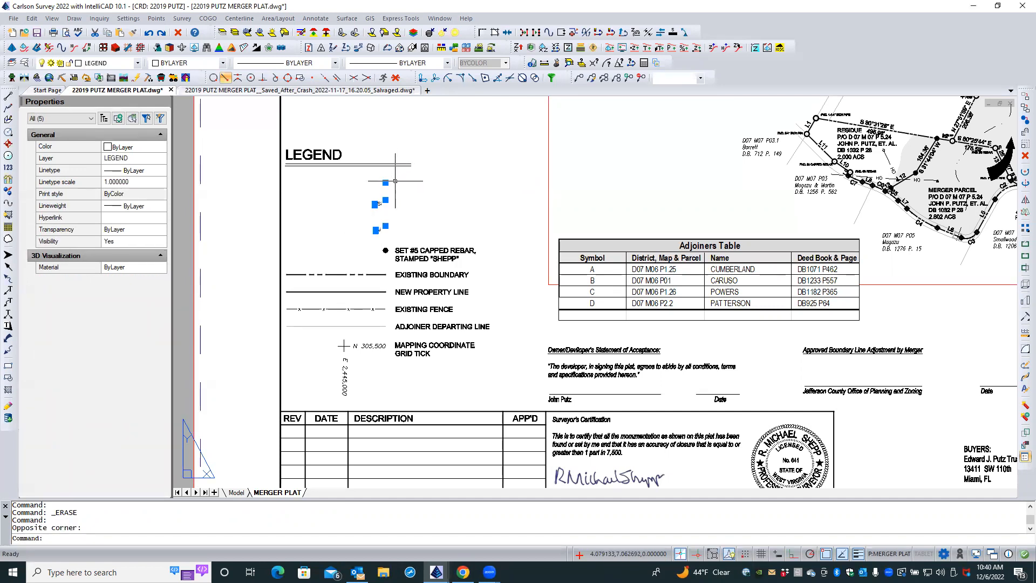
{"action": "key", "text": "Delete"}
{"action": "left_click", "coordinate": [348, 129]}
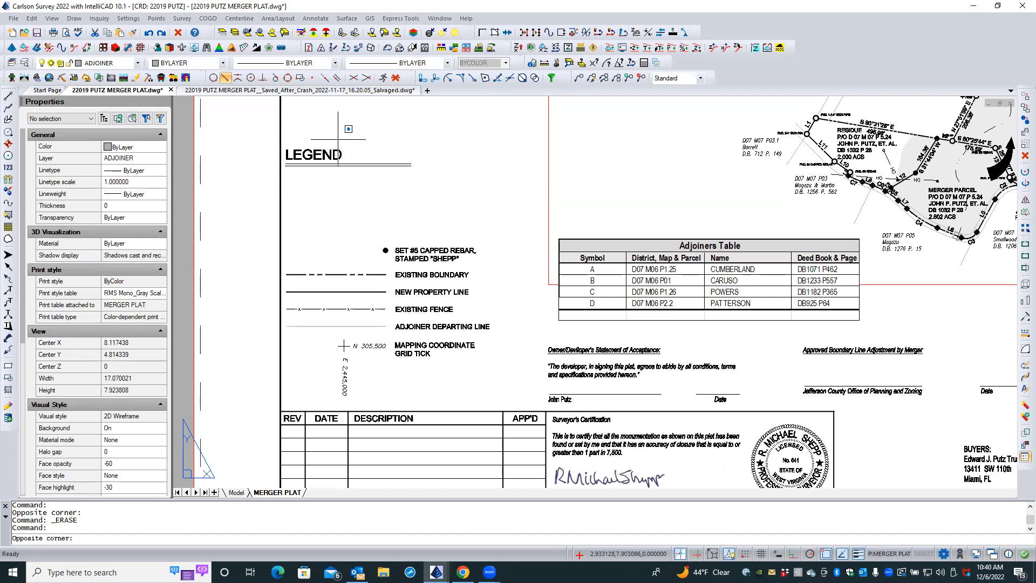
{"action": "left_click", "coordinate": [300, 170]}
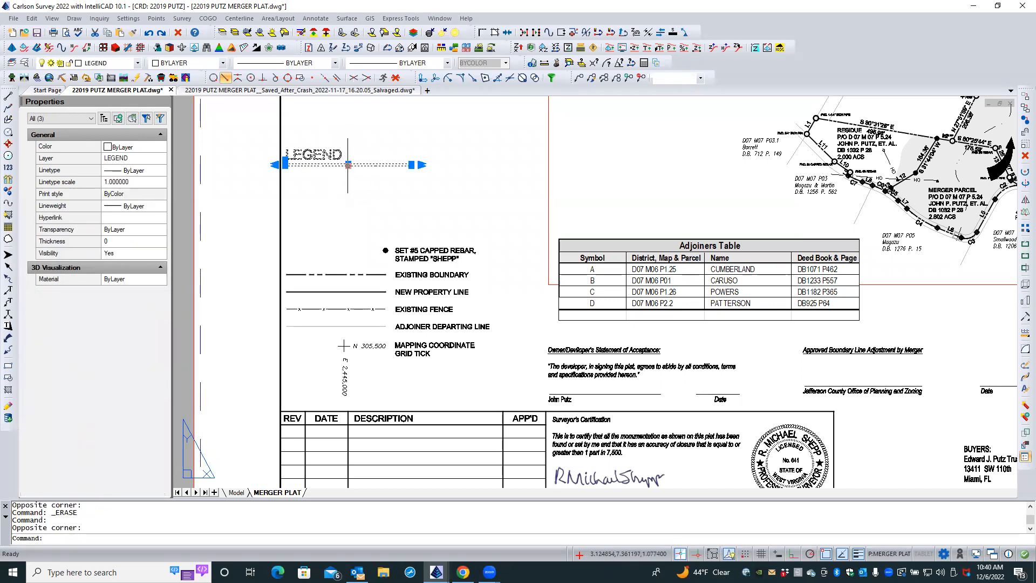
{"action": "left_click", "coordinate": [347, 164]}
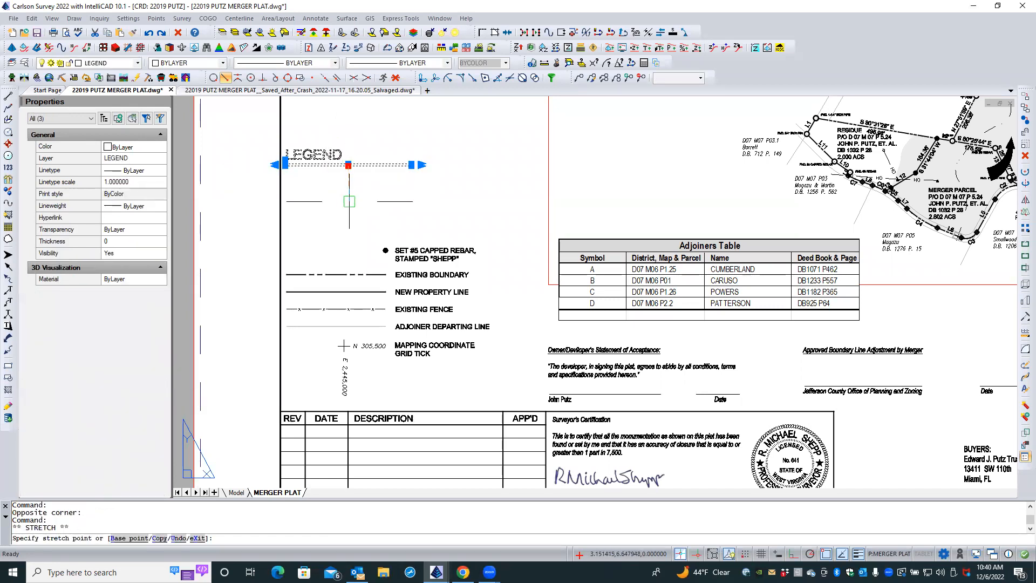
{"action": "key", "text": "Escape"}
{"action": "key", "text": "Escape"}
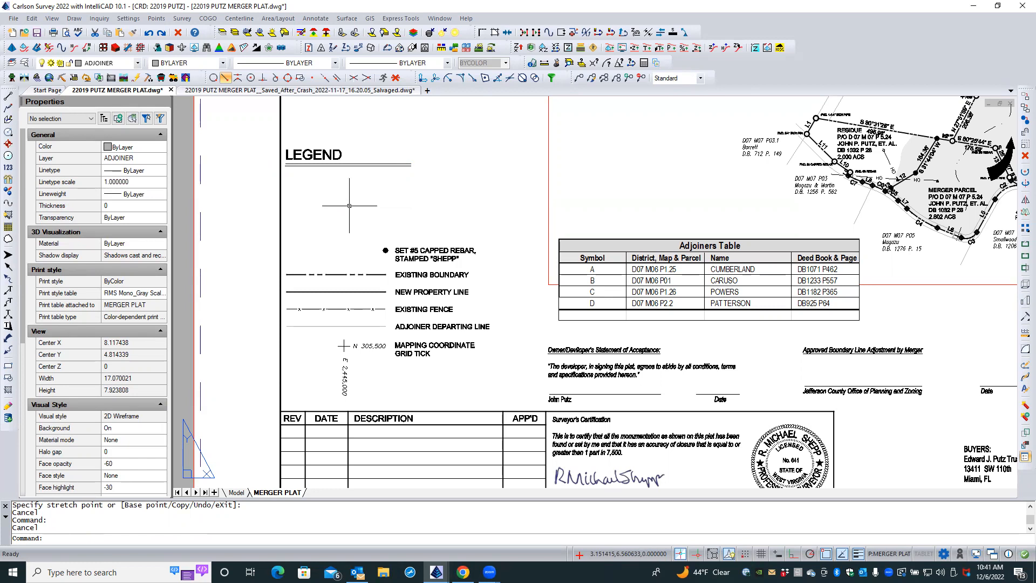
- Move the LEGEND heading and its double underline down to just above the SET #5 CAPPED REBAR entry
{"action": "left_click", "coordinate": [351, 140]}
{"action": "left_click", "coordinate": [314, 174]}
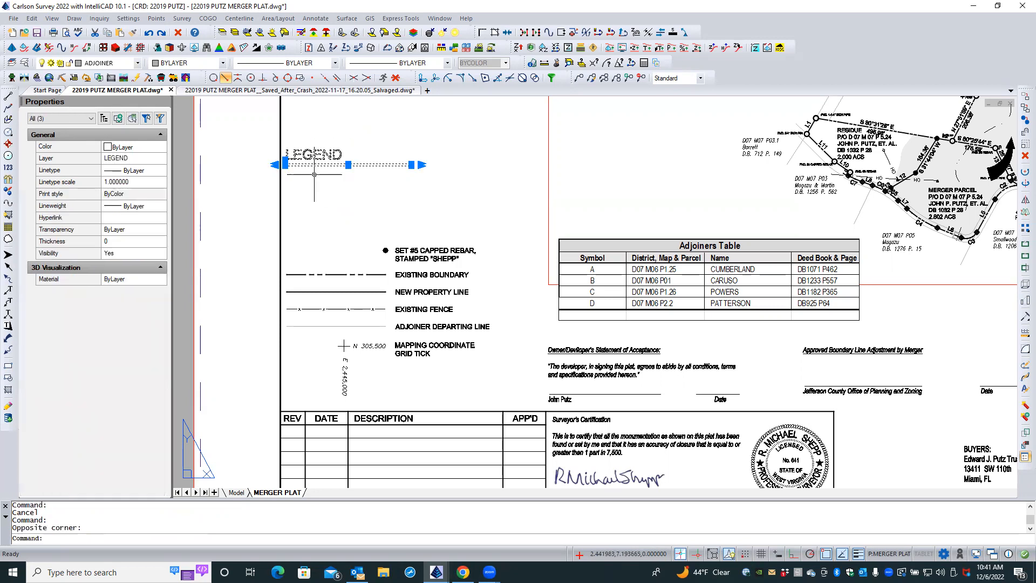
{"action": "right_click", "coordinate": [314, 174]}
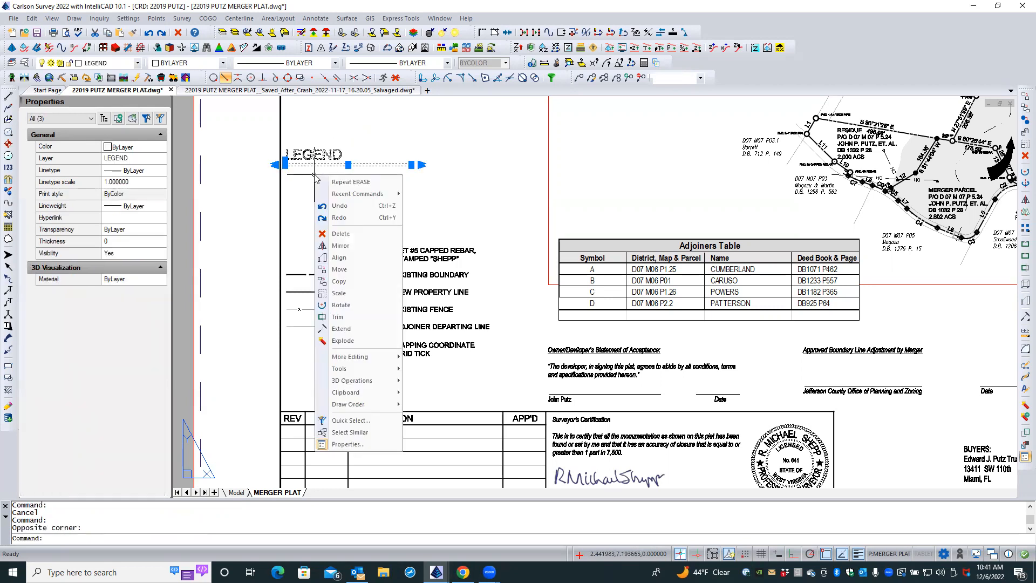
{"action": "left_click", "coordinate": [351, 270]}
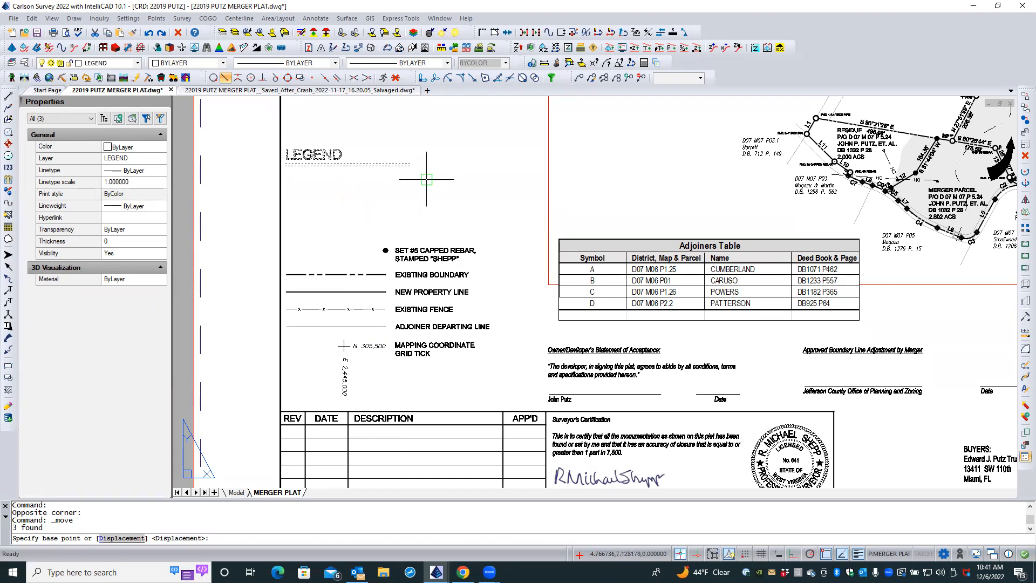
{"action": "left_click", "coordinate": [460, 150]}
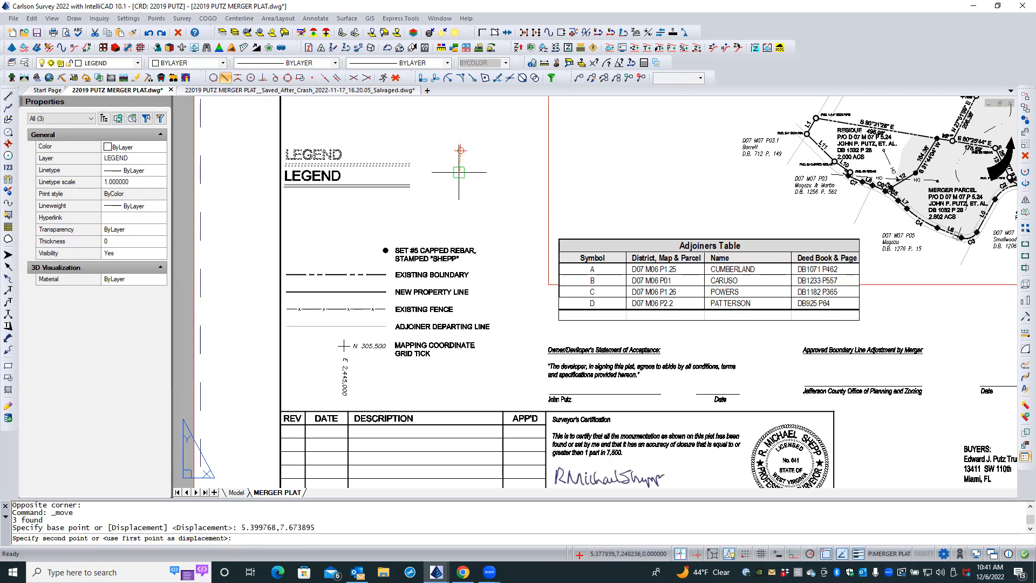
{"action": "left_click", "coordinate": [458, 224]}
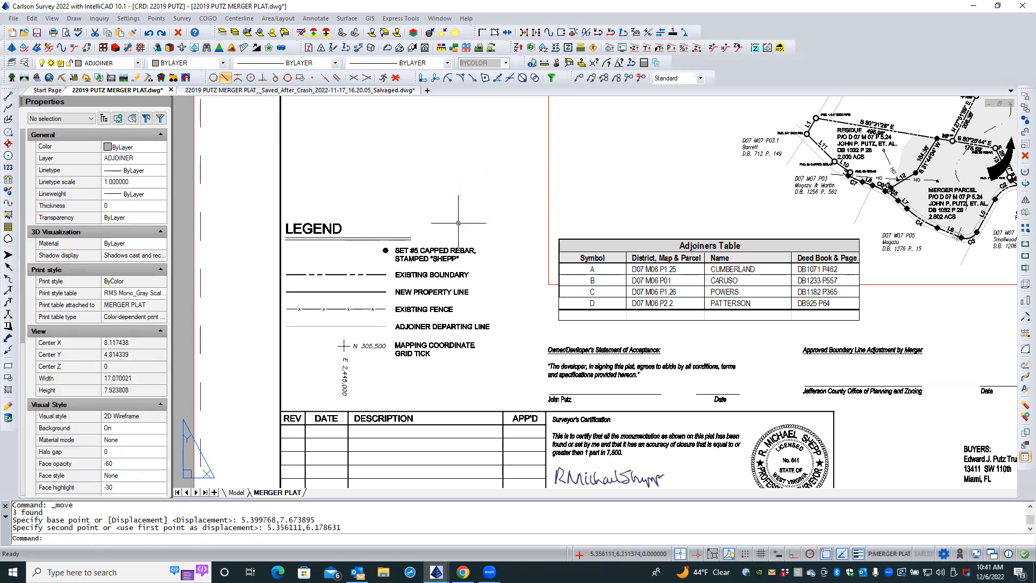
- Check which layer the main map viewport uses, and make VPORTS the current layer
{"action": "scroll", "coordinate": [458, 223], "scroll_direction": "down", "scroll_amount": 2}
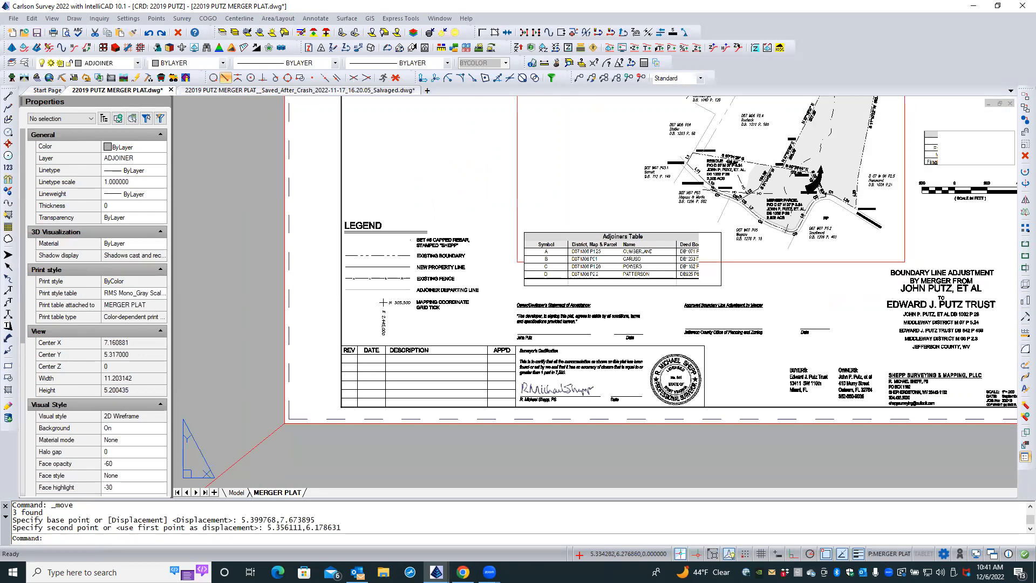
{"action": "scroll", "coordinate": [458, 223], "scroll_direction": "down", "scroll_amount": 3}
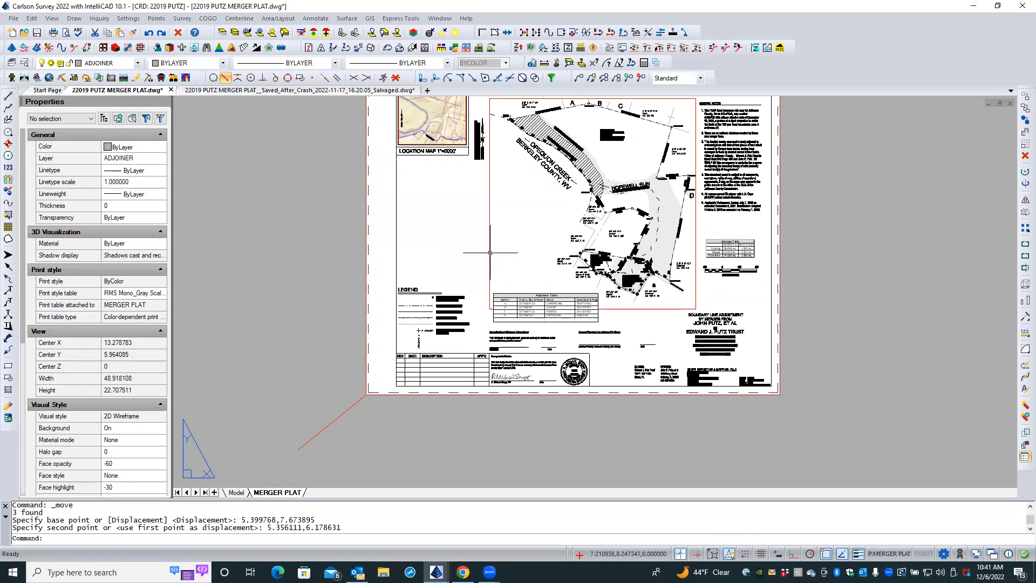
{"action": "left_click", "coordinate": [490, 252]}
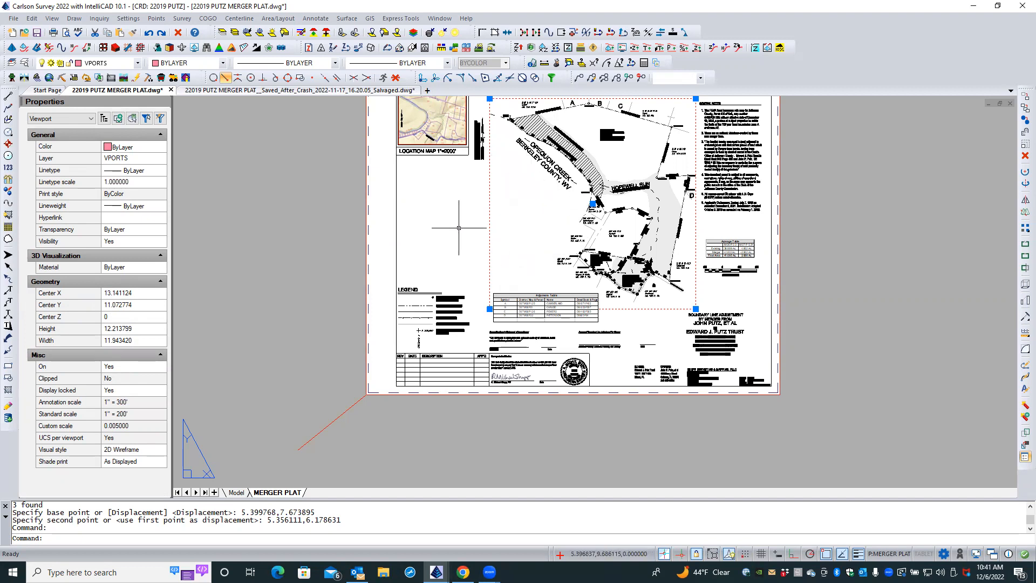
{"action": "key", "text": "Escape"}
{"action": "key", "text": "Escape"}
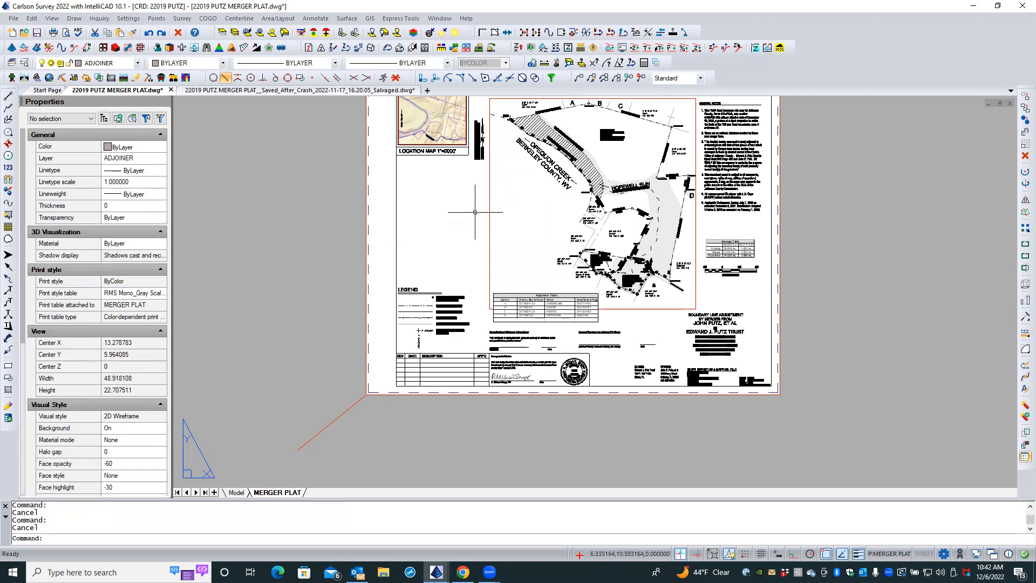
{"action": "left_click", "coordinate": [143, 159]}
{"action": "left_click", "coordinate": [160, 159]}
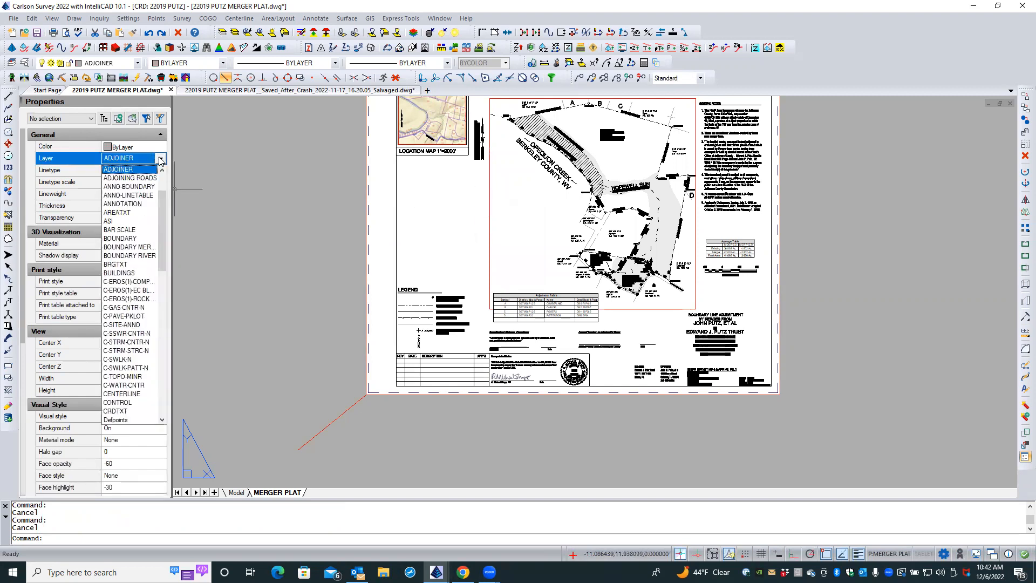
{"action": "left_click_drag", "start_coordinate": [163, 209], "coordinate": [162, 406]}
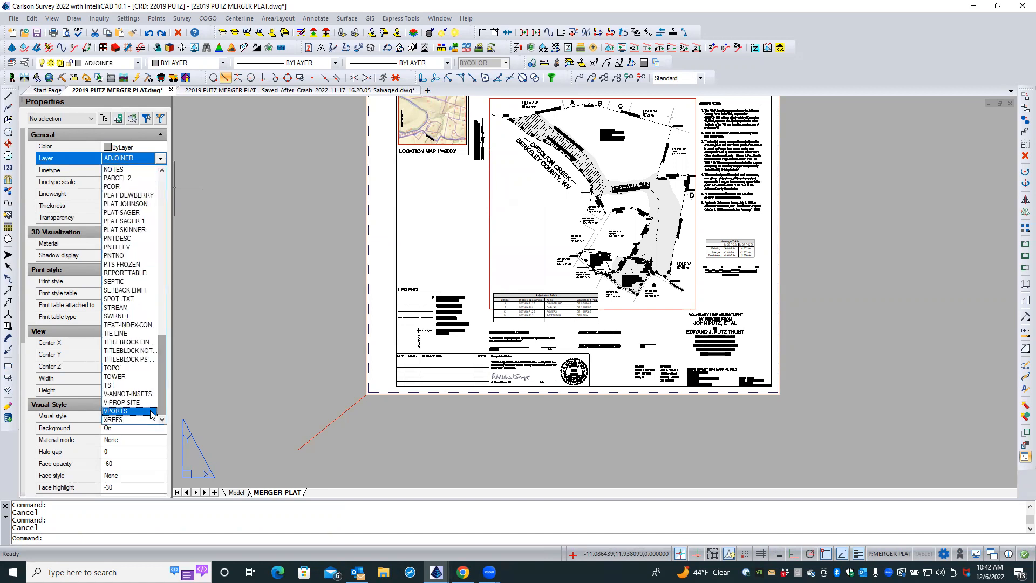
{"action": "left_click", "coordinate": [126, 411]}
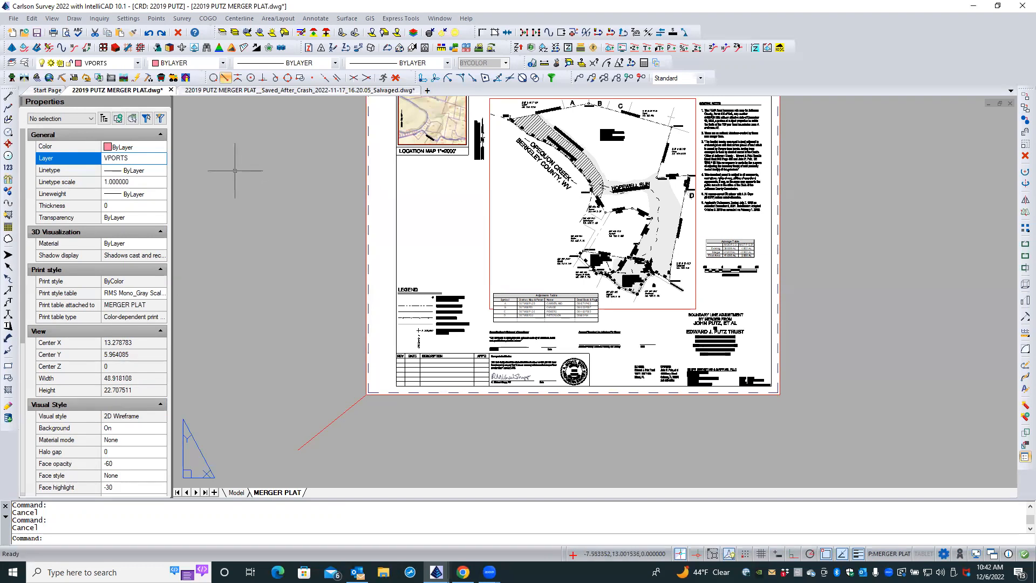
- Create a model view viewport about 7.92 wide by 2.53 high in the blank area below the location map
{"action": "left_click", "coordinate": [57, 20]}
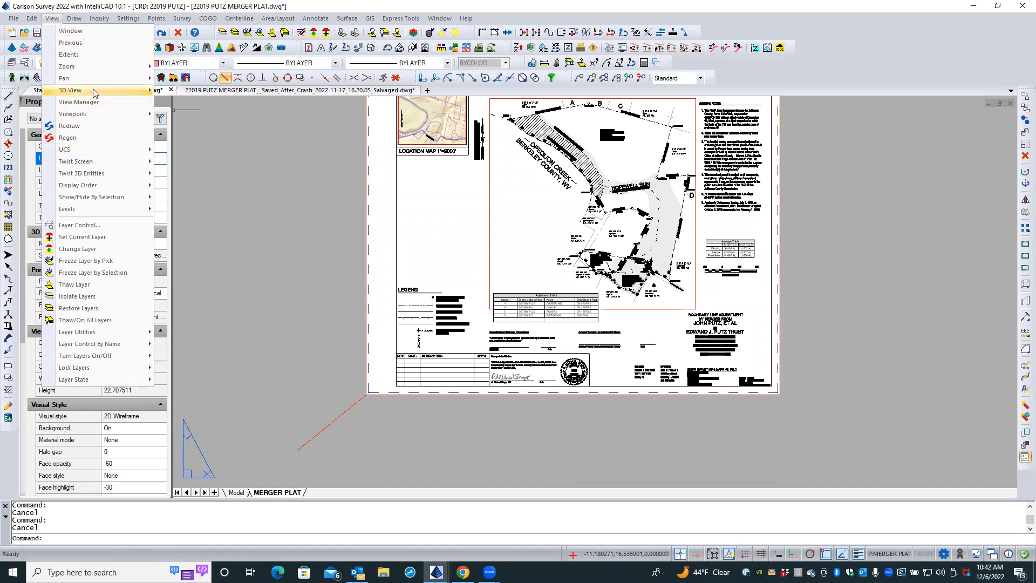
{"action": "mouse_move", "coordinate": [93, 91]}
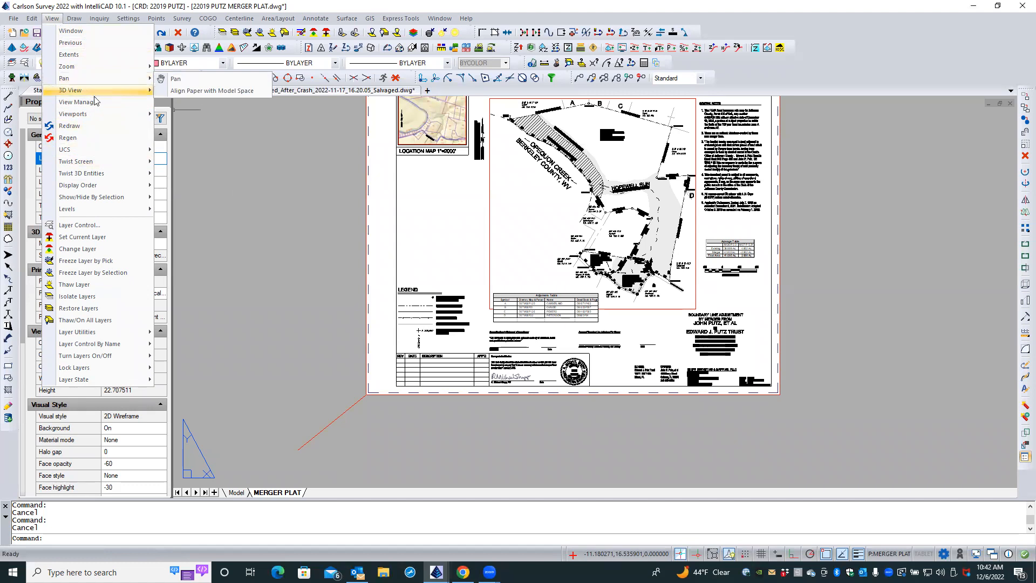
{"action": "mouse_move", "coordinate": [97, 118]}
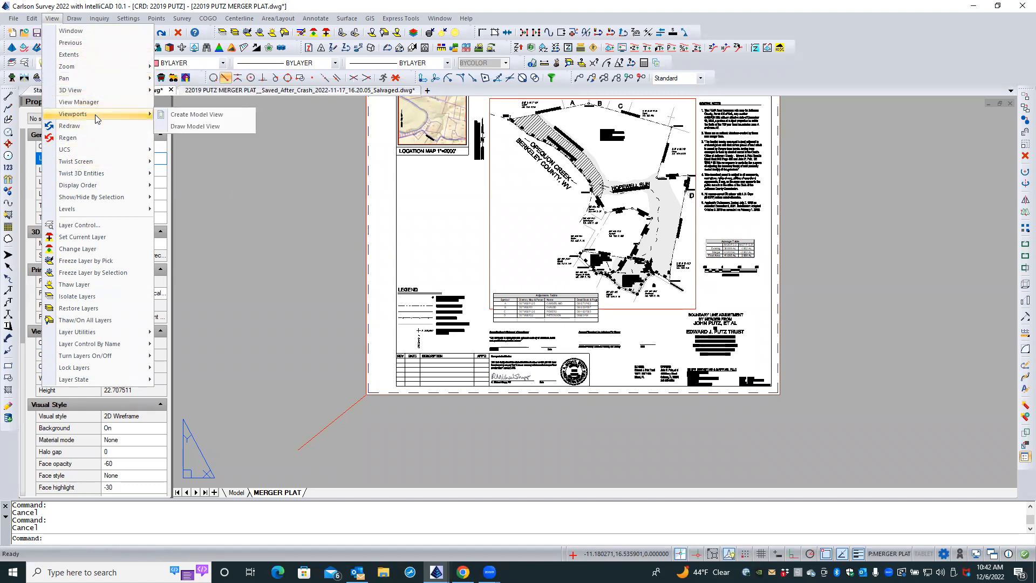
{"action": "left_click", "coordinate": [190, 115]}
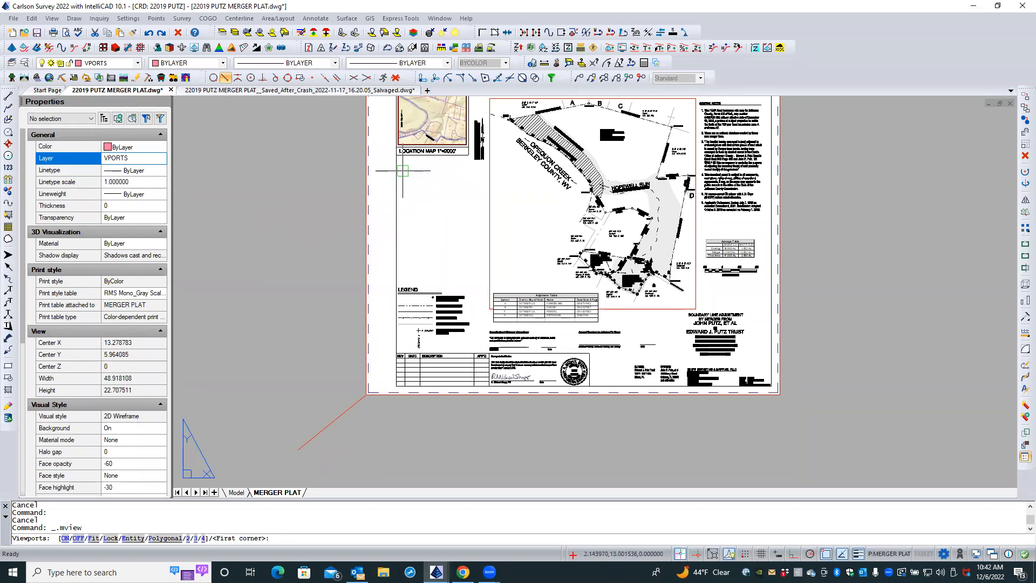
{"action": "scroll", "coordinate": [402, 170], "scroll_direction": "up", "scroll_amount": 5}
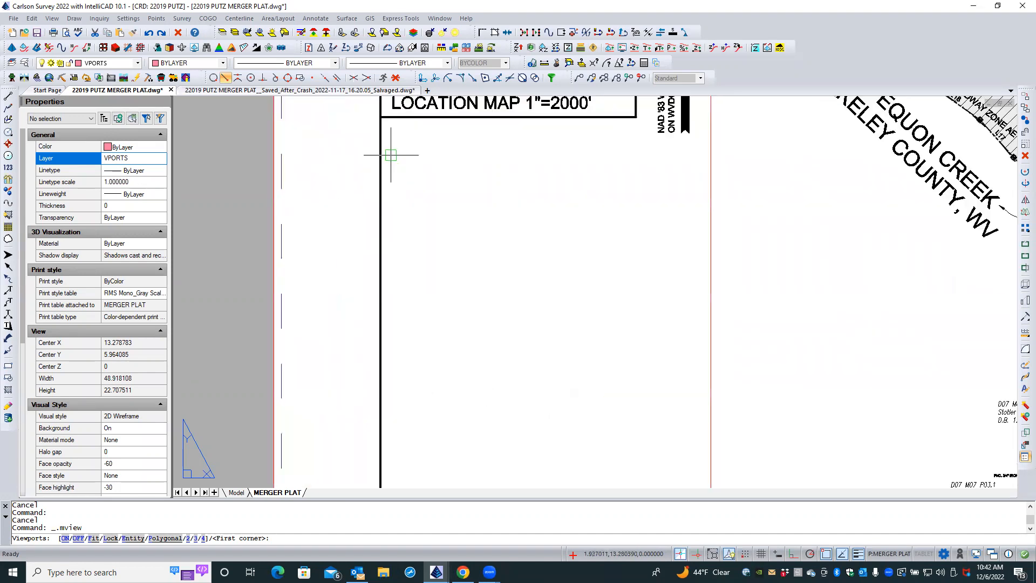
{"action": "left_click", "coordinate": [391, 155]}
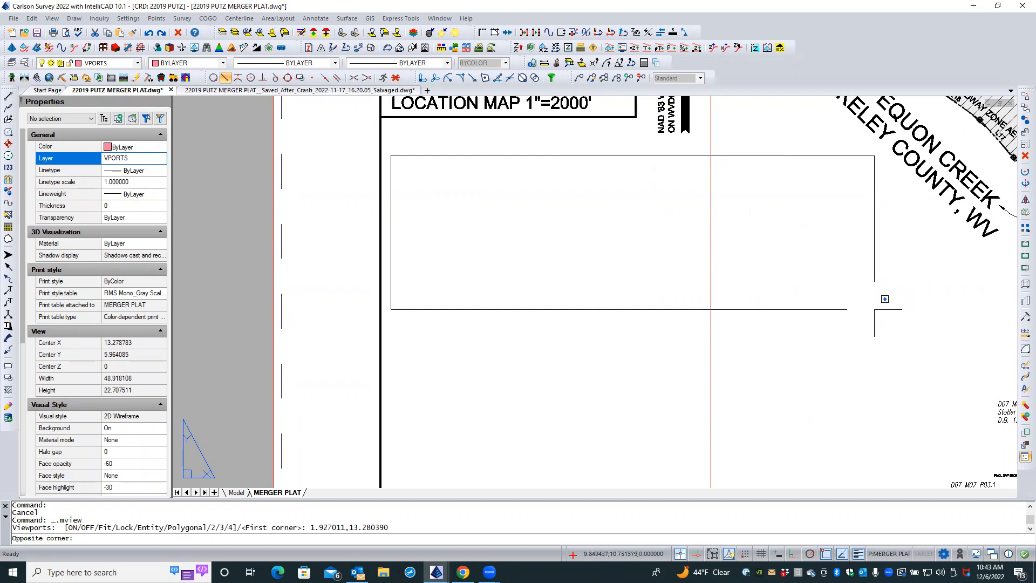
{"action": "left_click", "coordinate": [874, 309]}
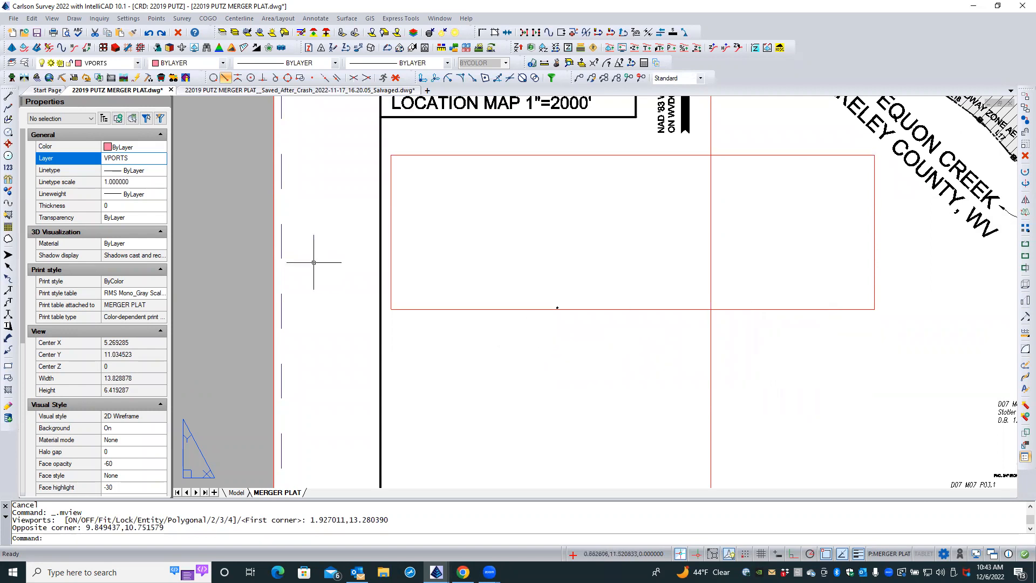
- Stretch the new viewport's lower corner downward to make it about 7.93 wide by 4.34 high
{"action": "scroll", "coordinate": [326, 220], "scroll_direction": "down", "scroll_amount": 4}
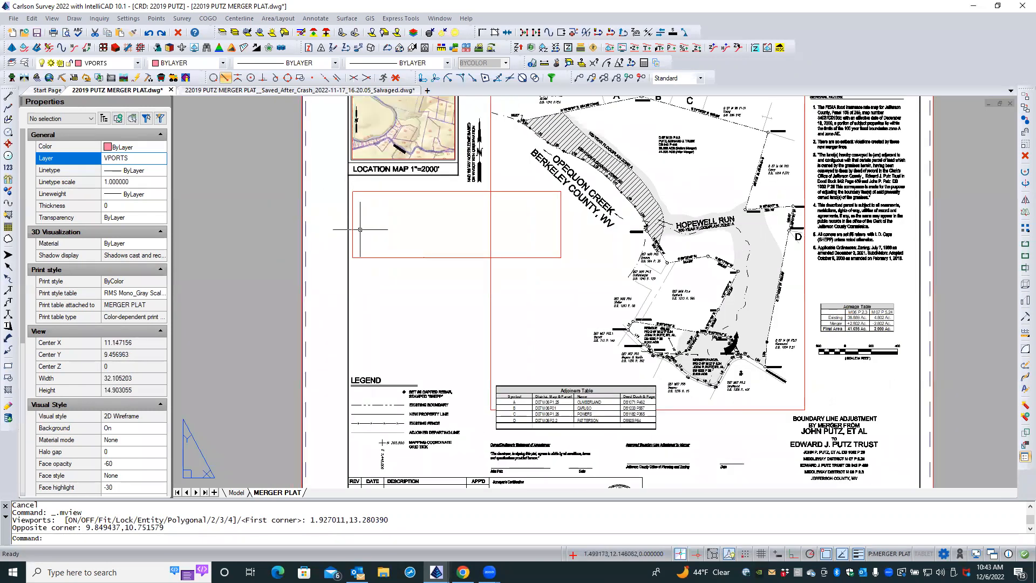
{"action": "left_click", "coordinate": [410, 258]}
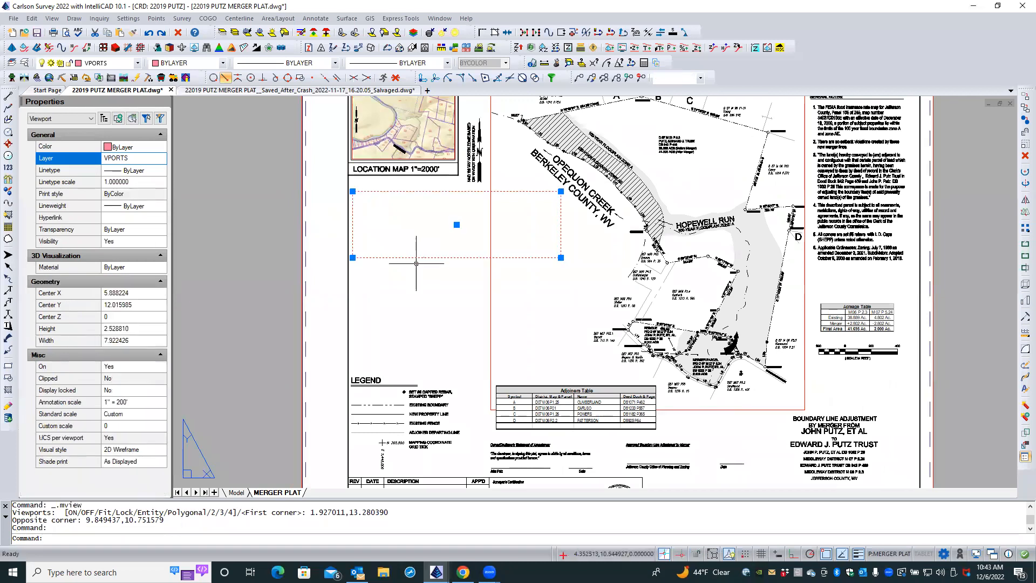
{"action": "left_click", "coordinate": [561, 258]}
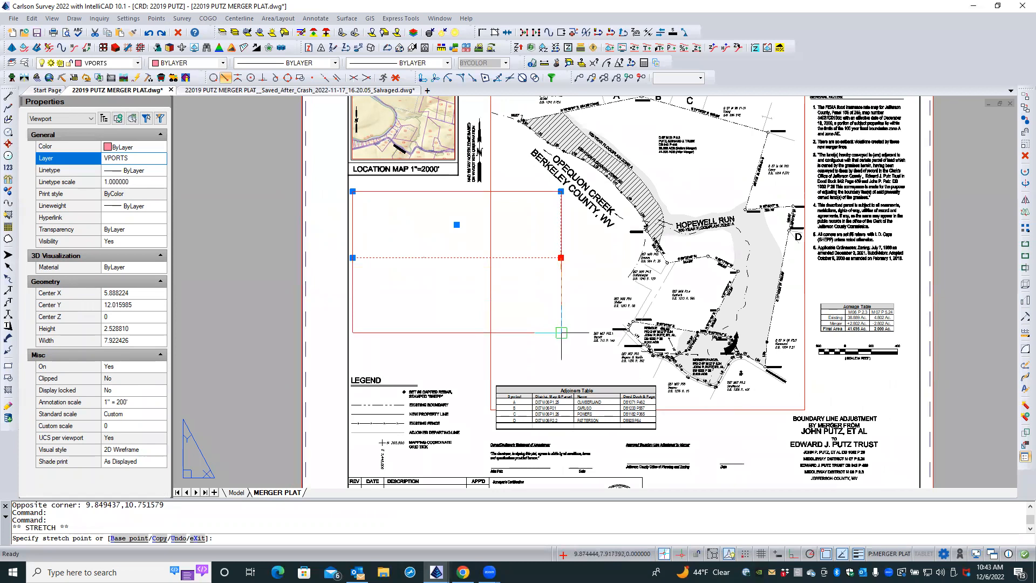
{"action": "left_click", "coordinate": [560, 306]}
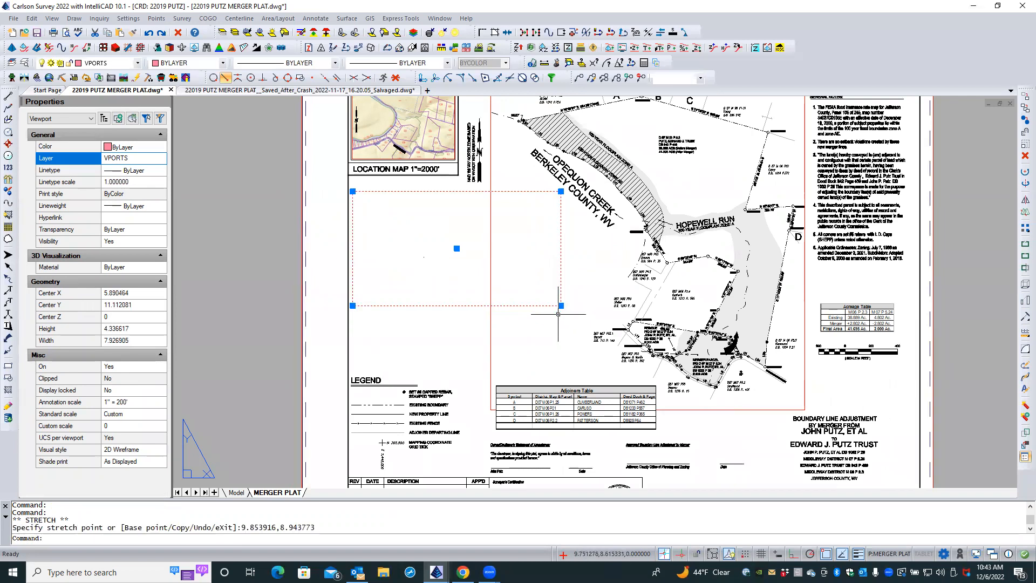
- Activate model space inside the new viewport and zoom its contents to the drawing extents
{"action": "left_click", "coordinate": [425, 275]}
{"action": "key", "text": "Escape"}
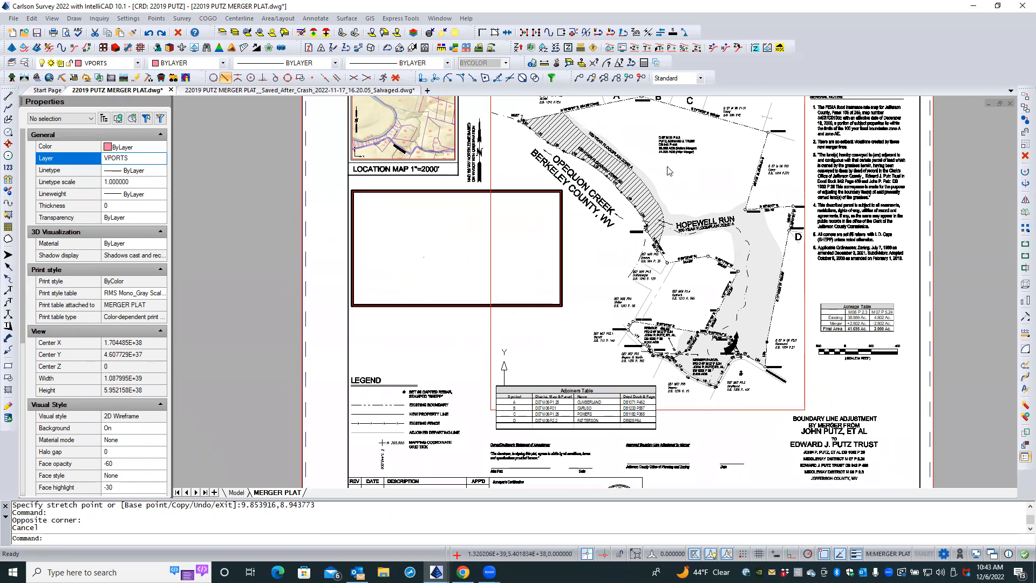
{"action": "middle_click", "coordinate": [402, 267]}
{"action": "middle_click", "coordinate": [402, 267]}
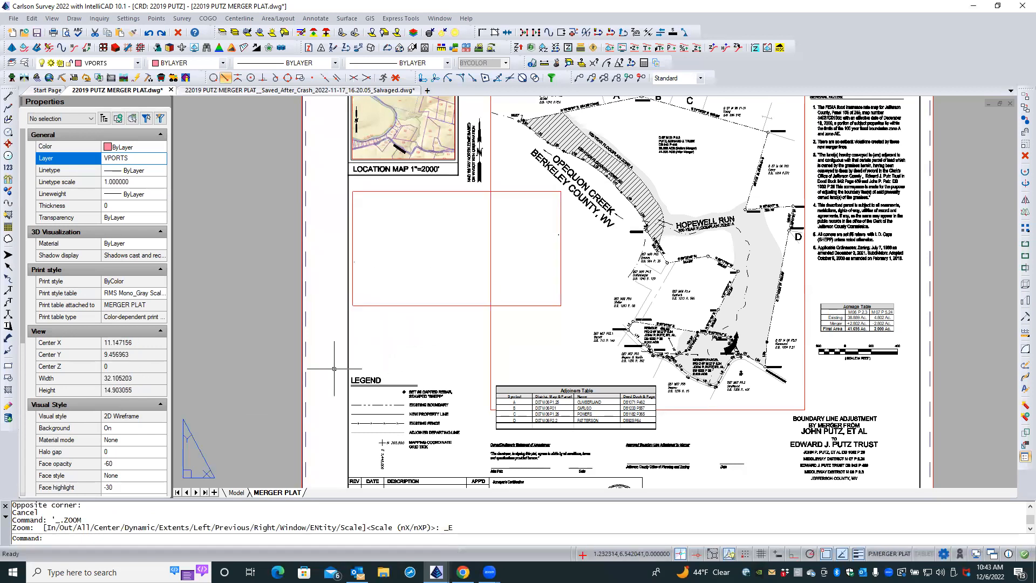
- Erase the stray BOUNDARY-layer point at the 0,0 origin in model space and save the drawing
{"action": "left_click", "coordinate": [236, 492]}
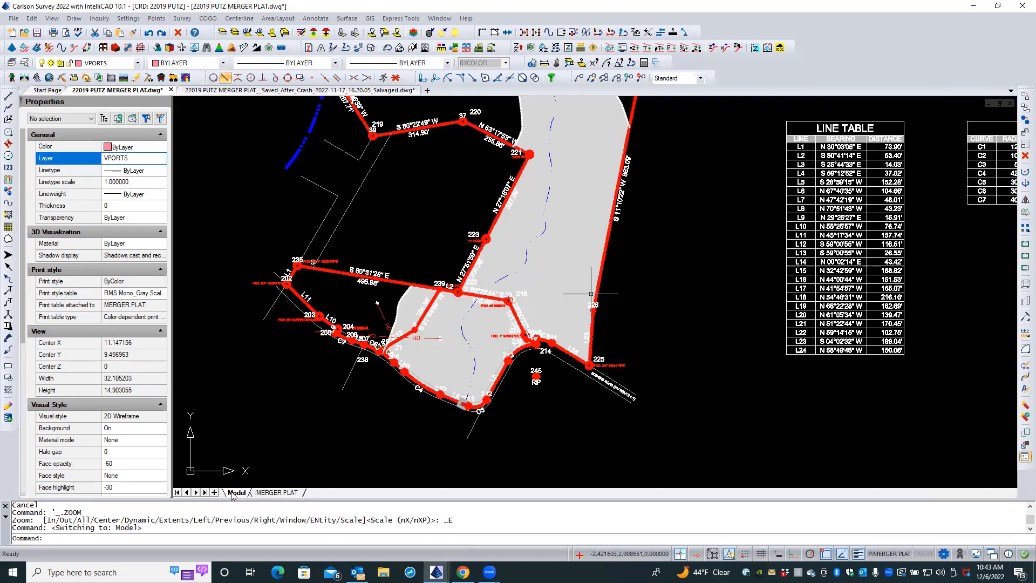
{"action": "left_click", "coordinate": [273, 353]}
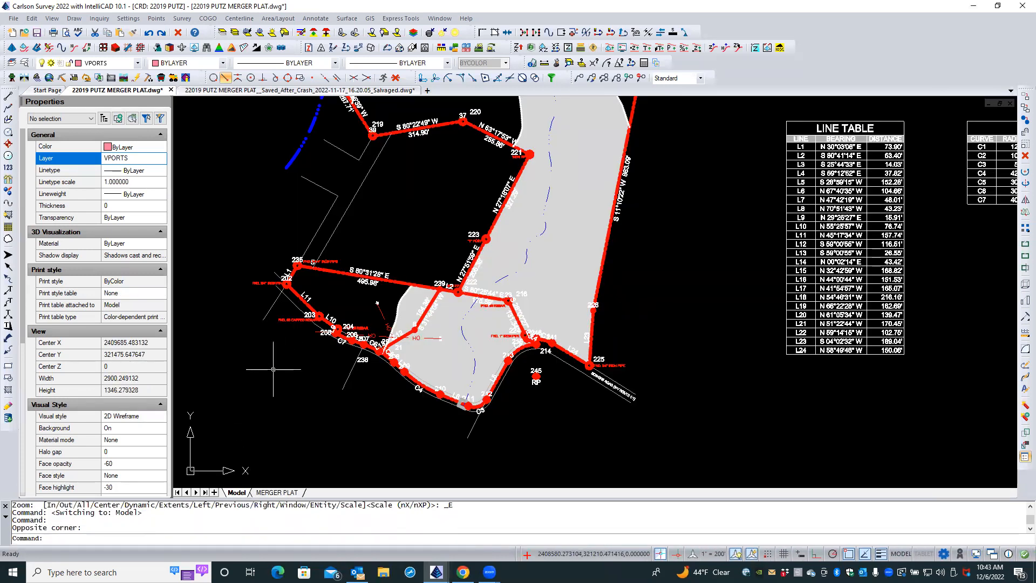
{"action": "scroll", "coordinate": [273, 369], "scroll_direction": "down", "scroll_amount": 6}
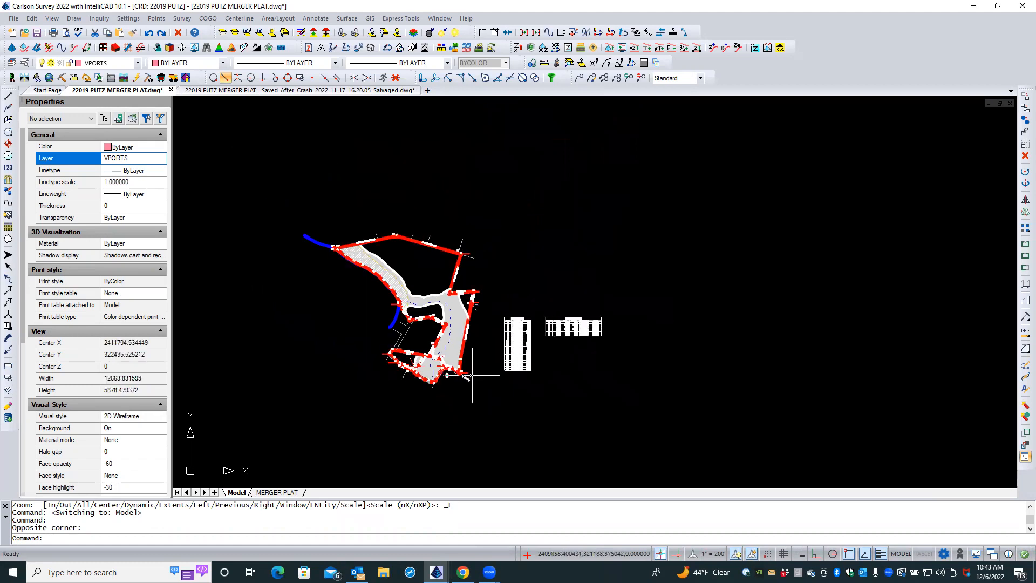
{"action": "middle_click", "coordinate": [510, 223]}
{"action": "middle_click", "coordinate": [510, 222]}
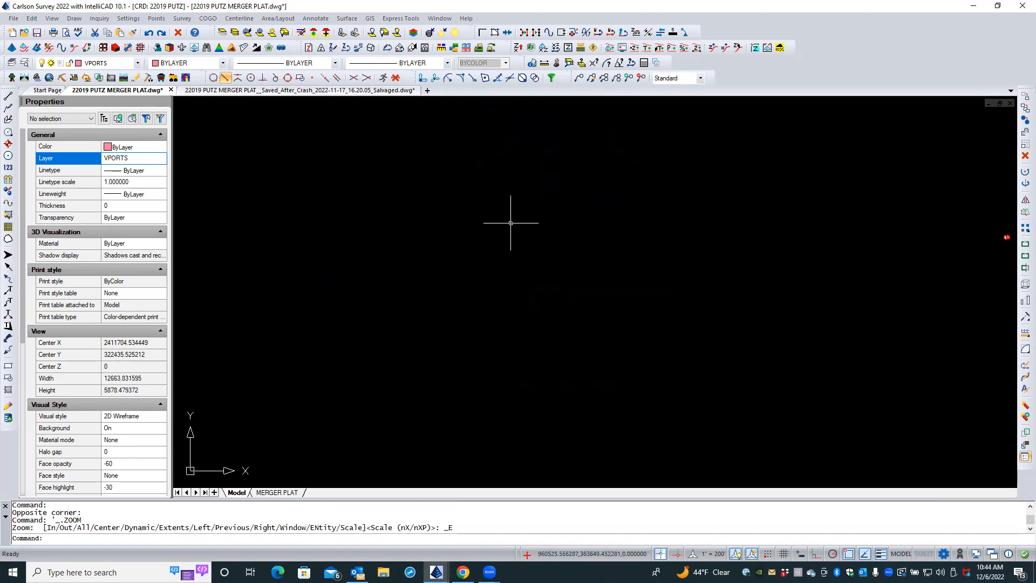
{"action": "scroll", "coordinate": [510, 223], "scroll_direction": "down", "scroll_amount": 1}
{"action": "left_click", "coordinate": [708, 154]}
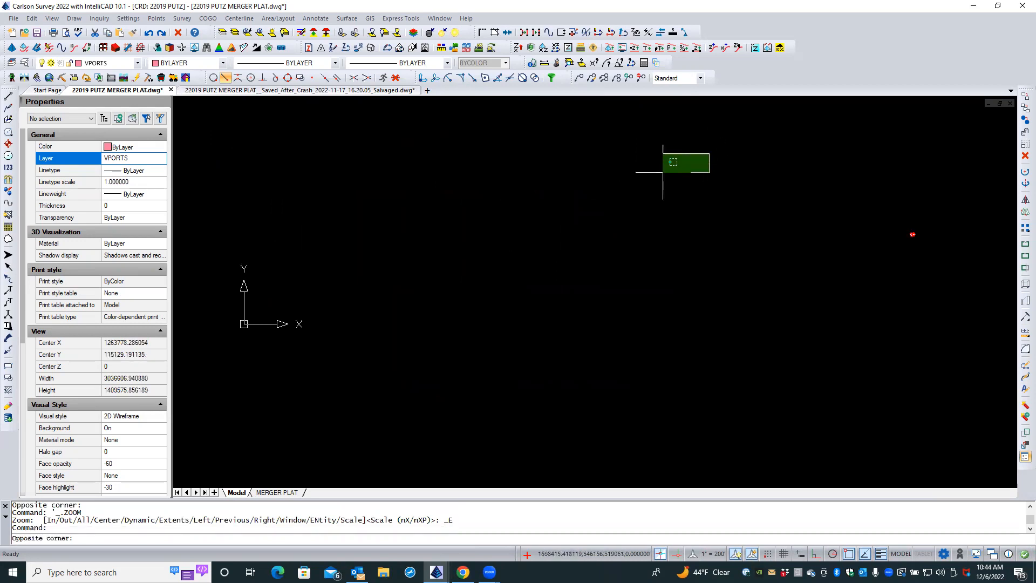
{"action": "left_click", "coordinate": [177, 411]}
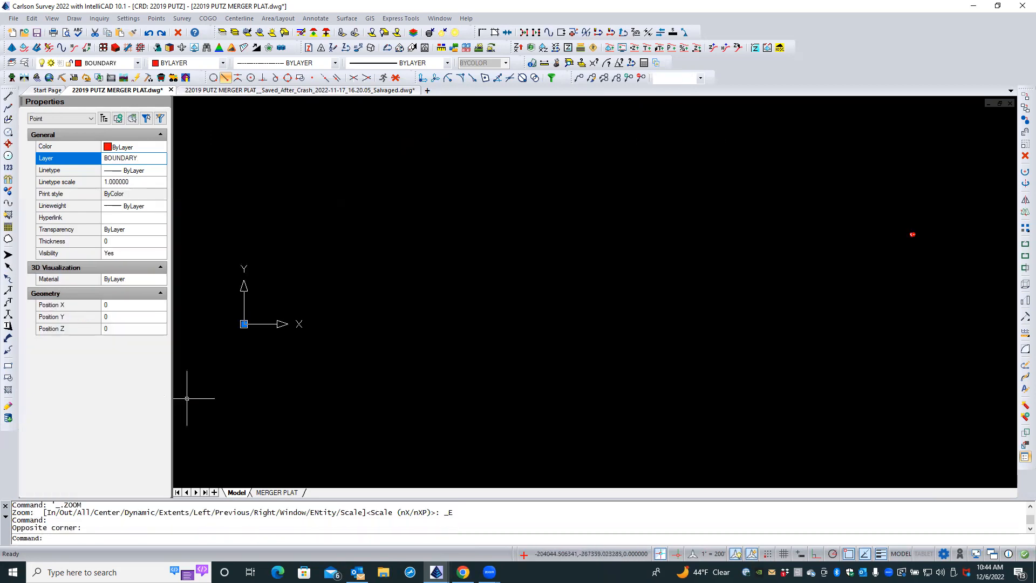
{"action": "left_click", "coordinate": [1025, 156]}
{"action": "middle_click", "coordinate": [847, 168]}
{"action": "middle_click", "coordinate": [847, 167]}
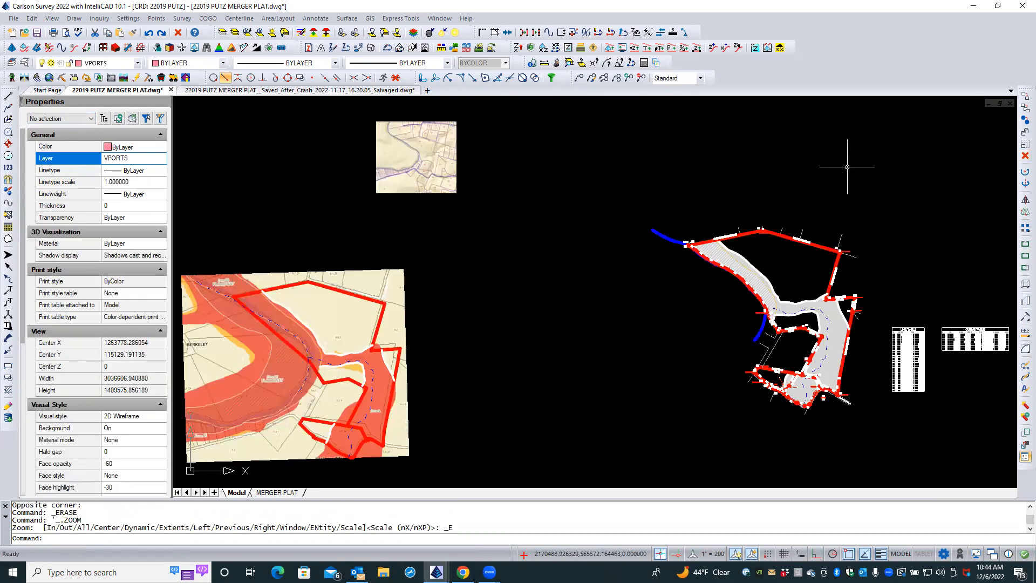
{"action": "left_click", "coordinate": [35, 34]}
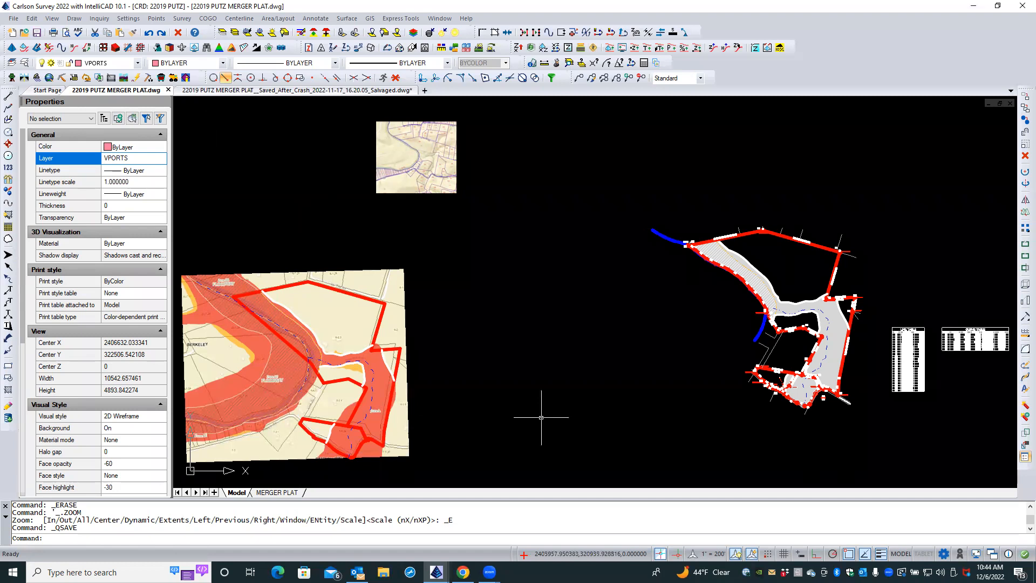
- On the MERGER PLAT layout, stretch the new viewport down to the LEGEND heading, about 8.13 wide by 6.86 high, and activate it
{"action": "scroll", "coordinate": [863, 368], "scroll_direction": "up", "scroll_amount": 2}
{"action": "scroll", "coordinate": [864, 368], "scroll_direction": "up", "scroll_amount": 1}
{"action": "mouse_move", "coordinate": [864, 368]}
{"action": "middle_mouse_down"}
{"action": "mouse_move", "coordinate": [630, 301]}
{"action": "mouse_move", "coordinate": [518, 297]}
{"action": "middle_mouse_up"}
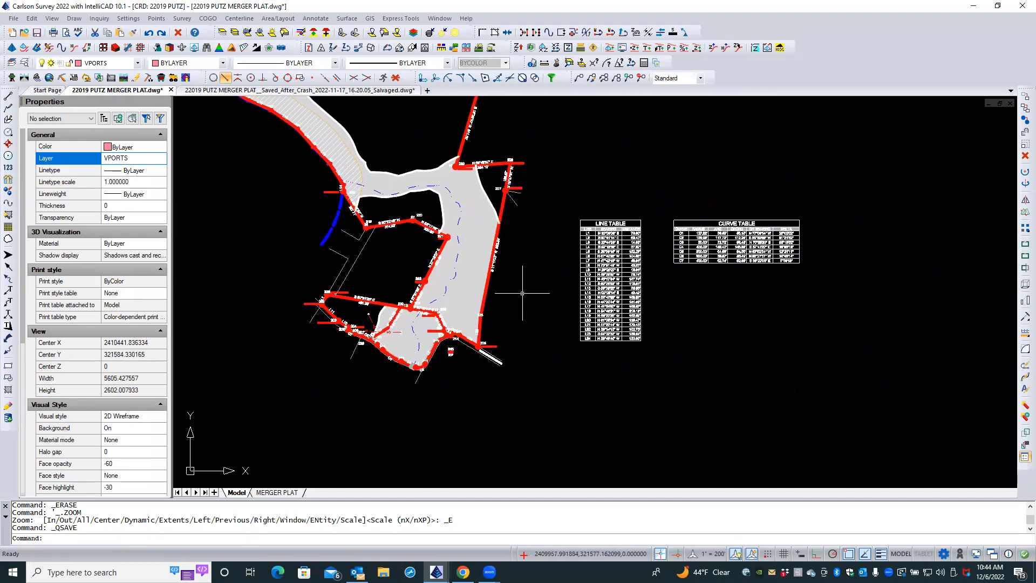
{"action": "left_click", "coordinate": [291, 491]}
{"action": "left_click", "coordinate": [430, 300]}
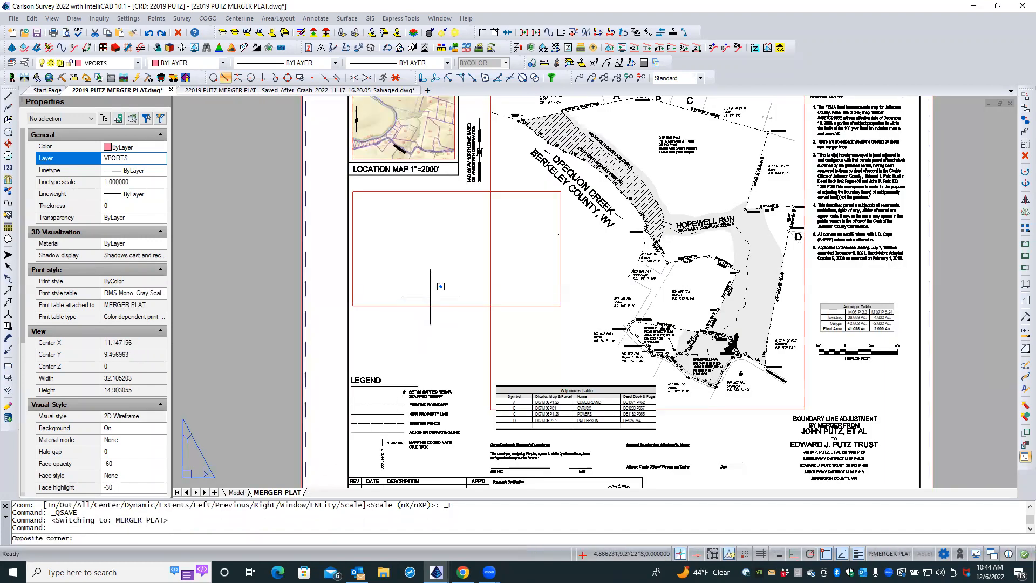
{"action": "left_click", "coordinate": [429, 304]}
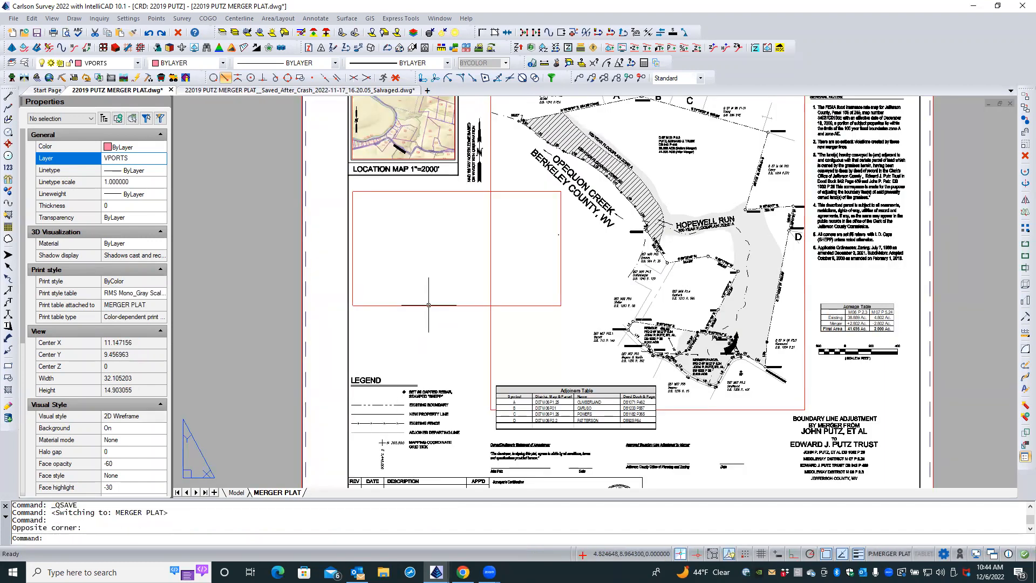
{"action": "left_click", "coordinate": [427, 305]}
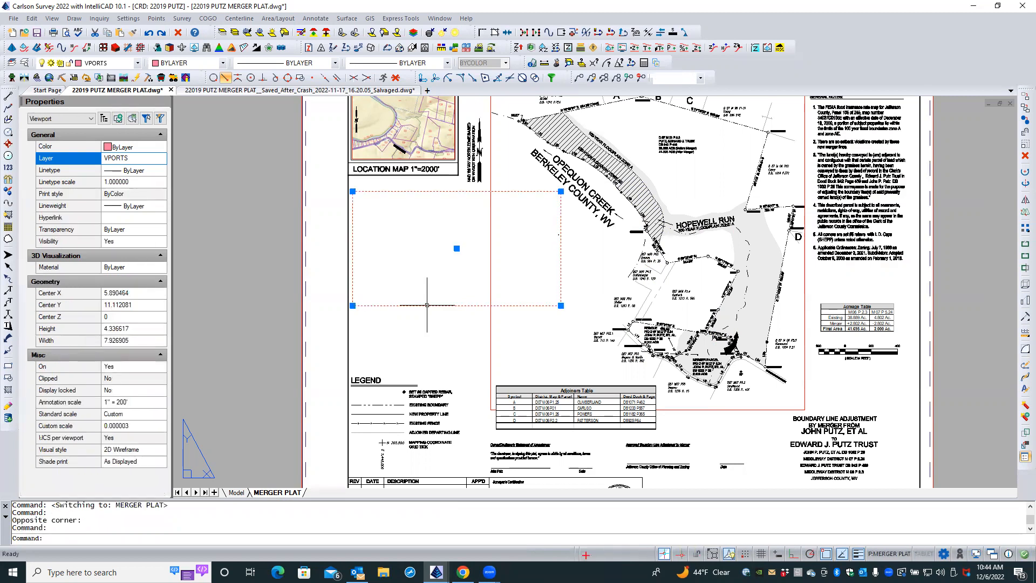
{"action": "left_click", "coordinate": [560, 305]}
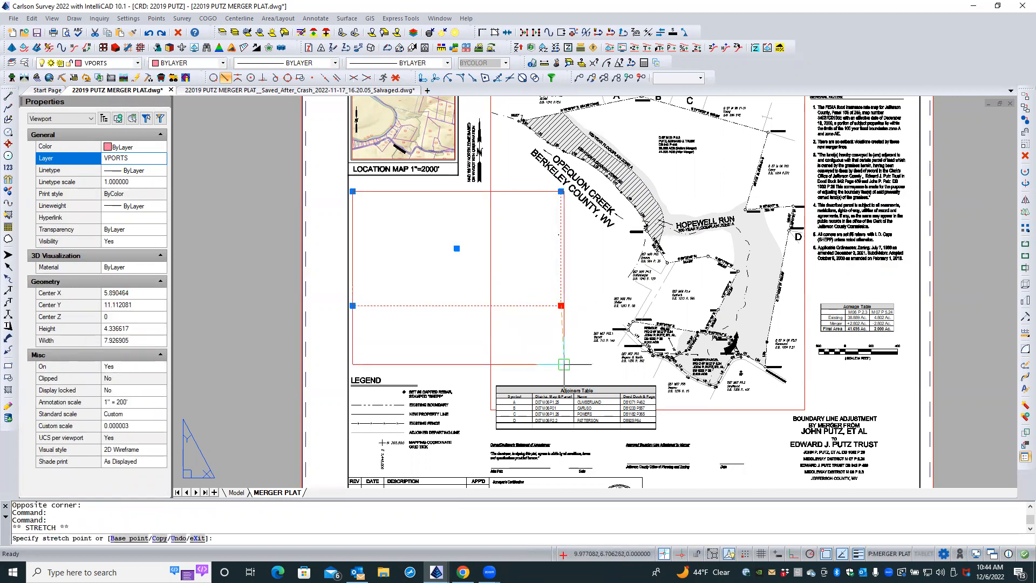
{"action": "left_click", "coordinate": [565, 372]}
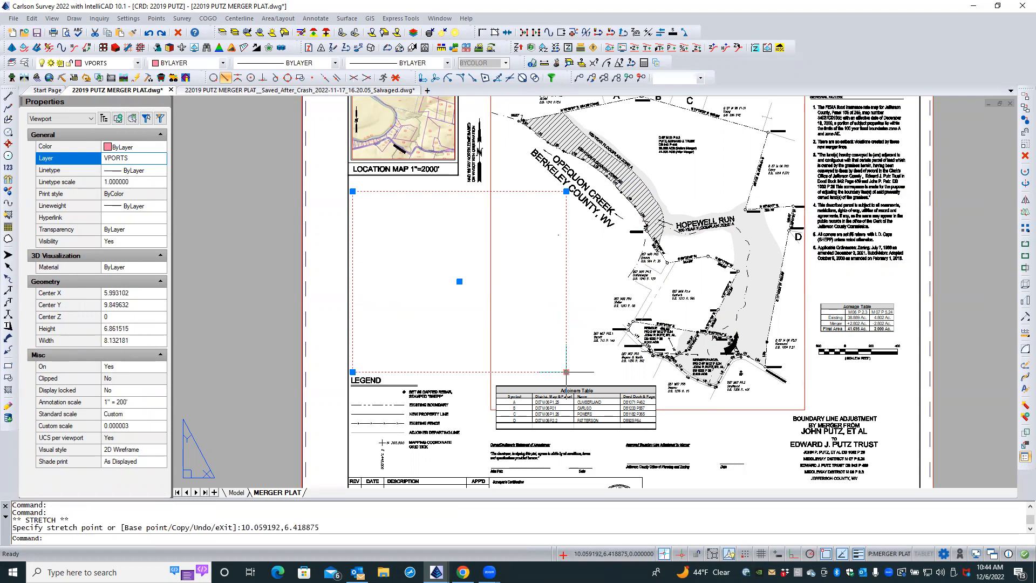
{"action": "double_click", "coordinate": [413, 267]}
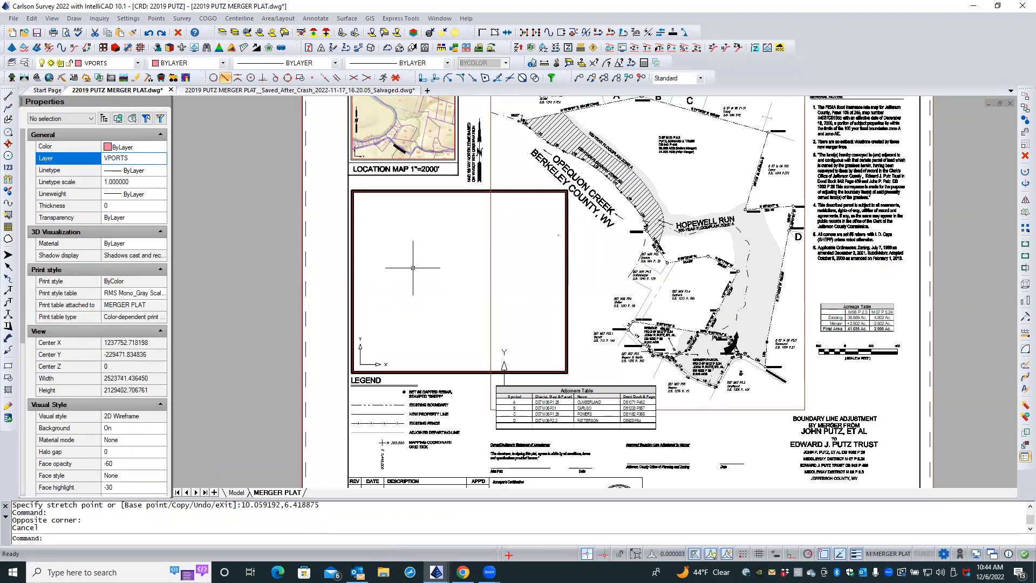
- Zoom the new viewport to extents, frame the LINE TABLE and CURVE TABLE inside it, and return to paper space
{"action": "middle_click", "coordinate": [386, 257]}
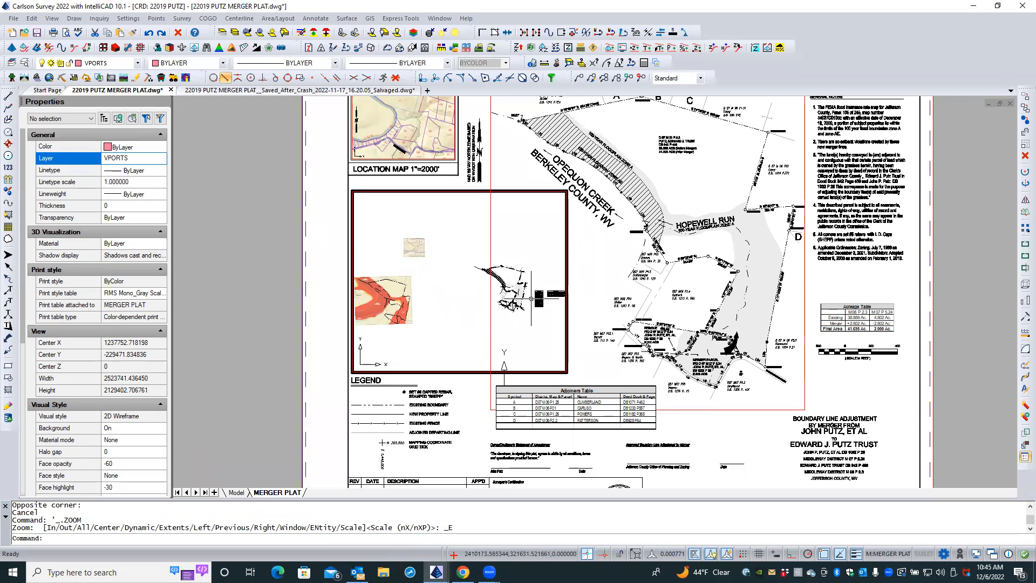
{"action": "mouse_move", "coordinate": [527, 297]}
{"action": "middle_mouse_down"}
{"action": "mouse_move", "coordinate": [401, 253]}
{"action": "mouse_move", "coordinate": [436, 268]}
{"action": "middle_mouse_up"}
{"action": "scroll", "coordinate": [447, 282], "scroll_direction": "up", "scroll_amount": 3}
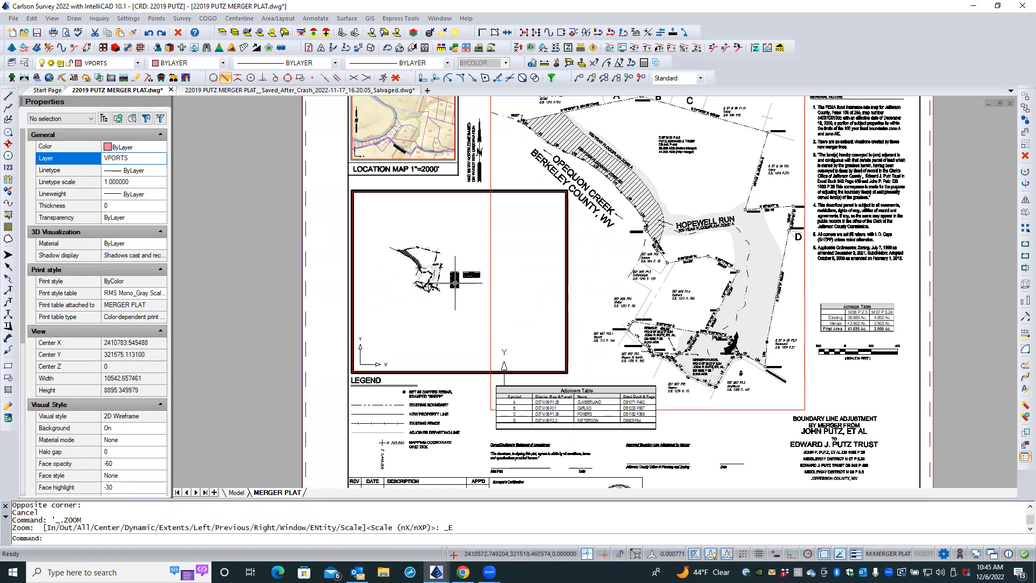
{"action": "scroll", "coordinate": [456, 282], "scroll_direction": "up", "scroll_amount": 5}
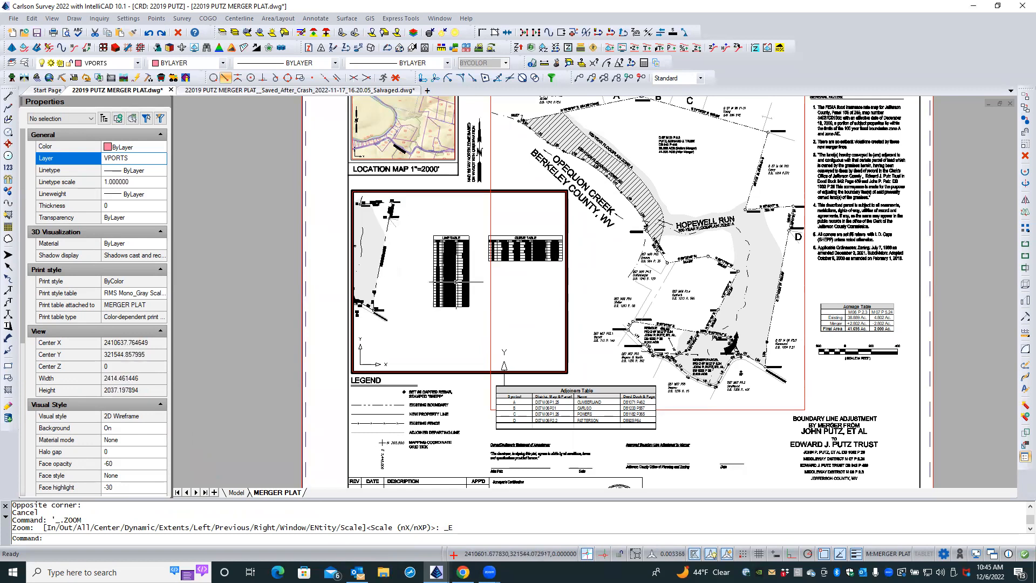
{"action": "middle_click_drag", "start_coordinate": [456, 280], "coordinate": [400, 283]}
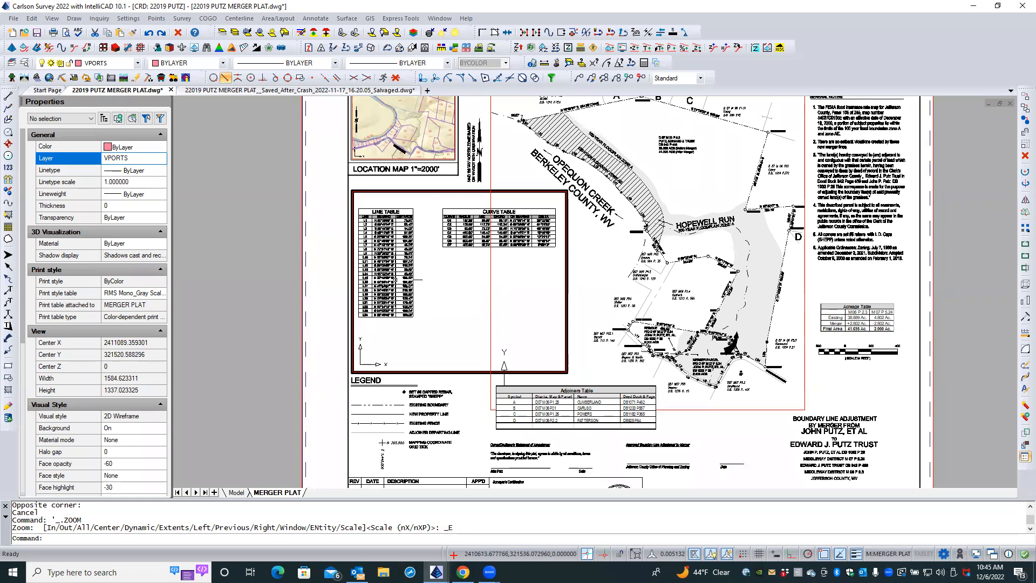
{"action": "double_click", "coordinate": [334, 283]}
- Stretch the table viewport's lower edge up to just below the LINE TABLE, about 8.13 wide by 5.08 high
{"action": "left_click", "coordinate": [416, 323]}
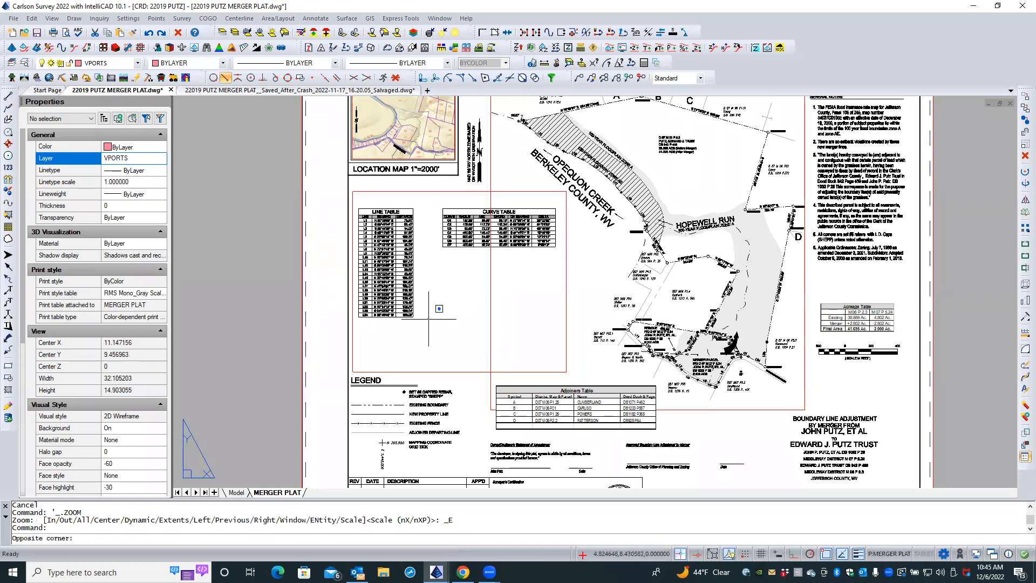
{"action": "left_click", "coordinate": [443, 359]}
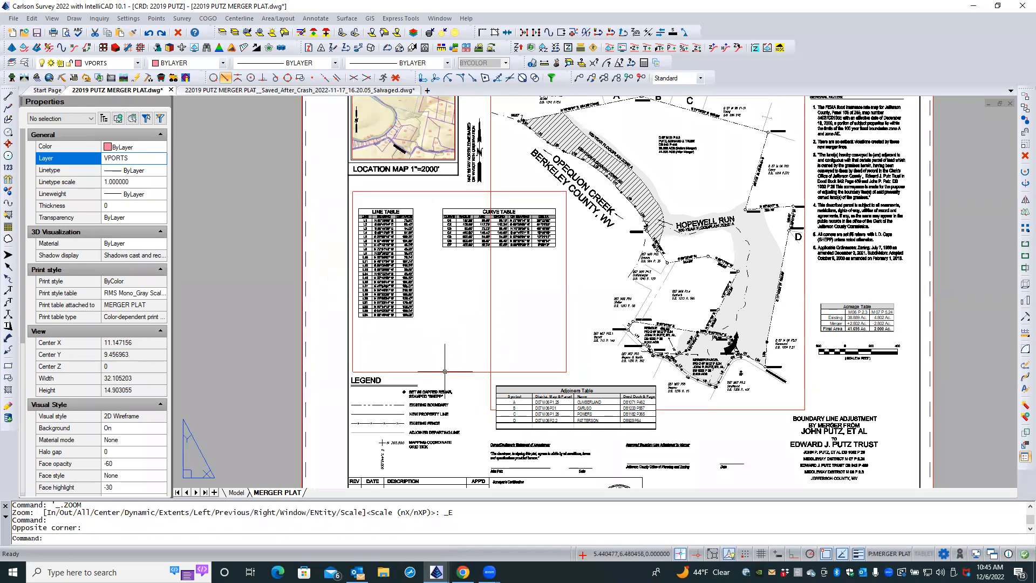
{"action": "left_click", "coordinate": [444, 372]}
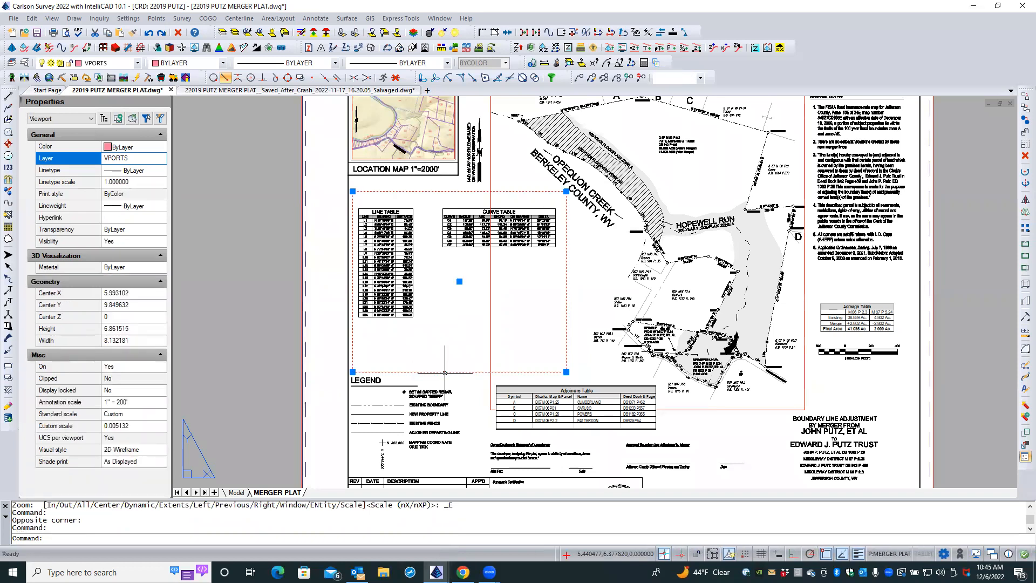
{"action": "left_click", "coordinate": [353, 372]}
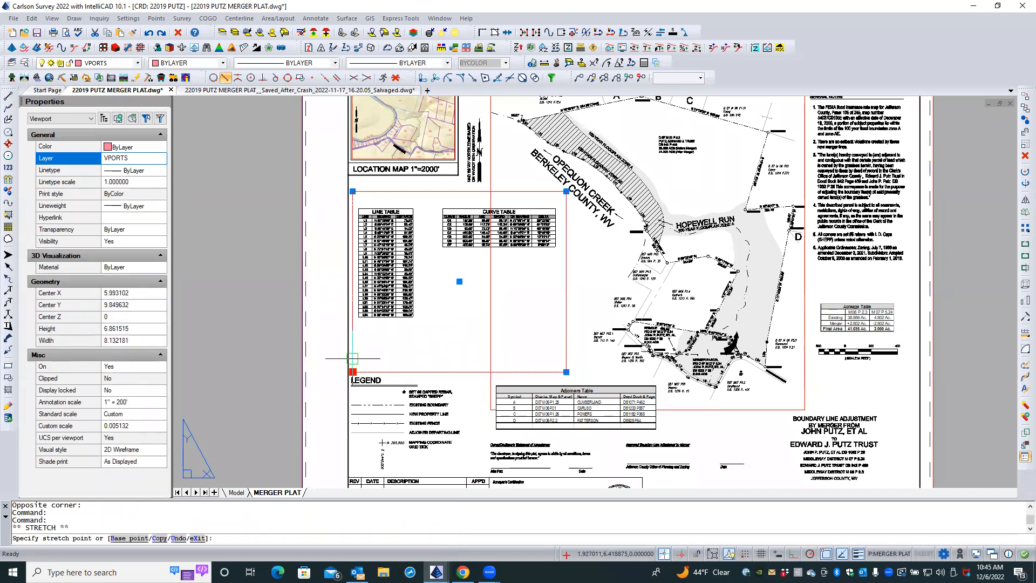
{"action": "left_click", "coordinate": [354, 326]}
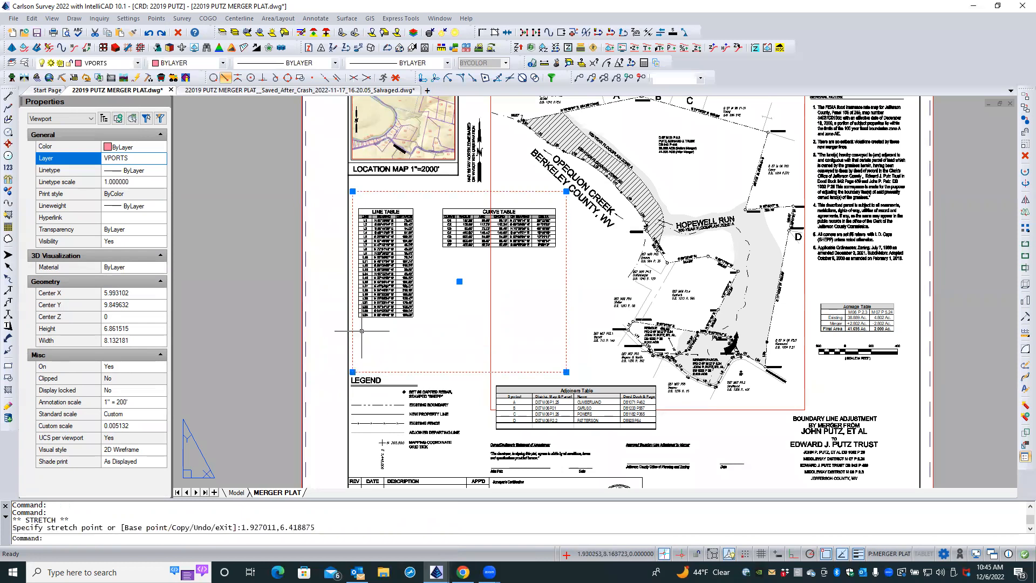
{"action": "left_click", "coordinate": [565, 372]}
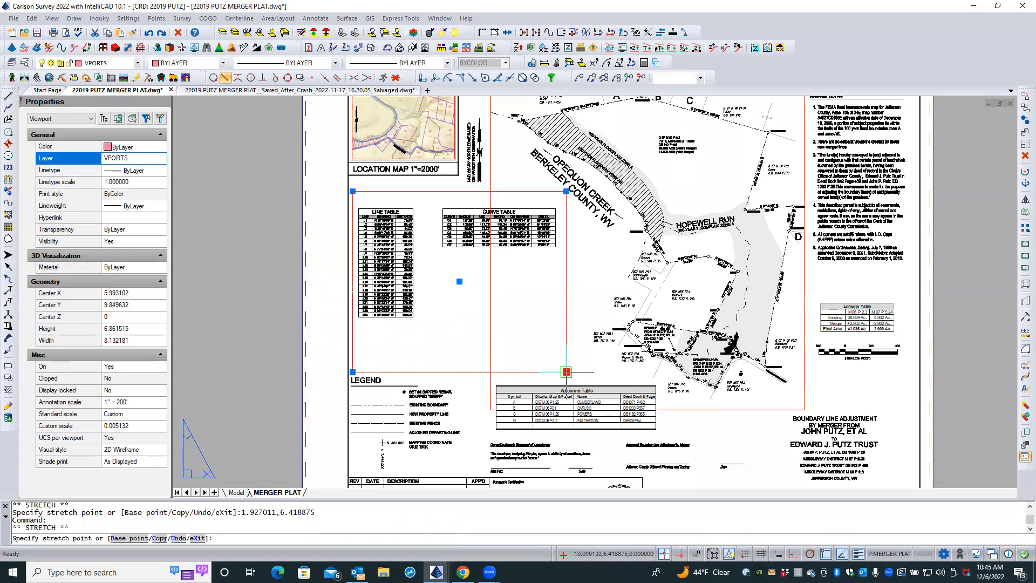
{"action": "right_click", "coordinate": [564, 339], "text": "shift"}
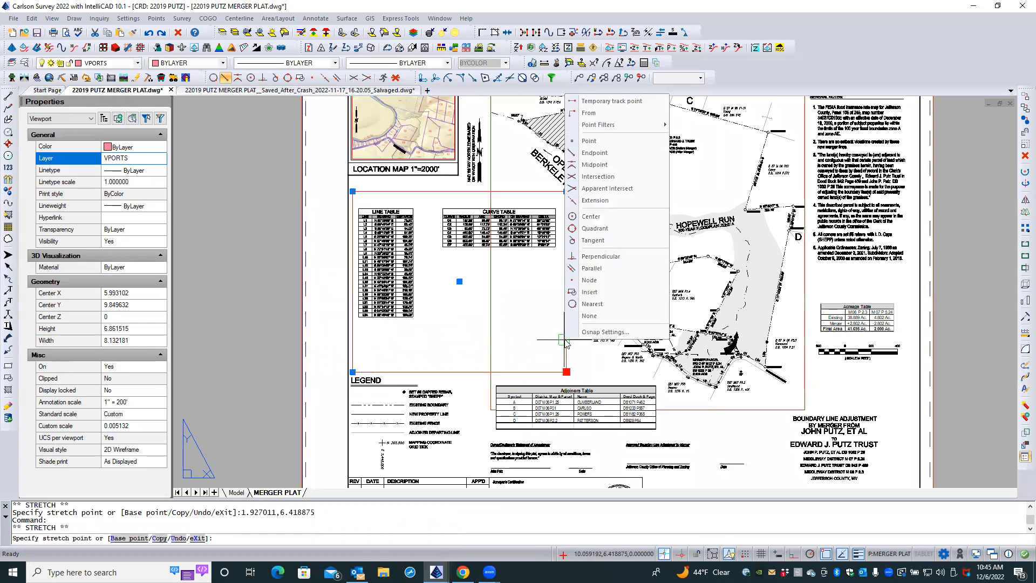
{"action": "left_click", "coordinate": [592, 304]}
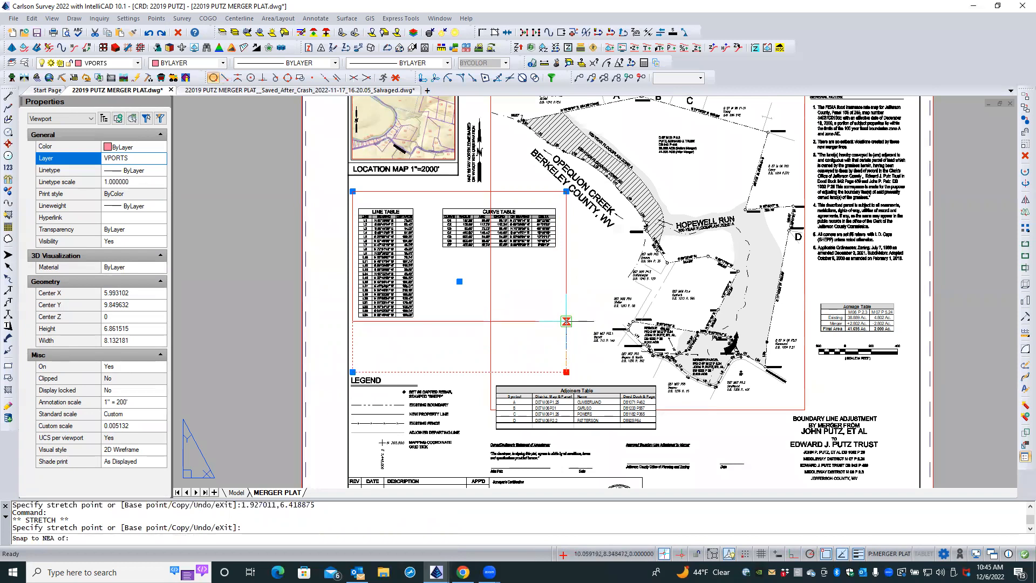
{"action": "left_click", "coordinate": [566, 324]}
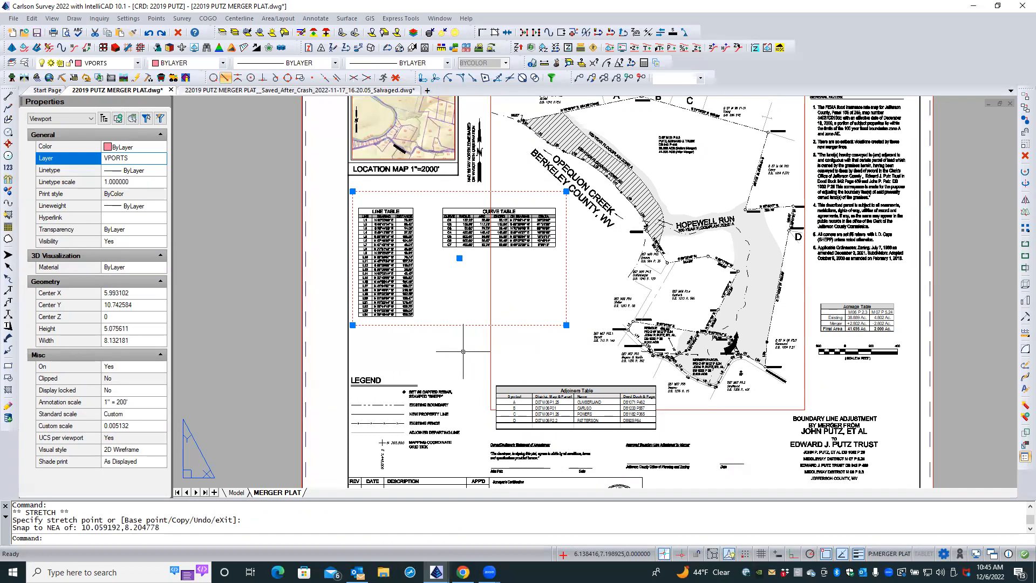
- Set the table viewport's standard scale to 1" = 200' and deselect it
{"action": "left_click", "coordinate": [135, 416]}
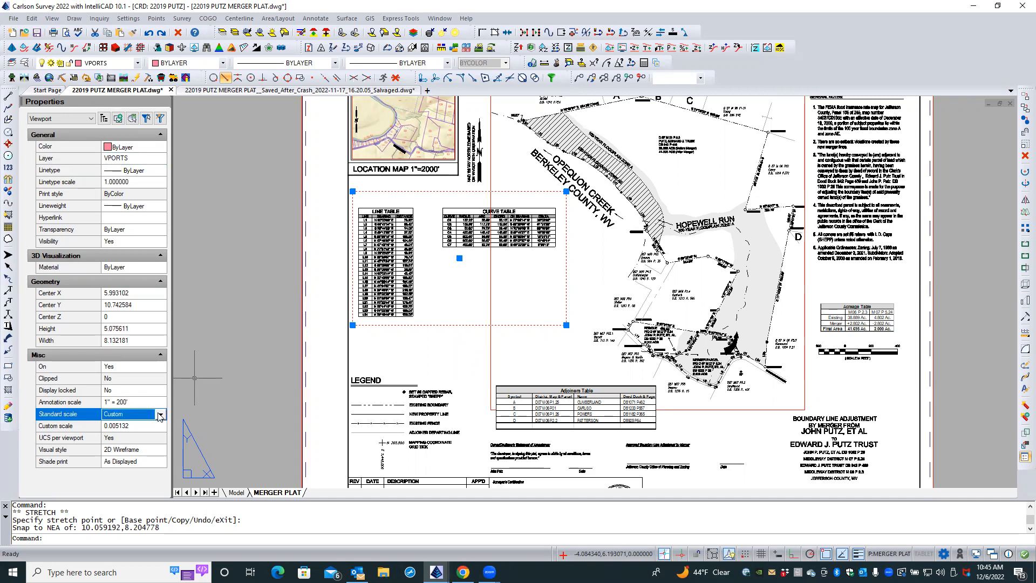
{"action": "left_click", "coordinate": [159, 414]}
{"action": "left_click_drag", "start_coordinate": [163, 431], "coordinate": [163, 442]}
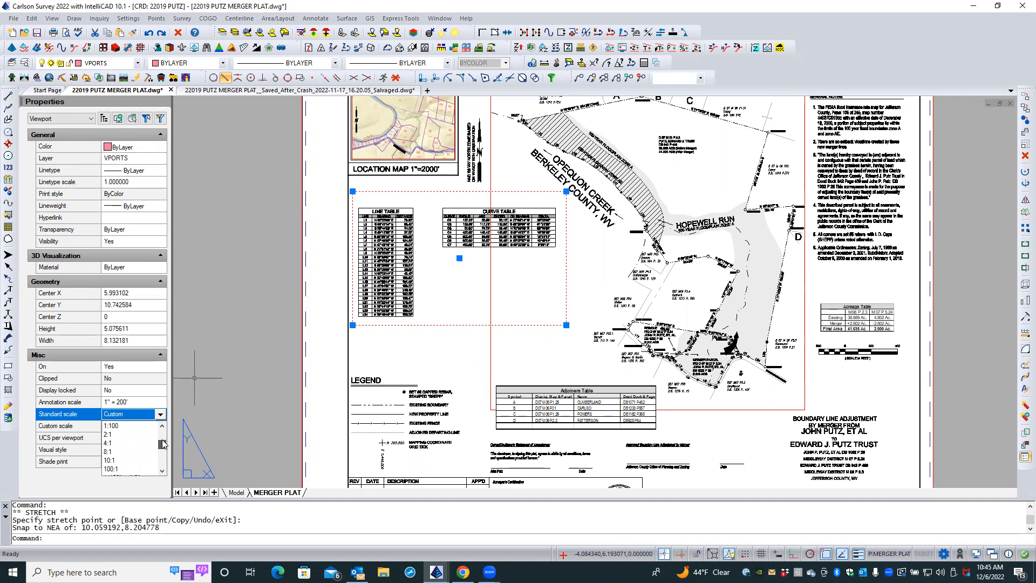
{"action": "left_click_drag", "start_coordinate": [164, 444], "coordinate": [166, 467]}
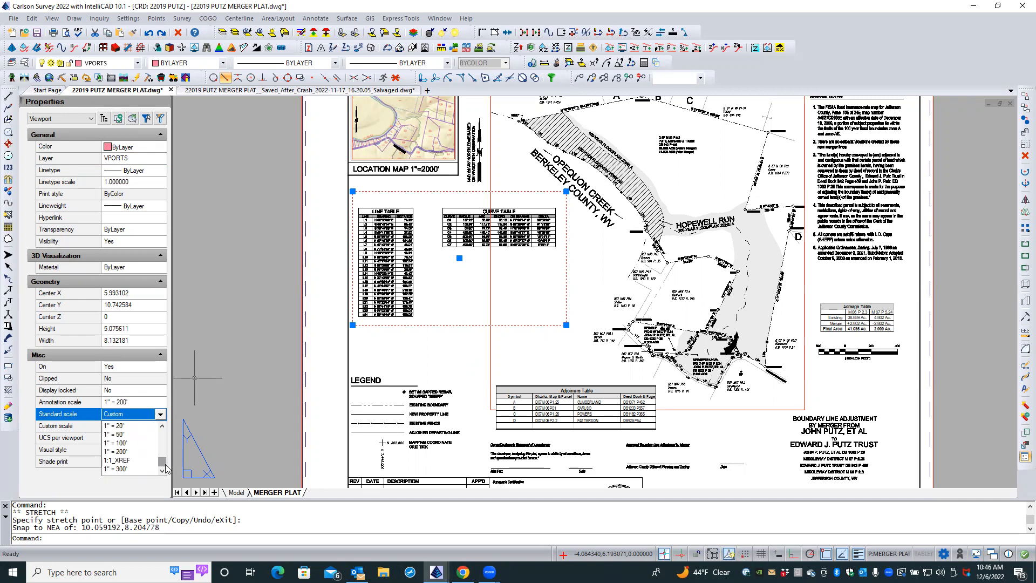
{"action": "left_click", "coordinate": [132, 451]}
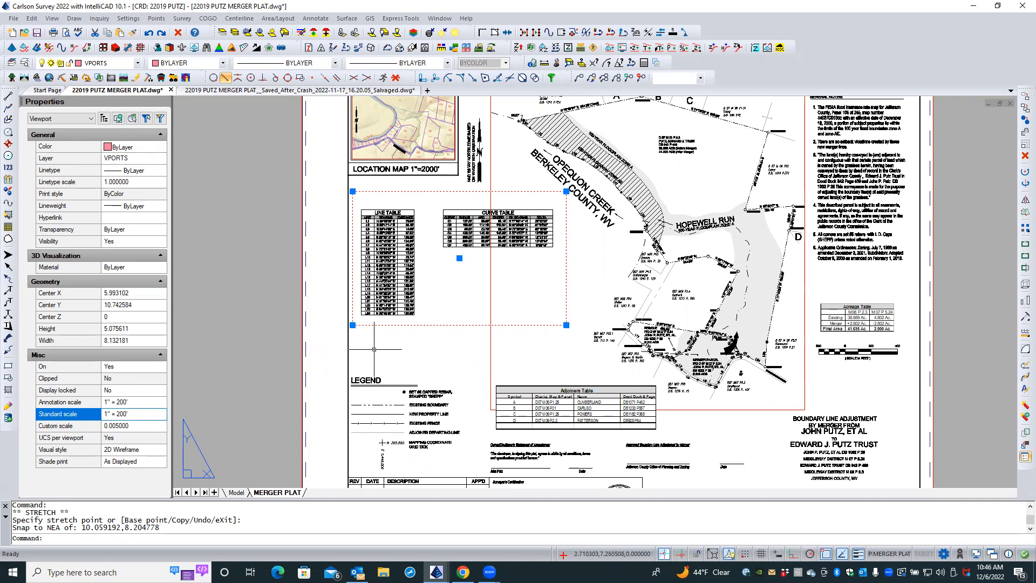
{"action": "key", "text": "Escape"}
{"action": "key", "text": "Escape"}
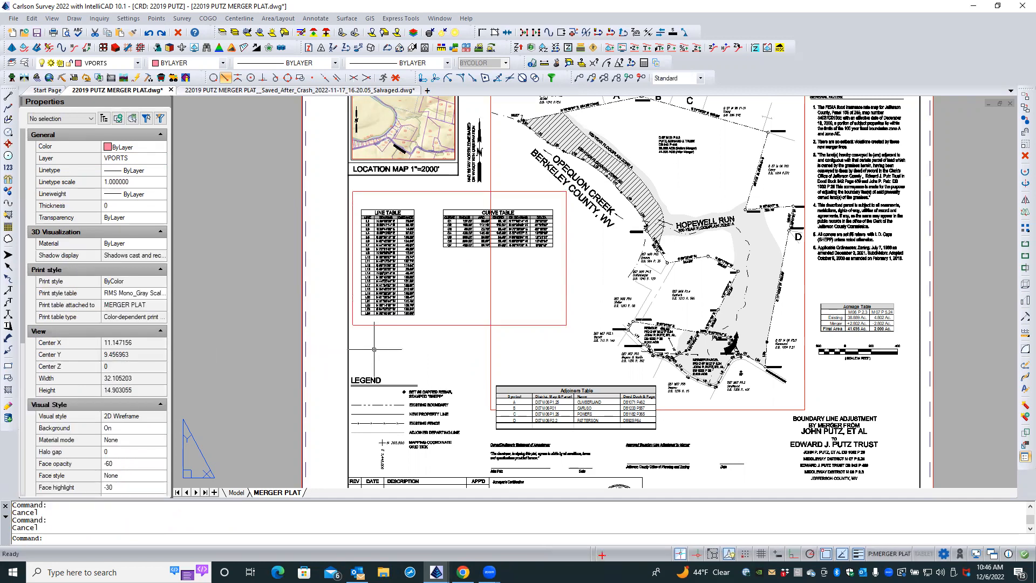
- Stretch the table viewport's upper-right corner inward, close to the CURVE TABLE, making it about 7.87 wide by 4.62 high
{"action": "left_click", "coordinate": [435, 324]}
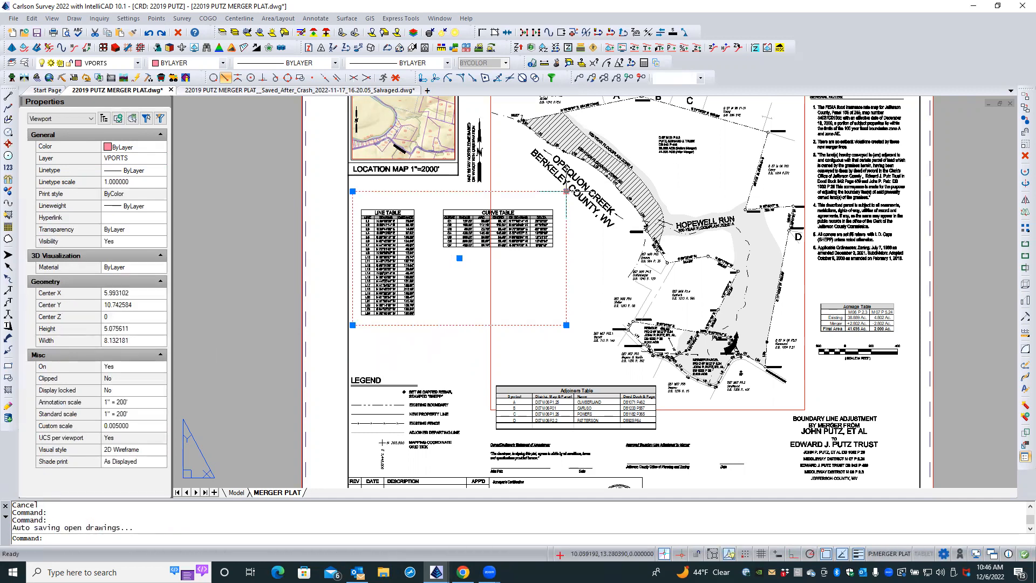
{"action": "left_click", "coordinate": [566, 191]}
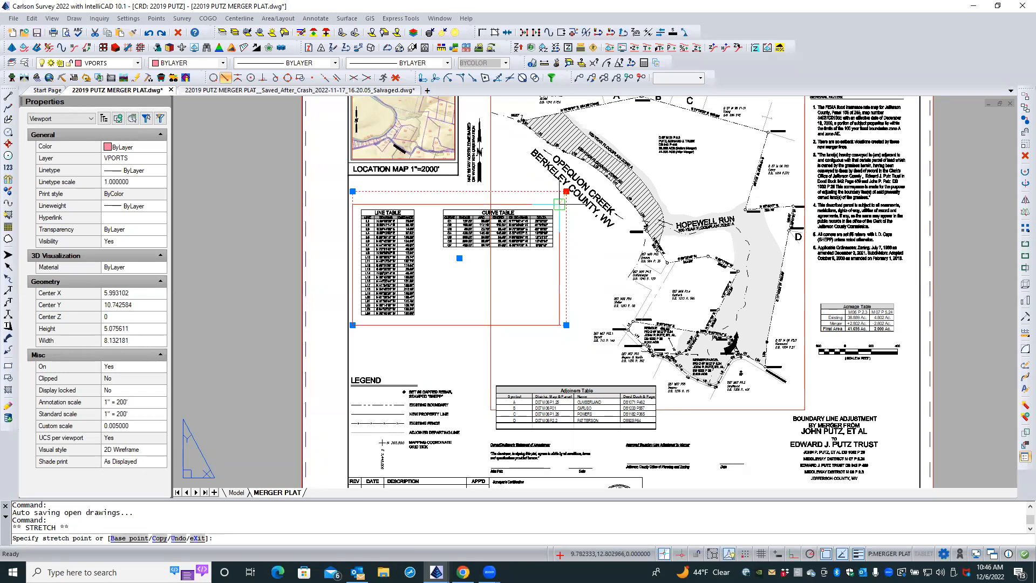
{"action": "left_click", "coordinate": [559, 204]}
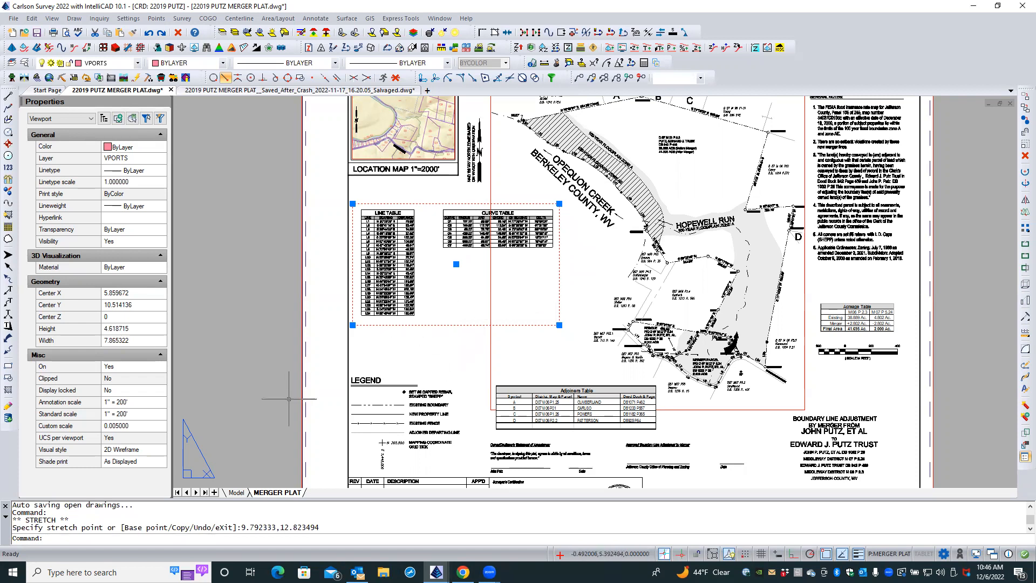
{"action": "left_click", "coordinate": [271, 400]}
{"action": "left_click", "coordinate": [262, 404]}
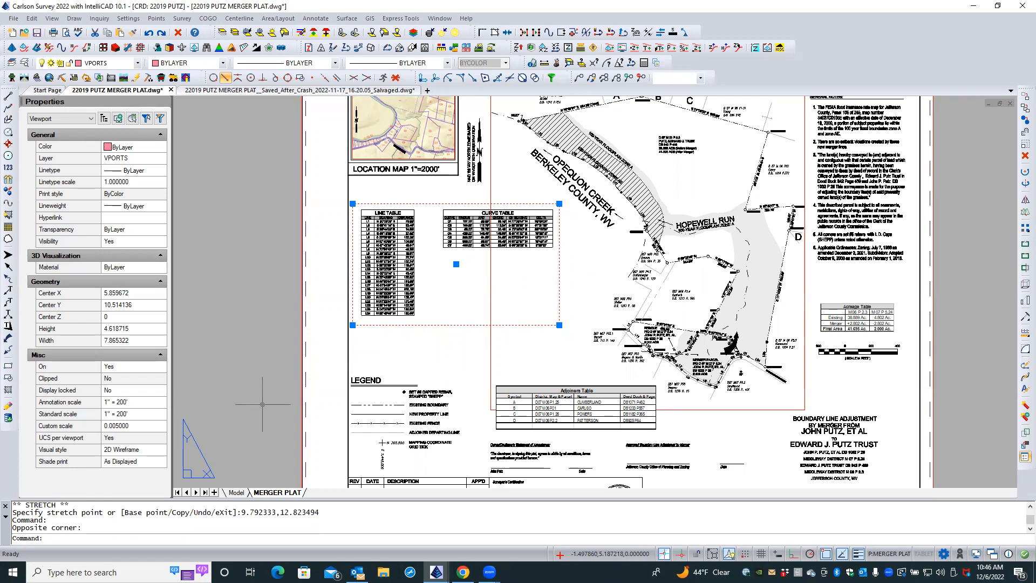
{"action": "key", "text": "Escape"}
{"action": "key", "text": "Escape"}
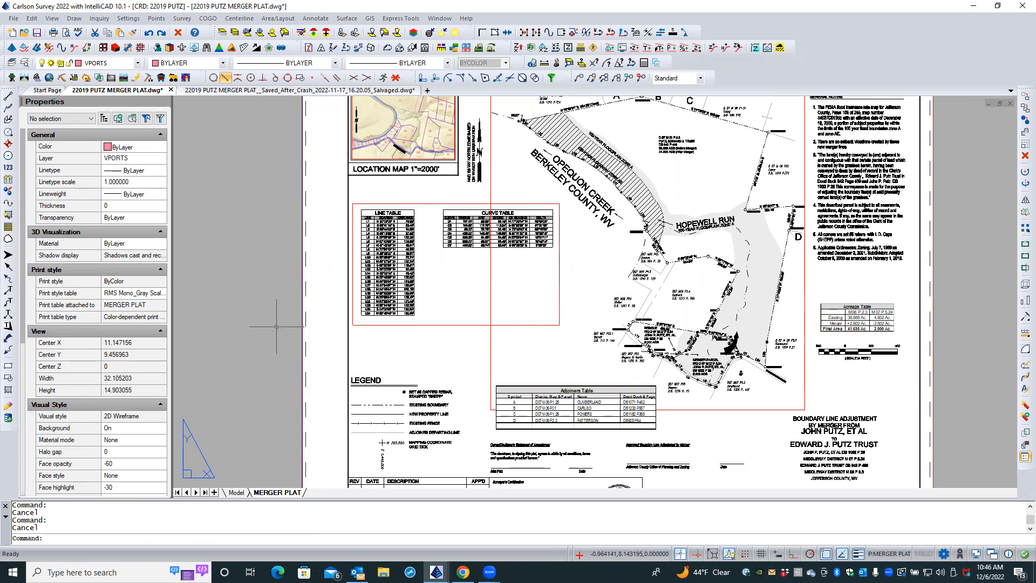
- Lock the display of the viewport that shows the line and curve tables
{"action": "left_click", "coordinate": [366, 324]}
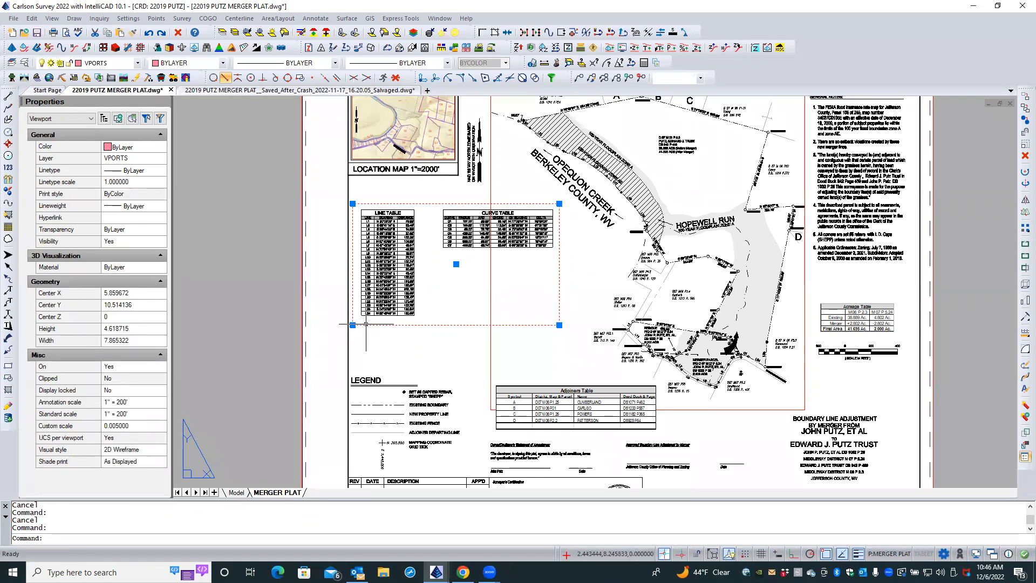
{"action": "left_click", "coordinate": [120, 390]}
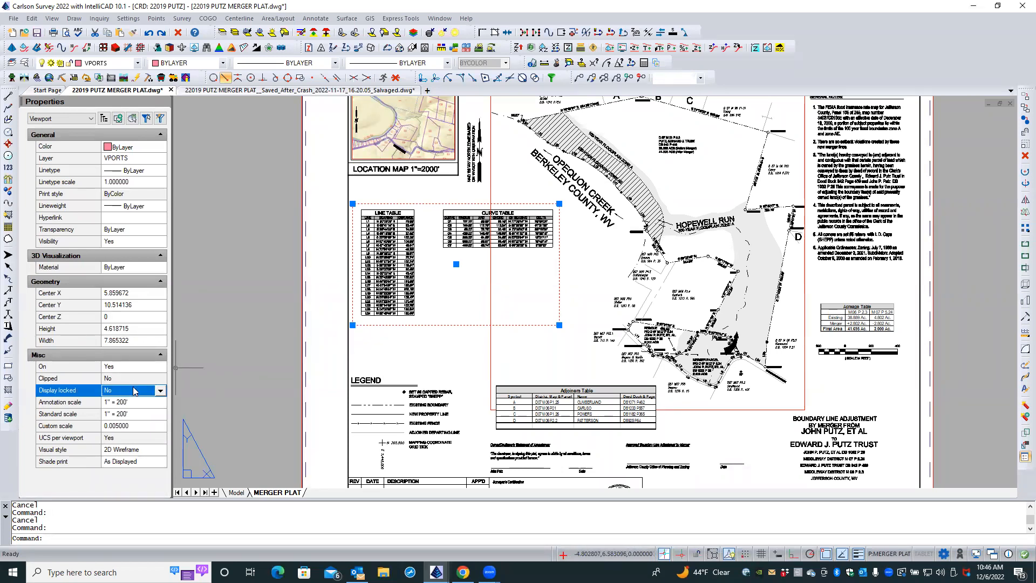
{"action": "left_click", "coordinate": [136, 390]}
{"action": "left_click", "coordinate": [135, 402]}
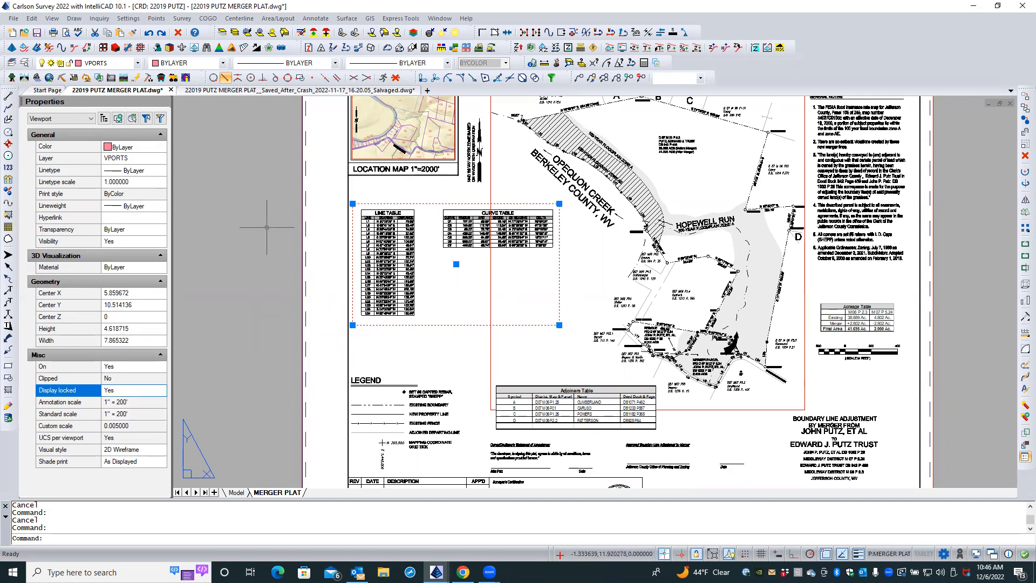
{"action": "key", "text": "Escape"}
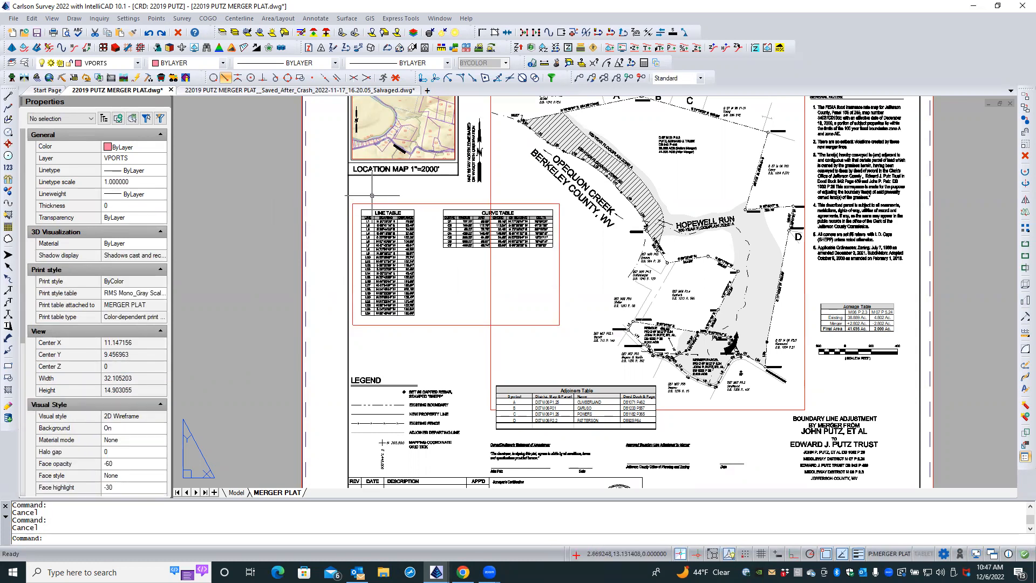
- Move the table viewport by its centre grip, without object snap, so it is centred at about 8.27, 9.52
{"action": "left_click", "coordinate": [435, 204]}
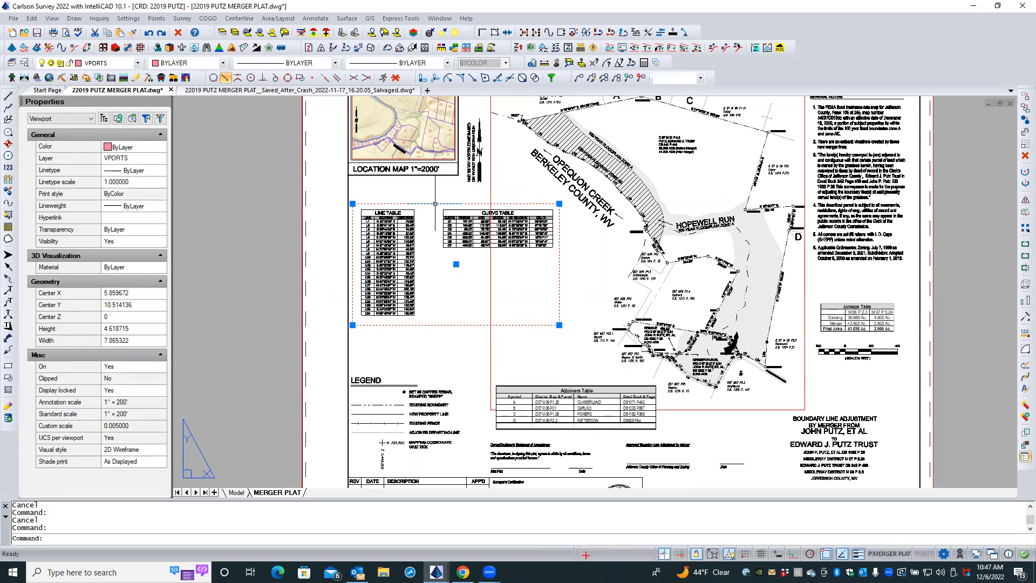
{"action": "left_click", "coordinate": [456, 263]}
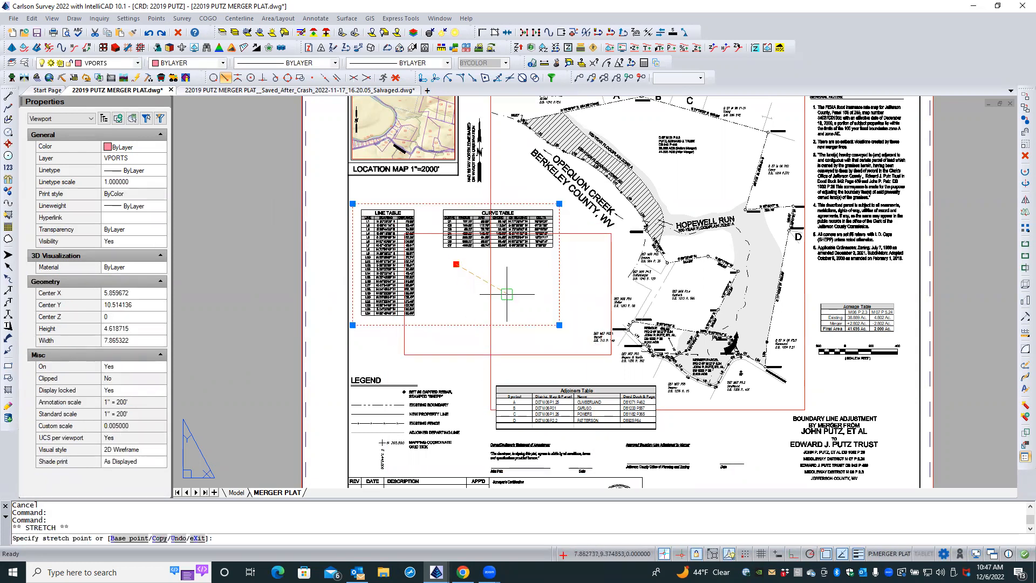
{"action": "right_click", "coordinate": [479, 250], "text": "shift"}
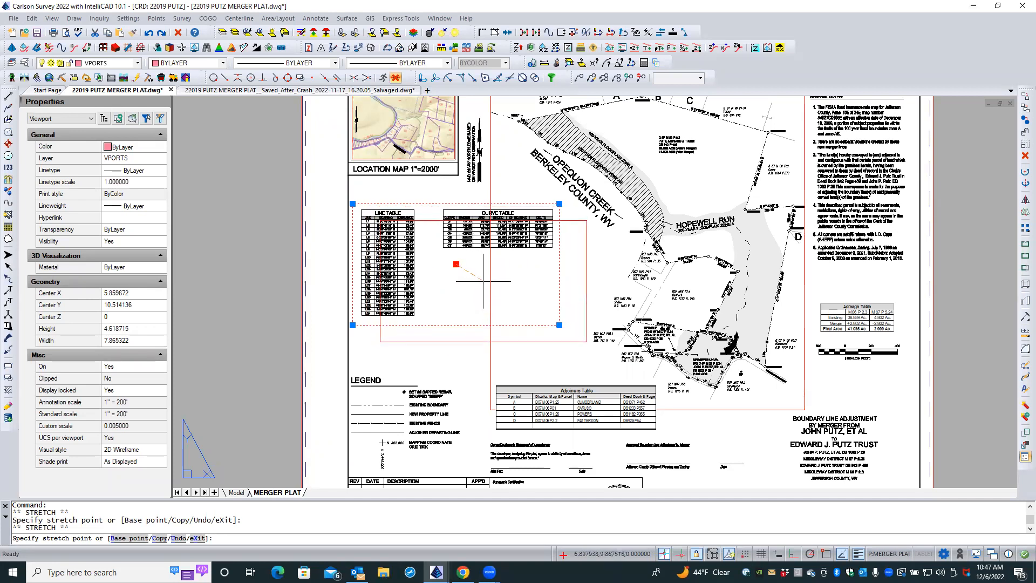
{"action": "left_click", "coordinate": [482, 281]}
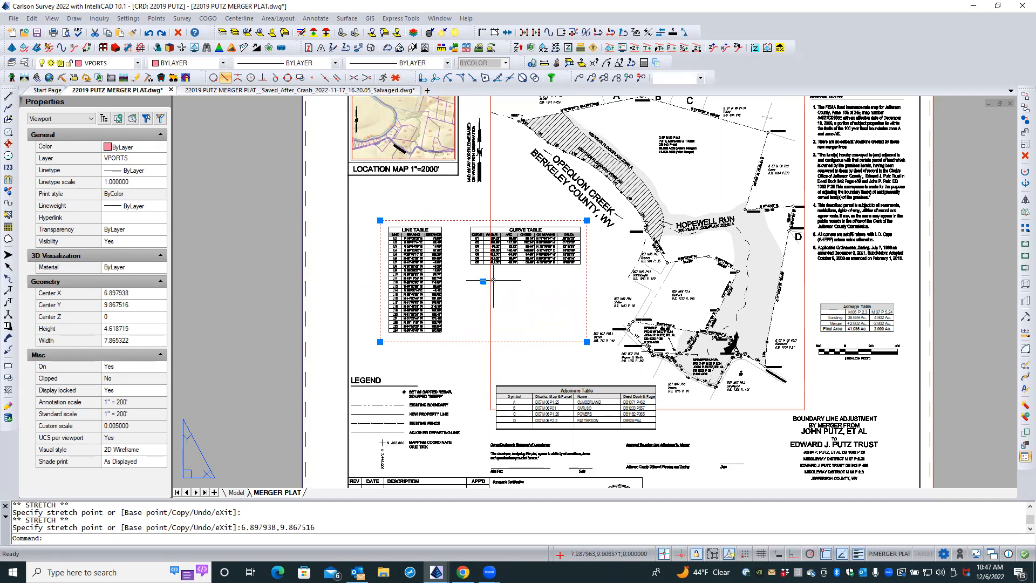
{"action": "left_click", "coordinate": [482, 281]}
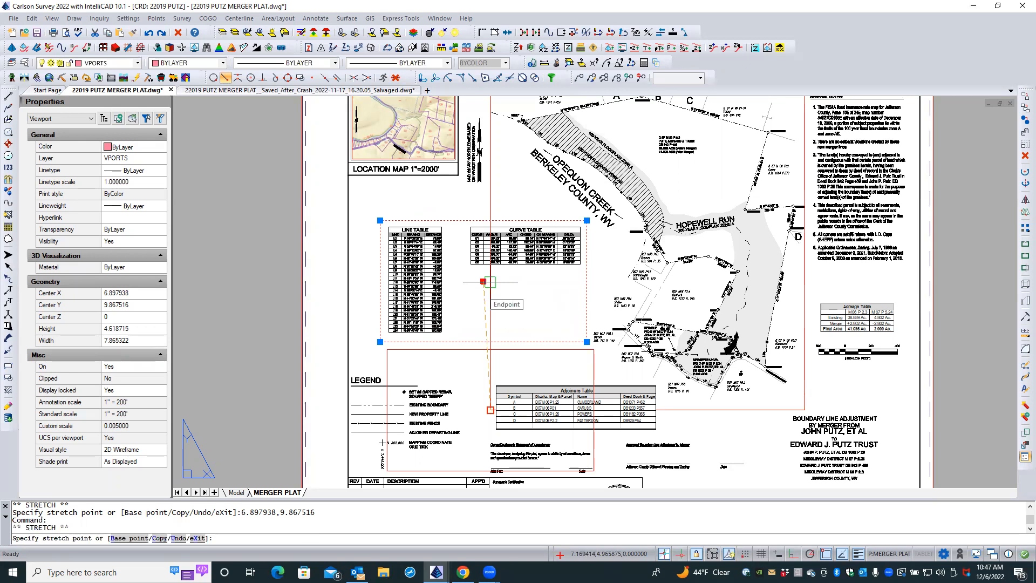
{"action": "right_click", "coordinate": [490, 281], "text": "shift"}
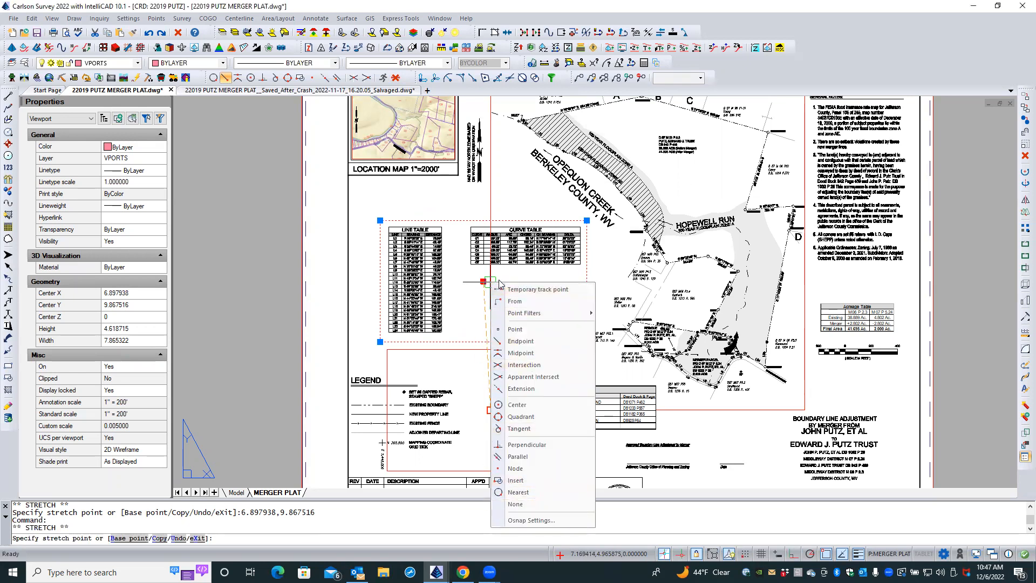
{"action": "left_click", "coordinate": [521, 504]}
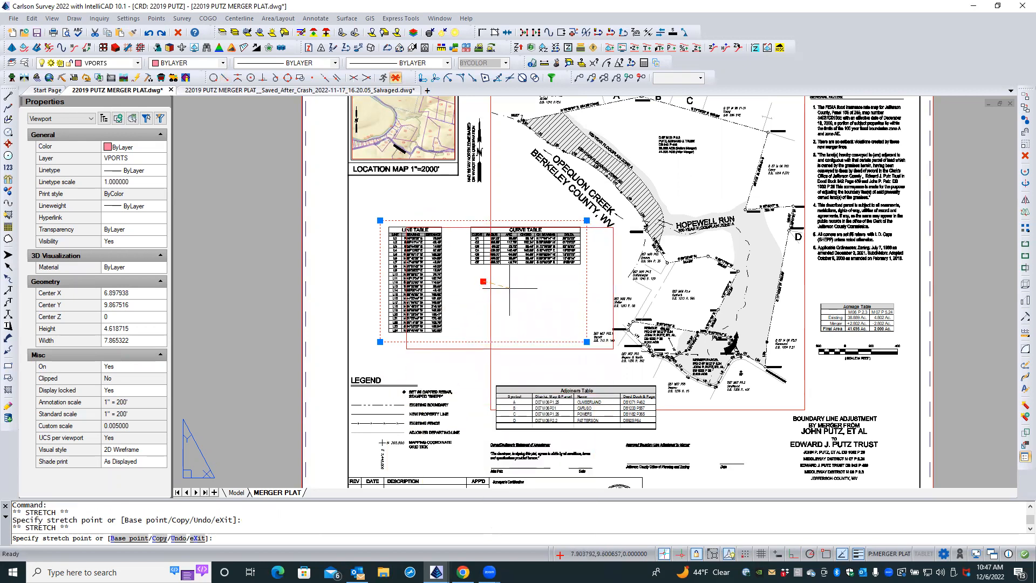
{"action": "left_click", "coordinate": [519, 290]}
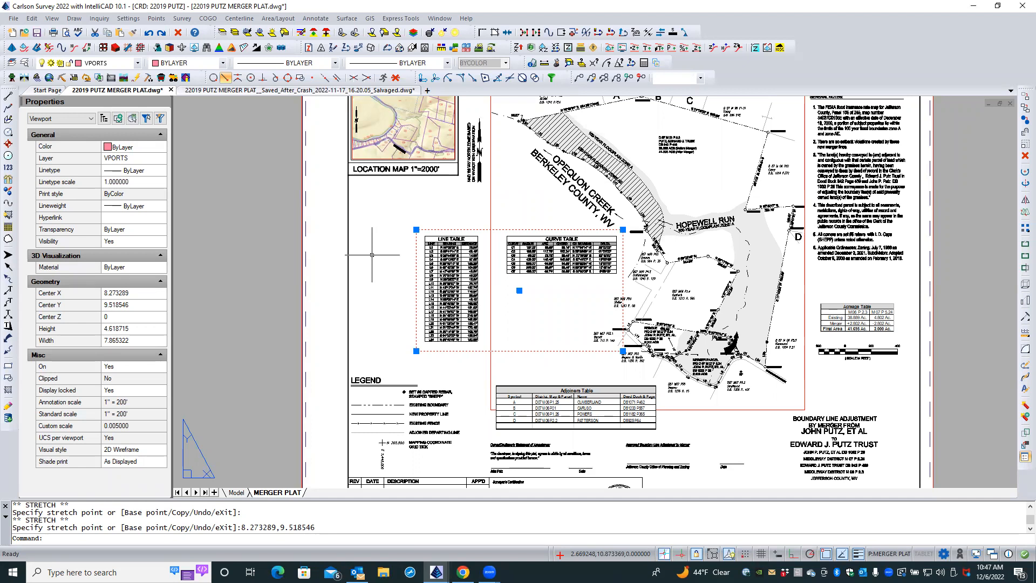
- Move the table viewport up and to the left, under the location map, so it is centred at about 5.89, 11.20
{"action": "type", "text": "M"}
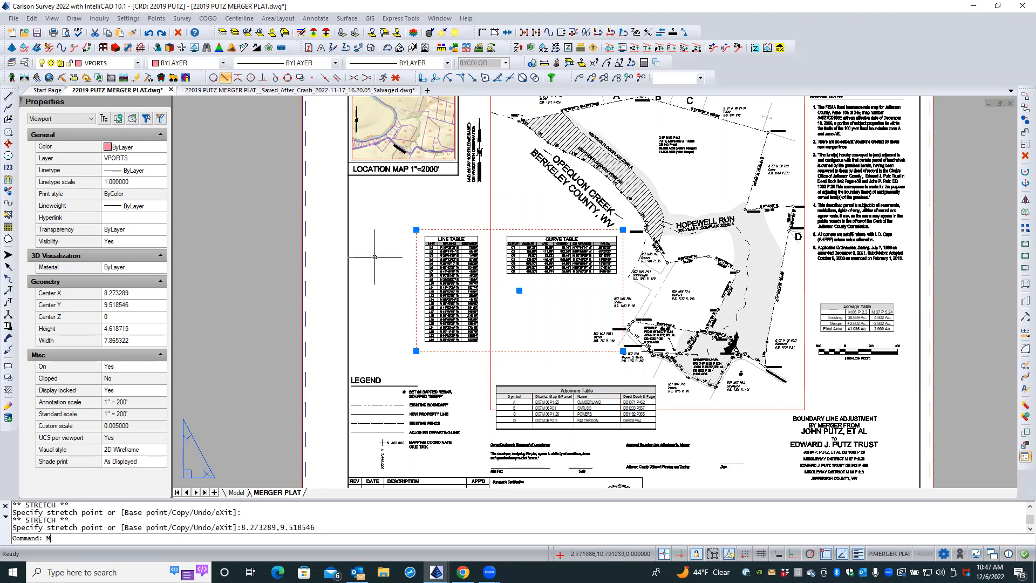
{"action": "key", "text": "Return"}
{"action": "left_click", "coordinate": [259, 348]}
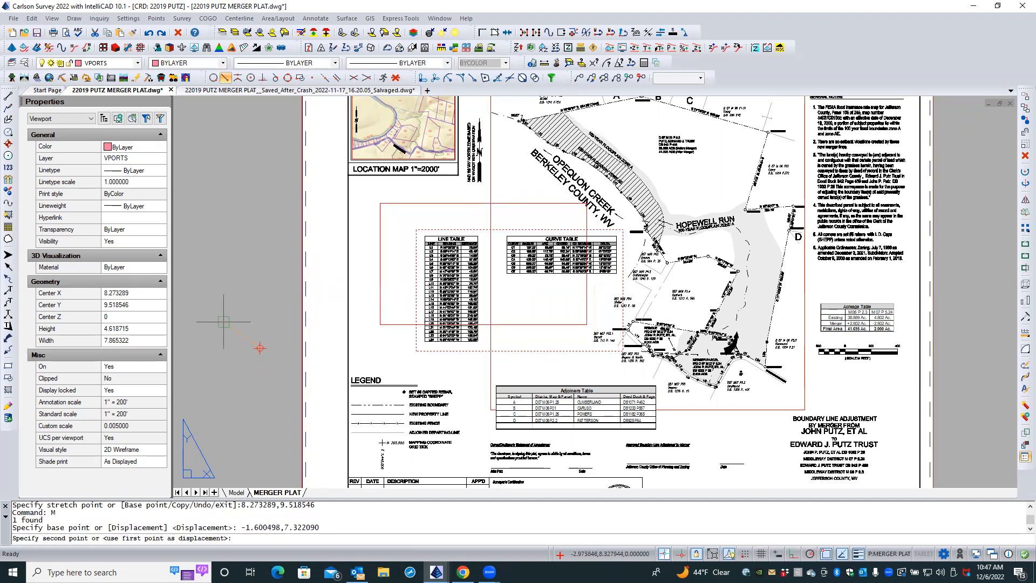
{"action": "left_click", "coordinate": [197, 303]}
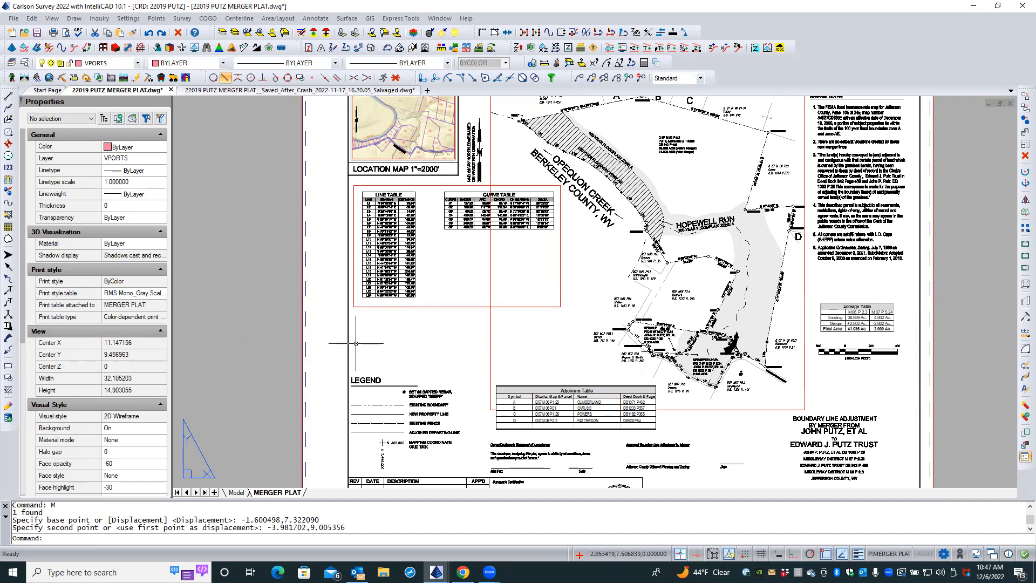
- Copy the table viewport from its upper-left corner to a point about 5 units straight down, just beneath the original
{"action": "left_click", "coordinate": [413, 307]}
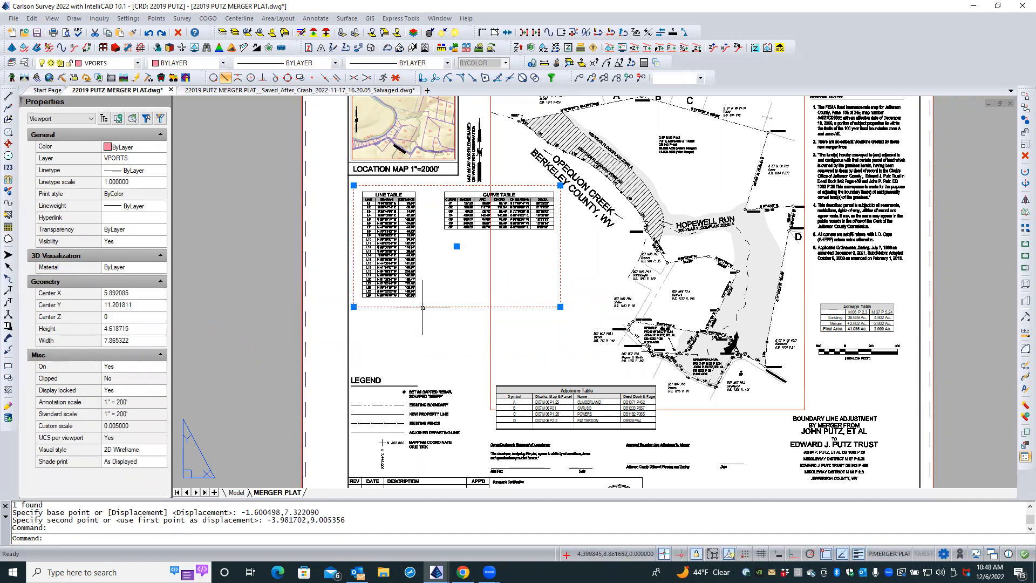
{"action": "left_click", "coordinate": [1025, 108]}
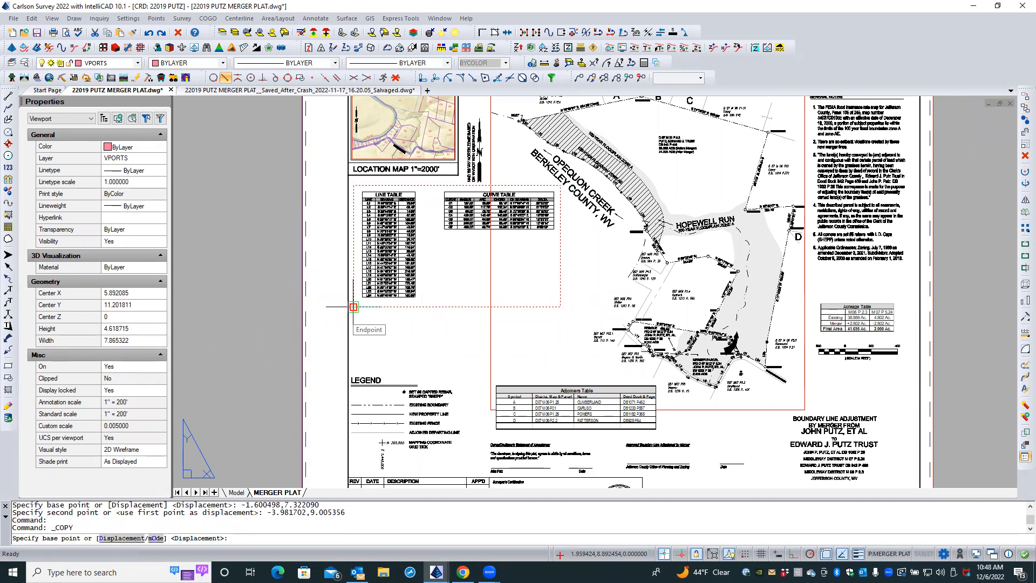
{"action": "left_click", "coordinate": [354, 185]}
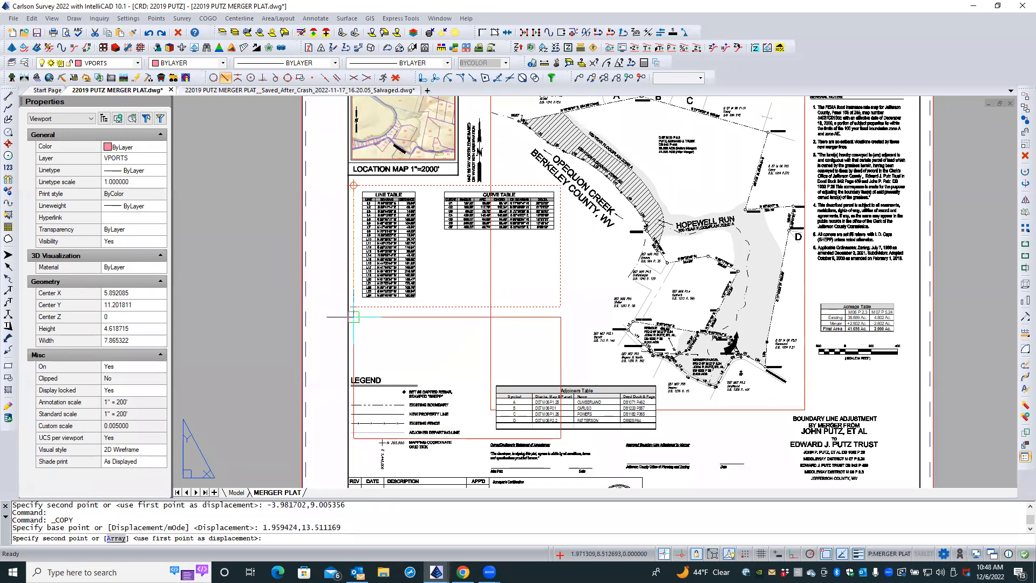
{"action": "left_click", "coordinate": [354, 317]}
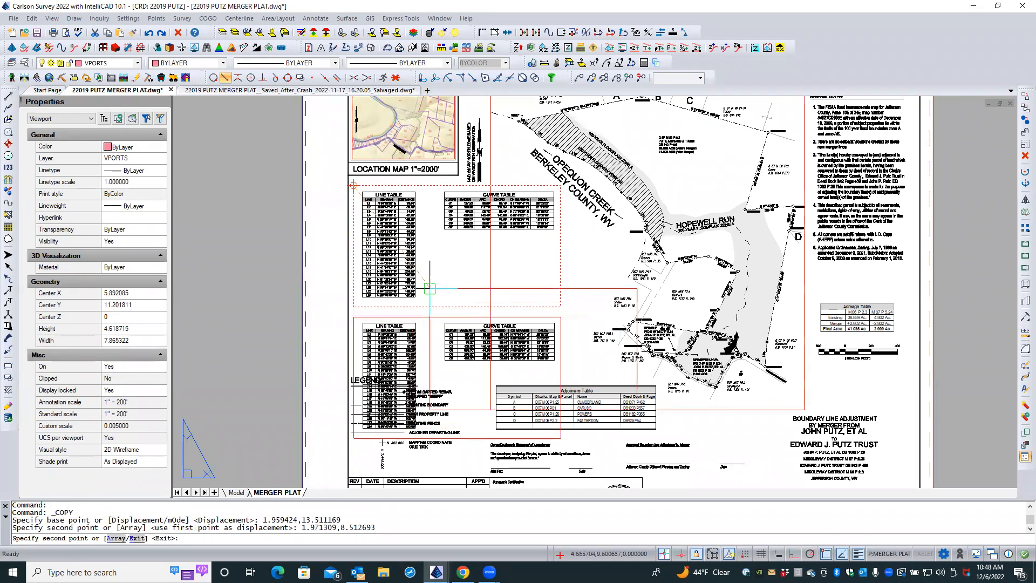
{"action": "key", "text": "Escape"}
{"action": "key", "text": "Escape"}
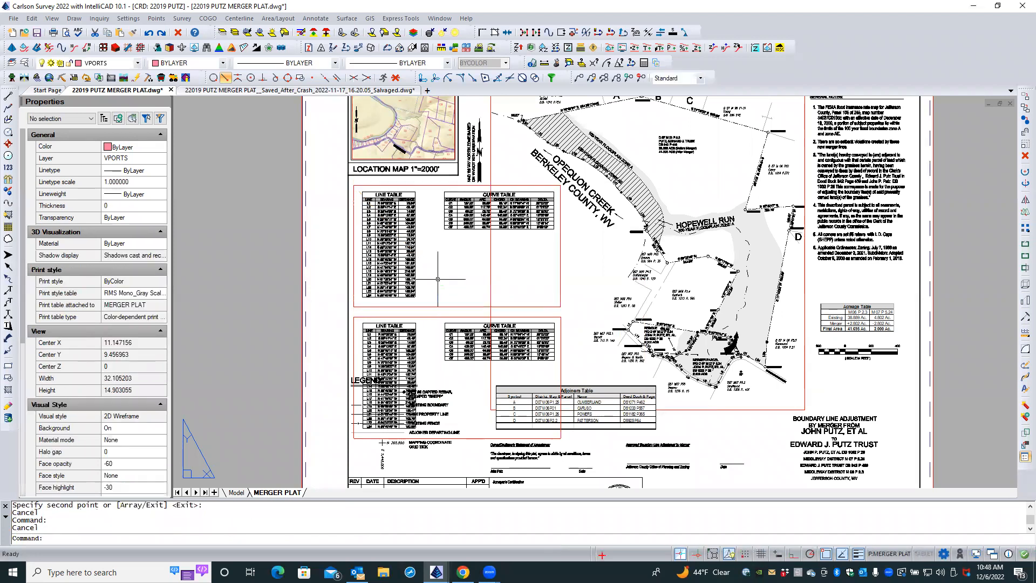
{"action": "left_click", "coordinate": [428, 305]}
{"action": "left_click", "coordinate": [450, 303]}
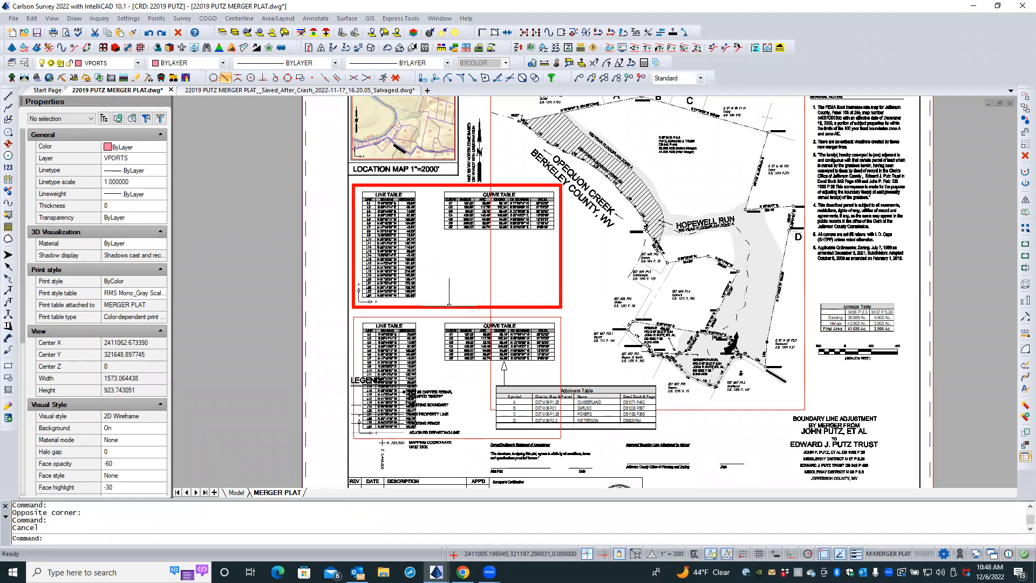
{"action": "left_click", "coordinate": [450, 304]}
{"action": "left_click", "coordinate": [571, 261]}
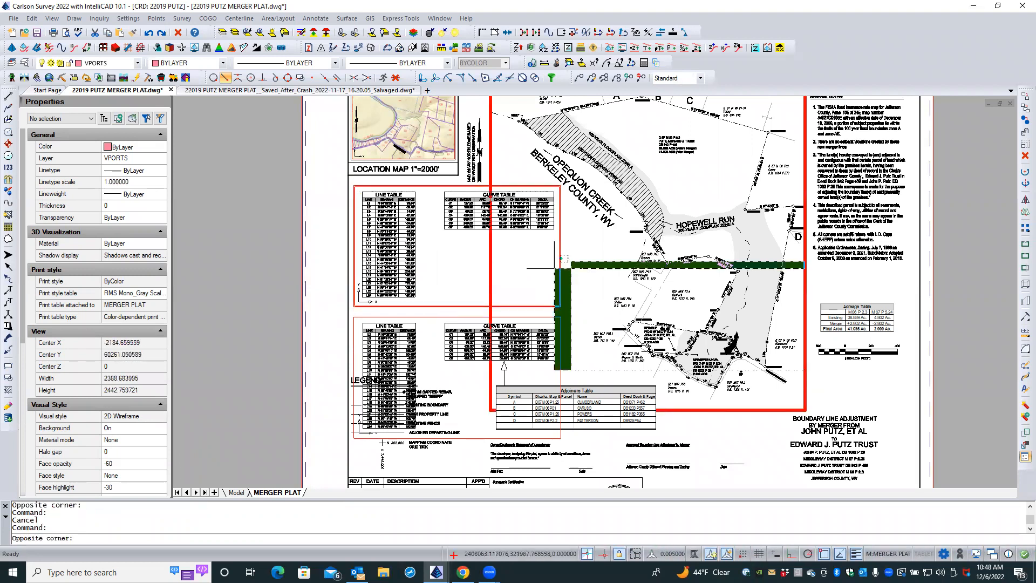
{"action": "key", "text": "Escape"}
{"action": "key", "text": "Escape"}
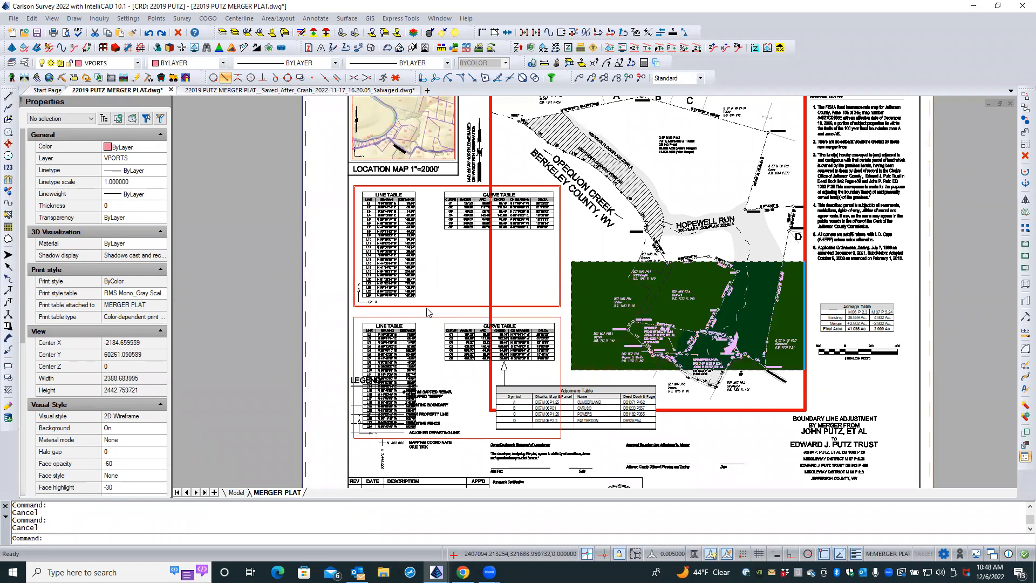
- Stretch the upper table viewport's lower-right corner, without object snap, to enclose only the LINE TABLE, about 2.60 wide by 4.42 high
{"action": "double_click", "coordinate": [426, 306]}
{"action": "left_click", "coordinate": [428, 306]}
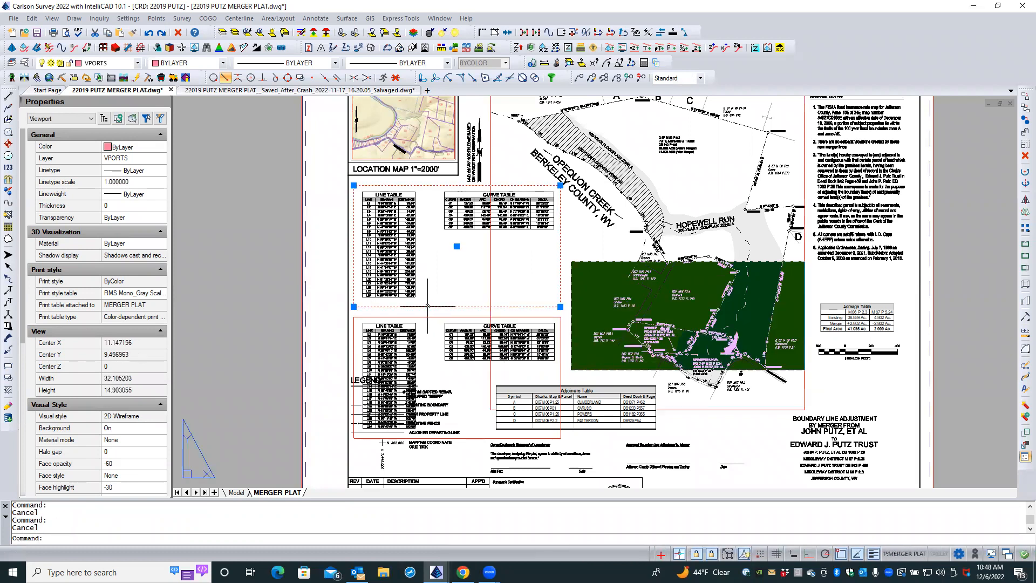
{"action": "left_click", "coordinate": [560, 306]}
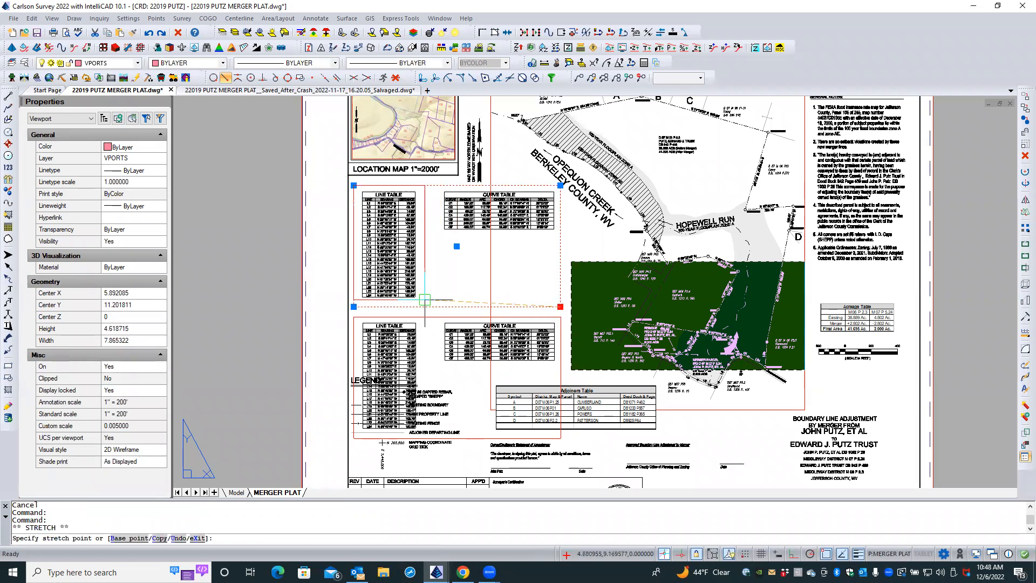
{"action": "right_click", "coordinate": [426, 302]}
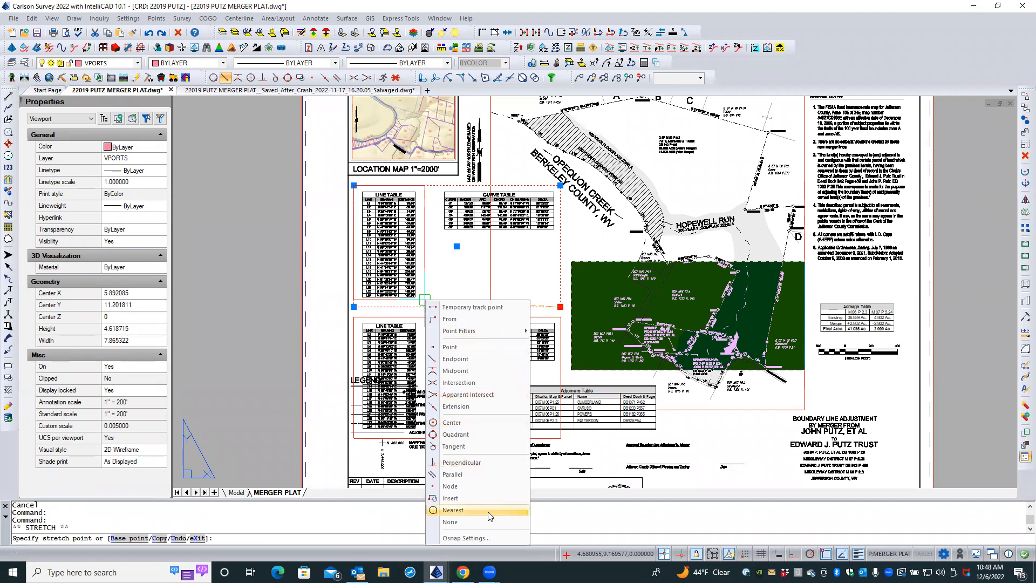
{"action": "left_click", "coordinate": [447, 524]}
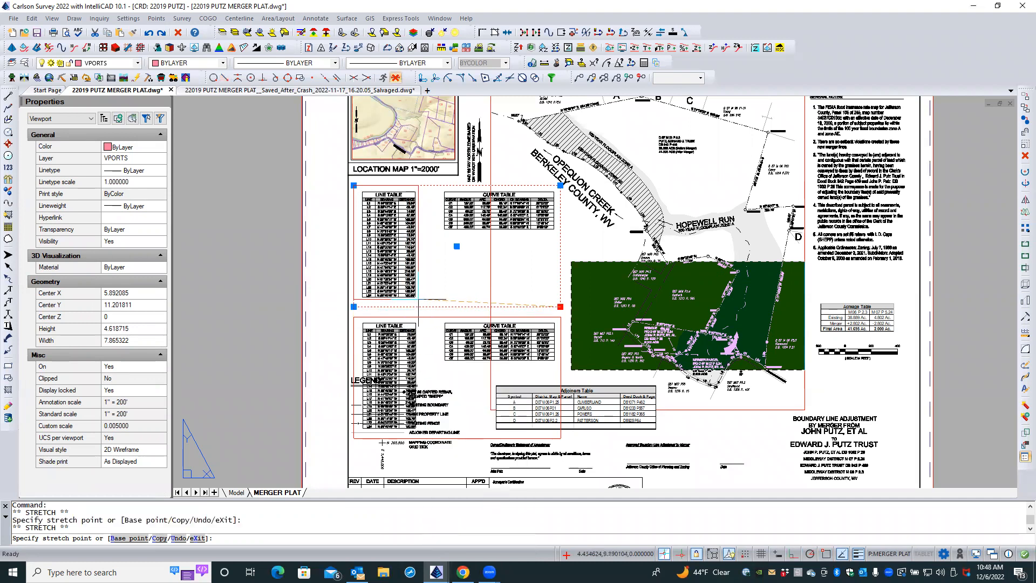
{"action": "left_click", "coordinate": [421, 301]}
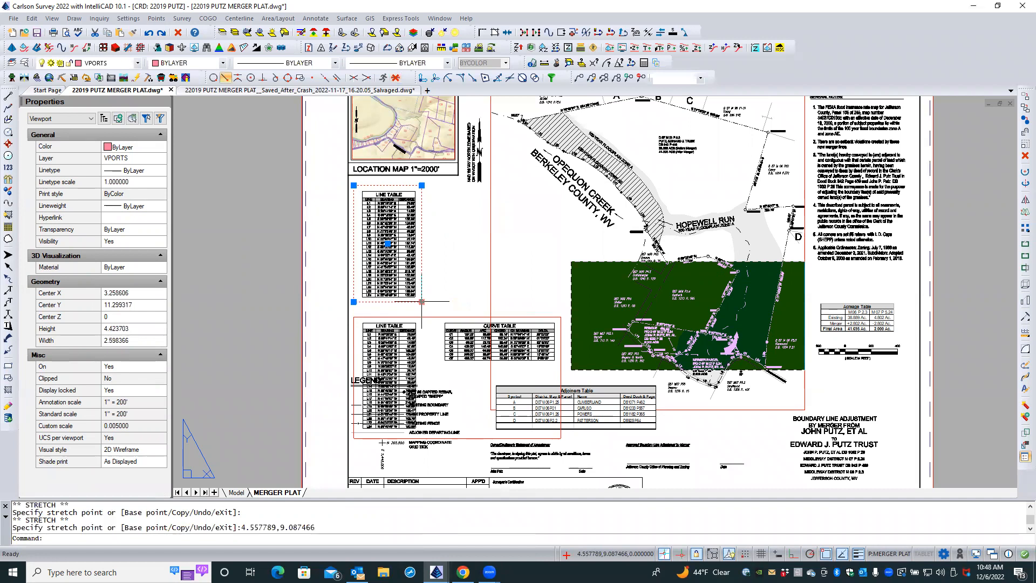
{"action": "key", "text": "Escape"}
{"action": "key", "text": "Escape"}
- Stretch the copied viewport's lower-left corner to frame only the CURVE TABLE, about 4.66 wide by 1.91 high
{"action": "left_click", "coordinate": [427, 317]}
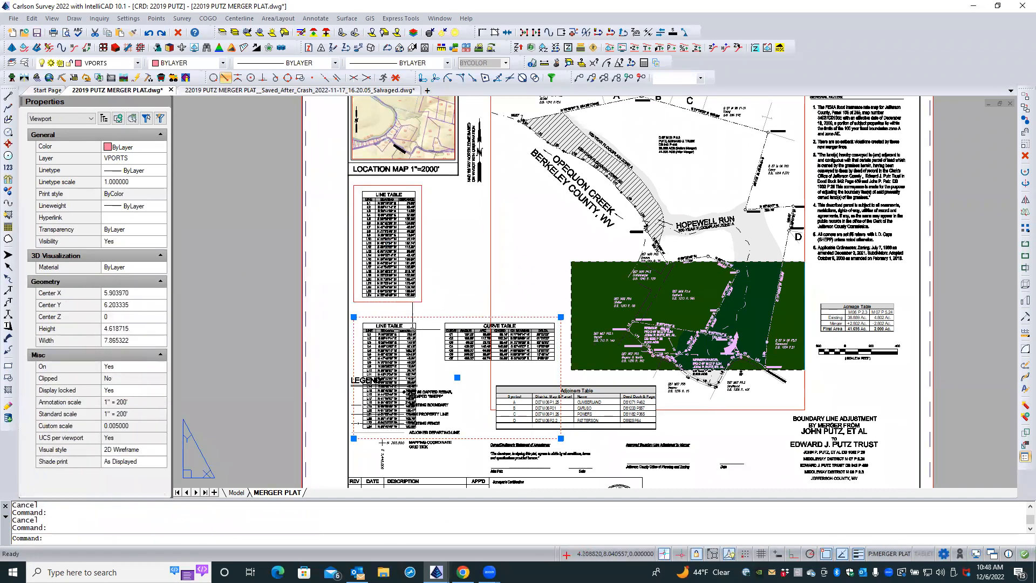
{"action": "left_click", "coordinate": [354, 438]}
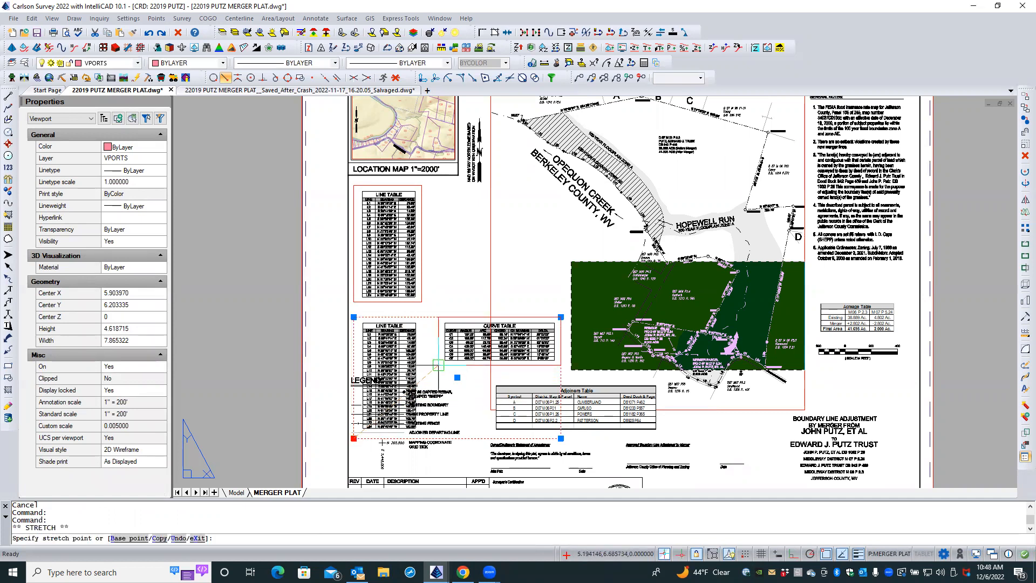
{"action": "left_click", "coordinate": [440, 365]}
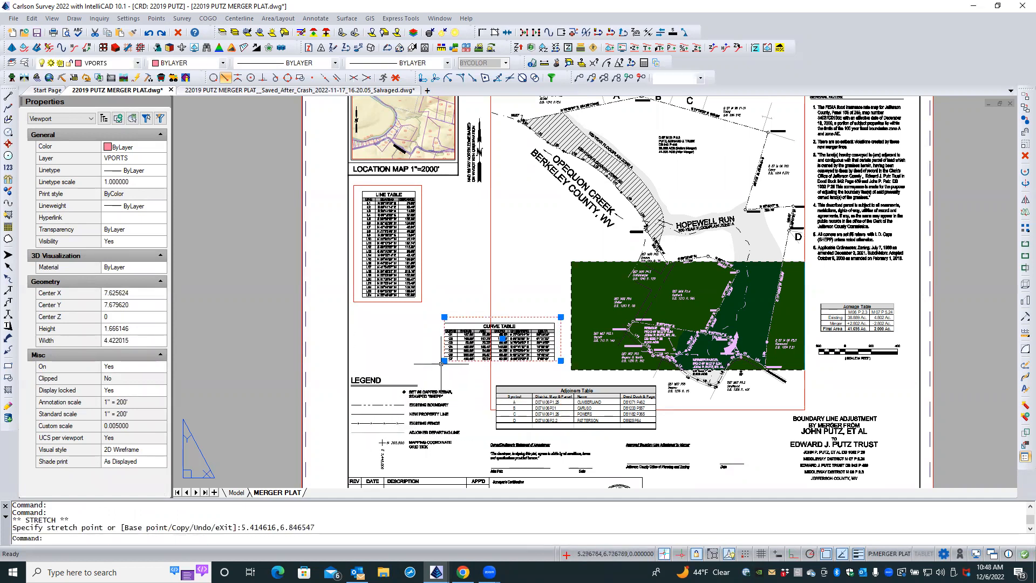
{"action": "left_click", "coordinate": [444, 361]}
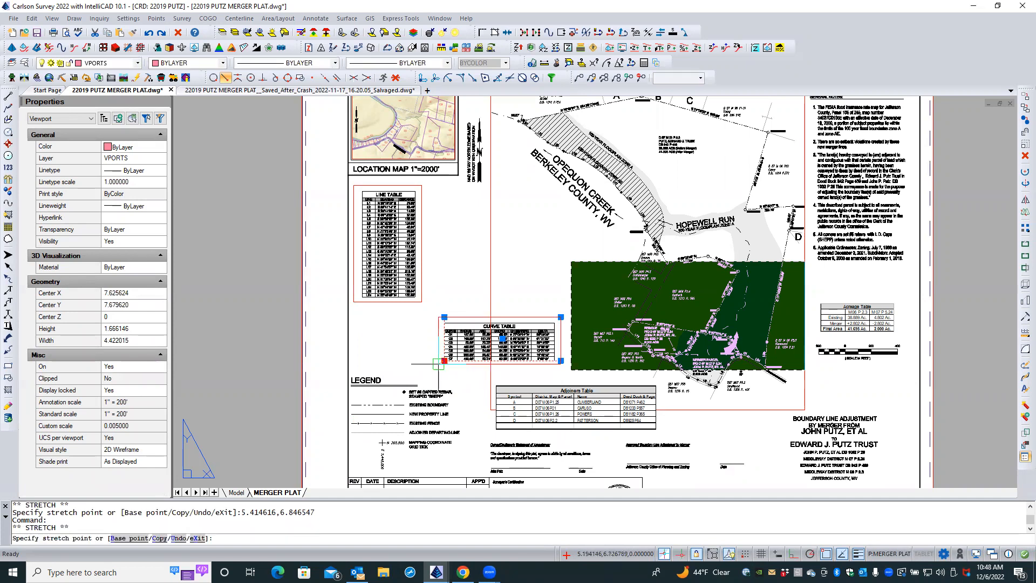
{"action": "left_click", "coordinate": [437, 371]}
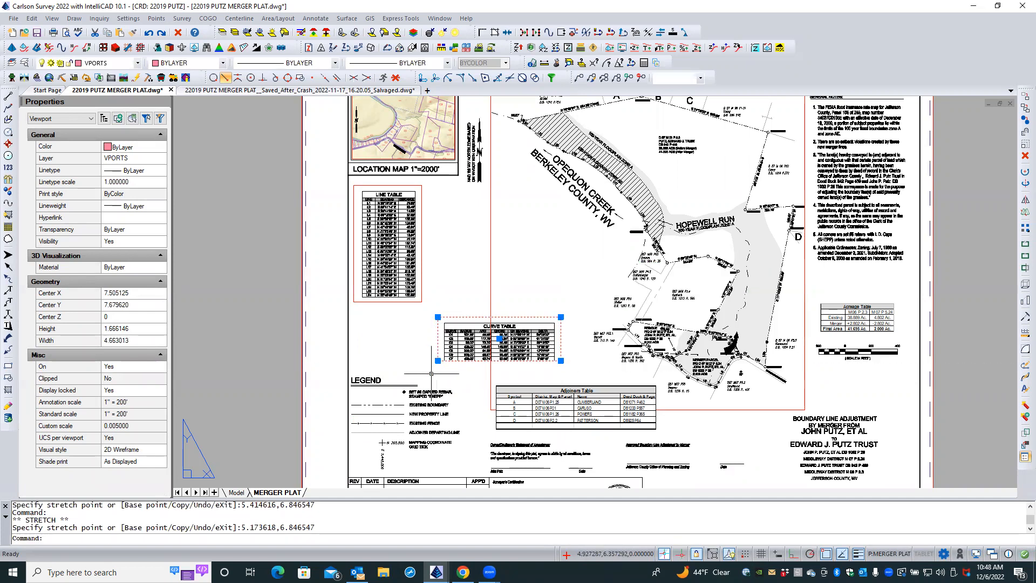
{"action": "left_click", "coordinate": [437, 360]}
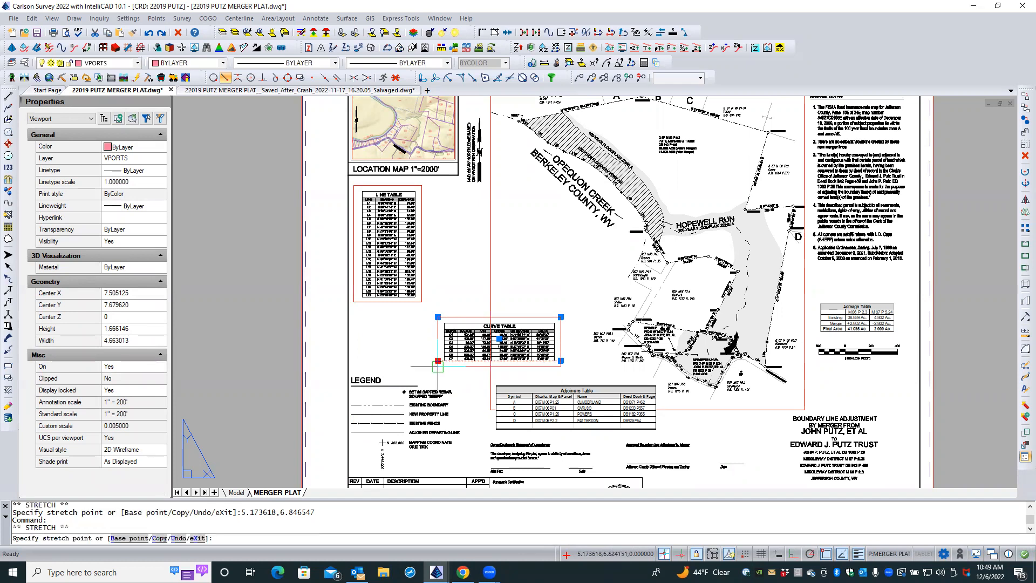
{"action": "left_click", "coordinate": [437, 367]}
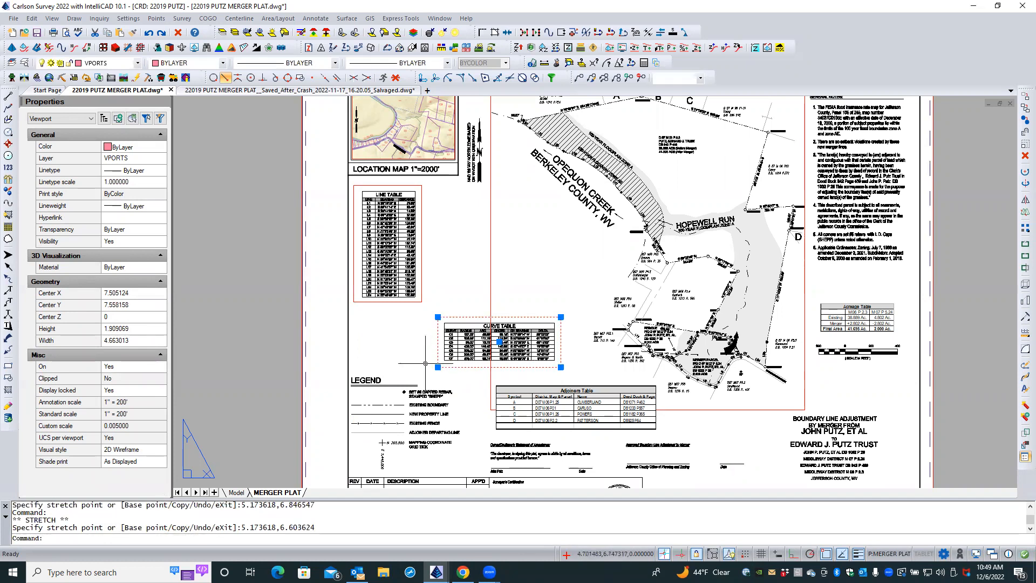
- Move the curve table viewport so the CURVE TABLE's upper-left corner meets the LINE TABLE's lower-left corner
{"action": "type", "text": "m"}
{"action": "key", "text": "Return"}
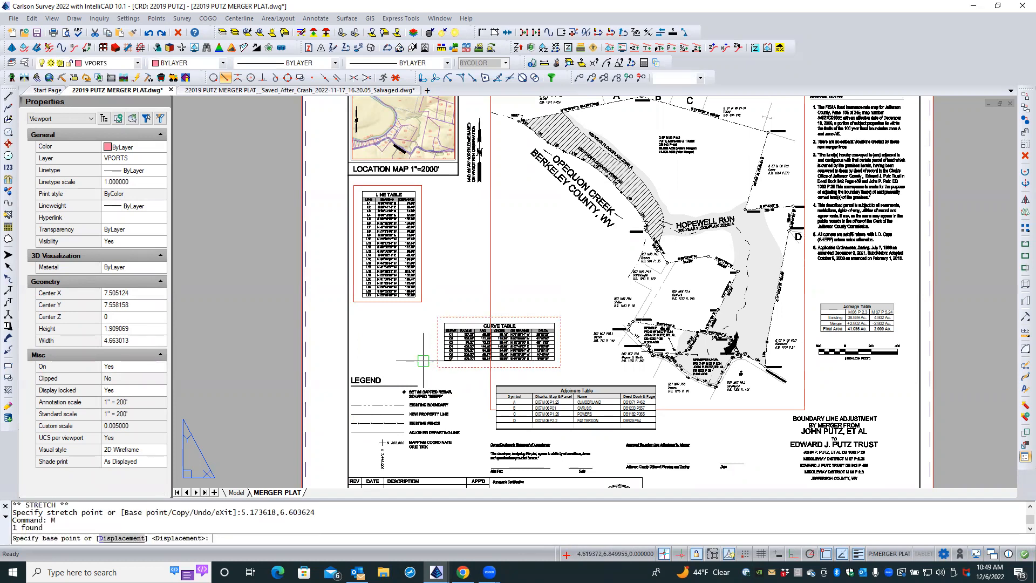
{"action": "scroll", "coordinate": [434, 331], "scroll_direction": "up", "scroll_amount": 3}
{"action": "scroll", "coordinate": [433, 331], "scroll_direction": "up", "scroll_amount": 2}
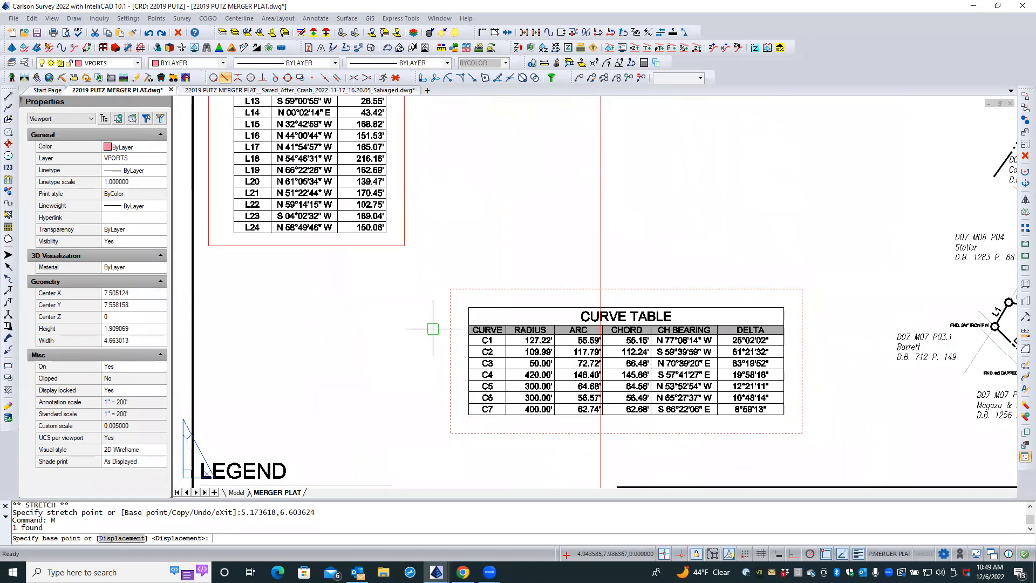
{"action": "left_click", "coordinate": [468, 307]}
{"action": "scroll", "coordinate": [470, 278], "scroll_direction": "down", "scroll_amount": 4}
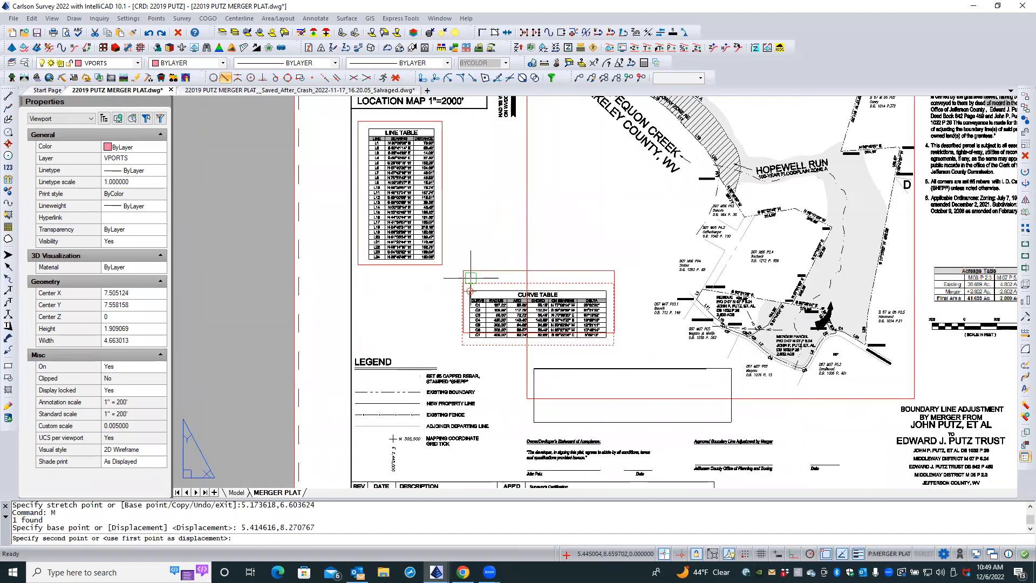
{"action": "scroll", "coordinate": [462, 231], "scroll_direction": "down", "scroll_amount": 4}
{"action": "scroll", "coordinate": [460, 183], "scroll_direction": "up", "scroll_amount": 5}
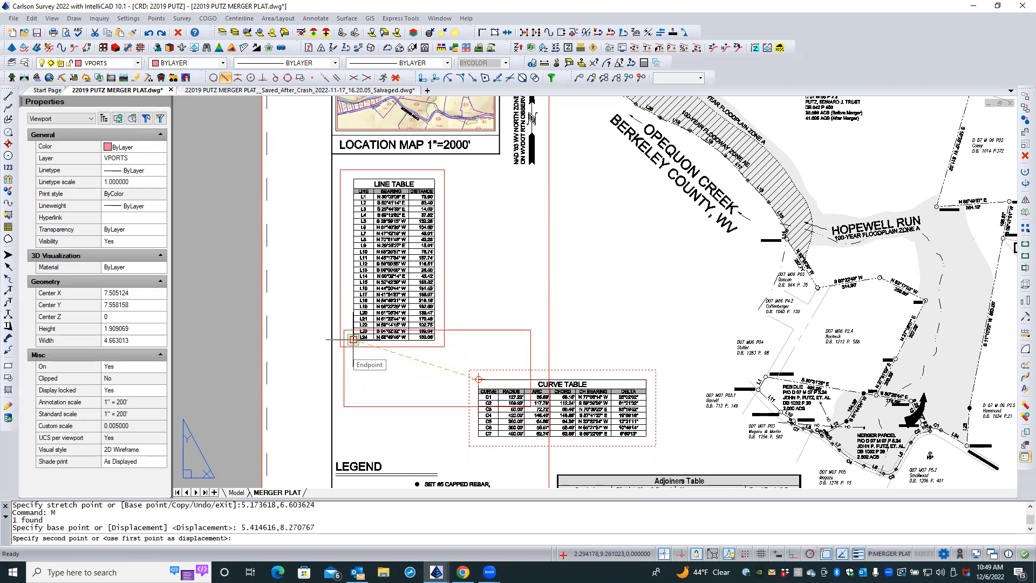
{"action": "left_click", "coordinate": [353, 339]}
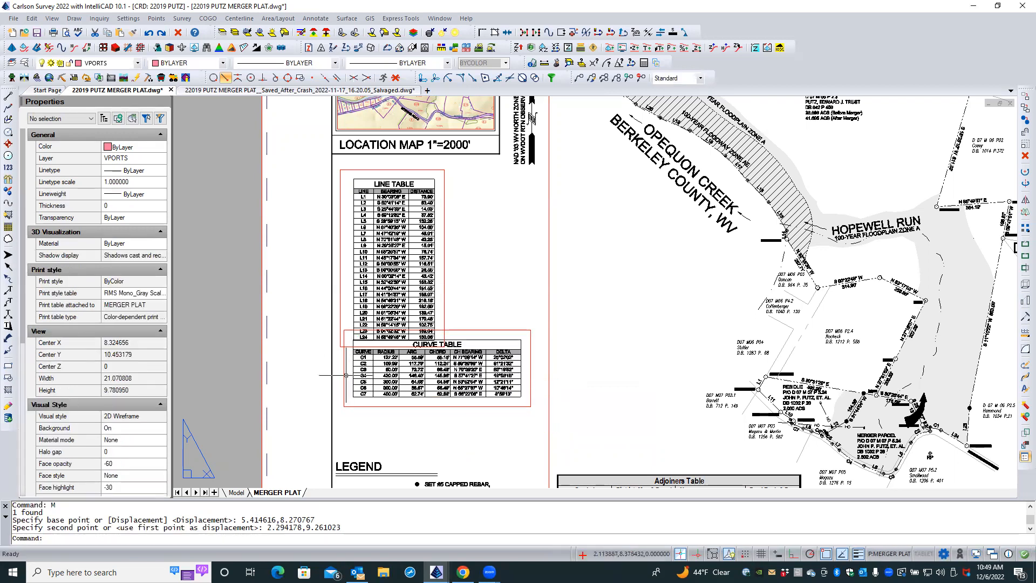
- Move the curve table viewport straight down about 0.52 units, clear of the line table viewport and above the legend
{"action": "scroll", "coordinate": [347, 375], "scroll_direction": "up", "scroll_amount": 5}
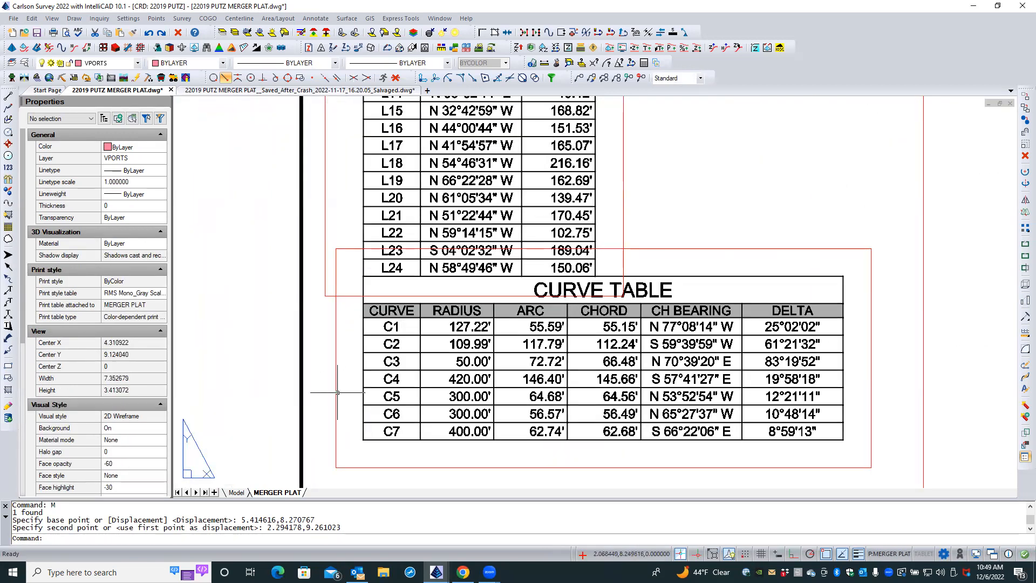
{"action": "left_click", "coordinate": [337, 393]}
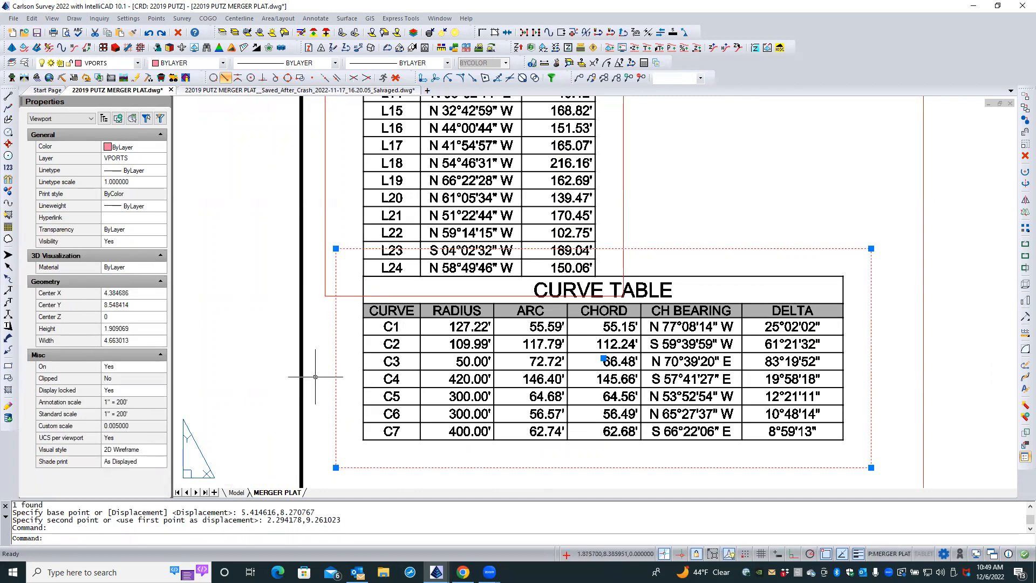
{"action": "type", "text": "M"}
{"action": "key", "text": "Return"}
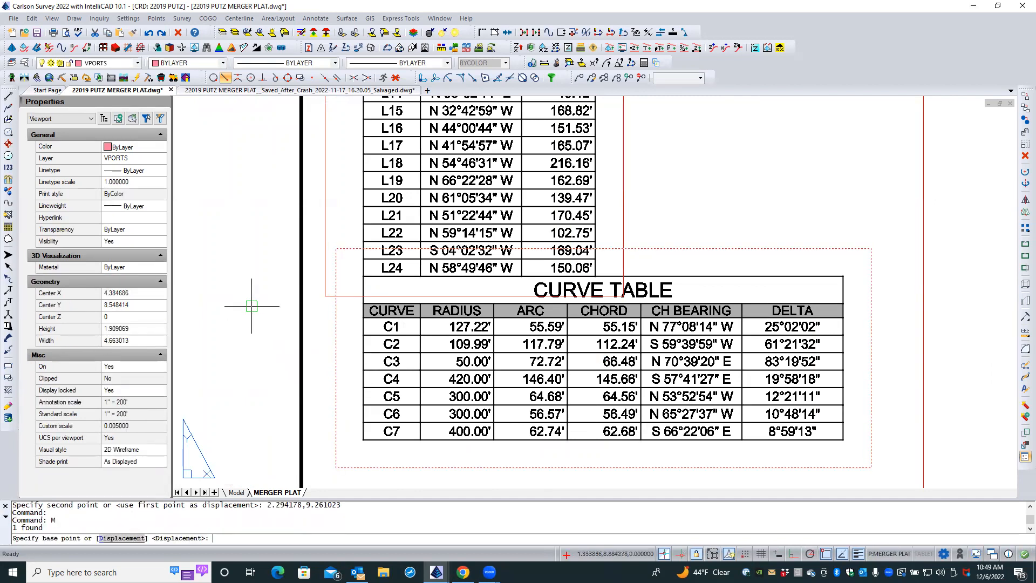
{"action": "left_click", "coordinate": [241, 274]}
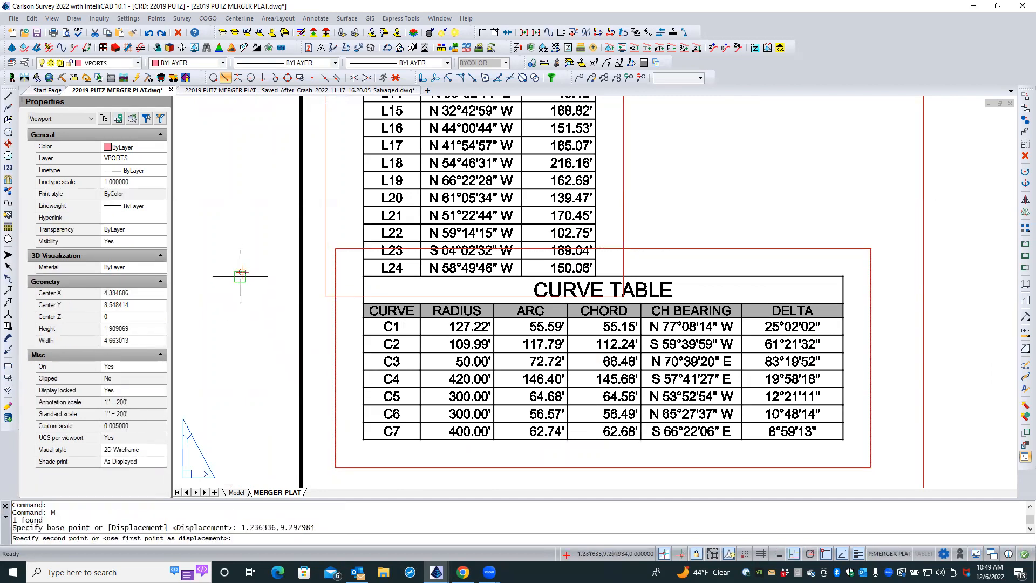
{"action": "left_click", "coordinate": [243, 331]}
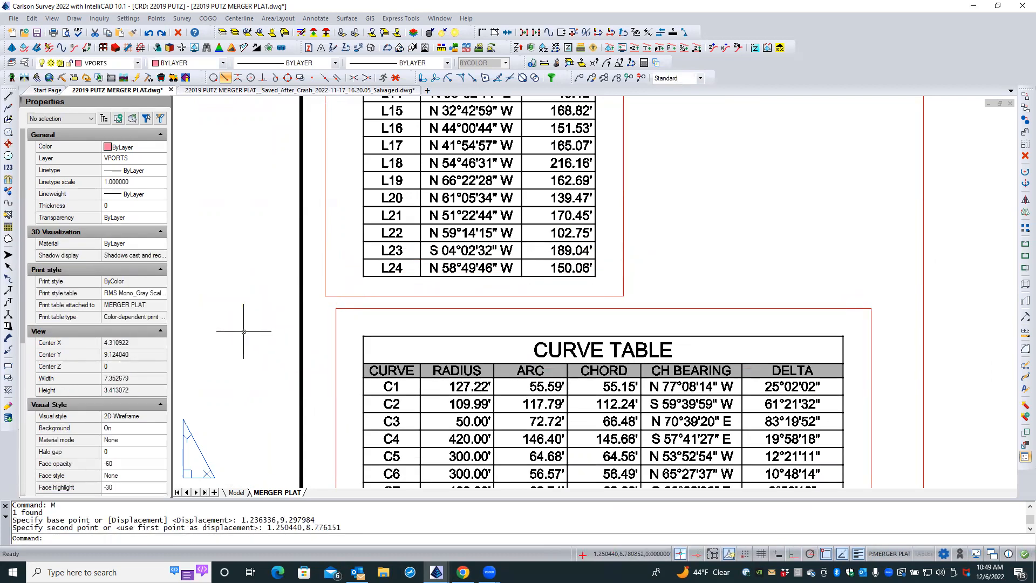
{"action": "key", "text": "Escape"}
{"action": "key", "text": "Escape"}
{"action": "scroll", "coordinate": [243, 249], "scroll_direction": "down", "scroll_amount": 4}
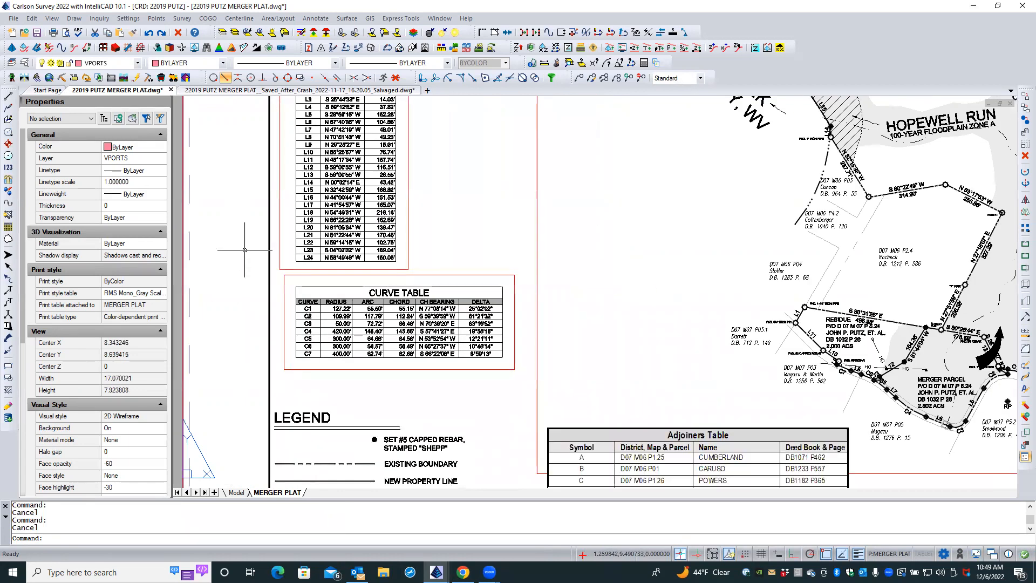
{"action": "scroll", "coordinate": [245, 250], "scroll_direction": "down", "scroll_amount": 2}
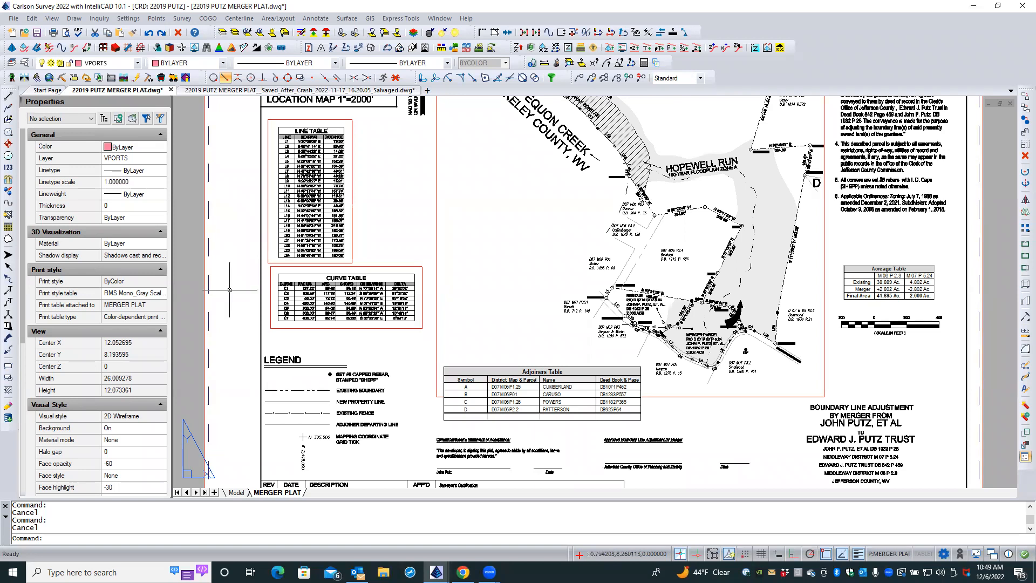
- Make NOTES the current layer
{"action": "left_click", "coordinate": [149, 159]}
{"action": "left_click", "coordinate": [160, 158]}
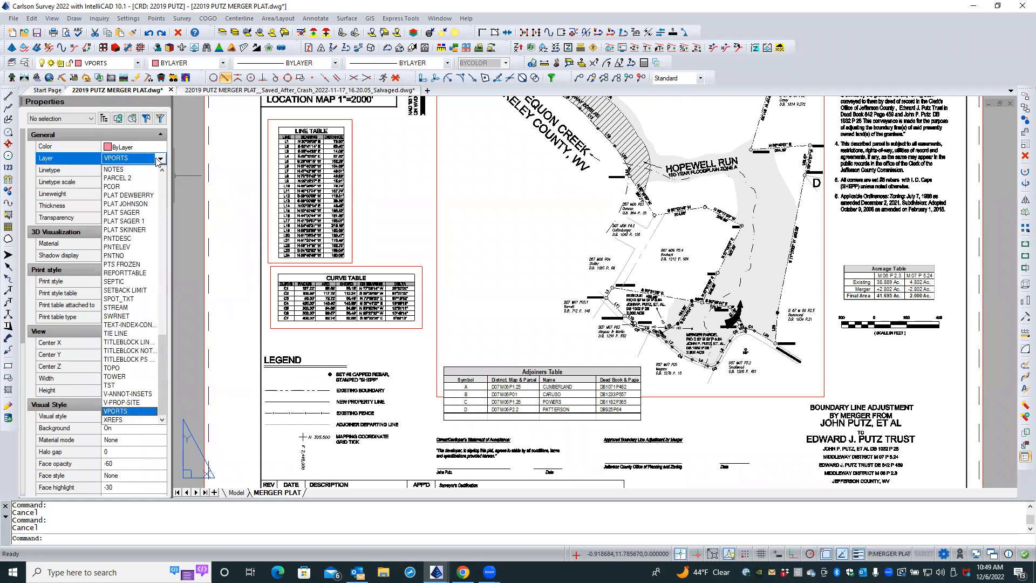
{"action": "left_click", "coordinate": [137, 169]}
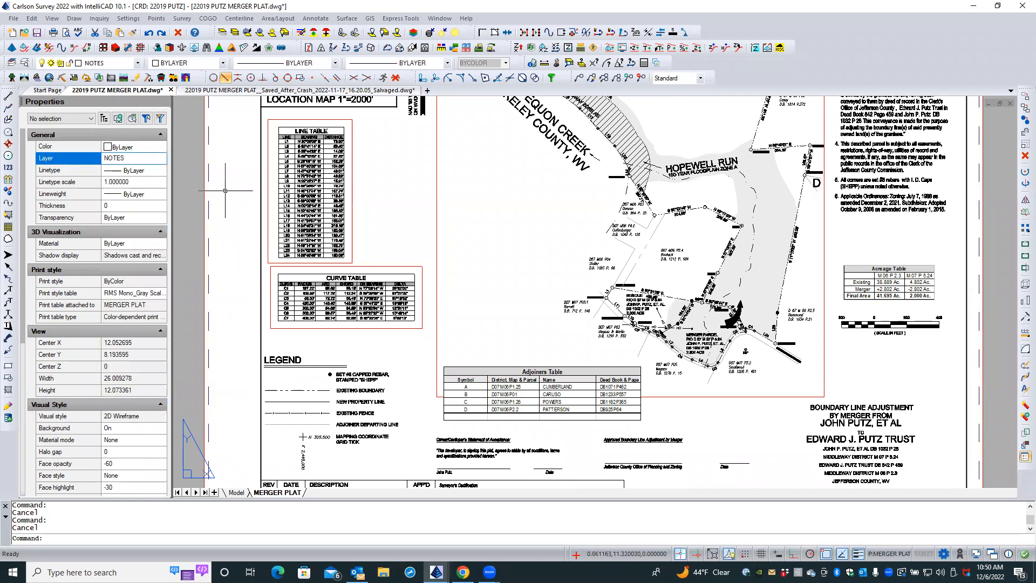
- Freeze the VPORTS layer by picking the line table viewport's border, and check the plat sheet without viewport frames
{"action": "left_click", "coordinate": [246, 33]}
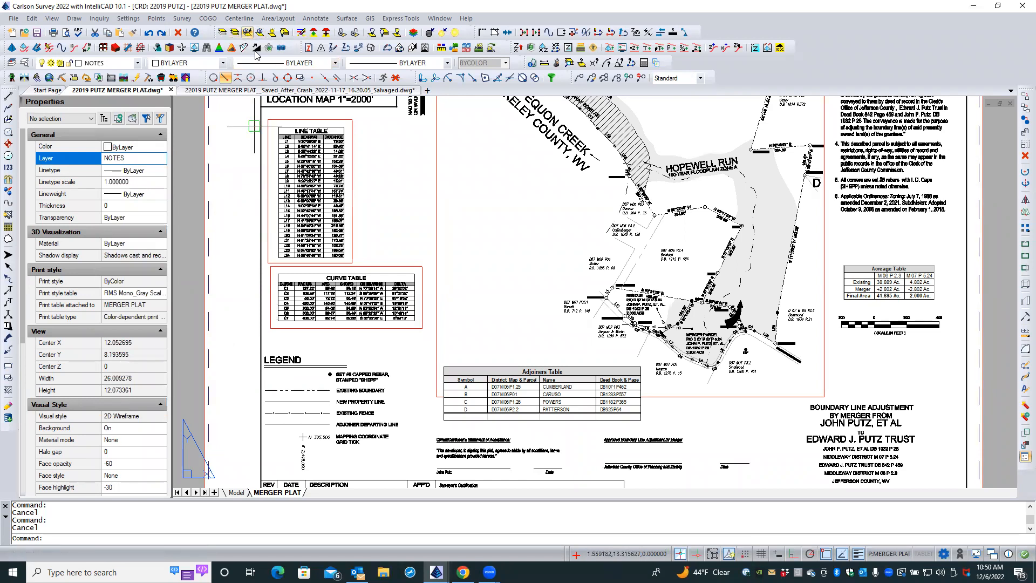
{"action": "left_click", "coordinate": [268, 120]}
{"action": "key", "text": "Return"}
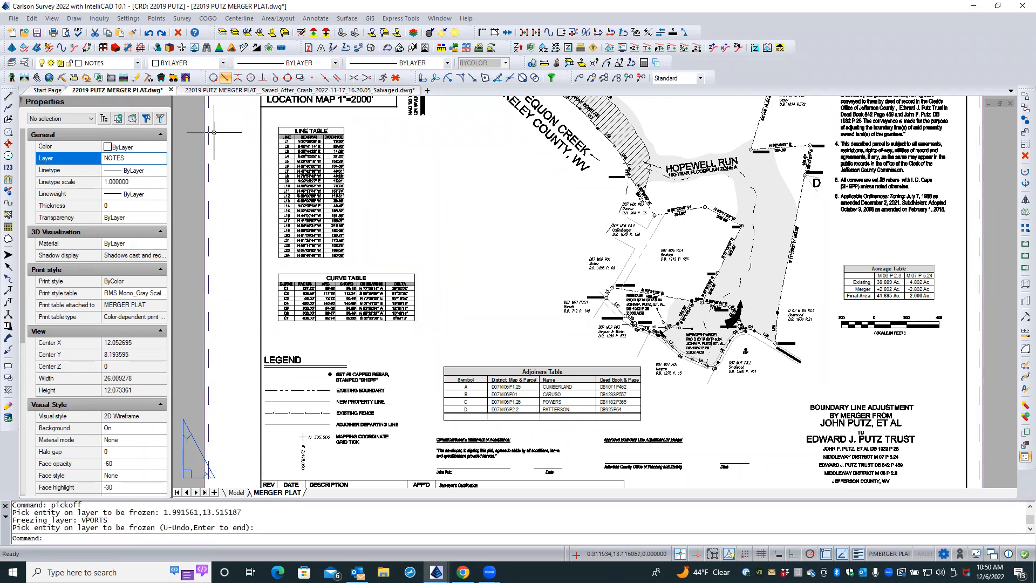
{"action": "left_click", "coordinate": [214, 132]}
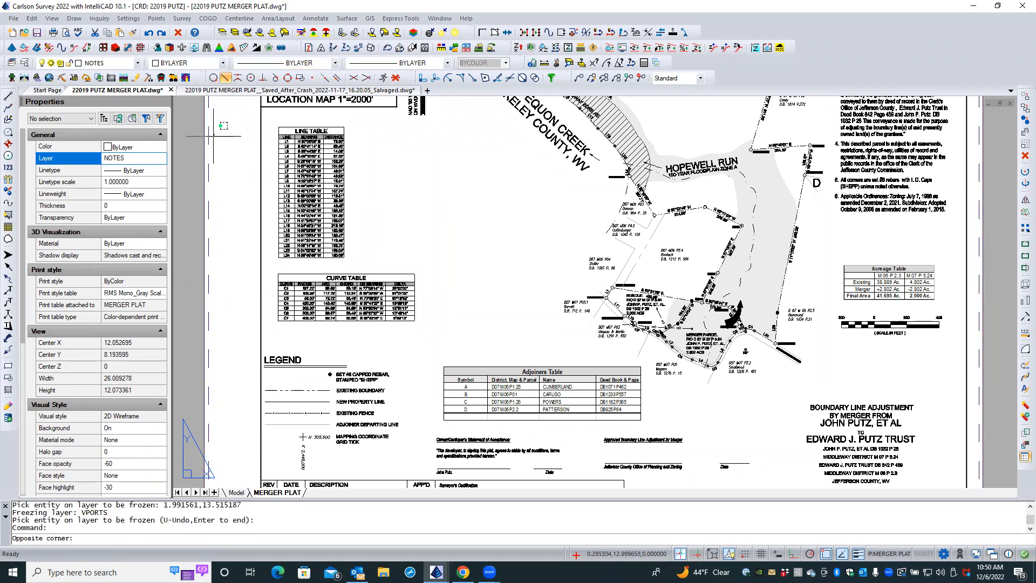
{"action": "scroll", "coordinate": [235, 212], "scroll_direction": "down", "scroll_amount": 1}
{"action": "left_click", "coordinate": [232, 215]}
{"action": "scroll", "coordinate": [232, 215], "scroll_direction": "down", "scroll_amount": 3}
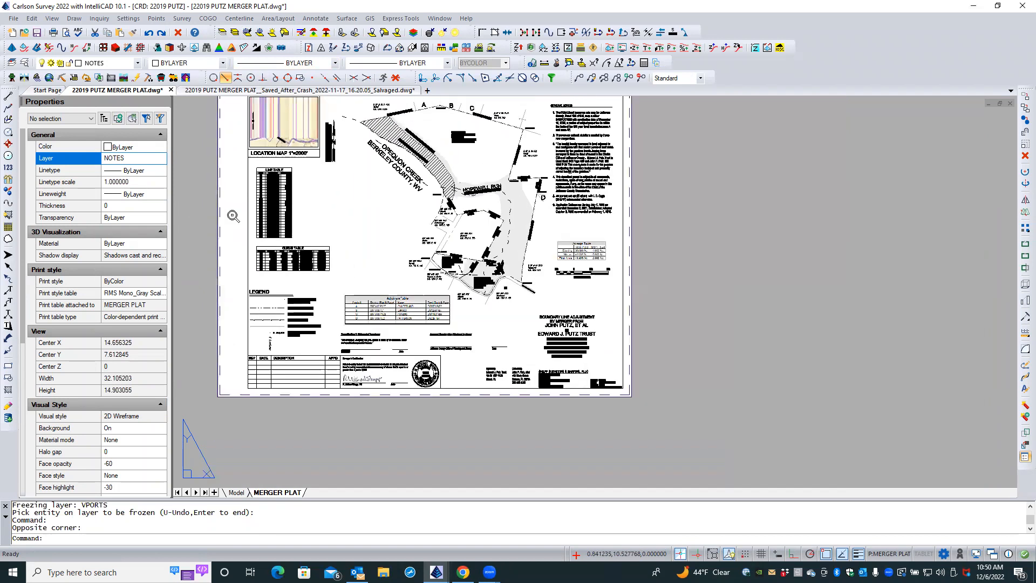
{"action": "scroll", "coordinate": [243, 192], "scroll_direction": "up", "scroll_amount": 3}
{"action": "scroll", "coordinate": [245, 191], "scroll_direction": "up", "scroll_amount": 2}
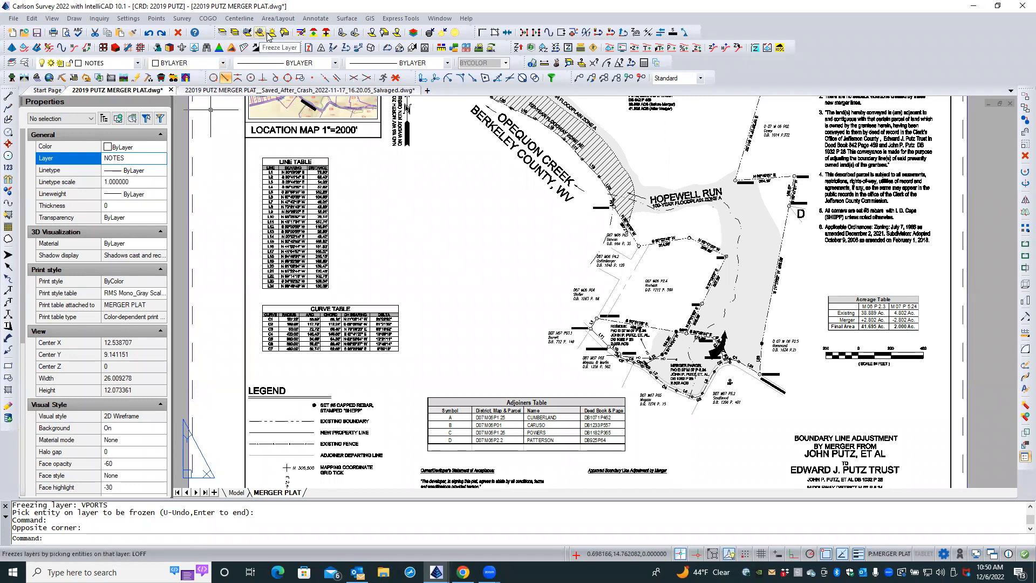
- Undo the last view changes and the VPORTS layer freeze
{"action": "left_click", "coordinate": [149, 34]}
{"action": "left_click", "coordinate": [149, 33]}
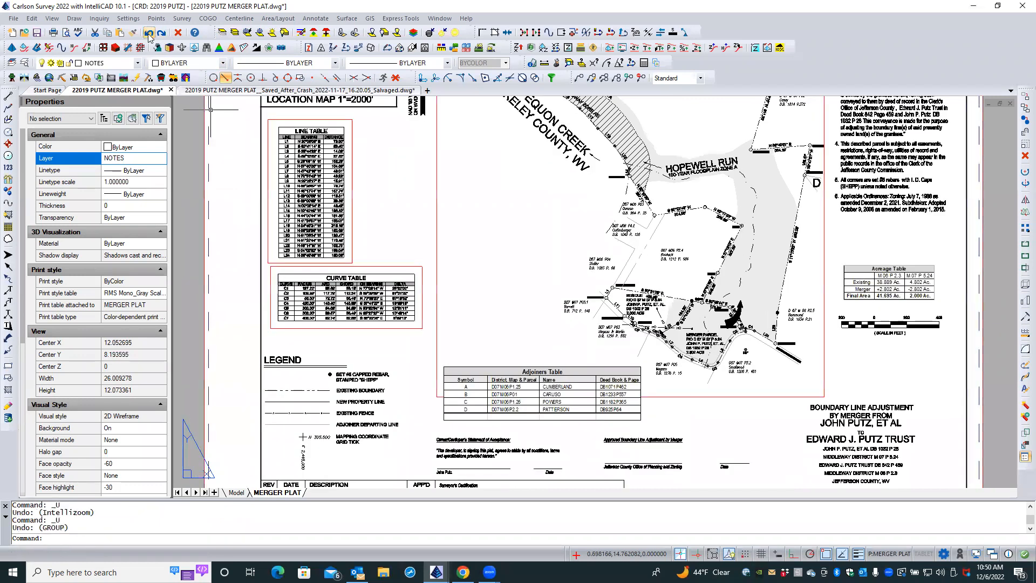
{"action": "left_click", "coordinate": [352, 248]}
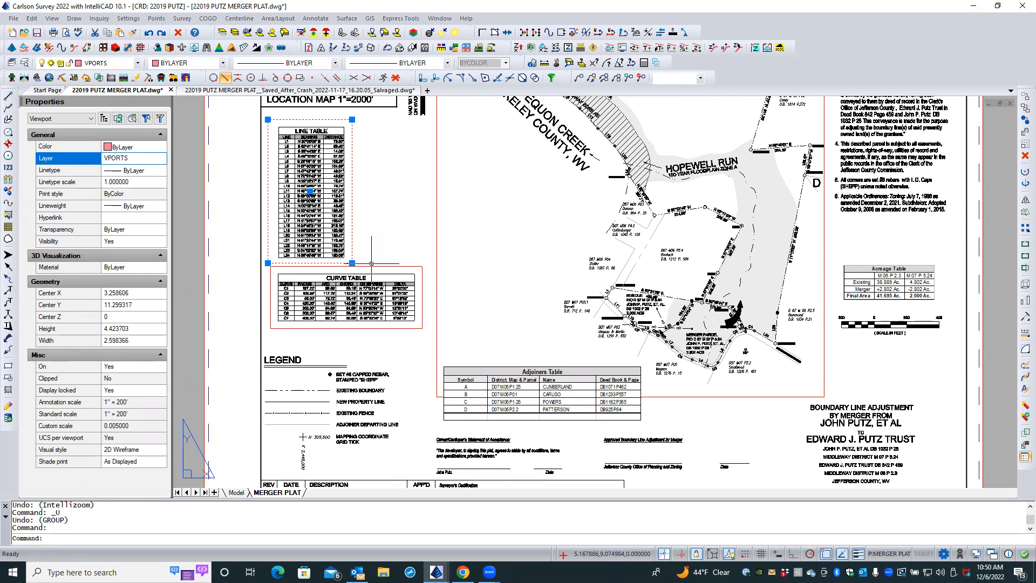
{"action": "key", "text": "Escape"}
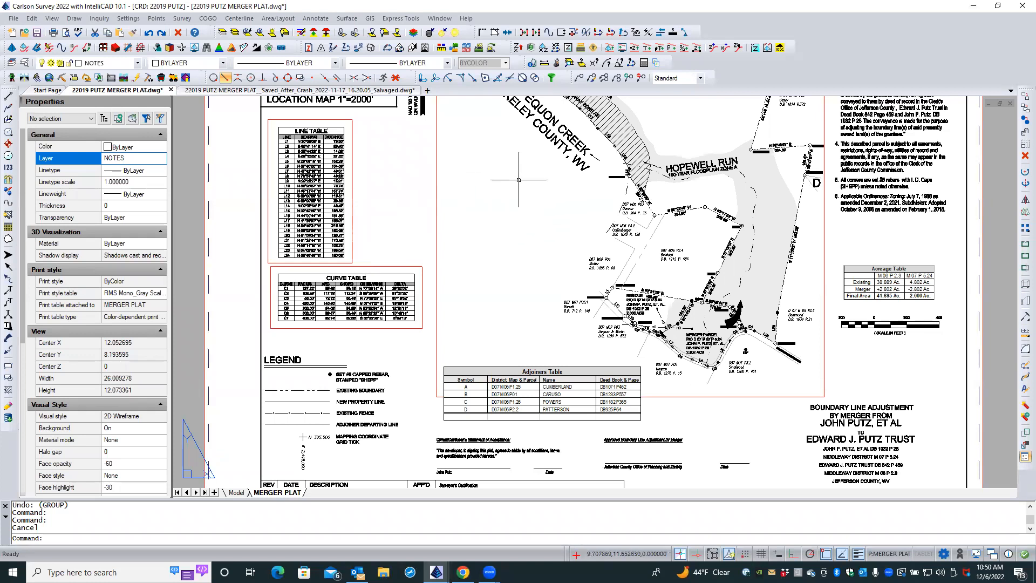
- Delete the curve table viewport and stretch the line table viewport's lower-right corner to enclose both tables, about 8.08 wide by 4.44 high
{"action": "left_click", "coordinate": [381, 266]}
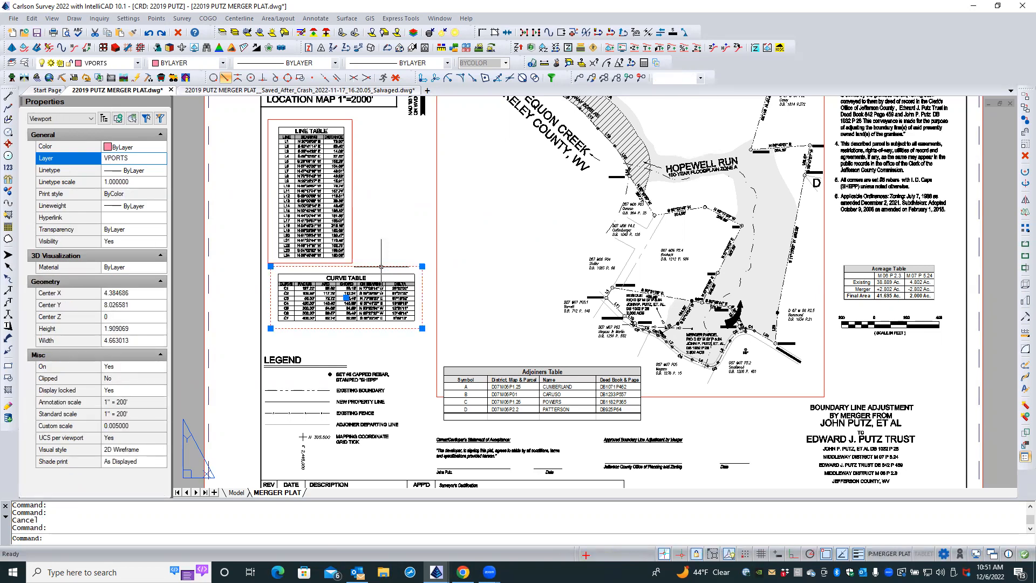
{"action": "key", "text": "Delete"}
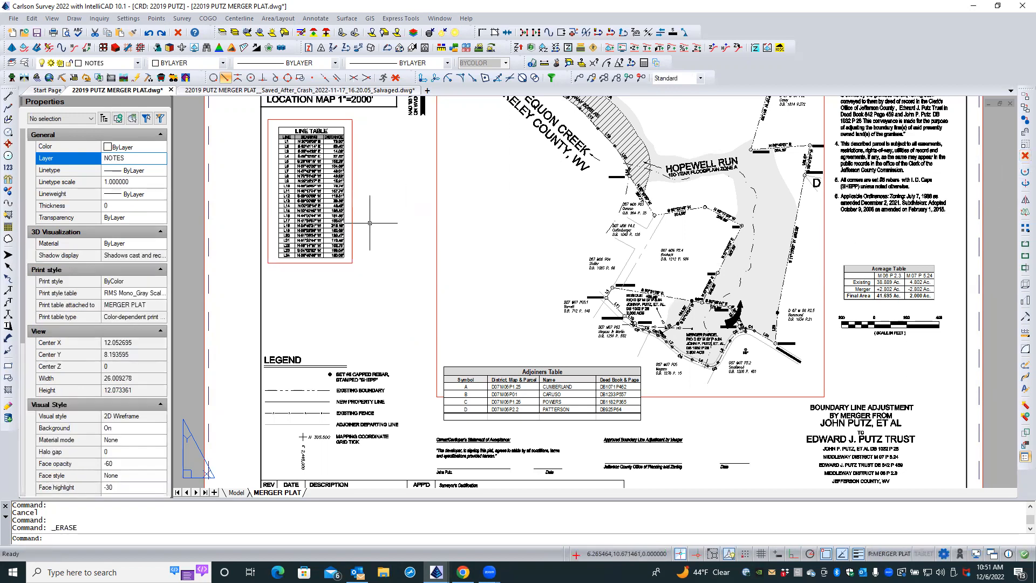
{"action": "left_click", "coordinate": [353, 233]}
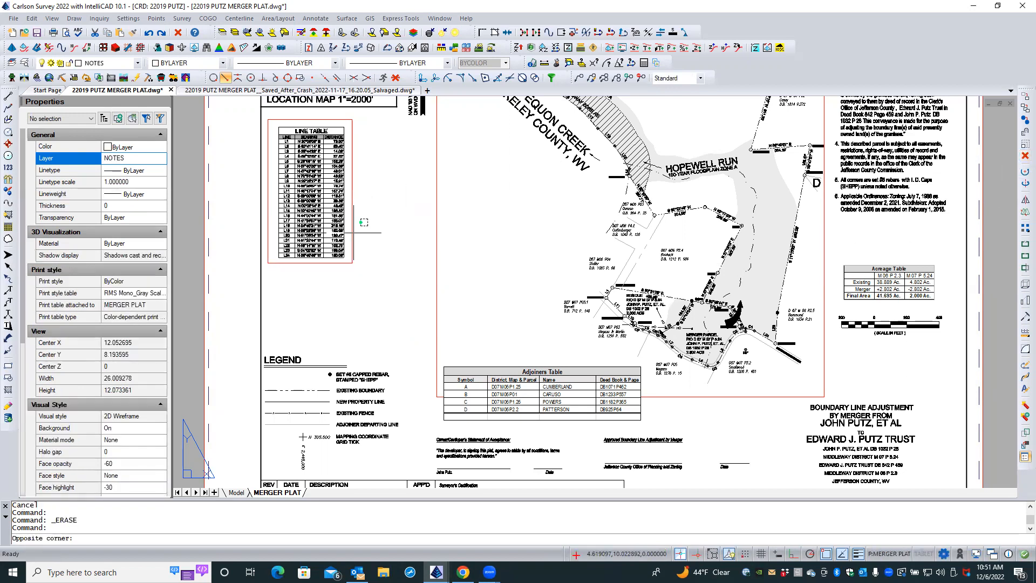
{"action": "left_click", "coordinate": [352, 233]}
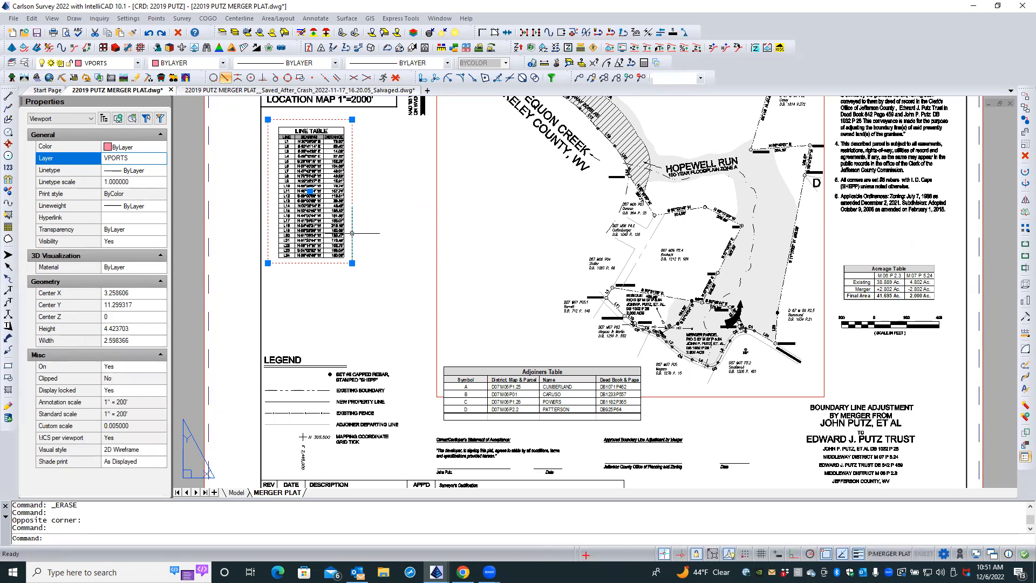
{"action": "left_click", "coordinate": [351, 263]}
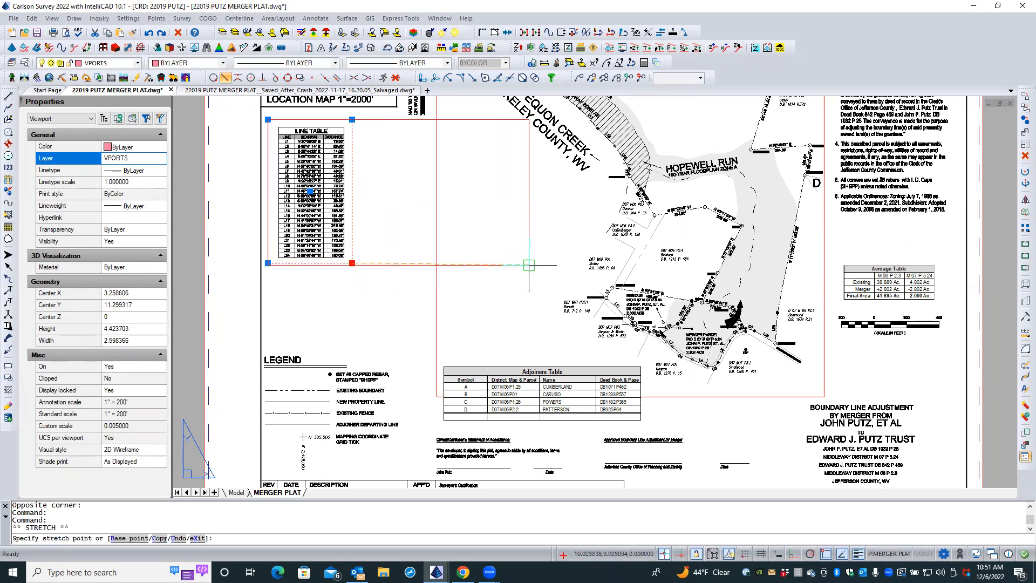
{"action": "left_click", "coordinate": [529, 264]}
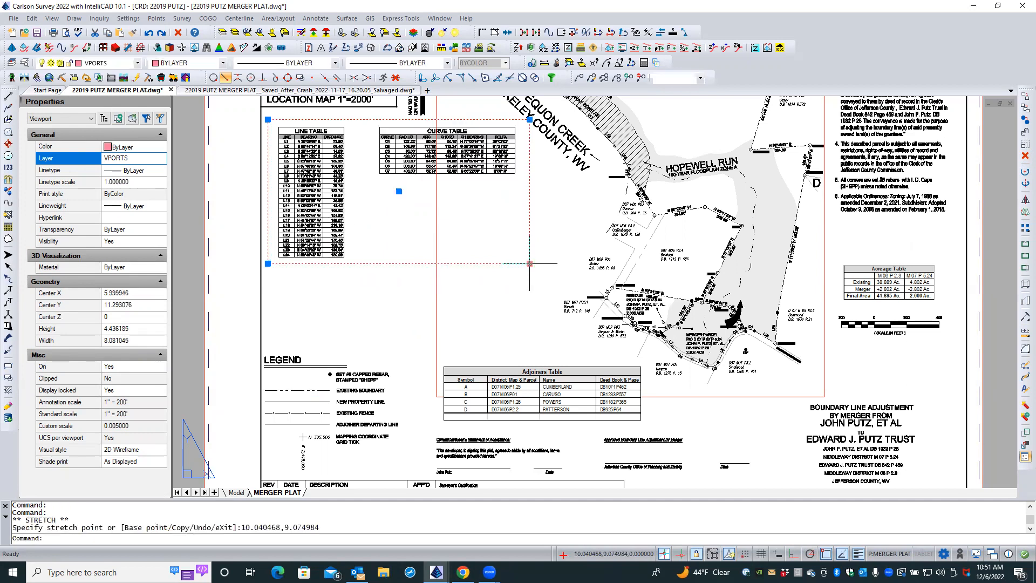
- Stretch the combined table viewport's lower-right corner inward, without object snap, to about 7.88 wide by 4.44 high
{"action": "left_click", "coordinate": [529, 264]}
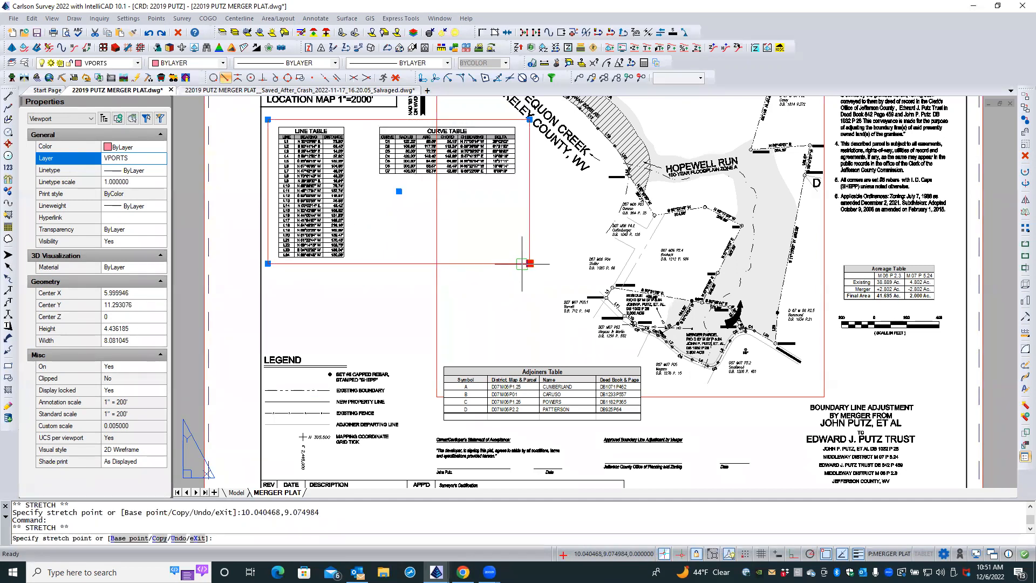
{"action": "left_click", "coordinate": [528, 264]}
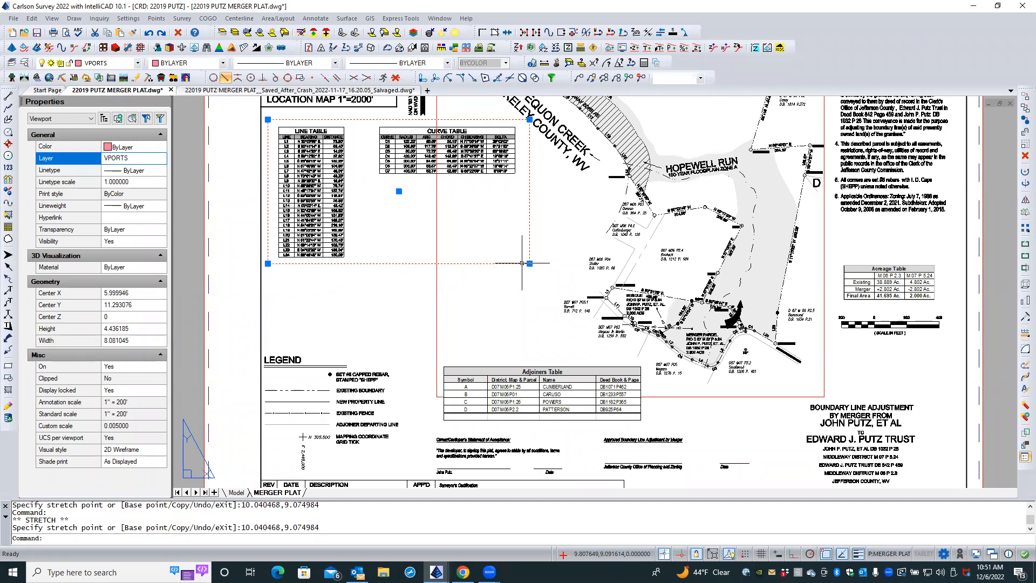
{"action": "right_click", "coordinate": [521, 263], "text": "shift"}
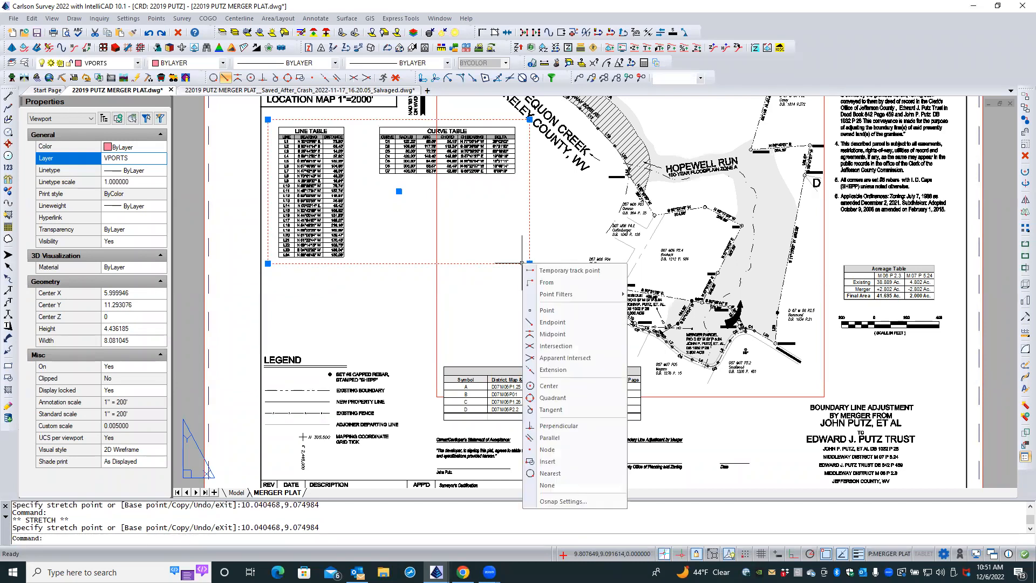
{"action": "left_click", "coordinate": [562, 473]}
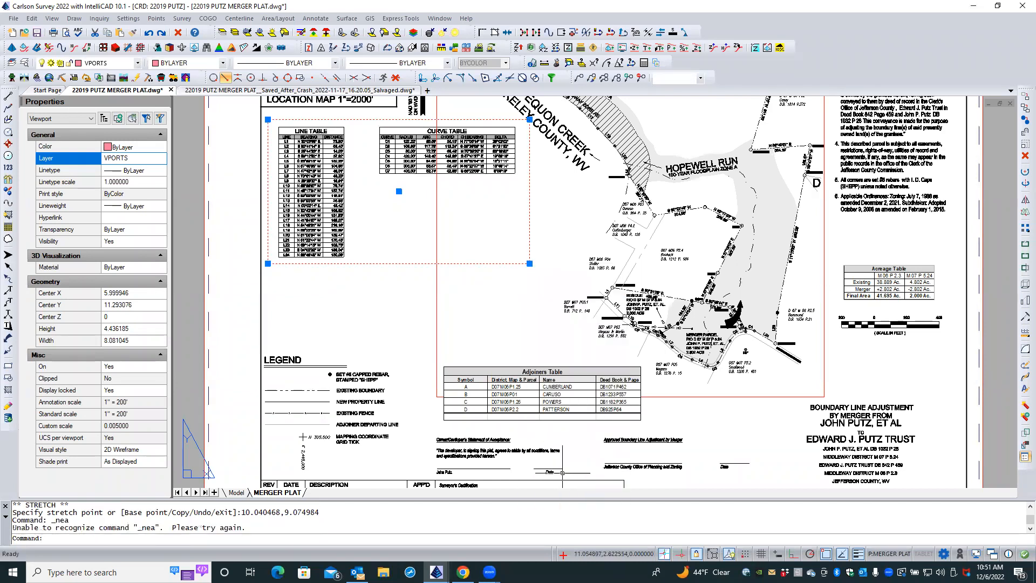
{"action": "left_click", "coordinate": [529, 263]}
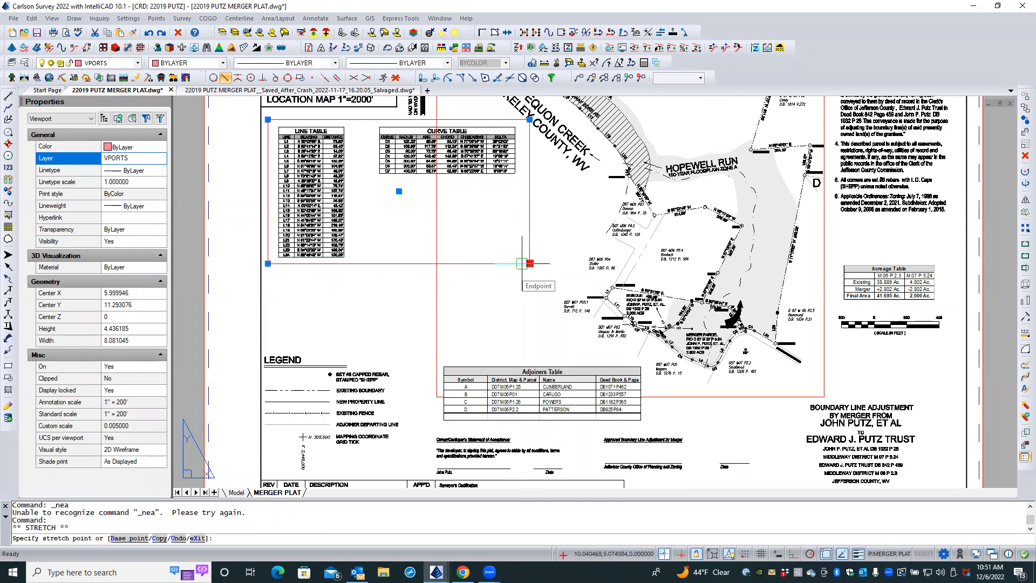
{"action": "right_click", "coordinate": [522, 265], "text": "shift"}
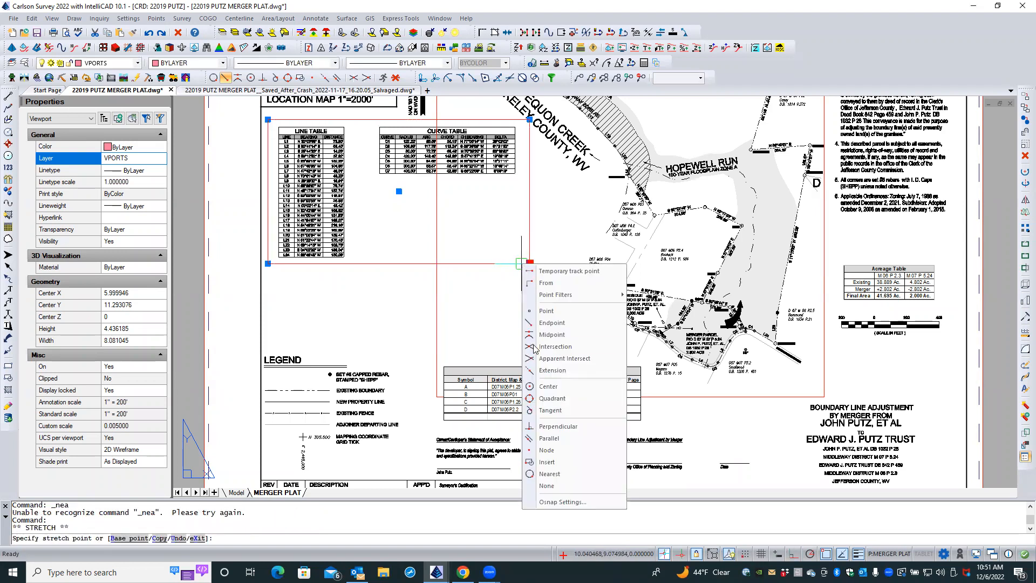
{"action": "left_click", "coordinate": [545, 487]}
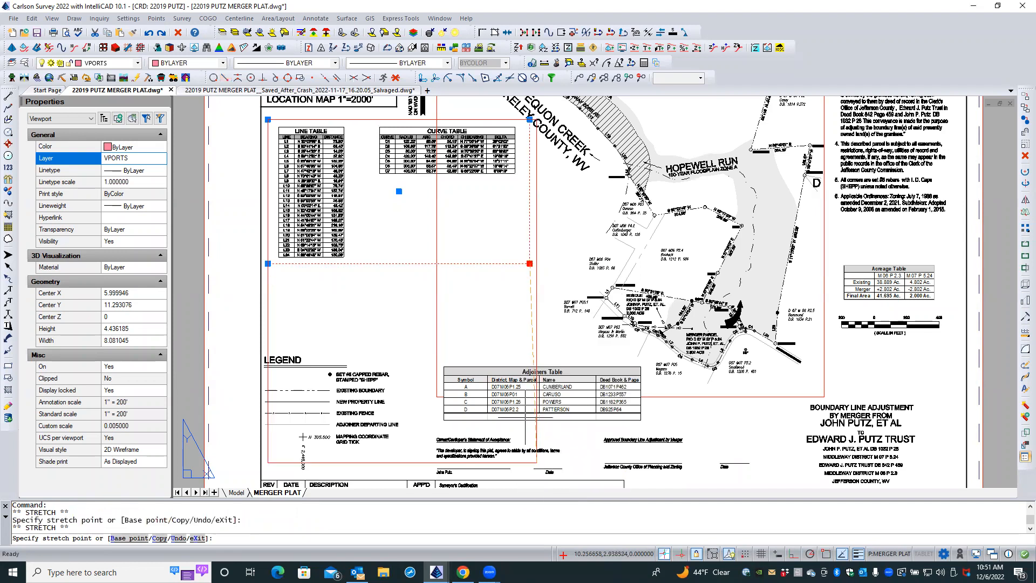
{"action": "left_click", "coordinate": [523, 262]}
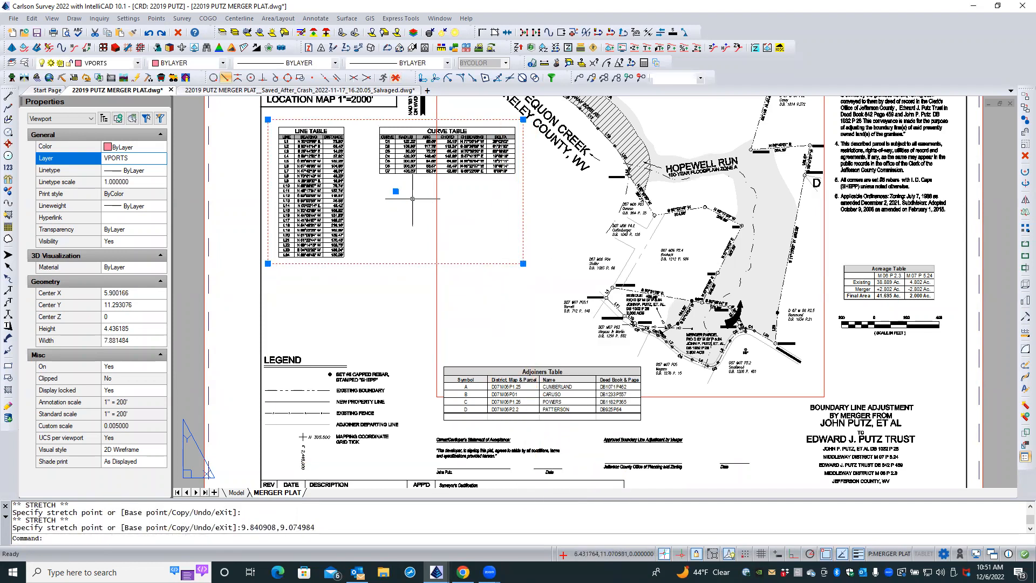
- Move the combined table viewport by its center, without object snap, about 1.90 units right and 1.35 units down
{"action": "left_click", "coordinate": [396, 191]}
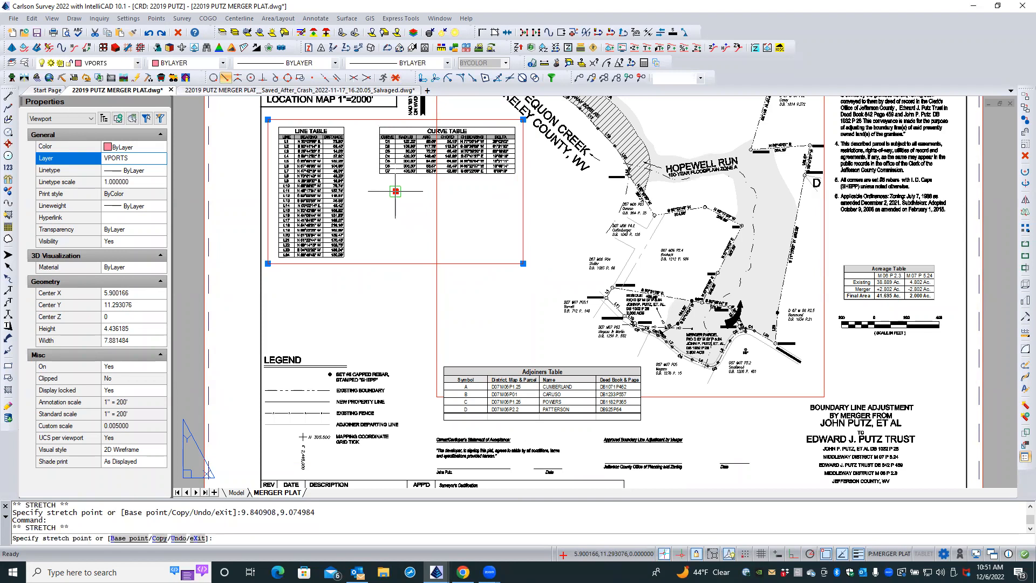
{"action": "right_click", "coordinate": [447, 237], "text": "shift"}
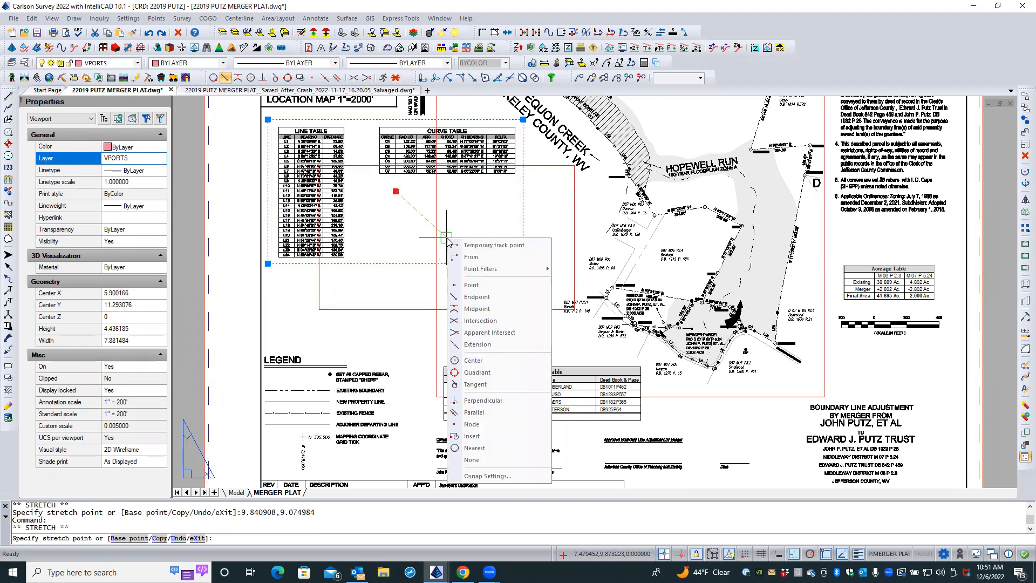
{"action": "left_click", "coordinate": [472, 459]}
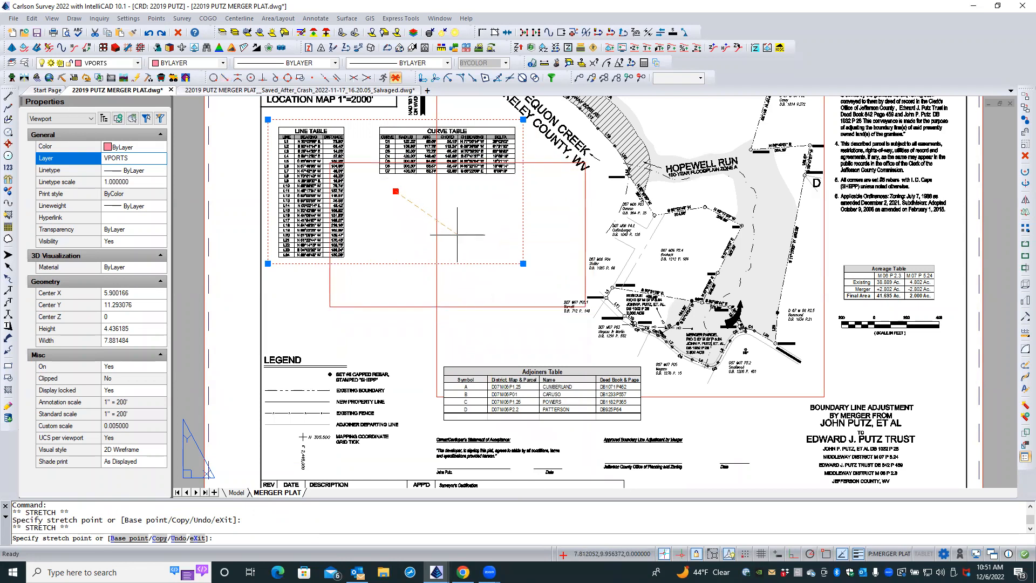
{"action": "left_click", "coordinate": [457, 235]}
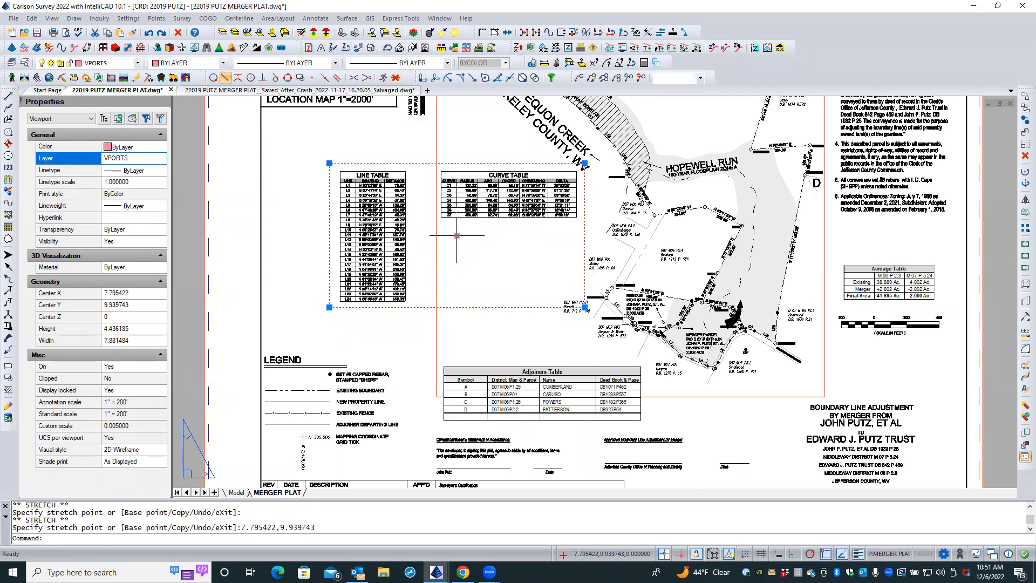
- Move the combined table viewport another 0.22 units left and 0.55 units down, above the legend
{"action": "type", "text": "M"}
{"action": "key", "text": "Return"}
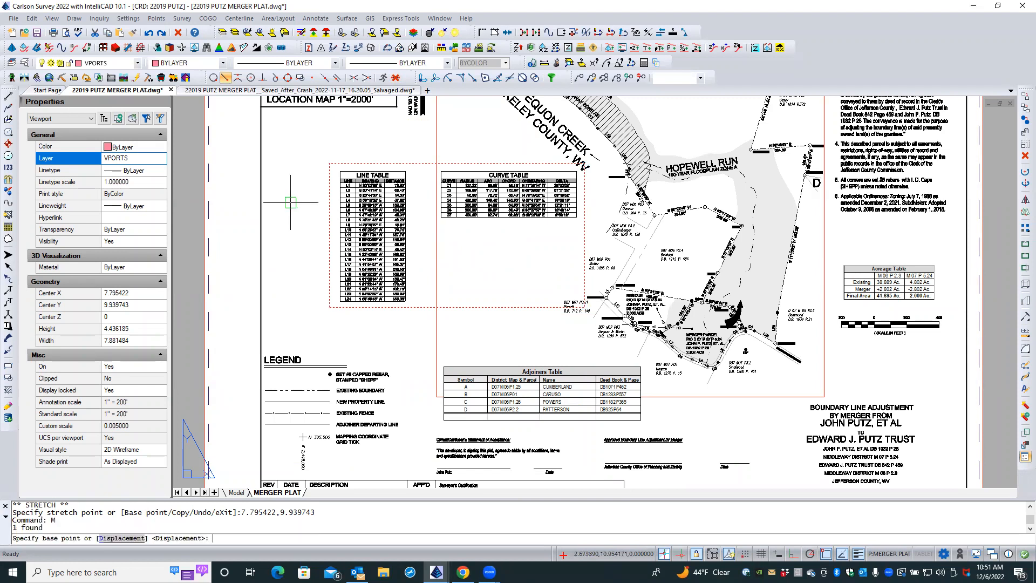
{"action": "left_click", "coordinate": [294, 185]}
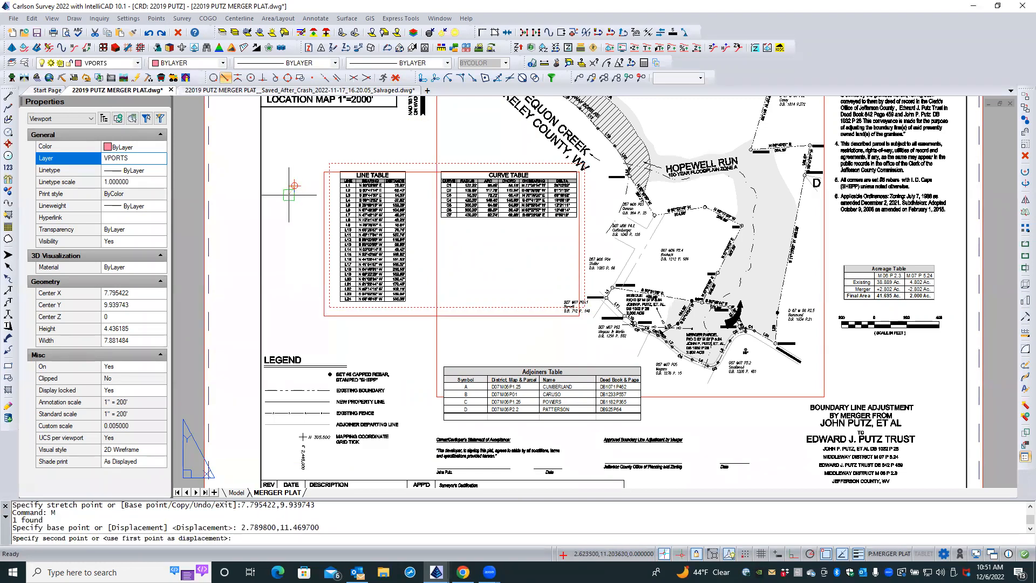
{"action": "left_click", "coordinate": [287, 204]}
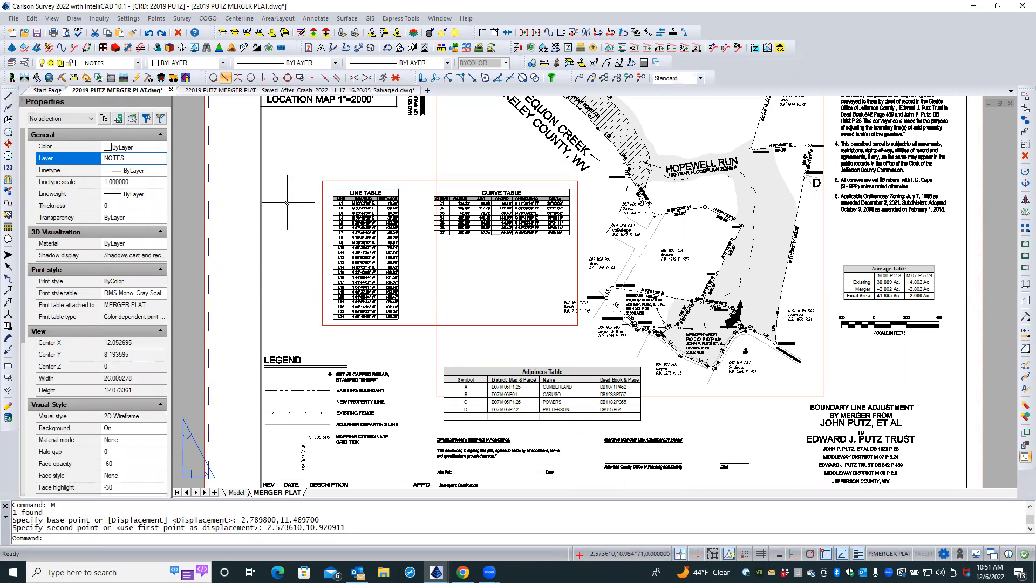
{"action": "key", "text": "Escape"}
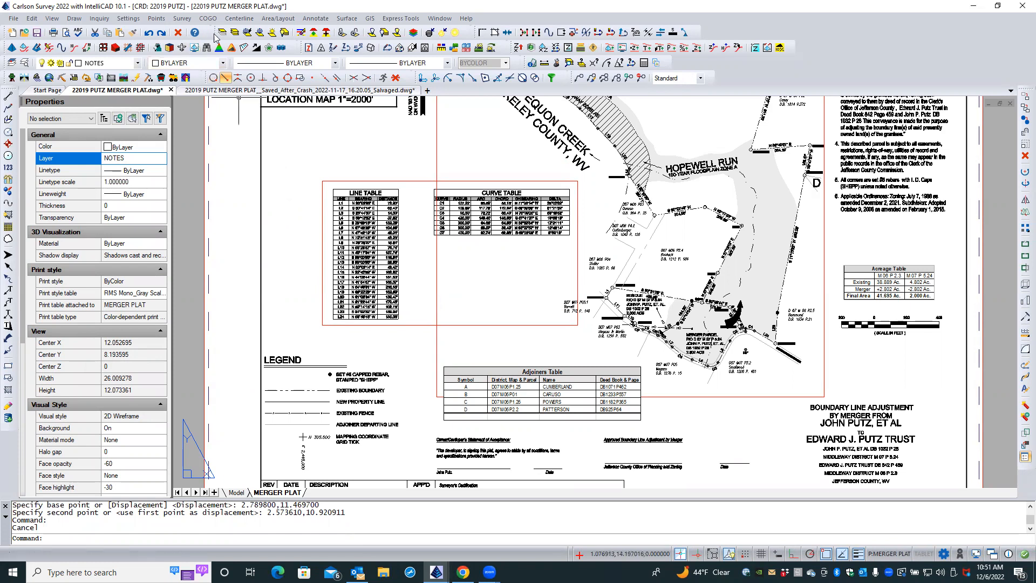
- Freeze the VPORTS layer by picking the combined table viewport's border
{"action": "left_click", "coordinate": [247, 33]}
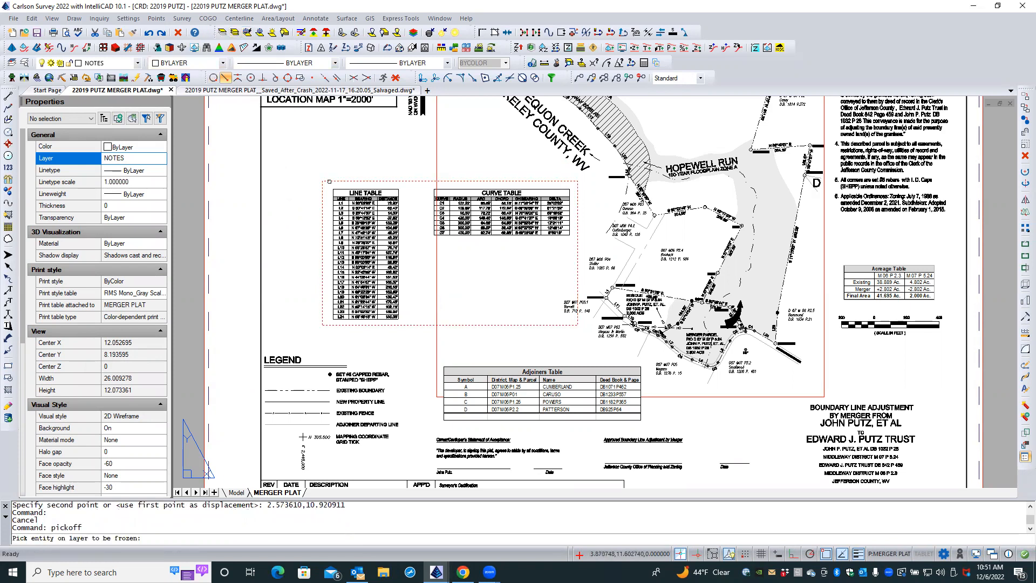
{"action": "left_click", "coordinate": [327, 181]}
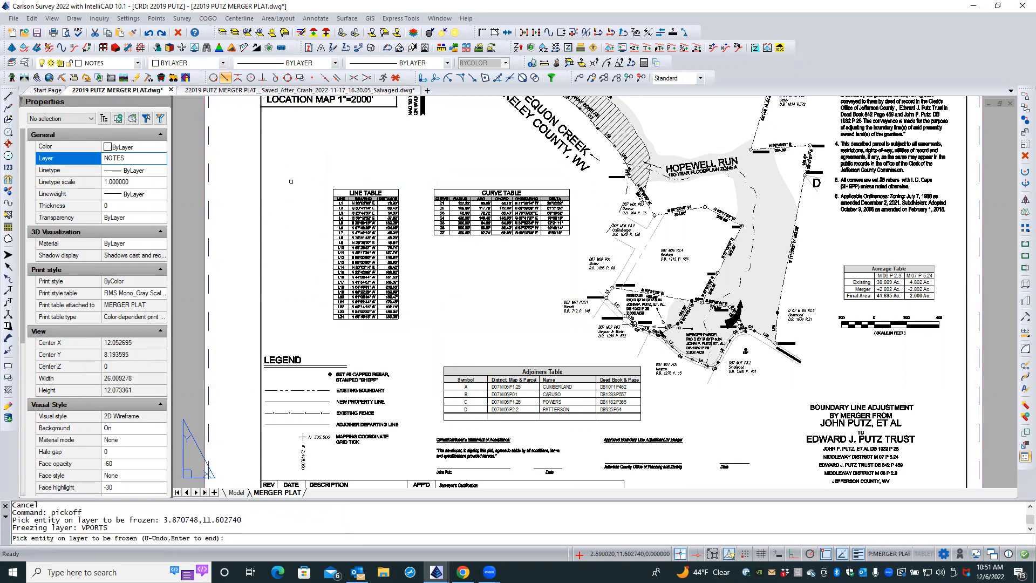
{"action": "scroll", "coordinate": [291, 181], "scroll_direction": "down", "scroll_amount": 1}
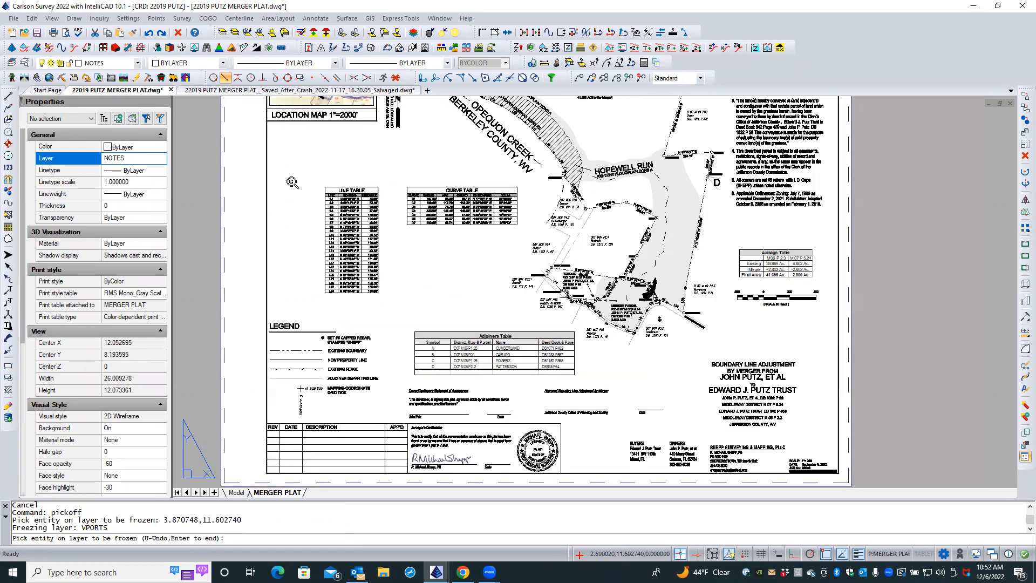
- Undo the VPORTS layer freeze and the last move of the combined table viewport
{"action": "scroll", "coordinate": [291, 181], "scroll_direction": "down", "scroll_amount": 1}
{"action": "scroll", "coordinate": [291, 182], "scroll_direction": "up", "scroll_amount": 1}
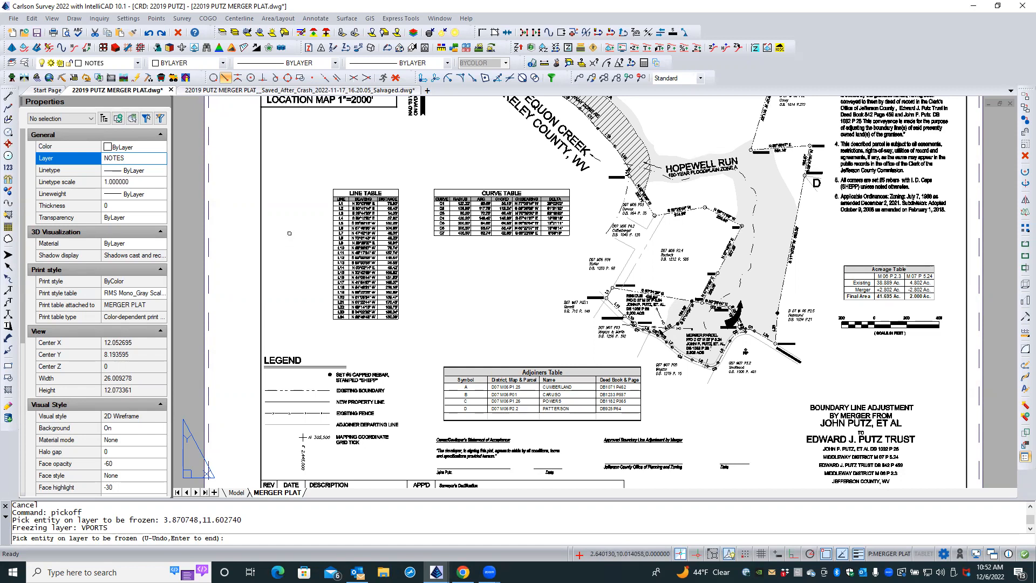
{"action": "key", "text": "Escape"}
{"action": "type", "text": "U"}
{"action": "key", "text": "Return"}
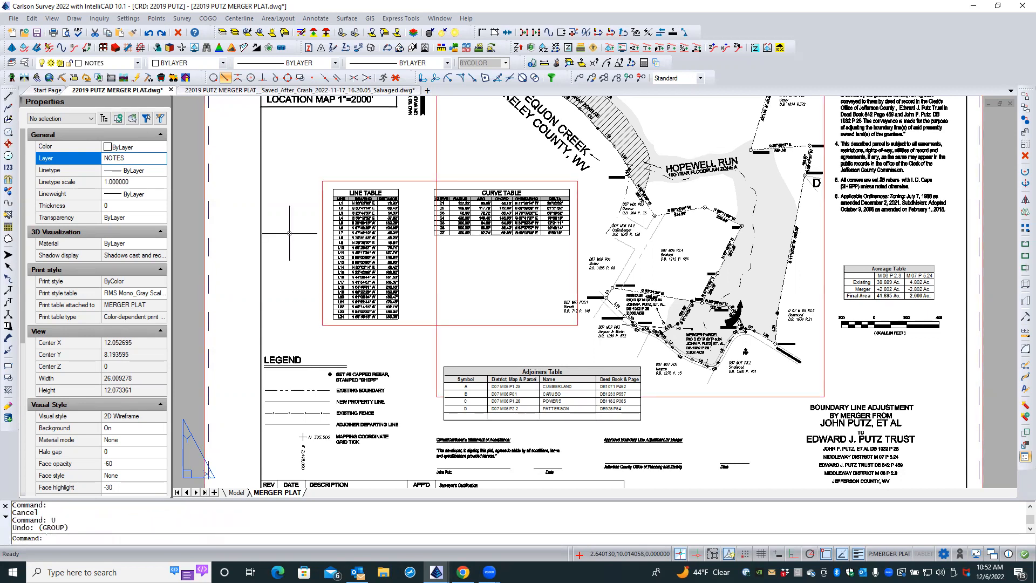
{"action": "type", "text": "U"}
{"action": "key", "text": "Return"}
{"action": "key", "text": "Return"}
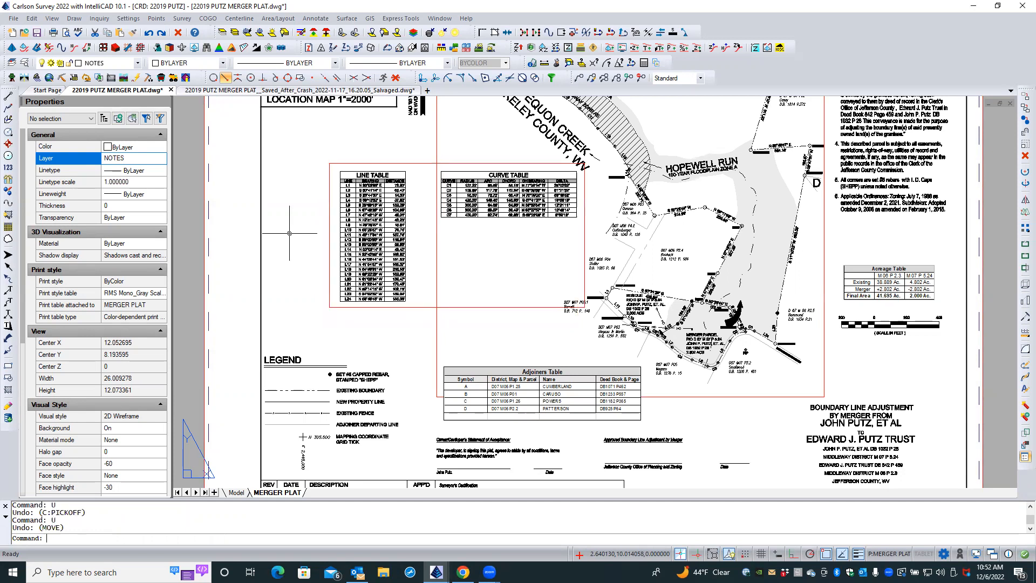
- Undo the remaining combined viewport edits, back to separate line and curve table viewports with VPORTS as the current layer
{"action": "type", "text": "U"}
{"action": "key", "text": "Return"}
{"action": "type", "text": "U"}
{"action": "type", "text": "U"}
{"action": "key", "text": "Return"}
{"action": "type", "text": "U"}
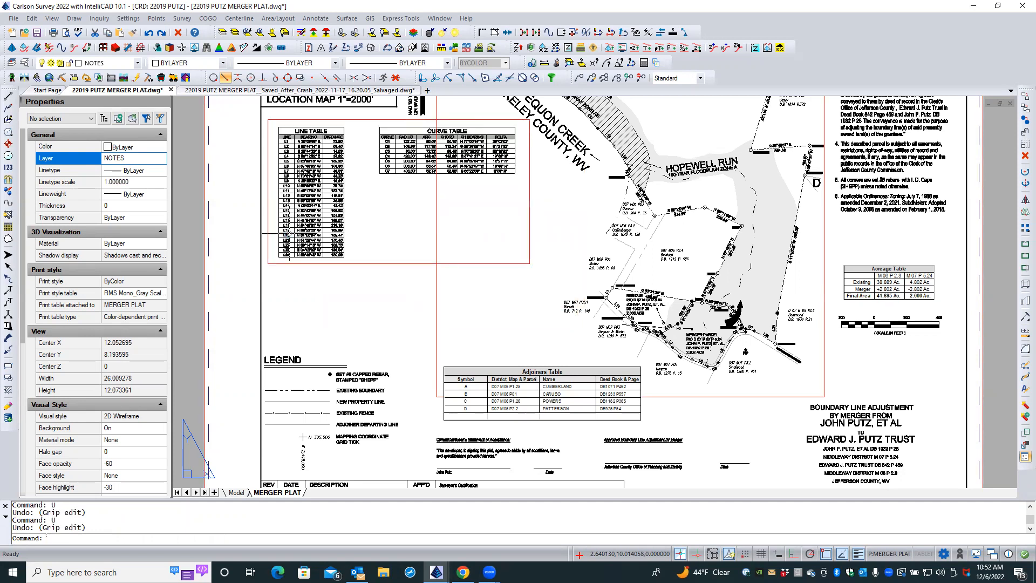
{"action": "type", "text": "U"}
{"action": "key", "text": "Return"}
{"action": "type", "text": "U"}
{"action": "key", "text": "Return"}
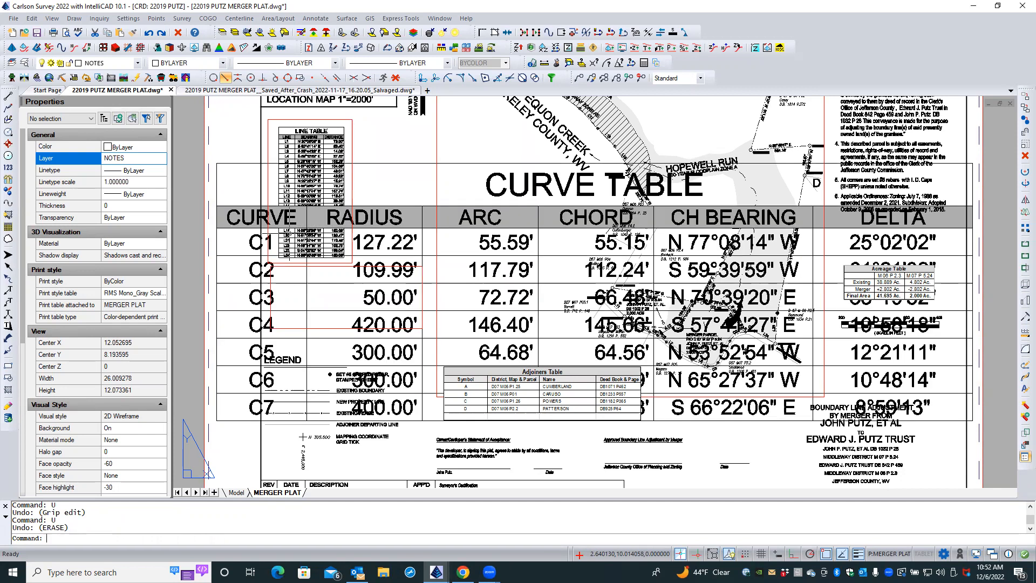
{"action": "key", "text": "Return"}
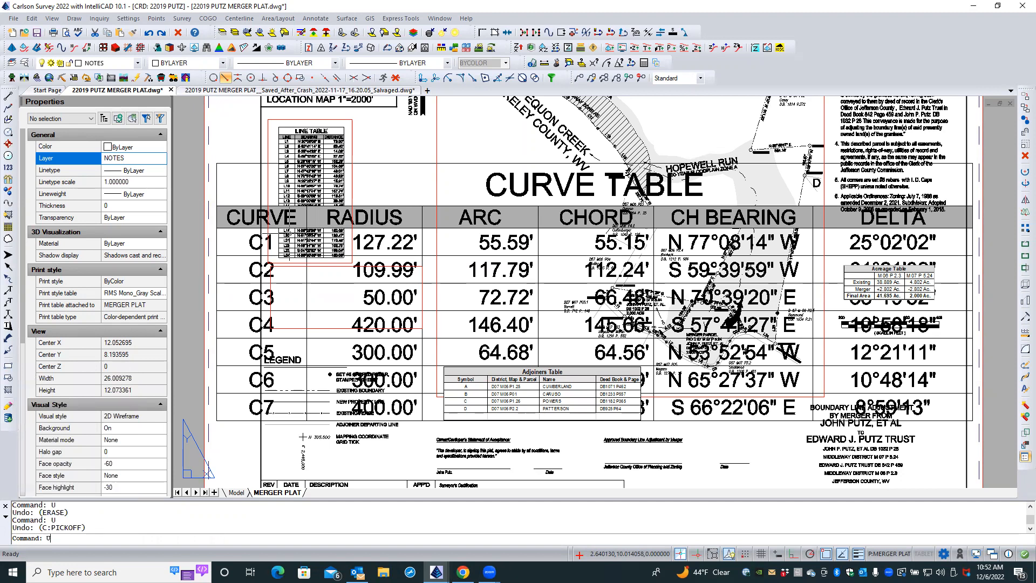
{"action": "type", "text": "U"}
{"action": "key", "text": "Return"}
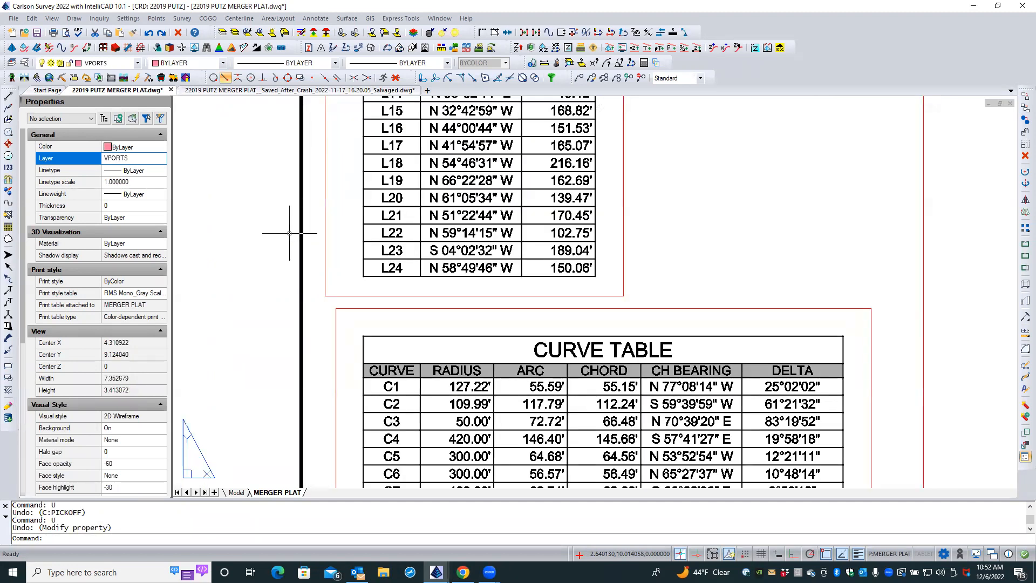
- Make NOTES the current layer in the MERGER PLAT layout
{"action": "scroll", "coordinate": [426, 153], "scroll_direction": "down", "scroll_amount": 5}
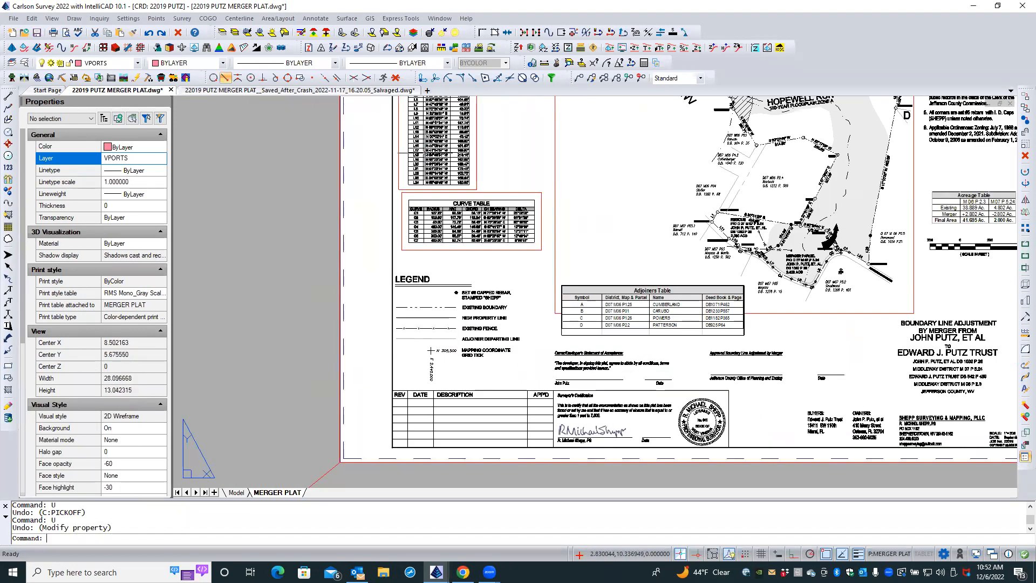
{"action": "middle_click_drag", "start_coordinate": [370, 173], "coordinate": [353, 254]}
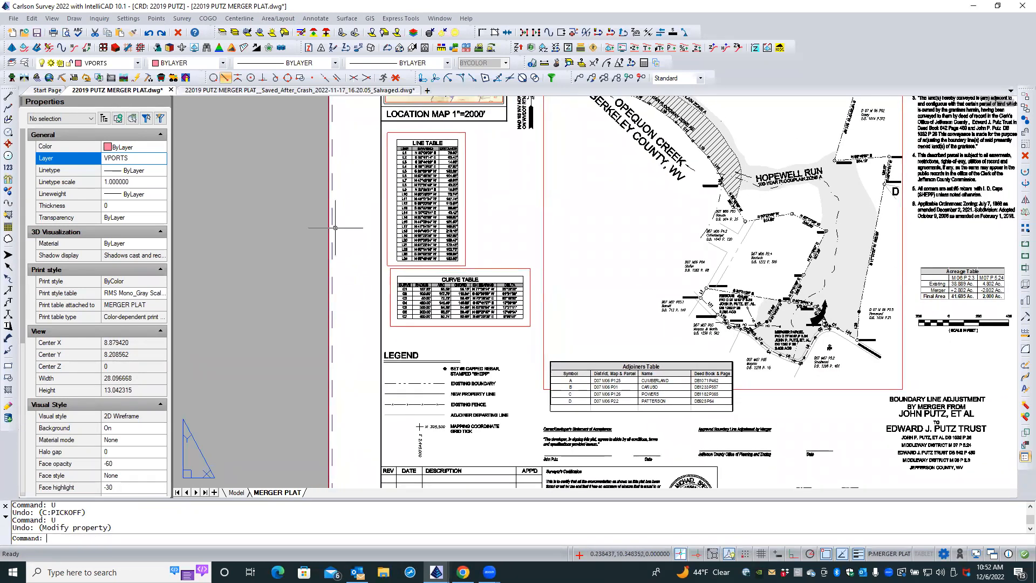
{"action": "left_click", "coordinate": [146, 160]}
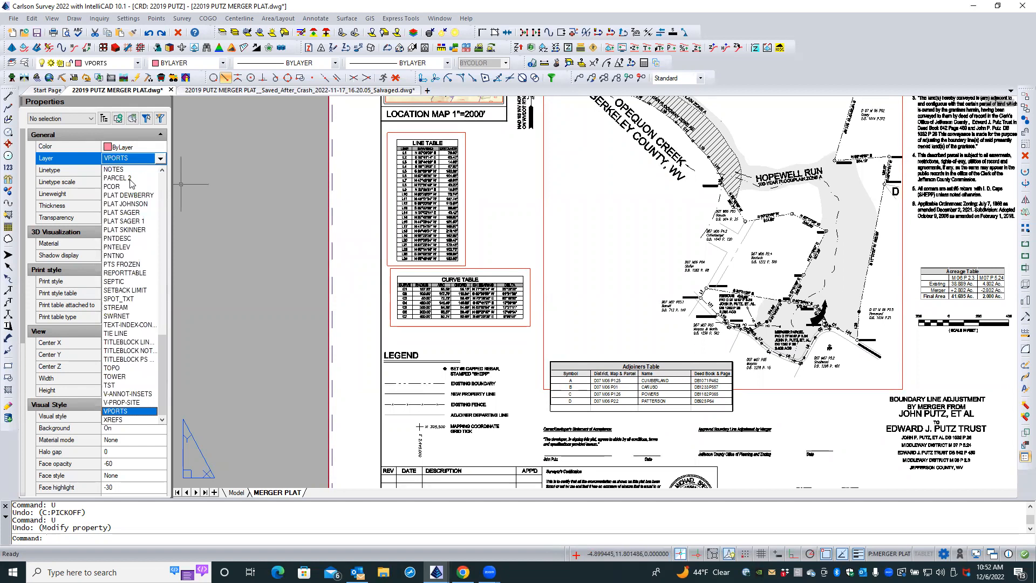
{"action": "left_click", "coordinate": [131, 171]}
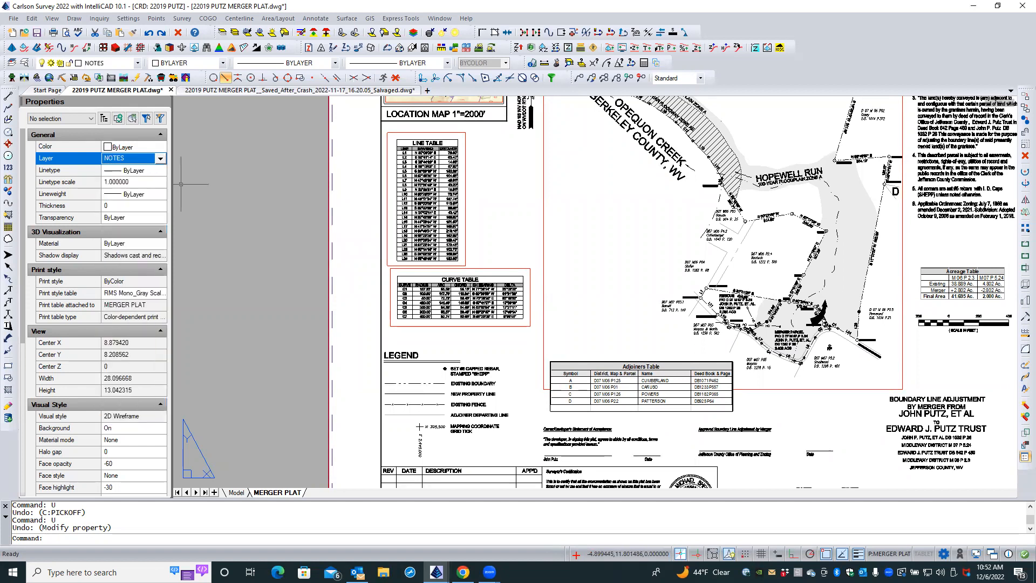
- Freeze the VPORTS layer by picking the line table viewport's border
{"action": "left_click", "coordinate": [248, 33]}
{"action": "left_click", "coordinate": [386, 143]}
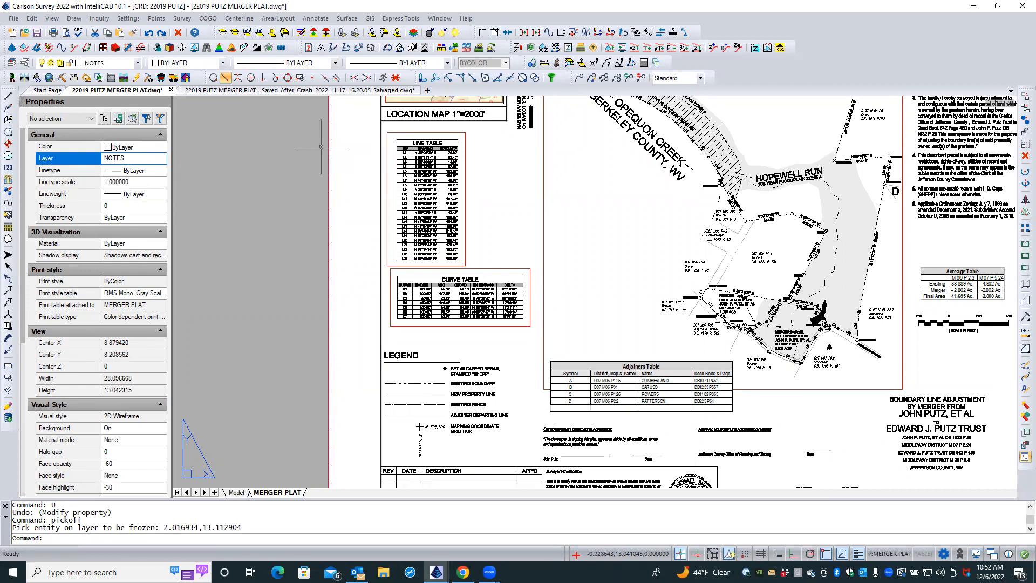
{"action": "left_click", "coordinate": [246, 37]}
{"action": "left_click", "coordinate": [388, 141]}
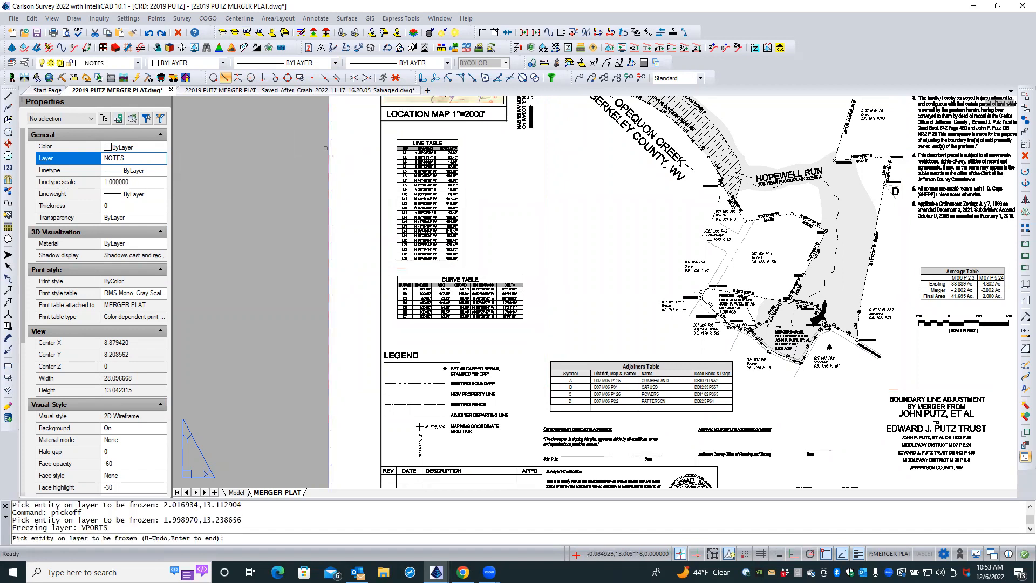
{"action": "scroll", "coordinate": [273, 184], "scroll_direction": "down", "scroll_amount": 2}
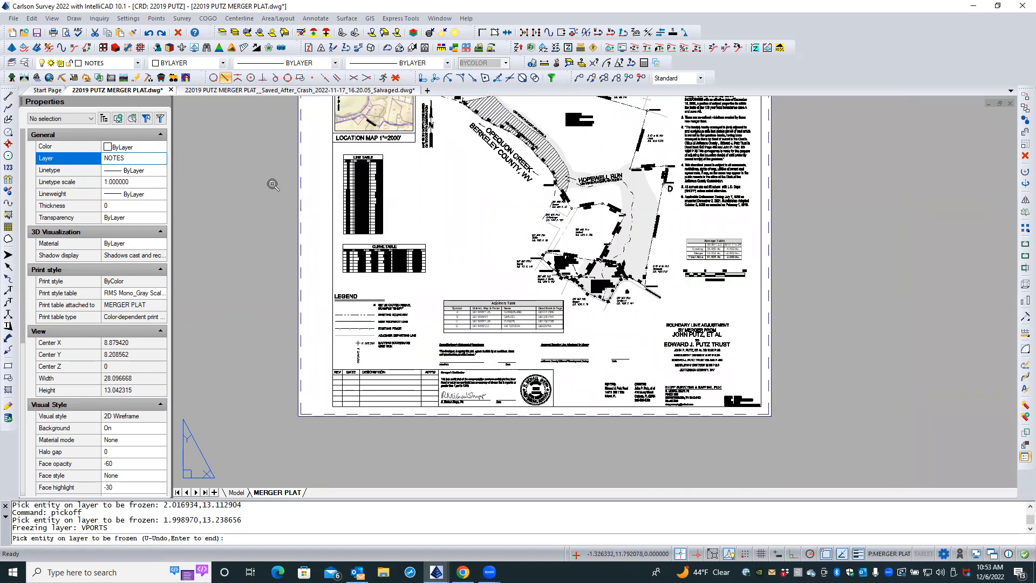
{"action": "scroll", "coordinate": [273, 184], "scroll_direction": "up", "scroll_amount": 1}
{"action": "middle_click_drag", "start_coordinate": [261, 157], "coordinate": [219, 225]}
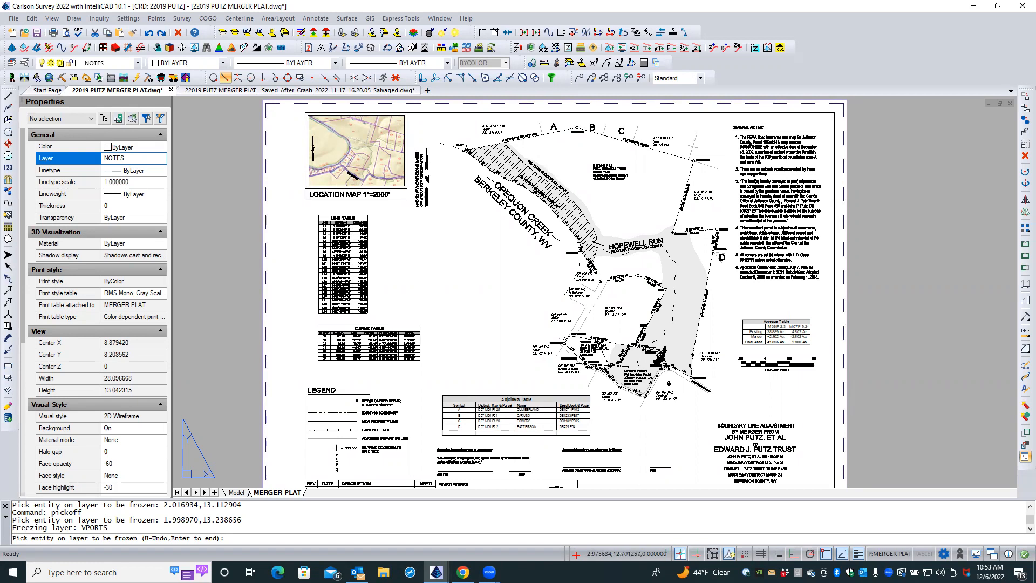
{"action": "scroll", "coordinate": [314, 231], "scroll_direction": "up", "scroll_amount": 3}
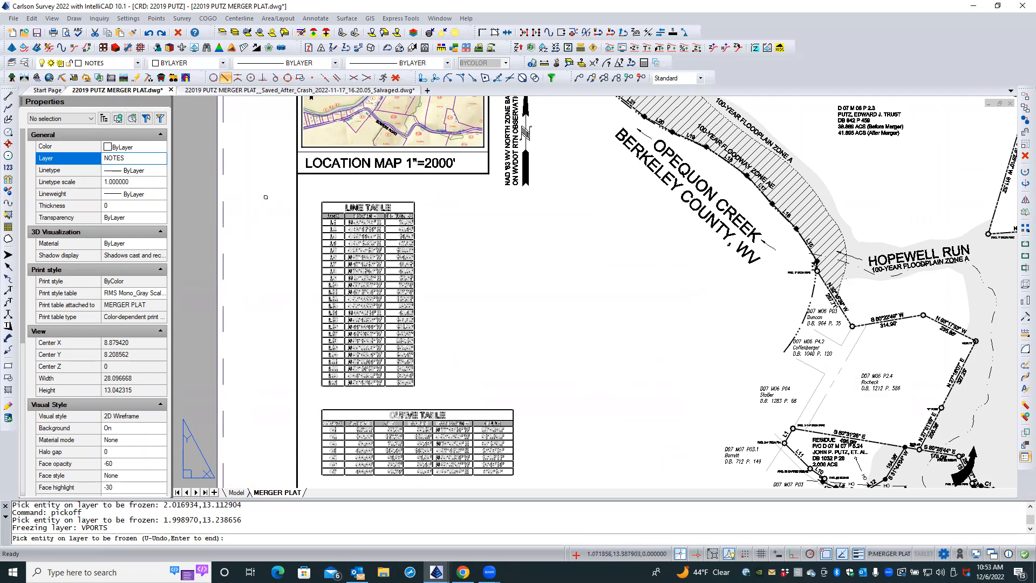
{"action": "key", "text": "Return"}
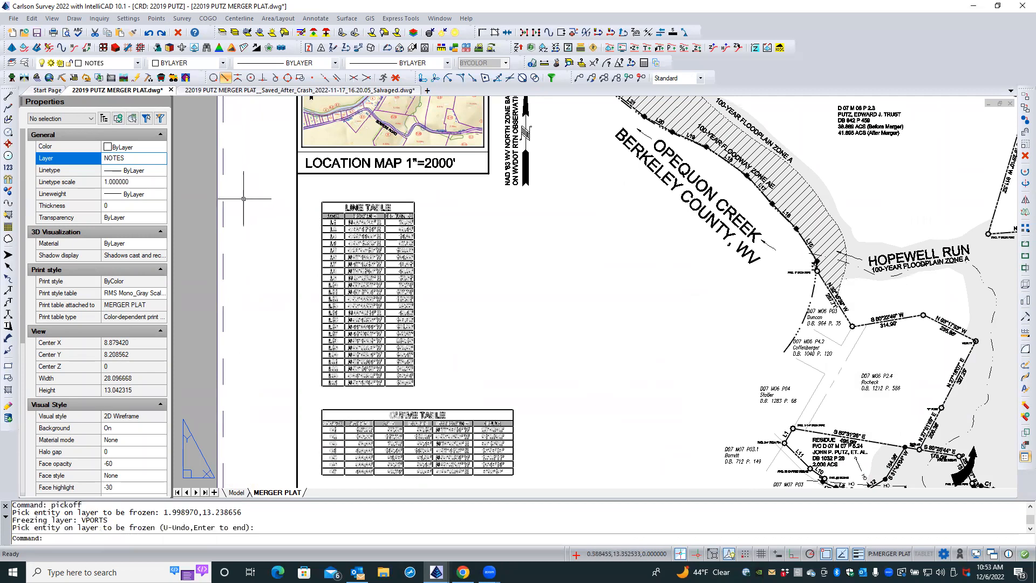
- Thaw the VPORTS layer to show the viewport borders again
{"action": "left_click", "coordinate": [137, 63]}
{"action": "left_click_drag", "start_coordinate": [233, 160], "coordinate": [230, 318]}
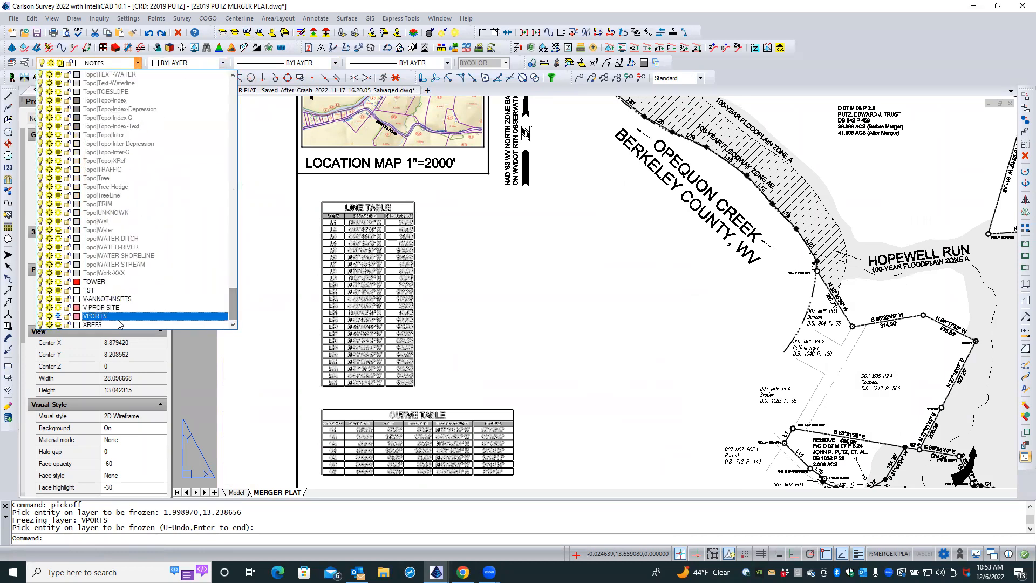
{"action": "left_click", "coordinate": [58, 317]}
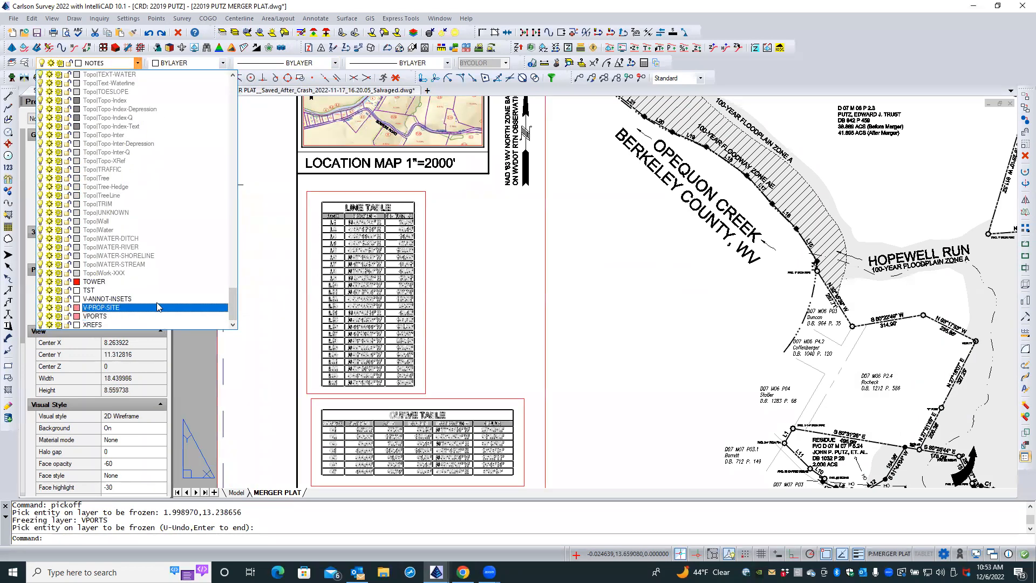
- Move the line and curve table viewports together from the line table's upper-left corner, perpendicular onto the sheet's left border line
{"action": "left_click", "coordinate": [306, 229]}
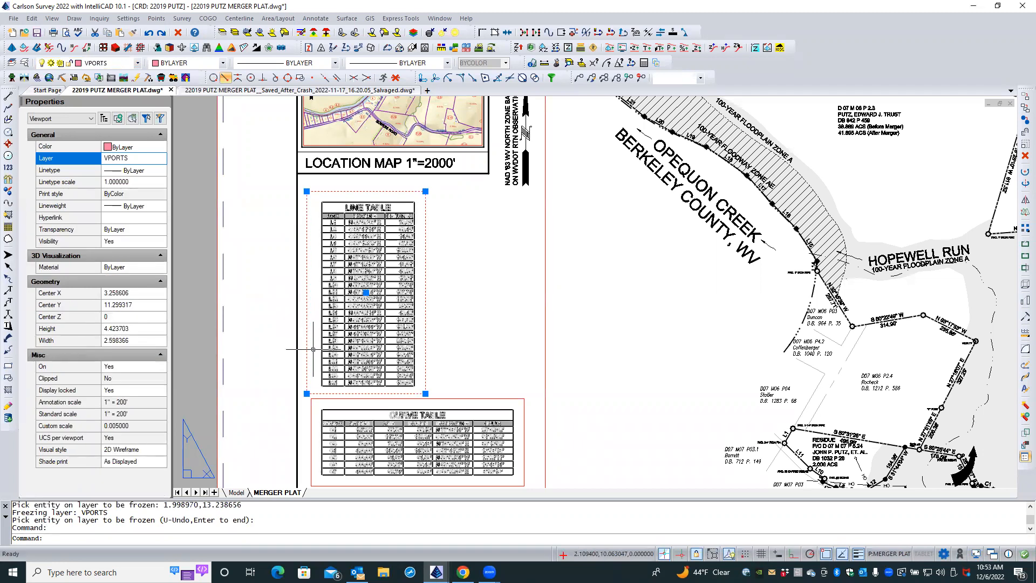
{"action": "left_click", "coordinate": [311, 408]}
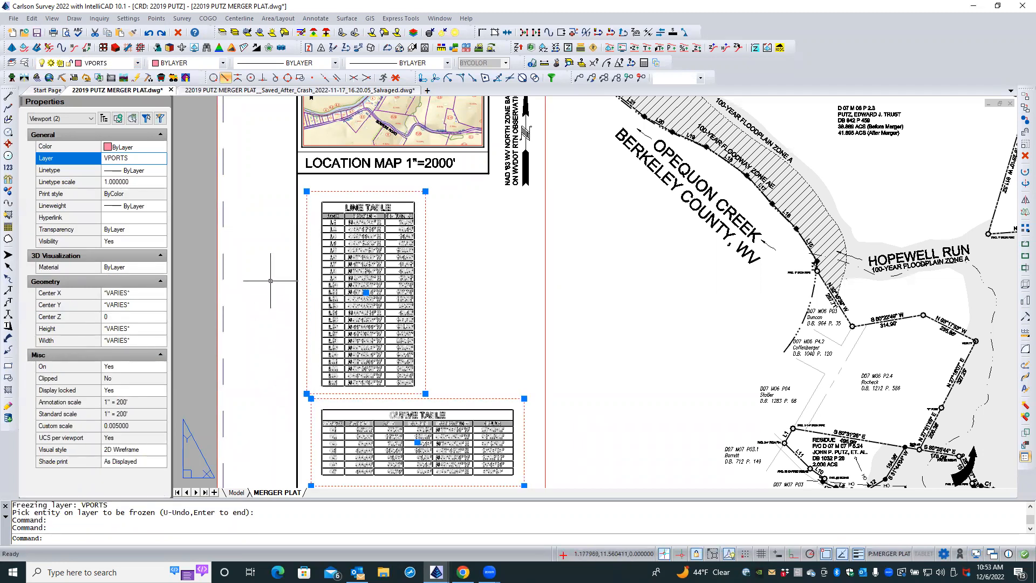
{"action": "right_click", "coordinate": [262, 257]}
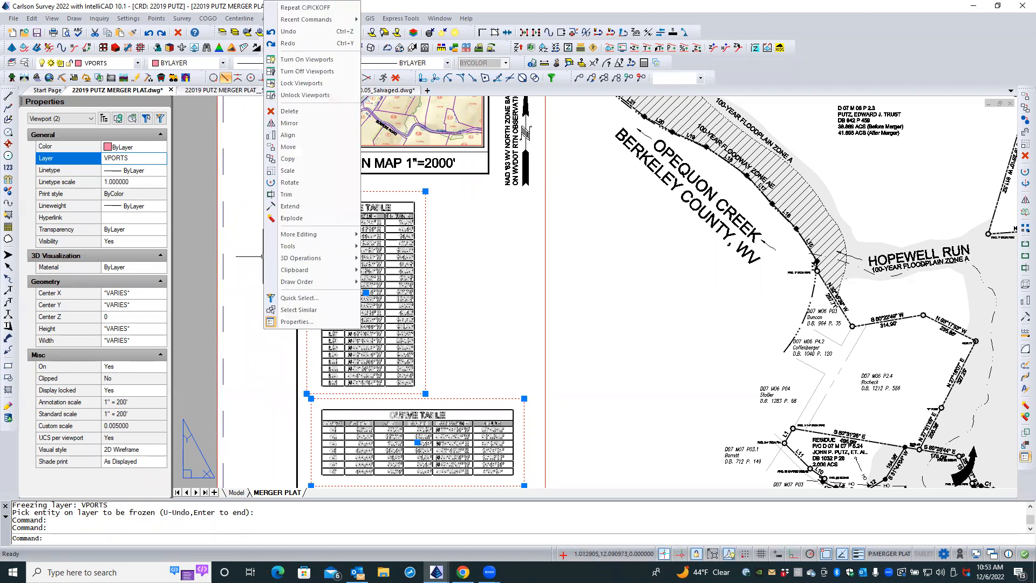
{"action": "left_click", "coordinate": [292, 150]}
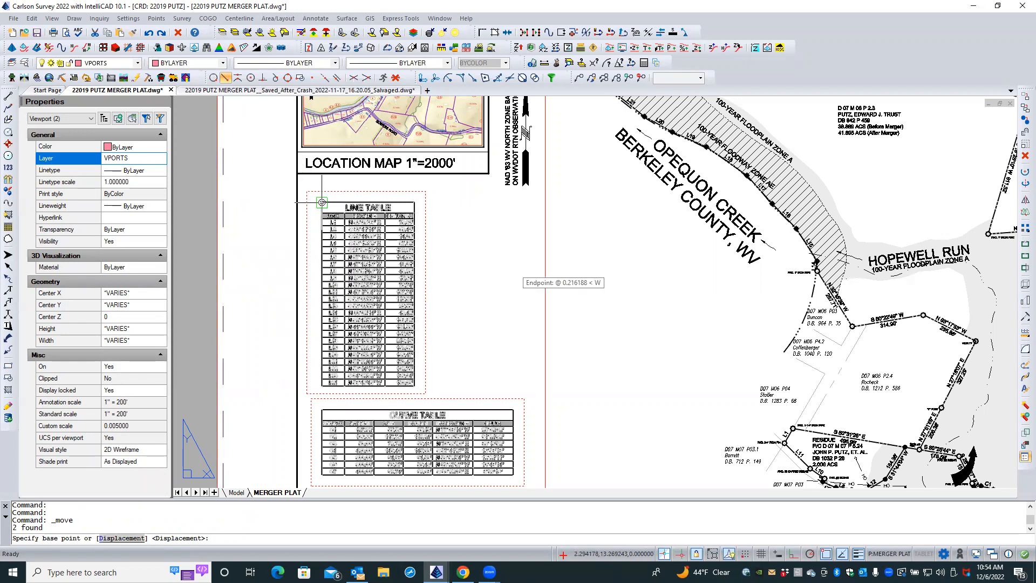
{"action": "left_click", "coordinate": [322, 202]}
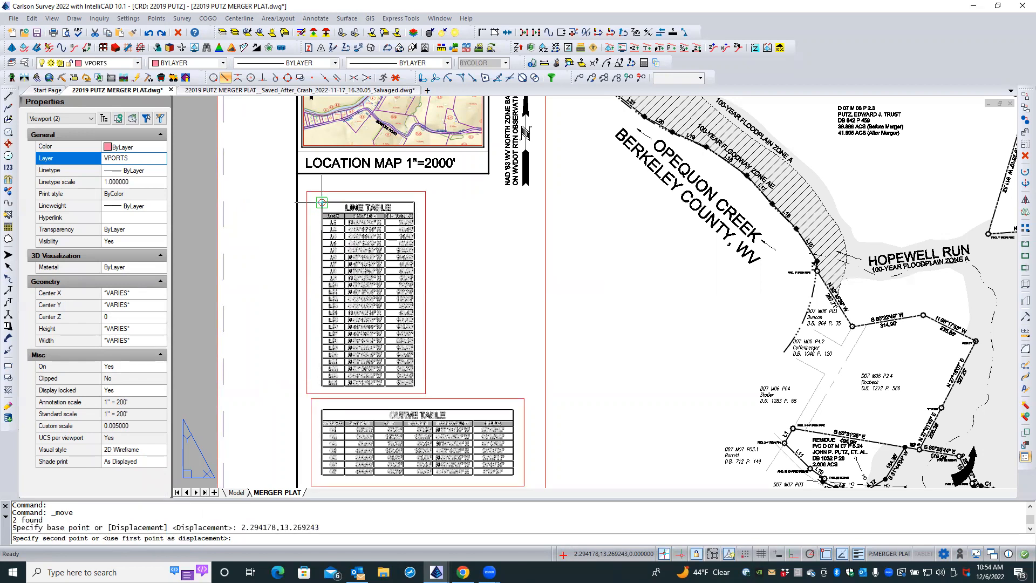
{"action": "right_click", "coordinate": [256, 195], "text": "shift"}
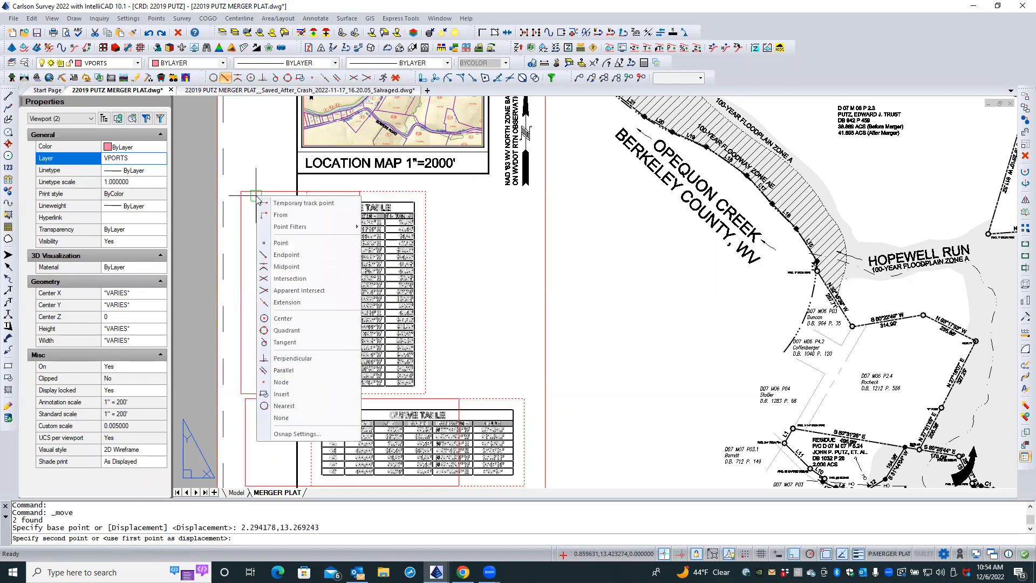
{"action": "left_click", "coordinate": [294, 358]}
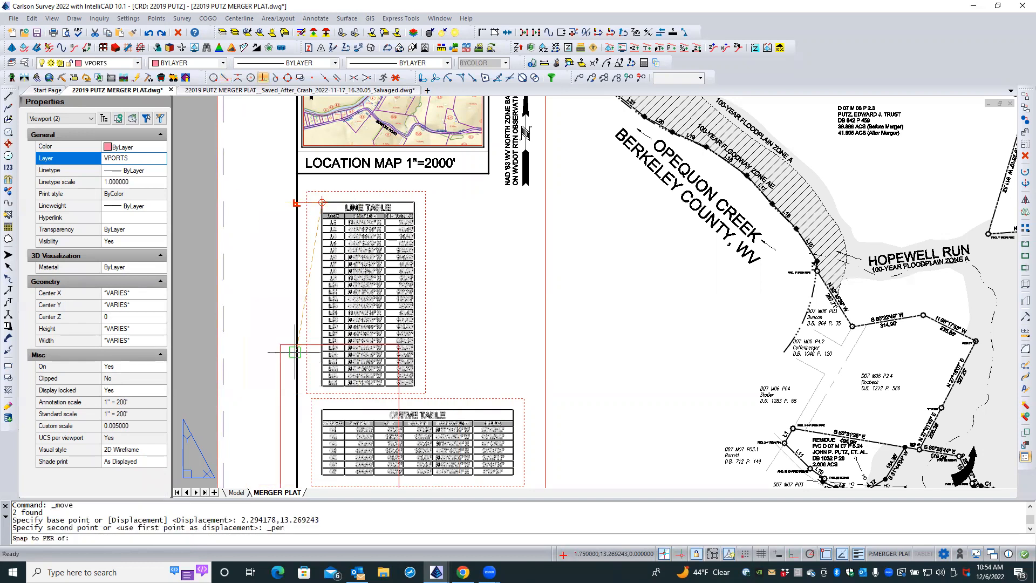
{"action": "left_click", "coordinate": [281, 316]}
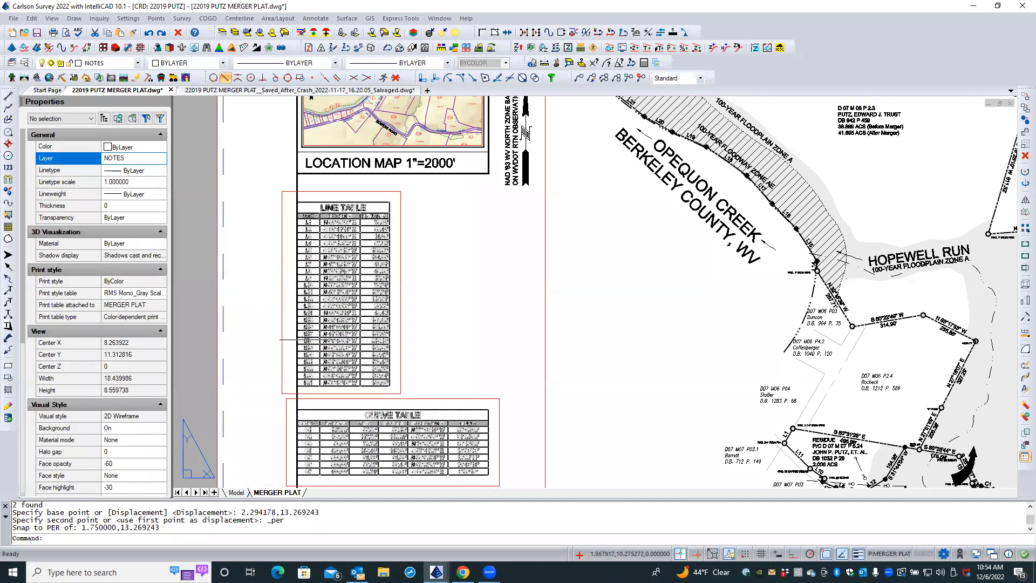
{"action": "key", "text": "Escape"}
{"action": "key", "text": "Escape"}
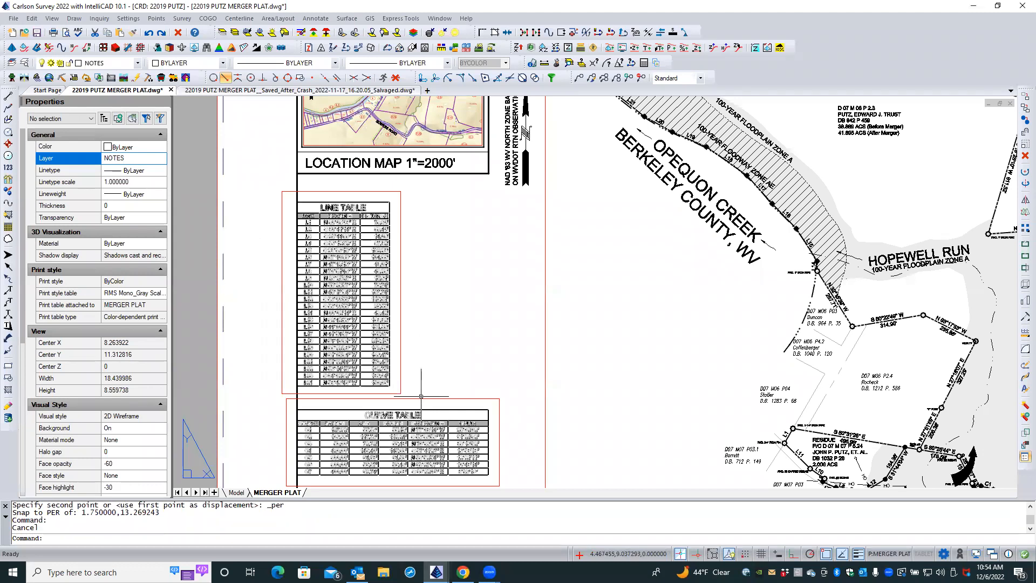
- Move the curve table viewport so the table's upper-left corner meets the line table's lower-left corner
{"action": "left_click", "coordinate": [420, 398]}
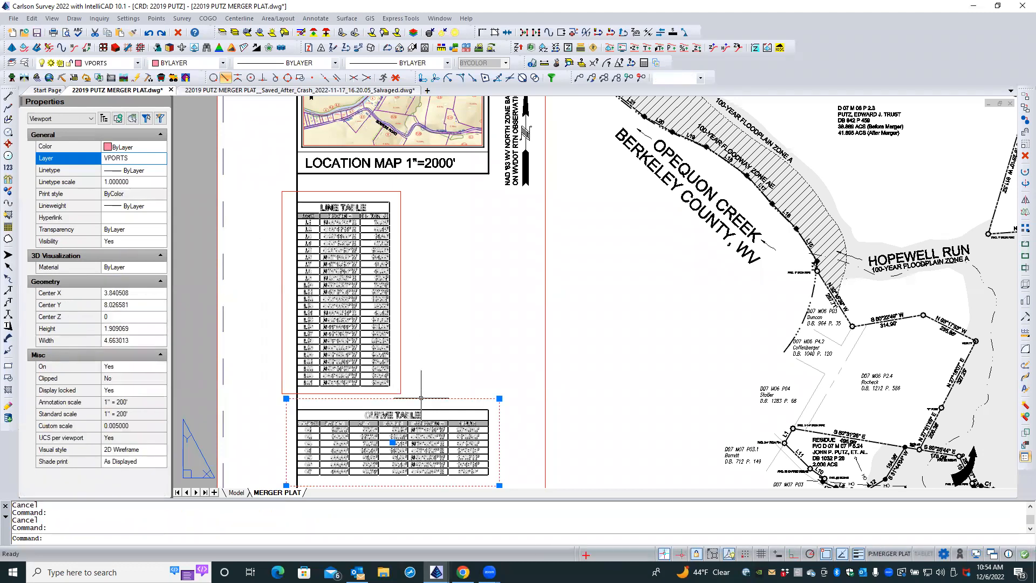
{"action": "type", "text": "M"}
{"action": "key", "text": "Return"}
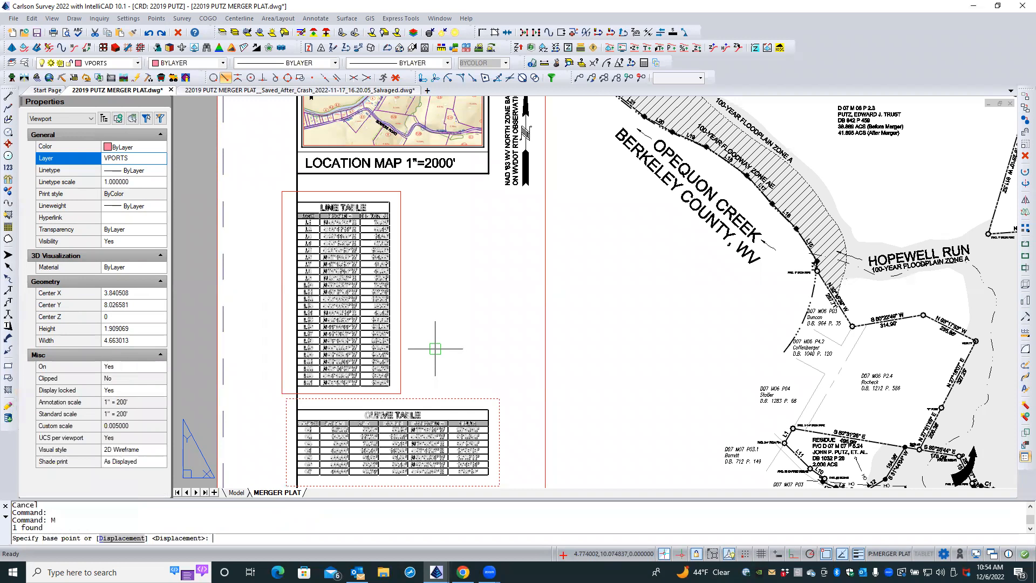
{"action": "left_click", "coordinate": [316, 409]}
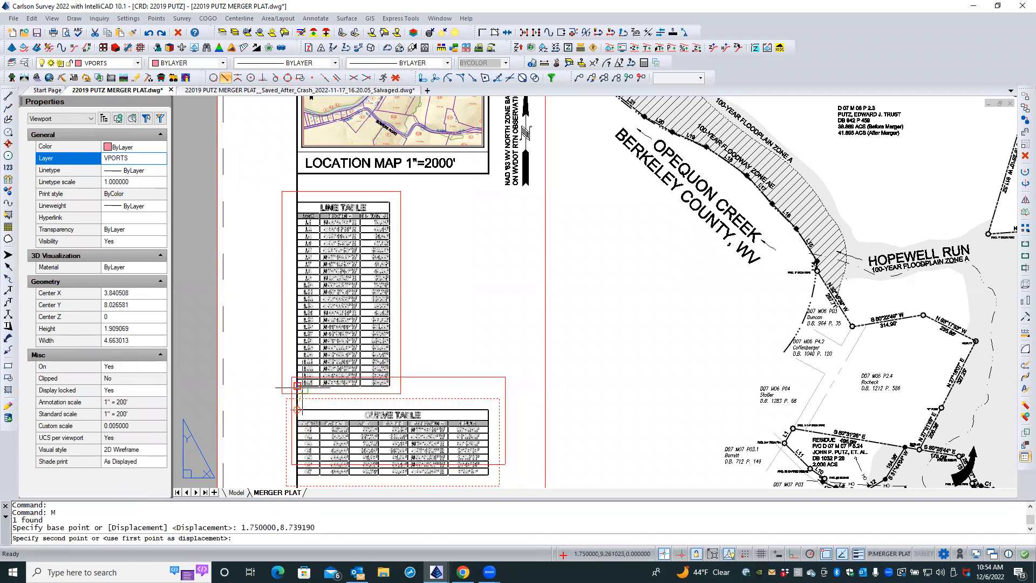
{"action": "left_click", "coordinate": [300, 387]}
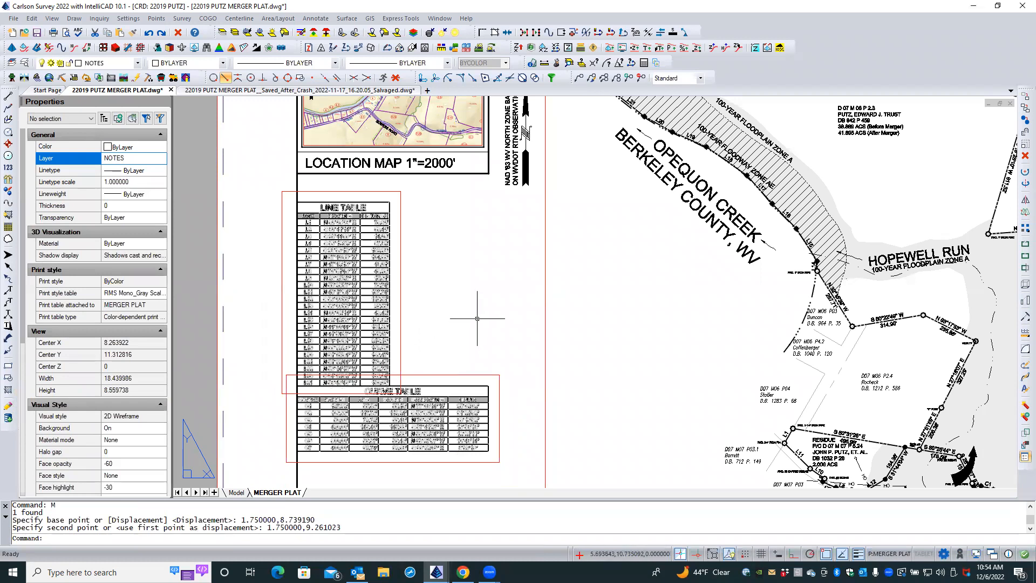
{"action": "key", "text": "Escape"}
{"action": "key", "text": "Escape"}
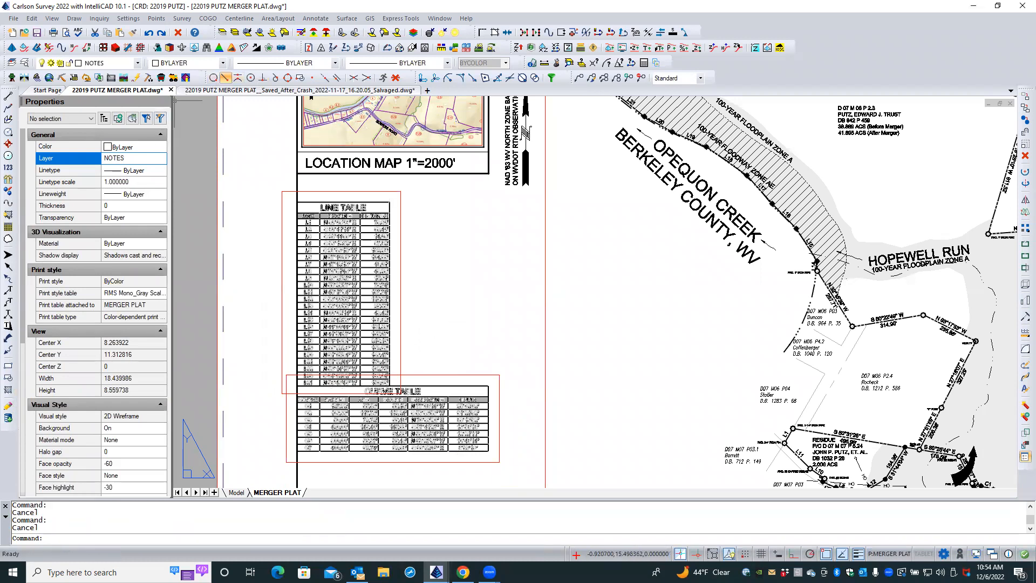
- Freeze the VPORTS layer by picking the relocated line table viewport's upper-left corner
{"action": "left_click", "coordinate": [247, 33]}
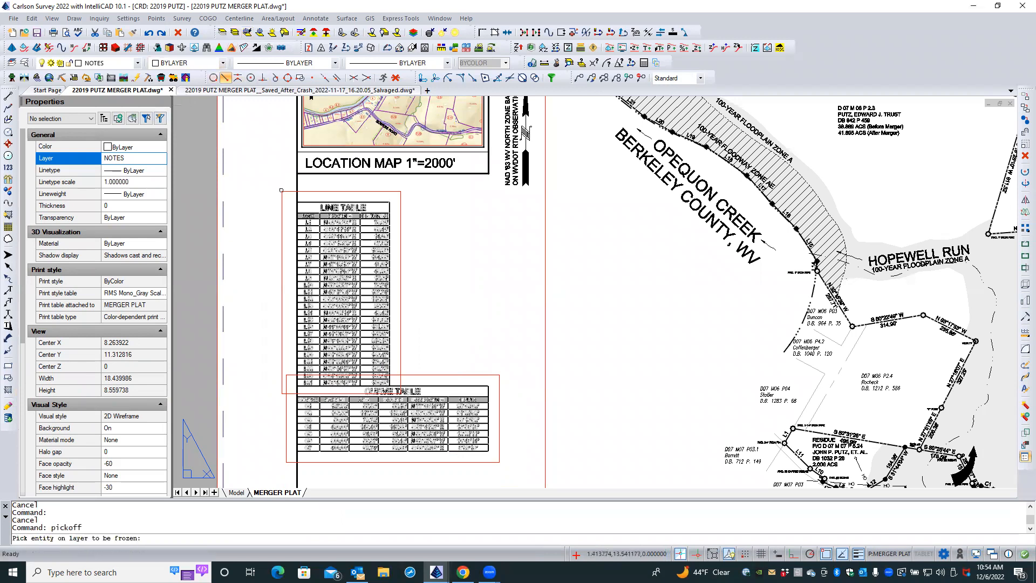
{"action": "left_click", "coordinate": [281, 189]}
{"action": "key", "text": "Return"}
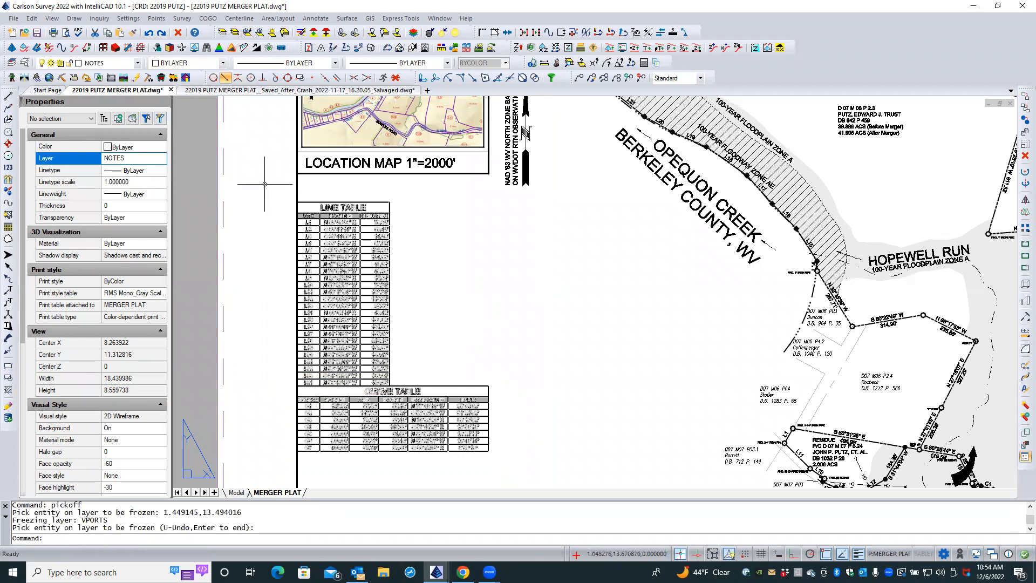
- Clear any pending selection and regenerate all viewports to redraw the line and curve tables
{"action": "key", "text": "Escape"}
{"action": "key", "text": "Escape"}
{"action": "left_click", "coordinate": [398, 251]}
{"action": "left_click", "coordinate": [405, 261]}
{"action": "type", "text": "REA"}
{"action": "key", "text": "Return"}
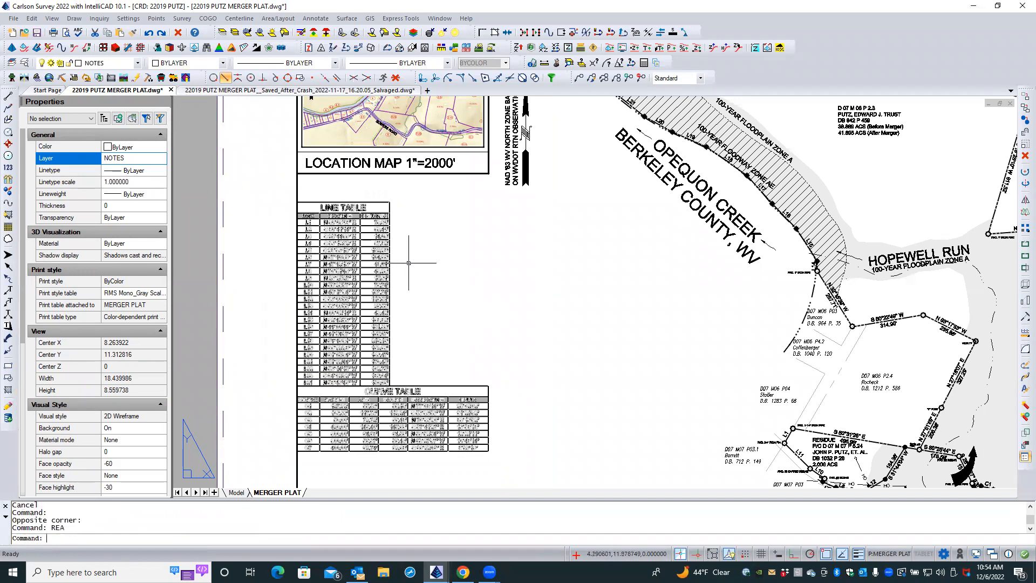
- Examine the stacked line and curve tables against the sheet border and their fit in the overall plat layout
{"action": "scroll", "coordinate": [433, 269], "scroll_direction": "up", "scroll_amount": 2}
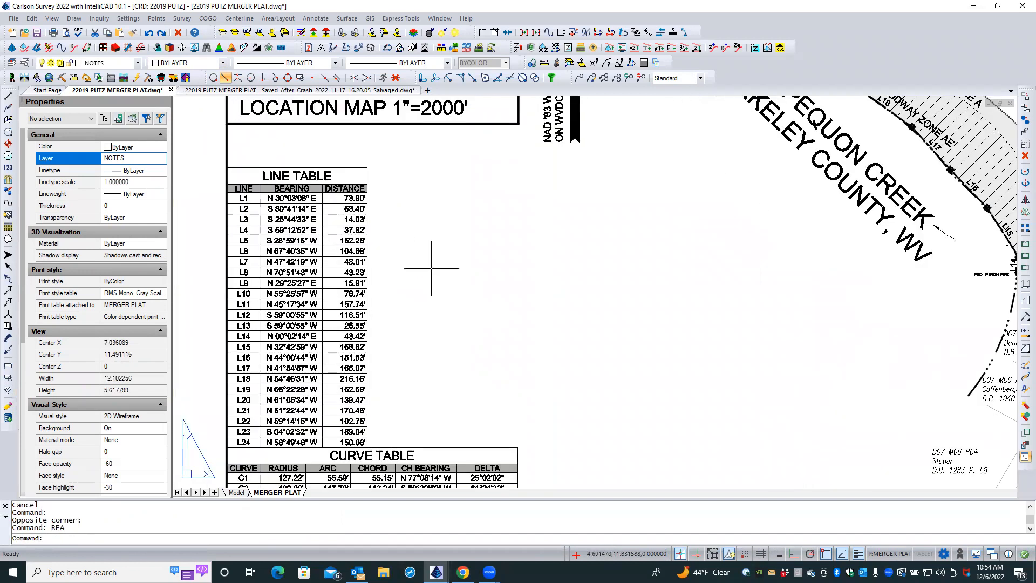
{"action": "scroll", "coordinate": [430, 253], "scroll_direction": "down", "scroll_amount": 1}
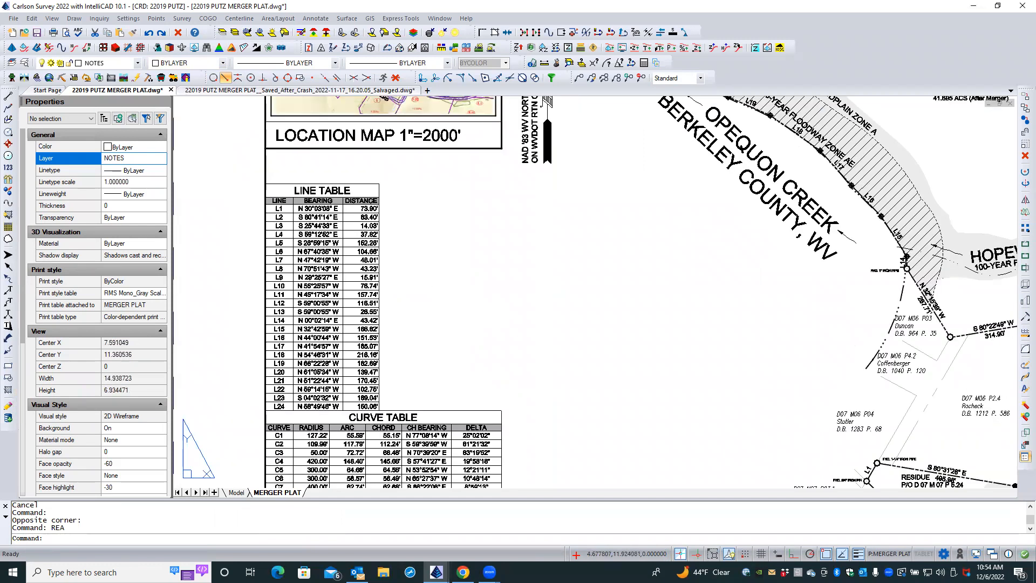
{"action": "scroll", "coordinate": [428, 233], "scroll_direction": "up", "scroll_amount": 2}
{"action": "scroll", "coordinate": [429, 219], "scroll_direction": "down", "scroll_amount": 2}
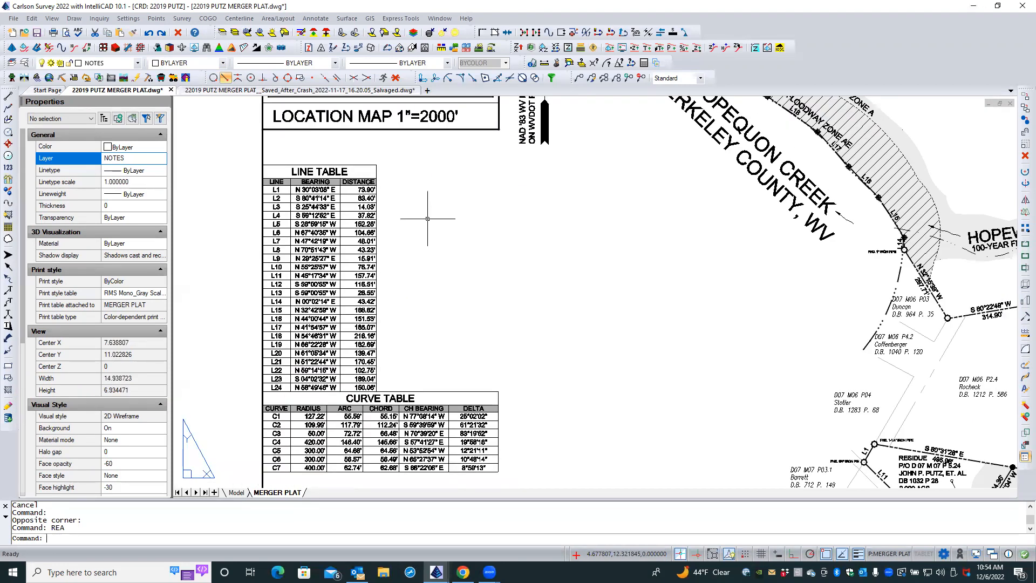
{"action": "mouse_move", "coordinate": [440, 277]}
{"action": "middle_mouse_down"}
{"action": "mouse_move", "coordinate": [452, 267]}
{"action": "mouse_move", "coordinate": [447, 255]}
{"action": "middle_mouse_up"}
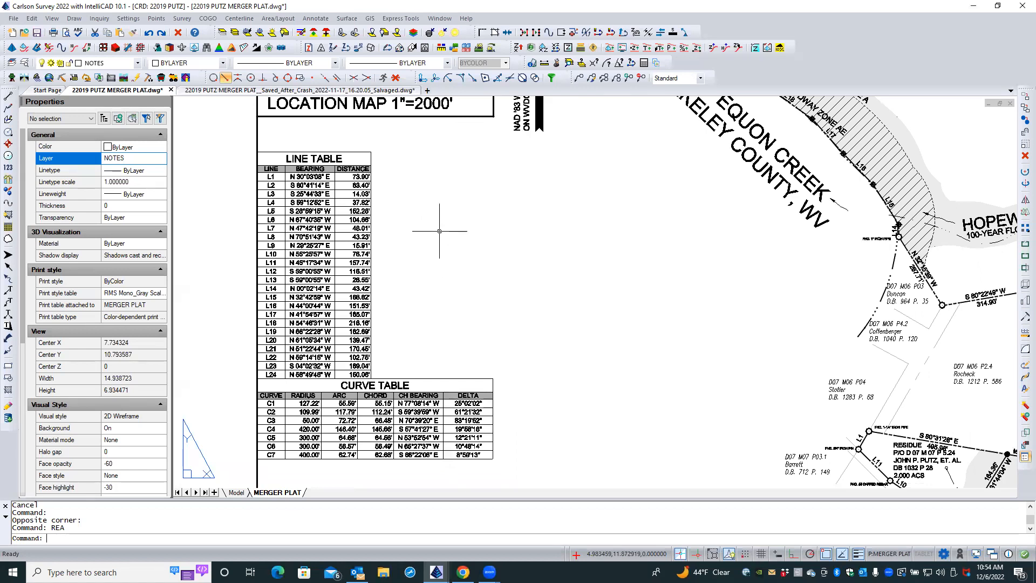
{"action": "scroll", "coordinate": [480, 267], "scroll_direction": "down", "scroll_amount": 2}
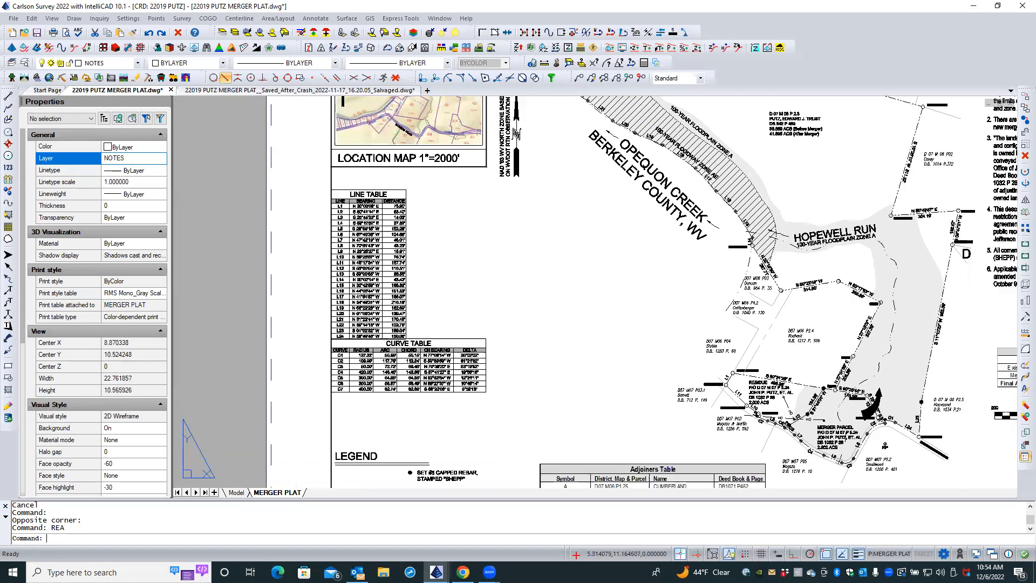
{"action": "scroll", "coordinate": [480, 268], "scroll_direction": "down", "scroll_amount": 2}
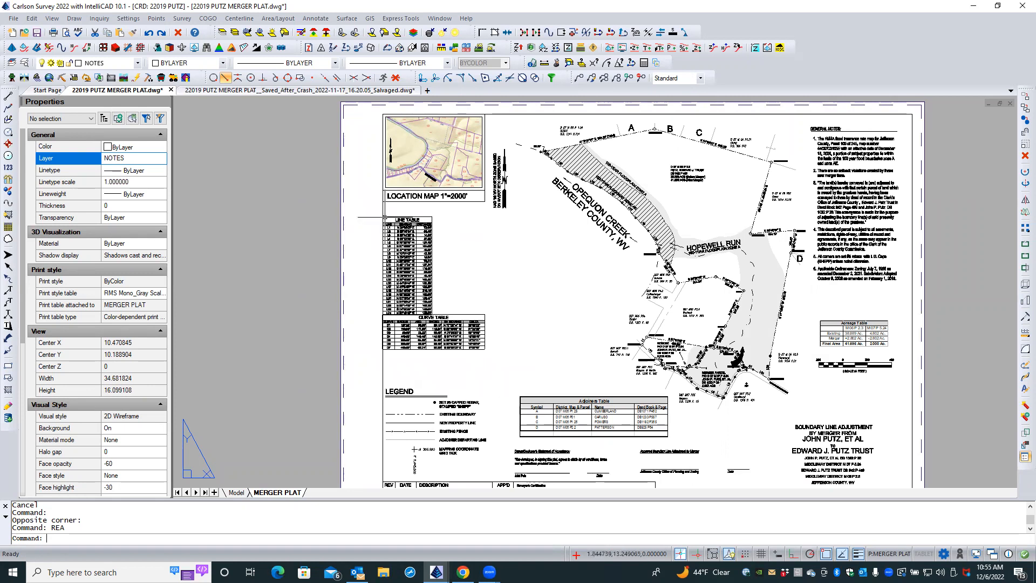
- Open the embedded Adjoiners Table worksheet in Excel to inspect its rows, and close it without editing
{"action": "scroll", "coordinate": [572, 412], "scroll_direction": "up", "scroll_amount": 1}
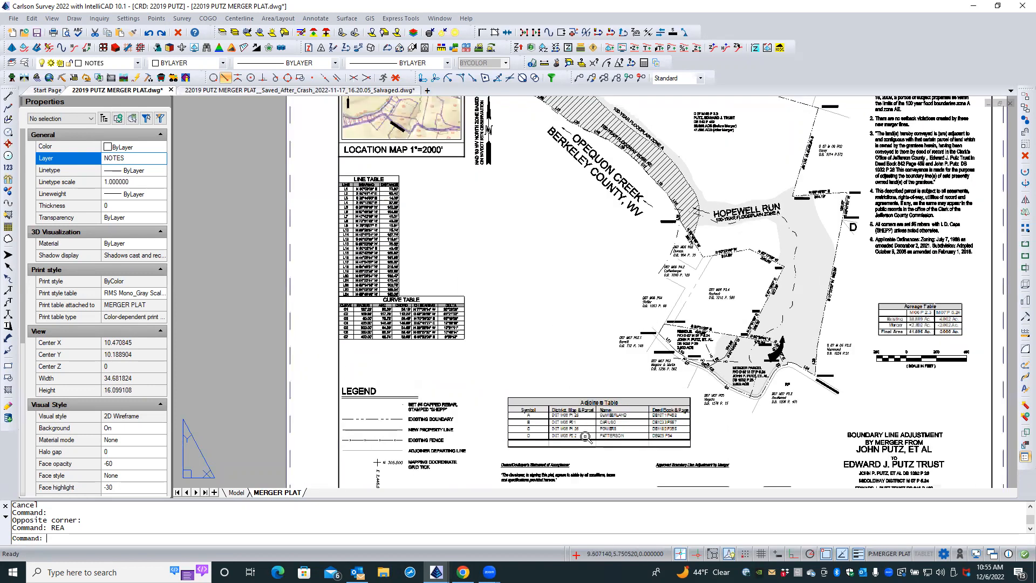
{"action": "scroll", "coordinate": [585, 436], "scroll_direction": "up", "scroll_amount": 2}
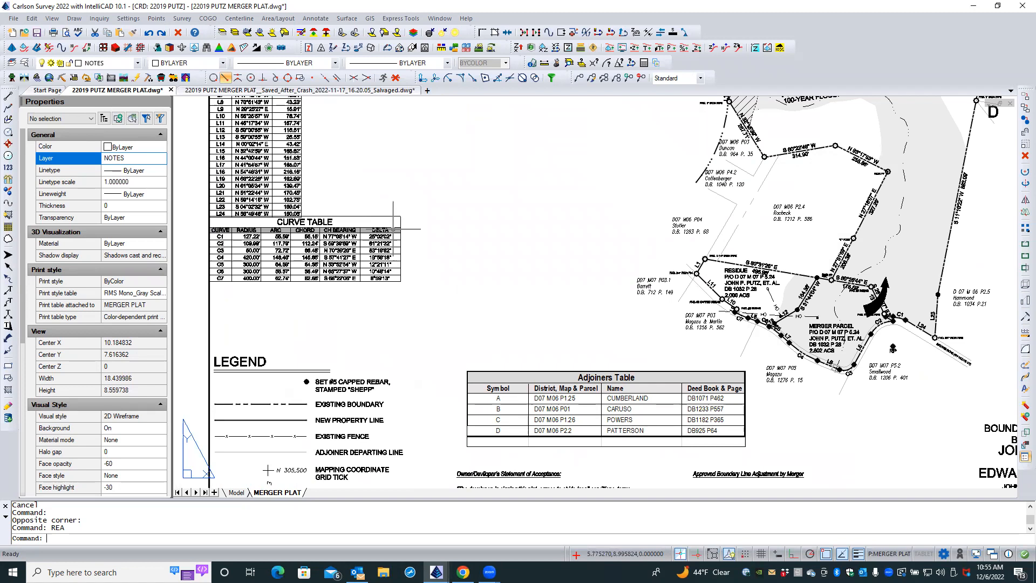
{"action": "left_click", "coordinate": [566, 446]}
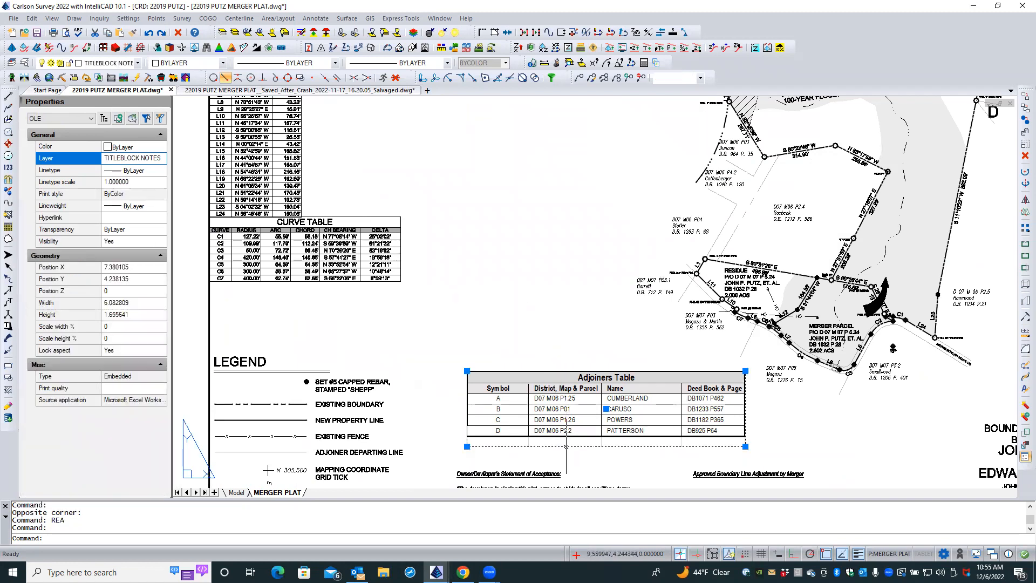
{"action": "double_click", "coordinate": [566, 446]}
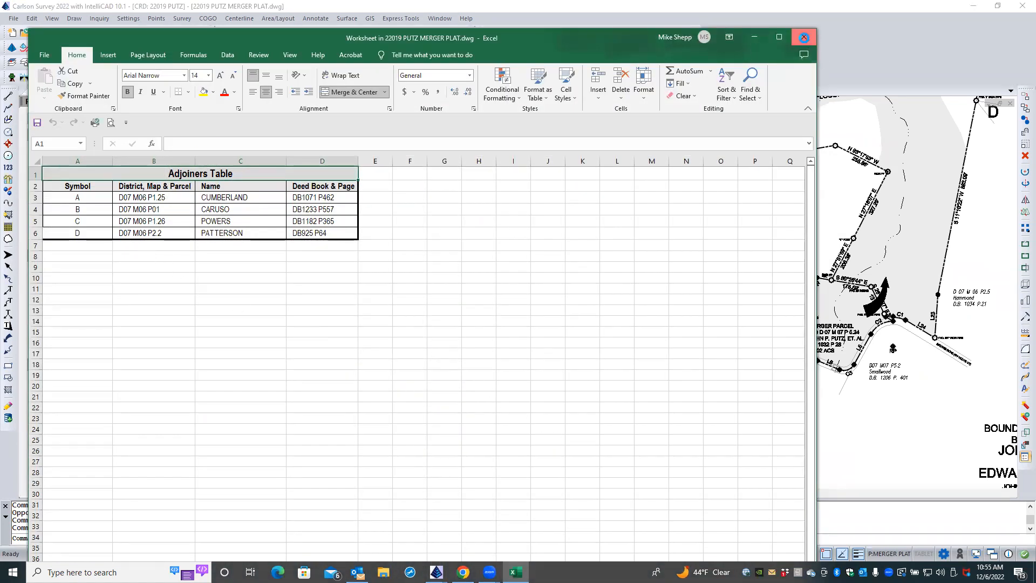
{"action": "left_click", "coordinate": [804, 36]}
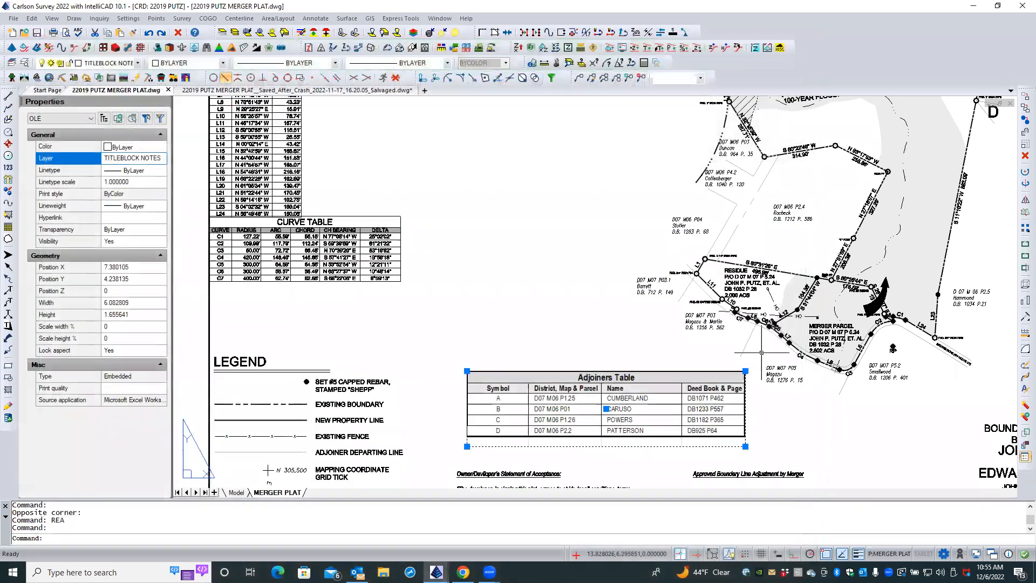
{"action": "left_click", "coordinate": [745, 446]}
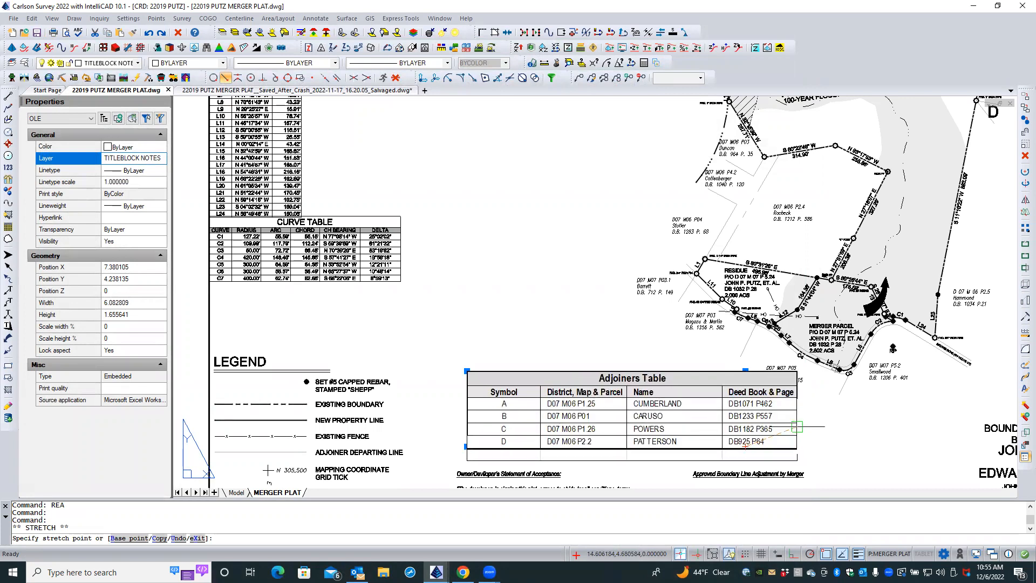
{"action": "key", "text": "Escape"}
{"action": "key", "text": "Escape"}
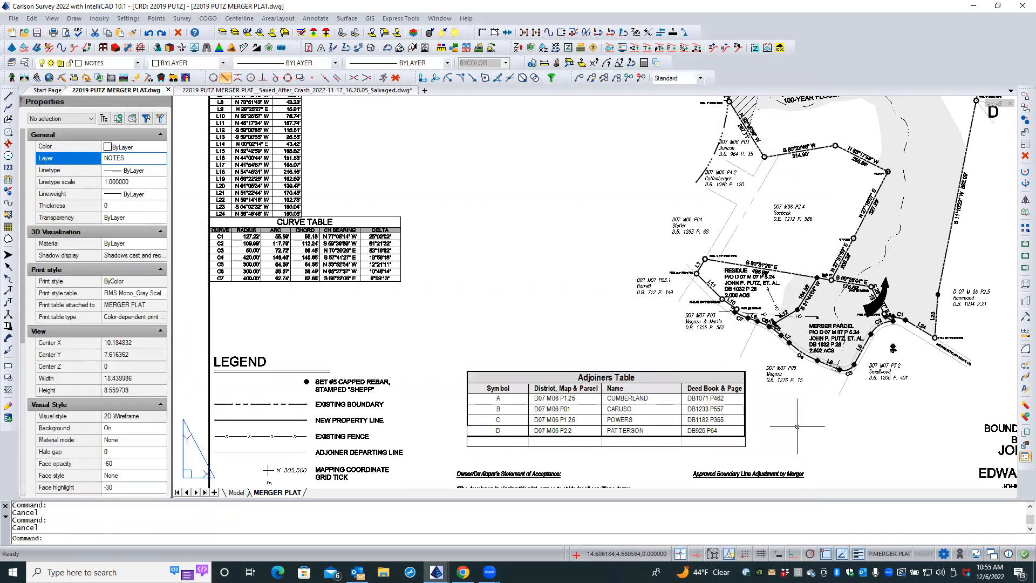
- Try to stretch the Adjoiners Table's lower-left corner up to the bottom border of row D, and undo the grip edits
{"action": "left_click", "coordinate": [634, 446]}
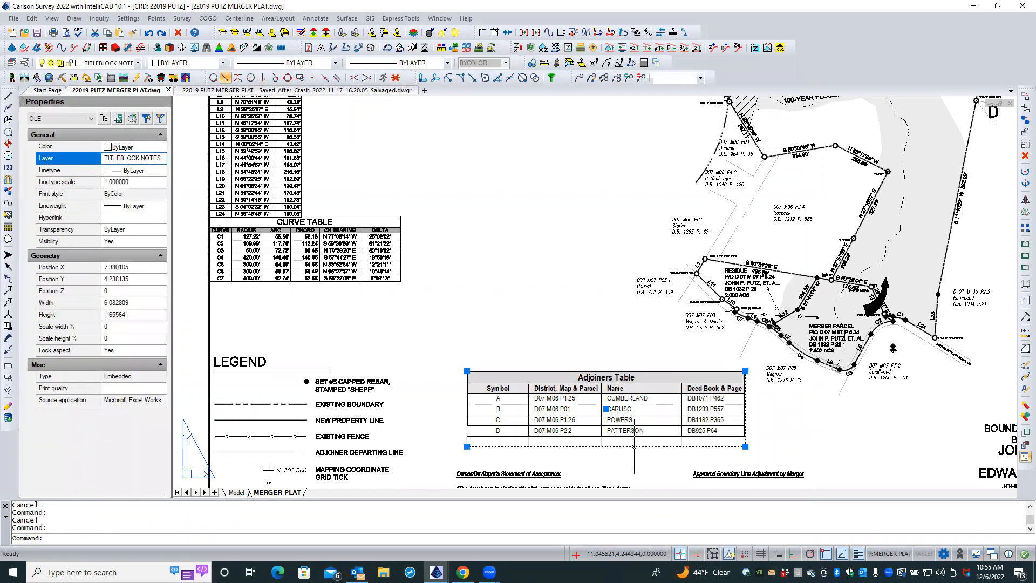
{"action": "scroll", "coordinate": [621, 456], "scroll_direction": "up", "scroll_amount": 2}
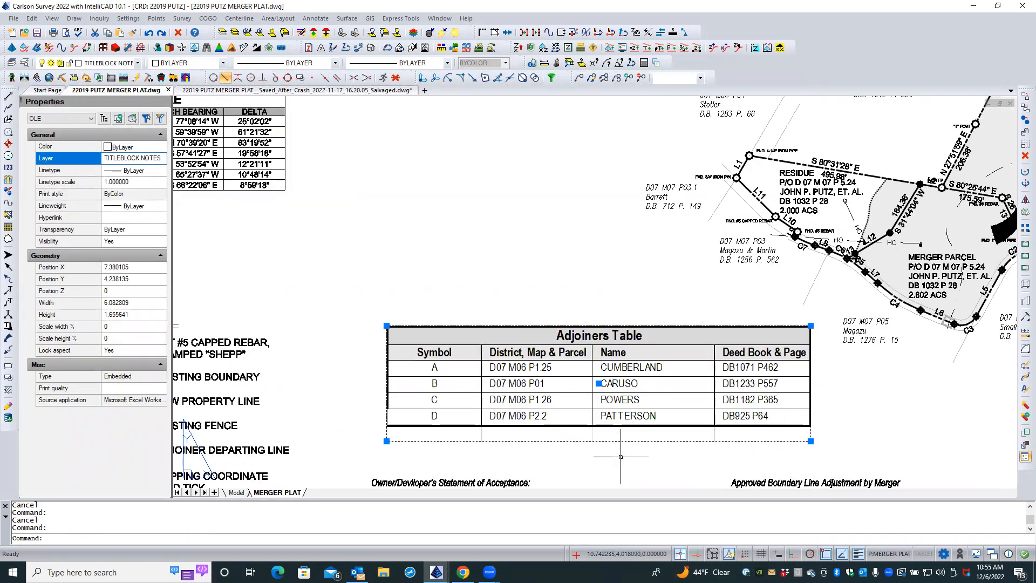
{"action": "left_click", "coordinate": [387, 441]}
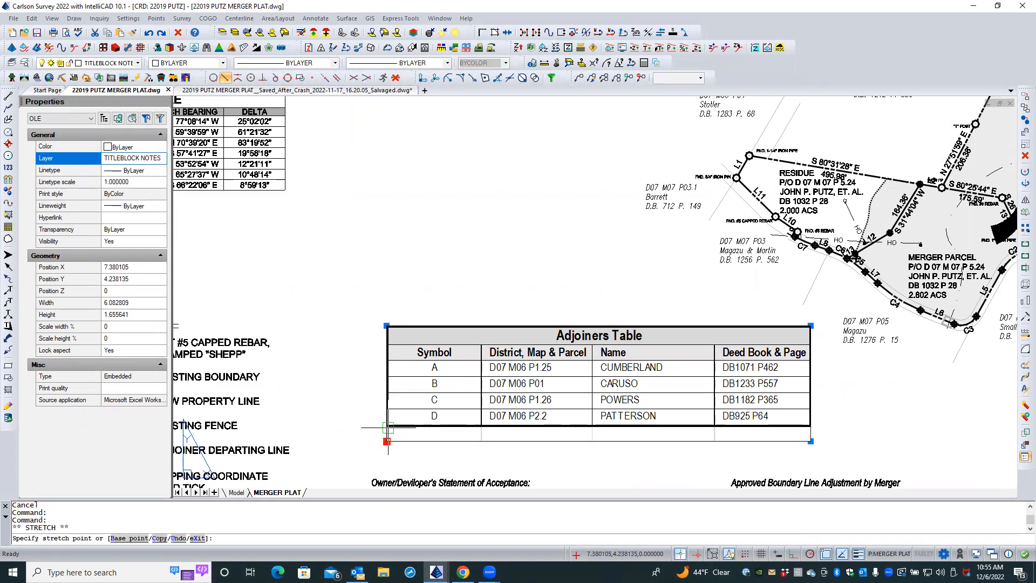
{"action": "left_click", "coordinate": [388, 427]}
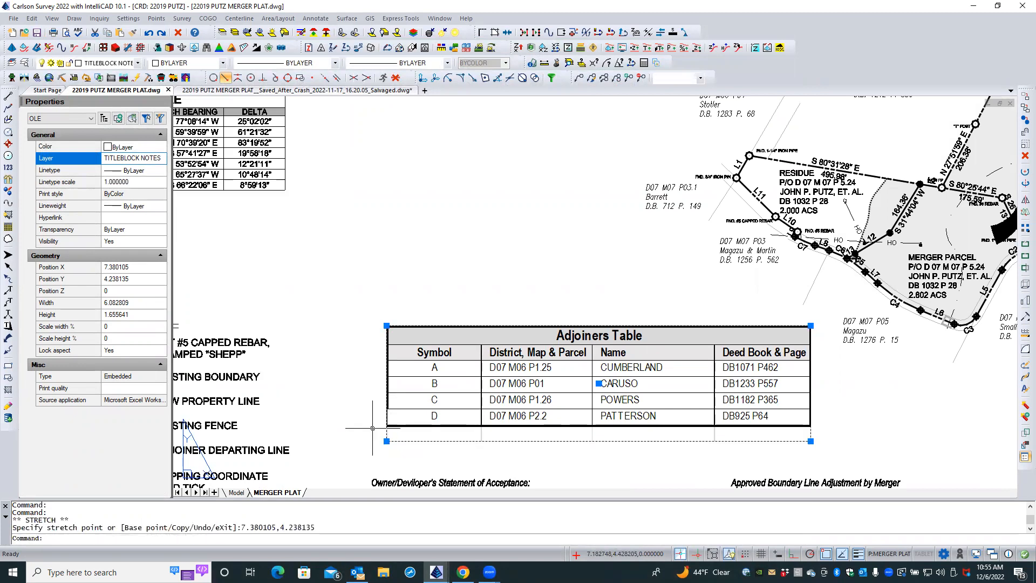
{"action": "left_click", "coordinate": [386, 441]}
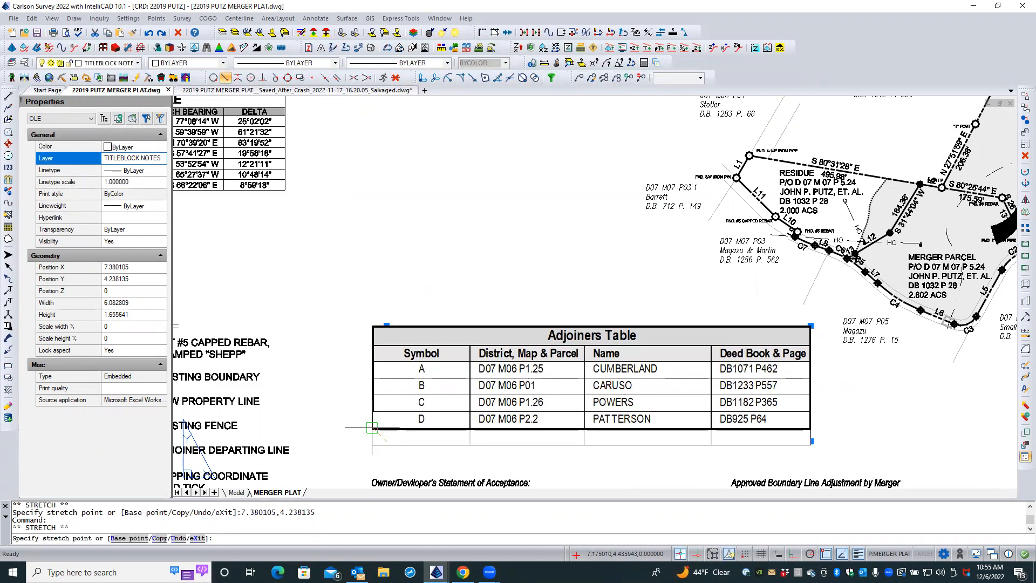
{"action": "right_click", "coordinate": [373, 427], "text": "shift"}
{"action": "key", "text": "Escape"}
{"action": "key", "text": "Escape"}
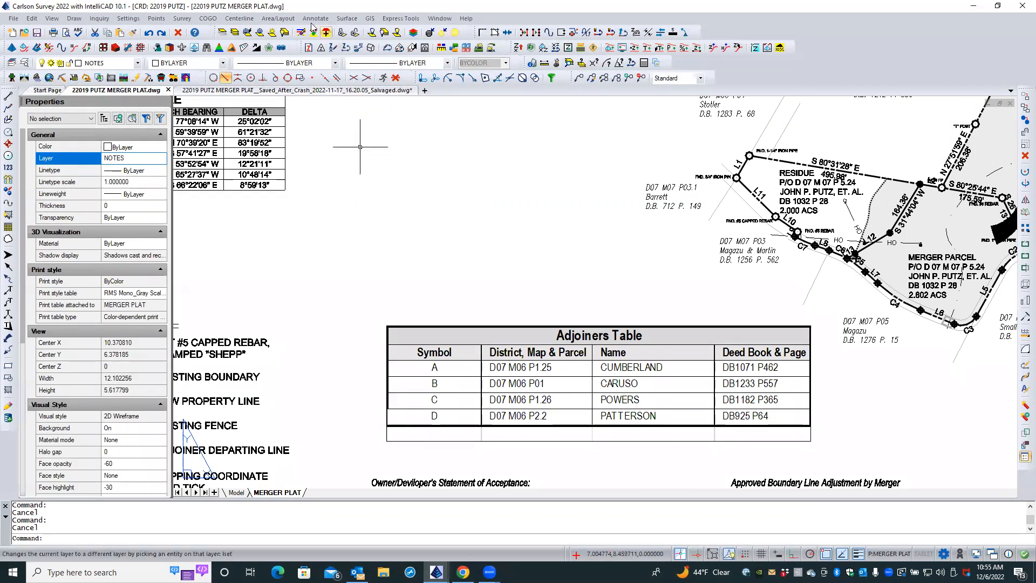
{"action": "left_click", "coordinate": [149, 34]}
{"action": "left_click", "coordinate": [148, 34]}
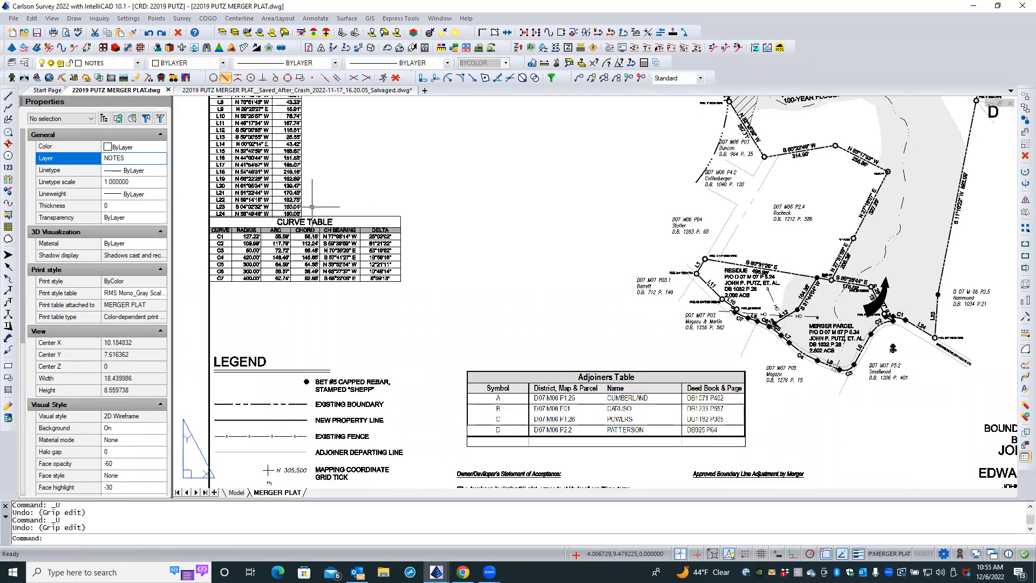
- Set VPORTS as the current layer
{"action": "scroll", "coordinate": [312, 206], "scroll_direction": "up", "scroll_amount": 3}
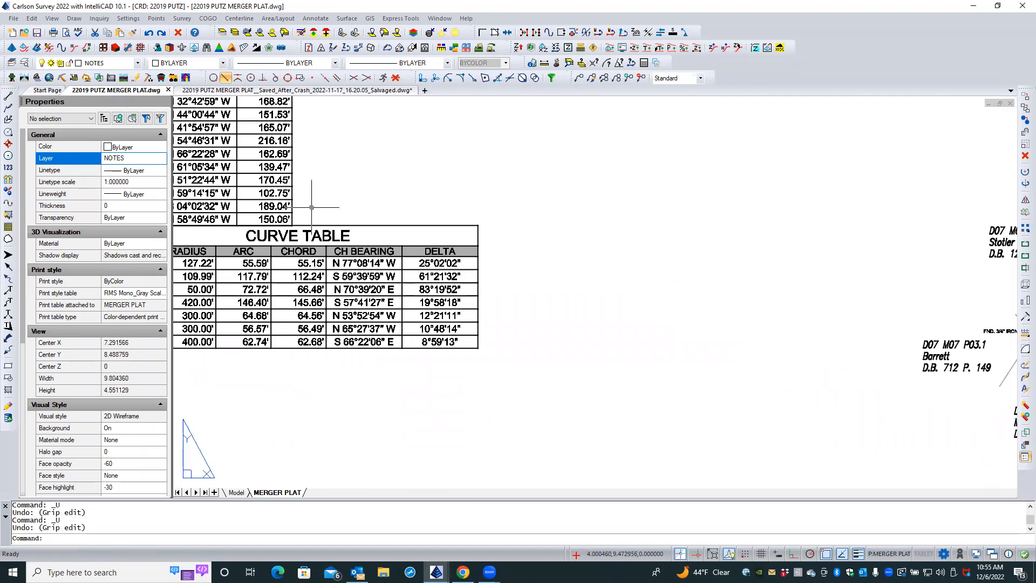
{"action": "scroll", "coordinate": [312, 207], "scroll_direction": "up", "scroll_amount": 3}
{"action": "scroll", "coordinate": [311, 207], "scroll_direction": "down", "scroll_amount": 7}
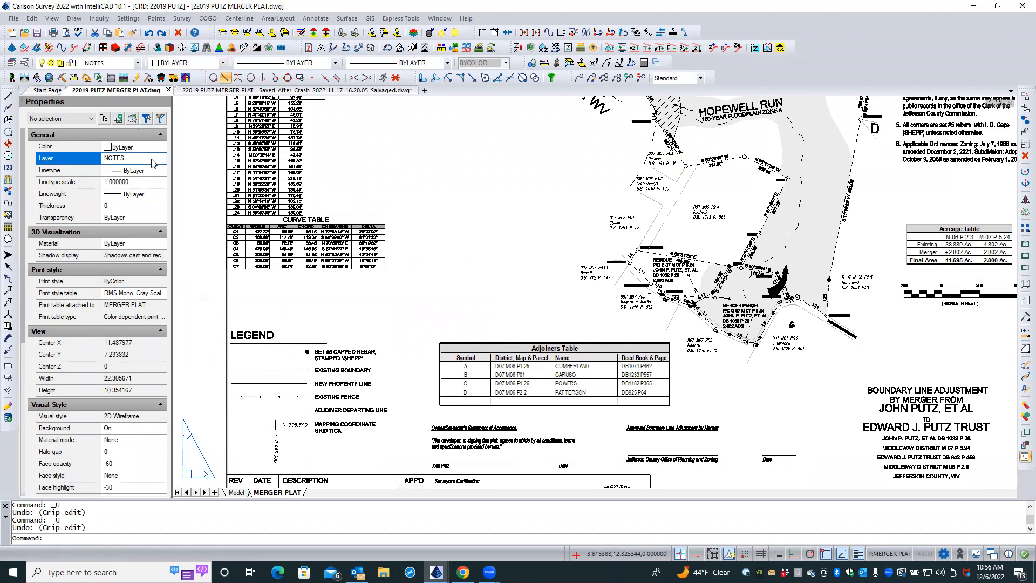
{"action": "left_click", "coordinate": [137, 63]}
{"action": "scroll", "coordinate": [166, 155], "scroll_direction": "down", "scroll_amount": 20}
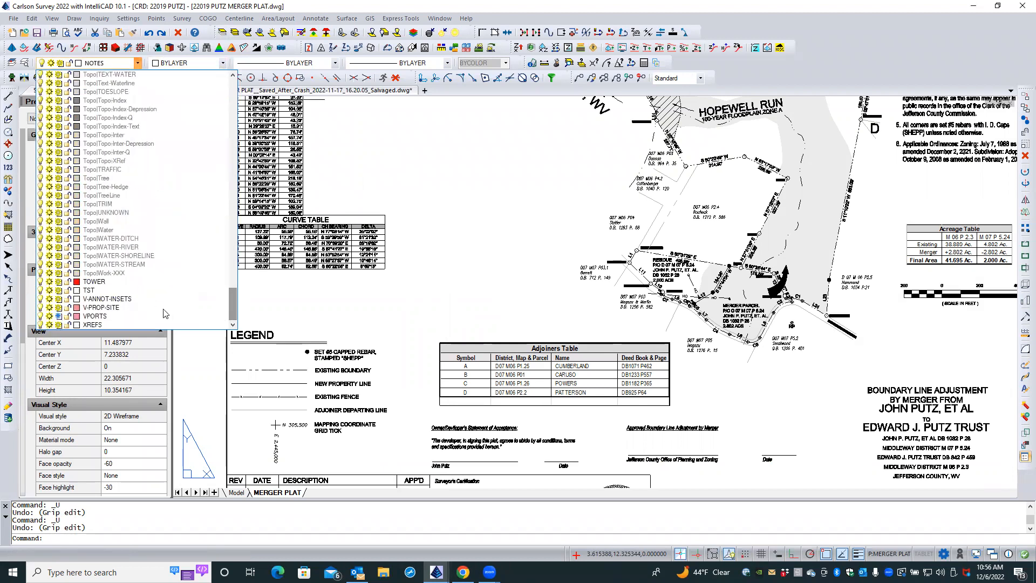
{"action": "left_click", "coordinate": [121, 316]}
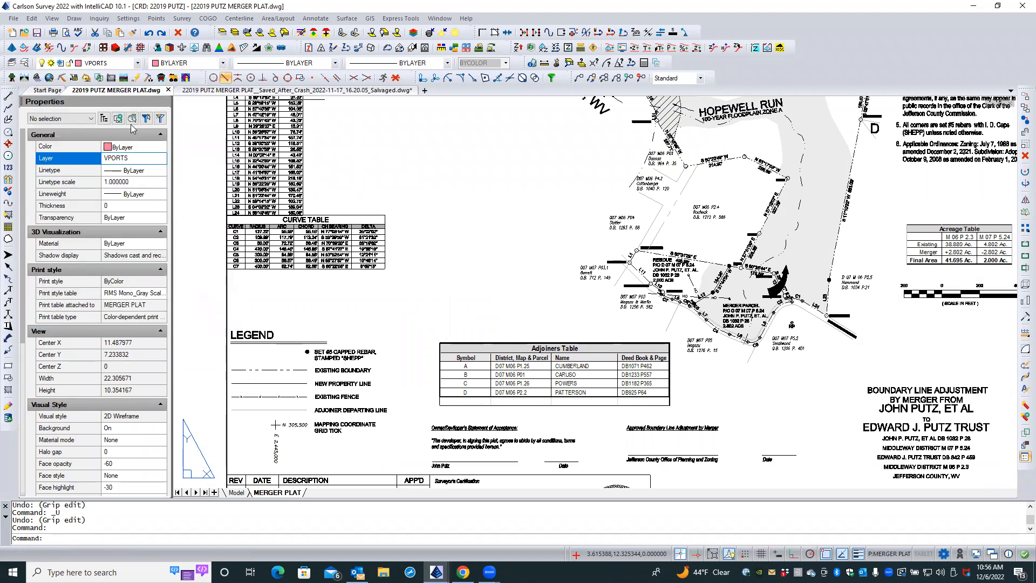
{"action": "left_click", "coordinate": [160, 158]}
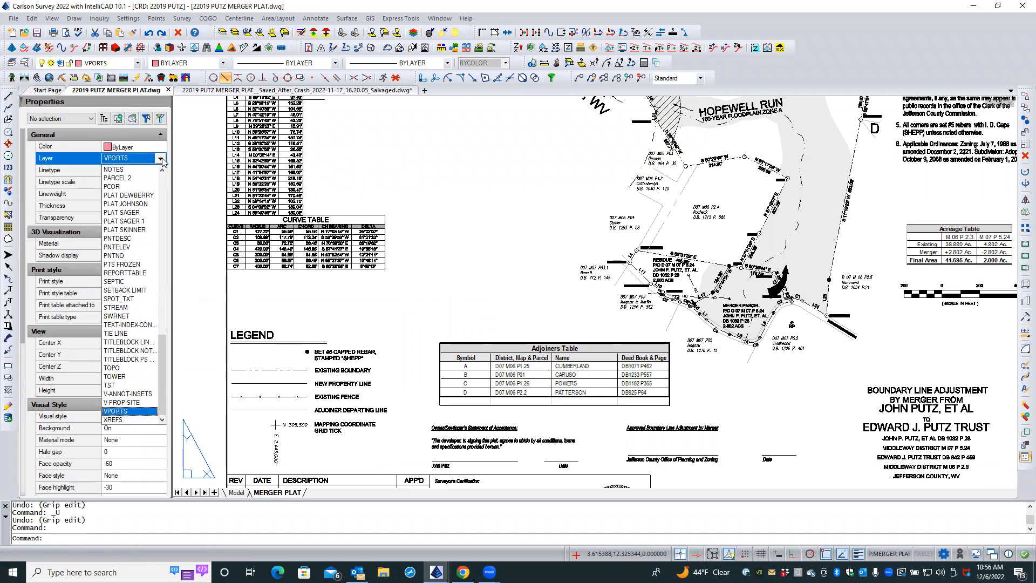
{"action": "key", "text": "Escape"}
{"action": "key", "text": "Escape"}
{"action": "key", "text": "Escape"}
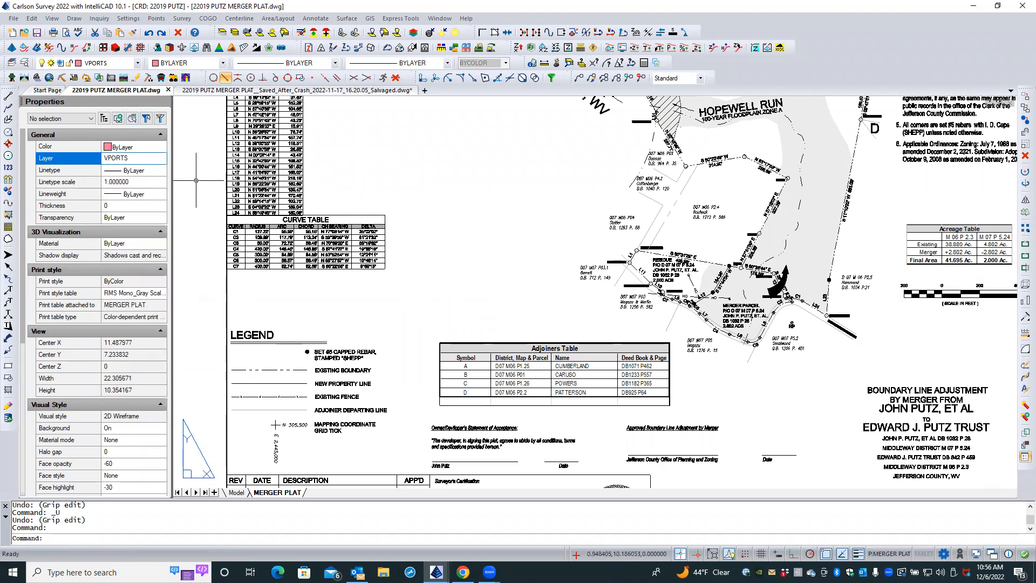
- Thaw the VPORTS layer in the layout and set NOTES as the current layer
{"action": "left_click", "coordinate": [60, 63]}
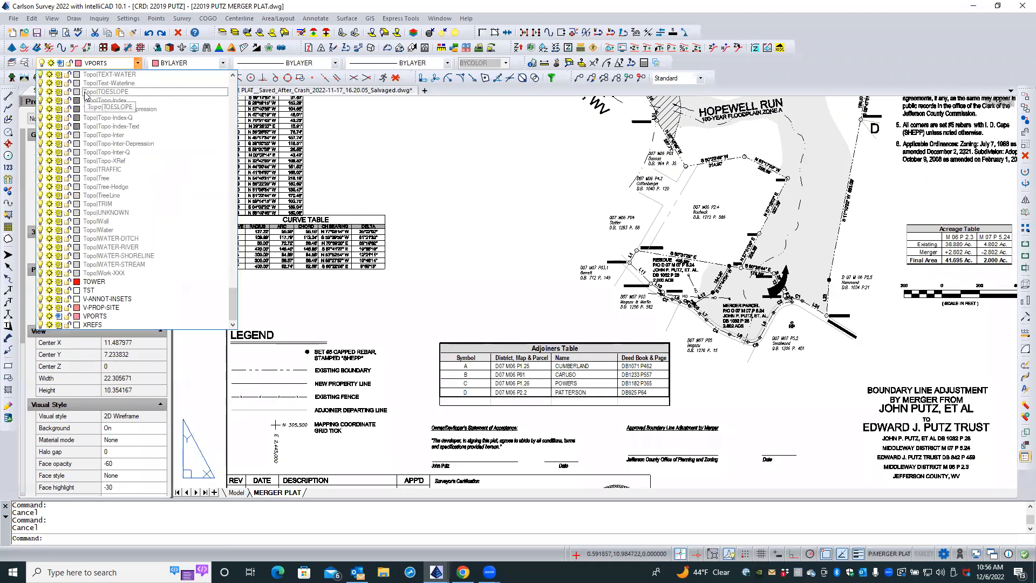
{"action": "left_click", "coordinate": [58, 316]}
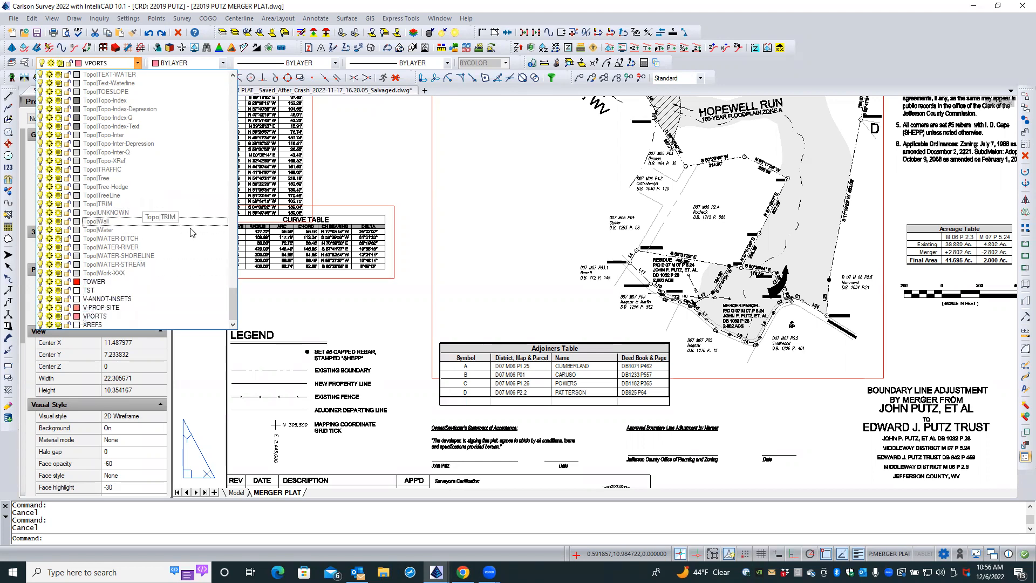
{"action": "scroll", "coordinate": [192, 232], "scroll_direction": "up", "scroll_amount": 15}
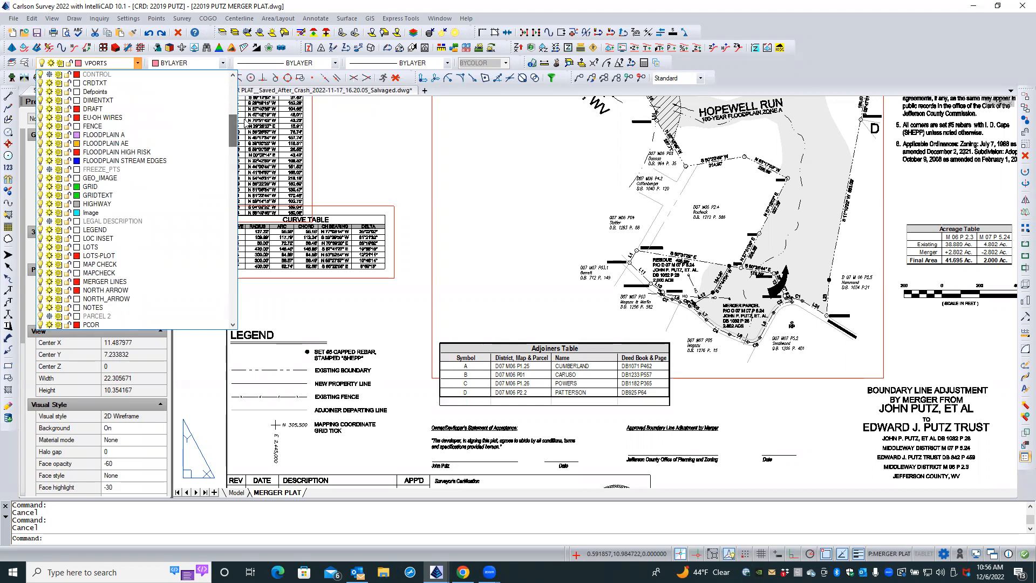
{"action": "left_click", "coordinate": [95, 307]}
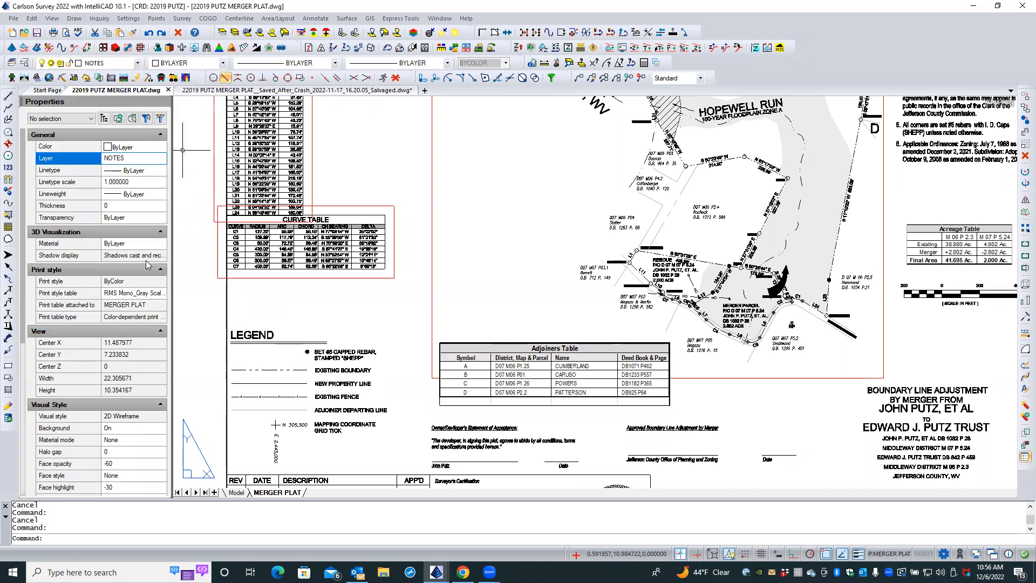
{"action": "key", "text": "Escape"}
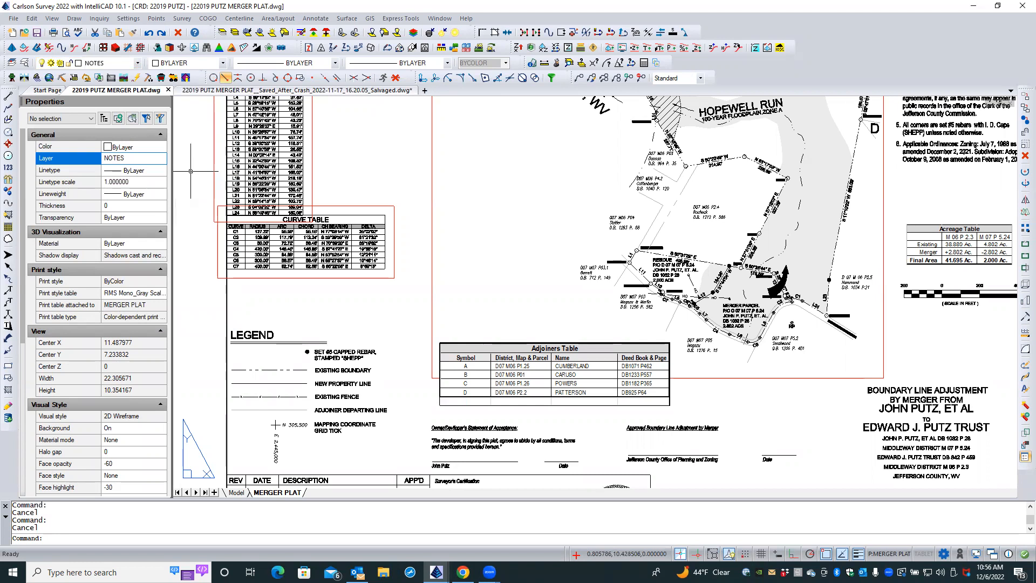
- Freeze the VPORTS layer again by picking the line table viewport's border
{"action": "left_click", "coordinate": [247, 32]}
{"action": "left_click", "coordinate": [213, 132]}
{"action": "key", "text": "Return"}
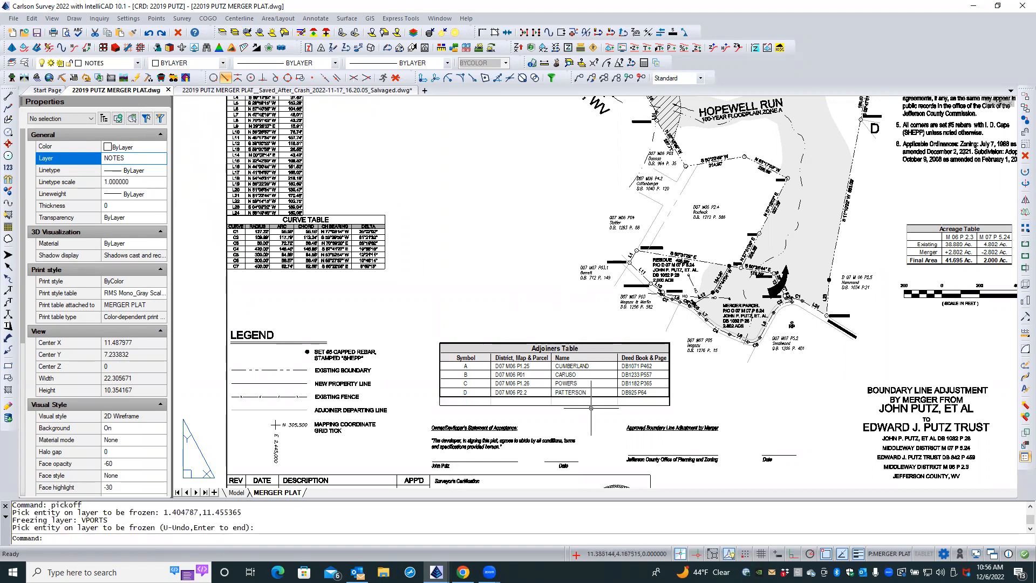
- Select the Adjoiners Table object and set its Lock aspect property to No
{"action": "scroll", "coordinate": [686, 411], "scroll_direction": "up", "scroll_amount": 1}
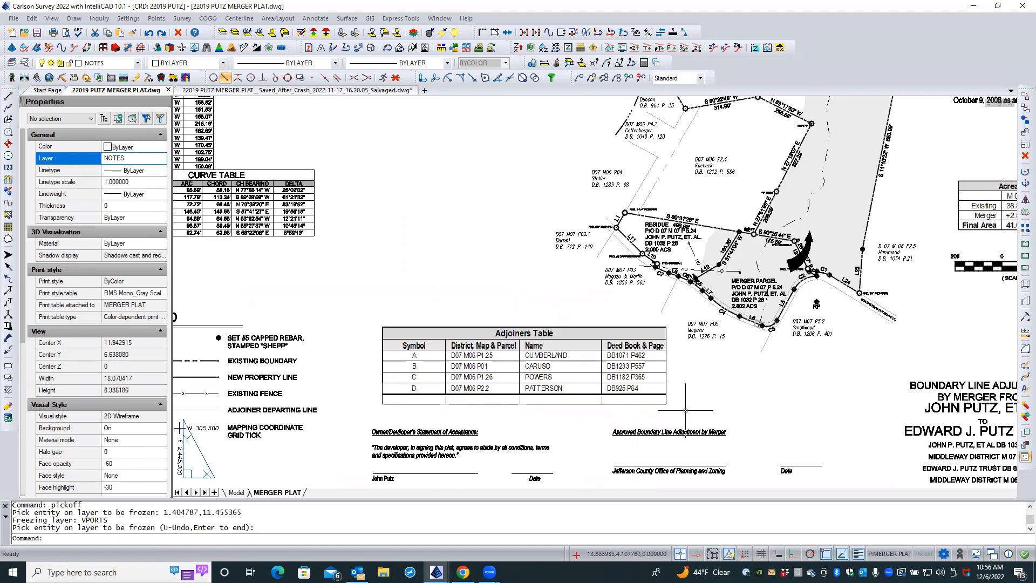
{"action": "scroll", "coordinate": [685, 409], "scroll_direction": "up", "scroll_amount": 2}
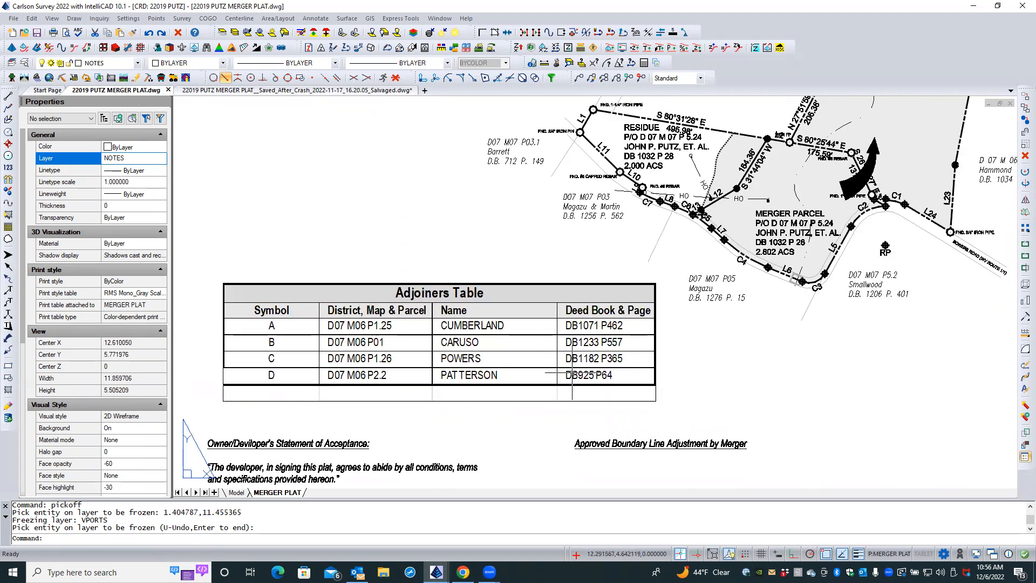
{"action": "left_click", "coordinate": [518, 350]}
{"action": "left_click", "coordinate": [518, 349]}
{"action": "left_click", "coordinate": [528, 340]}
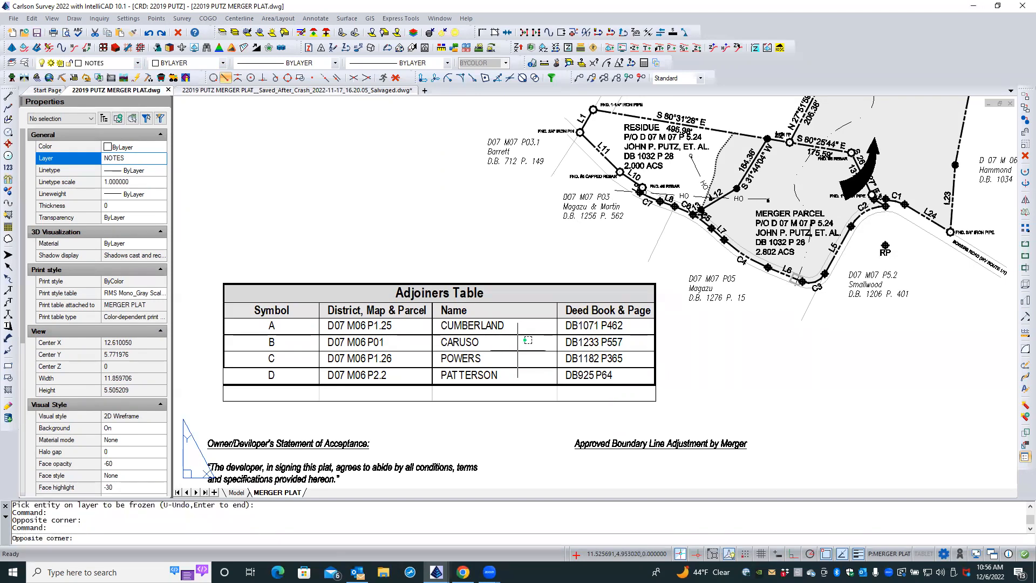
{"action": "left_click", "coordinate": [518, 352]}
{"action": "left_click", "coordinate": [523, 411]}
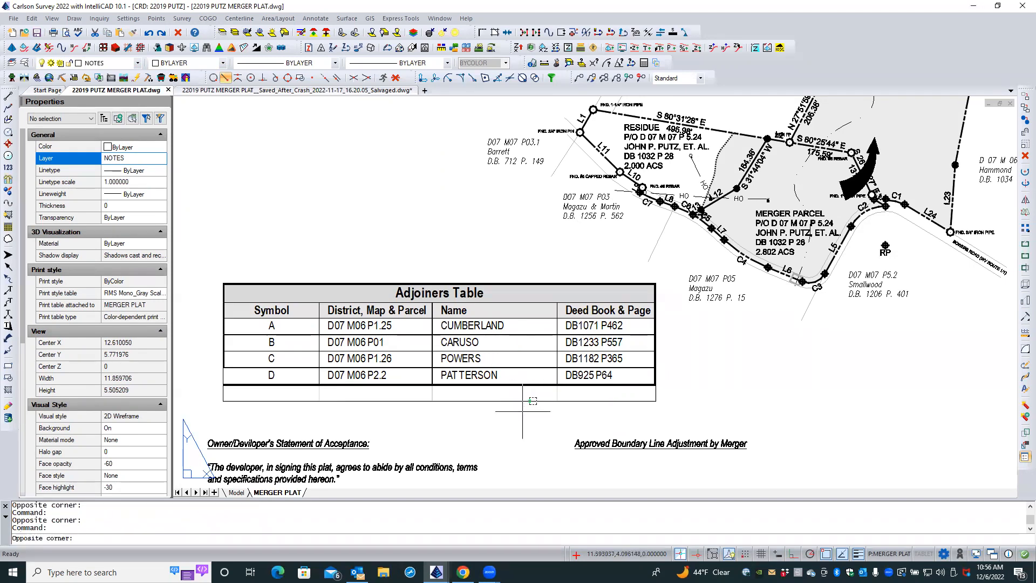
{"action": "left_click", "coordinate": [503, 372]}
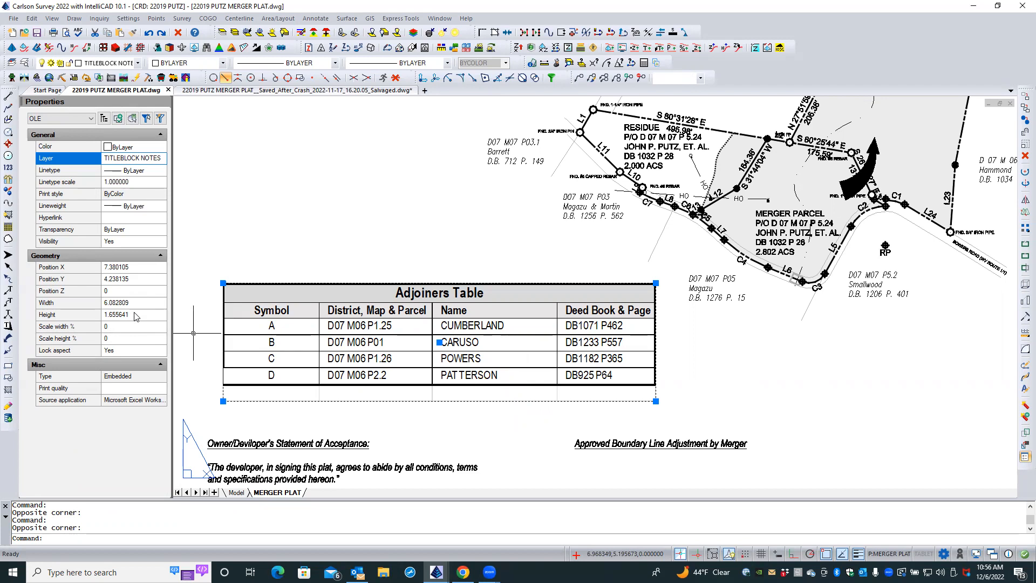
{"action": "left_click", "coordinate": [139, 351]}
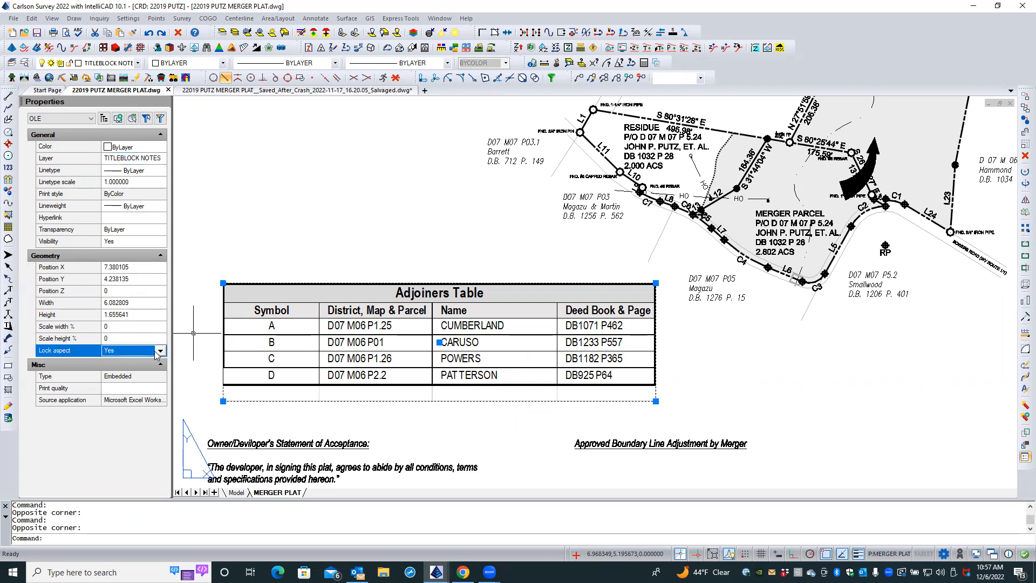
{"action": "left_click", "coordinate": [159, 351]}
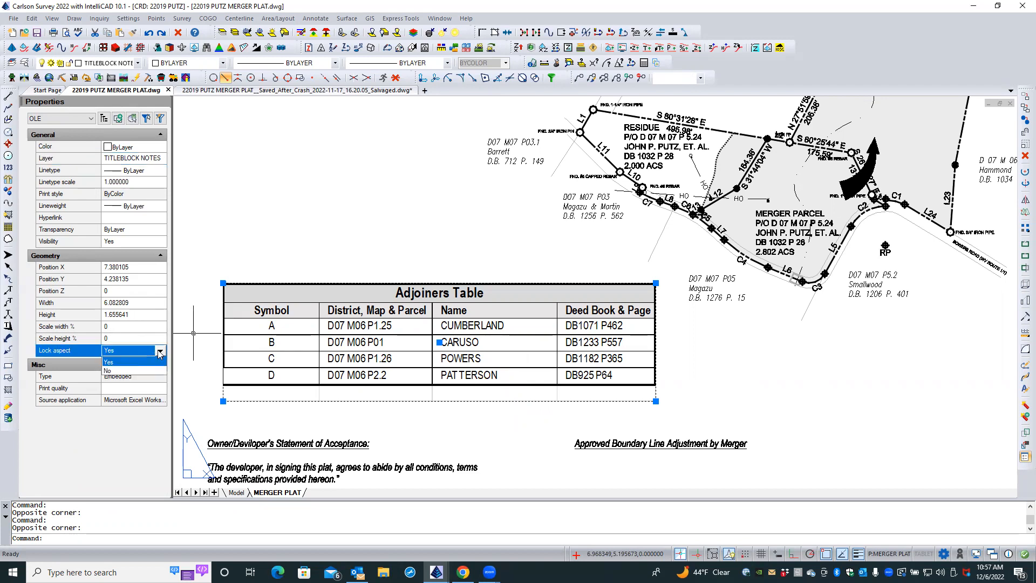
{"action": "left_click", "coordinate": [113, 371]}
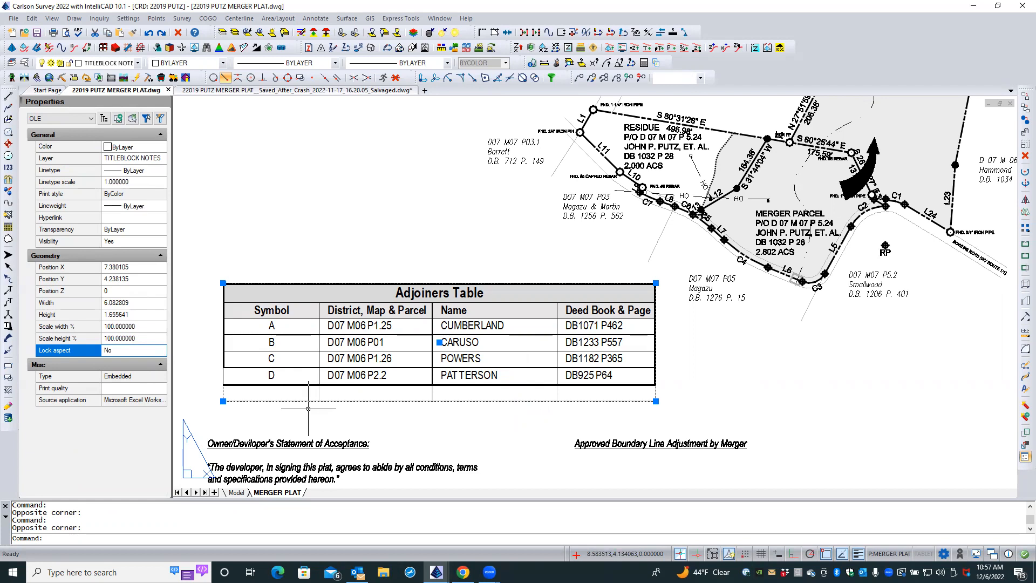
{"action": "left_click", "coordinate": [655, 400]}
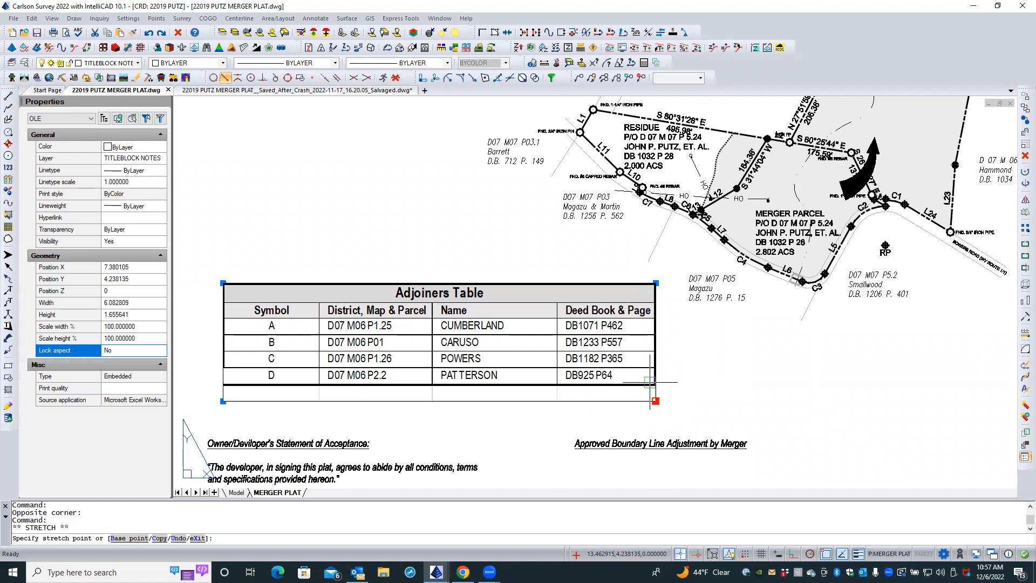
{"action": "key", "text": "Escape"}
{"action": "key", "text": "Escape"}
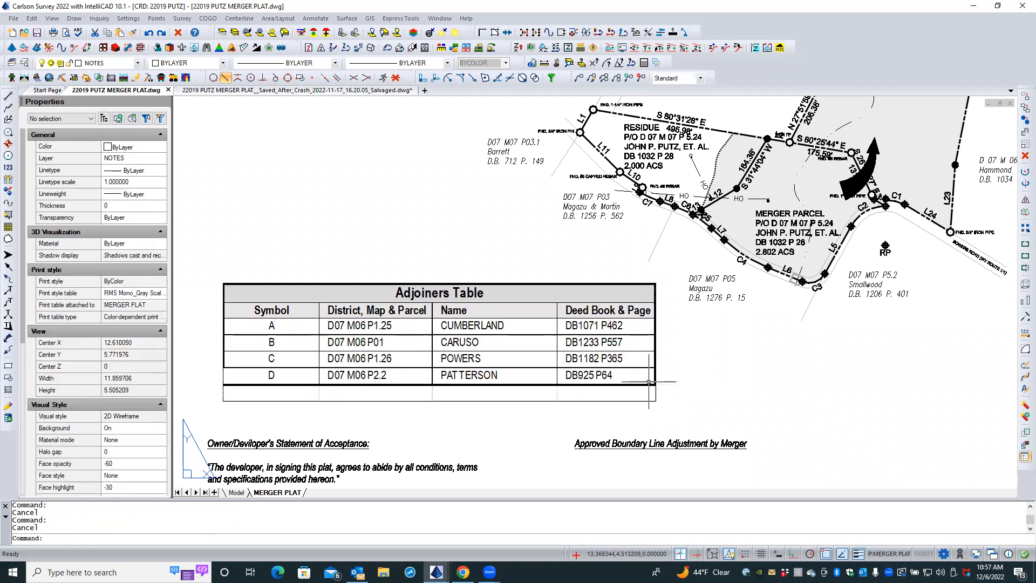
- Open the Adjoiners Table's embedded Excel worksheet for editing from the layout's paper space
{"action": "left_click", "coordinate": [375, 302]}
{"action": "double_click", "coordinate": [375, 294]}
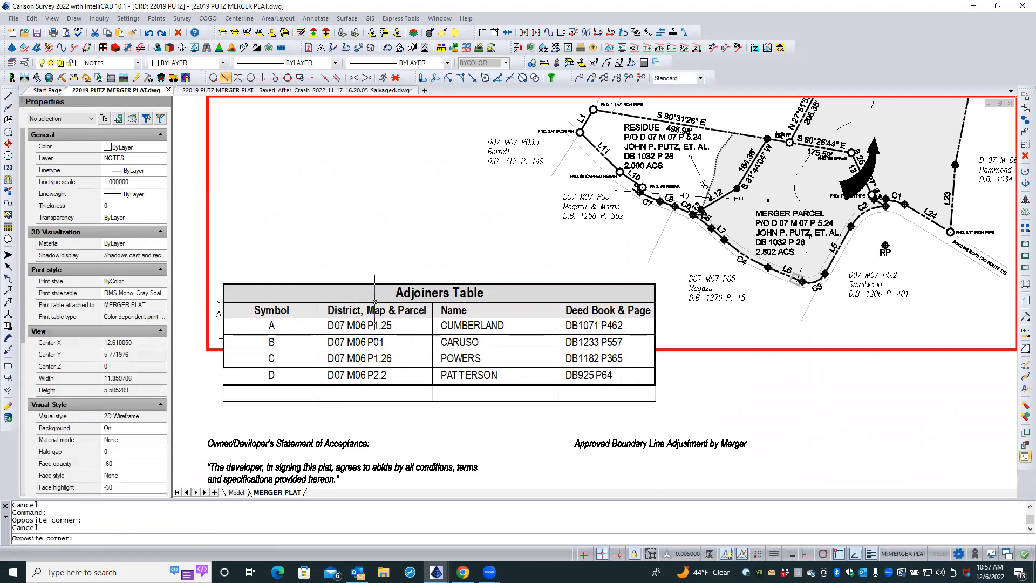
{"action": "double_click", "coordinate": [370, 384]}
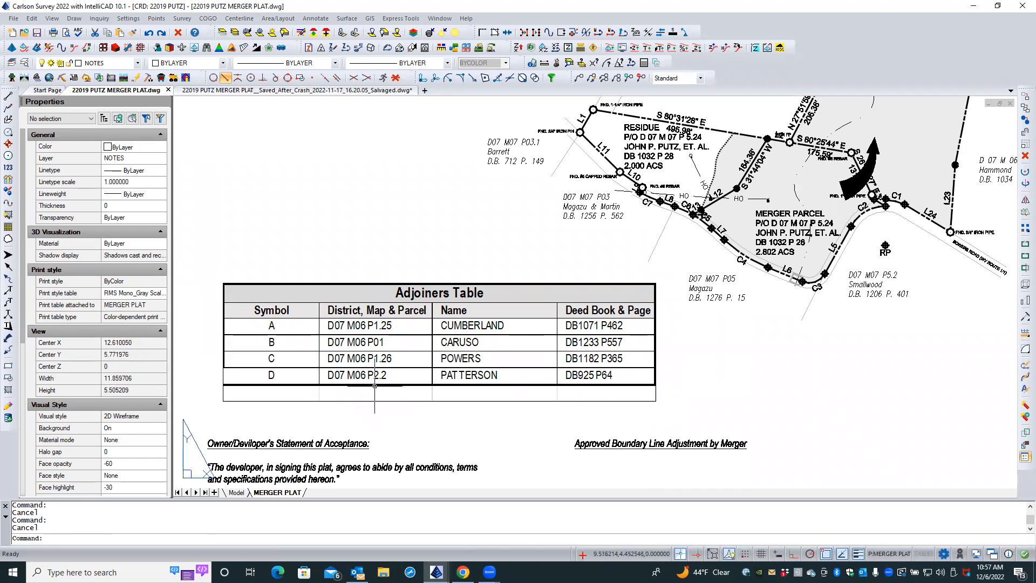
{"action": "left_click", "coordinate": [375, 383]}
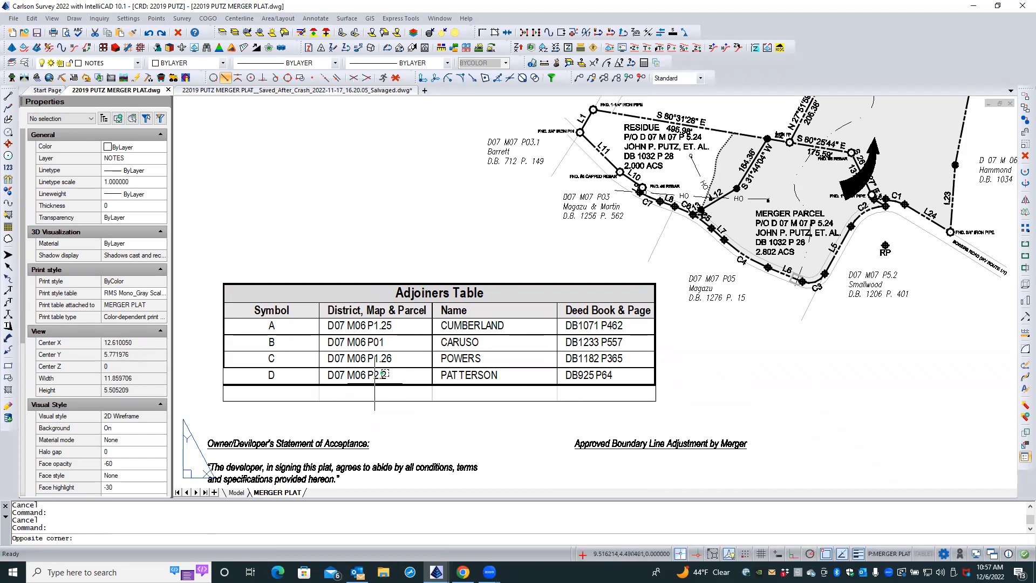
{"action": "key", "text": "Escape"}
{"action": "key", "text": "Escape"}
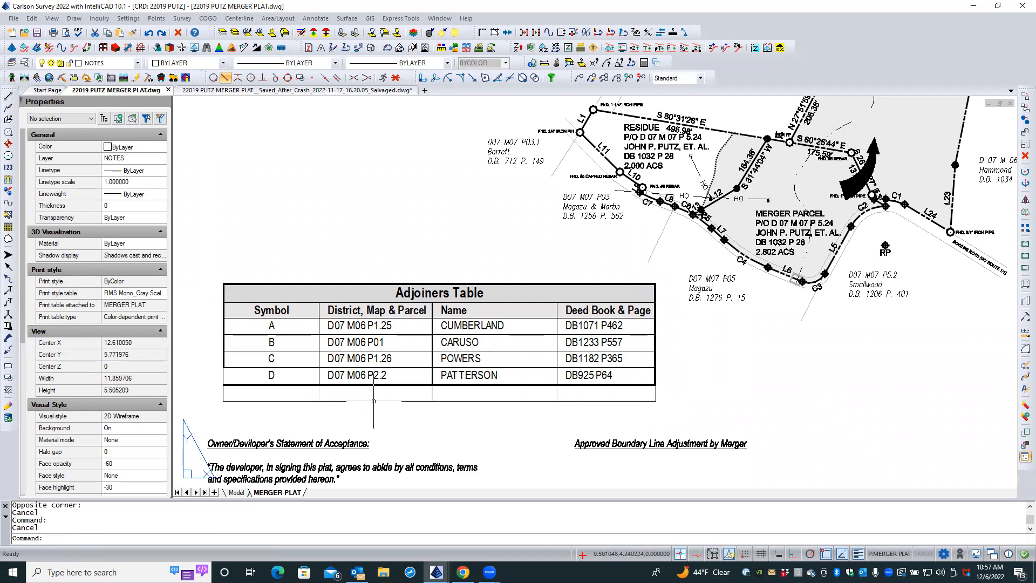
{"action": "left_click", "coordinate": [374, 401]}
{"action": "double_click", "coordinate": [373, 401]}
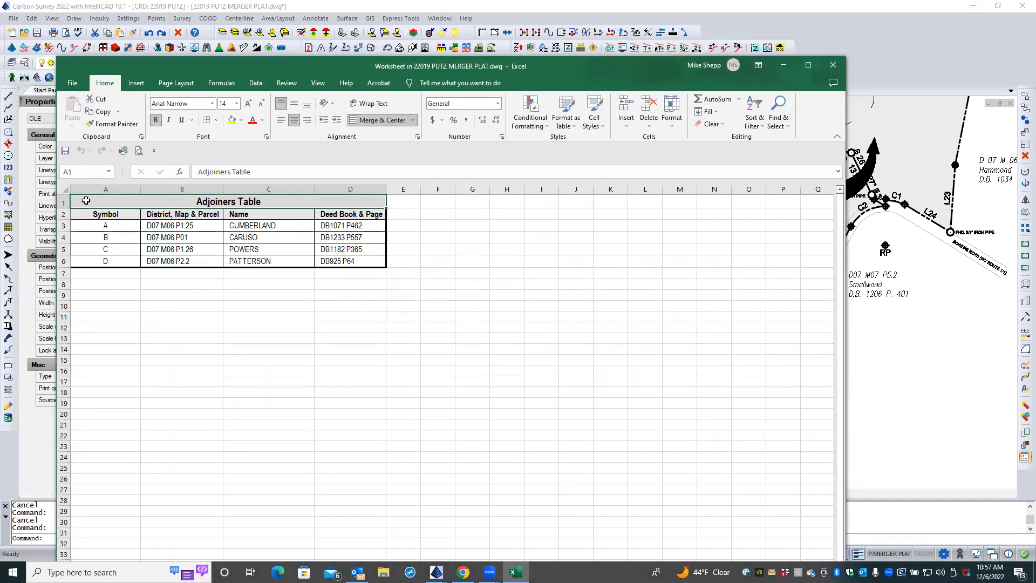
- Copy the Adjoiners Table cells A1:D6 in the embedded worksheet and close Excel to return to the drawing
{"action": "left_click_drag", "start_coordinate": [86, 200], "coordinate": [337, 263]}
{"action": "right_click", "coordinate": [288, 249]}
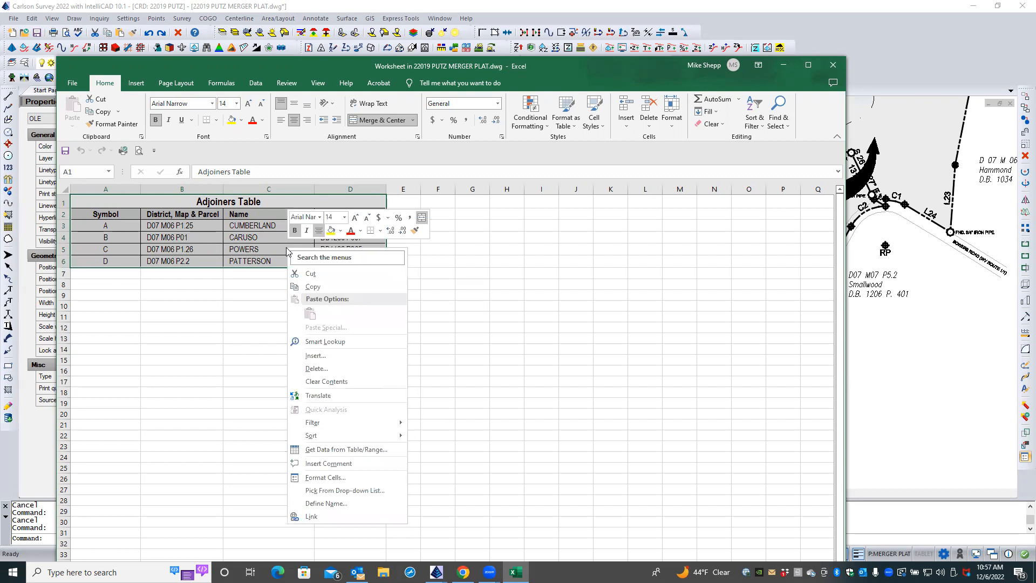
{"action": "left_click", "coordinate": [313, 288]}
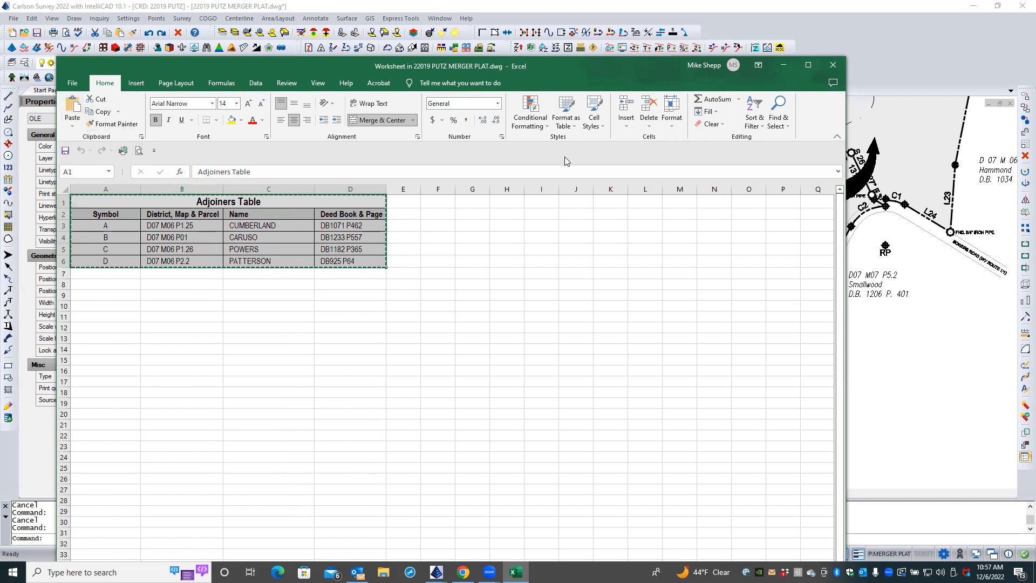
{"action": "left_click", "coordinate": [832, 65]}
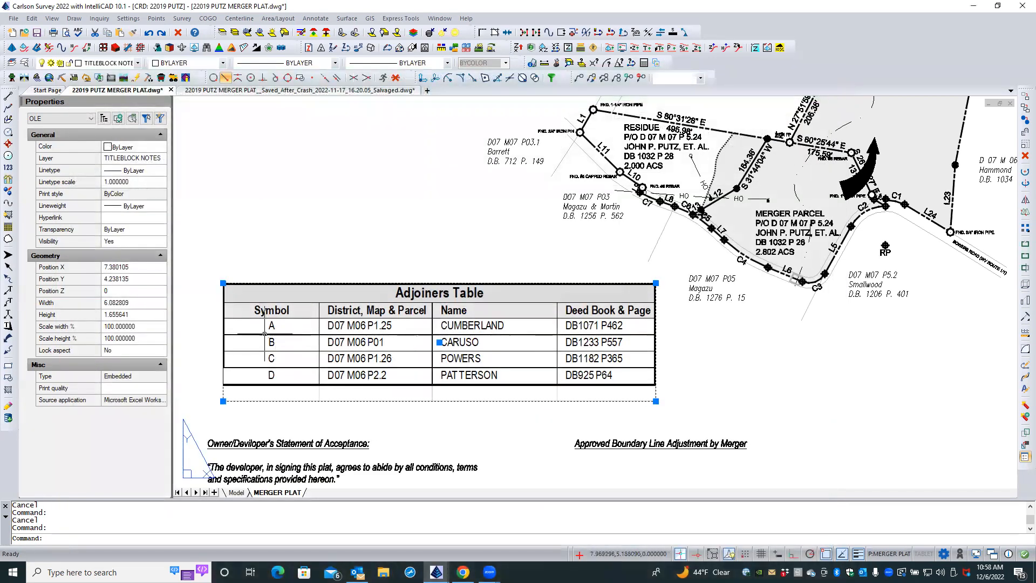
- Try to insert the copied cells into the layout with Paste Special, and cancel
{"action": "left_click", "coordinate": [743, 343]}
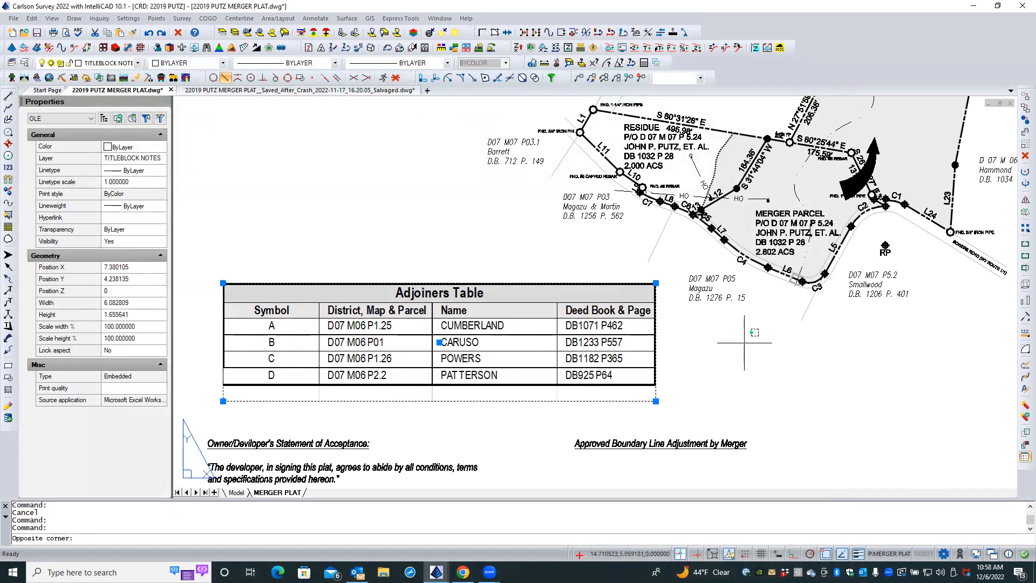
{"action": "right_click", "coordinate": [744, 343]}
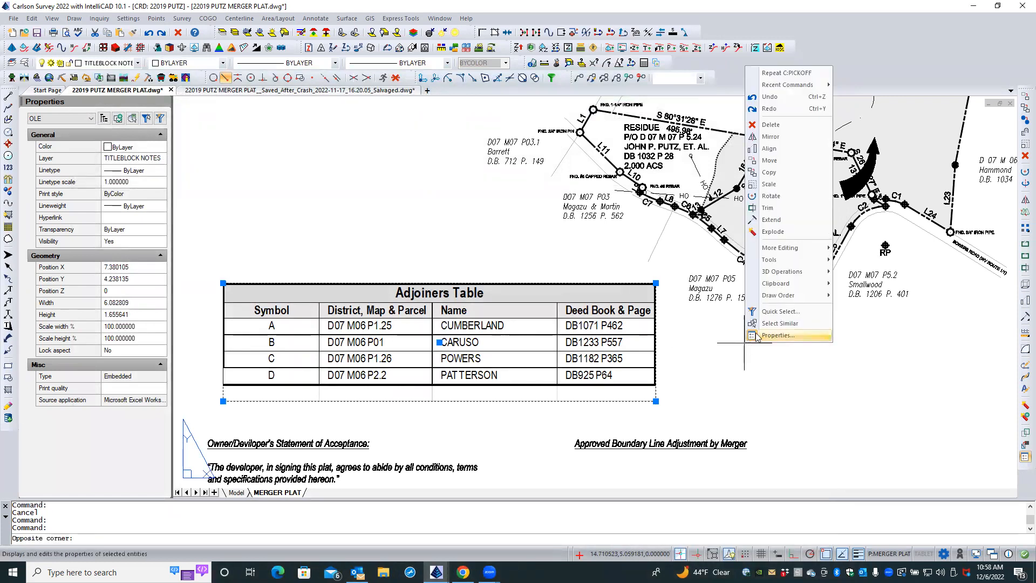
{"action": "mouse_move", "coordinate": [804, 282]}
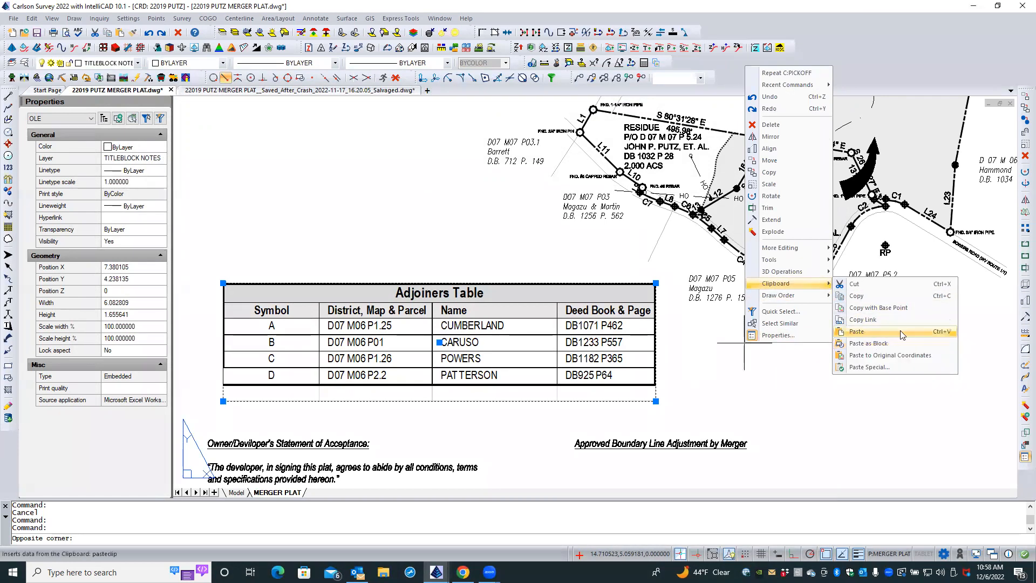
{"action": "left_click", "coordinate": [870, 366]}
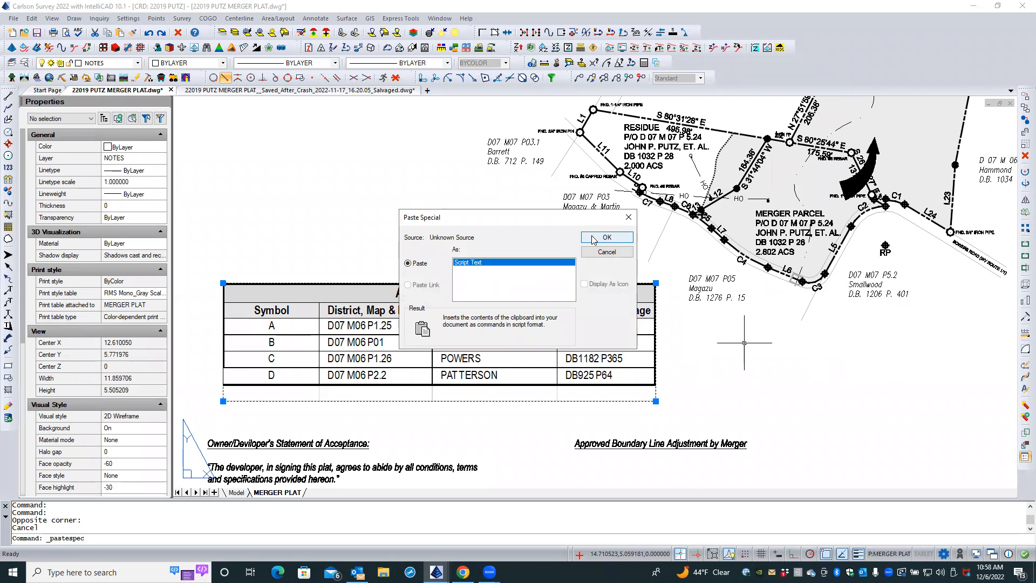
{"action": "left_click", "coordinate": [596, 252]}
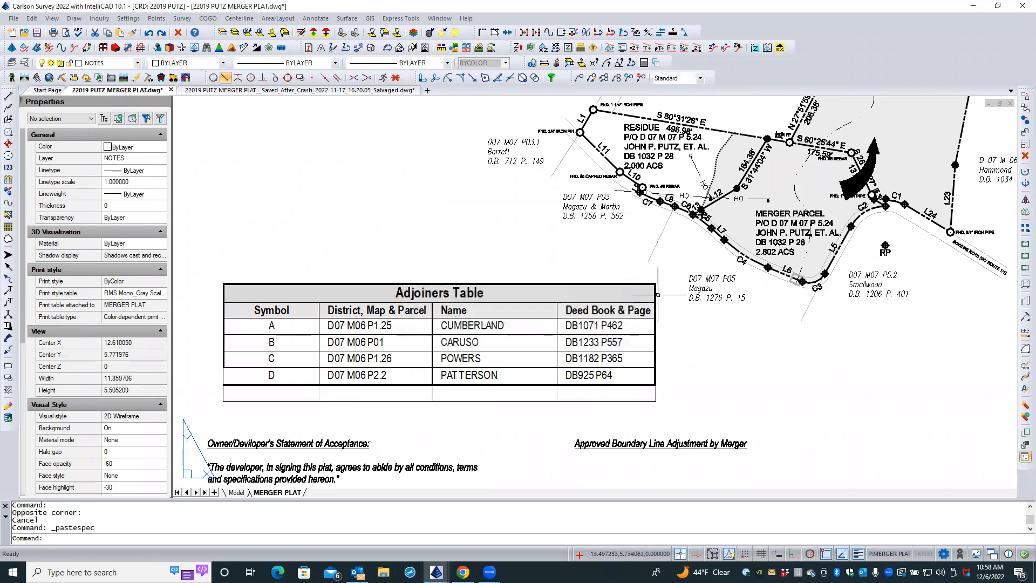
- Try a plain paste of the copied cells beside the Adjoiners Table, and cancel the placement
{"action": "left_click", "coordinate": [735, 333]}
{"action": "right_click", "coordinate": [734, 332]}
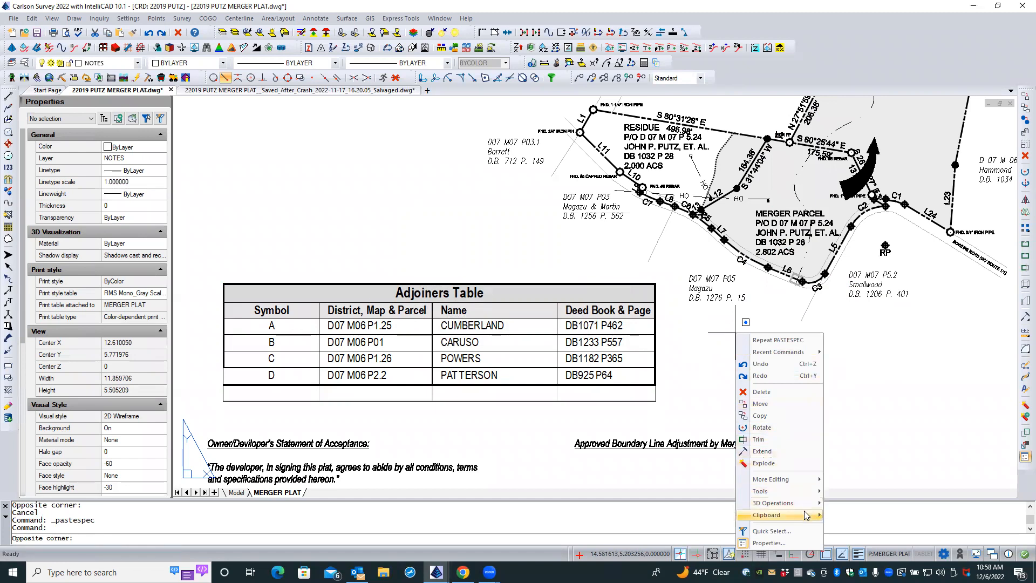
{"action": "mouse_move", "coordinate": [806, 515]}
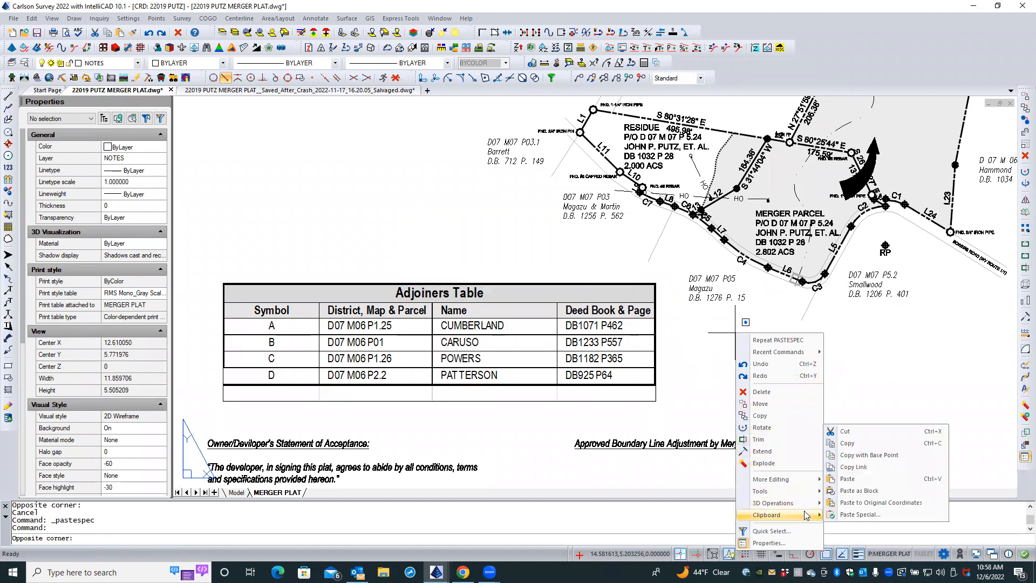
{"action": "left_click", "coordinate": [847, 479]}
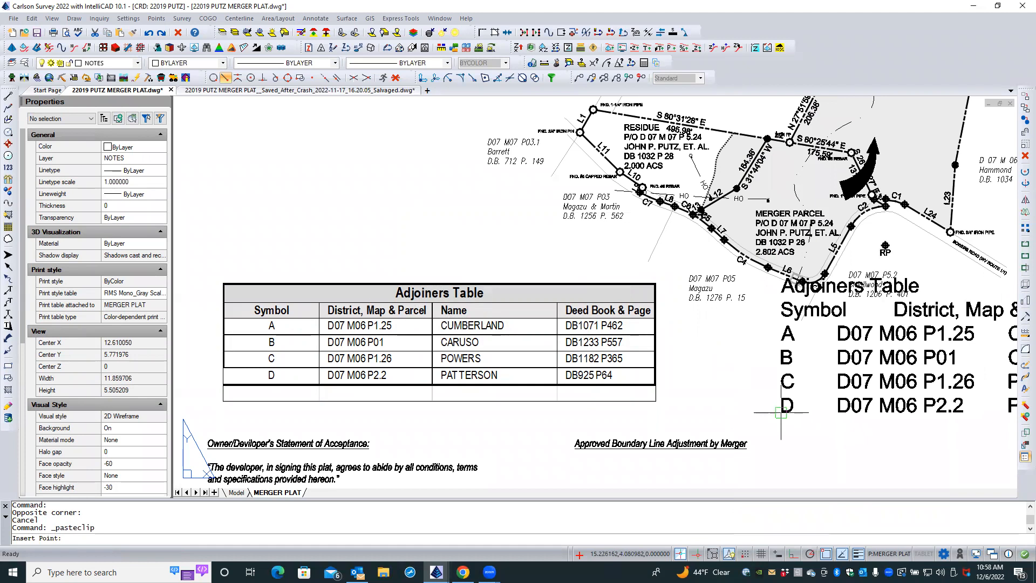
{"action": "key", "text": "Escape"}
{"action": "key", "text": "Escape"}
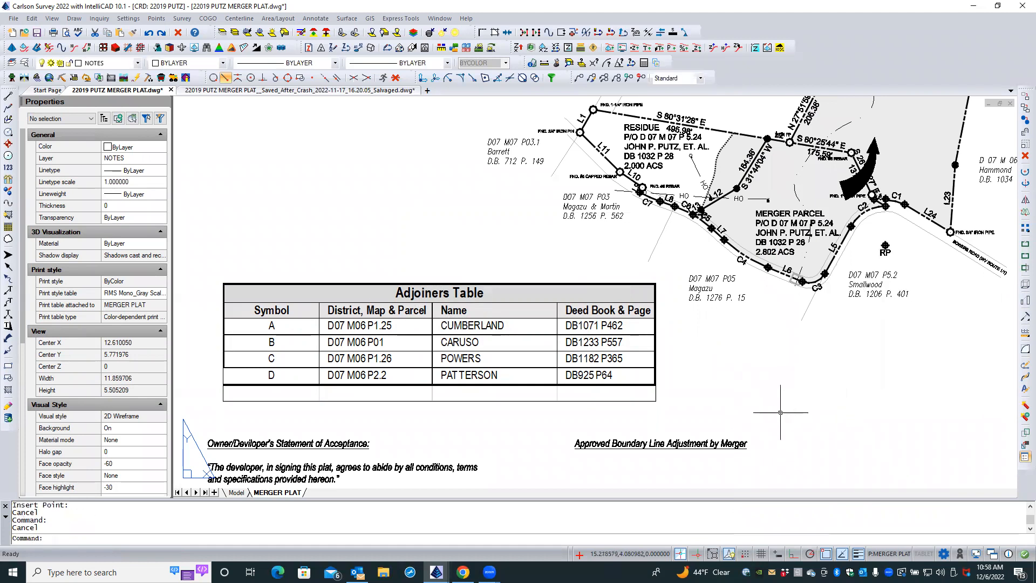
- Reopen the Adjoiners Table's embedded worksheet, try readjusting the A1:D6 range from its lower corner, and close Excel
{"action": "left_click", "coordinate": [657, 393]}
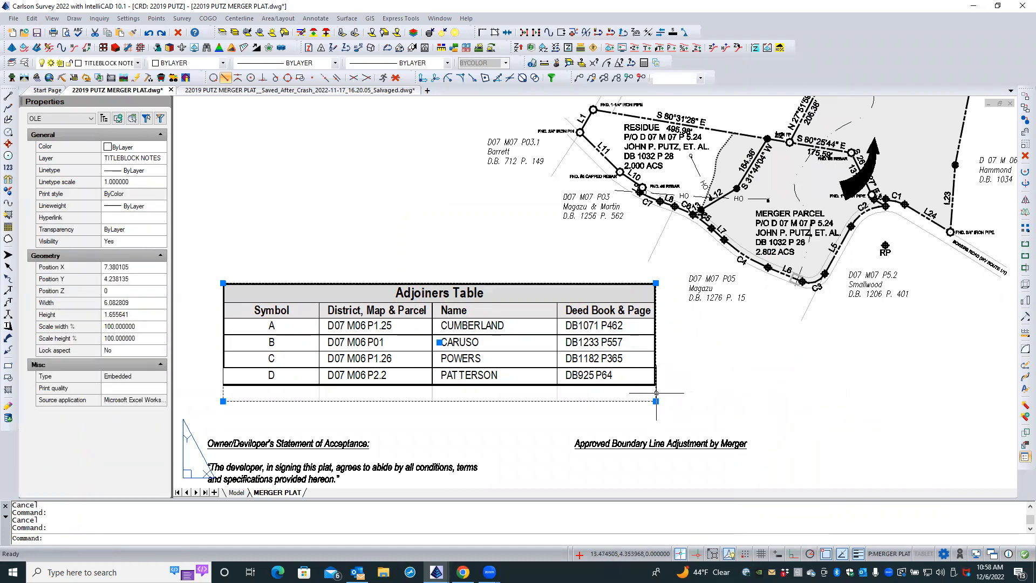
{"action": "double_click", "coordinate": [656, 392]}
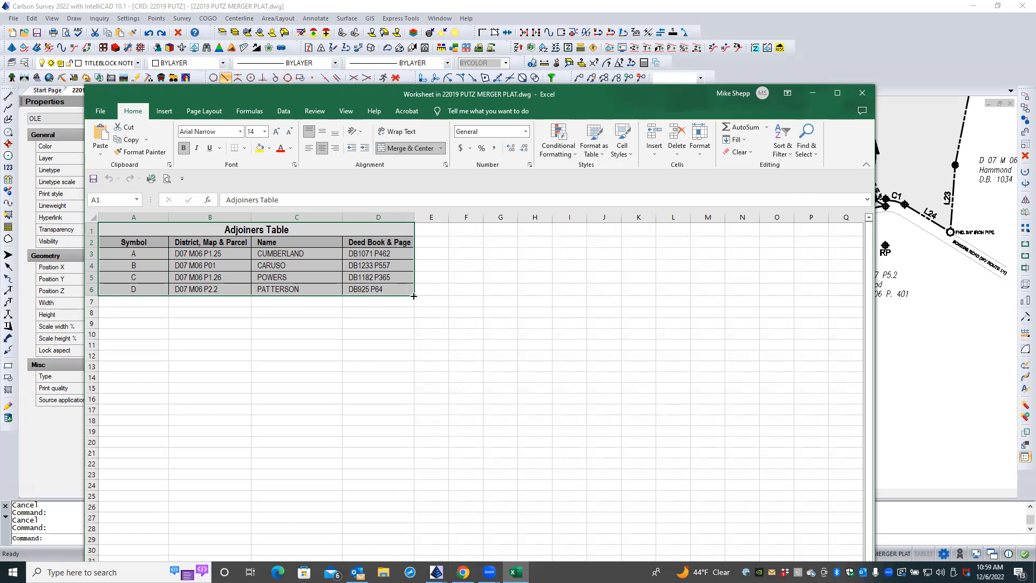
{"action": "left_click_drag", "start_coordinate": [414, 295], "coordinate": [412, 320]}
{"action": "mouse_move", "coordinate": [418, 375]}
{"action": "left_mouse_down"}
{"action": "mouse_move", "coordinate": [419, 427]}
{"action": "mouse_move", "coordinate": [411, 290]}
{"action": "left_mouse_up"}
{"action": "left_click", "coordinate": [861, 92]}
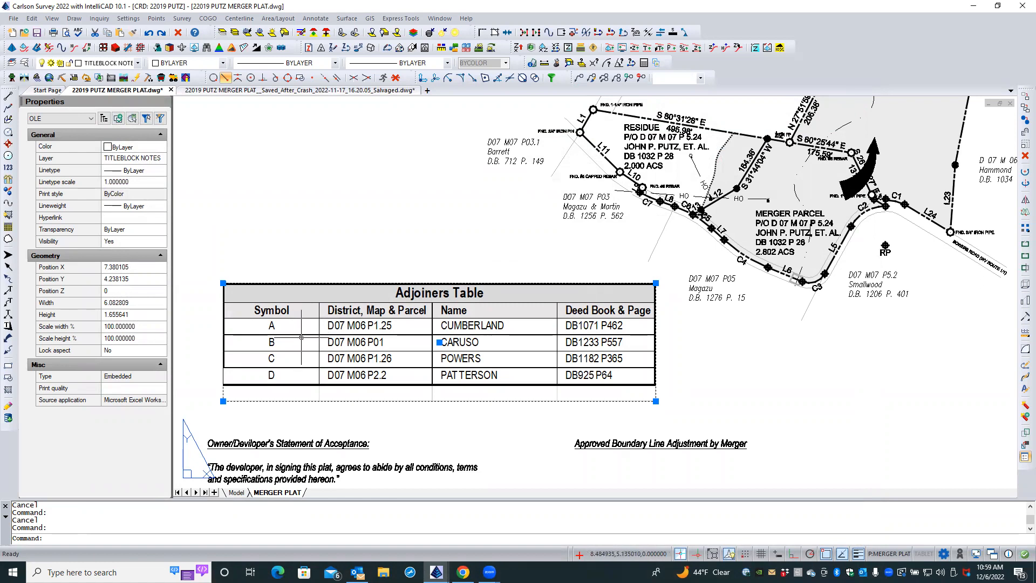
{"action": "left_click", "coordinate": [307, 333]}
{"action": "key", "text": "Escape"}
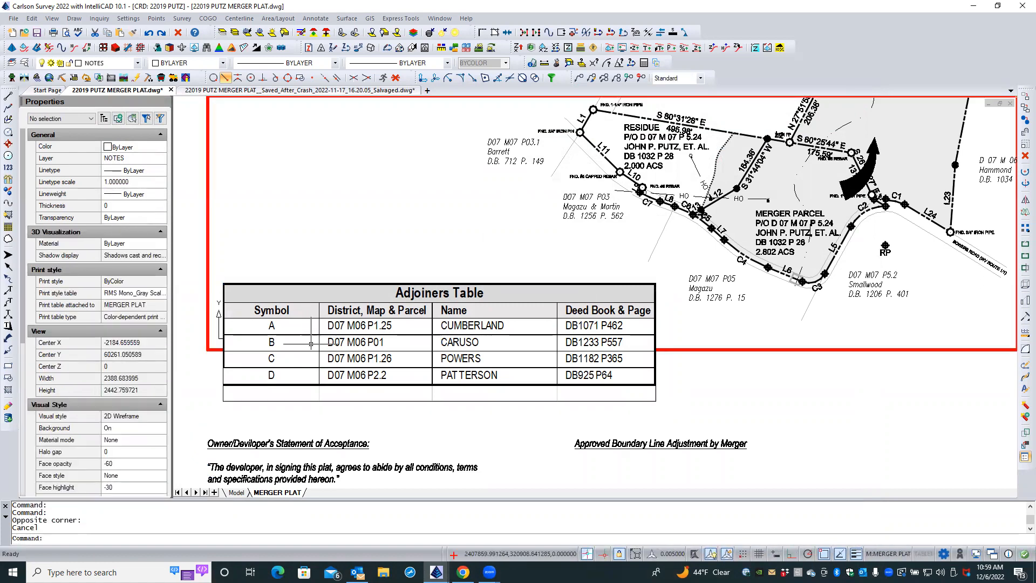
{"action": "key", "text": "Escape"}
{"action": "key", "text": "Escape"}
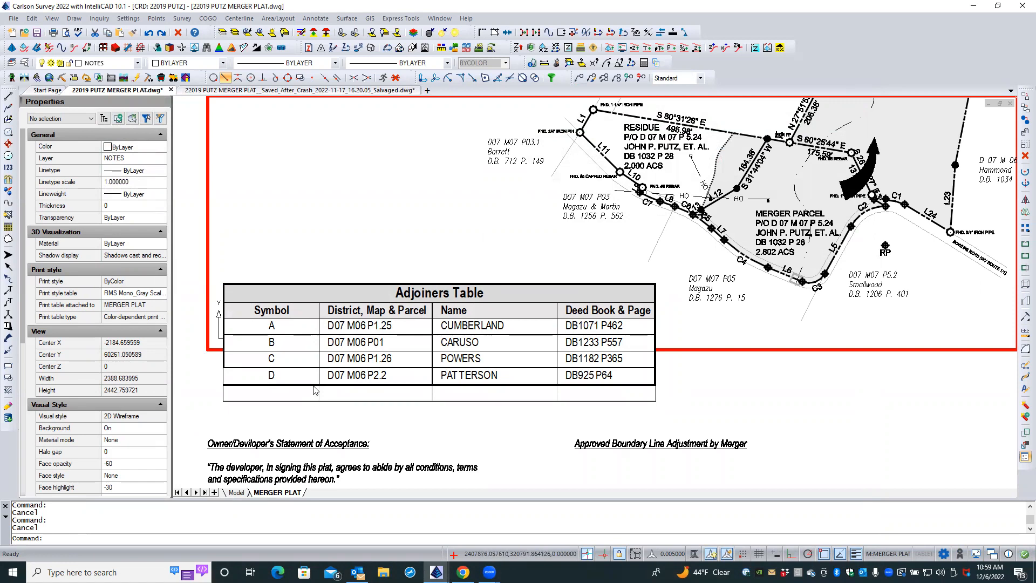
{"action": "double_click", "coordinate": [312, 417]}
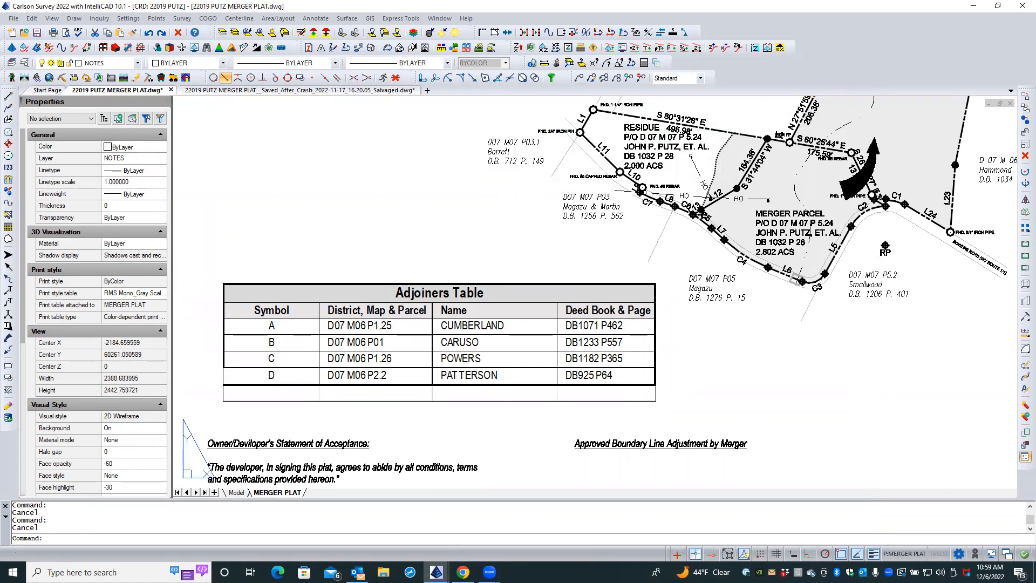
- Try to set the embedded Adjoiners Table's height to 1.4 in its properties, and clear the selection
{"action": "left_click", "coordinate": [307, 400]}
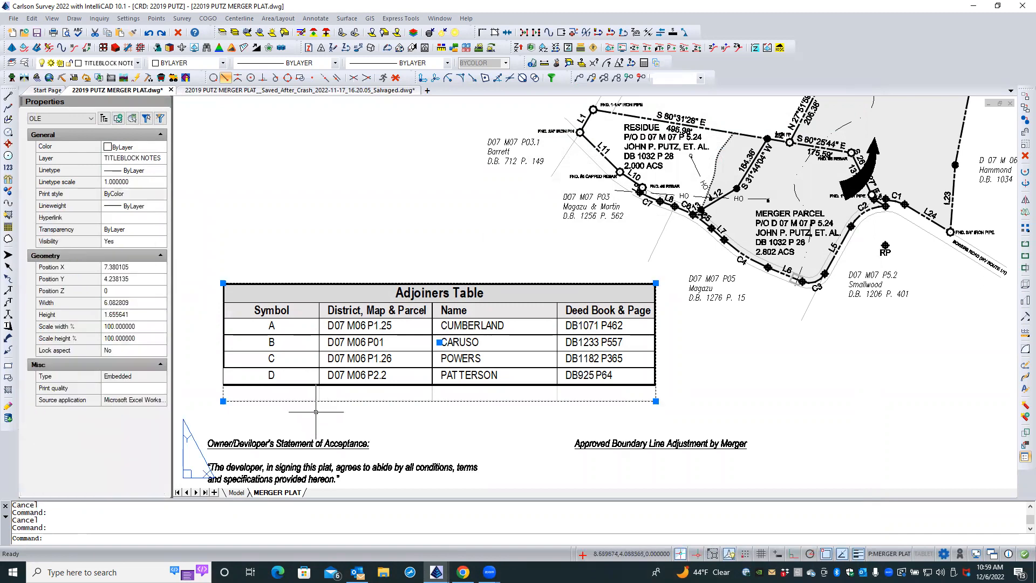
{"action": "left_click", "coordinate": [54, 118]}
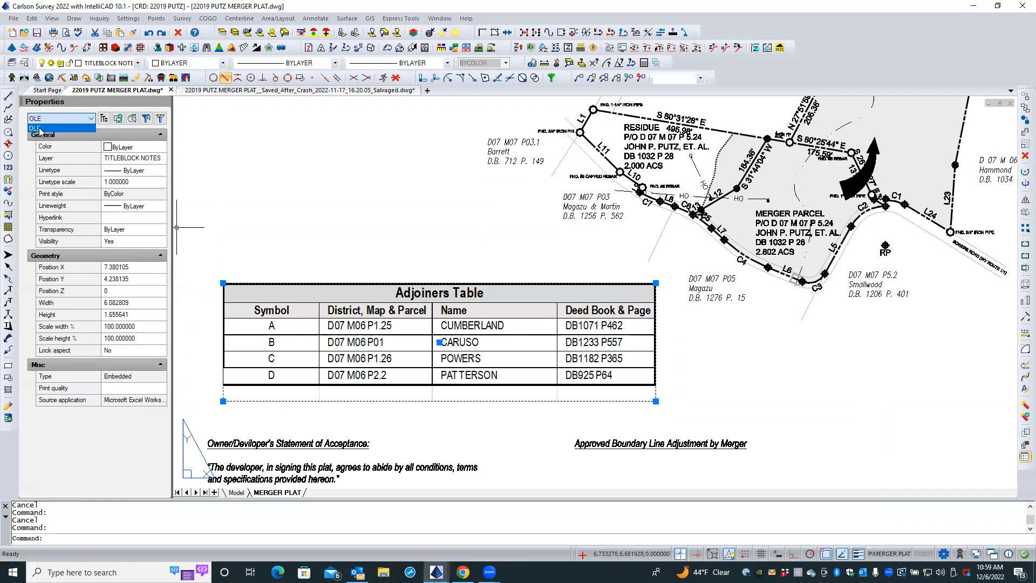
{"action": "left_click", "coordinate": [55, 128]}
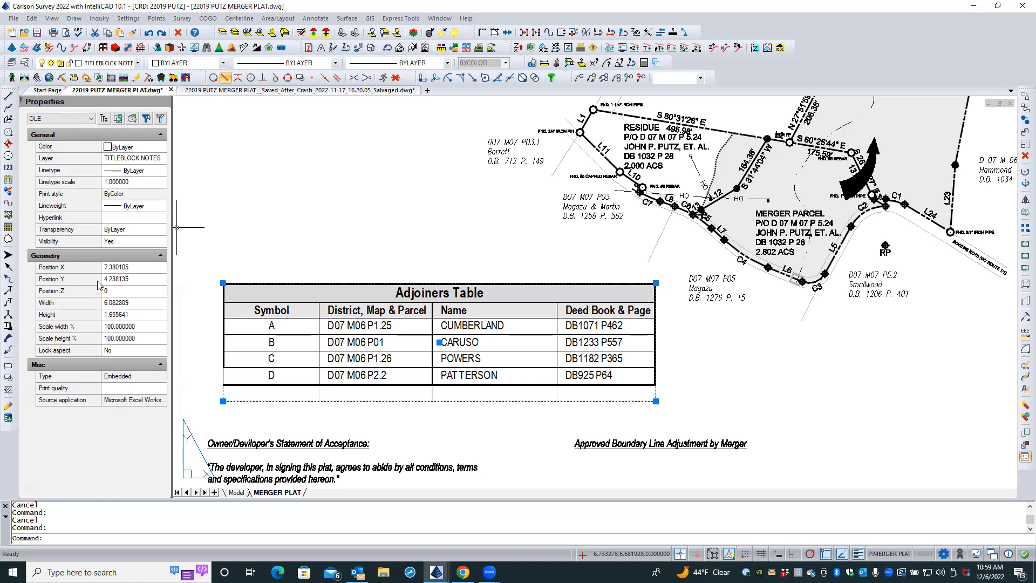
{"action": "left_click", "coordinate": [132, 314]}
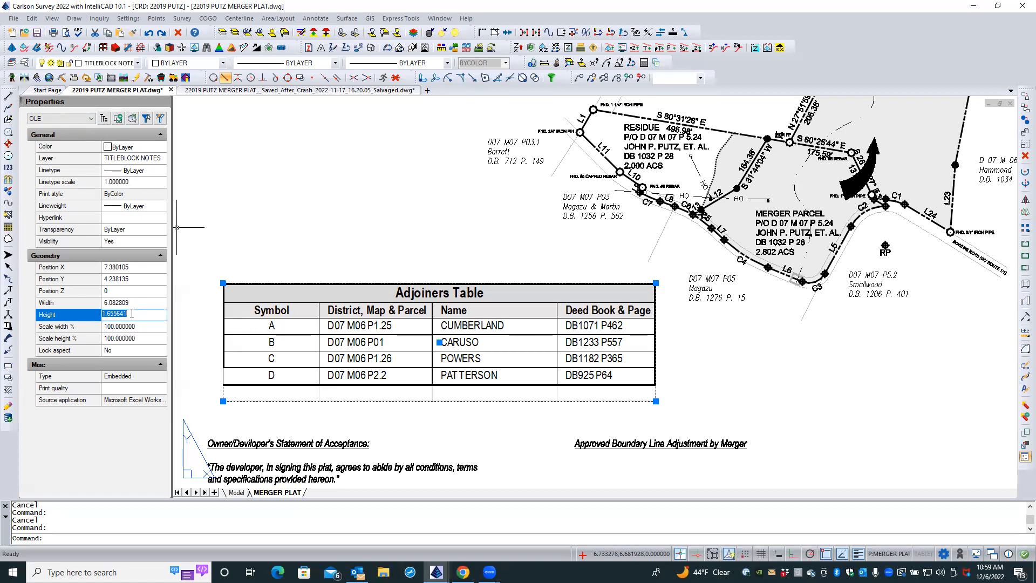
{"action": "type", "text": "1.4"}
{"action": "key", "text": "Tab"}
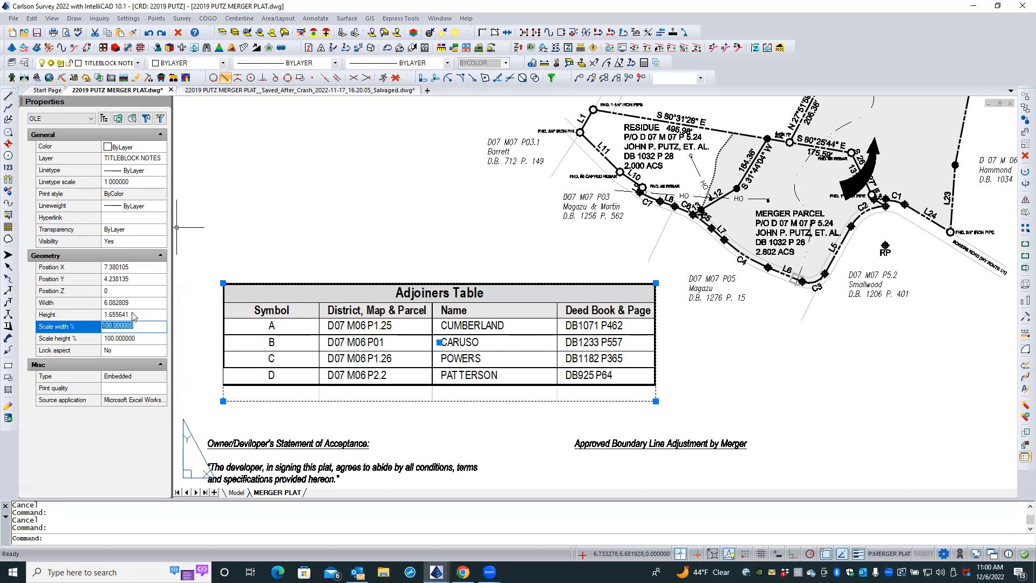
{"action": "left_click", "coordinate": [134, 313]}
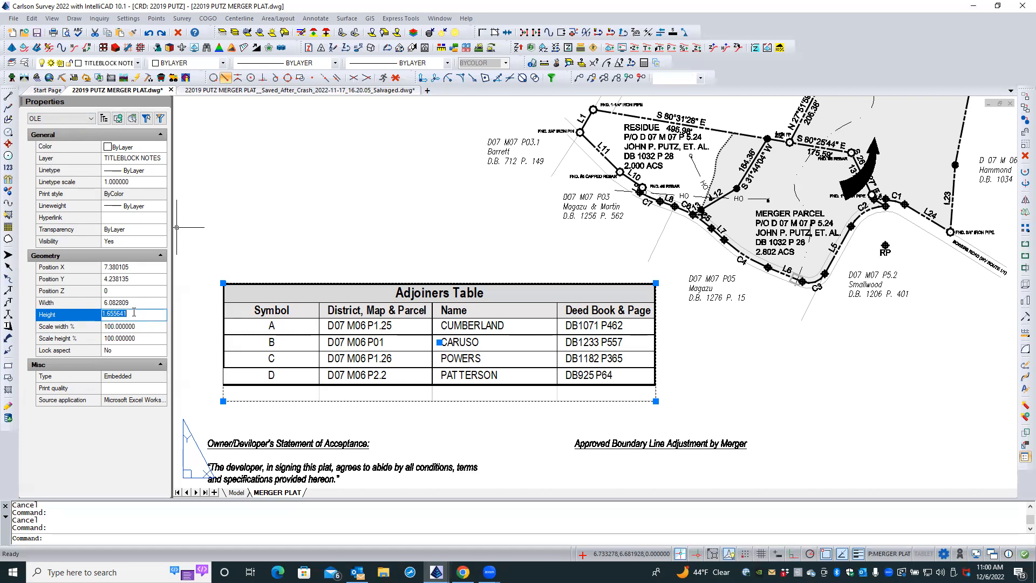
{"action": "type", "text": "1.4"}
{"action": "key", "text": "Tab"}
{"action": "left_click", "coordinate": [142, 376]}
{"action": "left_click", "coordinate": [139, 388]}
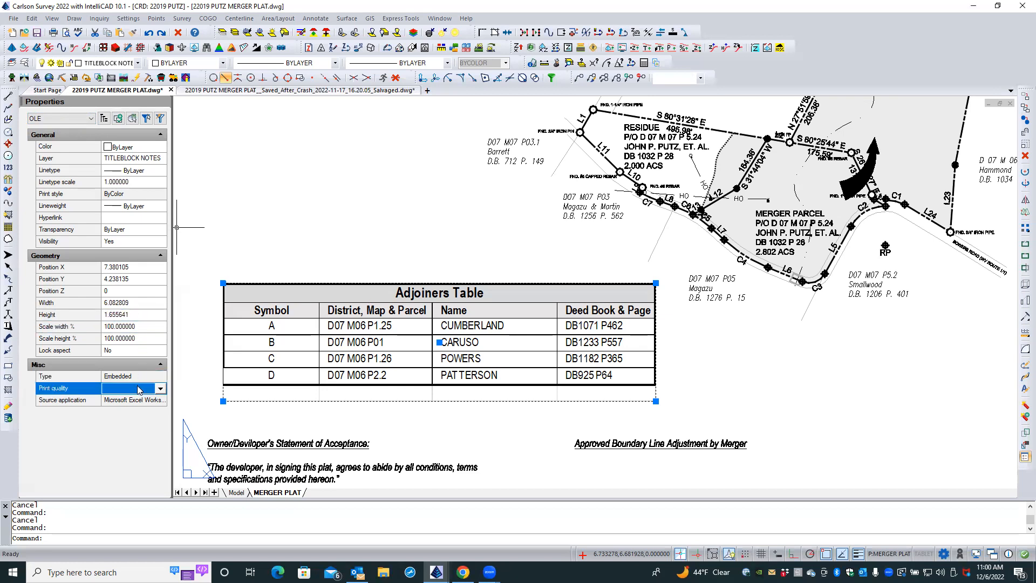
{"action": "left_click", "coordinate": [212, 237]}
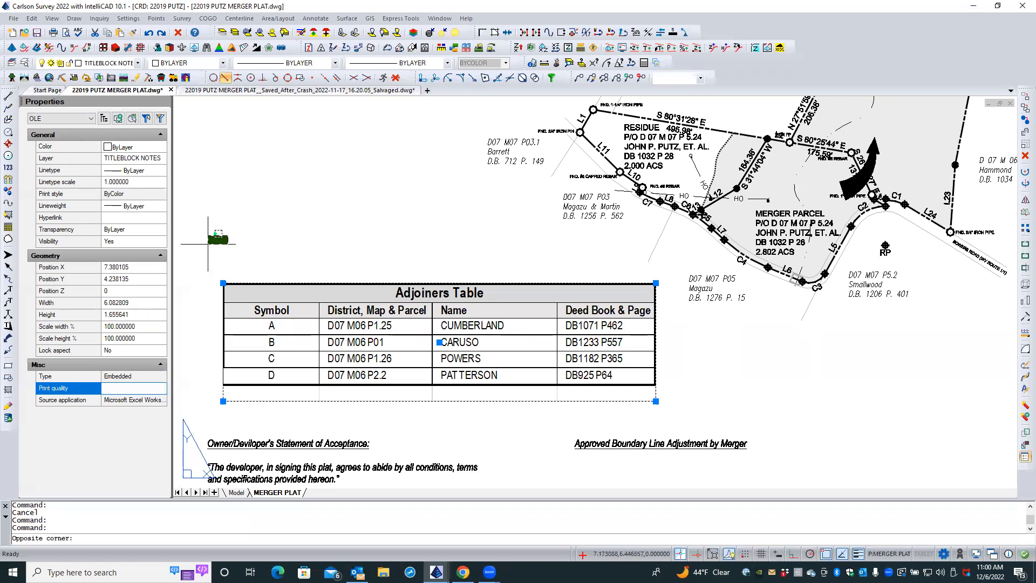
{"action": "key", "text": "Escape"}
{"action": "key", "text": "Escape"}
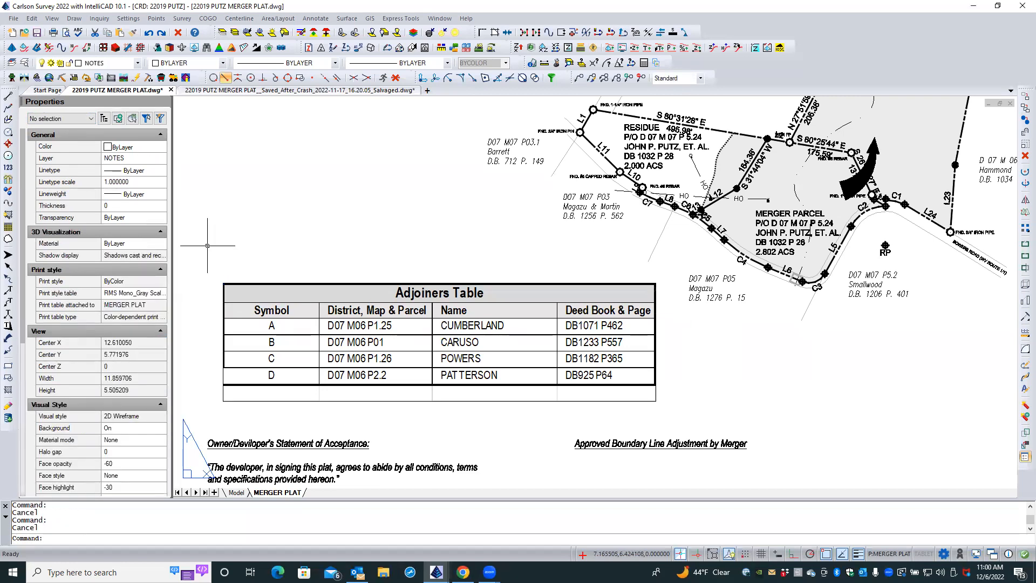
- Select the Adjoiners Table on the layout and open its embedded worksheet in Excel
{"action": "left_click", "coordinate": [344, 400]}
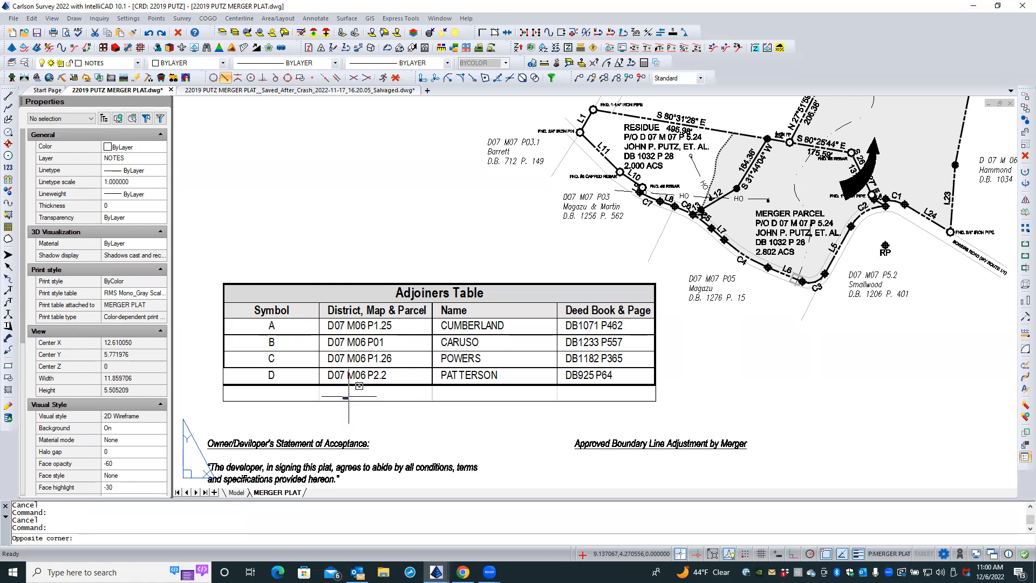
{"action": "left_click", "coordinate": [384, 401]}
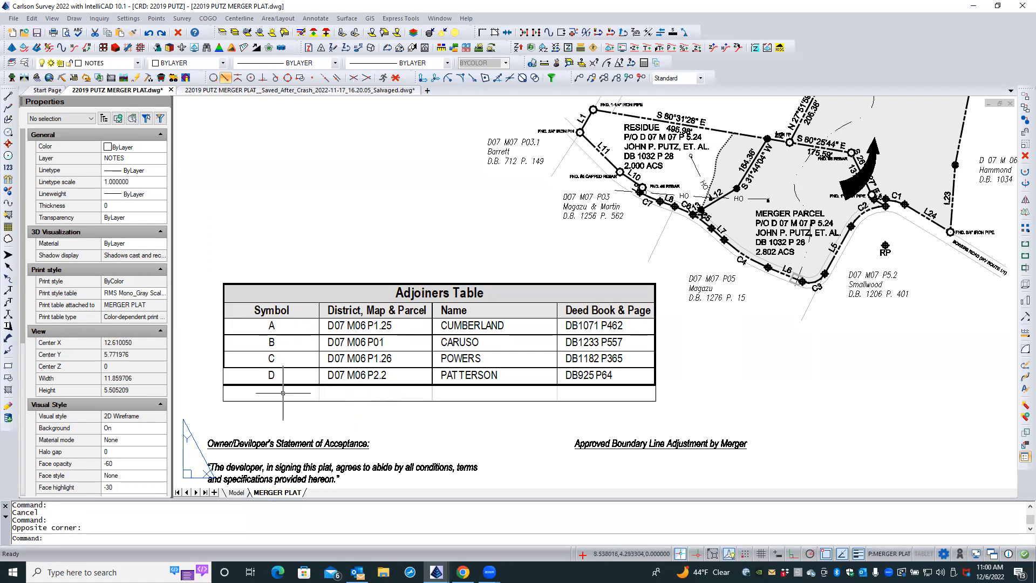
{"action": "scroll", "coordinate": [283, 397], "scroll_direction": "down", "scroll_amount": 1}
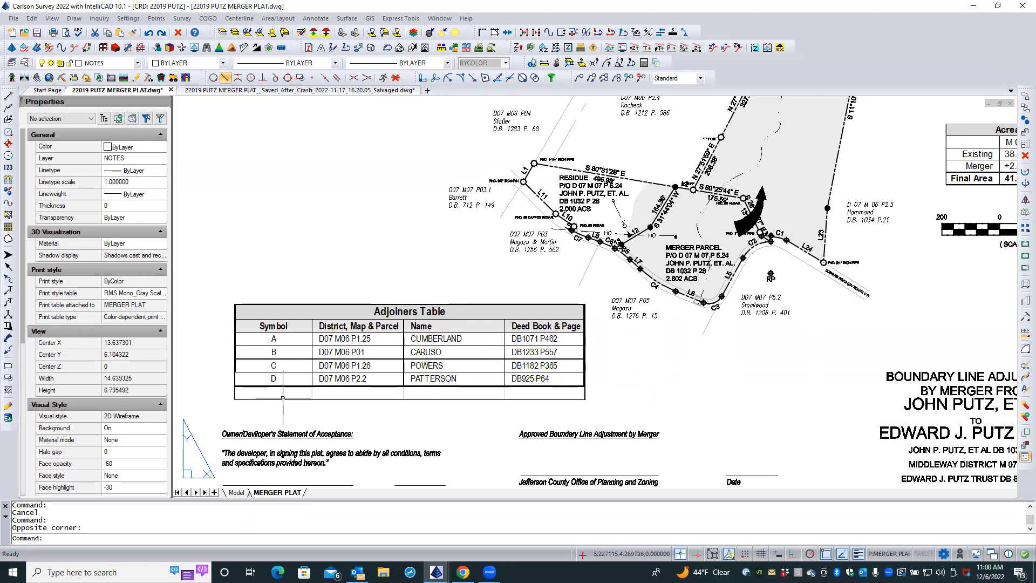
{"action": "left_click", "coordinate": [281, 399]}
{"action": "right_click", "coordinate": [281, 398]}
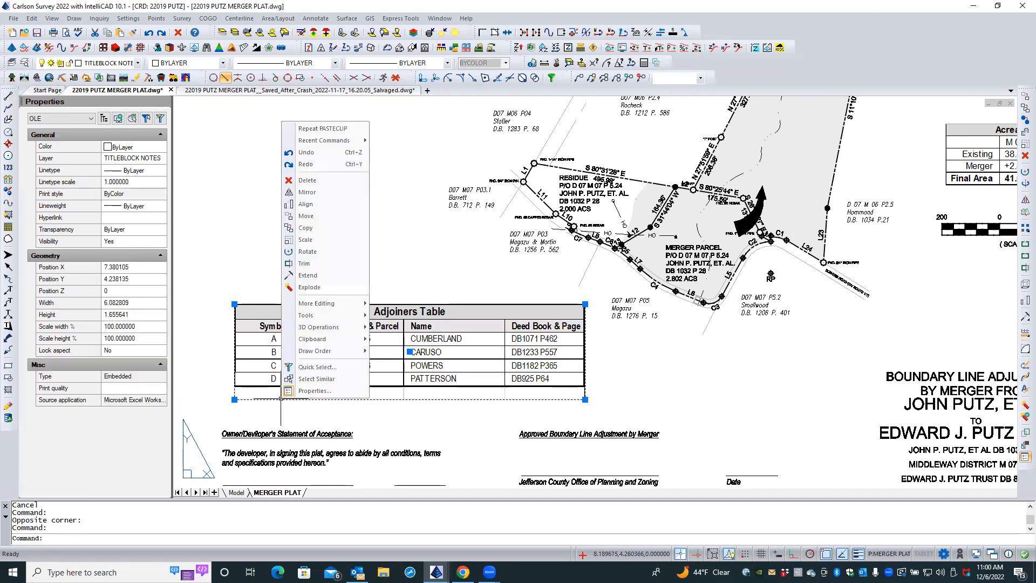
{"action": "left_click", "coordinate": [277, 413]}
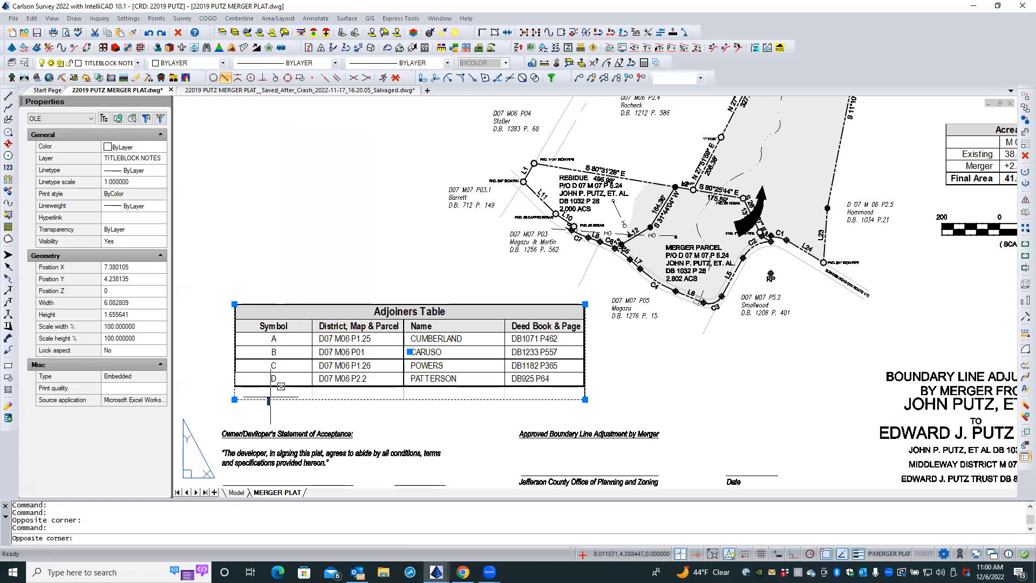
{"action": "left_click", "coordinate": [270, 399]}
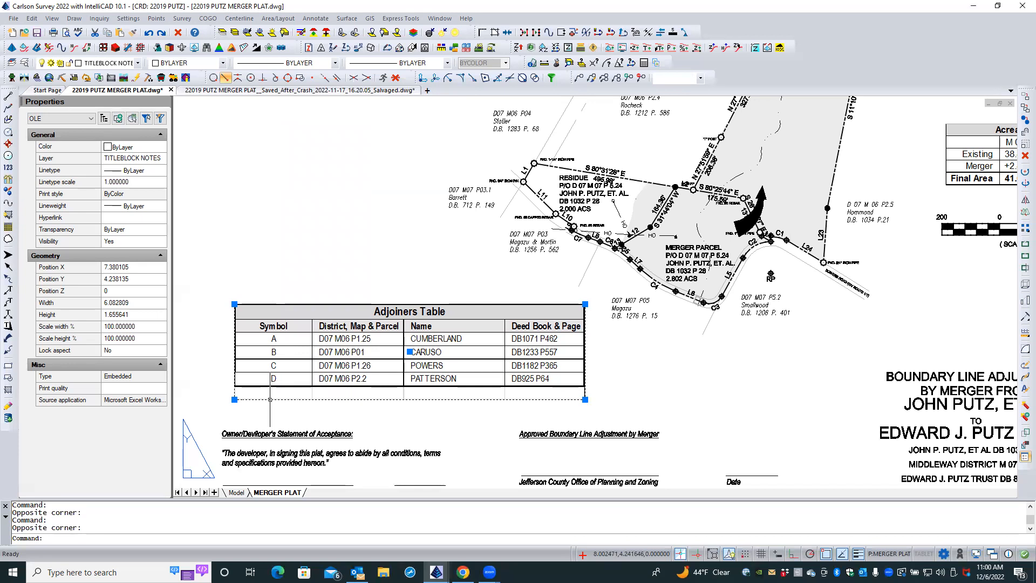
{"action": "double_click", "coordinate": [269, 399]}
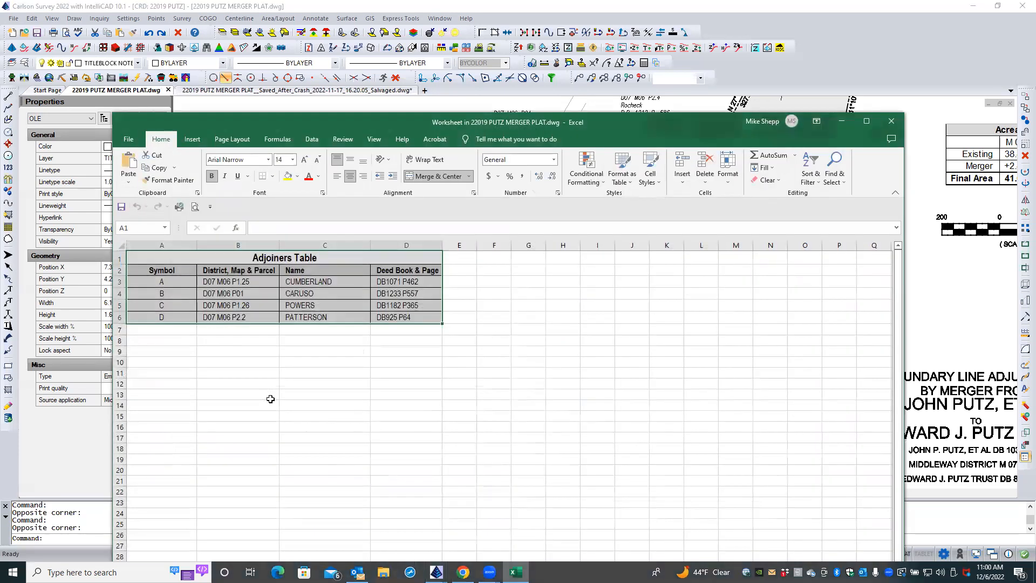
- Select cells A1:D6 and insert a hyperlink on them bookmarked to the Adjoiners sheet
{"action": "left_click", "coordinate": [250, 372]}
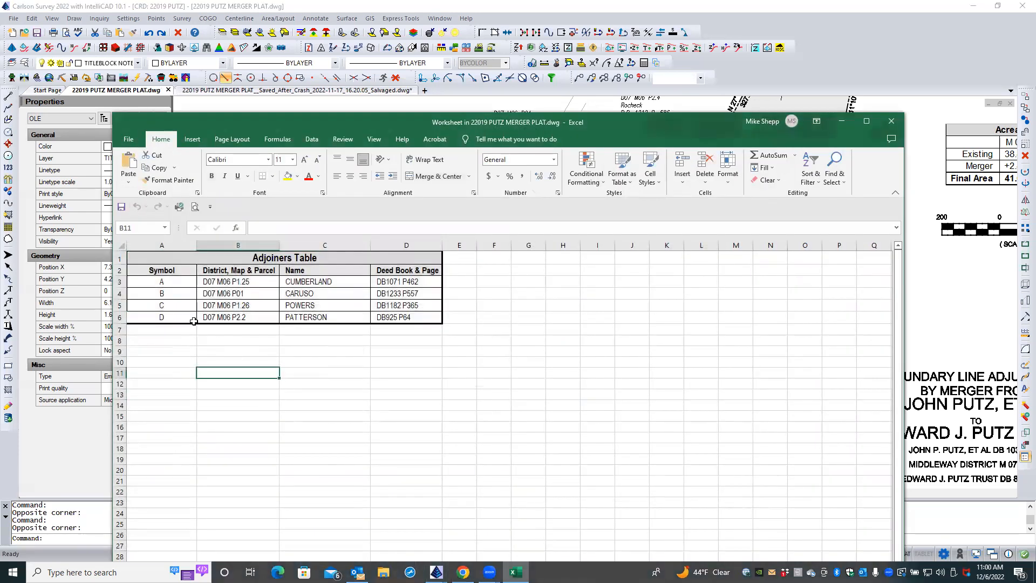
{"action": "left_click", "coordinate": [145, 261]}
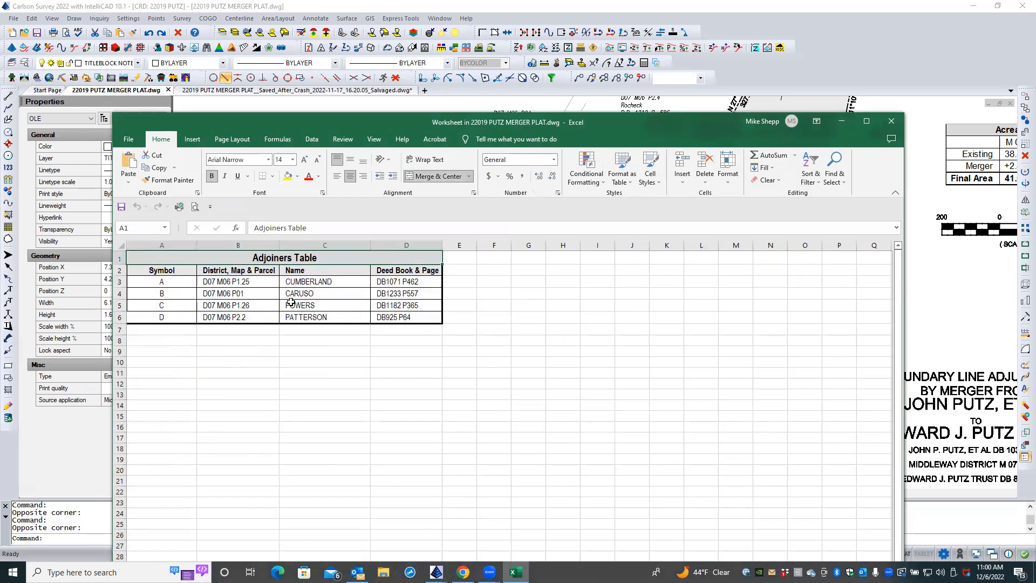
{"action": "left_click", "coordinate": [417, 317], "text": "shift"}
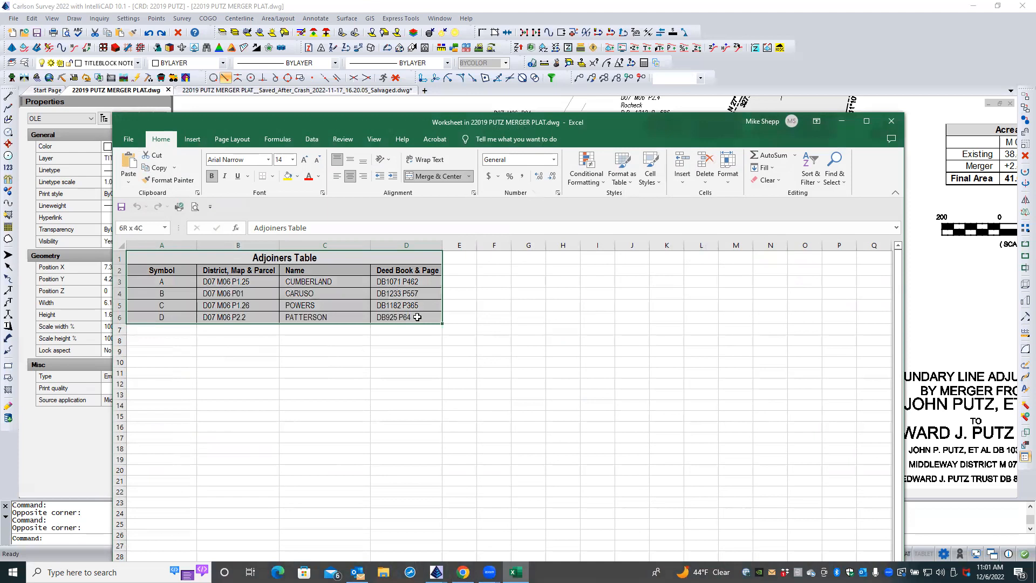
{"action": "right_click", "coordinate": [418, 318]}
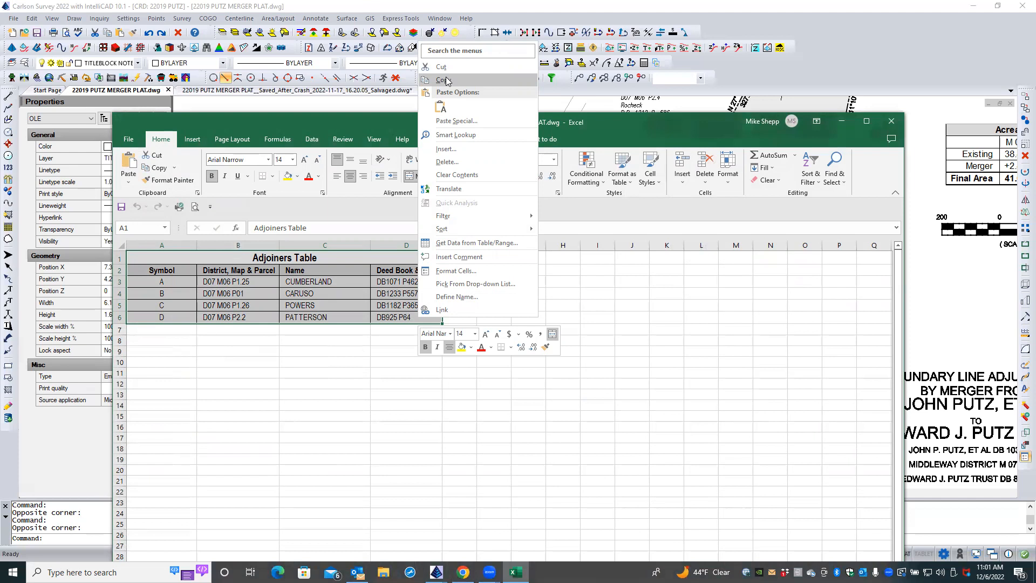
{"action": "left_click", "coordinate": [457, 310]}
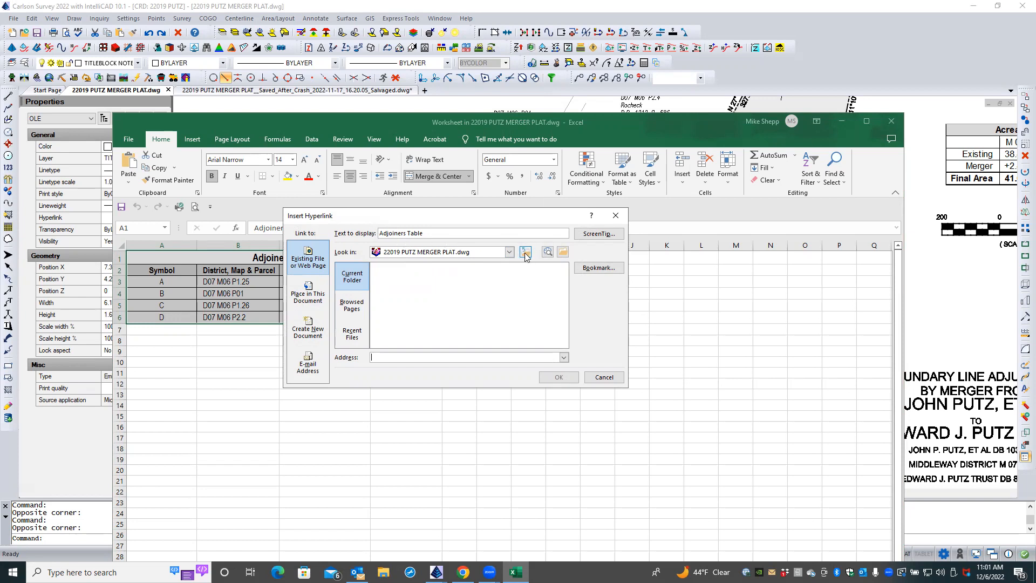
{"action": "left_click", "coordinate": [590, 270]}
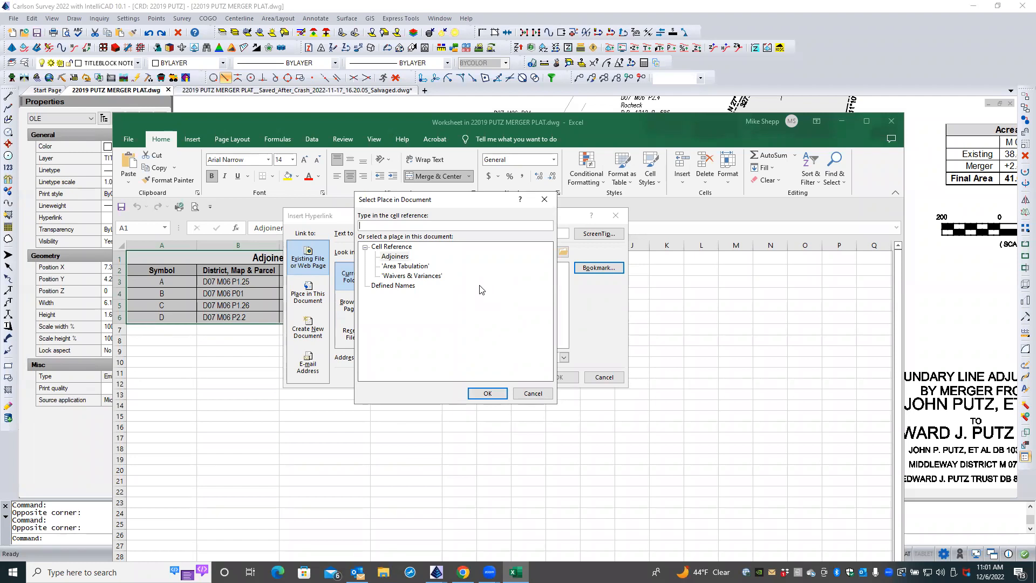
{"action": "left_click", "coordinate": [395, 257]}
{"action": "left_click", "coordinate": [478, 394]}
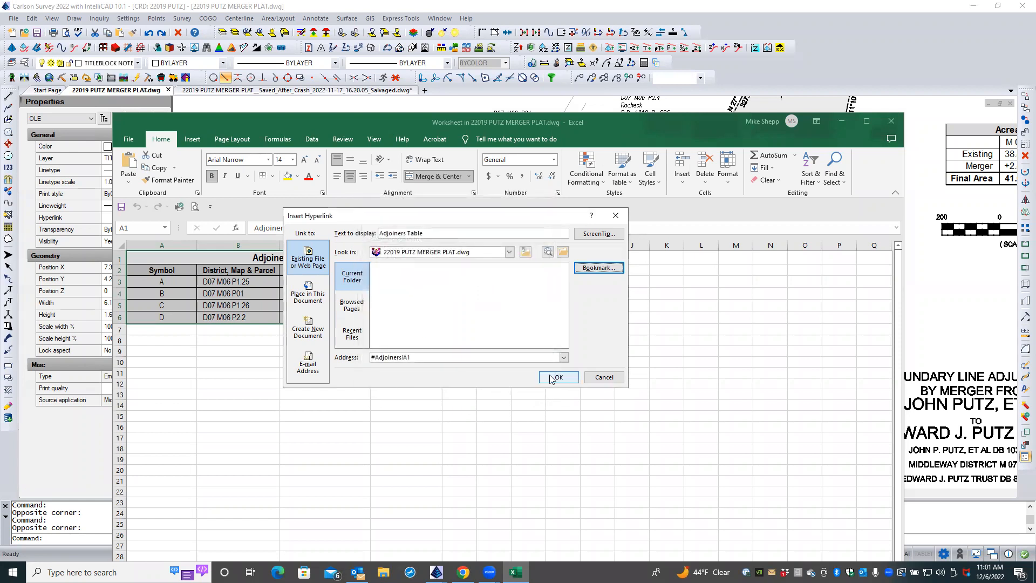
{"action": "left_click", "coordinate": [555, 377]}
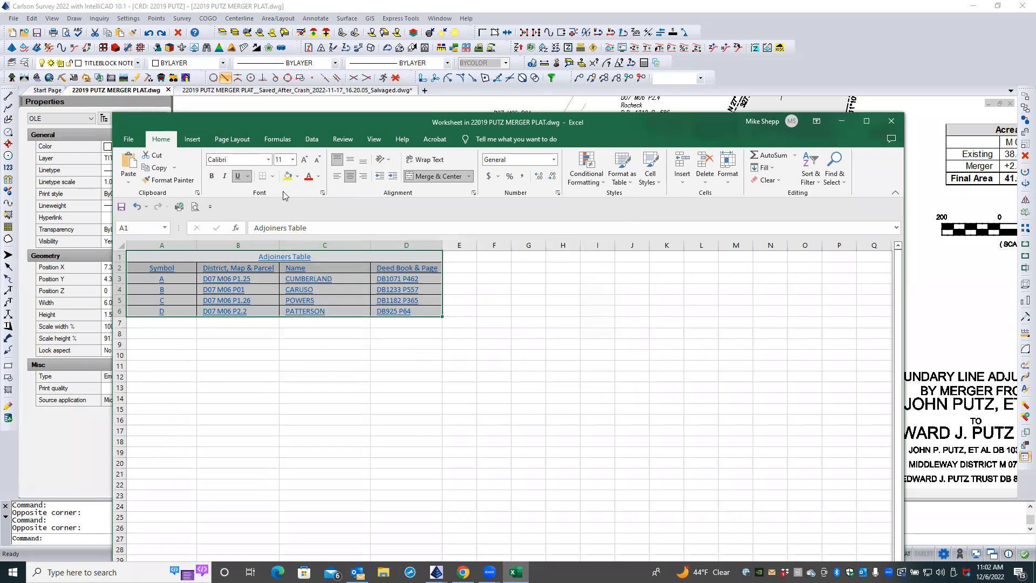
- Switch back to the Carlson Survey drawing and undo the last operation
{"action": "left_click", "coordinate": [149, 32]}
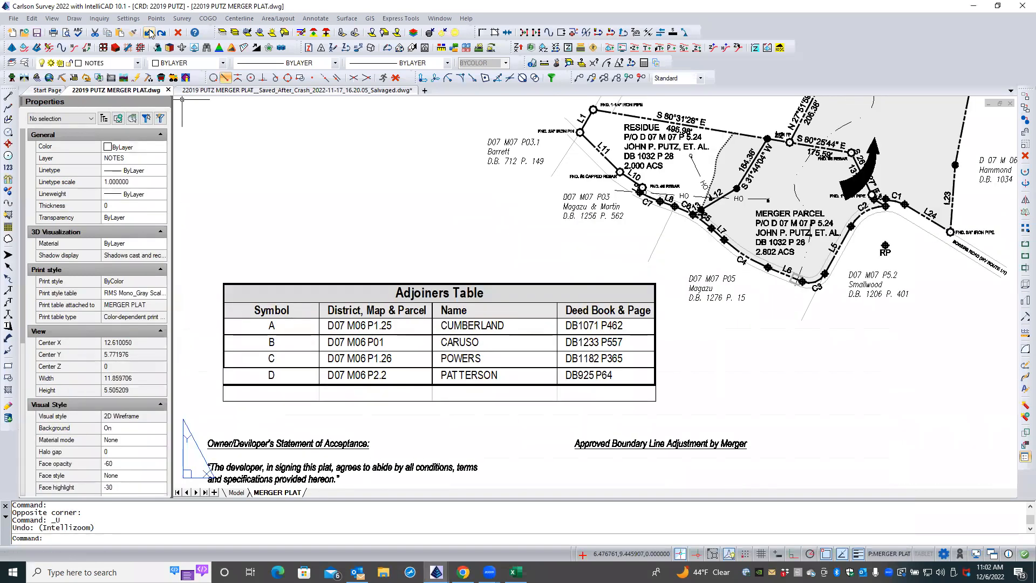
{"action": "left_click", "coordinate": [277, 221]}
{"action": "left_click", "coordinate": [274, 256]}
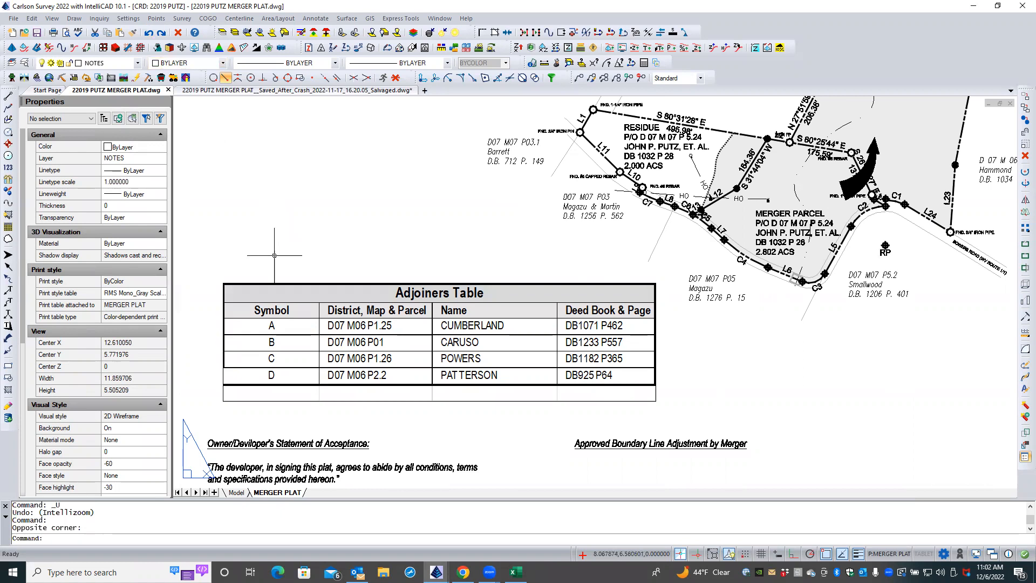
- Reopen the Adjoiners Table's embedded worksheet, select cells A1:D6 and open the name definition for that range
{"action": "double_click", "coordinate": [263, 400]}
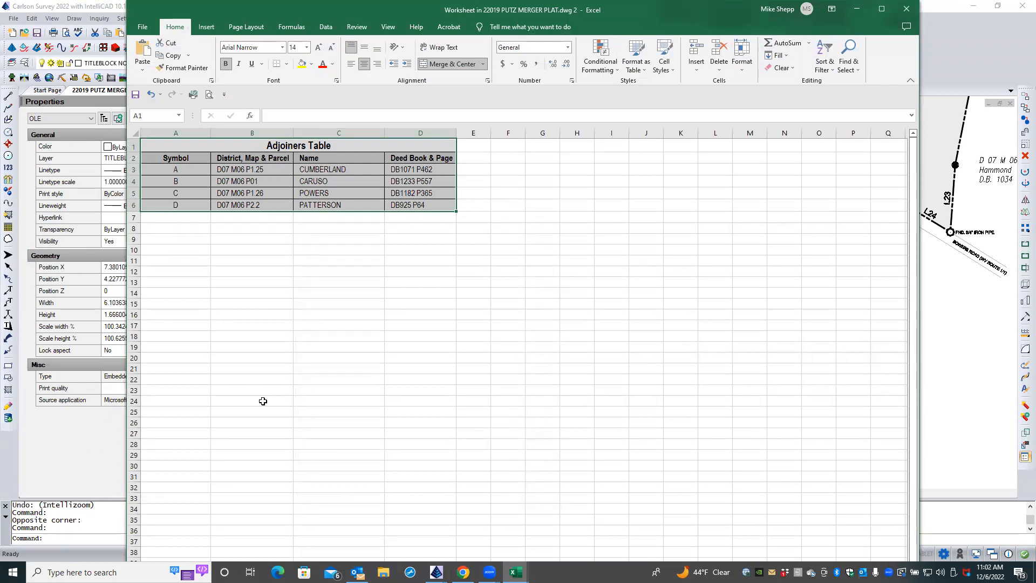
{"action": "left_click", "coordinate": [186, 146]}
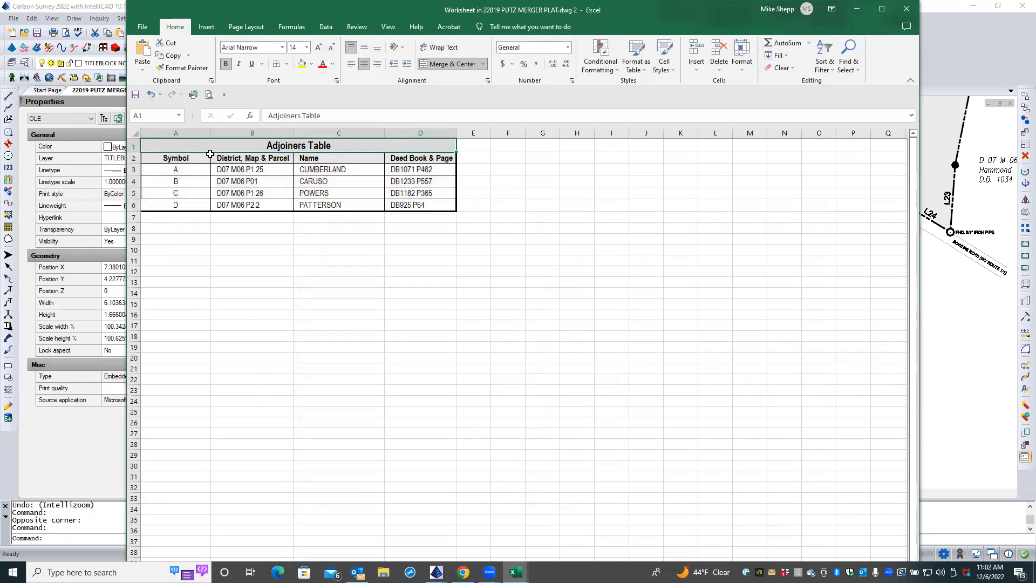
{"action": "left_click", "coordinate": [395, 205], "text": "shift"}
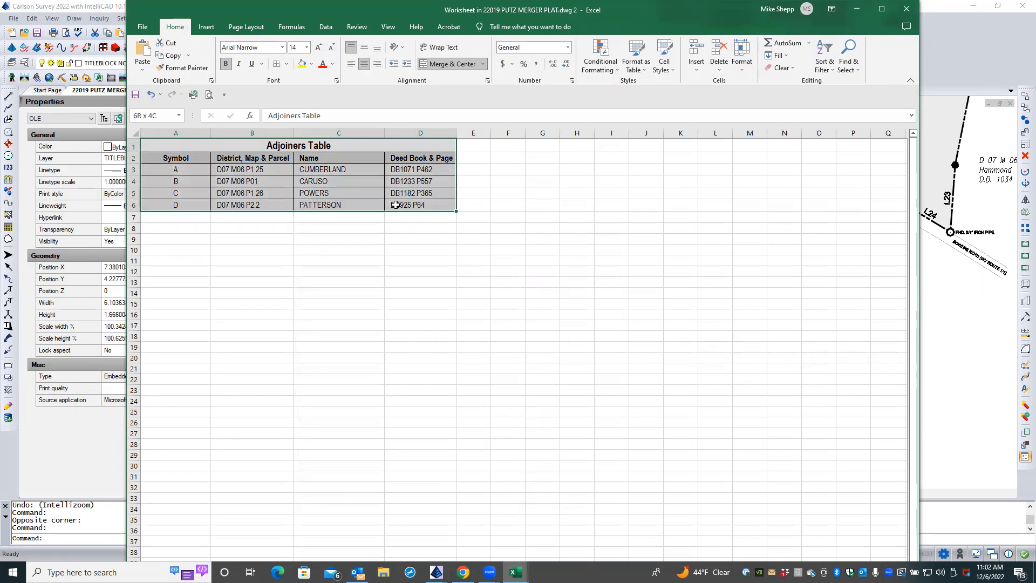
{"action": "right_click", "coordinate": [395, 205]}
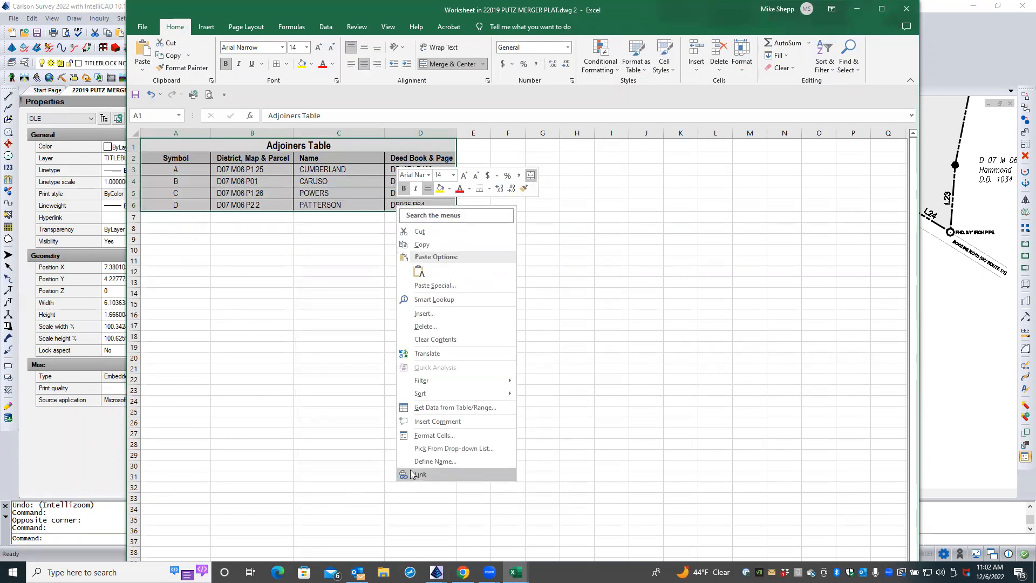
{"action": "left_click", "coordinate": [435, 461]}
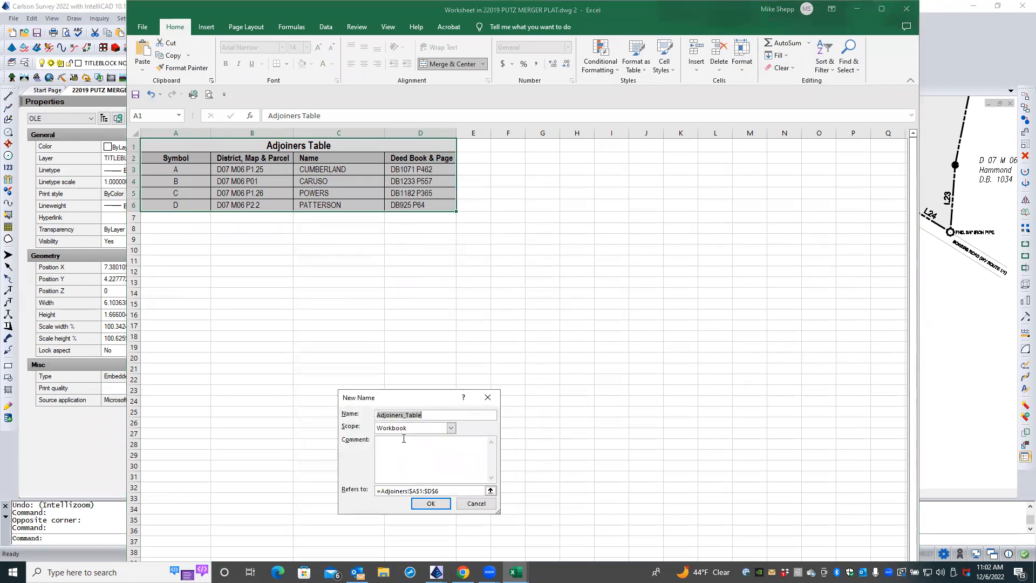
- Define the workbook-scoped name Adjoiners_Table for range A1:D6 and close the embedded worksheet
{"action": "left_click", "coordinate": [451, 432]}
{"action": "left_click", "coordinate": [431, 503]}
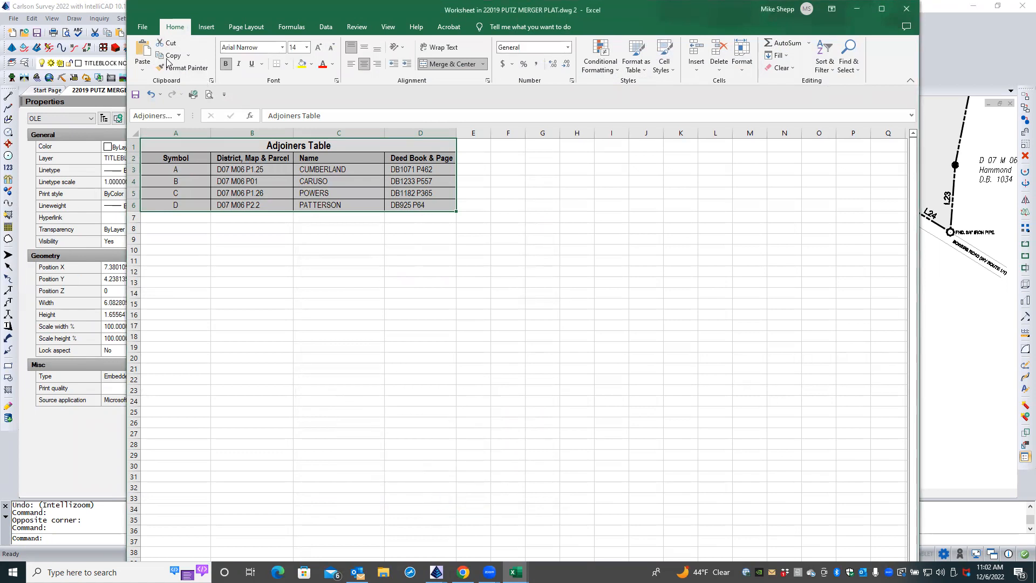
{"action": "left_click", "coordinate": [142, 28]}
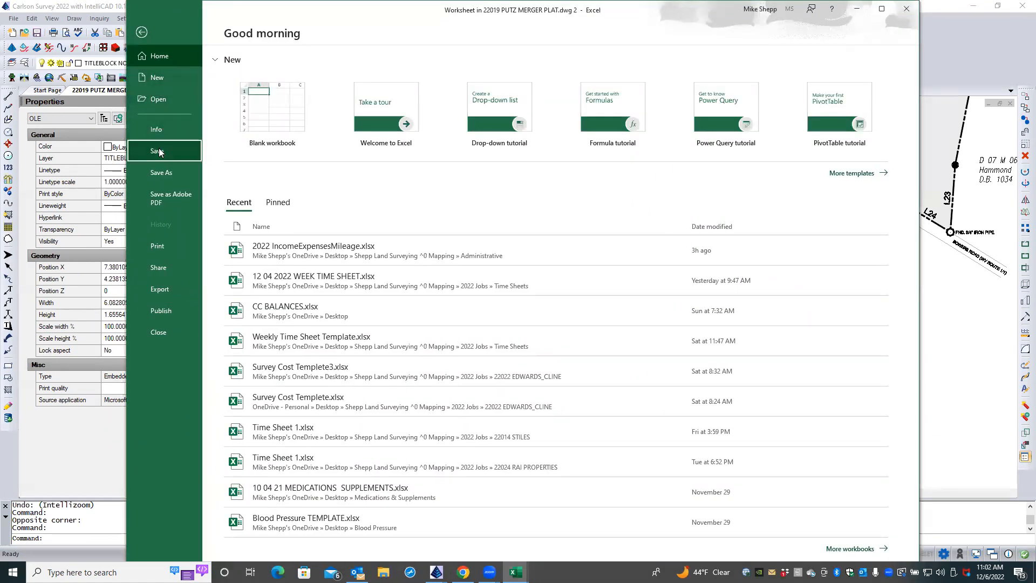
{"action": "left_click", "coordinate": [905, 10]}
{"action": "left_click", "coordinate": [893, 128]}
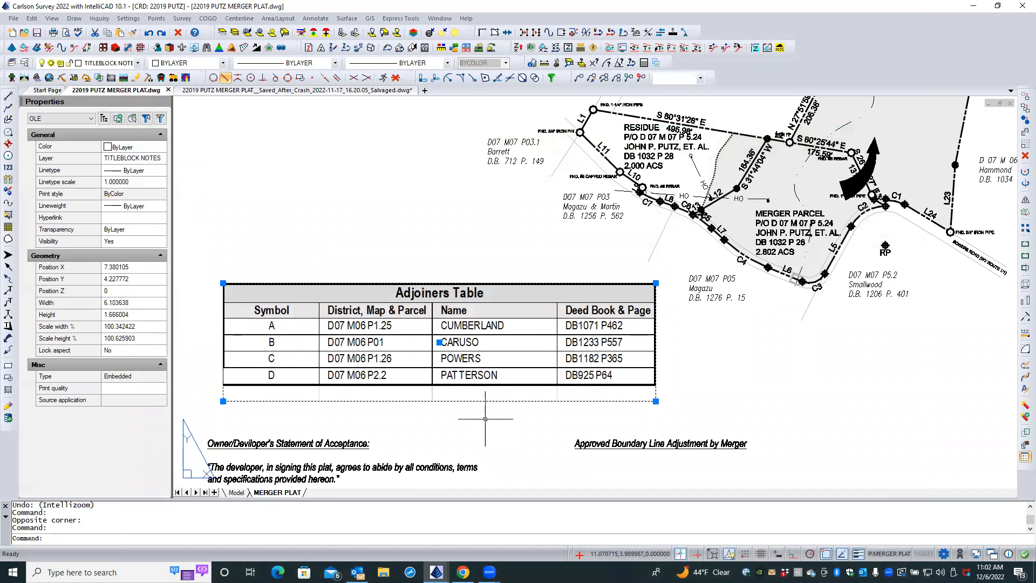
- Clear the selection and reopen the embedded Adjoiners Table worksheet from the plat layout in Excel
{"action": "key", "text": "Escape"}
{"action": "key", "text": "Escape"}
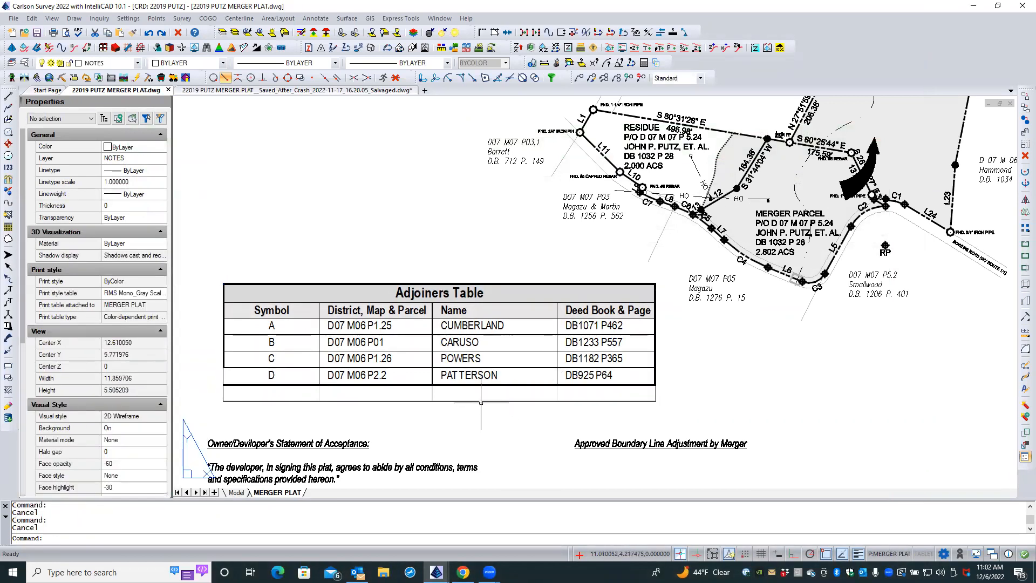
{"action": "left_click", "coordinate": [481, 401]}
{"action": "double_click", "coordinate": [481, 401]}
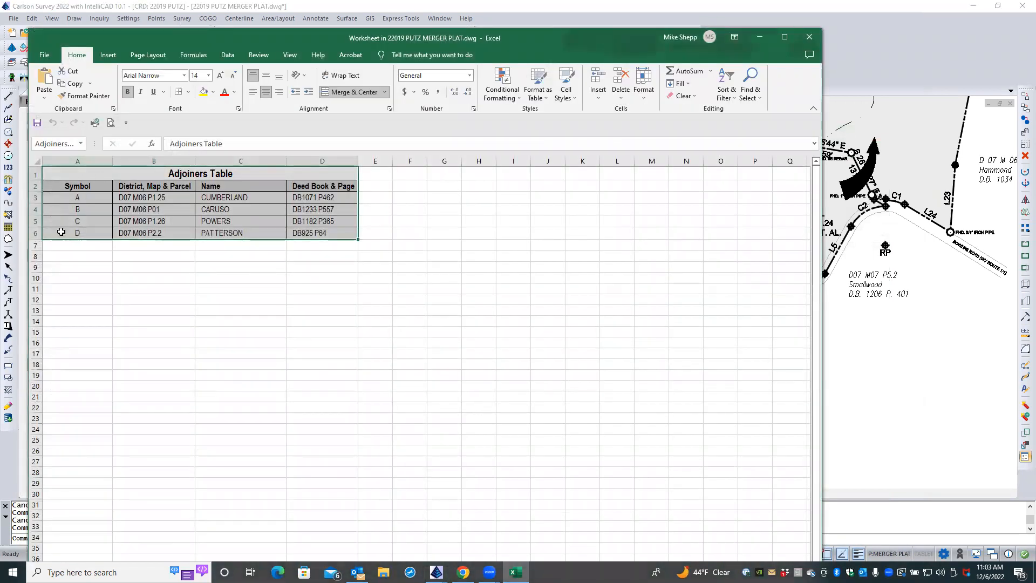
- Select the named range Adjoiners_Table in the worksheet and copy it
{"action": "left_click", "coordinate": [73, 171]}
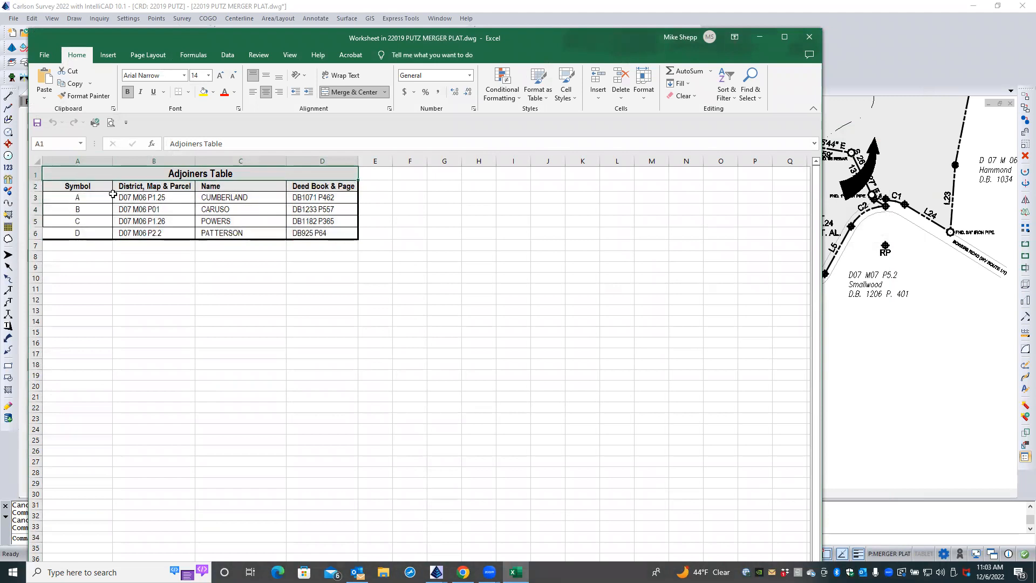
{"action": "left_click", "coordinate": [114, 298]}
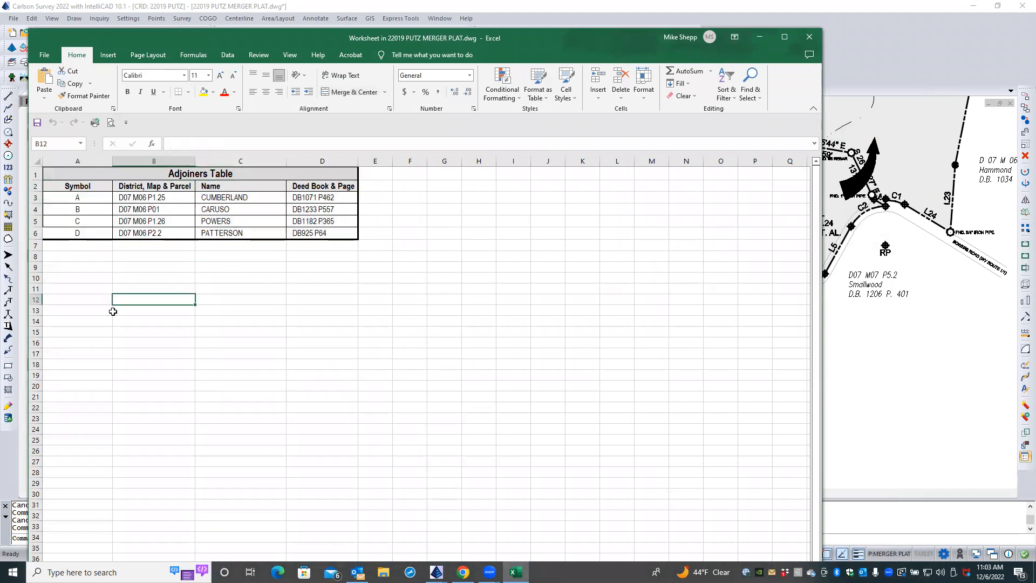
{"action": "left_click", "coordinate": [82, 146]}
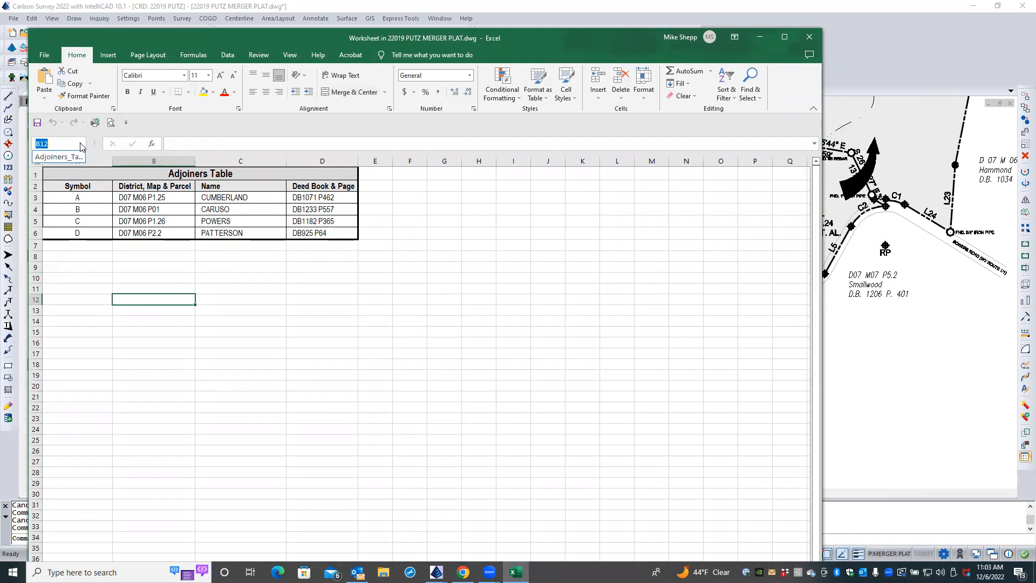
{"action": "left_click", "coordinate": [58, 156]}
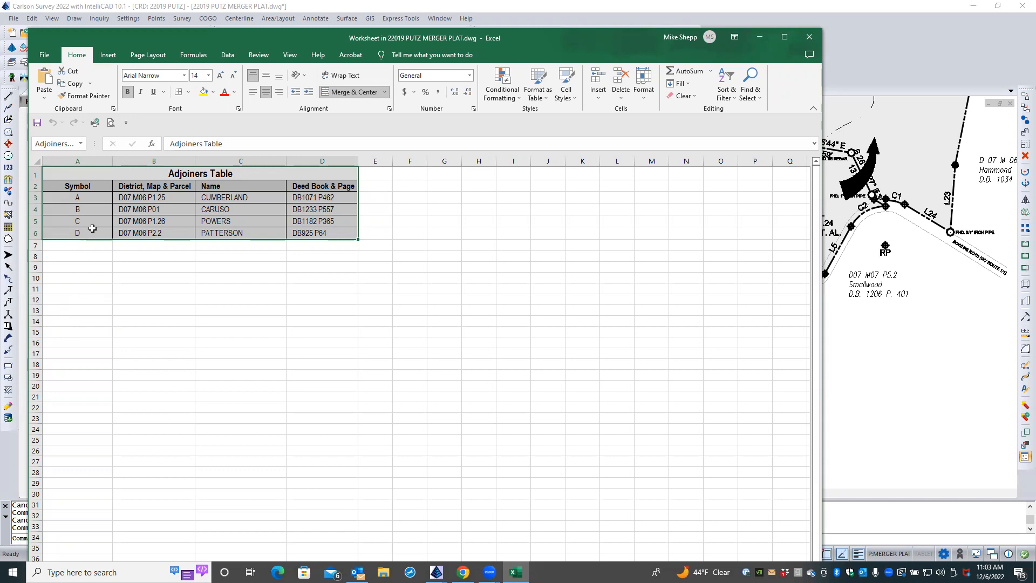
{"action": "right_click", "coordinate": [83, 177]}
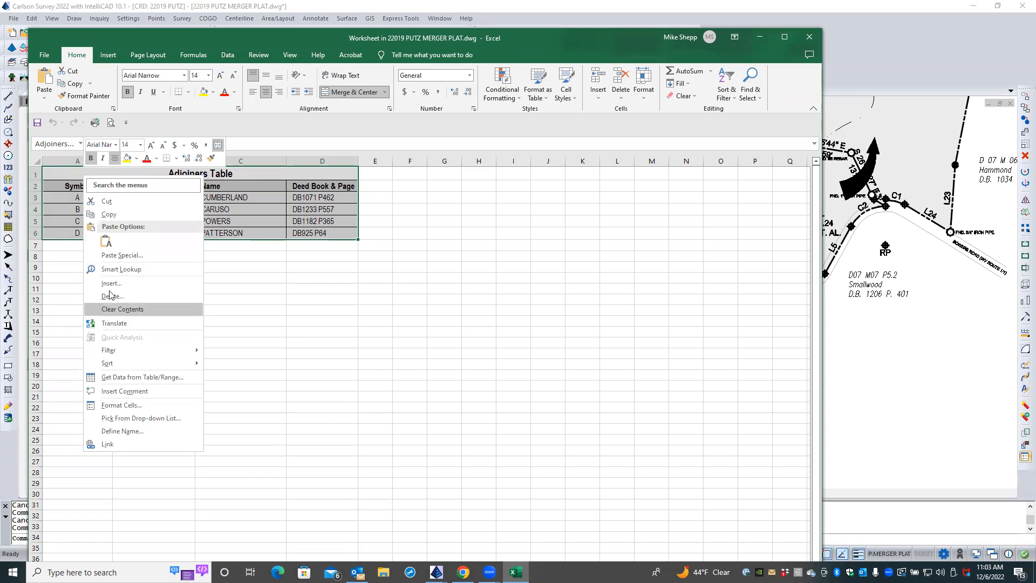
{"action": "left_click", "coordinate": [102, 215]}
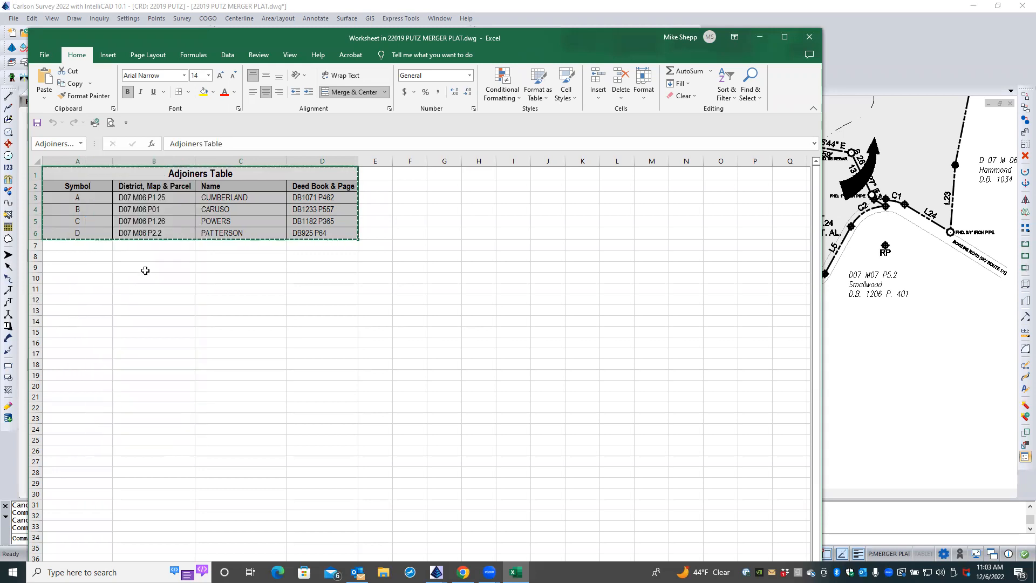
- Return to the plat drawing and paste the copied range as a Microsoft Excel Worksheet object beside the existing Adjoiners Table
{"action": "left_click", "coordinate": [966, 398]}
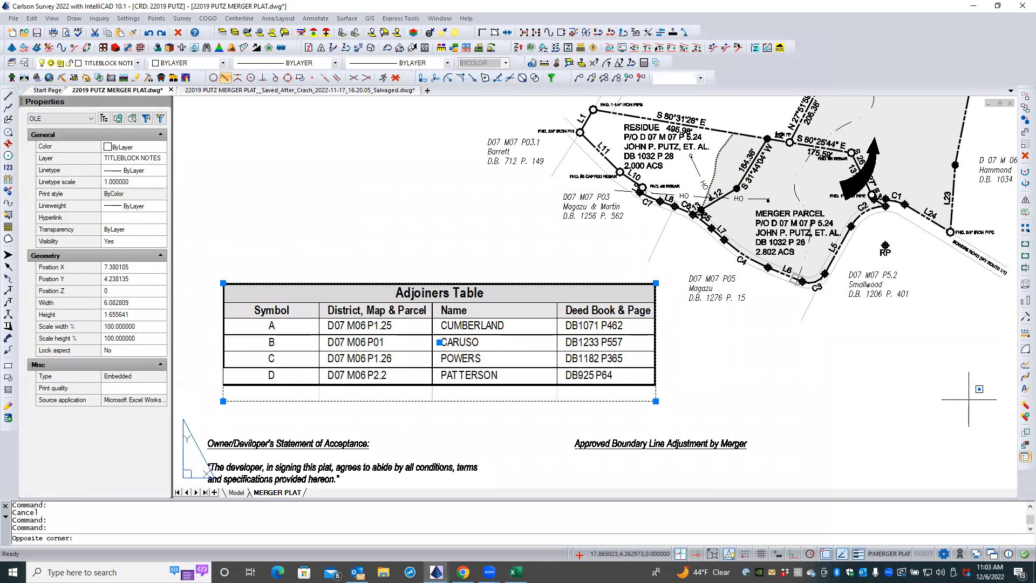
{"action": "right_click", "coordinate": [744, 358]}
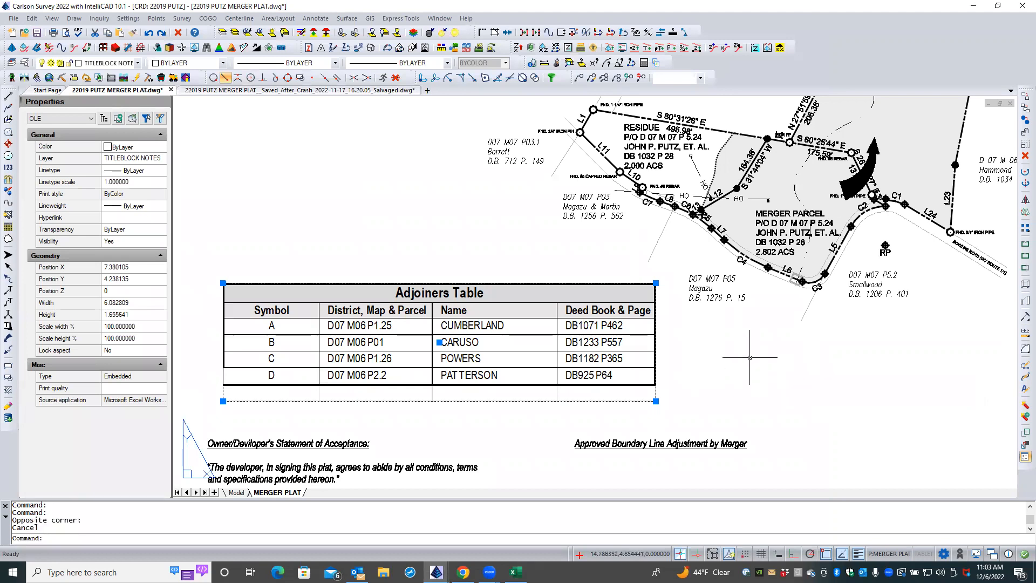
{"action": "right_click", "coordinate": [750, 357]}
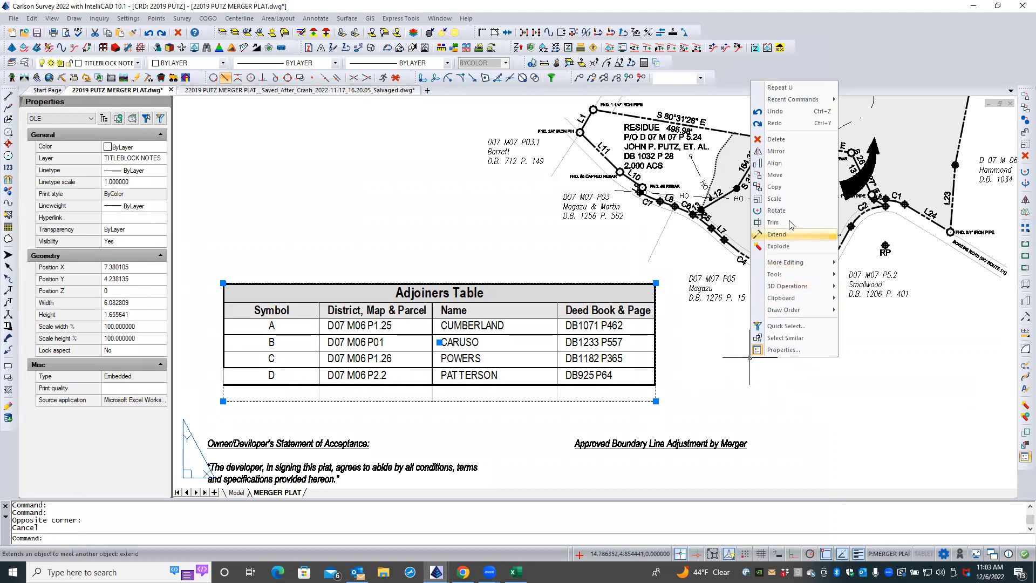
{"action": "mouse_move", "coordinate": [807, 302]}
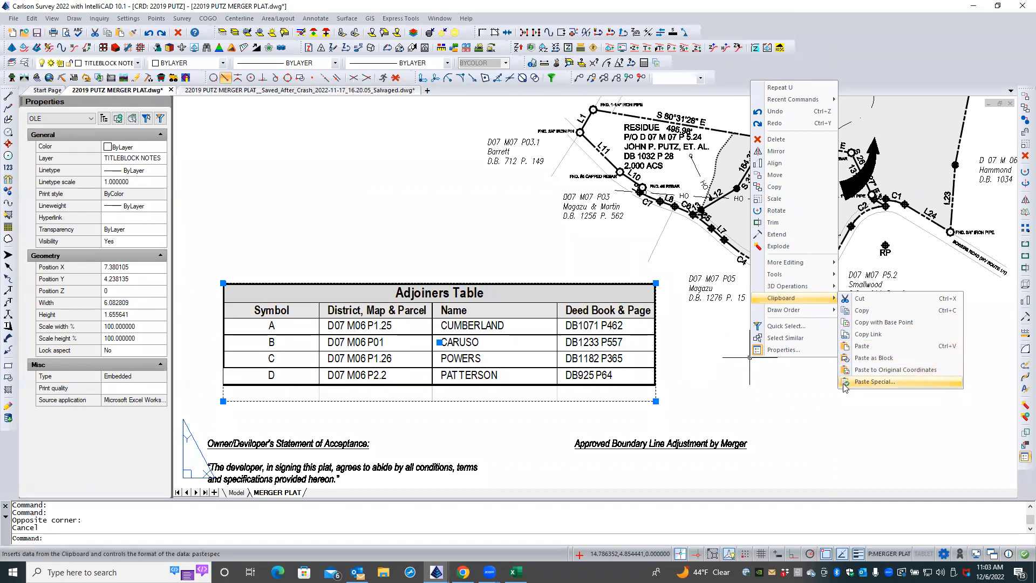
{"action": "left_click", "coordinate": [874, 381]}
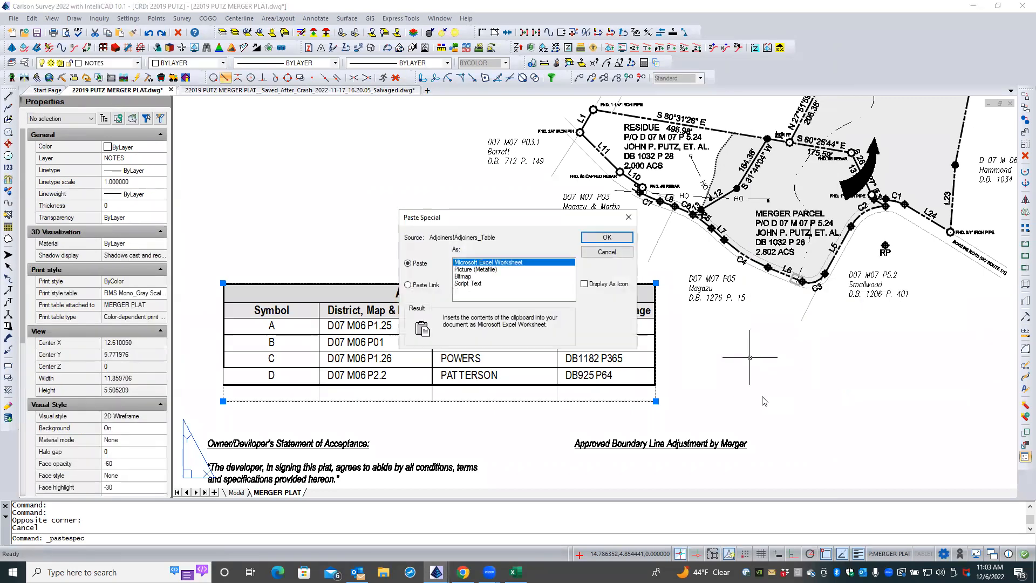
{"action": "left_click", "coordinate": [606, 238]}
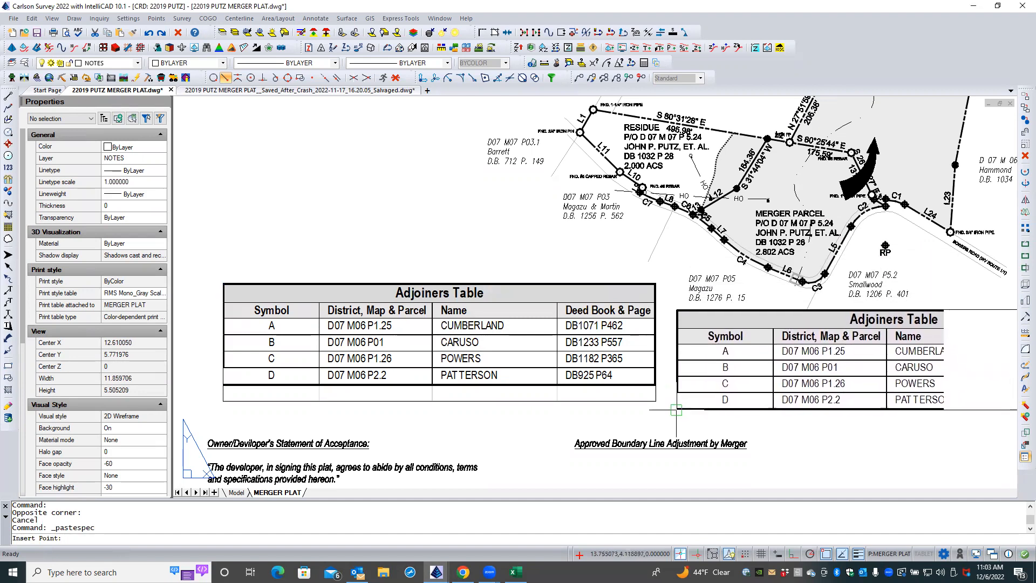
{"action": "left_click", "coordinate": [676, 410]}
{"action": "key", "text": "Escape"}
{"action": "key", "text": "Escape"}
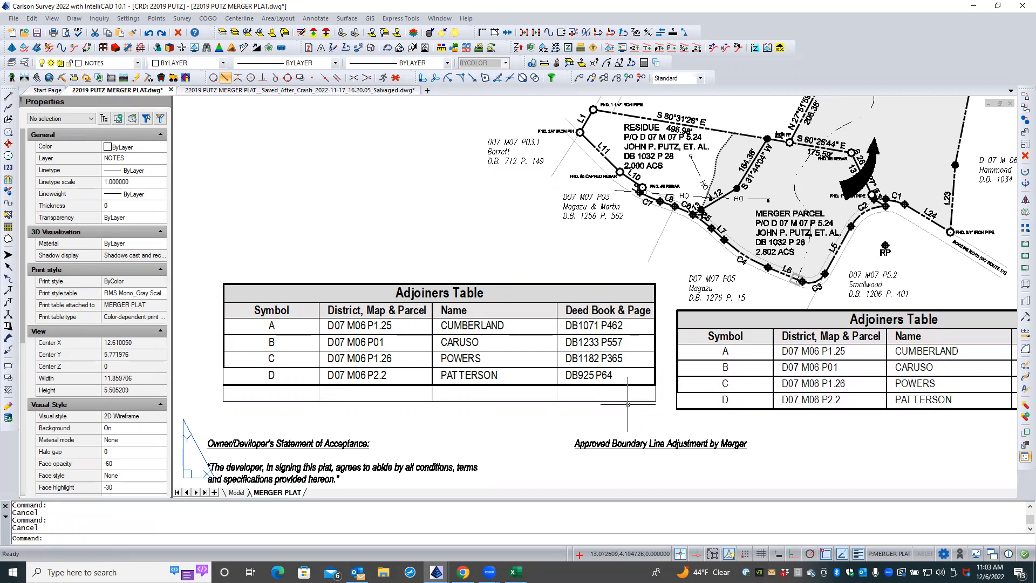
- Delete the original Adjoiners Table and move the pasted copy into its place above the Statement of Acceptance
{"action": "left_click", "coordinate": [626, 400]}
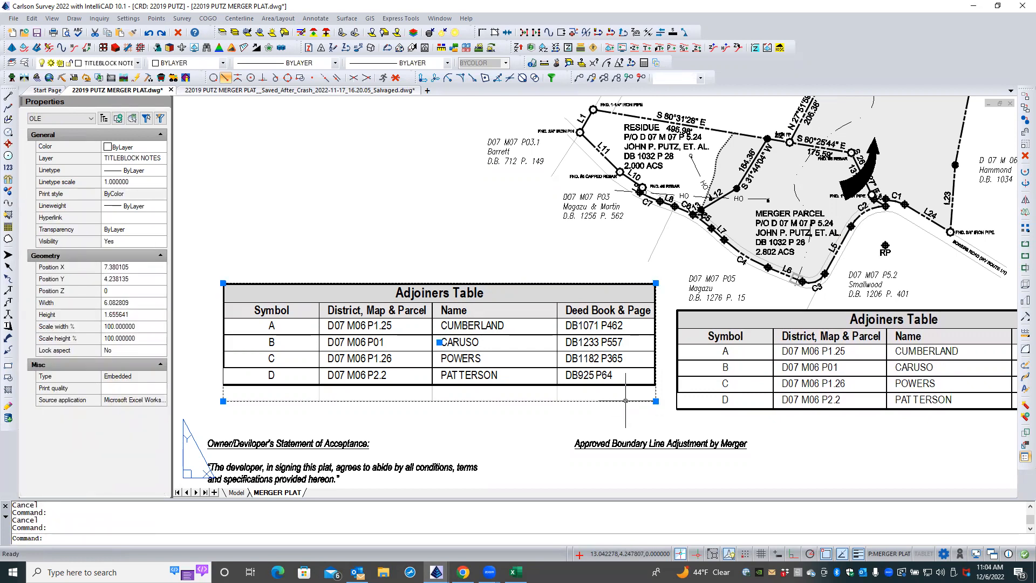
{"action": "key", "text": "Delete"}
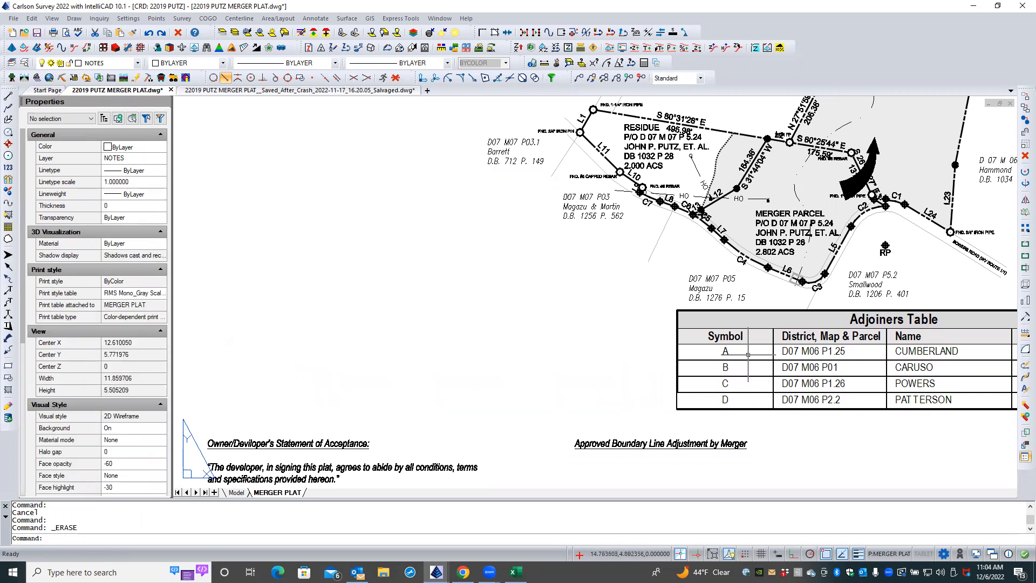
{"action": "left_click", "coordinate": [677, 365]}
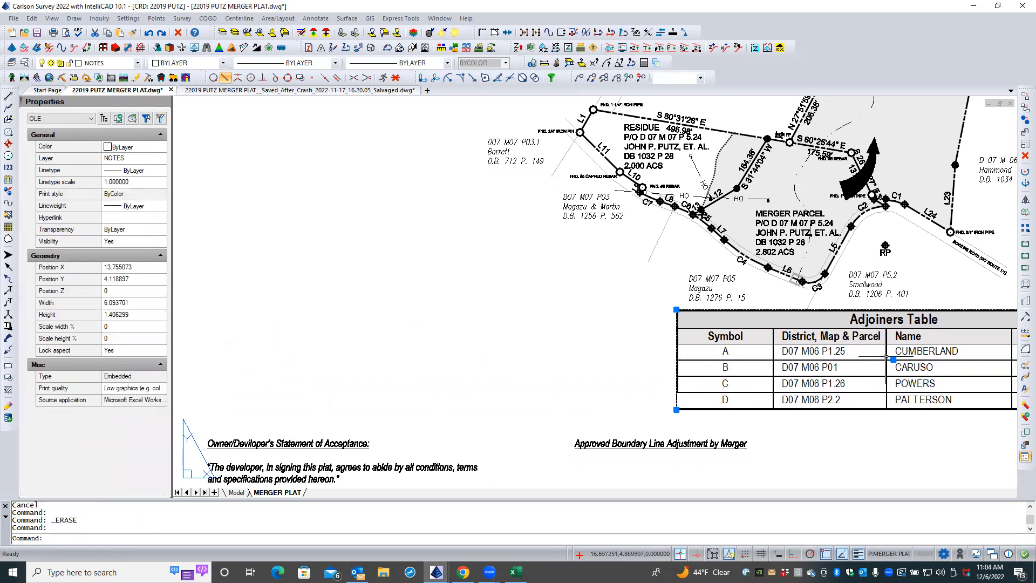
{"action": "left_click", "coordinate": [893, 359]}
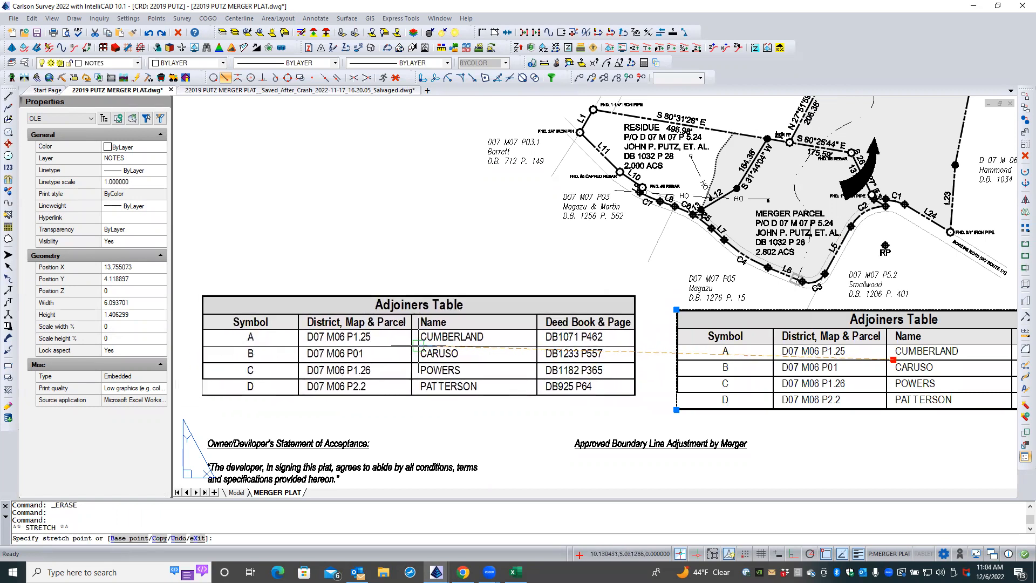
{"action": "left_click", "coordinate": [418, 346]}
- Make the VPORTS layer visible and regenerate the drawing to show the viewport borders around the line and curve tables
{"action": "scroll", "coordinate": [753, 369], "scroll_direction": "down", "scroll_amount": 4}
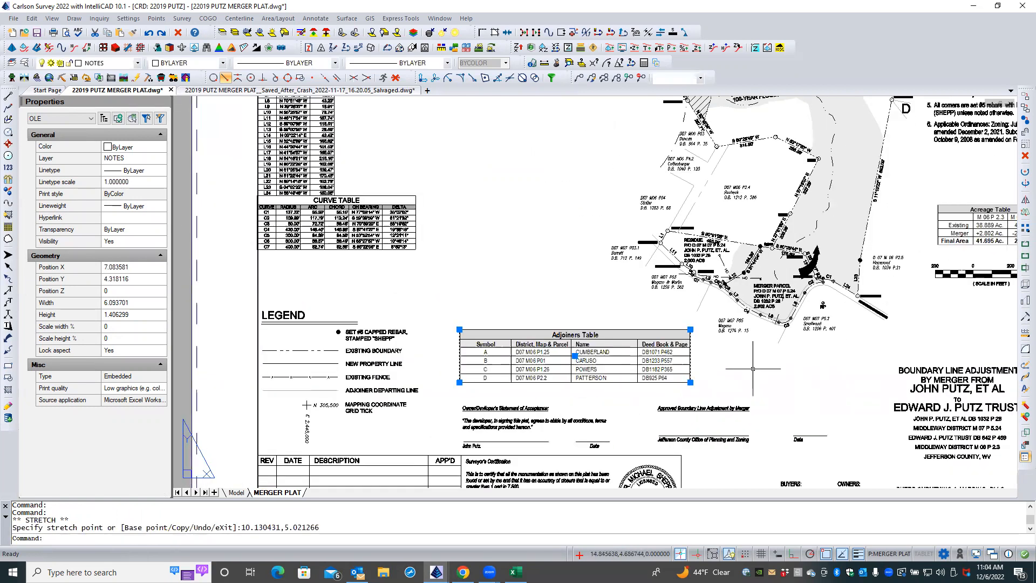
{"action": "scroll", "coordinate": [713, 351], "scroll_direction": "down", "scroll_amount": 3}
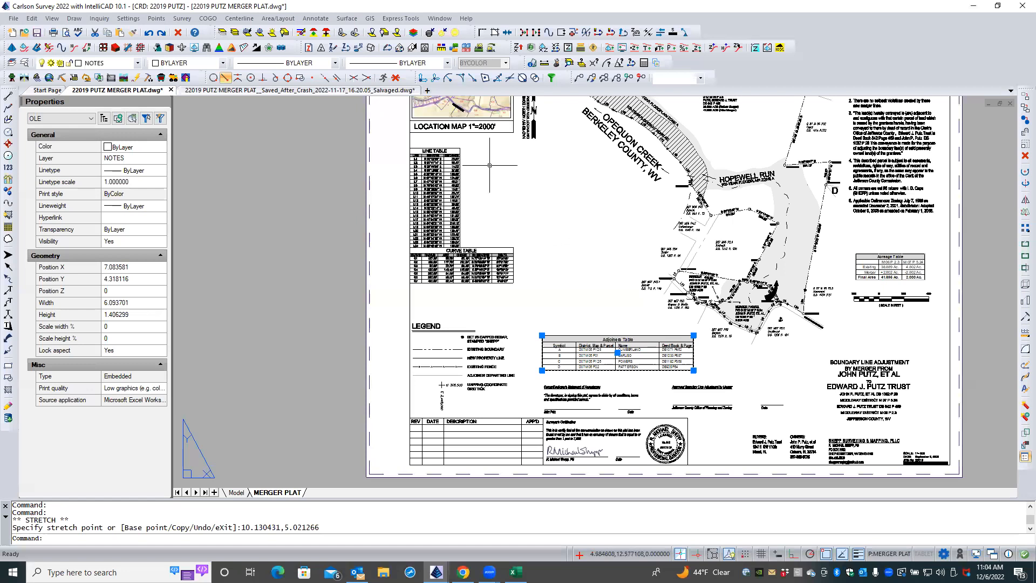
{"action": "scroll", "coordinate": [477, 147], "scroll_direction": "up", "scroll_amount": 4}
{"action": "scroll", "coordinate": [477, 147], "scroll_direction": "up", "scroll_amount": 1}
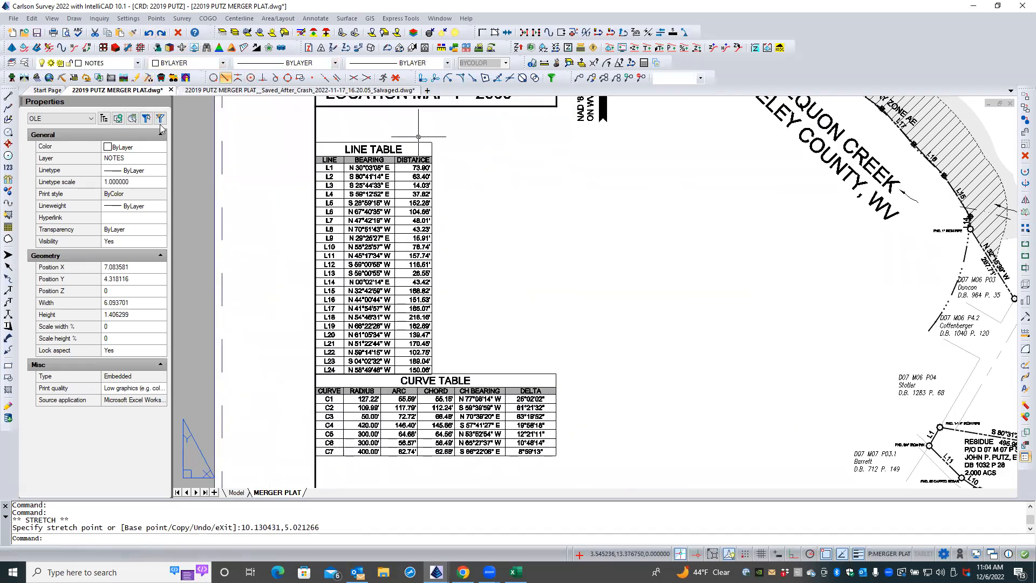
{"action": "left_click", "coordinate": [137, 62]}
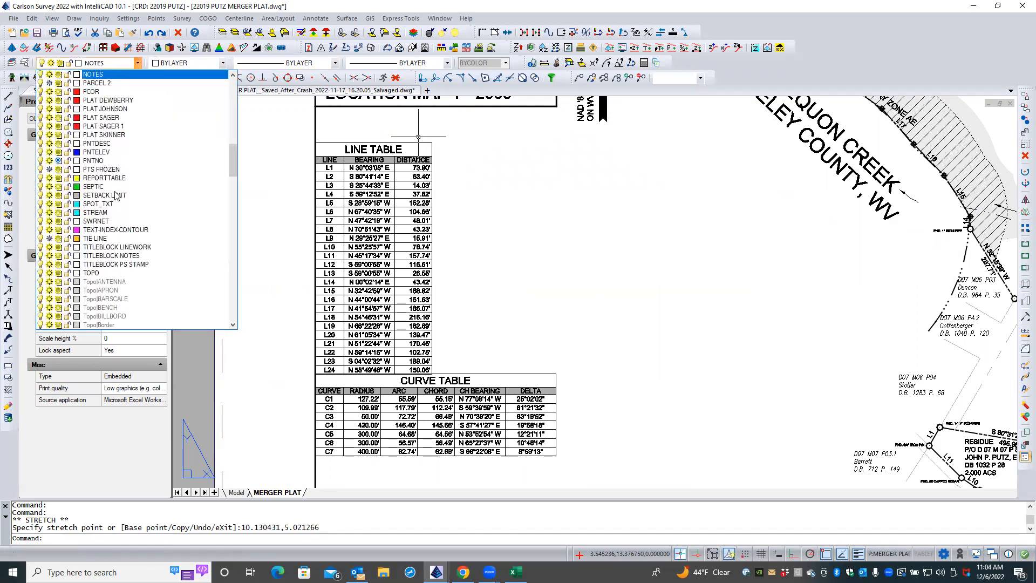
{"action": "left_click_drag", "start_coordinate": [233, 159], "coordinate": [236, 296]}
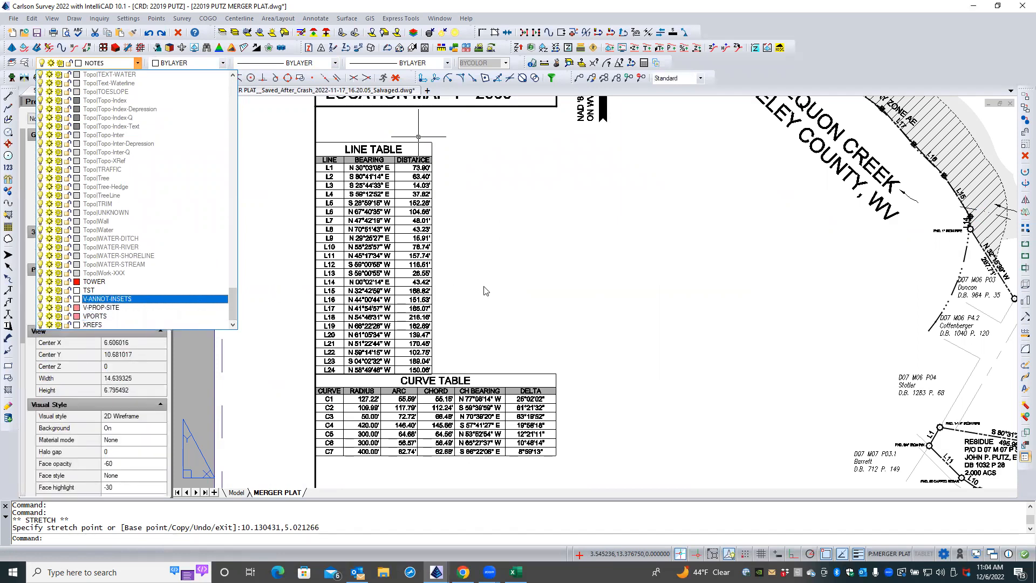
{"action": "left_click", "coordinate": [478, 295]}
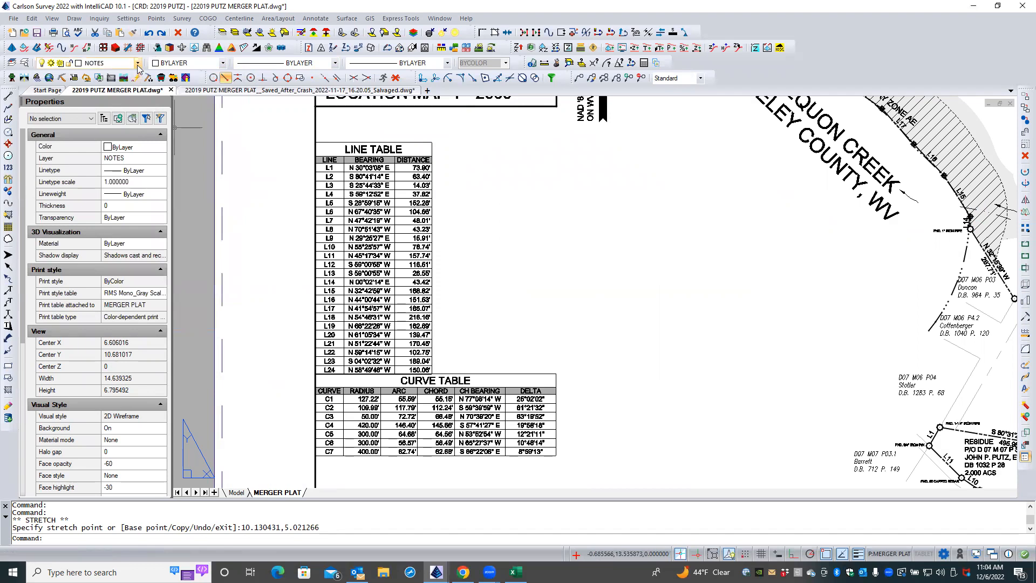
{"action": "left_click", "coordinate": [139, 64]}
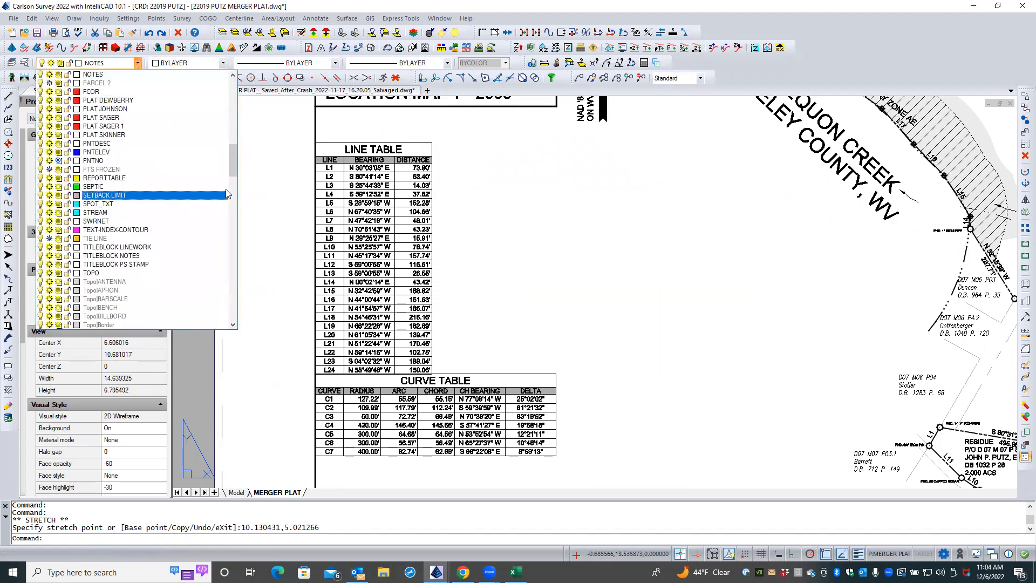
{"action": "left_click_drag", "start_coordinate": [231, 180], "coordinate": [229, 319]}
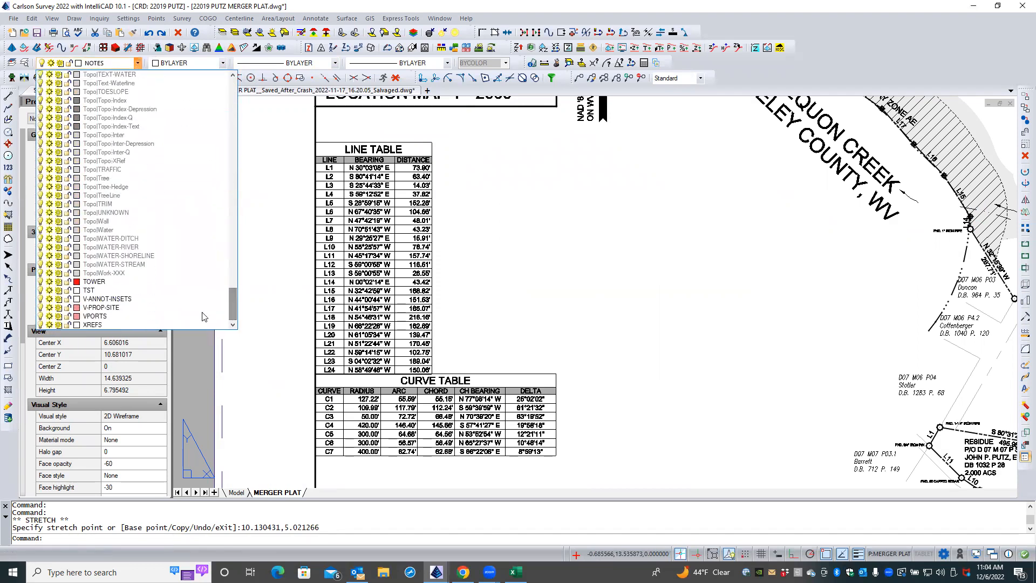
{"action": "left_click", "coordinate": [271, 248]}
{"action": "left_click", "coordinate": [258, 262]}
{"action": "key", "text": "Escape"}
{"action": "key", "text": "Escape"}
{"action": "type", "text": "REA"}
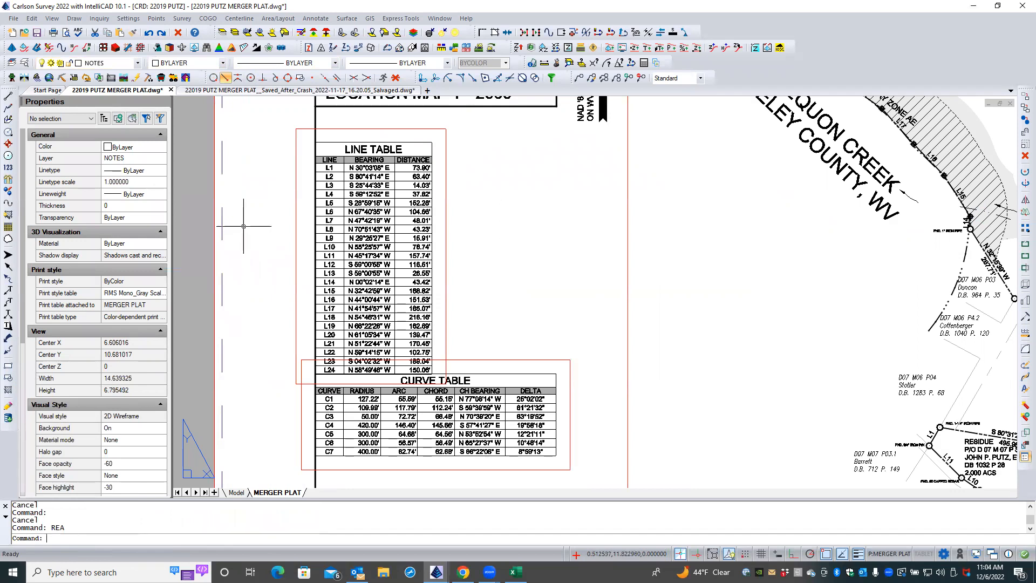
- Move the line table and curve table viewports together up so the Line Table's upper-left corner meets the lower-left corner of the Location Map box
{"action": "scroll", "coordinate": [244, 226], "scroll_direction": "down", "scroll_amount": 3}
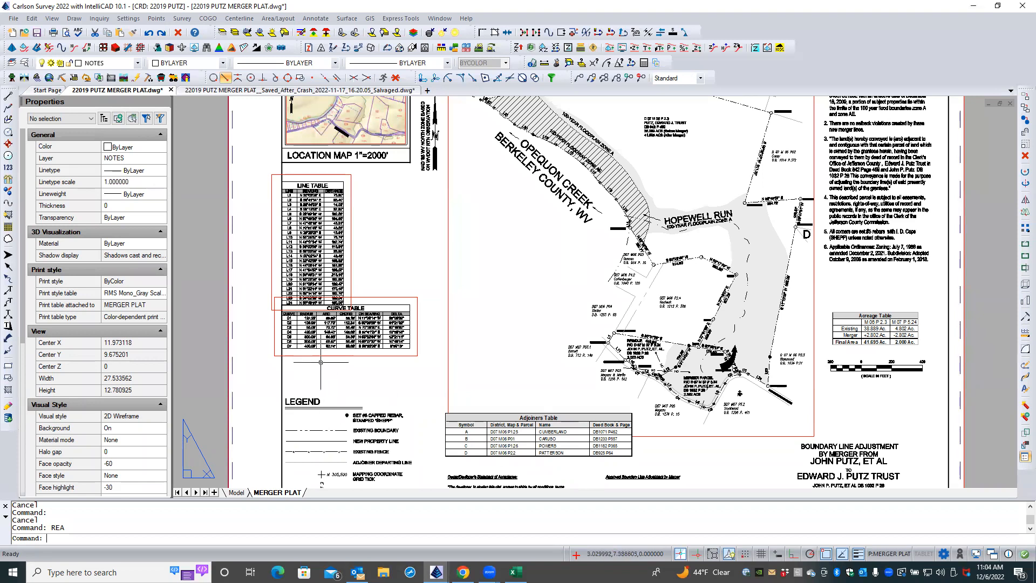
{"action": "left_click", "coordinate": [369, 280]}
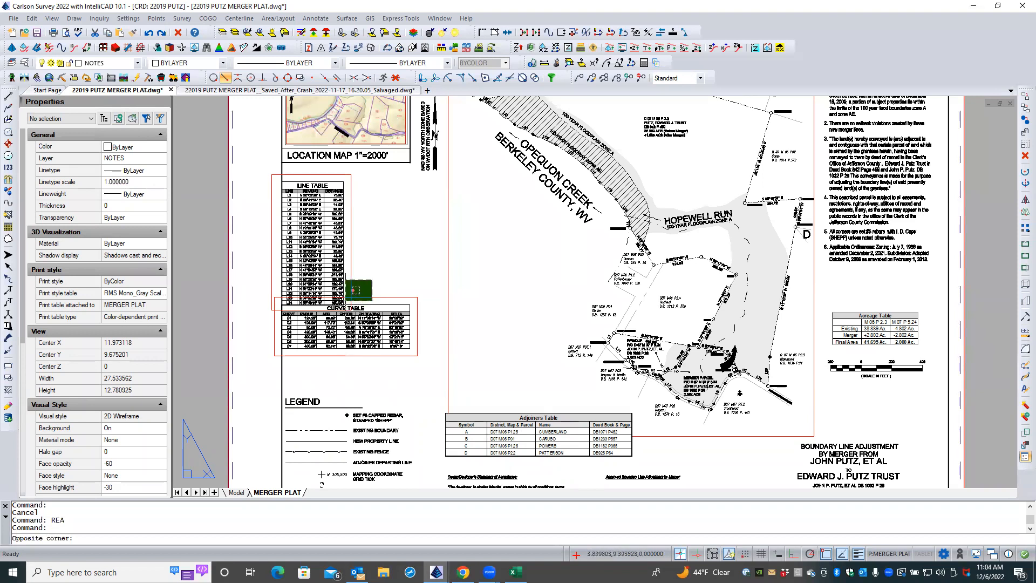
{"action": "left_click", "coordinate": [354, 290]}
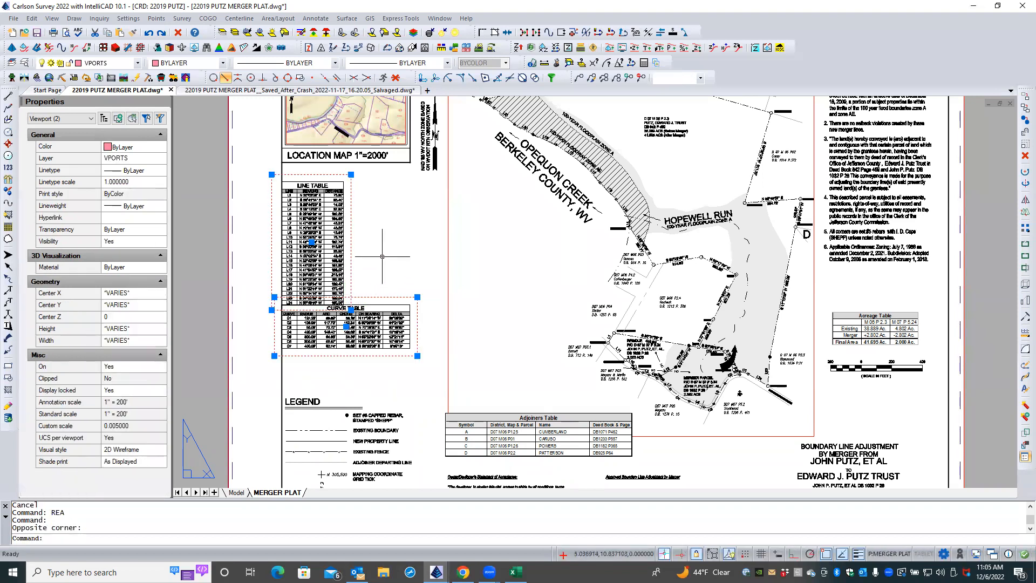
{"action": "type", "text": "M"}
{"action": "key", "text": "Return"}
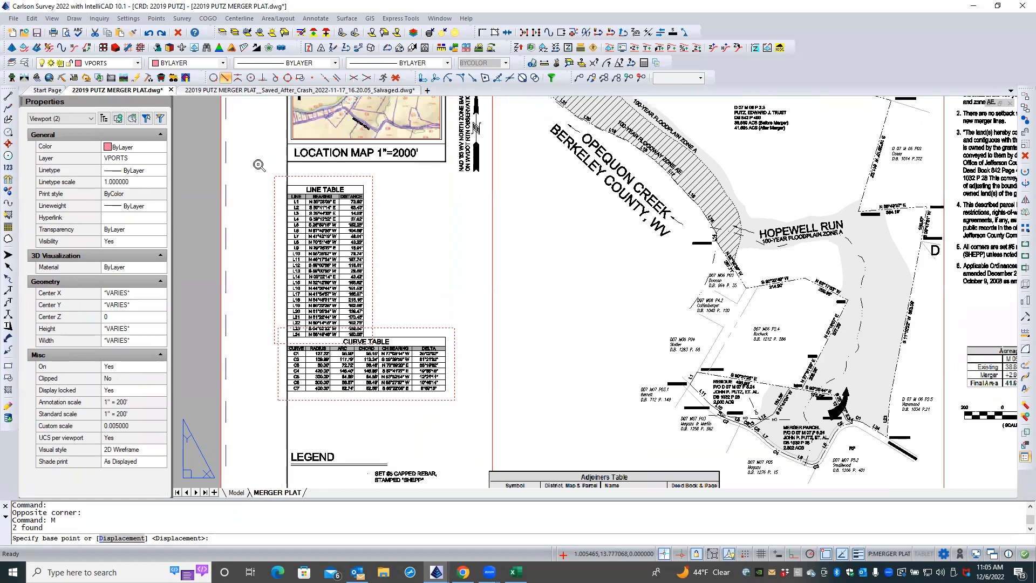
{"action": "scroll", "coordinate": [258, 166], "scroll_direction": "up", "scroll_amount": 3}
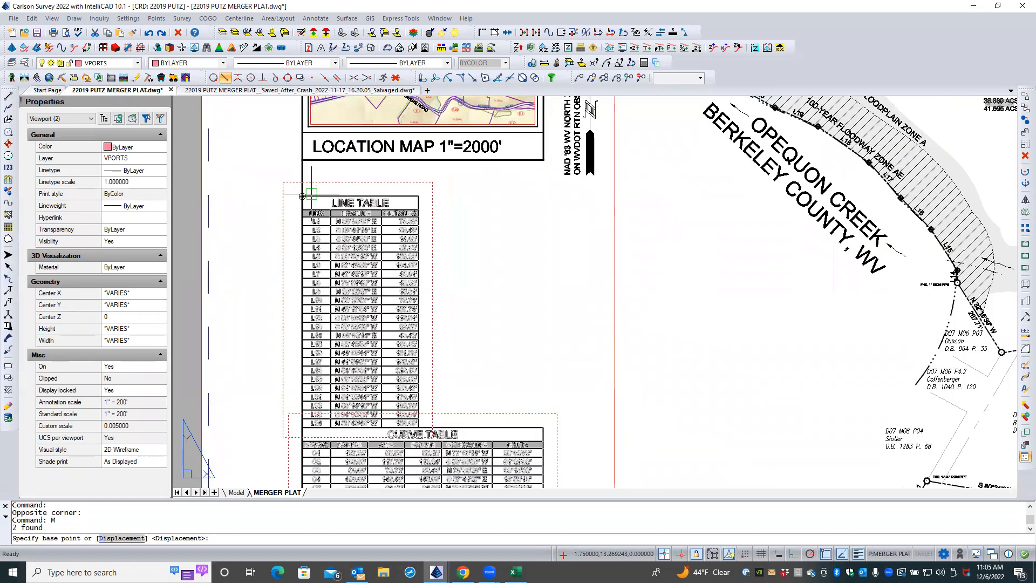
{"action": "left_click", "coordinate": [302, 196]}
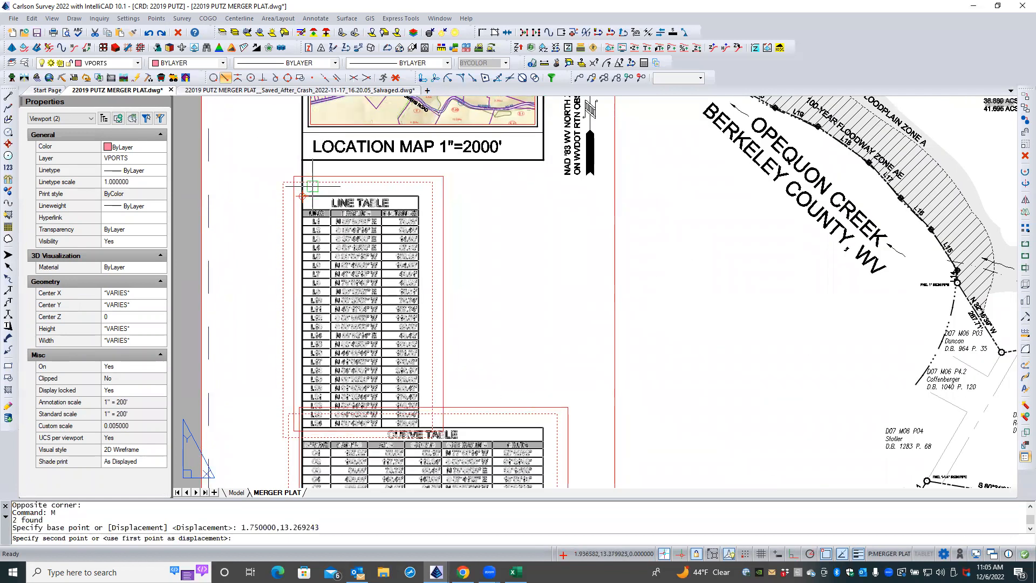
{"action": "left_click", "coordinate": [302, 160]}
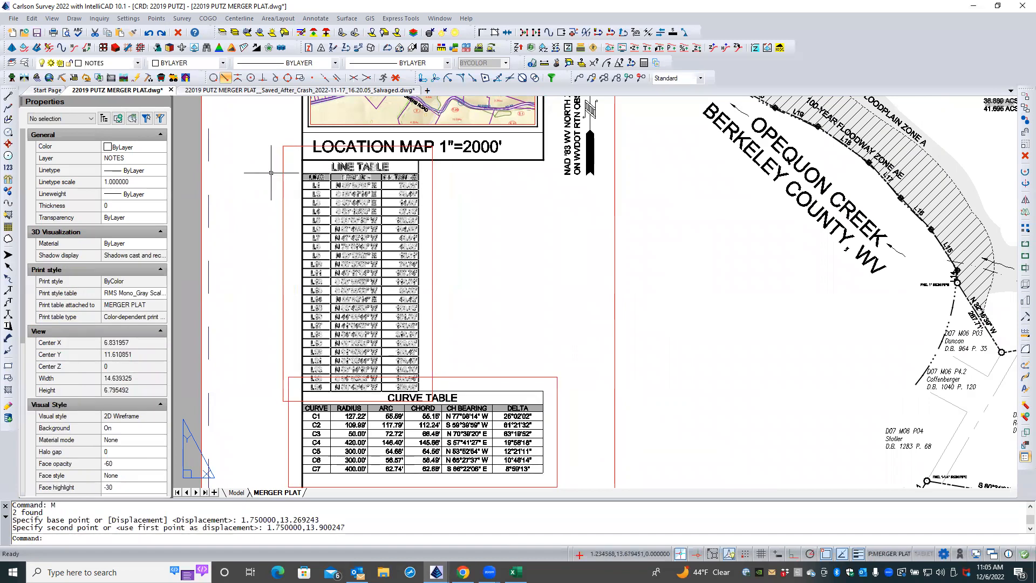
{"action": "scroll", "coordinate": [262, 175], "scroll_direction": "down", "scroll_amount": 3}
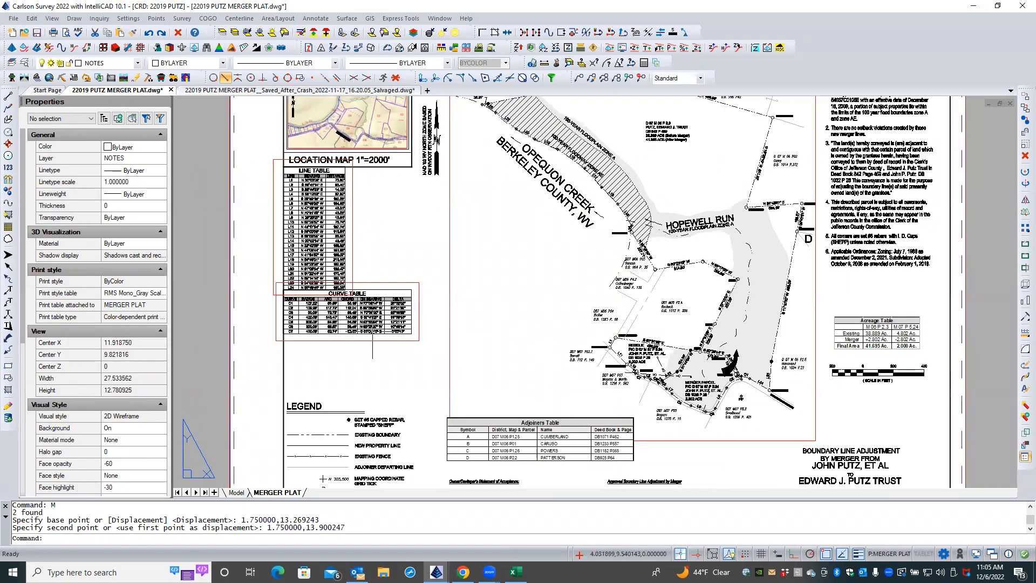
{"action": "key", "text": "Escape"}
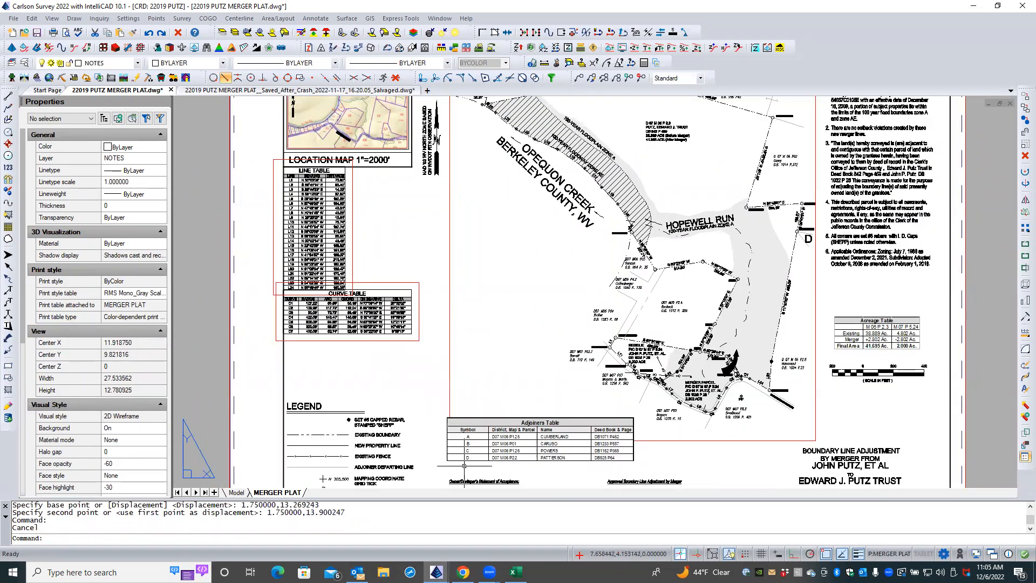
- Move the Adjoiners Table from above the Statement of Acceptance to the space between the Curve Table and the Legend
{"action": "left_click", "coordinate": [463, 459]}
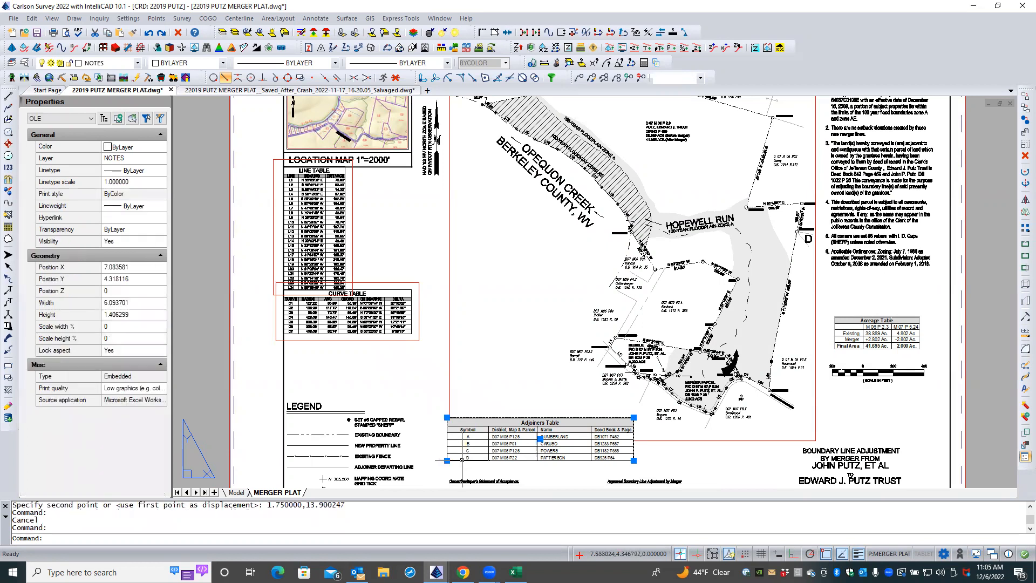
{"action": "type", "text": "M"}
{"action": "key", "text": "Return"}
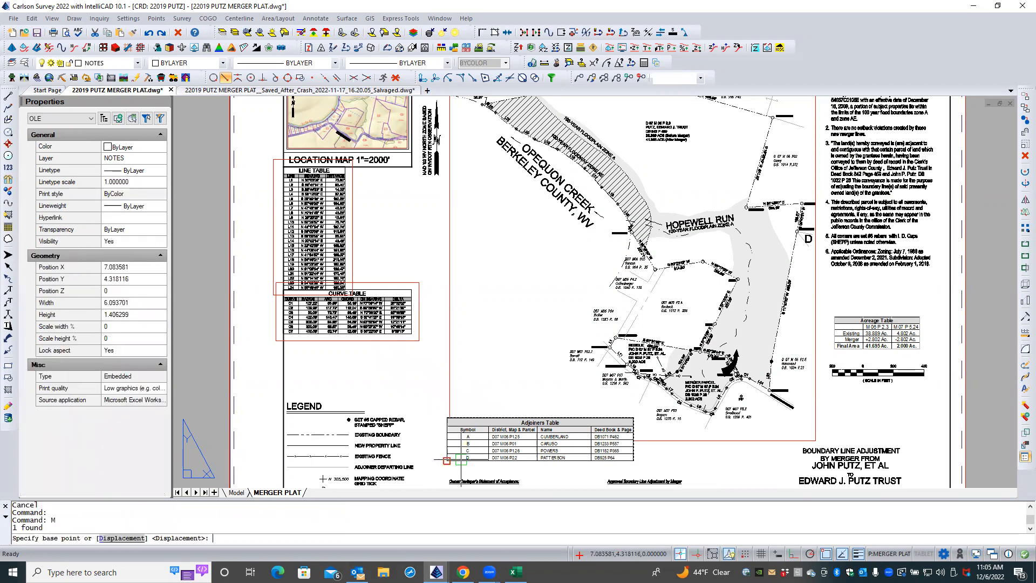
{"action": "left_click", "coordinate": [540, 476]}
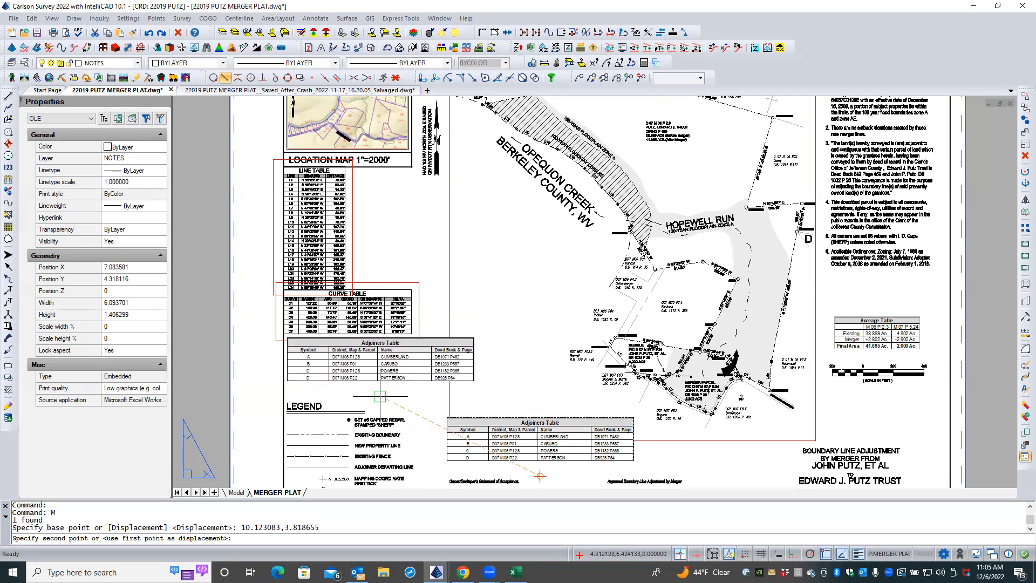
{"action": "left_click", "coordinate": [540, 476]}
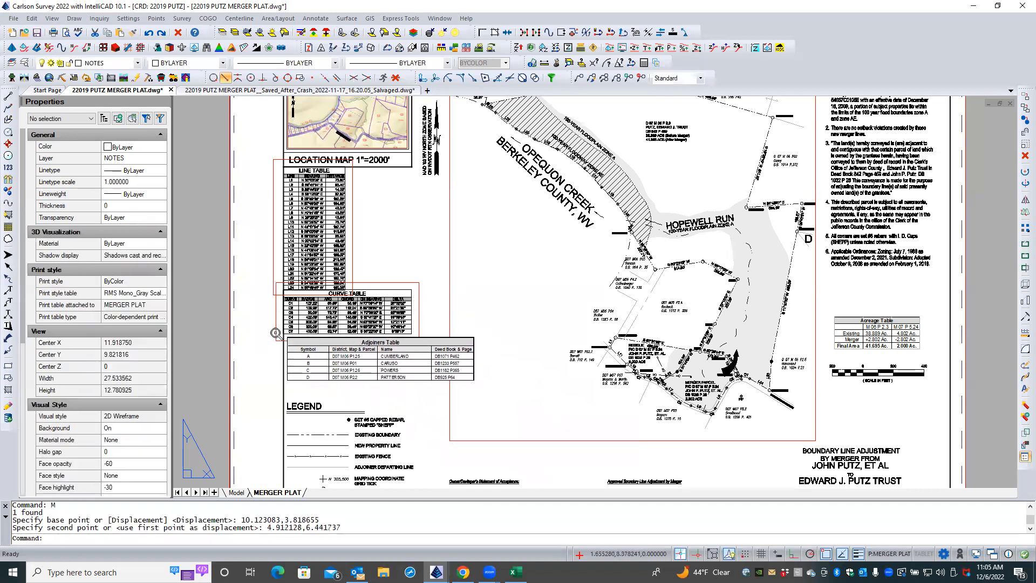
- Snap the Adjoiners Table's upper-left corner to the lower-left corner of the Curve Table
{"action": "scroll", "coordinate": [277, 331], "scroll_direction": "up", "scroll_amount": 3}
{"action": "scroll", "coordinate": [277, 331], "scroll_direction": "up", "scroll_amount": 5}
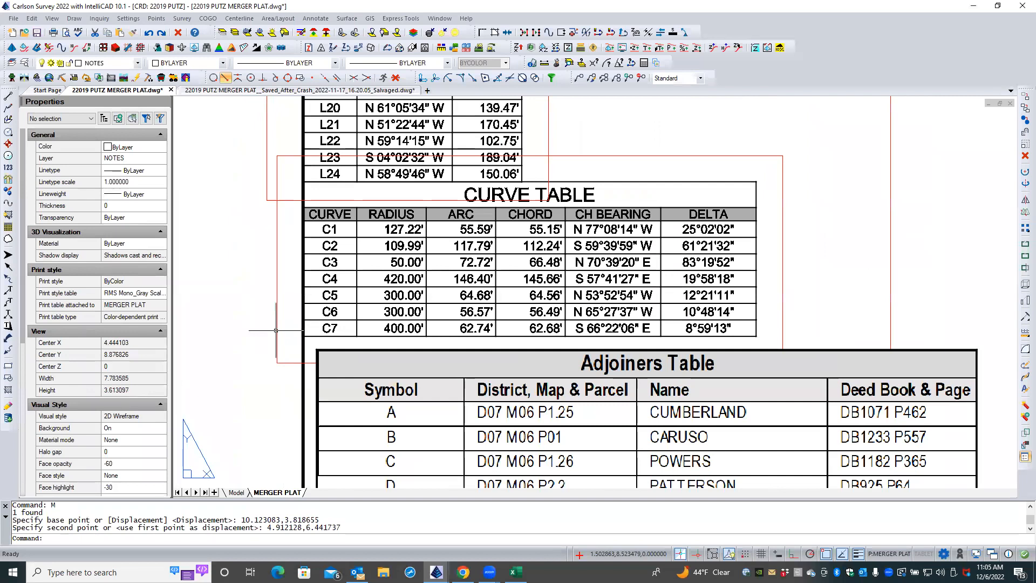
{"action": "left_click", "coordinate": [318, 350]}
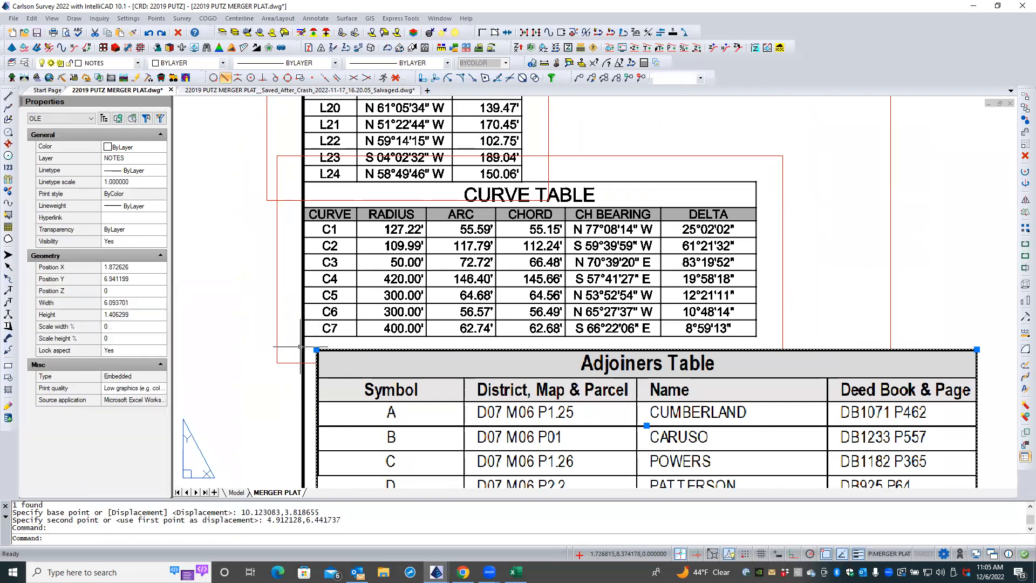
{"action": "type", "text": "M"}
{"action": "key", "text": "Return"}
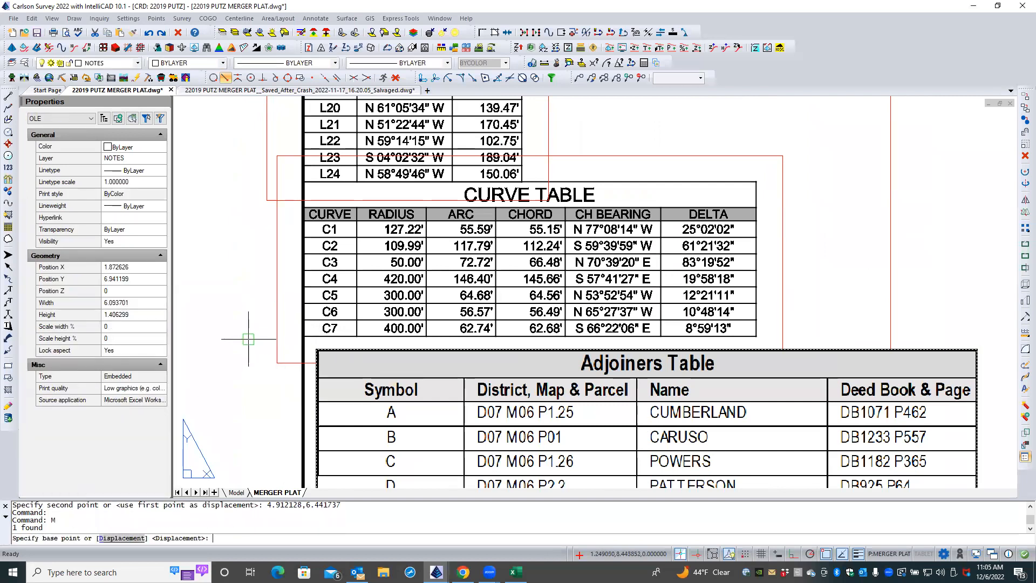
{"action": "left_click", "coordinate": [312, 350]}
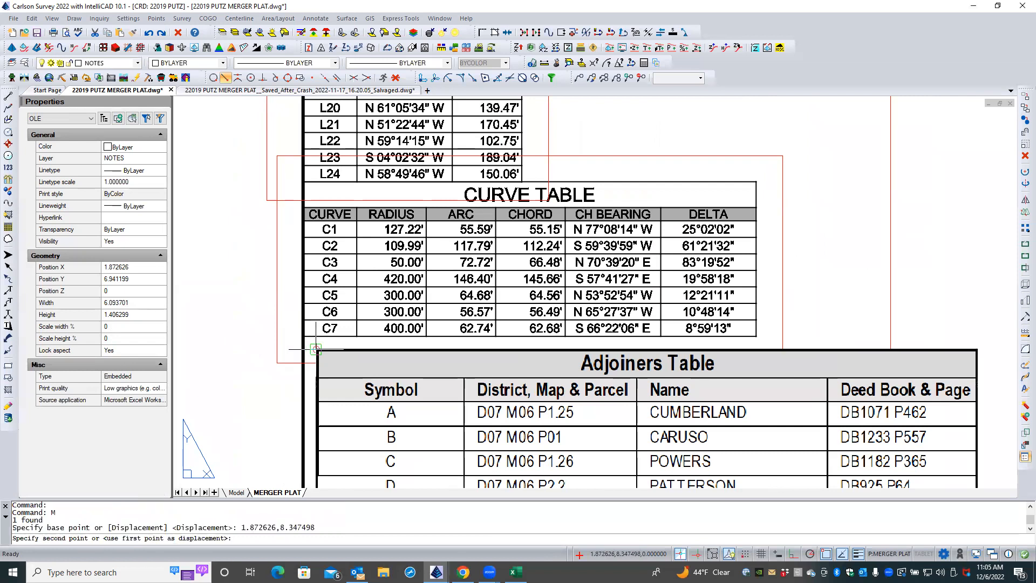
{"action": "left_click", "coordinate": [303, 336]}
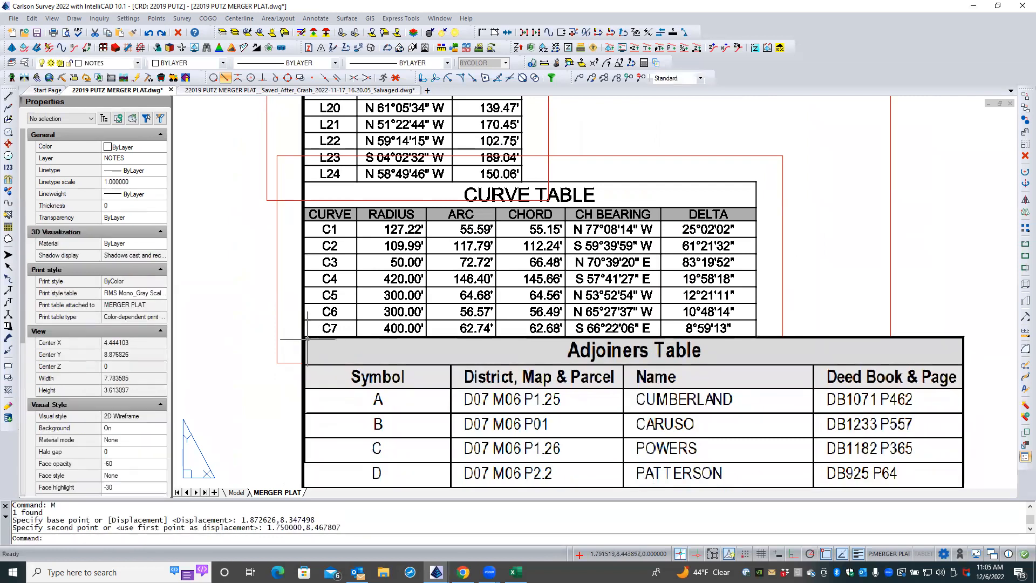
{"action": "scroll", "coordinate": [232, 336], "scroll_direction": "down", "scroll_amount": 2}
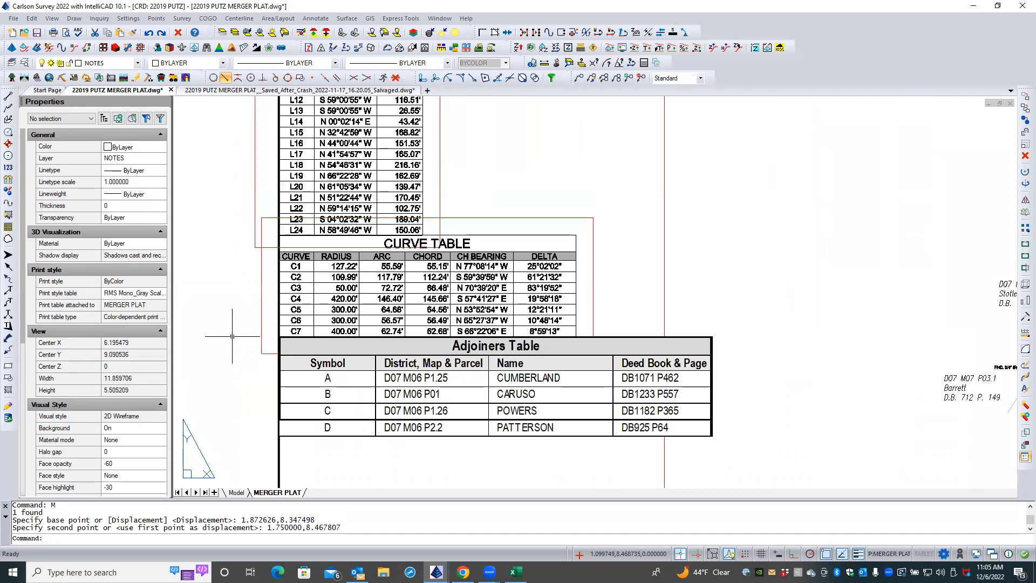
{"action": "scroll", "coordinate": [232, 336], "scroll_direction": "down", "scroll_amount": 2}
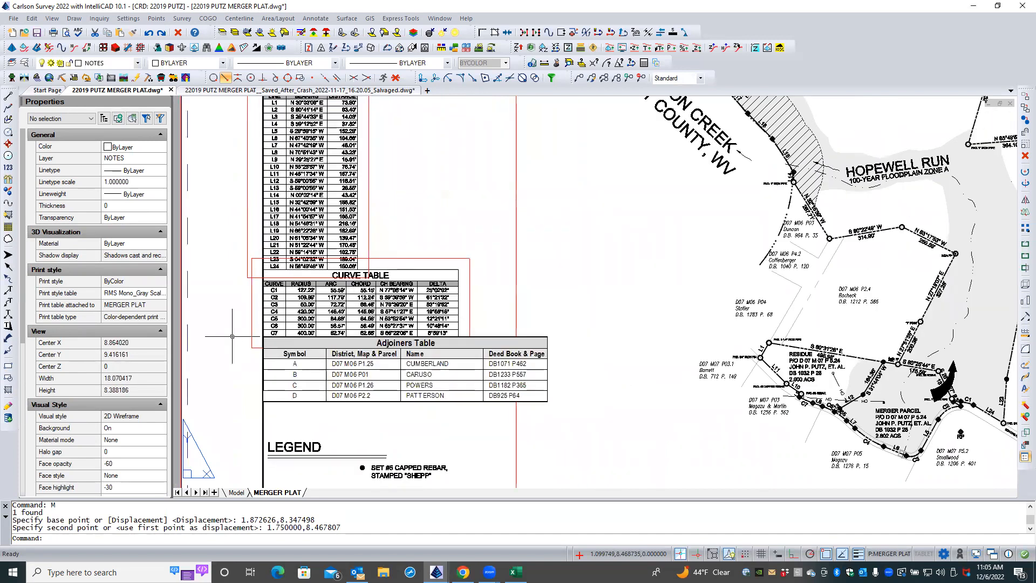
{"action": "scroll", "coordinate": [232, 336], "scroll_direction": "down", "scroll_amount": 1}
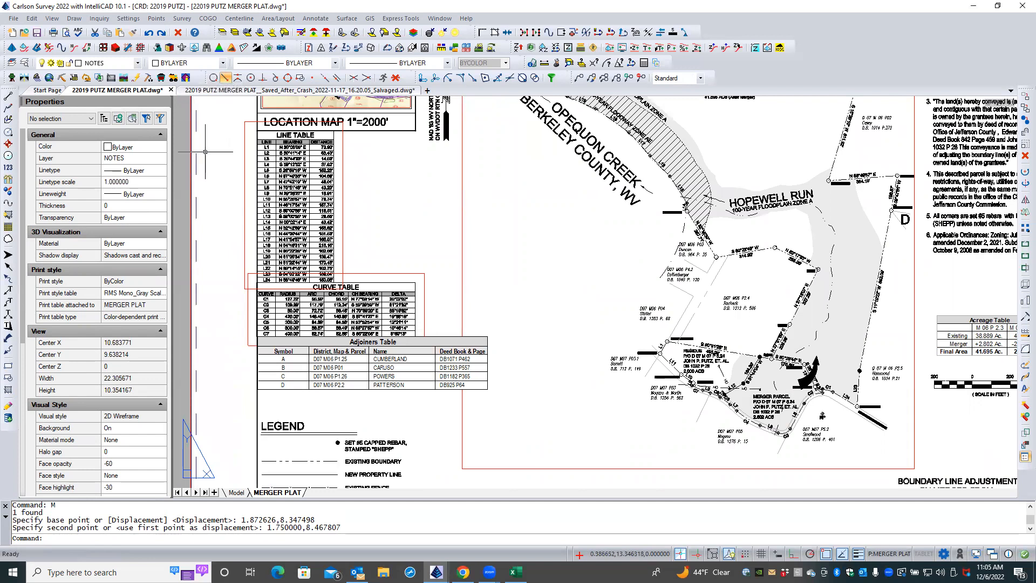
- Freeze the VPORTS layer in the layout to hide the viewport borders
{"action": "left_click", "coordinate": [138, 62]}
{"action": "left_click_drag", "start_coordinate": [232, 160], "coordinate": [231, 325]}
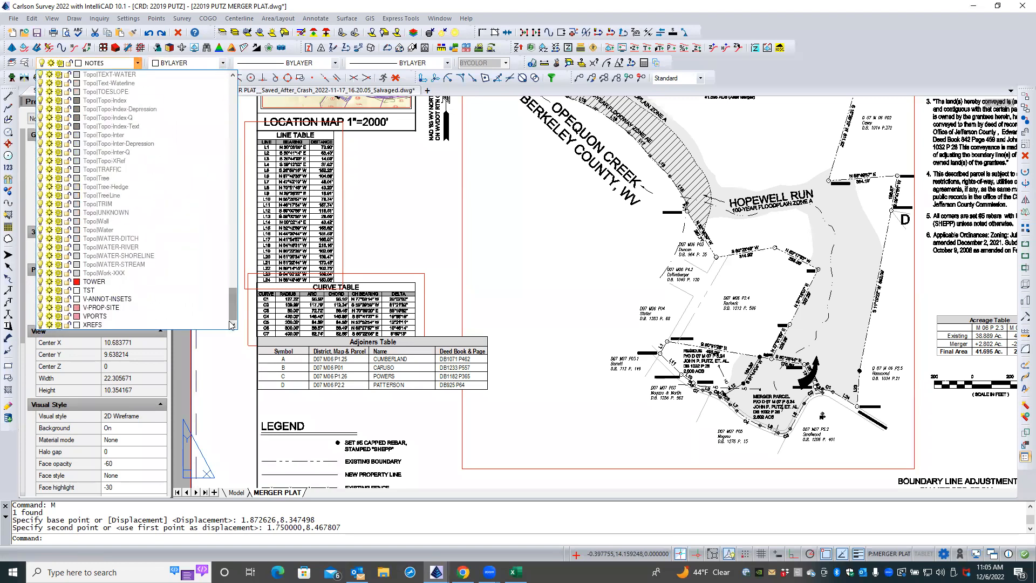
{"action": "left_click", "coordinate": [58, 316]}
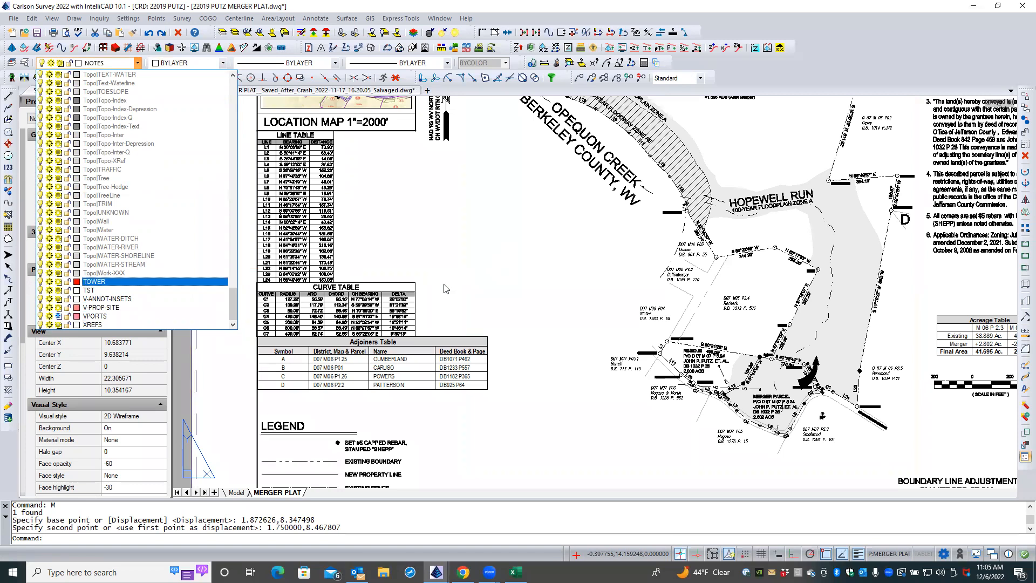
{"action": "left_click", "coordinate": [515, 283]}
- Move the Adjoiners Table by its center grip back to the area above the Statement of Acceptance, and clear the selection
{"action": "scroll", "coordinate": [486, 291], "scroll_direction": "down", "scroll_amount": 3}
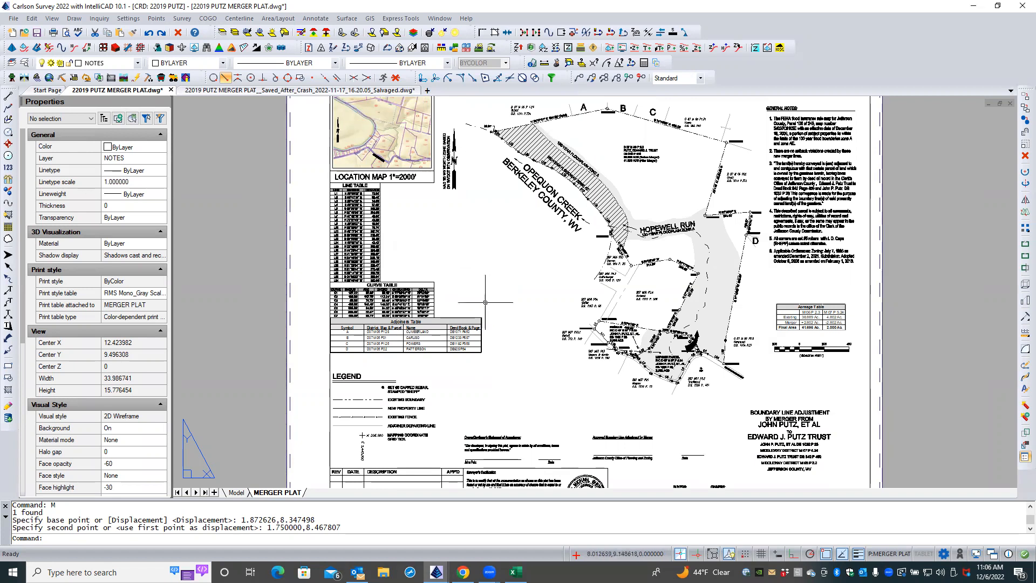
{"action": "left_click", "coordinate": [477, 321]}
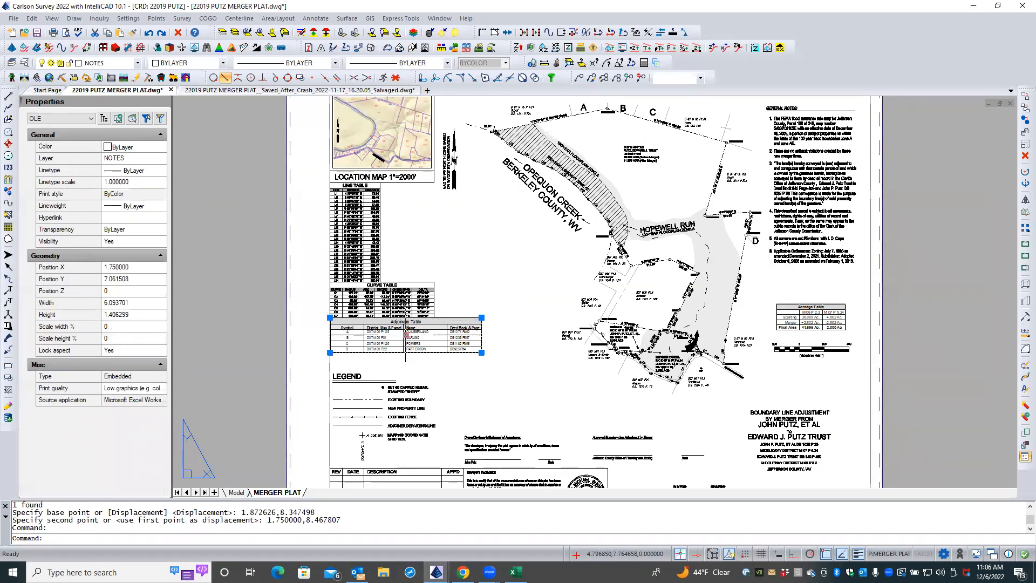
{"action": "left_click", "coordinate": [405, 334]}
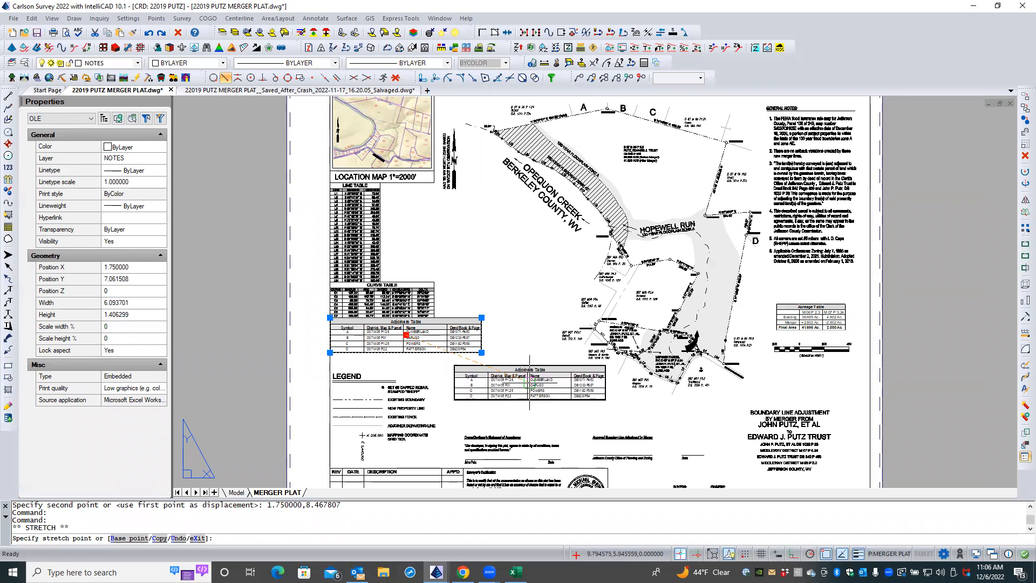
{"action": "left_click", "coordinate": [530, 381]}
{"action": "left_click", "coordinate": [789, 315]}
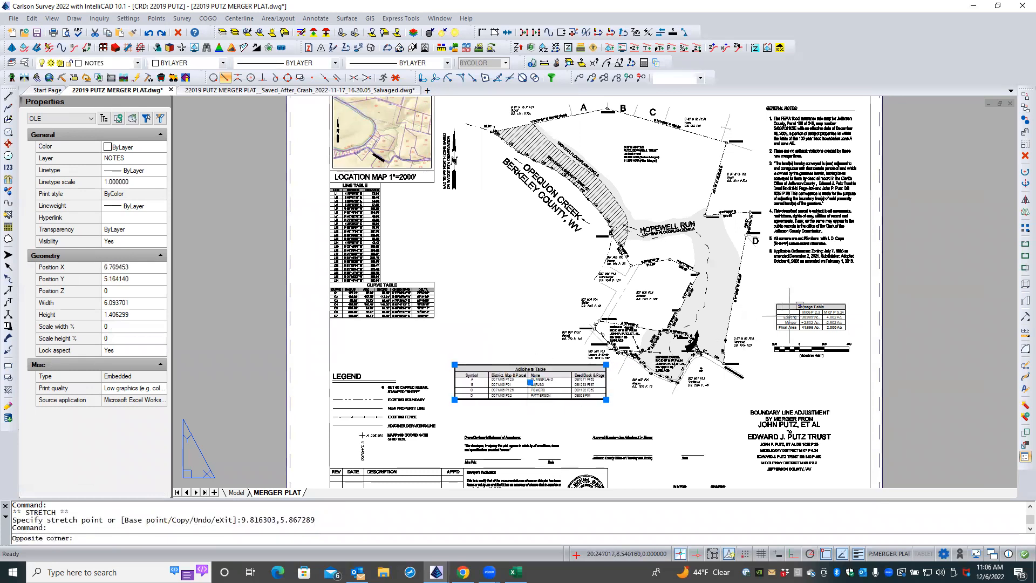
{"action": "key", "text": "Escape"}
{"action": "key", "text": "Escape"}
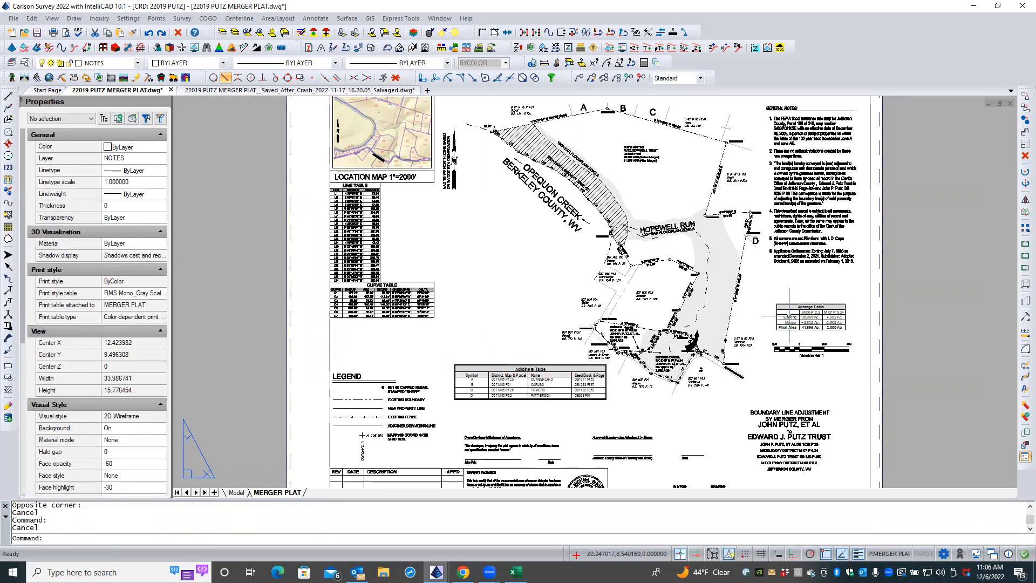
{"action": "key", "text": "Escape"}
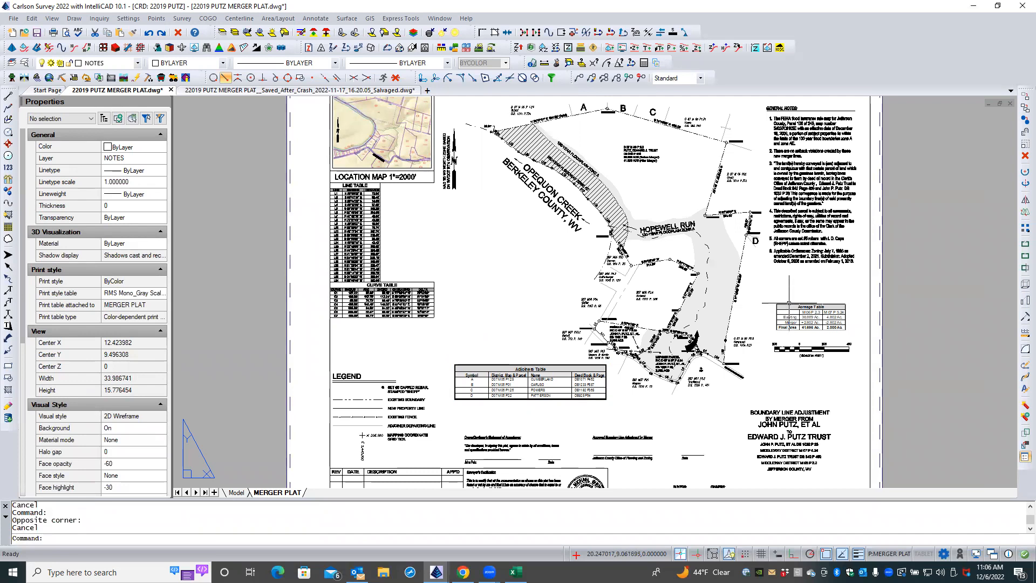
- Move the Acreage Table so its upper-left corner snaps to the lower-left corner of the Adjoiners Table
{"action": "left_click", "coordinate": [809, 317]}
{"action": "type", "text": "M"}
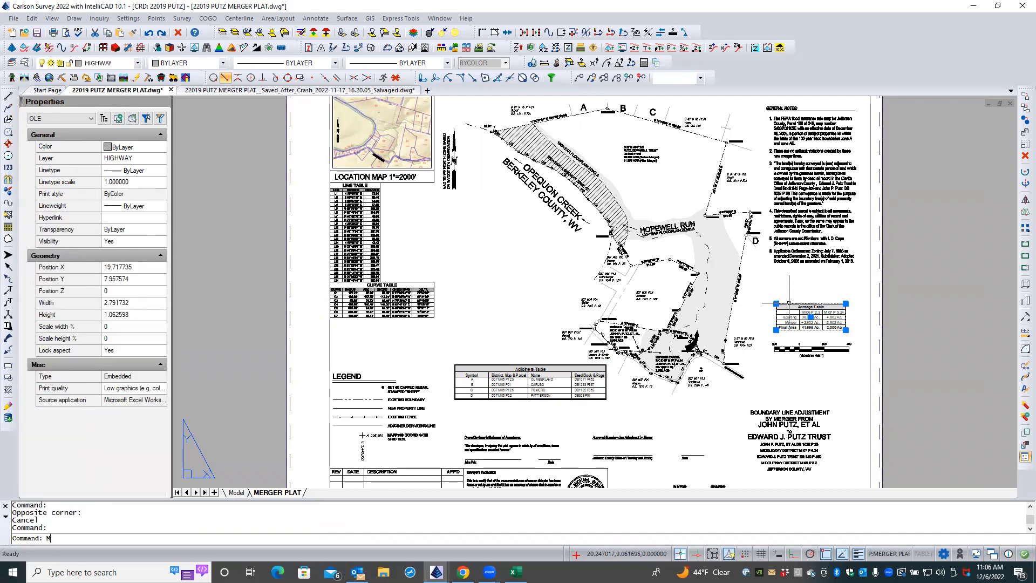
{"action": "key", "text": "Return"}
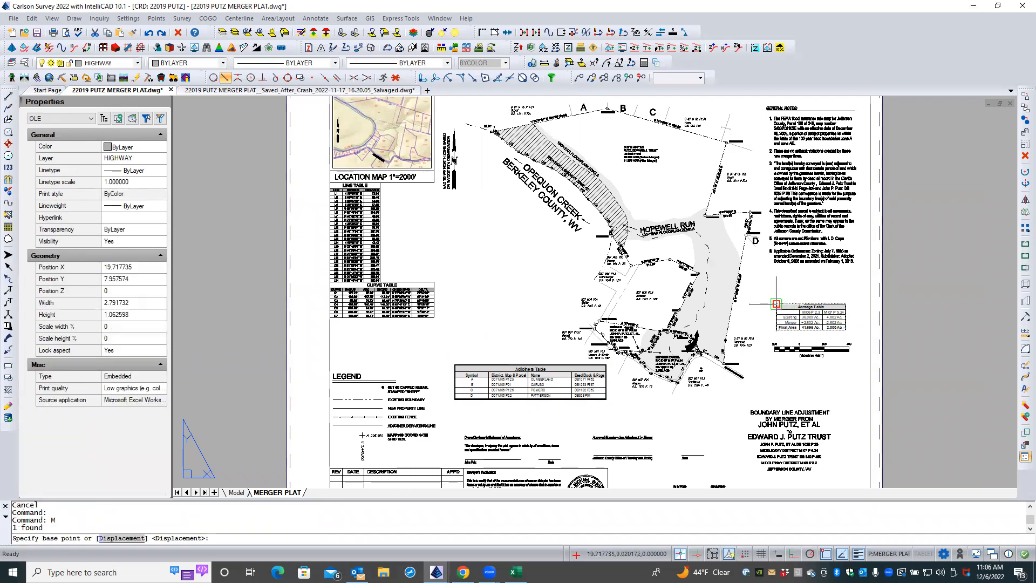
{"action": "left_click", "coordinate": [776, 303]}
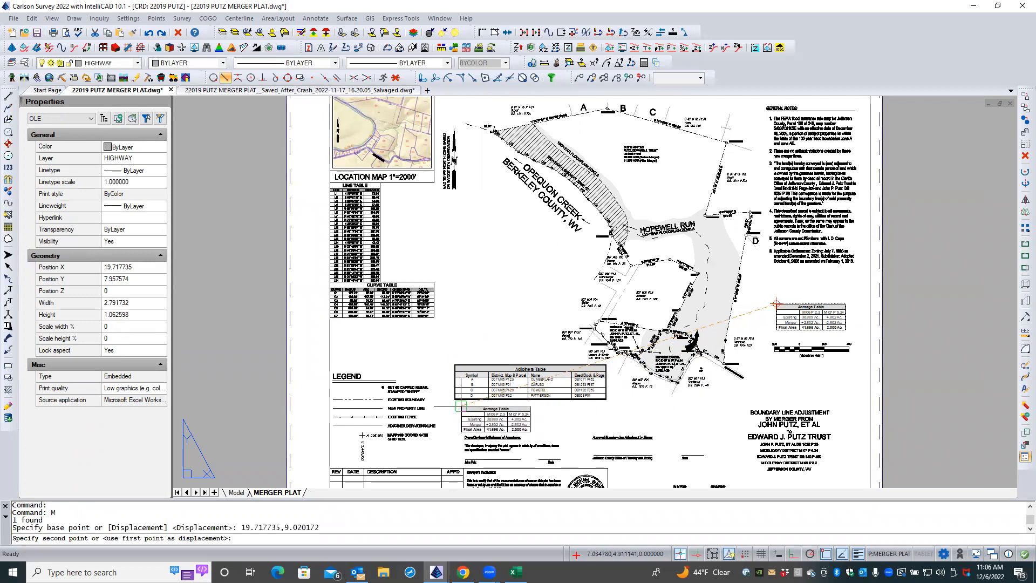
{"action": "left_click", "coordinate": [454, 400]}
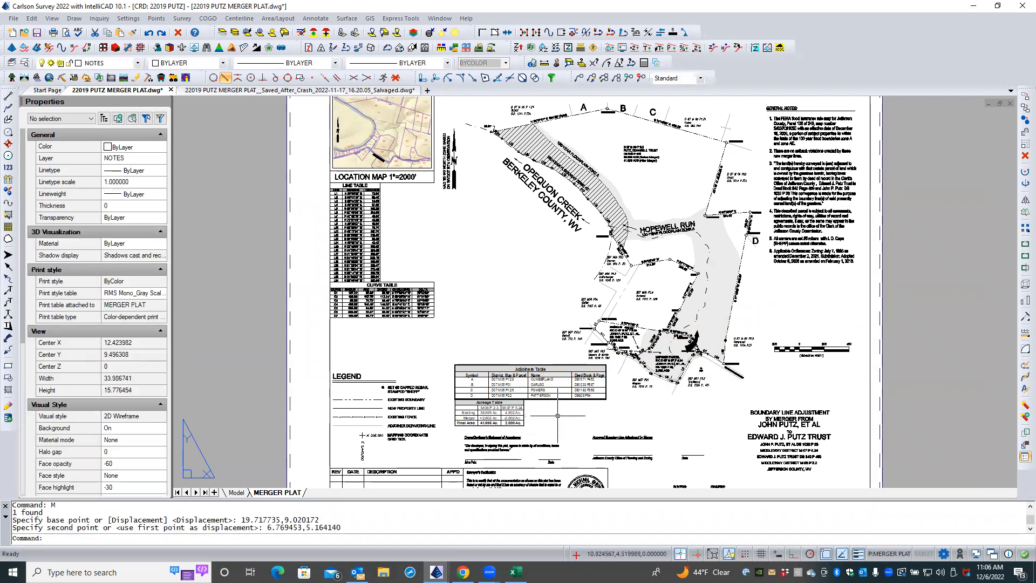
{"action": "scroll", "coordinate": [545, 414], "scroll_direction": "up", "scroll_amount": 3}
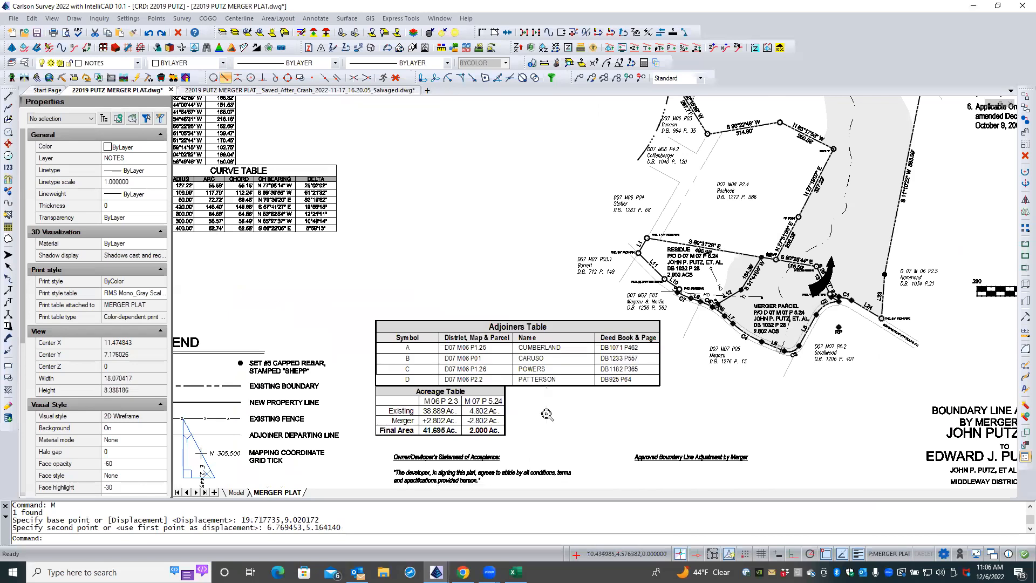
{"action": "scroll", "coordinate": [547, 414], "scroll_direction": "up", "scroll_amount": 2}
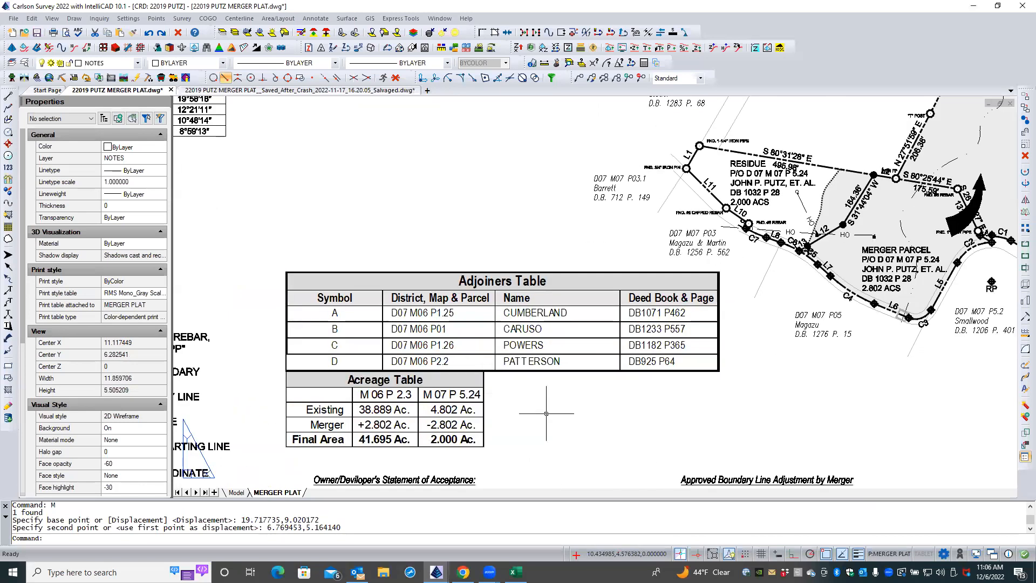
- Move the Acreage Table straight down about 0.18 units to leave a gap below the Adjoiners Table
{"action": "scroll", "coordinate": [527, 402], "scroll_direction": "down", "scroll_amount": 2}
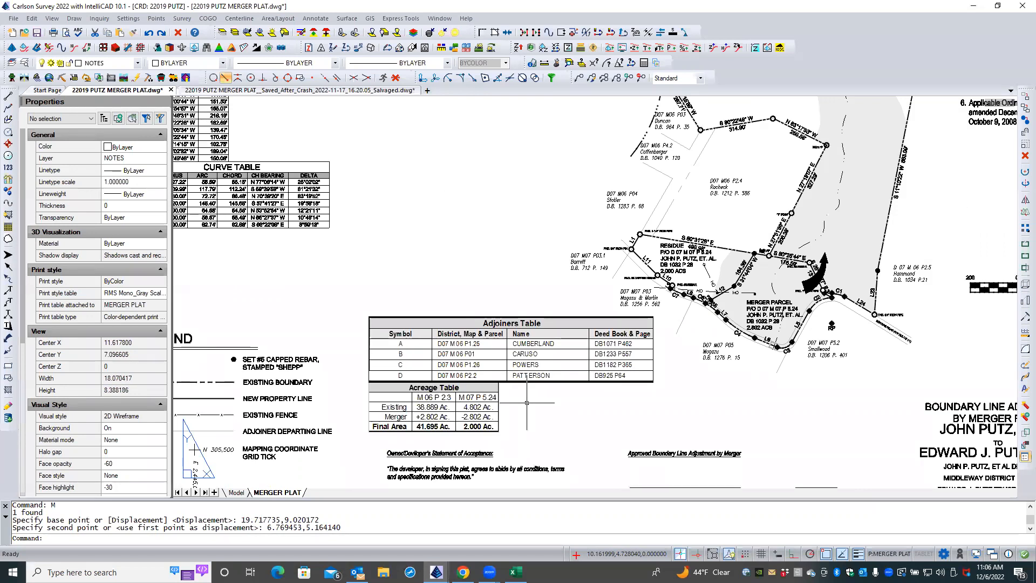
{"action": "left_click", "coordinate": [495, 410]}
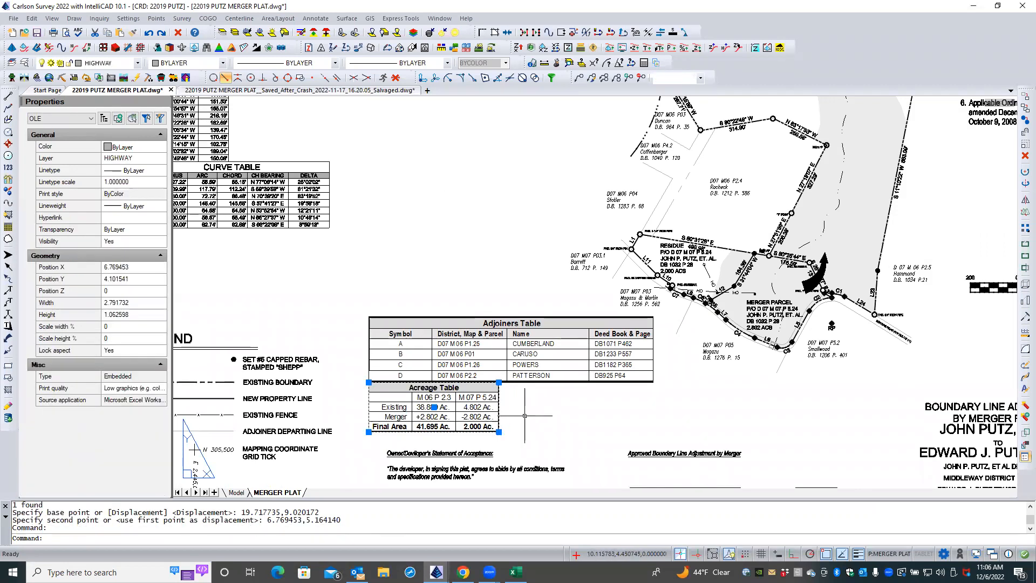
{"action": "type", "text": "M"}
{"action": "key", "text": "Return"}
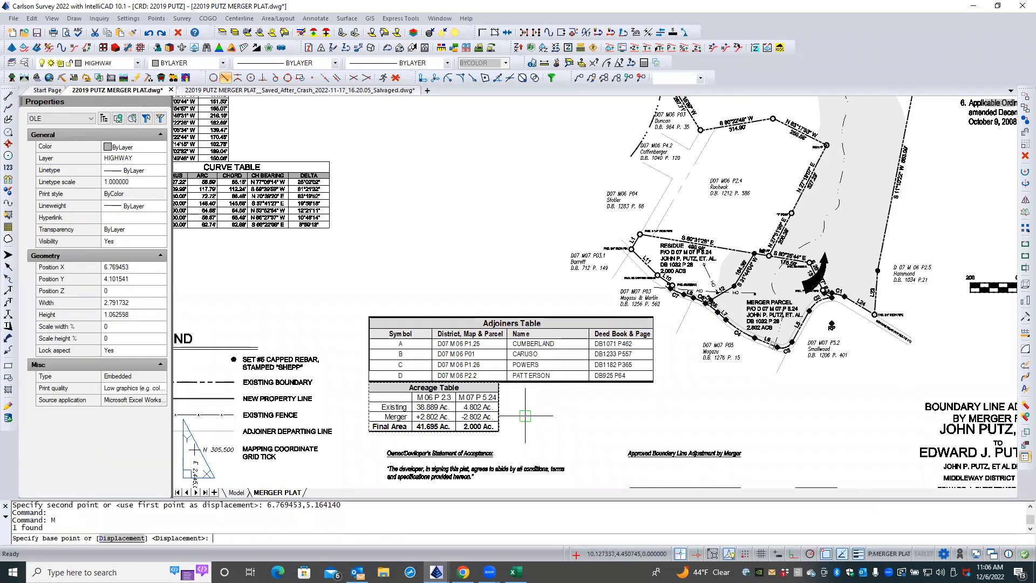
{"action": "left_click", "coordinate": [564, 402]}
{"action": "left_click", "coordinate": [563, 411]}
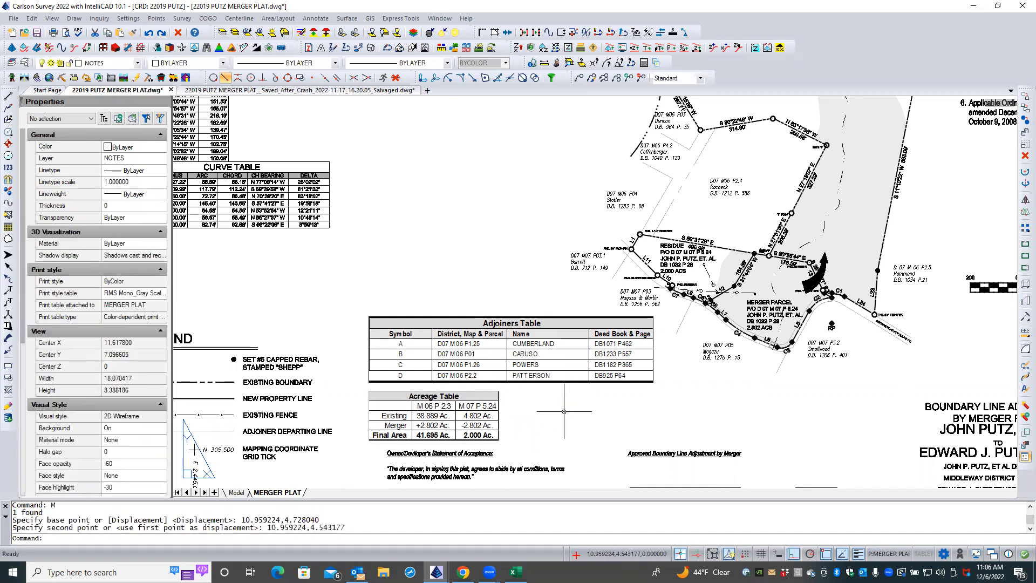
{"action": "scroll", "coordinate": [545, 413], "scroll_direction": "up", "scroll_amount": 1}
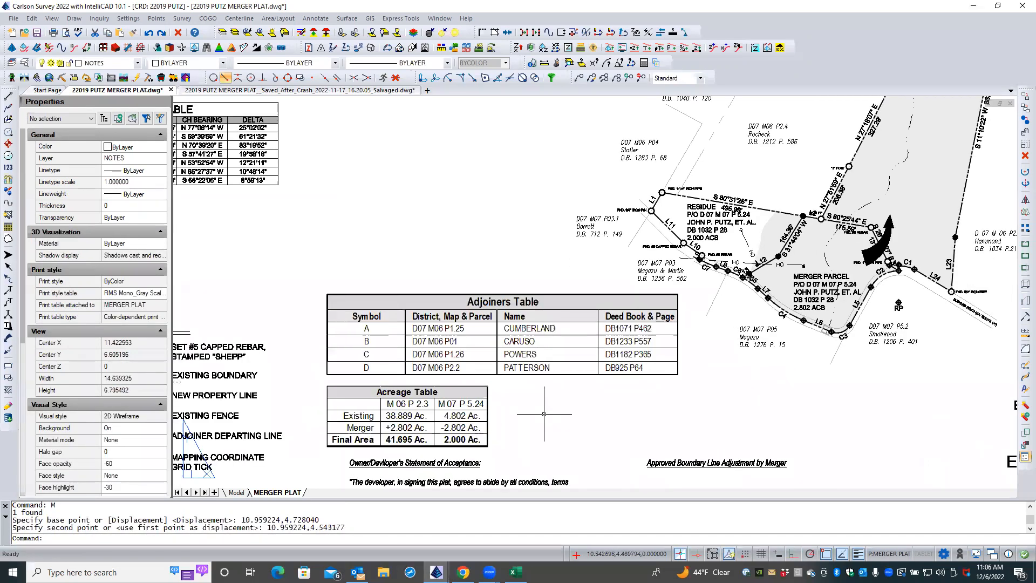
{"action": "scroll", "coordinate": [544, 414], "scroll_direction": "up", "scroll_amount": 1}
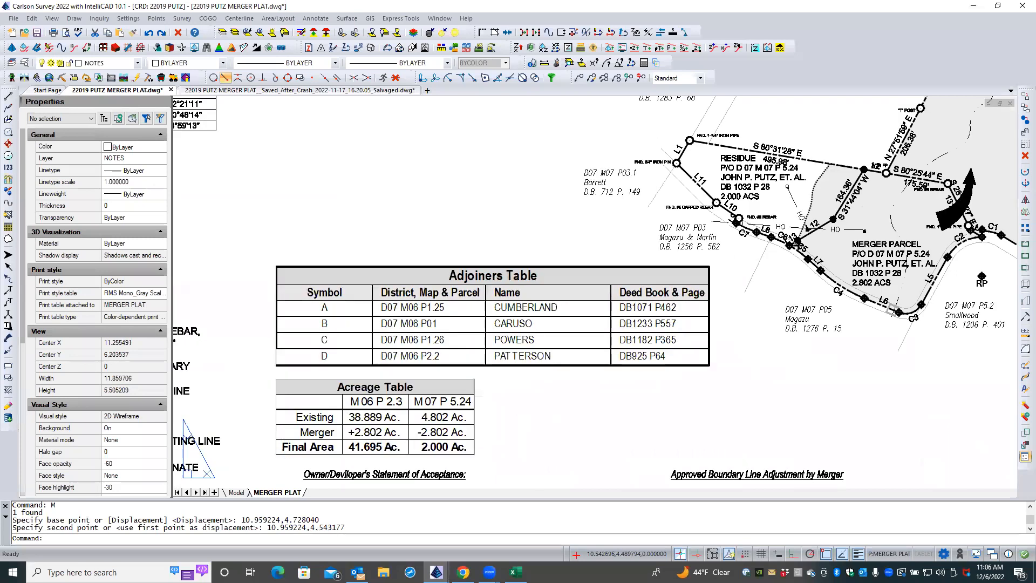
{"action": "scroll", "coordinate": [544, 413], "scroll_direction": "down", "scroll_amount": 3}
{"action": "middle_click_drag", "start_coordinate": [546, 418], "coordinate": [506, 335]}
{"action": "key", "text": "Escape"}
{"action": "key", "text": "Escape"}
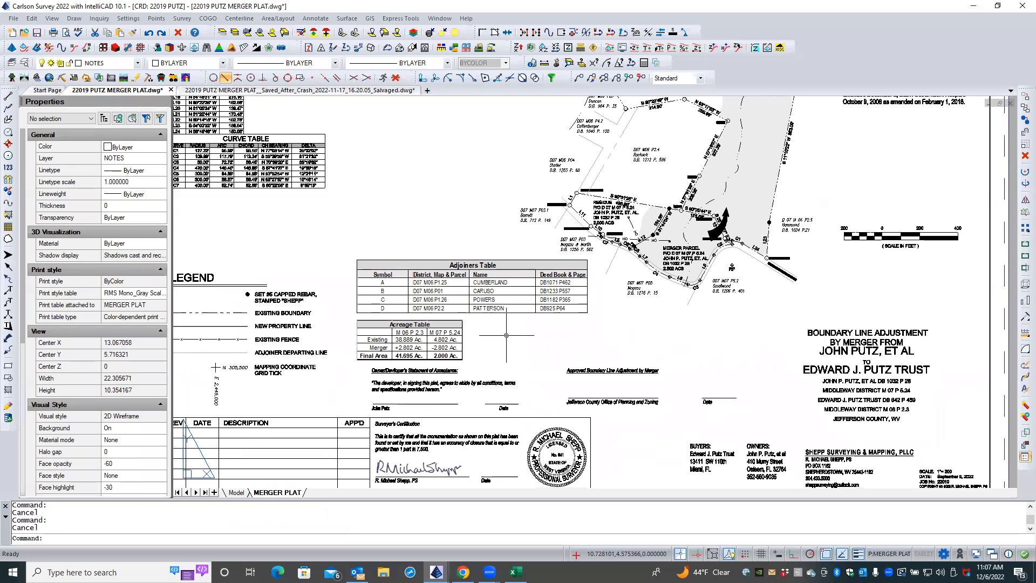
- Erase the thick black curved arrow polyline on the BOUNDARY layer between the merger parcel and the adjoining tract
{"action": "scroll", "coordinate": [517, 342], "scroll_direction": "down", "scroll_amount": 1}
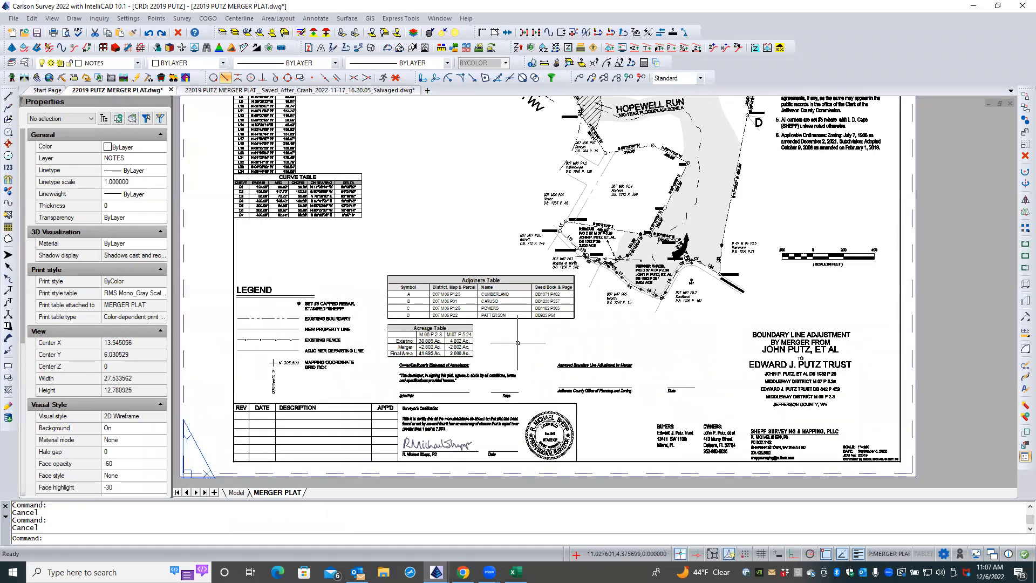
{"action": "scroll", "coordinate": [517, 343], "scroll_direction": "down", "scroll_amount": 1}
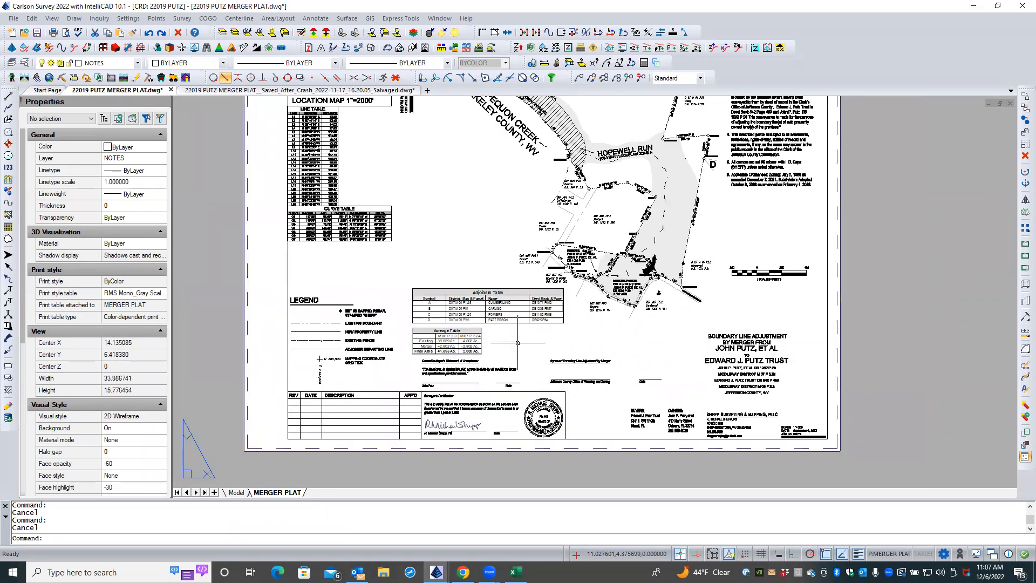
{"action": "scroll", "coordinate": [659, 257], "scroll_direction": "up", "scroll_amount": 5}
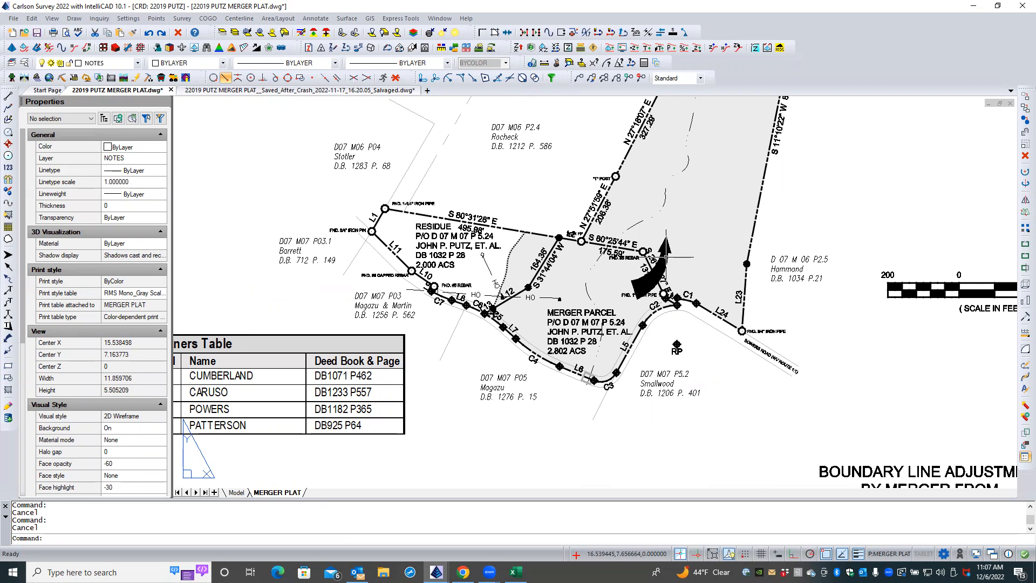
{"action": "left_click", "coordinate": [665, 257]}
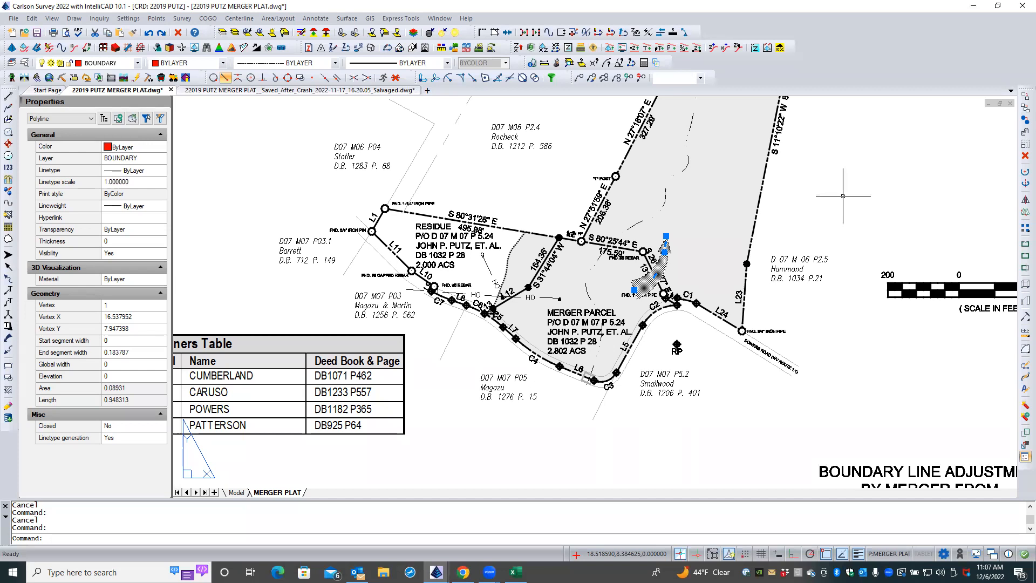
{"action": "left_click", "coordinate": [1025, 155]}
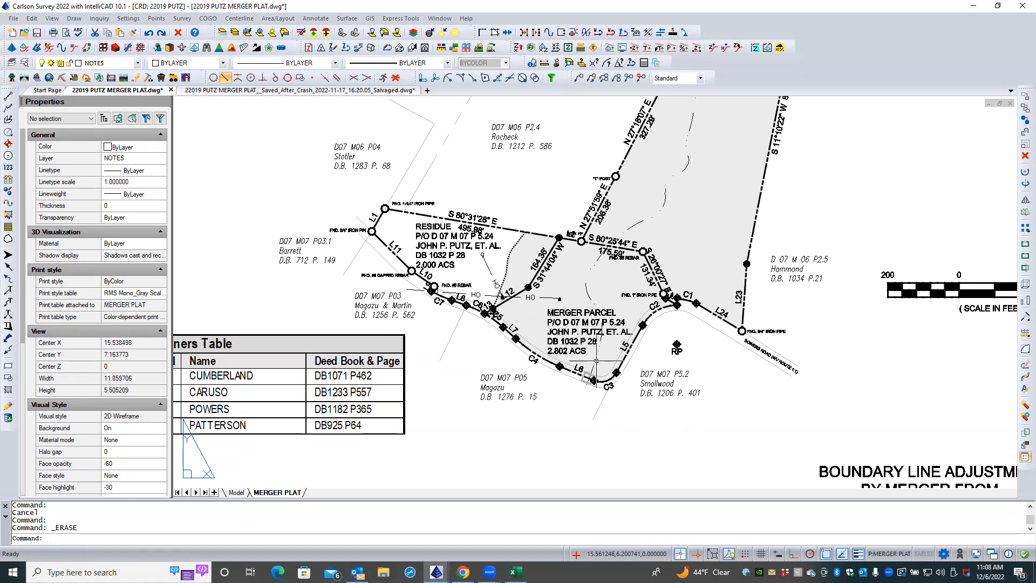
- Examine the merger parcel linework and labels and the placement of the adjoiners and acreage tables on the plat
{"action": "scroll", "coordinate": [605, 413], "scroll_direction": "down", "scroll_amount": 2}
{"action": "scroll", "coordinate": [587, 380], "scroll_direction": "up", "scroll_amount": 1}
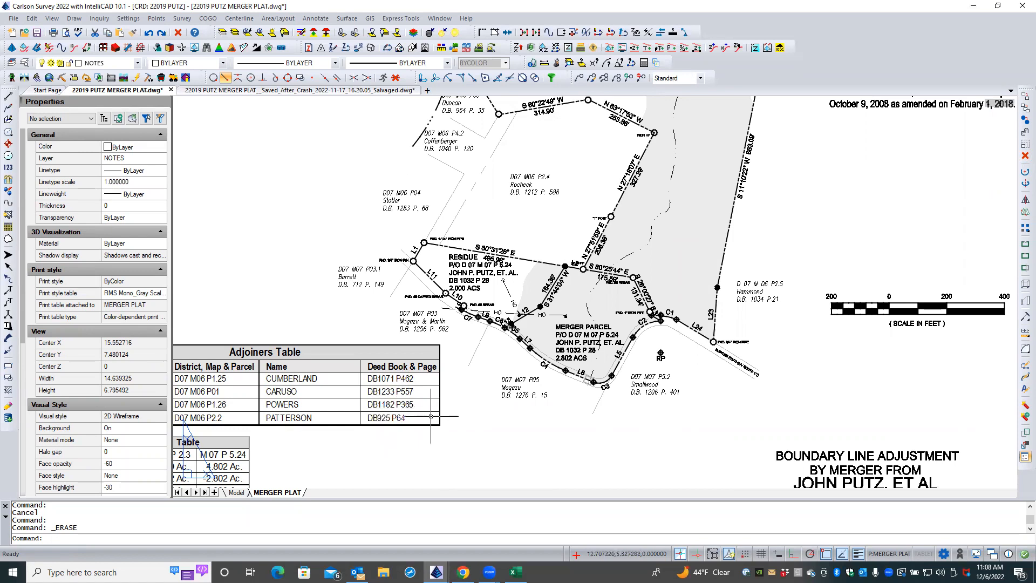
{"action": "scroll", "coordinate": [485, 424], "scroll_direction": "down", "scroll_amount": 1}
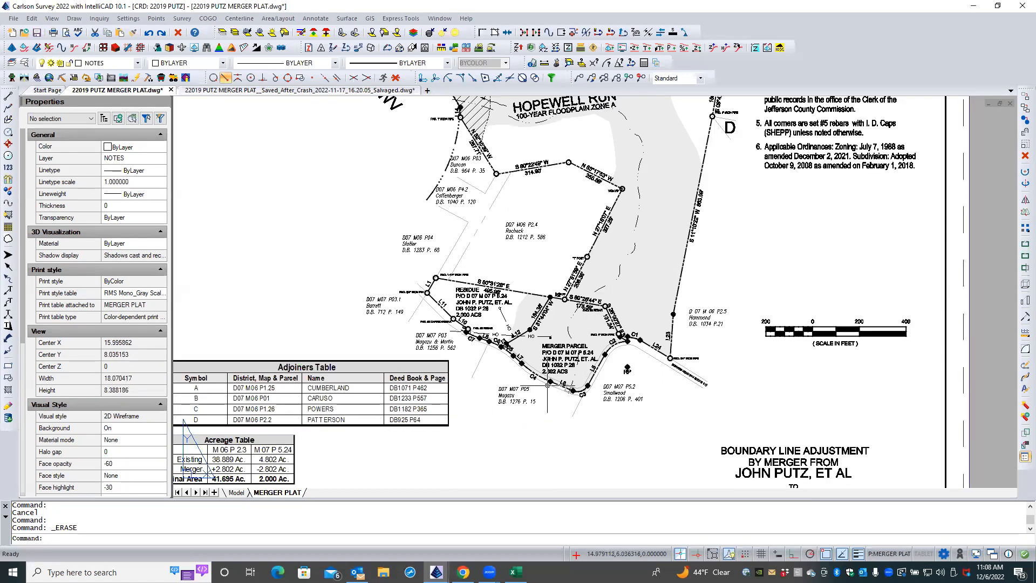
{"action": "scroll", "coordinate": [624, 400], "scroll_direction": "down", "scroll_amount": 1}
{"action": "scroll", "coordinate": [372, 467], "scroll_direction": "up", "scroll_amount": 1}
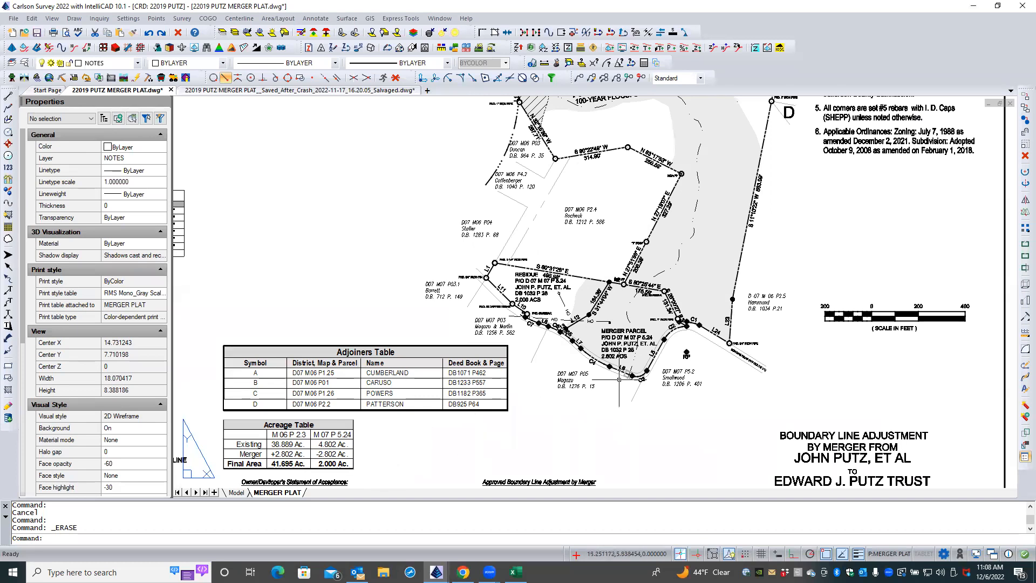
{"action": "scroll", "coordinate": [604, 384], "scroll_direction": "up", "scroll_amount": 1}
{"action": "middle_click_drag", "start_coordinate": [603, 385], "coordinate": [669, 359]}
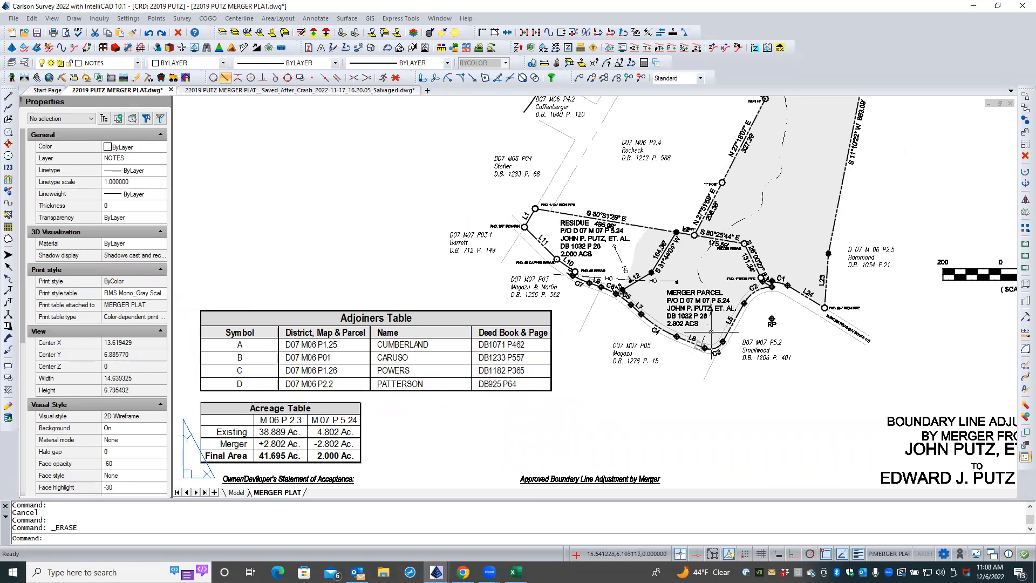
{"action": "scroll", "coordinate": [711, 328], "scroll_direction": "up", "scroll_amount": 3}
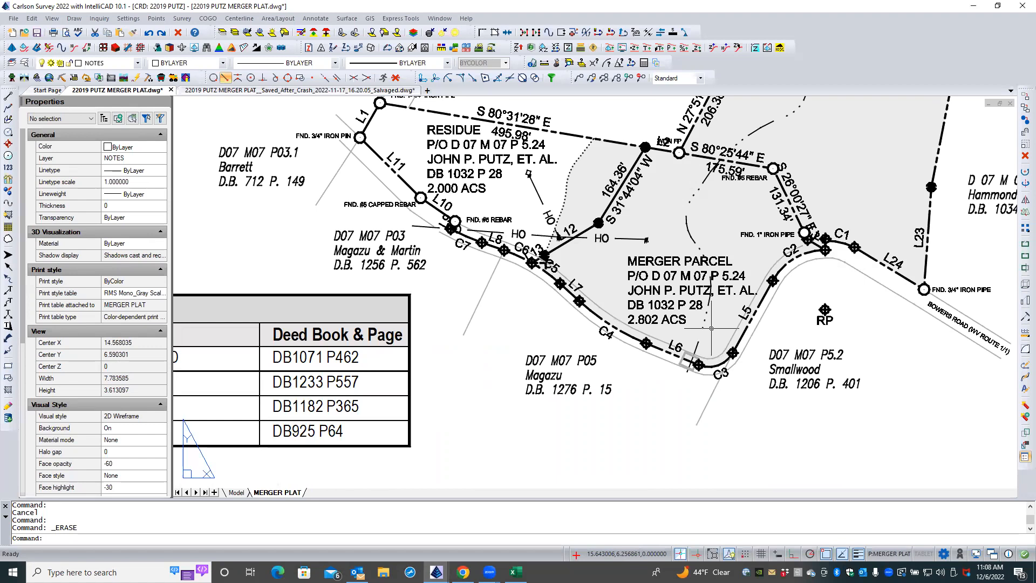
{"action": "scroll", "coordinate": [699, 319], "scroll_direction": "down", "scroll_amount": 1}
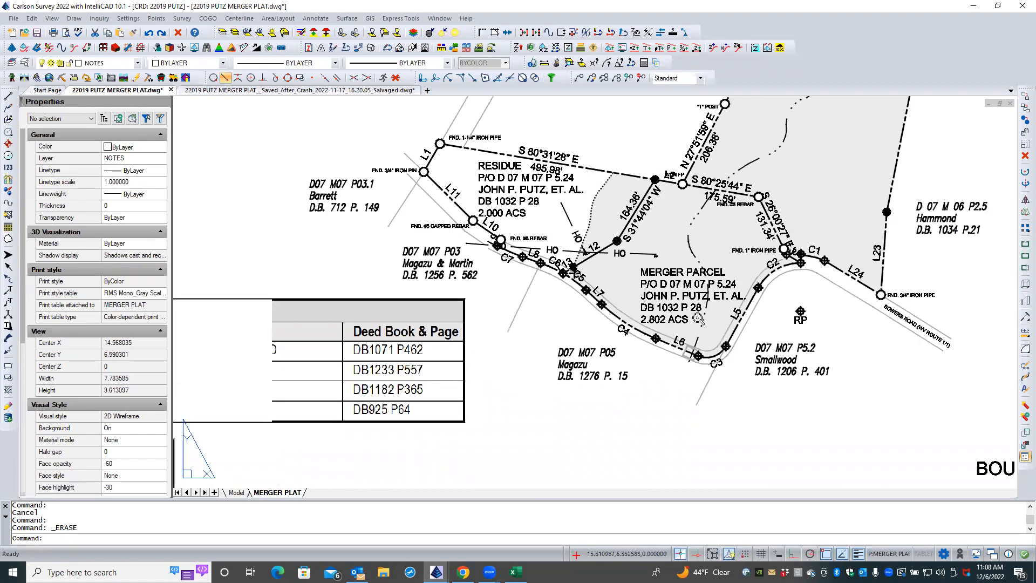
{"action": "scroll", "coordinate": [698, 318], "scroll_direction": "down", "scroll_amount": 2}
{"action": "scroll", "coordinate": [662, 327], "scroll_direction": "down", "scroll_amount": 1}
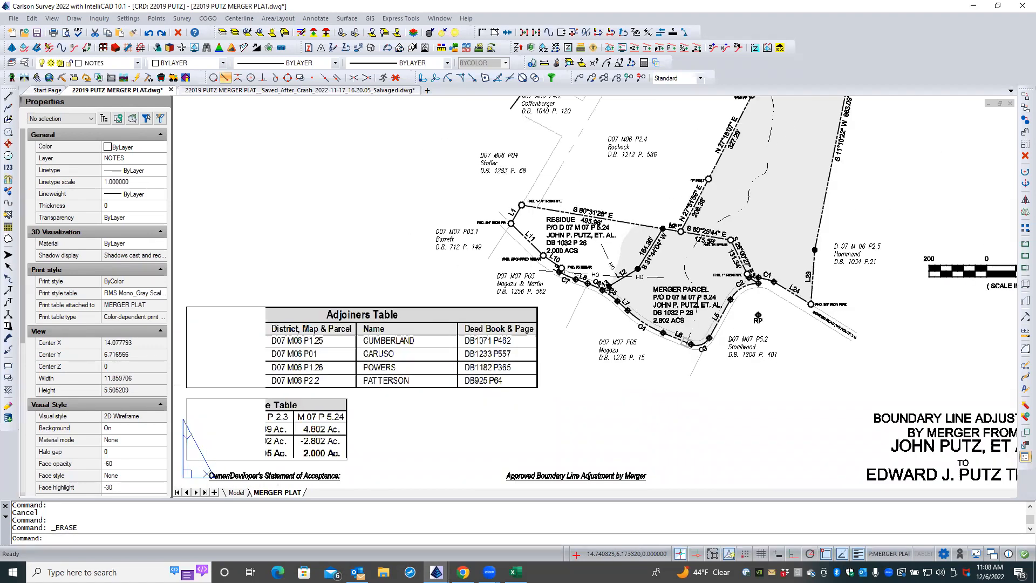
{"action": "scroll", "coordinate": [334, 455], "scroll_direction": "up", "scroll_amount": 3}
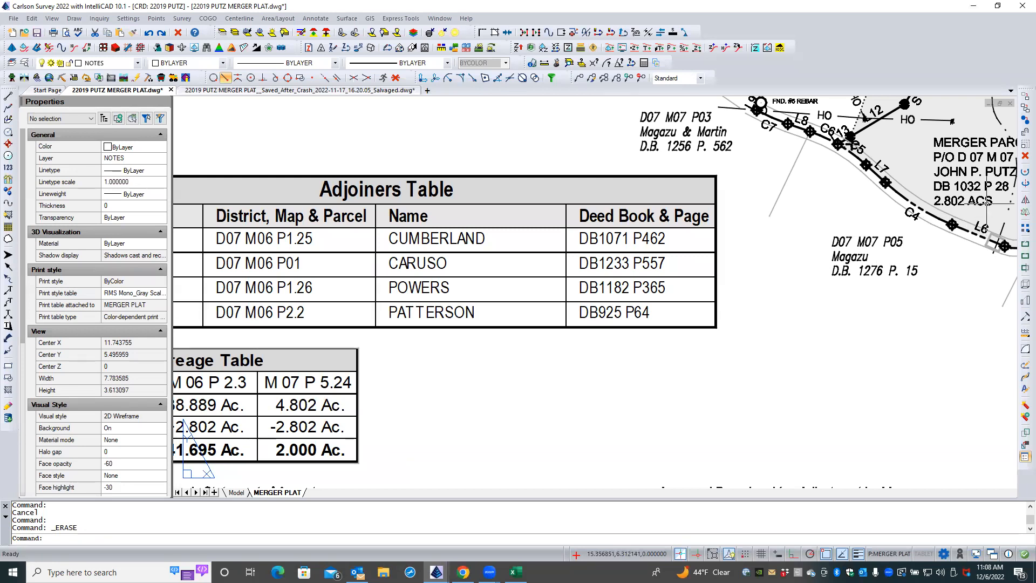
{"action": "scroll", "coordinate": [569, 334], "scroll_direction": "down", "scroll_amount": 1}
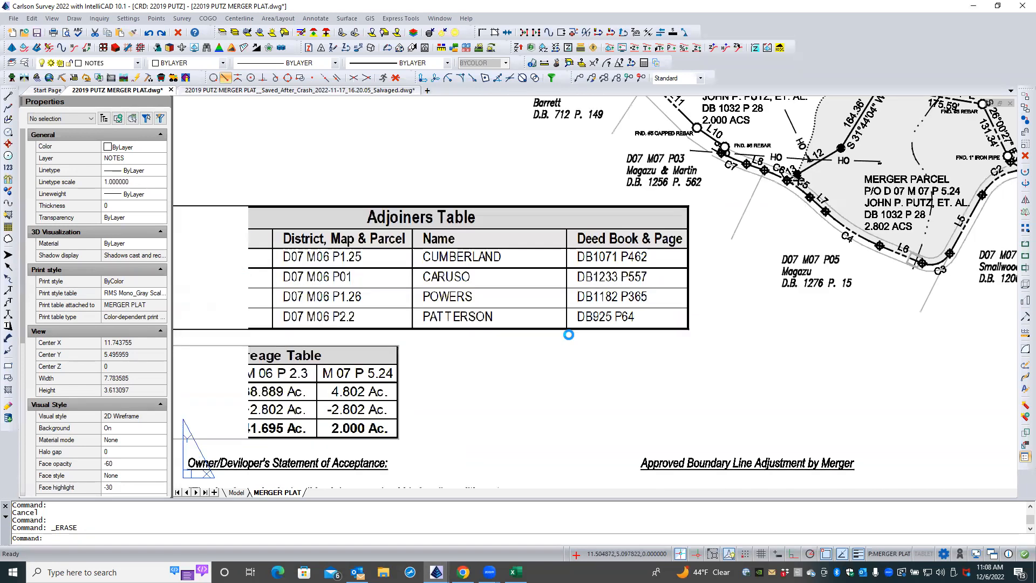
{"action": "scroll", "coordinate": [569, 336], "scroll_direction": "down", "scroll_amount": 1}
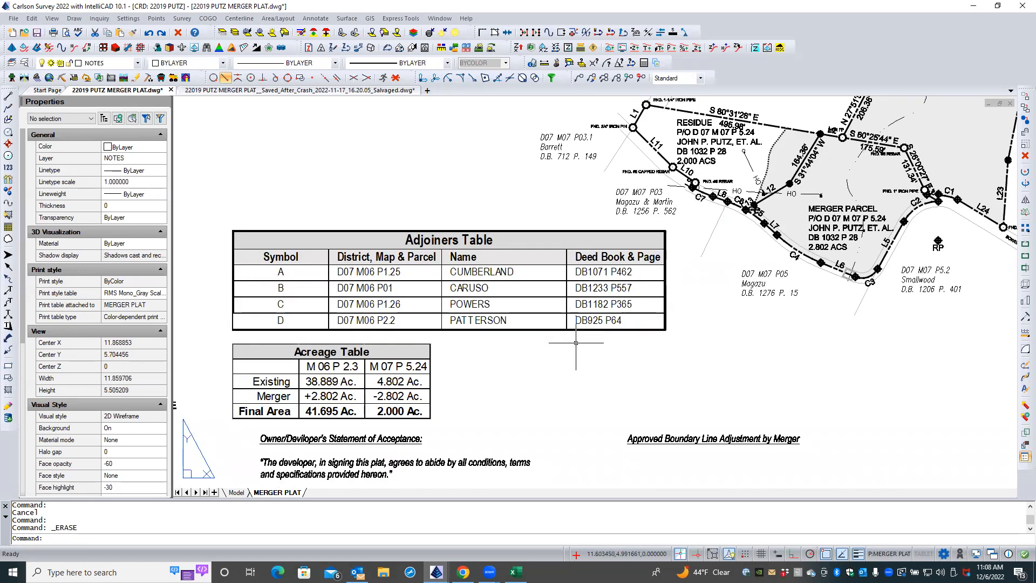
{"action": "scroll", "coordinate": [601, 272], "scroll_direction": "up", "scroll_amount": 2}
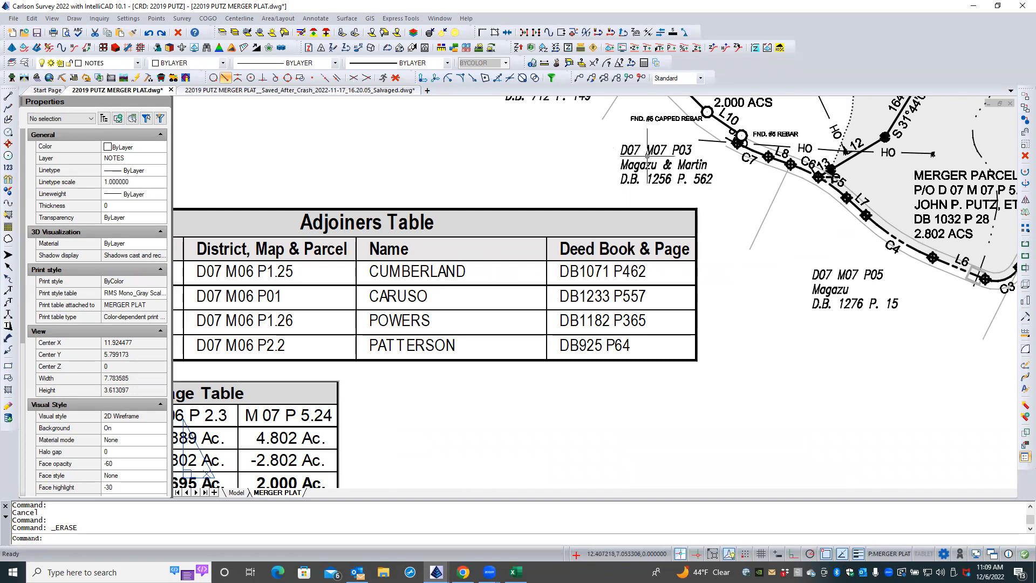
{"action": "scroll", "coordinate": [454, 310], "scroll_direction": "down", "scroll_amount": 3}
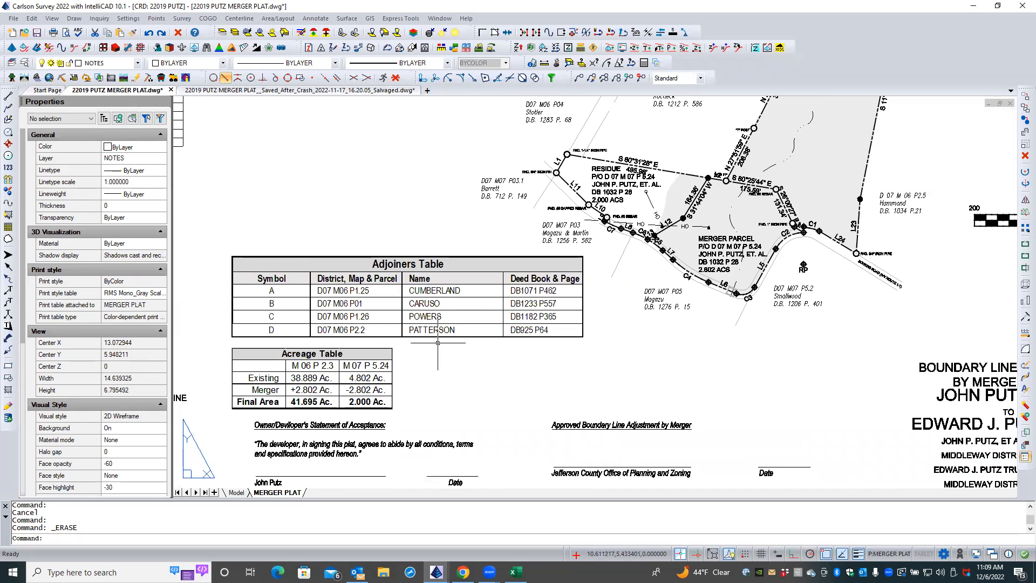
{"action": "scroll", "coordinate": [433, 350], "scroll_direction": "down", "scroll_amount": 1}
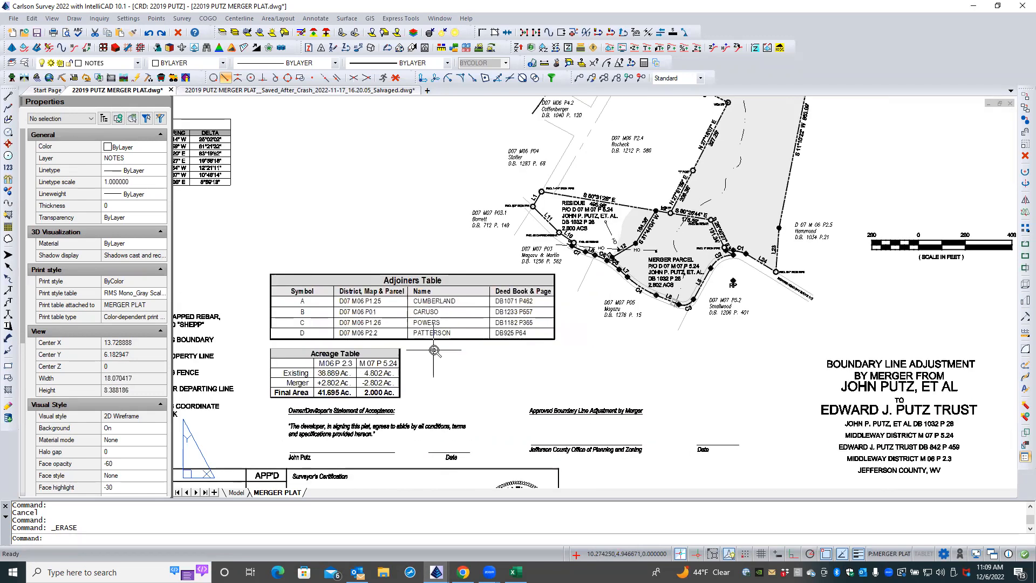
{"action": "scroll", "coordinate": [433, 350], "scroll_direction": "down", "scroll_amount": 1}
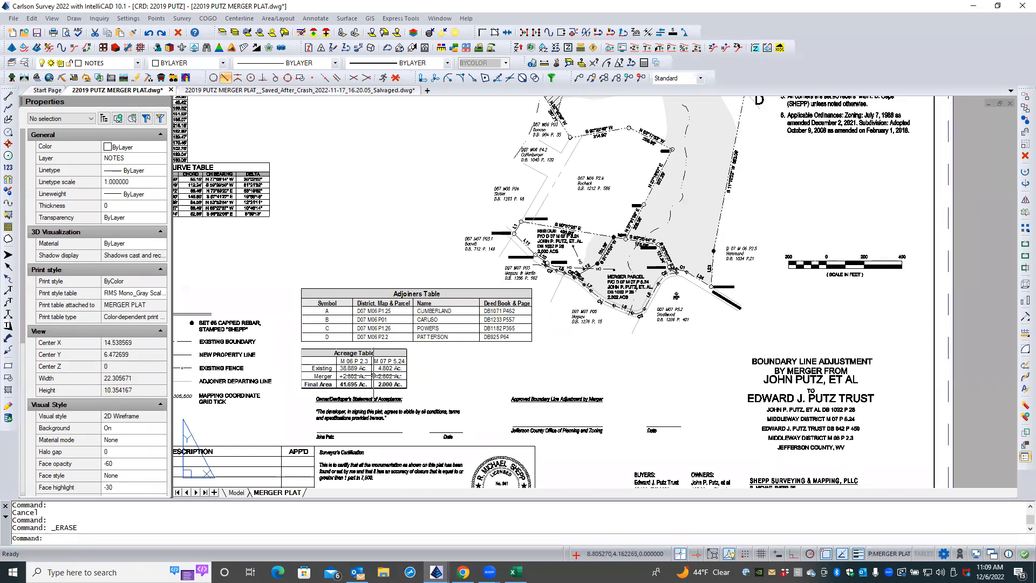
{"action": "scroll", "coordinate": [612, 355], "scroll_direction": "down", "scroll_amount": 1}
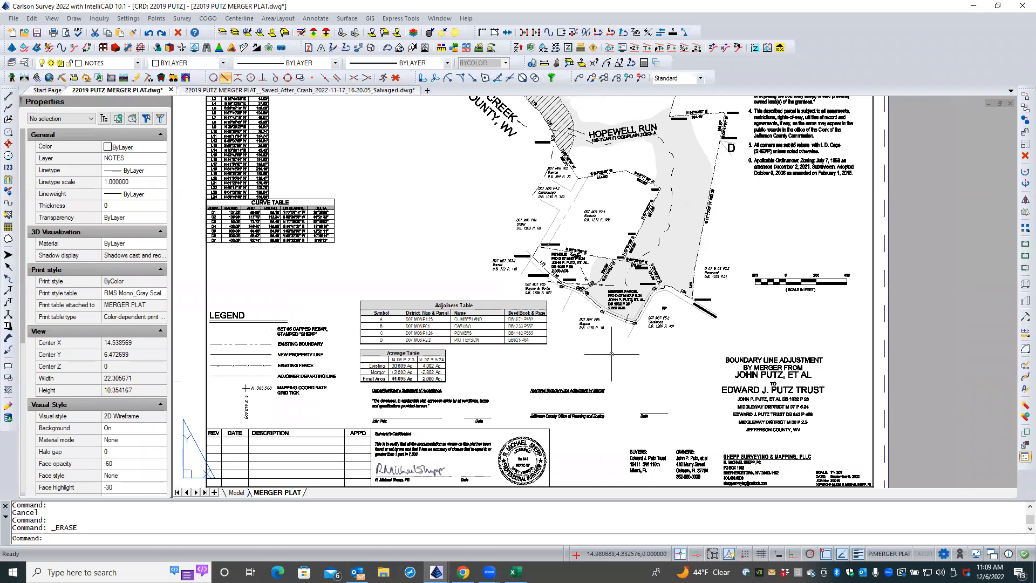
{"action": "scroll", "coordinate": [623, 301], "scroll_direction": "up", "scroll_amount": 3}
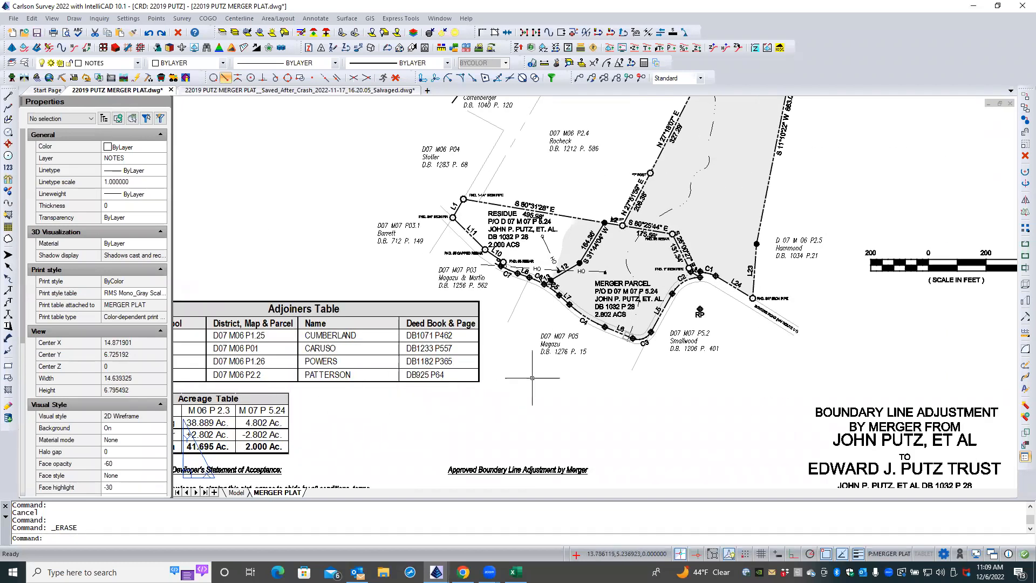
{"action": "scroll", "coordinate": [556, 378], "scroll_direction": "down", "scroll_amount": 1}
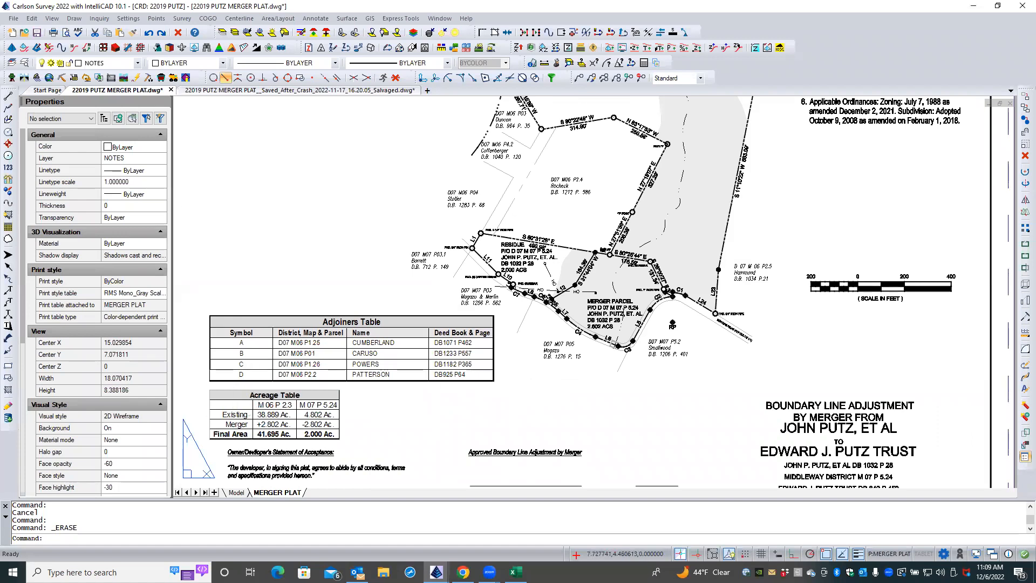
{"action": "scroll", "coordinate": [256, 414], "scroll_direction": "up", "scroll_amount": 2}
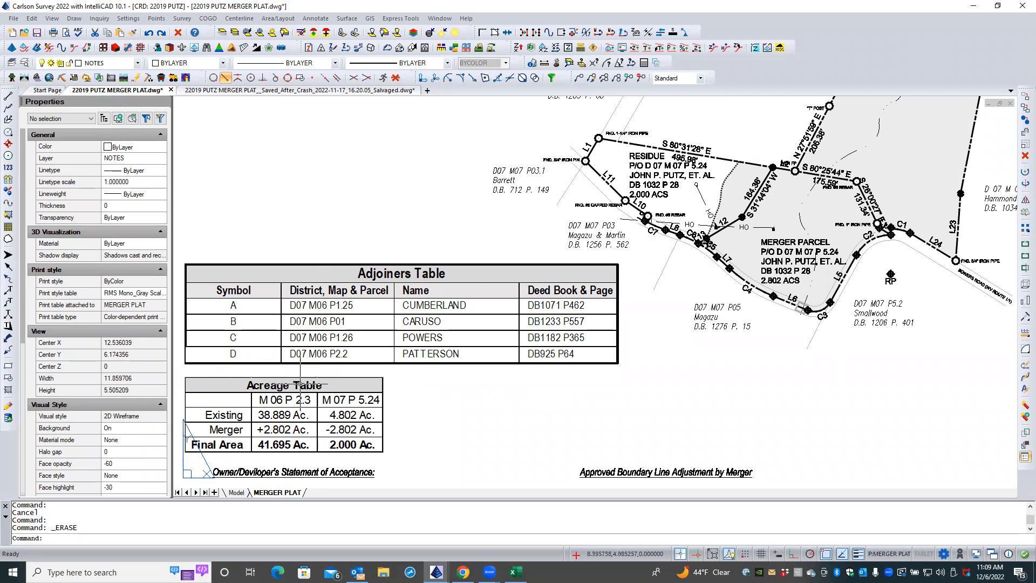
{"action": "double_click", "coordinate": [324, 330]}
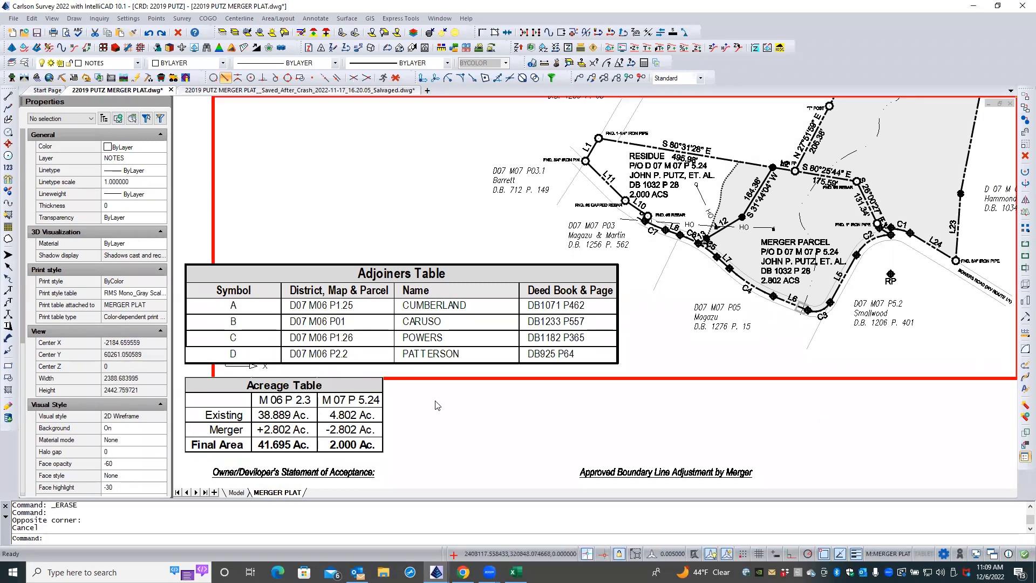
{"action": "key", "text": "Escape"}
{"action": "key", "text": "Escape"}
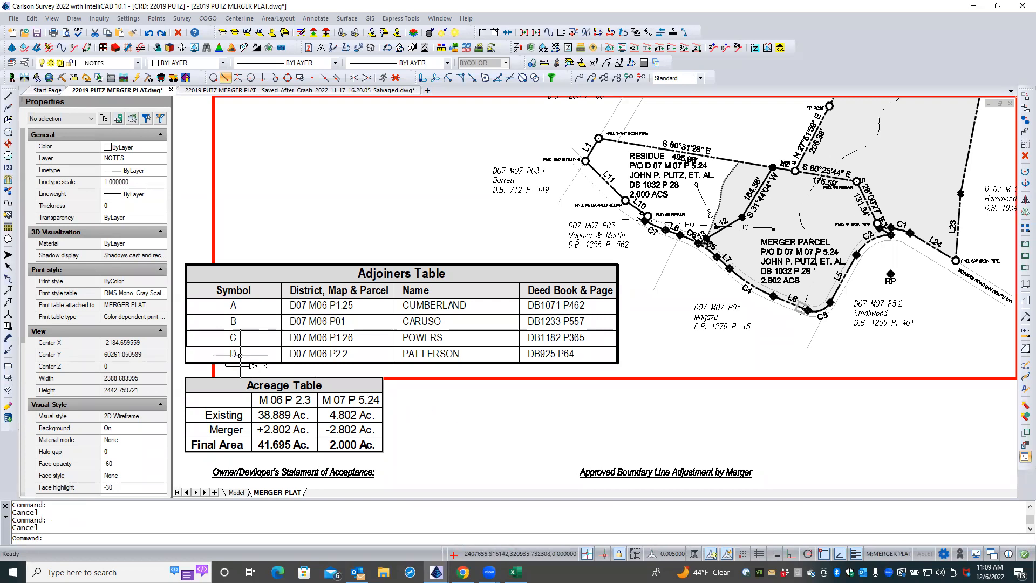
{"action": "double_click", "coordinate": [179, 354]}
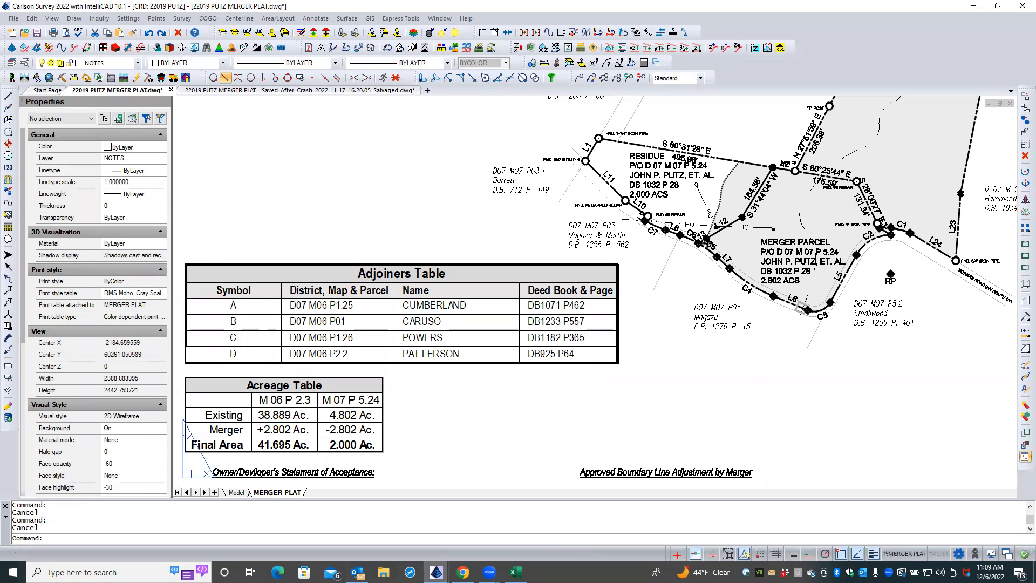
- Open the embedded Adjoiners Table in Excel for editing and select the first entry under Name, cell C3
{"action": "double_click", "coordinate": [185, 351]}
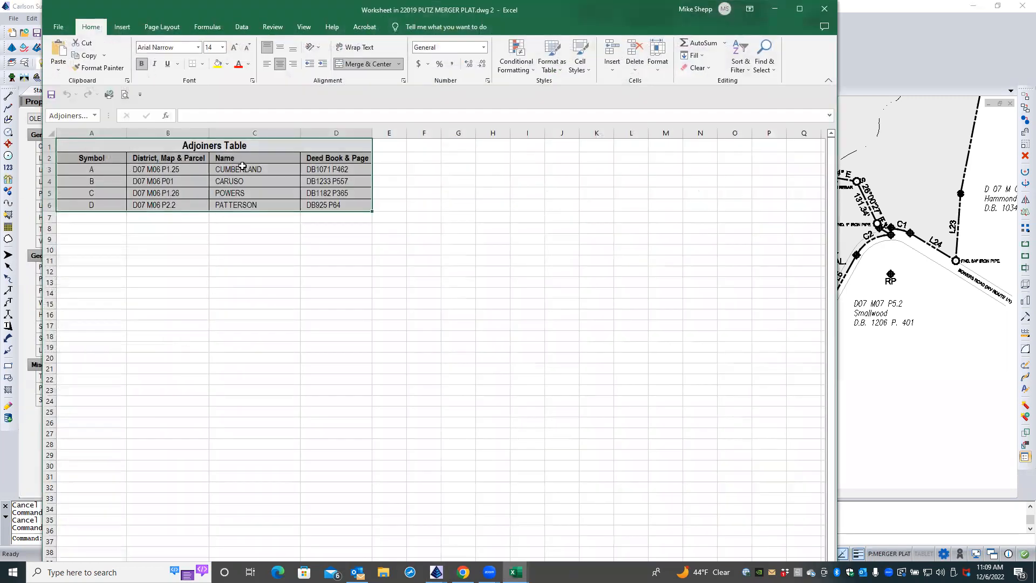
{"action": "left_click", "coordinate": [241, 170]}
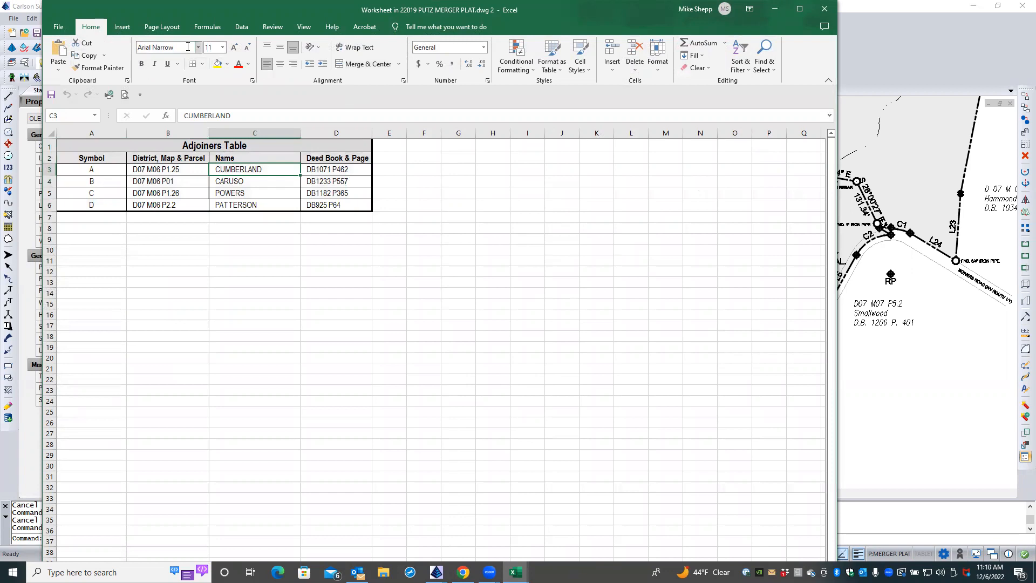
- Check the font settings of the title, headings and entries in the Adjoiners Table worksheet, and close it
{"action": "left_click", "coordinate": [206, 146]}
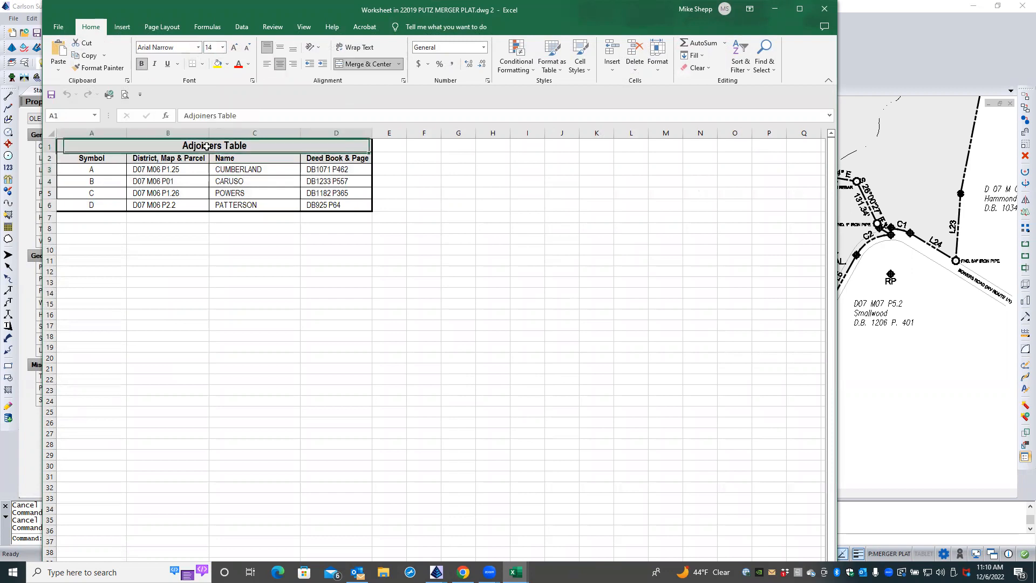
{"action": "left_click", "coordinate": [176, 160]}
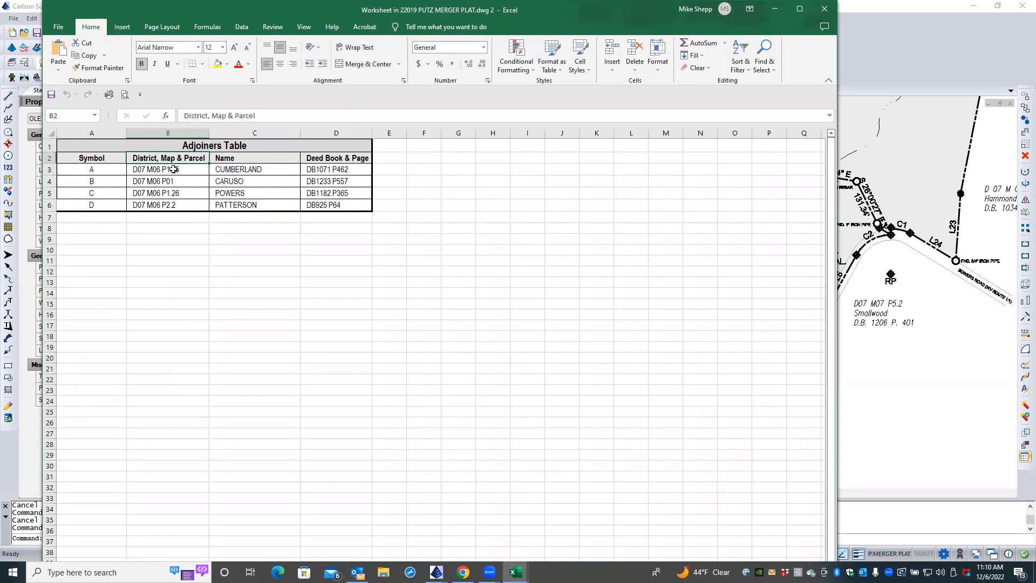
{"action": "left_click", "coordinate": [173, 169]}
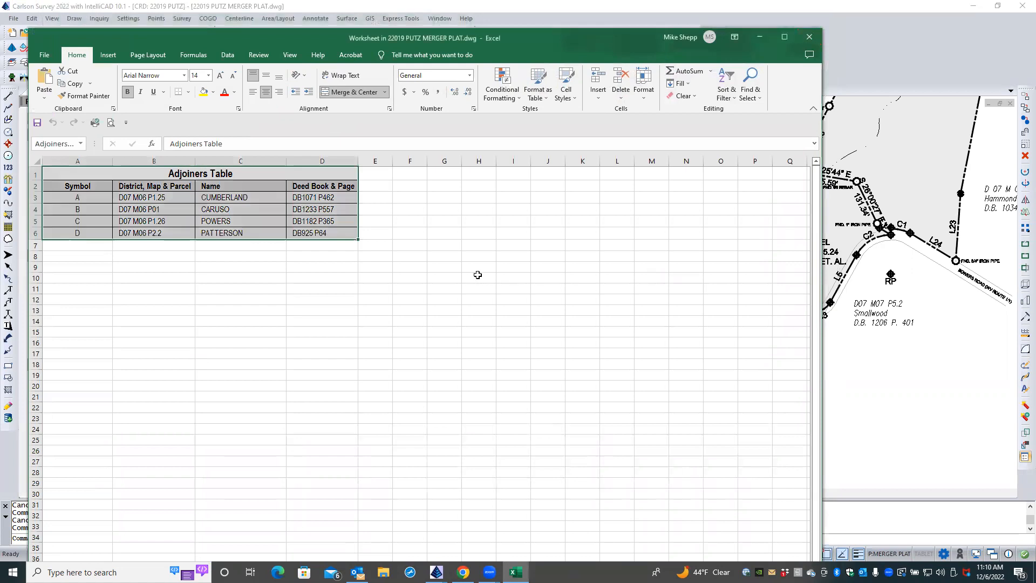
{"action": "left_click", "coordinate": [810, 36]}
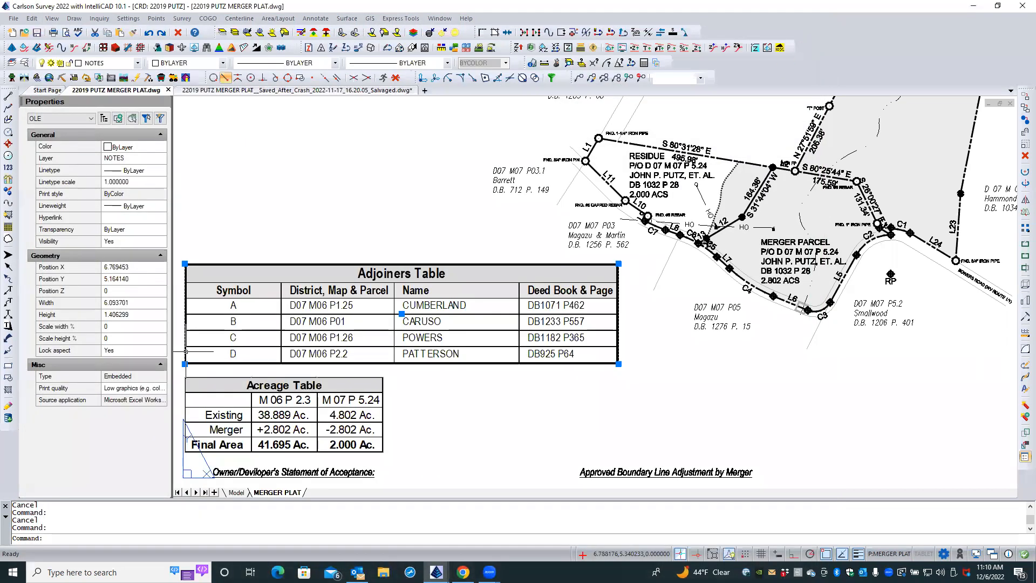
{"action": "key", "text": "Escape"}
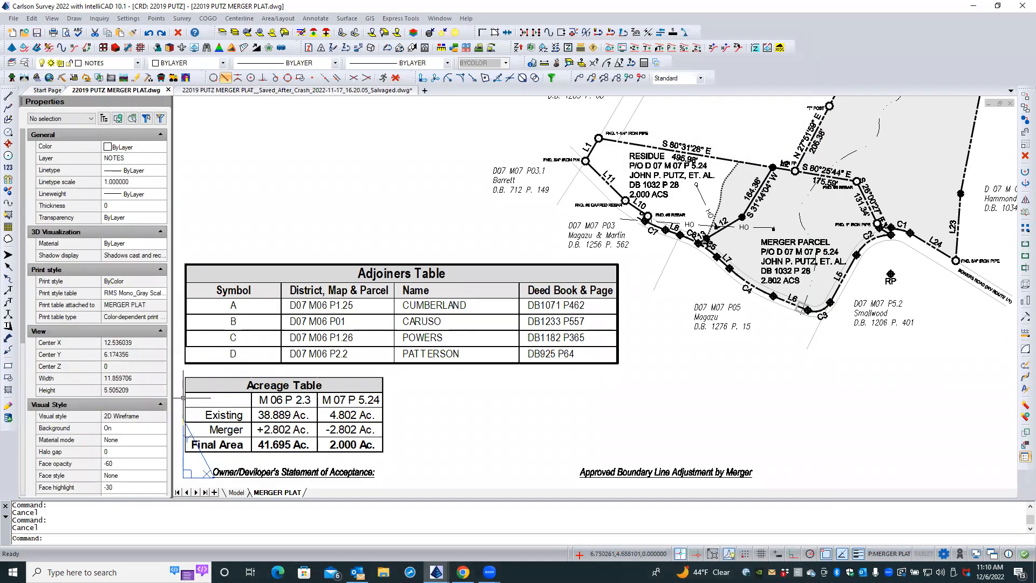
- Open the embedded Acreage Table in Excel and change the font of the whole table, A1 to C5, to Arial Narrow
{"action": "left_click", "coordinate": [184, 397]}
{"action": "double_click", "coordinate": [184, 398]}
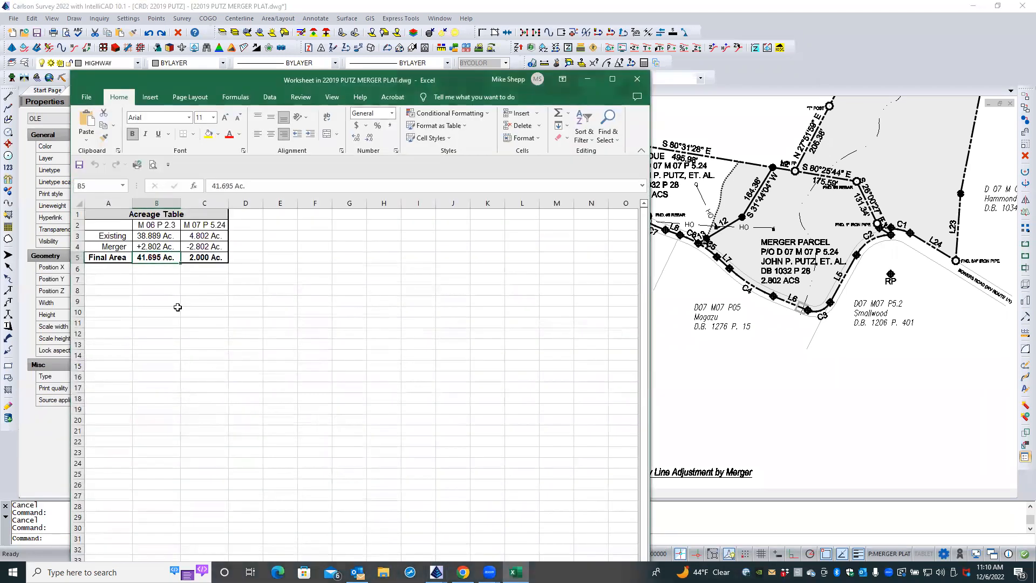
{"action": "left_click", "coordinate": [115, 215]}
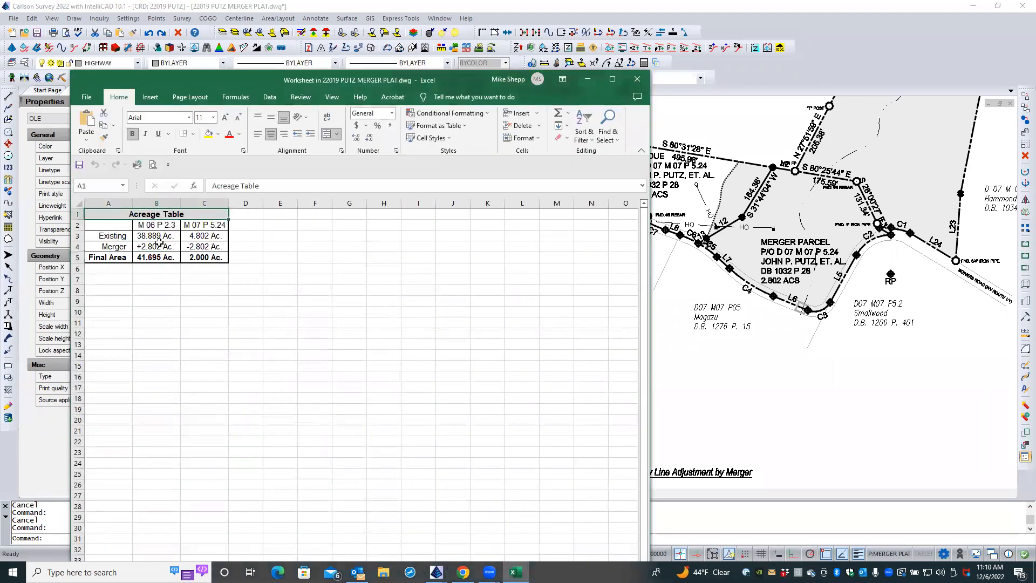
{"action": "left_click", "coordinate": [202, 258], "text": "shift"}
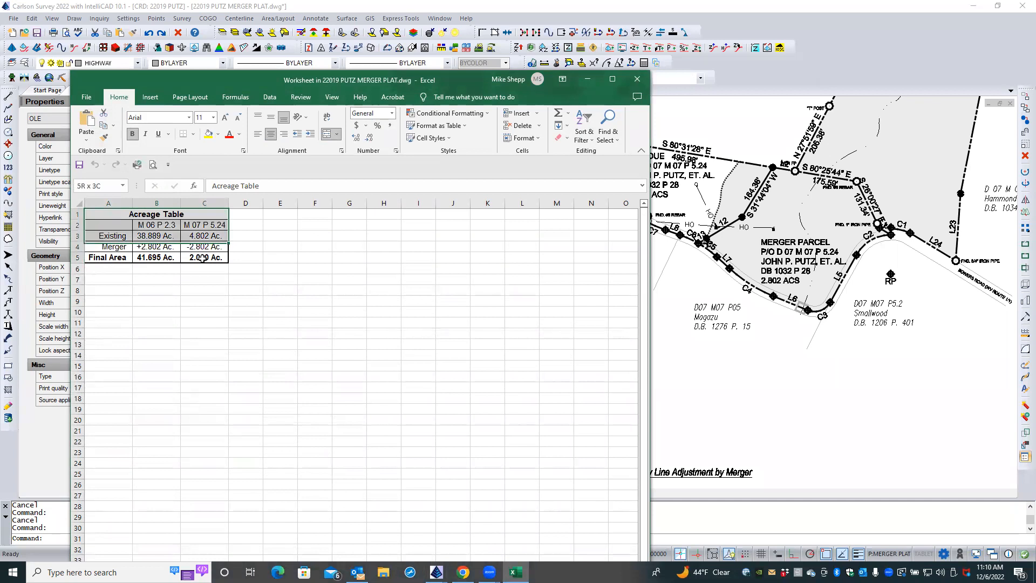
{"action": "left_click", "coordinate": [189, 117]}
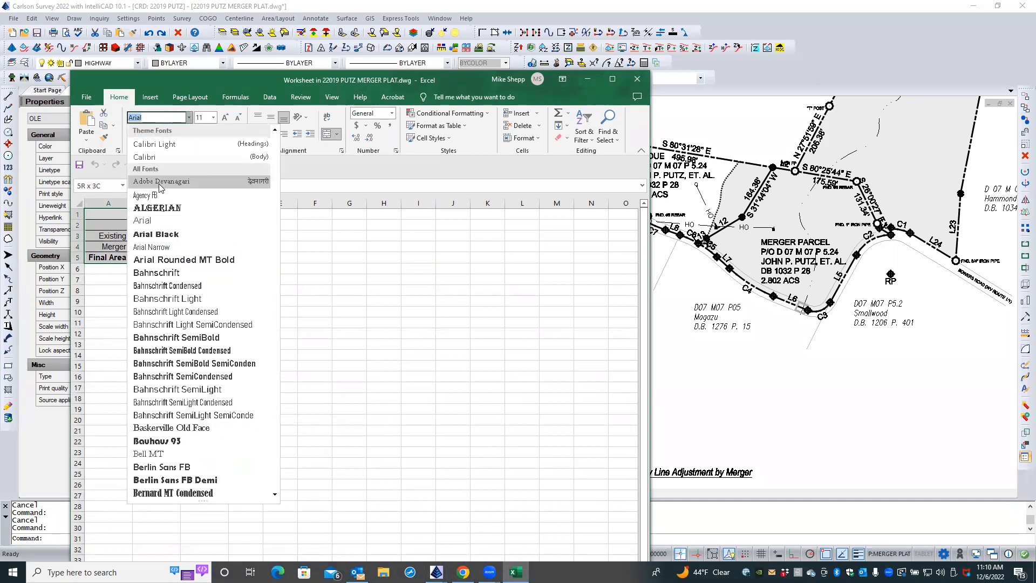
{"action": "left_click", "coordinate": [150, 247]}
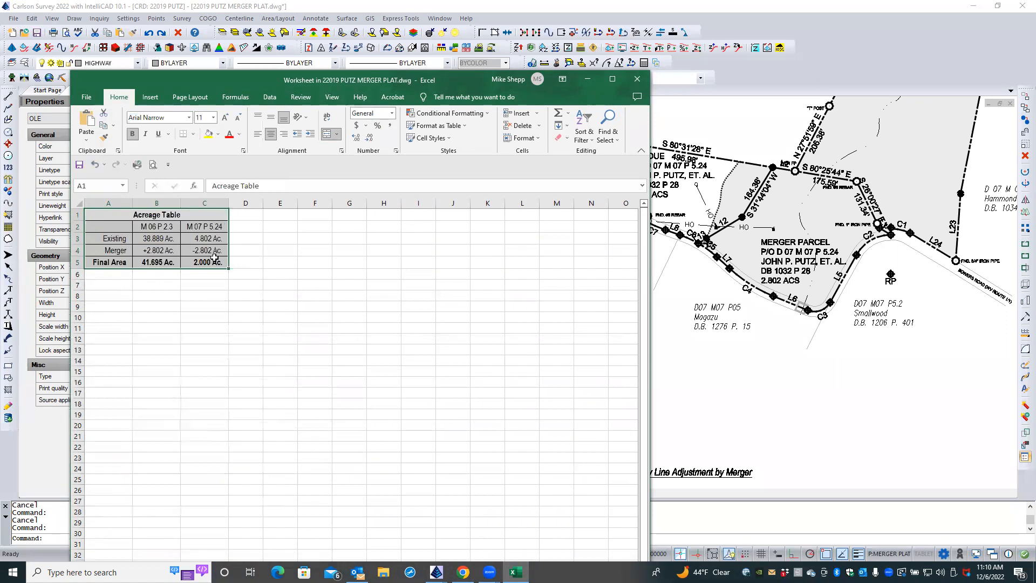
- Set the font size of the Acreage Table title to 14
{"action": "left_click", "coordinate": [161, 218]}
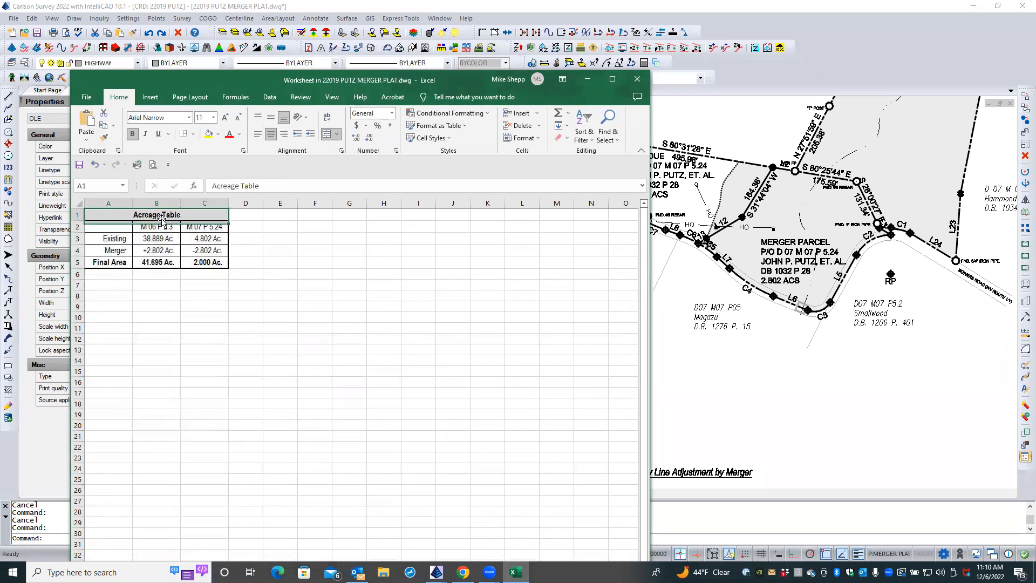
{"action": "left_click", "coordinate": [213, 118]}
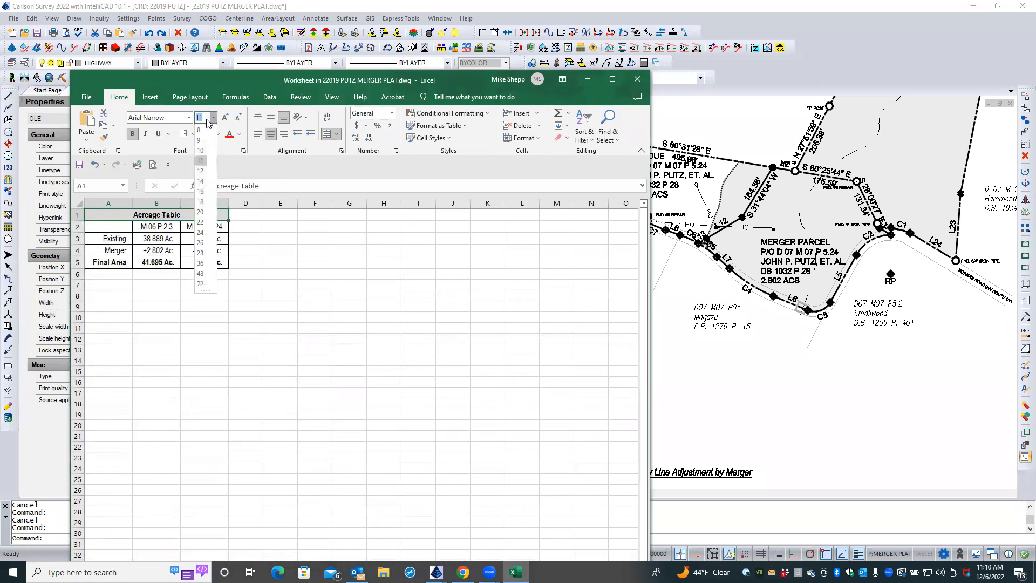
{"action": "left_click", "coordinate": [201, 181]}
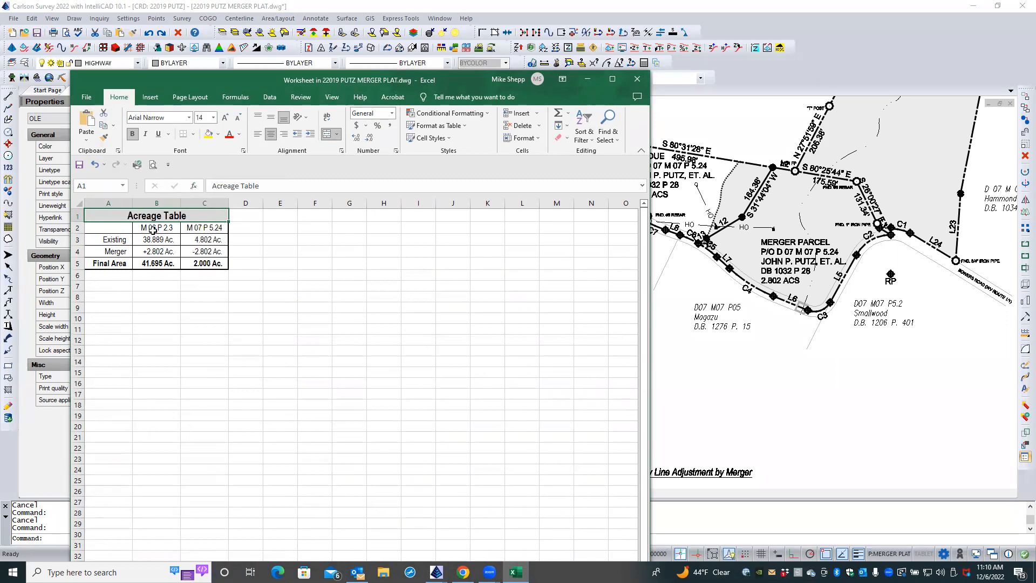
{"action": "left_click", "coordinate": [117, 231]}
{"action": "left_click", "coordinate": [116, 240]}
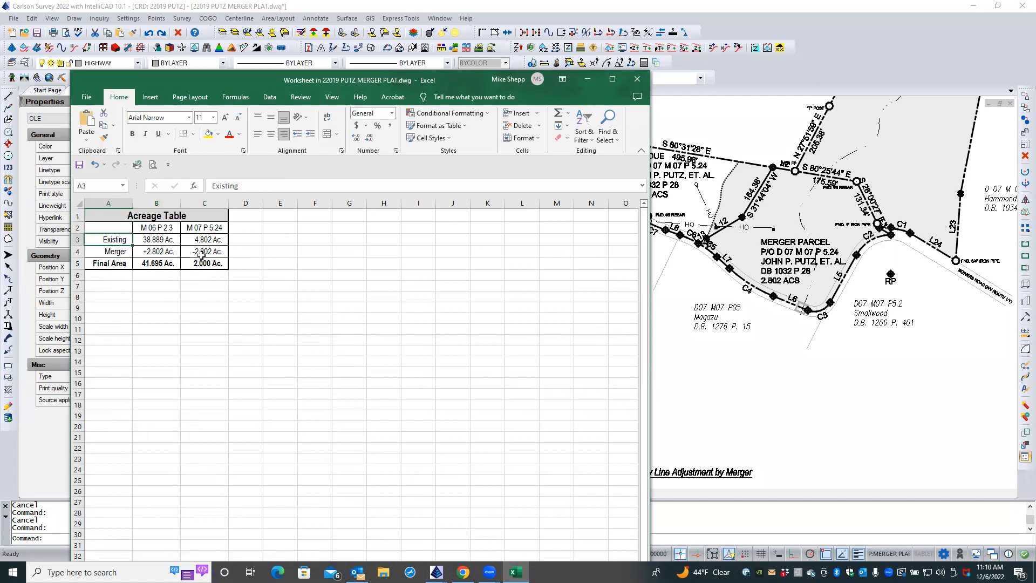
{"action": "left_click", "coordinate": [206, 264], "text": "shift"}
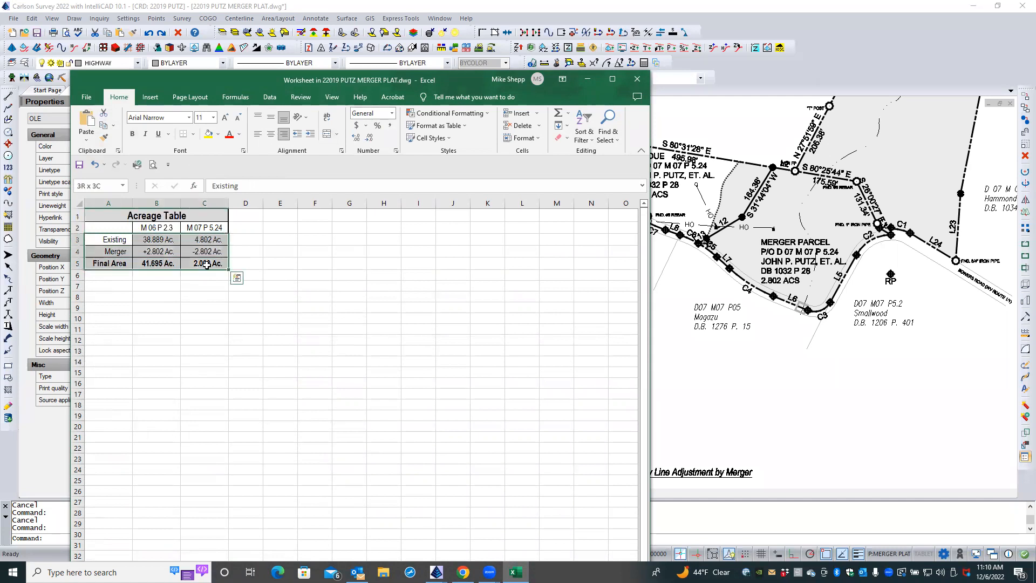
- Remove the extra spaces from the two parcel headings in the Acreage Table so they read M06 P2.3 and M07 P5.24
{"action": "left_click", "coordinate": [166, 226]}
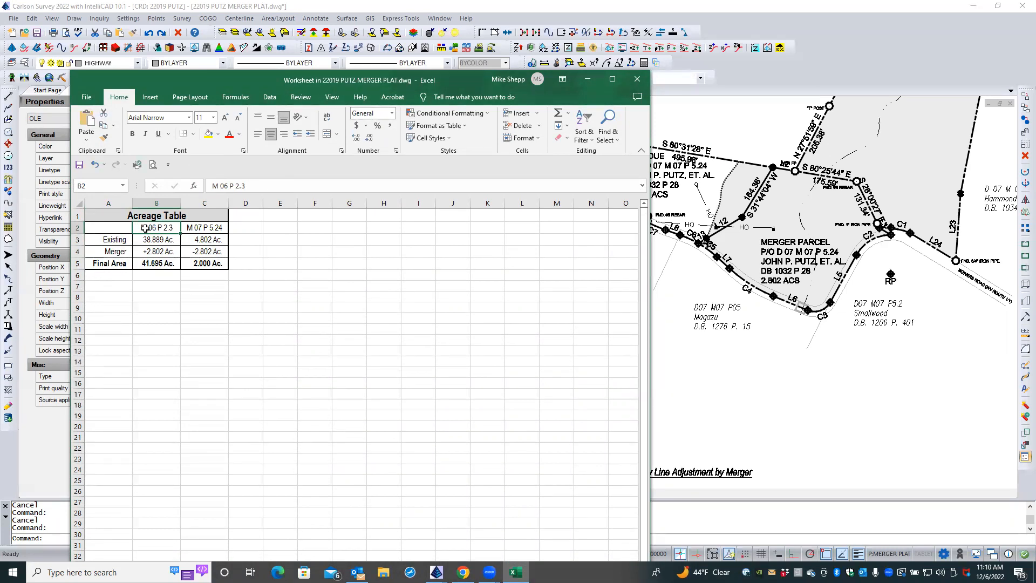
{"action": "double_click", "coordinate": [150, 228]}
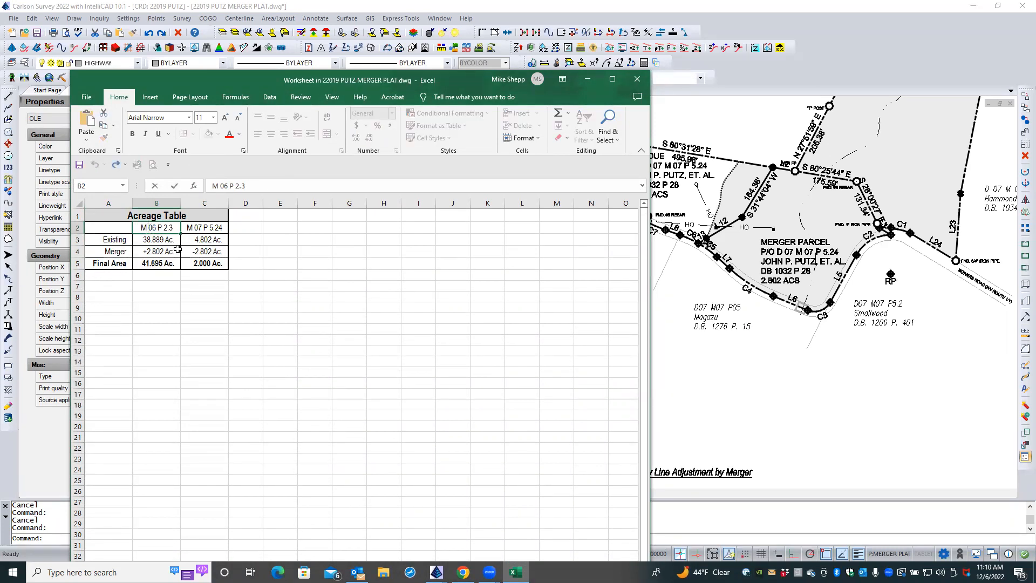
{"action": "key", "text": "Delete"}
{"action": "key", "text": "BackSpace"}
{"action": "left_click", "coordinate": [198, 227]}
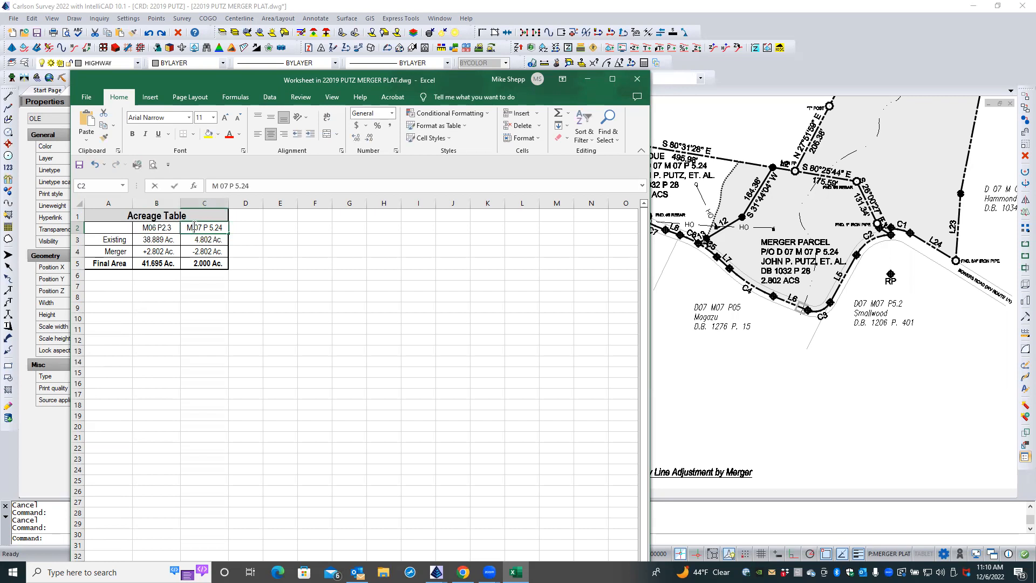
{"action": "double_click", "coordinate": [195, 226]}
{"action": "key", "text": "BackSpace"}
{"action": "key", "text": "BackSpace"}
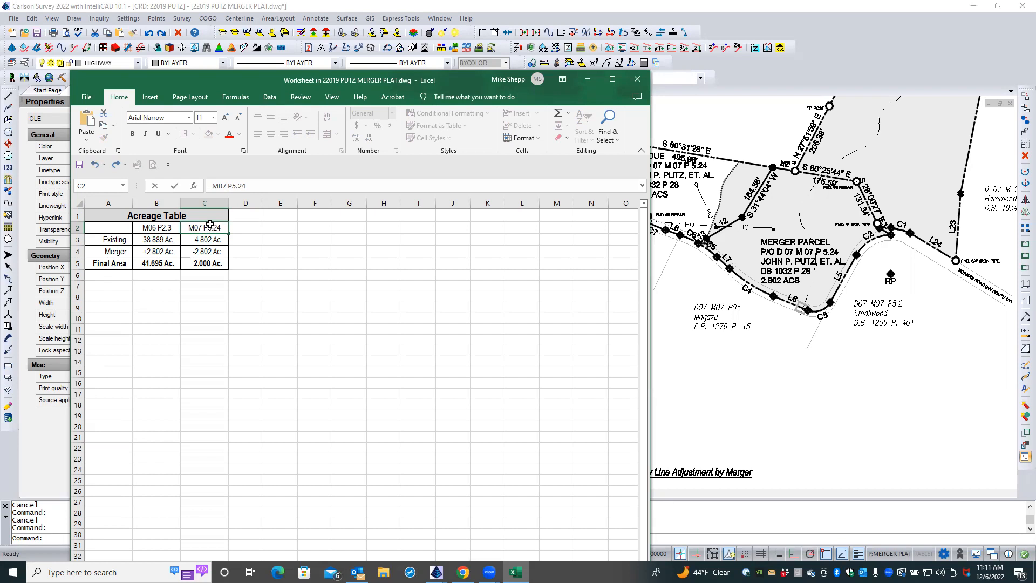
- Save the Acreage Table worksheet, close Excel and deselect the table on the plat
{"action": "left_click", "coordinate": [86, 97]}
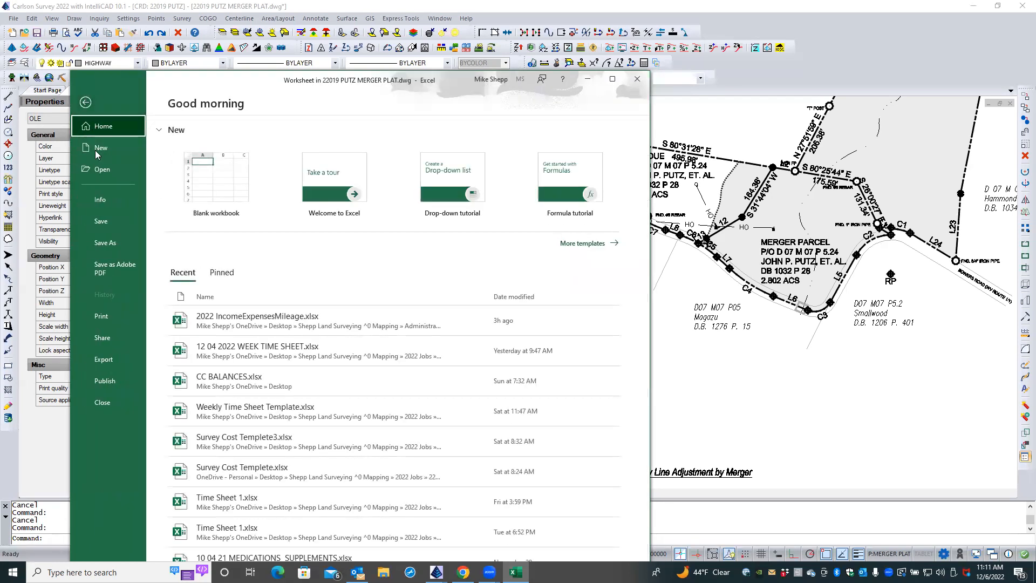
{"action": "left_click", "coordinate": [100, 226]}
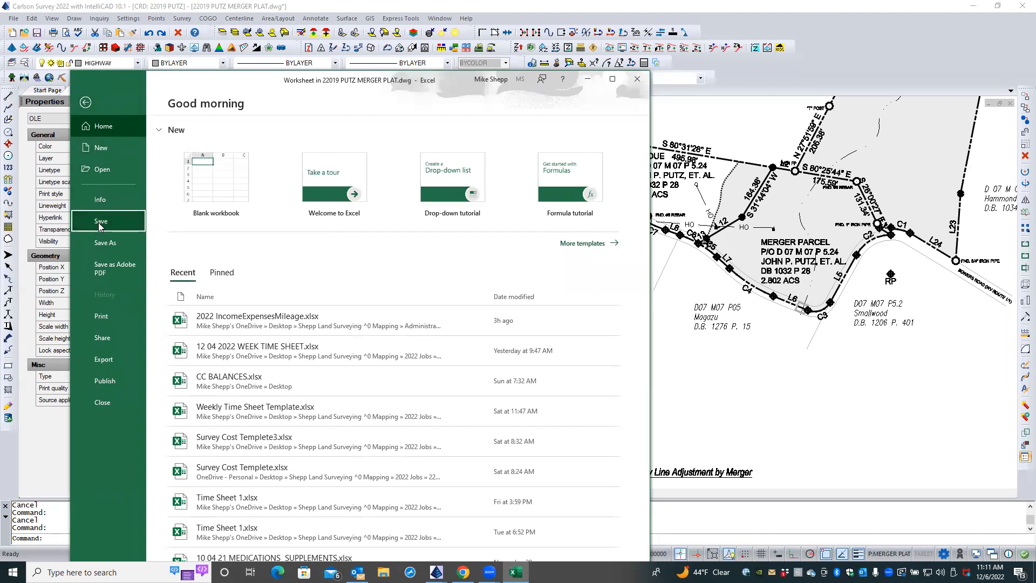
{"action": "left_click", "coordinate": [634, 79]}
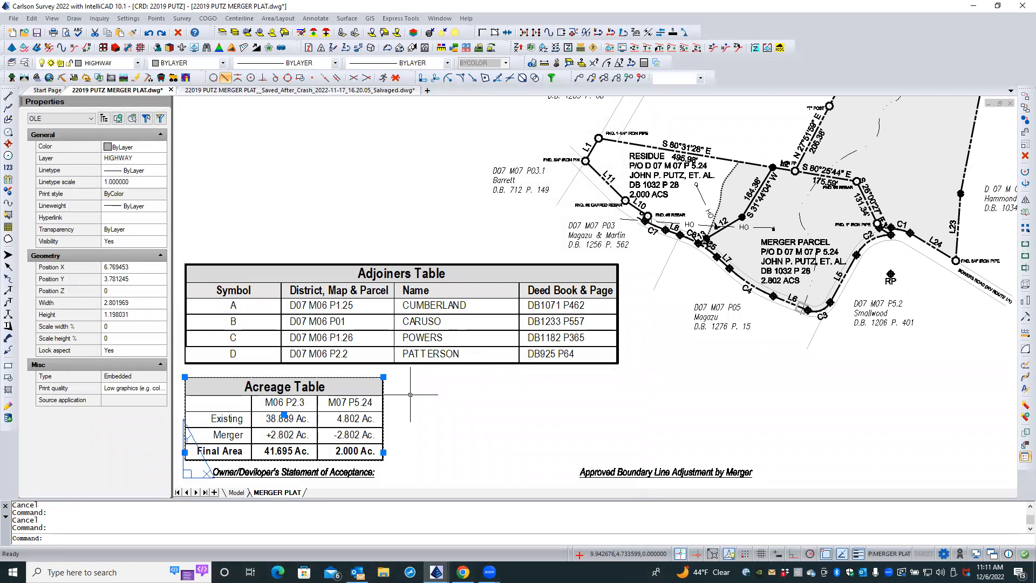
{"action": "key", "text": "Escape"}
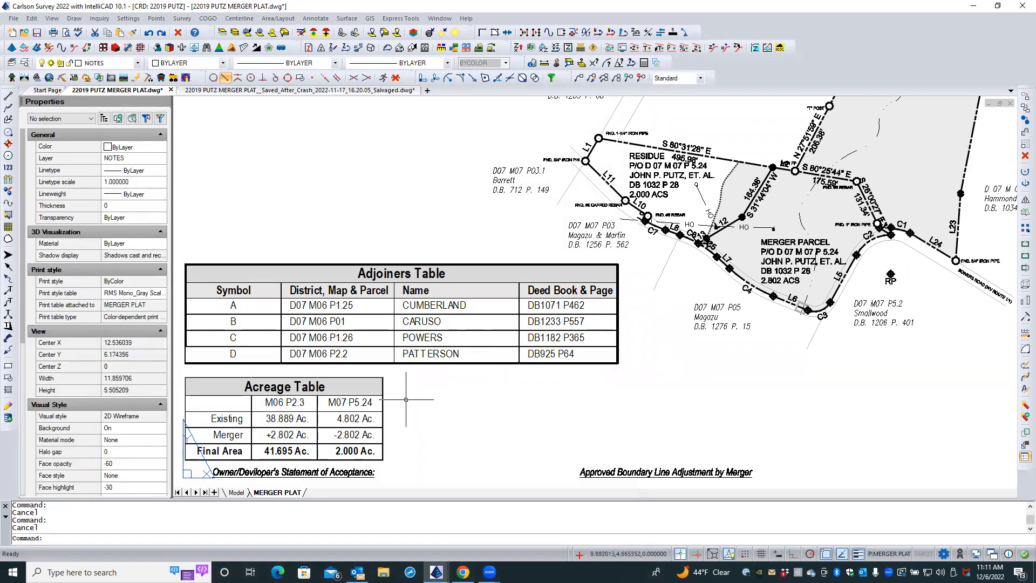
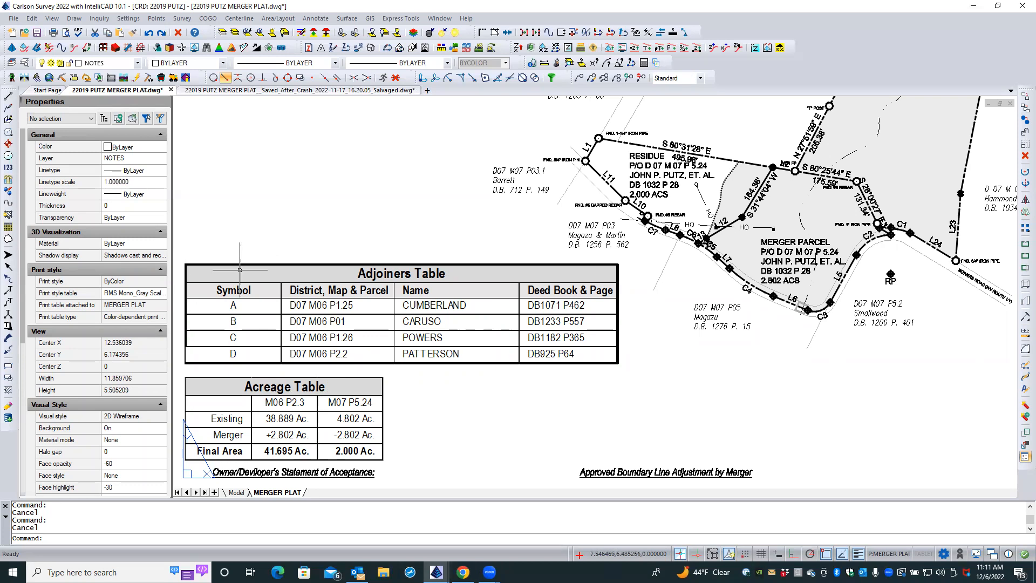
- Regenerate all views of the plat with REA and save the merger plat drawing
{"action": "scroll", "coordinate": [378, 230], "scroll_direction": "down", "scroll_amount": 1}
{"action": "scroll", "coordinate": [285, 362], "scroll_direction": "up", "scroll_amount": 3}
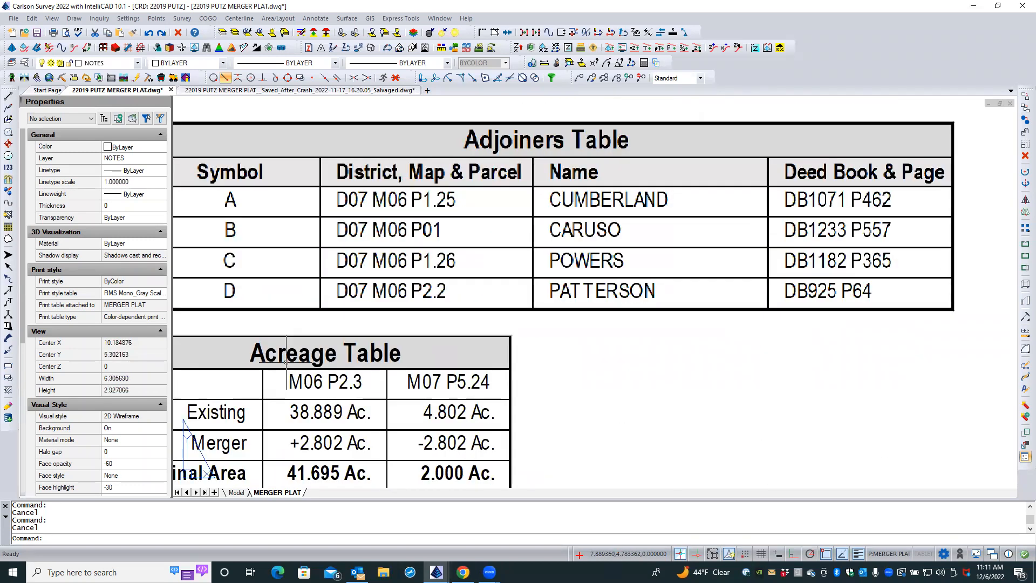
{"action": "scroll", "coordinate": [286, 361], "scroll_direction": "down", "scroll_amount": 1}
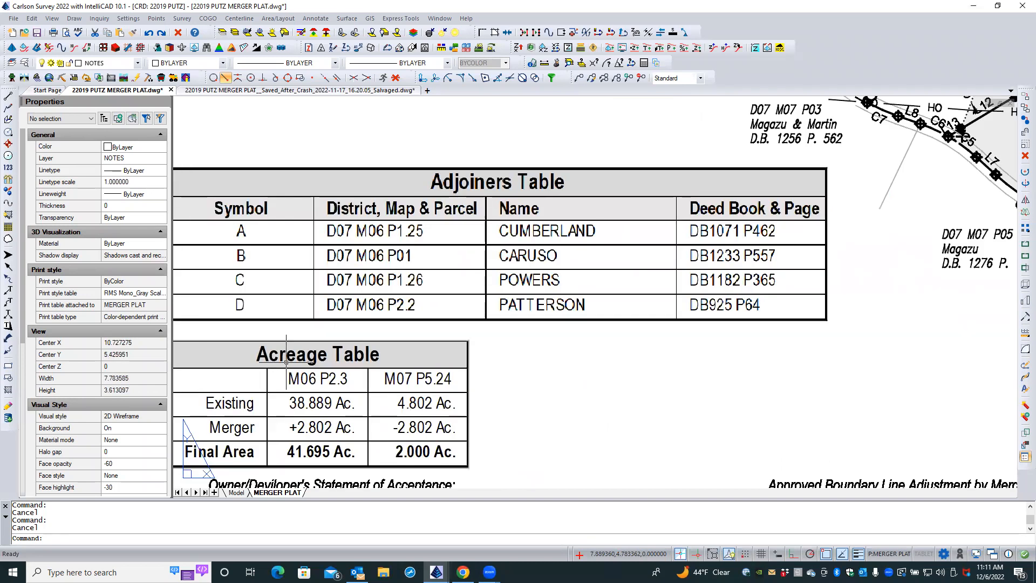
{"action": "type", "text": "REA"}
{"action": "key", "text": "Return"}
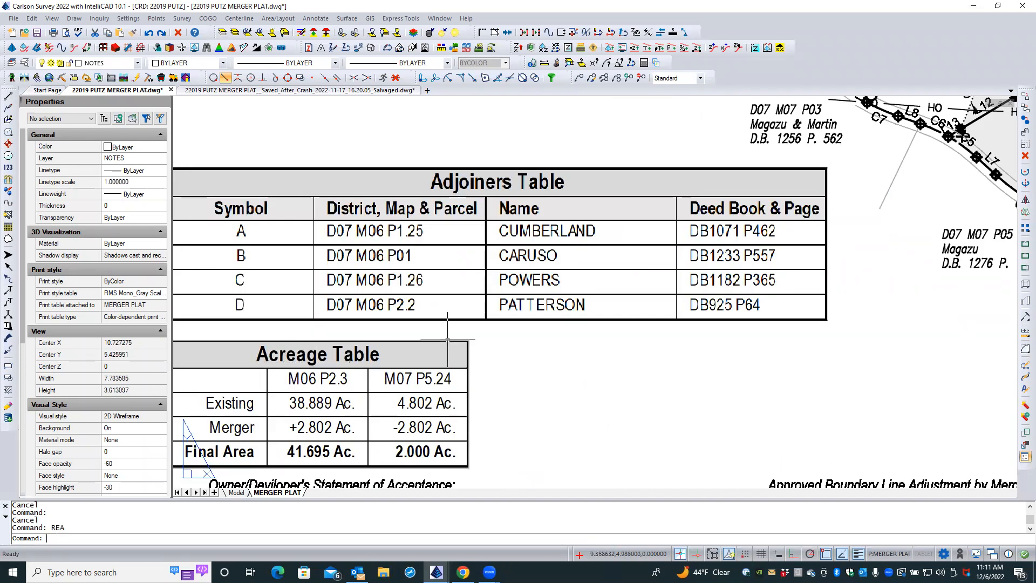
{"action": "scroll", "coordinate": [447, 339], "scroll_direction": "down", "scroll_amount": 2}
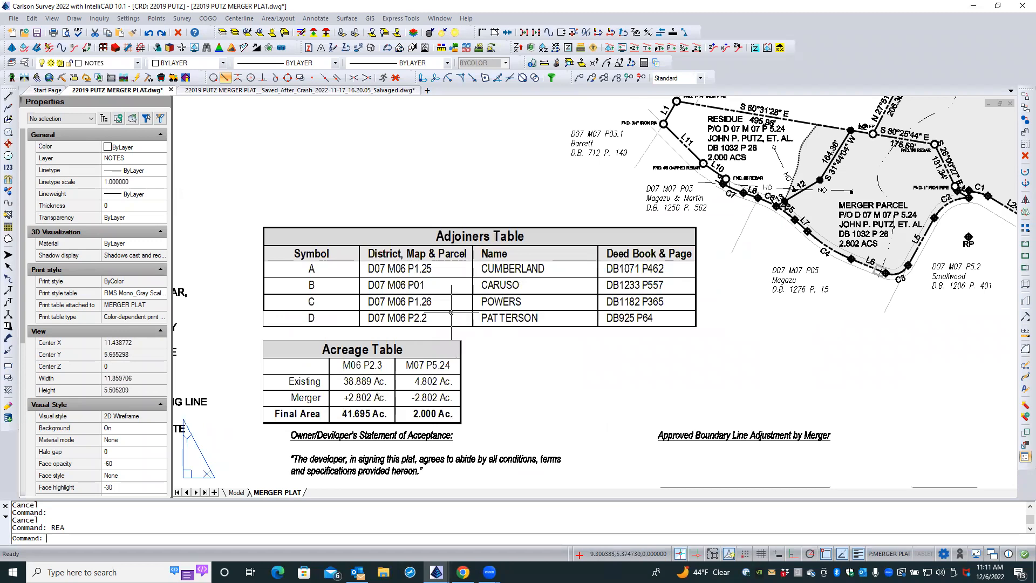
{"action": "scroll", "coordinate": [444, 318], "scroll_direction": "down", "scroll_amount": 3}
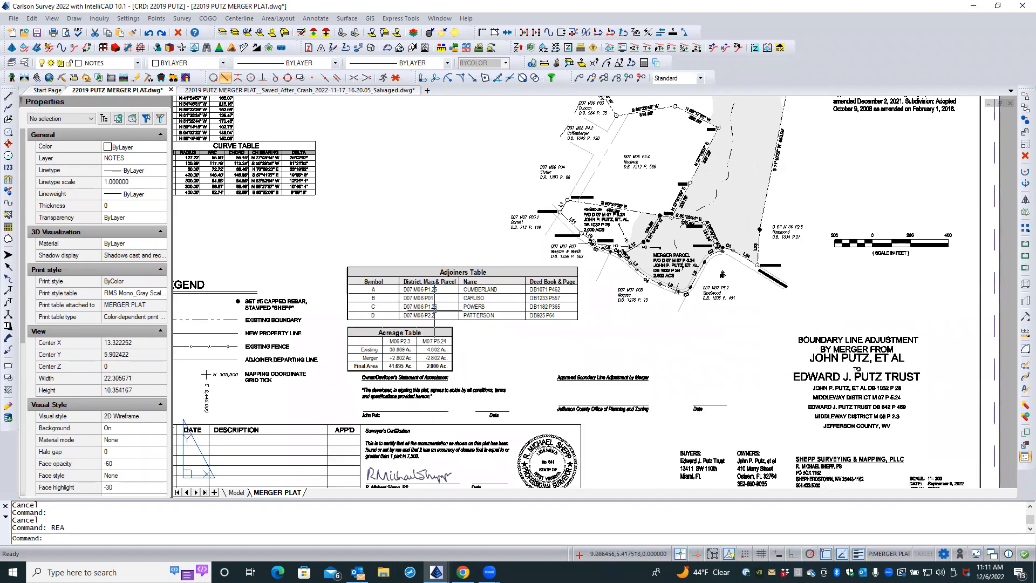
{"action": "left_click", "coordinate": [36, 34]}
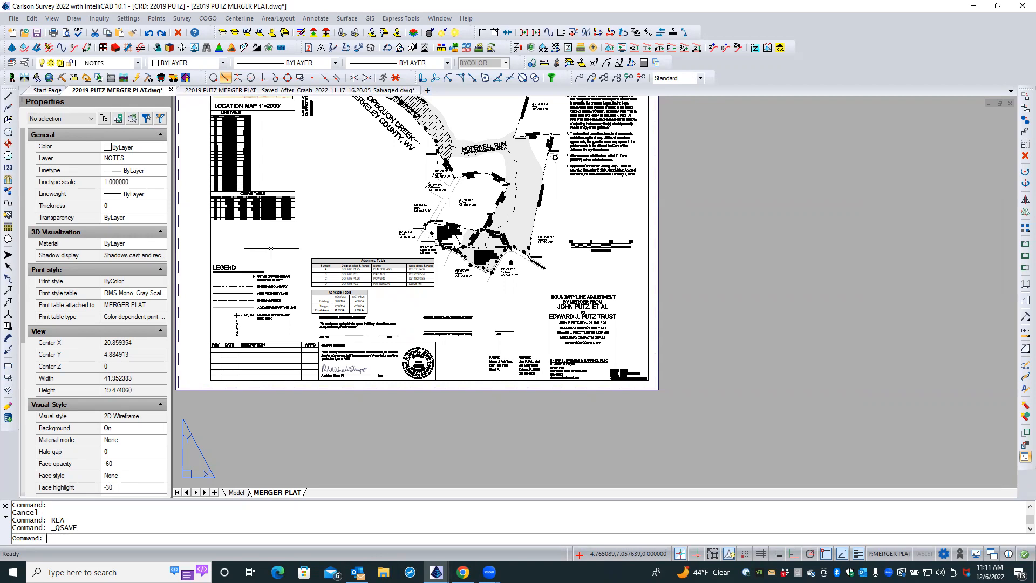
- Thaw the VPORTS layer in the MERGER PLAT layout and regenerate all views with REA
{"action": "scroll", "coordinate": [270, 249], "scroll_direction": "down", "scroll_amount": 3}
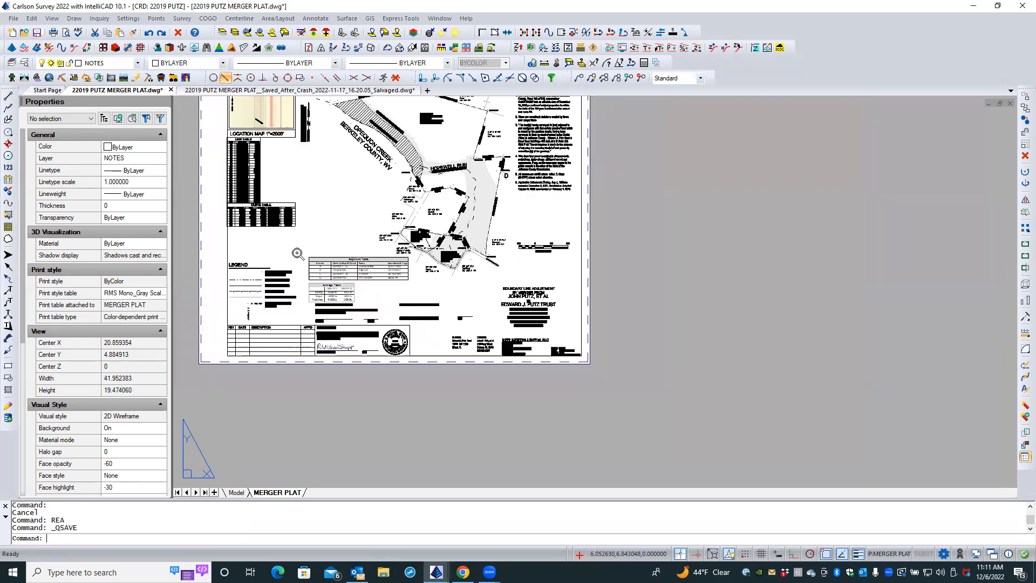
{"action": "scroll", "coordinate": [231, 182], "scroll_direction": "up", "scroll_amount": 3}
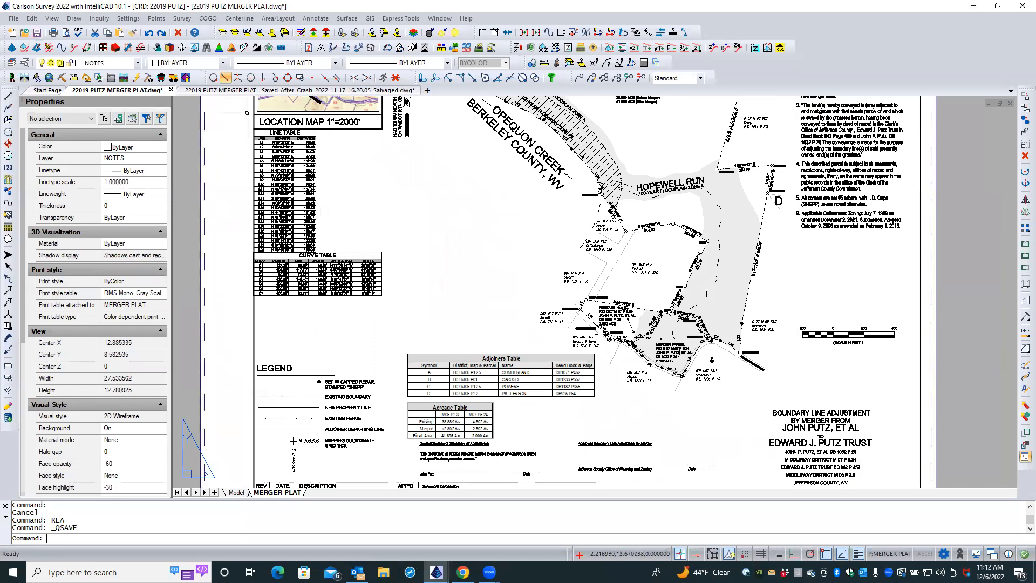
{"action": "left_click", "coordinate": [138, 63]}
{"action": "left_click_drag", "start_coordinate": [233, 160], "coordinate": [218, 312]}
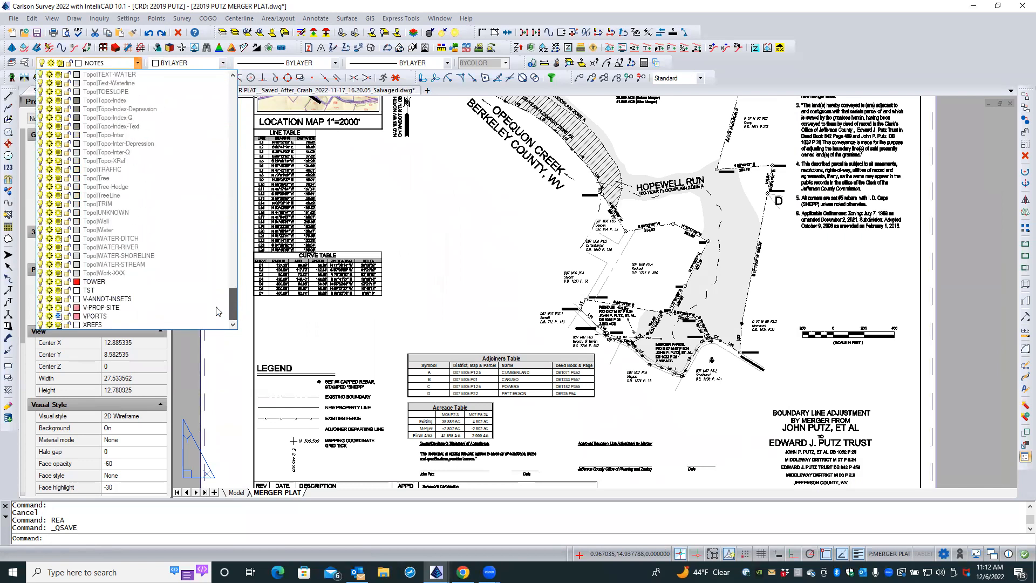
{"action": "left_click", "coordinate": [59, 316]}
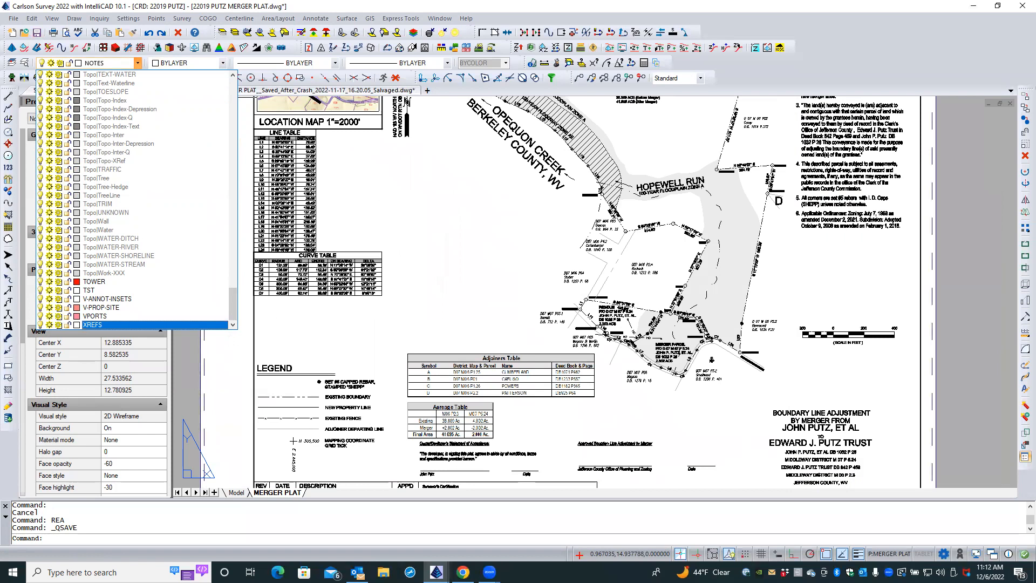
{"action": "left_click", "coordinate": [226, 336]}
{"action": "type", "text": "REA"}
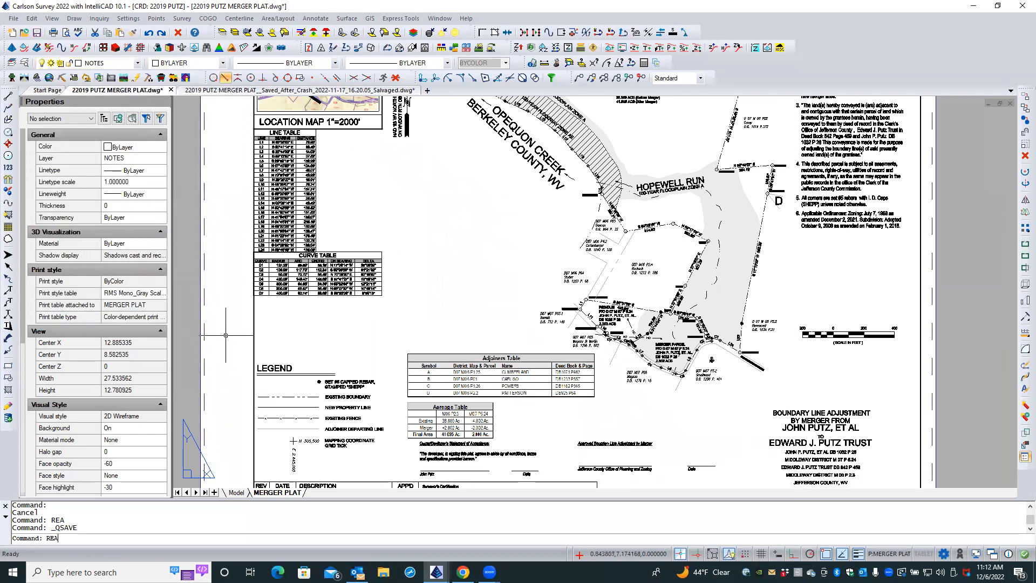
{"action": "key", "text": "Return"}
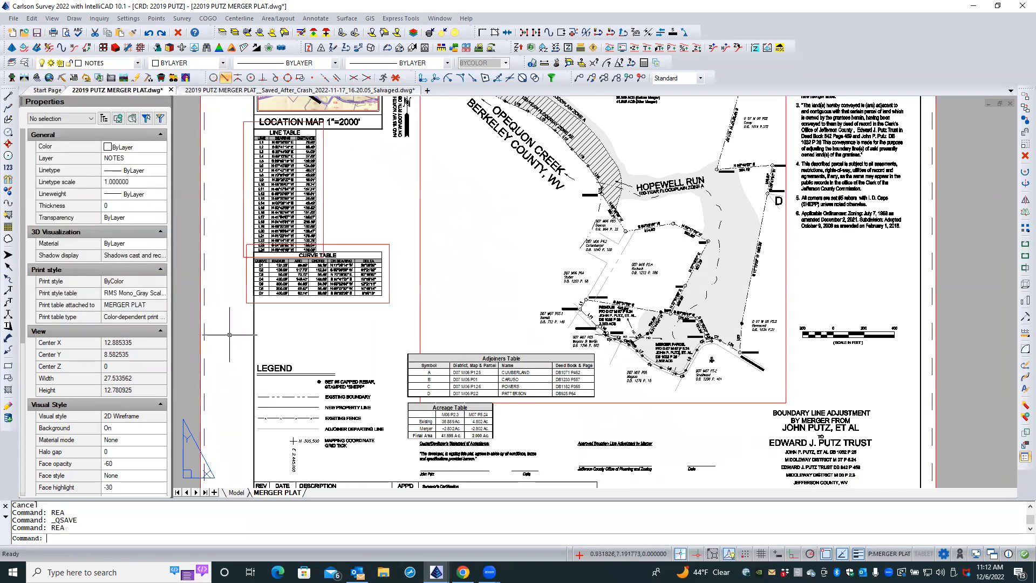
- Move the Line Table and Curve Table viewports together about 0.33 units down, away from the location map
{"action": "left_click", "coordinate": [341, 305]}
{"action": "left_click", "coordinate": [320, 217]}
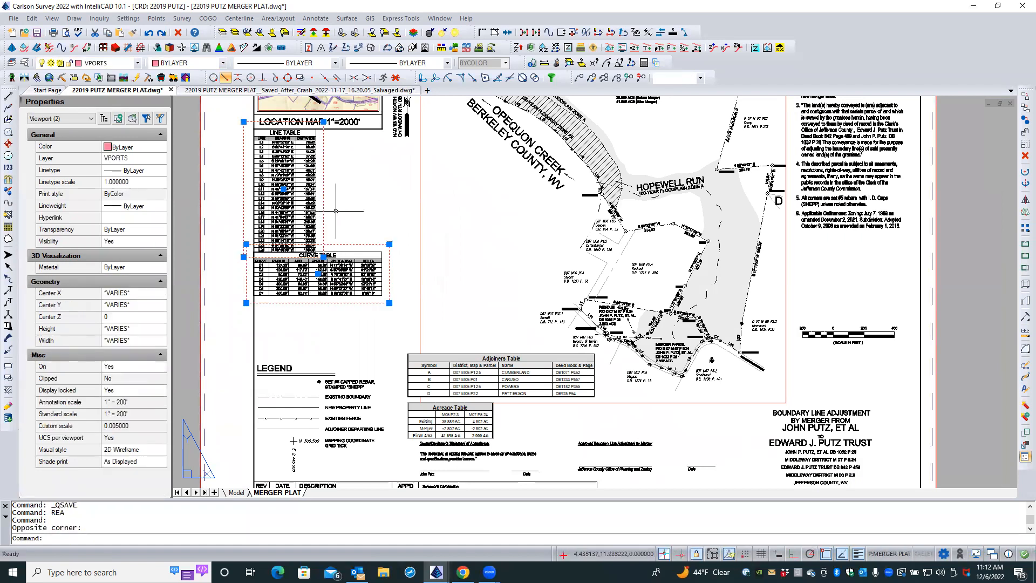
{"action": "type", "text": "M"}
{"action": "key", "text": "Return"}
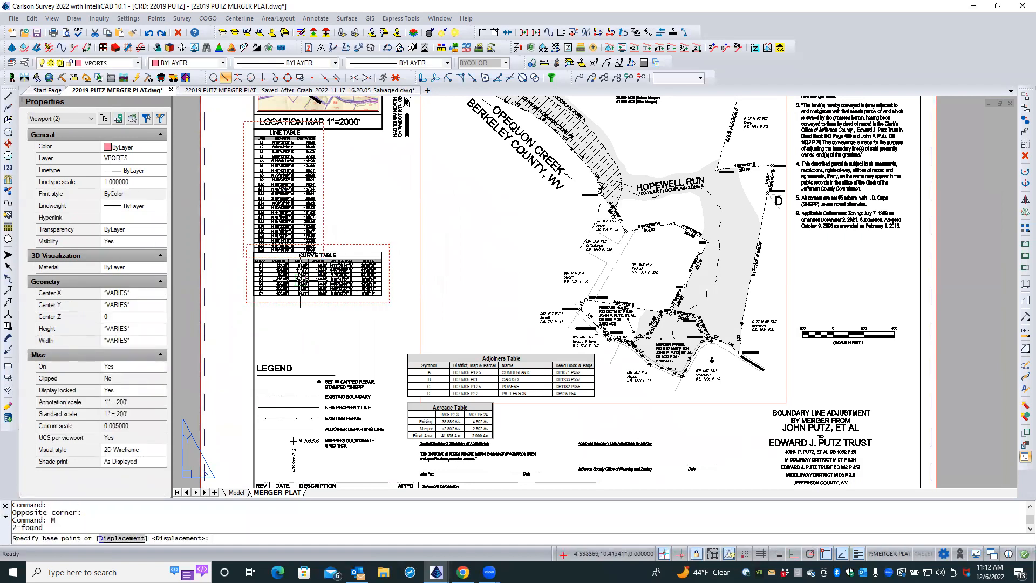
{"action": "left_click", "coordinate": [224, 258]}
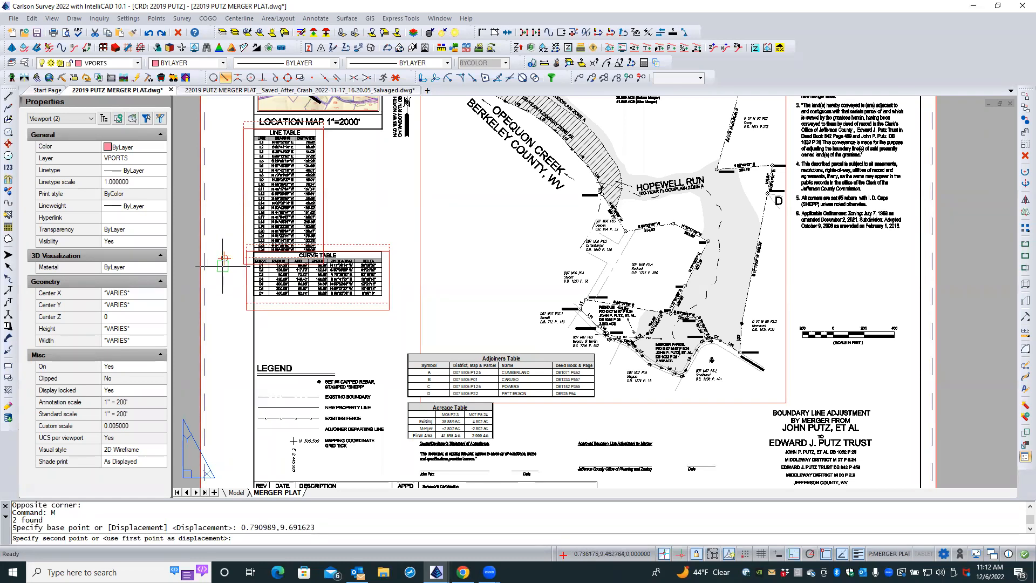
{"action": "left_click", "coordinate": [224, 259]}
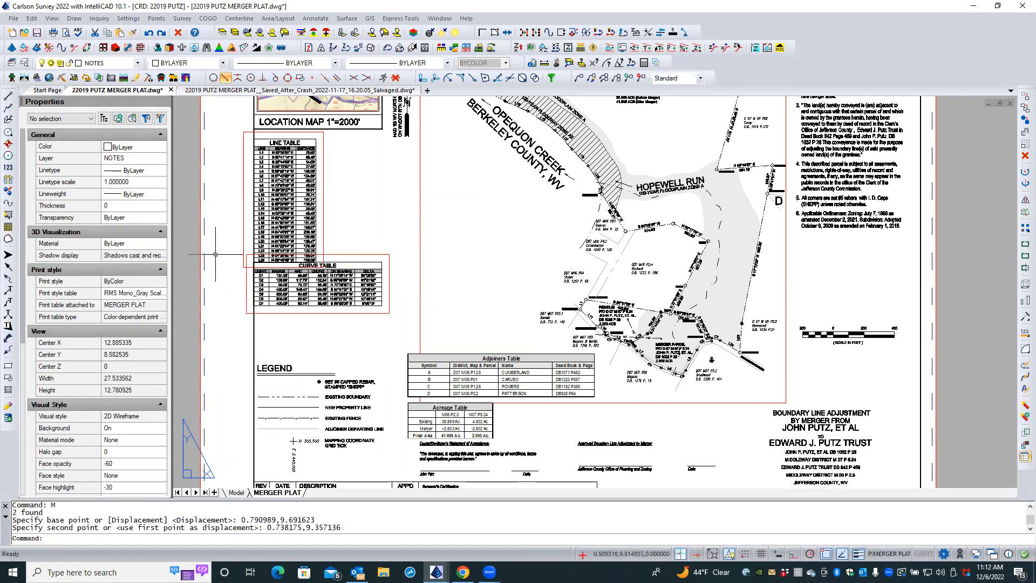
{"action": "key", "text": "Escape"}
{"action": "key", "text": "Escape"}
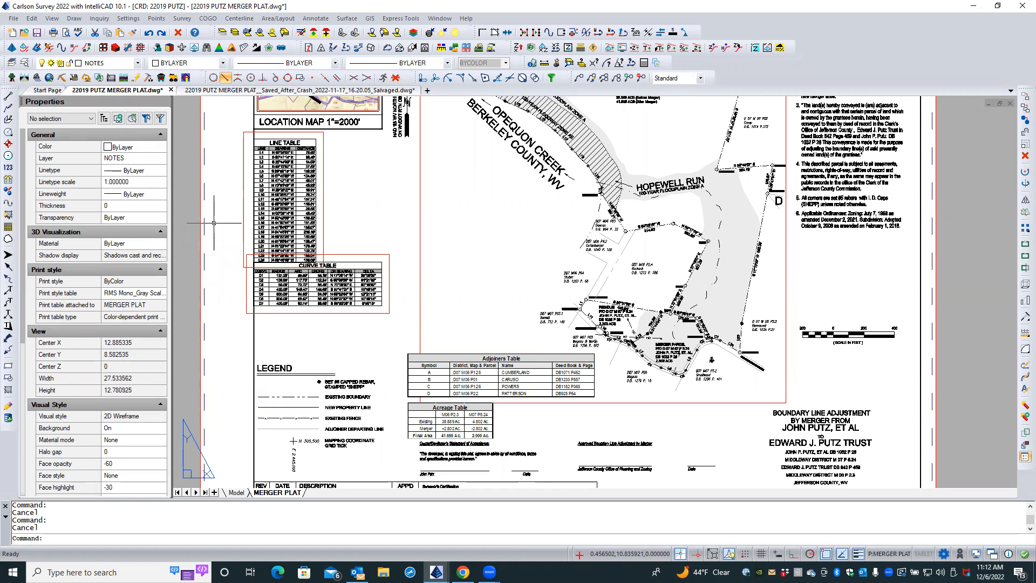
- Set the linetype scale of the legend's Existing Boundary line to 0.25
{"action": "scroll", "coordinate": [239, 209], "scroll_direction": "down", "scroll_amount": 1}
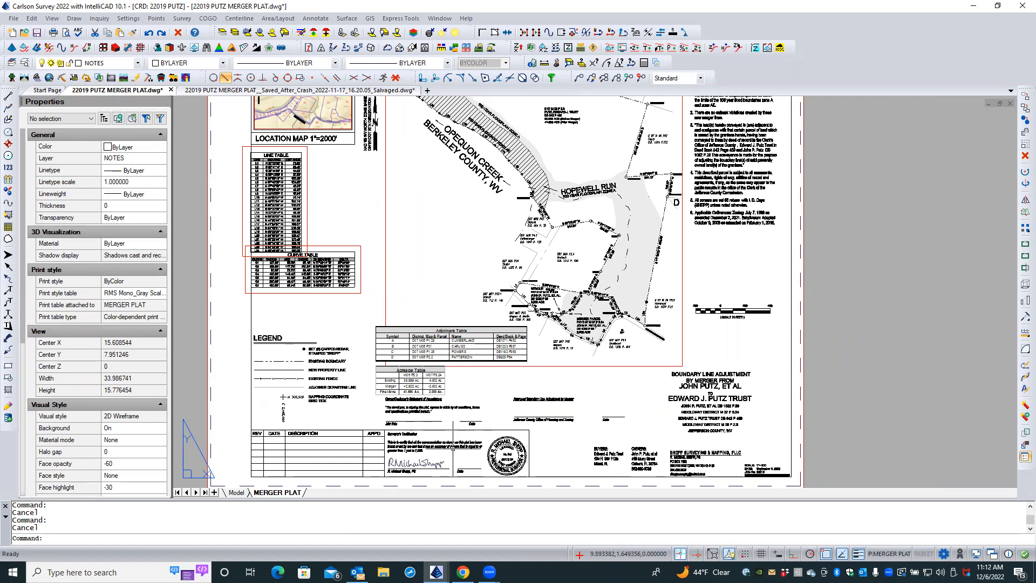
{"action": "scroll", "coordinate": [452, 447], "scroll_direction": "up", "scroll_amount": 1}
{"action": "scroll", "coordinate": [326, 363], "scroll_direction": "down", "scroll_amount": 1}
{"action": "scroll", "coordinate": [511, 250], "scroll_direction": "up", "scroll_amount": 5}
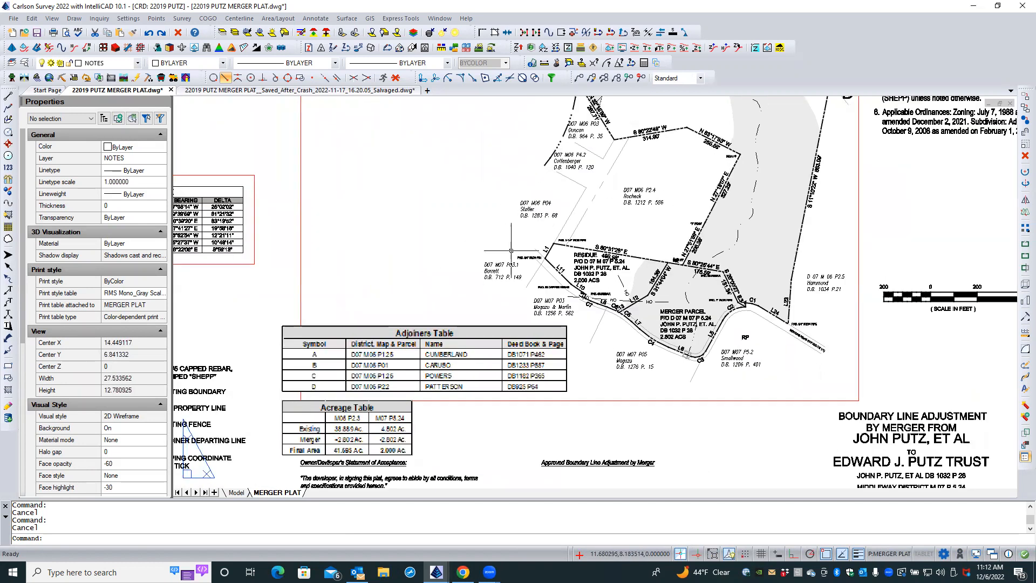
{"action": "scroll", "coordinate": [712, 251], "scroll_direction": "down", "scroll_amount": 1}
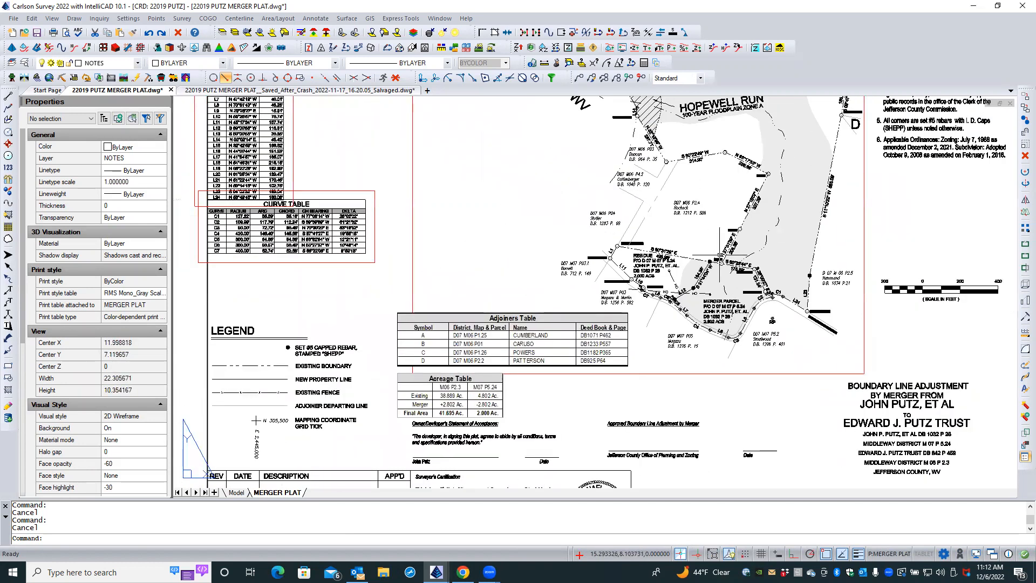
{"action": "scroll", "coordinate": [643, 241], "scroll_direction": "up", "scroll_amount": 3}
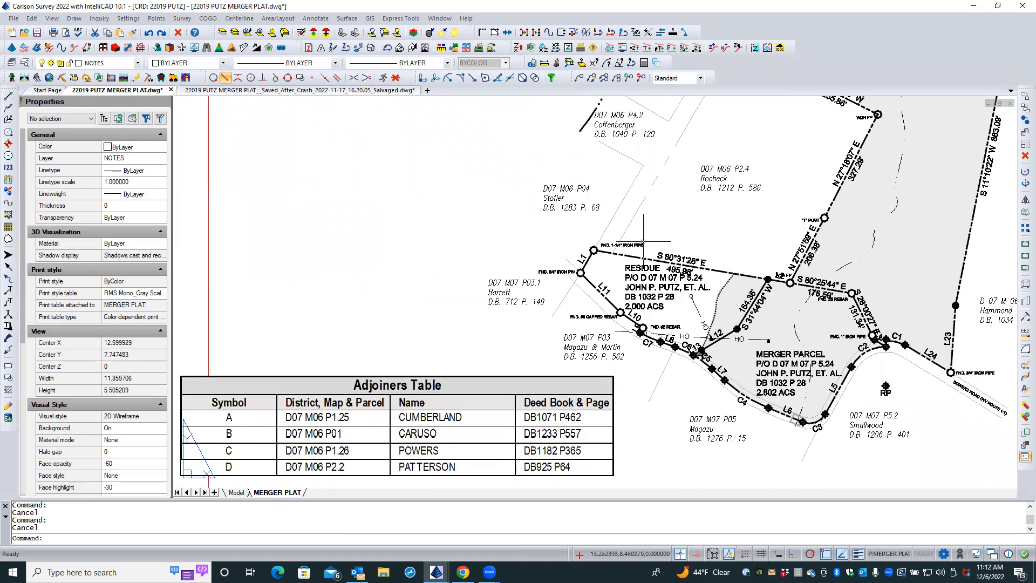
{"action": "middle_click_drag", "start_coordinate": [644, 242], "coordinate": [856, 224]}
{"action": "scroll", "coordinate": [855, 224], "scroll_direction": "down", "scroll_amount": 1}
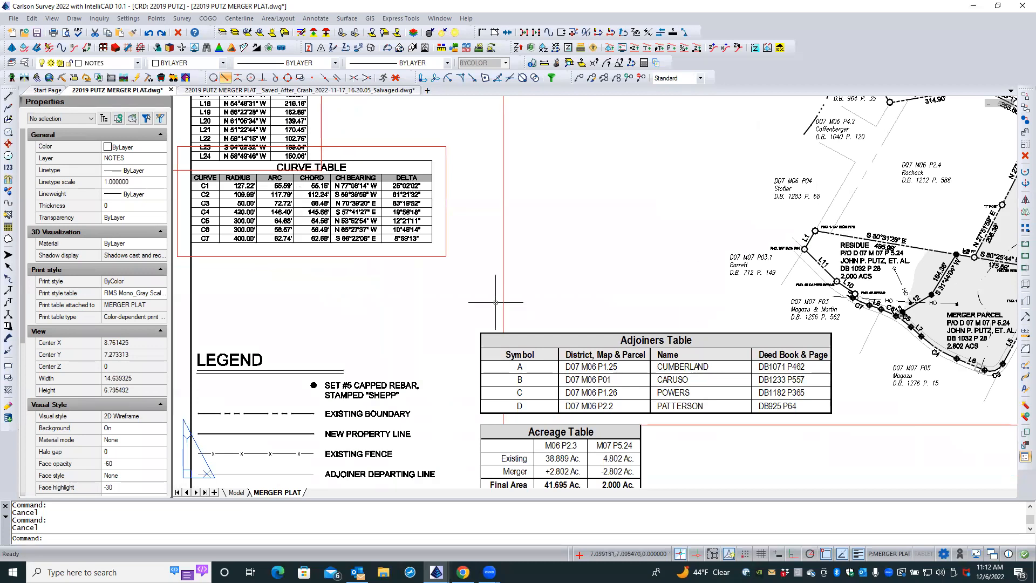
{"action": "left_click", "coordinate": [287, 398]}
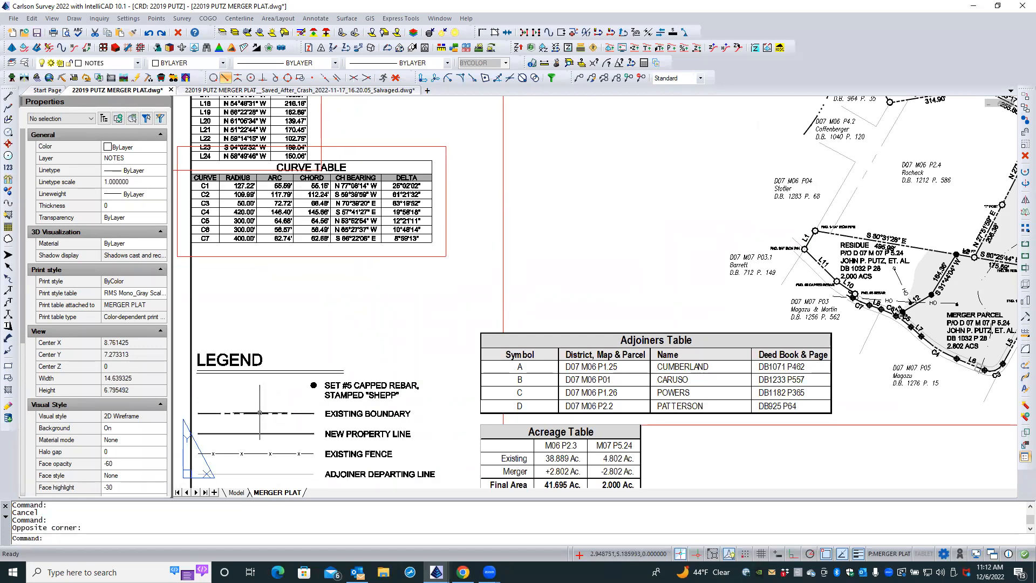
{"action": "left_click", "coordinate": [259, 413]}
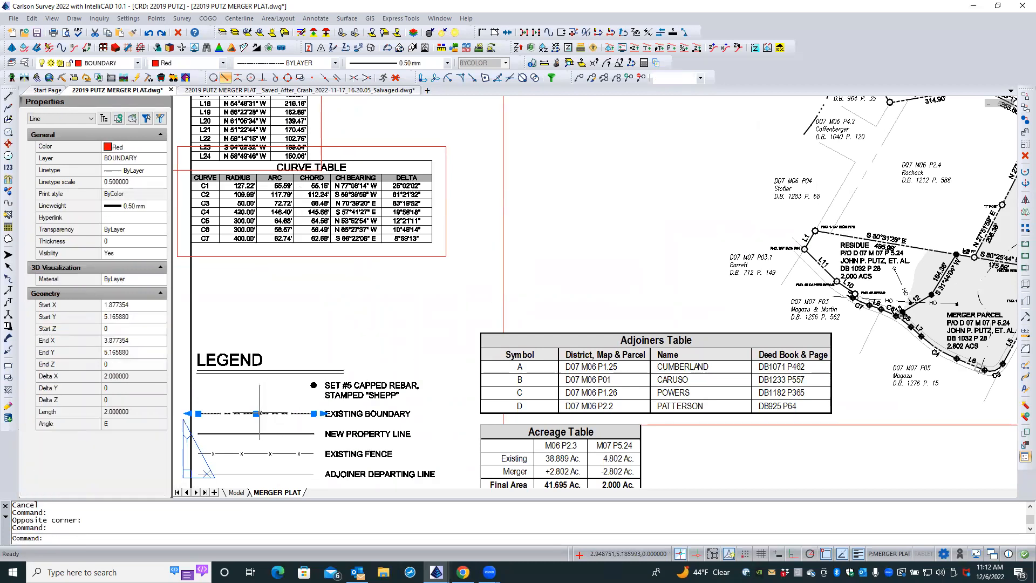
{"action": "left_click", "coordinate": [135, 181]}
{"action": "type", "text": "0.25"}
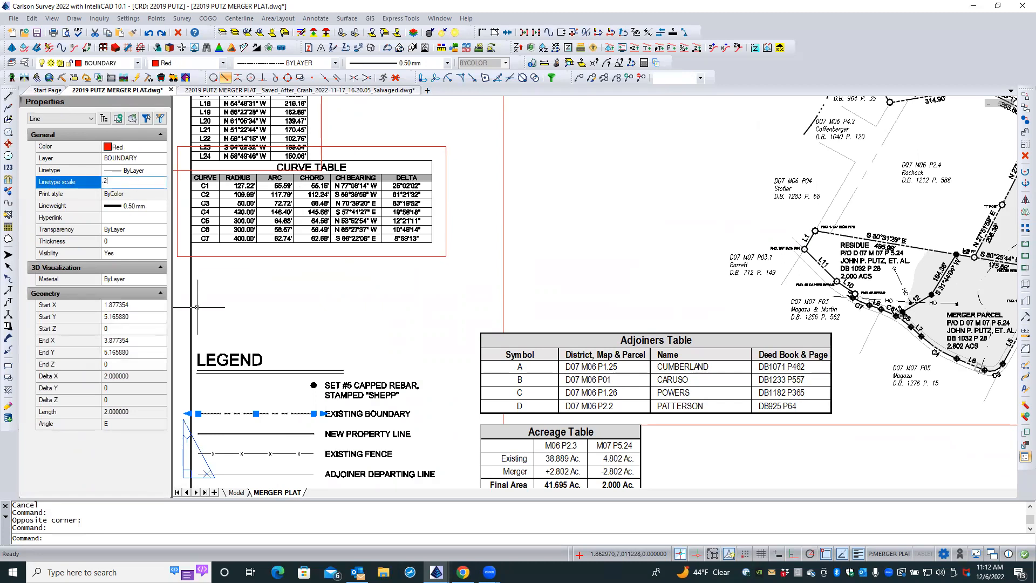
{"action": "key", "text": "Return"}
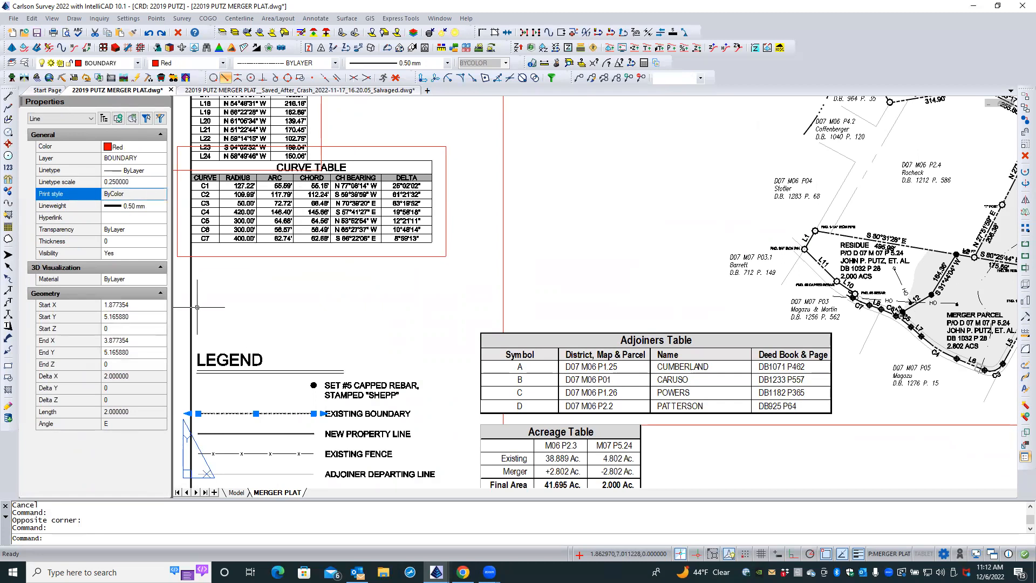
{"action": "key", "text": "Escape"}
{"action": "key", "text": "Escape"}
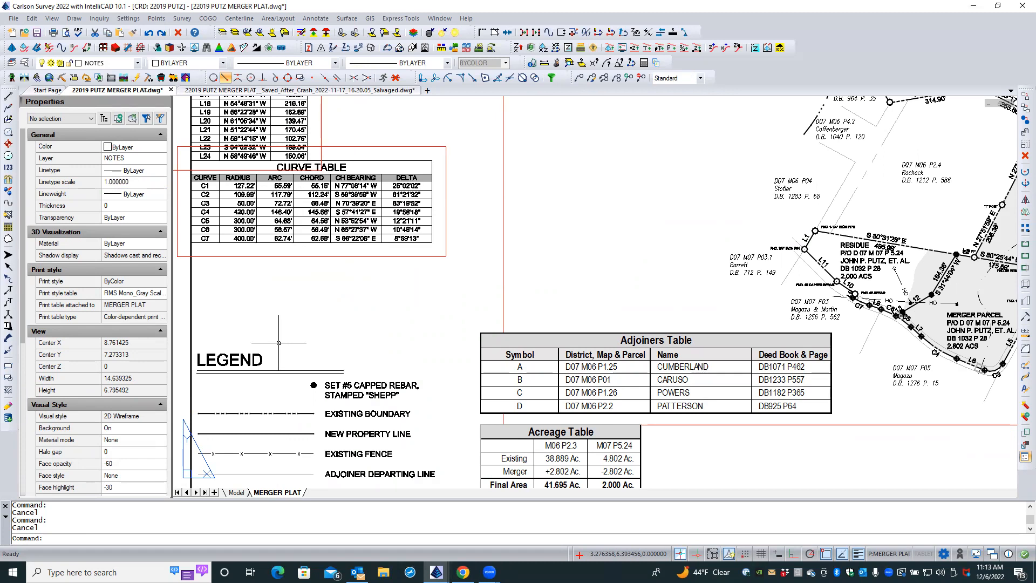
- Inside the main viewport, reassign the RP symbol and label group above the D07 M07 P5.2 adjoiner note to the PTS FROZEN layer
{"action": "scroll", "coordinate": [278, 343], "scroll_direction": "down", "scroll_amount": 2}
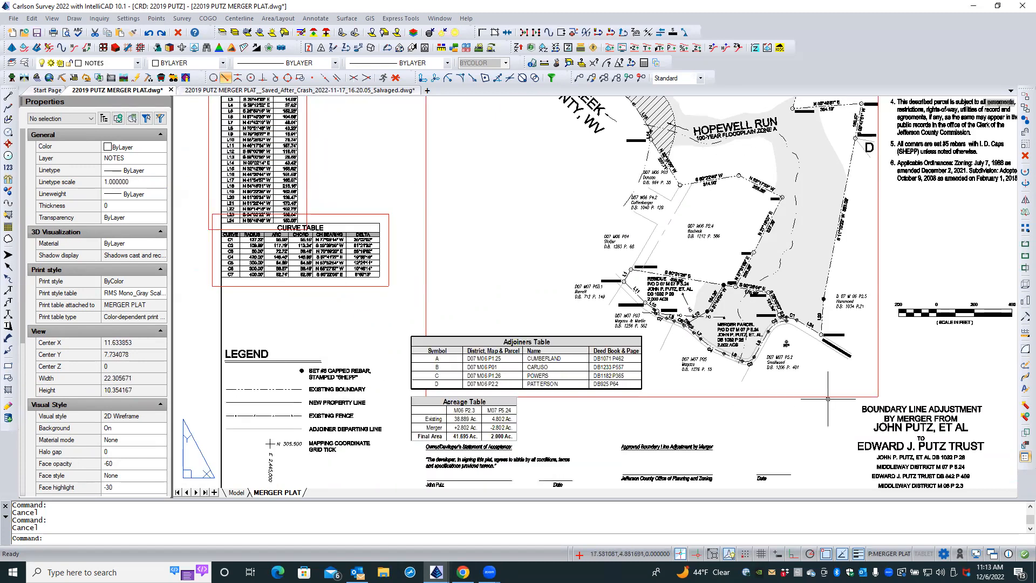
{"action": "scroll", "coordinate": [795, 341], "scroll_direction": "up", "scroll_amount": 5}
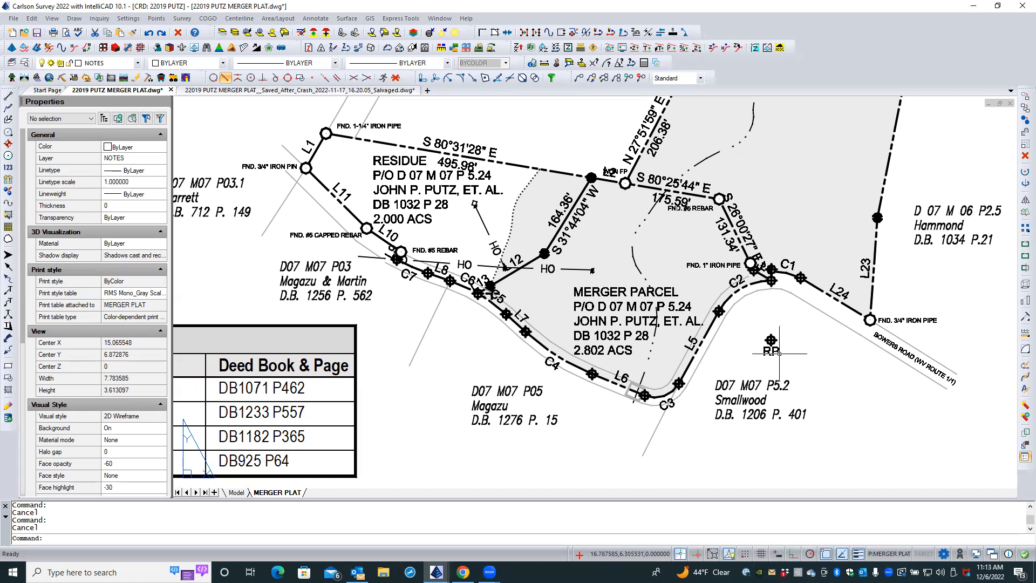
{"action": "double_click", "coordinate": [804, 354]}
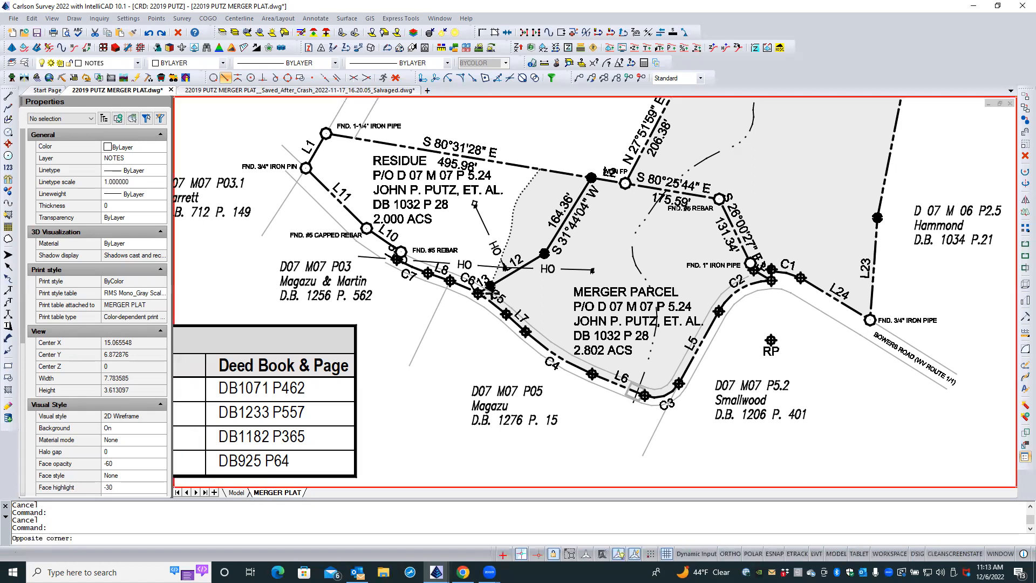
{"action": "left_click", "coordinate": [765, 340]}
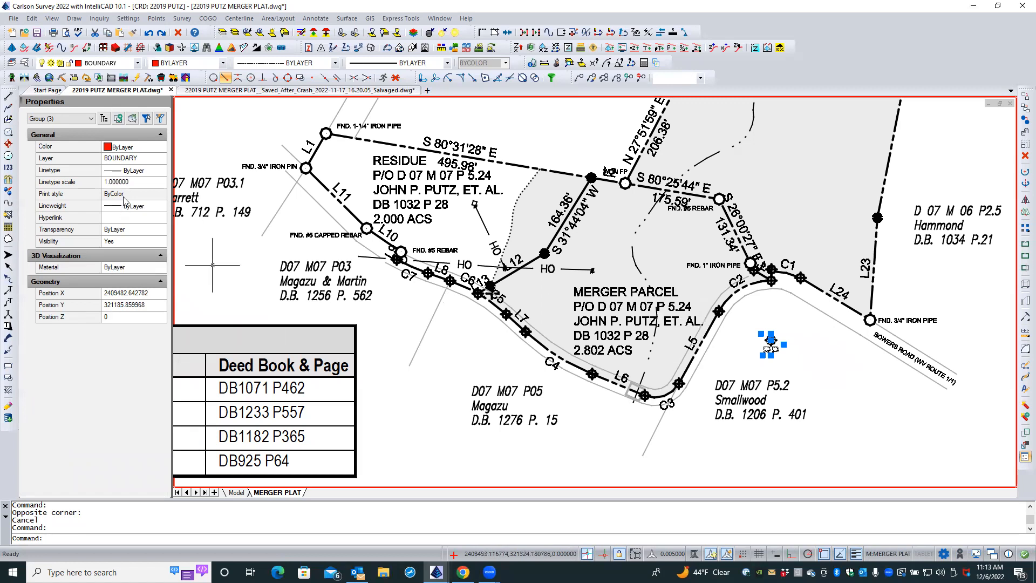
{"action": "left_click", "coordinate": [148, 158]}
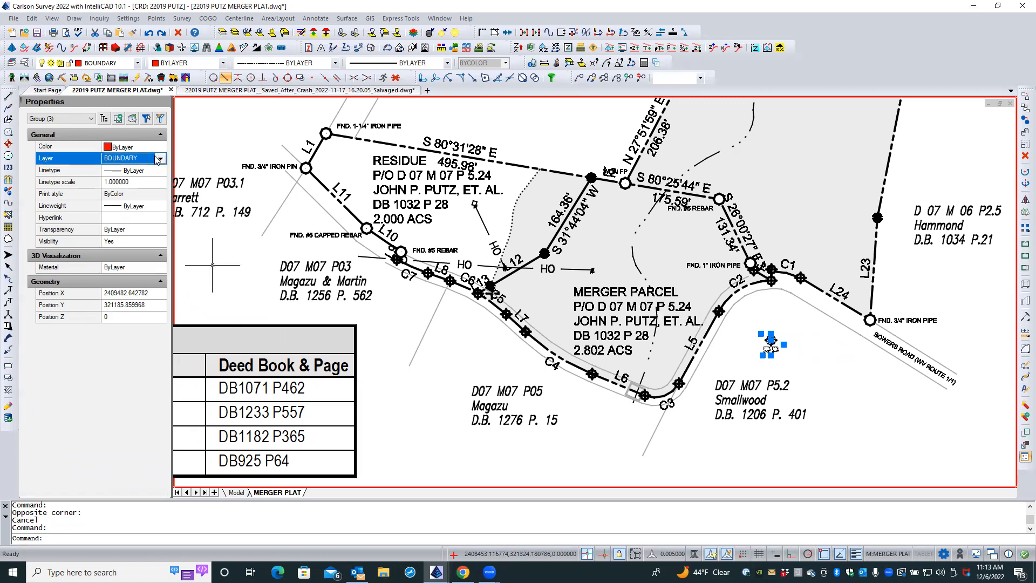
{"action": "left_click", "coordinate": [160, 159]}
{"action": "scroll", "coordinate": [151, 283], "scroll_direction": "down", "scroll_amount": 2}
{"action": "scroll", "coordinate": [151, 283], "scroll_direction": "down", "scroll_amount": 6}
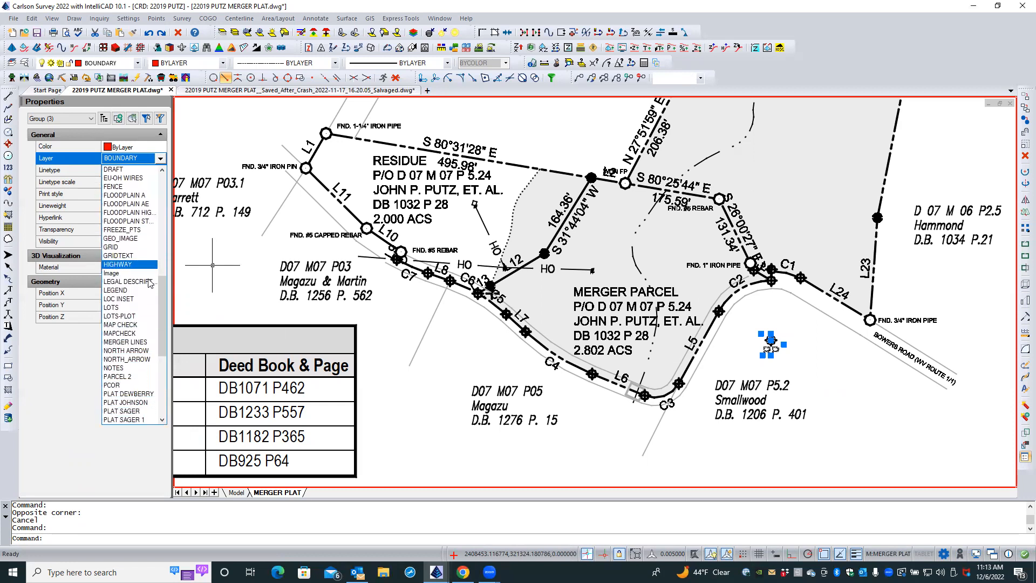
{"action": "scroll", "coordinate": [134, 356], "scroll_direction": "down", "scroll_amount": 2}
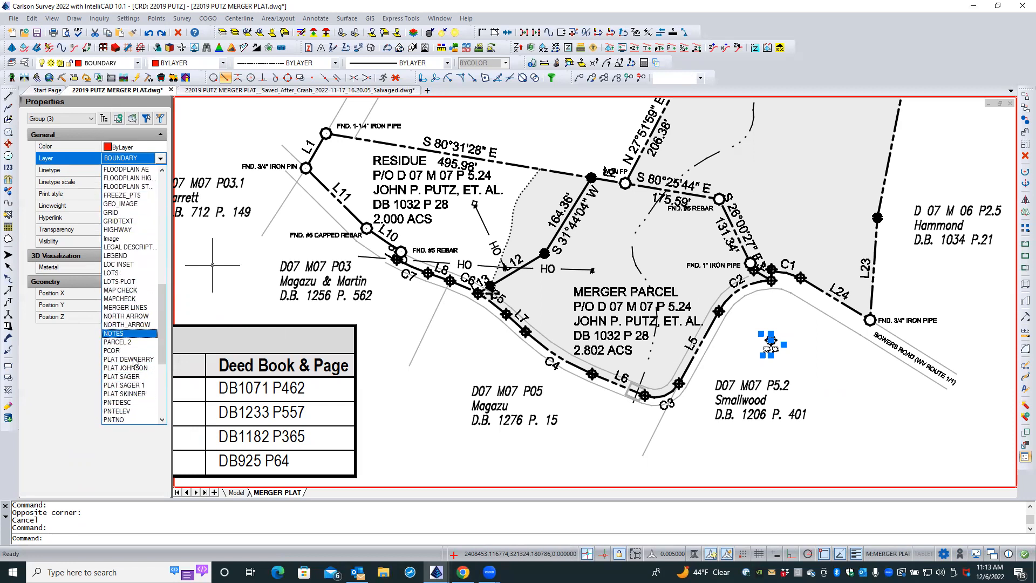
{"action": "scroll", "coordinate": [135, 360], "scroll_direction": "down", "scroll_amount": 1}
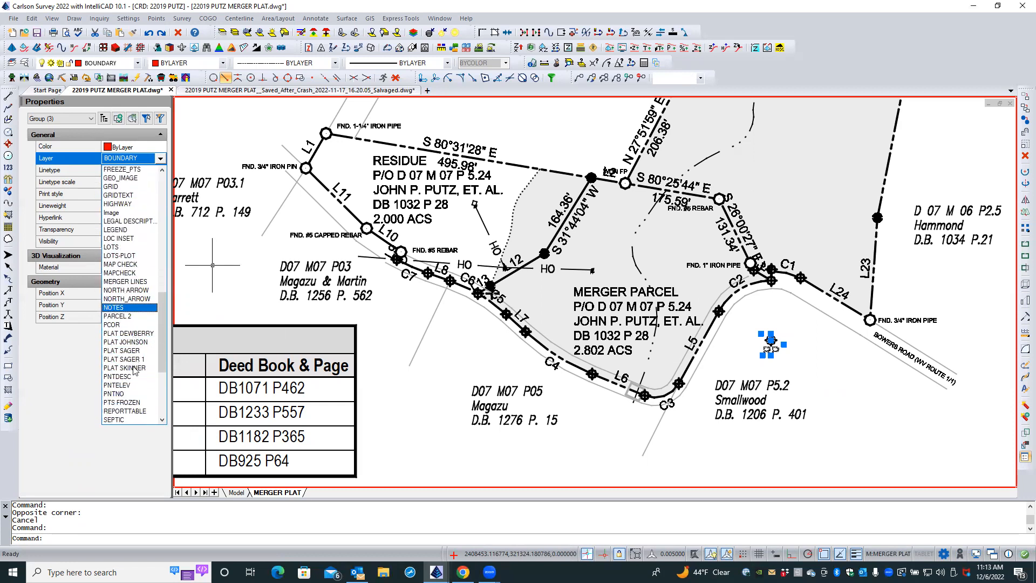
{"action": "left_click", "coordinate": [129, 403]}
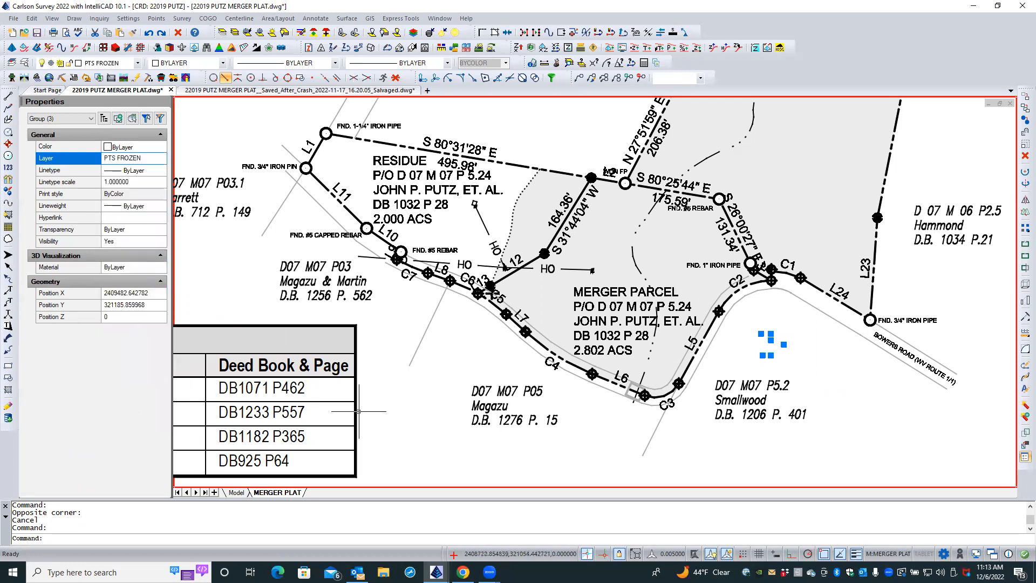
{"action": "key", "text": "Escape"}
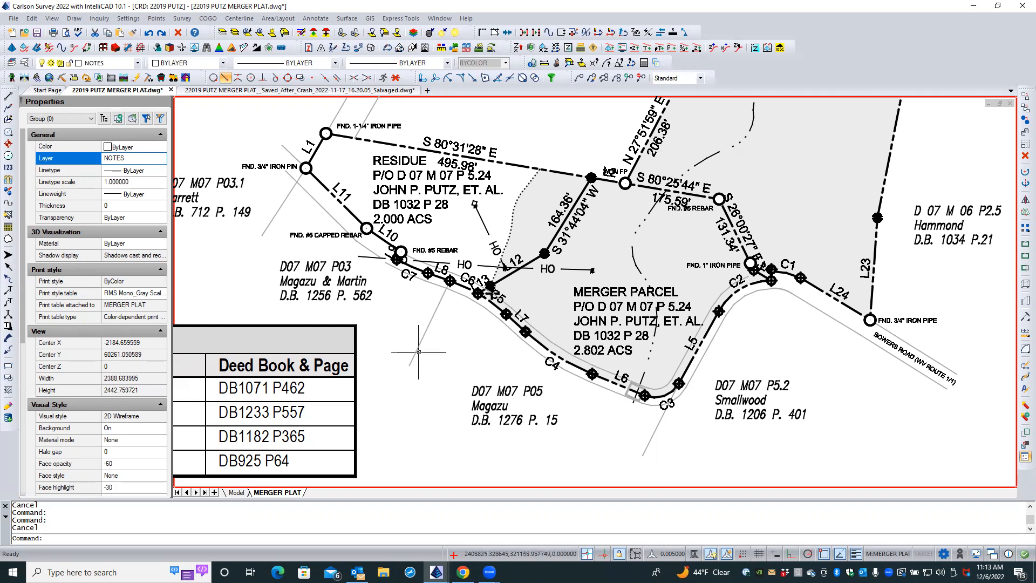
- Move the L9 line label clear of the symbols at the FND. #5 REBAR corner, about 15.5 units west and 3.4 units north
{"action": "scroll", "coordinate": [388, 312], "scroll_direction": "up", "scroll_amount": 4}
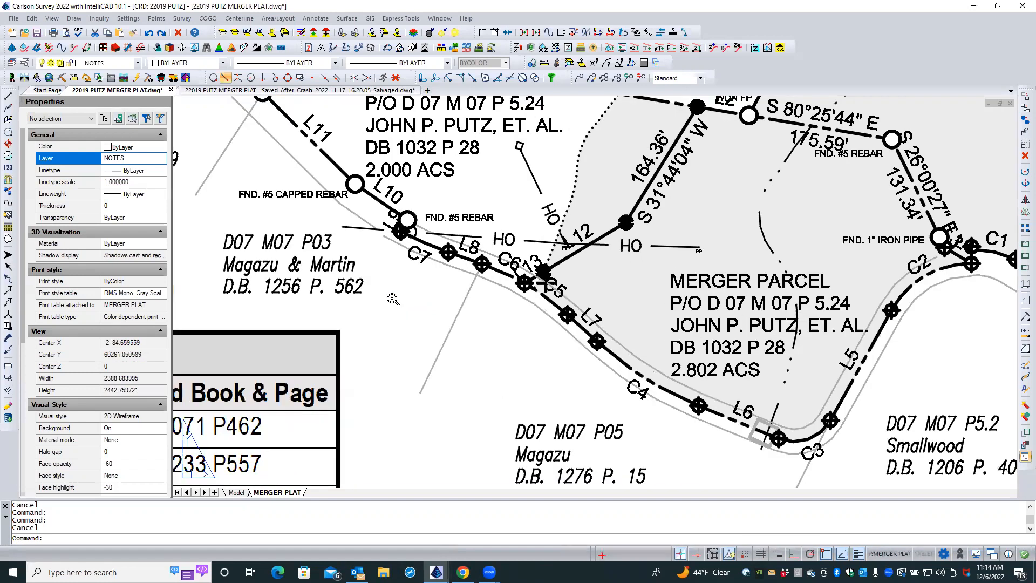
{"action": "middle_click_drag", "start_coordinate": [406, 331], "coordinate": [458, 443]}
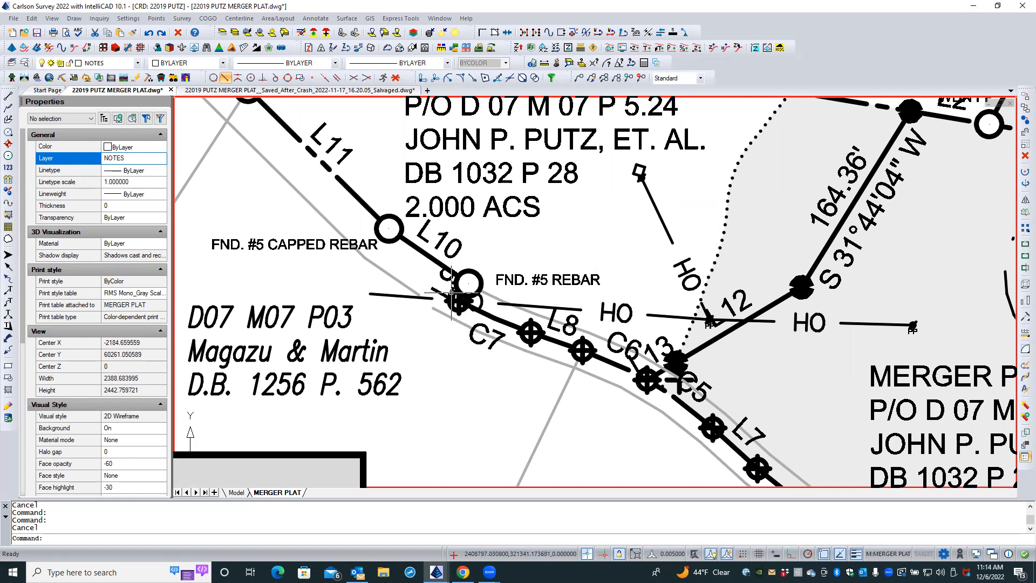
{"action": "scroll", "coordinate": [445, 330], "scroll_direction": "up", "scroll_amount": 1}
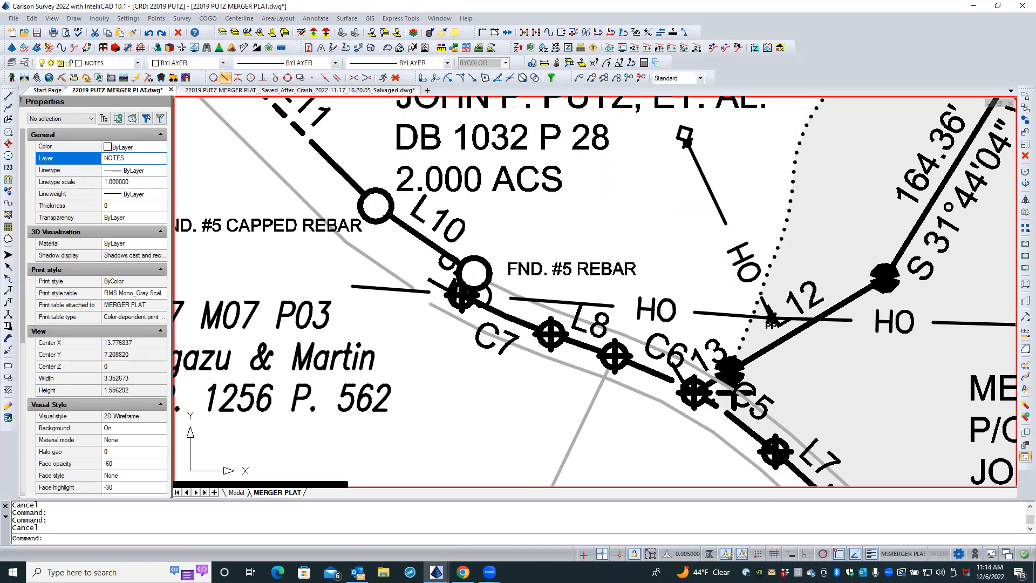
{"action": "scroll", "coordinate": [445, 326], "scroll_direction": "up", "scroll_amount": 1}
{"action": "scroll", "coordinate": [444, 324], "scroll_direction": "up", "scroll_amount": 1}
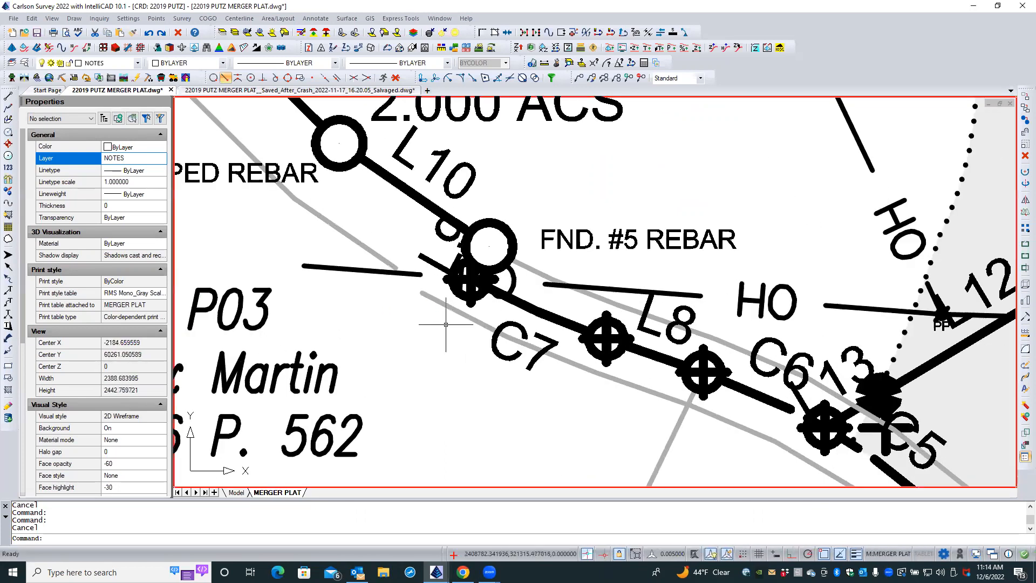
{"action": "left_click", "coordinate": [458, 258]}
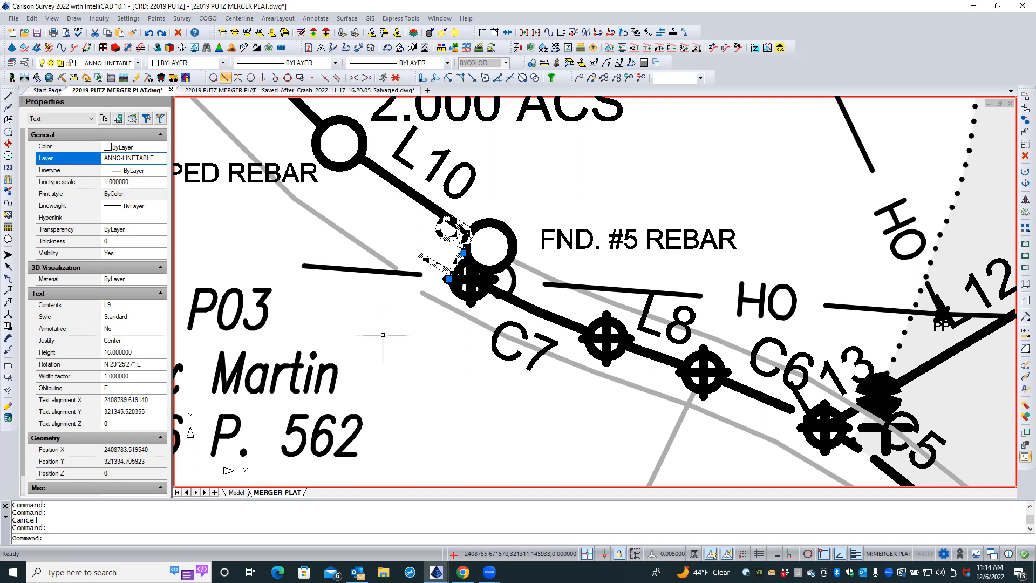
{"action": "right_click", "coordinate": [400, 335]}
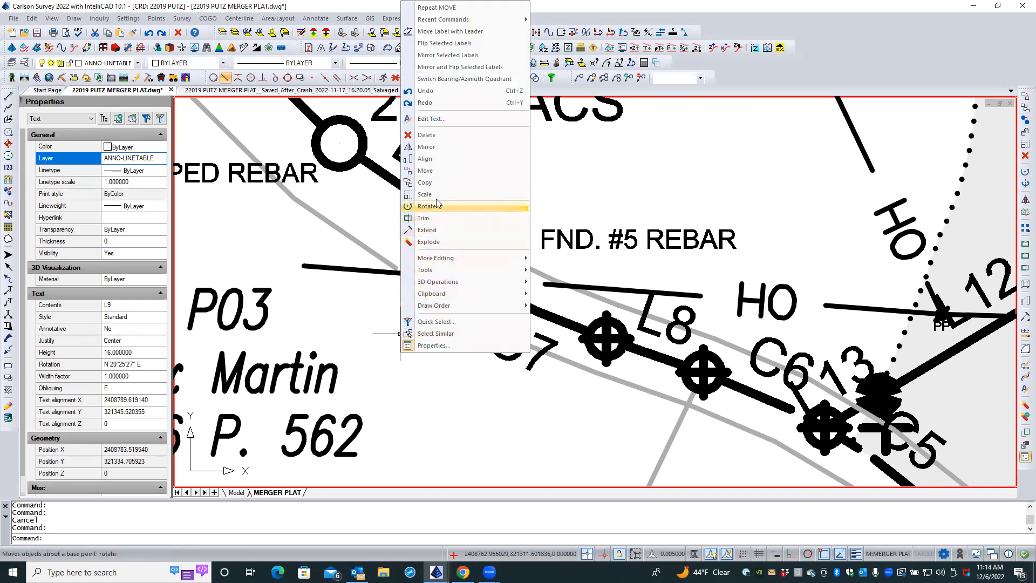
{"action": "left_click", "coordinate": [446, 171]}
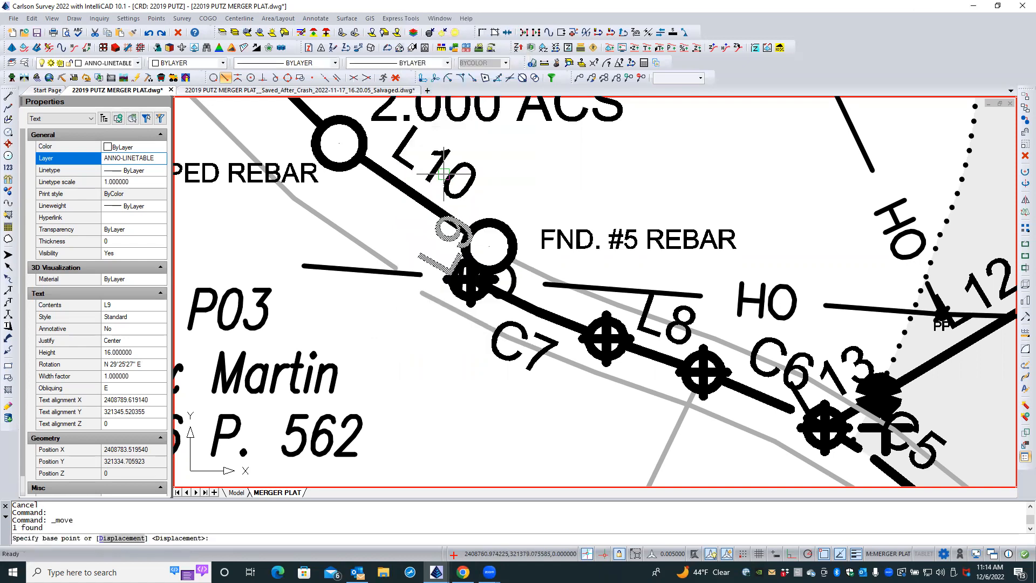
{"action": "left_click", "coordinate": [421, 332]}
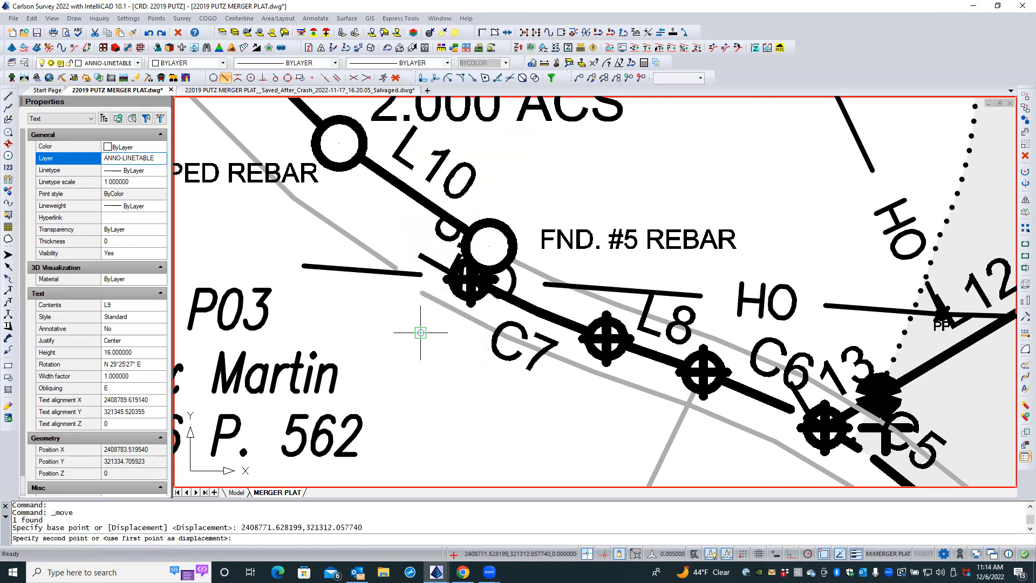
{"action": "left_click", "coordinate": [383, 324]}
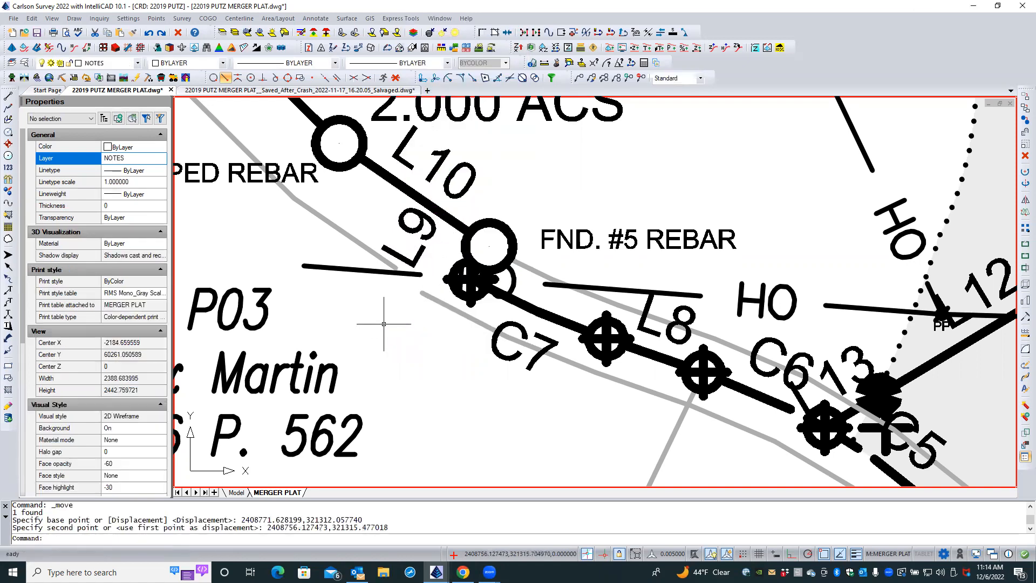
- Make the L9 label horizontal by setting its text rotation to E
{"action": "left_click", "coordinate": [392, 254]}
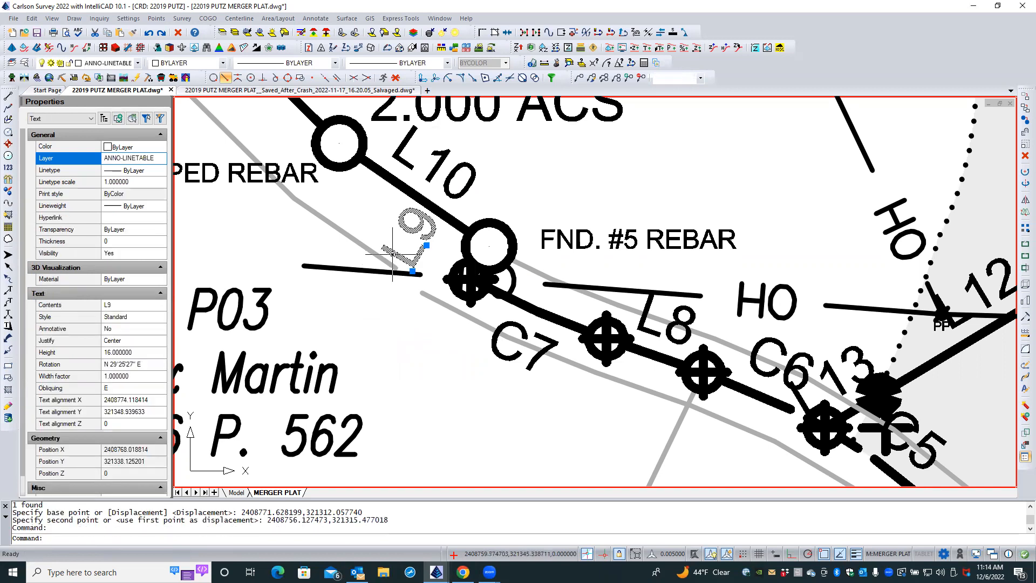
{"action": "left_click", "coordinate": [144, 363]}
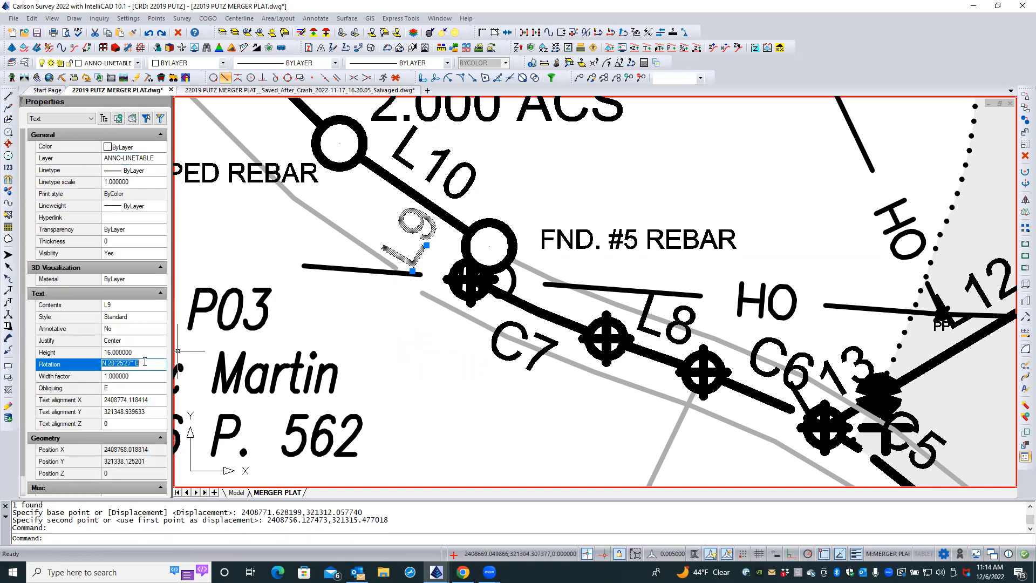
{"action": "type", "text": "E"}
{"action": "key", "text": "Tab"}
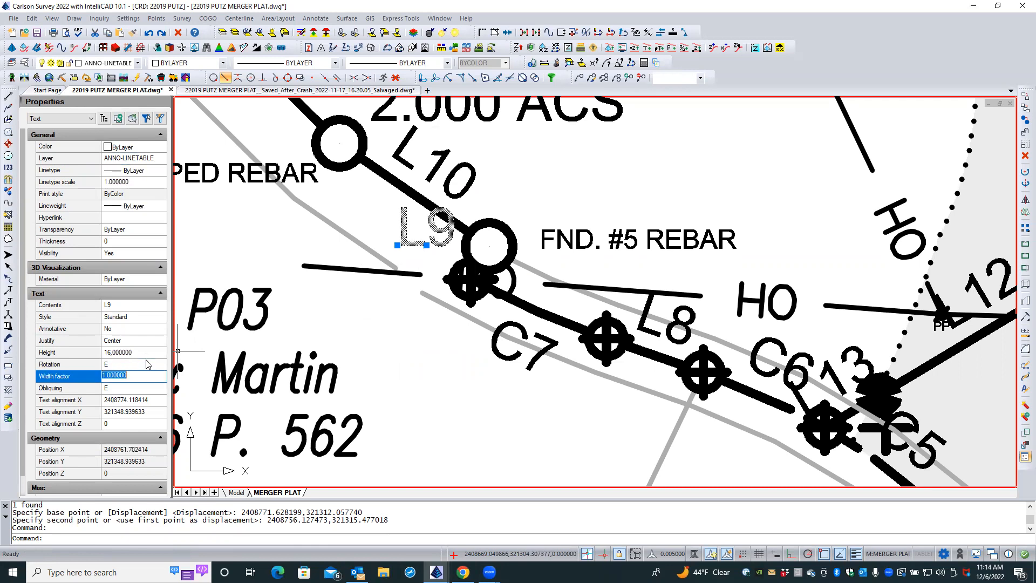
- Move the horizontal L9 label about 3.6 units west and 9.3 units south, closer to its short line
{"action": "right_click", "coordinate": [386, 343]}
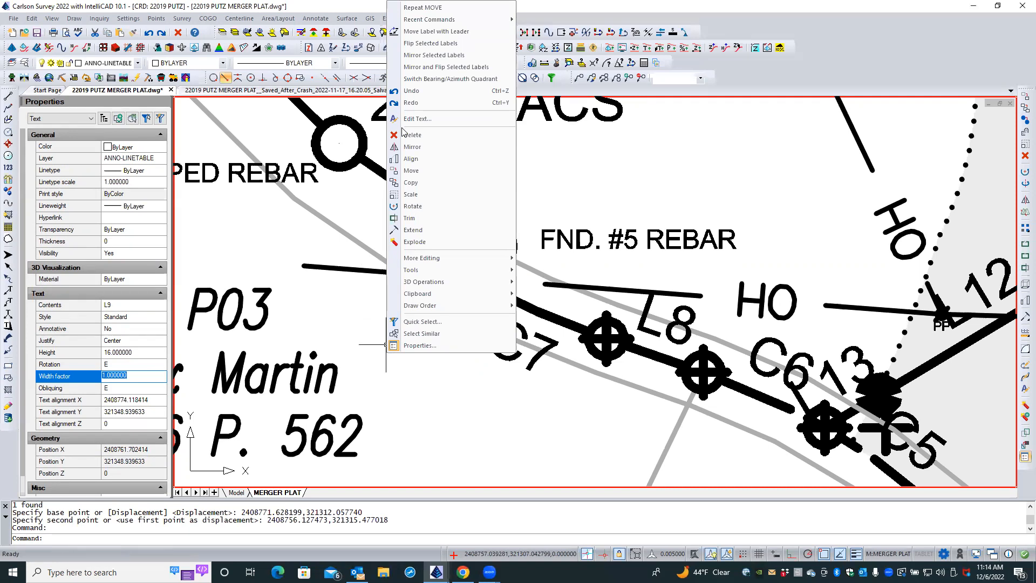
{"action": "left_click", "coordinate": [413, 170]}
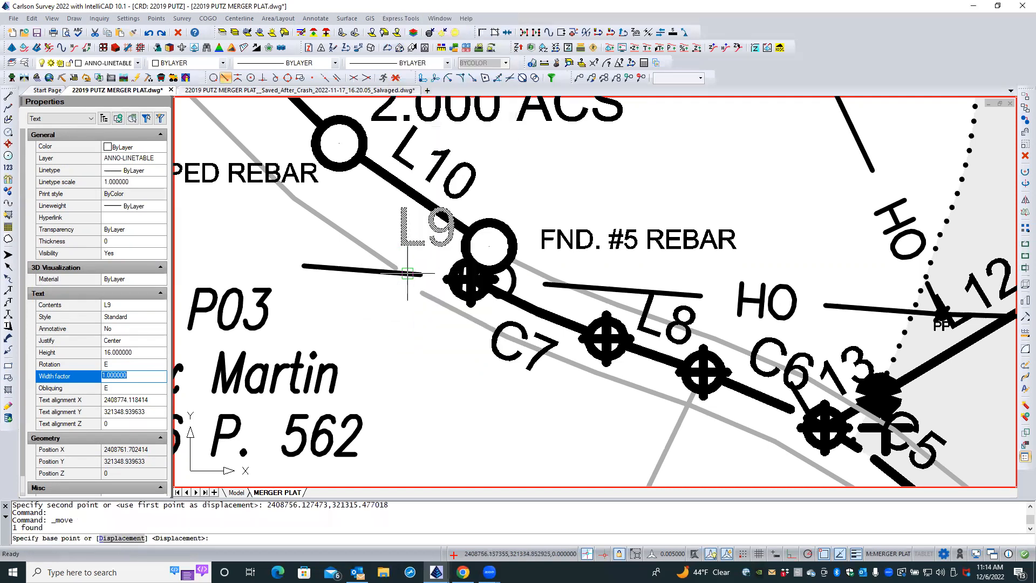
{"action": "left_click", "coordinate": [401, 321]}
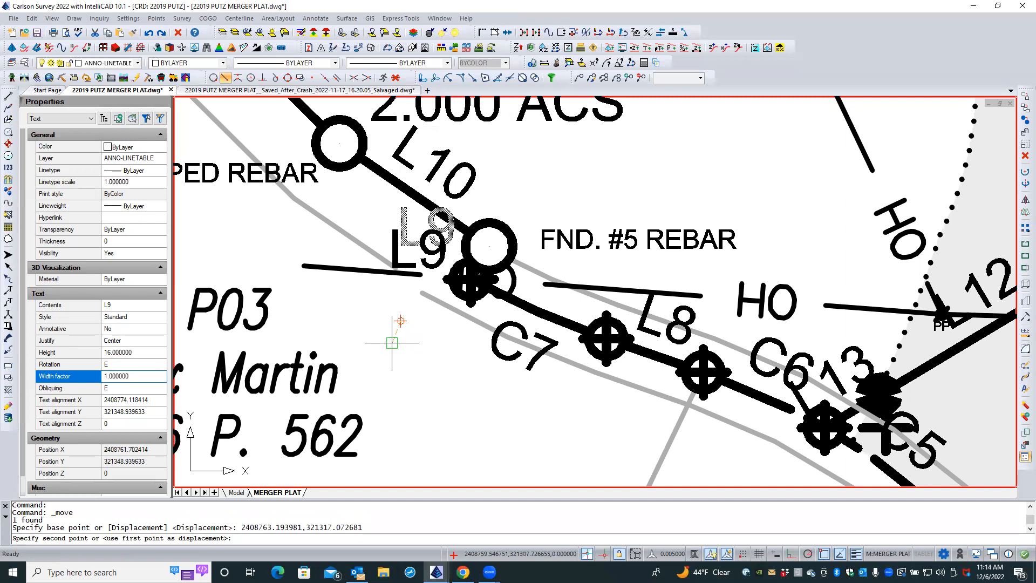
{"action": "left_click", "coordinate": [392, 342]}
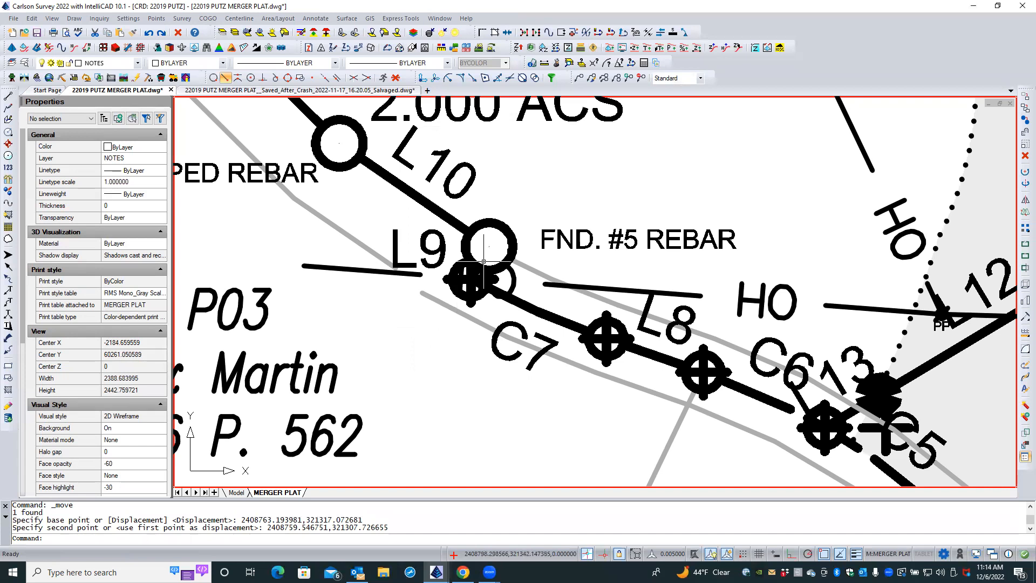
- Reverse the two overhead wire polylines crossing the residue and merger parcels so their linetype text reads OH
{"action": "scroll", "coordinate": [483, 261], "scroll_direction": "up", "scroll_amount": 2}
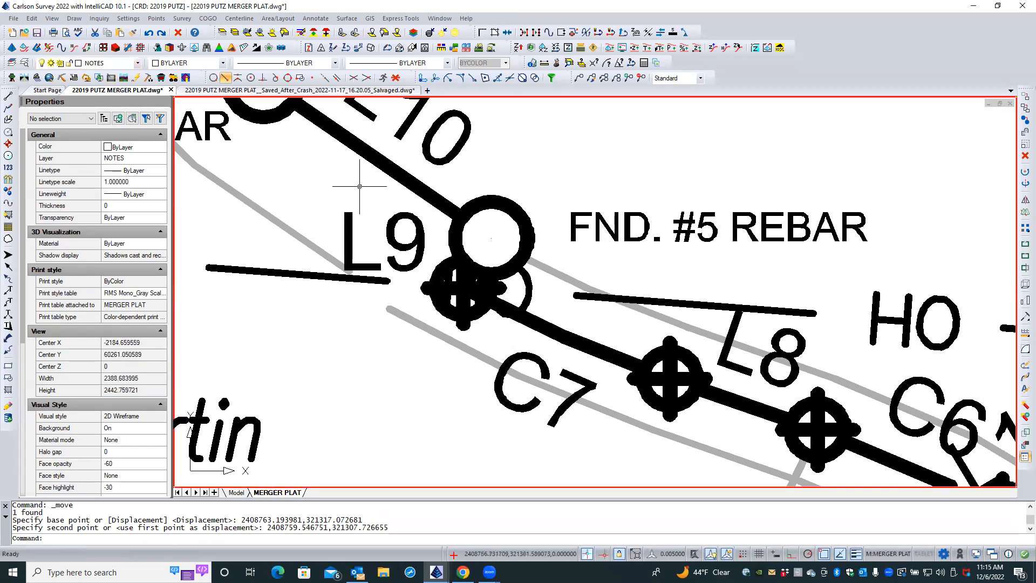
{"action": "scroll", "coordinate": [386, 294], "scroll_direction": "down", "scroll_amount": 1}
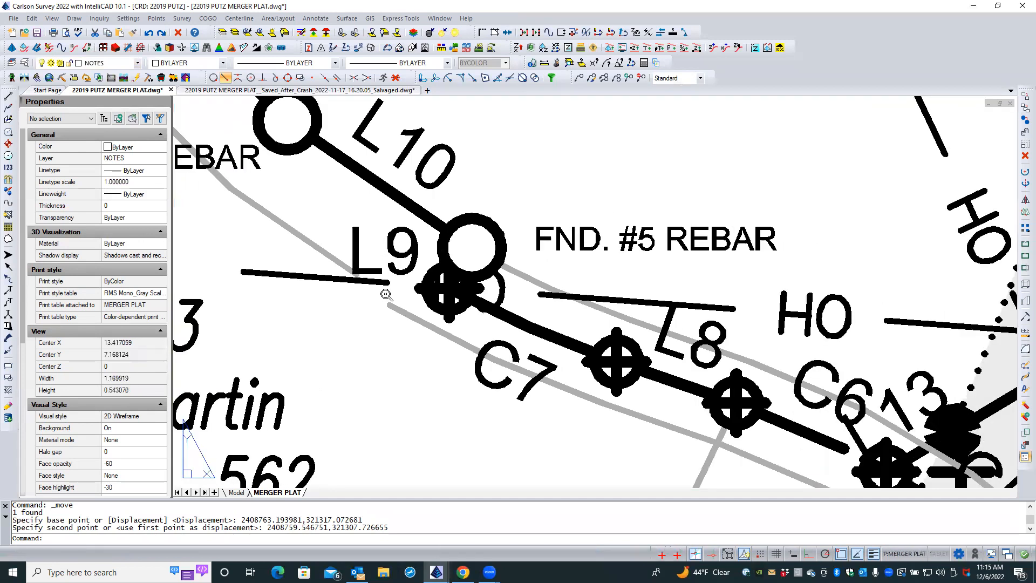
{"action": "scroll", "coordinate": [386, 295], "scroll_direction": "down", "scroll_amount": 2}
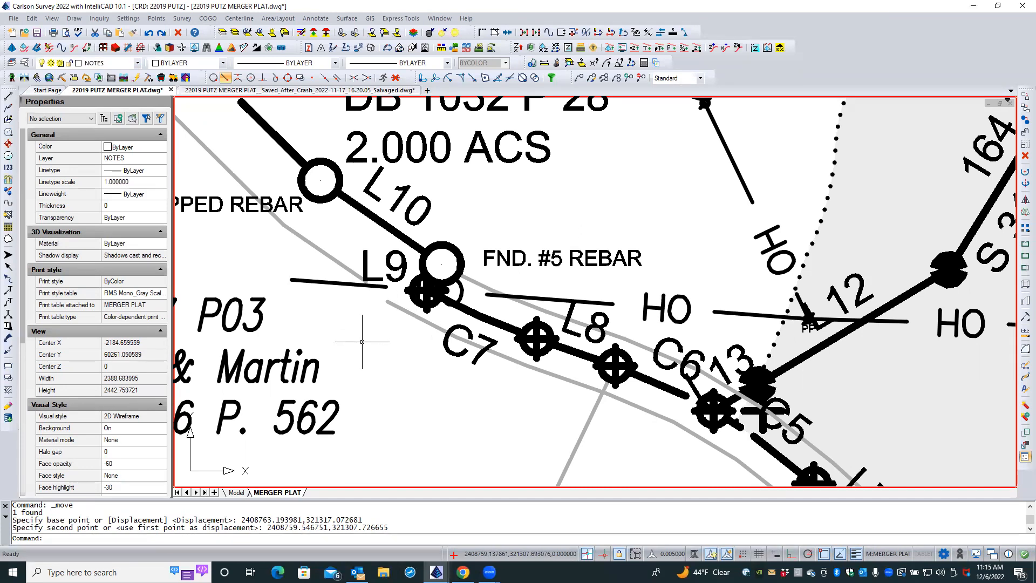
{"action": "scroll", "coordinate": [361, 342], "scroll_direction": "down", "scroll_amount": 3}
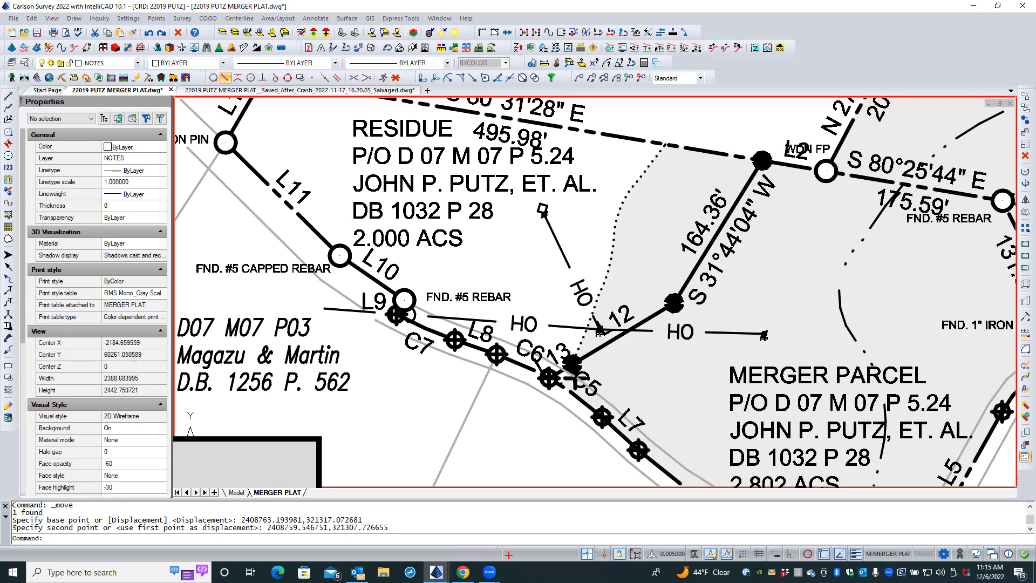
{"action": "scroll", "coordinate": [361, 341], "scroll_direction": "up", "scroll_amount": 2}
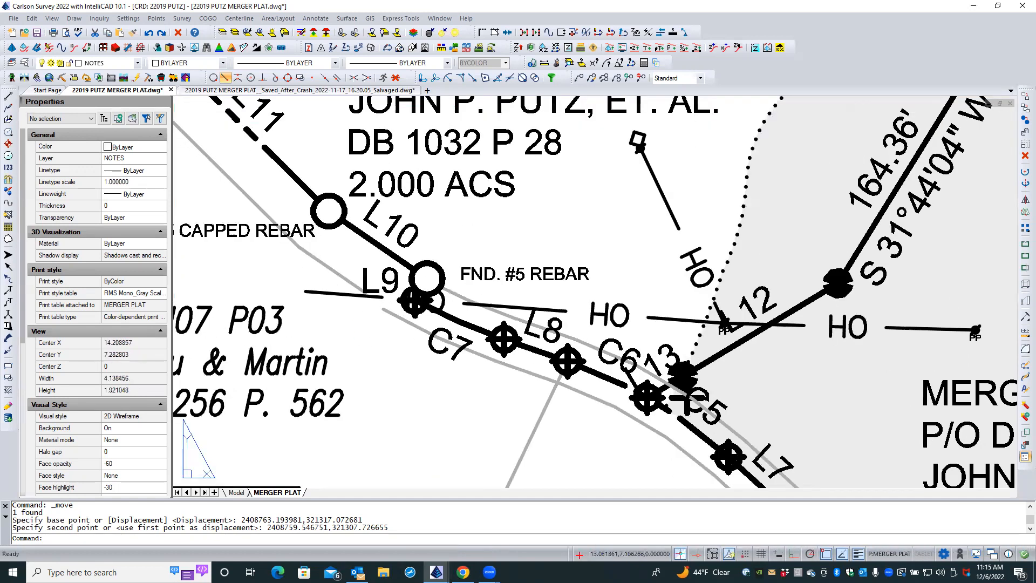
{"action": "left_click", "coordinate": [356, 295]}
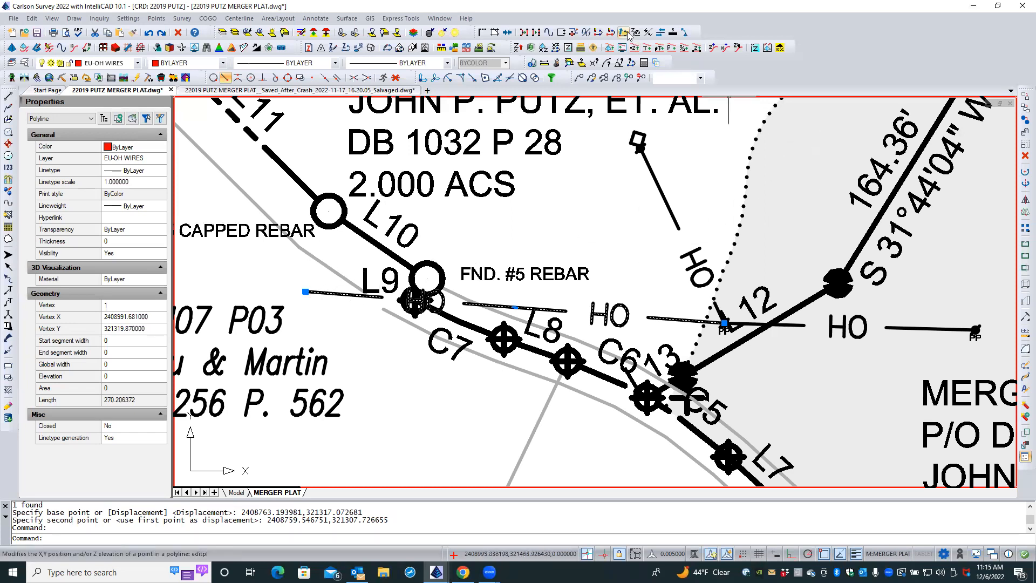
{"action": "left_click", "coordinate": [664, 33]}
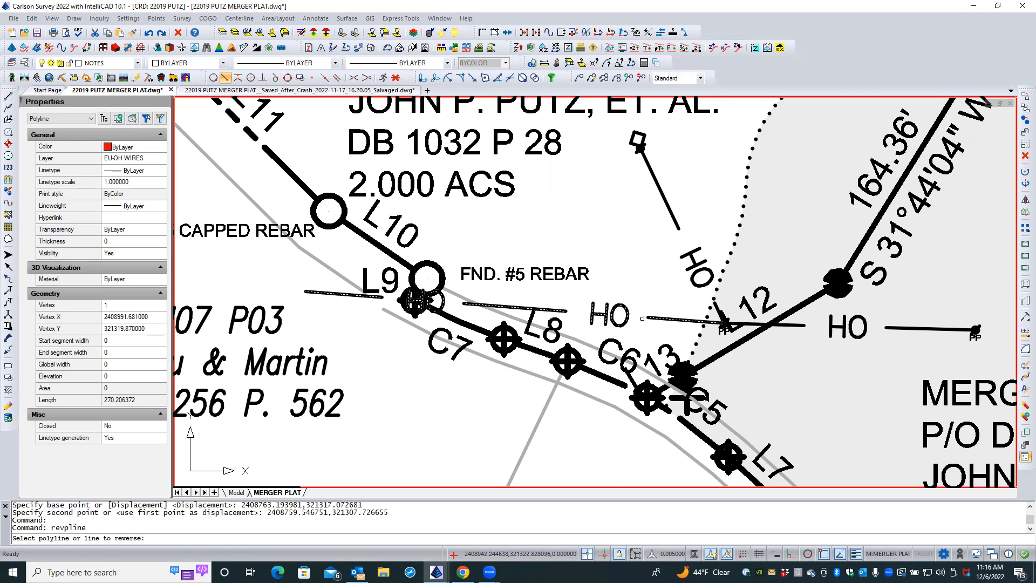
{"action": "left_click", "coordinate": [649, 318]}
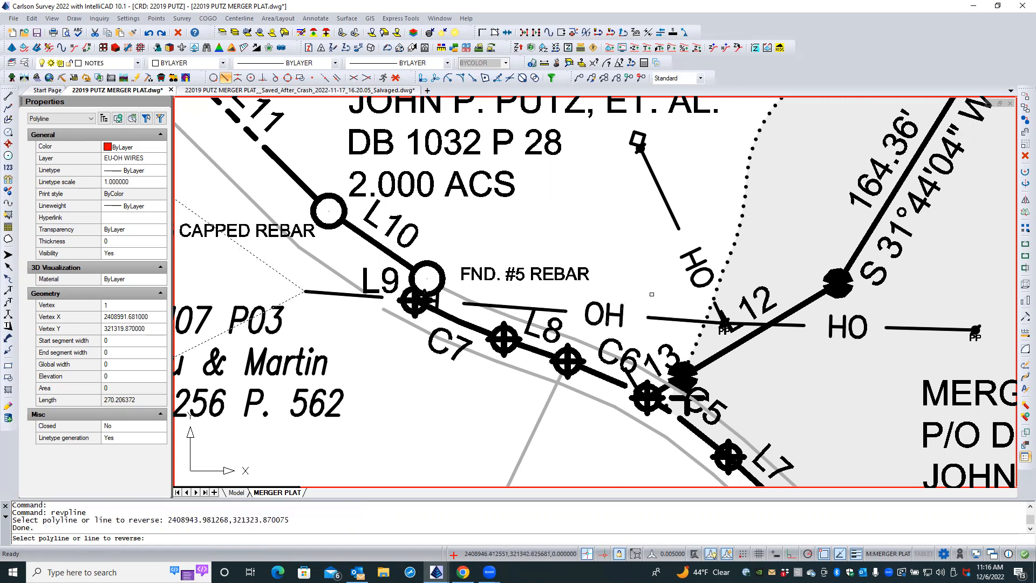
{"action": "left_click", "coordinate": [675, 220]}
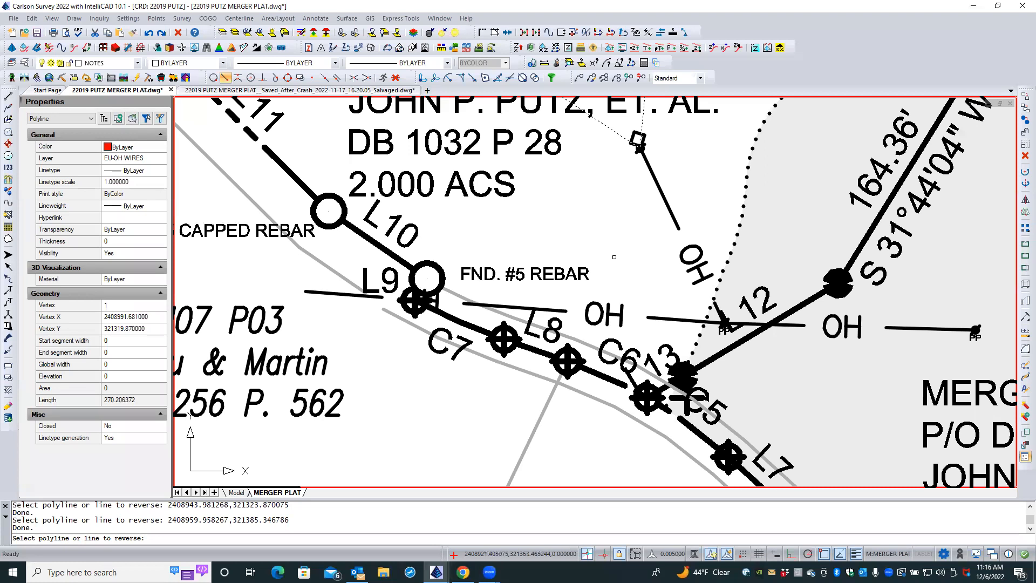
{"action": "key", "text": "Escape"}
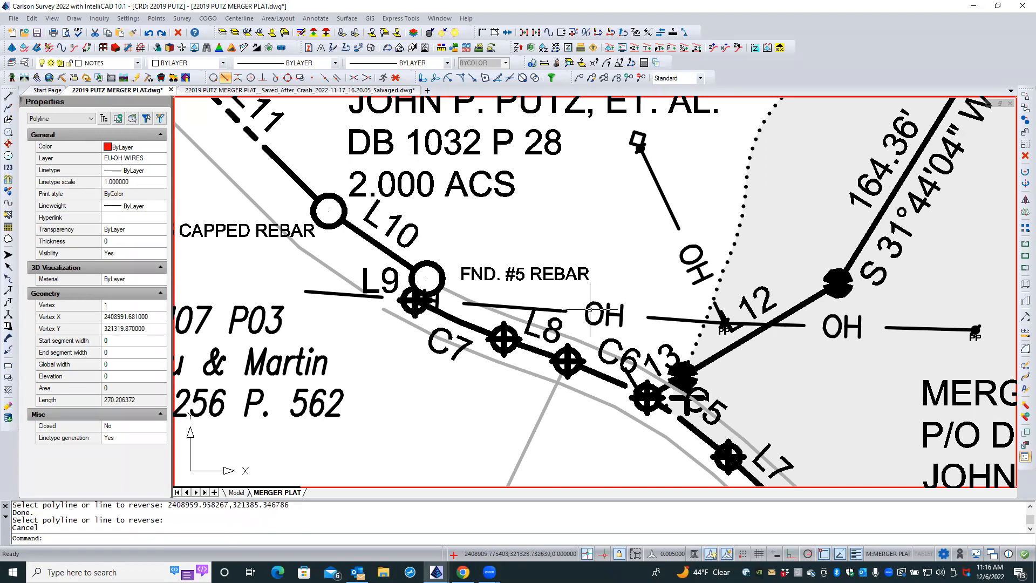
- Examine the drawing's layer list, checking the colors, linetypes and freeze states of the plat layers
{"action": "scroll", "coordinate": [585, 314], "scroll_direction": "down", "scroll_amount": 1}
{"action": "scroll", "coordinate": [585, 314], "scroll_direction": "down", "scroll_amount": 2}
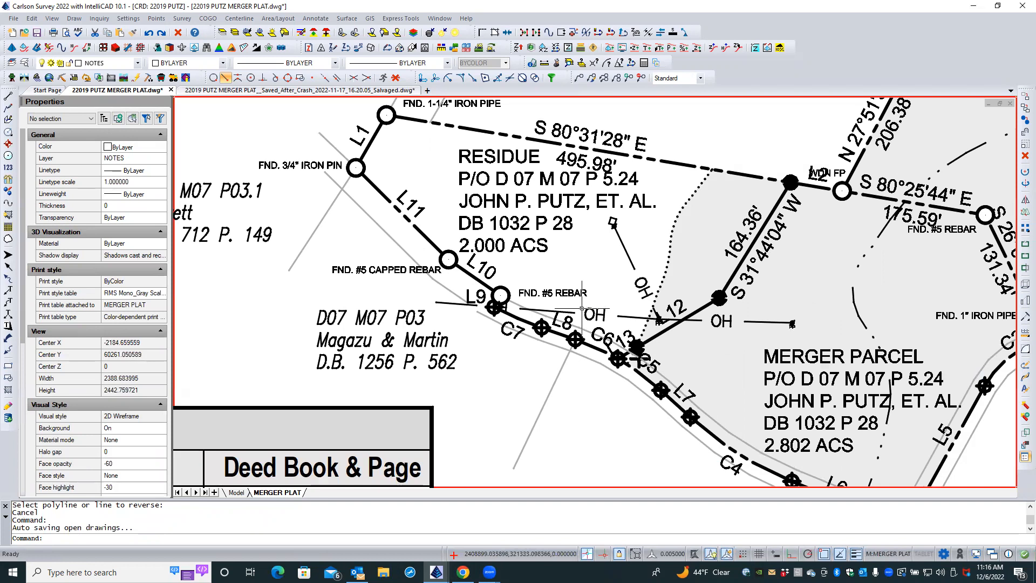
{"action": "scroll", "coordinate": [582, 309], "scroll_direction": "down", "scroll_amount": 1}
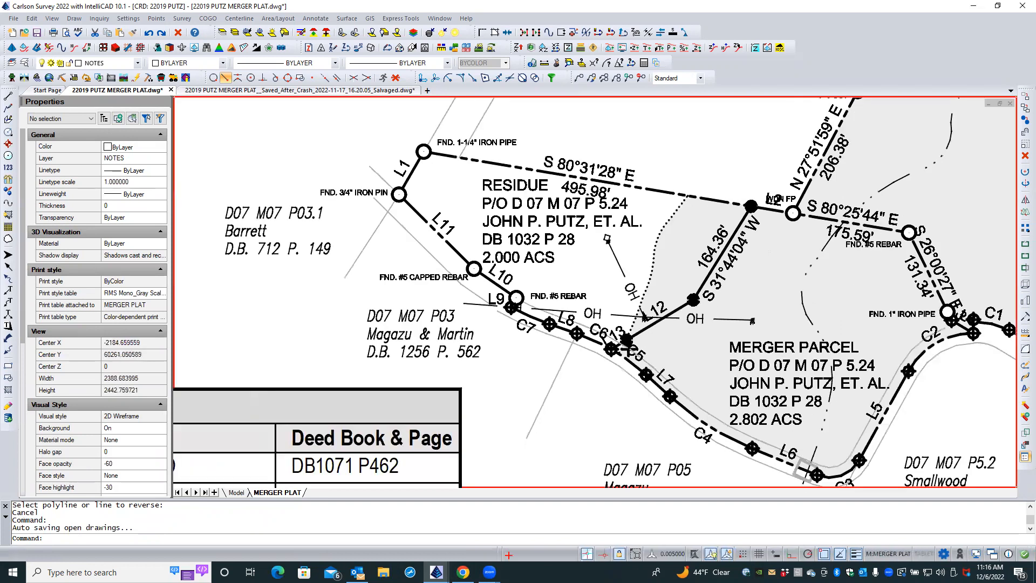
{"action": "scroll", "coordinate": [580, 310], "scroll_direction": "up", "scroll_amount": 2}
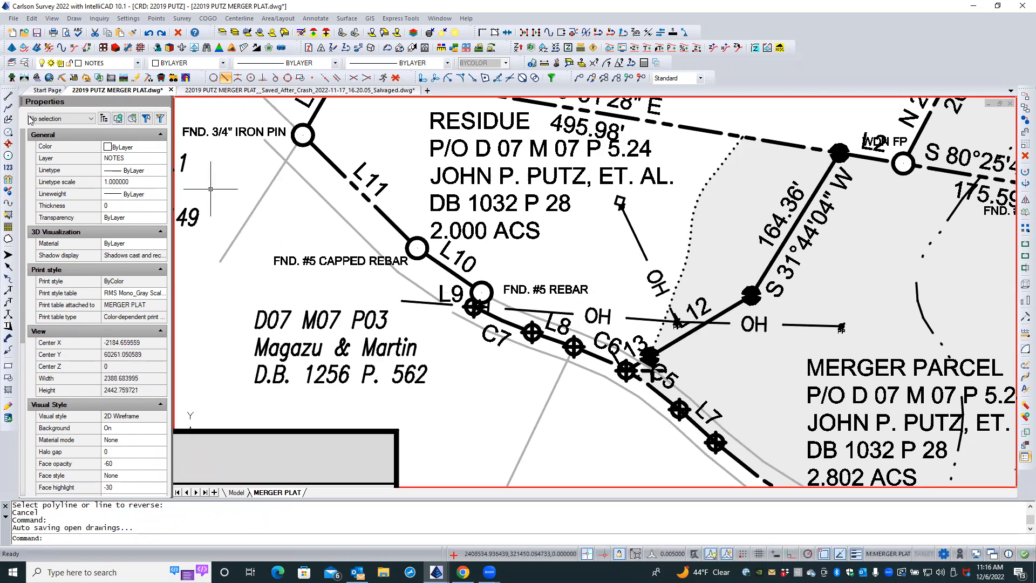
{"action": "left_click", "coordinate": [24, 63]}
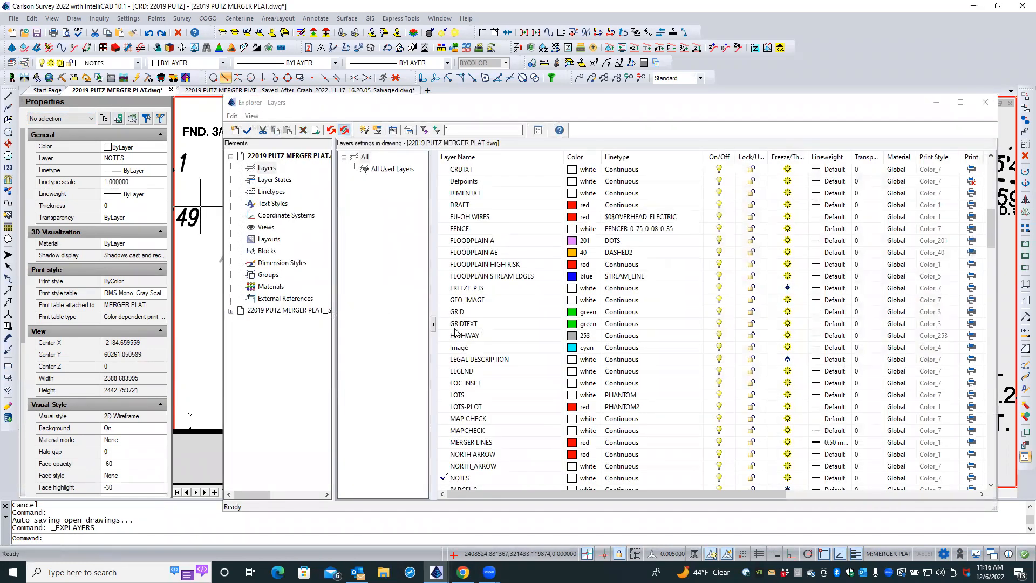
{"action": "scroll", "coordinate": [455, 331], "scroll_direction": "down", "scroll_amount": 3}
{"action": "scroll", "coordinate": [455, 331], "scroll_direction": "up", "scroll_amount": 3}
{"action": "scroll", "coordinate": [455, 331], "scroll_direction": "down", "scroll_amount": 6}
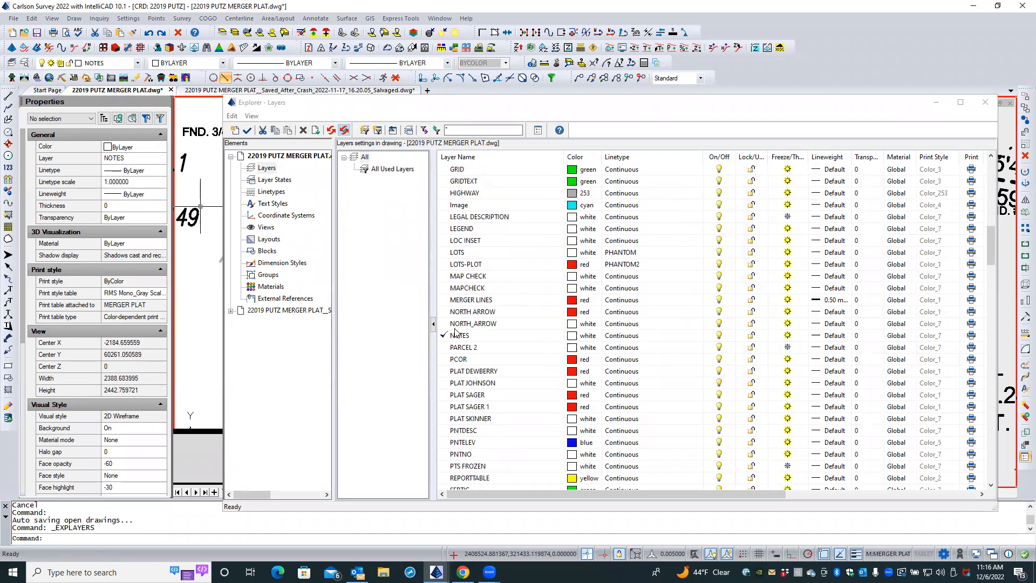
{"action": "scroll", "coordinate": [455, 331], "scroll_direction": "down", "scroll_amount": 7}
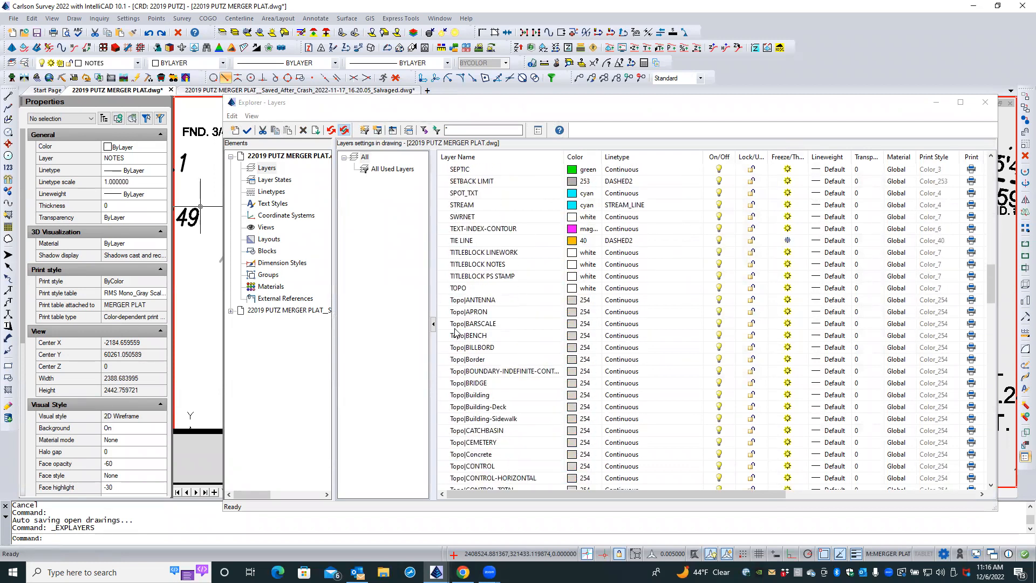
{"action": "scroll", "coordinate": [455, 331], "scroll_direction": "up", "scroll_amount": 8}
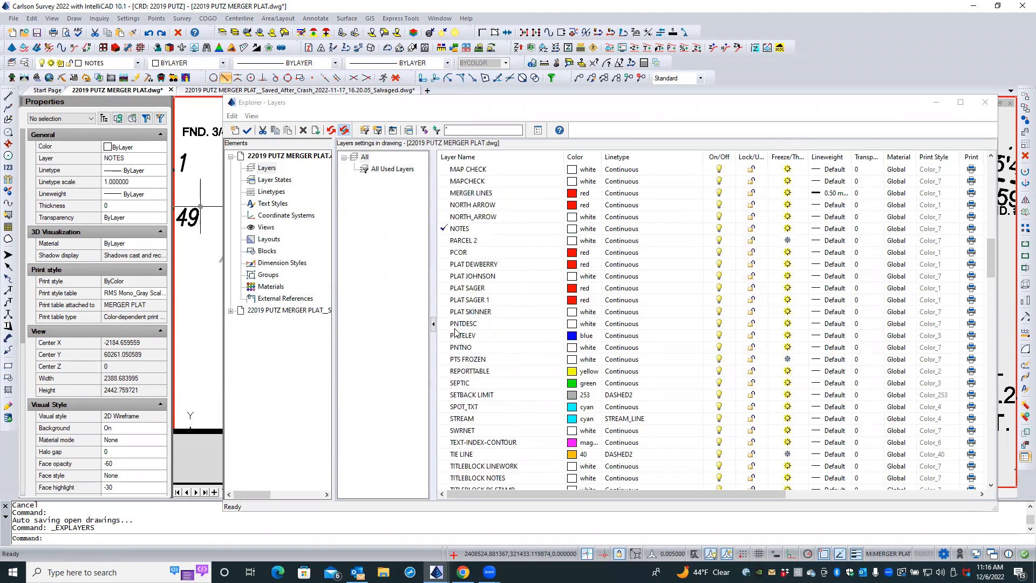
{"action": "scroll", "coordinate": [454, 331], "scroll_direction": "up", "scroll_amount": 7}
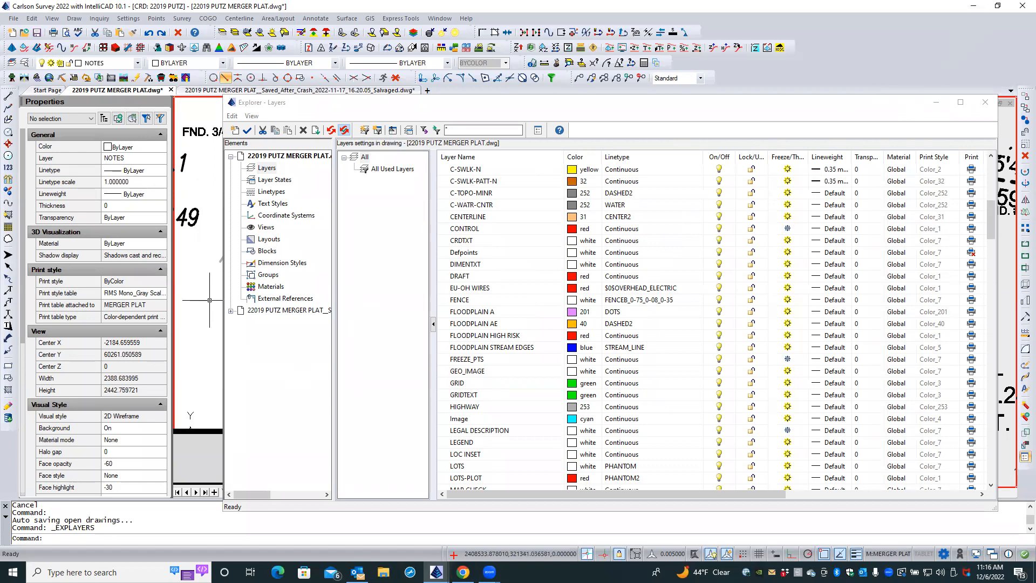
{"action": "key", "text": "Escape"}
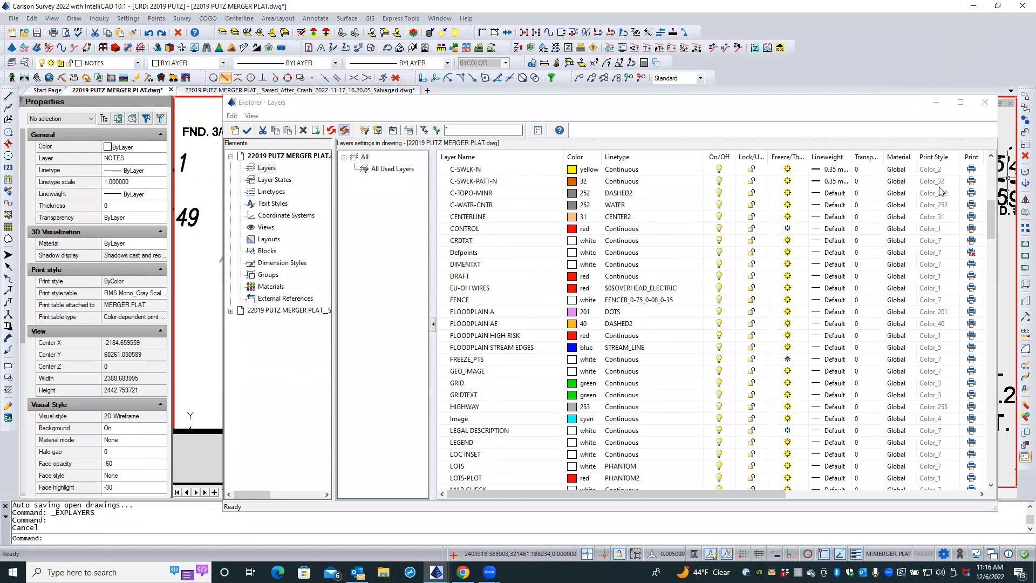
- Close the layer list and freeze the EU-OH WIRES layer by picking an overhead wire beside the residue parcel
{"action": "left_click", "coordinate": [984, 102]}
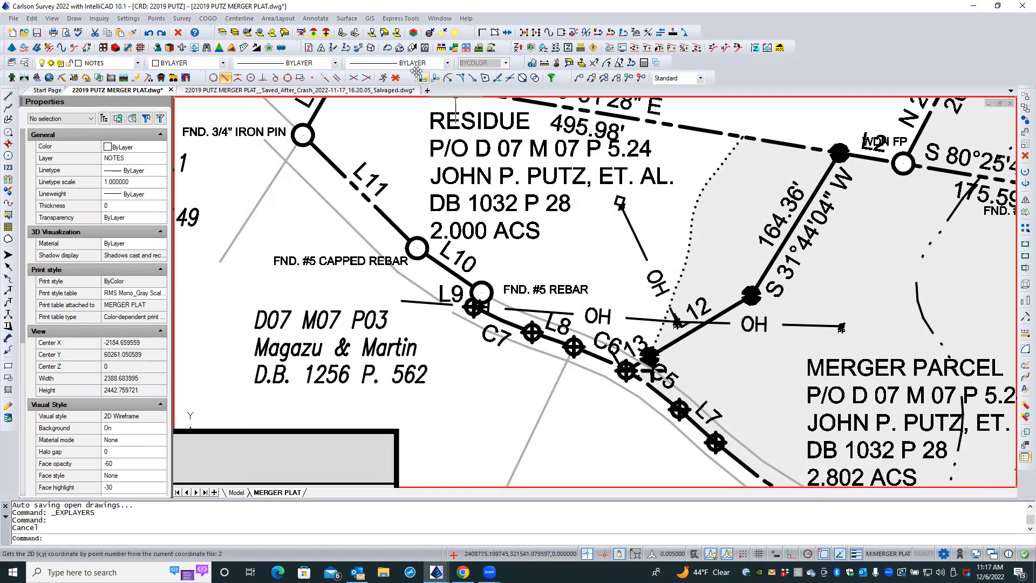
{"action": "left_click", "coordinate": [248, 32]}
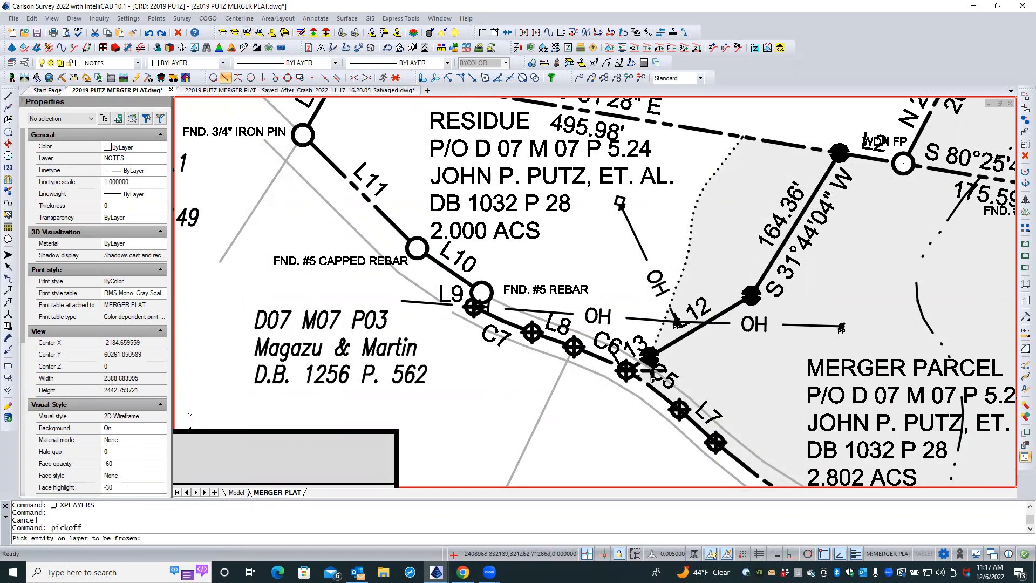
{"action": "left_click", "coordinate": [634, 235]}
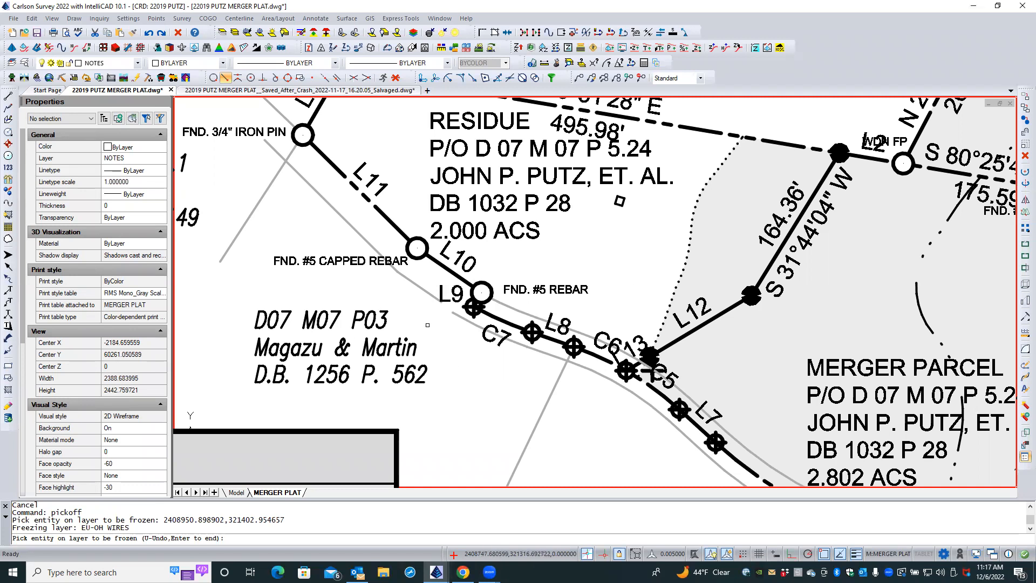
{"action": "key", "text": "Return"}
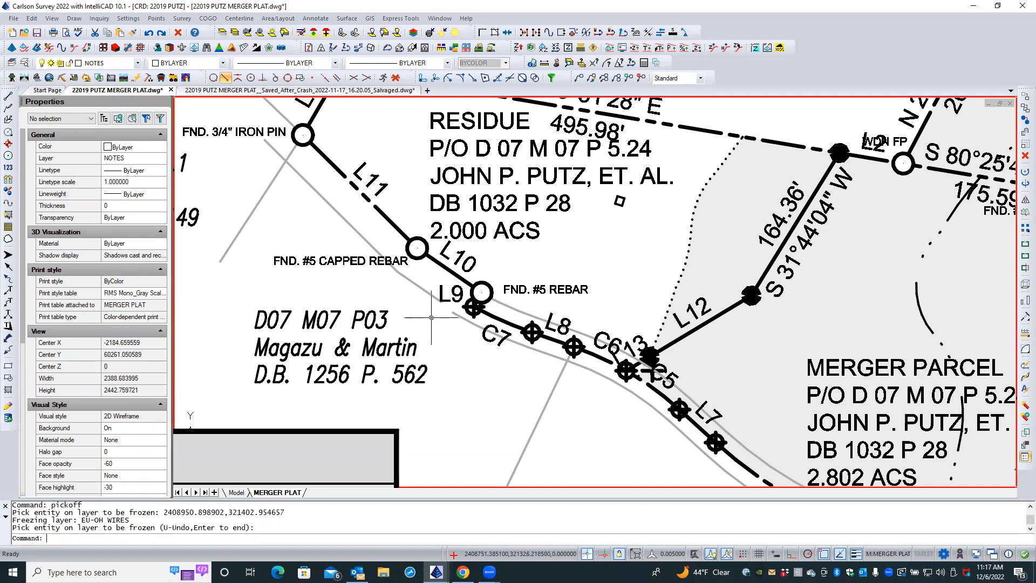
- Move the L9 label about 32.8 units west and 5.3 units north, away from the boundary line
{"action": "left_click", "coordinate": [459, 292]}
{"action": "right_click", "coordinate": [460, 292]}
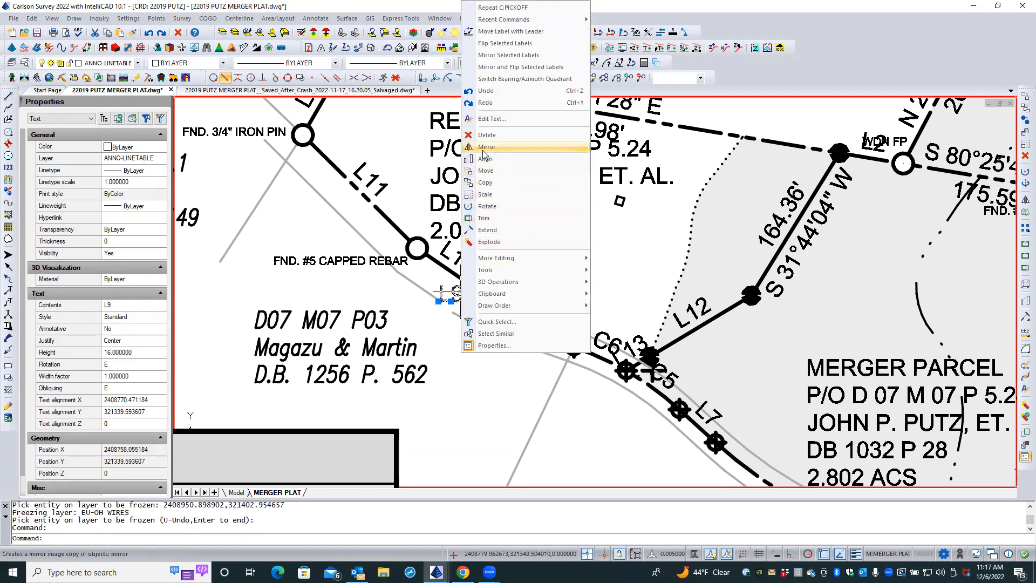
{"action": "left_click", "coordinate": [486, 171]}
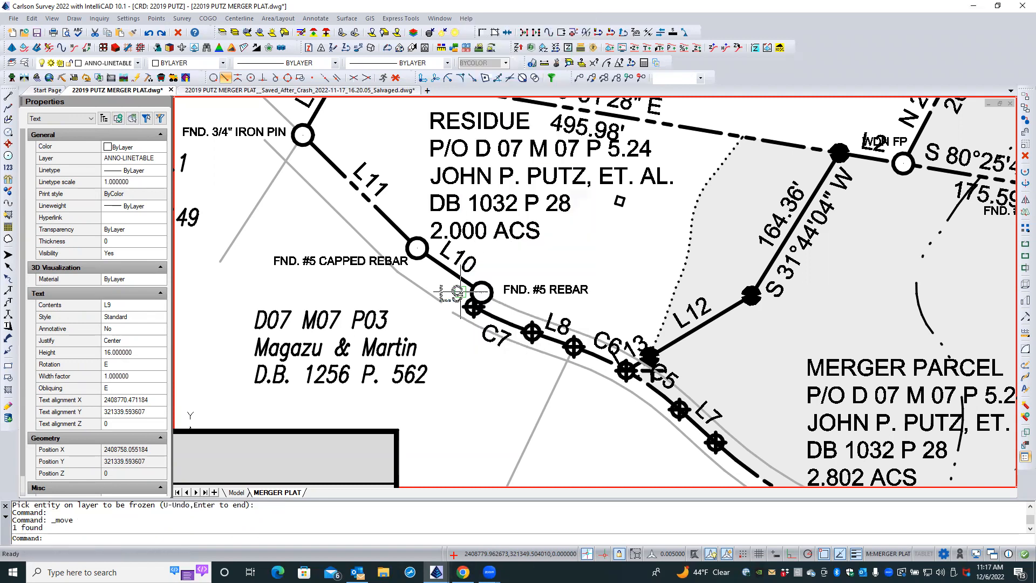
{"action": "left_click", "coordinate": [403, 318]}
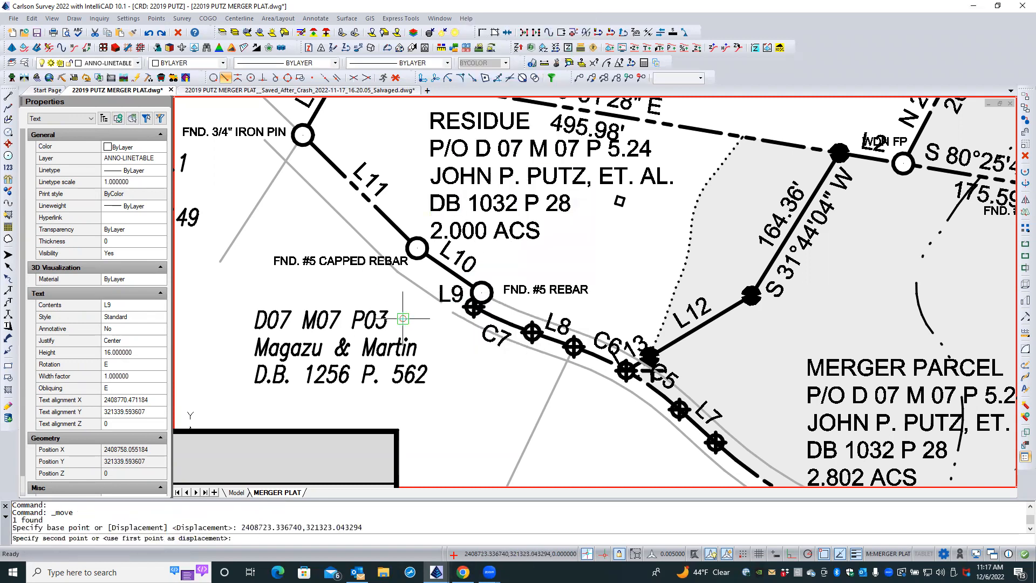
{"action": "left_click", "coordinate": [370, 314]}
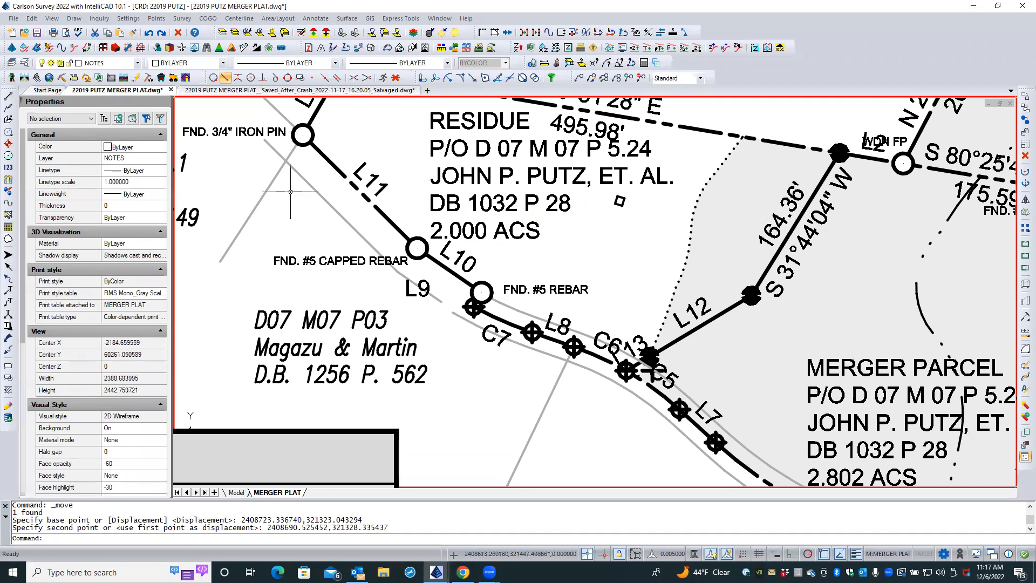
{"action": "left_click", "coordinate": [74, 19]}
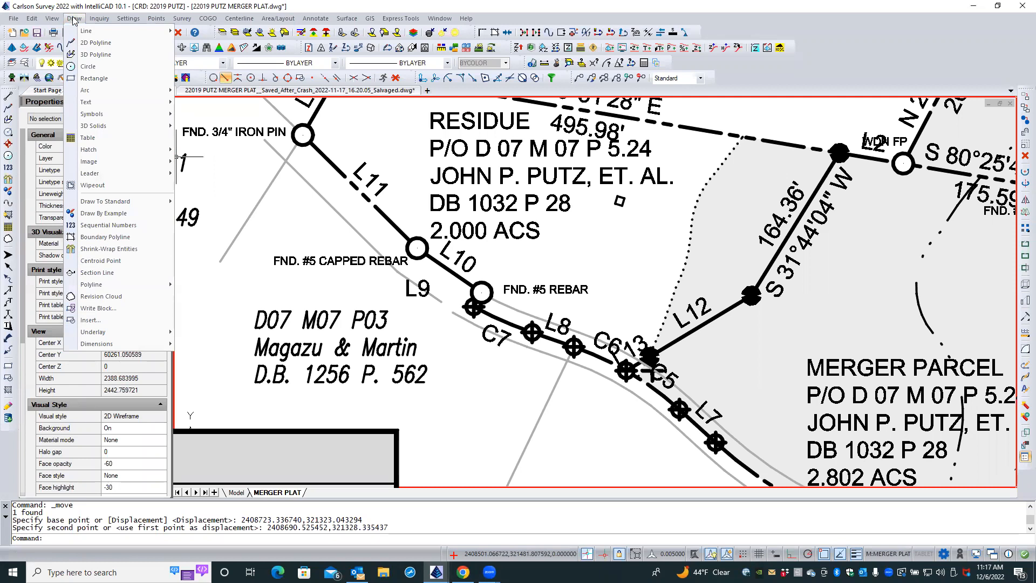
{"action": "mouse_move", "coordinate": [106, 172]}
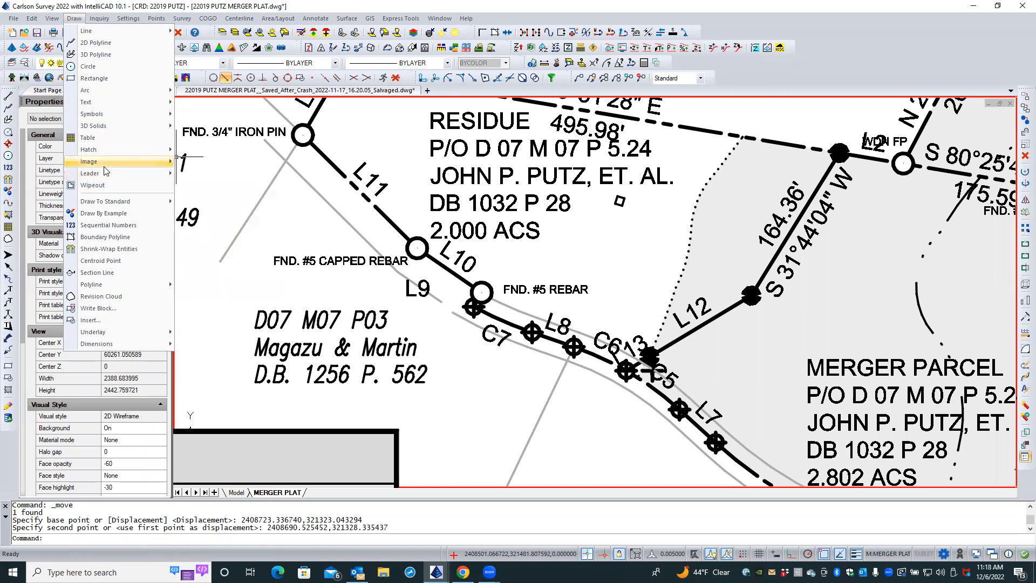
{"action": "left_click", "coordinate": [407, 287]}
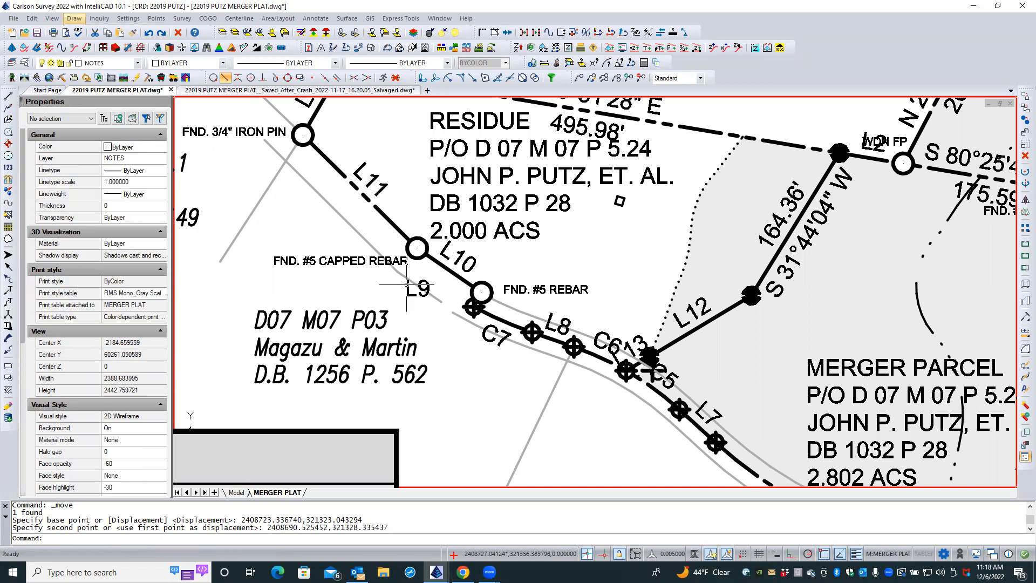
- Check the layer assigned to the L9 label, keep ANNO-LINETABLE and deselect the label
{"action": "left_click", "coordinate": [408, 286]}
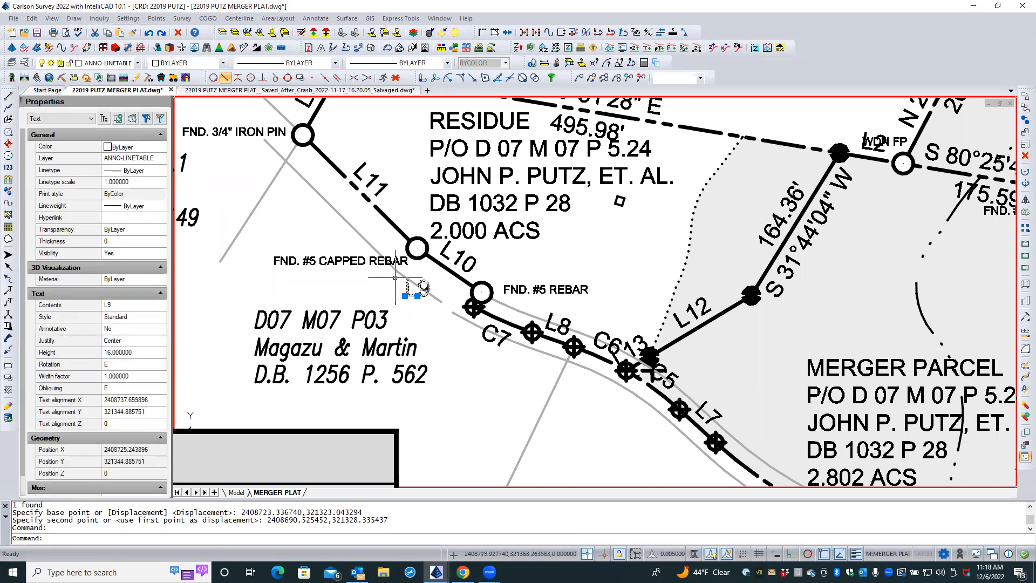
{"action": "left_click", "coordinate": [155, 158]}
{"action": "left_click", "coordinate": [159, 158]}
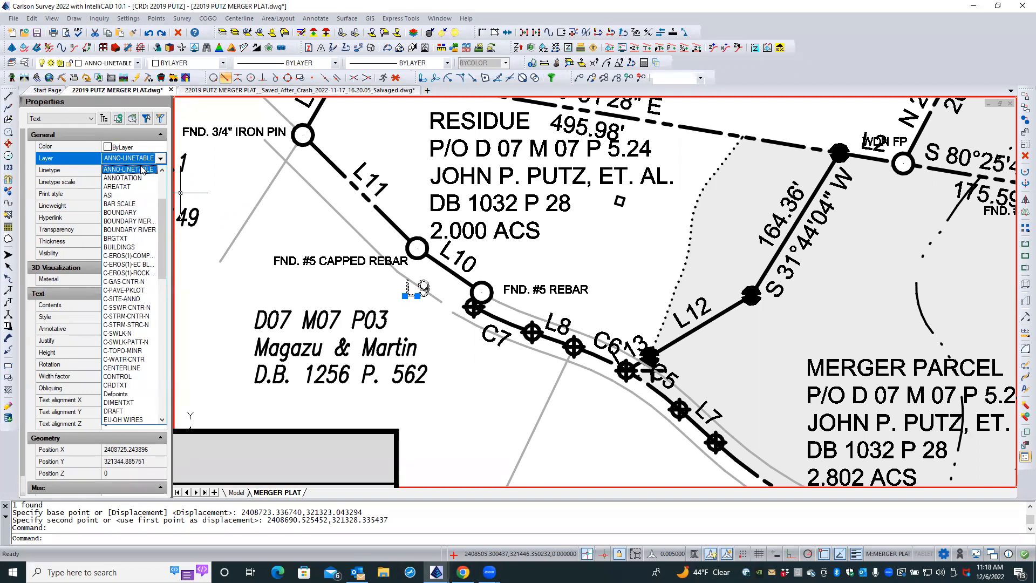
{"action": "left_click", "coordinate": [142, 169]}
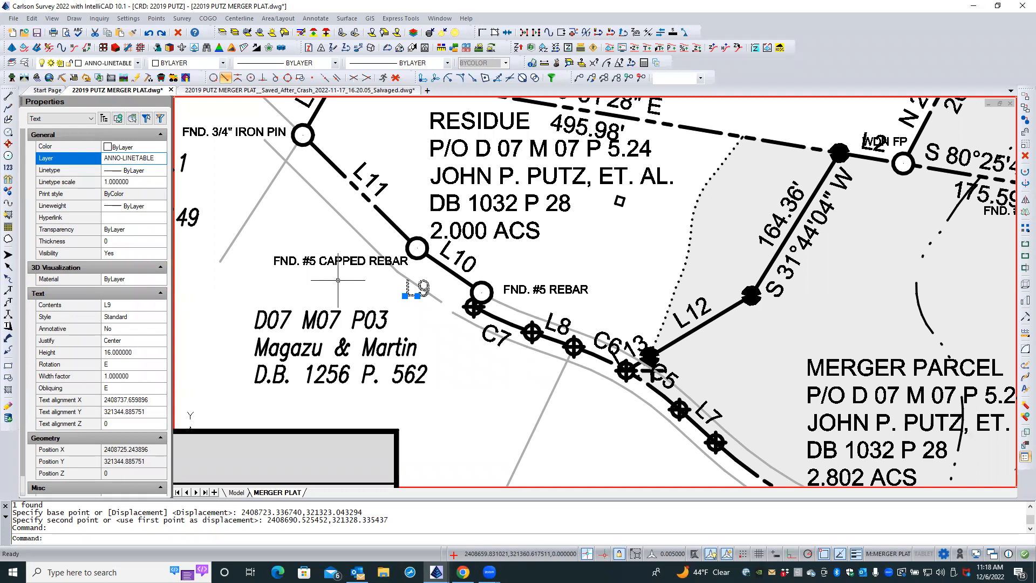
{"action": "key", "text": "Escape"}
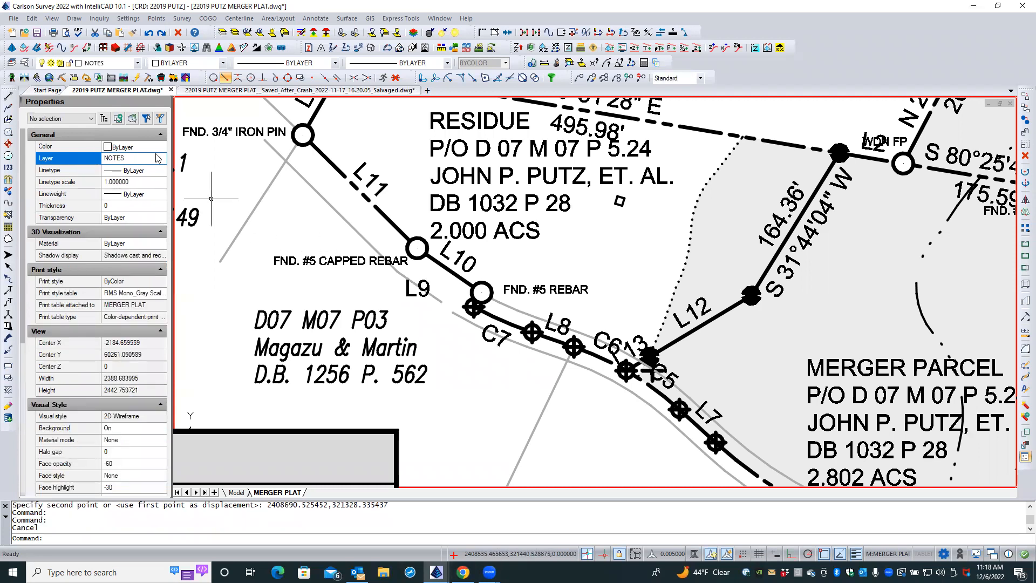
- Make ANNO-LINETABLE the current layer, matching it to the L9 label
{"action": "left_click", "coordinate": [159, 158]}
{"action": "scroll", "coordinate": [161, 176], "scroll_direction": "up", "scroll_amount": 10}
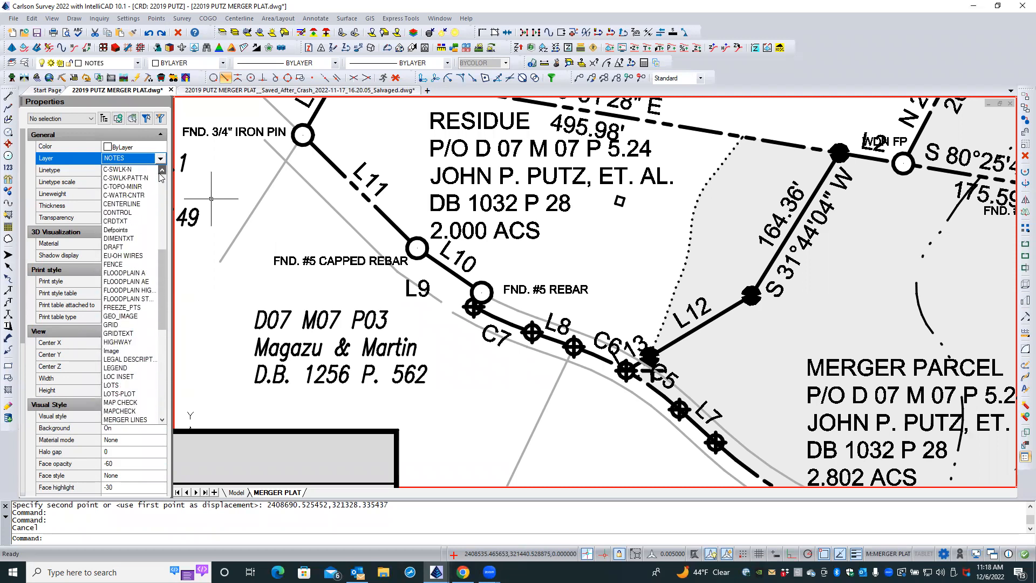
{"action": "scroll", "coordinate": [161, 175], "scroll_direction": "up", "scroll_amount": 5}
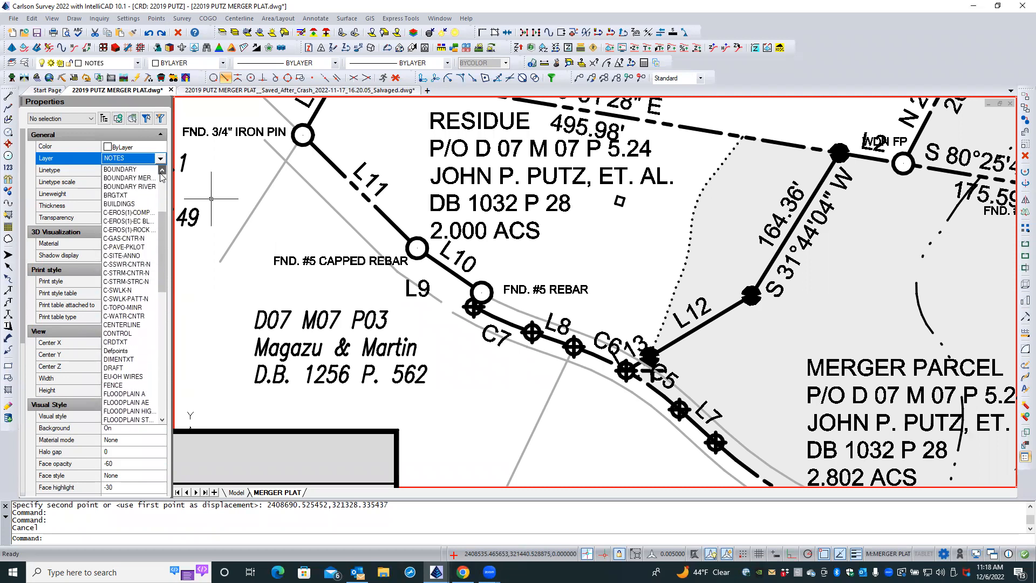
{"action": "scroll", "coordinate": [161, 176], "scroll_direction": "up", "scroll_amount": 2}
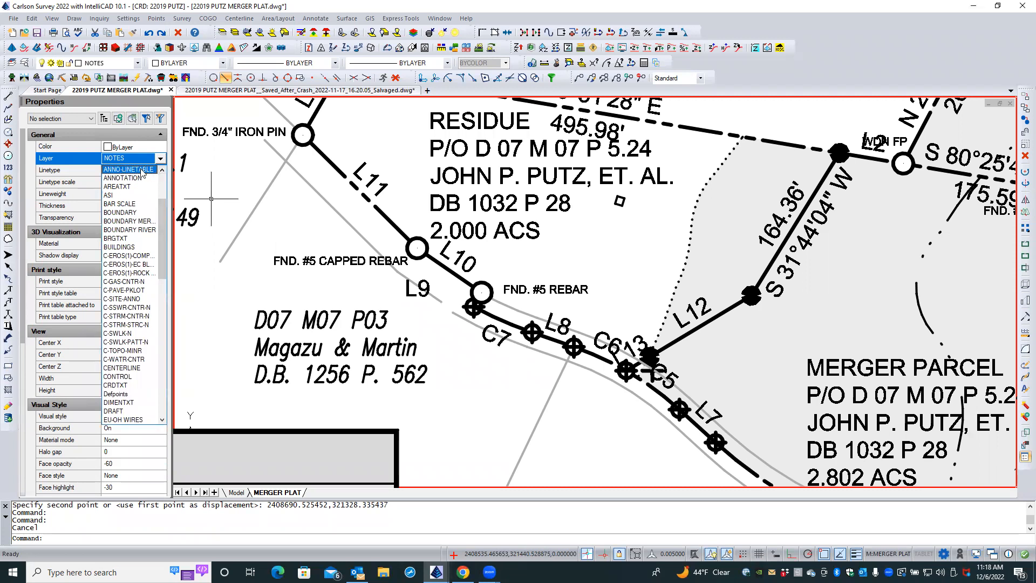
{"action": "left_click", "coordinate": [141, 169]}
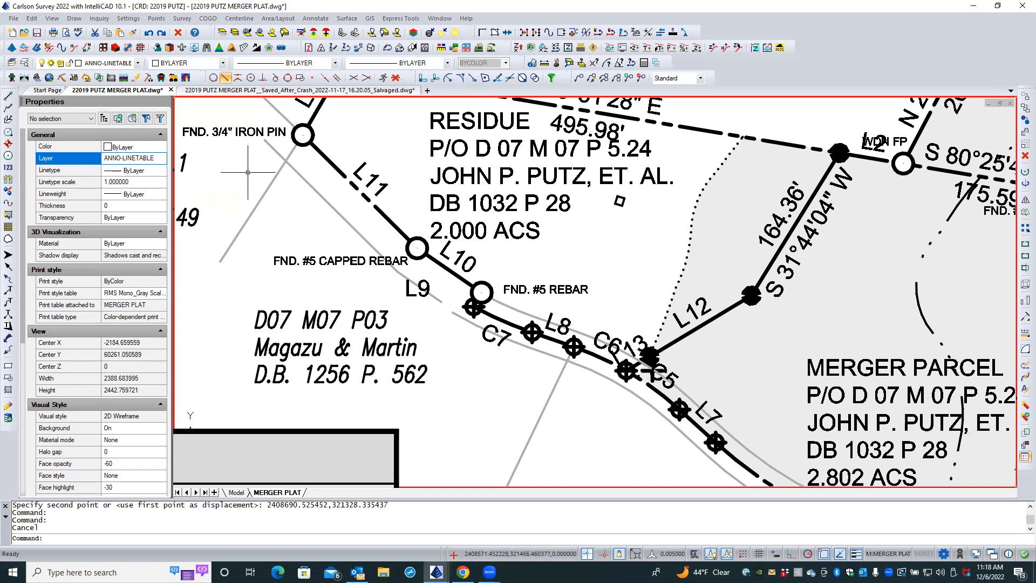
{"action": "left_click", "coordinate": [12, 64]}
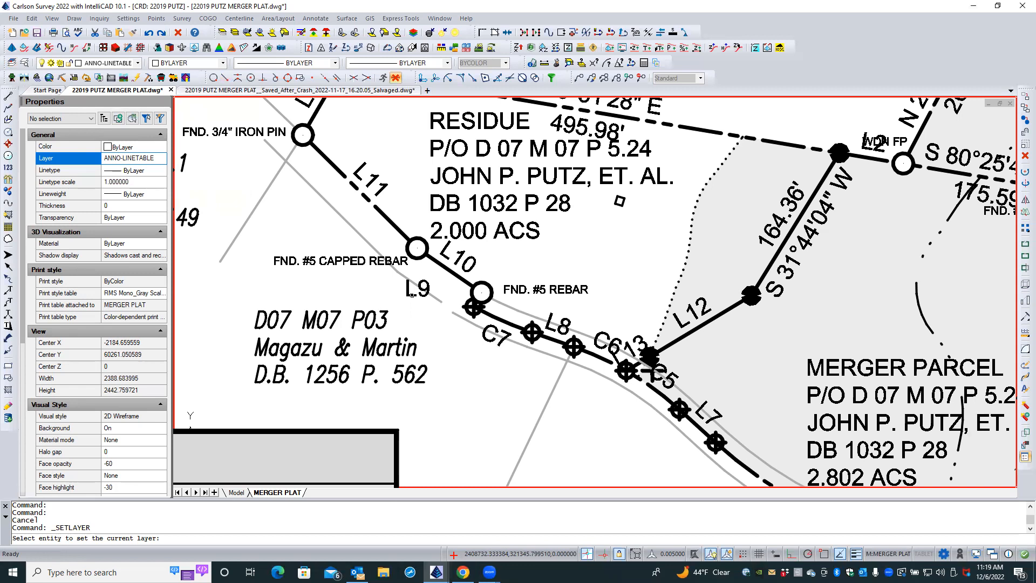
{"action": "left_click", "coordinate": [411, 294]}
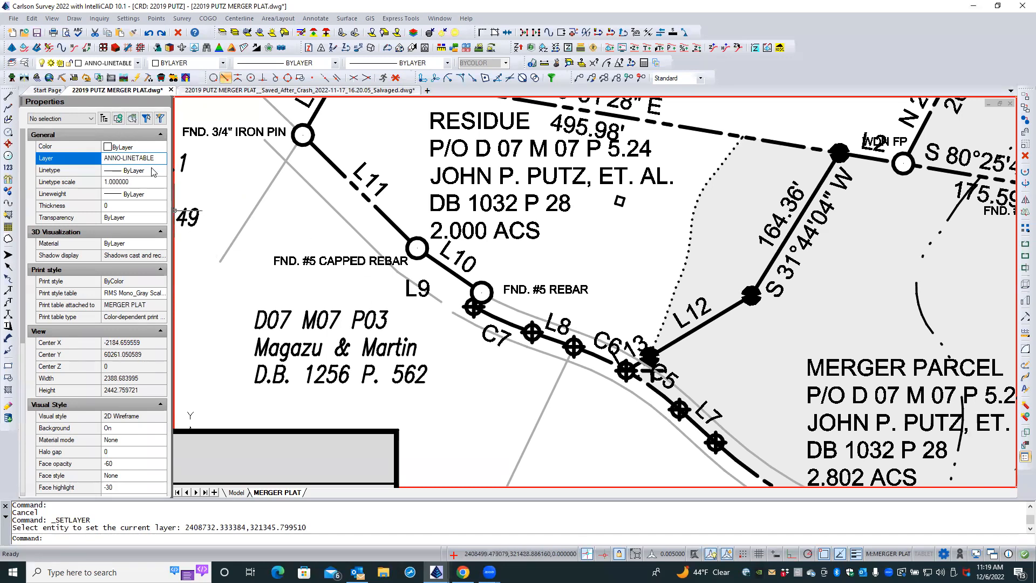
{"action": "left_click", "coordinate": [74, 19]}
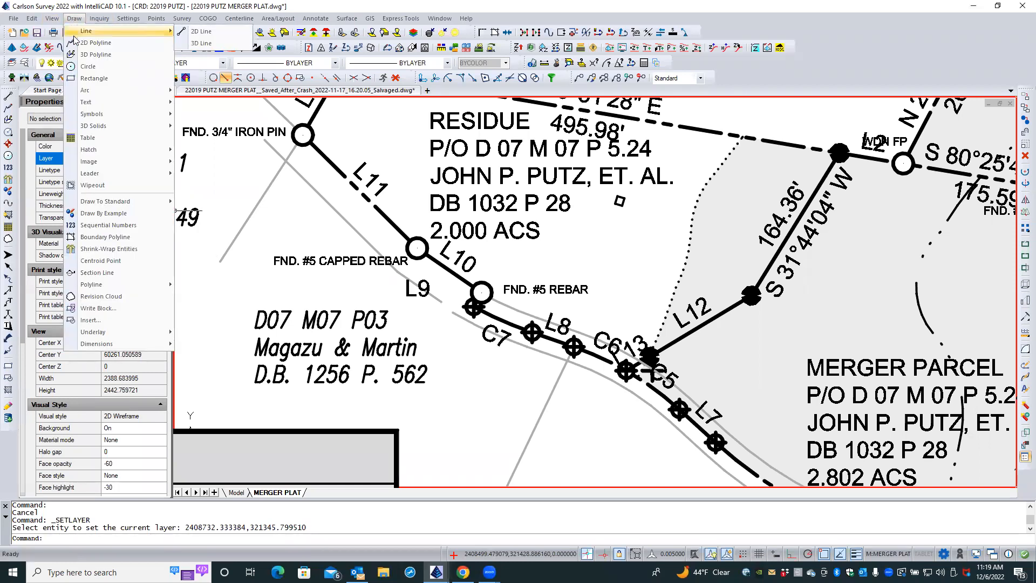
{"action": "mouse_move", "coordinate": [85, 151]}
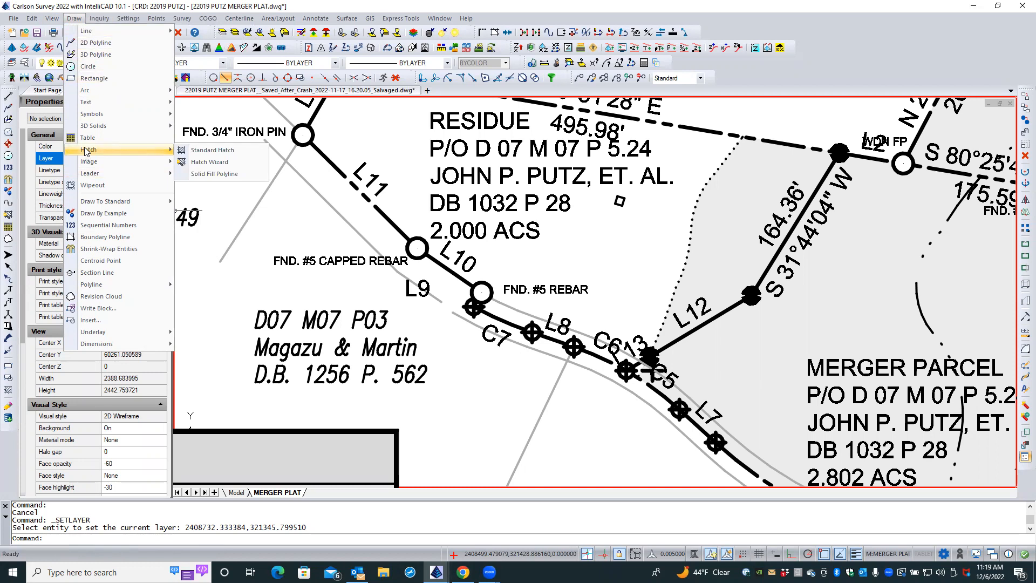
{"action": "mouse_move", "coordinate": [155, 179]}
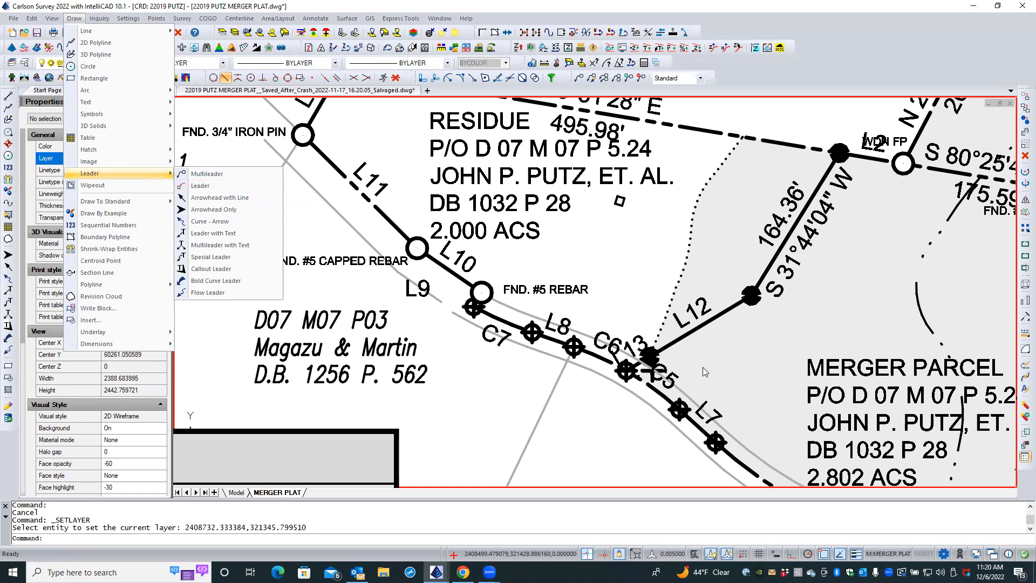
{"action": "left_click", "coordinate": [499, 376]}
{"action": "left_click", "coordinate": [481, 383]}
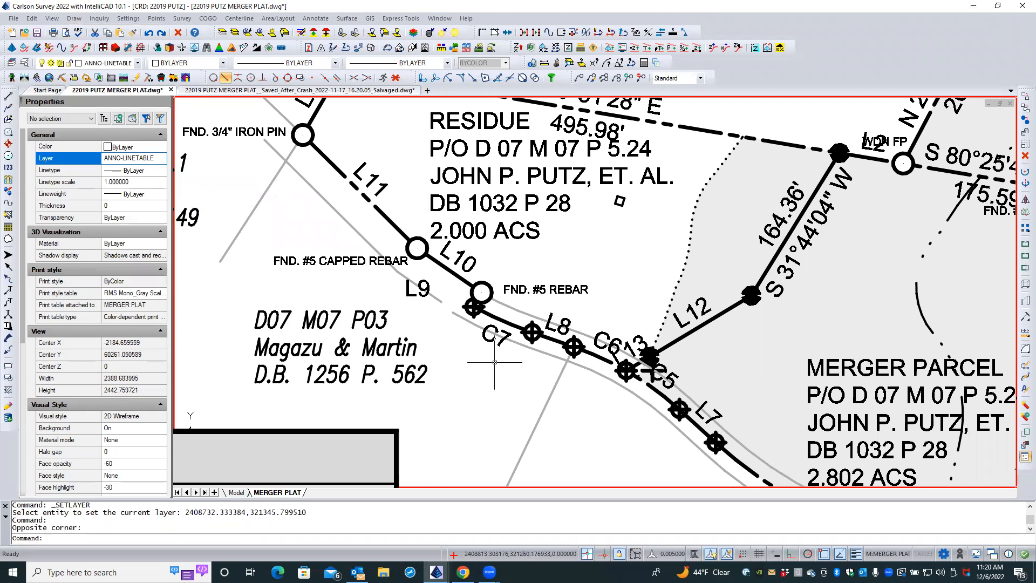
- Inspect the properties of the small building outline beside the residue parcel text, then deselect it
{"action": "left_click", "coordinate": [610, 222]}
{"action": "left_click", "coordinate": [615, 208]}
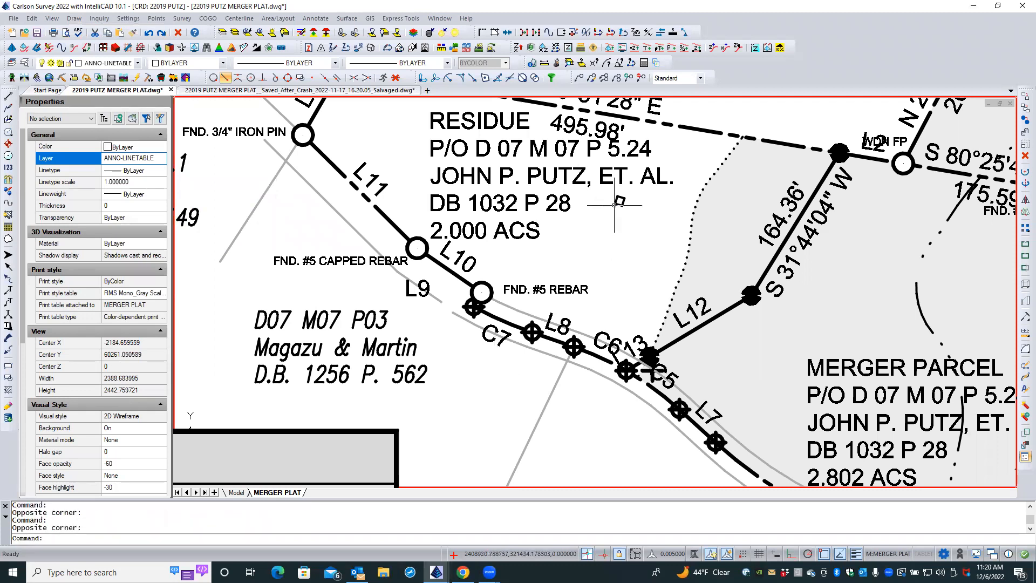
{"action": "left_click", "coordinate": [618, 202]}
{"action": "mouse_move", "coordinate": [620, 202]}
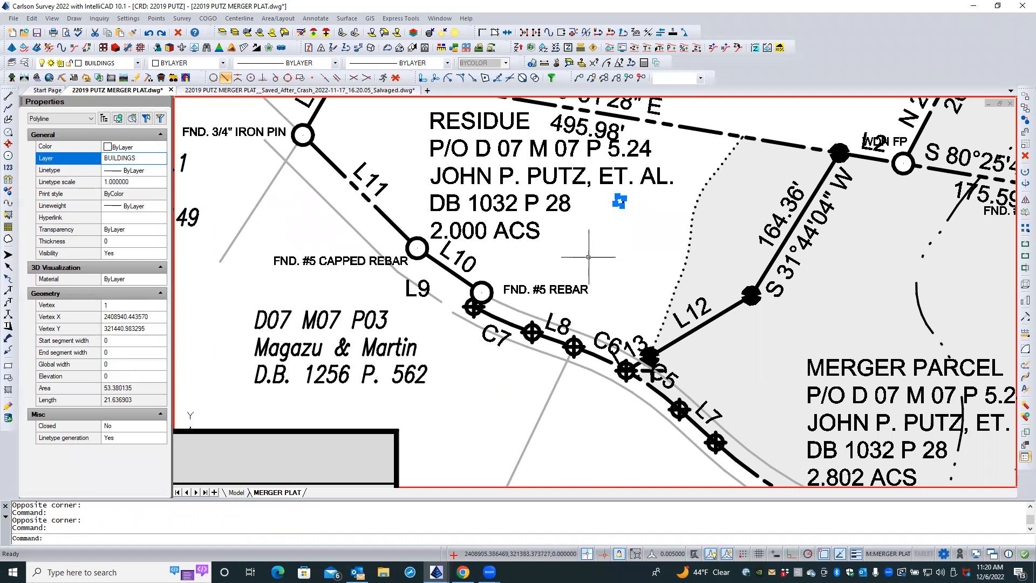
{"action": "key", "text": "Escape"}
{"action": "key", "text": "Escape"}
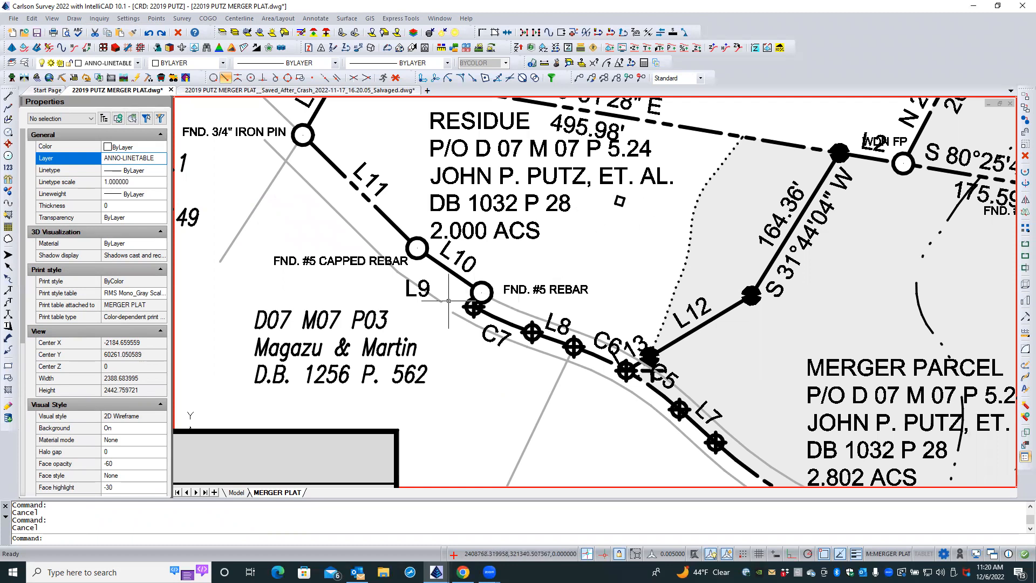
{"action": "left_click", "coordinate": [314, 20]}
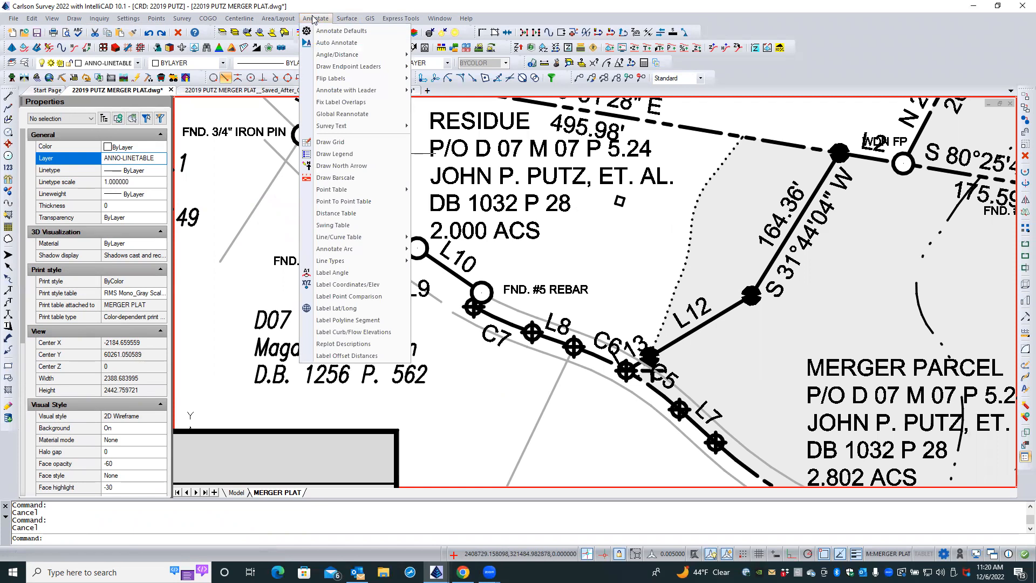
{"action": "left_click", "coordinate": [313, 20]}
{"action": "left_click", "coordinate": [156, 18]}
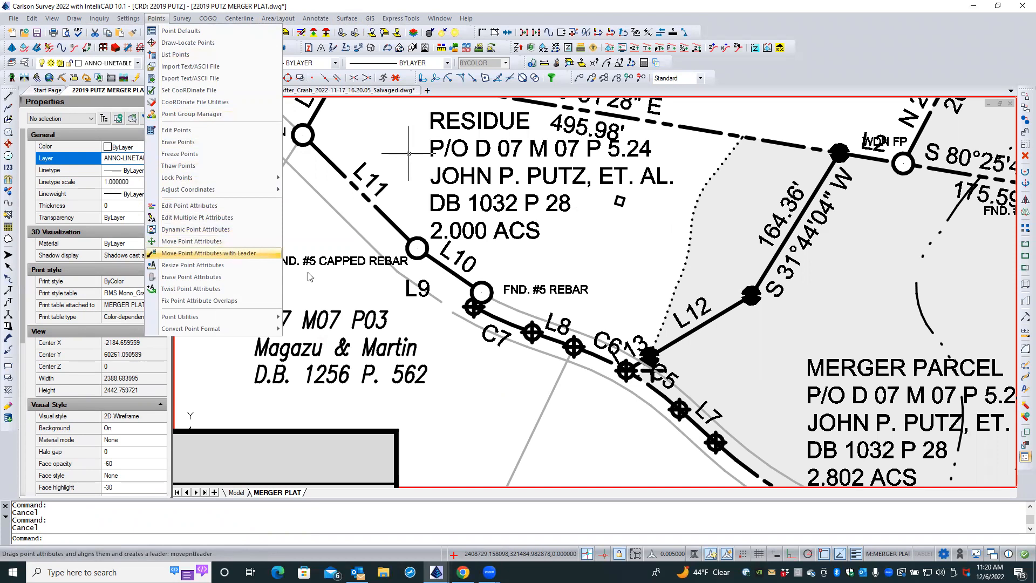
{"action": "left_click", "coordinate": [381, 291]}
{"action": "left_click", "coordinate": [381, 291]}
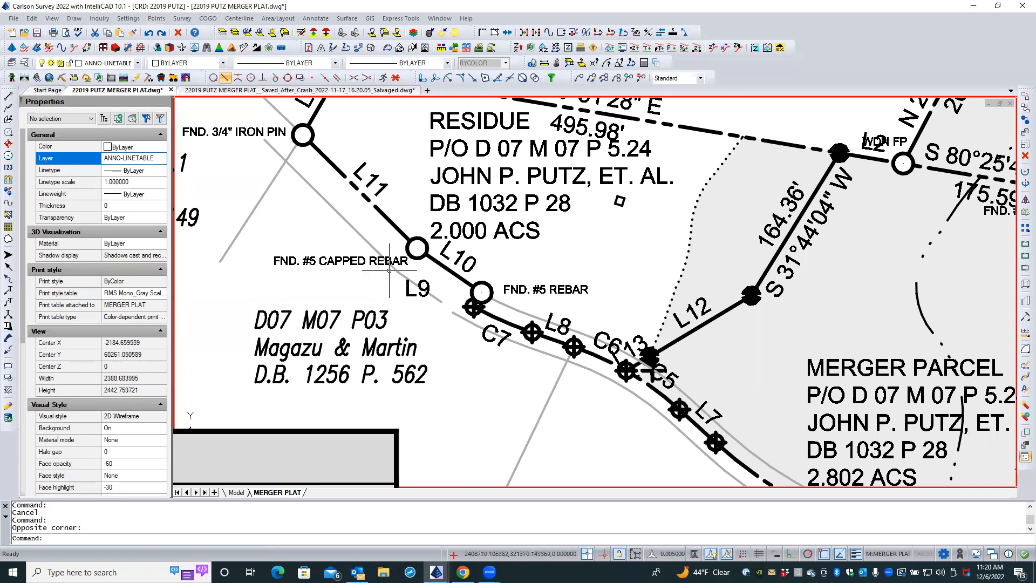
{"action": "left_click", "coordinate": [314, 18]}
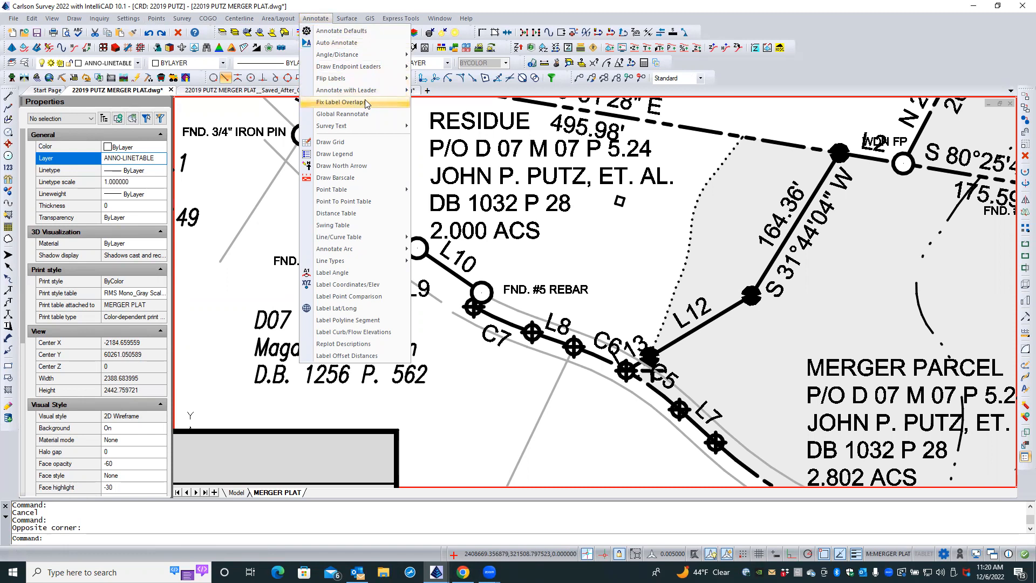
{"action": "mouse_move", "coordinate": [375, 95]}
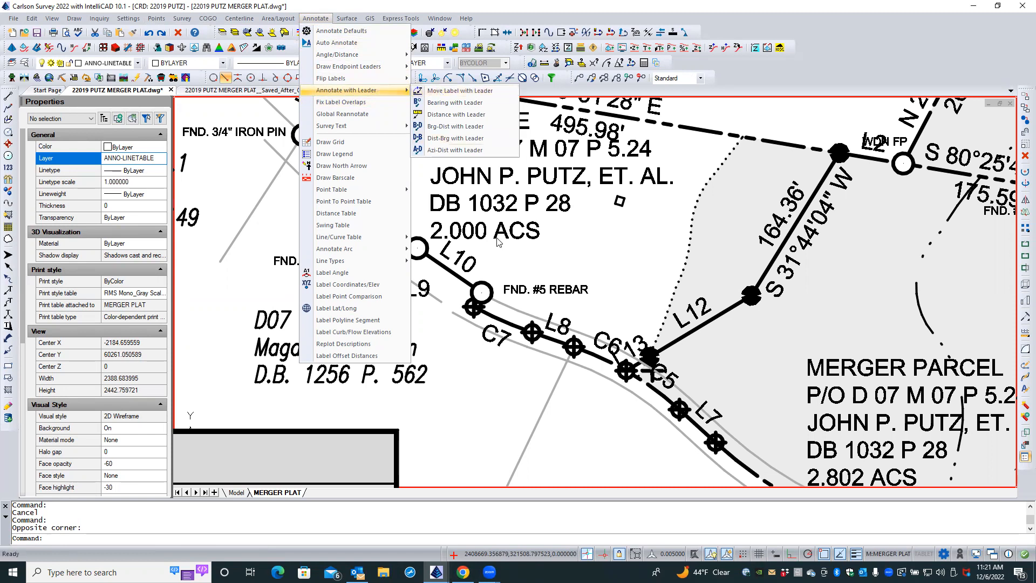
{"action": "left_click", "coordinate": [503, 250]}
{"action": "left_click", "coordinate": [503, 251]}
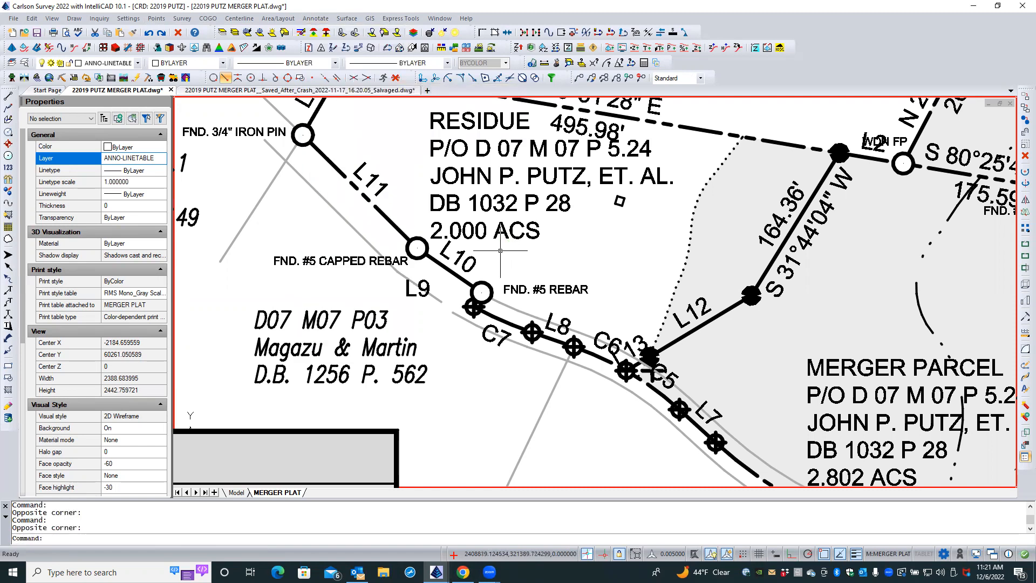
{"action": "left_click", "coordinate": [317, 19]}
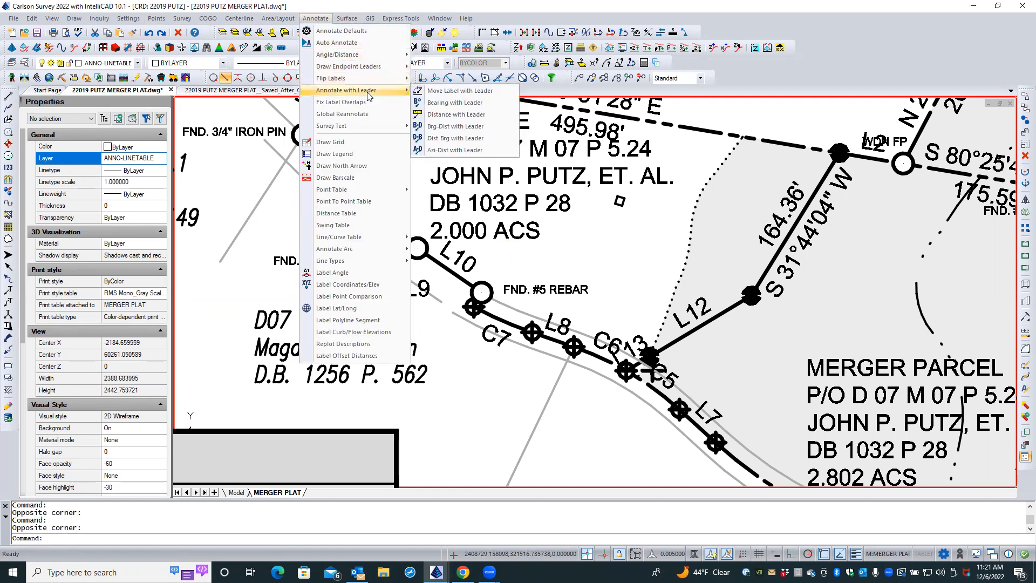
{"action": "left_click", "coordinate": [460, 90]}
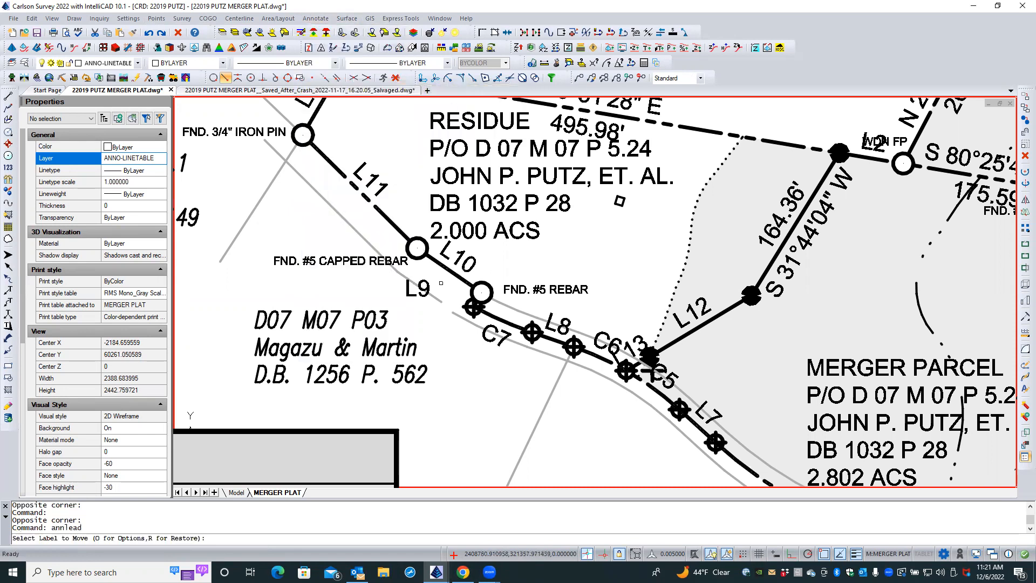
{"action": "left_click", "coordinate": [424, 288]}
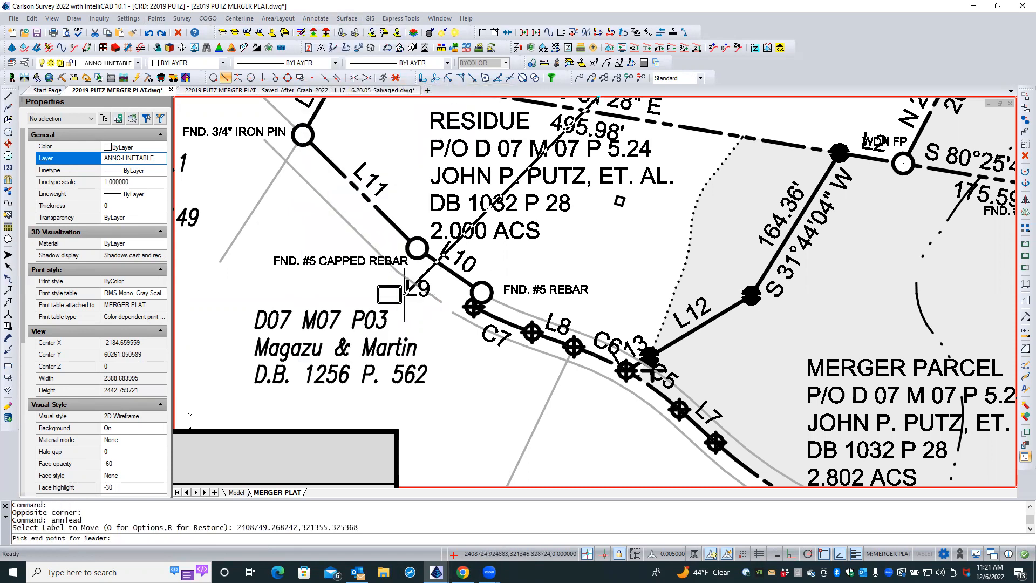
{"action": "scroll", "coordinate": [410, 305], "scroll_direction": "down", "scroll_amount": 4}
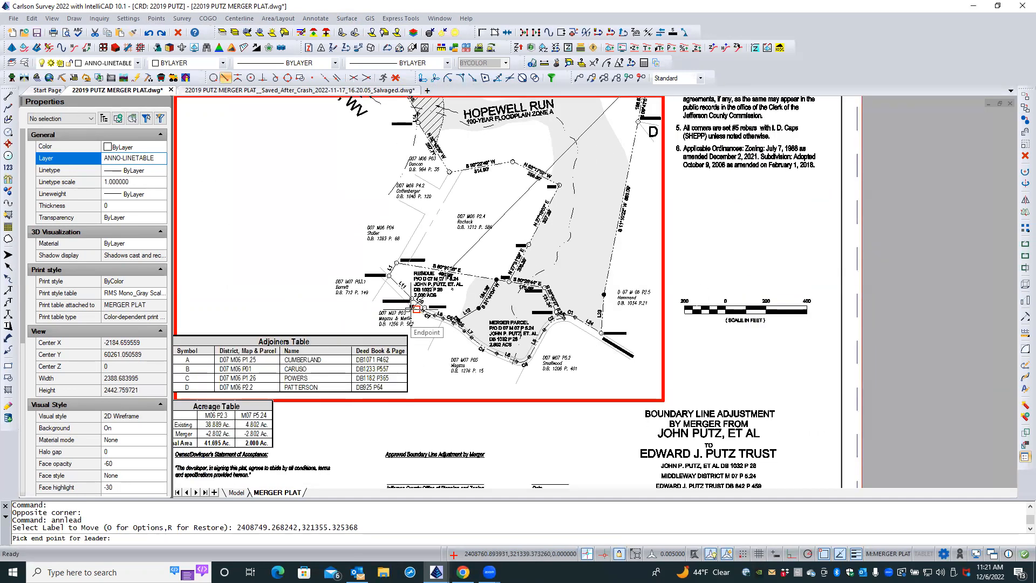
{"action": "key", "text": "Escape"}
{"action": "key", "text": "Escape"}
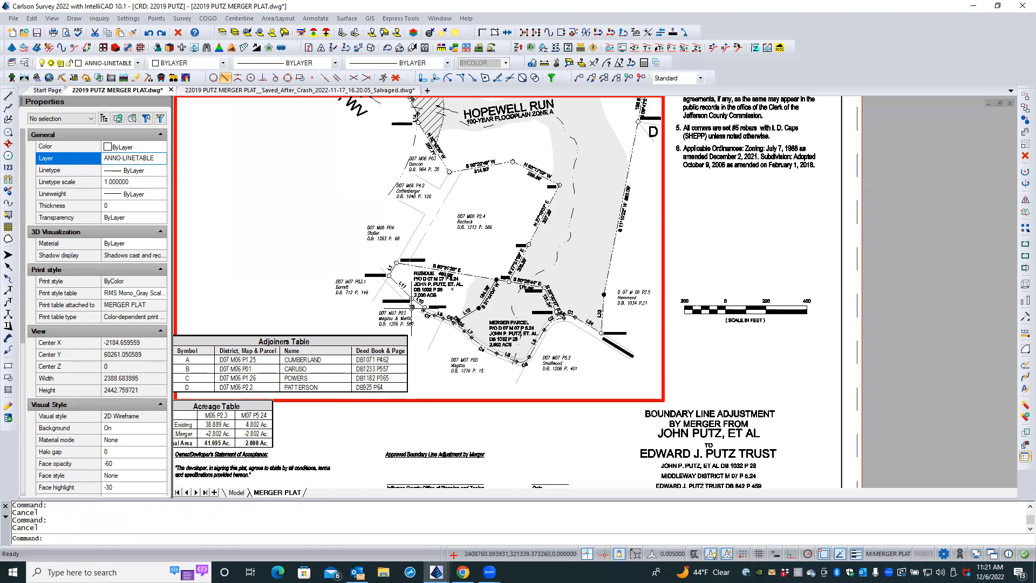
- Leave the MERGER PLAT layout's viewport and switch to model space at the boundary labels around point 29
{"action": "double_click", "coordinate": [496, 417]}
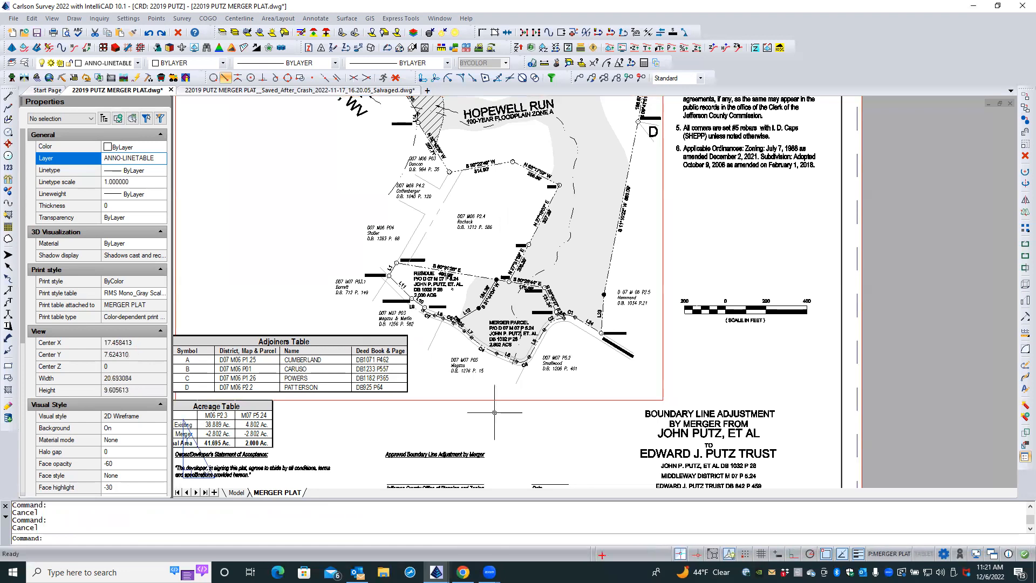
{"action": "left_click", "coordinate": [236, 493]}
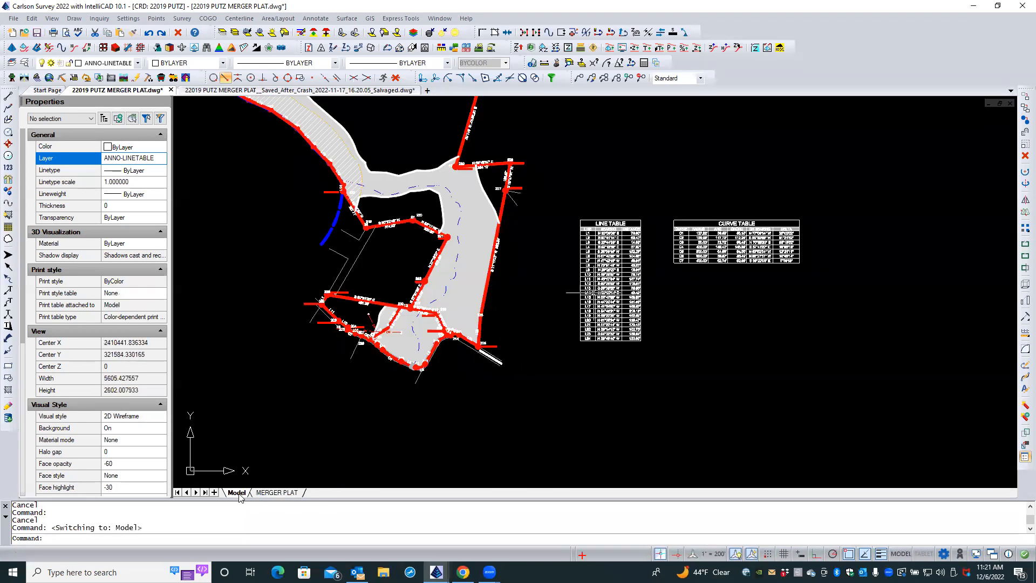
{"action": "scroll", "coordinate": [354, 304], "scroll_direction": "up", "scroll_amount": 2}
{"action": "scroll", "coordinate": [353, 303], "scroll_direction": "up", "scroll_amount": 5}
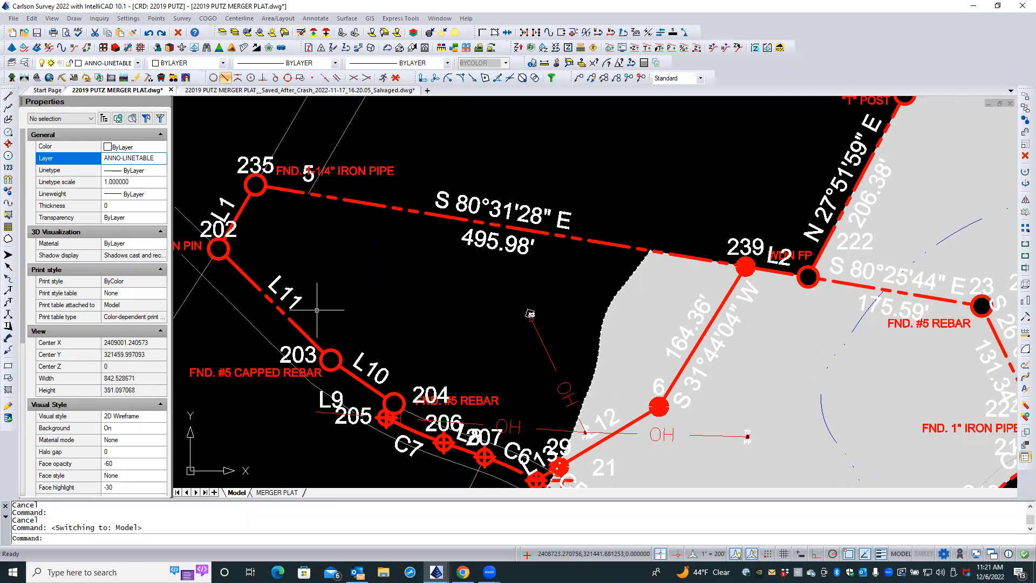
{"action": "scroll", "coordinate": [317, 288], "scroll_direction": "down", "scroll_amount": 2}
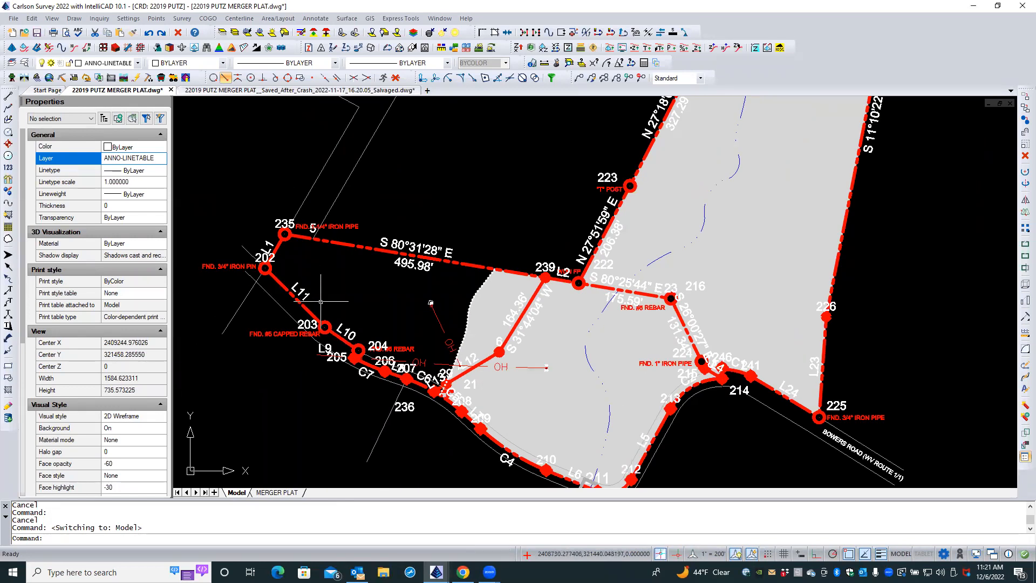
{"action": "scroll", "coordinate": [317, 293], "scroll_direction": "down", "scroll_amount": 2}
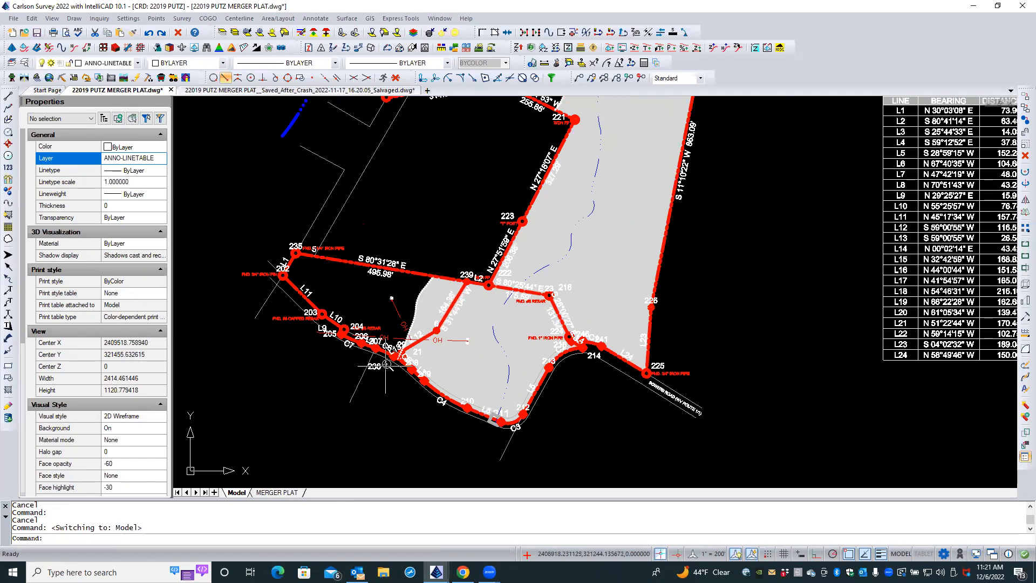
{"action": "scroll", "coordinate": [390, 359], "scroll_direction": "up", "scroll_amount": 5}
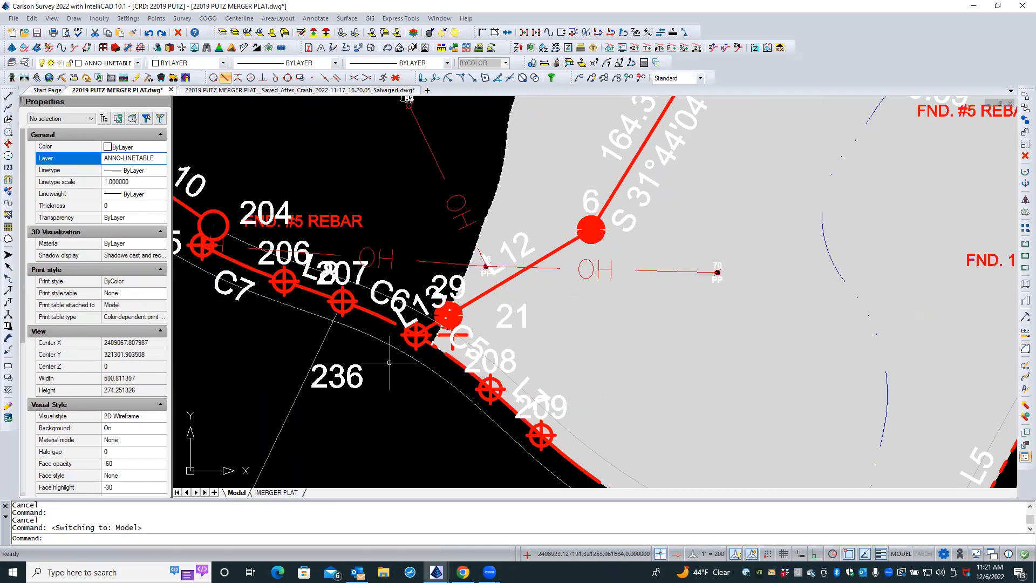
{"action": "left_click", "coordinate": [317, 18]}
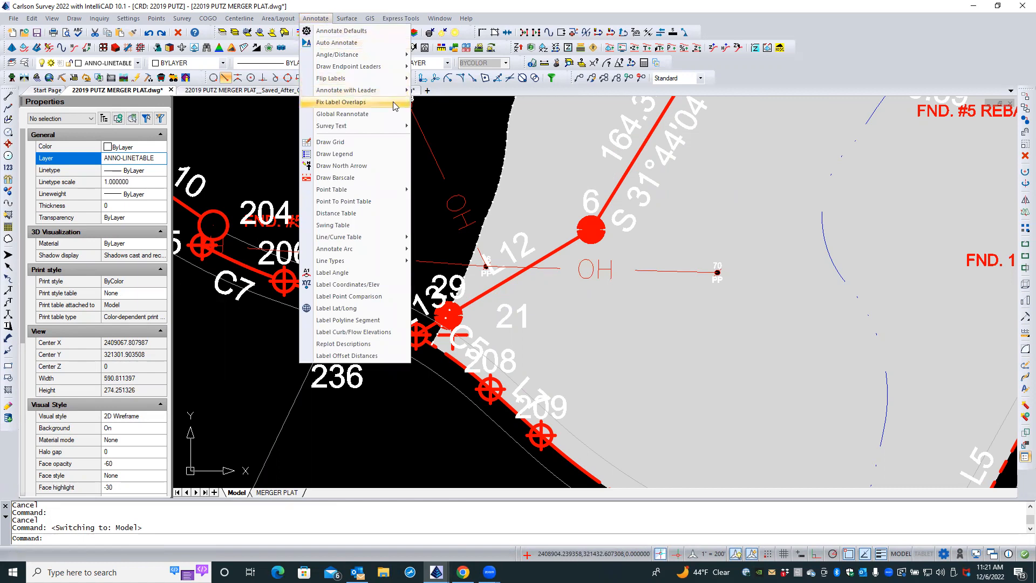
{"action": "mouse_move", "coordinate": [380, 90]}
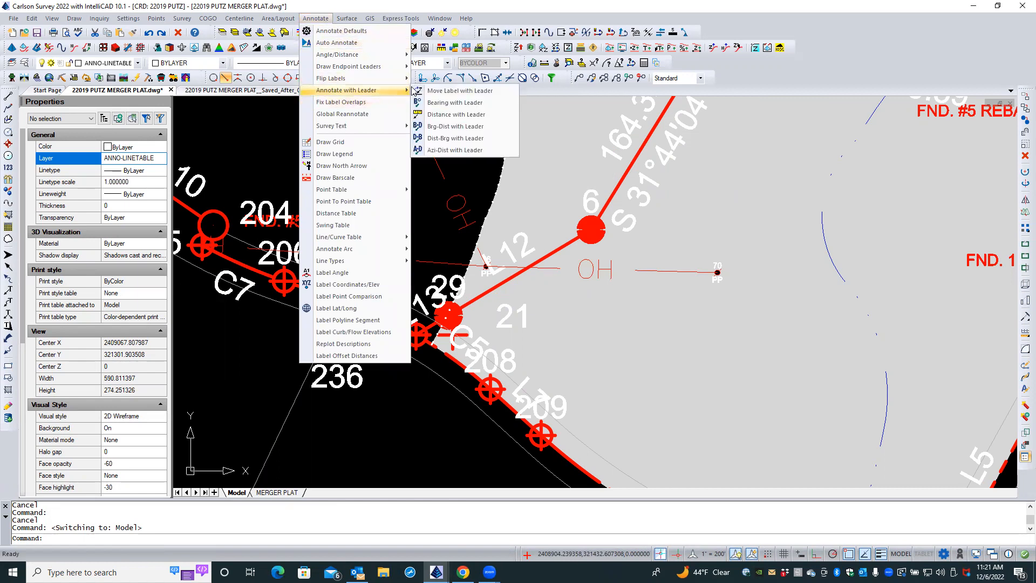
{"action": "left_click", "coordinate": [458, 90]}
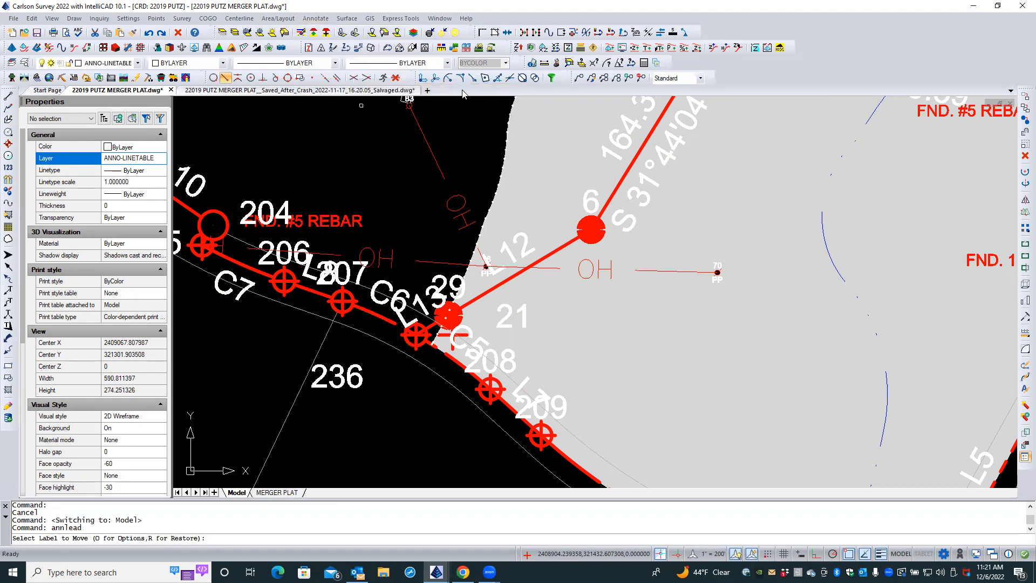
{"action": "left_click", "coordinate": [415, 295]}
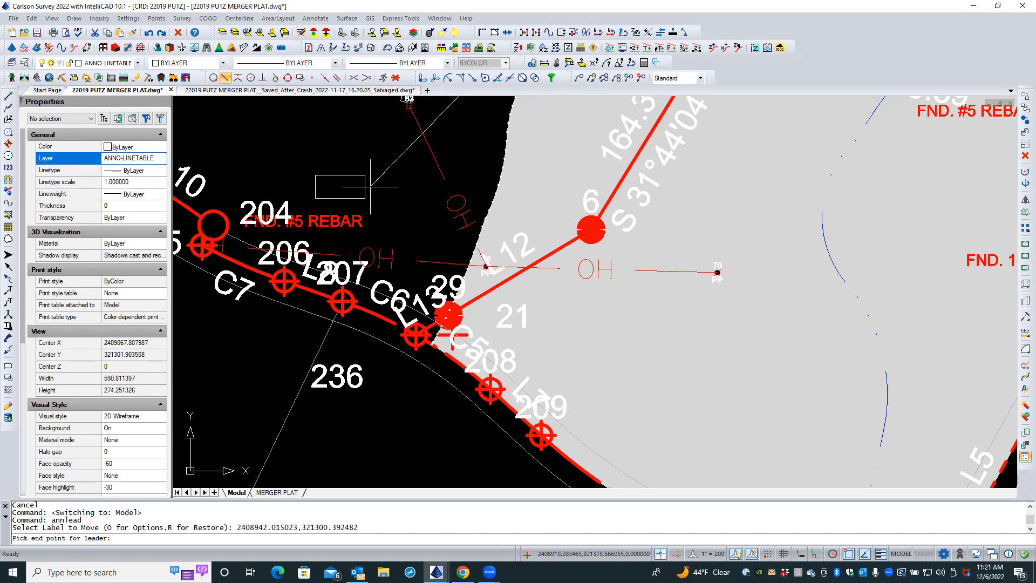
{"action": "type", "text": "o"}
{"action": "key", "text": "Return"}
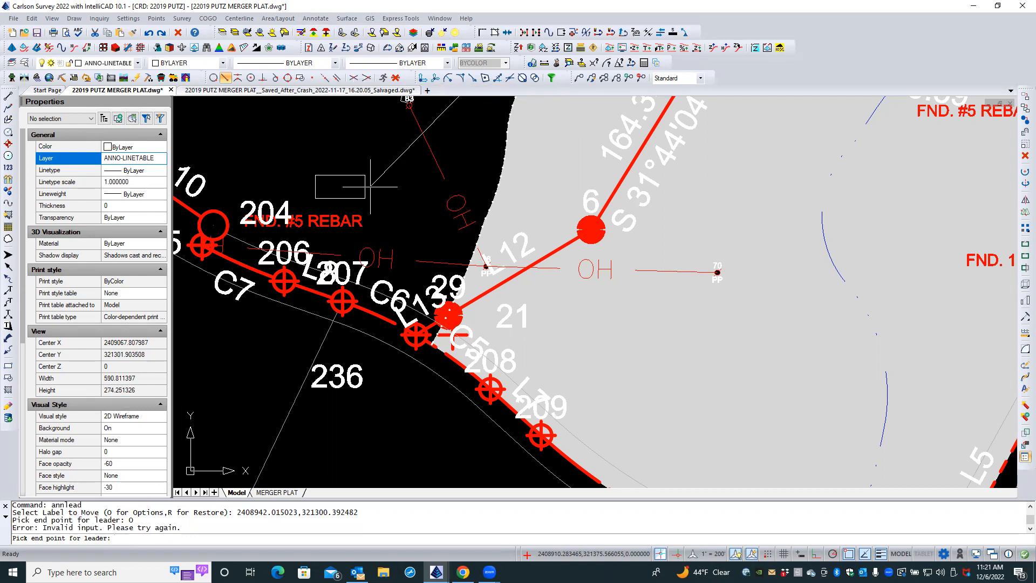
{"action": "key", "text": "Escape"}
{"action": "key", "text": "Escape"}
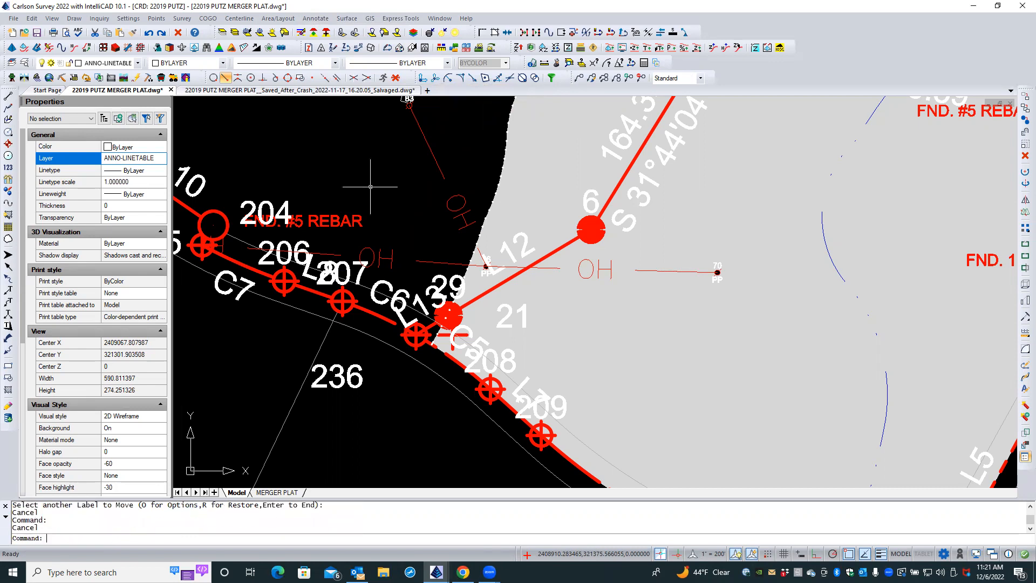
- Review the Move Label With Leader options and accept them unchanged
{"action": "key", "text": "Return"}
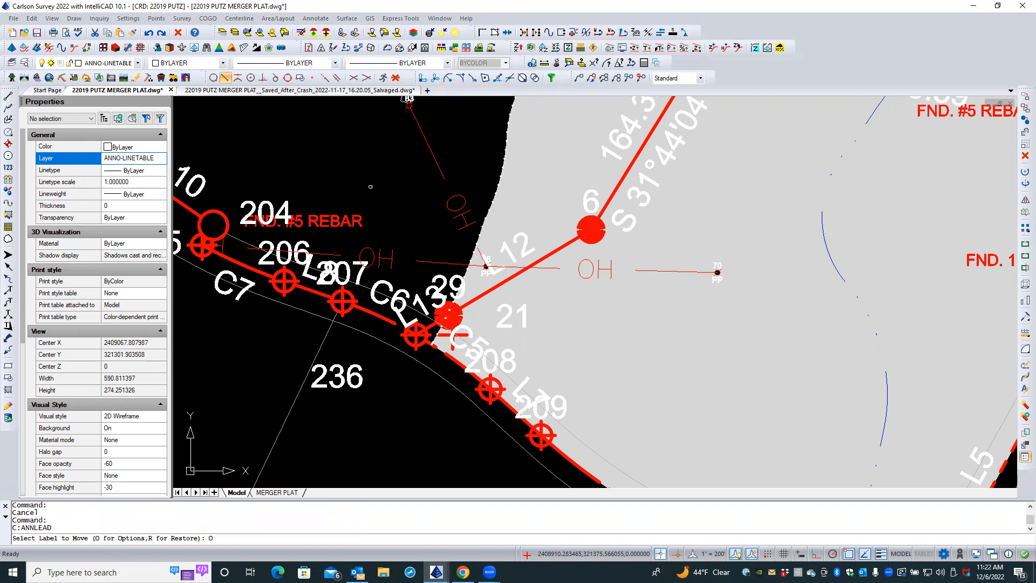
{"action": "key", "text": "Return"}
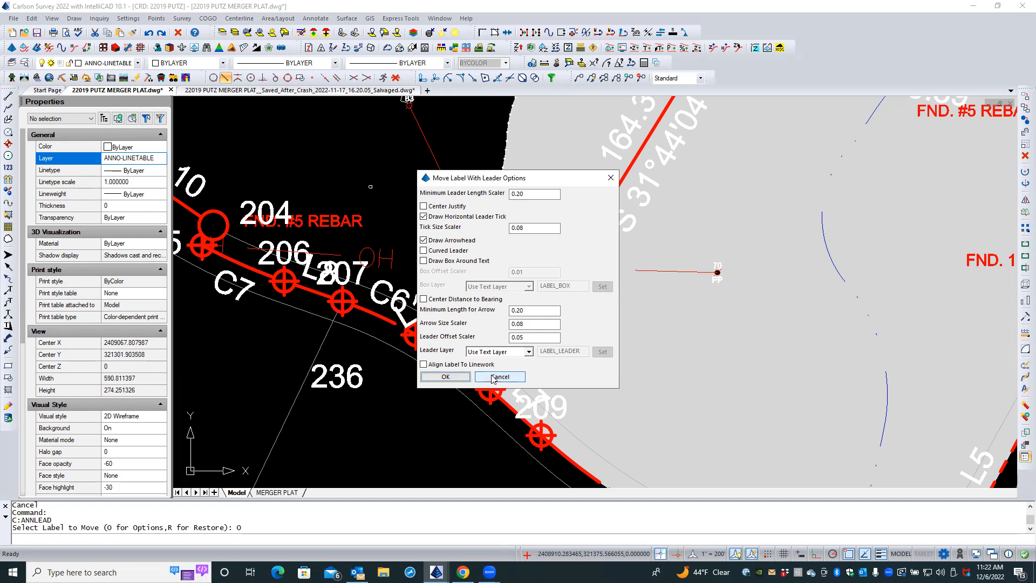
{"action": "left_click", "coordinate": [446, 376]}
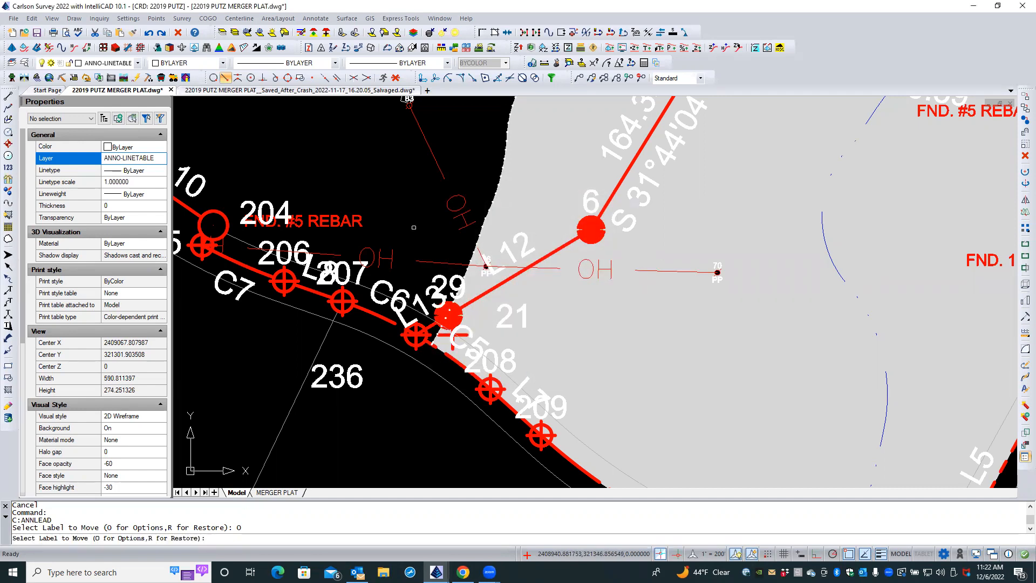
- Try to move the L13 label near point 29 with a leader into the open area above the boundary
{"action": "left_click", "coordinate": [418, 295]}
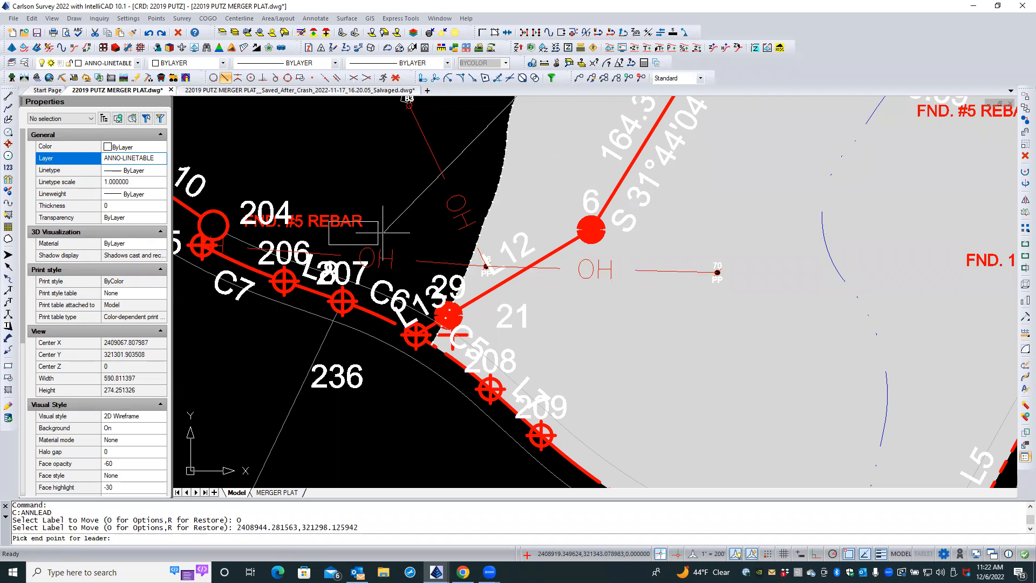
{"action": "scroll", "coordinate": [382, 232], "scroll_direction": "down", "scroll_amount": 5}
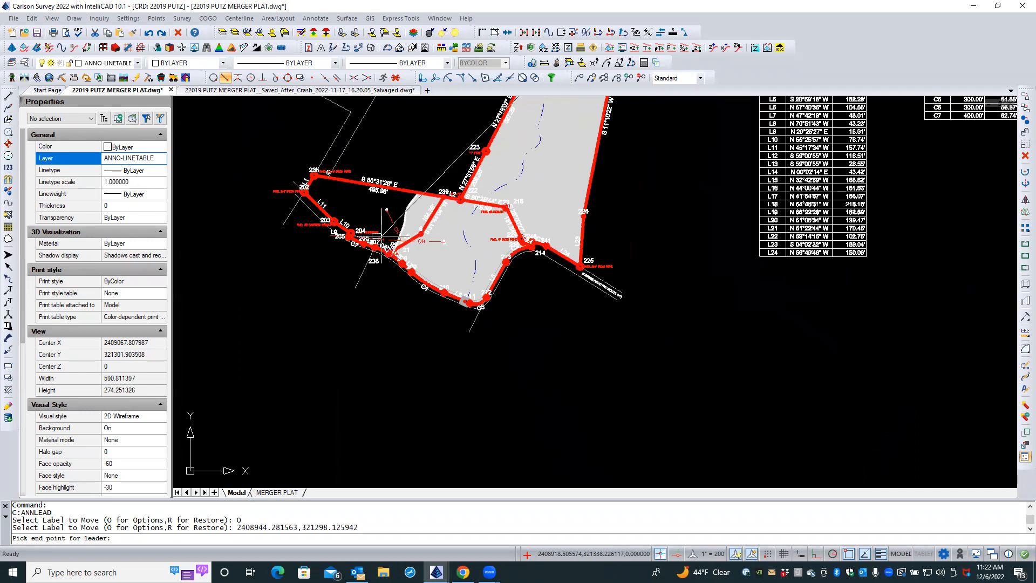
{"action": "scroll", "coordinate": [382, 236], "scroll_direction": "down", "scroll_amount": 3}
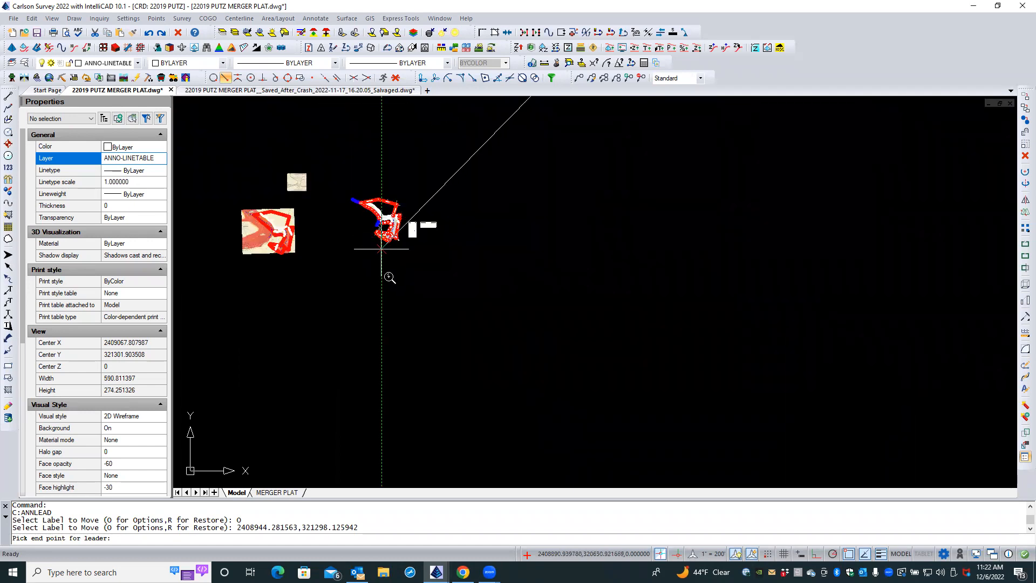
{"action": "scroll", "coordinate": [389, 277], "scroll_direction": "down", "scroll_amount": 3}
{"action": "scroll", "coordinate": [394, 286], "scroll_direction": "up", "scroll_amount": 5}
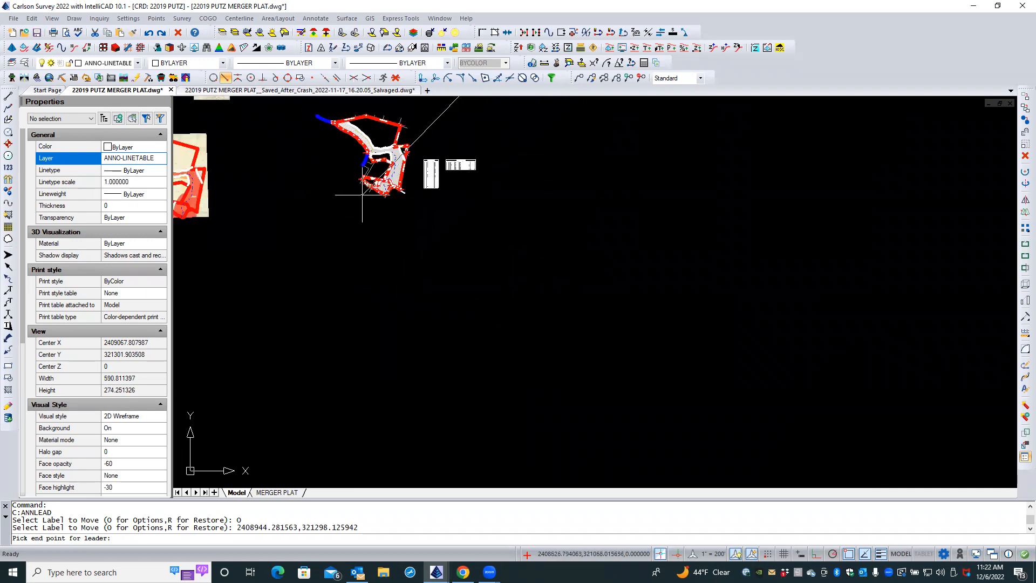
{"action": "scroll", "coordinate": [384, 249], "scroll_direction": "up", "scroll_amount": 6}
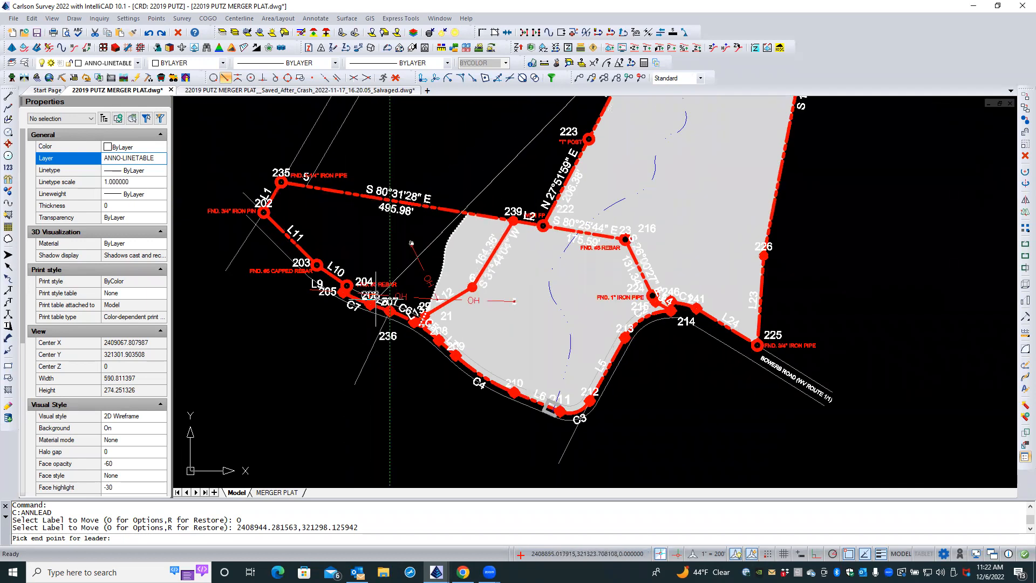
{"action": "scroll", "coordinate": [354, 303], "scroll_direction": "up", "scroll_amount": 2}
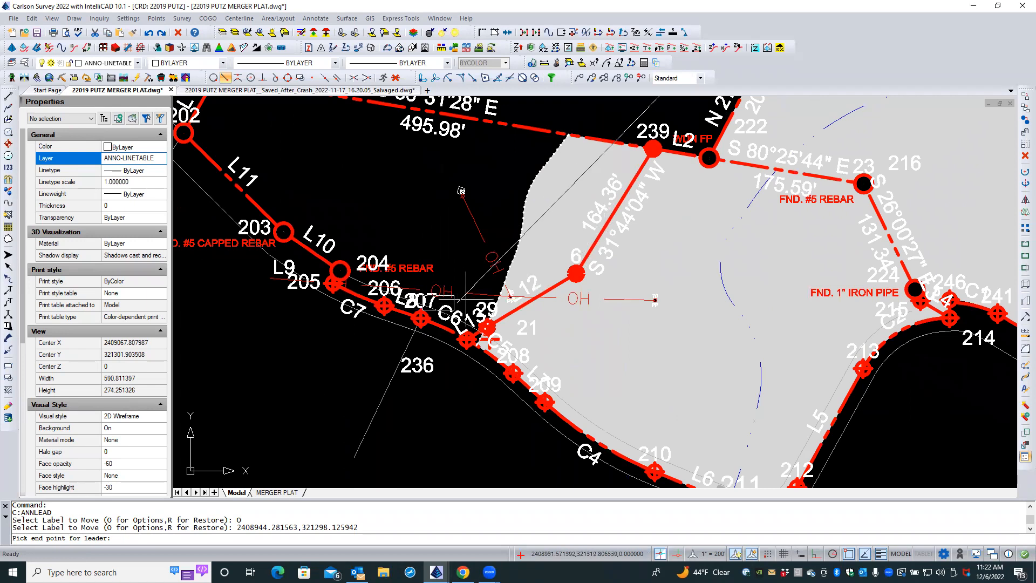
{"action": "scroll", "coordinate": [467, 297], "scroll_direction": "up", "scroll_amount": 3}
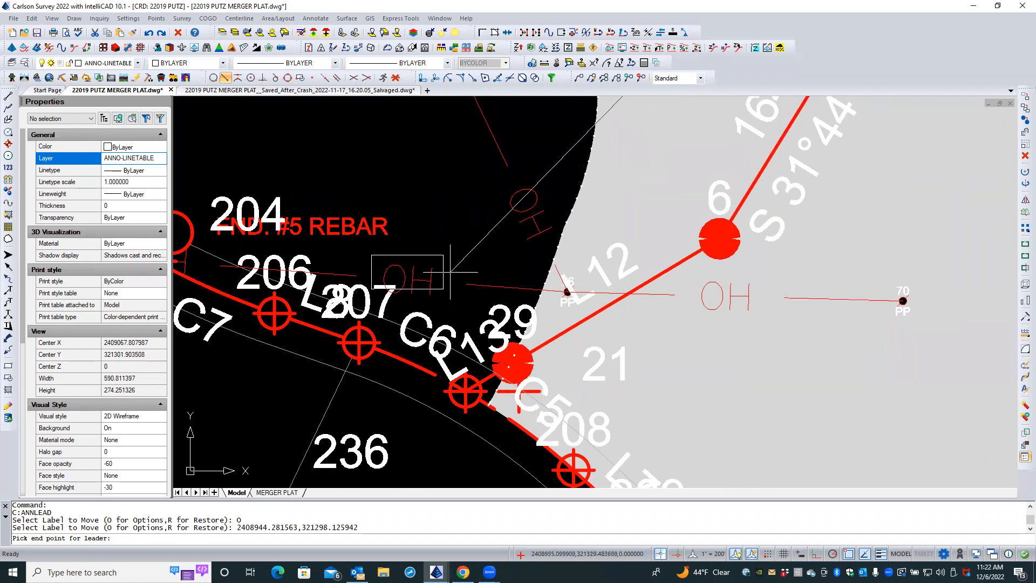
{"action": "left_click", "coordinate": [424, 257]}
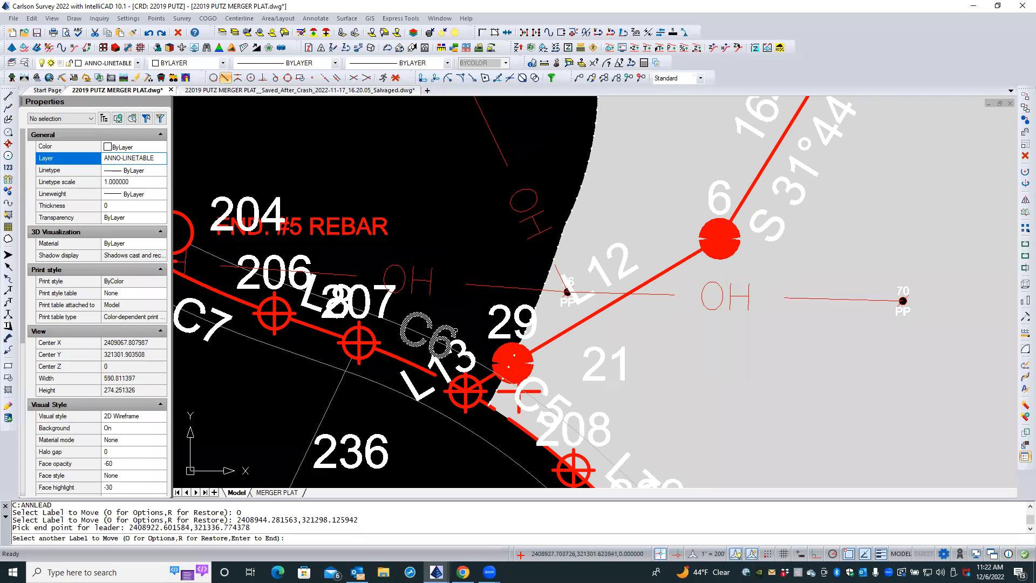
- Try to move the L13 label with a leader to the empty area beside point 236, and undo the label moves
{"action": "left_click", "coordinate": [399, 393]}
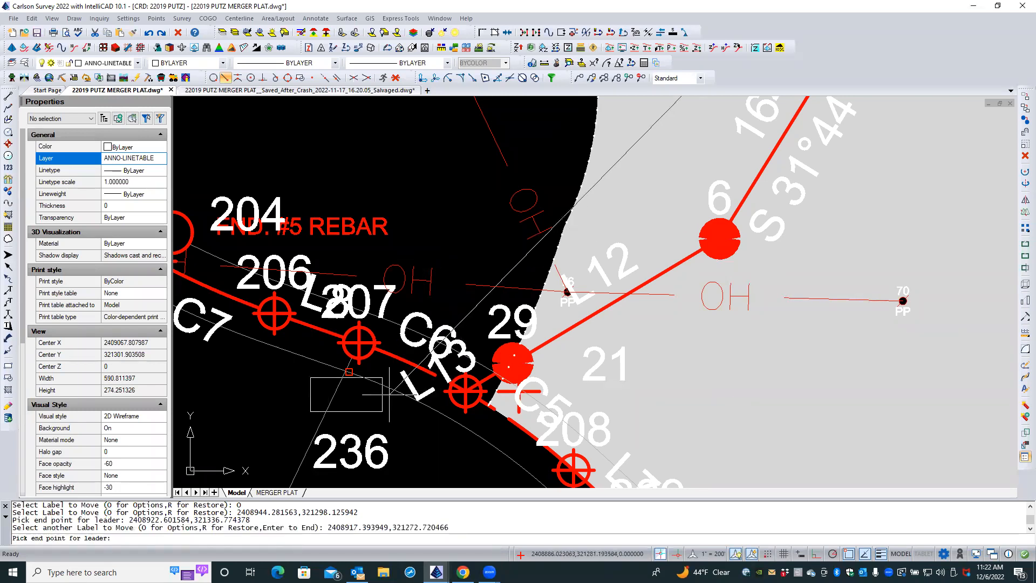
{"action": "left_click", "coordinate": [266, 417]}
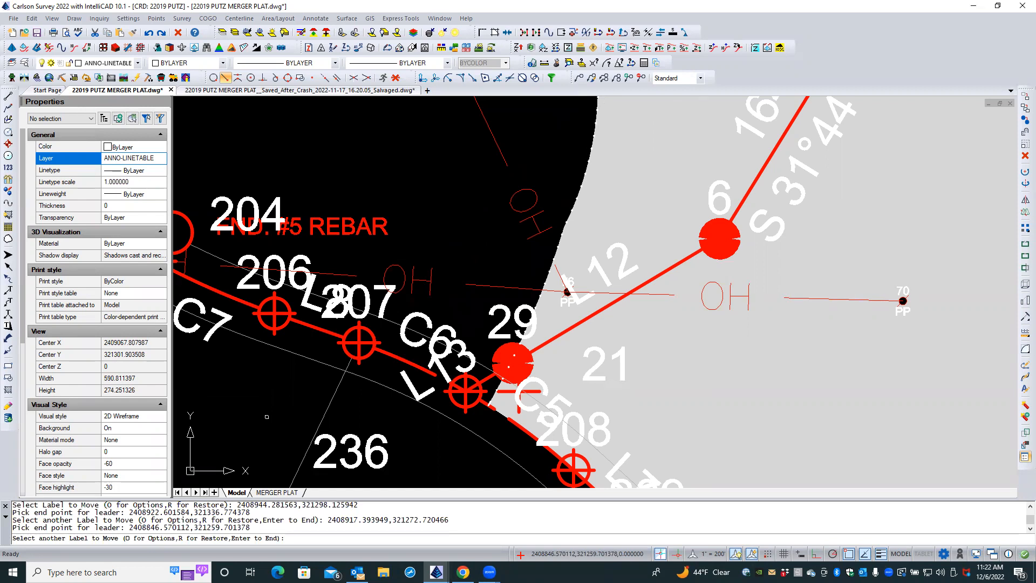
{"action": "key", "text": "Return"}
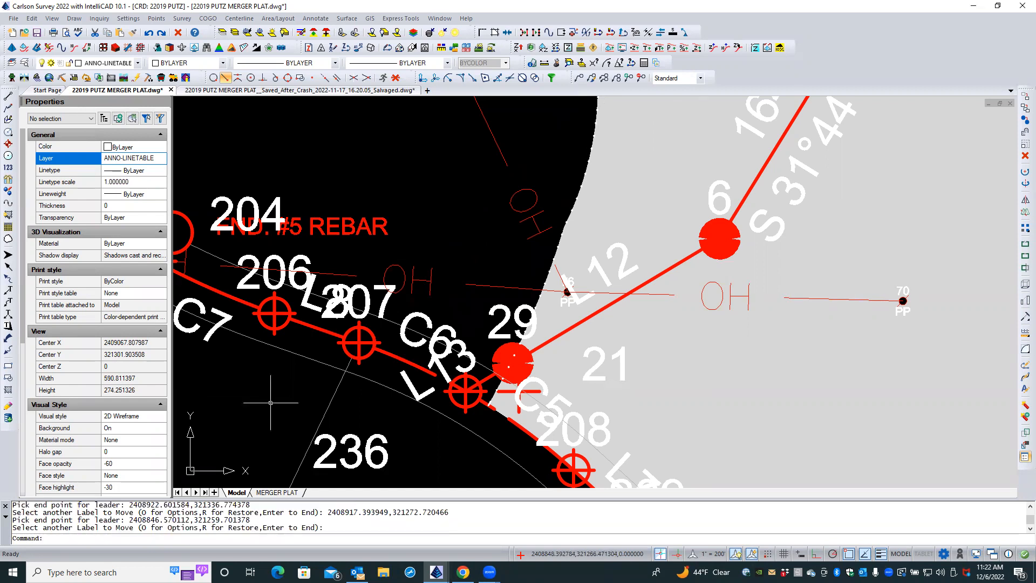
{"action": "type", "text": "u"}
{"action": "key", "text": "Return"}
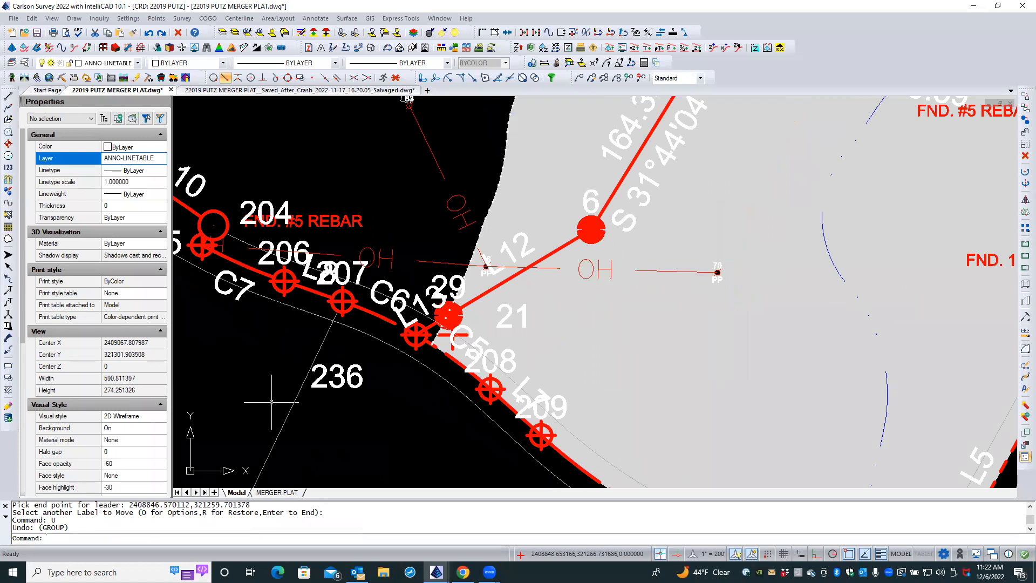
- Move the S 80°31'28" E 495.98' label with a leader into the open area above its line, and undo the move
{"action": "scroll", "coordinate": [420, 407], "scroll_direction": "down", "scroll_amount": 5}
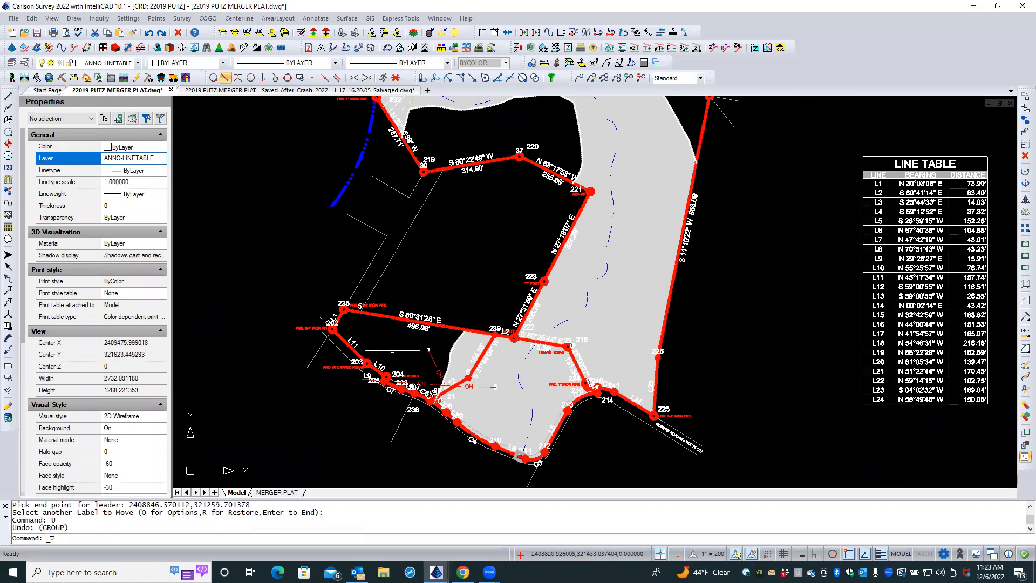
{"action": "key", "text": "Up"}
{"action": "key", "text": "Return"}
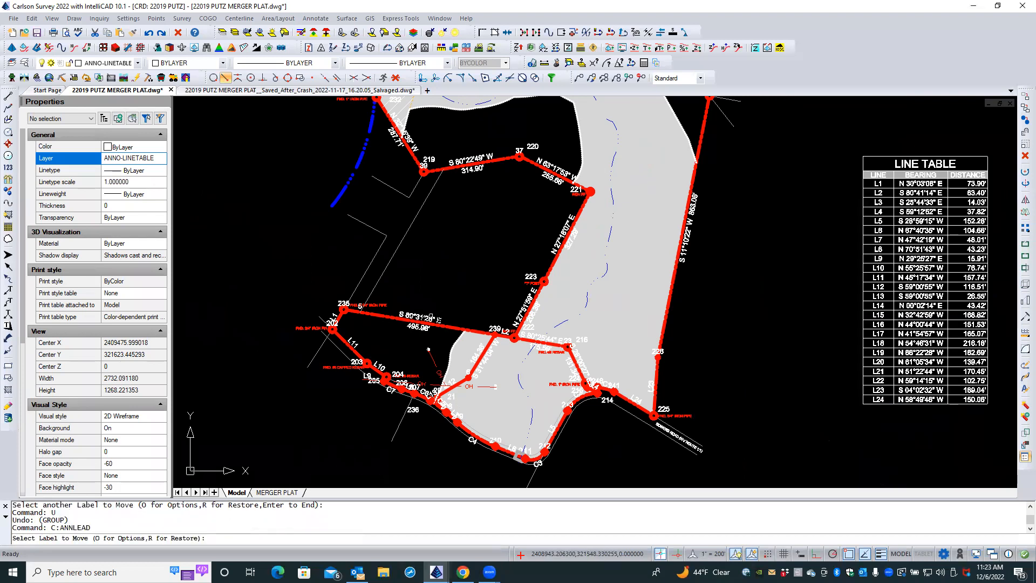
{"action": "left_click", "coordinate": [430, 317]}
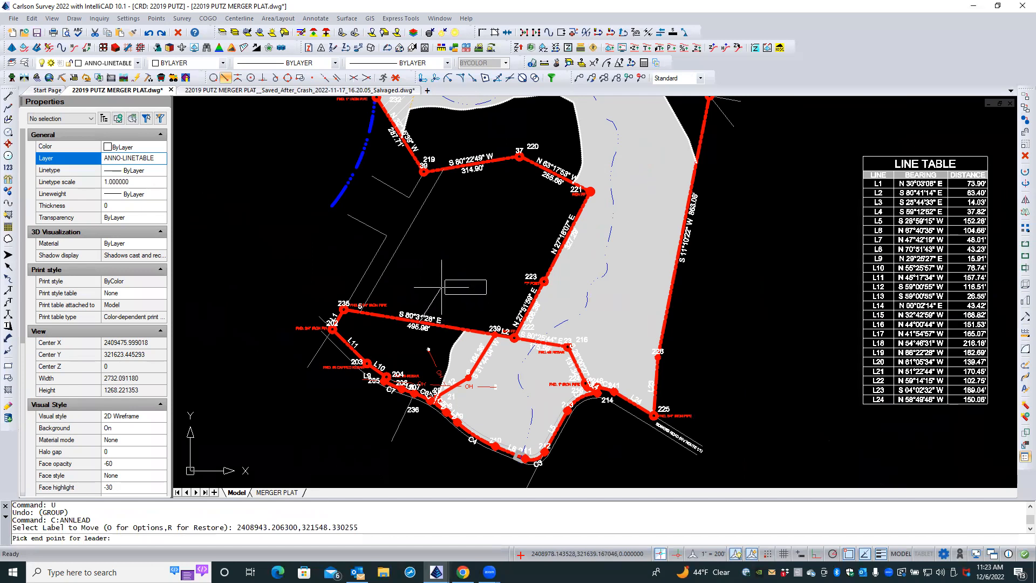
{"action": "scroll", "coordinate": [442, 287], "scroll_direction": "up", "scroll_amount": 2}
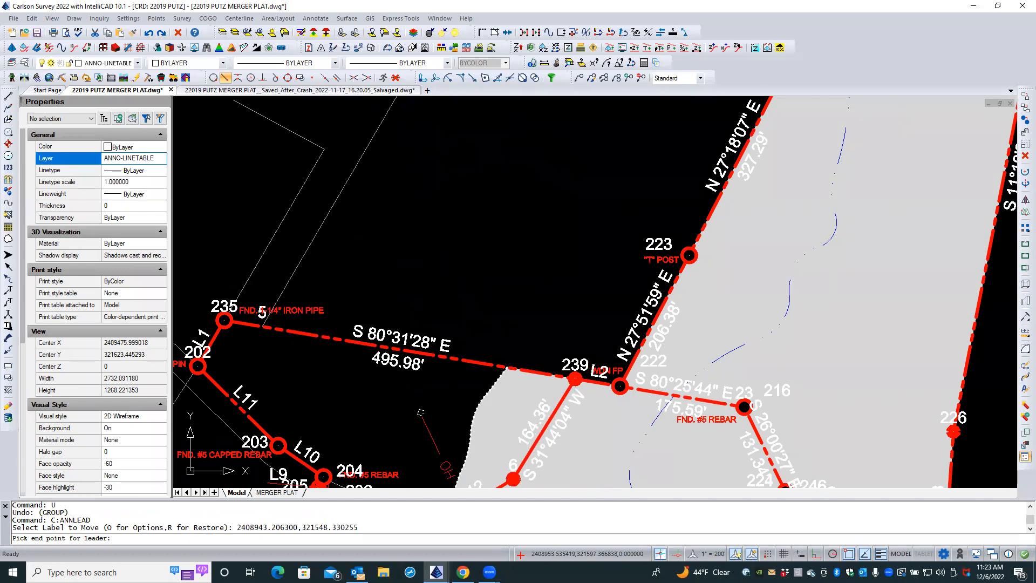
{"action": "left_click", "coordinate": [440, 286]}
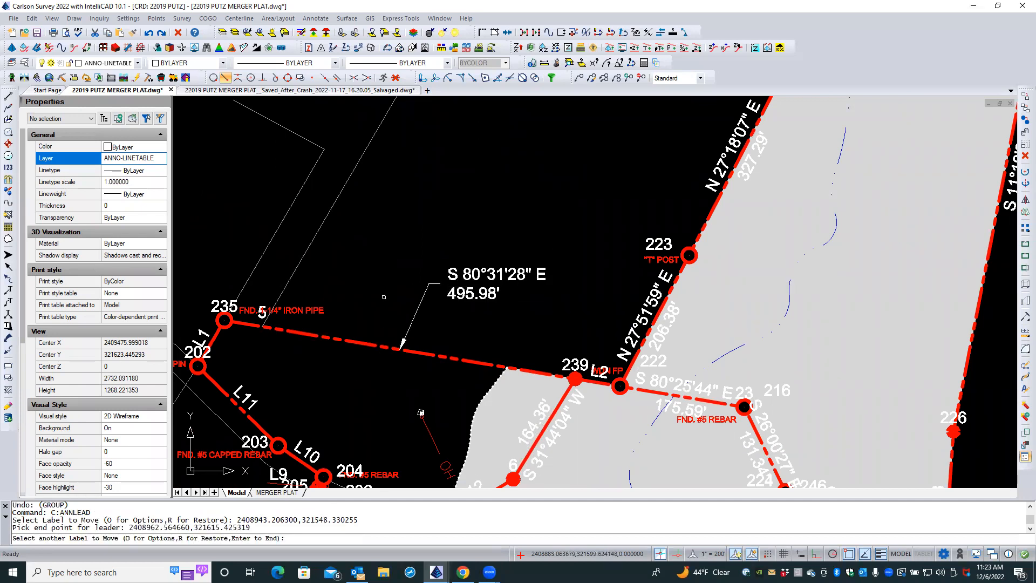
{"action": "left_click", "coordinate": [149, 33]}
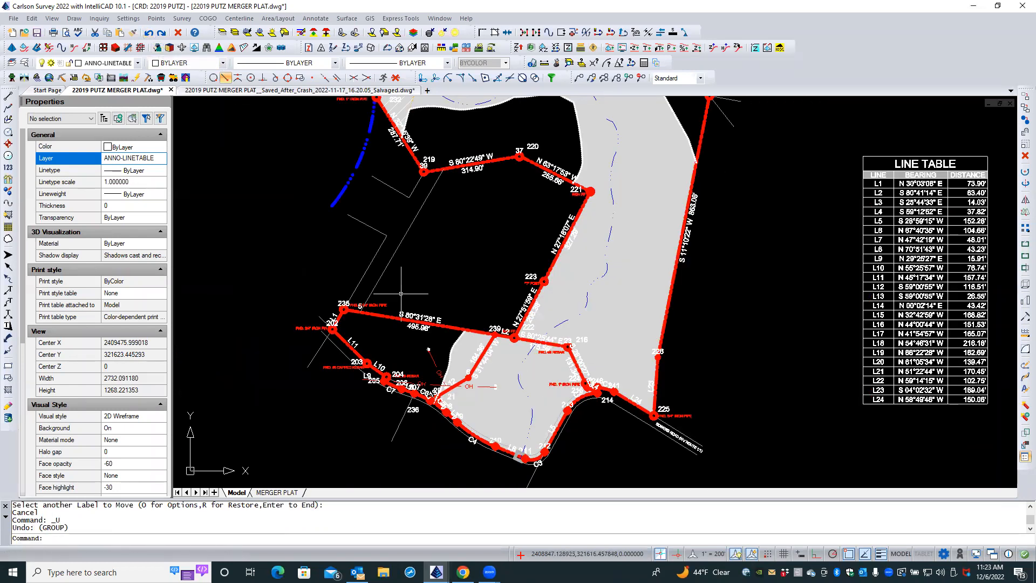
{"action": "scroll", "coordinate": [545, 353], "scroll_direction": "up", "scroll_amount": 5}
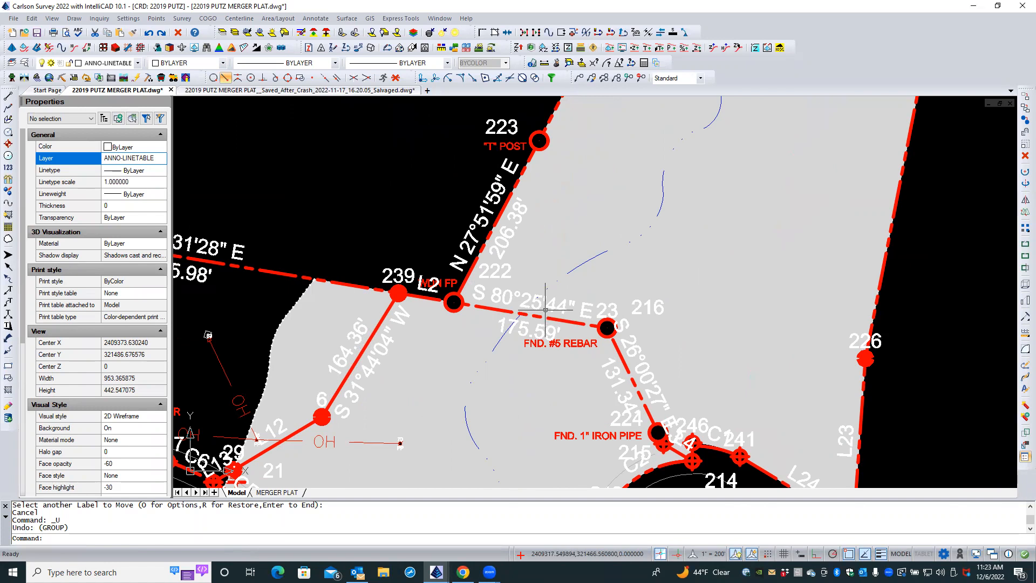
{"action": "scroll", "coordinate": [545, 310], "scroll_direction": "down", "scroll_amount": 1}
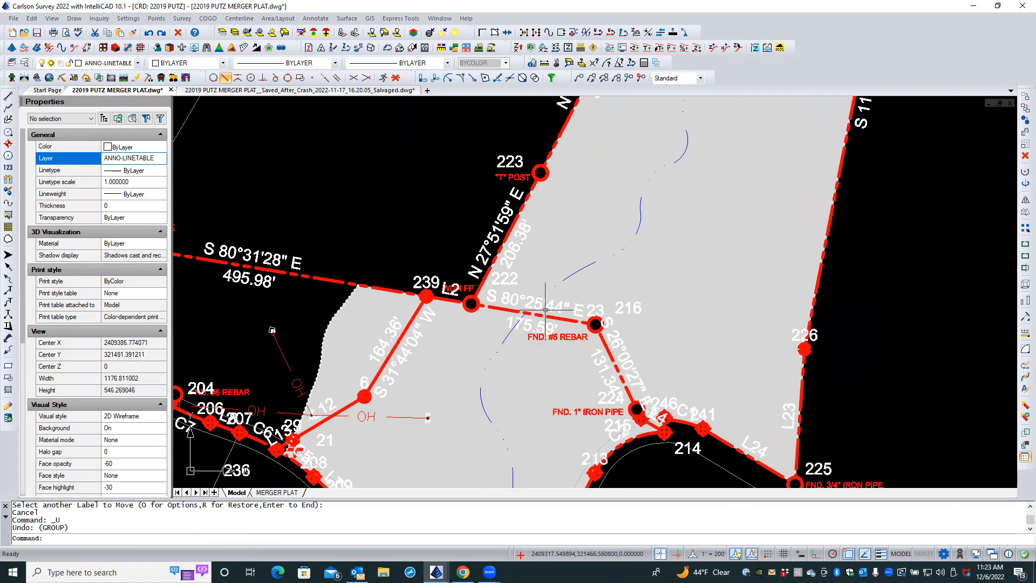
{"action": "scroll", "coordinate": [545, 310], "scroll_direction": "down", "scroll_amount": 1}
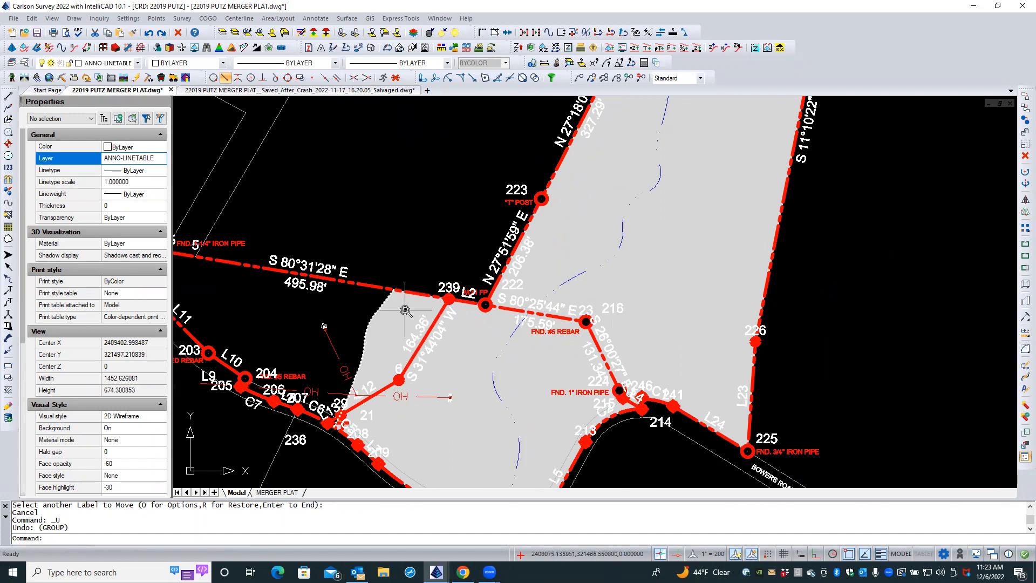
{"action": "scroll", "coordinate": [406, 310], "scroll_direction": "down", "scroll_amount": 1}
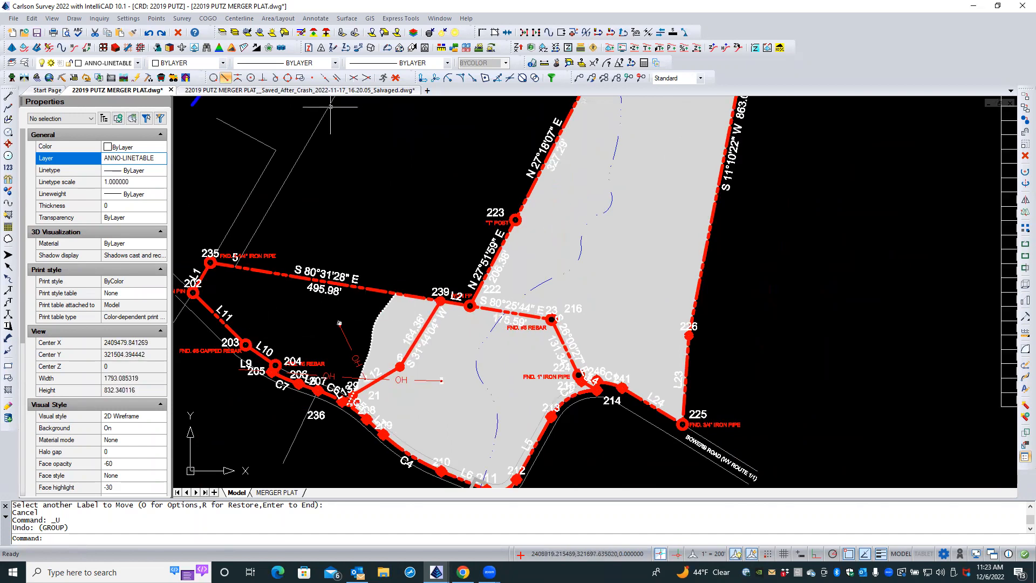
{"action": "left_click", "coordinate": [322, 20]}
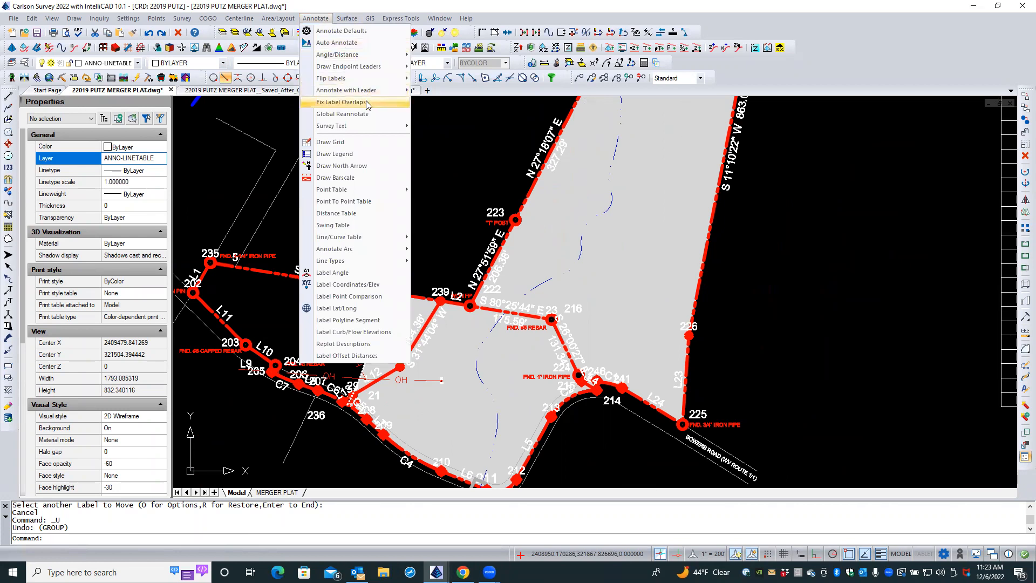
{"action": "mouse_move", "coordinate": [368, 95]}
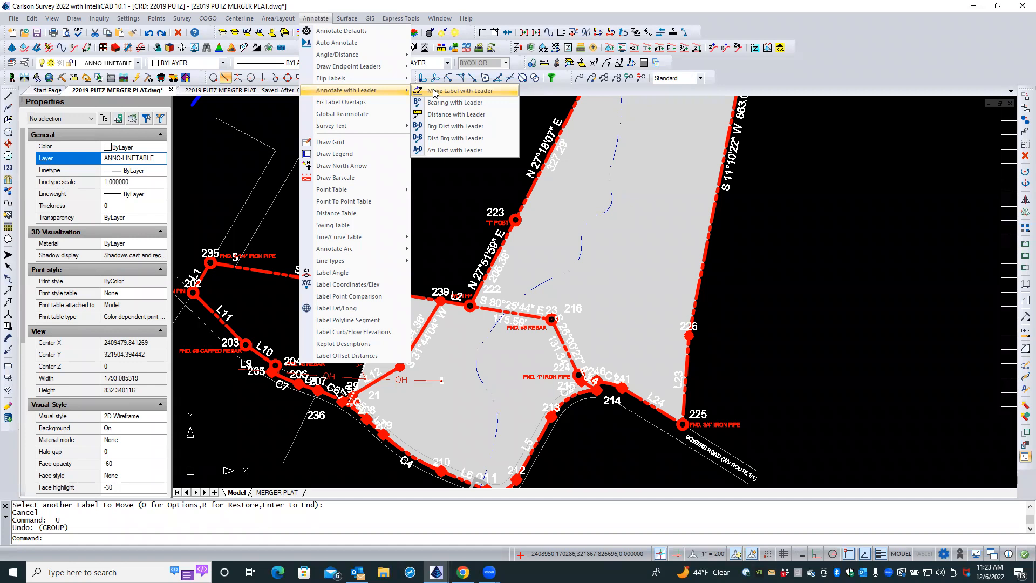
{"action": "mouse_move", "coordinate": [365, 239]}
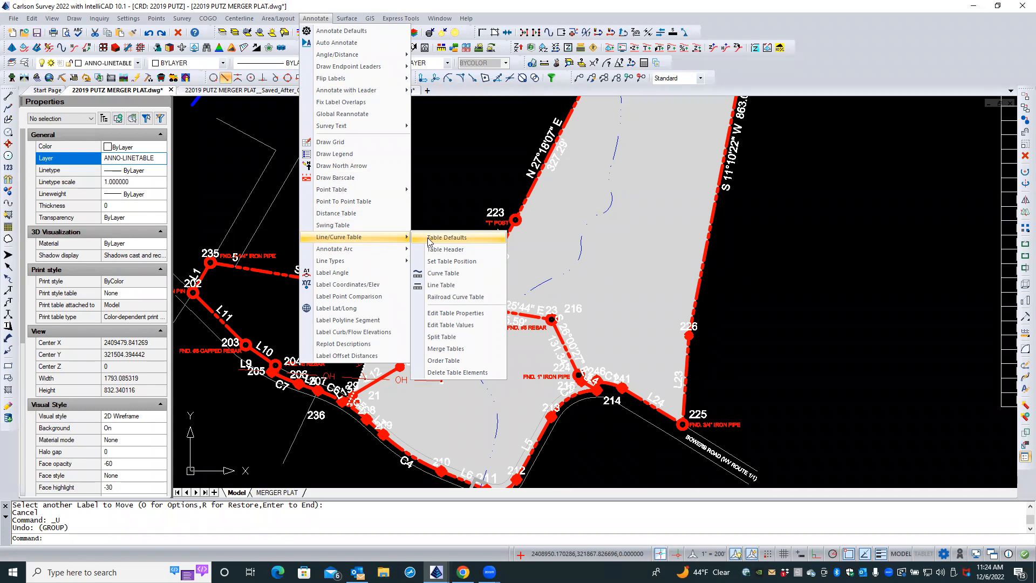
{"action": "left_click", "coordinate": [419, 171]}
{"action": "left_click", "coordinate": [413, 182]}
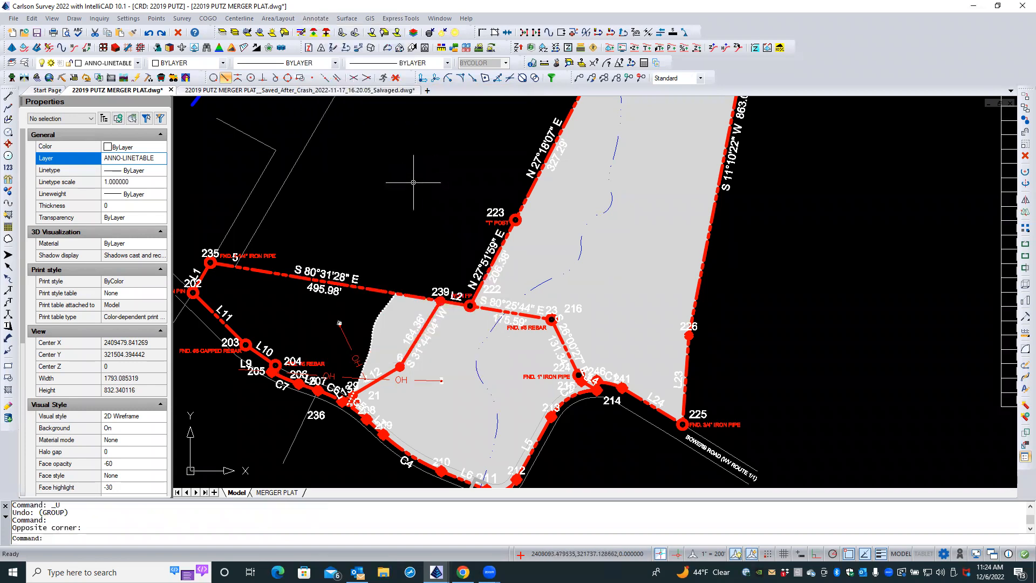
- Try to draw an arrowhead with line beside the L9 label, and cancel the command
{"action": "scroll", "coordinate": [425, 193], "scroll_direction": "down", "scroll_amount": 3}
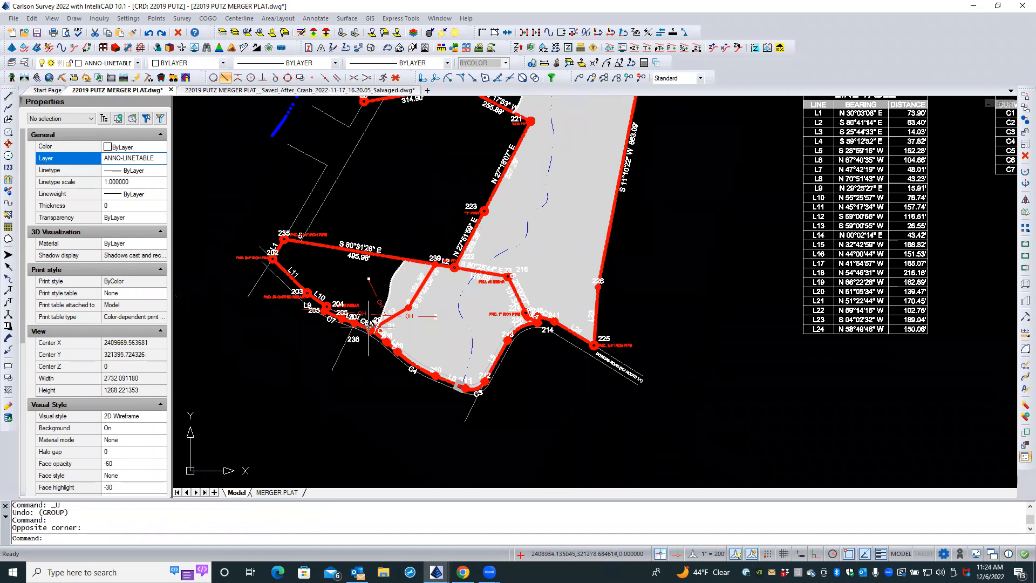
{"action": "scroll", "coordinate": [369, 327], "scroll_direction": "up", "scroll_amount": 6}
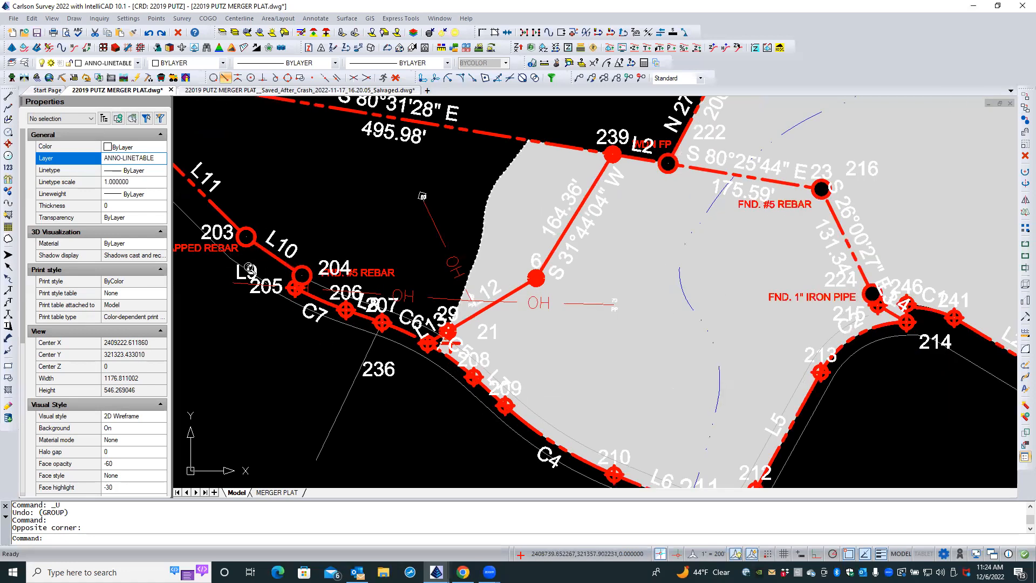
{"action": "scroll", "coordinate": [242, 264], "scroll_direction": "up", "scroll_amount": 3}
{"action": "scroll", "coordinate": [243, 264], "scroll_direction": "up", "scroll_amount": 1}
{"action": "middle_click_drag", "start_coordinate": [261, 256], "coordinate": [367, 268]}
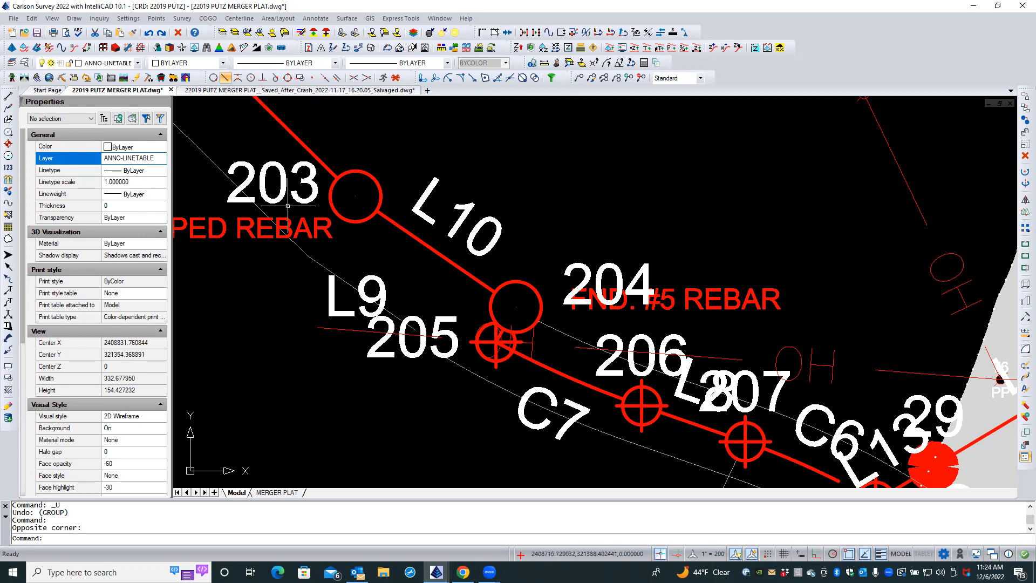
{"action": "left_click", "coordinate": [74, 18]}
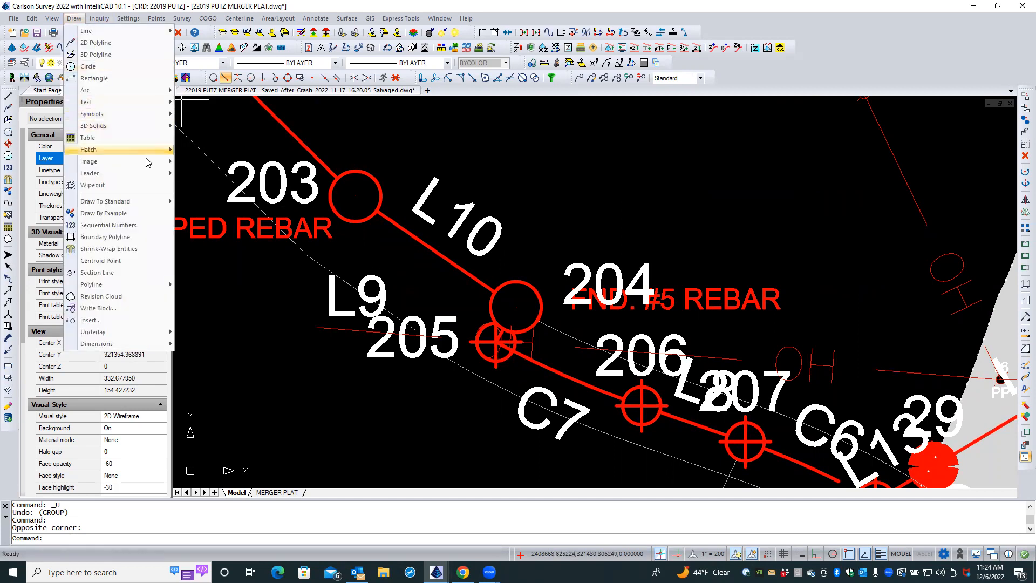
{"action": "mouse_move", "coordinate": [149, 173]}
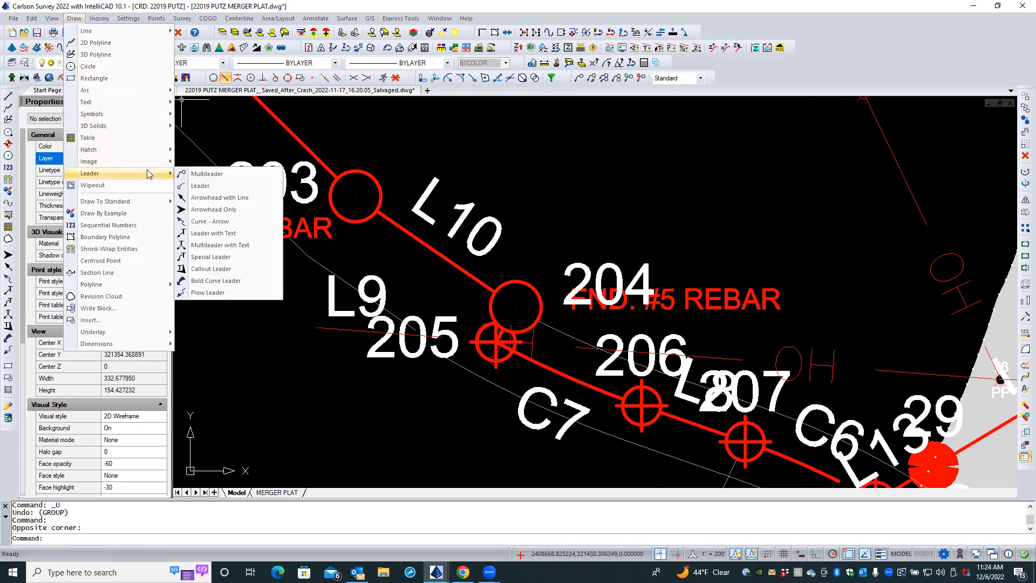
{"action": "left_click", "coordinate": [204, 198]}
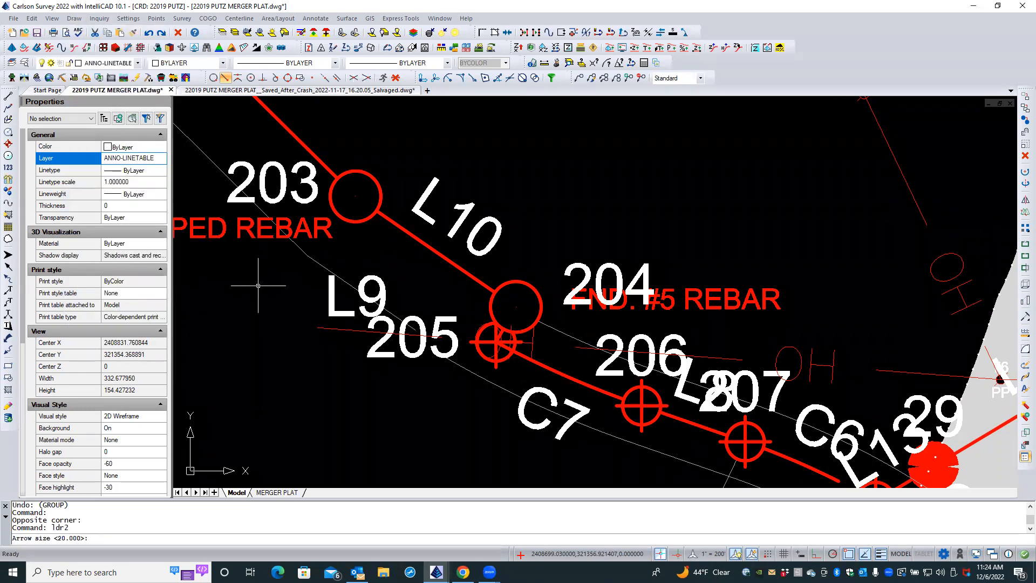
{"action": "key", "text": "Escape"}
{"action": "key", "text": "Escape"}
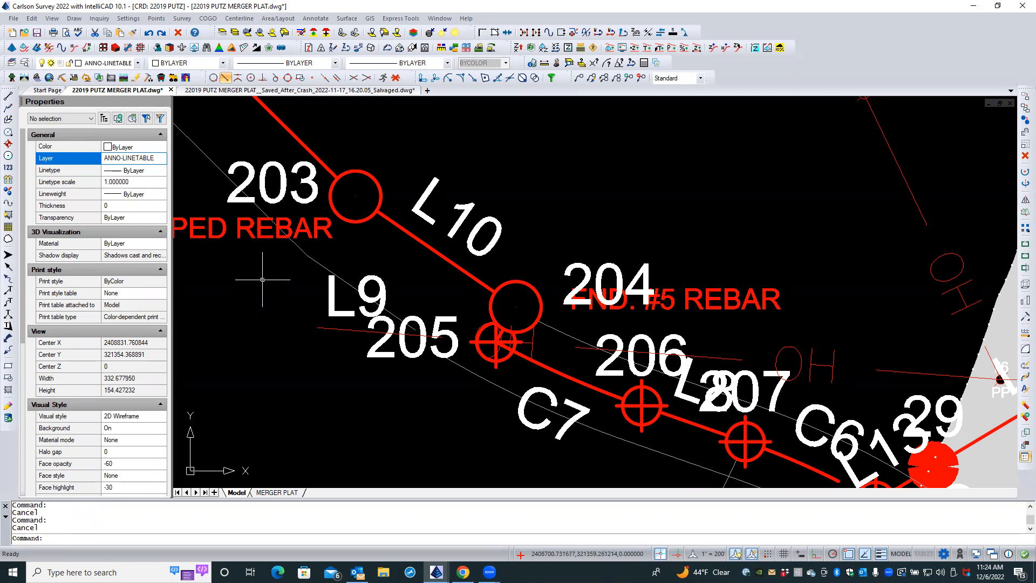
{"action": "left_click", "coordinate": [74, 18]}
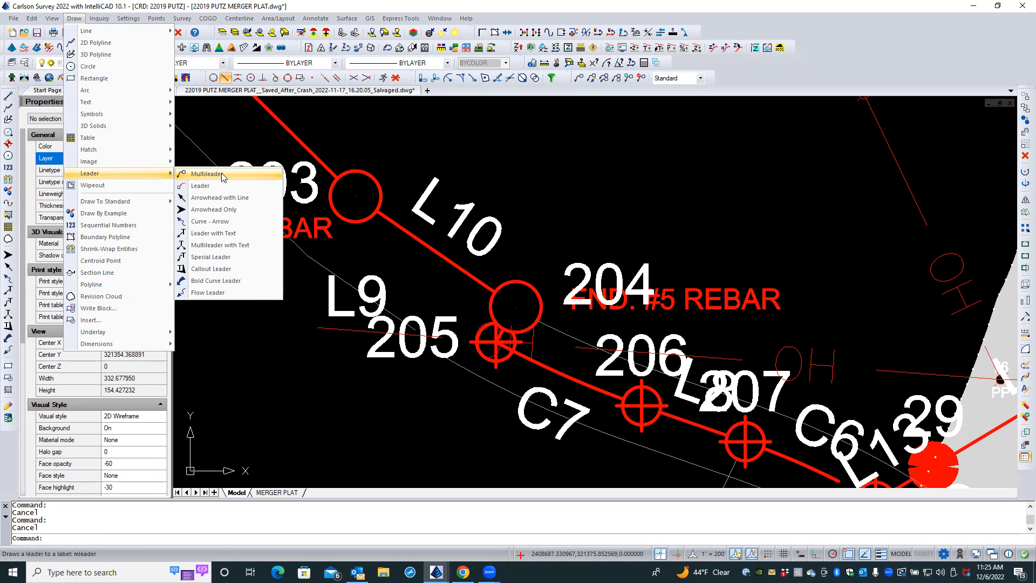
{"action": "left_click", "coordinate": [375, 361]}
{"action": "left_click", "coordinate": [338, 381]}
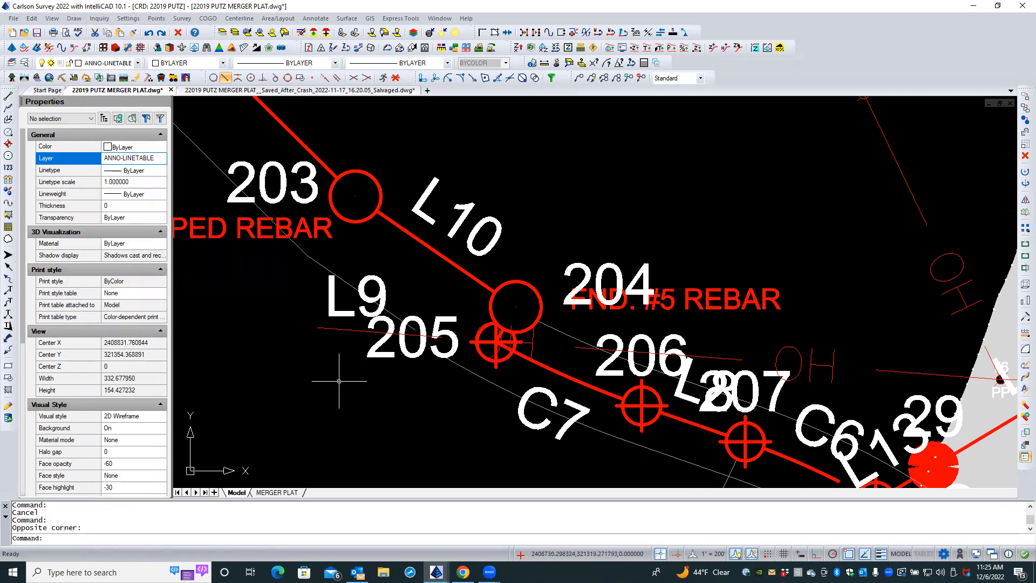
- Activate the plan viewport on the MERGER PLAT layout and check the viewport columns in the layer list
{"action": "left_click", "coordinate": [276, 493]}
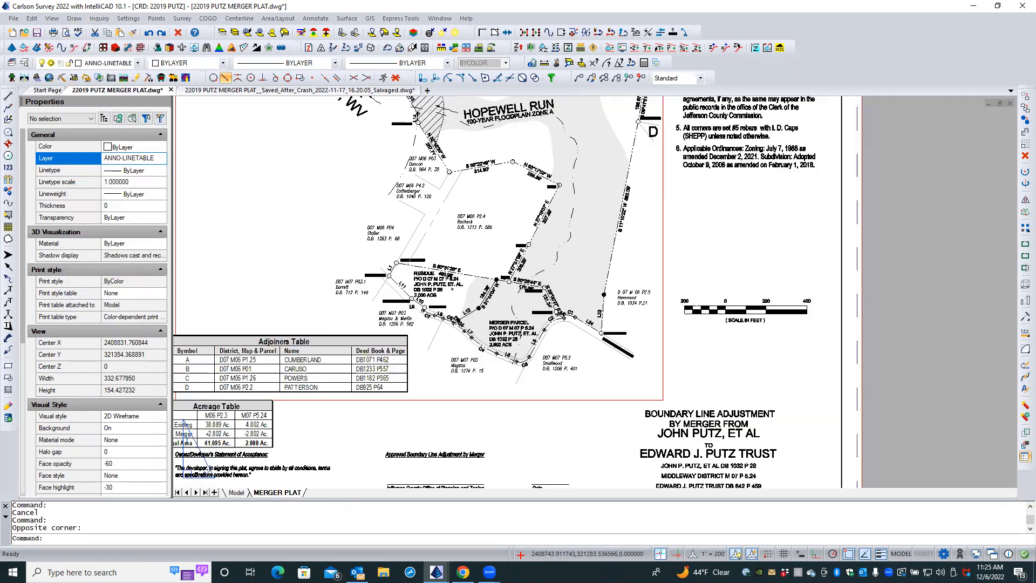
{"action": "double_click", "coordinate": [441, 350]}
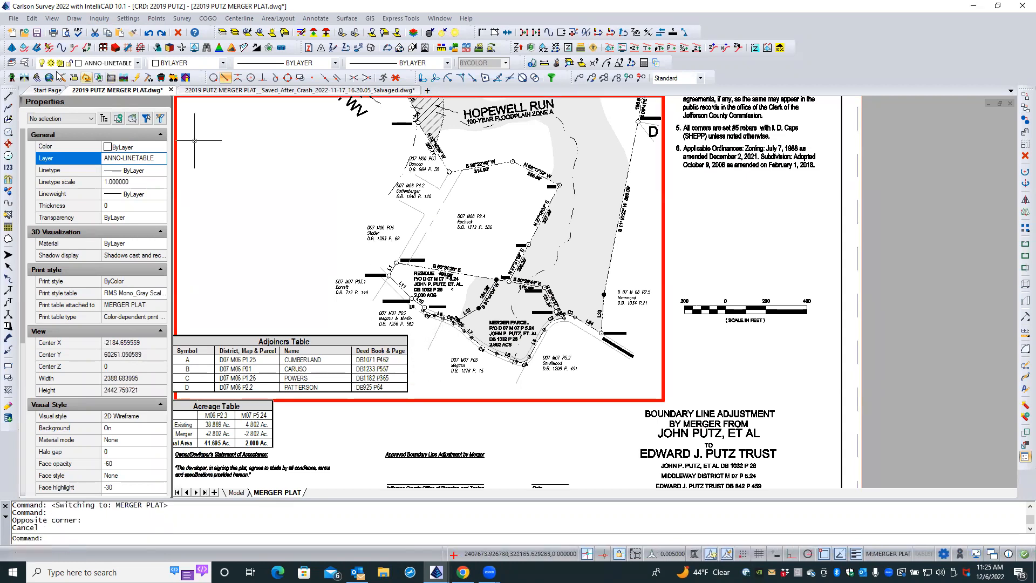
{"action": "left_click", "coordinate": [24, 63]}
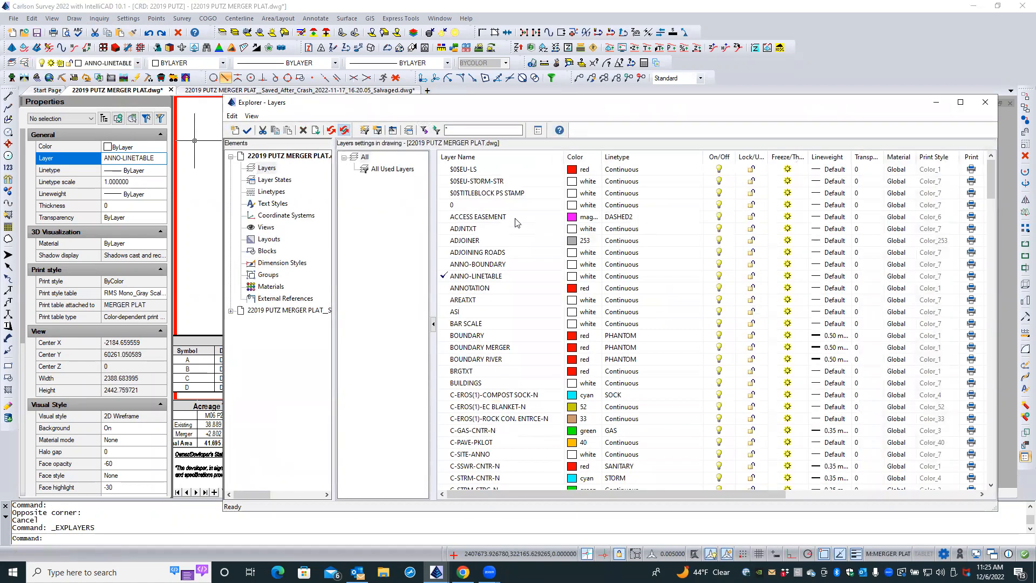
{"action": "left_click_drag", "start_coordinate": [769, 497], "coordinate": [859, 491]}
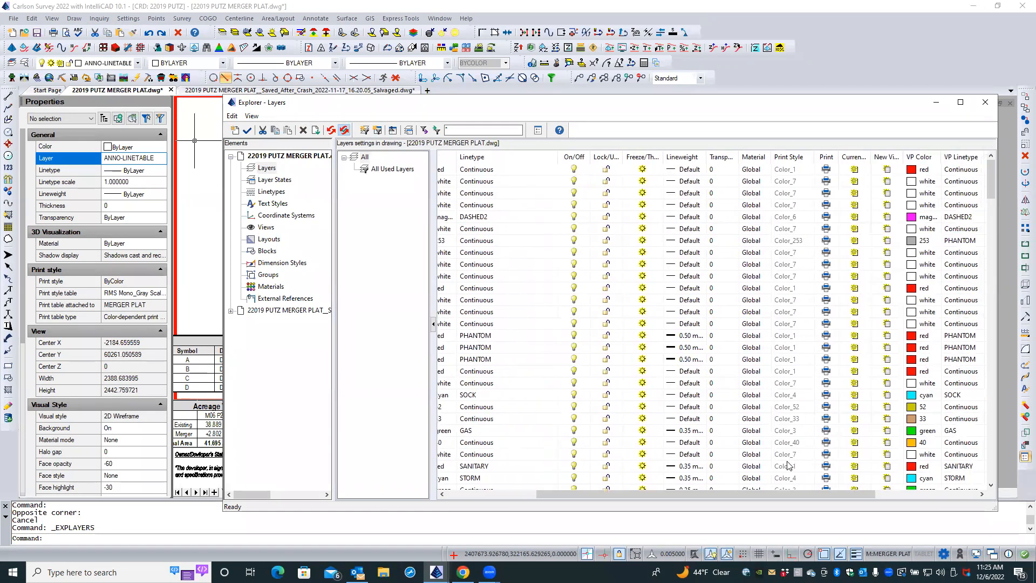
{"action": "left_click_drag", "start_coordinate": [578, 497], "coordinate": [447, 505]}
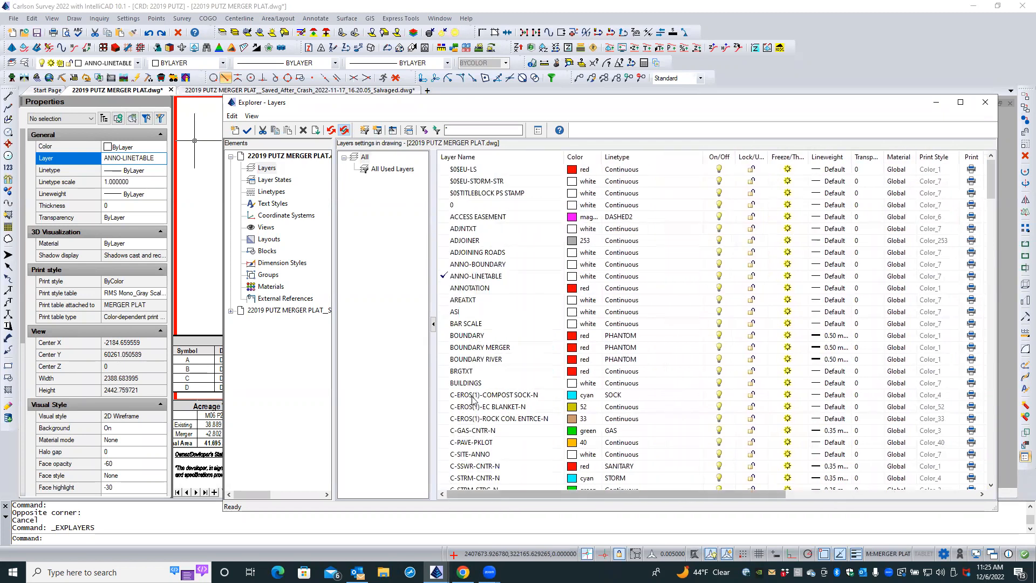
- Look through the drawing's full layer list for the overhead wires layer
{"action": "scroll", "coordinate": [455, 327], "scroll_direction": "down", "scroll_amount": 20}
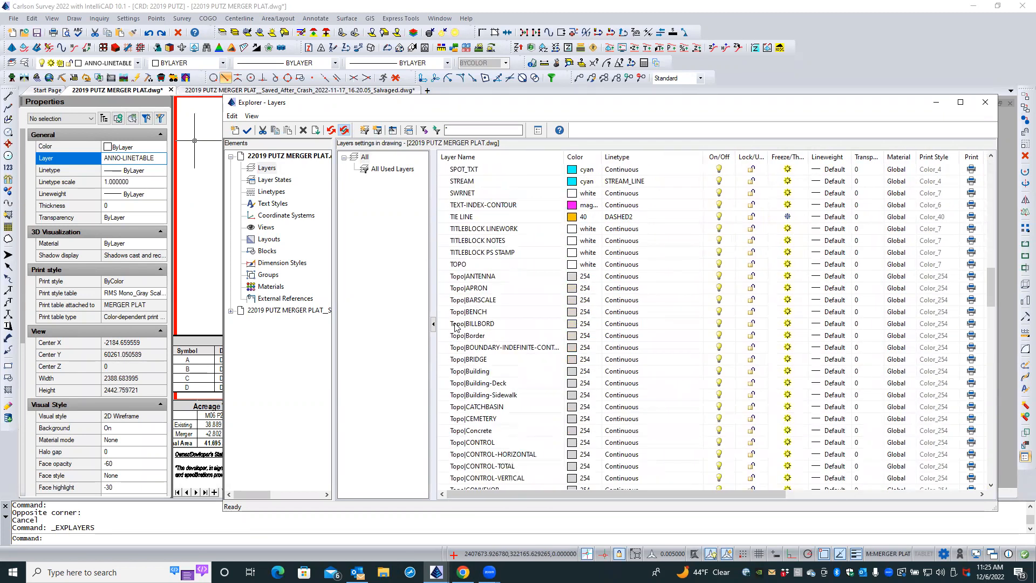
{"action": "scroll", "coordinate": [454, 327], "scroll_direction": "up", "scroll_amount": 6}
{"action": "scroll", "coordinate": [456, 325], "scroll_direction": "up", "scroll_amount": 5}
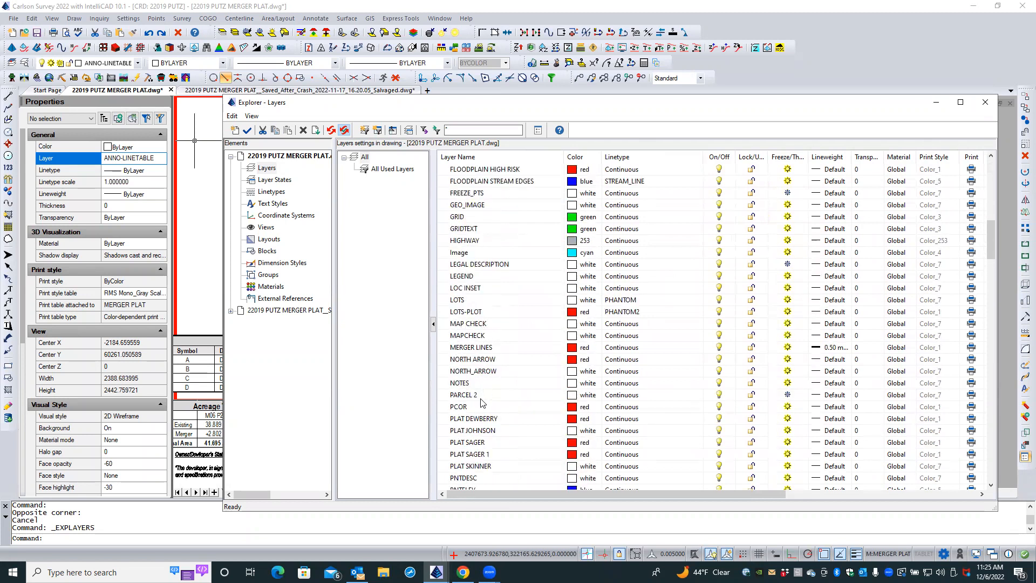
{"action": "scroll", "coordinate": [481, 393], "scroll_direction": "down", "scroll_amount": 1}
{"action": "scroll", "coordinate": [482, 393], "scroll_direction": "down", "scroll_amount": 2}
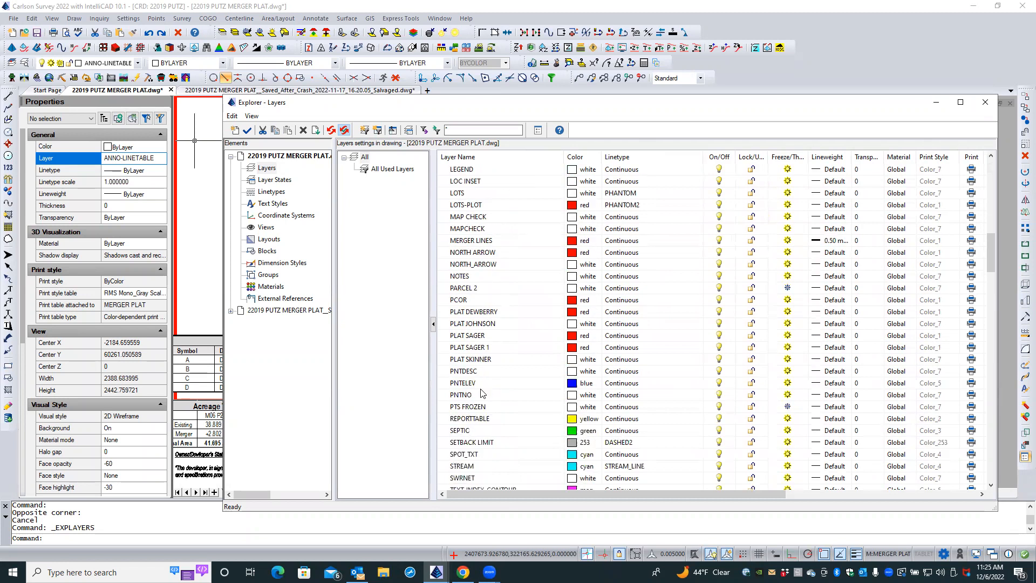
{"action": "scroll", "coordinate": [482, 389], "scroll_direction": "down", "scroll_amount": 7}
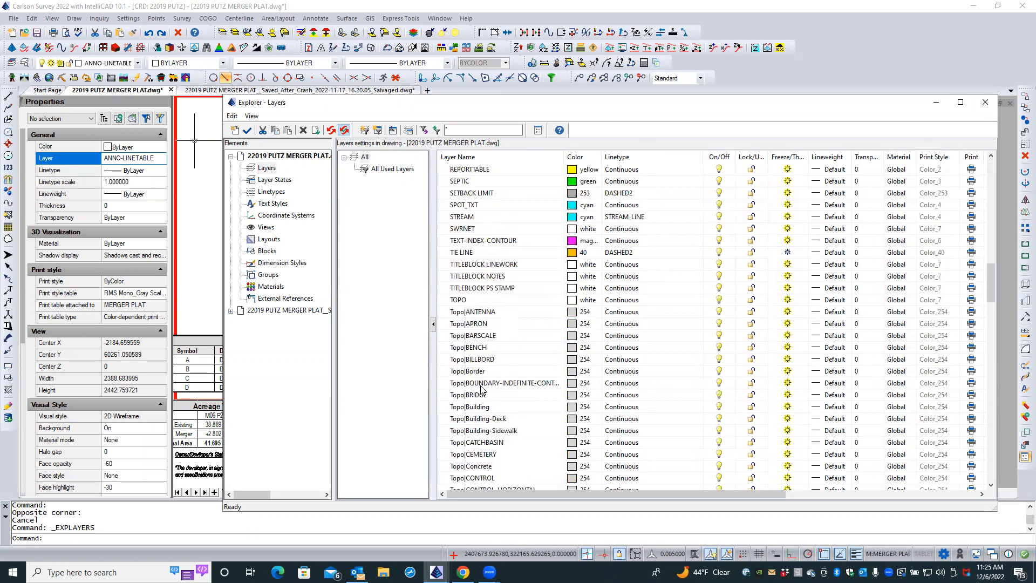
{"action": "scroll", "coordinate": [482, 388], "scroll_direction": "down", "scroll_amount": 6}
{"action": "scroll", "coordinate": [482, 390], "scroll_direction": "down", "scroll_amount": 18}
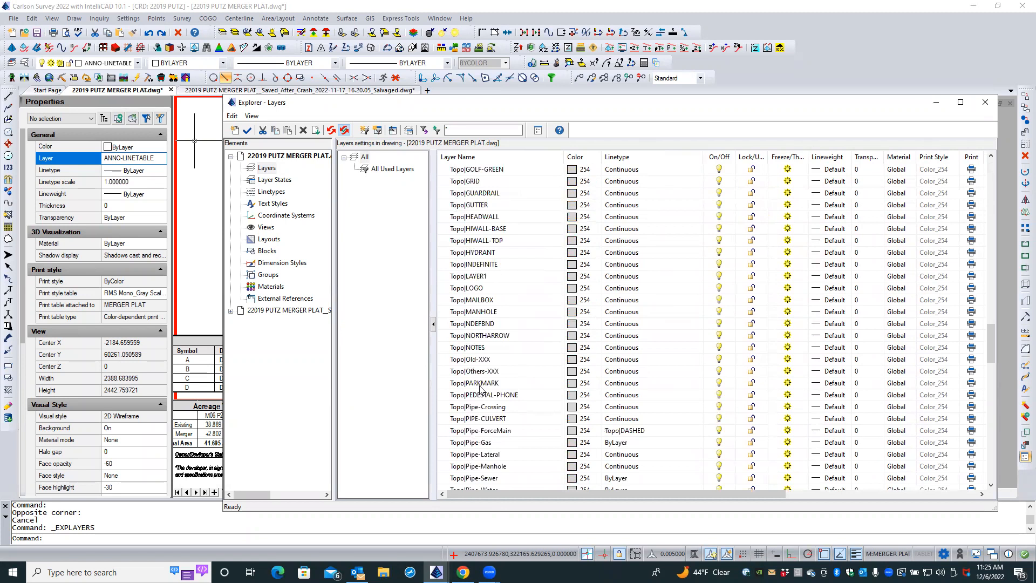
{"action": "scroll", "coordinate": [477, 387], "scroll_direction": "down", "scroll_amount": 10}
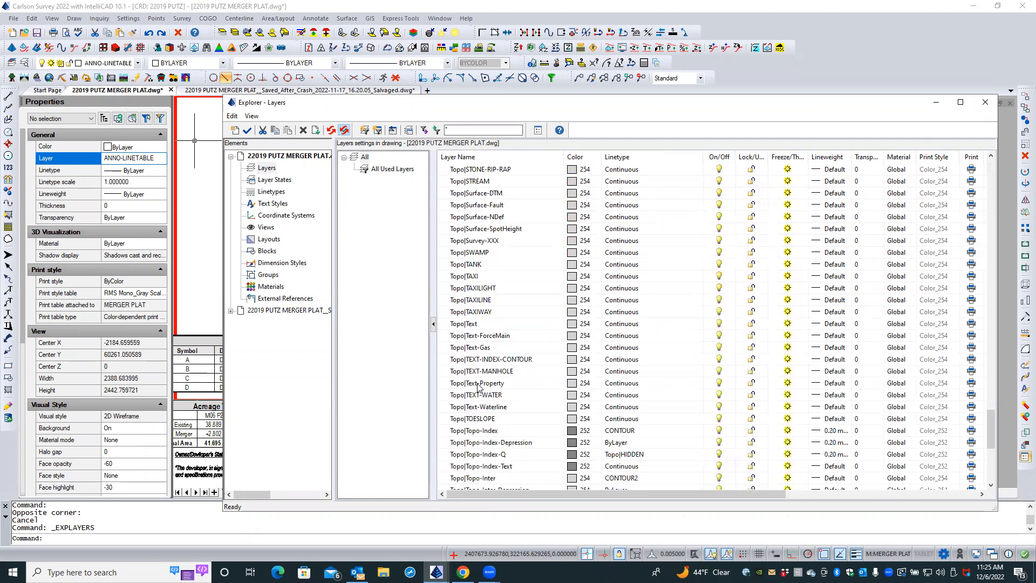
{"action": "scroll", "coordinate": [477, 387], "scroll_direction": "down", "scroll_amount": 6}
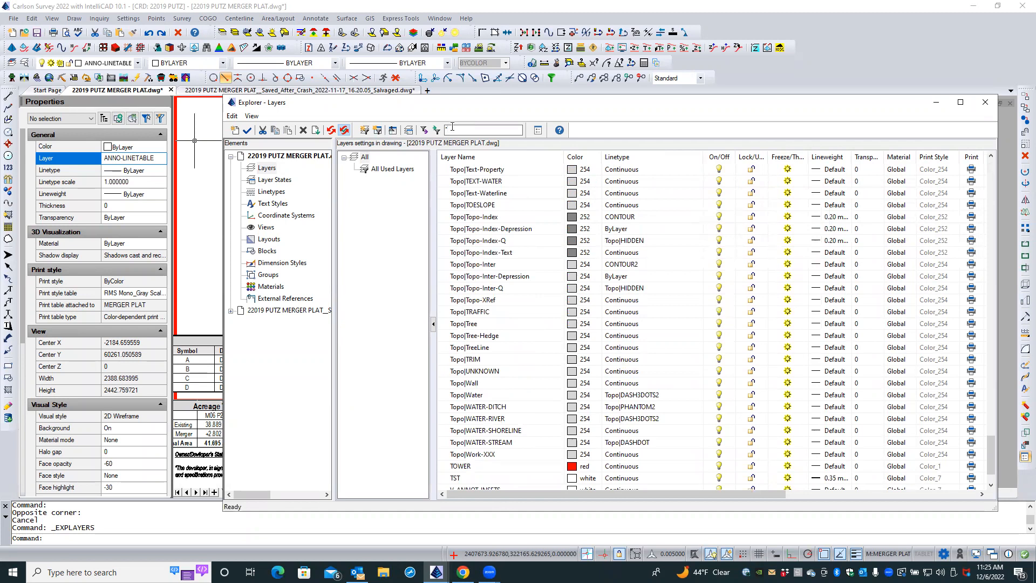
- Filter the layer list by OH and check the current-viewport freeze setting of the EU-OH WIRES layer
{"action": "type", "text": "ou"}
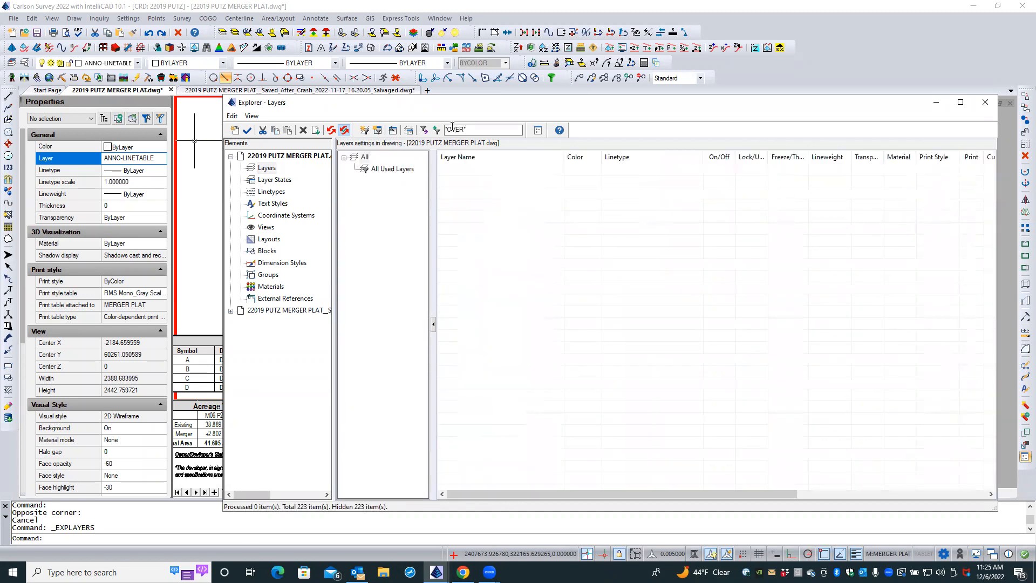
{"action": "key", "text": "BackSpace"}
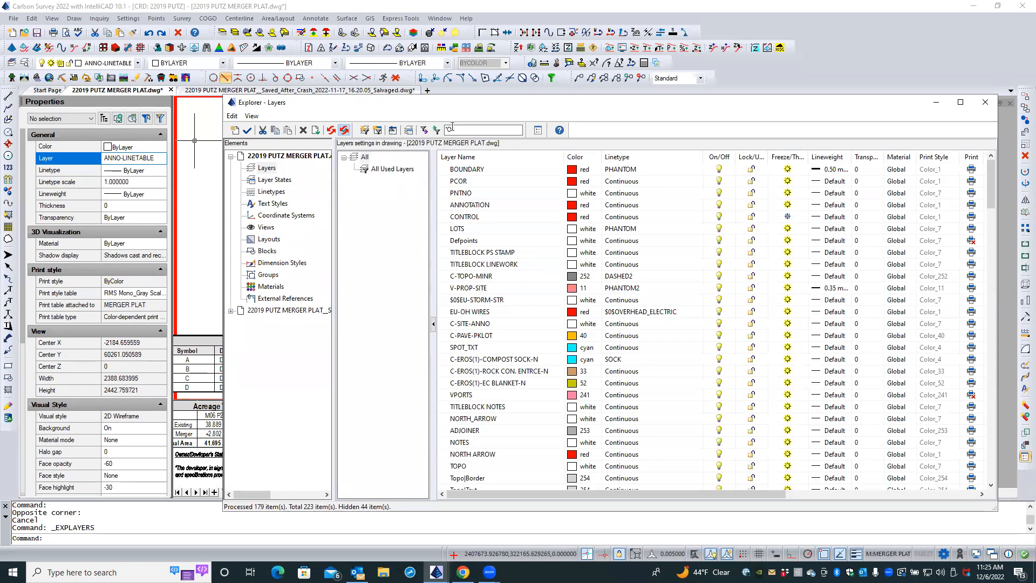
{"action": "type", "text": "h"}
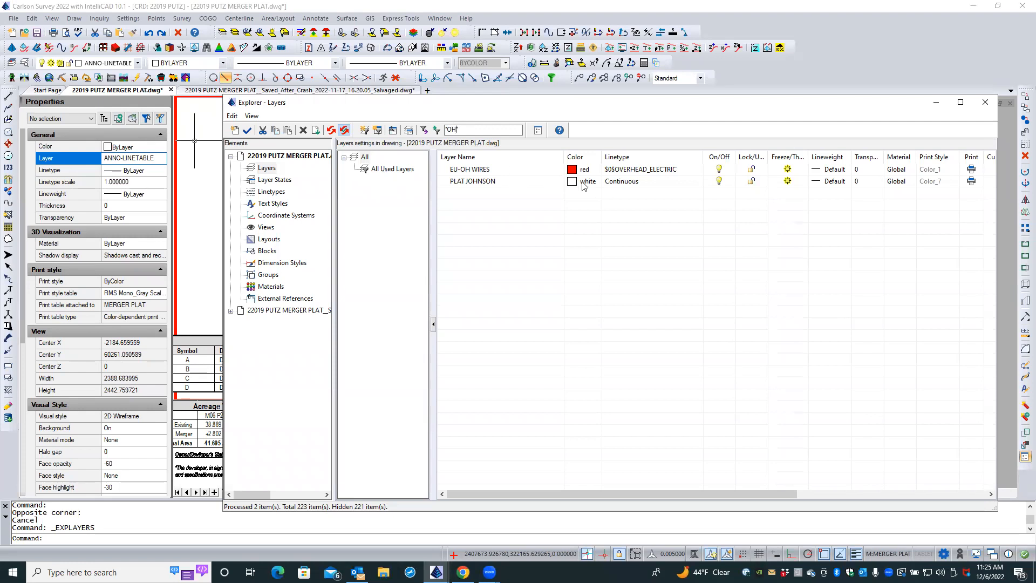
{"action": "left_click", "coordinate": [499, 170]}
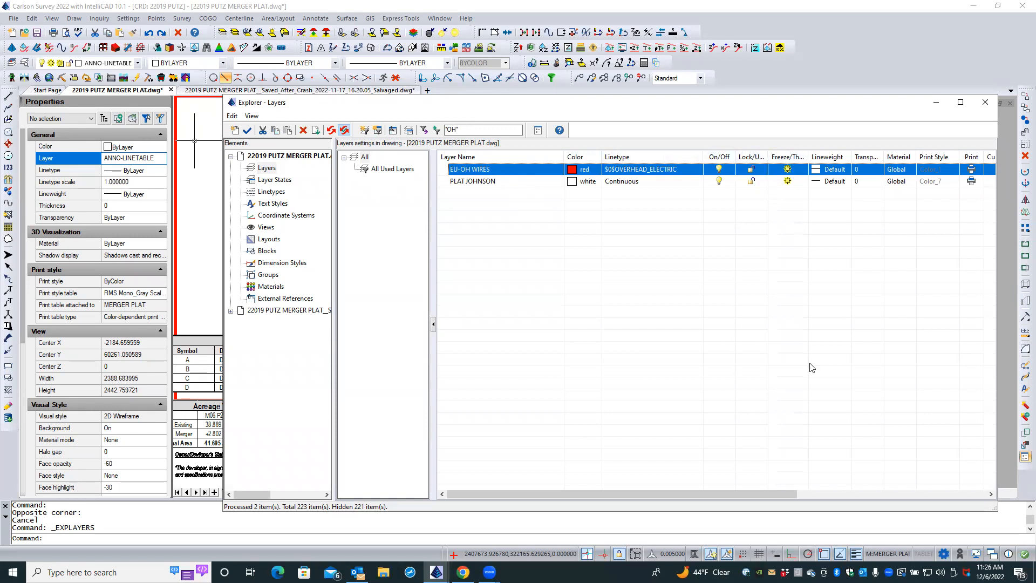
{"action": "left_click_drag", "start_coordinate": [775, 492], "coordinate": [925, 416]}
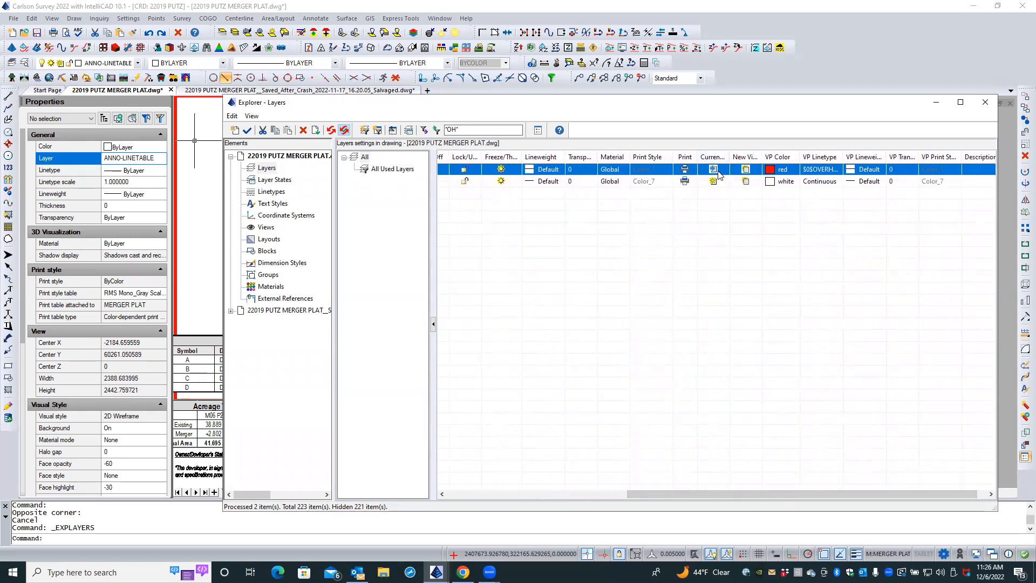
{"action": "left_click", "coordinate": [720, 198]}
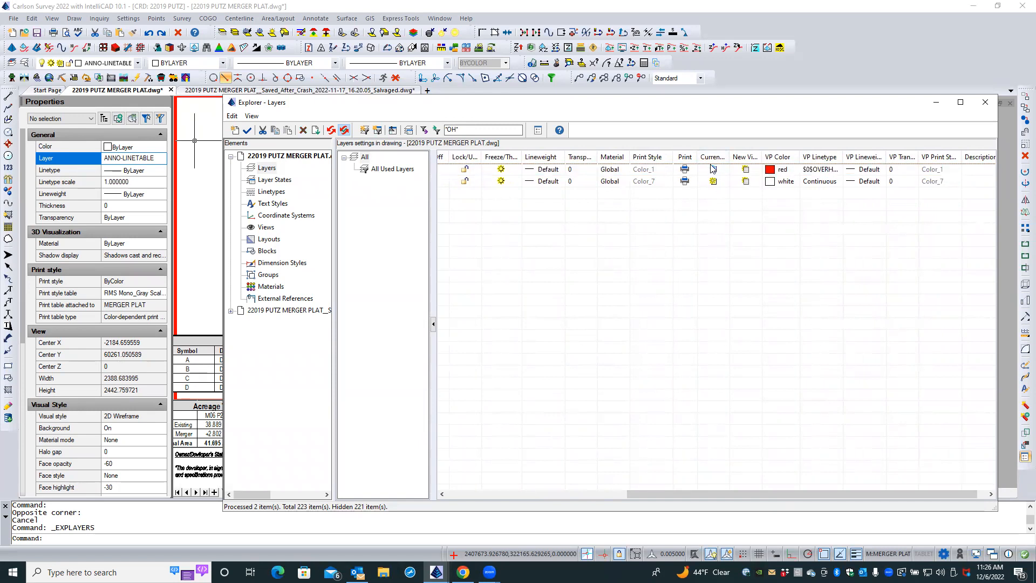
{"action": "left_click", "coordinate": [986, 104]}
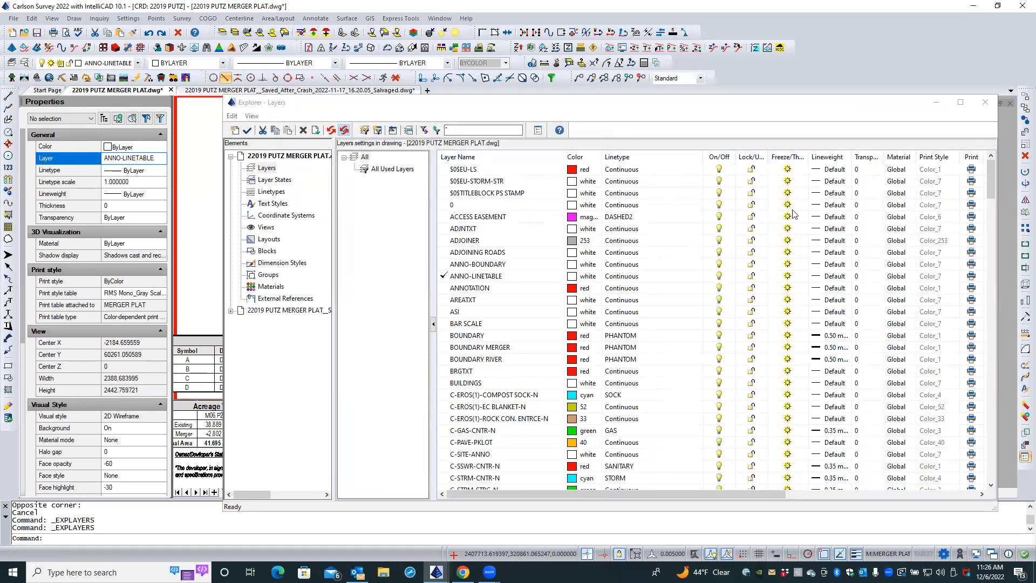
- Check the current-viewport freeze column for all layers, leave the layout viewport and return to model space
{"action": "left_click_drag", "start_coordinate": [758, 494], "coordinate": [920, 485]}
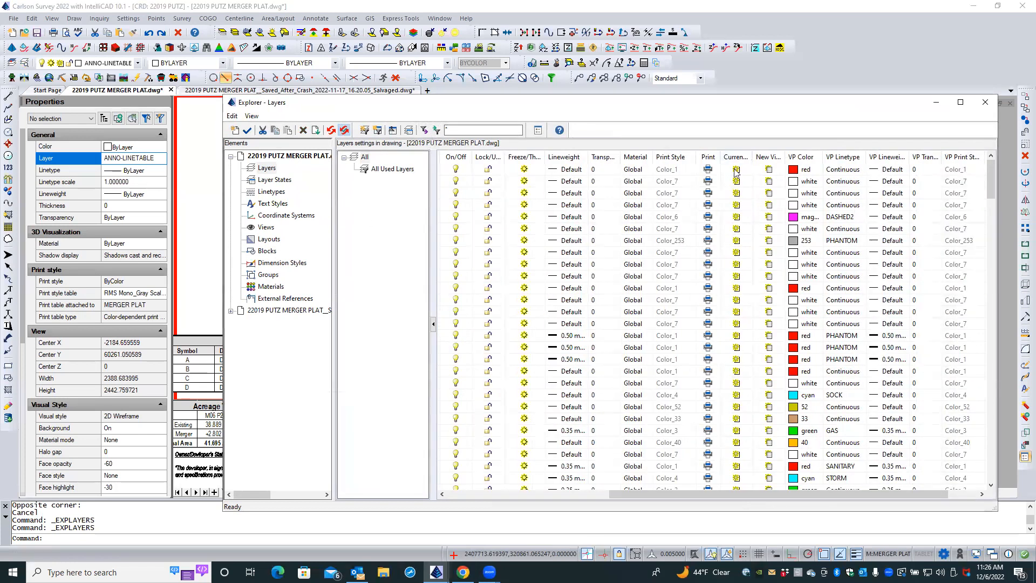
{"action": "left_click", "coordinate": [983, 104]}
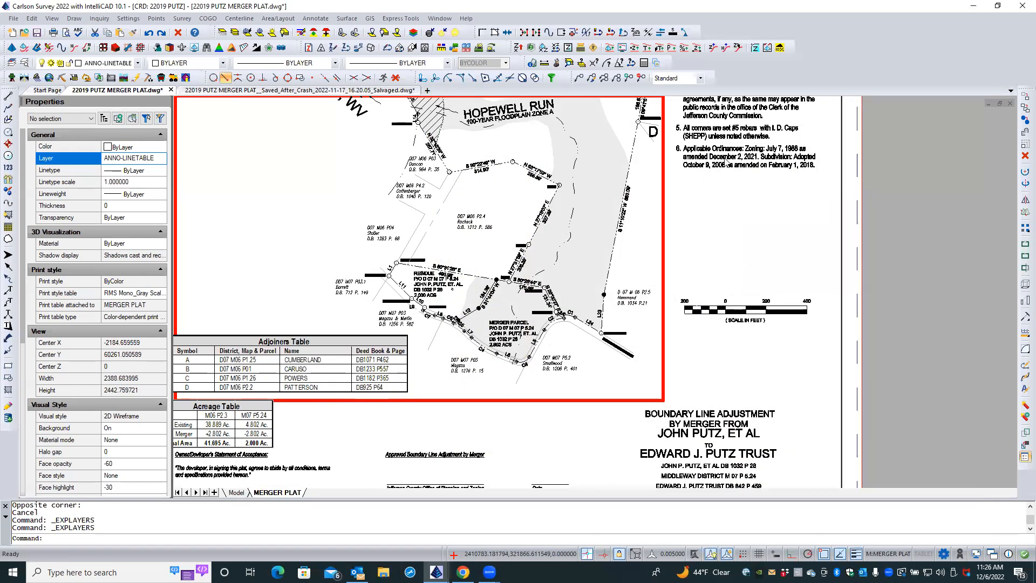
{"action": "double_click", "coordinate": [707, 252]}
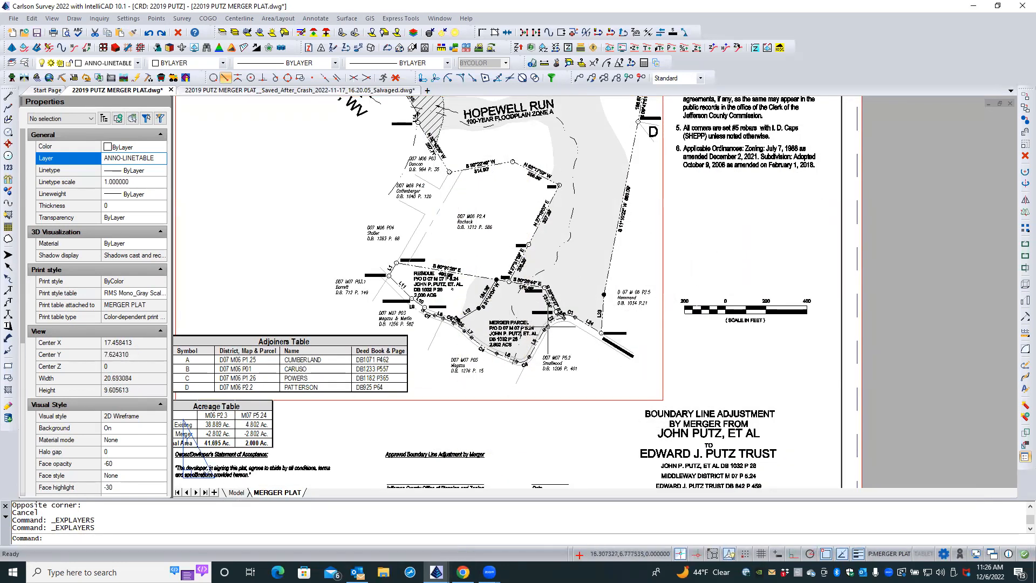
{"action": "left_click", "coordinate": [236, 492]}
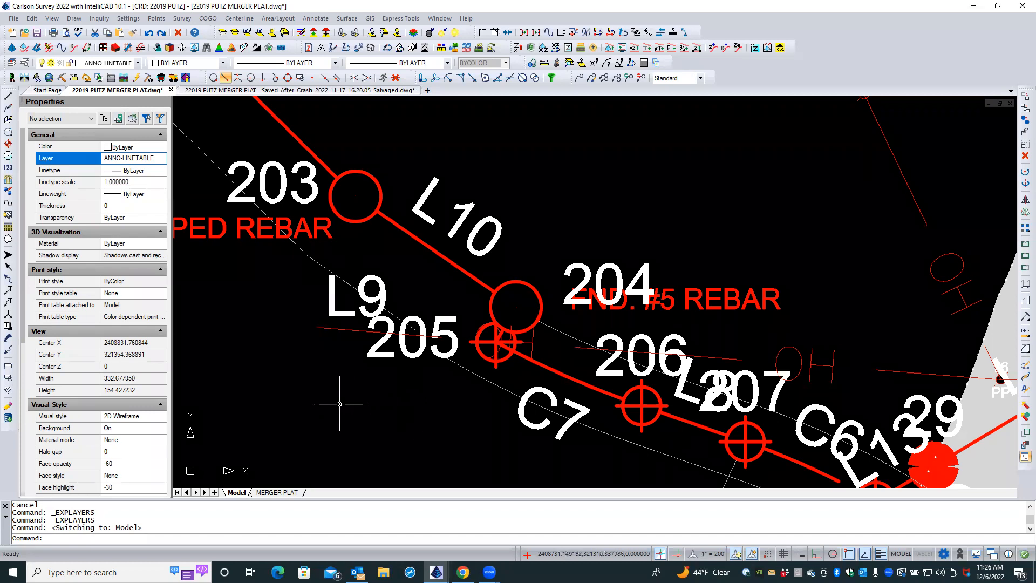
- Draw a Leader from just beside point 204 up to the open area between the L9 and L10 labels
{"action": "left_click", "coordinate": [74, 19]}
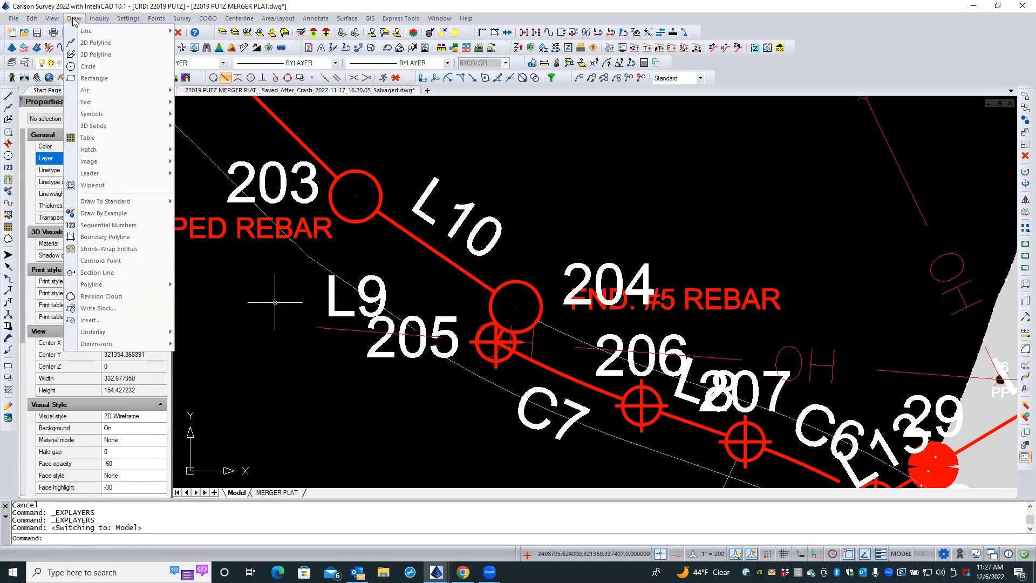
{"action": "mouse_move", "coordinate": [136, 173]}
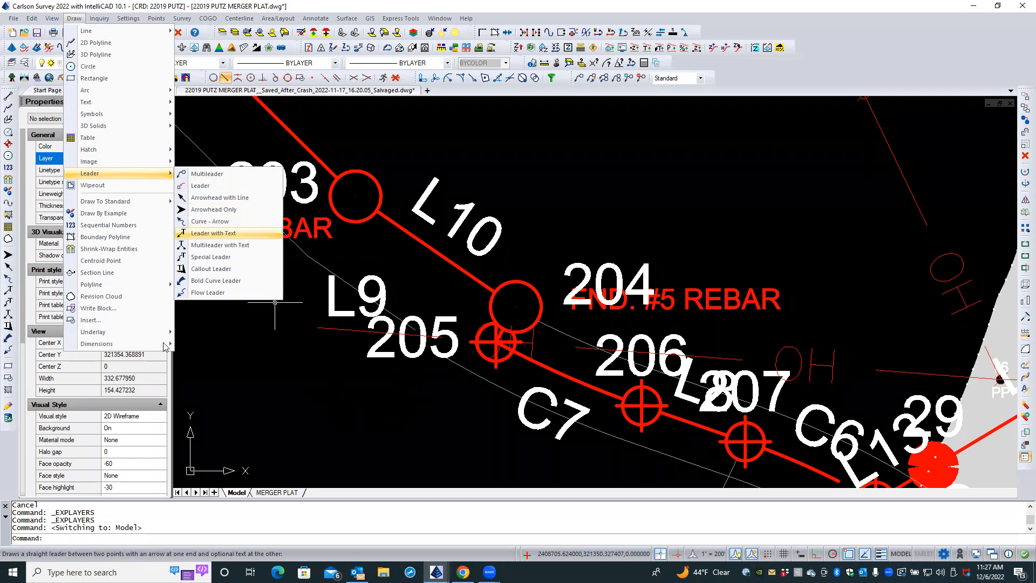
{"action": "mouse_move", "coordinate": [97, 343]}
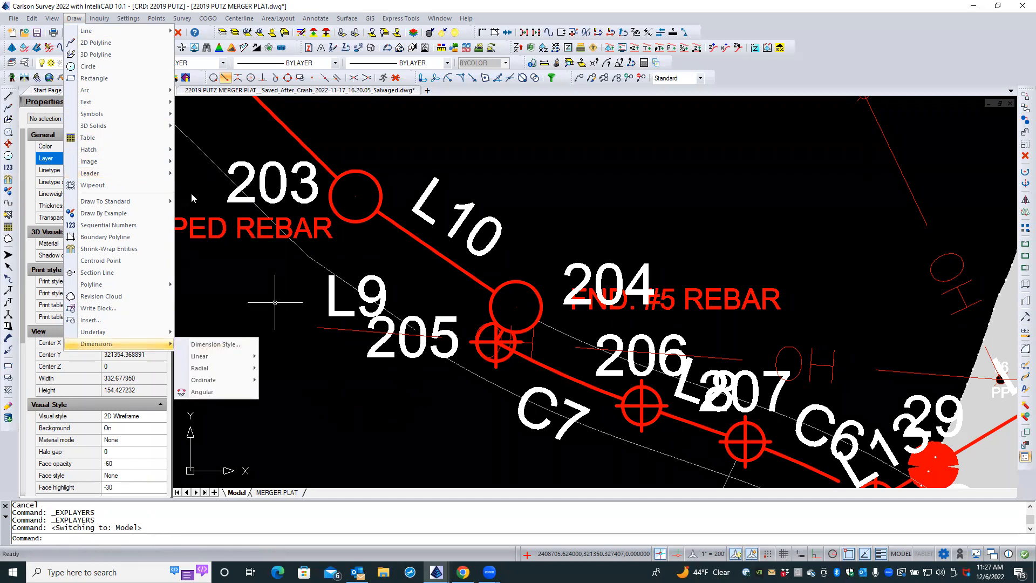
{"action": "mouse_move", "coordinate": [146, 171]}
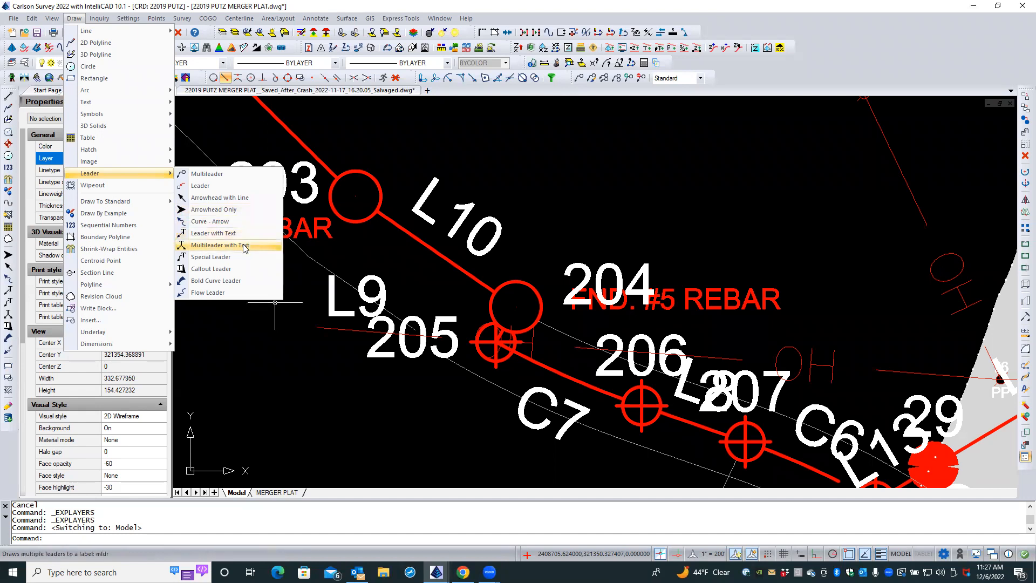
{"action": "left_click", "coordinate": [210, 188]}
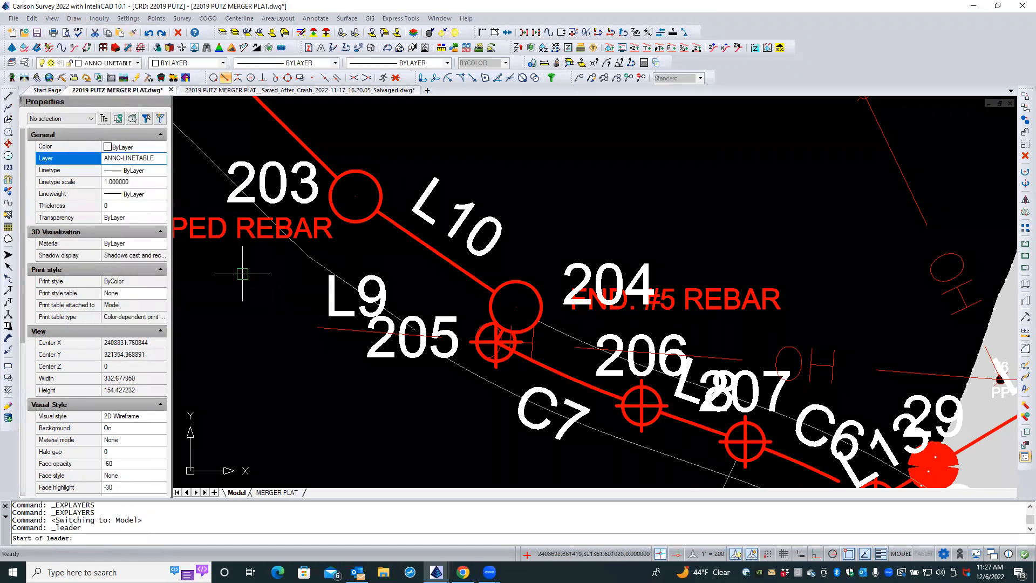
{"action": "left_click", "coordinate": [480, 316]}
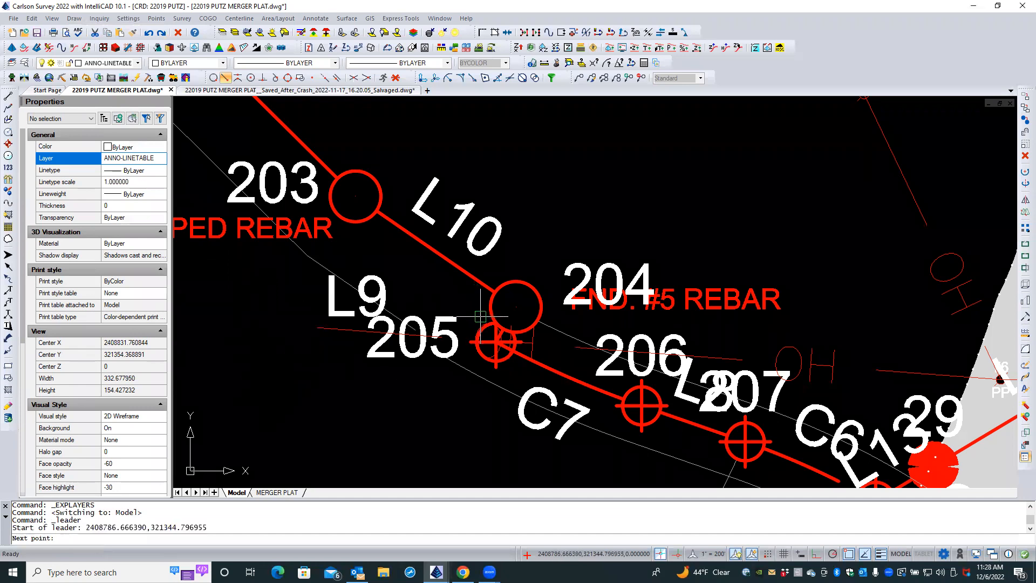
{"action": "left_click", "coordinate": [407, 261]}
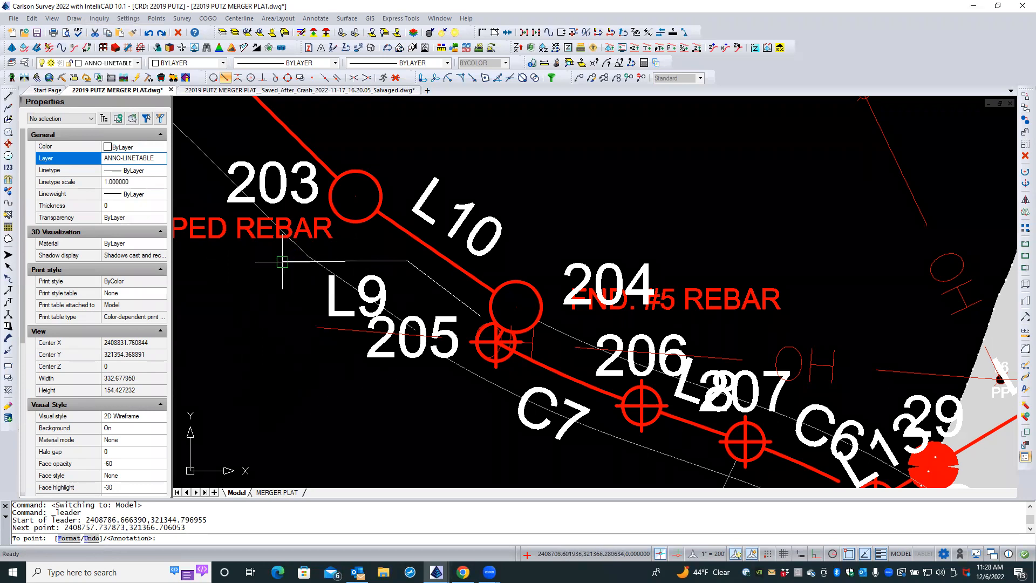
- Finish the leader near point 204 with a multiline text annotation reading TEST on the first line and LINE 2 on the second
{"action": "key", "text": "Return"}
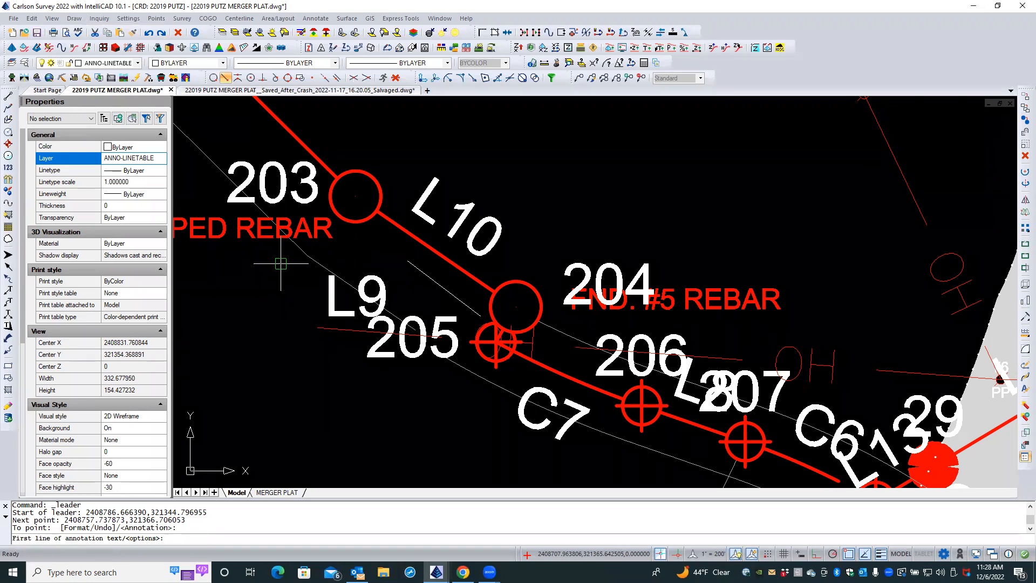
{"action": "key", "text": "Return"}
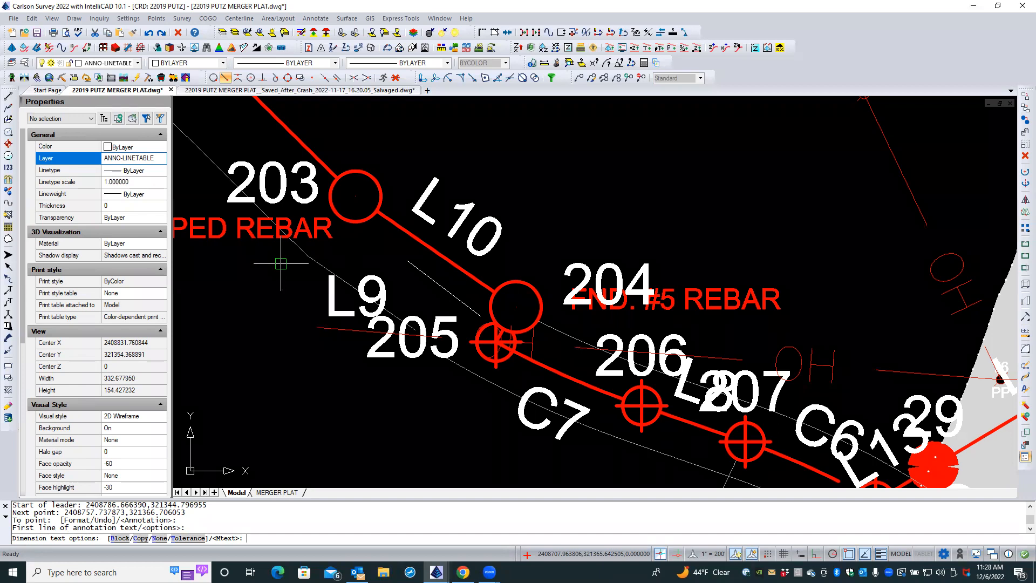
{"action": "key", "text": "Return"}
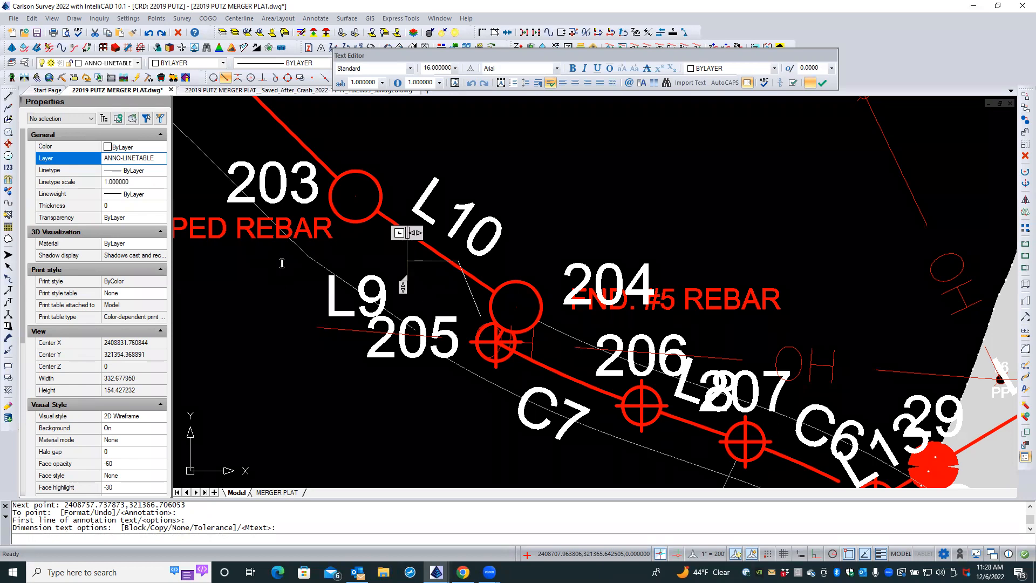
{"action": "type", "text": "TEST"}
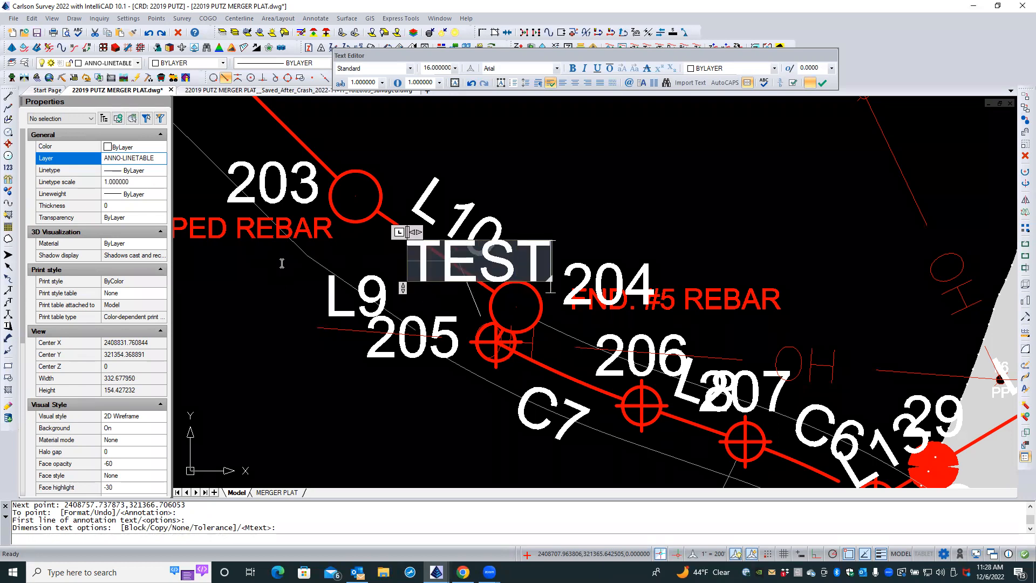
{"action": "key", "text": "Return"}
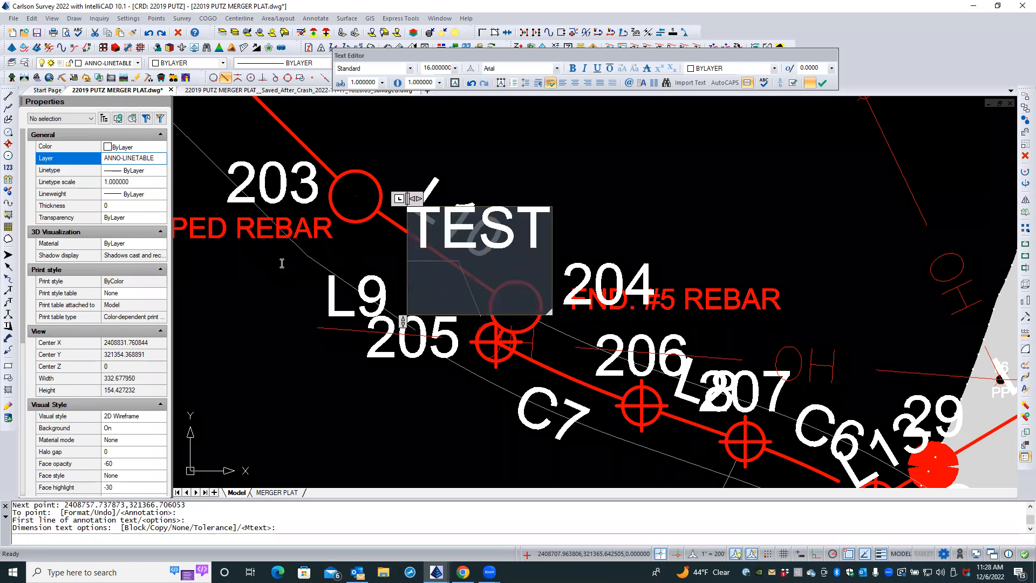
{"action": "type", "text": "LINE 2"}
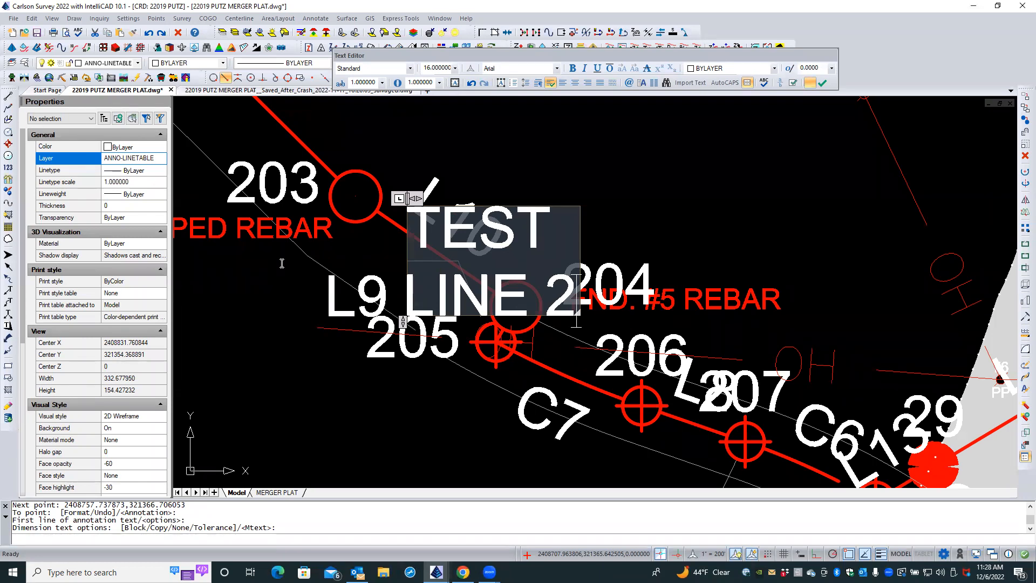
{"action": "key", "text": "Return"}
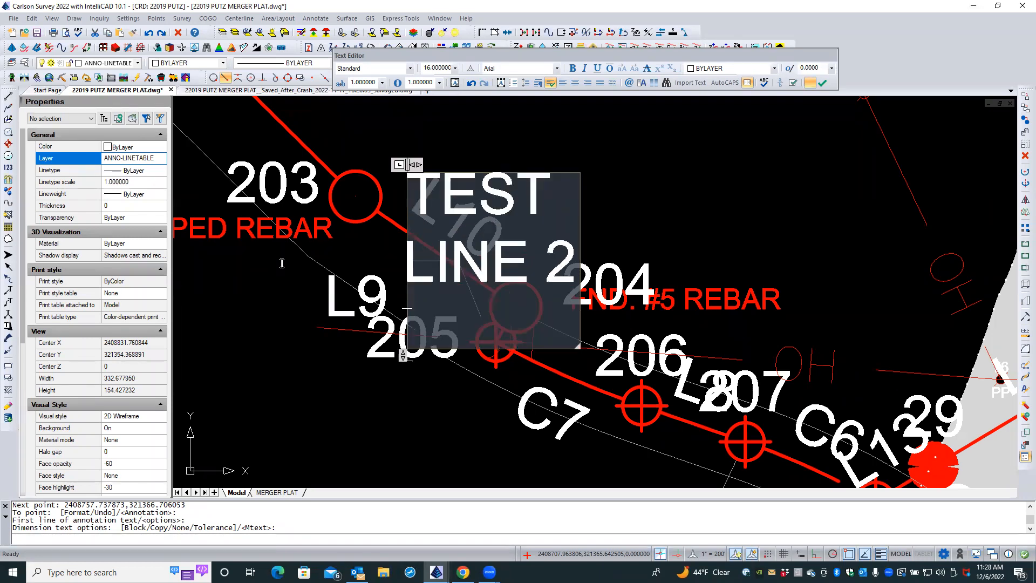
{"action": "key", "text": "BackSpace"}
{"action": "left_click", "coordinate": [210, 364]}
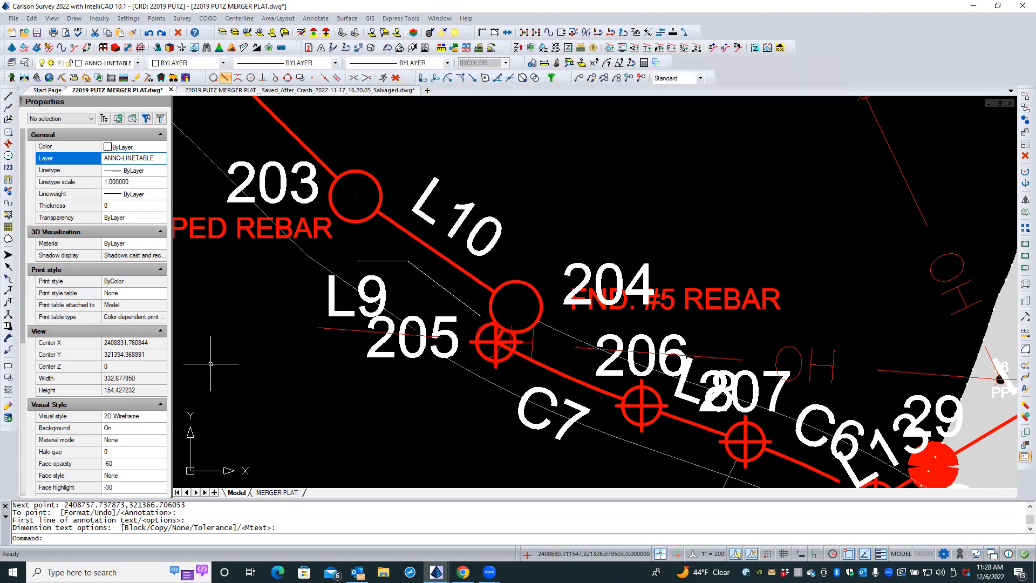
- Locate the TEST / LINE 2 text in the drawing and check its properties and its position relative to the leader line beside L9
{"action": "scroll", "coordinate": [250, 377], "scroll_direction": "down", "scroll_amount": 6}
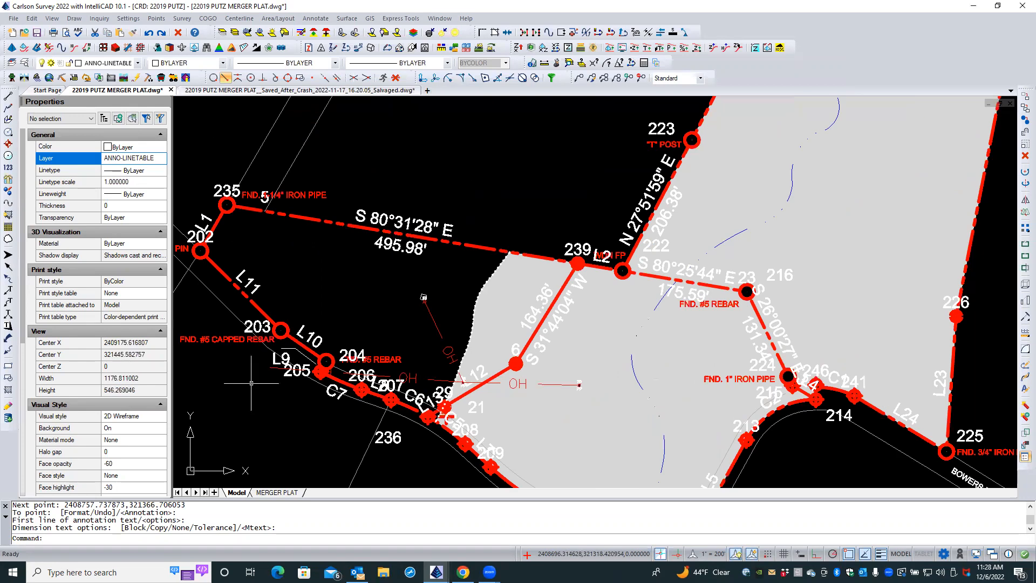
{"action": "scroll", "coordinate": [251, 383], "scroll_direction": "down", "scroll_amount": 5}
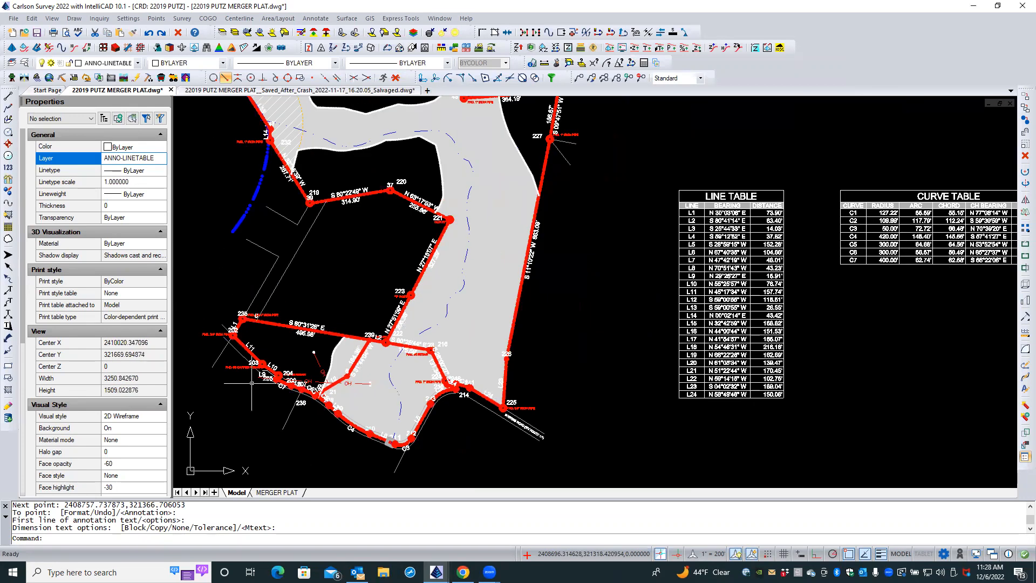
{"action": "middle_click", "coordinate": [251, 383]}
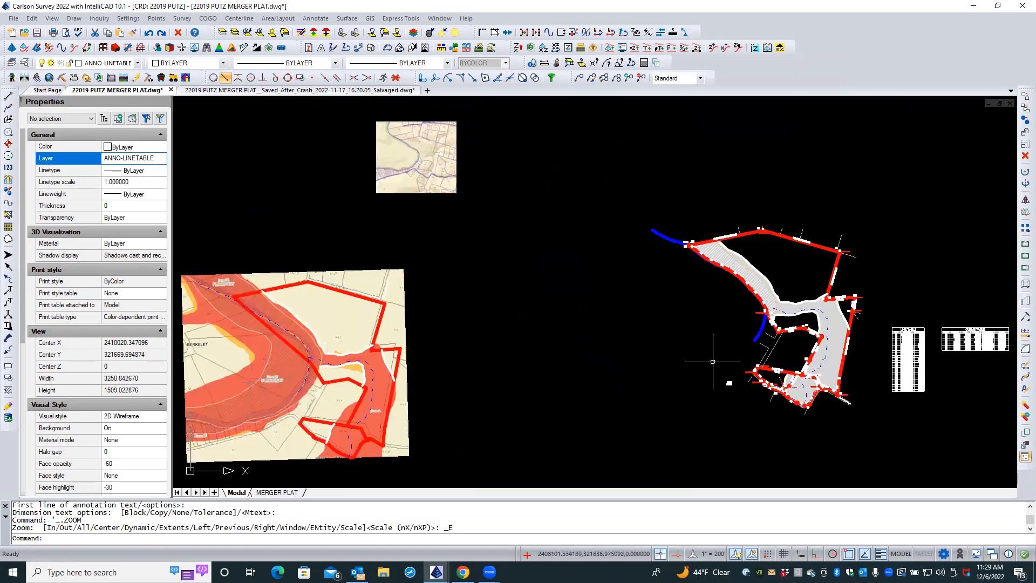
{"action": "scroll", "coordinate": [713, 361], "scroll_direction": "up", "scroll_amount": 3}
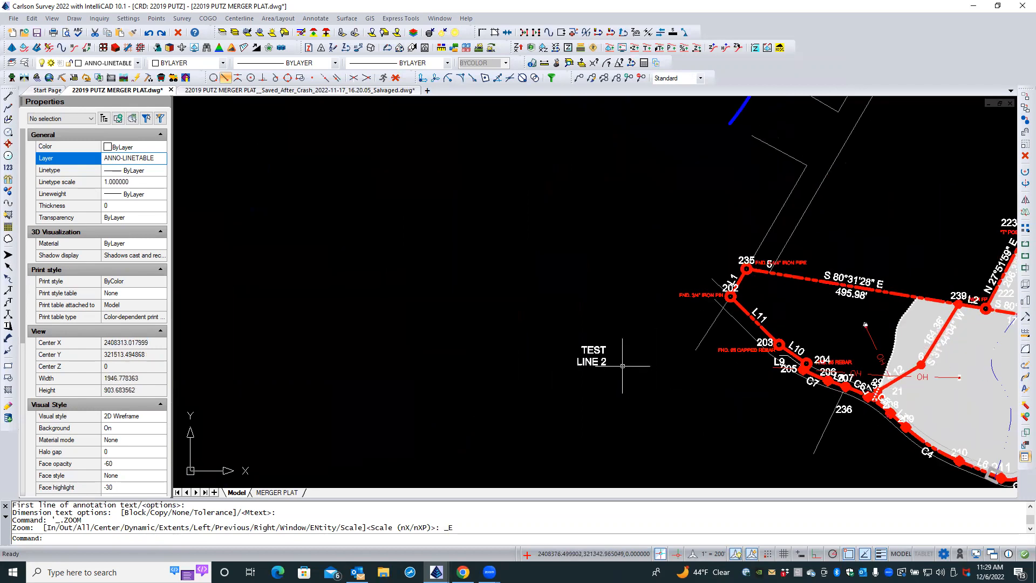
{"action": "left_click", "coordinate": [589, 355]}
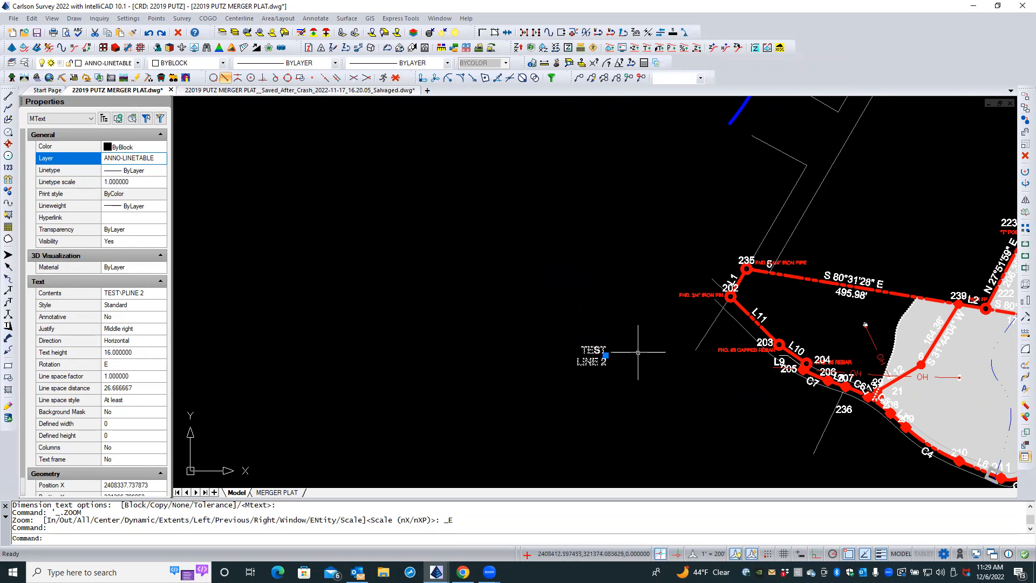
{"action": "scroll", "coordinate": [744, 350], "scroll_direction": "up", "scroll_amount": 3}
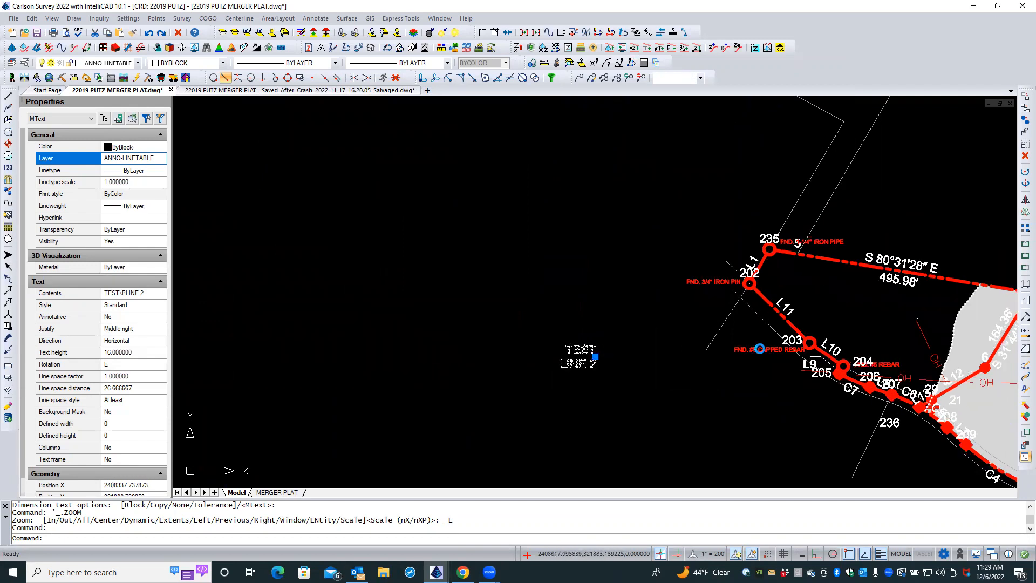
{"action": "left_click", "coordinate": [816, 358]}
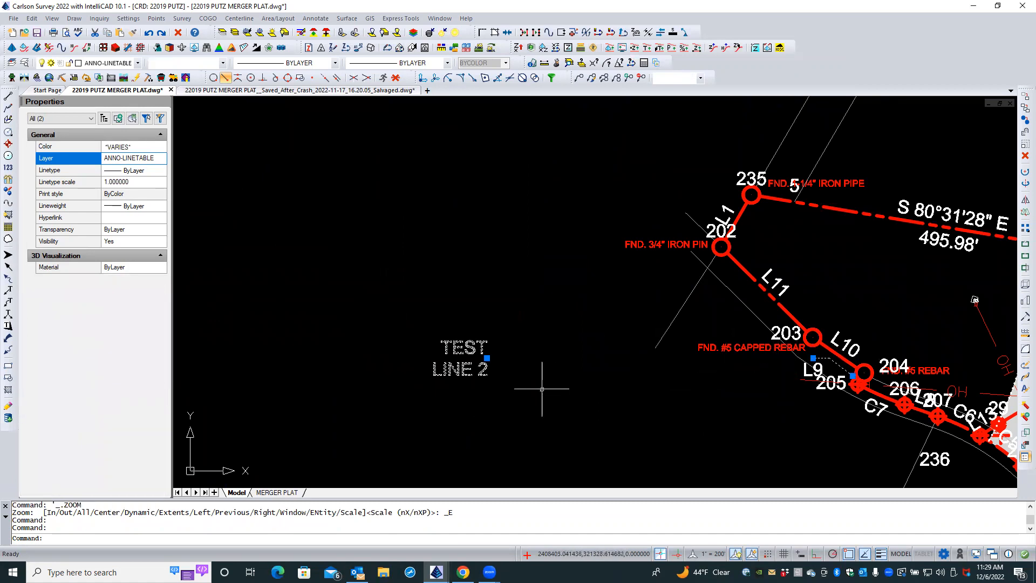
{"action": "key", "text": "Escape"}
{"action": "key", "text": "Escape"}
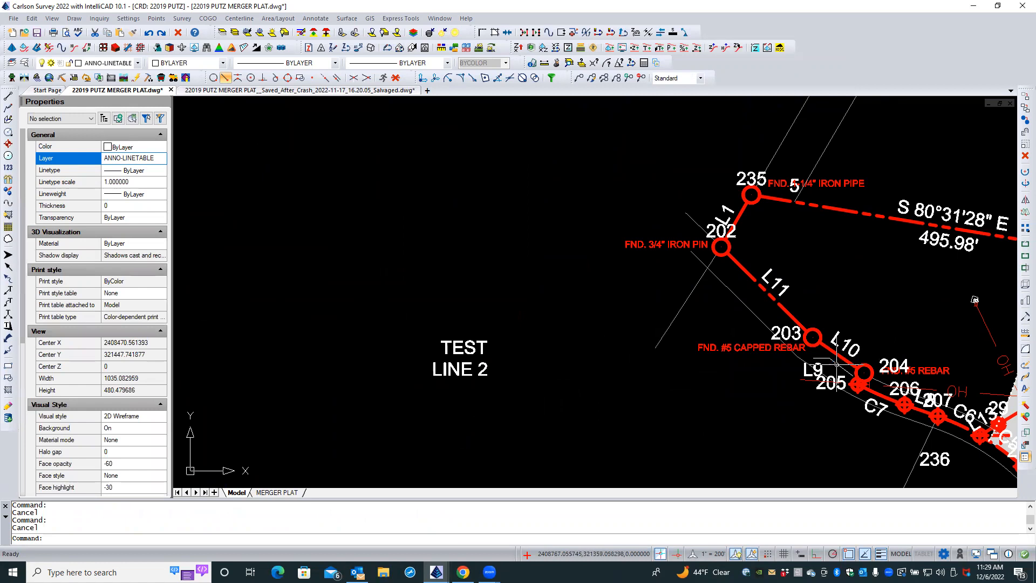
- Erase the test leader beside L9 together with its TEST / LINE 2 text
{"action": "left_click", "coordinate": [836, 365]}
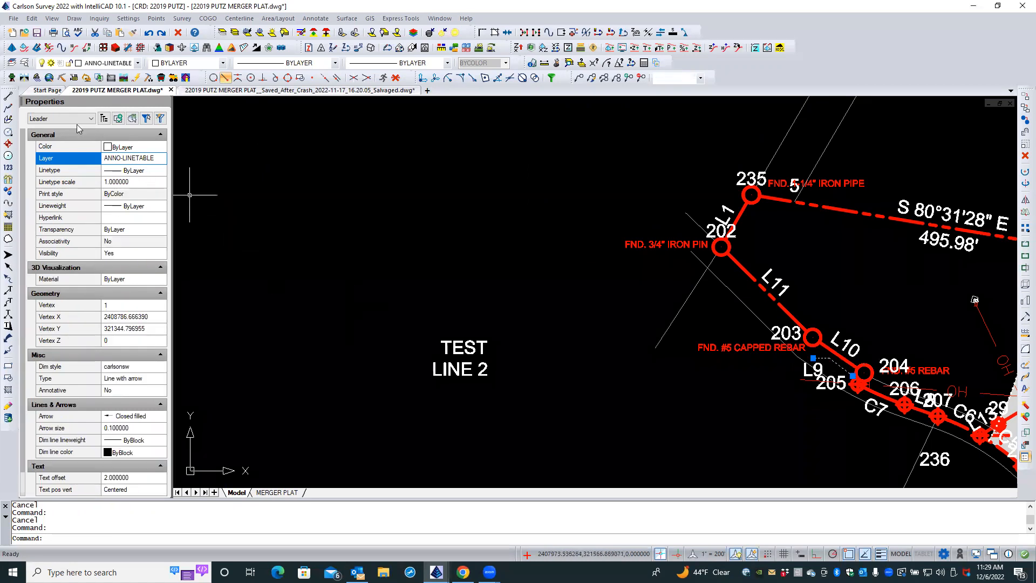
{"action": "left_click", "coordinate": [473, 352]}
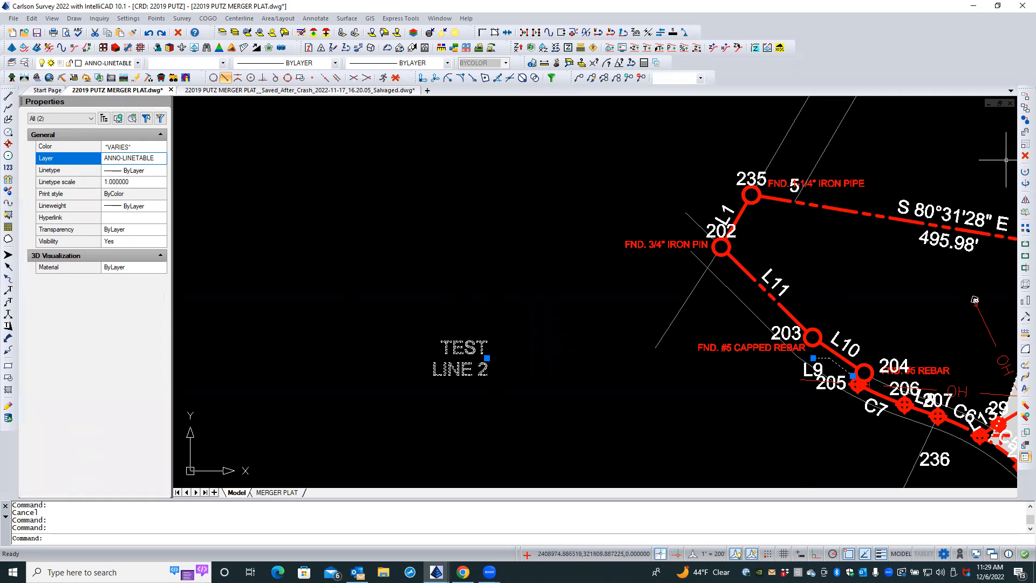
{"action": "left_click", "coordinate": [1025, 156]}
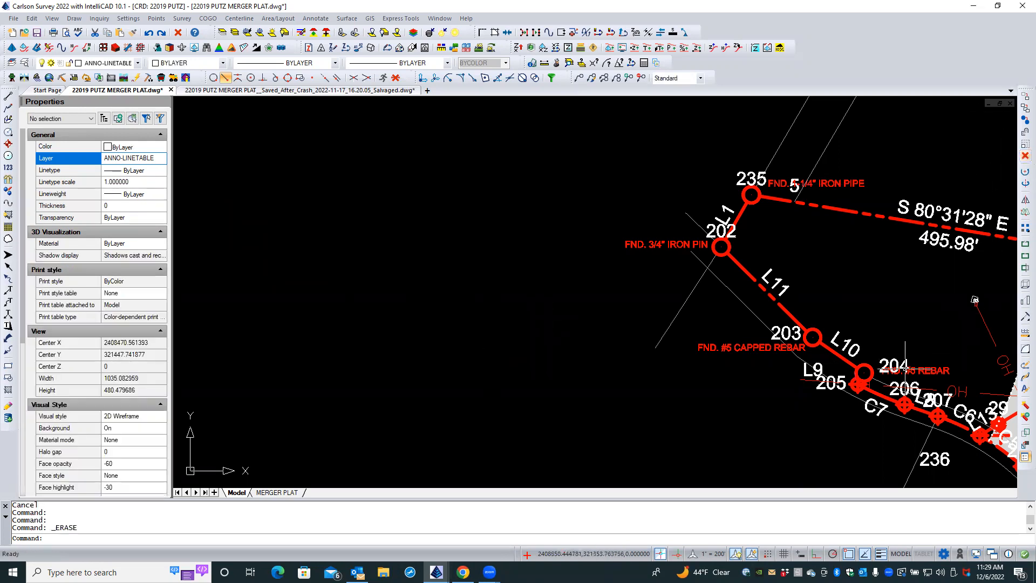
{"action": "scroll", "coordinate": [867, 359], "scroll_direction": "up", "scroll_amount": 3}
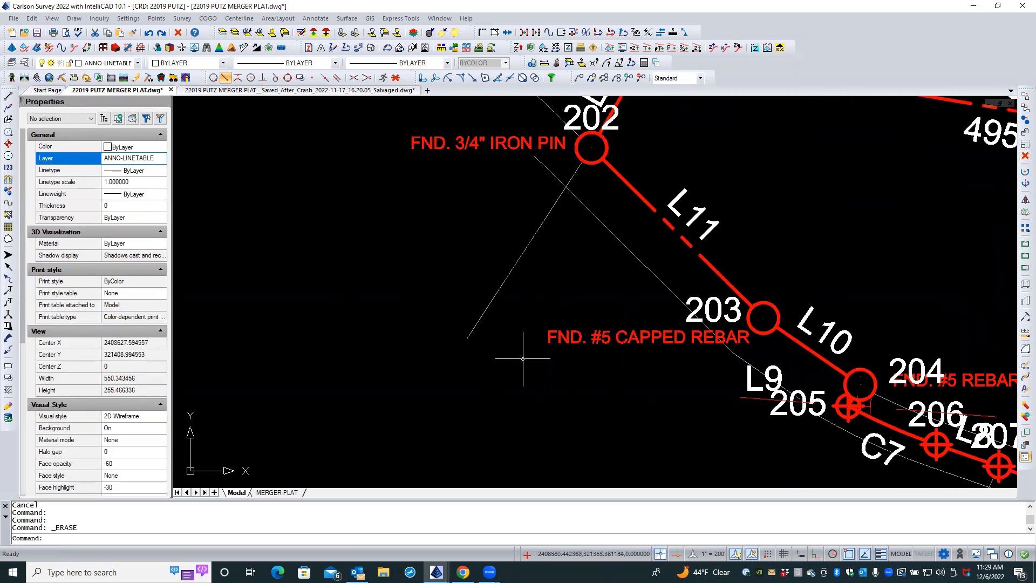
- Draw a curved leader with text and a horizontal tick from the short L9 line between points 204 and 205 toward L11
{"action": "left_click", "coordinate": [75, 18]}
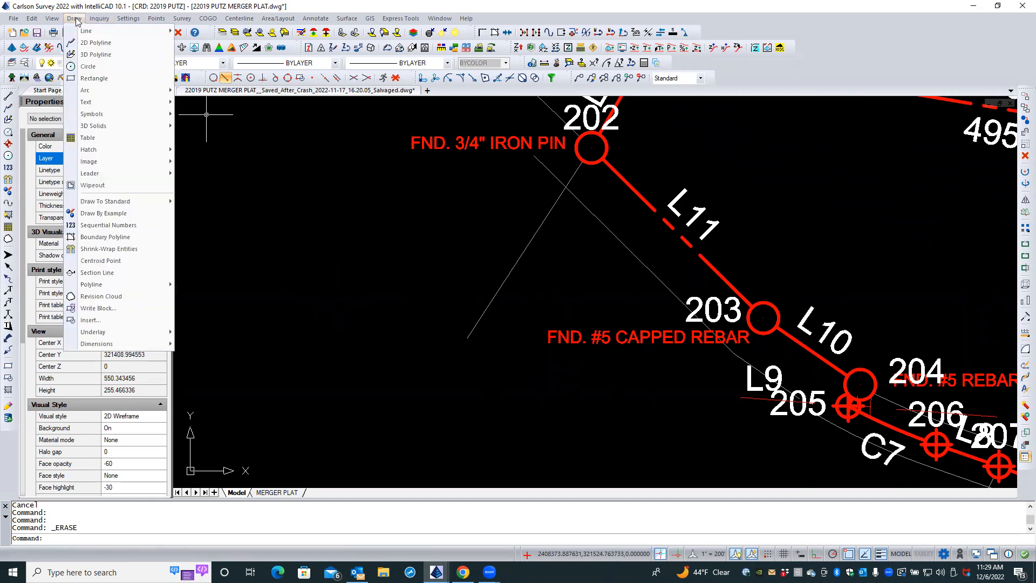
{"action": "mouse_move", "coordinate": [124, 151]}
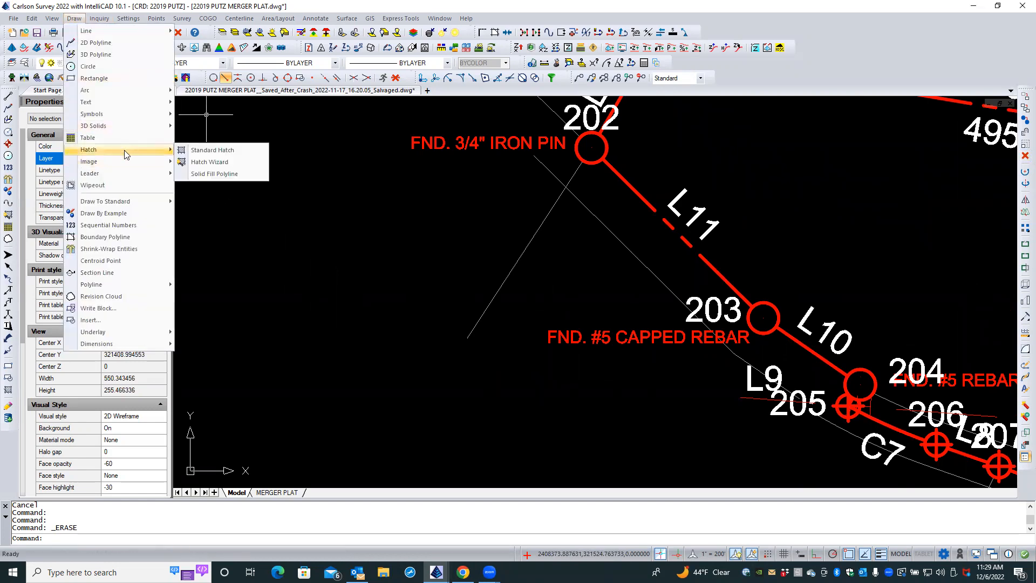
{"action": "mouse_move", "coordinate": [134, 172]}
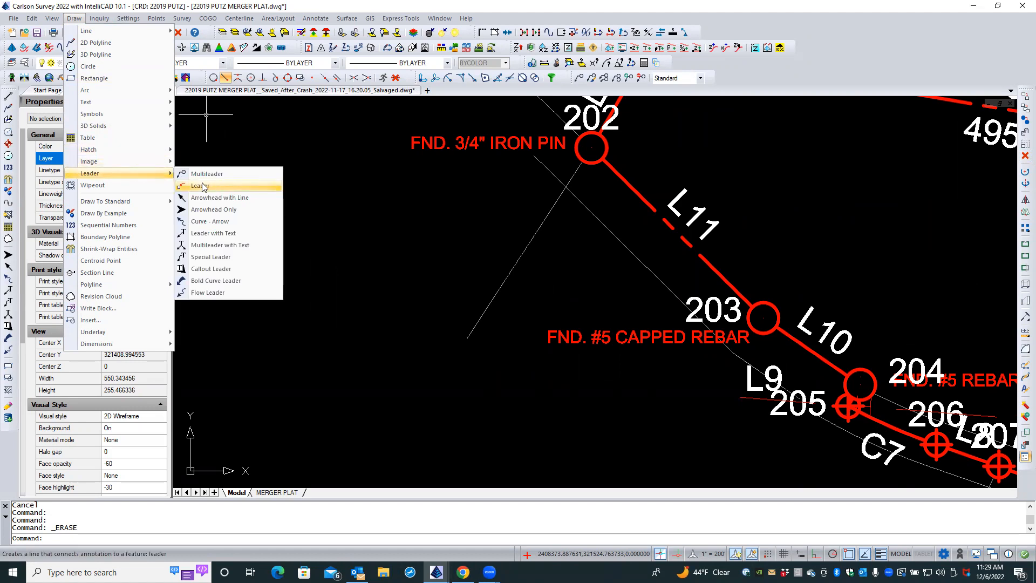
{"action": "left_click", "coordinate": [216, 233]}
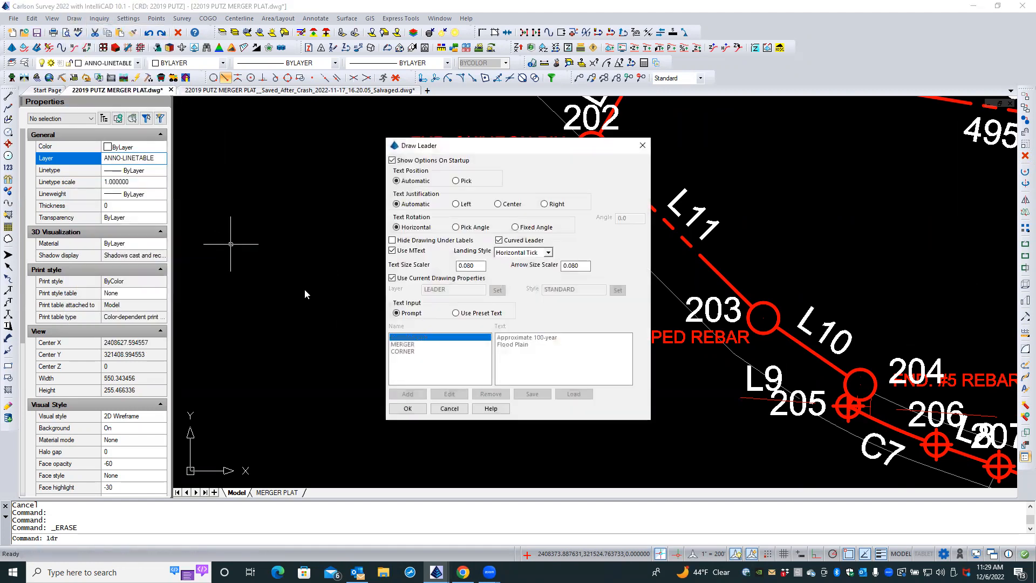
{"action": "left_click_drag", "start_coordinate": [471, 145], "coordinate": [299, 131]}
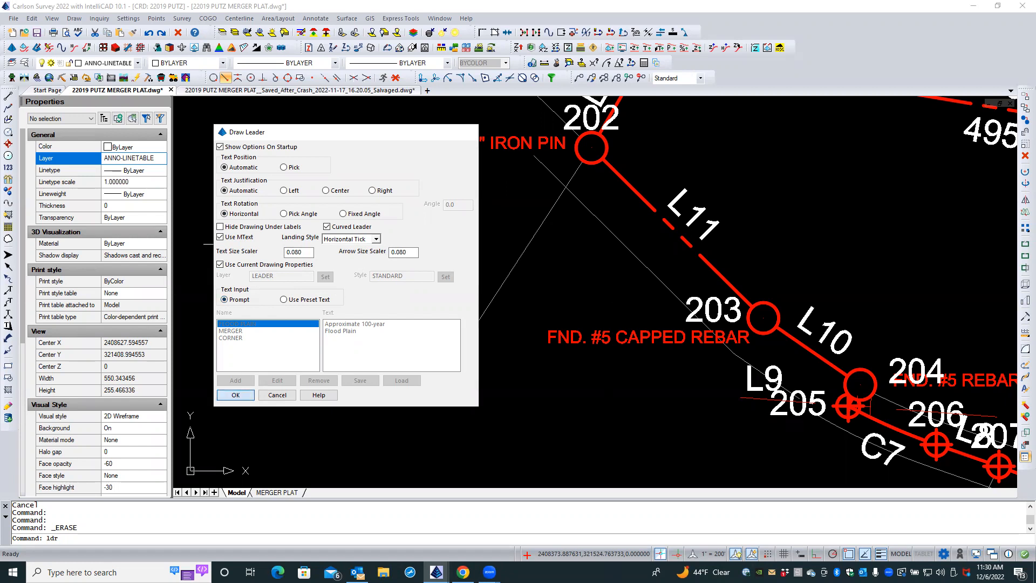
{"action": "left_click", "coordinate": [235, 395]}
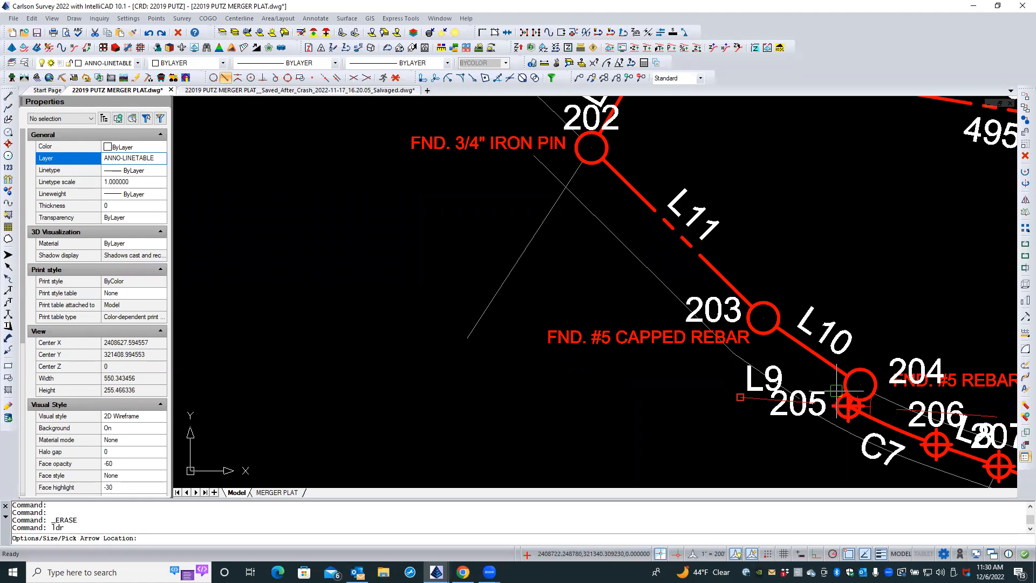
{"action": "scroll", "coordinate": [835, 388], "scroll_direction": "up", "scroll_amount": 1}
{"action": "scroll", "coordinate": [836, 388], "scroll_direction": "up", "scroll_amount": 1}
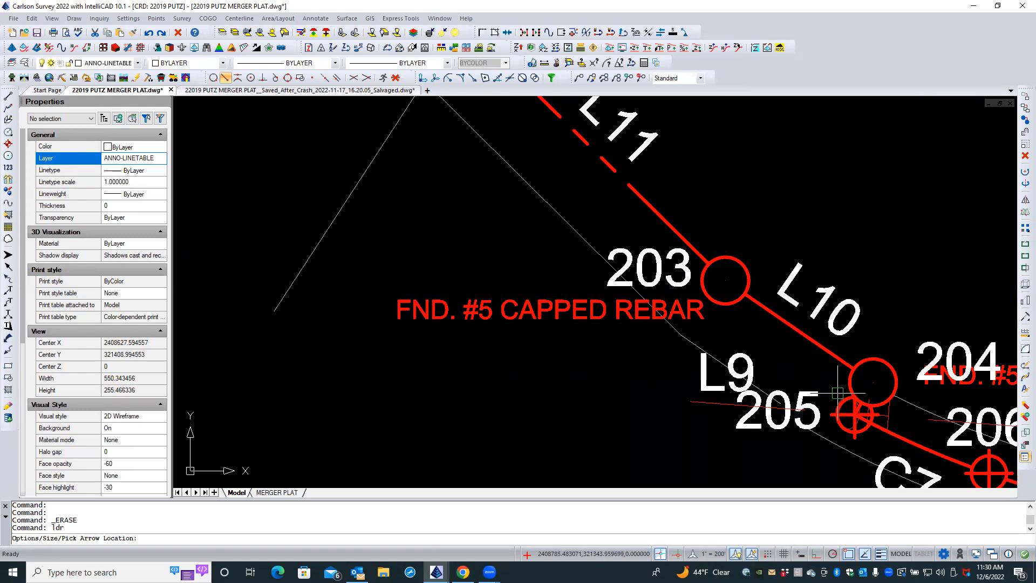
{"action": "left_click", "coordinate": [838, 390]}
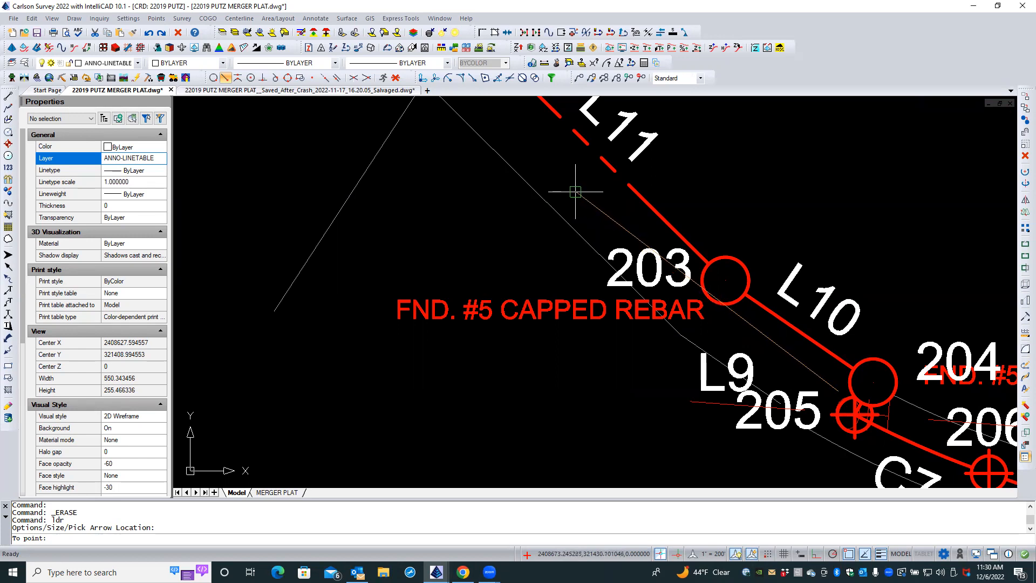
{"action": "left_click", "coordinate": [558, 176]}
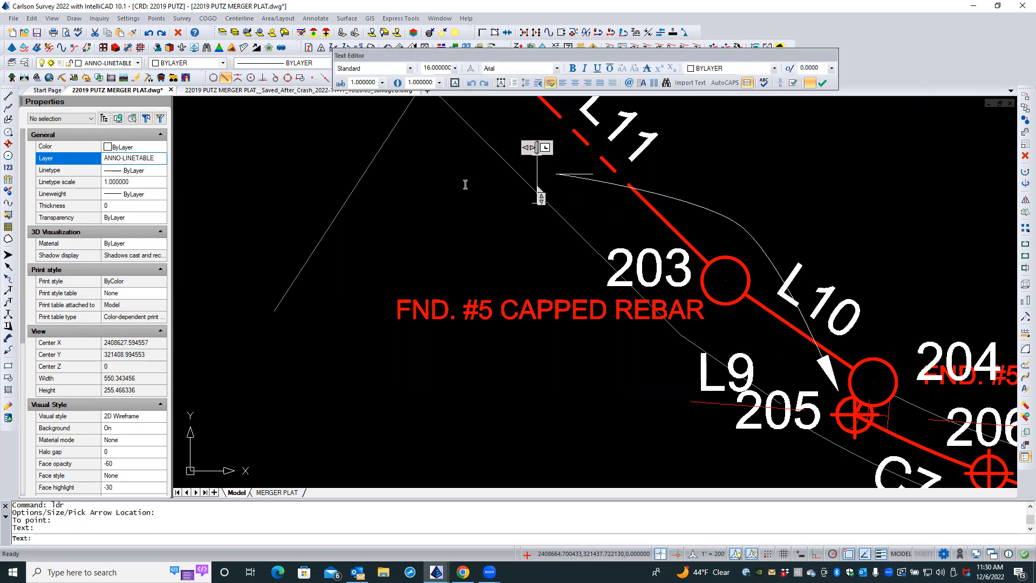
- Save the curved leader's text as blank and erase the leader
{"action": "key", "text": "Return"}
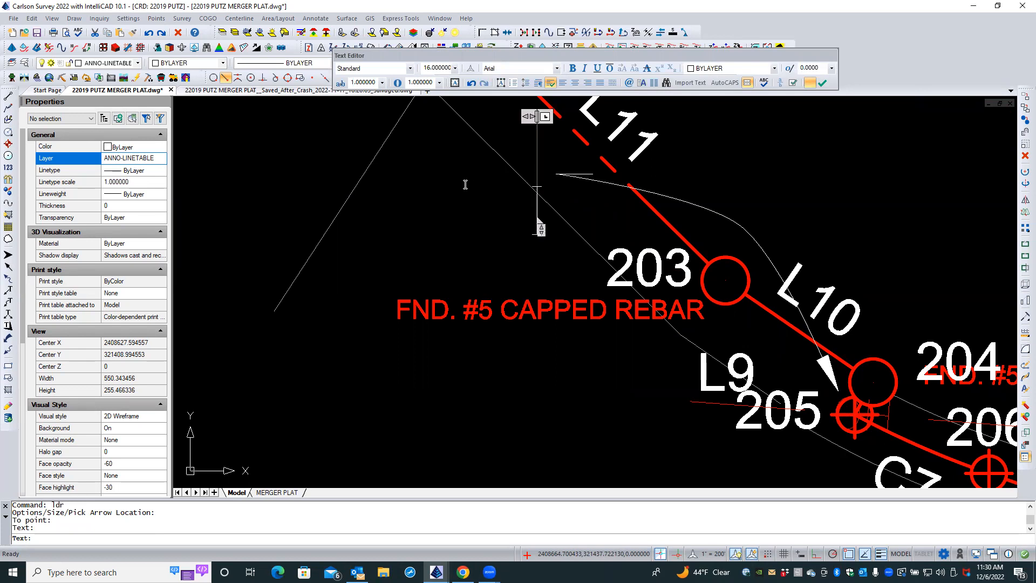
{"action": "key", "text": "Return"}
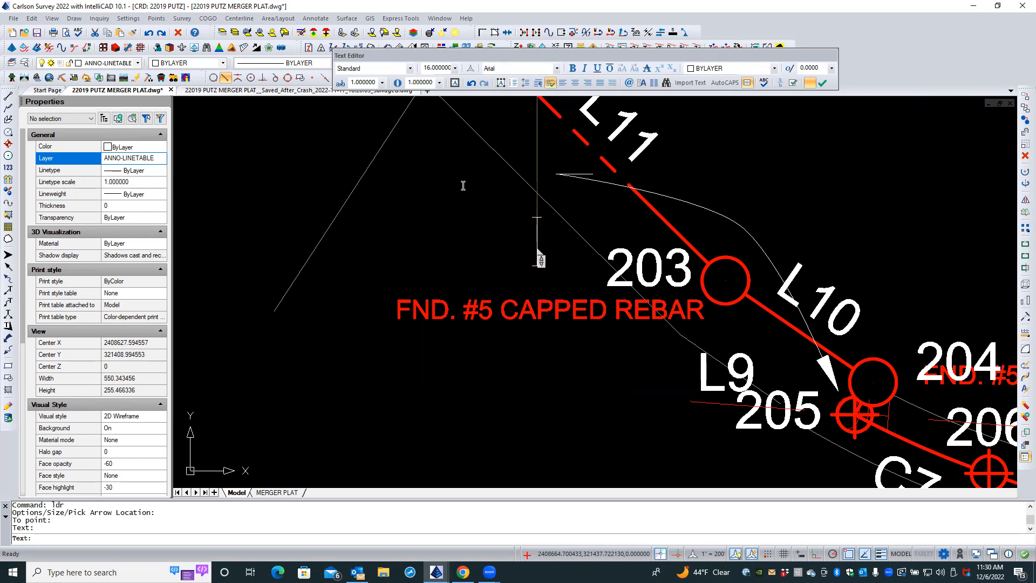
{"action": "key", "text": "BackSpace"}
{"action": "key", "text": "BackSpace"}
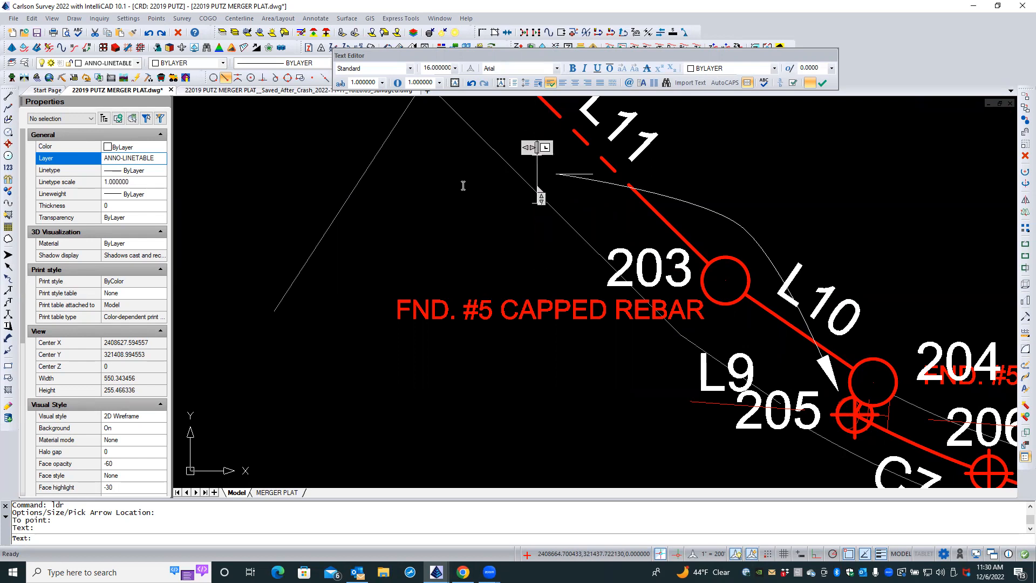
{"action": "key", "text": "Escape"}
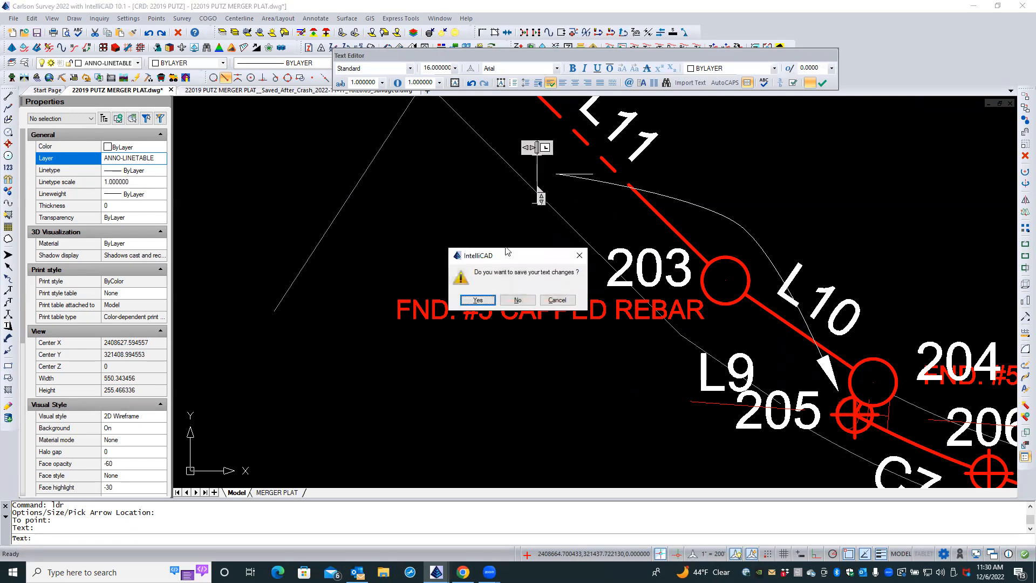
{"action": "left_click", "coordinate": [487, 299]}
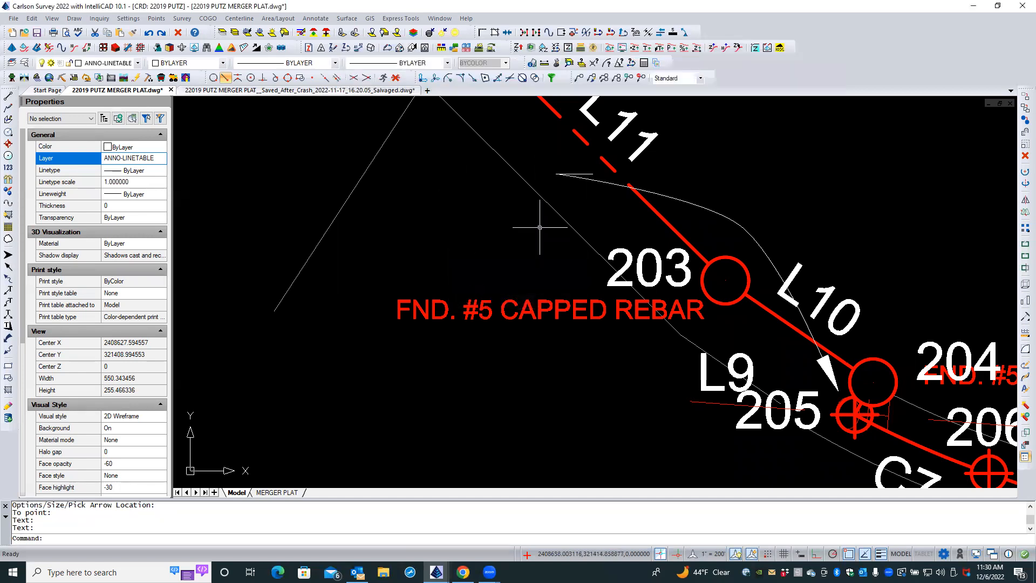
{"action": "left_click", "coordinate": [596, 181]}
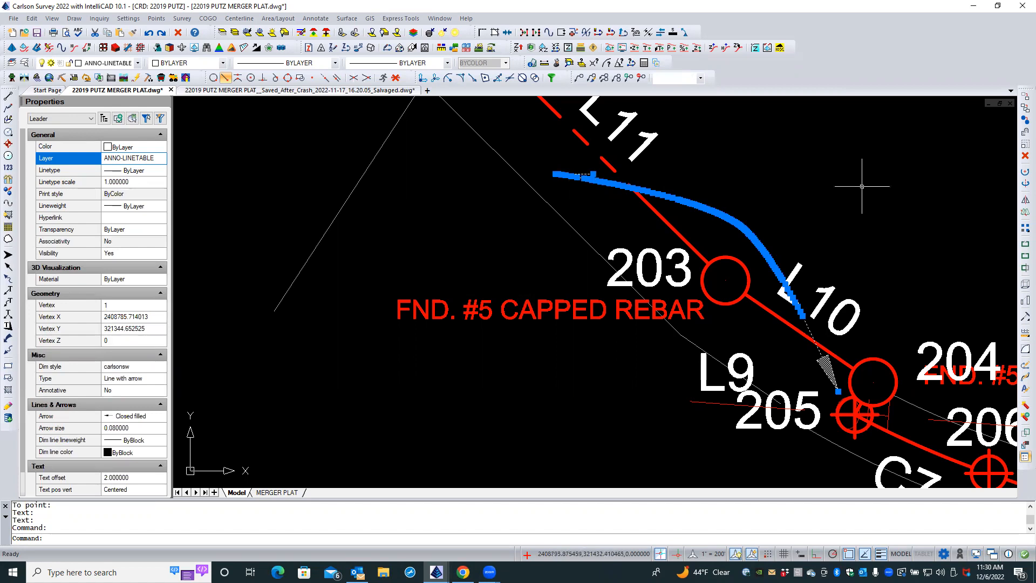
{"action": "left_click", "coordinate": [1025, 156]}
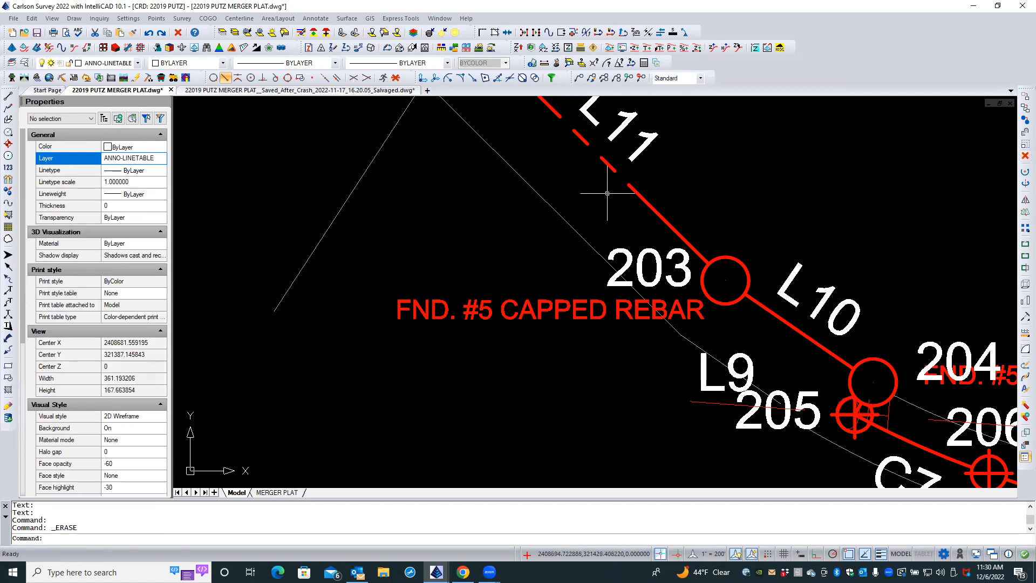
- Restart the leader with text command (LDR) with the Curved Leader option turned off
{"action": "right_click", "coordinate": [574, 190]}
{"action": "mouse_move", "coordinate": [626, 209]}
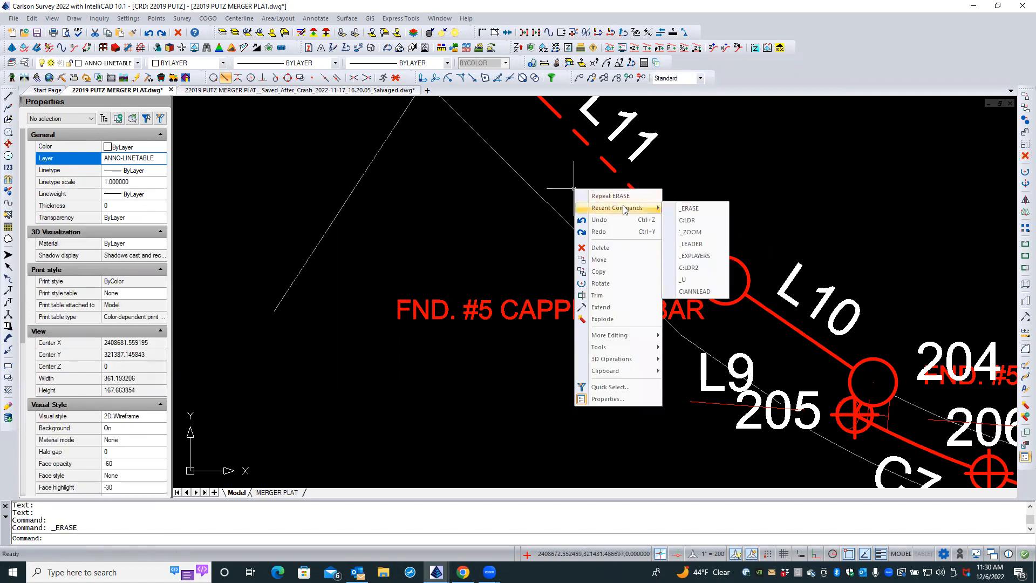
{"action": "left_click", "coordinate": [694, 221]}
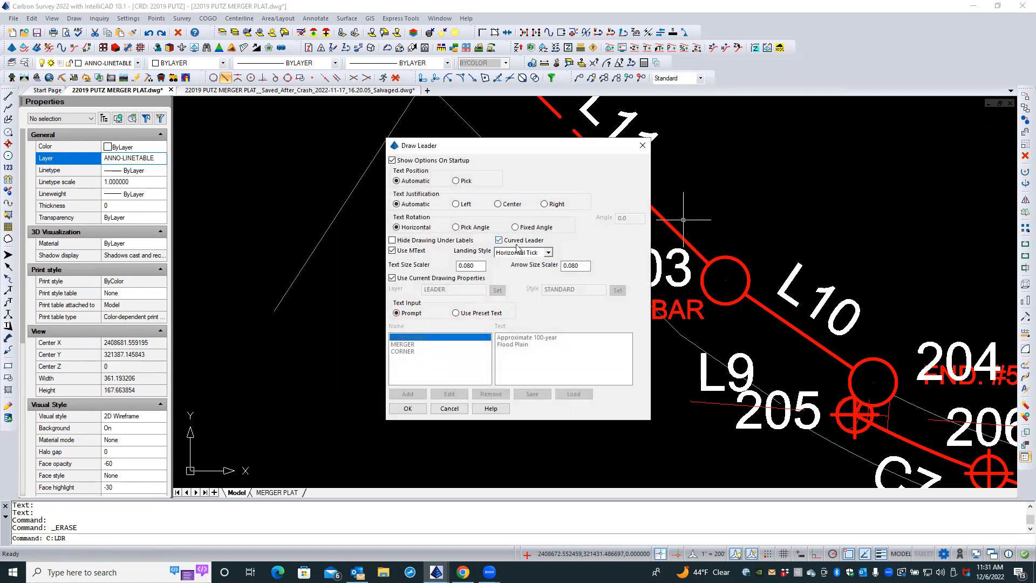
{"action": "left_click", "coordinate": [499, 241]}
{"action": "left_click", "coordinate": [407, 409]}
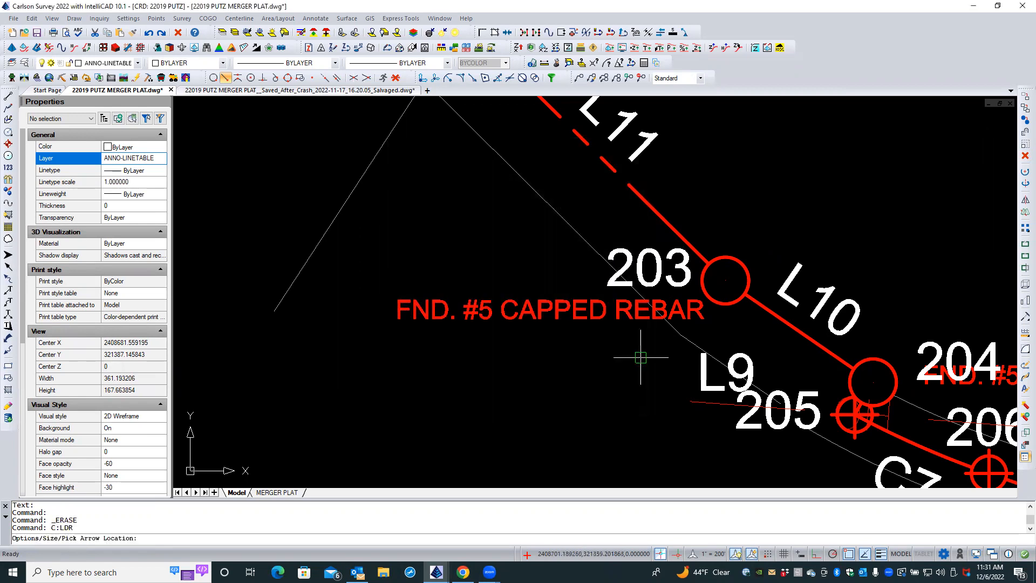
- Draw a straight leader from beside points 204 and 205 toward point 203, leave its text blank, and erase it
{"action": "left_click", "coordinate": [834, 389]}
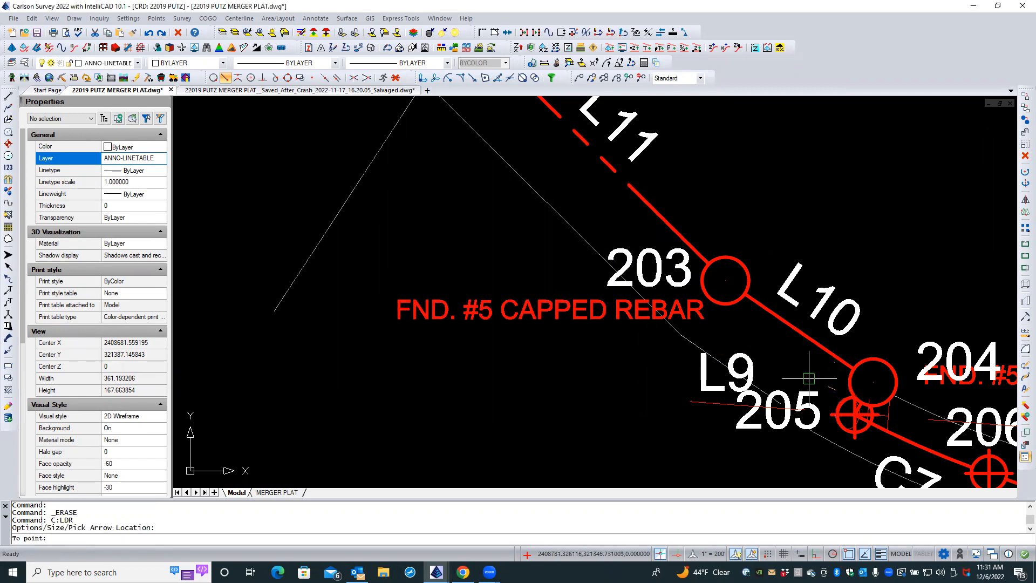
{"action": "left_click", "coordinate": [743, 318]}
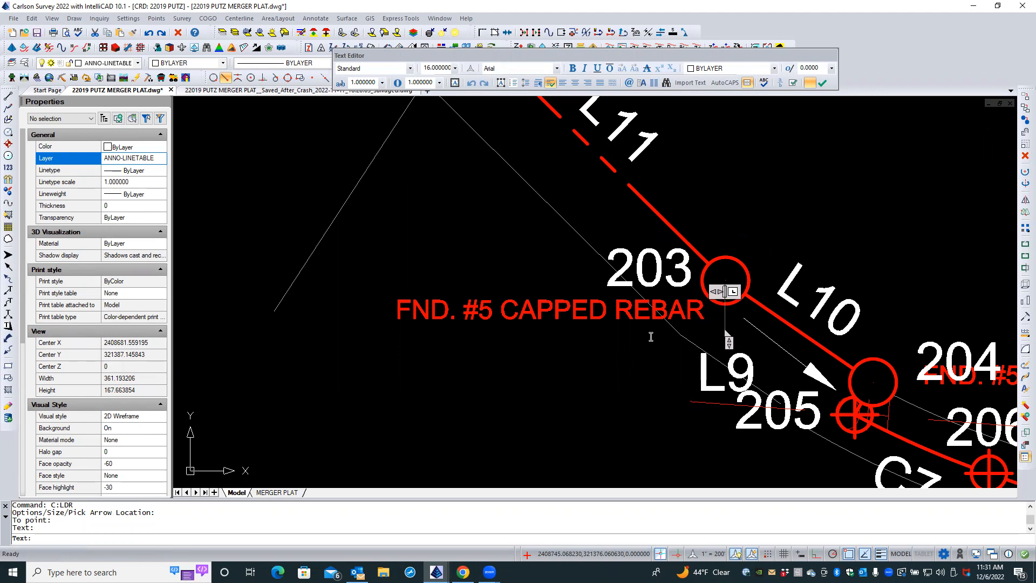
{"action": "left_click", "coordinate": [651, 337]}
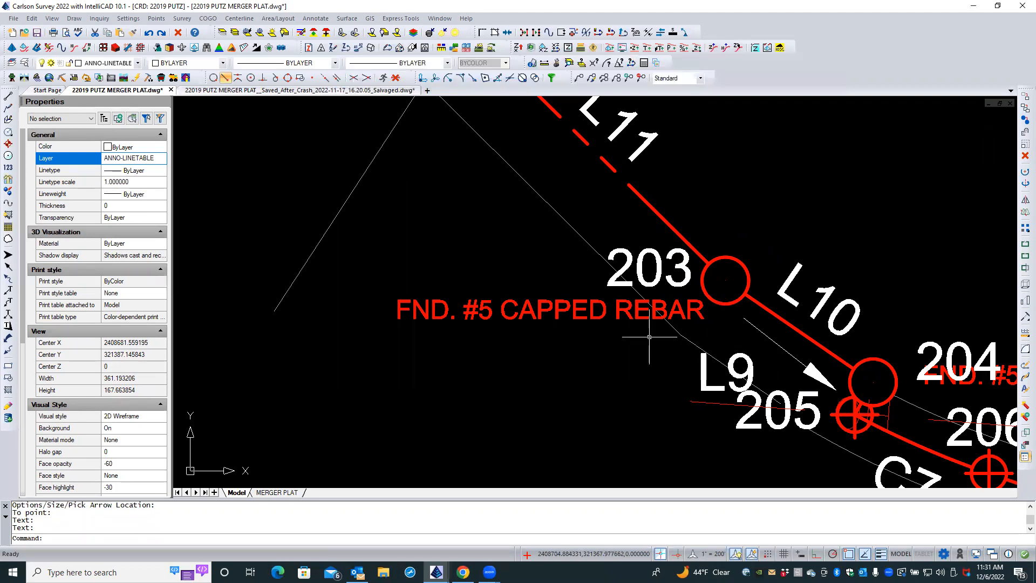
{"action": "left_click", "coordinate": [766, 334]}
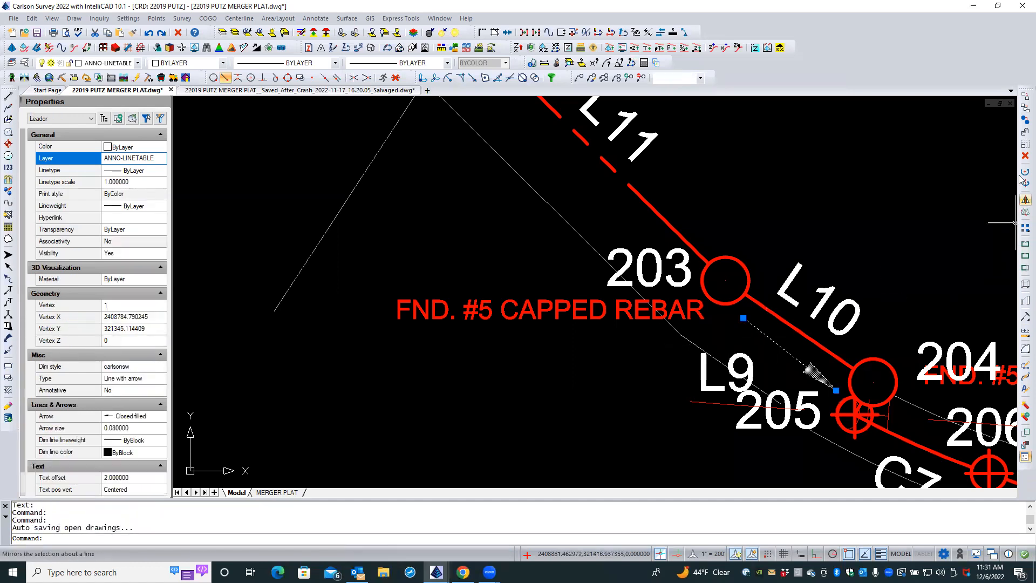
{"action": "left_click", "coordinate": [1024, 156]}
- Try a slightly shorter straight leader from the L9 line to just below point 203 with blank text, and erase it
{"action": "type", "text": "ldr"}
{"action": "key", "text": "Return"}
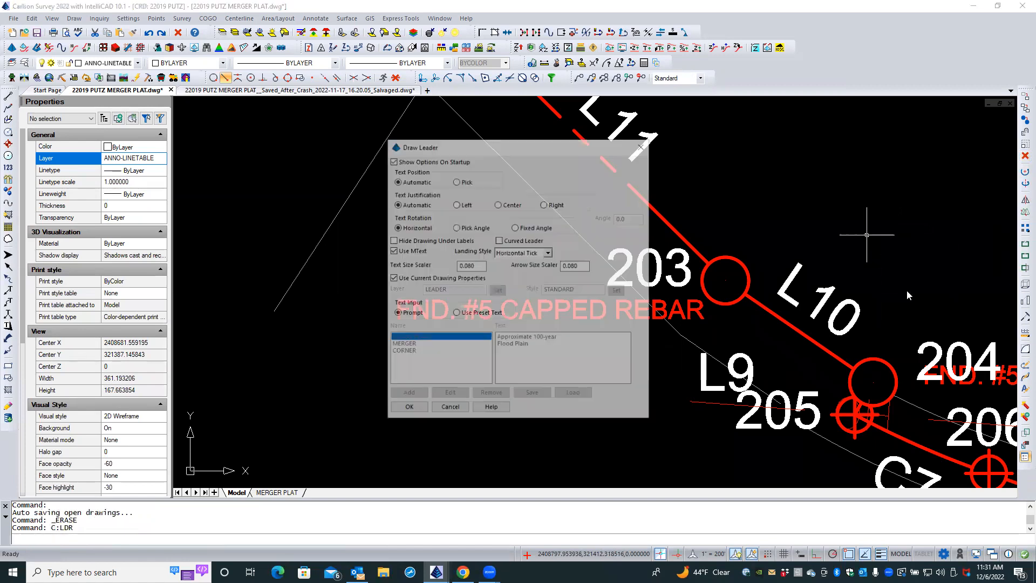
{"action": "left_click", "coordinate": [408, 408]}
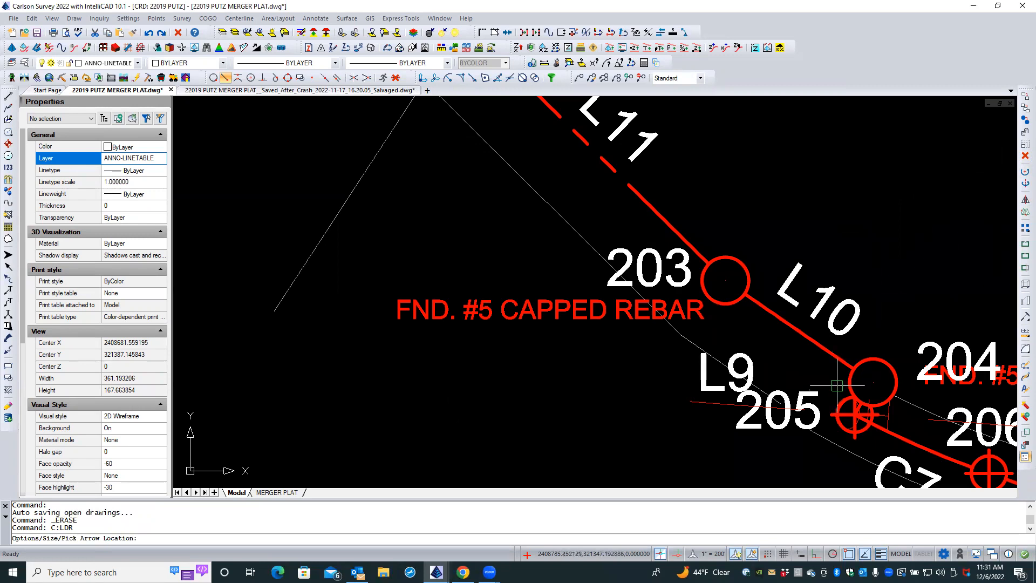
{"action": "left_click", "coordinate": [836, 389]}
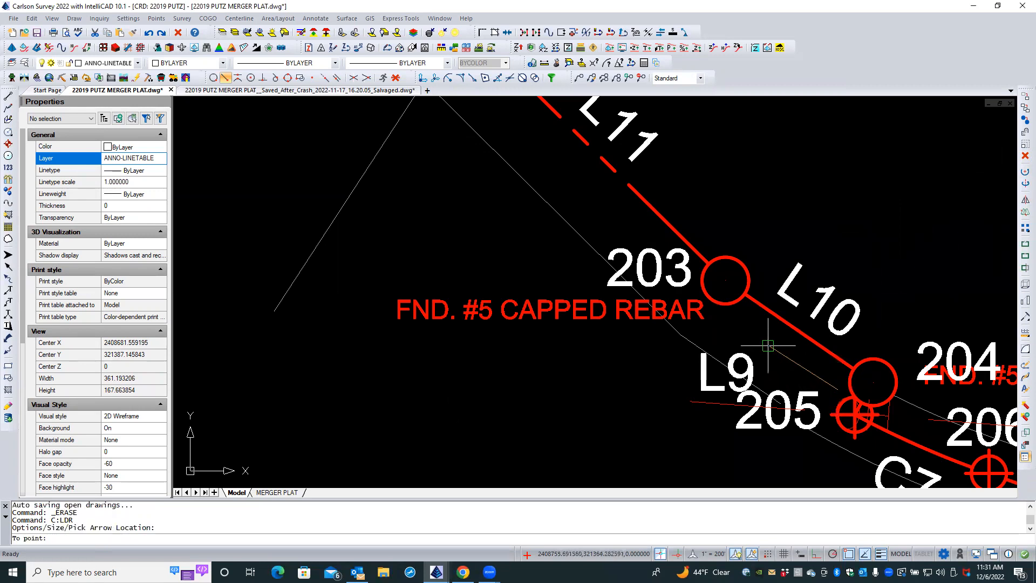
{"action": "left_click", "coordinate": [756, 328]}
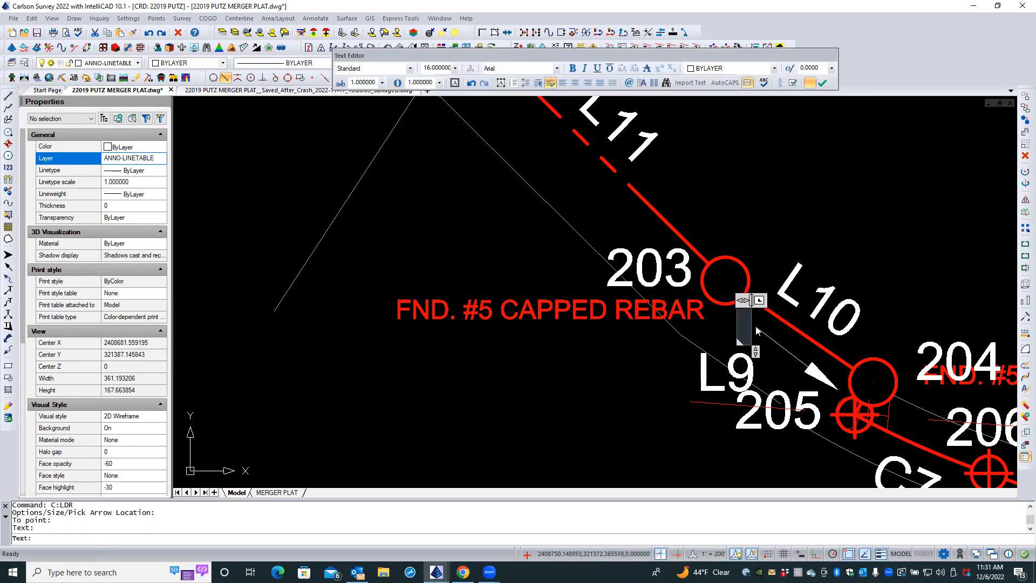
{"action": "key", "text": "Escape"}
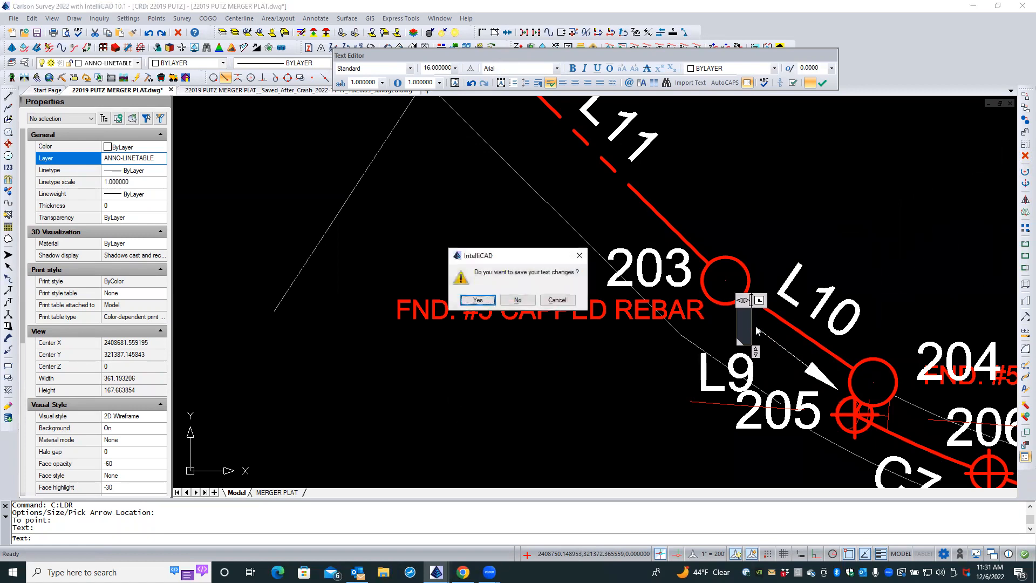
{"action": "left_click", "coordinate": [487, 299]}
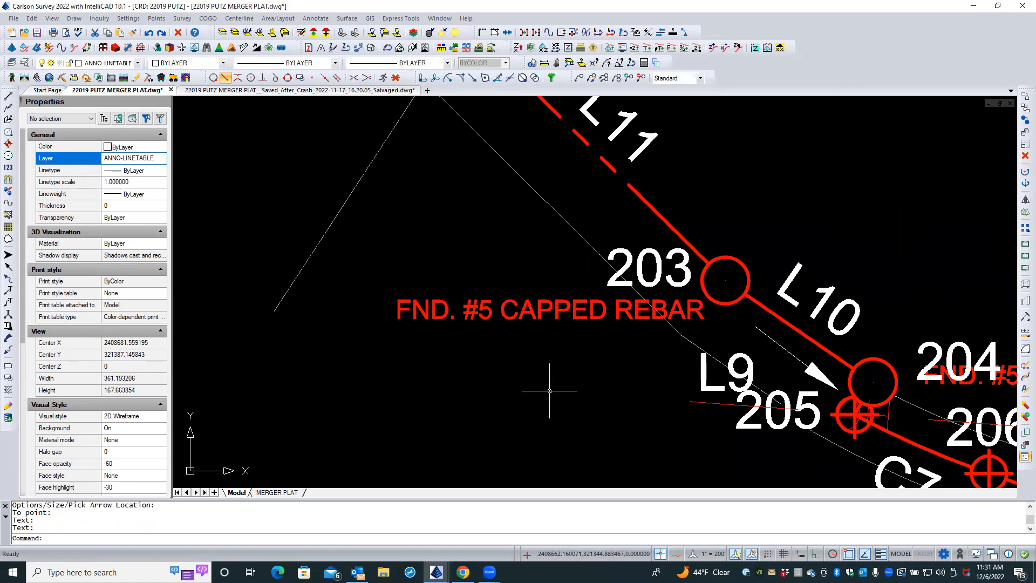
{"action": "left_click", "coordinate": [761, 332]}
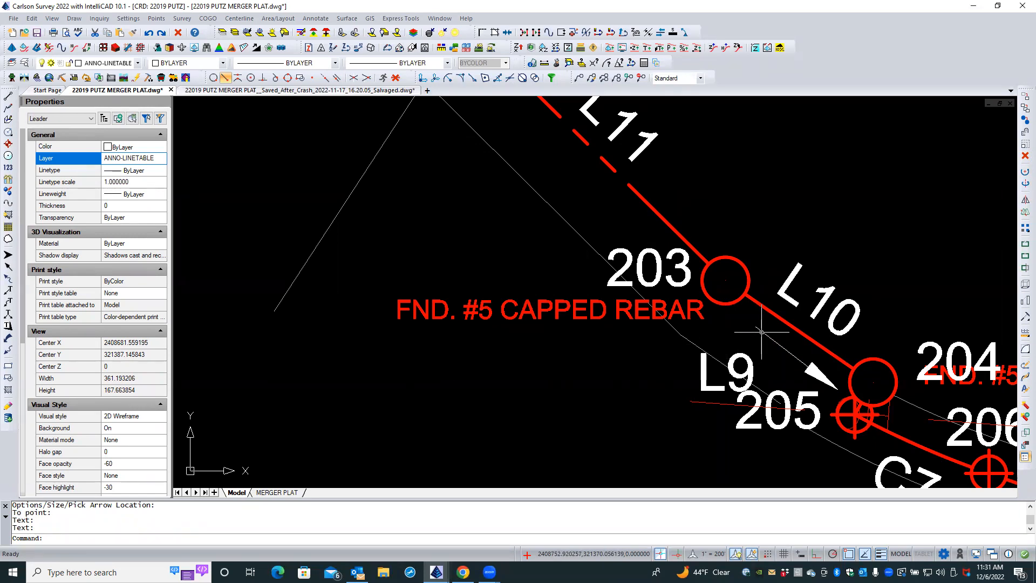
{"action": "left_click", "coordinate": [1025, 156]}
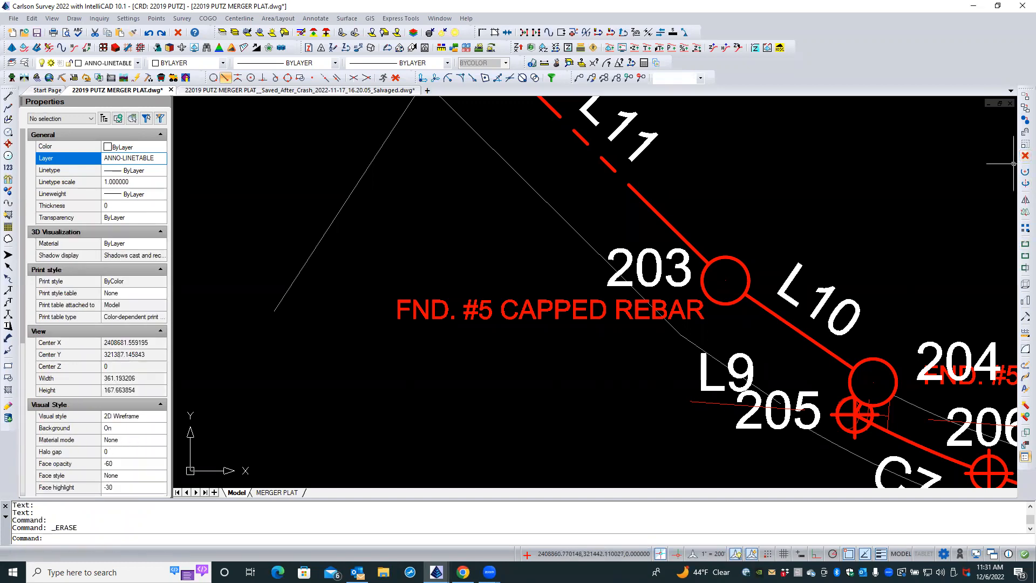
- Draw a straight leader with text (LDR) from beside points 204 and 205 to just below point 203, with L9 as its text
{"action": "right_click", "coordinate": [768, 357]}
{"action": "mouse_move", "coordinate": [820, 161]}
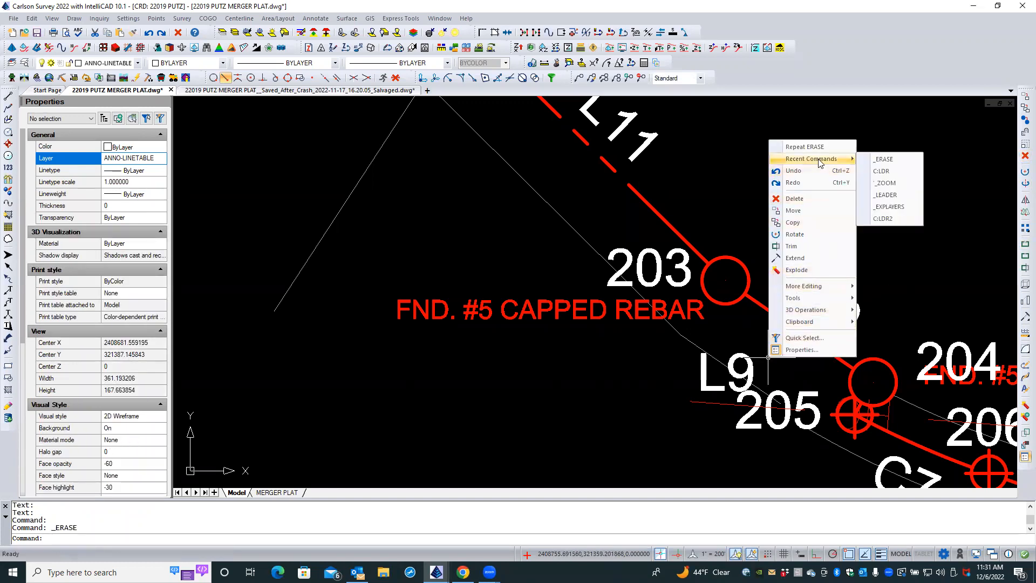
{"action": "left_click", "coordinate": [883, 171]}
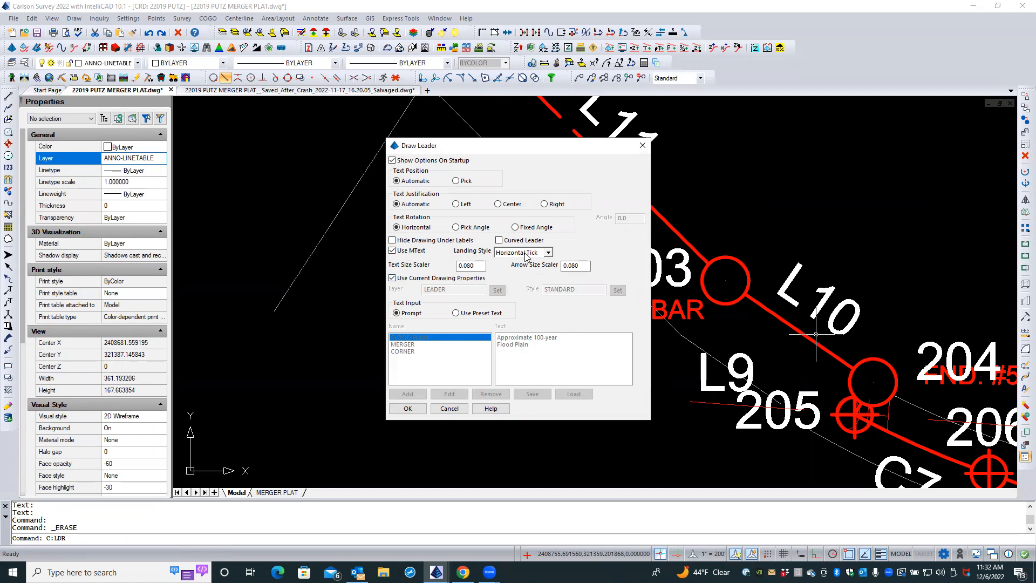
{"action": "left_click", "coordinate": [407, 408]}
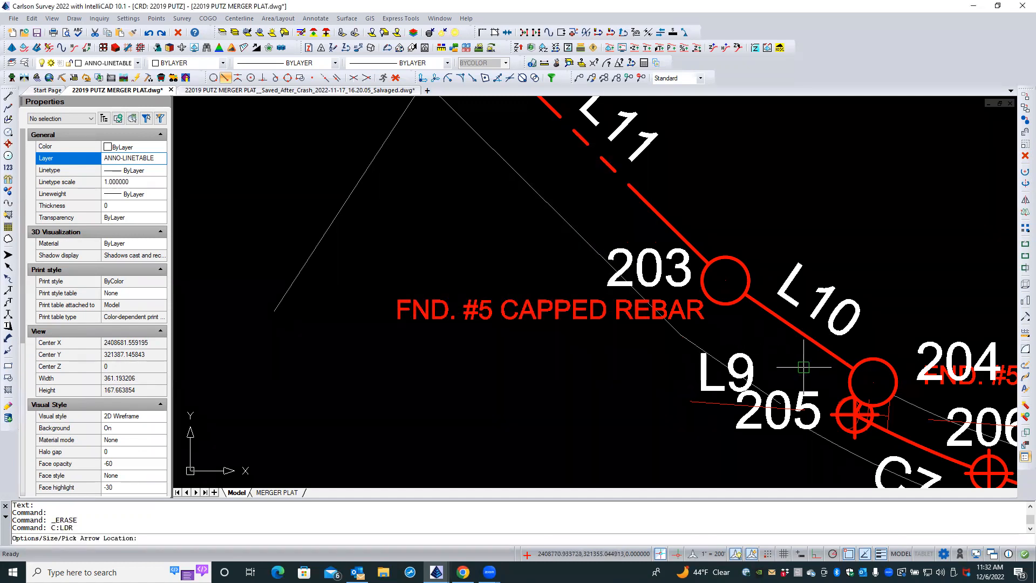
{"action": "left_click", "coordinate": [838, 389]}
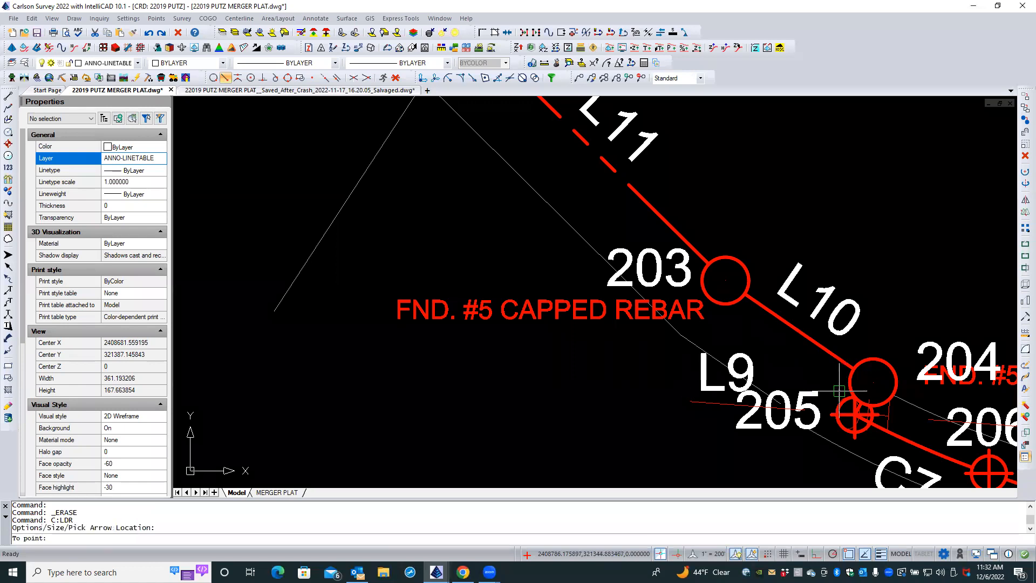
{"action": "left_click", "coordinate": [763, 334]}
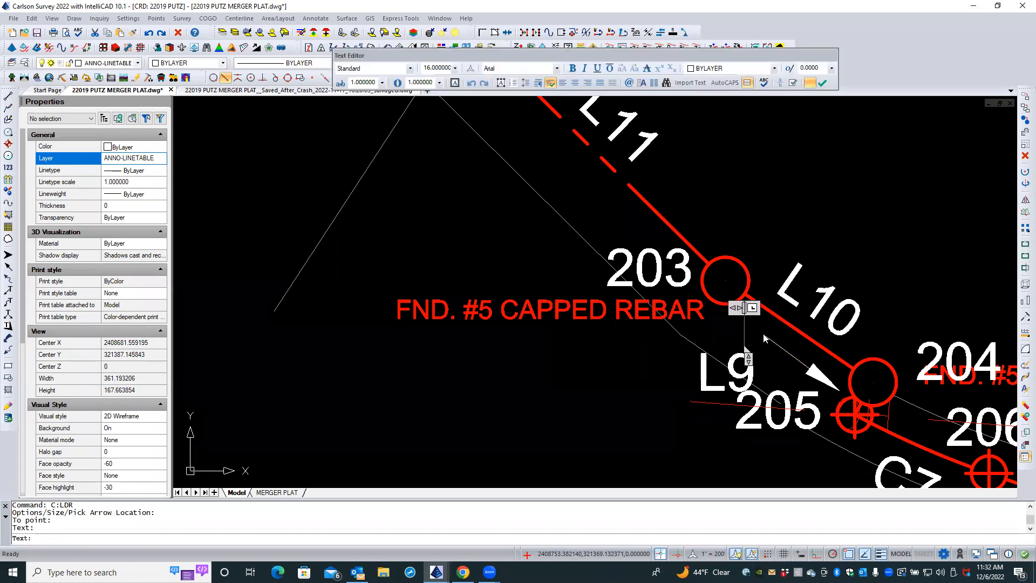
{"action": "type", "text": "L9"}
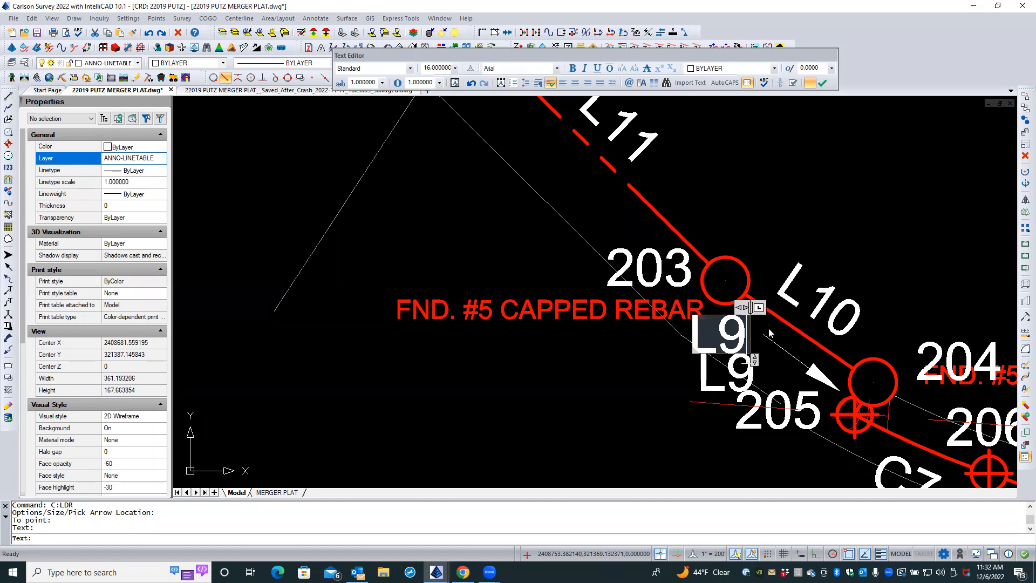
{"action": "left_click", "coordinate": [769, 334]}
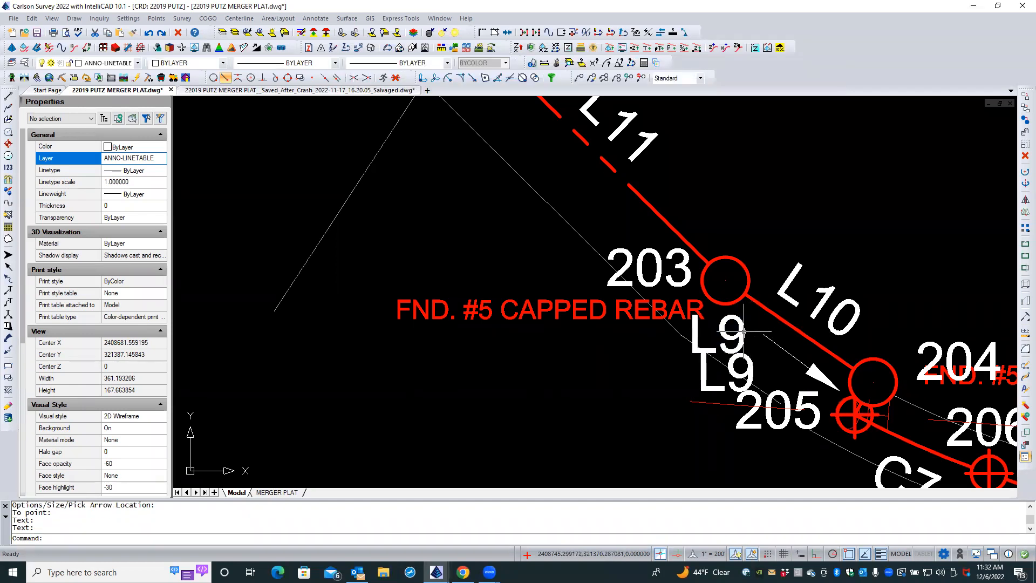
- Erase the new leader together with its duplicate L9 text
{"action": "left_click", "coordinate": [772, 341]}
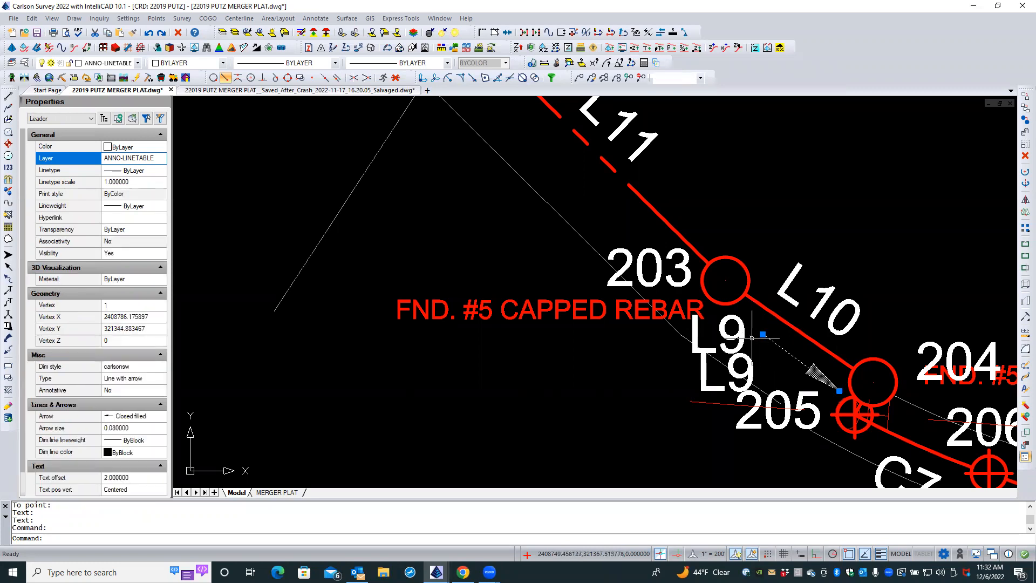
{"action": "left_click", "coordinate": [743, 337]}
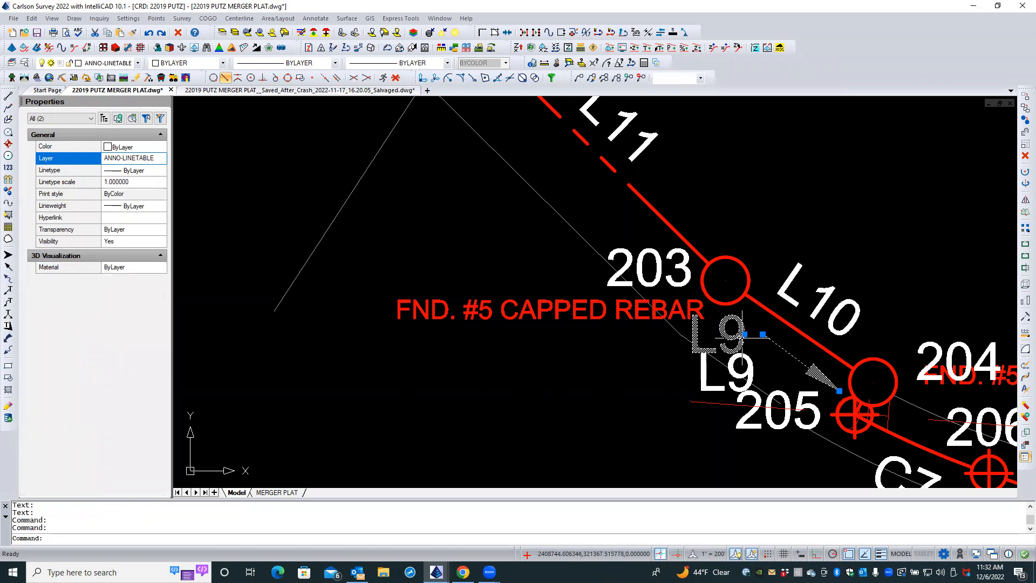
{"action": "left_click", "coordinate": [1025, 156]}
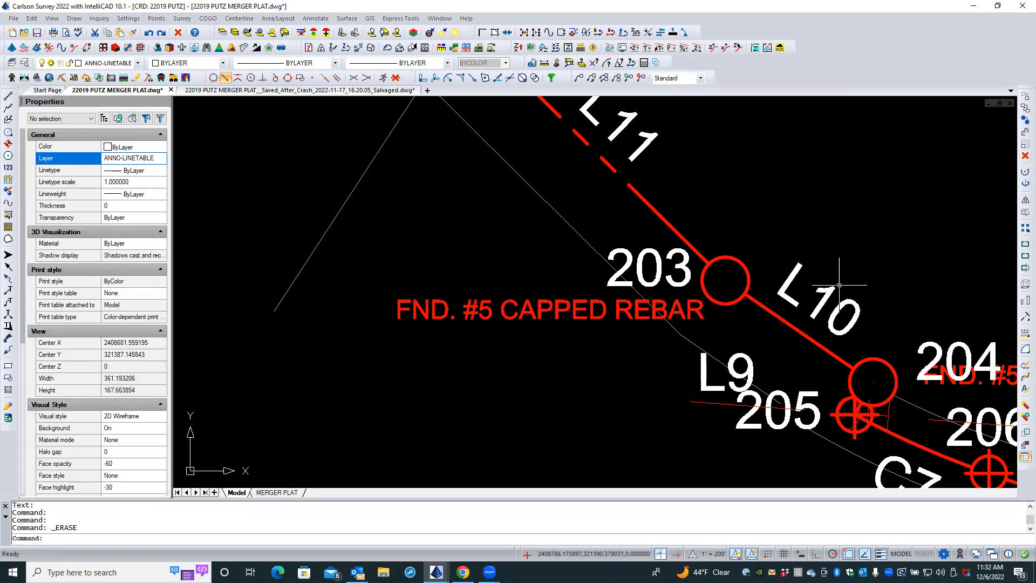
- Try a leader with blank text in the open area southwest of point 202, and undo it
{"action": "right_click", "coordinate": [214, 178]}
{"action": "mouse_move", "coordinate": [264, 197]}
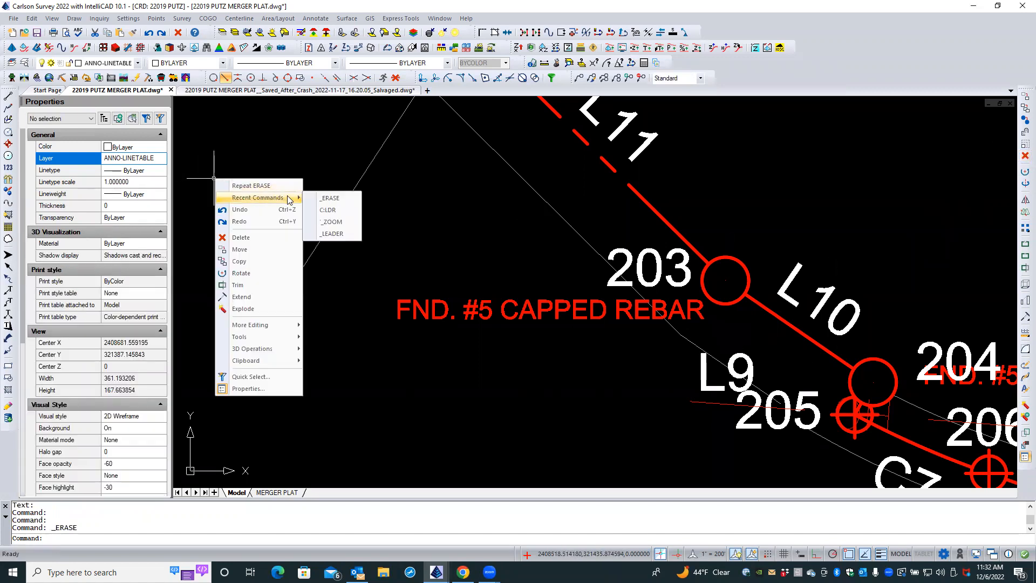
{"action": "left_click", "coordinate": [335, 208]}
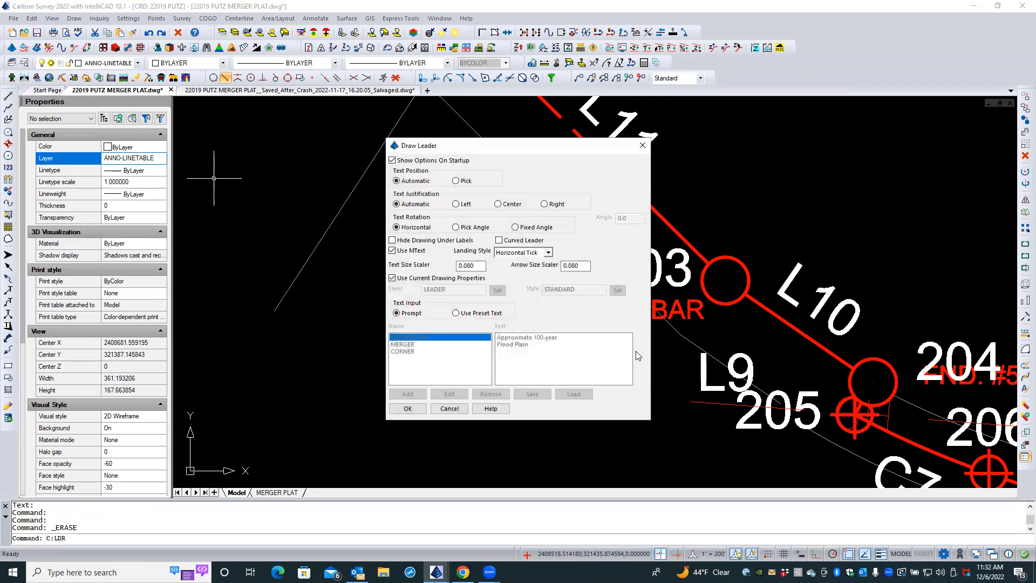
{"action": "left_click", "coordinate": [408, 408]}
{"action": "scroll", "coordinate": [501, 404], "scroll_direction": "down", "scroll_amount": 3}
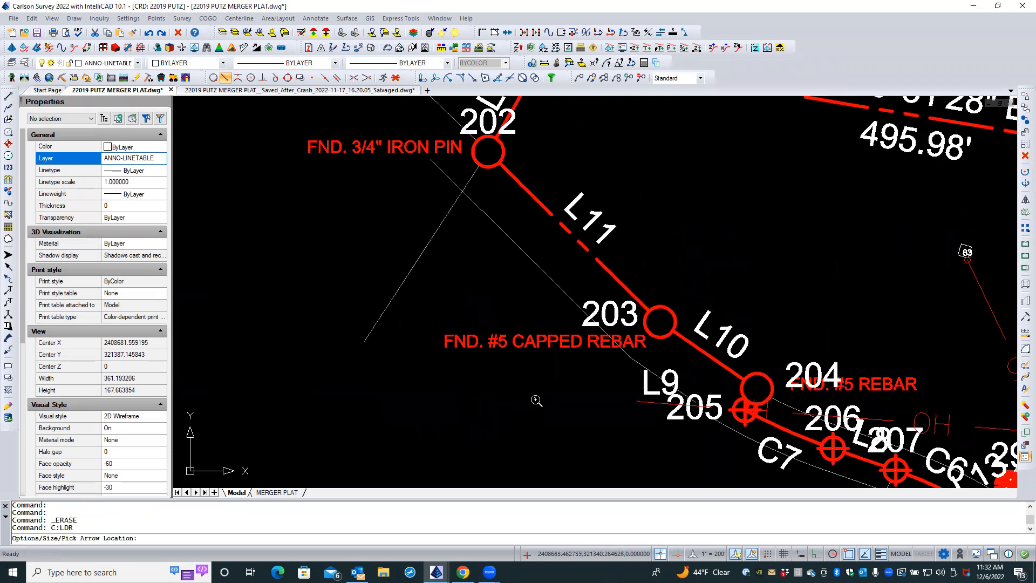
{"action": "left_click", "coordinate": [429, 363]}
{"action": "left_click", "coordinate": [362, 296]}
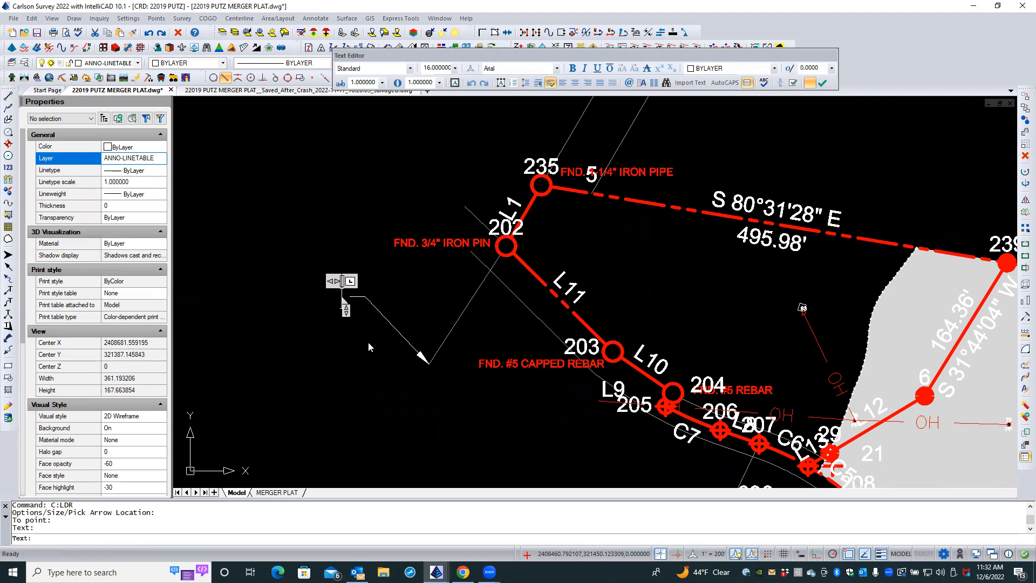
{"action": "key", "text": "Escape"}
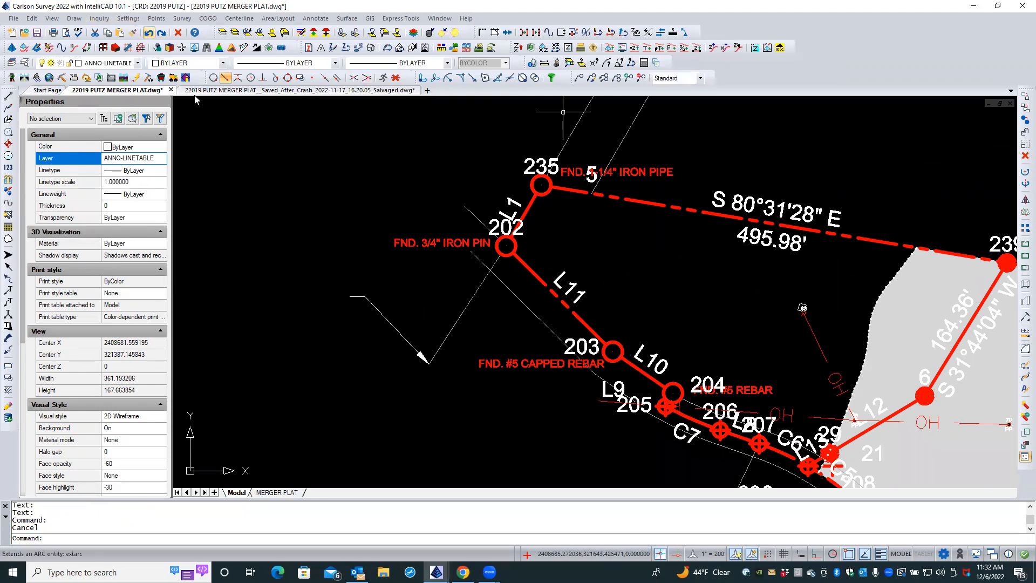
{"action": "left_click", "coordinate": [148, 33]}
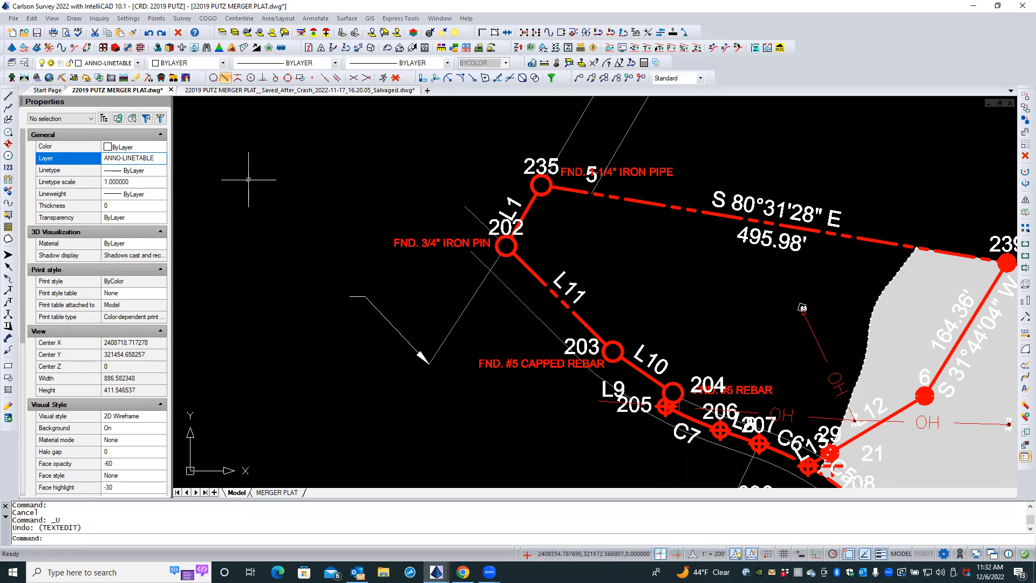
{"action": "left_click", "coordinate": [148, 33]}
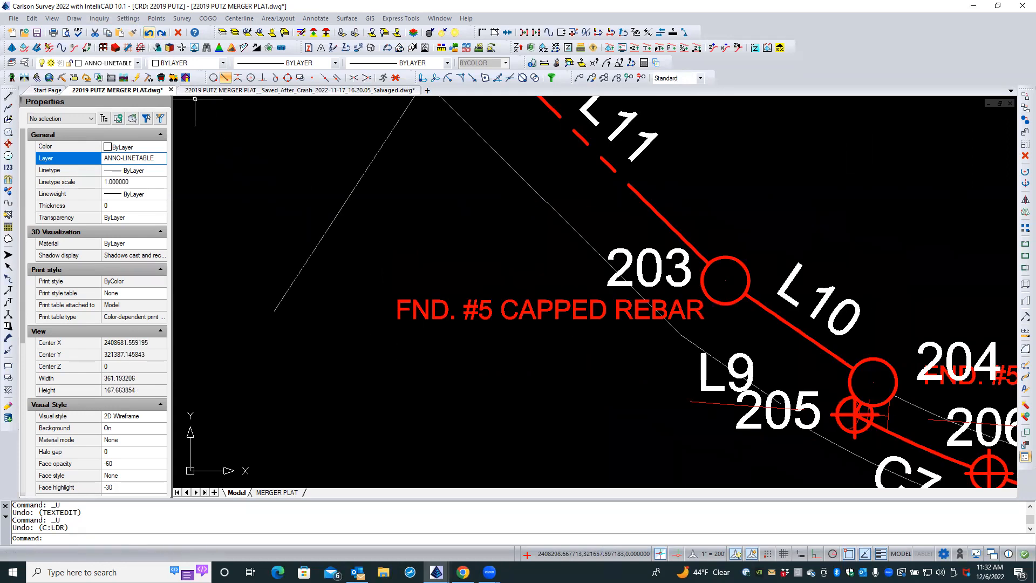
- Try another straight leader with text (LDR) from beside point 204 to above the L9 label, leave its text blank, and erase it
{"action": "right_click", "coordinate": [948, 196]}
{"action": "mouse_move", "coordinate": [961, 218]}
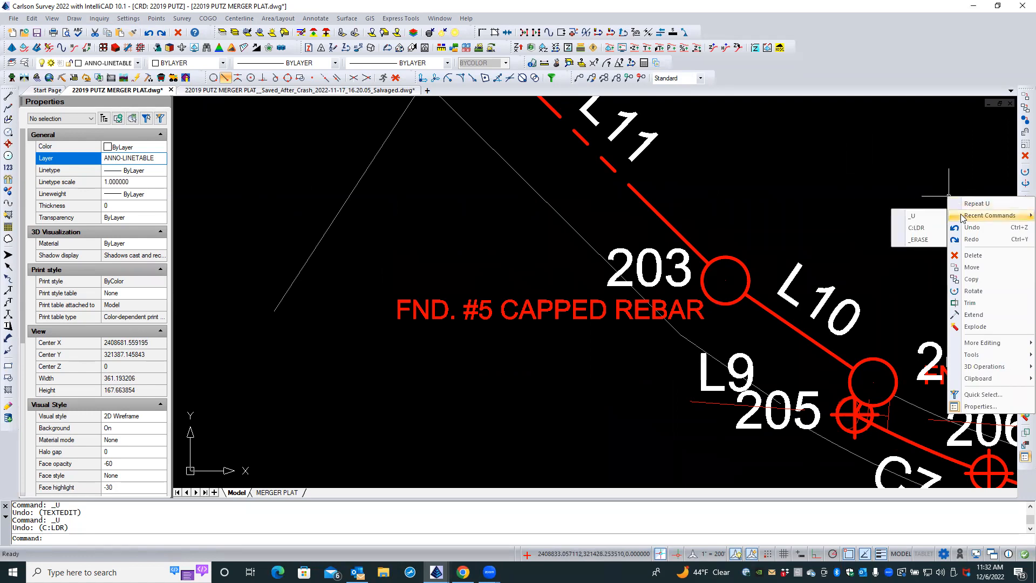
{"action": "left_click", "coordinate": [917, 228]}
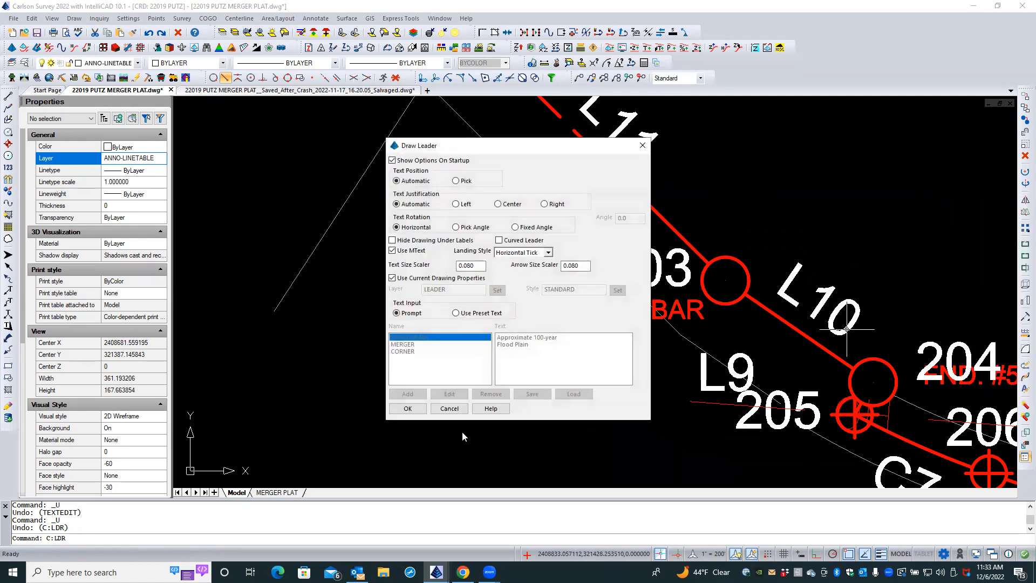
{"action": "left_click", "coordinate": [408, 408]}
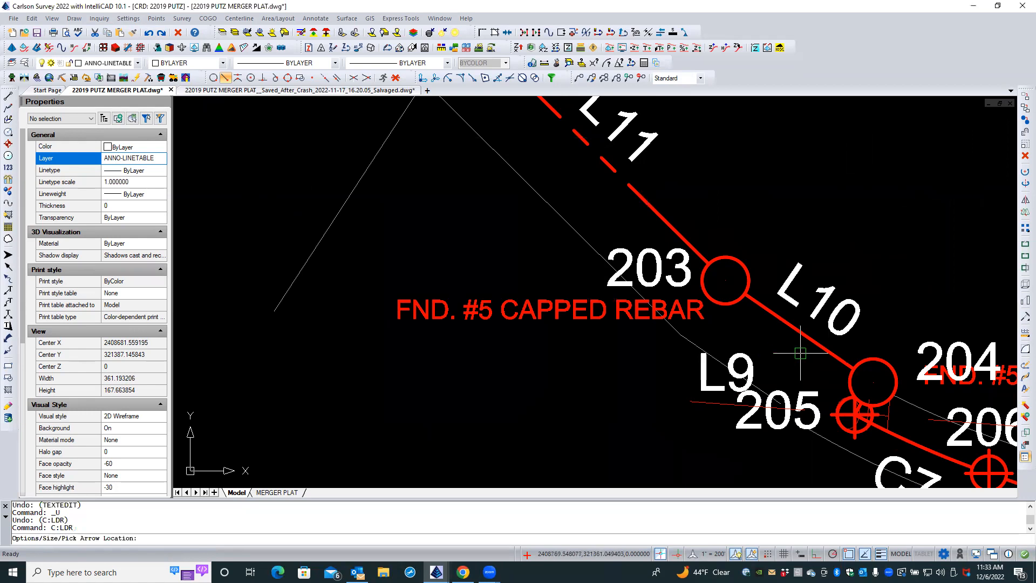
{"action": "left_click", "coordinate": [836, 390]}
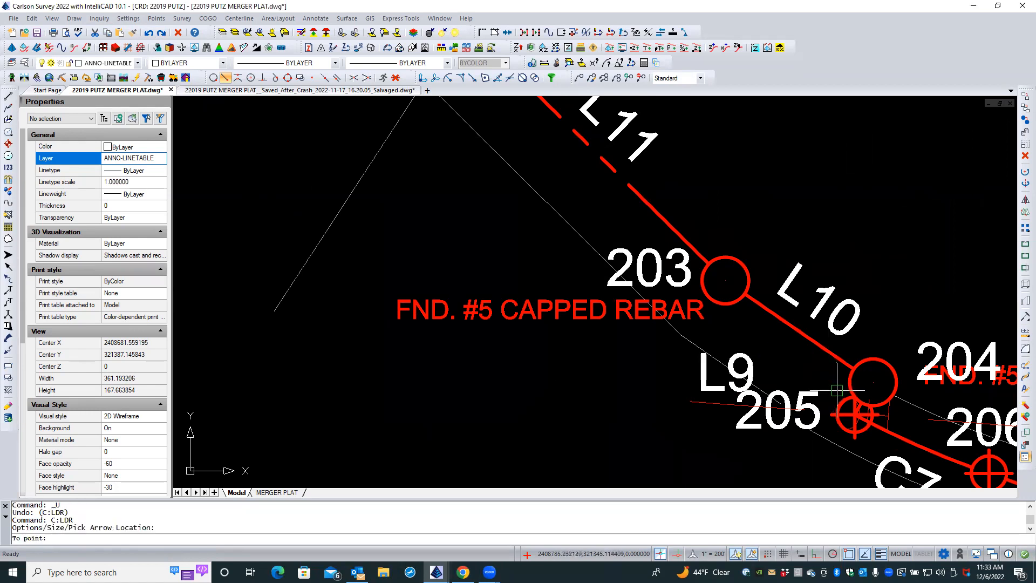
{"action": "left_click", "coordinate": [749, 329]}
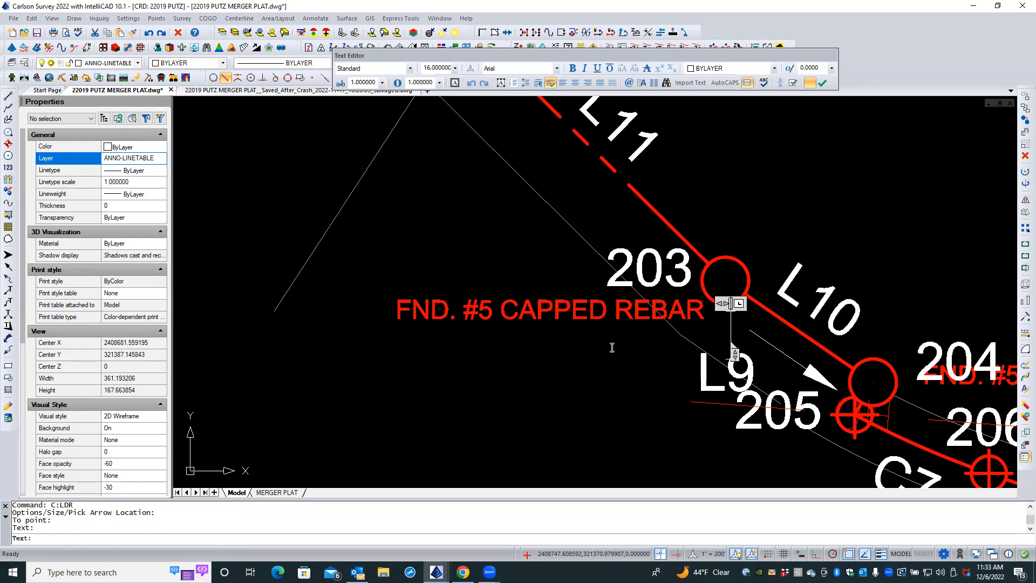
{"action": "key", "text": "Escape"}
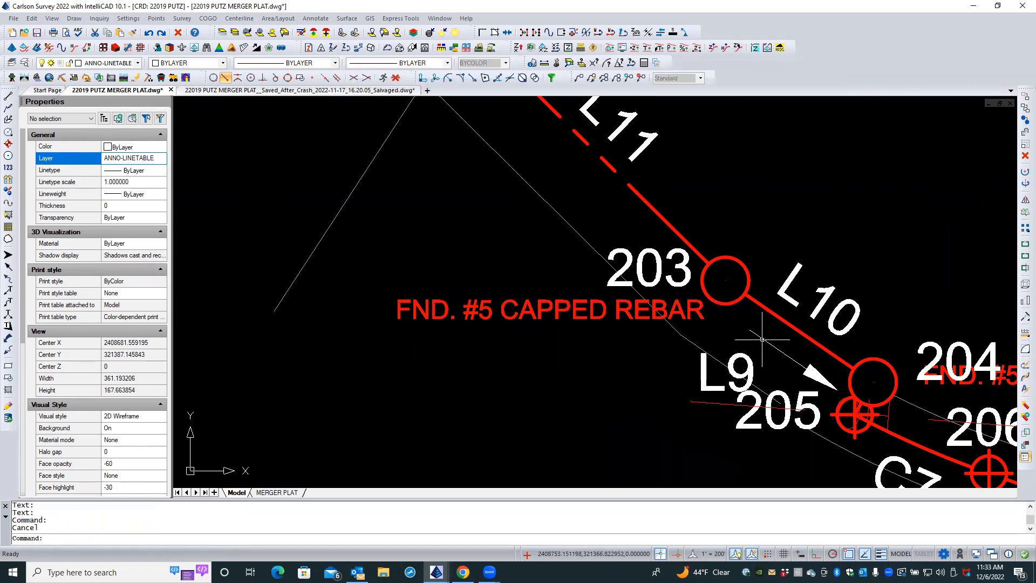
{"action": "left_click", "coordinate": [763, 340]}
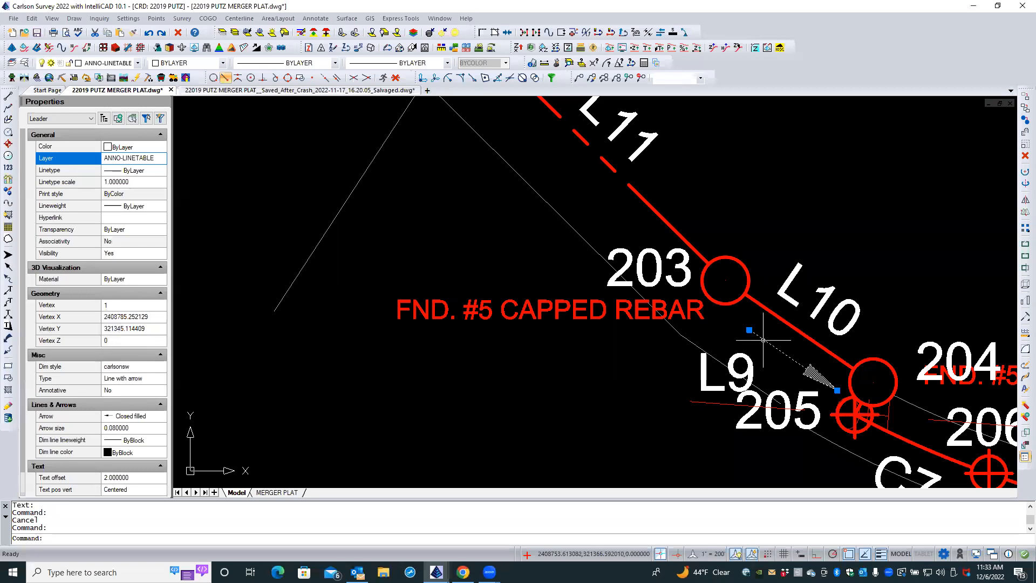
{"action": "left_click", "coordinate": [1025, 156]}
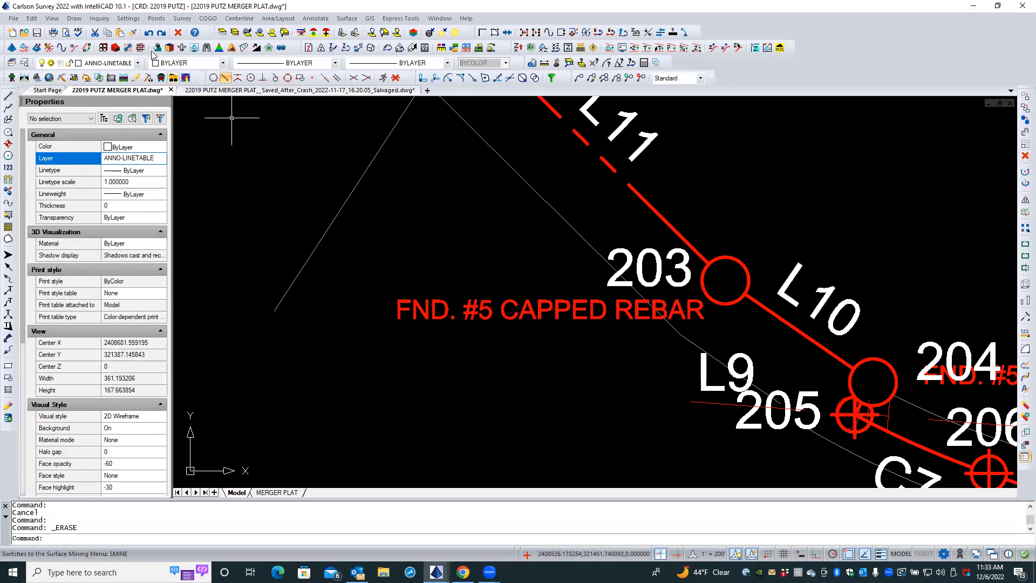
- Try a plain leader from beside point 204 with a bend below point 203 and a horizontal segment above L9, and cancel it at the annotation options
{"action": "left_click", "coordinate": [74, 18]}
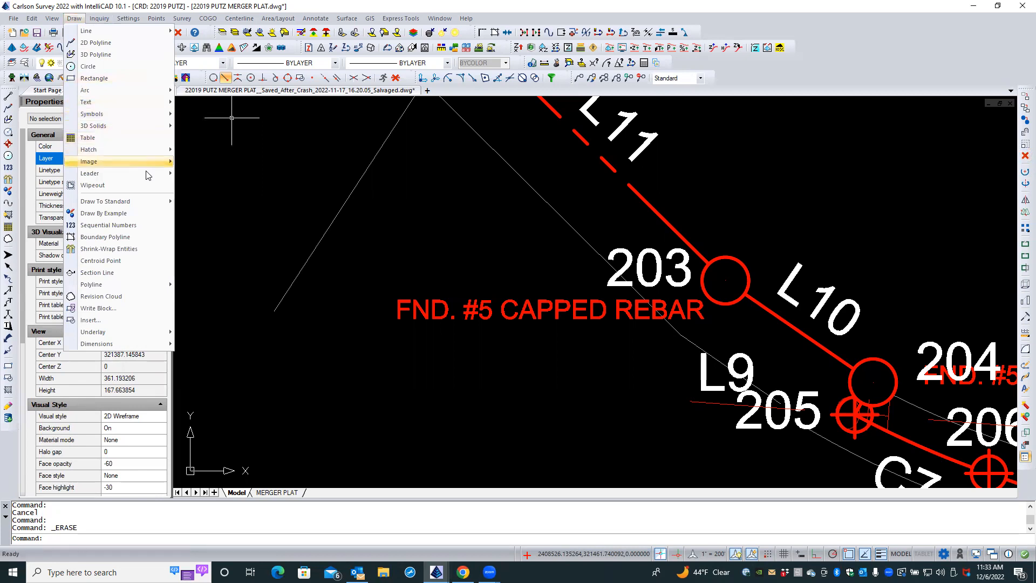
{"action": "mouse_move", "coordinate": [148, 173]}
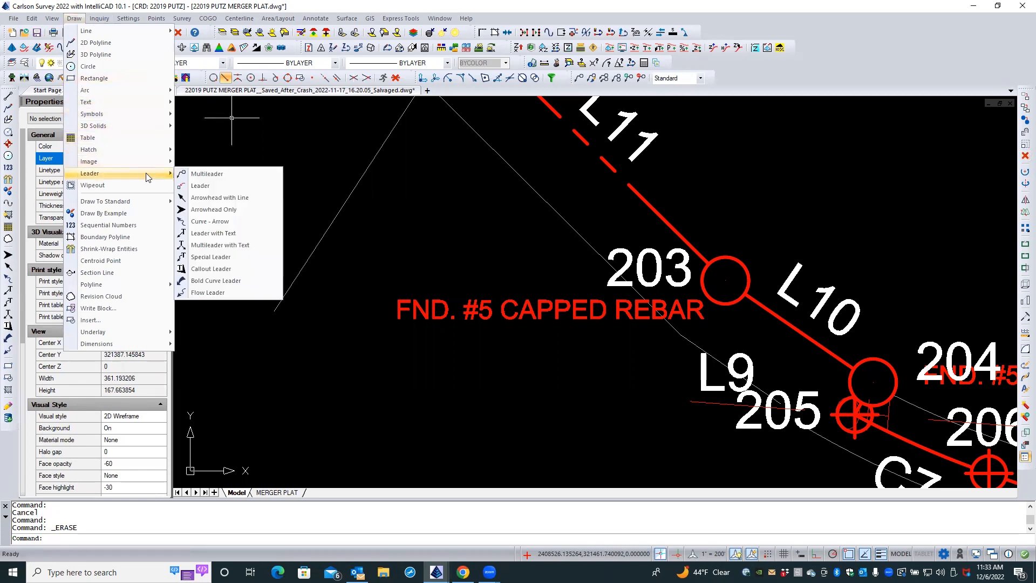
{"action": "left_click", "coordinate": [207, 186]}
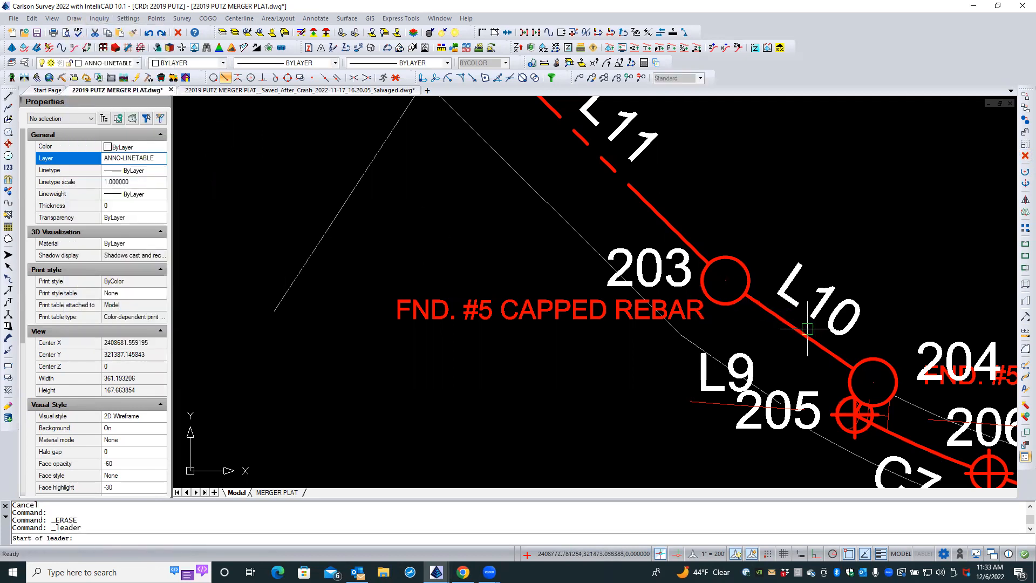
{"action": "left_click", "coordinate": [837, 388]}
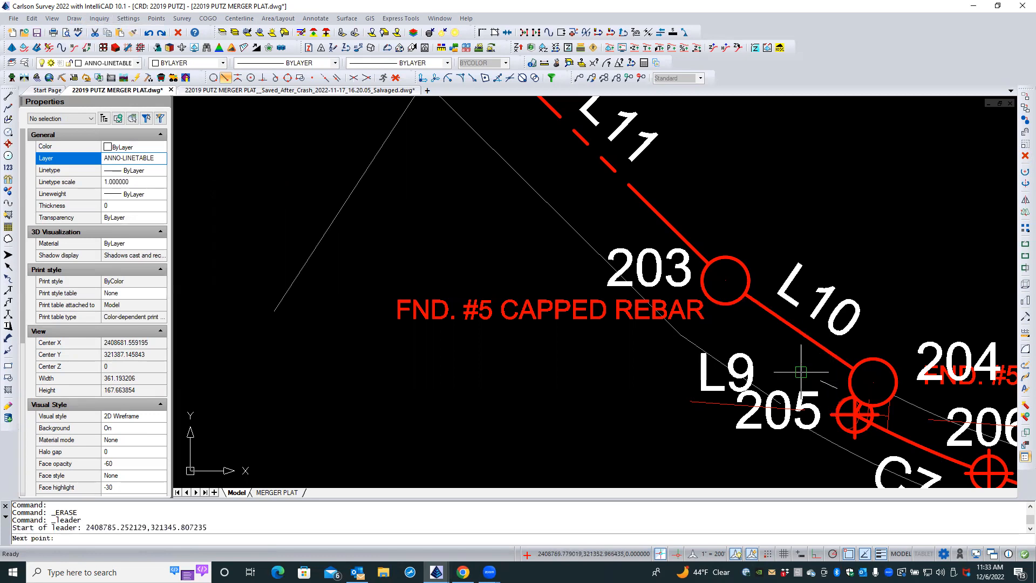
{"action": "left_click", "coordinate": [758, 332]}
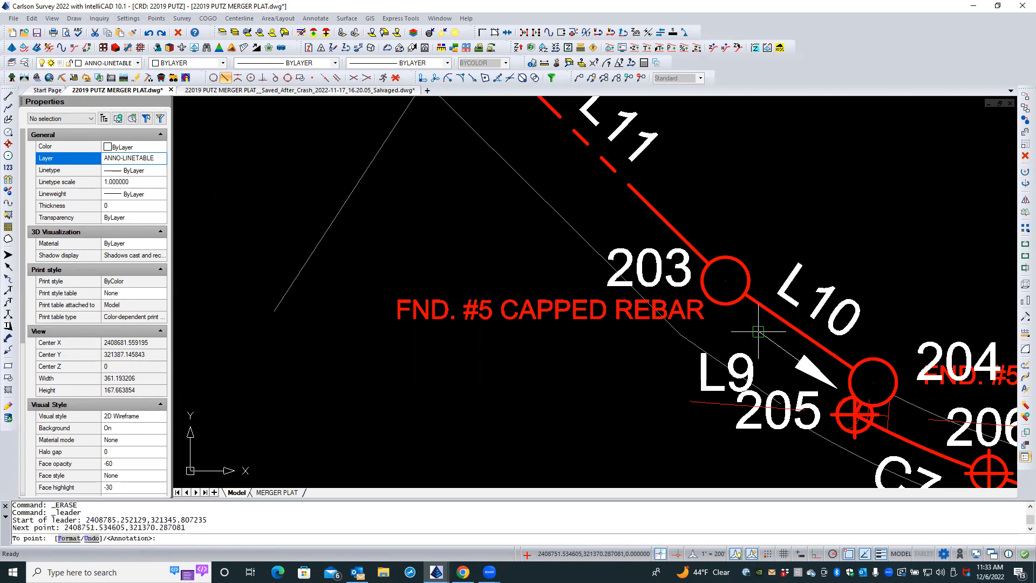
{"action": "left_click", "coordinate": [634, 333]}
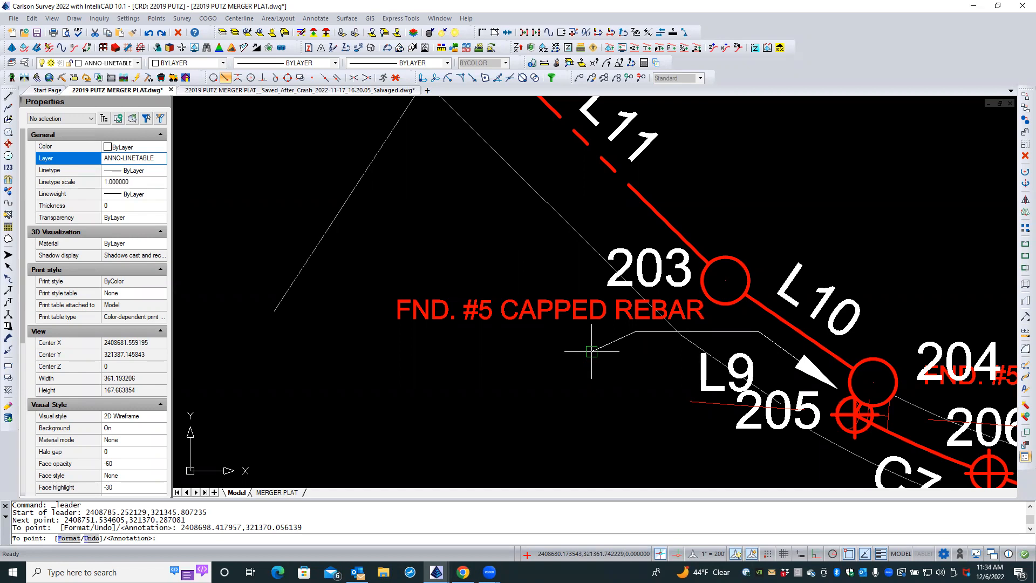
{"action": "key", "text": "Return"}
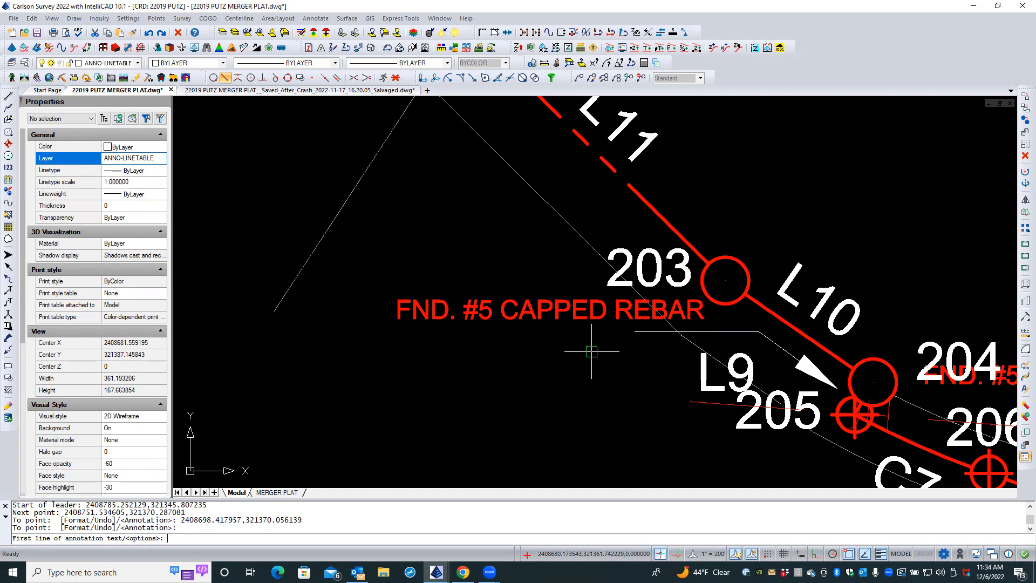
{"action": "key", "text": "Return"}
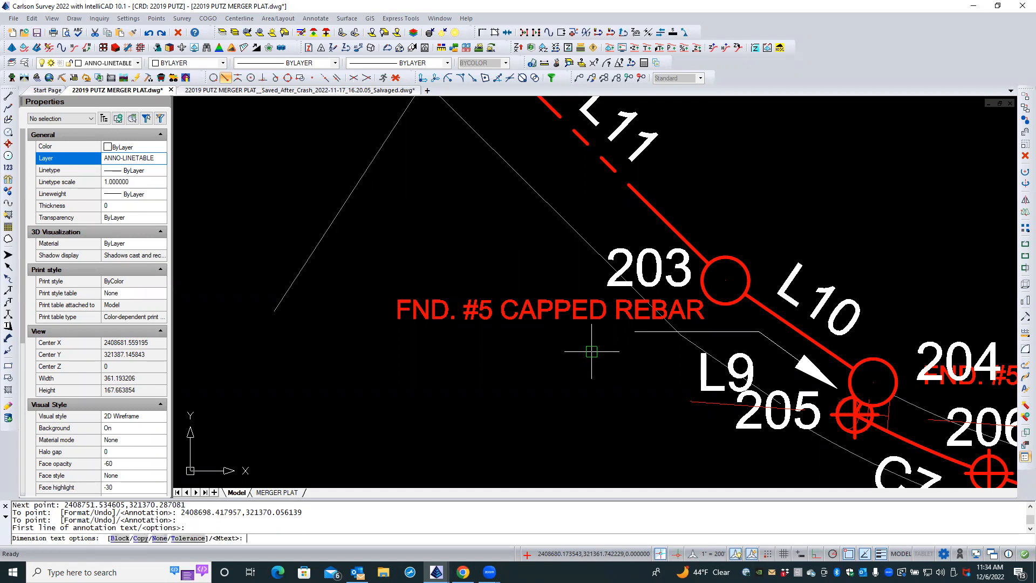
{"action": "key", "text": "Escape"}
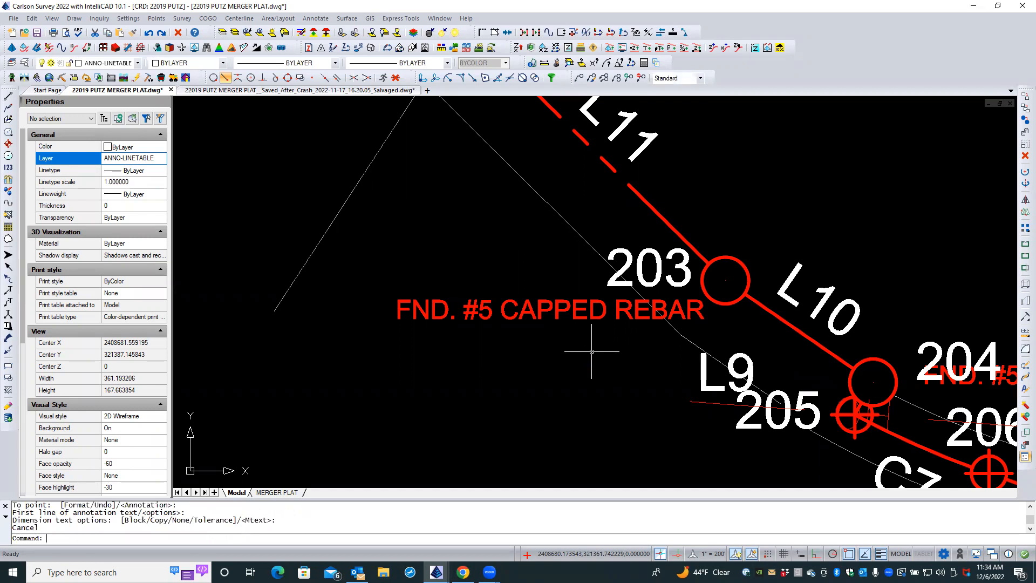
- Try a plain leader from beside point 204 to a bend below L10 with a horizontal segment above L9, using the None annotation option
{"action": "key", "text": "Return"}
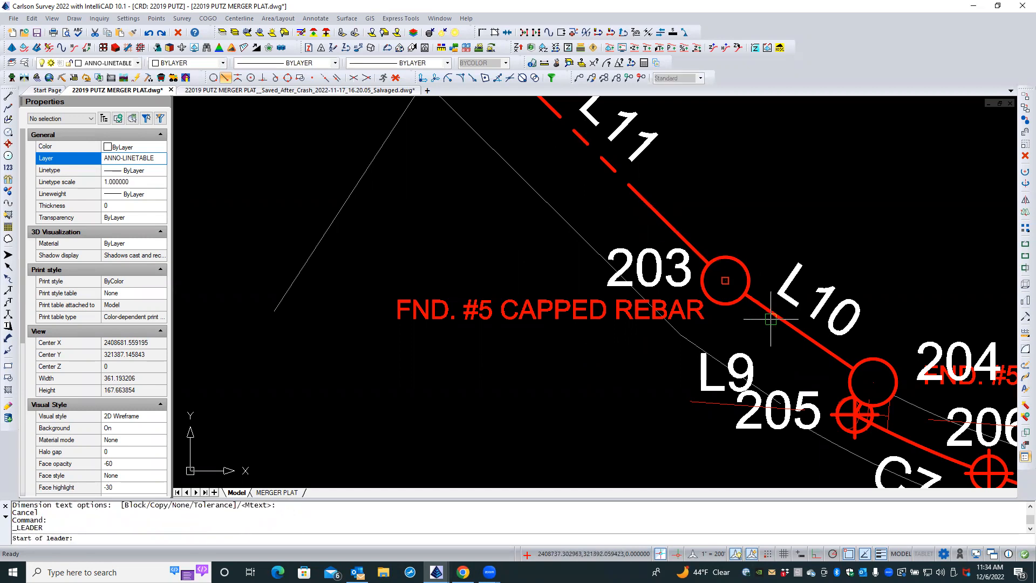
{"action": "key", "text": "Escape"}
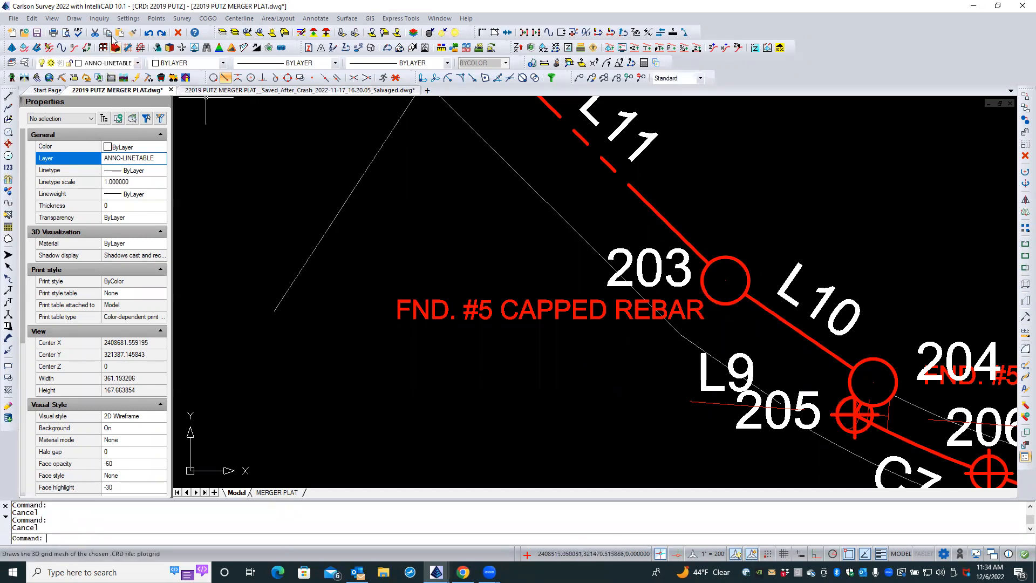
{"action": "left_click", "coordinate": [74, 18]}
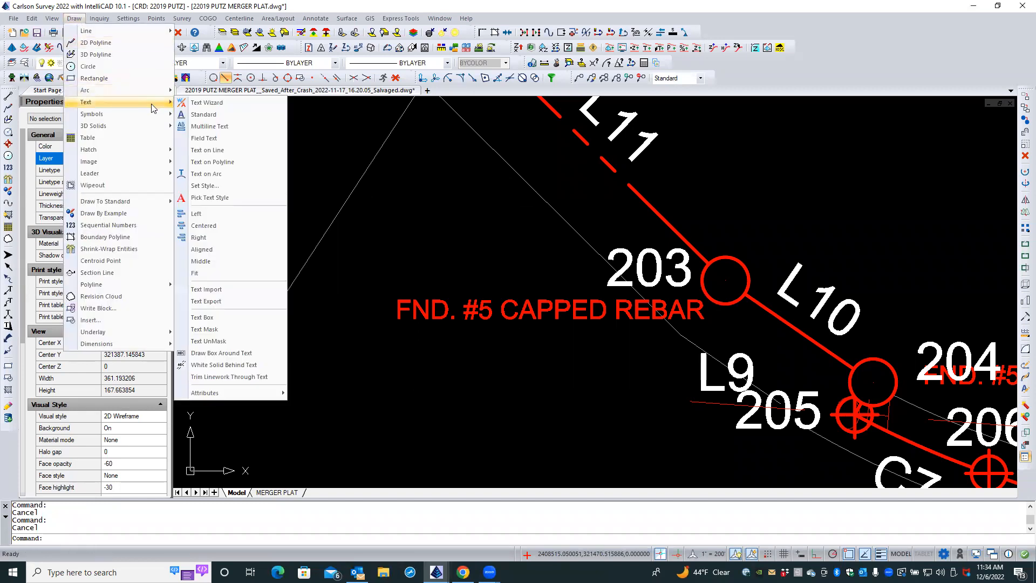
{"action": "mouse_move", "coordinate": [160, 174]}
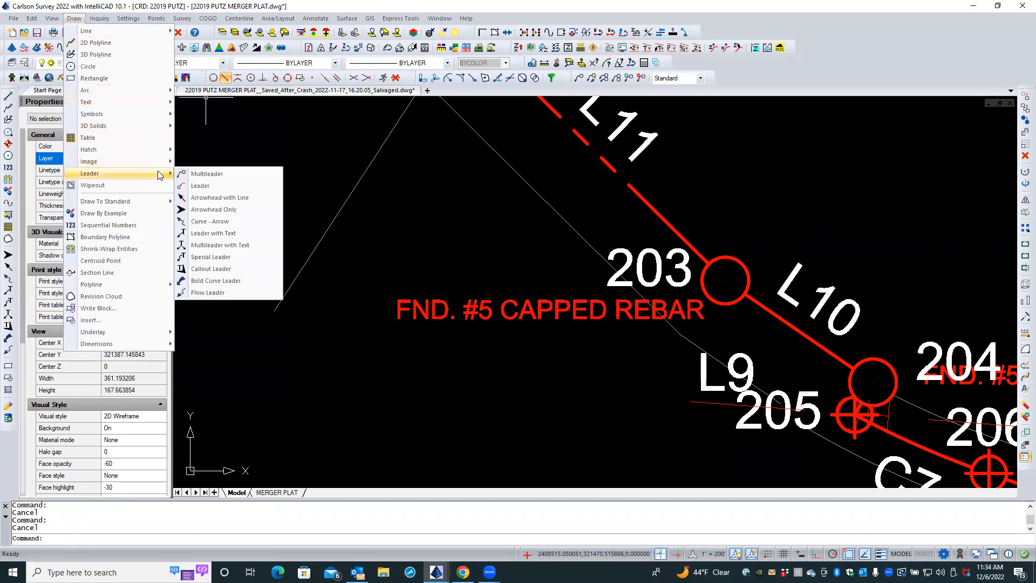
{"action": "left_click", "coordinate": [211, 186]}
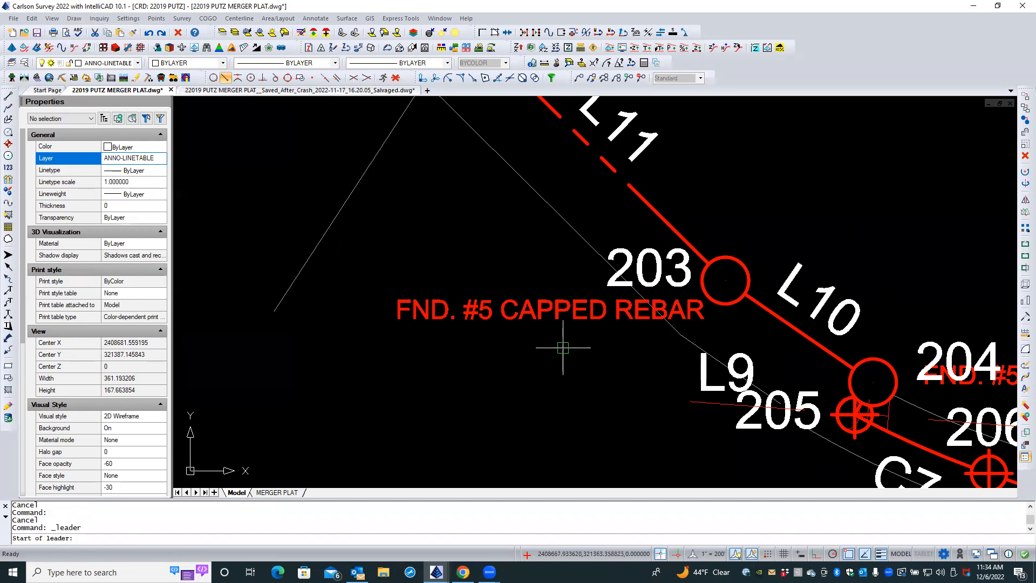
{"action": "left_click", "coordinate": [838, 388]}
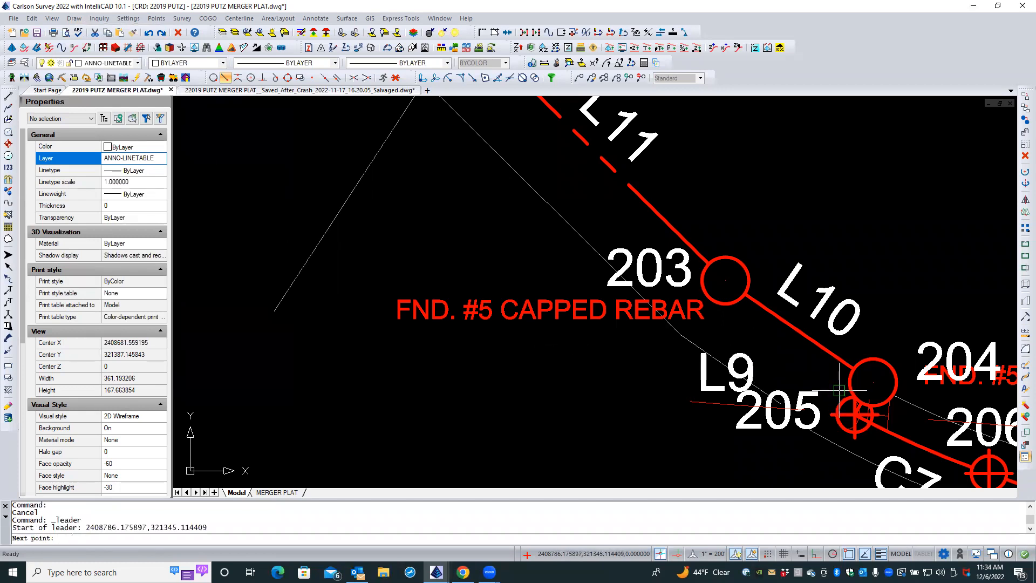
{"action": "left_click", "coordinate": [784, 353]}
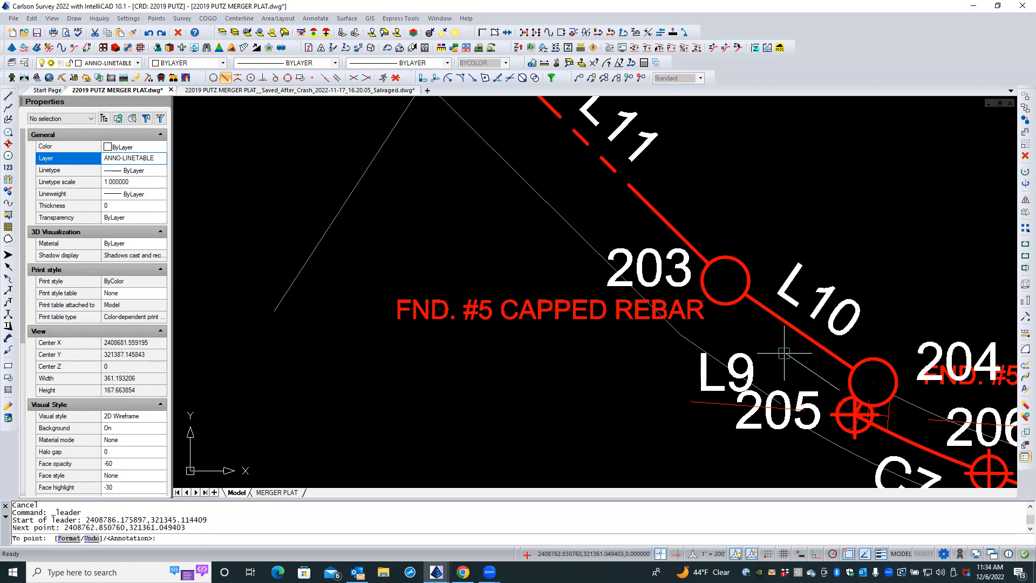
{"action": "left_click", "coordinate": [750, 353]}
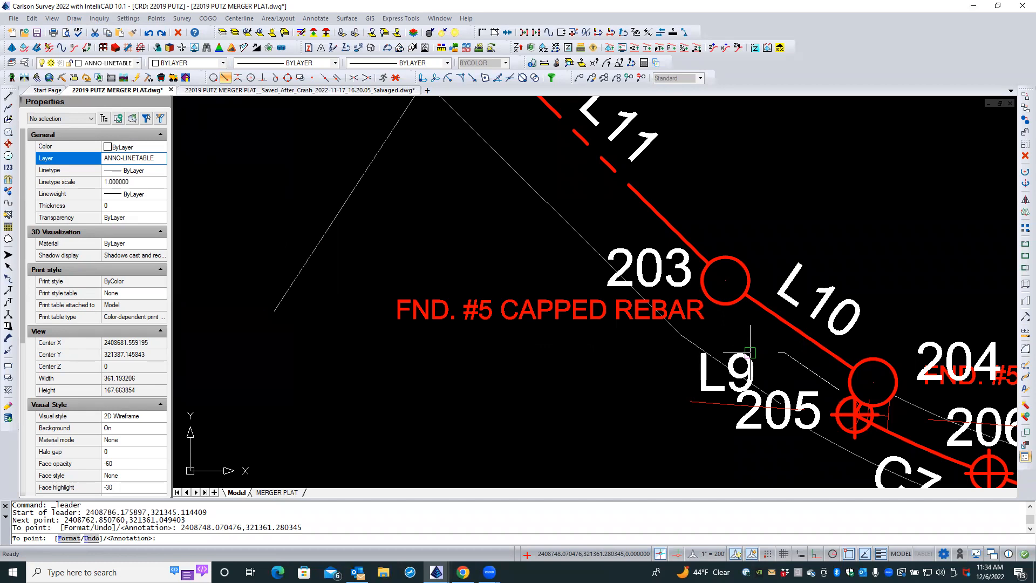
{"action": "key", "text": "Return"}
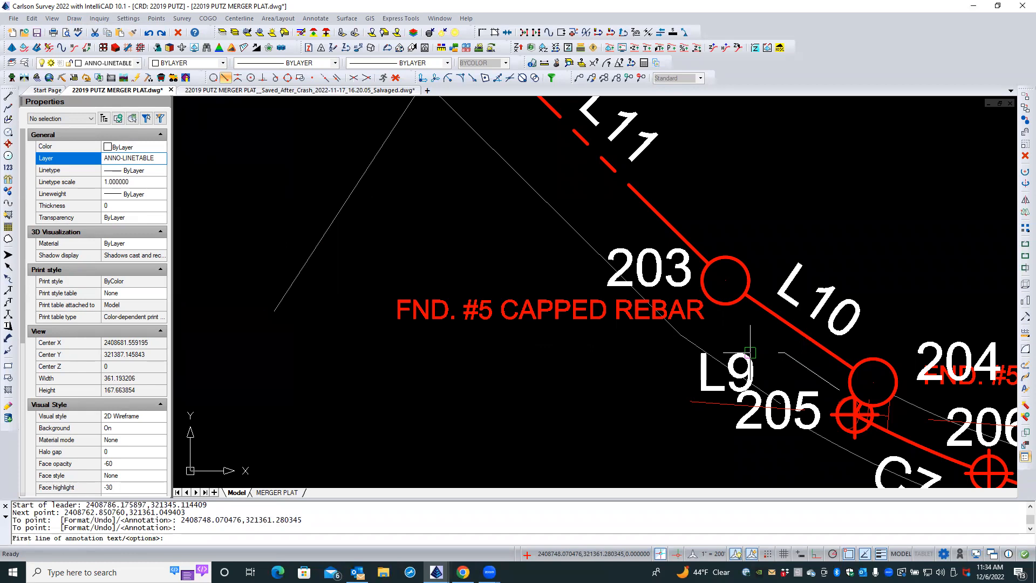
{"action": "key", "text": "Return"}
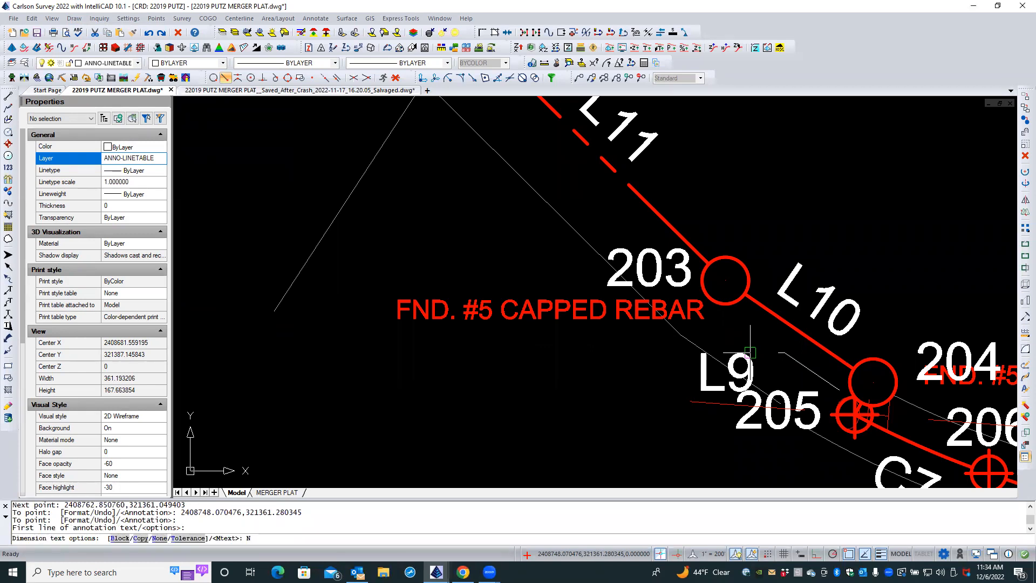
{"action": "key", "text": "Return"}
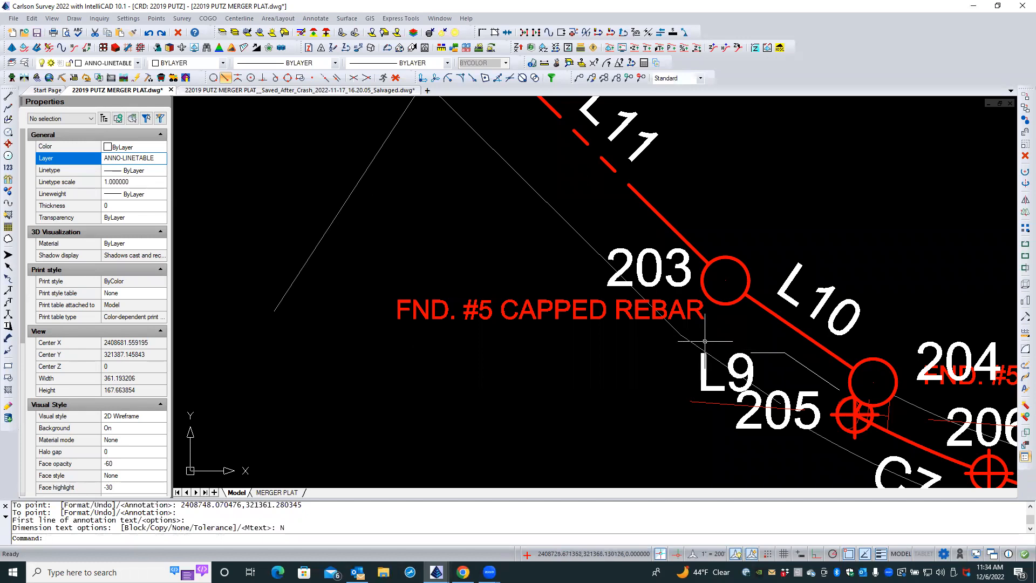
- Erase the short arrowless leader above the L9 label
{"action": "left_click", "coordinate": [748, 367]}
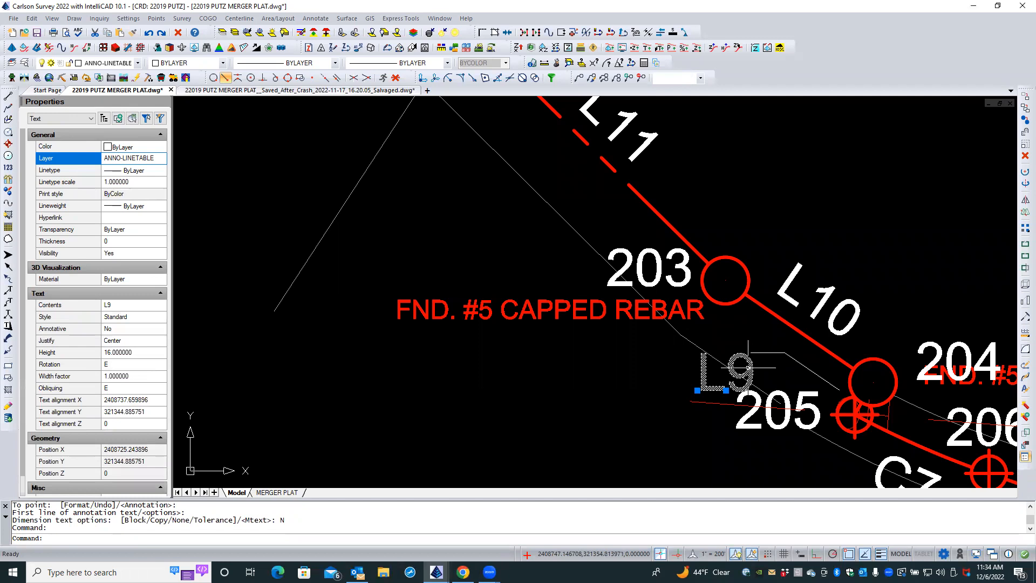
{"action": "key", "text": "Escape"}
{"action": "key", "text": "Escape"}
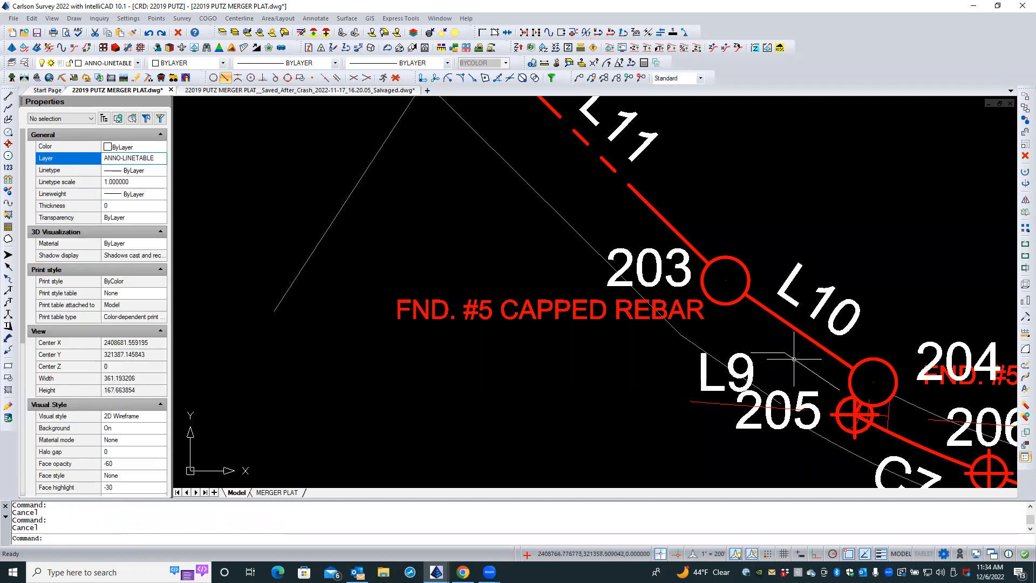
{"action": "left_click", "coordinate": [793, 358]}
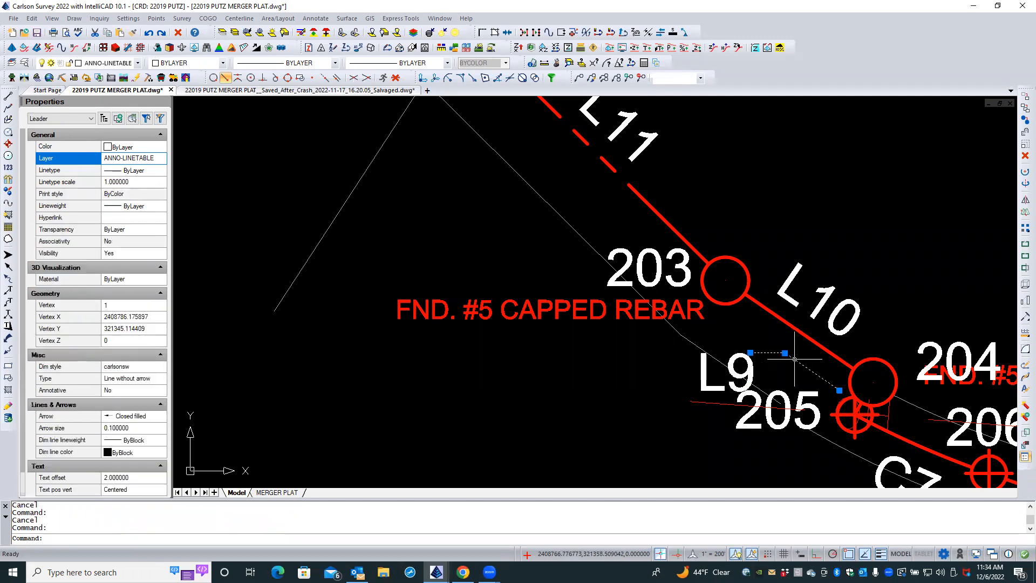
{"action": "left_click", "coordinate": [1021, 154]}
- Draw a longer plain leader from beside point 204 to a bend below point 203, ending in a short horizontal segment, with annotation None
{"action": "right_click", "coordinate": [809, 180]}
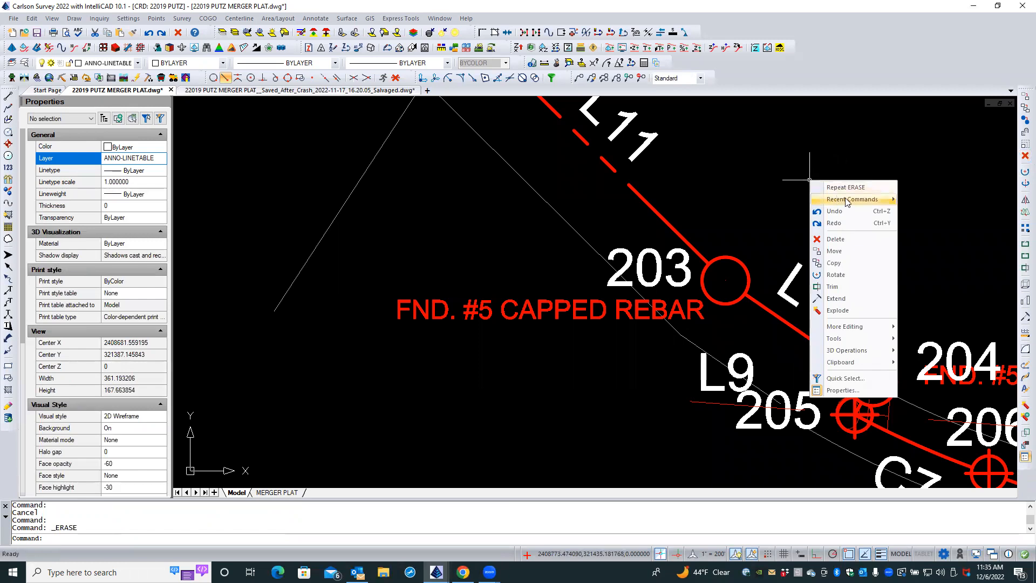
{"action": "mouse_move", "coordinate": [851, 200]}
{"action": "left_click", "coordinate": [924, 211]}
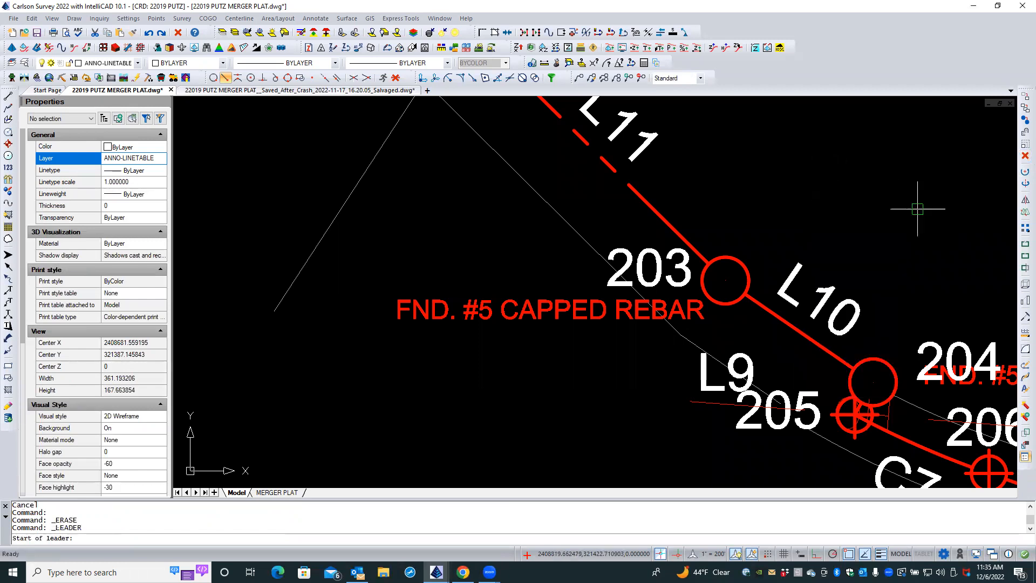
{"action": "left_click", "coordinate": [839, 390]}
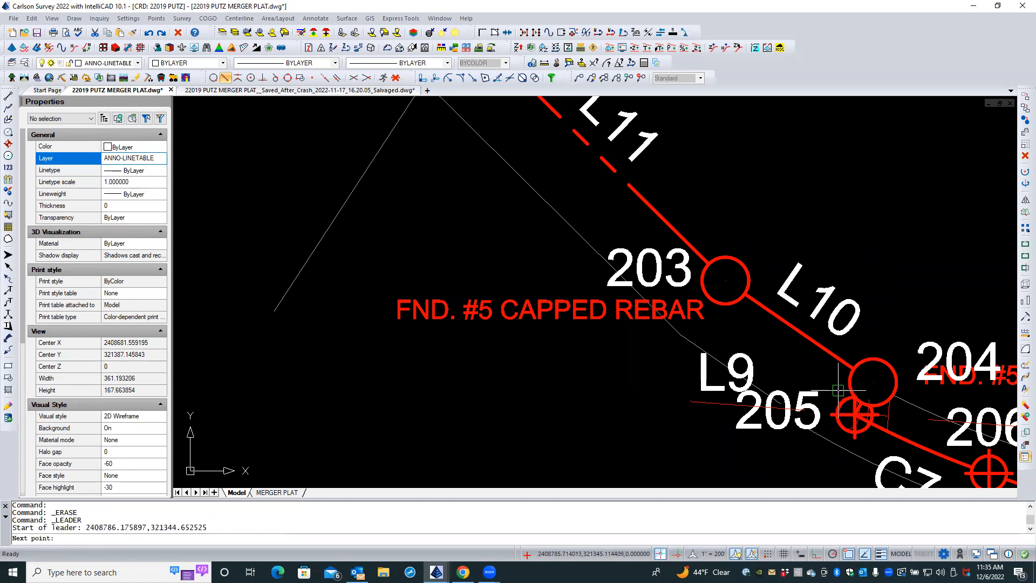
{"action": "left_click", "coordinate": [756, 329]}
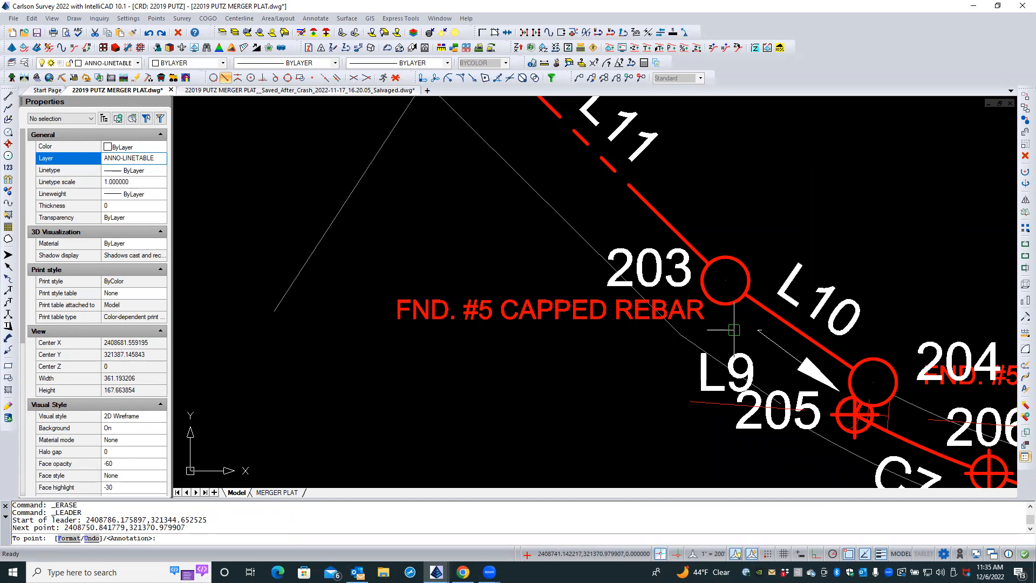
{"action": "left_click", "coordinate": [733, 329]}
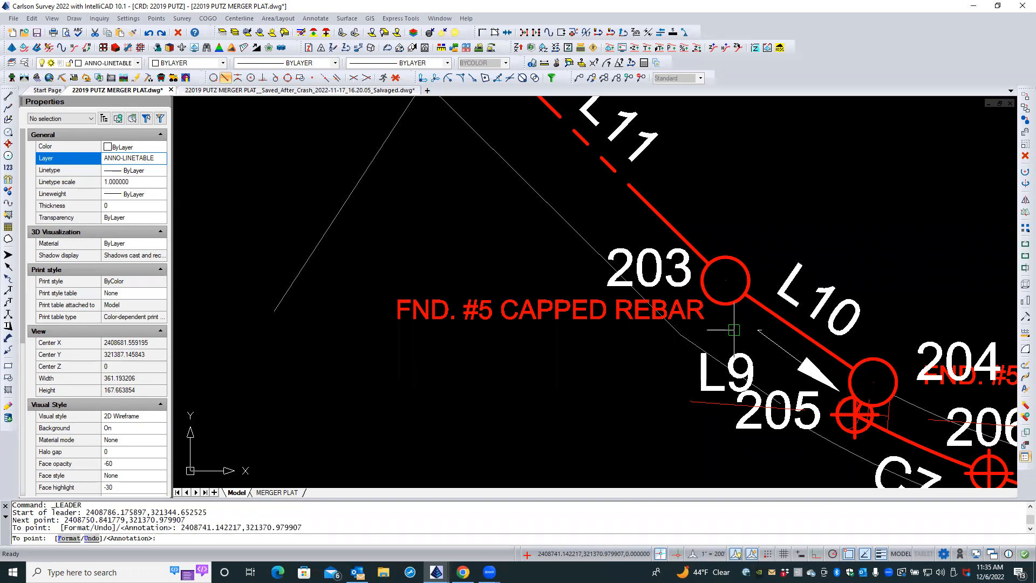
{"action": "key", "text": "Return"}
{"action": "key", "text": "Return"}
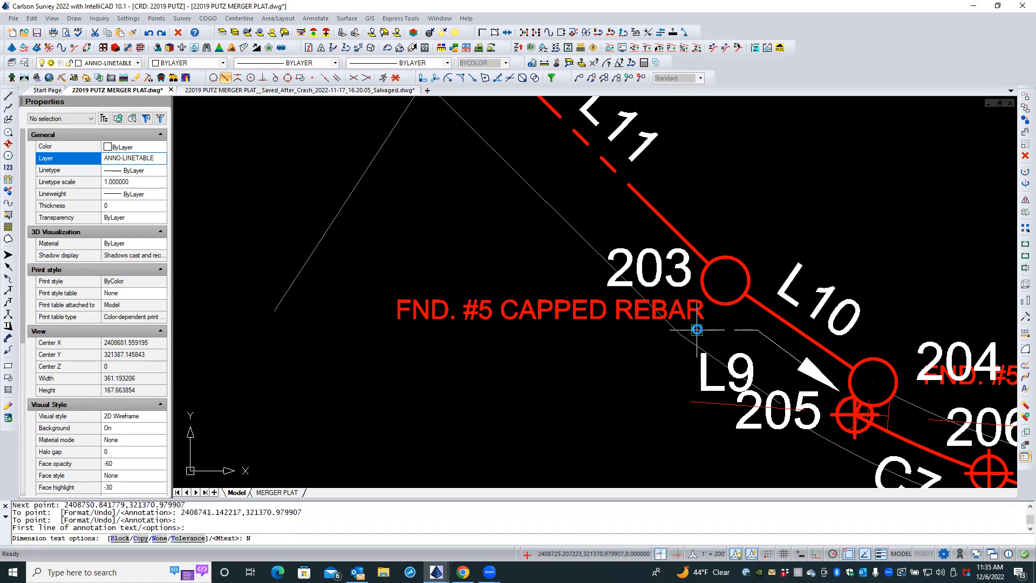
{"action": "key", "text": "Return"}
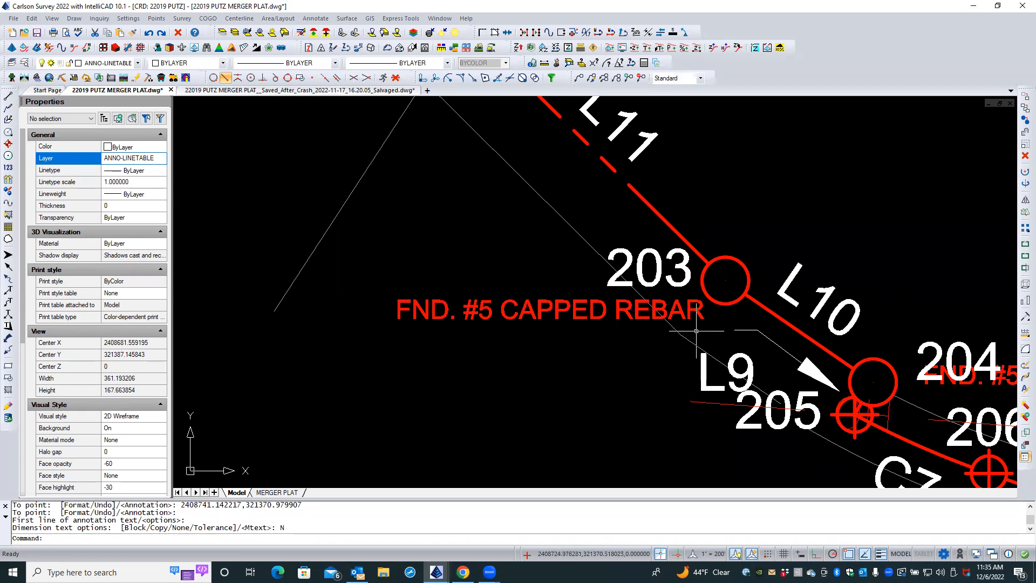
- Move the L9 label up and left, beside the horizontal tail of the new leader
{"action": "left_click", "coordinate": [704, 384]}
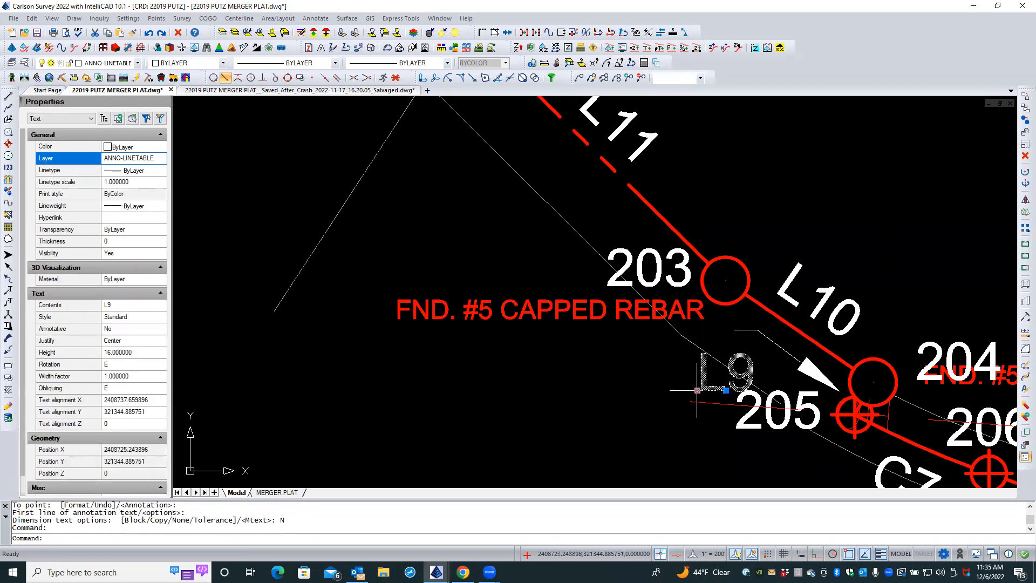
{"action": "left_click", "coordinate": [697, 390]}
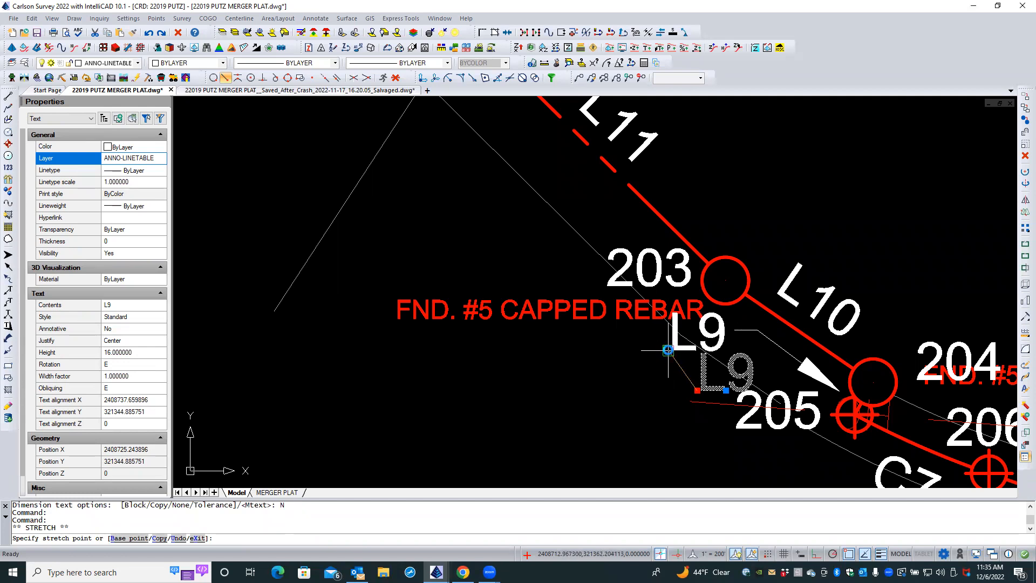
{"action": "left_click", "coordinate": [668, 349]}
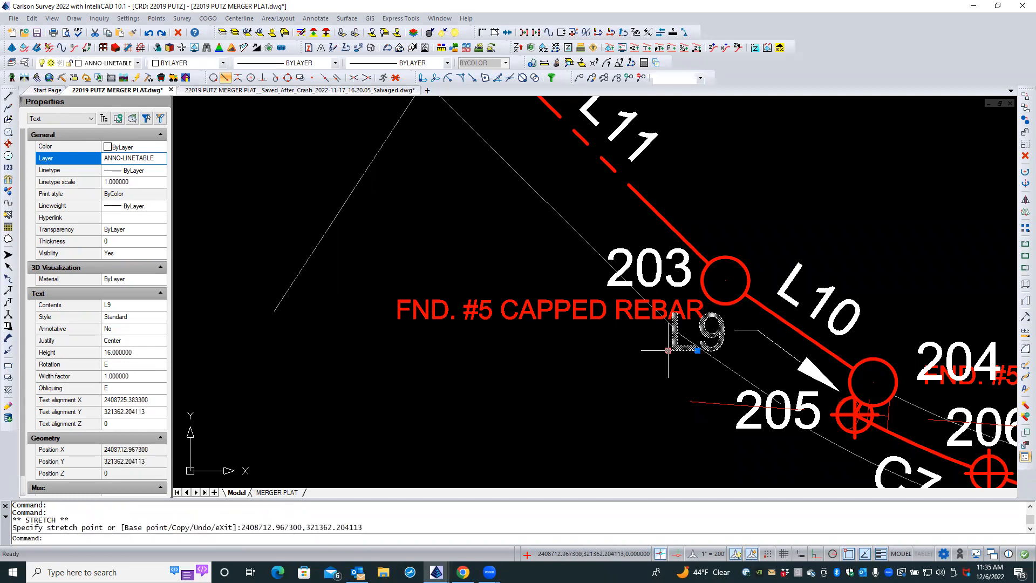
- Move the L9 label and its leader together about 4 units east and 1 unit south so the arrow reaches the line between 204 and 205
{"action": "left_click", "coordinate": [747, 329]}
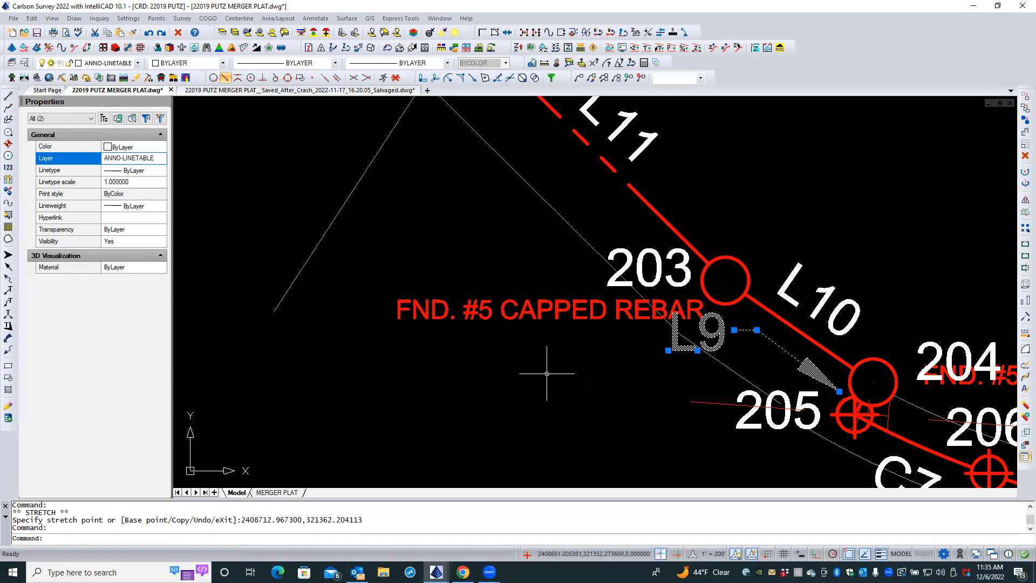
{"action": "type", "text": "M"}
{"action": "key", "text": "Return"}
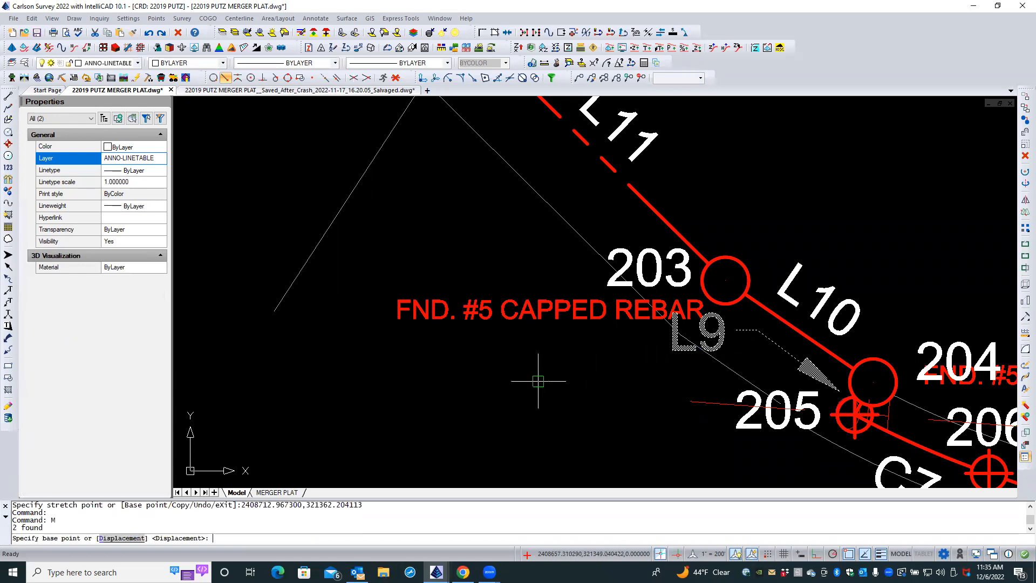
{"action": "left_click", "coordinate": [412, 385]}
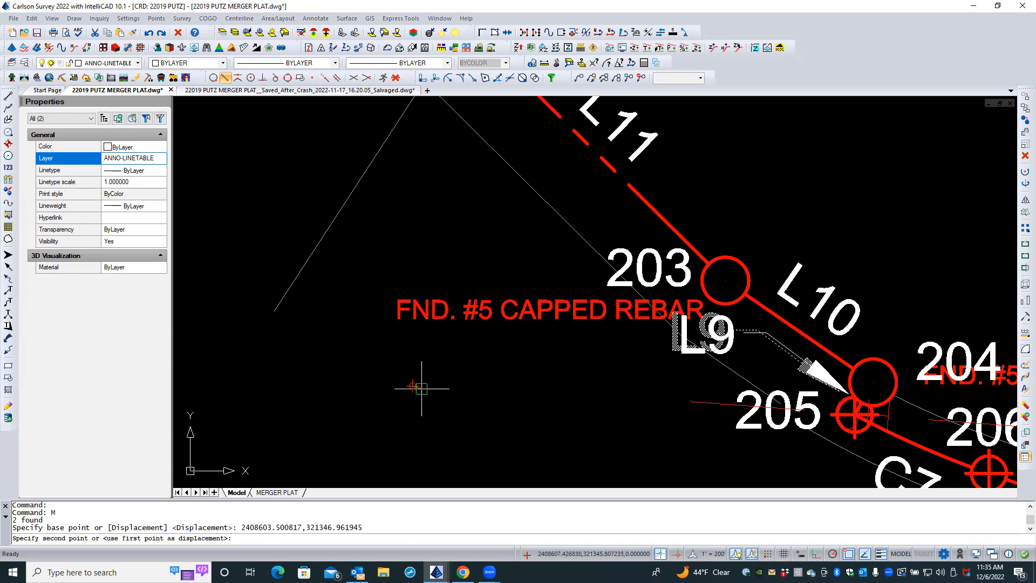
{"action": "left_click", "coordinate": [421, 388]}
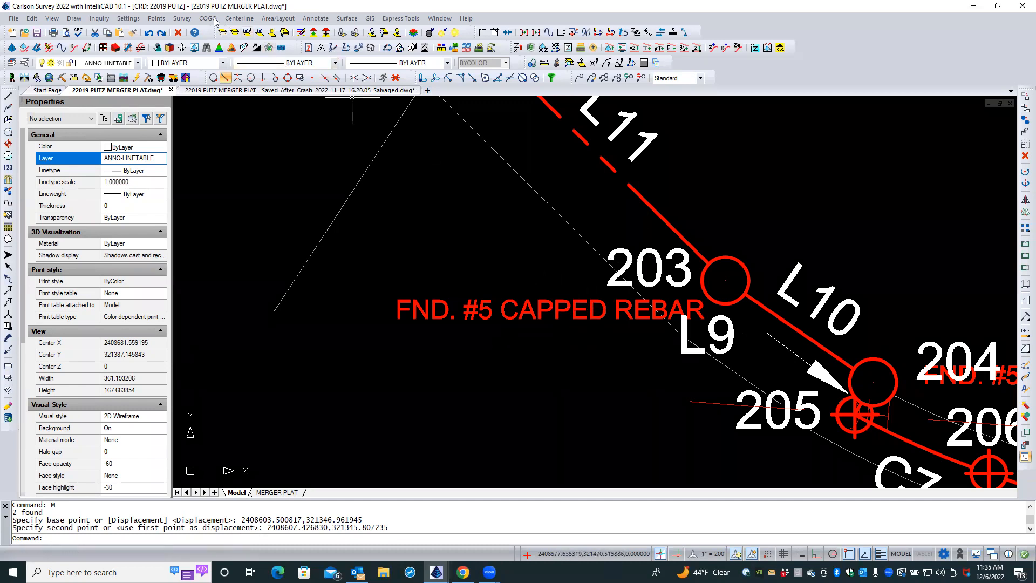
{"action": "left_click", "coordinate": [160, 18]}
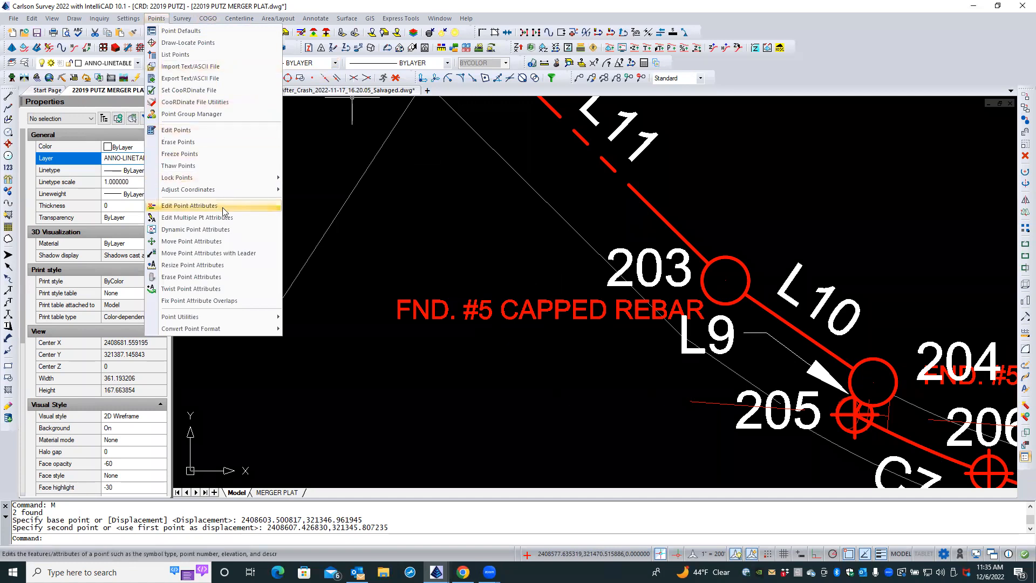
{"action": "left_click", "coordinate": [434, 232]}
{"action": "left_click", "coordinate": [405, 250]}
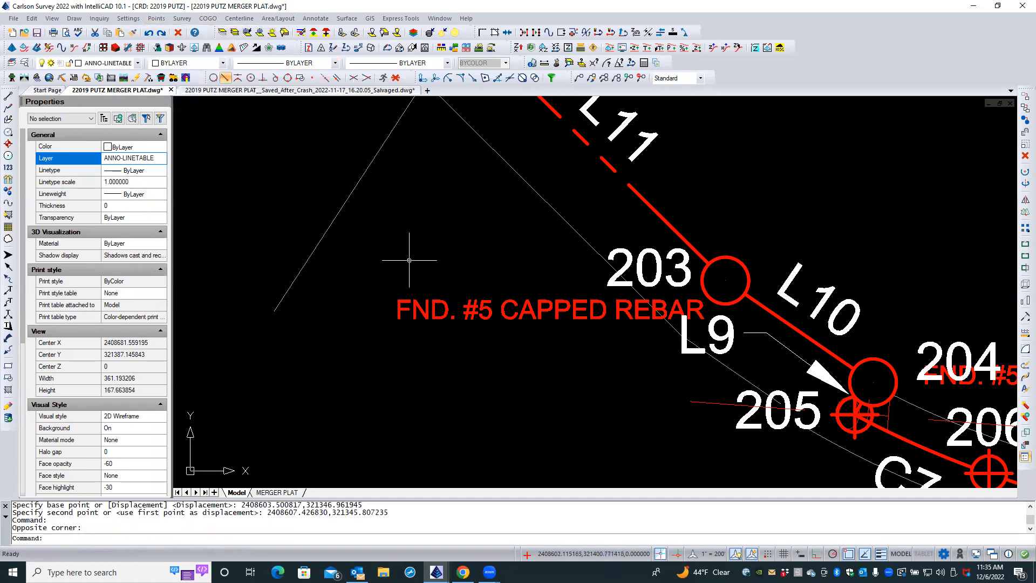
- Move the FND. #5 CAPPED REBAR text beside point 203 about 6 units west and 10.5 units north, clear of the L9 label
{"action": "left_click", "coordinate": [426, 304]}
{"action": "right_click", "coordinate": [383, 325]}
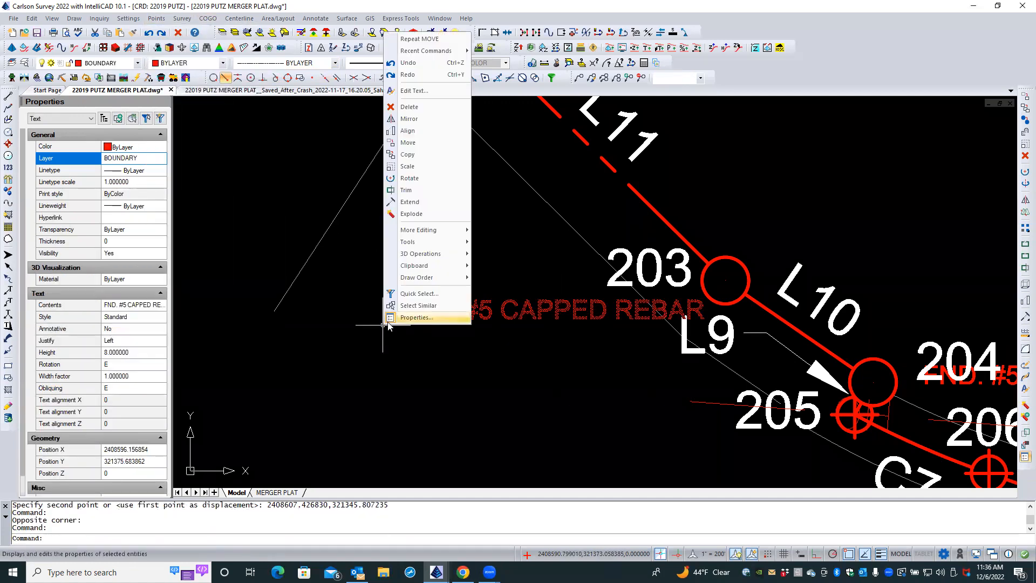
{"action": "left_click", "coordinate": [433, 349]}
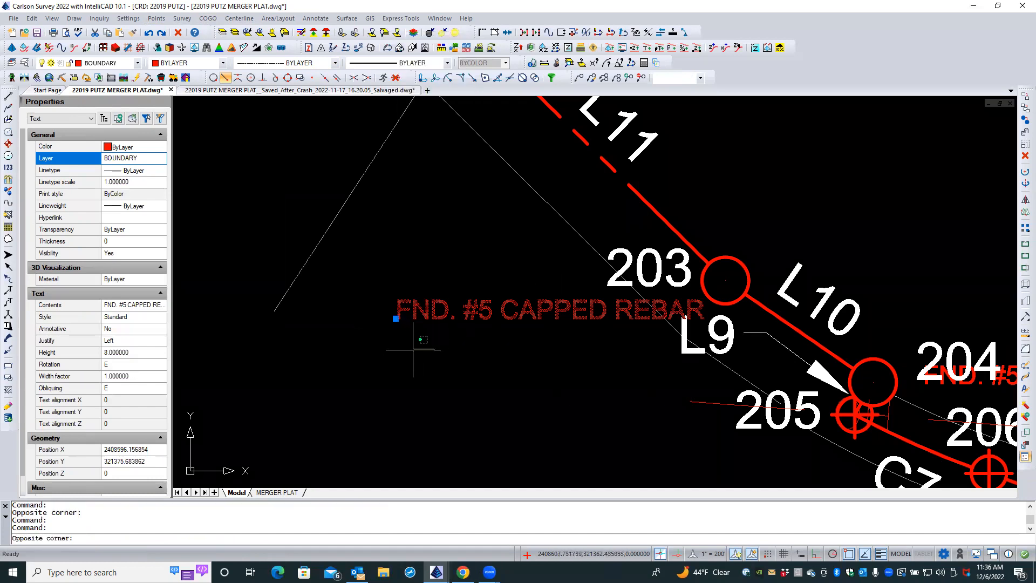
{"action": "left_click", "coordinate": [393, 319]}
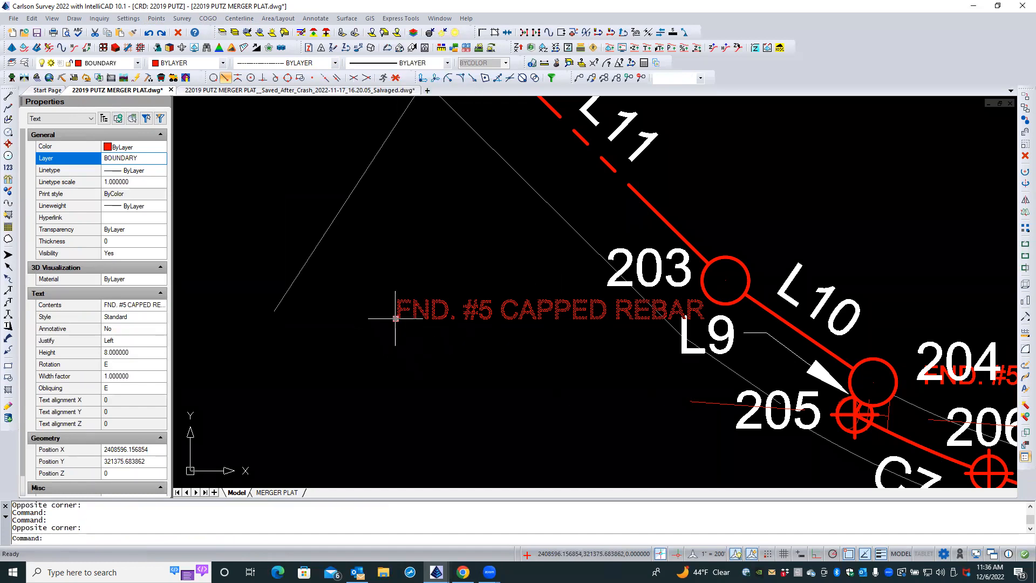
{"action": "left_click", "coordinate": [396, 318]}
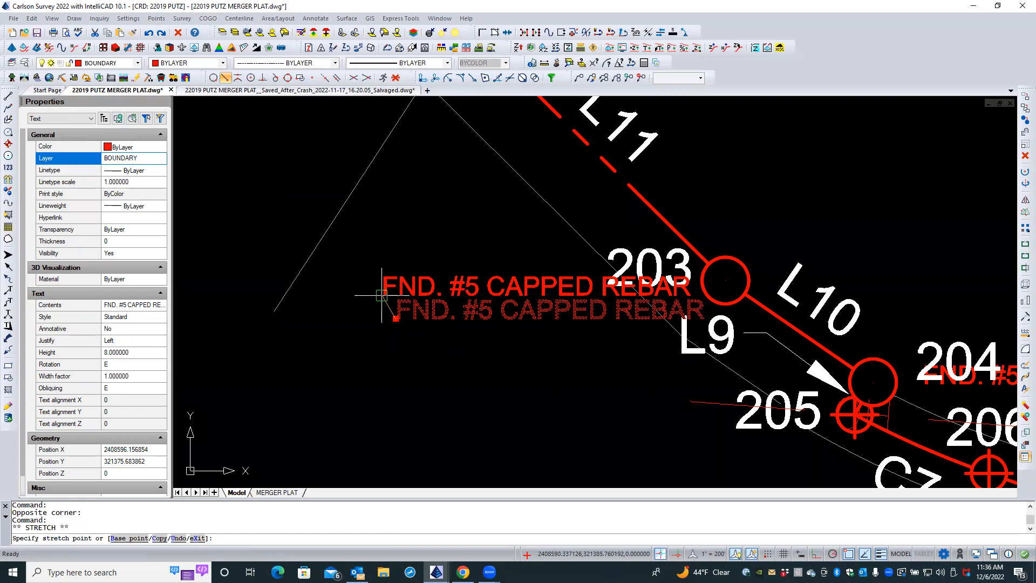
{"action": "left_click", "coordinate": [381, 295]}
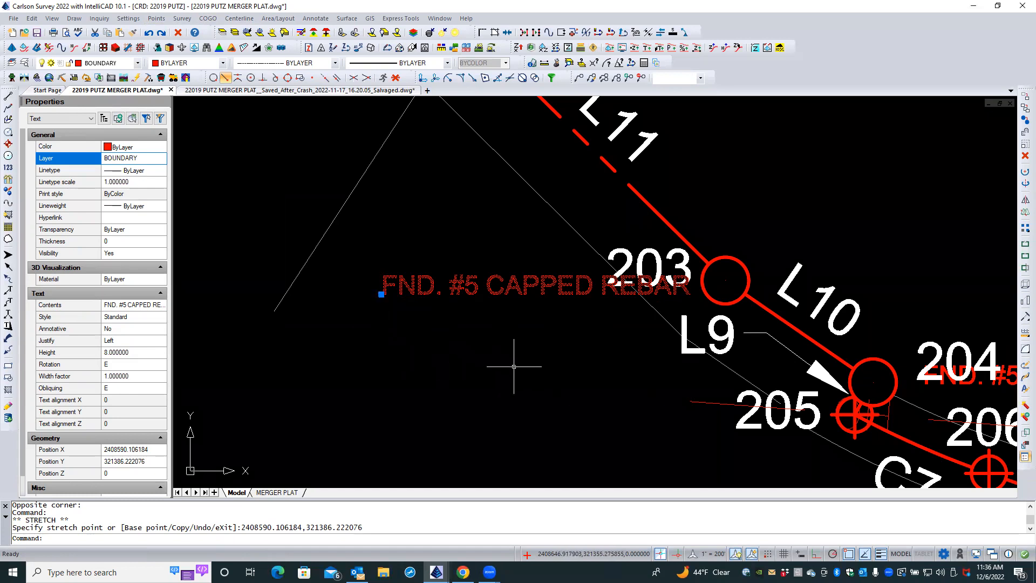
- Inspect the L9 leader and the overlapping labels along the curved boundary on the MERGER PLAT layout
{"action": "key", "text": "Escape"}
{"action": "key", "text": "Escape"}
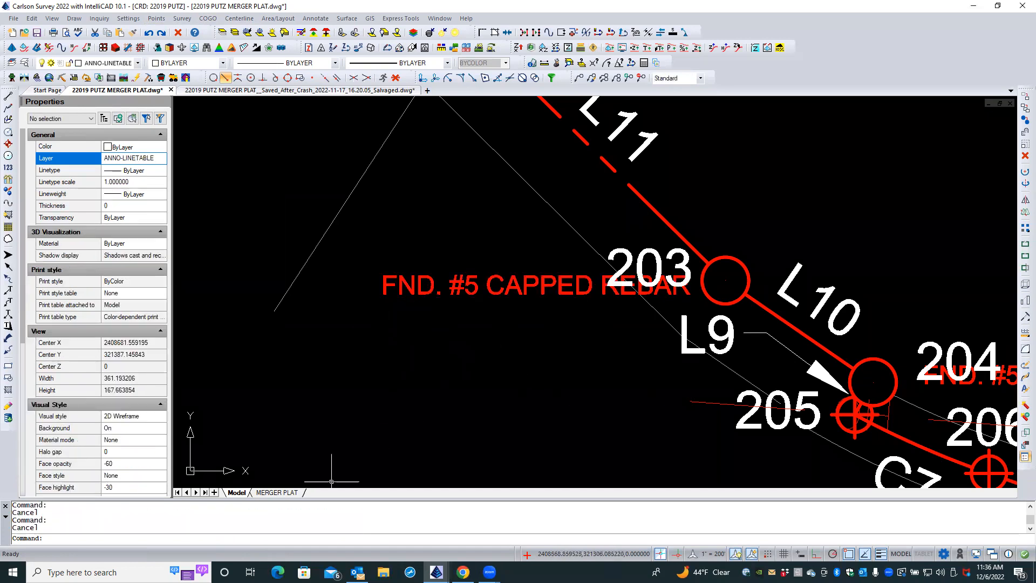
{"action": "left_click", "coordinate": [276, 492]}
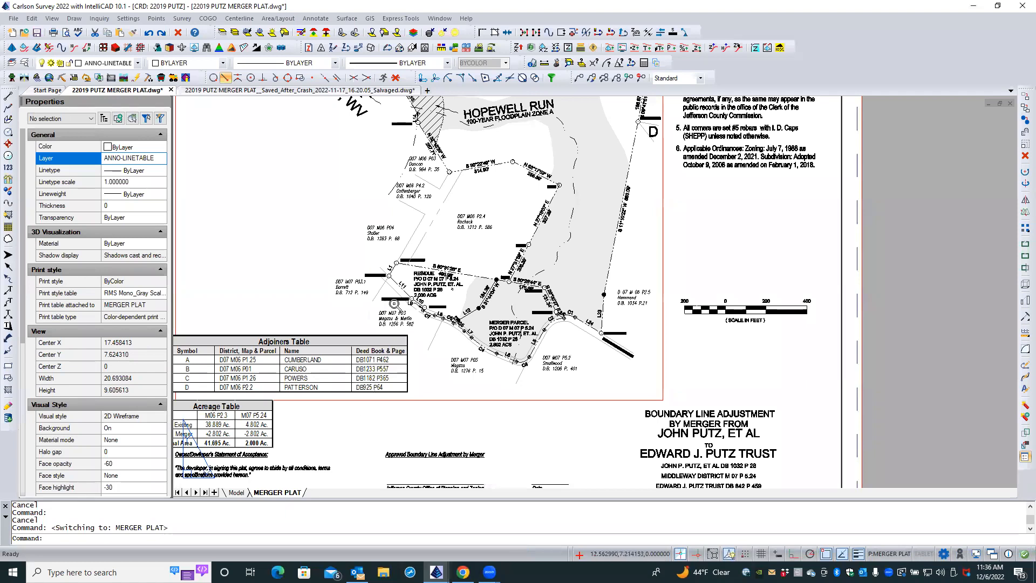
{"action": "scroll", "coordinate": [395, 304], "scroll_direction": "up", "scroll_amount": 2}
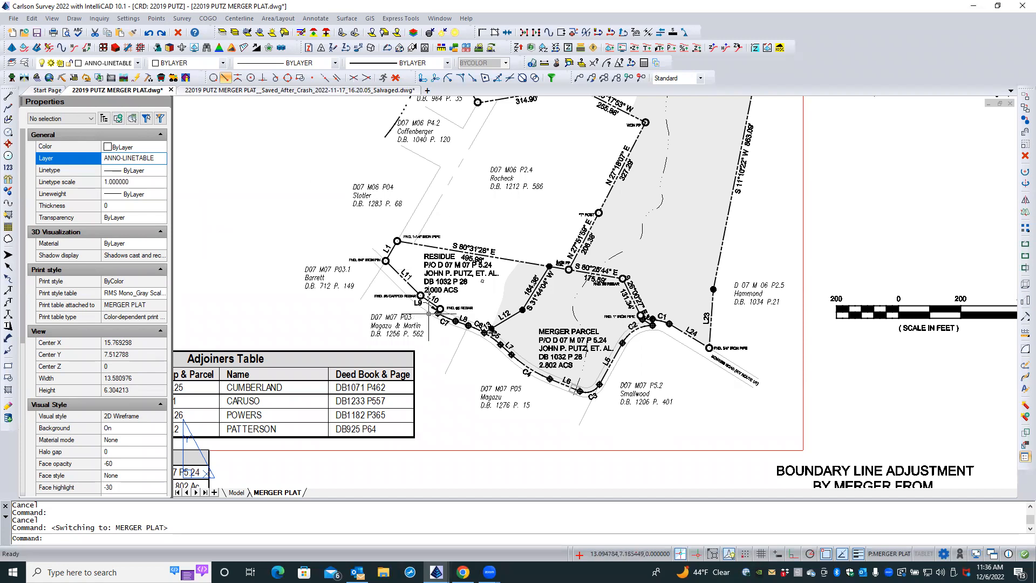
{"action": "scroll", "coordinate": [428, 313], "scroll_direction": "up", "scroll_amount": 4}
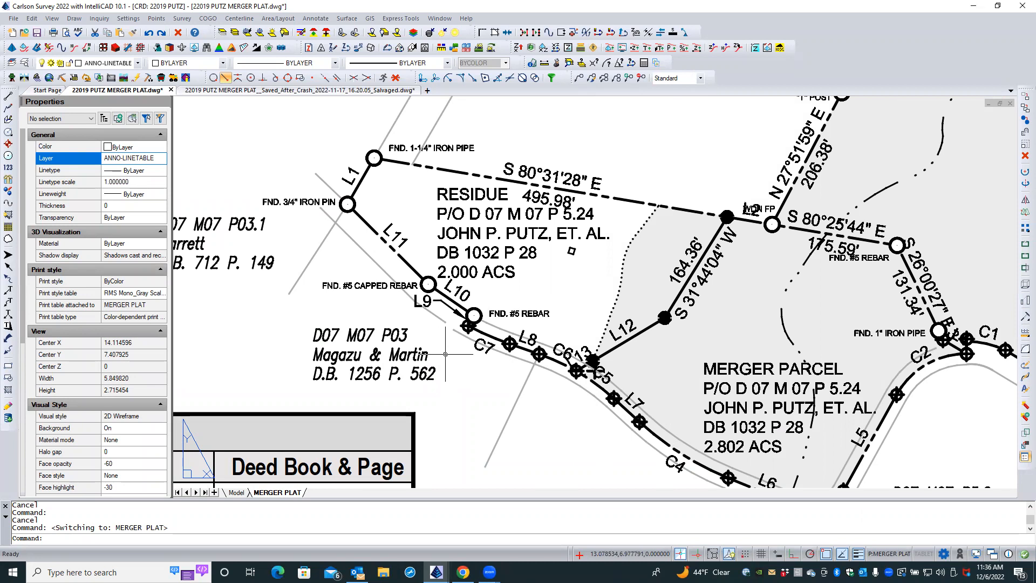
{"action": "scroll", "coordinate": [616, 359], "scroll_direction": "up", "scroll_amount": 2}
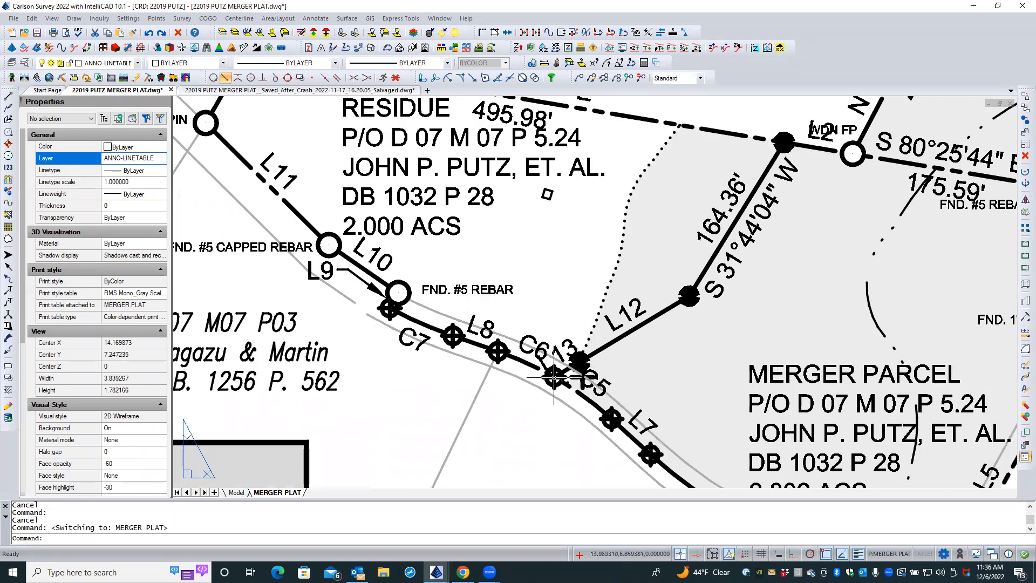
{"action": "scroll", "coordinate": [546, 374], "scroll_direction": "up", "scroll_amount": 3}
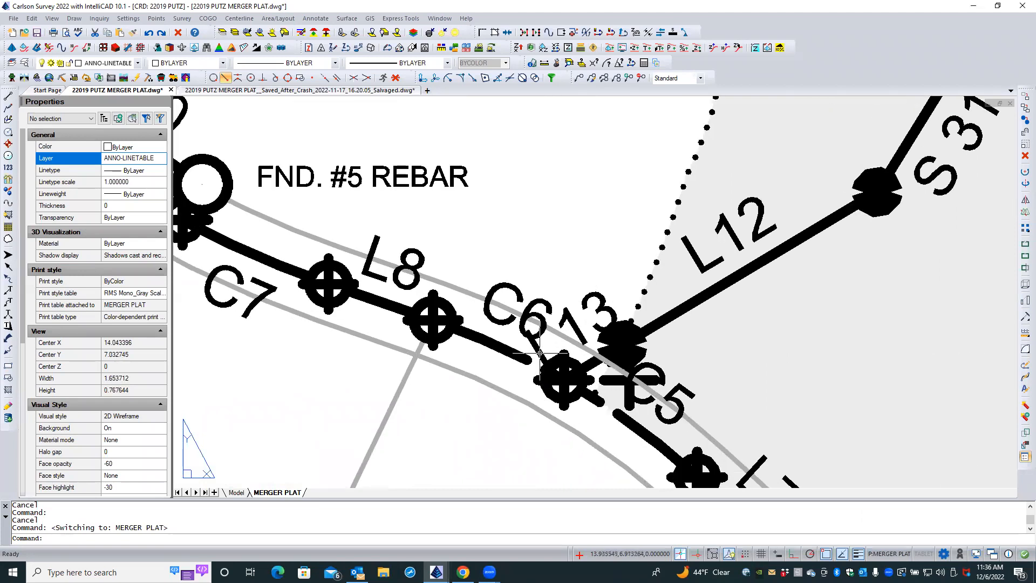
{"action": "scroll", "coordinate": [540, 353], "scroll_direction": "down", "scroll_amount": 2}
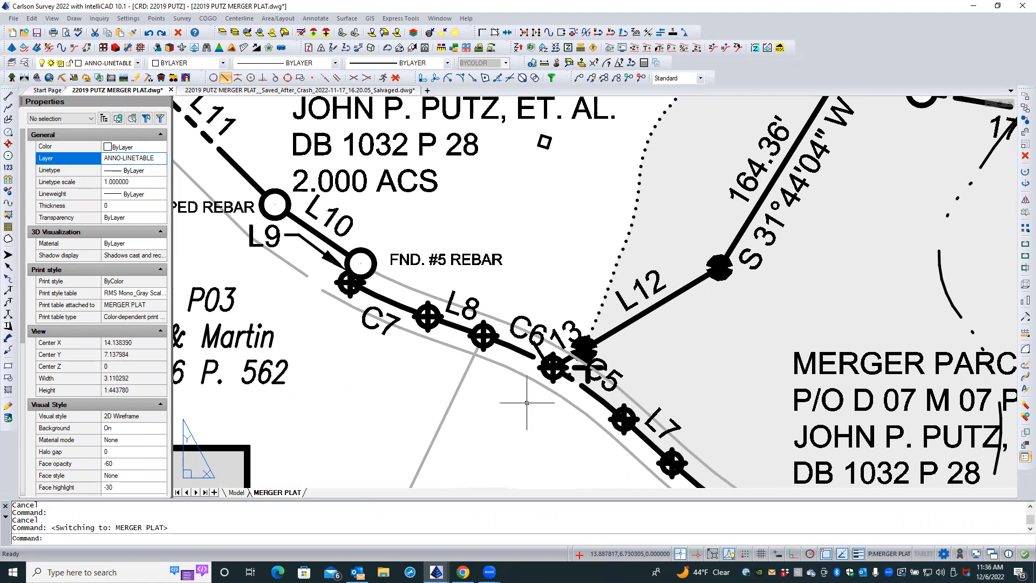
- In model space, move the L13 label beside point 29 about 57 units north and 2.5 units west, clear of C6
{"action": "left_click", "coordinate": [245, 493]}
{"action": "middle_click_drag", "start_coordinate": [595, 440], "coordinate": [432, 342]}
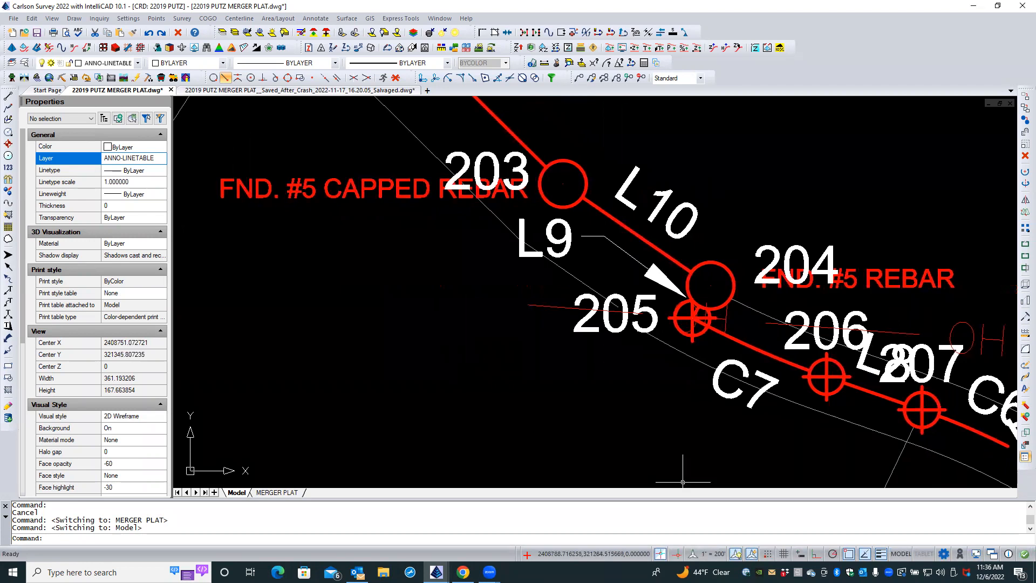
{"action": "middle_click_drag", "start_coordinate": [808, 462], "coordinate": [593, 412]}
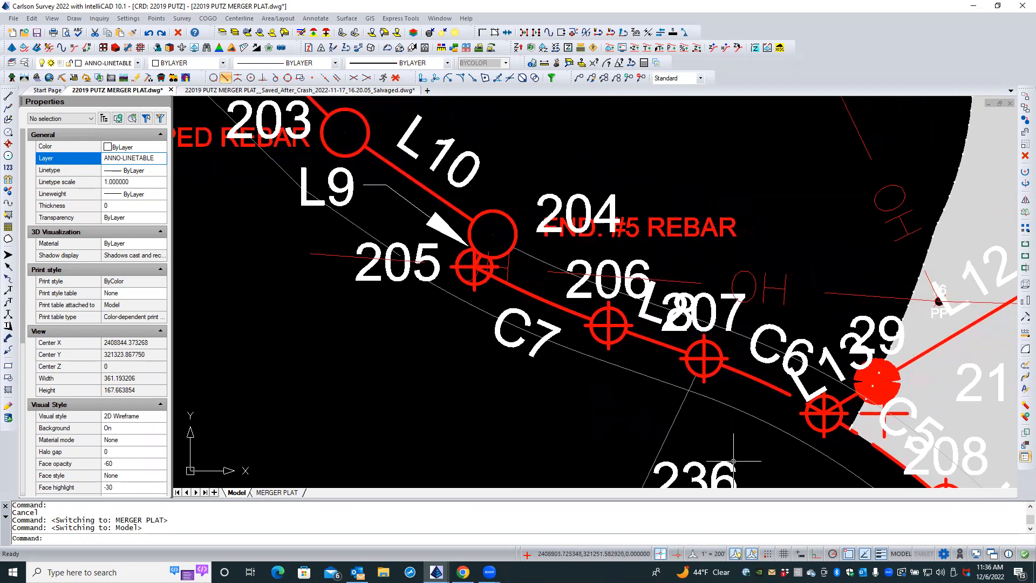
{"action": "middle_click_drag", "start_coordinate": [742, 438], "coordinate": [652, 422]}
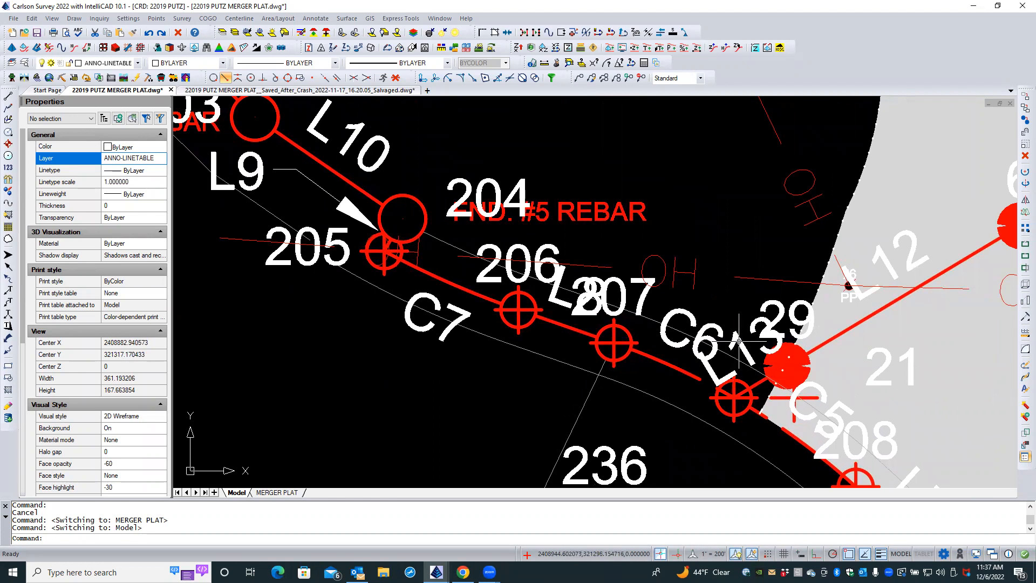
{"action": "left_click", "coordinate": [738, 340]}
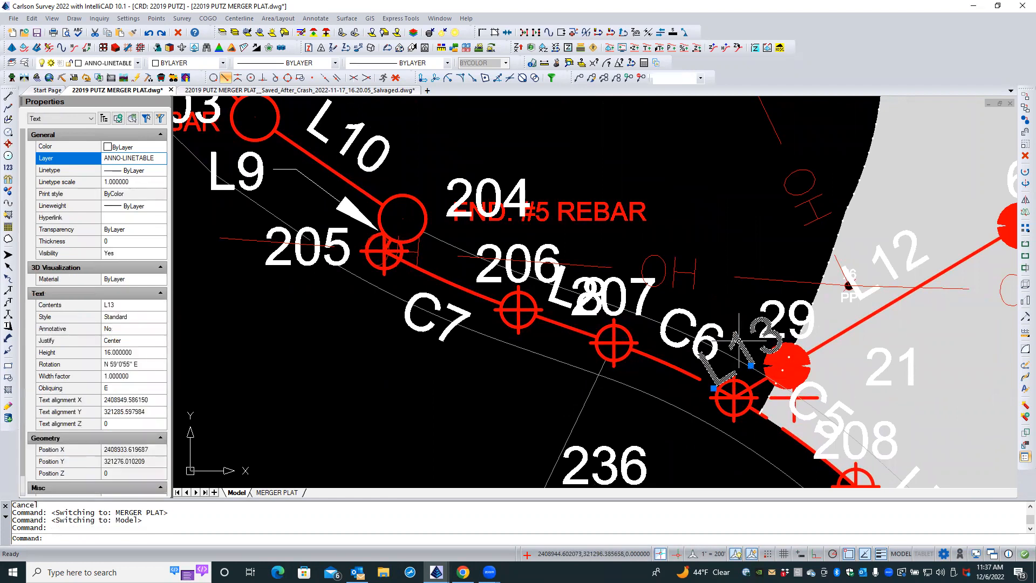
{"action": "right_click", "coordinate": [738, 339]}
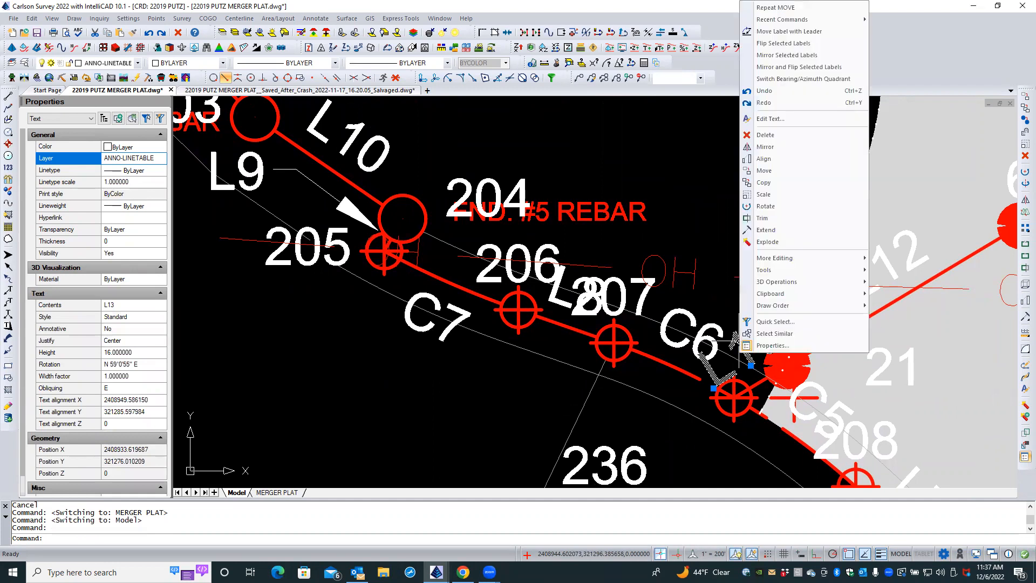
{"action": "left_click", "coordinate": [748, 180]}
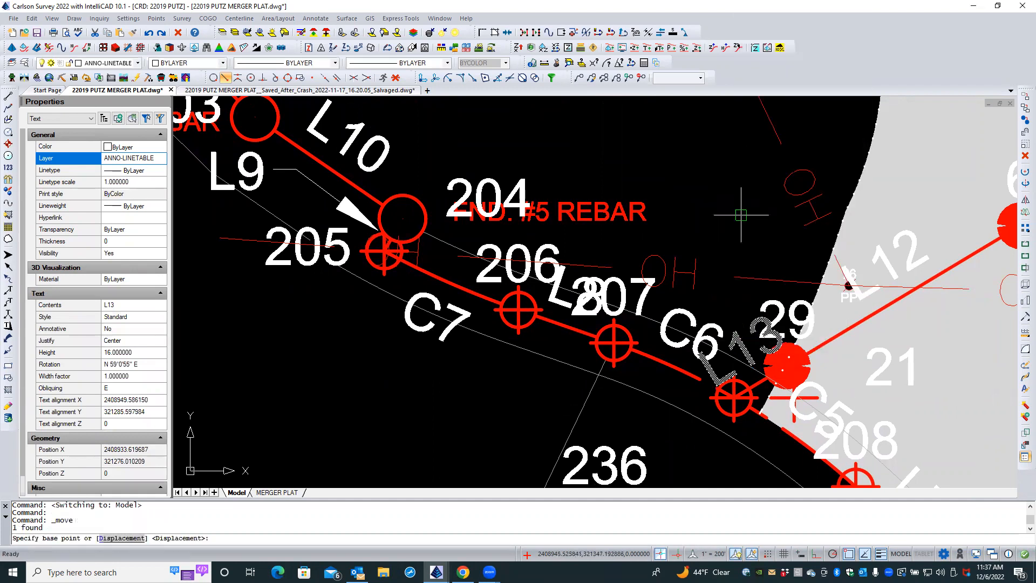
{"action": "left_click", "coordinate": [743, 322]}
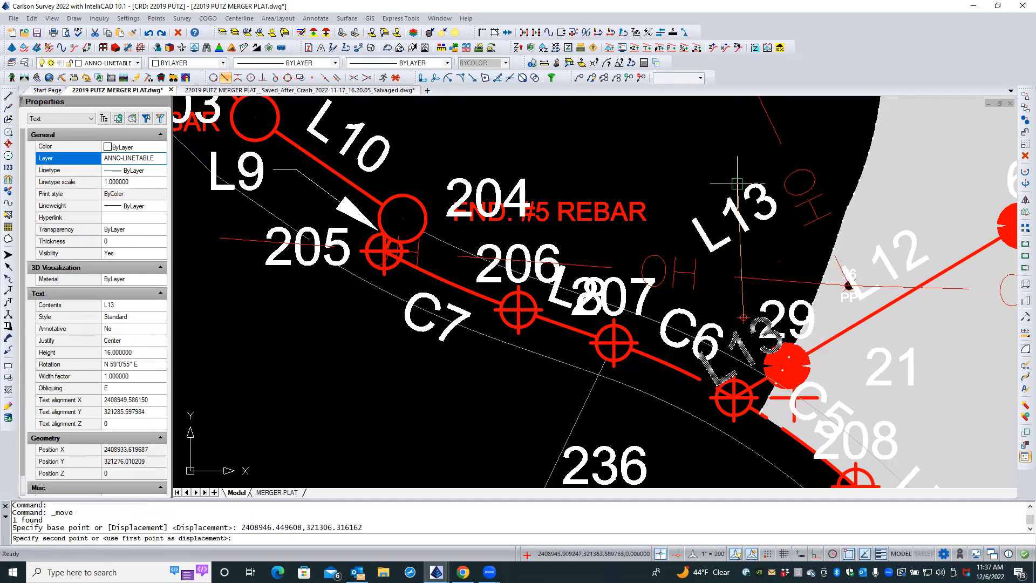
{"action": "left_click", "coordinate": [737, 183]}
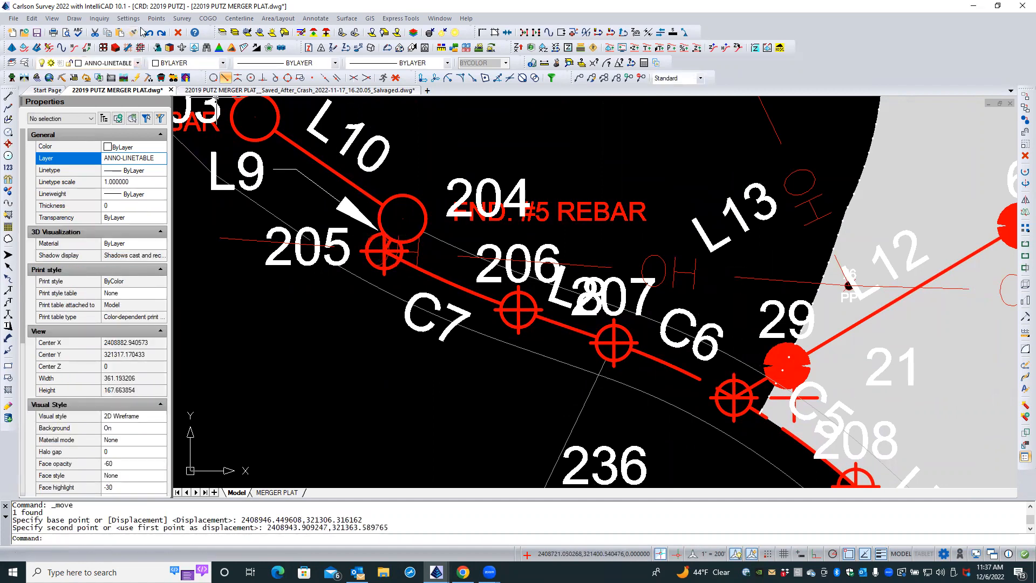
{"action": "left_click", "coordinate": [74, 18]}
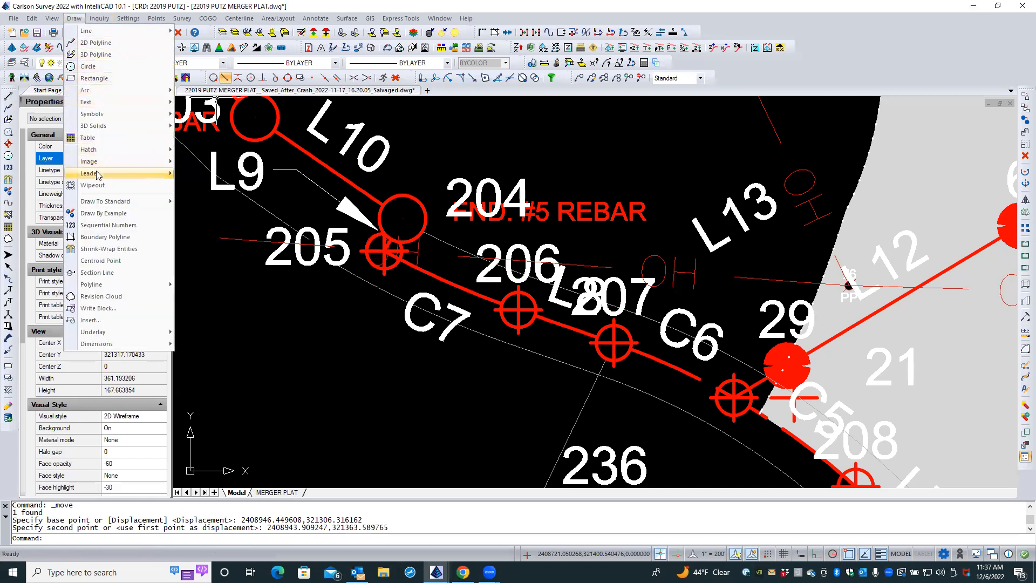
{"action": "mouse_move", "coordinate": [108, 173]}
{"action": "left_click", "coordinate": [234, 187]}
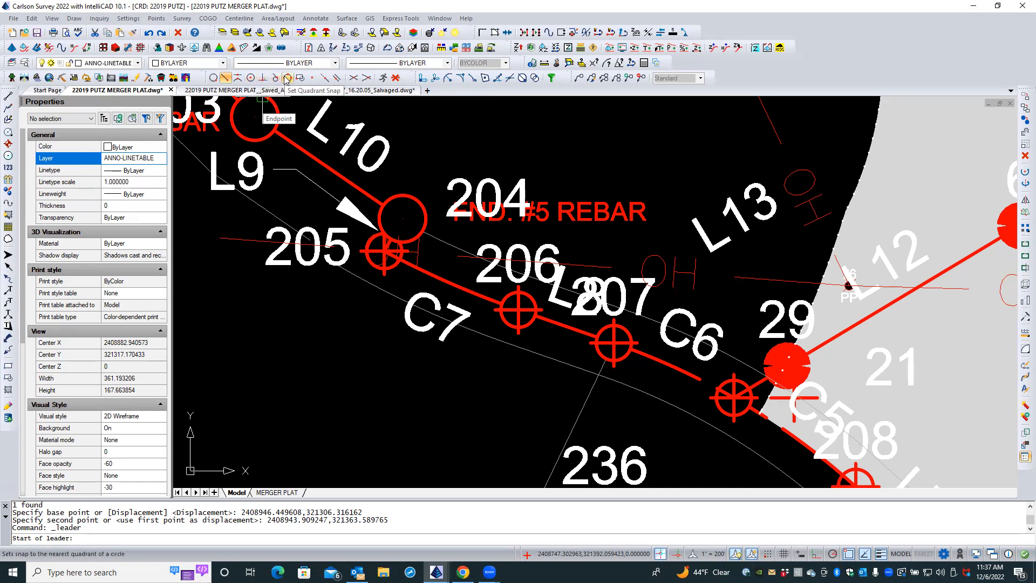
{"action": "left_click", "coordinate": [238, 78]}
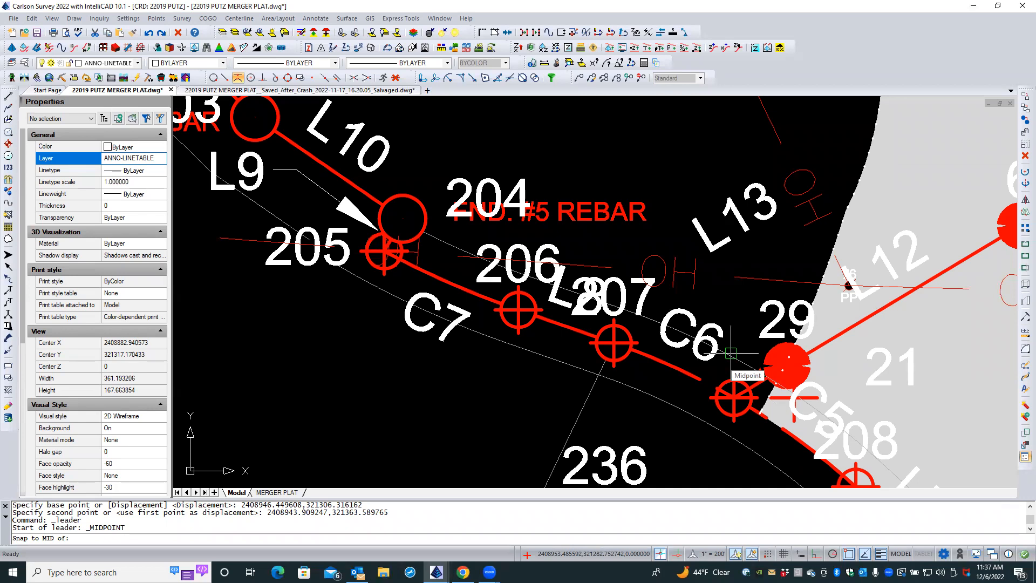
{"action": "key", "text": "Escape"}
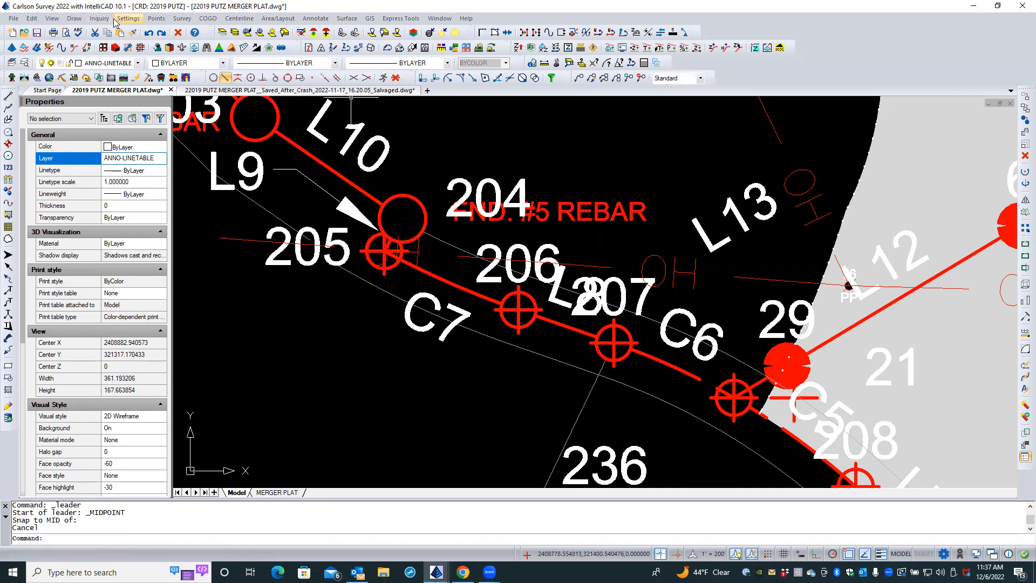
- Draw a straight leader from the short line southwest of point 29 to the start of the L13 label, using Nearest snap and annotation None
{"action": "left_click", "coordinate": [79, 20]}
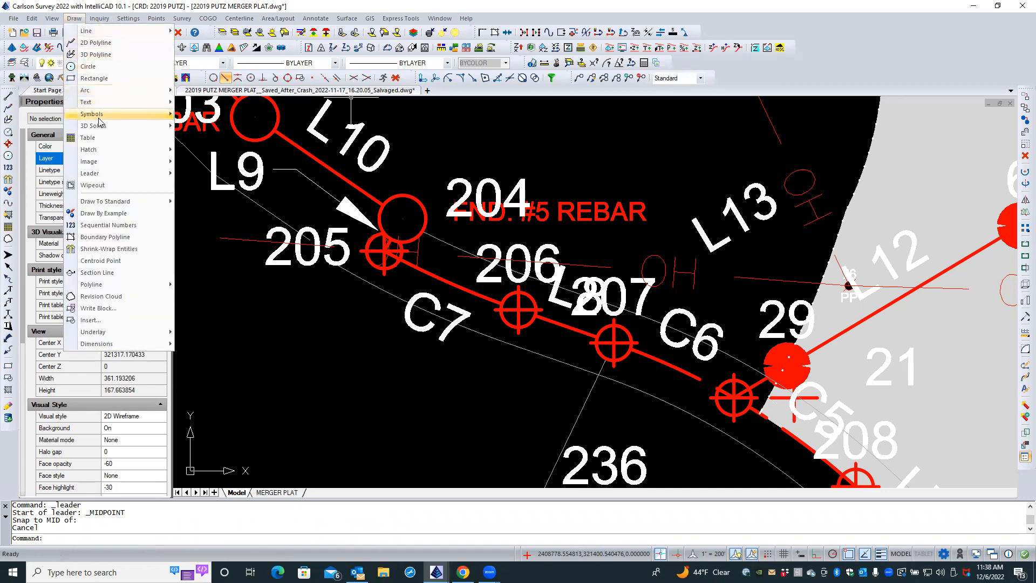
{"action": "mouse_move", "coordinate": [112, 179]}
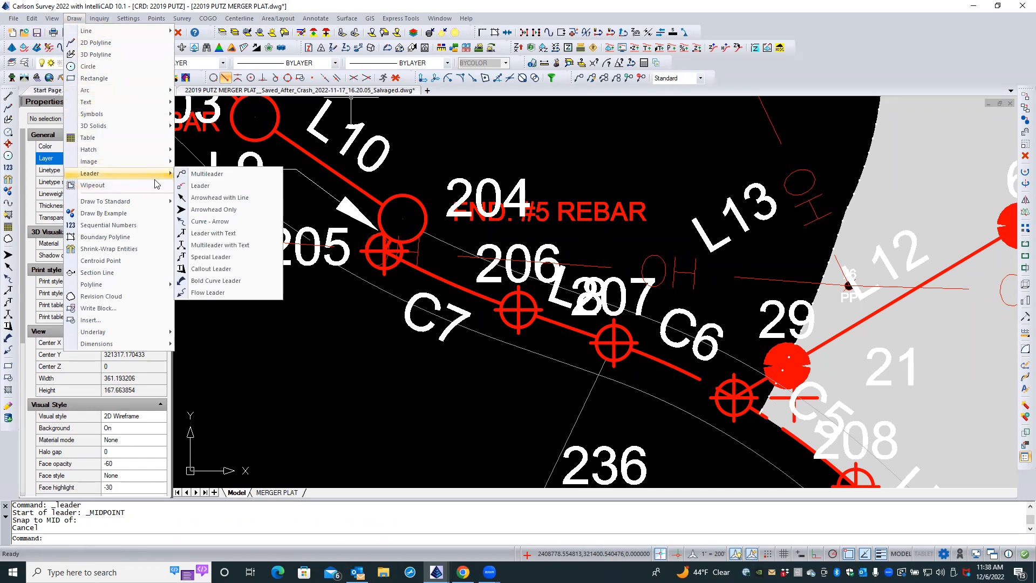
{"action": "left_click", "coordinate": [212, 184]}
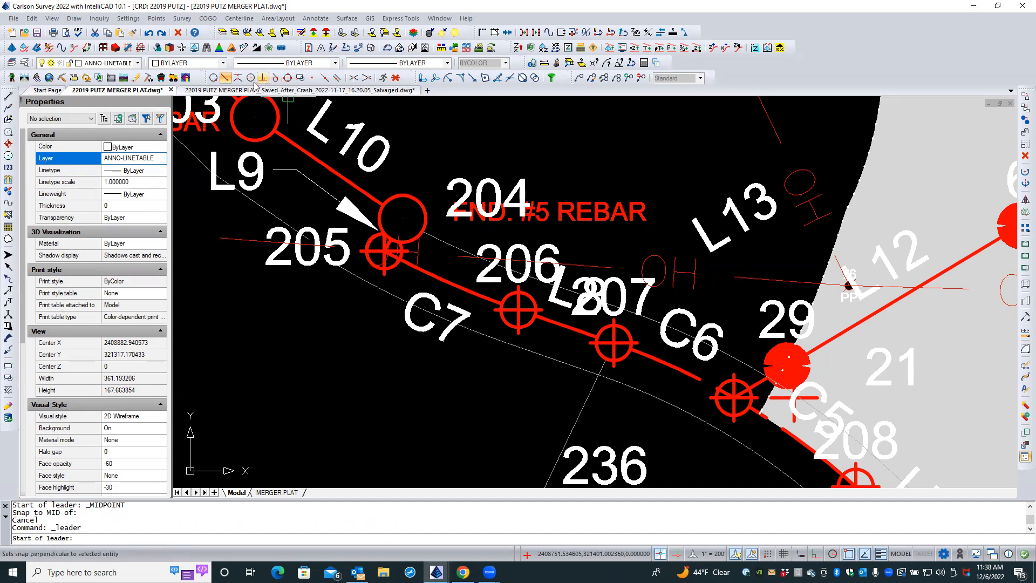
{"action": "left_click", "coordinate": [214, 79]}
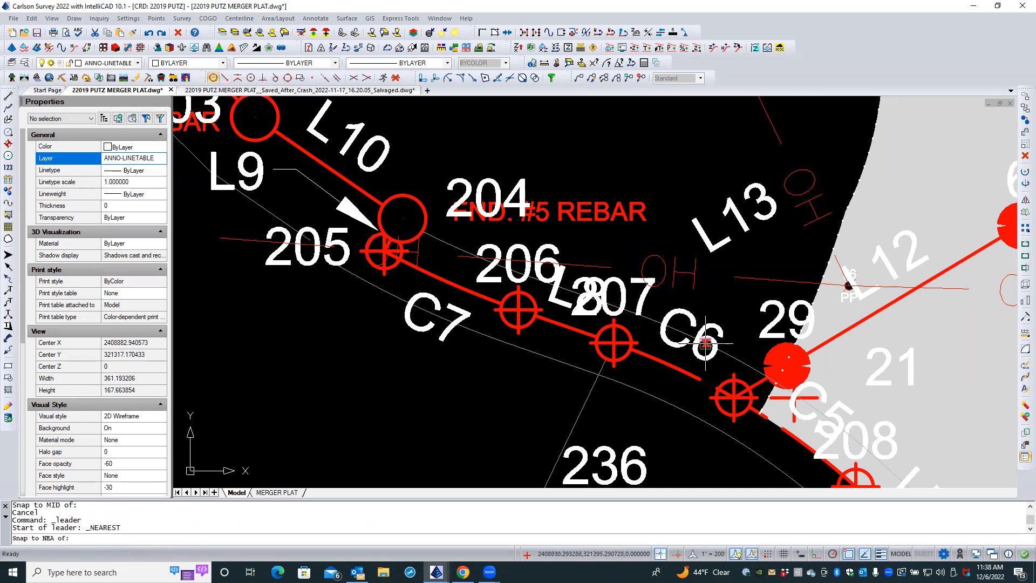
{"action": "left_click", "coordinate": [755, 384]}
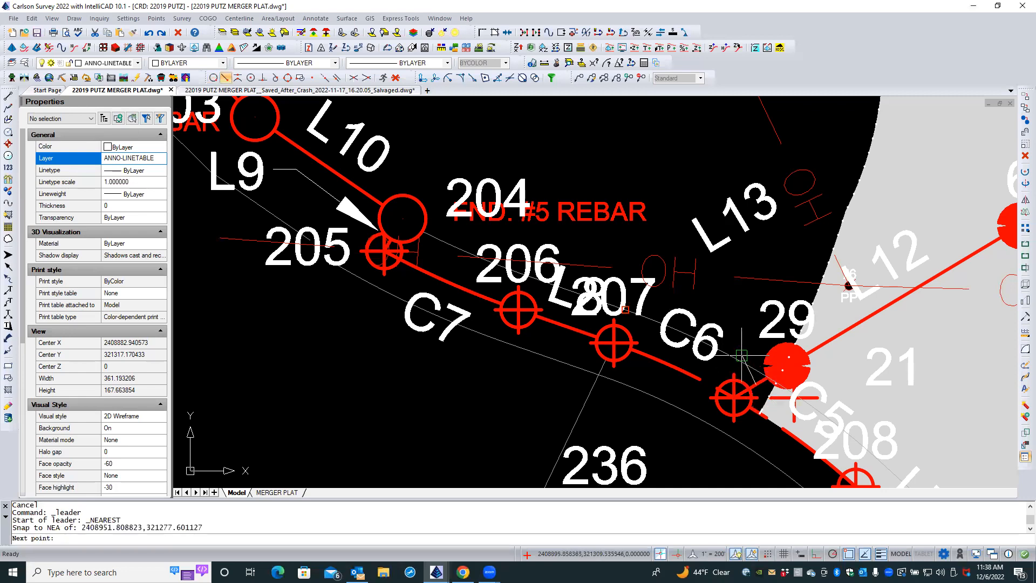
{"action": "left_click", "coordinate": [689, 249]}
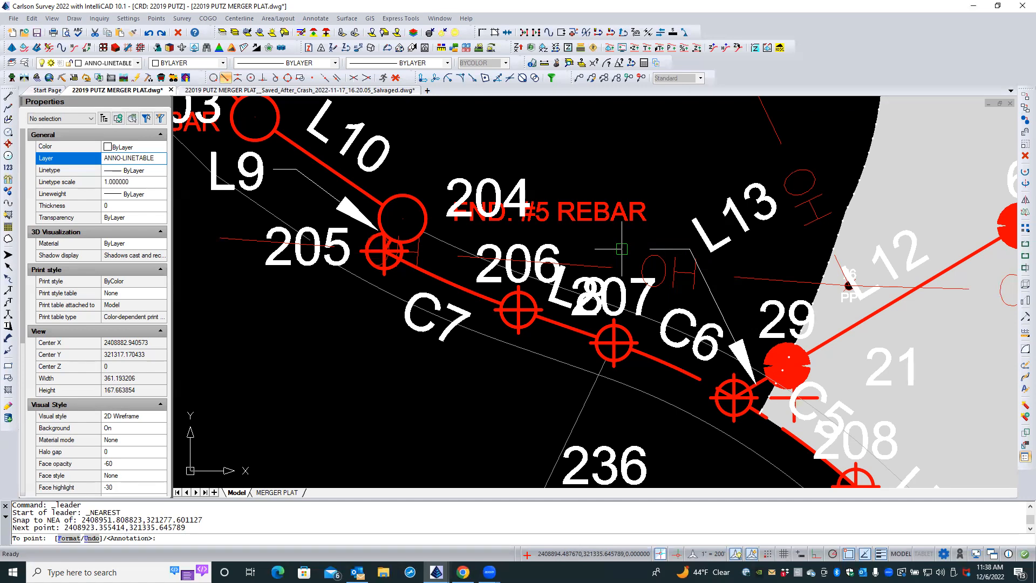
{"action": "key", "text": "Return"}
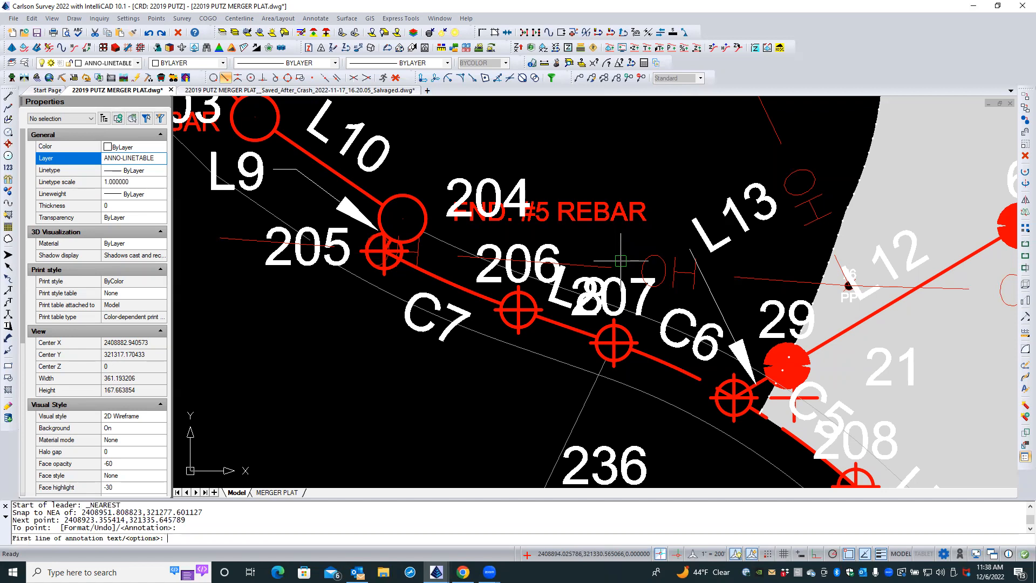
{"action": "key", "text": "Return"}
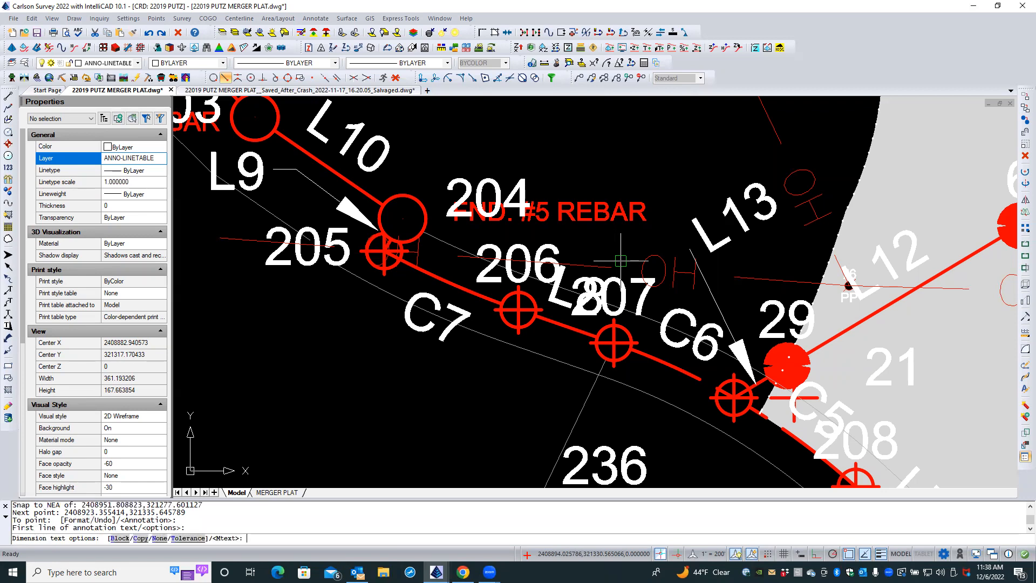
{"action": "key", "text": "Return"}
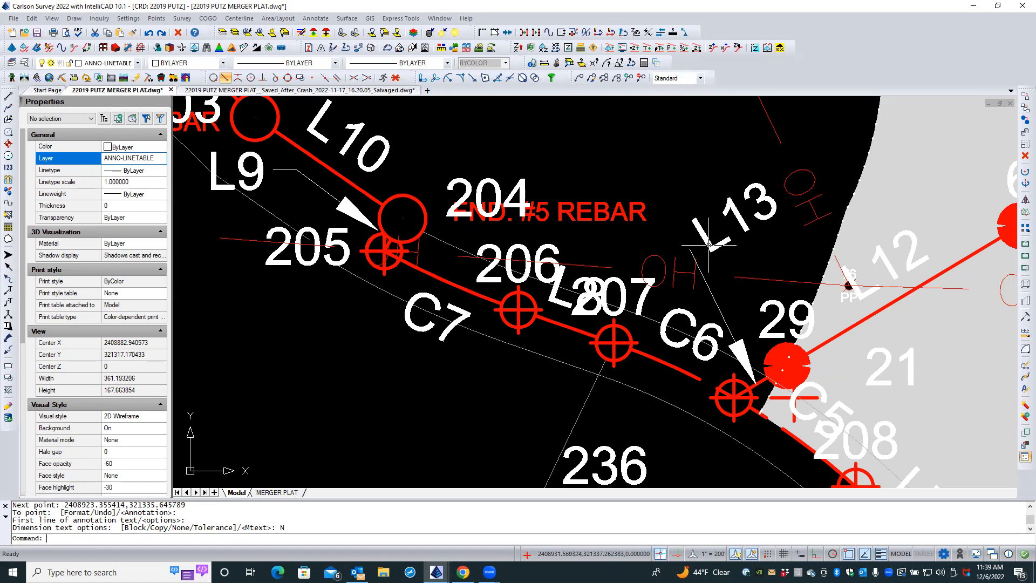
- Erase the straight leader below the L13 label
{"action": "left_click", "coordinate": [720, 310]}
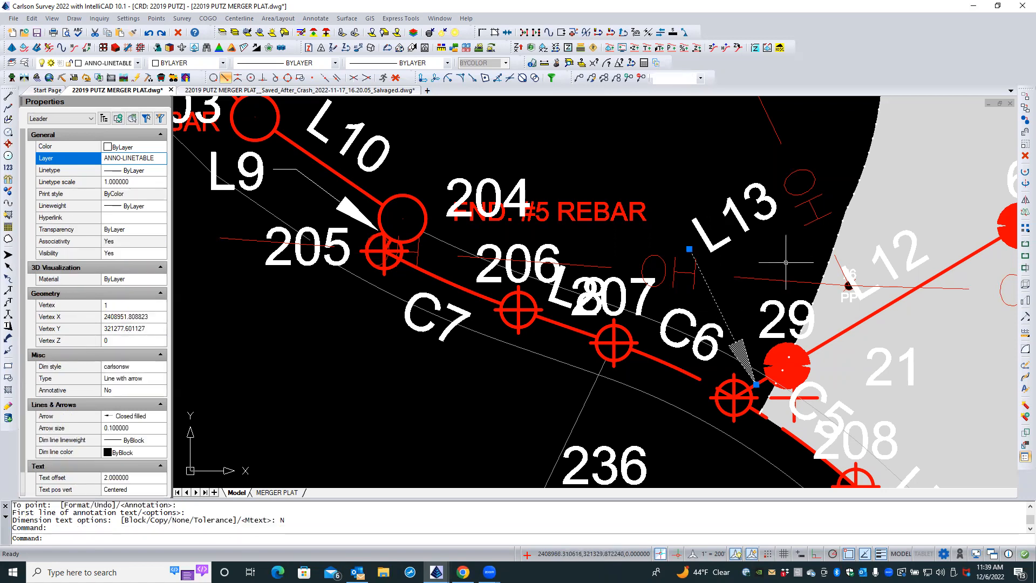
{"action": "left_click", "coordinate": [1025, 155]}
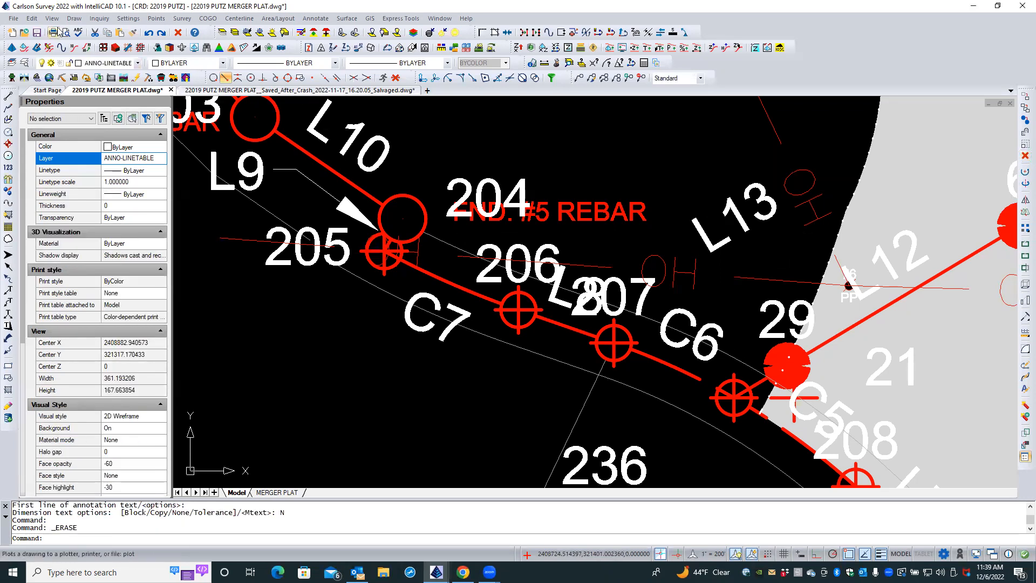
- Draw a two-segment leader from the short line southwest of point 29 northwest past C6, then about 24 units west, using Nearest snap and annotation None
{"action": "left_click", "coordinate": [74, 18]}
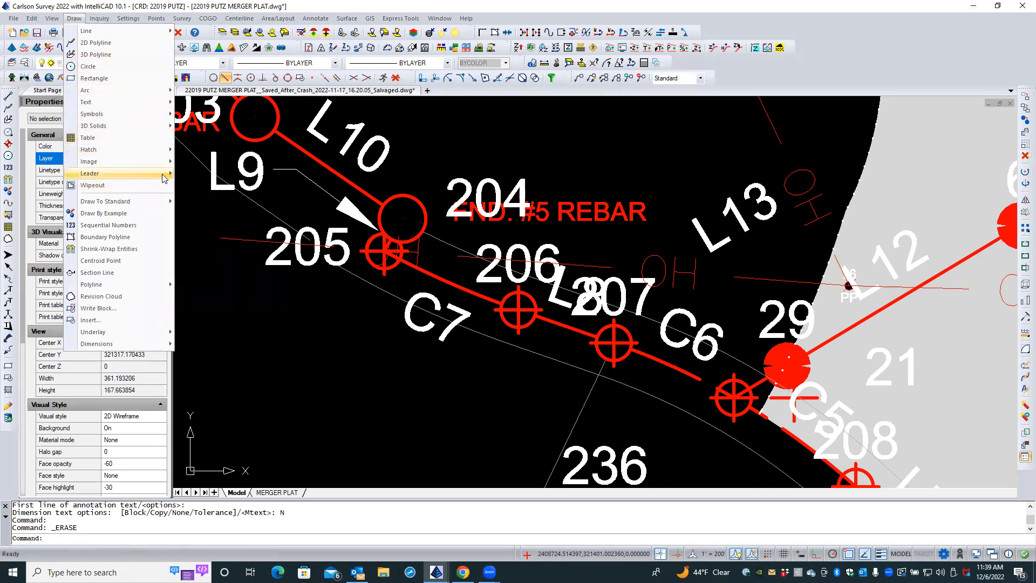
{"action": "mouse_move", "coordinate": [168, 174]}
{"action": "left_click", "coordinate": [189, 185]}
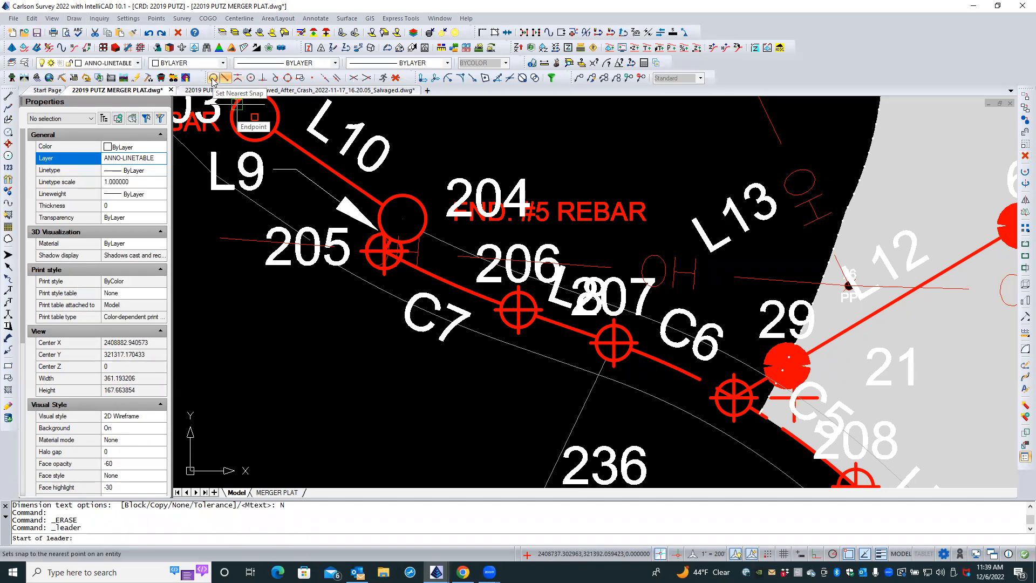
{"action": "left_click", "coordinate": [214, 79]}
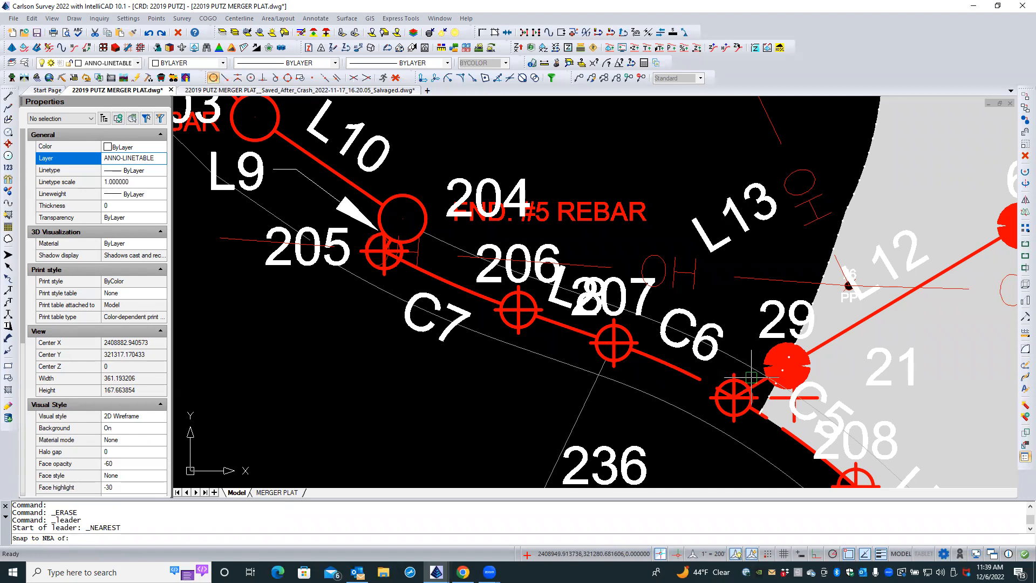
{"action": "left_click", "coordinate": [751, 376]}
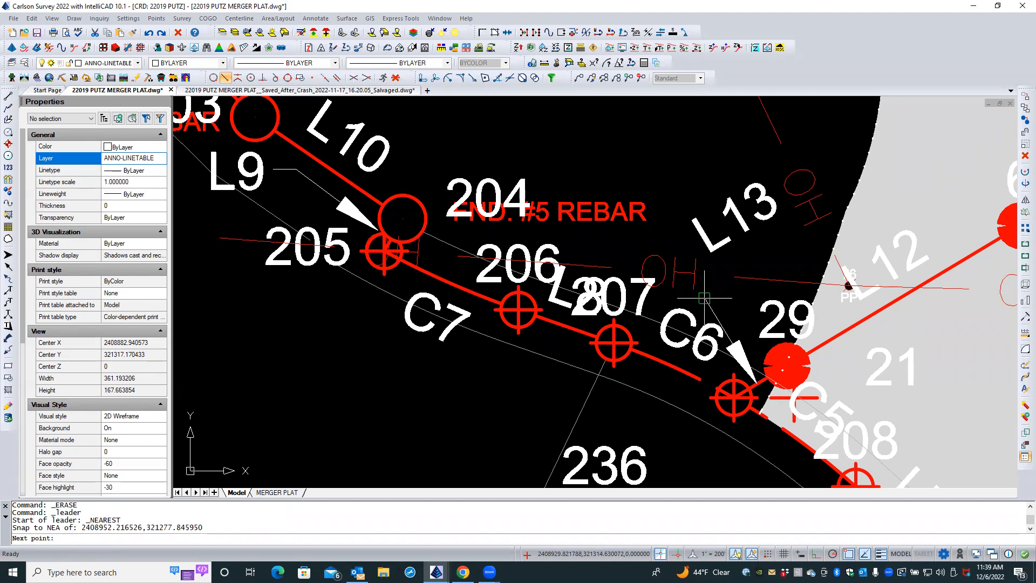
{"action": "left_click", "coordinate": [681, 241]}
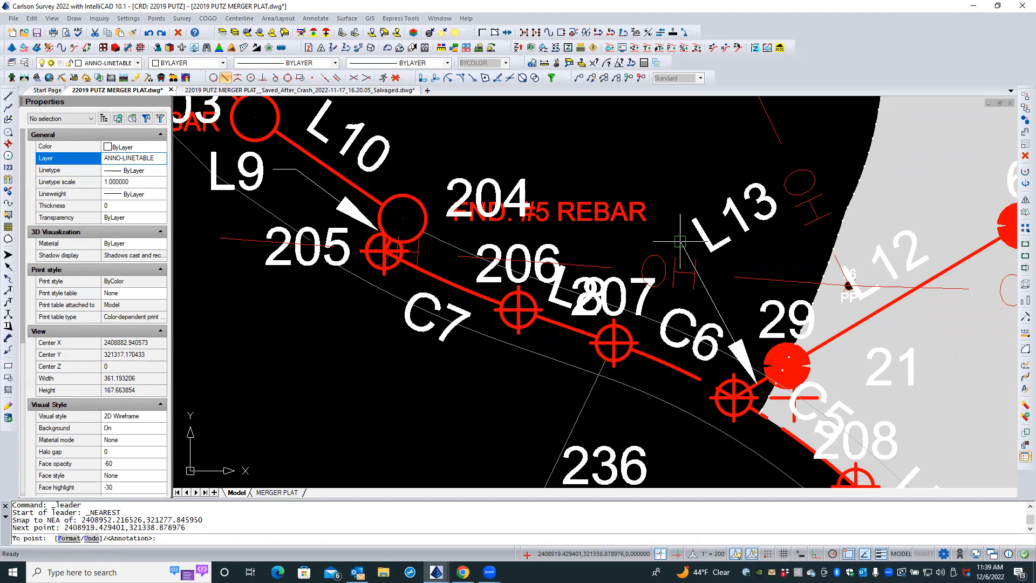
{"action": "left_click", "coordinate": [623, 246]}
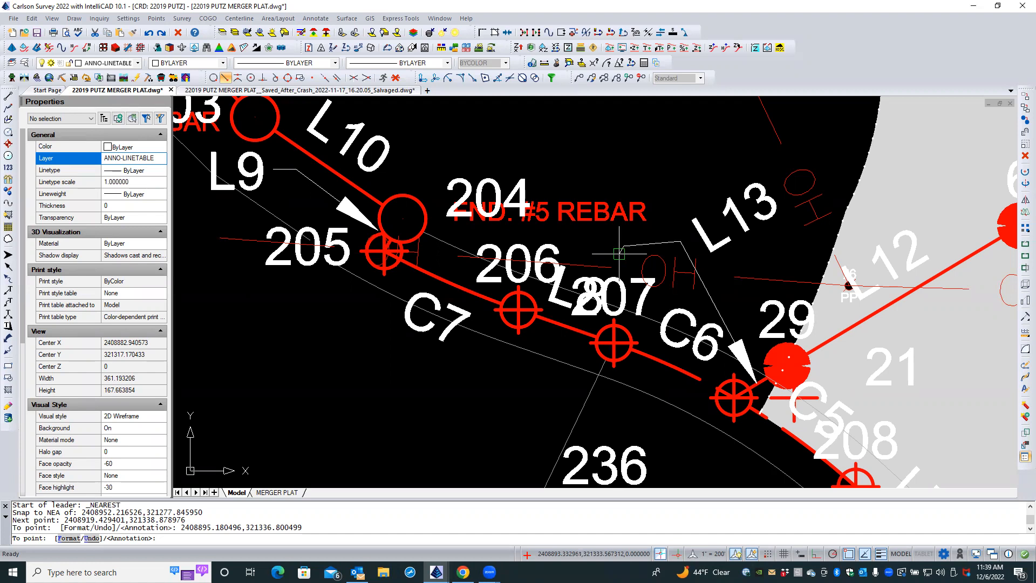
{"action": "key", "text": "Return"}
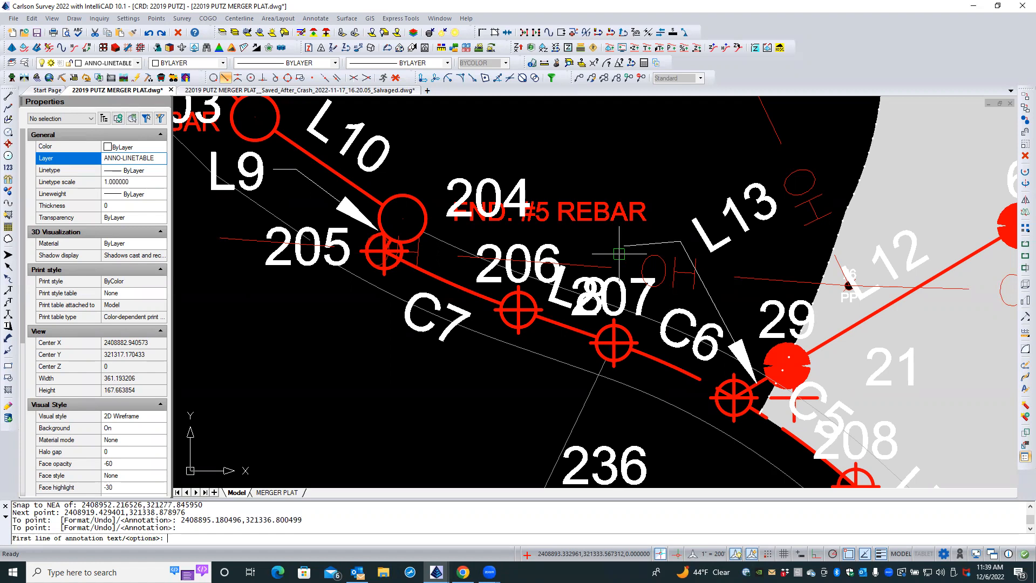
{"action": "key", "text": "Return"}
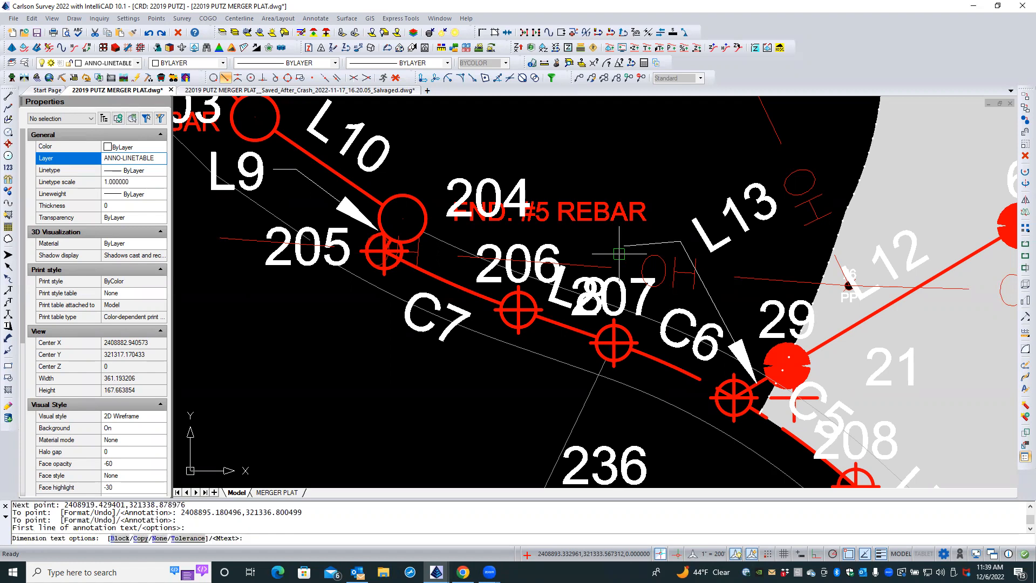
{"action": "key", "text": "Return"}
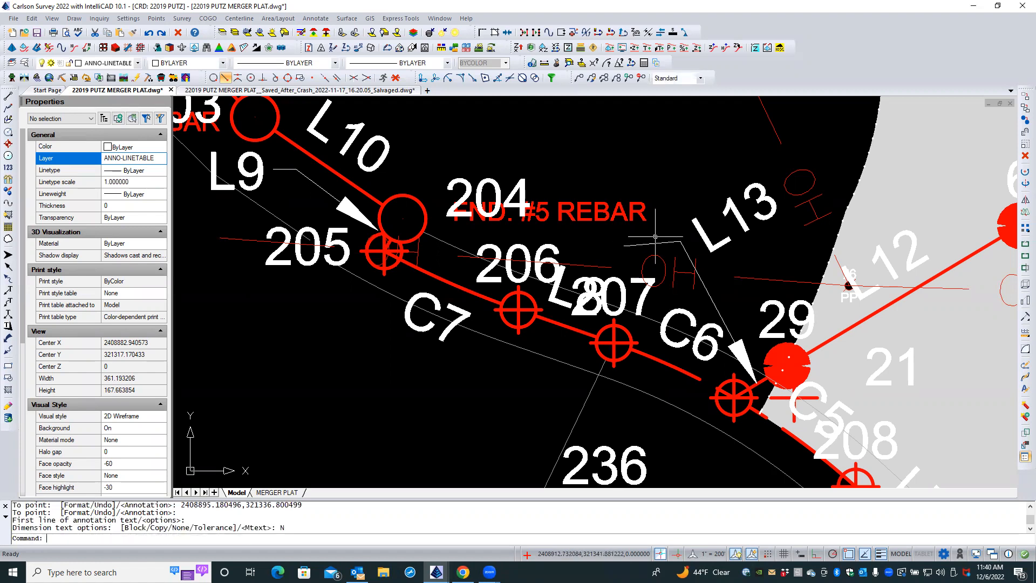
- Set the L13 label's rotation to E
{"action": "left_click", "coordinate": [743, 224]}
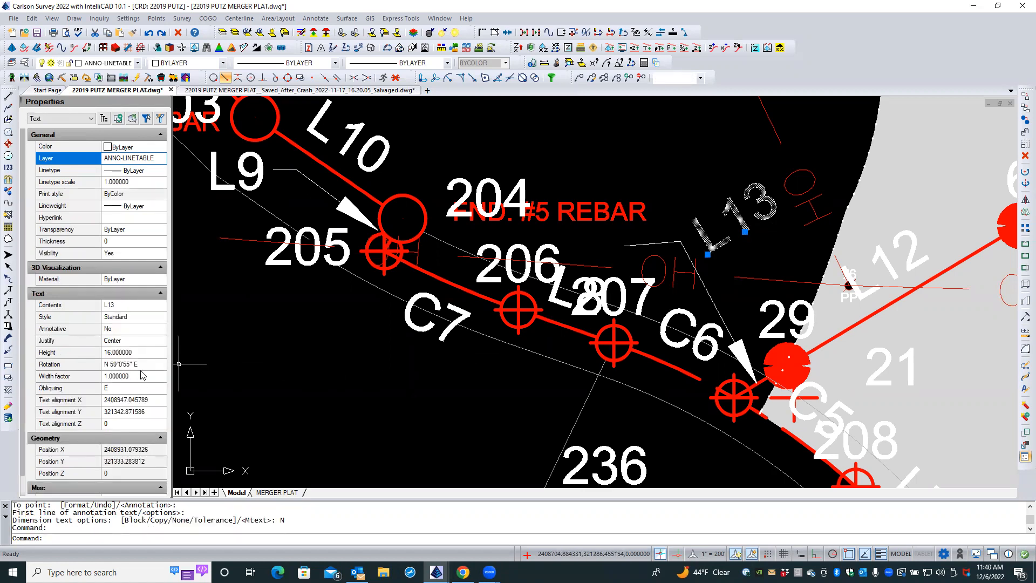
{"action": "left_click", "coordinate": [140, 365]}
{"action": "type", "text": "E"}
{"action": "key", "text": "Tab"}
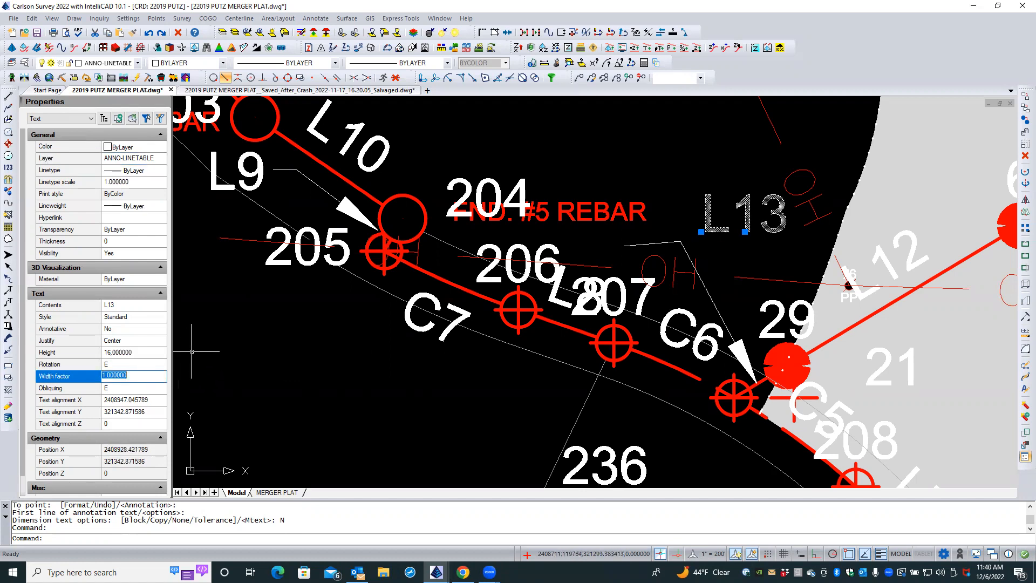
- Move the L13 label about 71 units west and 13 units south to the tail end of its leader
{"action": "right_click", "coordinate": [731, 243]}
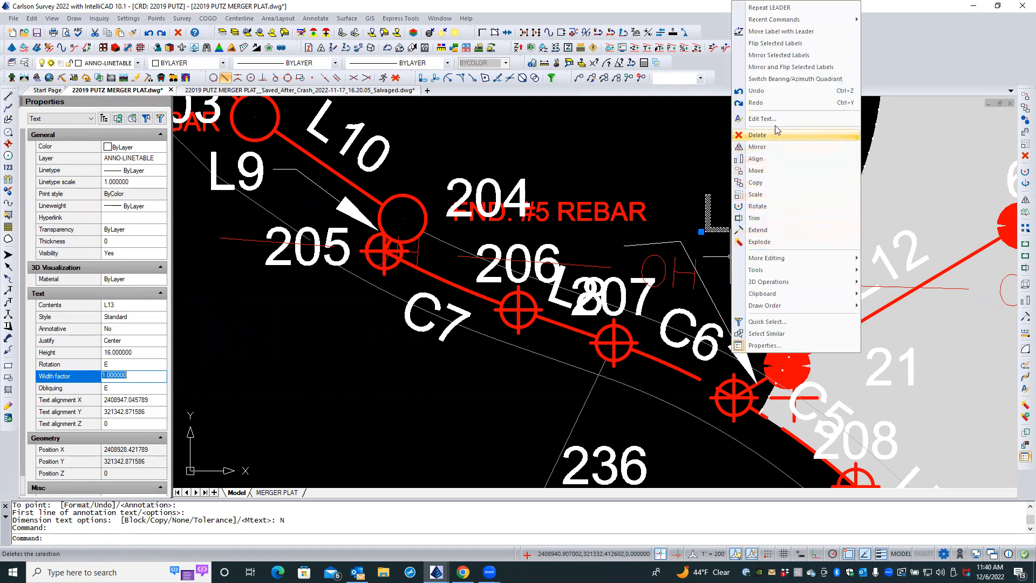
{"action": "left_click", "coordinate": [766, 170]}
{"action": "left_click", "coordinate": [742, 247]}
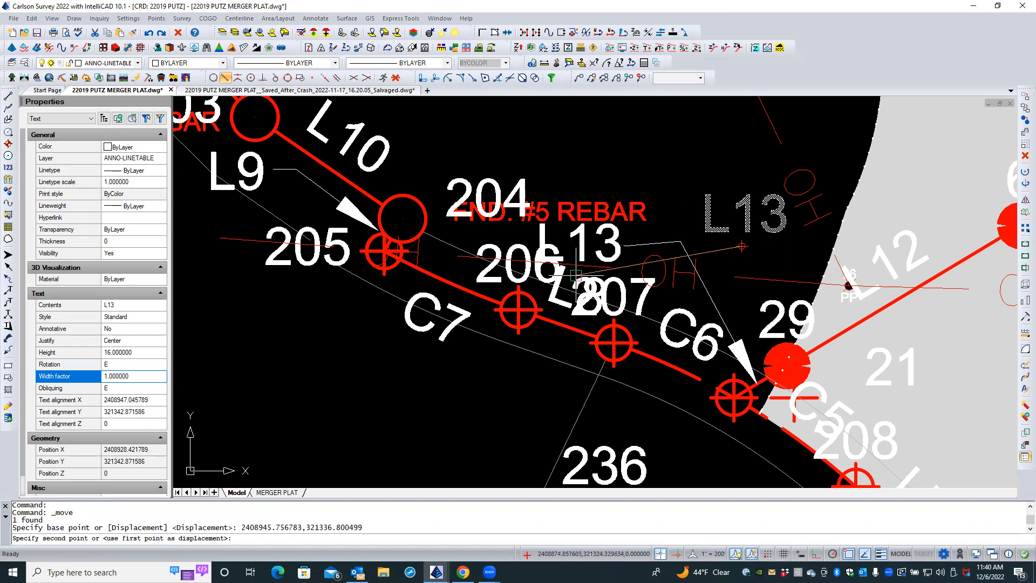
{"action": "left_click", "coordinate": [575, 274]}
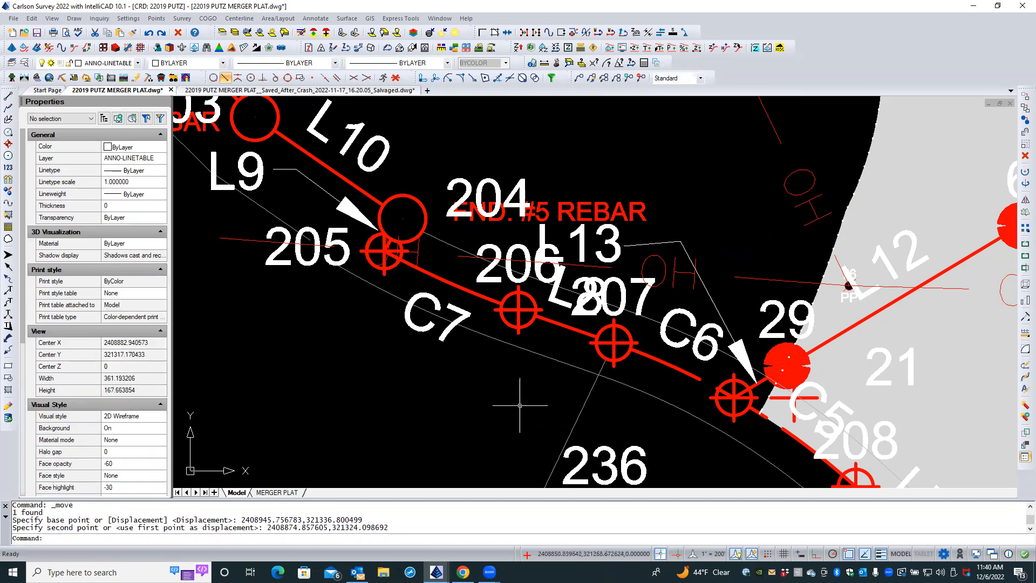
- Stretch the L13 leader's tail end level with its bend, leaving a horizontal landing about 14 units long
{"action": "left_click", "coordinate": [636, 242]}
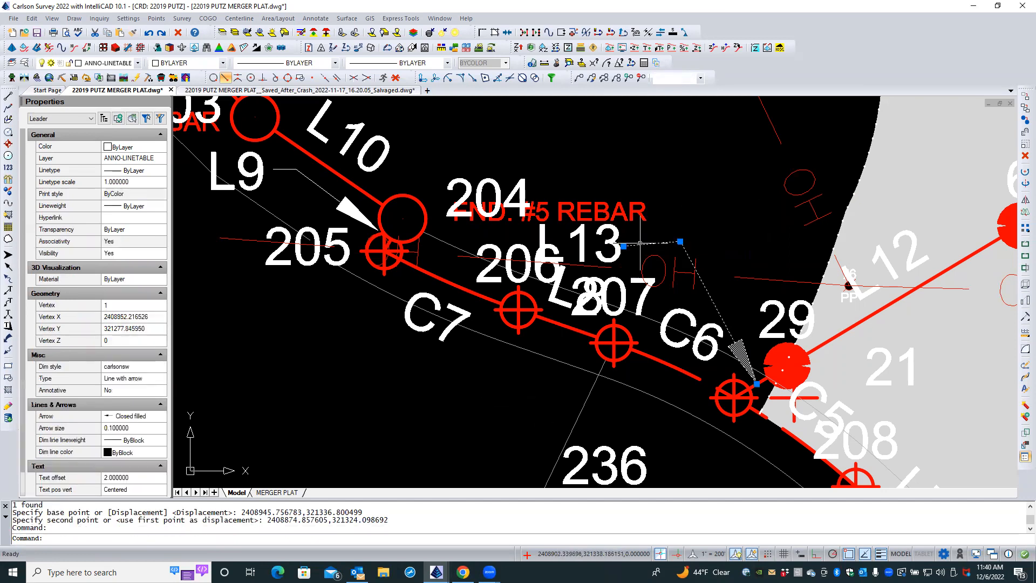
{"action": "left_click", "coordinate": [623, 246]}
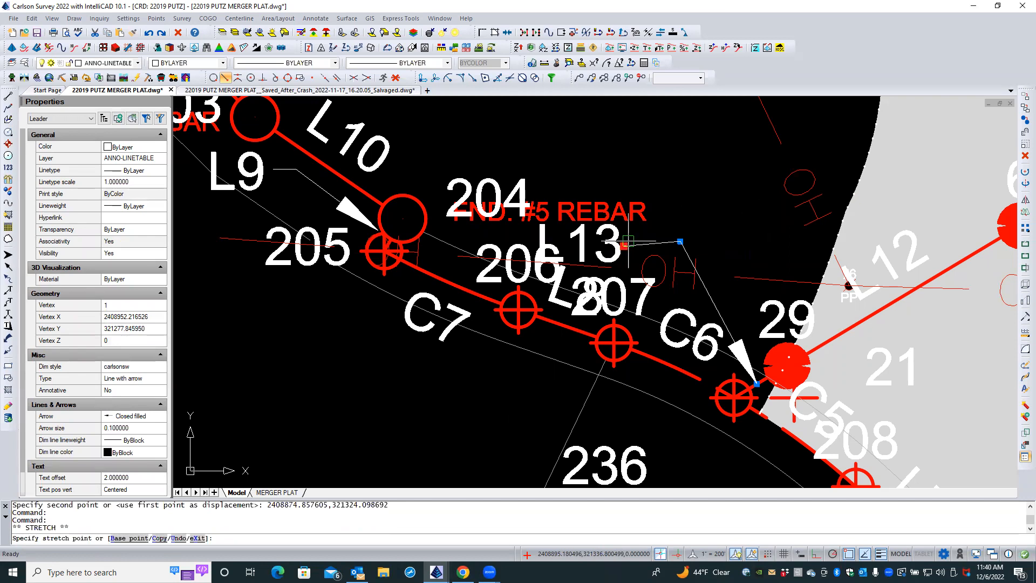
{"action": "scroll", "coordinate": [632, 239], "scroll_direction": "up", "scroll_amount": 5}
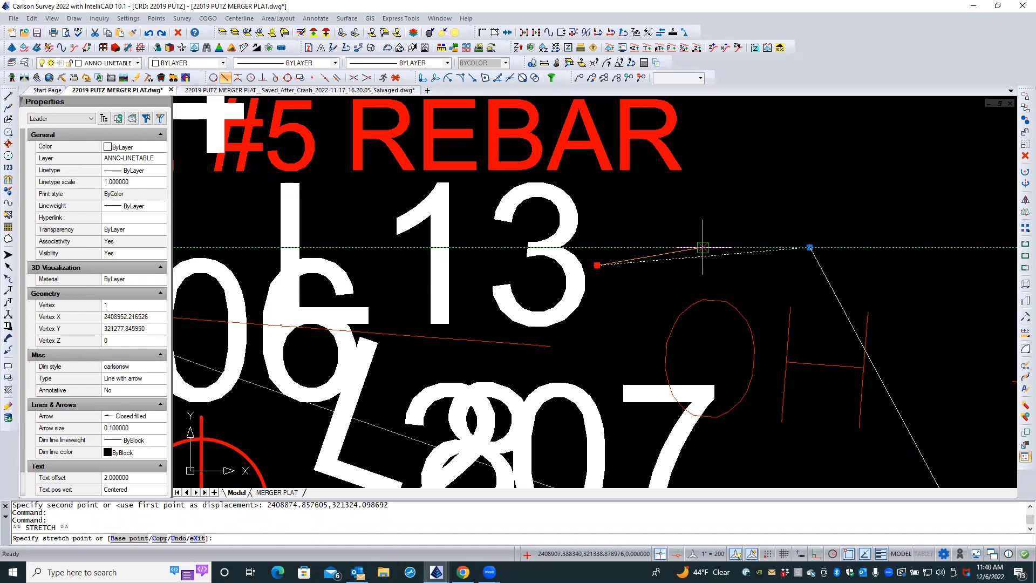
{"action": "left_click", "coordinate": [683, 248]}
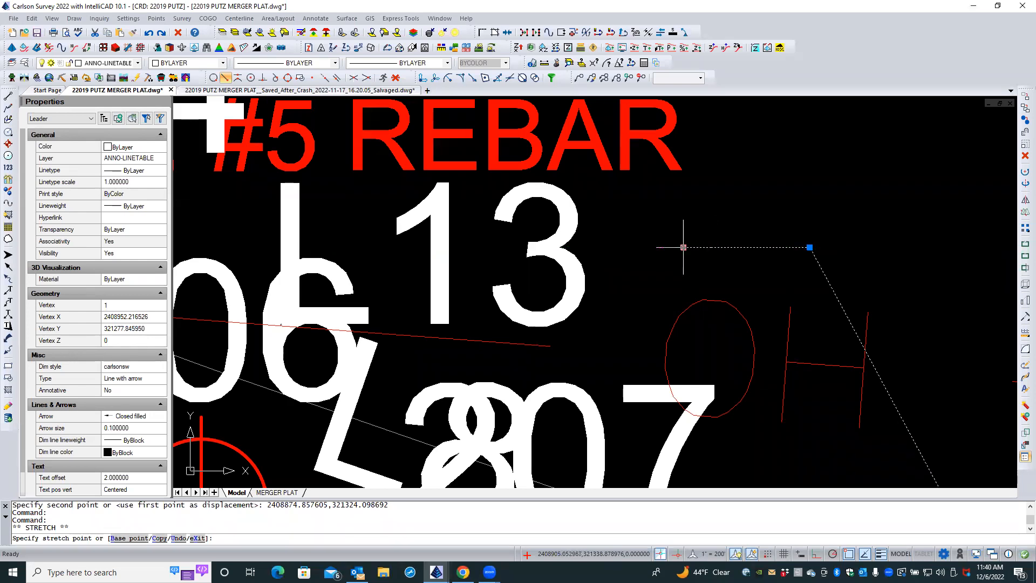
- Shift the L13 label about 8 units east and 1 unit north, closer to the leader's landing
{"action": "left_click", "coordinate": [575, 272]}
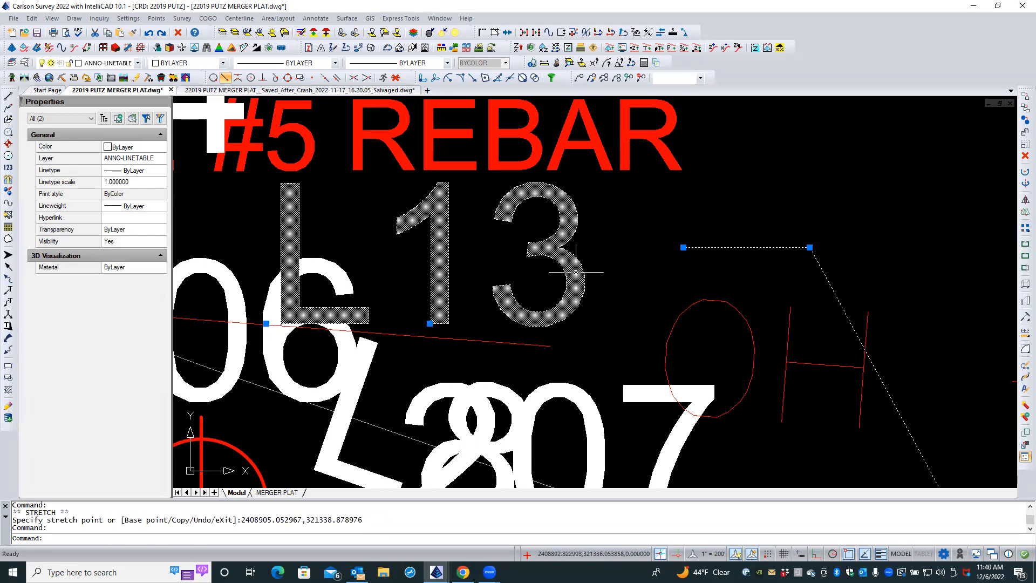
{"action": "left_click", "coordinate": [429, 323]}
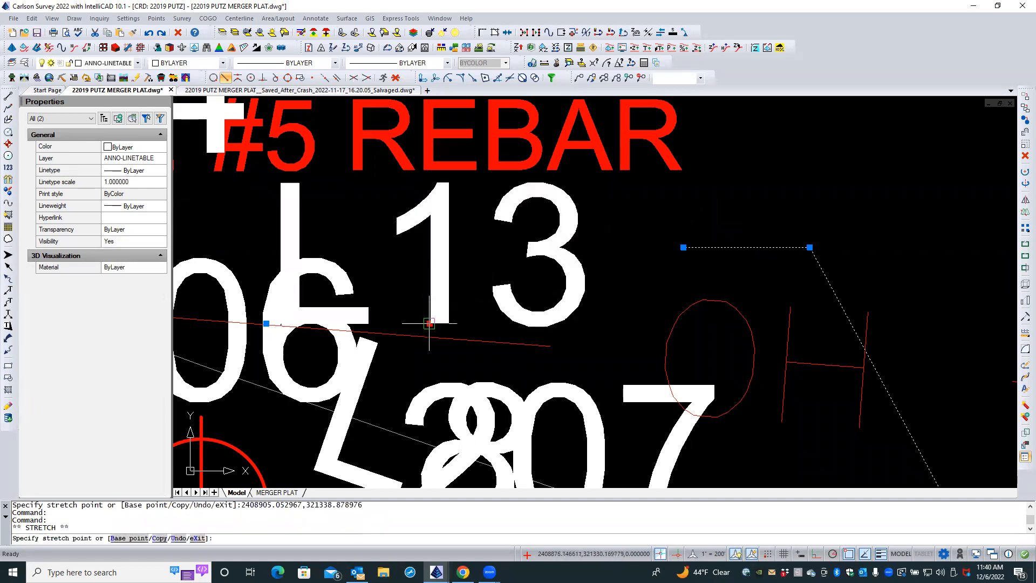
{"action": "left_click", "coordinate": [501, 316]}
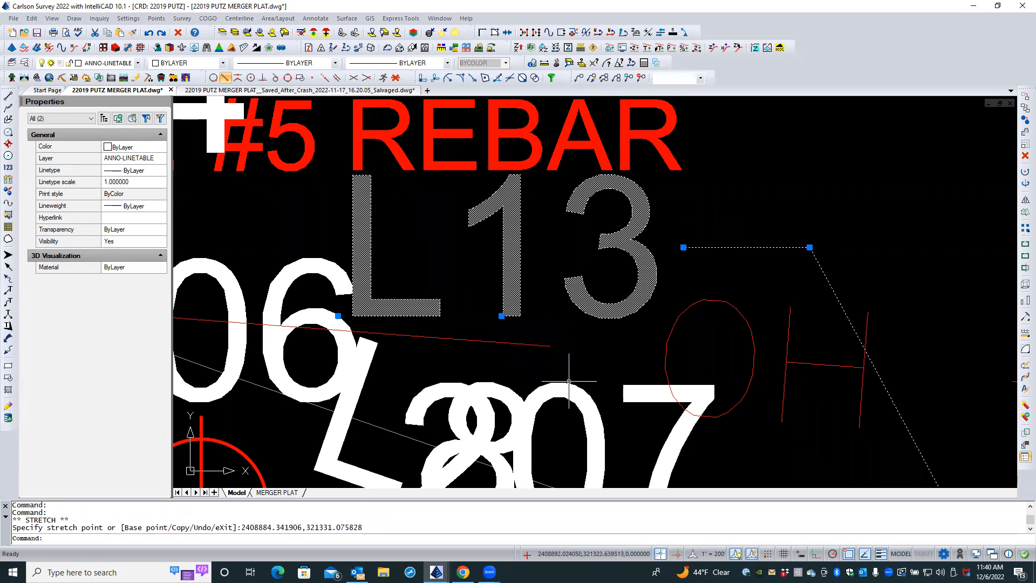
- Move the FND. #5 REBAR text above L13 about 9 units west and 8 units north, and clear the selection
{"action": "scroll", "coordinate": [566, 382], "scroll_direction": "down", "scroll_amount": 3}
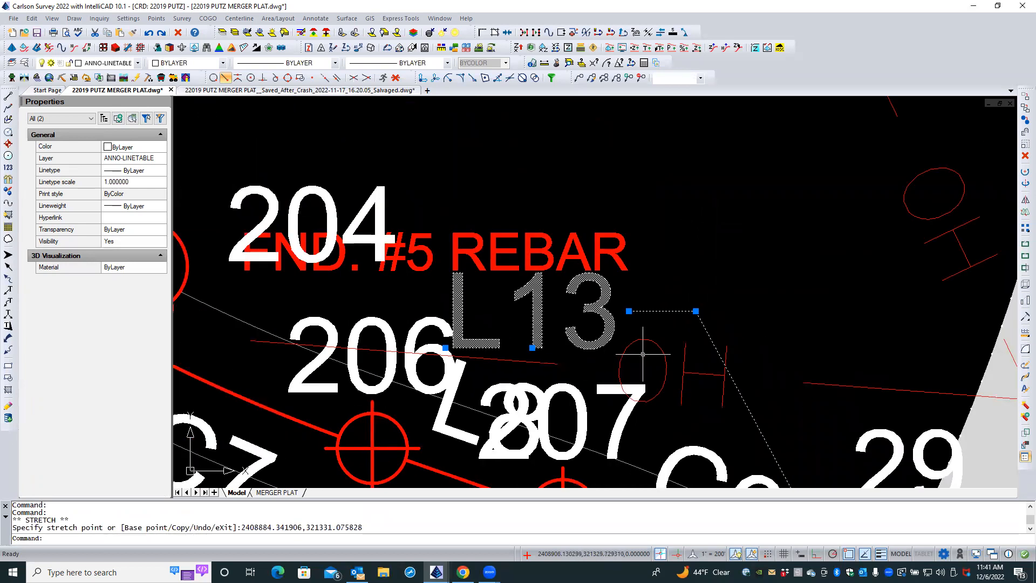
{"action": "scroll", "coordinate": [527, 259], "scroll_direction": "down", "scroll_amount": 2}
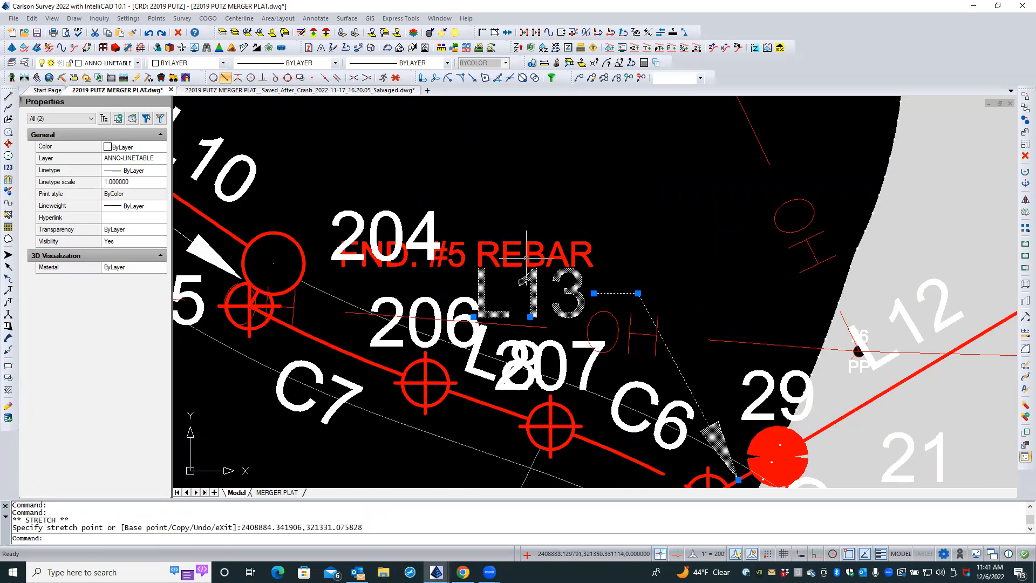
{"action": "left_click", "coordinate": [460, 261]}
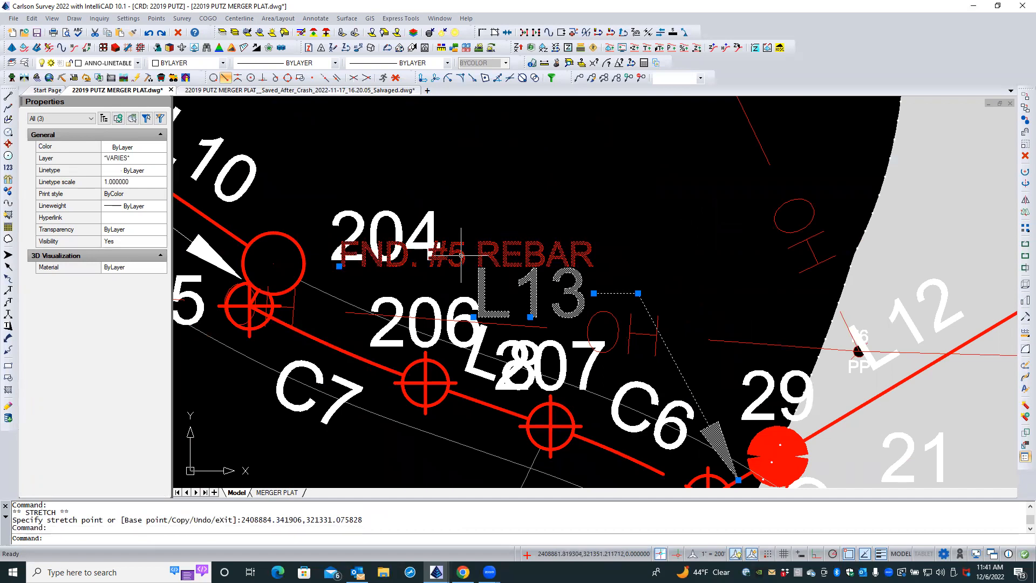
{"action": "left_click", "coordinate": [339, 266]}
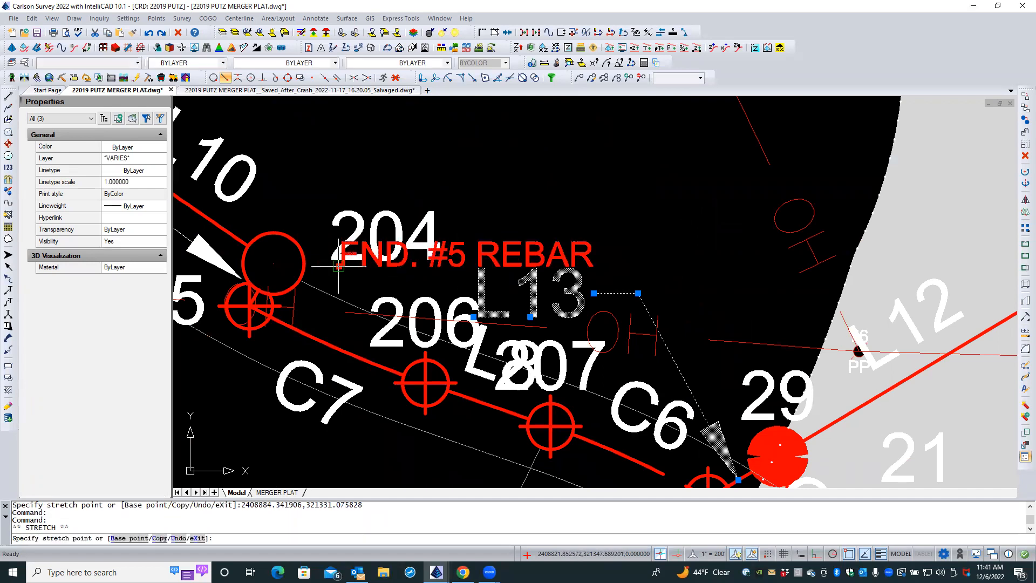
{"action": "left_click", "coordinate": [313, 241]}
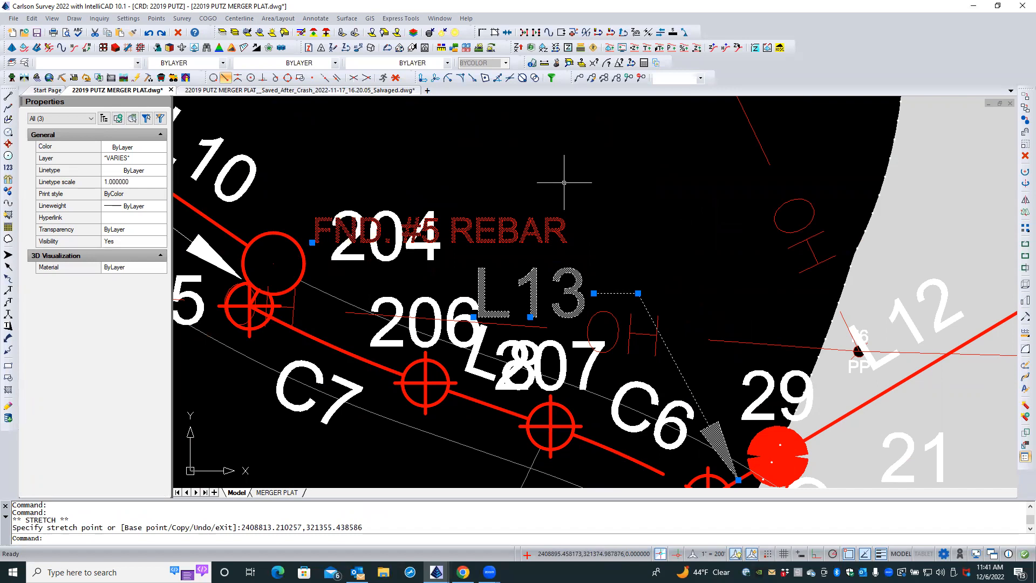
{"action": "key", "text": "Escape"}
{"action": "key", "text": "Escape"}
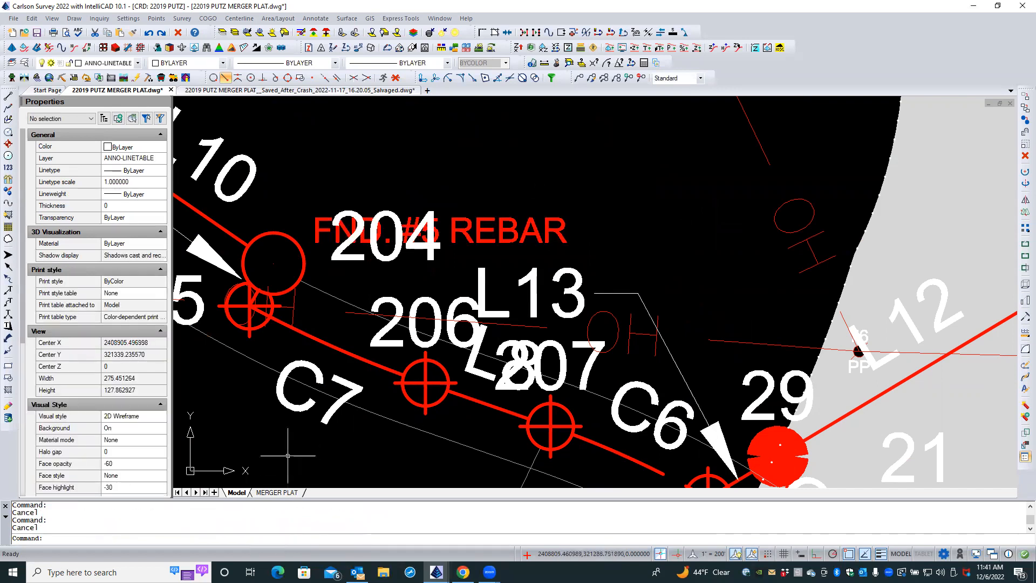
- On the MERGER PLAT layout, inspect the L9 and L13 leaders and the surrounding labels along the curved boundary
{"action": "left_click", "coordinate": [276, 492]}
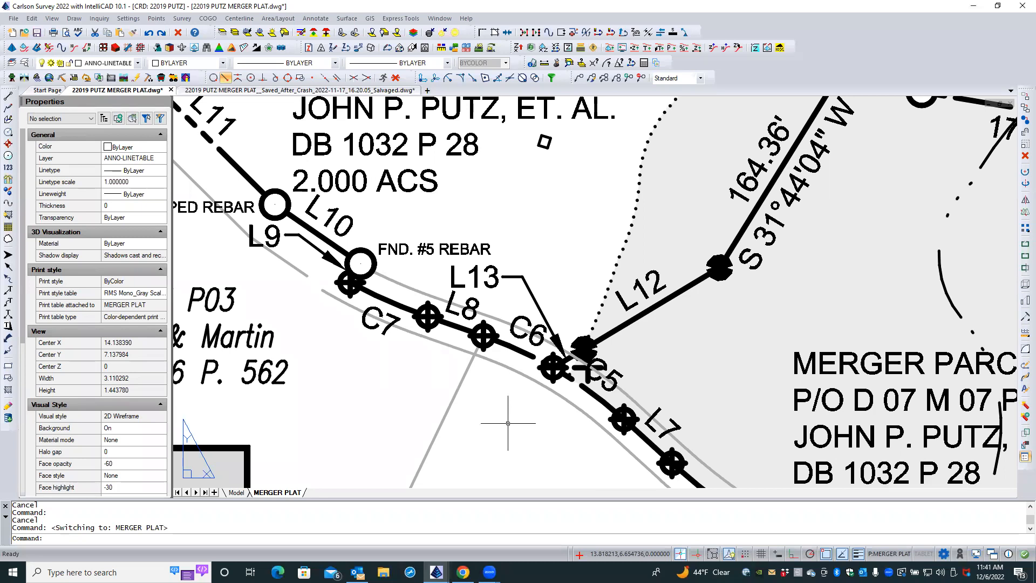
{"action": "scroll", "coordinate": [508, 423], "scroll_direction": "up", "scroll_amount": 1}
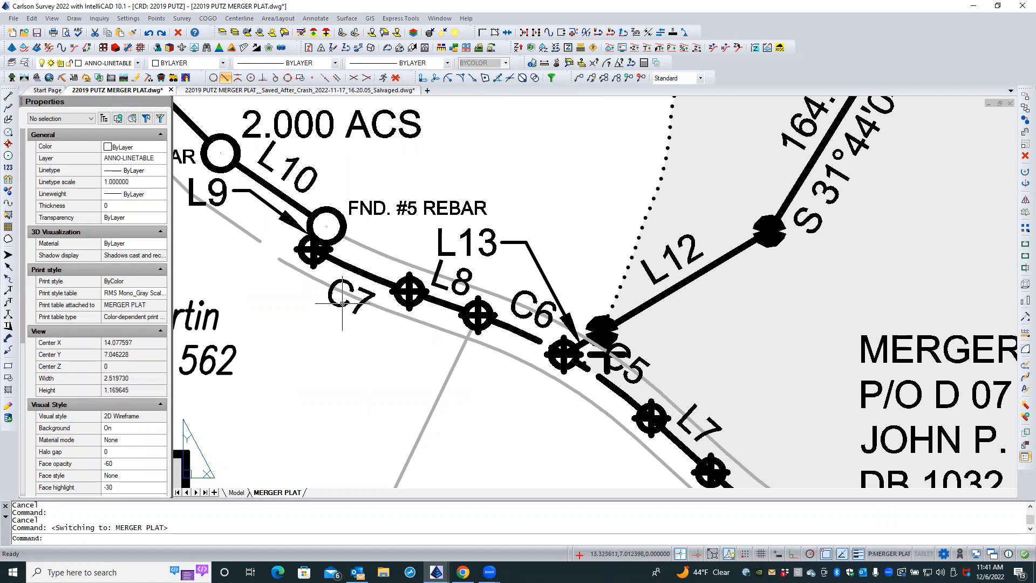
{"action": "scroll", "coordinate": [367, 255], "scroll_direction": "down", "scroll_amount": 1}
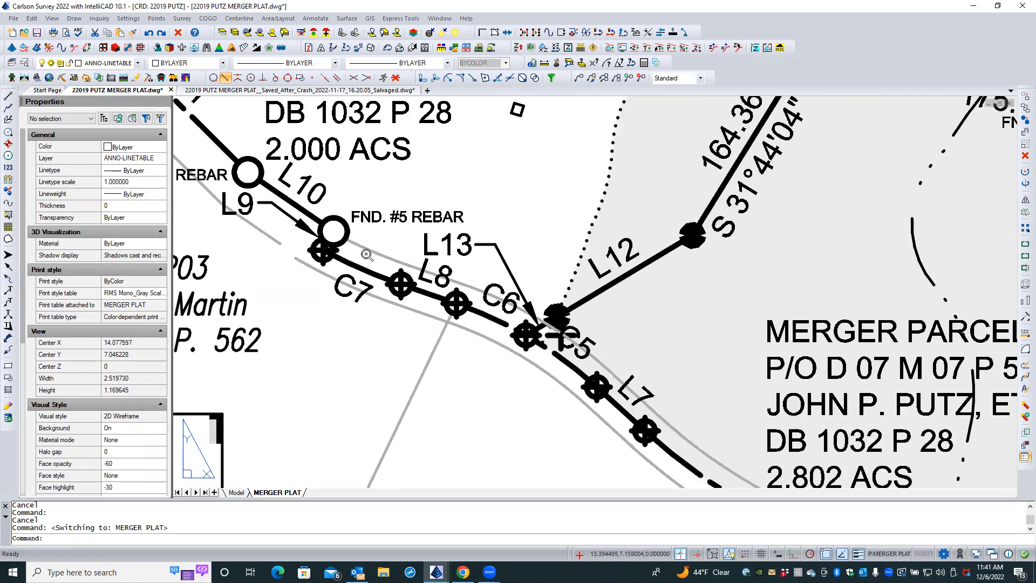
{"action": "scroll", "coordinate": [367, 255], "scroll_direction": "down", "scroll_amount": 2}
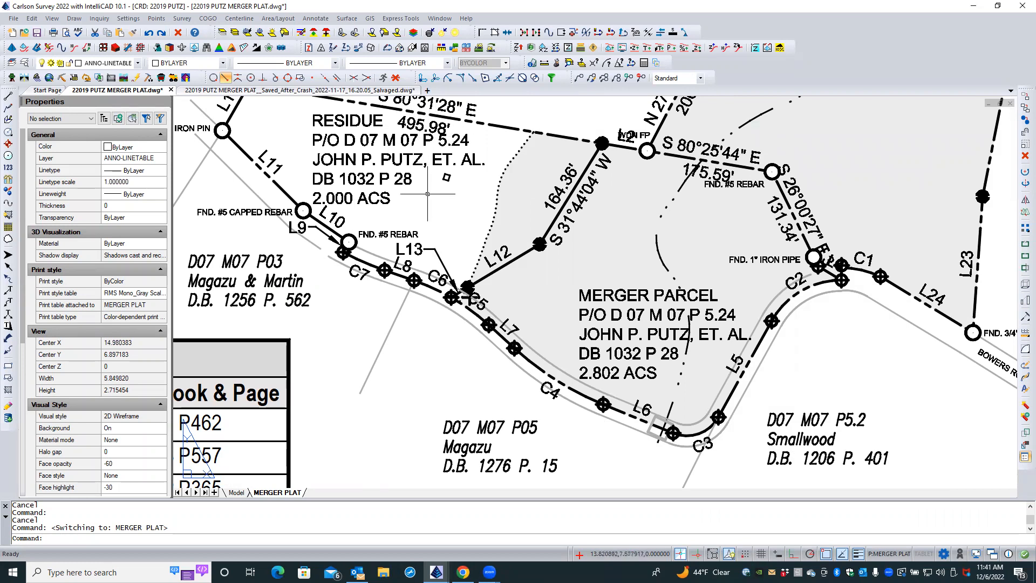
{"action": "scroll", "coordinate": [428, 193], "scroll_direction": "down", "scroll_amount": 3}
{"action": "scroll", "coordinate": [406, 154], "scroll_direction": "up", "scroll_amount": 4}
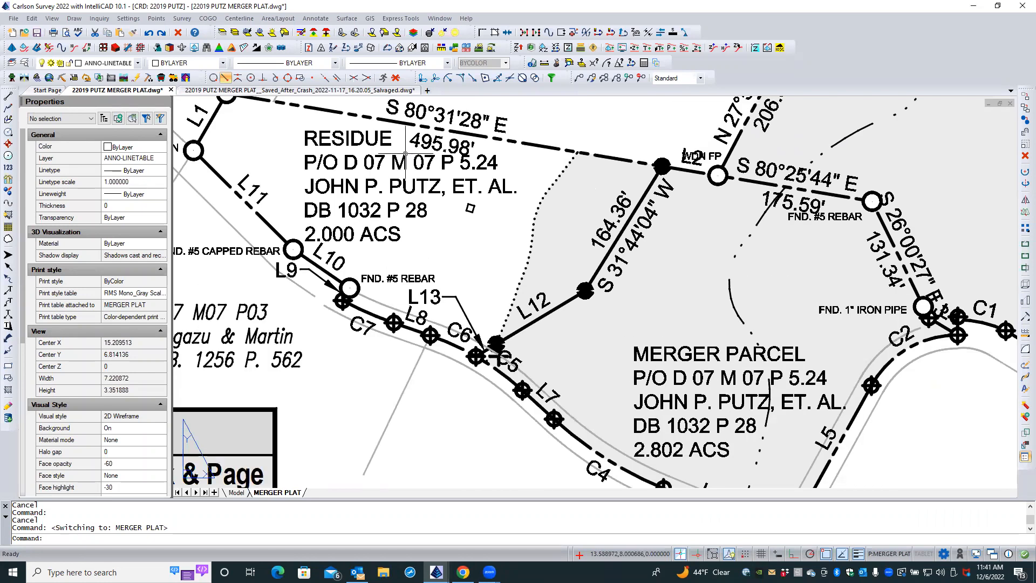
- Shift the RESIDUE parcel text block about 0.04 units east on the MERGER PLAT layout
{"action": "left_click", "coordinate": [400, 161]}
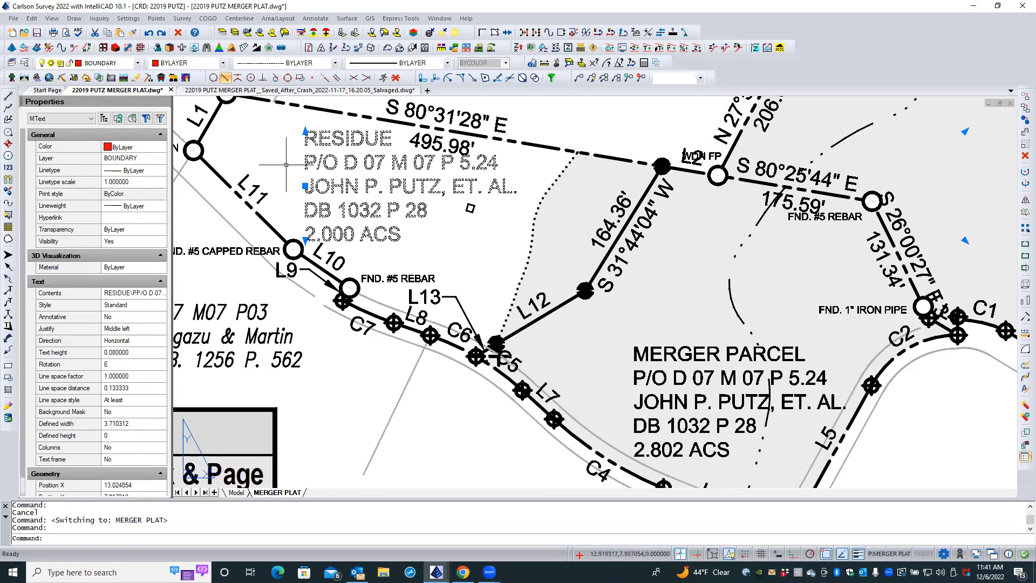
{"action": "left_click", "coordinate": [305, 185]}
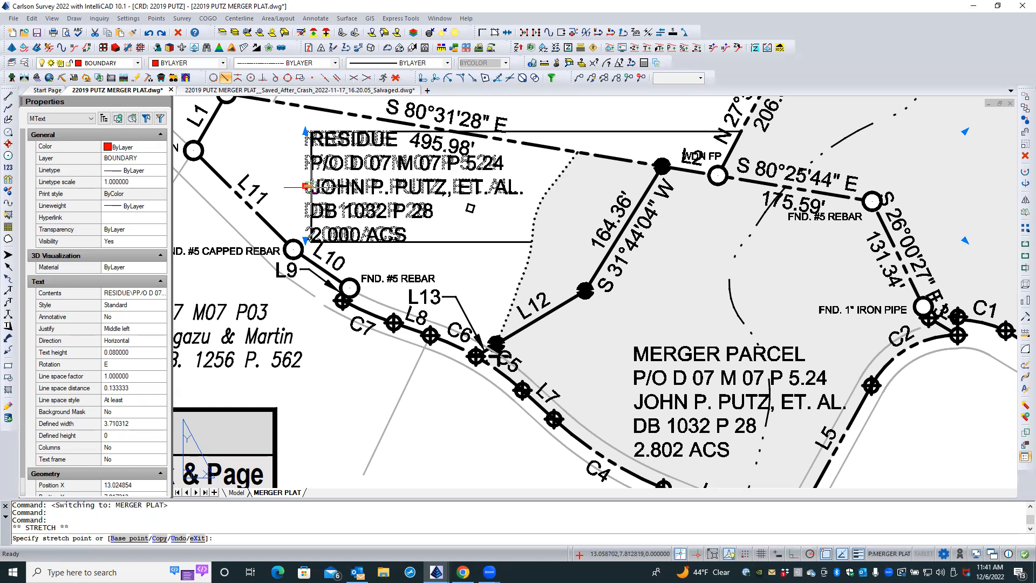
{"action": "left_click", "coordinate": [311, 188]}
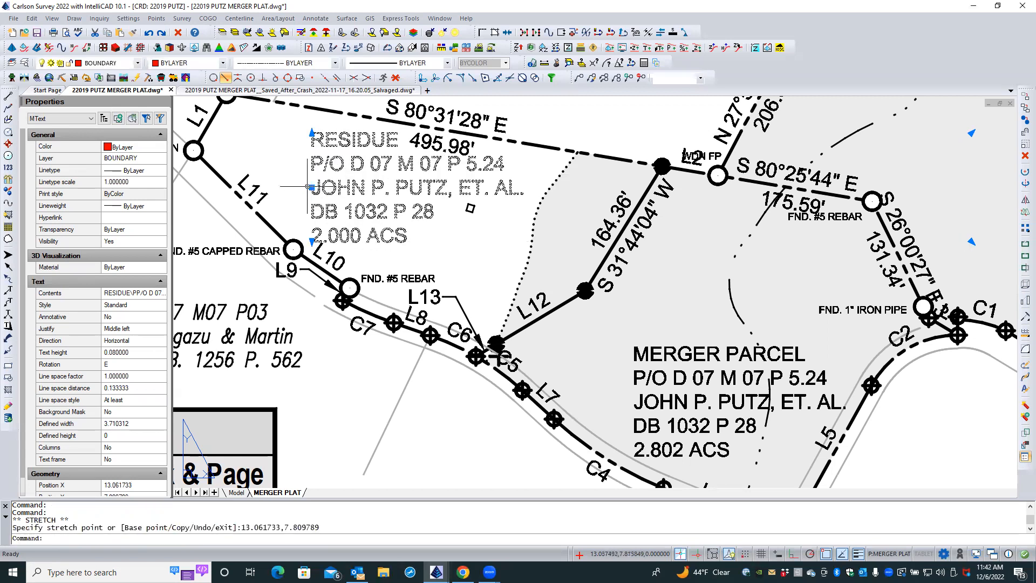
- Clear the selection of the RESIDUE parcel text and save the merger plat drawing
{"action": "scroll", "coordinate": [311, 187], "scroll_direction": "down", "scroll_amount": 2}
{"action": "scroll", "coordinate": [445, 147], "scroll_direction": "up", "scroll_amount": 2}
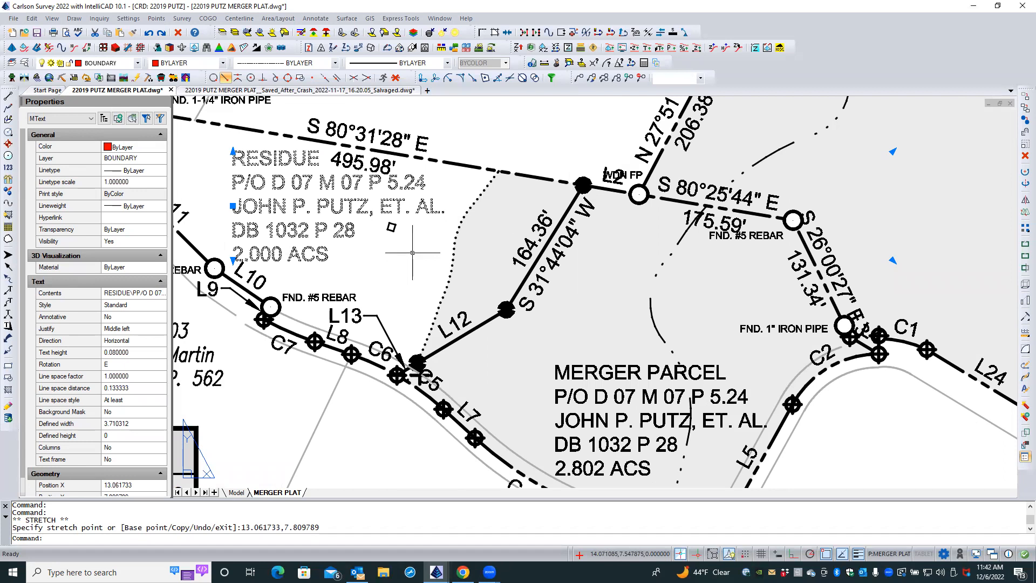
{"action": "key", "text": "Escape"}
{"action": "key", "text": "Escape"}
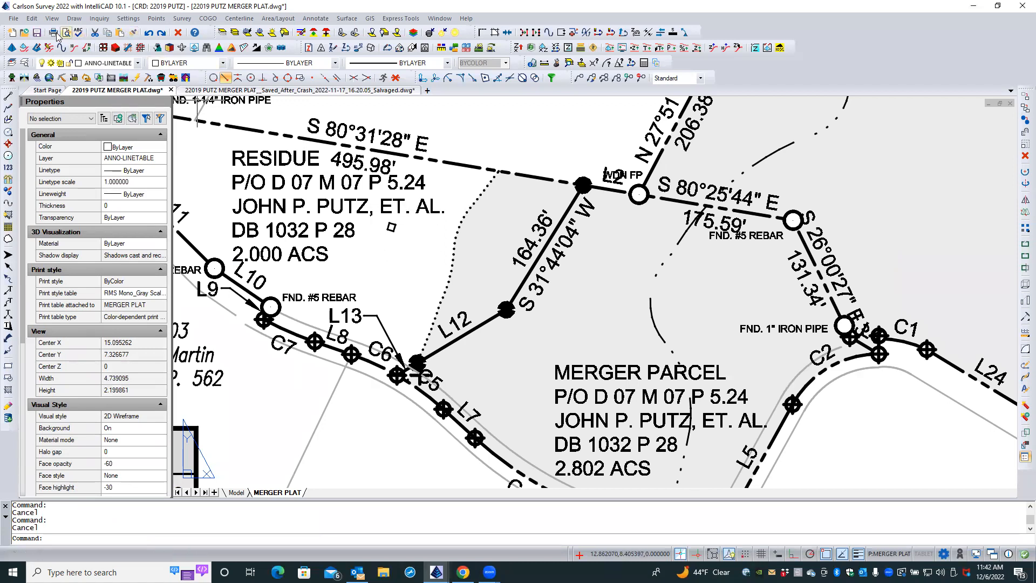
{"action": "left_click", "coordinate": [35, 33]}
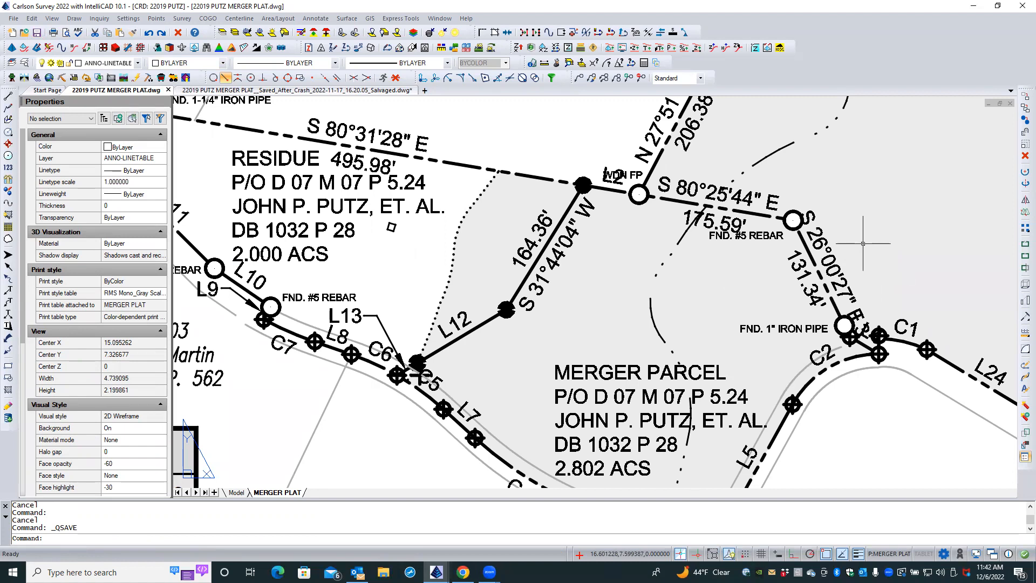
- Select all point symbols similar to the one where L9 meets C7 and bring them to the front of the draw order
{"action": "left_click", "coordinate": [240, 337]}
{"action": "left_click", "coordinate": [247, 330]}
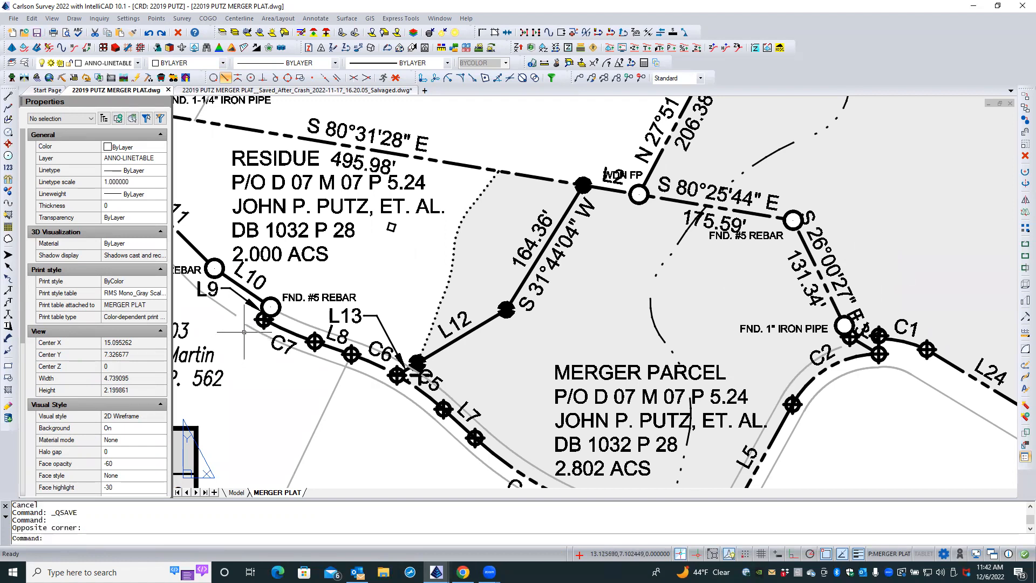
{"action": "scroll", "coordinate": [251, 322], "scroll_direction": "up", "scroll_amount": 4}
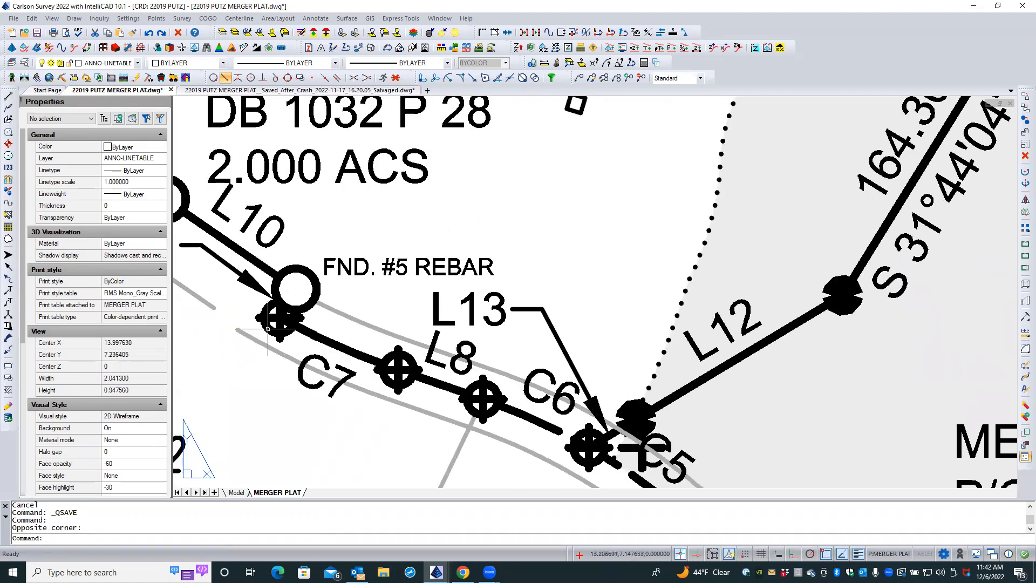
{"action": "left_click", "coordinate": [275, 321]}
{"action": "left_click", "coordinate": [267, 329]}
{"action": "double_click", "coordinate": [267, 332]}
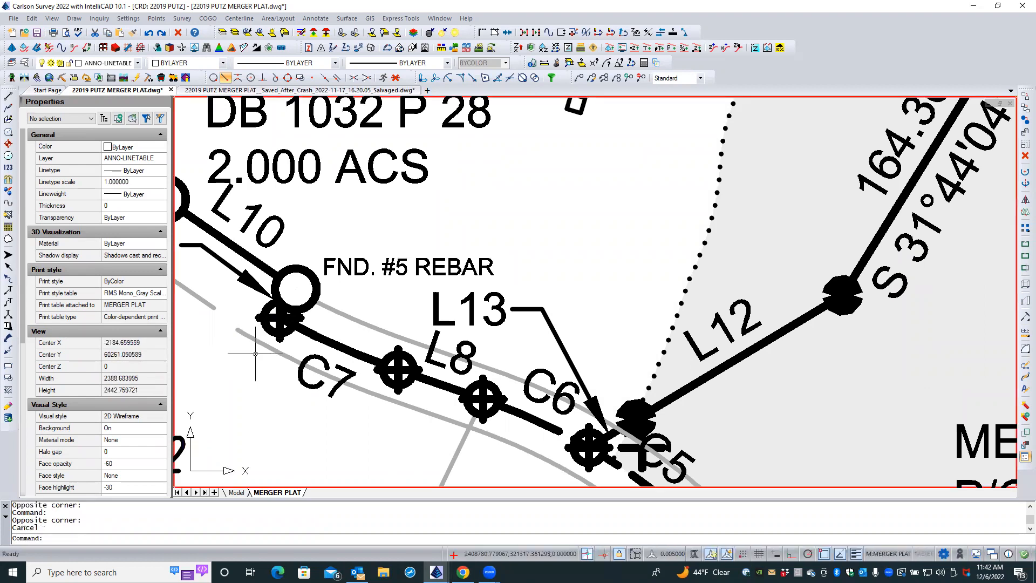
{"action": "left_click", "coordinate": [271, 330]}
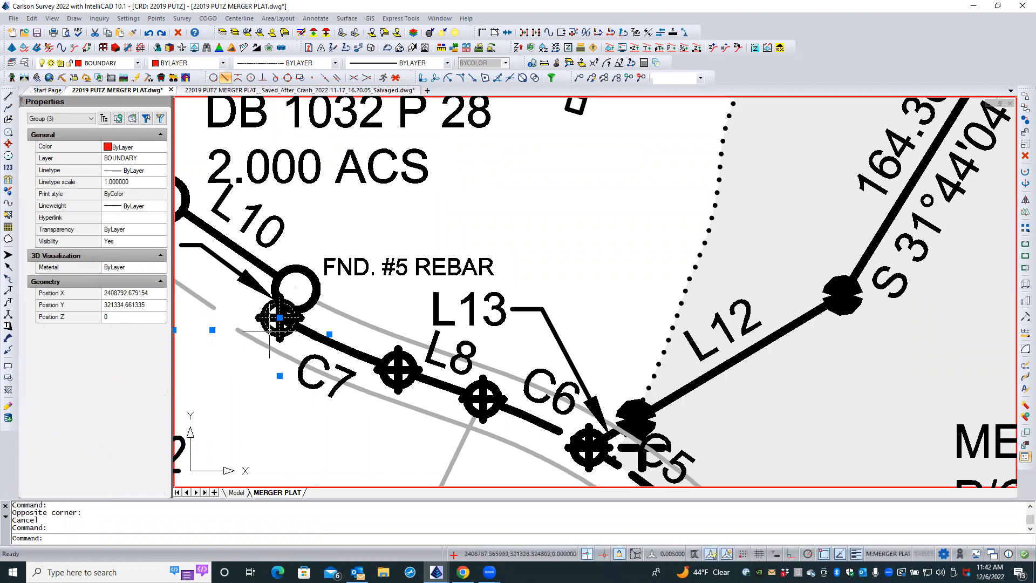
{"action": "right_click", "coordinate": [231, 349]}
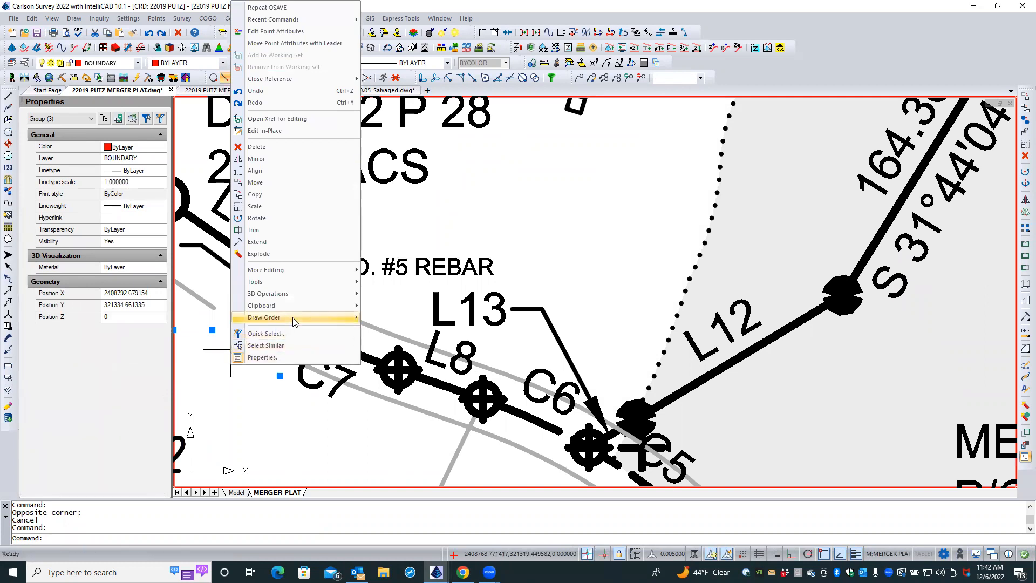
{"action": "left_click", "coordinate": [292, 345]}
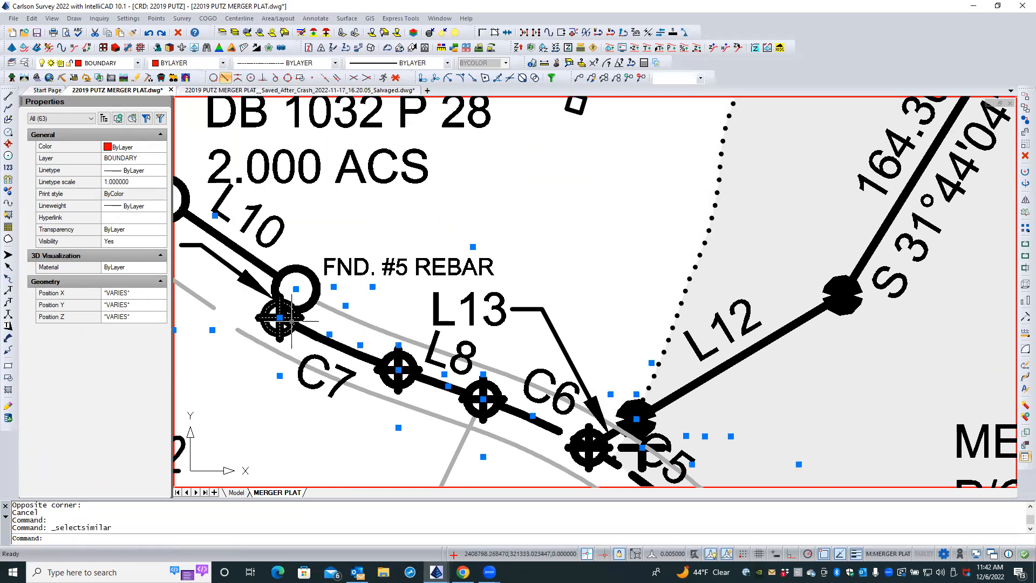
{"action": "right_click", "coordinate": [231, 357]}
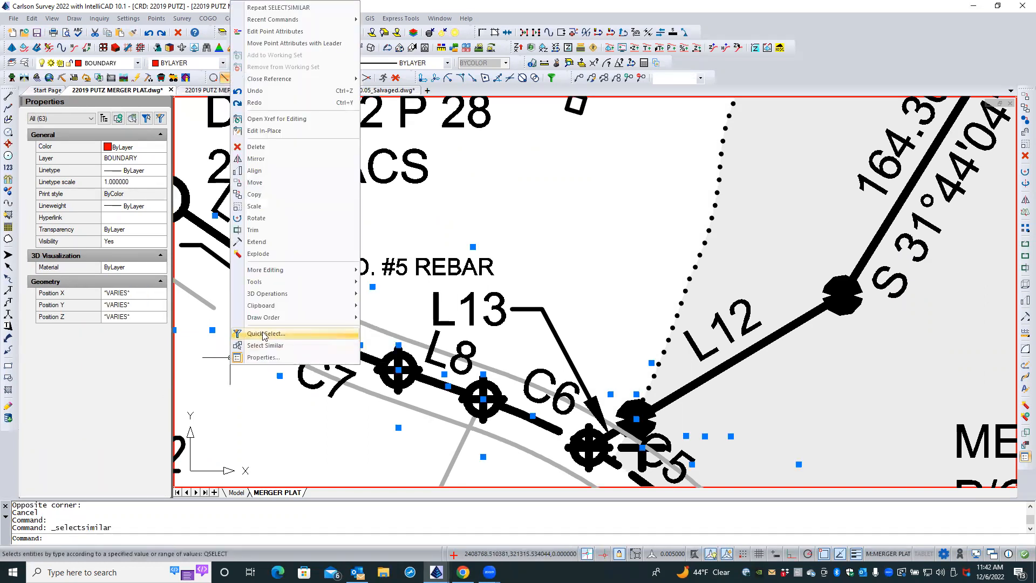
{"action": "mouse_move", "coordinate": [286, 317]}
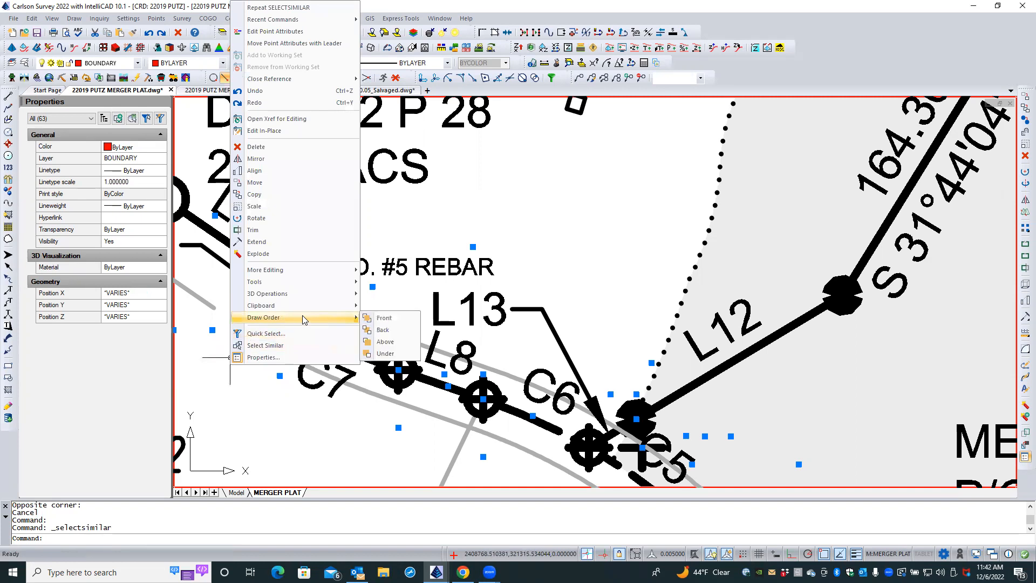
{"action": "left_click", "coordinate": [383, 318]}
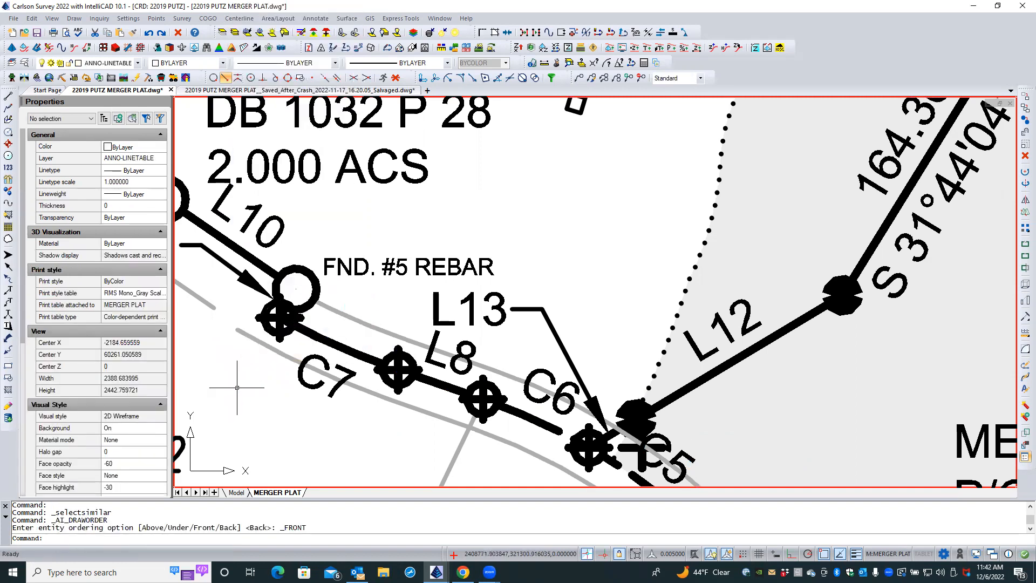
- Change the symbol of point 205, where L9 meets C7, to SPT11_W from the Points+Wipeout category
{"action": "left_click", "coordinate": [267, 330]}
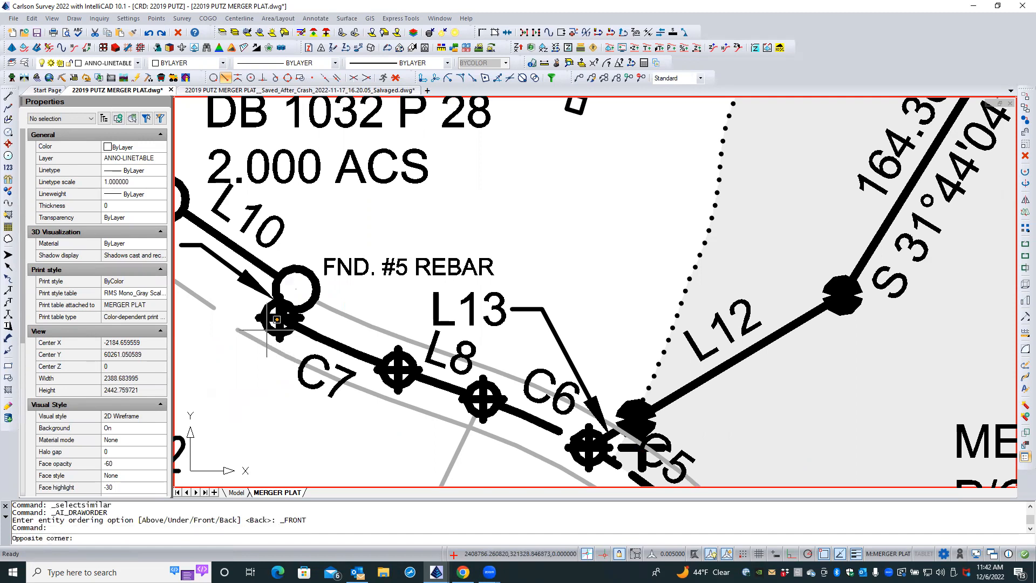
{"action": "left_click", "coordinate": [267, 329]}
{"action": "double_click", "coordinate": [267, 328]}
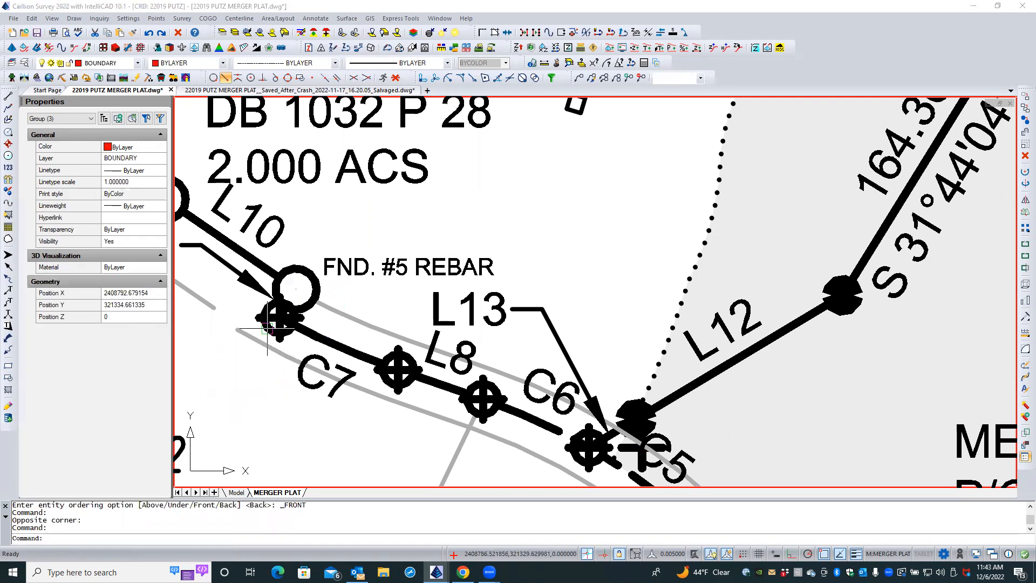
{"action": "left_click", "coordinate": [652, 271]}
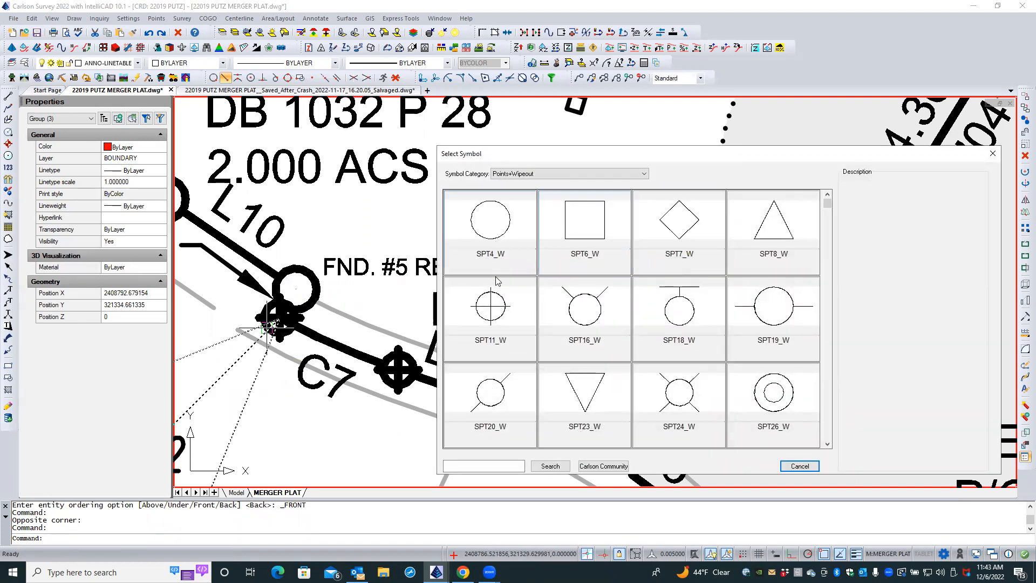
{"action": "left_click", "coordinate": [495, 305]}
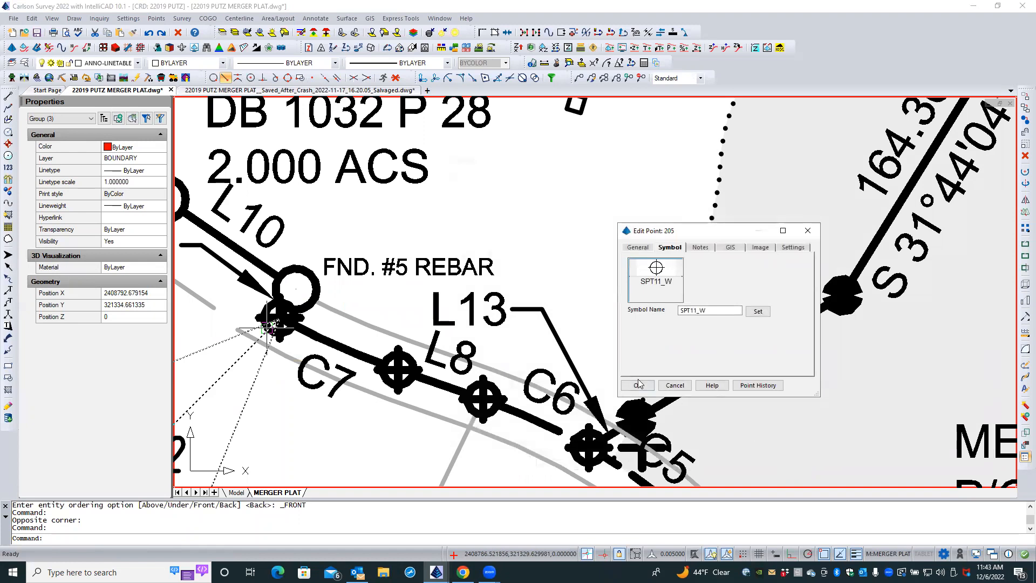
{"action": "left_click", "coordinate": [637, 385]}
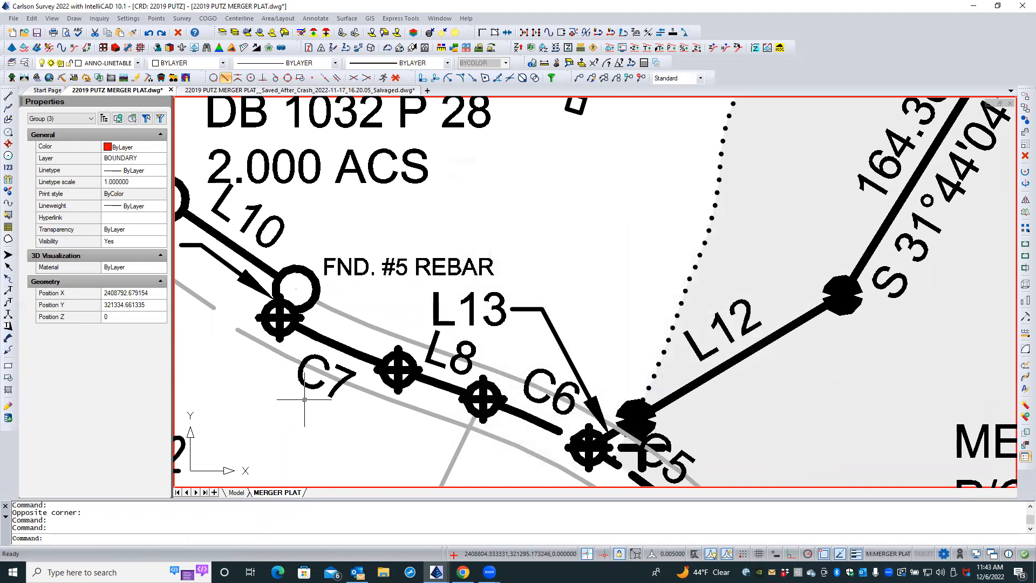
- Change the symbol of point 236, at the corner between C6 and C5, to the wipeout symbol SPT11_W
{"action": "double_click", "coordinate": [595, 460]}
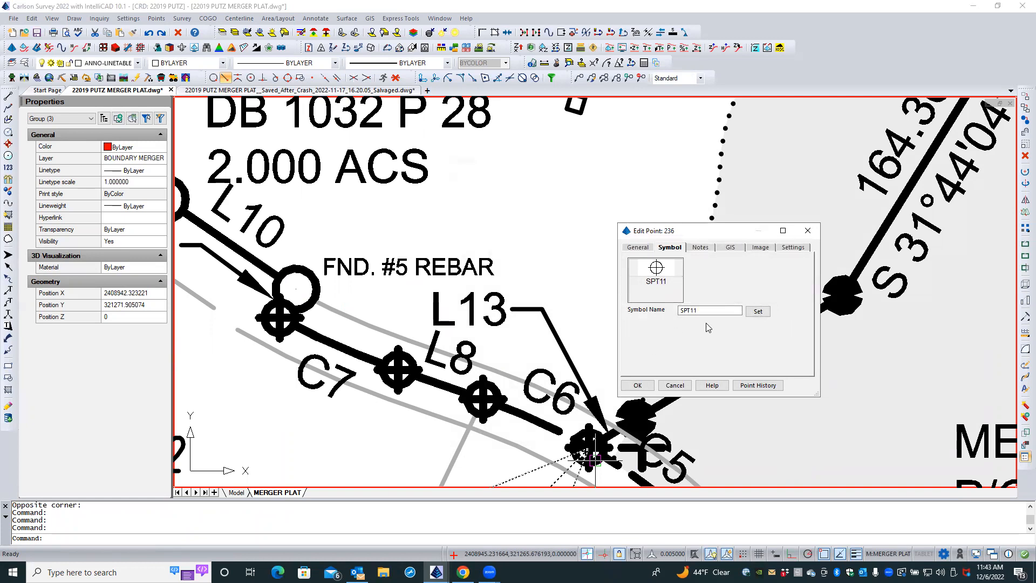
{"action": "left_click", "coordinate": [756, 311]}
{"action": "double_click", "coordinate": [516, 323]}
{"action": "left_click", "coordinate": [638, 385]}
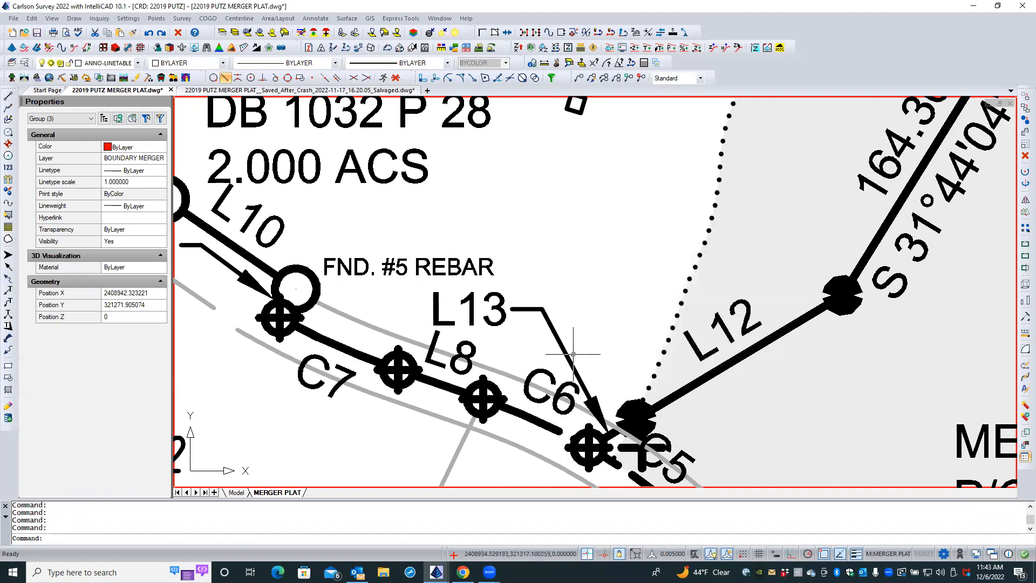
- Change the symbol of point 208, between C5 and L7, to the wipeout symbol SPT11_W
{"action": "scroll", "coordinate": [573, 354], "scroll_direction": "down", "scroll_amount": 1}
{"action": "scroll", "coordinate": [573, 353], "scroll_direction": "down", "scroll_amount": 2}
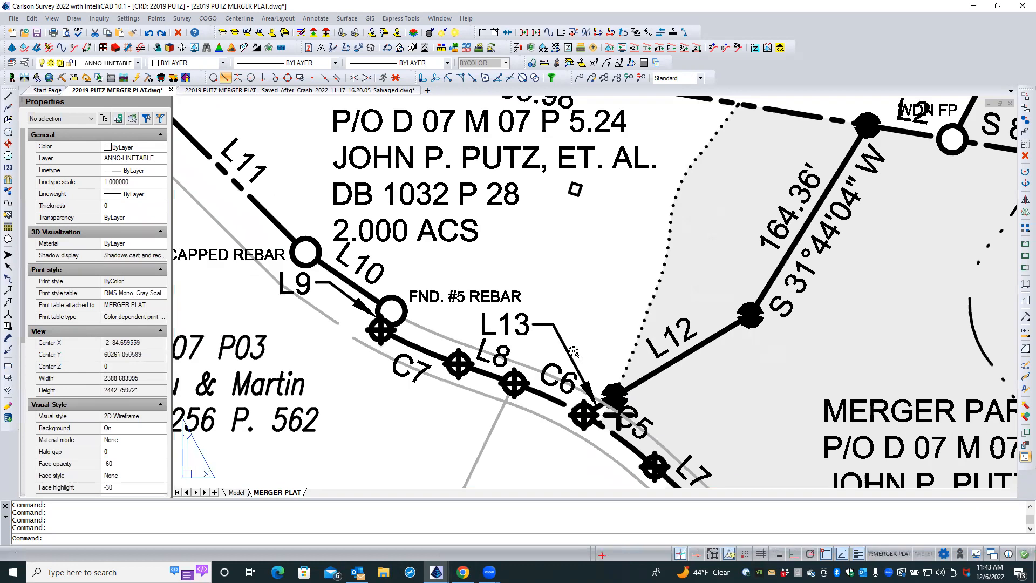
{"action": "scroll", "coordinate": [611, 462], "scroll_direction": "up", "scroll_amount": 3}
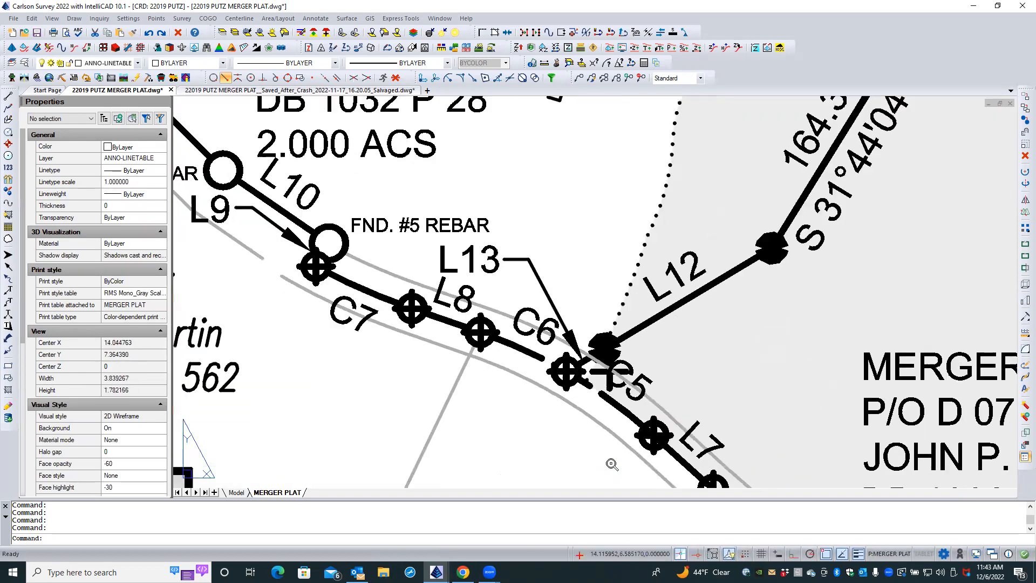
{"action": "scroll", "coordinate": [612, 463], "scroll_direction": "up", "scroll_amount": 2}
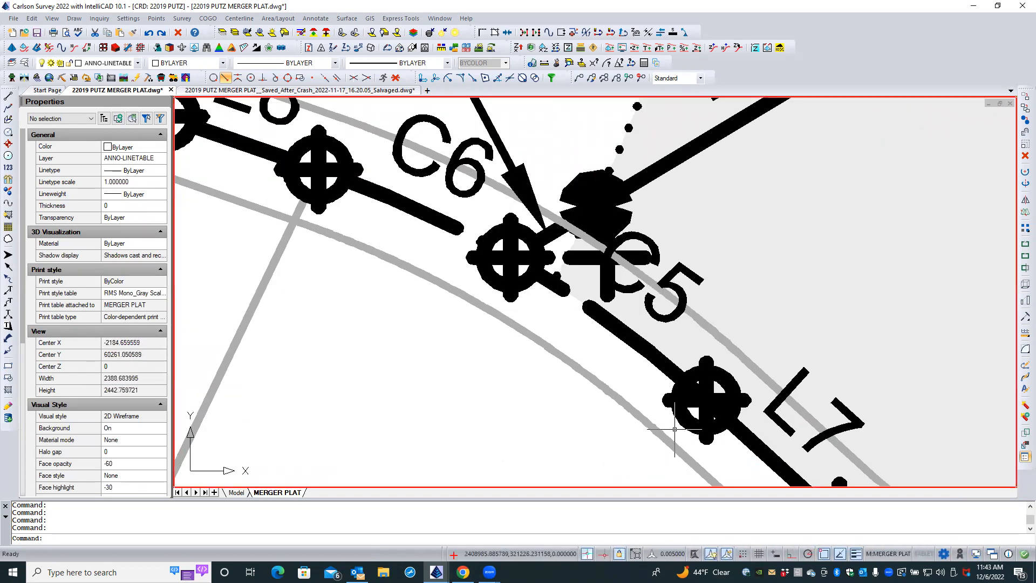
{"action": "left_click", "coordinate": [681, 421]}
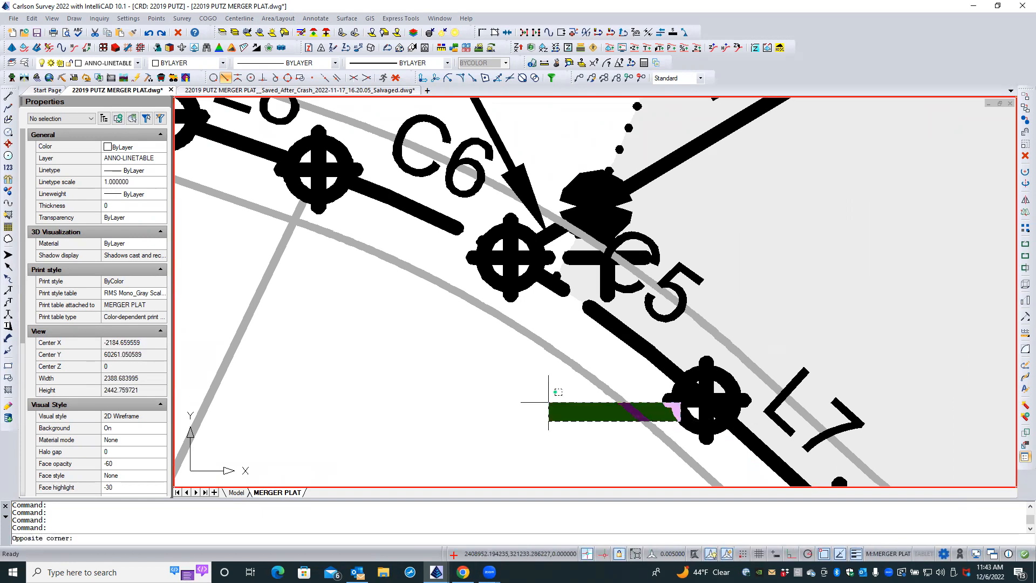
{"action": "key", "text": "Escape"}
{"action": "key", "text": "Escape"}
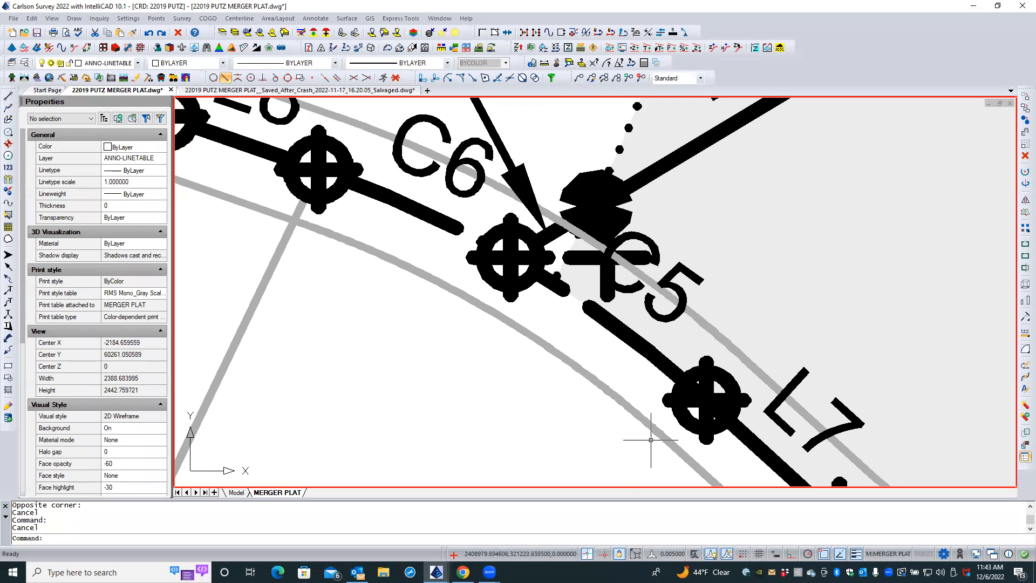
{"action": "left_click", "coordinate": [678, 400]}
{"action": "double_click", "coordinate": [678, 401]}
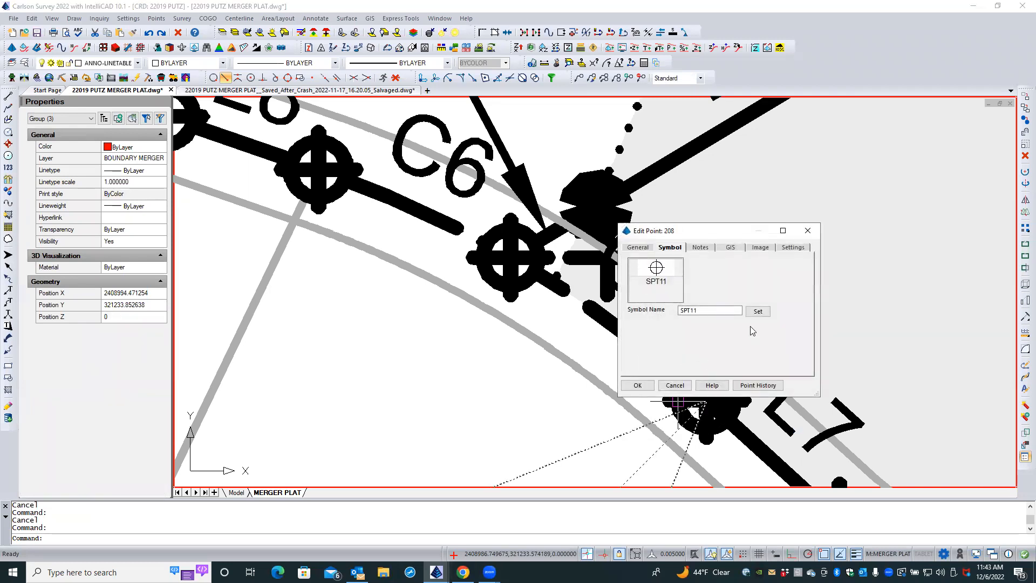
{"action": "left_click", "coordinate": [761, 313]}
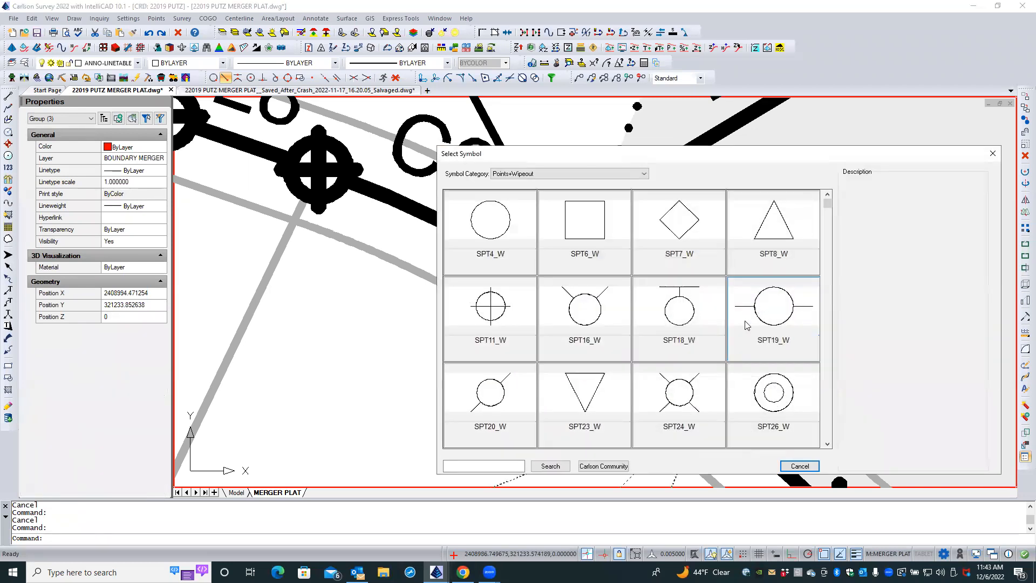
{"action": "double_click", "coordinate": [512, 341]}
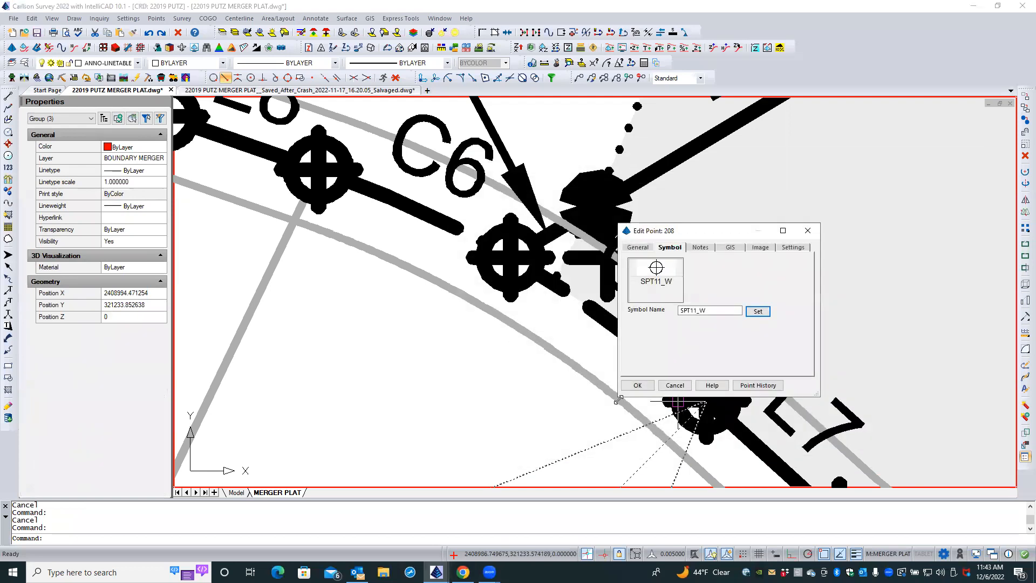
{"action": "left_click", "coordinate": [637, 385]}
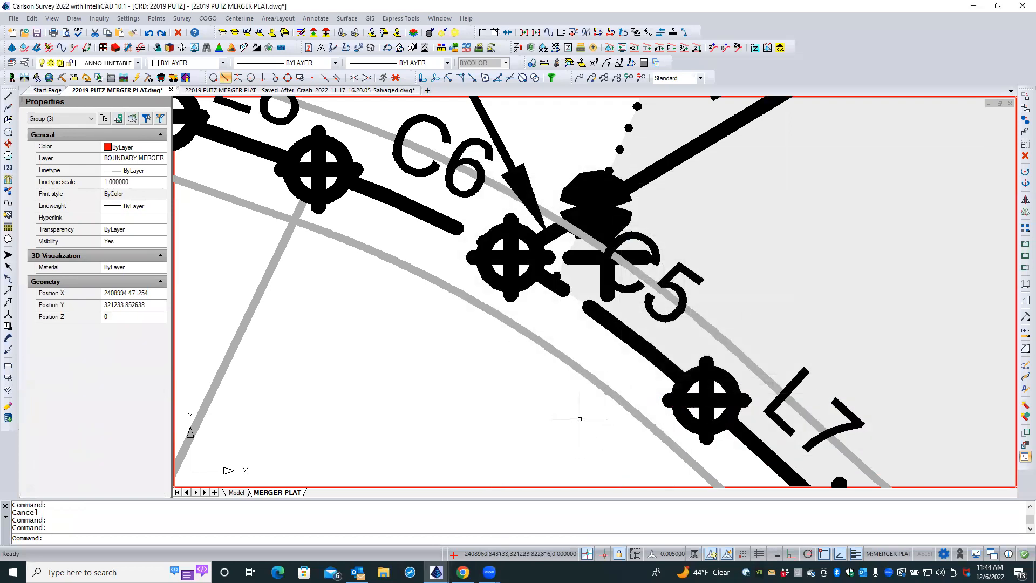
- Change the symbol of point 209, between L7 and C4, to the wipeout symbol SPT11_W
{"action": "scroll", "coordinate": [580, 419], "scroll_direction": "down", "scroll_amount": 3}
{"action": "scroll", "coordinate": [579, 419], "scroll_direction": "down", "scroll_amount": 1}
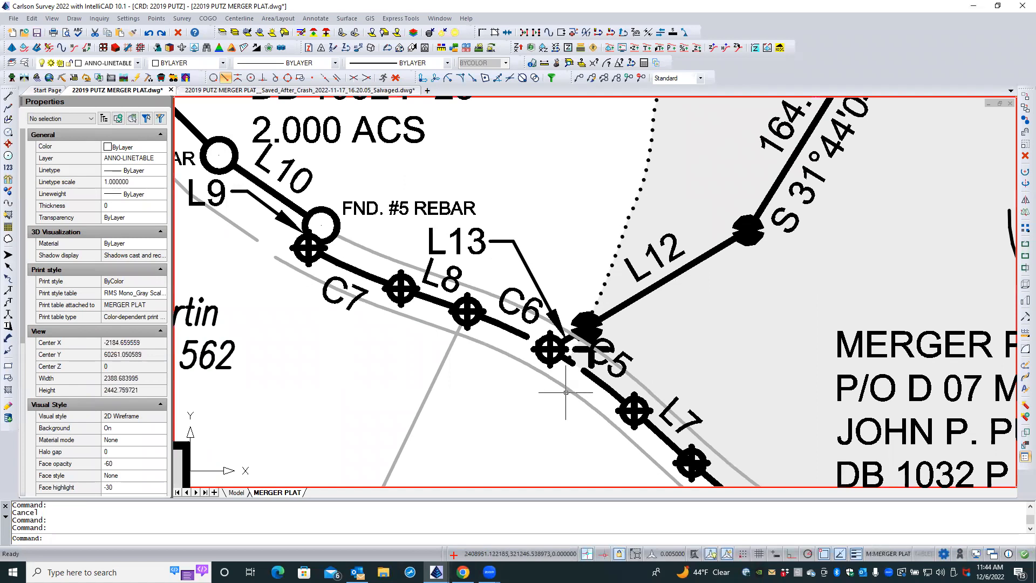
{"action": "middle_click_drag", "start_coordinate": [529, 400], "coordinate": [432, 274]}
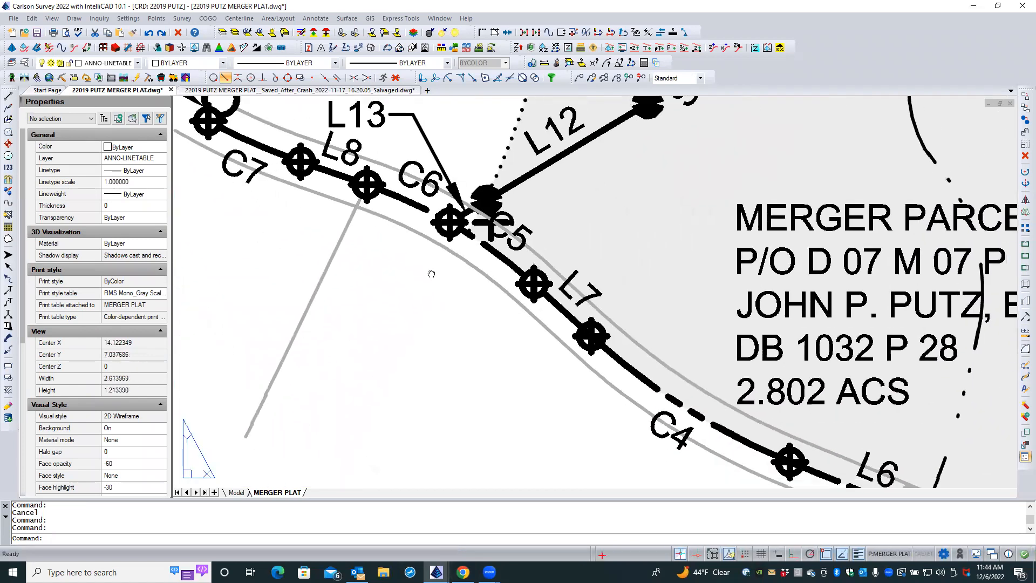
{"action": "double_click", "coordinate": [580, 341]}
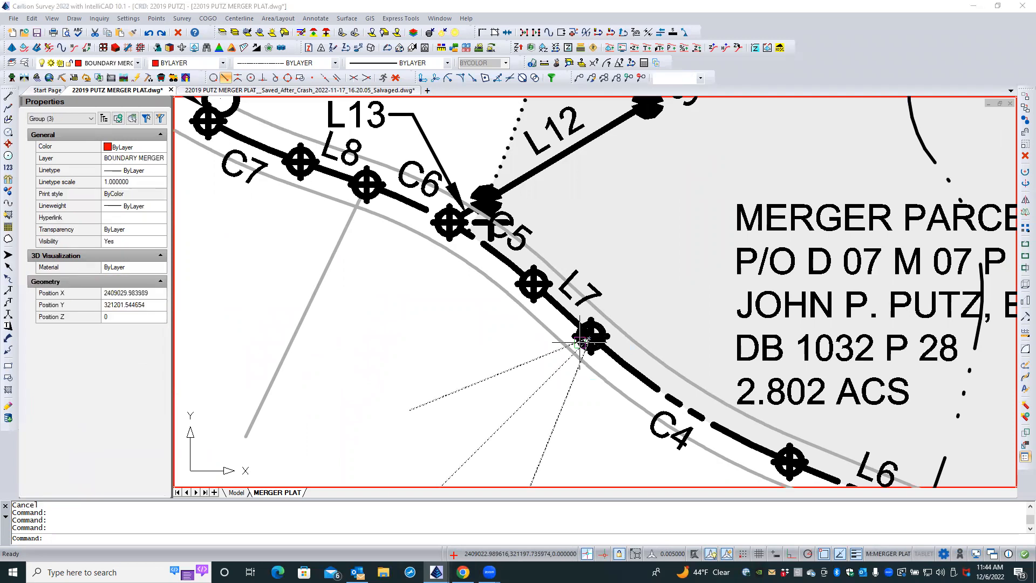
{"action": "left_click", "coordinate": [757, 311]}
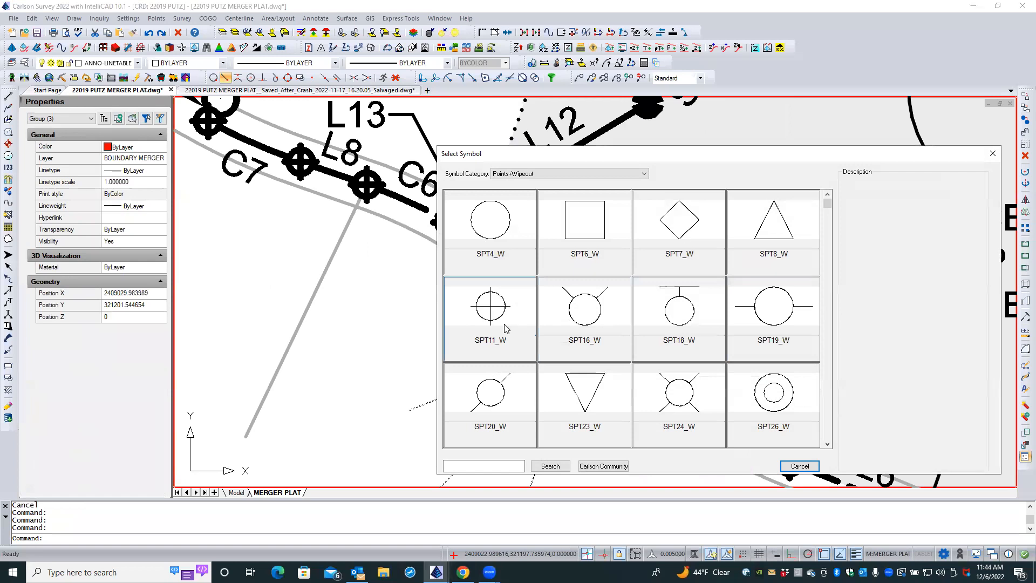
{"action": "left_click", "coordinate": [526, 332]}
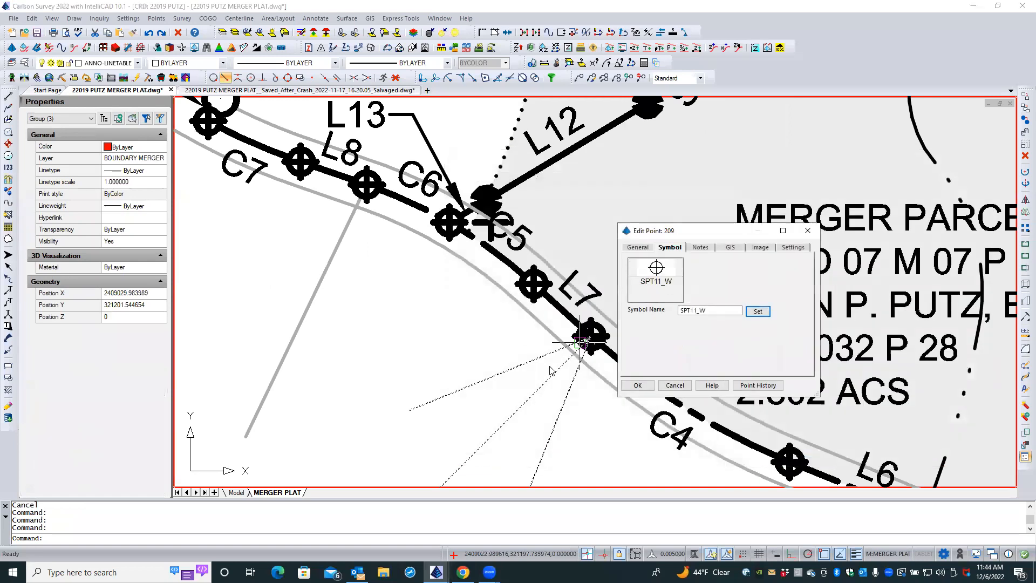
{"action": "left_click", "coordinate": [642, 388]}
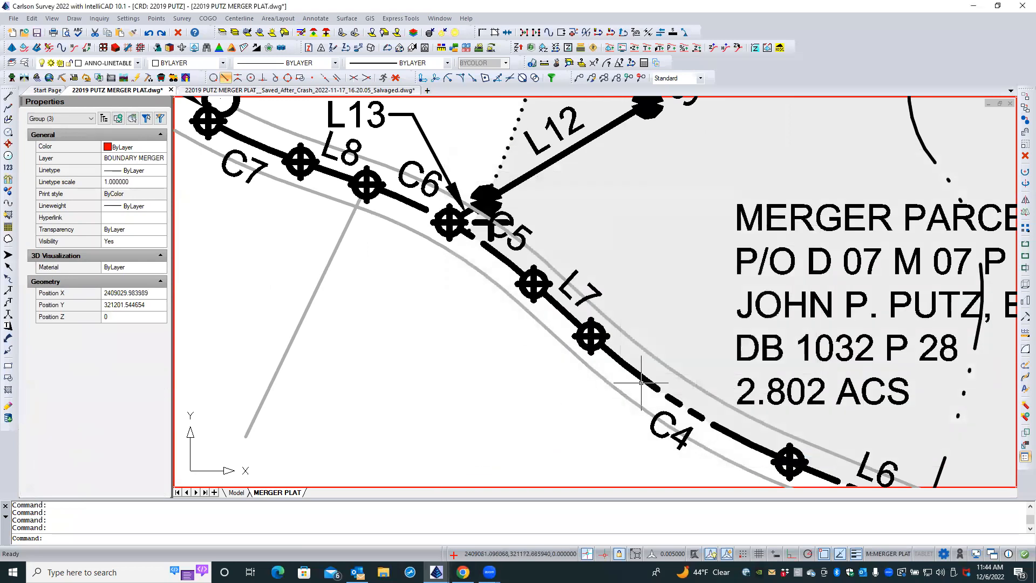
- Change the symbol of point 210, between C4 and L6, to the wipeout symbol SPT11_W
{"action": "left_click", "coordinate": [780, 473]}
{"action": "double_click", "coordinate": [780, 473]}
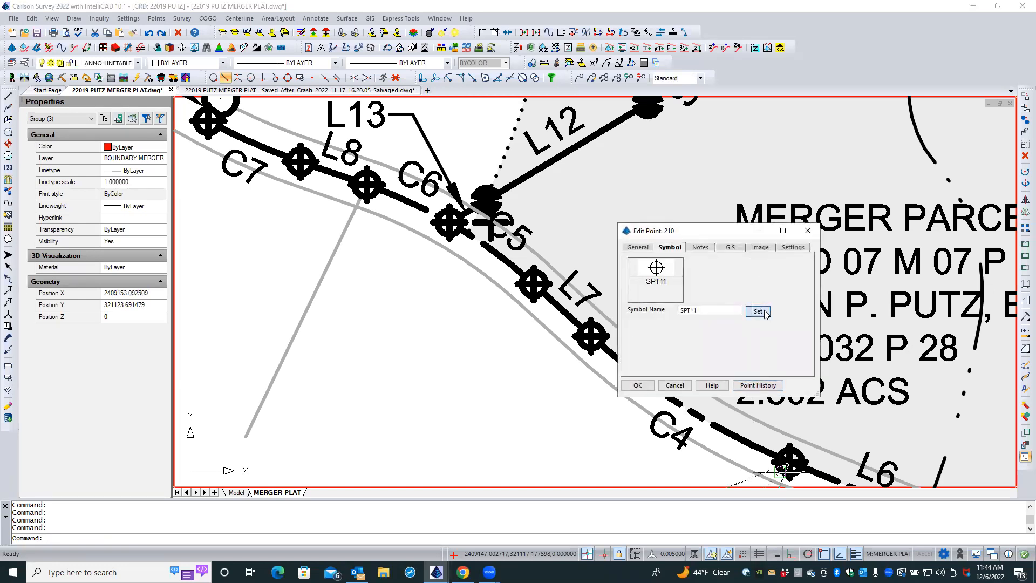
{"action": "left_click", "coordinate": [758, 312]}
{"action": "left_click", "coordinate": [471, 312]}
{"action": "left_click", "coordinate": [638, 385]}
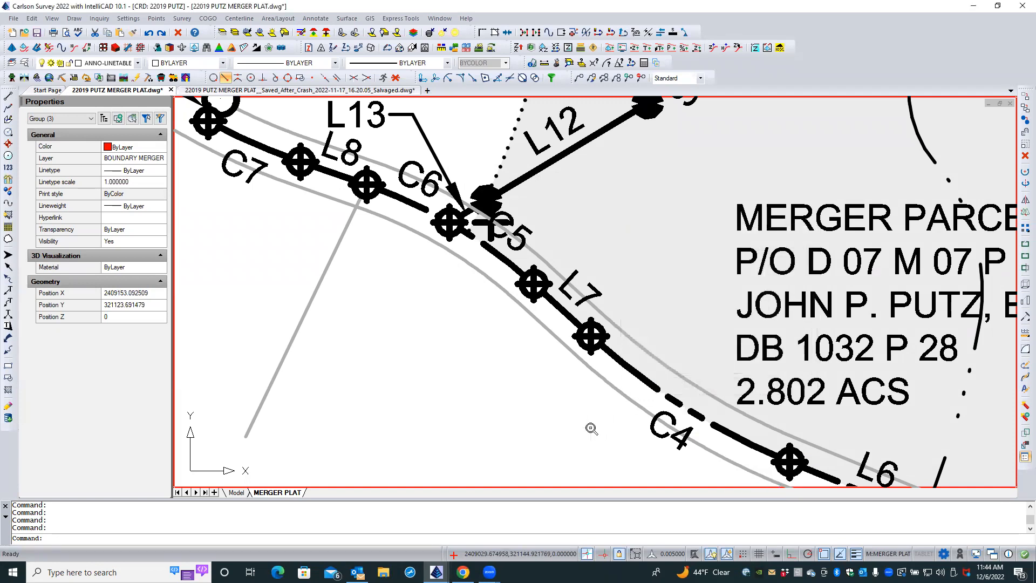
- Change the symbol of point 211, between L6 and C3, to the wipeout symbol SPT11_W
{"action": "scroll", "coordinate": [594, 423], "scroll_direction": "down", "scroll_amount": 2}
{"action": "middle_click_drag", "start_coordinate": [537, 392], "coordinate": [435, 330]}
{"action": "double_click", "coordinate": [435, 331]}
{"action": "scroll", "coordinate": [700, 433], "scroll_direction": "up", "scroll_amount": 5}
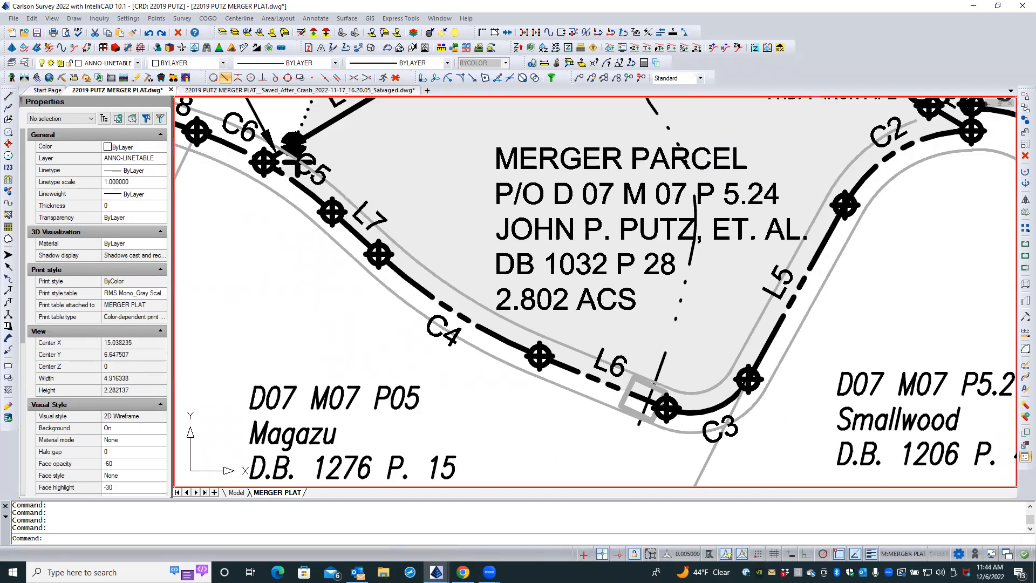
{"action": "double_click", "coordinate": [650, 403]}
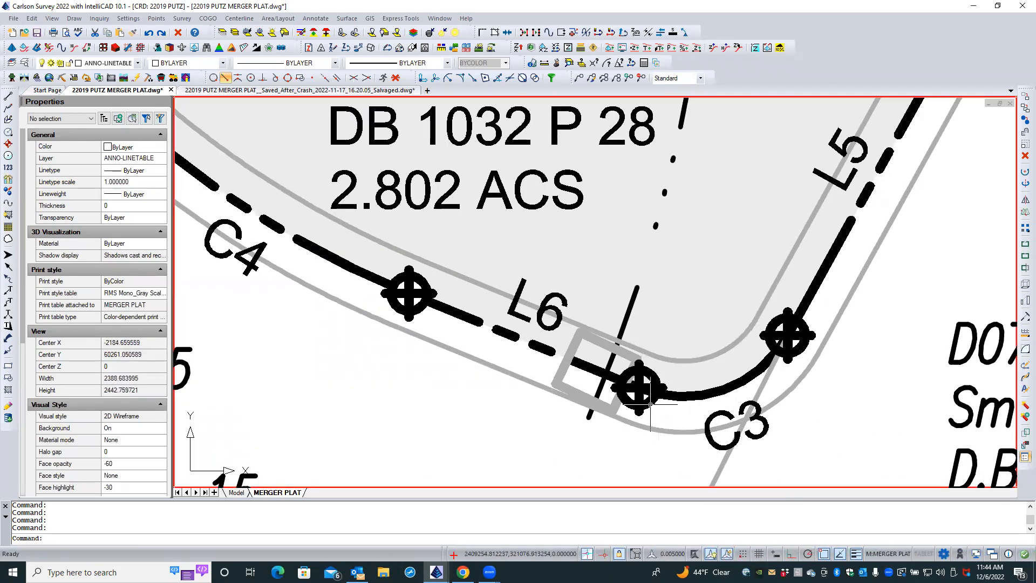
{"action": "double_click", "coordinate": [650, 403]}
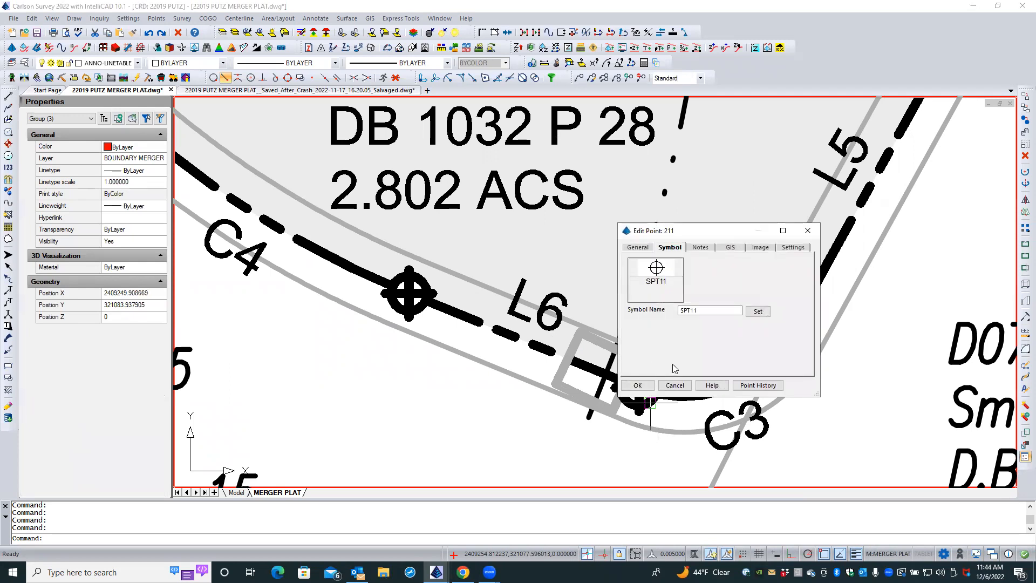
{"action": "left_click", "coordinate": [758, 311]}
{"action": "double_click", "coordinate": [490, 308]}
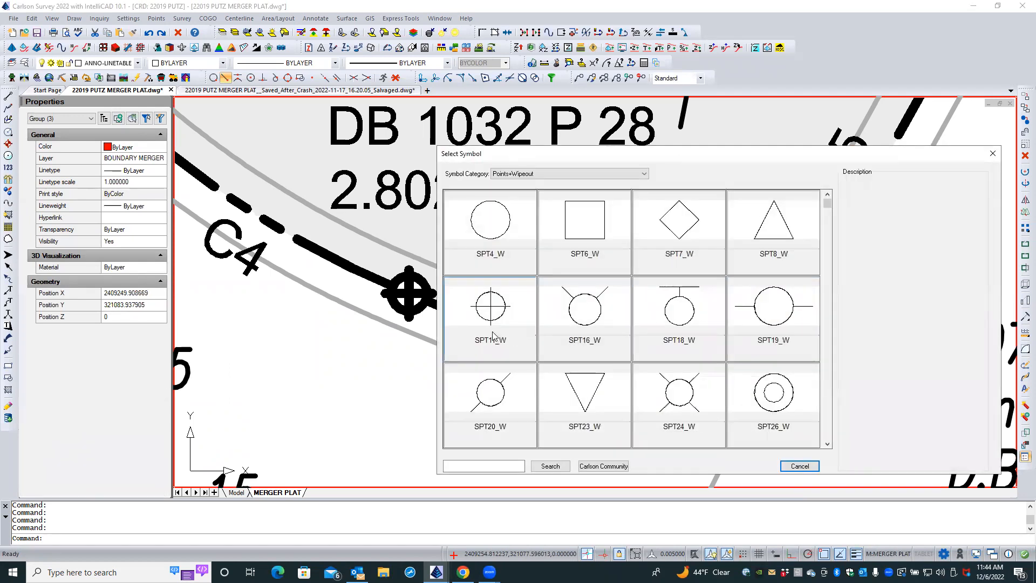
{"action": "left_click", "coordinate": [637, 385]}
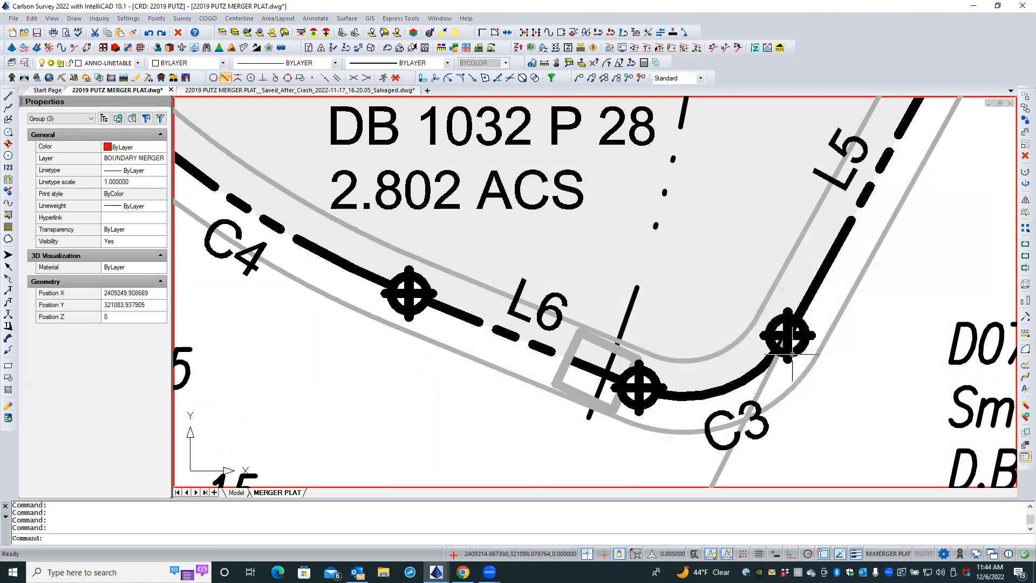
- Change the symbol of point 212, between C3 and L5, to the wipeout symbol SPT11_W
{"action": "left_click", "coordinate": [799, 350]}
{"action": "double_click", "coordinate": [799, 350]}
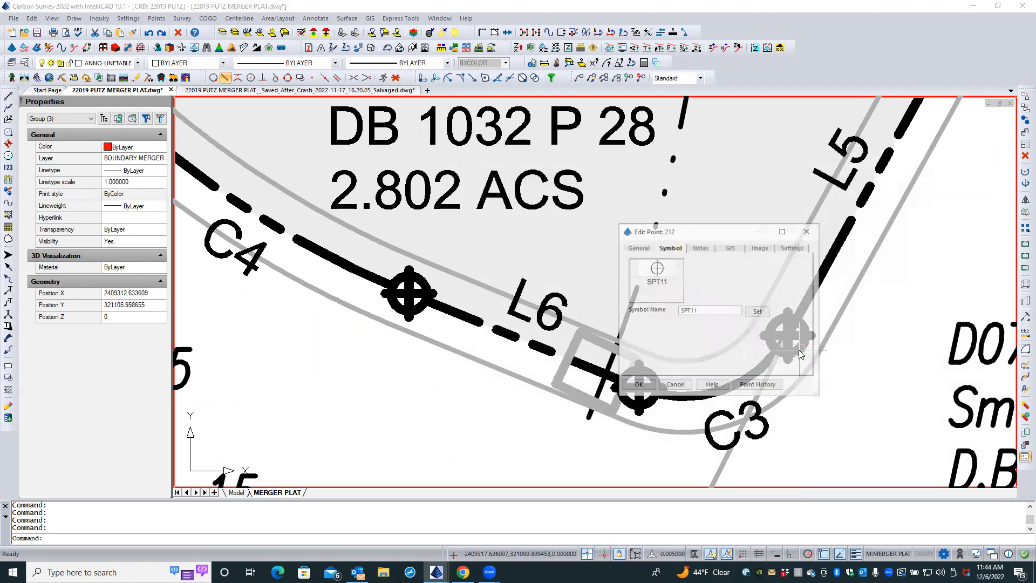
{"action": "left_click", "coordinate": [757, 311]}
{"action": "double_click", "coordinate": [504, 318]}
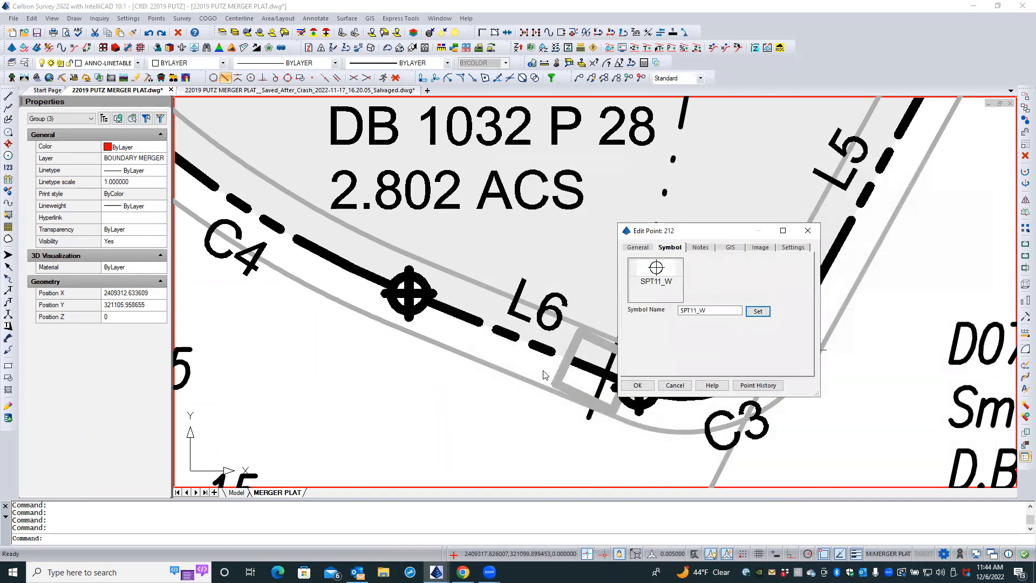
{"action": "left_click", "coordinate": [650, 384]}
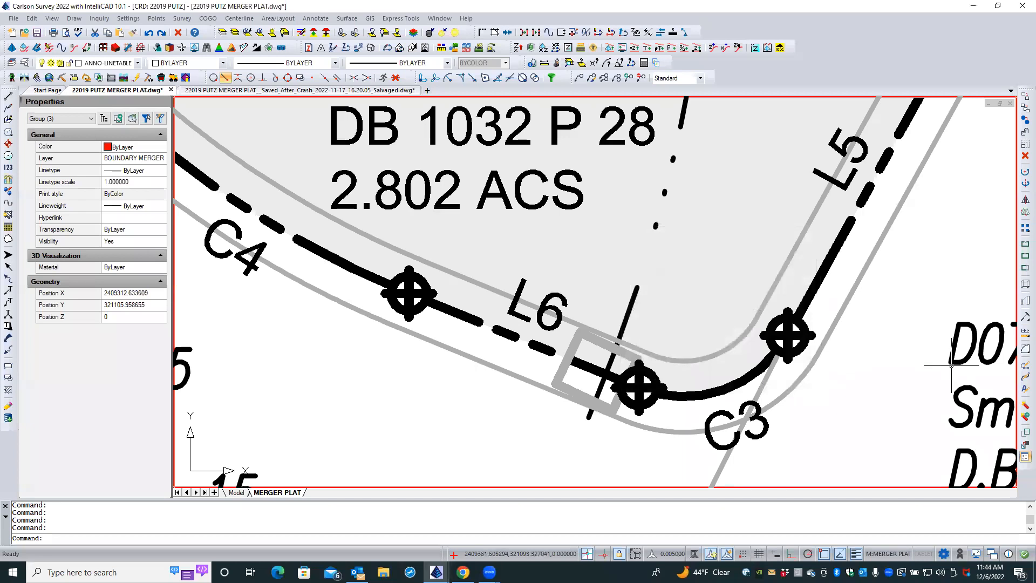
- Change the symbol of point 213, between L5 and C2, to the wipeout symbol SPT11_W
{"action": "scroll", "coordinate": [911, 333], "scroll_direction": "down", "scroll_amount": 1}
{"action": "scroll", "coordinate": [911, 334], "scroll_direction": "down", "scroll_amount": 2}
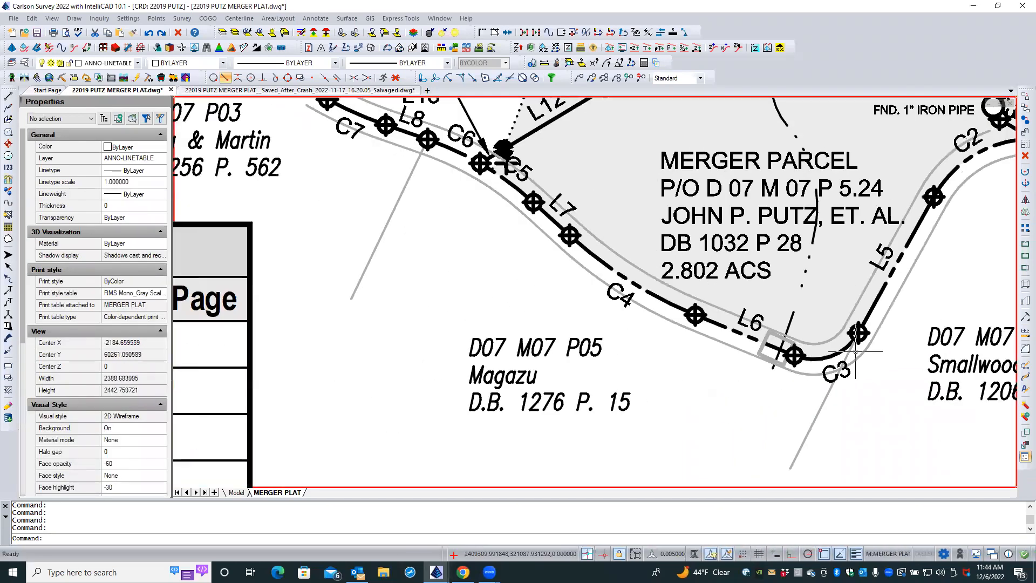
{"action": "mouse_move", "coordinate": [915, 320]}
{"action": "middle_mouse_down"}
{"action": "mouse_move", "coordinate": [768, 398]}
{"action": "mouse_move", "coordinate": [717, 387]}
{"action": "mouse_move", "coordinate": [680, 424]}
{"action": "middle_mouse_up"}
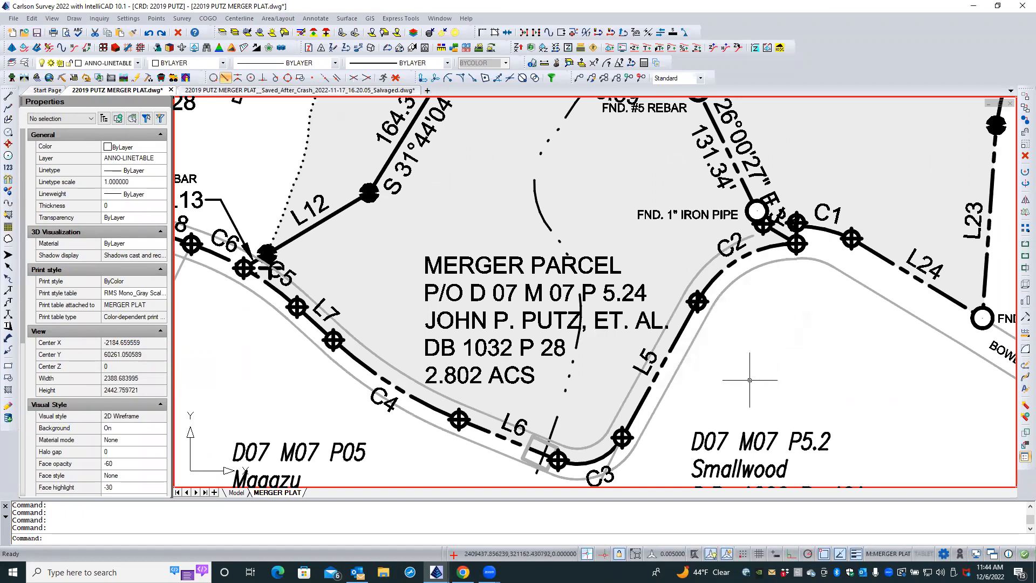
{"action": "scroll", "coordinate": [743, 351], "scroll_direction": "up", "scroll_amount": 1}
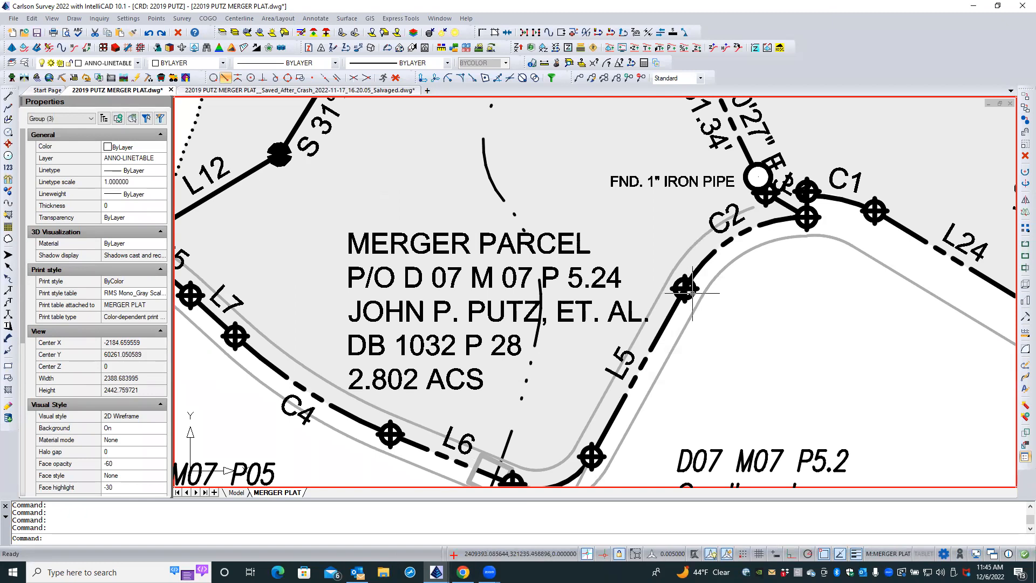
{"action": "double_click", "coordinate": [693, 293]}
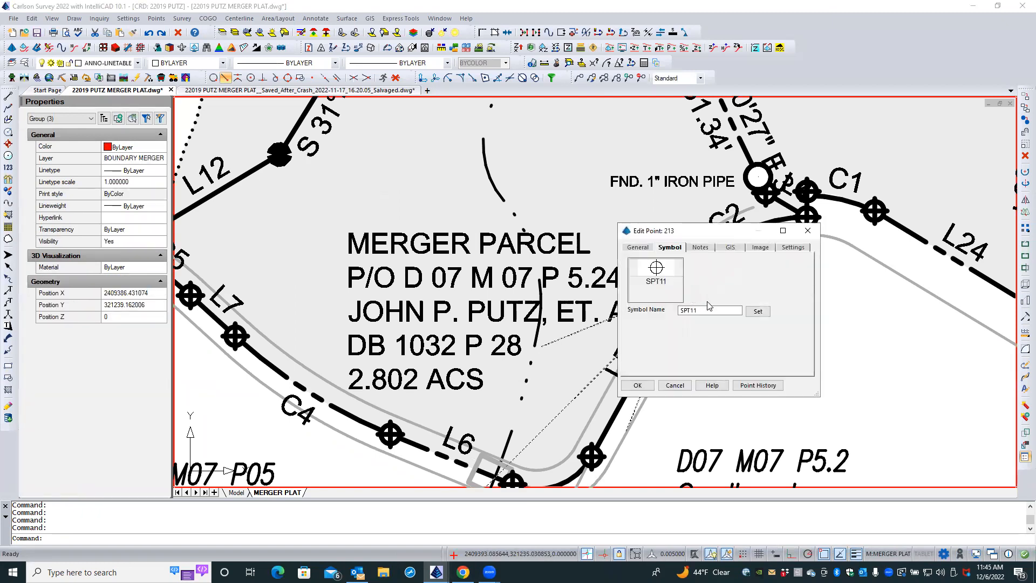
{"action": "left_click", "coordinate": [765, 311]}
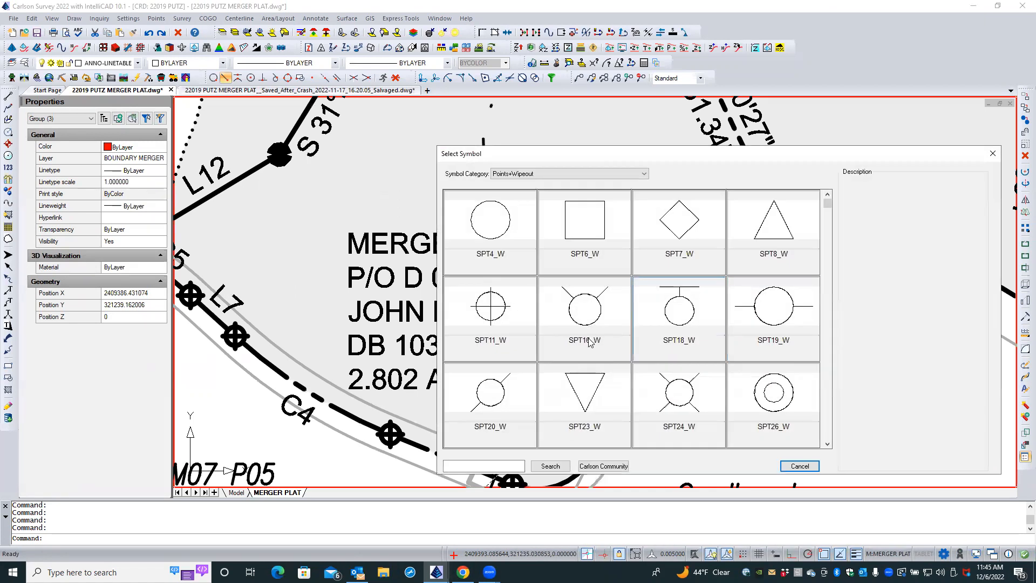
{"action": "double_click", "coordinate": [511, 333]}
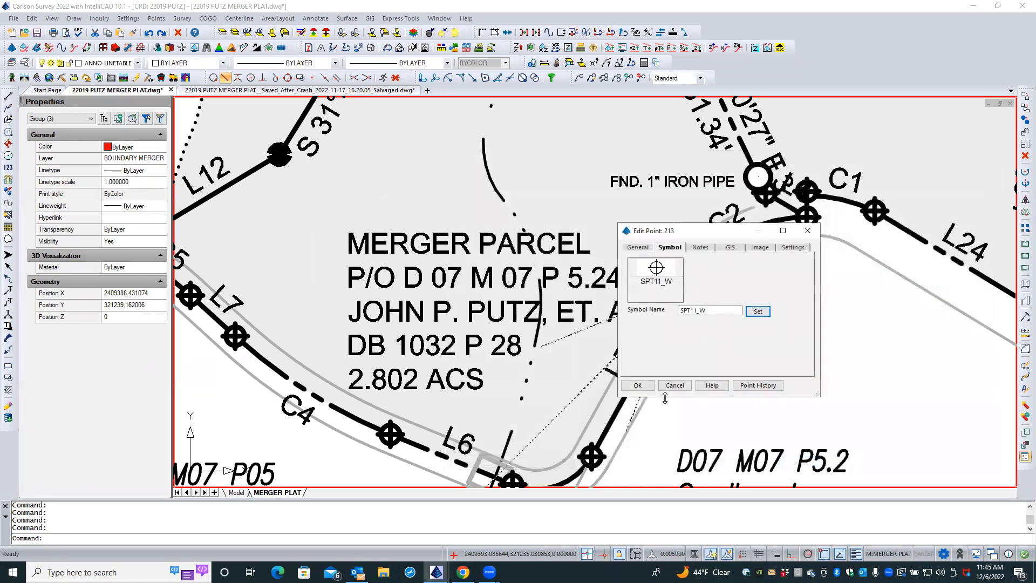
{"action": "left_click", "coordinate": [639, 386]}
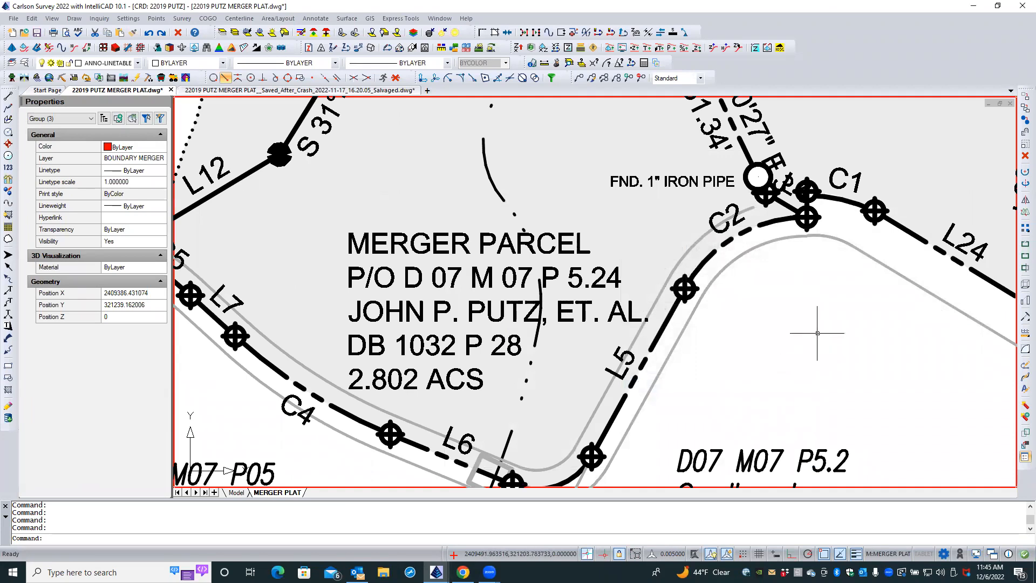
{"action": "key", "text": "Escape"}
- Move the L2 label to just below its boundary line, clear of the WDN FP text
{"action": "scroll", "coordinate": [818, 333], "scroll_direction": "down", "scroll_amount": 3}
{"action": "scroll", "coordinate": [849, 357], "scroll_direction": "down", "scroll_amount": 2}
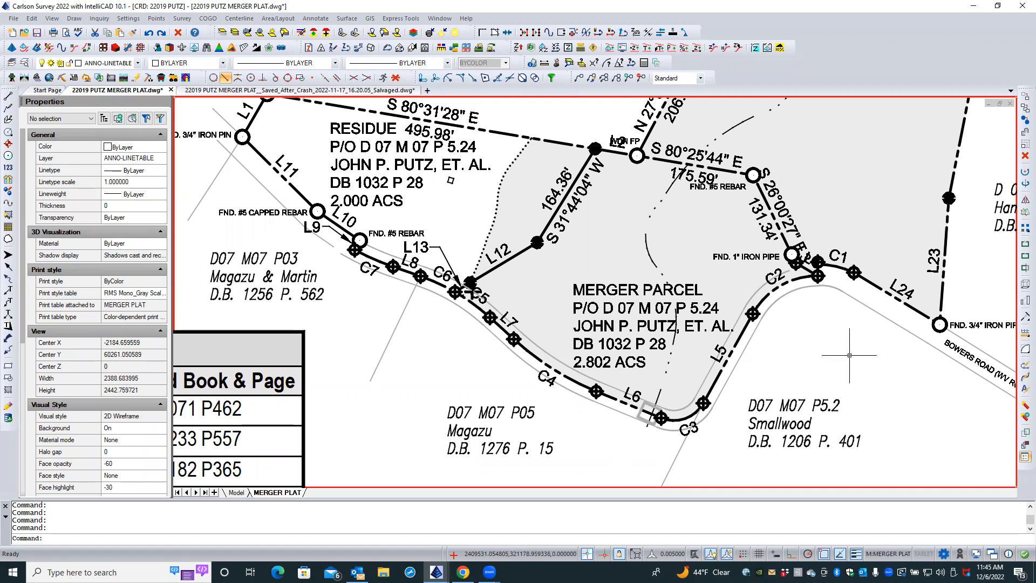
{"action": "scroll", "coordinate": [618, 180], "scroll_direction": "up", "scroll_amount": 1}
{"action": "scroll", "coordinate": [618, 180], "scroll_direction": "up", "scroll_amount": 2}
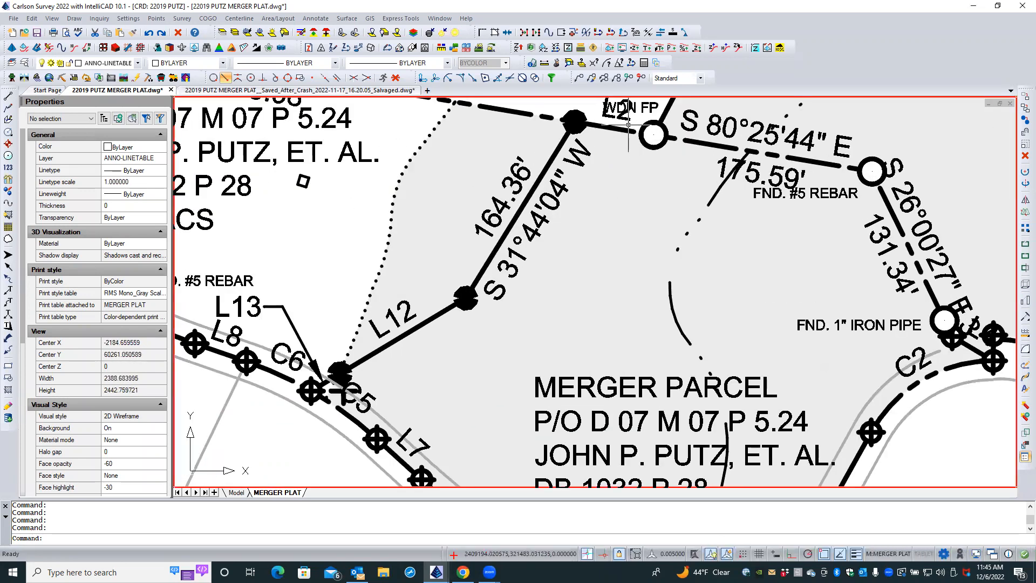
{"action": "left_click", "coordinate": [627, 119]}
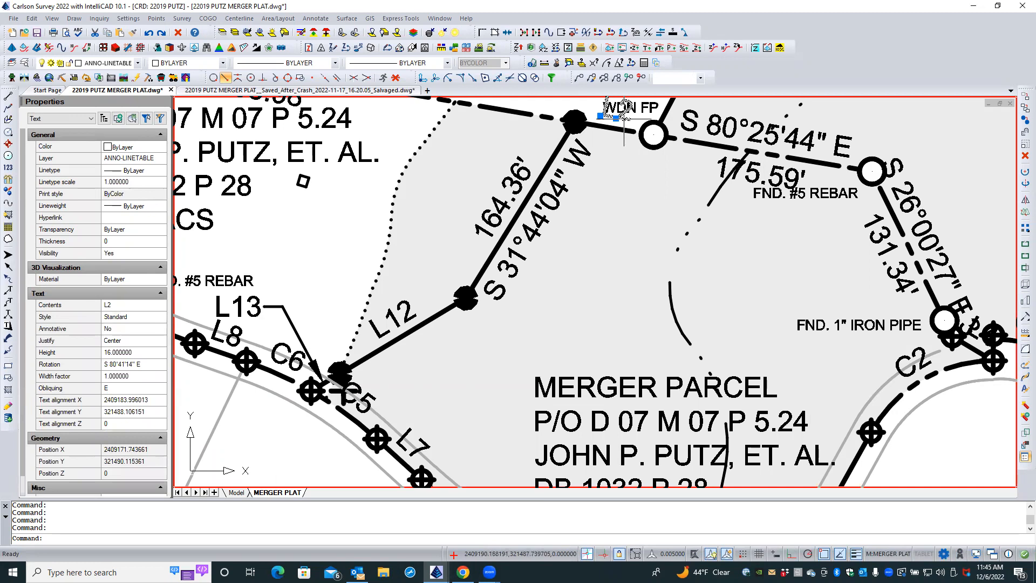
{"action": "left_click", "coordinate": [615, 120]}
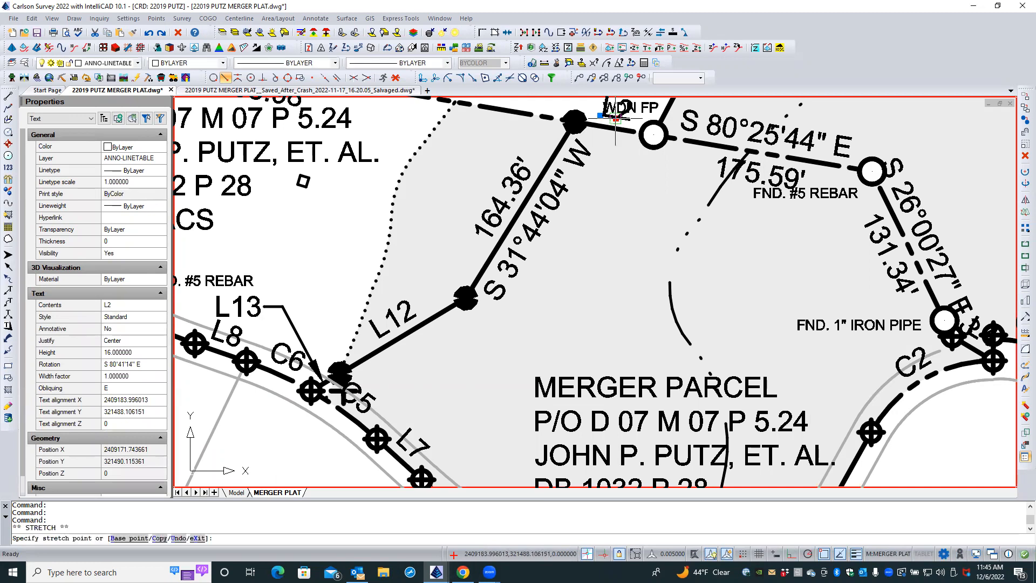
{"action": "left_click", "coordinate": [607, 156]}
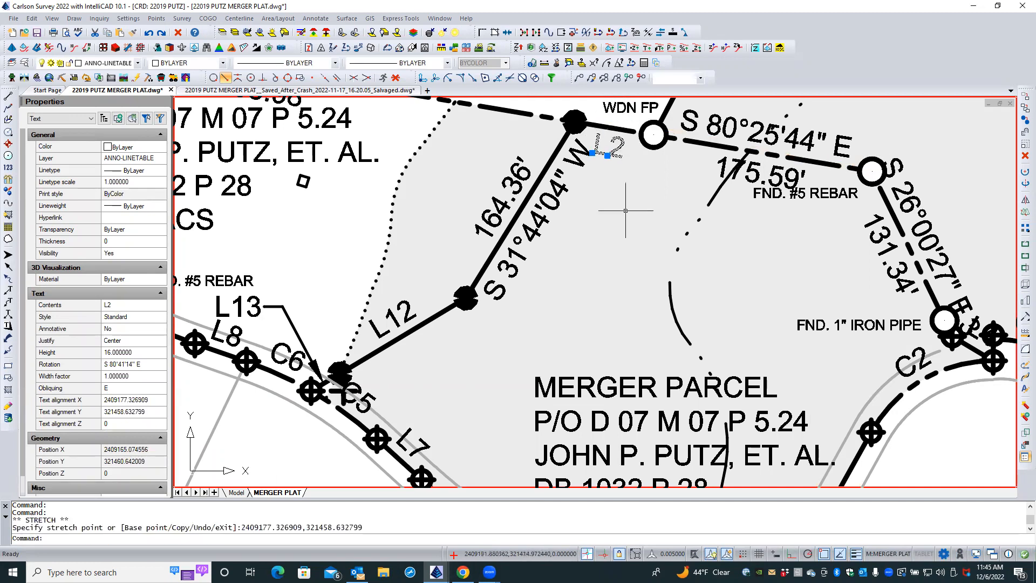
{"action": "key", "text": "Escape"}
{"action": "key", "text": "Escape"}
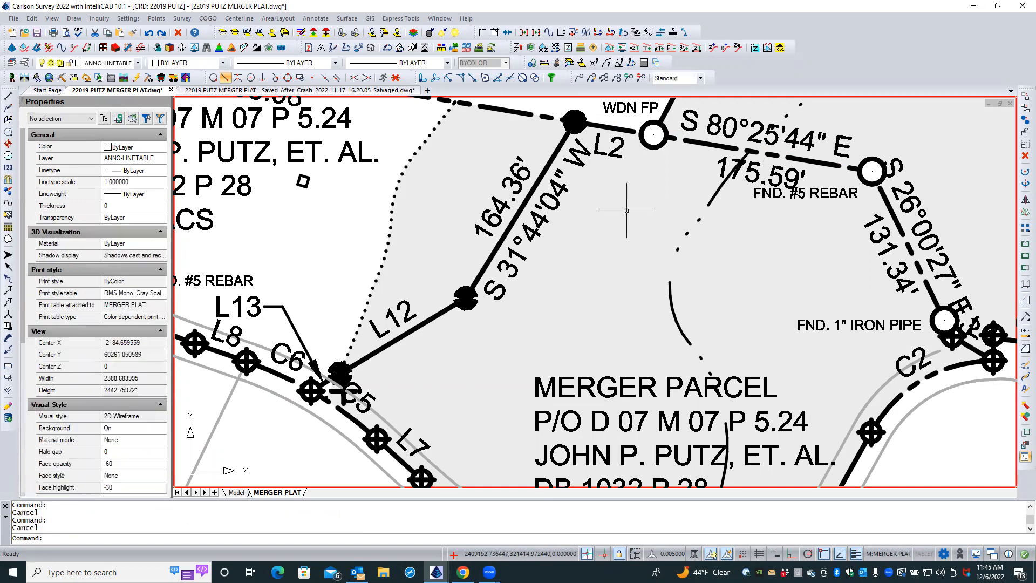
- Examine the boundary labels around the merger parcel for remaining overlaps, from the L2 line to the L24 road corner
{"action": "scroll", "coordinate": [627, 211], "scroll_direction": "down", "scroll_amount": 2}
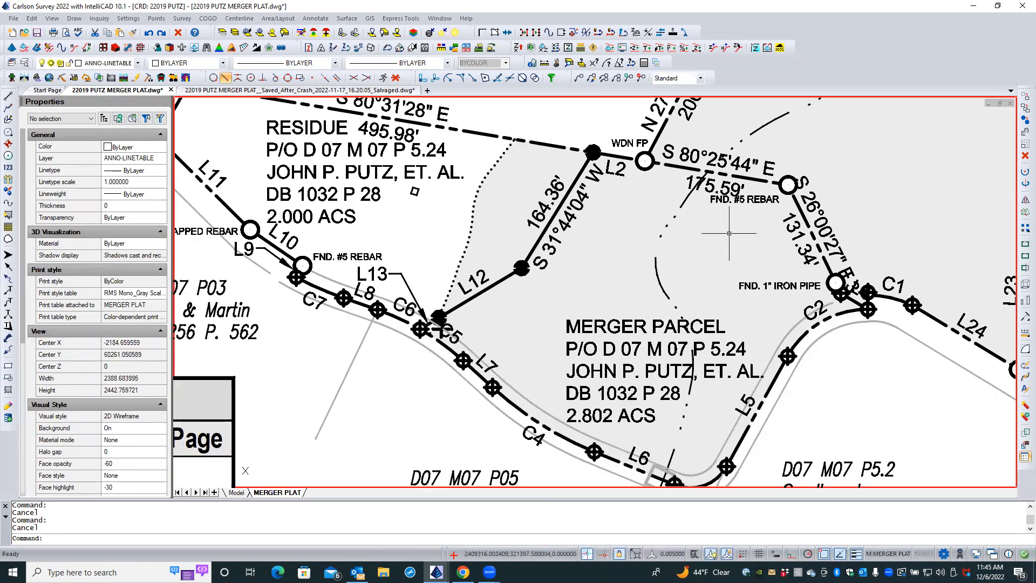
{"action": "scroll", "coordinate": [729, 234], "scroll_direction": "down", "scroll_amount": 1}
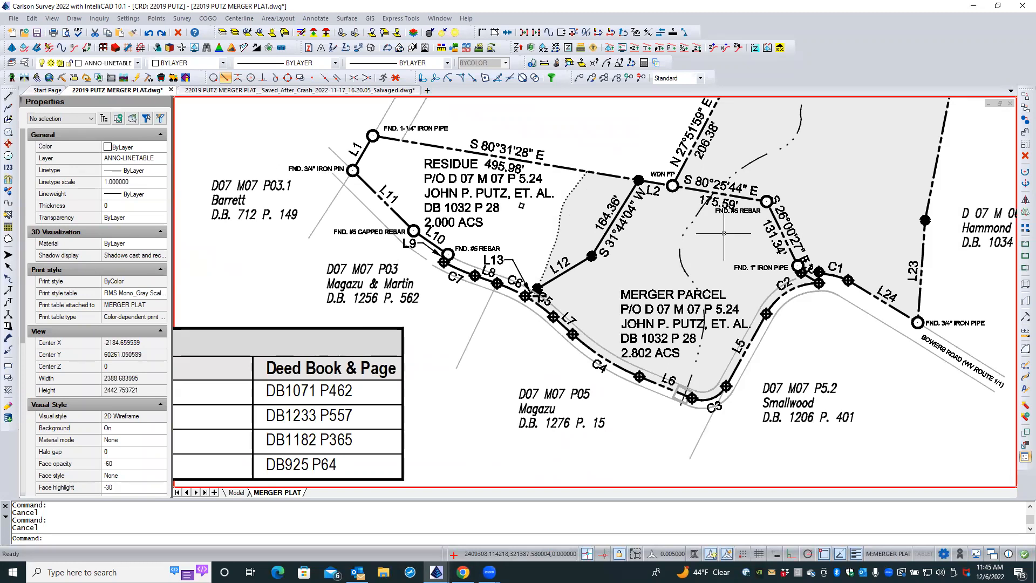
{"action": "scroll", "coordinate": [637, 283], "scroll_direction": "up", "scroll_amount": 1}
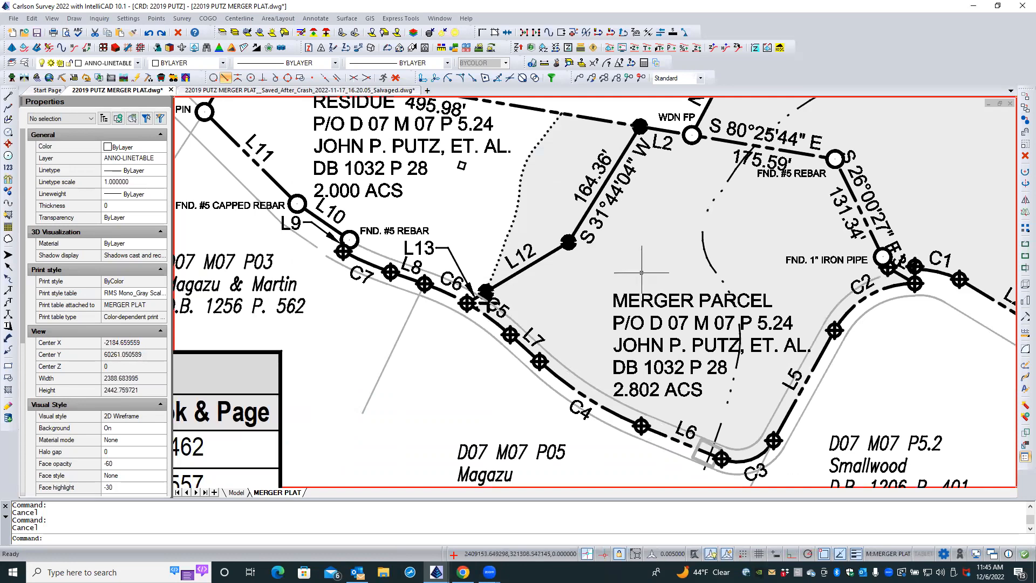
{"action": "scroll", "coordinate": [750, 297], "scroll_direction": "down", "scroll_amount": 1}
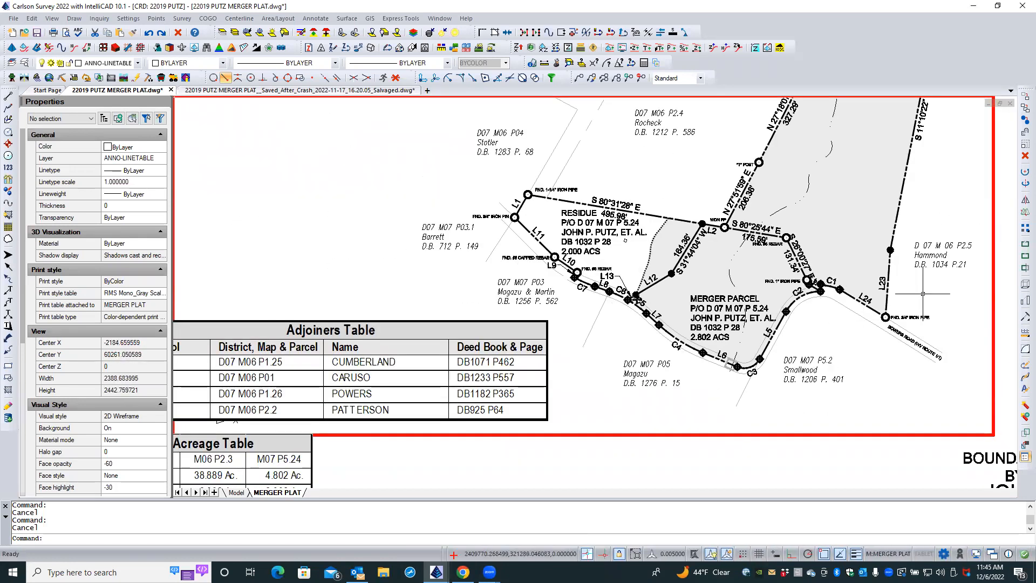
{"action": "scroll", "coordinate": [829, 349], "scroll_direction": "up", "scroll_amount": 2}
{"action": "scroll", "coordinate": [828, 349], "scroll_direction": "up", "scroll_amount": 4}
{"action": "double_click", "coordinate": [822, 341]}
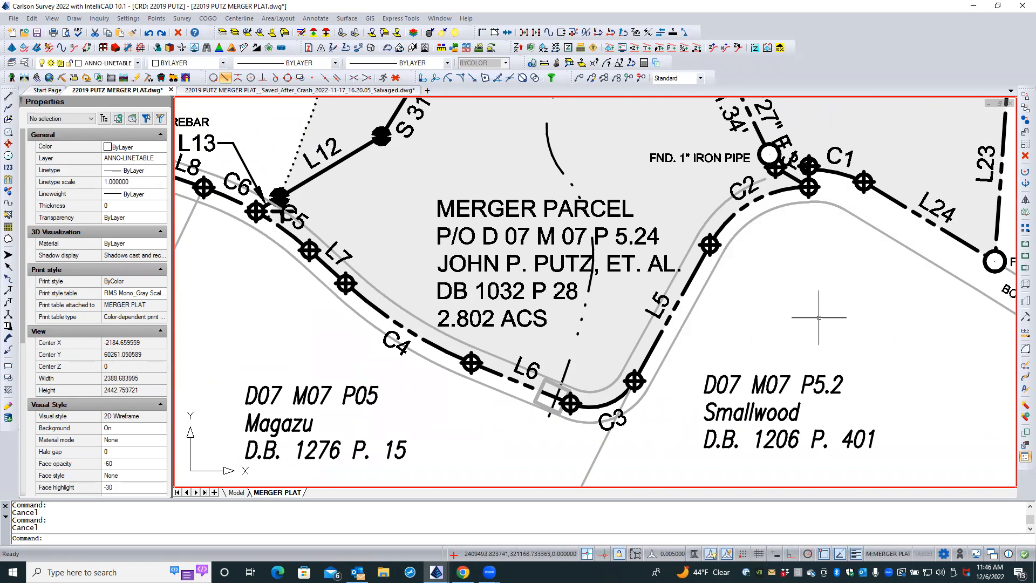
{"action": "middle_click_drag", "start_coordinate": [811, 306], "coordinate": [784, 458]}
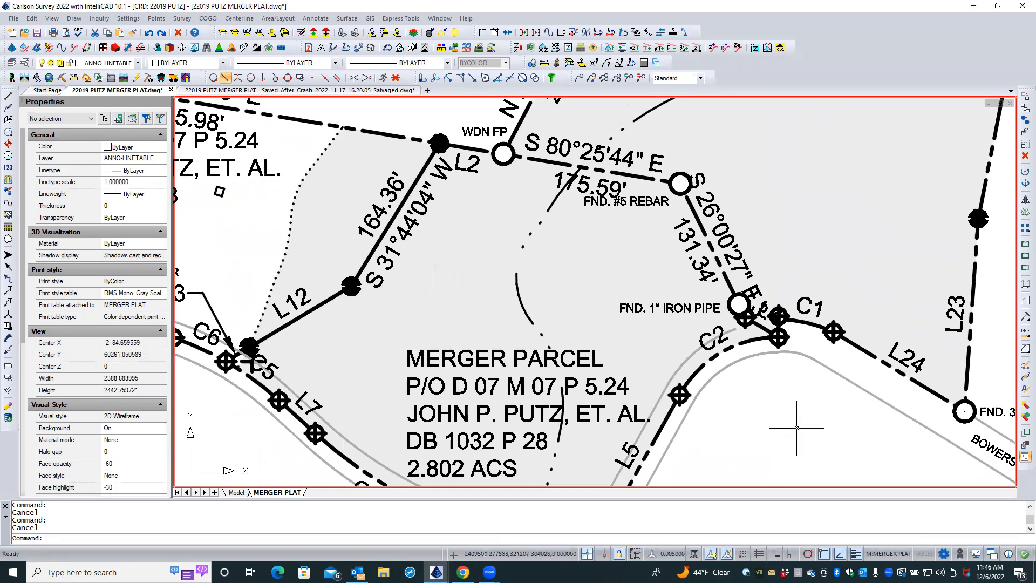
- Move the L4 label out of the crowded corner near the iron pipe into the clear road area below curve C2
{"action": "scroll", "coordinate": [794, 424], "scroll_direction": "up", "scroll_amount": 2}
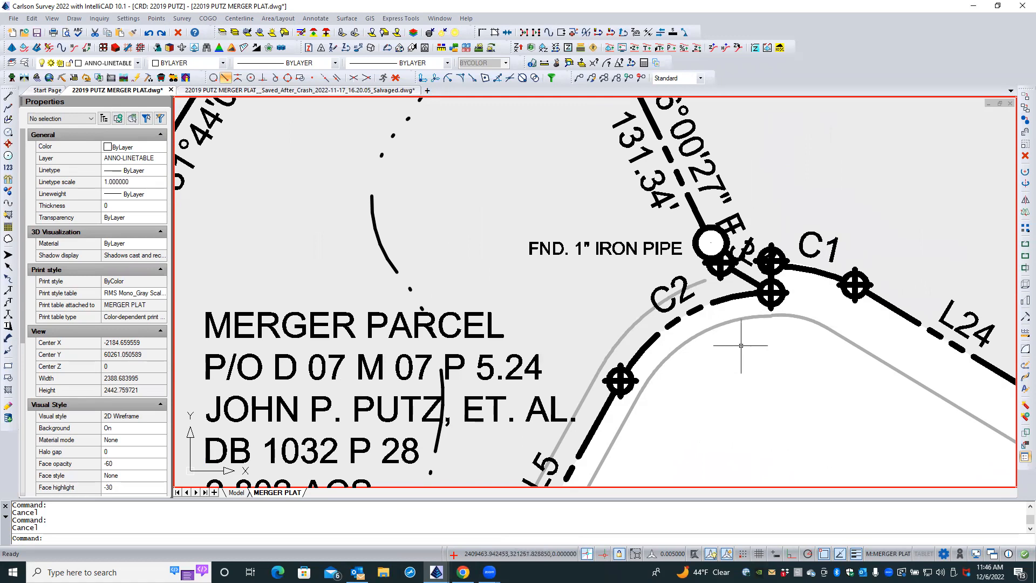
{"action": "left_click", "coordinate": [748, 263]}
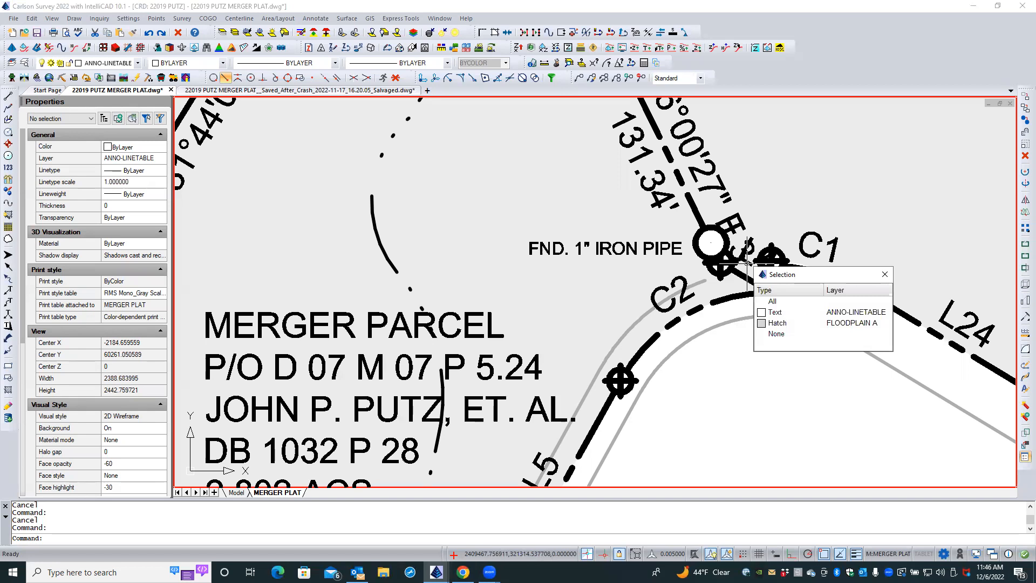
{"action": "left_click", "coordinate": [766, 312]}
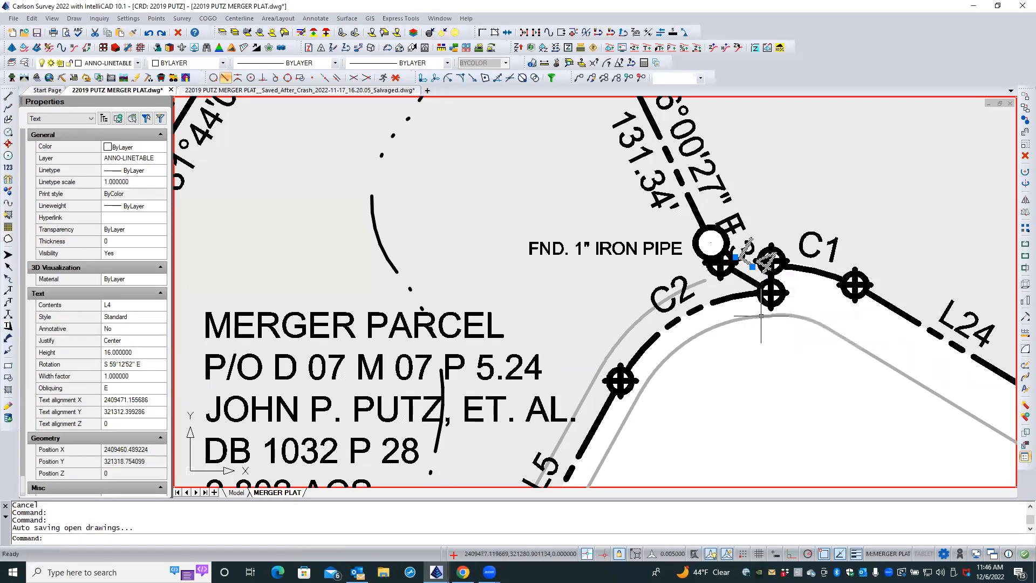
{"action": "left_click", "coordinate": [751, 266]}
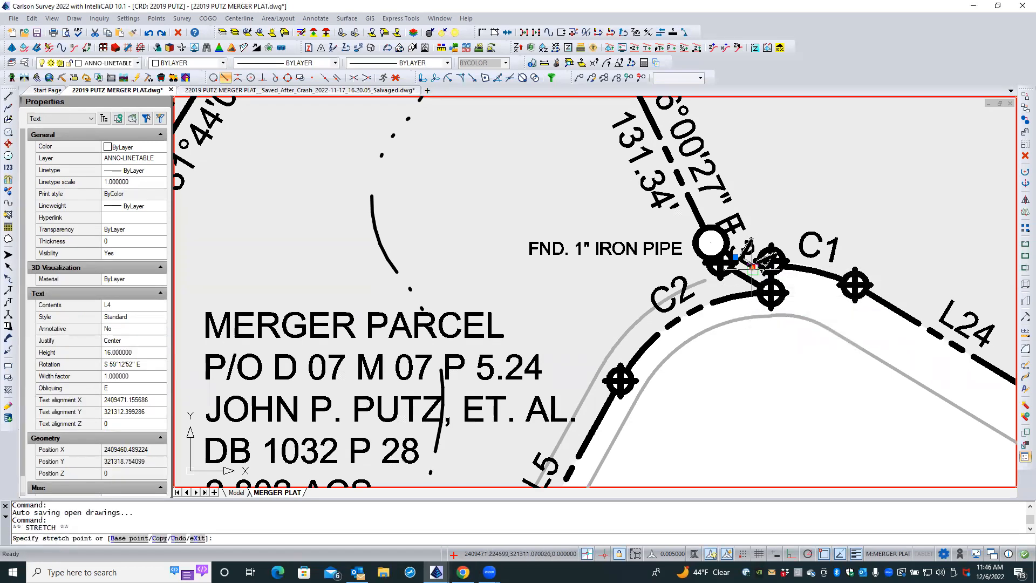
{"action": "left_click", "coordinate": [740, 361]}
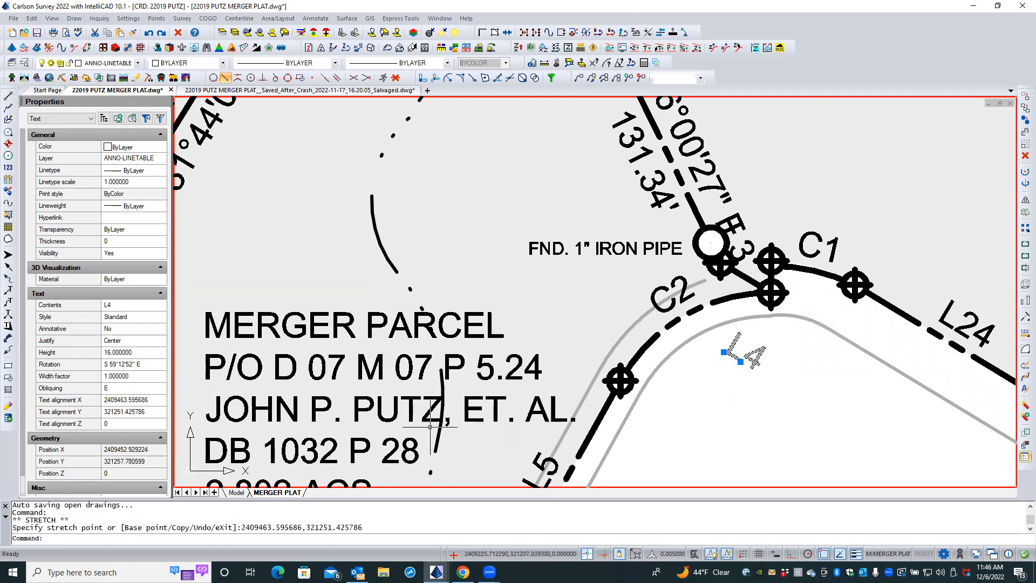
- Set the L4 label's rotation to E so that it reads horizontally
{"action": "left_click", "coordinate": [128, 365]}
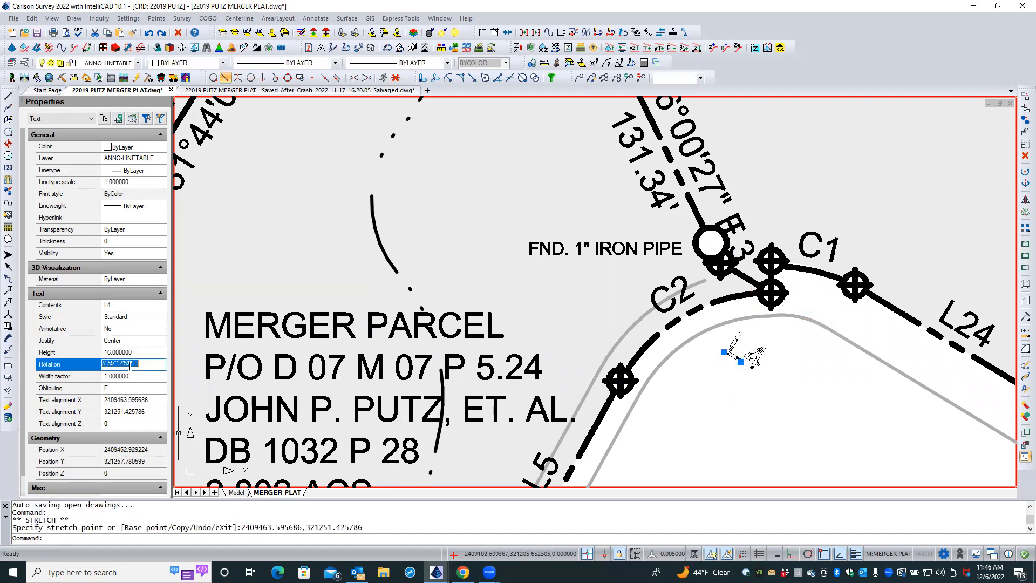
{"action": "type", "text": "E"}
{"action": "key", "text": "Tab"}
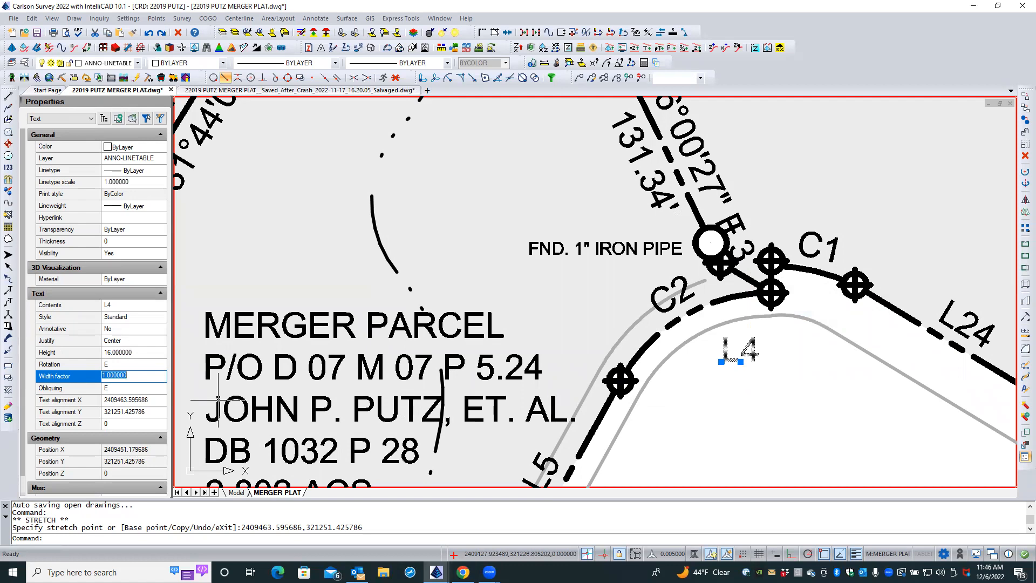
{"action": "key", "text": "Escape"}
{"action": "key", "text": "Escape"}
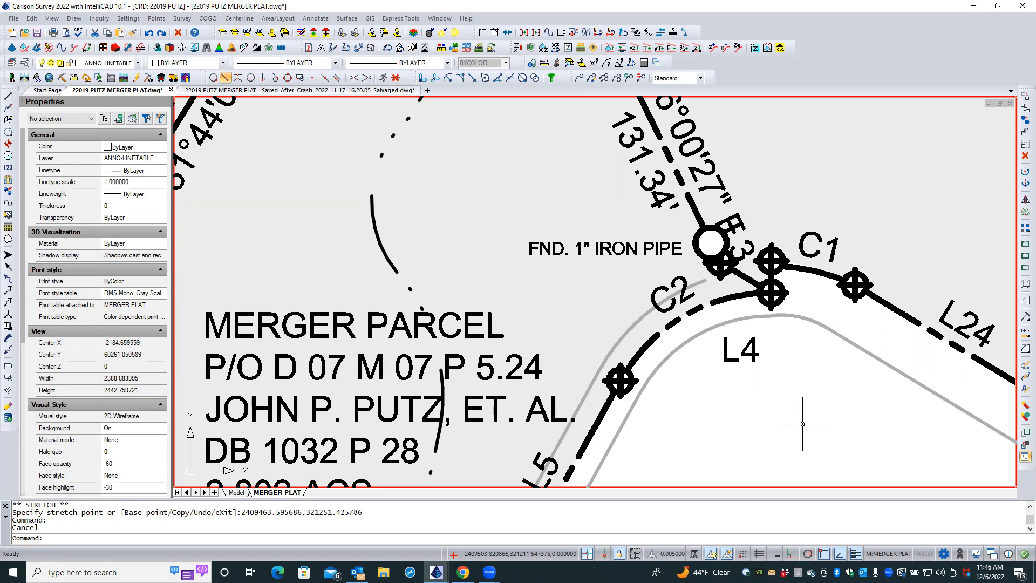
{"action": "scroll", "coordinate": [802, 423], "scroll_direction": "up", "scroll_amount": 1}
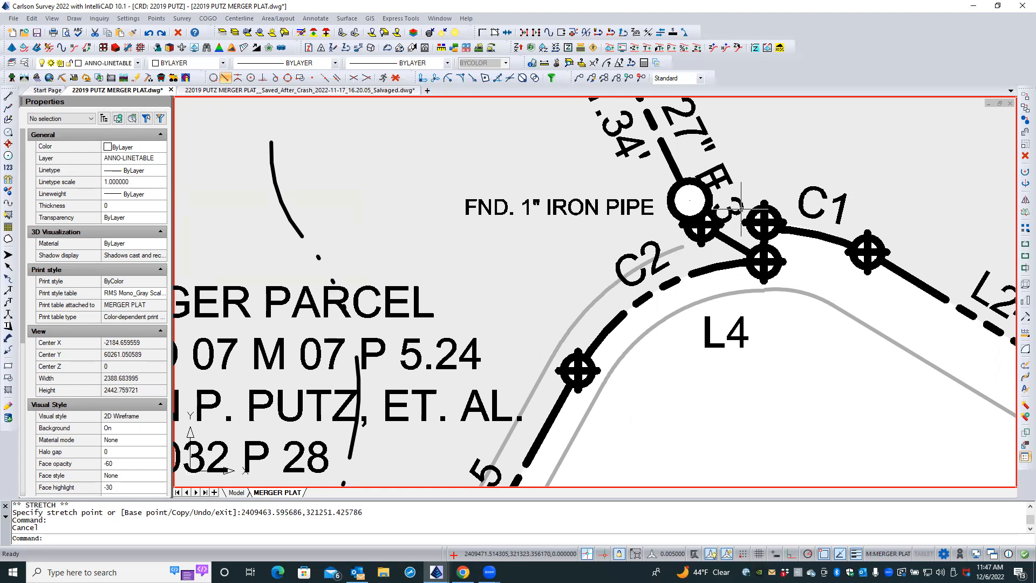
{"action": "left_click", "coordinate": [742, 208]}
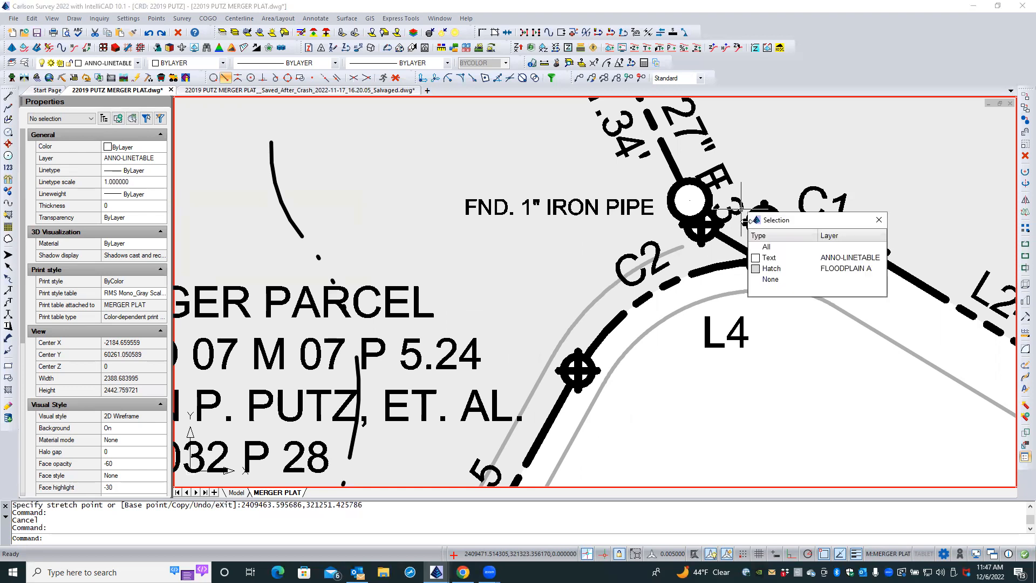
{"action": "left_click", "coordinate": [766, 258]}
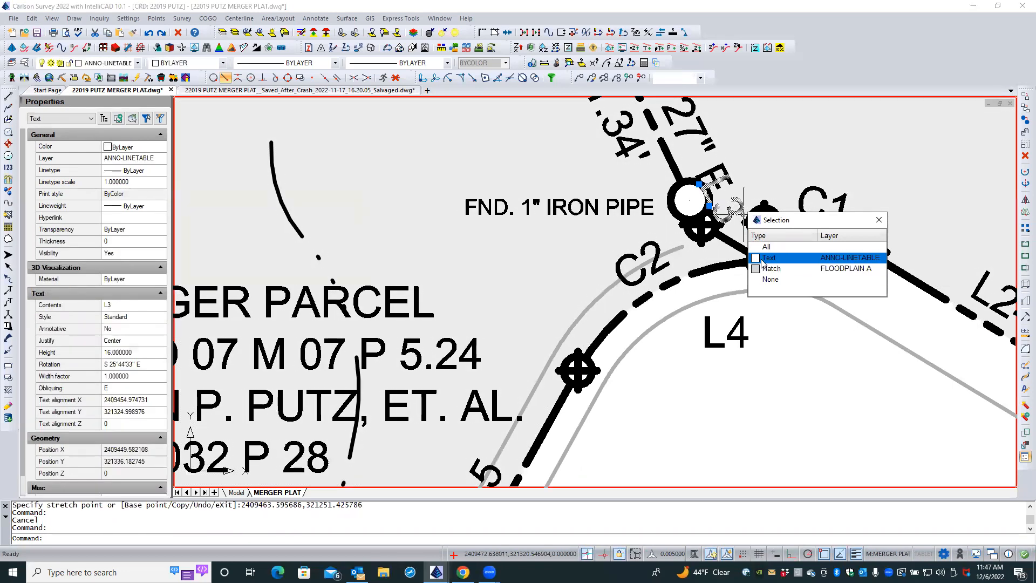
{"action": "key", "text": "Escape"}
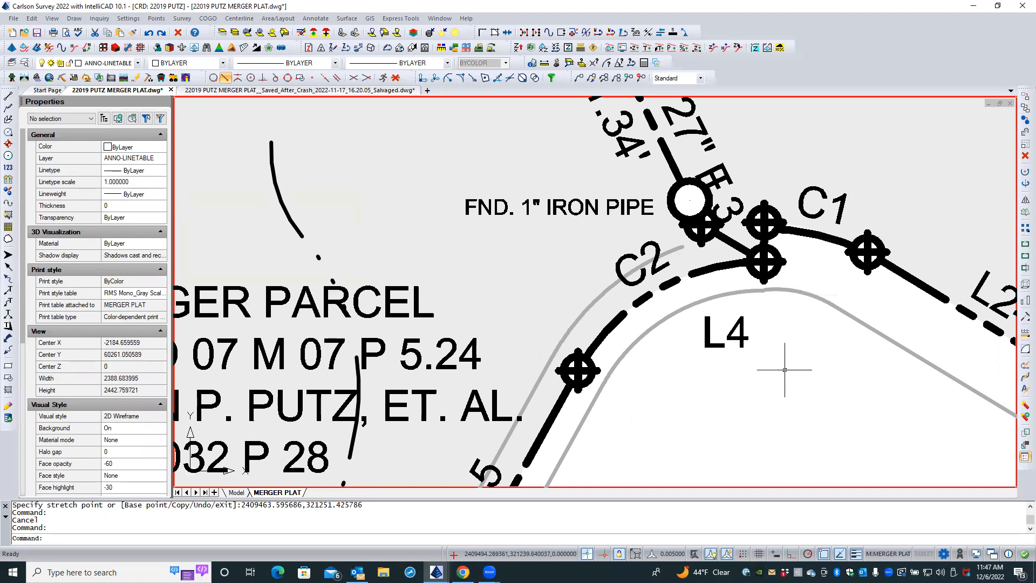
- Examine the plat sheet, including the line and curve tables, and the crowded boundary corner at L3, L4 and C1
{"action": "scroll", "coordinate": [784, 370], "scroll_direction": "down", "scroll_amount": 3}
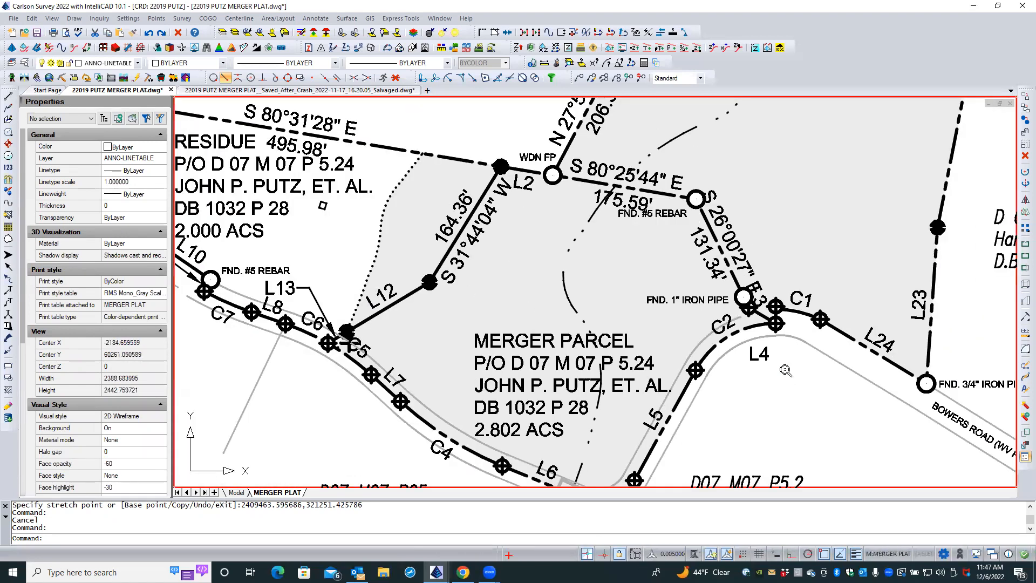
{"action": "scroll", "coordinate": [785, 366], "scroll_direction": "up", "scroll_amount": 1}
{"action": "double_click", "coordinate": [786, 366]}
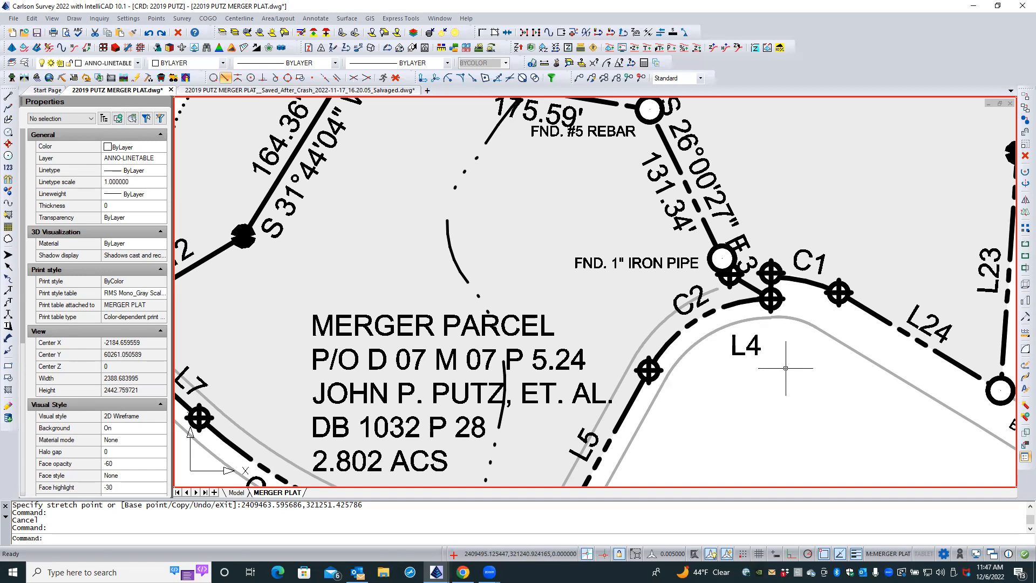
{"action": "scroll", "coordinate": [474, 259], "scroll_direction": "down", "scroll_amount": 5}
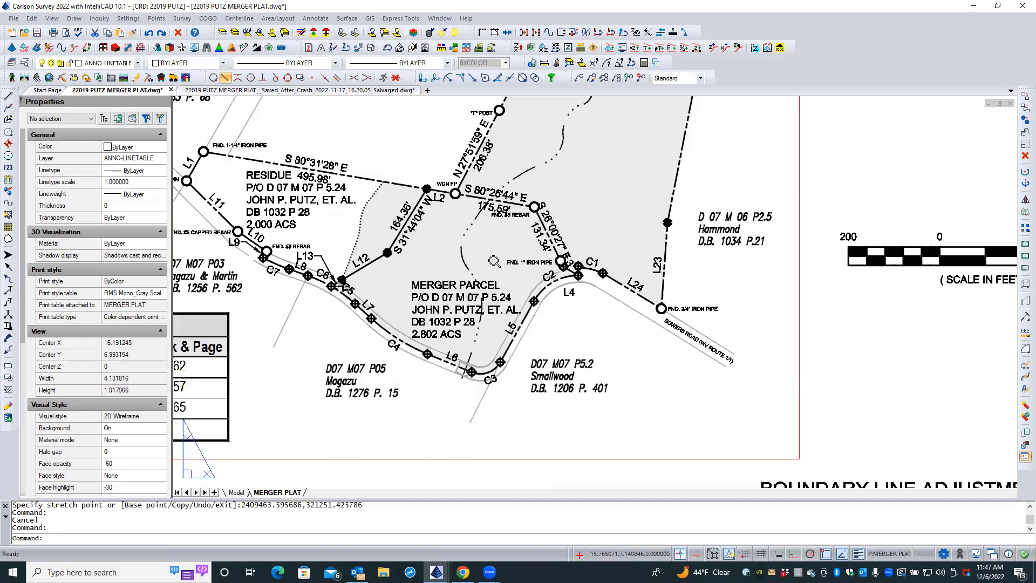
{"action": "scroll", "coordinate": [494, 262], "scroll_direction": "down", "scroll_amount": 8}
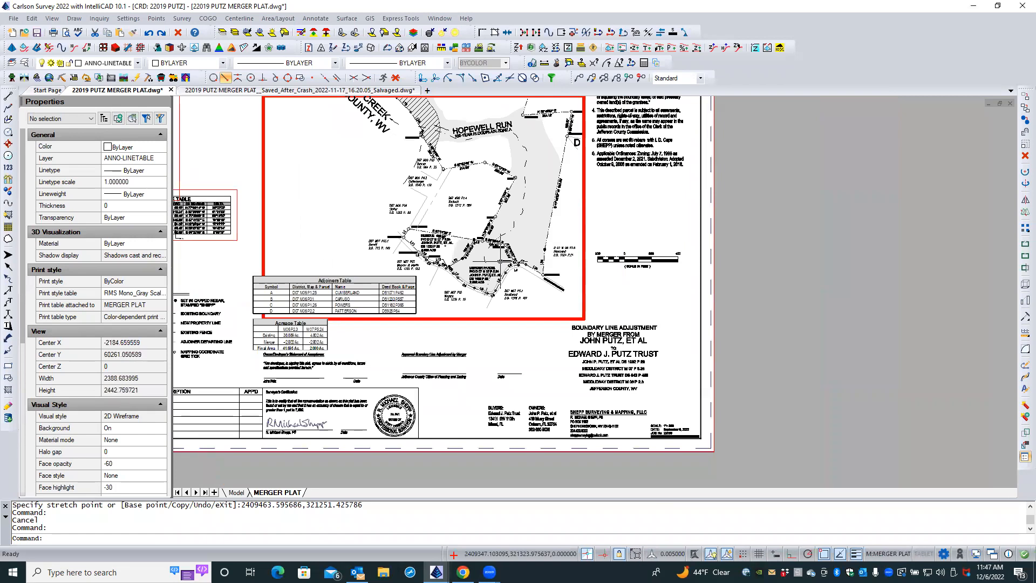
{"action": "scroll", "coordinate": [376, 242], "scroll_direction": "down", "scroll_amount": 3}
{"action": "scroll", "coordinate": [236, 215], "scroll_direction": "up", "scroll_amount": 1}
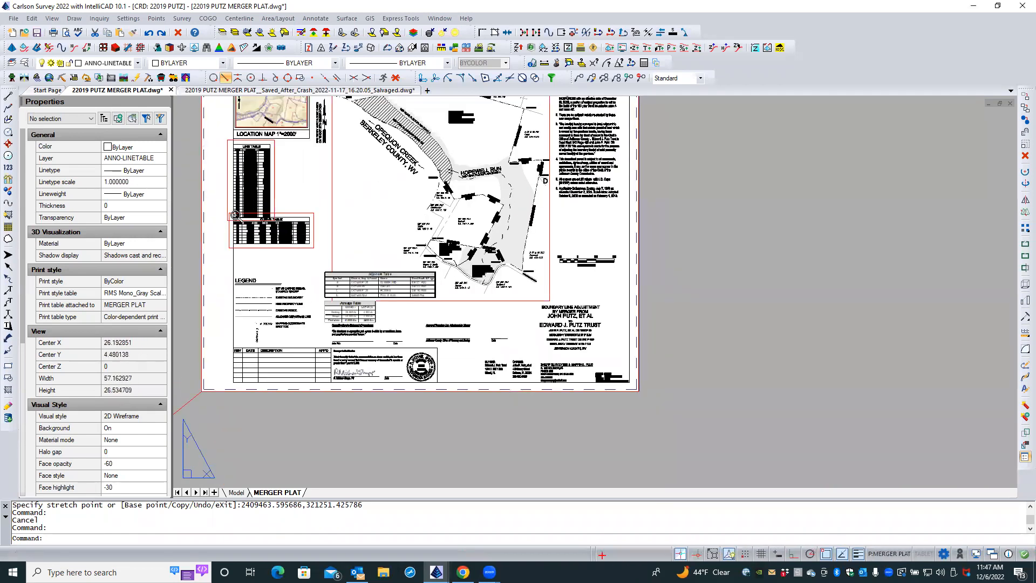
{"action": "scroll", "coordinate": [236, 215], "scroll_direction": "up", "scroll_amount": 5}
{"action": "scroll", "coordinate": [224, 215], "scroll_direction": "down", "scroll_amount": 3}
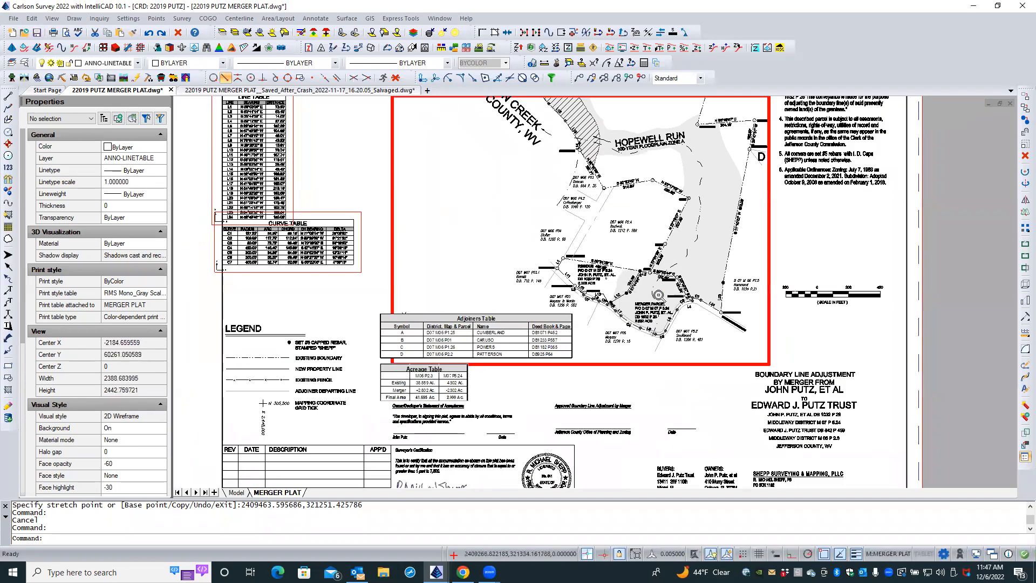
{"action": "scroll", "coordinate": [657, 295], "scroll_direction": "up", "scroll_amount": 5}
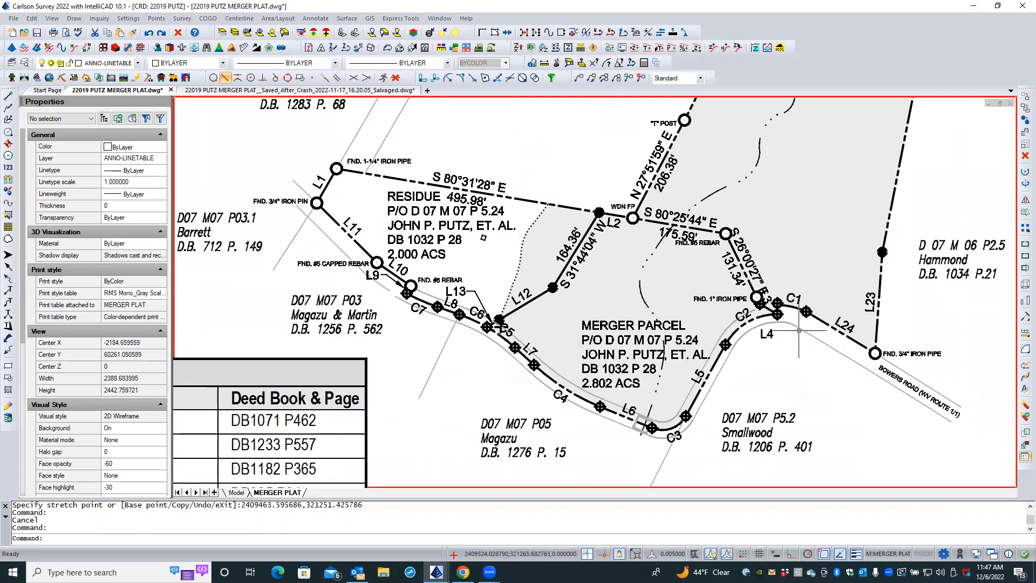
{"action": "scroll", "coordinate": [798, 330], "scroll_direction": "up", "scroll_amount": 4}
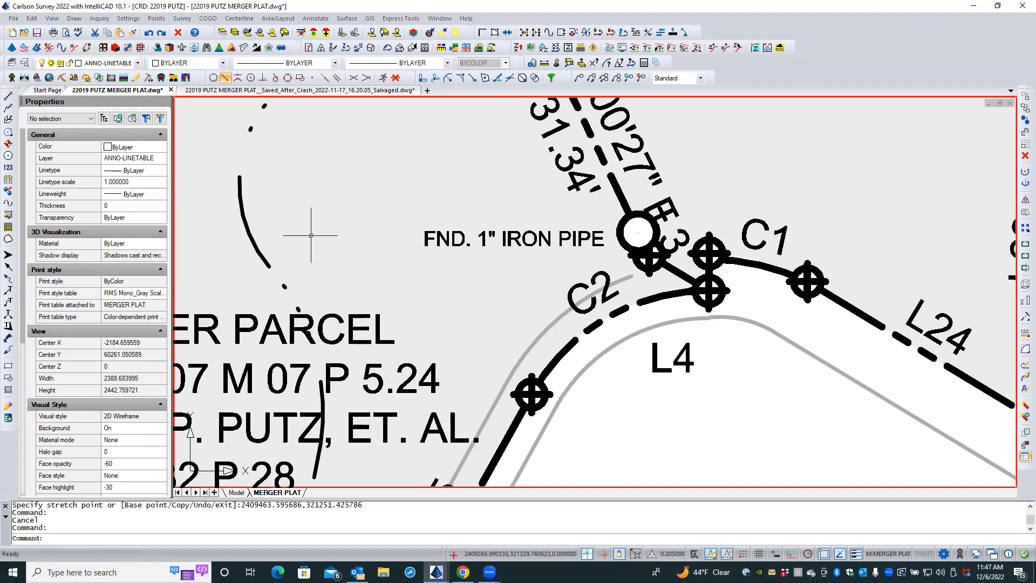
- Switch to model space and locate the road corner at points 214, 246 and 241 along curve C1
{"action": "left_click", "coordinate": [233, 493]}
{"action": "scroll", "coordinate": [545, 431], "scroll_direction": "down", "scroll_amount": 3}
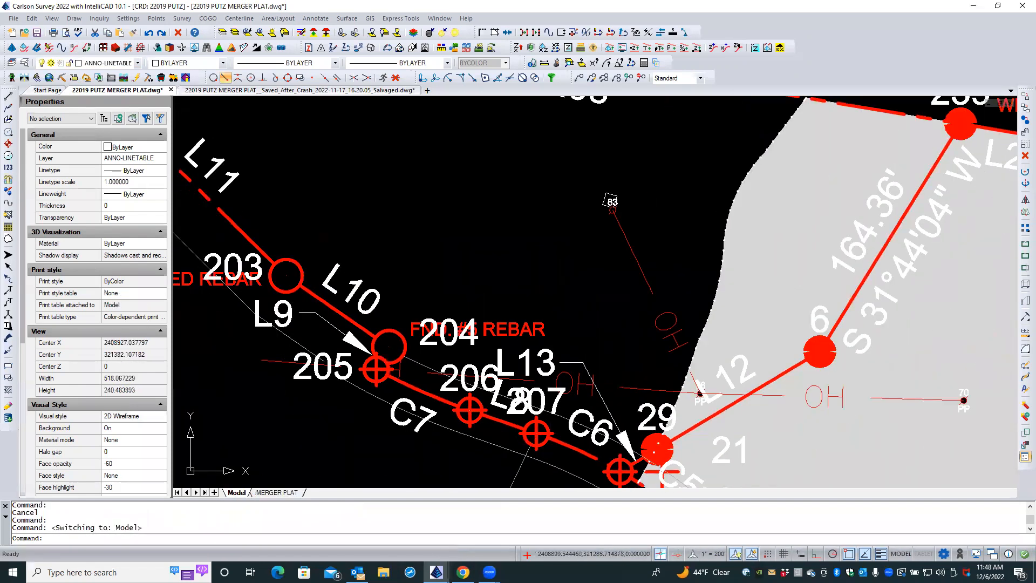
{"action": "scroll", "coordinate": [761, 432], "scroll_direction": "down", "scroll_amount": 4}
{"action": "middle_click_drag", "start_coordinate": [740, 439], "coordinate": [303, 408]}
{"action": "scroll", "coordinate": [505, 419], "scroll_direction": "up", "scroll_amount": 2}
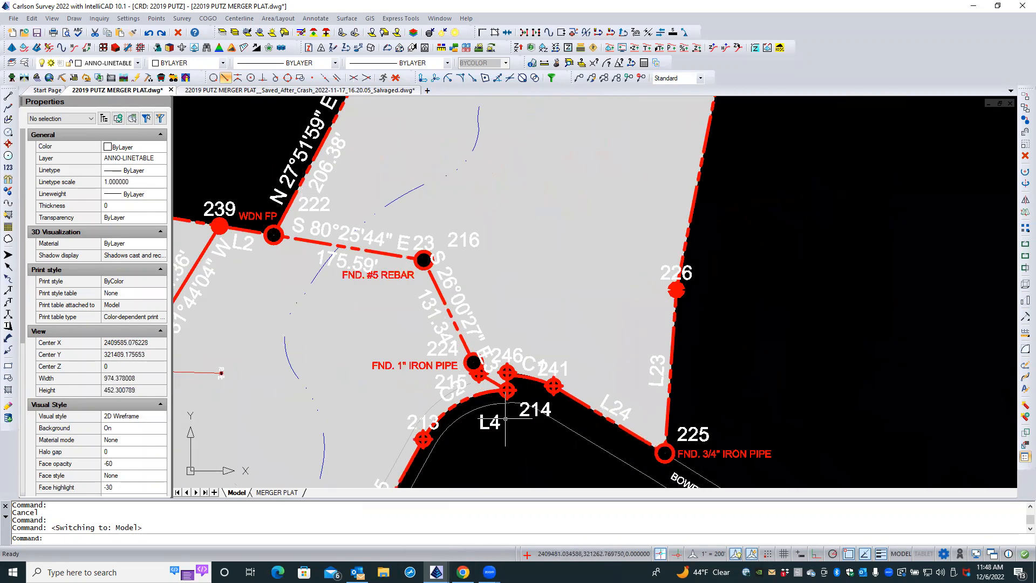
{"action": "scroll", "coordinate": [505, 419], "scroll_direction": "up", "scroll_amount": 3}
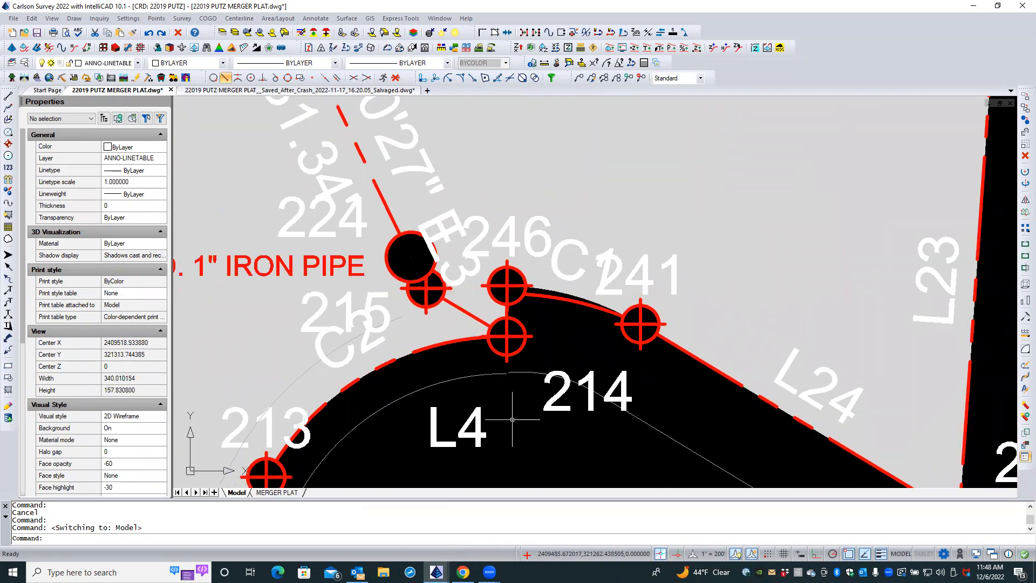
{"action": "scroll", "coordinate": [512, 419], "scroll_direction": "up", "scroll_amount": 1}
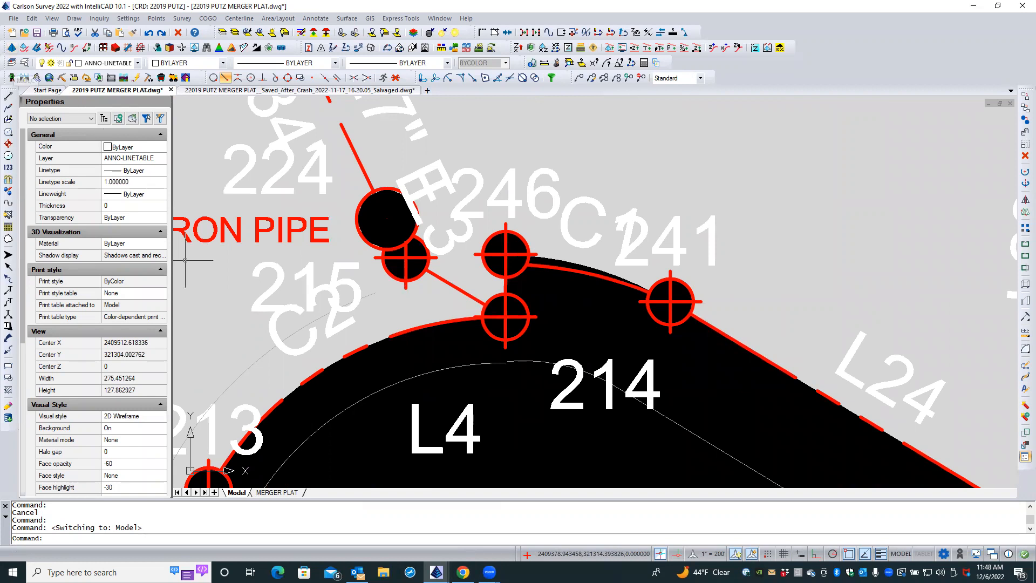
- Try to stretch the FLOODPLAIN A hatch's curved edge beside C1 to an endpoint near point 246, and undo the grip edit
{"action": "left_click", "coordinate": [555, 252]}
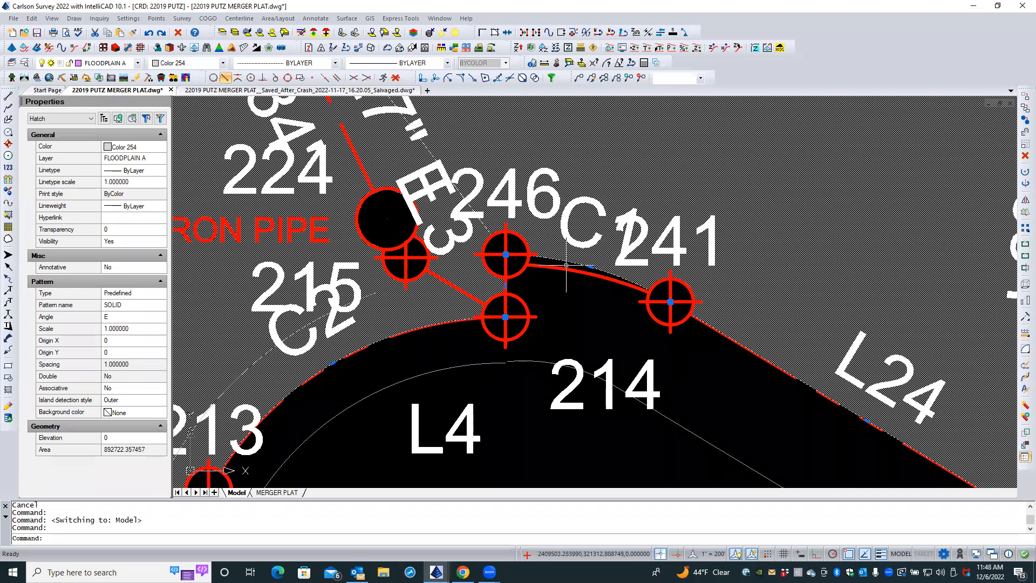
{"action": "mouse_move", "coordinate": [591, 268]}
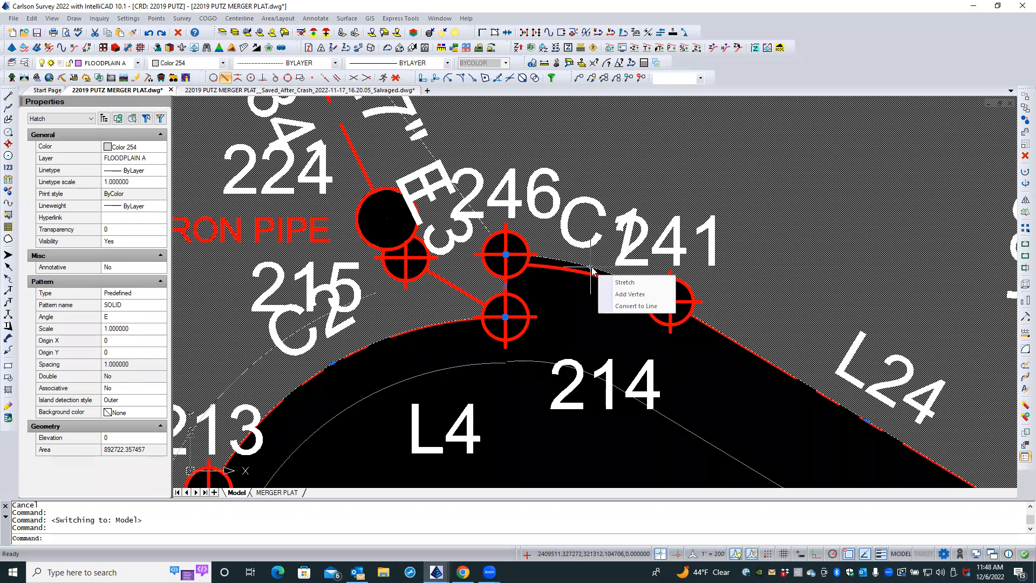
{"action": "left_click", "coordinate": [624, 282]}
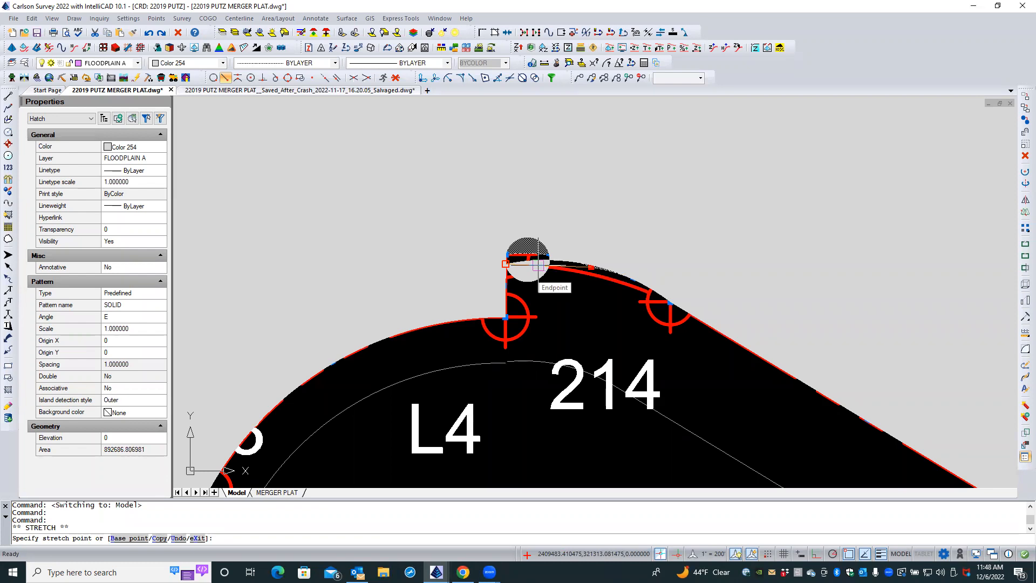
{"action": "left_click", "coordinate": [538, 265]}
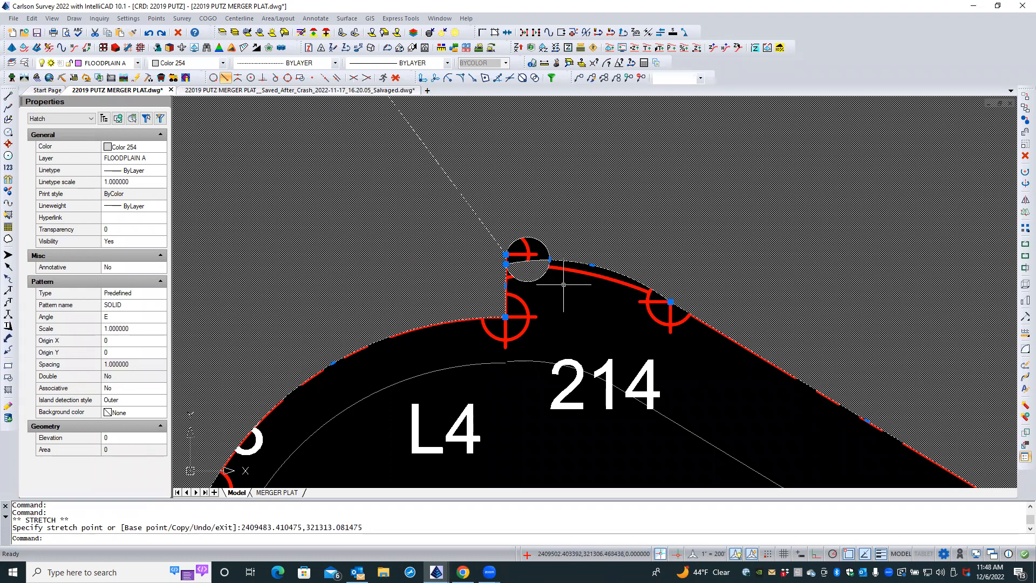
{"action": "type", "text": "u"}
{"action": "key", "text": "Return"}
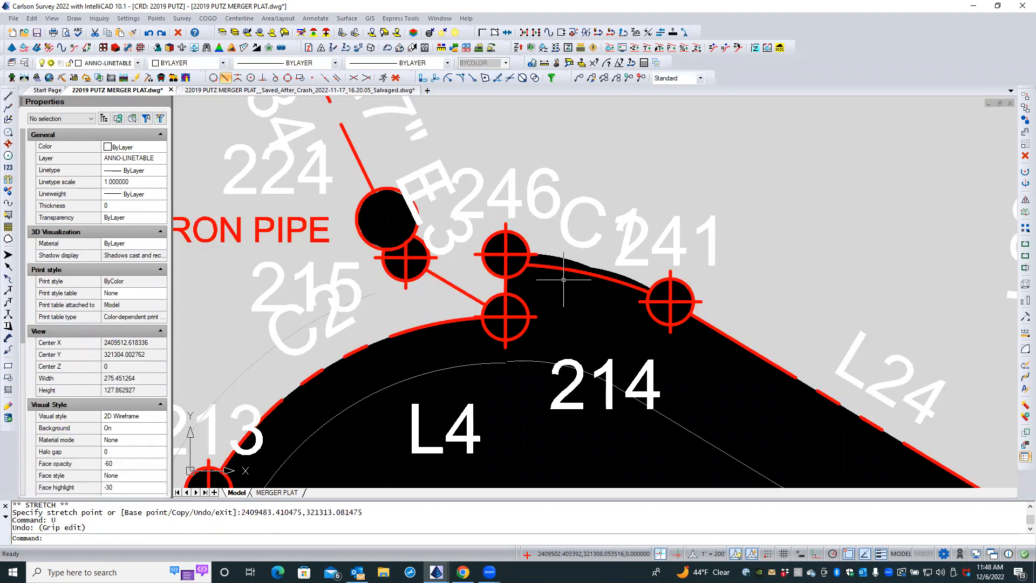
- Regenerate the drawing and check how the FLOODPLAIN A hatch edge and the boundary polyline run along curve C1
{"action": "scroll", "coordinate": [565, 278], "scroll_direction": "up", "scroll_amount": 2}
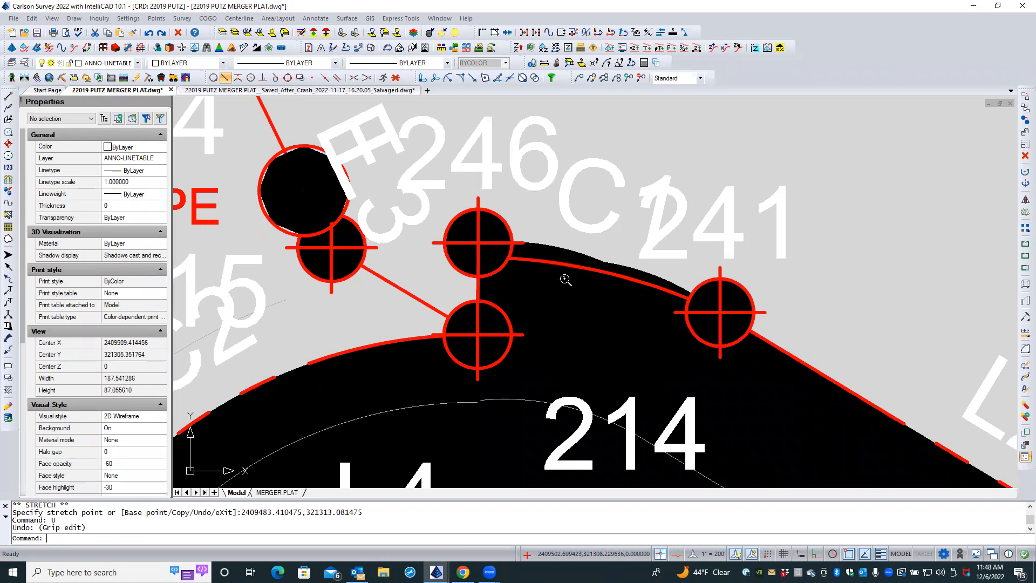
{"action": "scroll", "coordinate": [565, 280], "scroll_direction": "down", "scroll_amount": 1}
{"action": "type", "text": "A"}
{"action": "key", "text": "Return"}
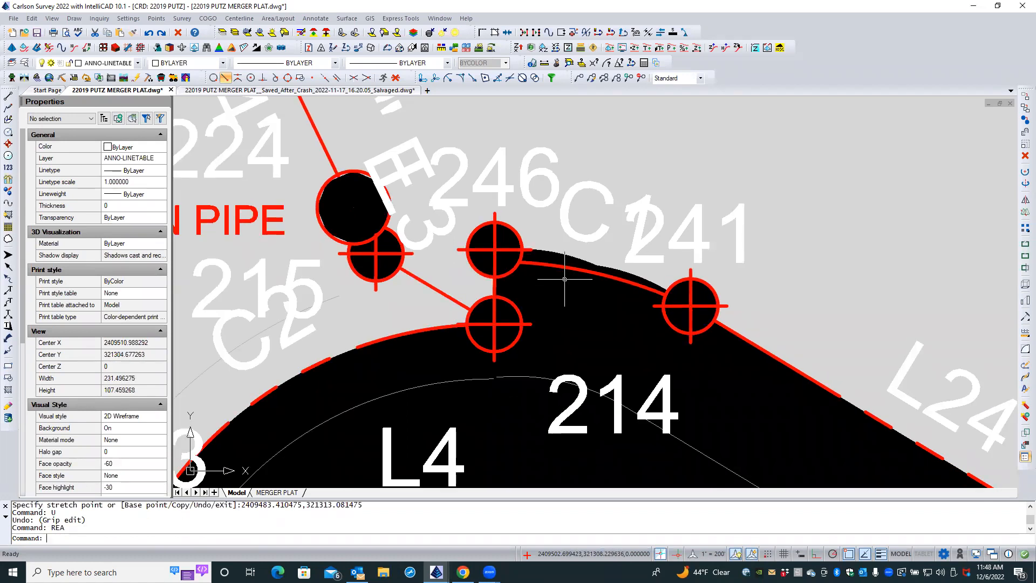
{"action": "left_click", "coordinate": [569, 256]}
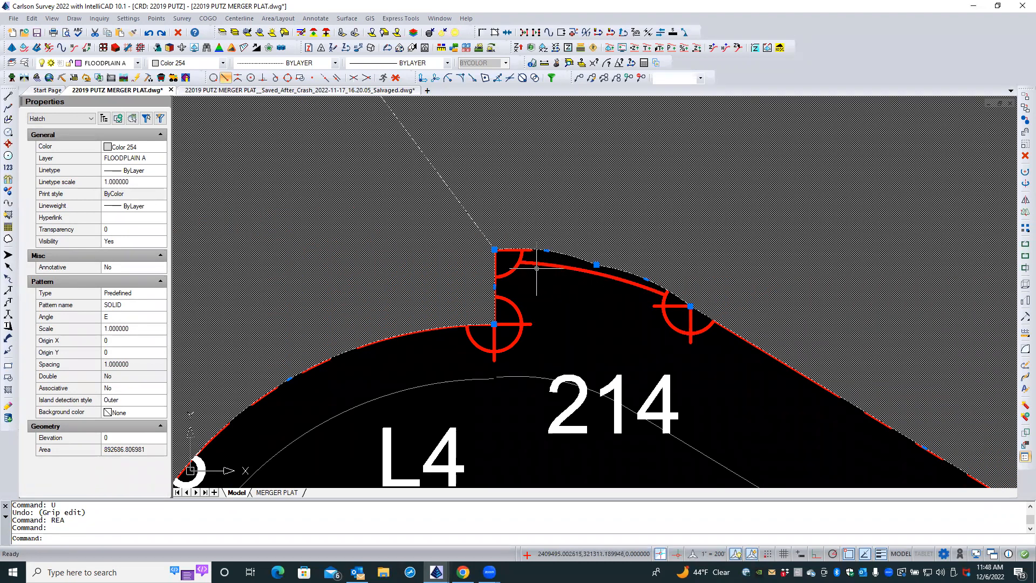
{"action": "key", "text": "Escape"}
{"action": "key", "text": "Escape"}
{"action": "left_click", "coordinate": [538, 266]}
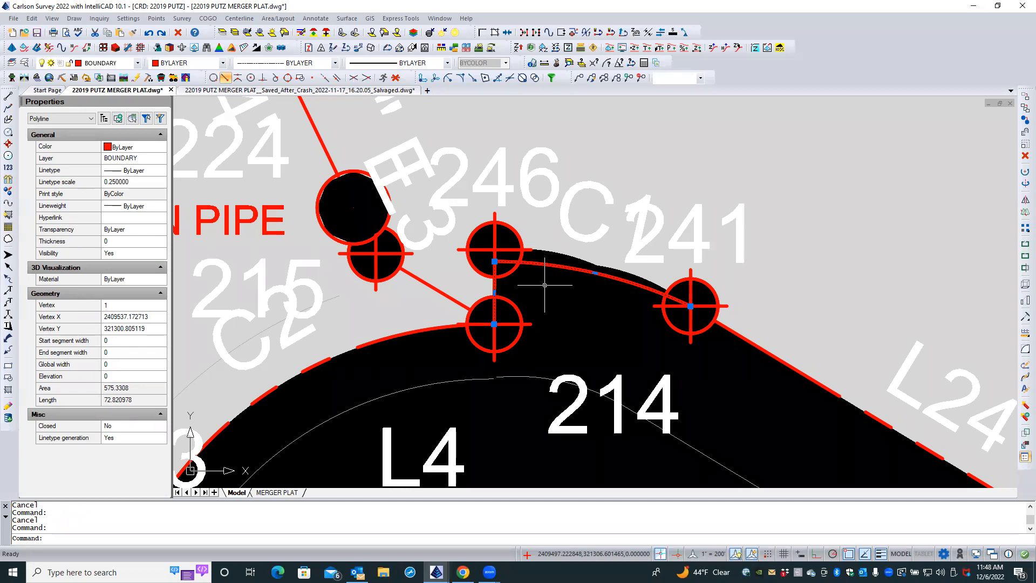
{"action": "key", "text": "Escape"}
- Undo the remaining earlier edit to the FLOODPLAIN A hatch's curved edge beside C1
{"action": "type", "text": "u"}
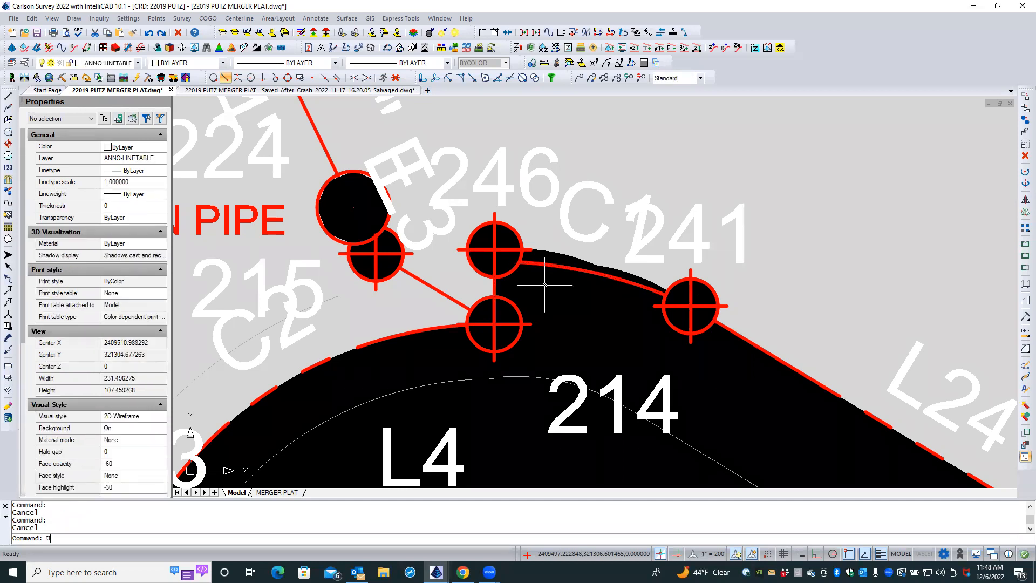
{"action": "key", "text": "Return"}
{"action": "key", "text": "ctrl+z"}
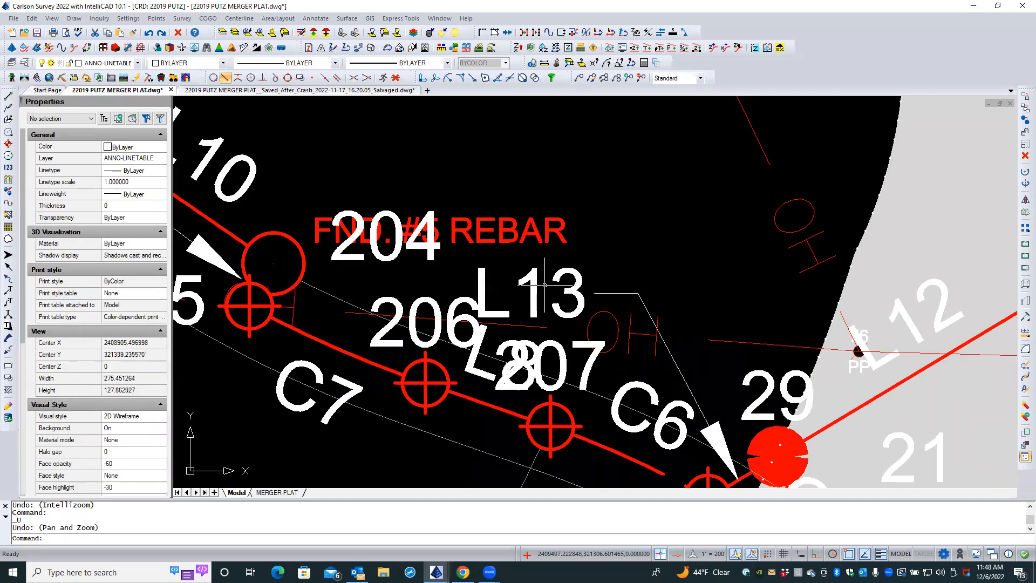
- Locate the corner at points 246, 214 and 241, and compare the boundary polyline with the floodplain hatch edge along curve C1
{"action": "scroll", "coordinate": [499, 205], "scroll_direction": "down", "scroll_amount": 2}
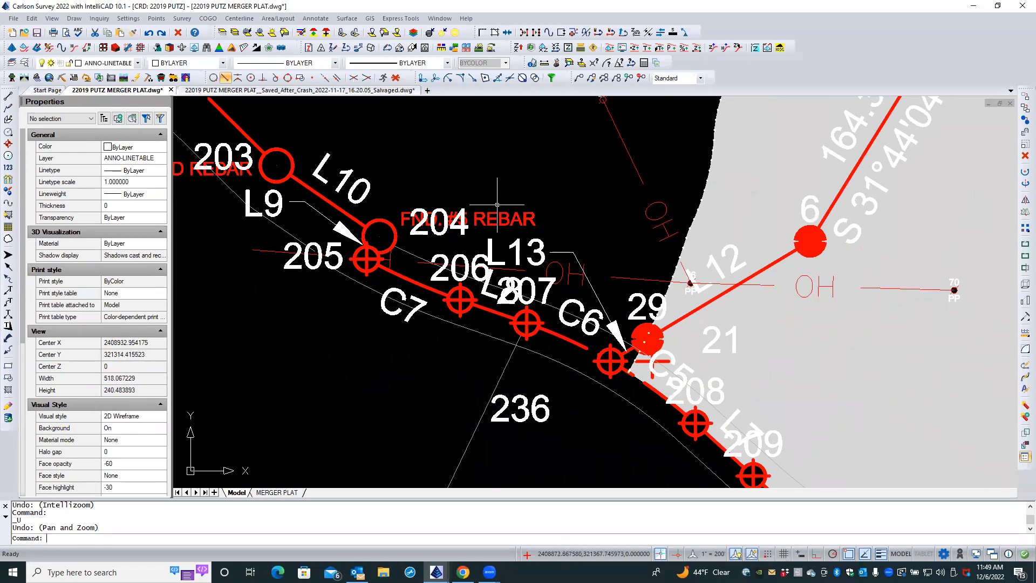
{"action": "scroll", "coordinate": [641, 375], "scroll_direction": "up", "scroll_amount": 3}
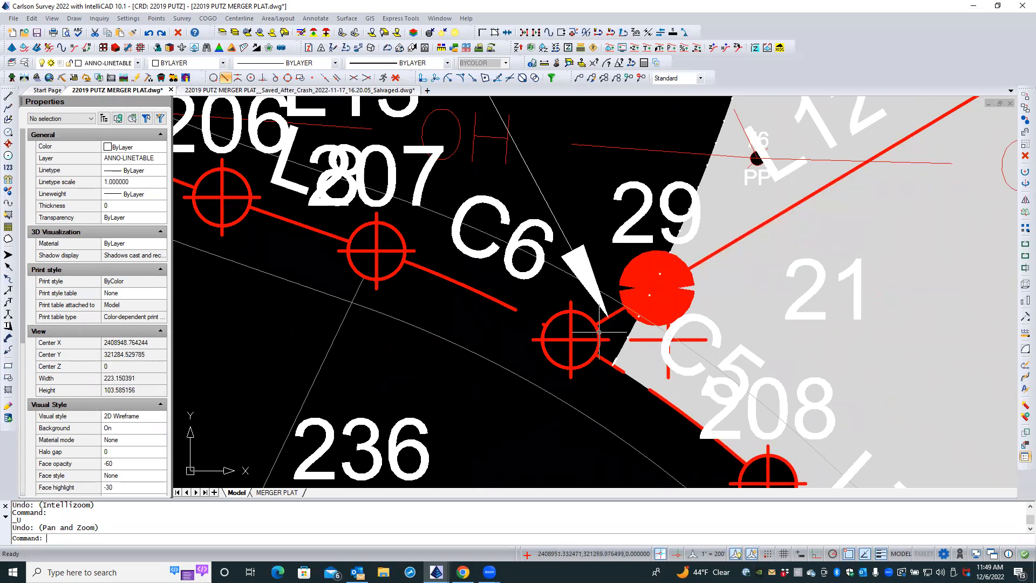
{"action": "scroll", "coordinate": [447, 238], "scroll_direction": "down", "scroll_amount": 3}
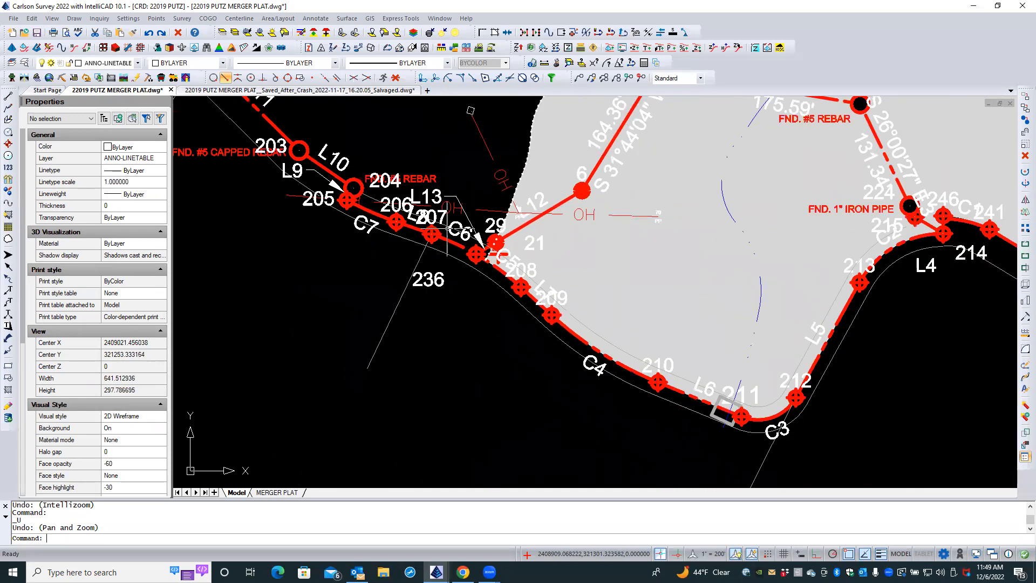
{"action": "scroll", "coordinate": [447, 229], "scroll_direction": "down", "scroll_amount": 1}
{"action": "scroll", "coordinate": [806, 219], "scroll_direction": "up", "scroll_amount": 1}
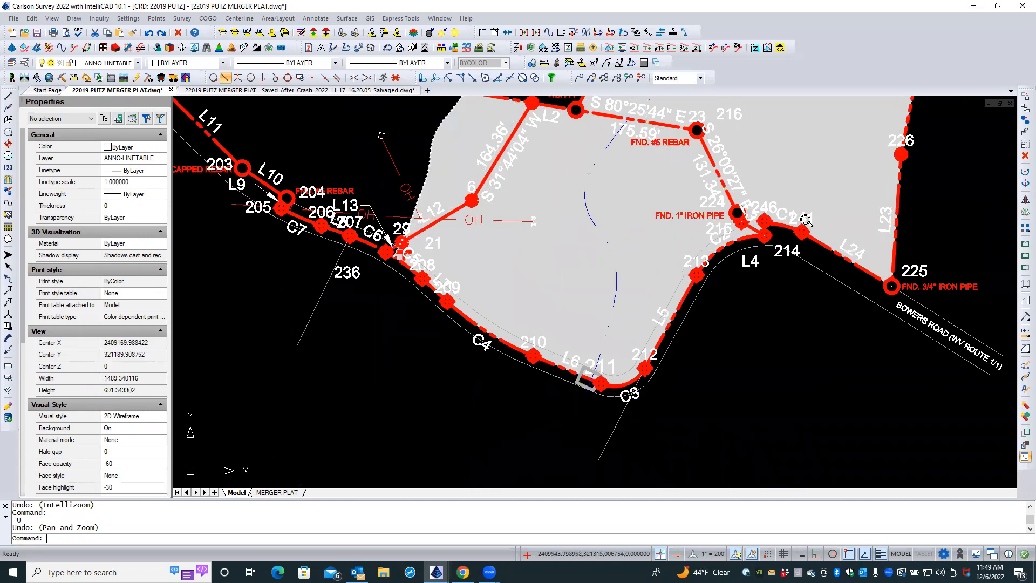
{"action": "scroll", "coordinate": [806, 219], "scroll_direction": "up", "scroll_amount": 5}
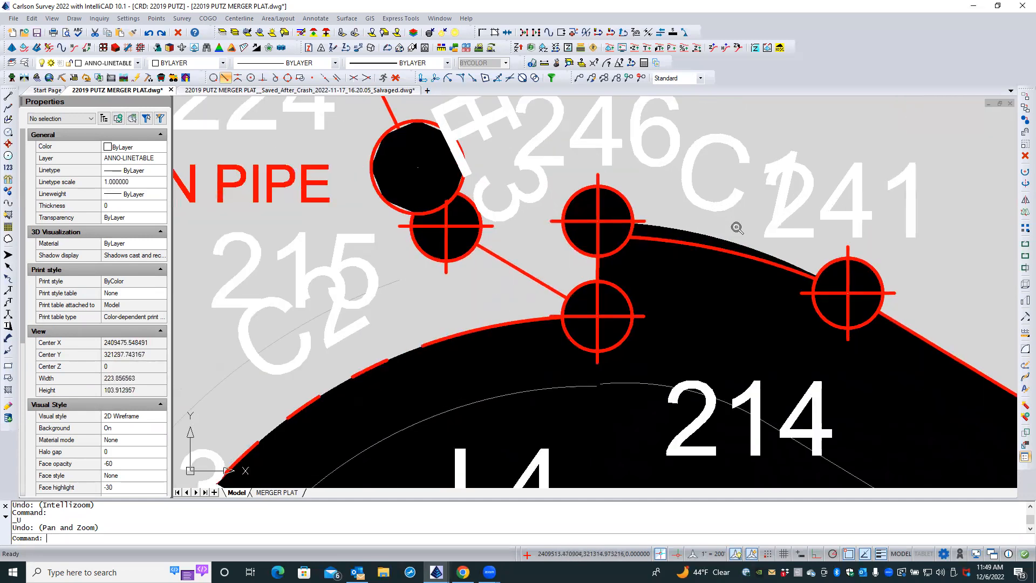
{"action": "scroll", "coordinate": [737, 227], "scroll_direction": "up", "scroll_amount": 2}
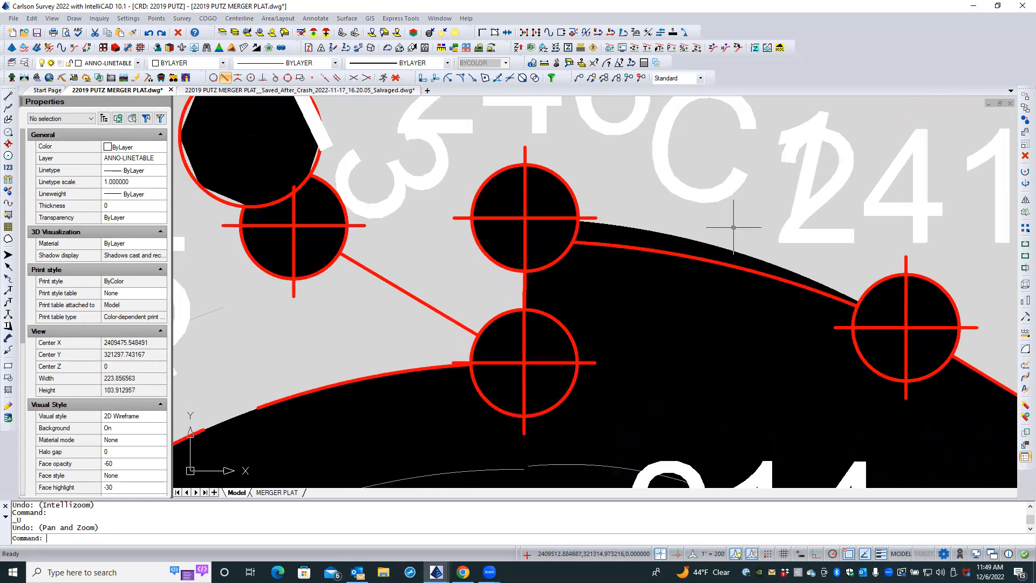
{"action": "left_click", "coordinate": [641, 248]}
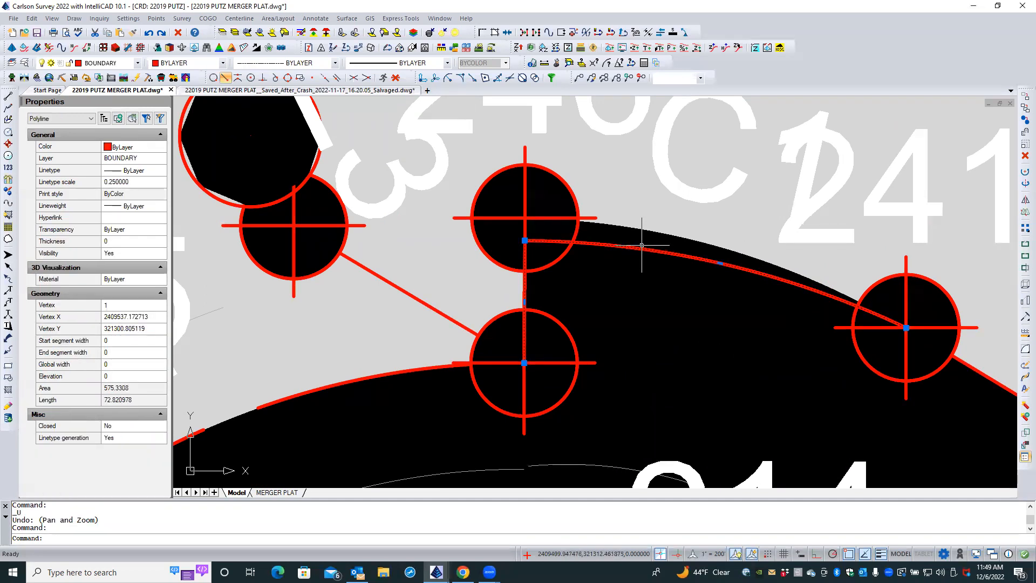
{"action": "scroll", "coordinate": [627, 304], "scroll_direction": "down", "scroll_amount": 2}
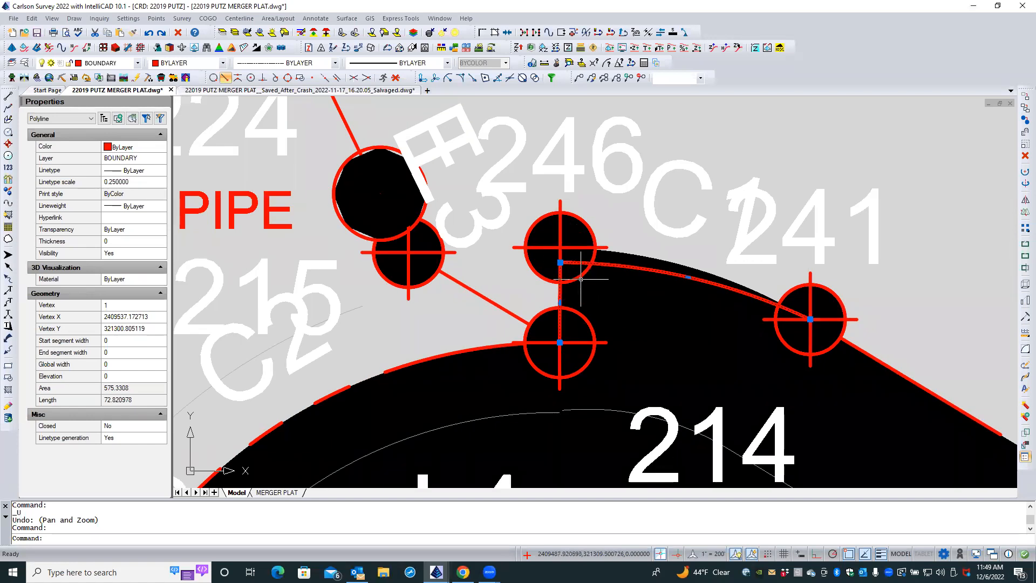
{"action": "mouse_move", "coordinate": [561, 263]}
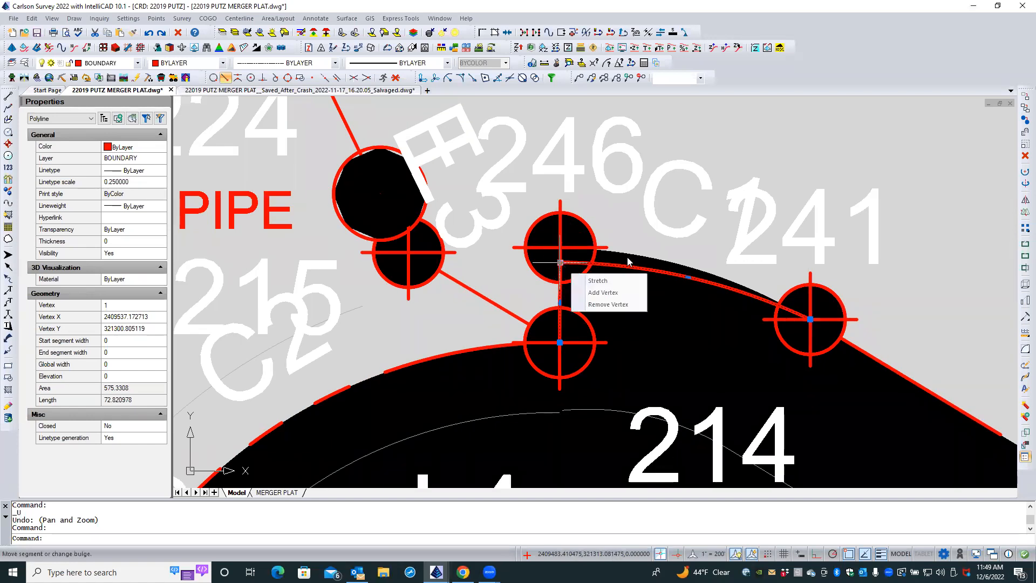
{"action": "left_click", "coordinate": [634, 247]}
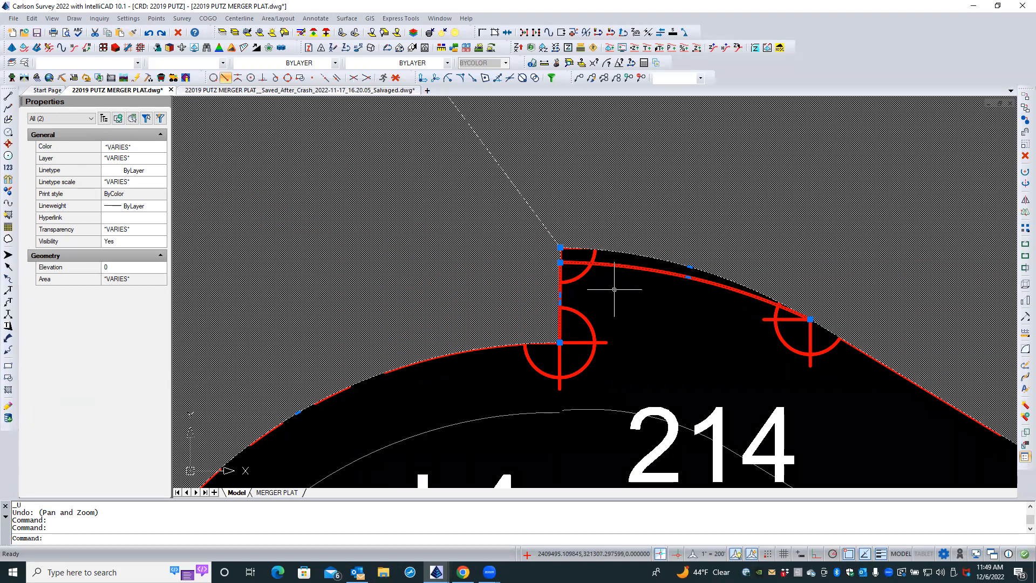
{"action": "key", "text": "Escape"}
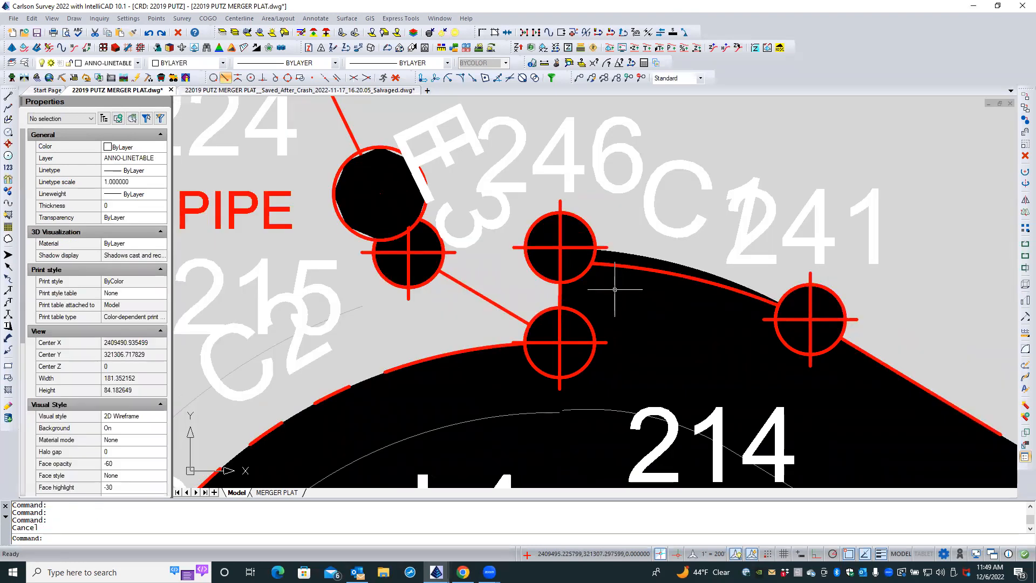
- Try to stretch the midpoint of the FLOODPLAIN A hatch's arc to the boundary polyline's endpoint near point 246
{"action": "left_click", "coordinate": [634, 250]}
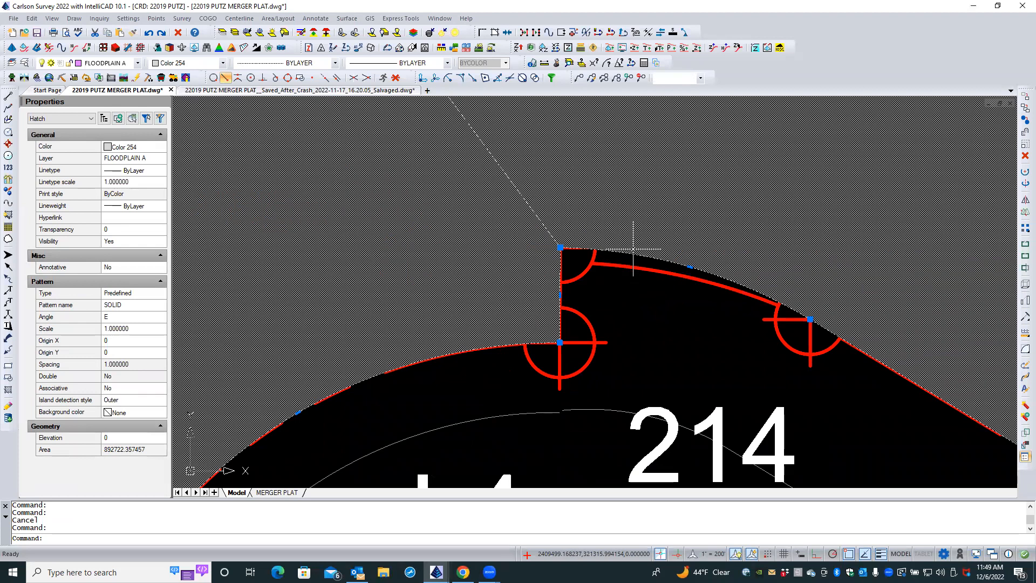
{"action": "mouse_move", "coordinate": [690, 268]}
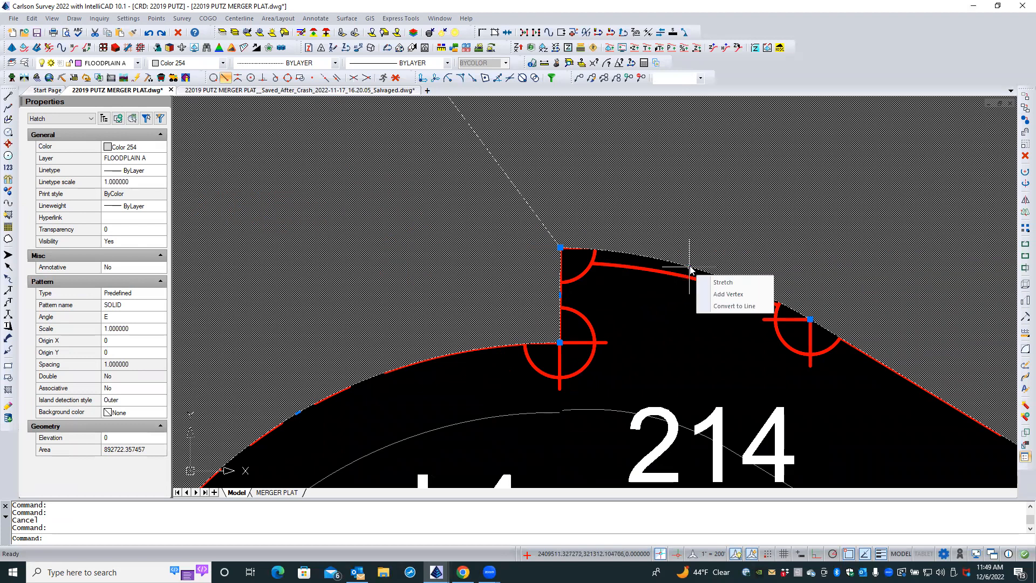
{"action": "left_click", "coordinate": [717, 282]}
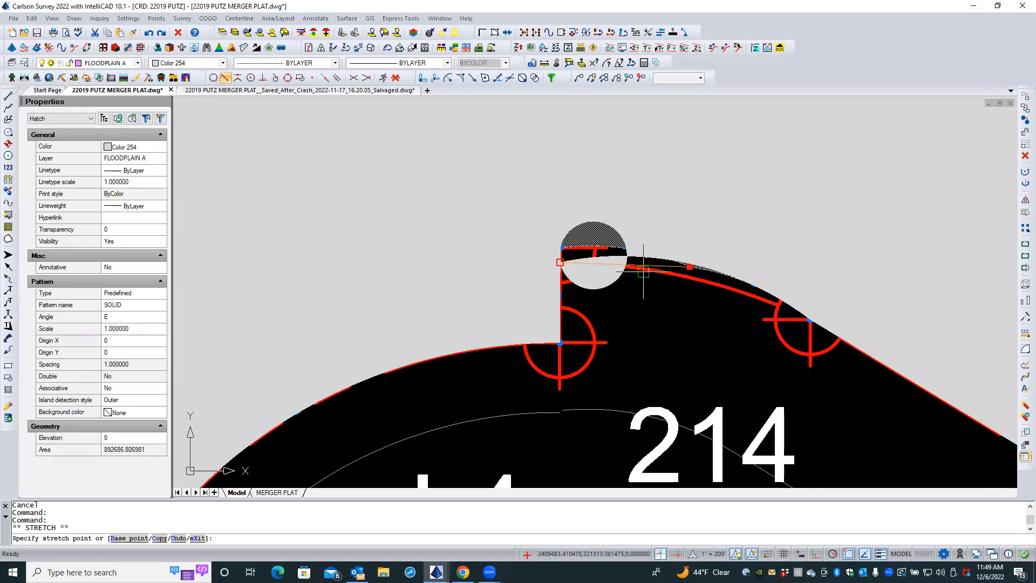
{"action": "key", "text": "Escape"}
{"action": "key", "text": "Escape"}
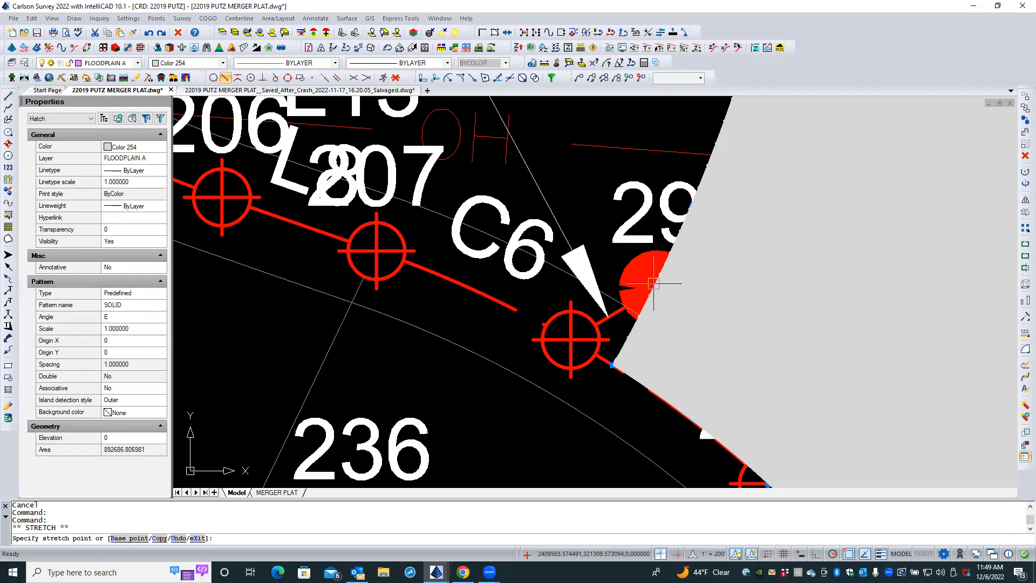
{"action": "key", "text": "Escape"}
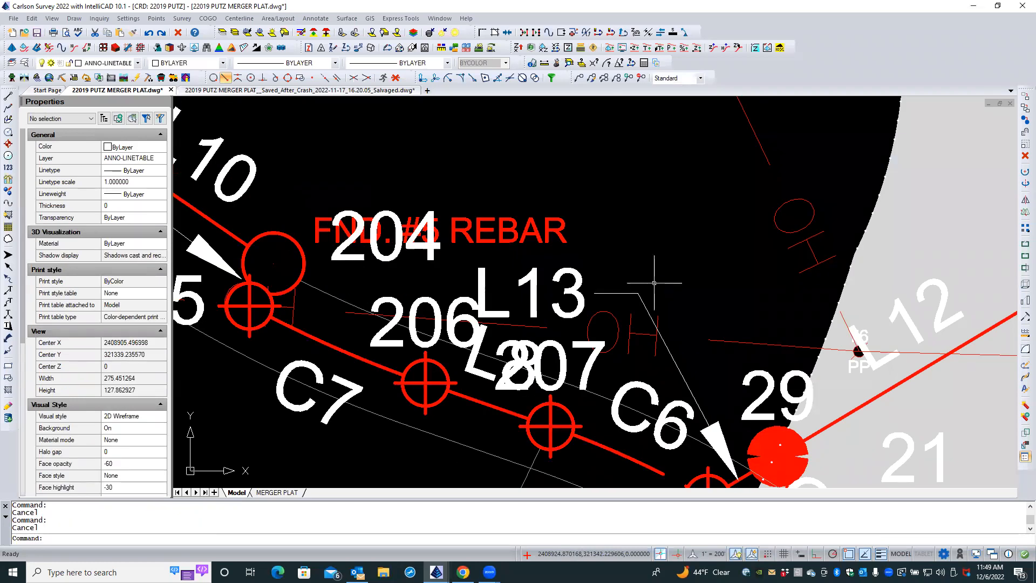
- Try adding a vertex to the FLOODPLAIN A hatch's curved edge between points 246 and 241
{"action": "scroll", "coordinate": [654, 282], "scroll_direction": "down", "scroll_amount": 7}
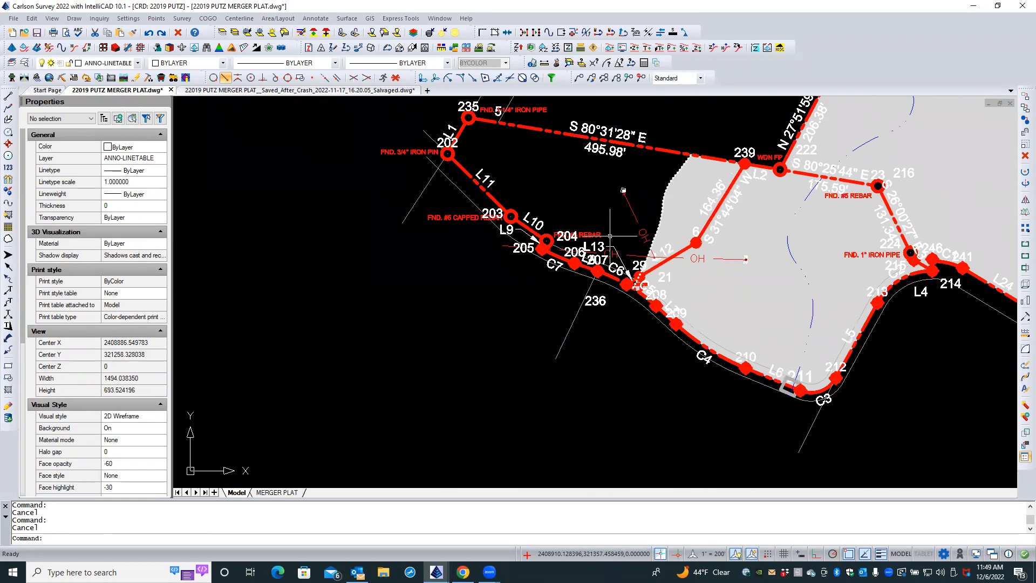
{"action": "scroll", "coordinate": [971, 272], "scroll_direction": "up", "scroll_amount": 5}
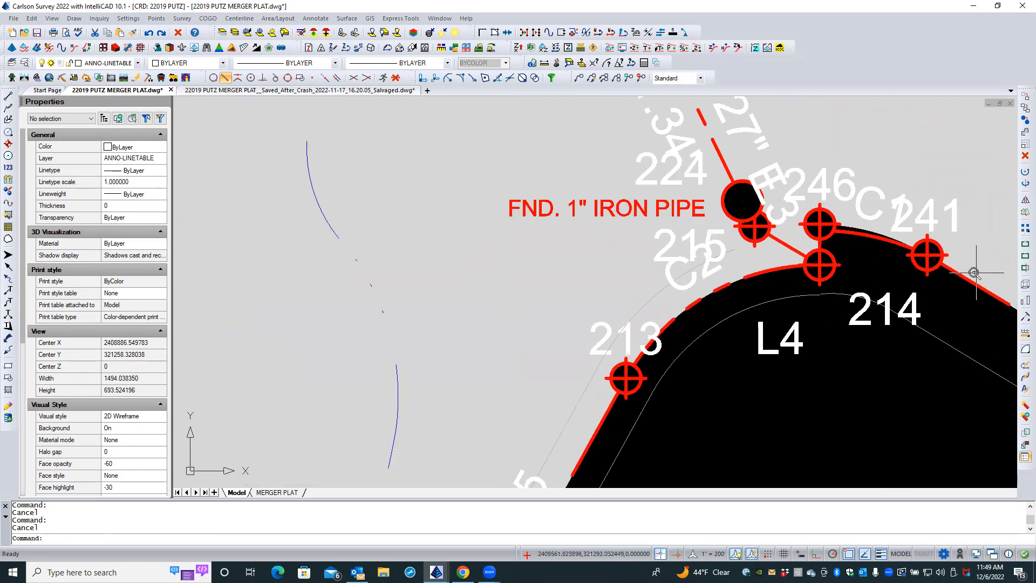
{"action": "scroll", "coordinate": [974, 273], "scroll_direction": "up", "scroll_amount": 3}
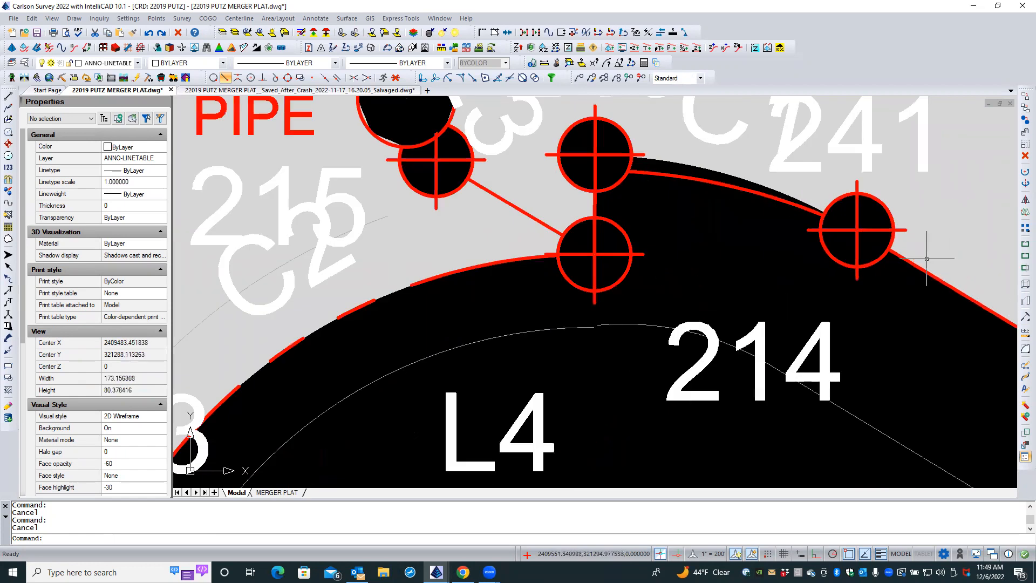
{"action": "left_click", "coordinate": [693, 167]}
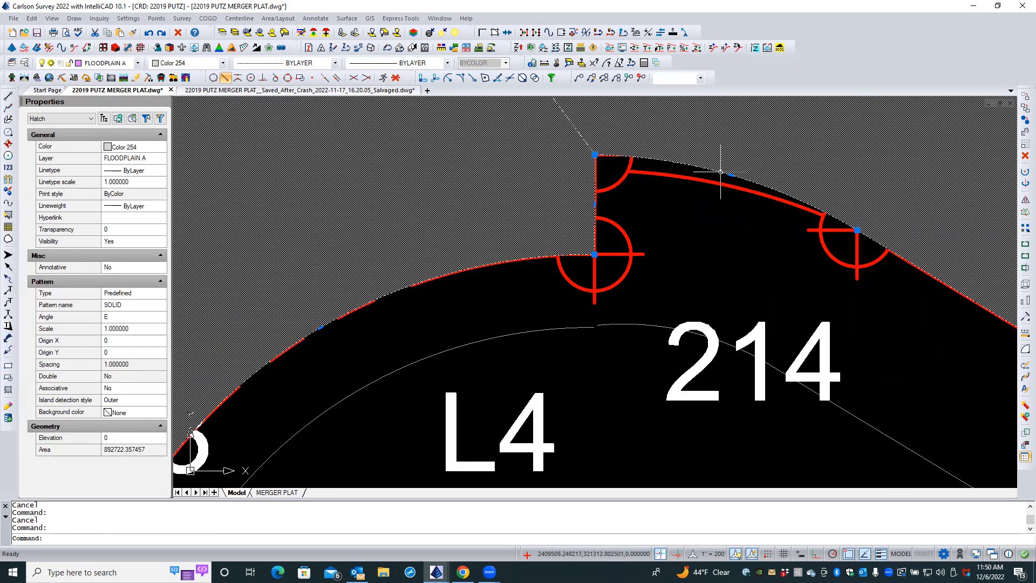
{"action": "mouse_move", "coordinate": [732, 177]}
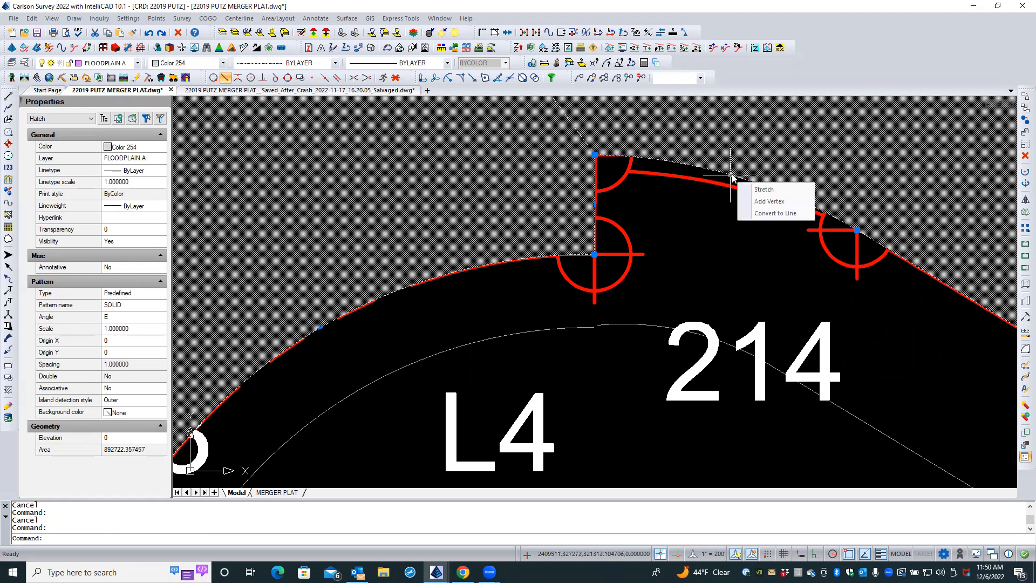
{"action": "left_click", "coordinate": [750, 201]}
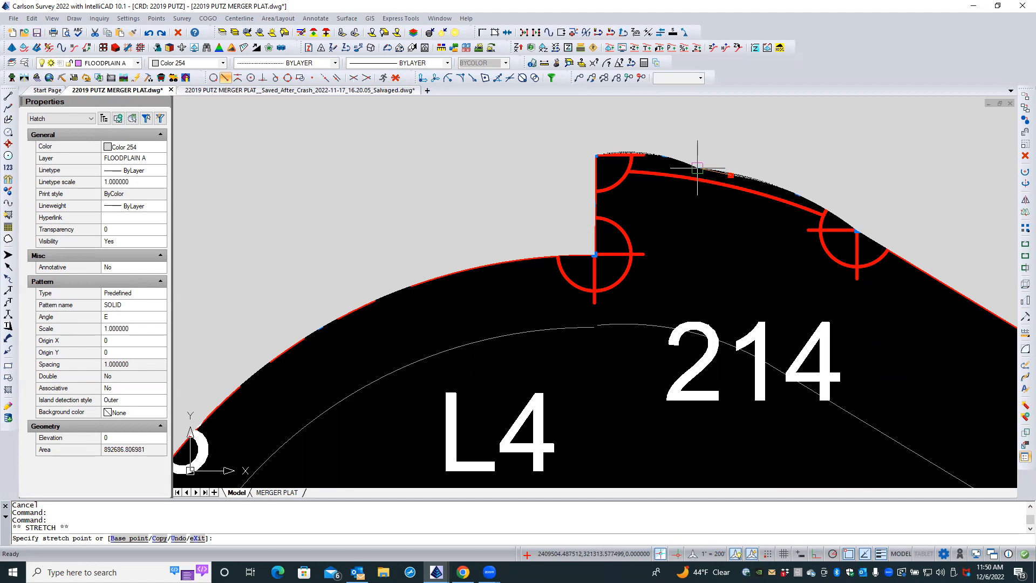
{"action": "left_click", "coordinate": [698, 169]}
{"action": "key", "text": "Escape"}
{"action": "key", "text": "Escape"}
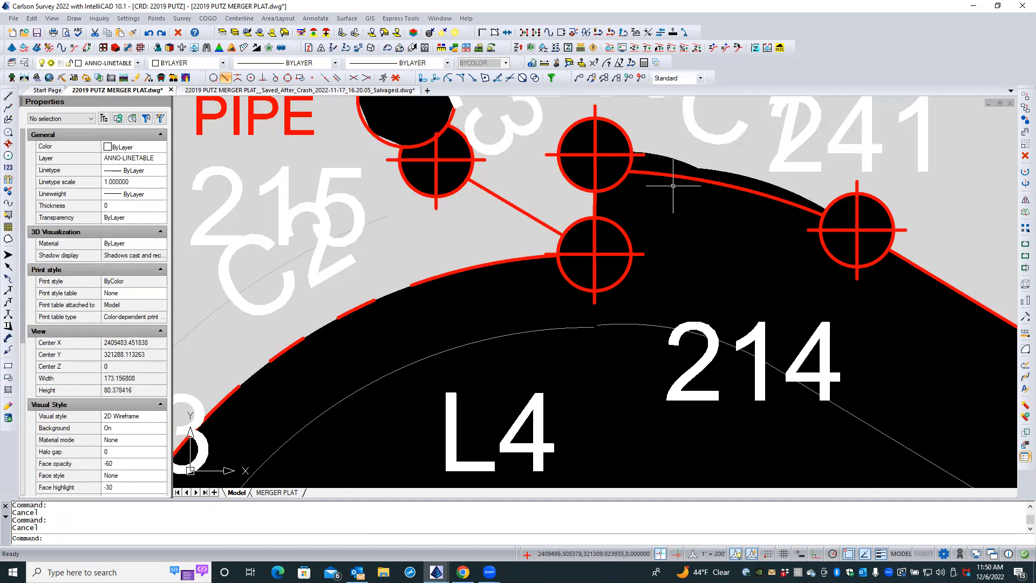
- Try to stretch the hatch's arc segment near point 241 toward curve C1, and undo the last grip edit
{"action": "left_click", "coordinate": [733, 181]}
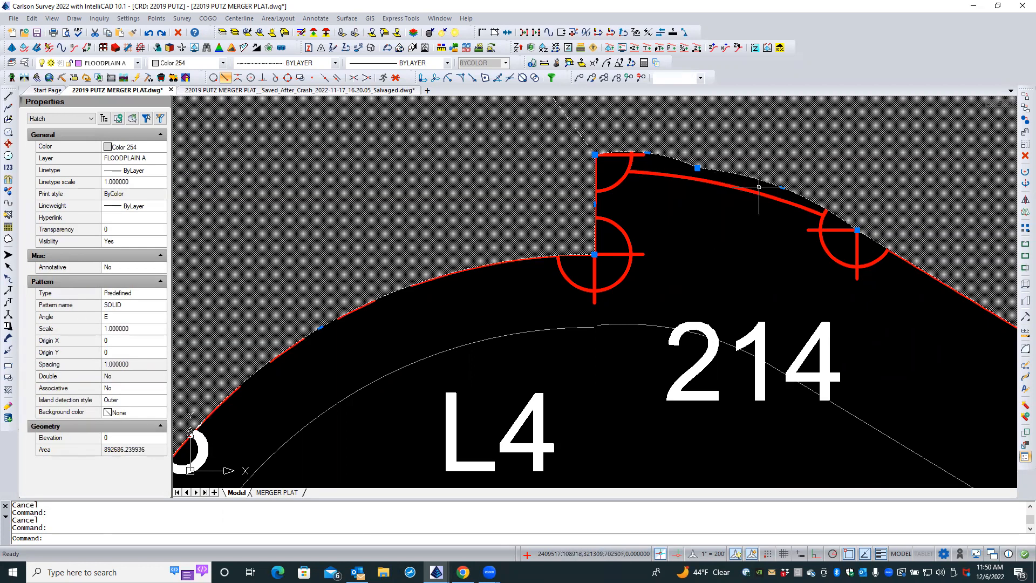
{"action": "left_click", "coordinate": [783, 189]}
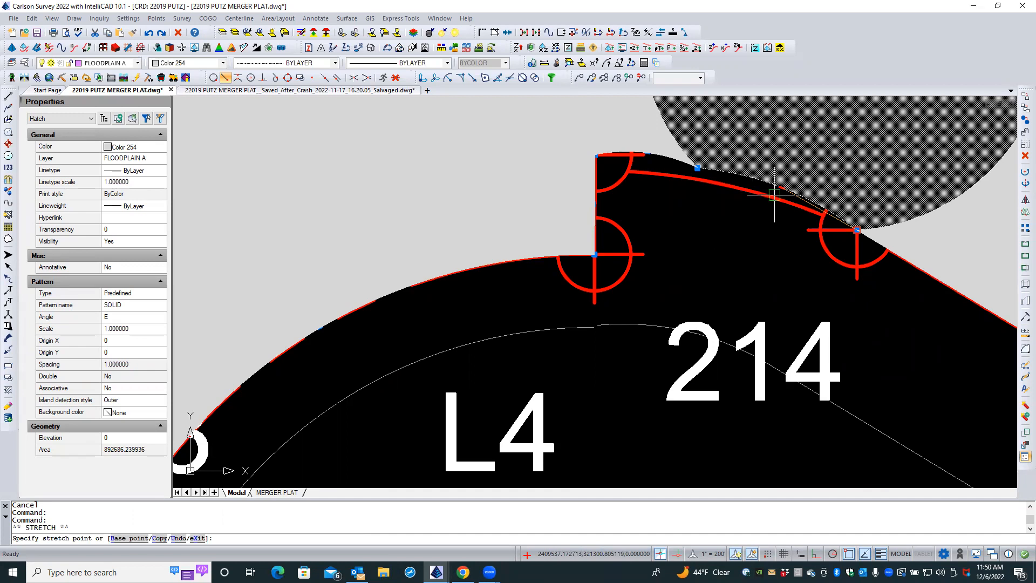
{"action": "key", "text": "Escape"}
{"action": "key", "text": "Escape"}
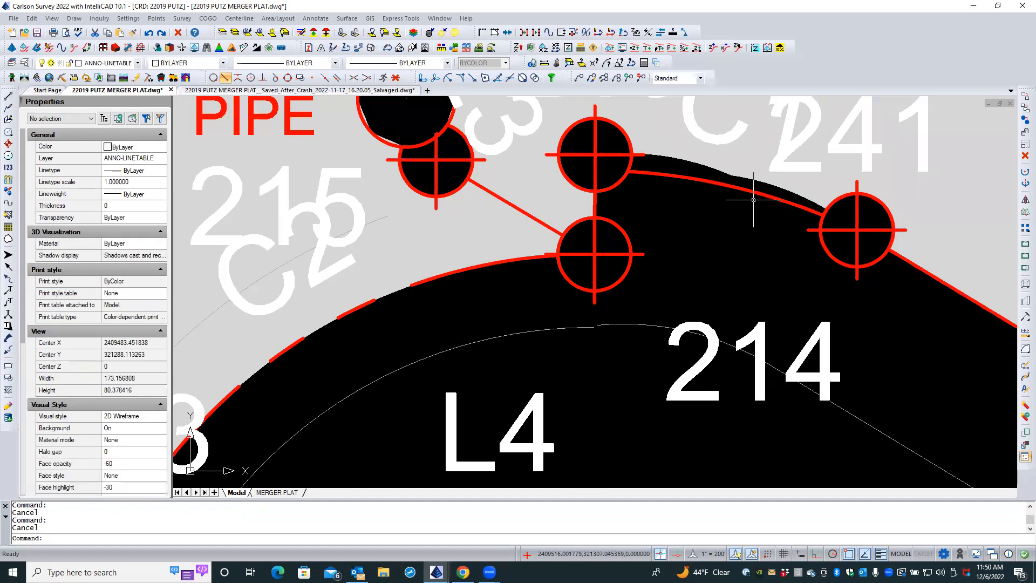
{"action": "type", "text": "u"}
{"action": "key", "text": "Return"}
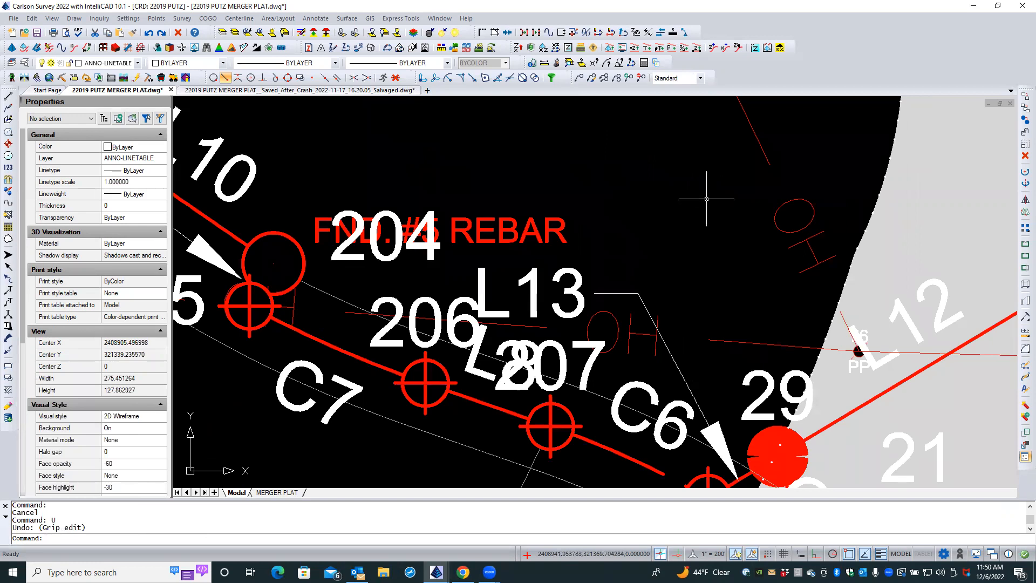
{"action": "scroll", "coordinate": [653, 171], "scroll_direction": "down", "scroll_amount": 5}
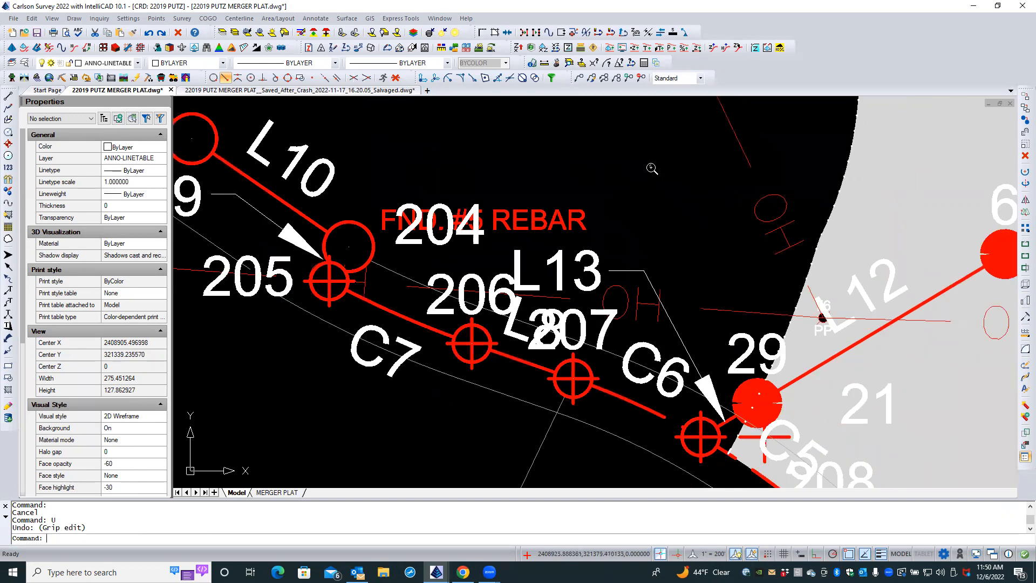
{"action": "scroll", "coordinate": [648, 169], "scroll_direction": "down", "scroll_amount": 3}
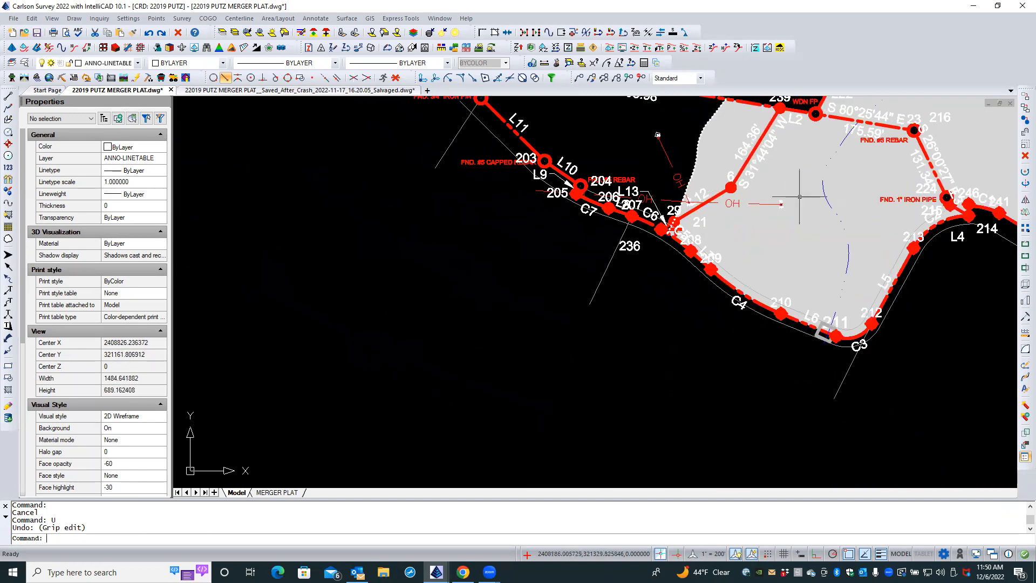
- Examine the boundary polyline and floodplain hatch edge around points 246, 214 and 241
{"action": "scroll", "coordinate": [991, 205], "scroll_direction": "up", "scroll_amount": 5}
{"action": "scroll", "coordinate": [990, 205], "scroll_direction": "up", "scroll_amount": 5}
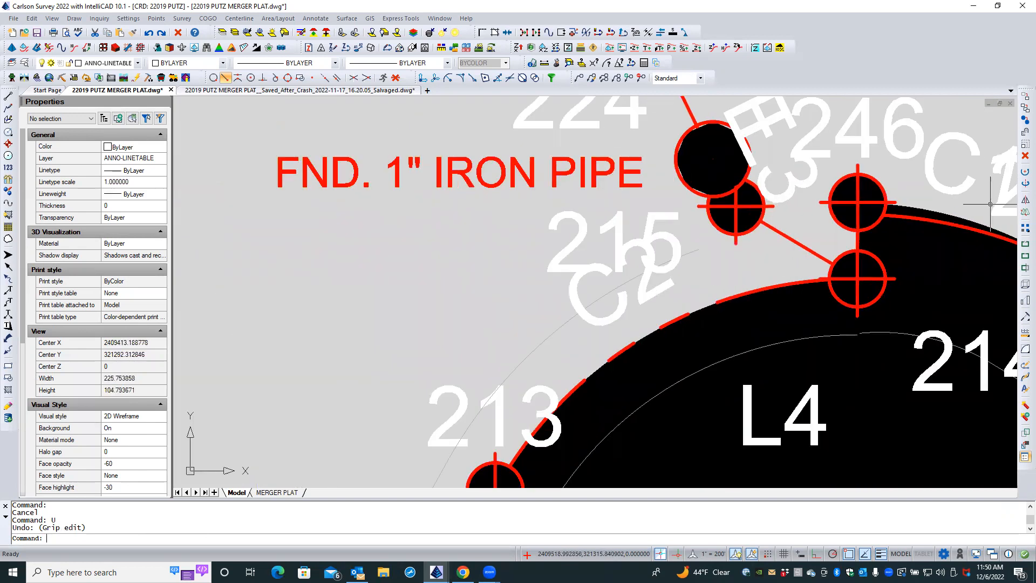
{"action": "scroll", "coordinate": [928, 216], "scroll_direction": "up", "scroll_amount": 1}
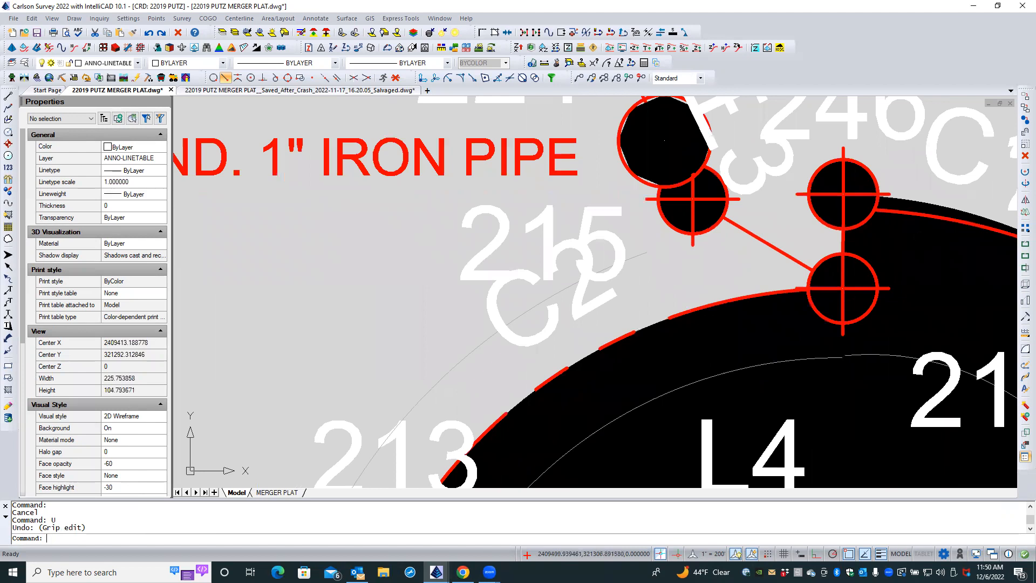
{"action": "left_click", "coordinate": [915, 223]}
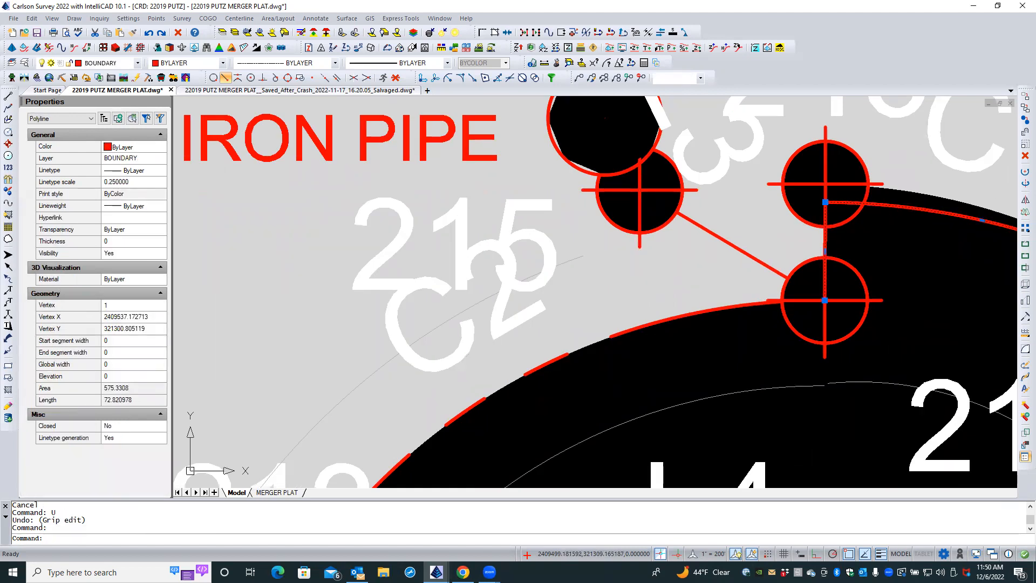
{"action": "key", "text": "Escape"}
{"action": "key", "text": "Escape"}
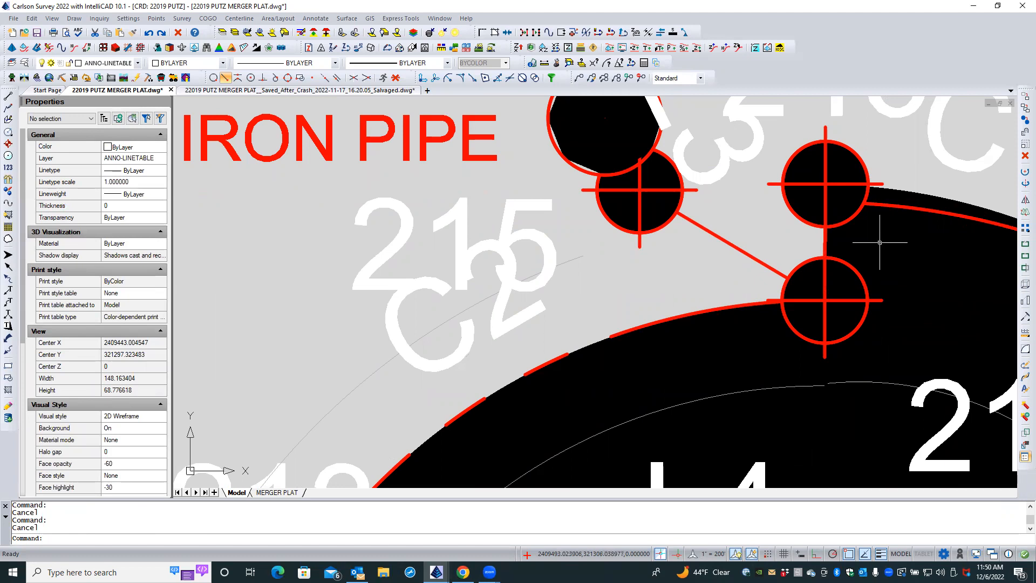
{"action": "scroll", "coordinate": [879, 232], "scroll_direction": "down", "scroll_amount": 3}
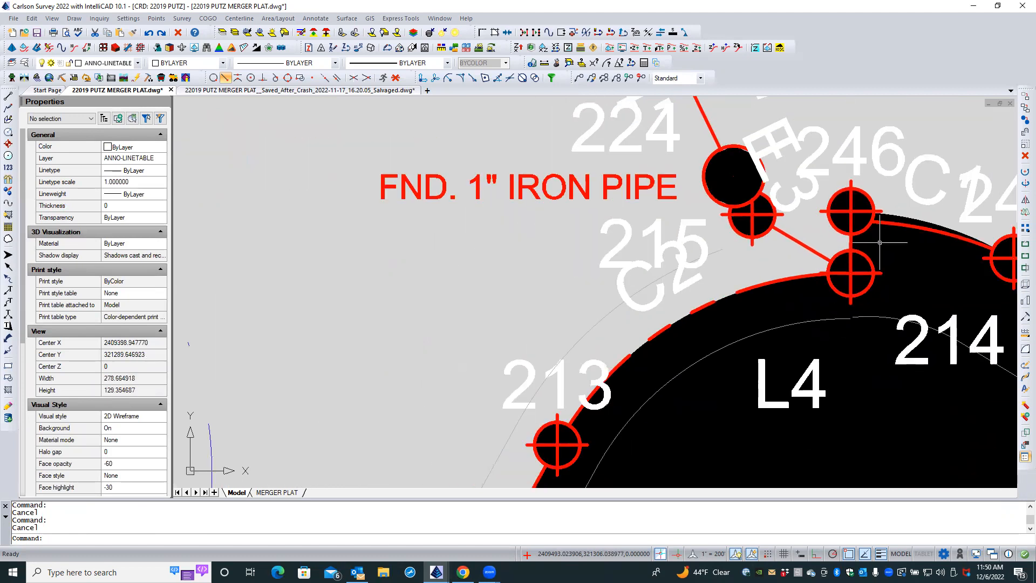
{"action": "scroll", "coordinate": [877, 254], "scroll_direction": "down", "scroll_amount": 1}
{"action": "scroll", "coordinate": [796, 244], "scroll_direction": "down", "scroll_amount": 1}
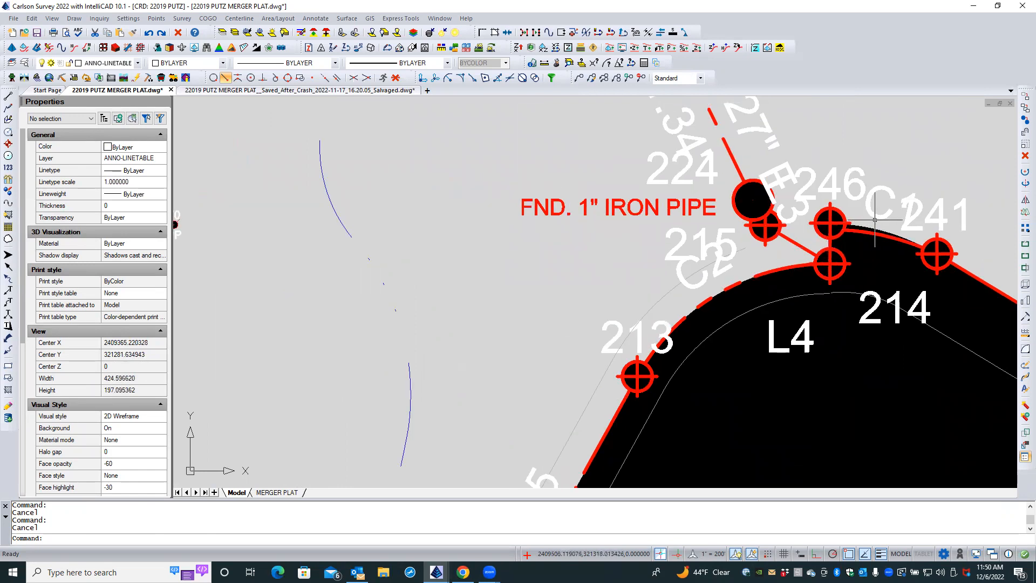
{"action": "scroll", "coordinate": [833, 219], "scroll_direction": "down", "scroll_amount": 2}
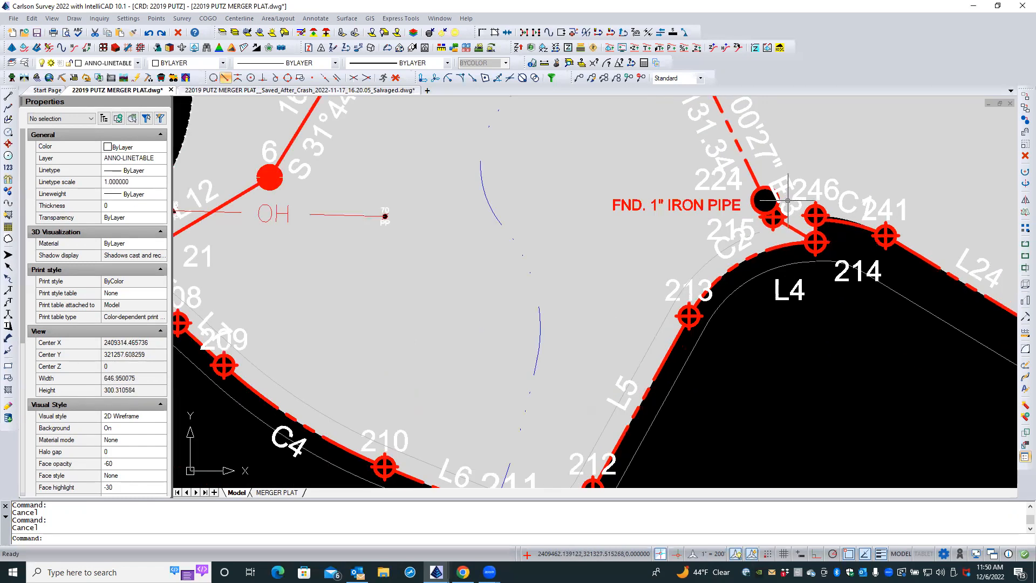
- Add the short boundary line from point 246 to point 214 to the line table as line number 25
{"action": "scroll", "coordinate": [832, 220], "scroll_direction": "up", "scroll_amount": 1}
{"action": "scroll", "coordinate": [832, 220], "scroll_direction": "up", "scroll_amount": 4}
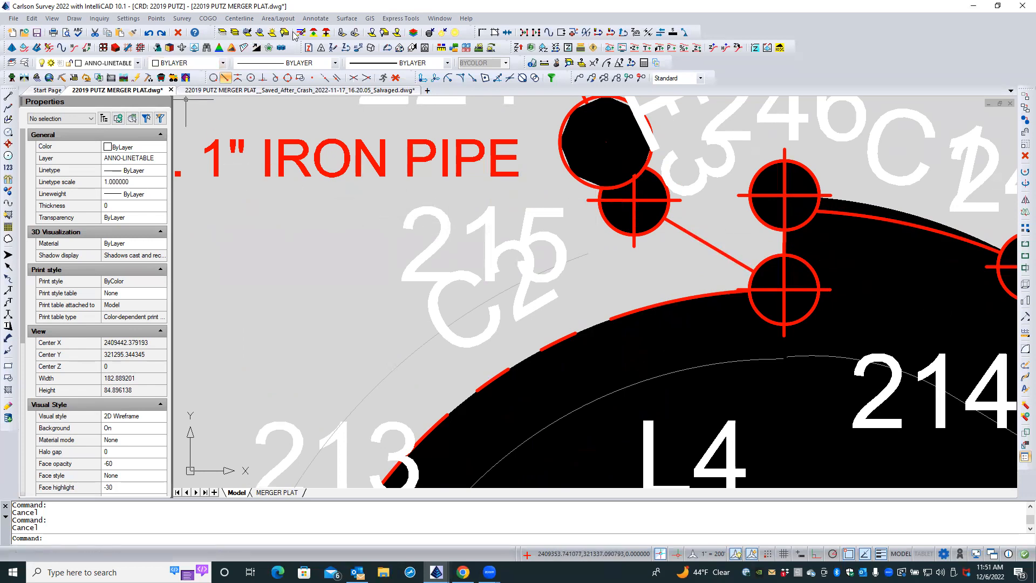
{"action": "left_click", "coordinate": [319, 19]}
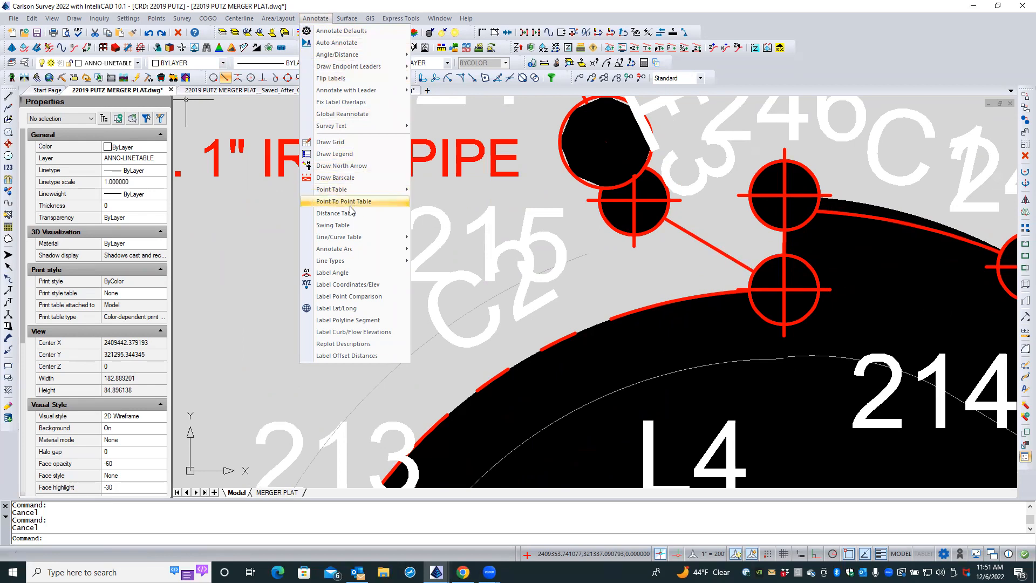
{"action": "mouse_move", "coordinate": [357, 239]}
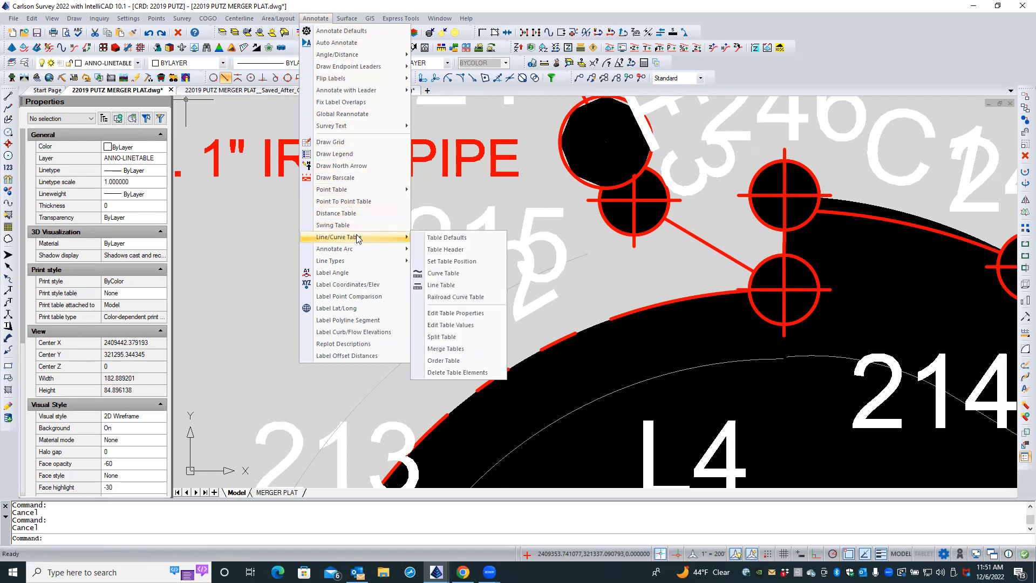
{"action": "left_click", "coordinate": [441, 286]}
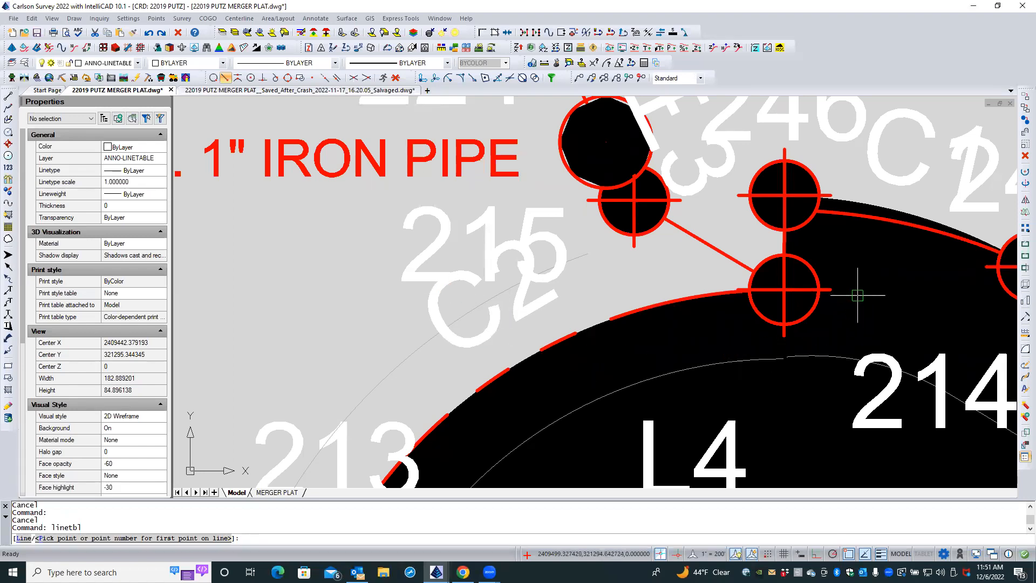
{"action": "left_click", "coordinate": [787, 223]}
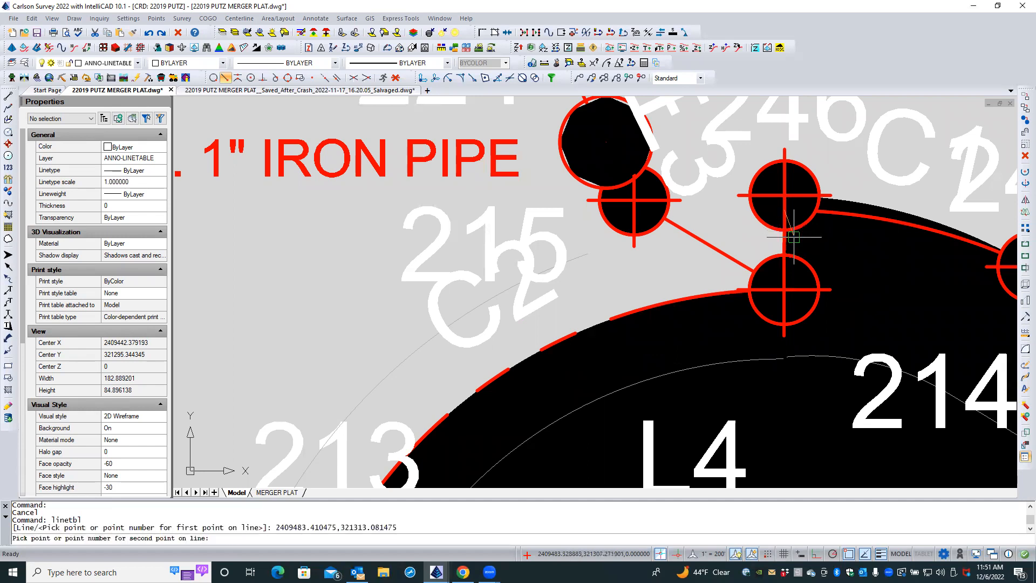
{"action": "left_click", "coordinate": [787, 279]}
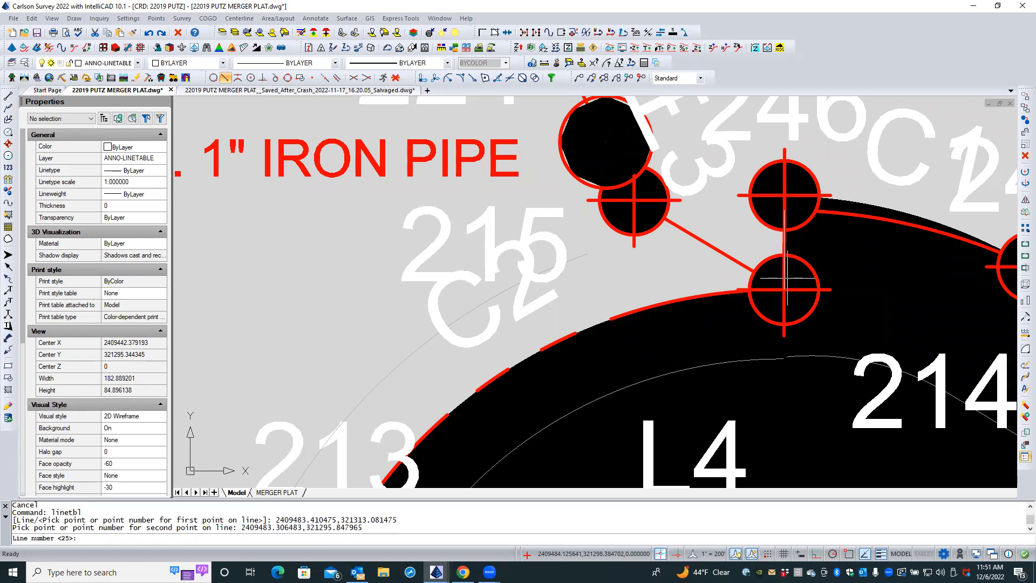
{"action": "key", "text": "Return"}
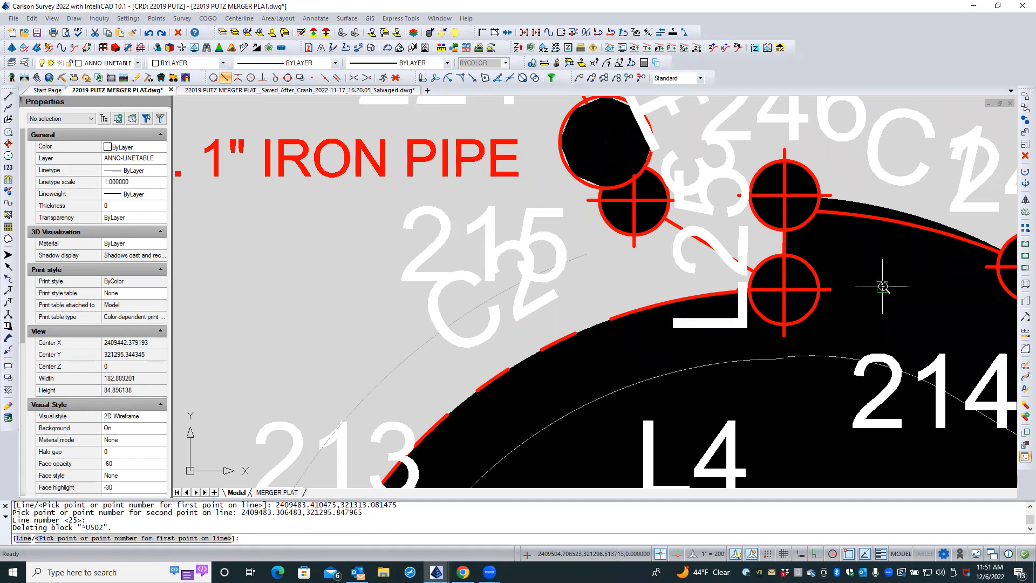
{"action": "scroll", "coordinate": [881, 283], "scroll_direction": "down", "scroll_amount": 3}
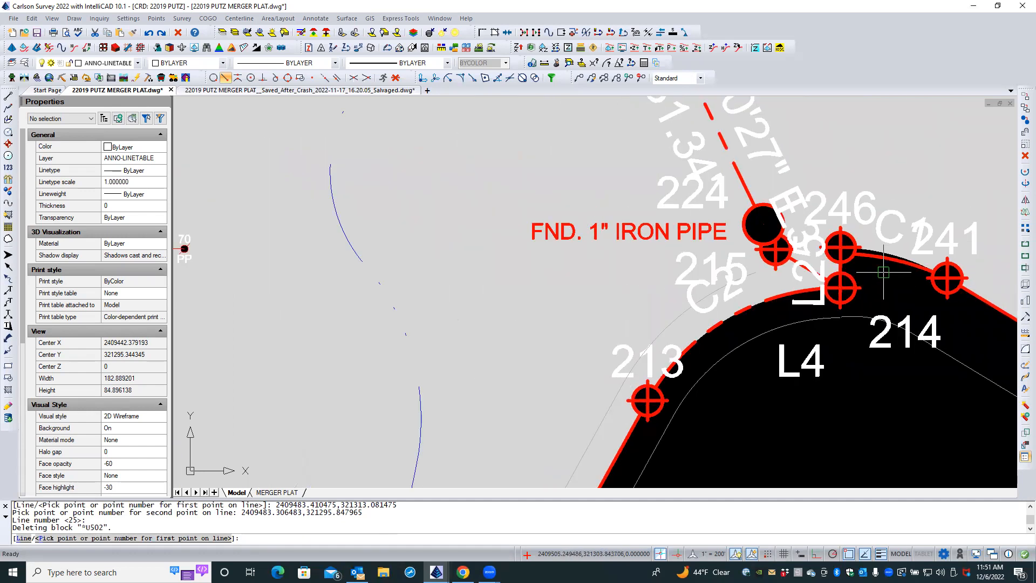
{"action": "key", "text": "Escape"}
- Check the line table's L25 row in model space and the table viewports on the MERGER PLAT layout
{"action": "scroll", "coordinate": [908, 275], "scroll_direction": "down", "scroll_amount": 4}
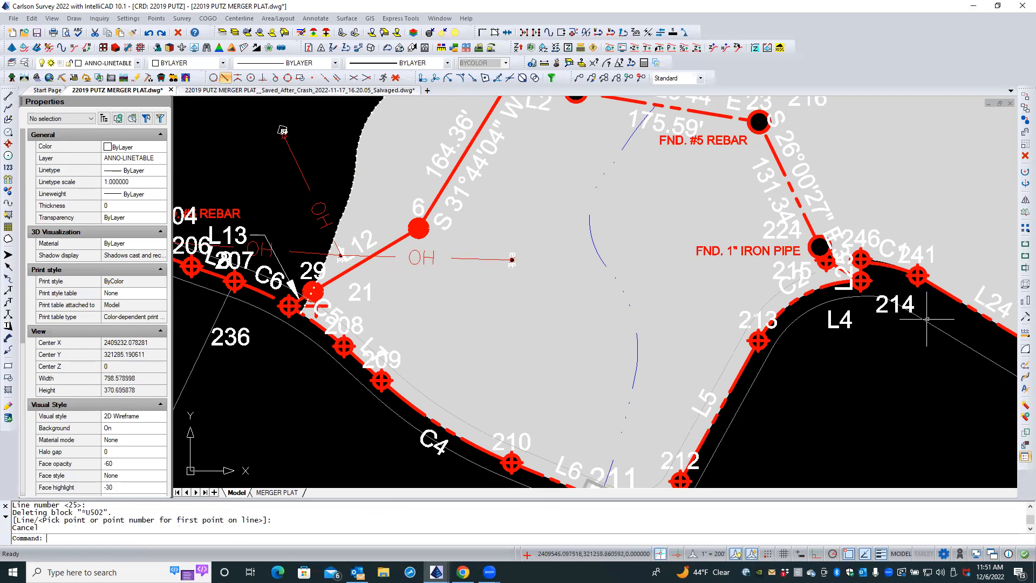
{"action": "scroll", "coordinate": [917, 308], "scroll_direction": "down", "scroll_amount": 5}
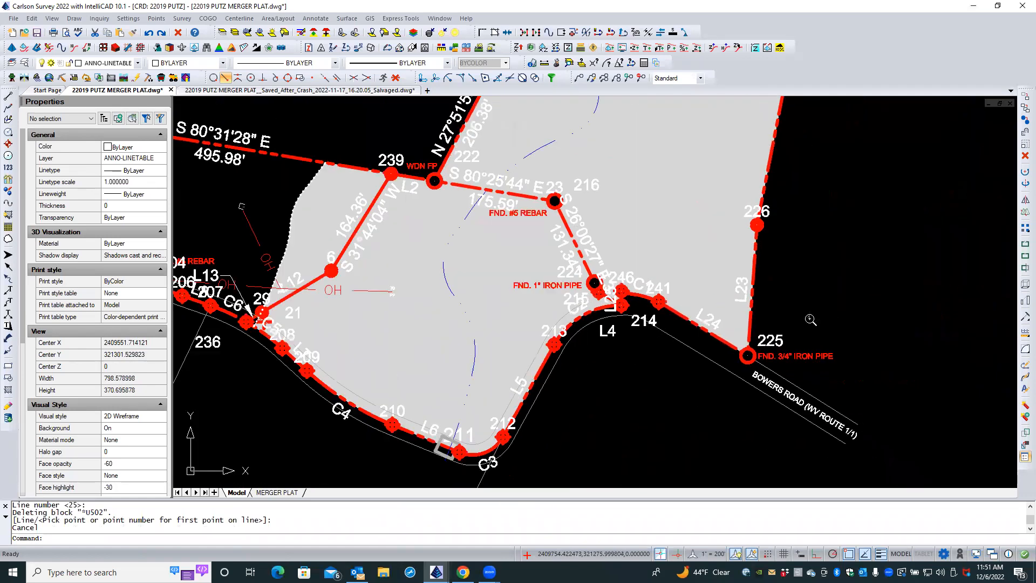
{"action": "middle_click_drag", "start_coordinate": [908, 291], "coordinate": [684, 329]}
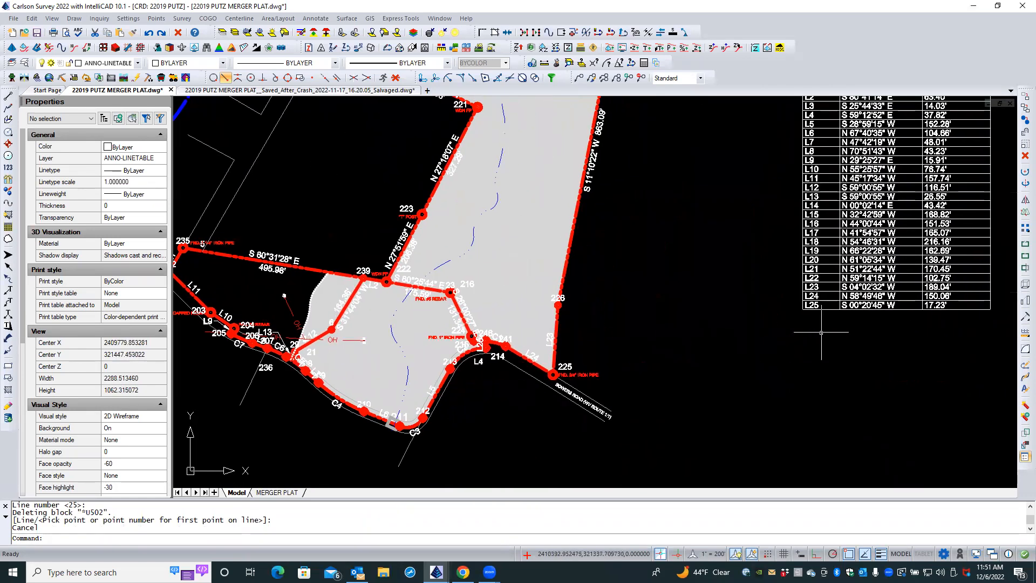
{"action": "scroll", "coordinate": [720, 322], "scroll_direction": "up", "scroll_amount": 2}
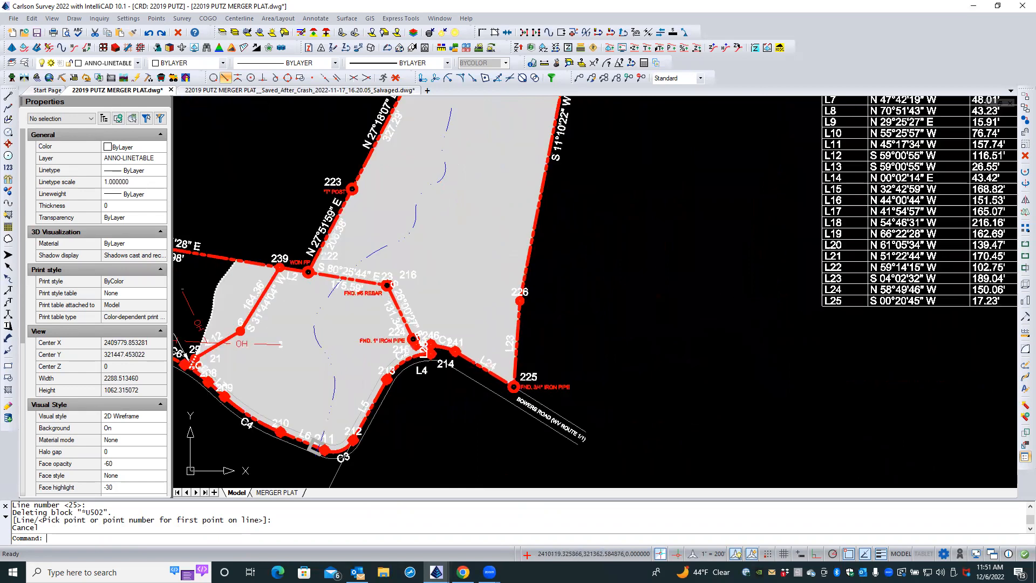
{"action": "left_click", "coordinate": [286, 492]}
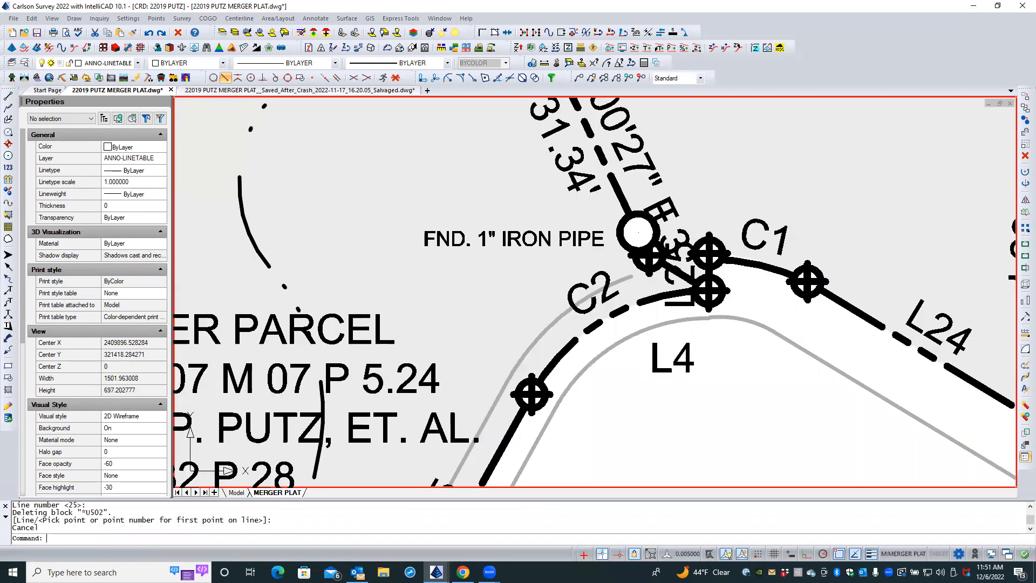
{"action": "scroll", "coordinate": [745, 376], "scroll_direction": "down", "scroll_amount": 7}
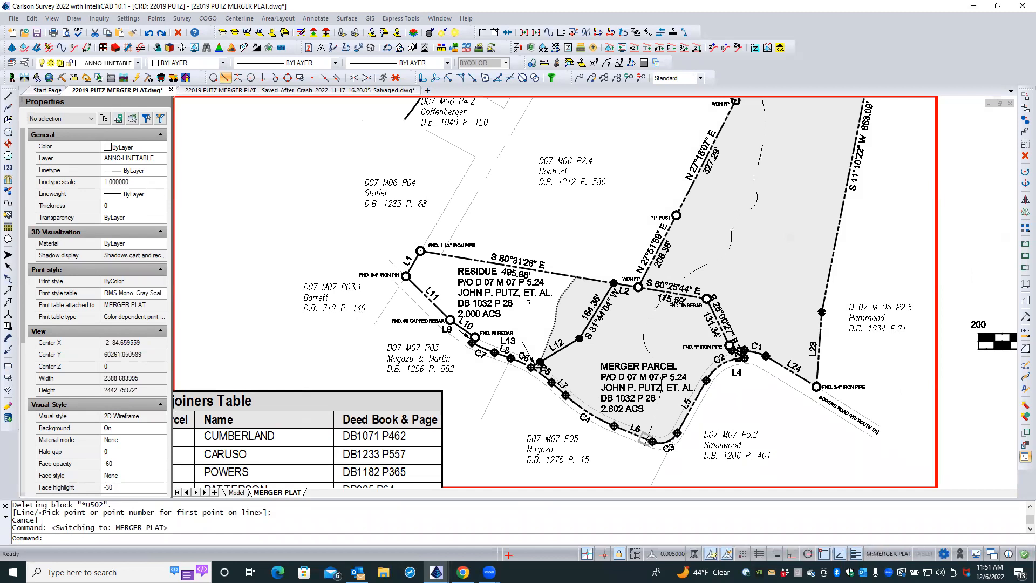
{"action": "scroll", "coordinate": [745, 373], "scroll_direction": "down", "scroll_amount": 5}
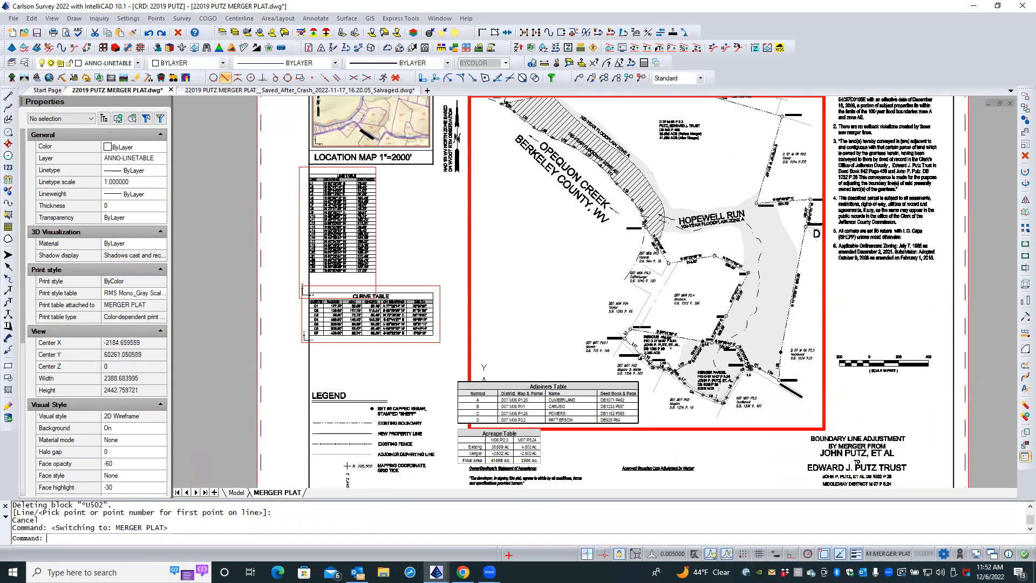
{"action": "scroll", "coordinate": [294, 265], "scroll_direction": "up", "scroll_amount": 6}
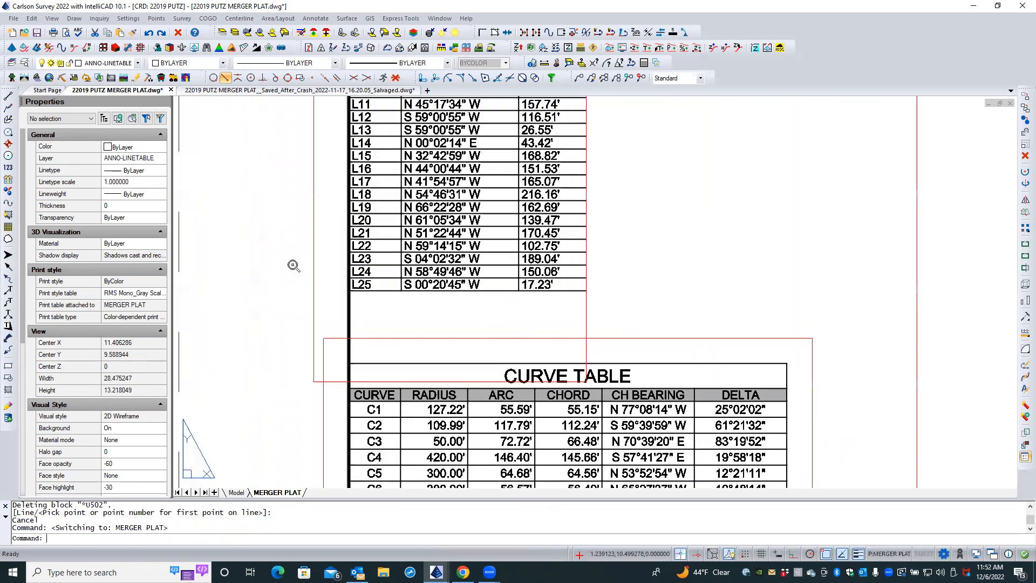
{"action": "scroll", "coordinate": [293, 266], "scroll_direction": "down", "scroll_amount": 2}
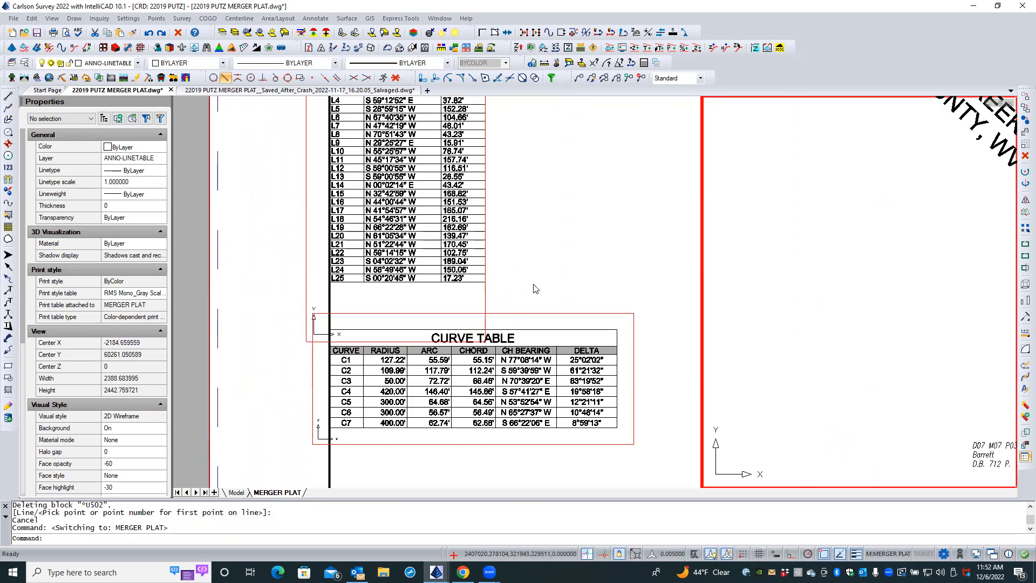
- Move the curve table's viewport straight up about 0.7 units so the table sits directly beneath the line table
{"action": "double_click", "coordinate": [528, 316]}
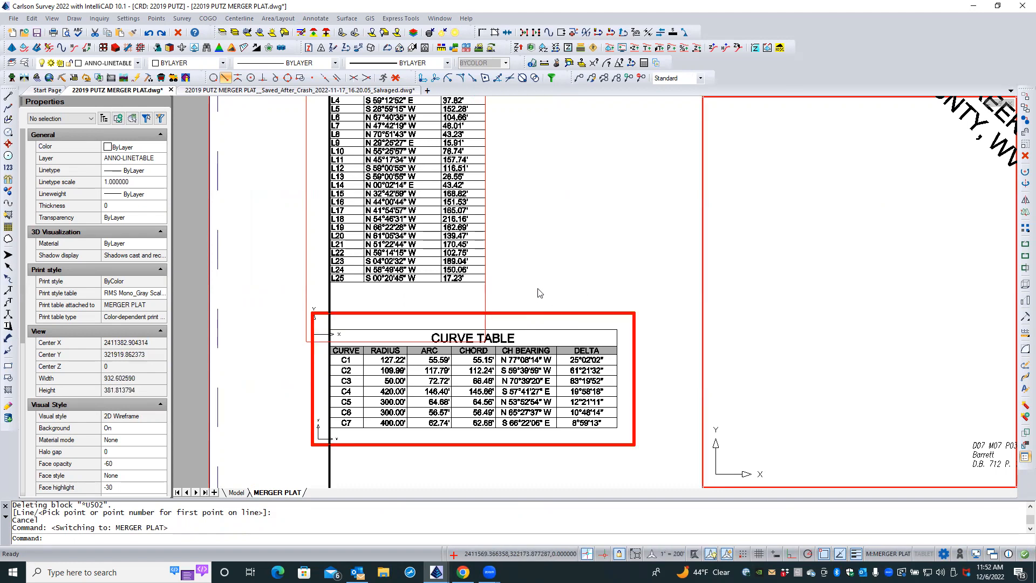
{"action": "double_click", "coordinate": [531, 299]}
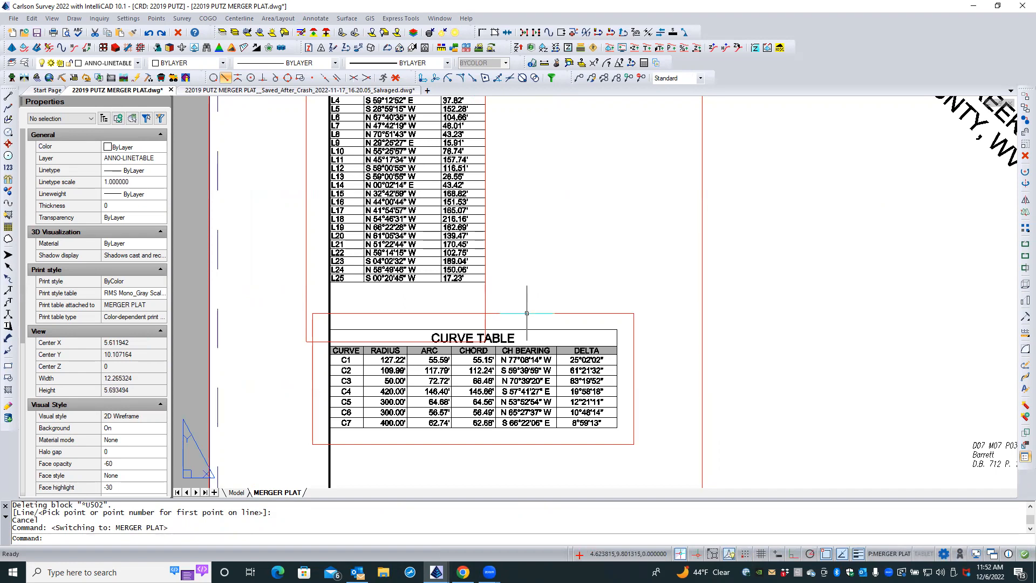
{"action": "left_click", "coordinate": [531, 313]}
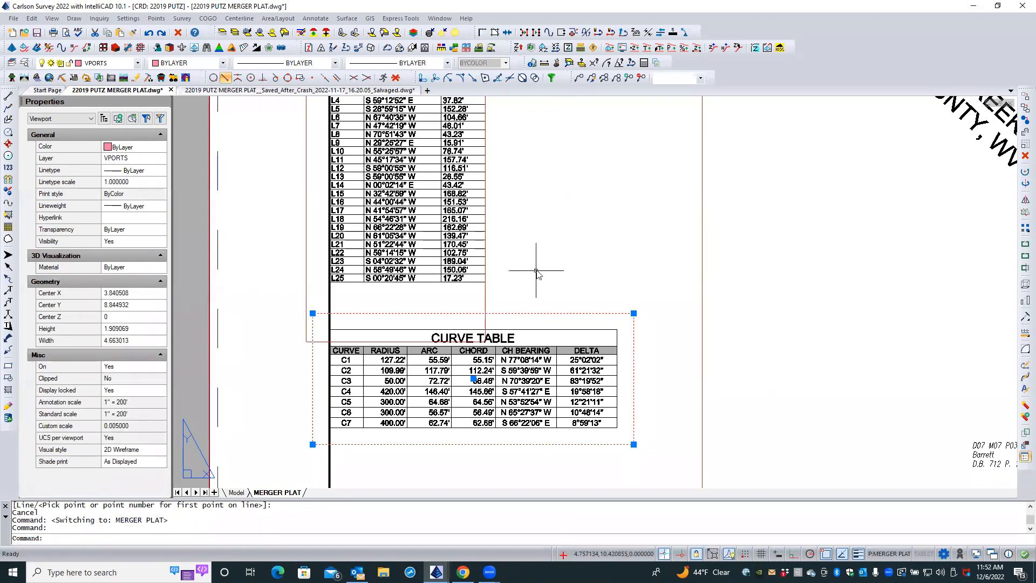
{"action": "right_click", "coordinate": [536, 271]}
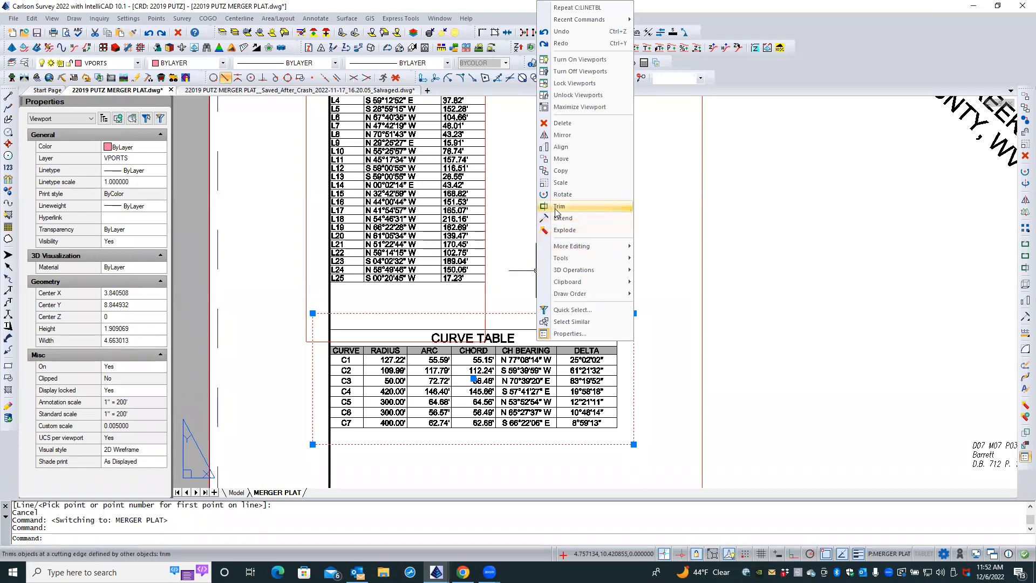
{"action": "left_click", "coordinate": [561, 158]}
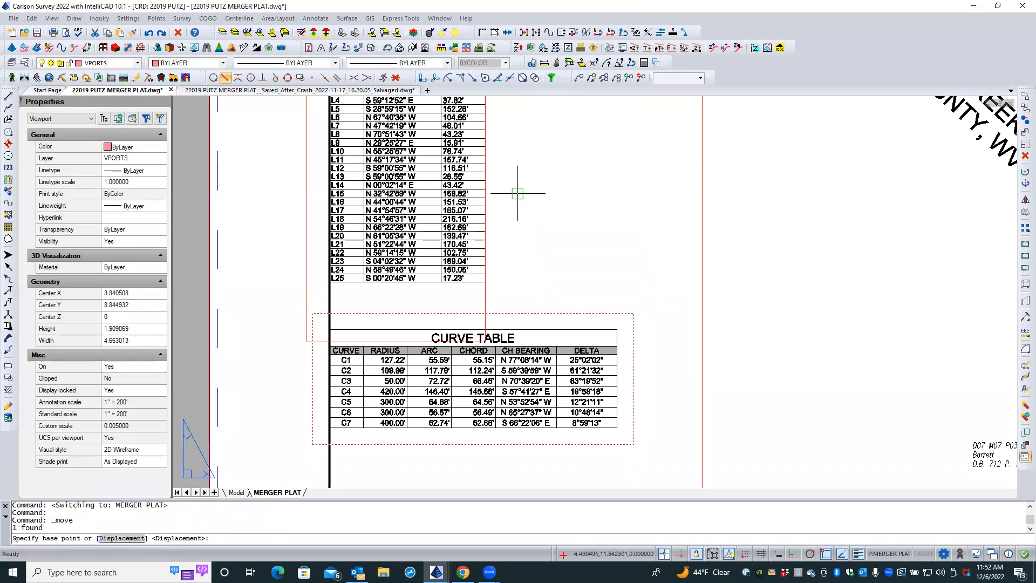
{"action": "left_click", "coordinate": [313, 313]}
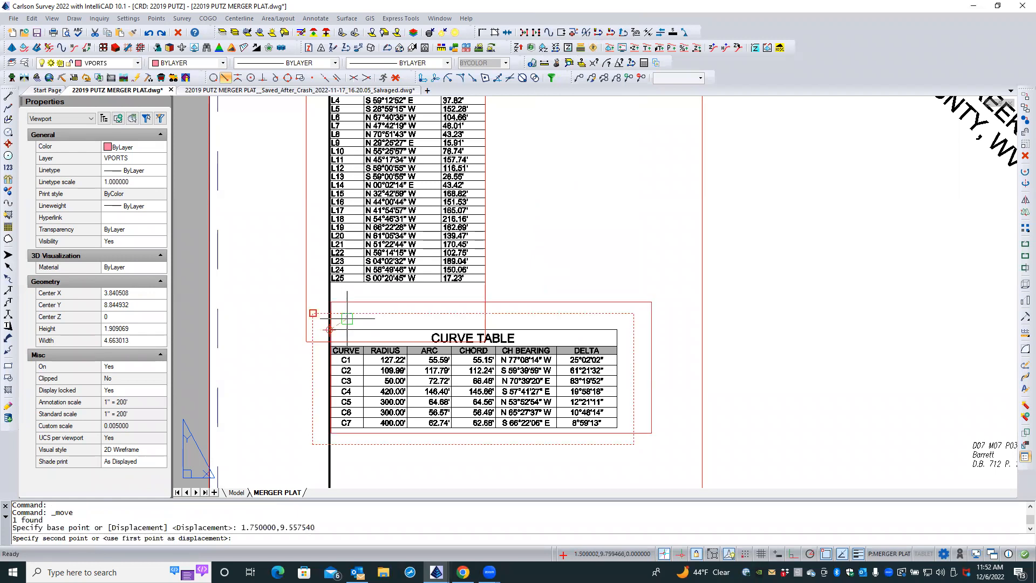
{"action": "left_click", "coordinate": [348, 281]}
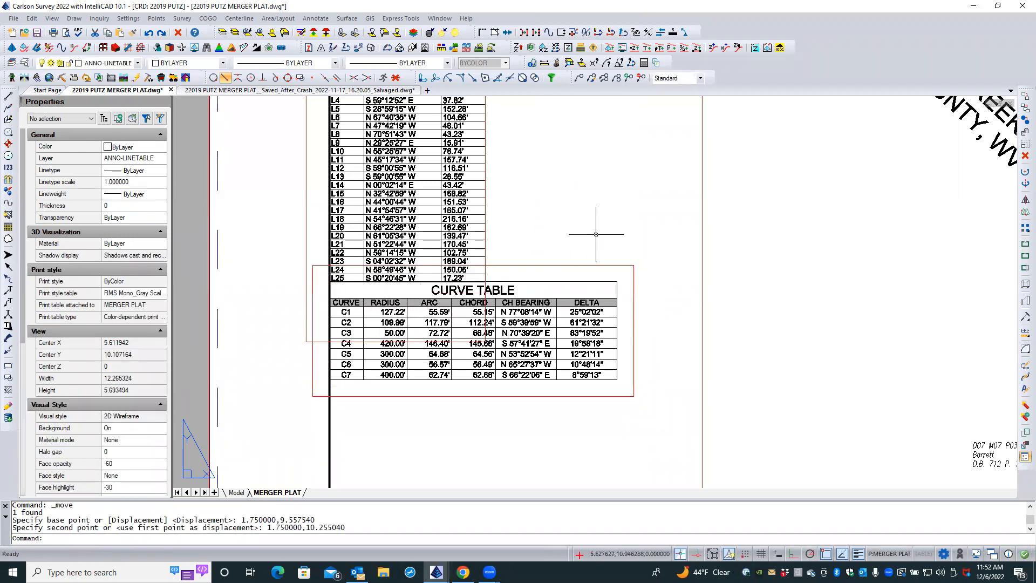
{"action": "key", "text": "Escape"}
{"action": "key", "text": "Escape"}
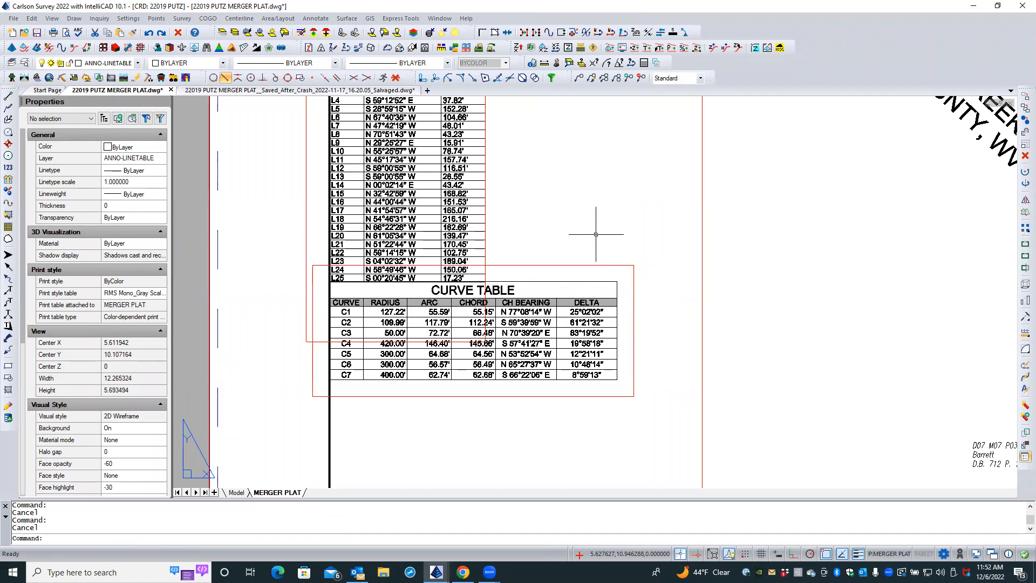
- Examine the crowded L3 and L25 labels around points 224, 246 and 214 in model space, picking the L3 text to identify it
{"action": "left_click", "coordinate": [237, 493]}
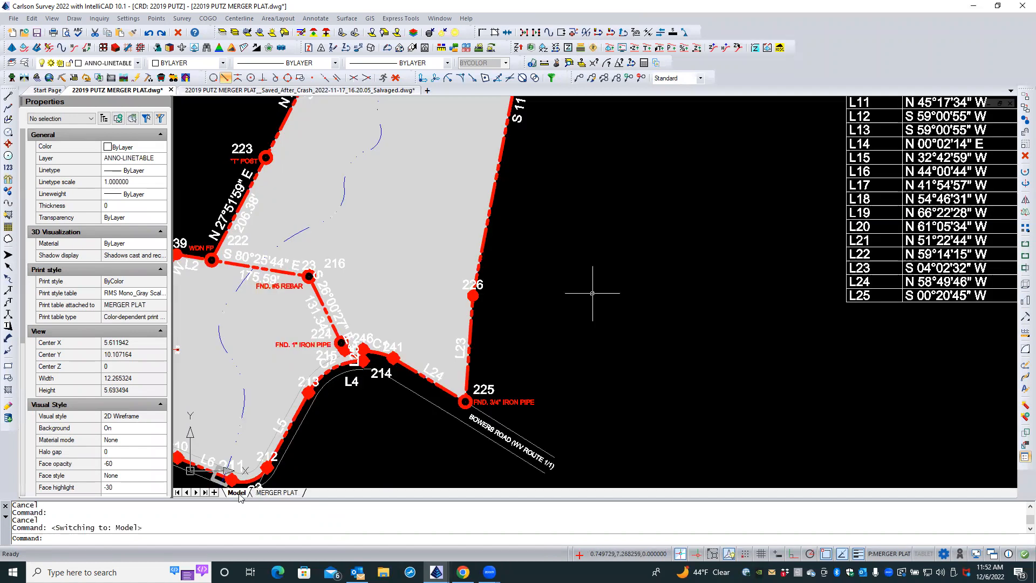
{"action": "scroll", "coordinate": [348, 360], "scroll_direction": "up", "scroll_amount": 1}
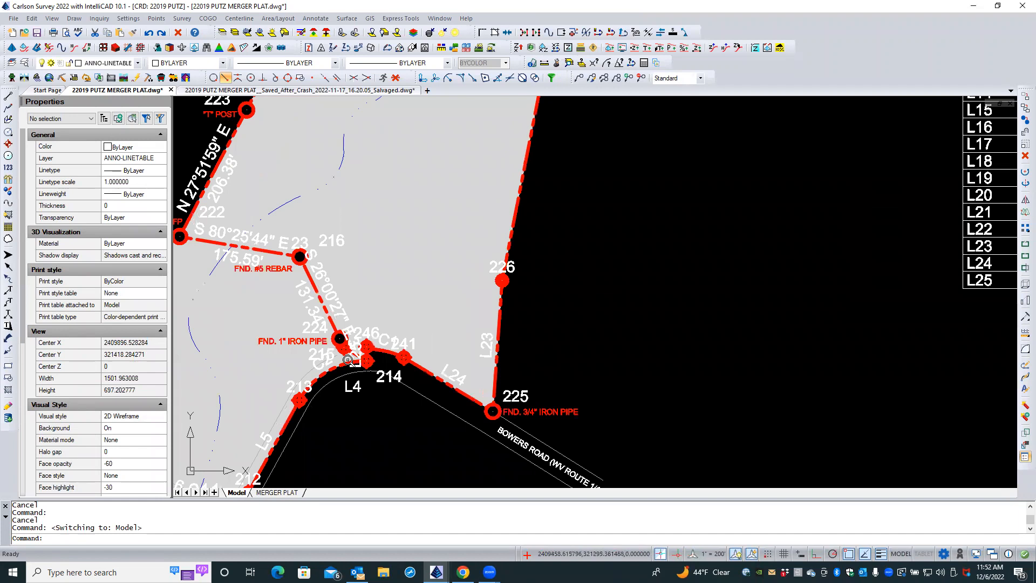
{"action": "scroll", "coordinate": [348, 360], "scroll_direction": "up", "scroll_amount": 4}
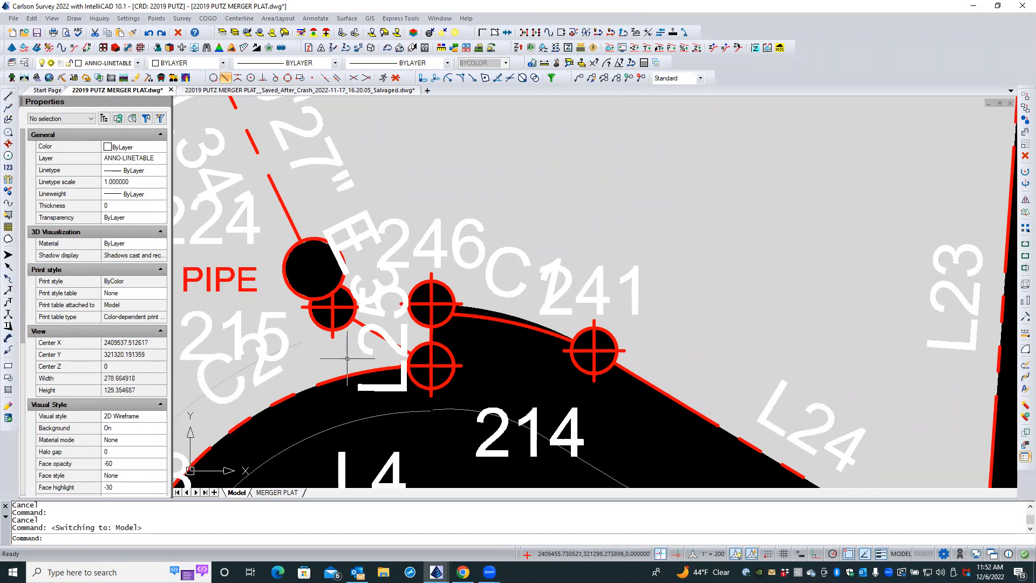
{"action": "scroll", "coordinate": [451, 343], "scroll_direction": "up", "scroll_amount": 1}
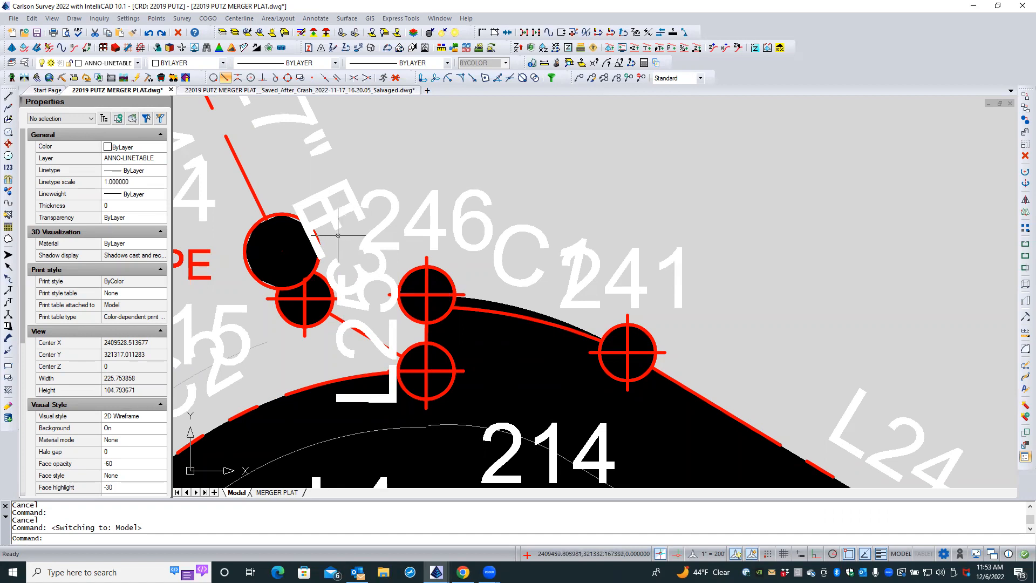
{"action": "left_click", "coordinate": [321, 221]}
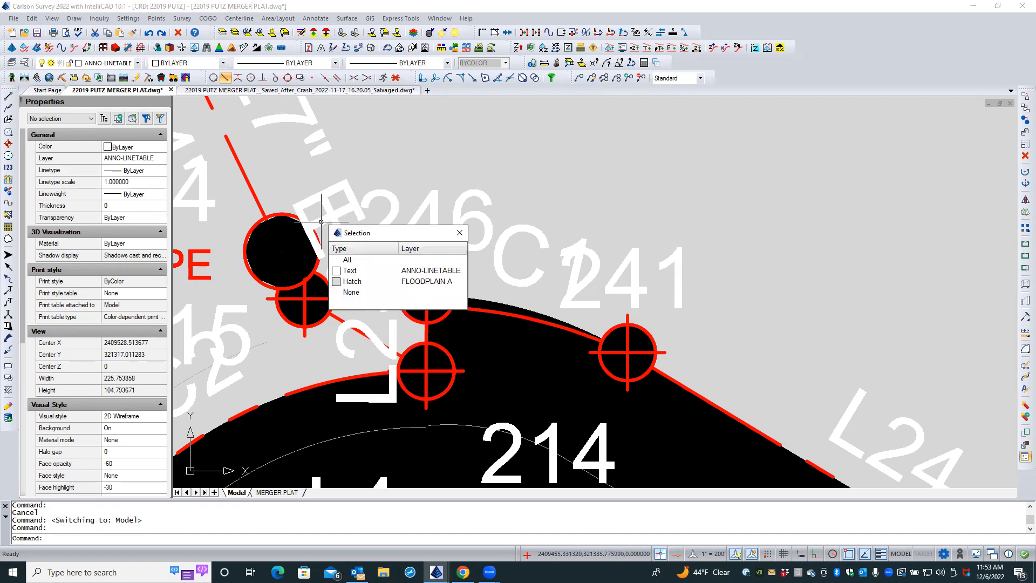
{"action": "left_click", "coordinate": [349, 270]}
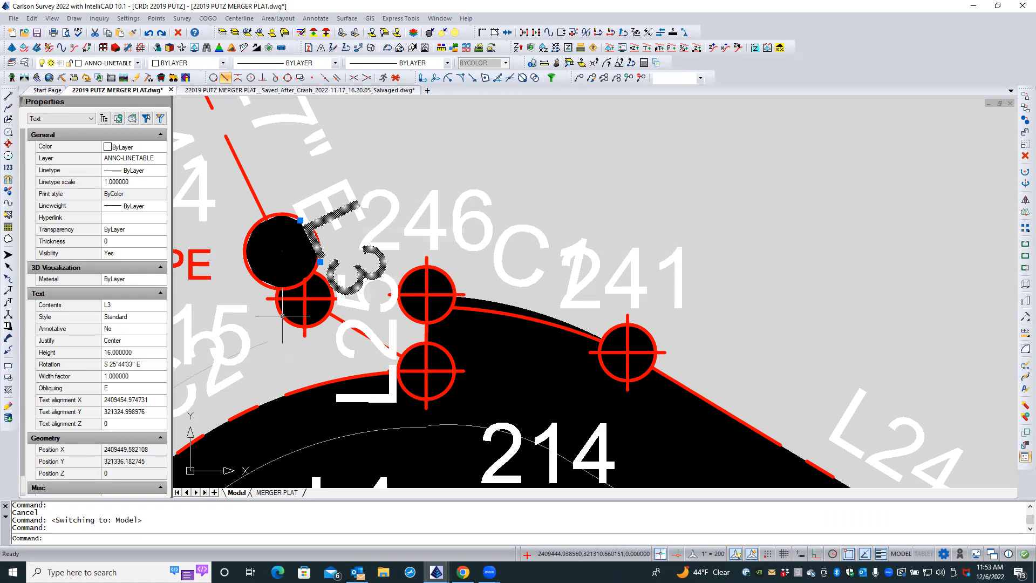
{"action": "scroll", "coordinate": [372, 290], "scroll_direction": "down", "scroll_amount": 2}
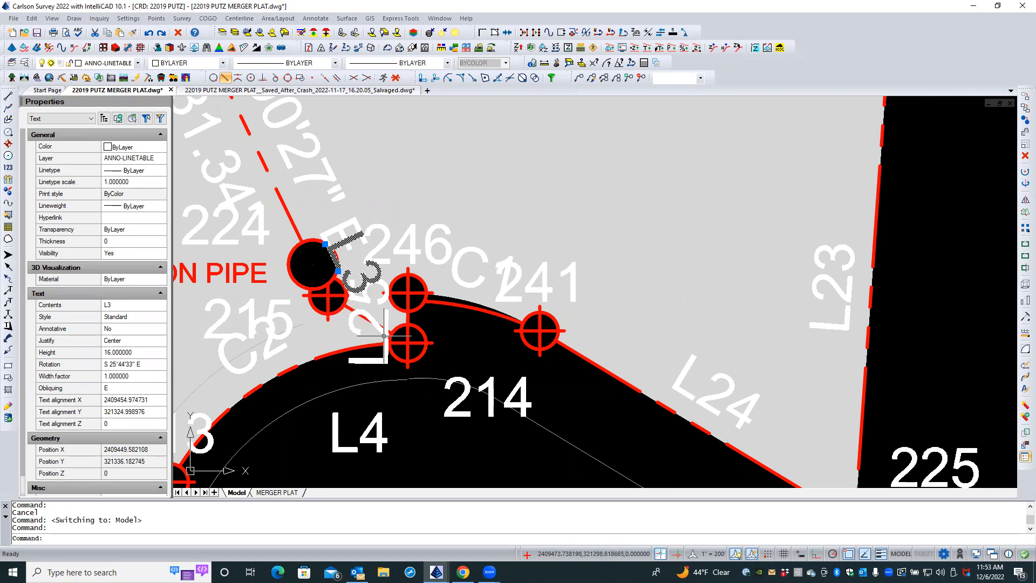
{"action": "scroll", "coordinate": [447, 324], "scroll_direction": "down", "scroll_amount": 1}
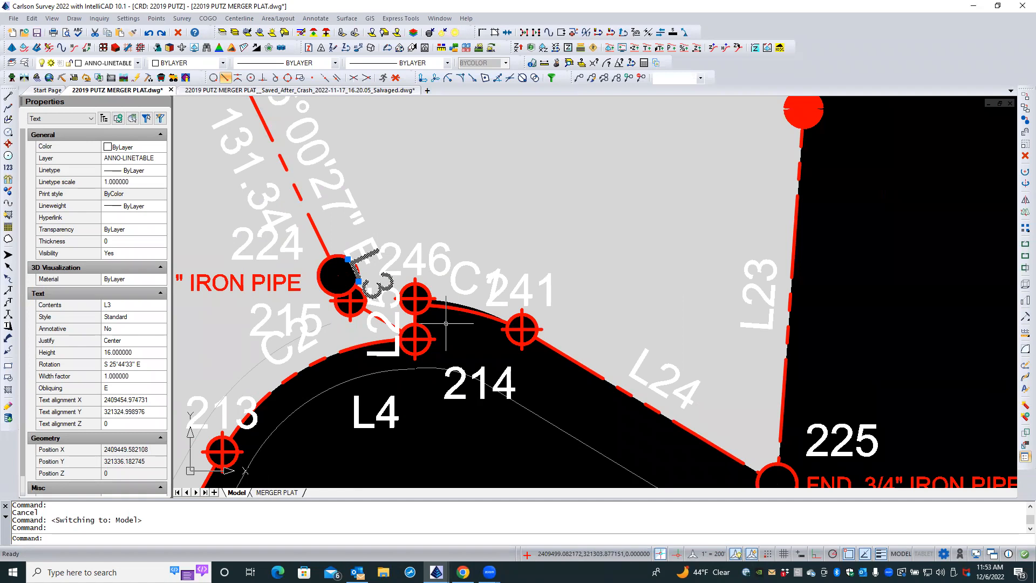
{"action": "scroll", "coordinate": [446, 323], "scroll_direction": "up", "scroll_amount": 1}
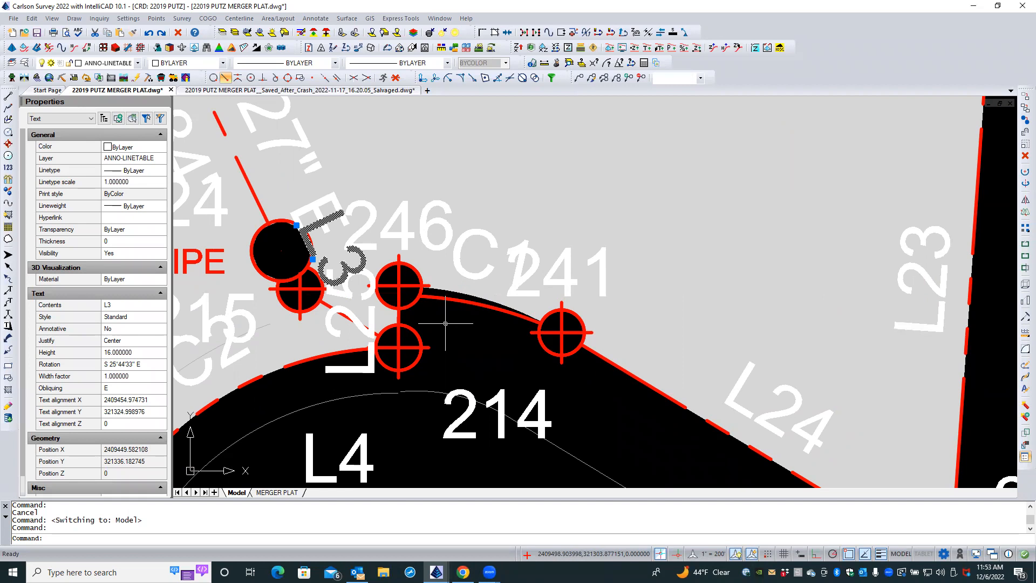
{"action": "key", "text": "Escape"}
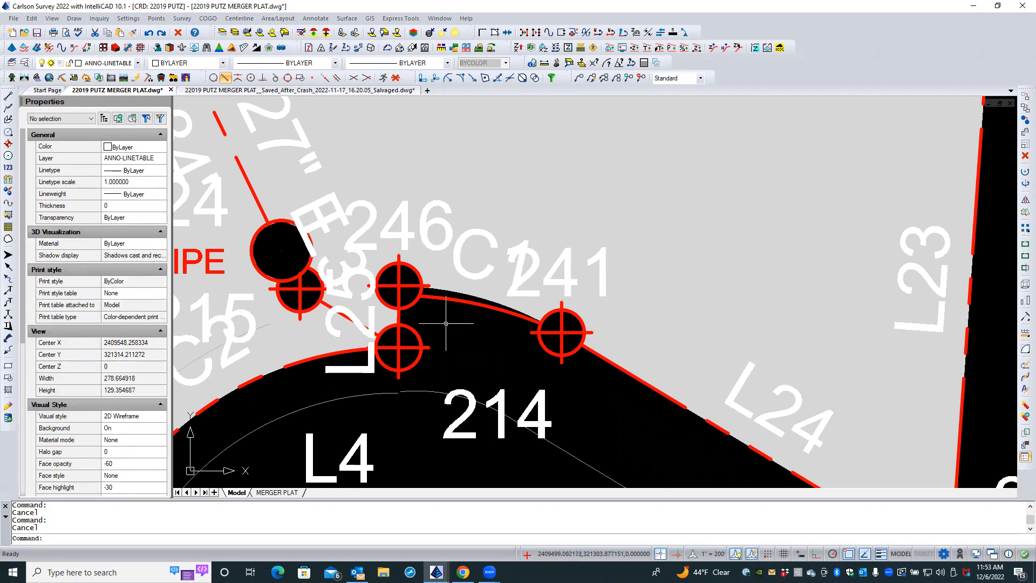
- Save the merger plat drawing under its current file name
{"action": "left_click", "coordinate": [37, 33]}
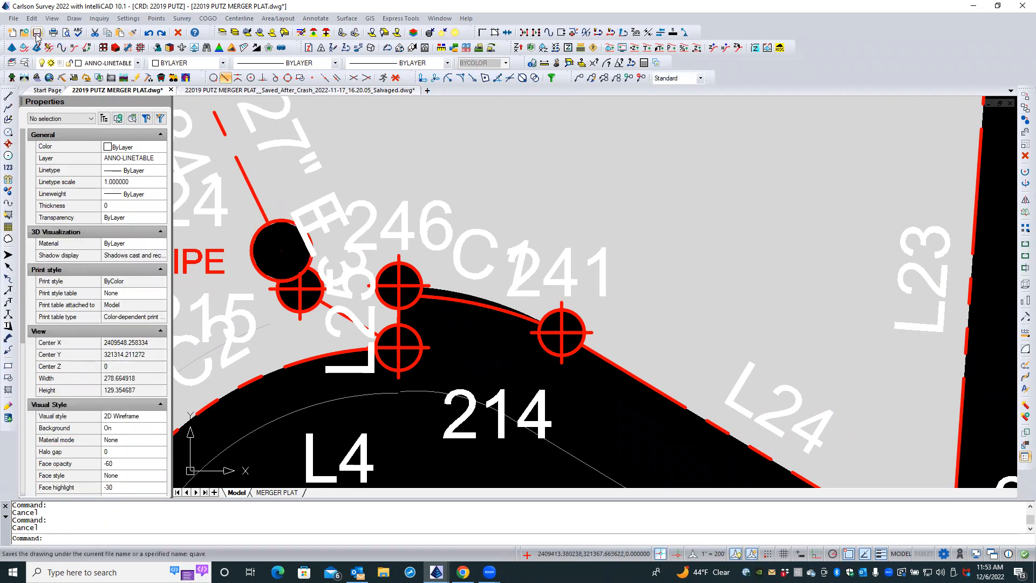